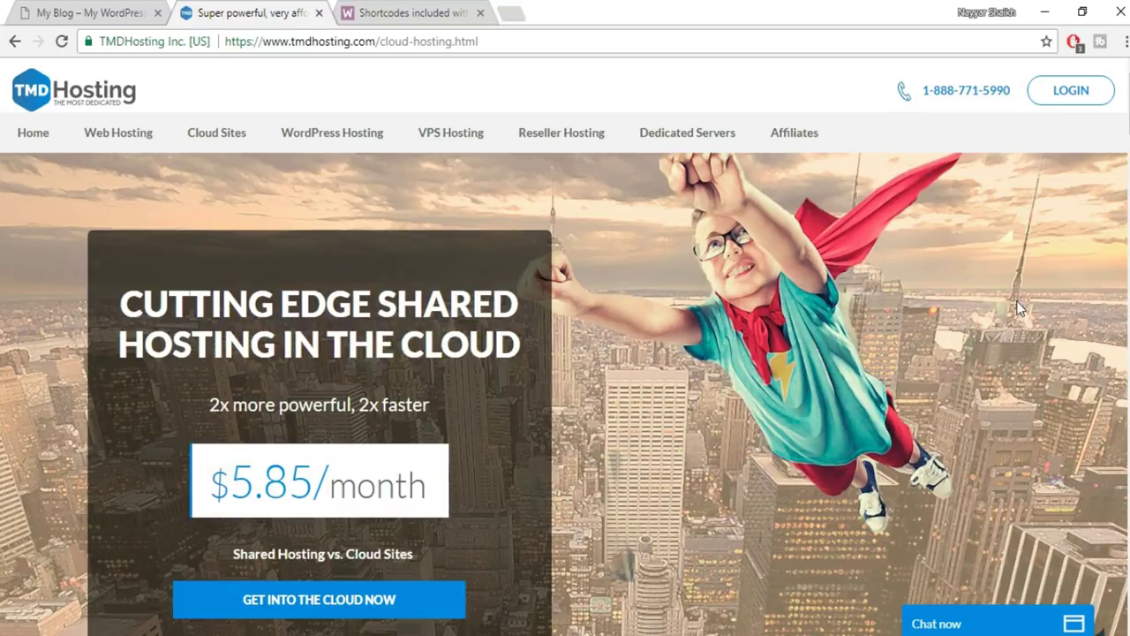
Shrink the cloud hosting page and examine the Summer, Rain and Storm Cloud plans, highlighting Storm Cloud's SSD Space entry.
{"action": "key", "text": "ctrl+minus"}
{"action": "key", "text": "ctrl+minus"}
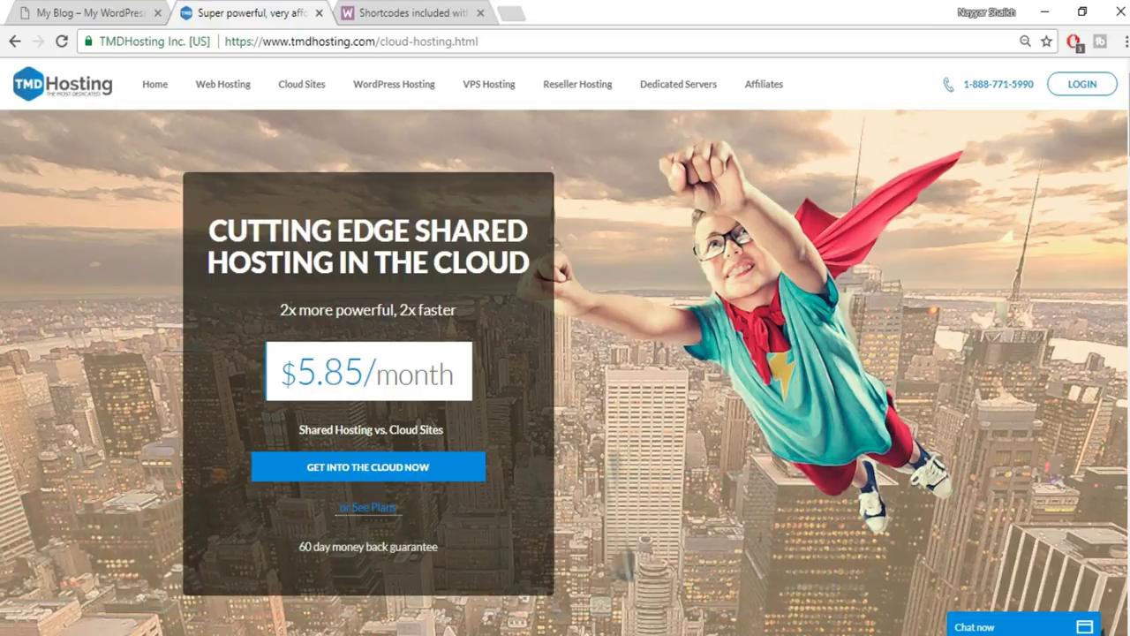
{"action": "scroll", "coordinate": [565, 353], "scroll_direction": "down", "scroll_amount": 15}
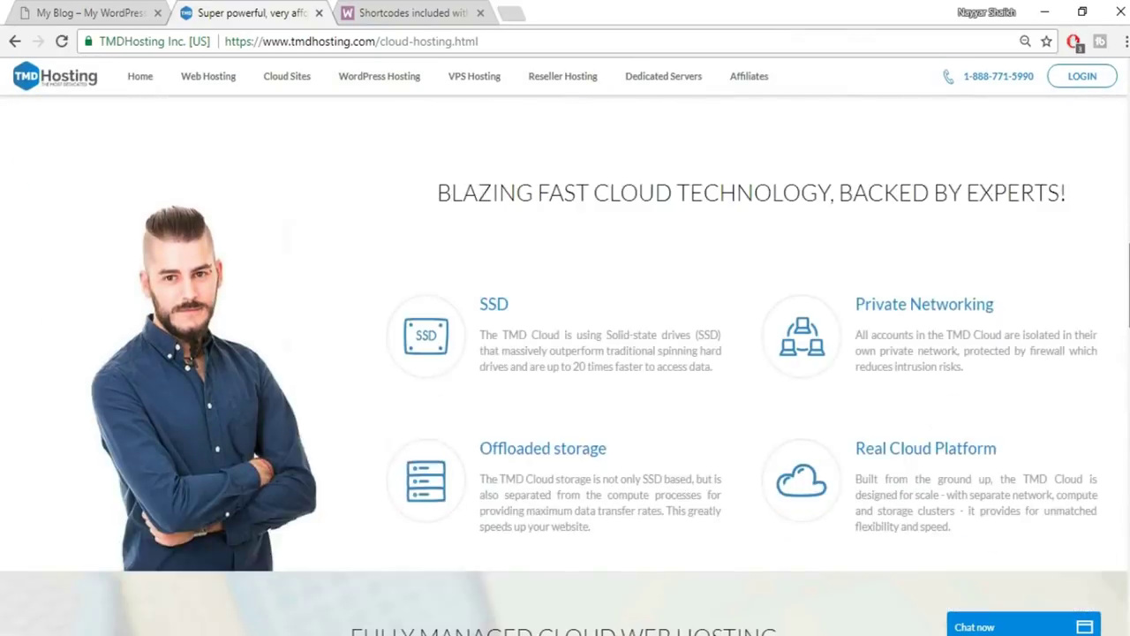
{"action": "scroll", "coordinate": [565, 353], "scroll_direction": "down", "scroll_amount": 8}
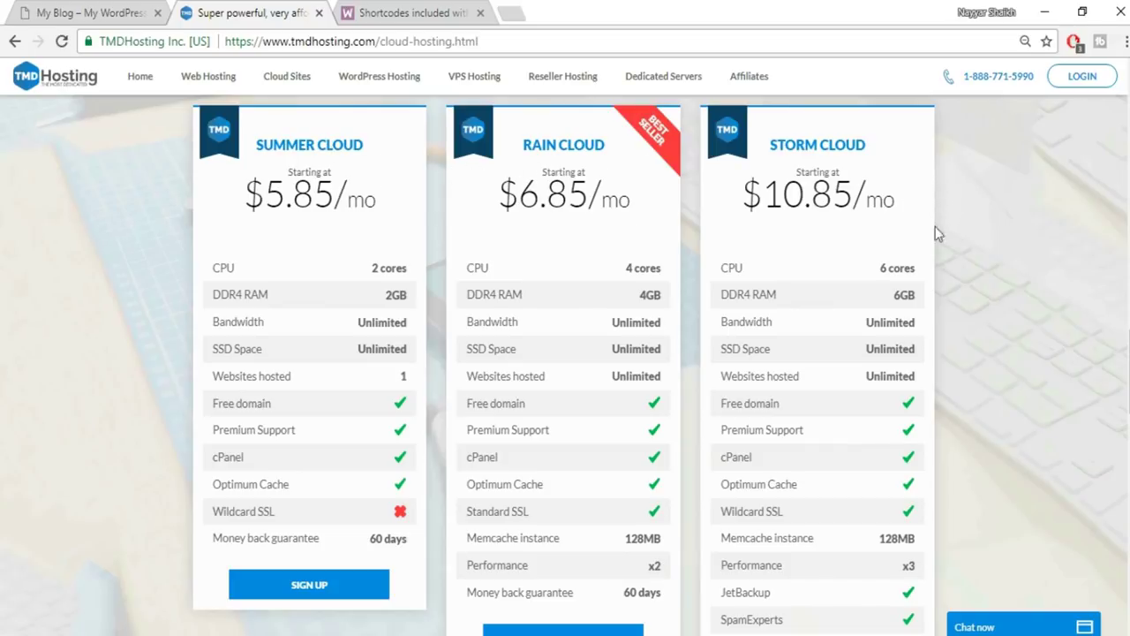
{"action": "scroll", "coordinate": [945, 275], "scroll_direction": "down", "scroll_amount": 1}
{"action": "scroll", "coordinate": [945, 275], "scroll_direction": "up", "scroll_amount": 1}
{"action": "left_click_drag", "start_coordinate": [718, 353], "coordinate": [786, 352]}
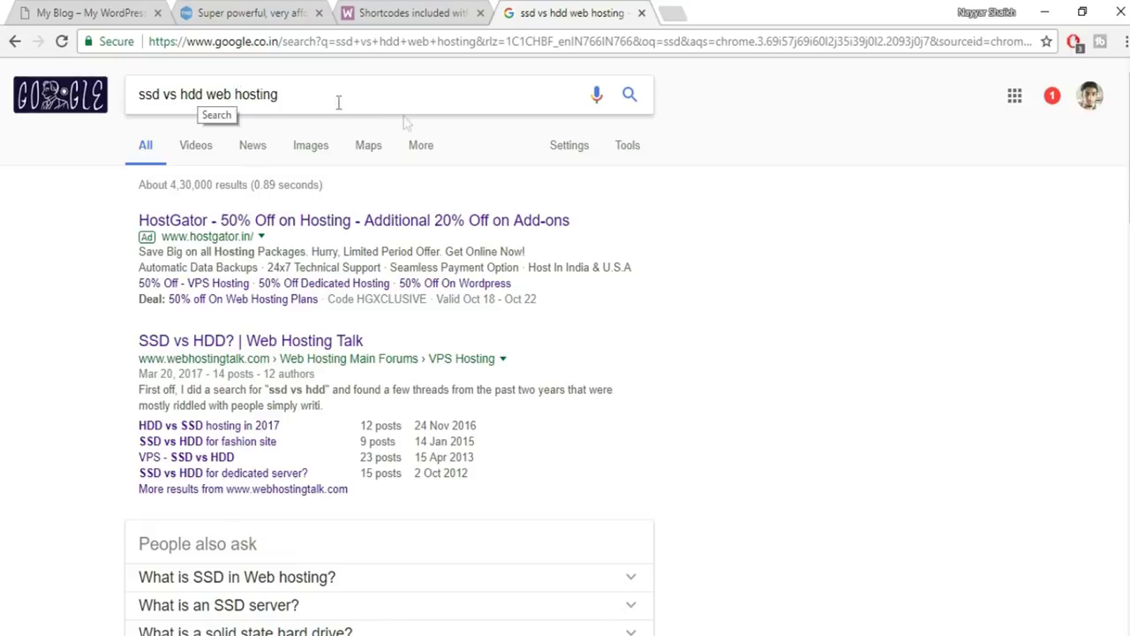
Examine the web and image results comparing SSD and HDD web hosting, including the MaxterHost chart, and close the search page.
{"action": "scroll", "coordinate": [433, 317], "scroll_direction": "down", "scroll_amount": 3}
{"action": "scroll", "coordinate": [436, 386], "scroll_direction": "down", "scroll_amount": 15}
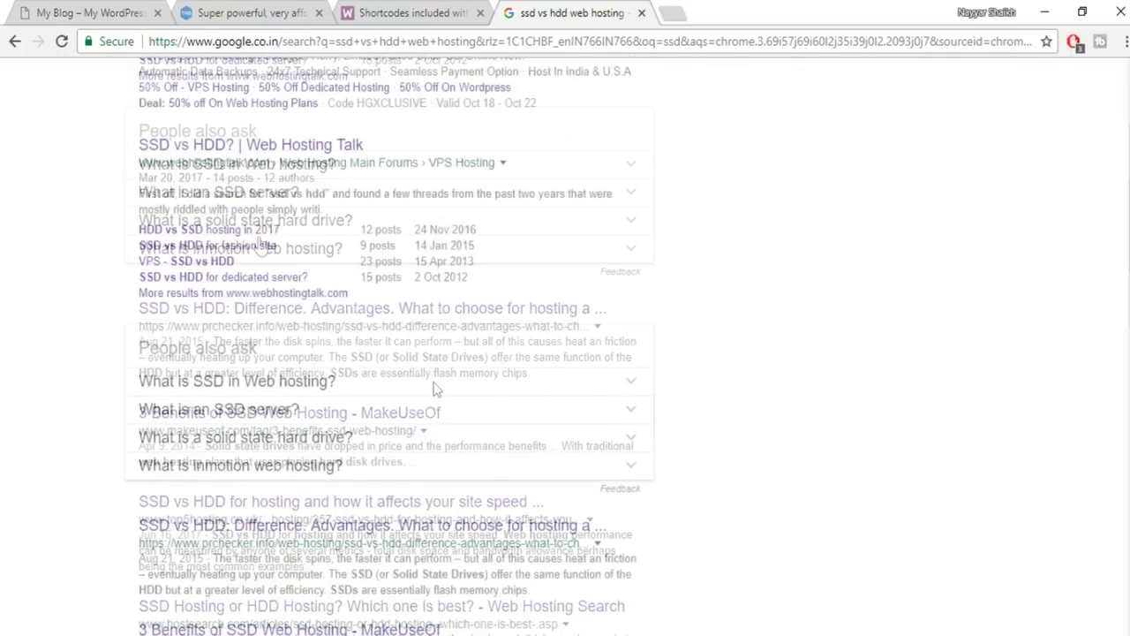
{"action": "scroll", "coordinate": [410, 587], "scroll_direction": "up", "scroll_amount": 15}
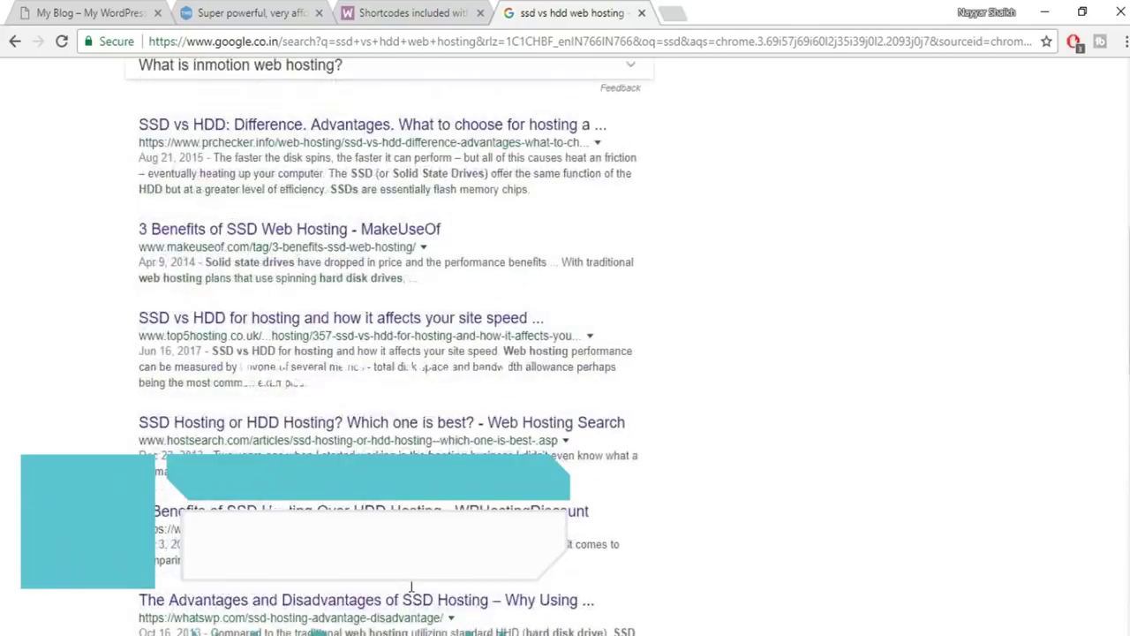
{"action": "left_click", "coordinate": [320, 148]}
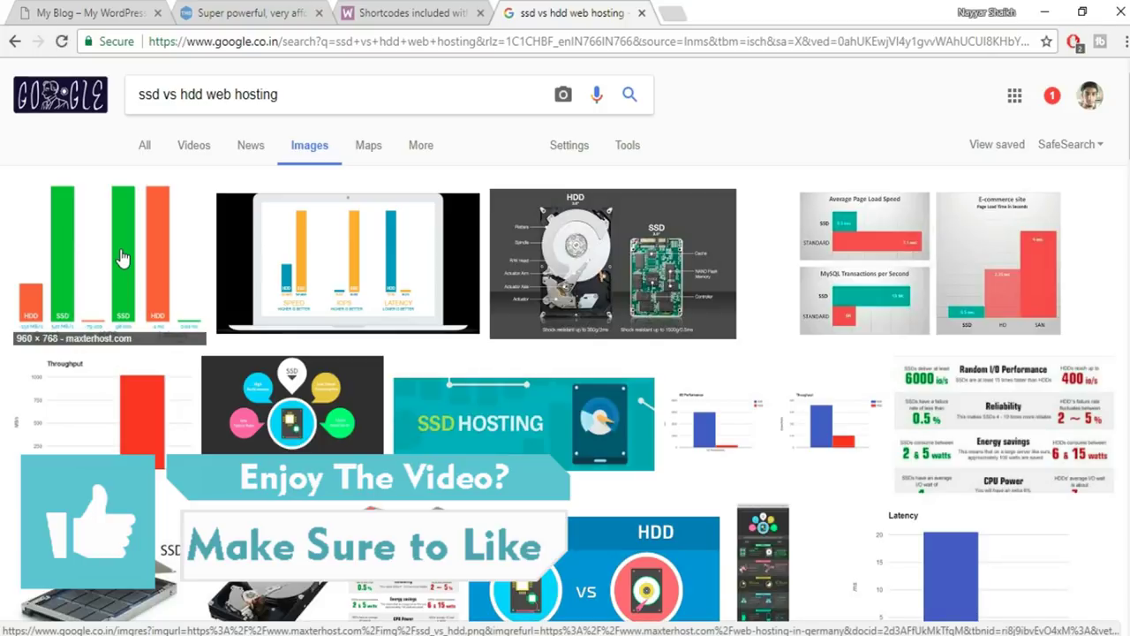
{"action": "left_click", "coordinate": [123, 257]}
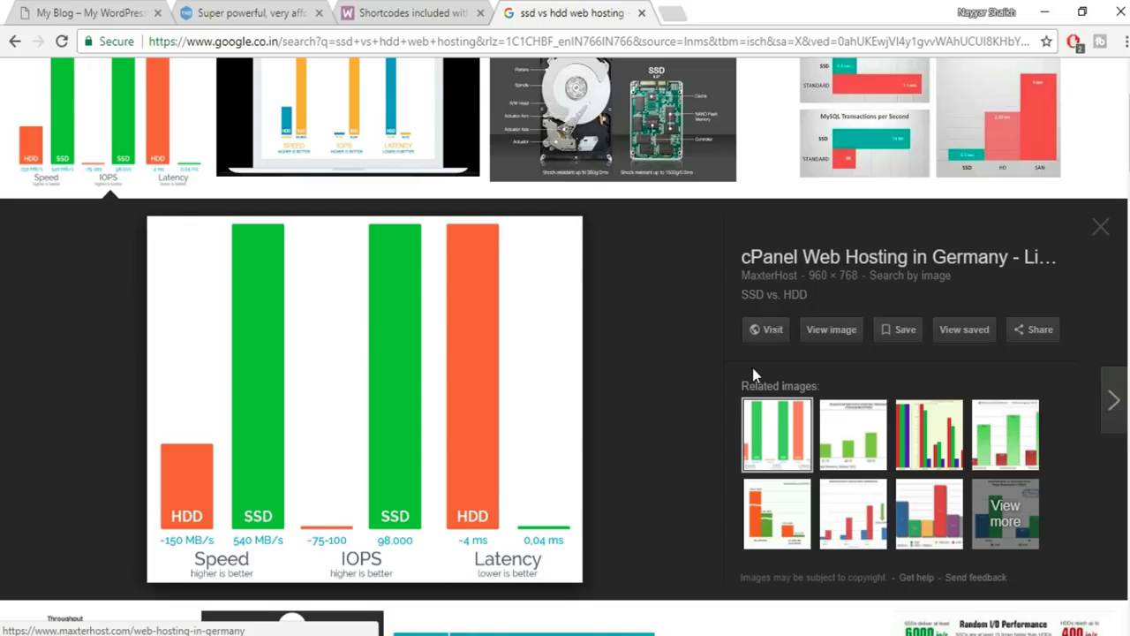
{"action": "left_click", "coordinate": [251, 13]}
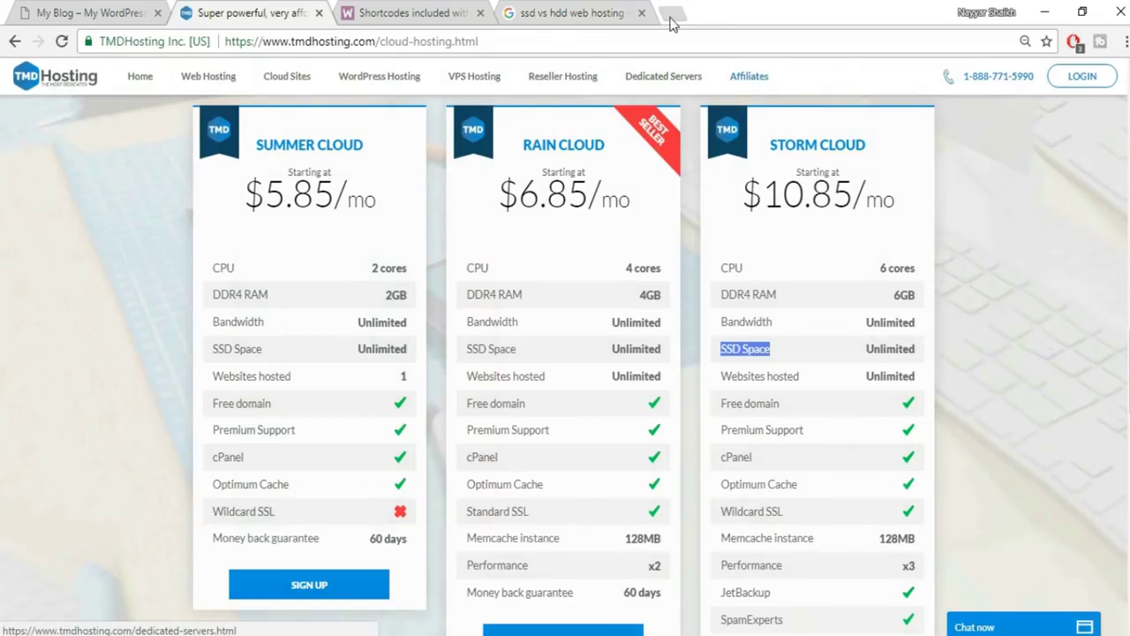
{"action": "left_click", "coordinate": [642, 13]}
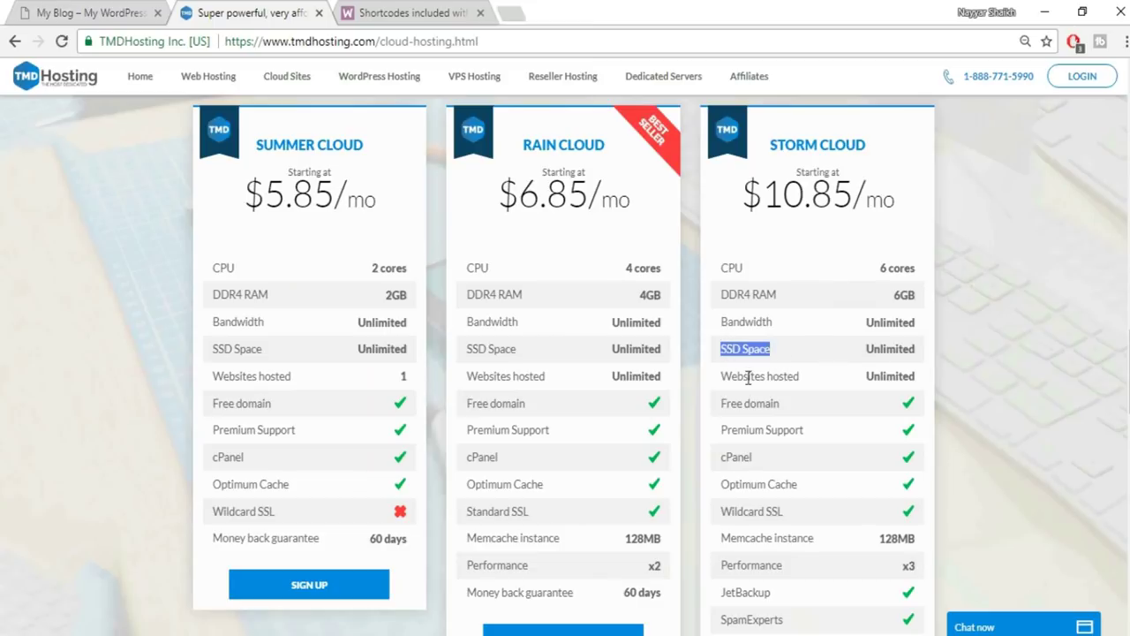
Examine the Storm Cloud plan's SSD Space and Websites hosted rows, plus the features further down its list.
{"action": "left_click", "coordinate": [736, 350]}
{"action": "left_click_drag", "start_coordinate": [720, 350], "coordinate": [783, 351]}
{"action": "left_click", "coordinate": [780, 354]}
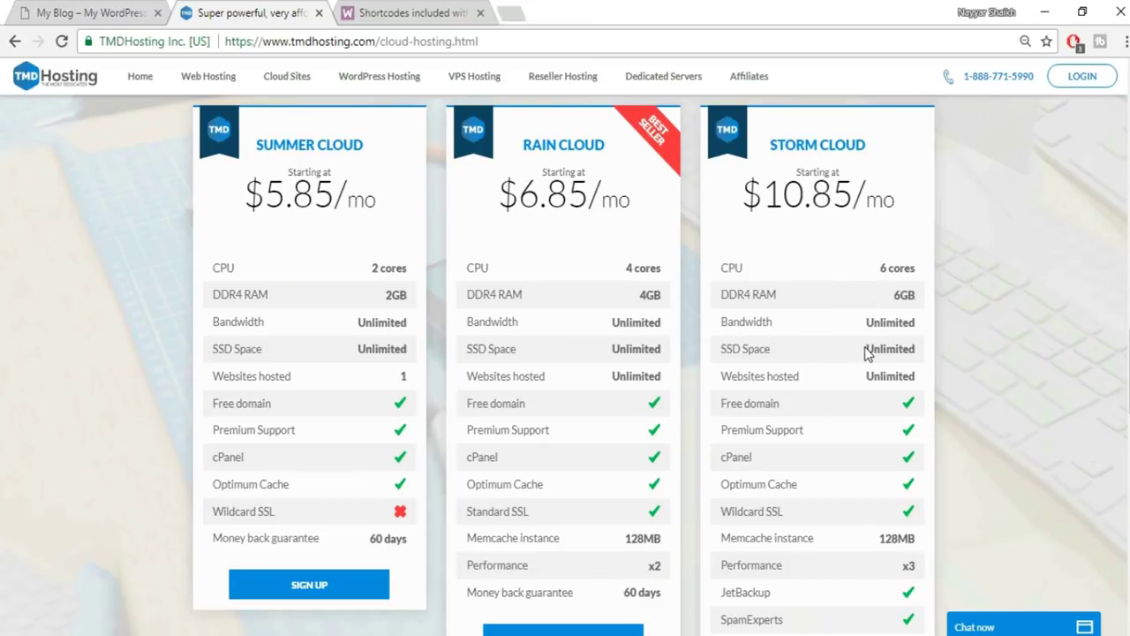
{"action": "double_click", "coordinate": [916, 349]}
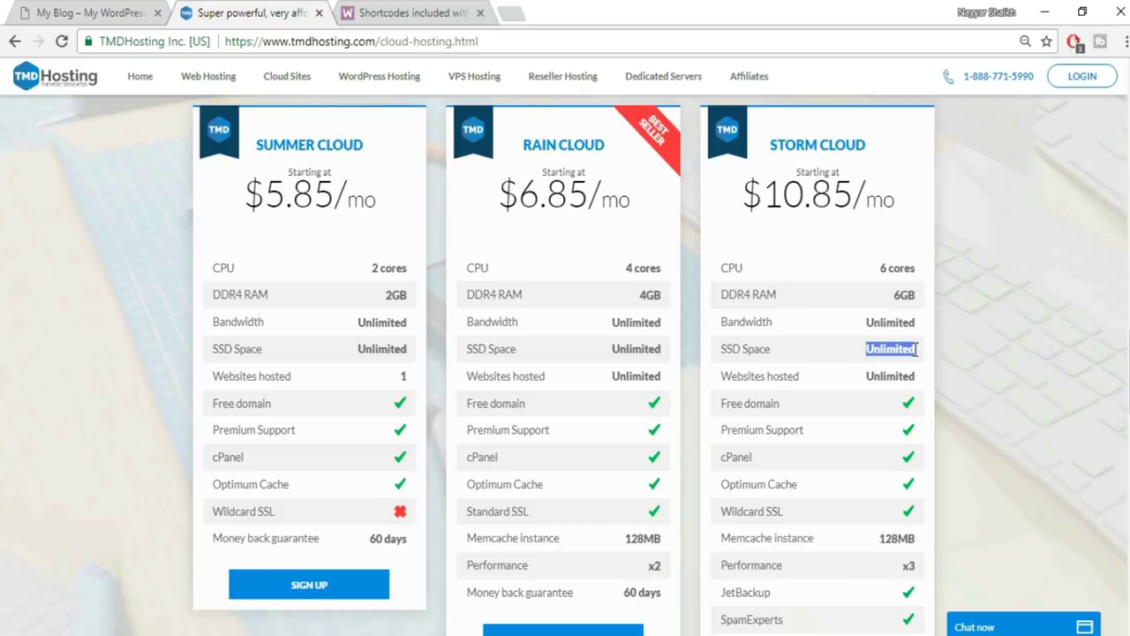
{"action": "triple_click", "coordinate": [777, 378]}
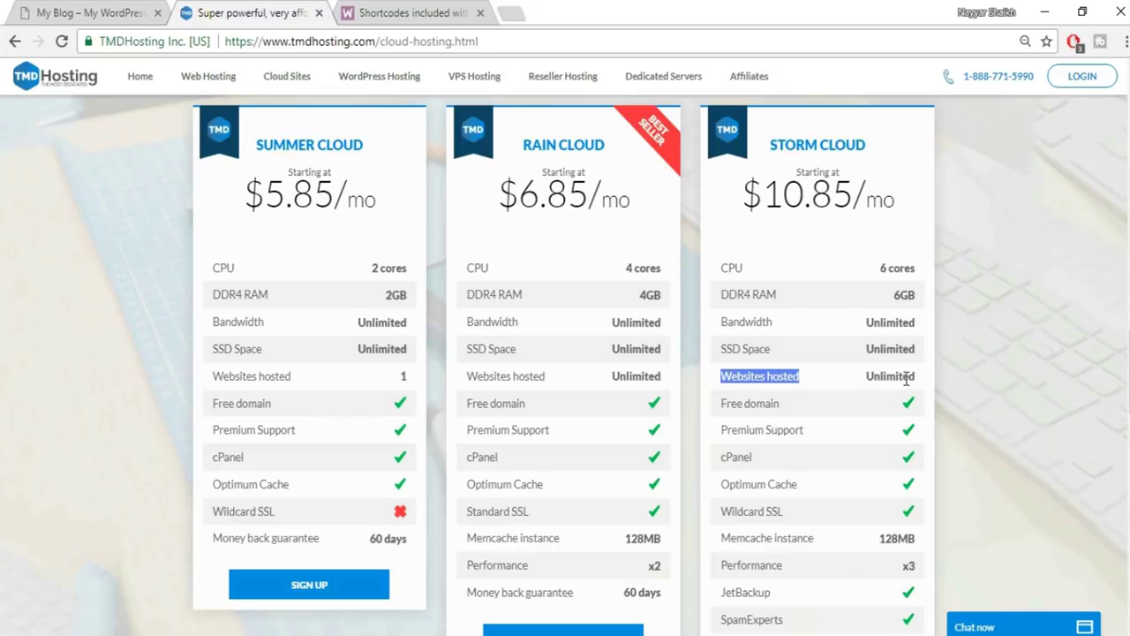
{"action": "left_click", "coordinate": [871, 378]}
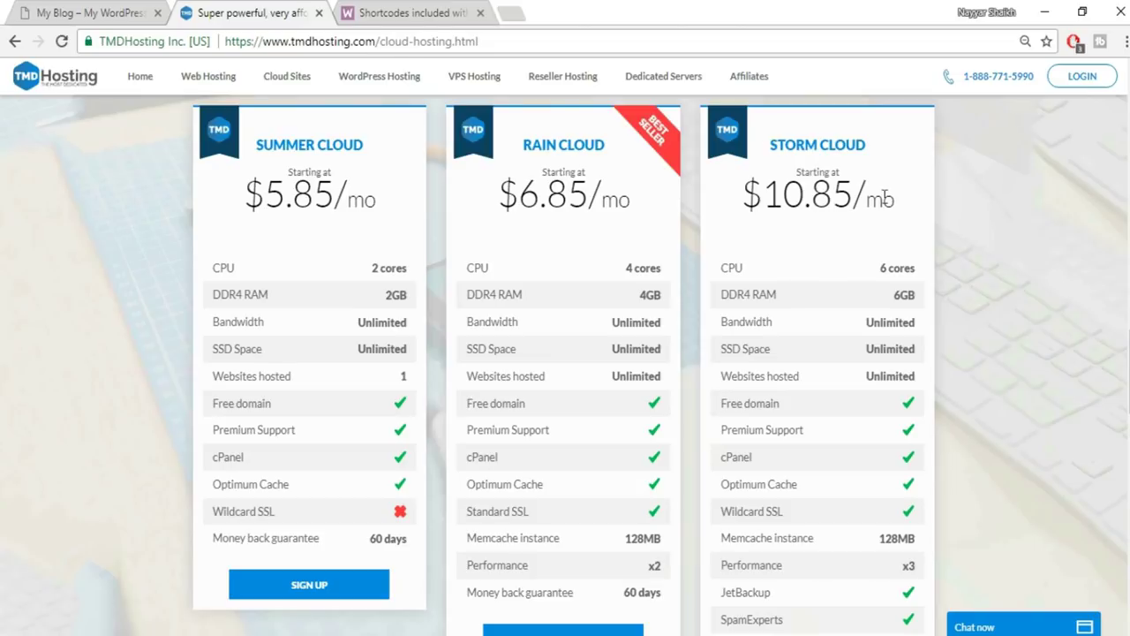
{"action": "scroll", "coordinate": [953, 381], "scroll_direction": "down", "scroll_amount": 1}
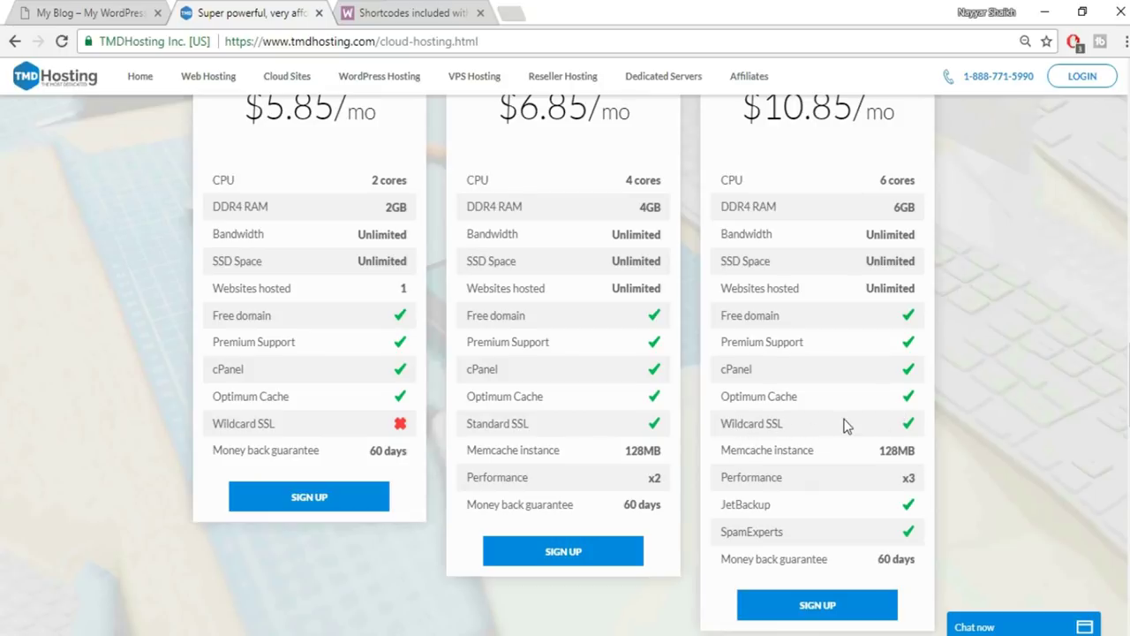
Inspect the secure connection details of the WordPress store and of the TMDHosting site.
{"action": "left_click", "coordinate": [120, 10]}
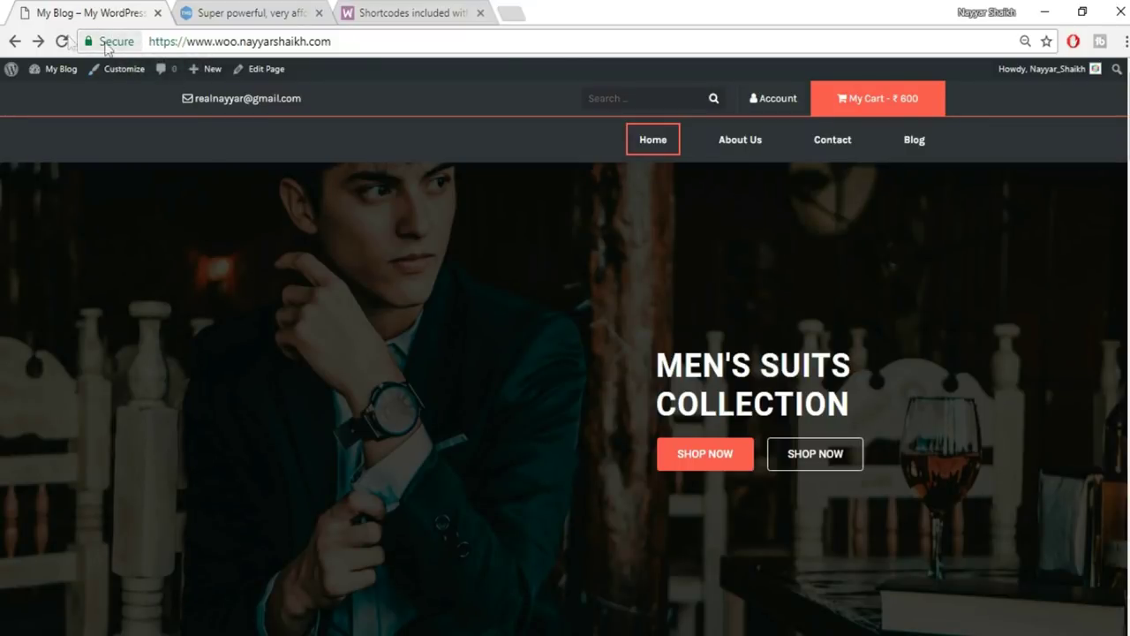
{"action": "left_click", "coordinate": [131, 46]}
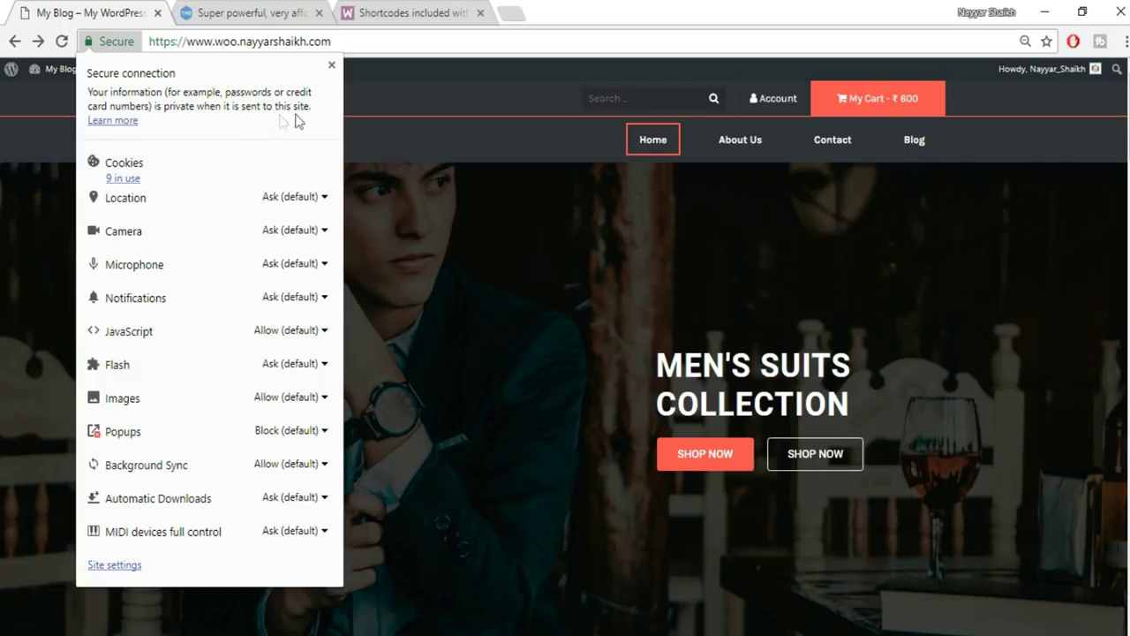
{"action": "left_click", "coordinate": [333, 66]}
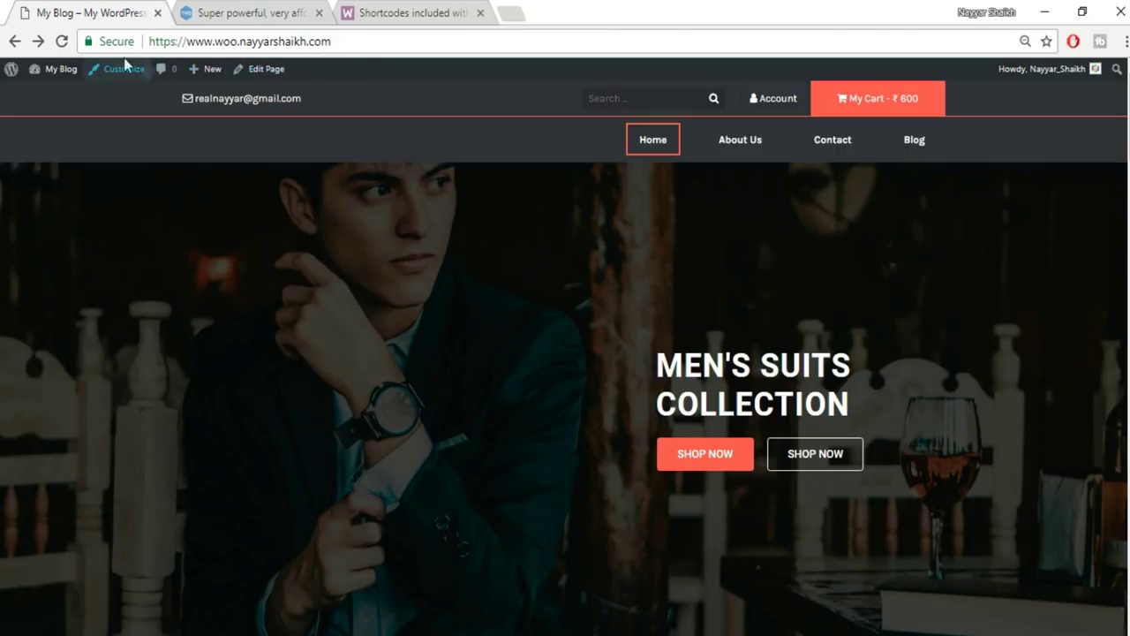
{"action": "key", "text": "ctrl+Tab"}
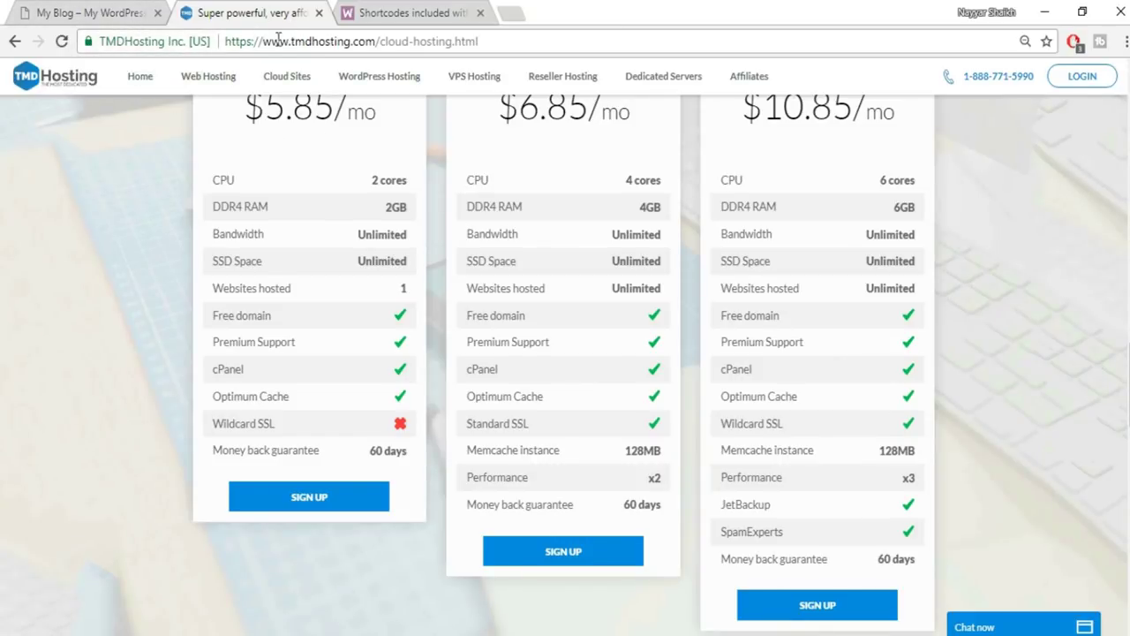
{"action": "left_click", "coordinate": [151, 42]}
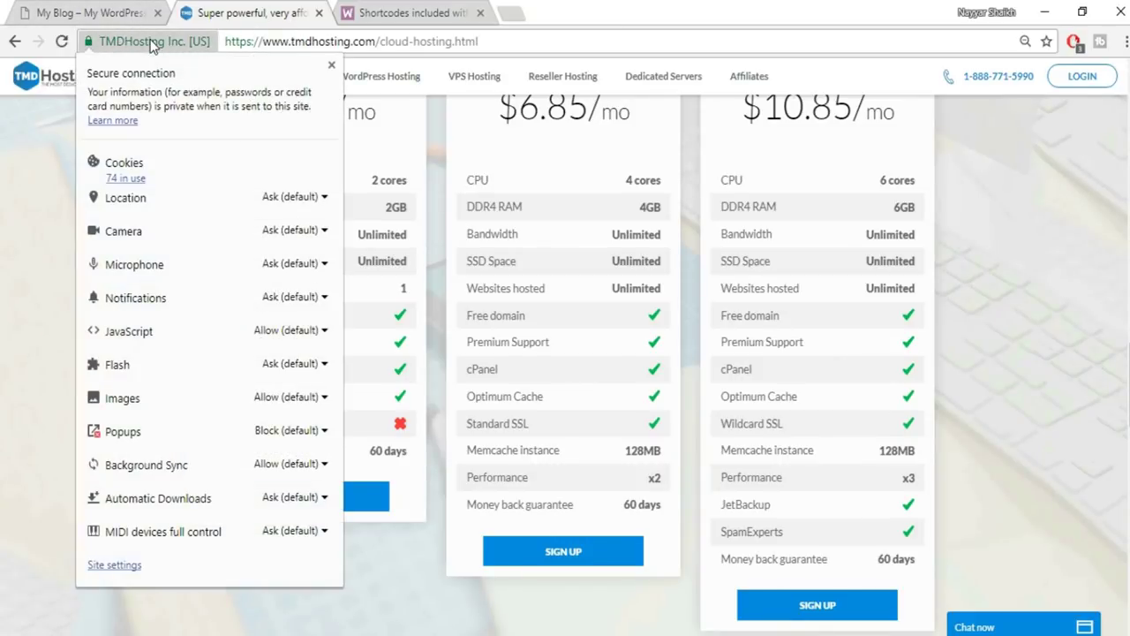
{"action": "left_click", "coordinate": [331, 65]}
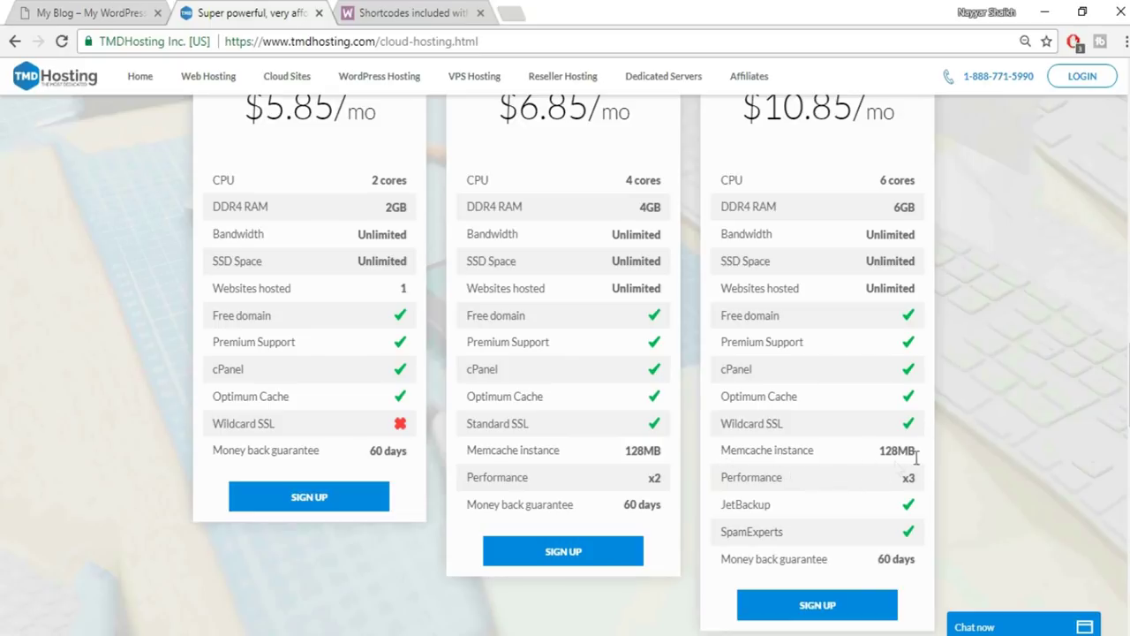
Compare the features and prices of the three cloud plans, including the Websites hosted row of Summer Cloud.
{"action": "scroll", "coordinate": [840, 499], "scroll_direction": "down", "scroll_amount": 1}
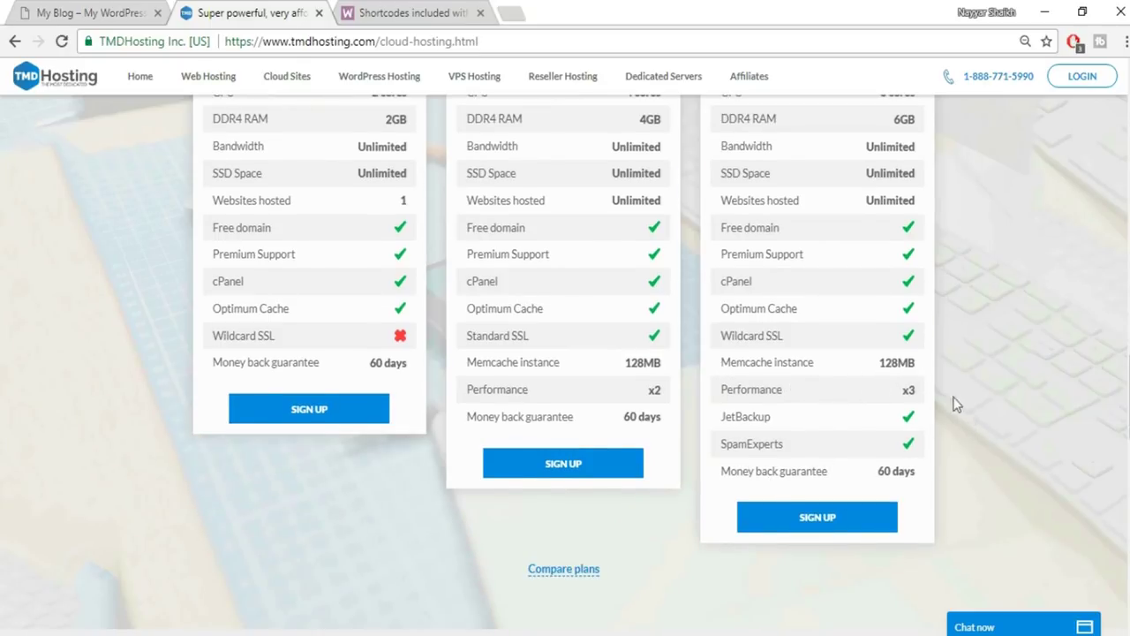
{"action": "scroll", "coordinate": [800, 421], "scroll_direction": "up", "scroll_amount": 2}
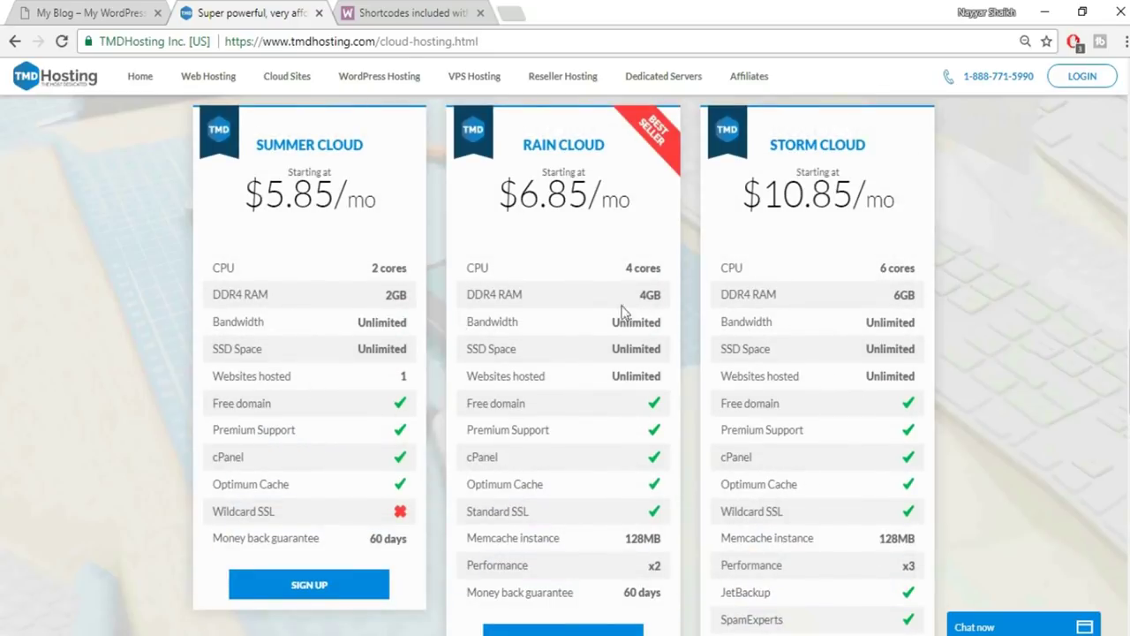
{"action": "scroll", "coordinate": [672, 388], "scroll_direction": "down", "scroll_amount": 3}
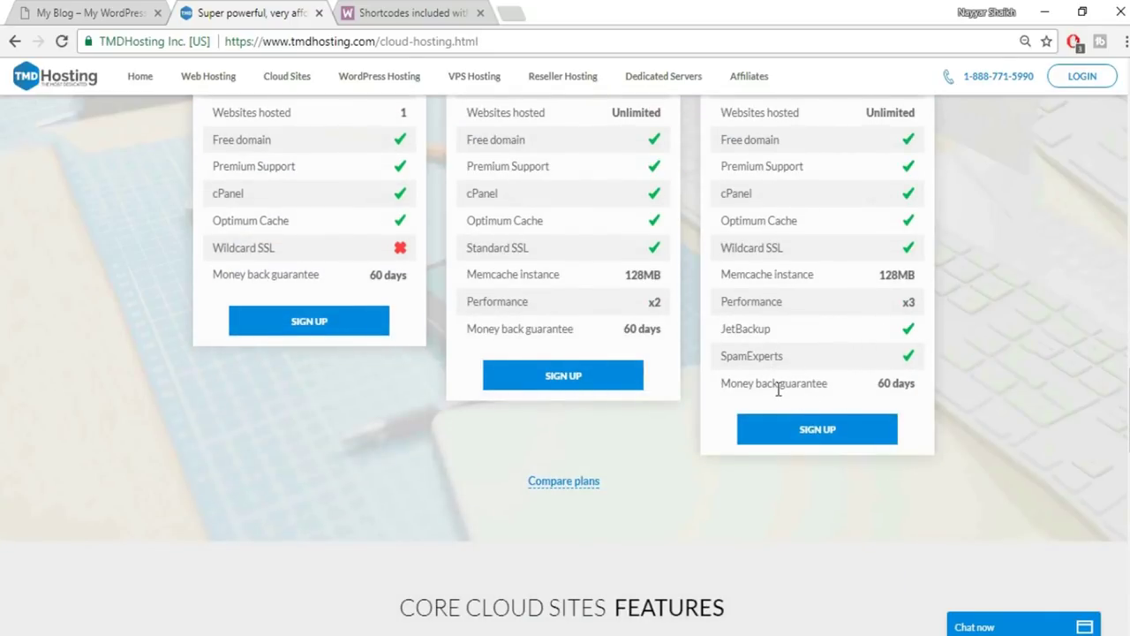
{"action": "scroll", "coordinate": [967, 406], "scroll_direction": "up", "scroll_amount": 3}
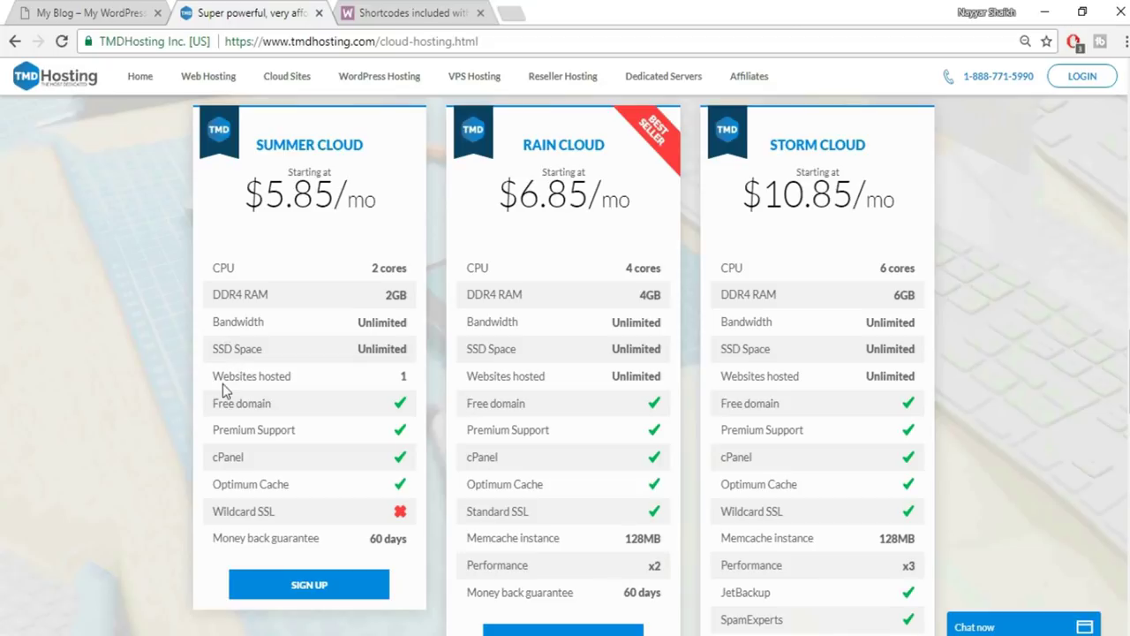
{"action": "left_click_drag", "start_coordinate": [233, 377], "coordinate": [449, 378]}
{"action": "left_click", "coordinate": [379, 378]}
{"action": "scroll", "coordinate": [552, 262], "scroll_direction": "up", "scroll_amount": 1}
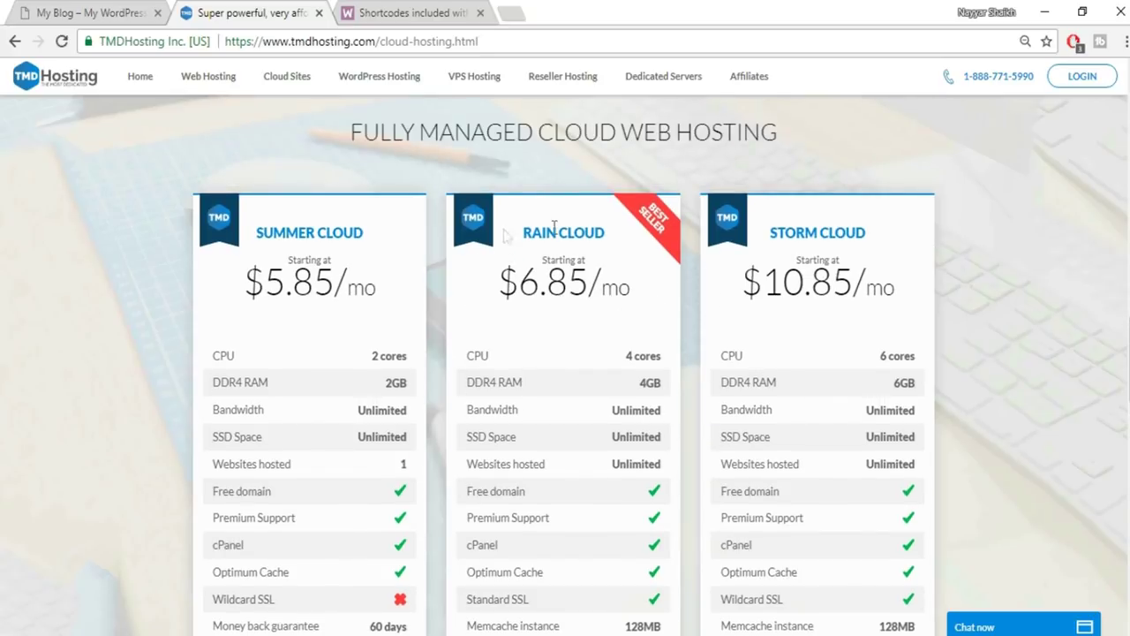
{"action": "scroll", "coordinate": [964, 293], "scroll_direction": "down", "scroll_amount": 4}
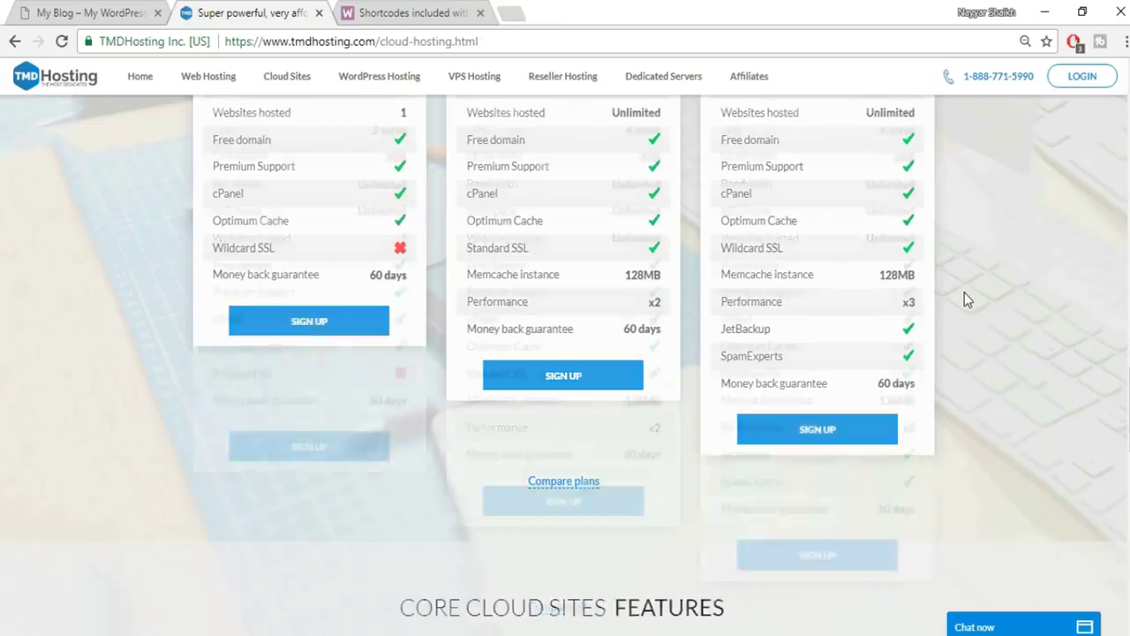
{"action": "scroll", "coordinate": [845, 297], "scroll_direction": "up", "scroll_amount": 4}
{"action": "scroll", "coordinate": [852, 353], "scroll_direction": "down", "scroll_amount": 4}
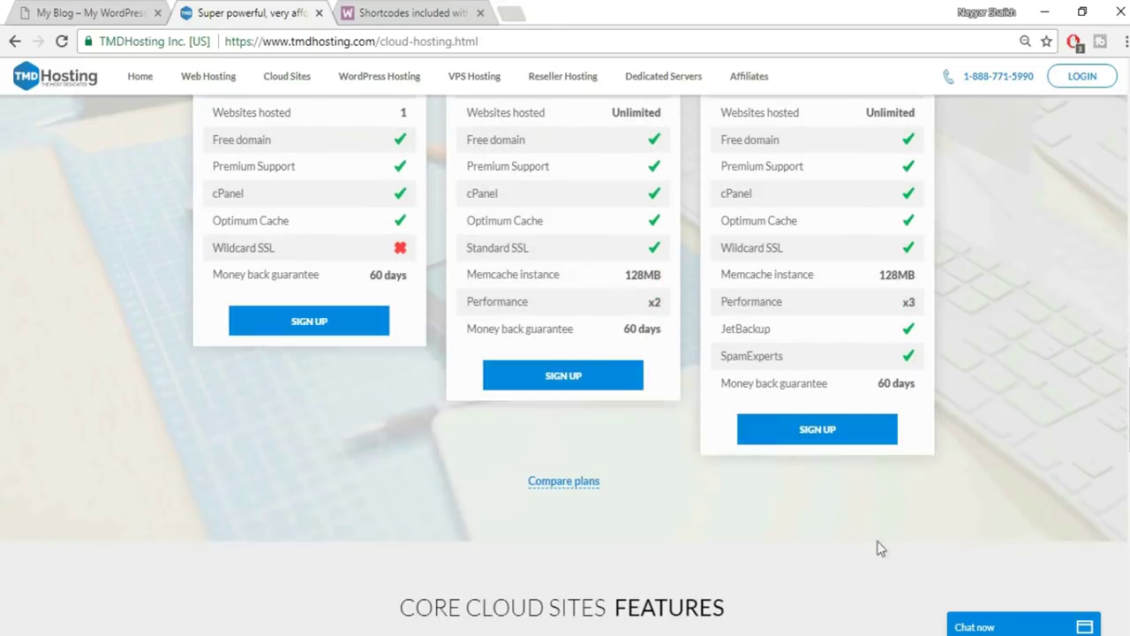
Start an order for the Storm Cloud plan and enter the desired name for a new .com domain.
{"action": "left_click", "coordinate": [818, 433]}
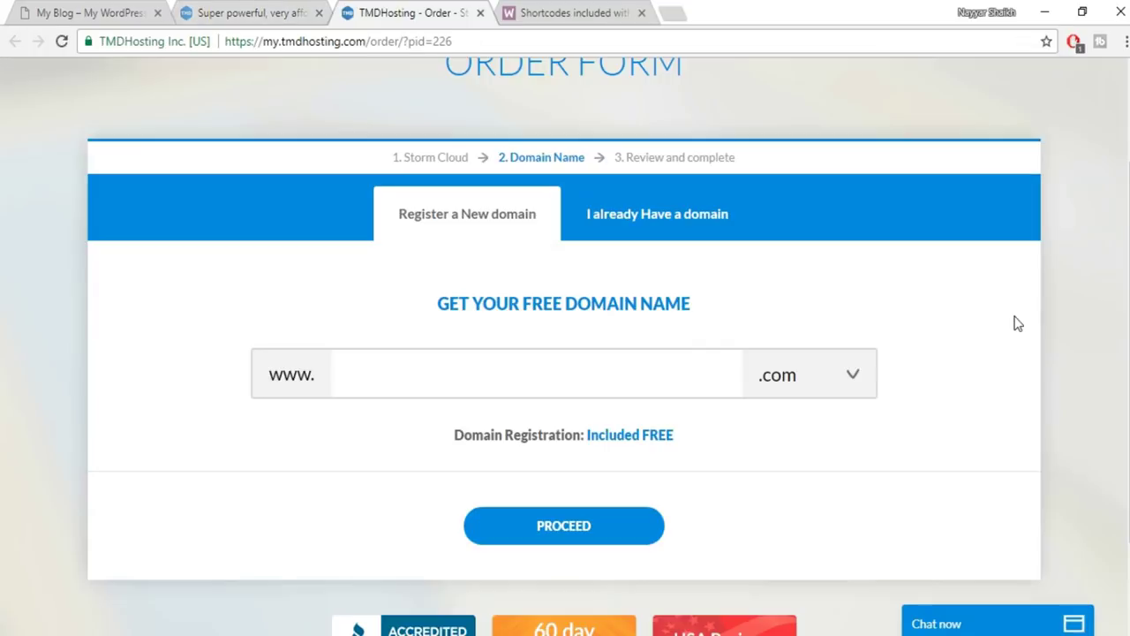
{"action": "left_click", "coordinate": [590, 370]}
{"action": "type", "text": "nayyarshaikh1"}
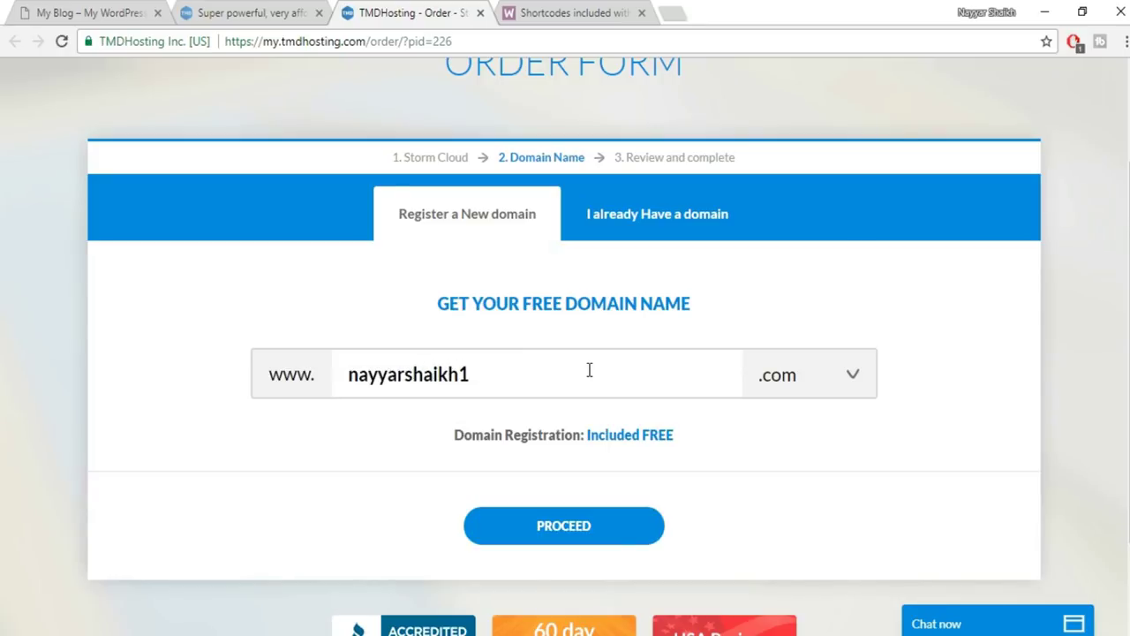
{"action": "left_click", "coordinate": [822, 386]}
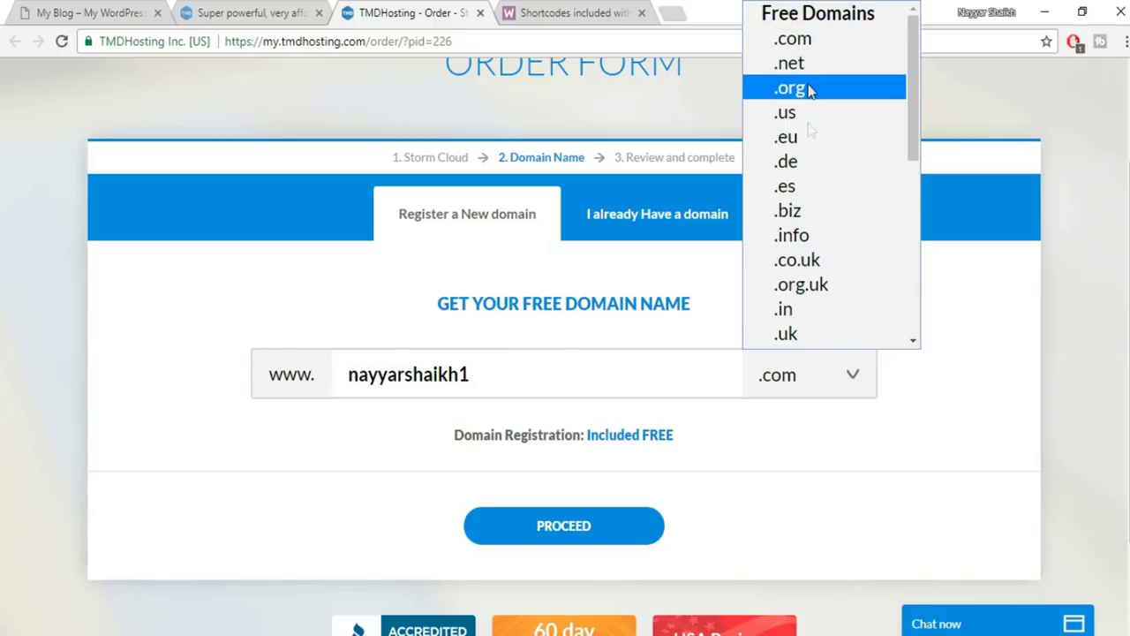
{"action": "left_click", "coordinate": [1051, 267]}
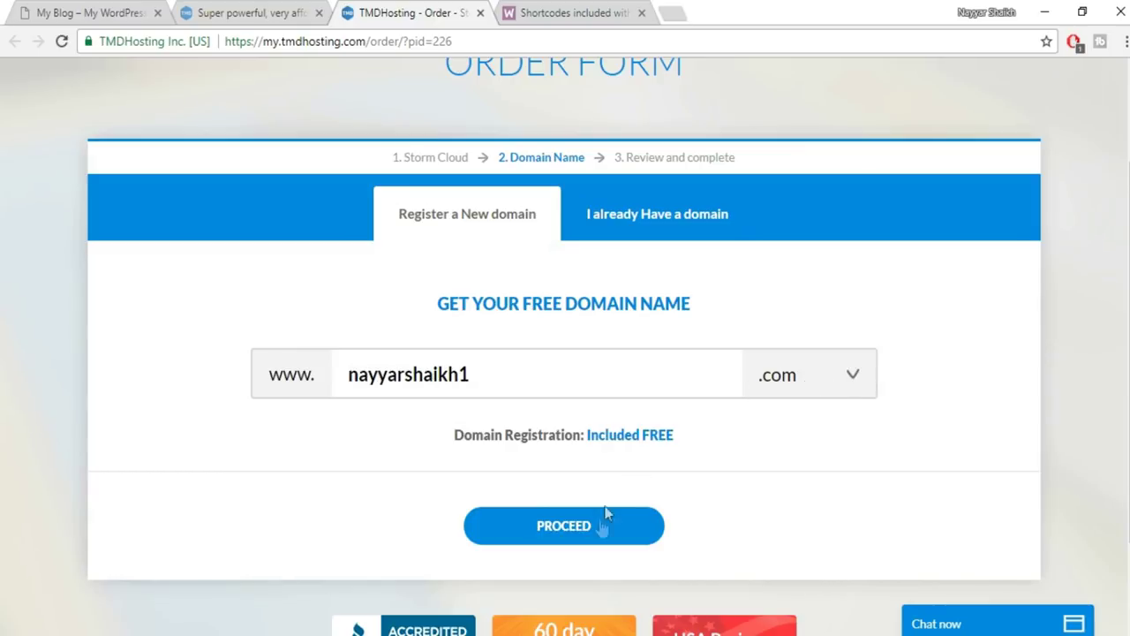
Proceed with the chosen domain and review the order form's contact and payment information sections.
{"action": "left_click", "coordinate": [574, 534]}
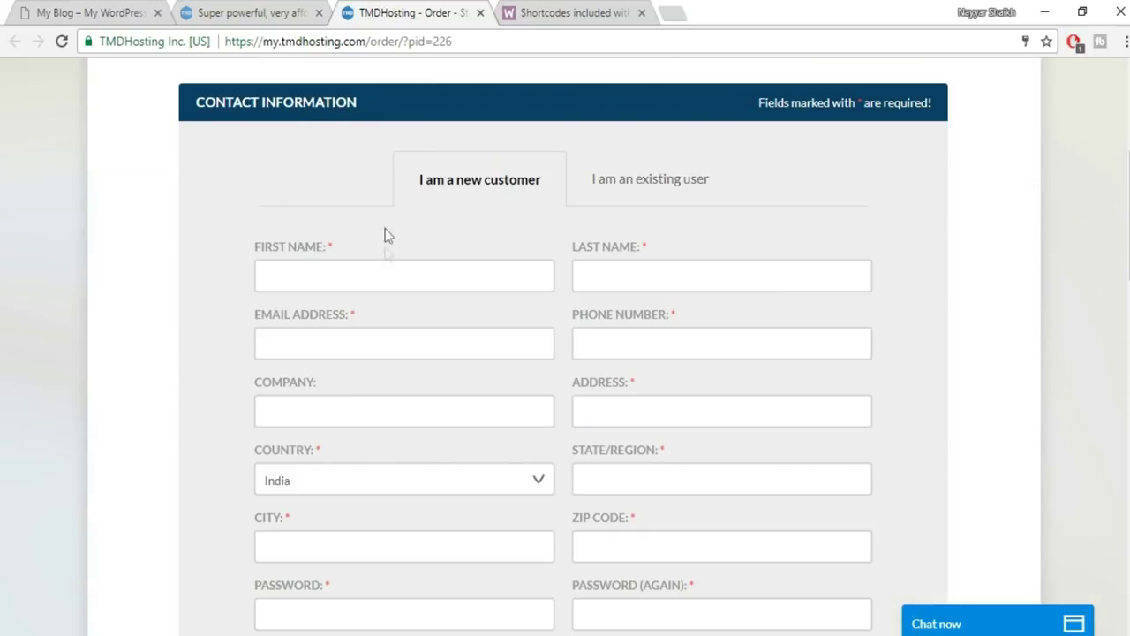
{"action": "scroll", "coordinate": [752, 273], "scroll_direction": "down", "scroll_amount": 2}
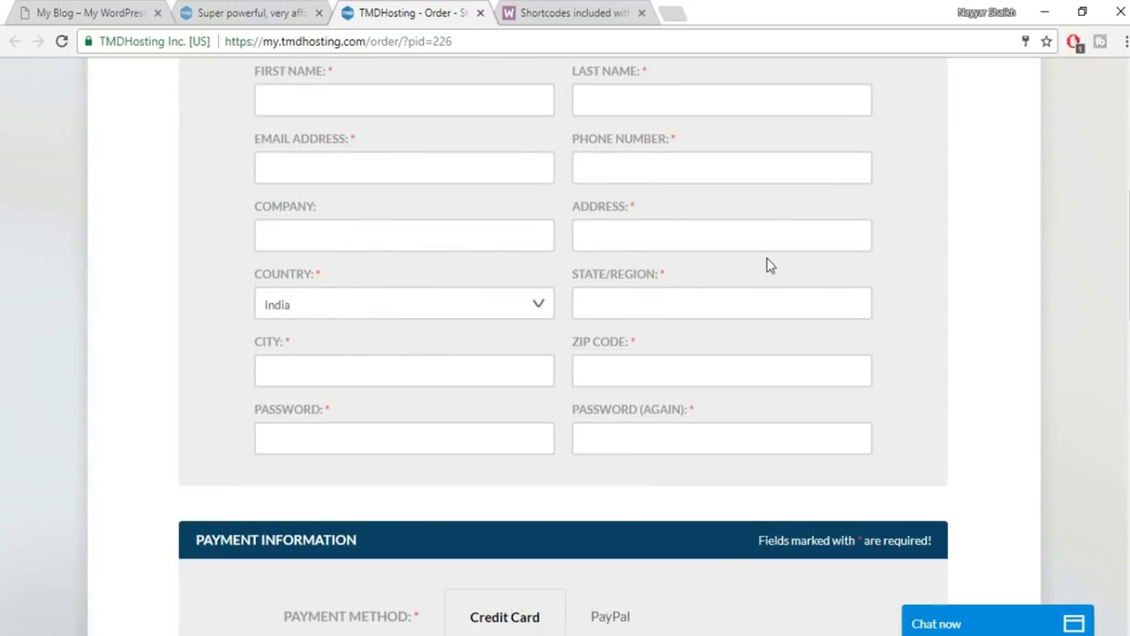
{"action": "scroll", "coordinate": [666, 351], "scroll_direction": "down", "scroll_amount": 4}
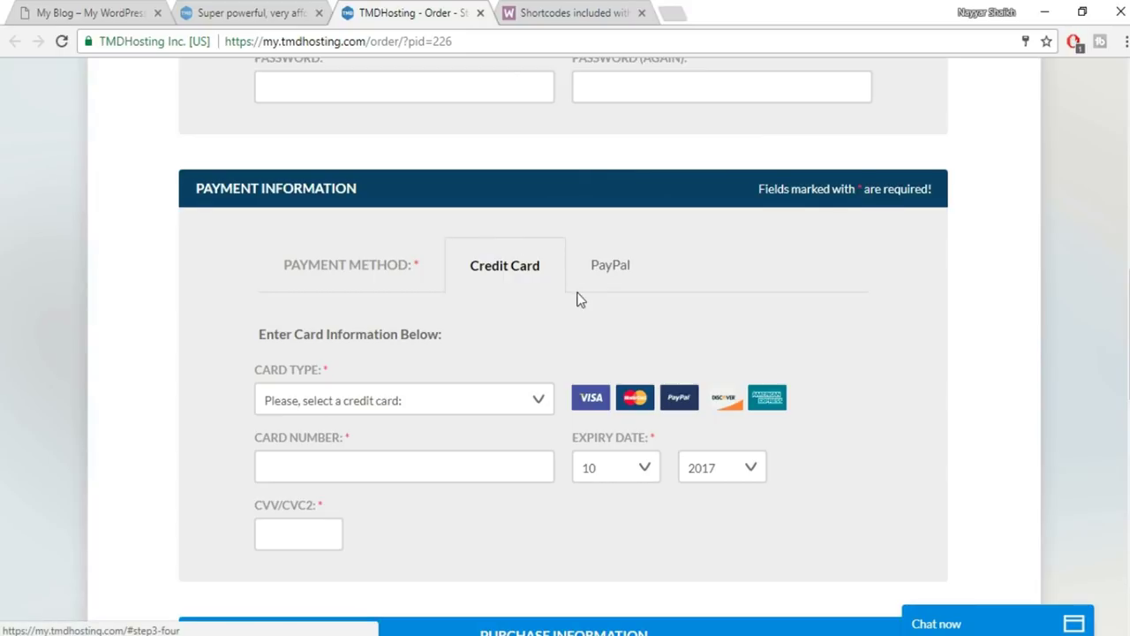
Check the PayPal payment method in the order form and return the payment method to Credit Card.
{"action": "scroll", "coordinate": [580, 298], "scroll_direction": "down", "scroll_amount": 1}
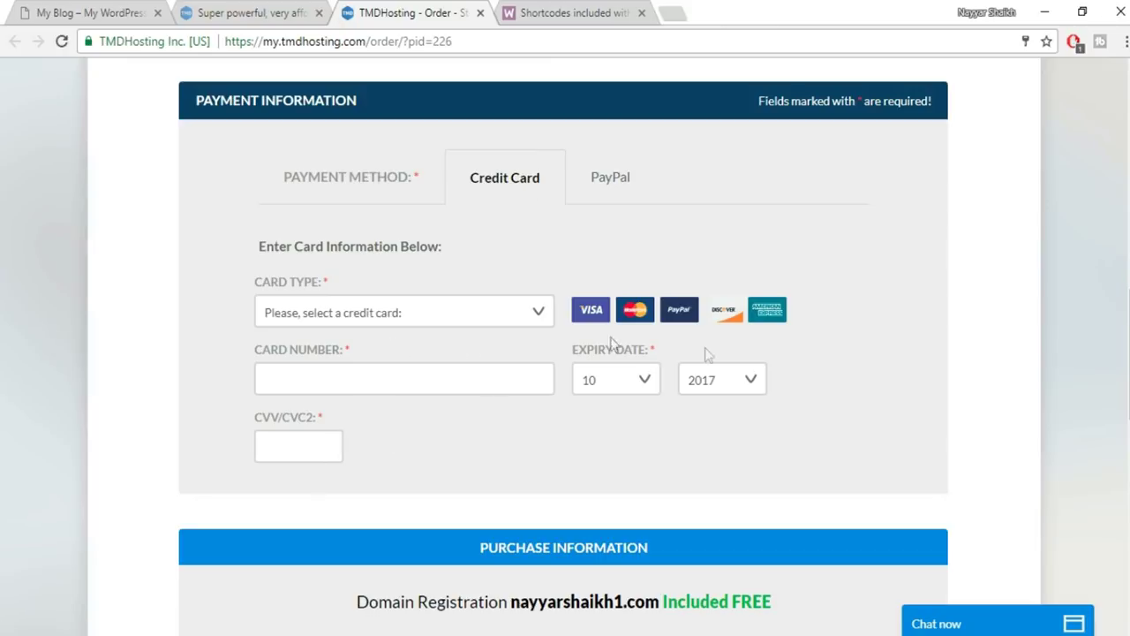
{"action": "left_click", "coordinate": [609, 183]}
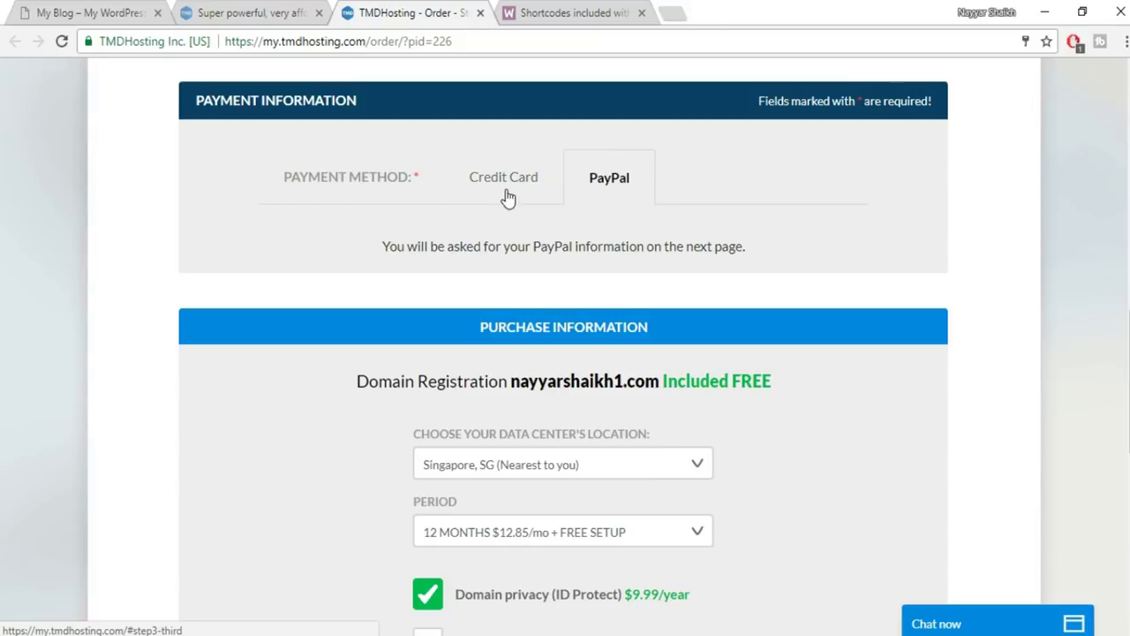
{"action": "left_click", "coordinate": [478, 189]}
Choose Singapore, SG as the data center's location and 12 MONTHS $12.85/mo + FREE SETUP as the hosting period.
{"action": "scroll", "coordinate": [901, 270], "scroll_direction": "down", "scroll_amount": 3}
{"action": "scroll", "coordinate": [899, 271], "scroll_direction": "down", "scroll_amount": 2}
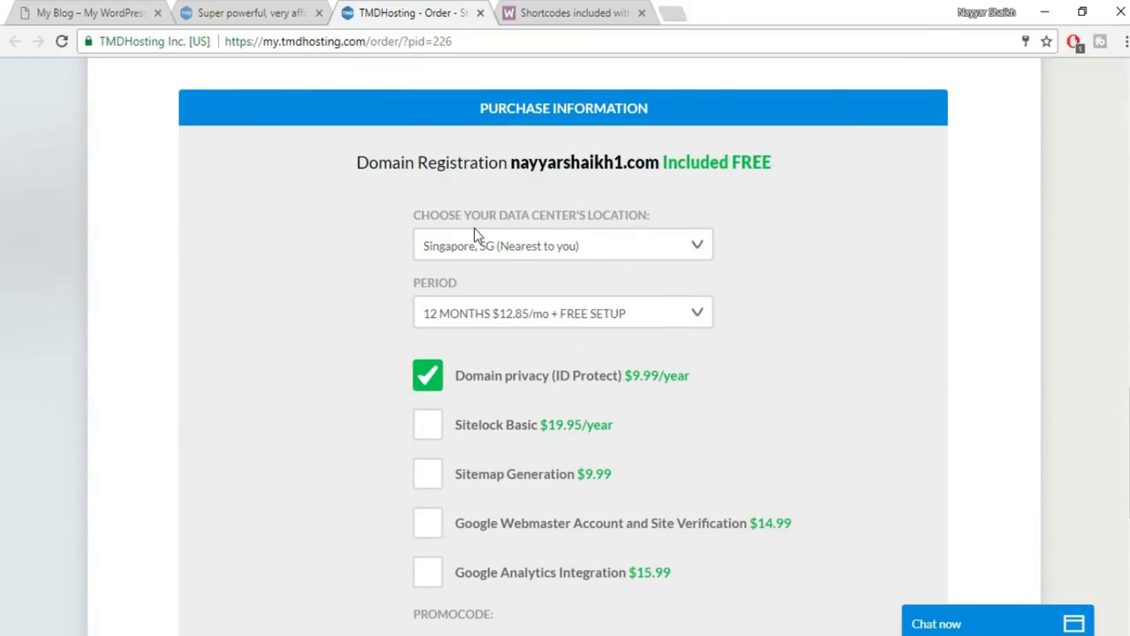
{"action": "left_click", "coordinate": [676, 246]}
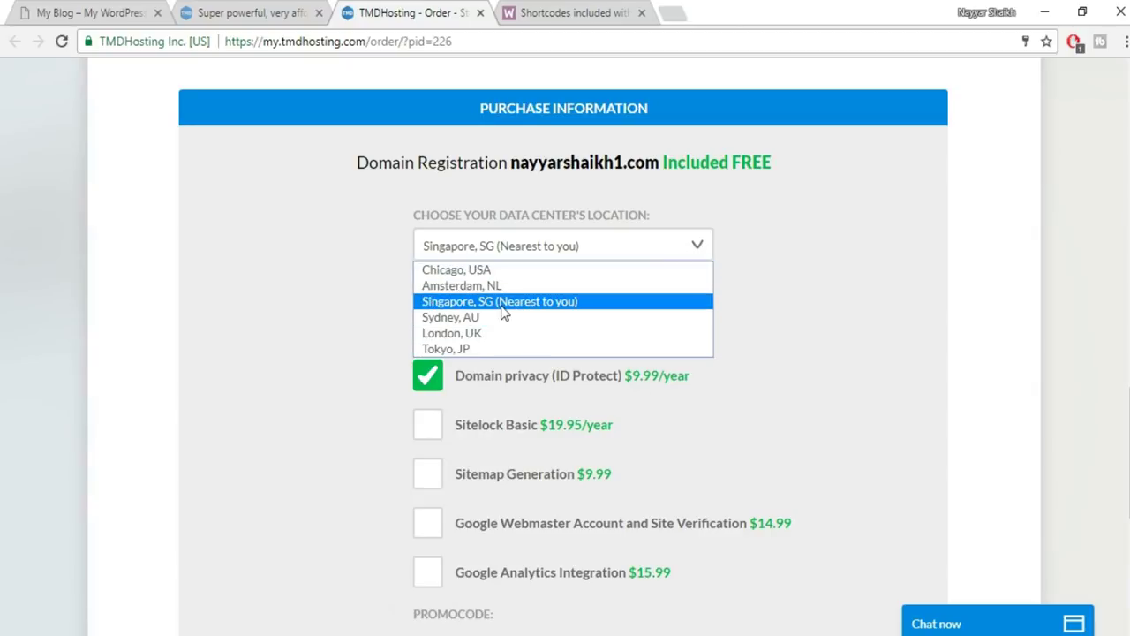
{"action": "left_click", "coordinate": [571, 303]}
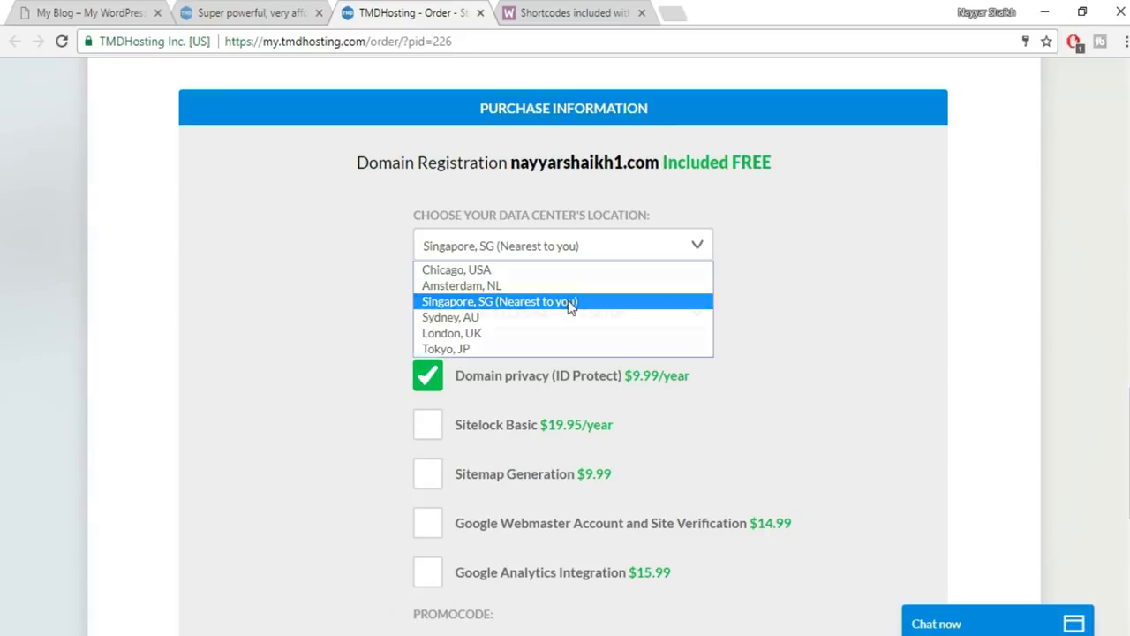
{"action": "left_click", "coordinate": [520, 317]}
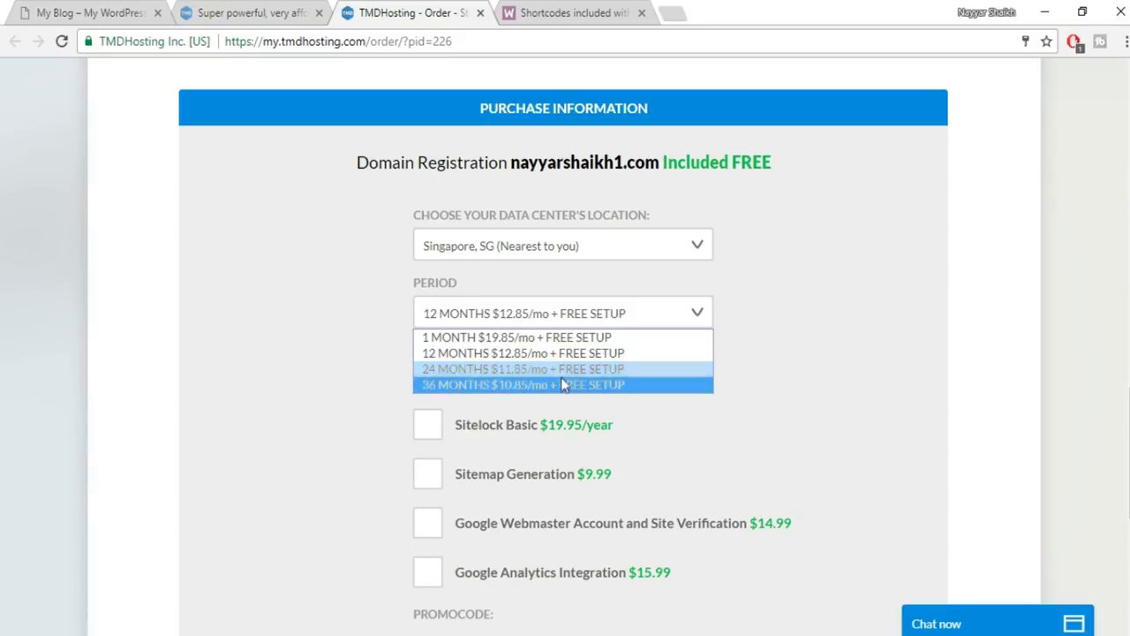
{"action": "left_click", "coordinate": [595, 368]}
{"action": "left_click", "coordinate": [590, 314]}
{"action": "left_click", "coordinate": [545, 352]}
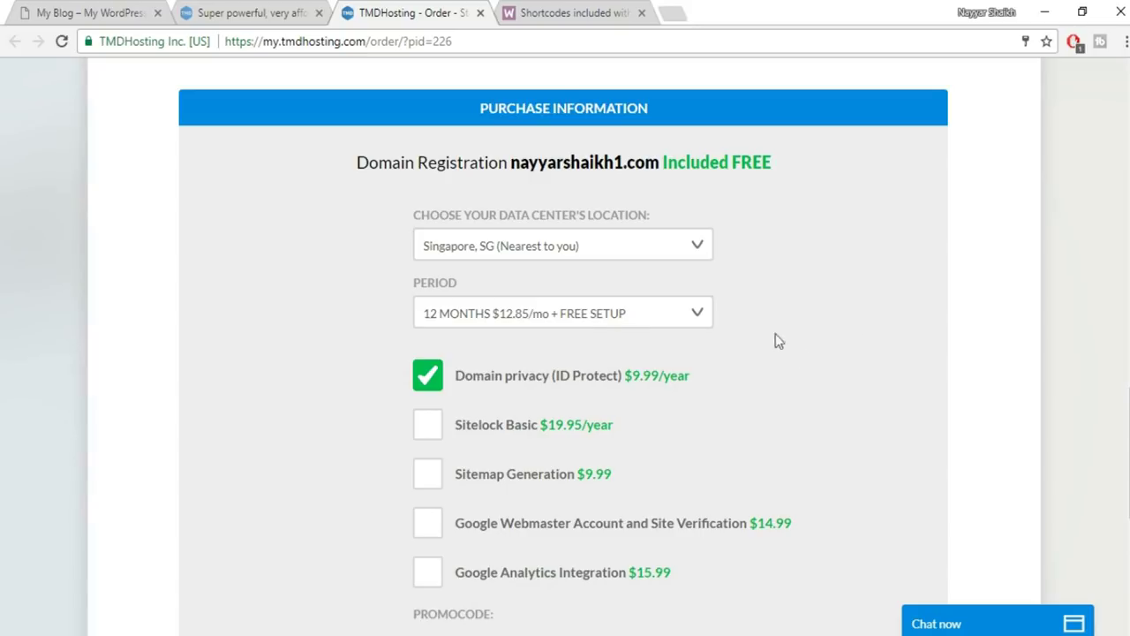
Remove the Domain privacy (ID Protect) add-on from the order.
{"action": "scroll", "coordinate": [1011, 330], "scroll_direction": "down", "scroll_amount": 2}
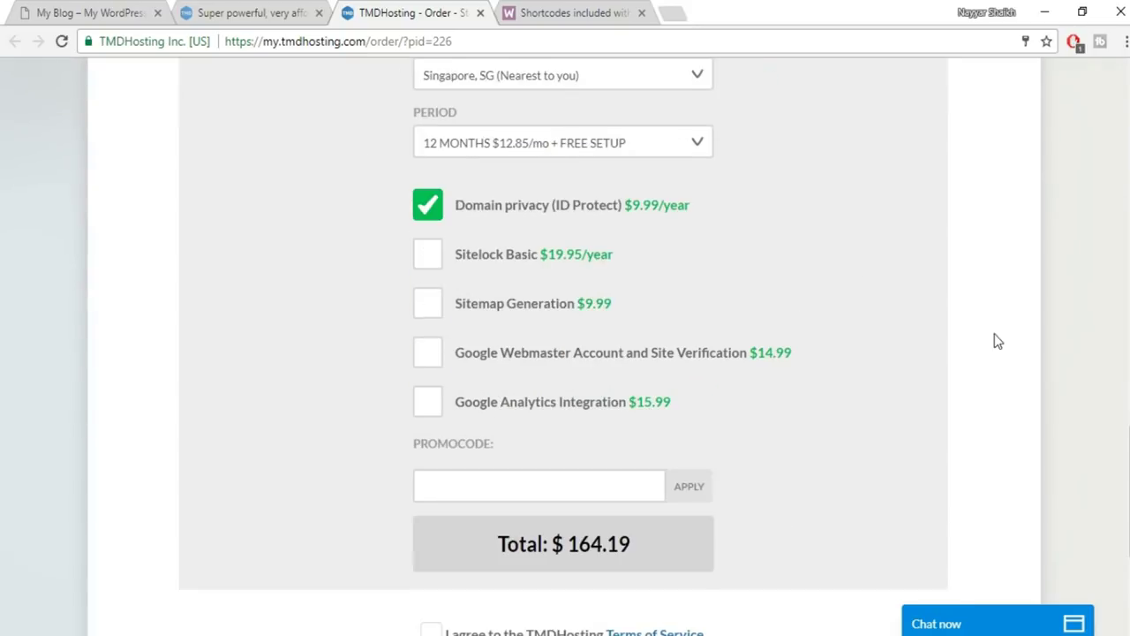
{"action": "left_click", "coordinate": [429, 210]}
{"action": "left_click", "coordinate": [685, 336]}
Apply the promo code NAYYAR7 to the order.
{"action": "scroll", "coordinate": [546, 451], "scroll_direction": "down", "scroll_amount": 1}
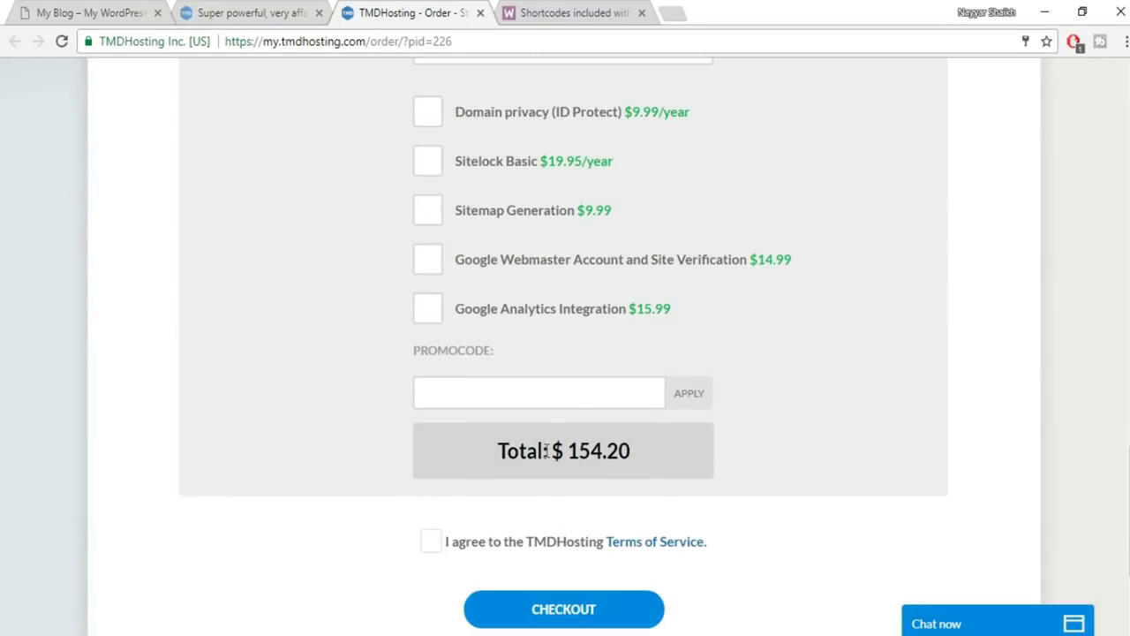
{"action": "left_click", "coordinate": [505, 391]}
{"action": "scroll", "coordinate": [742, 391], "scroll_direction": "down", "scroll_amount": 3}
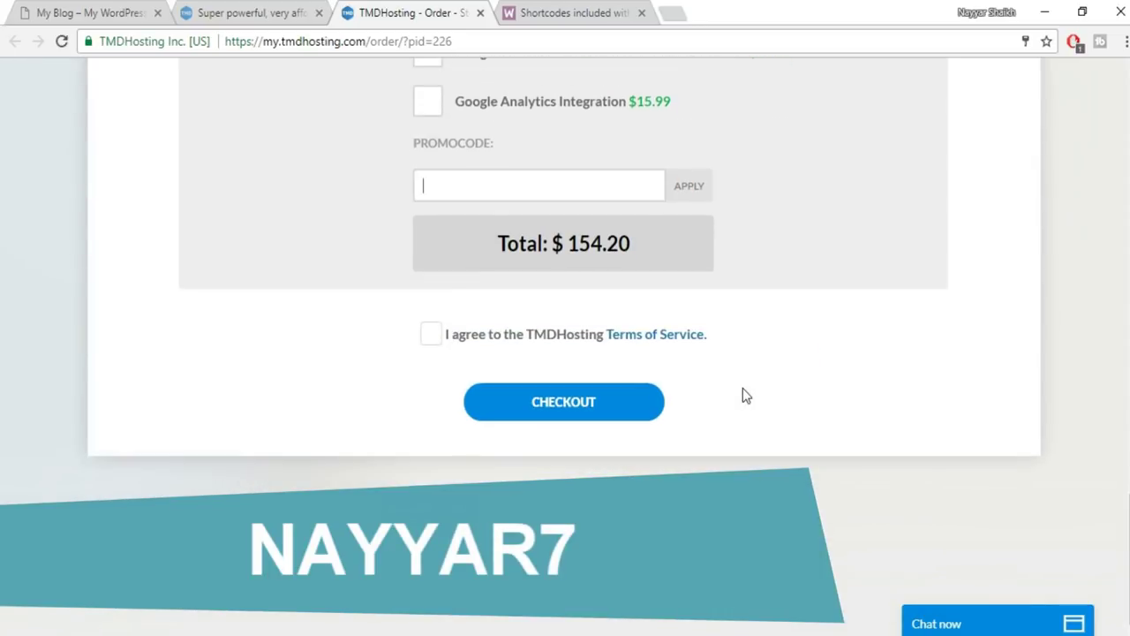
{"action": "type", "text": "NAYYAR7"}
{"action": "left_click", "coordinate": [706, 188]}
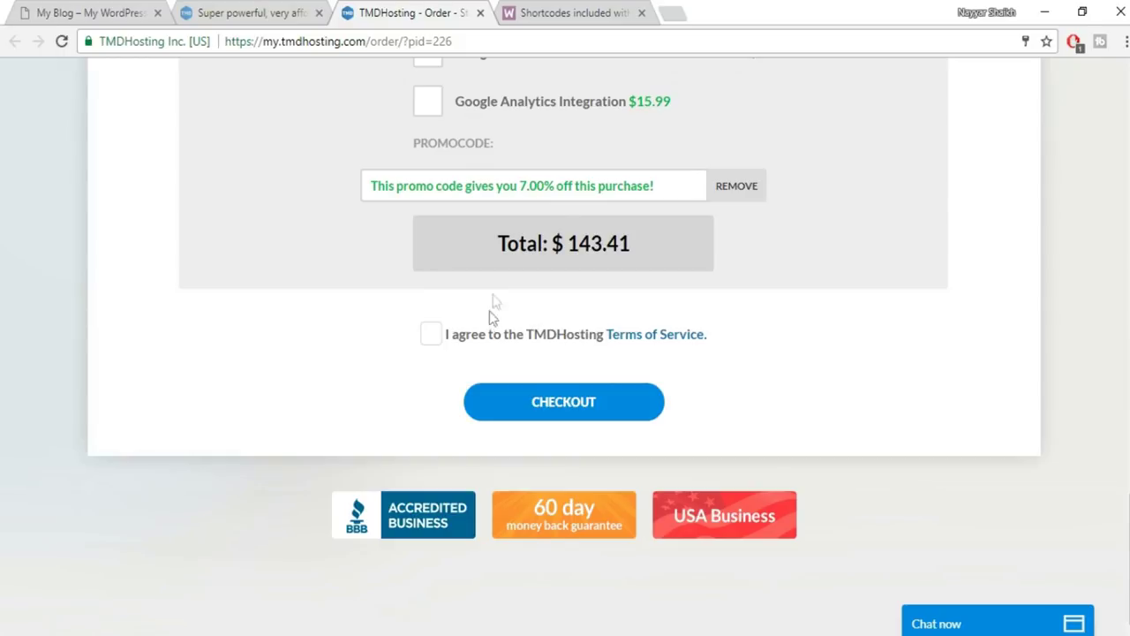
Review the discounted order and agree to the TMDHosting Terms of Service.
{"action": "scroll", "coordinate": [489, 318], "scroll_direction": "up", "scroll_amount": 2}
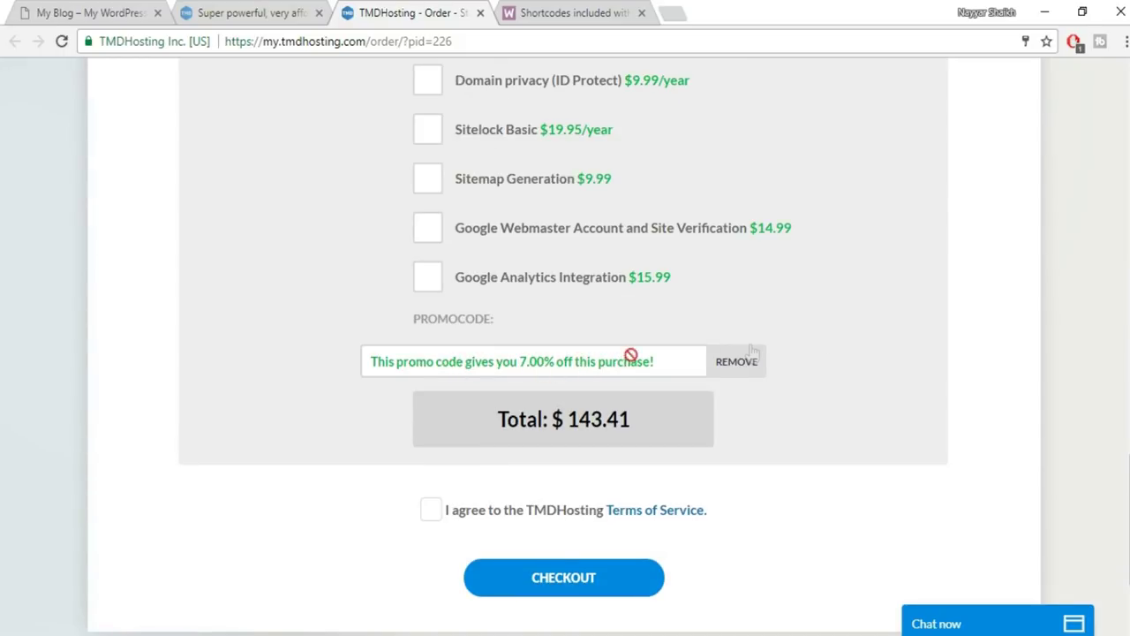
{"action": "scroll", "coordinate": [908, 333], "scroll_direction": "down", "scroll_amount": 1}
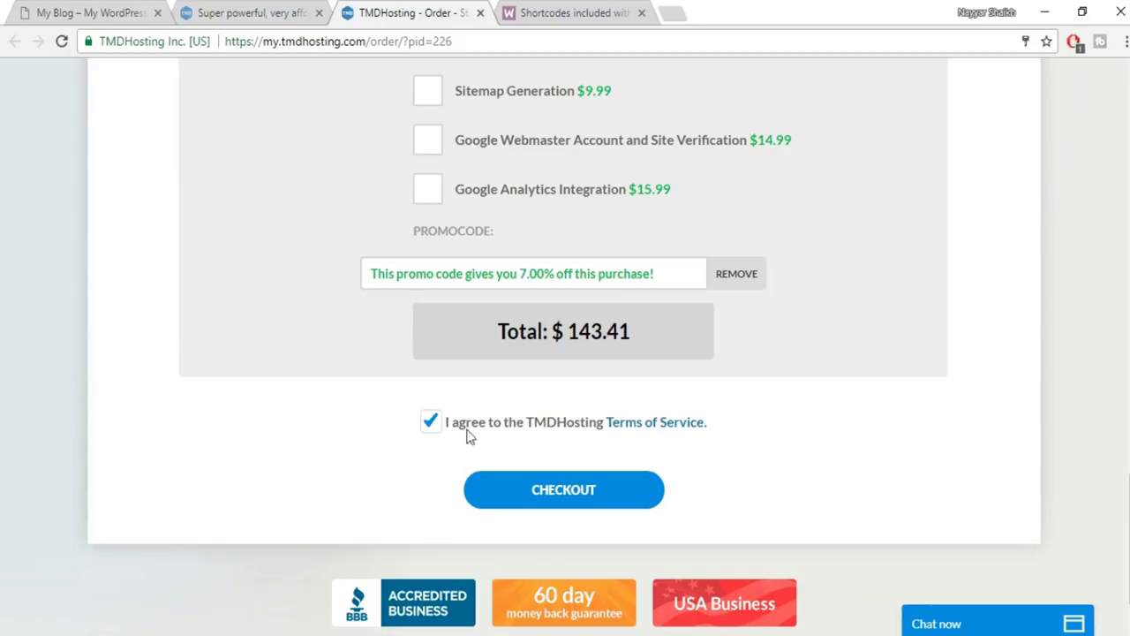
{"action": "scroll", "coordinate": [442, 429], "scroll_direction": "down", "scroll_amount": 1}
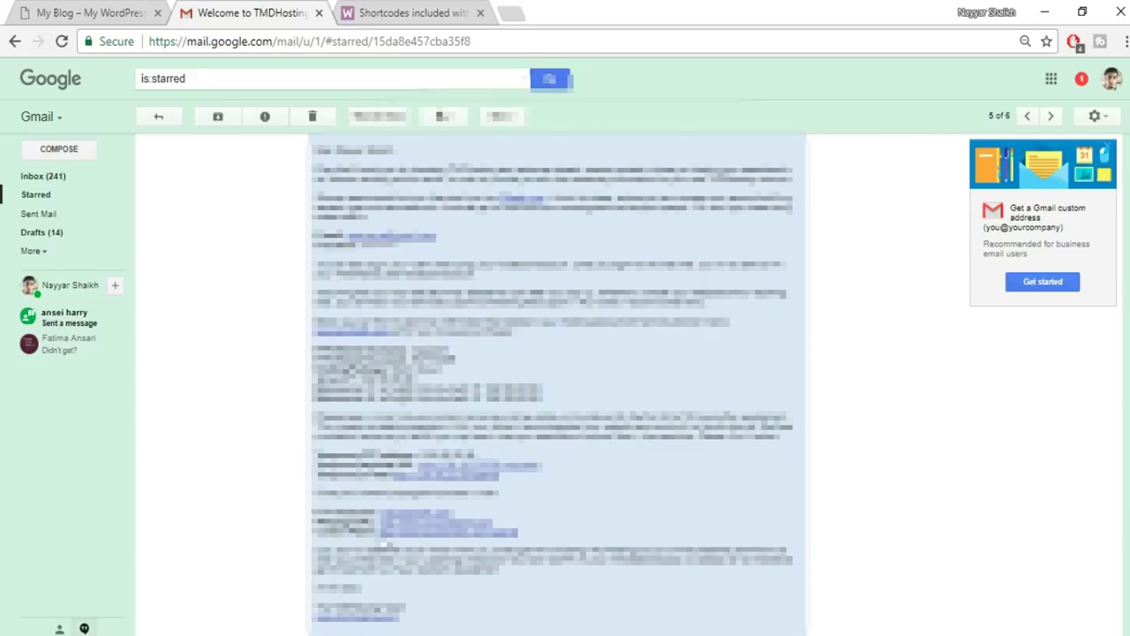
Open the cPanel link from the TMDHosting welcome email in a new tab and log in with the saved credentials.
{"action": "right_click", "coordinate": [462, 535]}
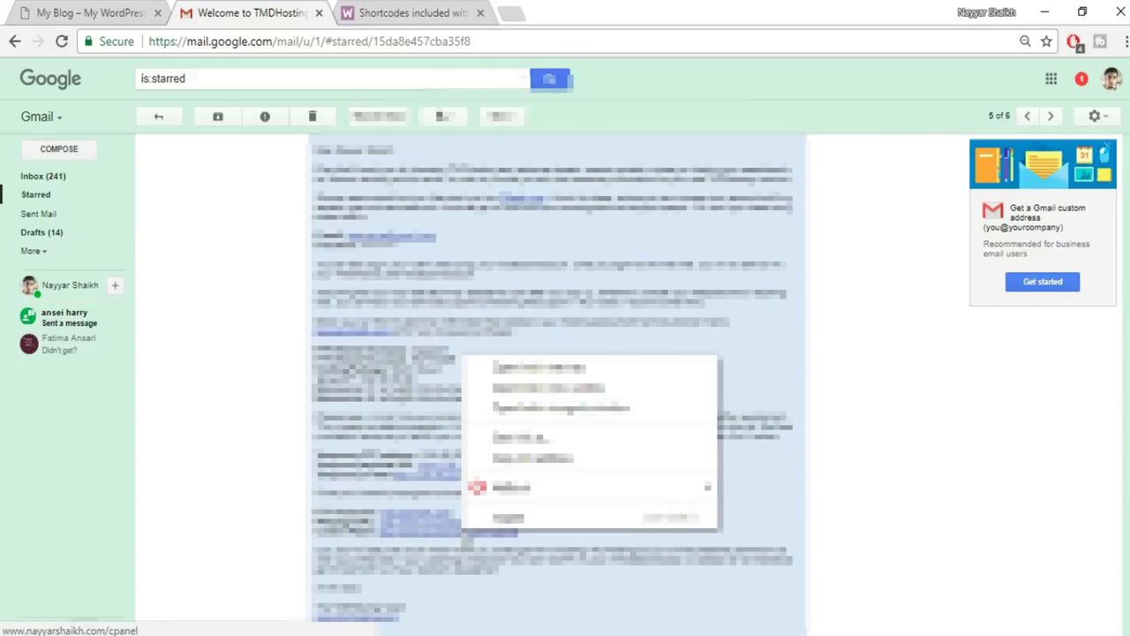
{"action": "left_click", "coordinate": [569, 368]}
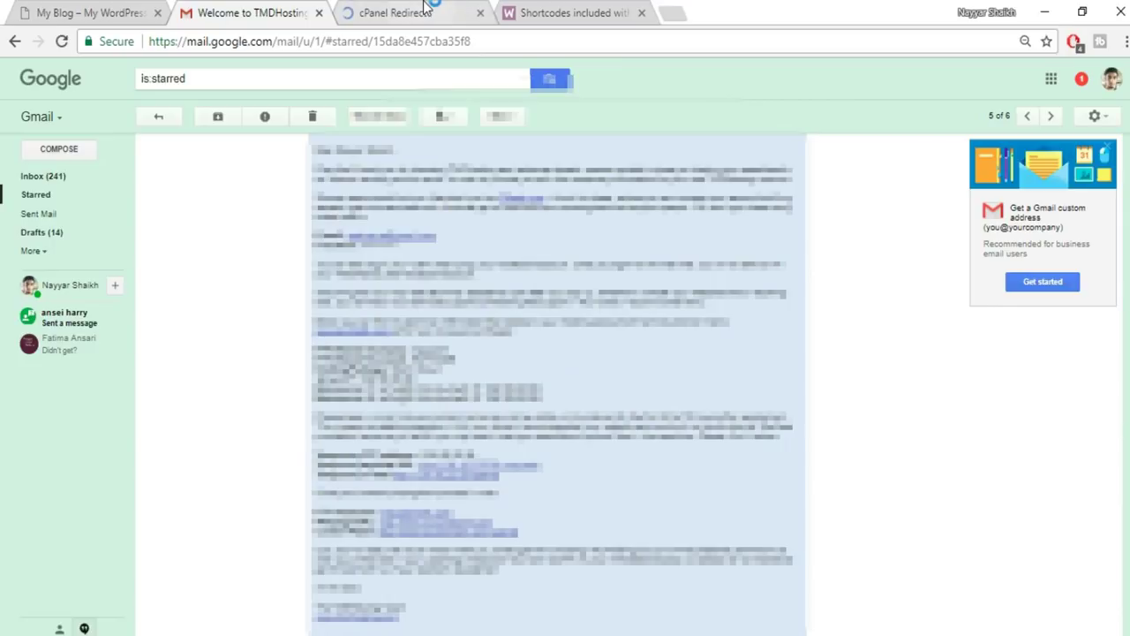
{"action": "left_click", "coordinate": [426, 9]}
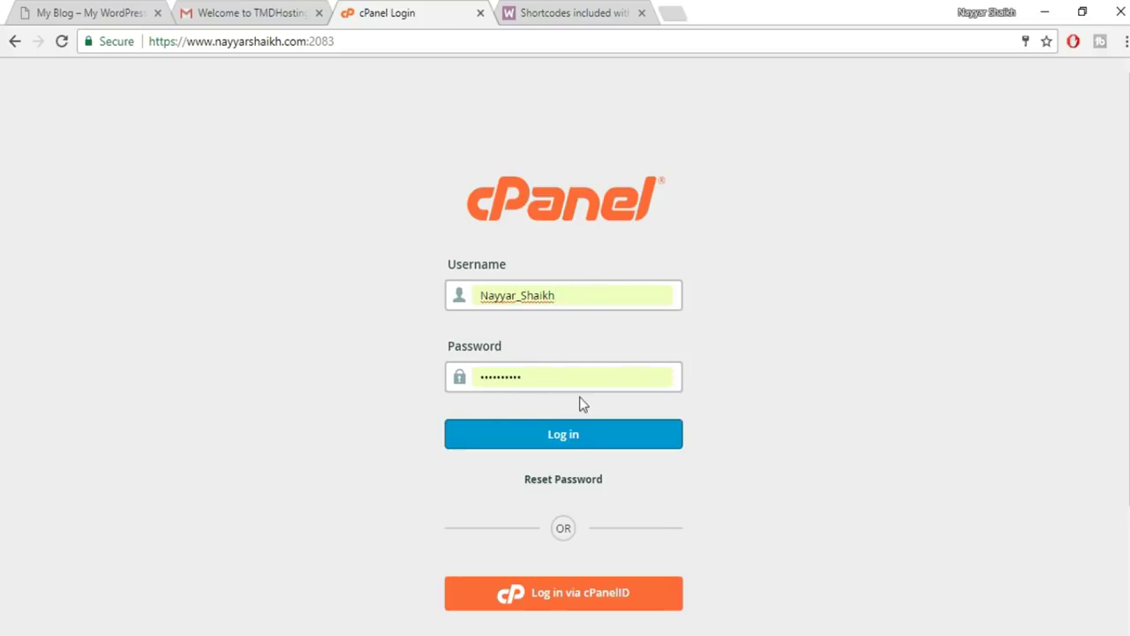
{"action": "left_click", "coordinate": [510, 450]}
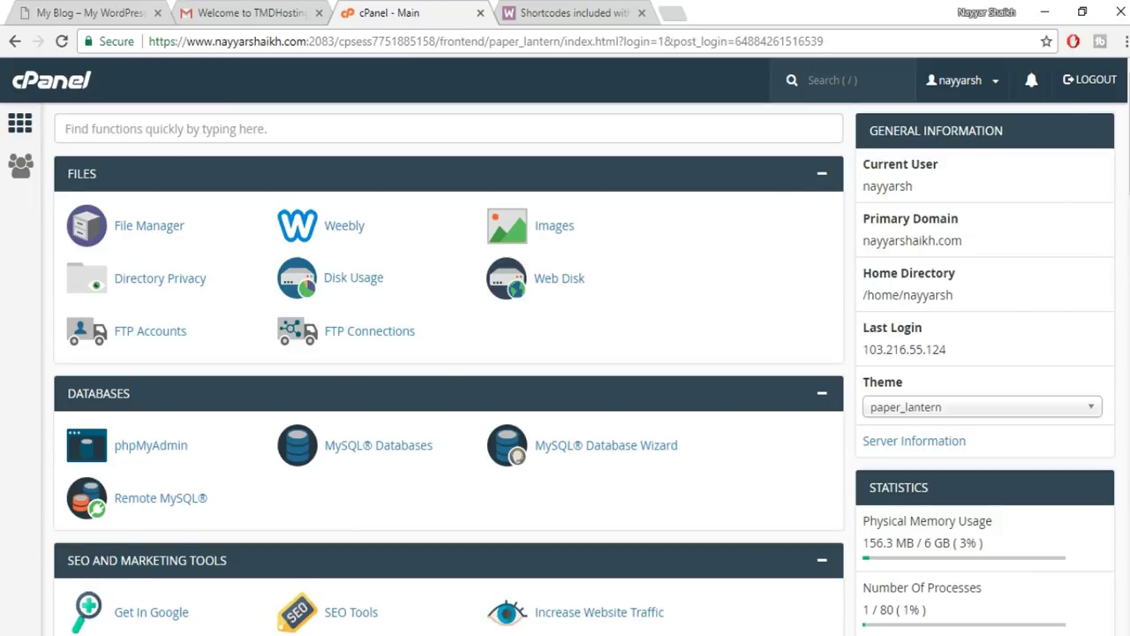
Open the Softaculous Apps Installer in cPanel and start a WordPress installation.
{"action": "scroll", "coordinate": [449, 362], "scroll_direction": "down", "scroll_amount": 20}
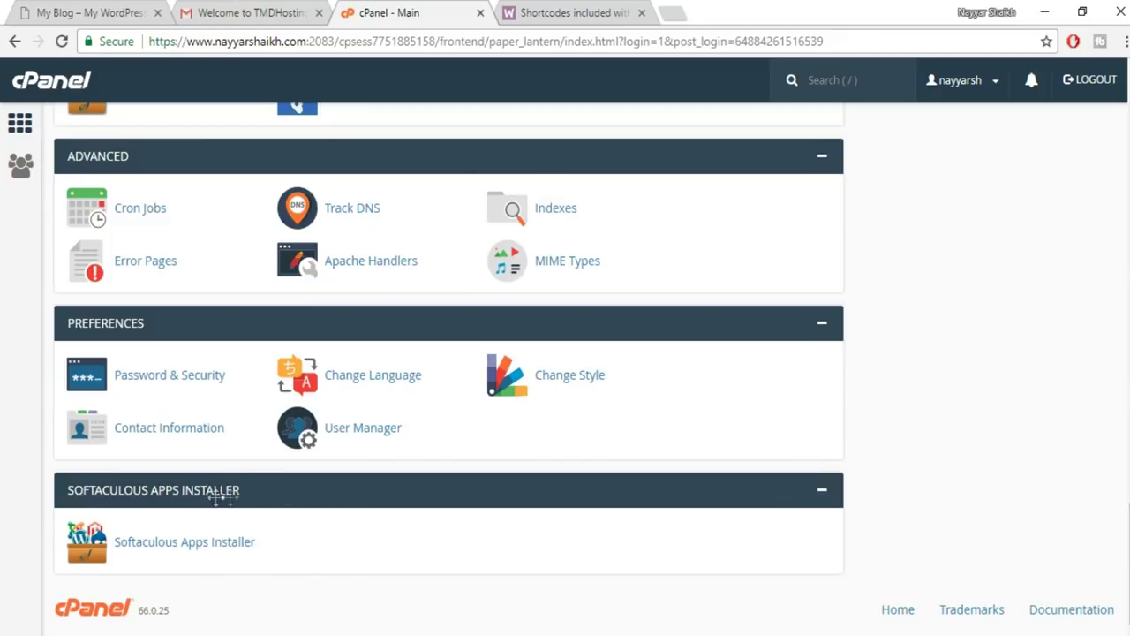
{"action": "left_click", "coordinate": [192, 544]}
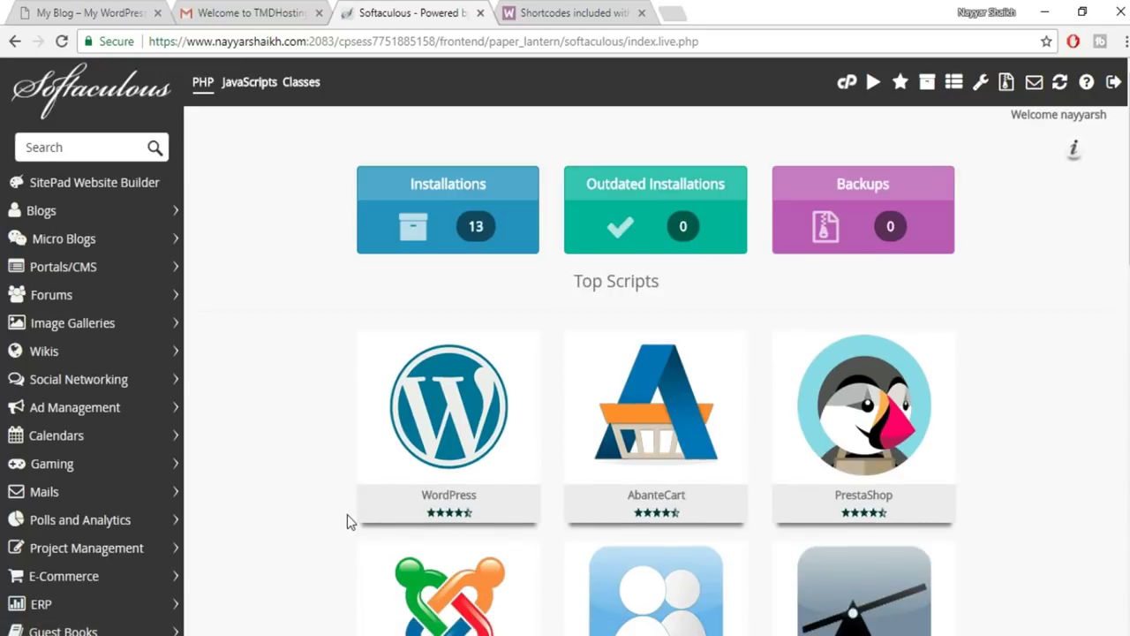
{"action": "mouse_move", "coordinate": [432, 367]}
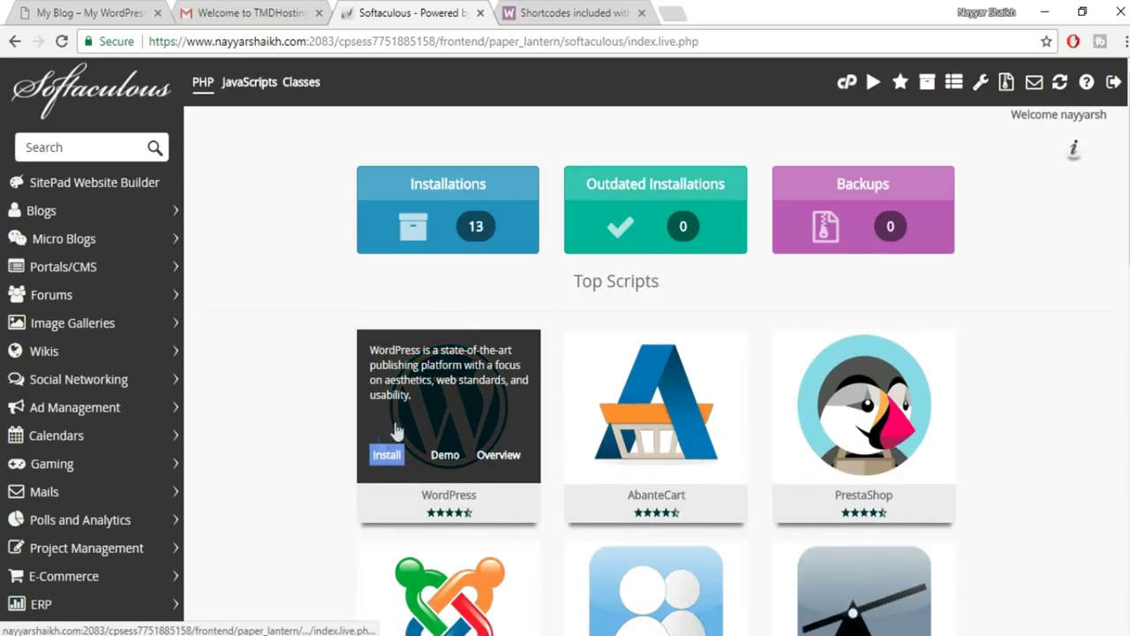
{"action": "left_click", "coordinate": [388, 458]}
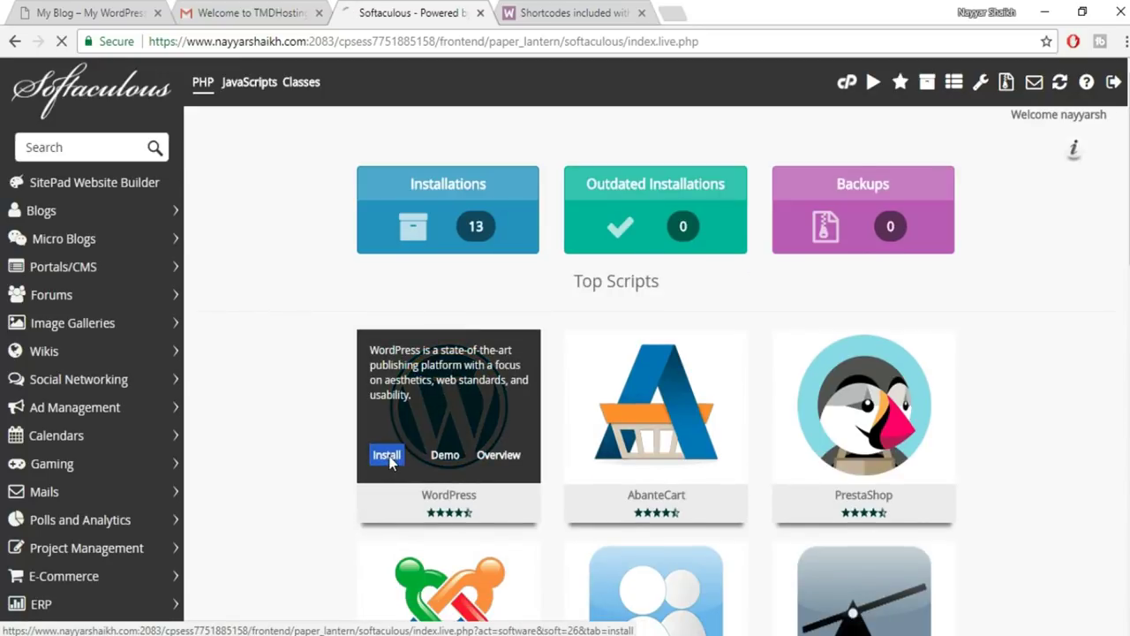
{"action": "left_click", "coordinate": [718, 310]}
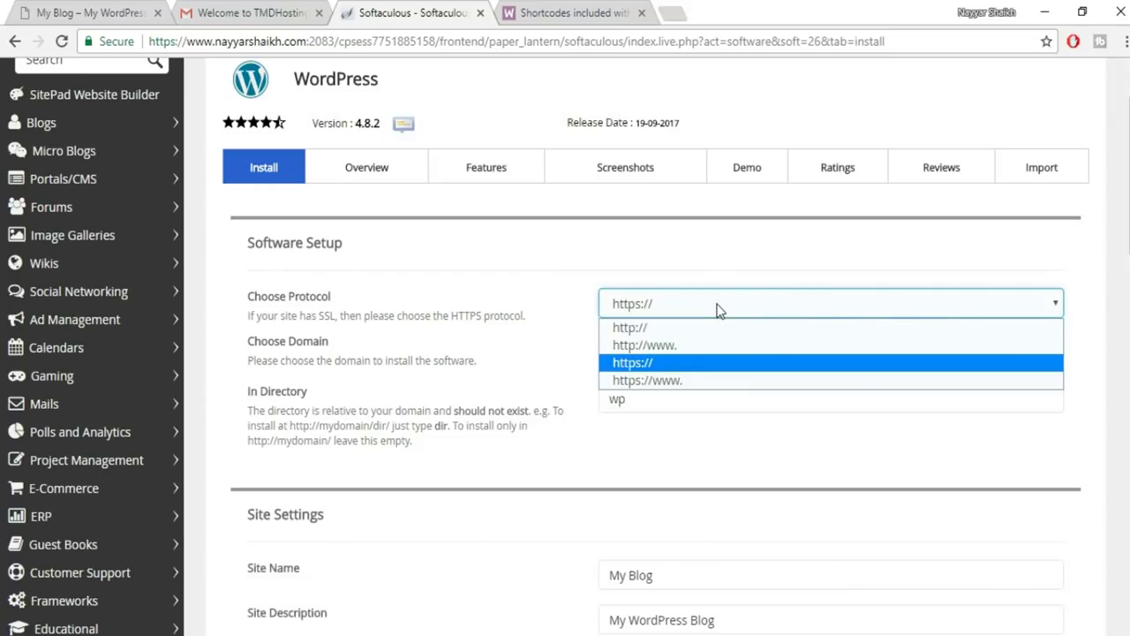
{"action": "left_click", "coordinate": [655, 380]}
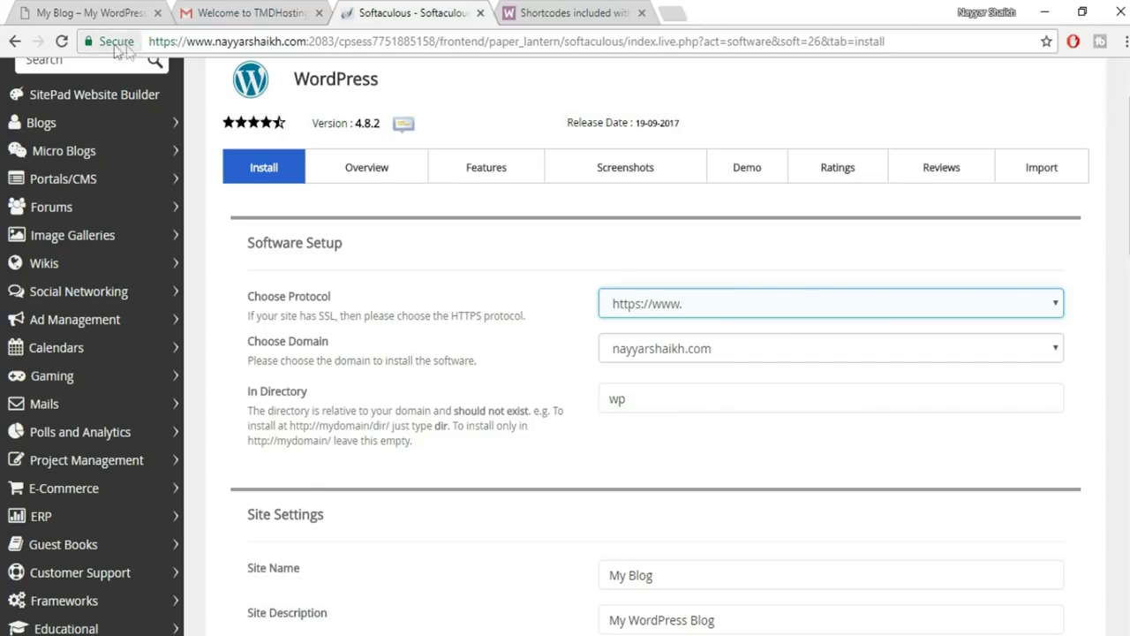
{"action": "left_click", "coordinate": [742, 352]}
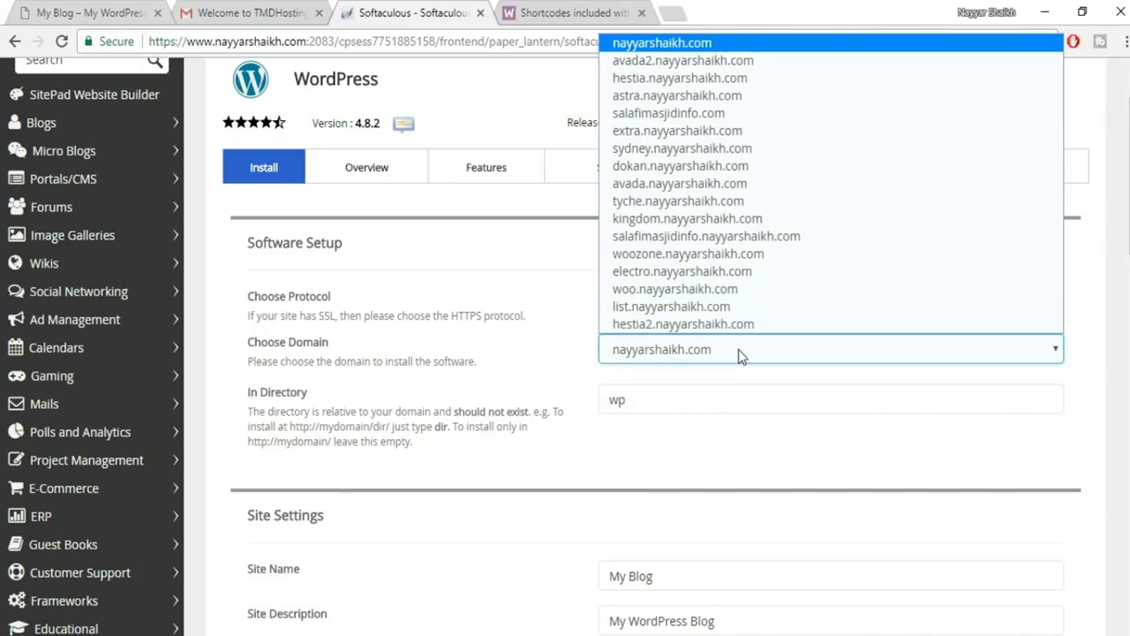
{"action": "left_click", "coordinate": [707, 202]}
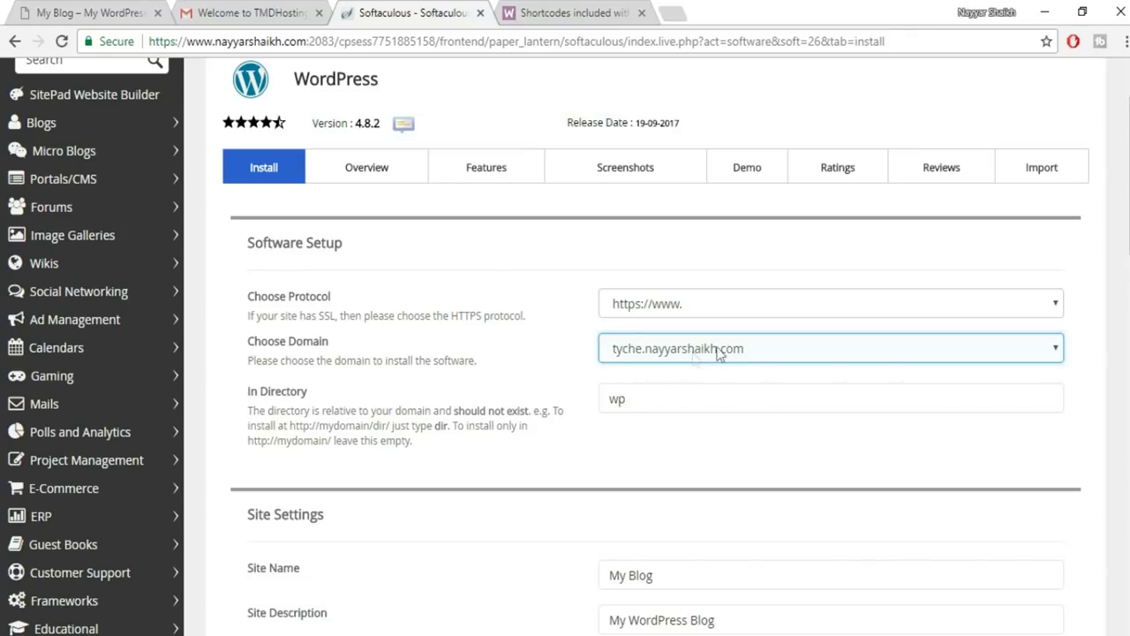
Clear the In Directory value so WordPress installs directly on the chosen domain.
{"action": "left_click_drag", "start_coordinate": [656, 398], "coordinate": [601, 399]}
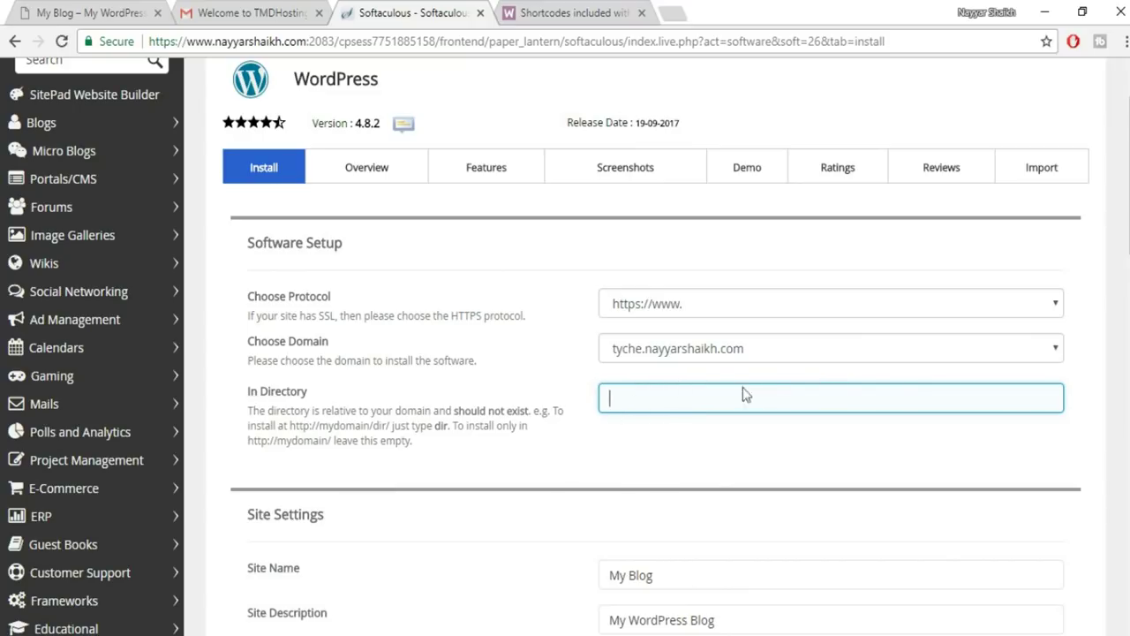
{"action": "left_click", "coordinate": [661, 430]}
{"action": "left_click", "coordinate": [645, 404]}
{"action": "left_click", "coordinate": [659, 444]}
Replace the default admin username in the Admin Account section with the site owner's saved username.
{"action": "scroll", "coordinate": [671, 457], "scroll_direction": "down", "scroll_amount": 3}
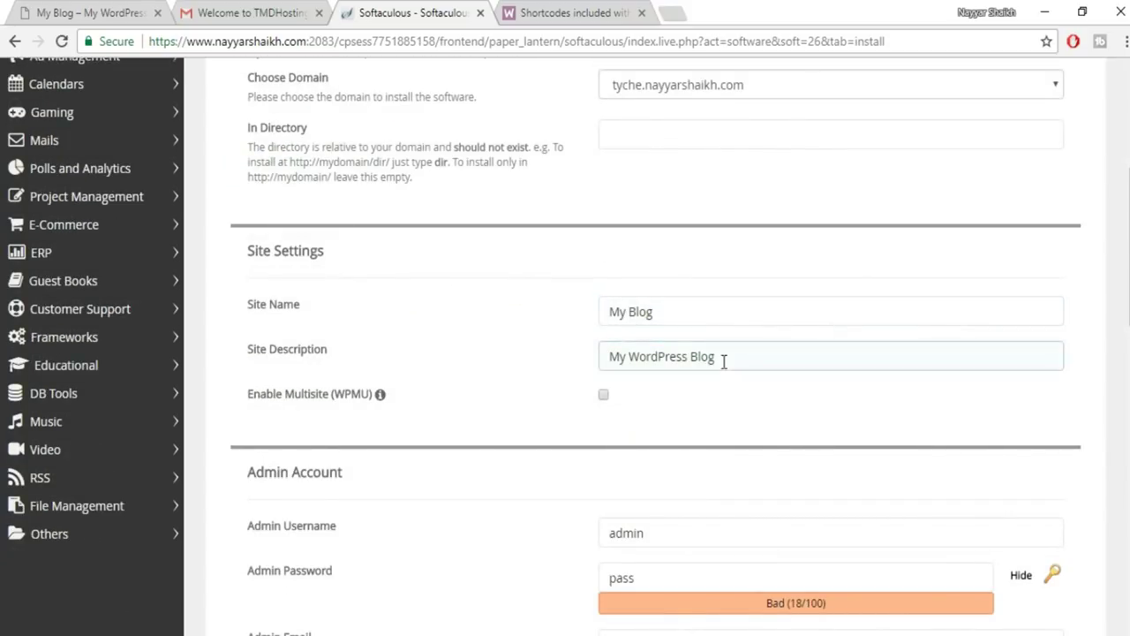
{"action": "scroll", "coordinate": [806, 359], "scroll_direction": "down", "scroll_amount": 1}
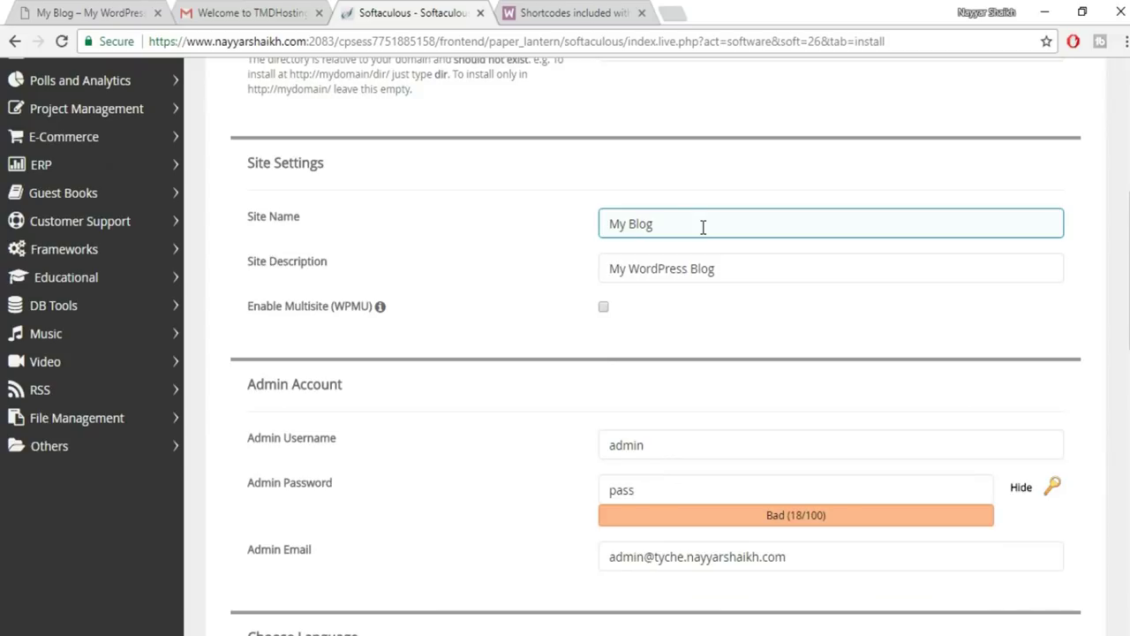
{"action": "scroll", "coordinate": [732, 294], "scroll_direction": "down", "scroll_amount": 1}
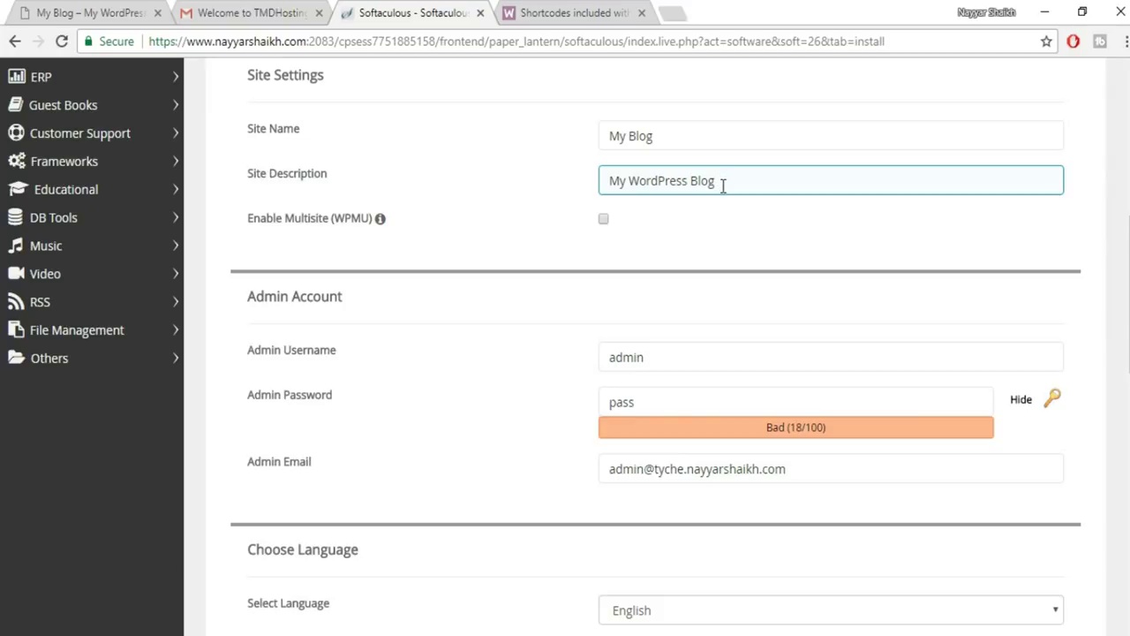
{"action": "left_click_drag", "start_coordinate": [732, 354], "coordinate": [570, 369]}
{"action": "scroll", "coordinate": [820, 336], "scroll_direction": "down", "scroll_amount": 1}
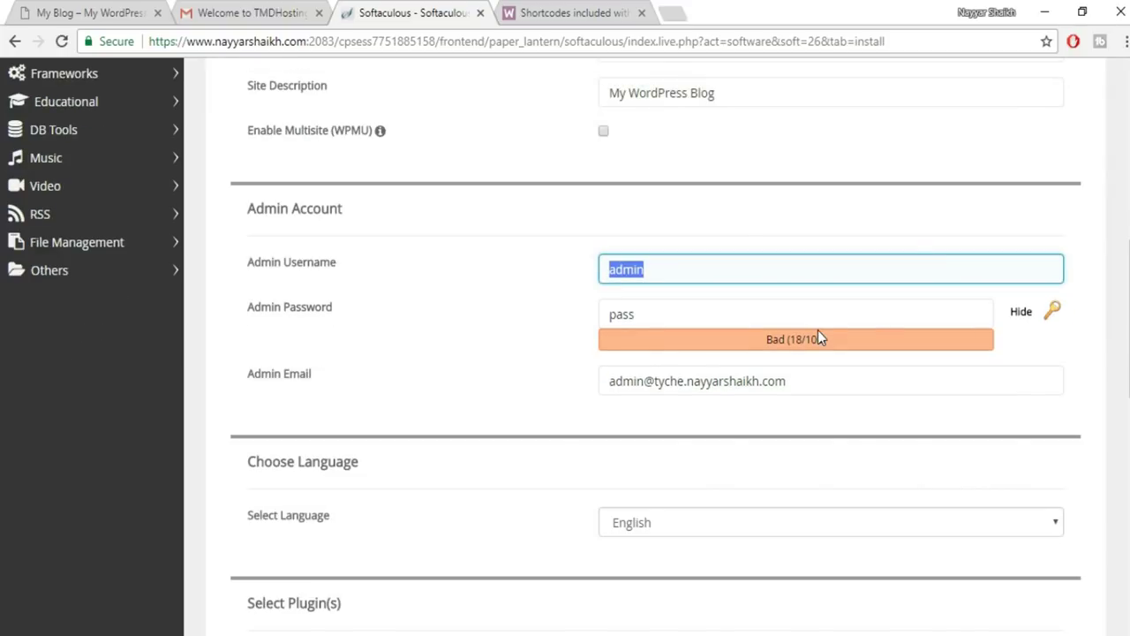
{"action": "key", "text": "BackSpace"}
{"action": "key", "text": "Down"}
{"action": "key", "text": "Down"}
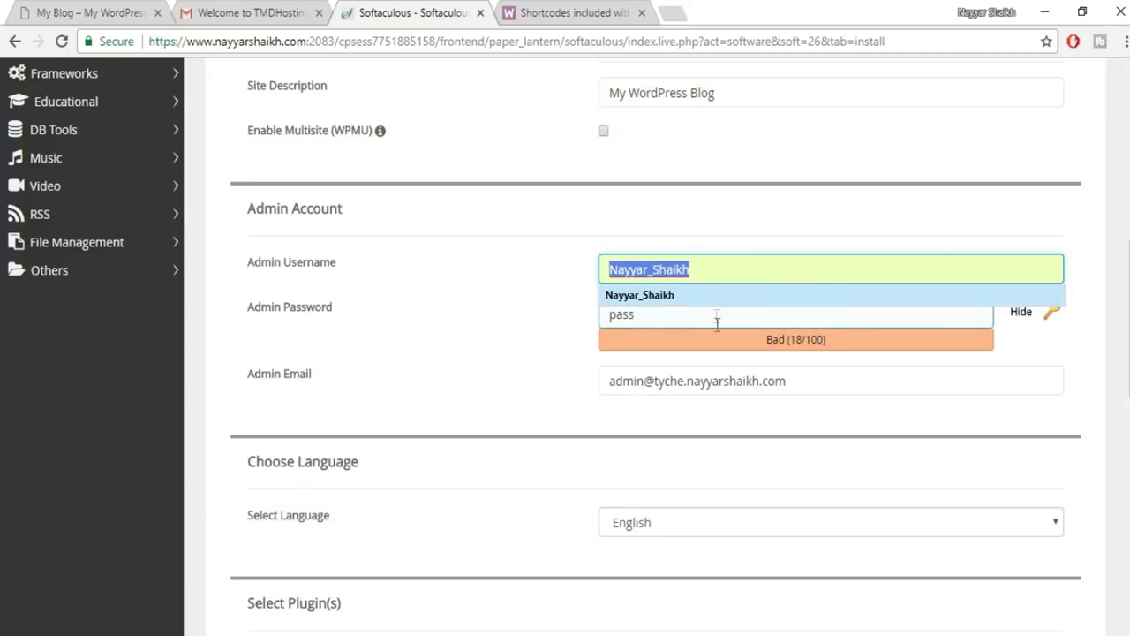
{"action": "double_click", "coordinate": [716, 323]}
{"action": "left_click", "coordinate": [687, 270]}
{"action": "left_click", "coordinate": [687, 296]}
Replace the default admin password with the account password, keeping its characters hidden.
{"action": "double_click", "coordinate": [681, 328]}
{"action": "key", "text": "BackSpace"}
{"action": "left_click", "coordinate": [1024, 316]}
{"action": "left_click", "coordinate": [794, 313]}
{"action": "key", "text": "ctrl+v"}
Replace the default admin email with the site owner's e-mail address.
{"action": "key", "text": "Tab"}
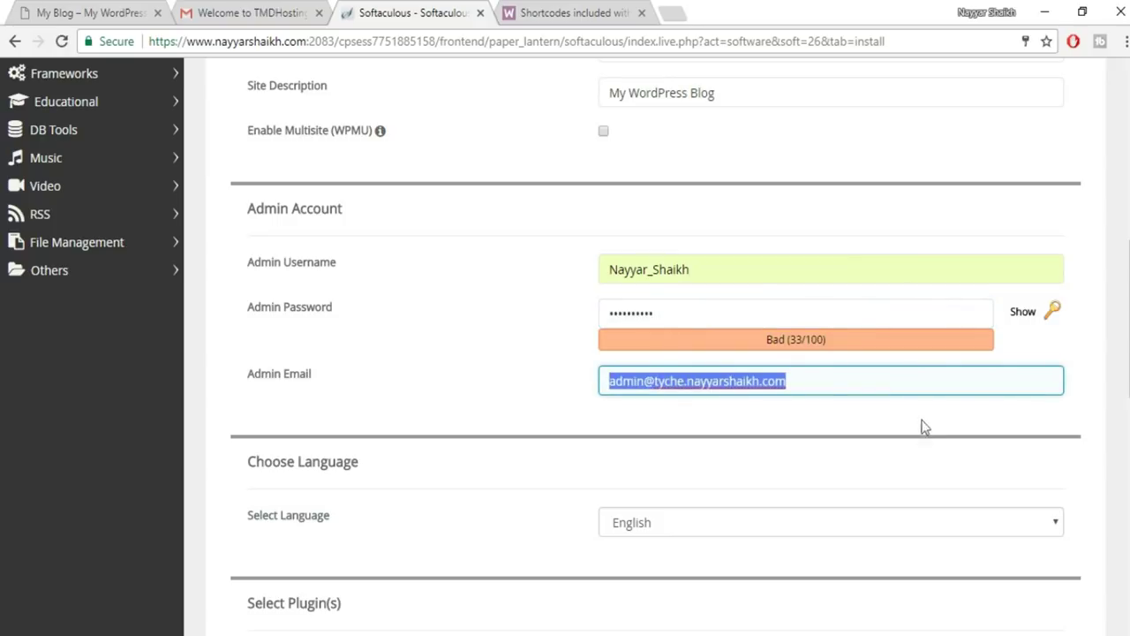
{"action": "key", "text": "BackSpace"}
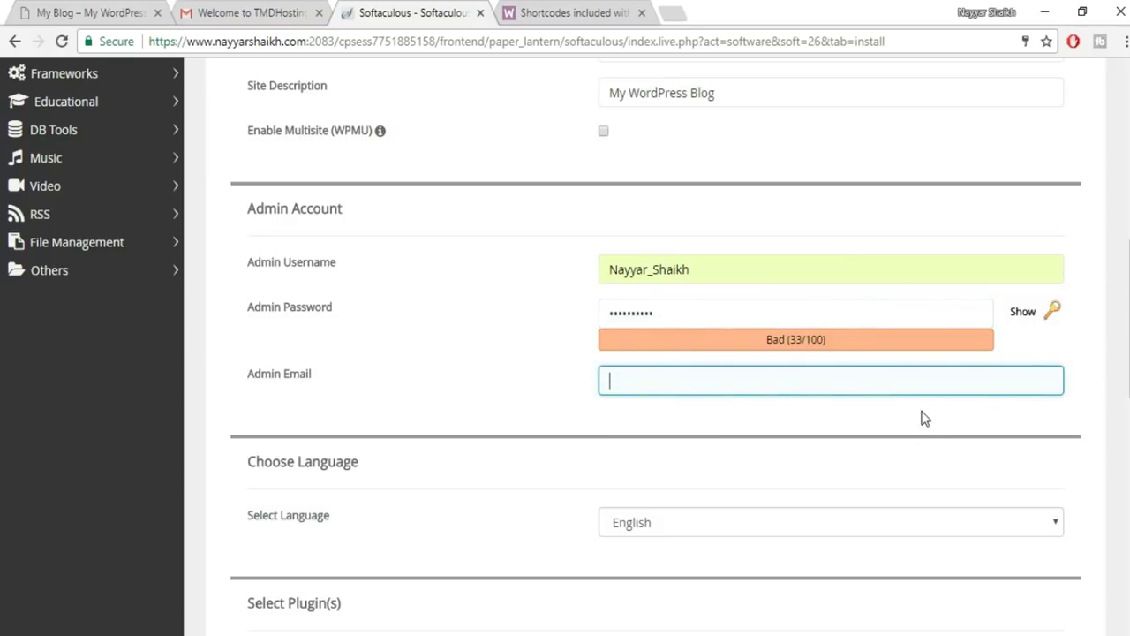
{"action": "type", "text": "re"}
{"action": "left_click", "coordinate": [845, 406]}
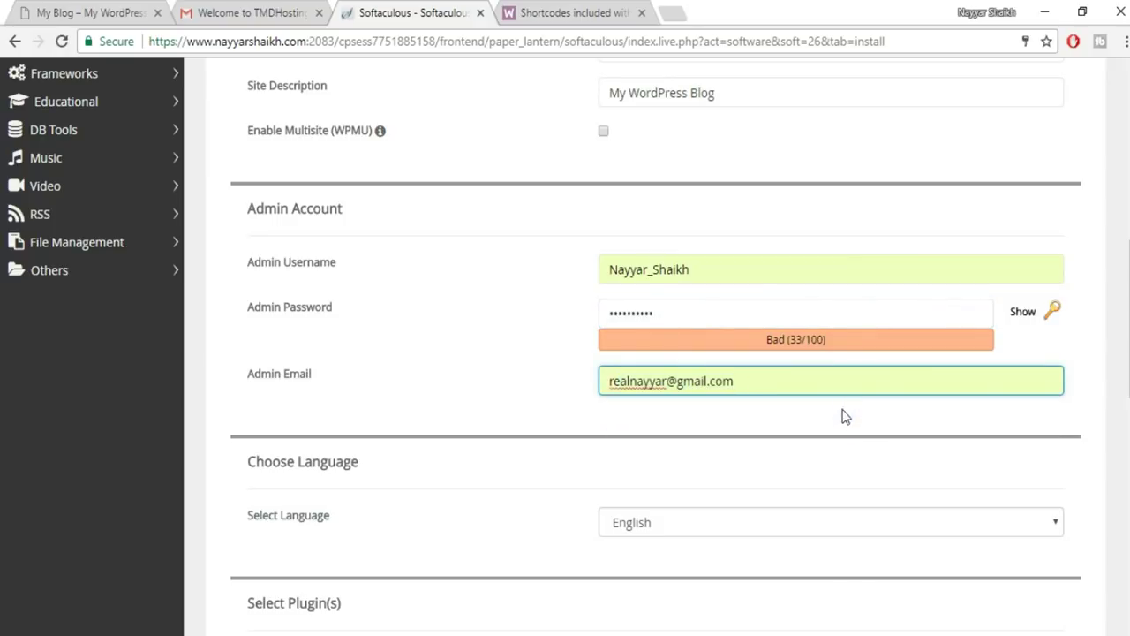
Run the WordPress installation with the entered settings and open the new site's admin dashboard through its administrative URL.
{"action": "scroll", "coordinate": [898, 399], "scroll_direction": "down", "scroll_amount": 10}
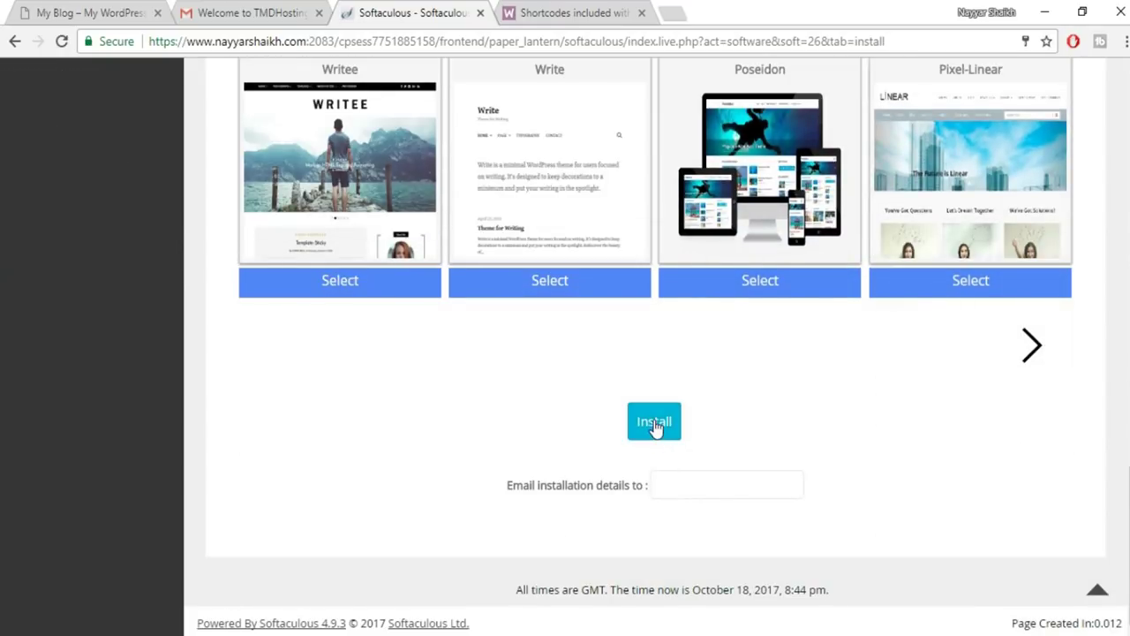
{"action": "left_click", "coordinate": [662, 431]}
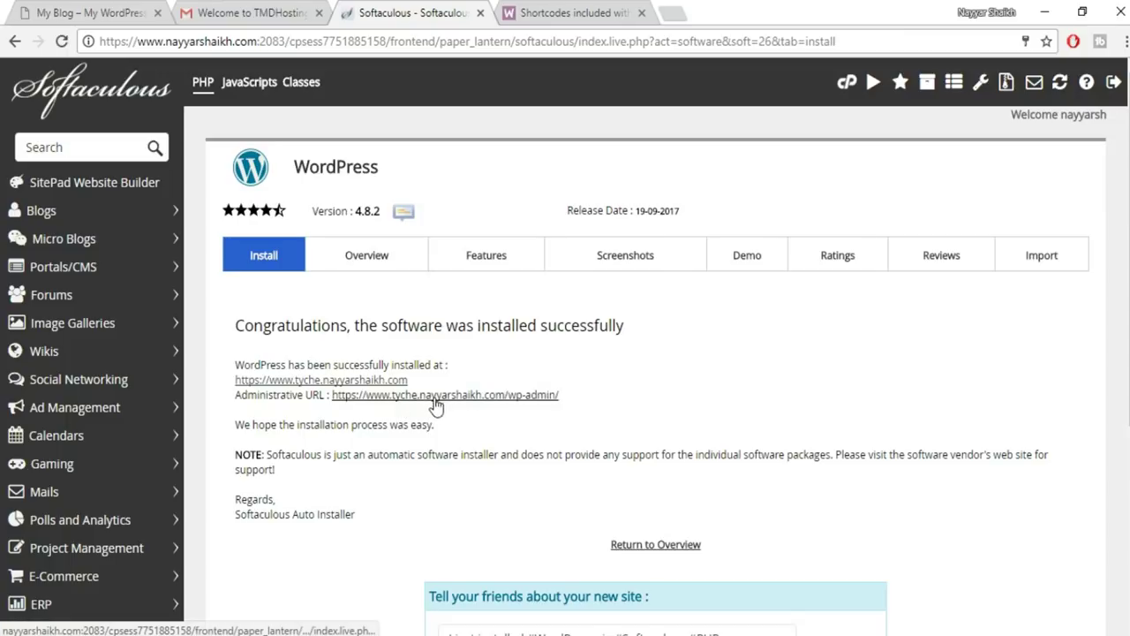
{"action": "left_click", "coordinate": [510, 403]}
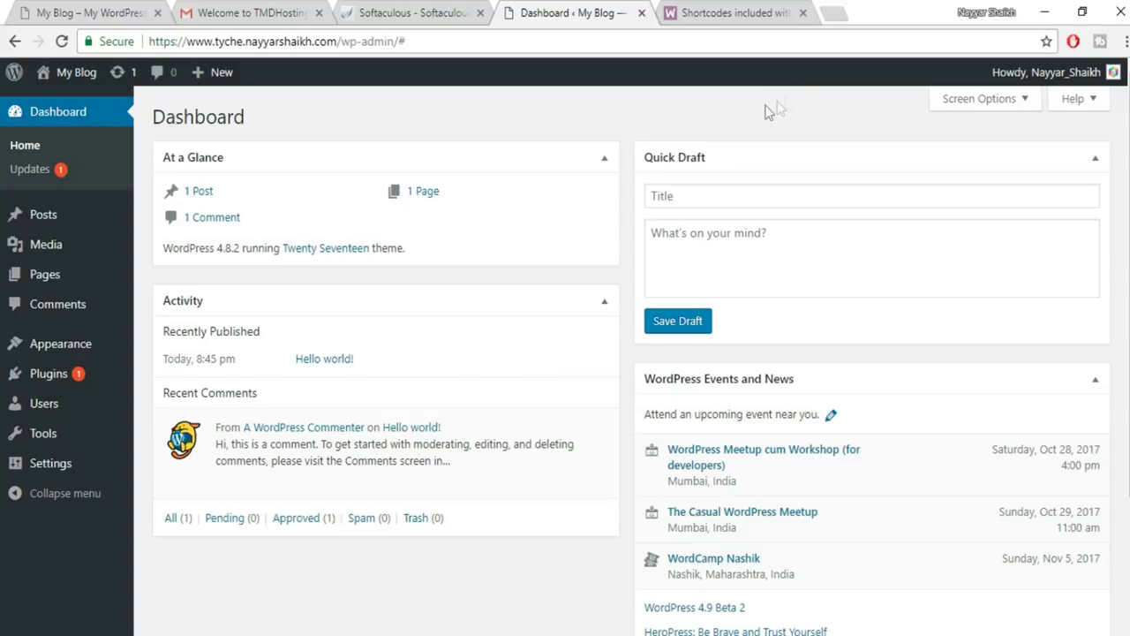
Open the new site's front end separately from the dashboard and look through its default homepage.
{"action": "mouse_move", "coordinate": [79, 75]}
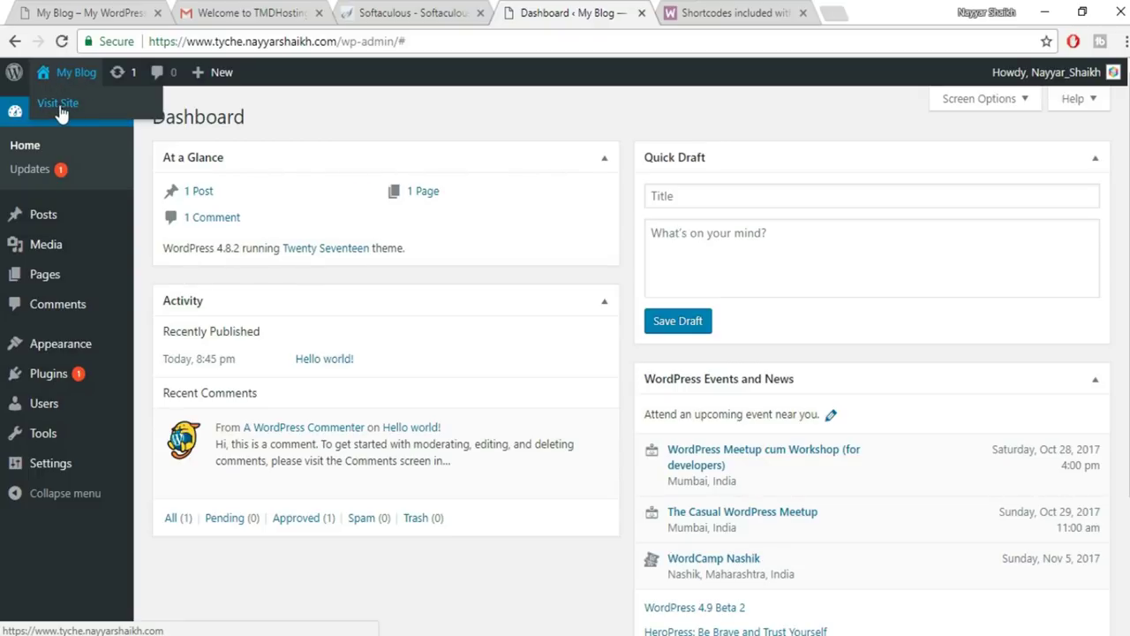
{"action": "right_click", "coordinate": [56, 113]}
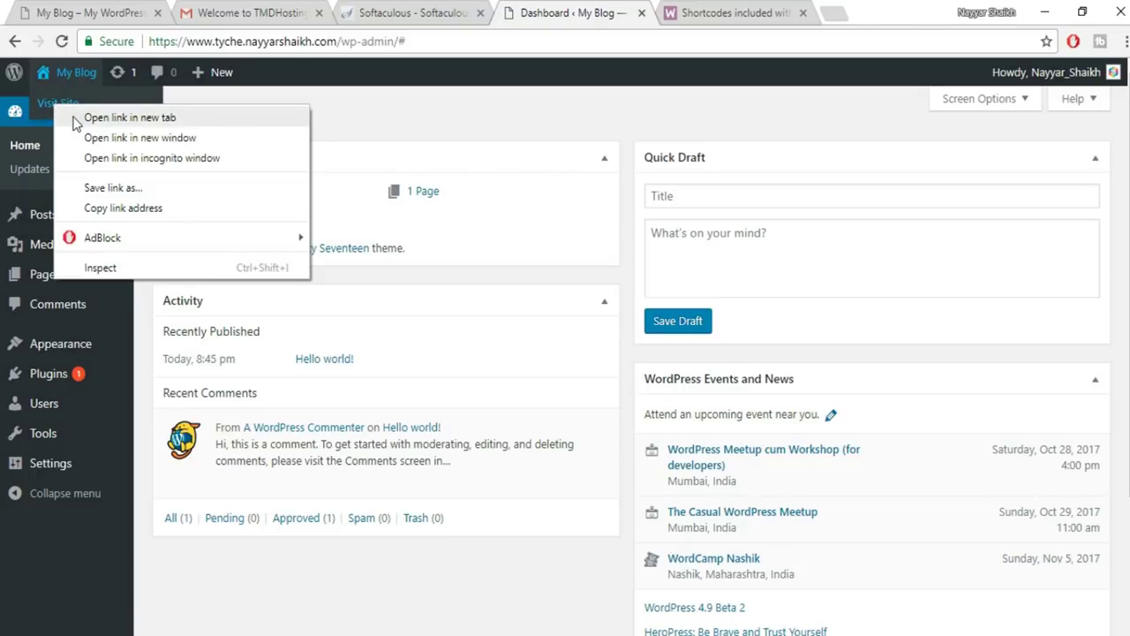
{"action": "left_click", "coordinate": [129, 118]}
{"action": "left_click", "coordinate": [675, 13]}
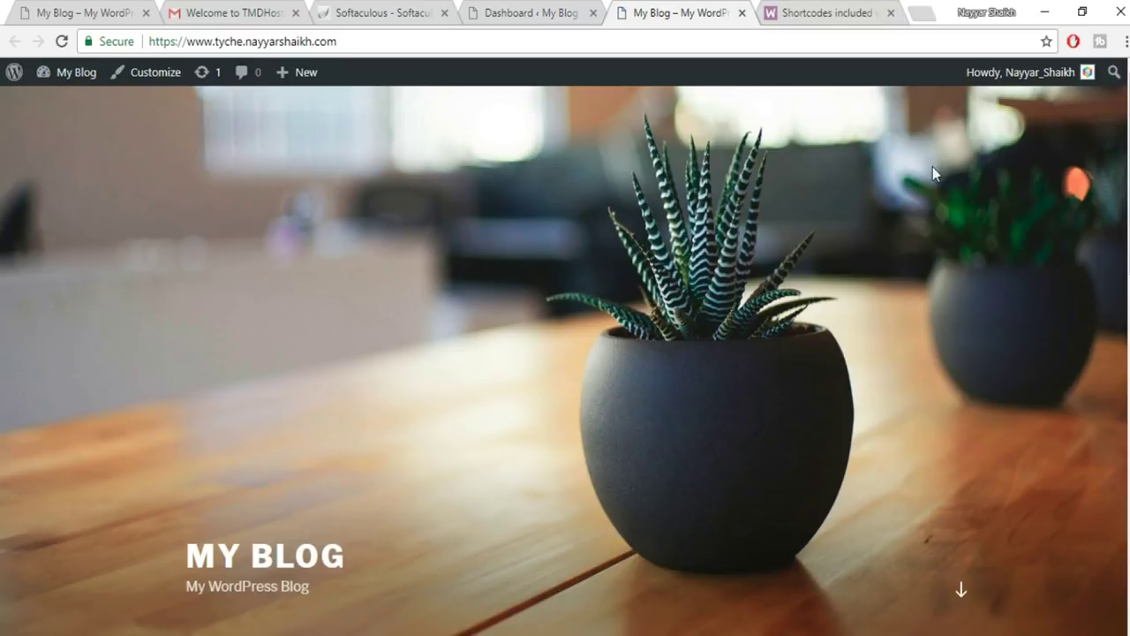
{"action": "scroll", "coordinate": [565, 353], "scroll_direction": "down", "scroll_amount": 10}
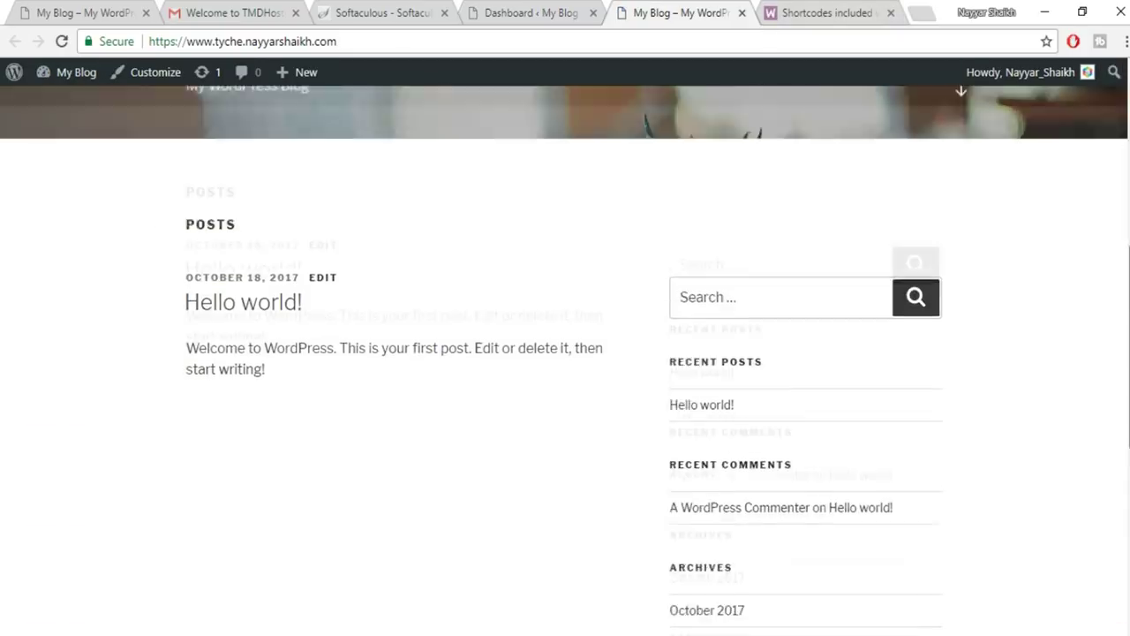
{"action": "scroll", "coordinate": [565, 353], "scroll_direction": "up", "scroll_amount": 10}
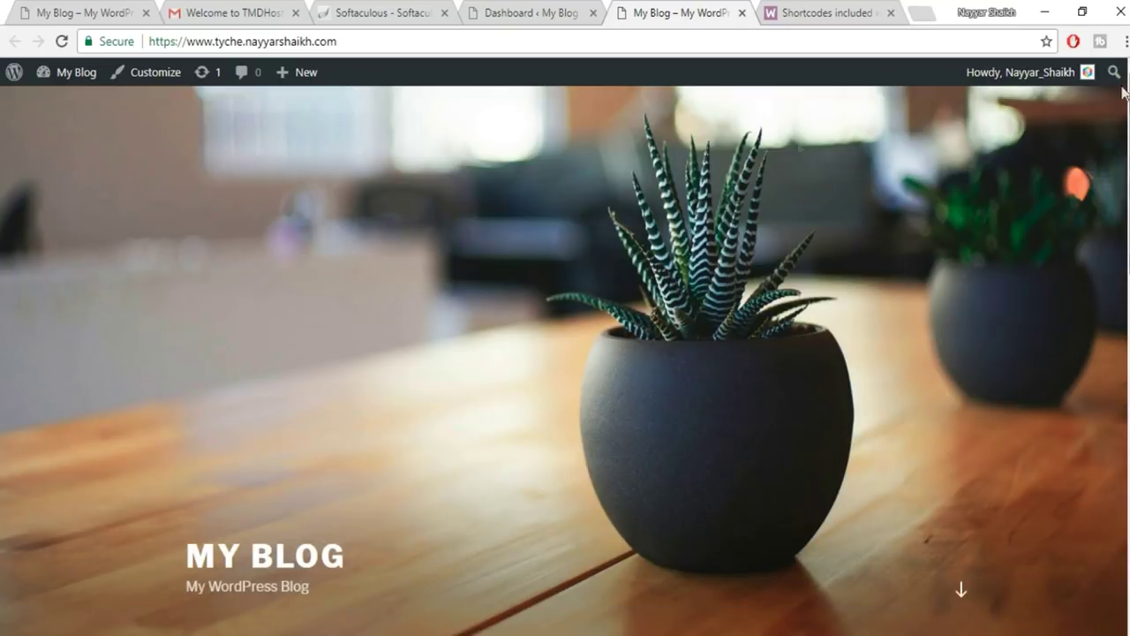
Look through the homepage of the finished example store with the Men's Suits Collection banner.
{"action": "left_click", "coordinate": [111, 9]}
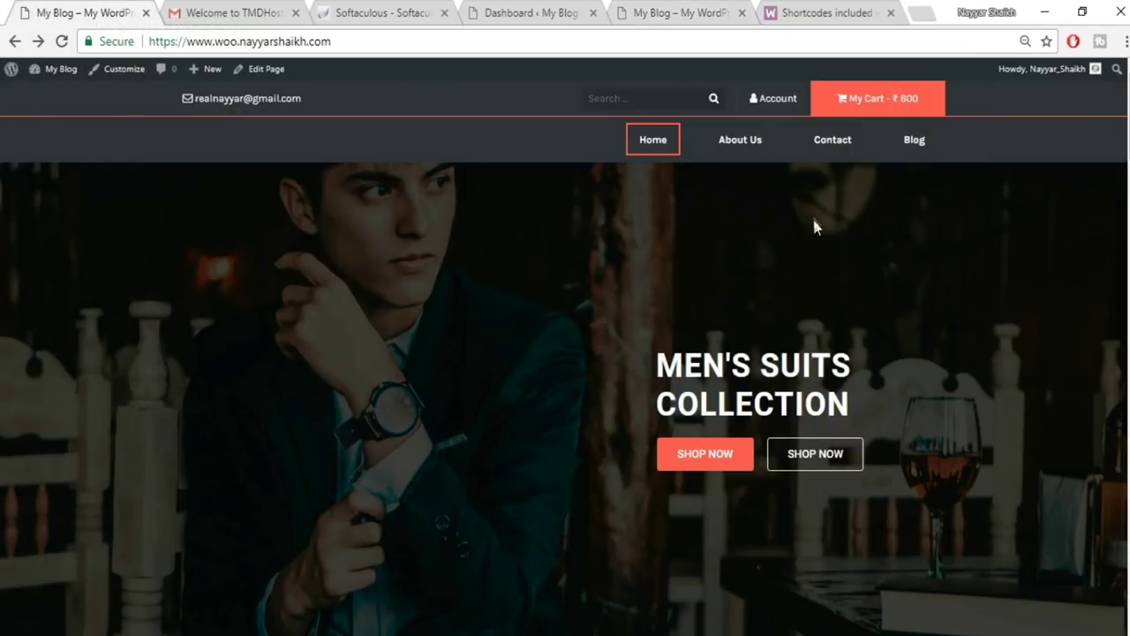
{"action": "scroll", "coordinate": [565, 353], "scroll_direction": "down", "scroll_amount": 10}
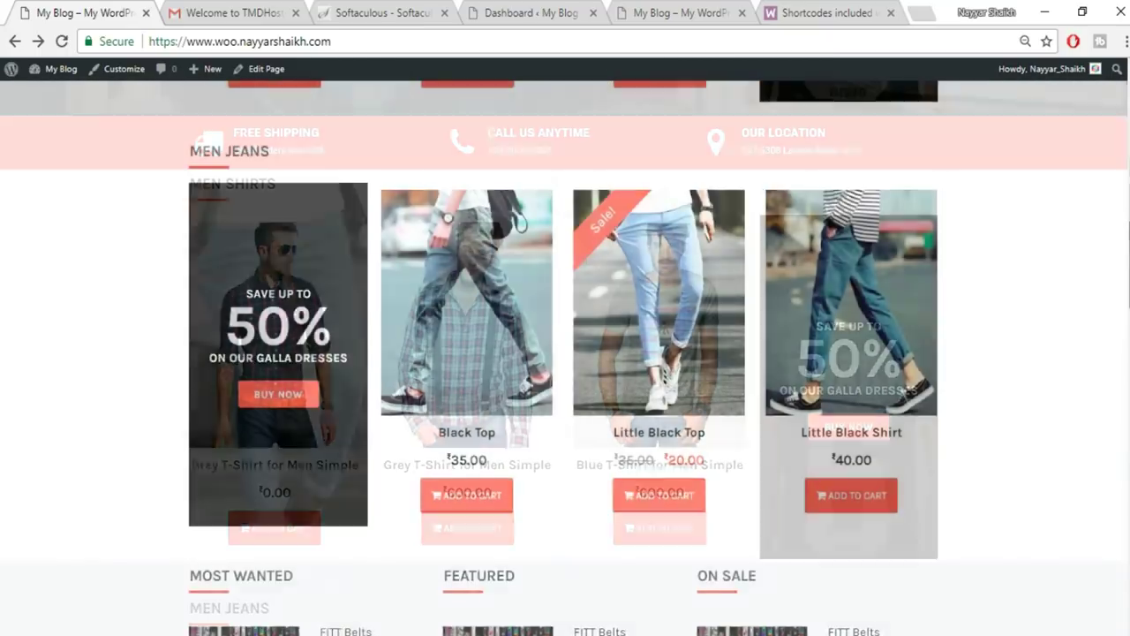
{"action": "scroll", "coordinate": [565, 353], "scroll_direction": "up", "scroll_amount": 10}
Return to the new site's dashboard and search the themes available to add for "tyche".
{"action": "left_click", "coordinate": [503, 10]}
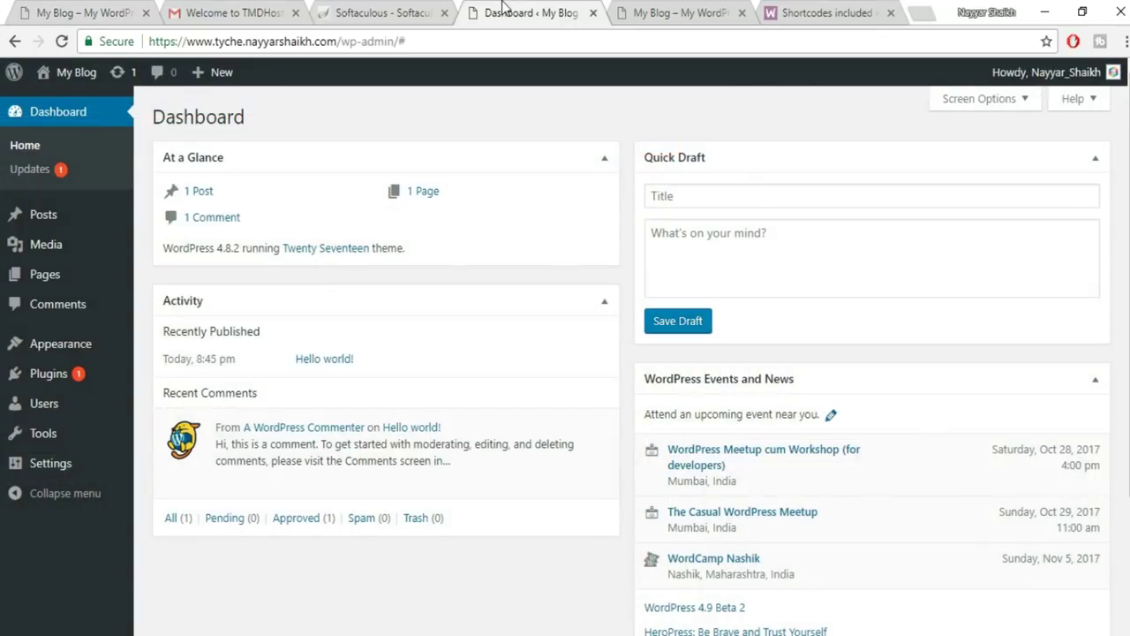
{"action": "mouse_move", "coordinate": [46, 346]}
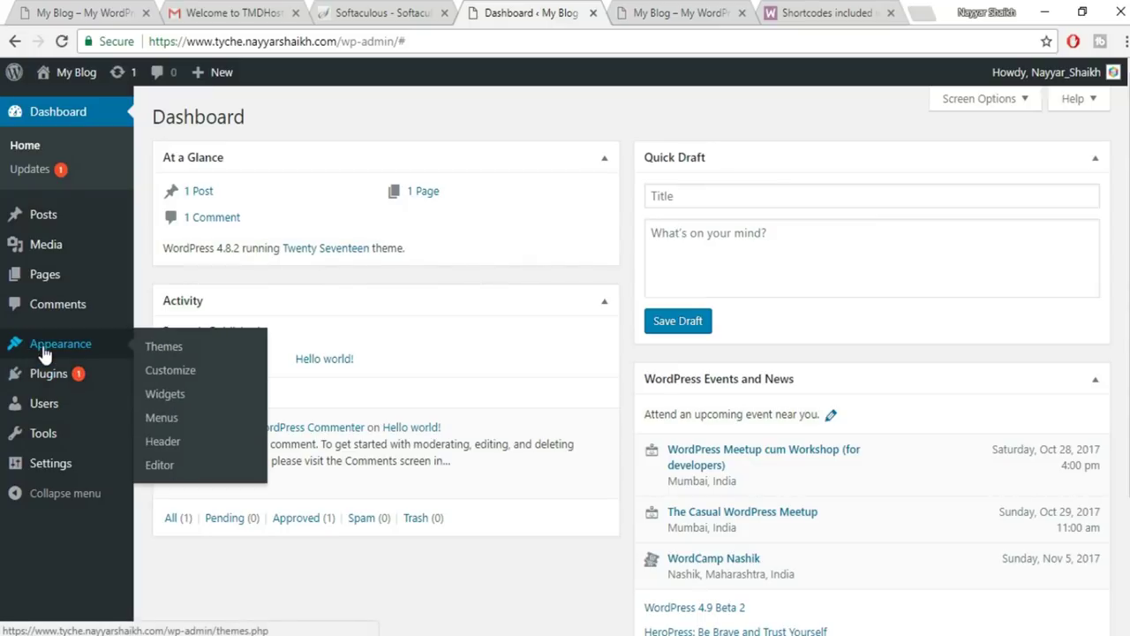
{"action": "left_click", "coordinate": [201, 350]}
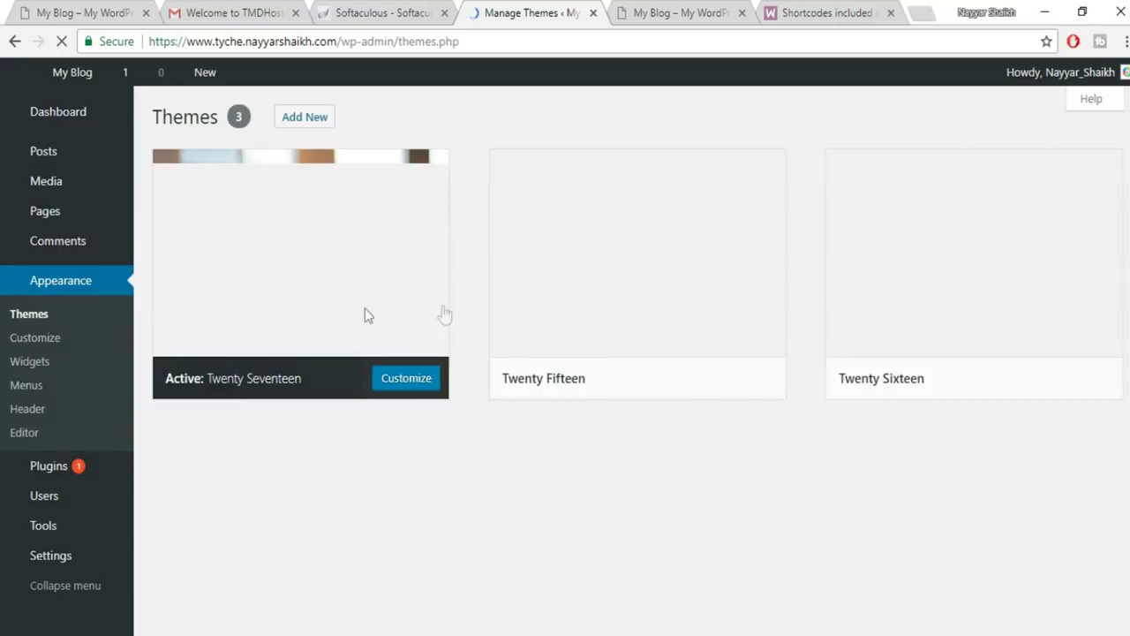
{"action": "left_click", "coordinate": [306, 119]}
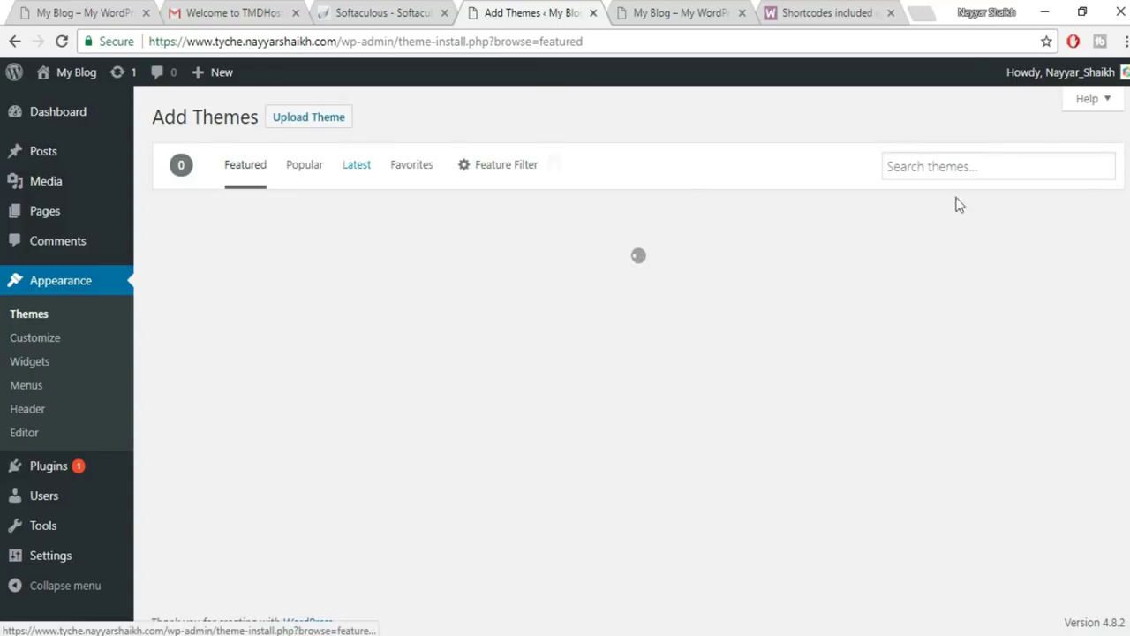
{"action": "left_click", "coordinate": [971, 170]}
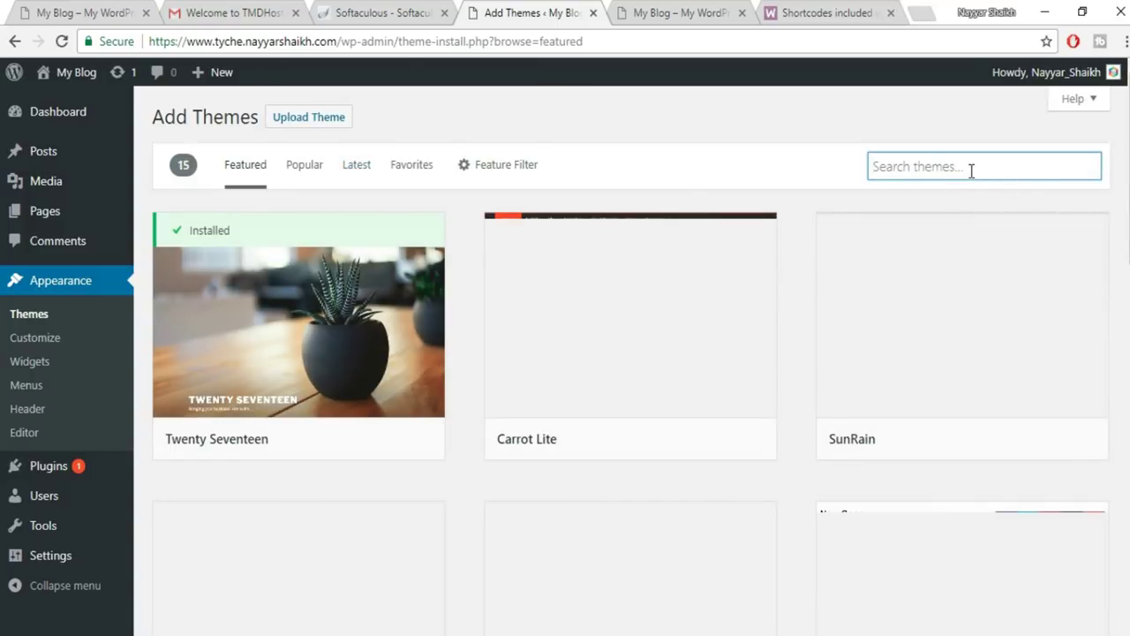
{"action": "type", "text": "tyche"}
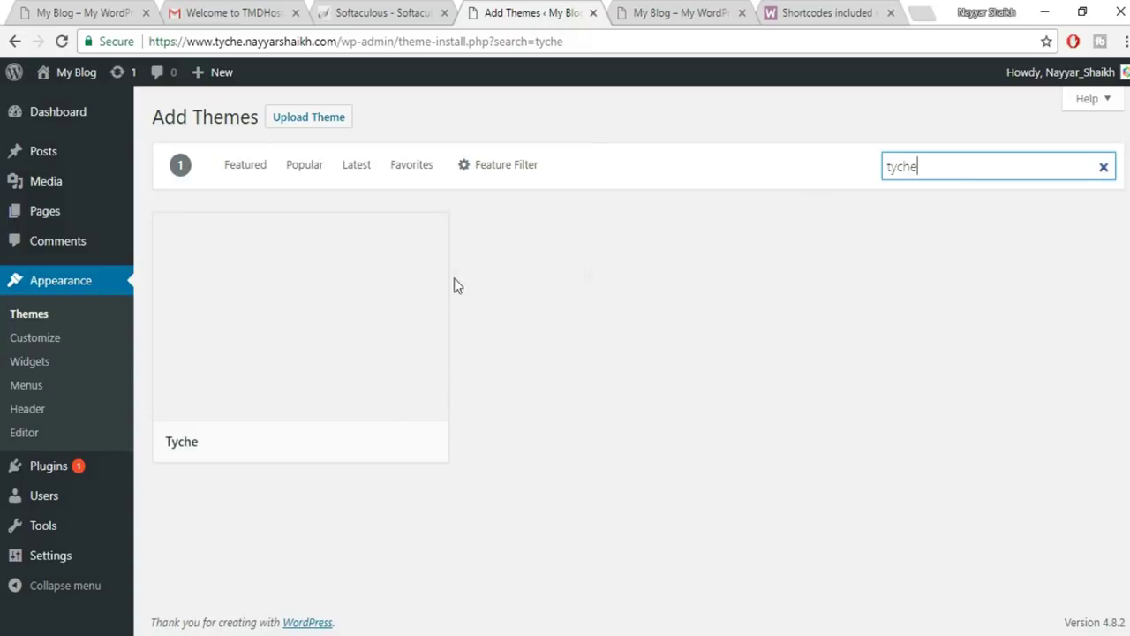
Install and activate the Tyche theme, and dismiss its welcome notice.
{"action": "mouse_move", "coordinate": [379, 279]}
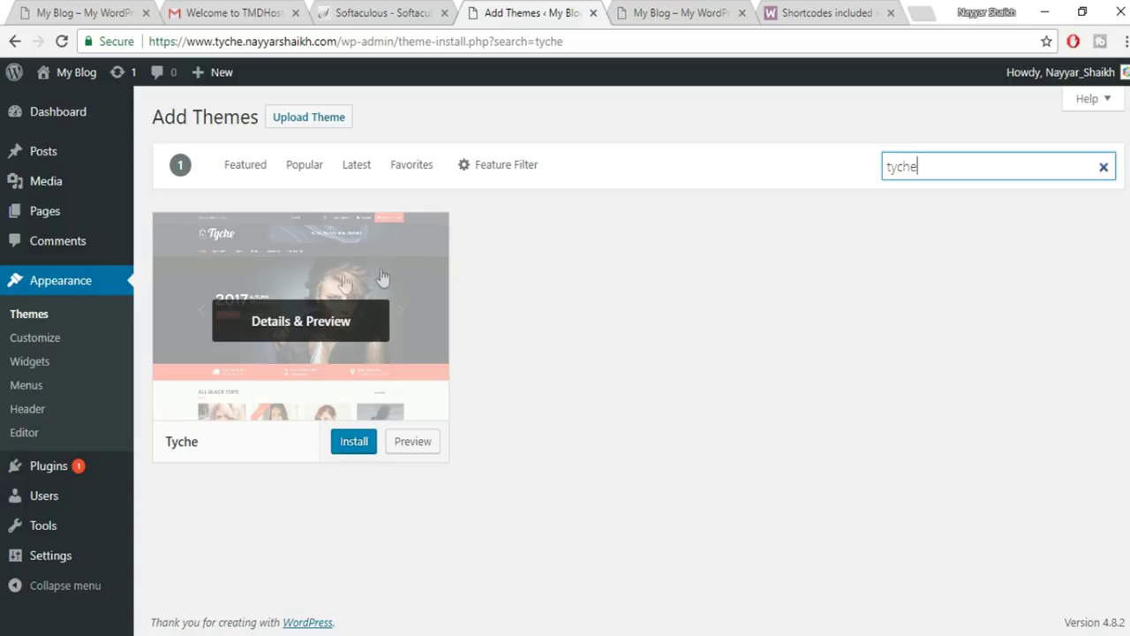
{"action": "left_click", "coordinate": [353, 443]}
{"action": "left_click", "coordinate": [322, 447]}
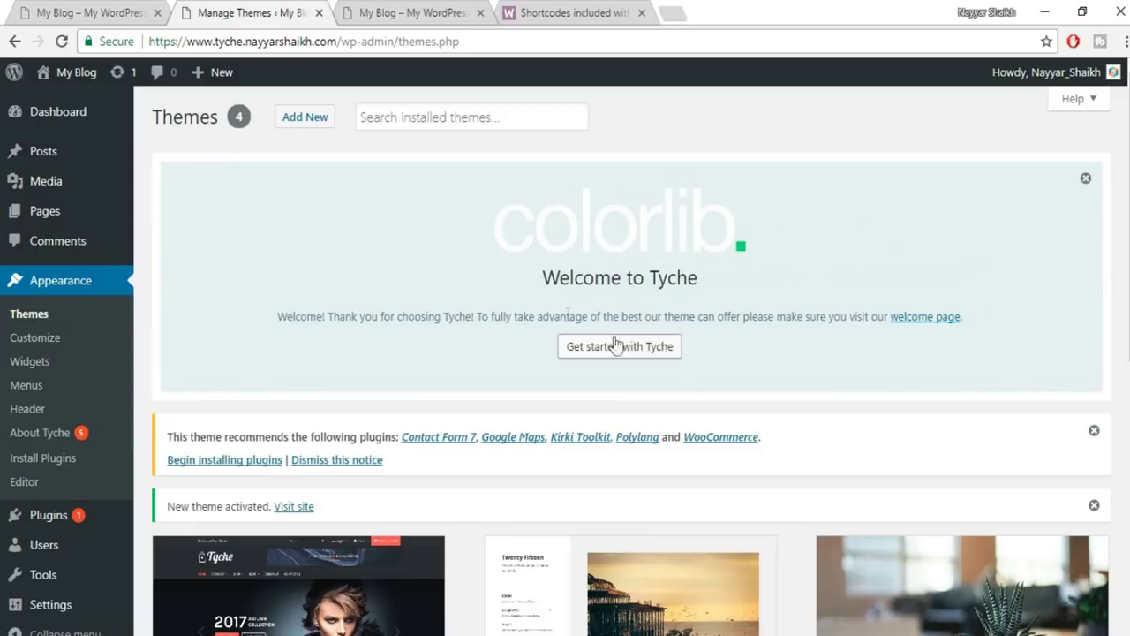
{"action": "left_click", "coordinate": [1087, 179]}
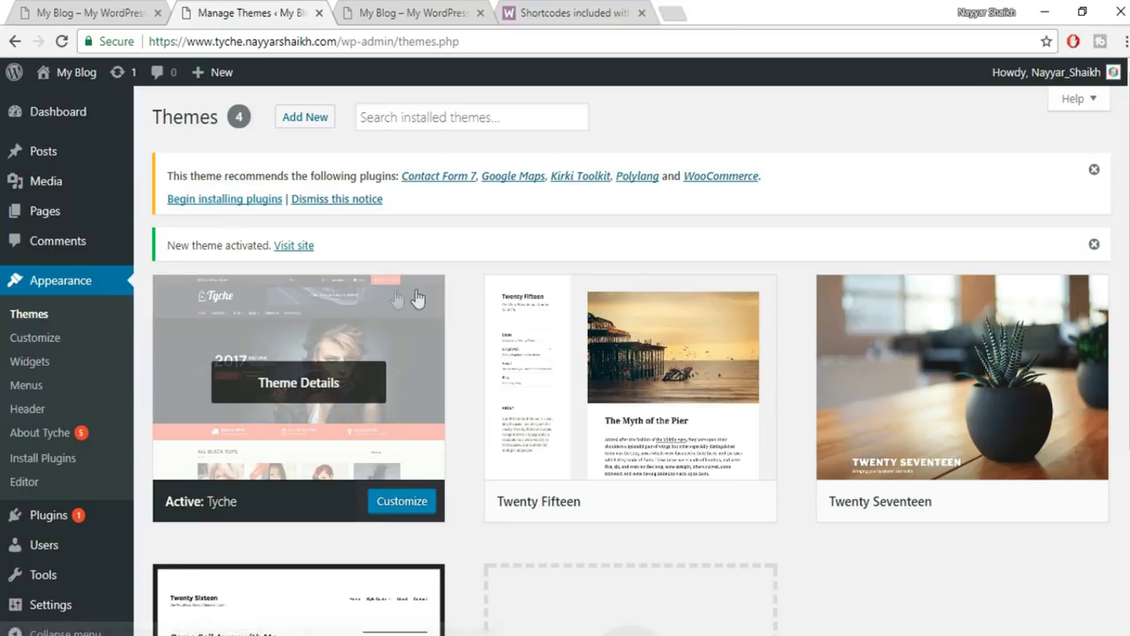
Delete the unused Twenty Fifteen theme from the installed themes.
{"action": "scroll", "coordinate": [555, 348], "scroll_direction": "down", "scroll_amount": 2}
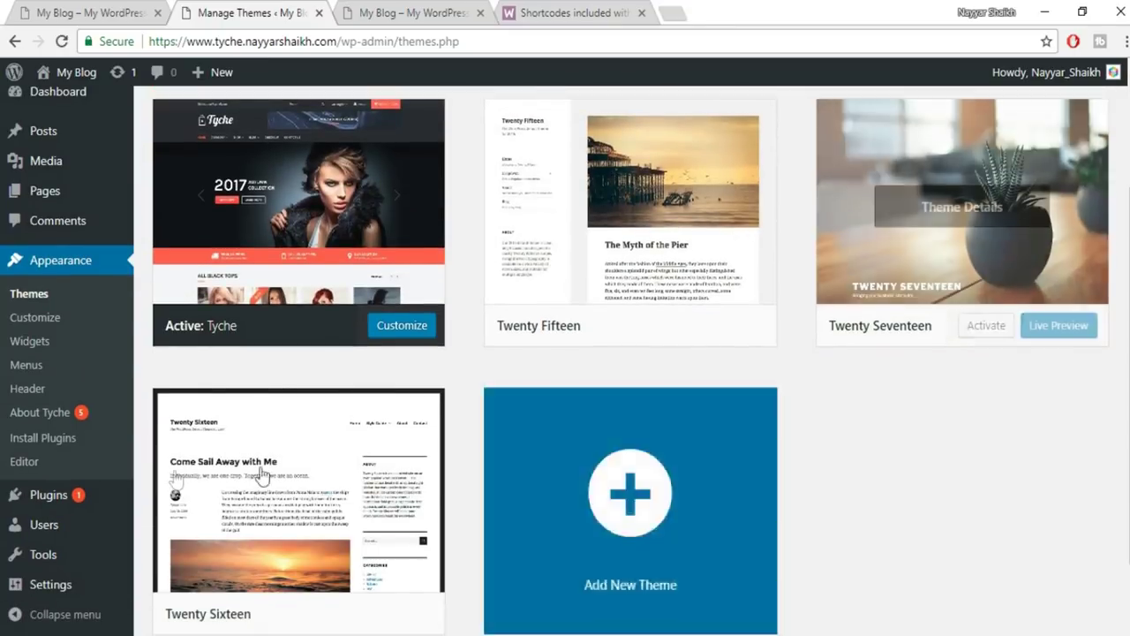
{"action": "scroll", "coordinate": [548, 451], "scroll_direction": "up", "scroll_amount": 2}
{"action": "scroll", "coordinate": [949, 429], "scroll_direction": "down", "scroll_amount": 1}
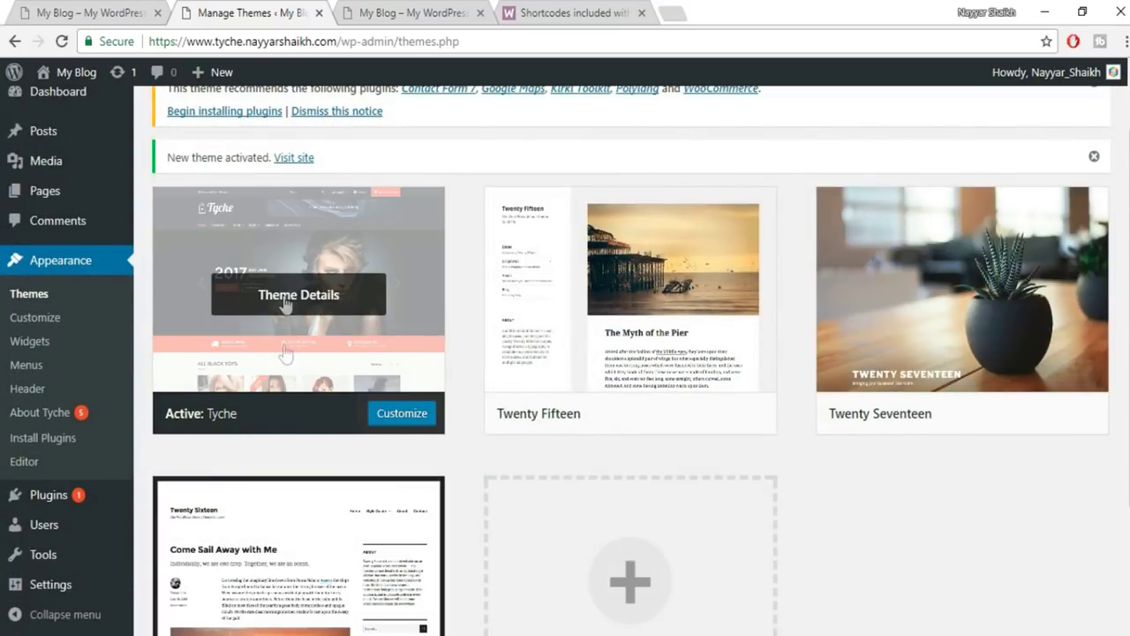
{"action": "left_click", "coordinate": [676, 294]}
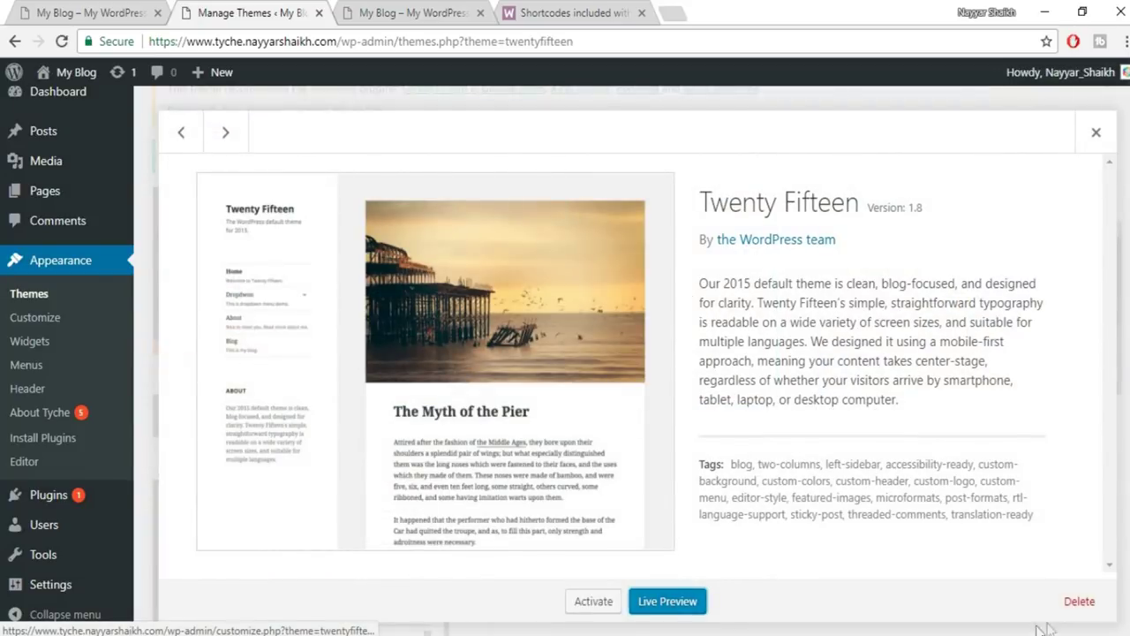
{"action": "left_click", "coordinate": [1073, 600]}
{"action": "left_click", "coordinate": [654, 165]}
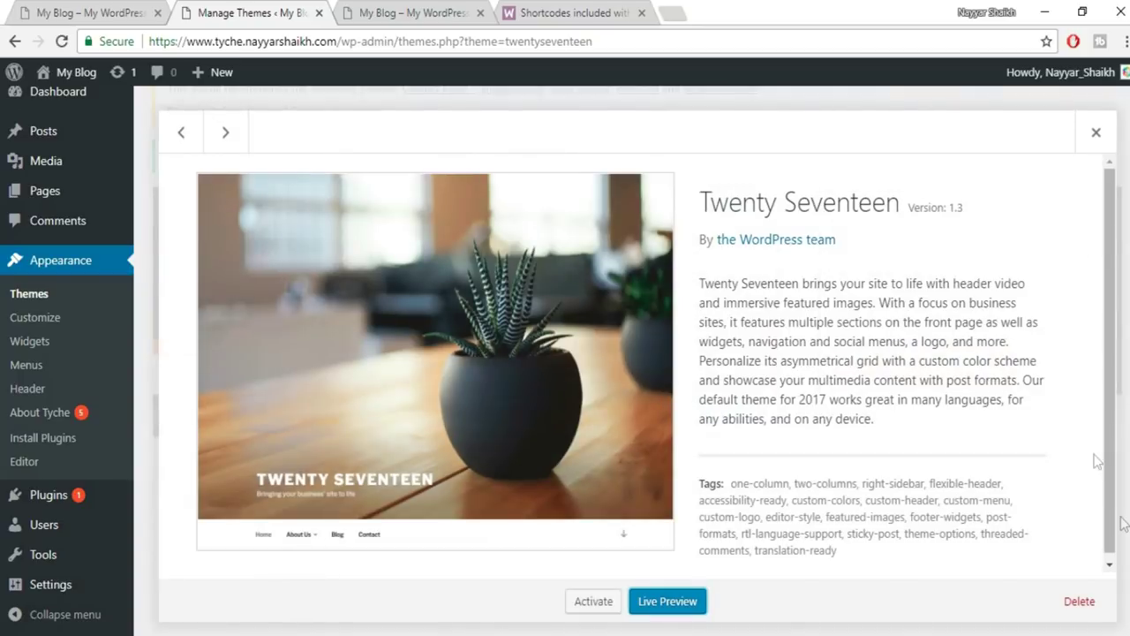
Delete the unused Twenty Seventeen theme from the installed themes.
{"action": "left_click", "coordinate": [1079, 600]}
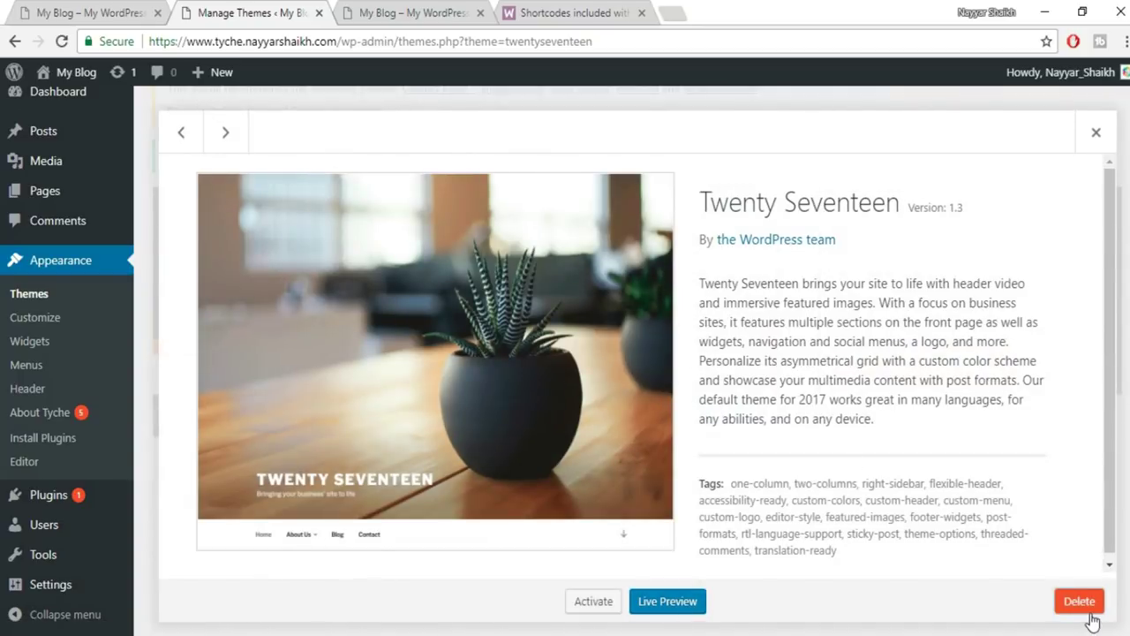
{"action": "left_click", "coordinate": [1064, 609]}
{"action": "left_click", "coordinate": [642, 153]}
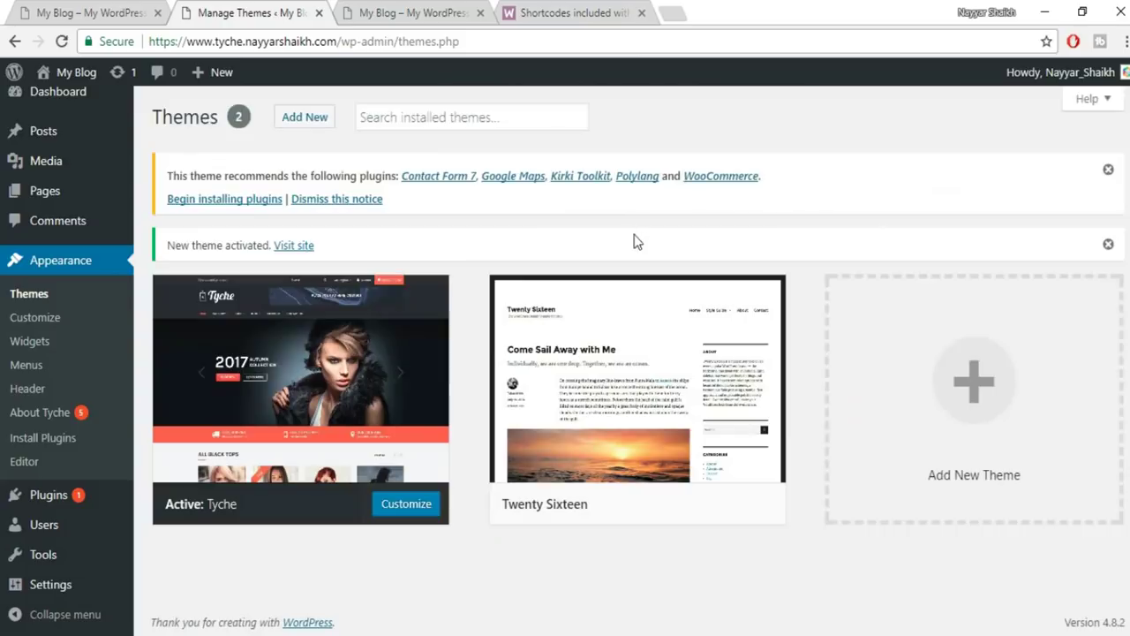
Delete the unused Twenty Sixteen theme, leaving only Tyche installed.
{"action": "left_click", "coordinate": [596, 371]}
{"action": "left_click", "coordinate": [1086, 601]}
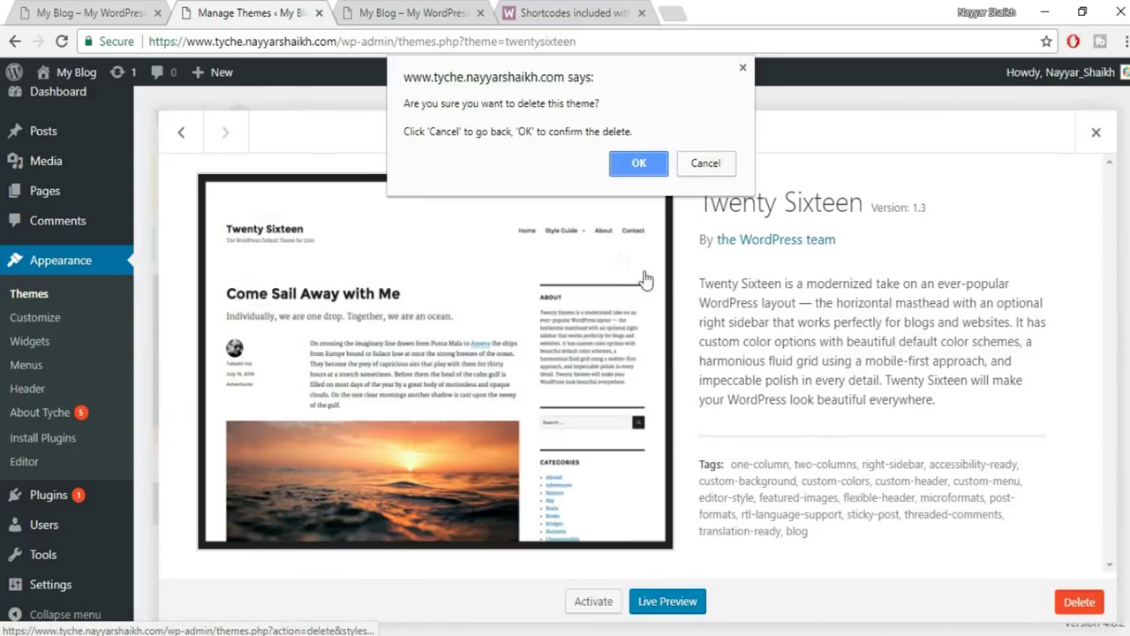
{"action": "left_click", "coordinate": [632, 157]}
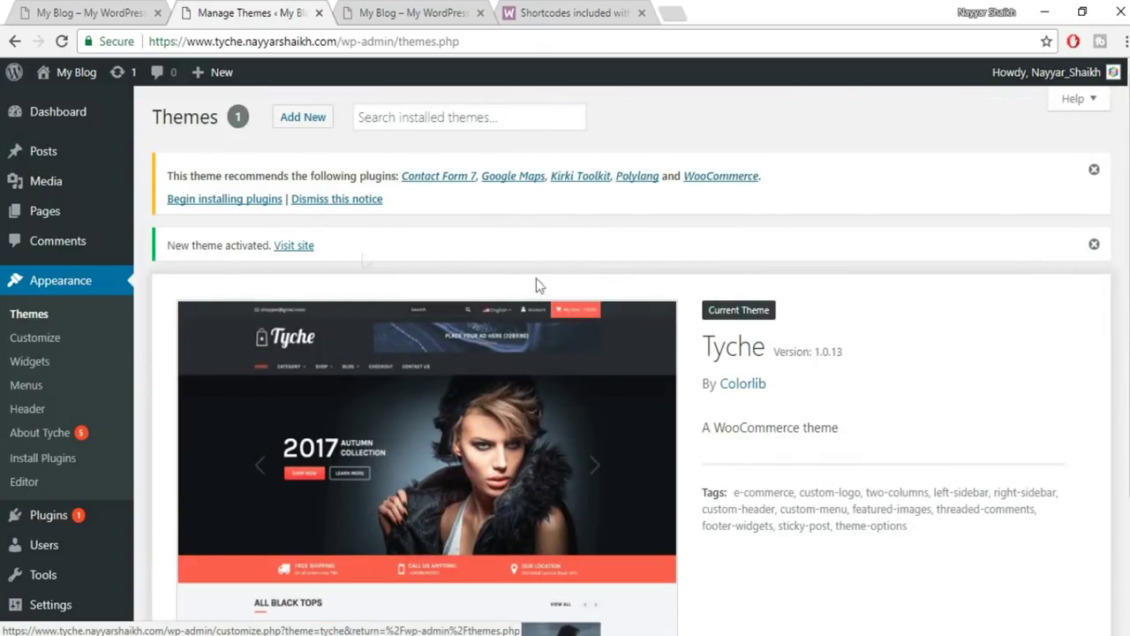
Bulk install all the theme's recommended plugins: Contact Form 7, Google Maps, Kirki Toolkit, Polylang and WooCommerce.
{"action": "left_click", "coordinate": [235, 207]}
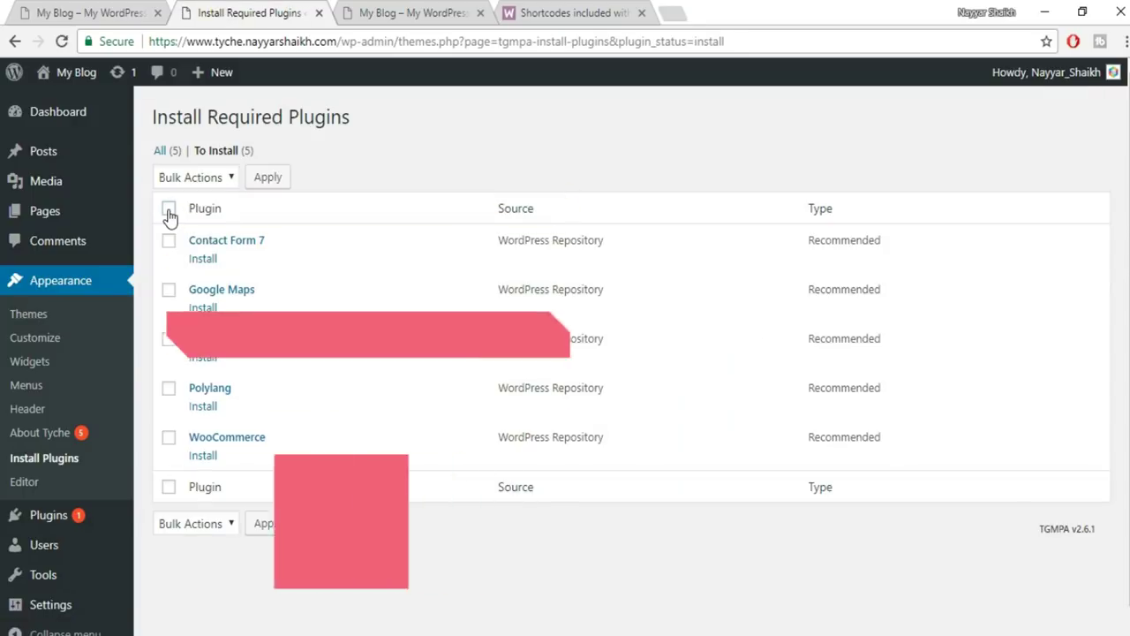
{"action": "left_click", "coordinate": [169, 210]}
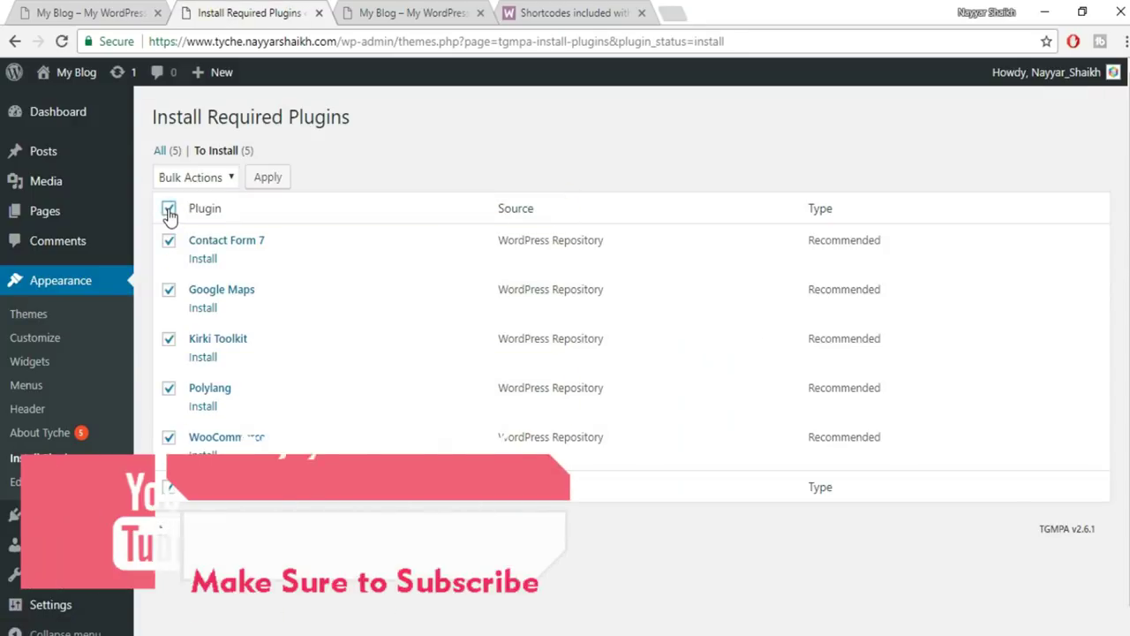
{"action": "left_click", "coordinate": [203, 181]}
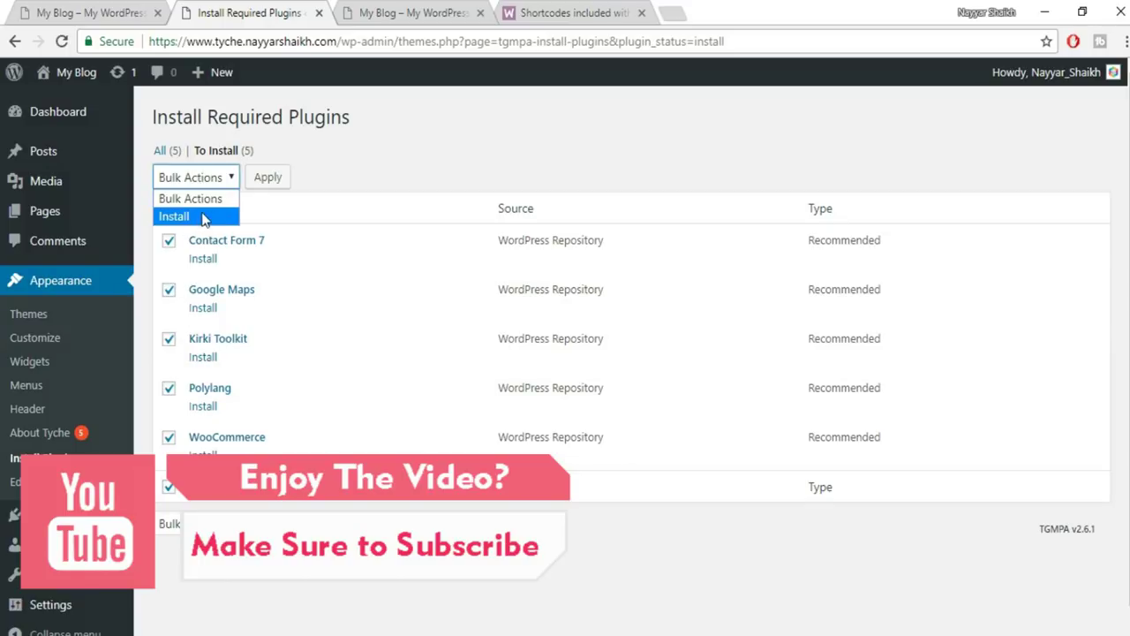
{"action": "left_click", "coordinate": [198, 217]}
{"action": "left_click", "coordinate": [265, 178]}
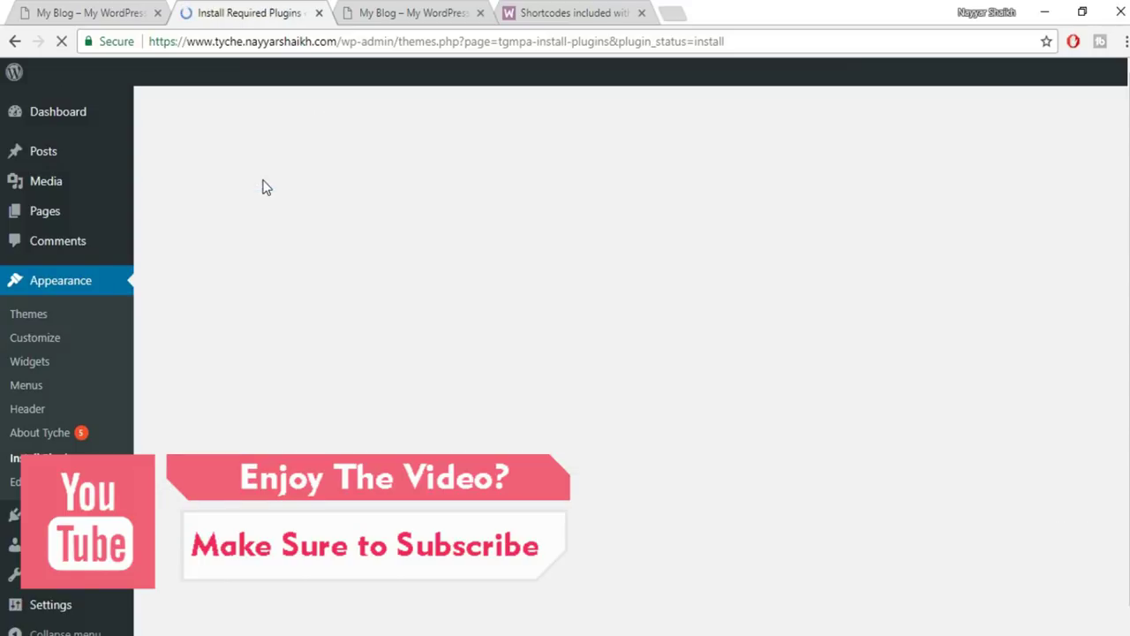
Return to the required plugins list and bulk activate Contact Form 7, Google Maps, Kirki Toolkit, Polylang and WooCommerce.
{"action": "scroll", "coordinate": [707, 308], "scroll_direction": "down", "scroll_amount": 2}
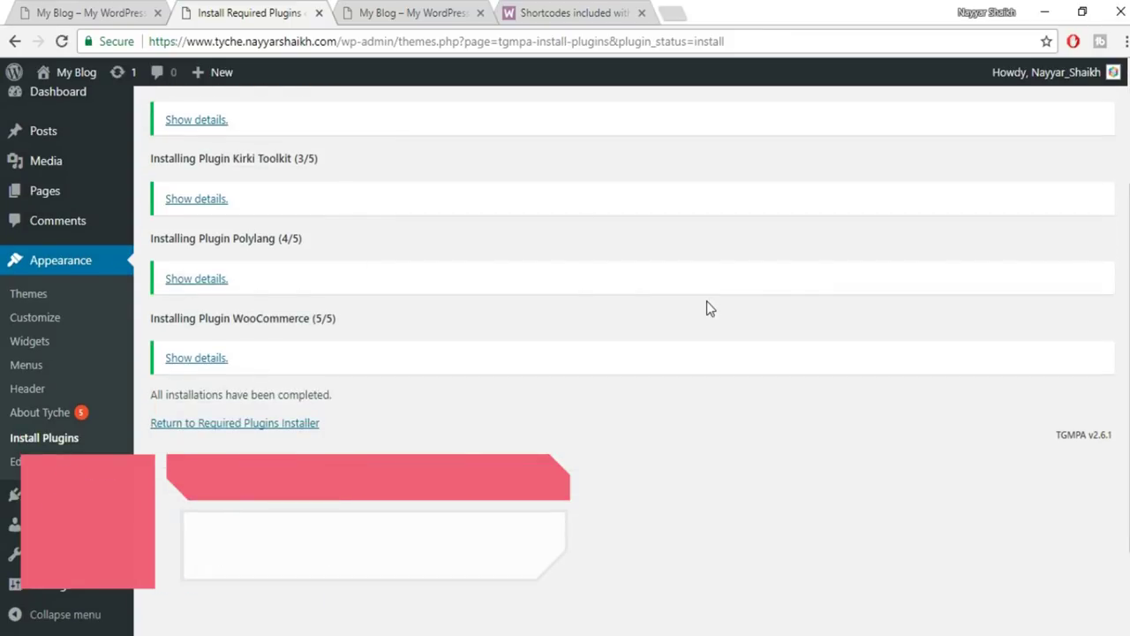
{"action": "scroll", "coordinate": [706, 308], "scroll_direction": "up", "scroll_amount": 2}
{"action": "scroll", "coordinate": [706, 308], "scroll_direction": "down", "scroll_amount": 3}
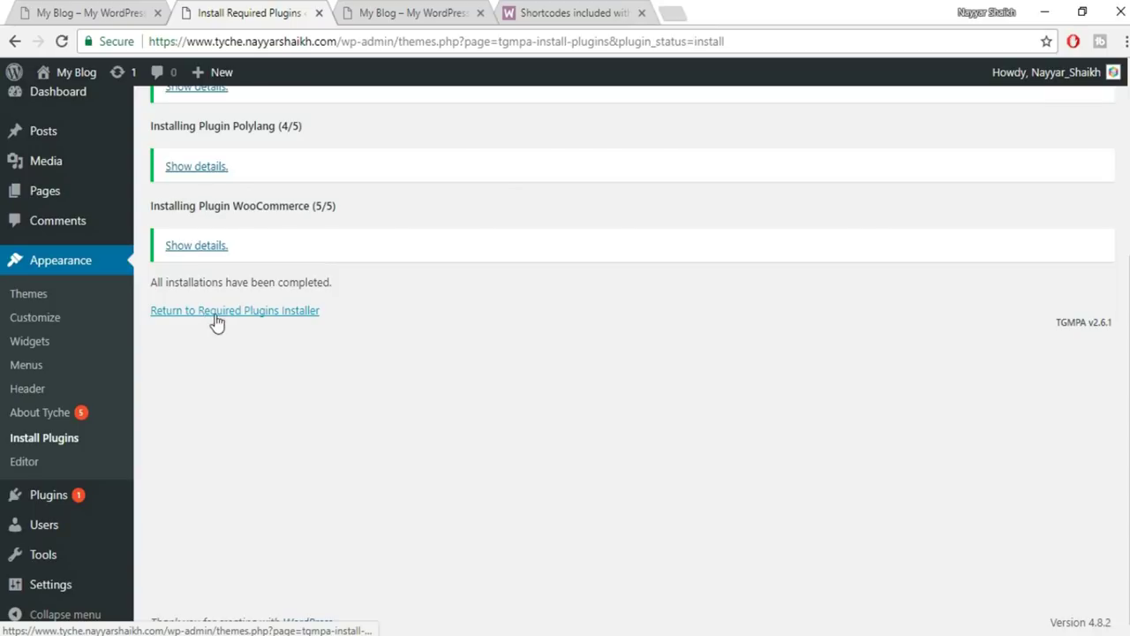
{"action": "left_click", "coordinate": [283, 316]}
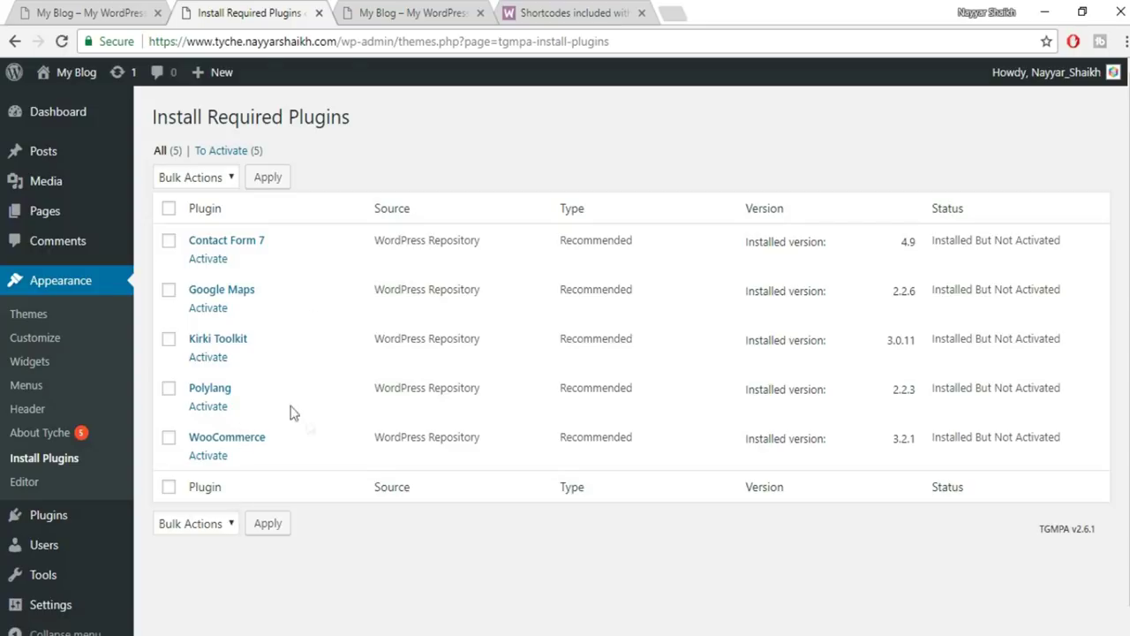
{"action": "left_click", "coordinate": [168, 208]}
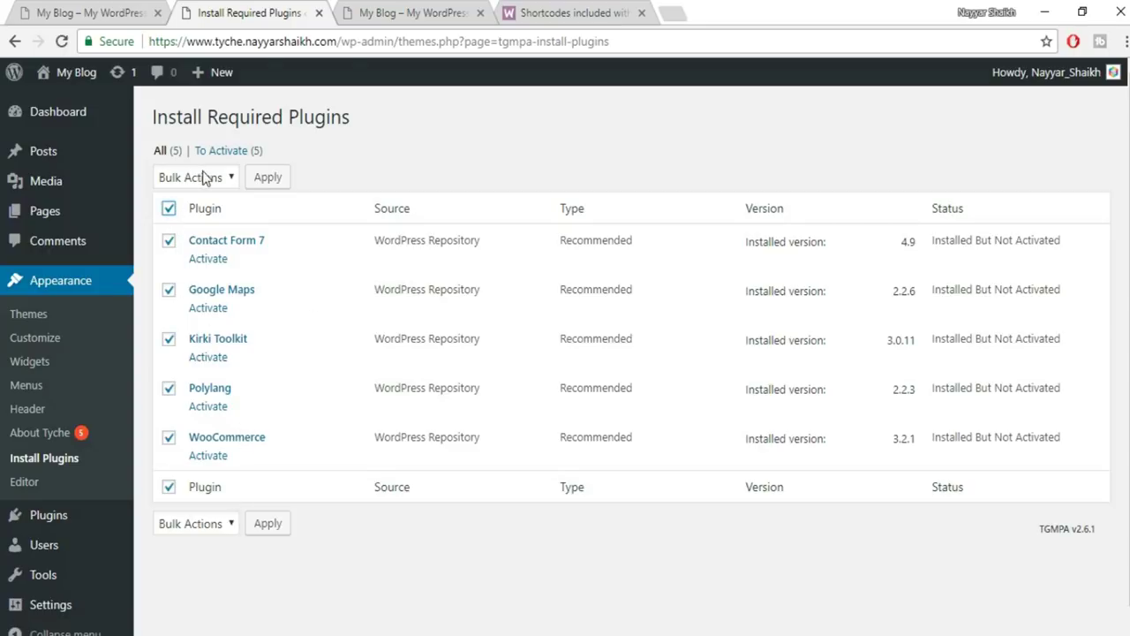
{"action": "left_click", "coordinate": [204, 180]}
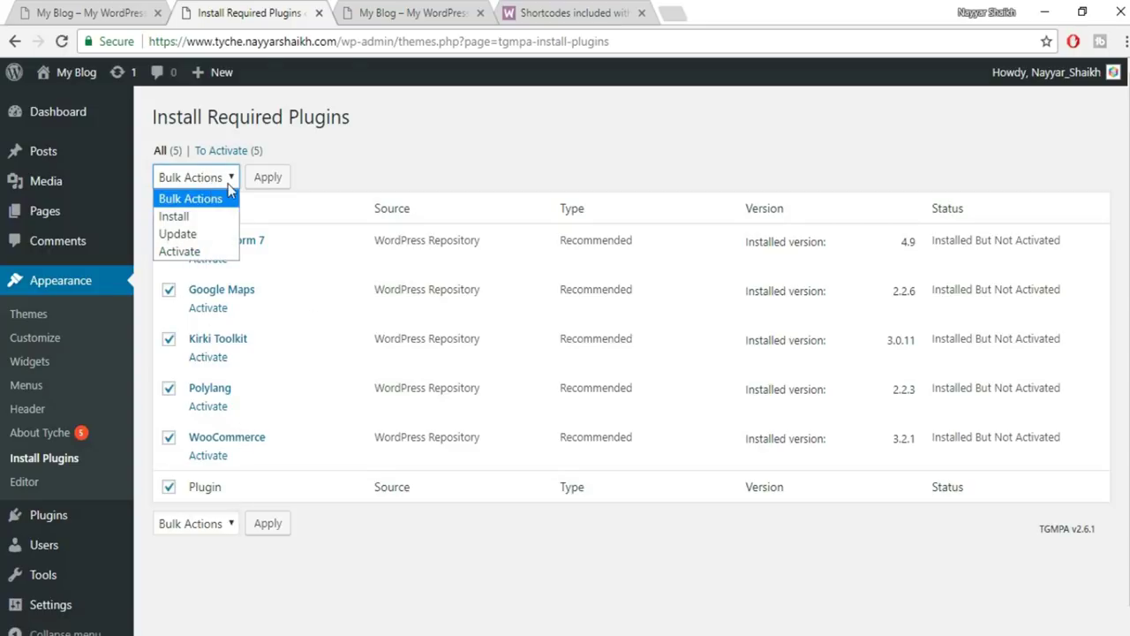
{"action": "left_click", "coordinate": [206, 251]}
{"action": "left_click", "coordinate": [275, 178]}
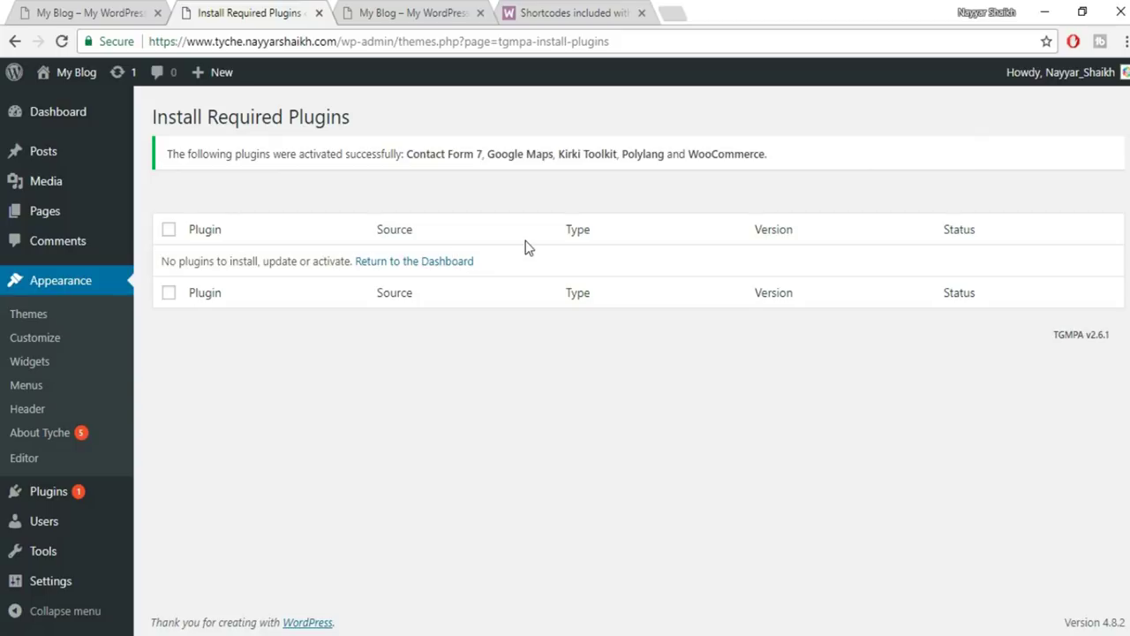
Reload the site's public front page to check how it looks with the new theme and plugins.
{"action": "left_click", "coordinate": [398, 13]}
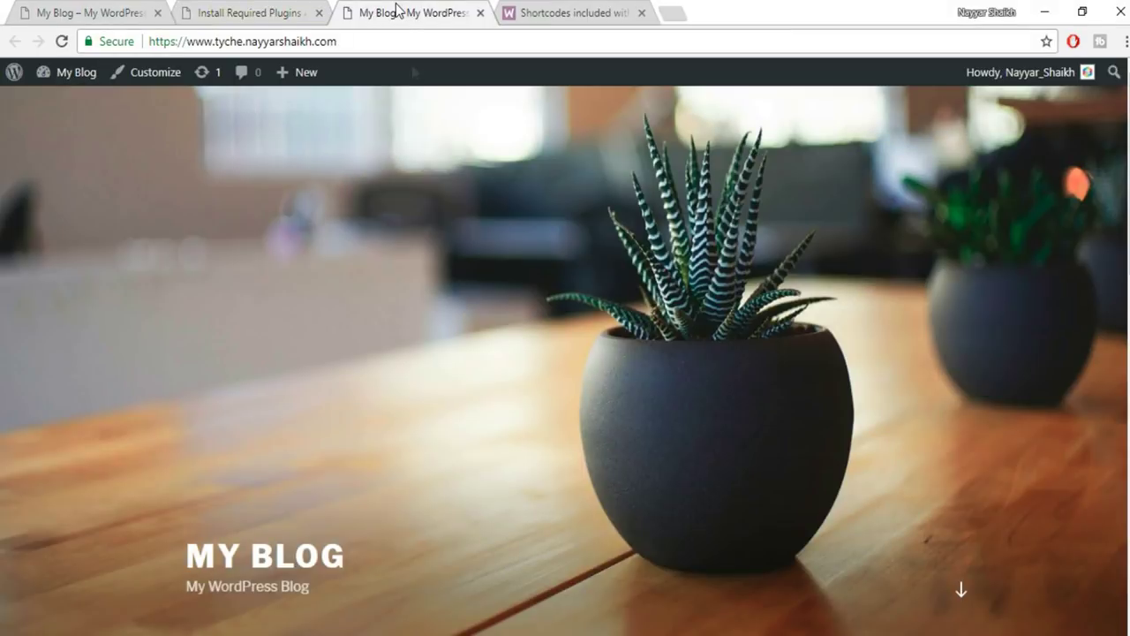
{"action": "left_click", "coordinate": [61, 40]}
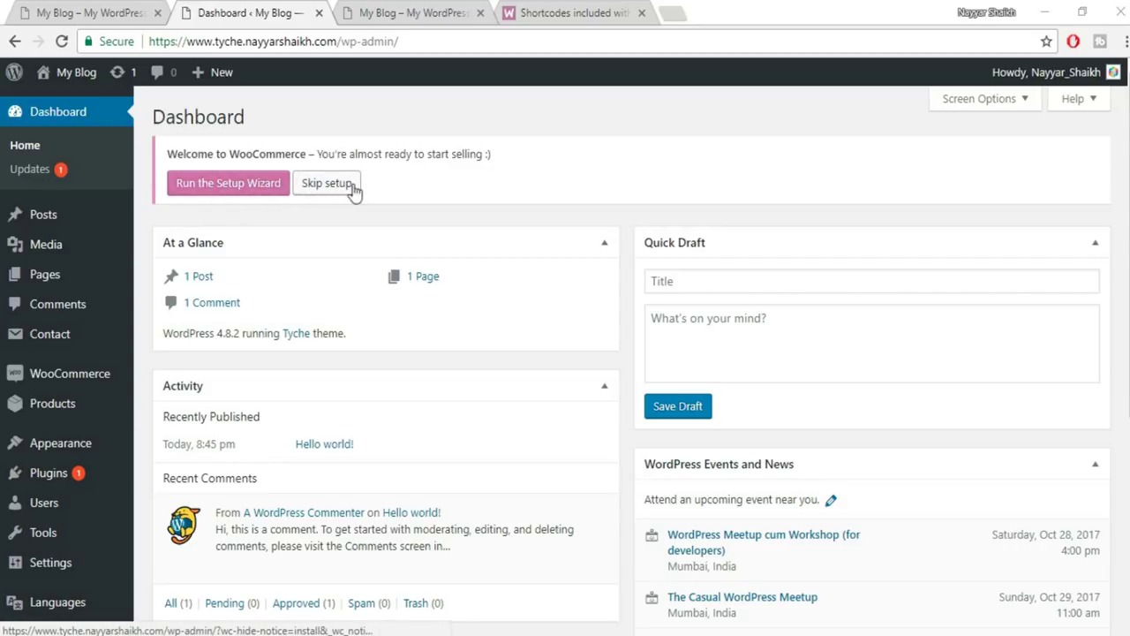
Start the WooCommerce setup wizard from the dashboard and set the store's base location to India — Maharashtra.
{"action": "left_click", "coordinate": [227, 187]}
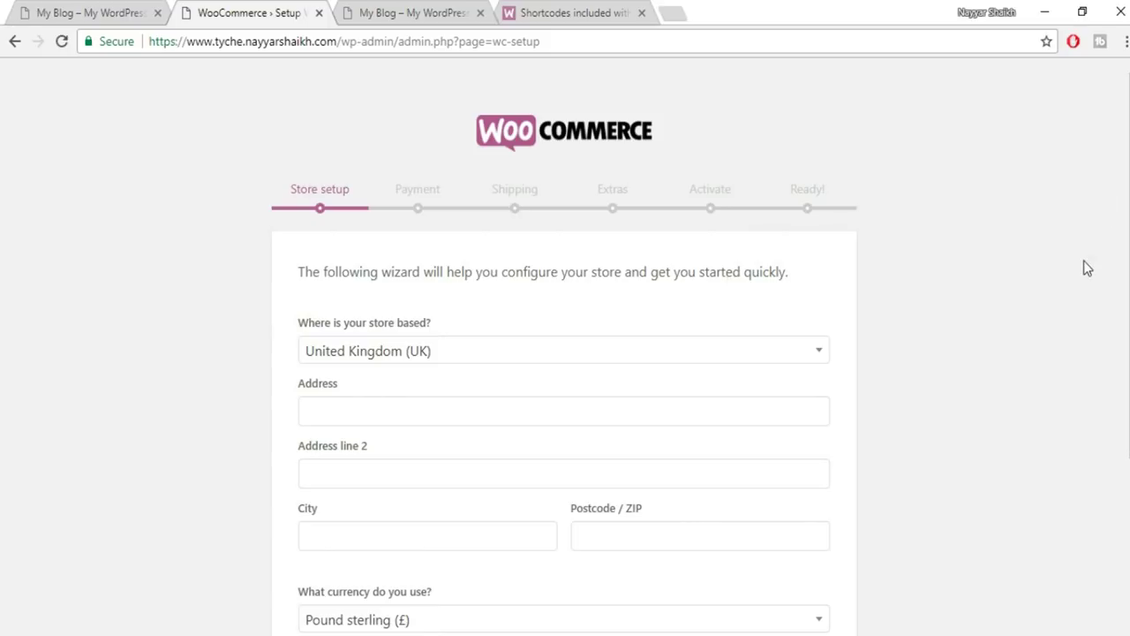
{"action": "scroll", "coordinate": [1087, 267], "scroll_direction": "down", "scroll_amount": 2}
{"action": "scroll", "coordinate": [1087, 268], "scroll_direction": "up", "scroll_amount": 2}
{"action": "scroll", "coordinate": [934, 301], "scroll_direction": "down", "scroll_amount": 3}
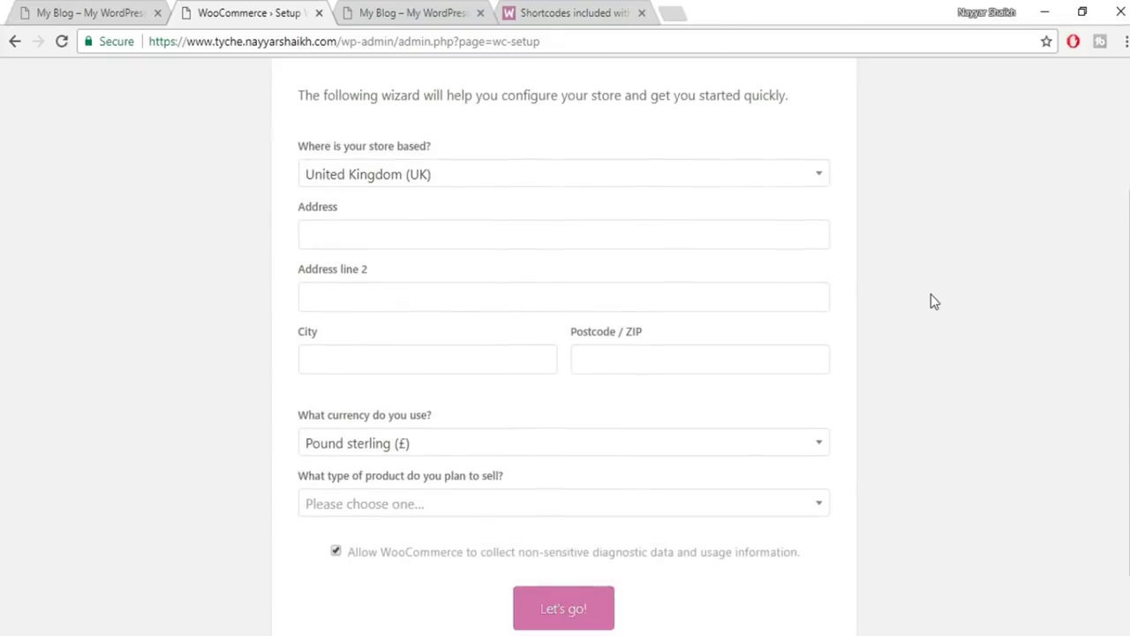
{"action": "scroll", "coordinate": [934, 301], "scroll_direction": "up", "scroll_amount": 1}
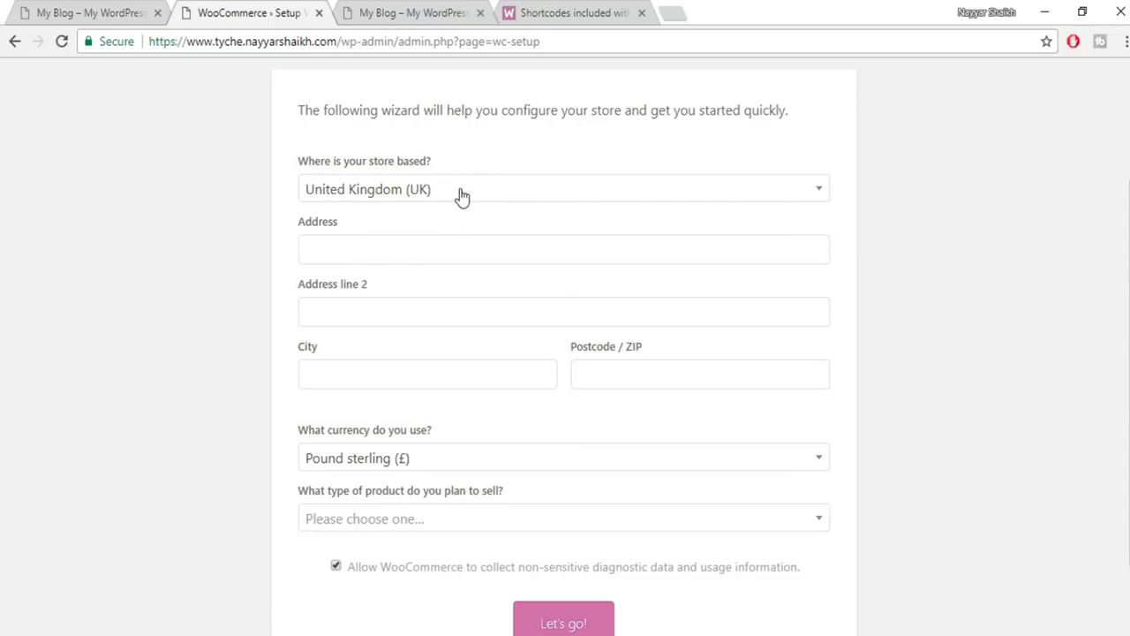
{"action": "left_click", "coordinate": [529, 191]}
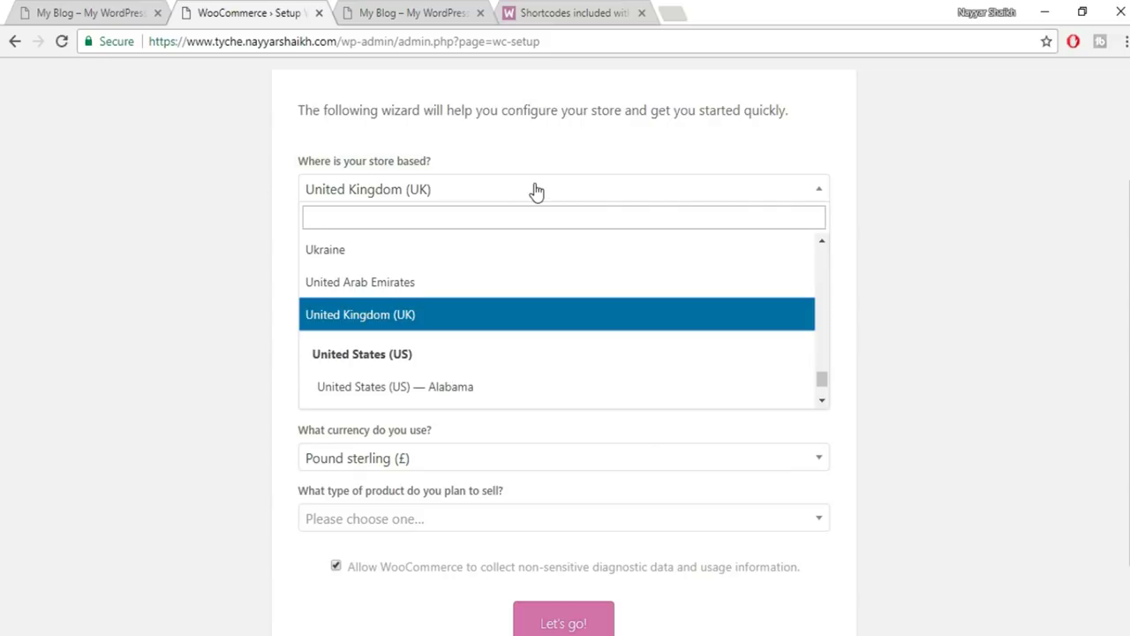
{"action": "type", "text": "maha"}
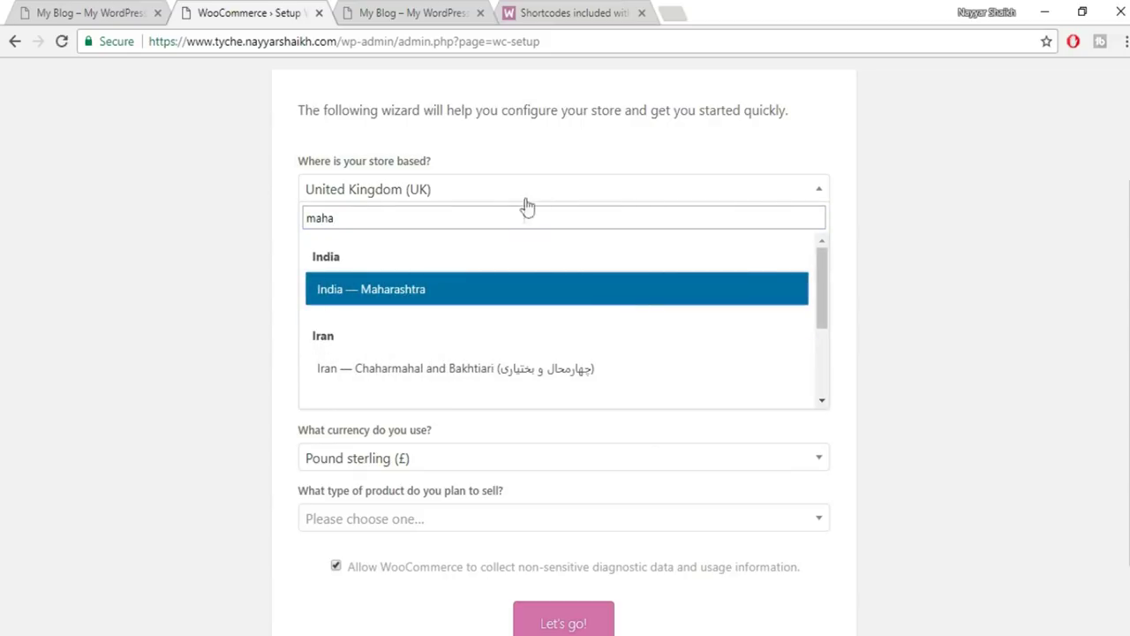
{"action": "left_click", "coordinate": [496, 283]}
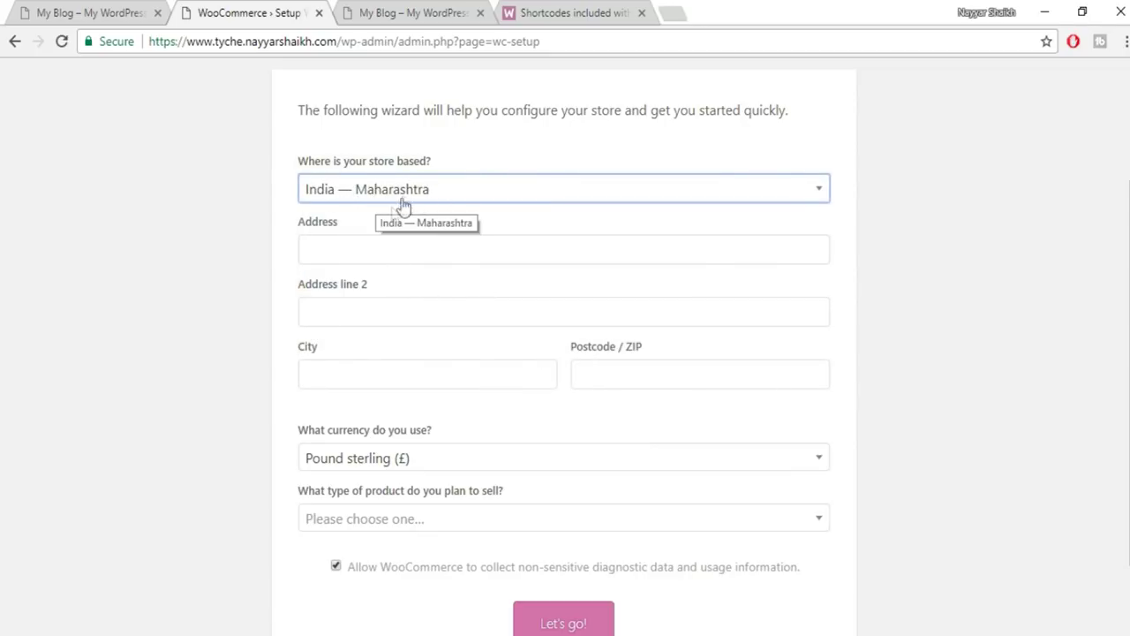
Fill in the store's address, city and postcode using the saved address suggestion.
{"action": "left_click", "coordinate": [387, 256]}
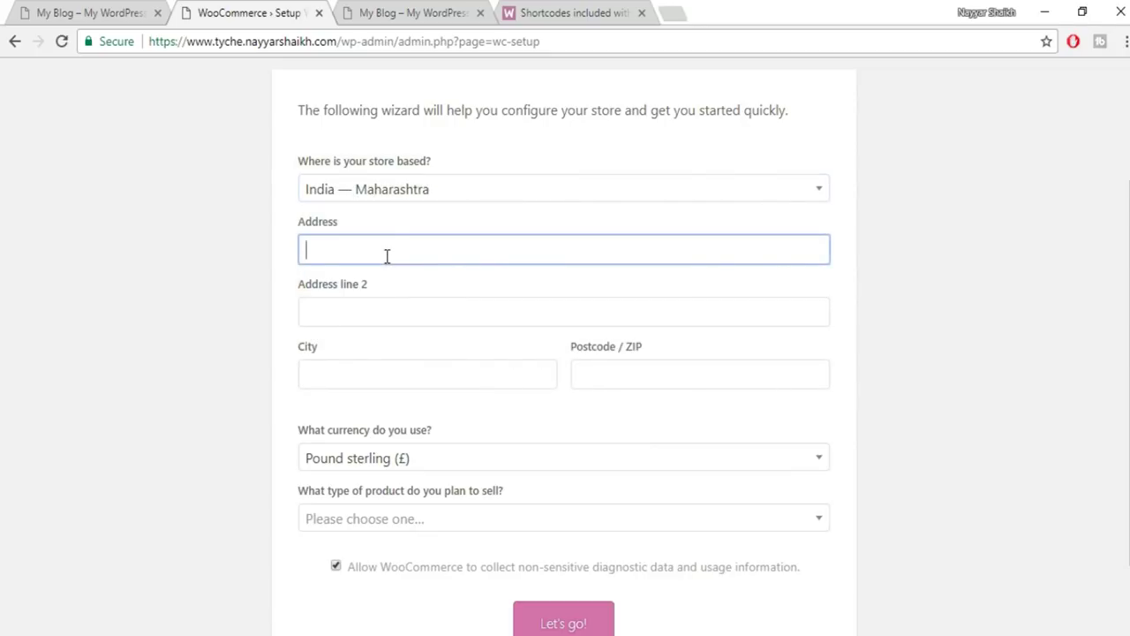
{"action": "left_click", "coordinate": [387, 256]}
{"action": "key", "text": "Down"}
{"action": "left_click", "coordinate": [386, 281]}
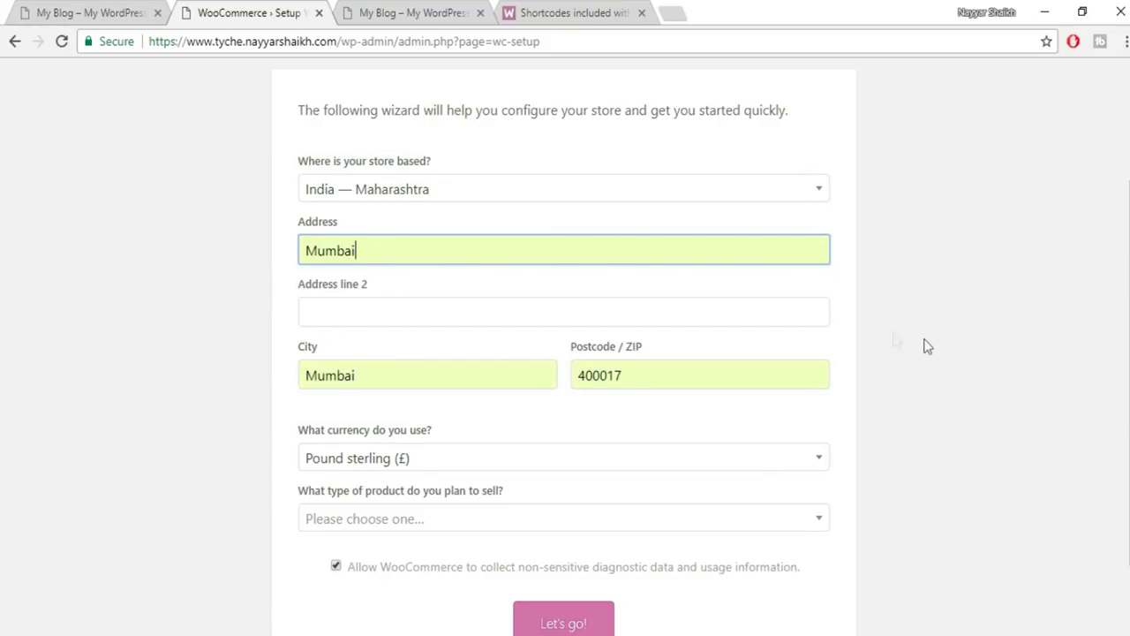
Set the store's currency to Indian rupee (₹).
{"action": "scroll", "coordinate": [926, 341], "scroll_direction": "down", "scroll_amount": 1}
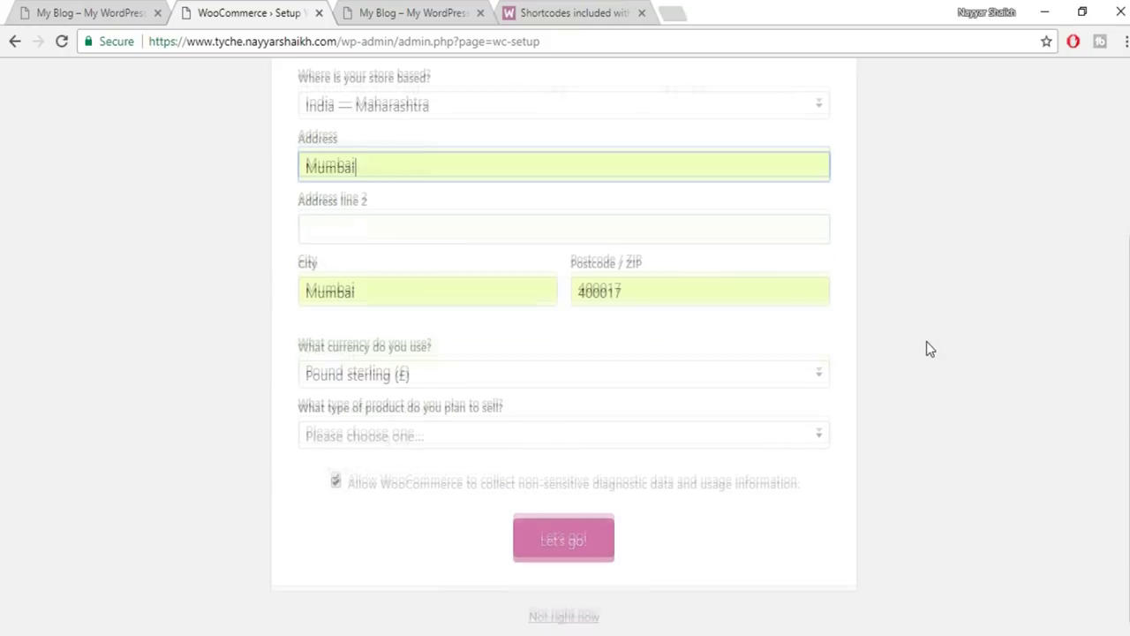
{"action": "left_click", "coordinate": [432, 382]}
{"action": "type", "text": "ind"}
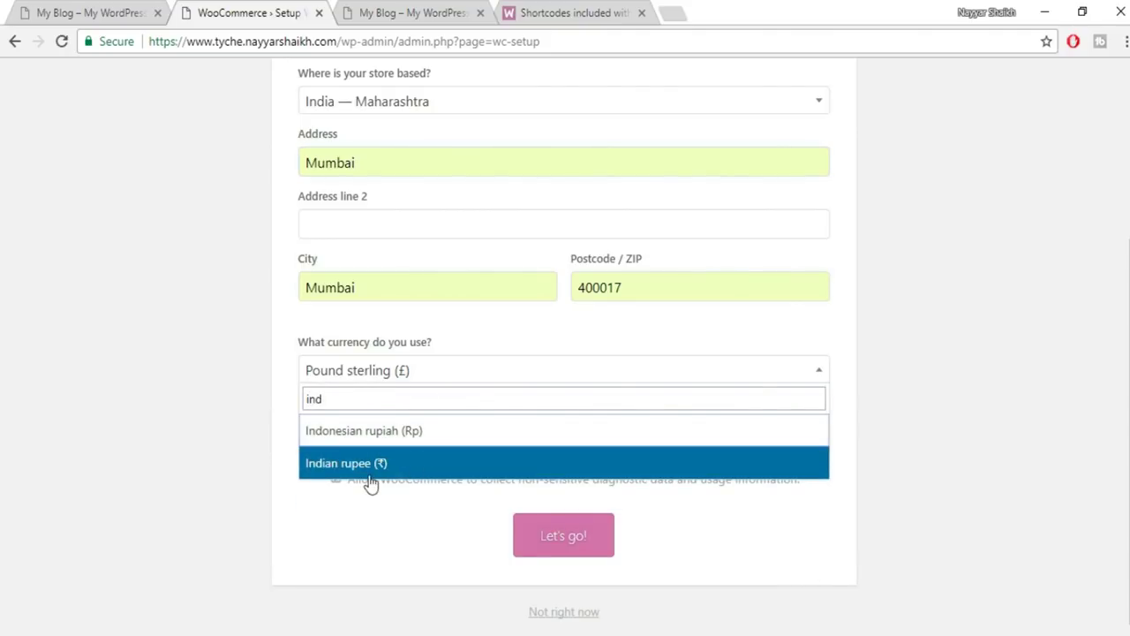
{"action": "left_click", "coordinate": [369, 468]}
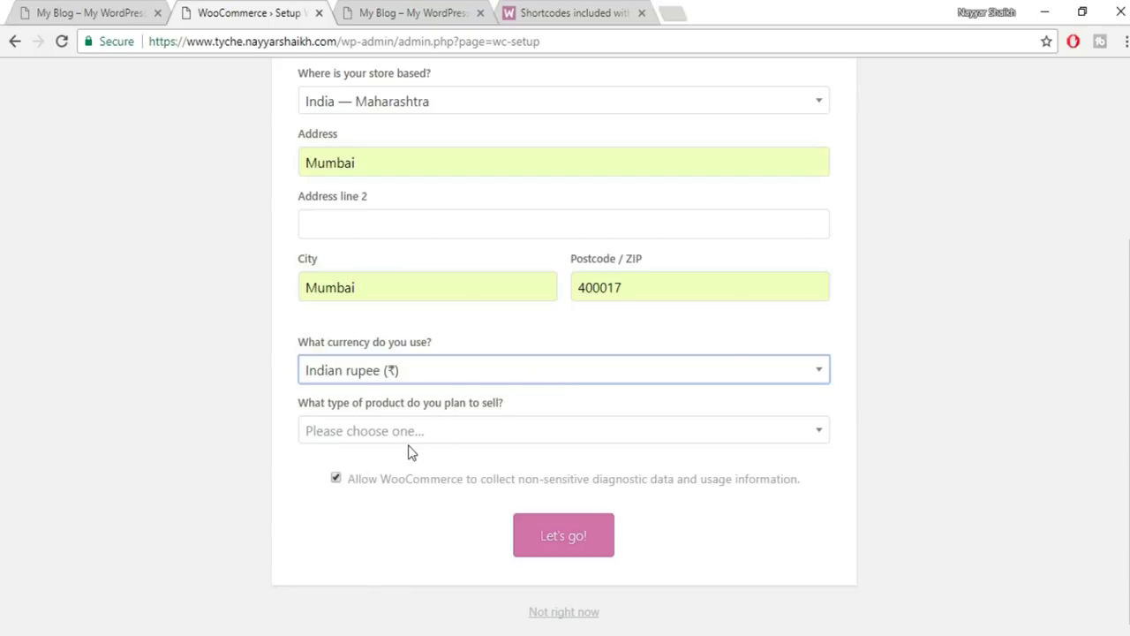
Choose physical products as the type to sell, and continue past the store setup and payment pages without enabling any payment method.
{"action": "left_click", "coordinate": [535, 435]}
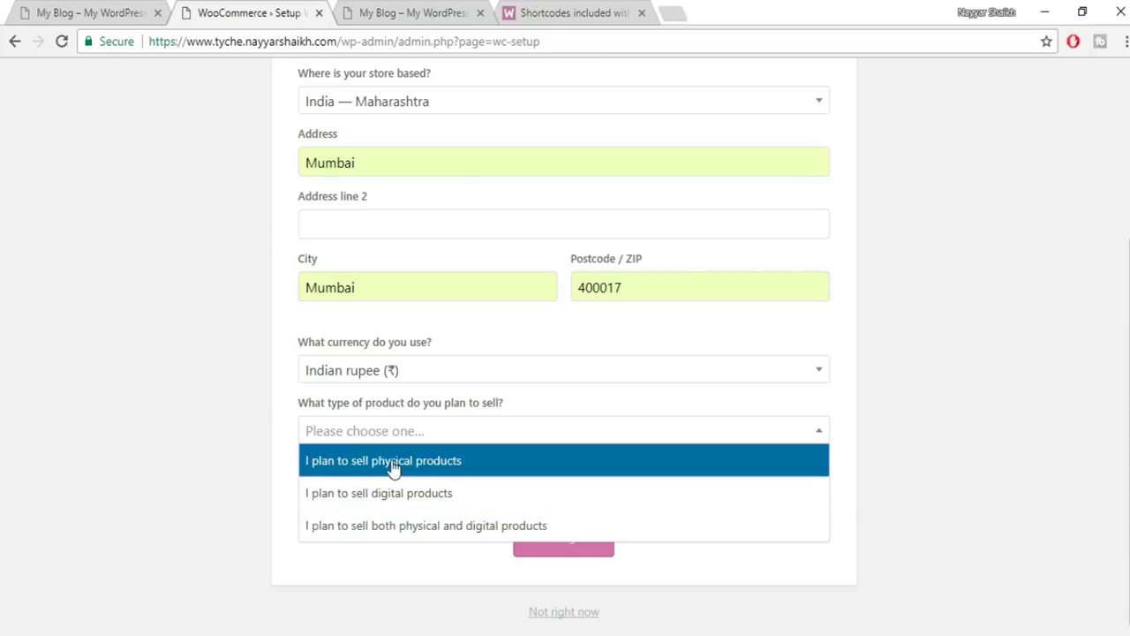
{"action": "left_click", "coordinate": [467, 469]}
{"action": "left_click", "coordinate": [574, 542]}
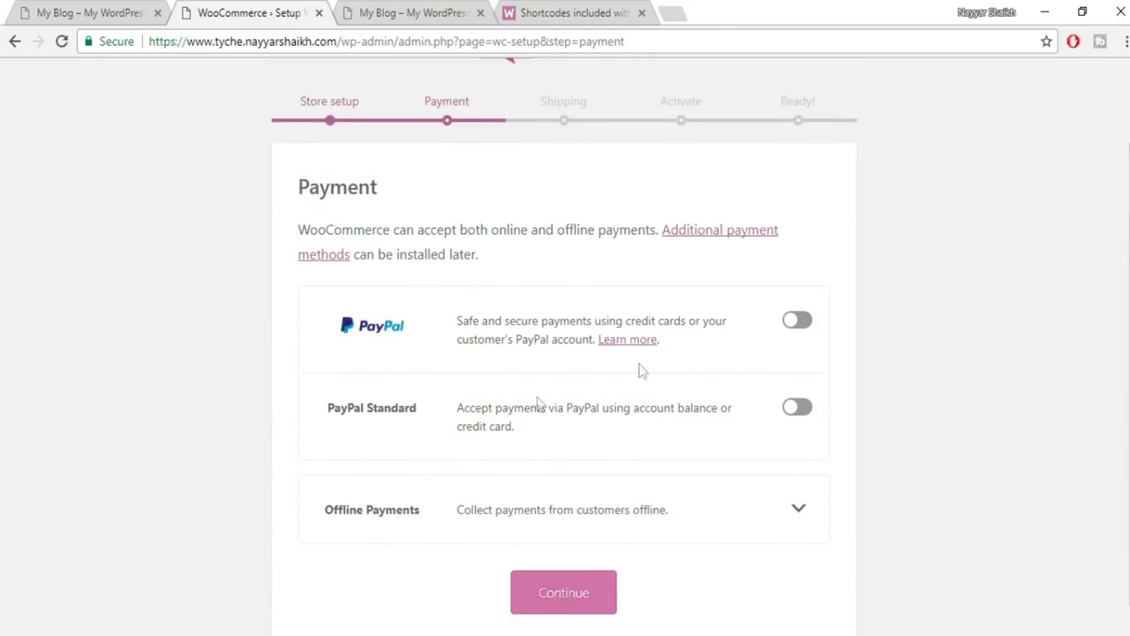
{"action": "scroll", "coordinate": [873, 327], "scroll_direction": "down", "scroll_amount": 1}
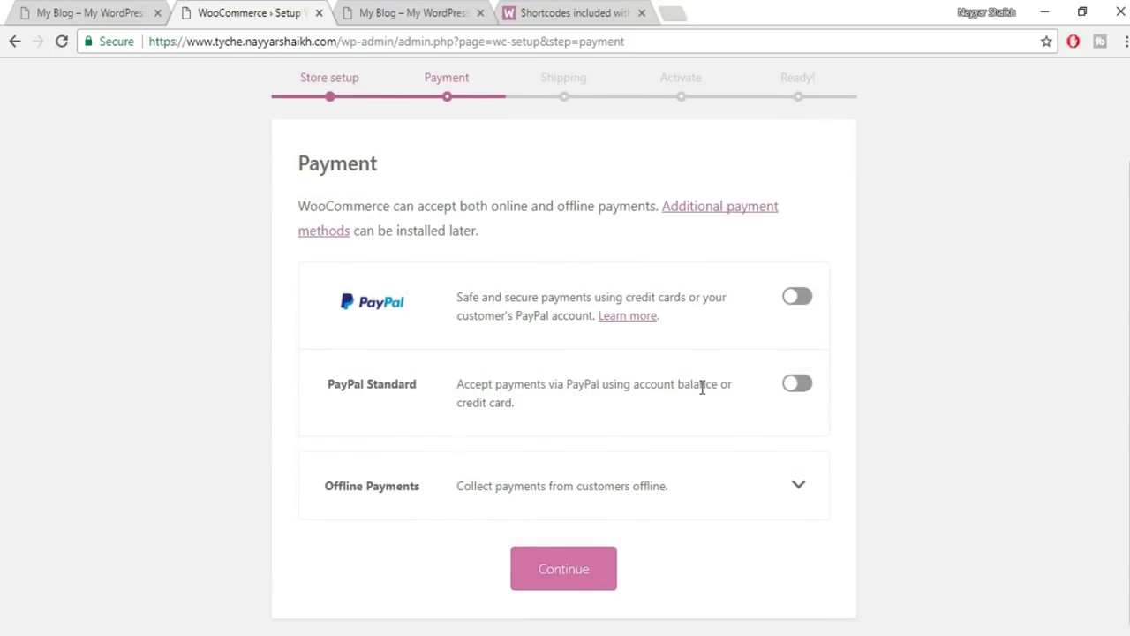
{"action": "left_click", "coordinate": [574, 574]}
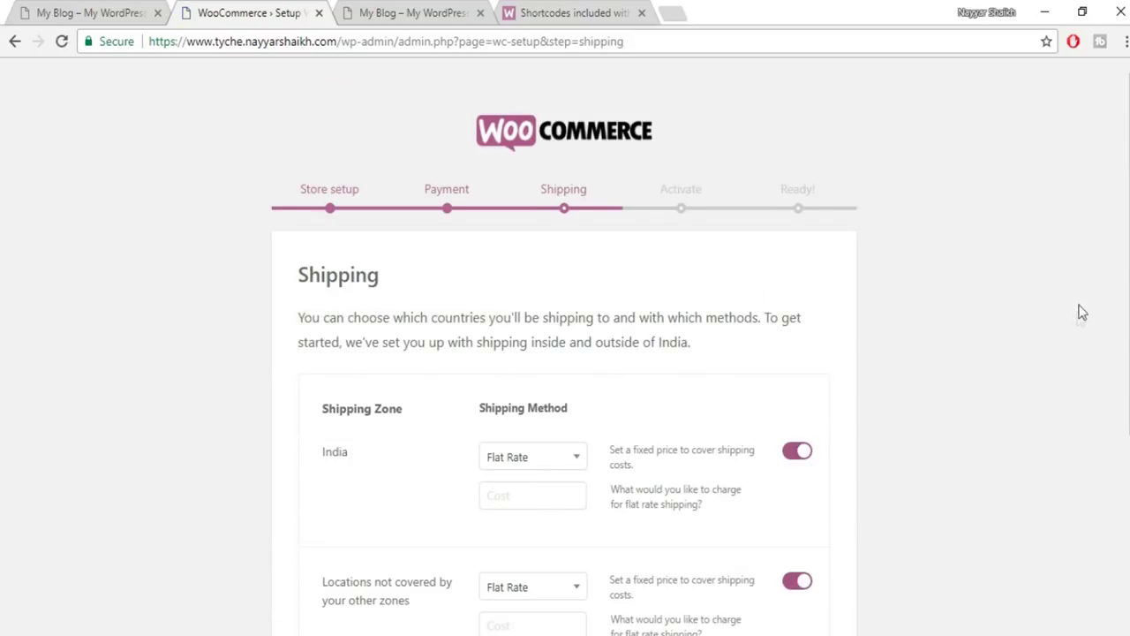
Disable flat rate shipping for India and for locations not covered by other zones, and continue past the shipping page.
{"action": "scroll", "coordinate": [648, 253], "scroll_direction": "down", "scroll_amount": 2}
{"action": "left_click", "coordinate": [797, 275]}
{"action": "left_click", "coordinate": [796, 404]}
{"action": "scroll", "coordinate": [897, 353], "scroll_direction": "up", "scroll_amount": 2}
{"action": "scroll", "coordinate": [530, 283], "scroll_direction": "down", "scroll_amount": 3}
{"action": "scroll", "coordinate": [552, 247], "scroll_direction": "up", "scroll_amount": 3}
{"action": "scroll", "coordinate": [883, 314], "scroll_direction": "down", "scroll_amount": 3}
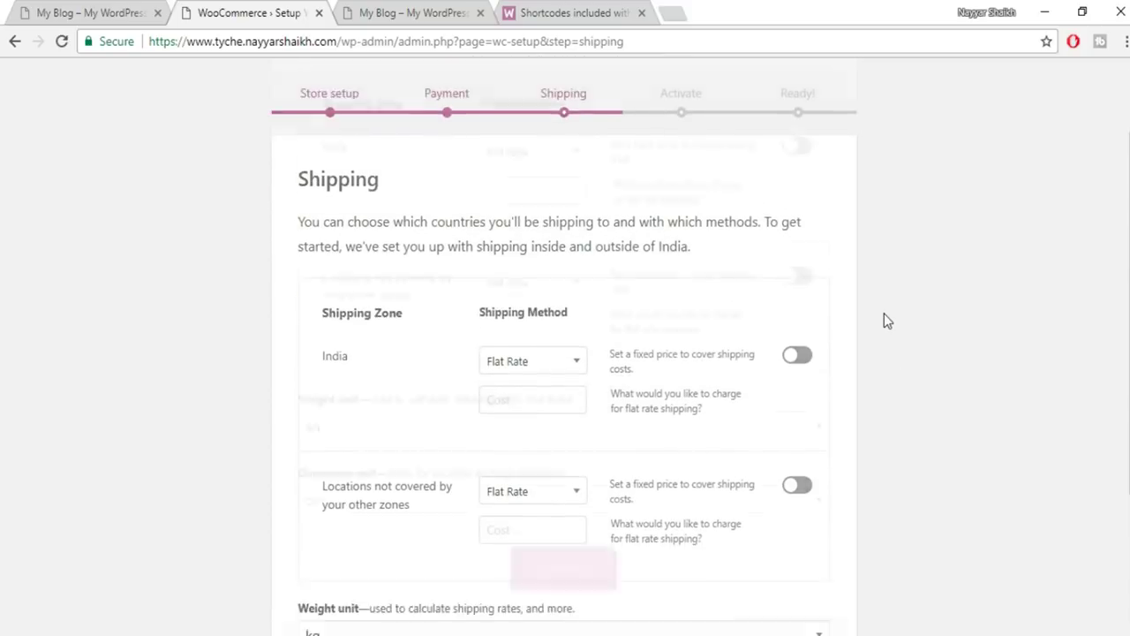
{"action": "scroll", "coordinate": [906, 323], "scroll_direction": "up", "scroll_amount": 3}
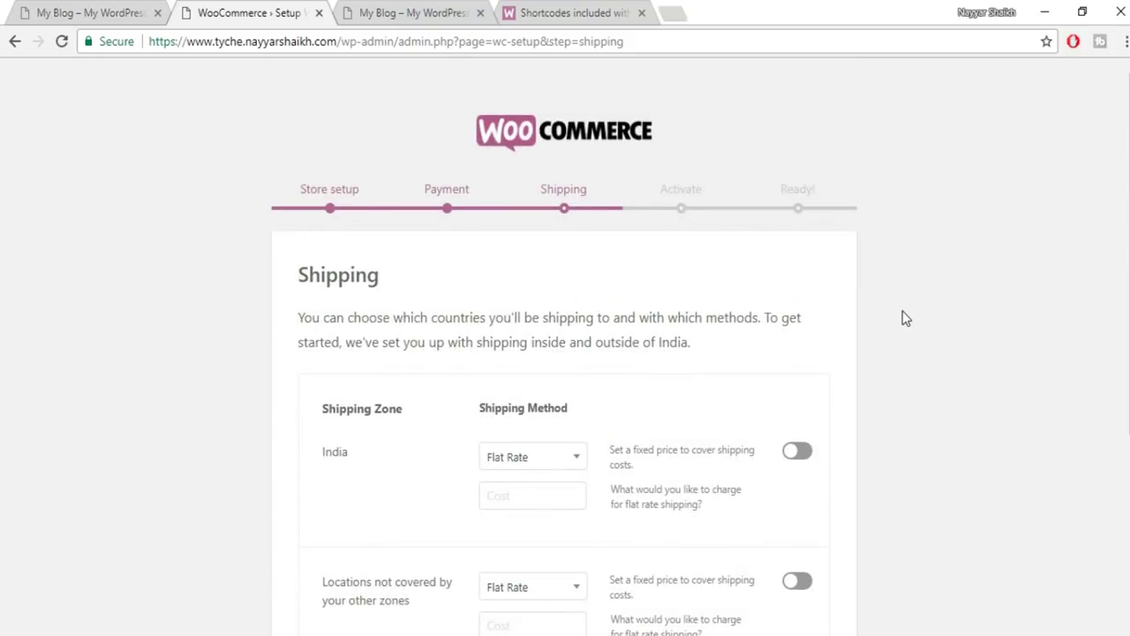
{"action": "scroll", "coordinate": [902, 311], "scroll_direction": "down", "scroll_amount": 3}
{"action": "left_click", "coordinate": [565, 572]}
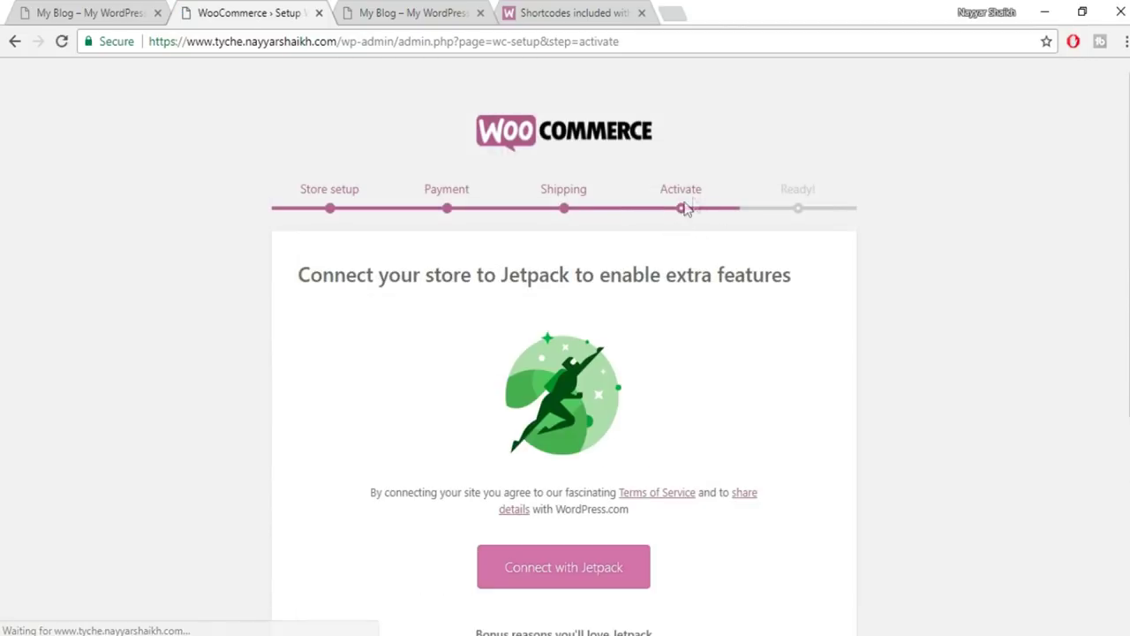
Skip the Jetpack connection and leave the completed setup wizard for the WordPress dashboard.
{"action": "scroll", "coordinate": [839, 345], "scroll_direction": "down", "scroll_amount": 3}
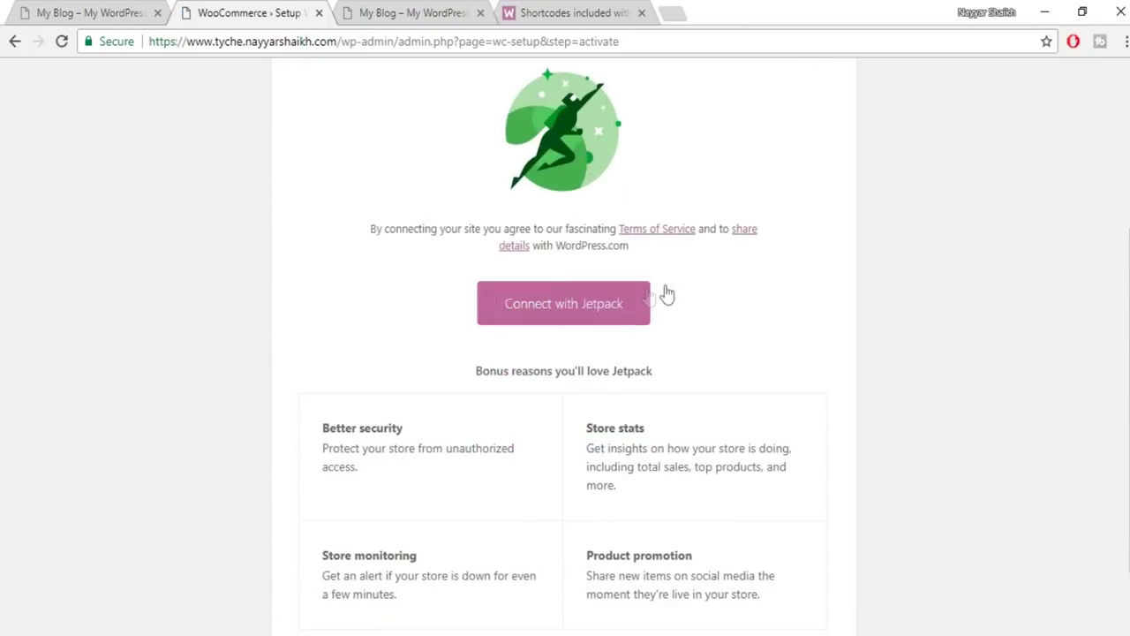
{"action": "scroll", "coordinate": [821, 289], "scroll_direction": "down", "scroll_amount": 1}
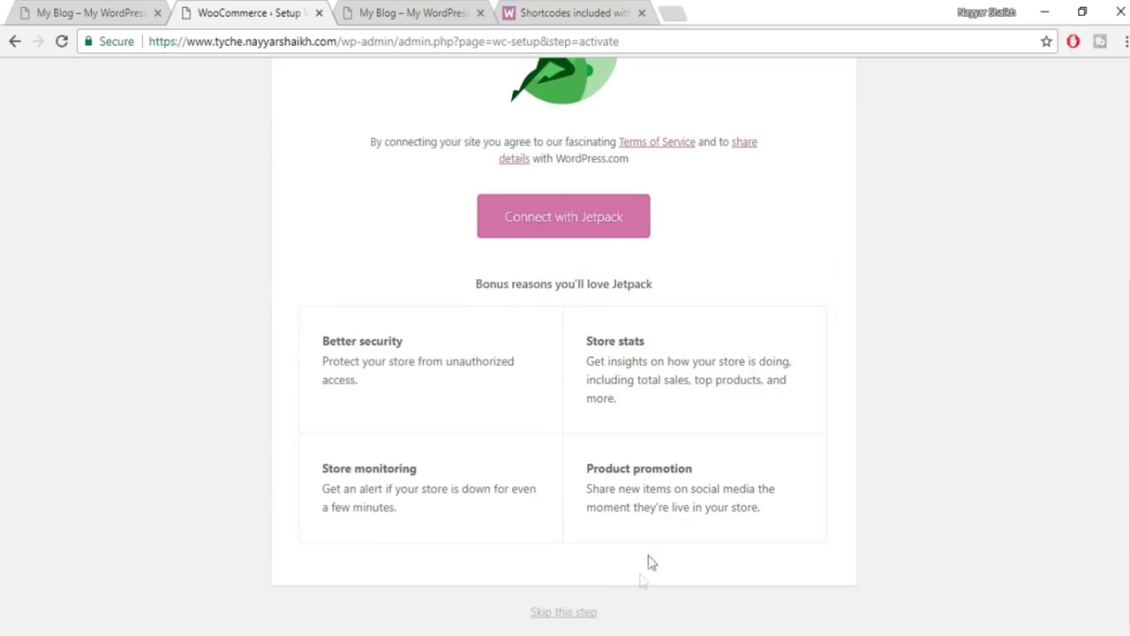
{"action": "left_click", "coordinate": [570, 616]}
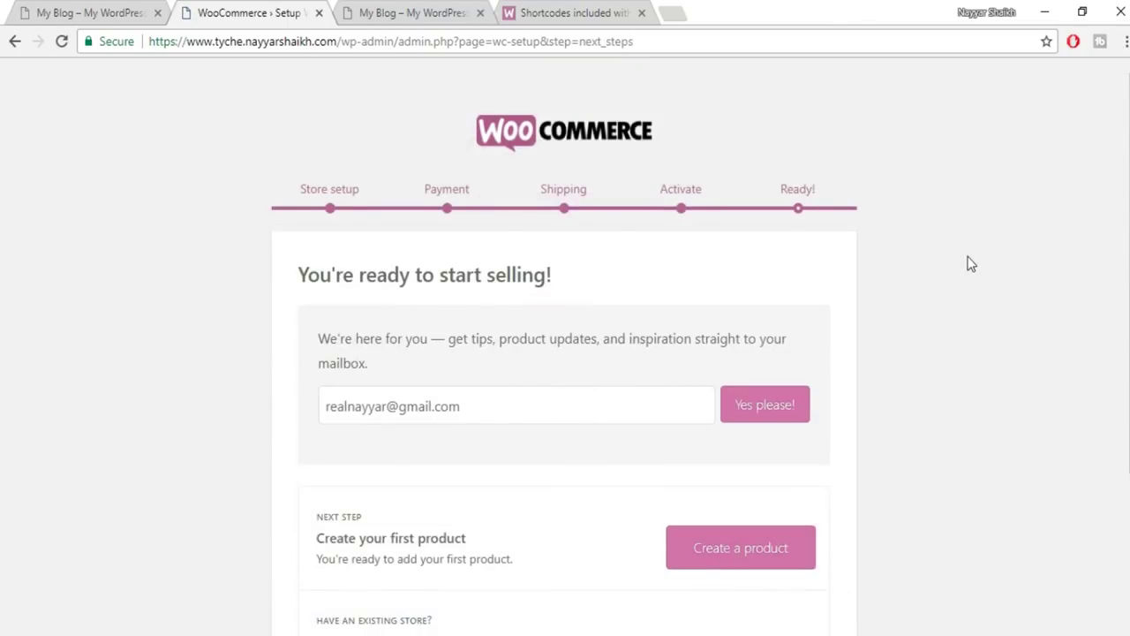
{"action": "scroll", "coordinate": [966, 260], "scroll_direction": "down", "scroll_amount": 2}
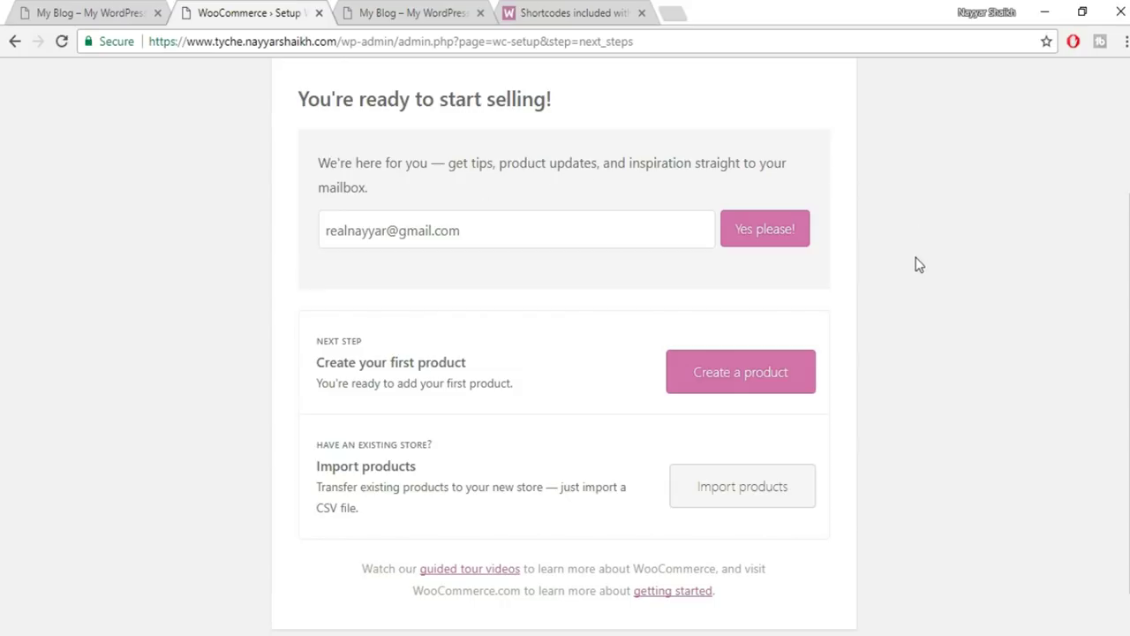
{"action": "scroll", "coordinate": [989, 277], "scroll_direction": "down", "scroll_amount": 1}
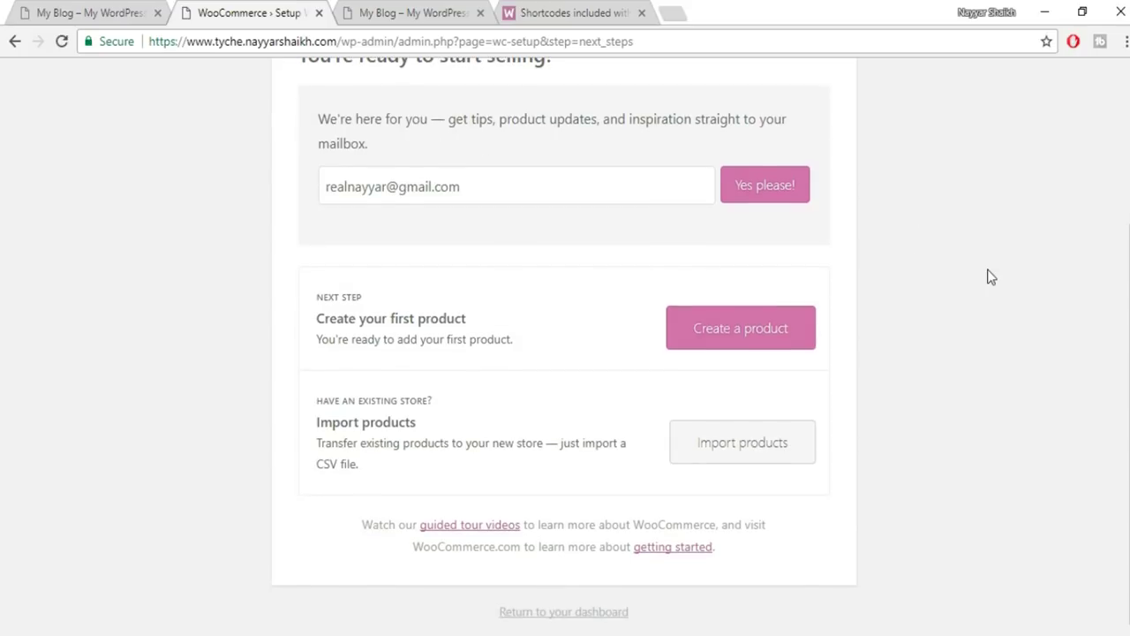
{"action": "left_click", "coordinate": [576, 613]}
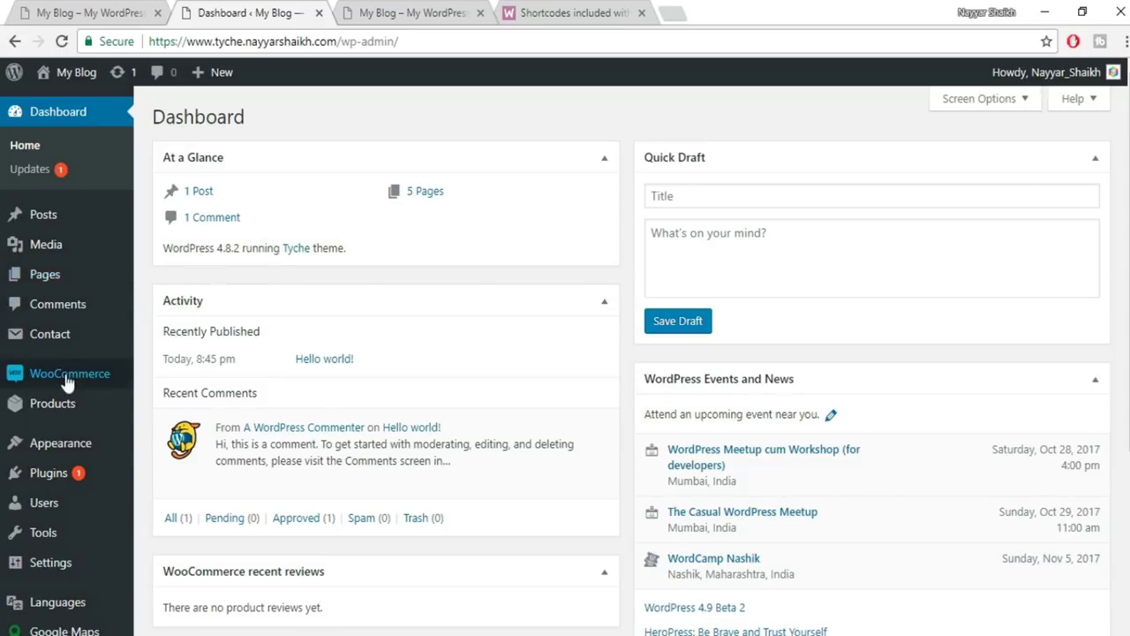
In the WooCommerce general settings, limit the selling locations to specific countries and add India.
{"action": "mouse_move", "coordinate": [64, 379]}
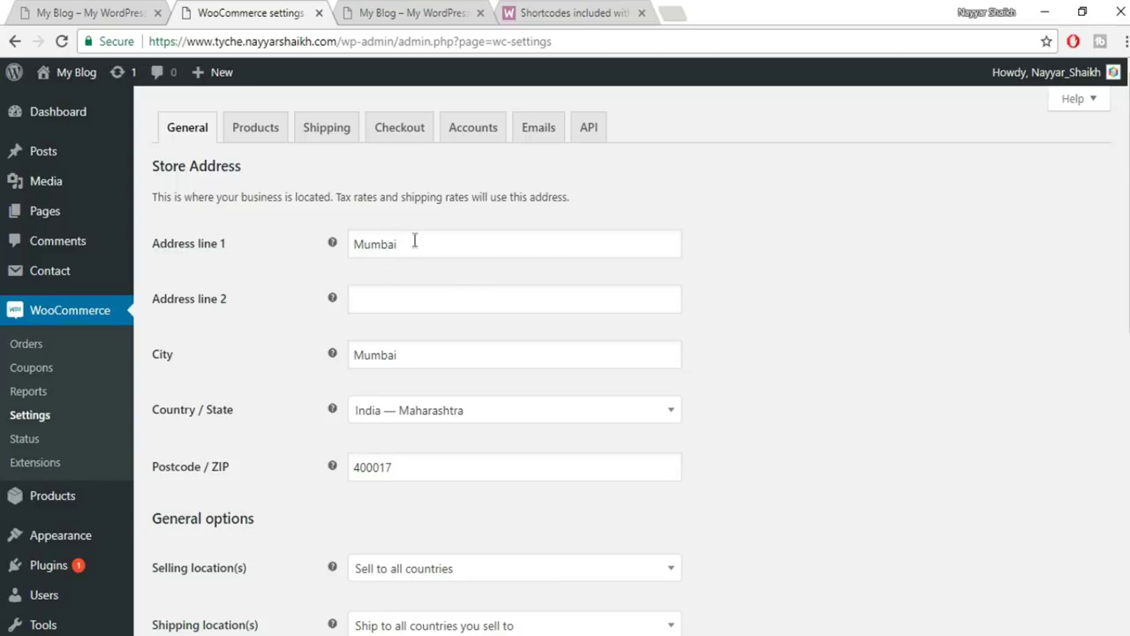
{"action": "scroll", "coordinate": [452, 250], "scroll_direction": "down", "scroll_amount": 1}
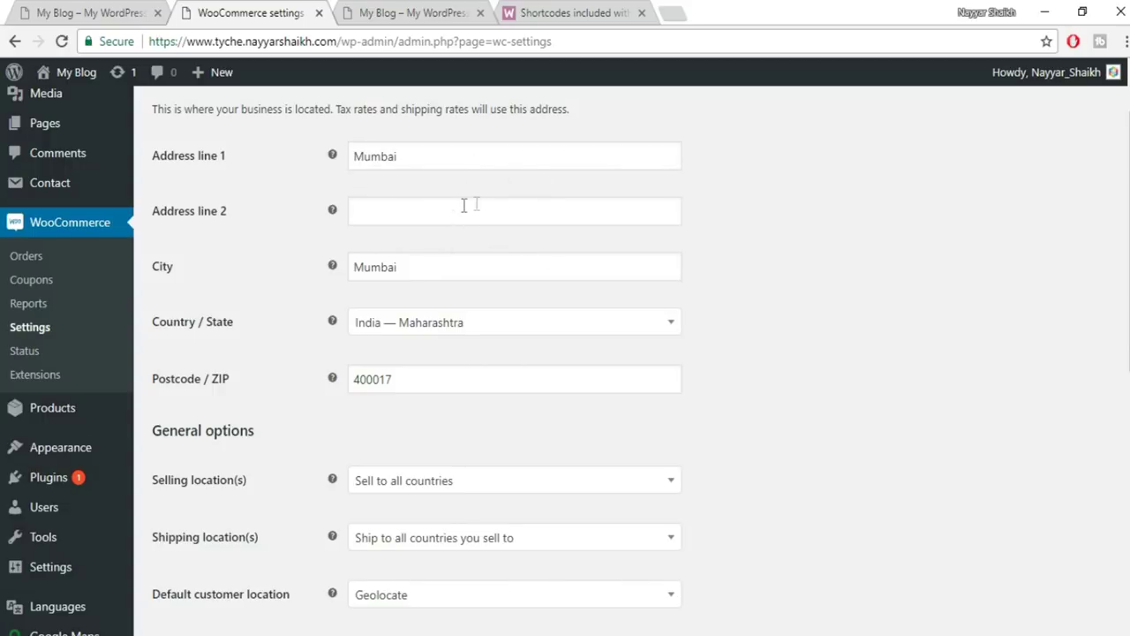
{"action": "scroll", "coordinate": [498, 267], "scroll_direction": "down", "scroll_amount": 1}
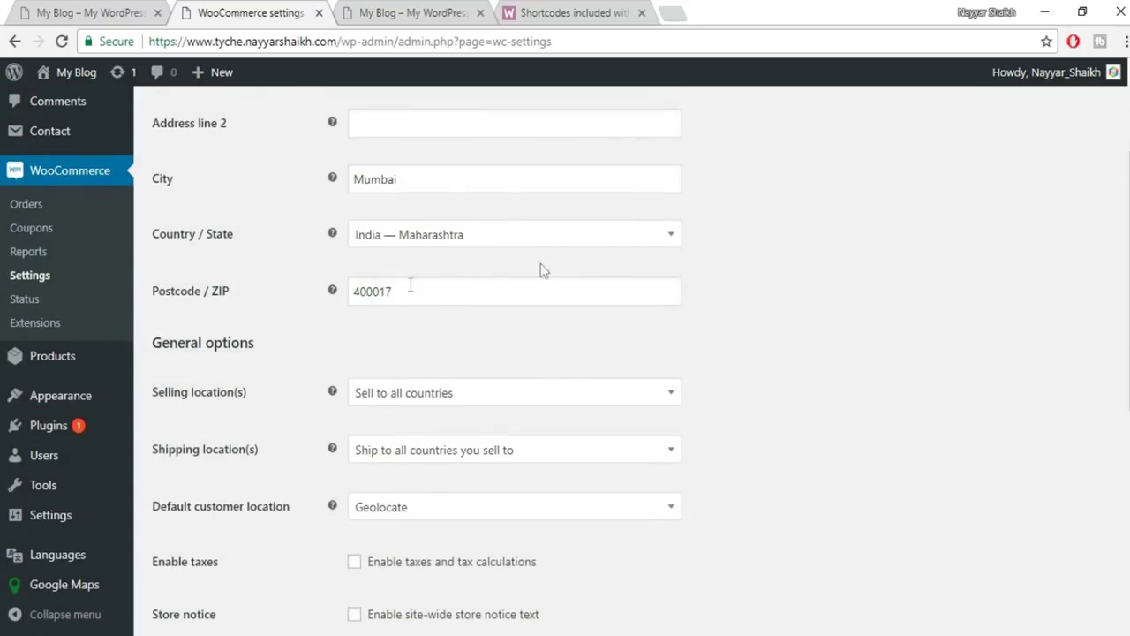
{"action": "scroll", "coordinate": [603, 303], "scroll_direction": "down", "scroll_amount": 2}
{"action": "left_click", "coordinate": [198, 234]}
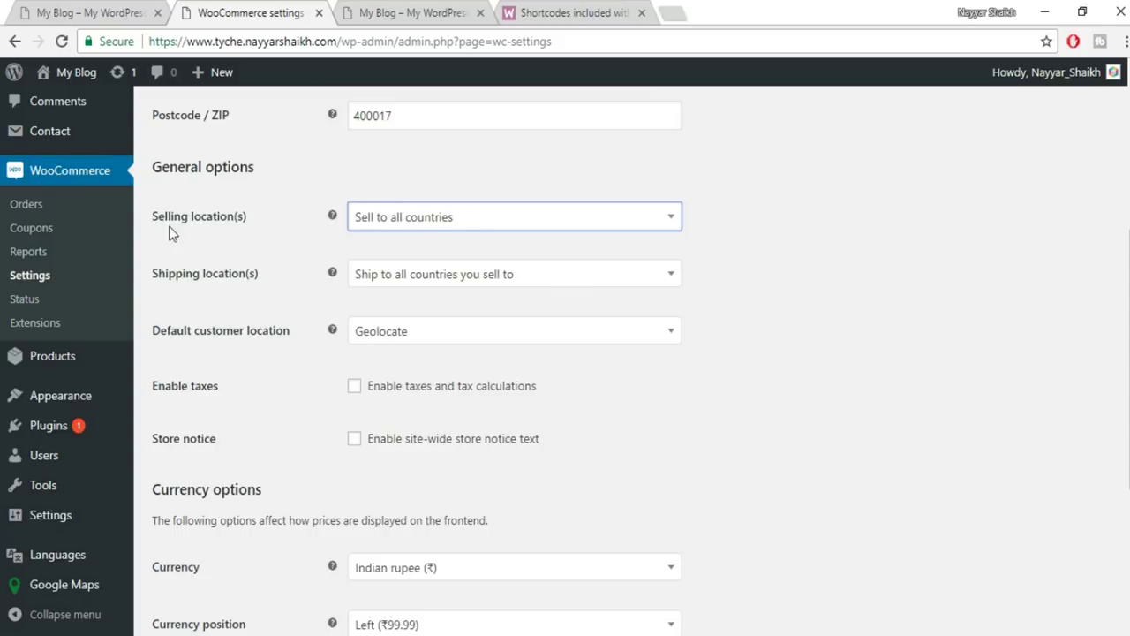
{"action": "left_click", "coordinate": [458, 229]}
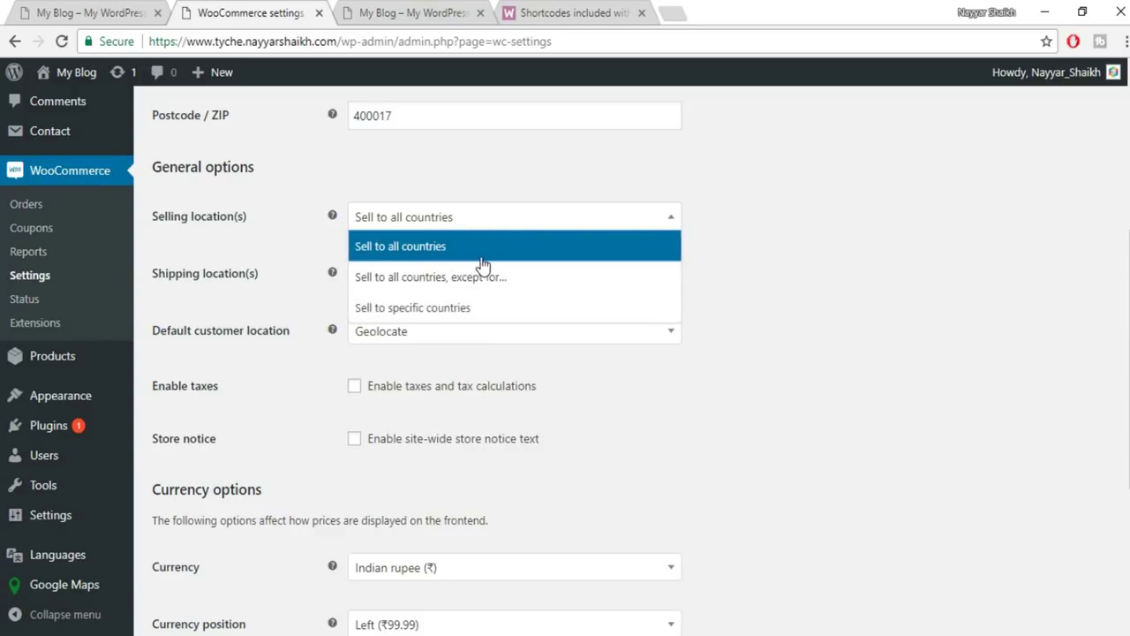
{"action": "left_click", "coordinate": [448, 309]}
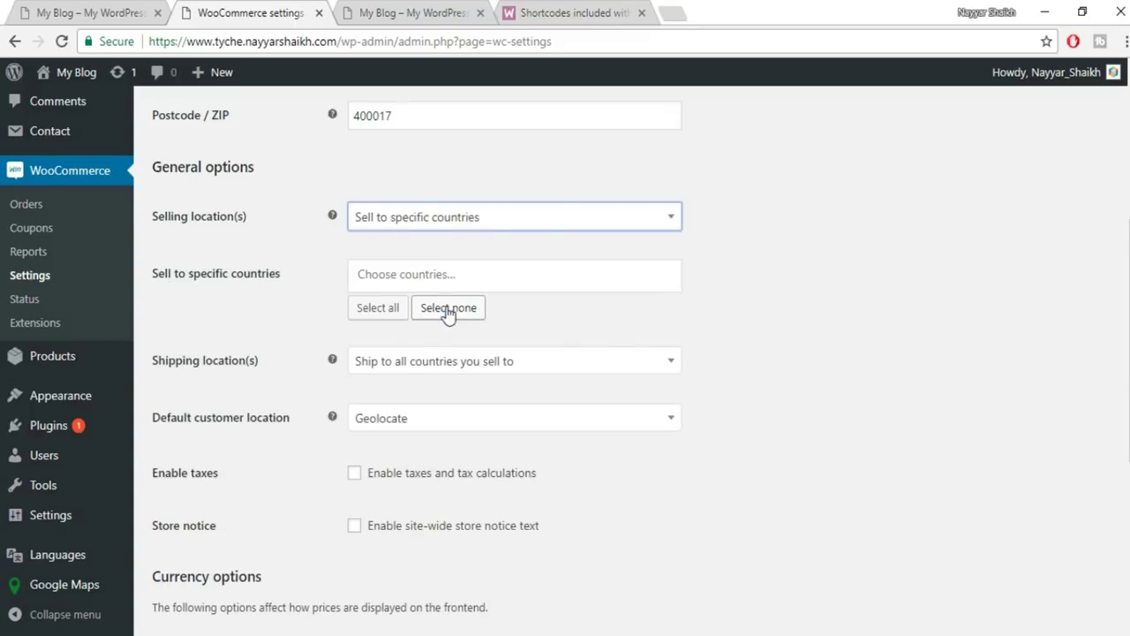
{"action": "left_click", "coordinate": [428, 273]}
{"action": "type", "text": "ind"}
{"action": "left_click", "coordinate": [419, 341]}
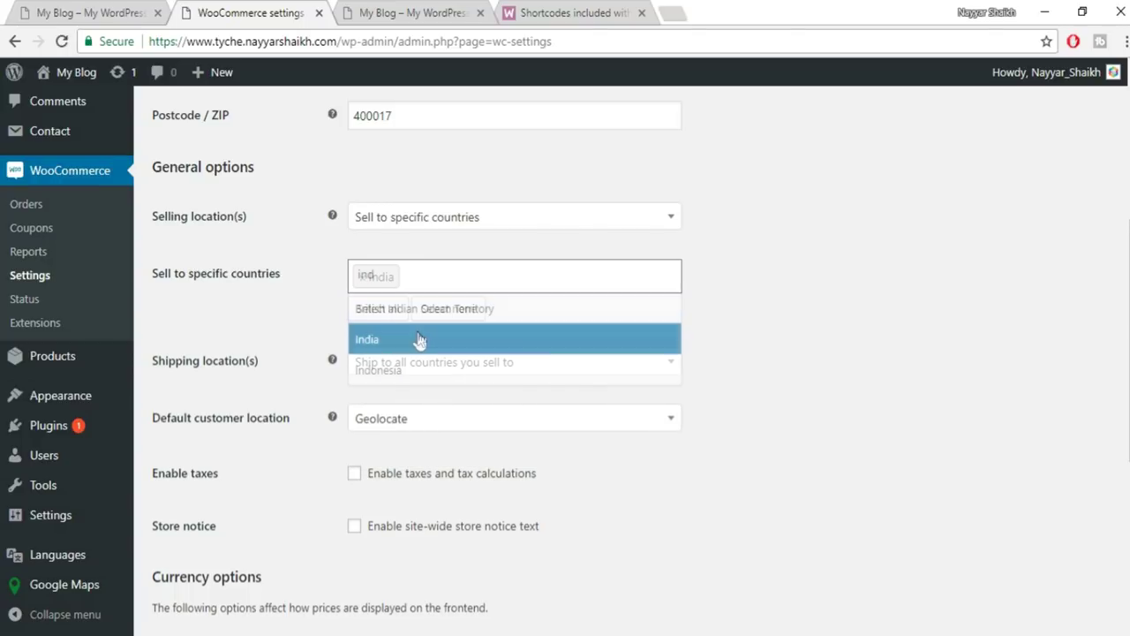
Set the shipping locations to "Ship to all countries you sell to" and enable taxes and tax calculations.
{"action": "scroll", "coordinate": [356, 222], "scroll_direction": "down", "scroll_amount": 3}
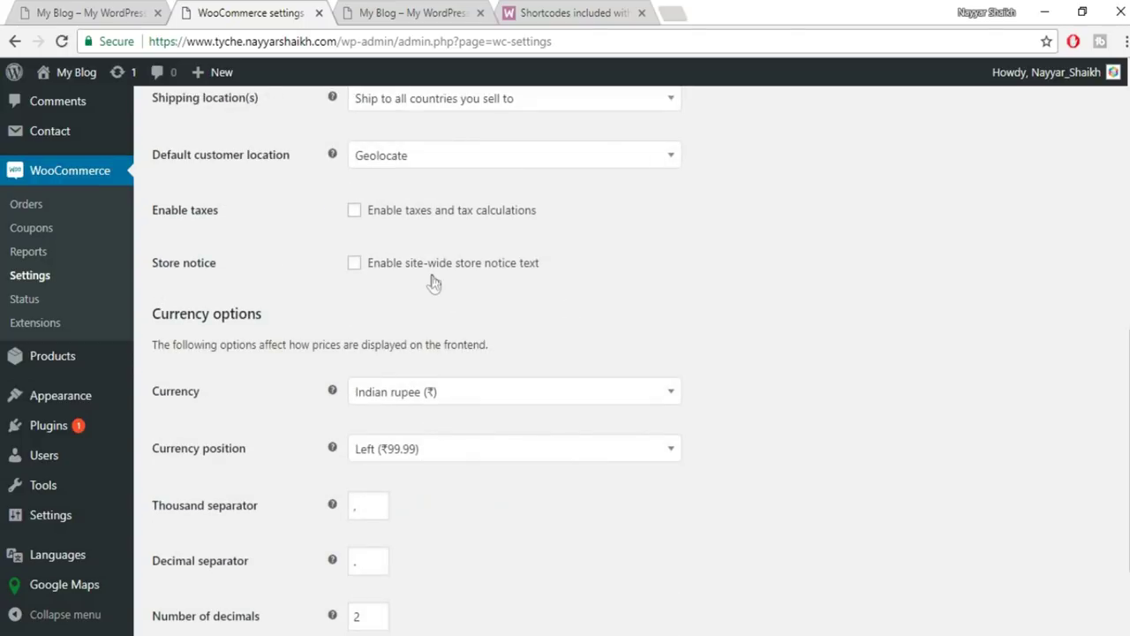
{"action": "scroll", "coordinate": [313, 297], "scroll_direction": "up", "scroll_amount": 4}
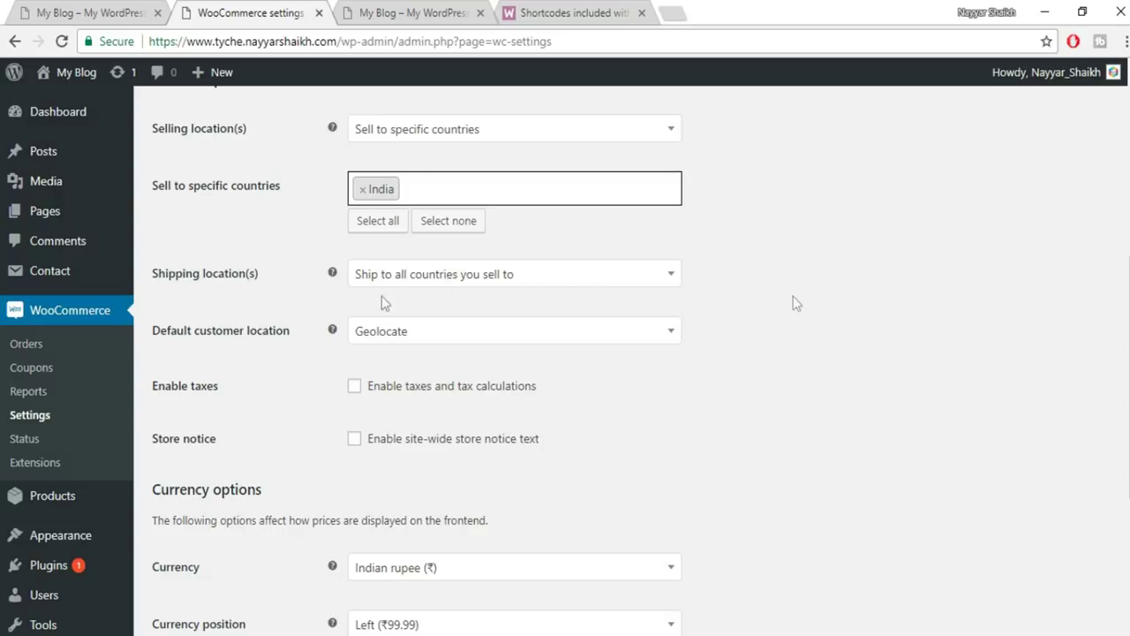
{"action": "left_click", "coordinate": [529, 276]}
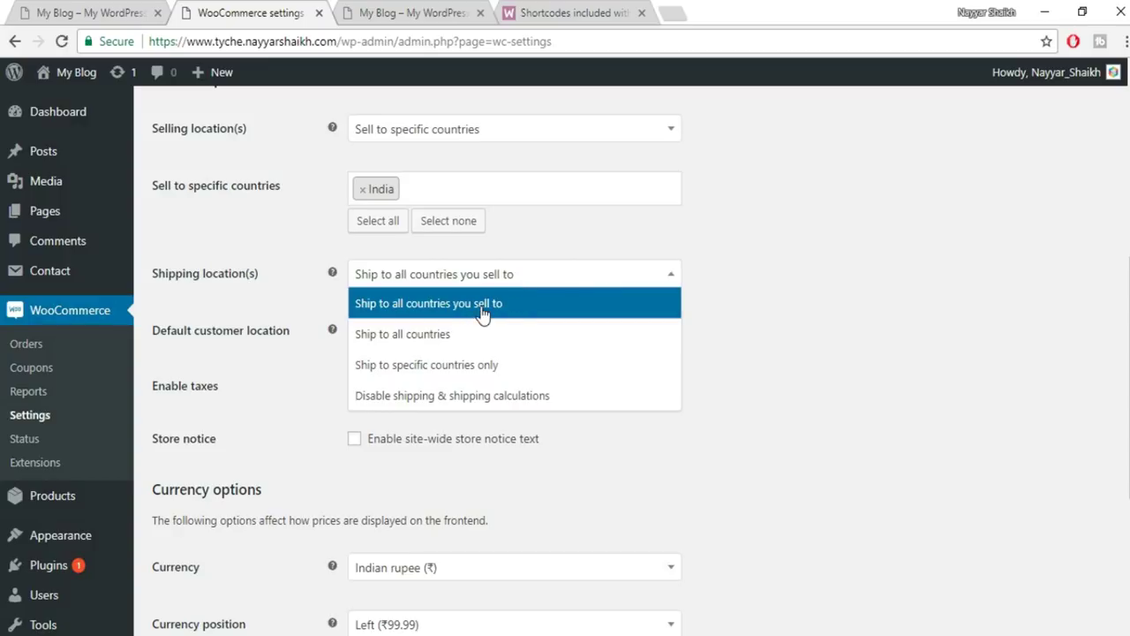
{"action": "left_click", "coordinate": [511, 310]}
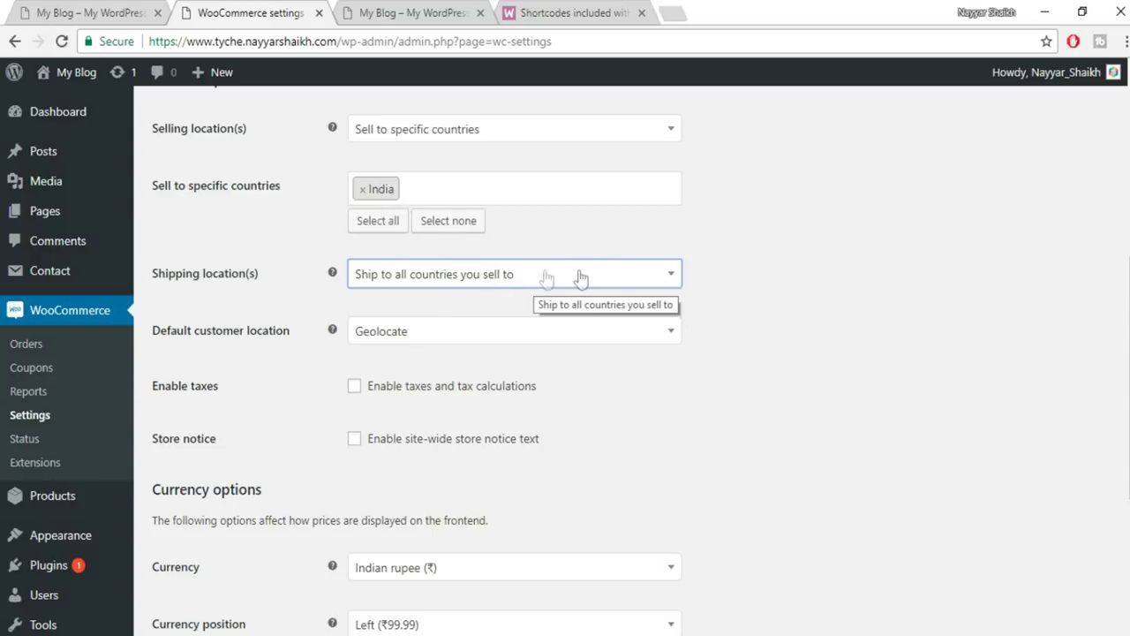
{"action": "scroll", "coordinate": [389, 353], "scroll_direction": "down", "scroll_amount": 1}
{"action": "left_click", "coordinate": [354, 297]}
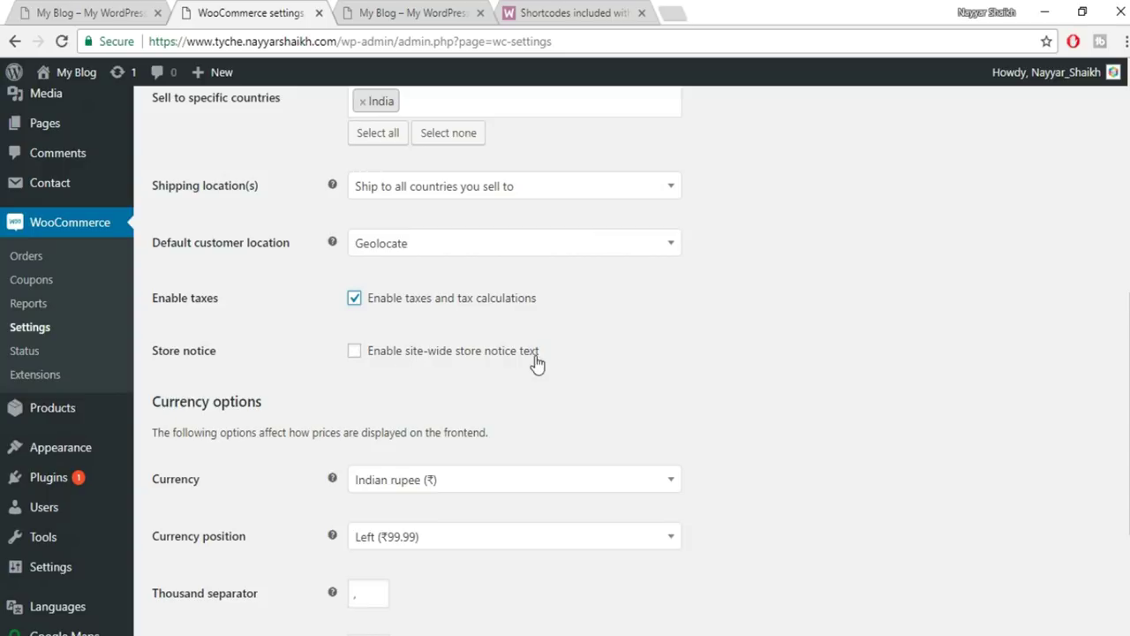
Choose Left (₹99.99) as the currency position and save the general store settings.
{"action": "scroll", "coordinate": [687, 305], "scroll_direction": "down", "scroll_amount": 1}
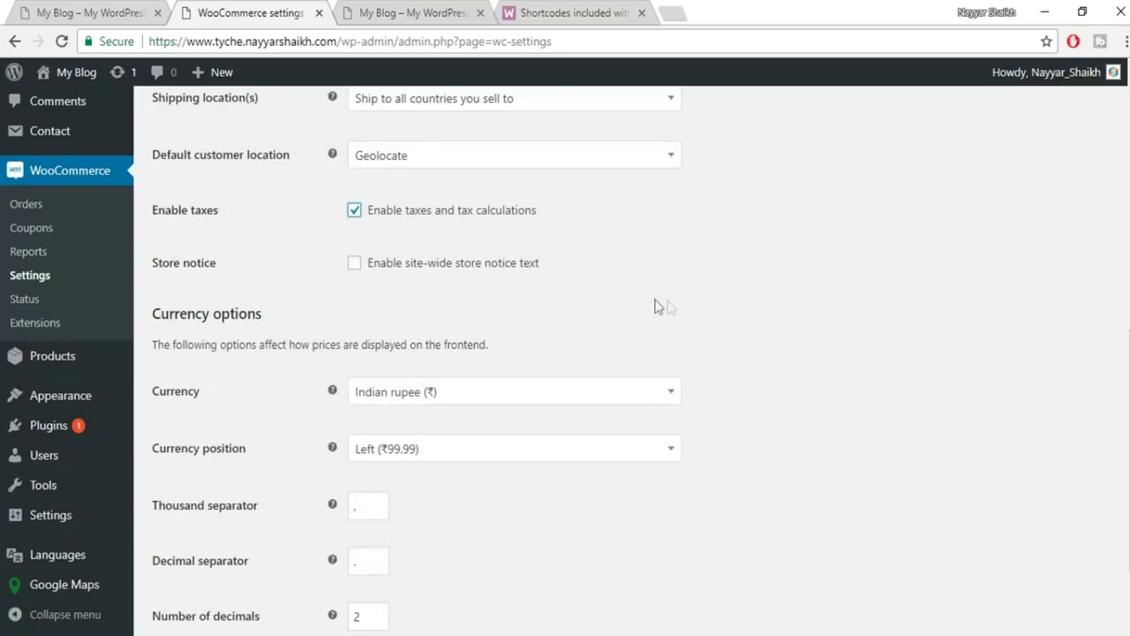
{"action": "scroll", "coordinate": [358, 279], "scroll_direction": "down", "scroll_amount": 2}
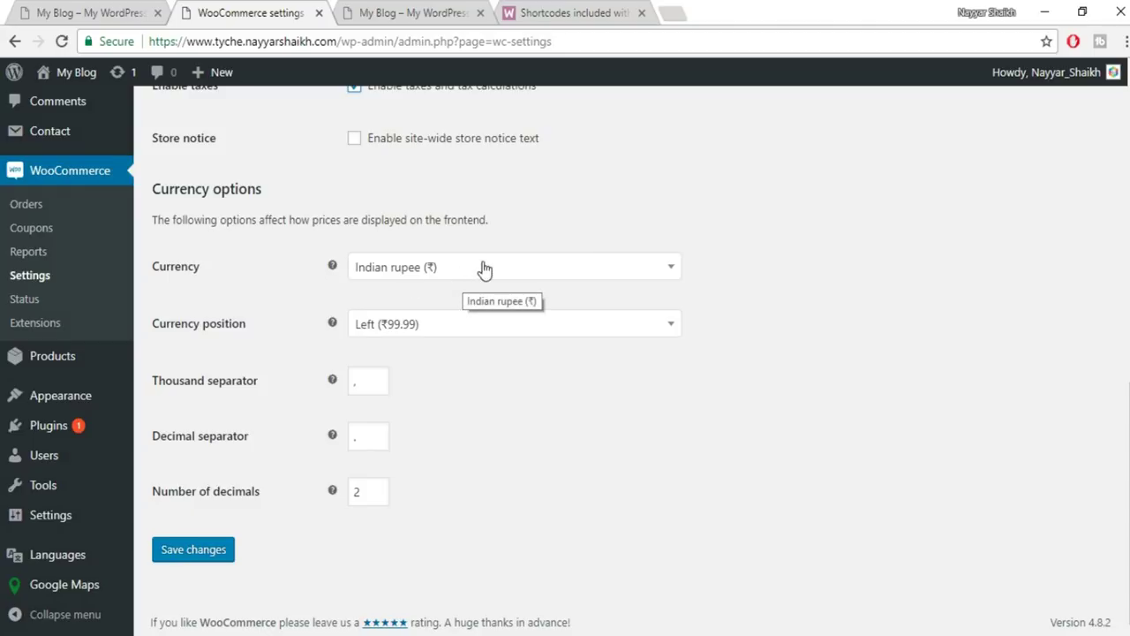
{"action": "left_click", "coordinate": [479, 326]}
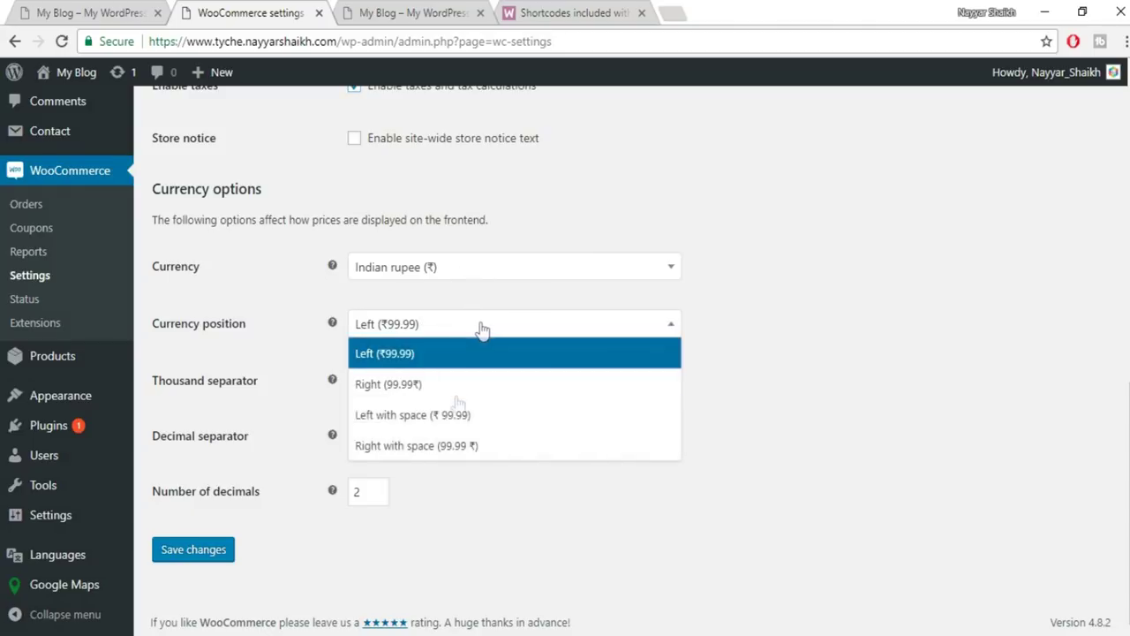
{"action": "left_click", "coordinate": [560, 323]}
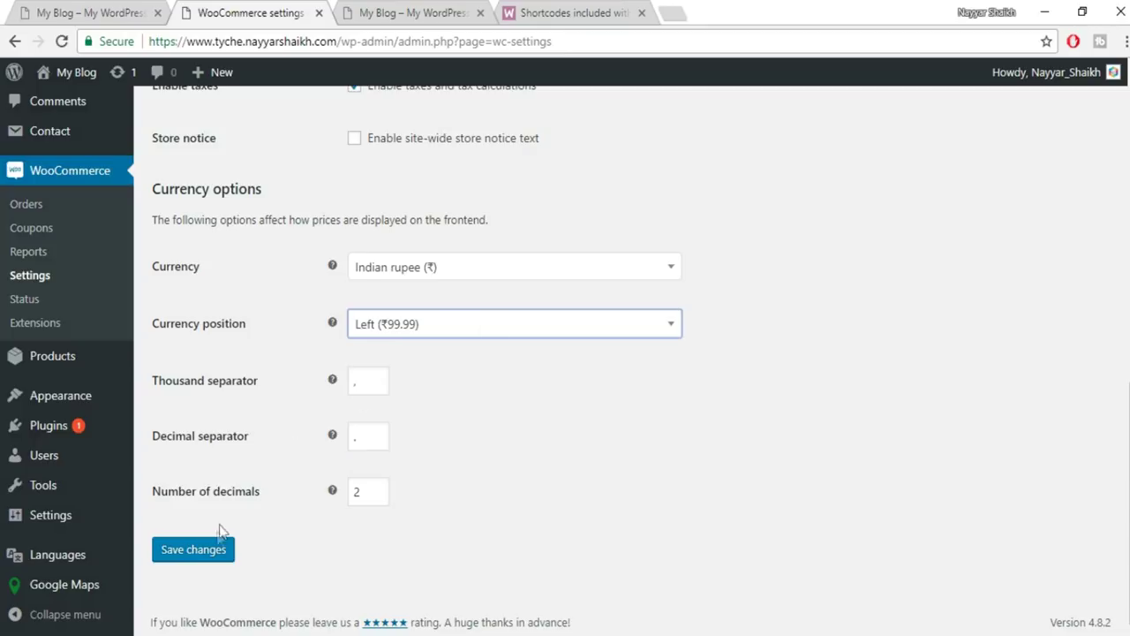
{"action": "left_click", "coordinate": [435, 327]}
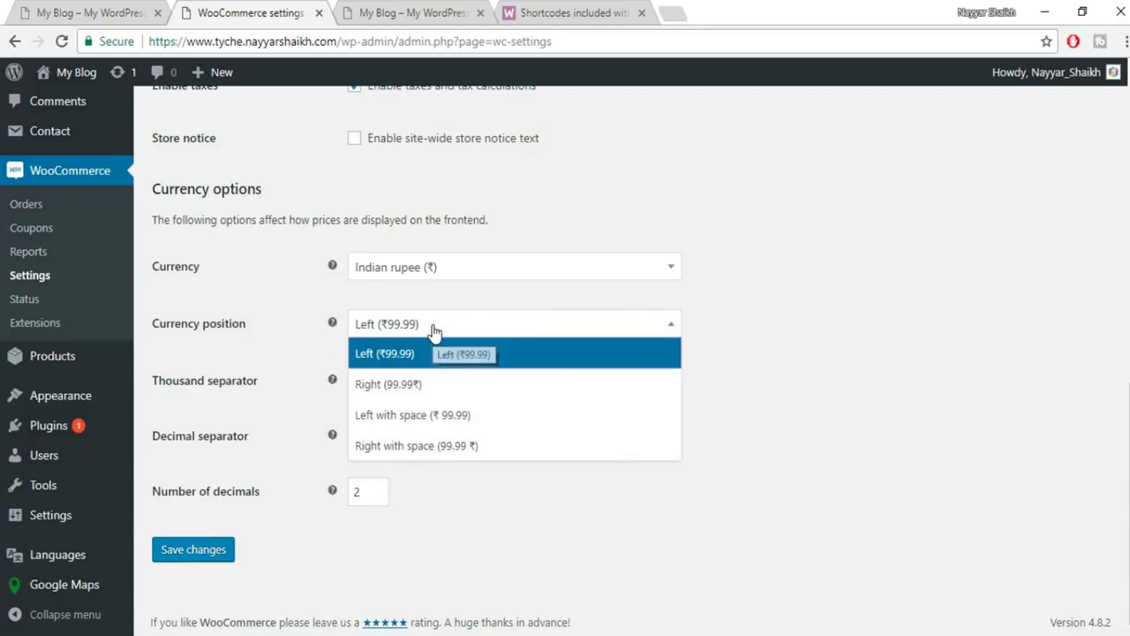
{"action": "left_click", "coordinate": [420, 354]}
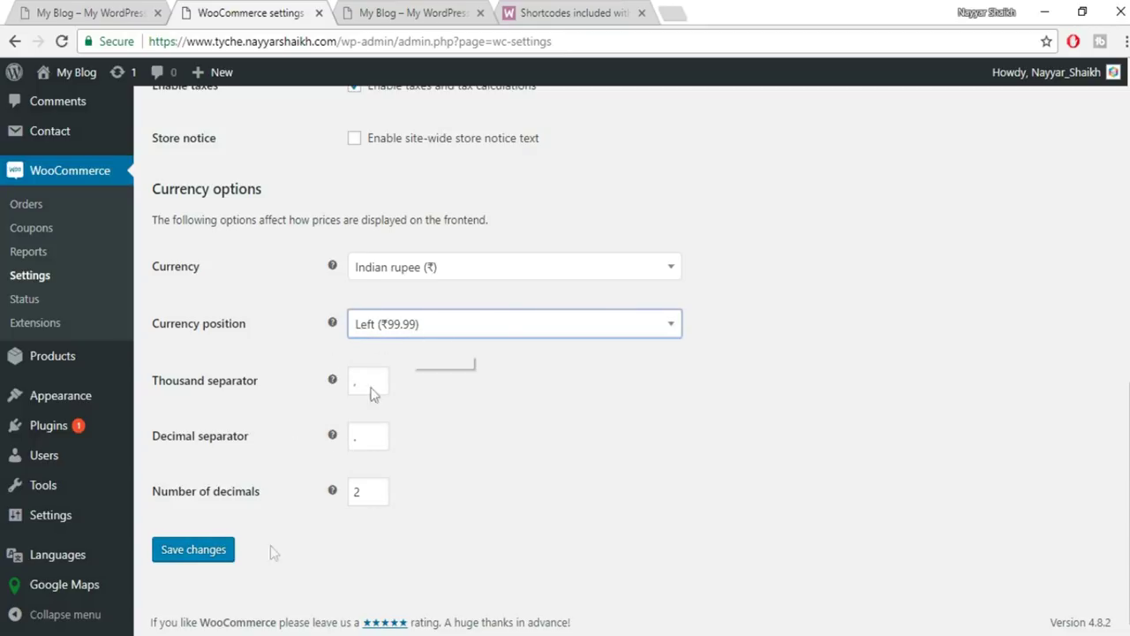
{"action": "left_click", "coordinate": [186, 565]}
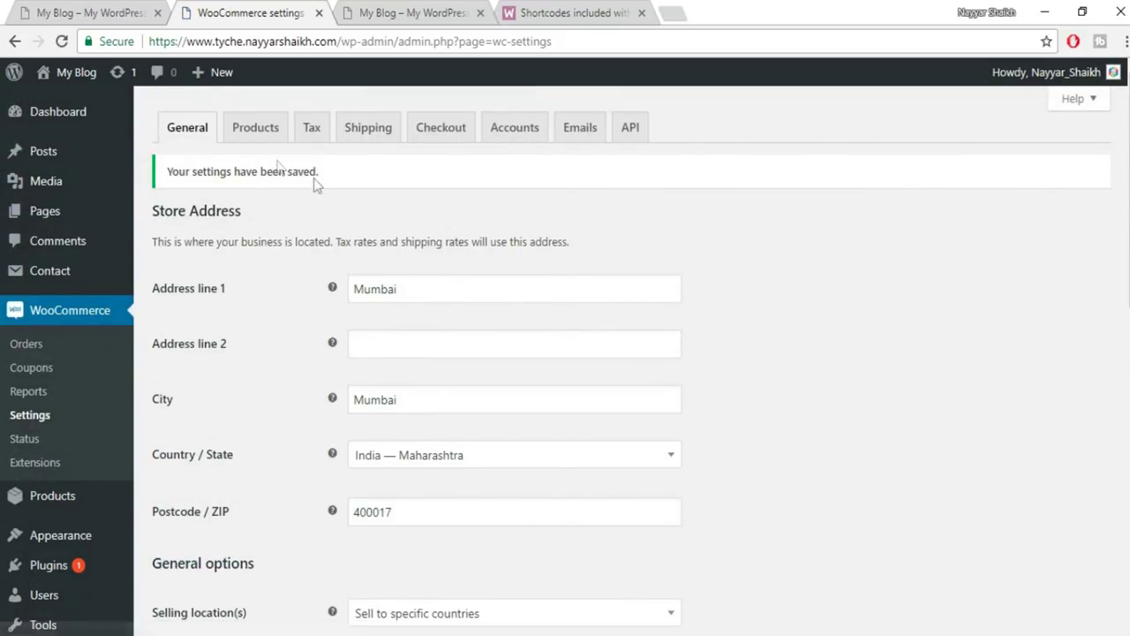
Set the weight unit to g in the general product settings and save them.
{"action": "left_click", "coordinate": [253, 134]}
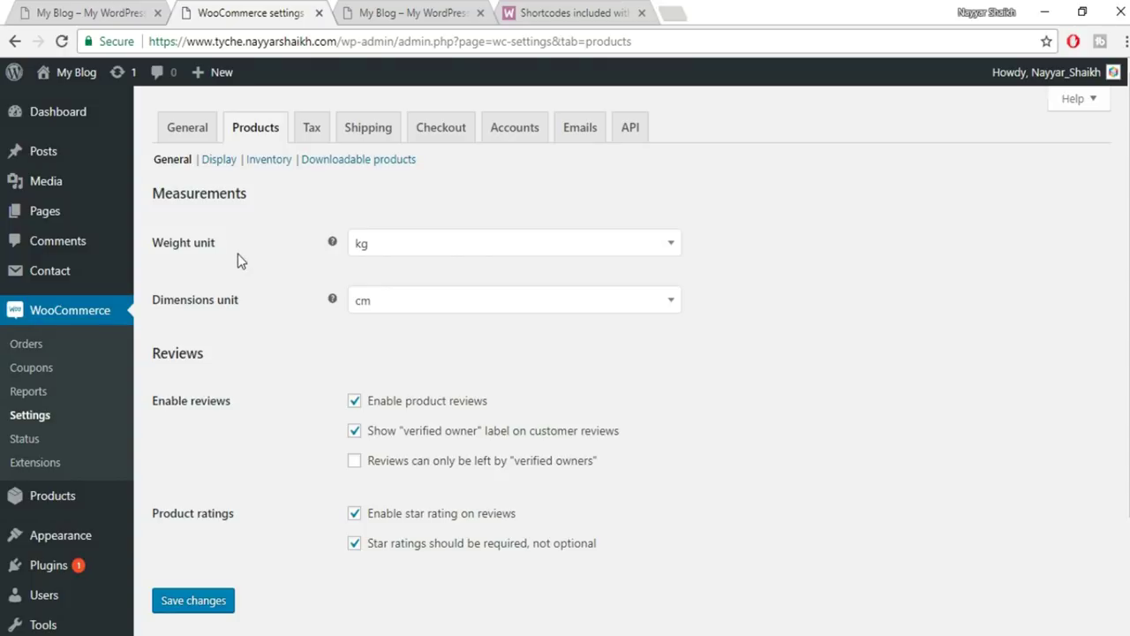
{"action": "left_click", "coordinate": [403, 253]}
{"action": "left_click", "coordinate": [405, 309]}
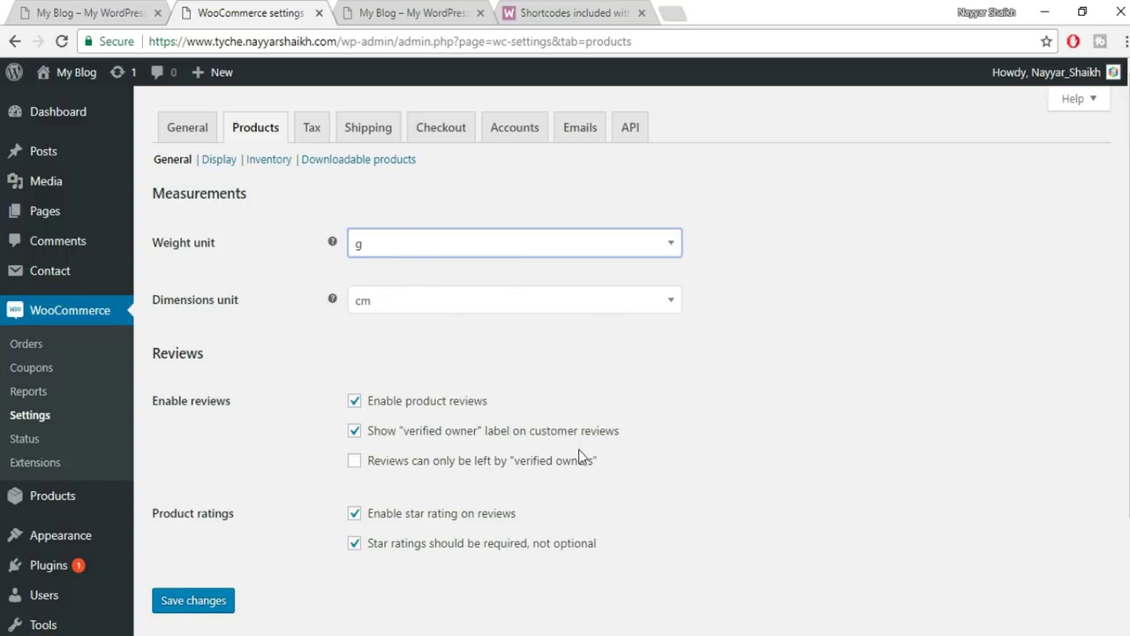
{"action": "scroll", "coordinate": [579, 455], "scroll_direction": "down", "scroll_amount": 1}
{"action": "left_click", "coordinate": [198, 519]}
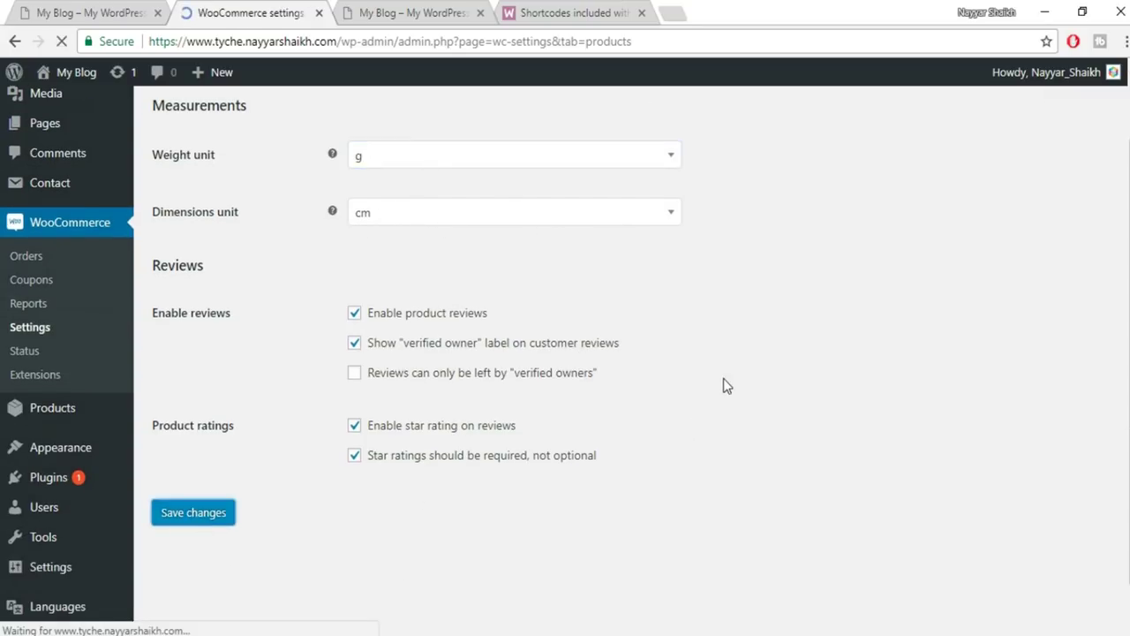
In the product display settings, select Shop as the shop page and save.
{"action": "left_click", "coordinate": [207, 163]}
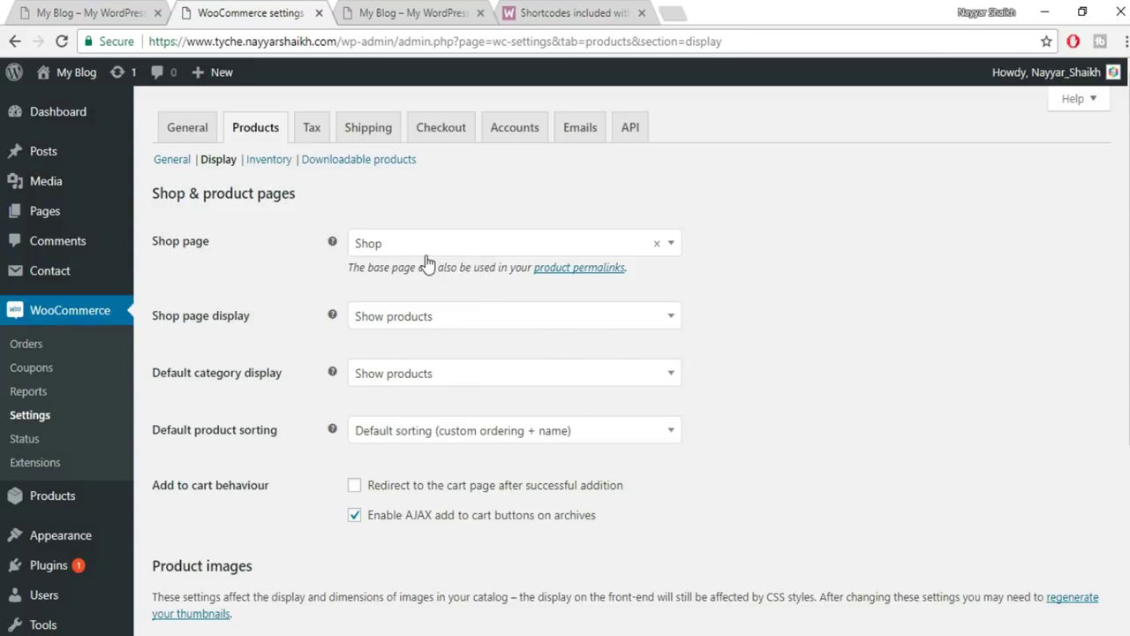
{"action": "left_click", "coordinate": [486, 244]}
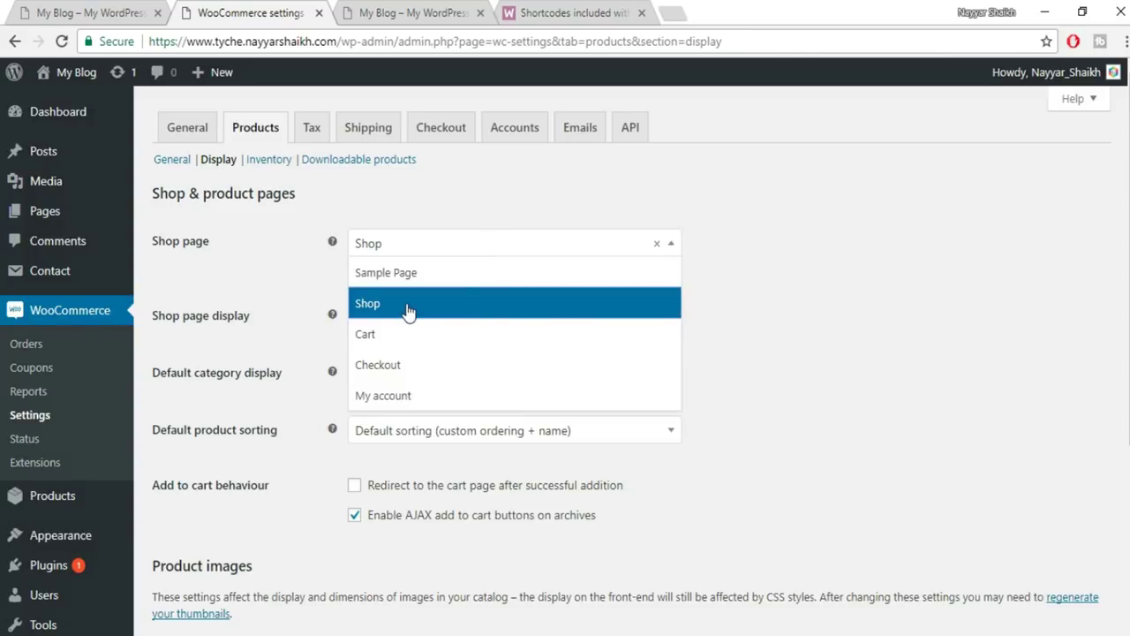
{"action": "left_click", "coordinate": [427, 309]}
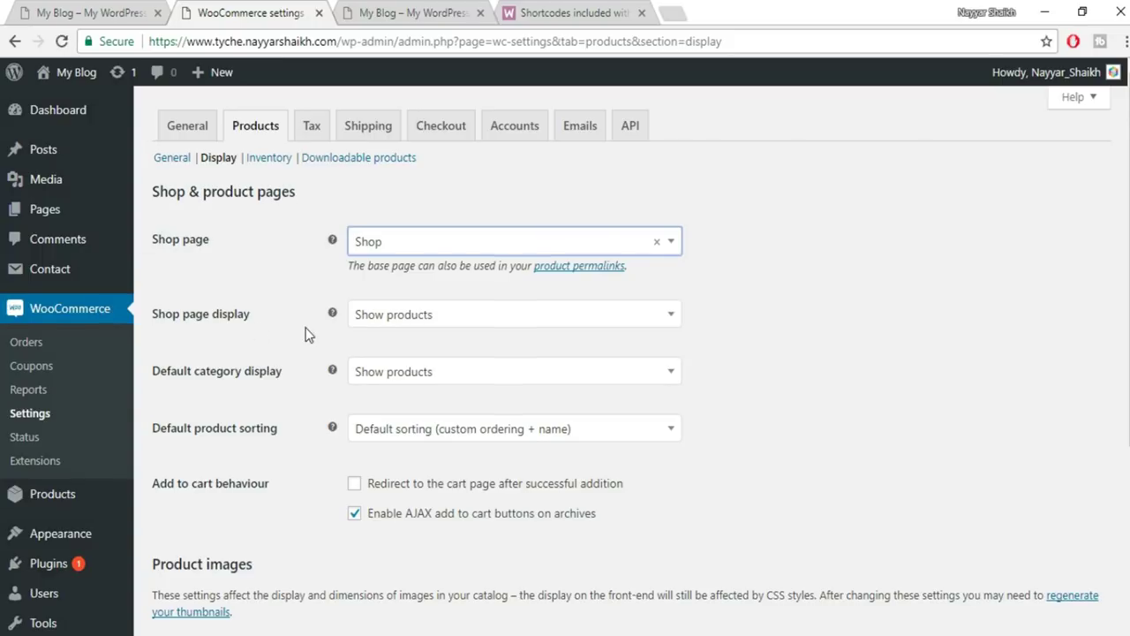
{"action": "scroll", "coordinate": [379, 283], "scroll_direction": "down", "scroll_amount": 1}
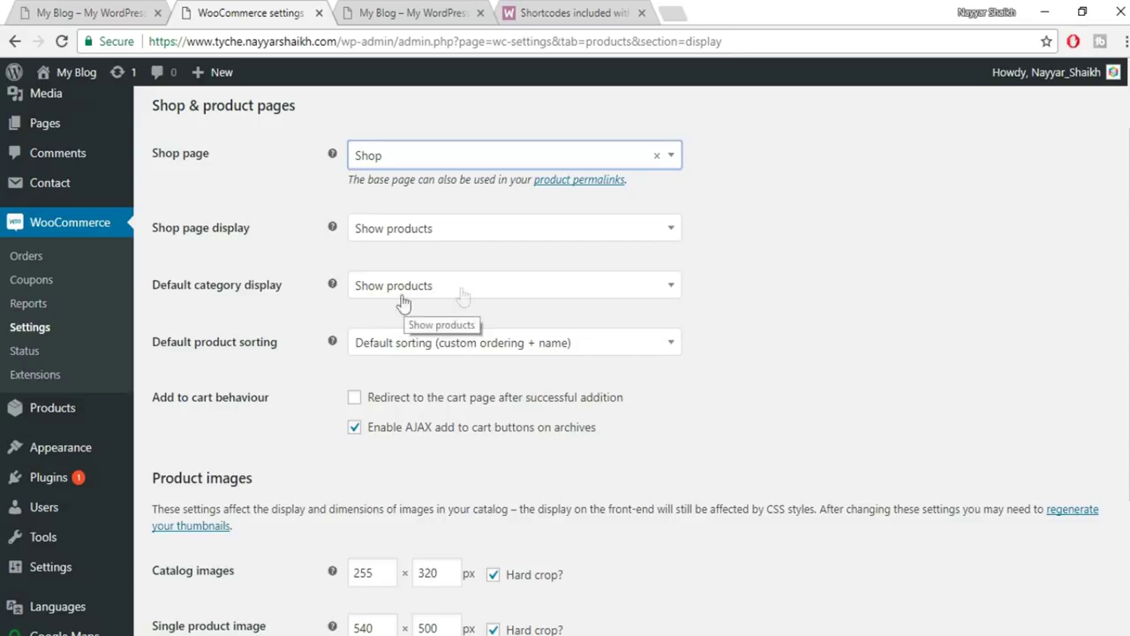
{"action": "scroll", "coordinate": [804, 298], "scroll_direction": "down", "scroll_amount": 2}
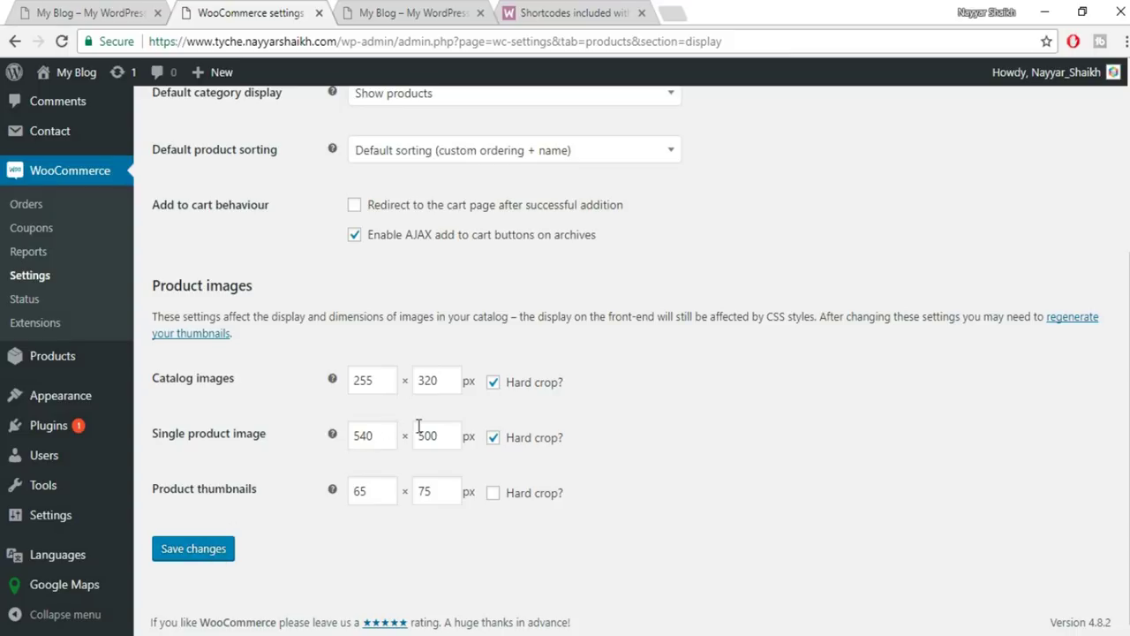
{"action": "left_click", "coordinate": [204, 554]}
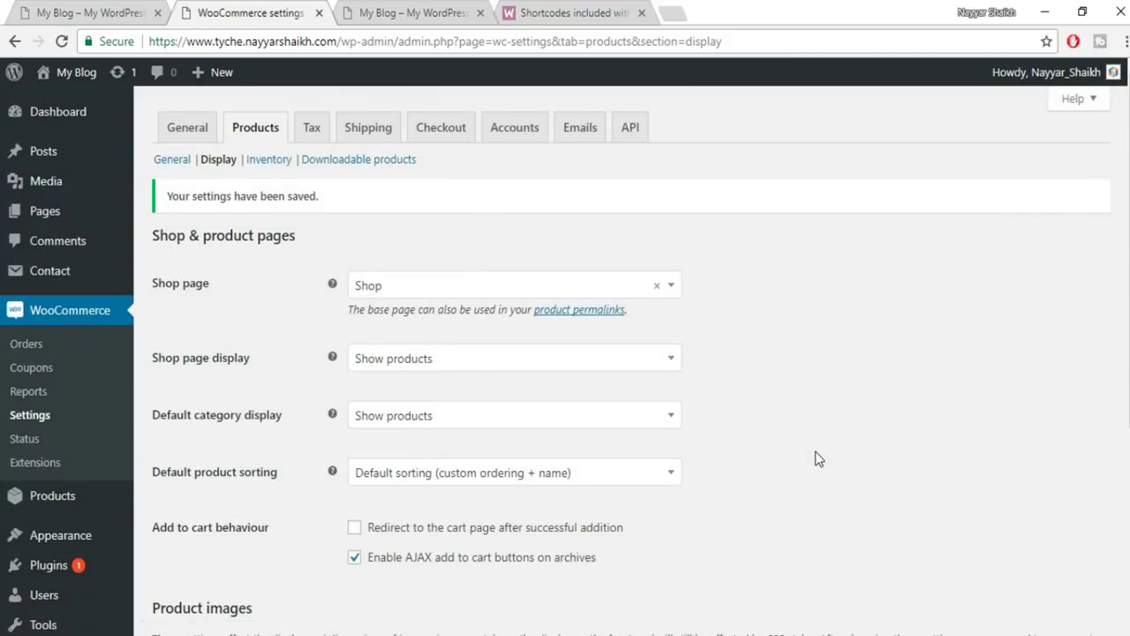
In the inventory settings, set the low stock threshold to 5, hide out of stock items from the catalog, and save.
{"action": "left_click", "coordinate": [268, 160]}
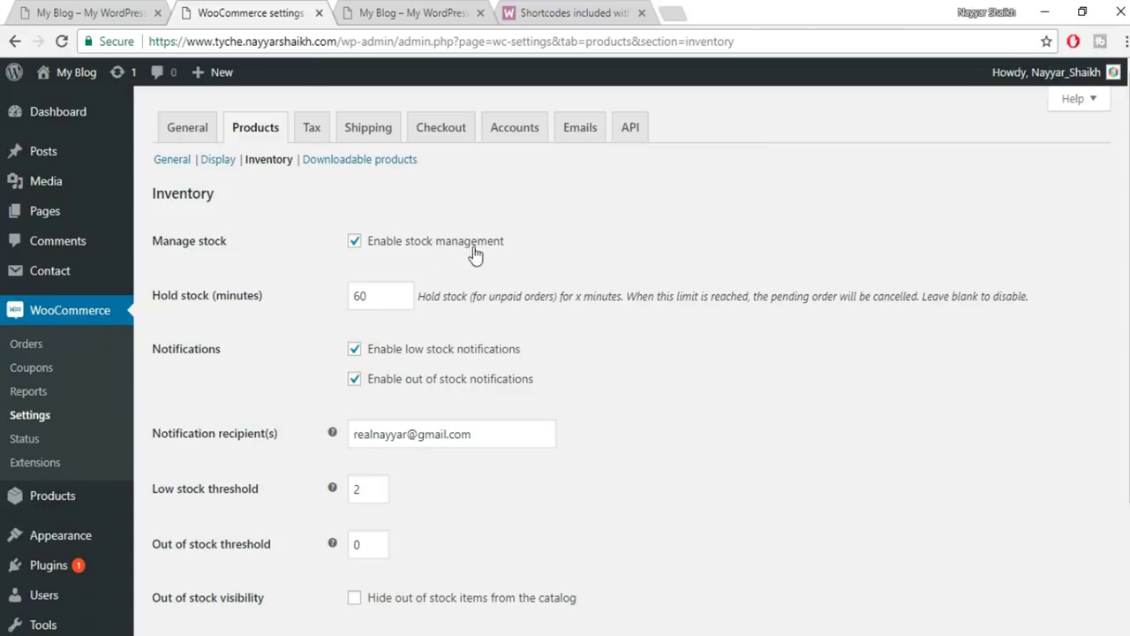
{"action": "scroll", "coordinate": [763, 355], "scroll_direction": "down", "scroll_amount": 1}
{"action": "scroll", "coordinate": [763, 355], "scroll_direction": "down", "scroll_amount": 3}
{"action": "left_click_drag", "start_coordinate": [474, 274], "coordinate": [311, 283]}
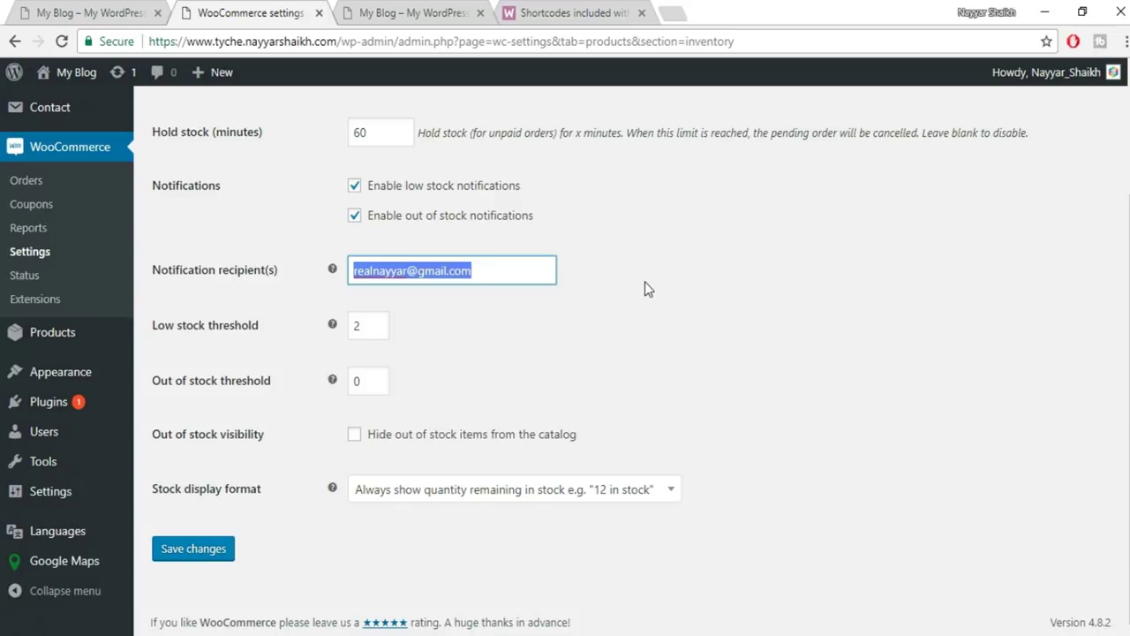
{"action": "scroll", "coordinate": [658, 300], "scroll_direction": "up", "scroll_amount": 1}
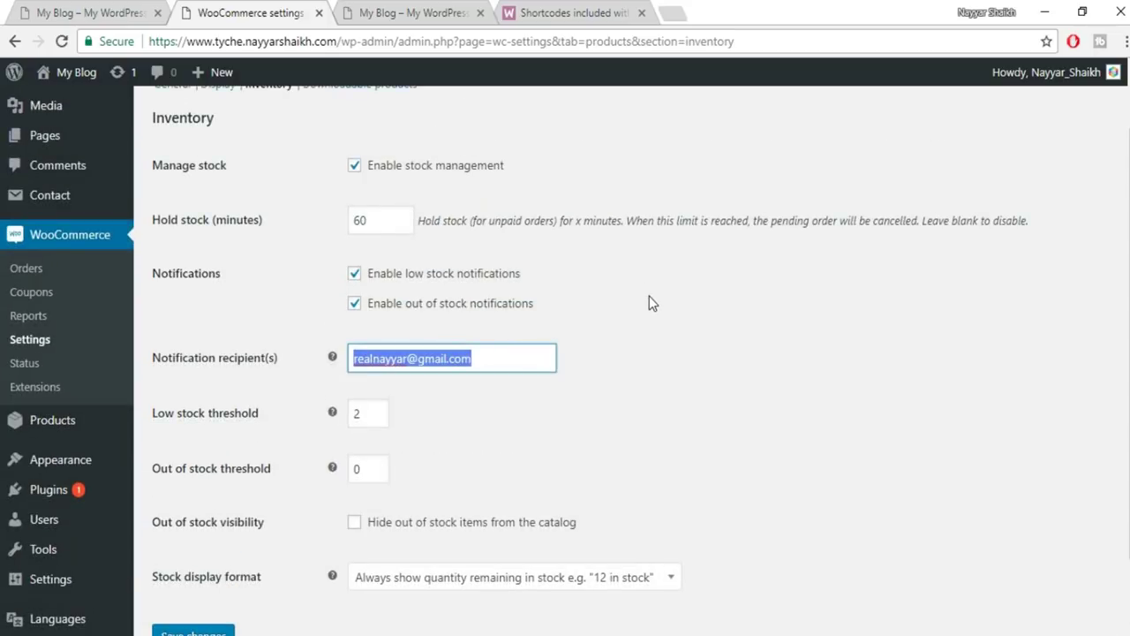
{"action": "left_click", "coordinate": [714, 300]}
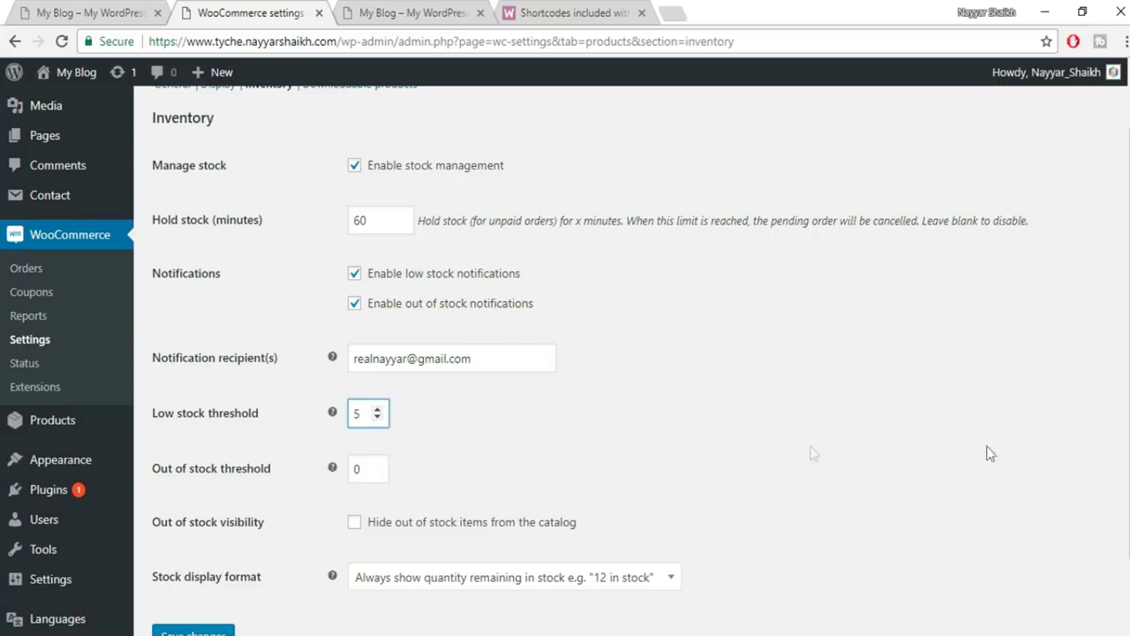
{"action": "scroll", "coordinate": [1004, 454], "scroll_direction": "down", "scroll_amount": 1}
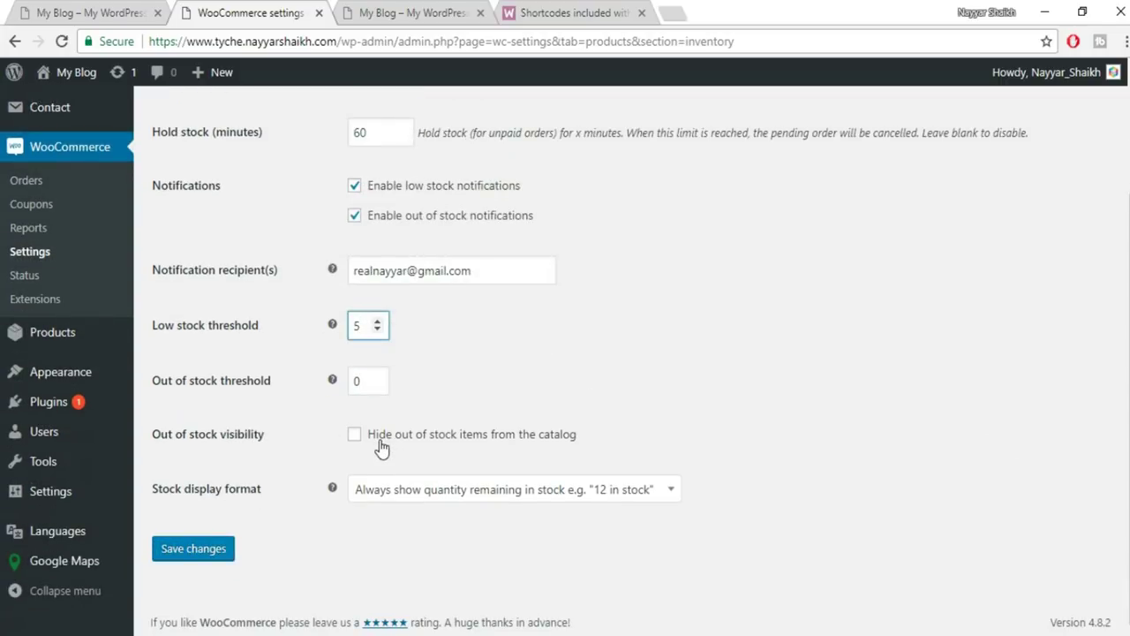
{"action": "left_click", "coordinate": [417, 441]}
{"action": "left_click", "coordinate": [194, 552]}
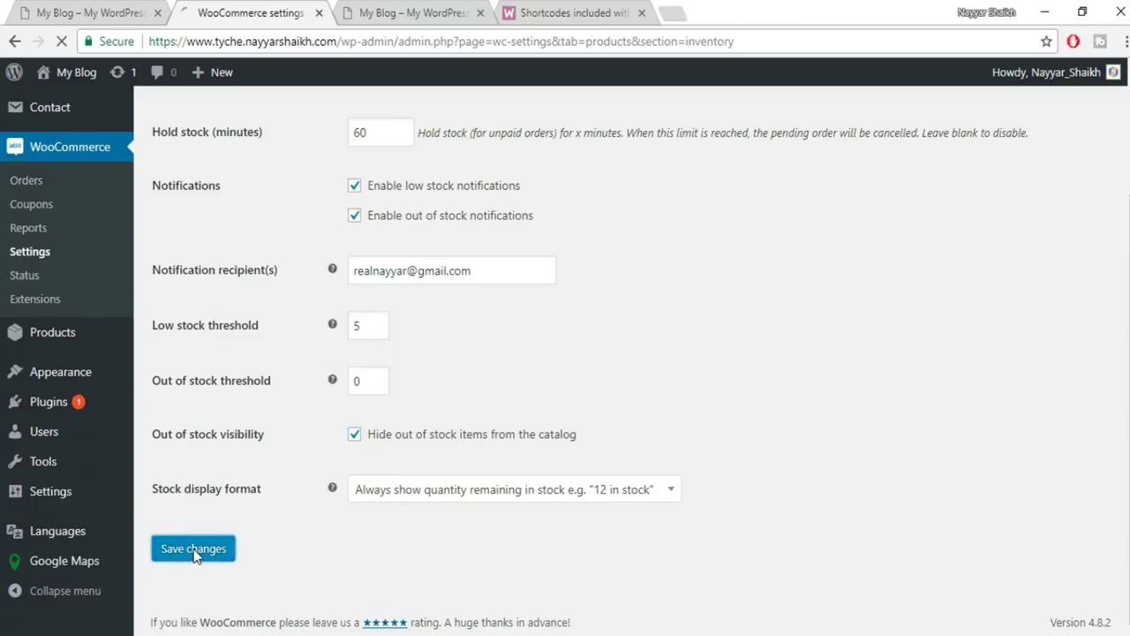
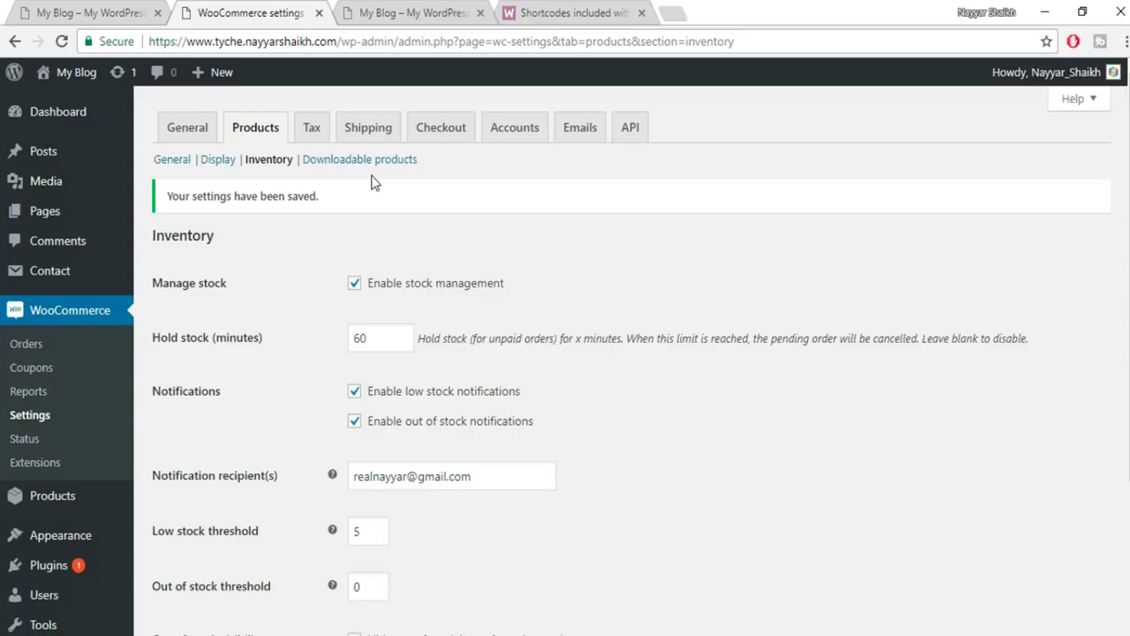
Open the tax options and check how product prices are shown in the Men Shirts section of the demo store.
{"action": "left_click", "coordinate": [310, 140]}
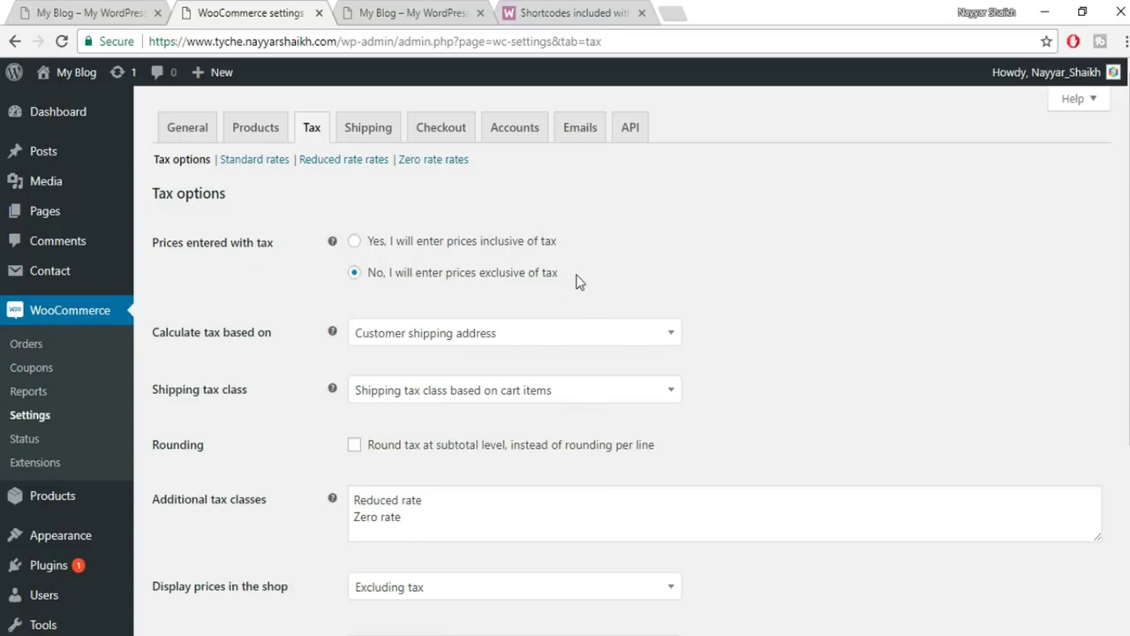
{"action": "left_click", "coordinate": [124, 13]}
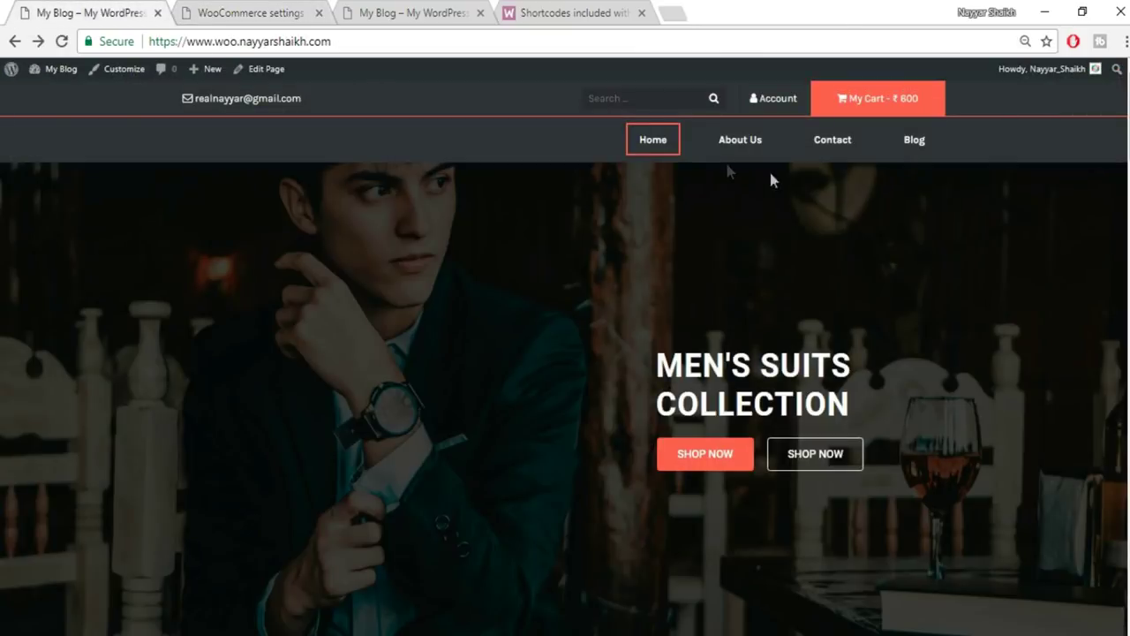
{"action": "scroll", "coordinate": [858, 290], "scroll_direction": "down", "scroll_amount": 5}
{"action": "scroll", "coordinate": [860, 314], "scroll_direction": "down", "scroll_amount": 2}
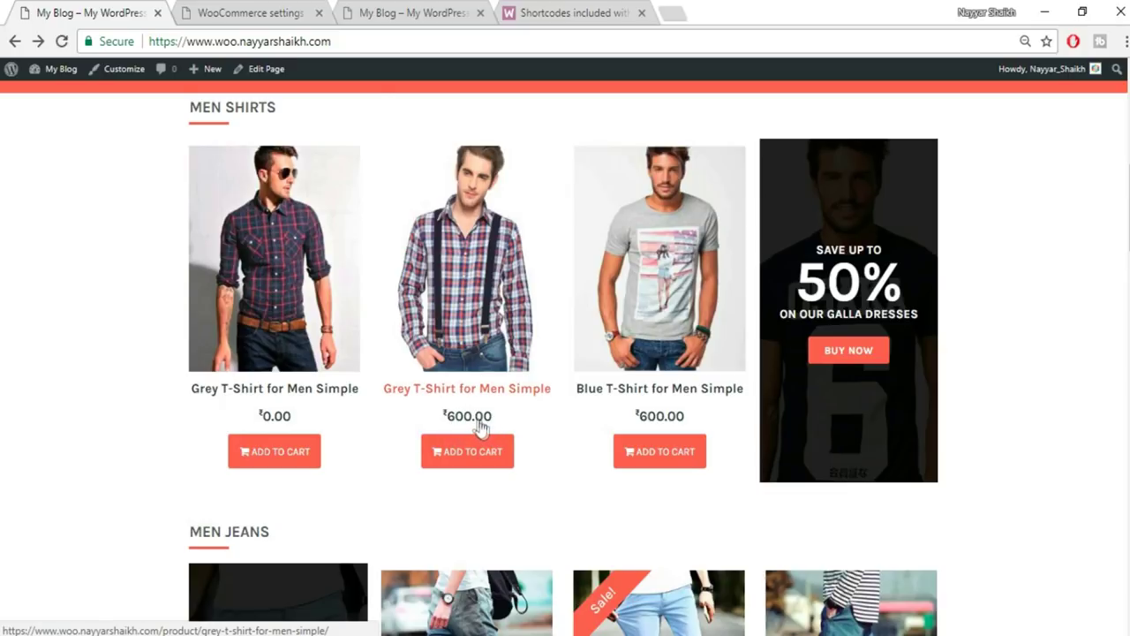
{"action": "left_click", "coordinate": [265, 12]}
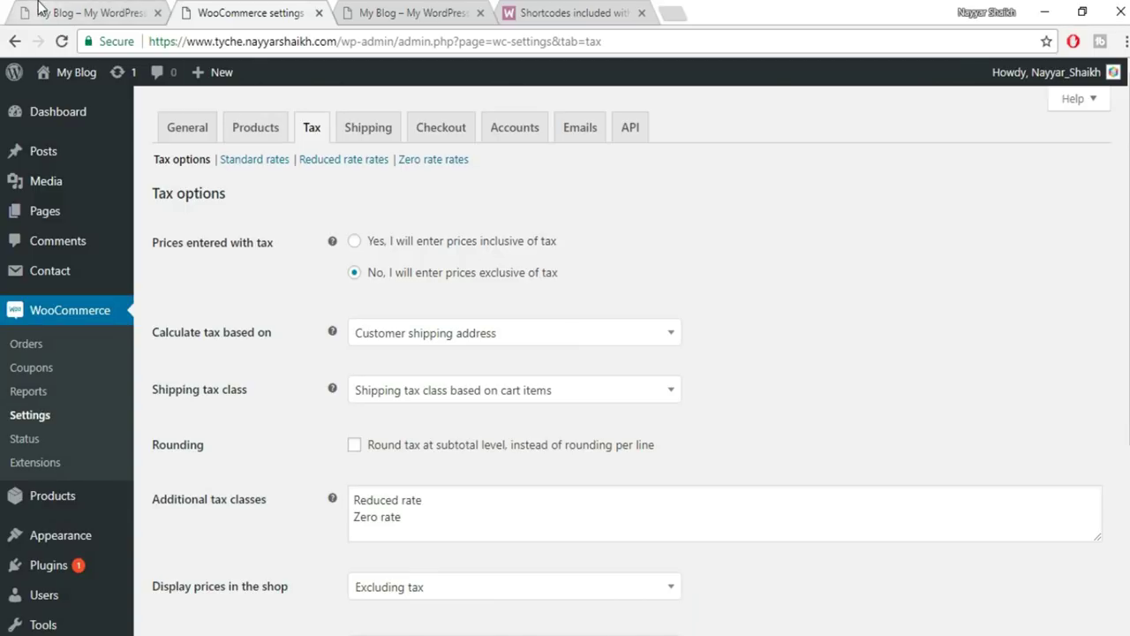
{"action": "left_click", "coordinate": [75, 11]}
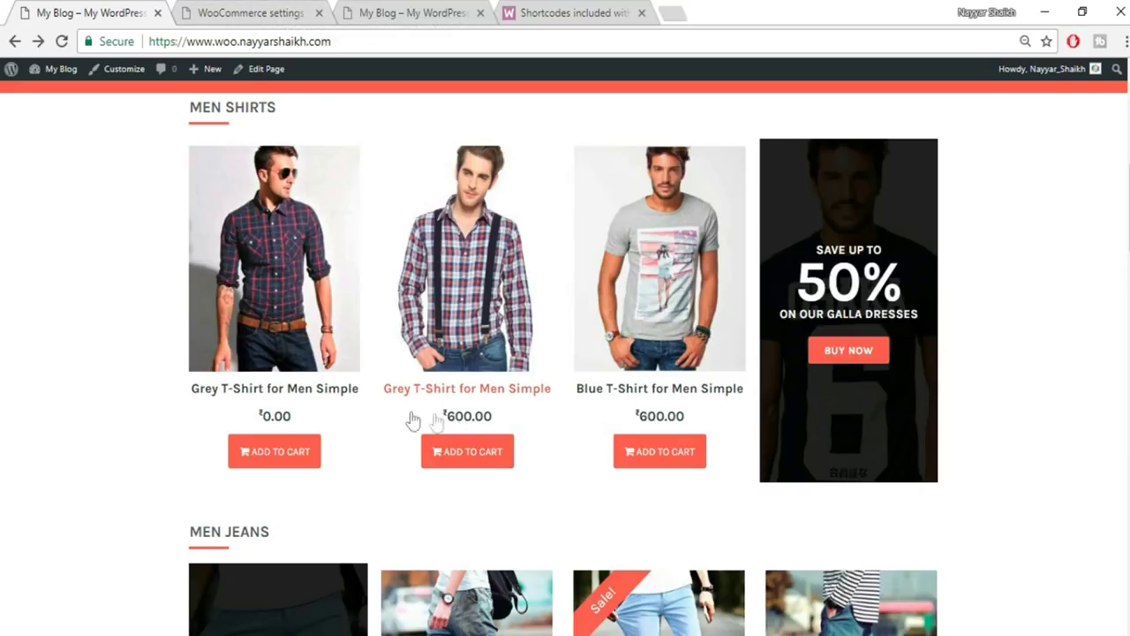
{"action": "left_click", "coordinate": [247, 13]}
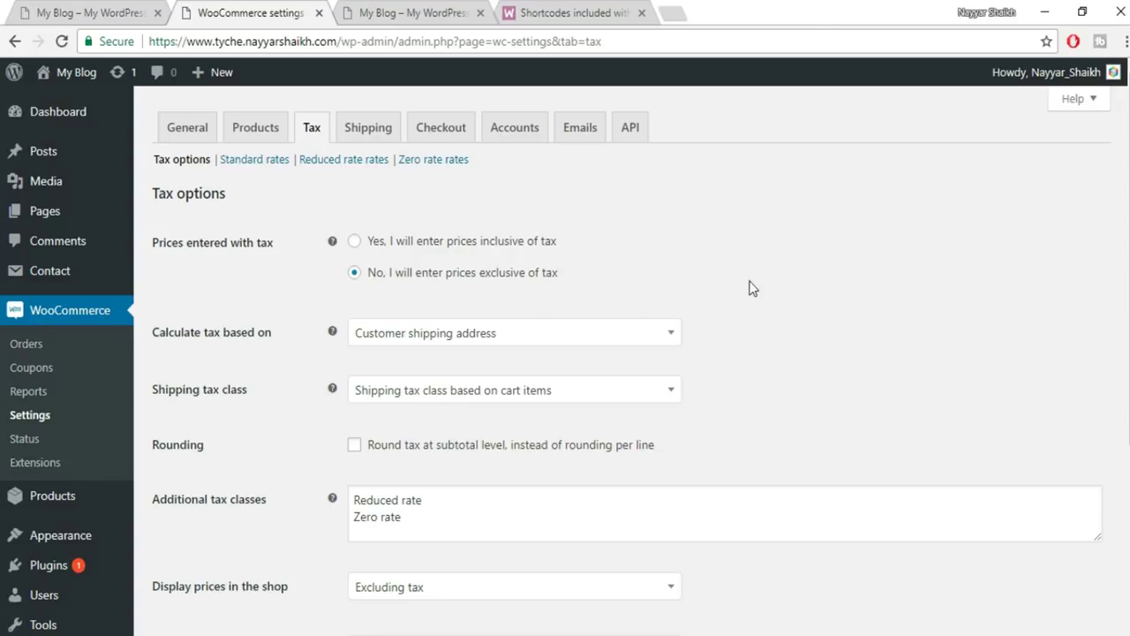
Review the choices for the tax calculation basis and shipping tax class, keeping Customer shipping address and Shipping tax class based on cart items.
{"action": "scroll", "coordinate": [327, 351], "scroll_direction": "down", "scroll_amount": 1}
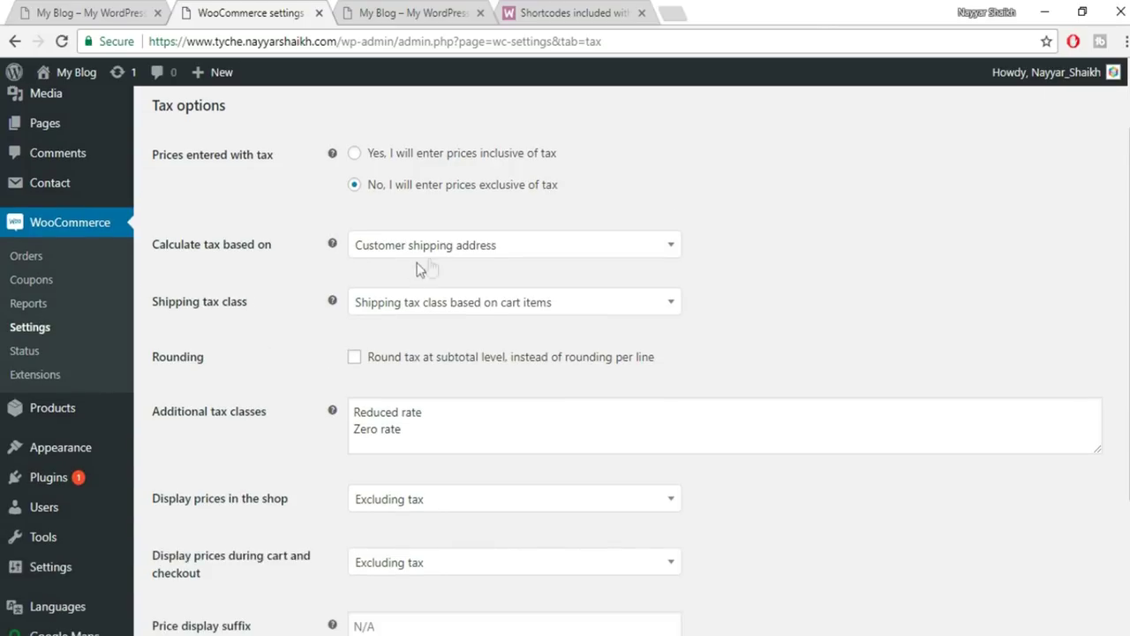
{"action": "left_click", "coordinate": [503, 250]}
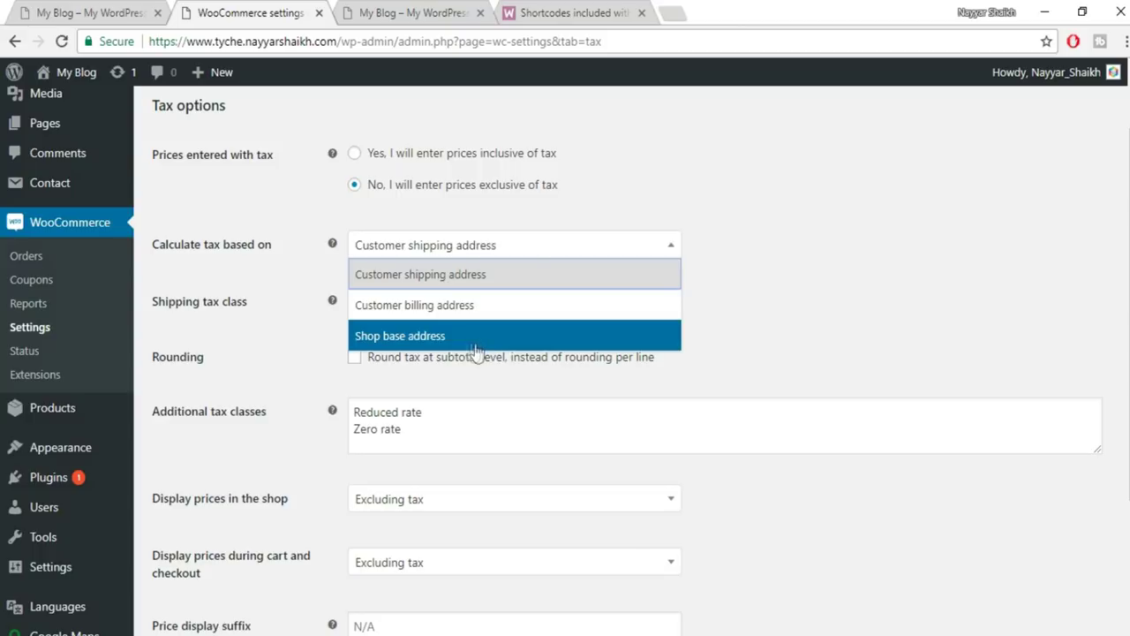
{"action": "left_click", "coordinate": [450, 273]}
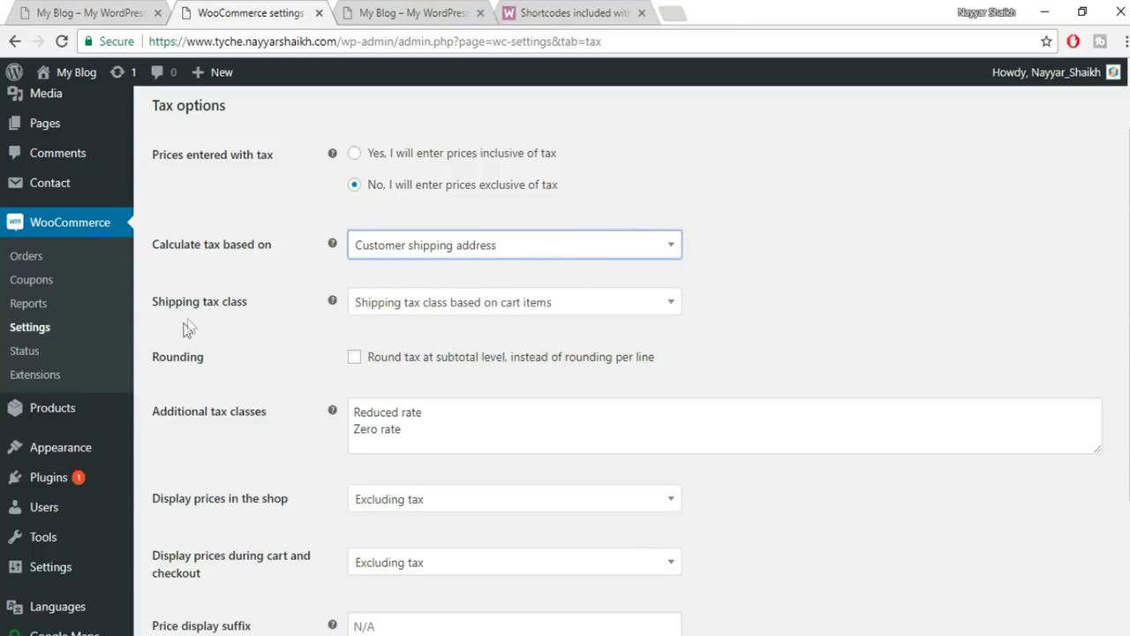
{"action": "left_click", "coordinate": [441, 314]}
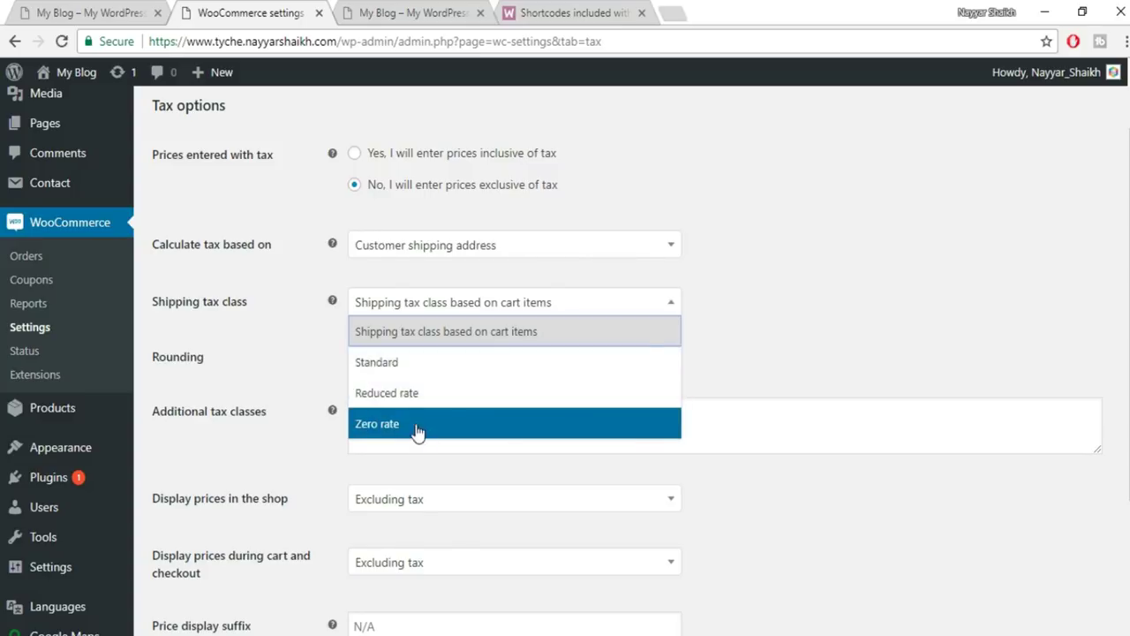
{"action": "left_click", "coordinate": [781, 367]}
{"action": "scroll", "coordinate": [781, 367], "scroll_direction": "down", "scroll_amount": 1}
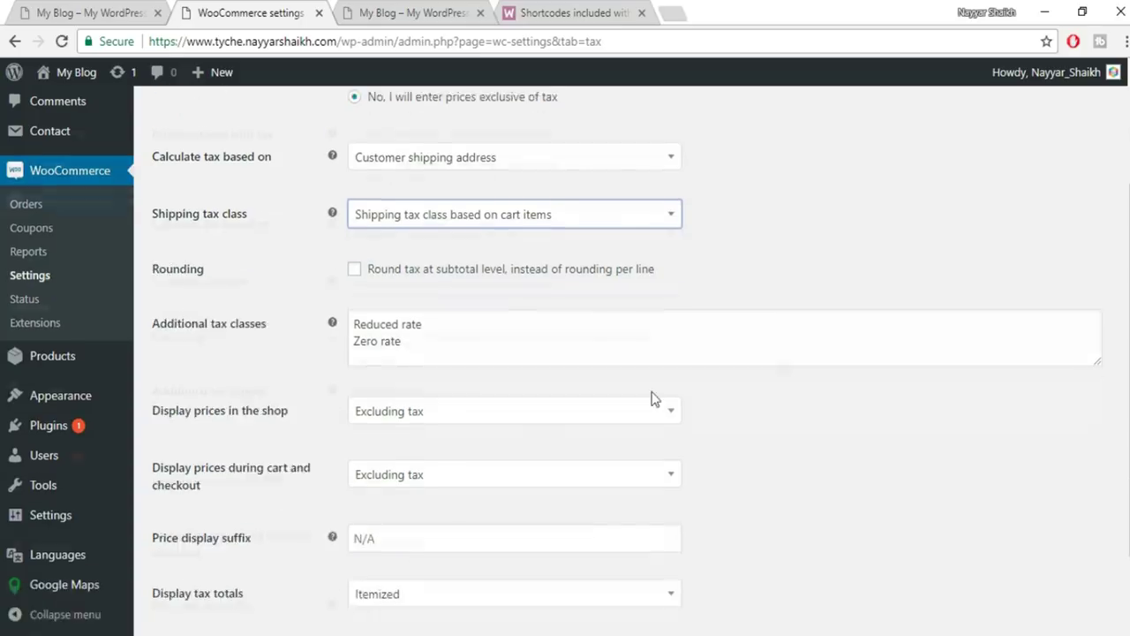
Add GST on its own line as an additional tax class and save the tax options.
{"action": "left_click", "coordinate": [414, 345]}
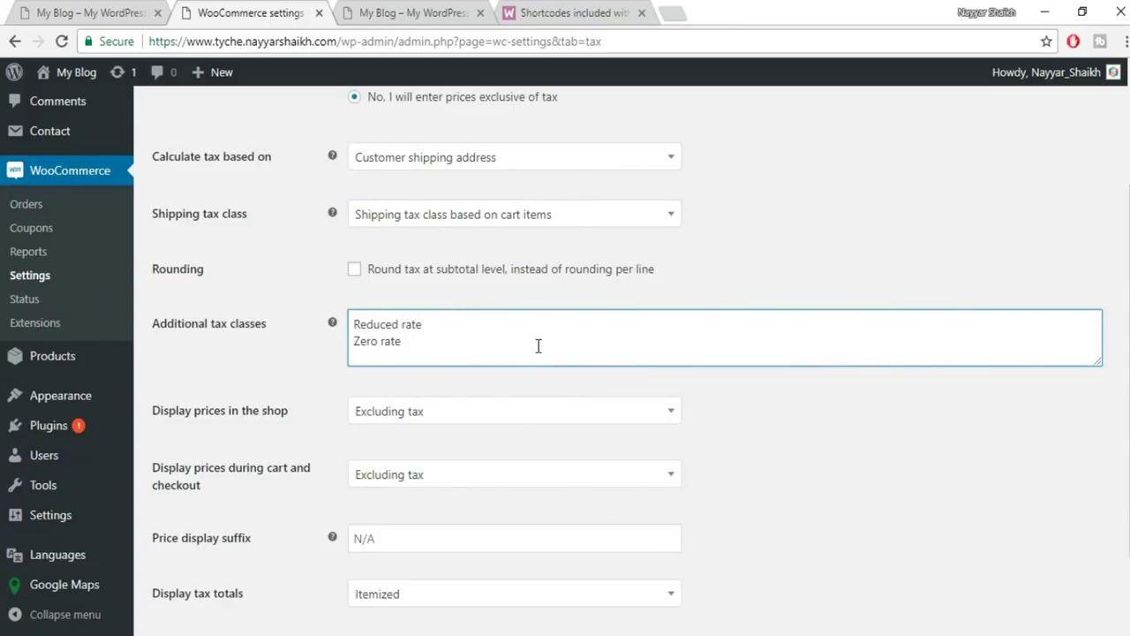
{"action": "key", "text": "Return"}
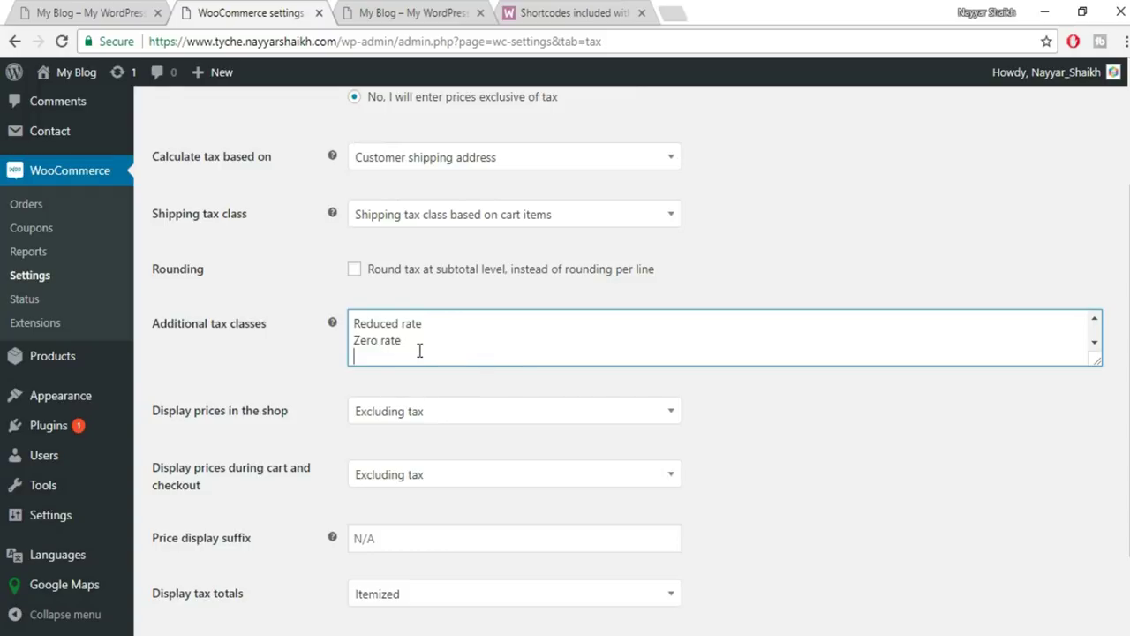
{"action": "type", "text": "GST"}
{"action": "scroll", "coordinate": [843, 409], "scroll_direction": "down", "scroll_amount": 2}
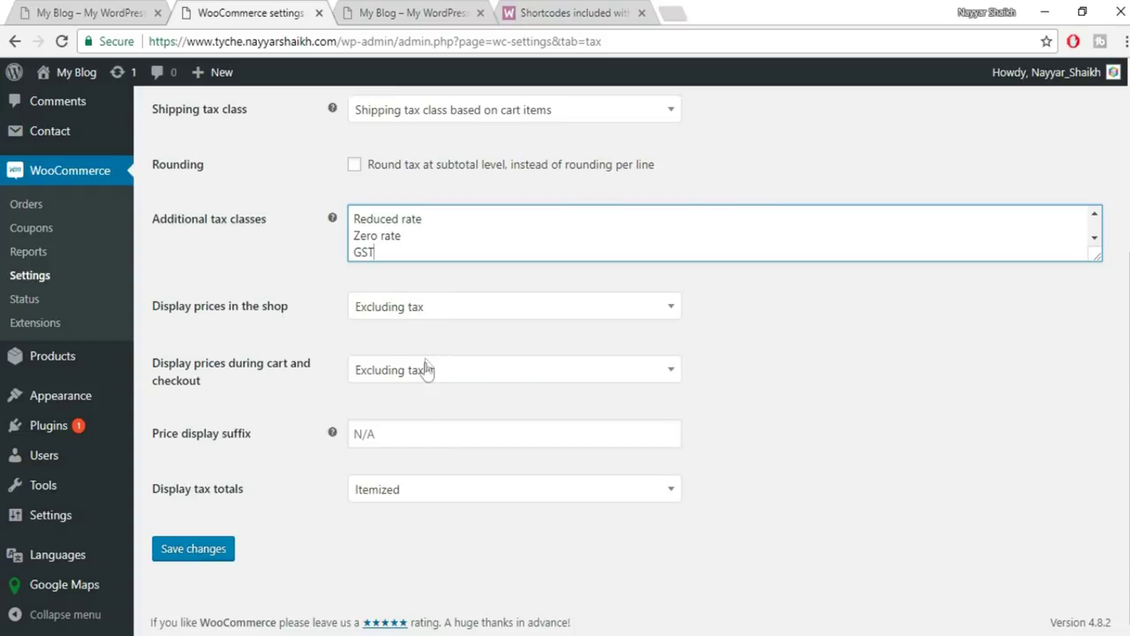
{"action": "left_click", "coordinate": [182, 549]}
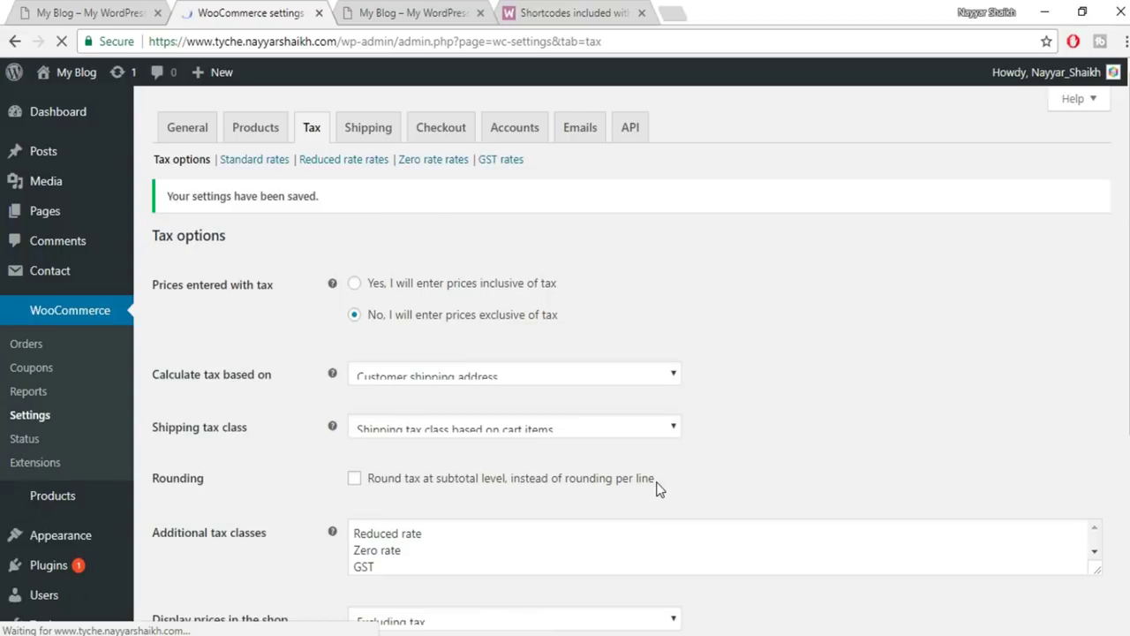
Add a GST tax rate for country IN and state mh with a 12% rate and the tax name SGST.
{"action": "left_click", "coordinate": [512, 167]}
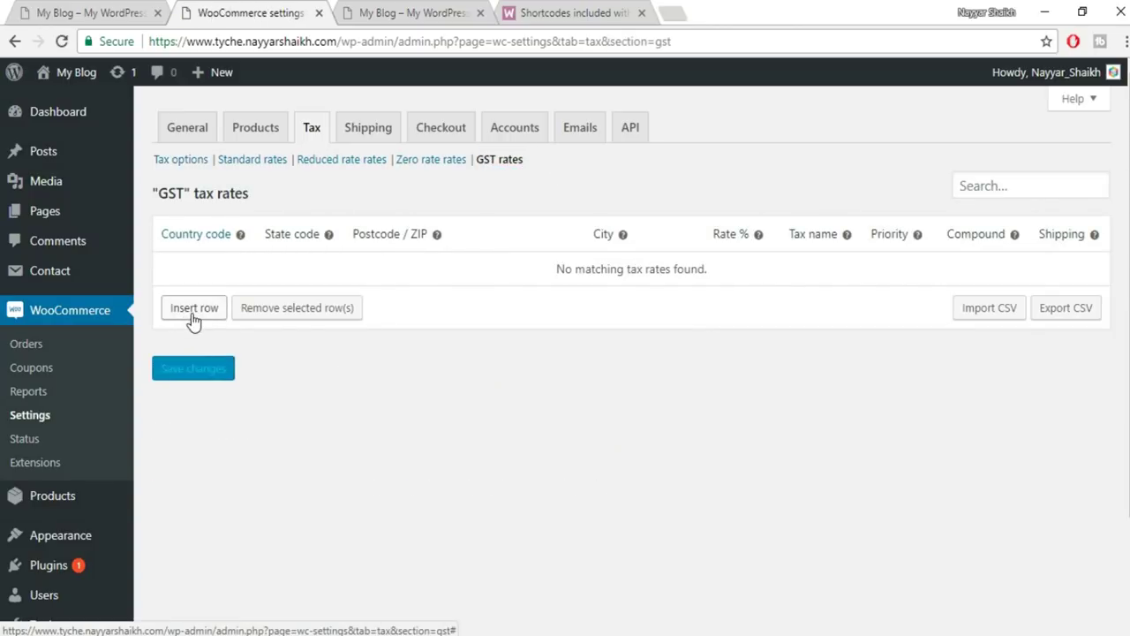
{"action": "left_click", "coordinate": [194, 316]}
{"action": "left_click", "coordinate": [198, 265]}
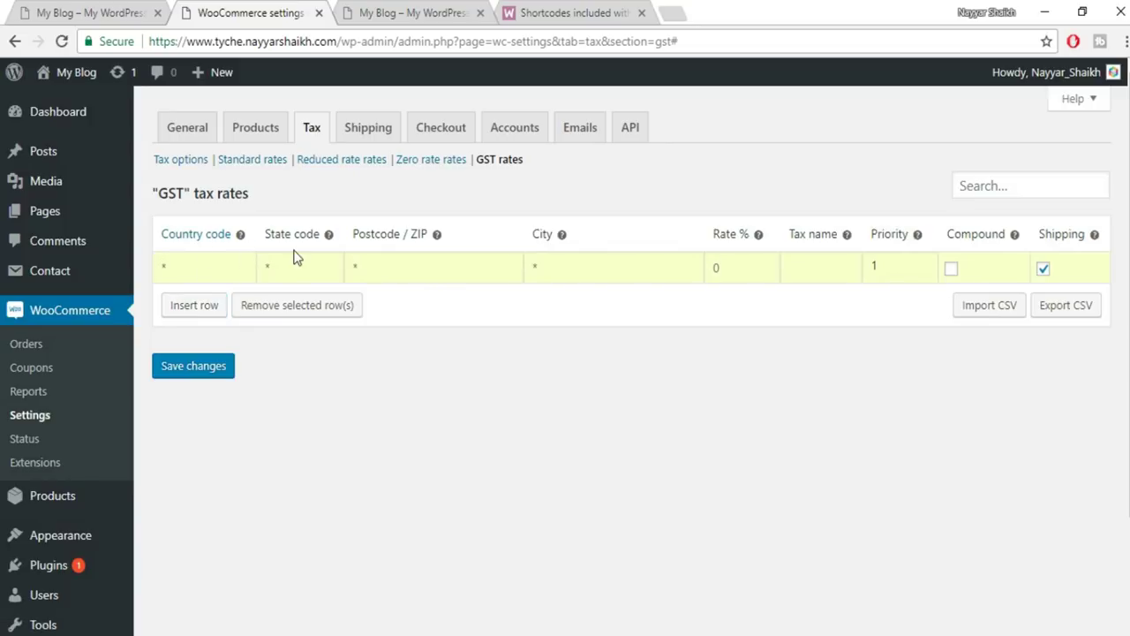
{"action": "type", "text": "IN"}
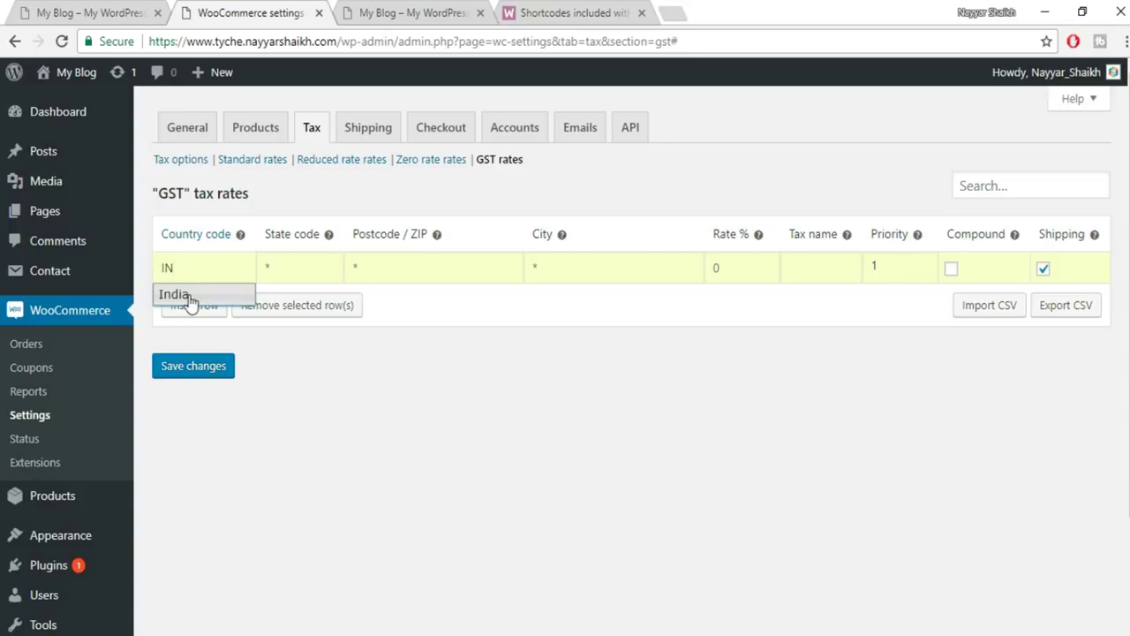
{"action": "left_click", "coordinate": [190, 300]}
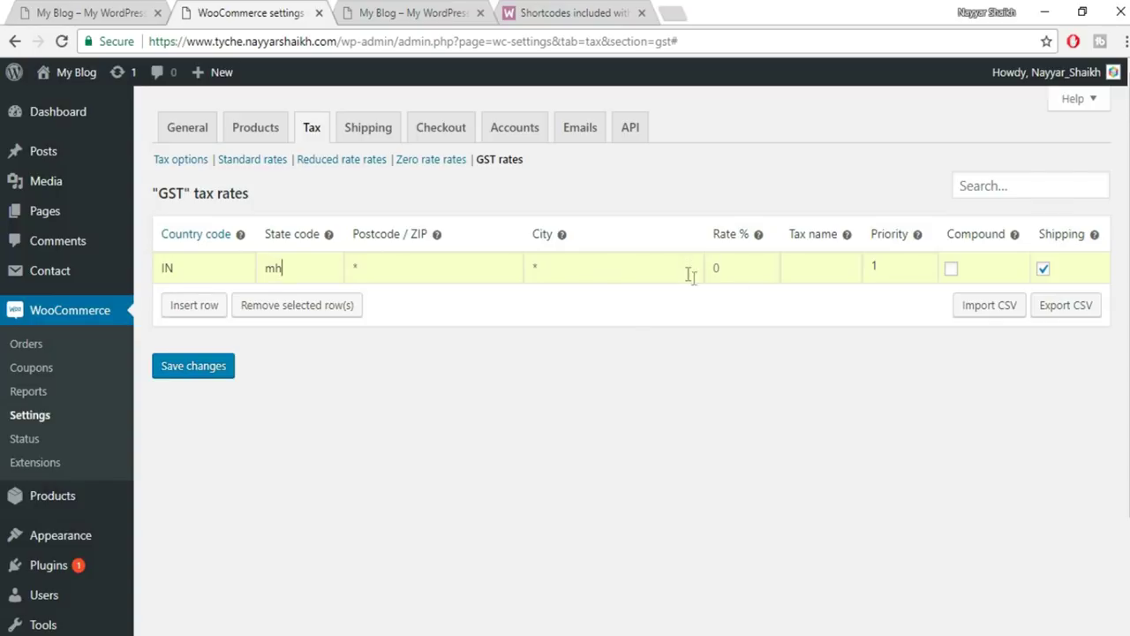
{"action": "left_click", "coordinate": [747, 268]}
{"action": "type", "text": "12"}
{"action": "left_click", "coordinate": [818, 261]}
{"action": "type", "text": "SGST"}
Add a second GST tax rate for country IN at 12% named CGST, and save the rates.
{"action": "left_click", "coordinate": [191, 317]}
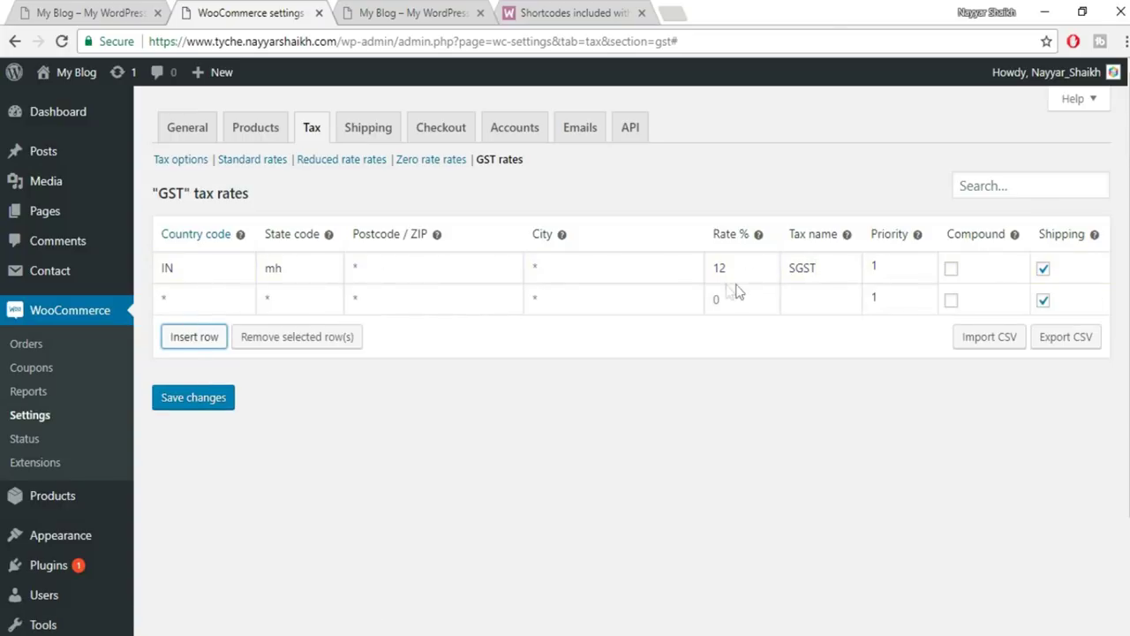
{"action": "left_click", "coordinate": [187, 293]}
{"action": "type", "text": "IN"}
{"action": "left_click", "coordinate": [182, 329]}
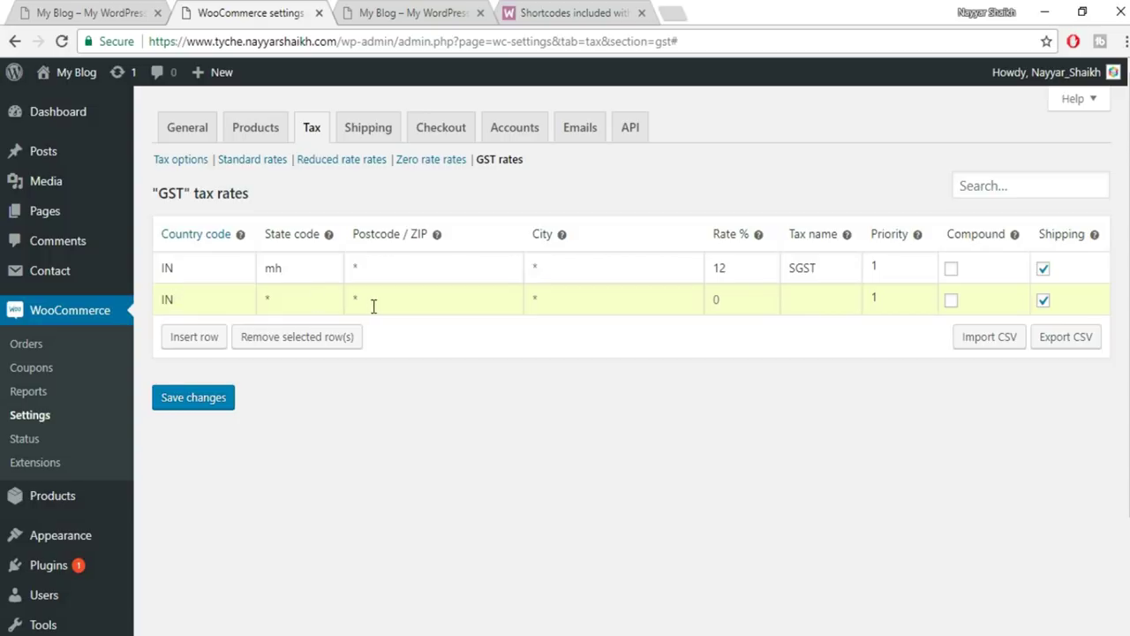
{"action": "left_click", "coordinate": [717, 298]}
{"action": "type", "text": "12"}
{"action": "left_click", "coordinate": [817, 303]}
{"action": "type", "text": "CGST"}
{"action": "left_click", "coordinate": [186, 398]}
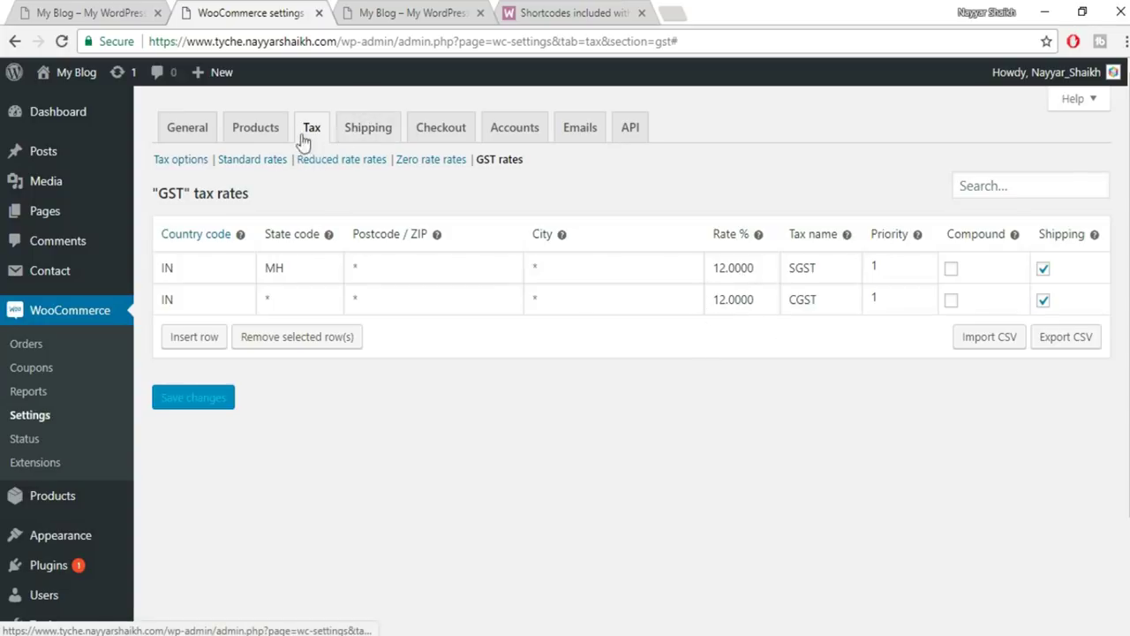
Create a shipping zone named India covering the India region and save it.
{"action": "left_click", "coordinate": [374, 132]}
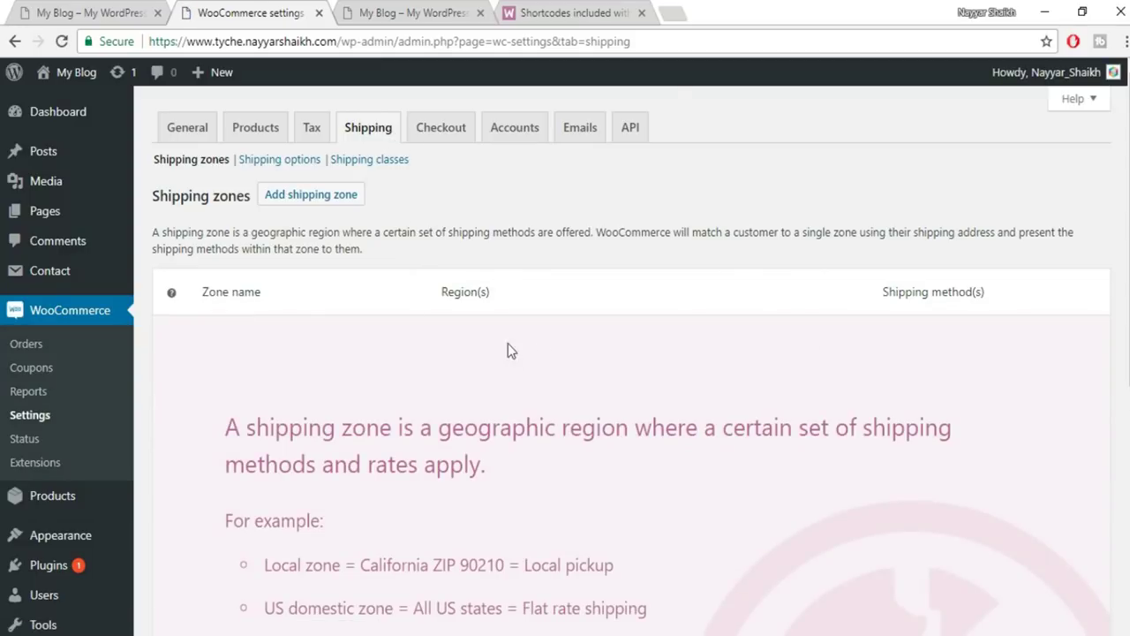
{"action": "scroll", "coordinate": [936, 356], "scroll_direction": "down", "scroll_amount": 5}
{"action": "left_click", "coordinate": [315, 199]}
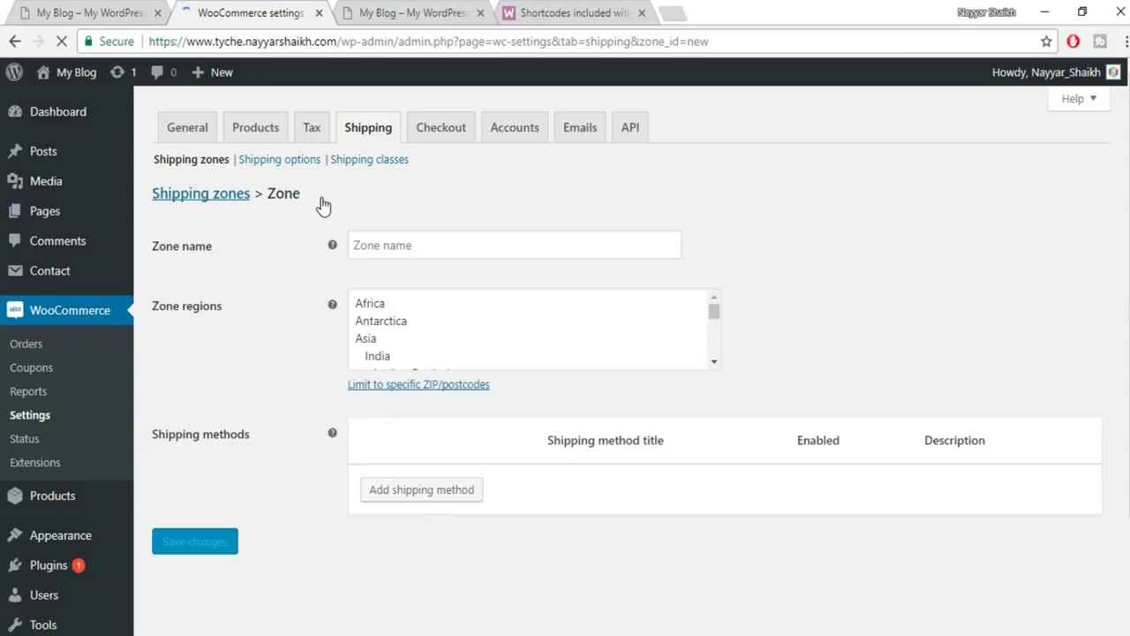
{"action": "left_click", "coordinate": [445, 243]}
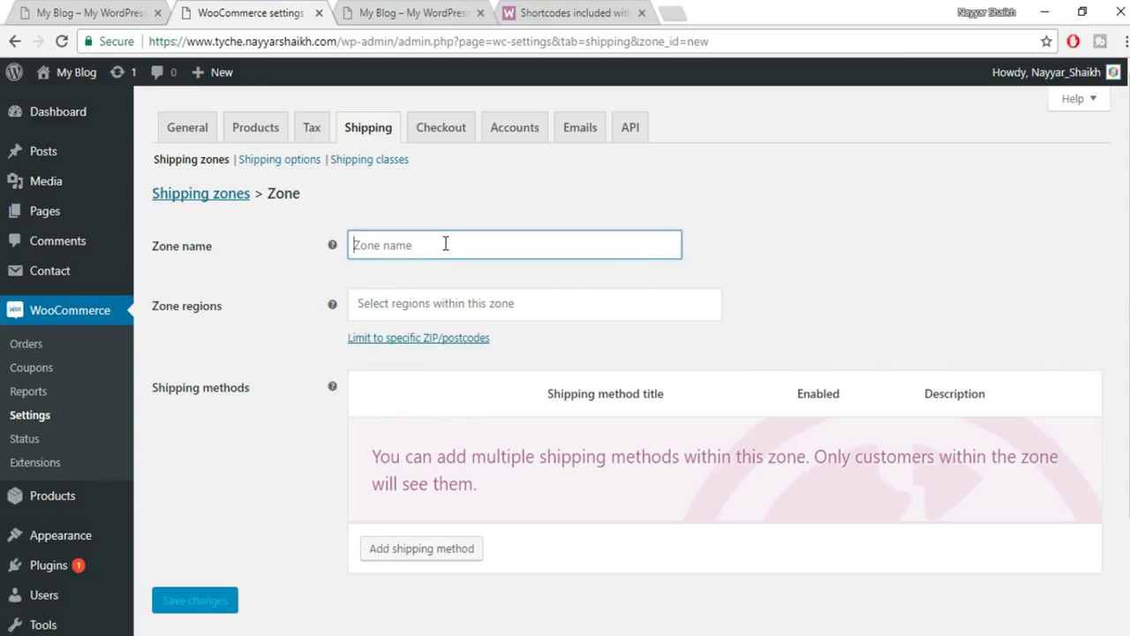
{"action": "type", "text": "India"}
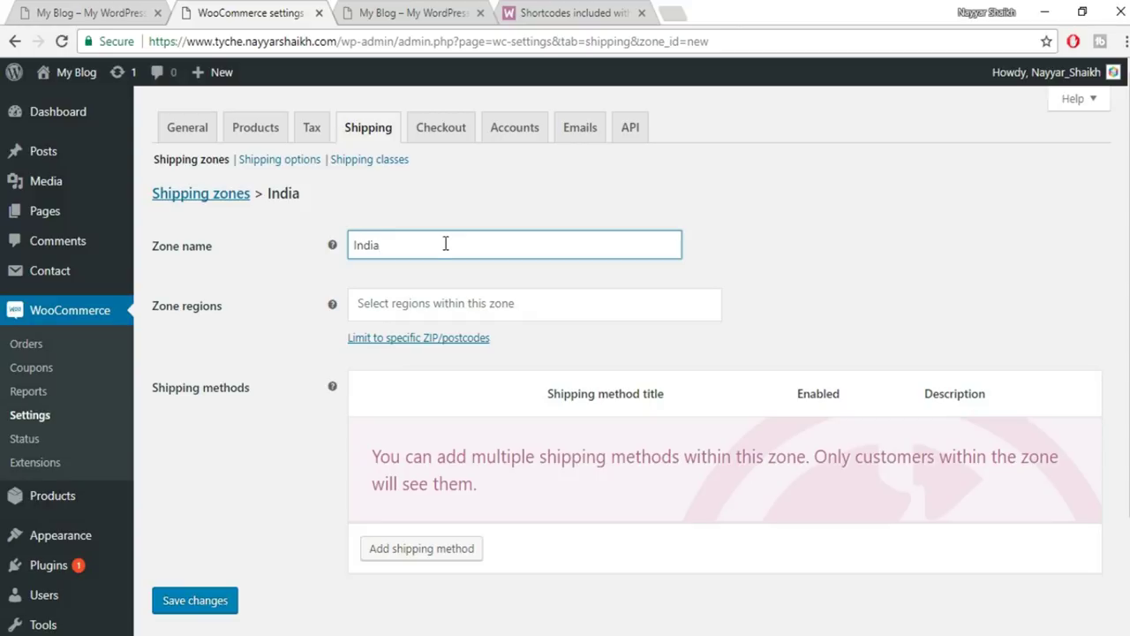
{"action": "left_click", "coordinate": [456, 304]}
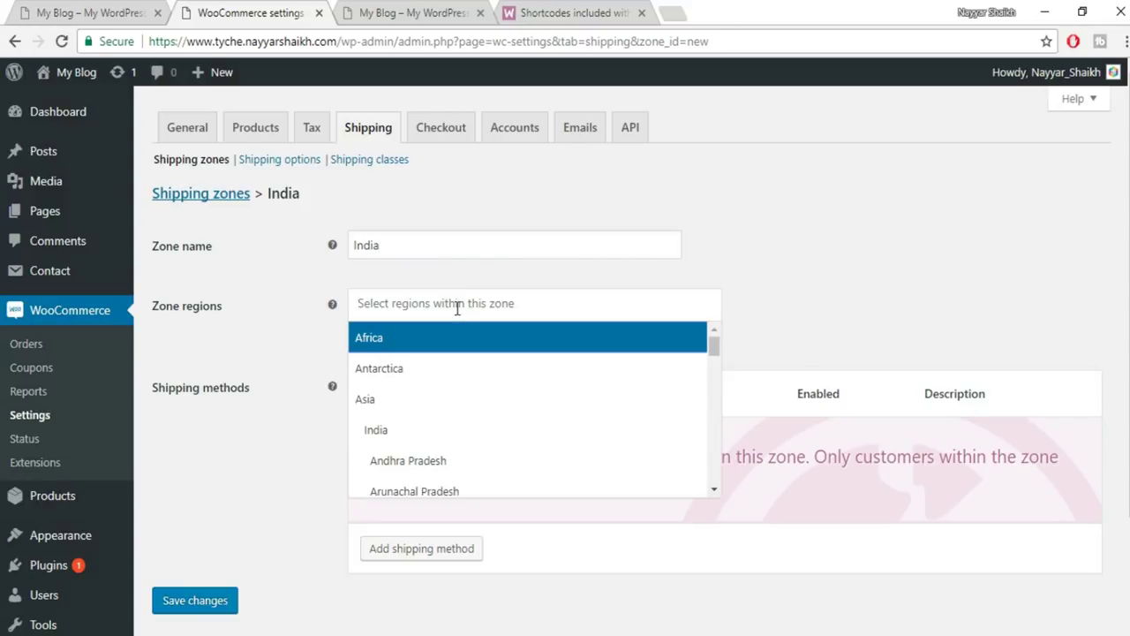
{"action": "left_click", "coordinate": [401, 439]}
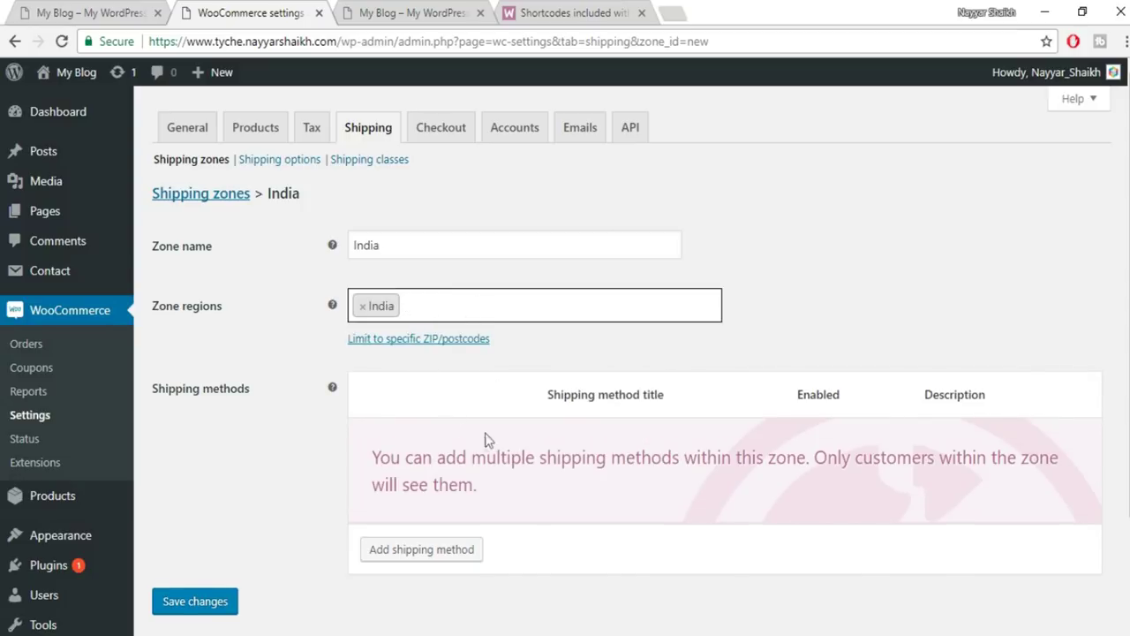
{"action": "left_click", "coordinate": [195, 606]}
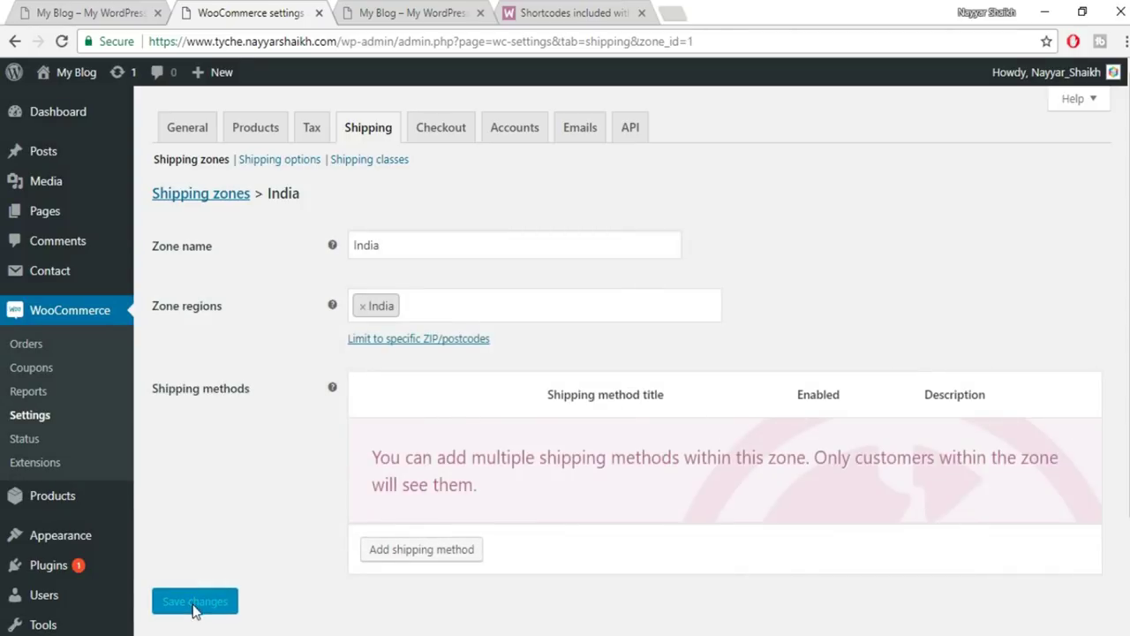
Add the Flat rate shipping method to the India shipping zone.
{"action": "left_click", "coordinate": [441, 552]}
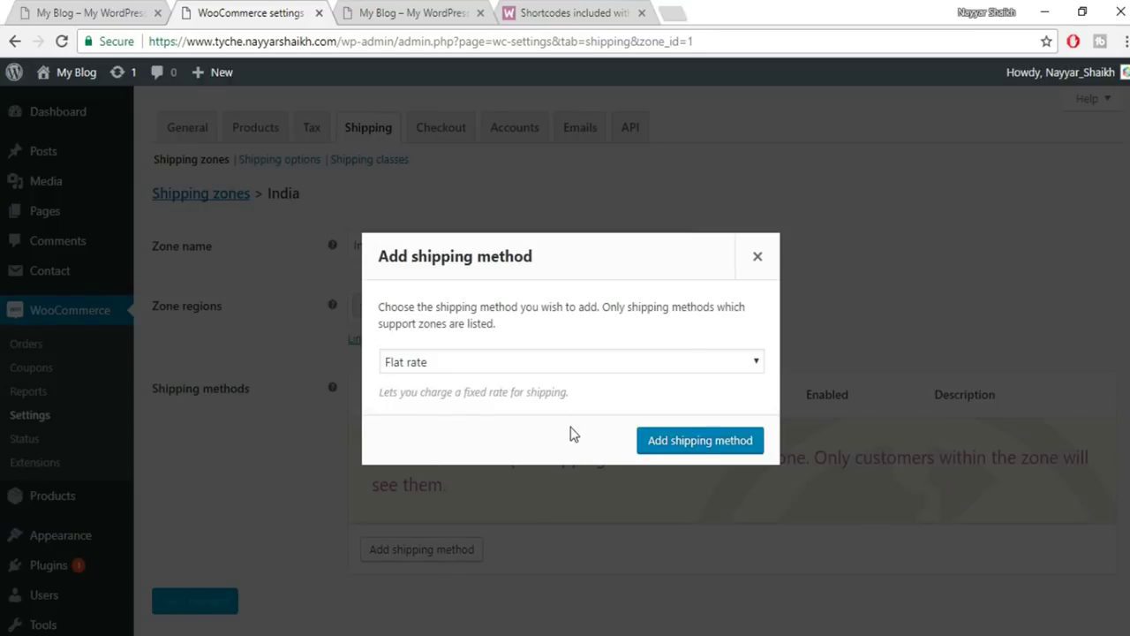
{"action": "left_click", "coordinate": [492, 360]}
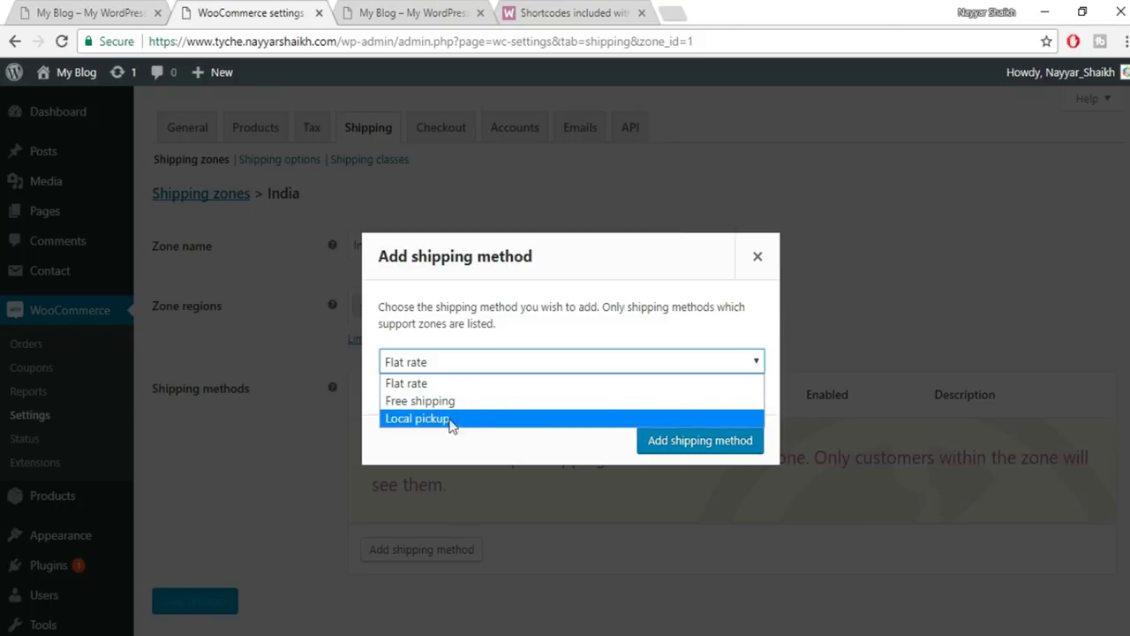
{"action": "left_click", "coordinate": [415, 385]}
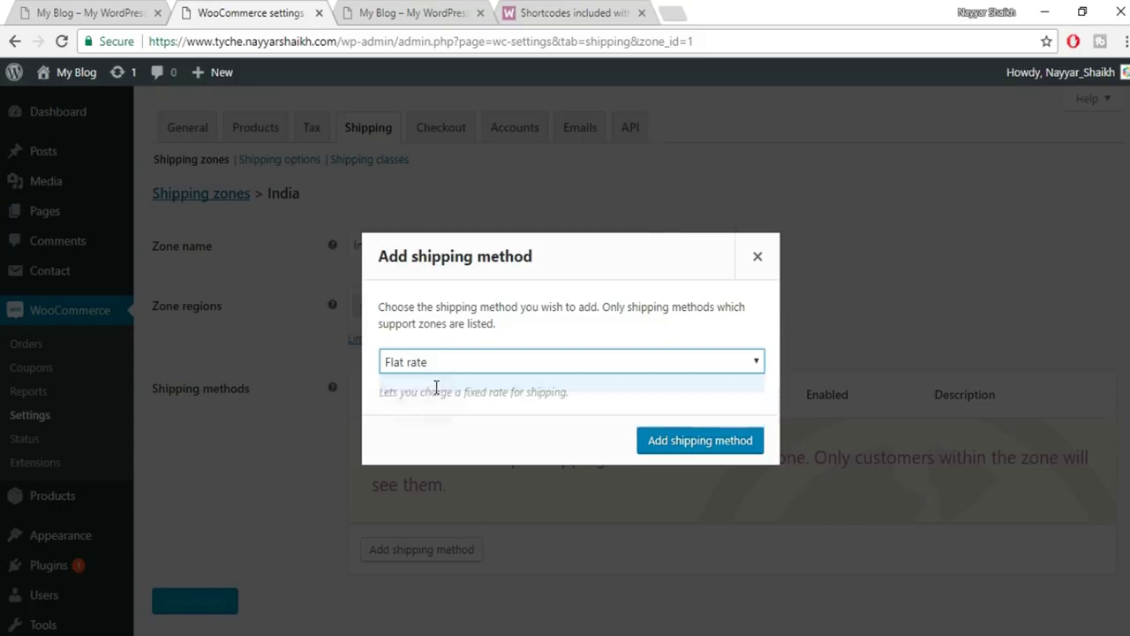
{"action": "left_click", "coordinate": [702, 442]}
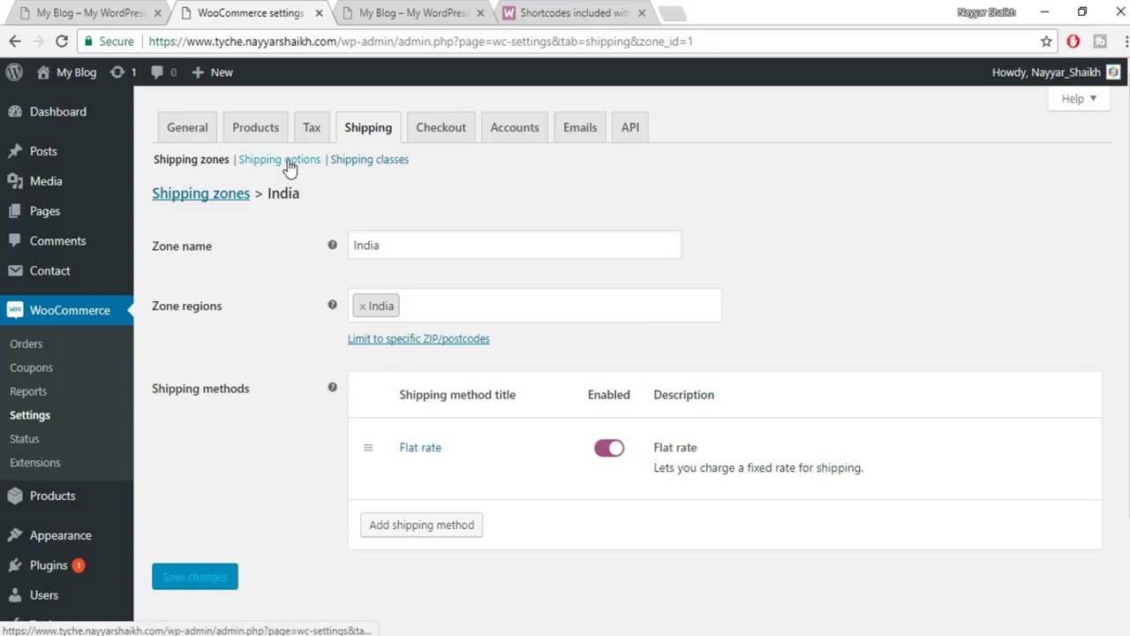
Create a shipping class named T-Shirts with the slug shirts and the description T-Shirts, and save it.
{"action": "left_click", "coordinate": [358, 163]}
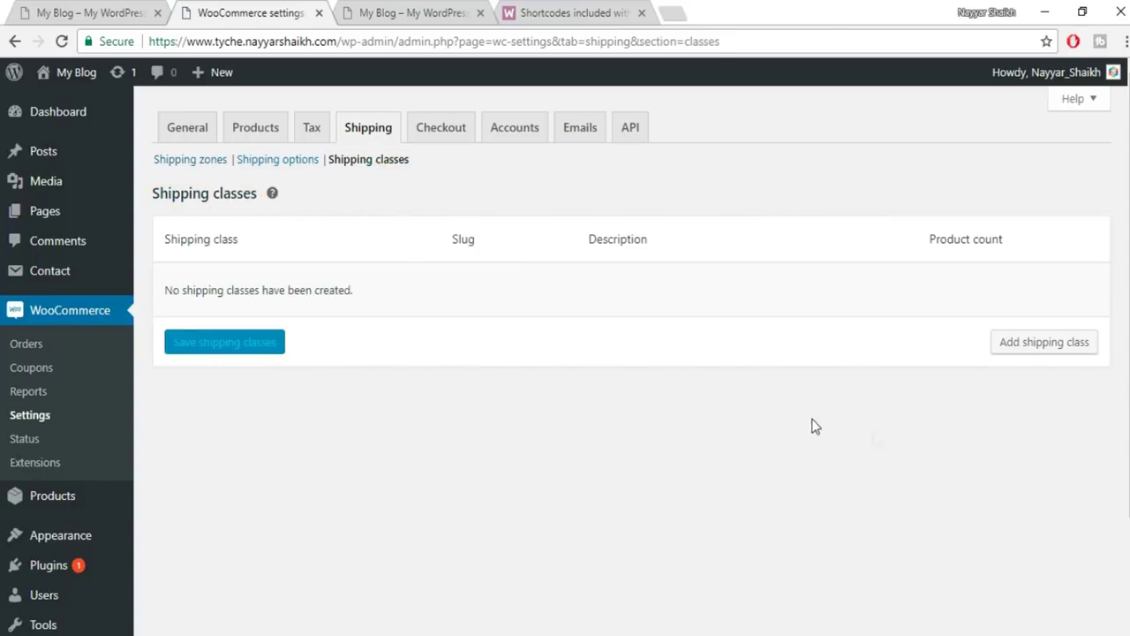
{"action": "left_click", "coordinate": [1020, 350]}
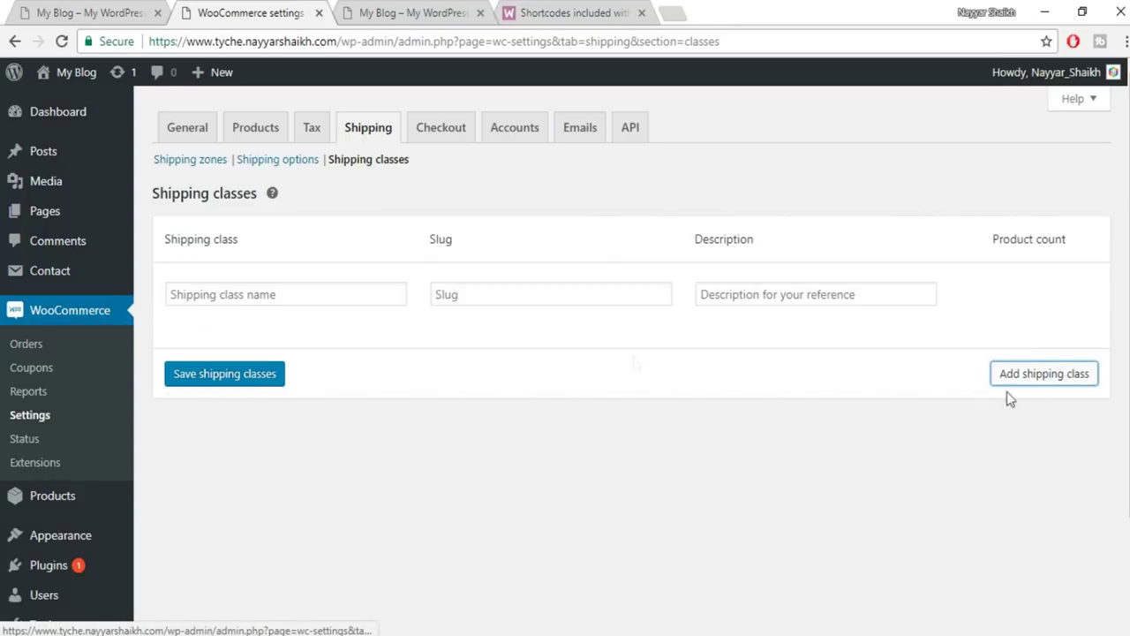
{"action": "left_click", "coordinate": [252, 294]}
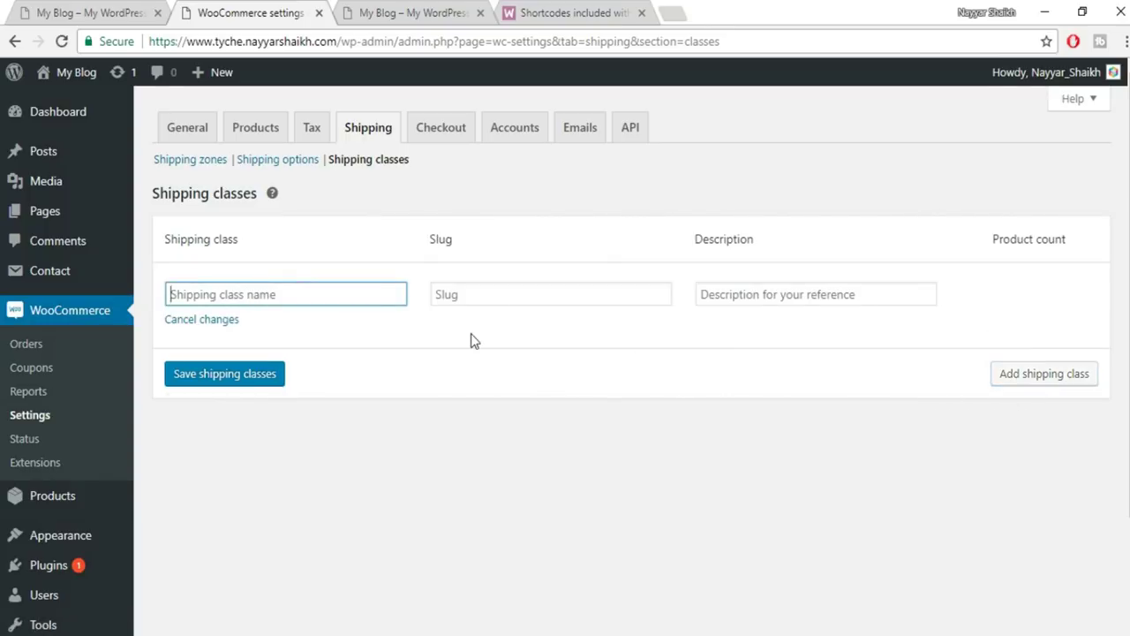
{"action": "type", "text": "Nat"}
{"action": "key", "text": "BackSpace"}
{"action": "key", "text": "BackSpace"}
{"action": "key", "text": "BackSpace"}
{"action": "type", "text": "T"}
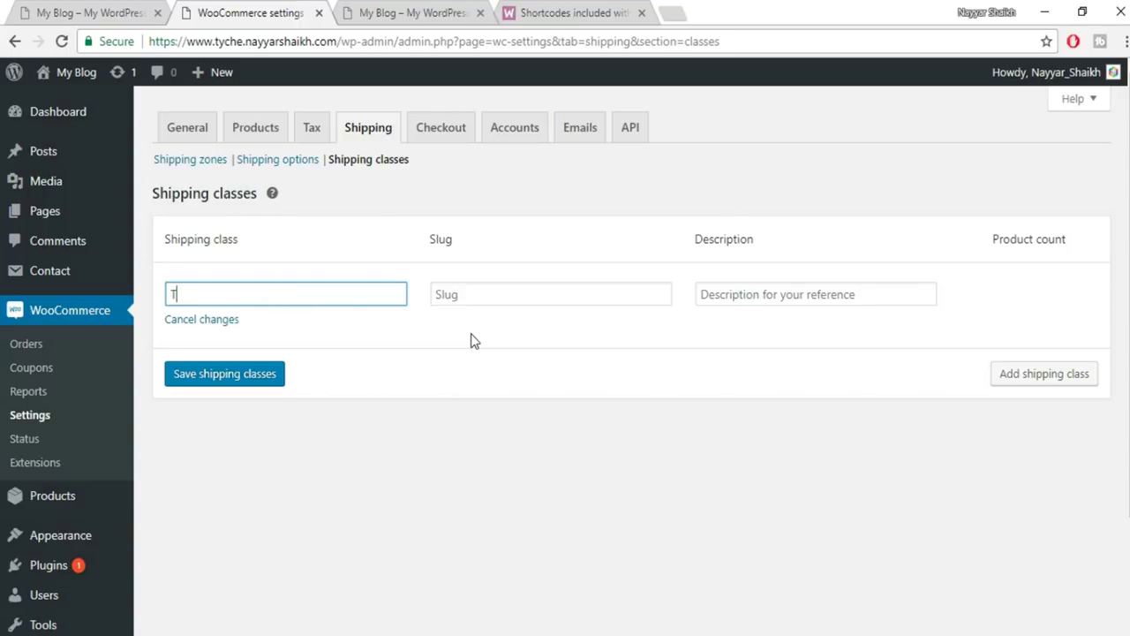
{"action": "type", "text": "-Shirts"}
{"action": "left_click", "coordinate": [509, 296]}
{"action": "type", "text": "shirts"}
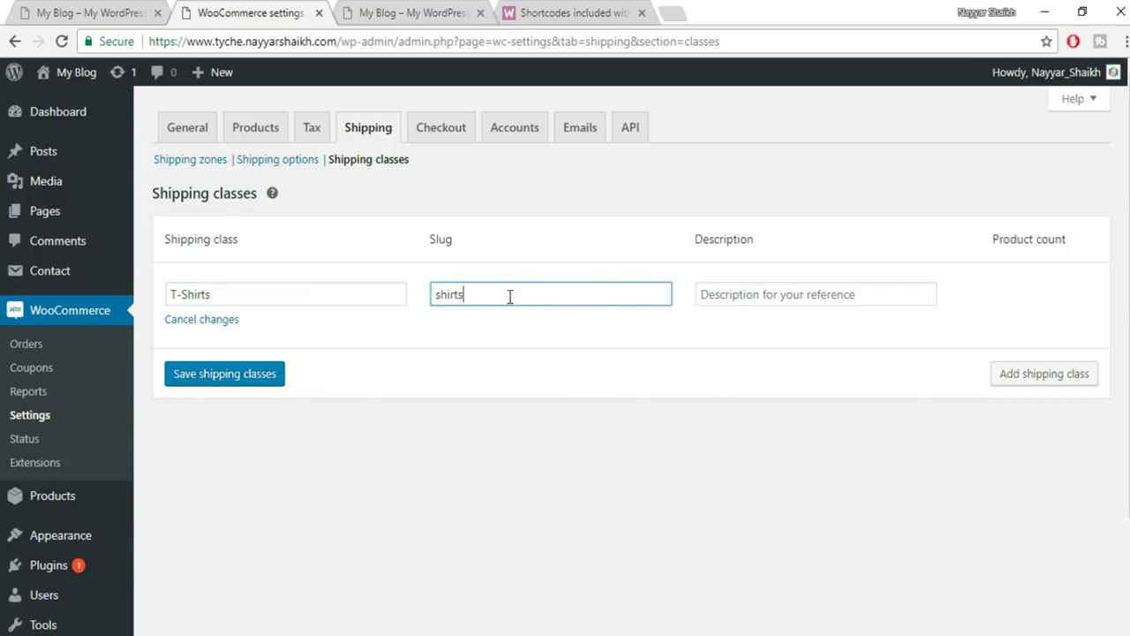
{"action": "key", "text": "Tab"}
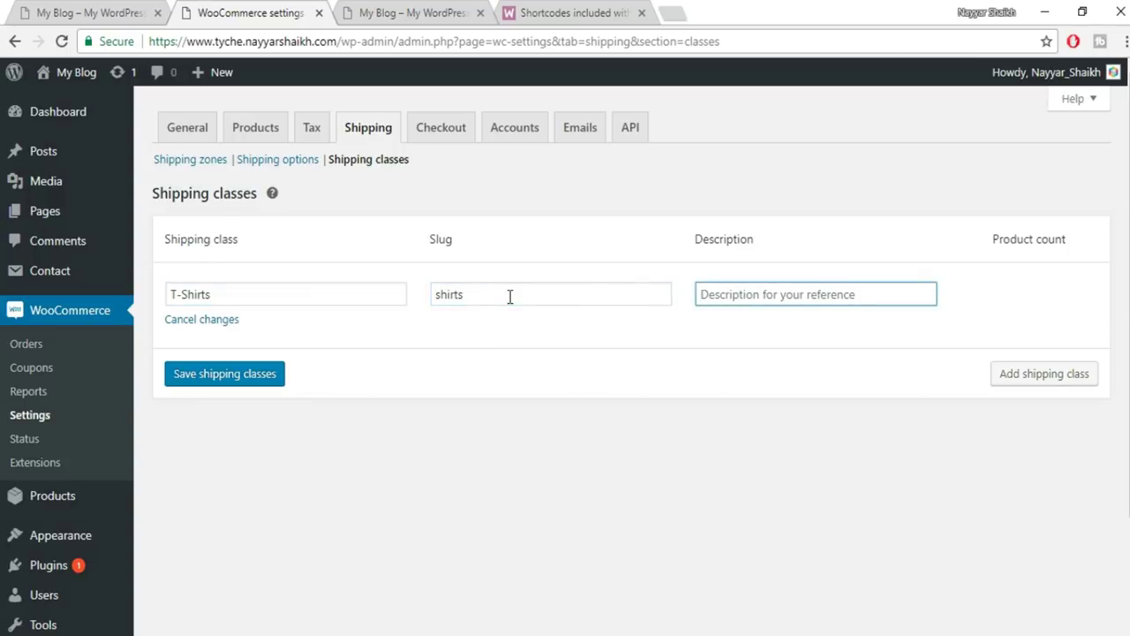
{"action": "type", "text": "T-Shirts"}
{"action": "left_click", "coordinate": [260, 375]}
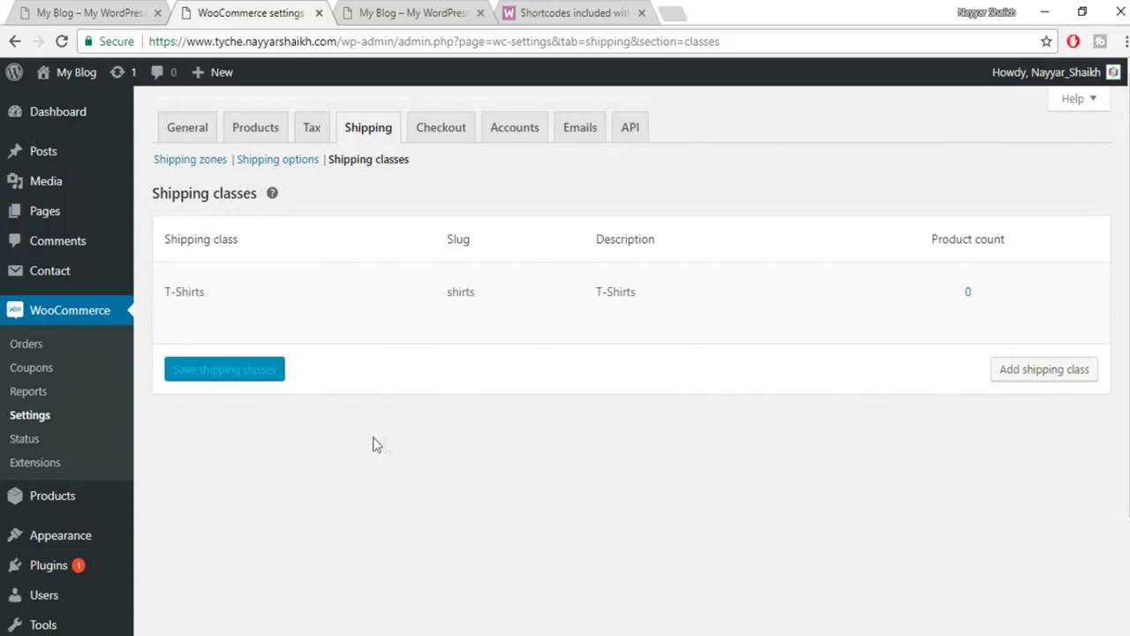
Add a second shipping class named TV with the slug tv and the description TV, and save it.
{"action": "left_click", "coordinate": [1046, 376]}
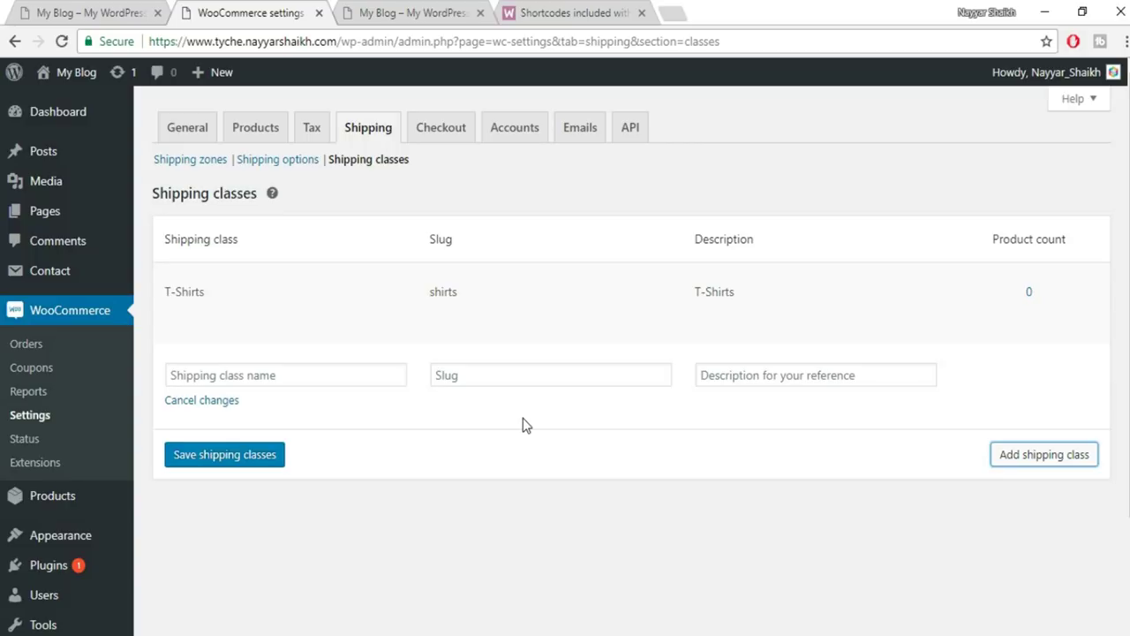
{"action": "left_click", "coordinate": [302, 378]}
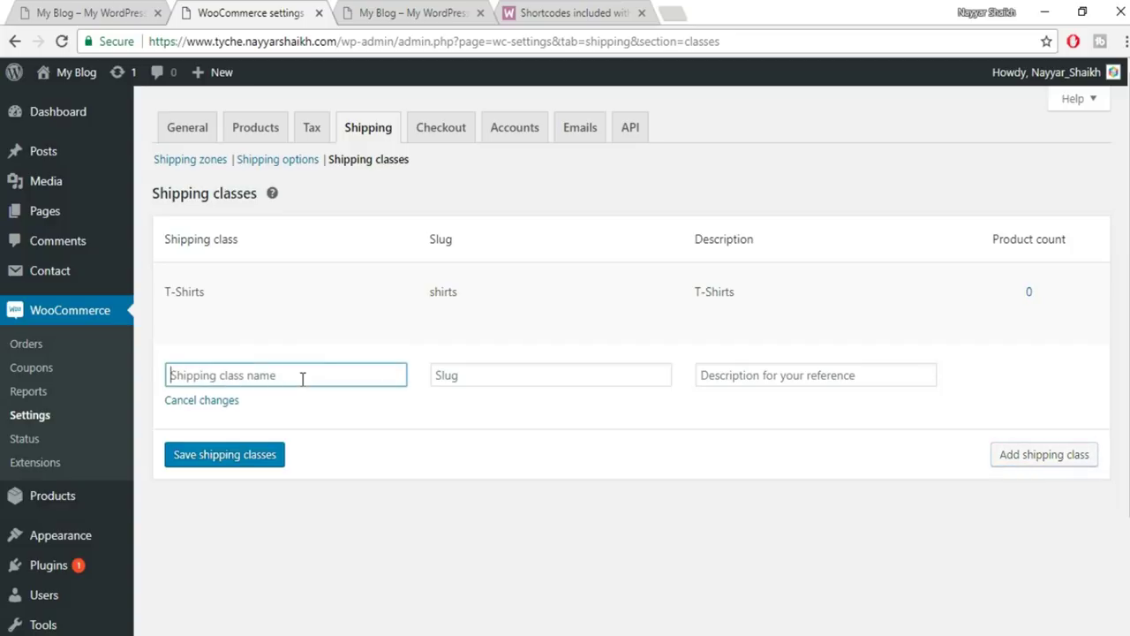
{"action": "type", "text": "T"}
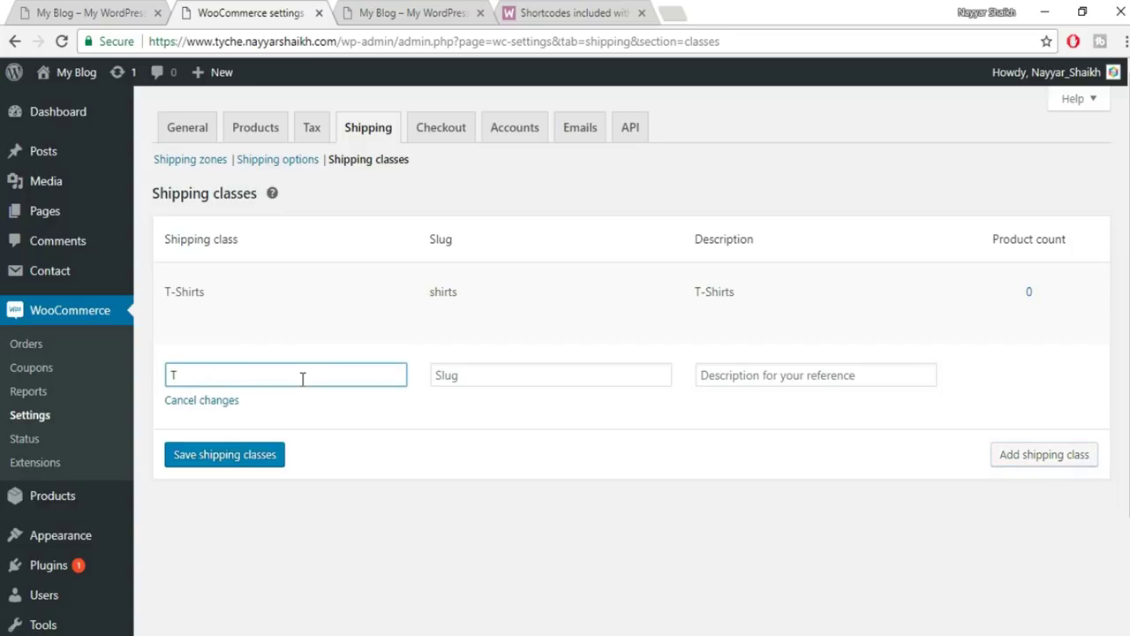
{"action": "type", "text": "B"}
{"action": "key", "text": "BackSpace"}
{"action": "type", "text": "V"}
{"action": "key", "text": "Tab"}
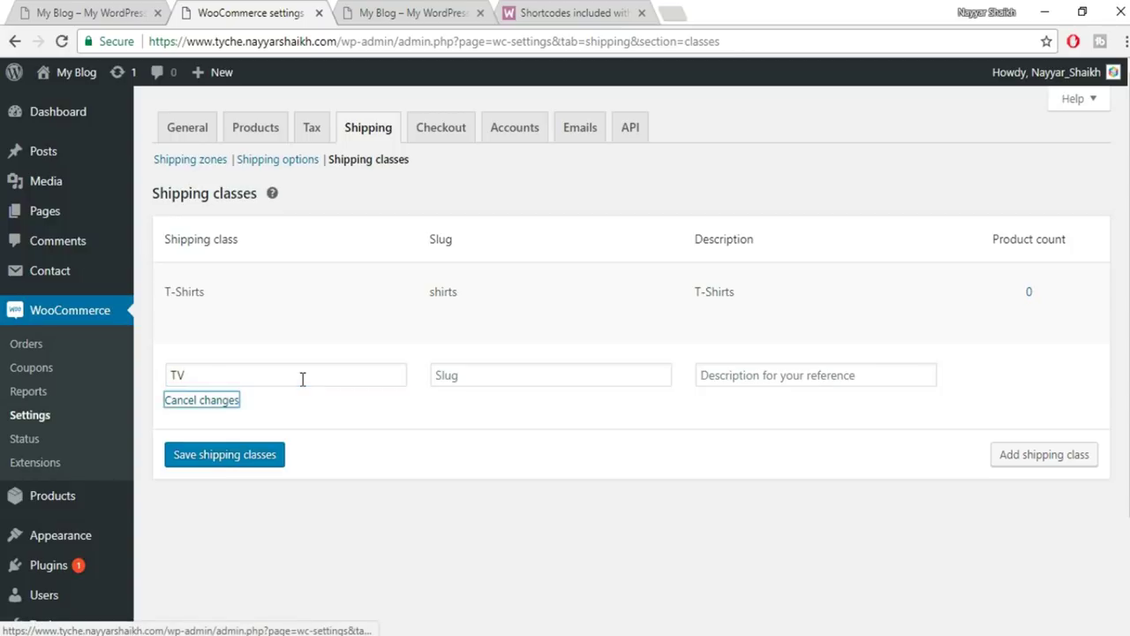
{"action": "left_click", "coordinate": [517, 374]}
{"action": "type", "text": "tv"}
{"action": "key", "text": "Tab"}
{"action": "type", "text": "TV"}
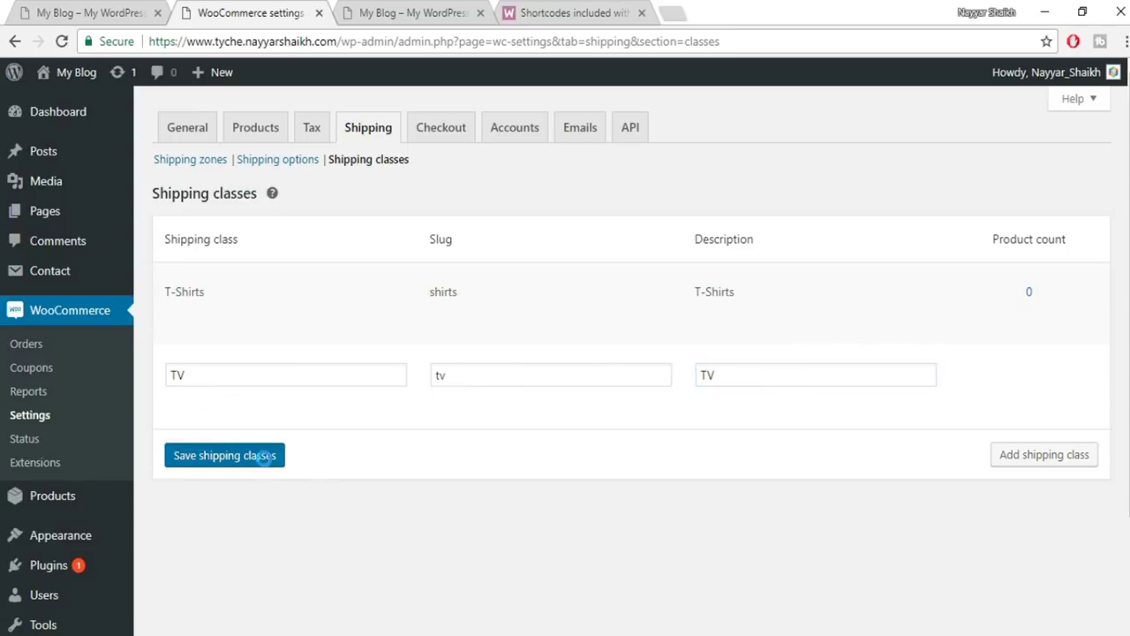
{"action": "left_click", "coordinate": [268, 459]}
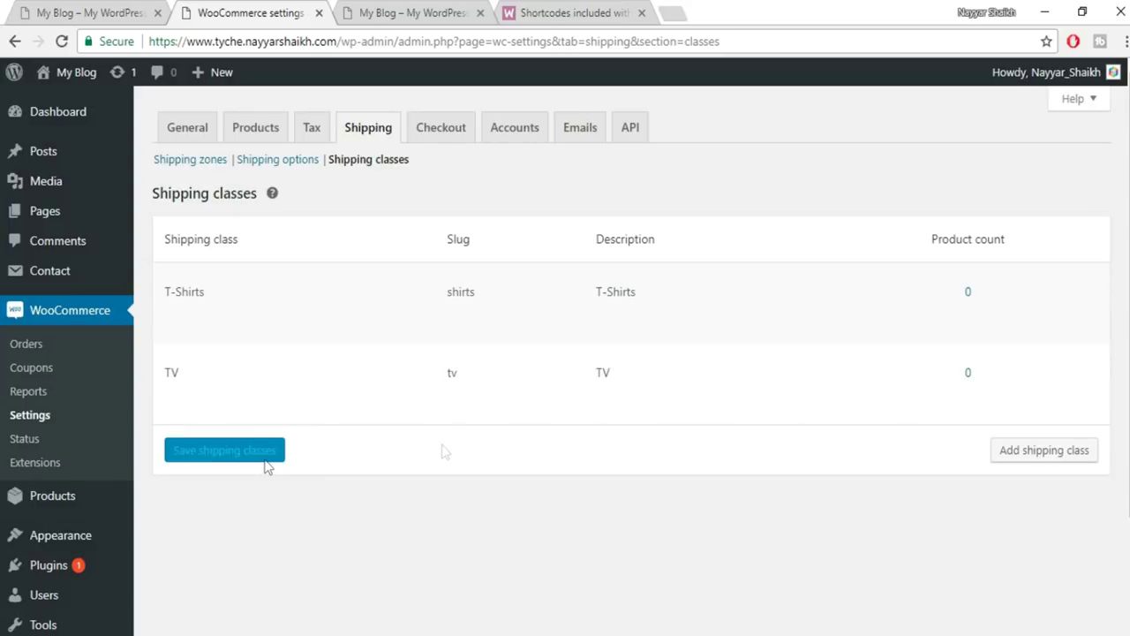
Open the India zone's Flat rate method for editing and choose Taxable as its tax status.
{"action": "left_click", "coordinate": [189, 167]}
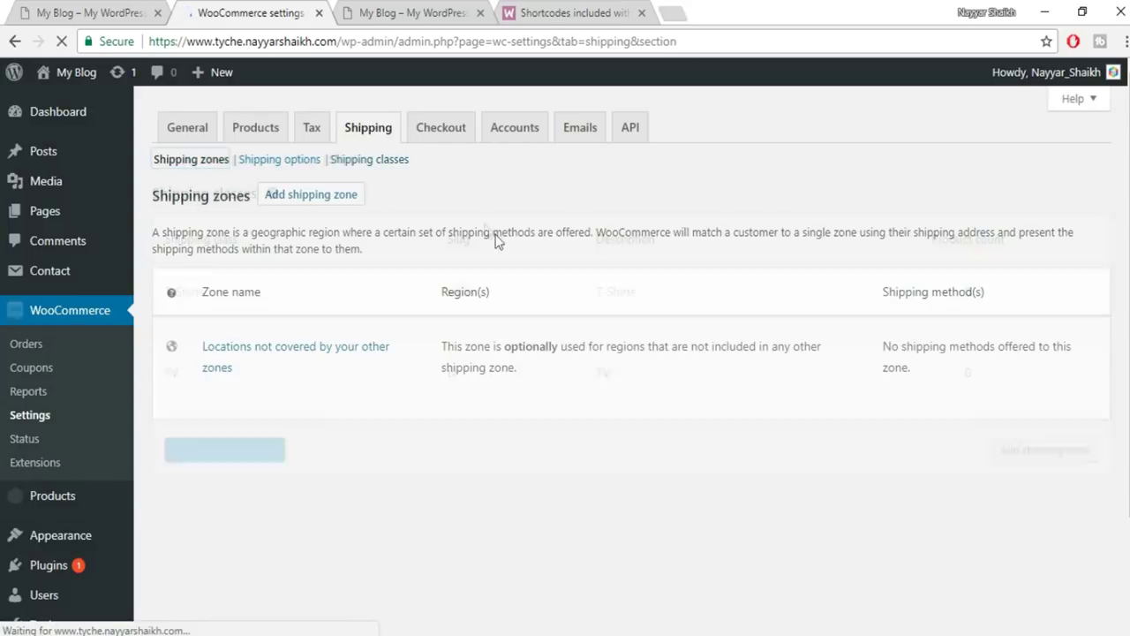
{"action": "scroll", "coordinate": [217, 253], "scroll_direction": "down", "scroll_amount": 2}
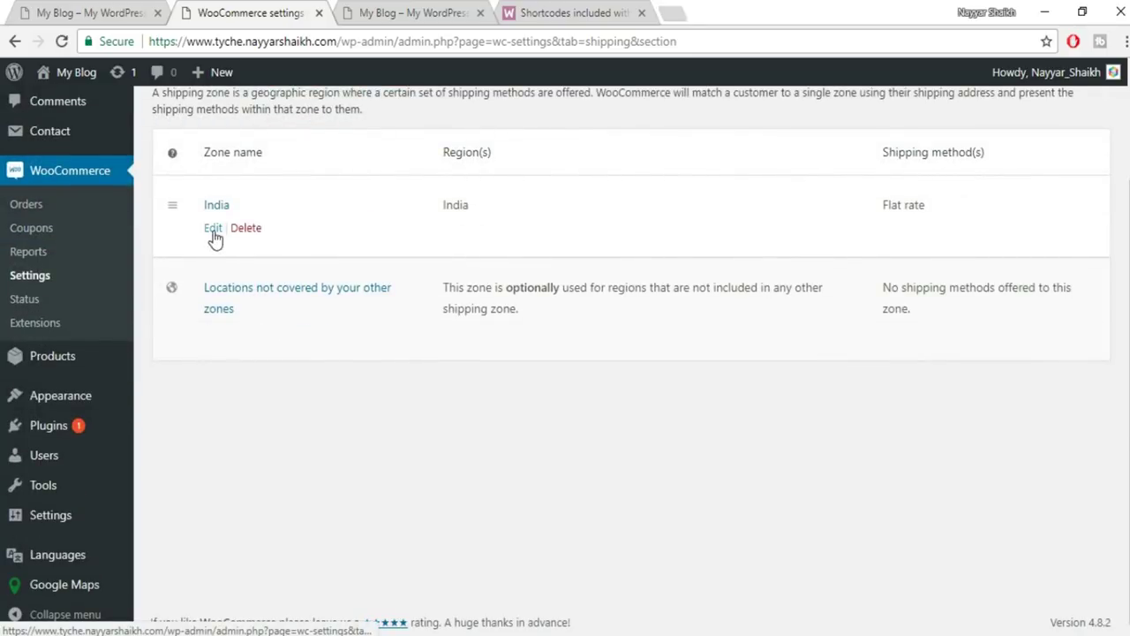
{"action": "left_click", "coordinate": [213, 230]}
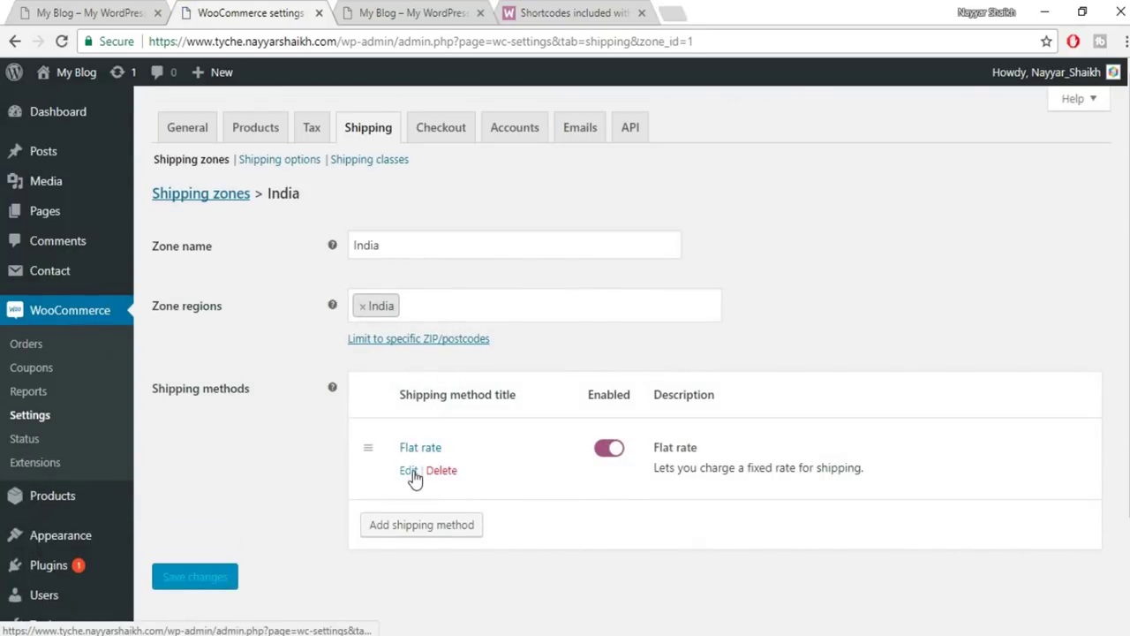
{"action": "left_click", "coordinate": [409, 470]}
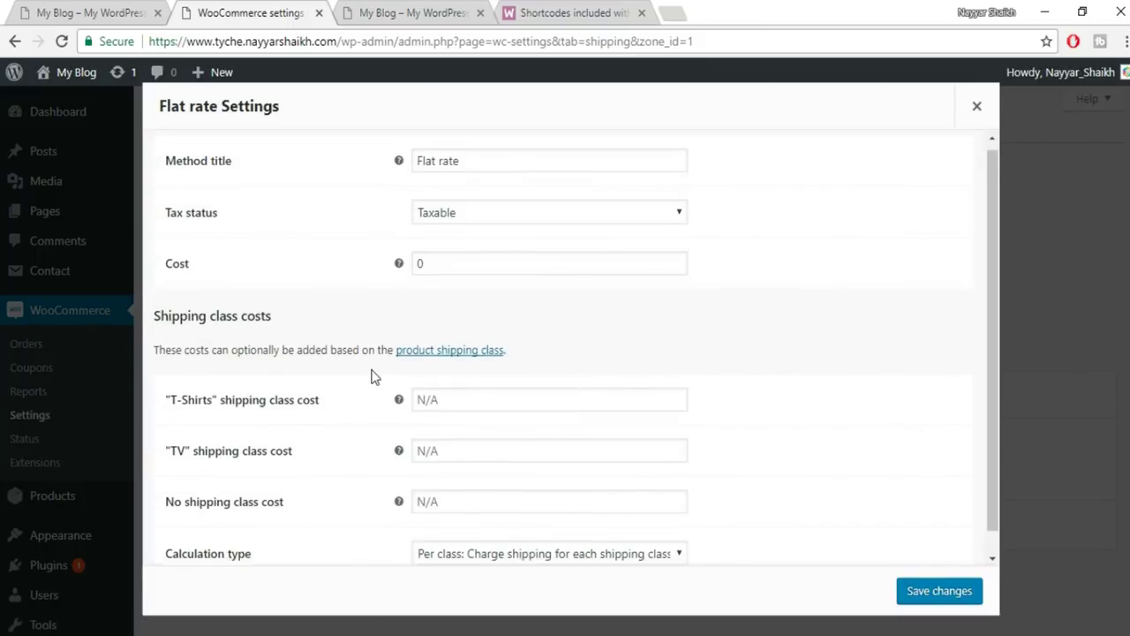
{"action": "scroll", "coordinate": [378, 397], "scroll_direction": "down", "scroll_amount": 1}
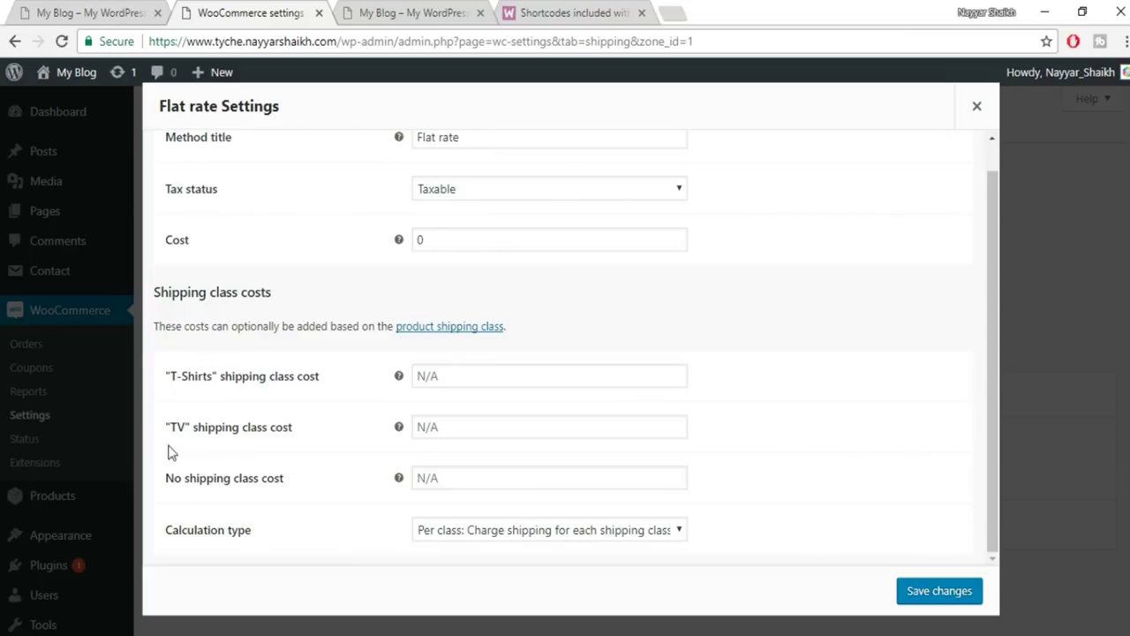
{"action": "scroll", "coordinate": [341, 459], "scroll_direction": "up", "scroll_amount": 1}
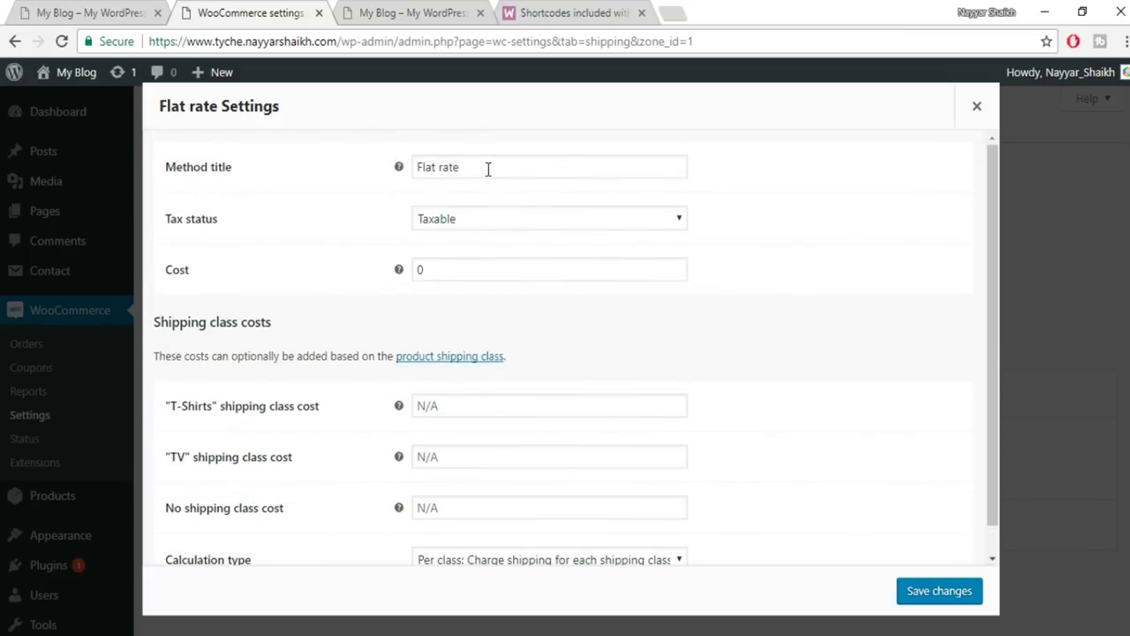
{"action": "left_click", "coordinate": [582, 223]}
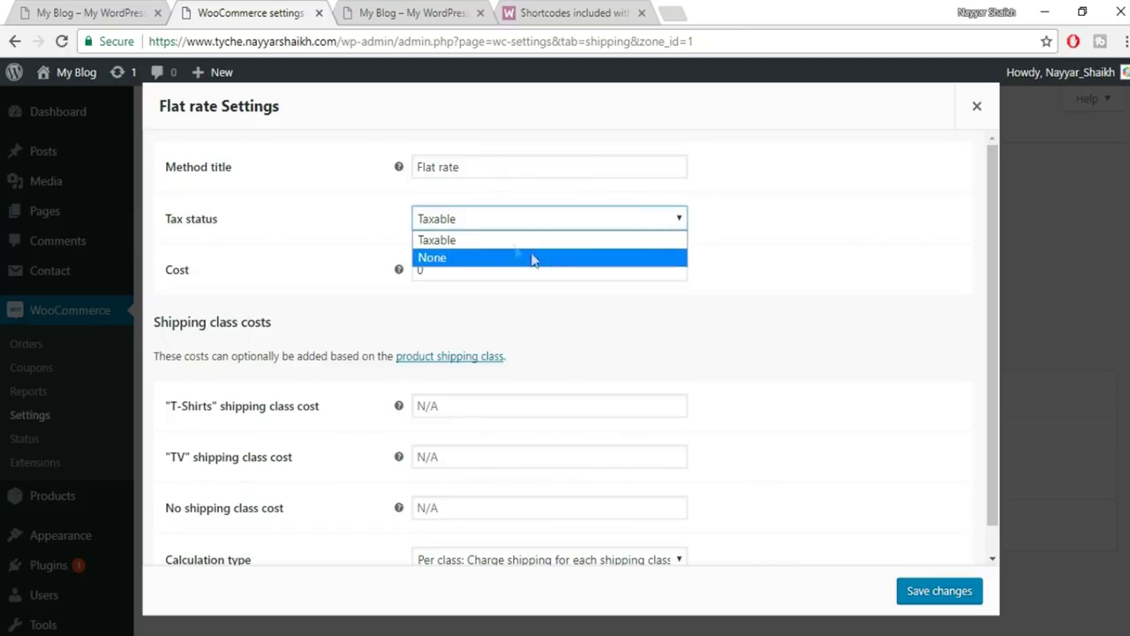
{"action": "left_click", "coordinate": [508, 244]}
Set the Flat rate cost to the per-quantity formula [qty]*60.
{"action": "key", "text": "Tab"}
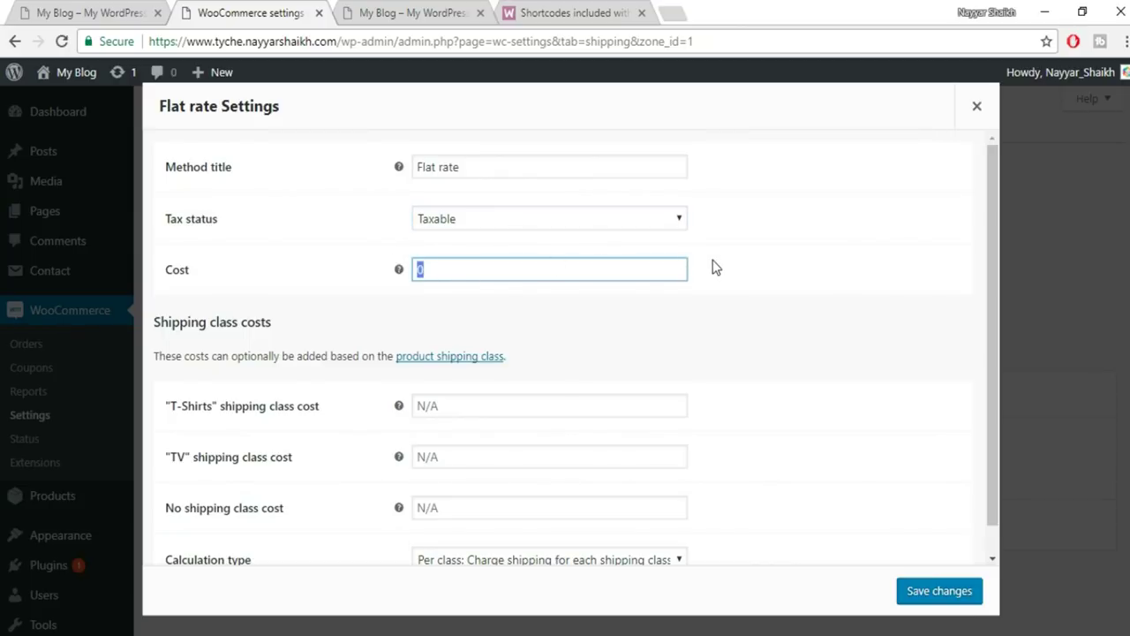
{"action": "type", "text": "60"}
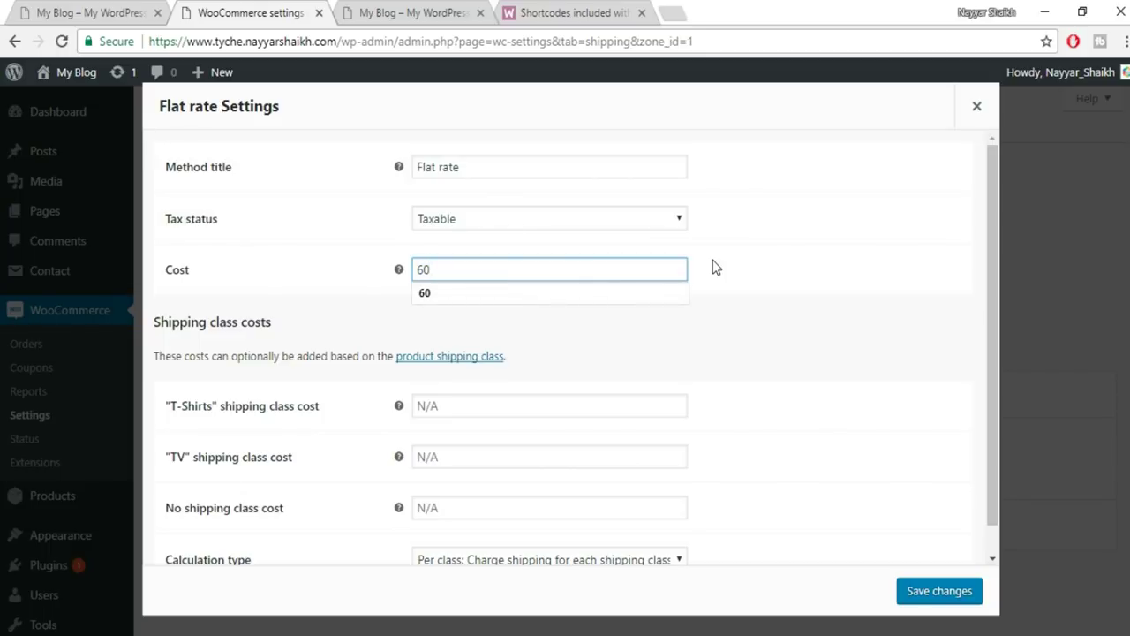
{"action": "left_click", "coordinate": [750, 262]}
{"action": "left_click_drag", "start_coordinate": [485, 267], "coordinate": [413, 263]}
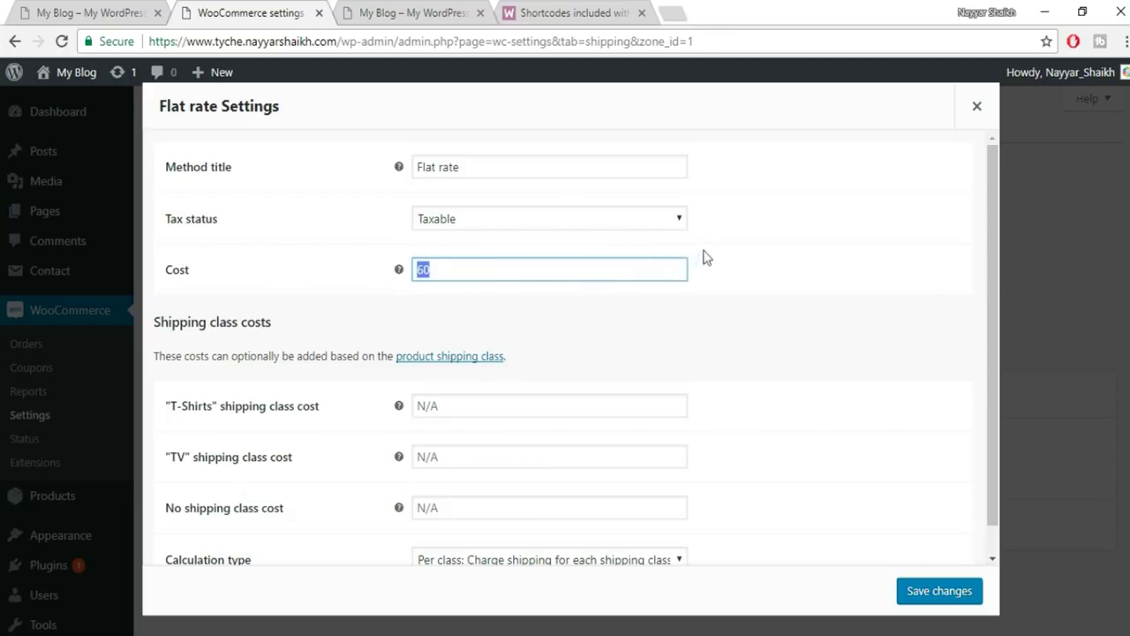
{"action": "left_click", "coordinate": [785, 257]}
{"action": "key", "text": "BackSpace"}
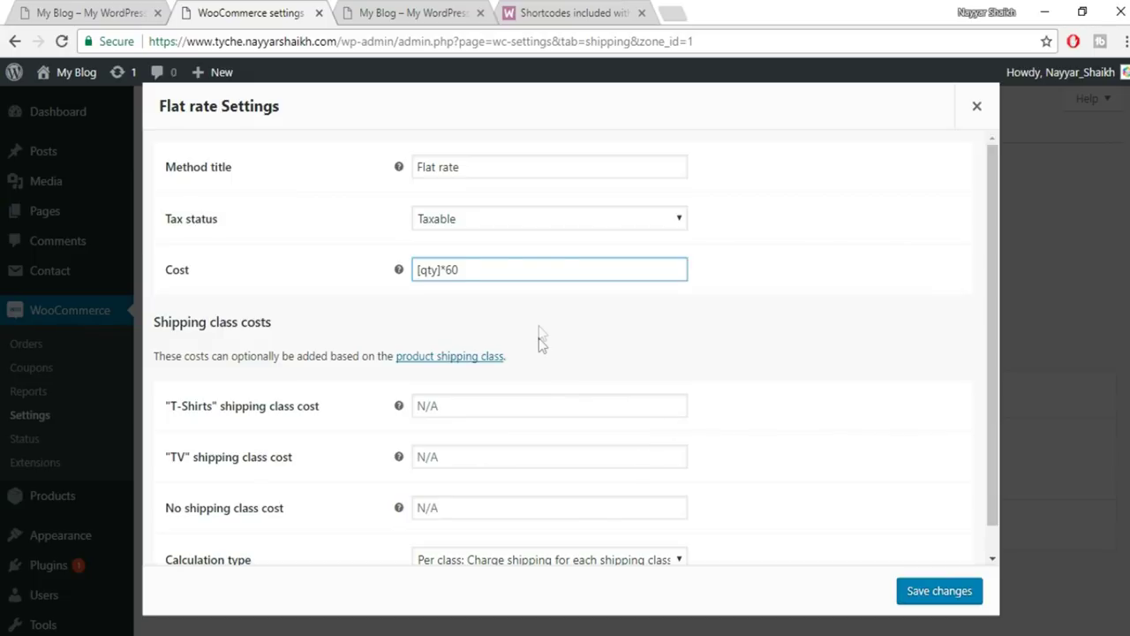
{"action": "left_click_drag", "start_coordinate": [420, 270], "coordinate": [462, 274]}
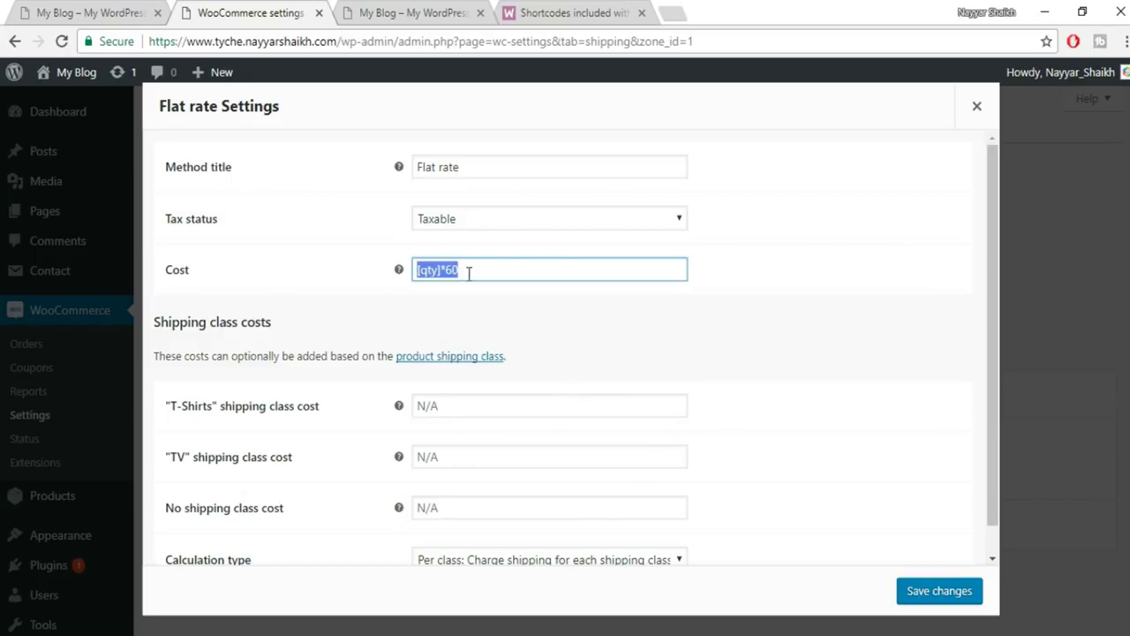
{"action": "left_click", "coordinate": [468, 274]}
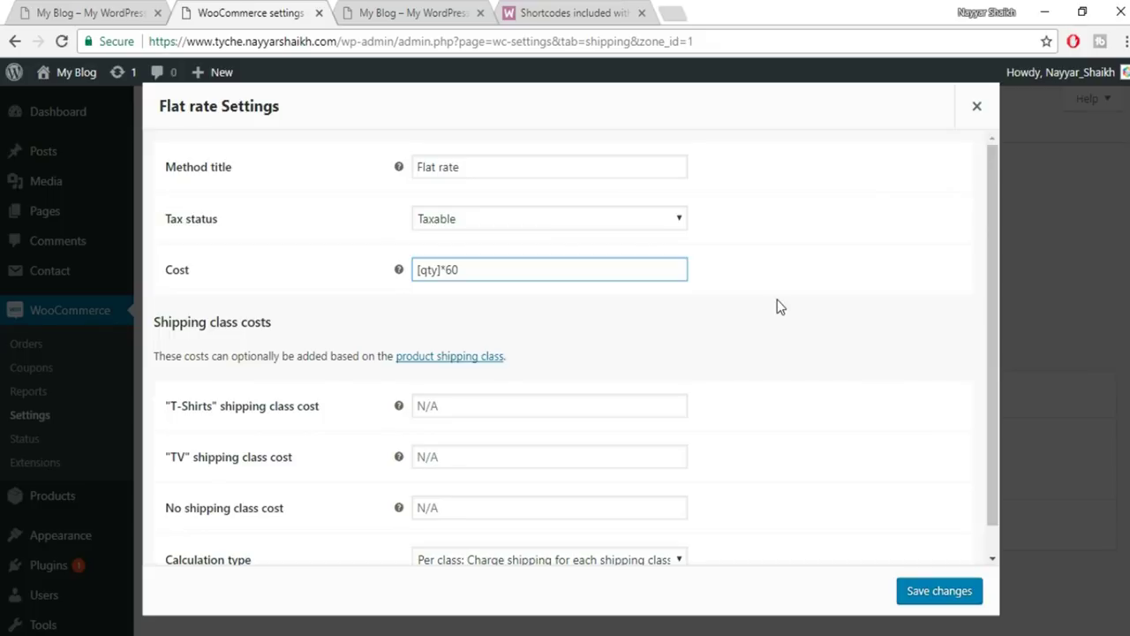
Copy the Flat rate cost formula [qty]*60 into the T-Shirts shipping class cost.
{"action": "scroll", "coordinate": [777, 302], "scroll_direction": "down", "scroll_amount": 1}
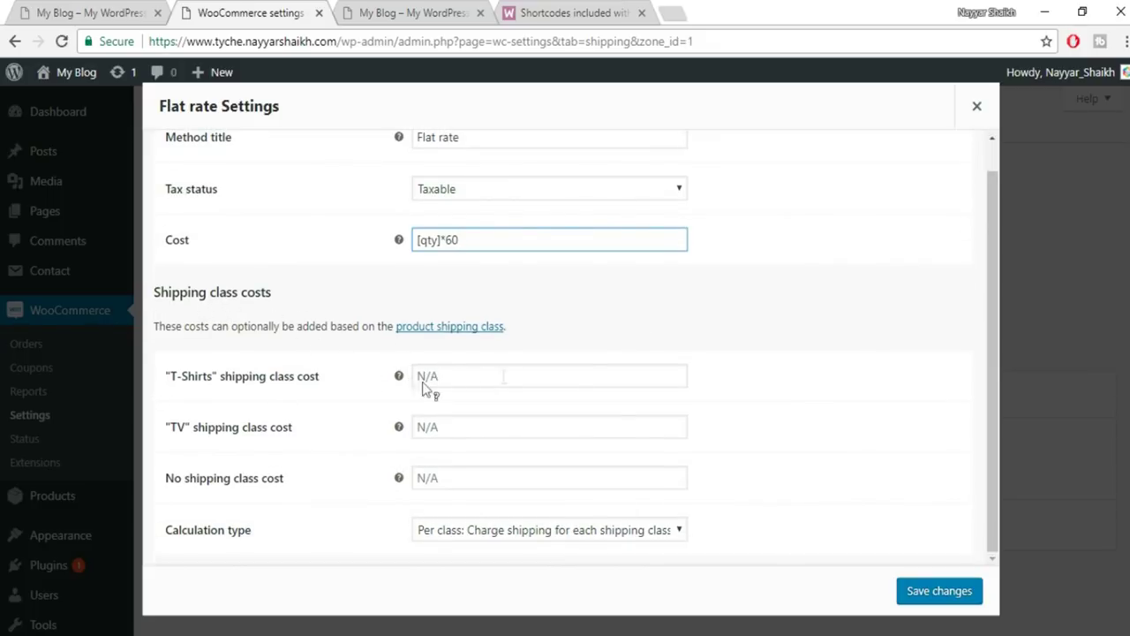
{"action": "left_click_drag", "start_coordinate": [477, 243], "coordinate": [383, 238]}
{"action": "key", "text": "ctrl+c"}
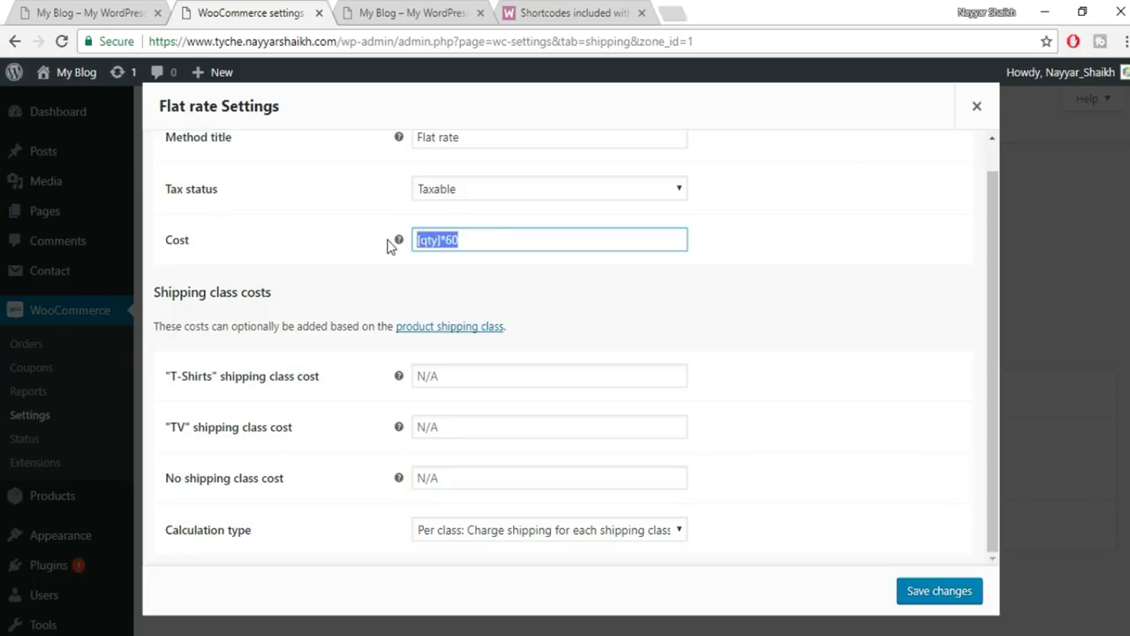
{"action": "left_click", "coordinate": [464, 375]}
{"action": "key", "text": "ctrl+v"}
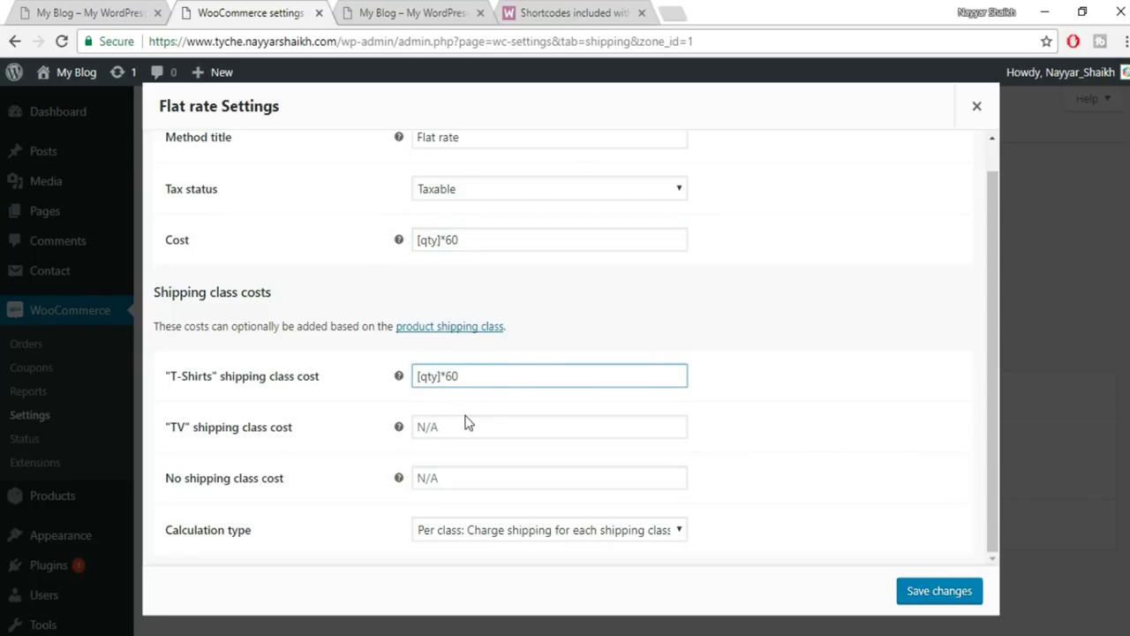
Set the TV shipping class cost to [qty]*500 and save the Flat rate settings.
{"action": "left_click", "coordinate": [463, 424]}
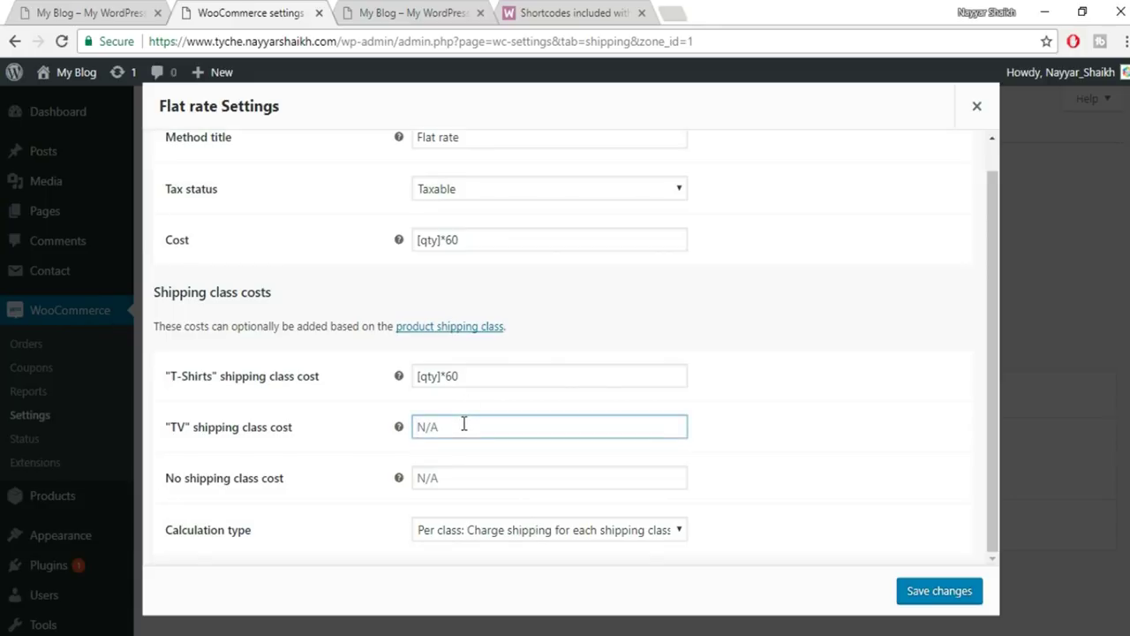
{"action": "key", "text": "ctrl+v"}
{"action": "left_click", "coordinate": [834, 431]}
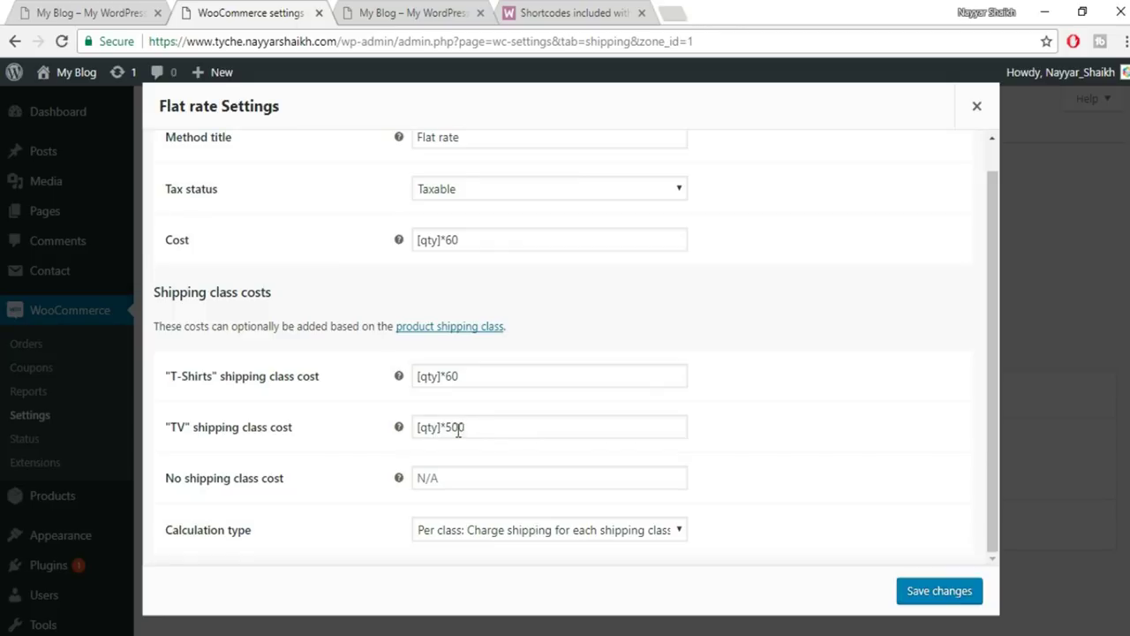
{"action": "left_click", "coordinate": [904, 592]}
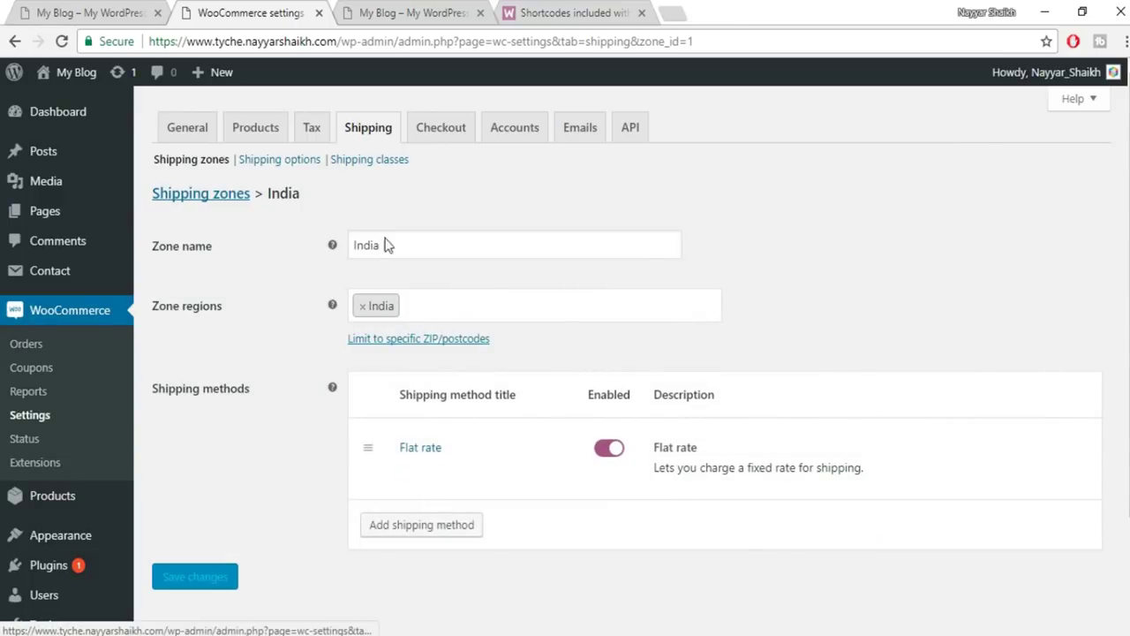
Enable Force secure checkout in the WooCommerce checkout options, leave the terms and conditions page unselected, and save the changes.
{"action": "left_click", "coordinate": [435, 129]}
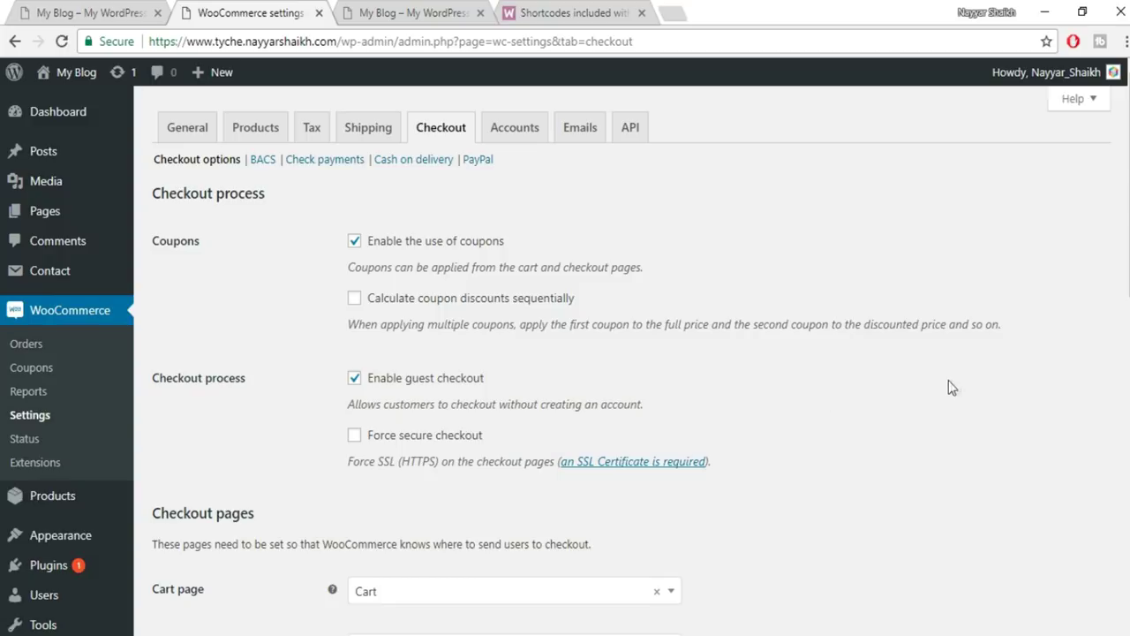
{"action": "scroll", "coordinate": [1060, 415], "scroll_direction": "down", "scroll_amount": 1}
{"action": "scroll", "coordinate": [1060, 422], "scroll_direction": "down", "scroll_amount": 2}
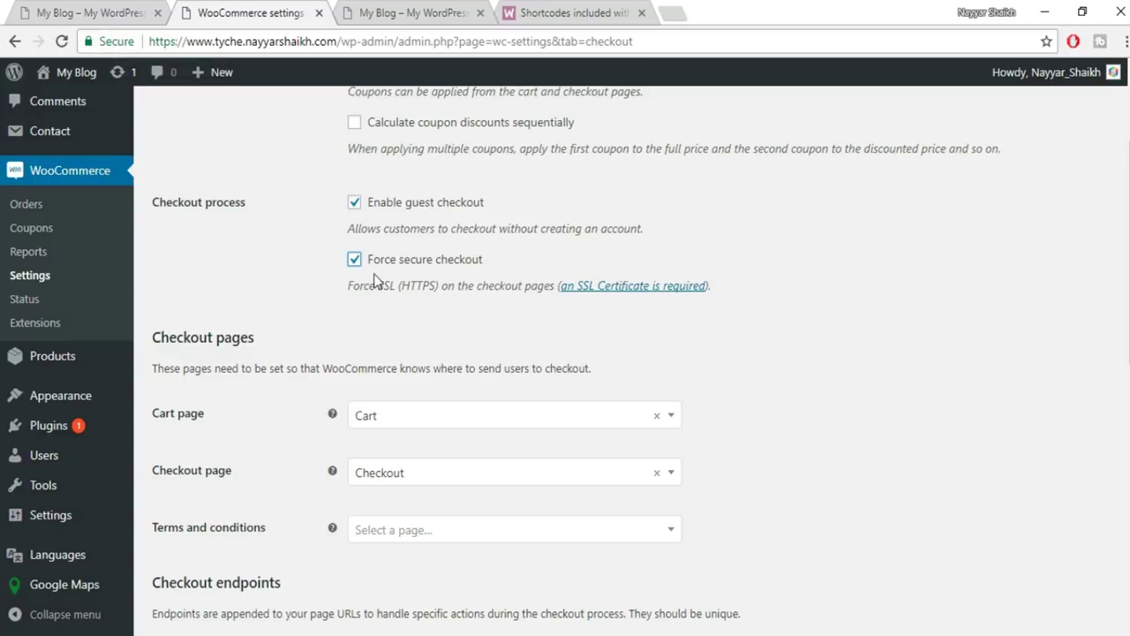
{"action": "scroll", "coordinate": [852, 321], "scroll_direction": "down", "scroll_amount": 3}
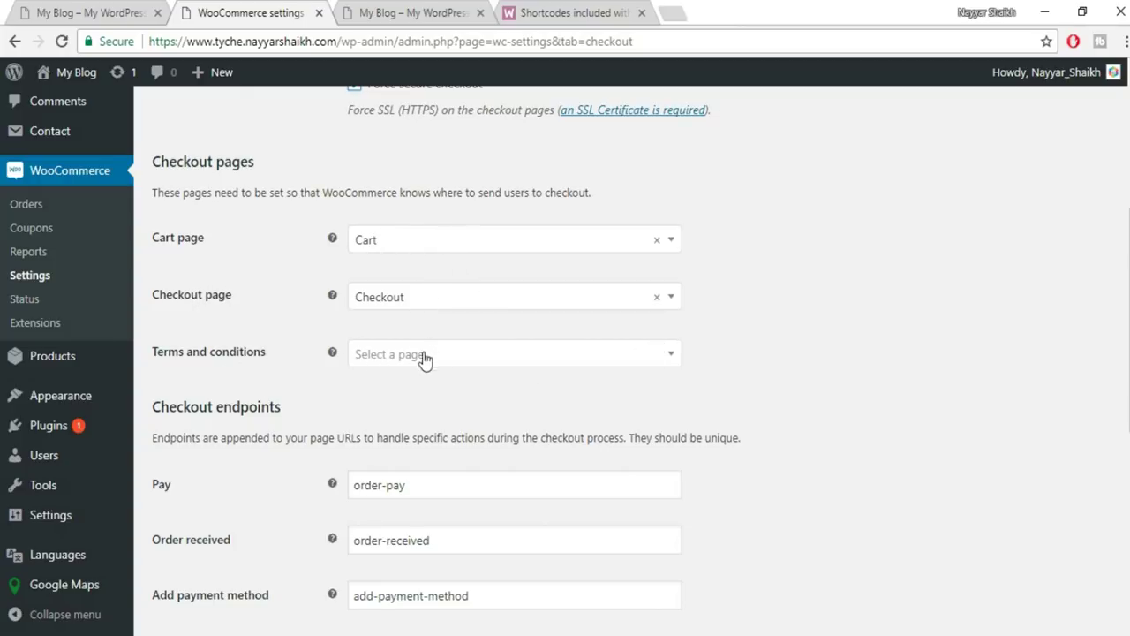
{"action": "left_click", "coordinate": [457, 360]}
{"action": "left_click", "coordinate": [945, 371]}
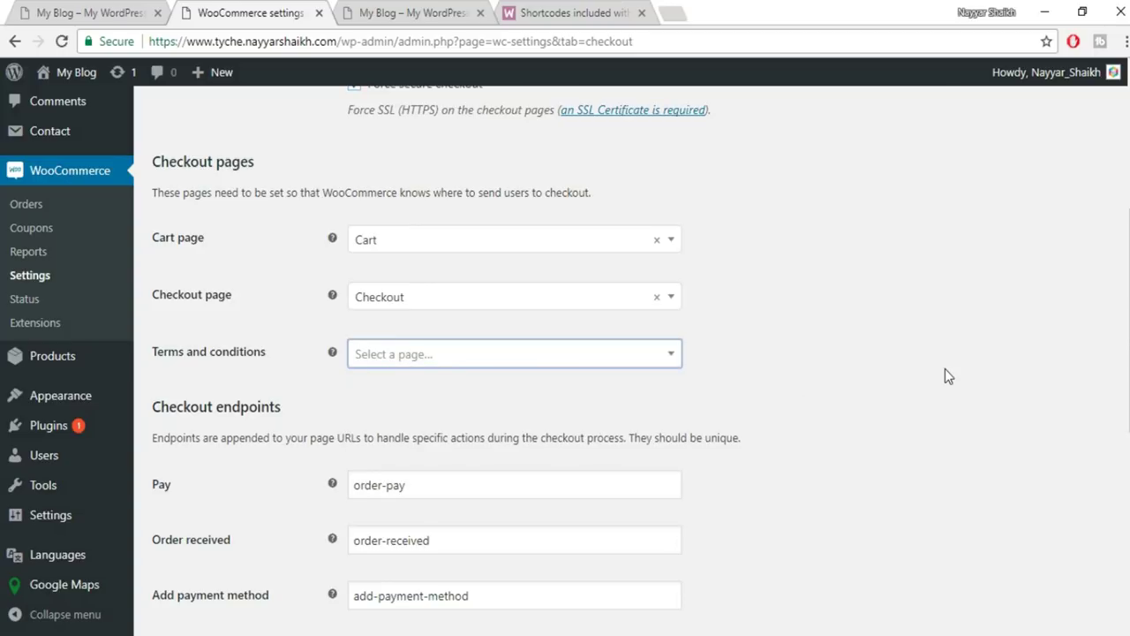
{"action": "scroll", "coordinate": [946, 375], "scroll_direction": "down", "scroll_amount": 3}
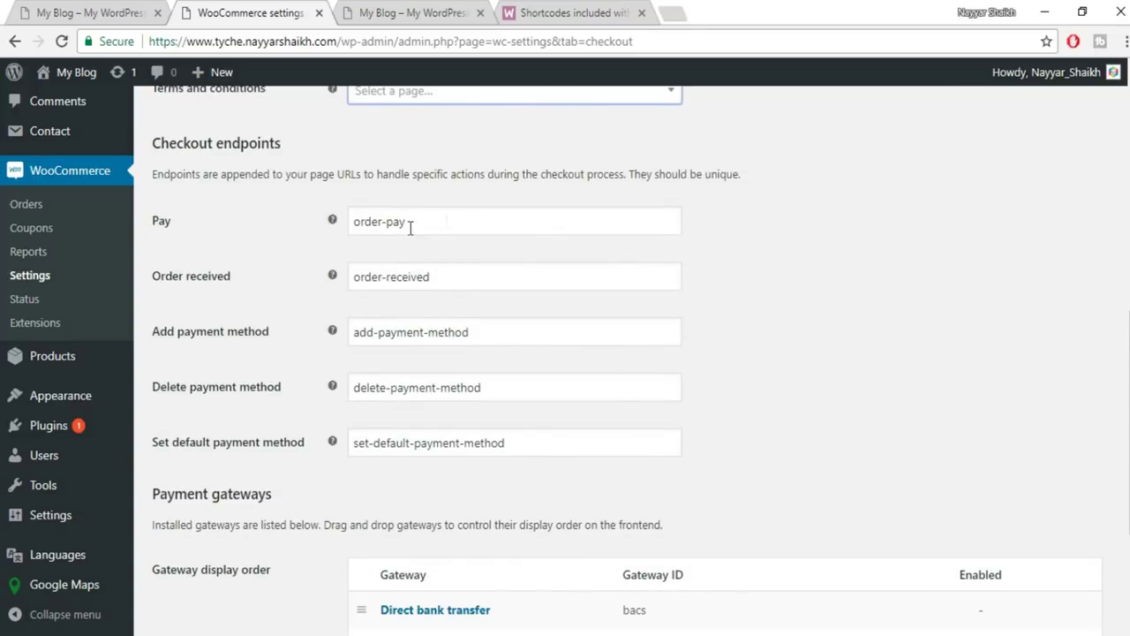
{"action": "scroll", "coordinate": [517, 377], "scroll_direction": "down", "scroll_amount": 3}
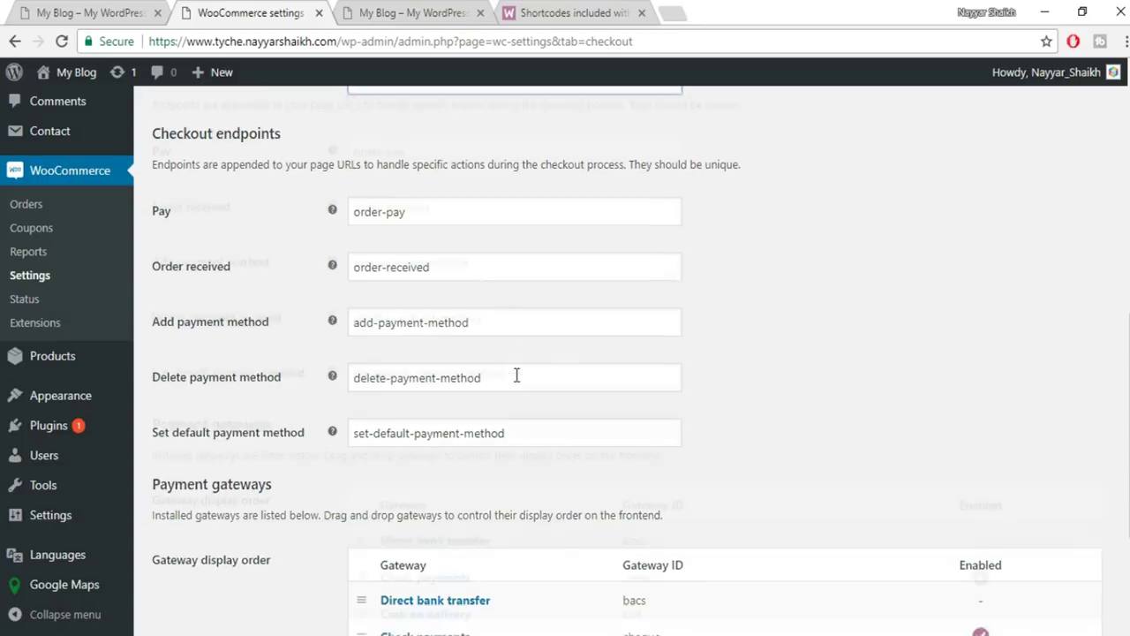
{"action": "left_click", "coordinate": [193, 550]}
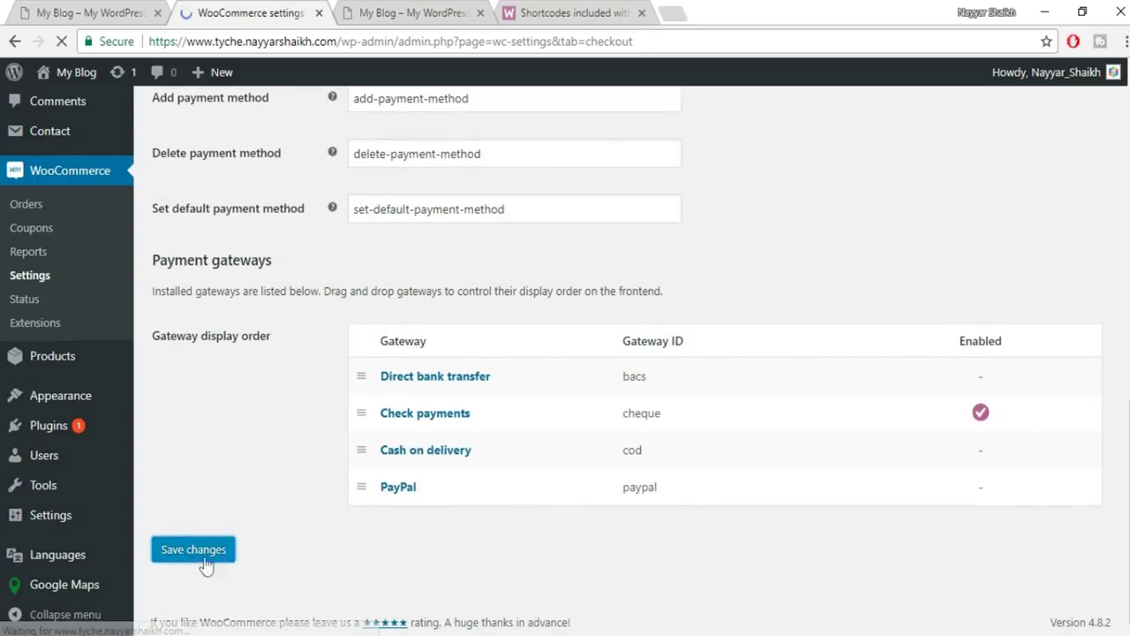
{"action": "scroll", "coordinate": [690, 437], "scroll_direction": "down", "scroll_amount": 10}
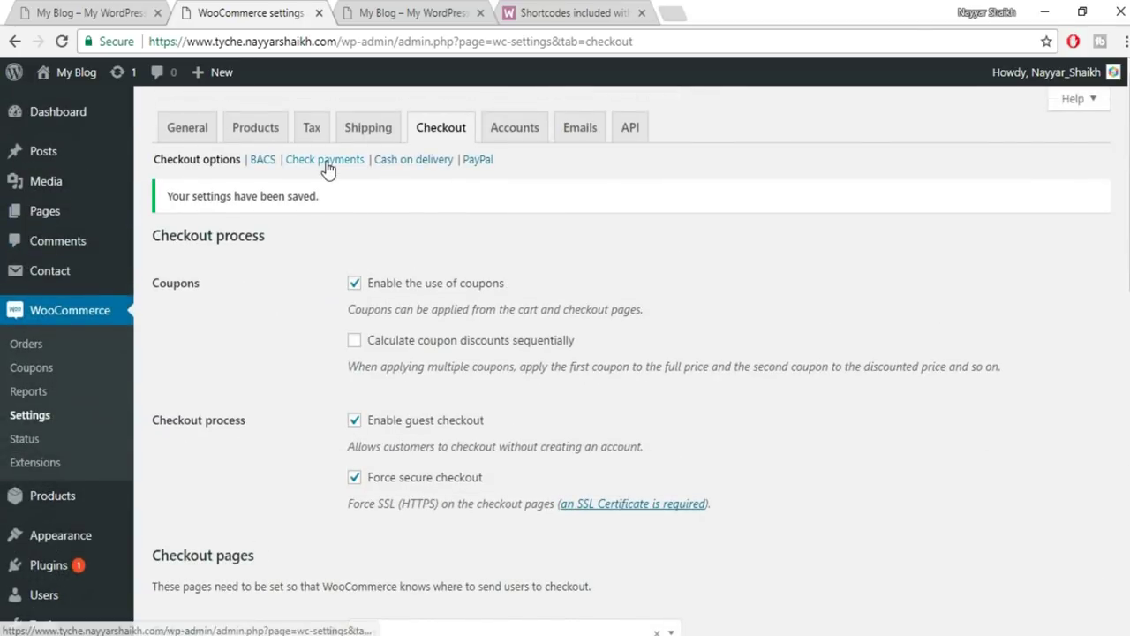
Disable the Check payments gateway in the checkout settings and save the changes.
{"action": "left_click", "coordinate": [326, 160]}
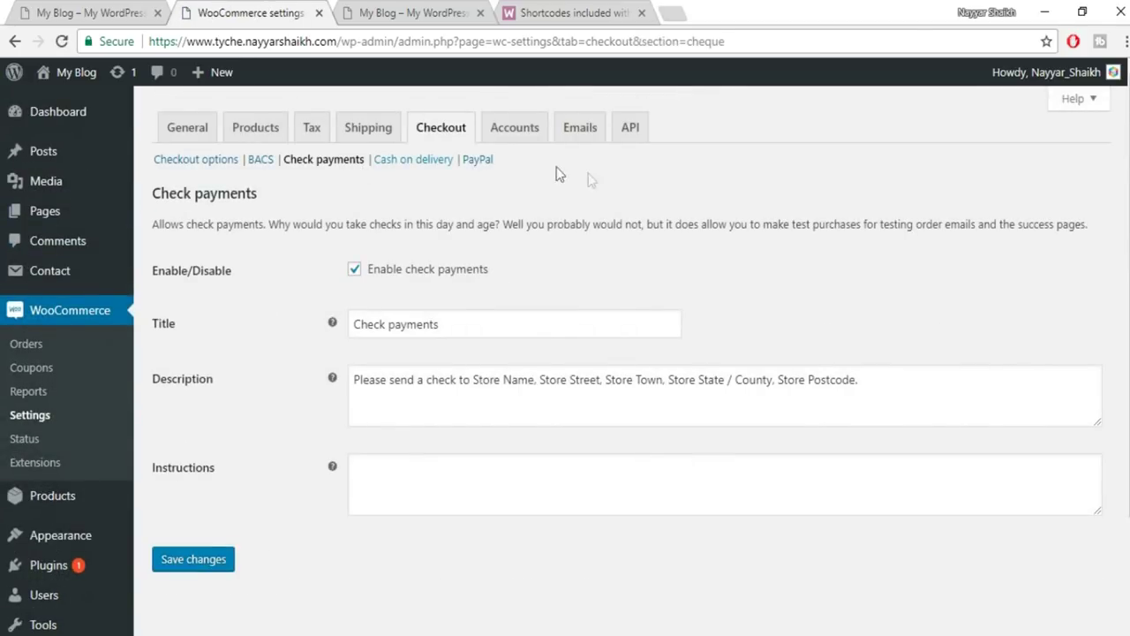
{"action": "left_click", "coordinate": [379, 272]}
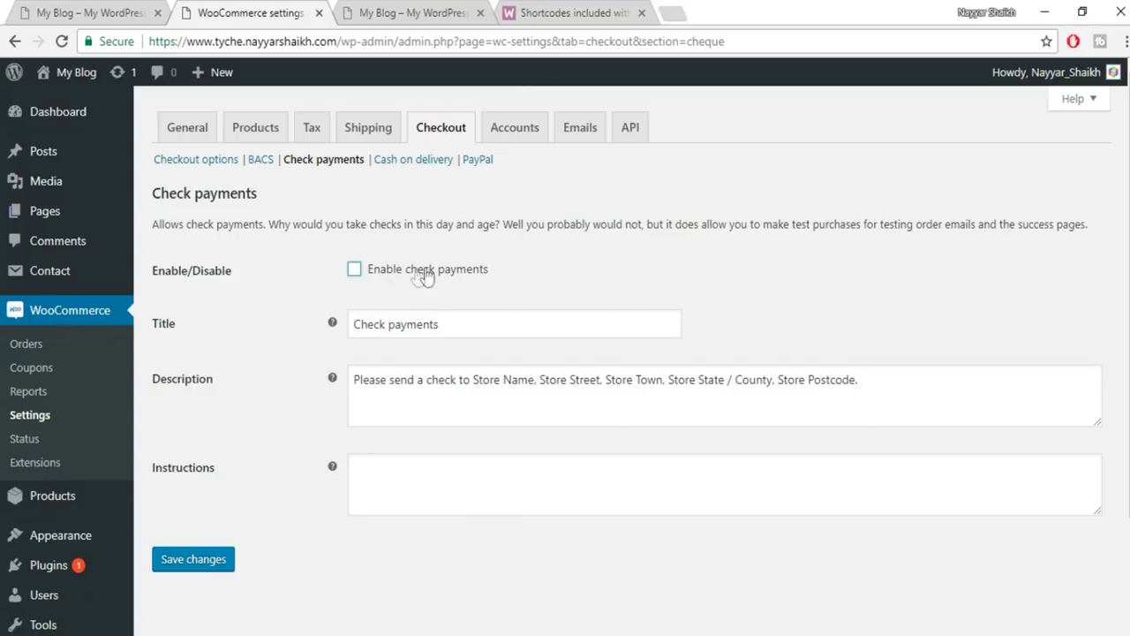
{"action": "left_click", "coordinate": [216, 559]}
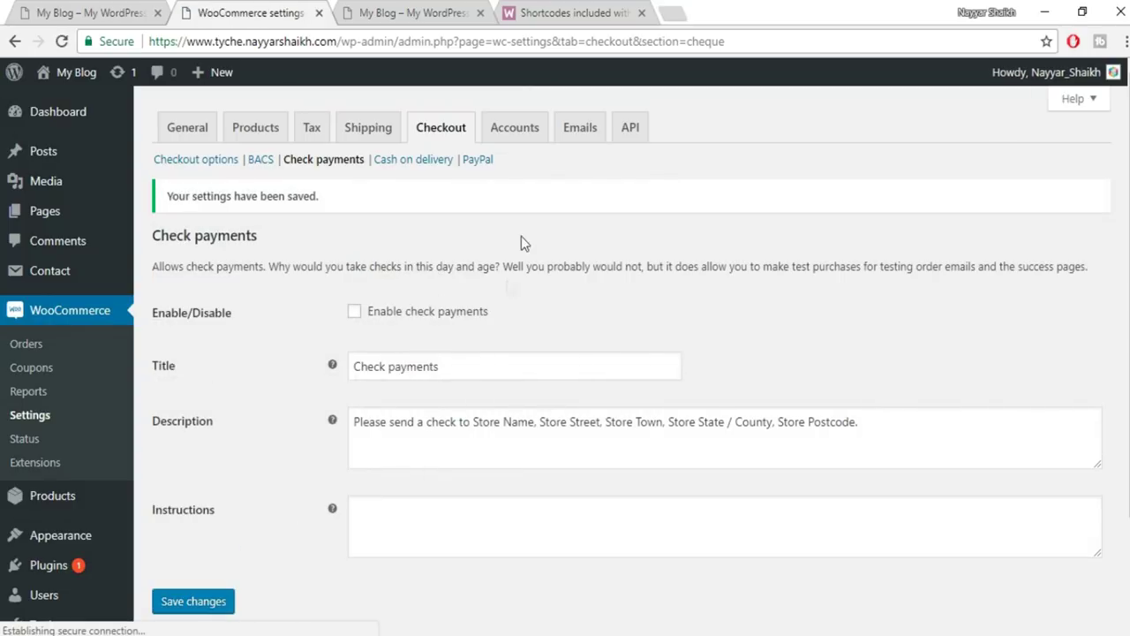
Enable PayPal Standard in the checkout settings and fill in the PayPal account's e-mail.
{"action": "left_click", "coordinate": [486, 159]}
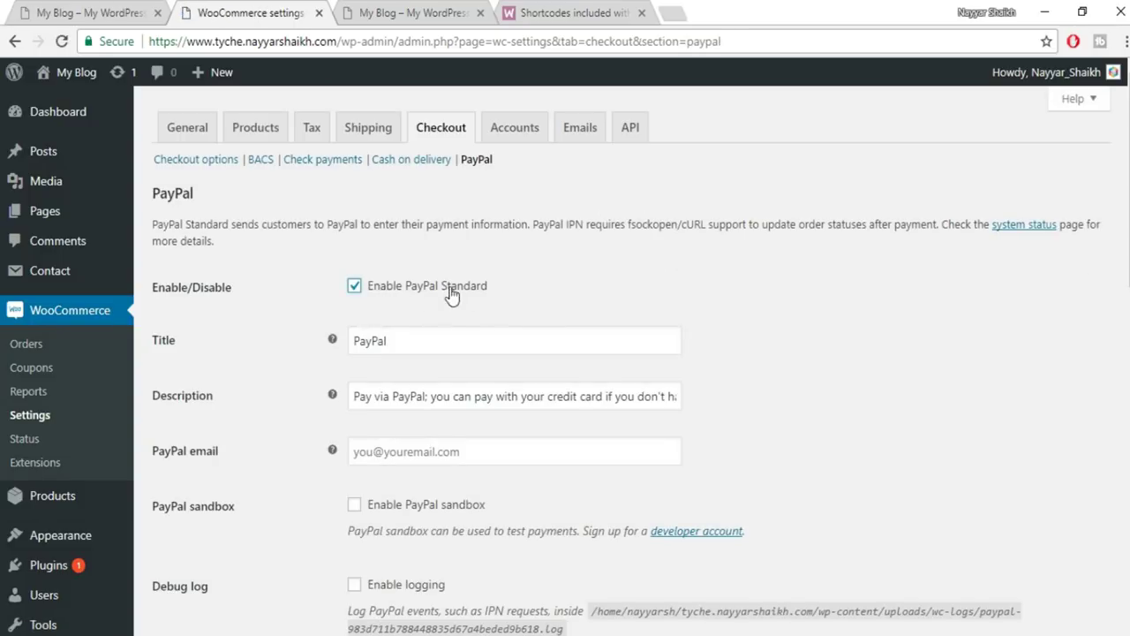
{"action": "scroll", "coordinate": [741, 310], "scroll_direction": "down", "scroll_amount": 3}
{"action": "scroll", "coordinate": [706, 318], "scroll_direction": "up", "scroll_amount": 3}
{"action": "scroll", "coordinate": [750, 433], "scroll_direction": "down", "scroll_amount": 2}
{"action": "left_click", "coordinate": [486, 276]}
{"action": "left_click", "coordinate": [520, 277]}
{"action": "left_click", "coordinate": [468, 300]}
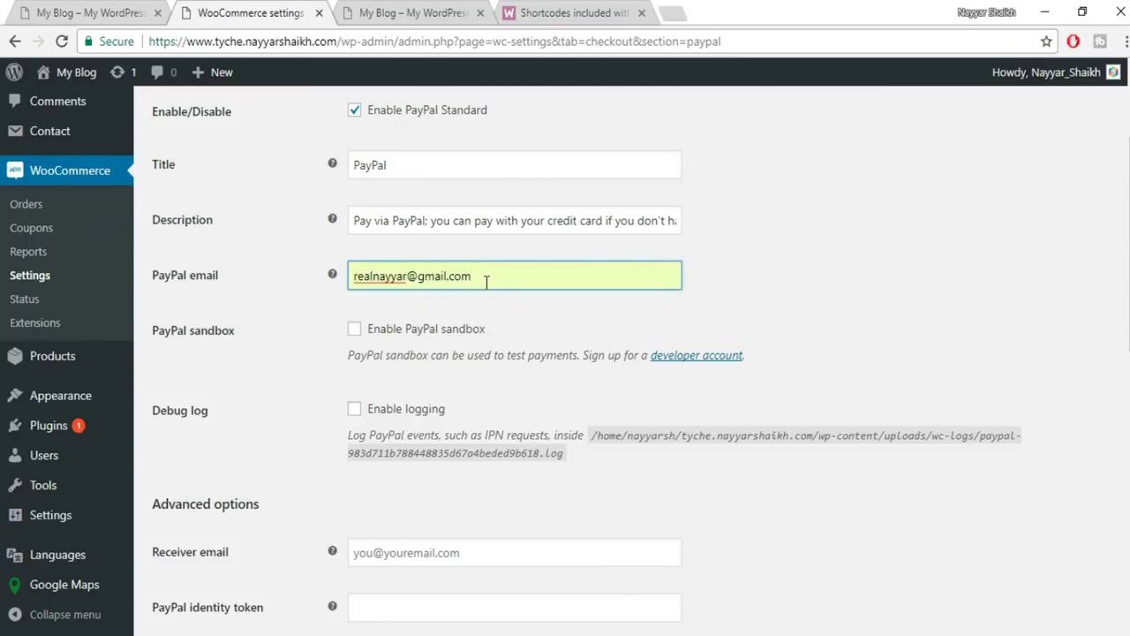
Review the remaining PayPal gateway options, open API access in PayPal's seller preferences and view the security check's verification methods.
{"action": "scroll", "coordinate": [750, 297], "scroll_direction": "down", "scroll_amount": 1}
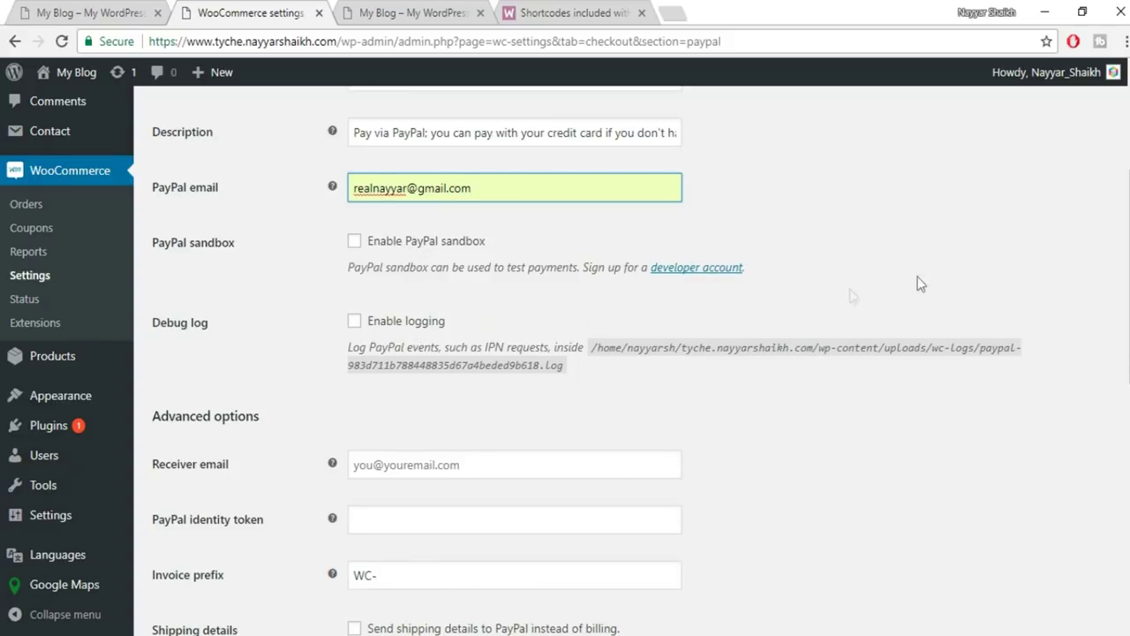
{"action": "scroll", "coordinate": [918, 382], "scroll_direction": "down", "scroll_amount": 3}
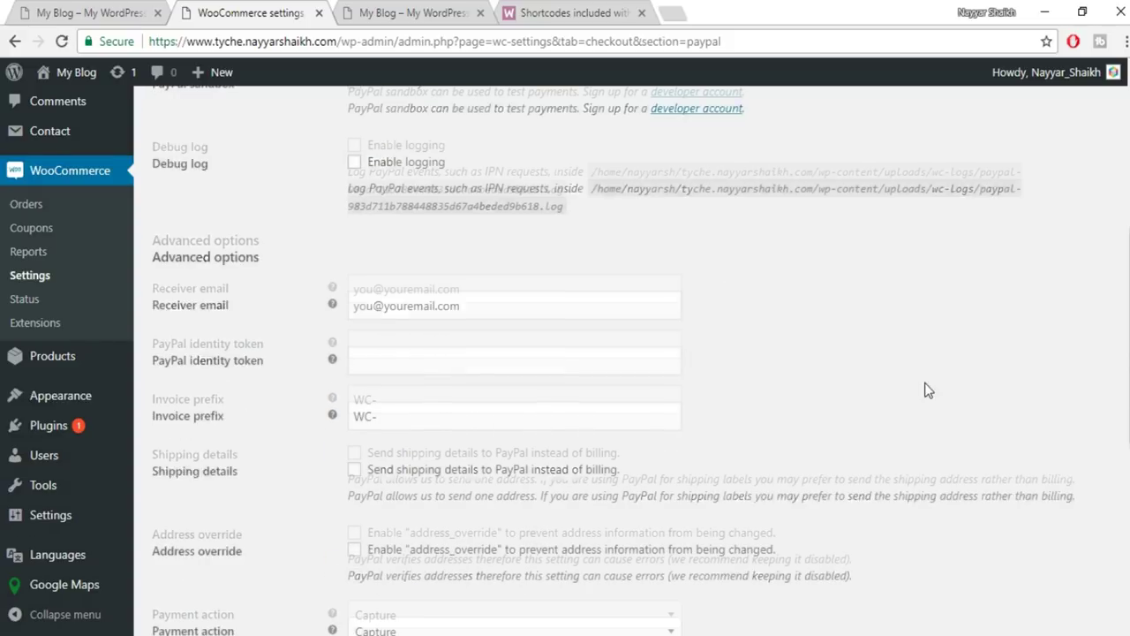
{"action": "scroll", "coordinate": [927, 389], "scroll_direction": "down", "scroll_amount": 4}
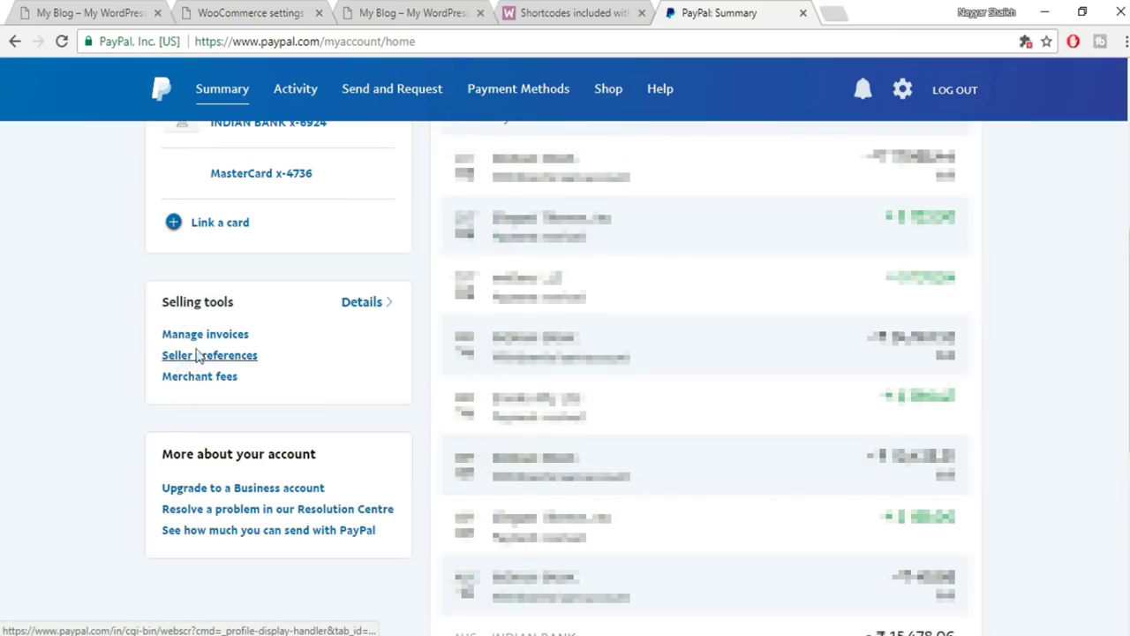
{"action": "left_click", "coordinate": [206, 357]}
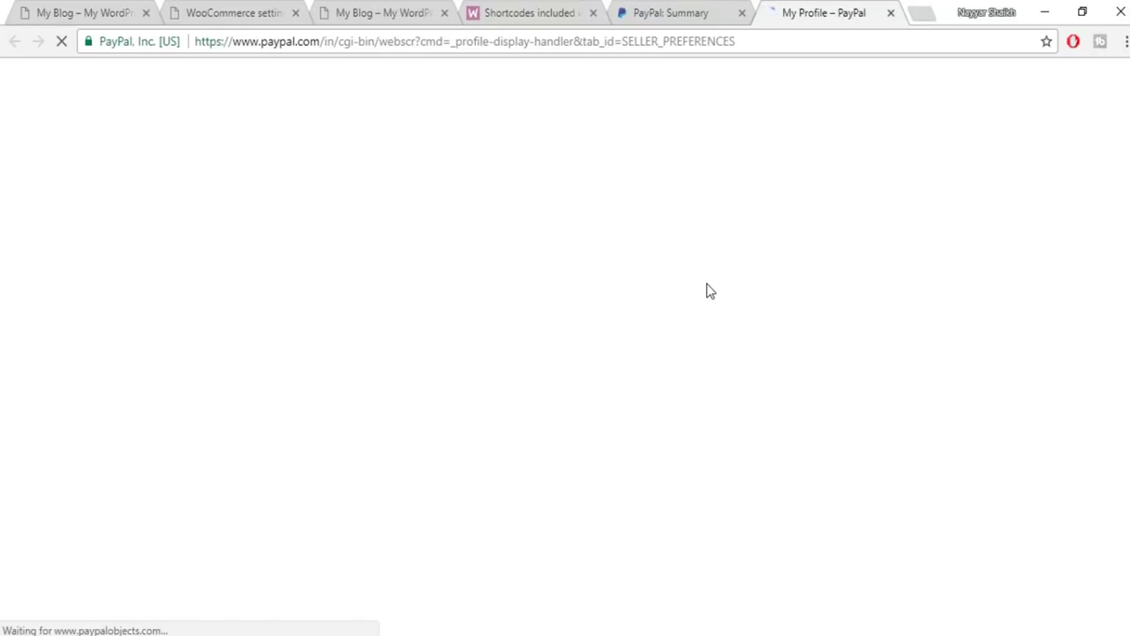
{"action": "left_click_drag", "start_coordinate": [158, 322], "coordinate": [781, 331]}
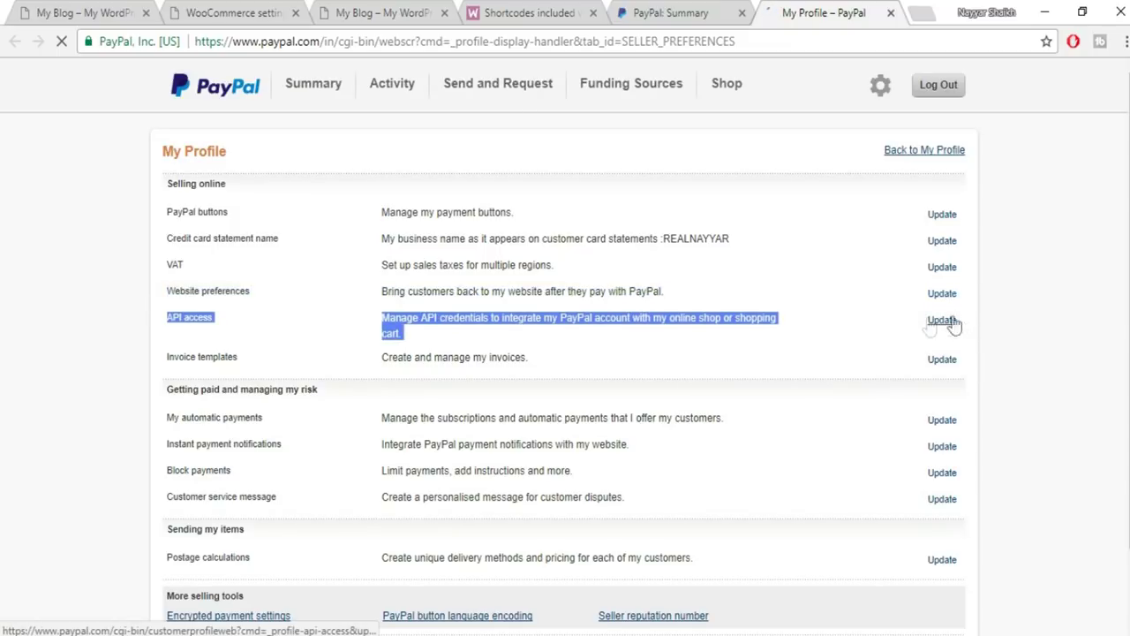
{"action": "left_click", "coordinate": [941, 321]}
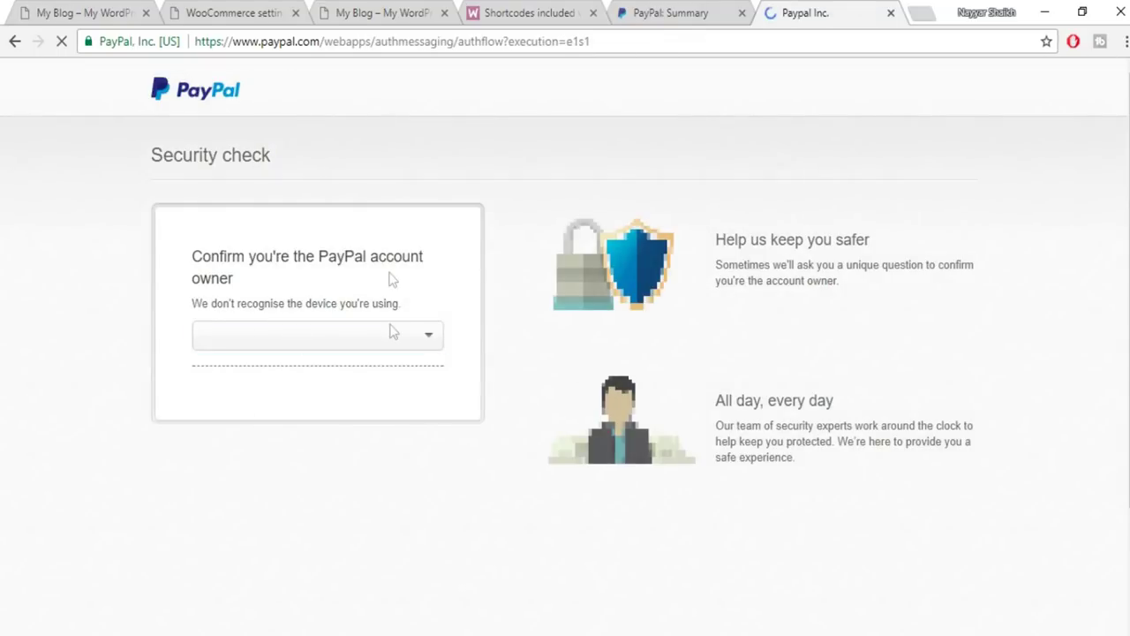
{"action": "left_click", "coordinate": [365, 334]}
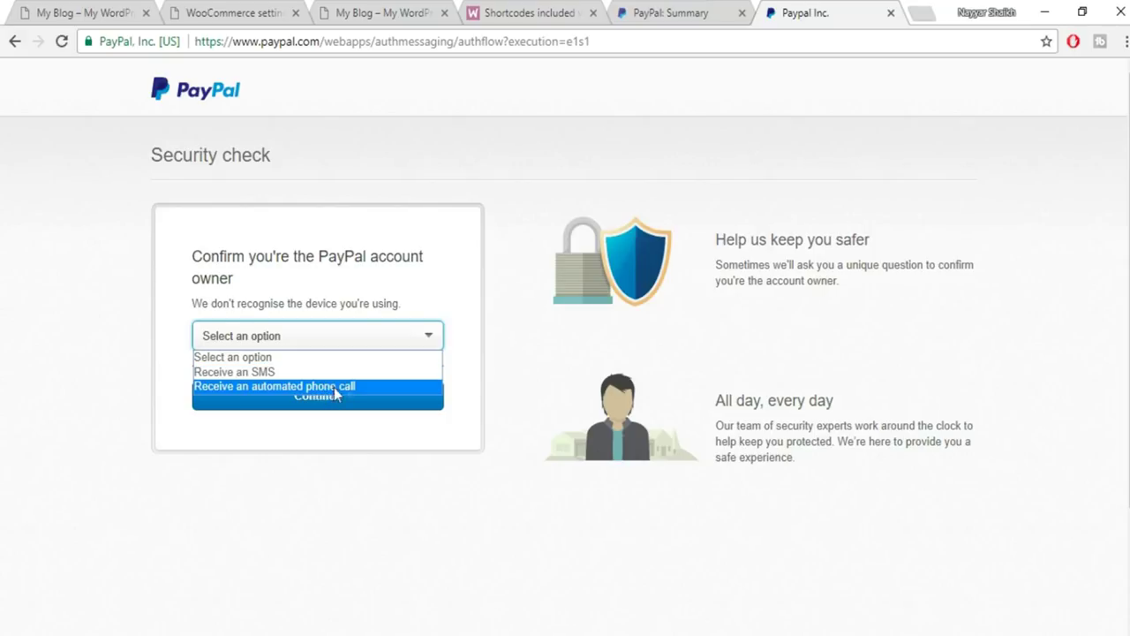
{"action": "key", "text": "Escape"}
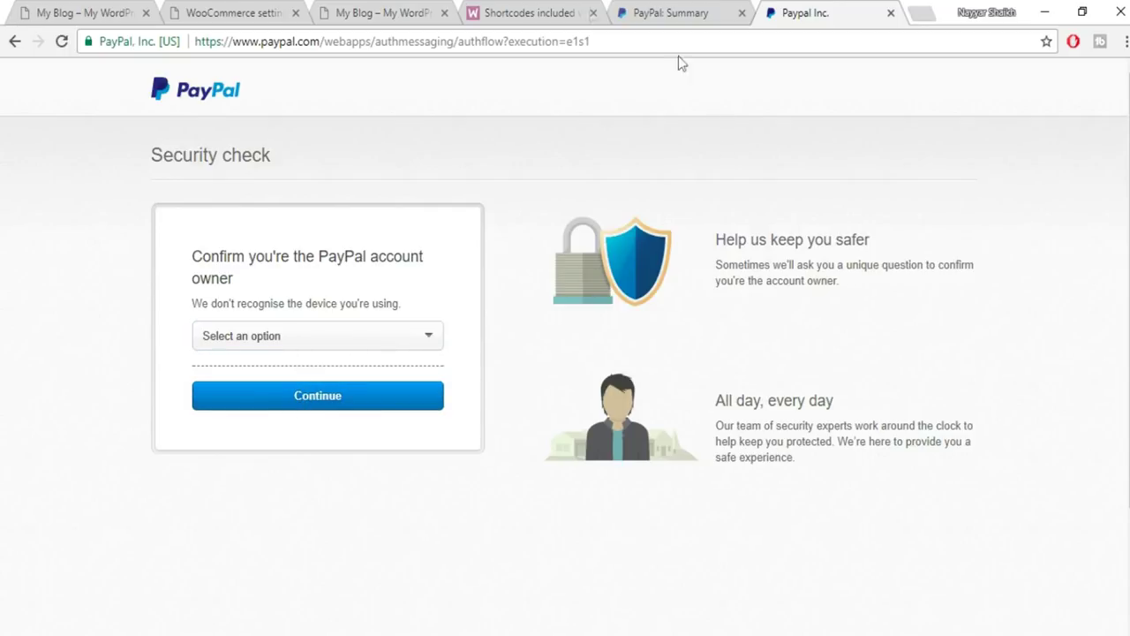
Return to the WooCommerce PayPal settings and save them with the API credentials left blank.
{"action": "left_click", "coordinate": [530, 13]}
{"action": "left_click", "coordinate": [345, 14]}
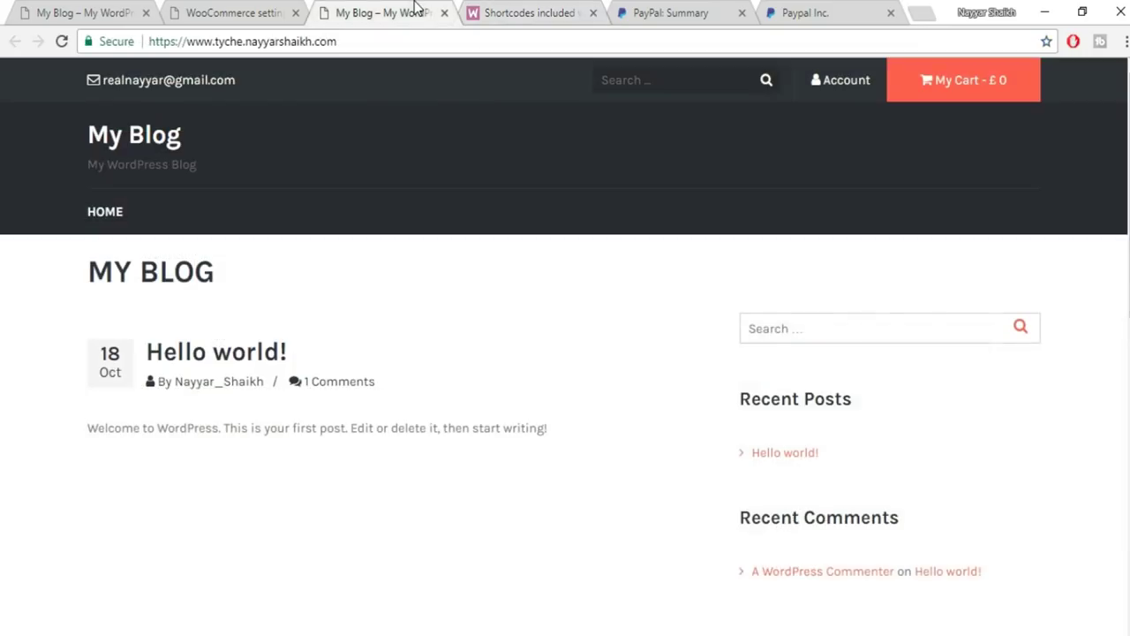
{"action": "left_click", "coordinate": [228, 11]}
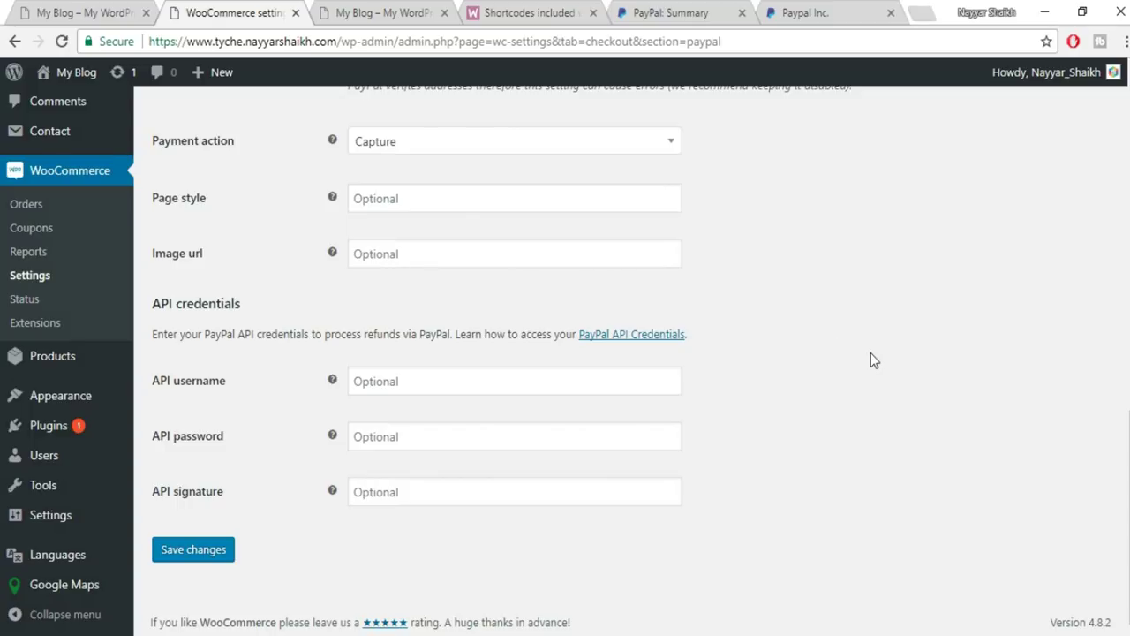
{"action": "left_click", "coordinate": [218, 551]}
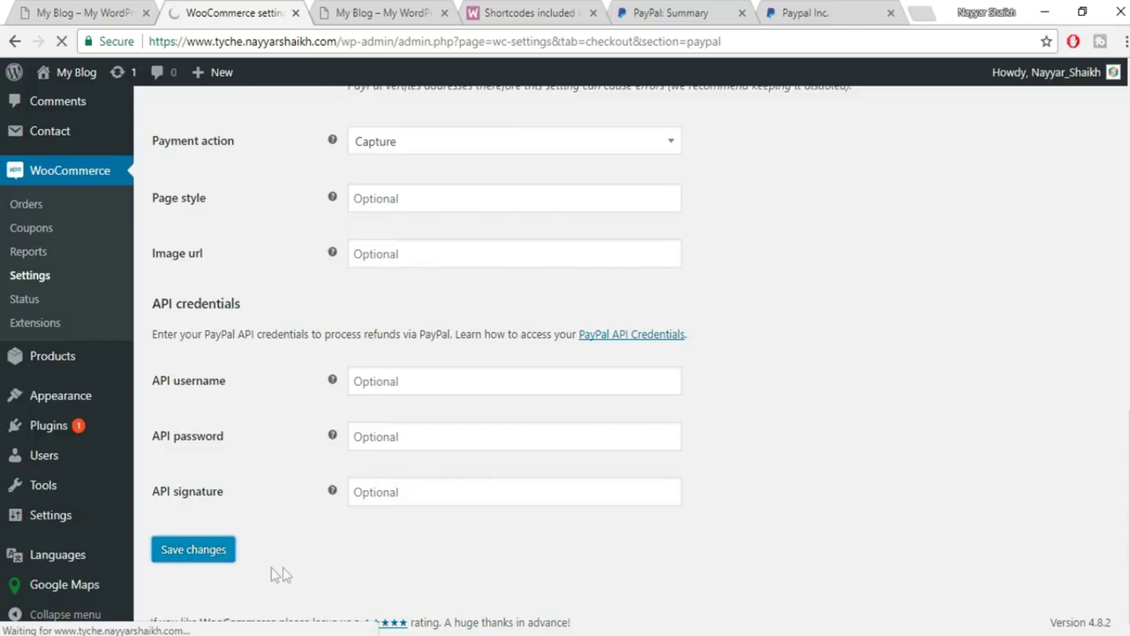
Revisit PayPal's account-owner security check and the gateway's API credential fields, and close both PayPal tabs.
{"action": "left_click", "coordinate": [808, 7]}
{"action": "left_click", "coordinate": [328, 340]}
{"action": "left_click", "coordinate": [530, 393]}
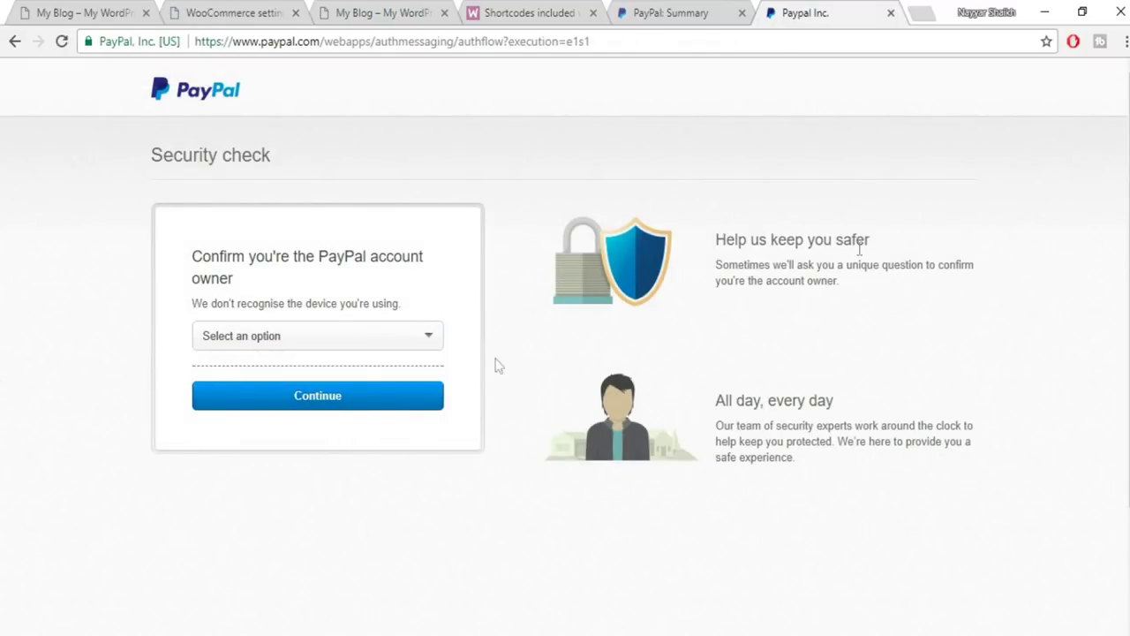
{"action": "left_click", "coordinate": [215, 12]}
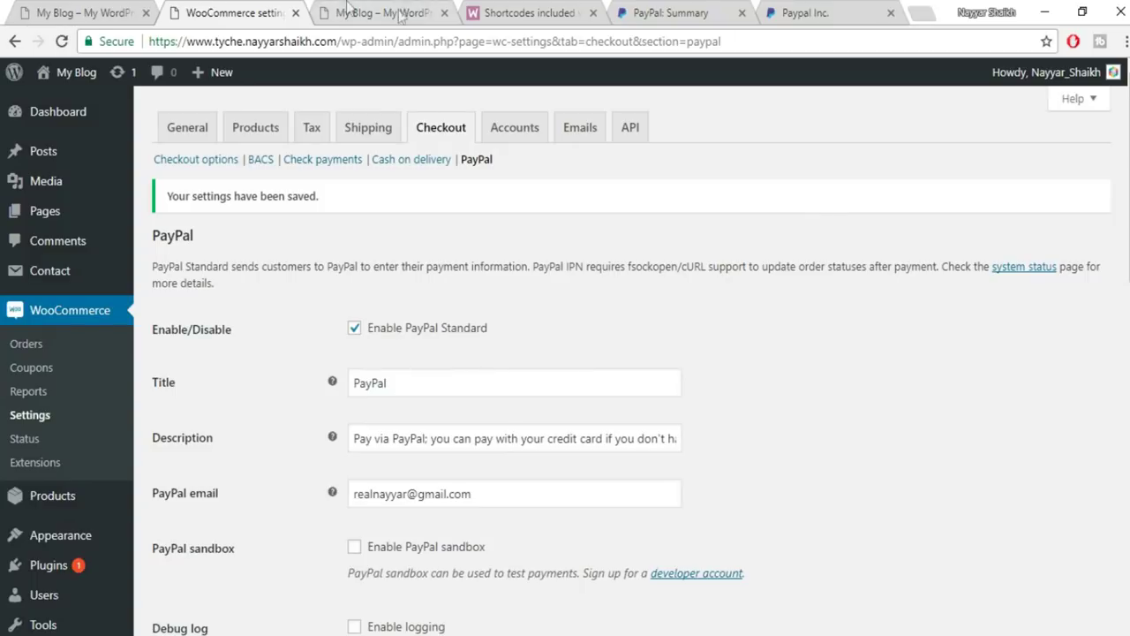
{"action": "scroll", "coordinate": [539, 398], "scroll_direction": "down", "scroll_amount": 10}
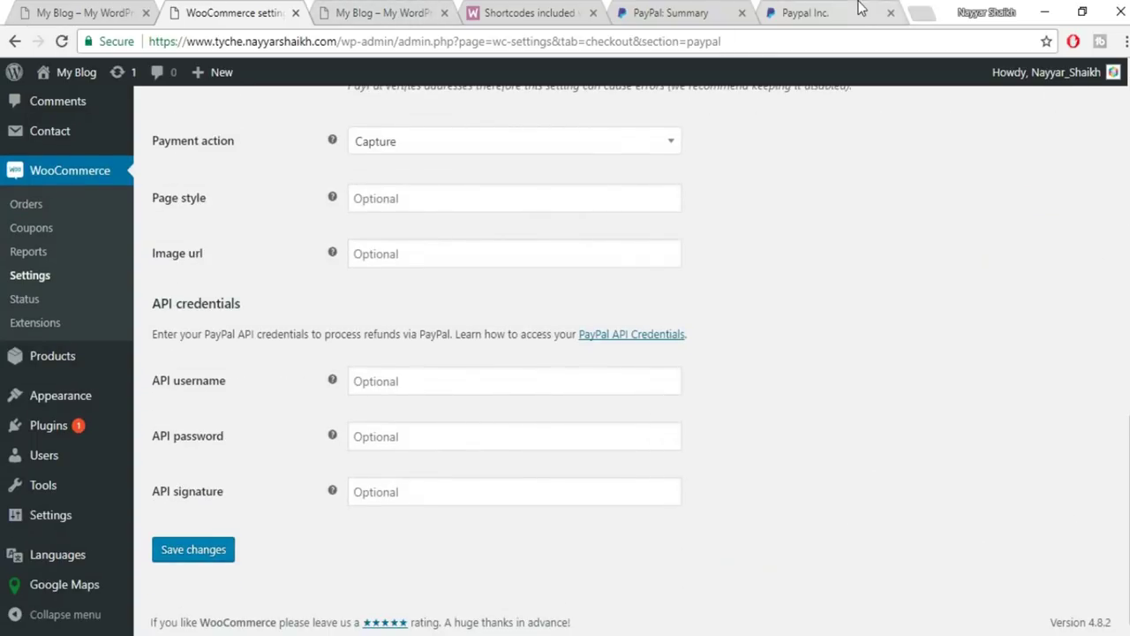
{"action": "left_click", "coordinate": [890, 12]}
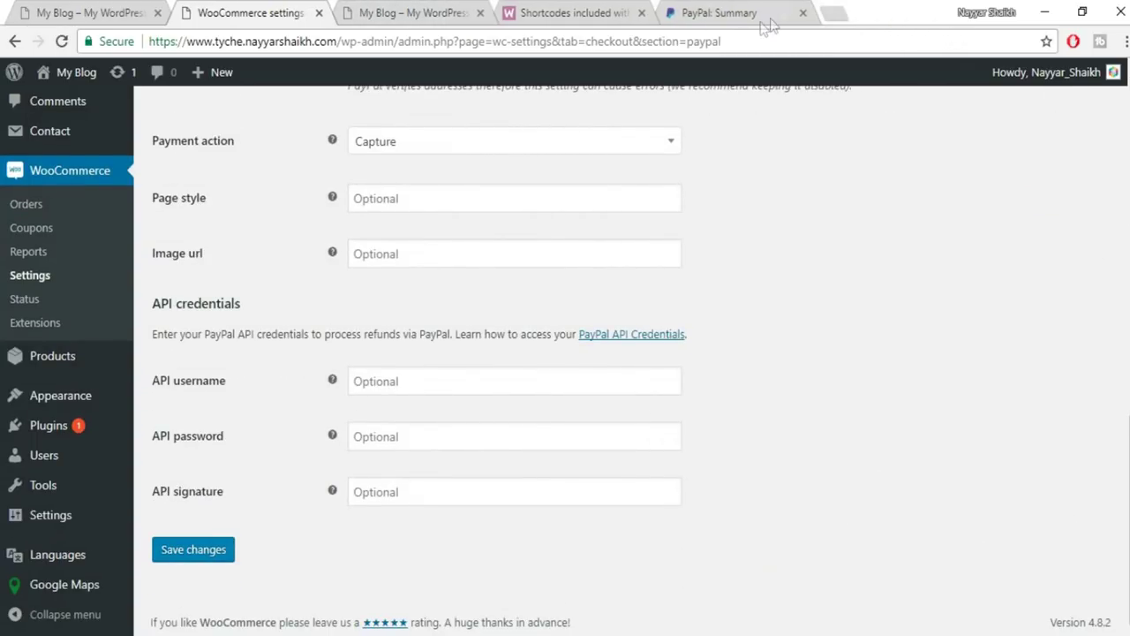
{"action": "left_click", "coordinate": [804, 13]}
{"action": "scroll", "coordinate": [738, 383], "scroll_direction": "up", "scroll_amount": 10}
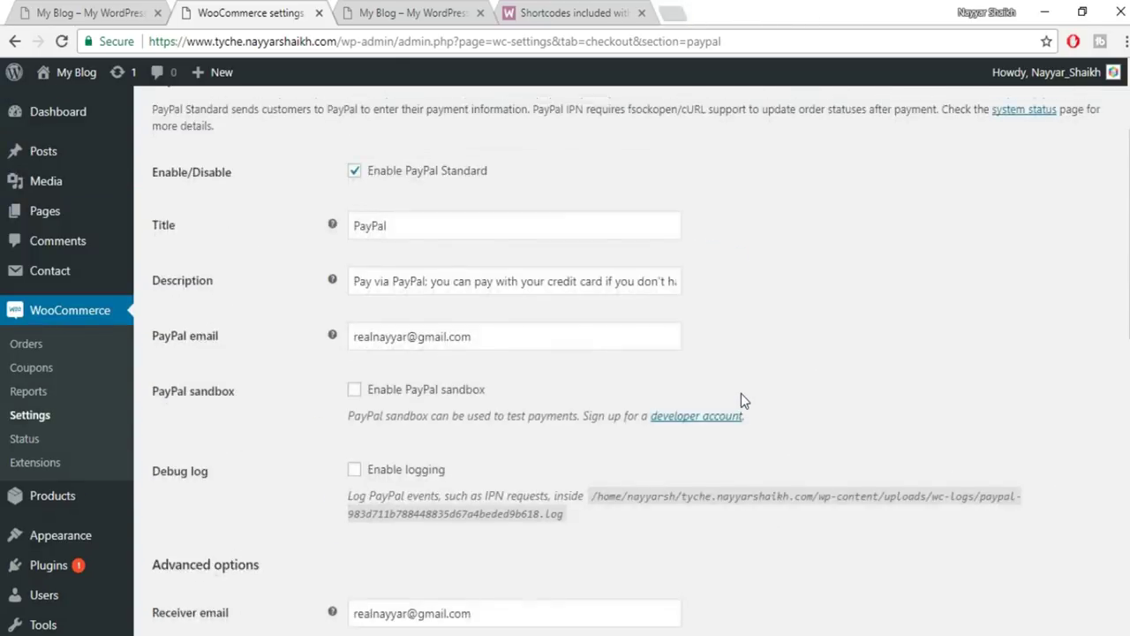
Choose My account as the account page in WooCommerce's Accounts settings and save the changes.
{"action": "left_click", "coordinate": [514, 129]}
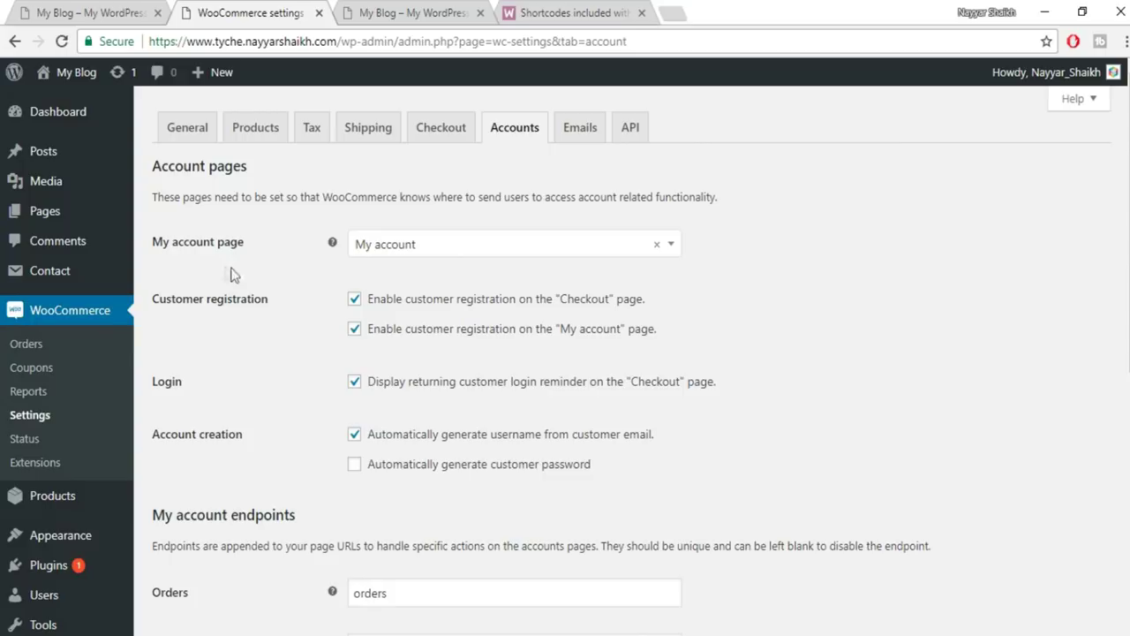
{"action": "left_click", "coordinate": [403, 247]}
{"action": "left_click", "coordinate": [405, 270]}
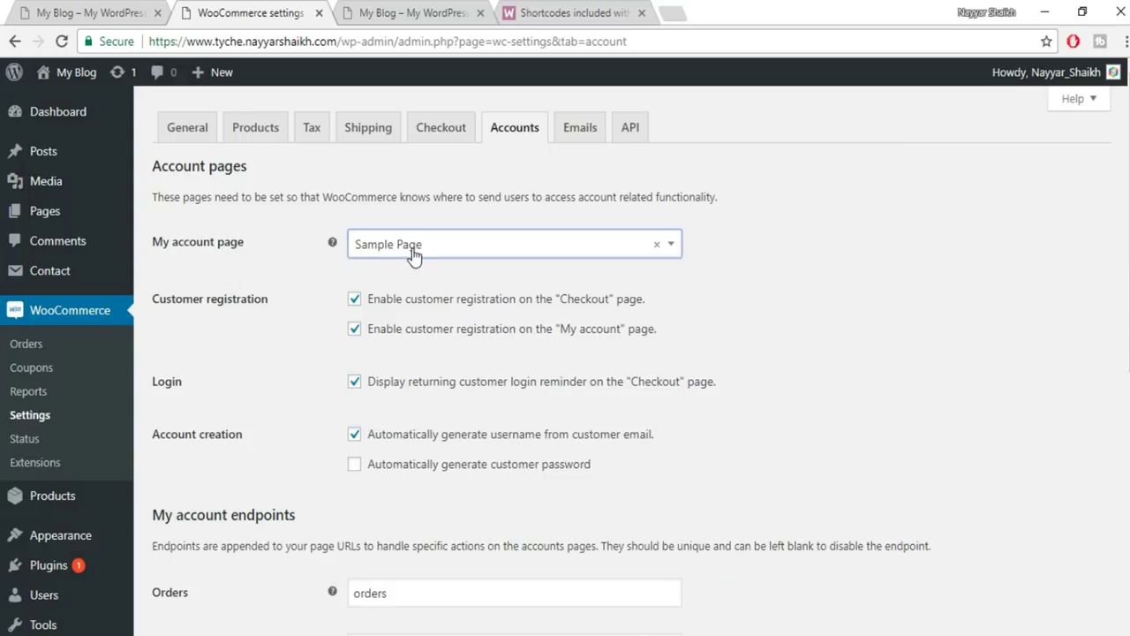
{"action": "left_click", "coordinate": [414, 249]}
{"action": "left_click", "coordinate": [413, 395]}
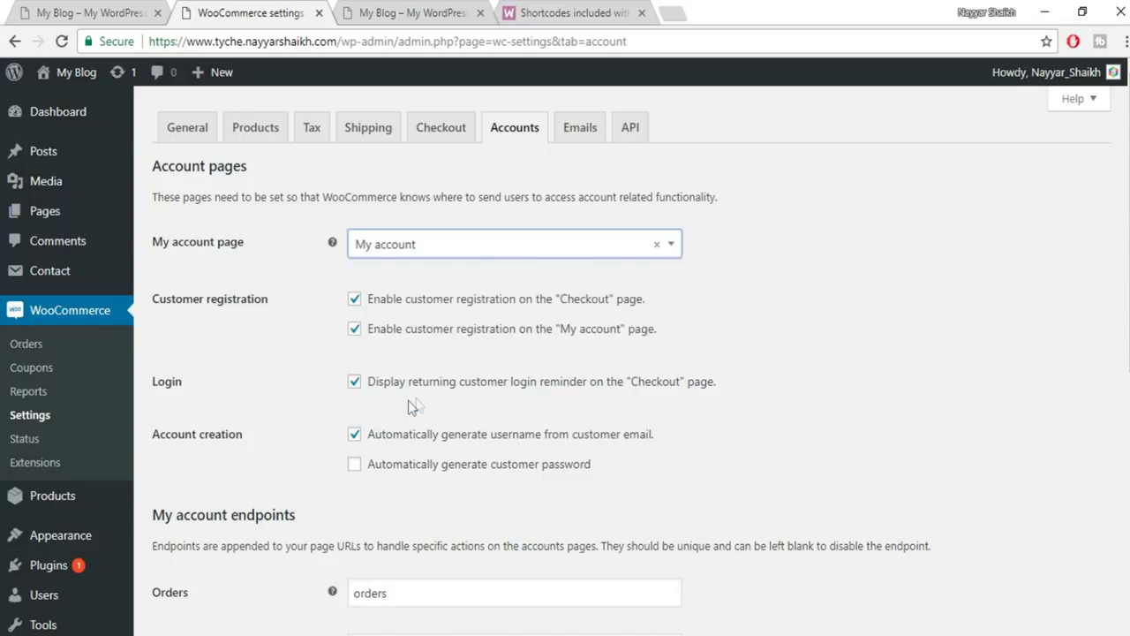
{"action": "scroll", "coordinate": [840, 283], "scroll_direction": "down", "scroll_amount": 2}
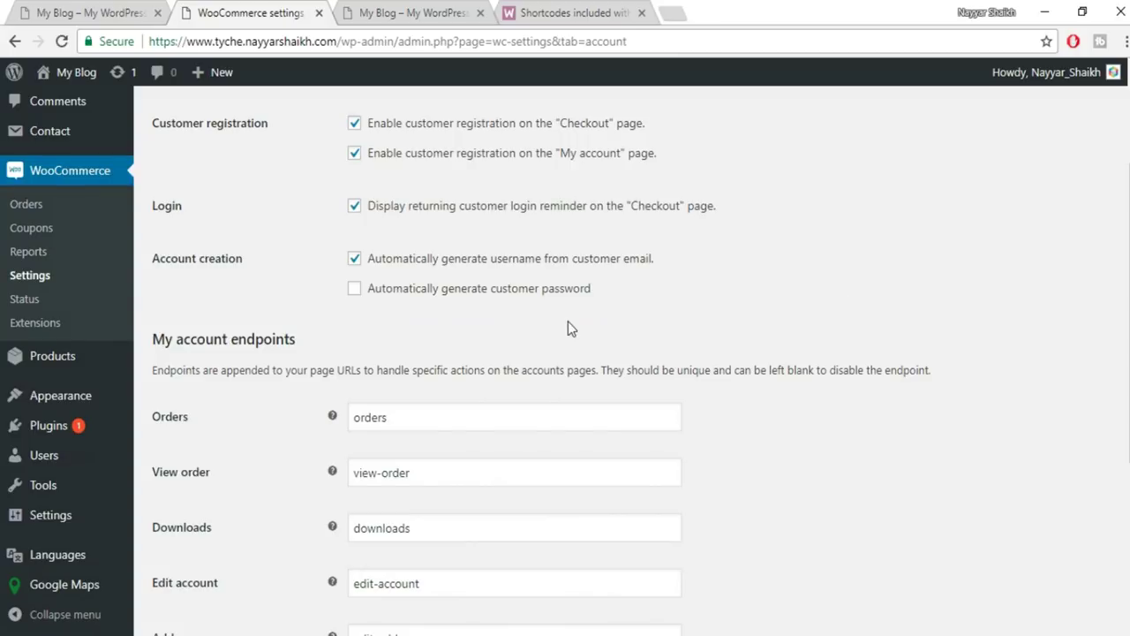
{"action": "scroll", "coordinate": [865, 325], "scroll_direction": "down", "scroll_amount": 3}
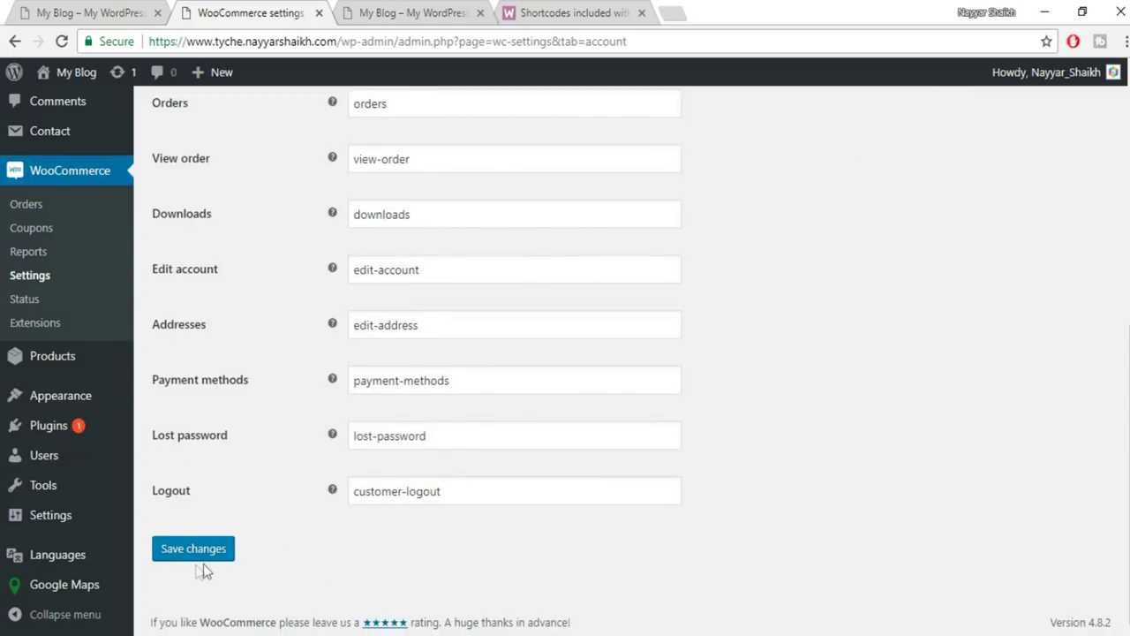
{"action": "left_click", "coordinate": [196, 556]}
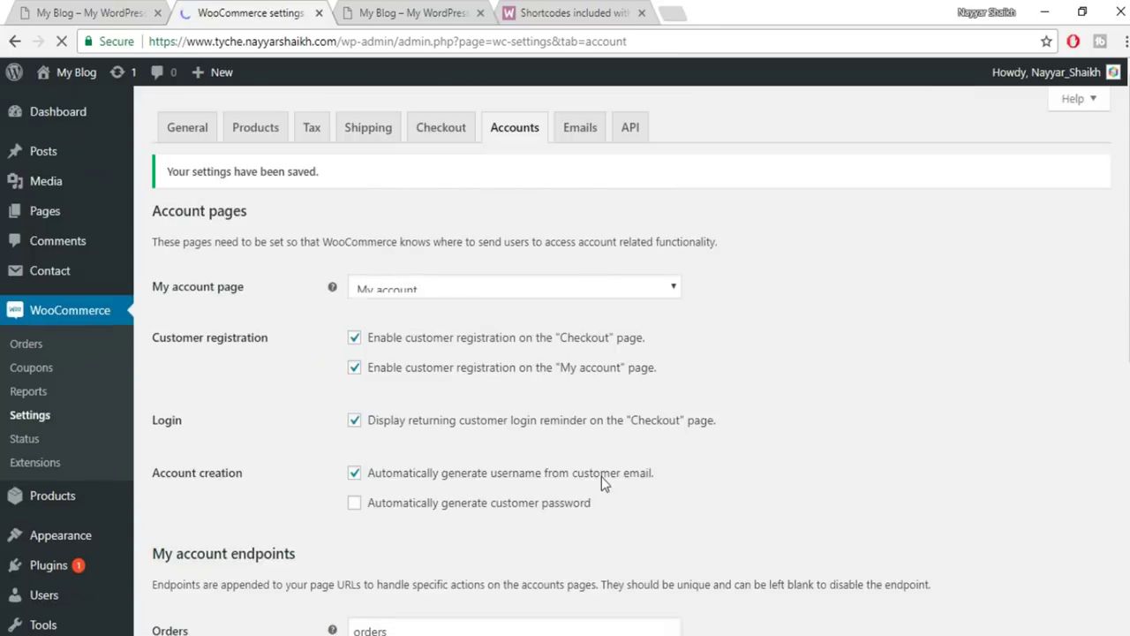
Review the email notifications and their recipients in WooCommerce's Emails settings and save the changes.
{"action": "left_click", "coordinate": [575, 135]}
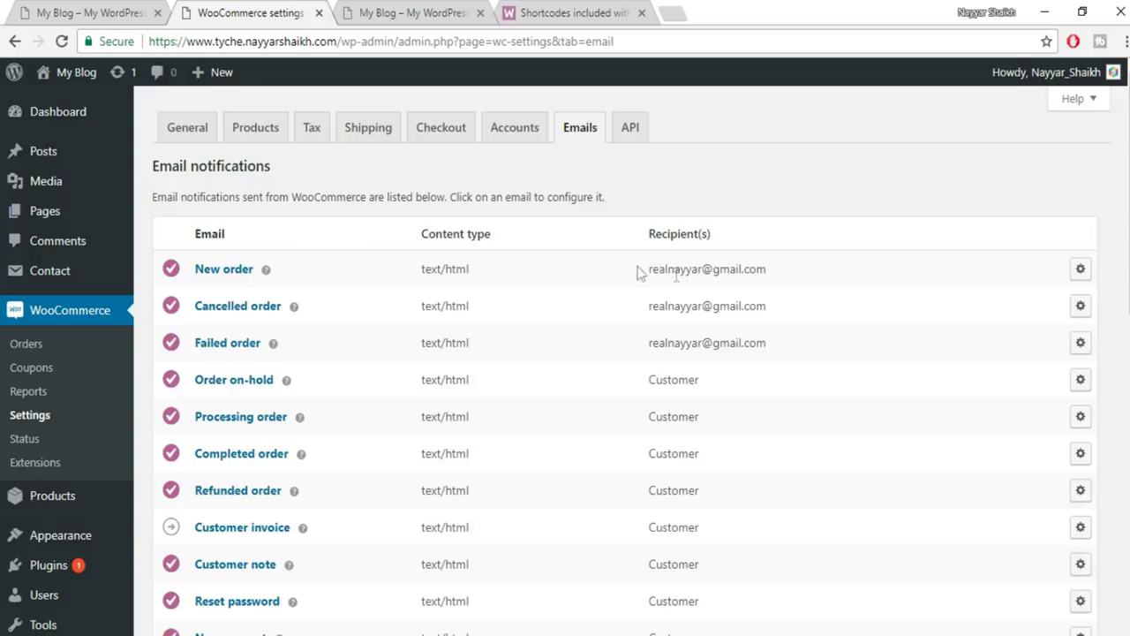
{"action": "left_click_drag", "start_coordinate": [639, 273], "coordinate": [819, 360]}
{"action": "left_click", "coordinate": [819, 362]}
{"action": "scroll", "coordinate": [742, 353], "scroll_direction": "down", "scroll_amount": 10}
{"action": "left_click", "coordinate": [185, 551]}
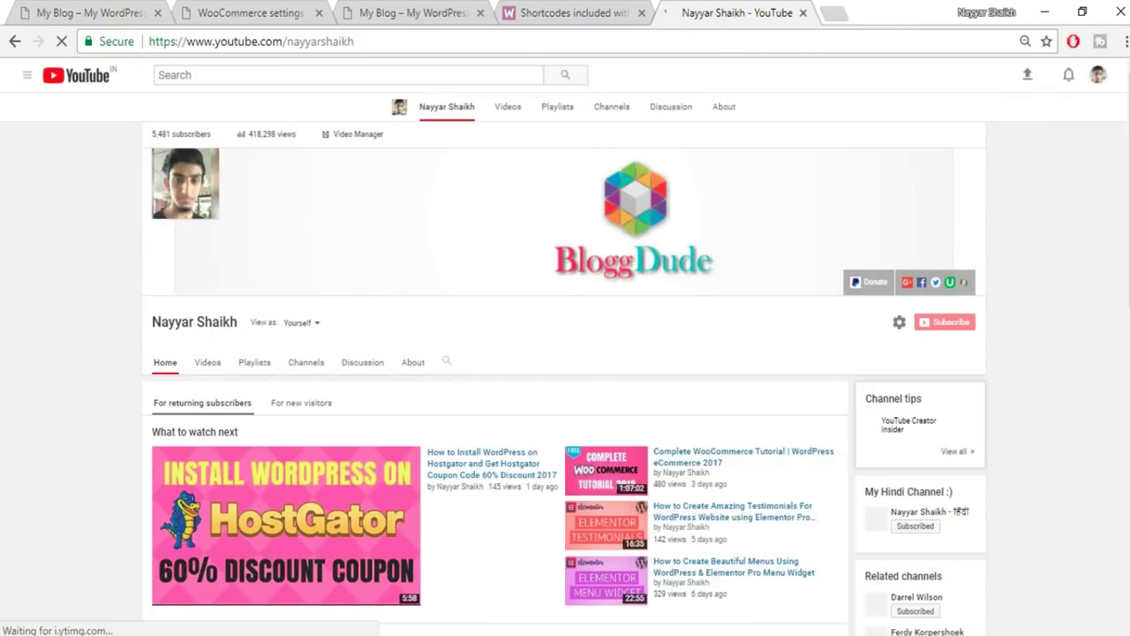
Look through the YouTube channel's uploads for the complete WooCommerce tutorial, close the channel page and return to the store's admin.
{"action": "scroll", "coordinate": [566, 353], "scroll_direction": "down", "scroll_amount": 5}
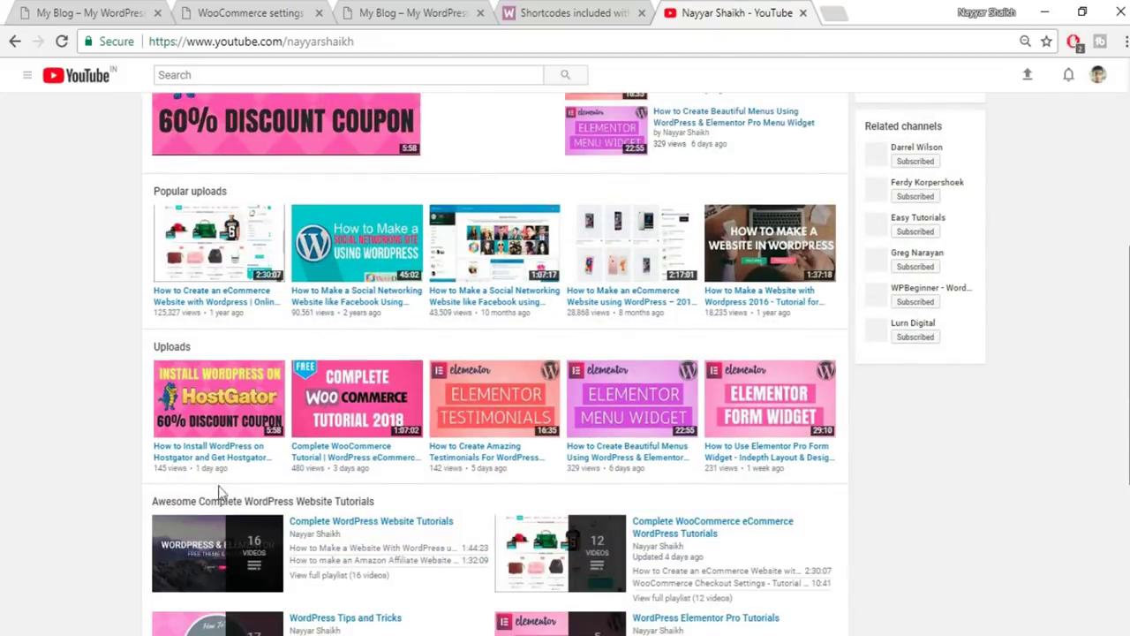
{"action": "scroll", "coordinate": [380, 353], "scroll_direction": "down", "scroll_amount": 2}
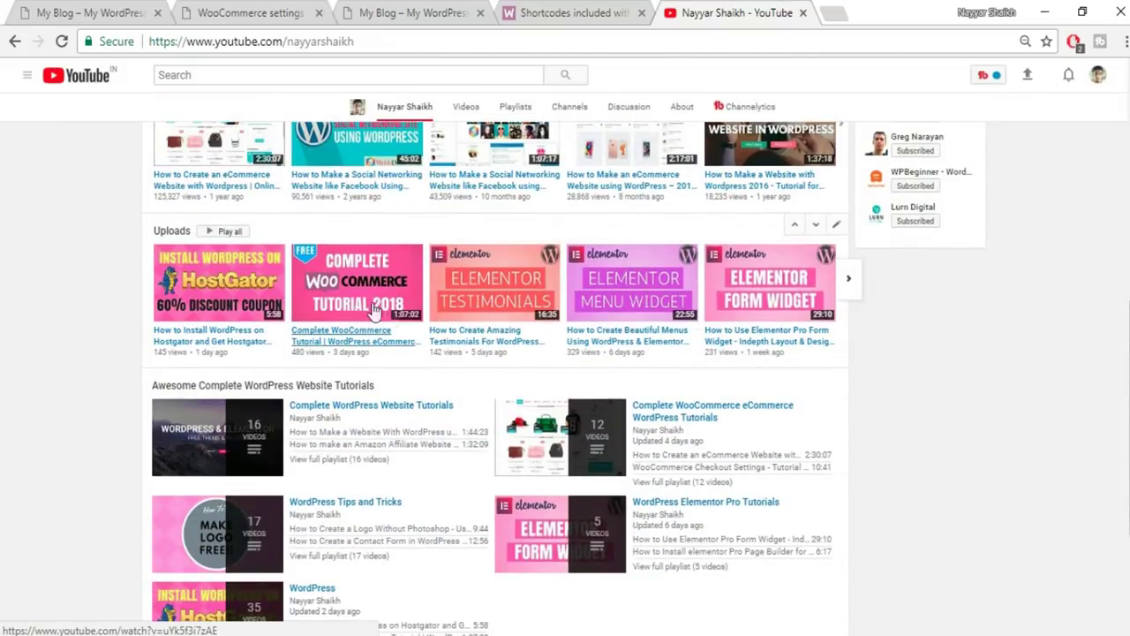
{"action": "left_click", "coordinate": [386, 342]}
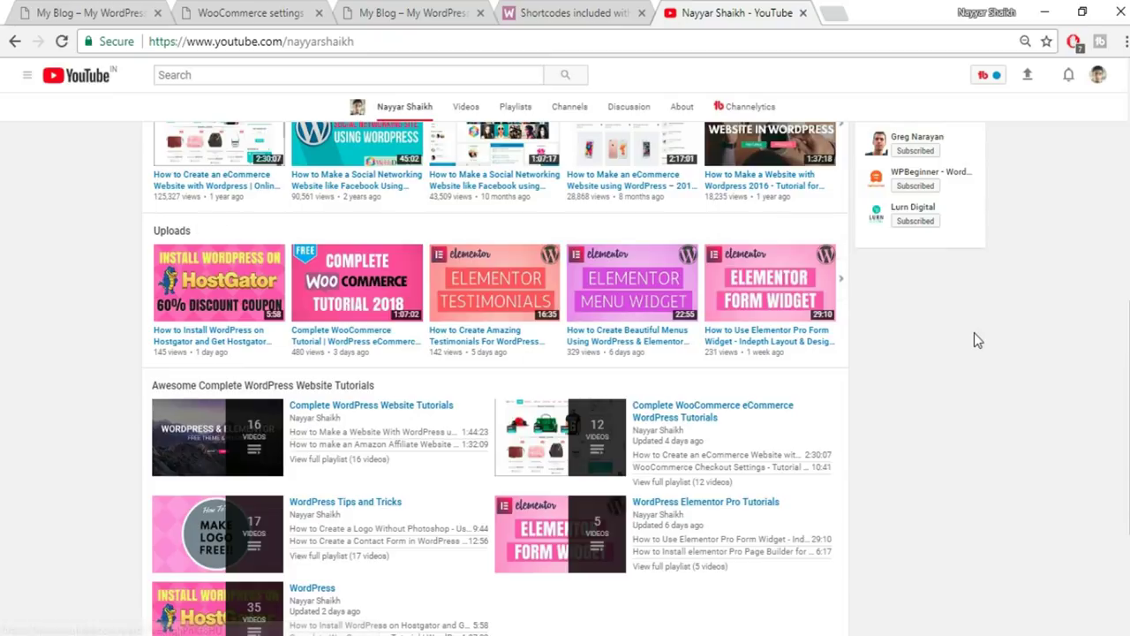
{"action": "left_click", "coordinate": [278, 11]}
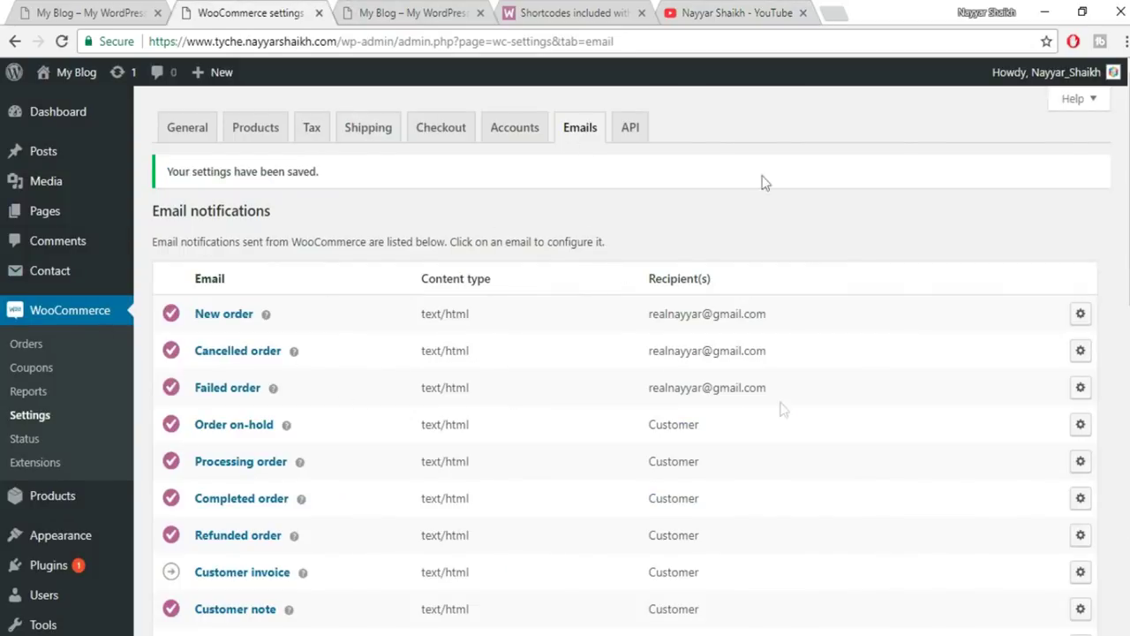
{"action": "left_click", "coordinate": [714, 11]}
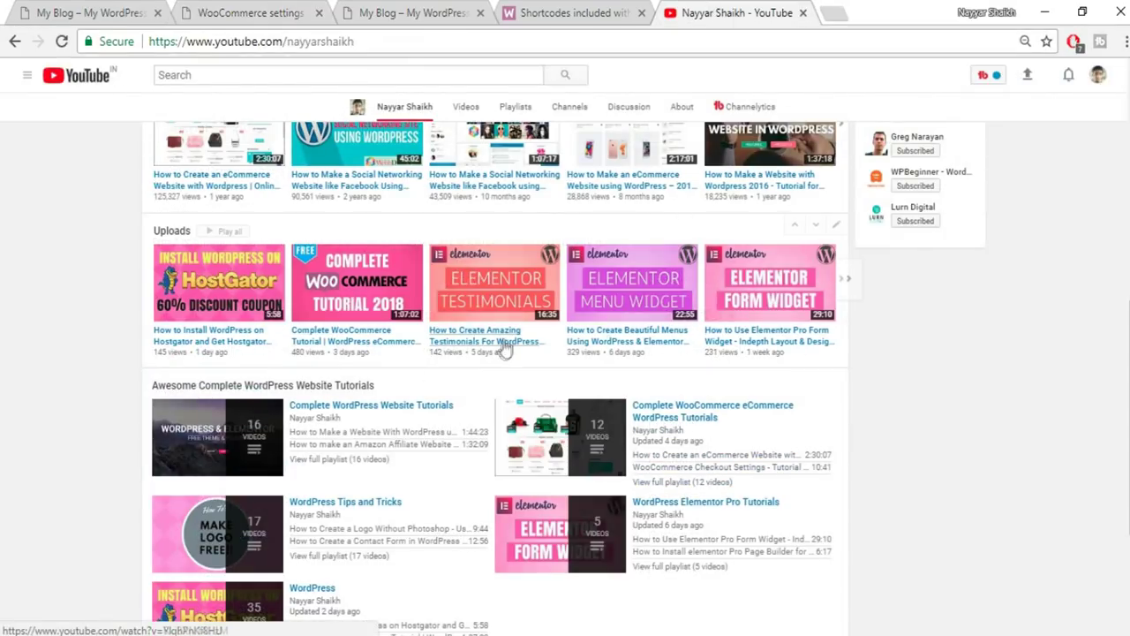
{"action": "left_click", "coordinate": [803, 12]}
{"action": "left_click", "coordinate": [250, 12]}
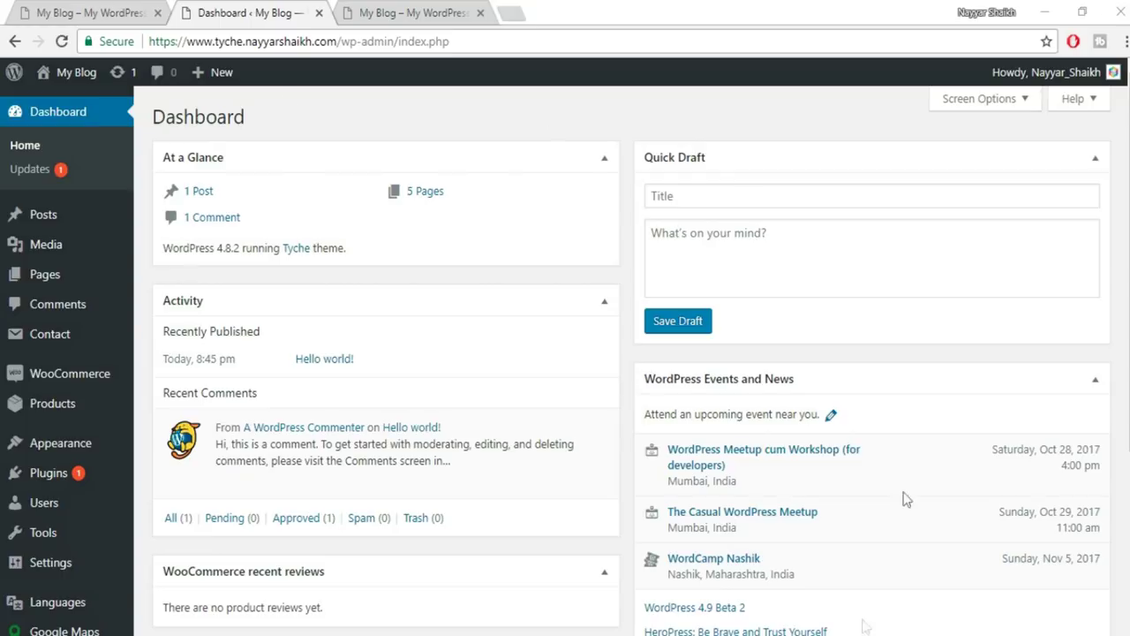
Start a new WooCommerce product named "T-Shirt Blue" and place the cursor in its main description.
{"action": "scroll", "coordinate": [702, 446], "scroll_direction": "down", "scroll_amount": 2}
{"action": "scroll", "coordinate": [707, 512], "scroll_direction": "up", "scroll_amount": 2}
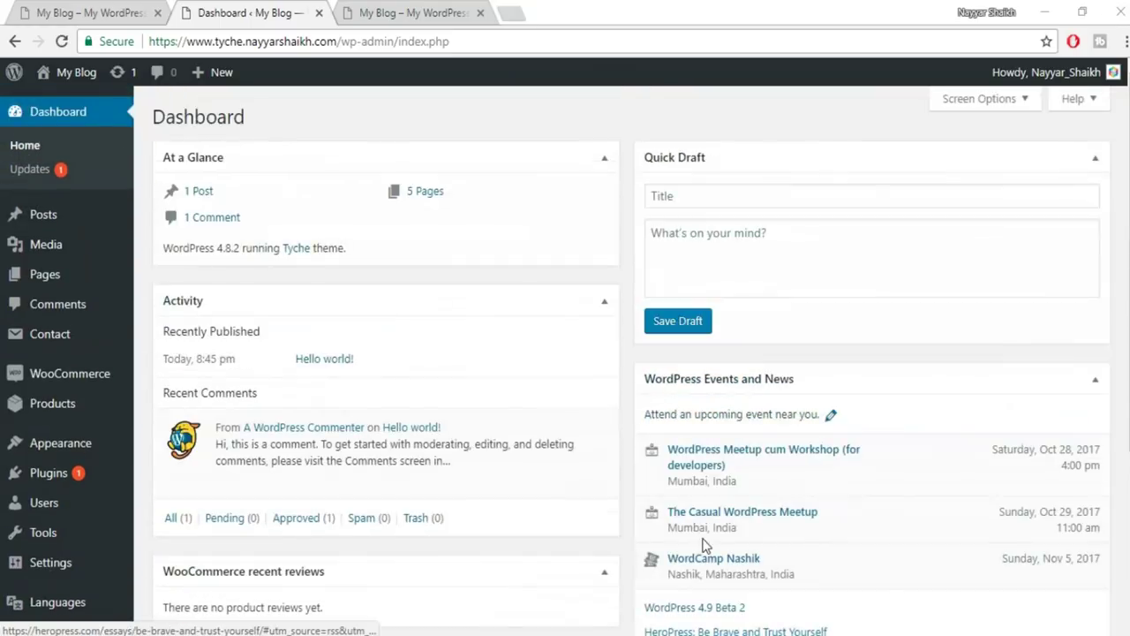
{"action": "mouse_move", "coordinate": [64, 406]}
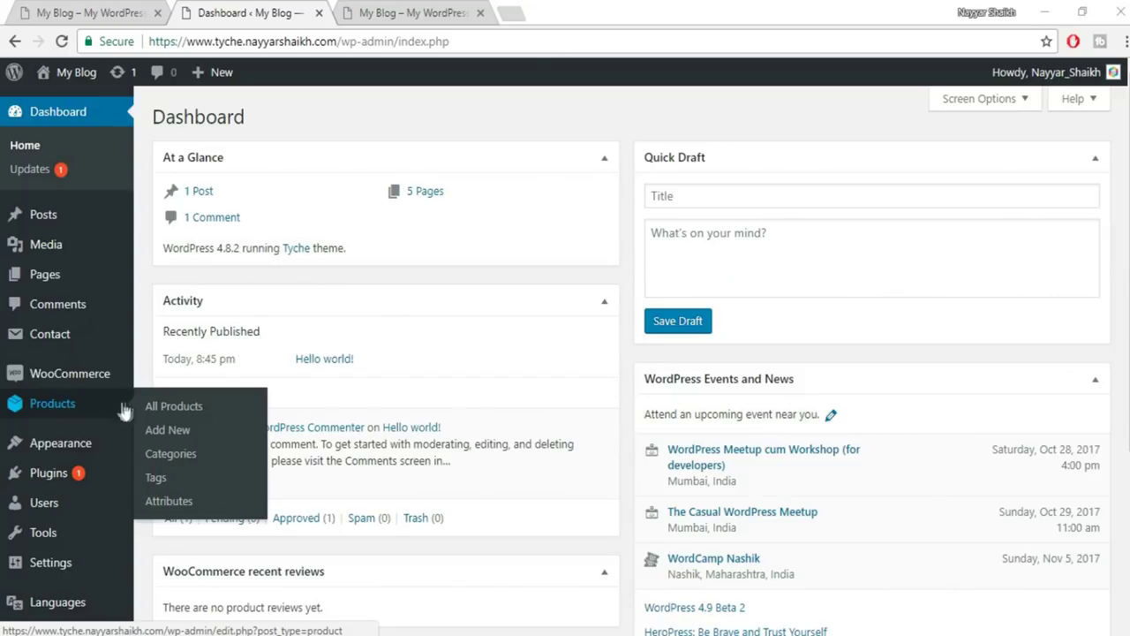
{"action": "left_click", "coordinate": [171, 429]}
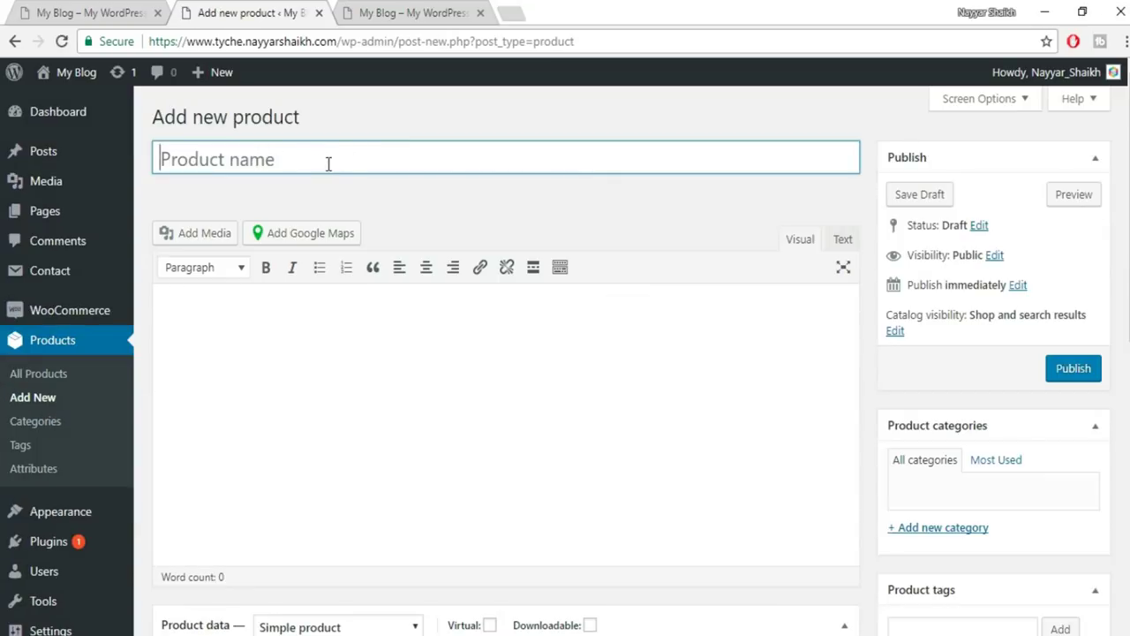
{"action": "key", "text": "shift"}
{"action": "type", "text": "T-Shirt Blue"}
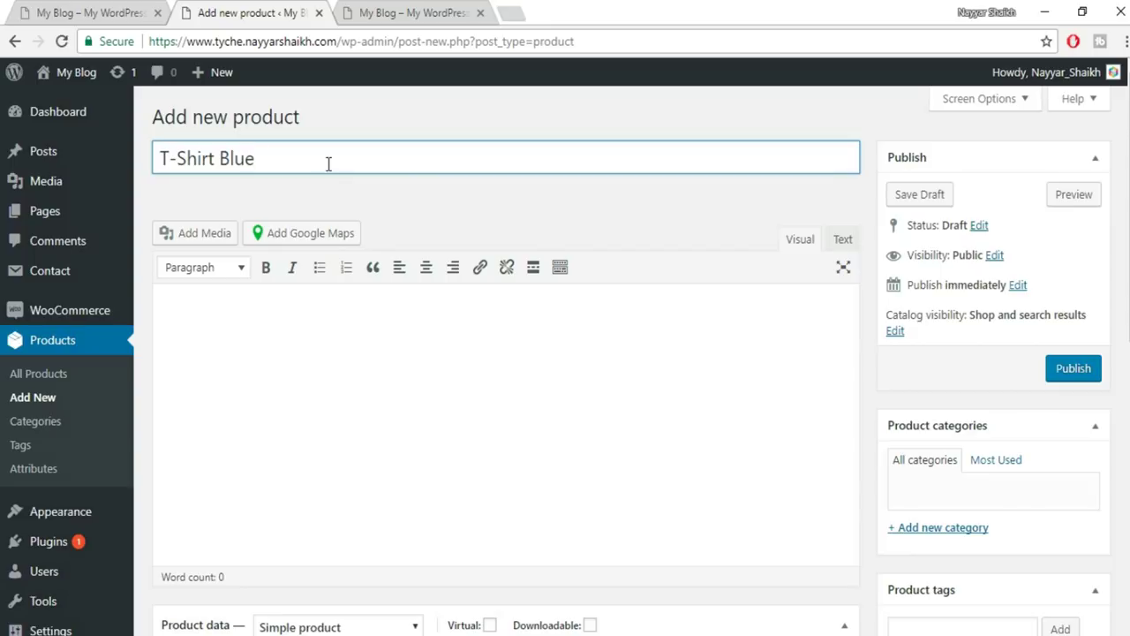
{"action": "left_click", "coordinate": [508, 348]}
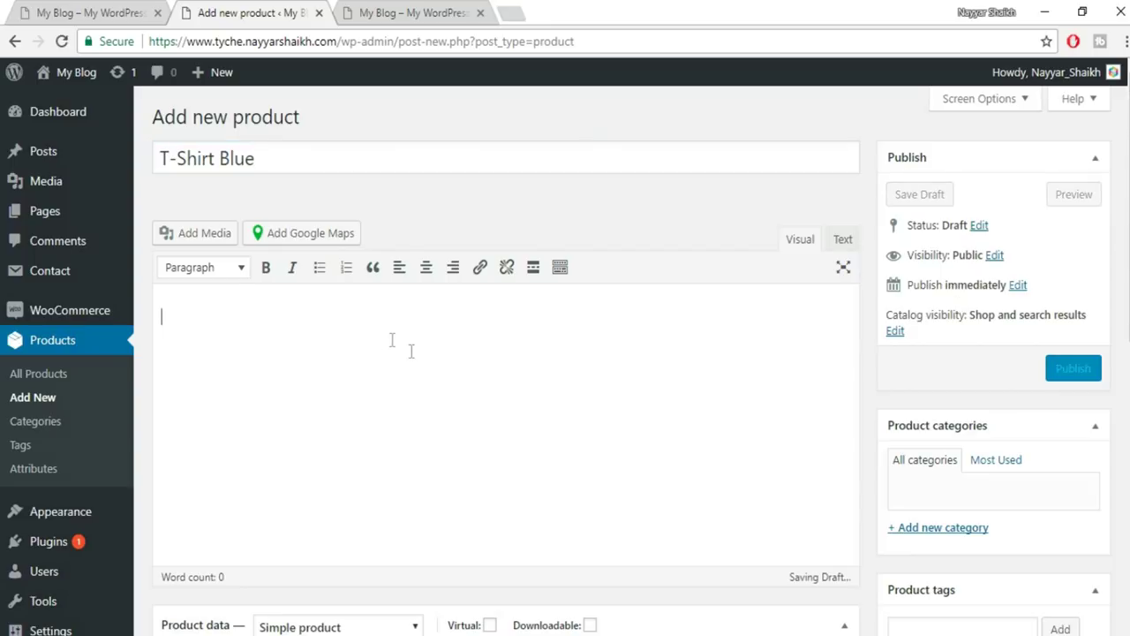
{"action": "scroll", "coordinate": [512, 336], "scroll_direction": "down", "scroll_amount": 1}
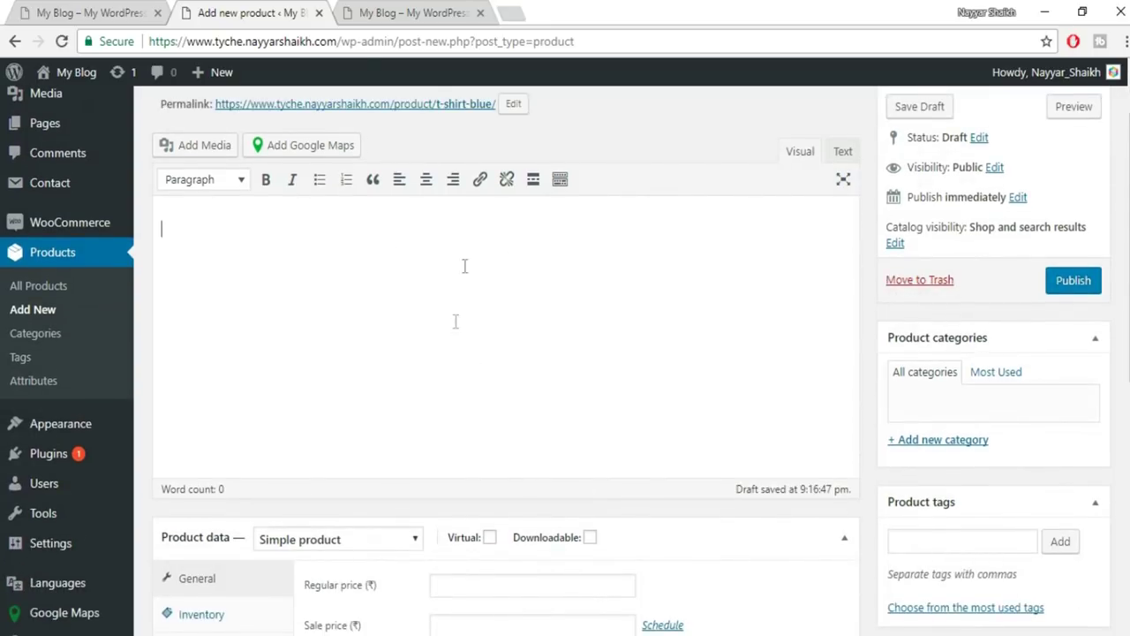
{"action": "scroll", "coordinate": [453, 336], "scroll_direction": "up", "scroll_amount": 1}
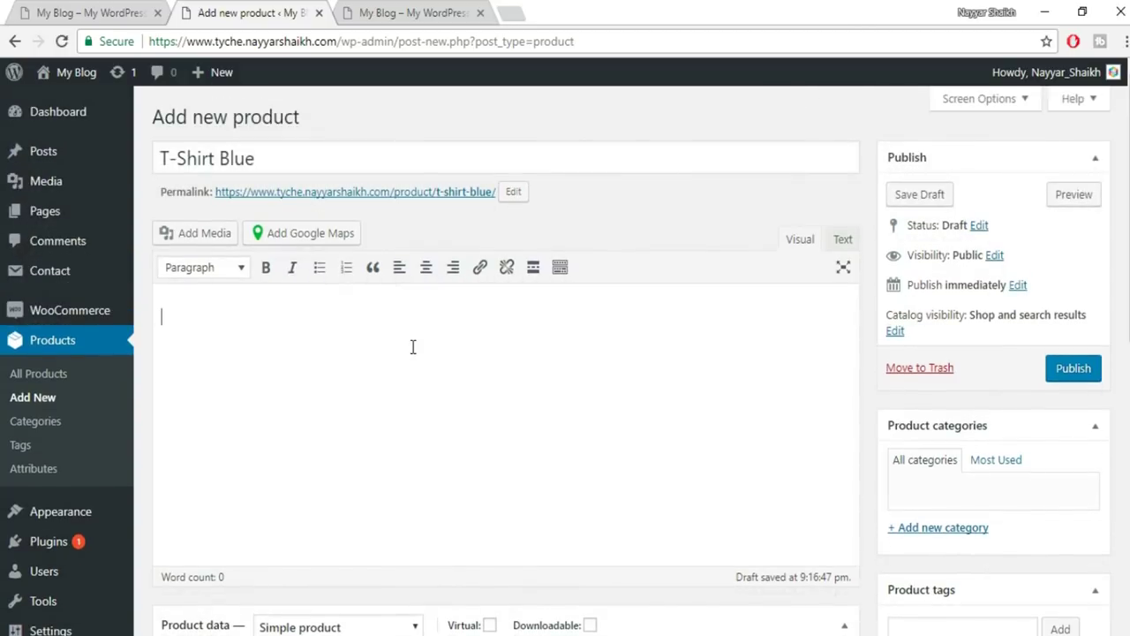
Replace the new product's name with "Grey T-Shirt for Men Simple", copied from that product's page on the demo store.
{"action": "left_click", "coordinate": [103, 7]}
{"action": "scroll", "coordinate": [550, 345], "scroll_direction": "down", "scroll_amount": 5}
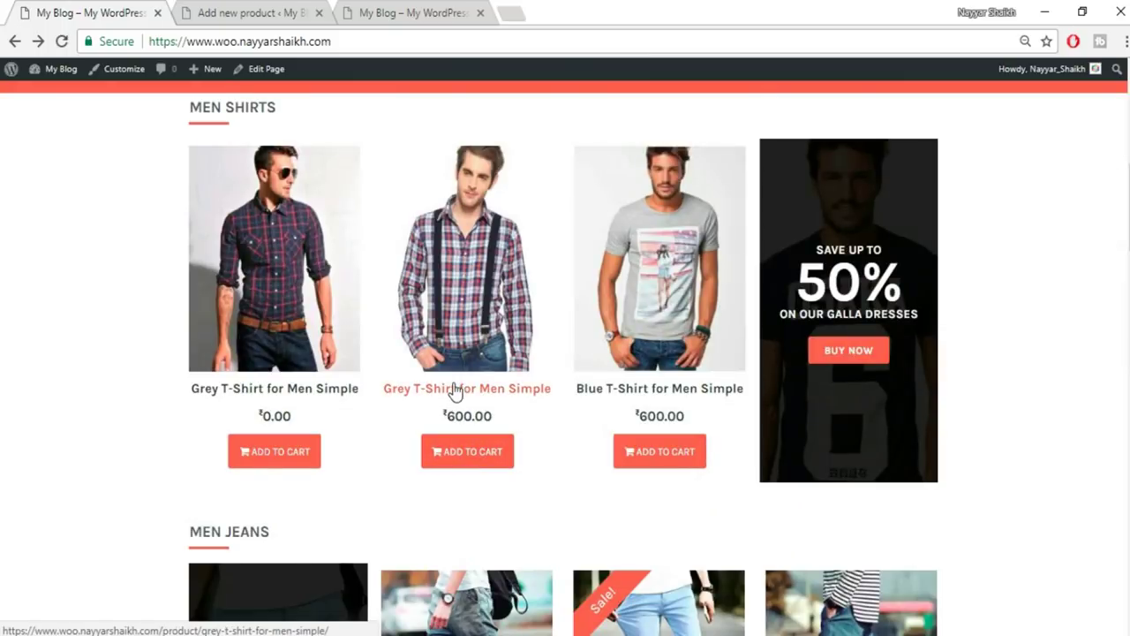
{"action": "left_click", "coordinate": [505, 394]}
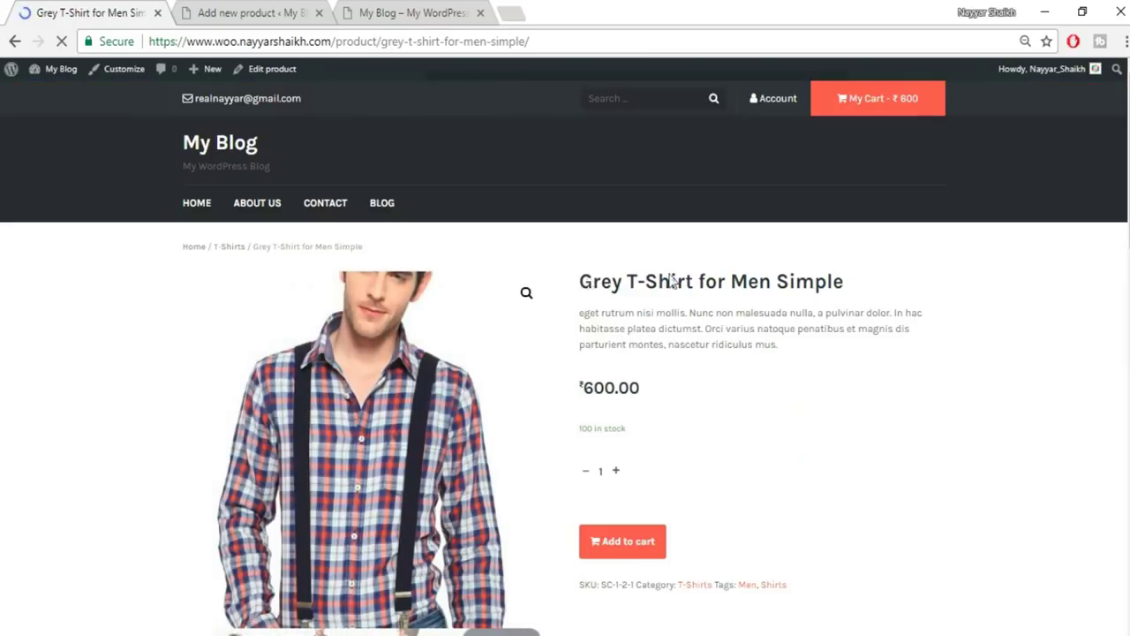
{"action": "mouse_move", "coordinate": [574, 283]}
{"action": "left_mouse_down"}
{"action": "mouse_move", "coordinate": [856, 275]}
{"action": "mouse_move", "coordinate": [576, 279]}
{"action": "left_mouse_up"}
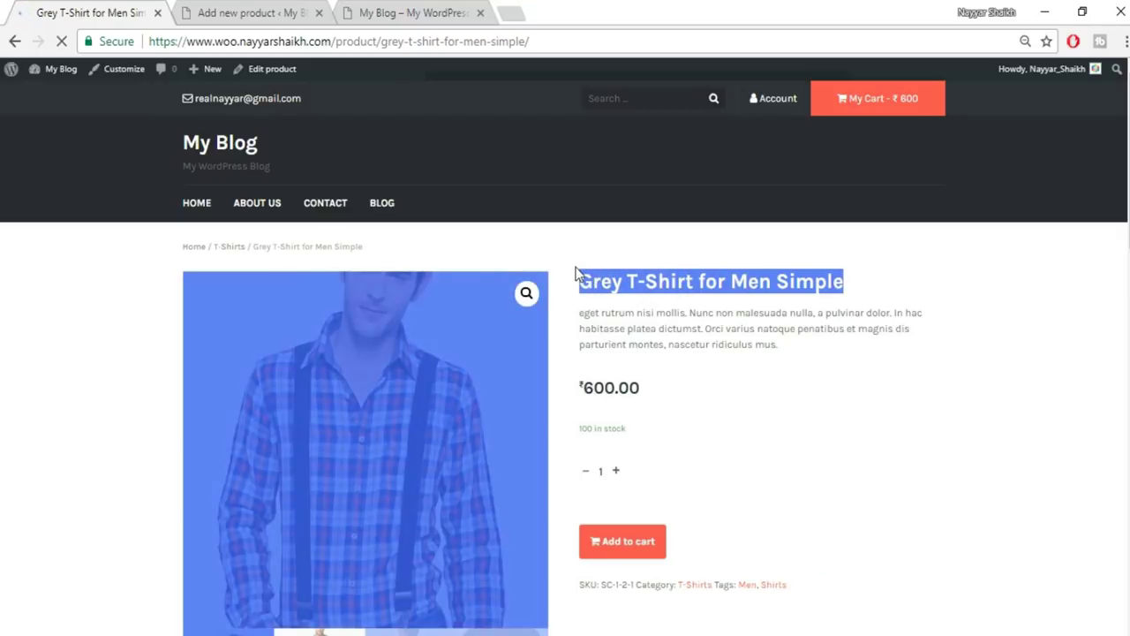
{"action": "triple_click", "coordinate": [651, 283]}
{"action": "key", "text": "ctrl+c"}
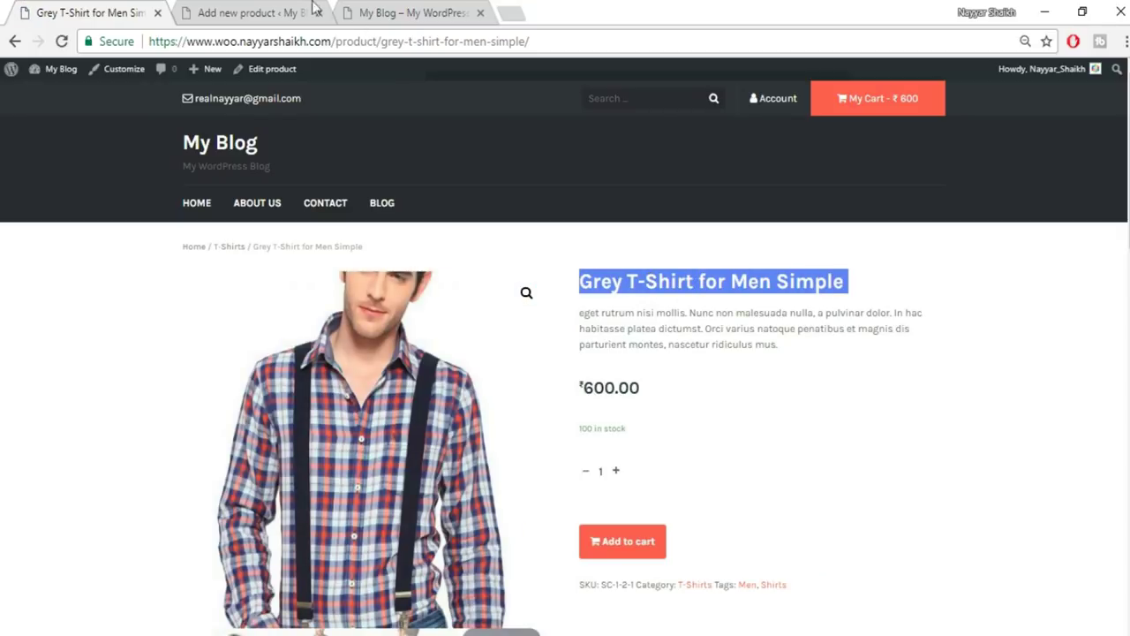
{"action": "left_click", "coordinate": [311, 9]}
{"action": "key", "text": "ctrl+a"}
{"action": "key", "text": "ctrl+v"}
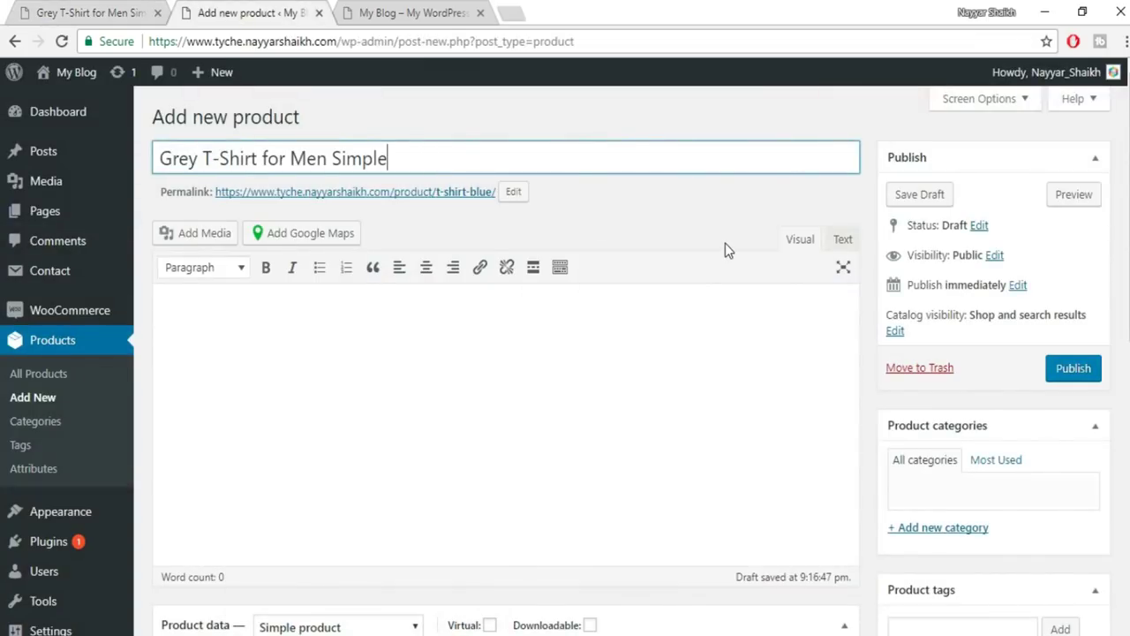
Compare the short description on the demo product page with the new product's short description field.
{"action": "left_click", "coordinate": [97, 10]}
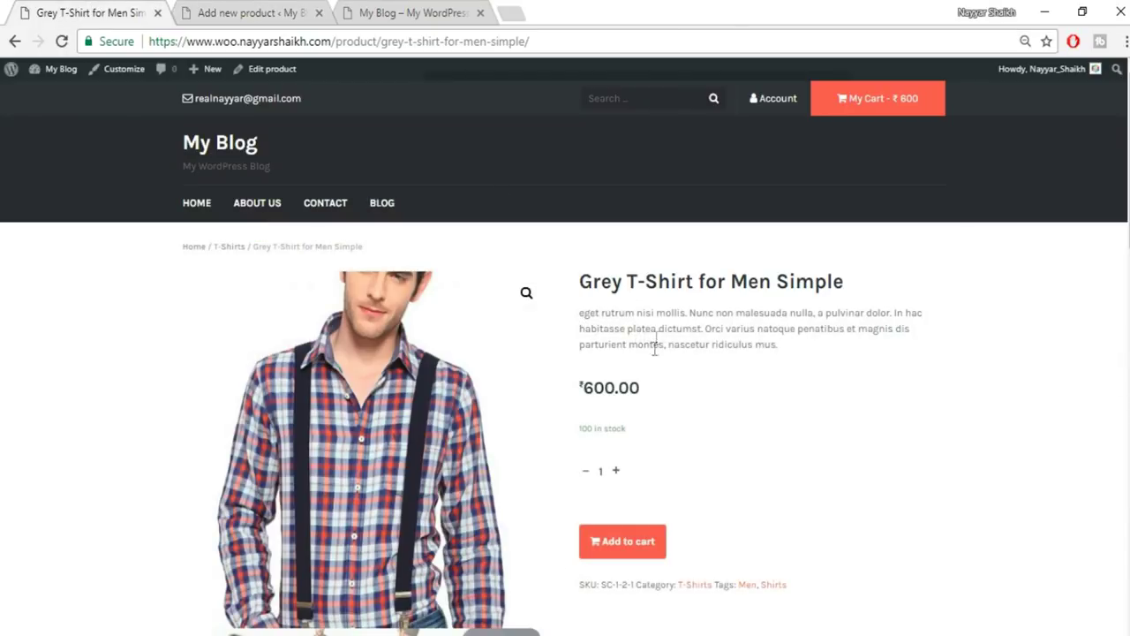
{"action": "left_click", "coordinate": [252, 13]}
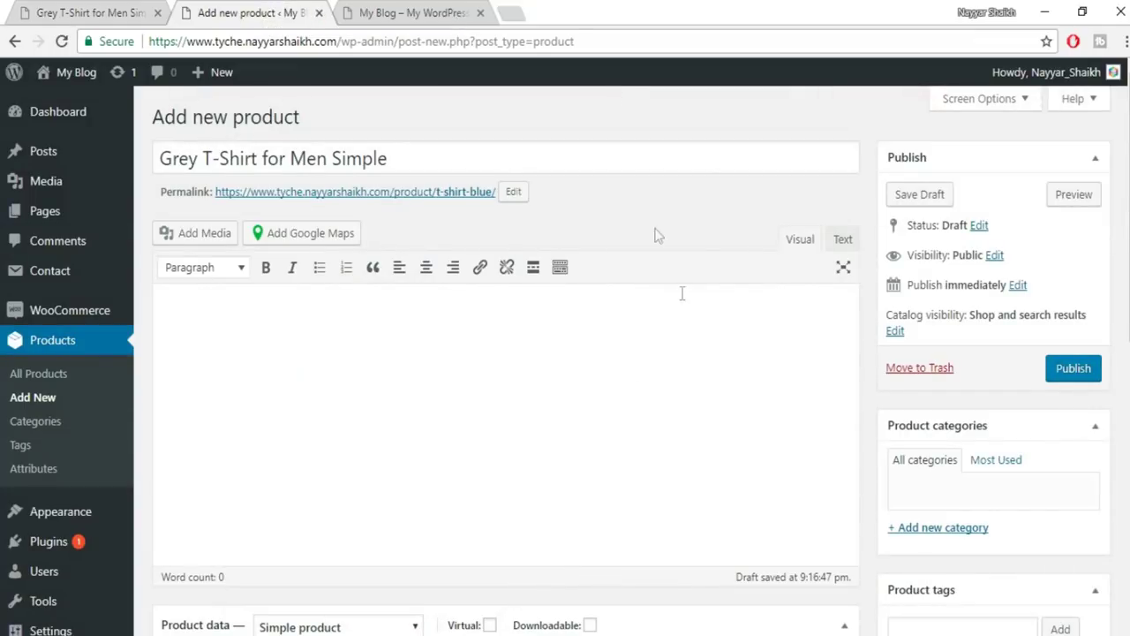
{"action": "scroll", "coordinate": [685, 323], "scroll_direction": "down", "scroll_amount": 1}
{"action": "scroll", "coordinate": [686, 323], "scroll_direction": "down", "scroll_amount": 7}
{"action": "left_click", "coordinate": [281, 427]}
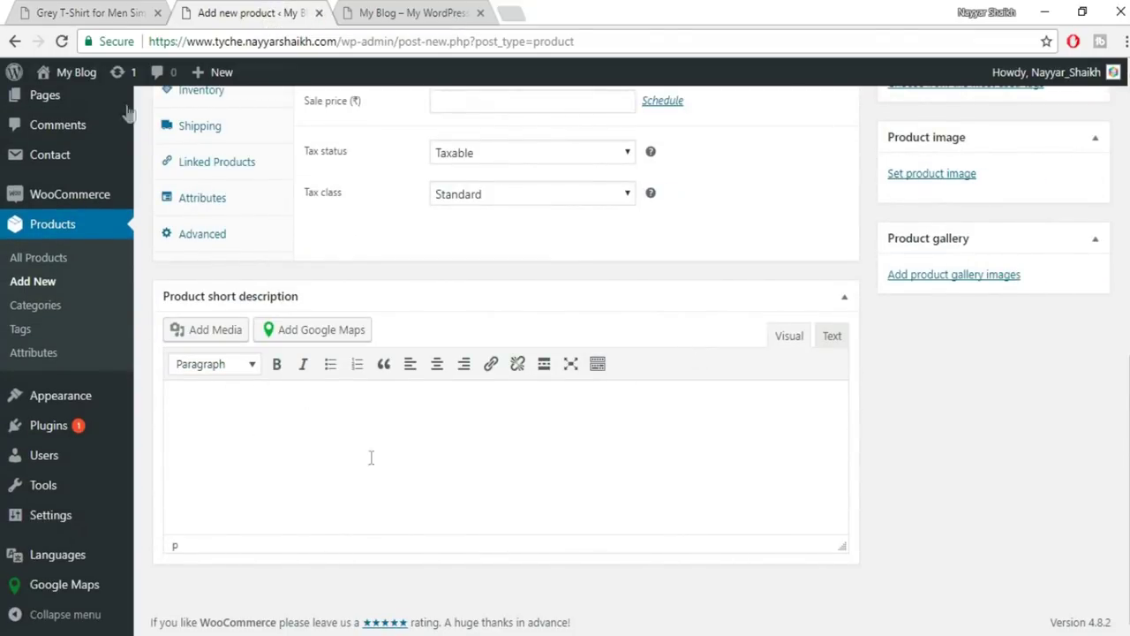
Copy both paragraphs of the full description from the demo store's Grey T-Shirt for Men Simple page.
{"action": "left_click", "coordinate": [92, 12]}
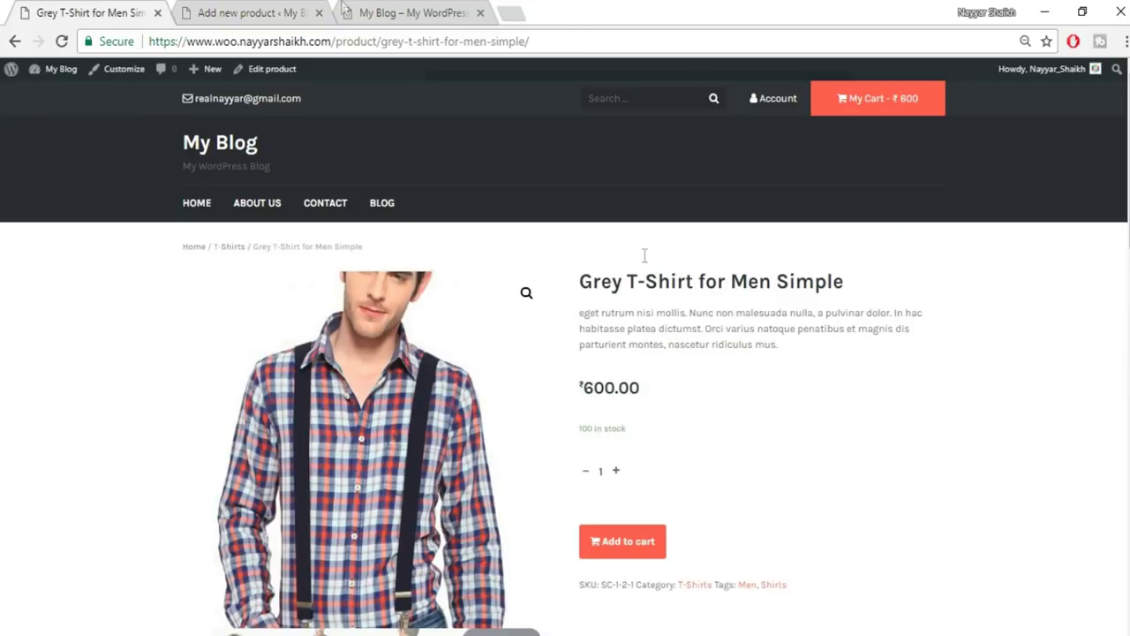
{"action": "scroll", "coordinate": [758, 353], "scroll_direction": "down", "scroll_amount": 6}
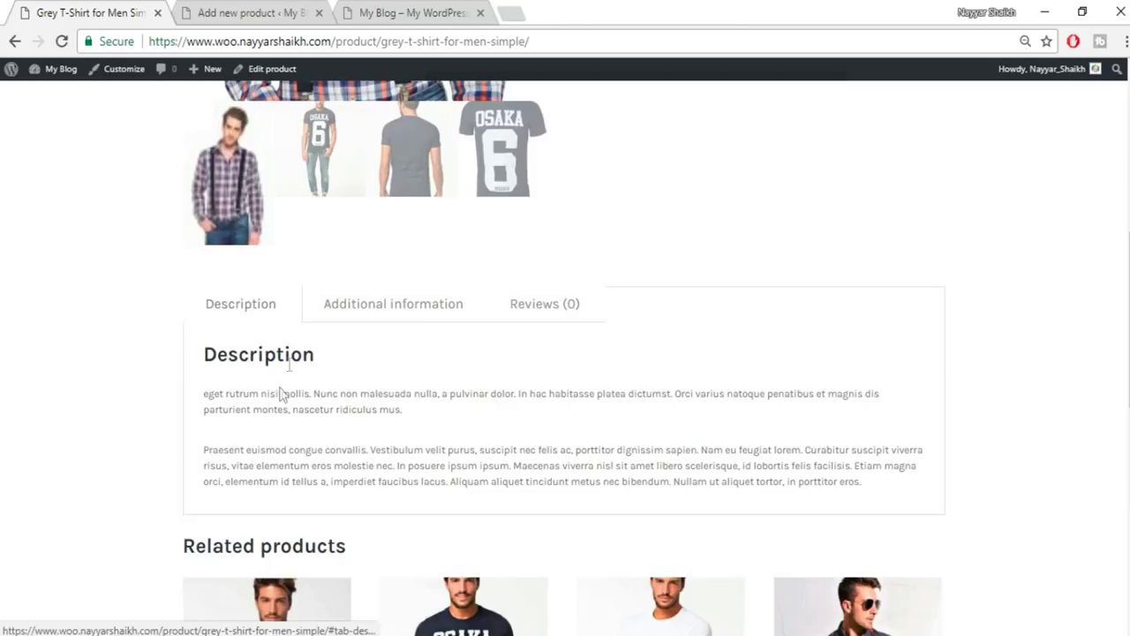
{"action": "left_click_drag", "start_coordinate": [189, 386], "coordinate": [932, 495]}
{"action": "key", "text": "ctrl+c"}
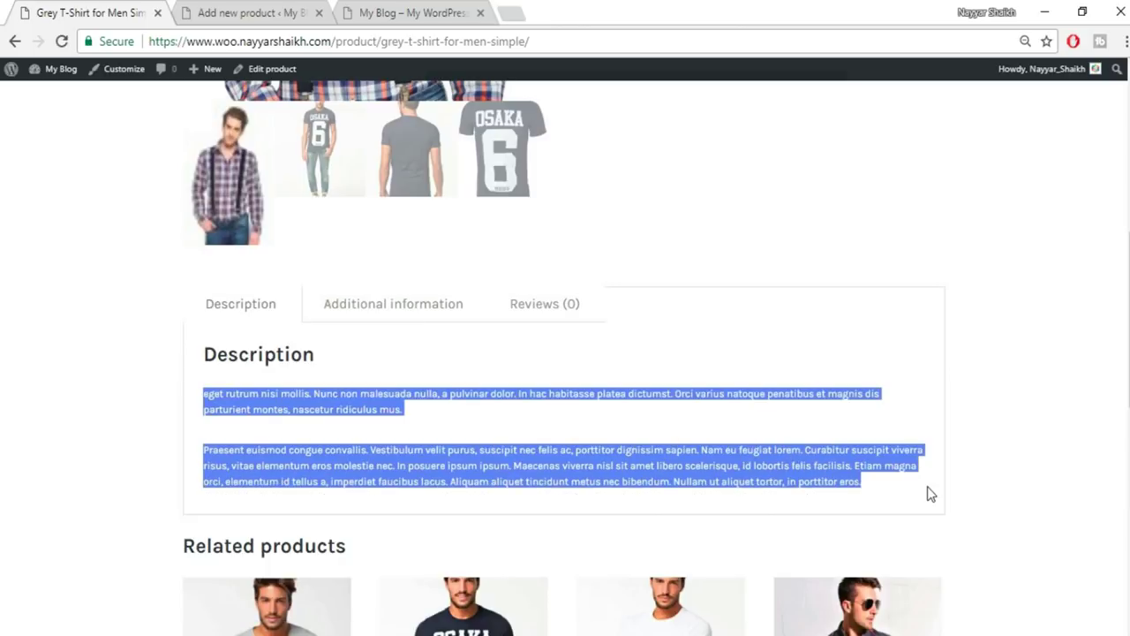
{"action": "left_click", "coordinate": [524, 431]}
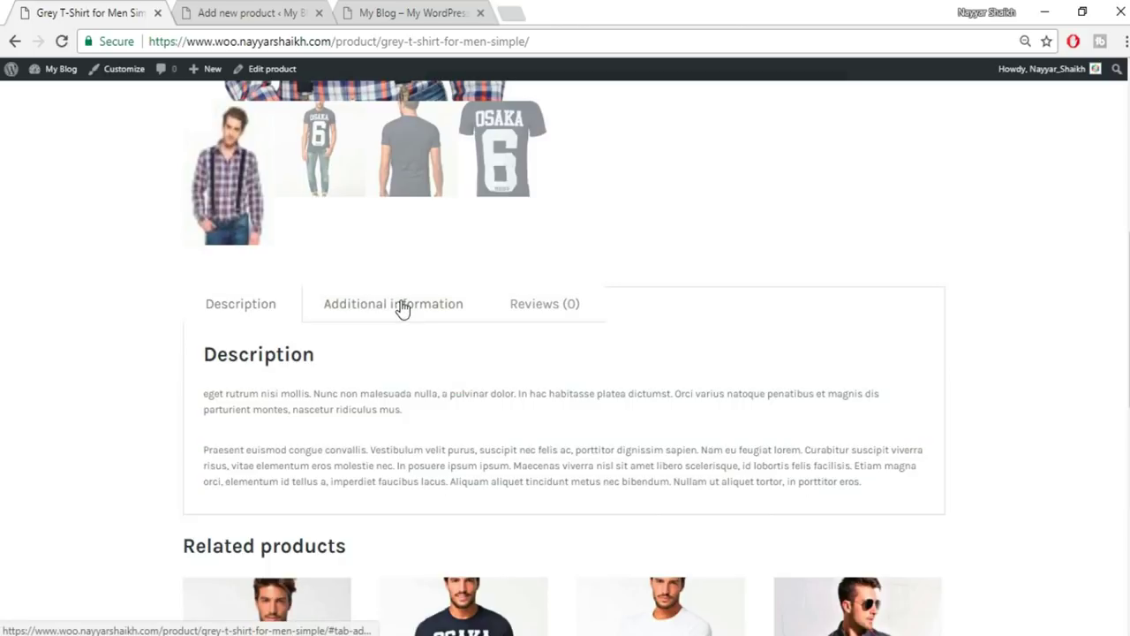
View the demo product's Additional information and Reviews sections and return to its Description.
{"action": "left_click", "coordinate": [422, 316]}
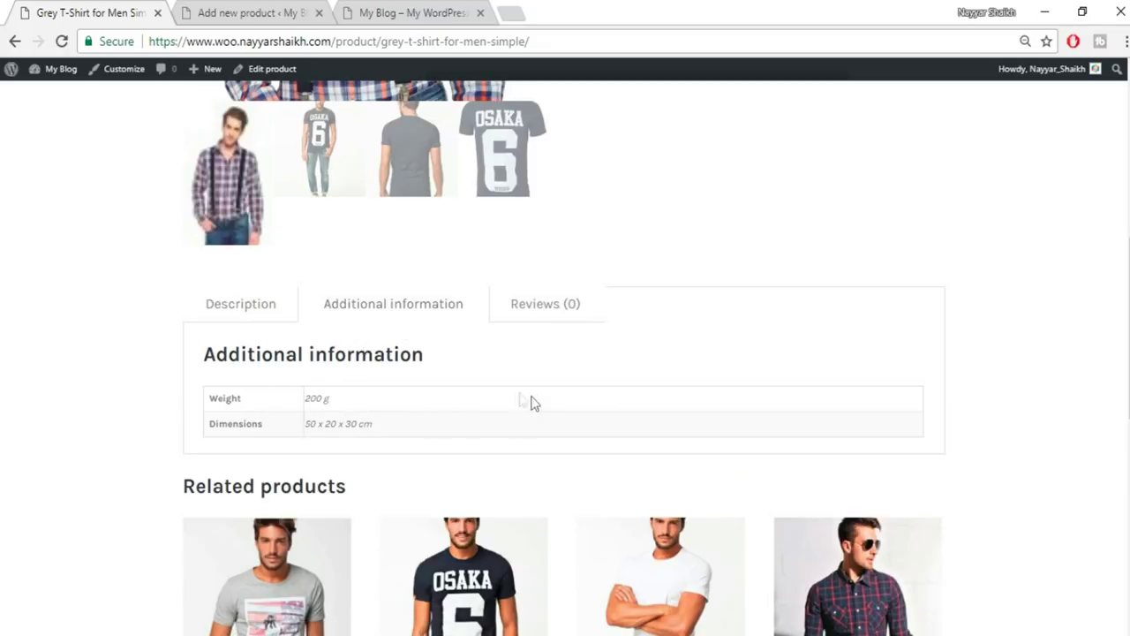
{"action": "left_click", "coordinate": [556, 315]}
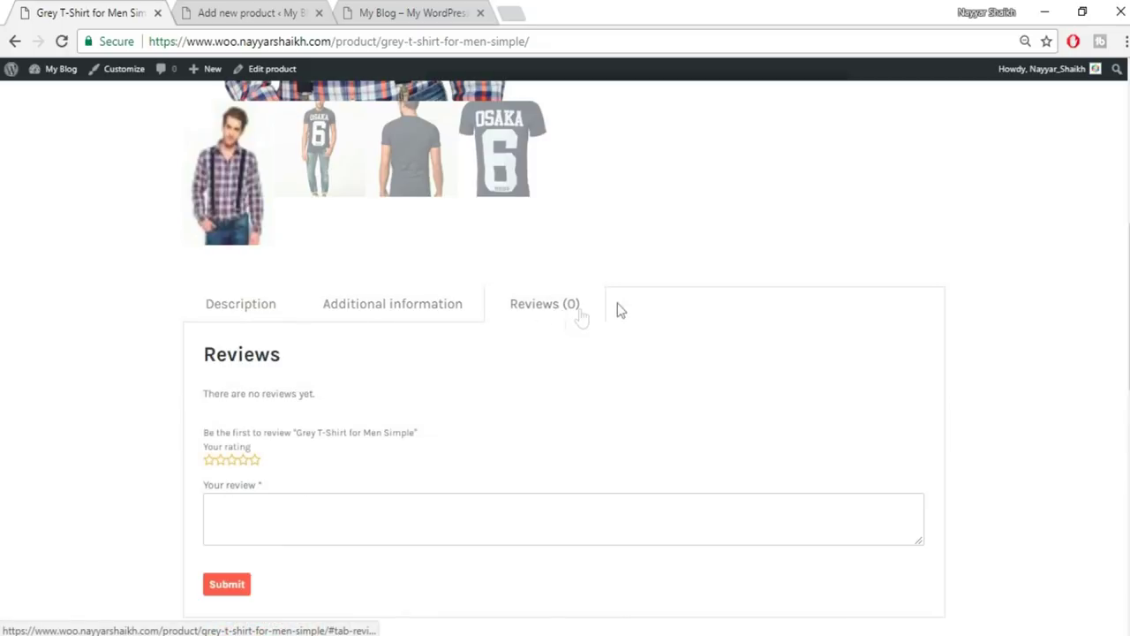
{"action": "scroll", "coordinate": [671, 403], "scroll_direction": "down", "scroll_amount": 1}
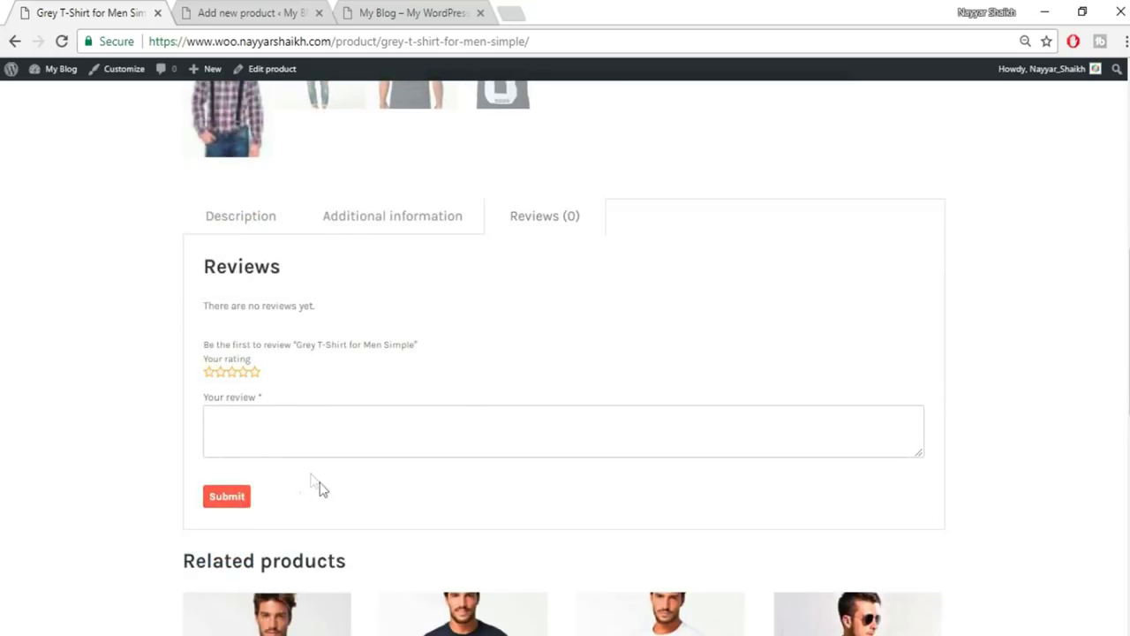
{"action": "left_click", "coordinate": [247, 228]}
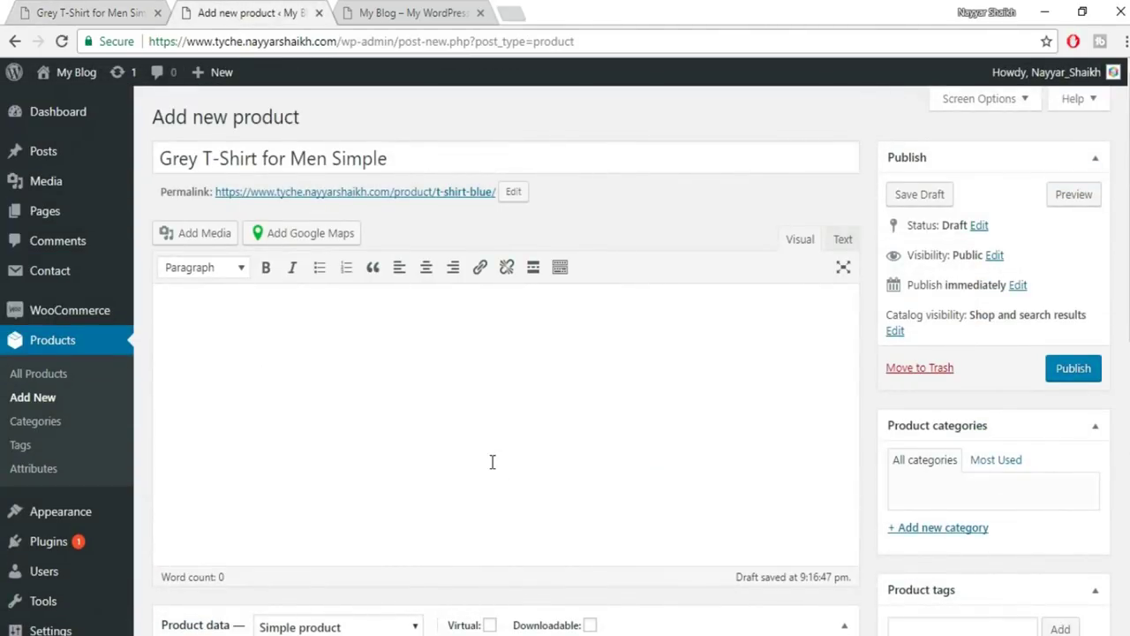
Paste the copied two-paragraph text into the new product's main description and compare it with the demo page.
{"action": "left_click", "coordinate": [493, 461]}
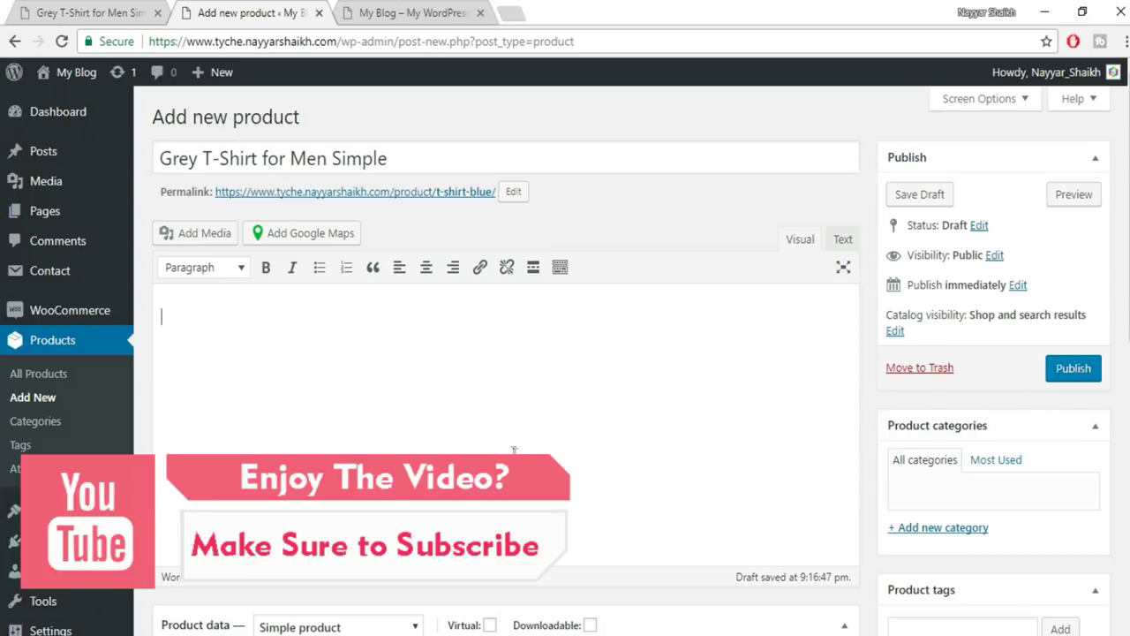
{"action": "key", "text": "ctrl+v"}
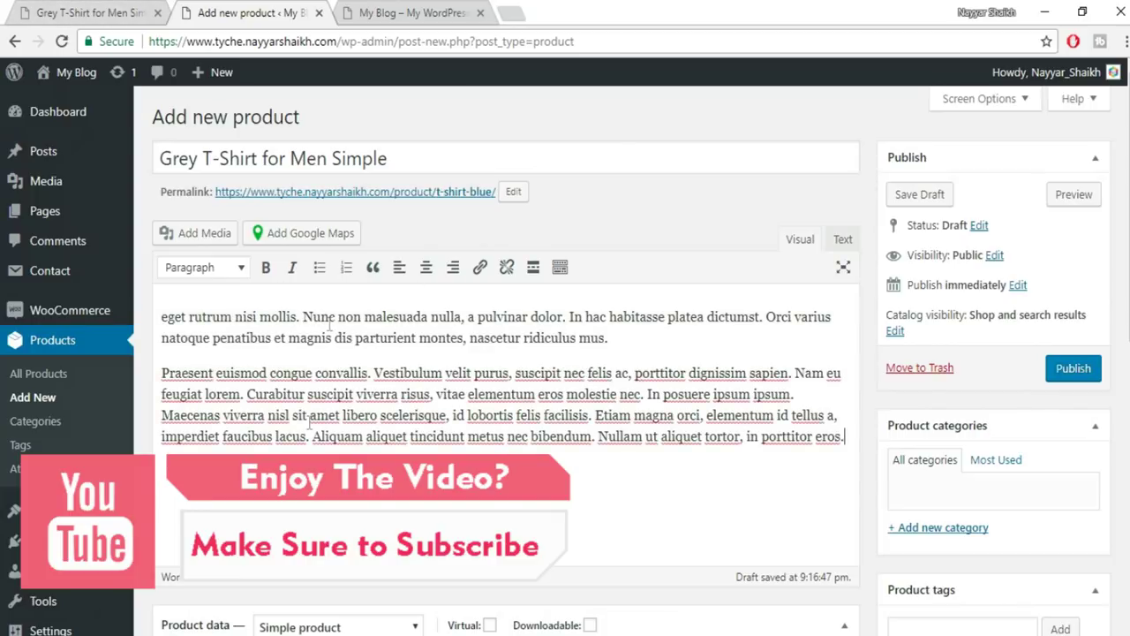
{"action": "key", "text": "ctrl+Page_Up"}
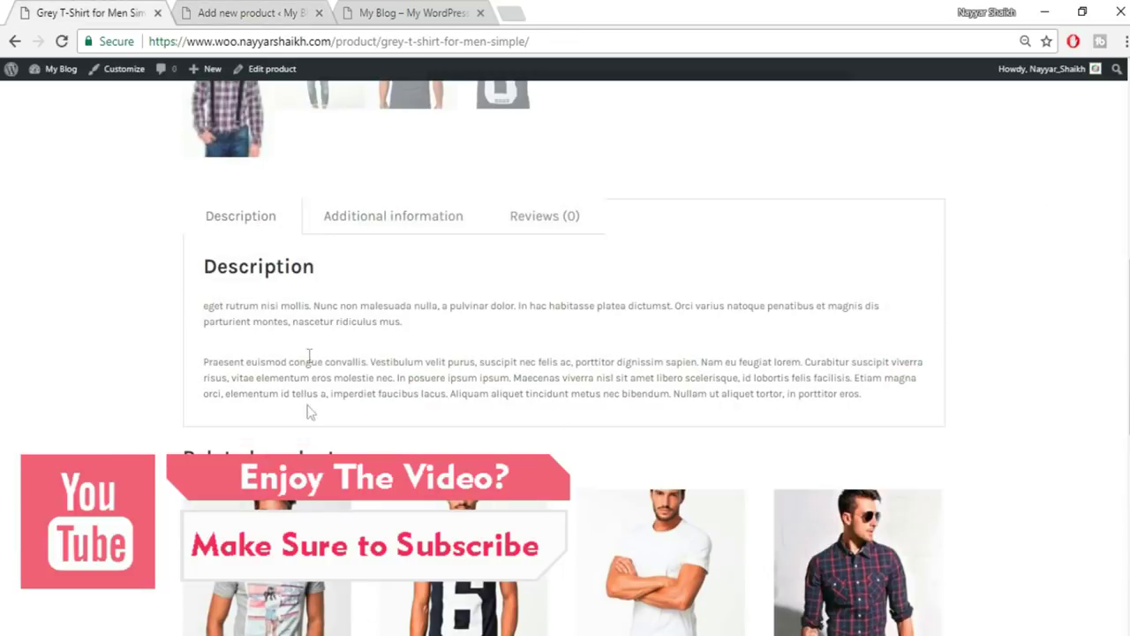
{"action": "left_click", "coordinate": [182, 12]}
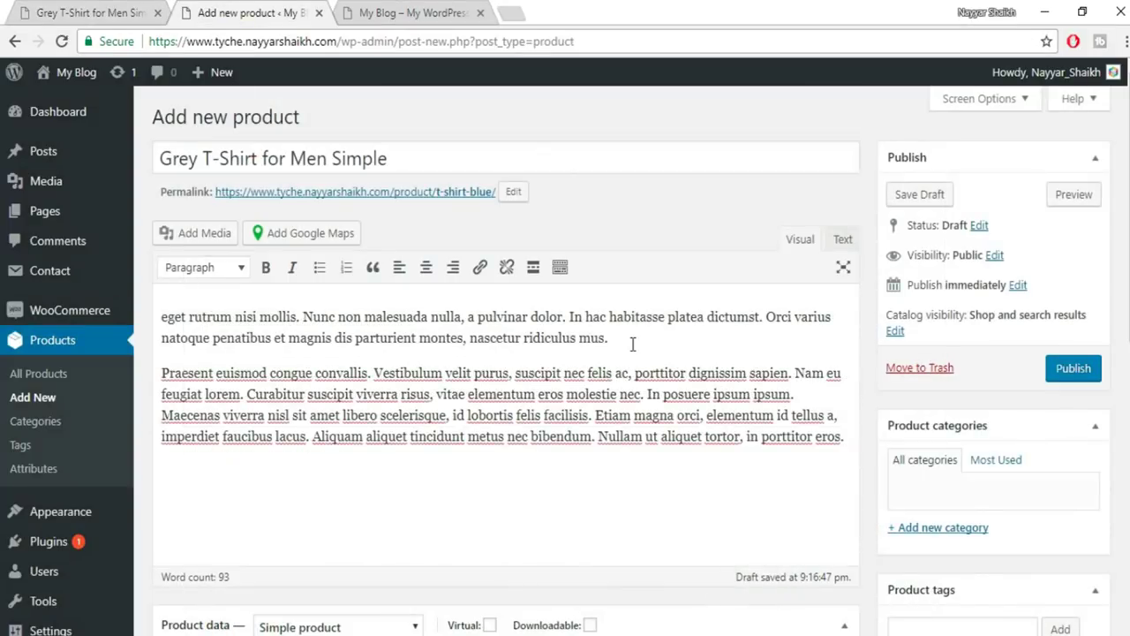
Copy the main description's first paragraph into the product short description and compare it with the demo product page.
{"action": "left_click_drag", "start_coordinate": [632, 343], "coordinate": [148, 293]}
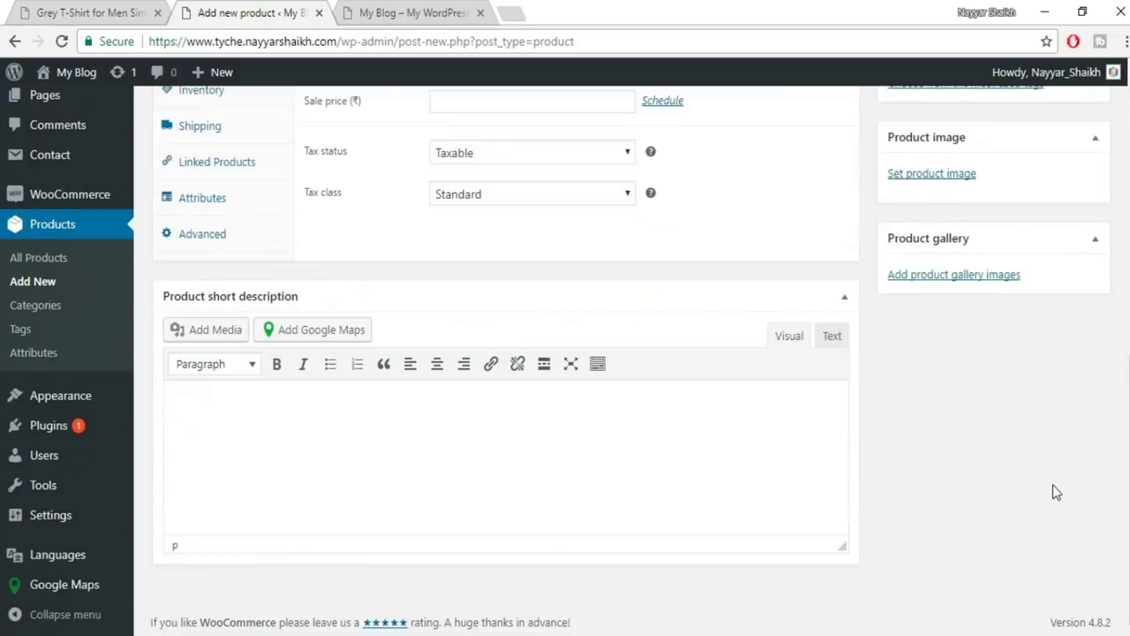
{"action": "type", "text": "eget rutrum nisi mollis. Nunc non malesuada nulla, a pulvinar dolor. In hac habitasse platea dictumst. Orci varius natoque penatibus et magnis dis parturient montes, nascetur ridiculus mus."}
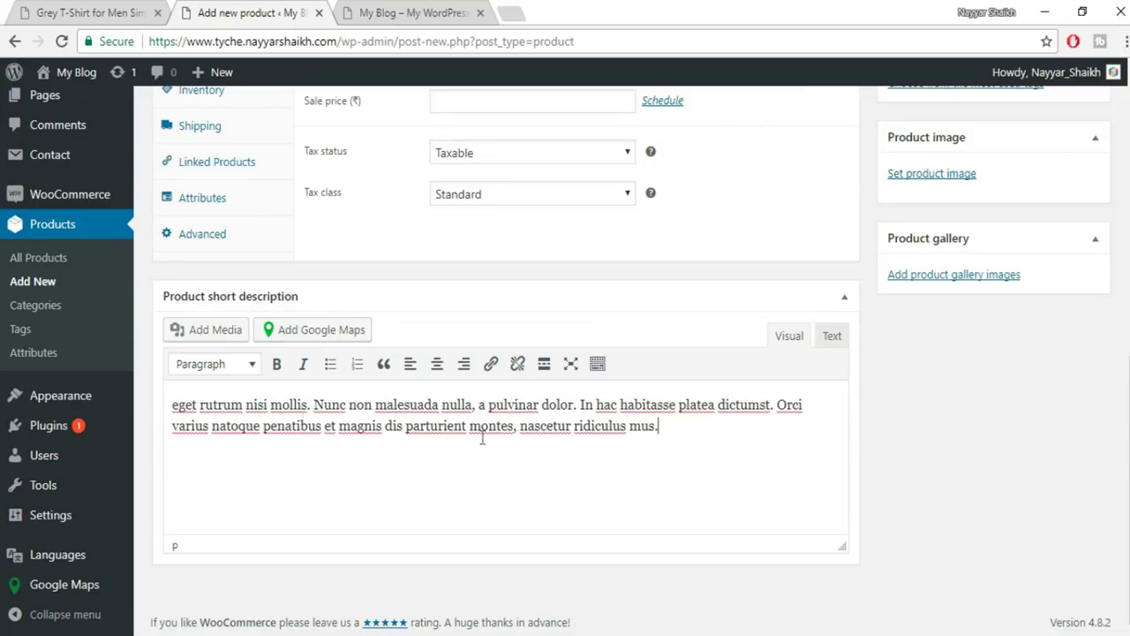
{"action": "left_click", "coordinate": [97, 12]}
{"action": "scroll", "coordinate": [856, 371], "scroll_direction": "up", "scroll_amount": 10}
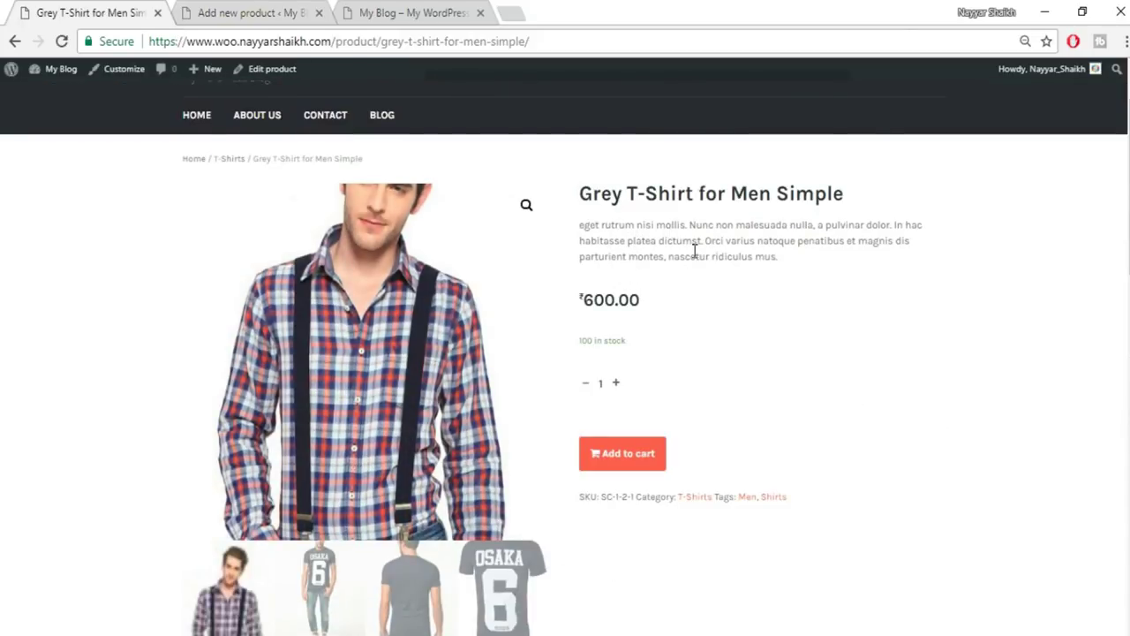
Add a new product category named T-Shirts without a parent category.
{"action": "left_click", "coordinate": [295, 18]}
{"action": "scroll", "coordinate": [692, 350], "scroll_direction": "up", "scroll_amount": 10}
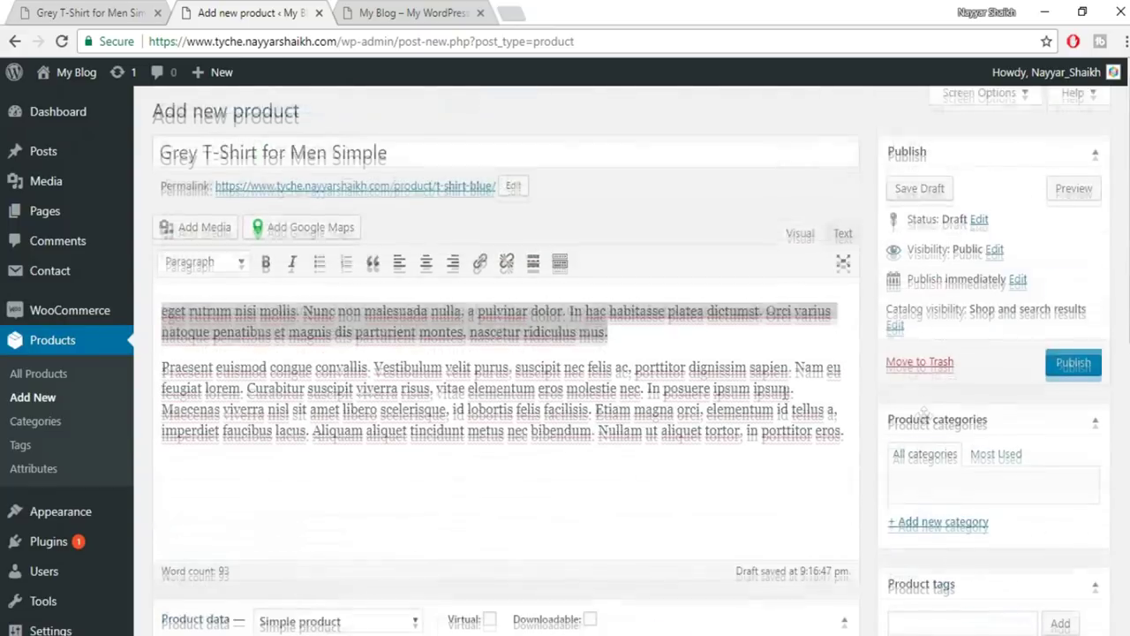
{"action": "left_click", "coordinate": [971, 528]}
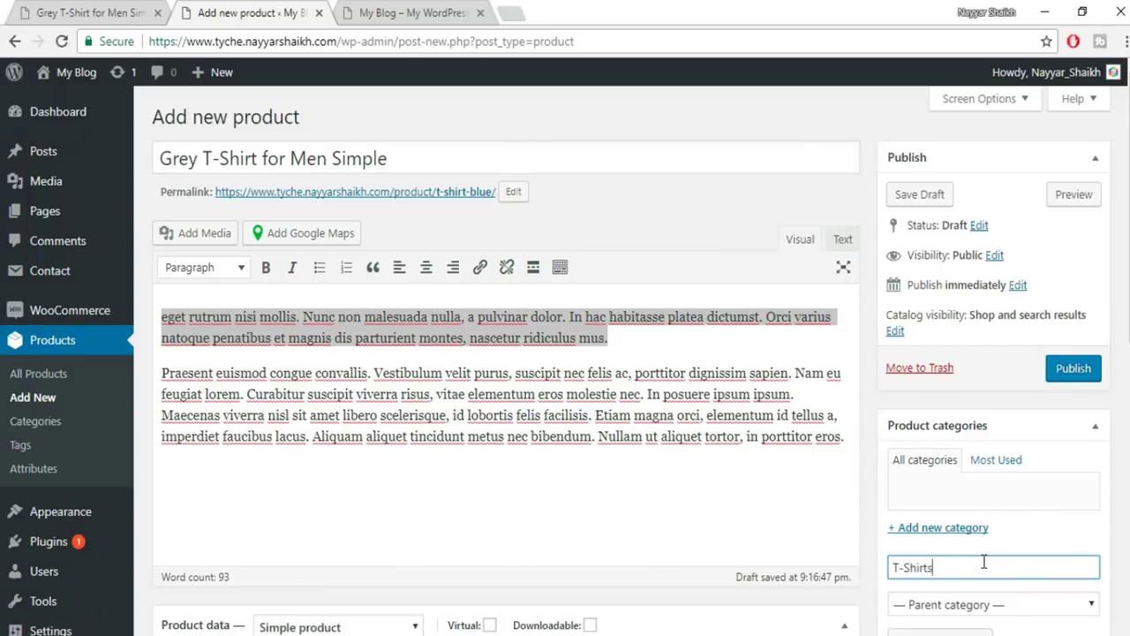
{"action": "scroll", "coordinate": [971, 557], "scroll_direction": "down", "scroll_amount": 2}
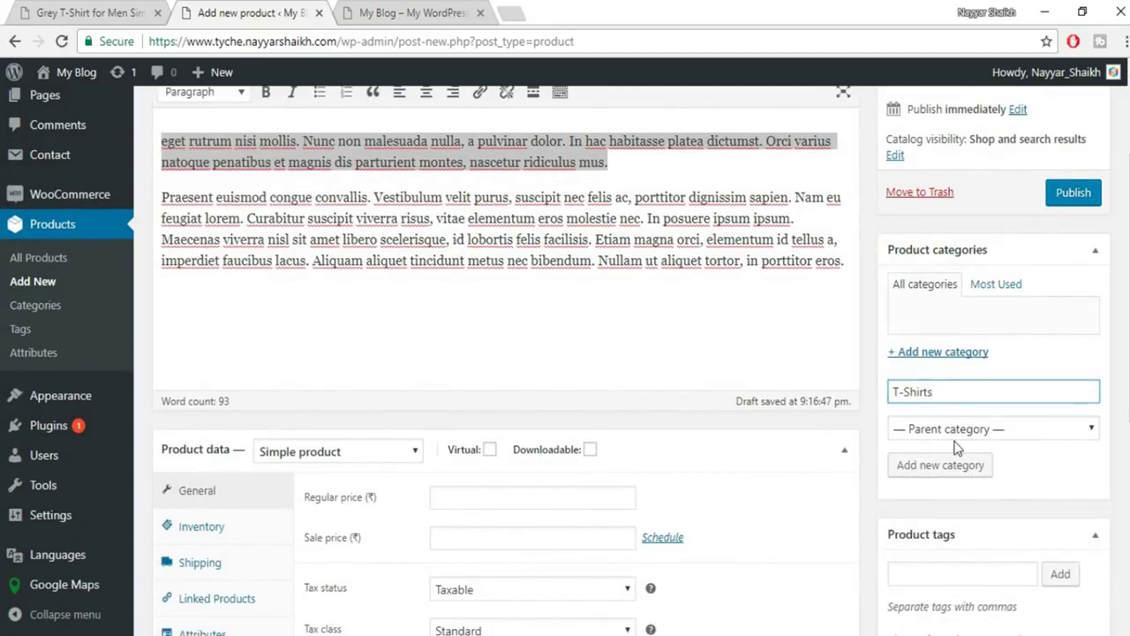
{"action": "left_click", "coordinate": [969, 433]}
{"action": "left_click", "coordinate": [967, 431]}
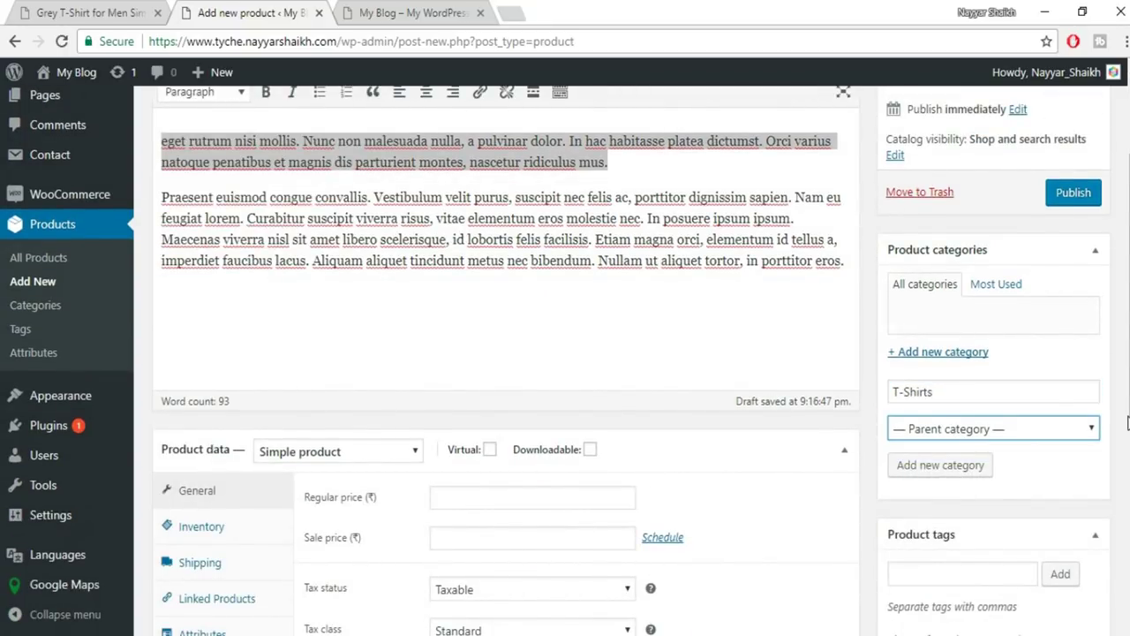
{"action": "left_click", "coordinate": [959, 466]}
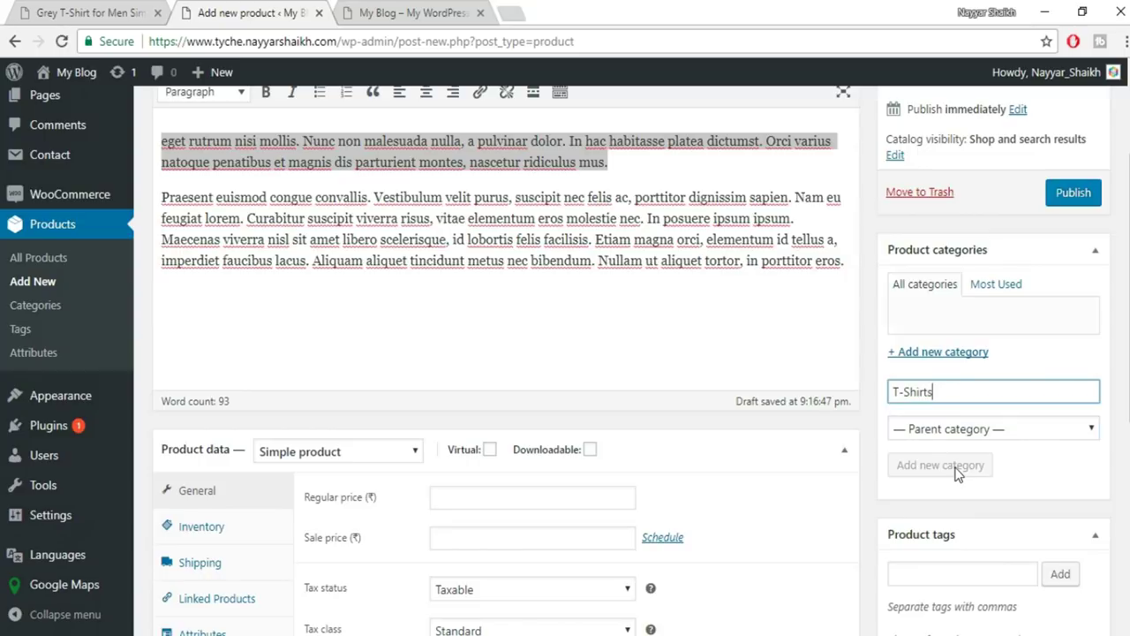
Keep the product type as Simple product and set its regular price to 600 and tax class to GST.
{"action": "scroll", "coordinate": [371, 198], "scroll_direction": "down", "scroll_amount": 3}
{"action": "left_click", "coordinate": [370, 198]}
{"action": "left_click", "coordinate": [344, 226]}
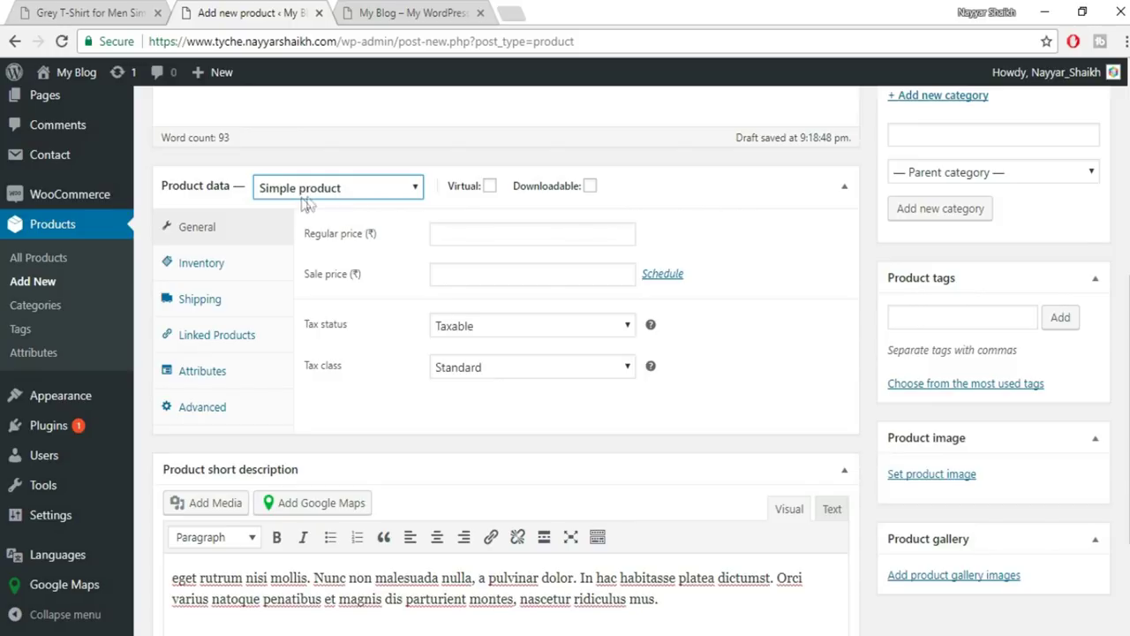
{"action": "left_click", "coordinate": [475, 236]}
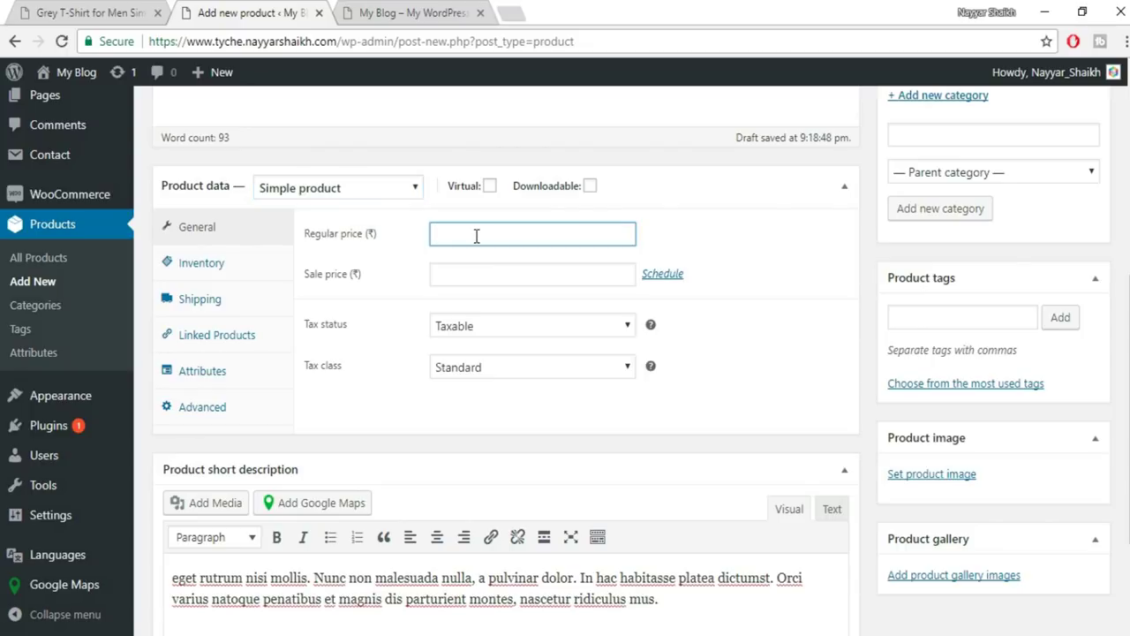
{"action": "type", "text": "600"}
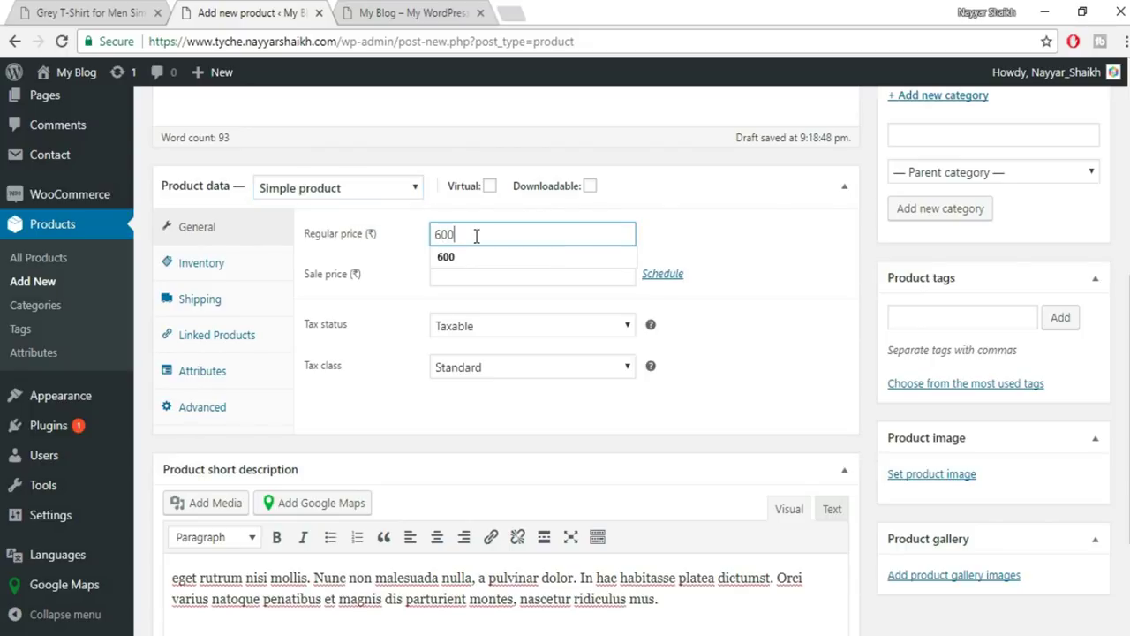
{"action": "left_click", "coordinate": [752, 196]}
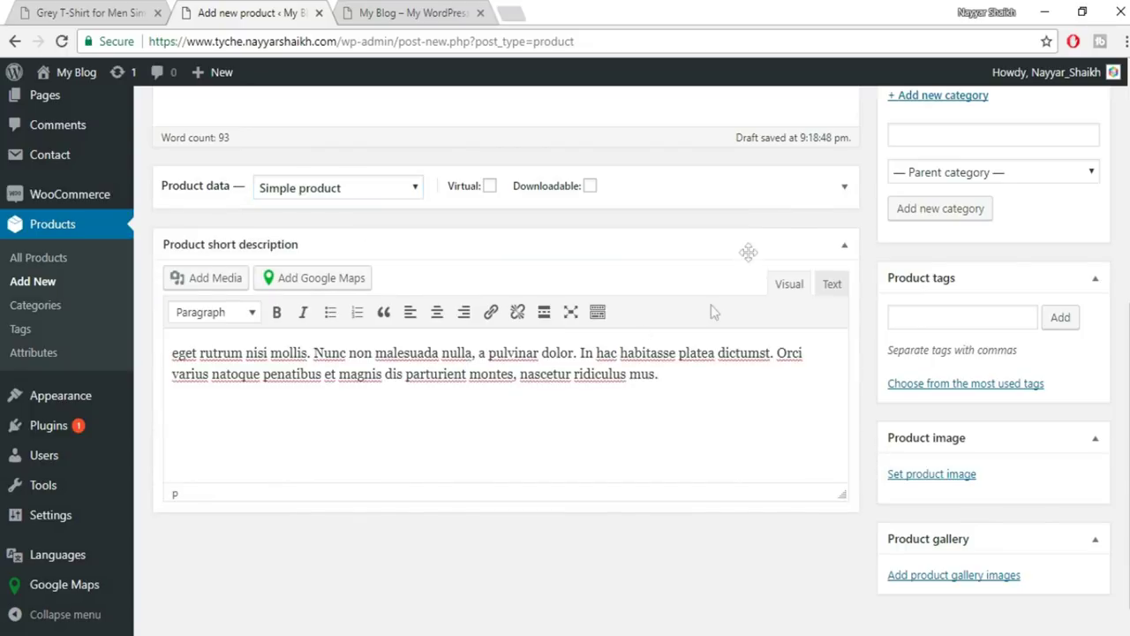
{"action": "left_click", "coordinate": [823, 191]}
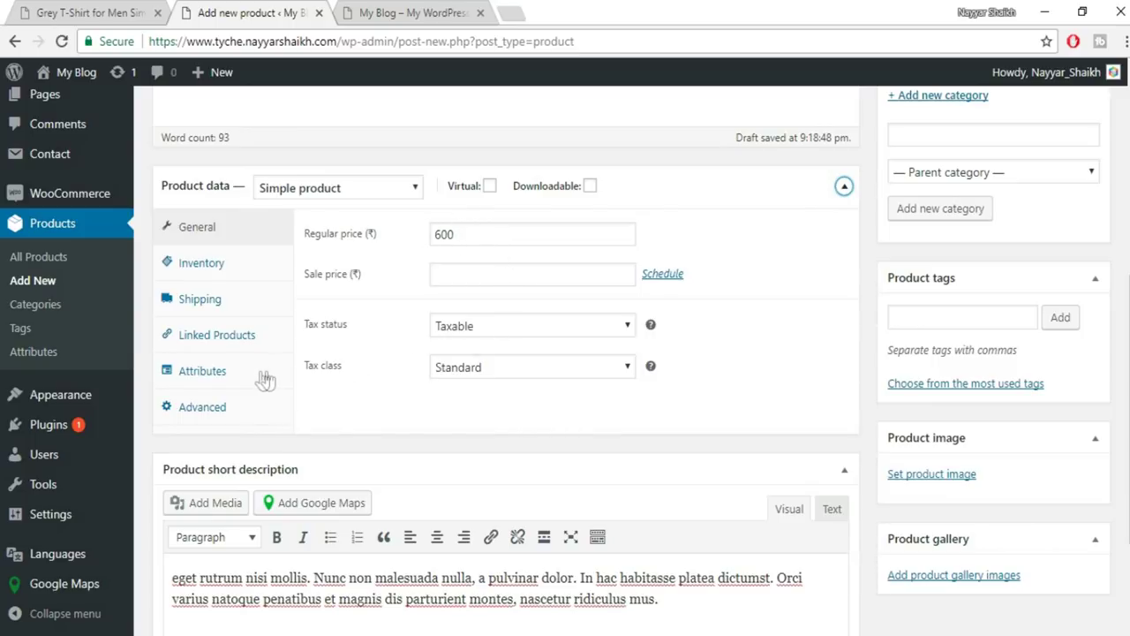
{"action": "left_click", "coordinate": [474, 370]}
{"action": "left_click", "coordinate": [497, 442]}
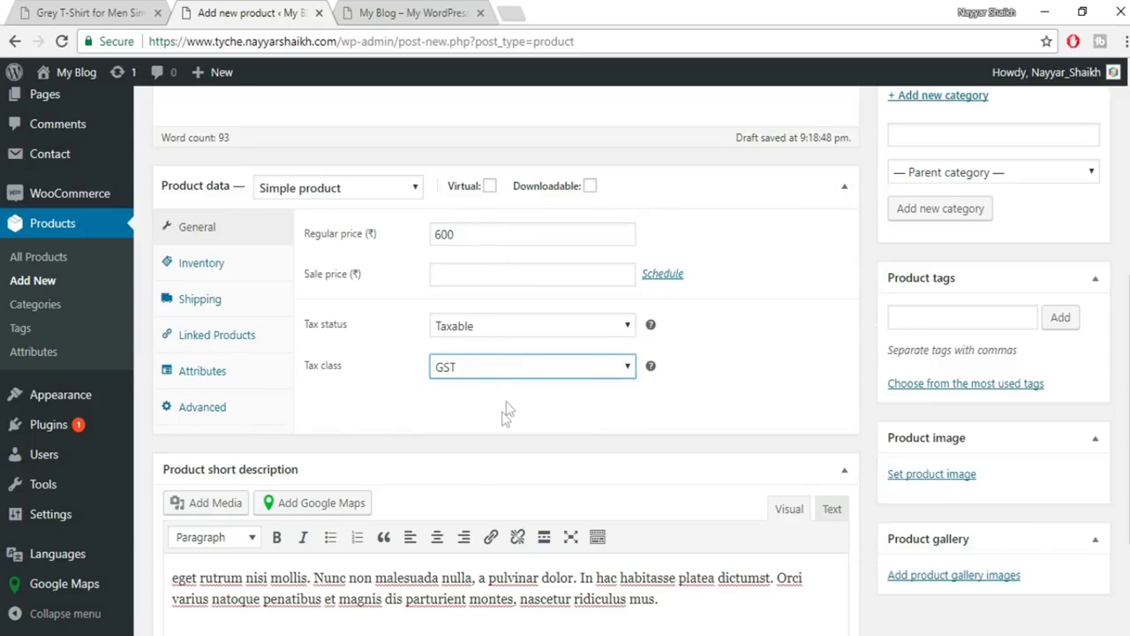
Enter WH as the product's SKU and enable stock management at product level.
{"action": "left_click", "coordinate": [189, 266]}
{"action": "left_click", "coordinate": [530, 233]}
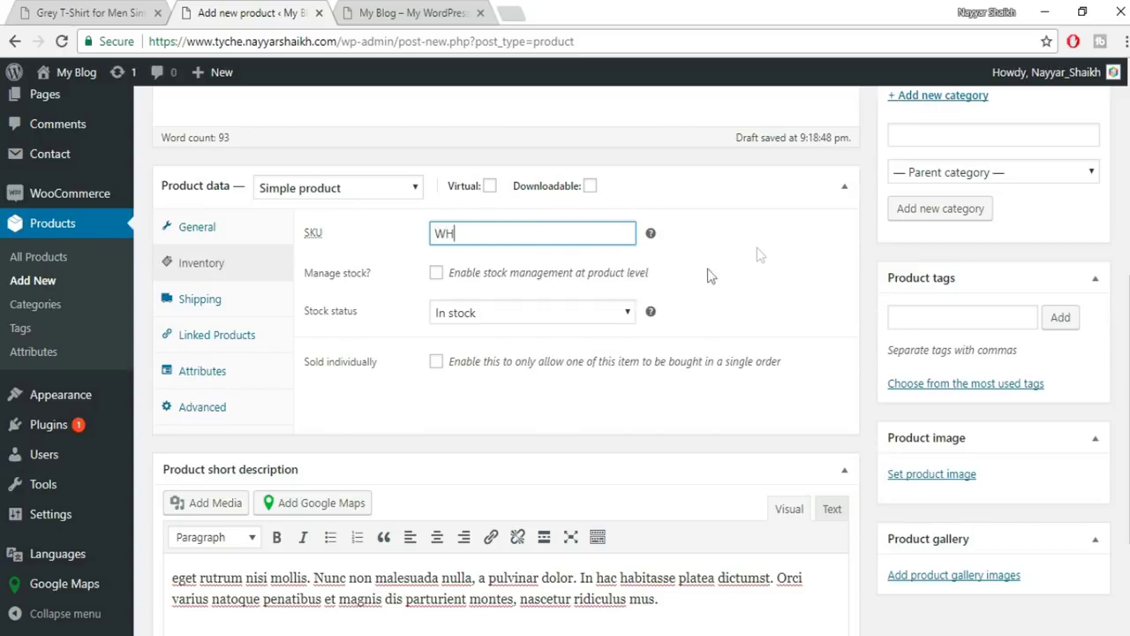
{"action": "left_click", "coordinate": [436, 272]}
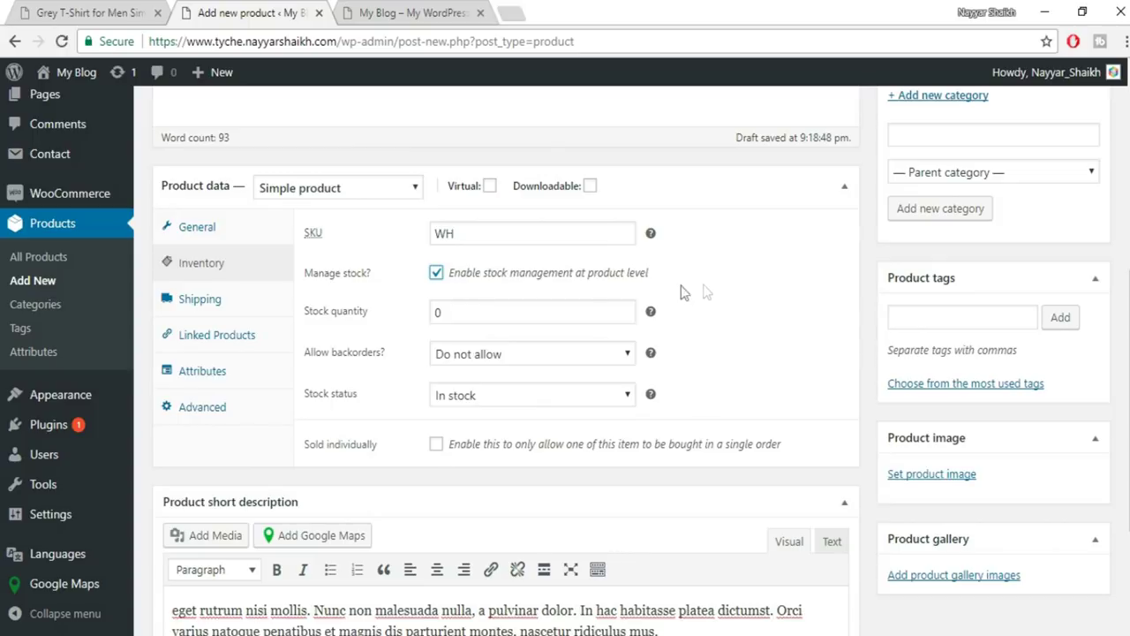
Enlarge the demo store's product page and examine its stock availability line, comparing it with the new product's inventory fields.
{"action": "left_click", "coordinate": [91, 13]}
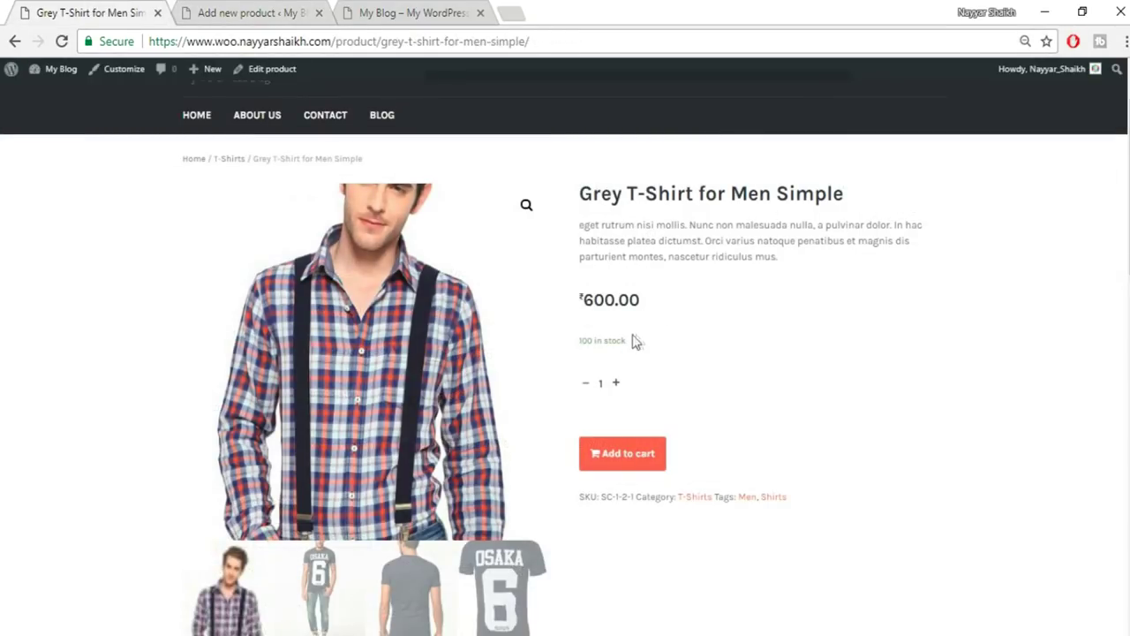
{"action": "double_click", "coordinate": [572, 345]}
{"action": "triple_click", "coordinate": [572, 345]}
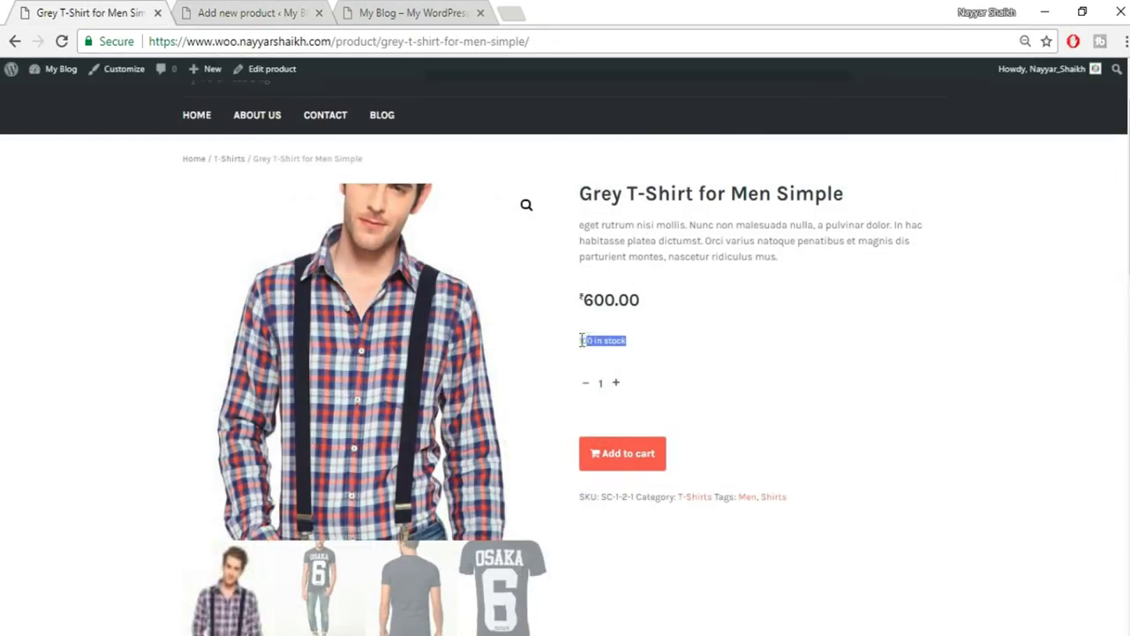
{"action": "left_click", "coordinate": [649, 345]}
{"action": "left_click", "coordinate": [1124, 42]}
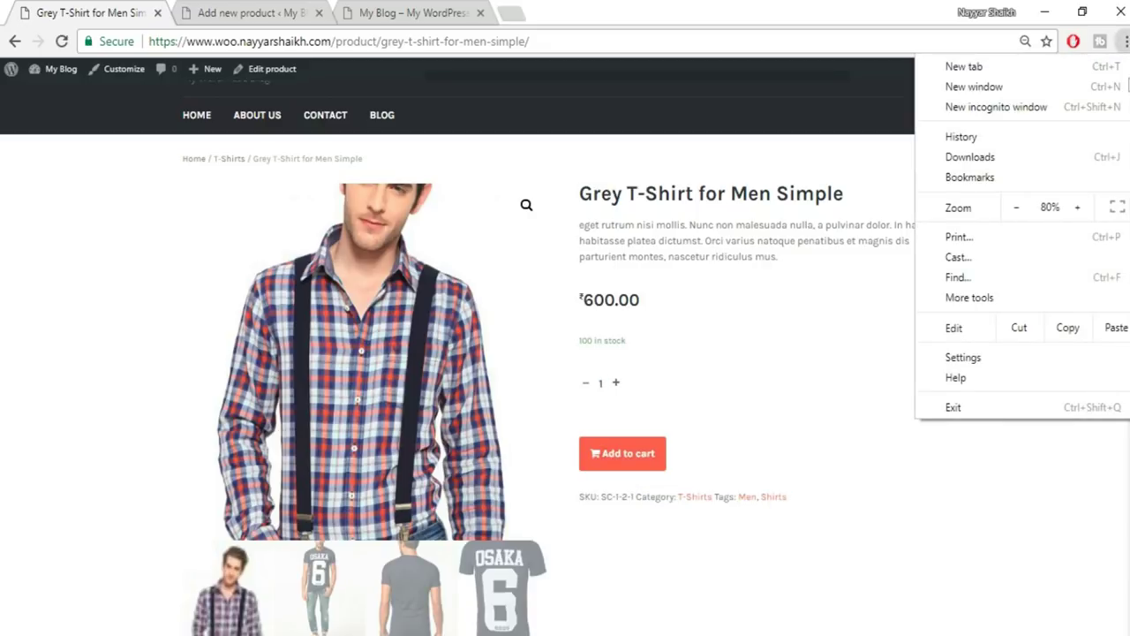
{"action": "left_click", "coordinate": [1080, 208]}
{"action": "left_click", "coordinate": [1080, 207]}
{"action": "left_click", "coordinate": [759, 386]}
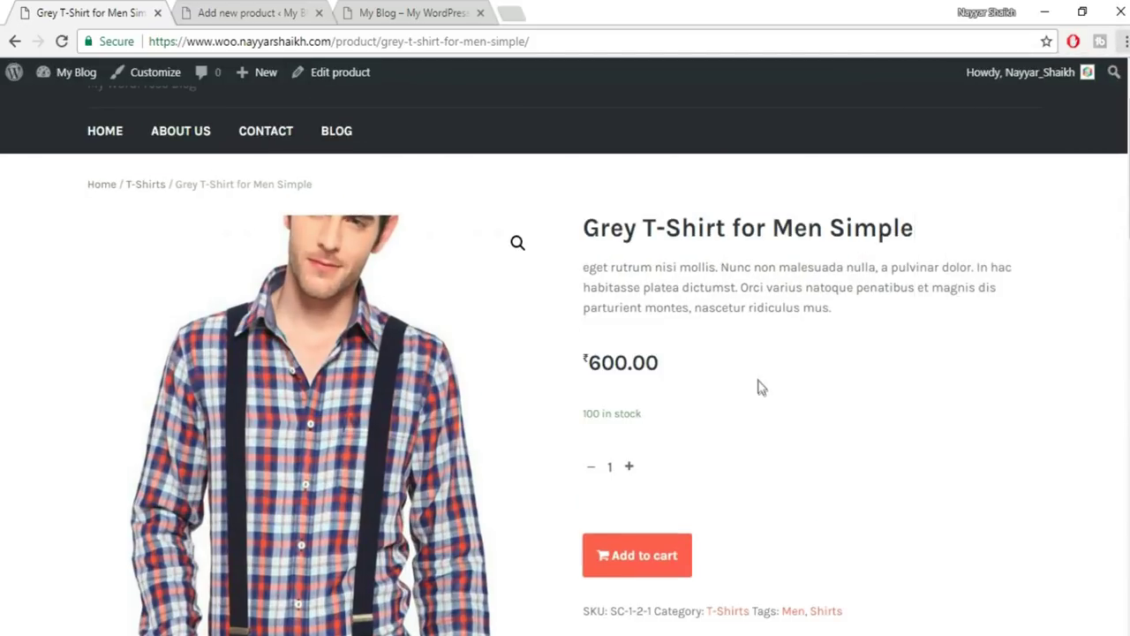
{"action": "scroll", "coordinate": [759, 388], "scroll_direction": "down", "scroll_amount": 2}
{"action": "scroll", "coordinate": [671, 314], "scroll_direction": "up", "scroll_amount": 1}
{"action": "left_click_drag", "start_coordinate": [586, 325], "coordinate": [680, 326]}
{"action": "left_click", "coordinate": [685, 326]}
{"action": "left_click", "coordinate": [212, 10]}
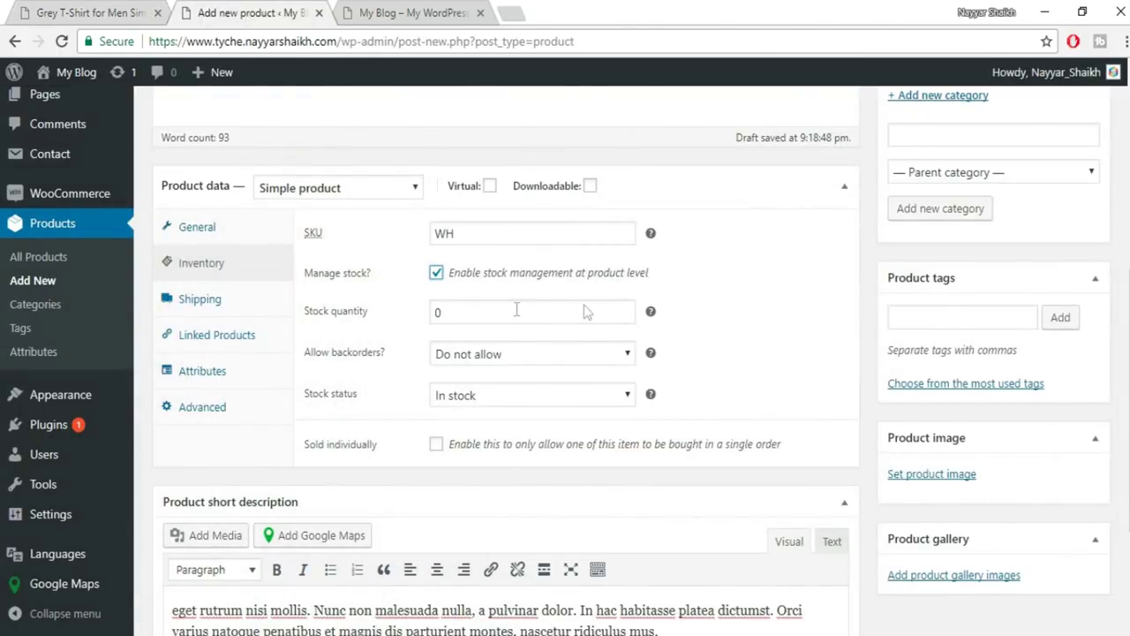
{"action": "left_click", "coordinate": [152, 10]}
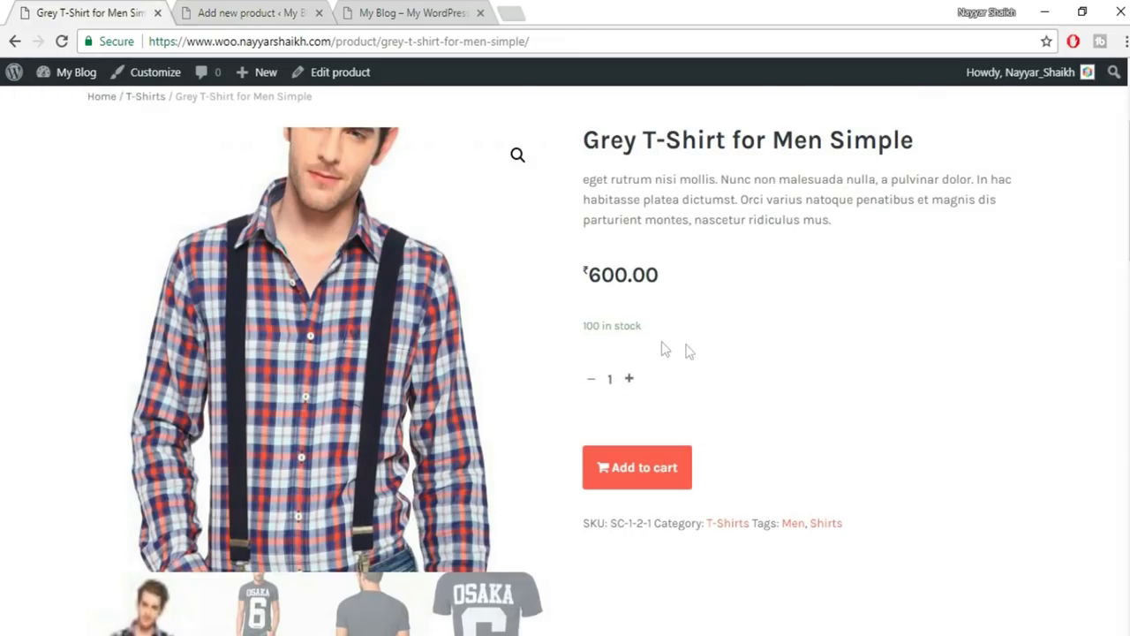
Set the new product's stock quantity to 100 and check it against the demo product page.
{"action": "left_click", "coordinate": [245, 11]}
{"action": "double_click", "coordinate": [508, 316]}
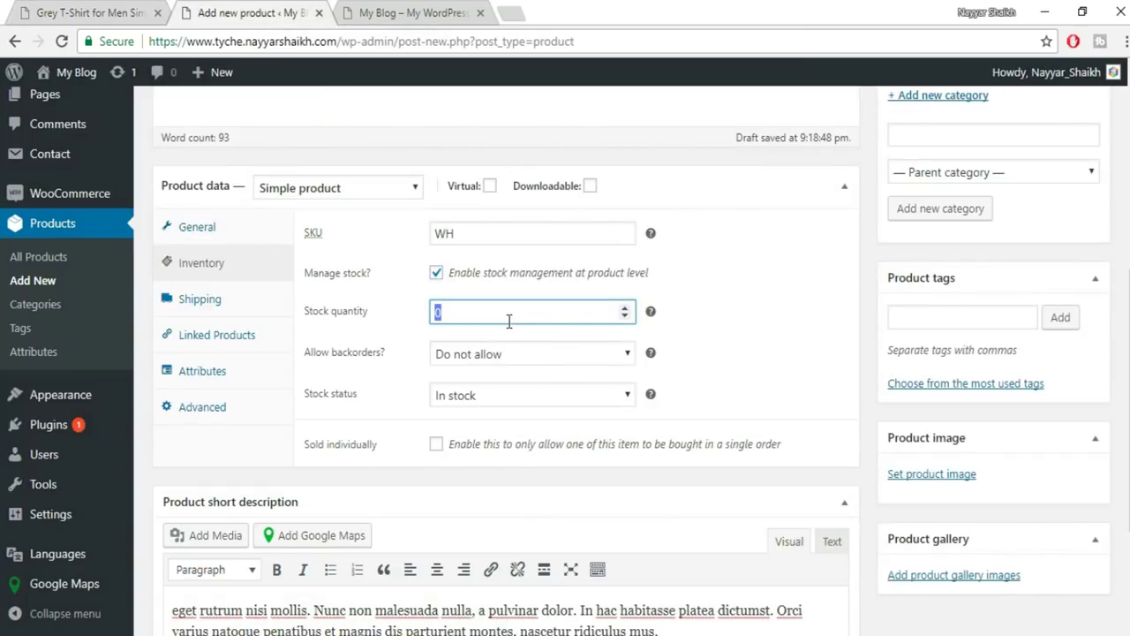
{"action": "type", "text": "100"}
{"action": "left_click", "coordinate": [752, 334]}
{"action": "left_click", "coordinate": [121, 8]}
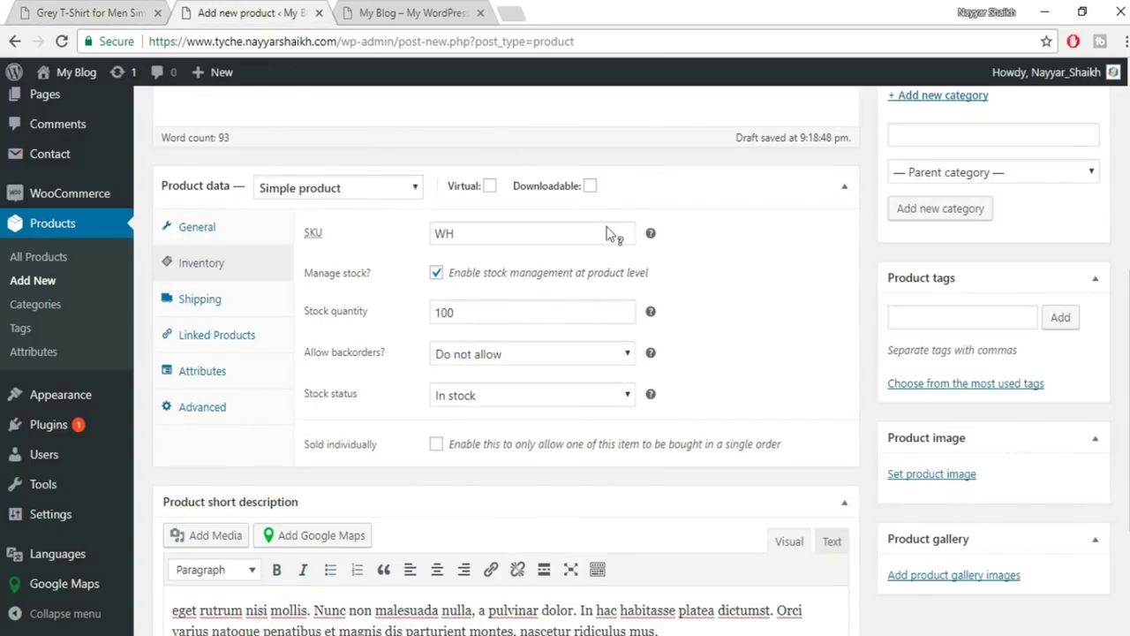
{"action": "left_click", "coordinate": [108, 10]}
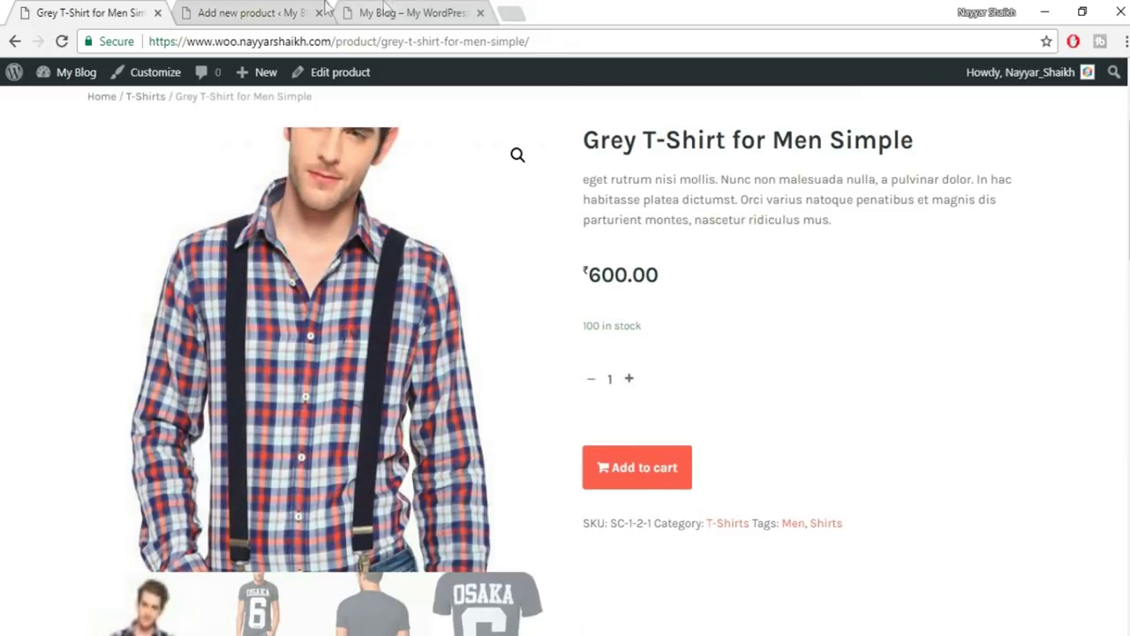
{"action": "left_click", "coordinate": [300, 11]}
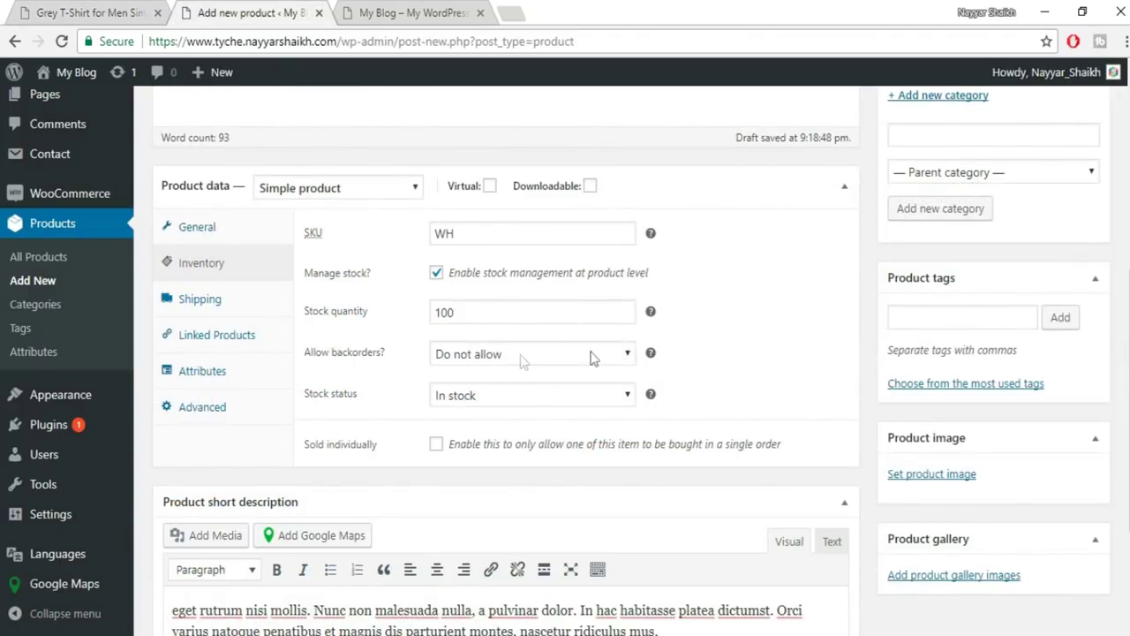
Review the options for allowing backorders and leave the setting at Do not allow.
{"action": "left_click", "coordinate": [501, 355]}
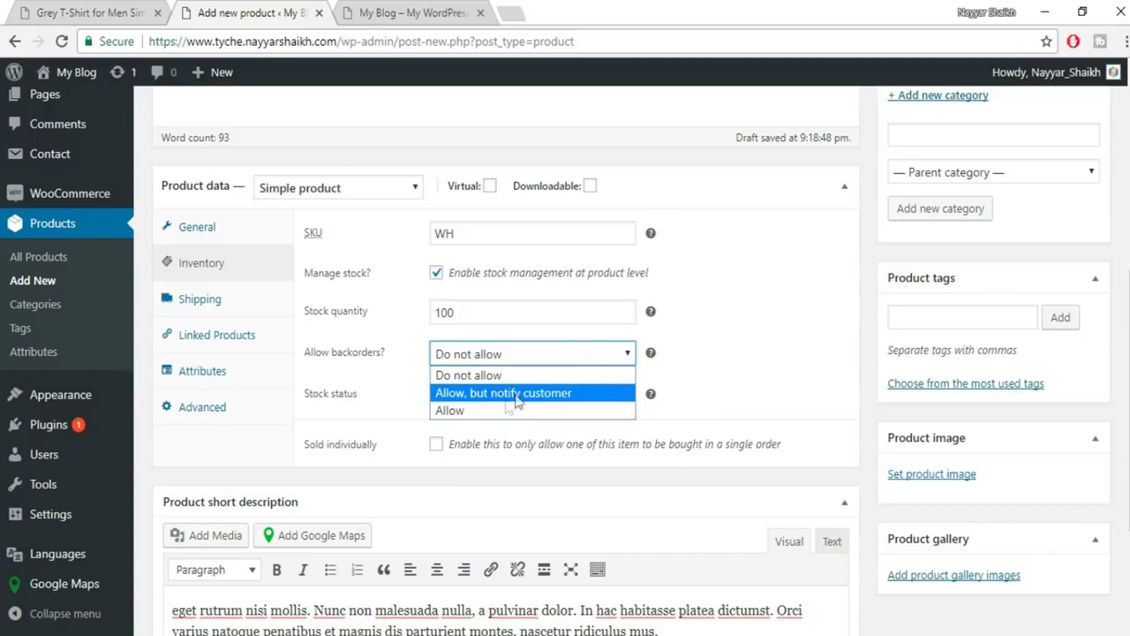
{"action": "left_click", "coordinate": [770, 360]}
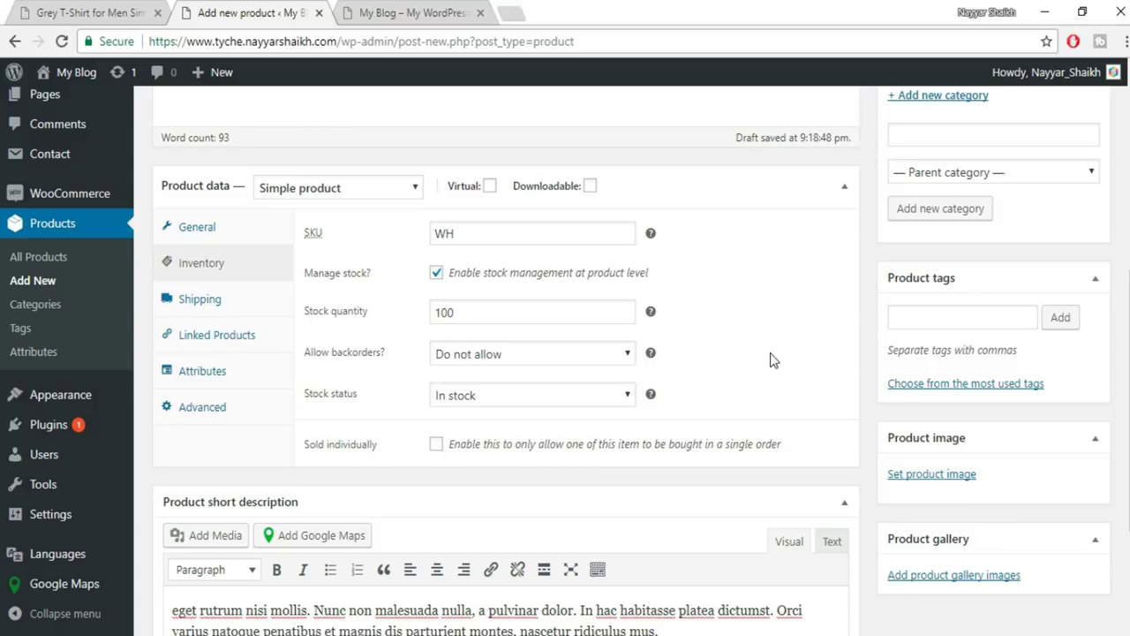
{"action": "left_click", "coordinate": [529, 364]}
{"action": "left_click", "coordinate": [524, 363]}
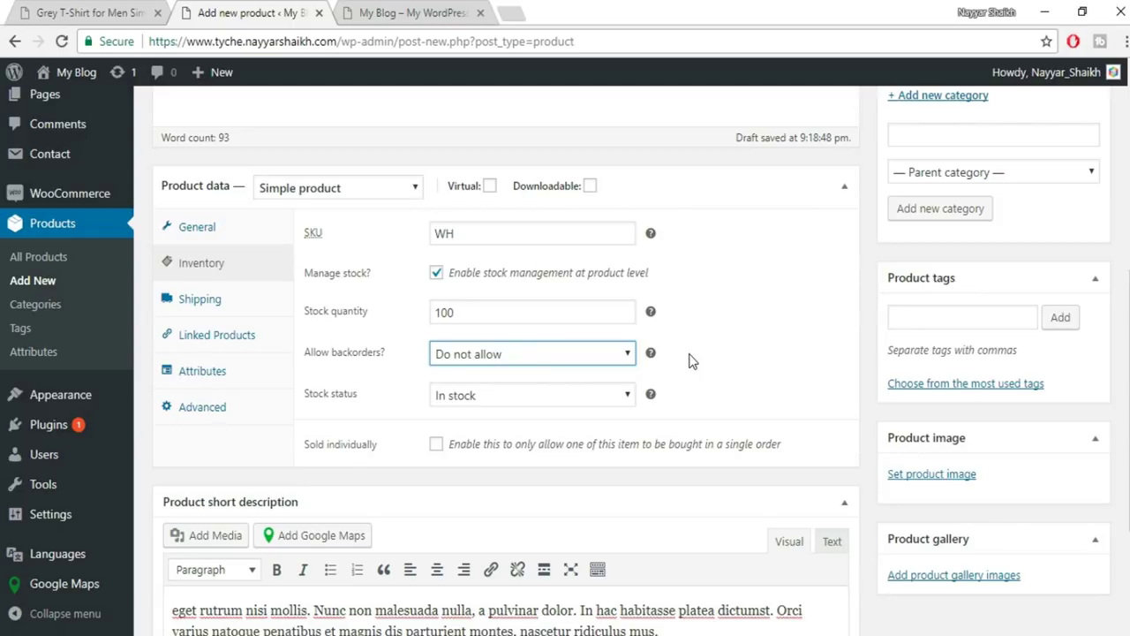
{"action": "left_click", "coordinate": [553, 357]}
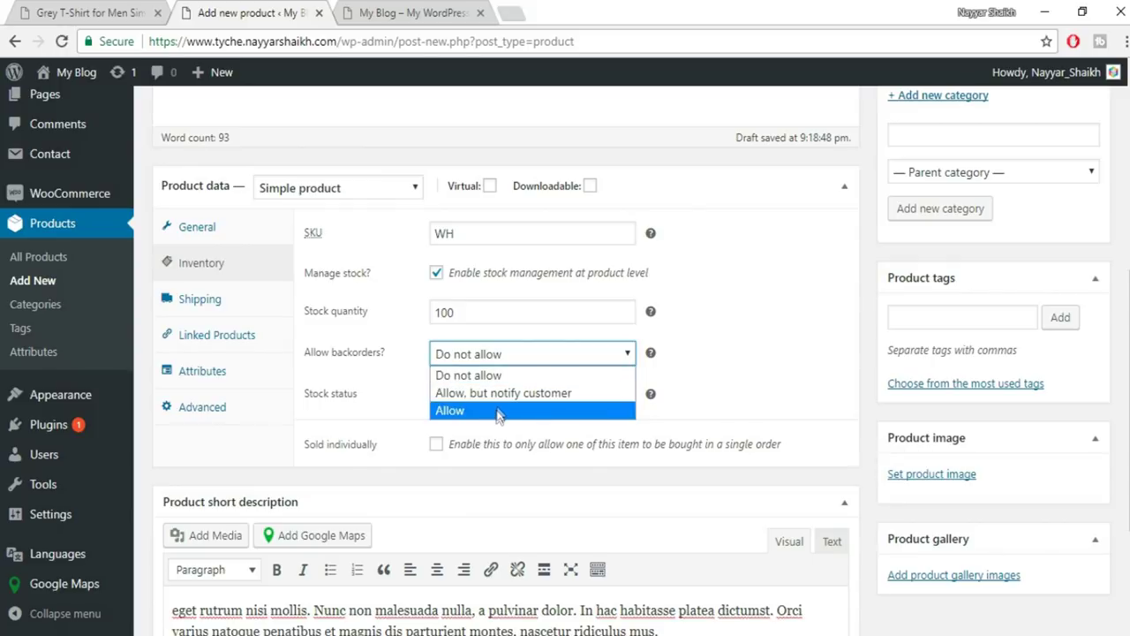
{"action": "left_click", "coordinate": [477, 375]}
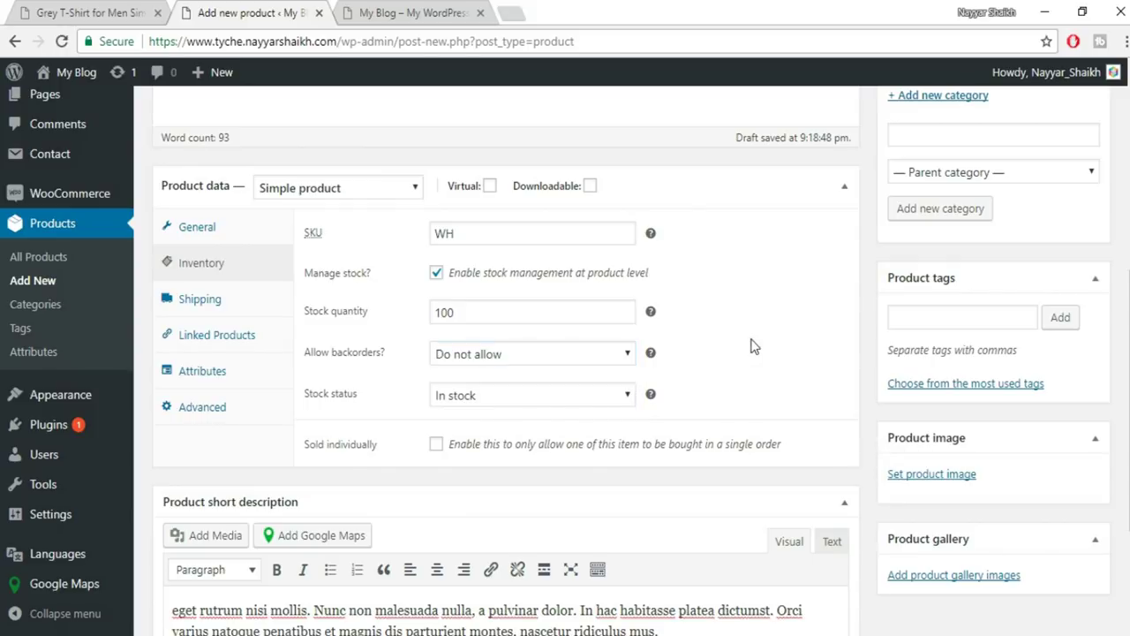
{"action": "left_click", "coordinate": [507, 353]}
{"action": "left_click", "coordinate": [510, 357]}
Set the product's shipping weight to 100 g and its dimensions to 50 cm length, 10 cm width and 40 cm height.
{"action": "left_click", "coordinate": [226, 309]}
{"action": "left_click", "coordinate": [497, 240]}
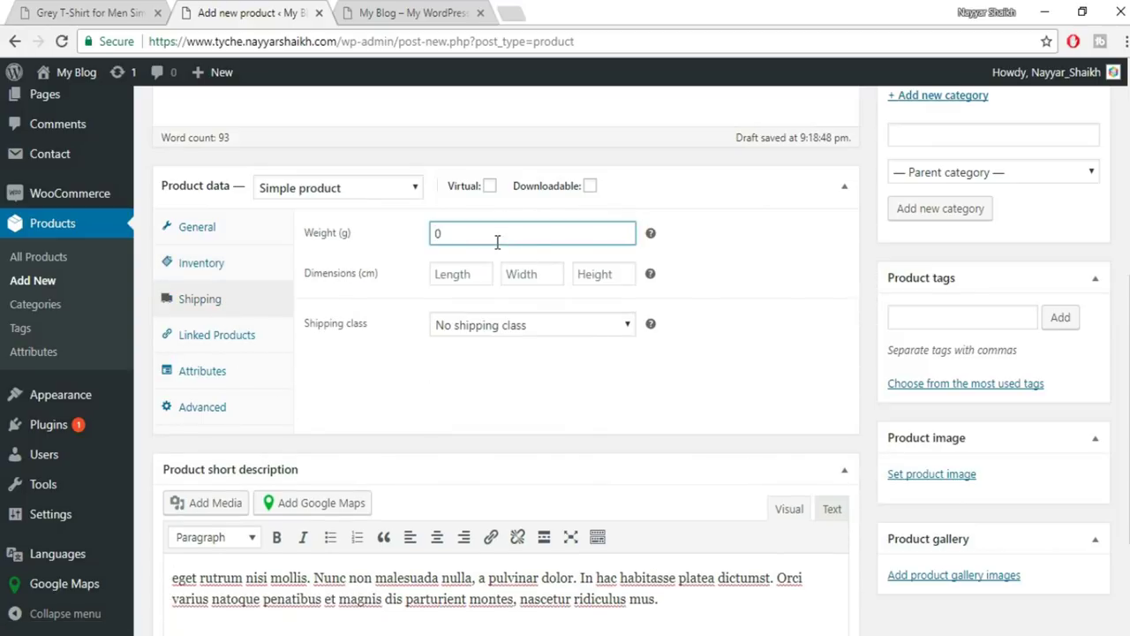
{"action": "type", "text": "100"}
{"action": "left_click", "coordinate": [474, 277]}
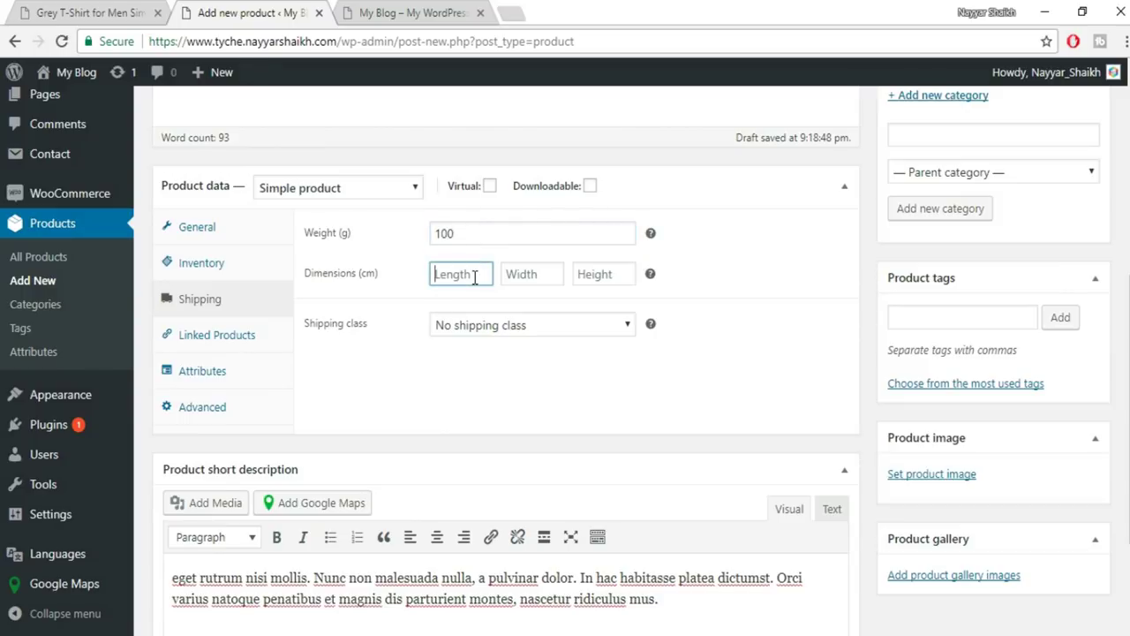
{"action": "type", "text": "50"}
{"action": "key", "text": "Tab"}
{"action": "type", "text": "10"}
{"action": "key", "text": "Tab"}
{"action": "type", "text": "4"}
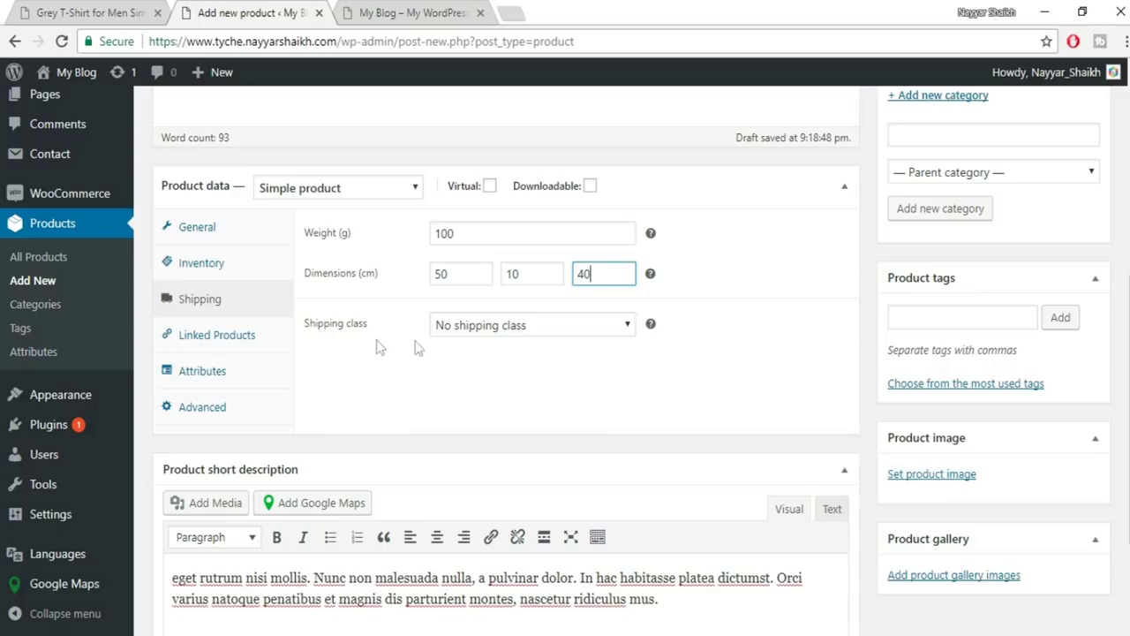
Assign the T-Shirts shipping class to the new product and review its linked products and attributes settings.
{"action": "left_click", "coordinate": [522, 326]}
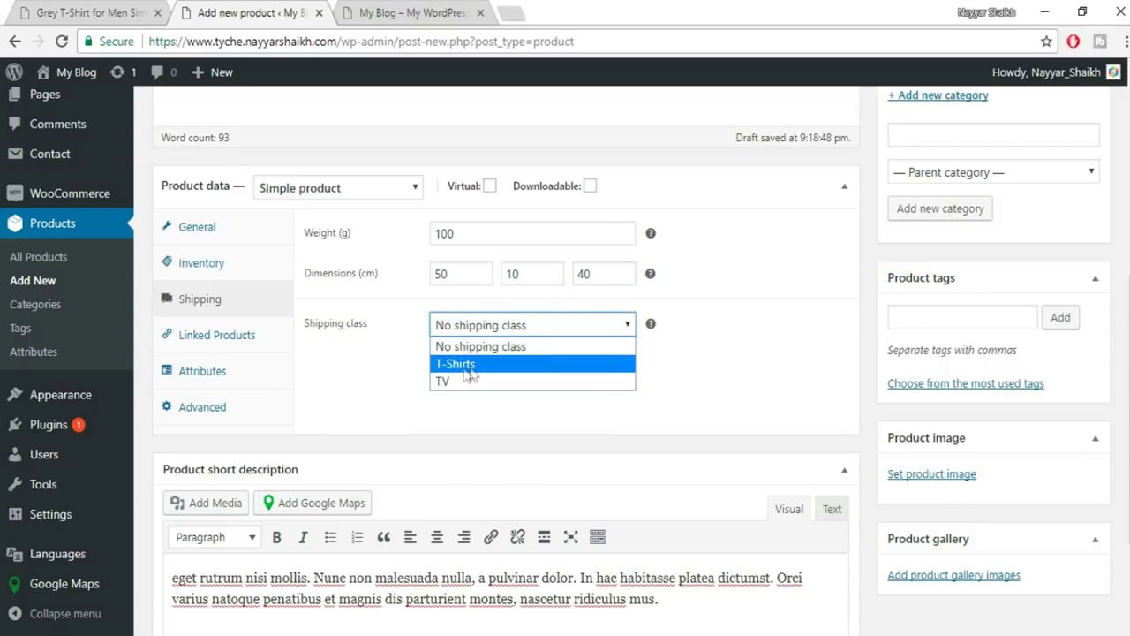
{"action": "left_click", "coordinate": [468, 365]}
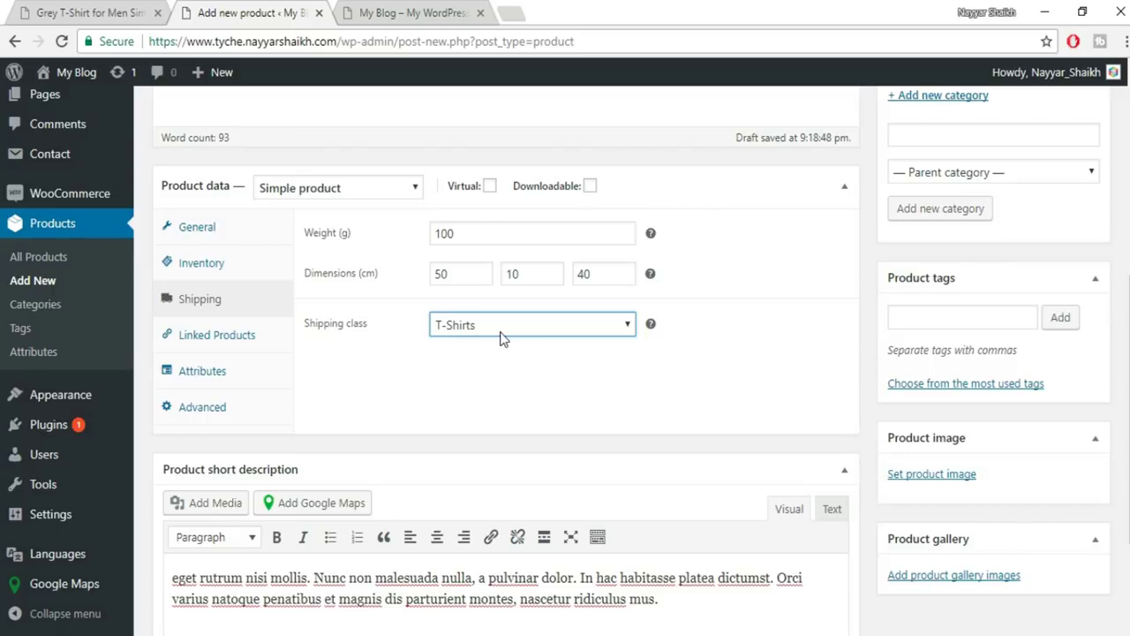
{"action": "left_click", "coordinate": [198, 349]}
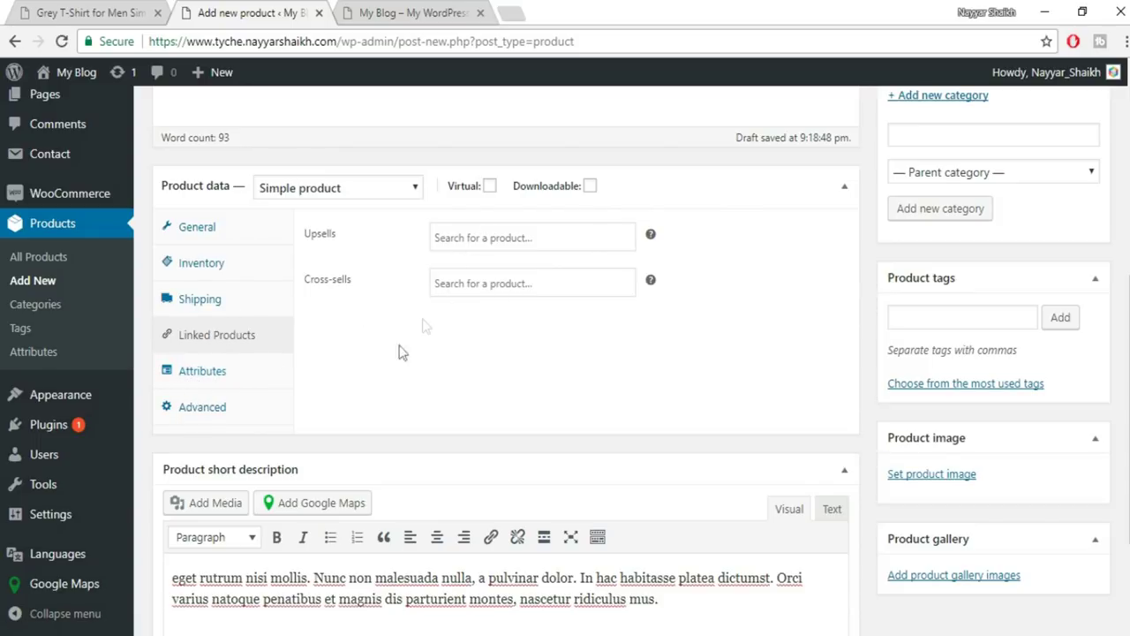
{"action": "left_click", "coordinate": [202, 371]}
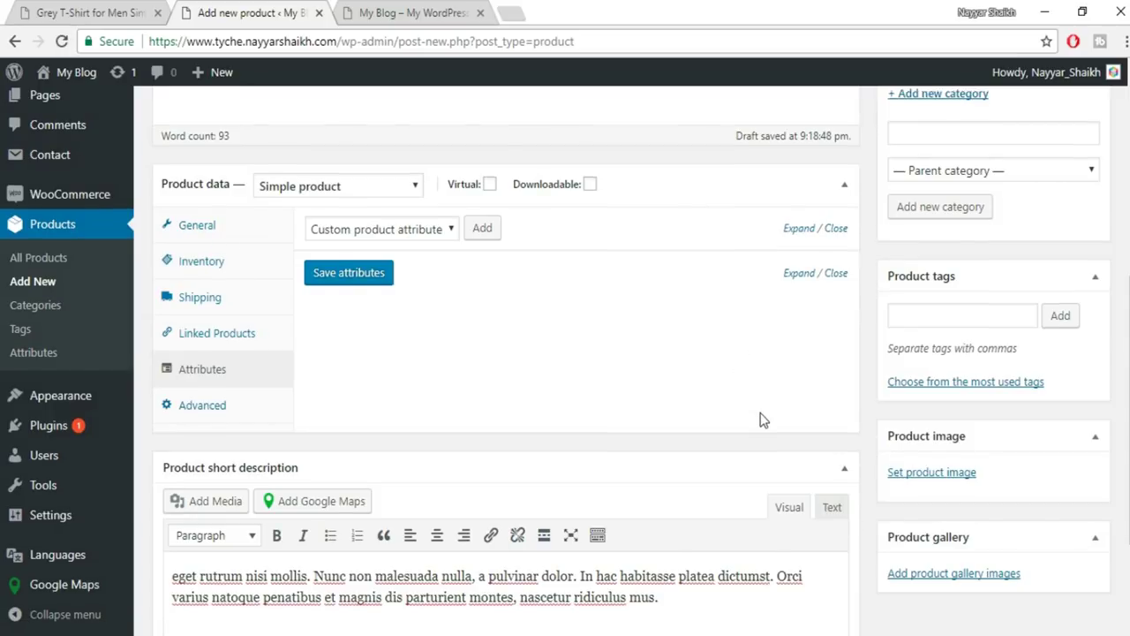
Upload c9c1975bbb8bdeafa97e683d6b92003a--mens-plaid-shirts-checked-shirts from the Product Images folder and set it as the new product's main image.
{"action": "scroll", "coordinate": [759, 419], "scroll_direction": "down", "scroll_amount": 2}
{"action": "scroll", "coordinate": [939, 456], "scroll_direction": "up", "scroll_amount": 1}
{"action": "scroll", "coordinate": [940, 459], "scroll_direction": "up", "scroll_amount": 1}
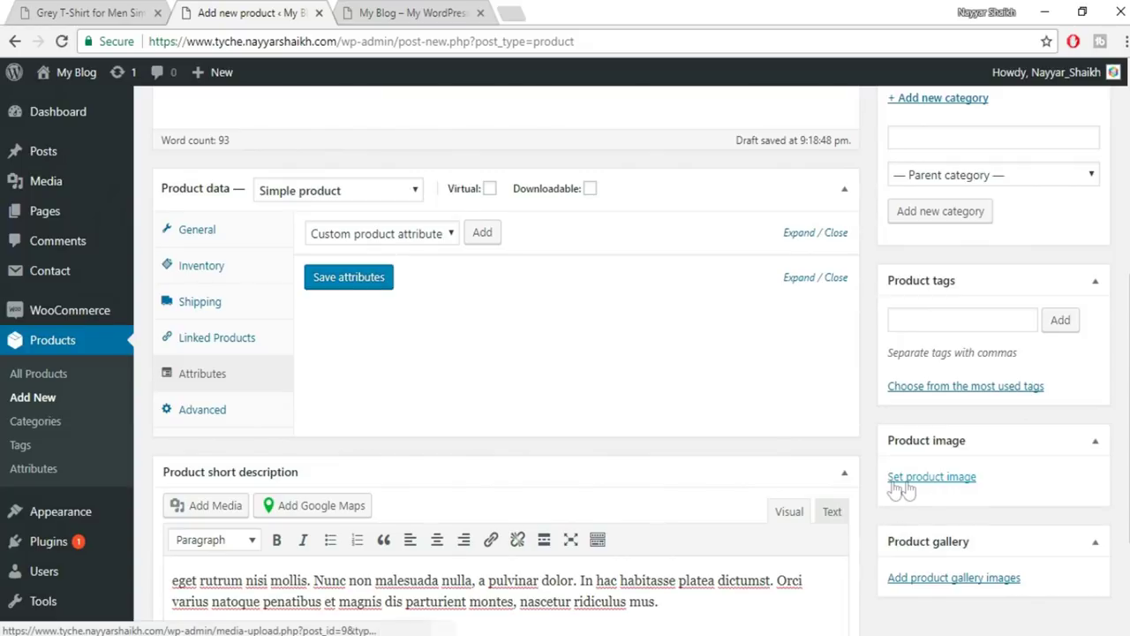
{"action": "left_click", "coordinate": [916, 479]}
{"action": "left_click", "coordinate": [583, 378]}
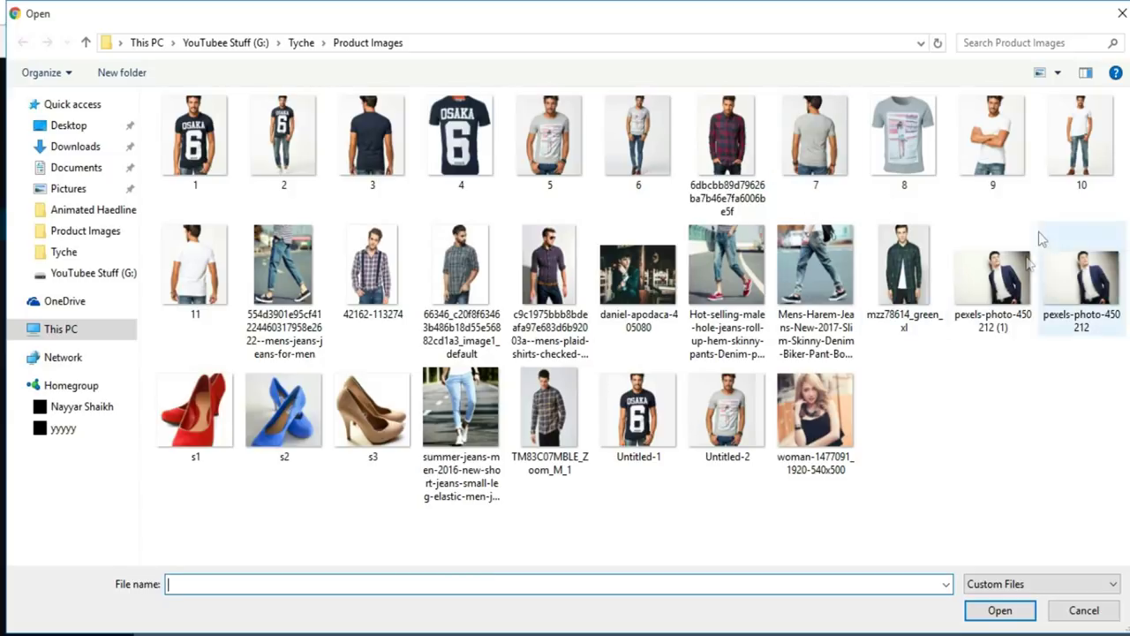
{"action": "left_click", "coordinate": [551, 287]}
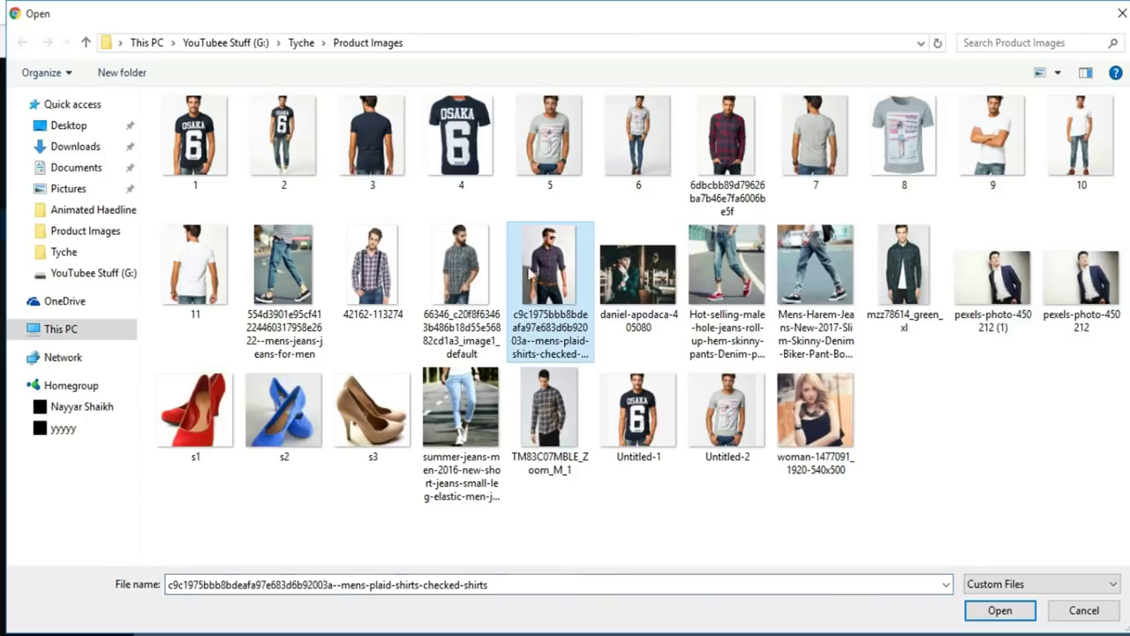
{"action": "left_click", "coordinate": [1000, 611]}
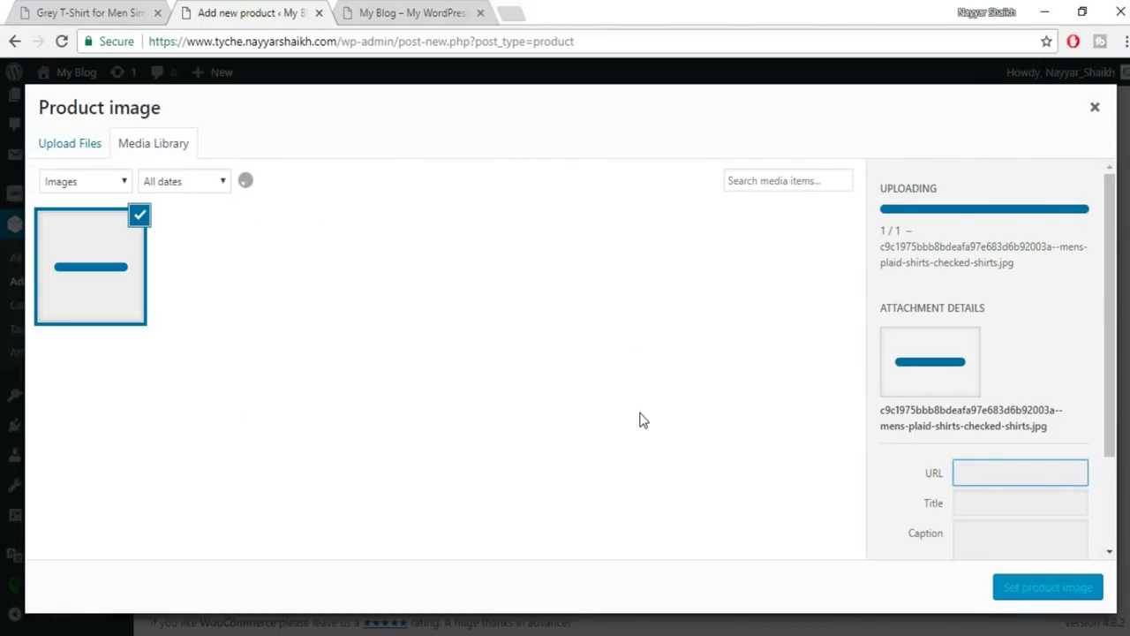
{"action": "left_click", "coordinate": [1050, 593]}
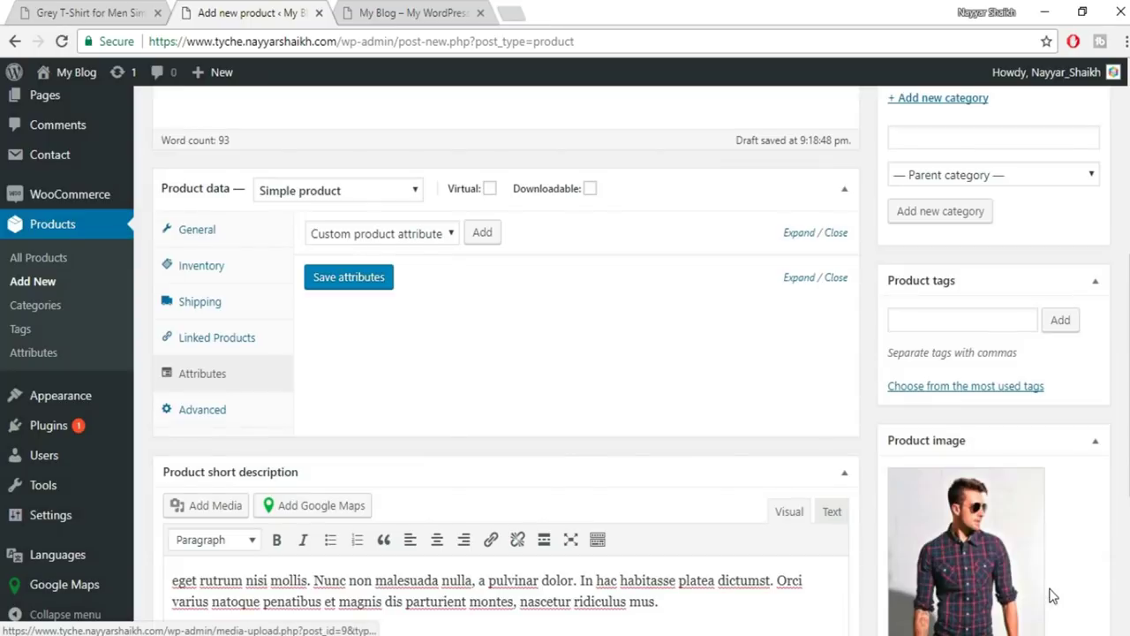
Examine the new product's image and compare it with the main picture and gallery on the demo product page.
{"action": "scroll", "coordinate": [1060, 499], "scroll_direction": "down", "scroll_amount": 2}
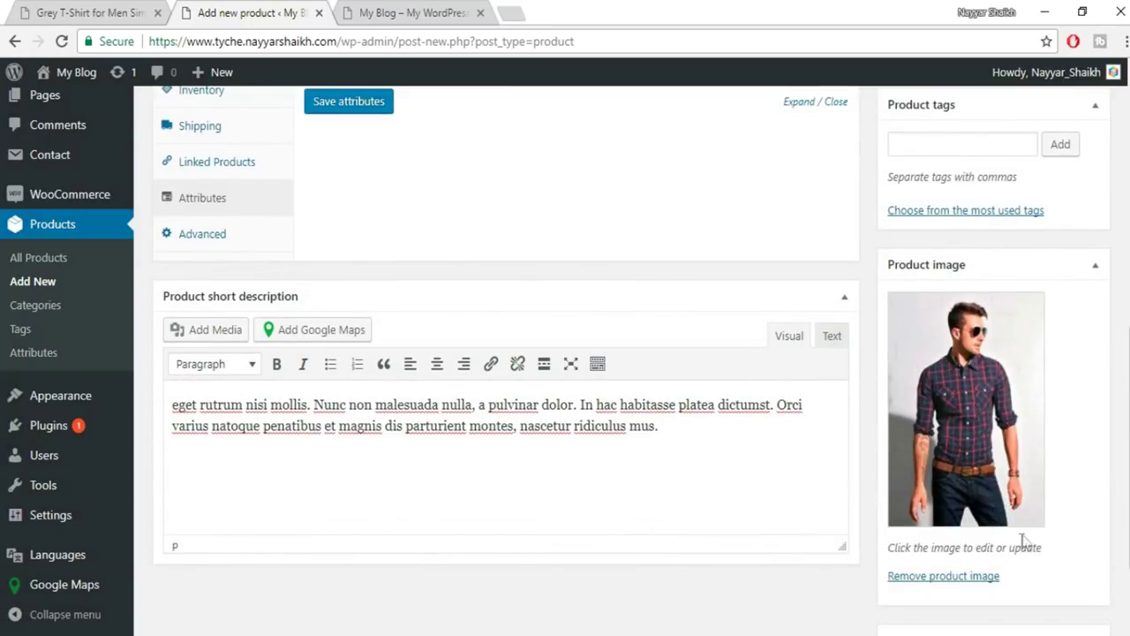
{"action": "scroll", "coordinate": [1024, 540], "scroll_direction": "down", "scroll_amount": 2}
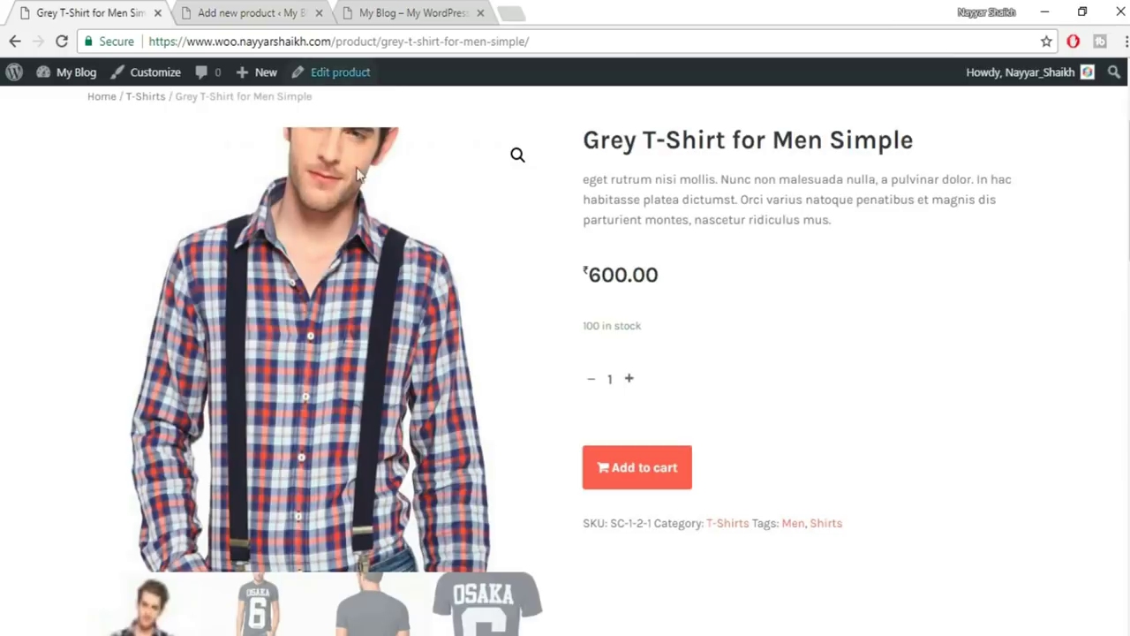
{"action": "left_click", "coordinate": [88, 13]}
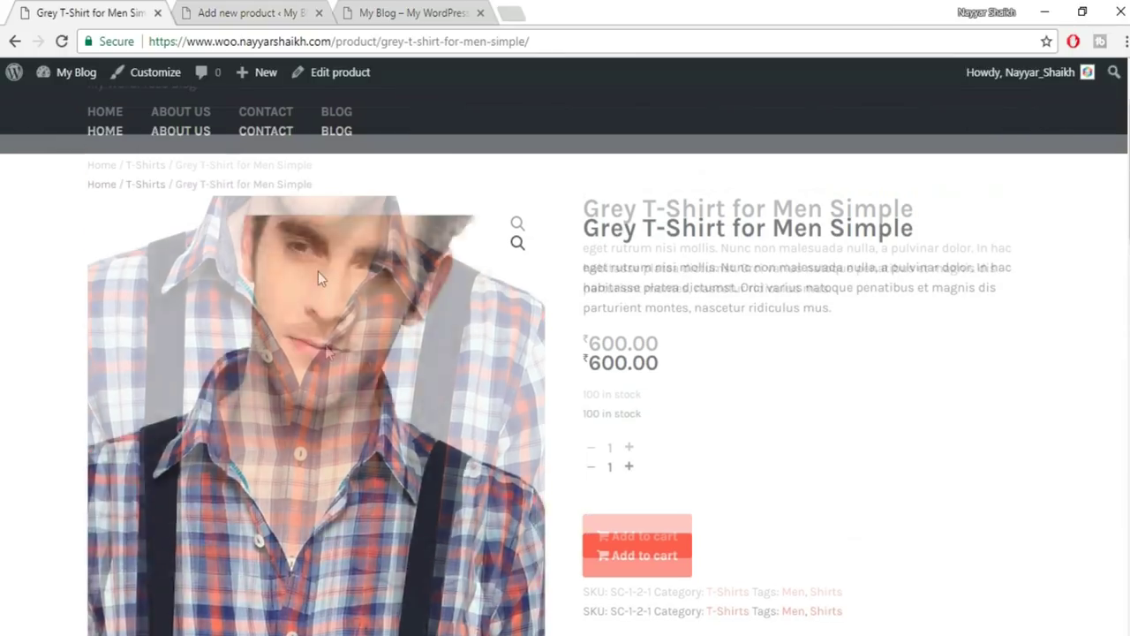
{"action": "scroll", "coordinate": [335, 379], "scroll_direction": "down", "scroll_amount": 5}
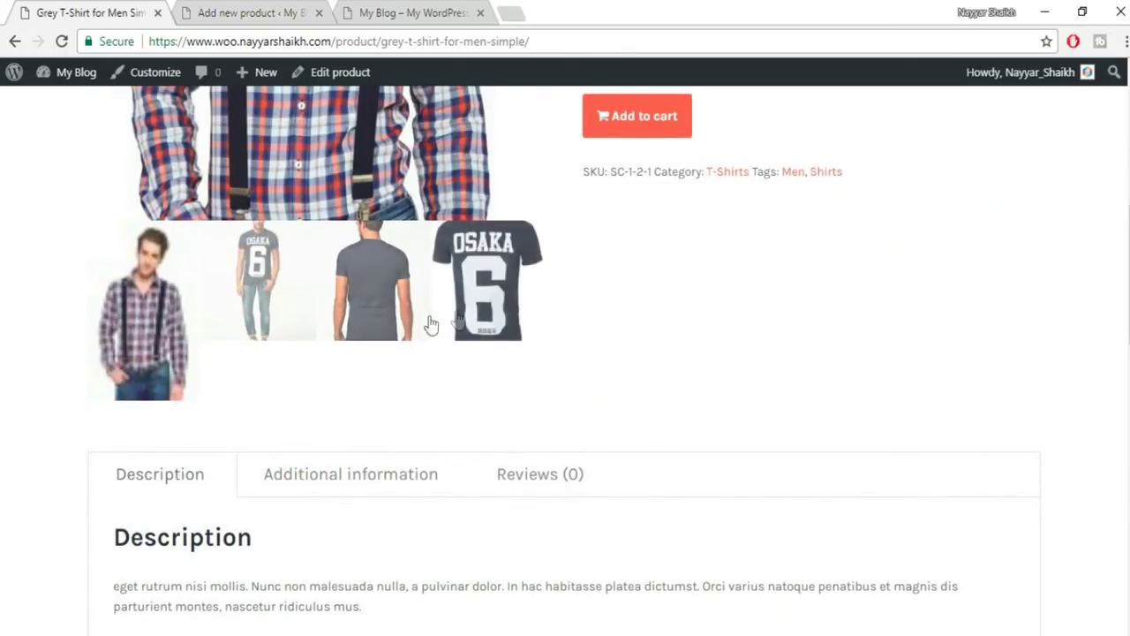
{"action": "scroll", "coordinate": [497, 416], "scroll_direction": "up", "scroll_amount": 4}
{"action": "left_click", "coordinate": [232, 12]}
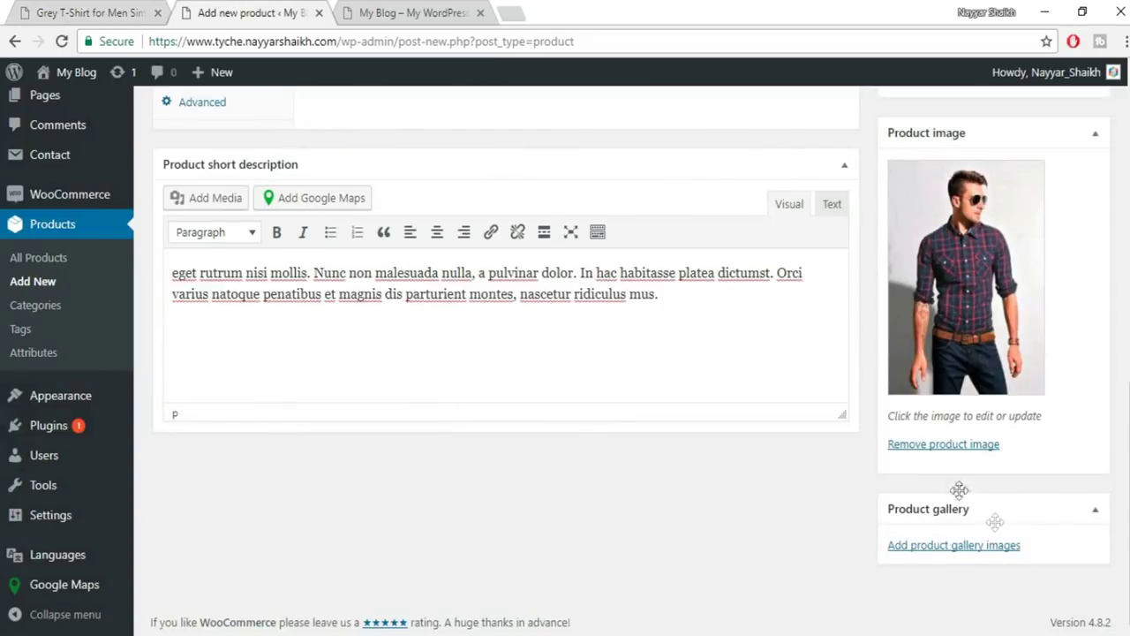
{"action": "left_click", "coordinate": [959, 545]}
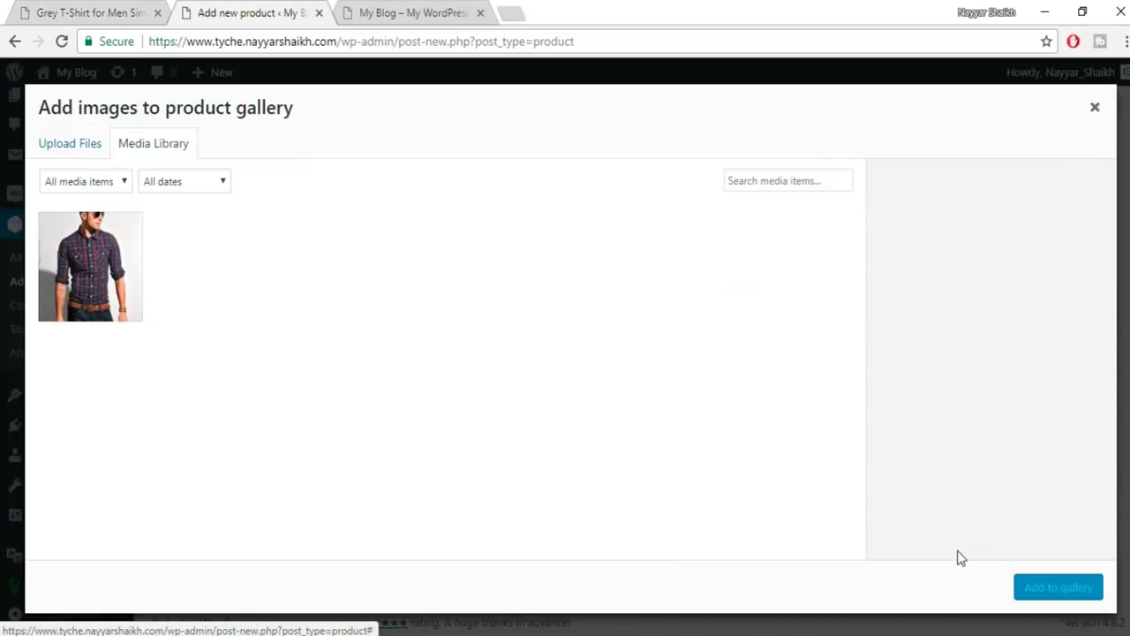
{"action": "left_click", "coordinate": [89, 144]}
{"action": "left_click", "coordinate": [572, 378]}
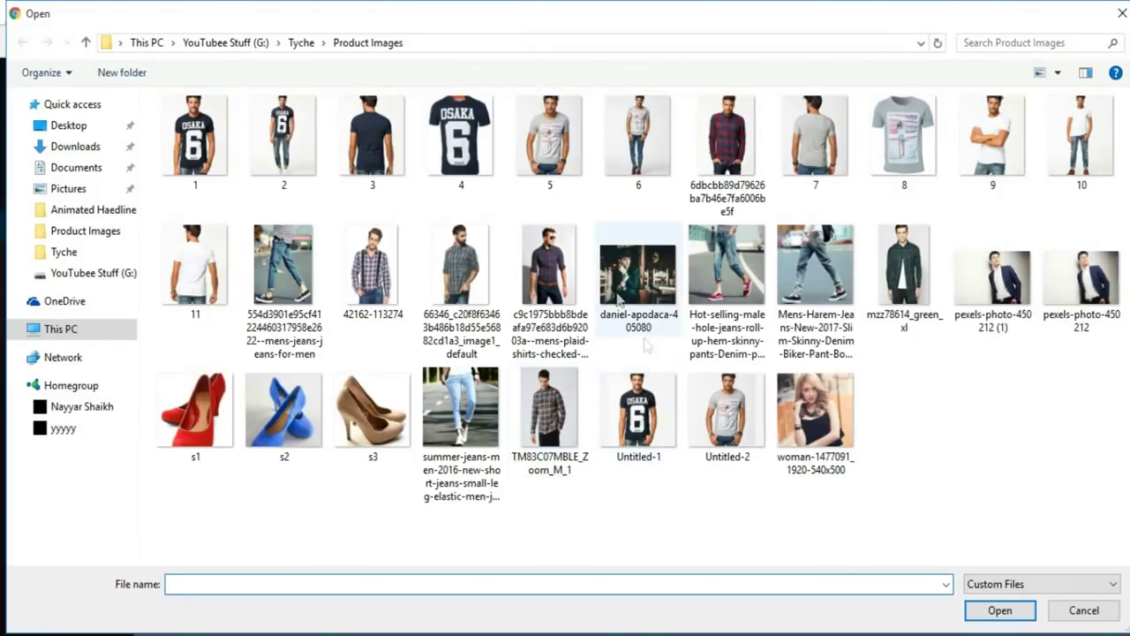
{"action": "left_click", "coordinate": [388, 265]}
{"action": "left_click", "coordinate": [448, 284], "text": "ctrl"}
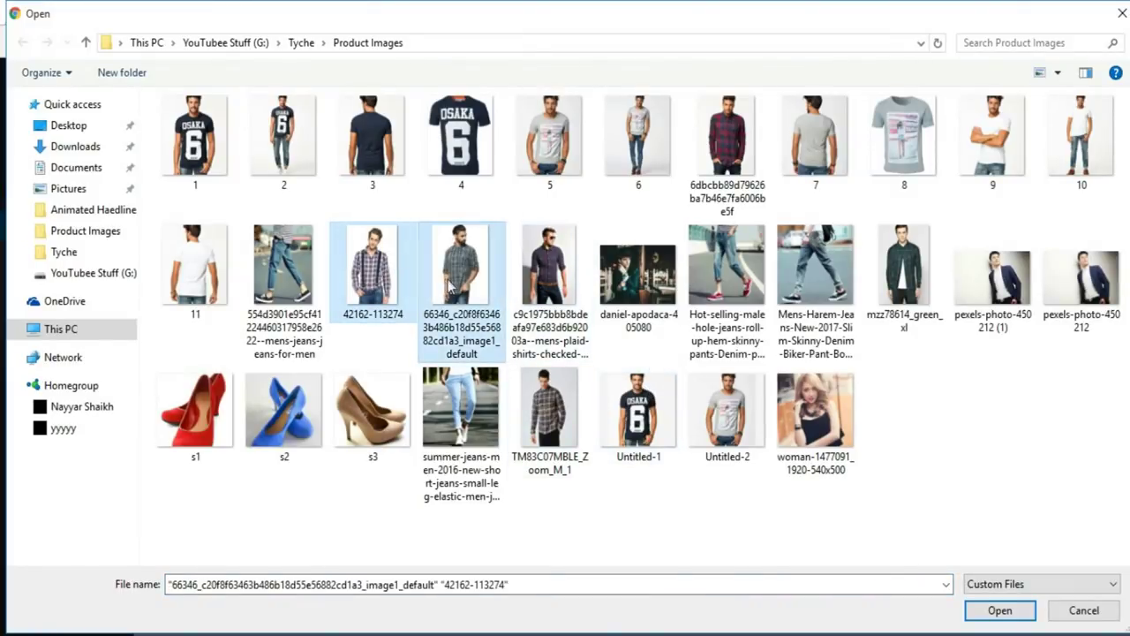
{"action": "left_click", "coordinate": [1000, 609]}
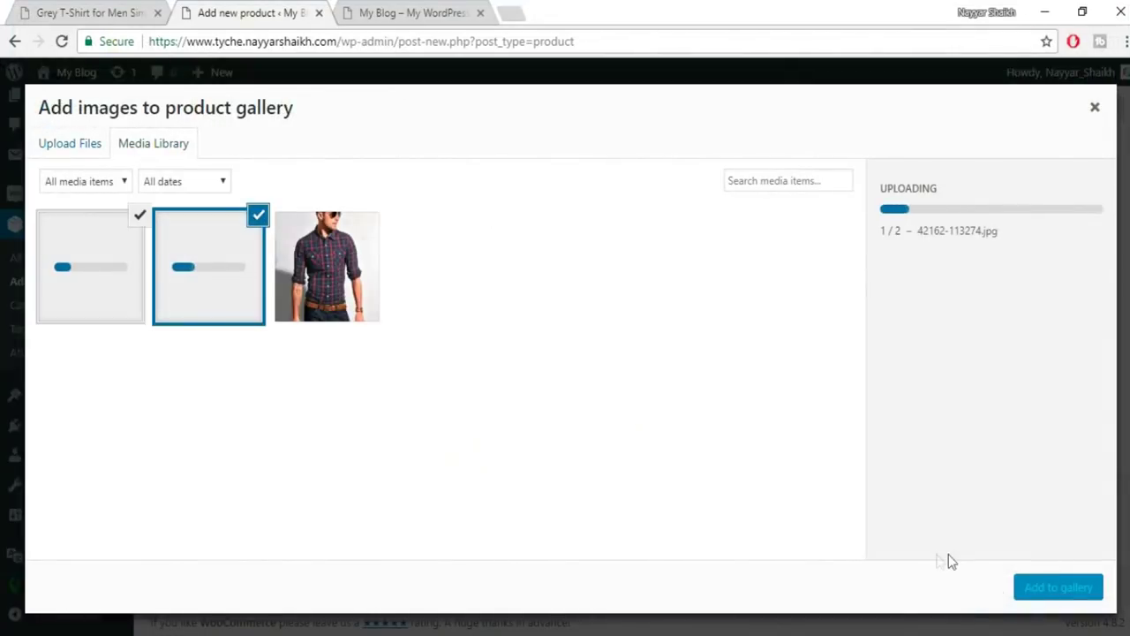
Add only the two uploaded shirt images to the product gallery, leaving out the main product image.
{"action": "left_click", "coordinate": [362, 276]}
{"action": "left_click", "coordinate": [376, 216]}
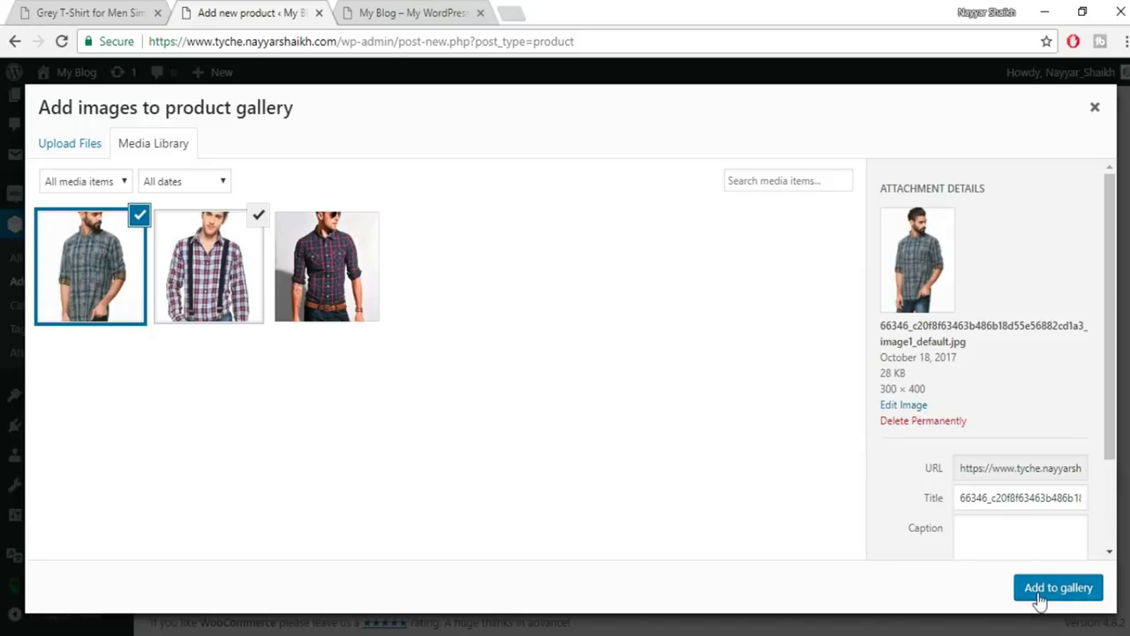
{"action": "left_click", "coordinate": [1038, 595]}
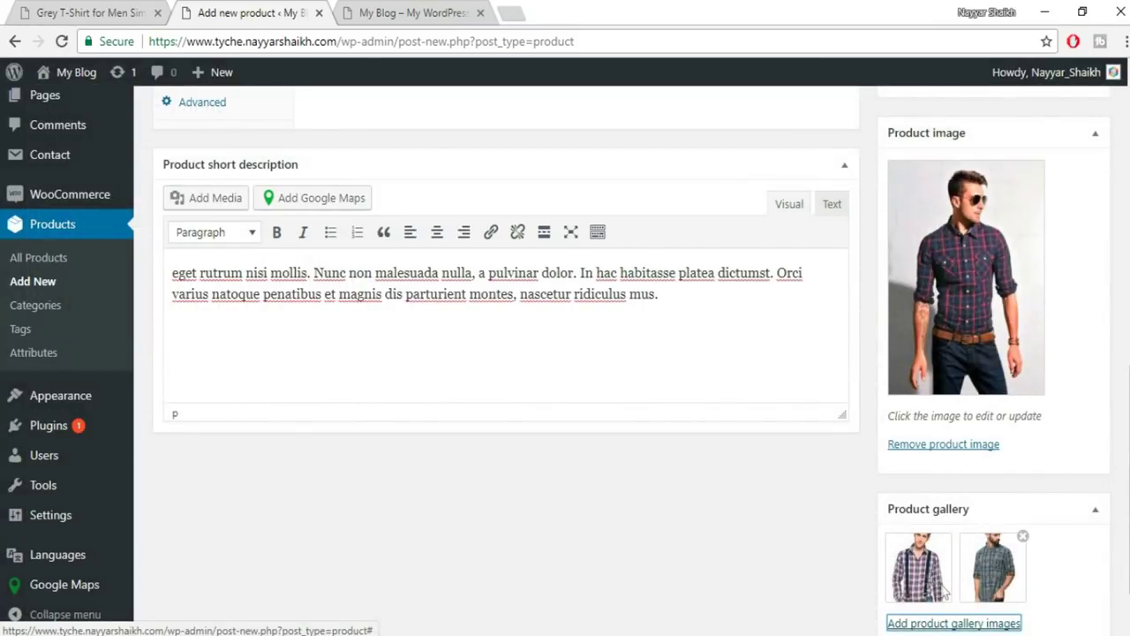
Add the product tags "t-shirts" and "blue".
{"action": "scroll", "coordinate": [984, 486], "scroll_direction": "up", "scroll_amount": 2}
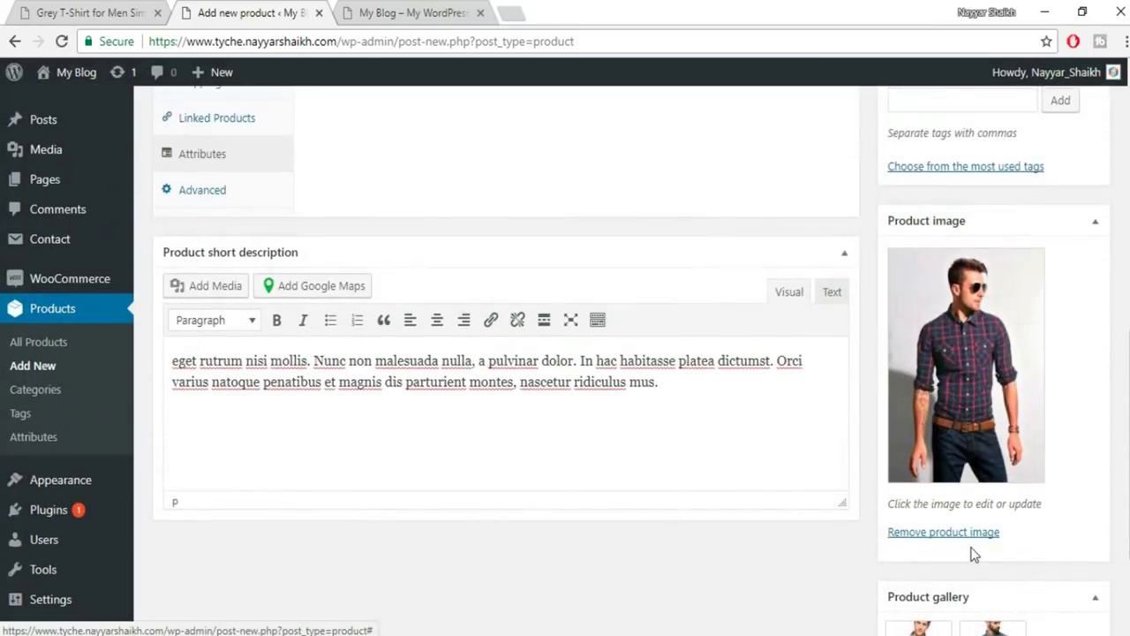
{"action": "scroll", "coordinate": [984, 486], "scroll_direction": "up", "scroll_amount": 1}
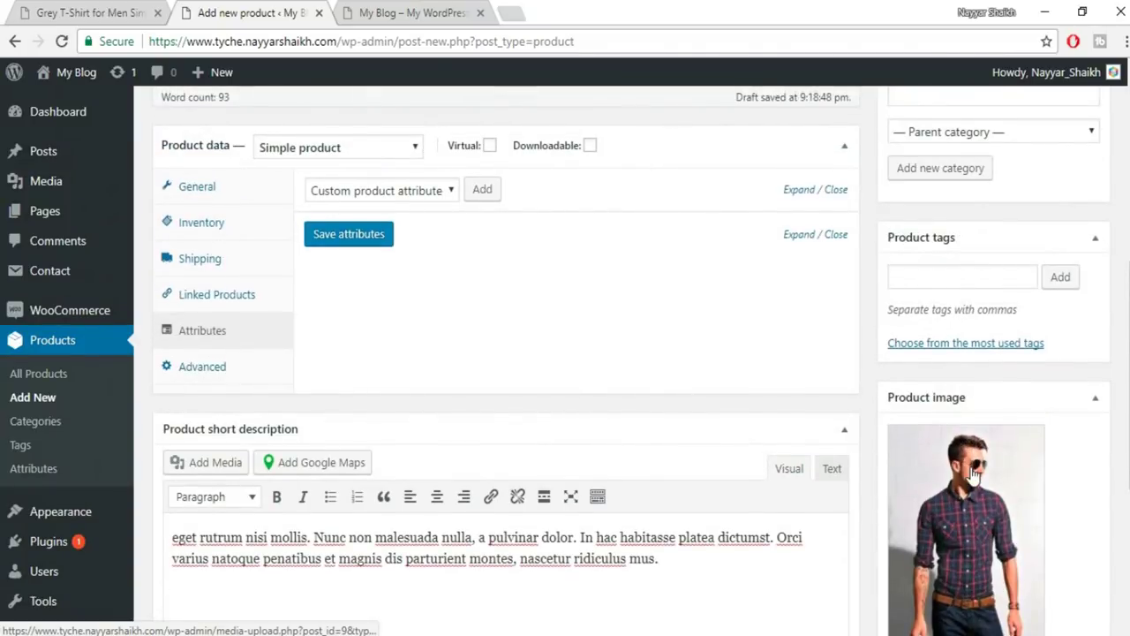
{"action": "scroll", "coordinate": [961, 442], "scroll_direction": "up", "scroll_amount": 1}
{"action": "left_click", "coordinate": [950, 362]}
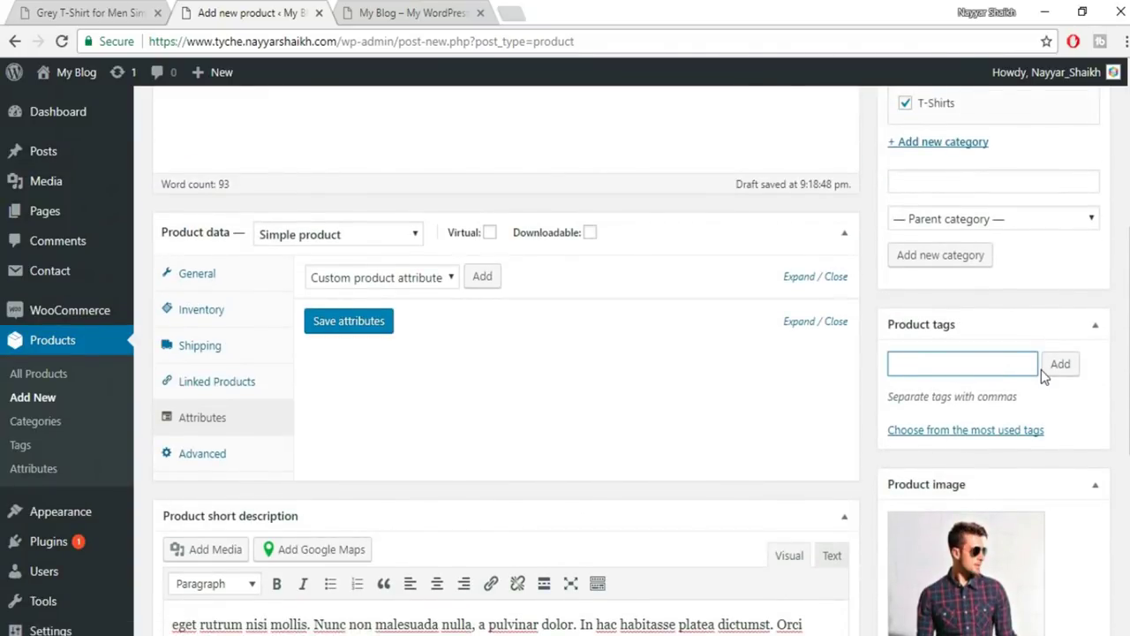
{"action": "type", "text": "t-shirts"}
{"action": "key", "text": "Return"}
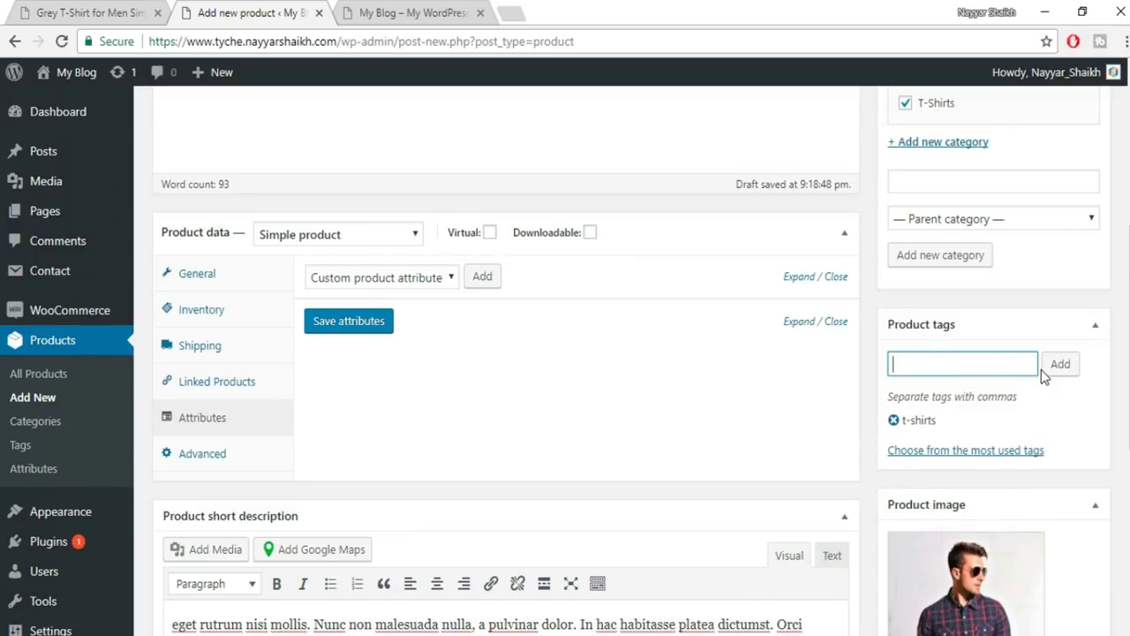
{"action": "type", "text": "blue"}
{"action": "key", "text": "Return"}
Preview the product page and review its title, short description, price, stock and add-to-cart area.
{"action": "scroll", "coordinate": [971, 424], "scroll_direction": "up", "scroll_amount": 5}
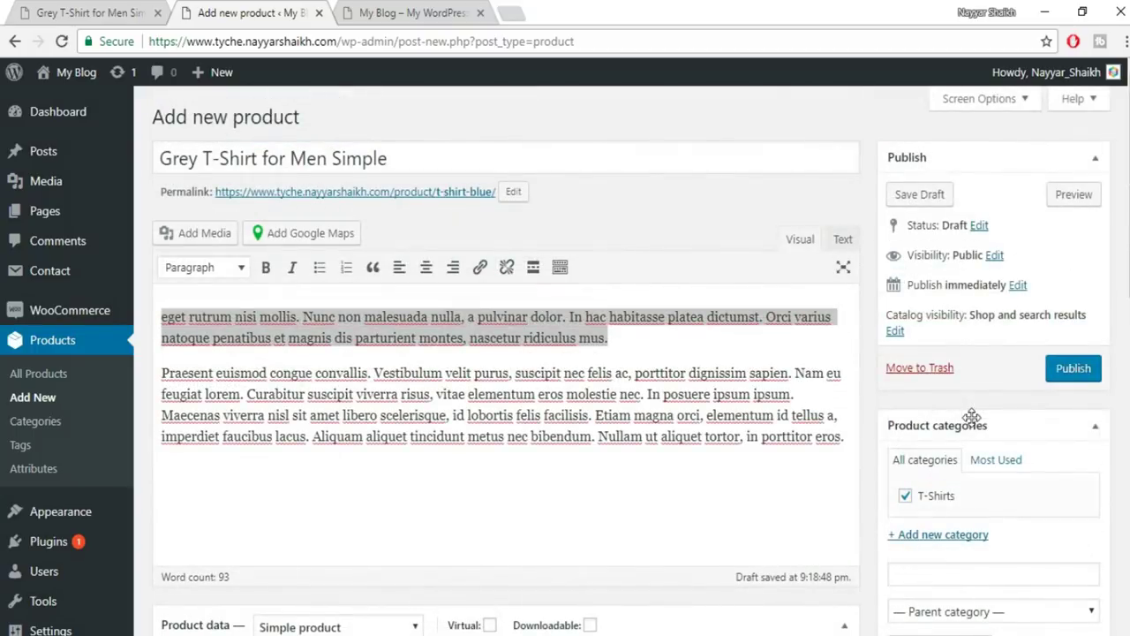
{"action": "left_click", "coordinate": [1085, 208]}
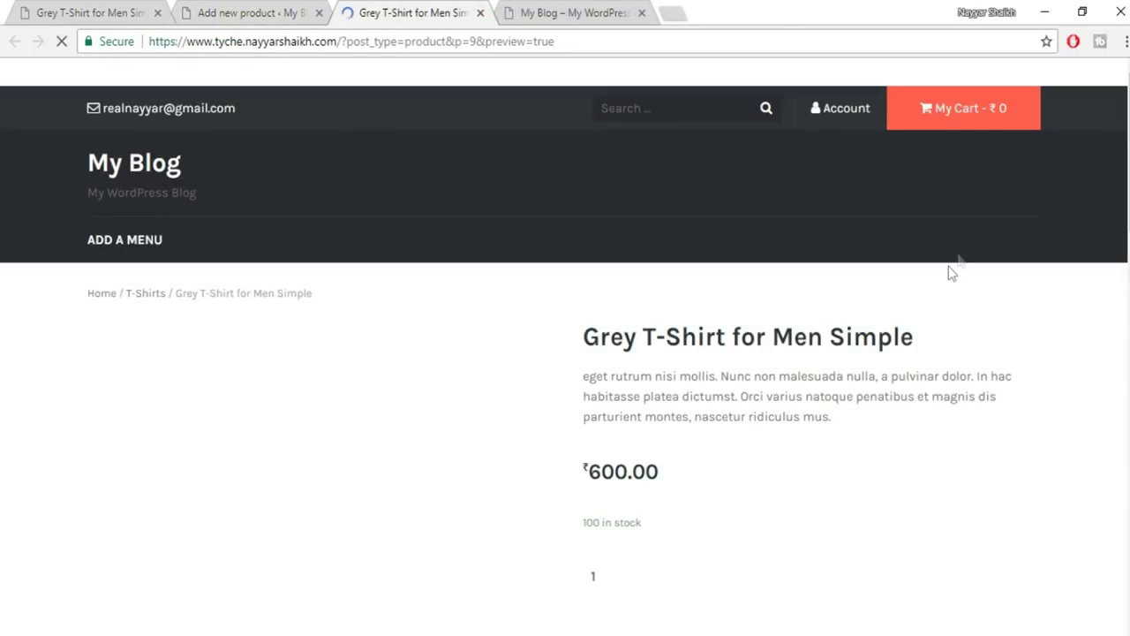
{"action": "scroll", "coordinate": [948, 266], "scroll_direction": "down", "scroll_amount": 2}
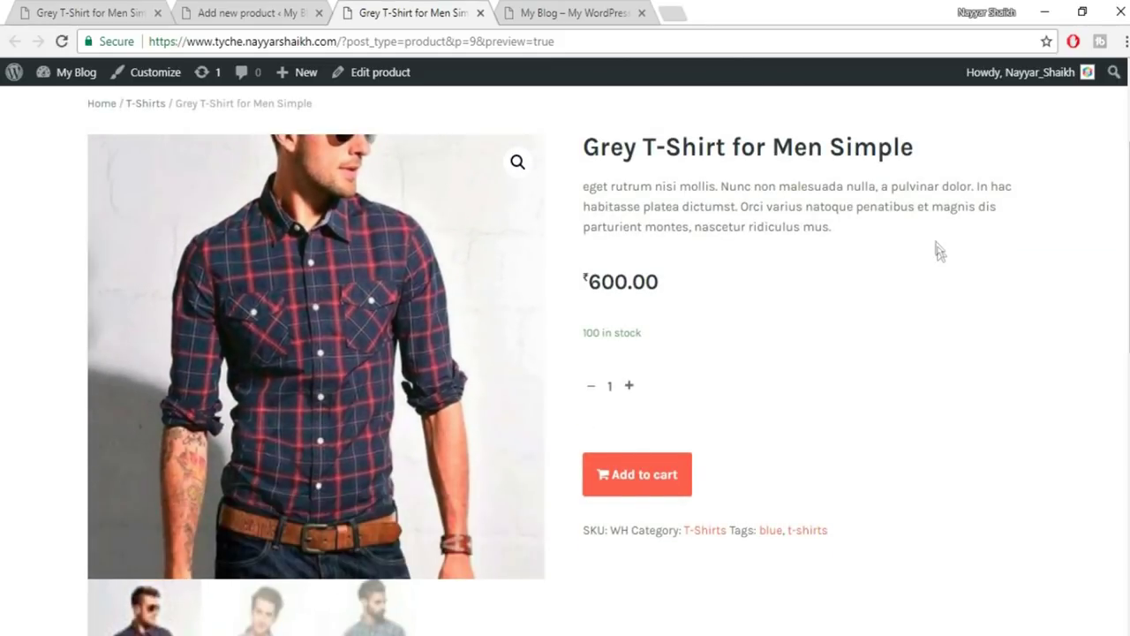
{"action": "left_click_drag", "start_coordinate": [581, 156], "coordinate": [808, 141]}
{"action": "left_click", "coordinate": [792, 176]}
{"action": "left_click_drag", "start_coordinate": [628, 187], "coordinate": [790, 227]}
{"action": "left_click", "coordinate": [595, 280]}
{"action": "left_click_drag", "start_coordinate": [649, 326], "coordinate": [588, 328]}
{"action": "left_click", "coordinate": [629, 332]}
{"action": "scroll", "coordinate": [644, 411], "scroll_direction": "down", "scroll_amount": 1}
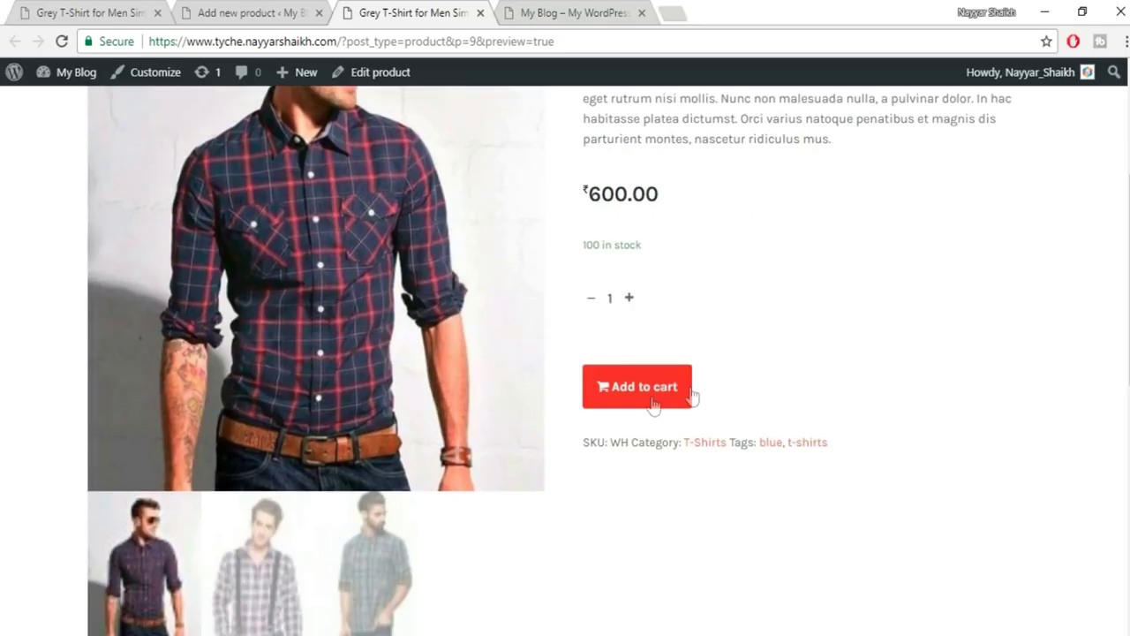
View the second and third gallery images as the main picture on the previewed product page.
{"action": "scroll", "coordinate": [709, 396], "scroll_direction": "down", "scroll_amount": 4}
{"action": "left_click", "coordinate": [261, 281]}
{"action": "scroll", "coordinate": [688, 321], "scroll_direction": "up", "scroll_amount": 4}
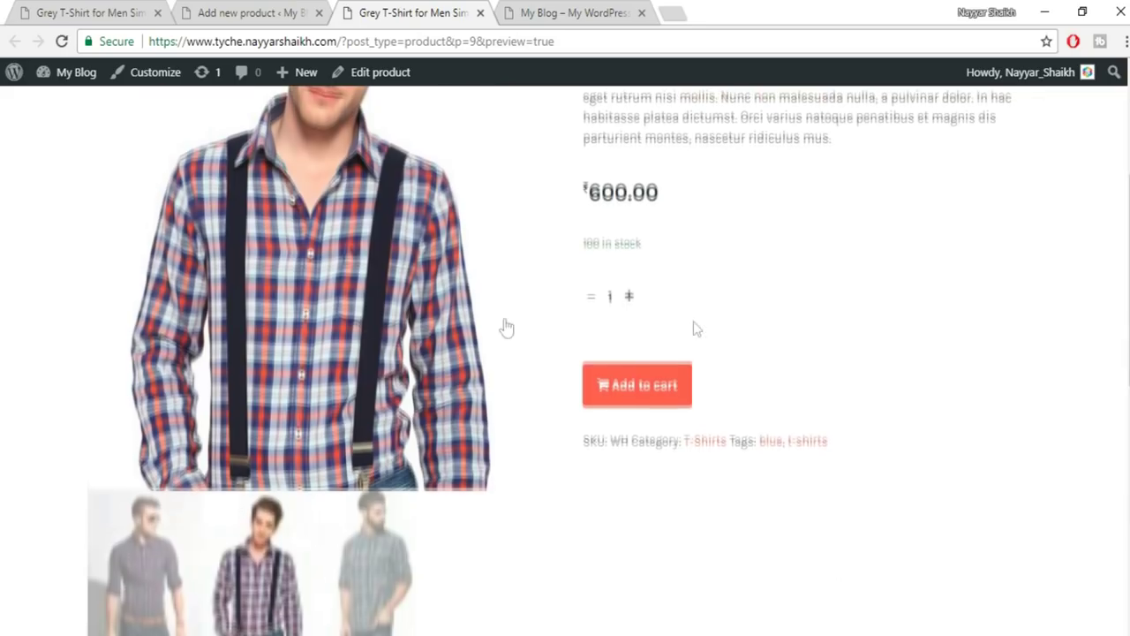
{"action": "left_click", "coordinate": [420, 558]}
{"action": "scroll", "coordinate": [495, 450], "scroll_direction": "up", "scroll_amount": 3}
{"action": "scroll", "coordinate": [843, 439], "scroll_direction": "down", "scroll_amount": 9}
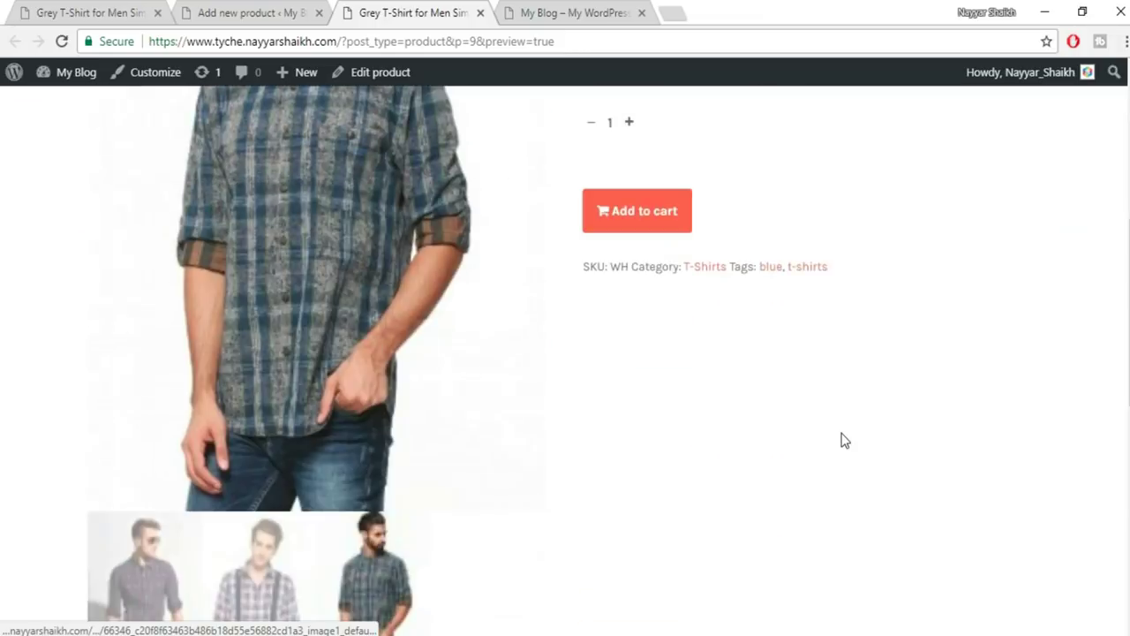
Review the additional information, reviews and description sections of the previewed product.
{"action": "left_click", "coordinate": [285, 254]}
{"action": "left_click", "coordinate": [131, 256]}
{"action": "left_click", "coordinate": [323, 237]}
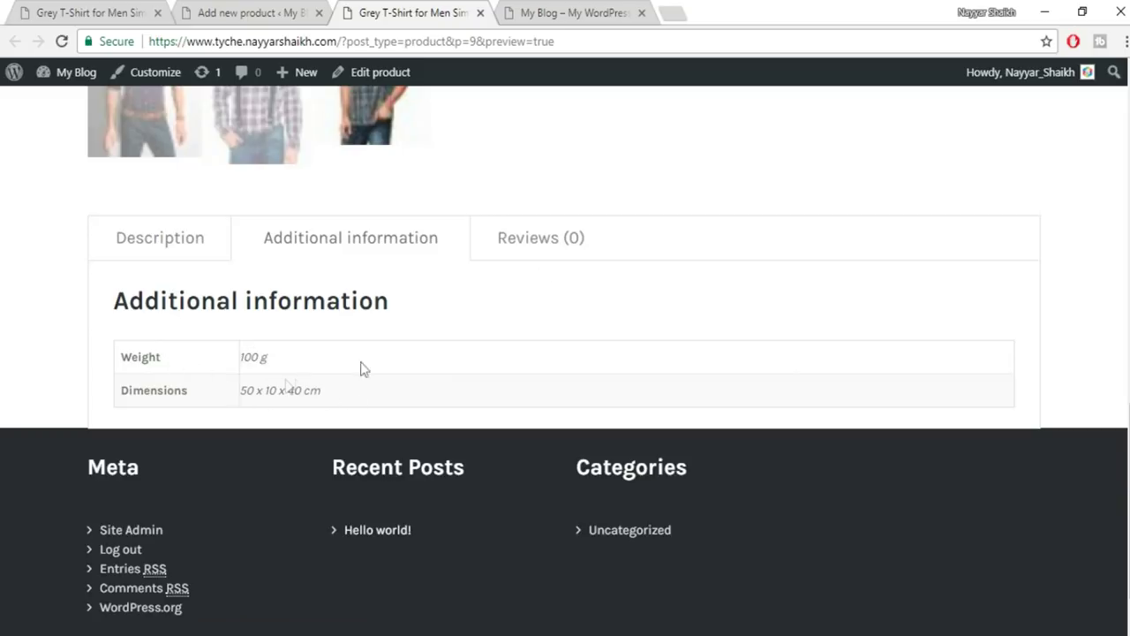
{"action": "left_click", "coordinate": [553, 225]}
{"action": "left_click", "coordinate": [164, 253]}
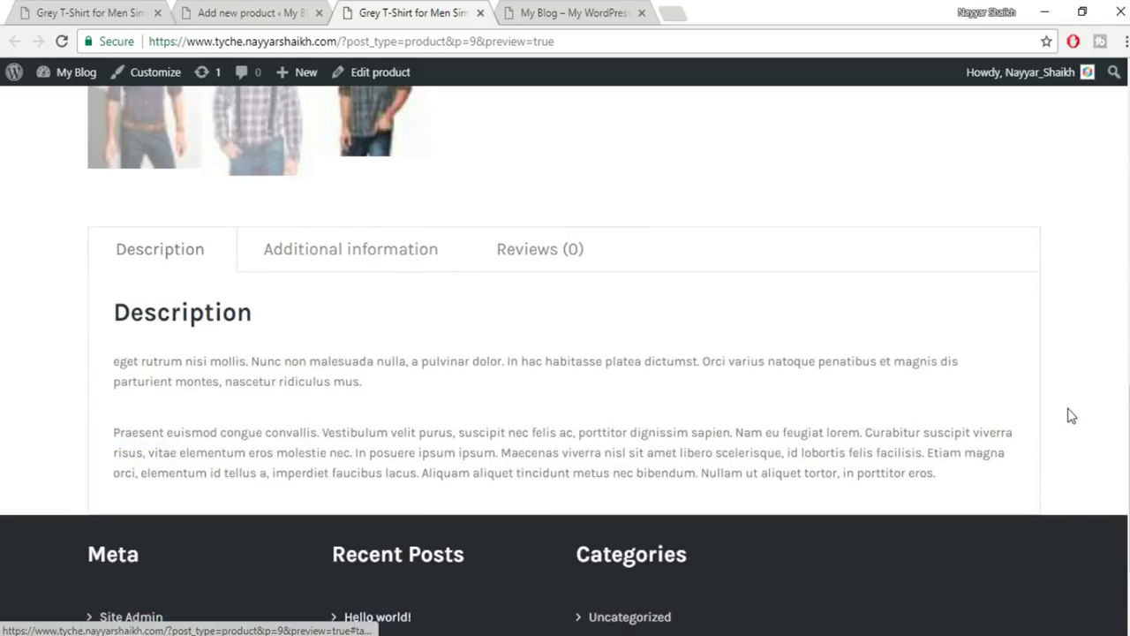
Return to the product editor and publish the product.
{"action": "scroll", "coordinate": [1070, 419], "scroll_direction": "up", "scroll_amount": 8}
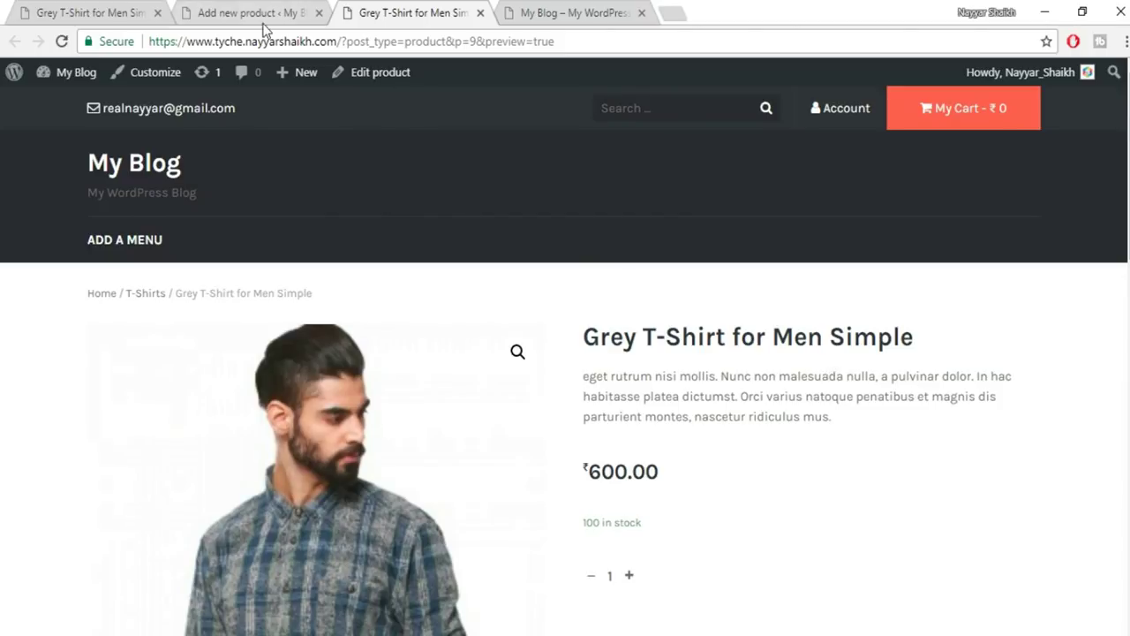
{"action": "left_click", "coordinate": [254, 13]}
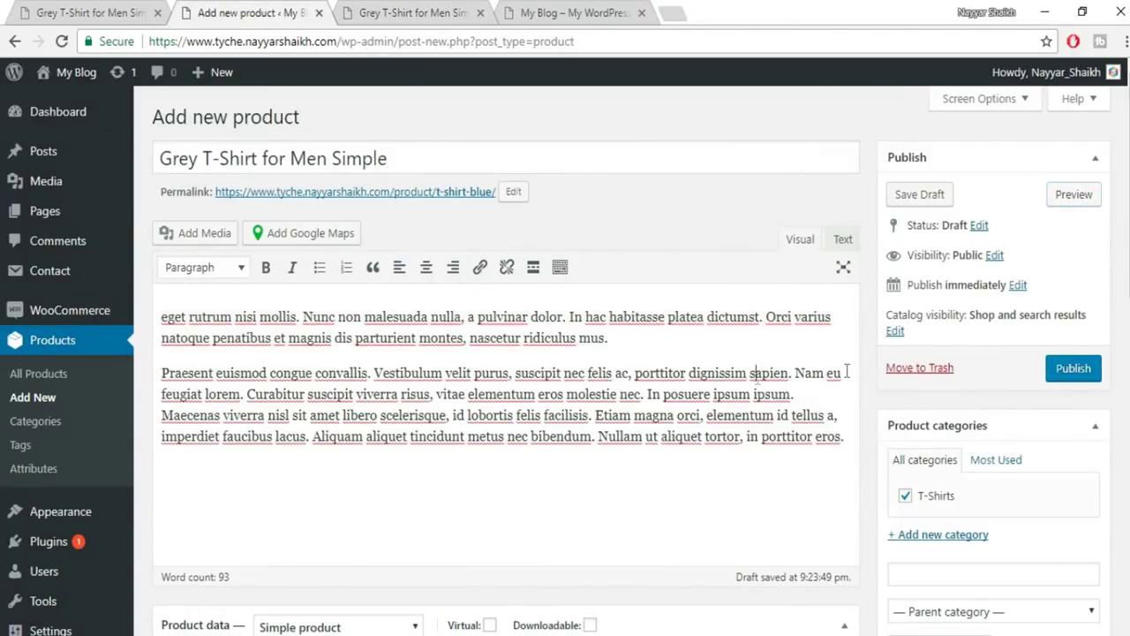
{"action": "left_click", "coordinate": [1073, 367]}
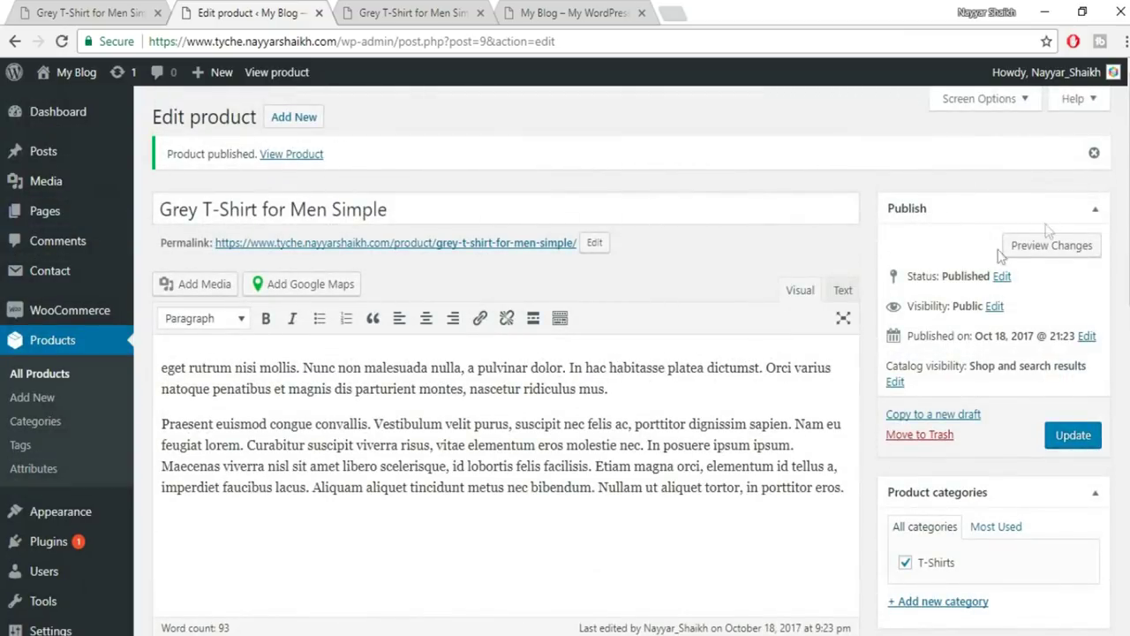
Set the product's sale price to 400 in its general product data.
{"action": "scroll", "coordinate": [529, 397], "scroll_direction": "down", "scroll_amount": 4}
{"action": "left_click", "coordinate": [530, 428]}
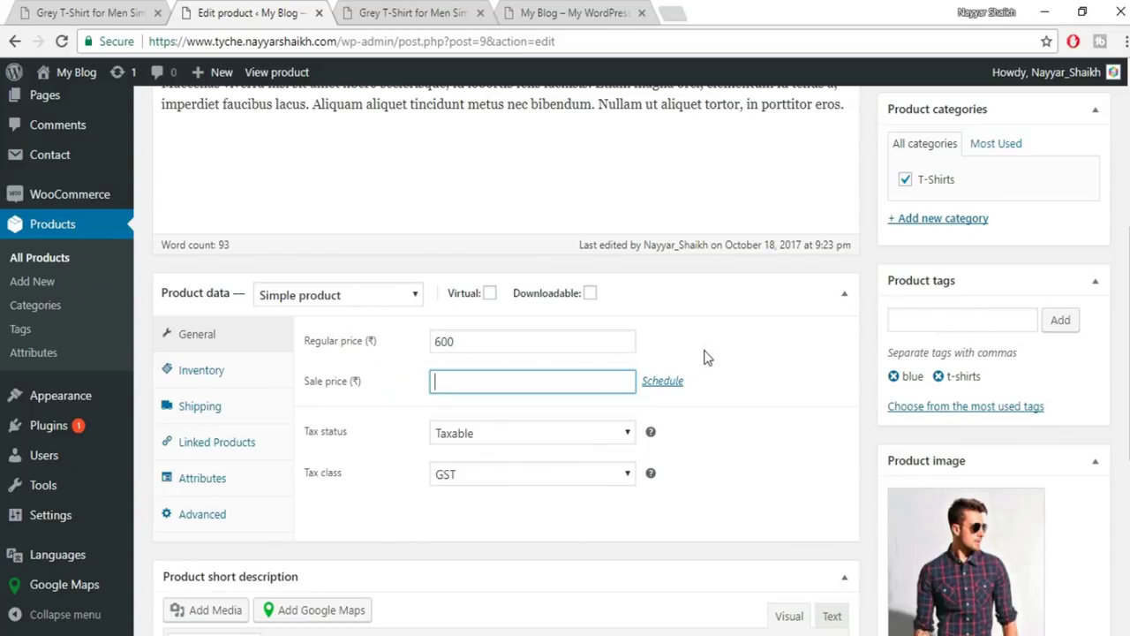
{"action": "scroll", "coordinate": [740, 359], "scroll_direction": "down", "scroll_amount": 1}
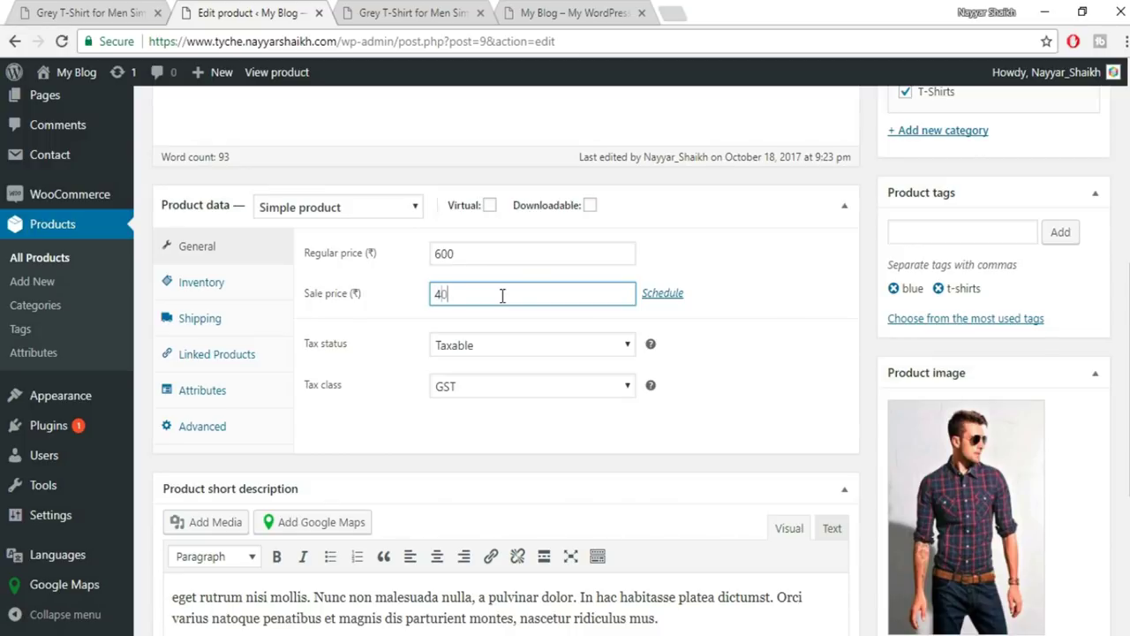
{"action": "left_click", "coordinate": [781, 248]}
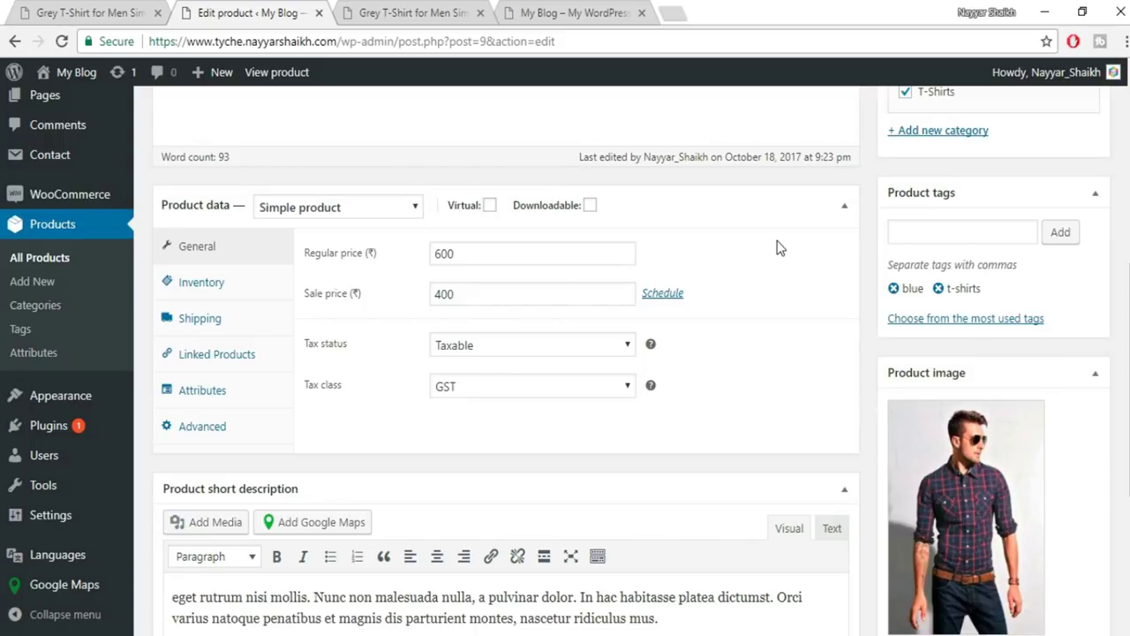
Schedule the sale price to run from 2017-10-18 to 2017-10-22.
{"action": "left_click", "coordinate": [680, 296]}
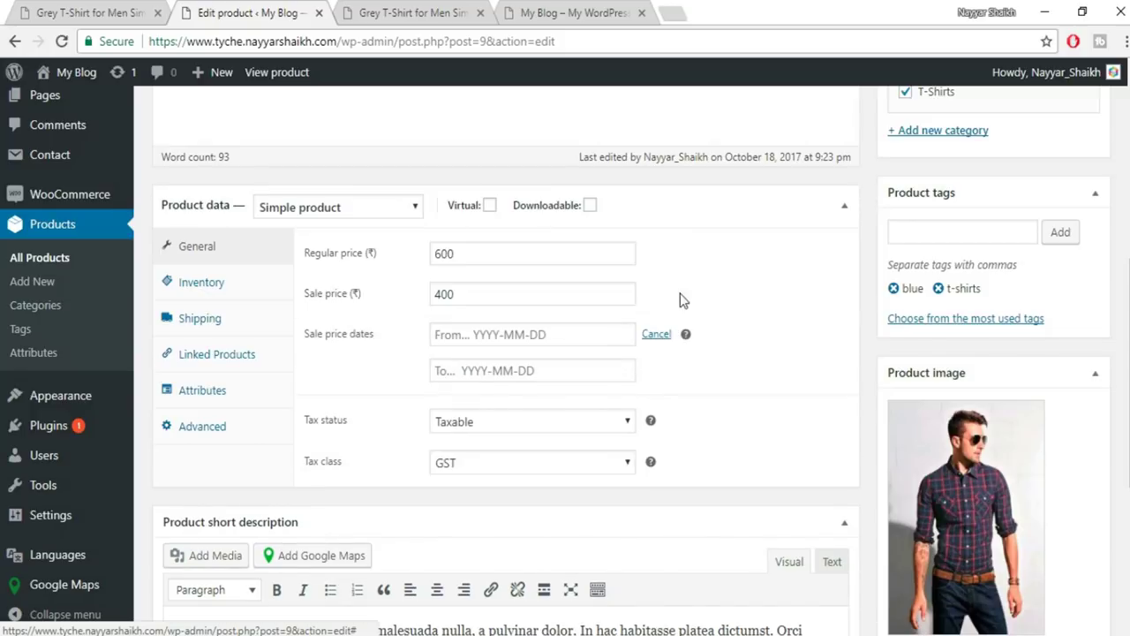
{"action": "left_click", "coordinate": [486, 334]}
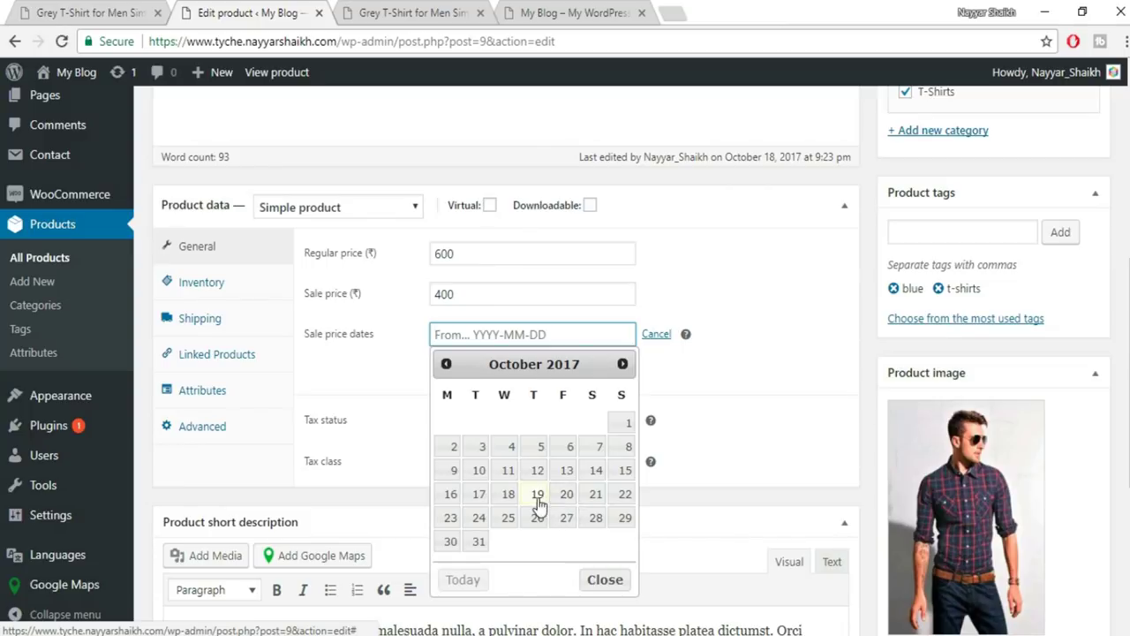
{"action": "left_click", "coordinate": [509, 497]}
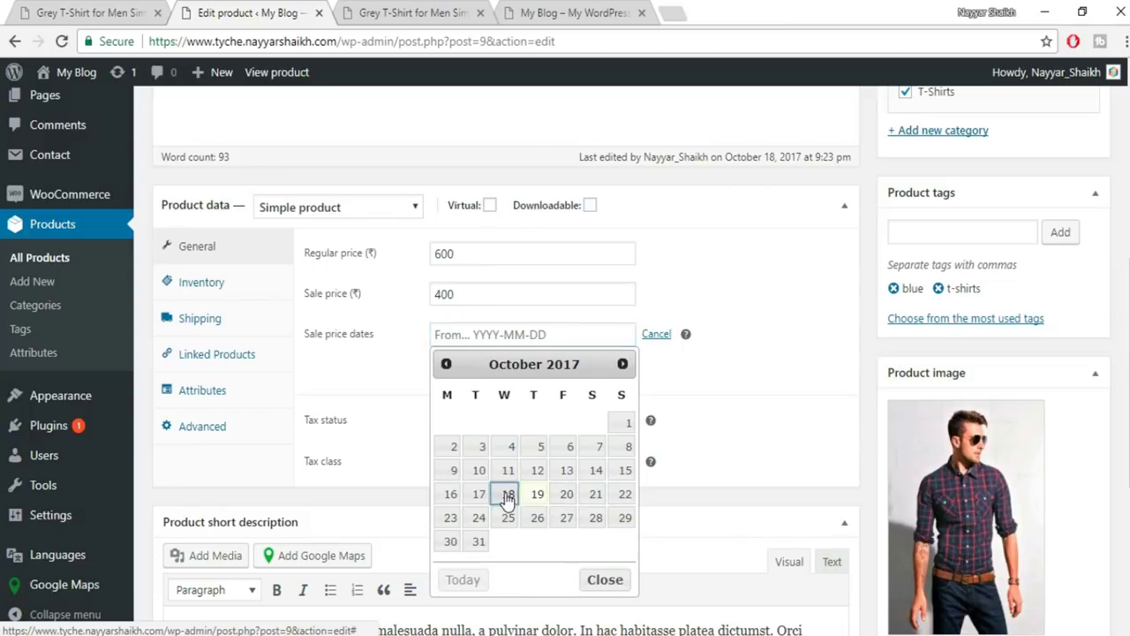
{"action": "left_click", "coordinate": [534, 373]}
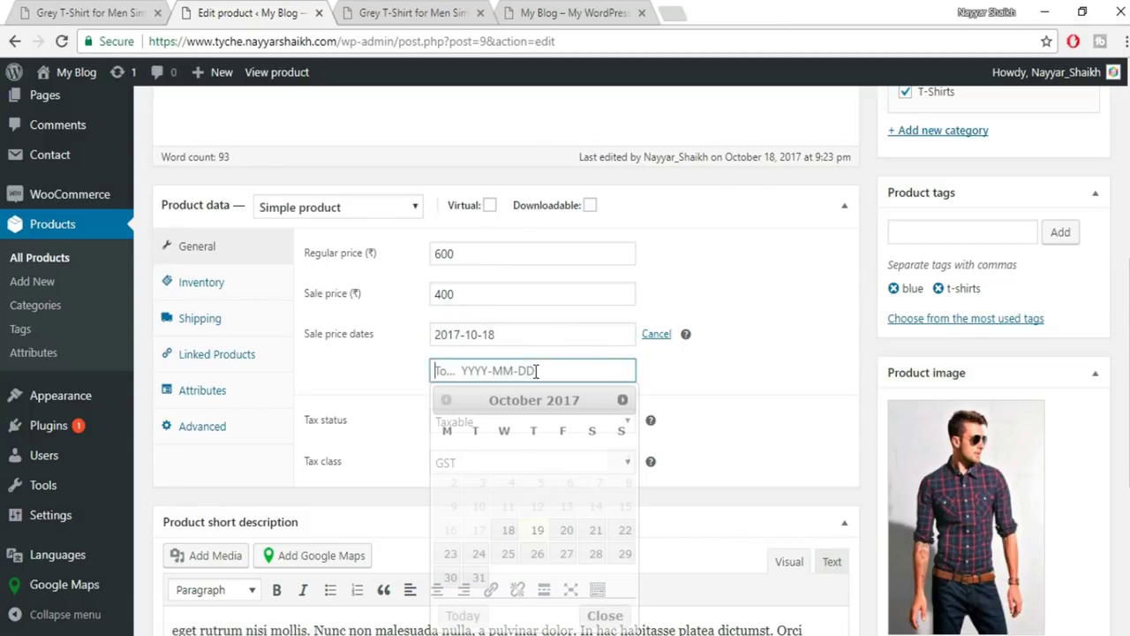
{"action": "left_click", "coordinate": [624, 532]}
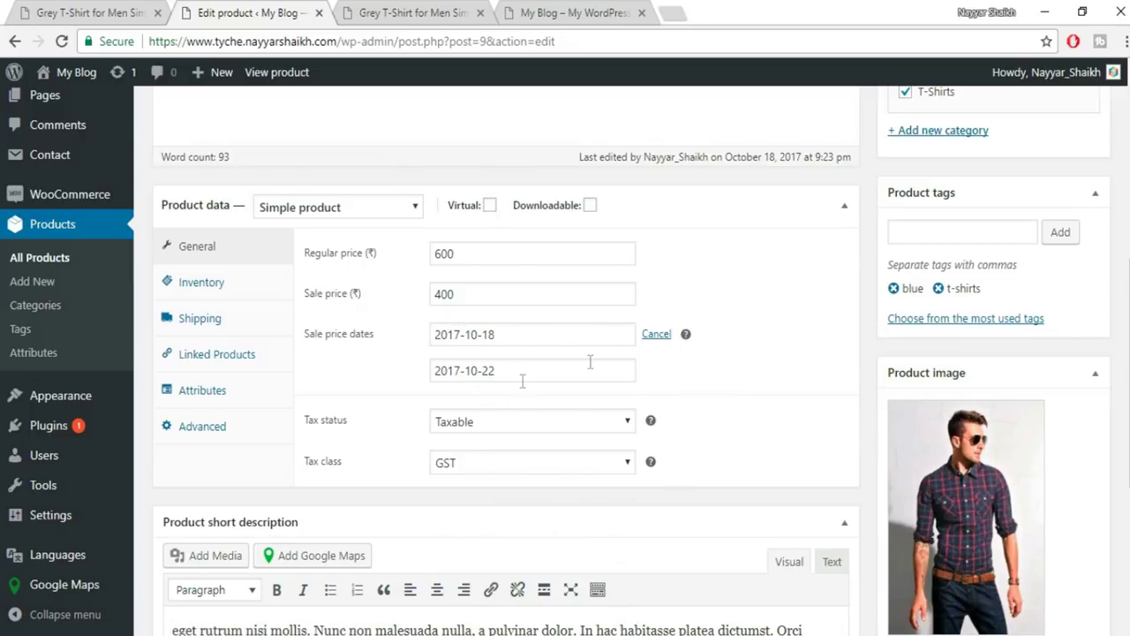
Check the regular and sale prices, and update the published product with the scheduled sale.
{"action": "scroll", "coordinate": [713, 442], "scroll_direction": "up", "scroll_amount": 5}
{"action": "scroll", "coordinate": [713, 437], "scroll_direction": "down", "scroll_amount": 5}
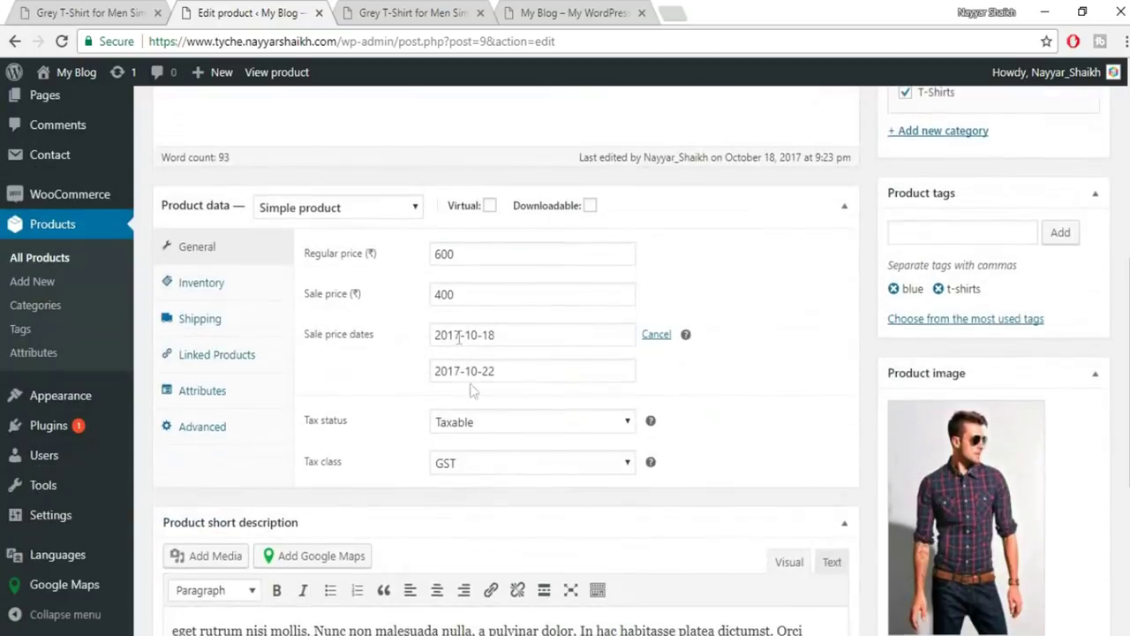
{"action": "left_click_drag", "start_coordinate": [465, 255], "coordinate": [399, 265]}
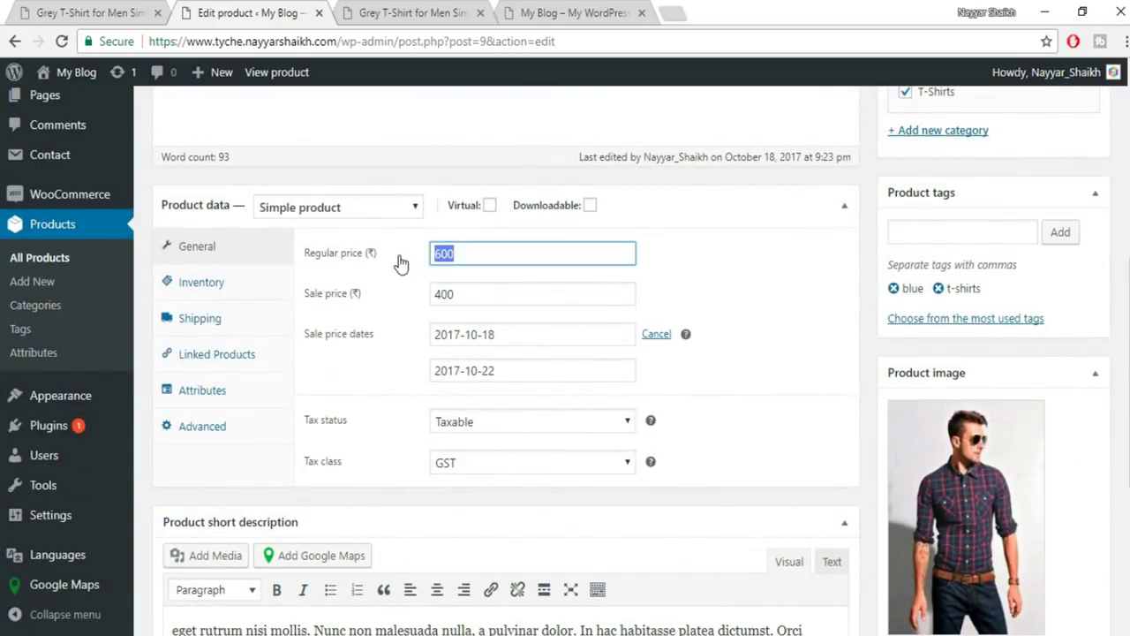
{"action": "key", "text": "Tab"}
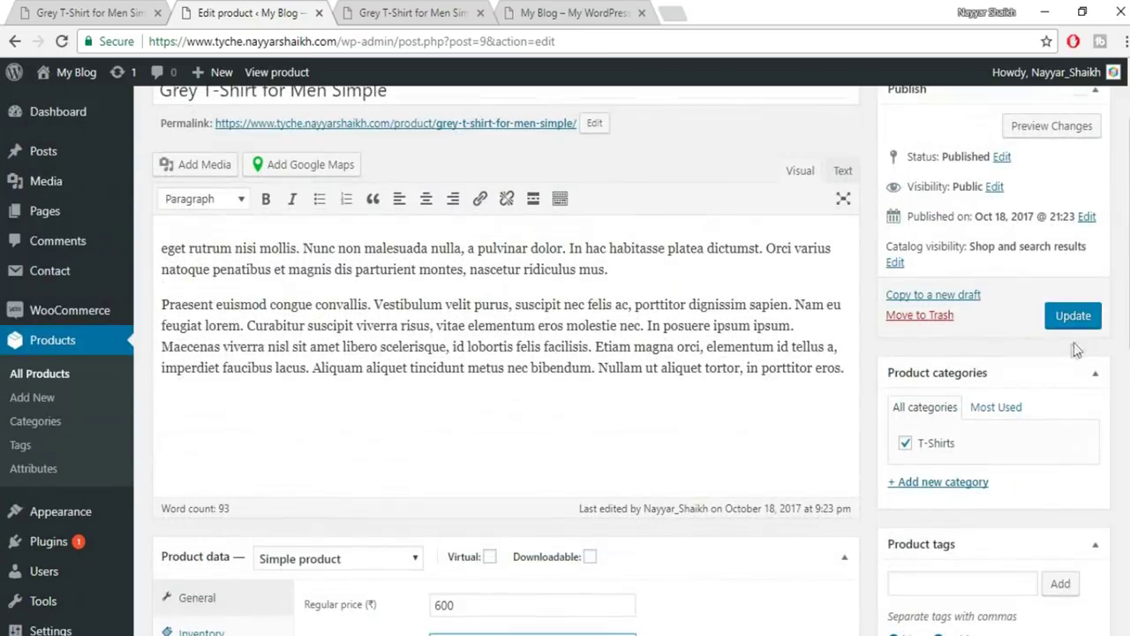
{"action": "left_click", "coordinate": [1076, 320]}
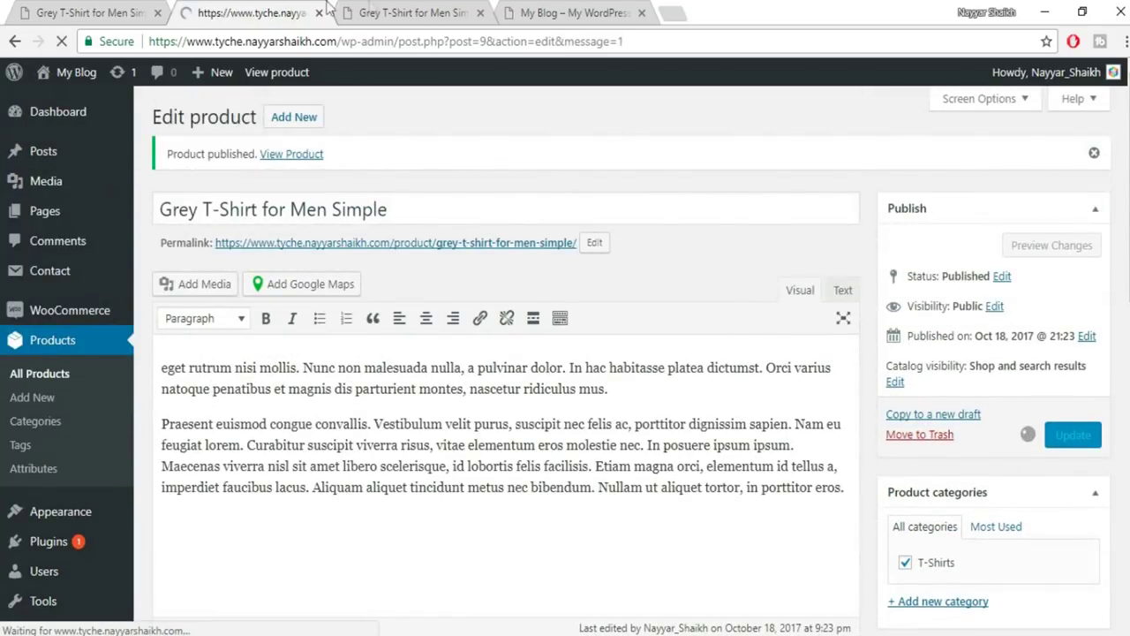
Reload the product's storefront page and check the regular and sale prices shown there.
{"action": "left_click", "coordinate": [380, 12]}
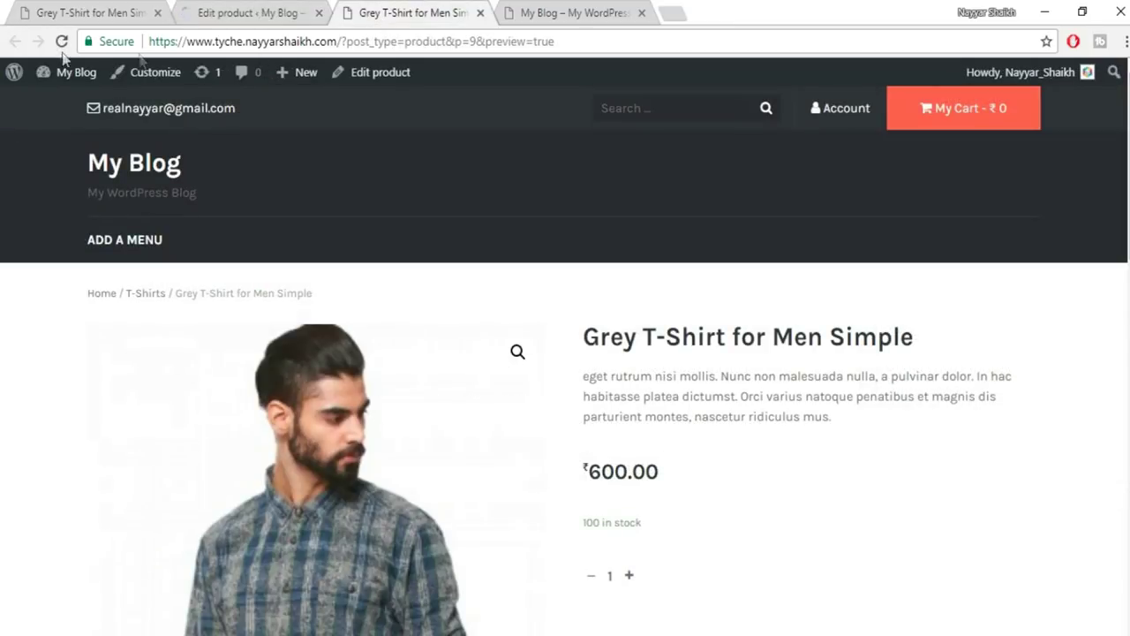
{"action": "left_click", "coordinate": [64, 41]}
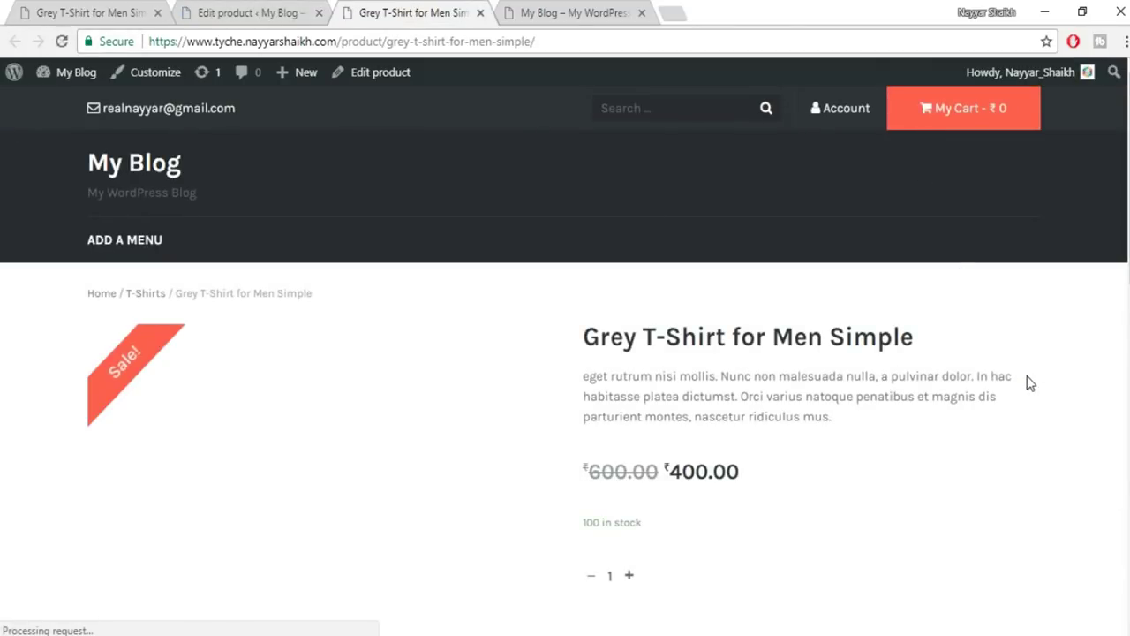
{"action": "scroll", "coordinate": [1030, 382], "scroll_direction": "down", "scroll_amount": 1}
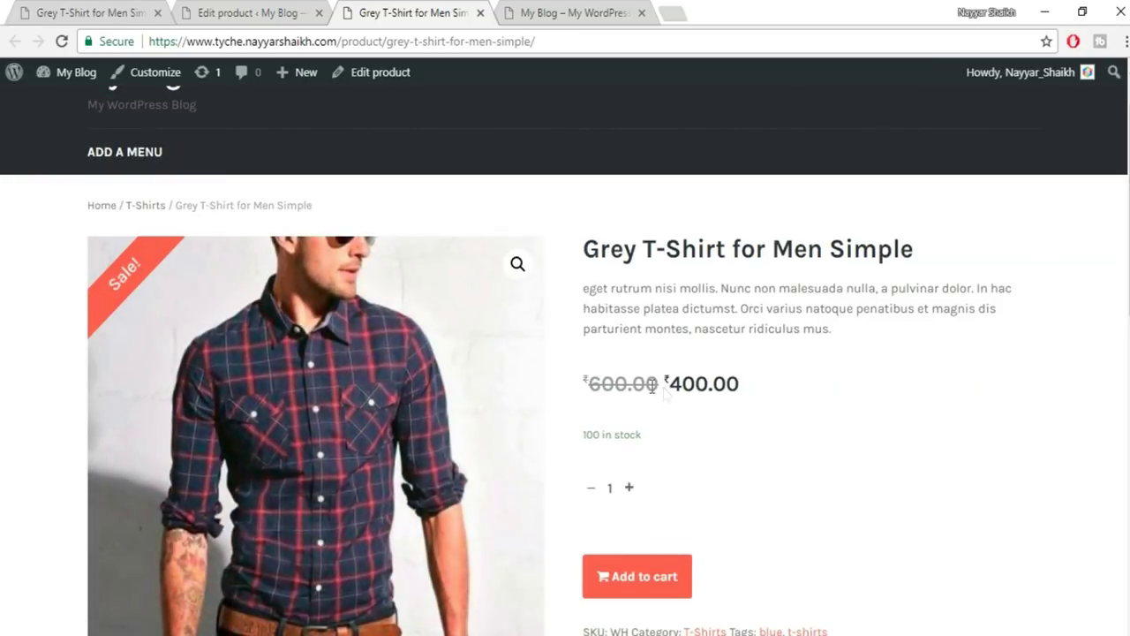
{"action": "left_click_drag", "start_coordinate": [593, 388], "coordinate": [657, 386]}
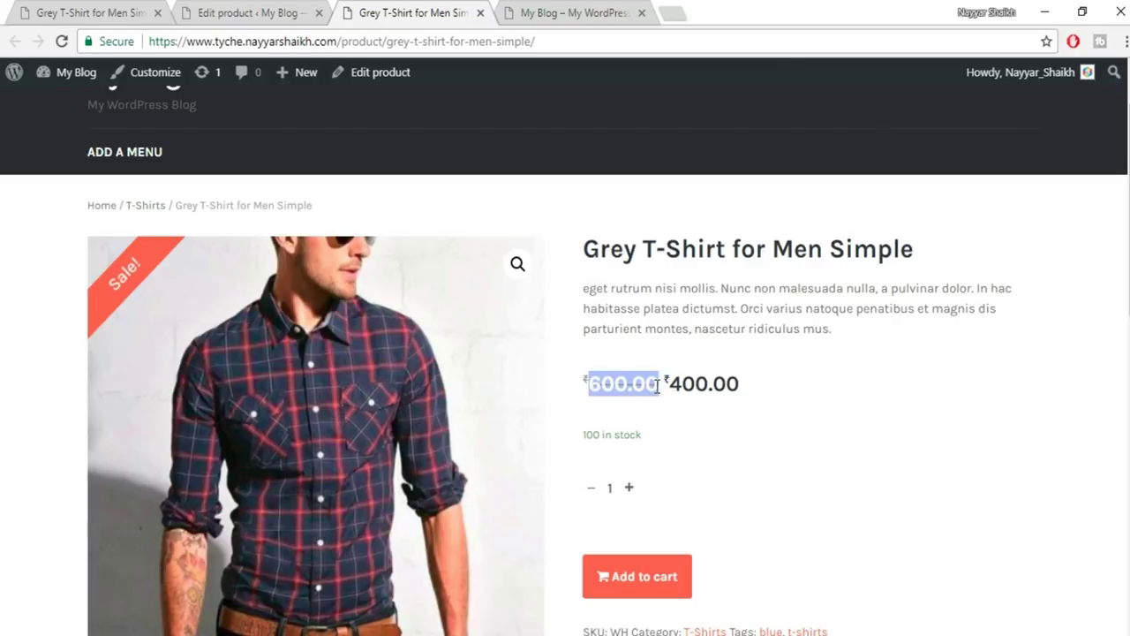
{"action": "left_click", "coordinate": [657, 395]}
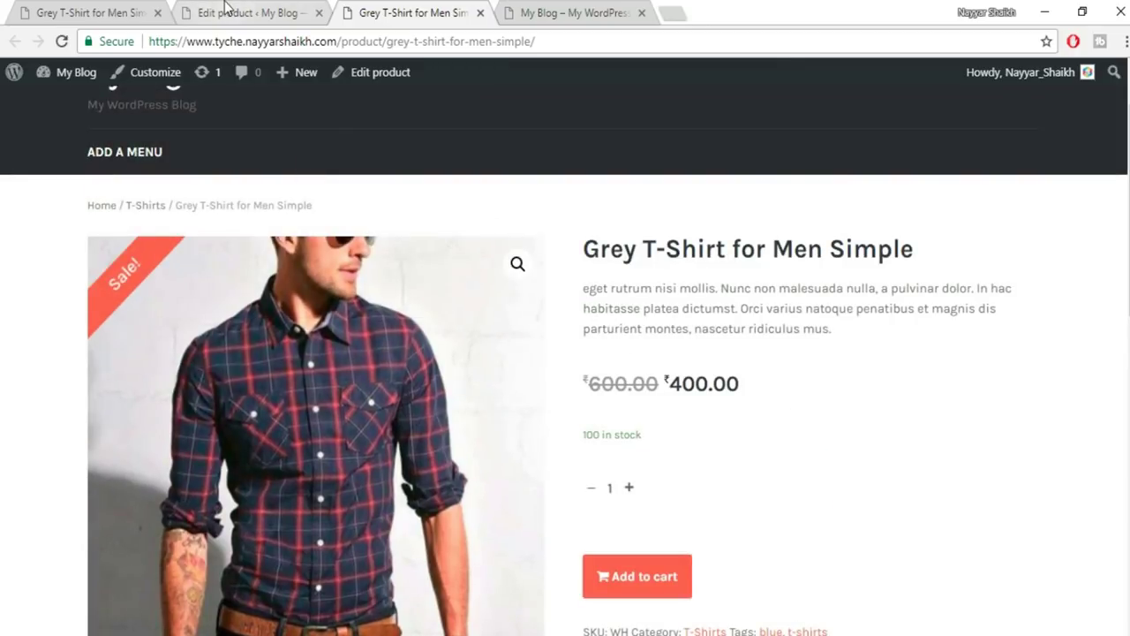
Return to the admin product list and duplicate Grey T-Shirt for Men Simple.
{"action": "left_click", "coordinate": [225, 12]}
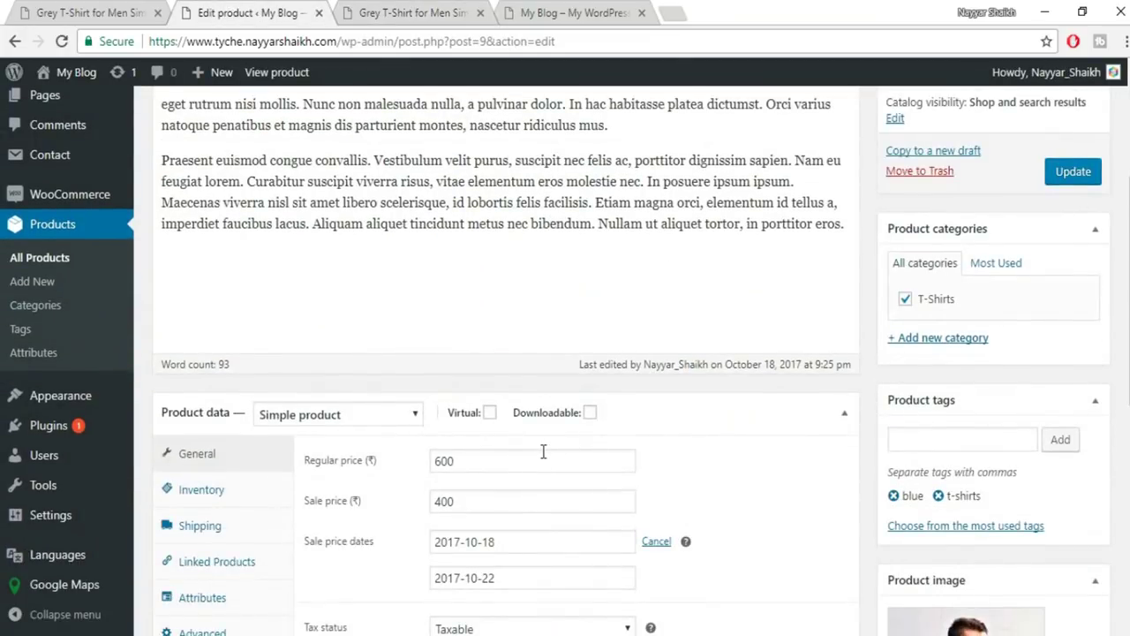
{"action": "scroll", "coordinate": [542, 448], "scroll_direction": "up", "scroll_amount": 4}
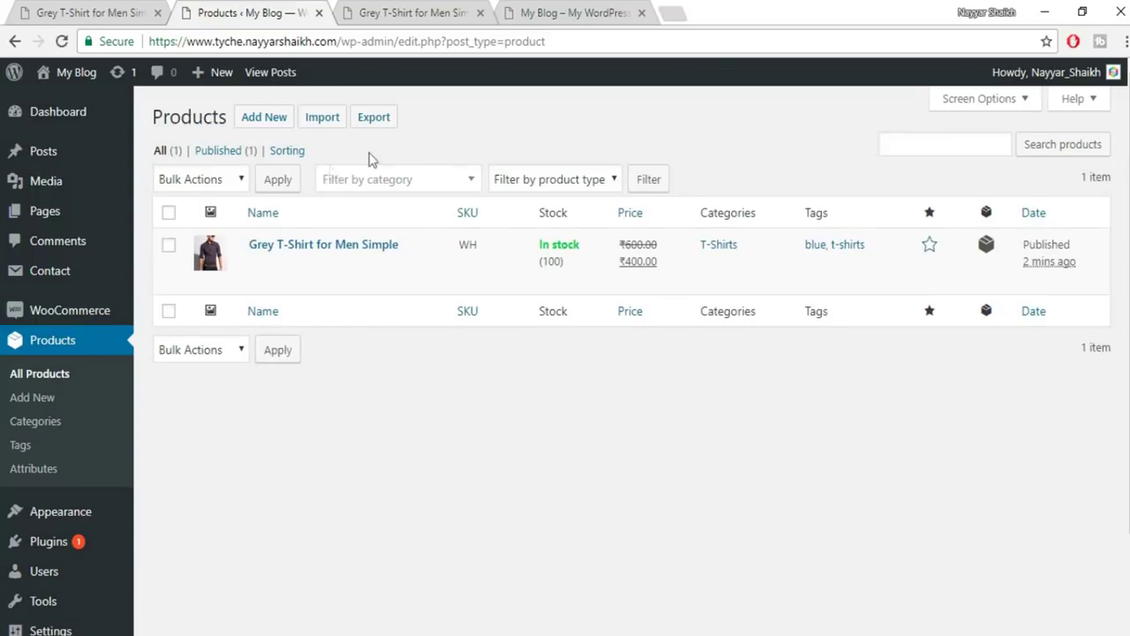
{"action": "mouse_move", "coordinate": [287, 253]}
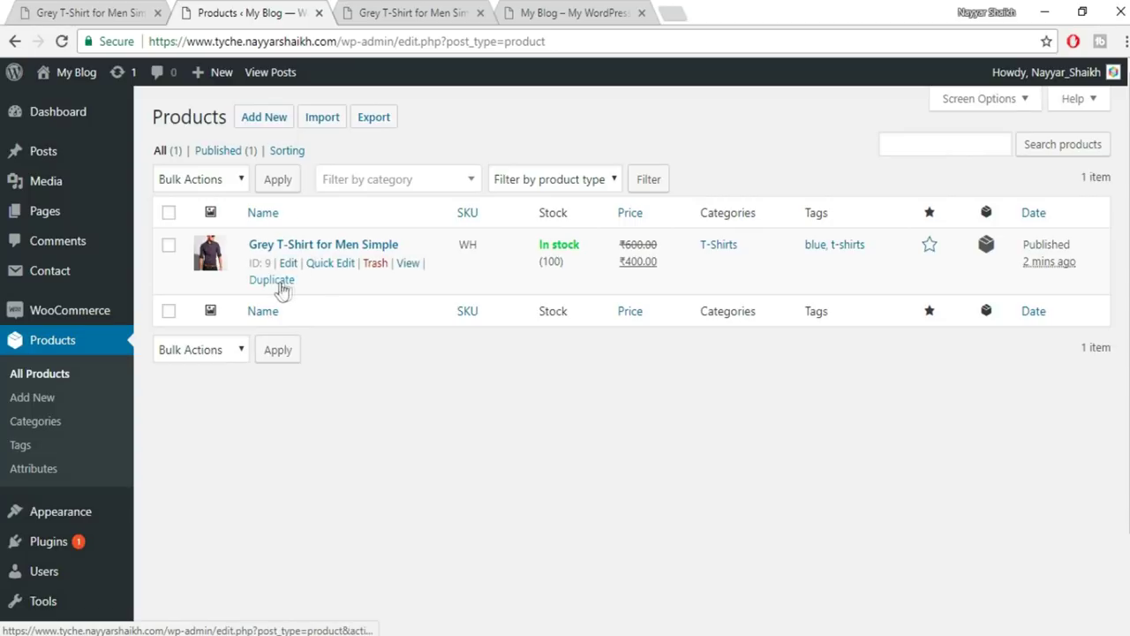
{"action": "left_click", "coordinate": [279, 284]}
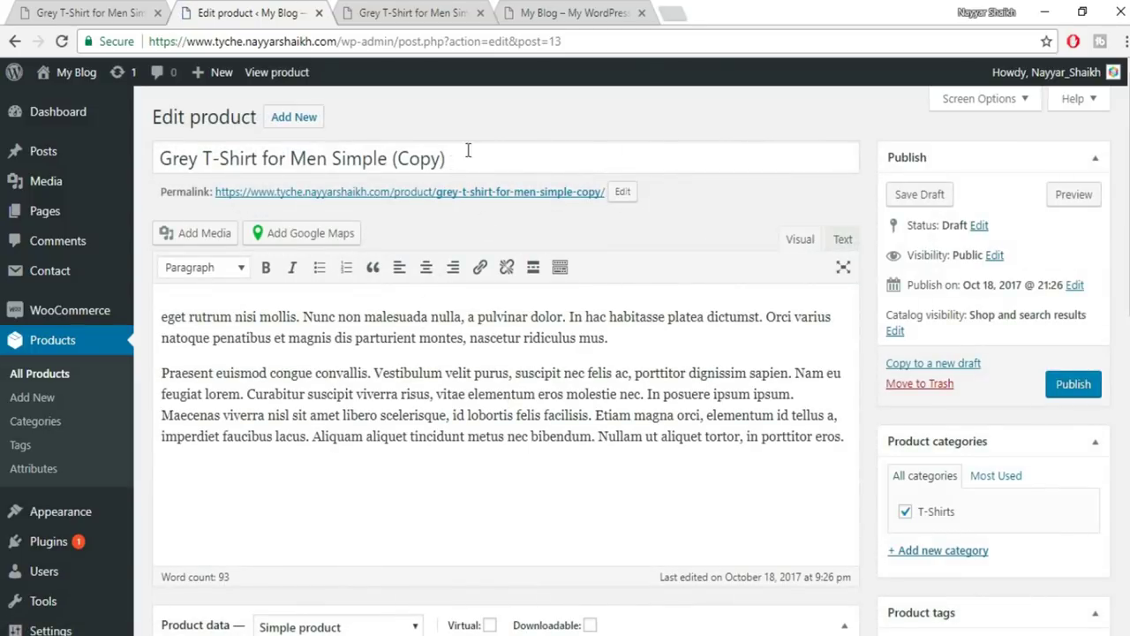
Rename the duplicated product as Black T-Shirt for Men Simple.
{"action": "left_click_drag", "start_coordinate": [467, 155], "coordinate": [388, 154]}
{"action": "key", "text": "BackSpace"}
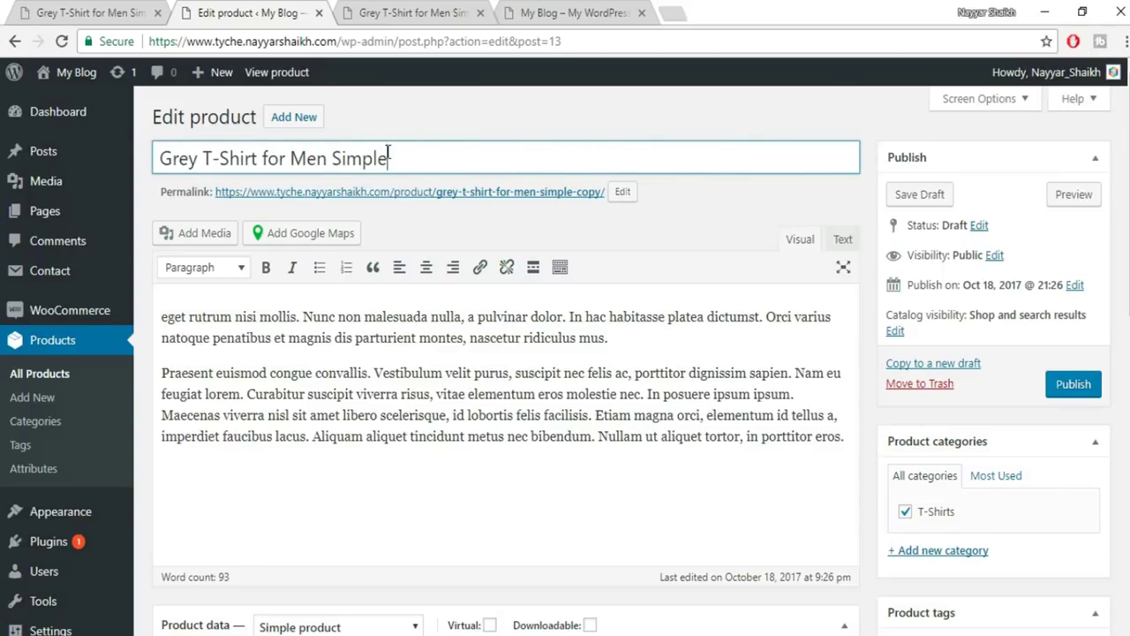
{"action": "mouse_move", "coordinate": [104, 166]}
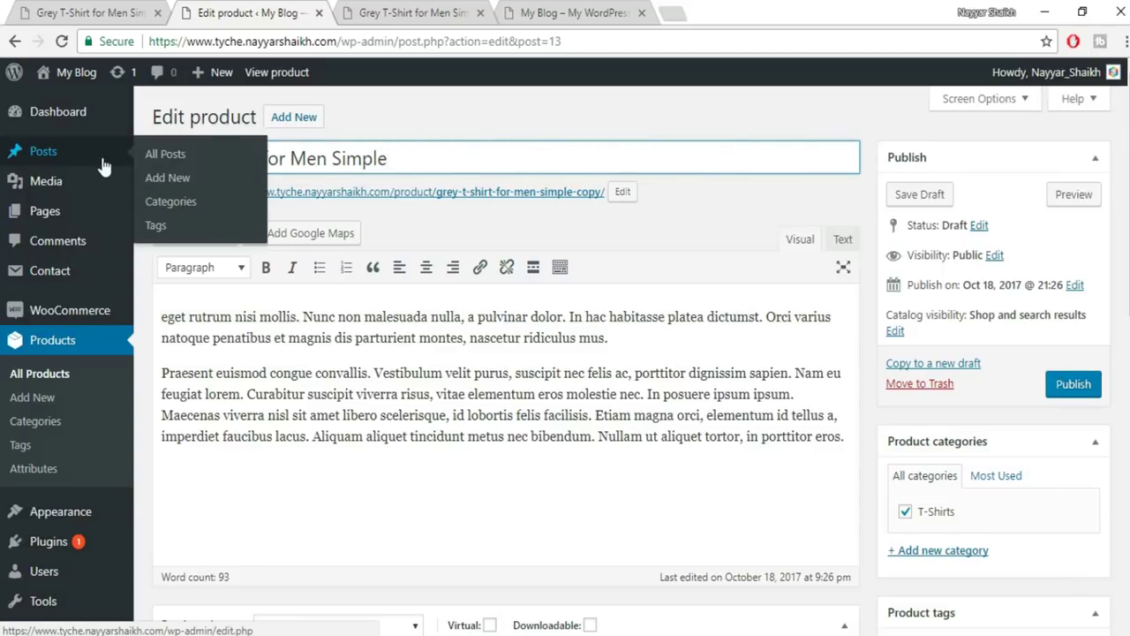
{"action": "key", "text": "Home"}
{"action": "key", "text": "ctrl+shift+Right"}
{"action": "key", "text": "BackSpace"}
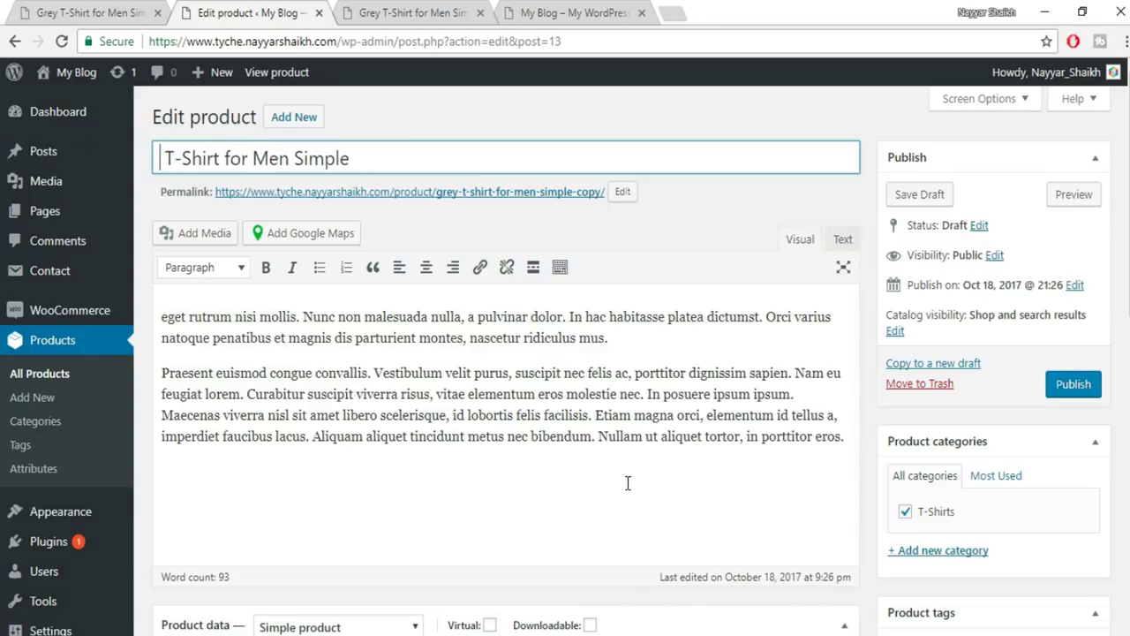
{"action": "type", "text": "Black"}
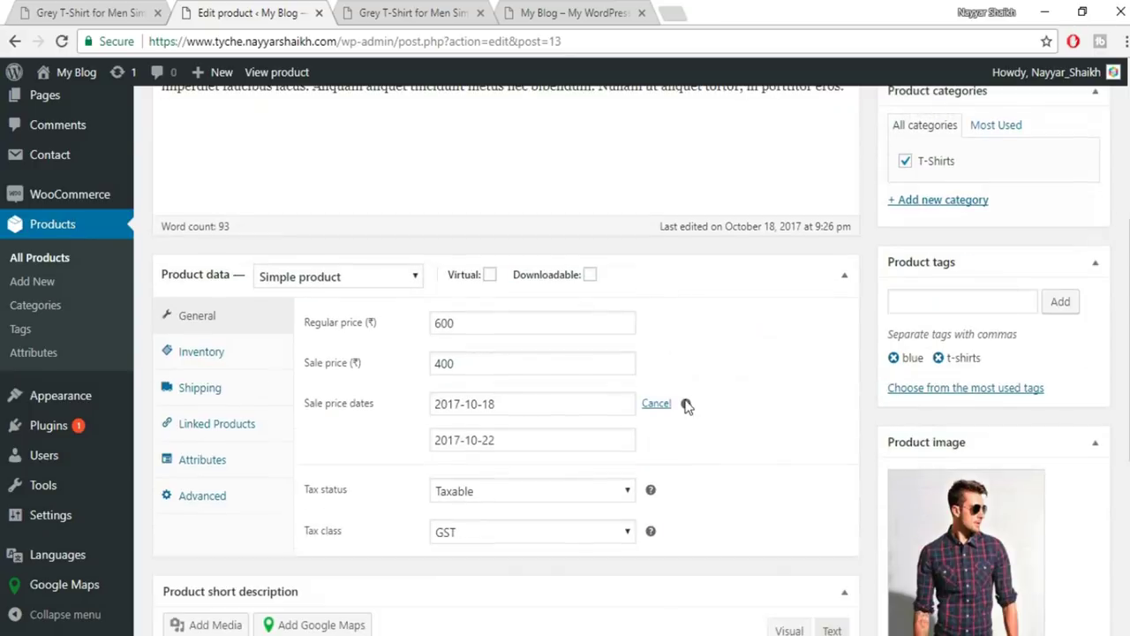
Change the duplicate's type to Variable product and set its inventory SKU to WH.
{"action": "left_click", "coordinate": [318, 279]}
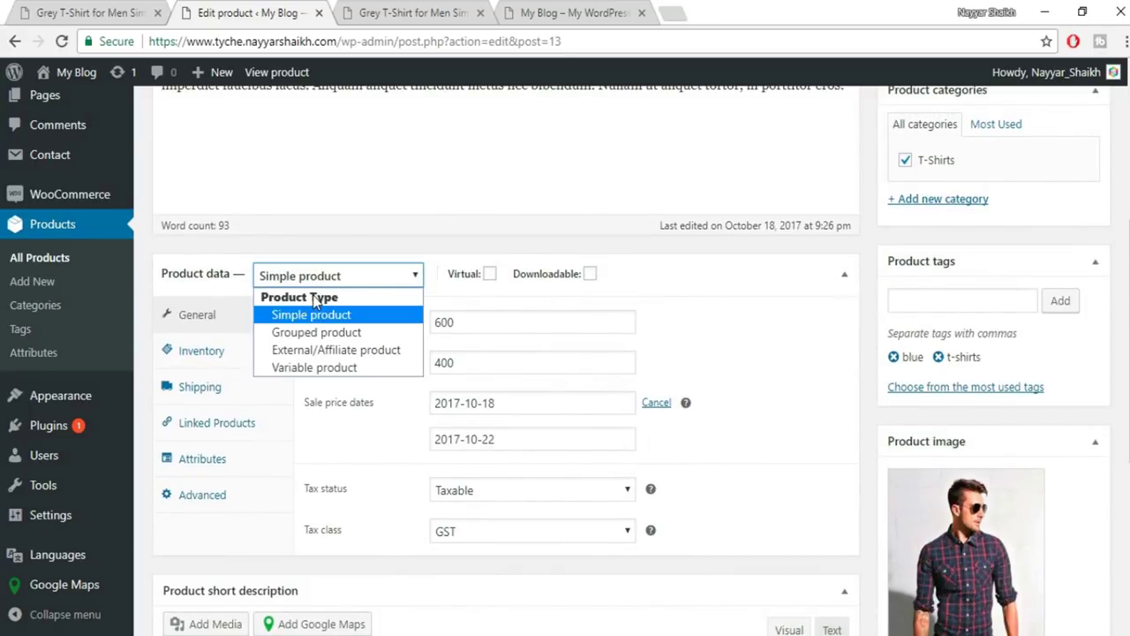
{"action": "left_click", "coordinate": [318, 368]}
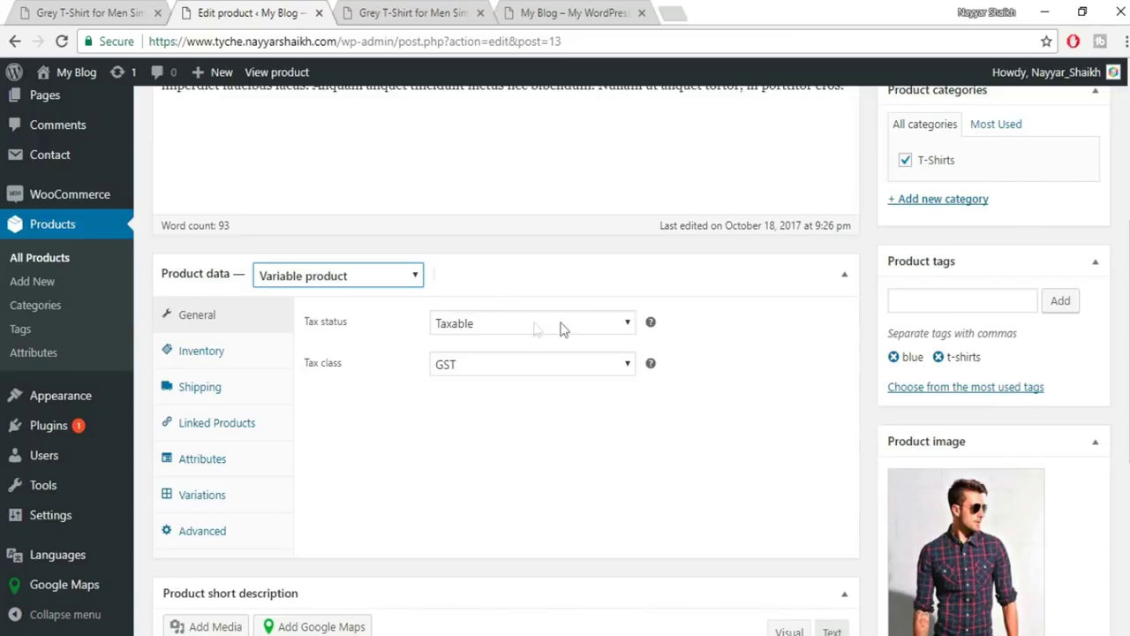
{"action": "left_click", "coordinate": [217, 360]}
{"action": "left_click_drag", "start_coordinate": [488, 326], "coordinate": [459, 341]}
{"action": "key", "text": "BackSpace"}
{"action": "key", "text": "BackSpace"}
{"action": "left_click", "coordinate": [733, 343]}
{"action": "scroll", "coordinate": [741, 366], "scroll_direction": "down", "scroll_amount": 1}
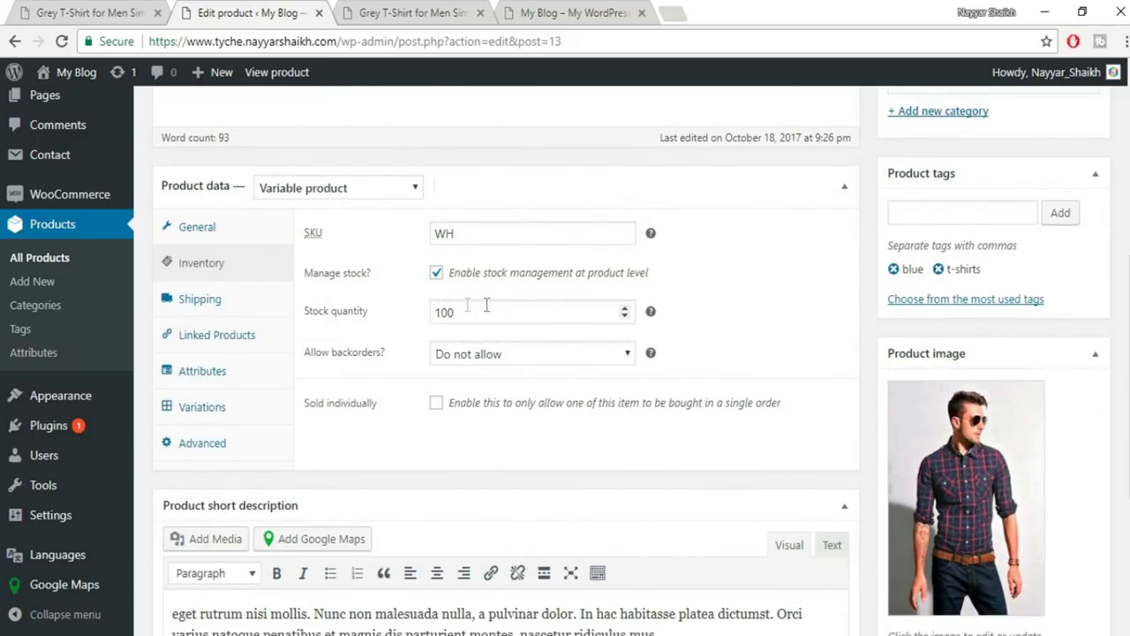
Review the shipping data, and link Grey T-Shirt for Men Simple as both an upsell and a cross-sell.
{"action": "left_click", "coordinate": [239, 305]}
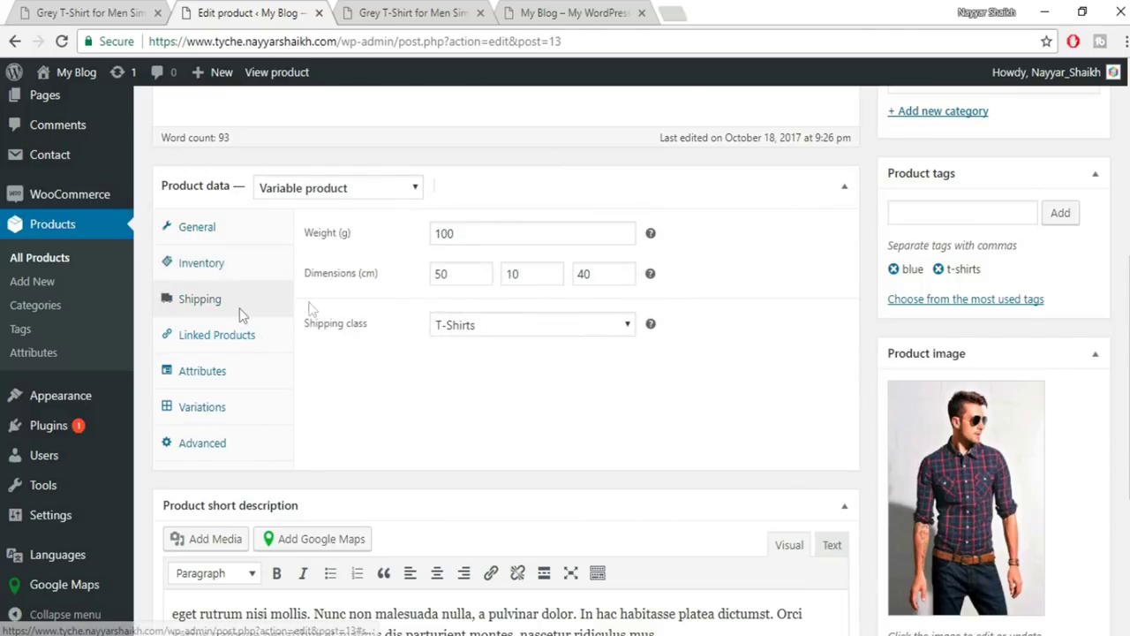
{"action": "left_click", "coordinate": [223, 344]}
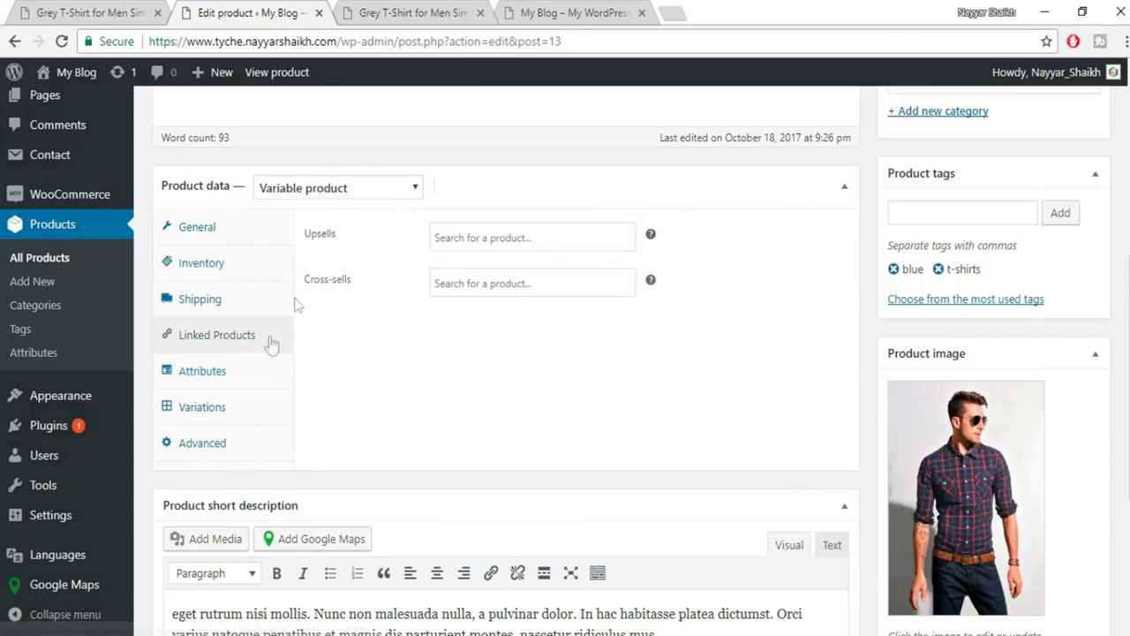
{"action": "left_click", "coordinate": [450, 237]}
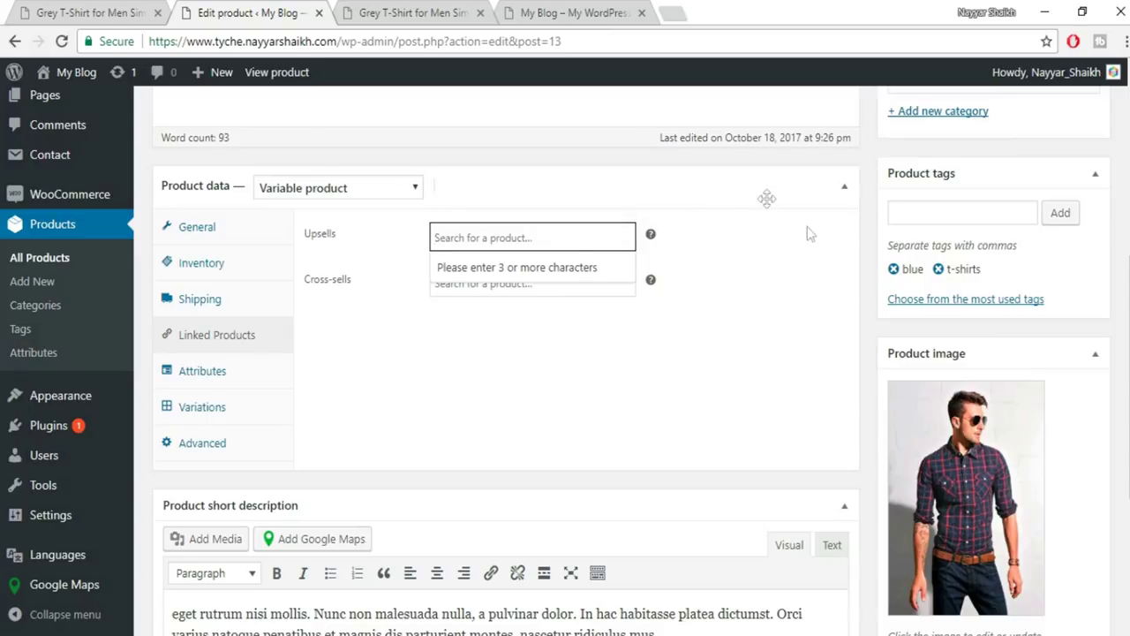
{"action": "type", "text": "t-sh"}
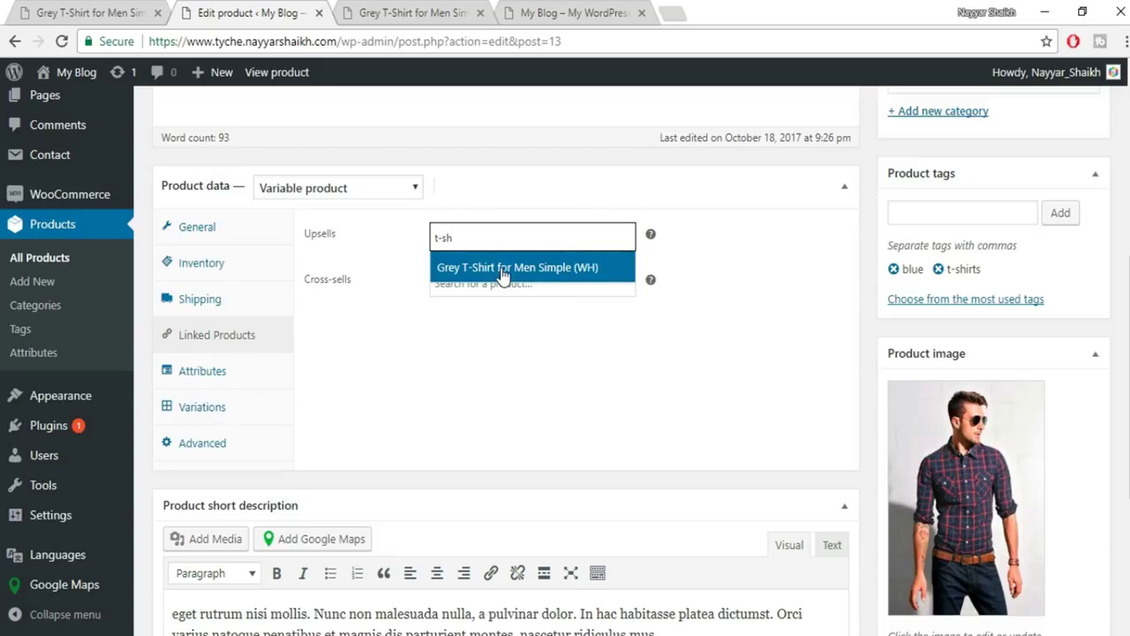
{"action": "left_click", "coordinate": [503, 270]}
{"action": "left_click", "coordinate": [503, 305]}
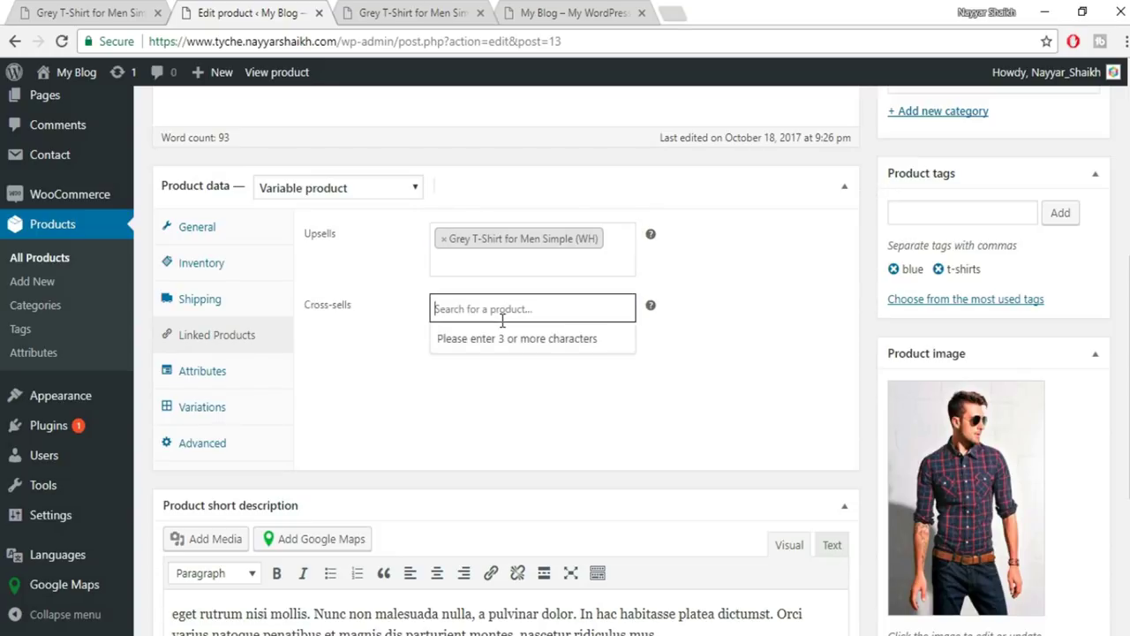
{"action": "type", "text": "t-sh"}
{"action": "left_click", "coordinate": [501, 344]}
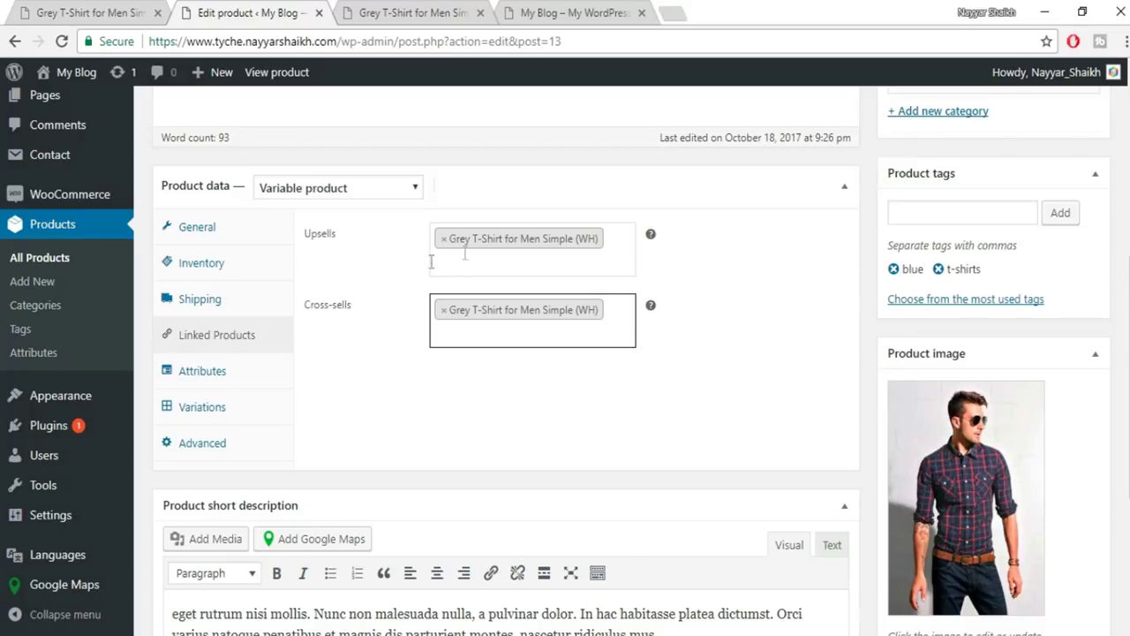
Add a custom product attribute named Colors to the variable product.
{"action": "left_click", "coordinate": [202, 372]}
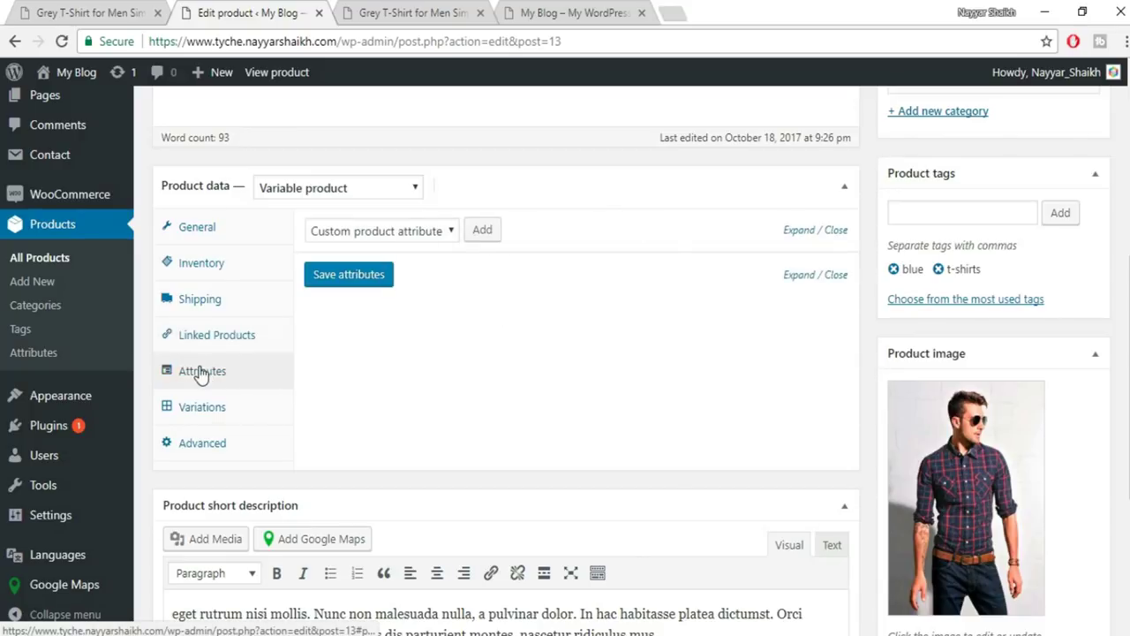
{"action": "left_click", "coordinate": [397, 232]}
{"action": "left_click", "coordinate": [397, 232]}
{"action": "left_click", "coordinate": [483, 232]}
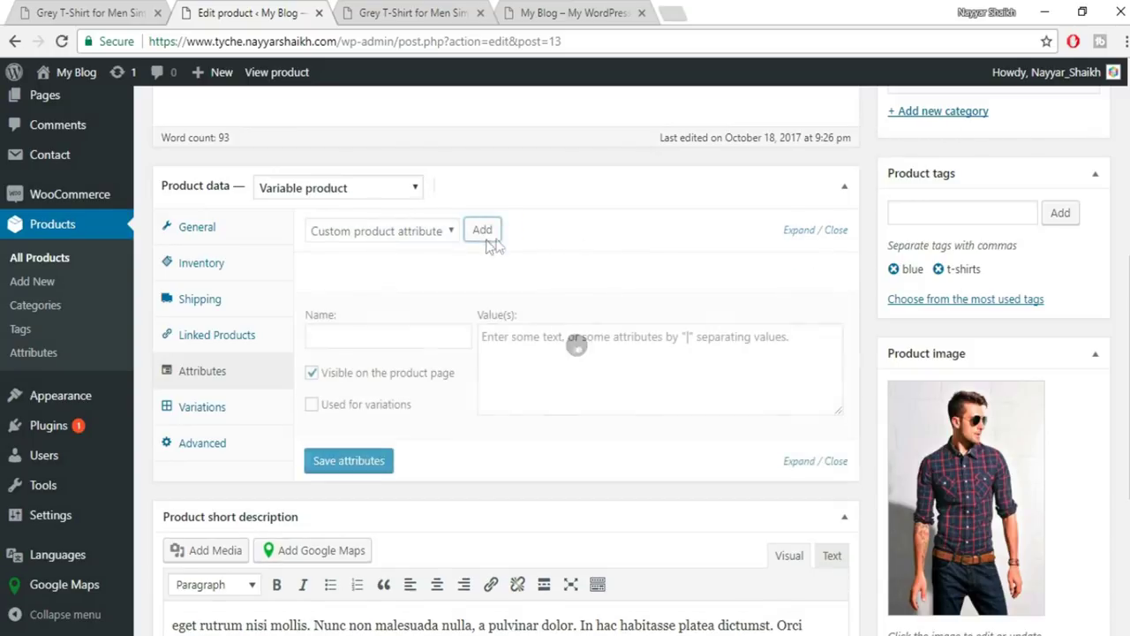
{"action": "left_click", "coordinate": [361, 338]}
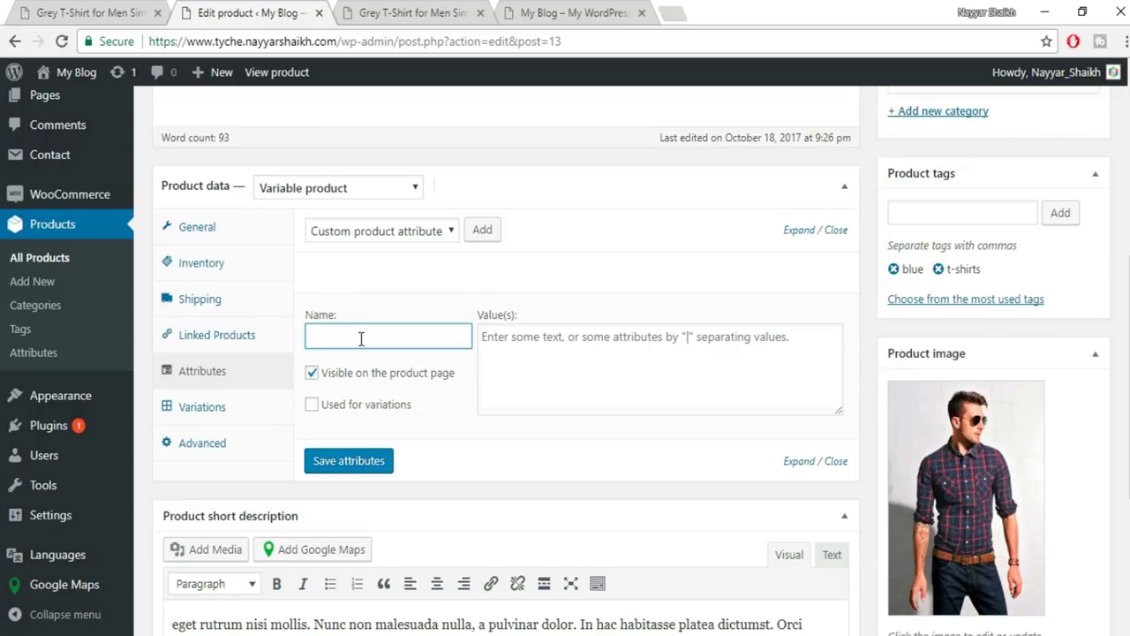
{"action": "type", "text": "Colo"}
{"action": "left_click", "coordinate": [366, 362]}
Give the Colors attribute the values Red | Blue | Black, enable it for variations, and save the attributes.
{"action": "left_click", "coordinate": [621, 361]}
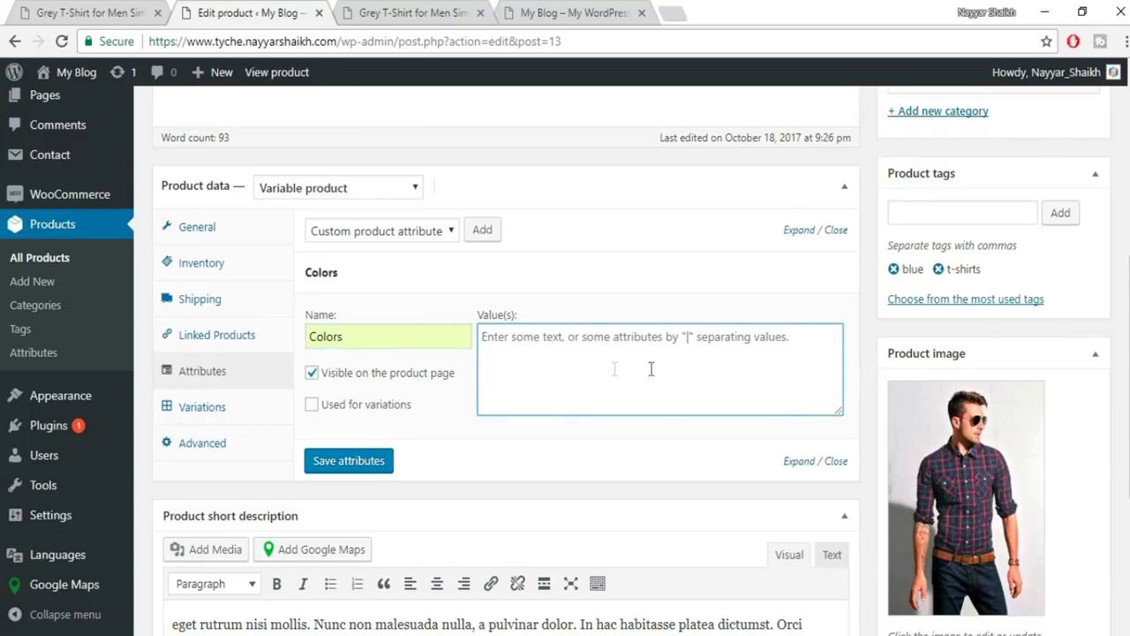
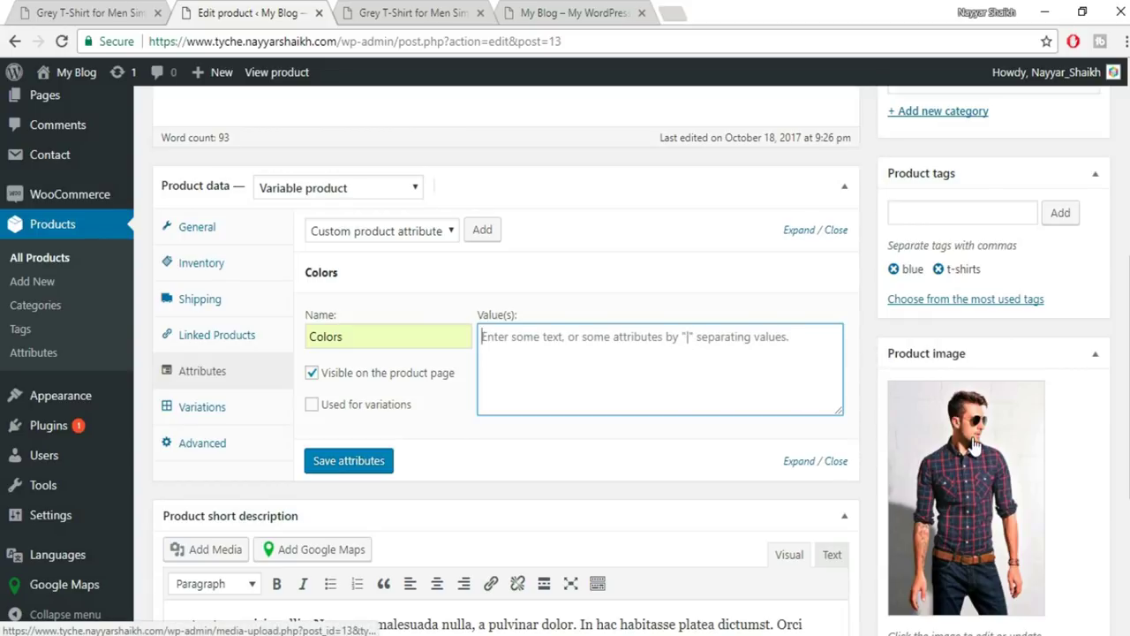
{"action": "type", "text": "Red | Blue | Black"}
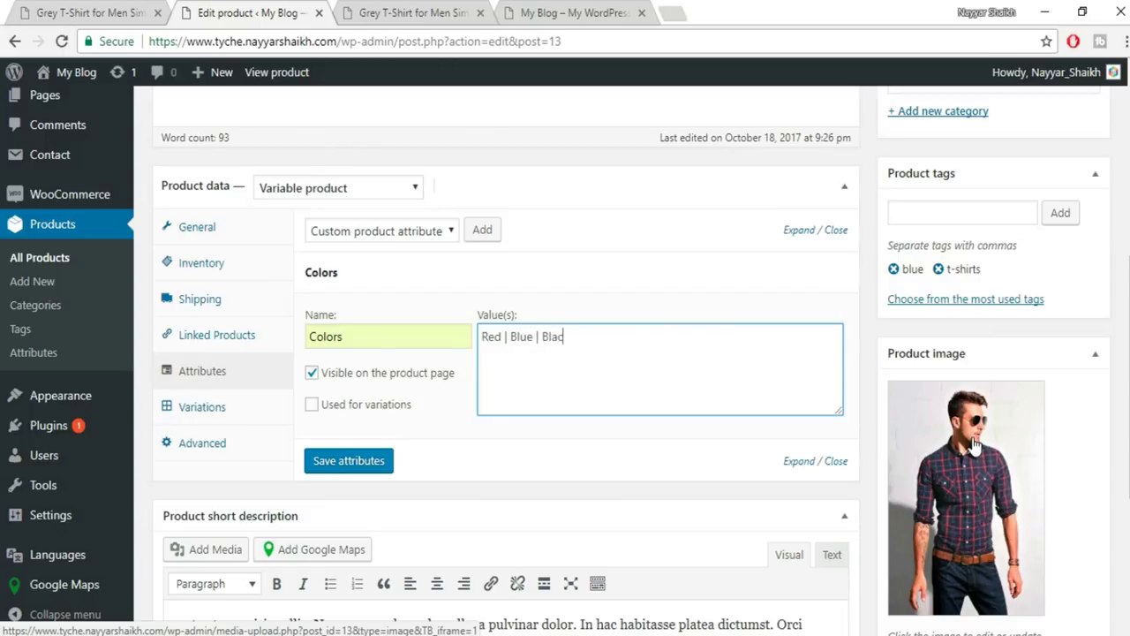
{"action": "left_click", "coordinate": [311, 406]}
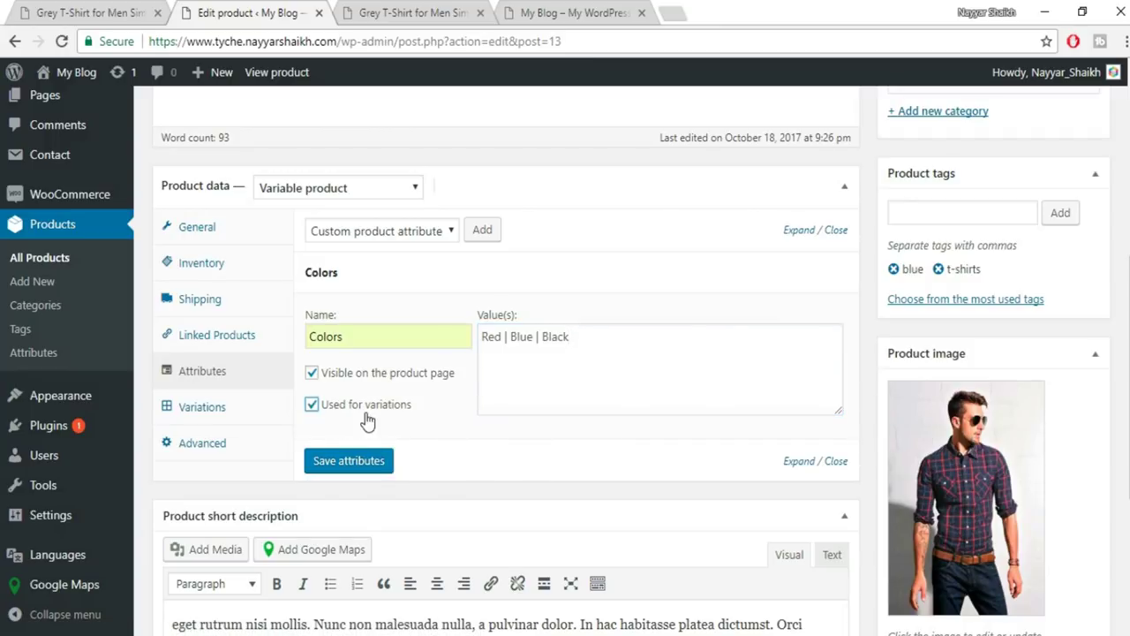
{"action": "left_click", "coordinate": [349, 460]}
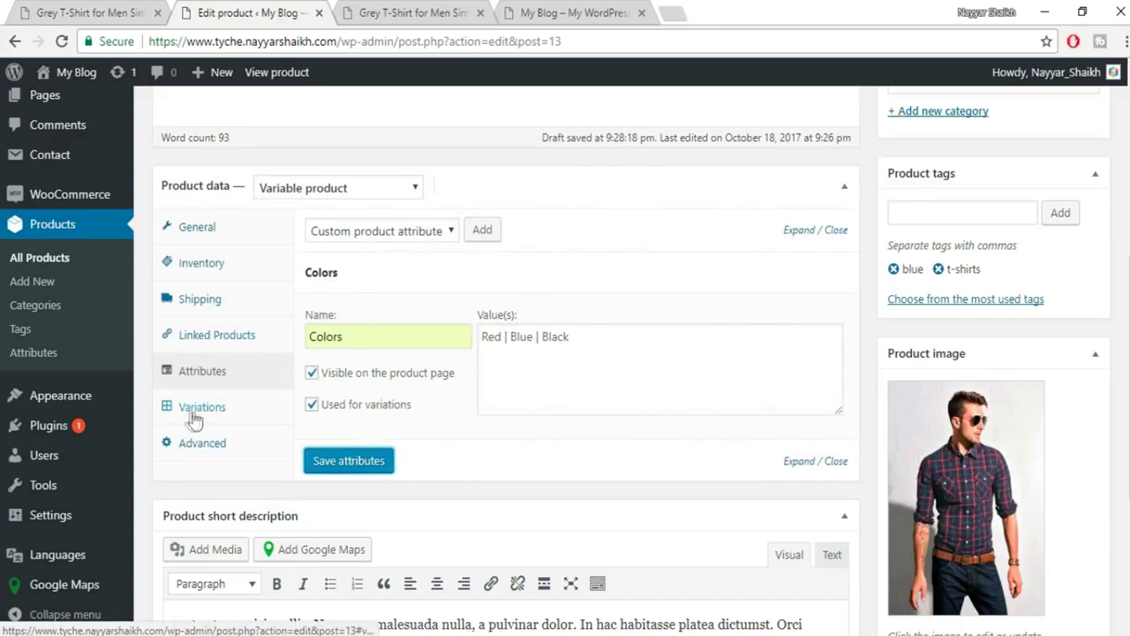
Create variations from all attributes and confirm linking every combination.
{"action": "left_click", "coordinate": [197, 409]}
{"action": "left_click", "coordinate": [422, 235]}
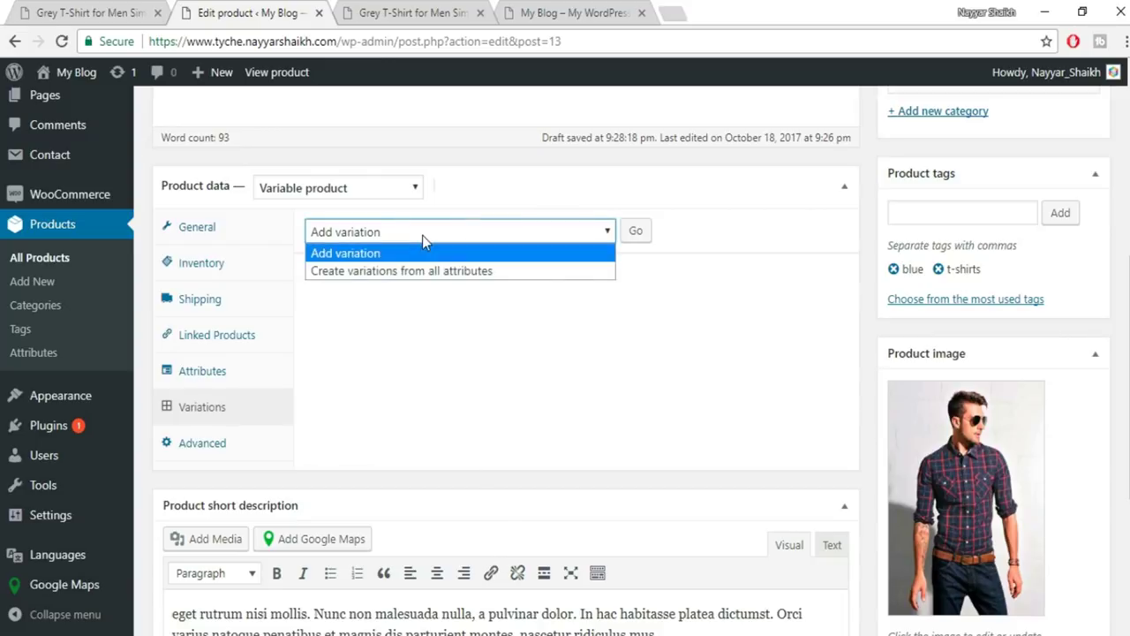
{"action": "left_click", "coordinate": [368, 271]}
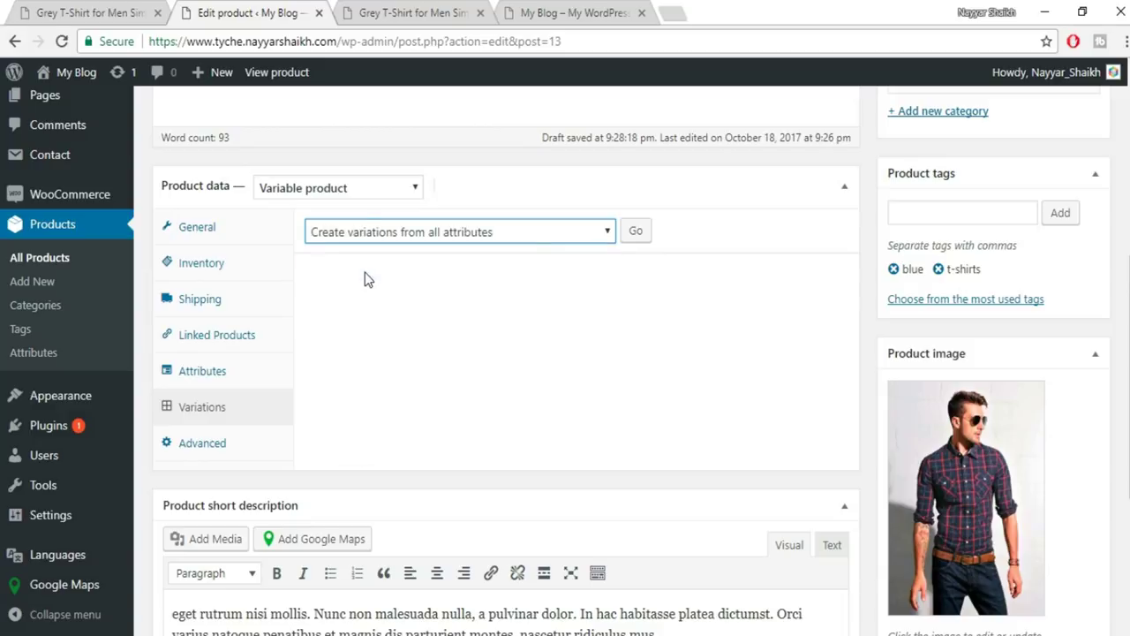
{"action": "left_click", "coordinate": [636, 233]}
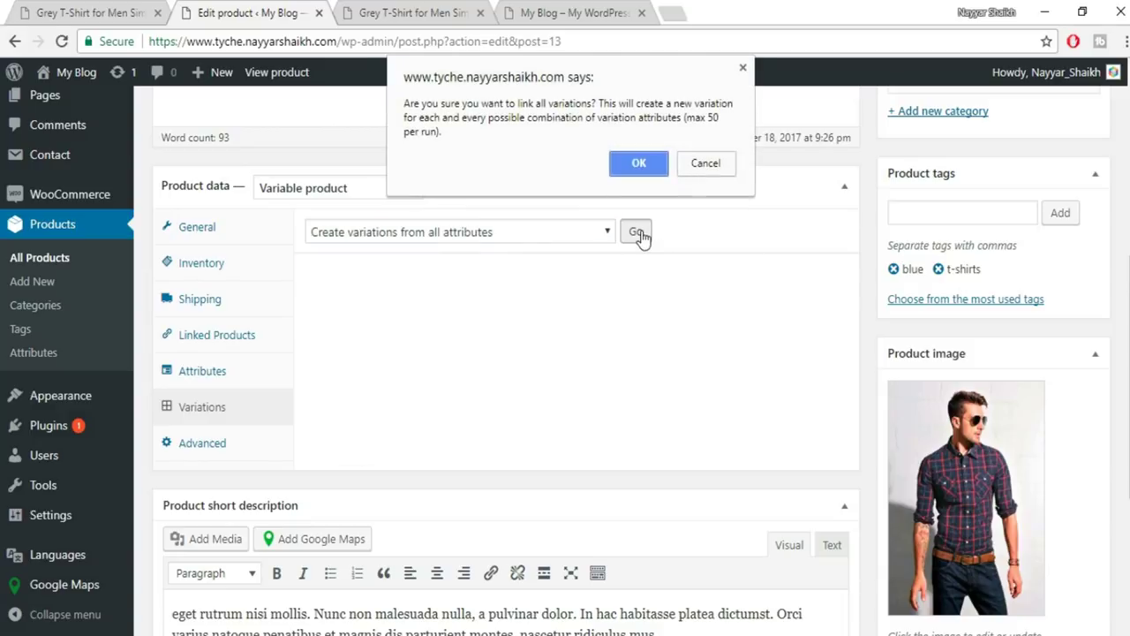
{"action": "left_click", "coordinate": [639, 163]}
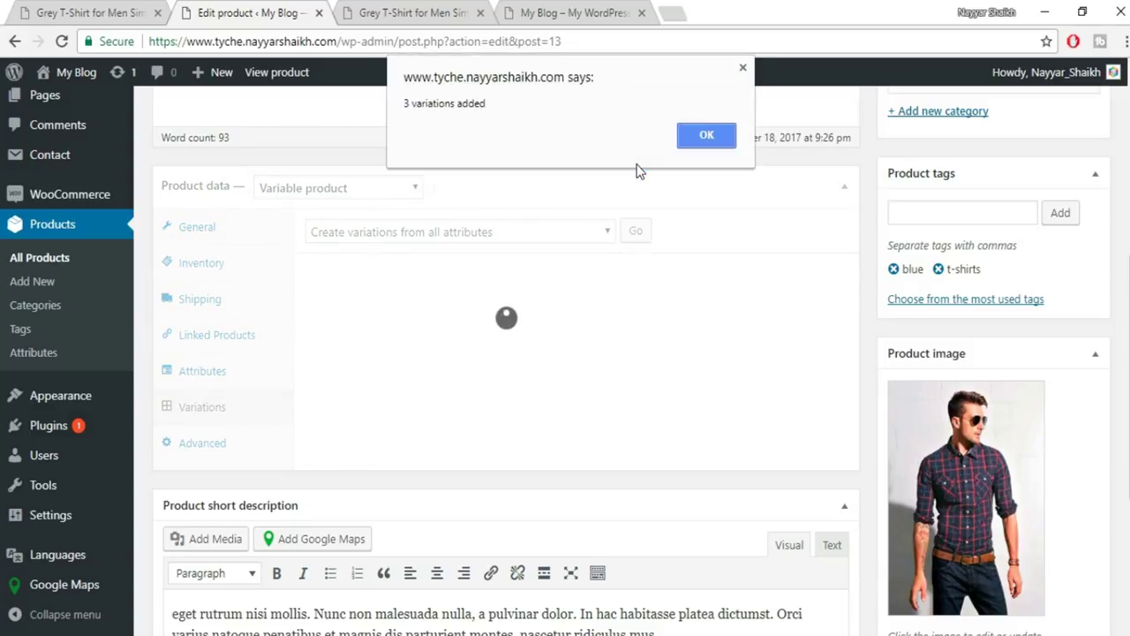
{"action": "left_click", "coordinate": [712, 138]}
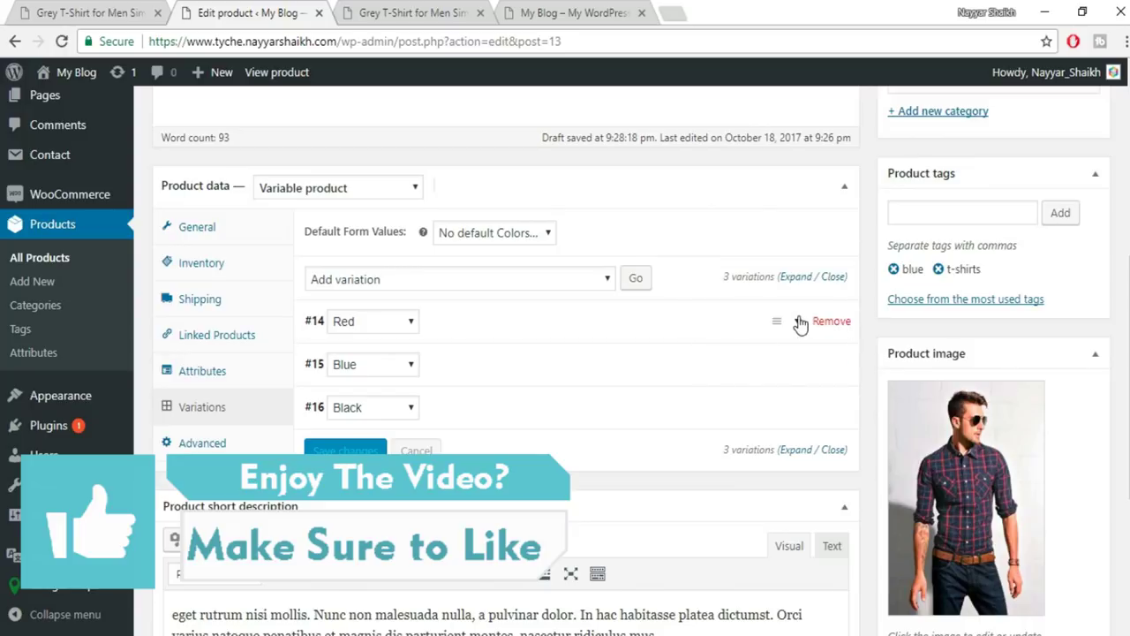
Expand the Red variation and set its image to 42162-113274.jpg, the plaid shirt with suspenders.
{"action": "left_click", "coordinate": [800, 324]}
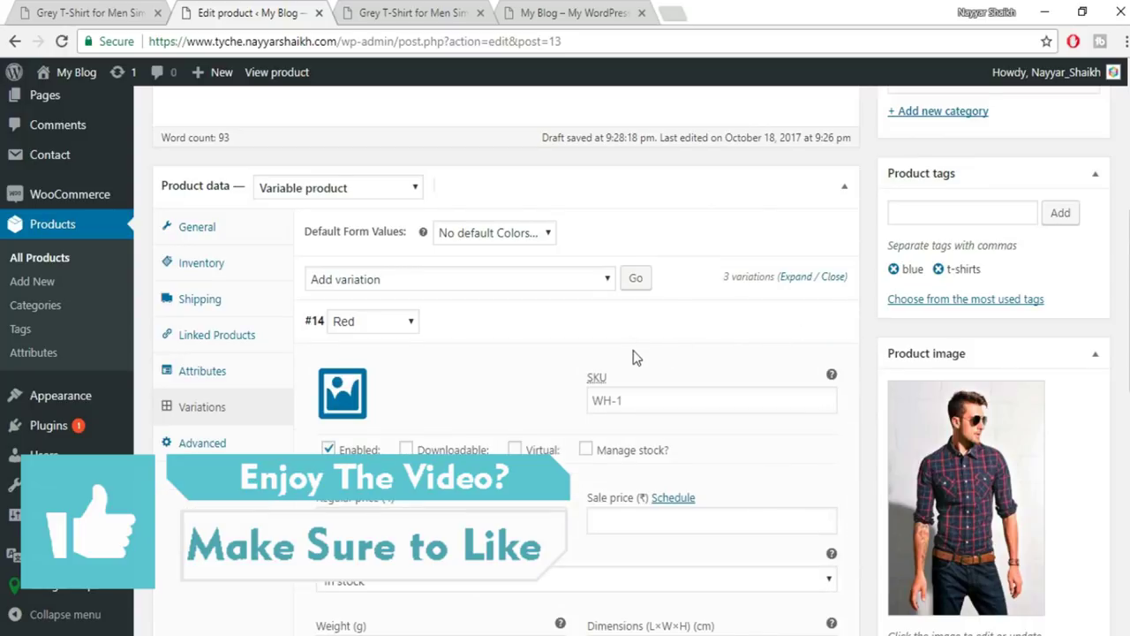
{"action": "scroll", "coordinate": [276, 353], "scroll_direction": "down", "scroll_amount": 3}
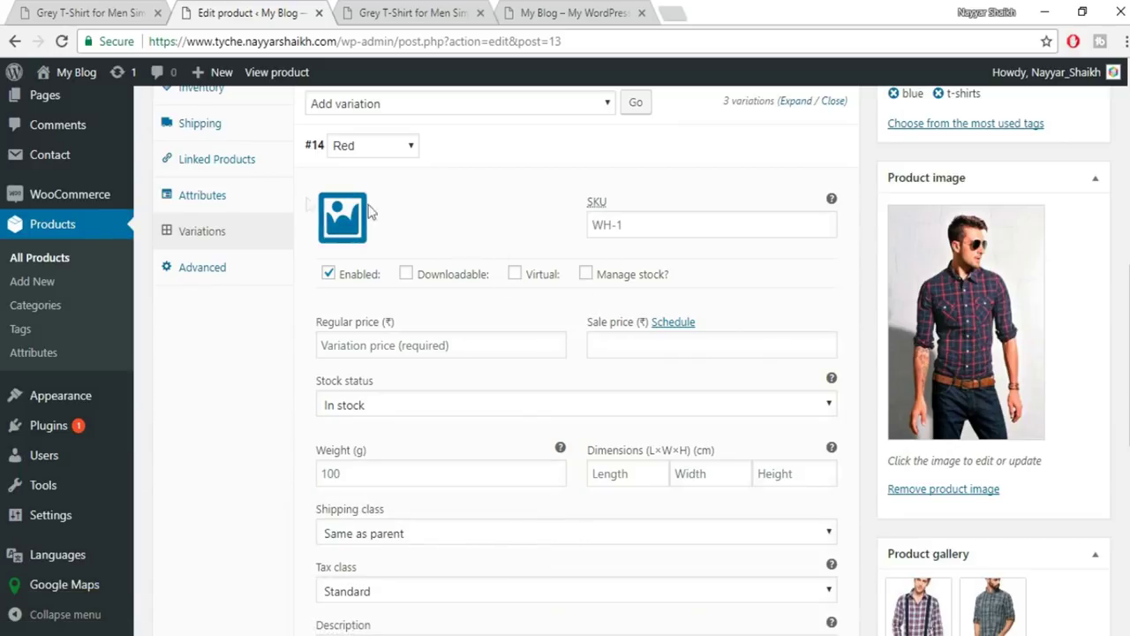
{"action": "left_click", "coordinate": [344, 232]}
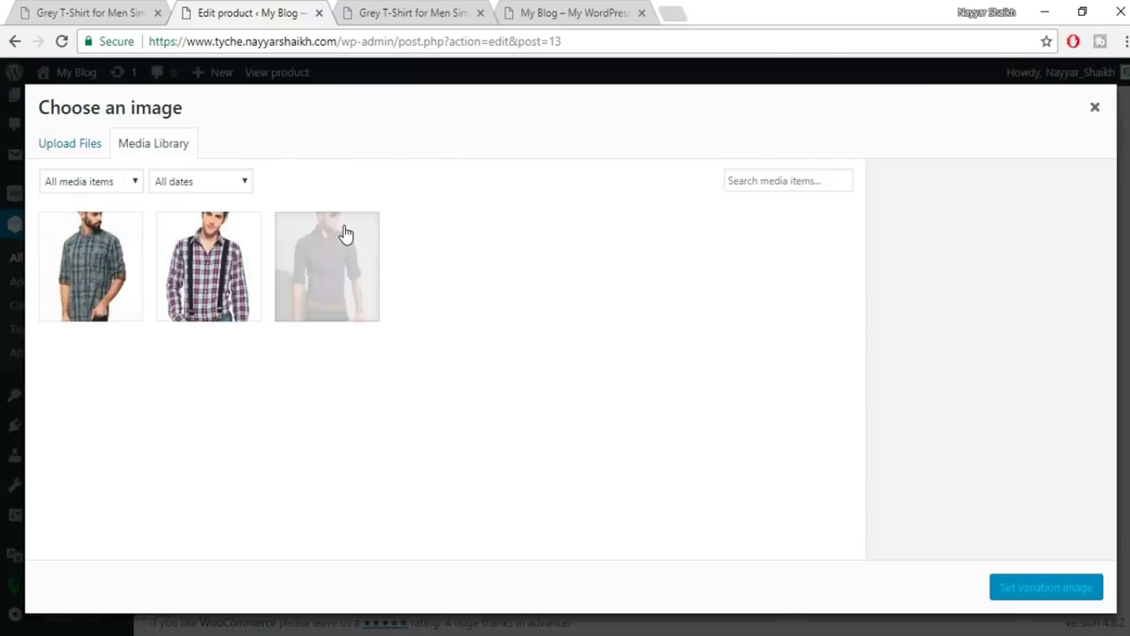
{"action": "left_click", "coordinate": [221, 279]}
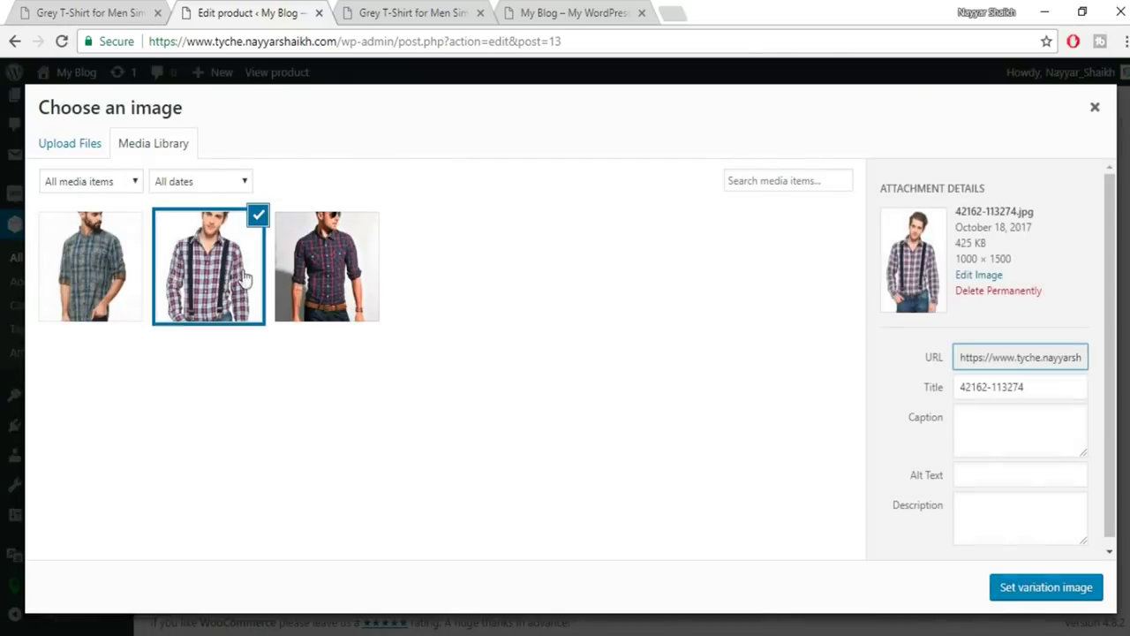
{"action": "left_click", "coordinate": [1029, 592]}
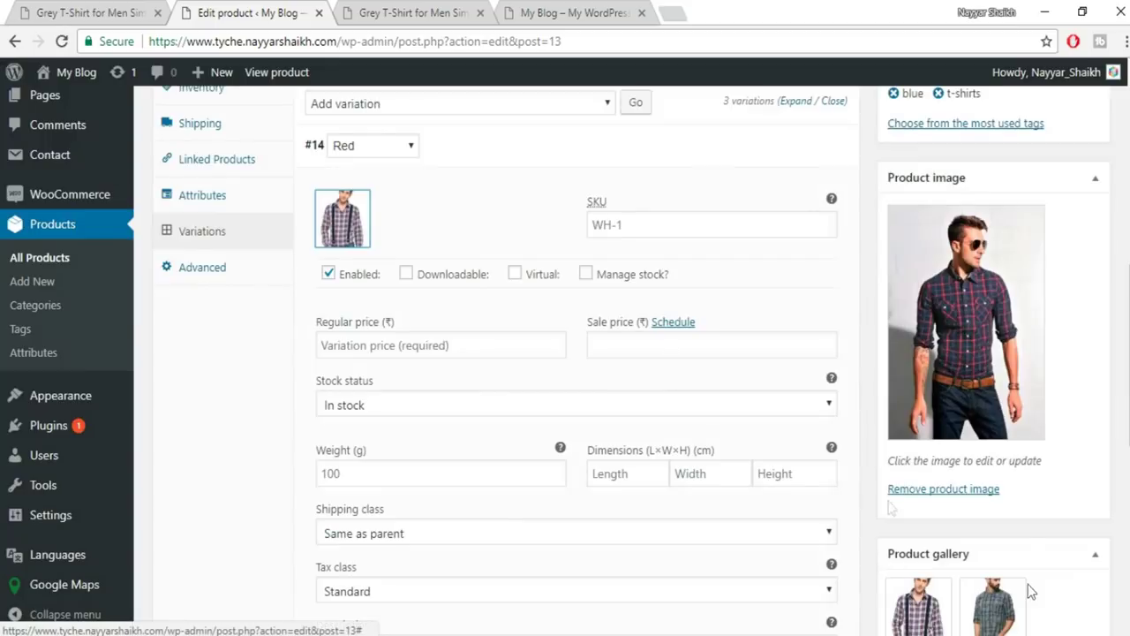
Set the Red variation's regular price to 600 and its tax class to GST, and collapse the variation.
{"action": "left_click", "coordinate": [421, 352]}
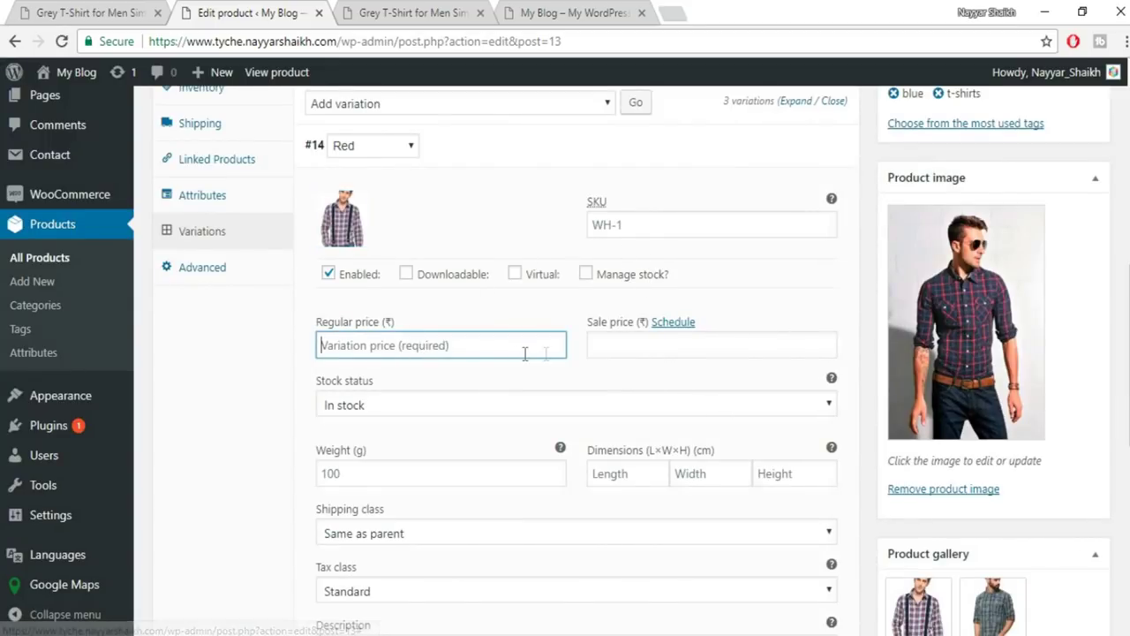
{"action": "type", "text": "600"}
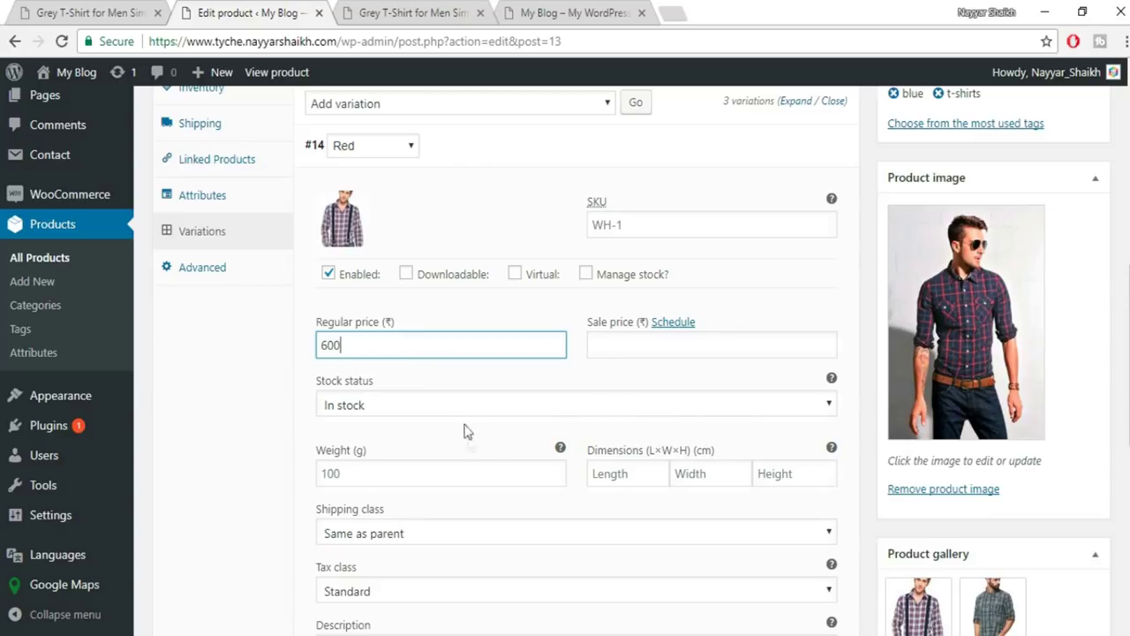
{"action": "scroll", "coordinate": [527, 494], "scroll_direction": "down", "scroll_amount": 1}
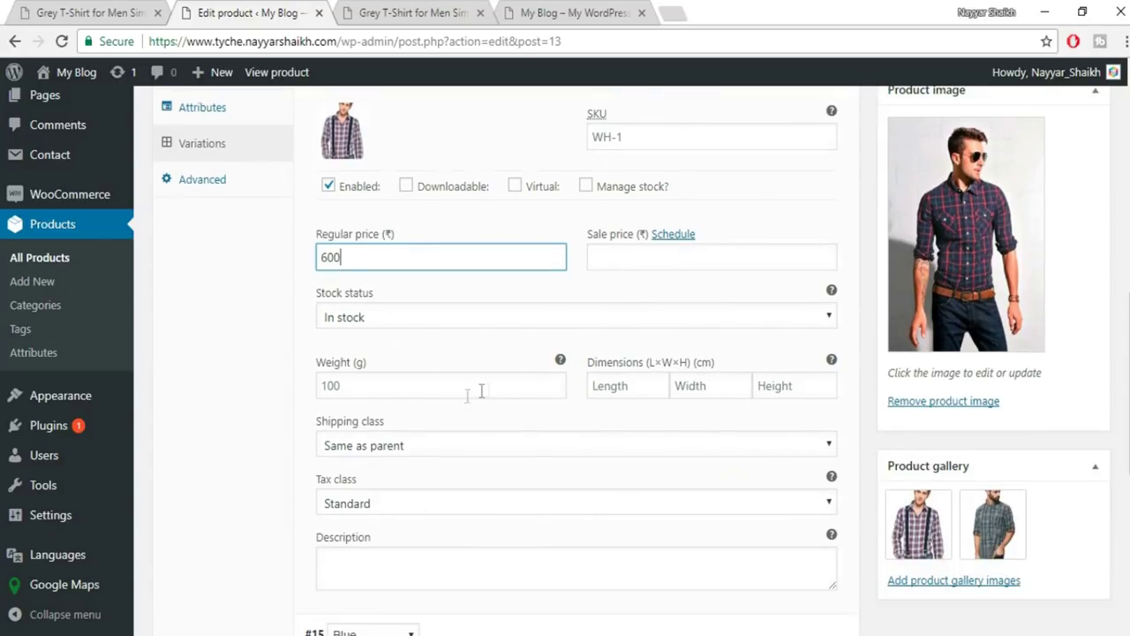
{"action": "scroll", "coordinate": [530, 463], "scroll_direction": "down", "scroll_amount": 2}
{"action": "left_click", "coordinate": [412, 328]}
{"action": "left_click", "coordinate": [377, 420]}
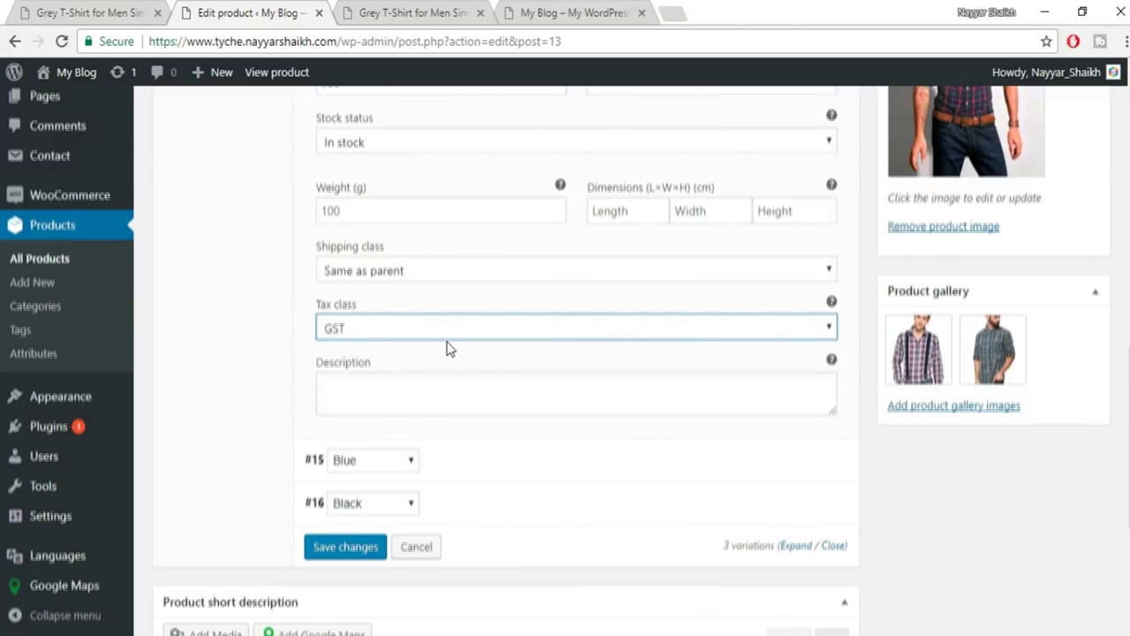
{"action": "scroll", "coordinate": [447, 348], "scroll_direction": "up", "scroll_amount": 4}
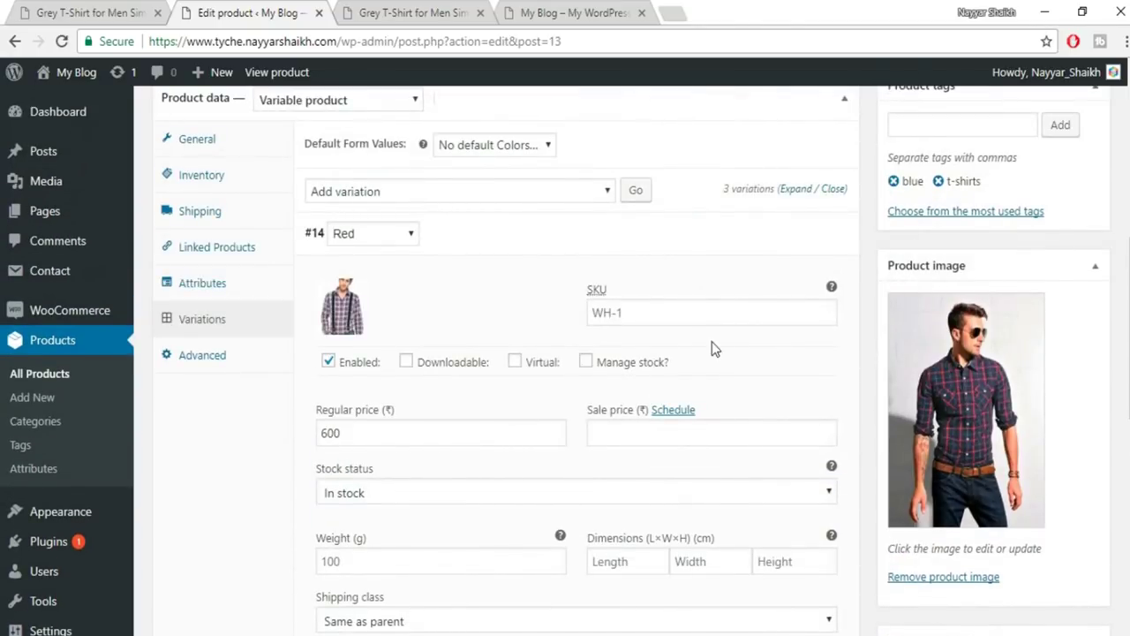
{"action": "scroll", "coordinate": [648, 356], "scroll_direction": "up", "scroll_amount": 1}
{"action": "mouse_move", "coordinate": [832, 339]}
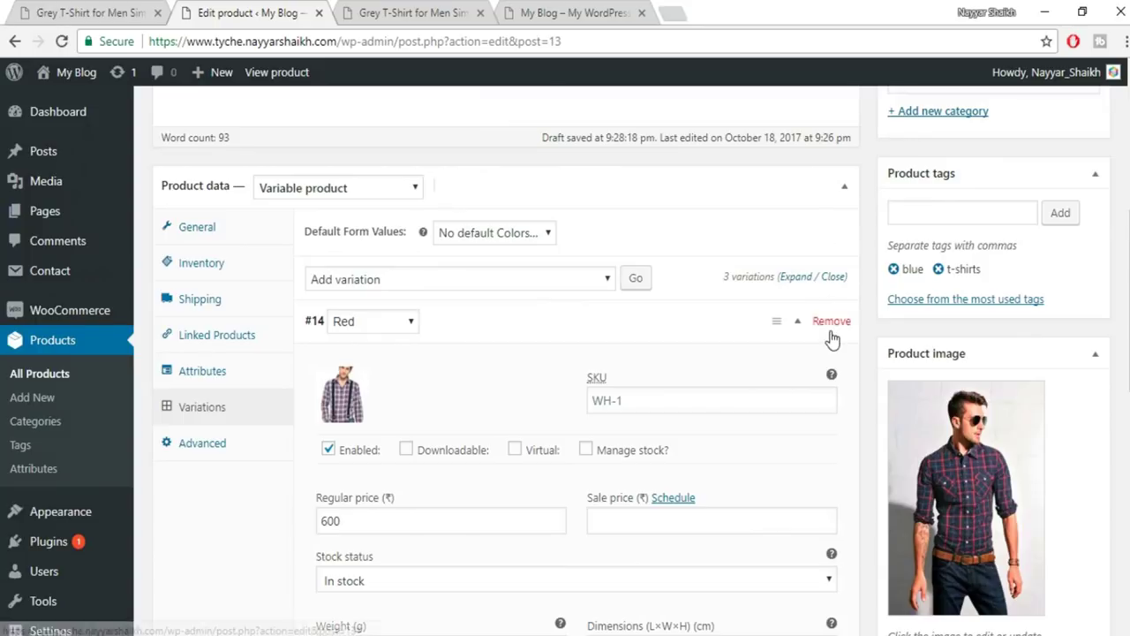
{"action": "left_click", "coordinate": [798, 322]}
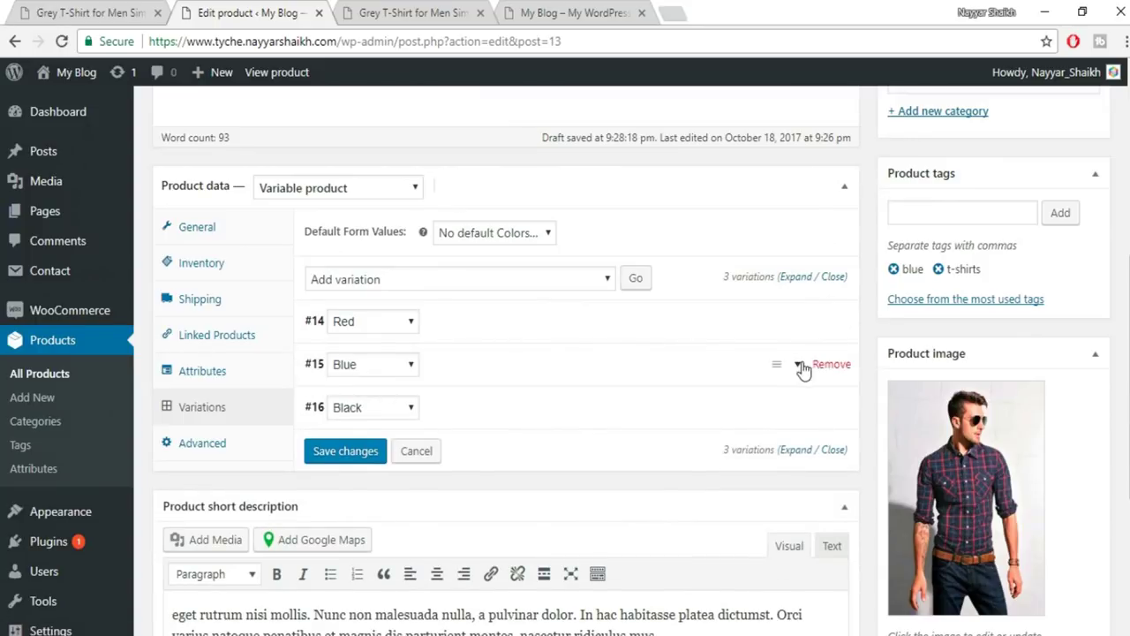
Expand the Blue variation and set its image to the grey-green checked shirt photo from the media library.
{"action": "left_click", "coordinate": [800, 367]}
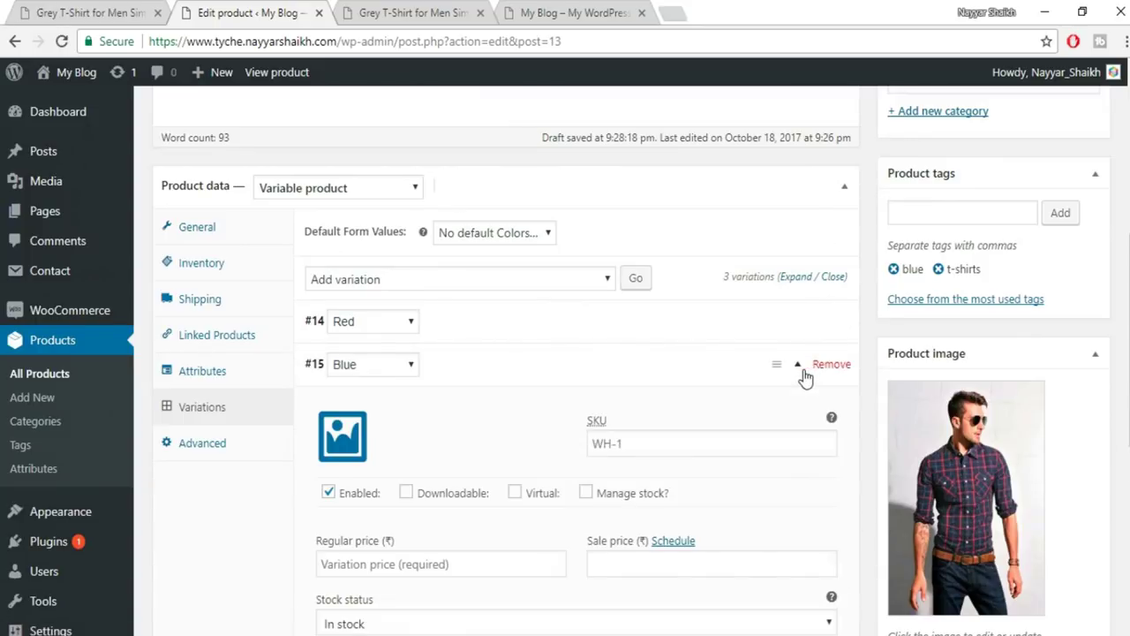
{"action": "left_click", "coordinate": [334, 452]}
{"action": "left_click", "coordinate": [113, 257]}
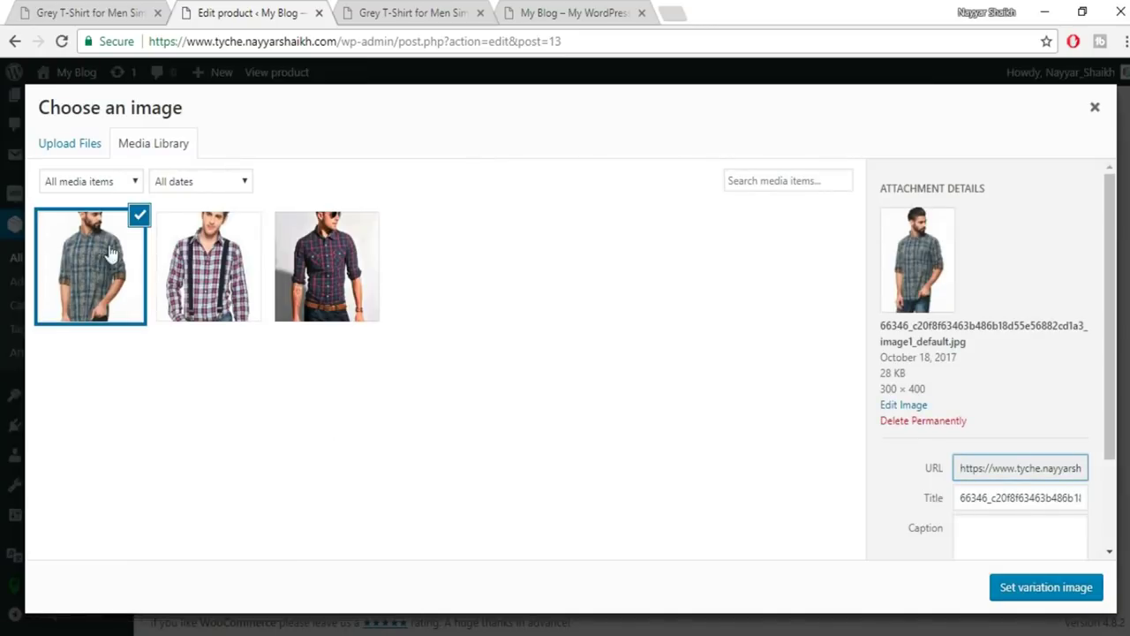
{"action": "left_click", "coordinate": [1031, 588]}
Give the Blue variation a regular price of 500, tax class GST and its shipping class, and collapse it.
{"action": "scroll", "coordinate": [872, 527], "scroll_direction": "down", "scroll_amount": 2}
{"action": "left_click", "coordinate": [453, 390]}
{"action": "type", "text": "50"}
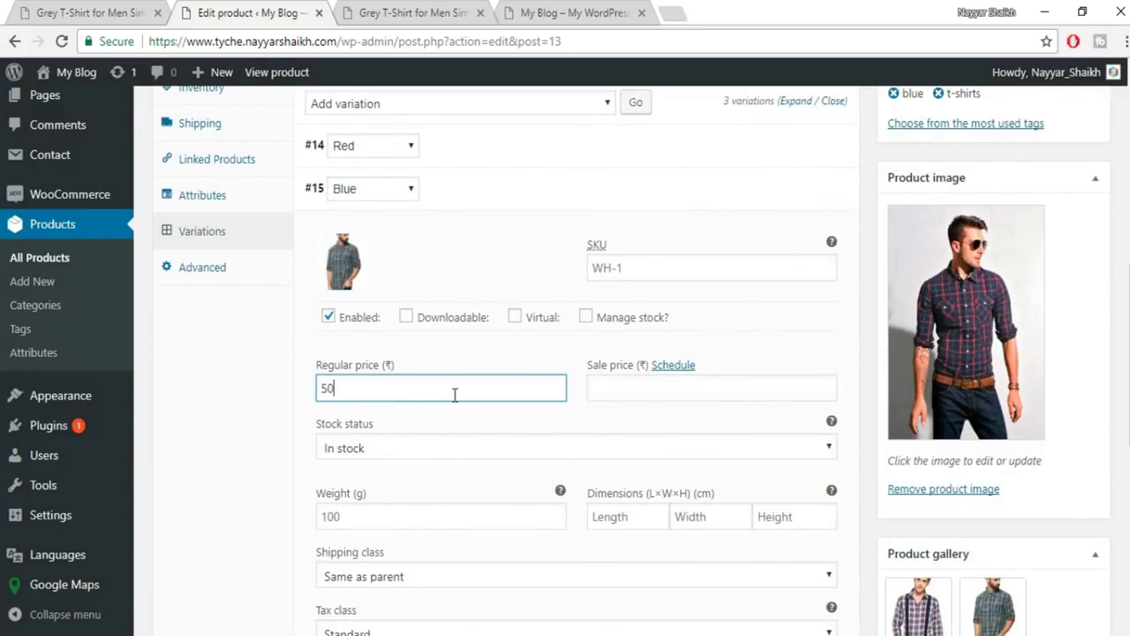
{"action": "scroll", "coordinate": [730, 436], "scroll_direction": "down", "scroll_amount": 2}
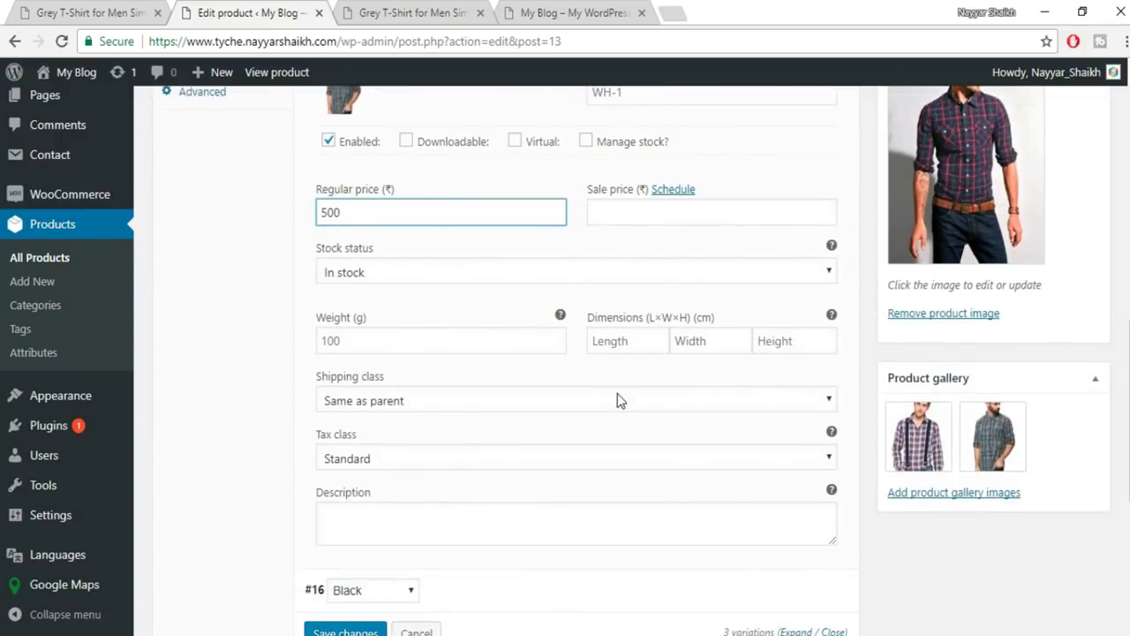
{"action": "left_click", "coordinate": [388, 460]}
{"action": "left_click", "coordinate": [393, 550]}
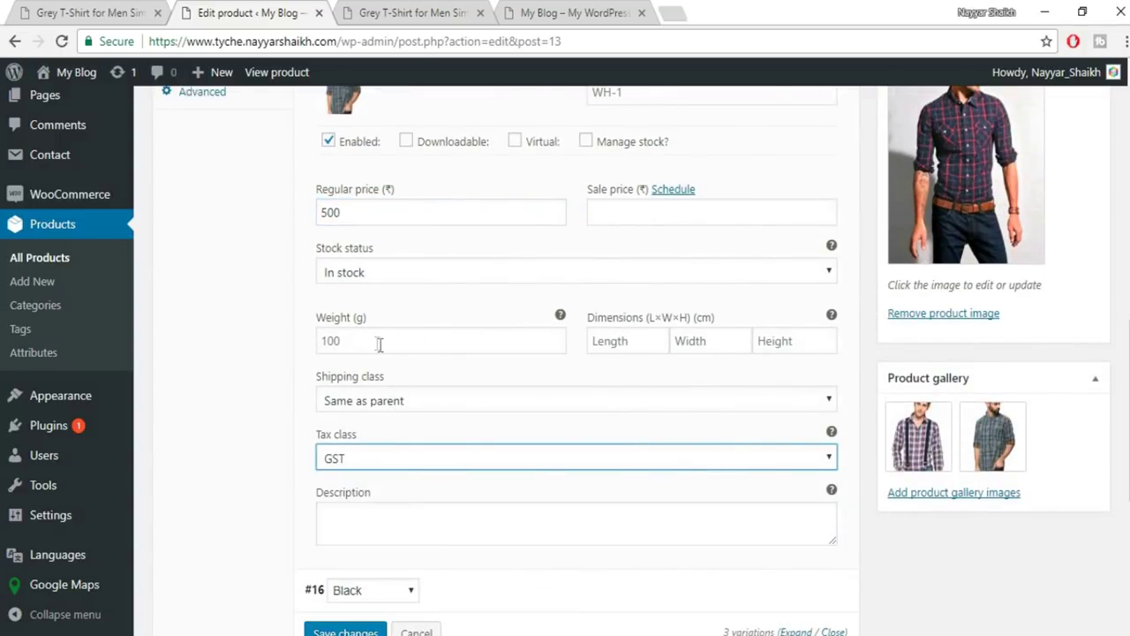
{"action": "left_click", "coordinate": [430, 401]}
{"action": "left_click", "coordinate": [402, 431]}
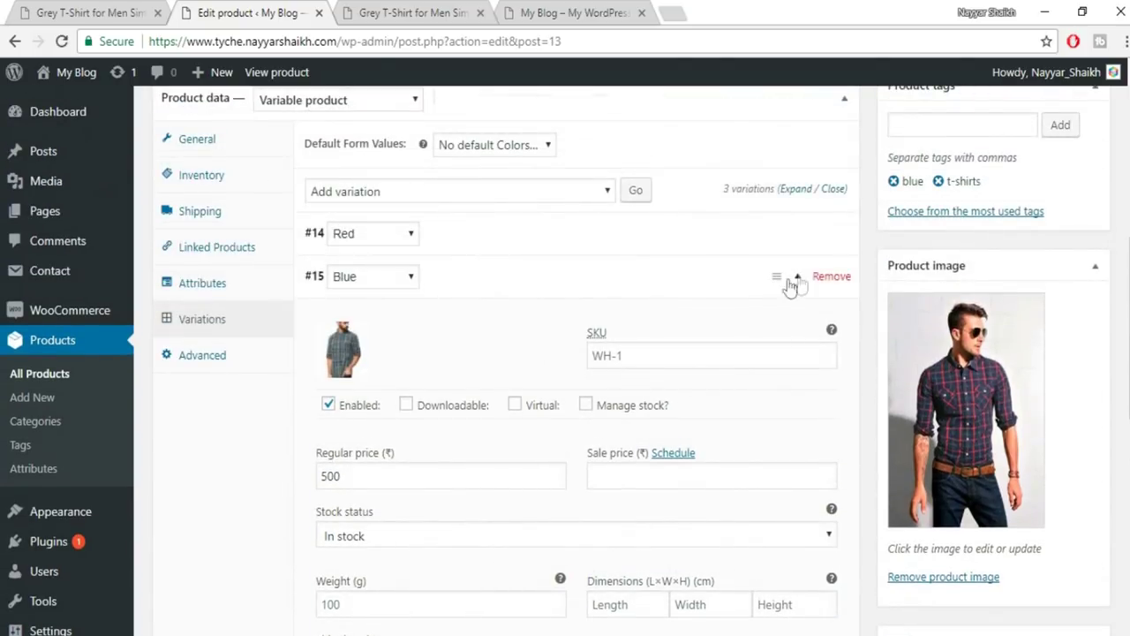
{"action": "left_click", "coordinate": [803, 288]}
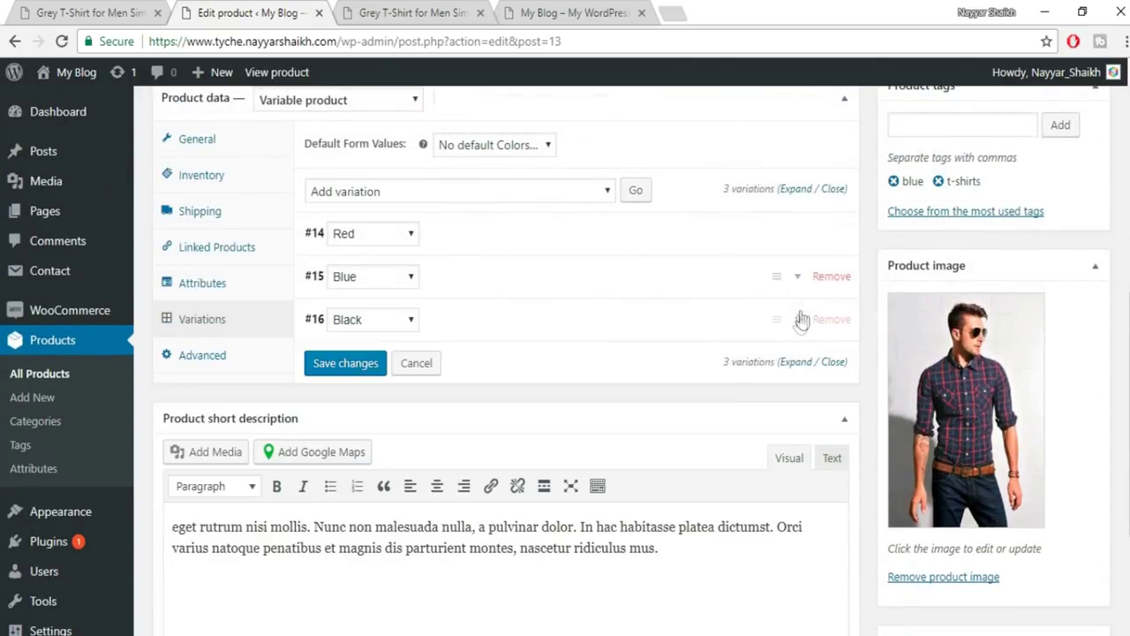
Expand the Black variation and set its image to the dark red-checked shirt photo with the brown belt.
{"action": "left_click", "coordinate": [797, 320]}
{"action": "left_click", "coordinate": [344, 393]}
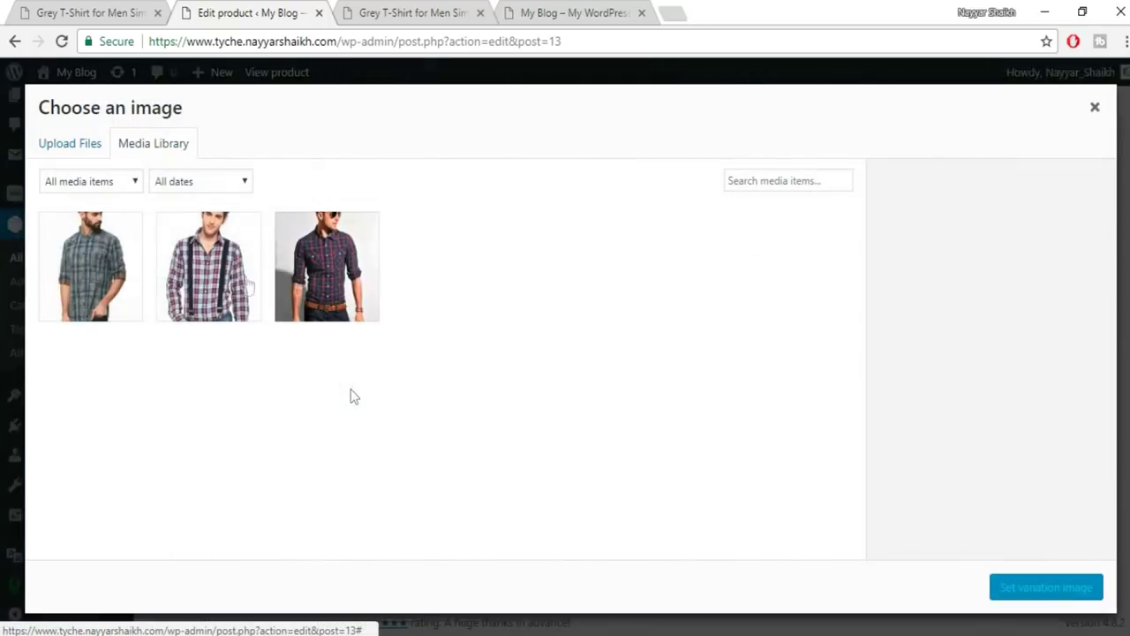
{"action": "left_click", "coordinate": [351, 277]}
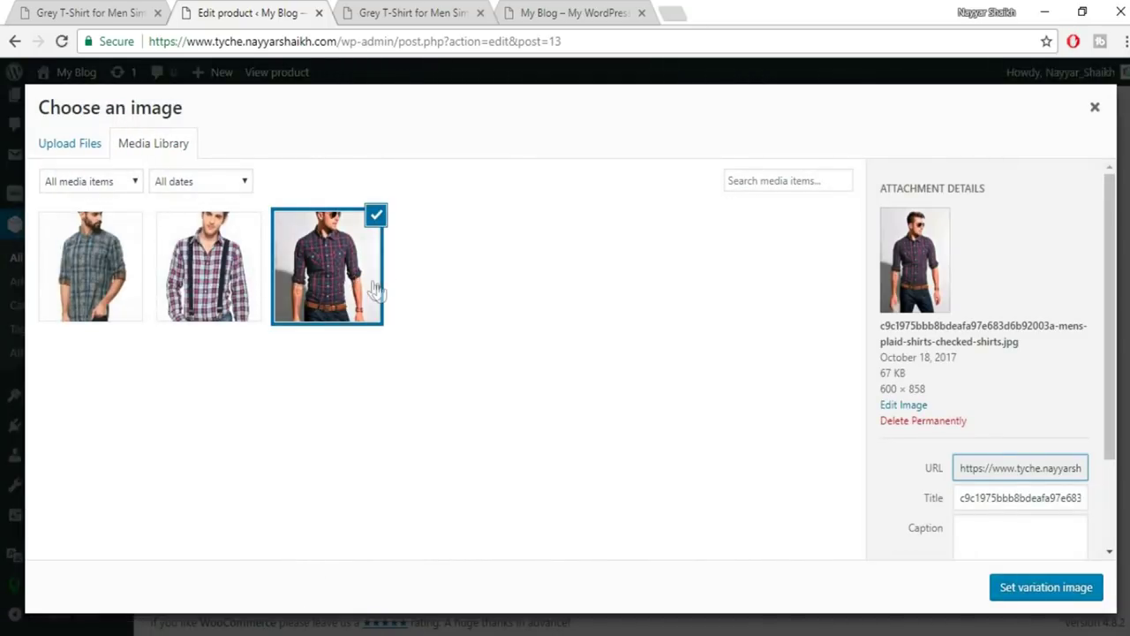
{"action": "left_click", "coordinate": [1051, 588]}
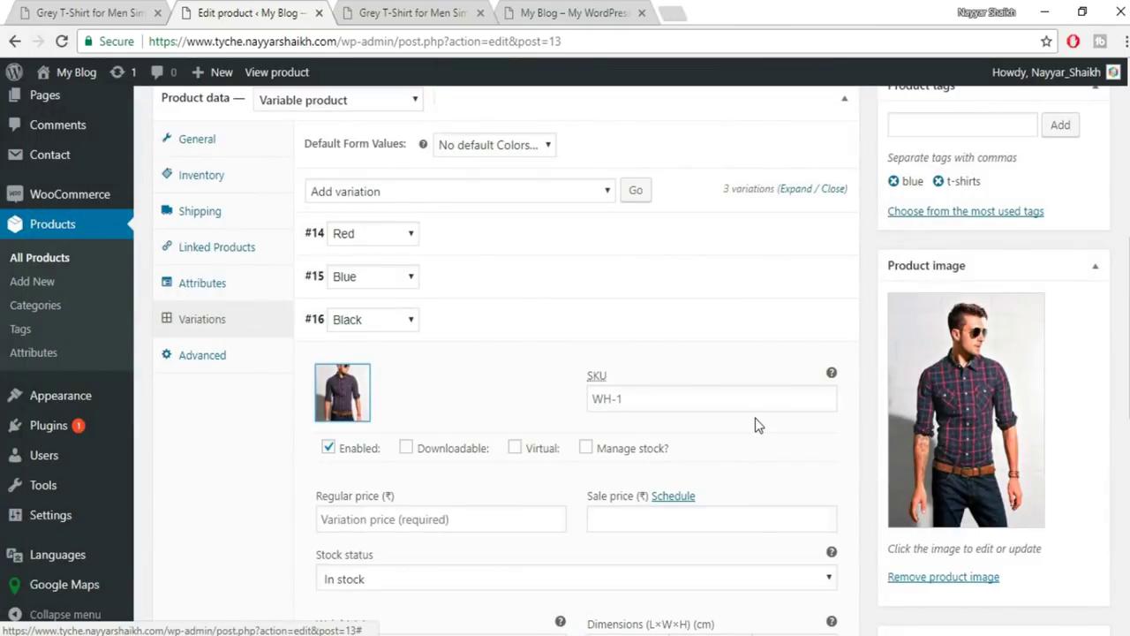
Set the Black variation's regular price to 400, shipping class to T-Shirts and tax class to GST.
{"action": "scroll", "coordinate": [756, 417], "scroll_direction": "down", "scroll_amount": 3}
{"action": "left_click", "coordinate": [466, 256]}
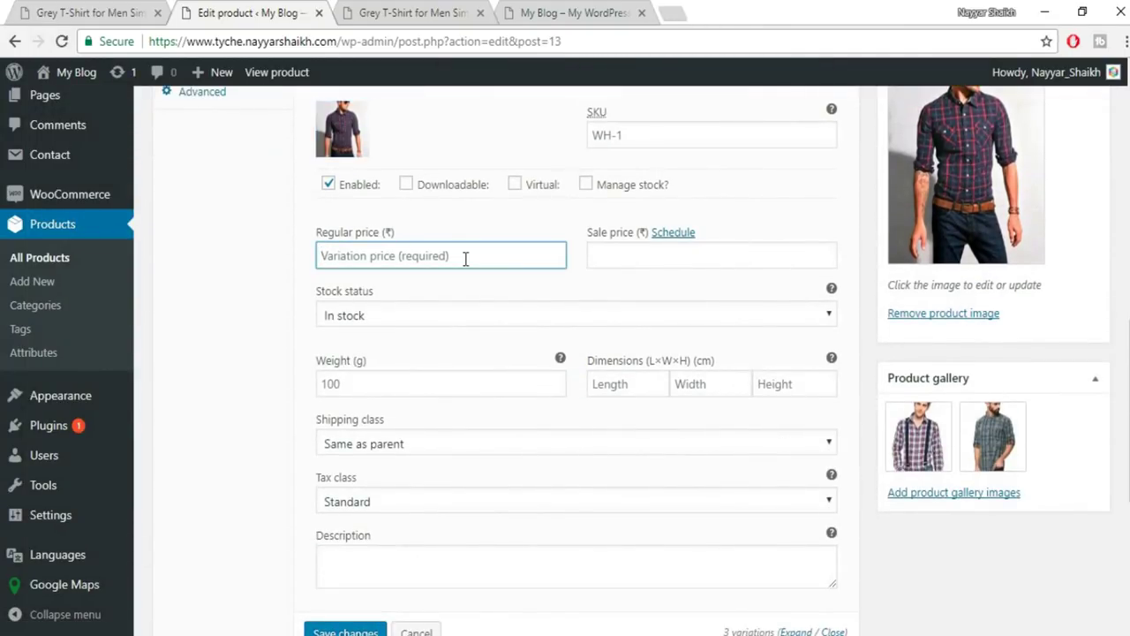
{"action": "type", "text": "400"}
{"action": "left_click", "coordinate": [495, 444]}
{"action": "left_click", "coordinate": [415, 482]}
{"action": "left_click", "coordinate": [413, 505]}
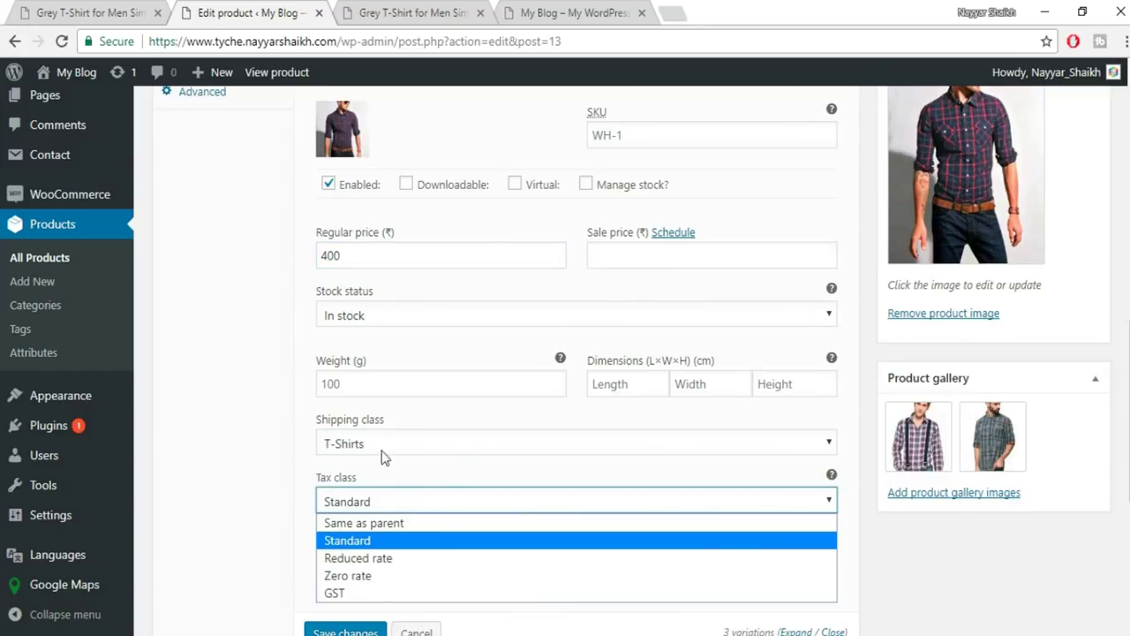
{"action": "left_click", "coordinate": [422, 593]}
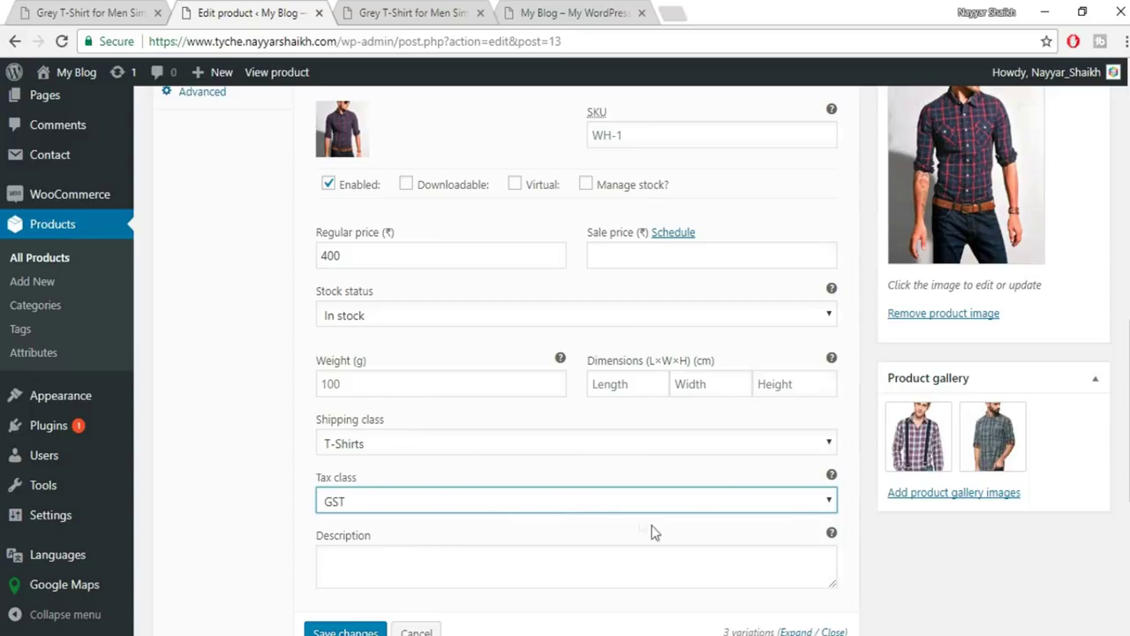
Save the variation changes and publish the Black T-Shirt for Men Simple product.
{"action": "scroll", "coordinate": [653, 530], "scroll_direction": "down", "scroll_amount": 3}
{"action": "left_click", "coordinate": [362, 381]}
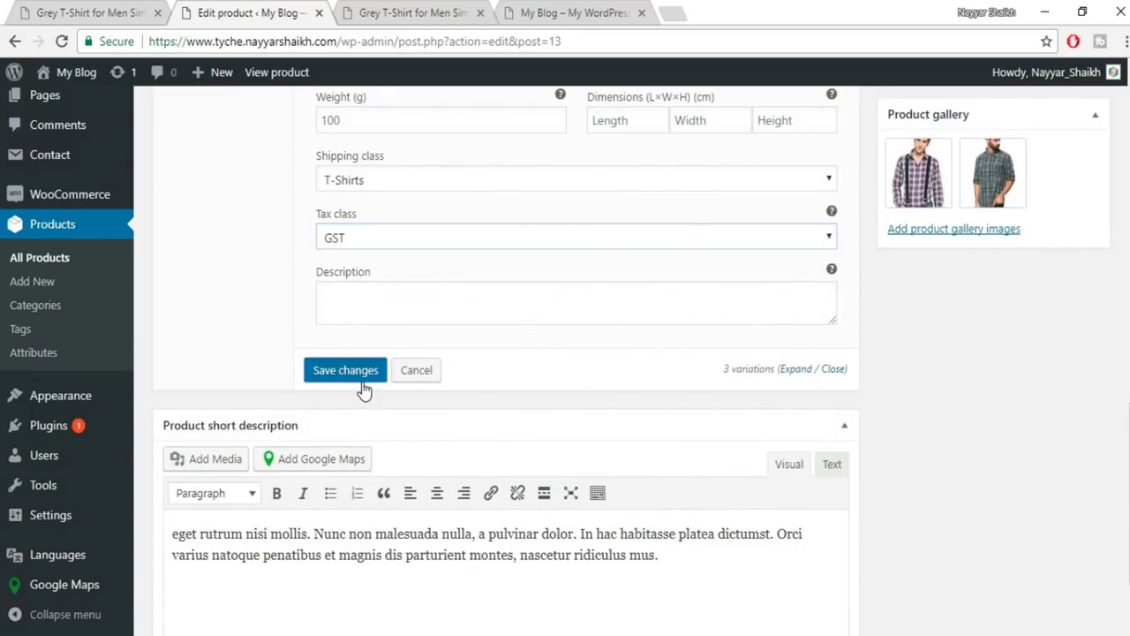
{"action": "left_click", "coordinate": [361, 380]}
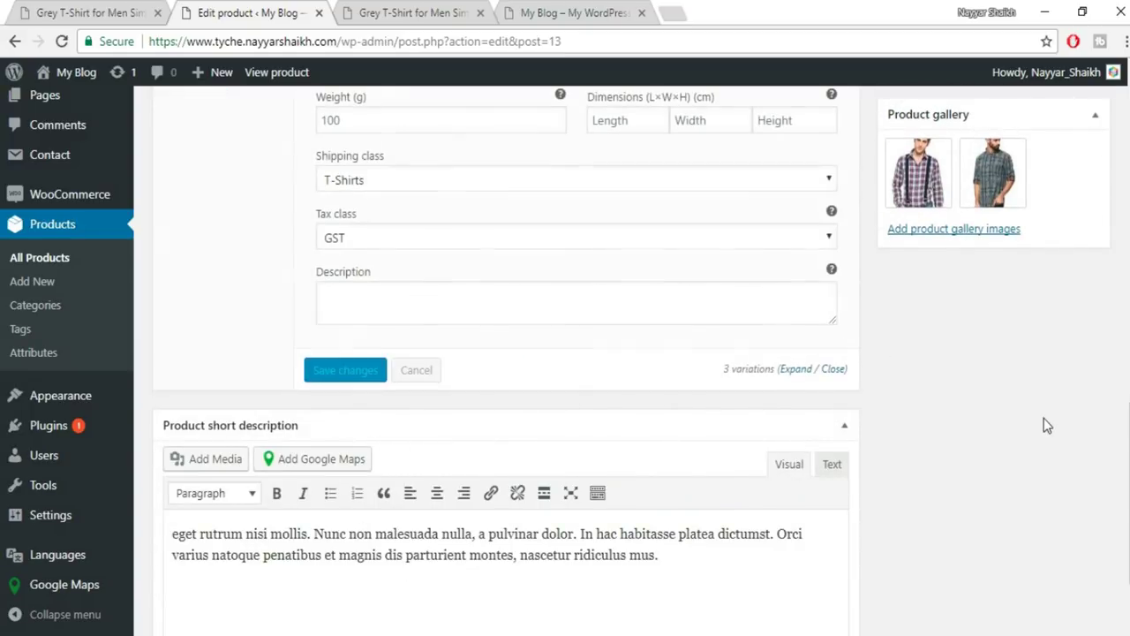
{"action": "scroll", "coordinate": [1043, 423], "scroll_direction": "up", "scroll_amount": 10}
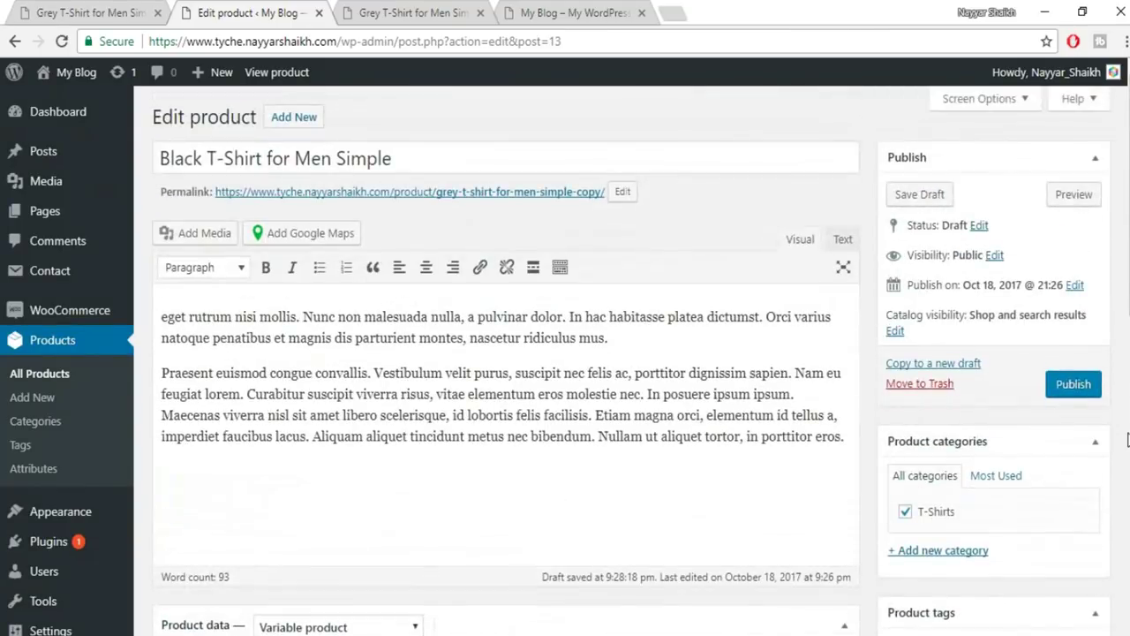
{"action": "left_click", "coordinate": [1100, 382]}
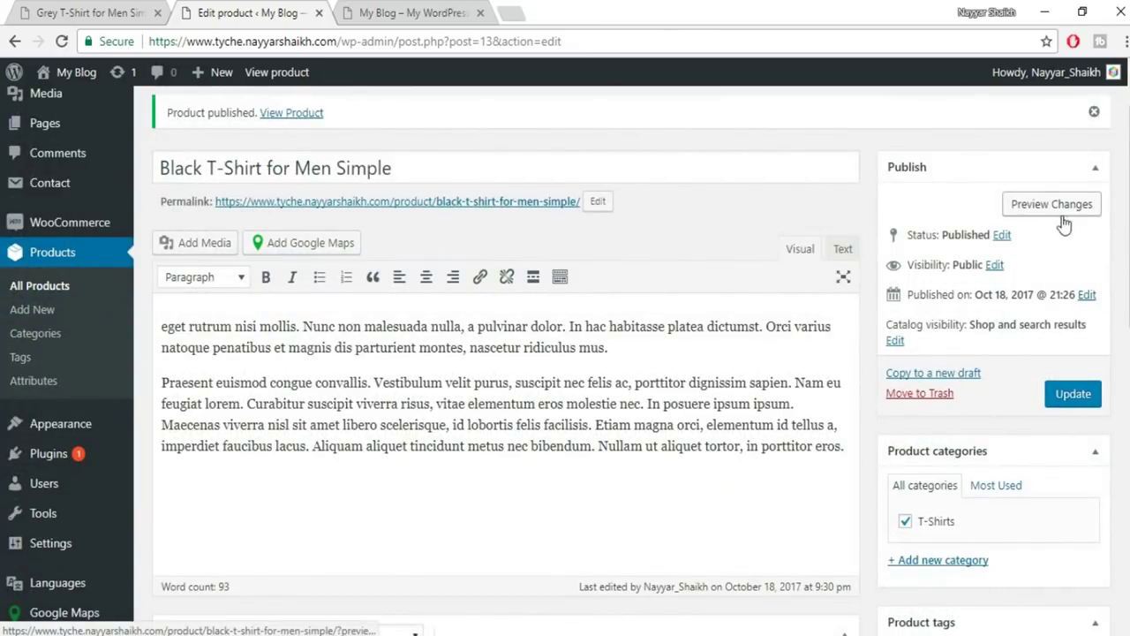
Preview the published product's storefront page and review its price range and Colors option.
{"action": "left_click", "coordinate": [1075, 211]}
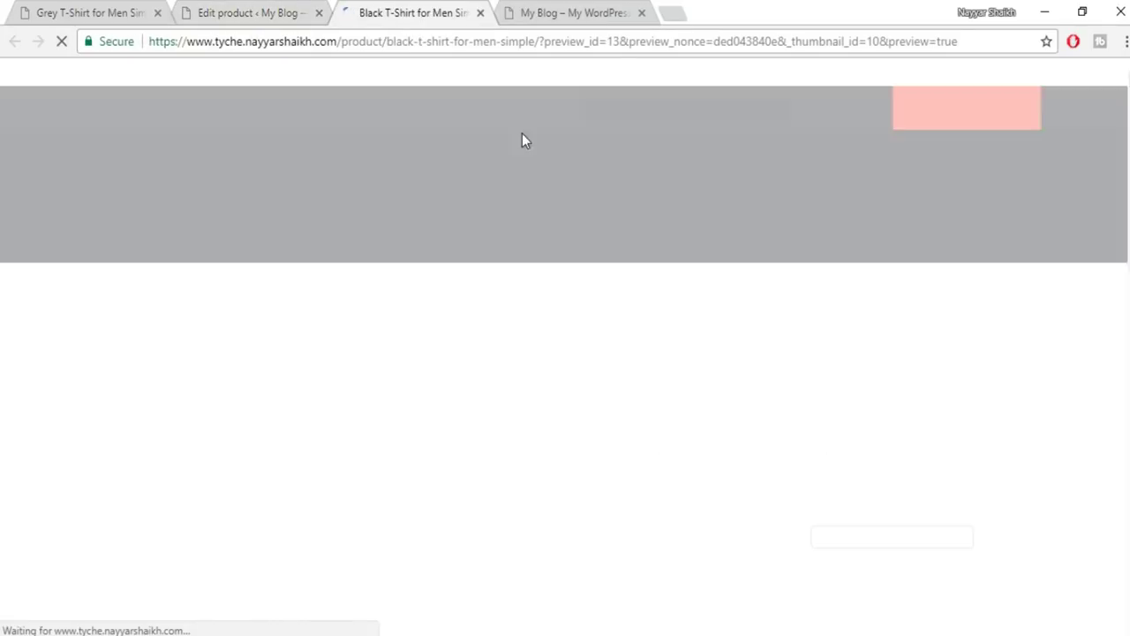
{"action": "scroll", "coordinate": [1077, 327], "scroll_direction": "down", "scroll_amount": 3}
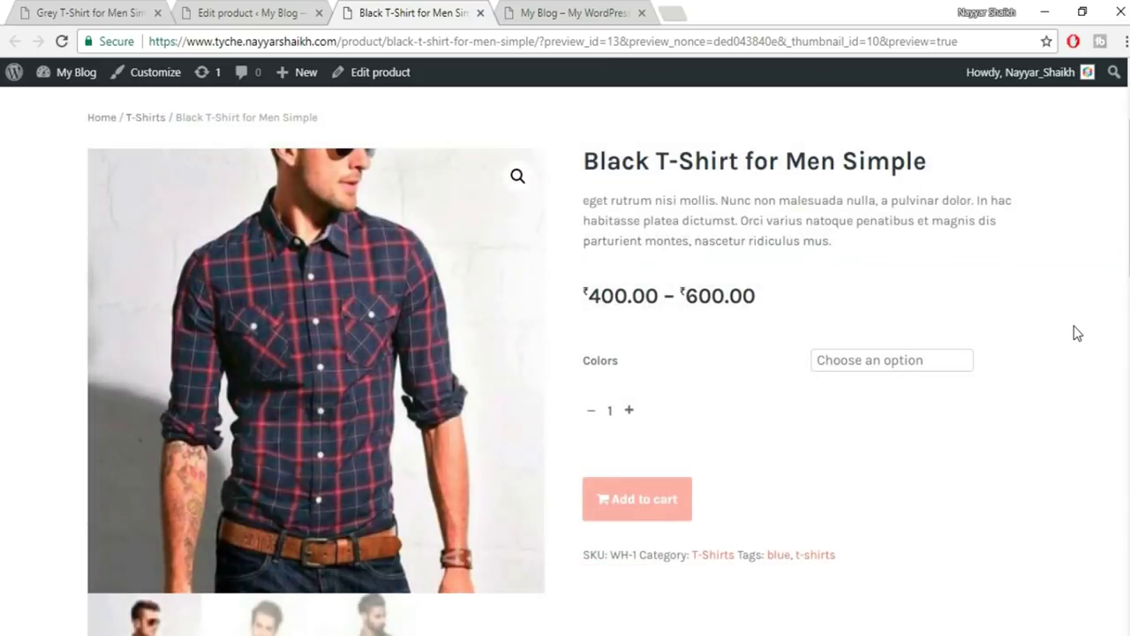
{"action": "scroll", "coordinate": [1077, 333], "scroll_direction": "up", "scroll_amount": 2}
{"action": "left_click_drag", "start_coordinate": [625, 369], "coordinate": [656, 366]}
{"action": "left_click", "coordinate": [662, 366]}
Check the available Colors options on the product page and choose Red to view that variation's image and price.
{"action": "left_click", "coordinate": [863, 367]}
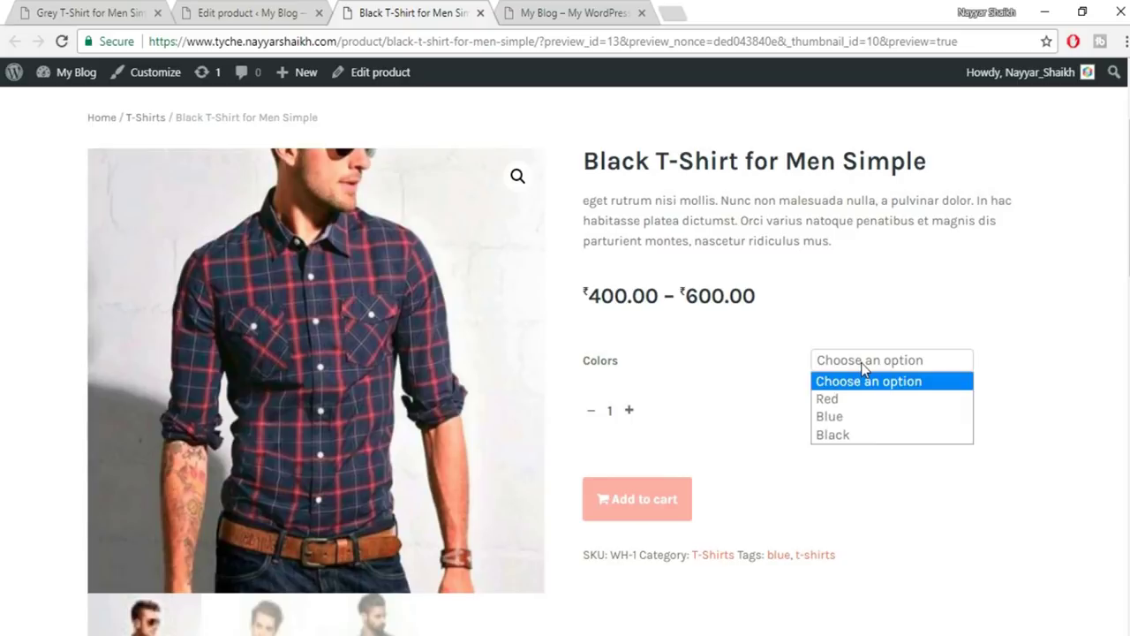
{"action": "left_click", "coordinate": [818, 346]}
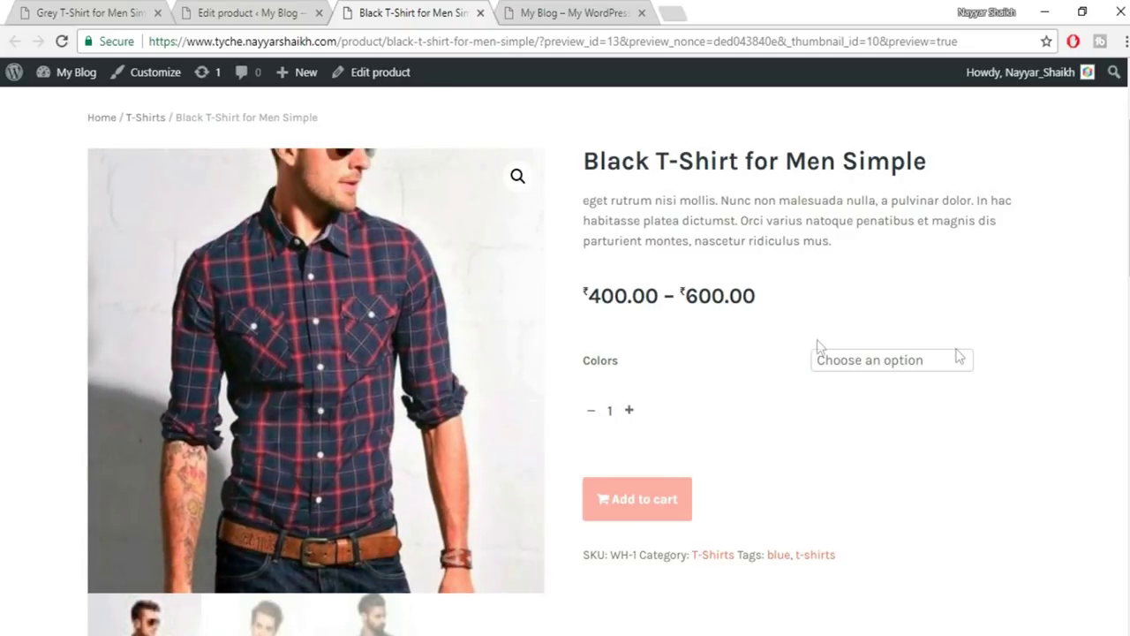
{"action": "left_click", "coordinate": [907, 367]}
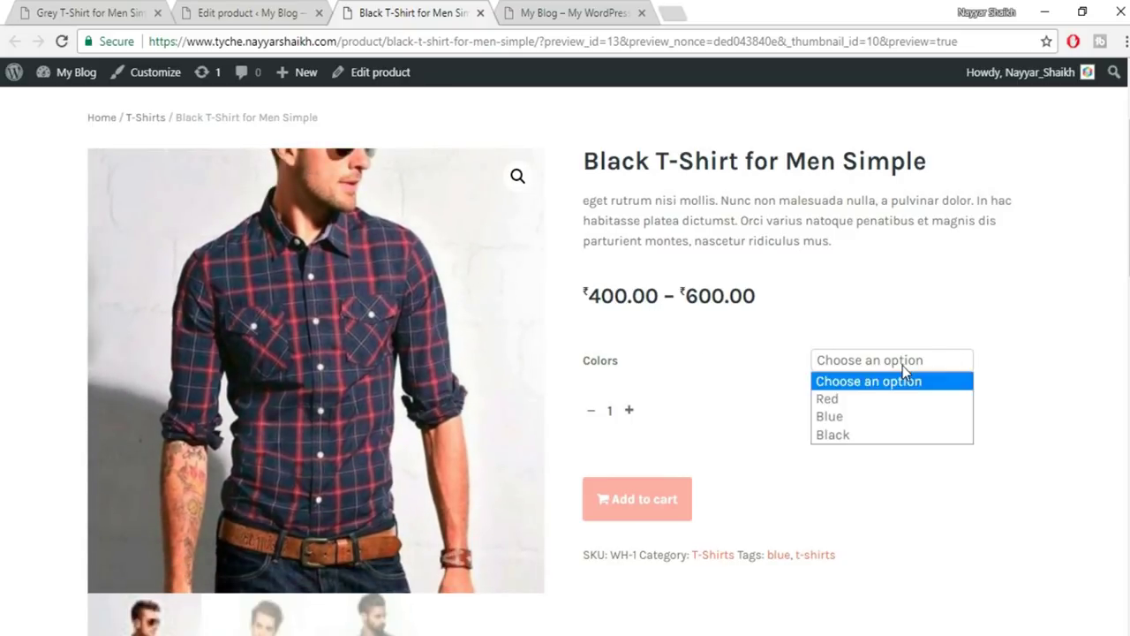
{"action": "left_click", "coordinate": [864, 402]}
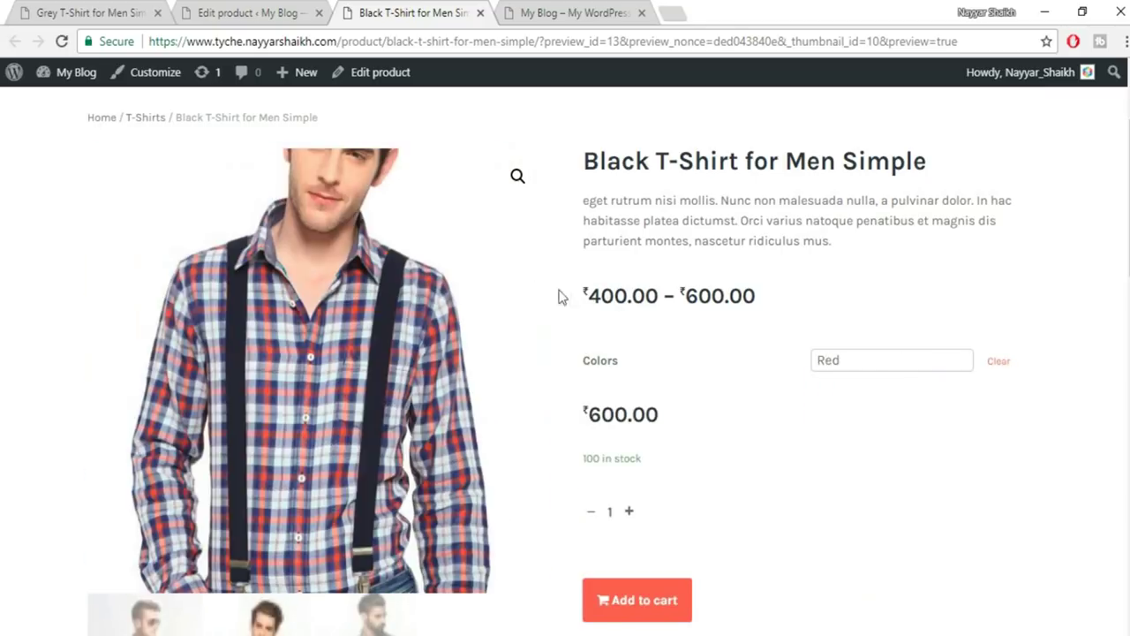
Choose the Blue and Black Colors options on the product page to view each variation's image and price.
{"action": "left_click_drag", "start_coordinate": [720, 426], "coordinate": [587, 408]}
{"action": "left_click", "coordinate": [587, 408]}
{"action": "left_click", "coordinate": [869, 364]}
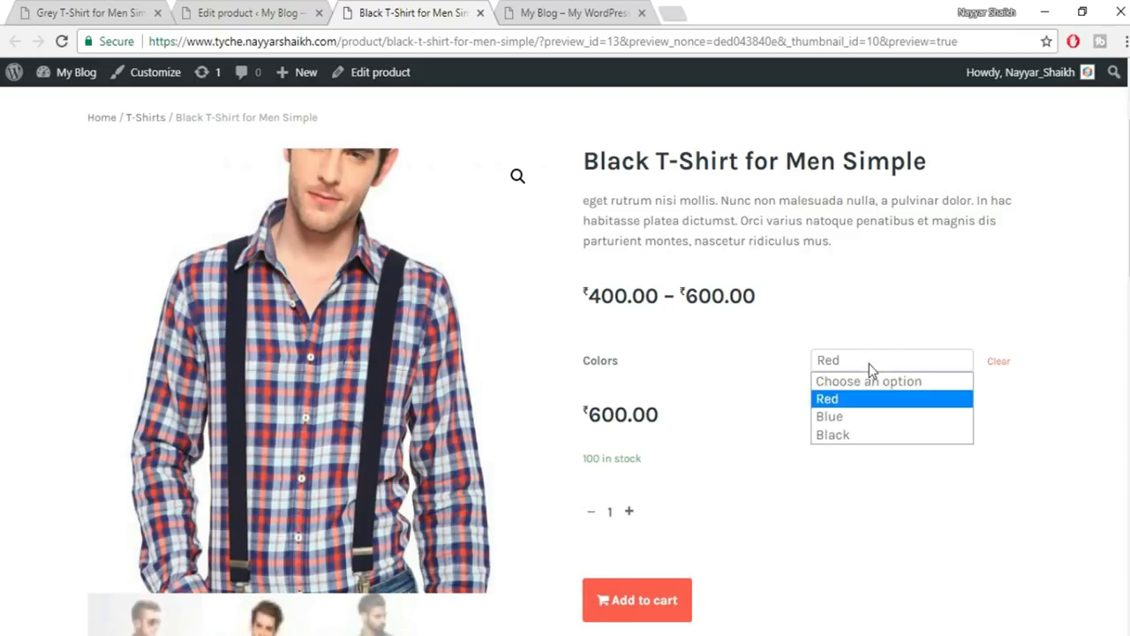
{"action": "left_click", "coordinate": [870, 416]}
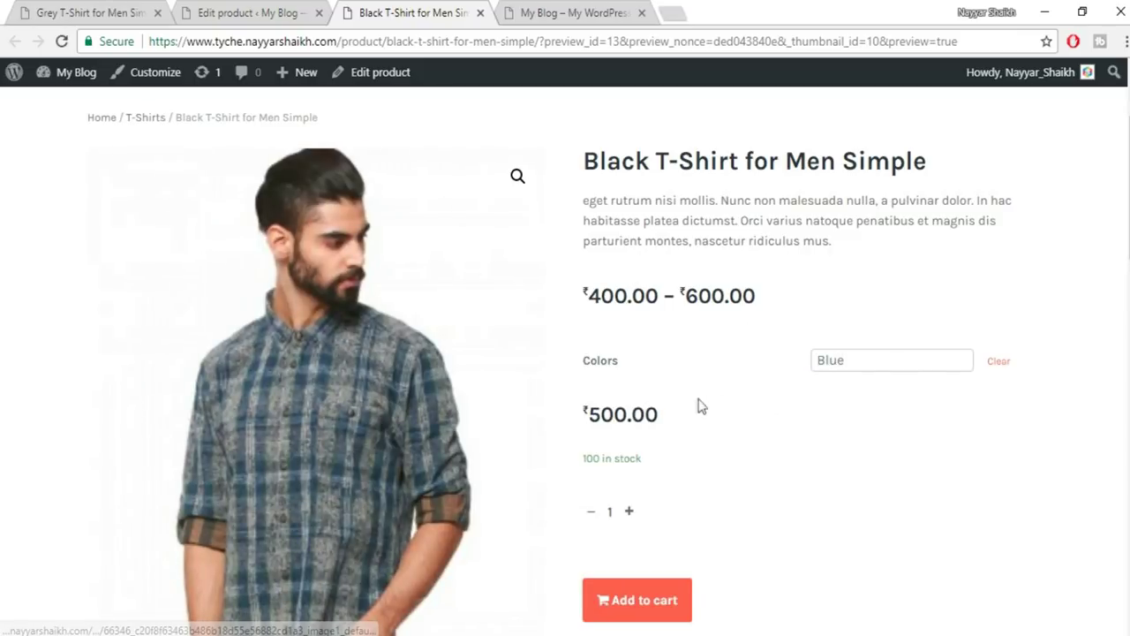
{"action": "left_click_drag", "start_coordinate": [700, 406], "coordinate": [586, 415]}
{"action": "left_click", "coordinate": [863, 363]}
{"action": "left_click", "coordinate": [869, 435]}
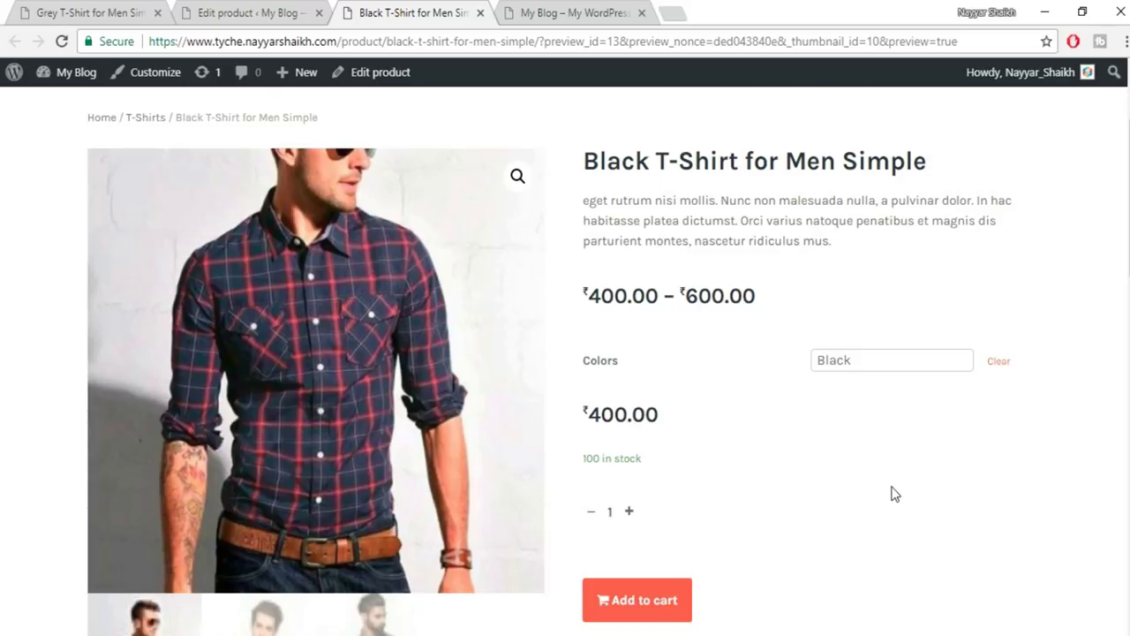
{"action": "scroll", "coordinate": [891, 491], "scroll_direction": "down", "scroll_amount": 3}
{"action": "scroll", "coordinate": [893, 493], "scroll_direction": "up", "scroll_amount": 1}
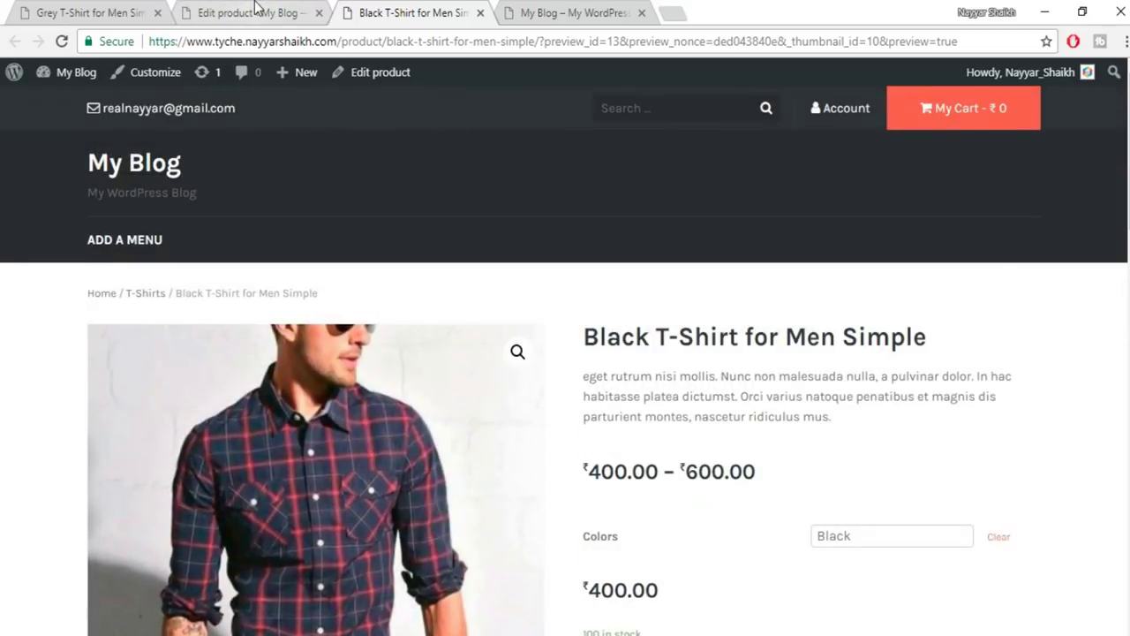
Return to editing the product and review the available product types, keeping Variable product selected.
{"action": "left_click", "coordinate": [253, 13]}
{"action": "scroll", "coordinate": [436, 300], "scroll_direction": "down", "scroll_amount": 6}
{"action": "left_click", "coordinate": [367, 109]}
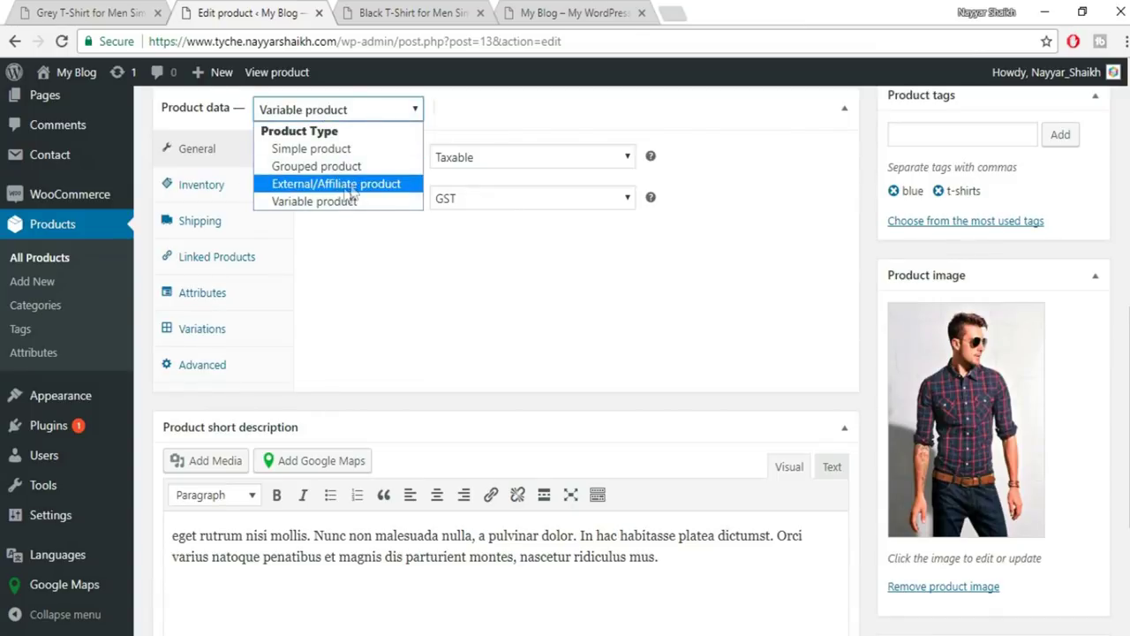
{"action": "left_click", "coordinate": [479, 111]}
{"action": "left_click", "coordinate": [479, 111]}
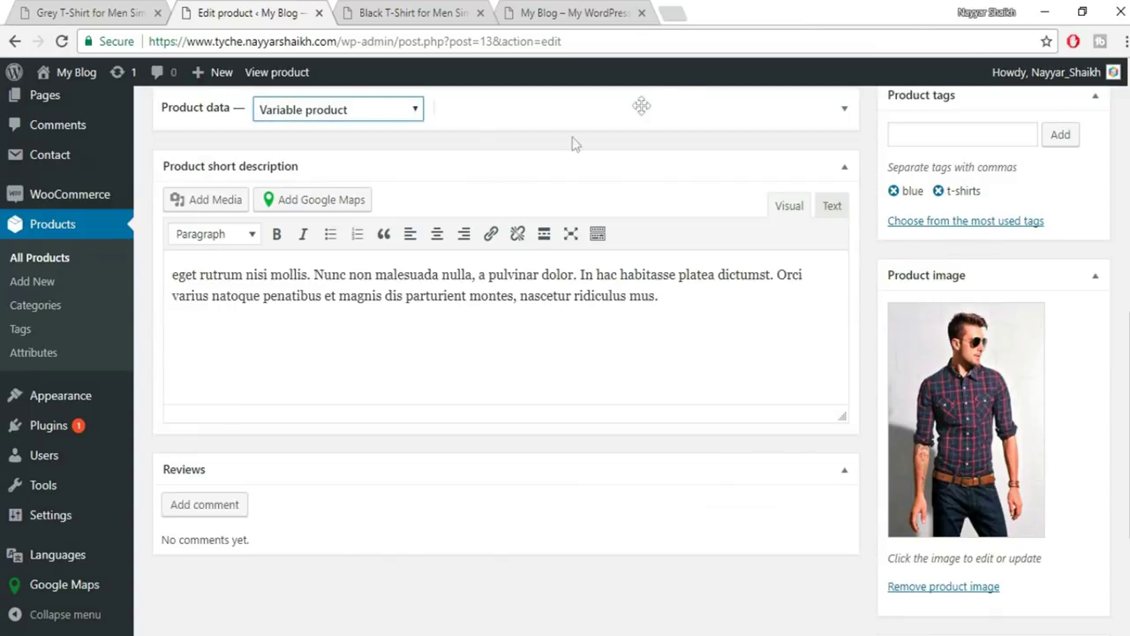
{"action": "left_click", "coordinate": [691, 104]}
{"action": "scroll", "coordinate": [313, 264], "scroll_direction": "up", "scroll_amount": 2}
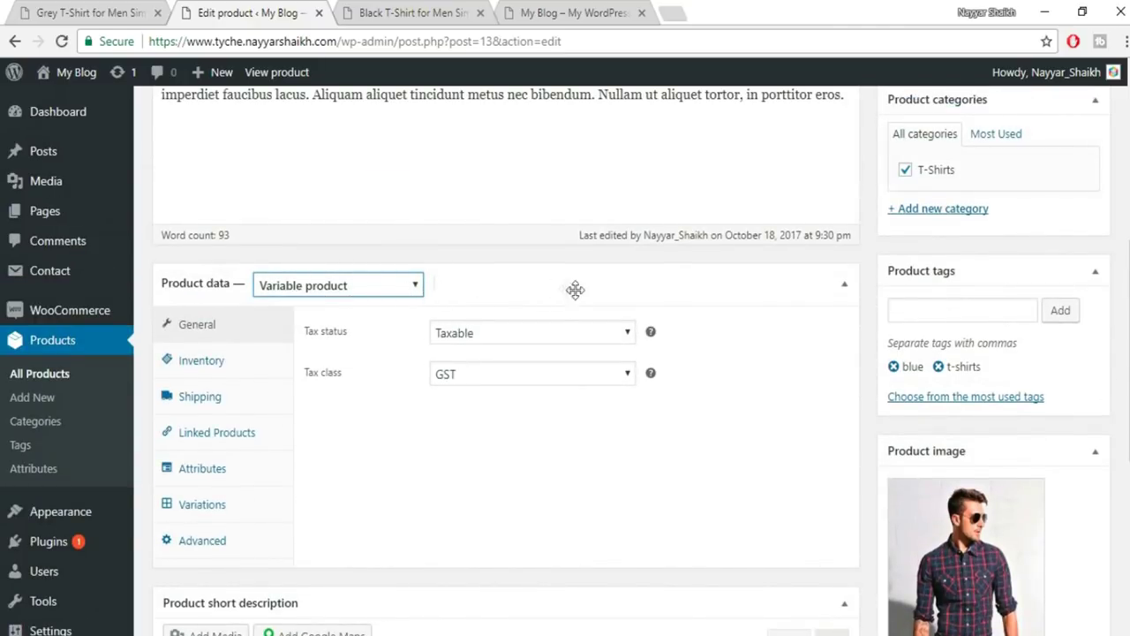
{"action": "scroll", "coordinate": [621, 318], "scroll_direction": "up", "scroll_amount": 5}
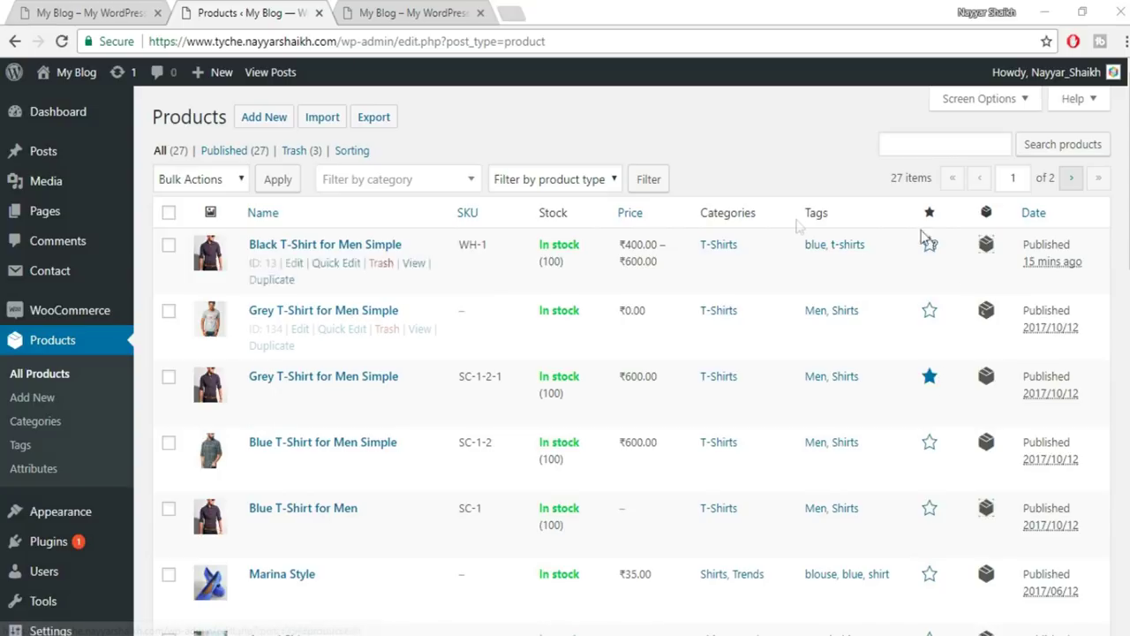
Reload the site's homepage and examine the front page content in both open storefront views.
{"action": "left_click", "coordinate": [409, 11]}
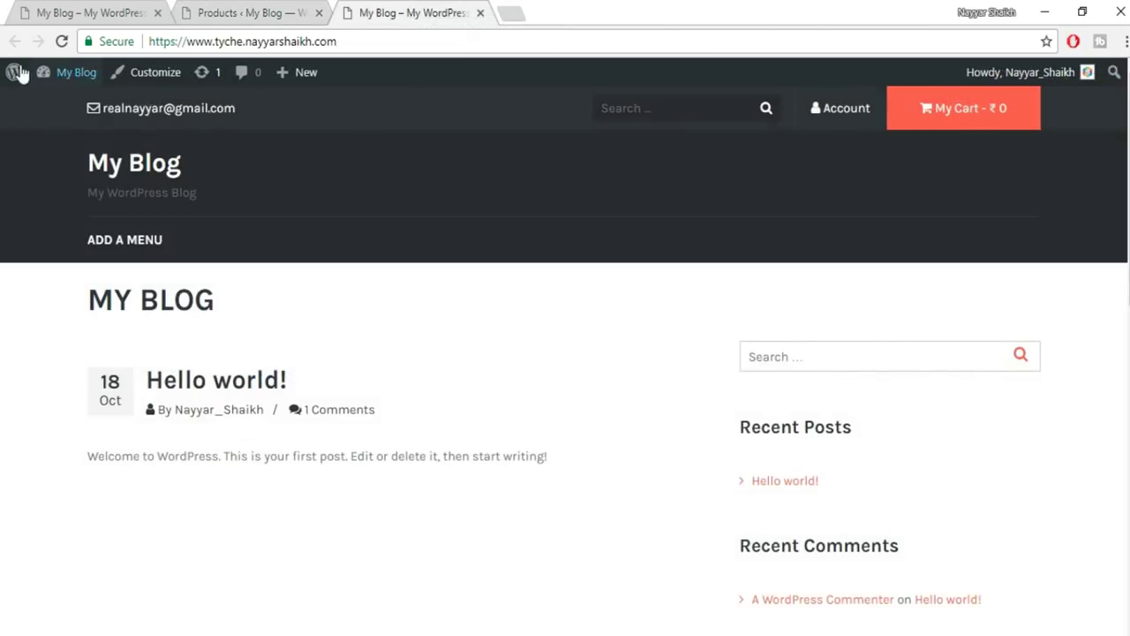
{"action": "left_click", "coordinate": [61, 42]}
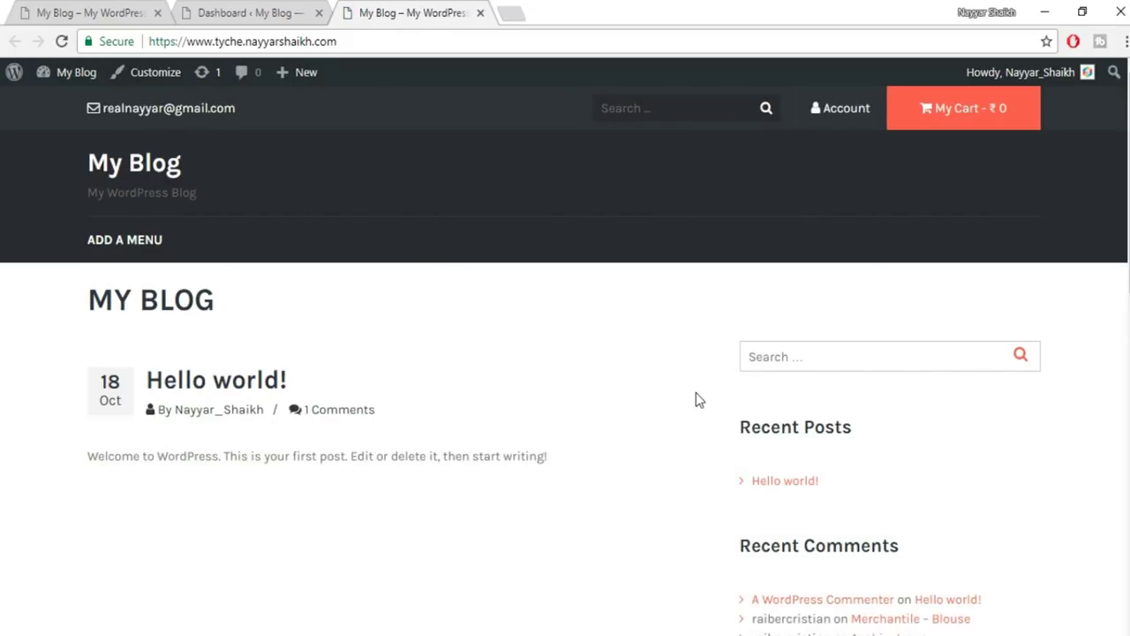
{"action": "scroll", "coordinate": [696, 399], "scroll_direction": "down", "scroll_amount": 8}
{"action": "scroll", "coordinate": [689, 429], "scroll_direction": "up", "scroll_amount": 4}
{"action": "scroll", "coordinate": [692, 444], "scroll_direction": "up", "scroll_amount": 5}
{"action": "left_click", "coordinate": [44, 9]}
{"action": "scroll", "coordinate": [484, 382], "scroll_direction": "down", "scroll_amount": 6}
{"action": "scroll", "coordinate": [498, 446], "scroll_direction": "up", "scroll_amount": 6}
{"action": "left_click", "coordinate": [354, 8]}
Go from the WordPress dashboard to adding a new plugin and search the plugin directory for elementor.
{"action": "left_click", "coordinate": [263, 8]}
{"action": "mouse_move", "coordinate": [94, 455]}
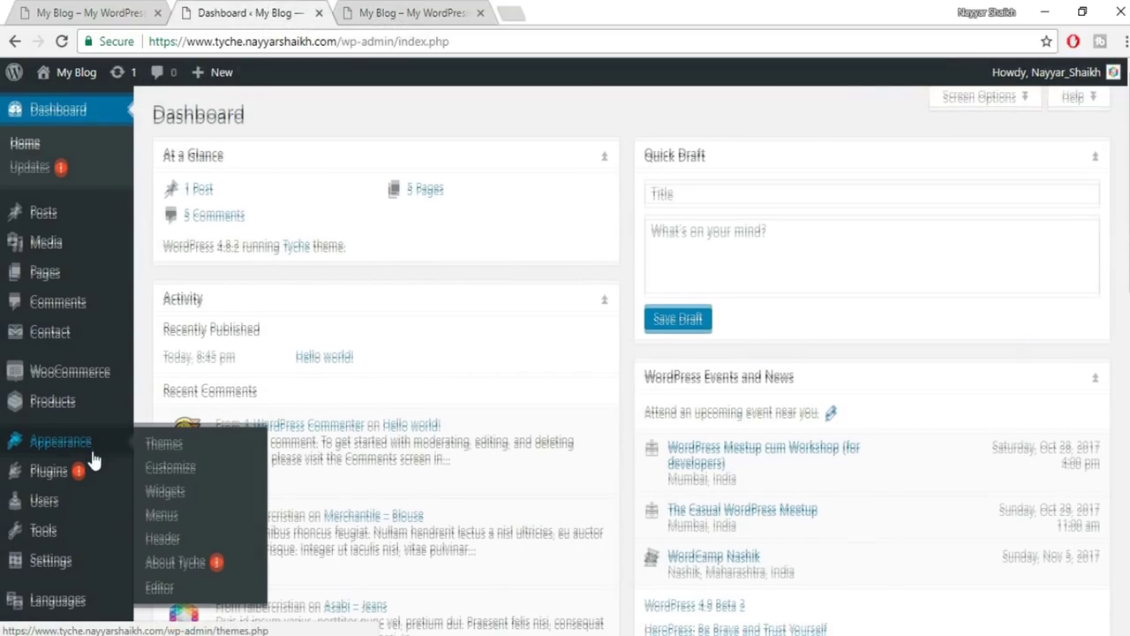
{"action": "scroll", "coordinate": [94, 456], "scroll_direction": "down", "scroll_amount": 1}
{"action": "mouse_move", "coordinate": [97, 429]}
{"action": "left_click", "coordinate": [172, 452]}
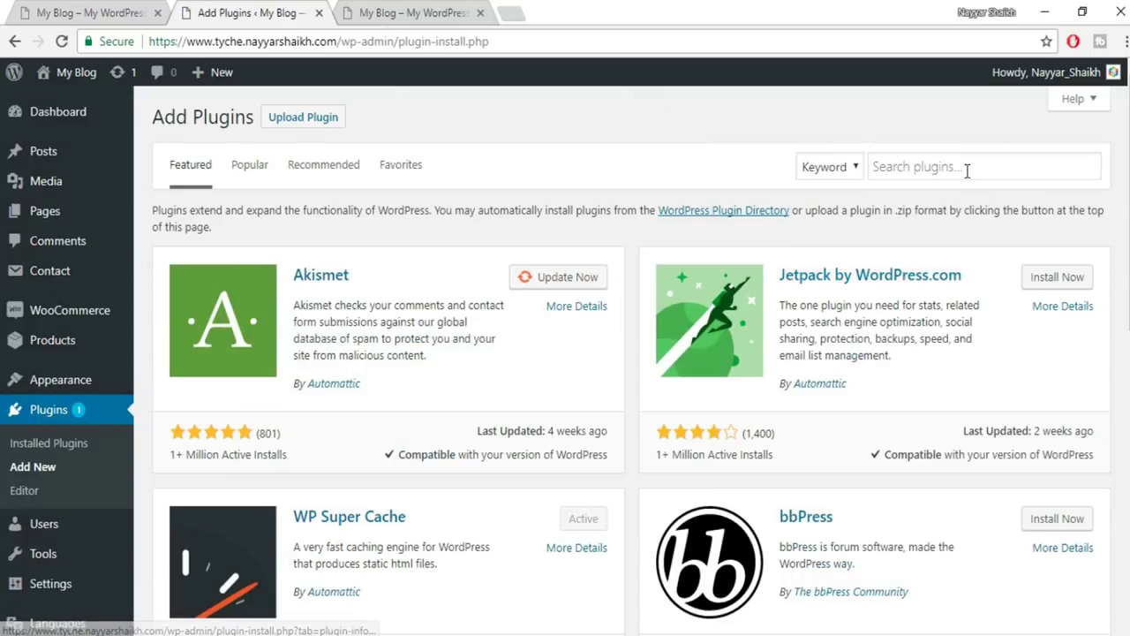
{"action": "left_click", "coordinate": [967, 170]}
{"action": "type", "text": "e"}
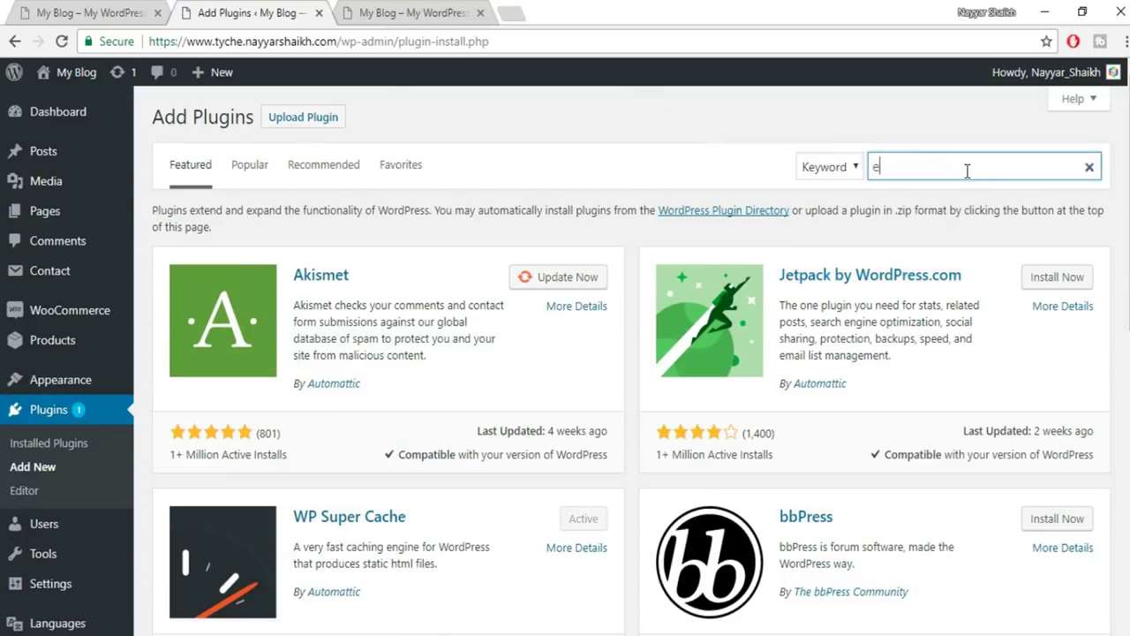
{"action": "type", "text": "lem"}
{"action": "left_click", "coordinate": [898, 191]}
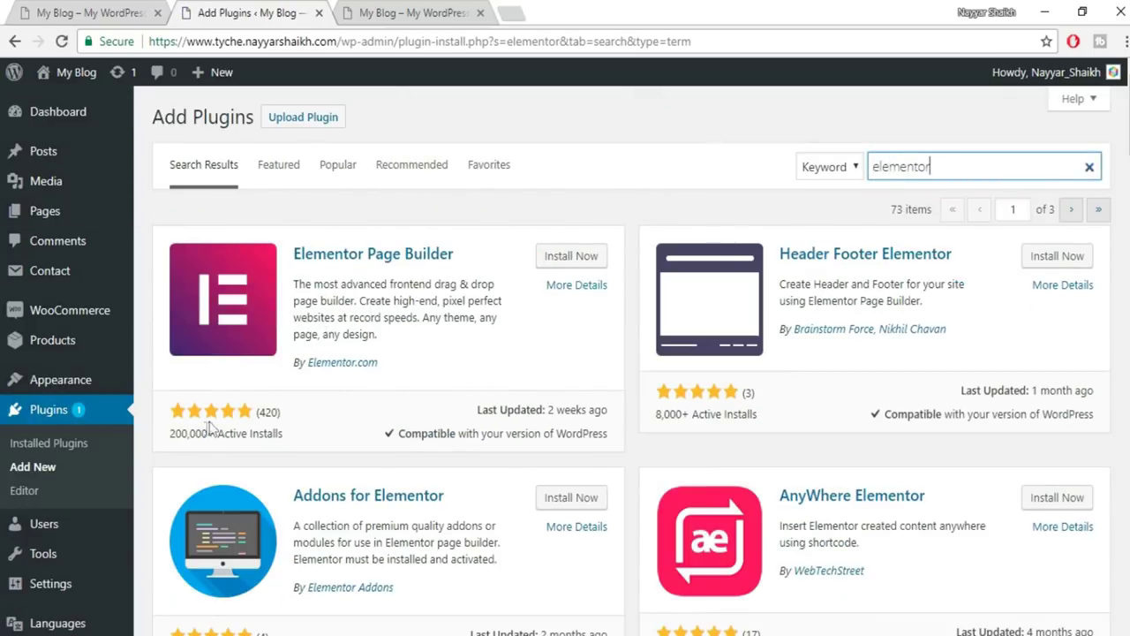
Check the active installs of Elementor Page Builder, and install and activate the plugin.
{"action": "left_click_drag", "start_coordinate": [164, 435], "coordinate": [209, 434]}
{"action": "left_click", "coordinate": [274, 434]}
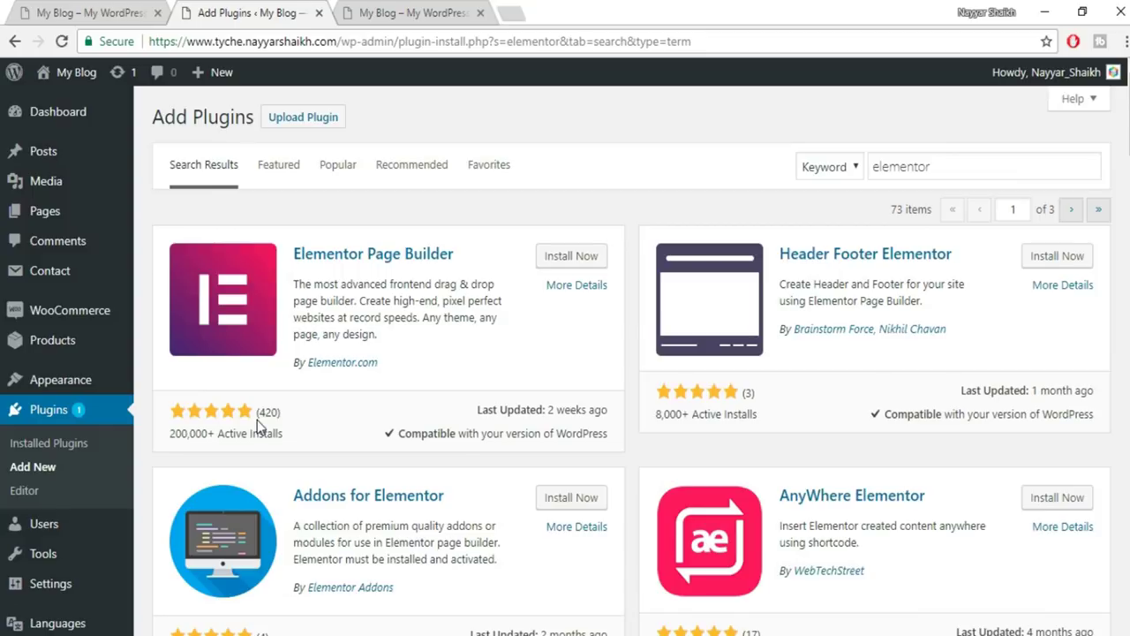
{"action": "left_click", "coordinate": [575, 260]}
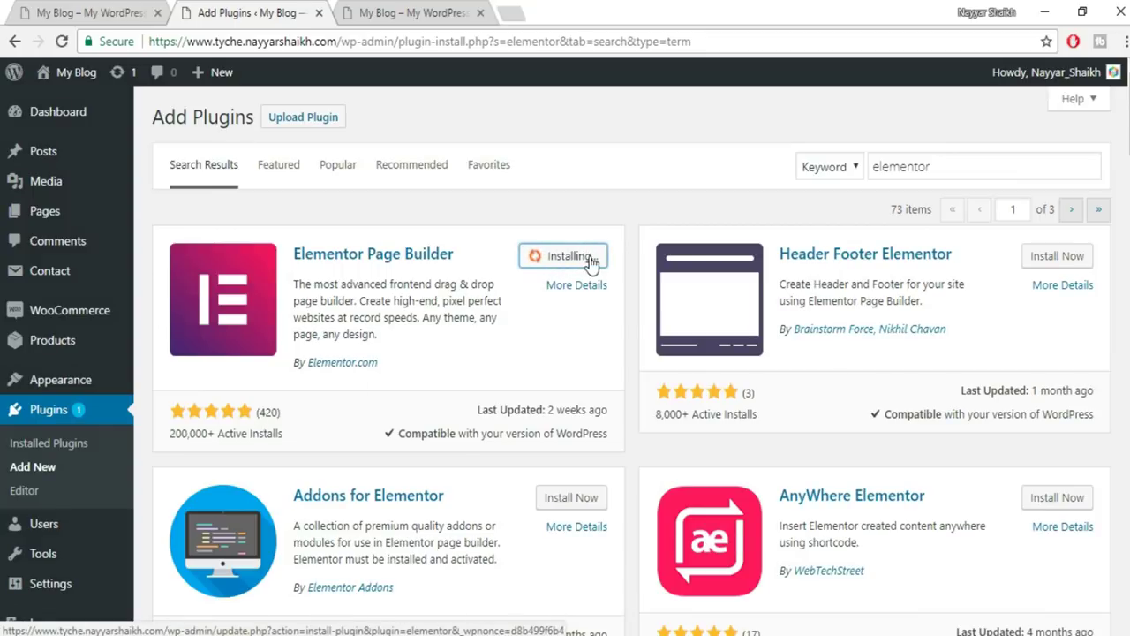
{"action": "left_click", "coordinate": [592, 256]}
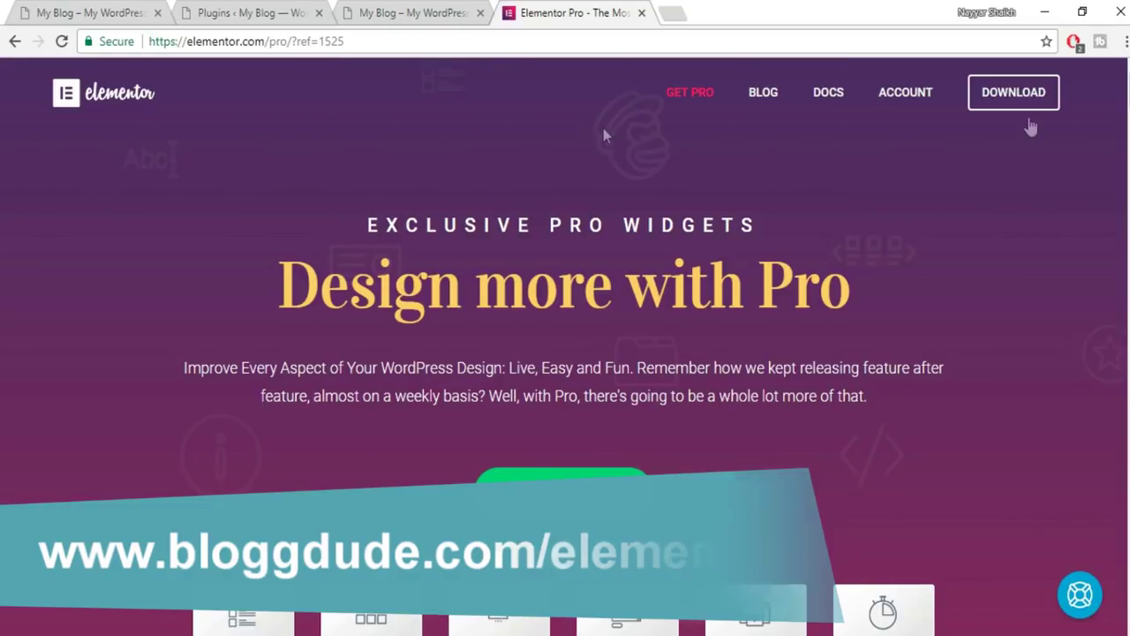
Review the Elementor Pro pricing plans, focusing on the Personal plan's price, and close the page.
{"action": "scroll", "coordinate": [1017, 275], "scroll_direction": "down", "scroll_amount": 1}
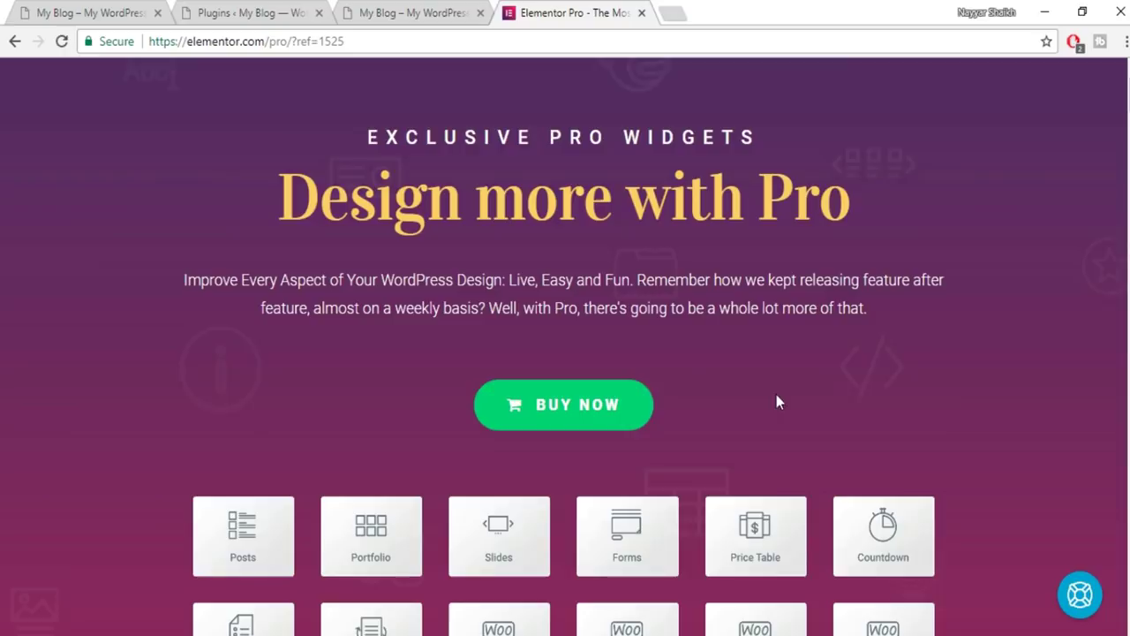
{"action": "left_click", "coordinate": [590, 407]}
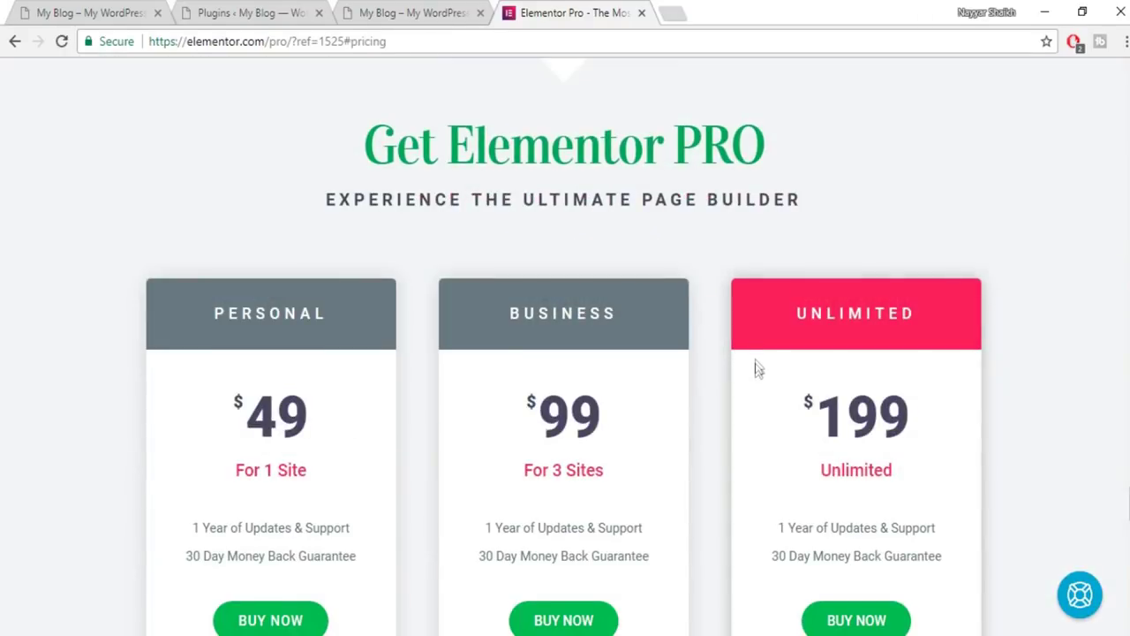
{"action": "scroll", "coordinate": [508, 353], "scroll_direction": "down", "scroll_amount": 2}
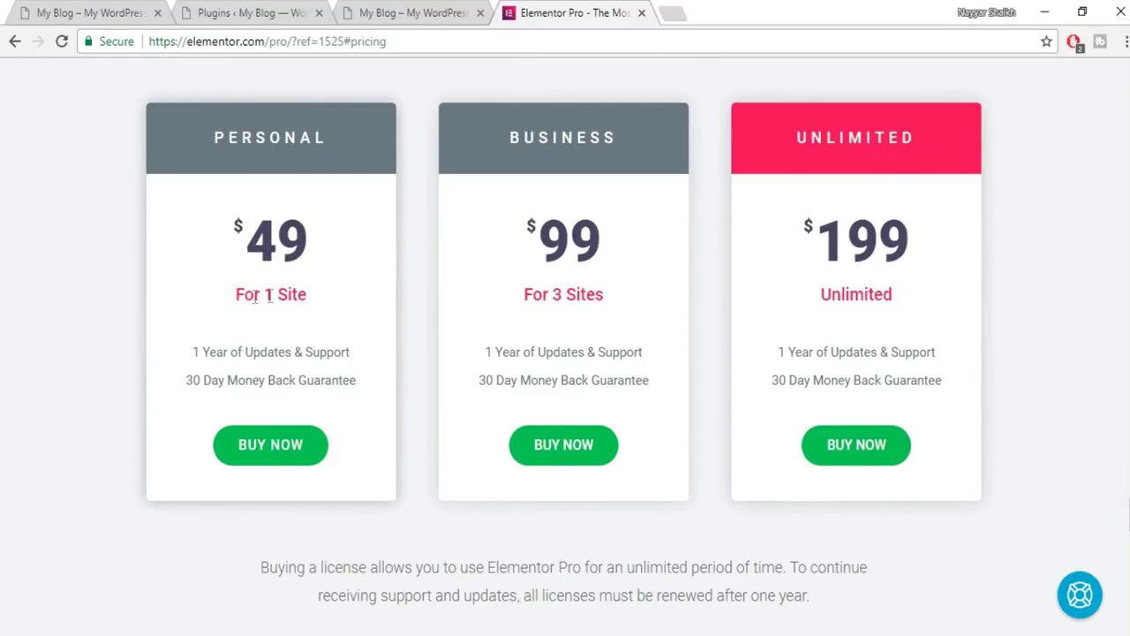
{"action": "left_click_drag", "start_coordinate": [252, 229], "coordinate": [309, 240]}
{"action": "left_click", "coordinate": [313, 239]}
{"action": "left_click_drag", "start_coordinate": [315, 244], "coordinate": [247, 237]}
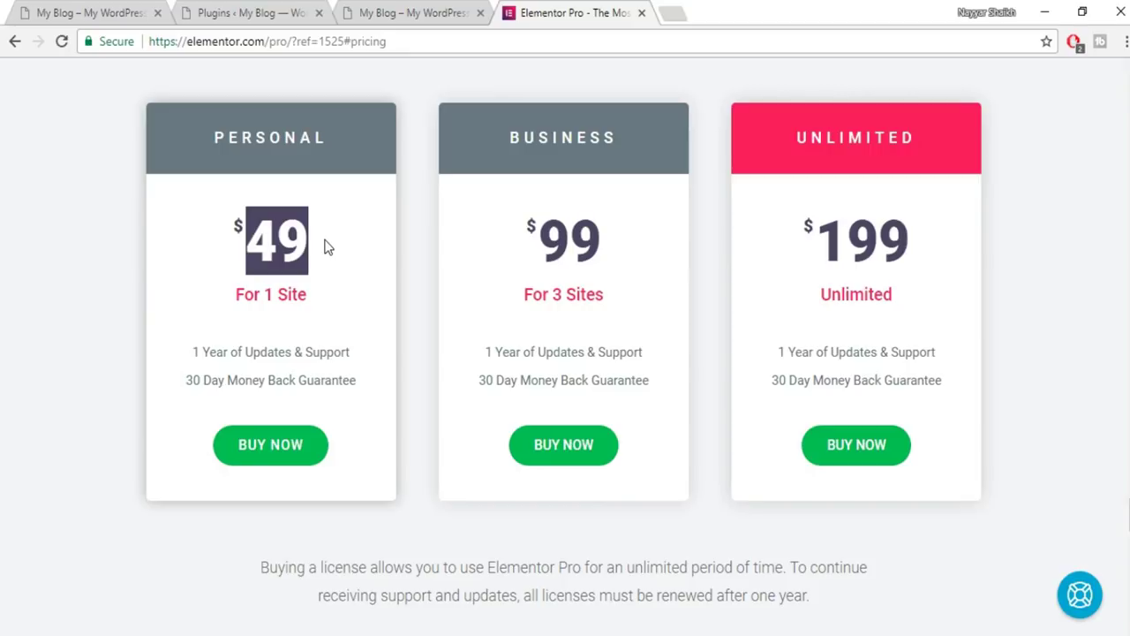
{"action": "left_click", "coordinate": [315, 266]}
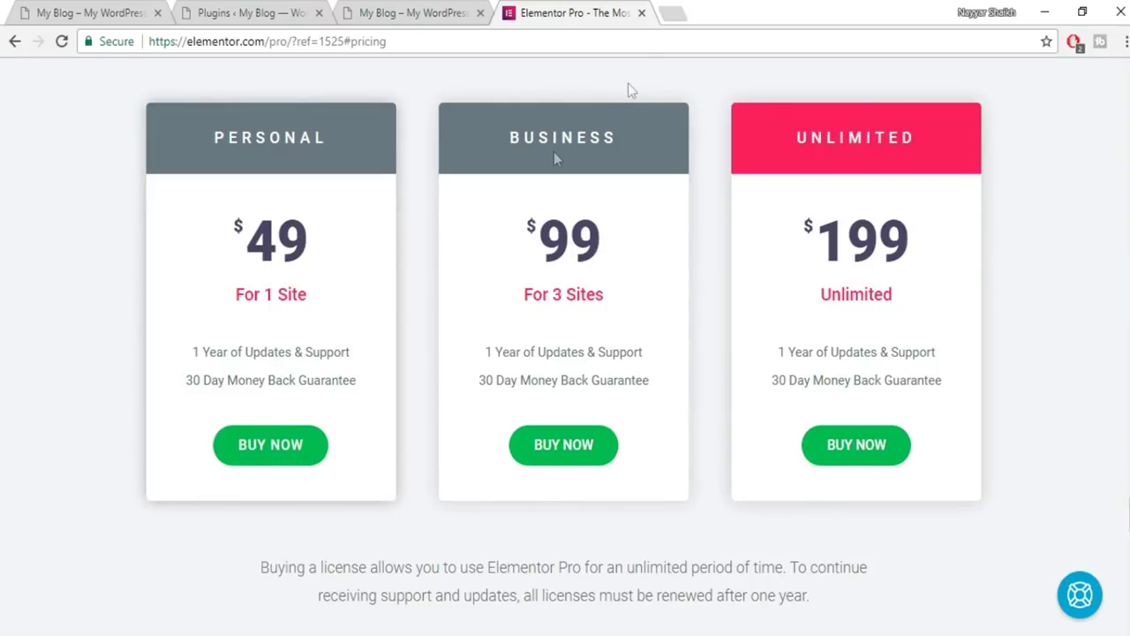
{"action": "left_click", "coordinate": [643, 14]}
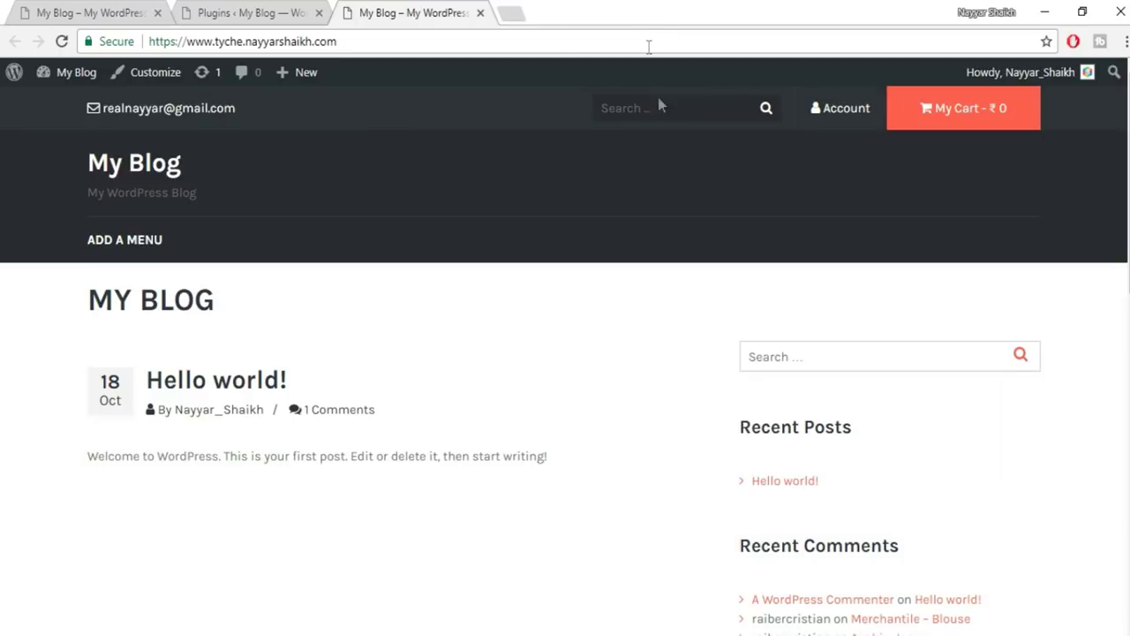
Upload elementor-pro-1.9.3 from the Tyche folder as a new plugin, install it and activate it.
{"action": "left_click", "coordinate": [270, 10]}
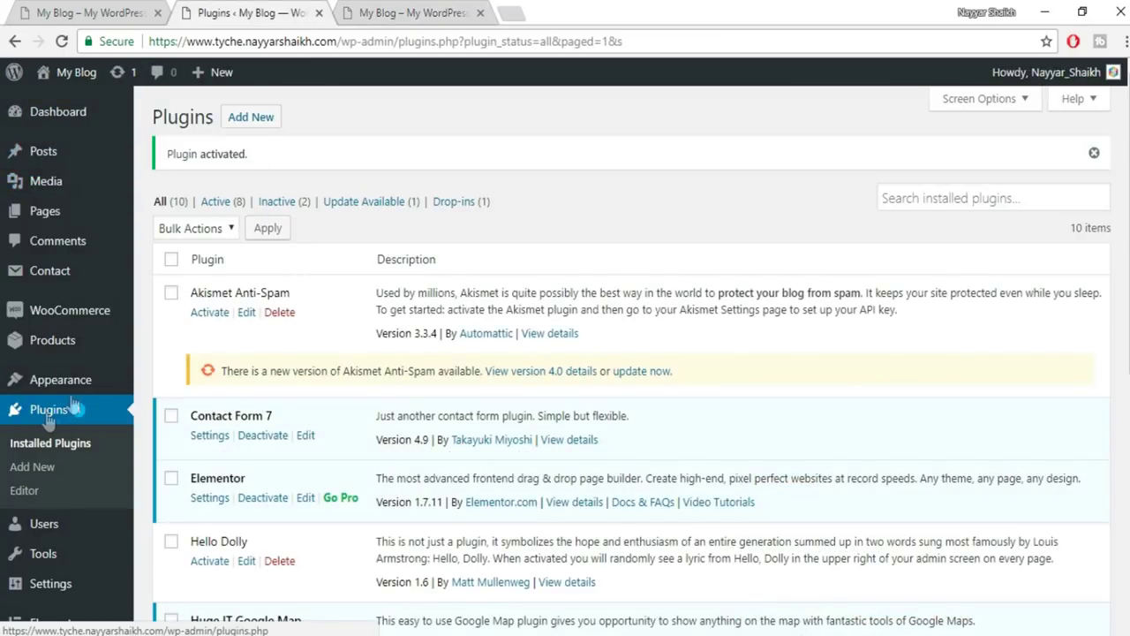
{"action": "left_click", "coordinate": [261, 123]}
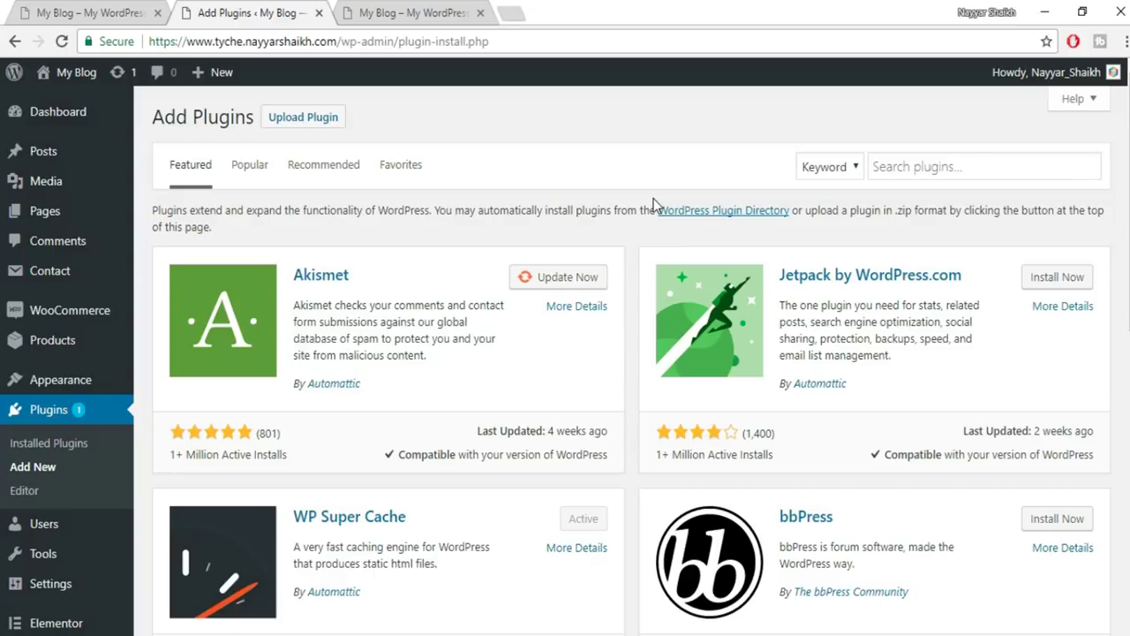
{"action": "left_click", "coordinate": [316, 131]}
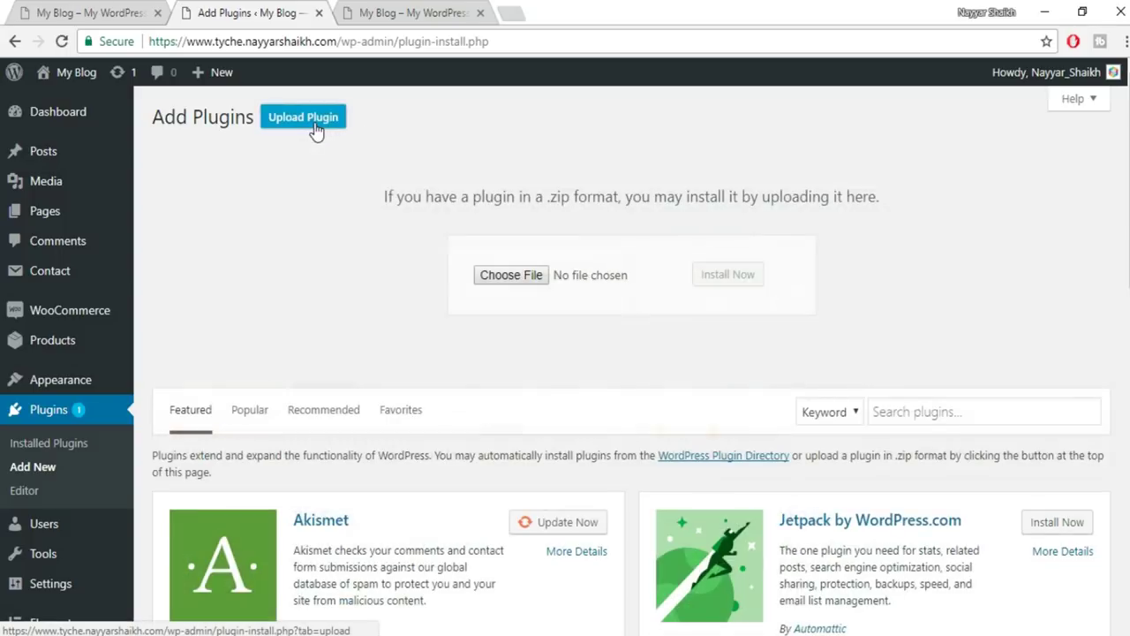
{"action": "left_click", "coordinate": [511, 274]}
{"action": "left_click", "coordinate": [63, 251]}
{"action": "left_click", "coordinate": [216, 178]}
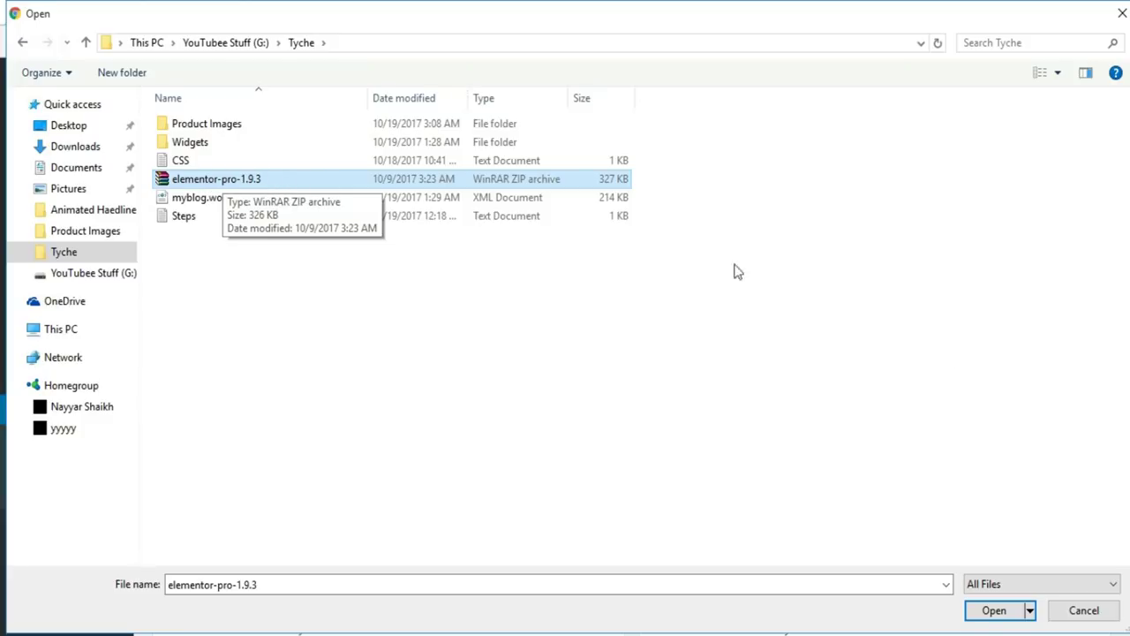
{"action": "left_click", "coordinate": [983, 611]}
{"action": "left_click", "coordinate": [727, 284]}
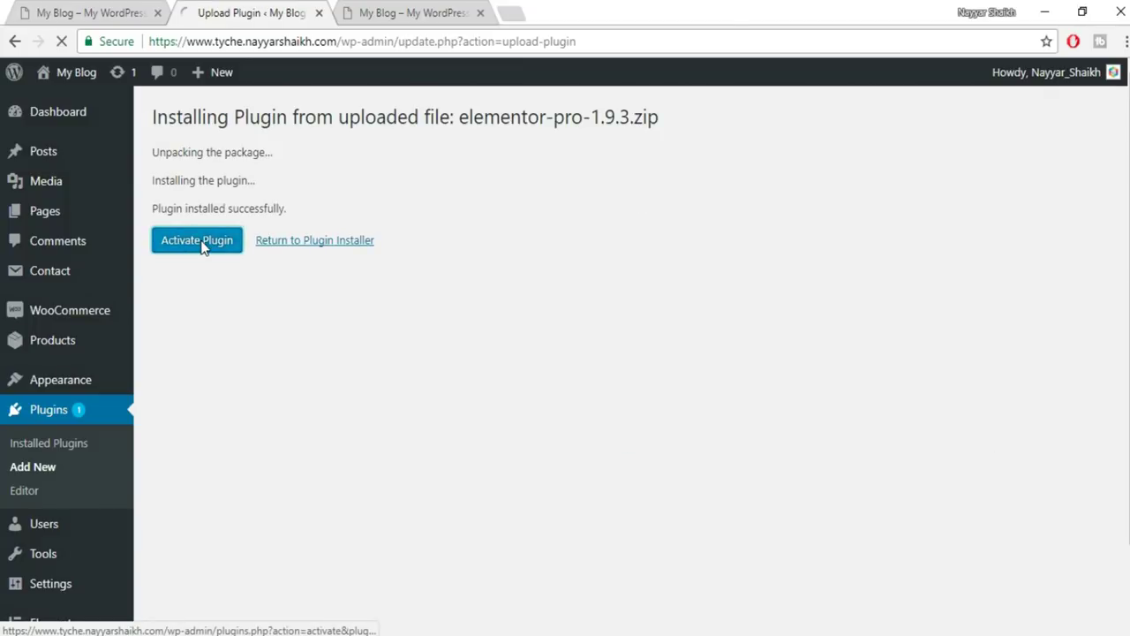
{"action": "left_click", "coordinate": [198, 240]}
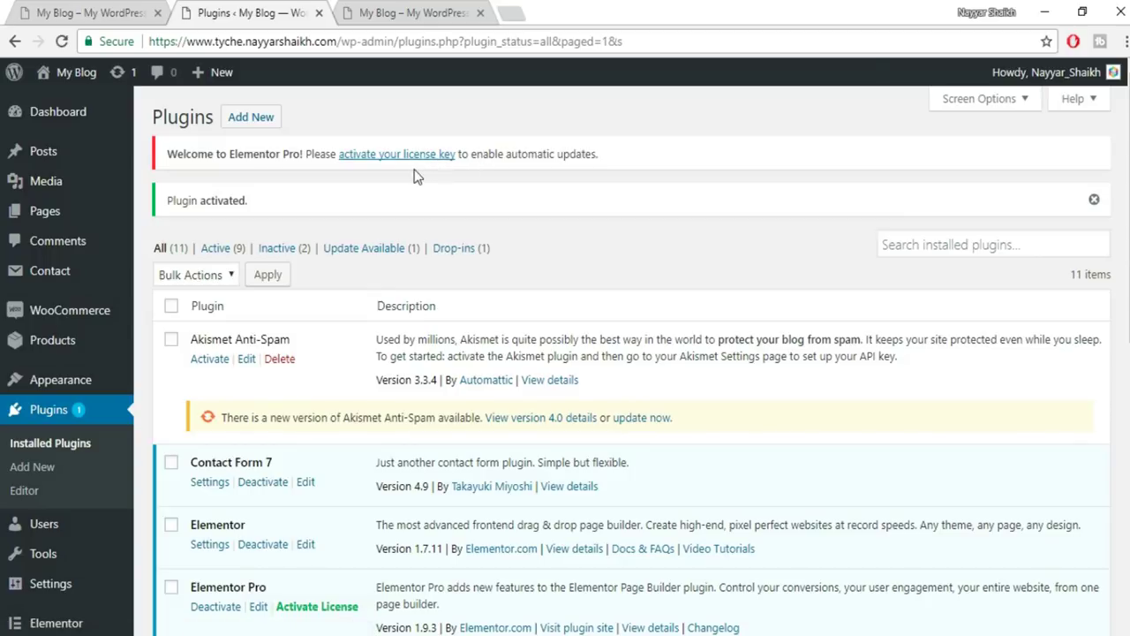
Open the Elementor Pro license settings, and open the license's website management on my.elementor.com in a new tab.
{"action": "left_click", "coordinate": [393, 163]}
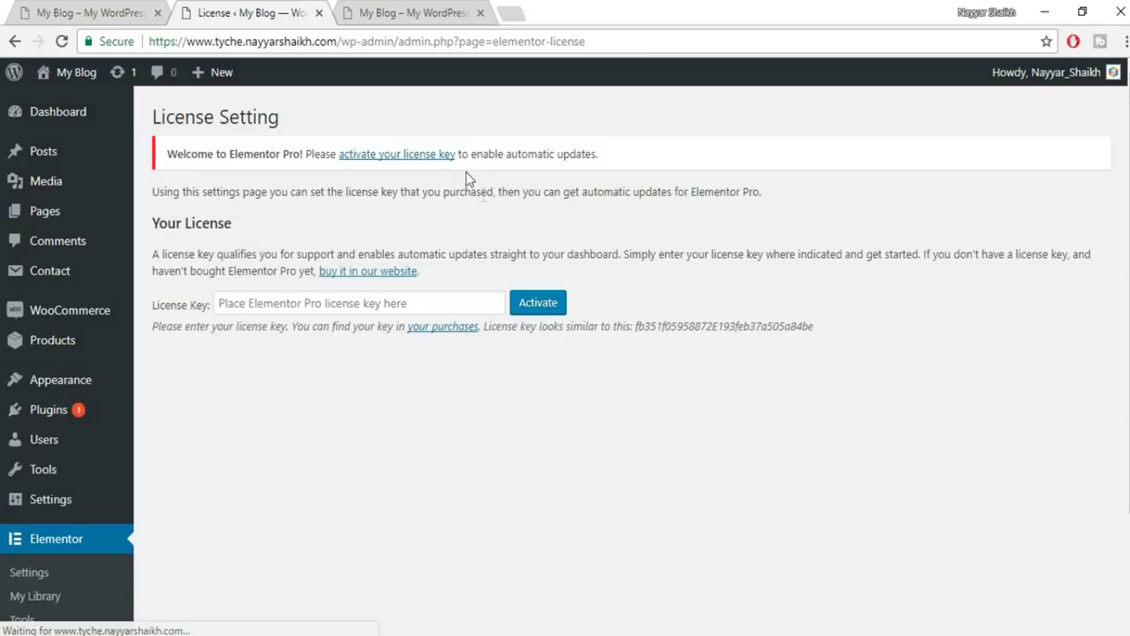
{"action": "left_click", "coordinate": [396, 303]}
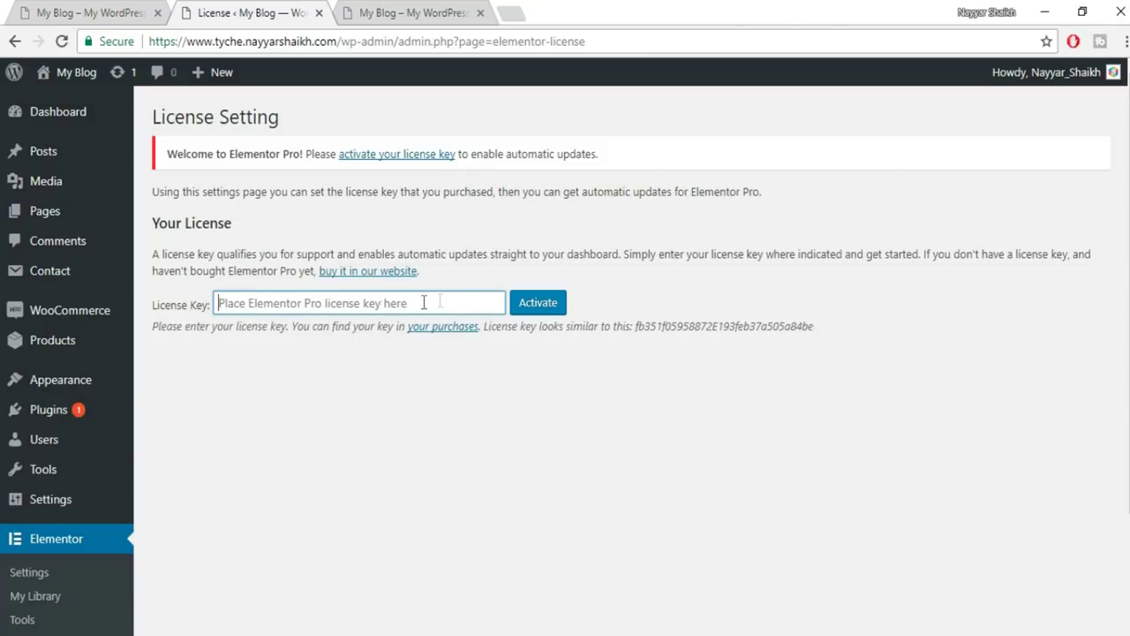
{"action": "left_click", "coordinate": [512, 11]}
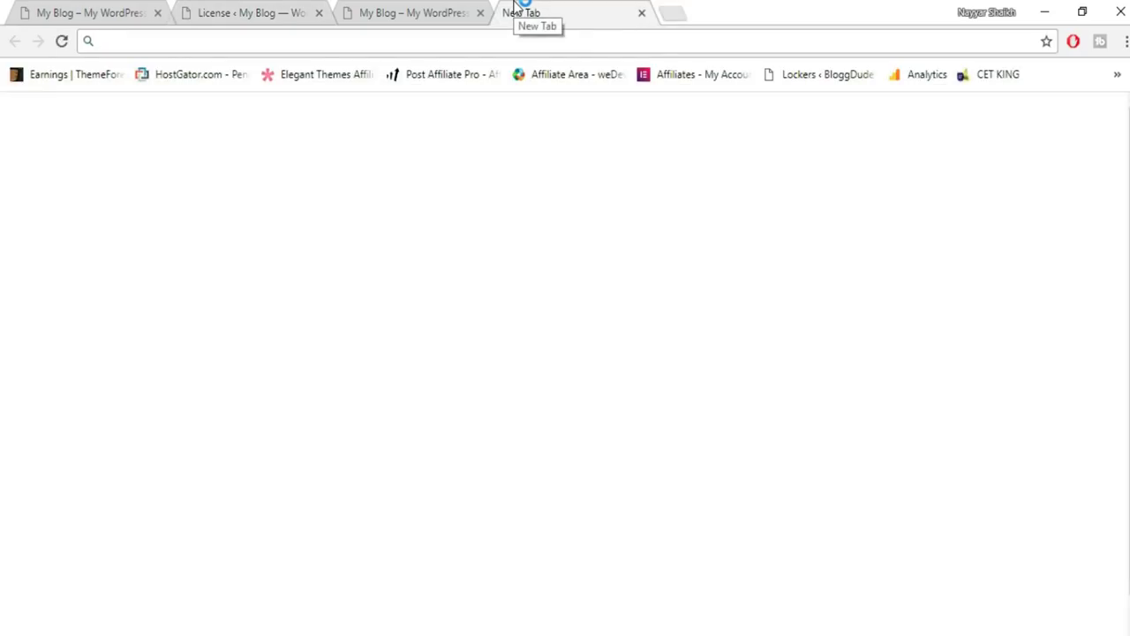
{"action": "type", "text": "my"}
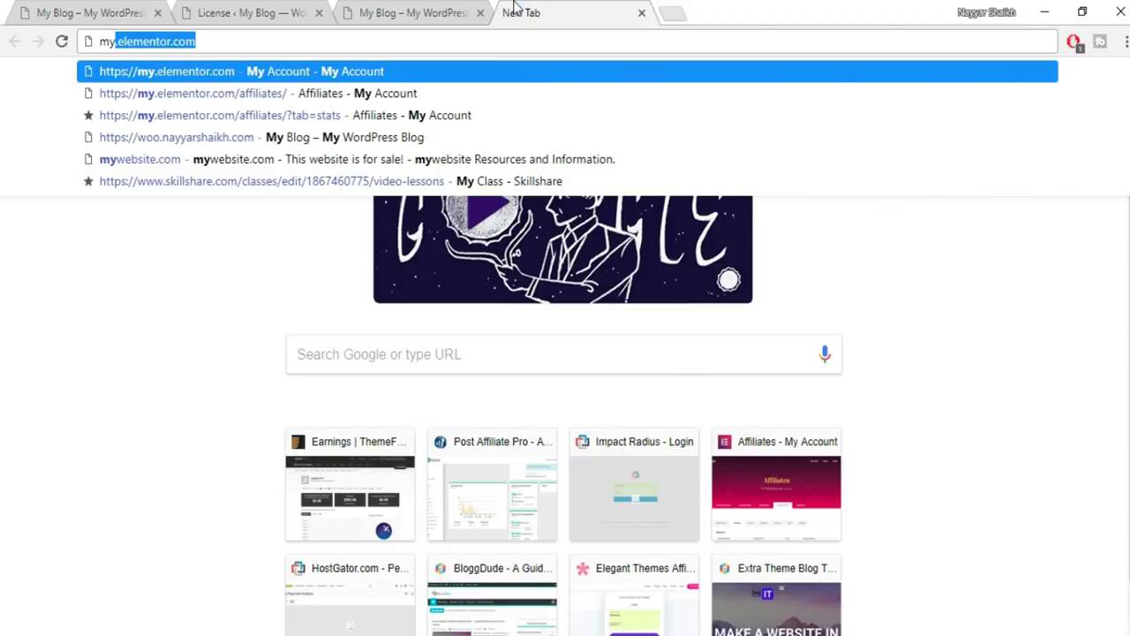
{"action": "key", "text": "Return"}
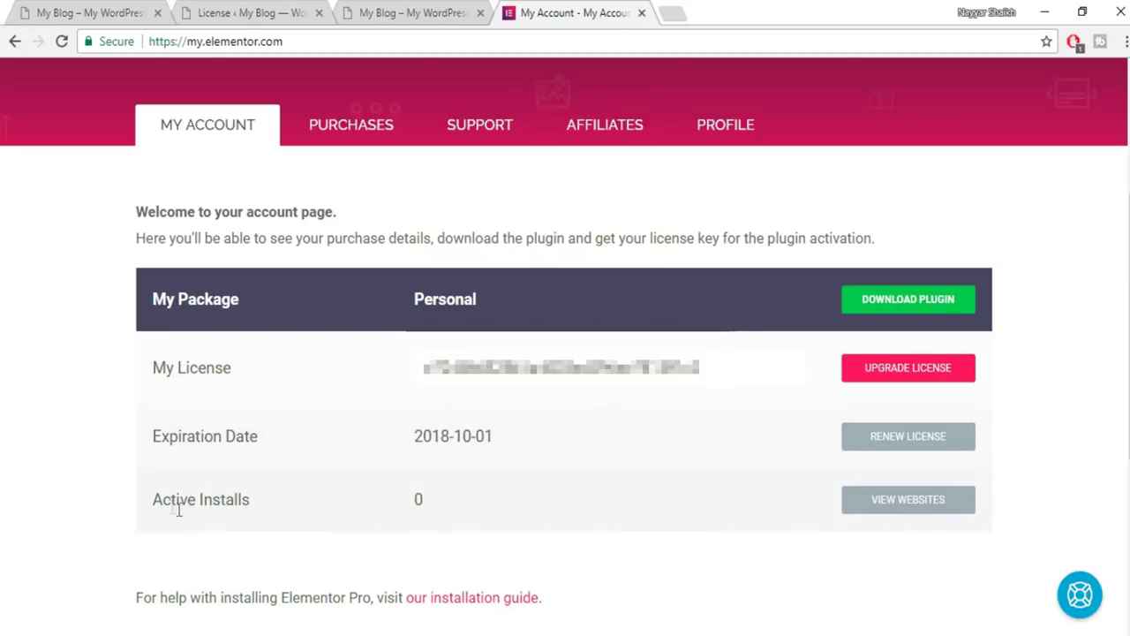
{"action": "left_click", "coordinate": [883, 508]}
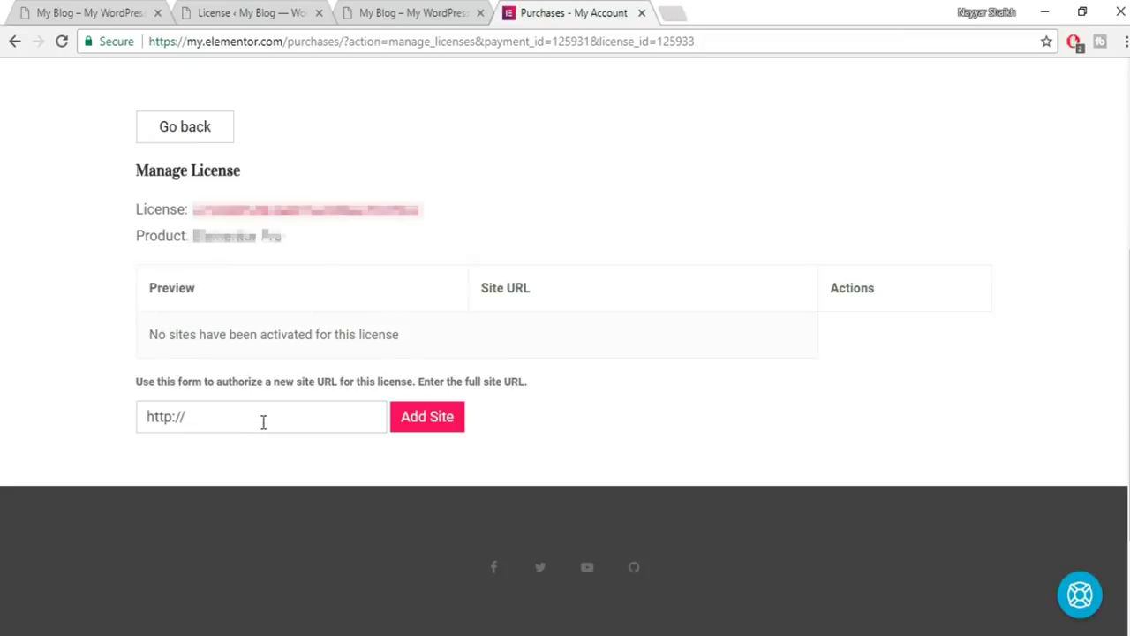
Authorize the T-shirt store's full site URL for the Elementor Pro license.
{"action": "left_click", "coordinate": [262, 421]}
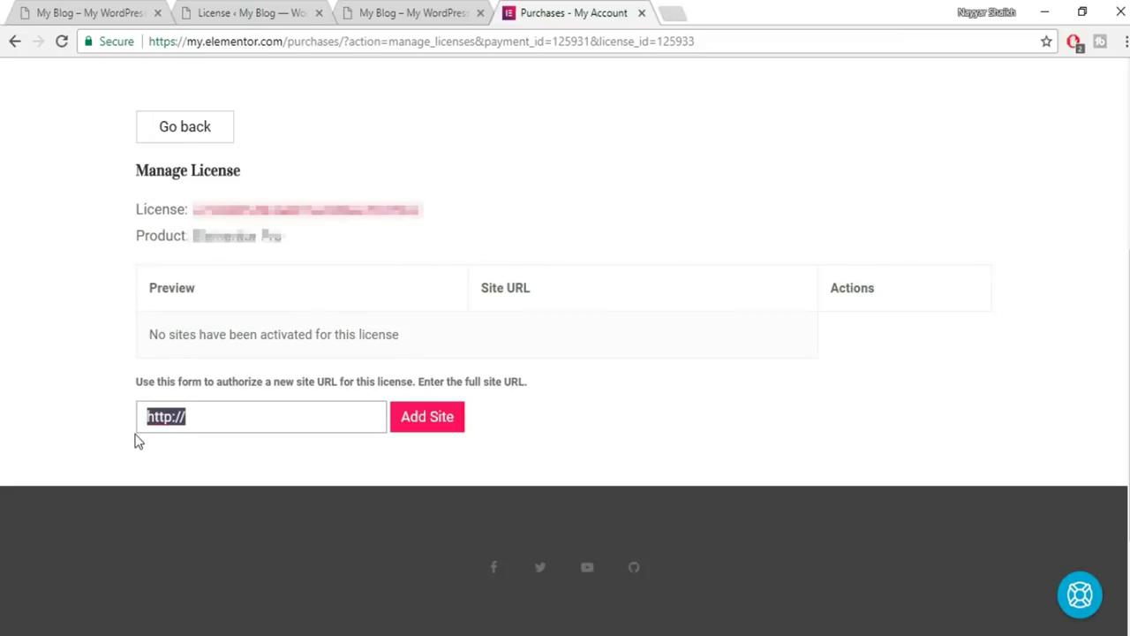
{"action": "type", "text": "https://www.tyche.nayyarshaikh.com/"}
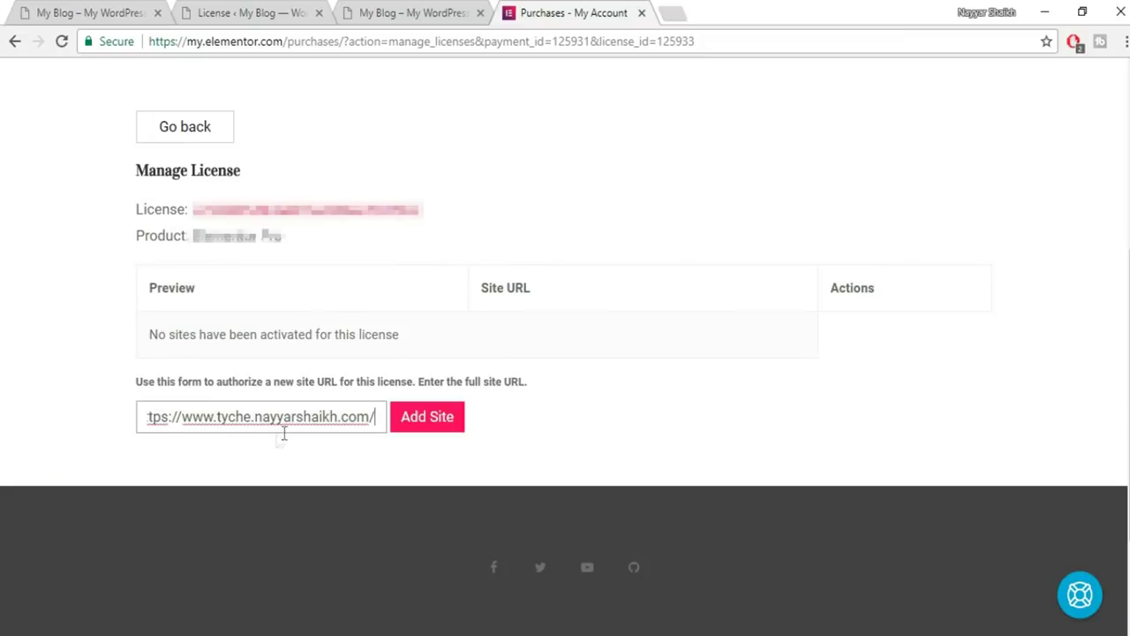
{"action": "left_click", "coordinate": [430, 421]}
{"action": "left_click", "coordinate": [430, 421]}
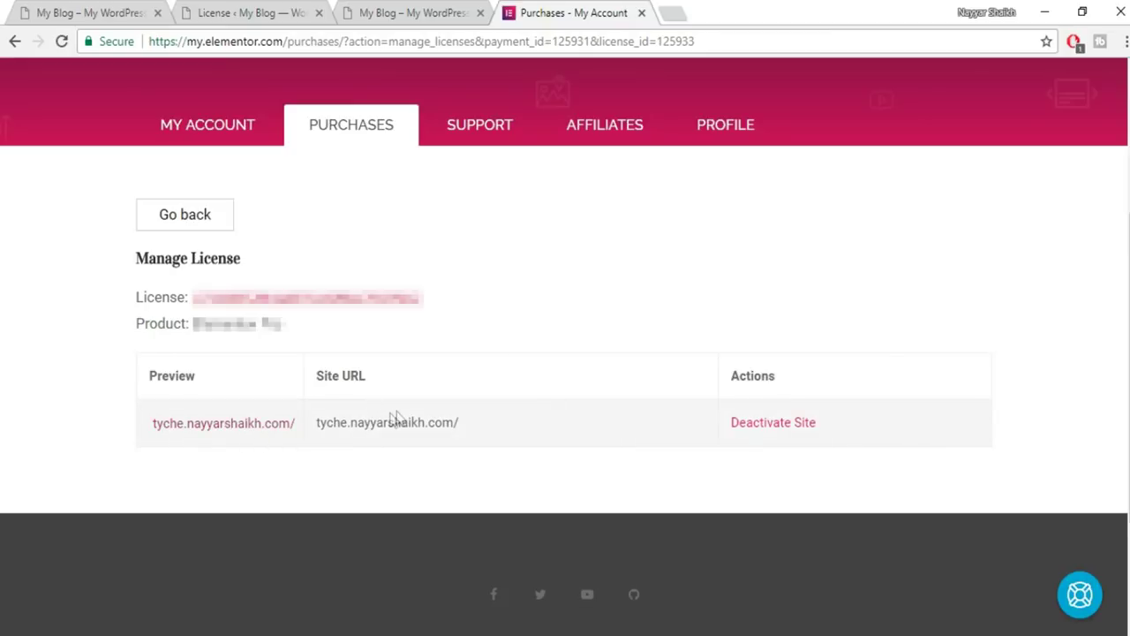
Copy the license key from the purchases page, paste it into the store's Elementor license settings and activate it.
{"action": "left_click_drag", "start_coordinate": [422, 298], "coordinate": [198, 298]}
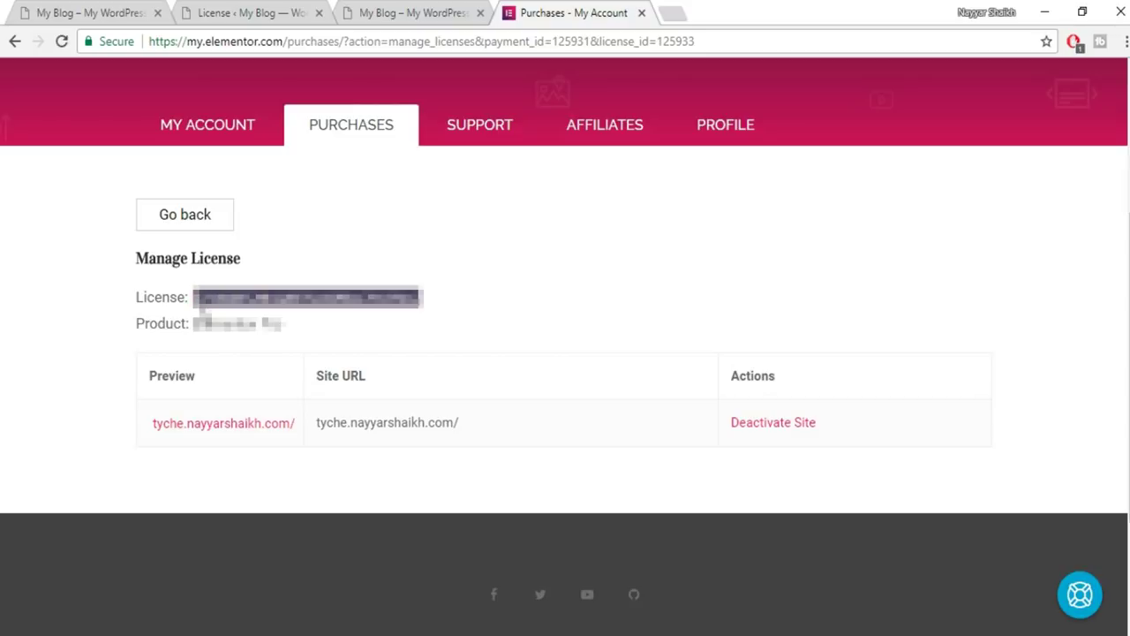
{"action": "left_click", "coordinate": [243, 13]}
{"action": "left_click", "coordinate": [414, 302]}
{"action": "key", "text": "ctrl+v"}
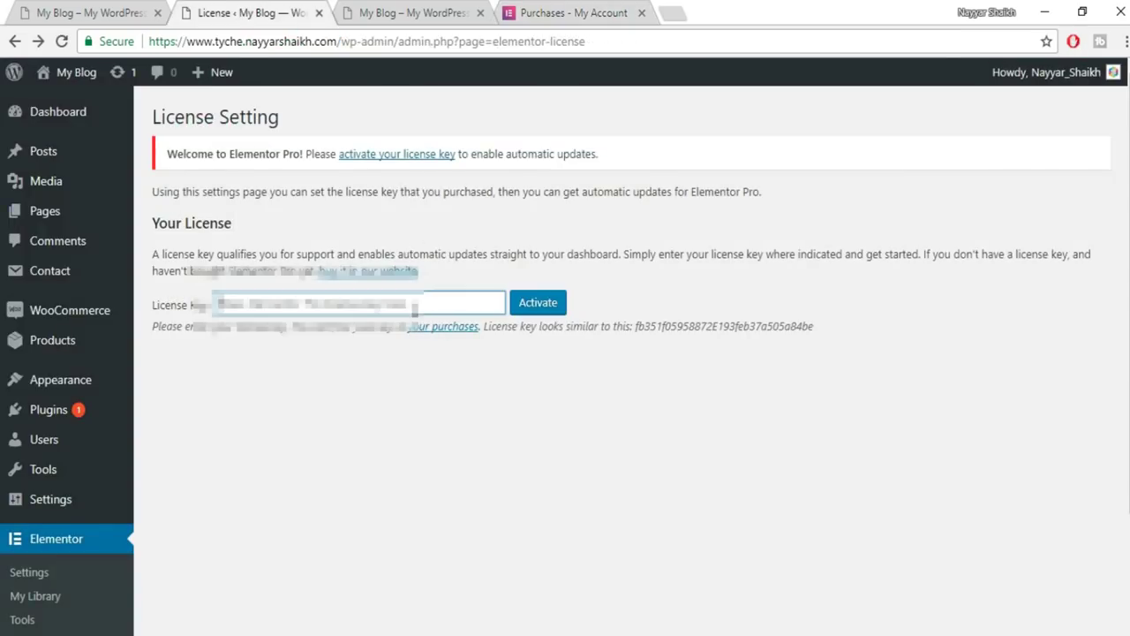
{"action": "left_click", "coordinate": [552, 303]}
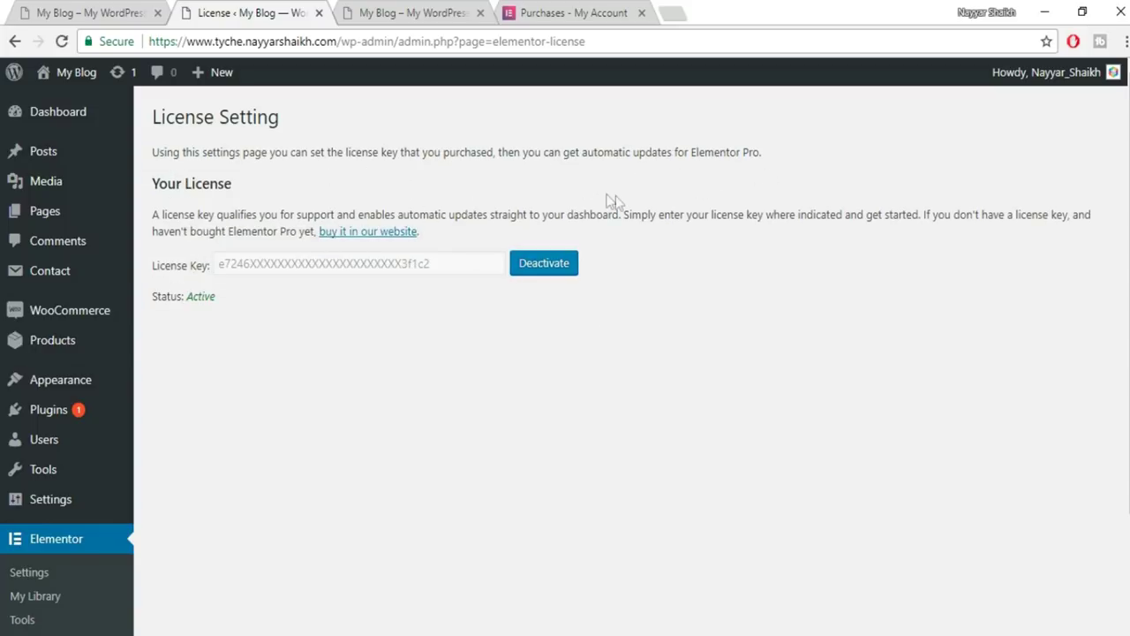
{"action": "mouse_move", "coordinate": [68, 497]}
{"action": "scroll", "coordinate": [172, 481], "scroll_direction": "down", "scroll_amount": 2}
{"action": "scroll", "coordinate": [175, 482], "scroll_direction": "up", "scroll_amount": 2}
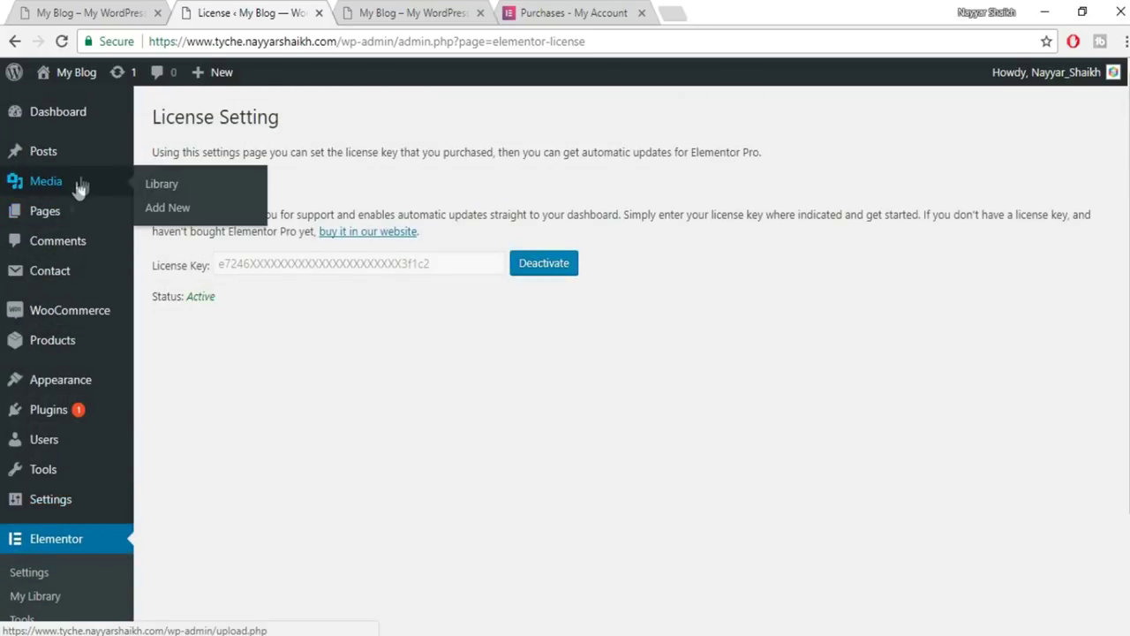
{"action": "left_click", "coordinate": [93, 13]}
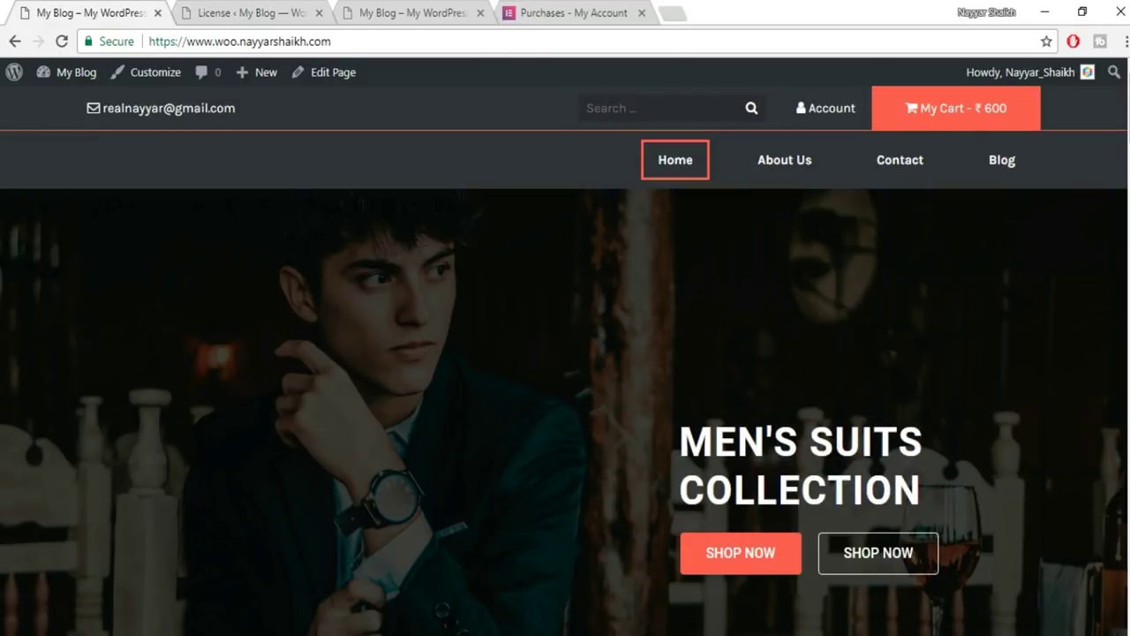
{"action": "left_click", "coordinate": [252, 13]}
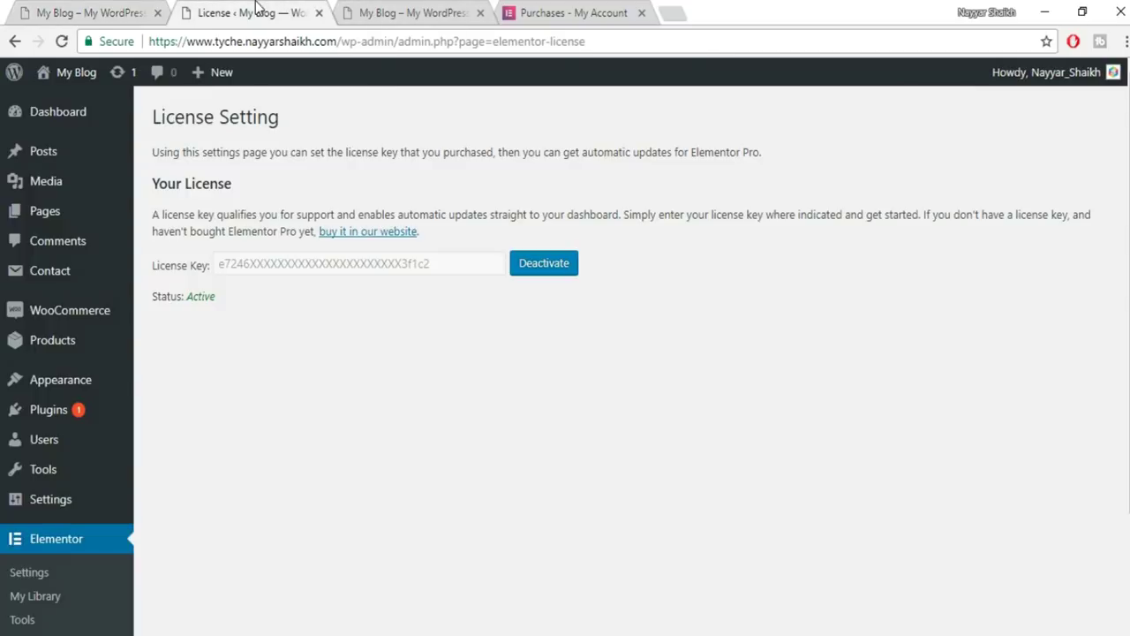
Create a page titled Home with the Elementor Canvas template, publish it and open it for editing with Elementor.
{"action": "mouse_move", "coordinate": [38, 222]}
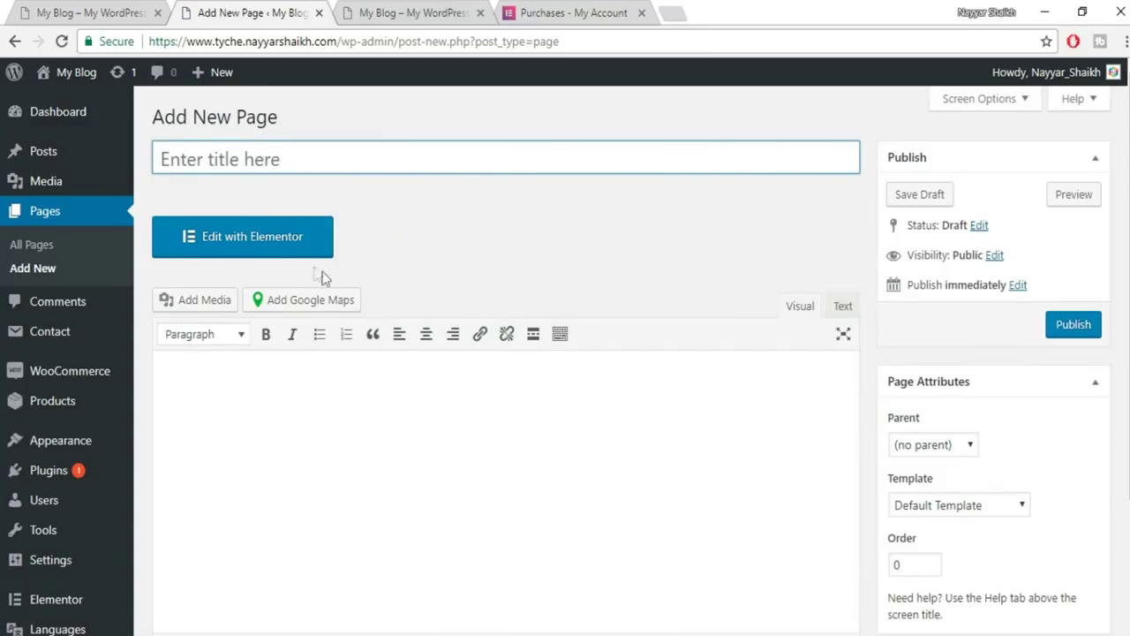
{"action": "type", "text": "Hom"}
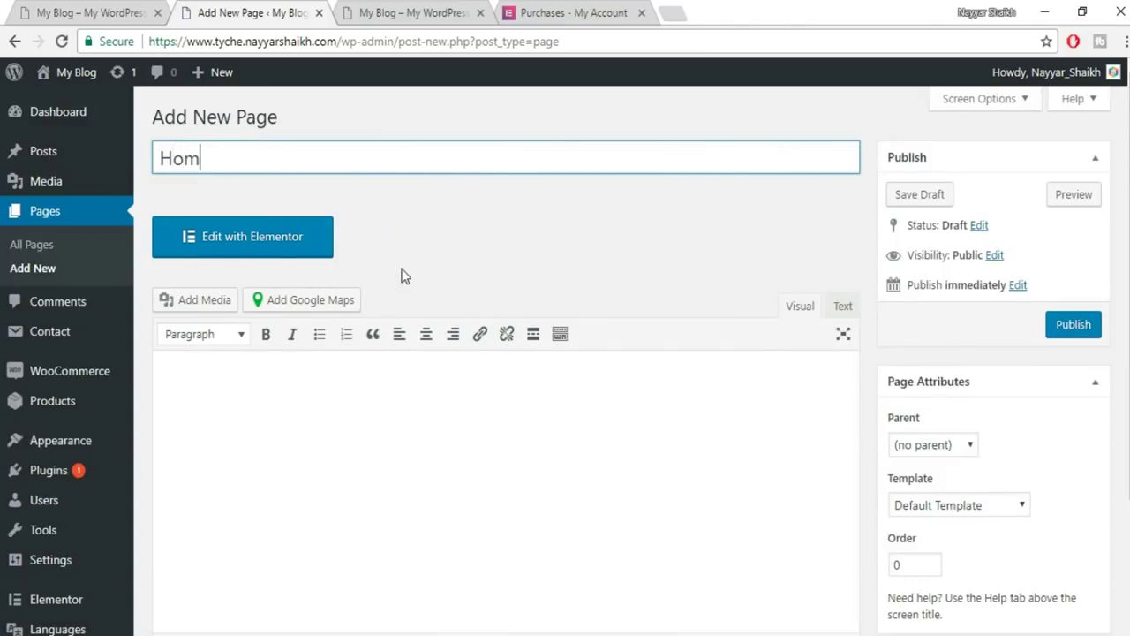
{"action": "scroll", "coordinate": [978, 323], "scroll_direction": "down", "scroll_amount": 2}
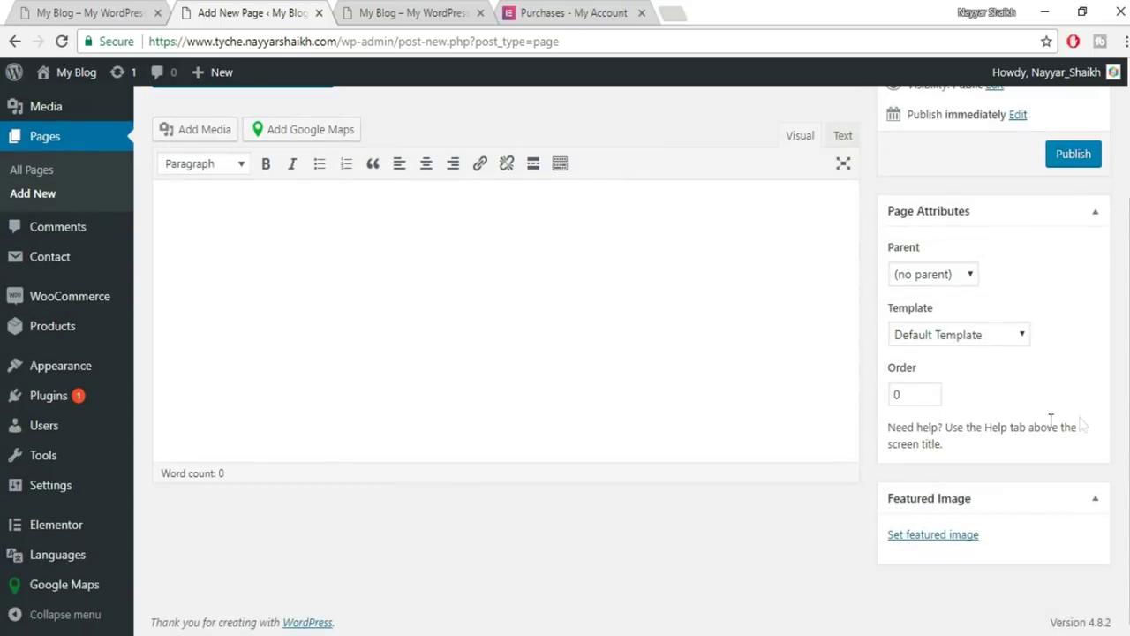
{"action": "left_click", "coordinate": [980, 334]}
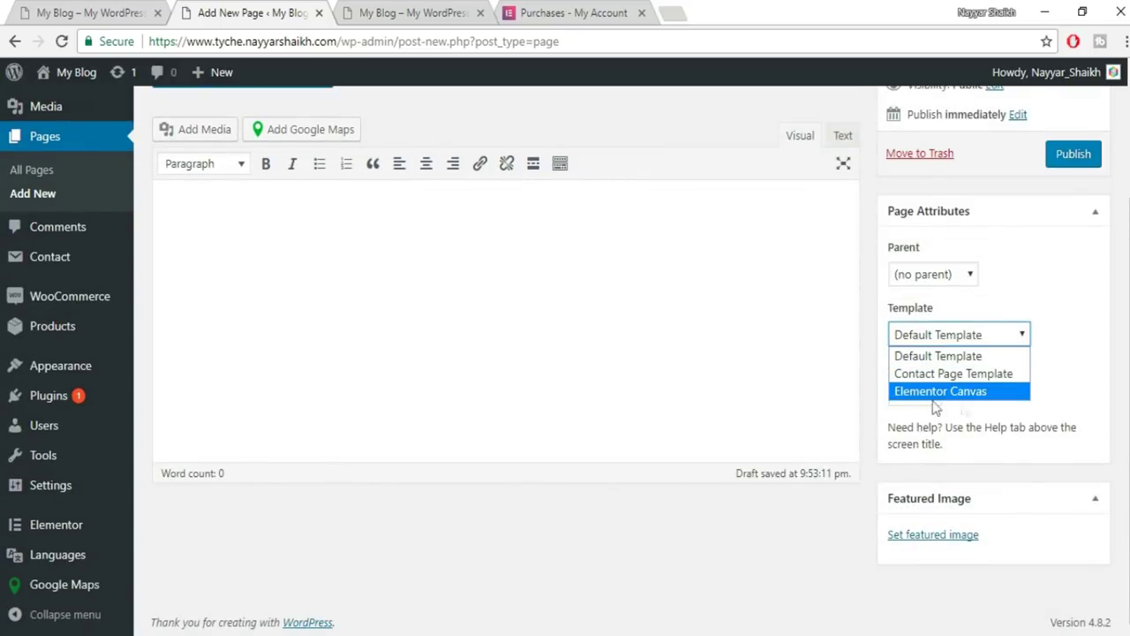
{"action": "left_click", "coordinate": [994, 392]}
{"action": "scroll", "coordinate": [1052, 398], "scroll_direction": "up", "scroll_amount": 2}
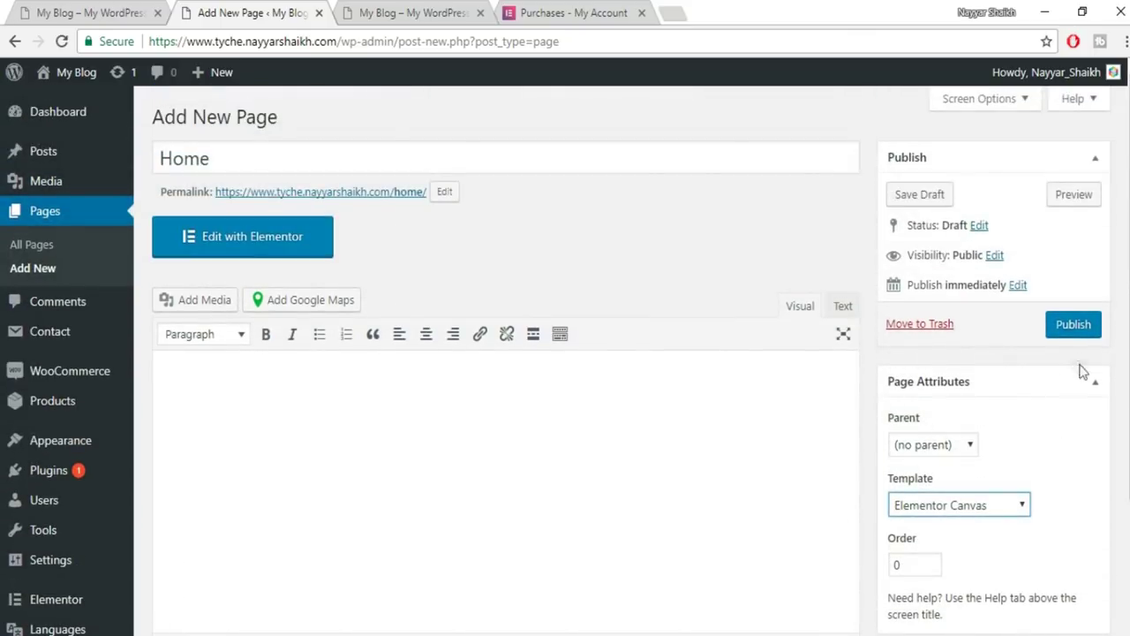
{"action": "left_click", "coordinate": [1085, 323]}
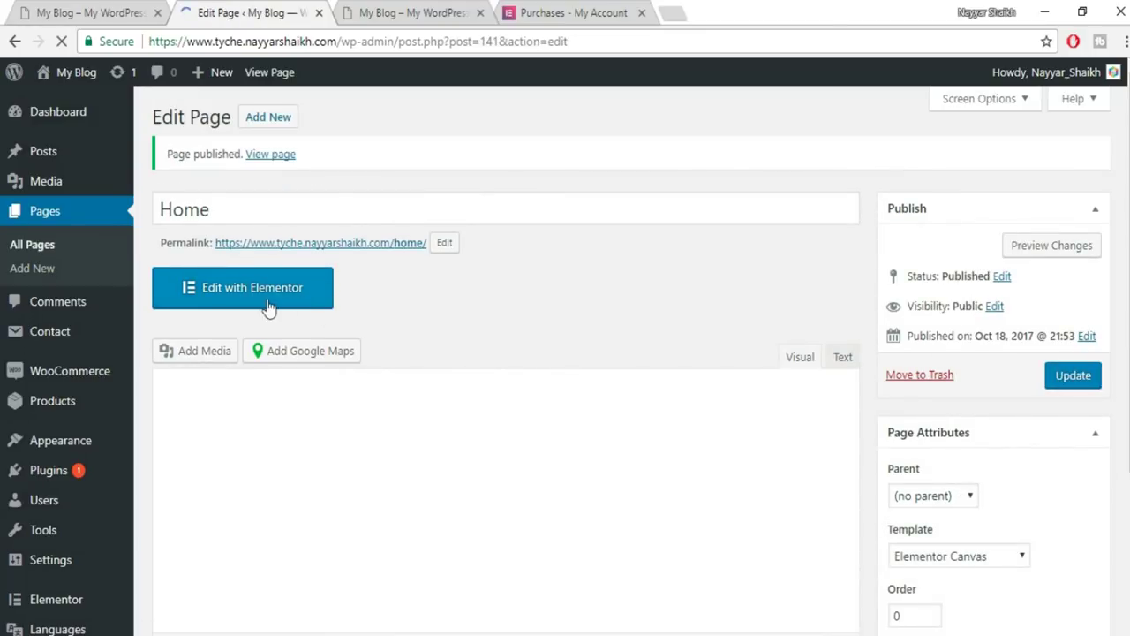
{"action": "left_click", "coordinate": [270, 301]}
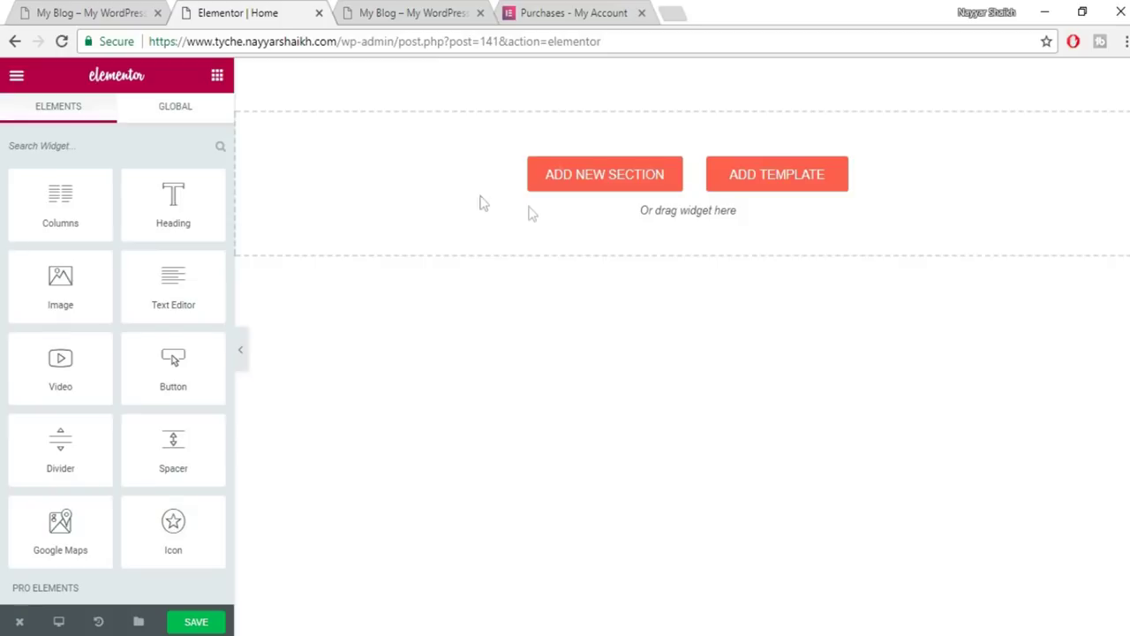
Add a Heading widget to the Home page with the title MEN'S SUITS, copied from the demo store's banner.
{"action": "left_click", "coordinate": [79, 12]}
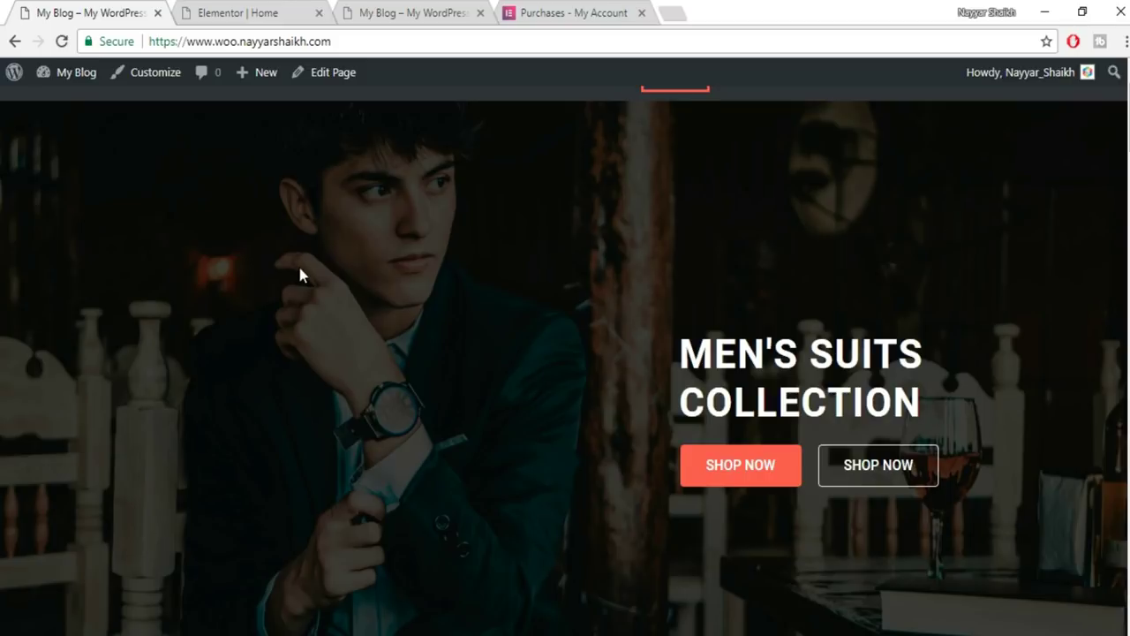
{"action": "left_click_drag", "start_coordinate": [686, 349], "coordinate": [962, 345]}
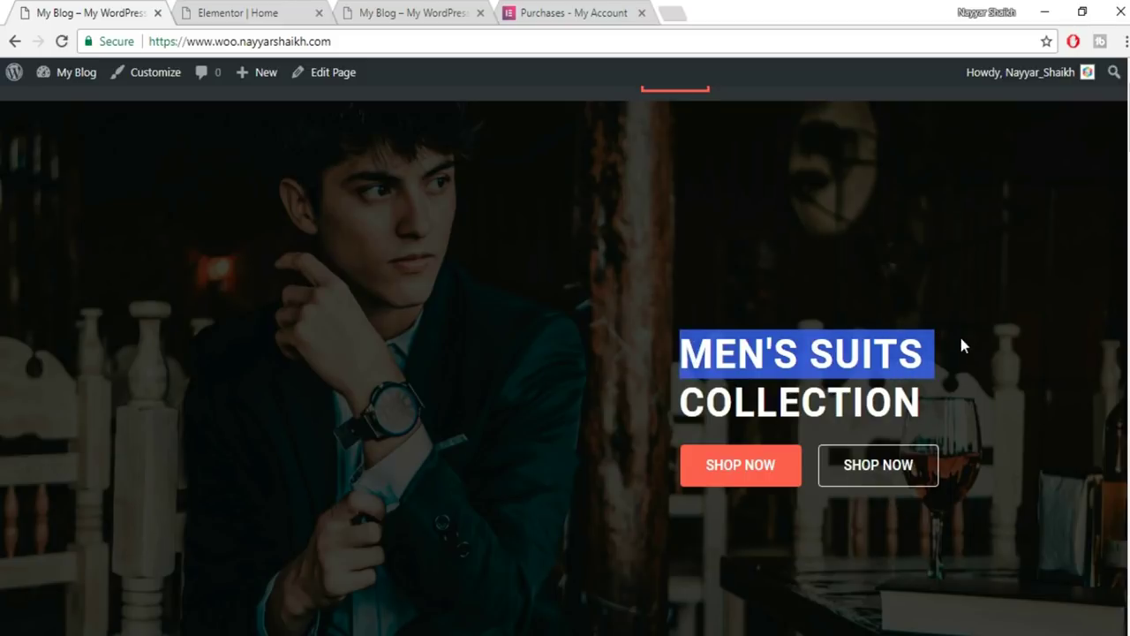
{"action": "left_click", "coordinate": [280, 11]}
{"action": "left_click_drag", "start_coordinate": [181, 230], "coordinate": [570, 206]}
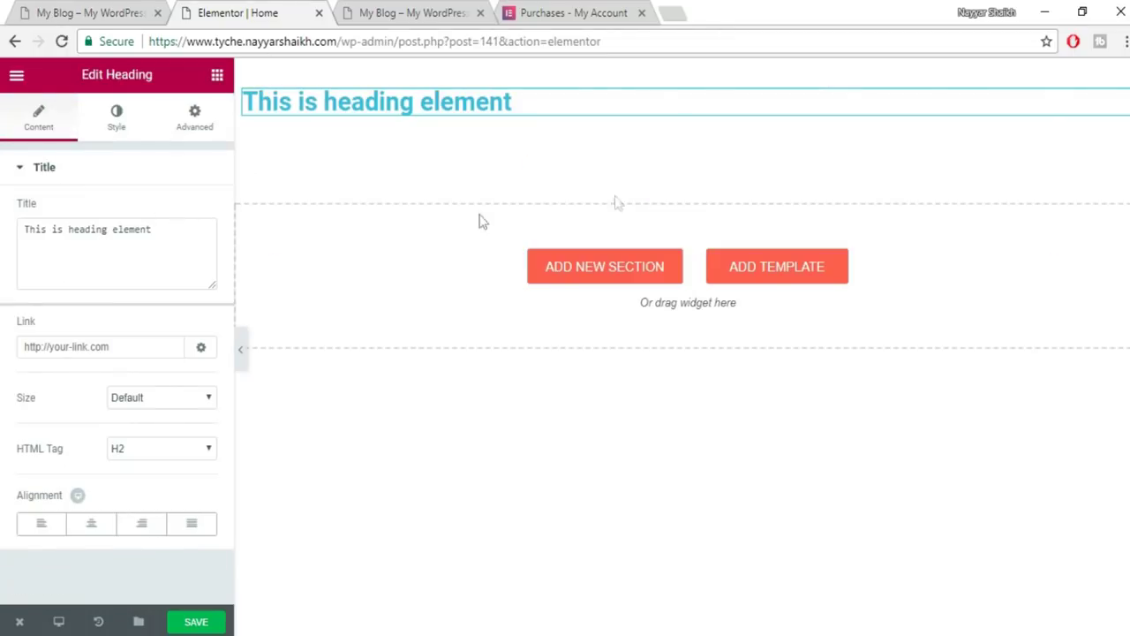
{"action": "left_click_drag", "start_coordinate": [212, 241], "coordinate": [5, 222]}
{"action": "type", "text": "MEN'S SUITS"}
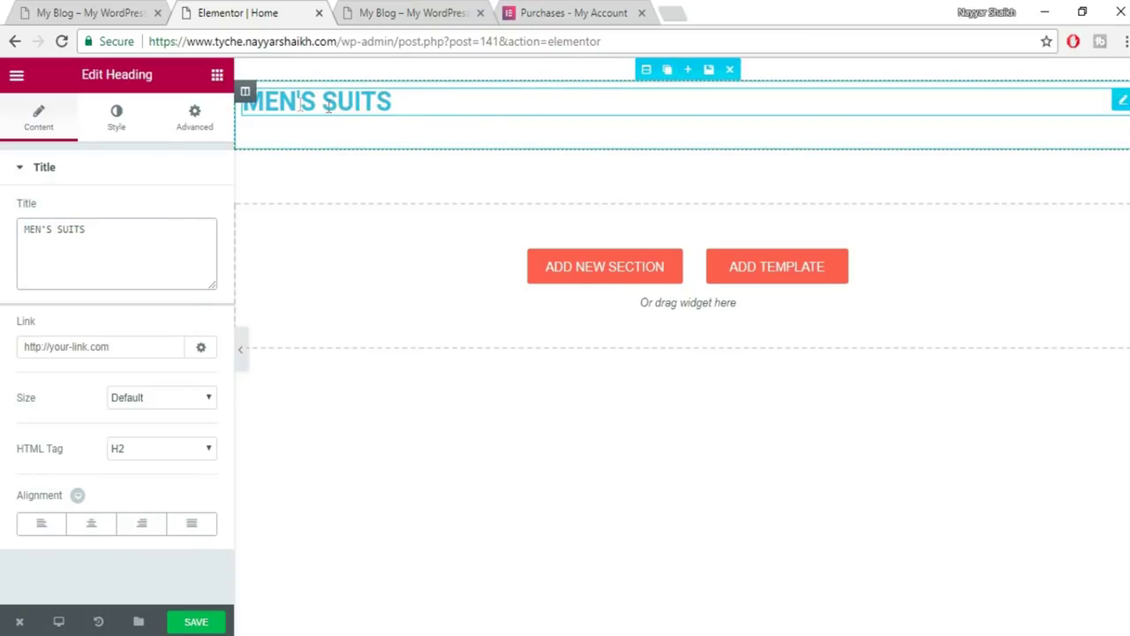
Set the MEN'S SUITS heading's text color to white (#ffffff), matching the demo store's banner.
{"action": "left_click", "coordinate": [120, 10]}
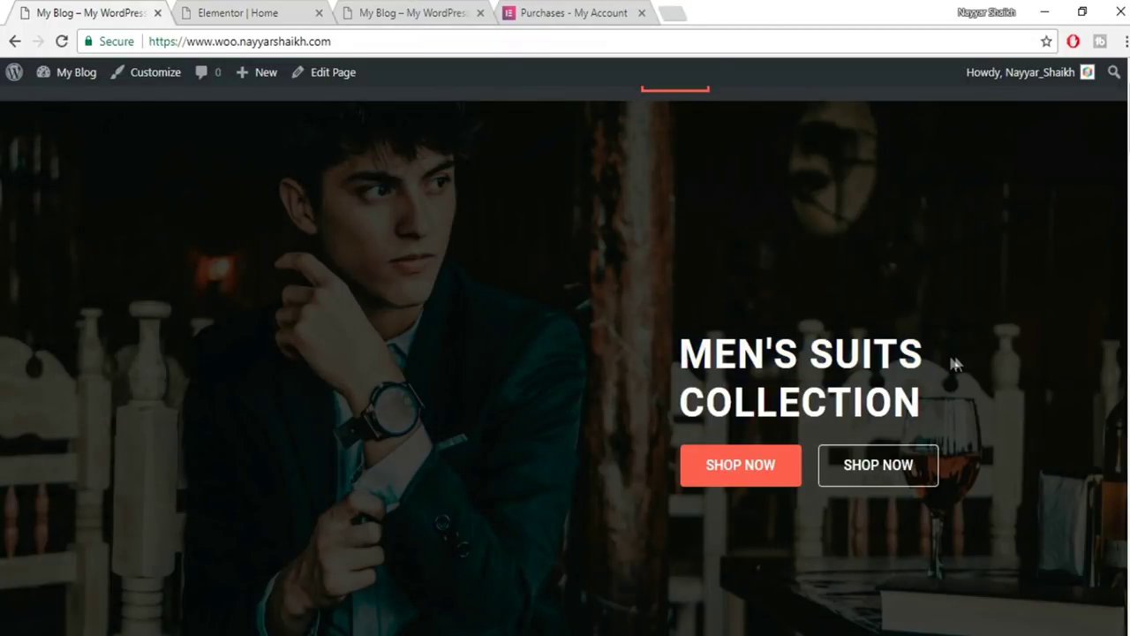
{"action": "left_click", "coordinate": [250, 9]}
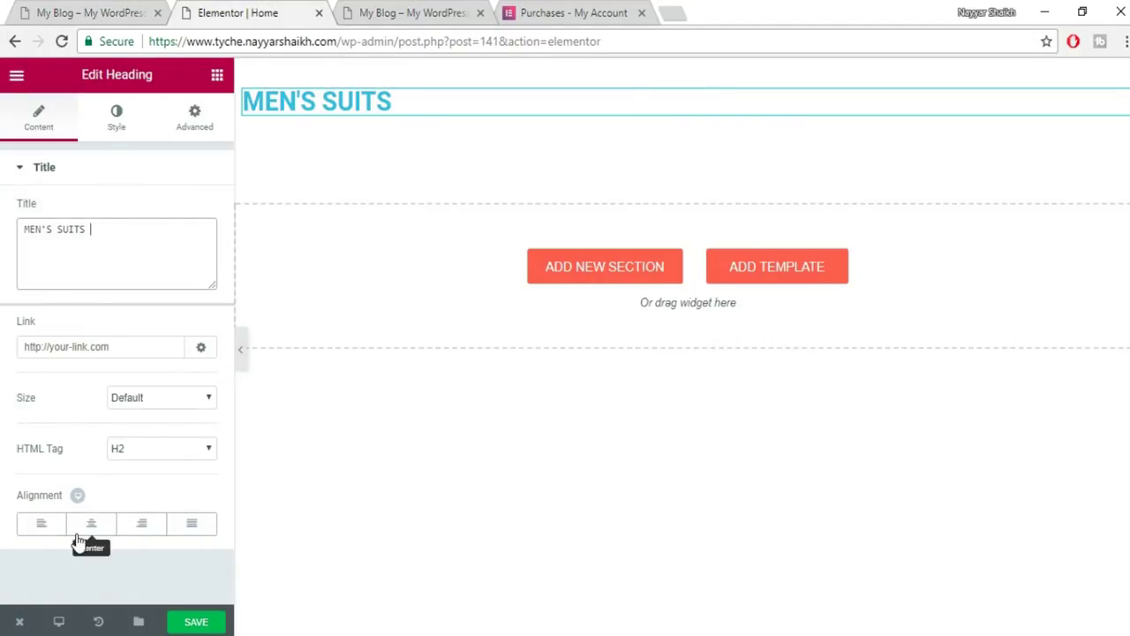
{"action": "left_click", "coordinate": [120, 115]}
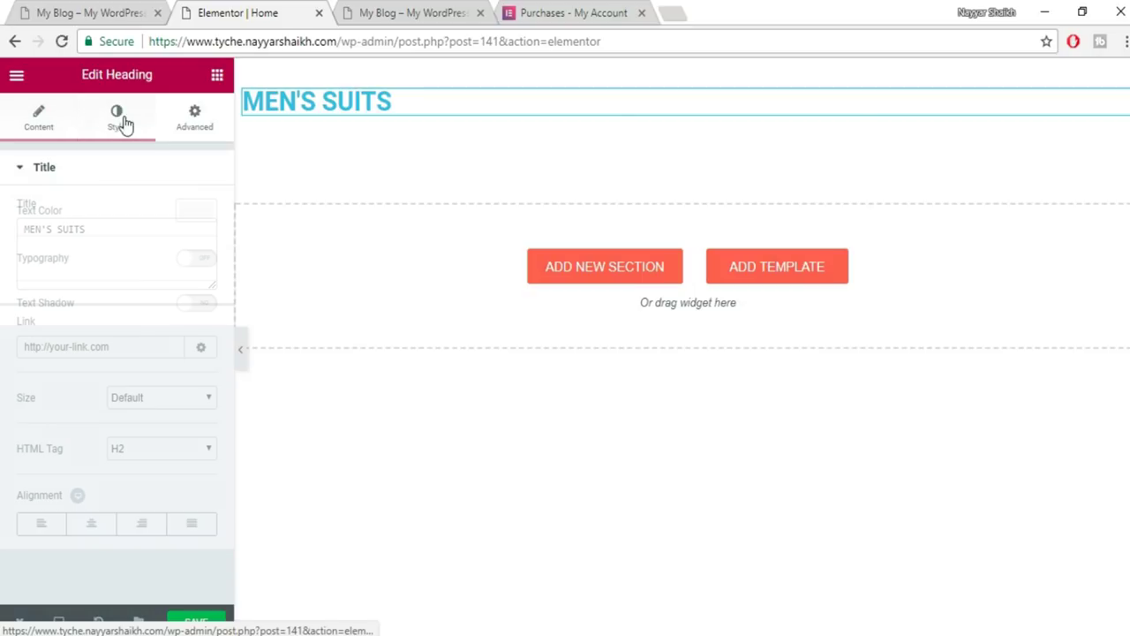
{"action": "left_click", "coordinate": [196, 211]}
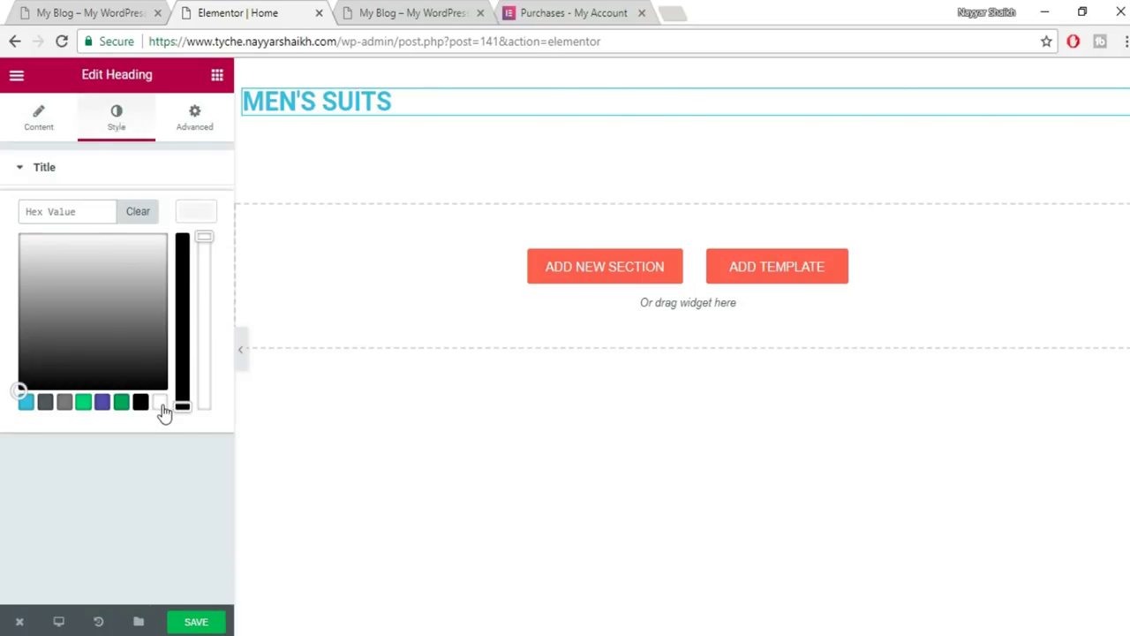
{"action": "left_click", "coordinate": [161, 405]}
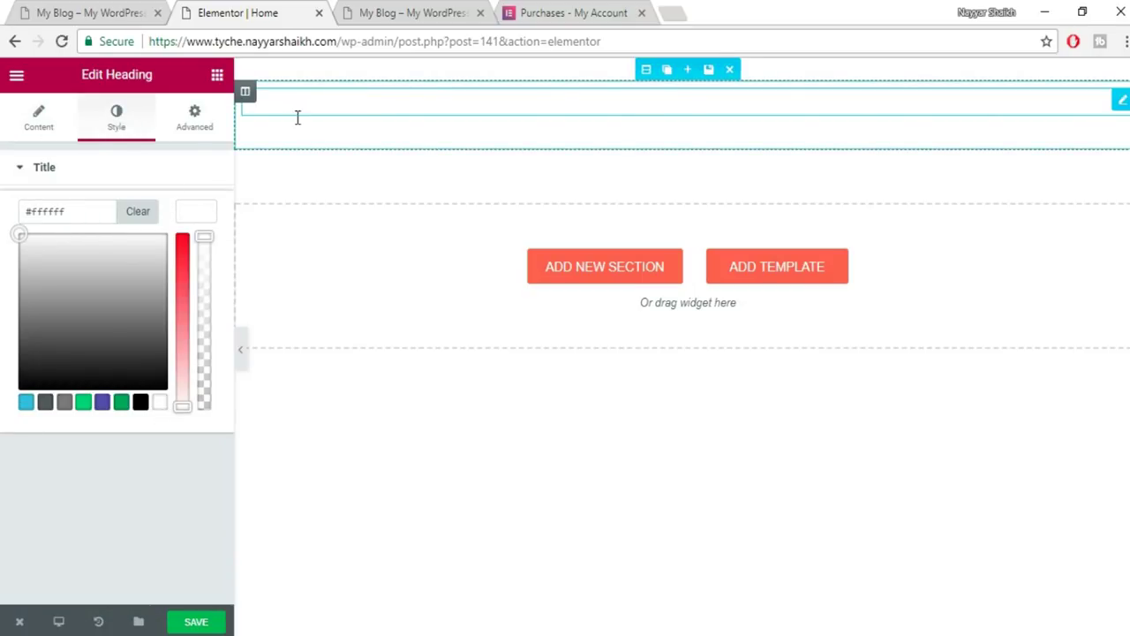
{"action": "left_click", "coordinate": [210, 213]}
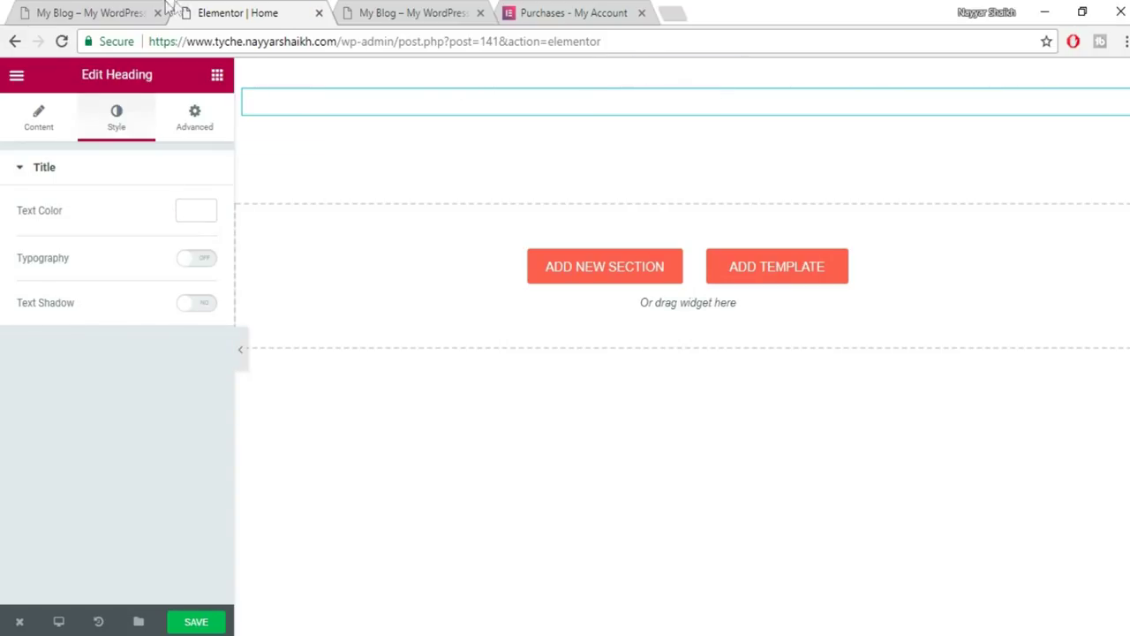
Give the heading's section a classic background using the media library's dark photo of the man in a suit wearing a watch.
{"action": "left_click", "coordinate": [112, 15]}
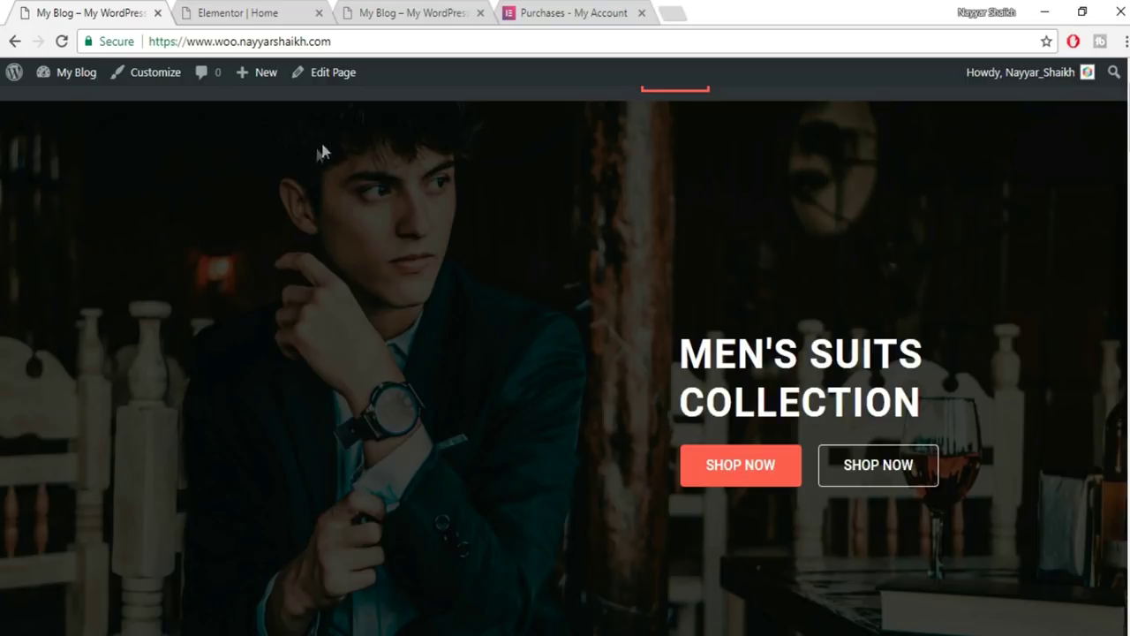
{"action": "left_click", "coordinate": [228, 12]}
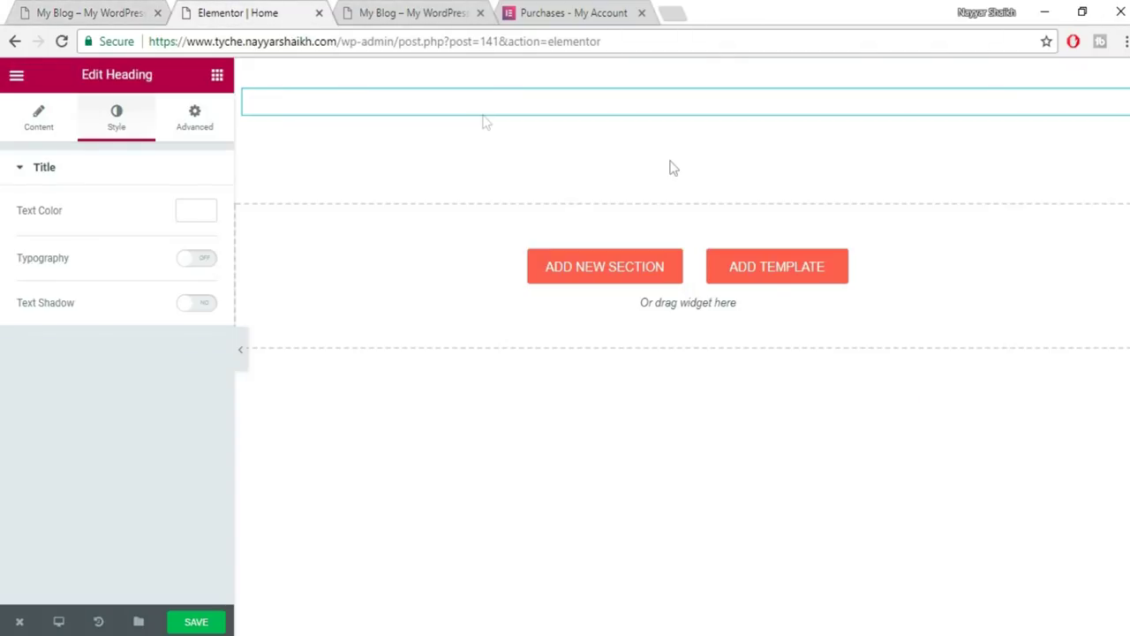
{"action": "left_click", "coordinate": [647, 68]}
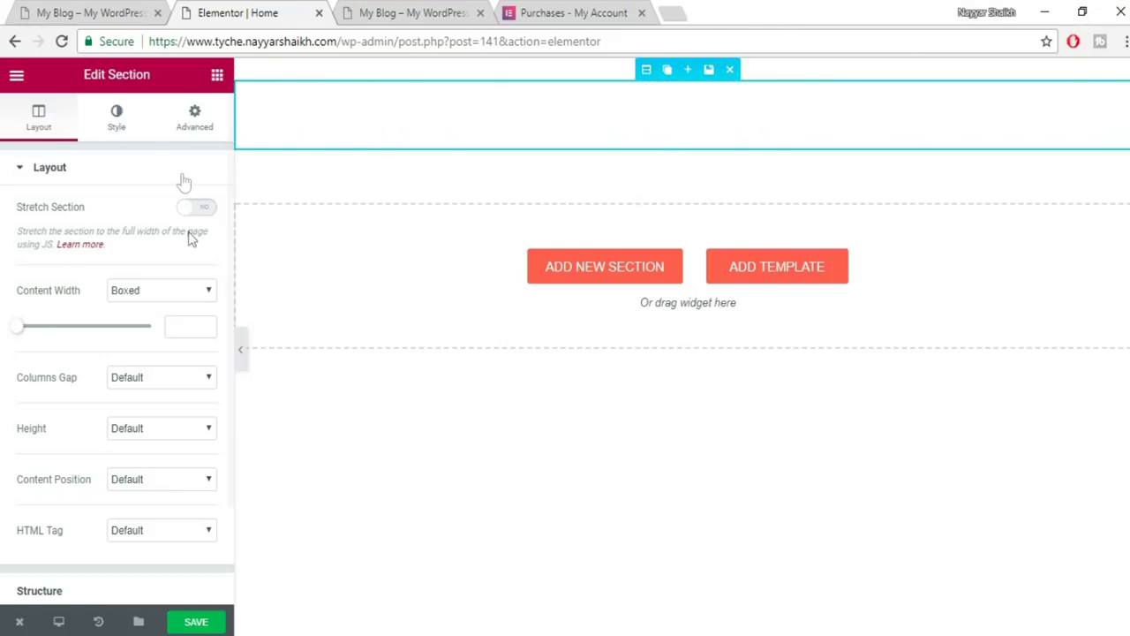
{"action": "left_click", "coordinate": [117, 124]}
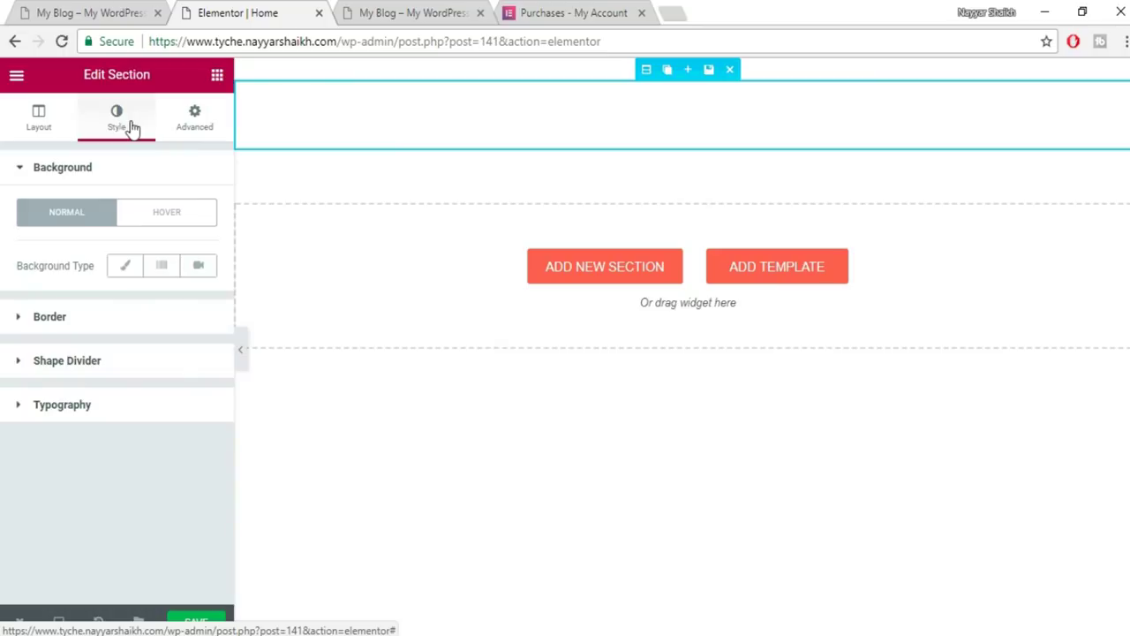
{"action": "left_click", "coordinate": [126, 267]}
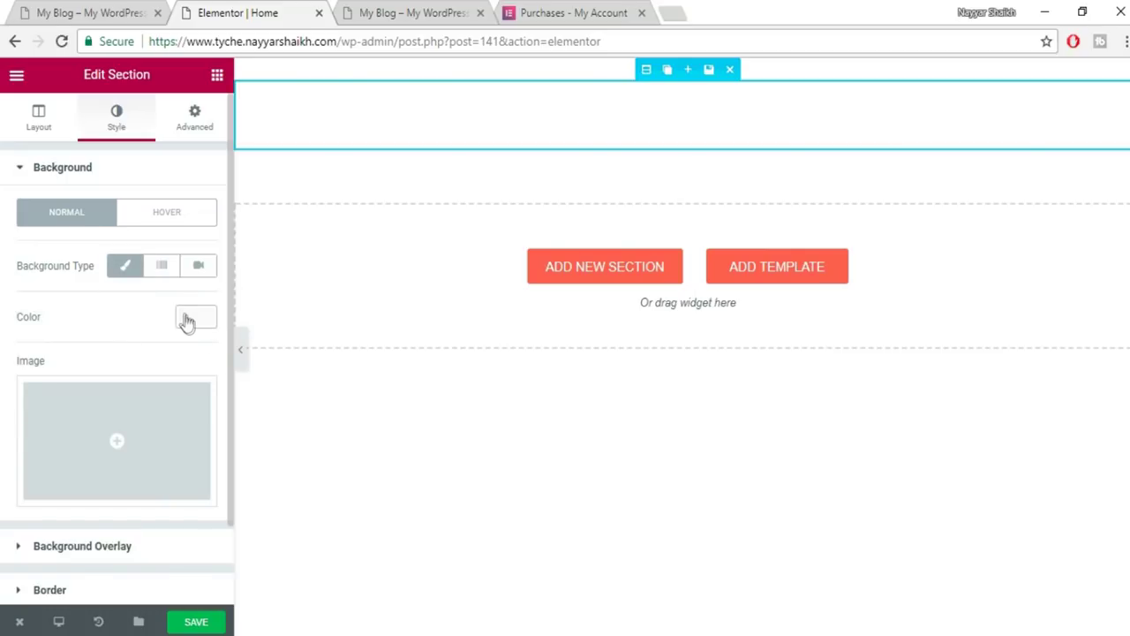
{"action": "scroll", "coordinate": [192, 344], "scroll_direction": "down", "scroll_amount": 1}
{"action": "left_click", "coordinate": [110, 351]}
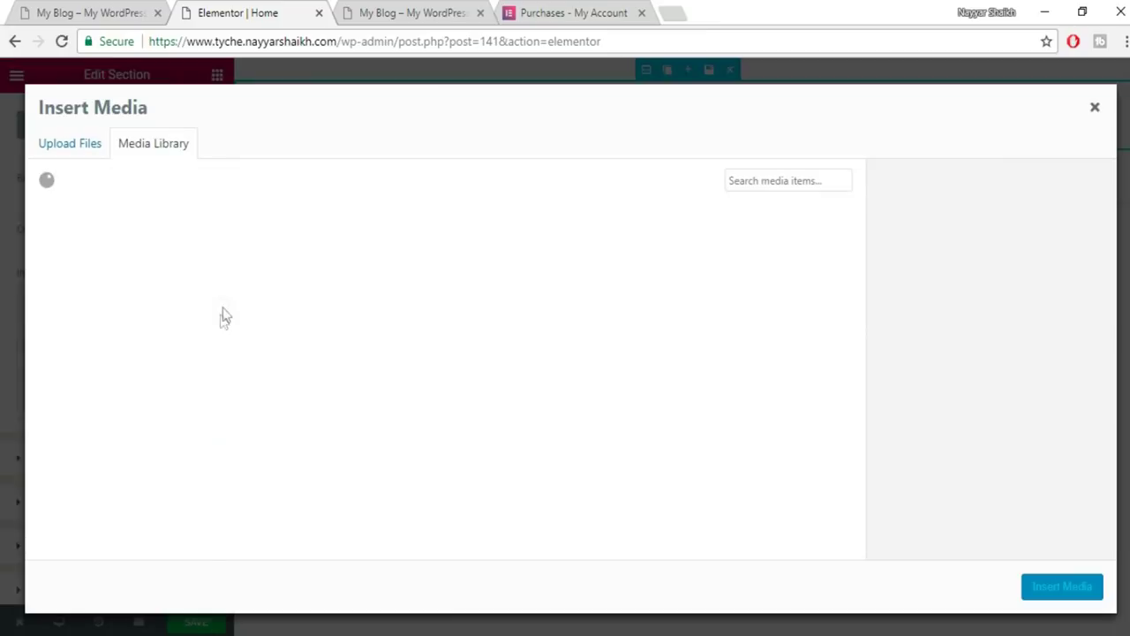
{"action": "scroll", "coordinate": [565, 302], "scroll_direction": "down", "scroll_amount": 5}
{"action": "left_click", "coordinate": [99, 272]}
{"action": "scroll", "coordinate": [237, 406], "scroll_direction": "up", "scroll_amount": 2}
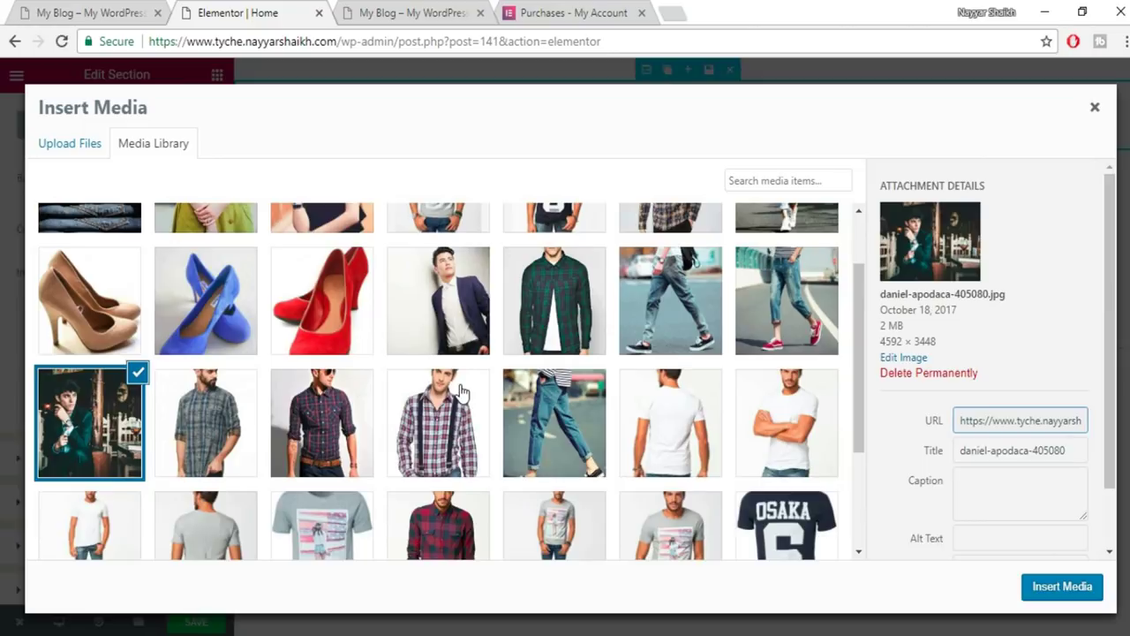
{"action": "scroll", "coordinate": [675, 388], "scroll_direction": "up", "scroll_amount": 2}
{"action": "scroll", "coordinate": [680, 391], "scroll_direction": "down", "scroll_amount": 2}
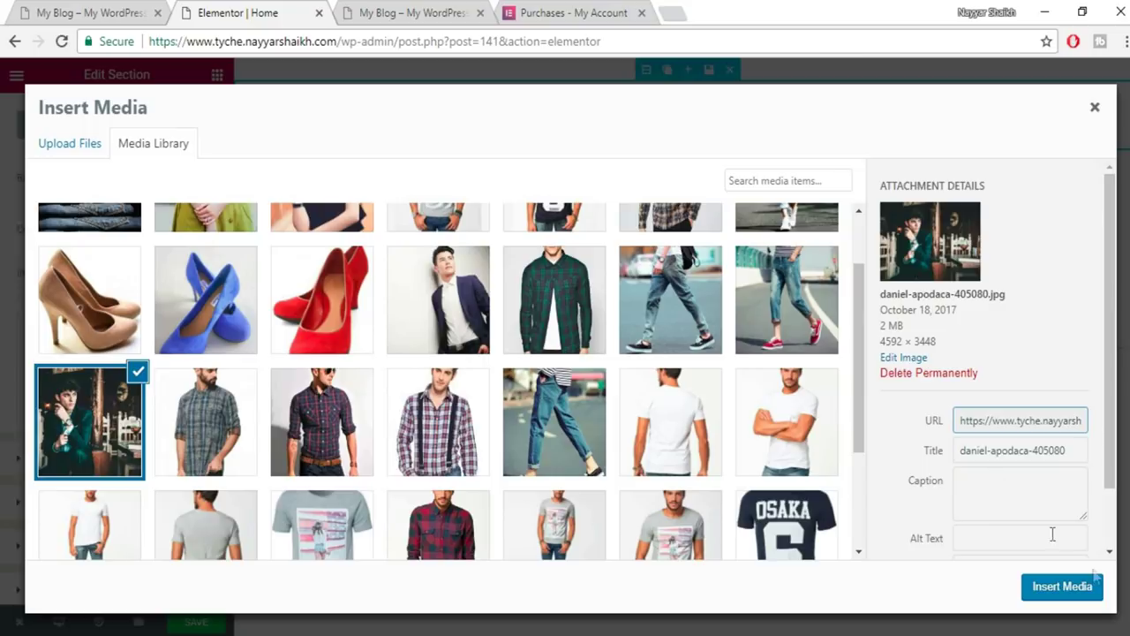
{"action": "left_click", "coordinate": [1062, 586]}
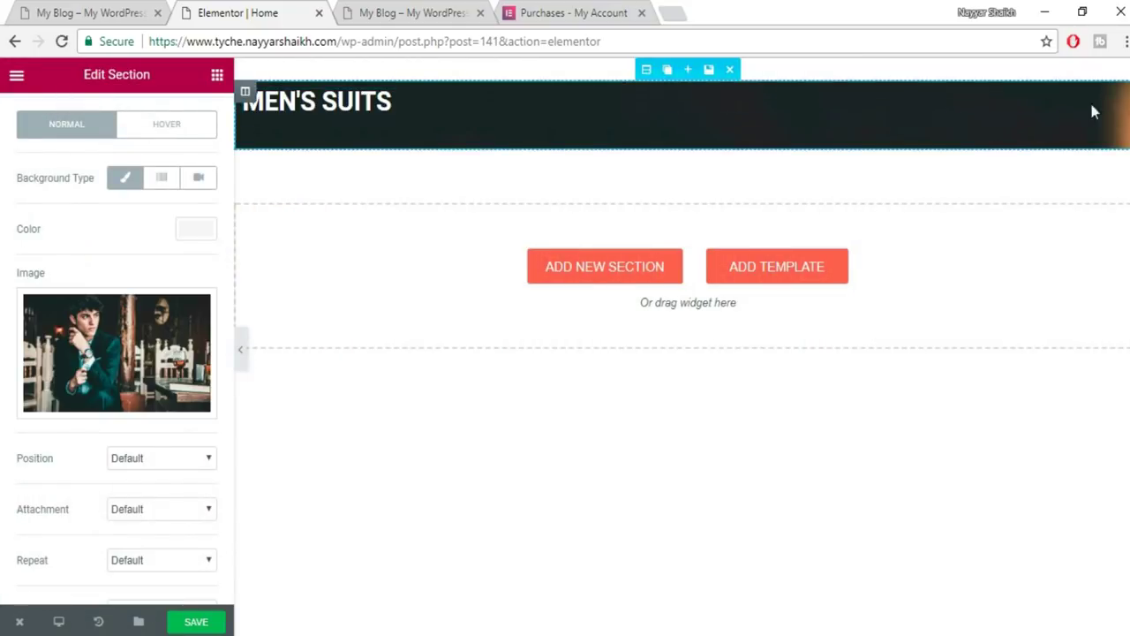
Set the section's background image size to Cover and the section's height to Fit To Screen.
{"action": "scroll", "coordinate": [188, 512], "scroll_direction": "down", "scroll_amount": 2}
{"action": "left_click", "coordinate": [163, 435]}
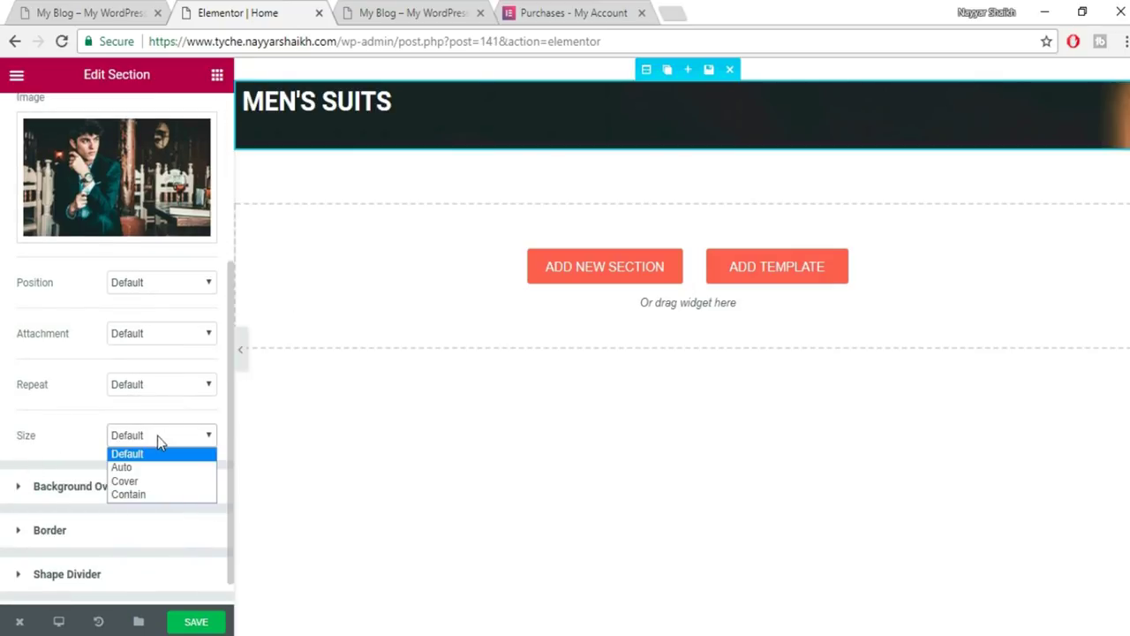
{"action": "left_click", "coordinate": [155, 482]}
{"action": "scroll", "coordinate": [163, 265], "scroll_direction": "up", "scroll_amount": 3}
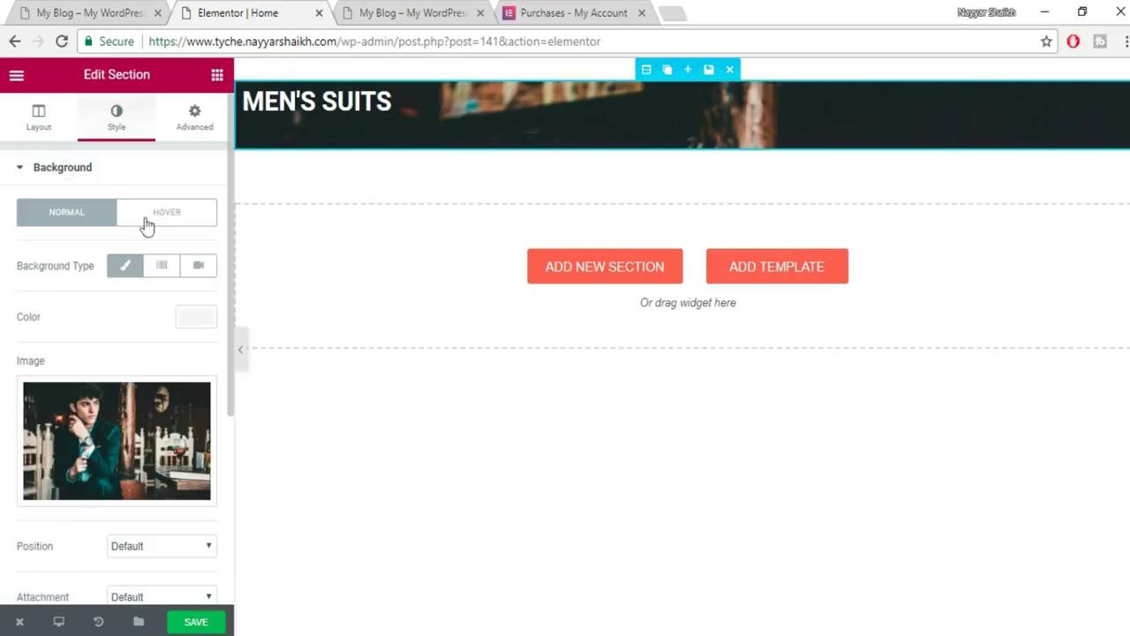
{"action": "left_click", "coordinate": [38, 128]}
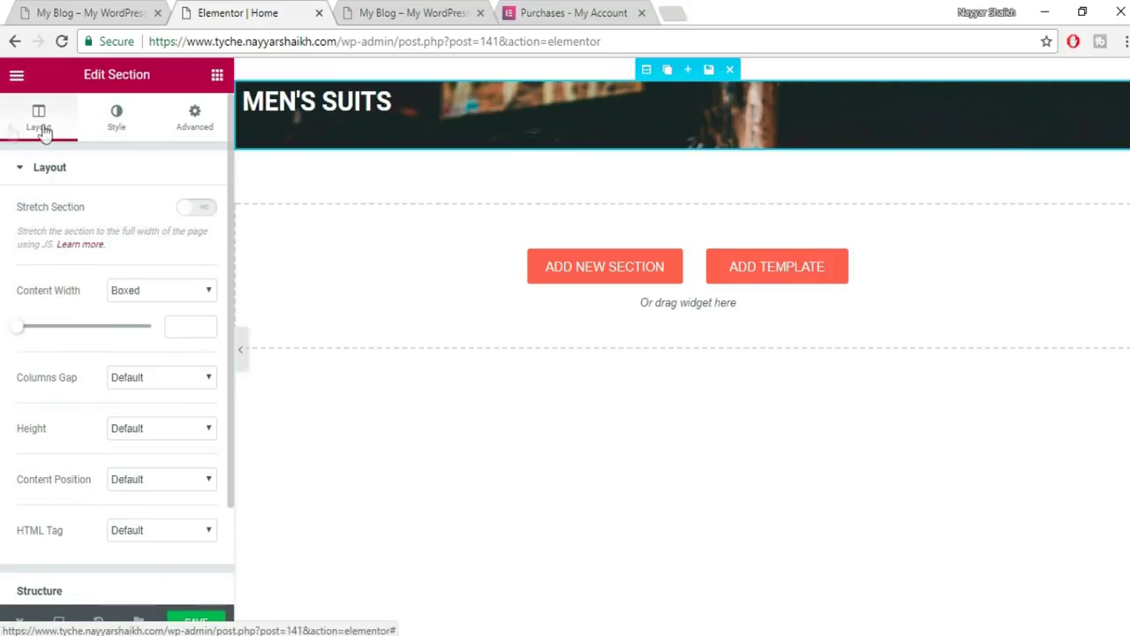
{"action": "left_click", "coordinate": [157, 430]}
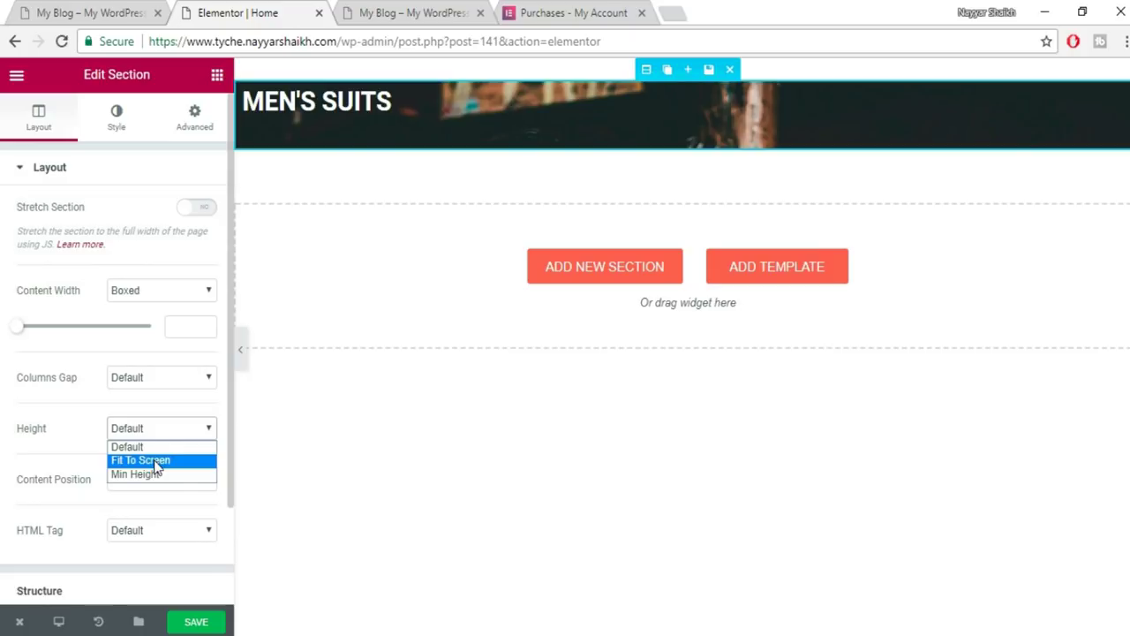
{"action": "left_click", "coordinate": [158, 466]}
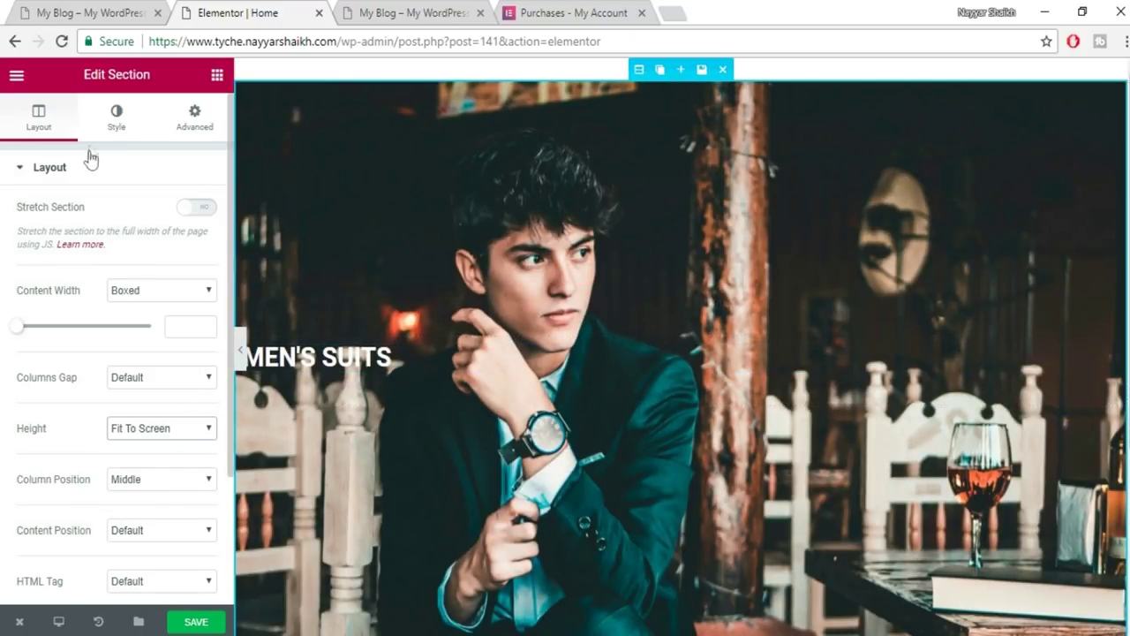
Add a classic black (#000000) background overlay to the section, darkening the photo like the demo store's banner.
{"action": "left_click", "coordinate": [112, 134]}
{"action": "left_click", "coordinate": [89, 9]}
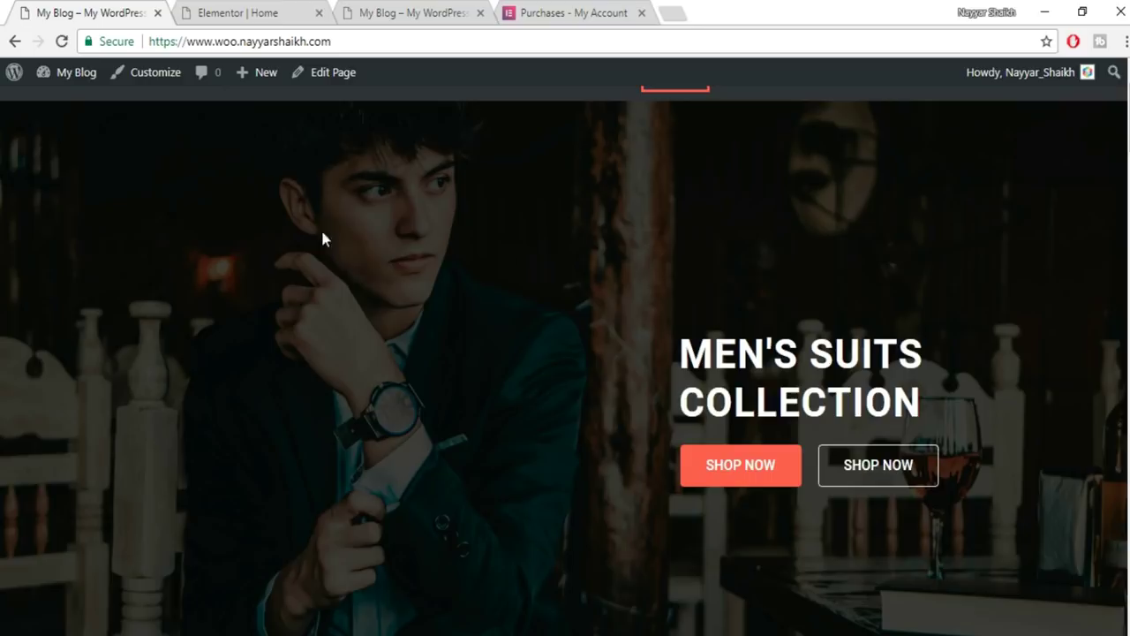
{"action": "left_click", "coordinate": [262, 12]}
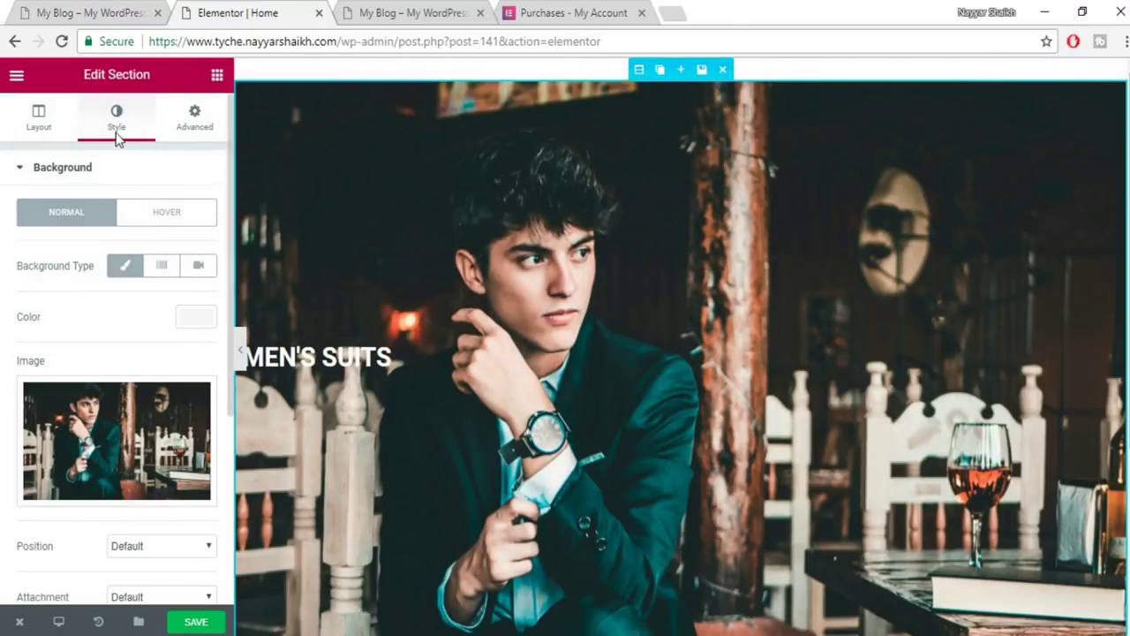
{"action": "scroll", "coordinate": [151, 372], "scroll_direction": "down", "scroll_amount": 4}
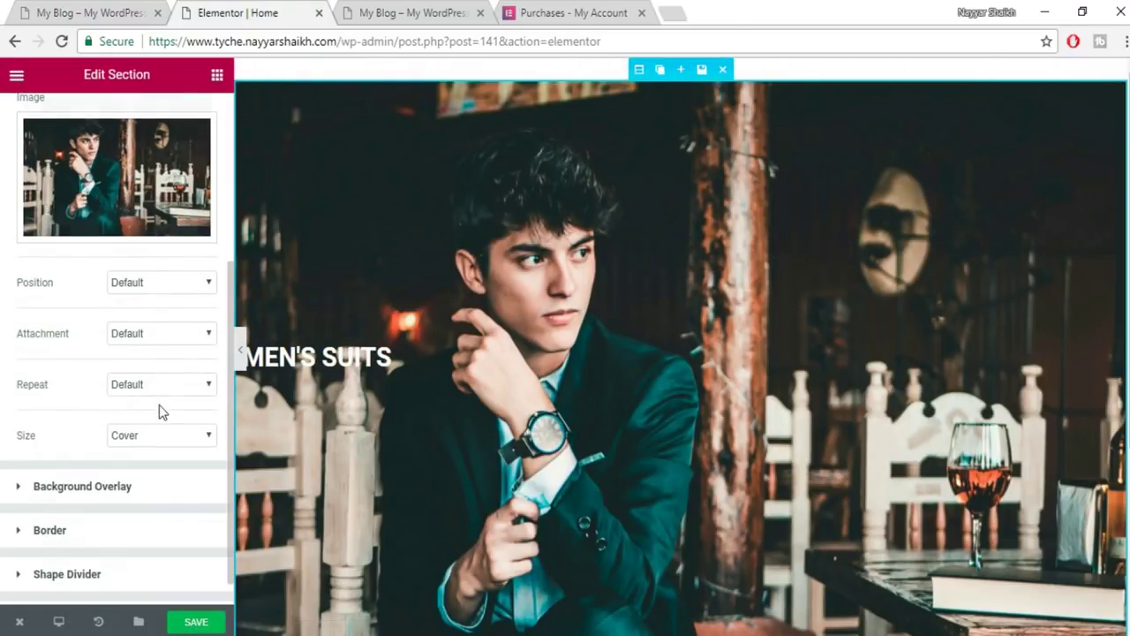
{"action": "left_click", "coordinate": [77, 455]}
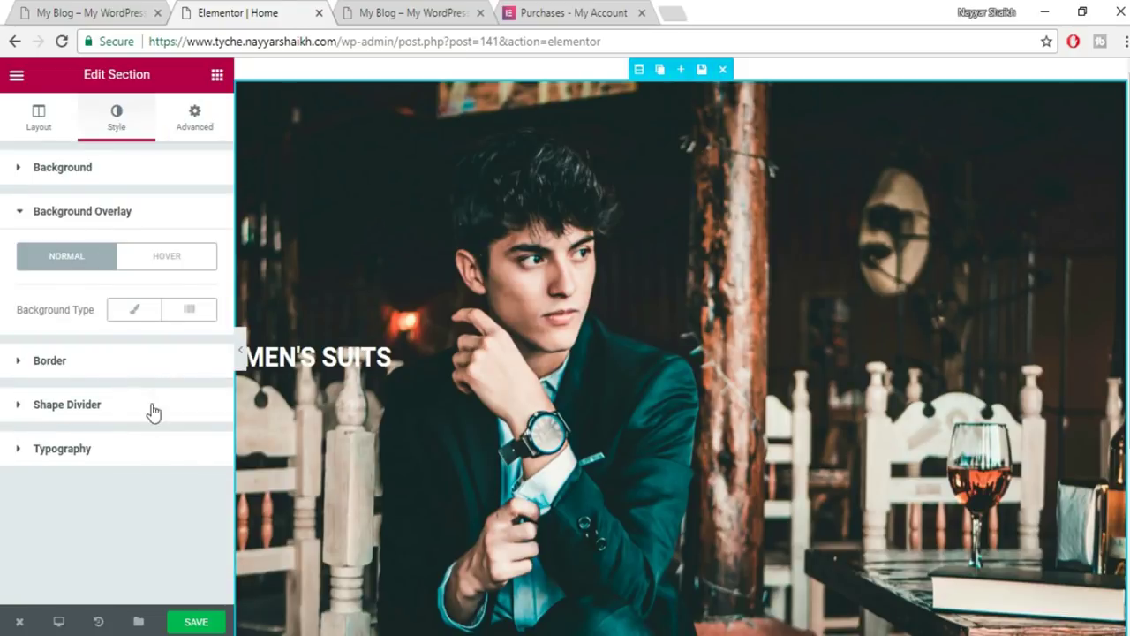
{"action": "left_click", "coordinate": [137, 314]}
{"action": "left_click", "coordinate": [201, 372]}
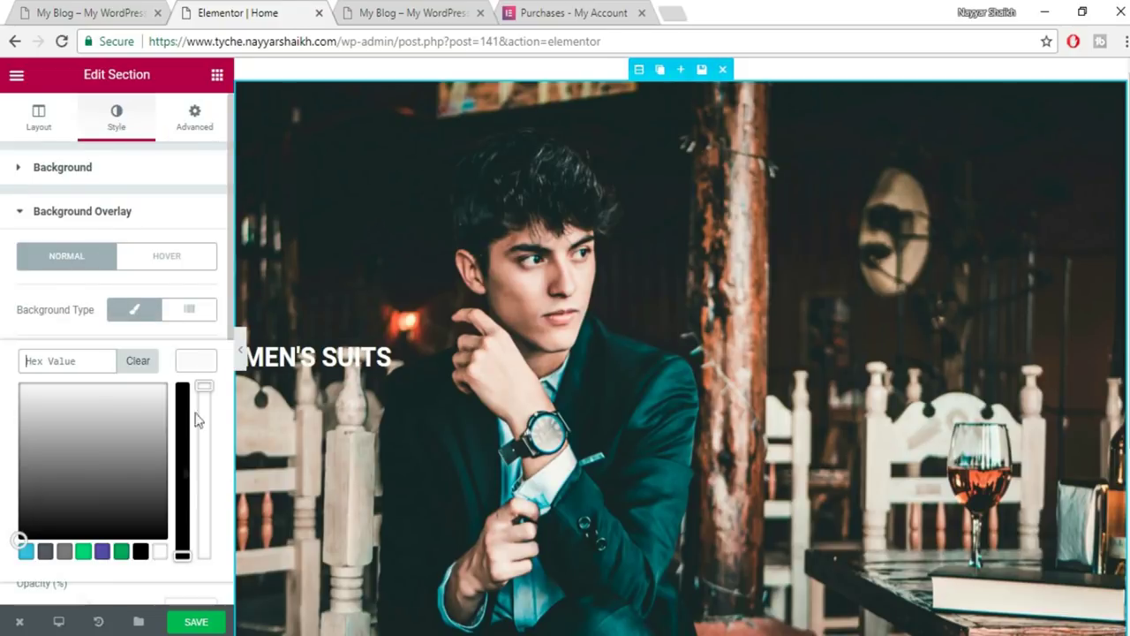
{"action": "left_click", "coordinate": [141, 551]}
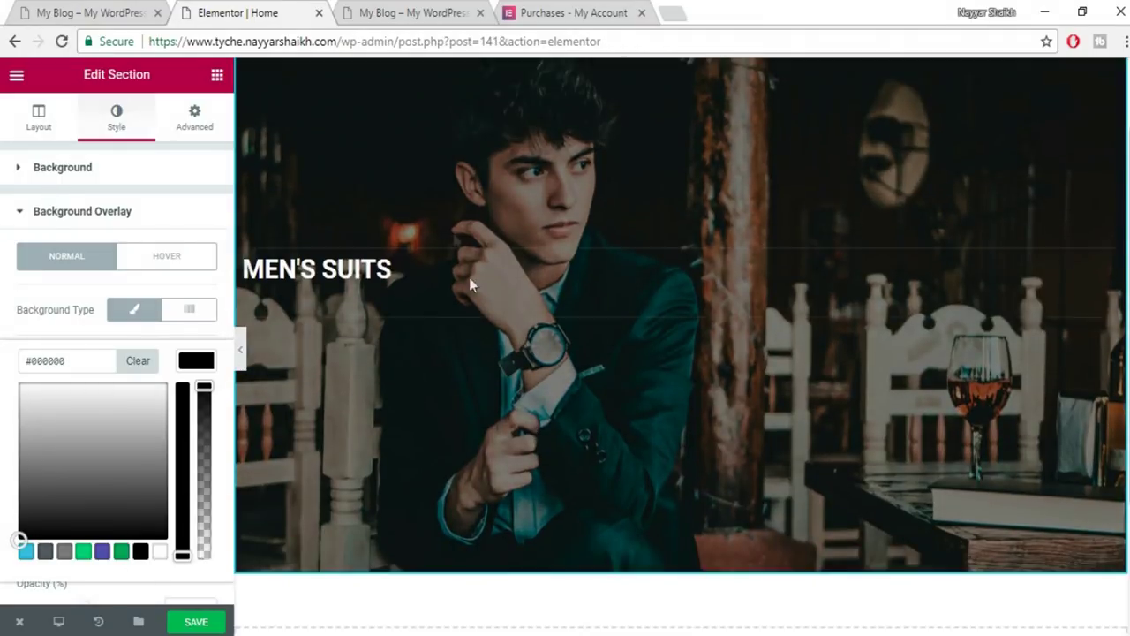
{"action": "scroll", "coordinate": [609, 252], "scroll_direction": "up", "scroll_amount": 1}
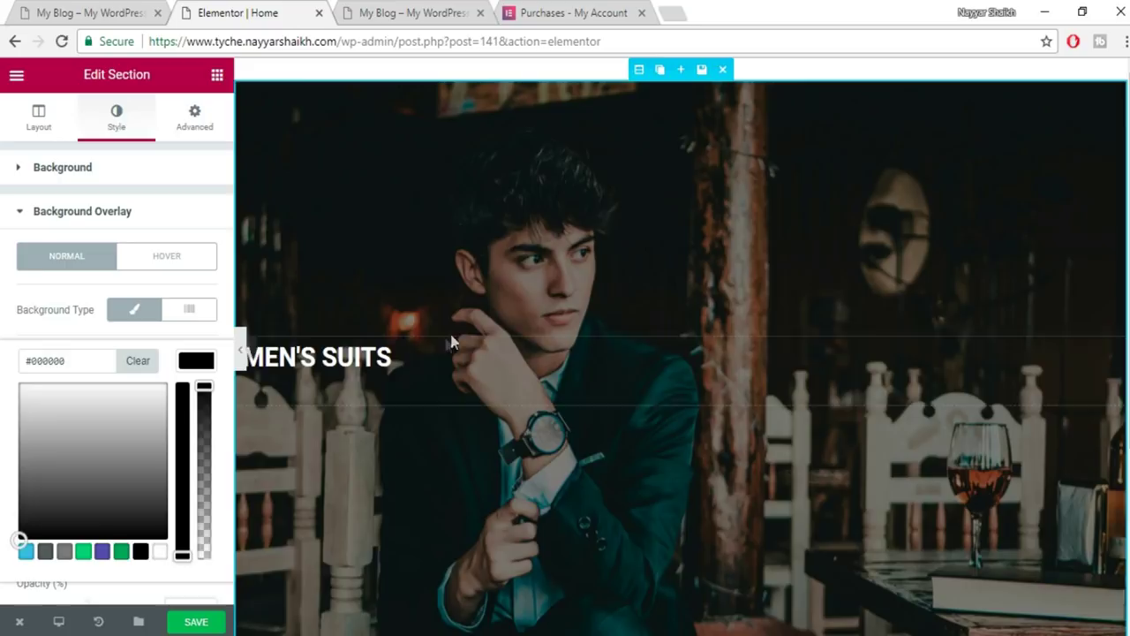
Save the Home page and preview the banner at full width without the editing panel.
{"action": "left_click", "coordinate": [202, 623]}
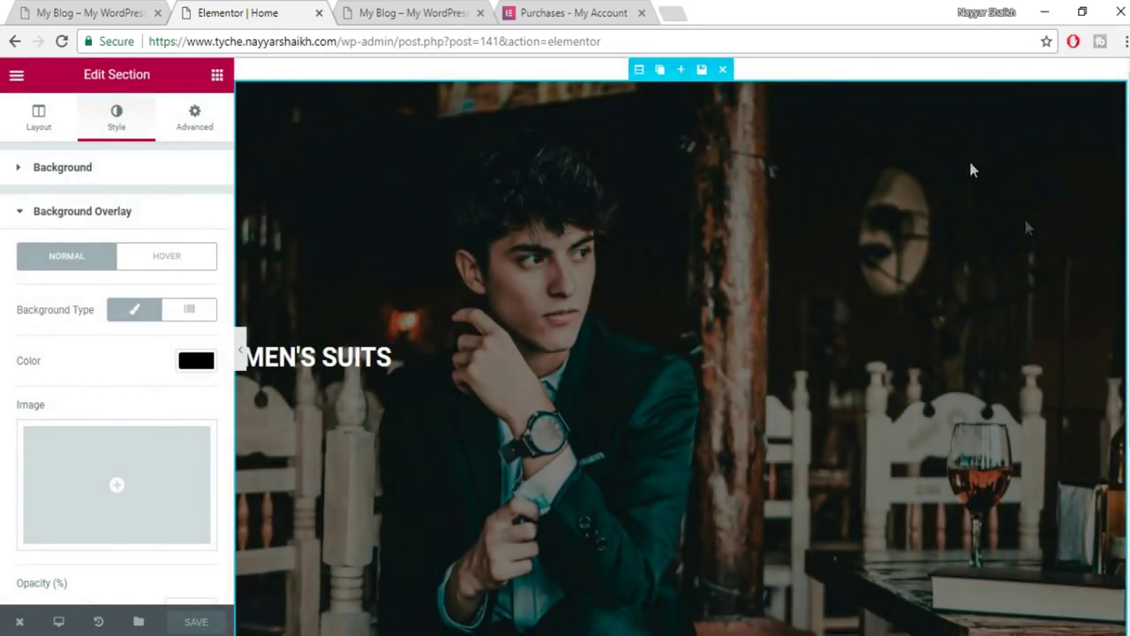
{"action": "left_click", "coordinate": [241, 357]}
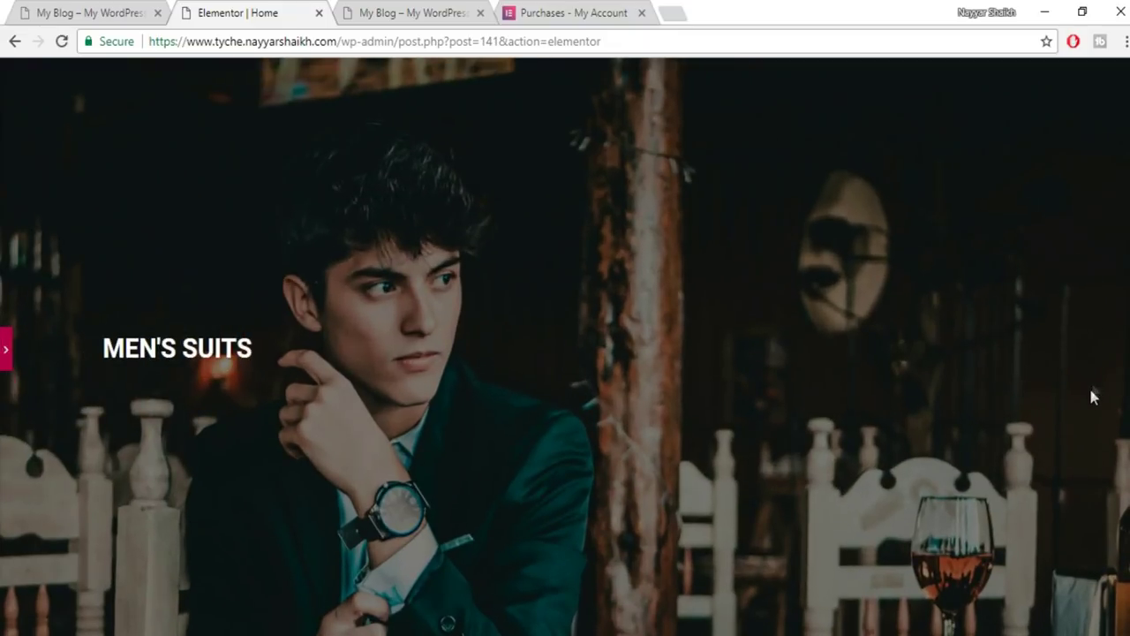
{"action": "left_click", "coordinate": [7, 358]}
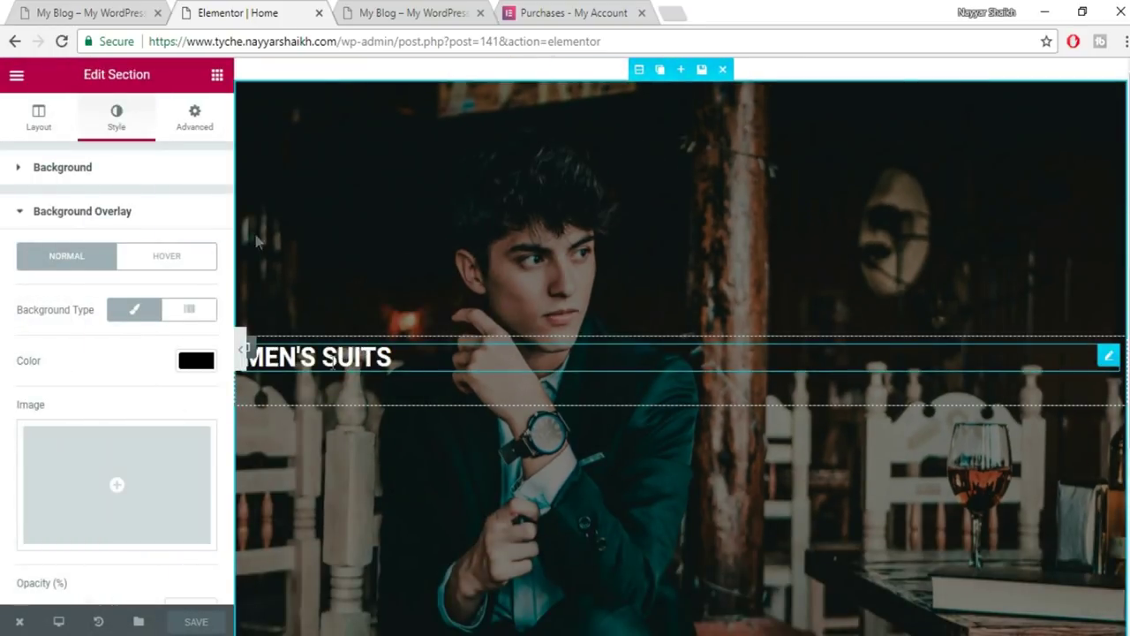
Add a second column to the banner section and move the MEN'S SUITS heading's column to the right of the empty one.
{"action": "left_click", "coordinate": [89, 13]}
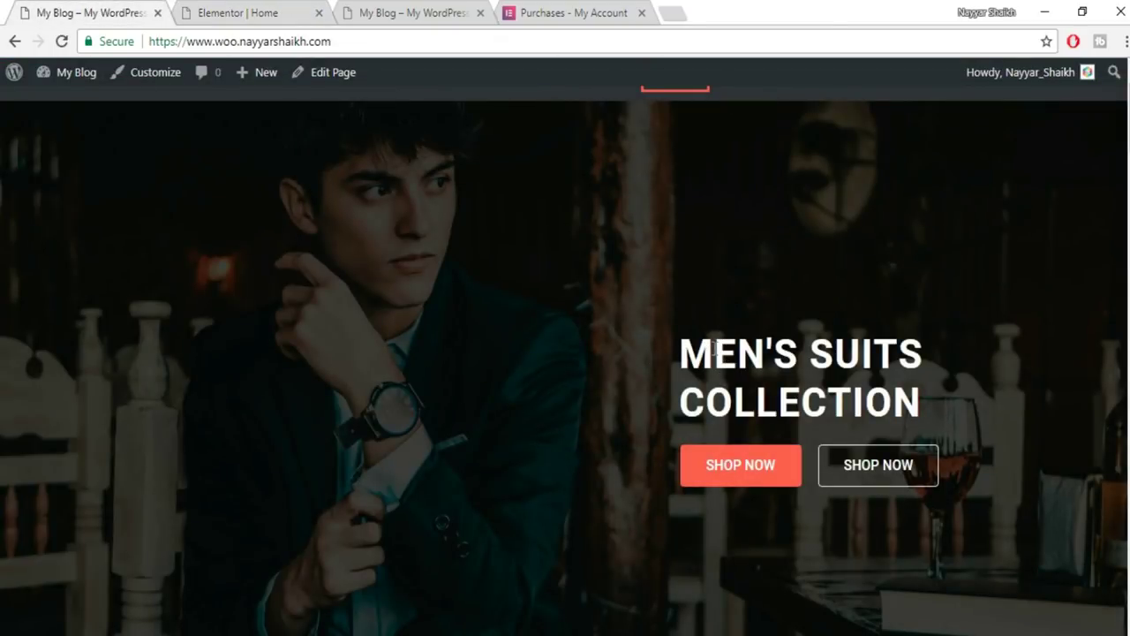
{"action": "left_click", "coordinate": [214, 11]}
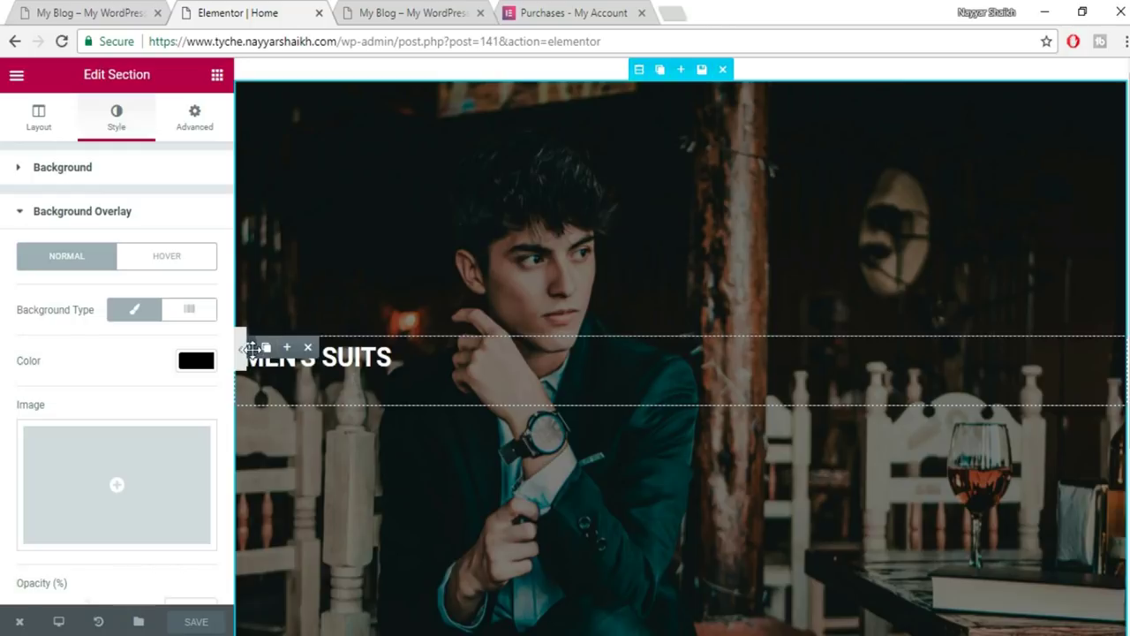
{"action": "scroll", "coordinate": [328, 383], "scroll_direction": "down", "scroll_amount": 1}
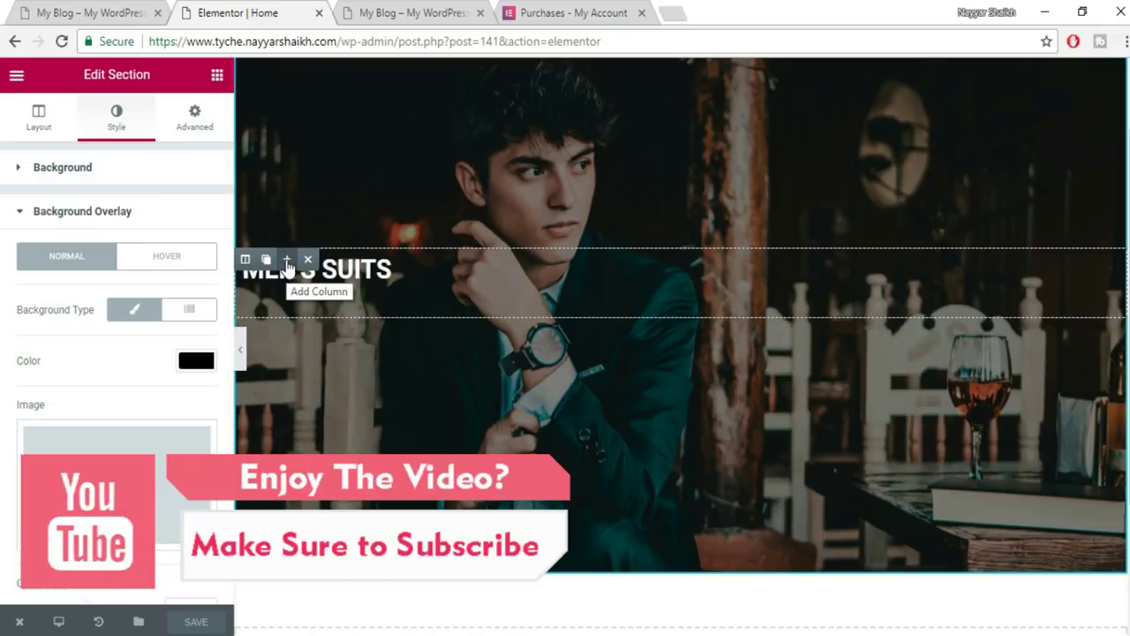
{"action": "left_click", "coordinate": [287, 260]}
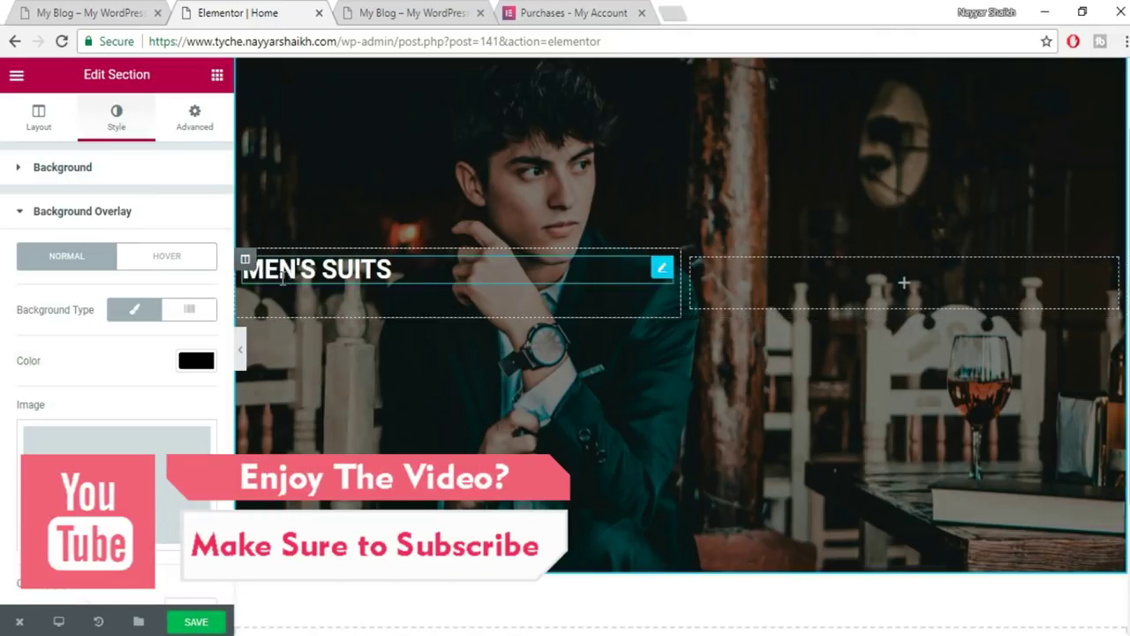
{"action": "left_click_drag", "start_coordinate": [248, 261], "coordinate": [971, 292]}
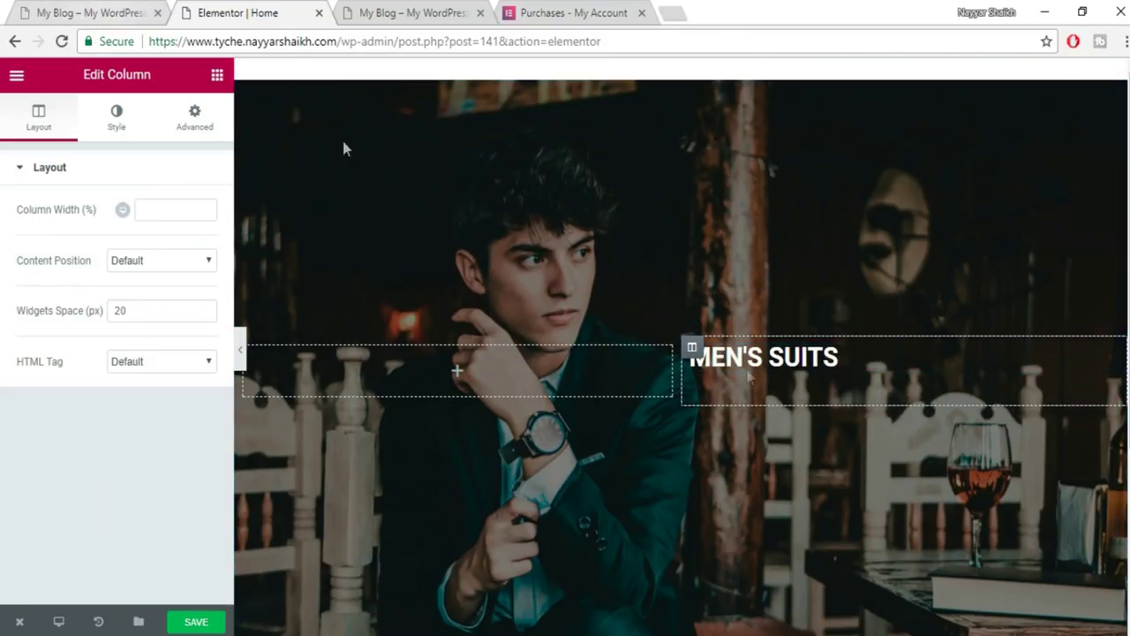
Turn on custom typography for the MEN'S SUITS heading and set its text size to 58 px.
{"action": "left_click", "coordinate": [88, 12]}
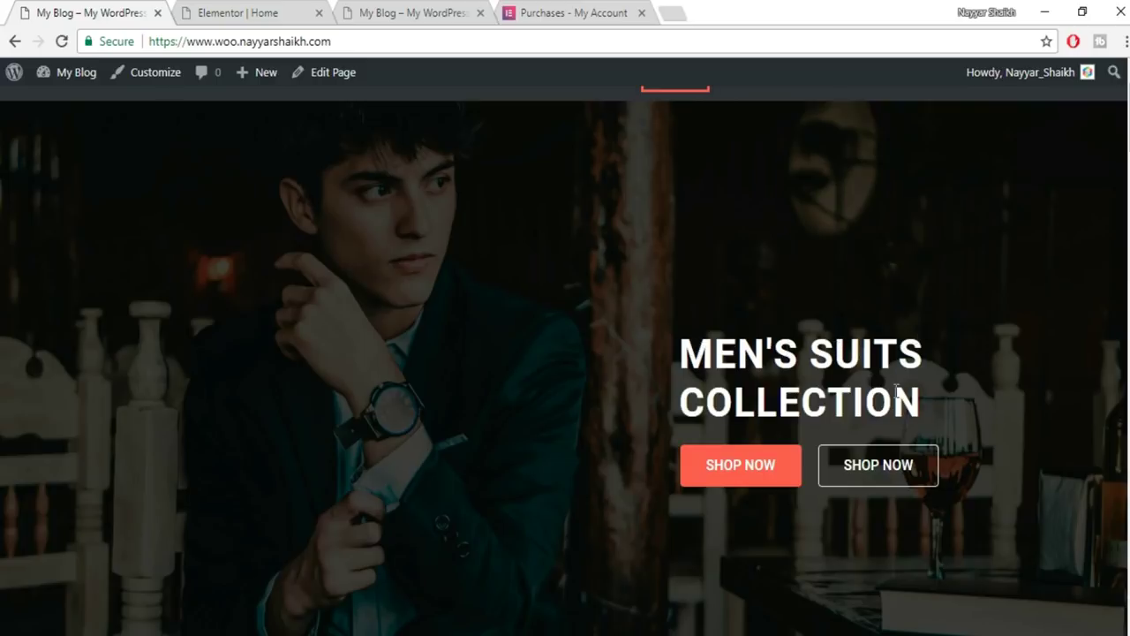
{"action": "left_click", "coordinate": [280, 11]}
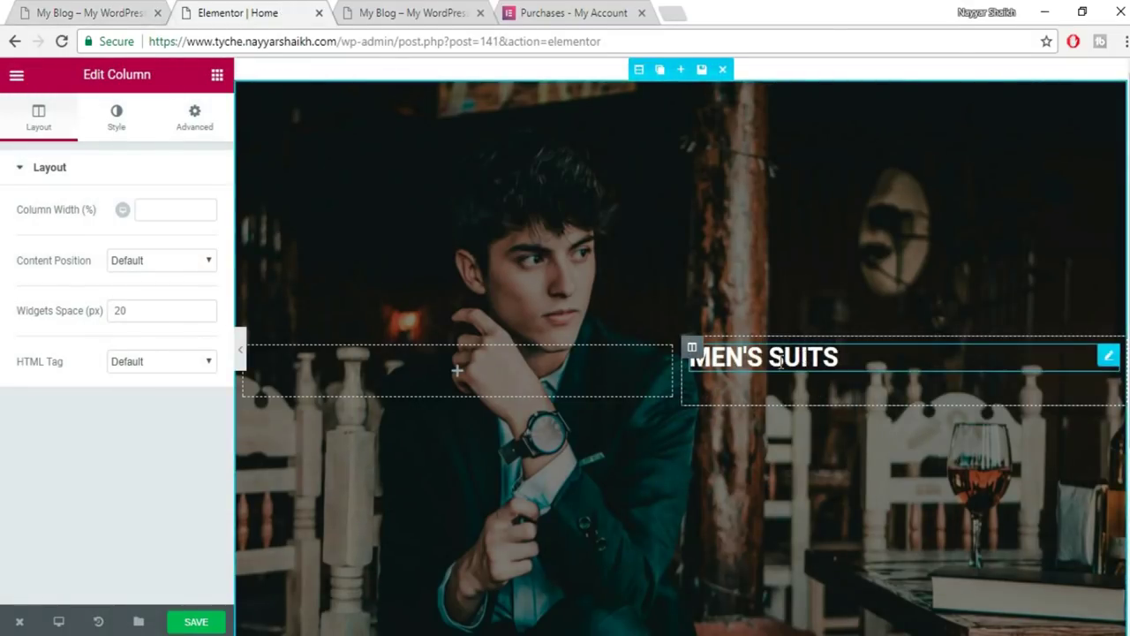
{"action": "left_click", "coordinate": [802, 357]}
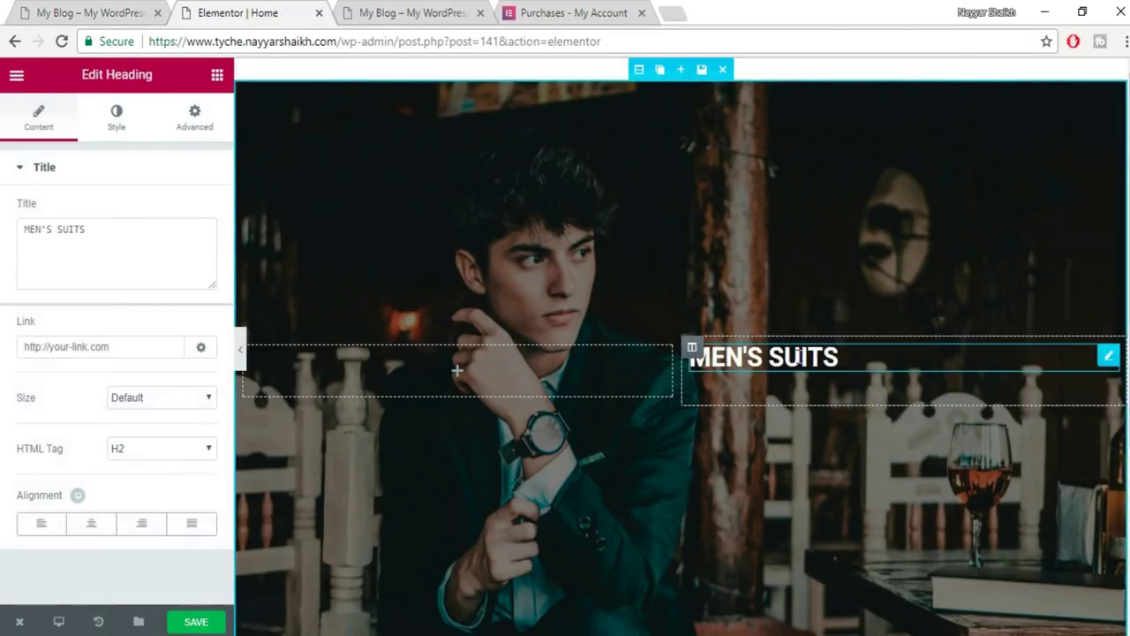
{"action": "left_click", "coordinate": [105, 124]}
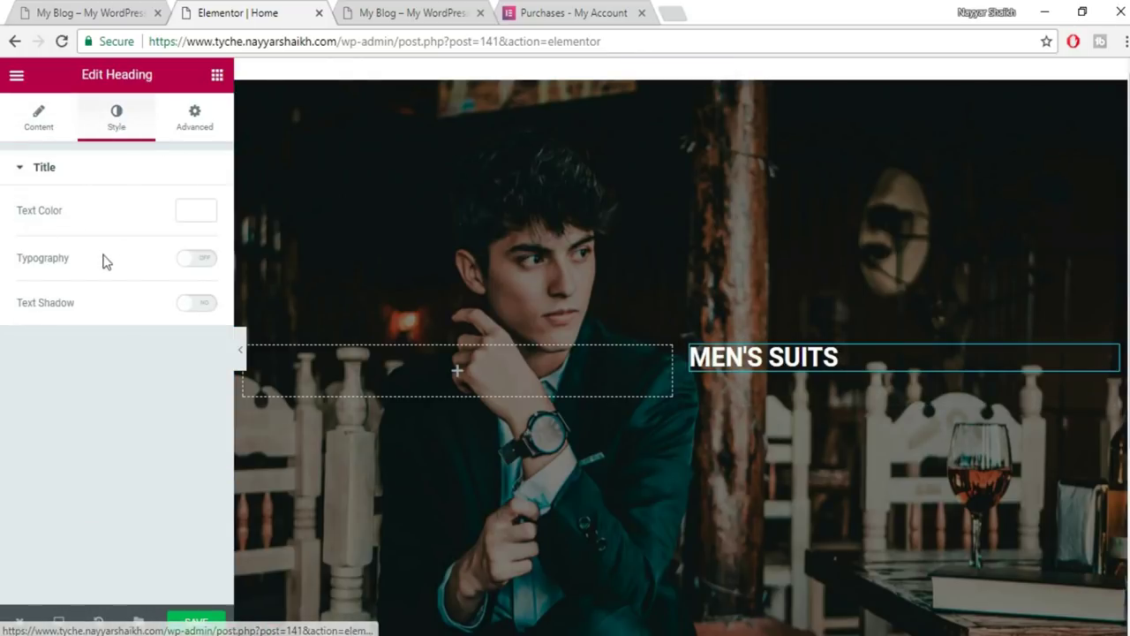
{"action": "left_click", "coordinate": [197, 260]}
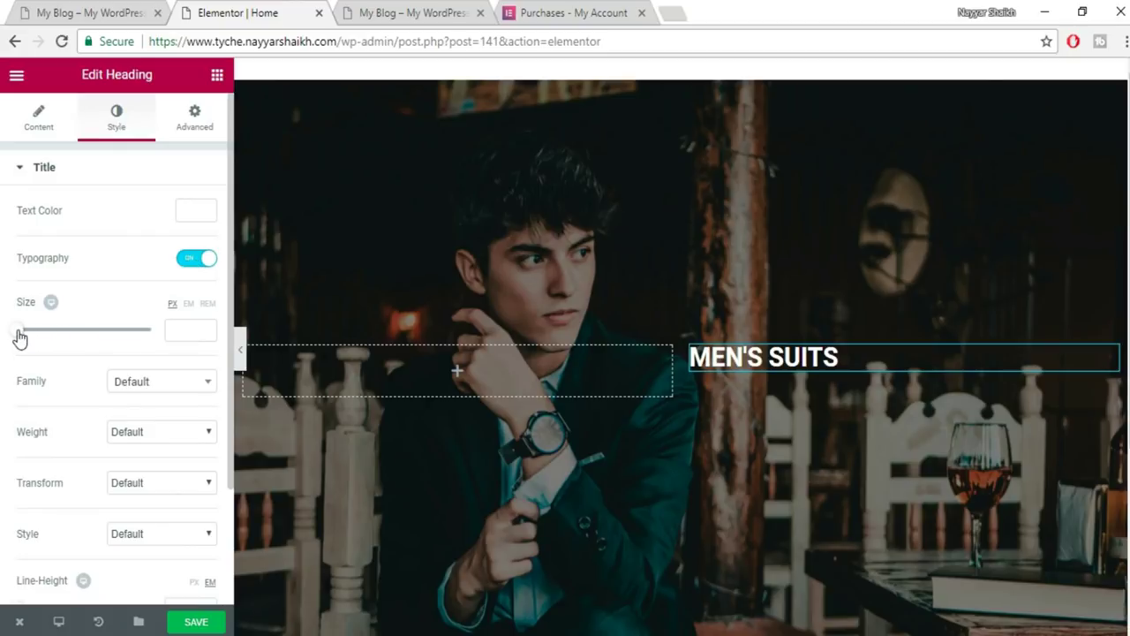
{"action": "left_click_drag", "start_coordinate": [22, 338], "coordinate": [57, 342]}
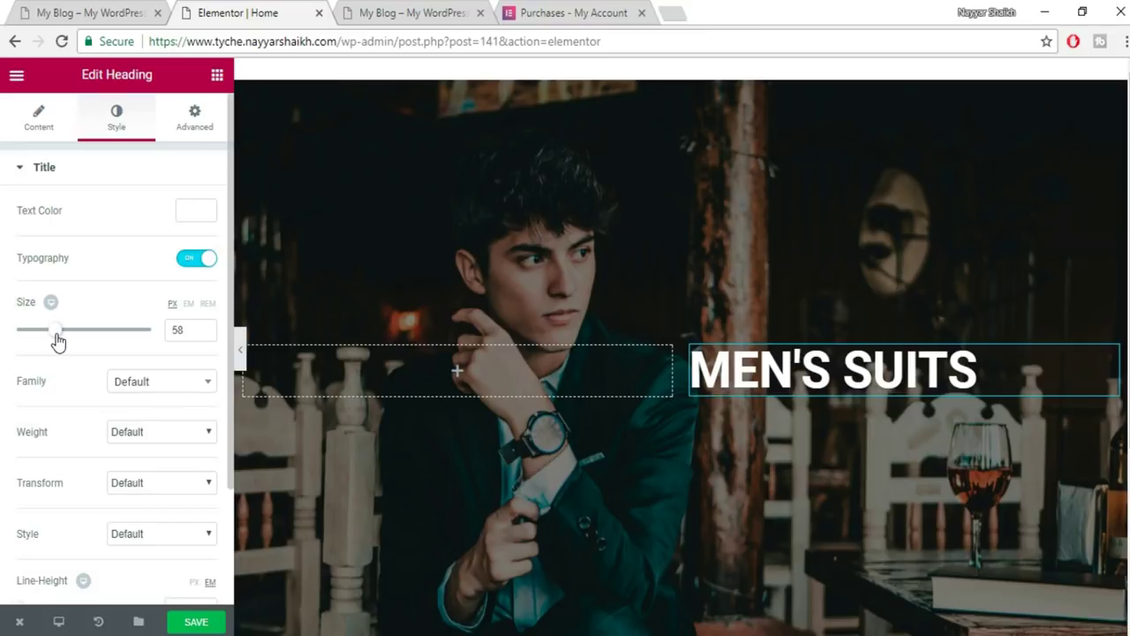
Try the Acme font family on the MEN'S SUITS heading and return it to Default.
{"action": "scroll", "coordinate": [621, 374], "scroll_direction": "down", "scroll_amount": 1}
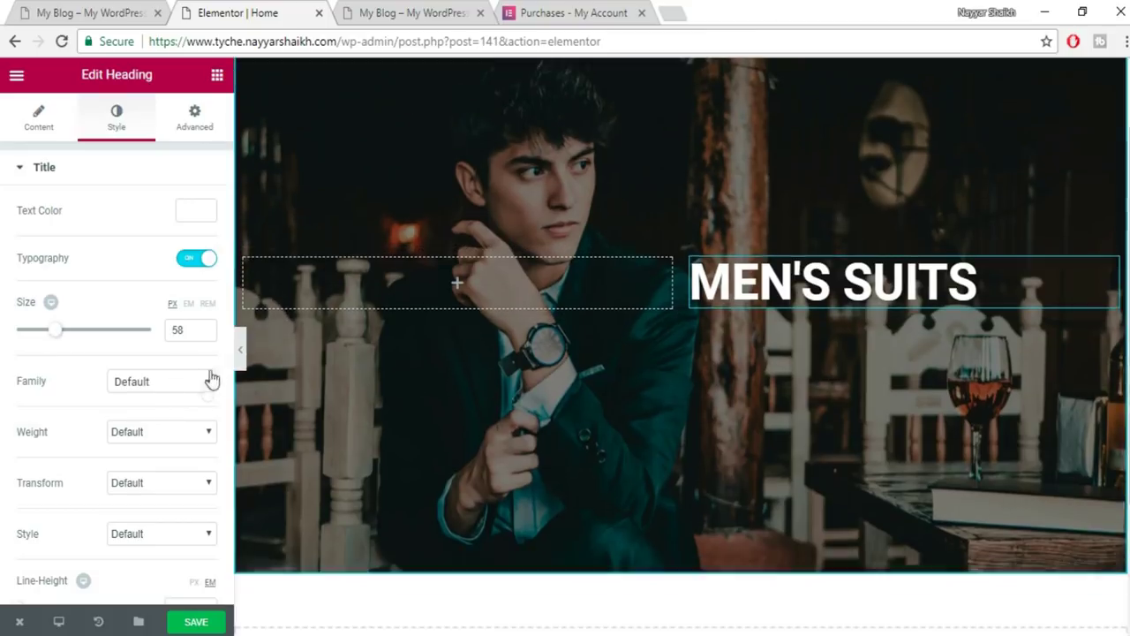
{"action": "left_click", "coordinate": [206, 385]}
{"action": "scroll", "coordinate": [173, 521], "scroll_direction": "down", "scroll_amount": 5}
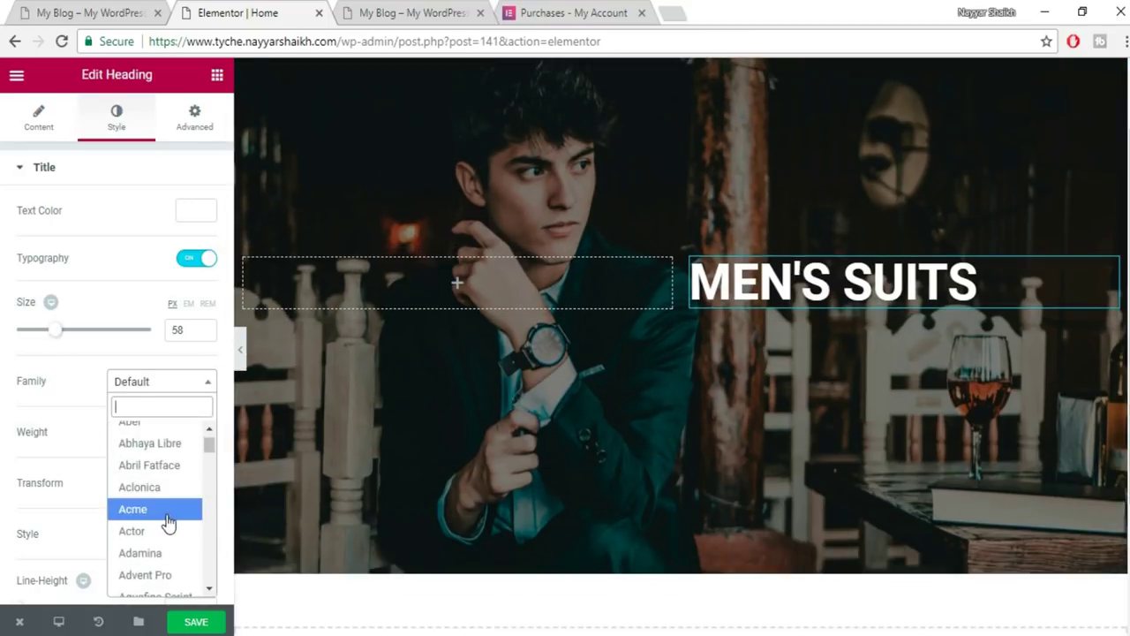
{"action": "left_click", "coordinate": [167, 522]}
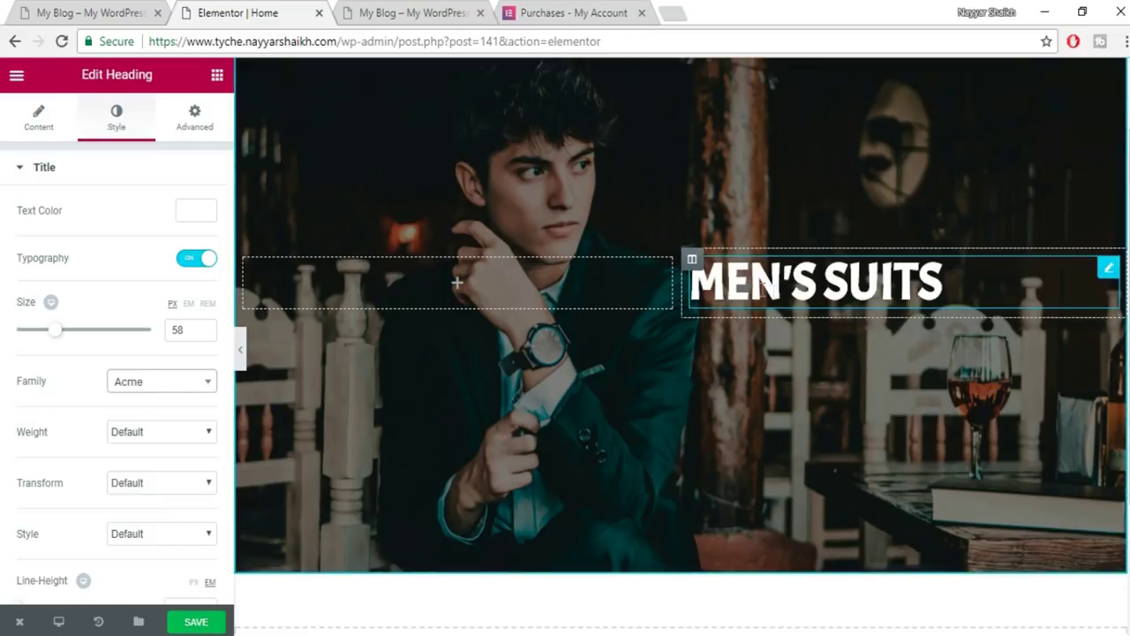
{"action": "left_click", "coordinate": [202, 386]}
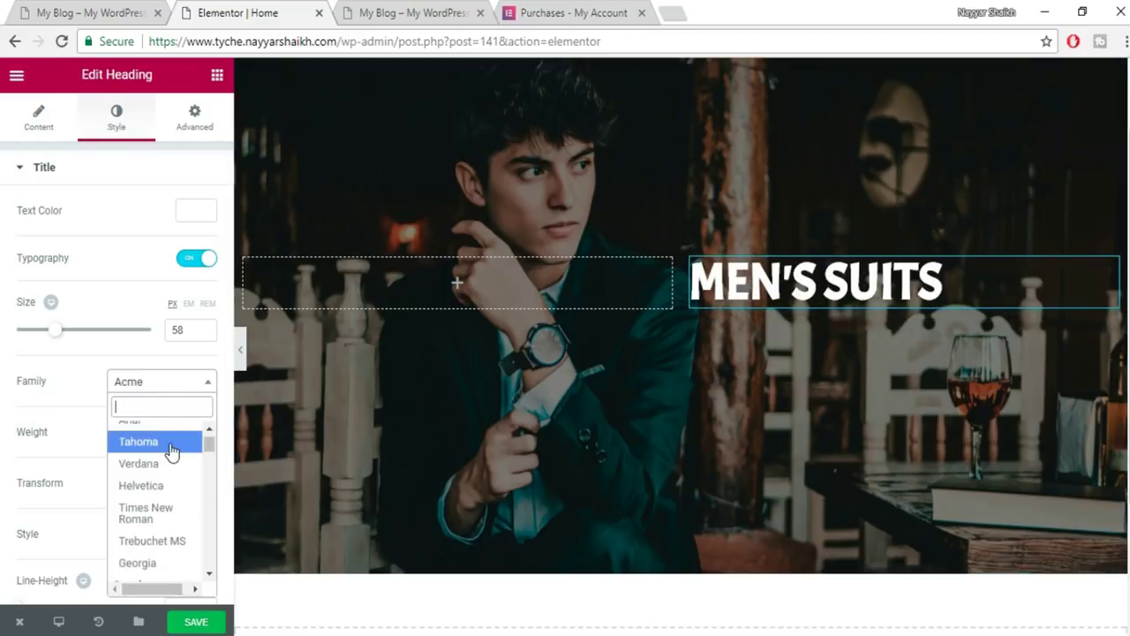
{"action": "left_click", "coordinate": [165, 432]}
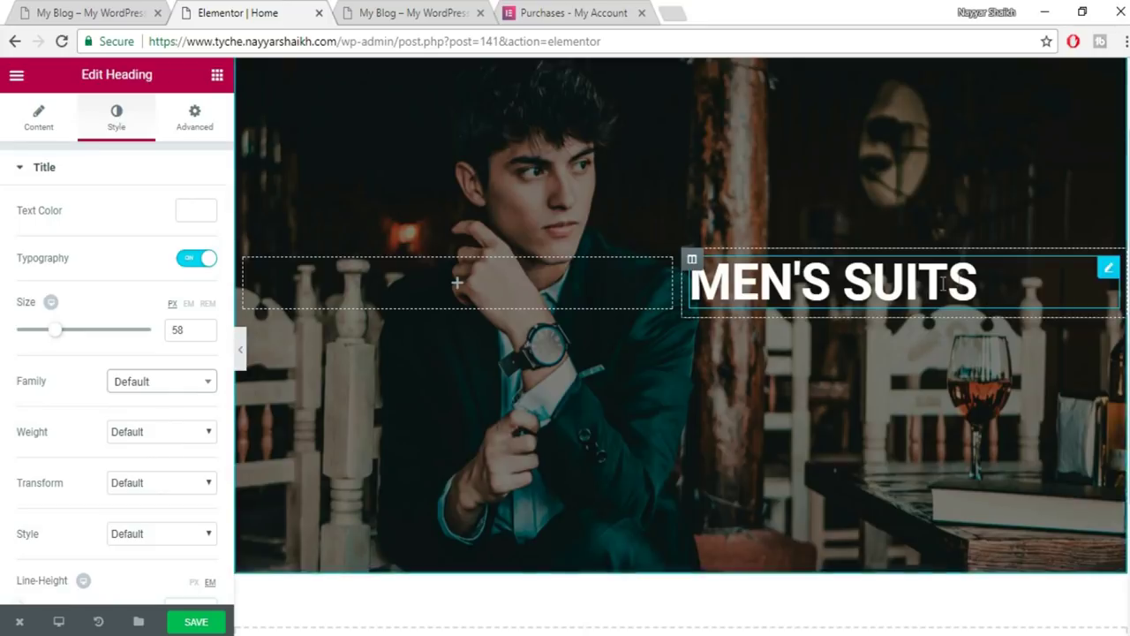
Try a font weight of 400 on the MEN'S SUITS heading.
{"action": "left_click", "coordinate": [173, 437]}
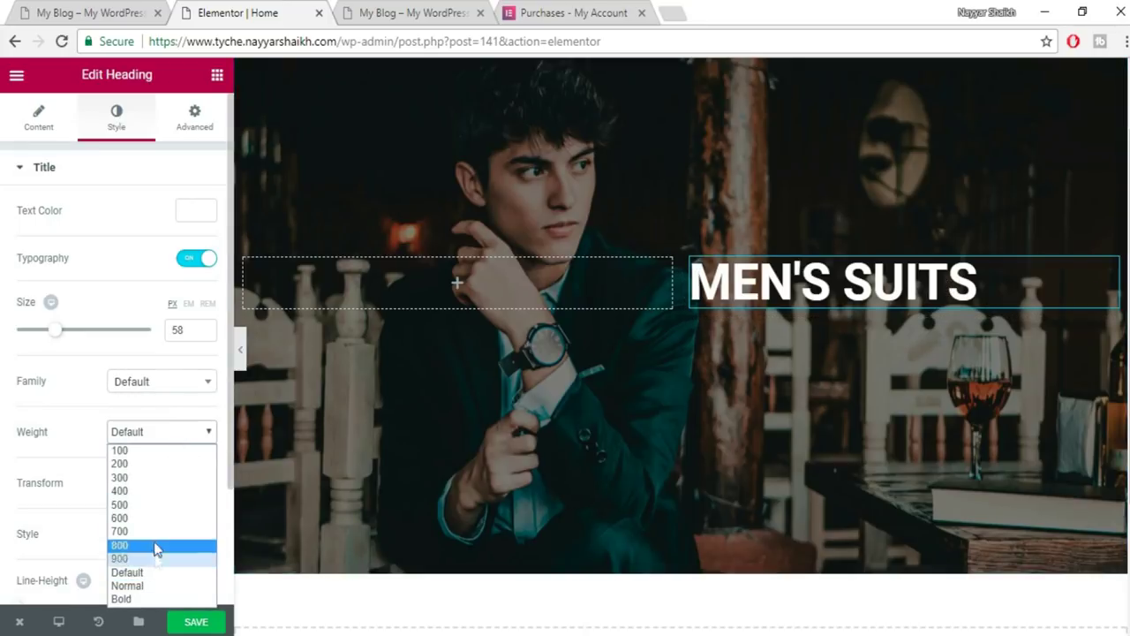
{"action": "left_click", "coordinate": [144, 465]}
{"action": "left_click", "coordinate": [154, 383]}
{"action": "left_click", "coordinate": [154, 382]}
{"action": "left_click", "coordinate": [156, 433]}
{"action": "left_click", "coordinate": [153, 492]}
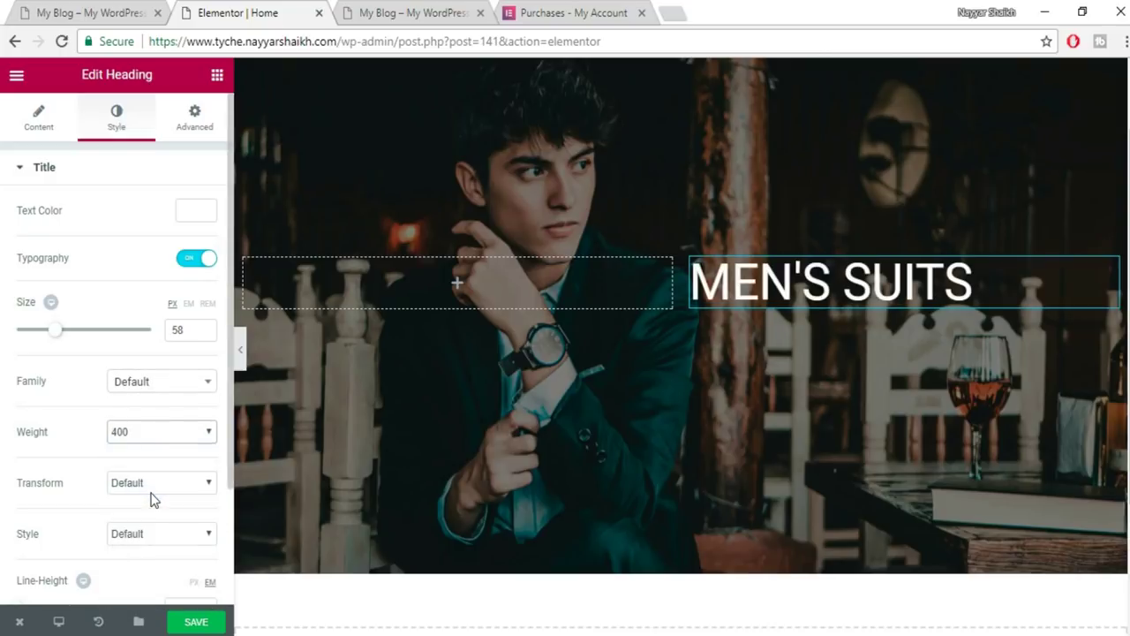
Try a font weight of 900 on the MEN'S SUITS heading and return the weight to Default.
{"action": "left_click", "coordinate": [174, 427]}
{"action": "left_click", "coordinate": [138, 558]}
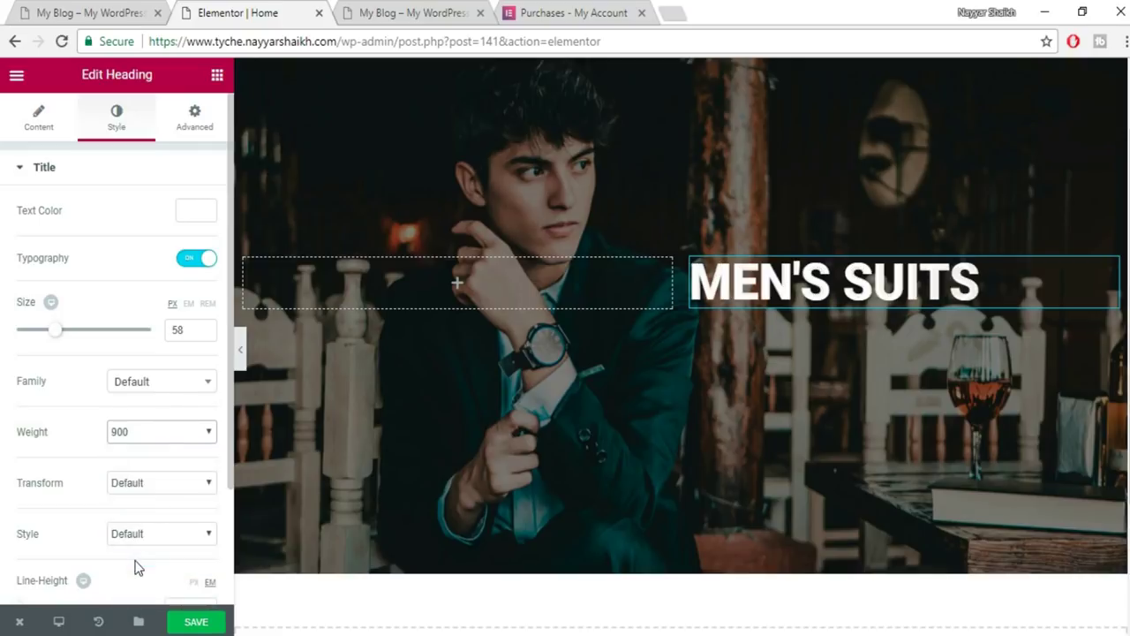
{"action": "left_click", "coordinate": [128, 433]}
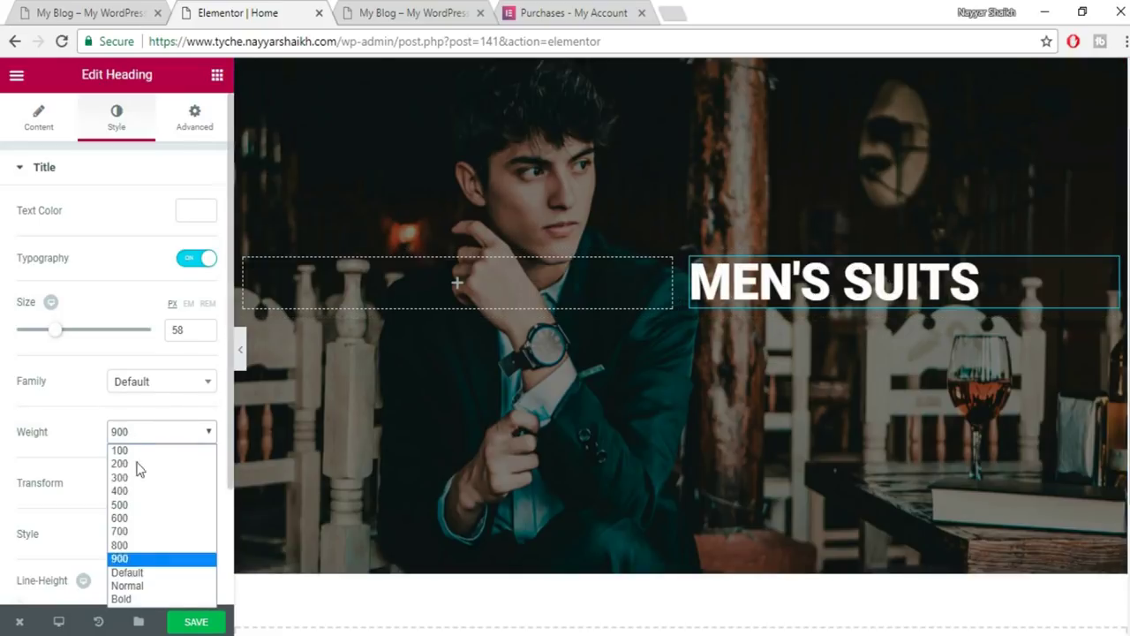
{"action": "left_click", "coordinate": [128, 572]}
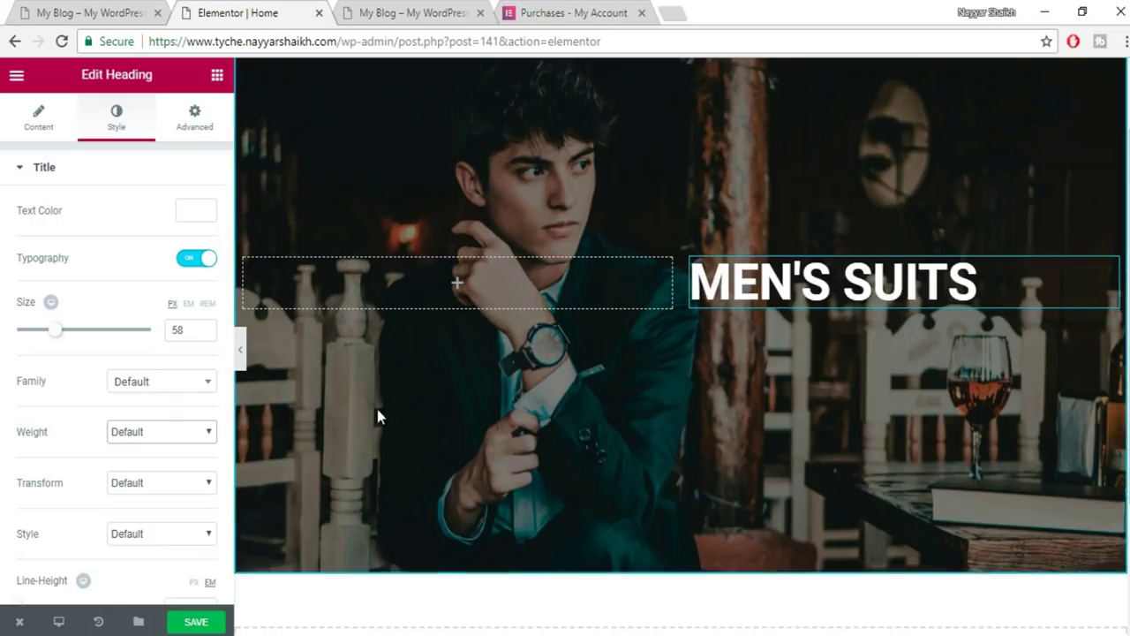
Following the demo store's banner text, duplicate the MEN'S SUITS heading and change the copy's title to COLLECTION.
{"action": "left_click", "coordinate": [78, 12]}
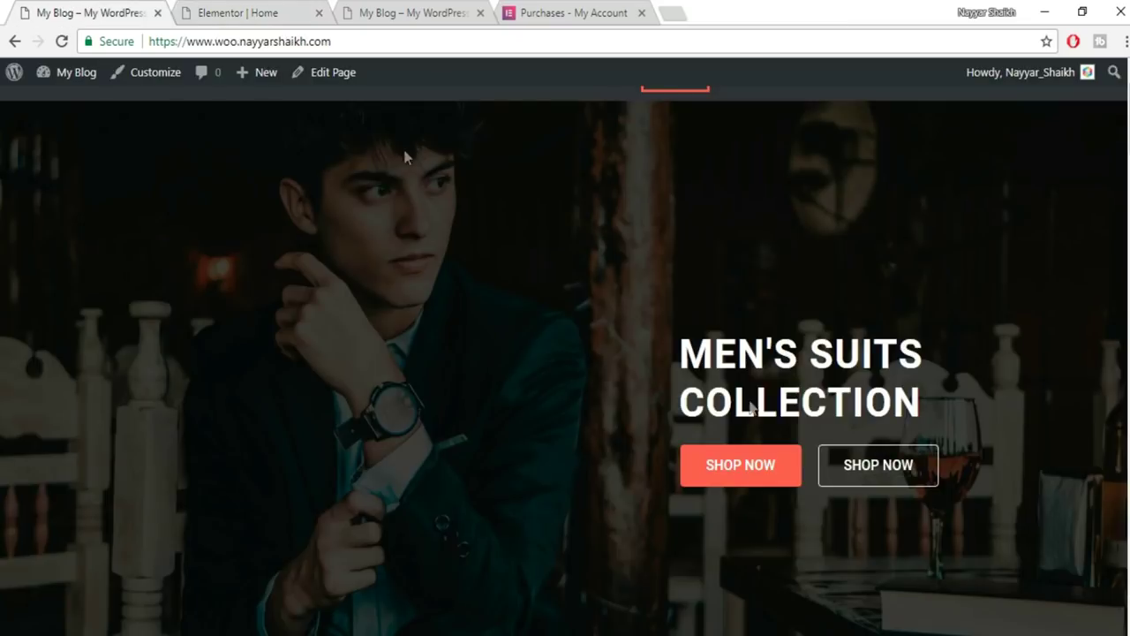
{"action": "left_click", "coordinate": [274, 11]}
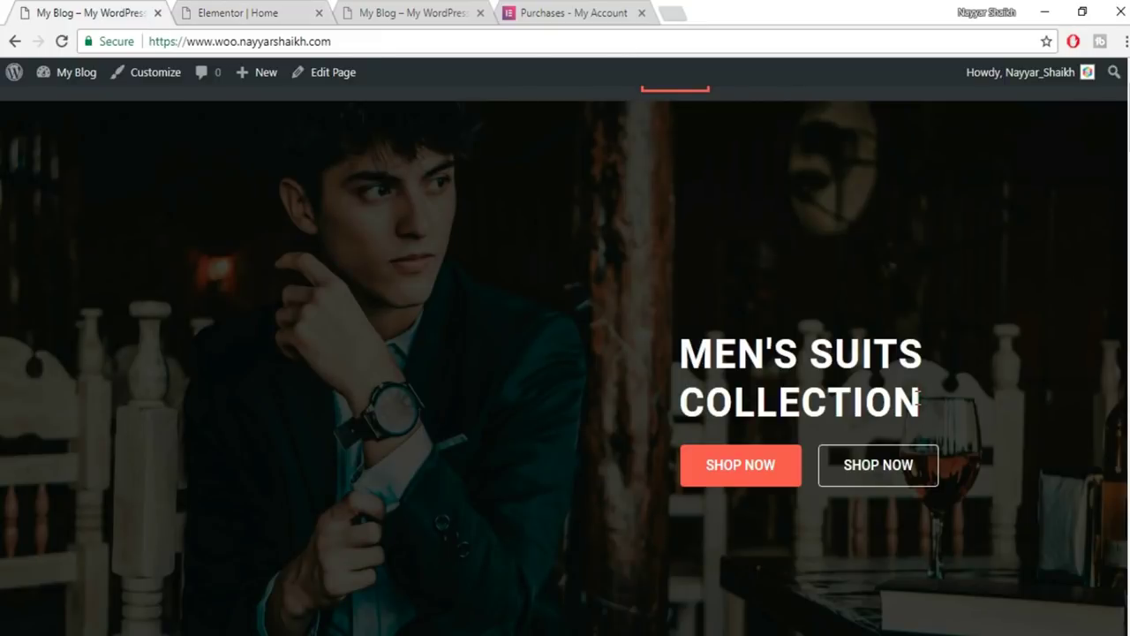
{"action": "left_click_drag", "start_coordinate": [918, 402], "coordinate": [691, 399]}
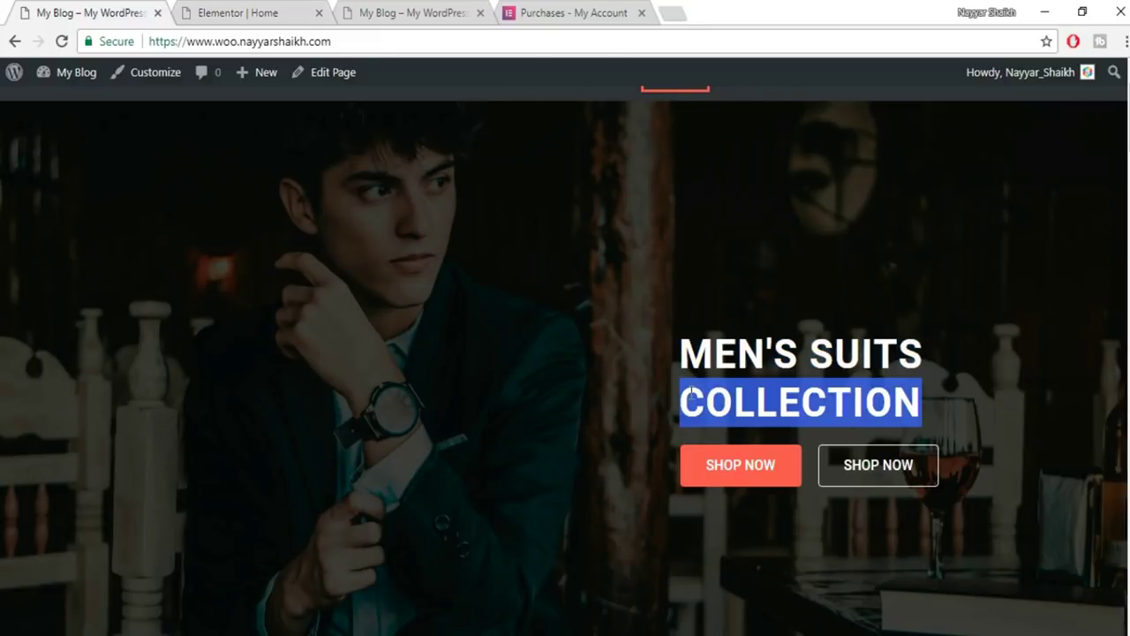
{"action": "left_click", "coordinate": [238, 7]}
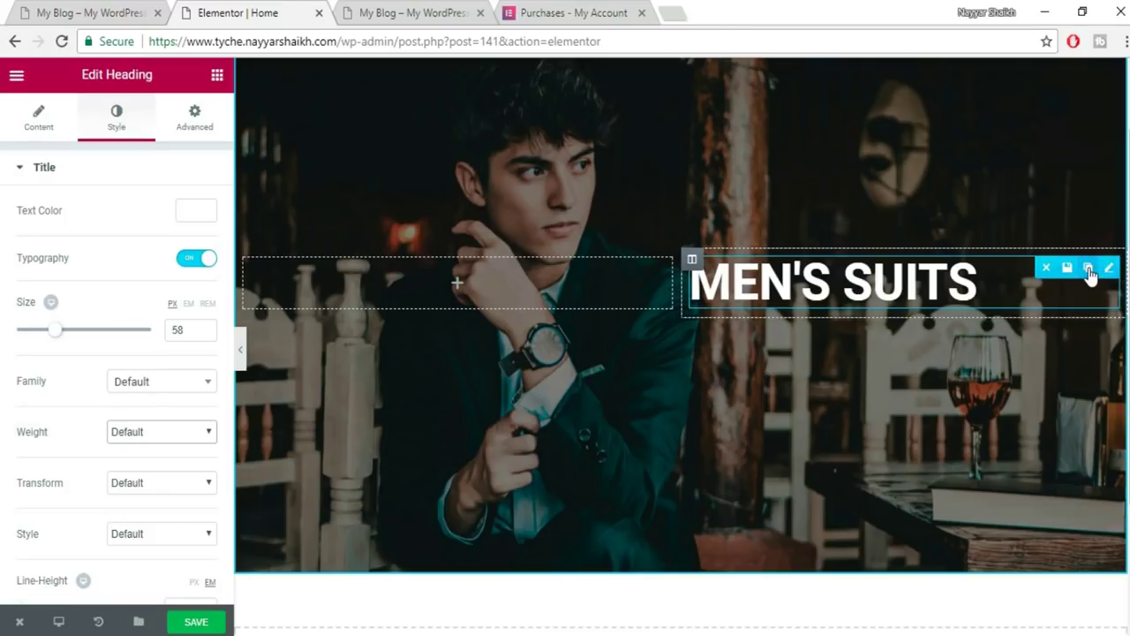
{"action": "left_click", "coordinate": [1089, 269]}
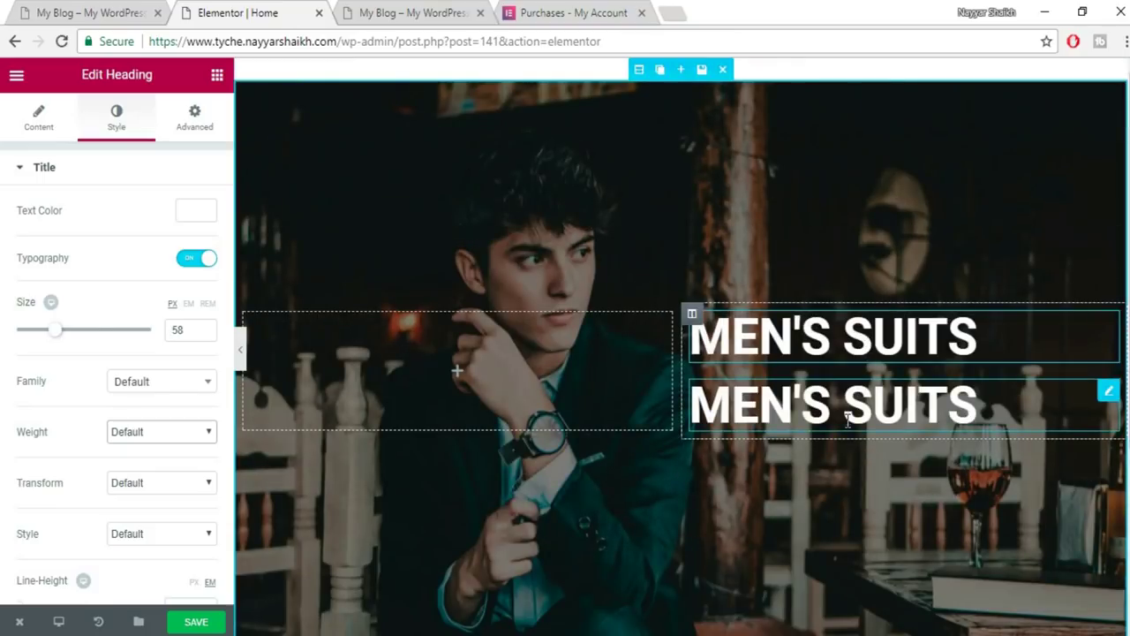
{"action": "left_click", "coordinate": [847, 408]}
{"action": "triple_click", "coordinate": [149, 236]}
{"action": "type", "text": "COLLECTION"}
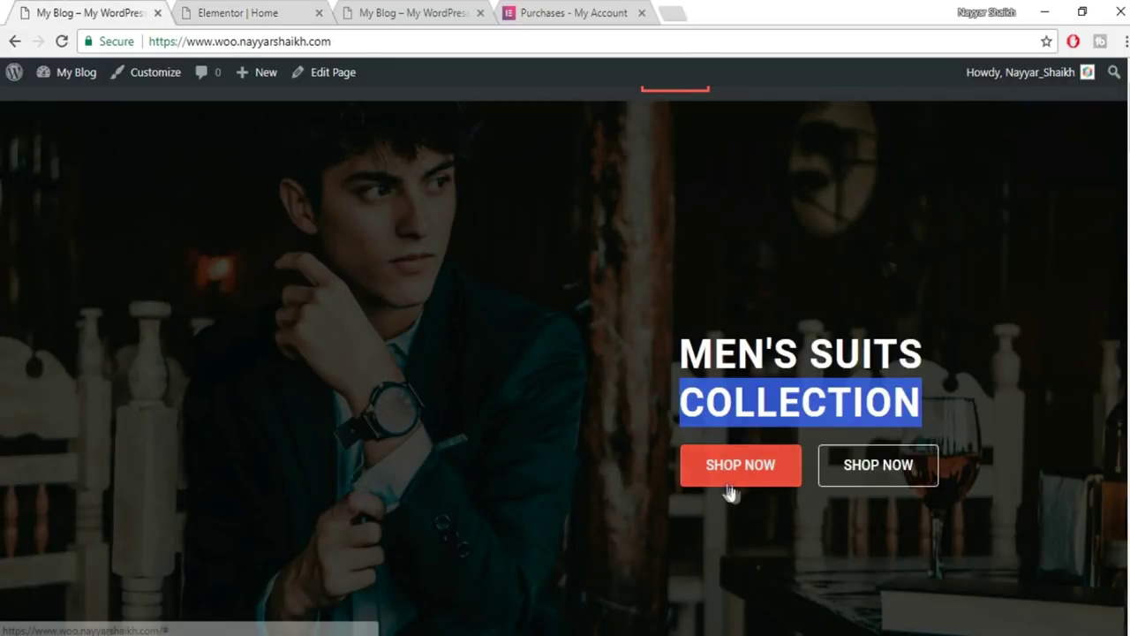
{"action": "left_click", "coordinate": [975, 398]}
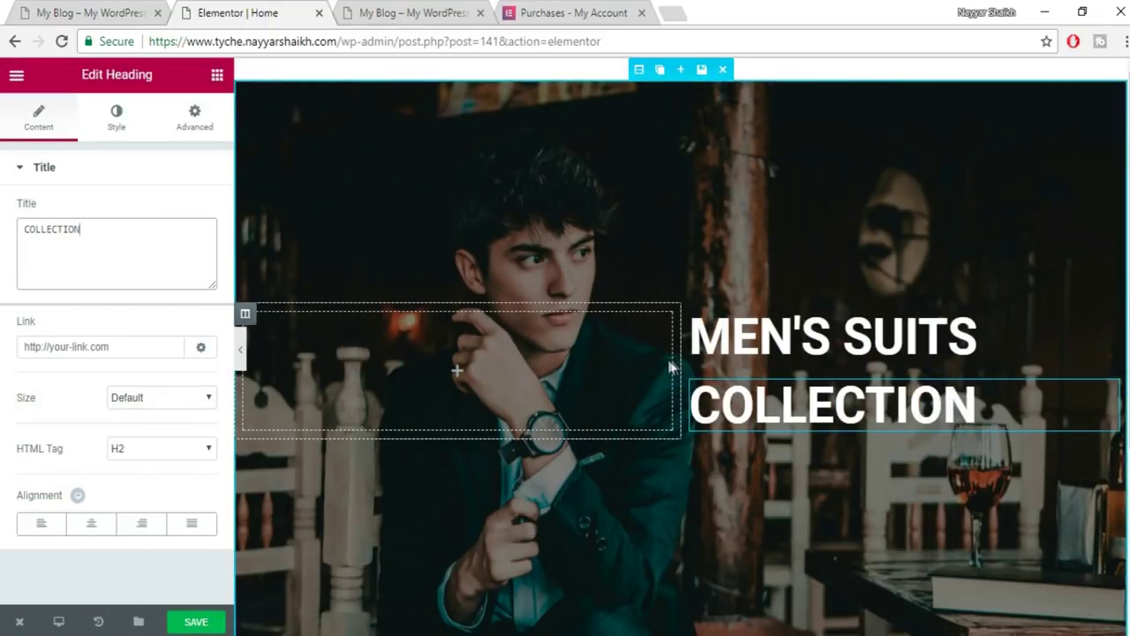
Widen the banner's empty column so that the column with the two headings becomes narrower.
{"action": "left_click_drag", "start_coordinate": [676, 365], "coordinate": [752, 378]}
{"action": "scroll", "coordinate": [627, 412], "scroll_direction": "down", "scroll_amount": 3}
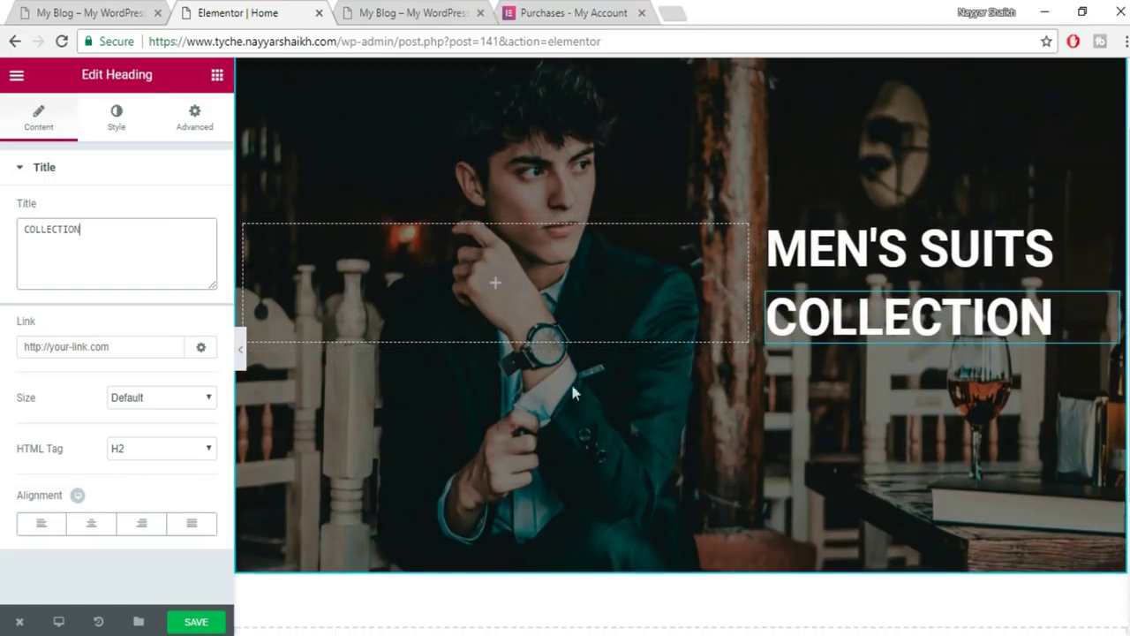
Check the demo banner's button layout and add a two-column inner section below the COLLECTION heading.
{"action": "left_click", "coordinate": [96, 12]}
{"action": "scroll", "coordinate": [989, 476], "scroll_direction": "down", "scroll_amount": 1}
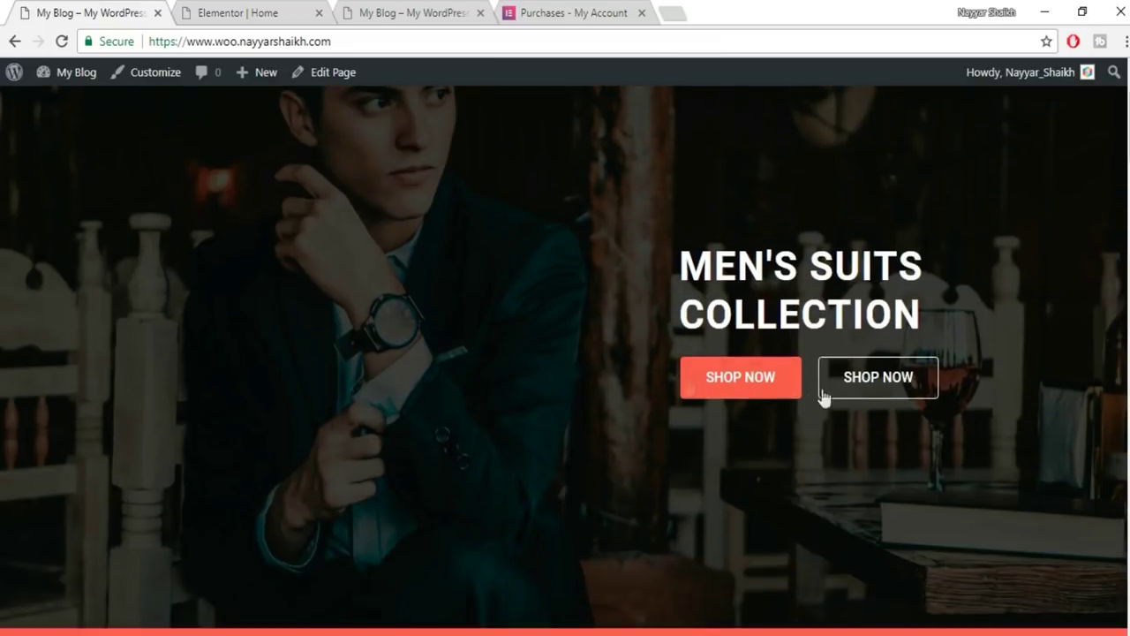
{"action": "left_click", "coordinate": [225, 10]}
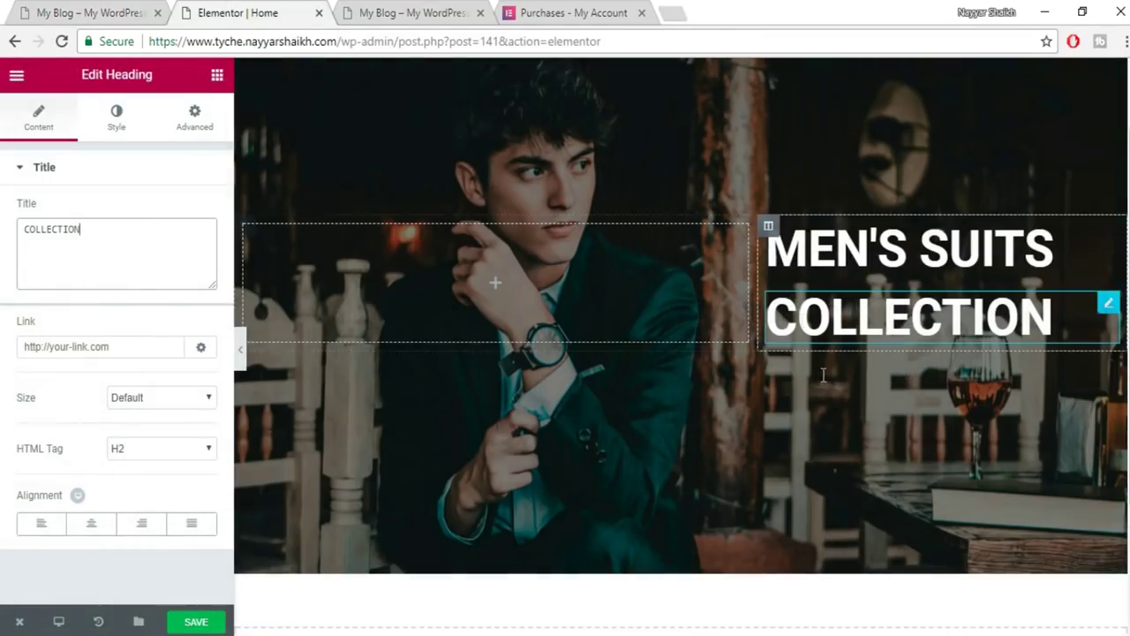
{"action": "left_click", "coordinate": [218, 77]}
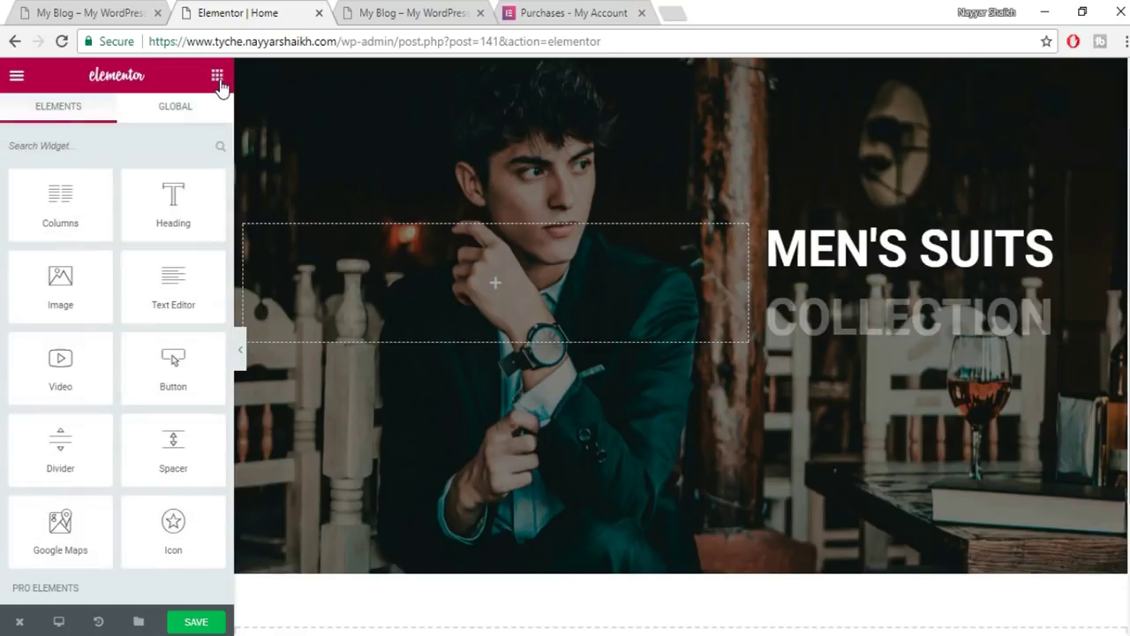
{"action": "left_click_drag", "start_coordinate": [25, 221], "coordinate": [893, 341]}
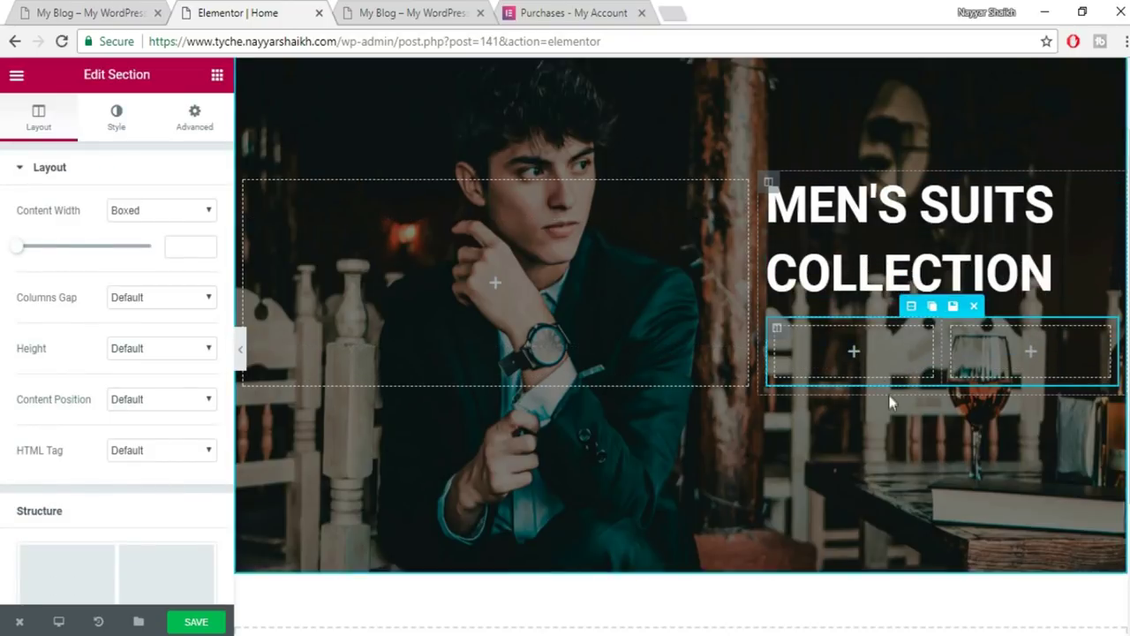
{"action": "scroll", "coordinate": [890, 398], "scroll_direction": "up", "scroll_amount": 1}
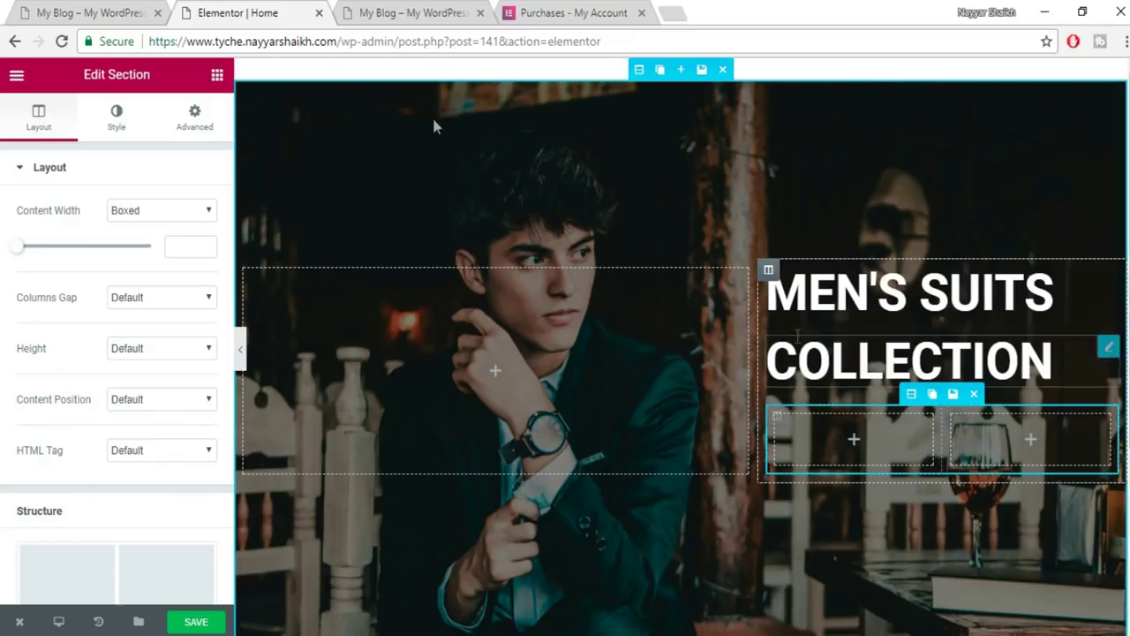
Add a Button widget to the first column of the inner section below the COLLECTION heading.
{"action": "left_click", "coordinate": [217, 78]}
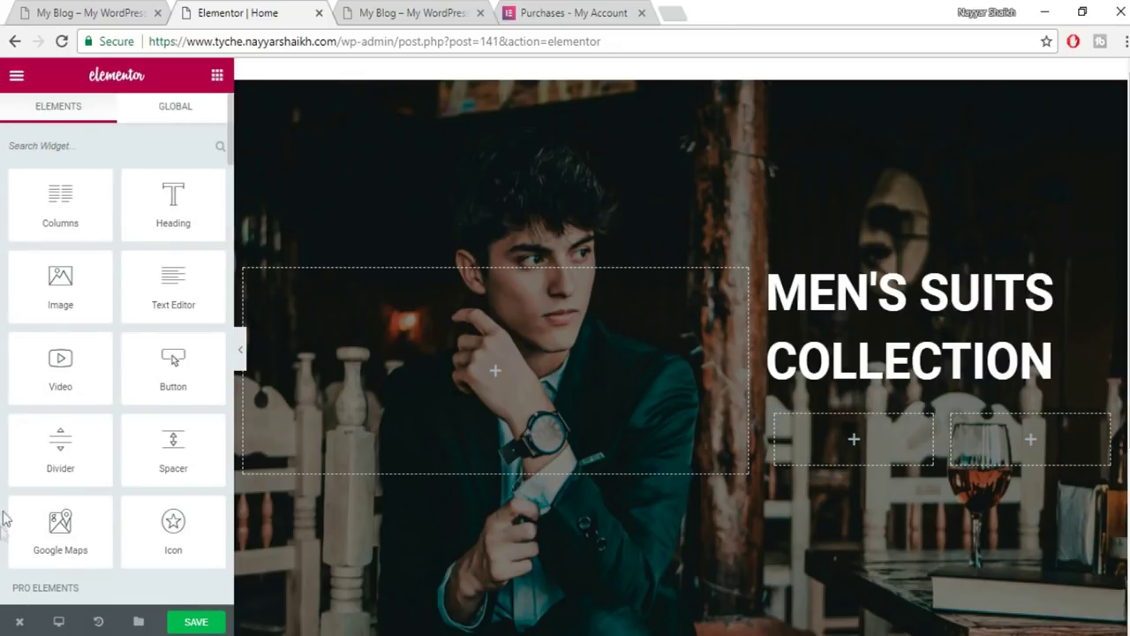
{"action": "scroll", "coordinate": [141, 442], "scroll_direction": "down", "scroll_amount": 5}
{"action": "scroll", "coordinate": [154, 468], "scroll_direction": "up", "scroll_amount": 5}
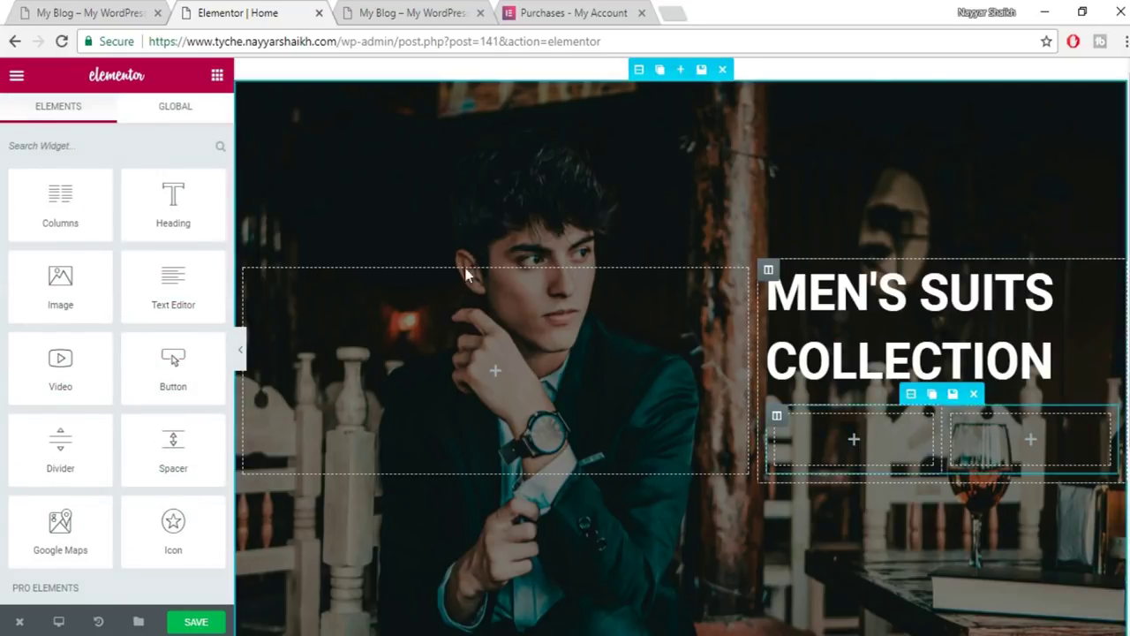
{"action": "scroll", "coordinate": [141, 330], "scroll_direction": "down", "scroll_amount": 2}
{"action": "scroll", "coordinate": [150, 349], "scroll_direction": "up", "scroll_amount": 2}
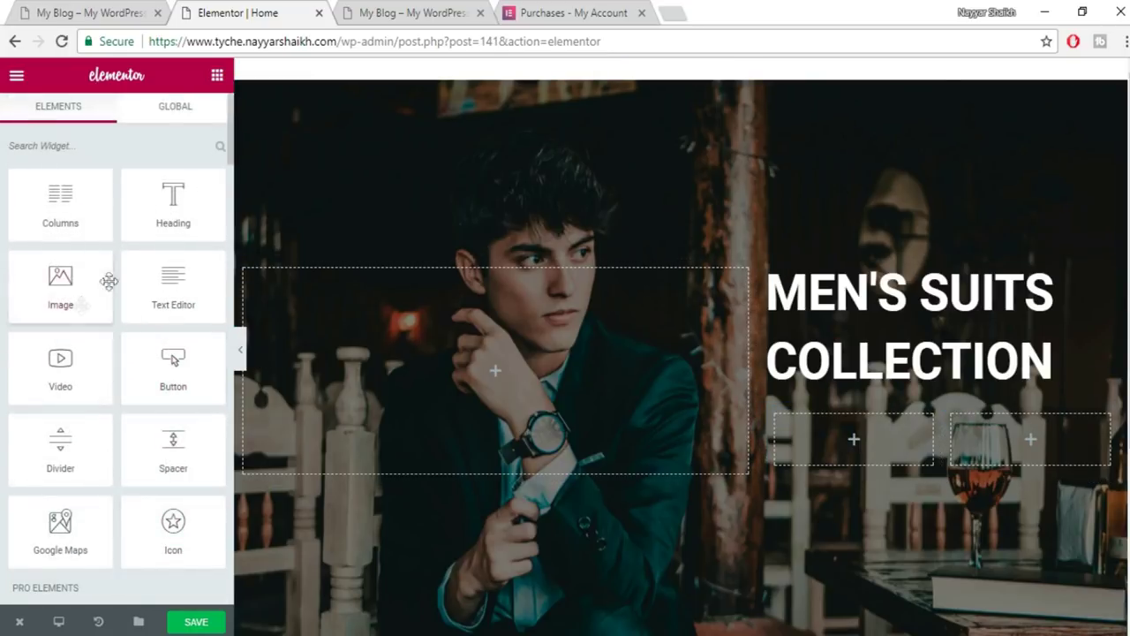
{"action": "left_click_drag", "start_coordinate": [183, 380], "coordinate": [865, 445]}
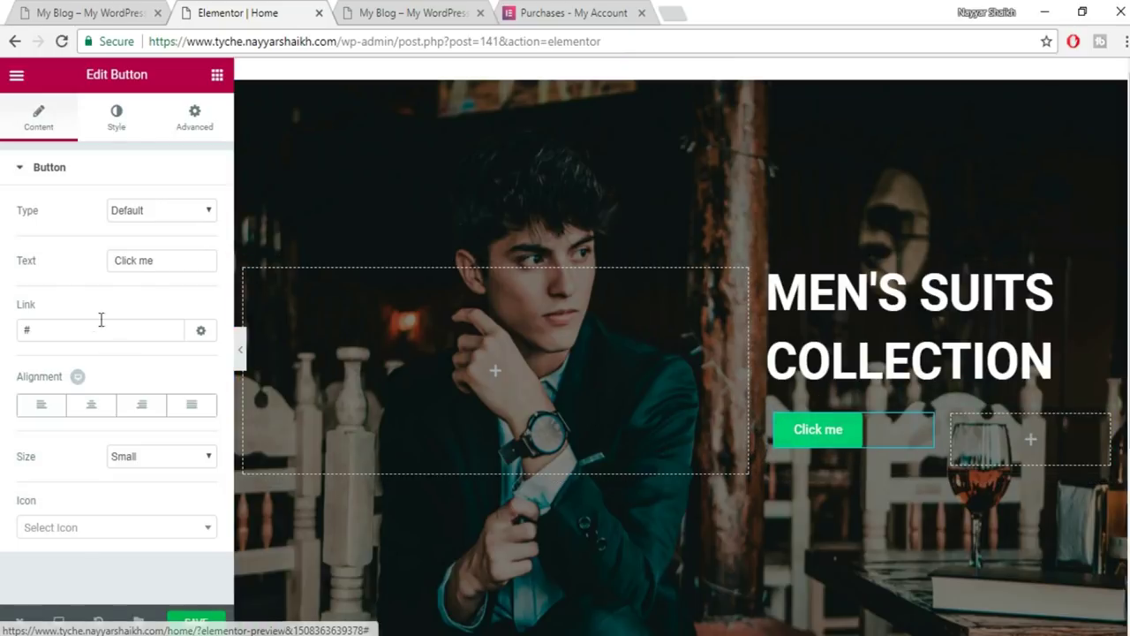
Set the new button's text to SHOP NOW as in the demo store, its size to Medium and its alignment to Center.
{"action": "left_click", "coordinate": [75, 11]}
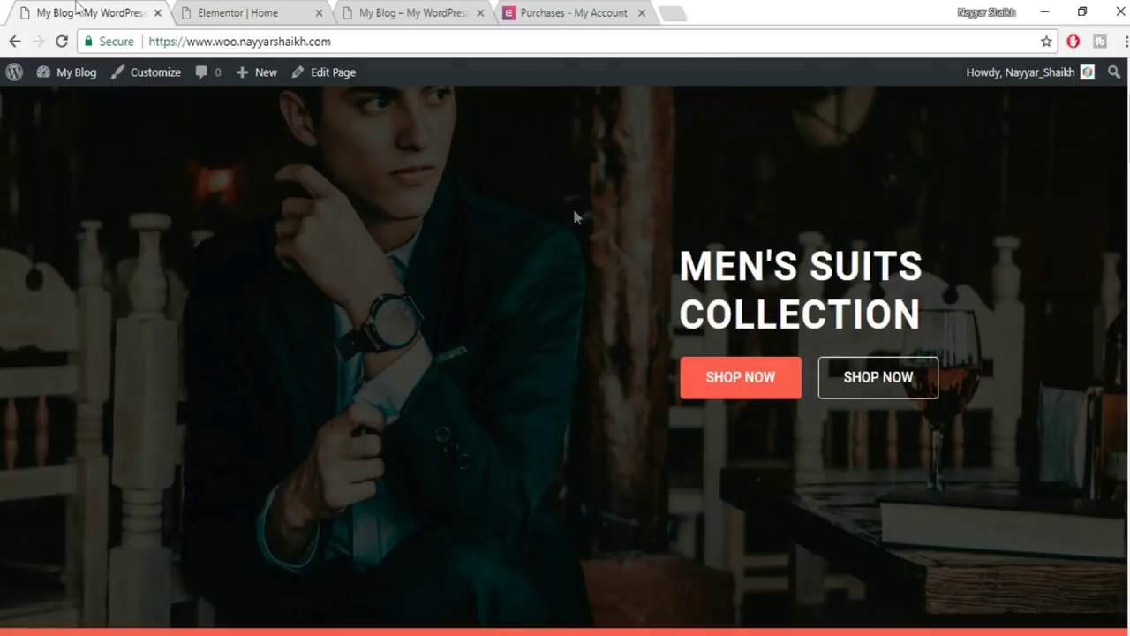
{"action": "left_click", "coordinate": [234, 12]}
{"action": "left_click_drag", "start_coordinate": [178, 265], "coordinate": [49, 259]}
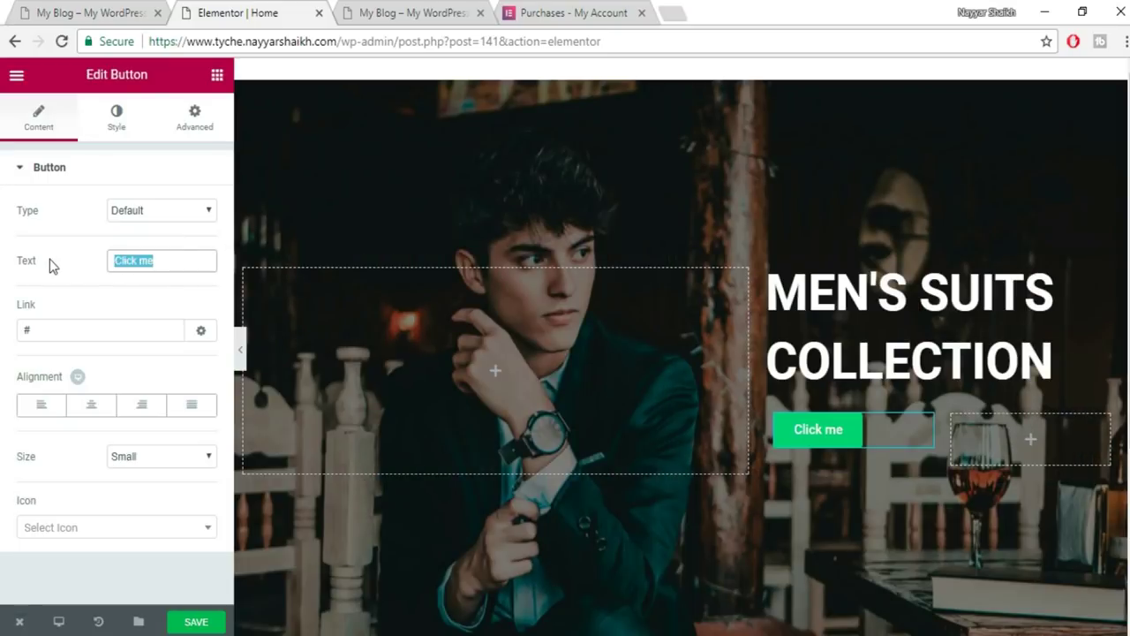
{"action": "type", "text": "SHOP NOW"}
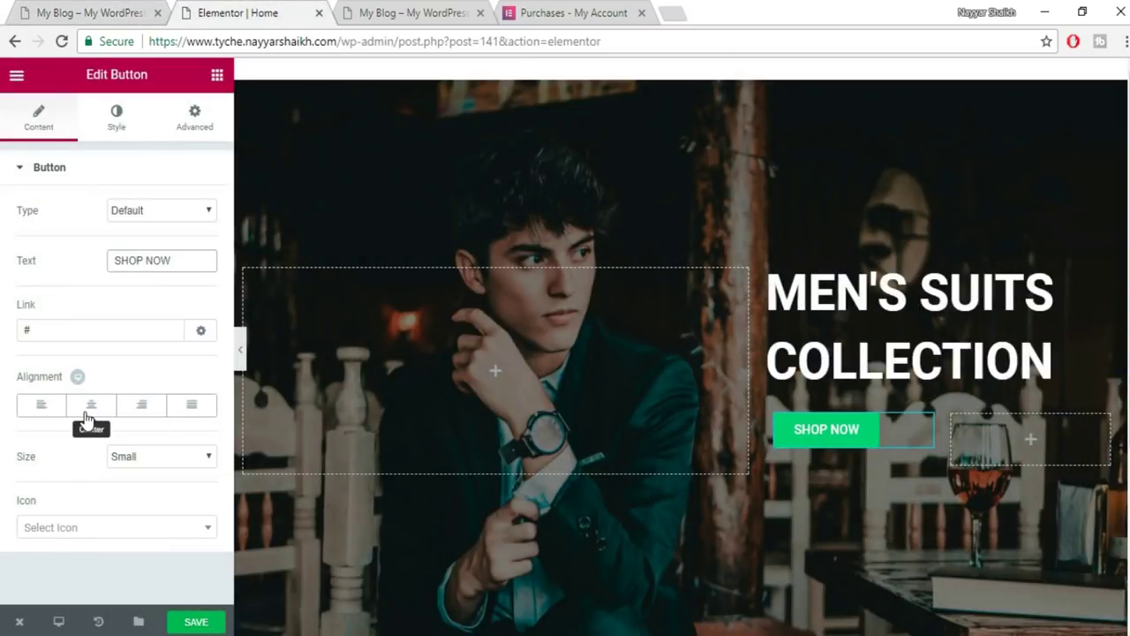
{"action": "left_click", "coordinate": [155, 458]}
{"action": "left_click", "coordinate": [155, 500]}
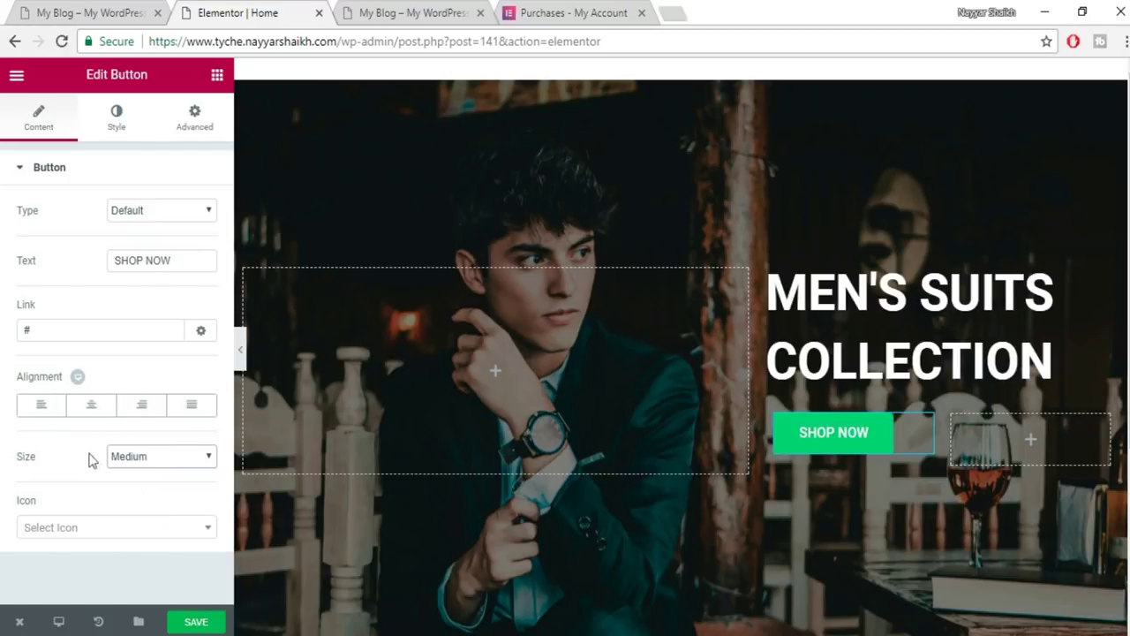
{"action": "left_click", "coordinate": [89, 413]}
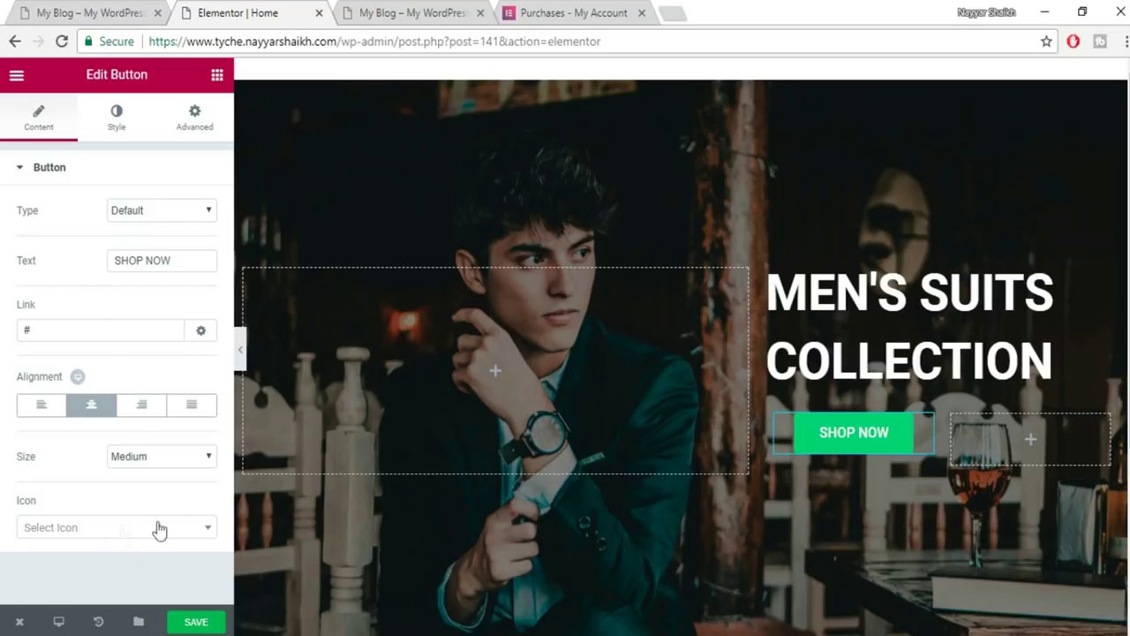
Try custom typography with a larger text size on the SHOP NOW button, clear the size and turn custom typography off again.
{"action": "left_click", "coordinate": [116, 132]}
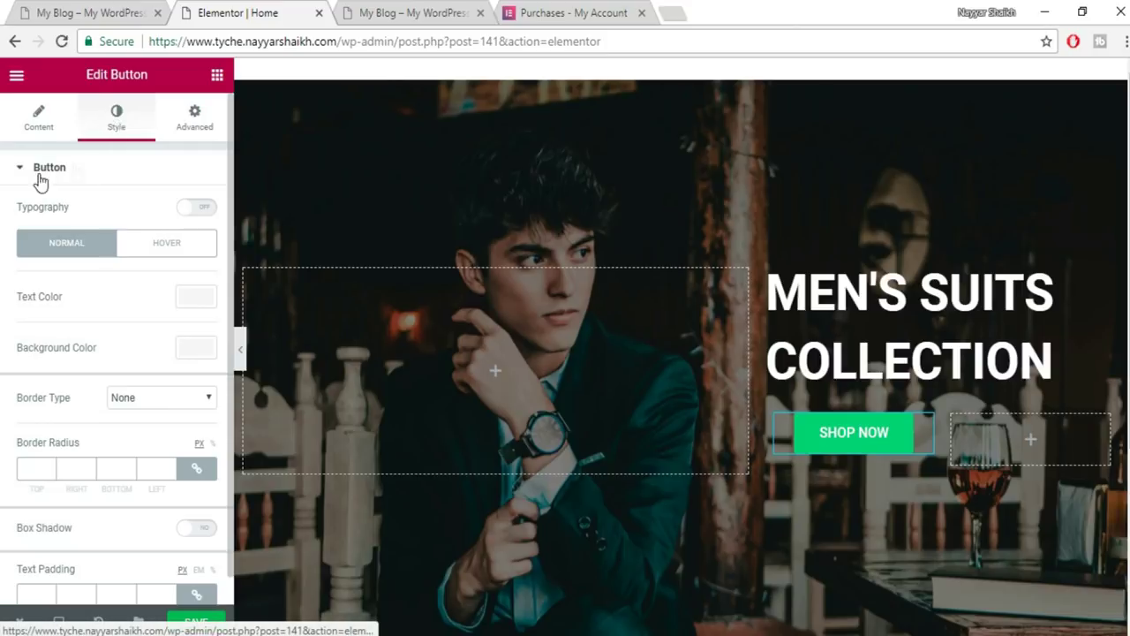
{"action": "left_click", "coordinate": [197, 209]}
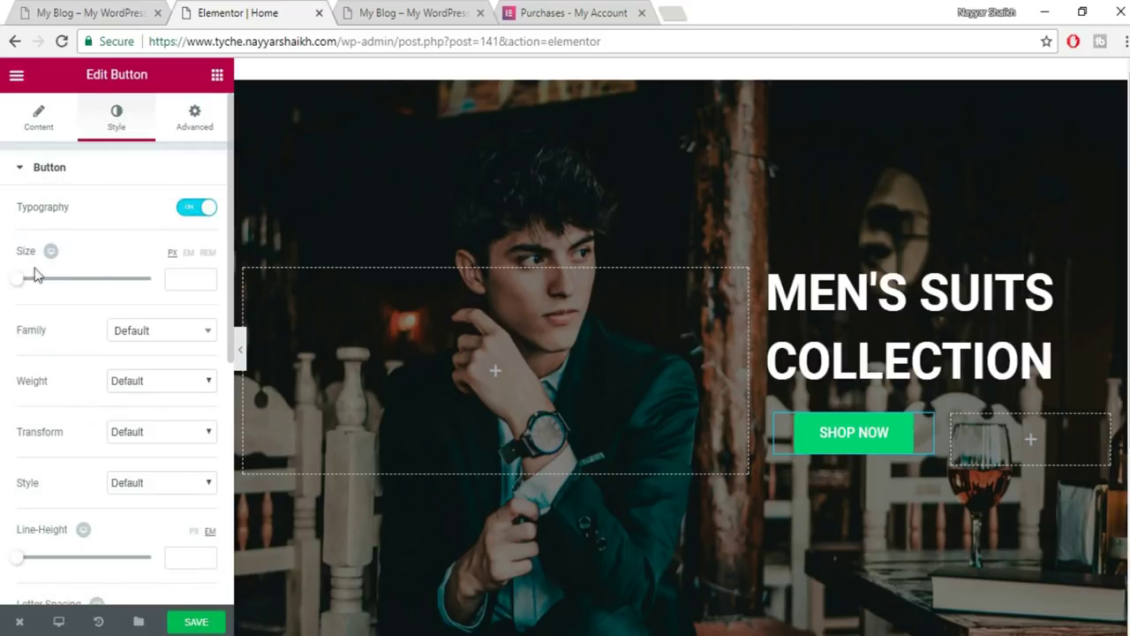
{"action": "left_click_drag", "start_coordinate": [15, 287], "coordinate": [51, 295]}
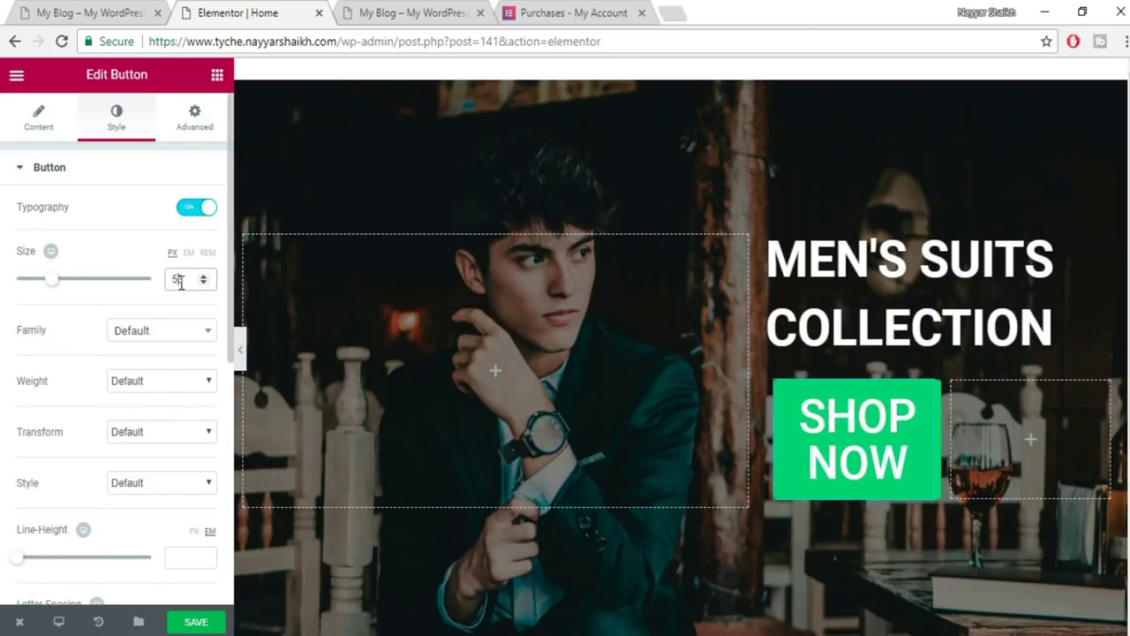
{"action": "key", "text": "BackSpace"}
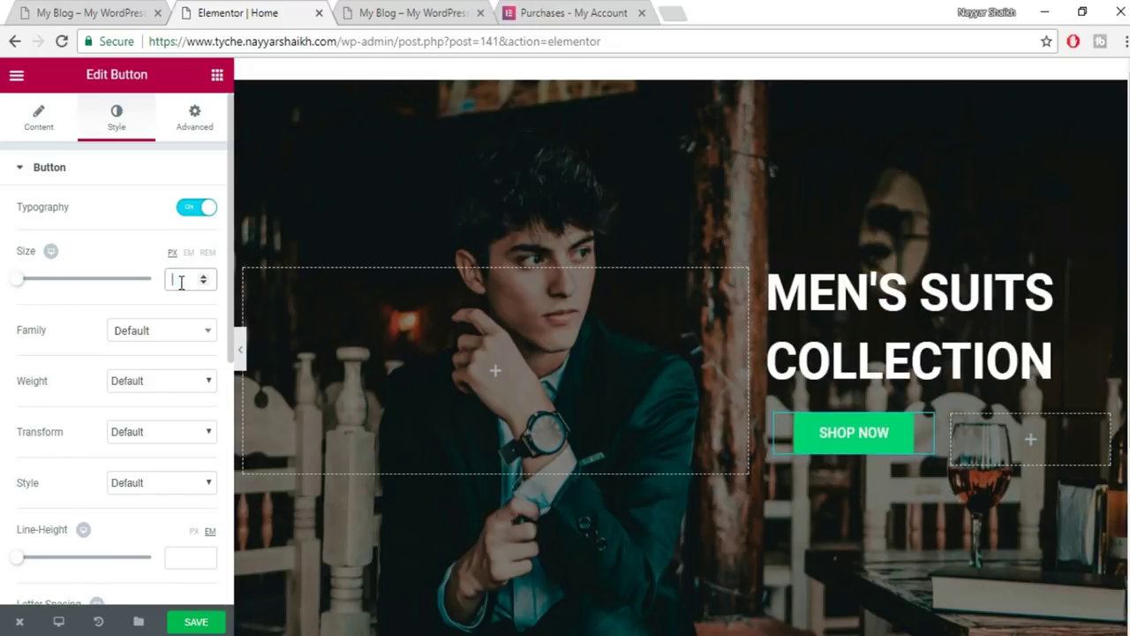
{"action": "left_click", "coordinate": [160, 338]}
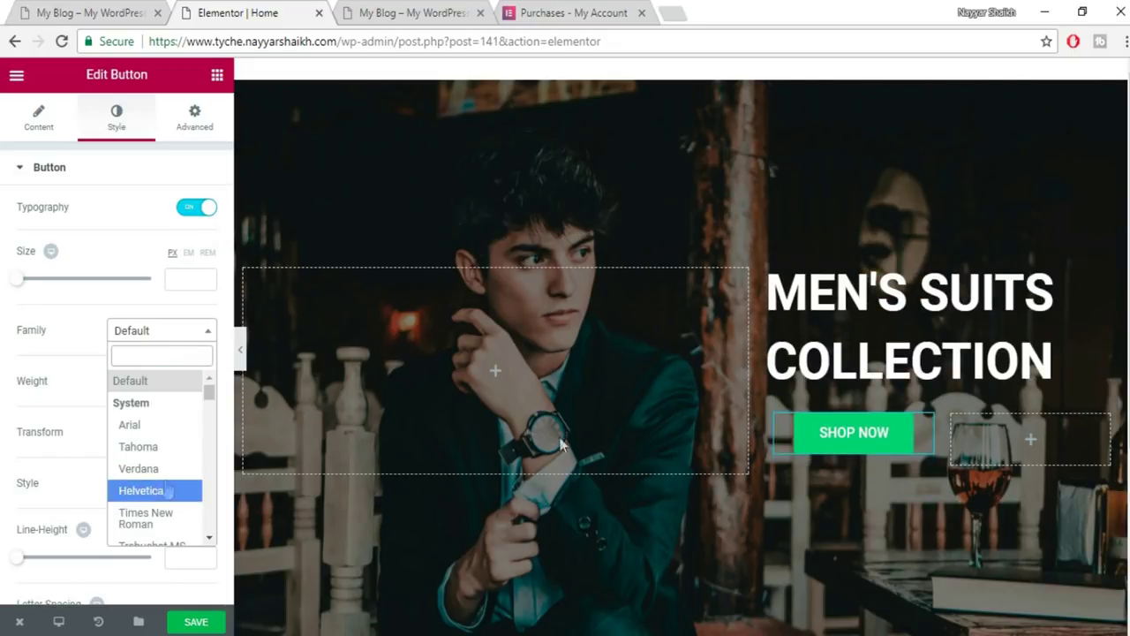
{"action": "left_click", "coordinate": [169, 330]}
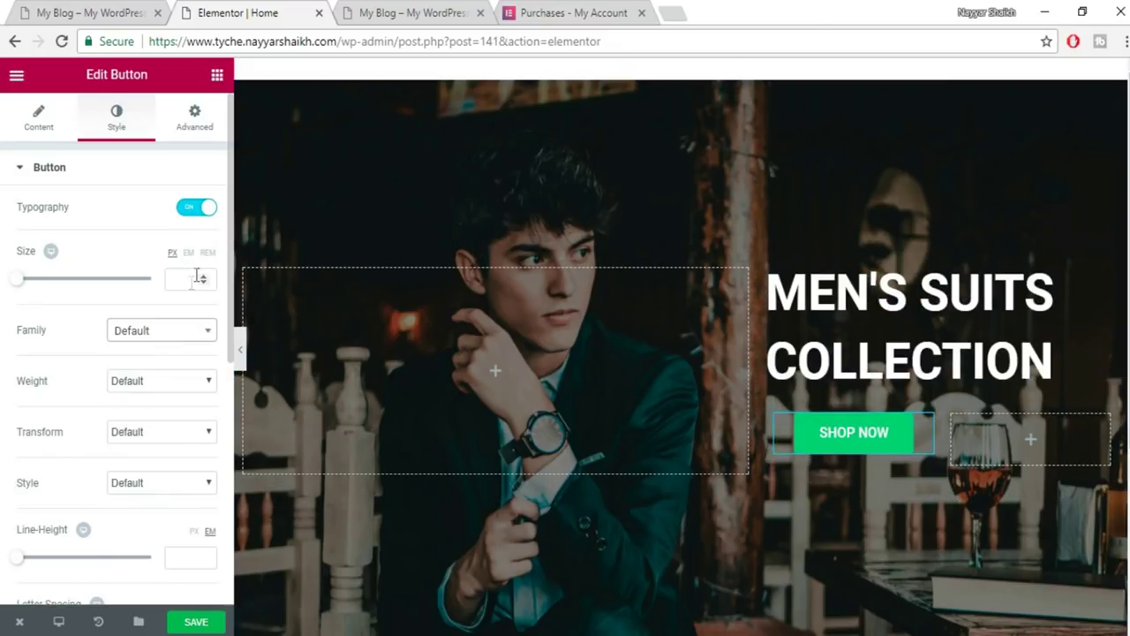
{"action": "left_click", "coordinate": [200, 212]}
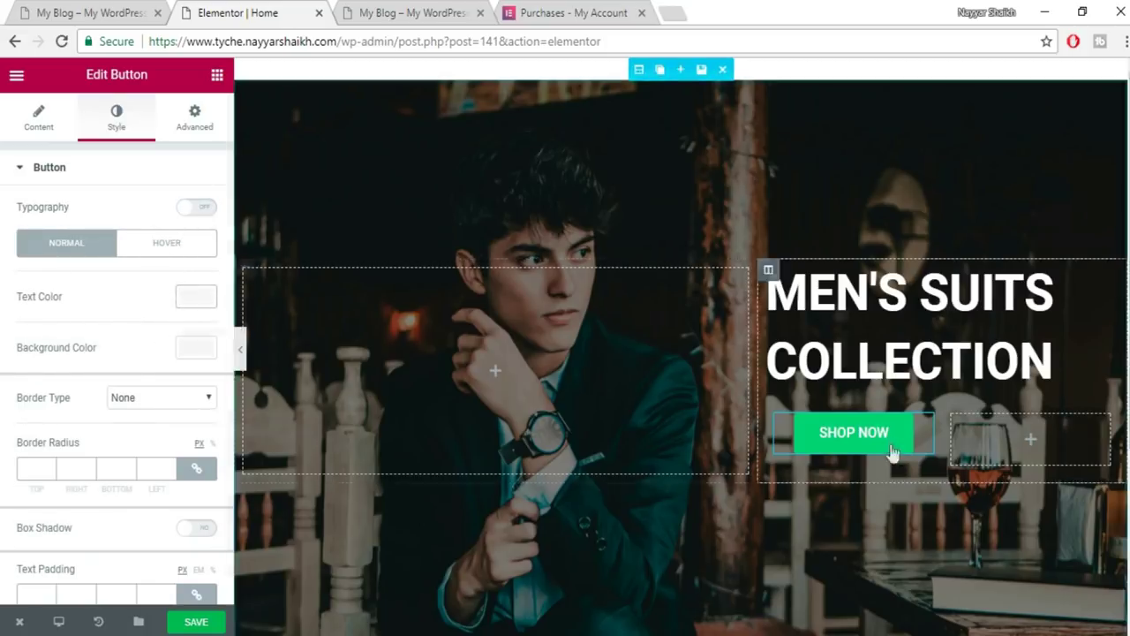
Inspect the first SHOP NOW button on the demo store and copy its background colour code, #f66249.
{"action": "left_click", "coordinate": [196, 348]}
{"action": "left_click", "coordinate": [36, 13]}
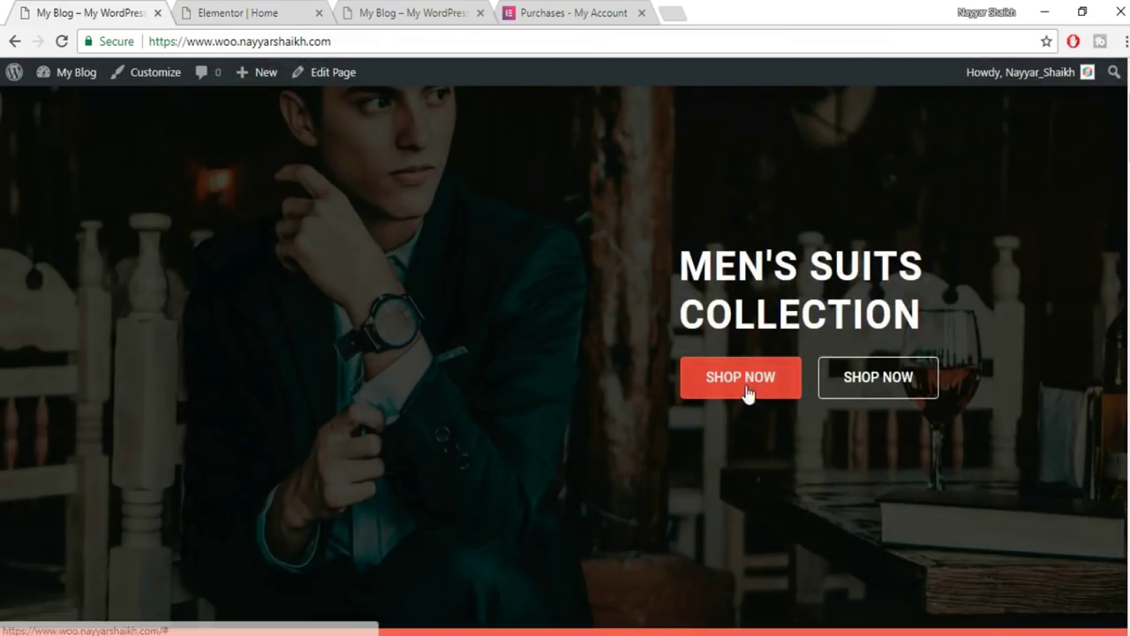
{"action": "scroll", "coordinate": [767, 383], "scroll_direction": "down", "scroll_amount": 1}
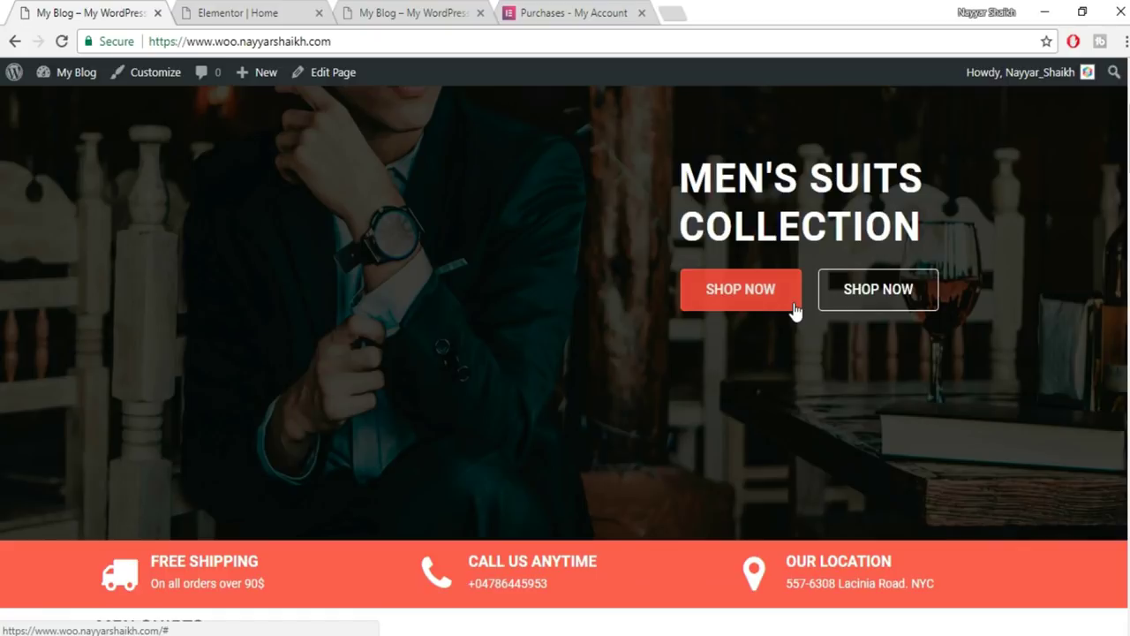
{"action": "scroll", "coordinate": [839, 330], "scroll_direction": "down", "scroll_amount": 1}
{"action": "right_click", "coordinate": [785, 209]}
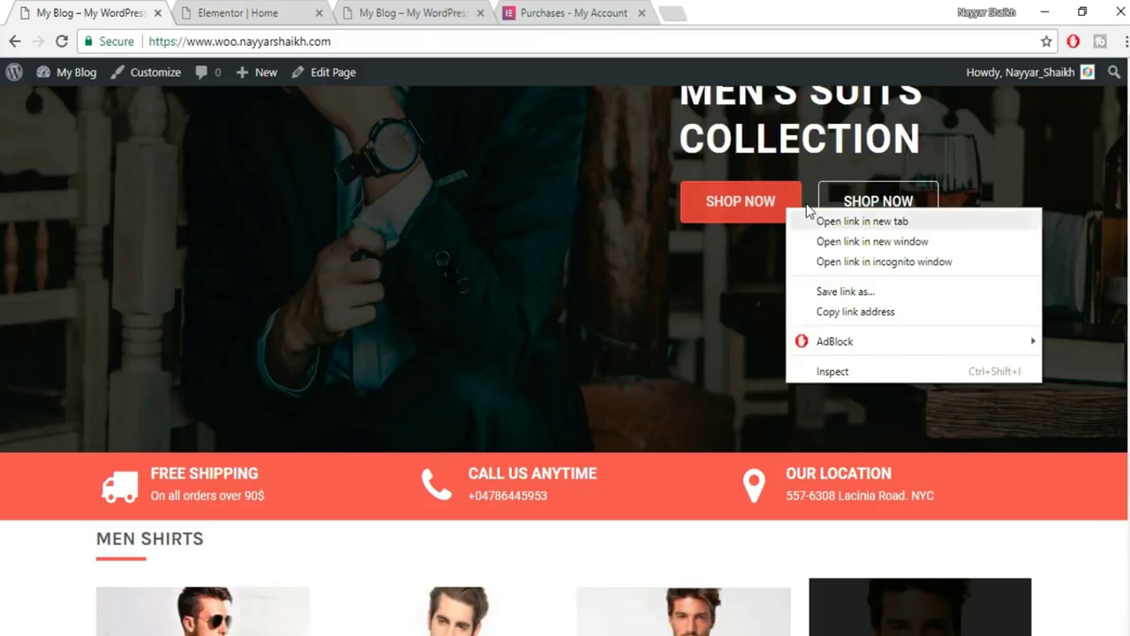
{"action": "left_click", "coordinate": [847, 370]}
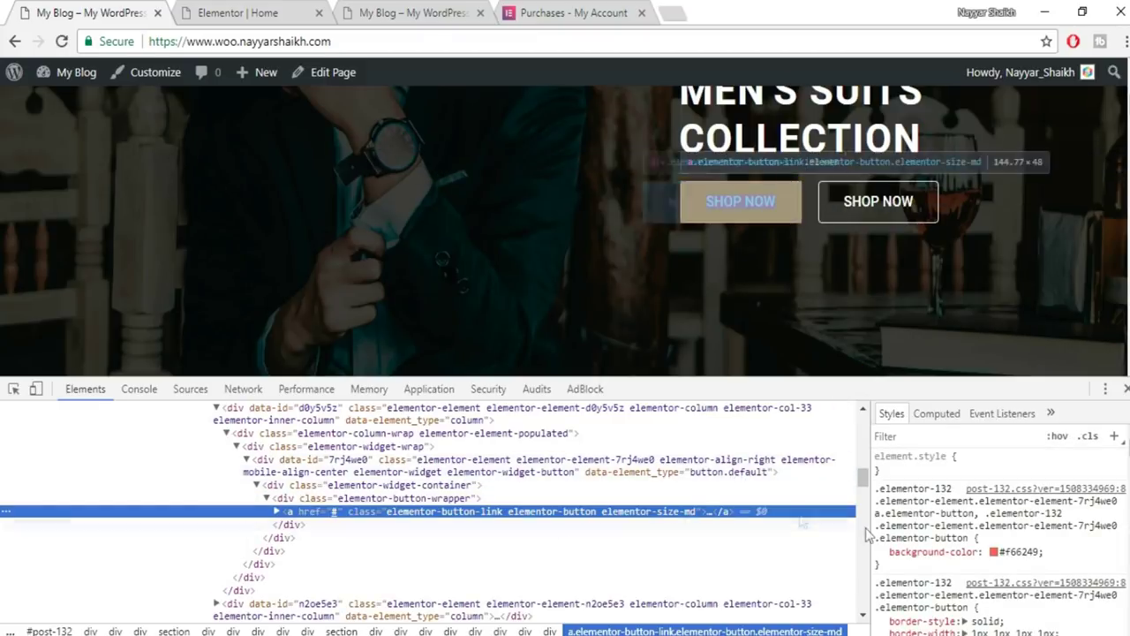
{"action": "left_click", "coordinate": [1009, 552]}
{"action": "key", "text": "ctrl+c"}
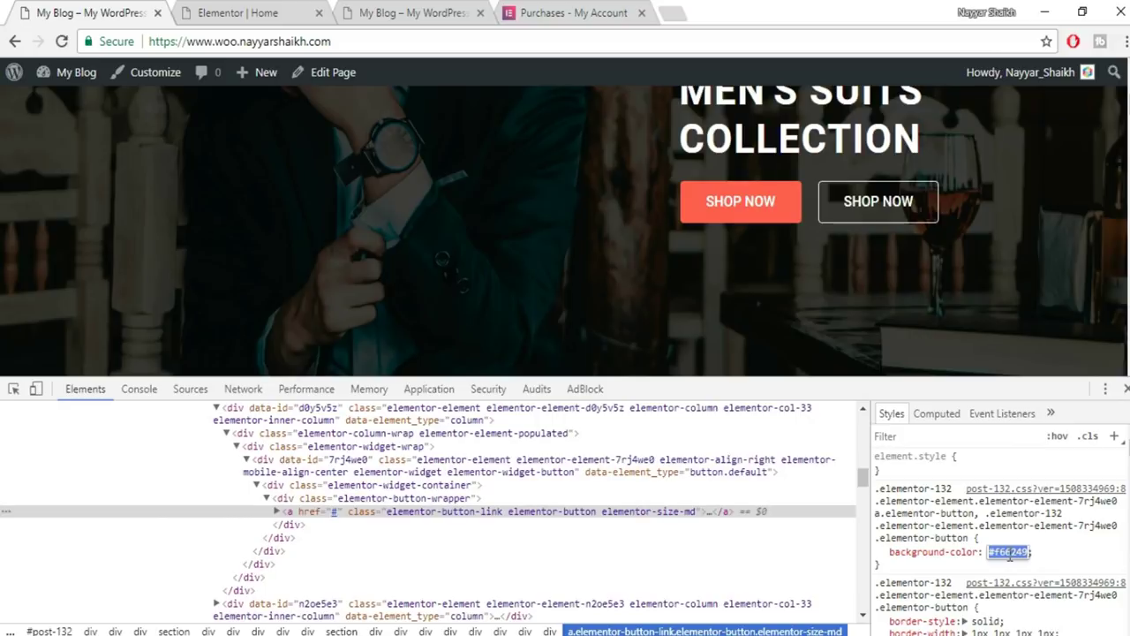
{"action": "key", "text": "Escape"}
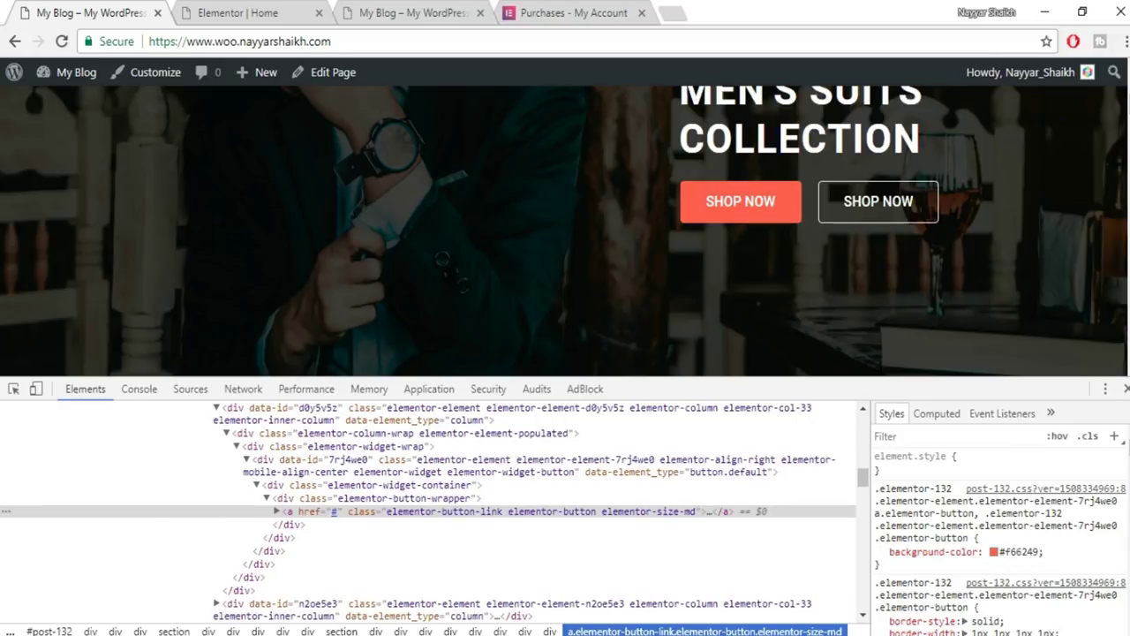
{"action": "left_click", "coordinate": [1126, 388]}
Set the SHOP NOW button's background colour in the Elementor editor to #f66249.
{"action": "left_click", "coordinate": [231, 12]}
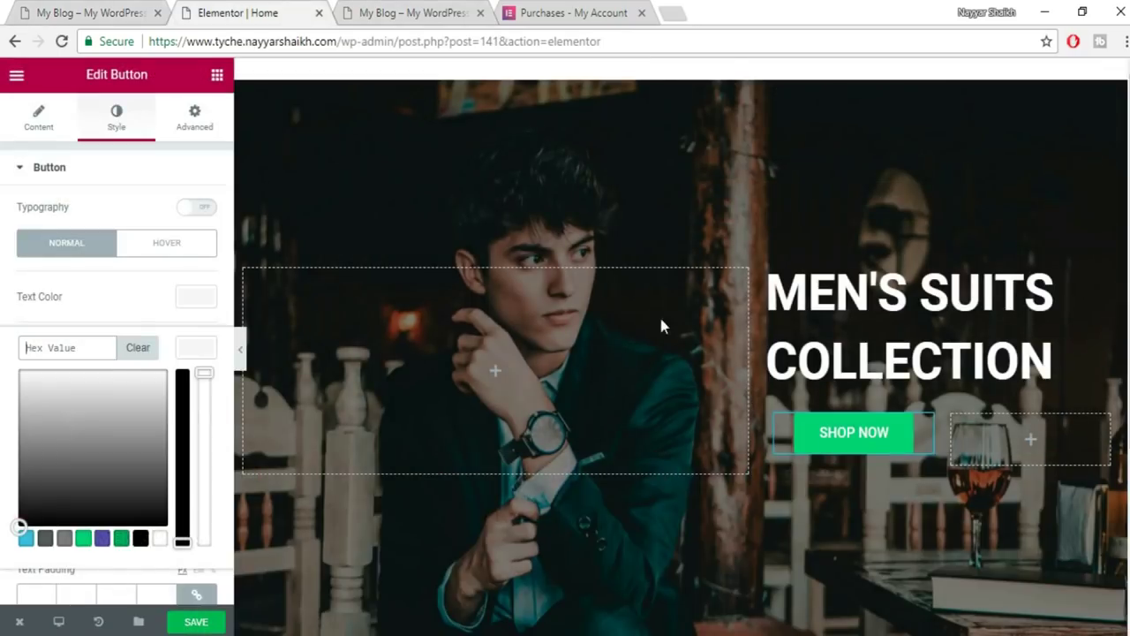
{"action": "left_click", "coordinate": [30, 358]}
{"action": "key", "text": "ctrl+v"}
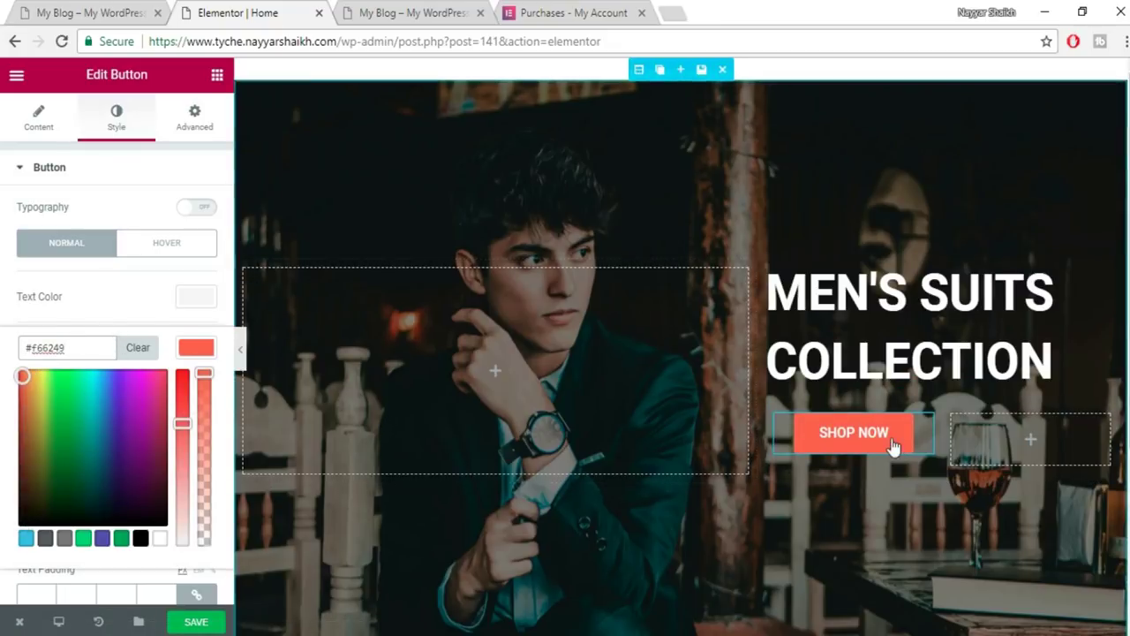
Look up the colour code #f66249 on Google in a new browser tab and return to the Elementor editor.
{"action": "left_click", "coordinate": [679, 5]}
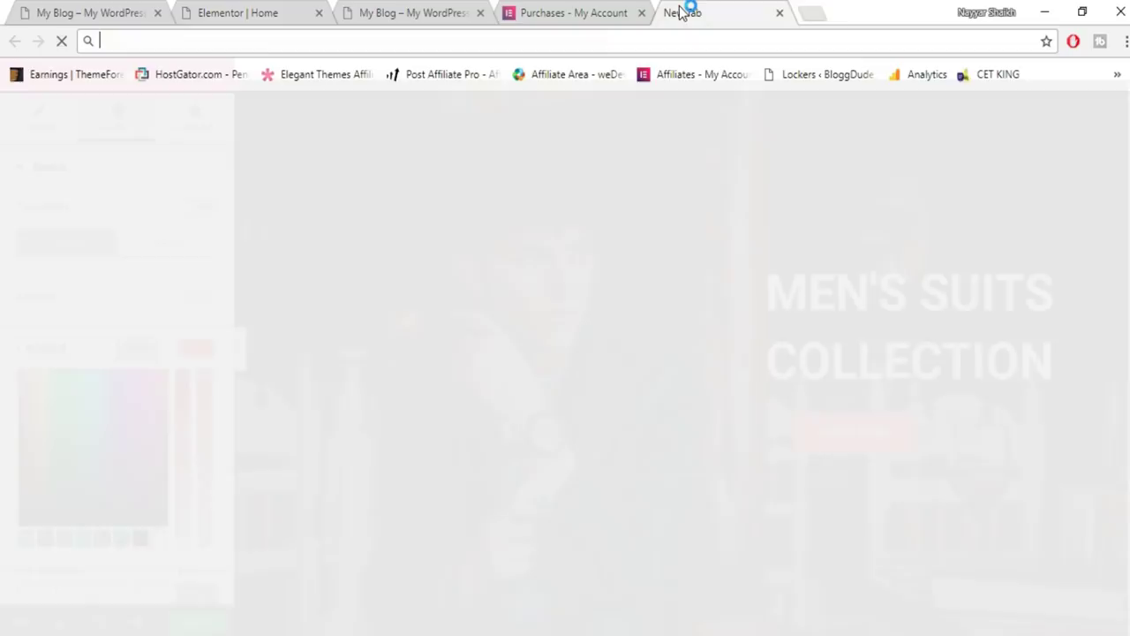
{"action": "key", "text": "ctrl+v"}
{"action": "key", "text": "Return"}
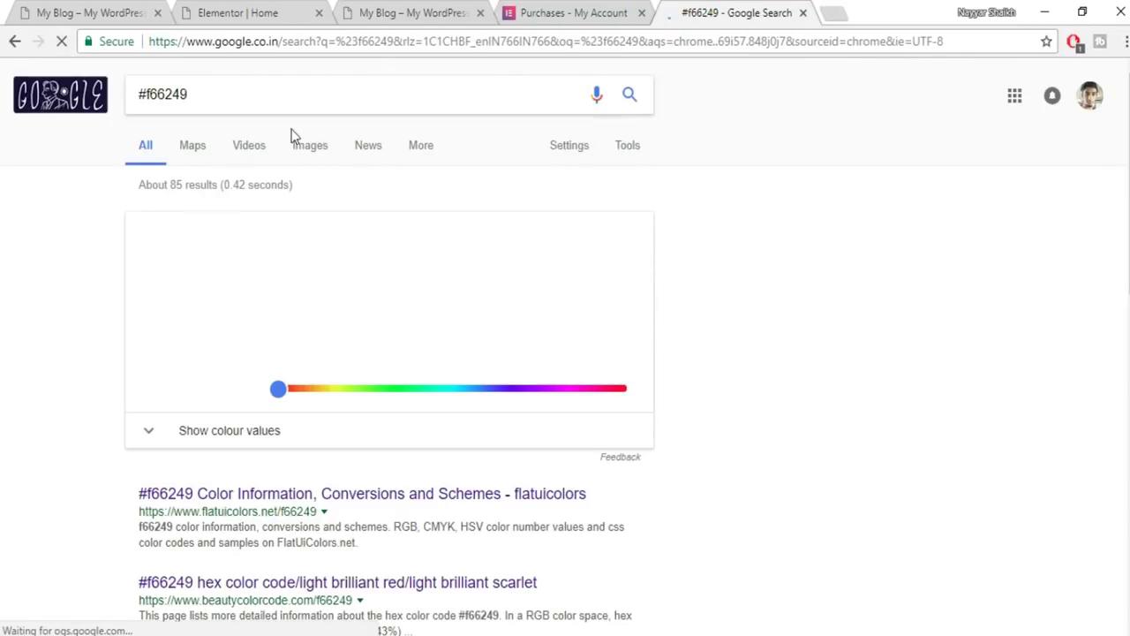
{"action": "left_click", "coordinate": [262, 10]}
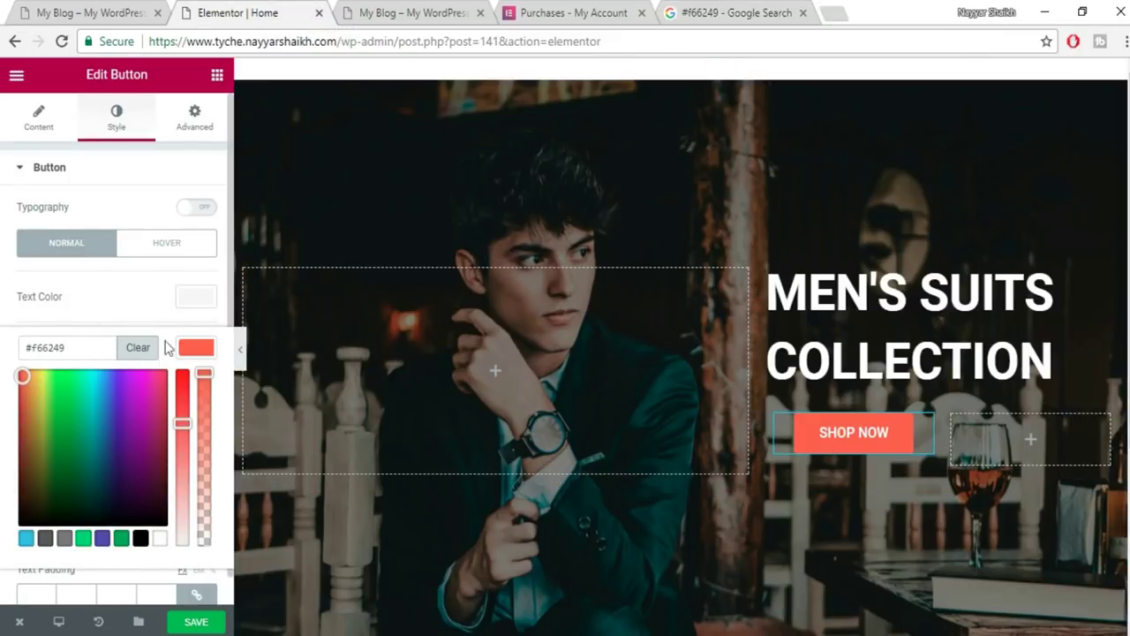
{"action": "left_click", "coordinate": [196, 348]}
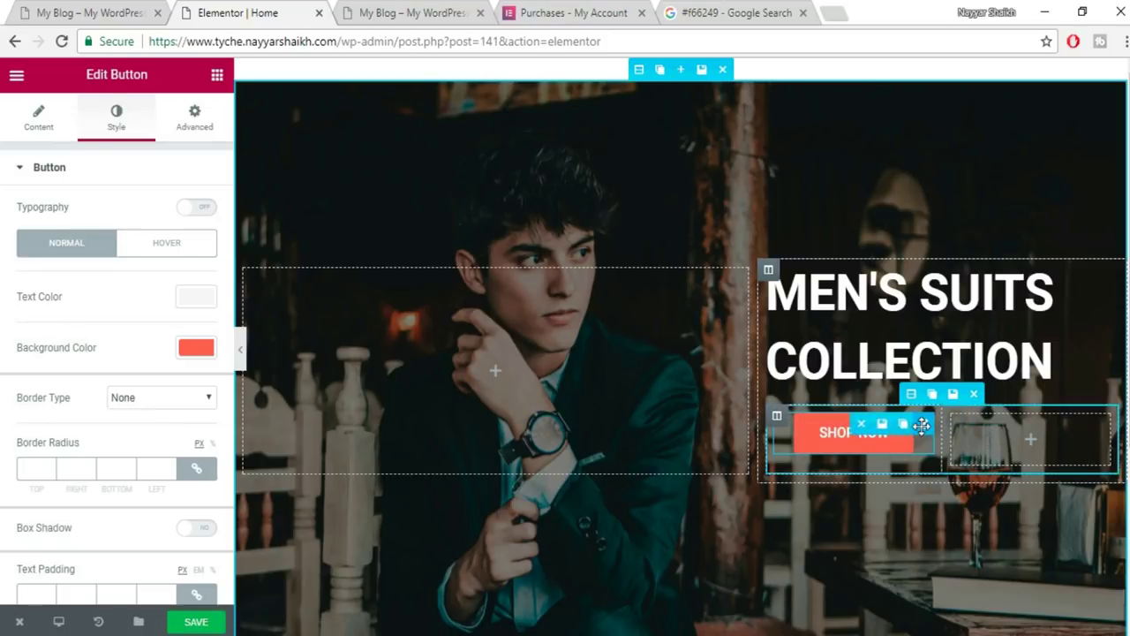
Duplicate the SHOP NOW button into the inner section's empty second column and check the demo store's second button.
{"action": "left_click", "coordinate": [903, 425]}
{"action": "left_click_drag", "start_coordinate": [850, 472], "coordinate": [1009, 464]}
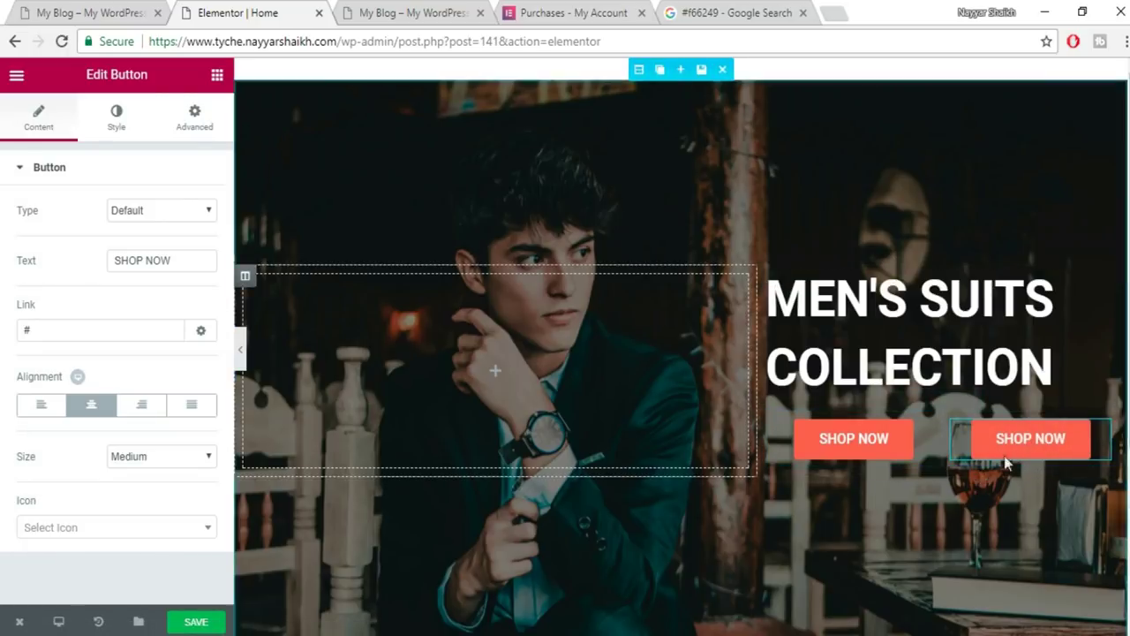
{"action": "left_click", "coordinate": [44, 10]}
{"action": "scroll", "coordinate": [1040, 424], "scroll_direction": "up", "scroll_amount": 3}
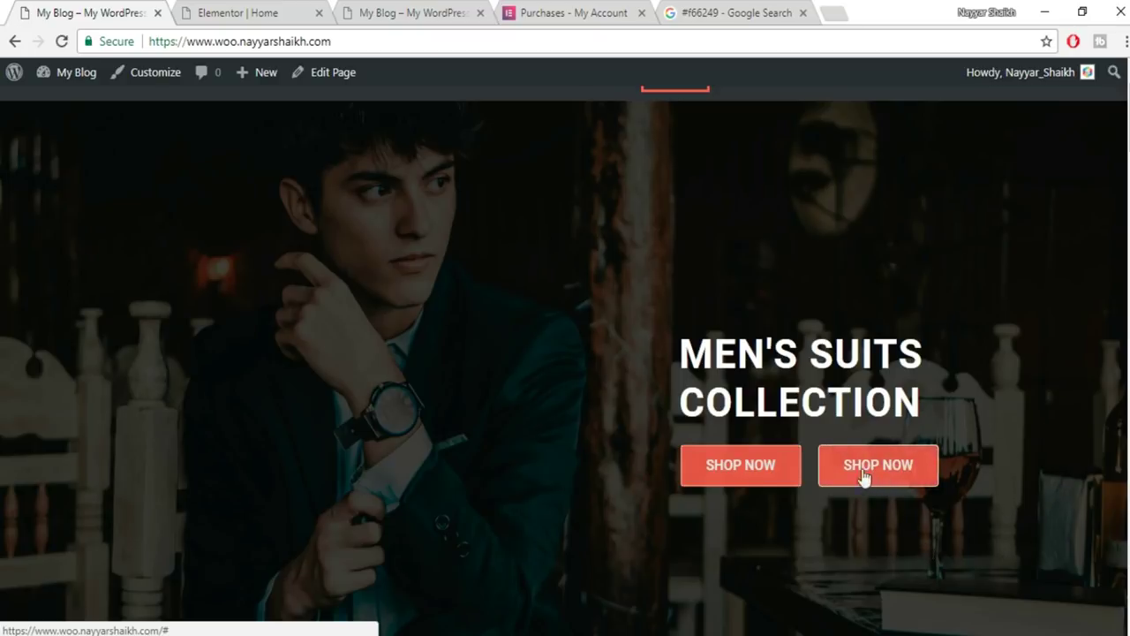
{"action": "left_click", "coordinate": [304, 10]}
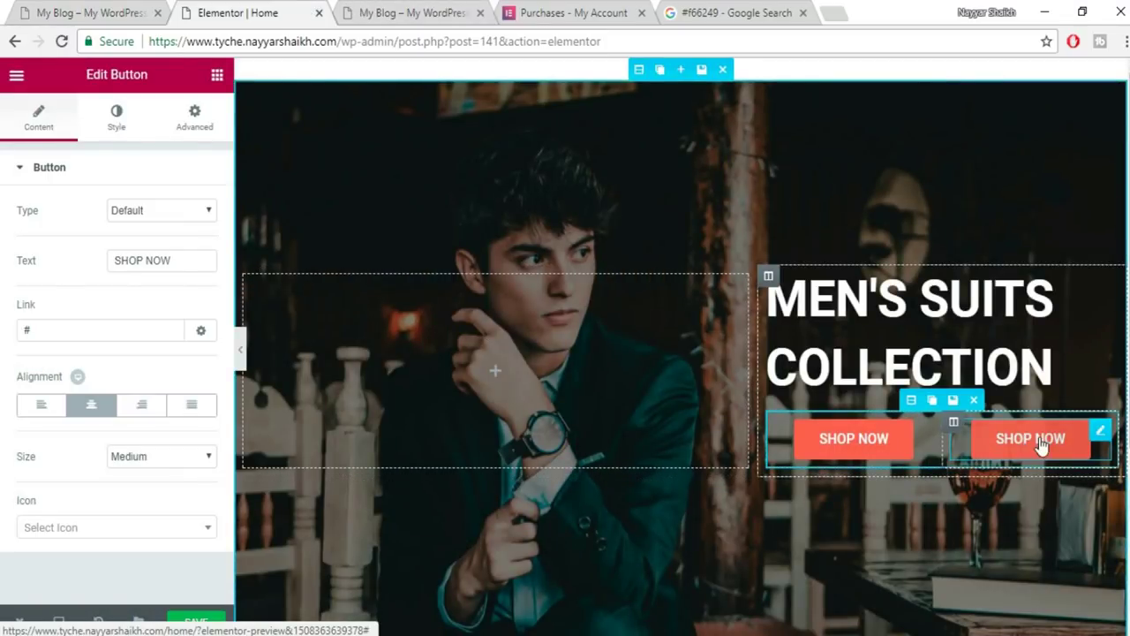
Make the second SHOP NOW button's background colour fully transparent.
{"action": "left_click", "coordinate": [117, 119]}
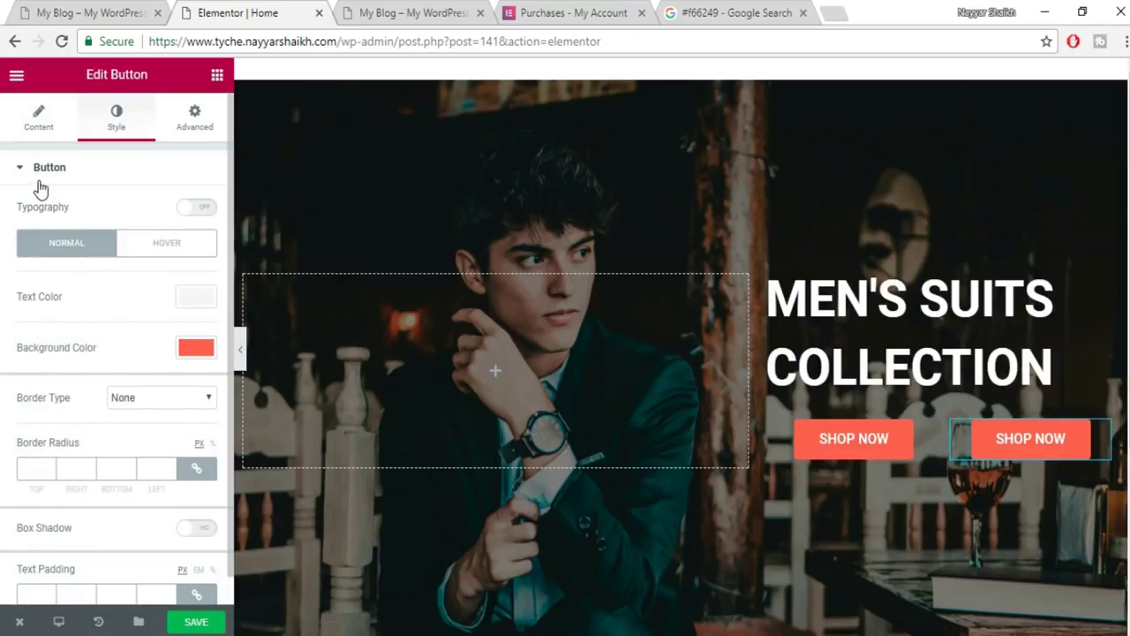
{"action": "left_click", "coordinate": [196, 350]}
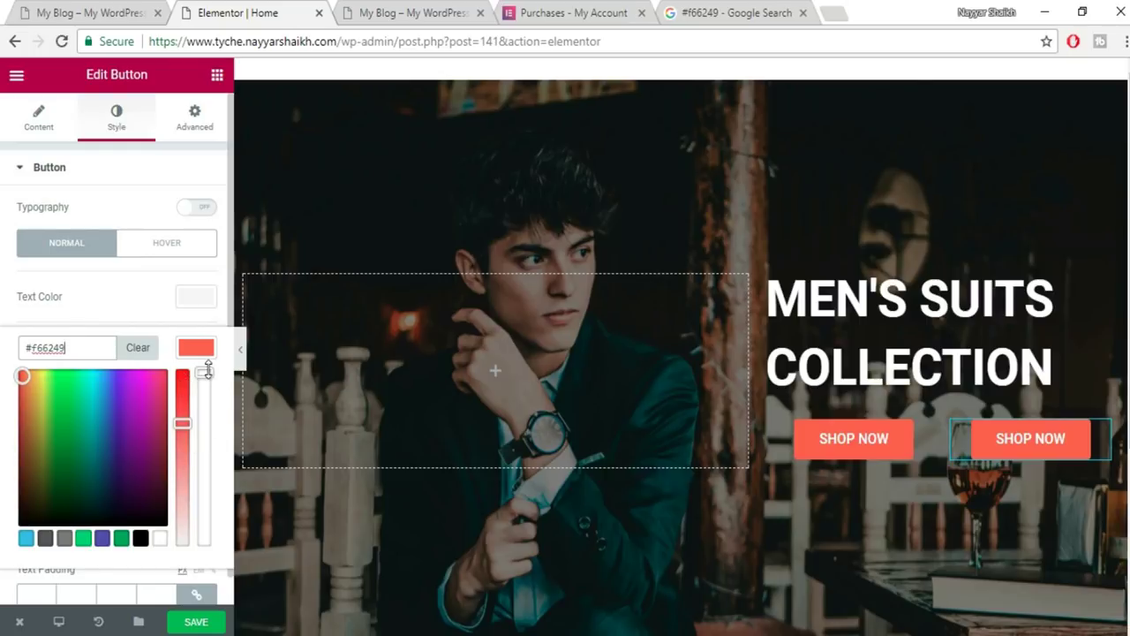
{"action": "left_click_drag", "start_coordinate": [204, 375], "coordinate": [196, 581]}
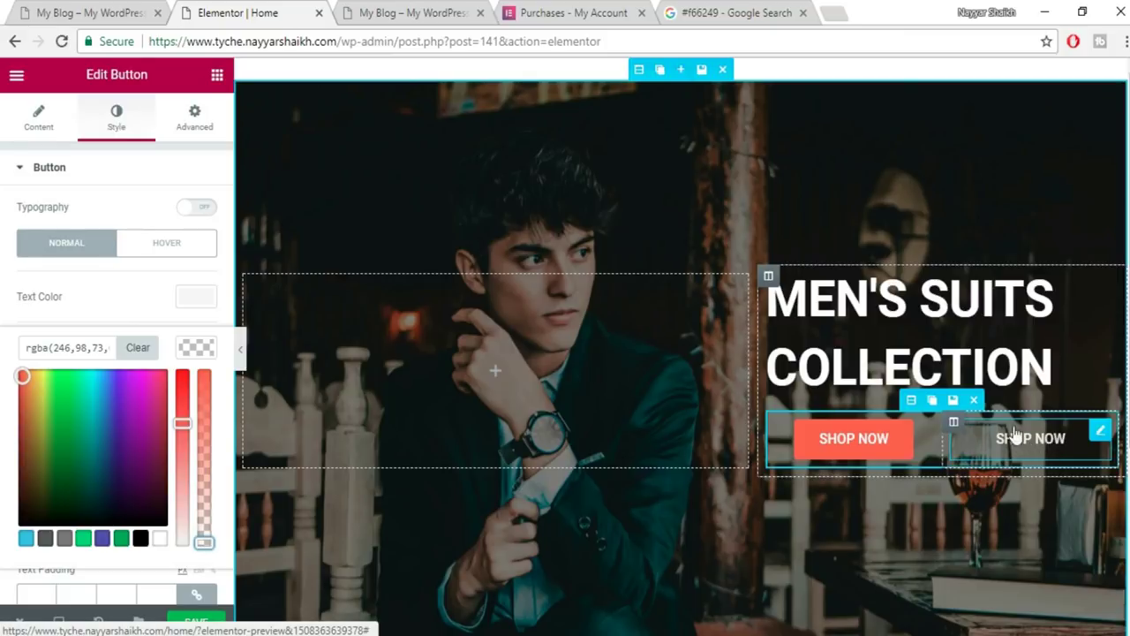
{"action": "left_click", "coordinate": [108, 9]}
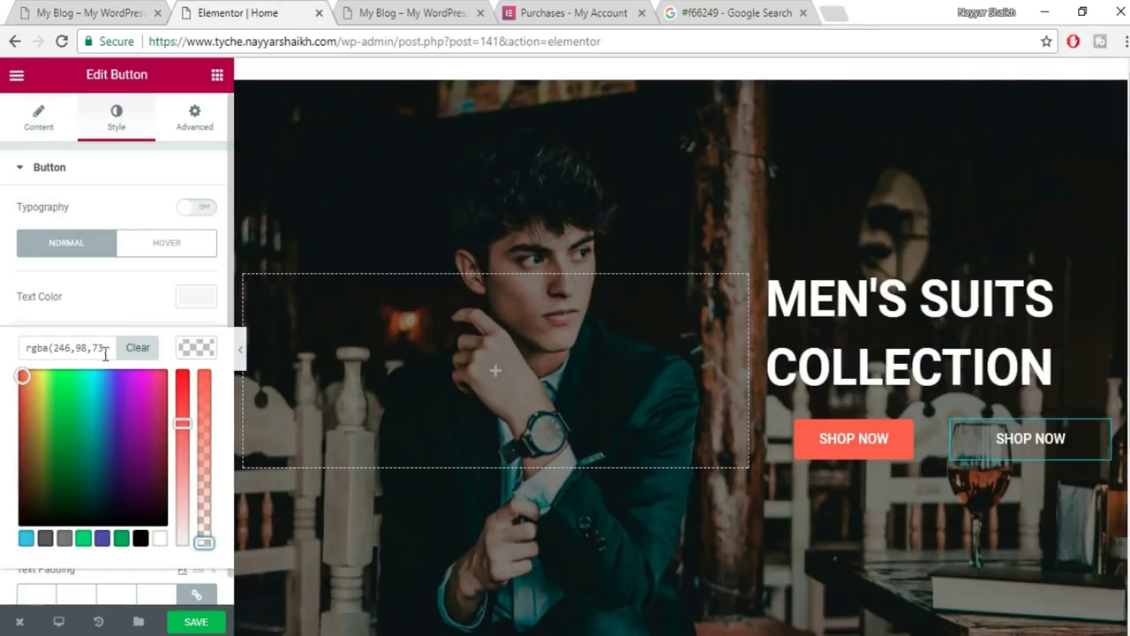
{"action": "left_click", "coordinate": [191, 349]}
Give the second SHOP NOW button a Solid border with a width of 1 on all sides and compare it with the demo.
{"action": "scroll", "coordinate": [202, 358], "scroll_direction": "down", "scroll_amount": 1}
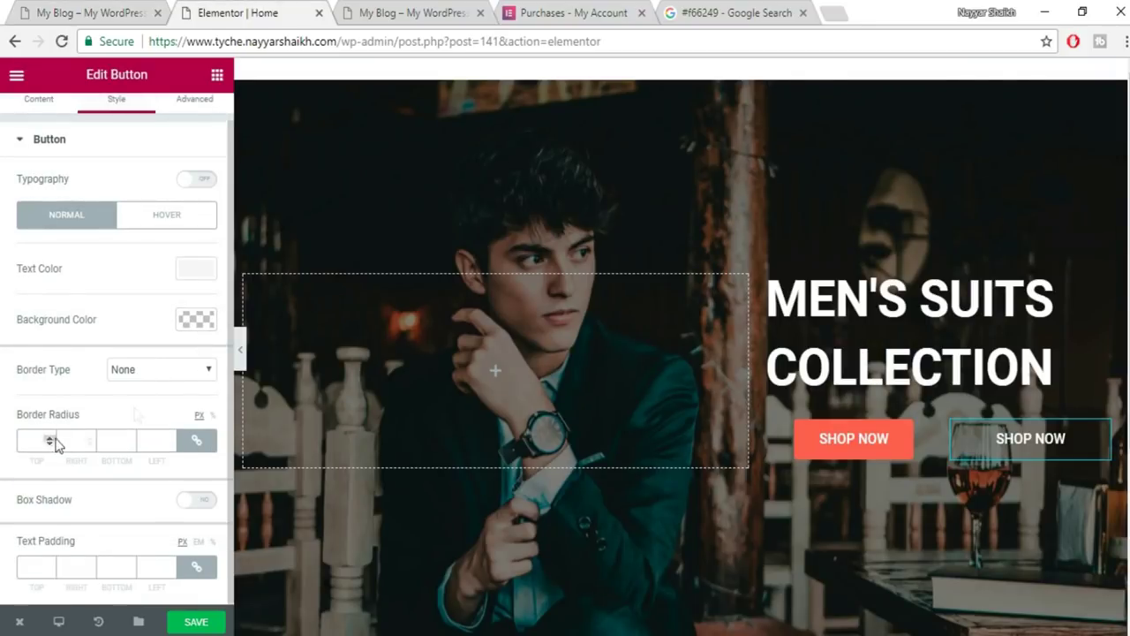
{"action": "left_click", "coordinate": [183, 378]}
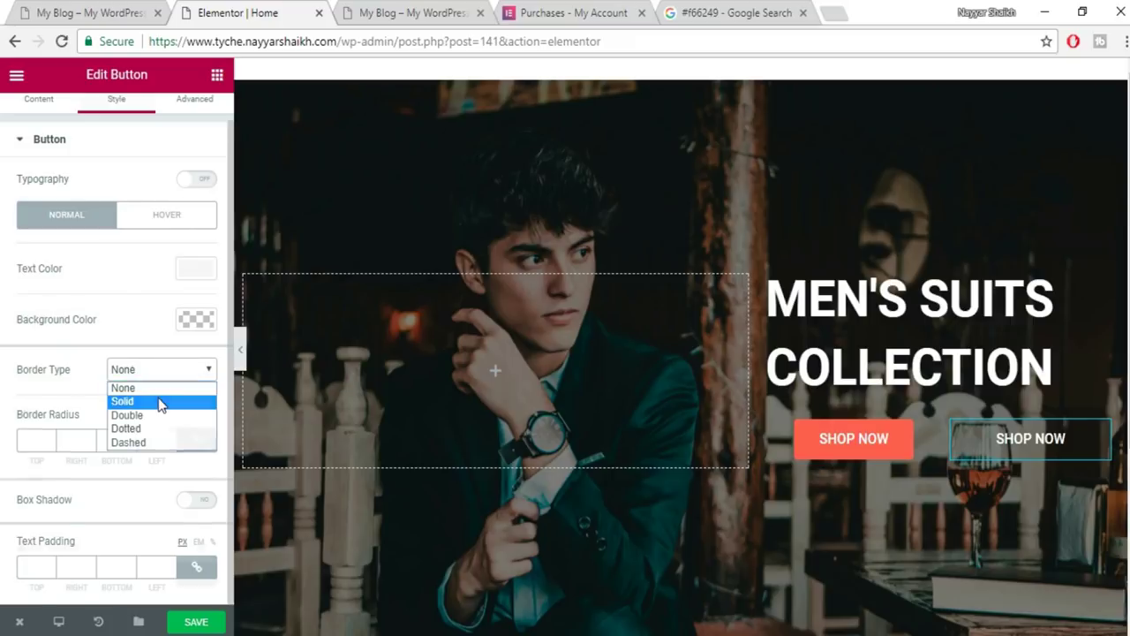
{"action": "left_click", "coordinate": [162, 398]}
{"action": "left_click", "coordinate": [32, 446]}
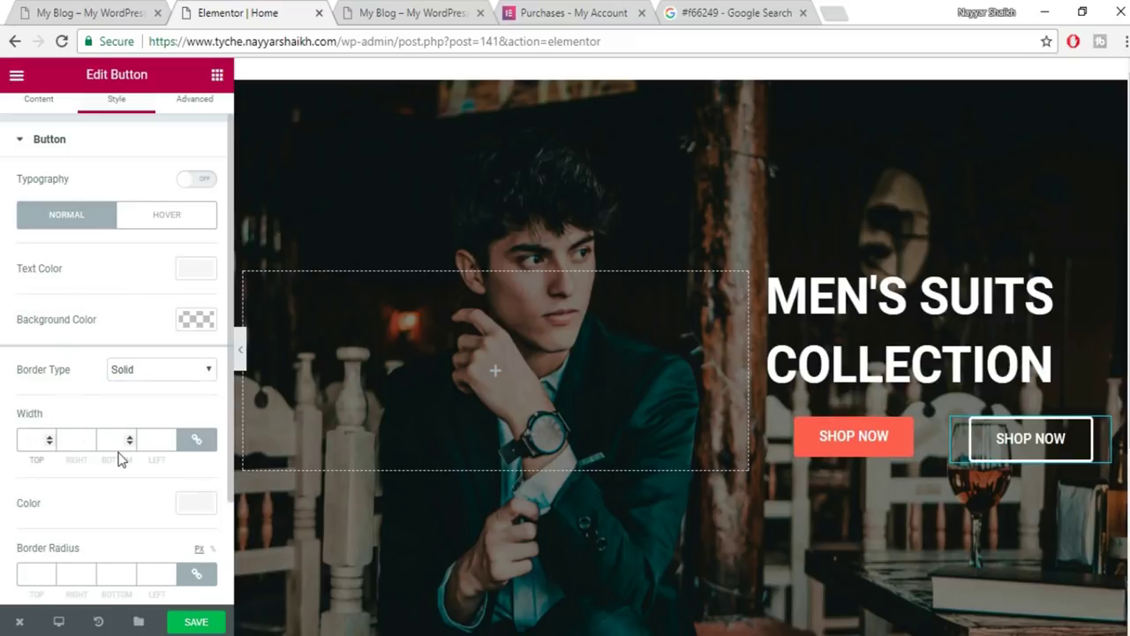
{"action": "type", "text": "1"}
{"action": "left_click", "coordinate": [143, 7]}
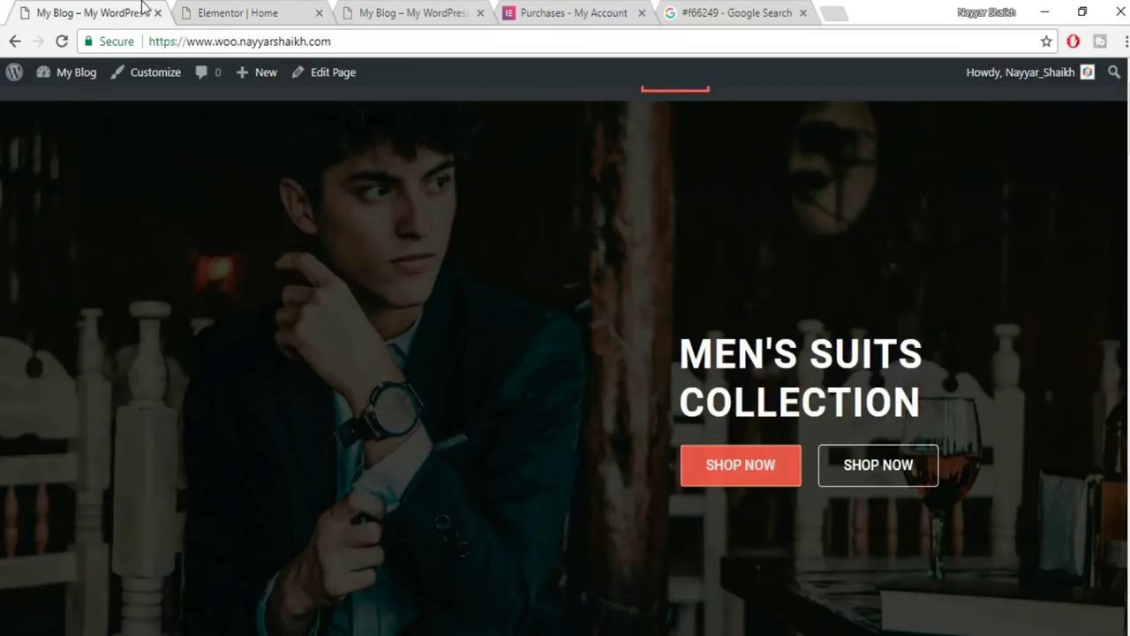
{"action": "left_click", "coordinate": [275, 12]}
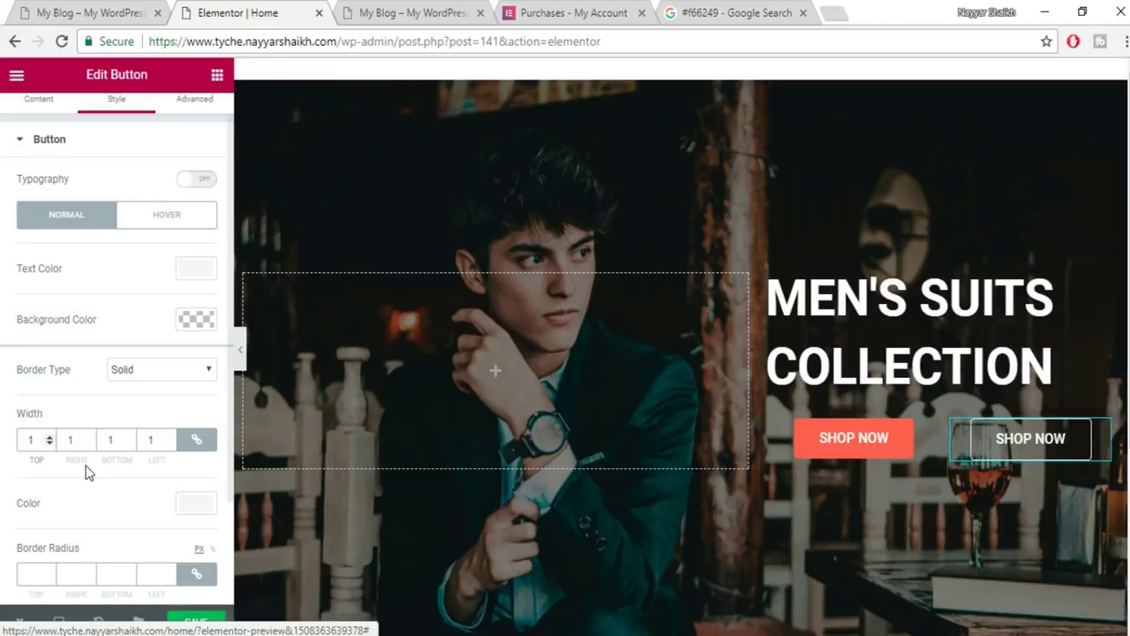
Set the second SHOP NOW button's hover text colour to white and its hover background colour to #f66249.
{"action": "scroll", "coordinate": [80, 485], "scroll_direction": "up", "scroll_amount": 1}
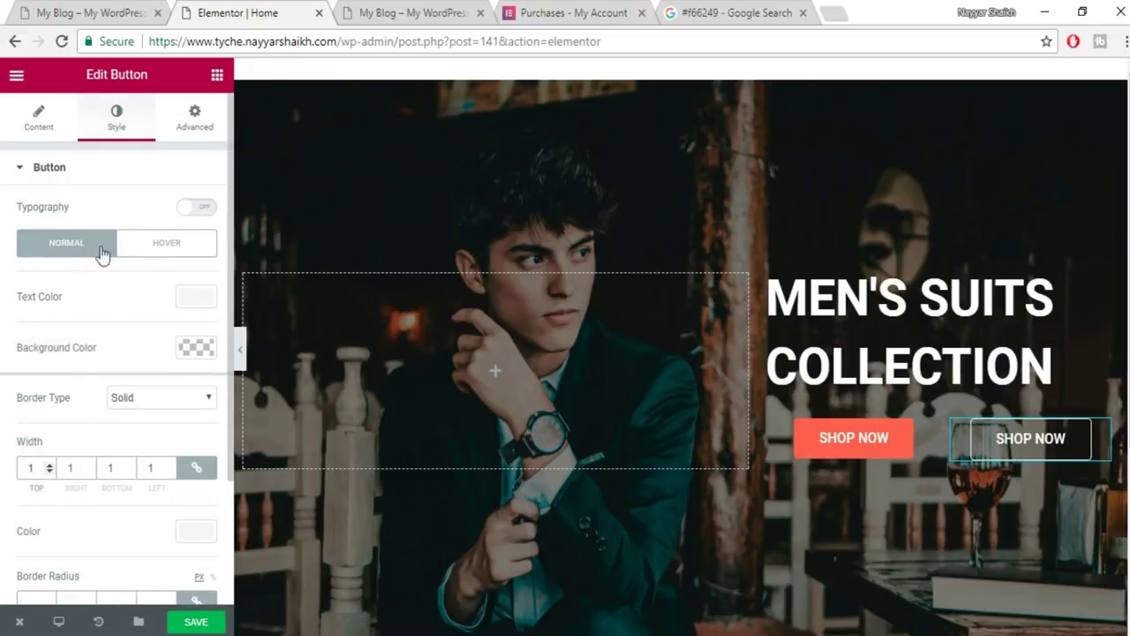
{"action": "left_click", "coordinate": [162, 251]}
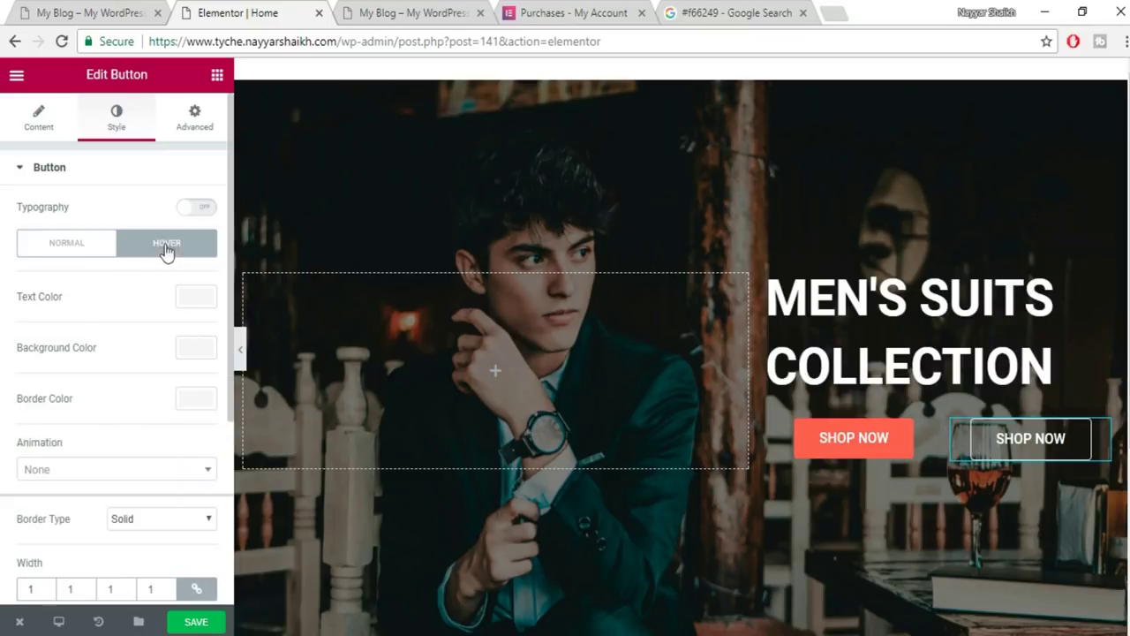
{"action": "left_click", "coordinate": [195, 297]}
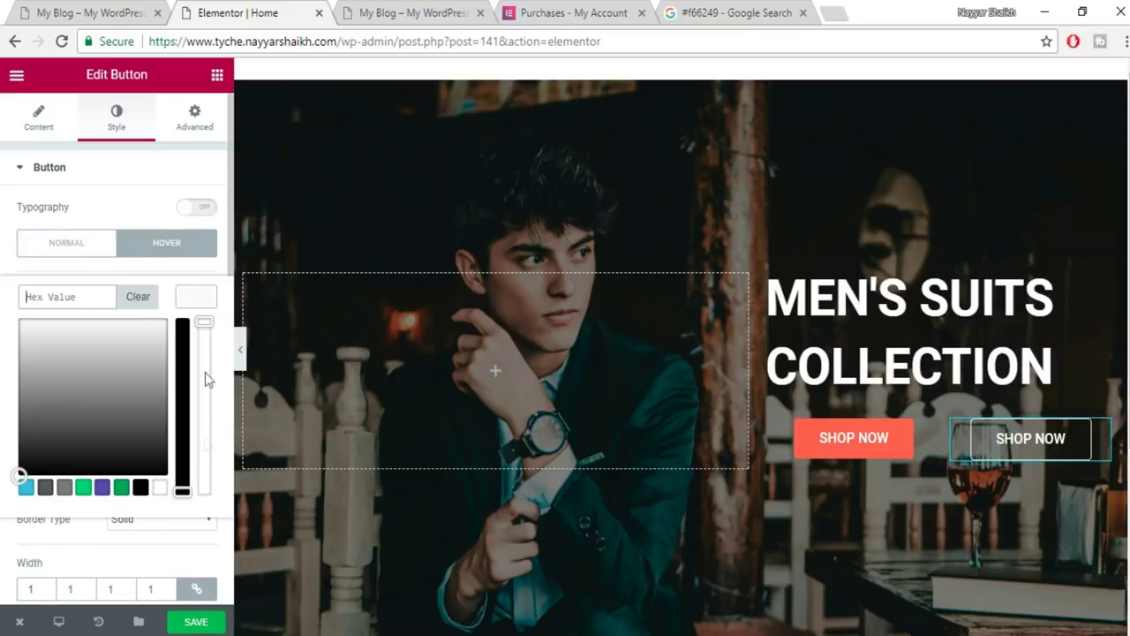
{"action": "left_click", "coordinate": [159, 488]}
{"action": "left_click", "coordinate": [205, 301]}
{"action": "left_click", "coordinate": [197, 348]}
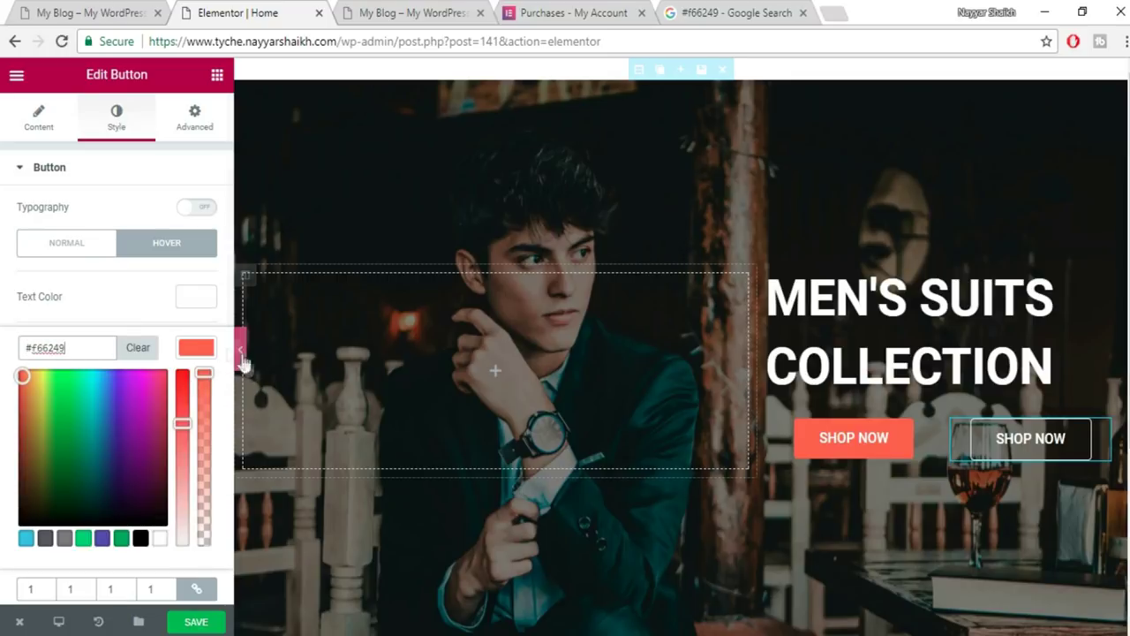
{"action": "left_click", "coordinate": [199, 347]}
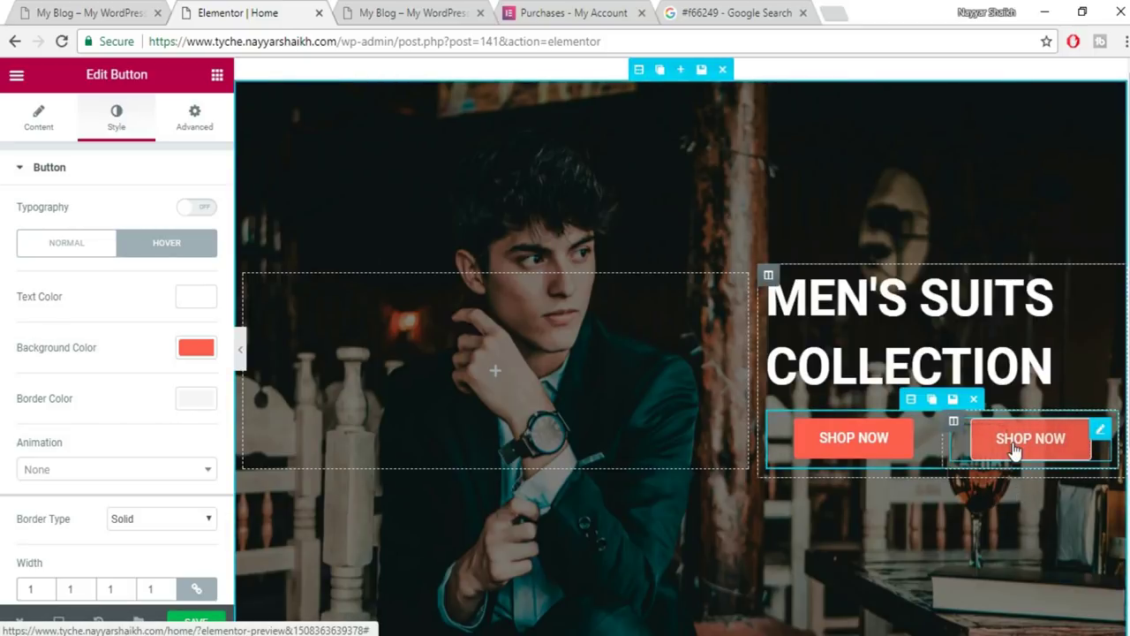
Compare the button spacing with the demo, left-align the second SHOP NOW button and narrow the inner section's first column.
{"action": "left_click", "coordinate": [53, 12]}
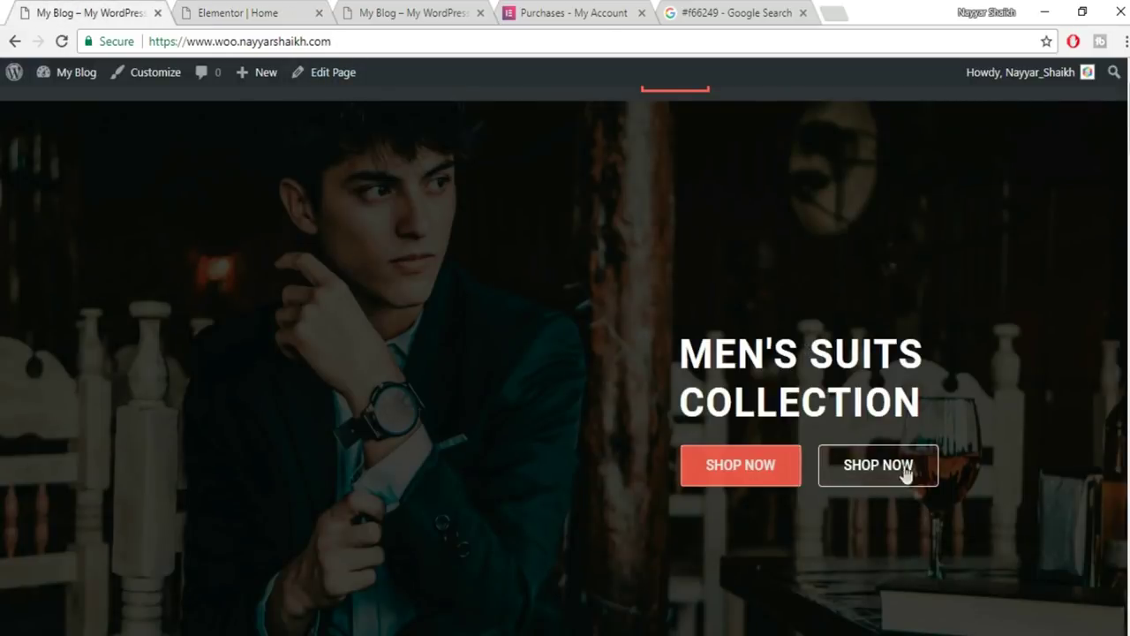
{"action": "left_click", "coordinate": [221, 13]}
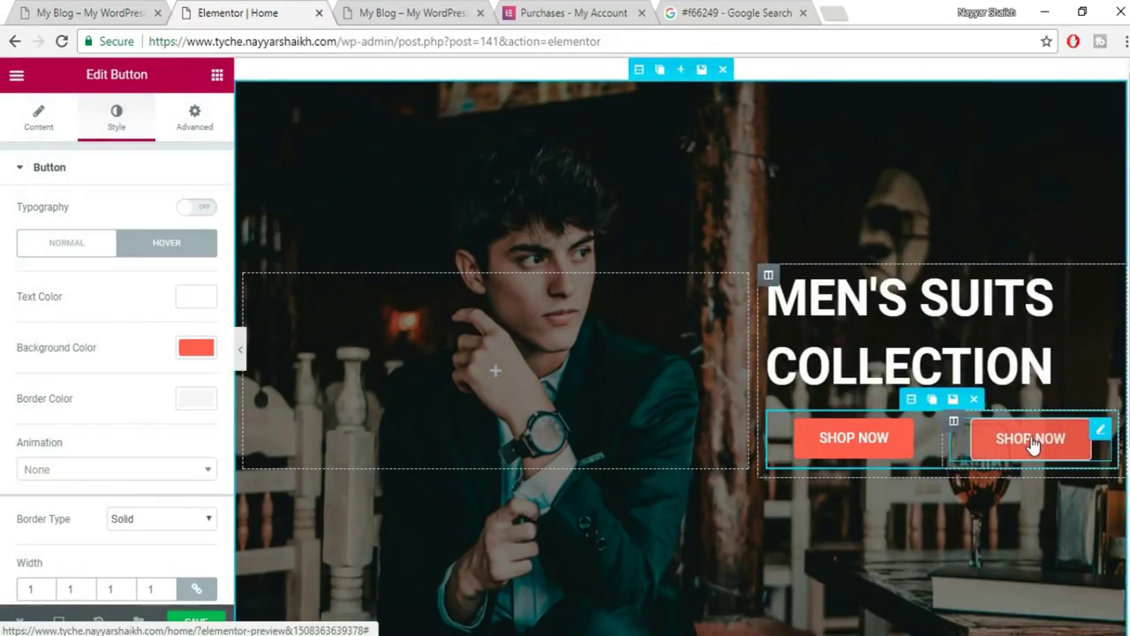
{"action": "left_click", "coordinate": [34, 123]}
{"action": "left_click", "coordinate": [30, 409]}
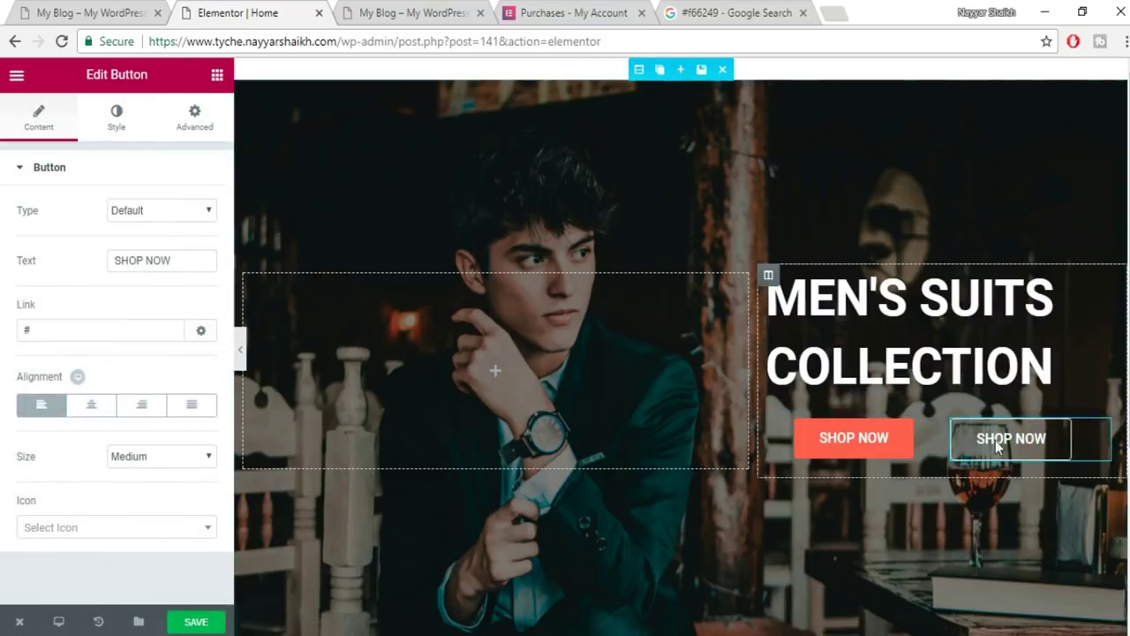
{"action": "left_click_drag", "start_coordinate": [943, 438], "coordinate": [909, 439]}
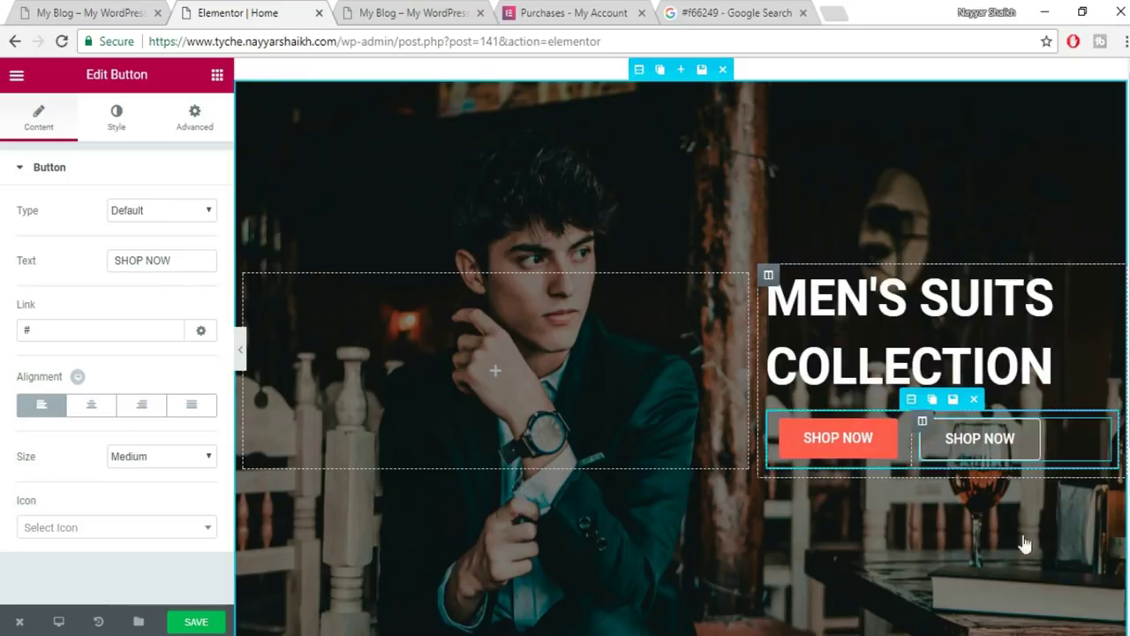
Save the Home page, view it on the live site and compare the banner with the demo store.
{"action": "left_click", "coordinate": [206, 621]}
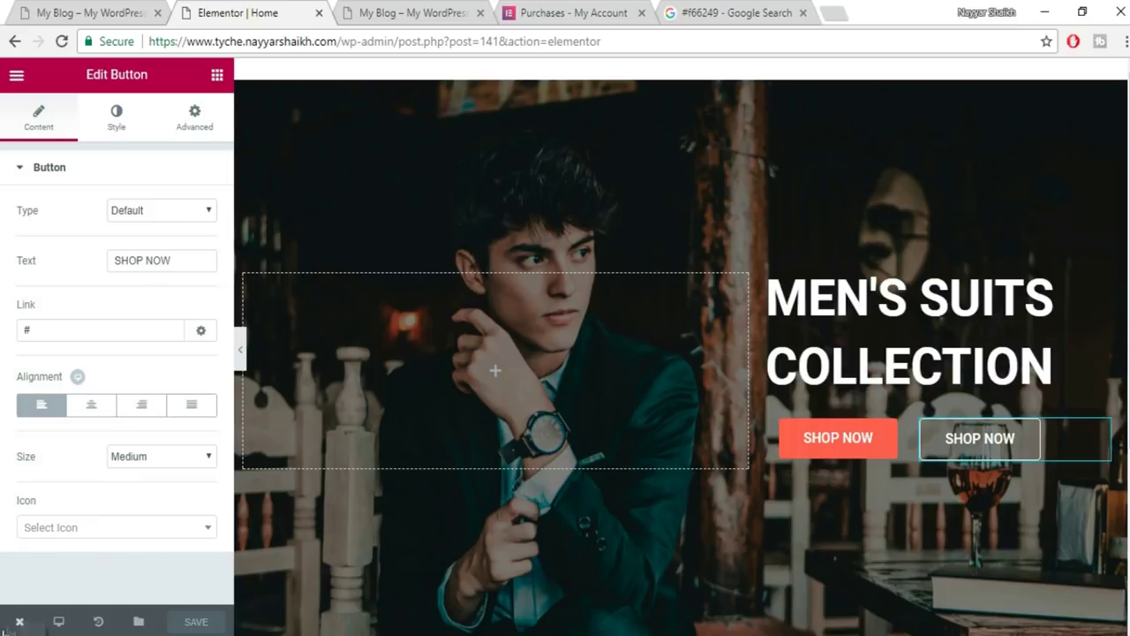
{"action": "mouse_move", "coordinate": [16, 621]}
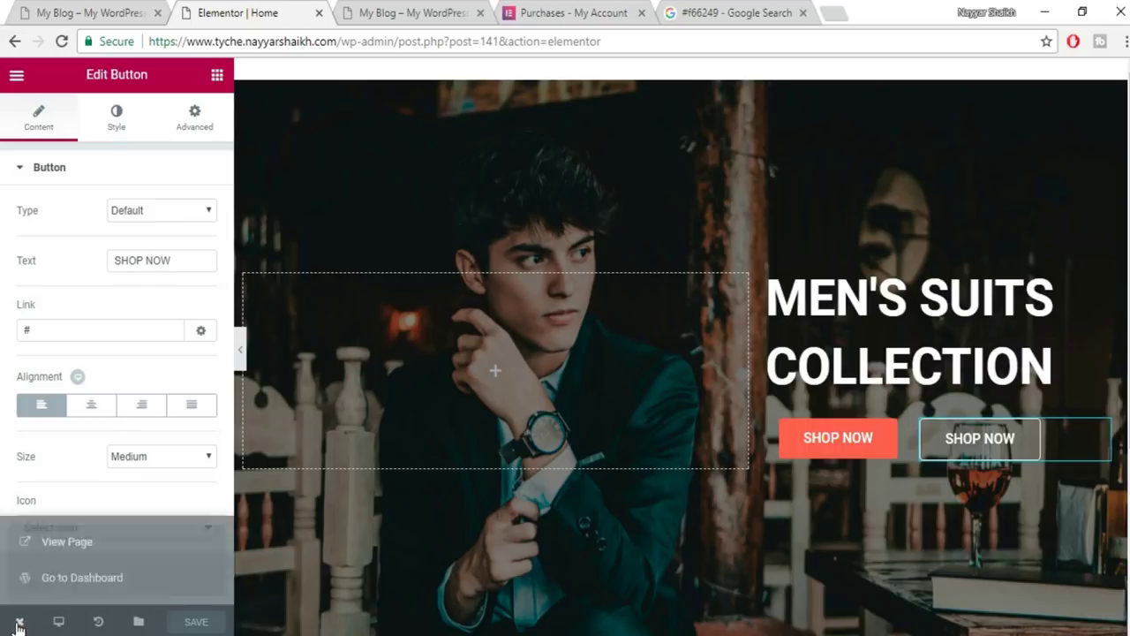
{"action": "left_click", "coordinate": [96, 546]}
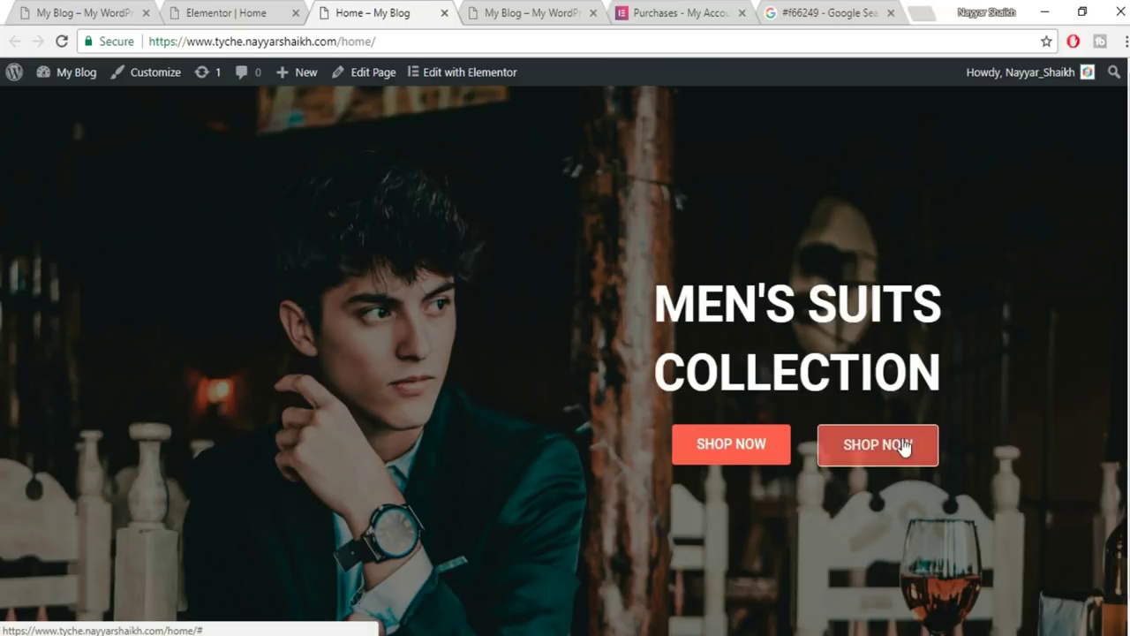
{"action": "left_click", "coordinate": [104, 9]}
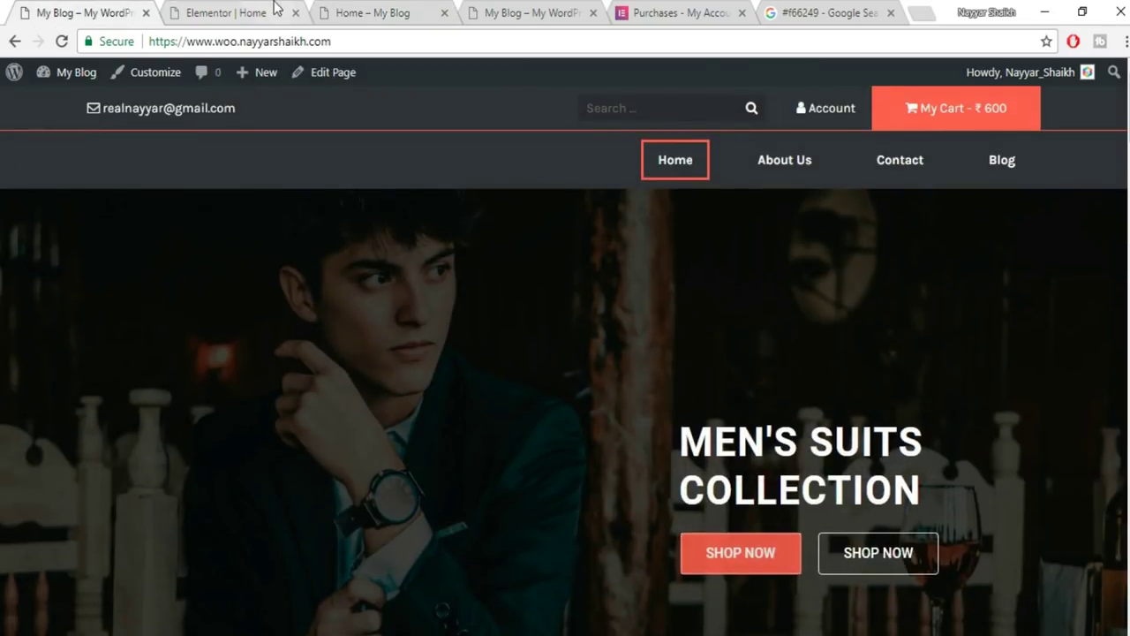
{"action": "left_click", "coordinate": [270, 11]}
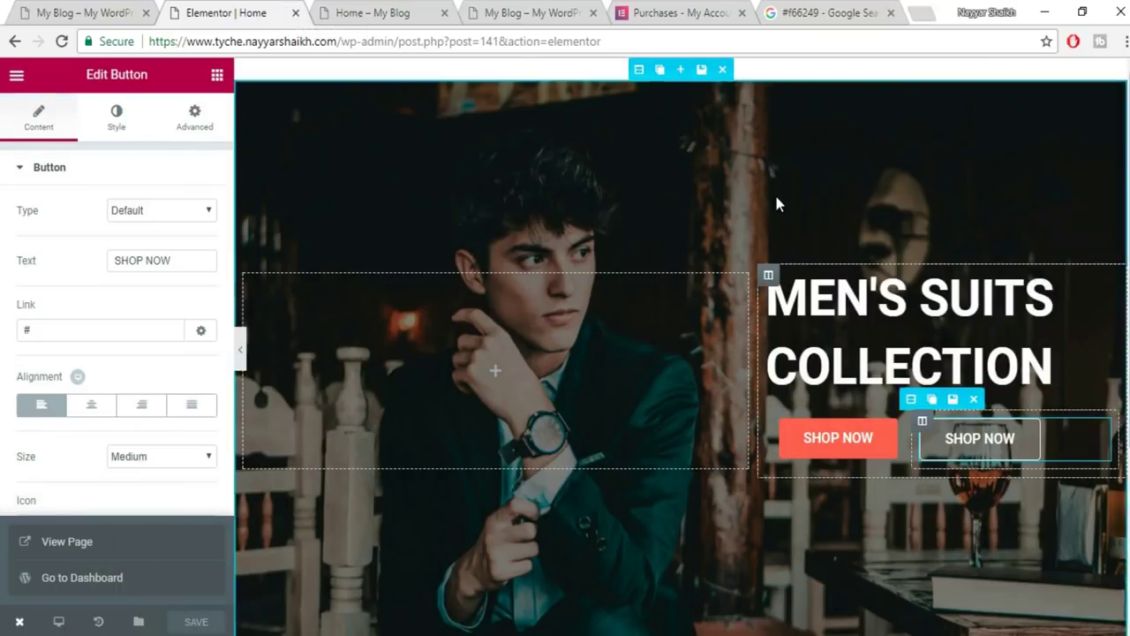
{"action": "left_click", "coordinate": [393, 12]}
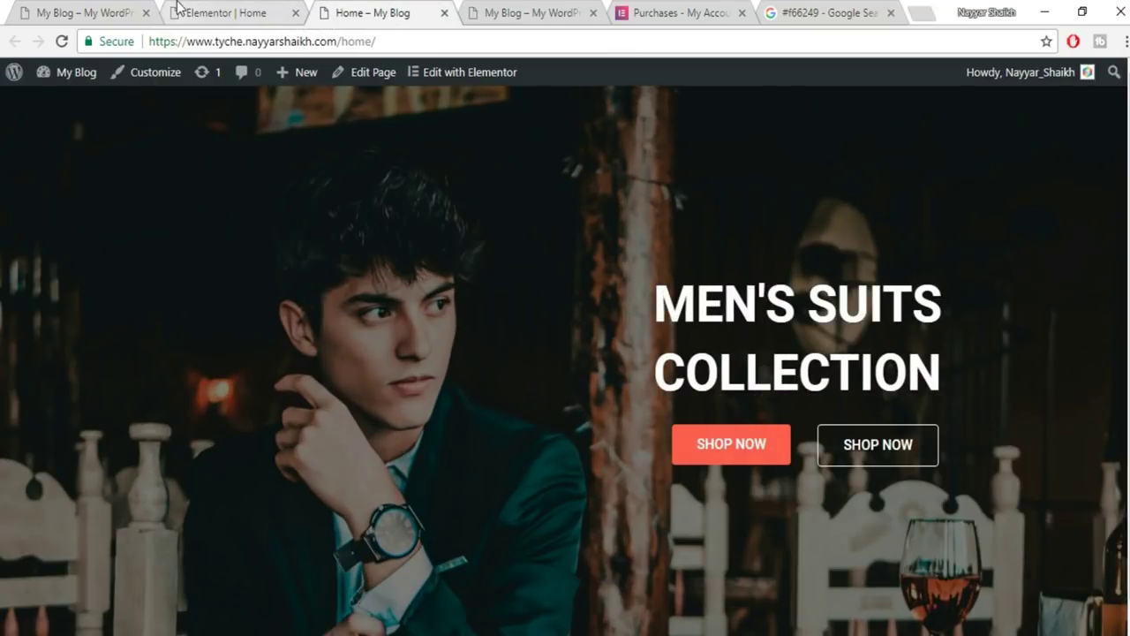
After the demo's info strip, add a two-column inner section below the banner and duplicate its outer column twice.
{"action": "left_click", "coordinate": [87, 7]}
{"action": "scroll", "coordinate": [1073, 322], "scroll_direction": "down", "scroll_amount": 6}
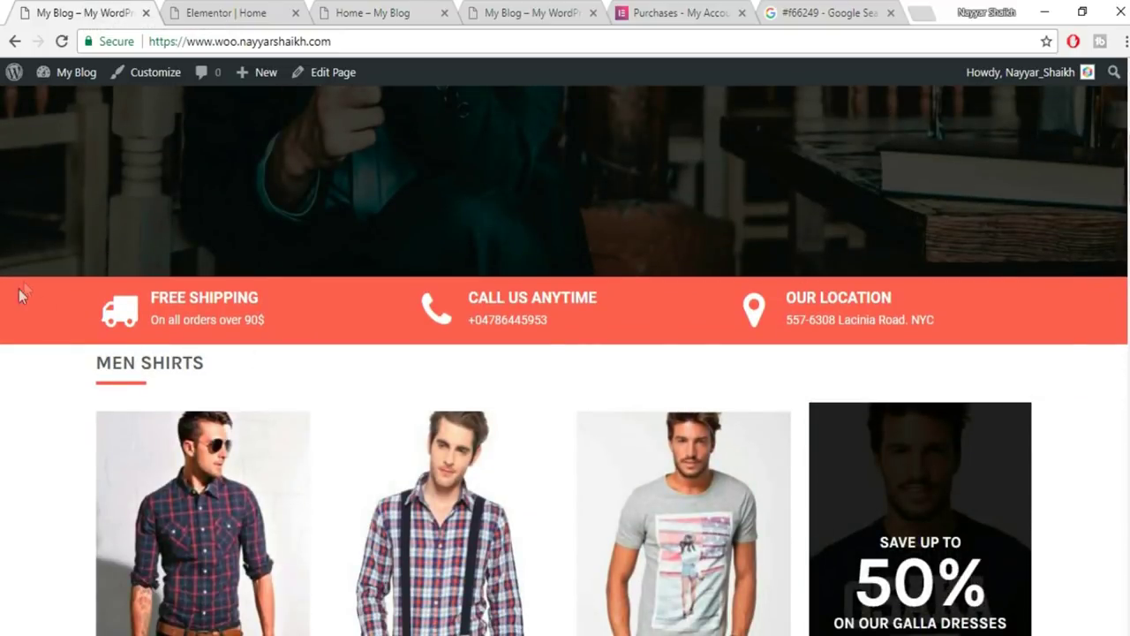
{"action": "left_click", "coordinate": [263, 11]}
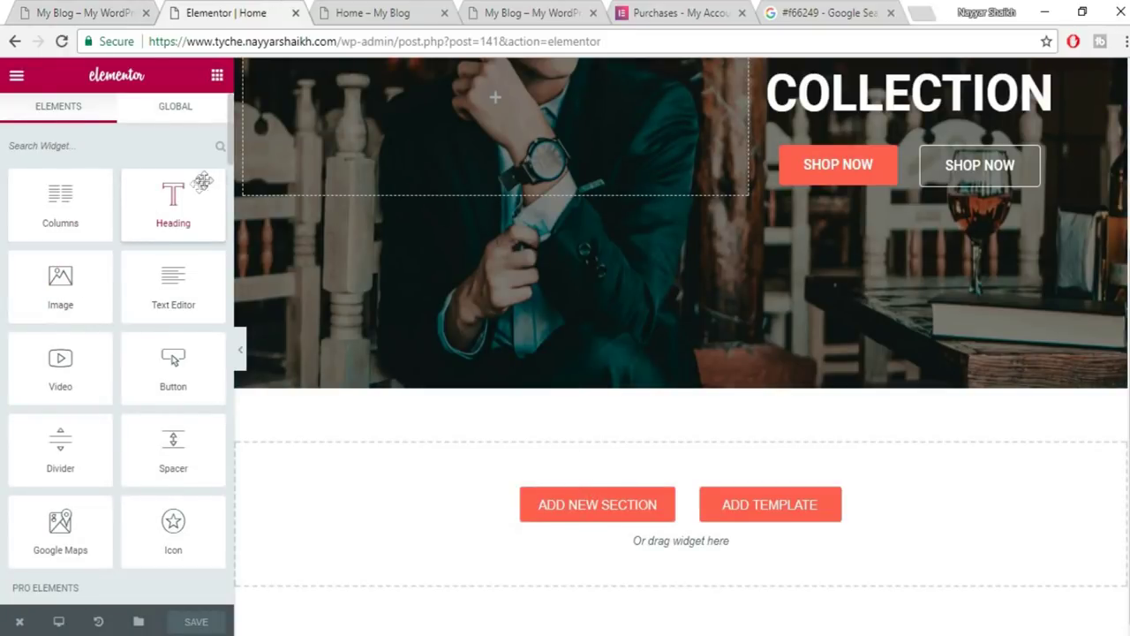
{"action": "left_click_drag", "start_coordinate": [55, 226], "coordinate": [729, 507]}
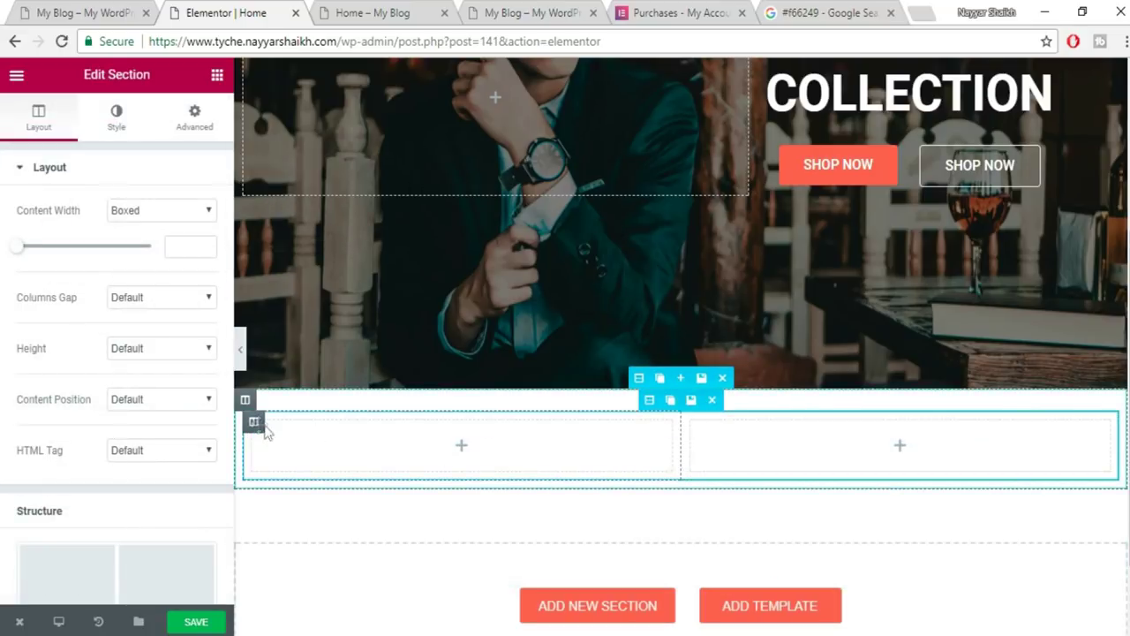
{"action": "mouse_move", "coordinate": [255, 421]}
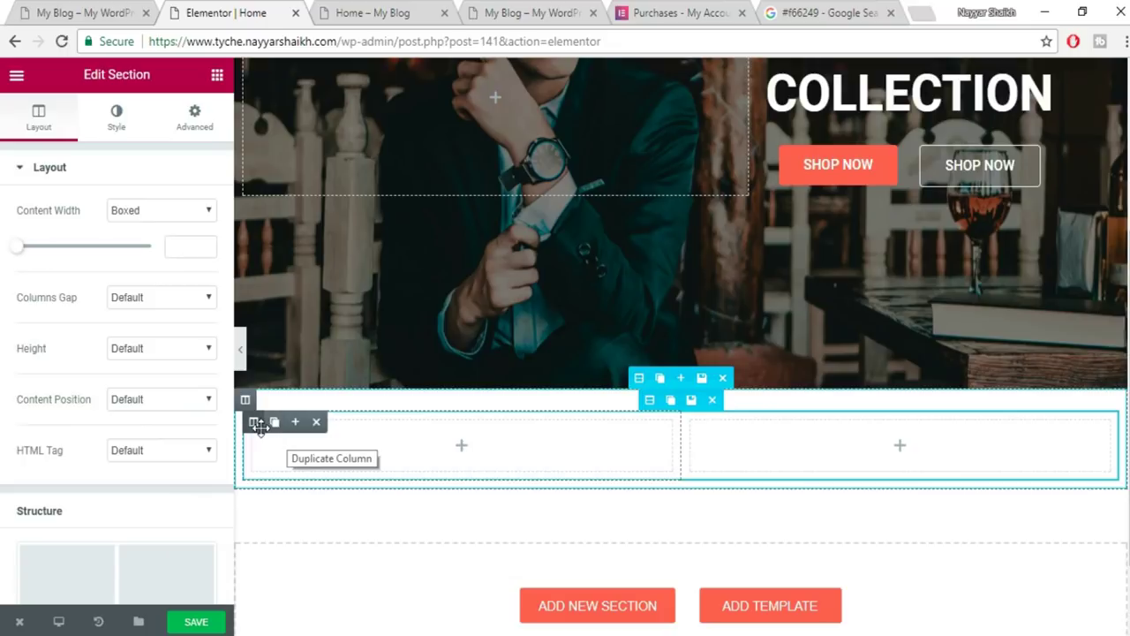
{"action": "mouse_move", "coordinate": [256, 401]}
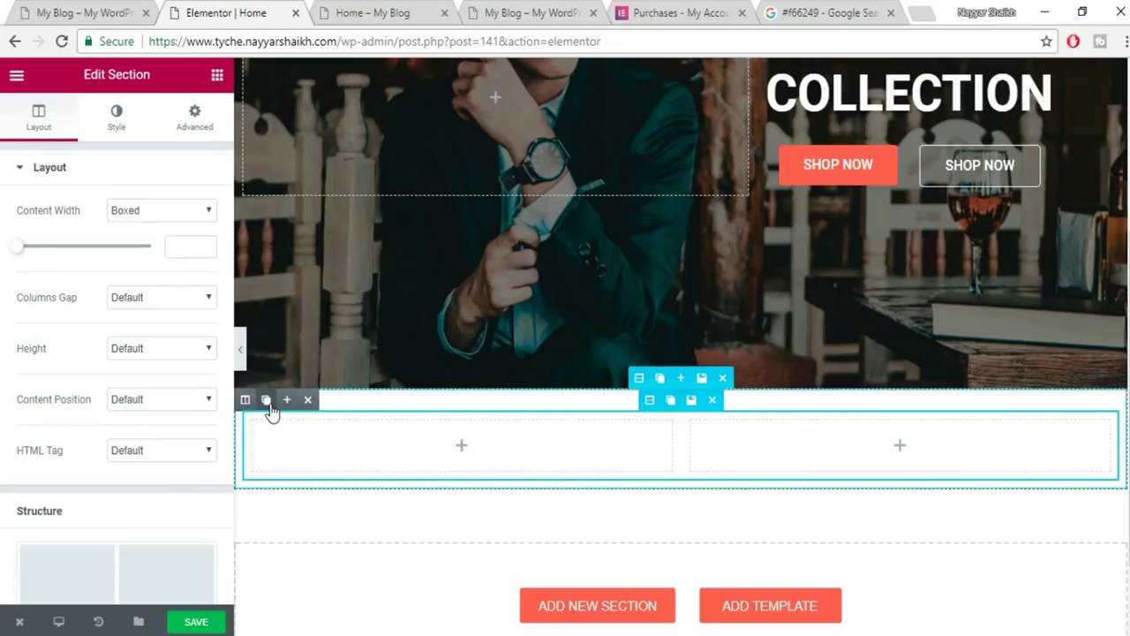
{"action": "left_click", "coordinate": [268, 404]}
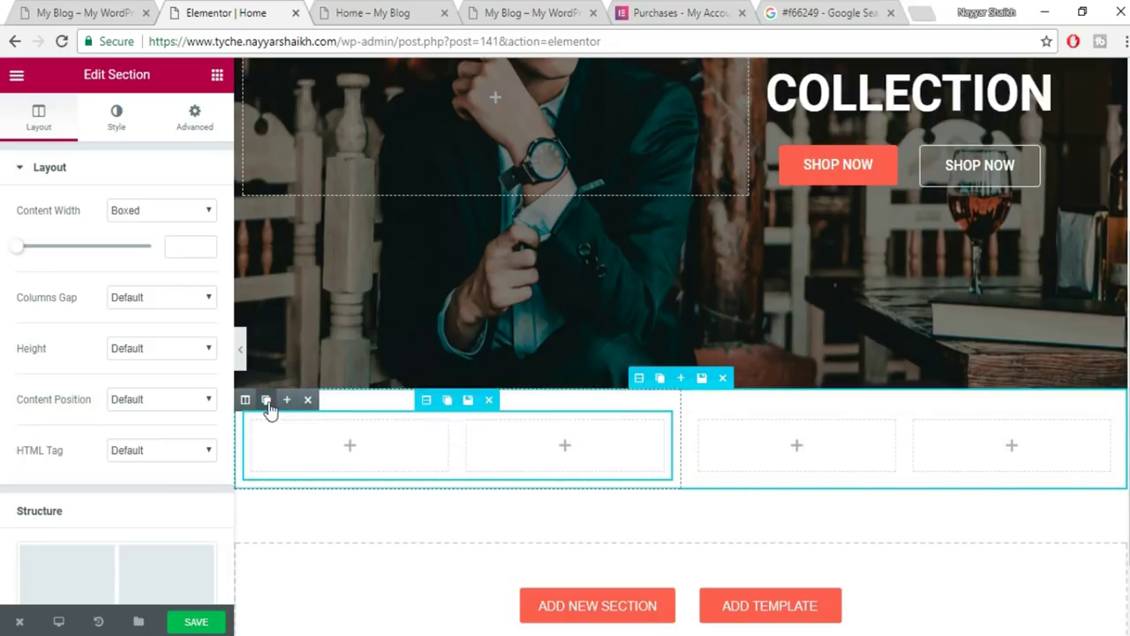
{"action": "left_click", "coordinate": [267, 402]}
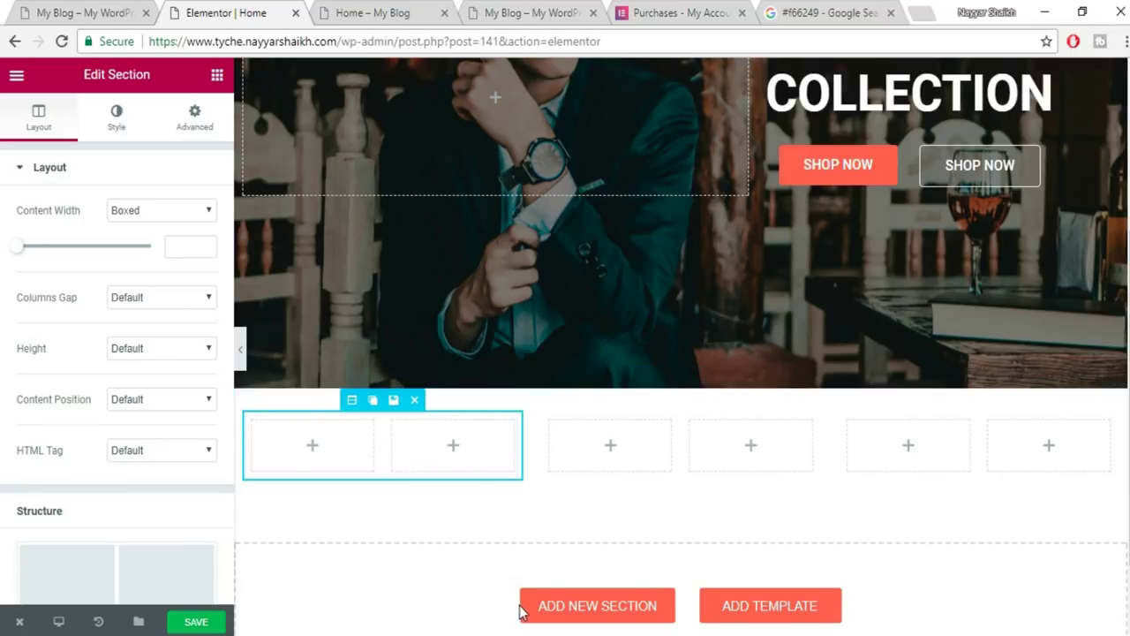
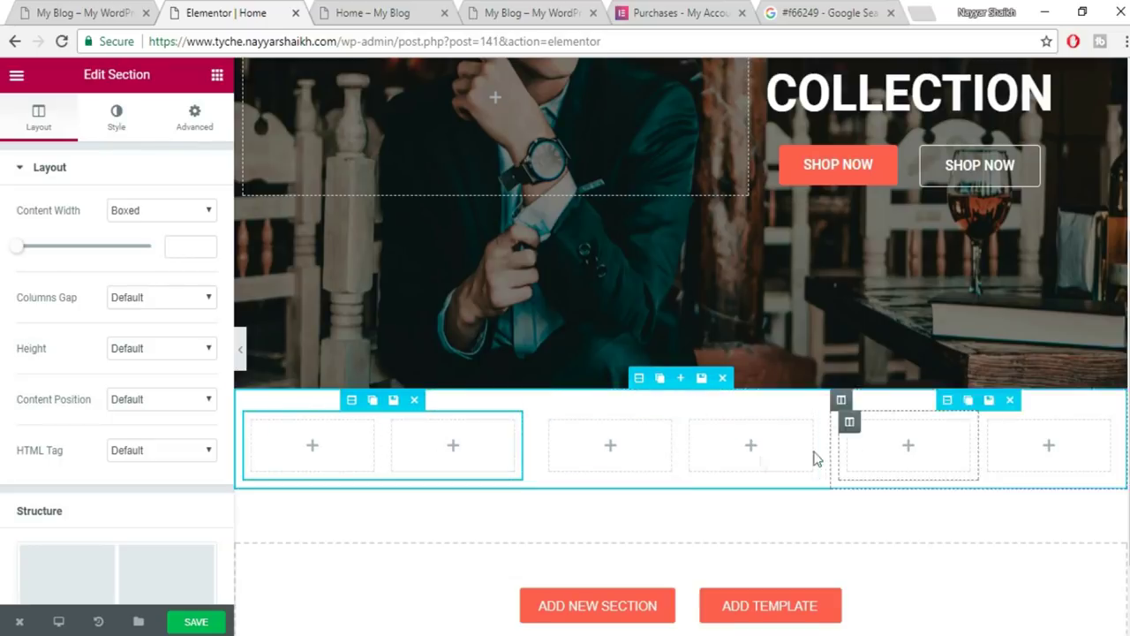
Check the demo's info strip and place an Icon widget in the first inner column below the banner.
{"action": "left_click", "coordinate": [94, 12]}
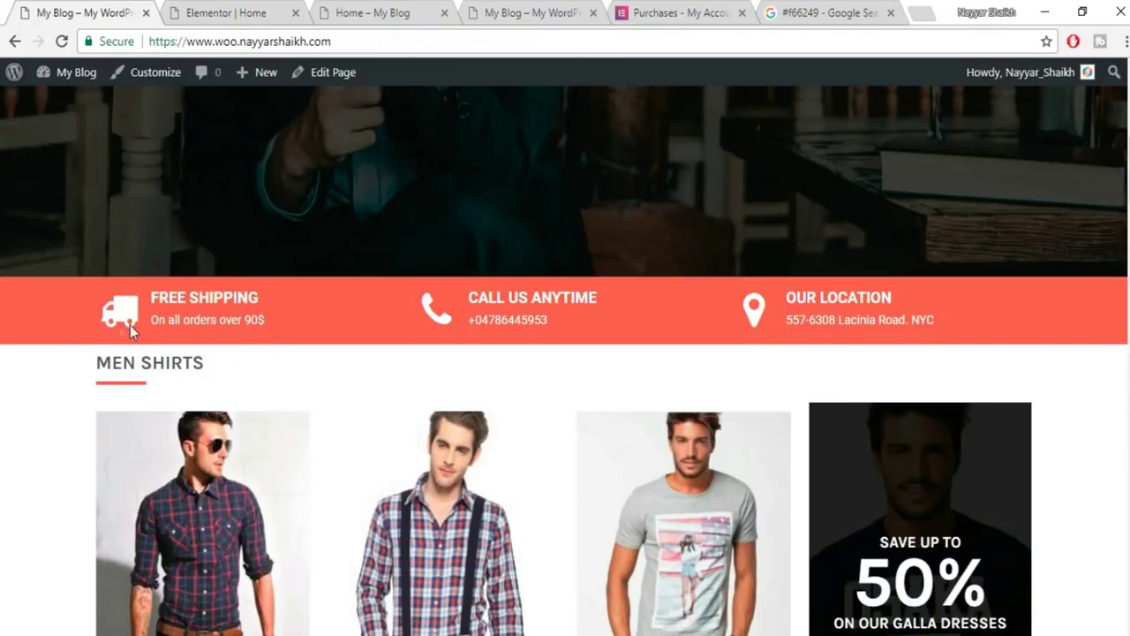
{"action": "left_click", "coordinate": [196, 9]}
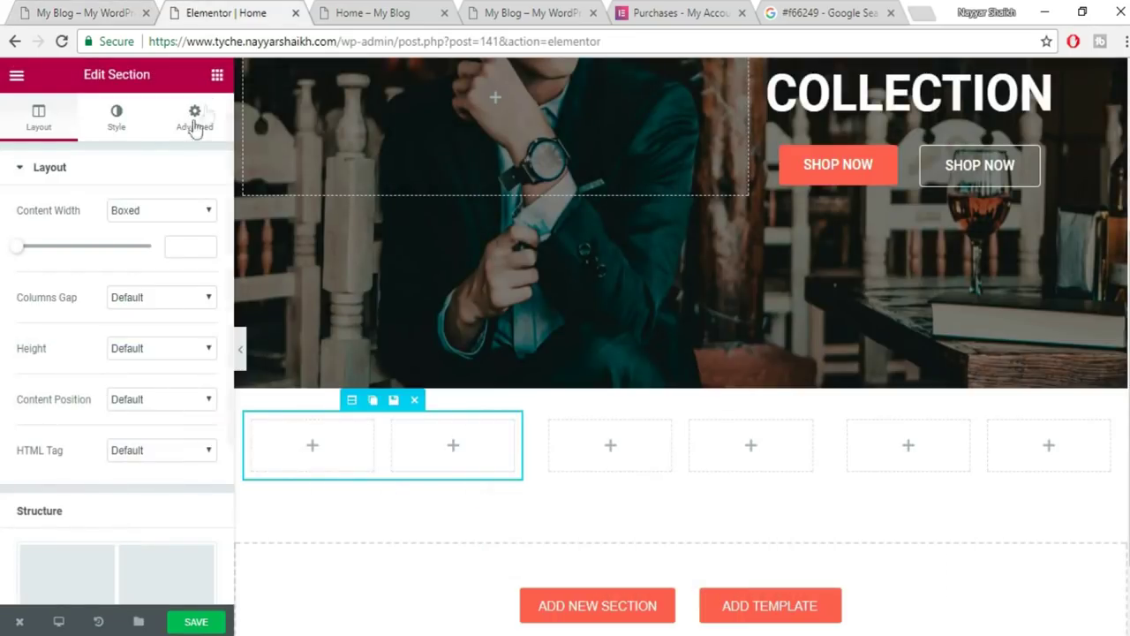
{"action": "left_click", "coordinate": [218, 75]}
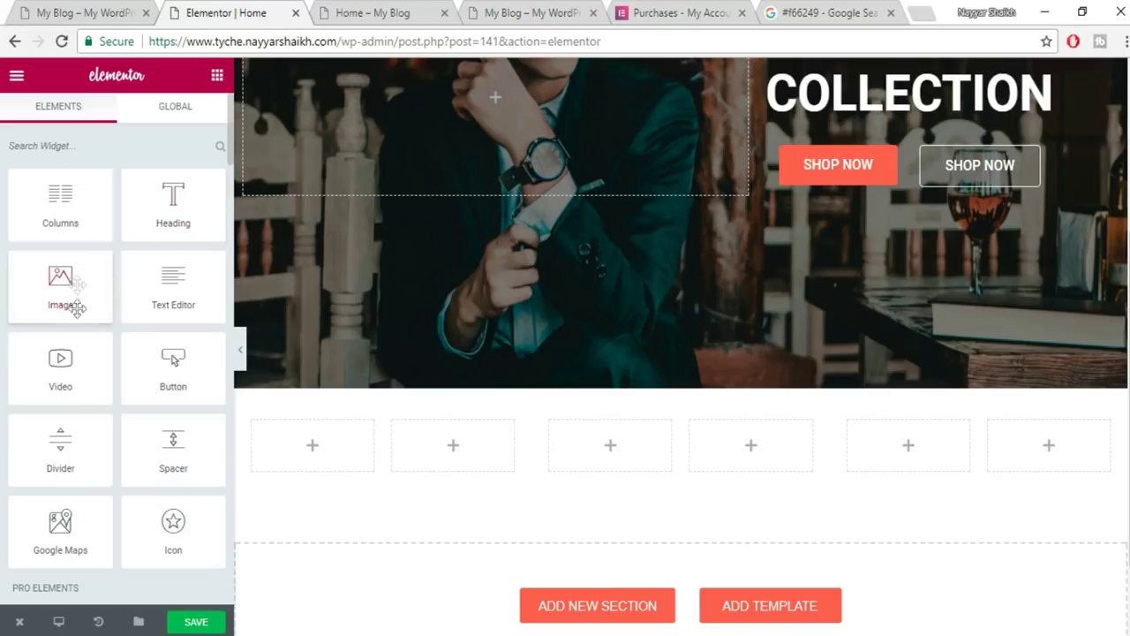
{"action": "scroll", "coordinate": [115, 386], "scroll_direction": "down", "scroll_amount": 2}
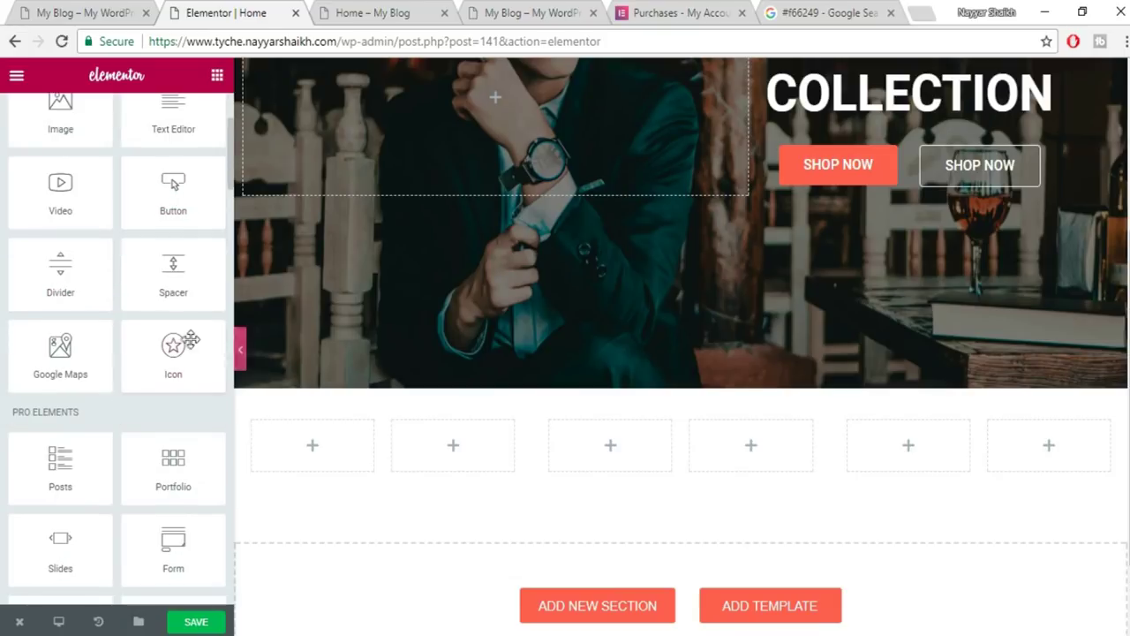
{"action": "left_click_drag", "start_coordinate": [174, 351], "coordinate": [287, 456]}
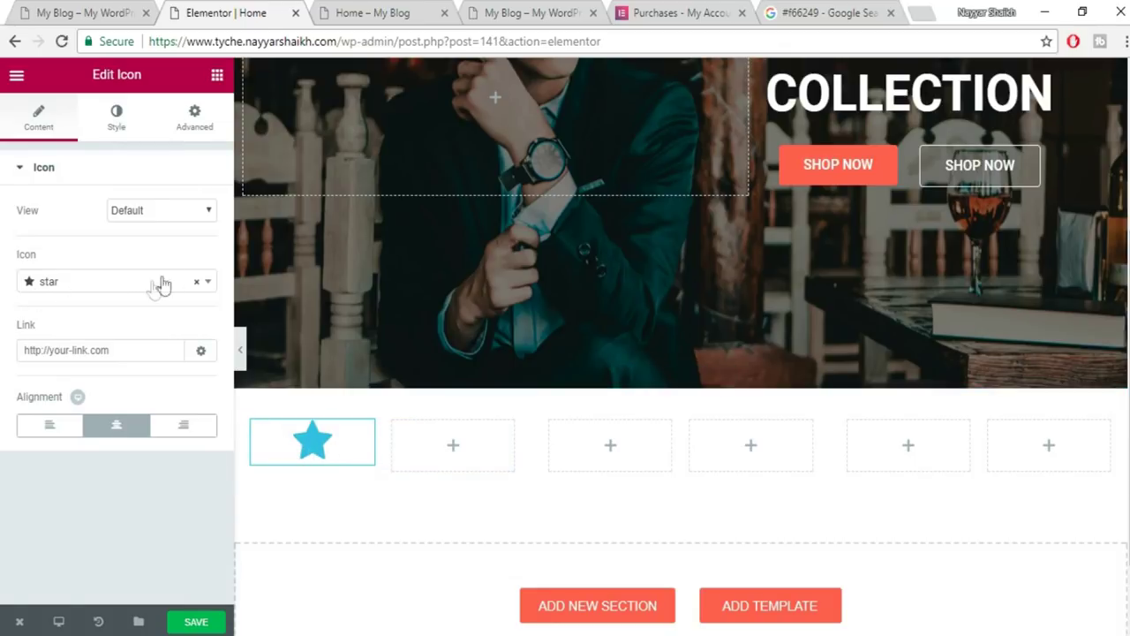
Change the new icon to truck, matching the demo's Free Shipping icon.
{"action": "left_click", "coordinate": [103, 9]}
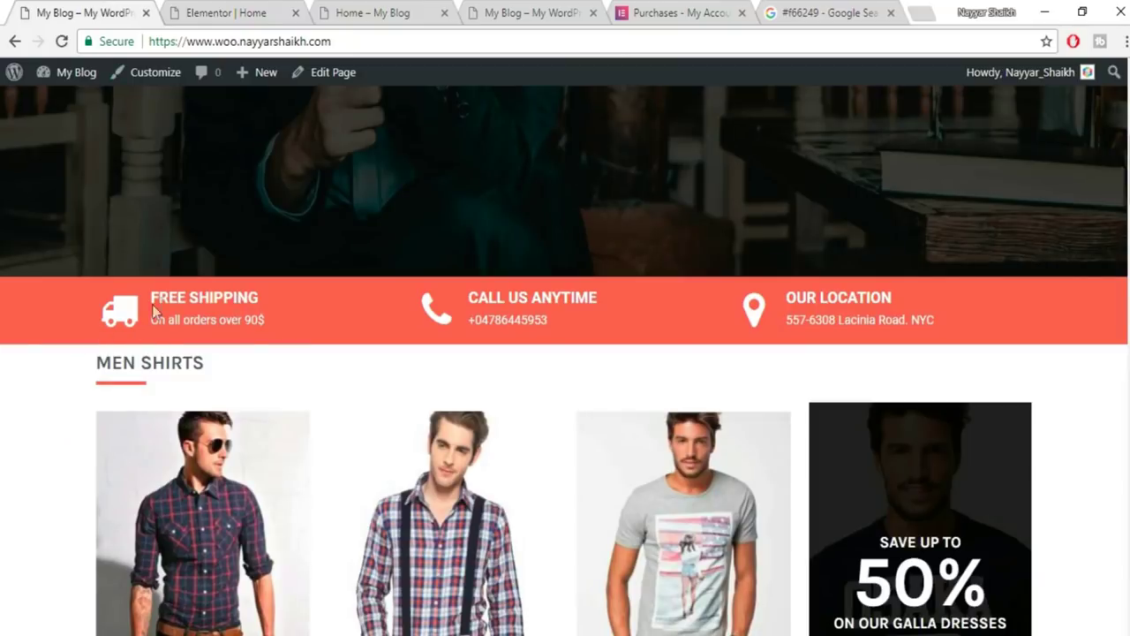
{"action": "left_click", "coordinate": [215, 11]}
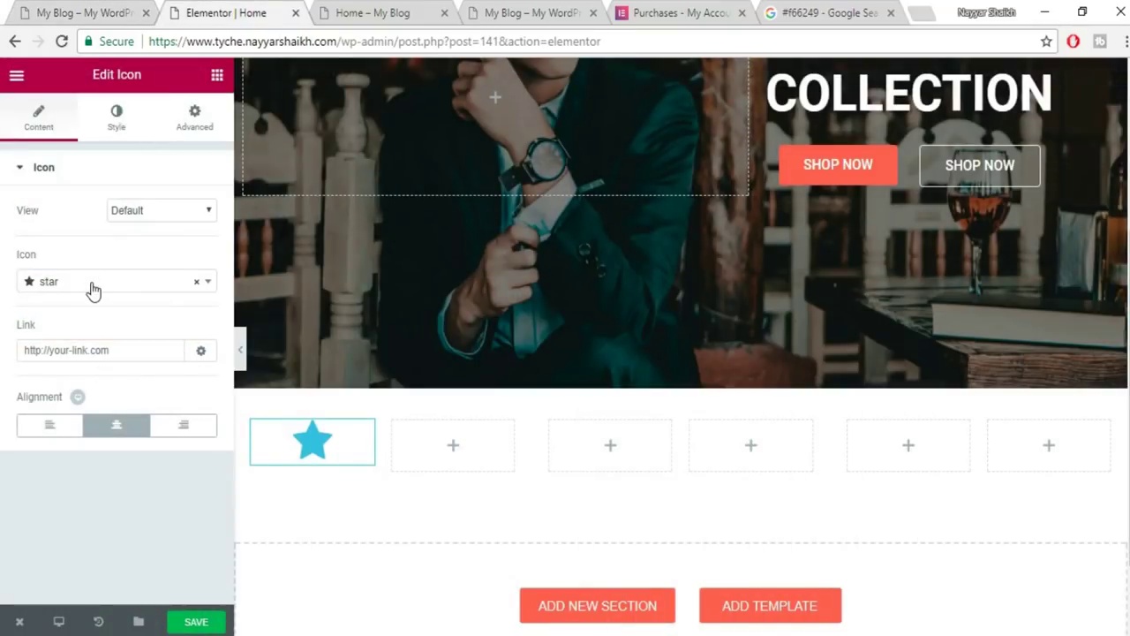
{"action": "left_click", "coordinate": [113, 282]}
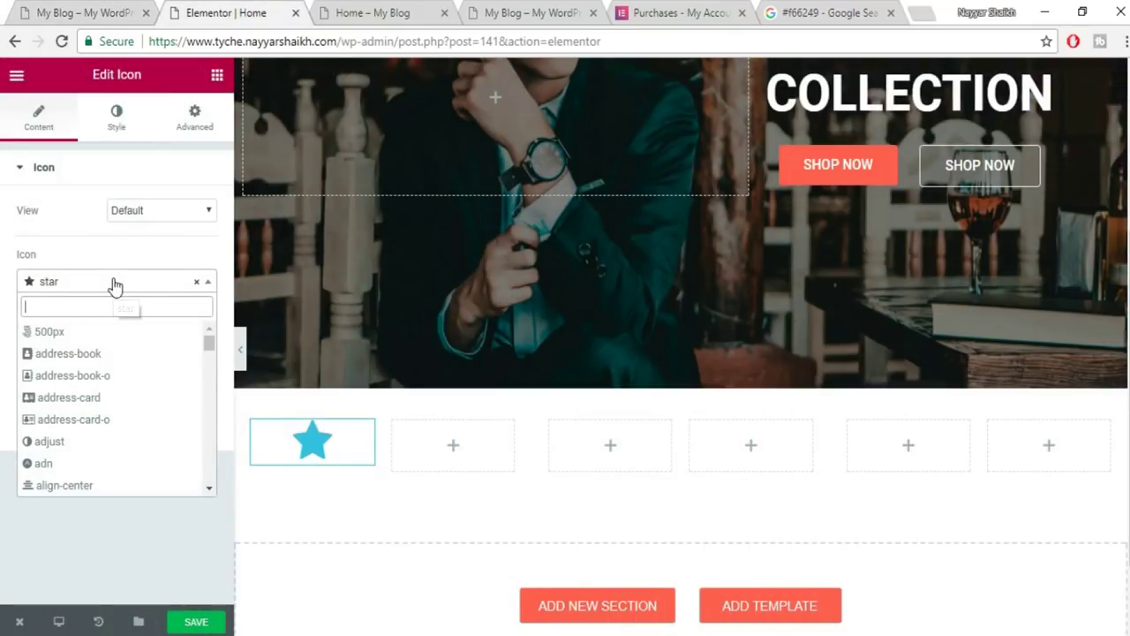
{"action": "type", "text": "TRUC"}
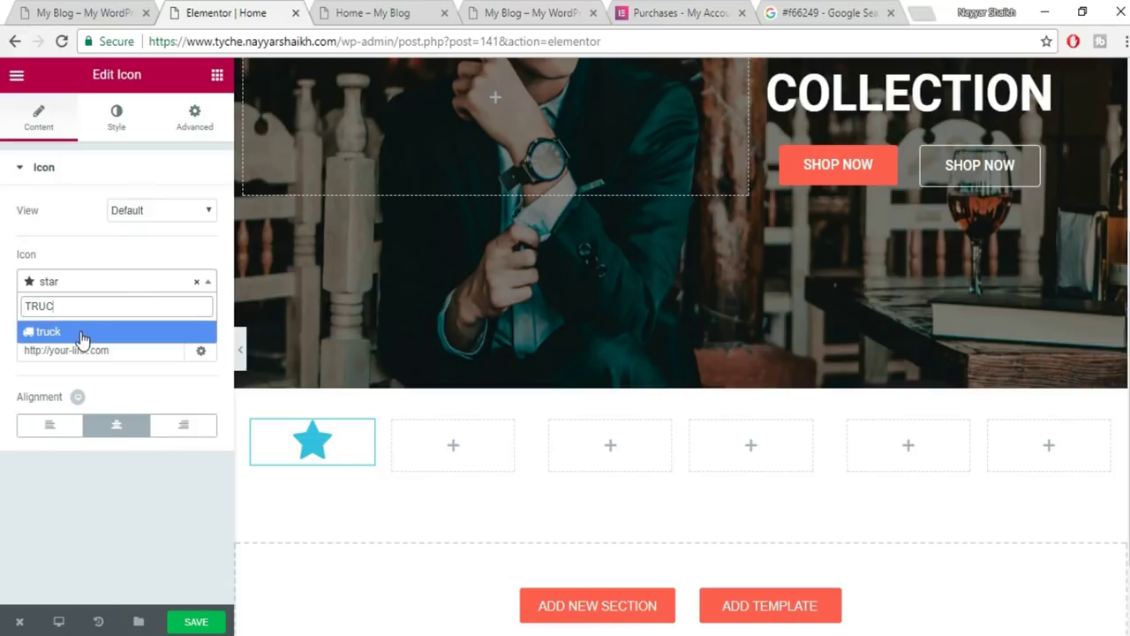
{"action": "left_click", "coordinate": [81, 338]}
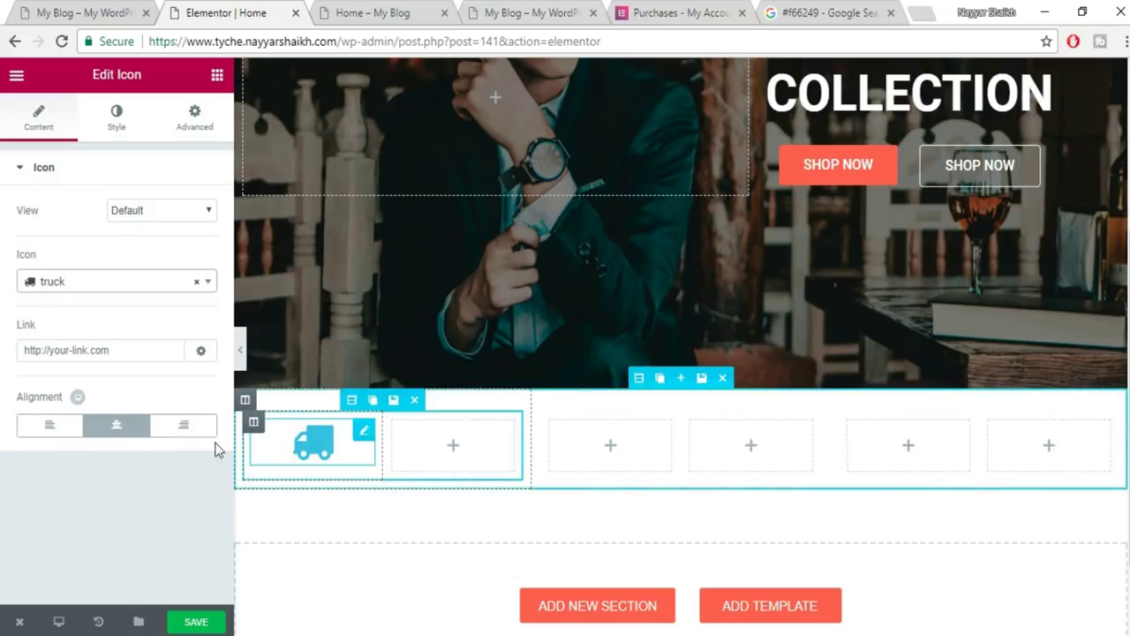
Compare the truck icon's placement with the demo, try the other alignments and right-align it.
{"action": "left_click", "coordinate": [86, 12]}
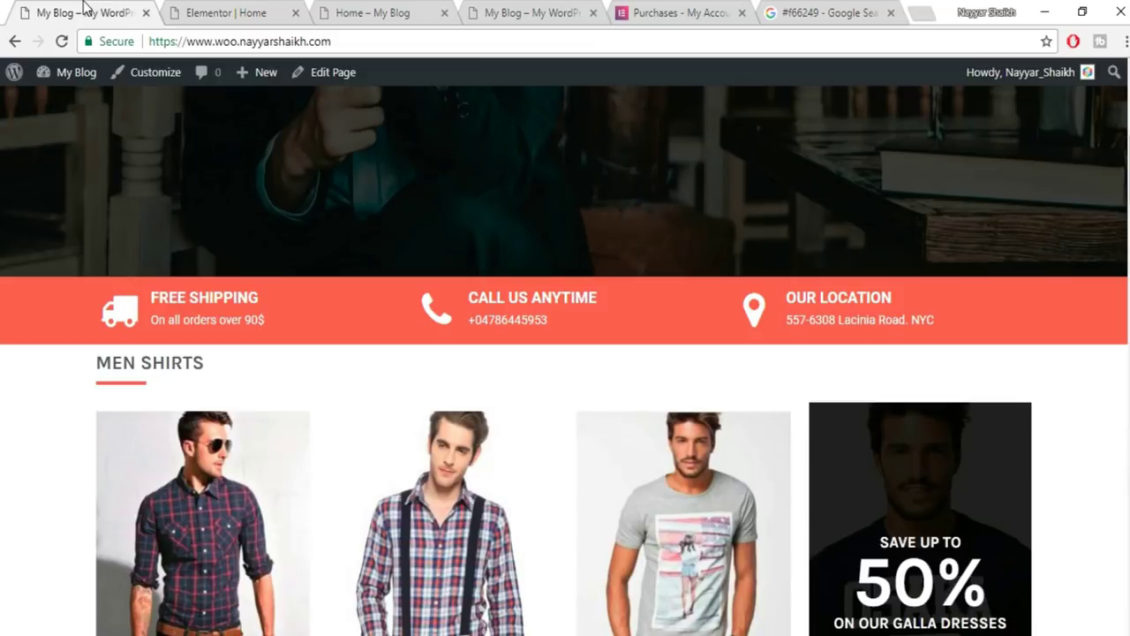
{"action": "left_click", "coordinate": [279, 9]}
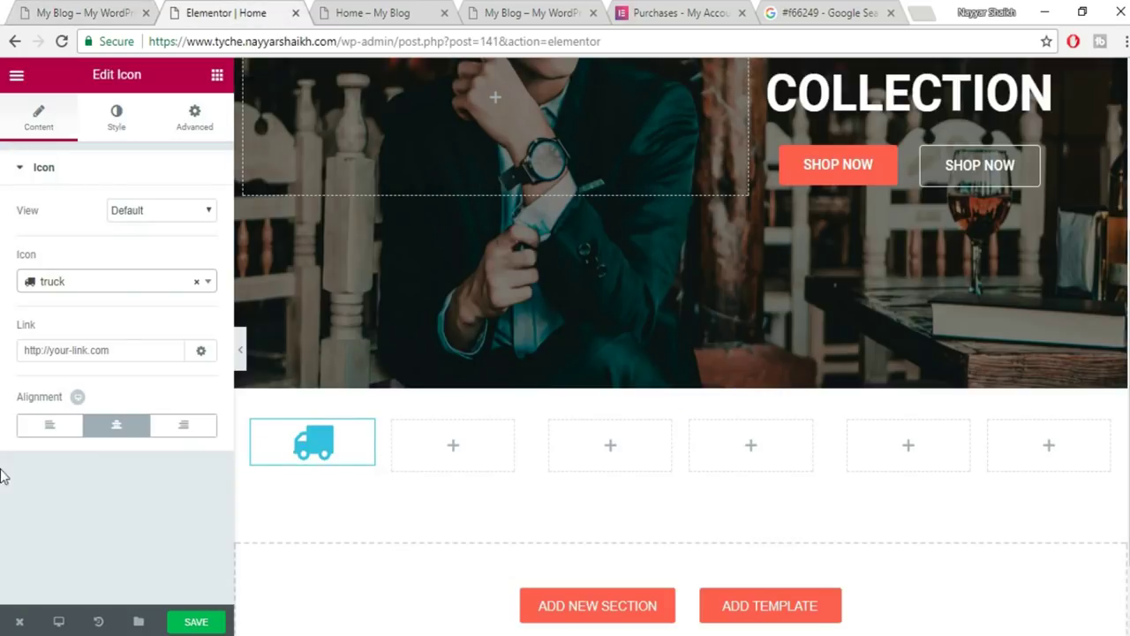
{"action": "left_click", "coordinate": [49, 427]}
{"action": "left_click", "coordinate": [110, 430]}
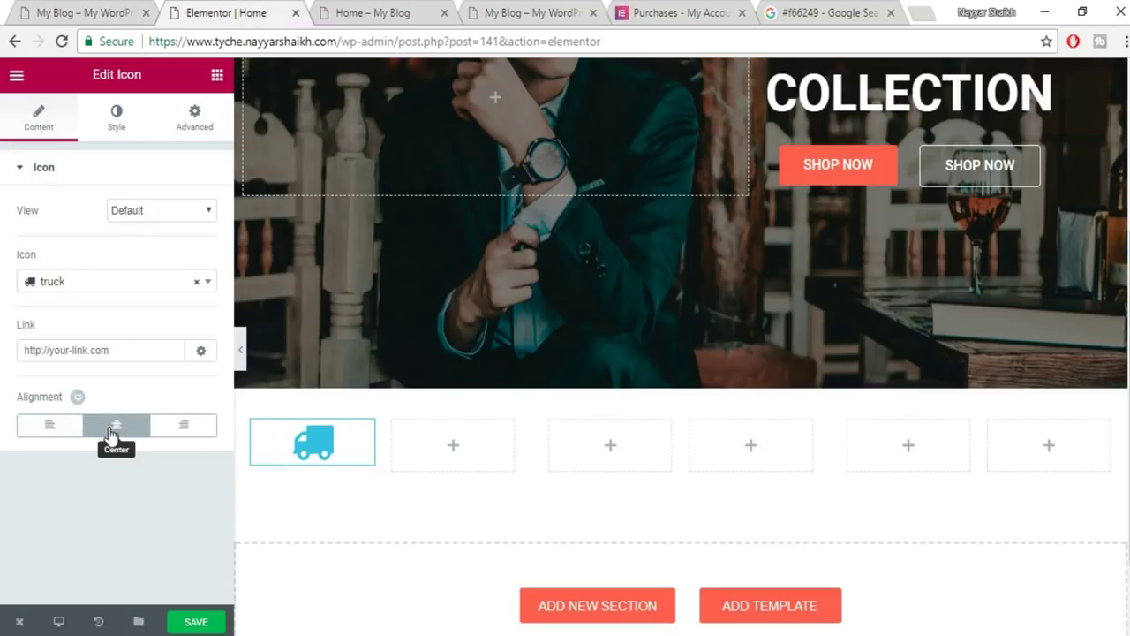
{"action": "left_click", "coordinate": [180, 426]}
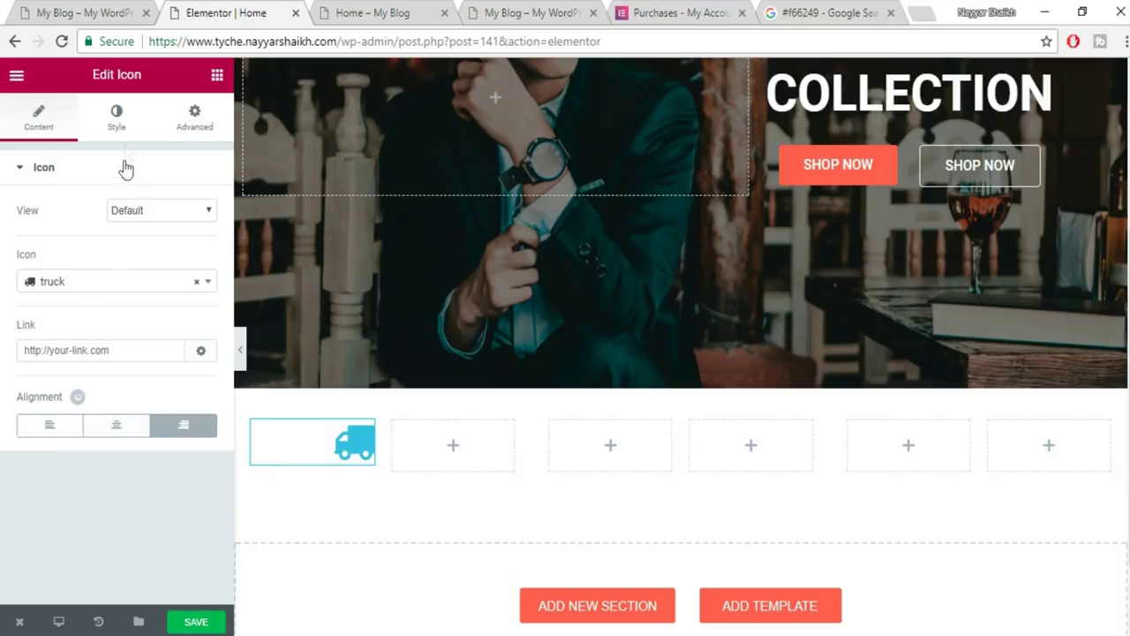
Set the truck icon's primary colour to #f66249 and its size to 70.
{"action": "left_click", "coordinate": [138, 117]}
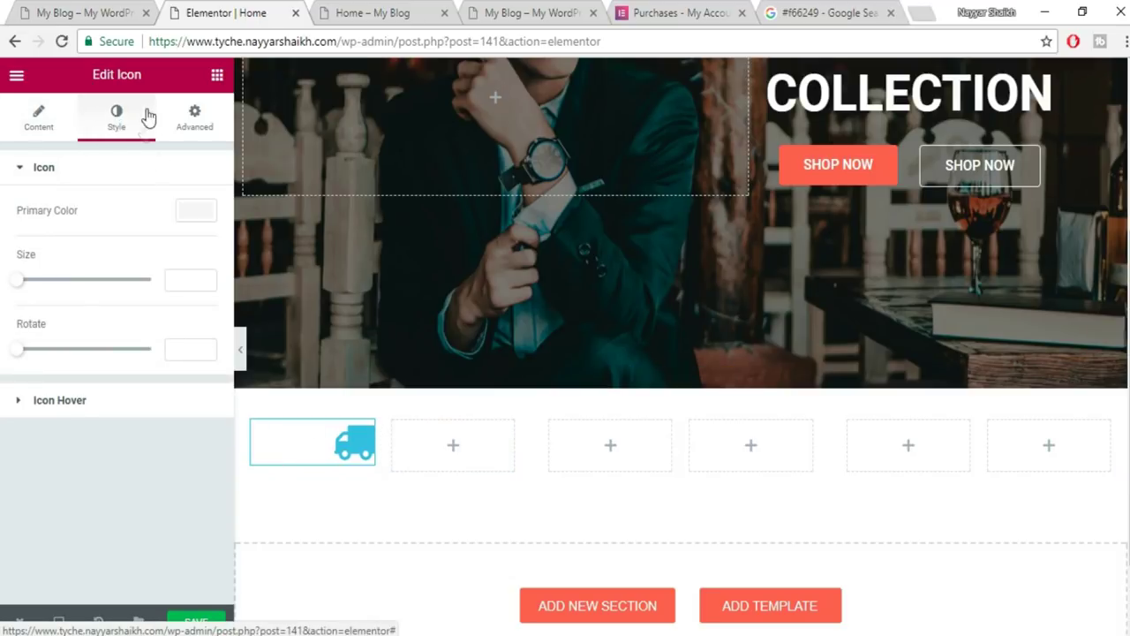
{"action": "left_click", "coordinate": [202, 217]}
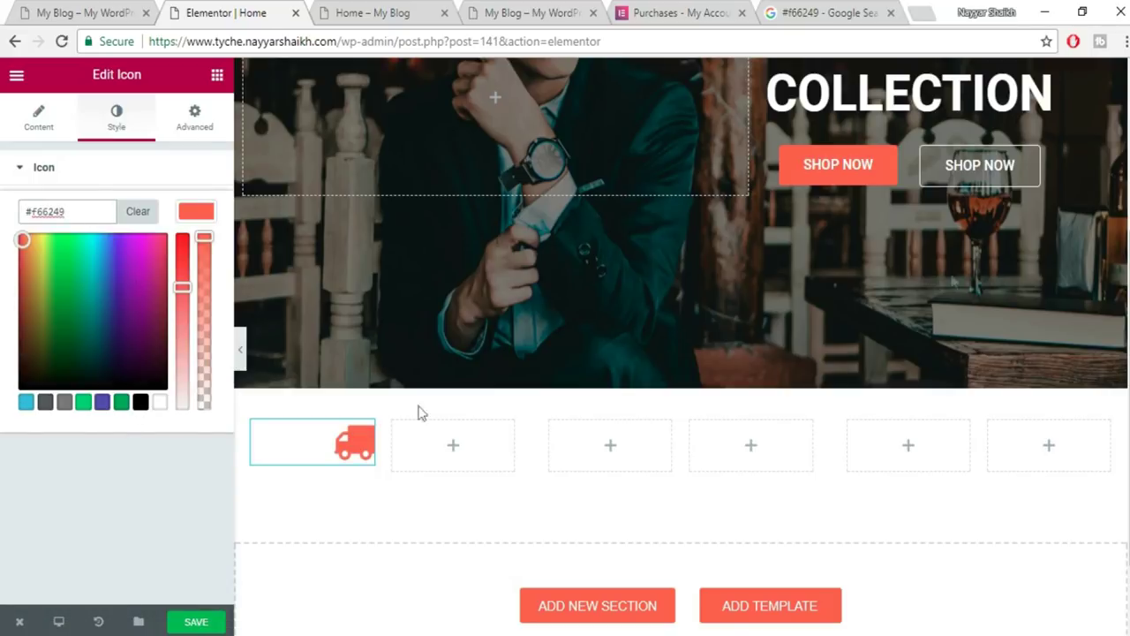
{"action": "scroll", "coordinate": [1003, 238], "scroll_direction": "up", "scroll_amount": 2}
{"action": "scroll", "coordinate": [360, 565], "scroll_direction": "down", "scroll_amount": 1}
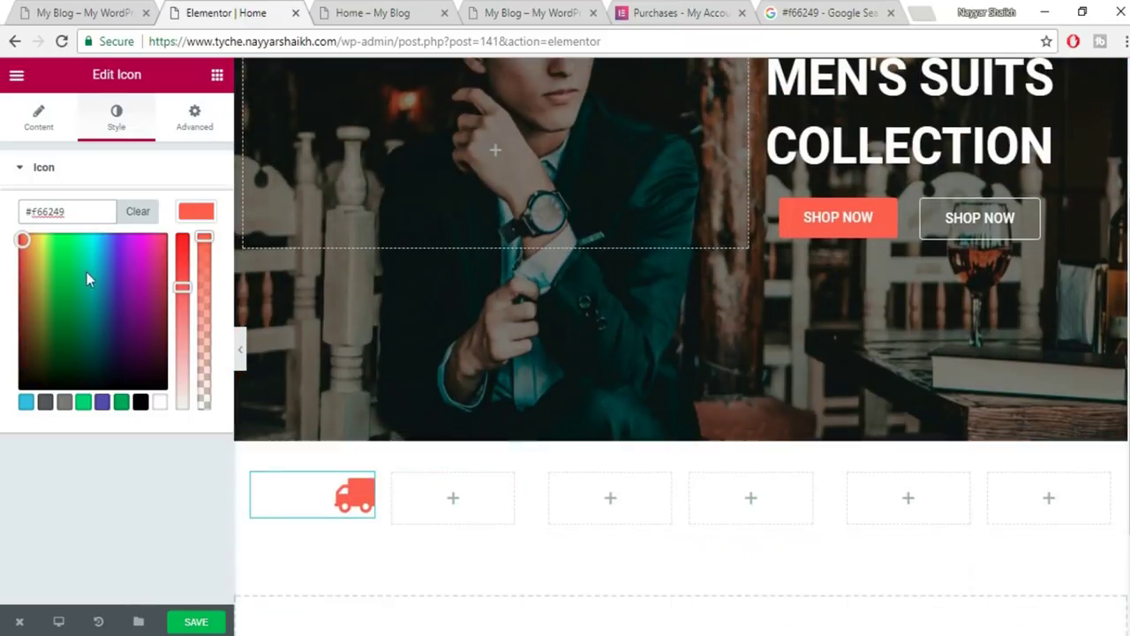
{"action": "left_click", "coordinate": [196, 212]}
{"action": "left_click_drag", "start_coordinate": [19, 287], "coordinate": [48, 289]}
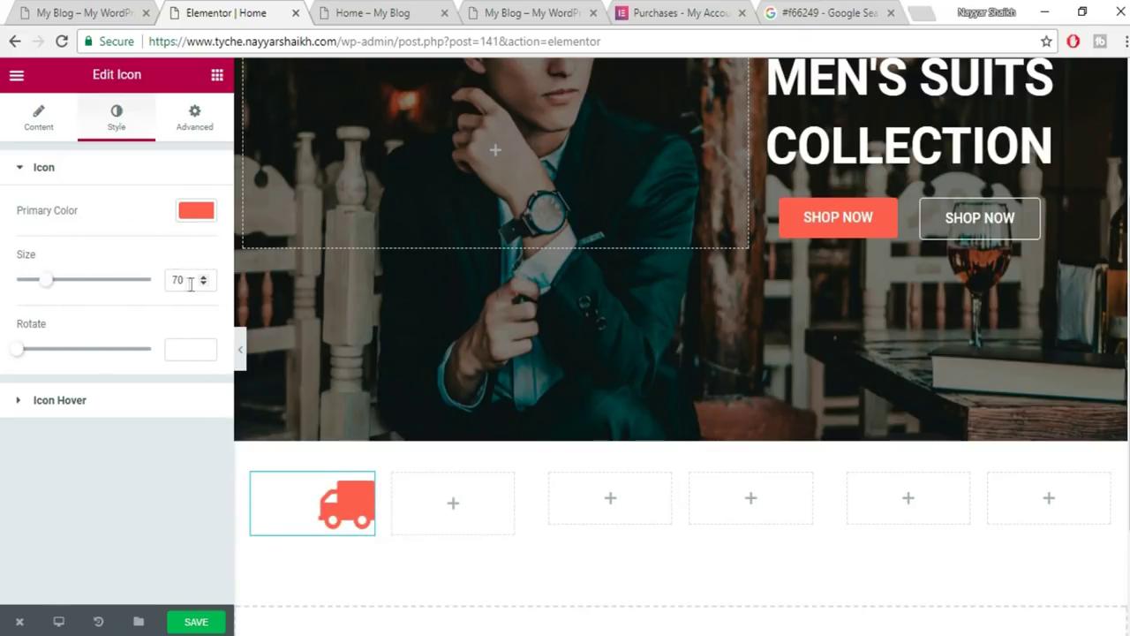
Open the truck icon's hover settings and compare the icon with the demo's Free Shipping icon.
{"action": "left_click", "coordinate": [29, 402]}
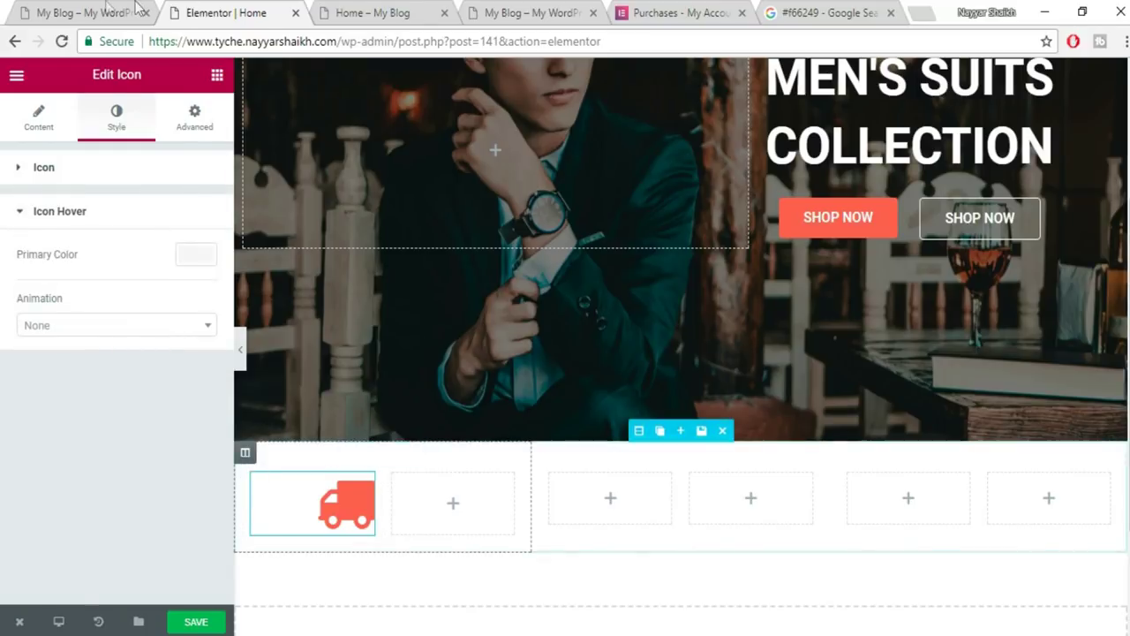
{"action": "key", "text": "ctrl+1"}
{"action": "left_click", "coordinate": [231, 9]}
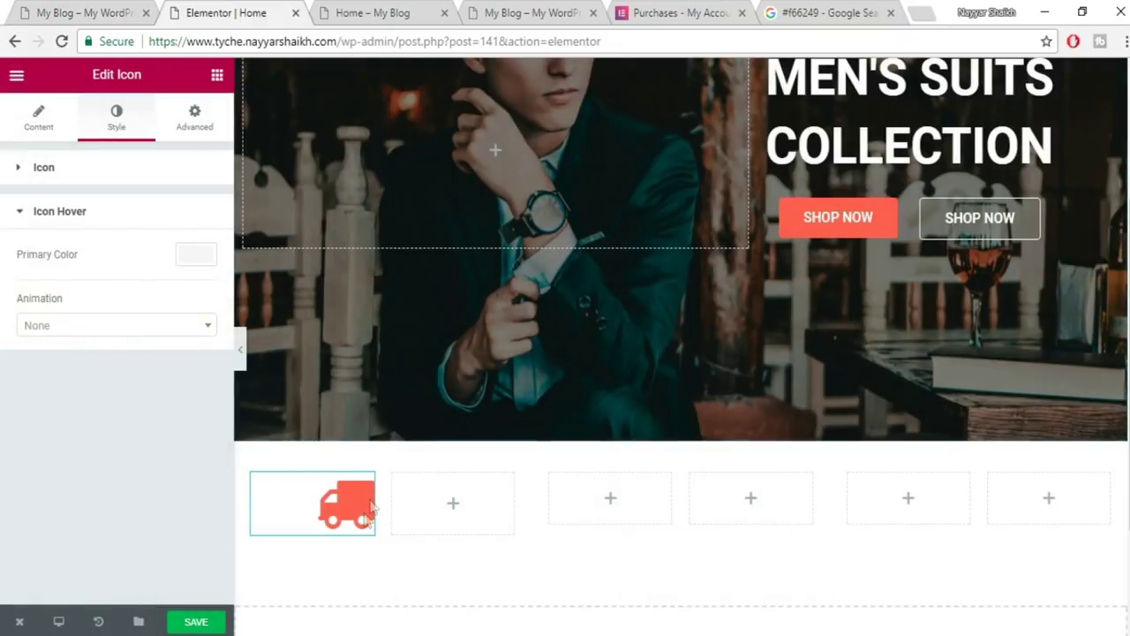
{"action": "left_click", "coordinate": [101, 11]}
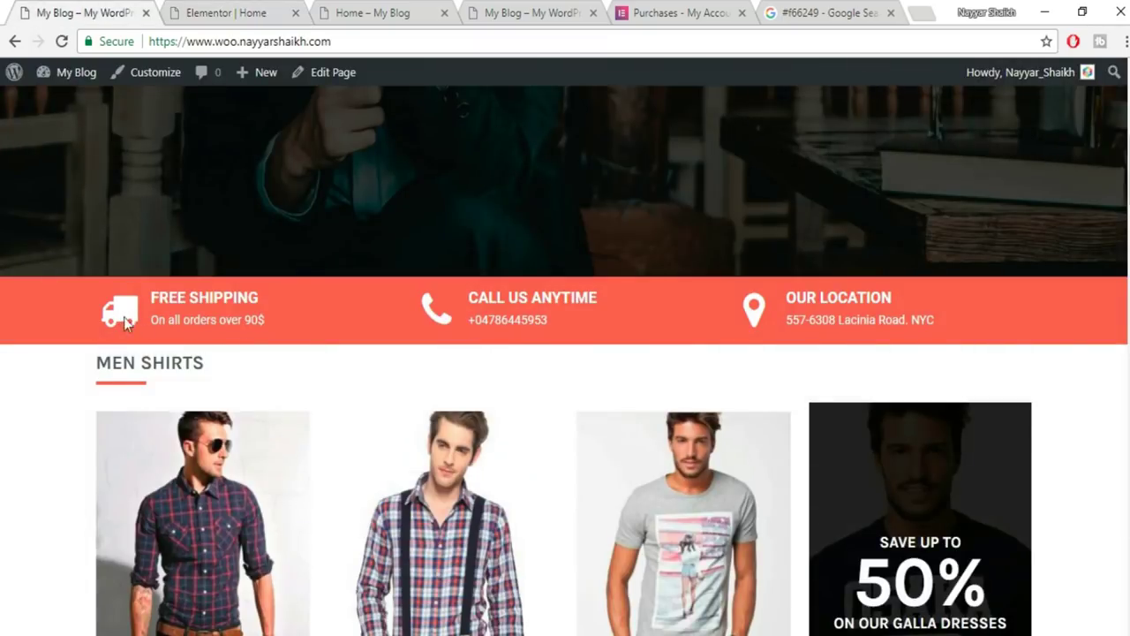
Set the truck icon's primary colour to white (#ffffff) and save the page.
{"action": "left_click", "coordinate": [224, 11]}
{"action": "left_click", "coordinate": [120, 177]}
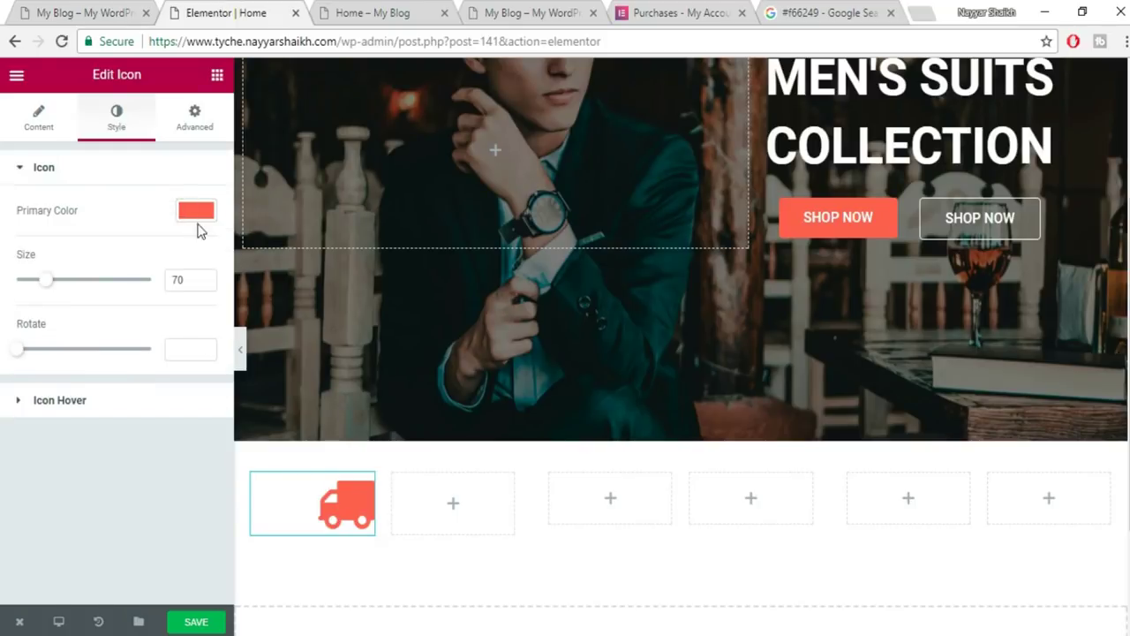
{"action": "left_click", "coordinate": [196, 212]}
{"action": "left_click", "coordinate": [159, 406]}
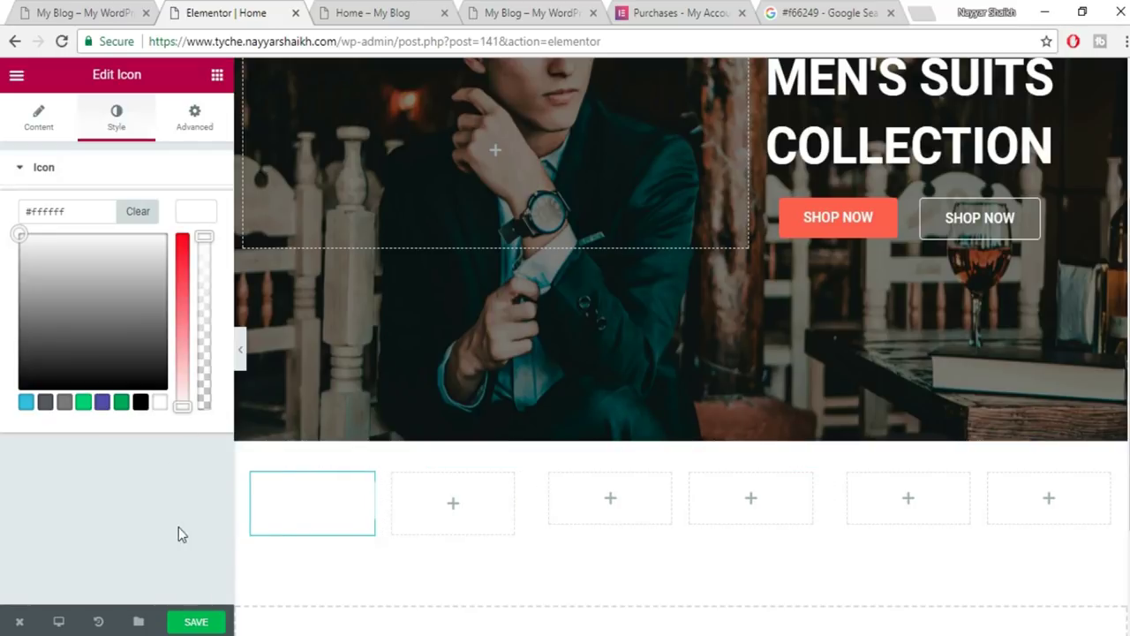
{"action": "left_click", "coordinate": [199, 223]}
{"action": "left_click", "coordinate": [193, 622]}
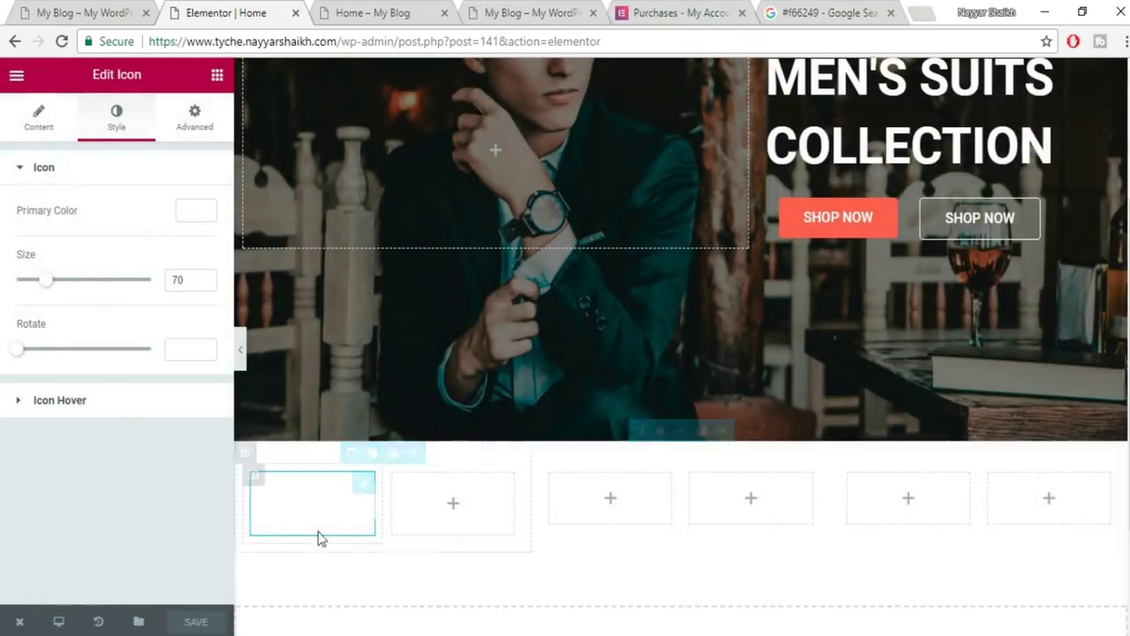
Give the section holding the truck icon a solid background colour of #f66249, matching the demo strip, and save the page.
{"action": "left_click", "coordinate": [49, 13]}
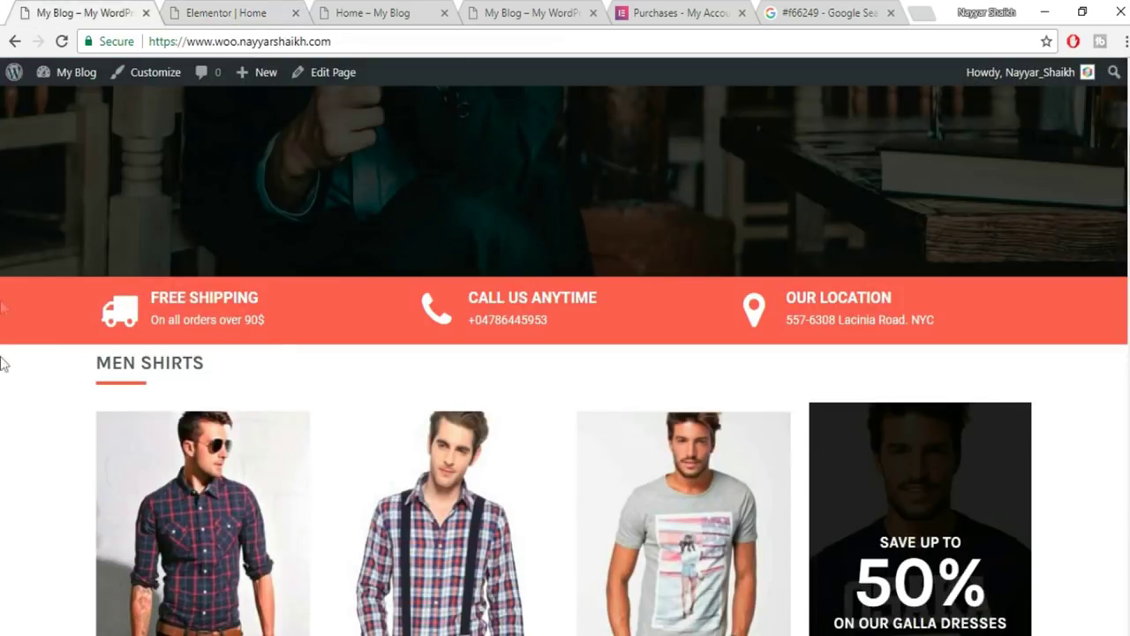
{"action": "left_click", "coordinate": [246, 11]}
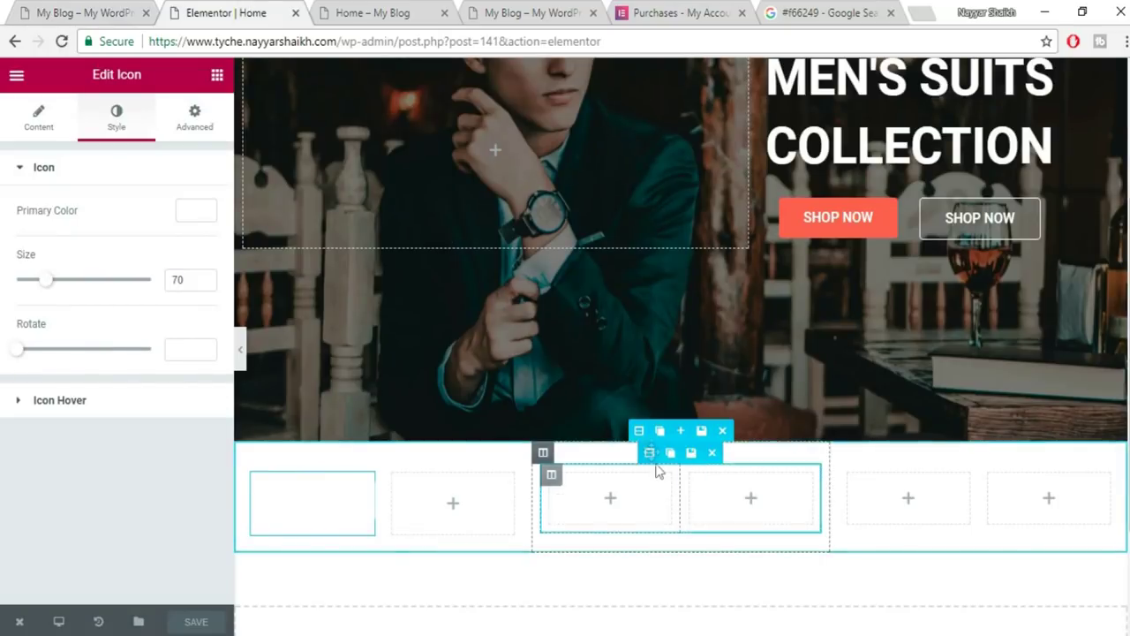
{"action": "left_click", "coordinate": [659, 429]}
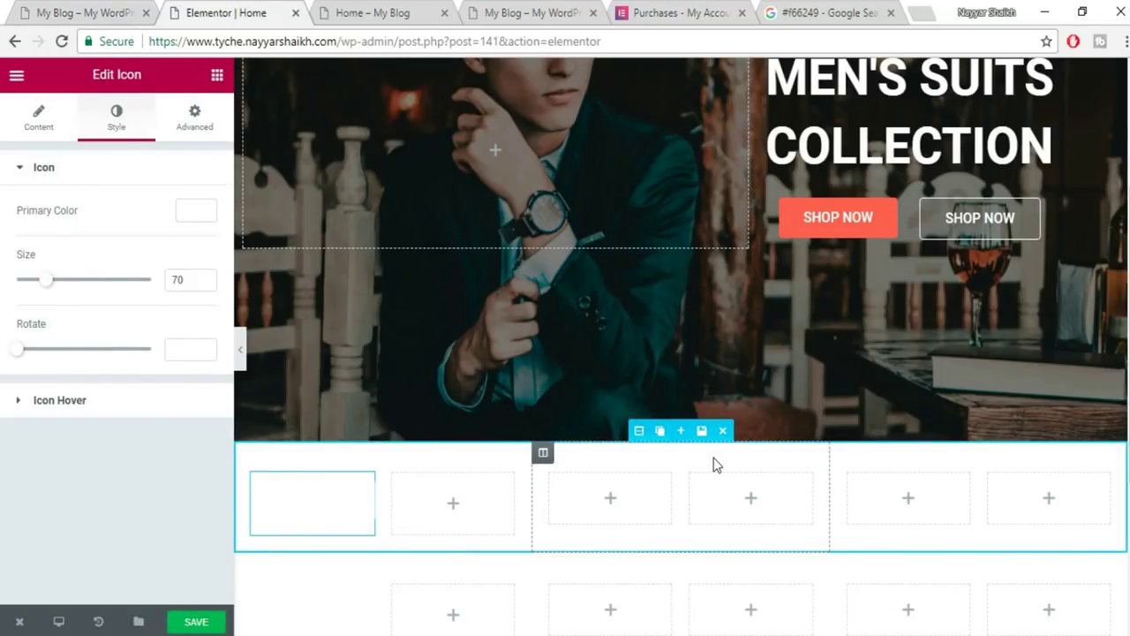
{"action": "left_click", "coordinate": [636, 427]}
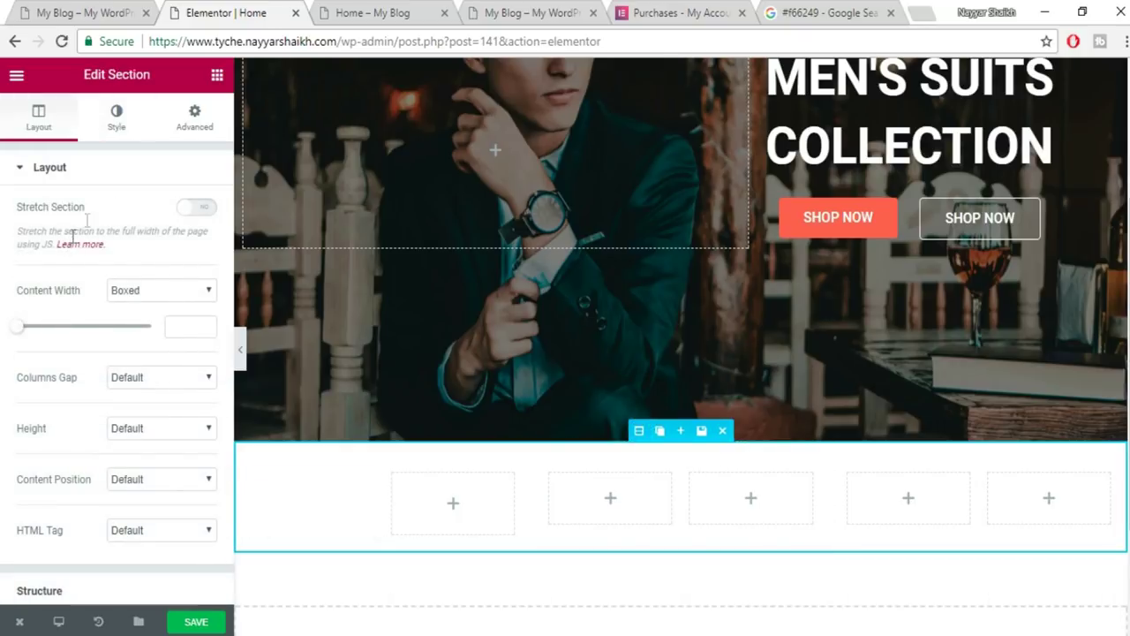
{"action": "left_click", "coordinate": [118, 115]}
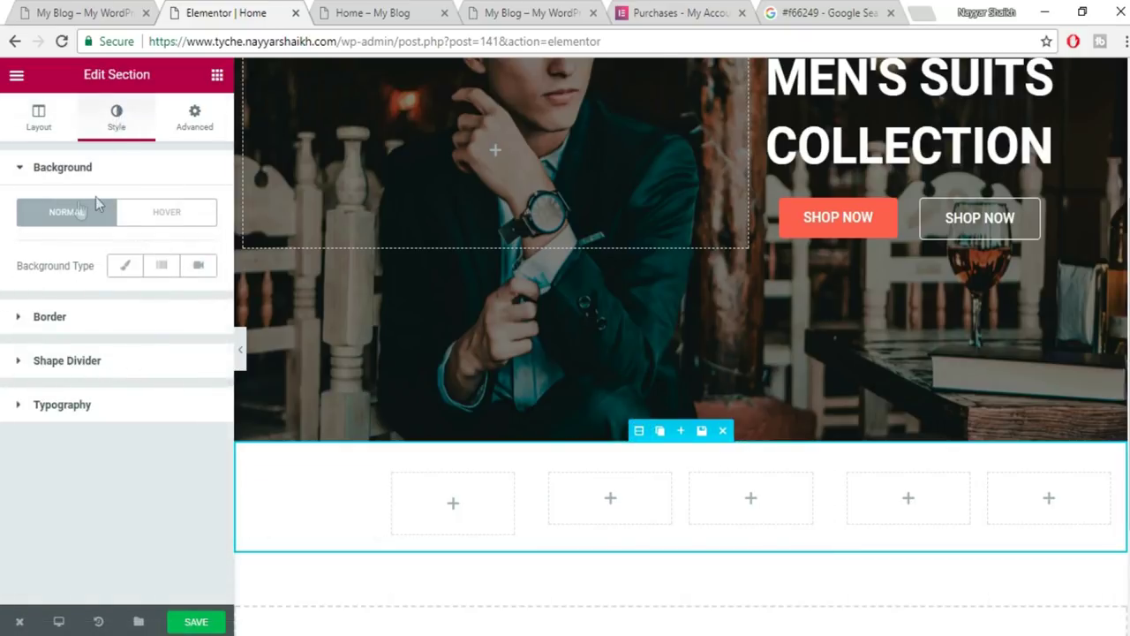
{"action": "left_click", "coordinate": [125, 265]}
{"action": "left_click", "coordinate": [193, 319]}
{"action": "type", "text": "#f66249"}
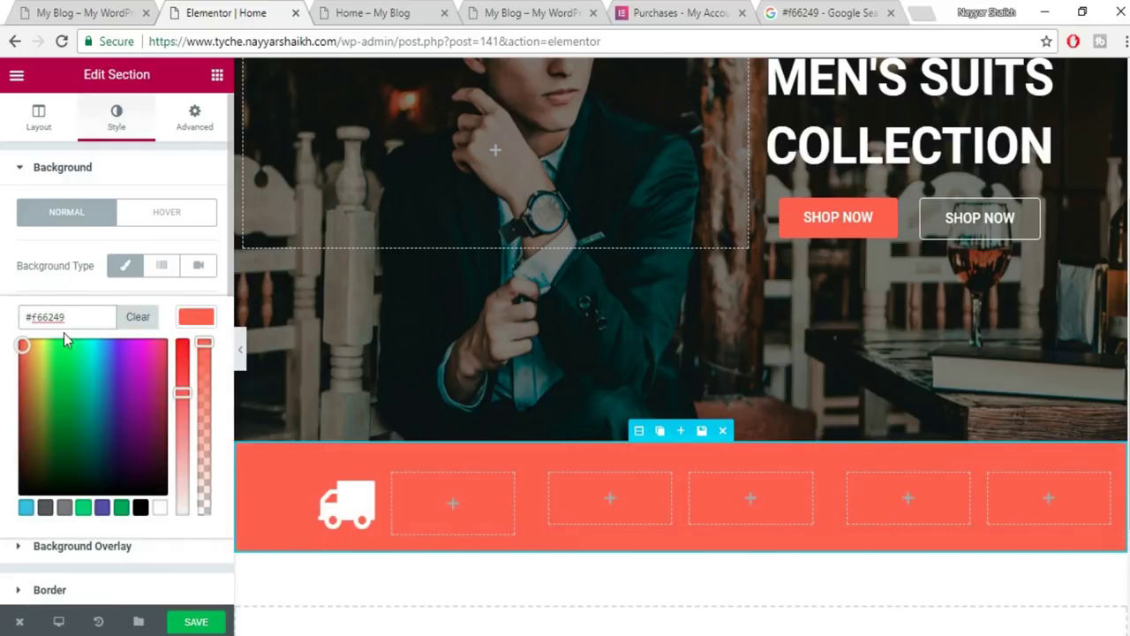
{"action": "left_click", "coordinate": [195, 622]}
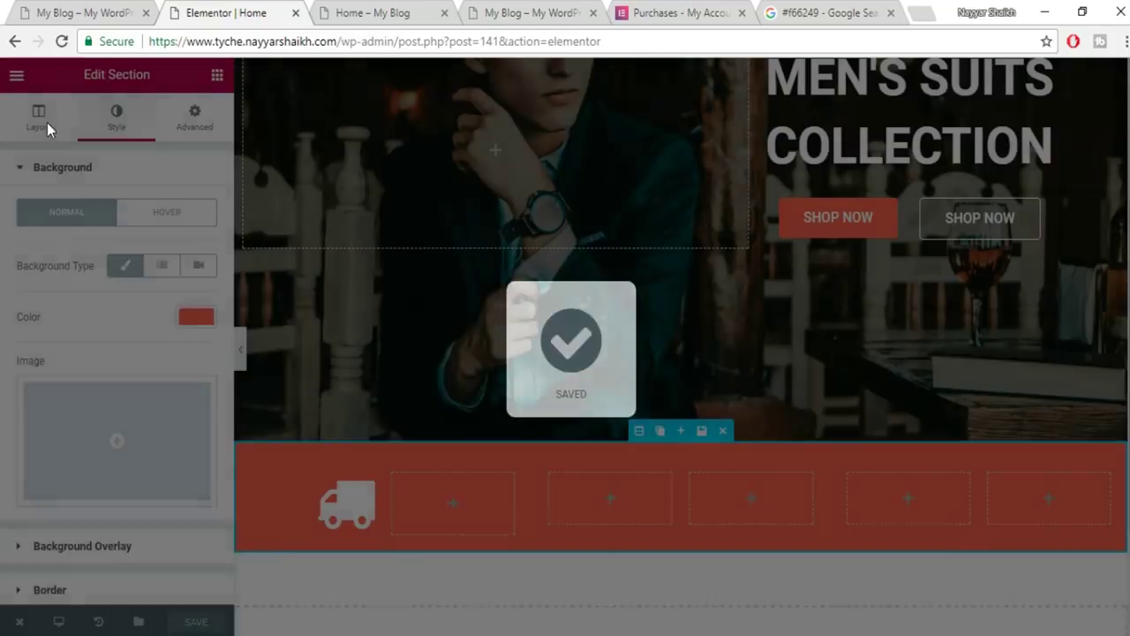
Stretch the icon strip section to the full page width, save, and narrow the truck icon's column to fit the icon.
{"action": "left_click", "coordinate": [40, 124]}
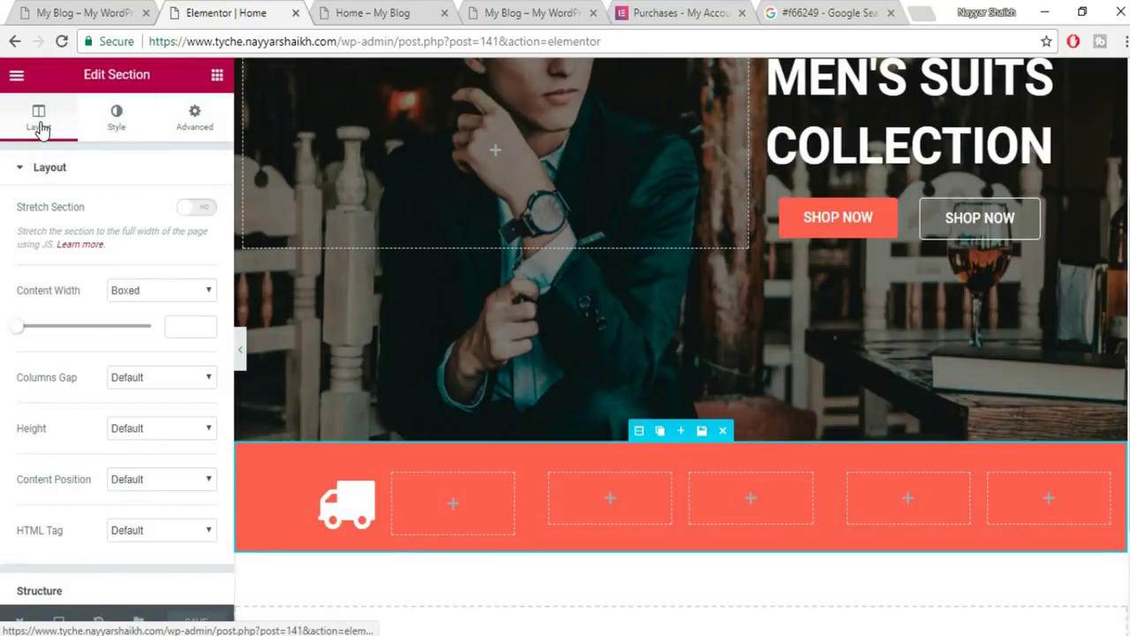
{"action": "left_click", "coordinate": [198, 210]}
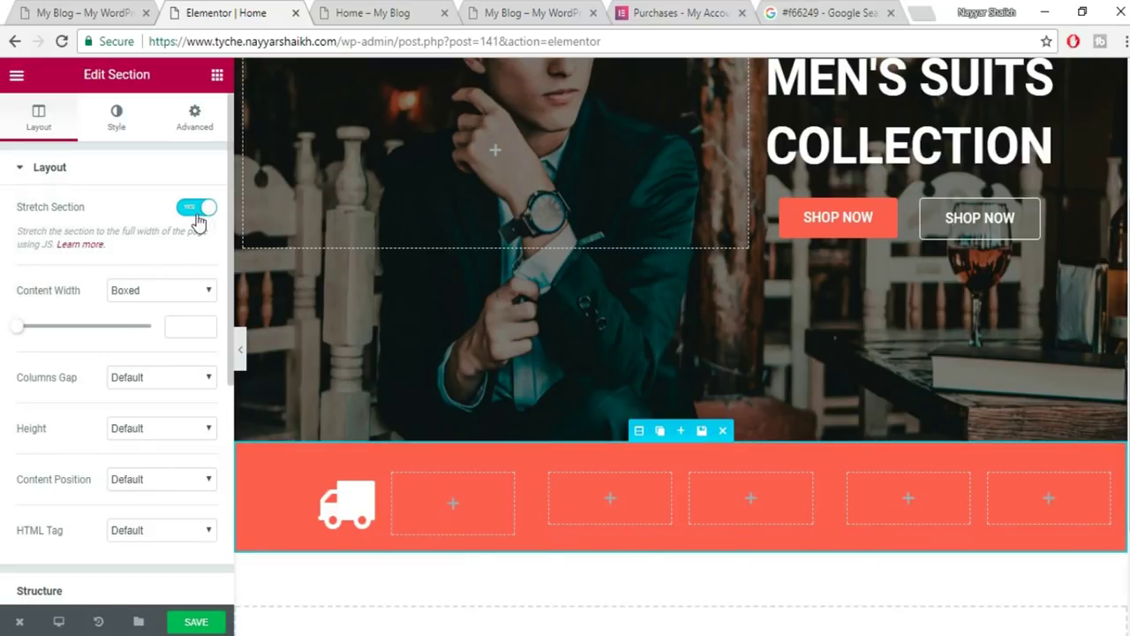
{"action": "left_click", "coordinate": [196, 622]}
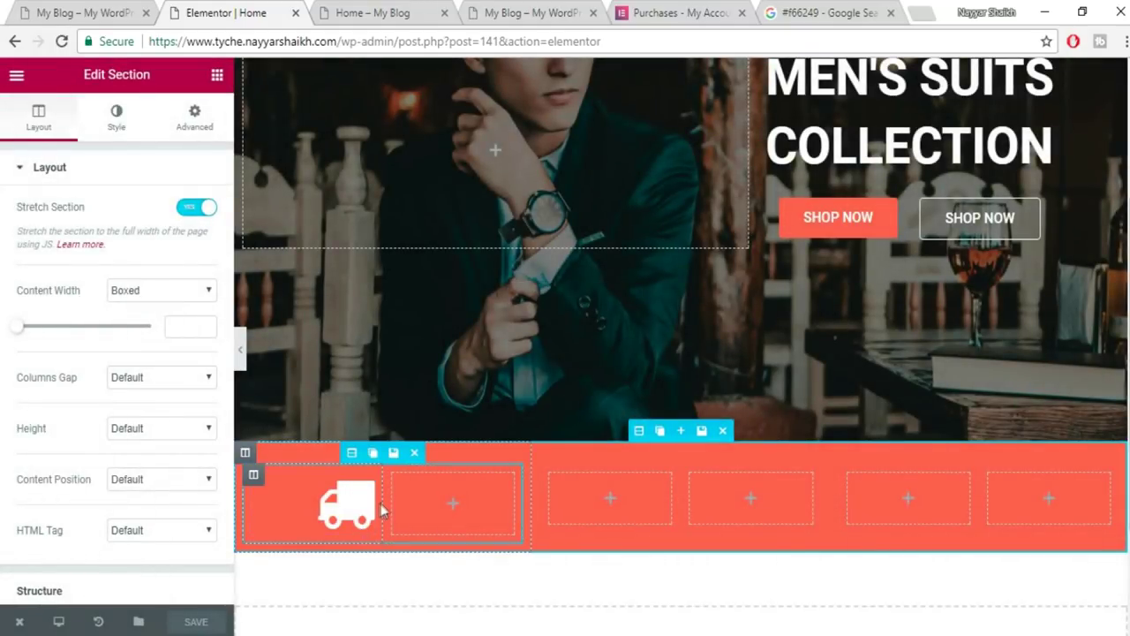
{"action": "left_click_drag", "start_coordinate": [381, 503], "coordinate": [309, 502]}
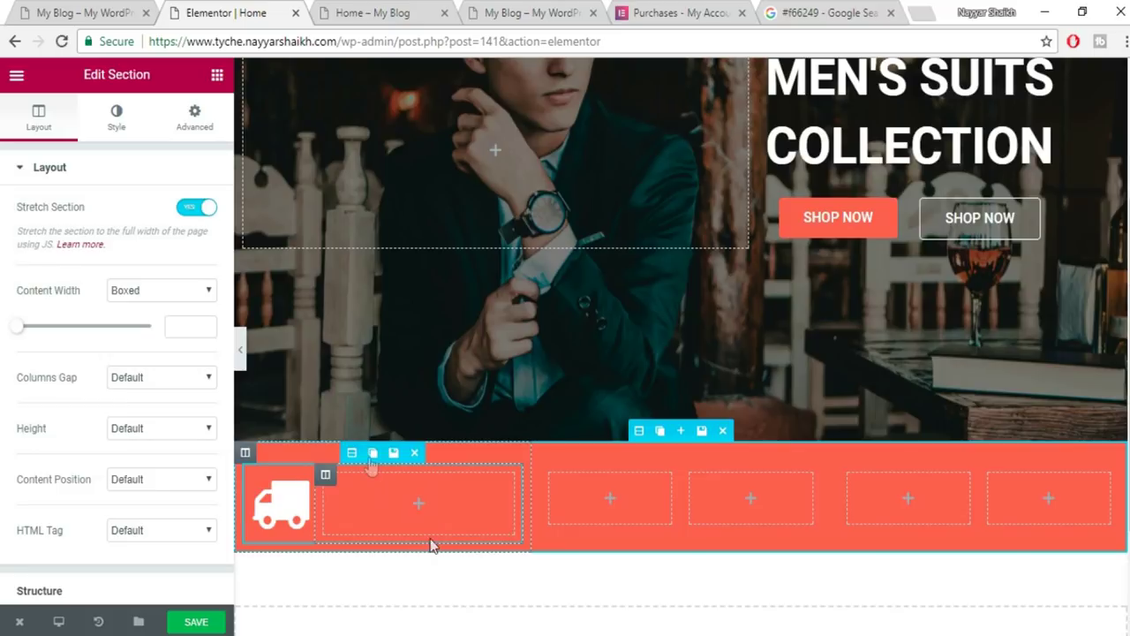
Add a left-aligned heading beside the truck icon with the title FREE SHIPPING copied from the demo page.
{"action": "left_click", "coordinate": [217, 76]}
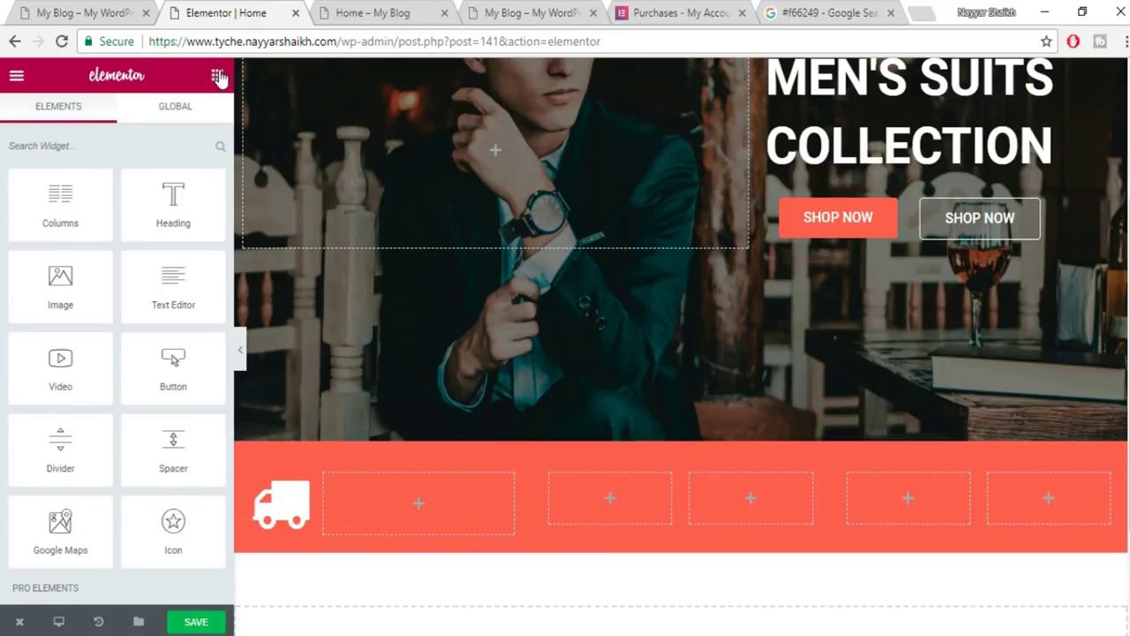
{"action": "left_click_drag", "start_coordinate": [181, 201], "coordinate": [411, 494]}
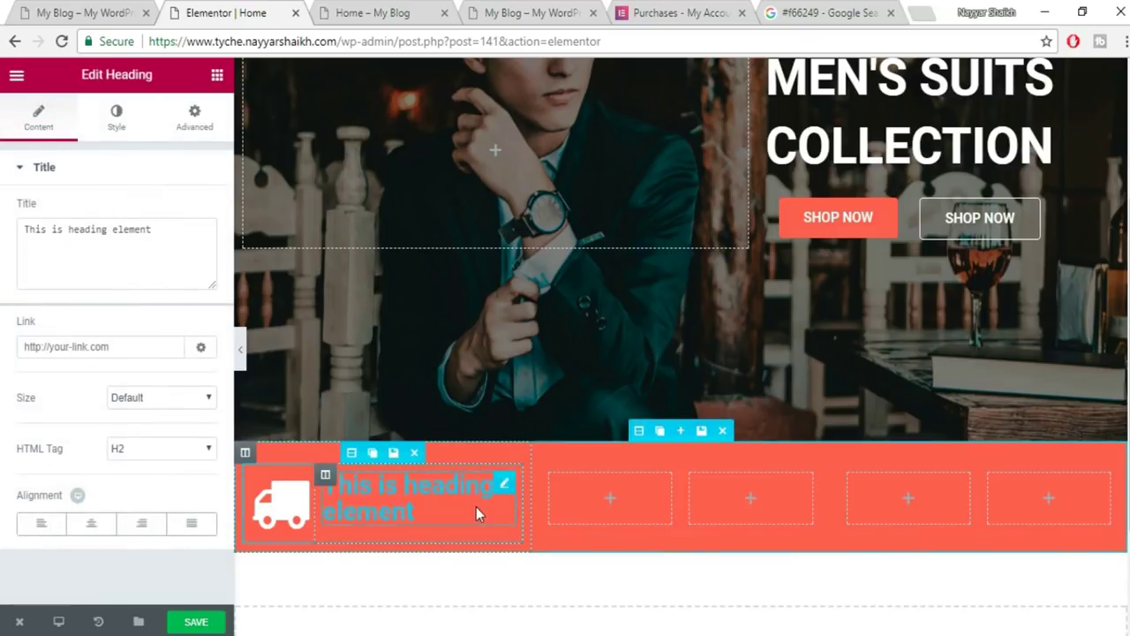
{"action": "left_click", "coordinate": [46, 9]}
{"action": "left_click_drag", "start_coordinate": [259, 298], "coordinate": [181, 297]}
{"action": "key", "text": "ctrl+c"}
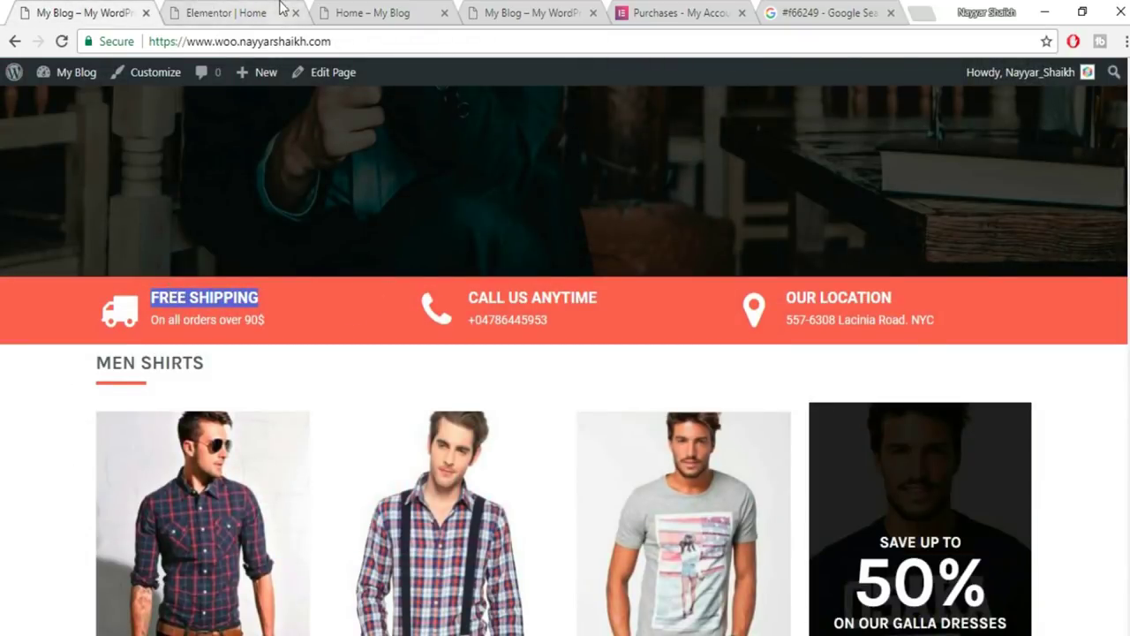
{"action": "left_click", "coordinate": [283, 9]}
{"action": "left_click", "coordinate": [96, 280]}
{"action": "key", "text": "ctrl+a"}
{"action": "key", "text": "ctrl+v"}
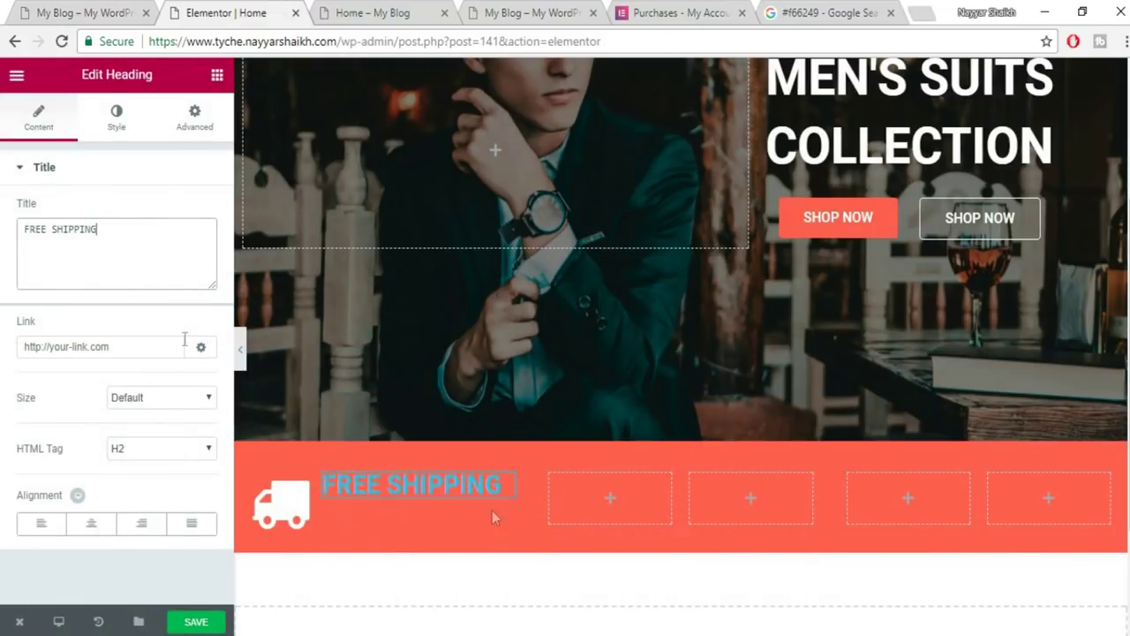
{"action": "left_click", "coordinate": [41, 523]}
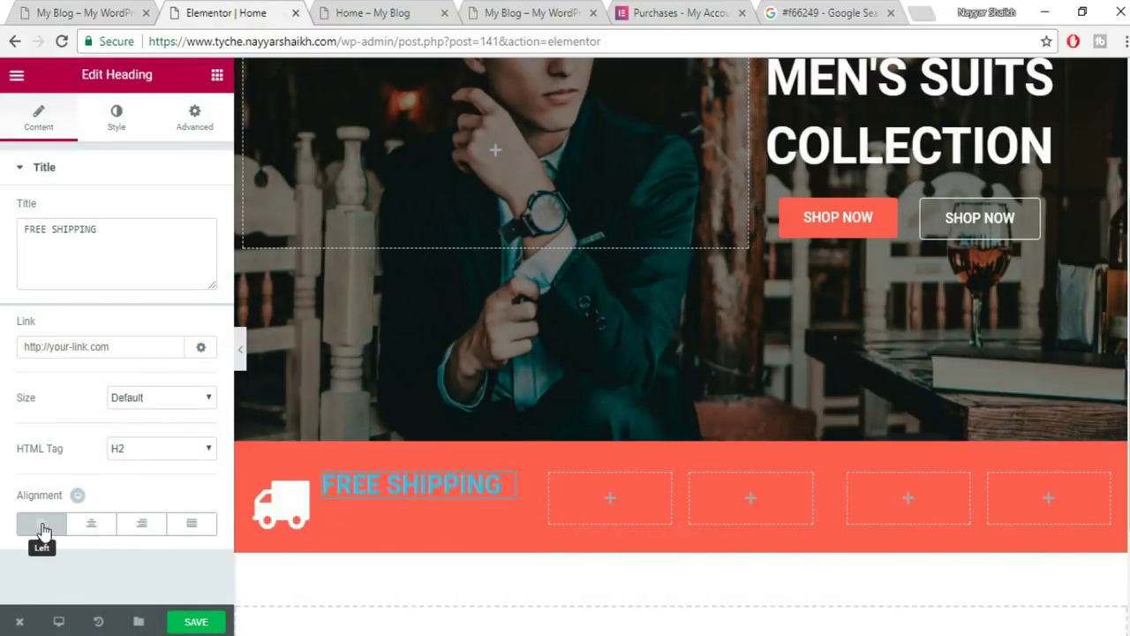
Set the FREE SHIPPING heading's text colour to white.
{"action": "left_click", "coordinate": [113, 132]}
{"action": "left_click", "coordinate": [205, 227]}
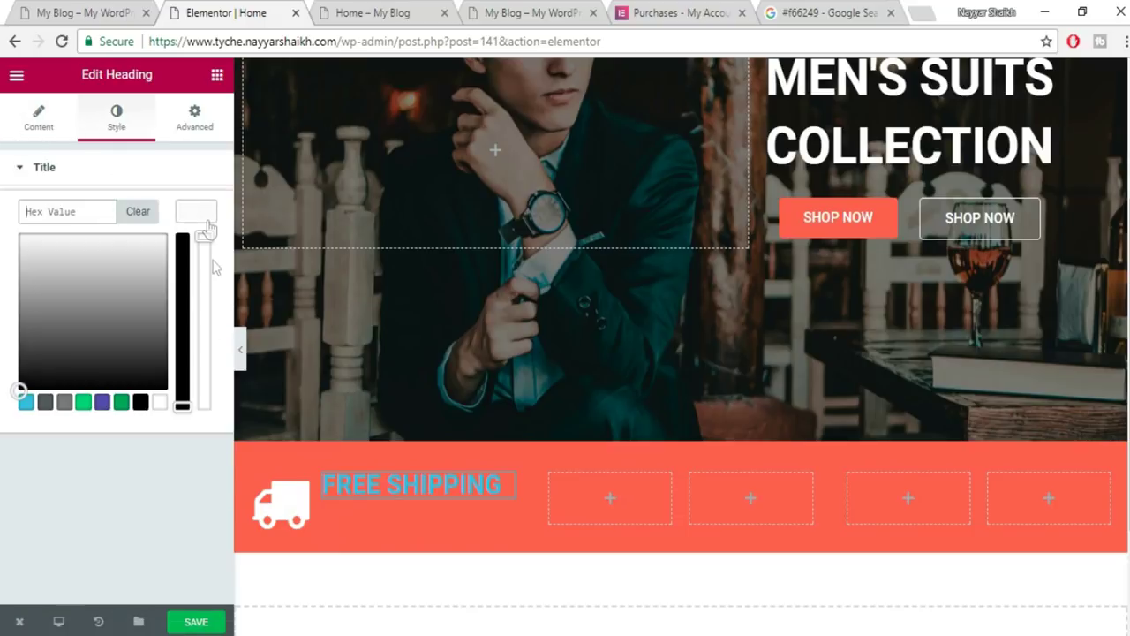
{"action": "left_click", "coordinate": [160, 405]}
{"action": "left_click", "coordinate": [194, 223]}
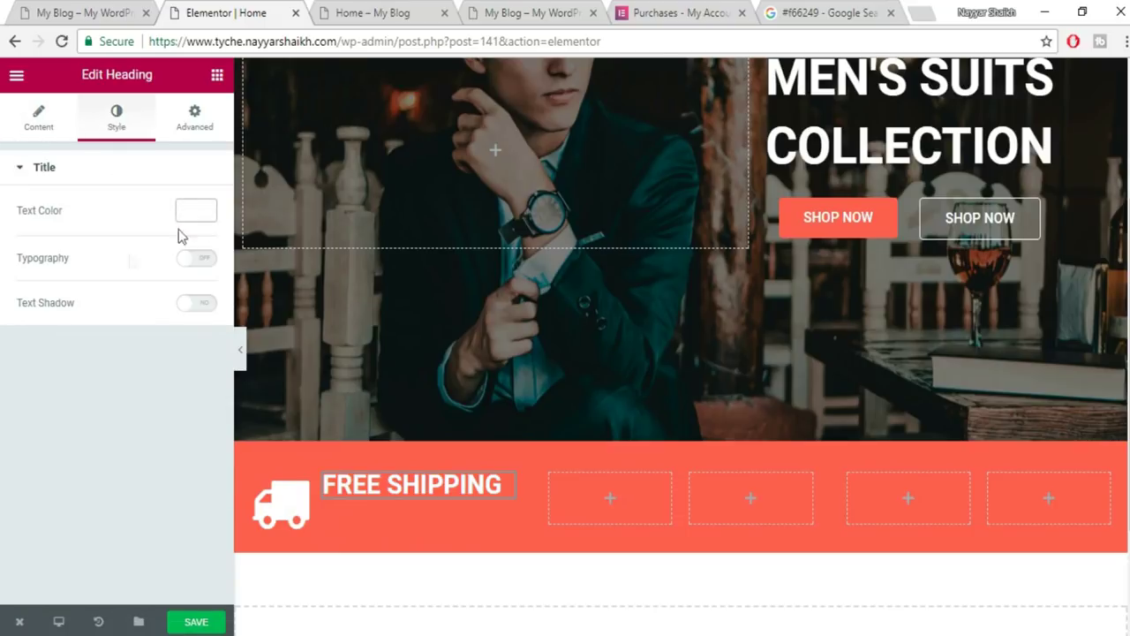
Enable custom typography for the FREE SHIPPING heading with size 20 px and weight 600, and save the page.
{"action": "left_click", "coordinate": [203, 260]}
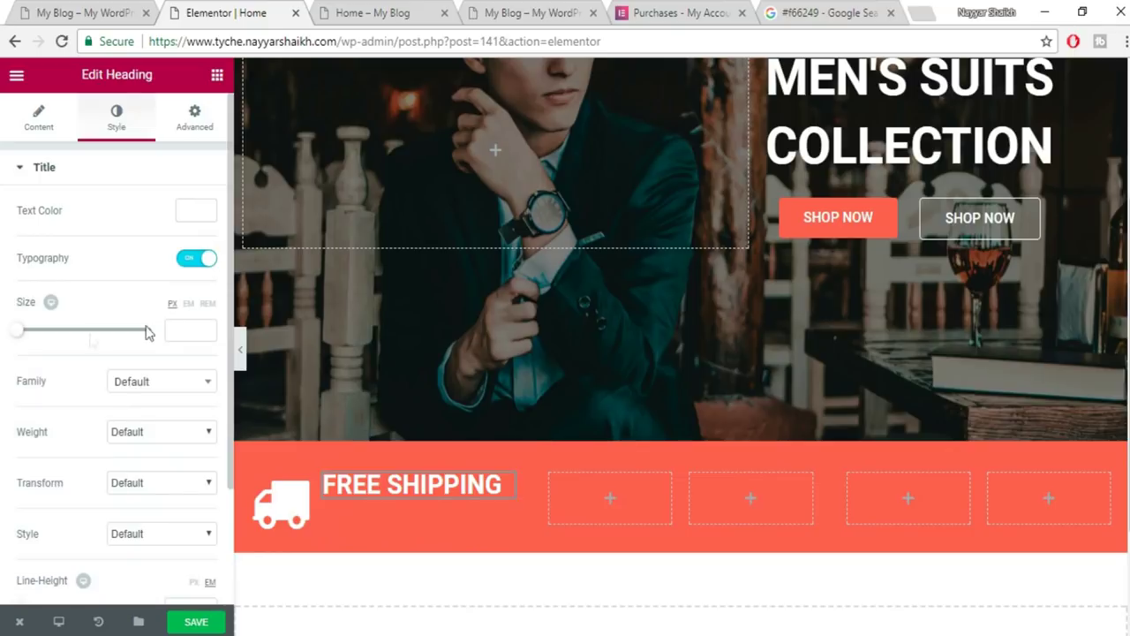
{"action": "left_click_drag", "start_coordinate": [21, 339], "coordinate": [36, 338]}
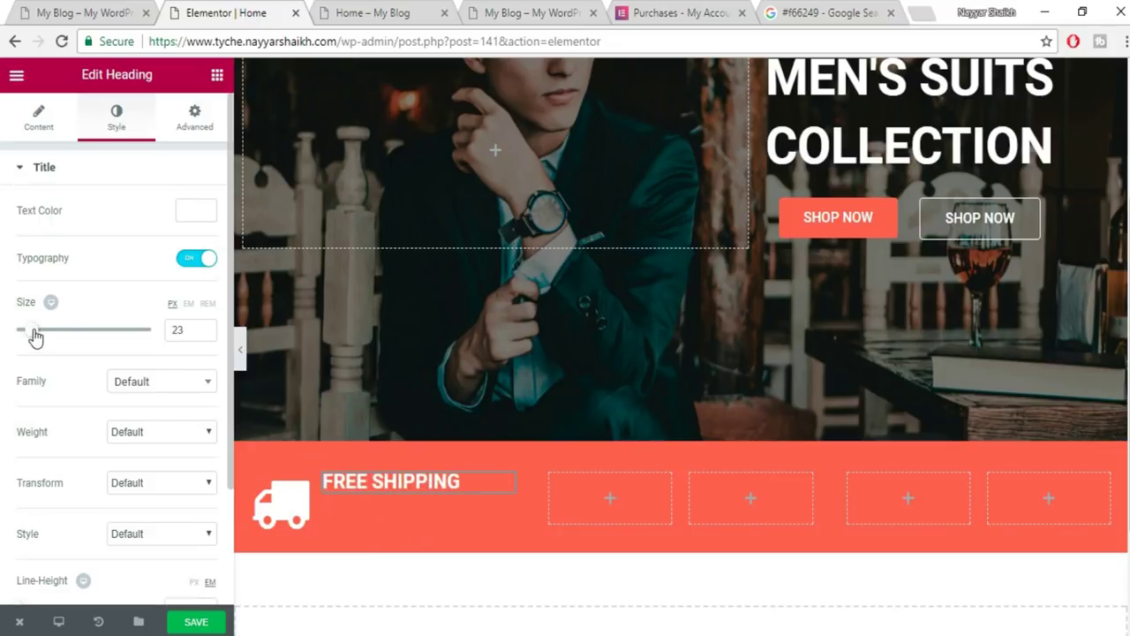
{"action": "double_click", "coordinate": [187, 329]}
{"action": "type", "text": "20"}
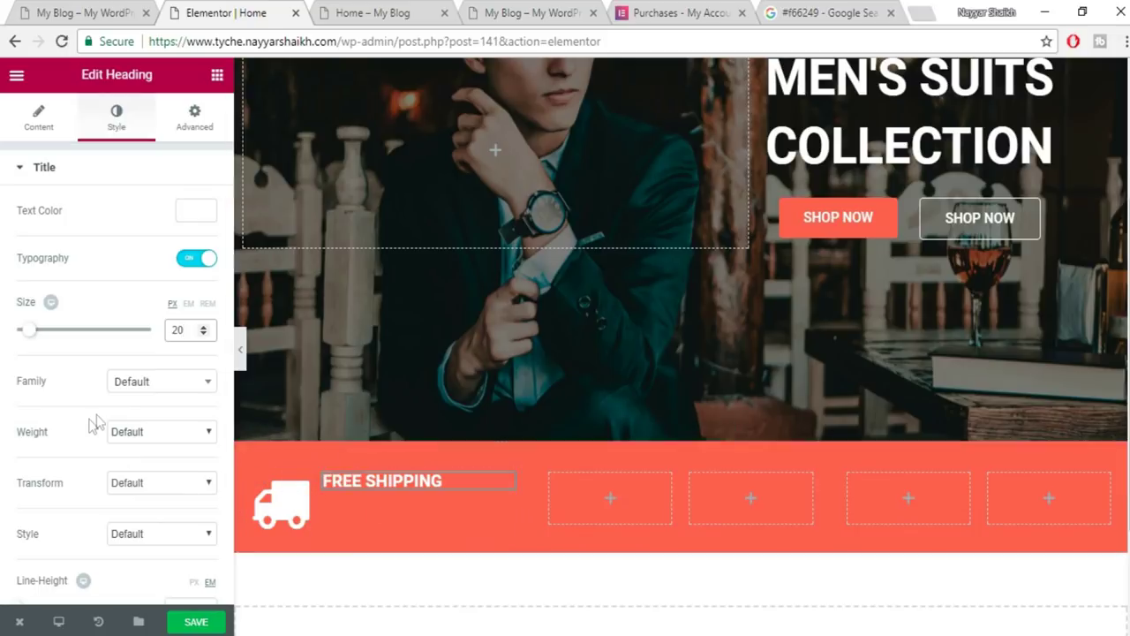
{"action": "left_click", "coordinate": [148, 432]}
{"action": "left_click", "coordinate": [152, 505]}
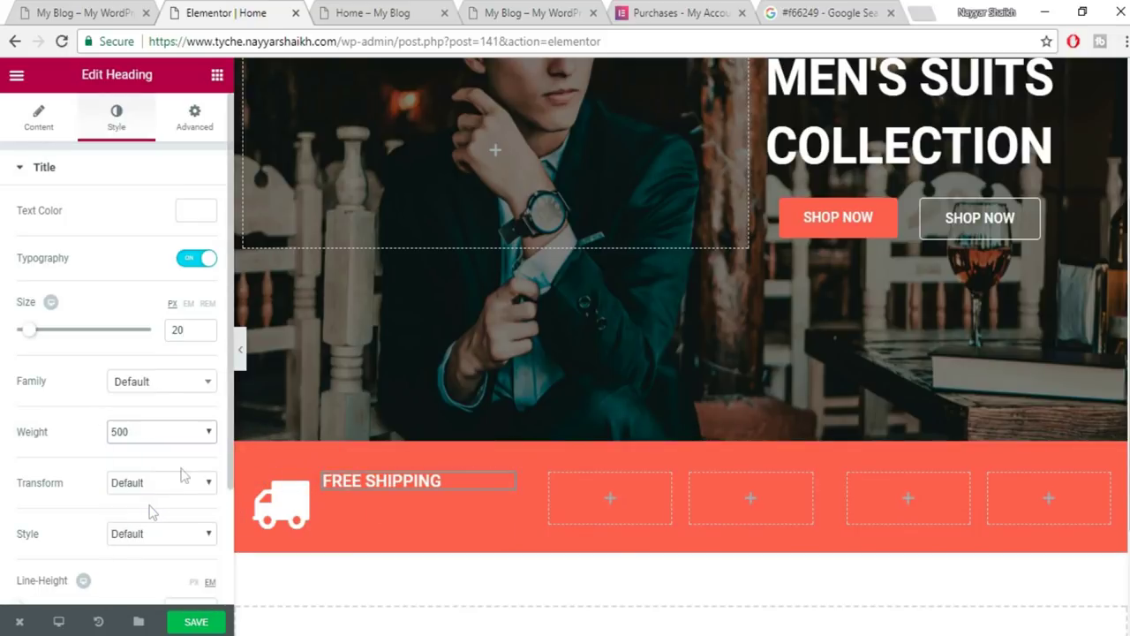
{"action": "left_click", "coordinate": [157, 434]}
{"action": "left_click", "coordinate": [159, 528]}
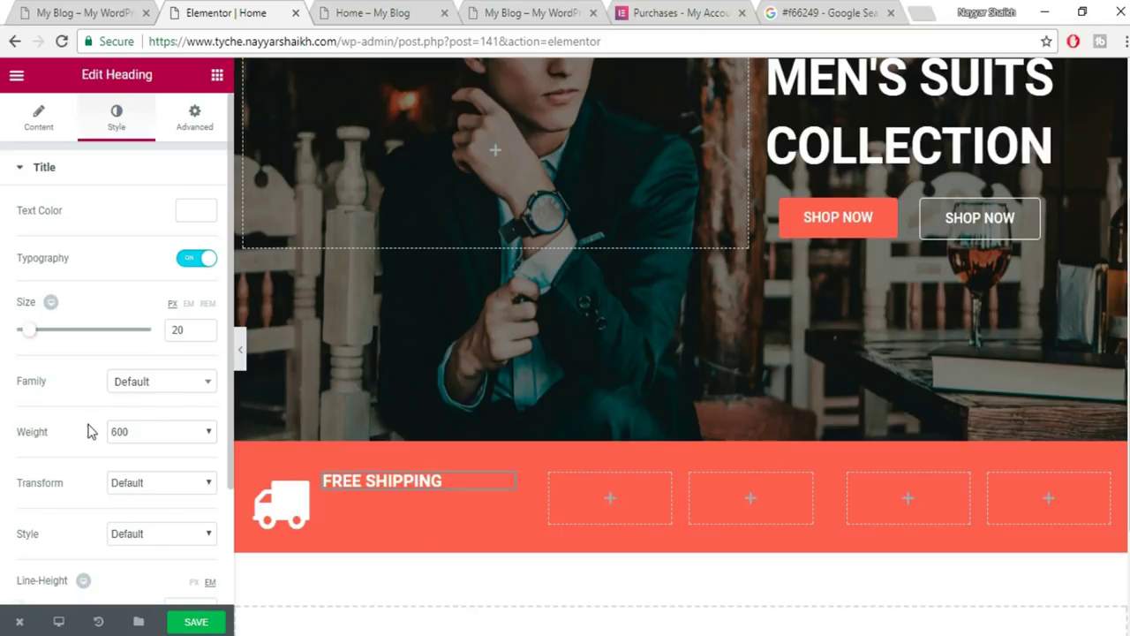
{"action": "left_click", "coordinate": [195, 623]}
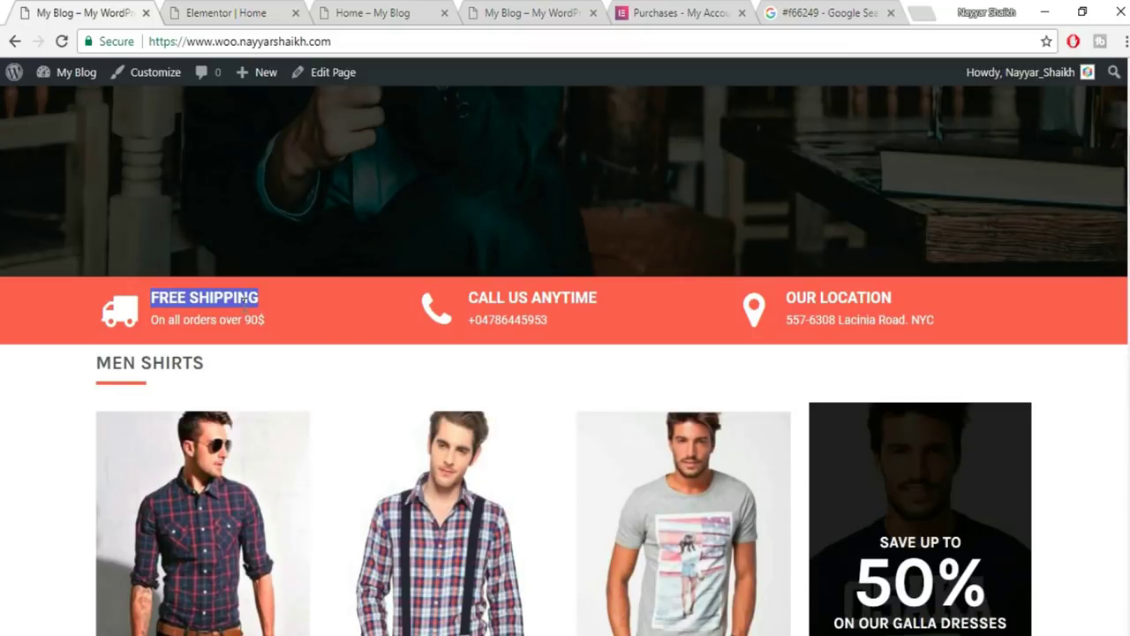
Add a second heading below FREE SHIPPING with the demo's text "On all orders over 90$".
{"action": "left_click_drag", "start_coordinate": [285, 318], "coordinate": [168, 319]}
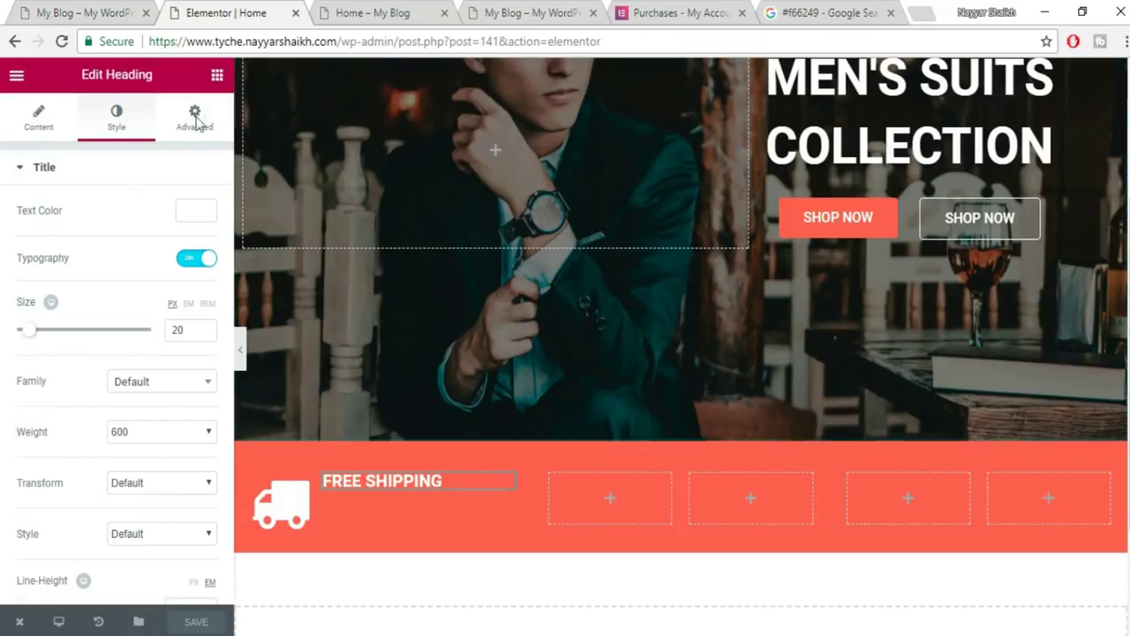
{"action": "left_click", "coordinate": [217, 78]}
{"action": "left_click_drag", "start_coordinate": [184, 227], "coordinate": [391, 525]}
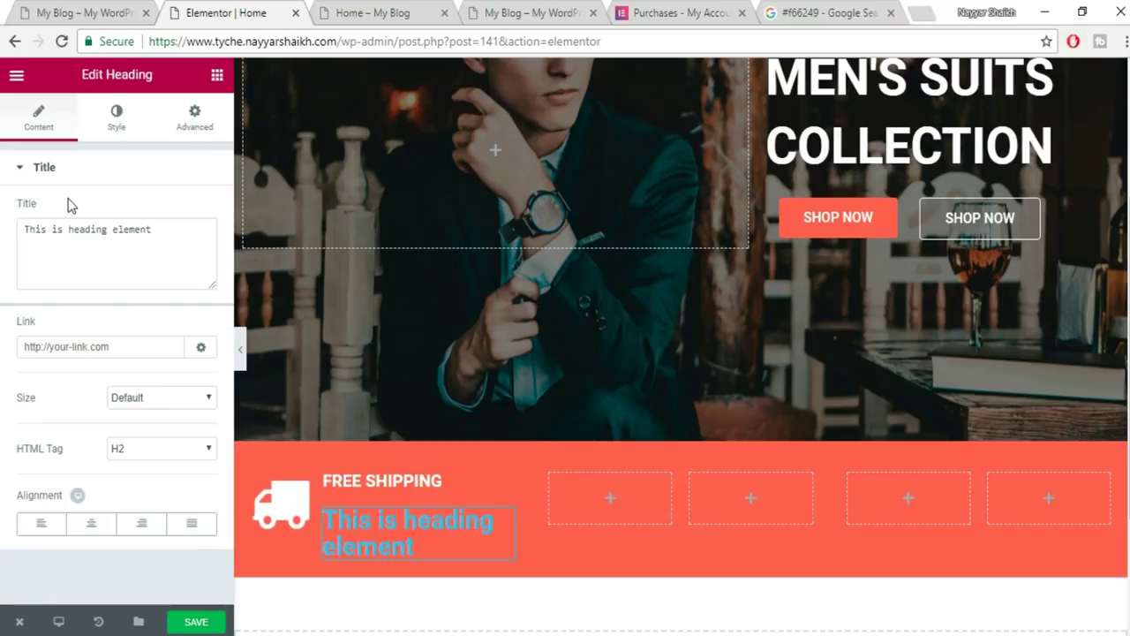
{"action": "triple_click", "coordinate": [91, 257]}
{"action": "type", "text": "On all orders over 90$"}
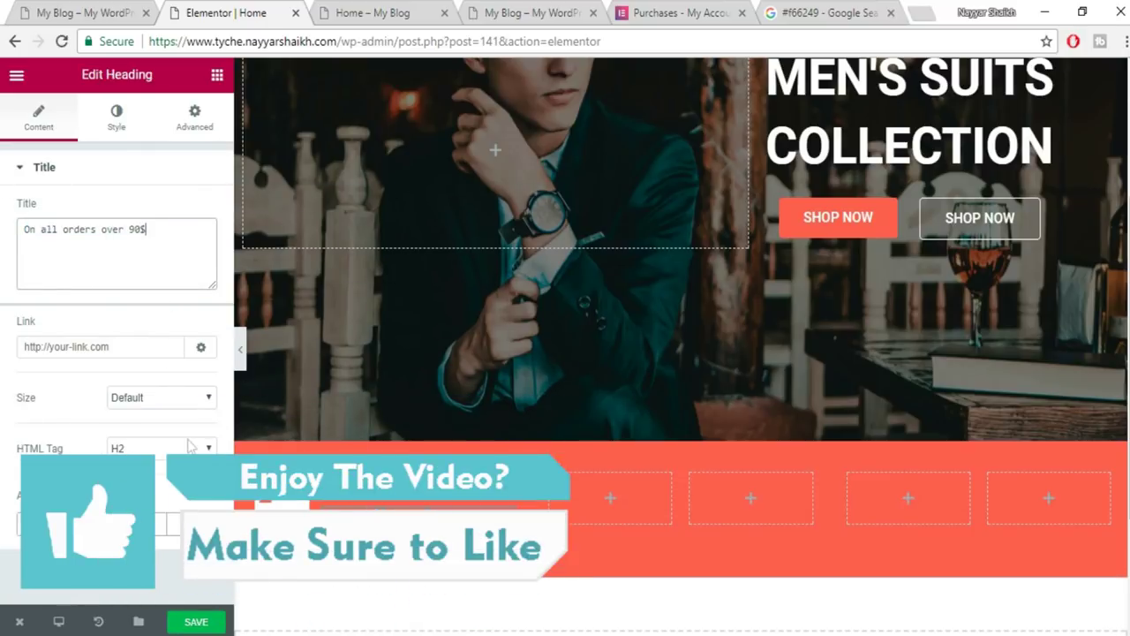
Set the text colour of the "On all orders over 90$" heading to white.
{"action": "left_click", "coordinate": [117, 119]}
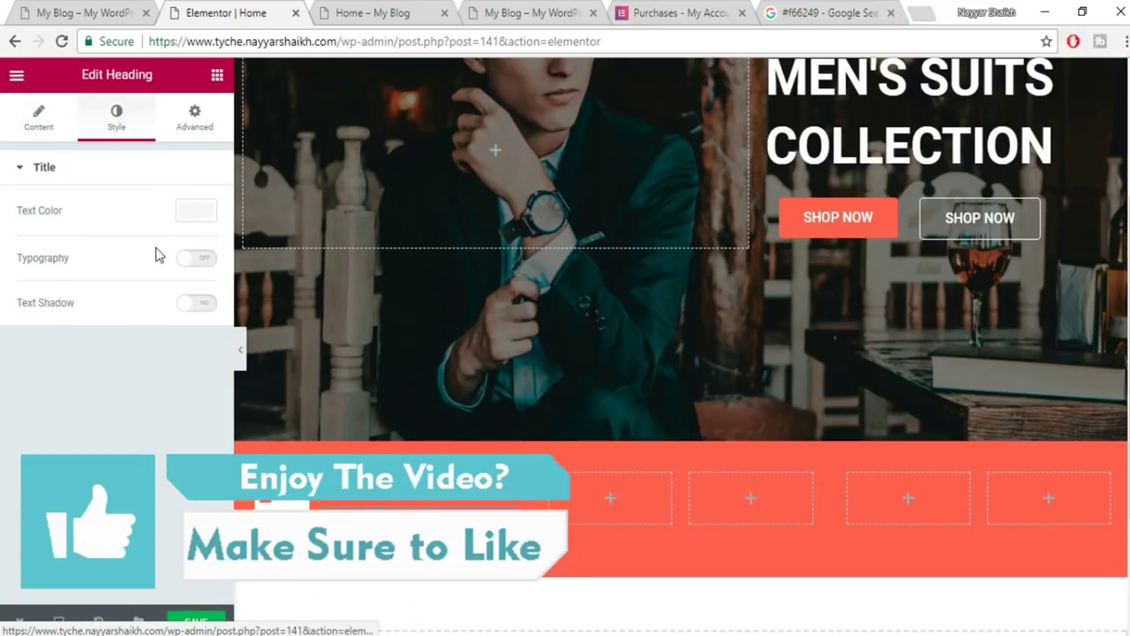
{"action": "left_click", "coordinate": [209, 214]}
{"action": "left_click", "coordinate": [160, 402]}
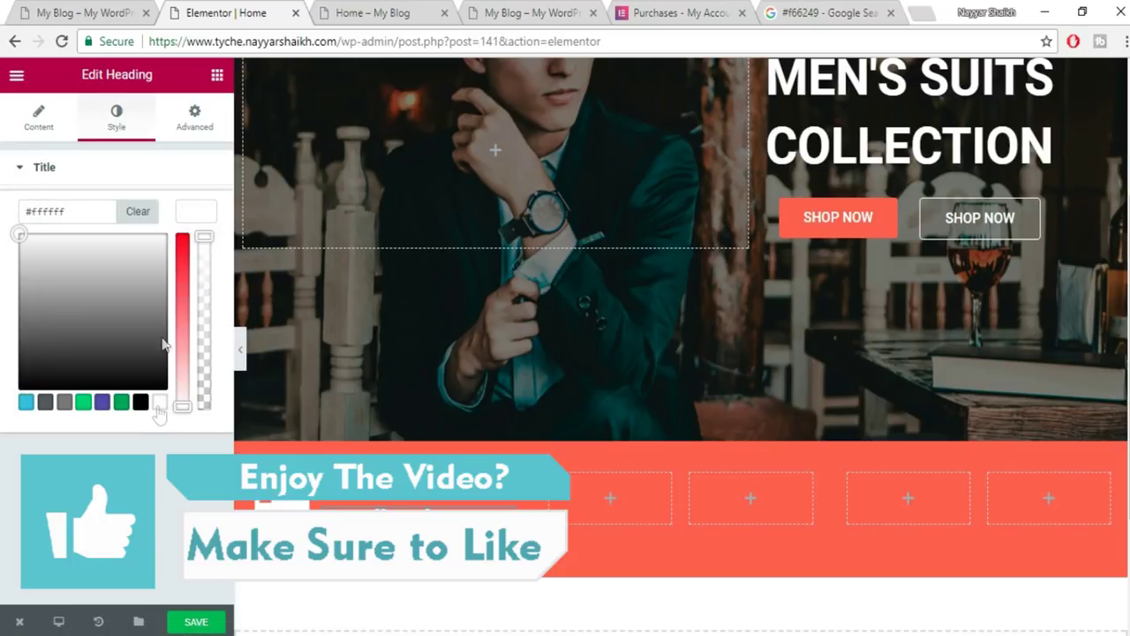
{"action": "left_click", "coordinate": [195, 212]}
Enable custom typography for the "On all orders over 90$" heading with size 16 px and weight 300.
{"action": "left_click", "coordinate": [192, 268]}
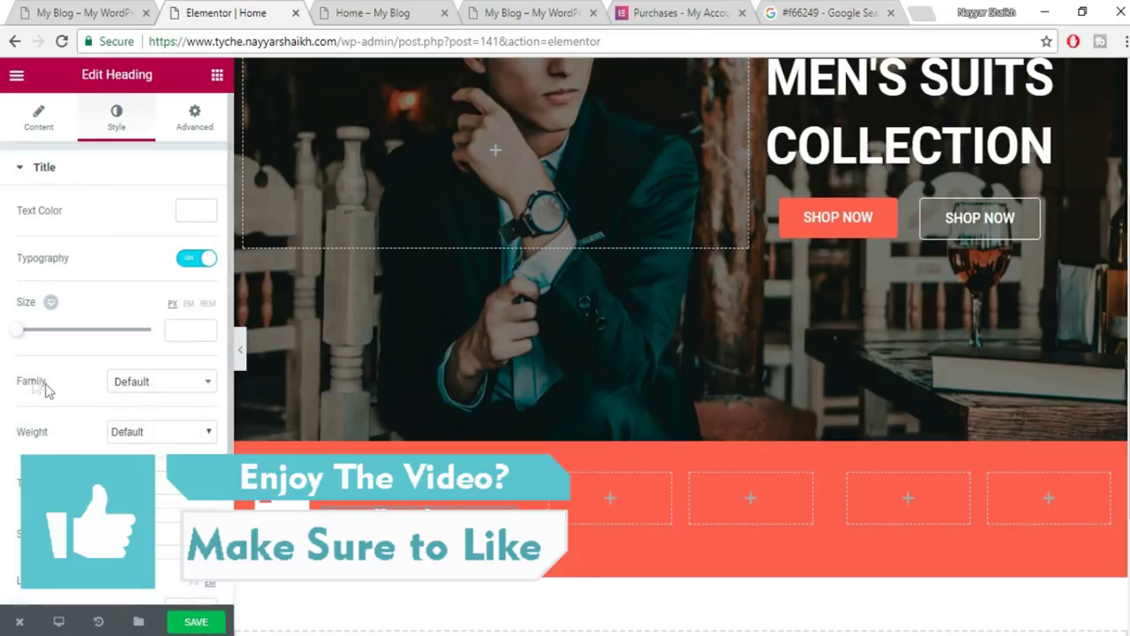
{"action": "left_click", "coordinate": [25, 336]}
{"action": "left_click_drag", "start_coordinate": [24, 337], "coordinate": [25, 340]}
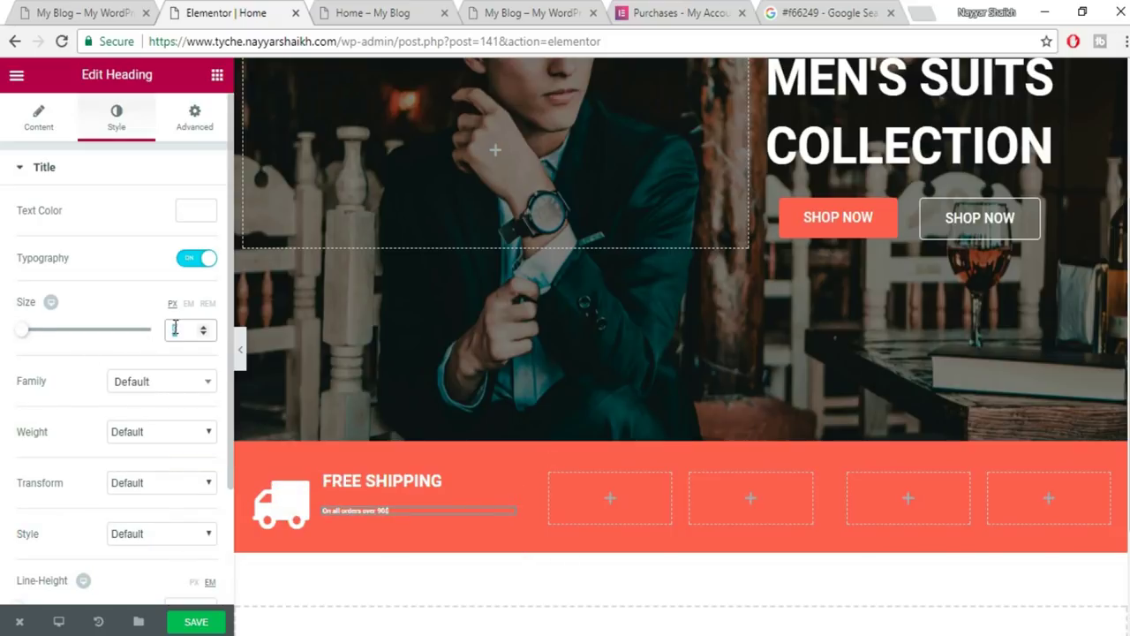
{"action": "type", "text": "12"}
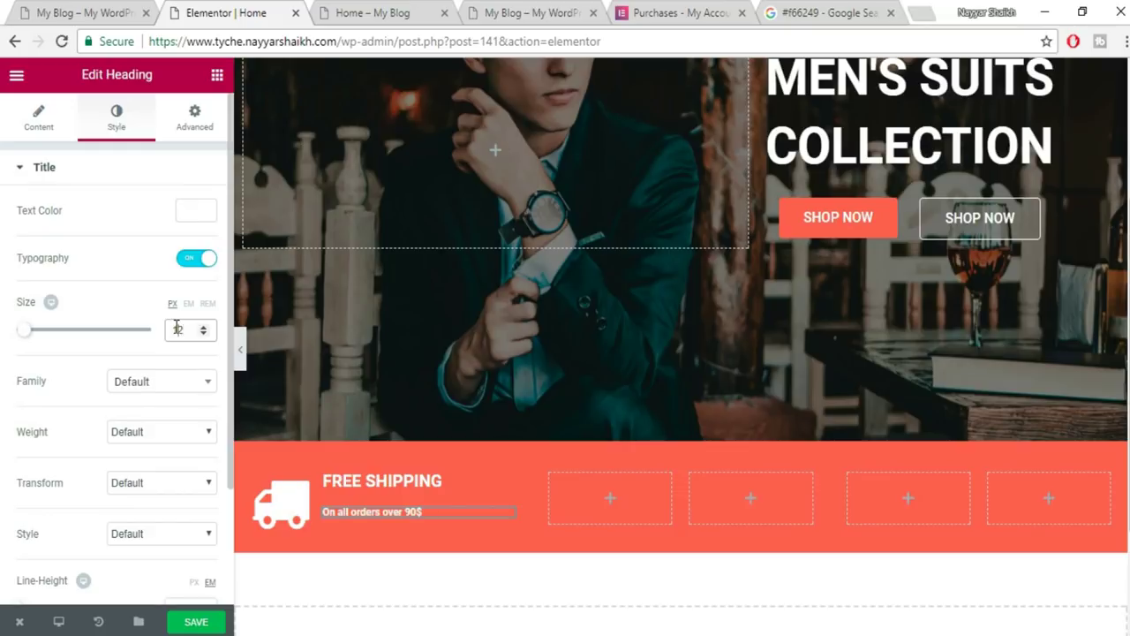
{"action": "type", "text": "16"}
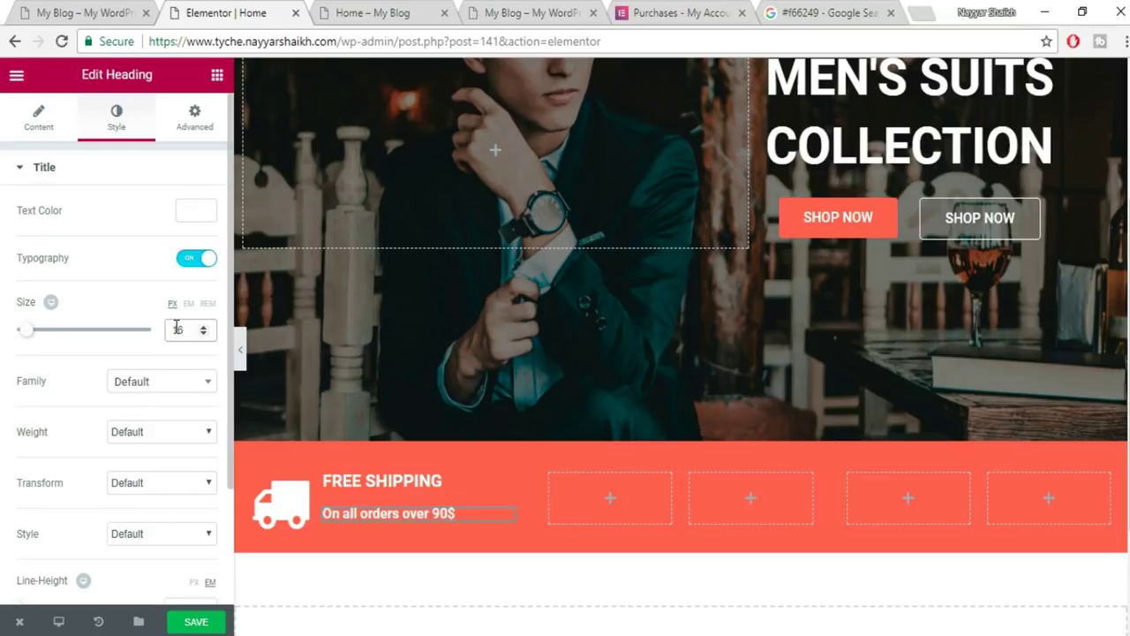
{"action": "left_click", "coordinate": [157, 440]}
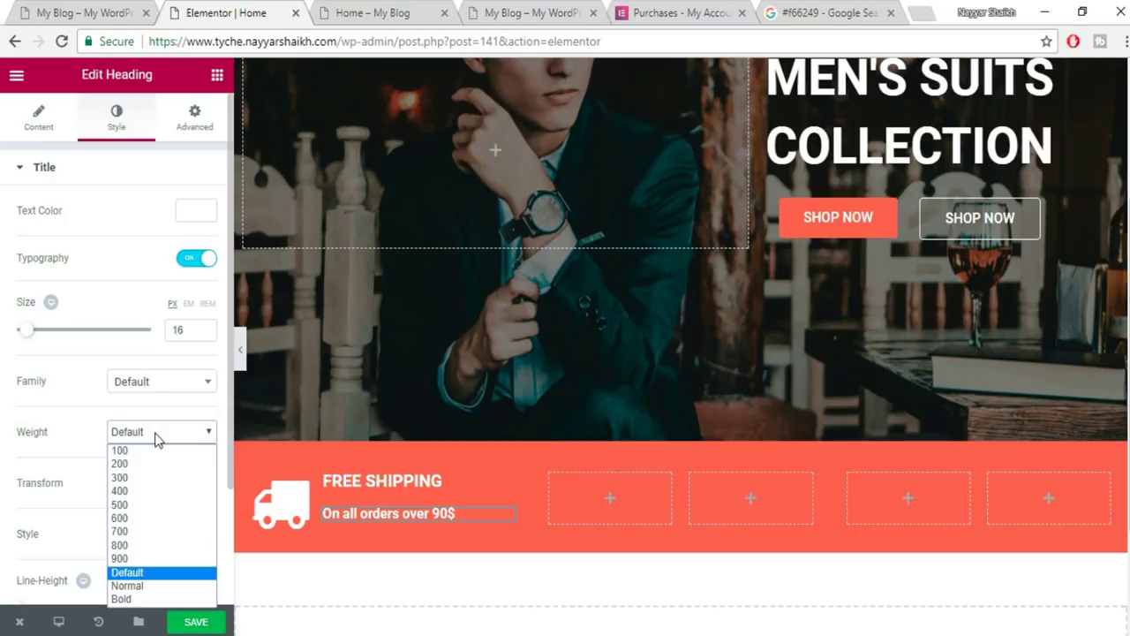
{"action": "left_click", "coordinate": [143, 479]}
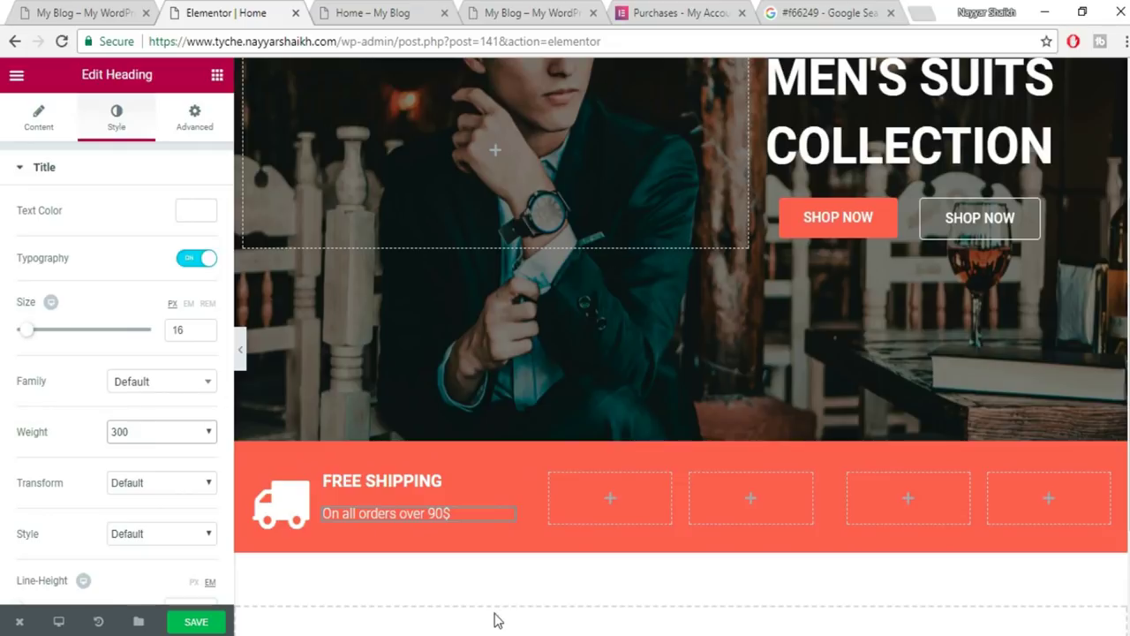
Check the Free Shipping block and bring up the options for viewing the page outside the editor.
{"action": "left_click", "coordinate": [474, 513]}
{"action": "scroll", "coordinate": [463, 468], "scroll_direction": "down", "scroll_amount": 2}
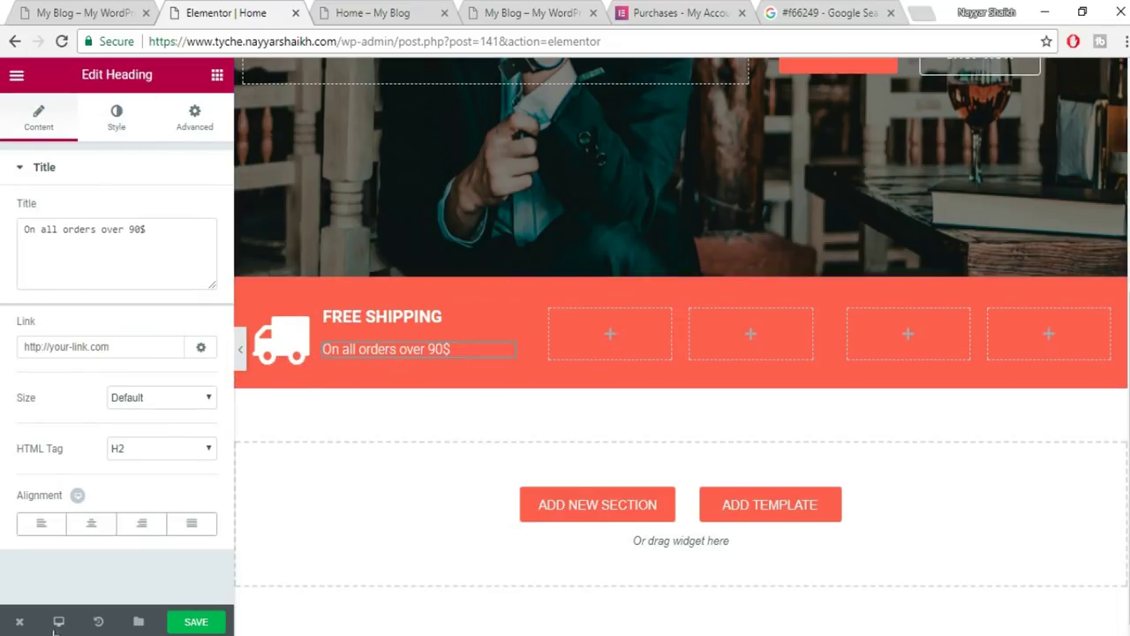
{"action": "mouse_move", "coordinate": [18, 622]}
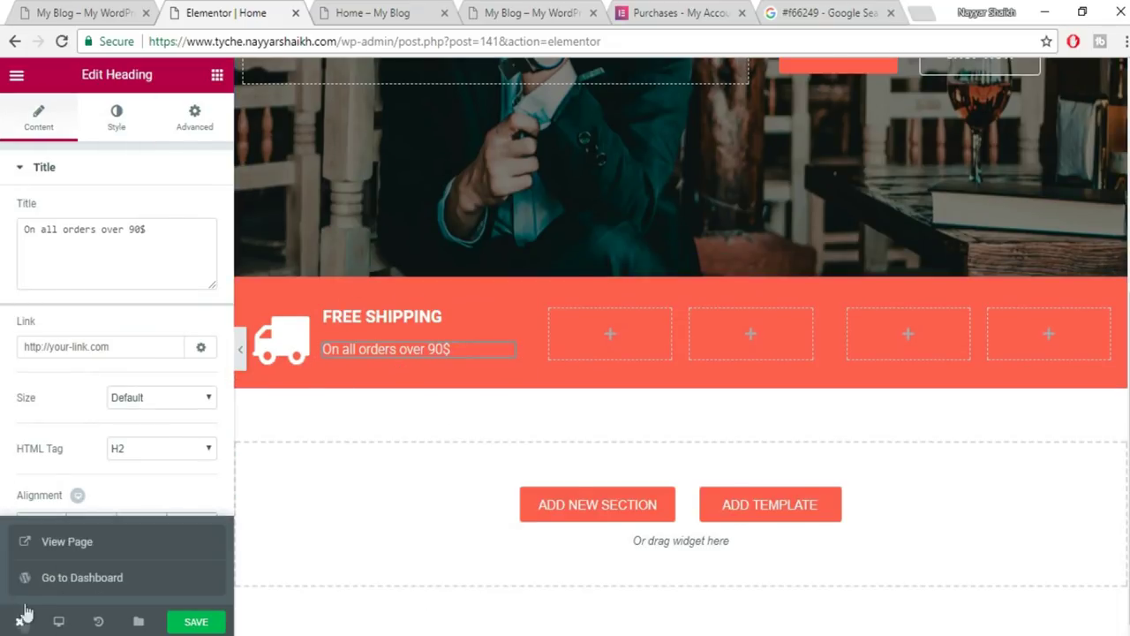
Preview the live home page and compare its free shipping block with the reference site.
{"action": "left_click", "coordinate": [76, 545]}
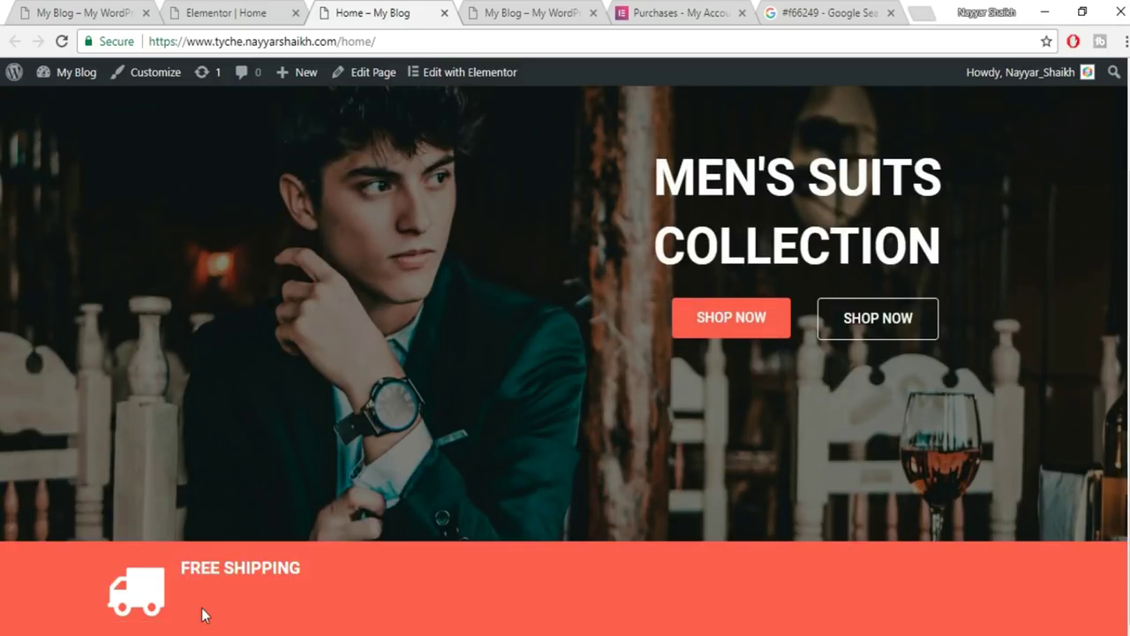
{"action": "left_click", "coordinate": [234, 11]}
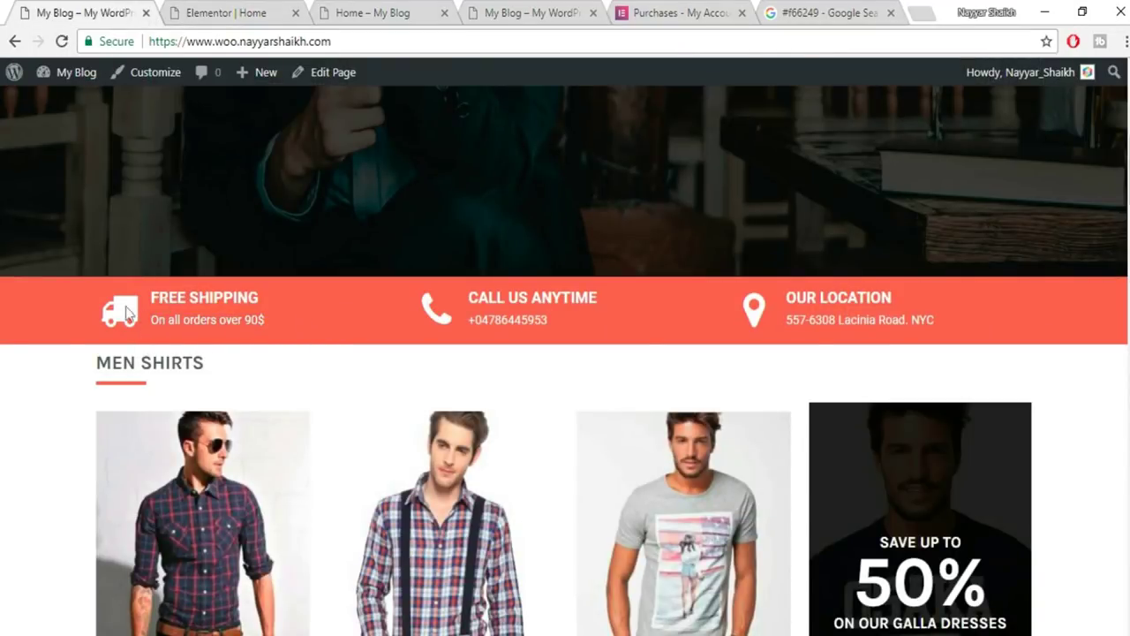
{"action": "left_click", "coordinate": [237, 13]}
Unlink the FREE SHIPPING heading's margins, set its top margin to 10 px, and save the page.
{"action": "left_click", "coordinate": [438, 316]}
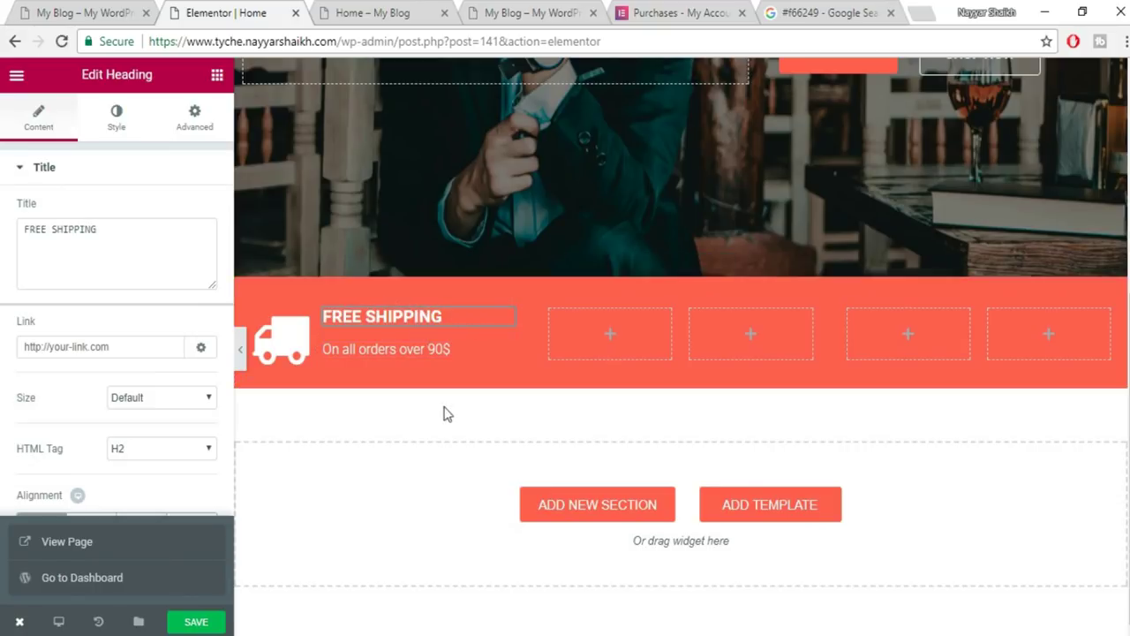
{"action": "left_click", "coordinate": [123, 9]}
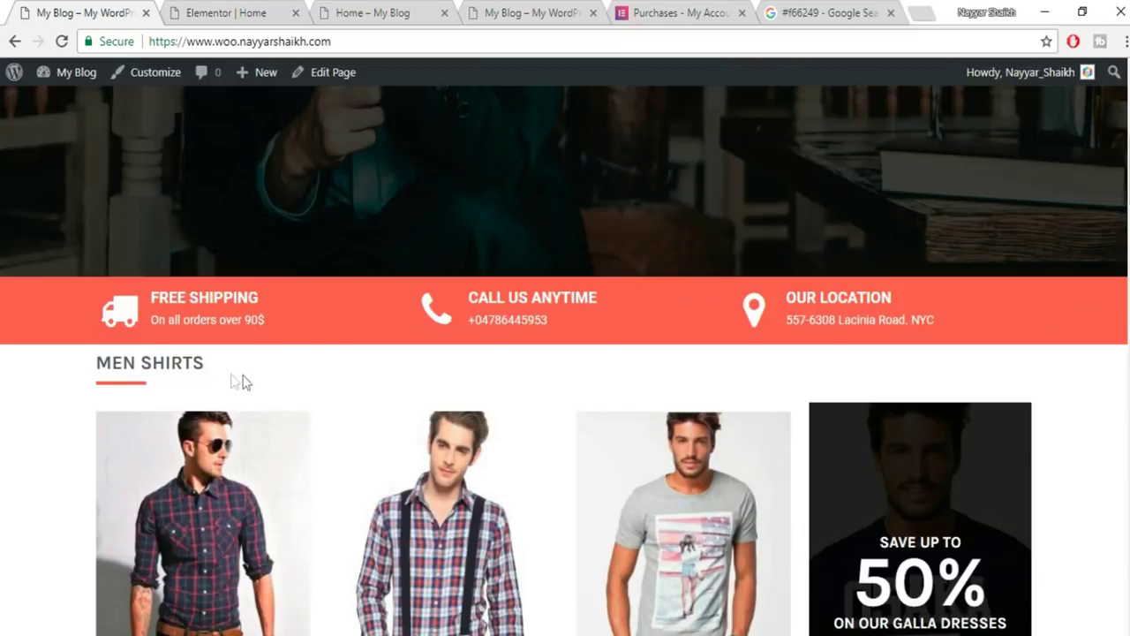
{"action": "left_click", "coordinate": [235, 16]}
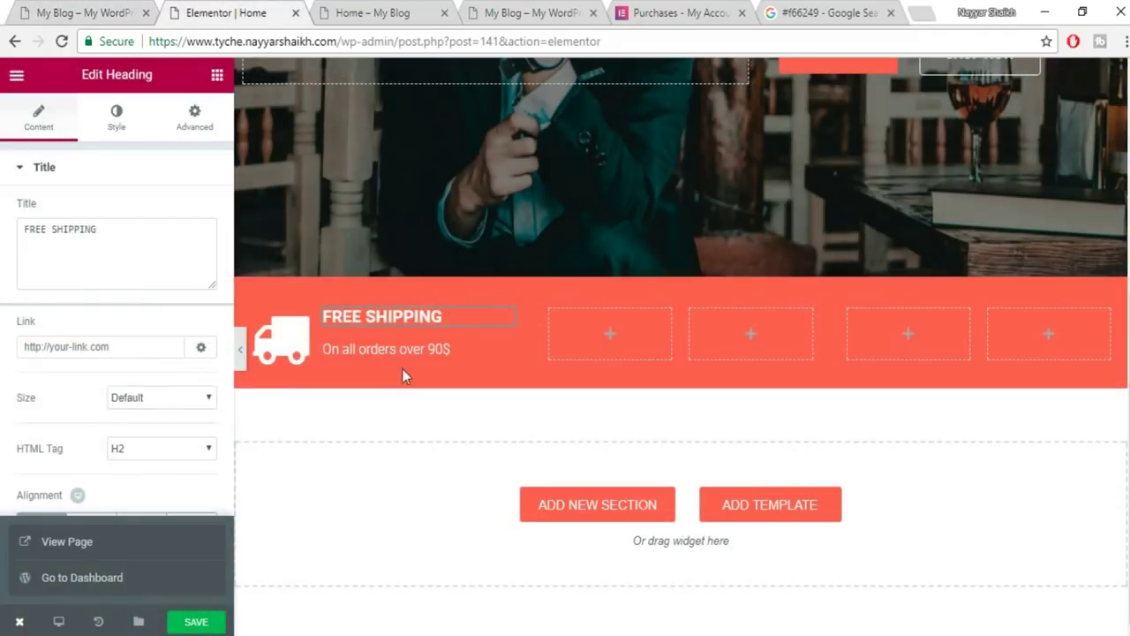
{"action": "left_click", "coordinate": [194, 114]}
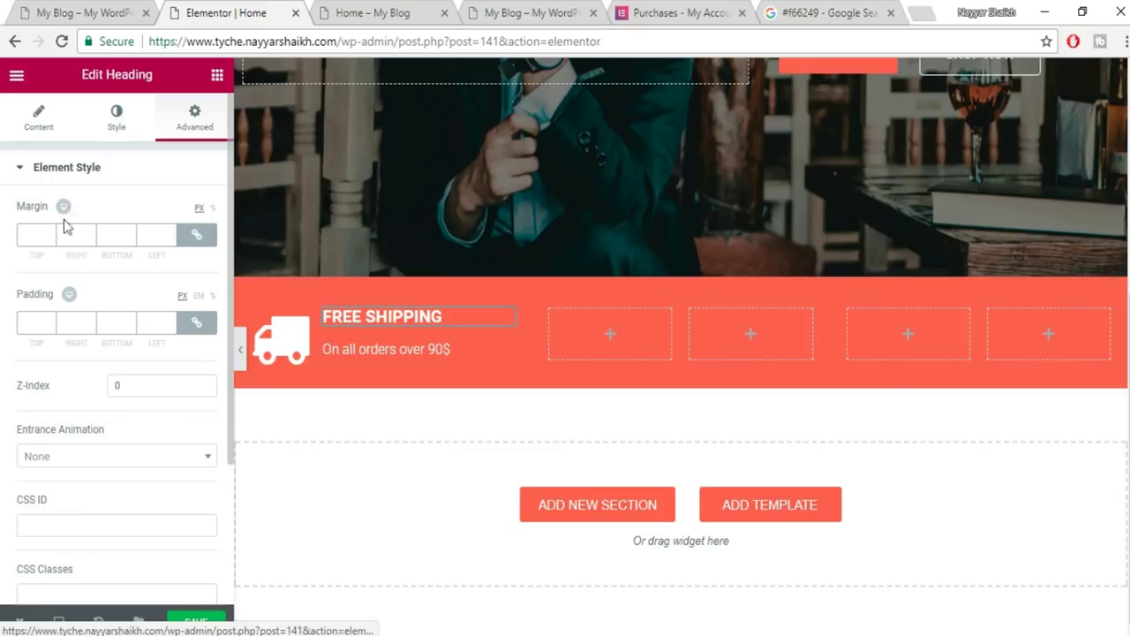
{"action": "left_click", "coordinate": [196, 235]}
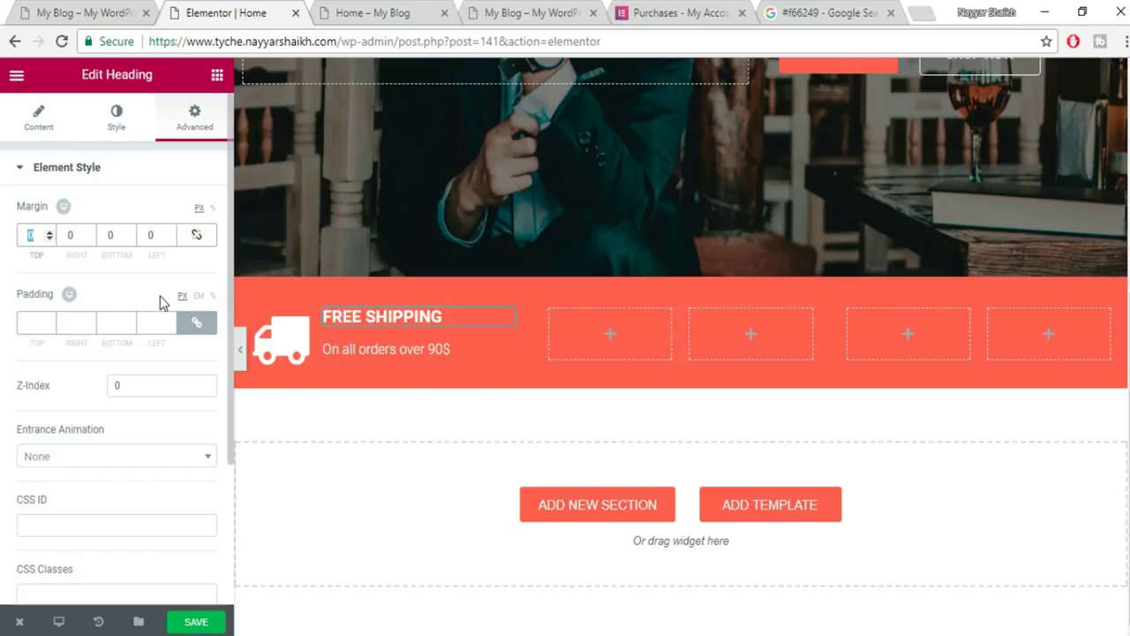
{"action": "type", "text": "10"}
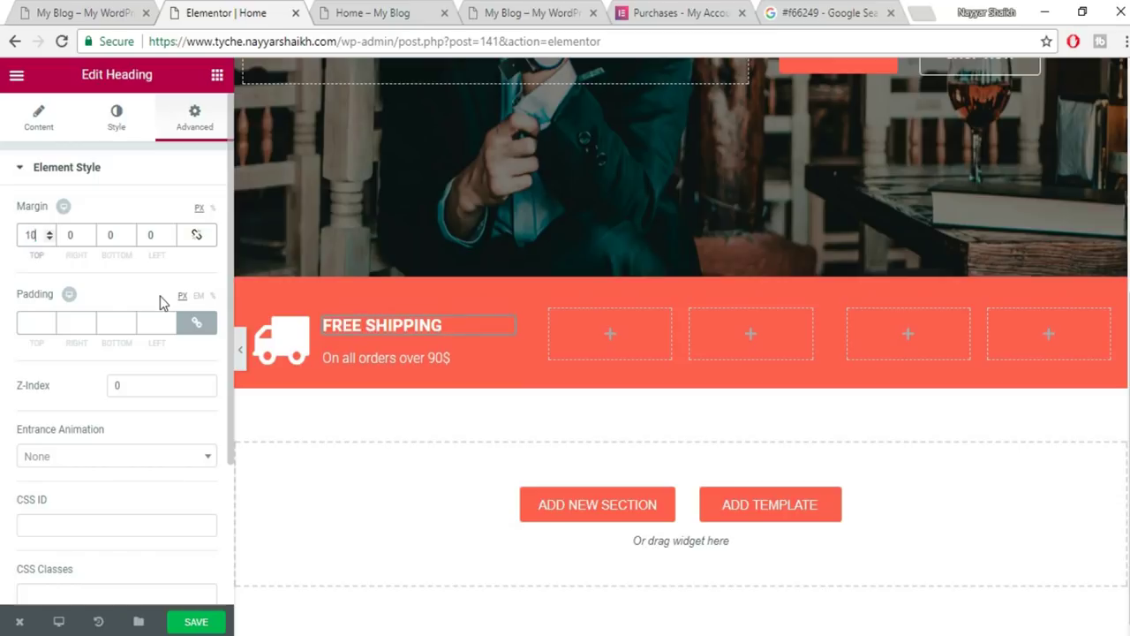
{"action": "left_click", "coordinate": [402, 359]}
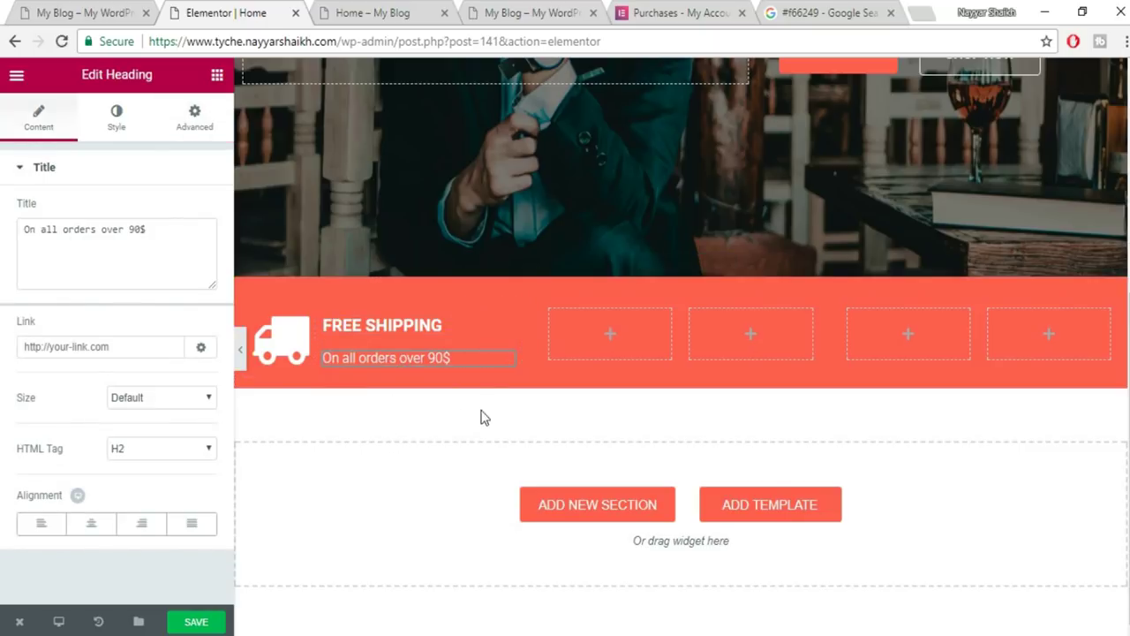
{"action": "left_click", "coordinate": [196, 622]}
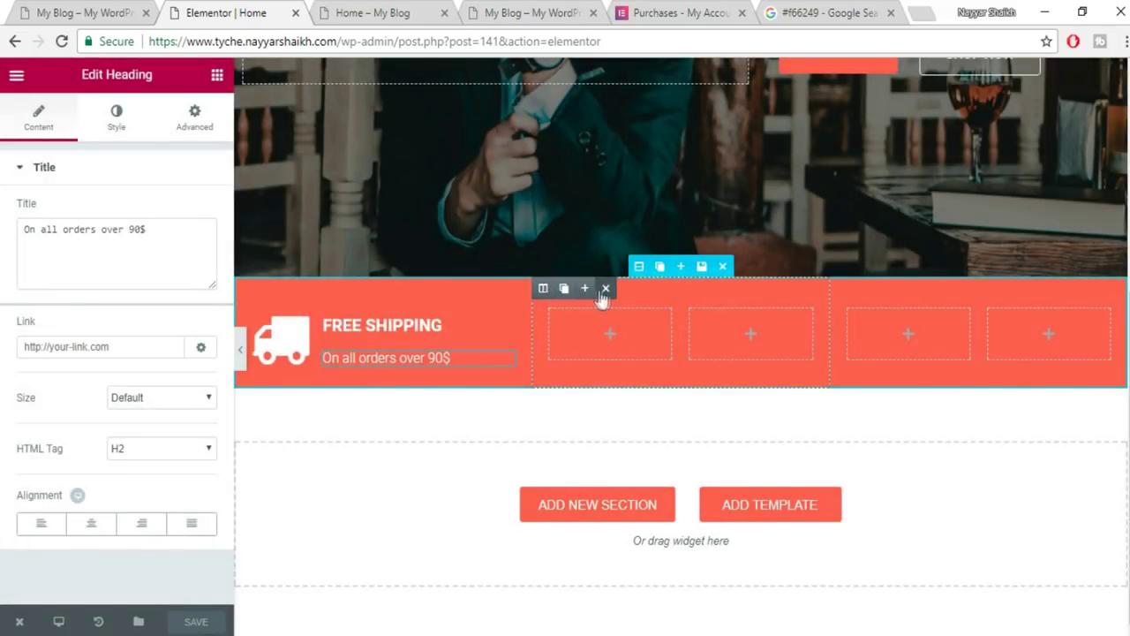
Delete the two empty columns beside the free shipping block and duplicate the free shipping column twice.
{"action": "left_click", "coordinate": [604, 289]}
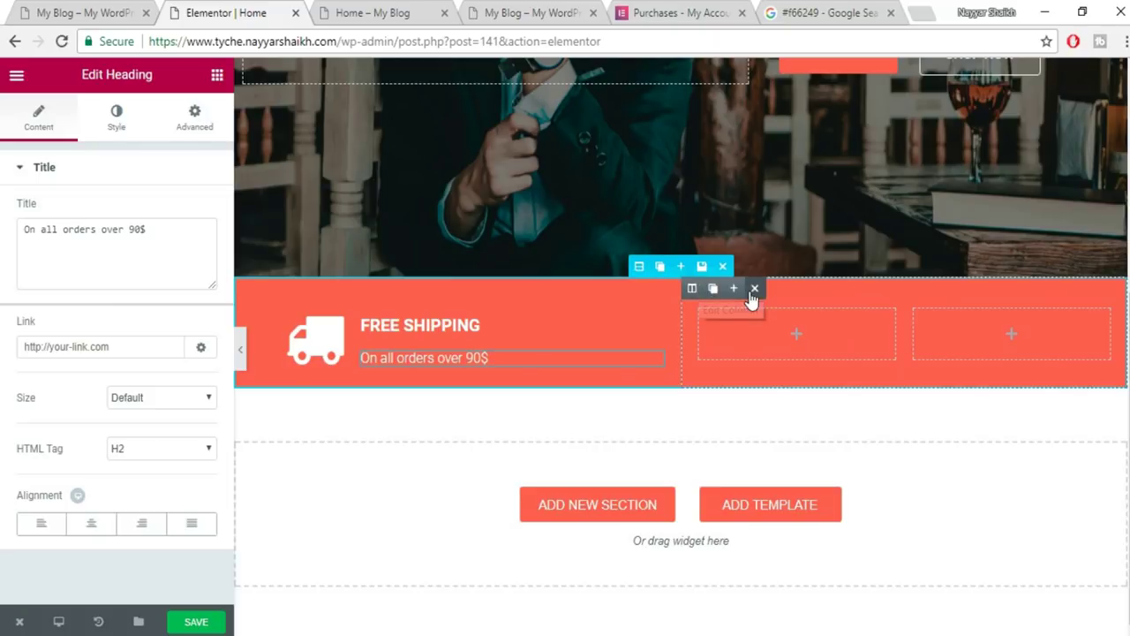
{"action": "left_click", "coordinate": [753, 291]}
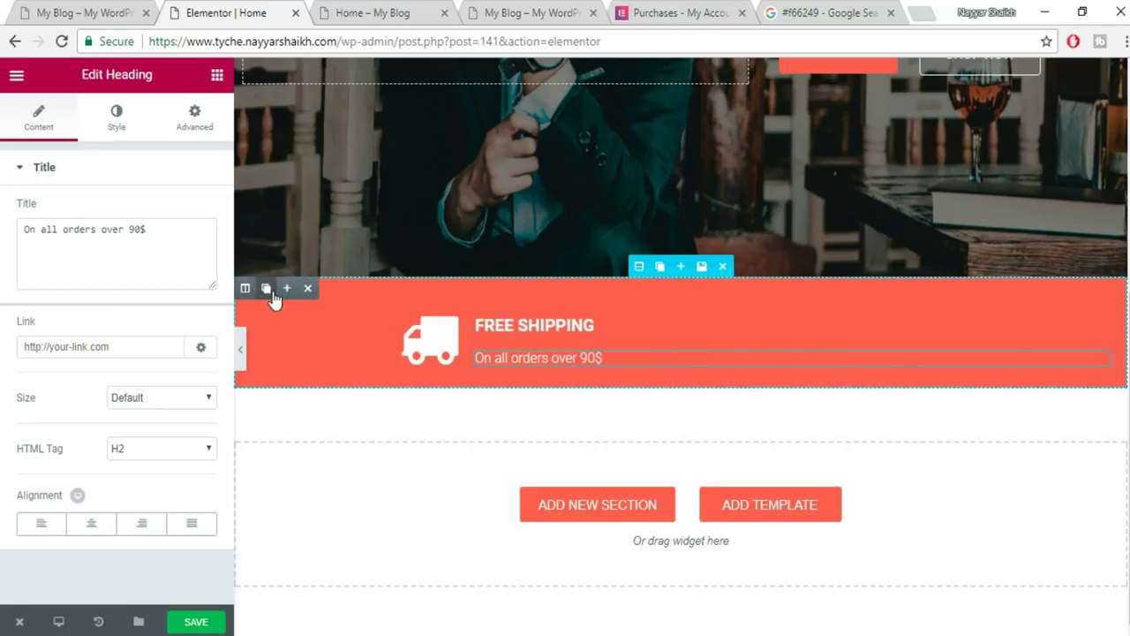
{"action": "left_click", "coordinate": [273, 295]}
{"action": "left_click", "coordinate": [273, 295]}
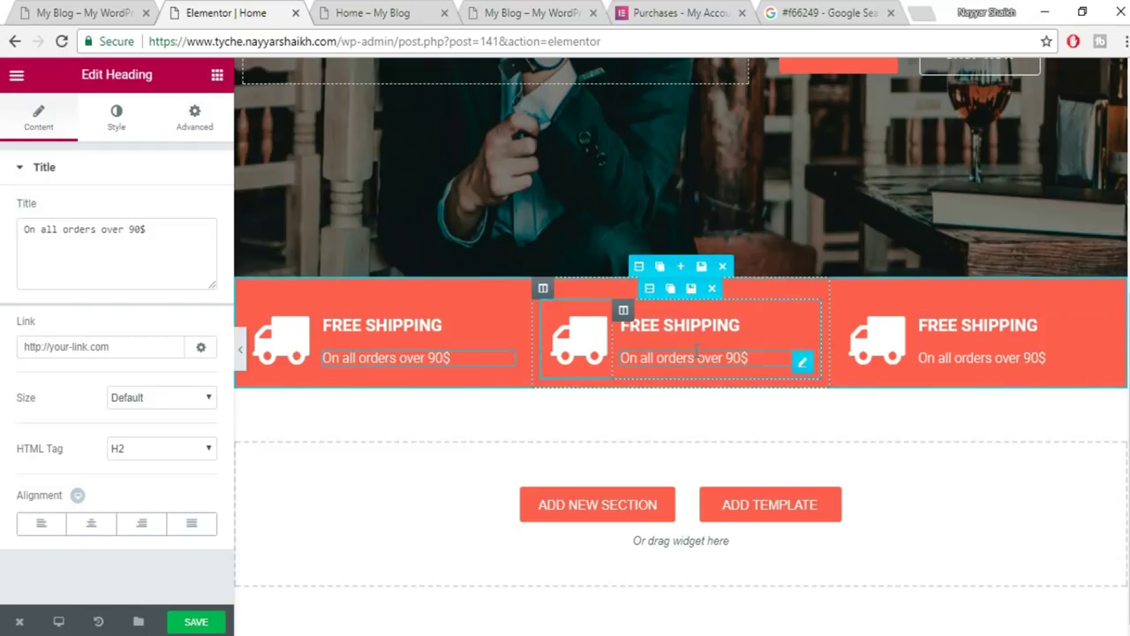
Save the page and reload the live home page to check the three-column strip.
{"action": "left_click", "coordinate": [219, 622]}
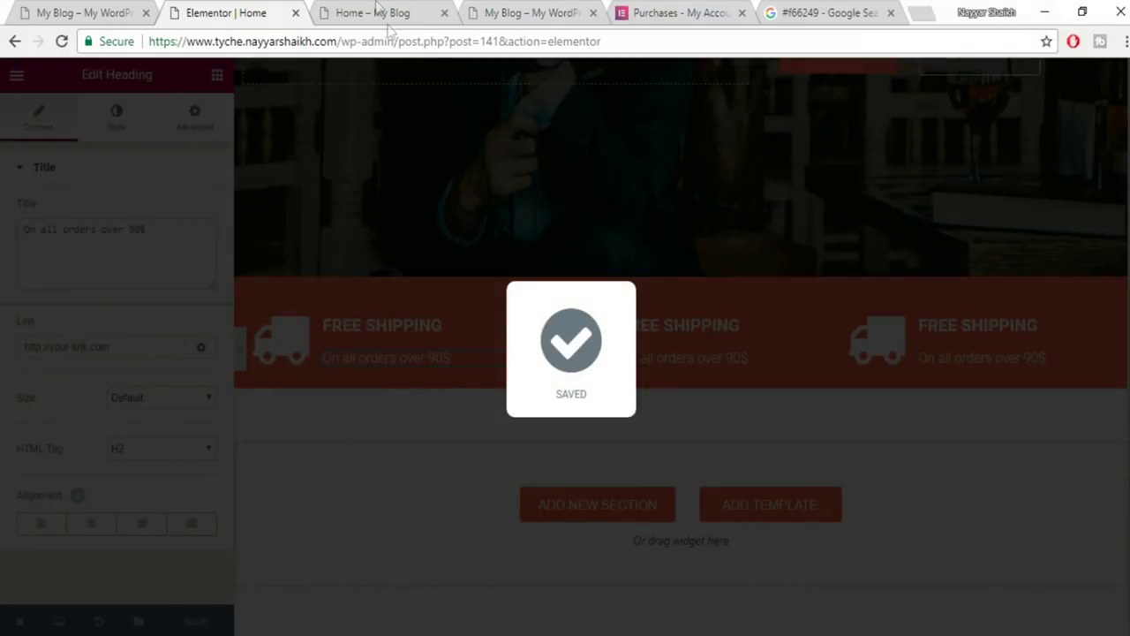
{"action": "left_click", "coordinate": [384, 12]}
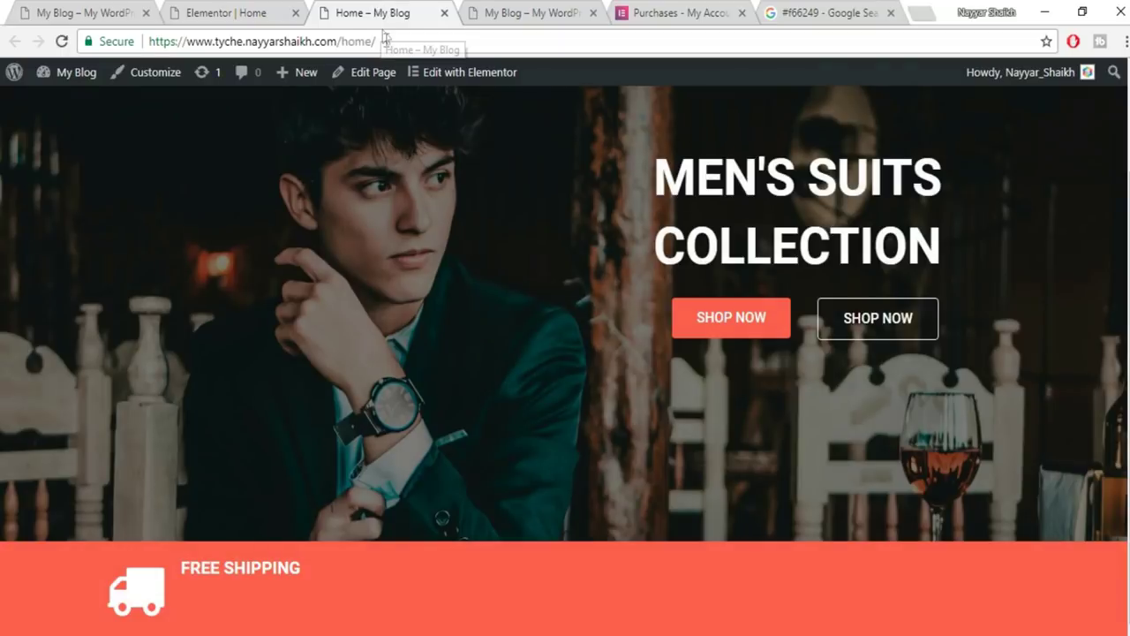
{"action": "left_click", "coordinate": [385, 41]}
{"action": "key", "text": "Return"}
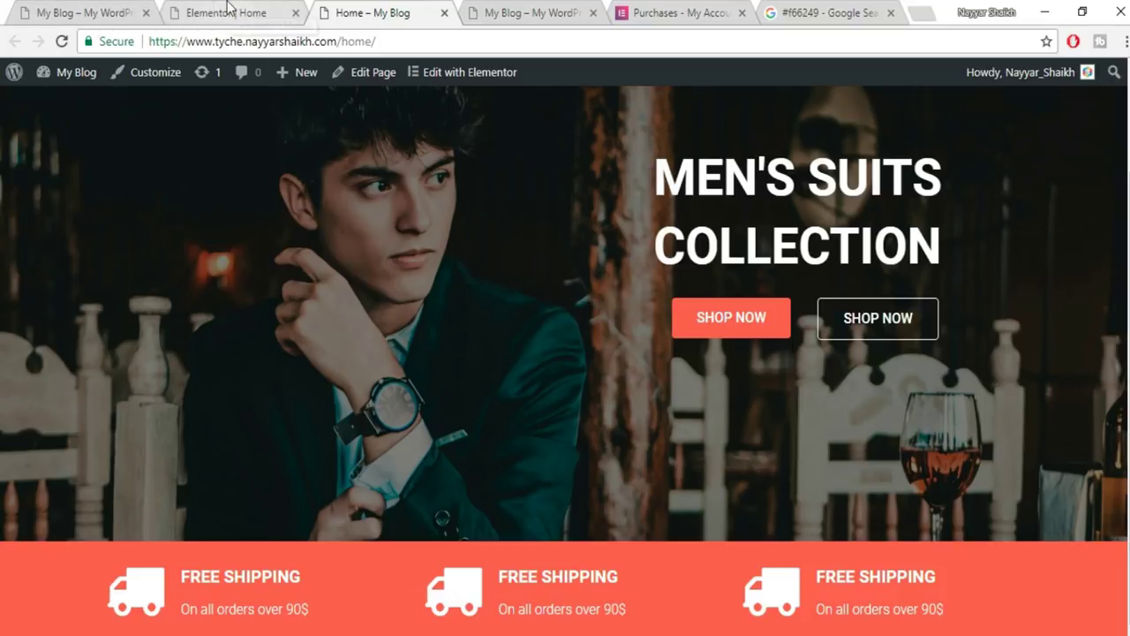
Copy the CALL US ANYTIME heading text from the reference site and return to the page editor.
{"action": "left_click", "coordinate": [115, 12]}
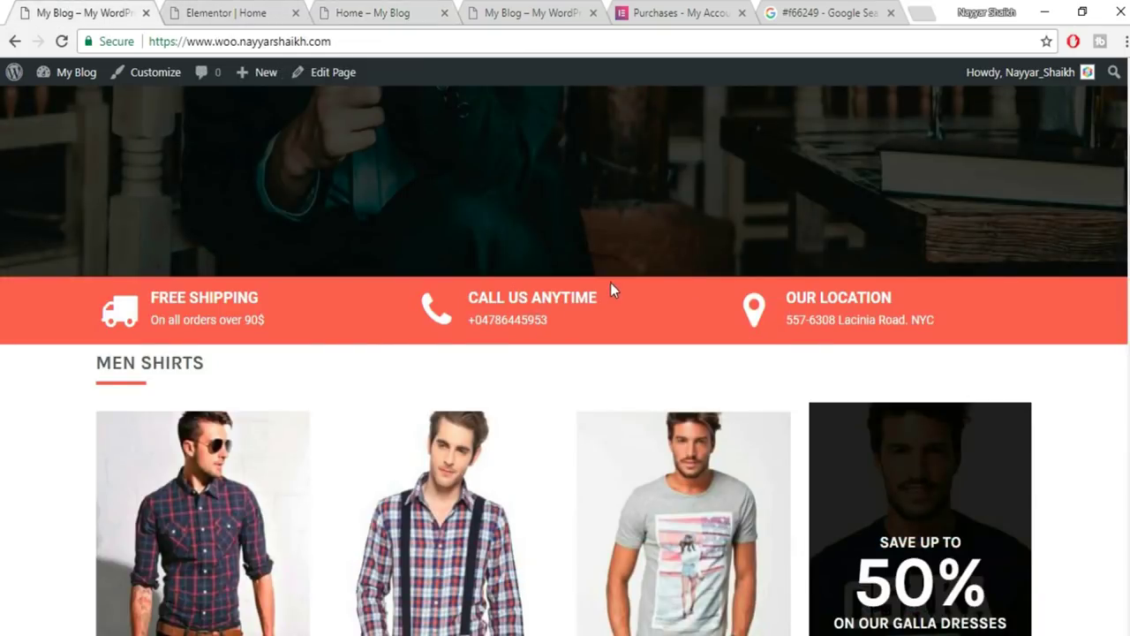
{"action": "left_click_drag", "start_coordinate": [575, 298], "coordinate": [471, 299]}
{"action": "key", "text": "ctrl+c"}
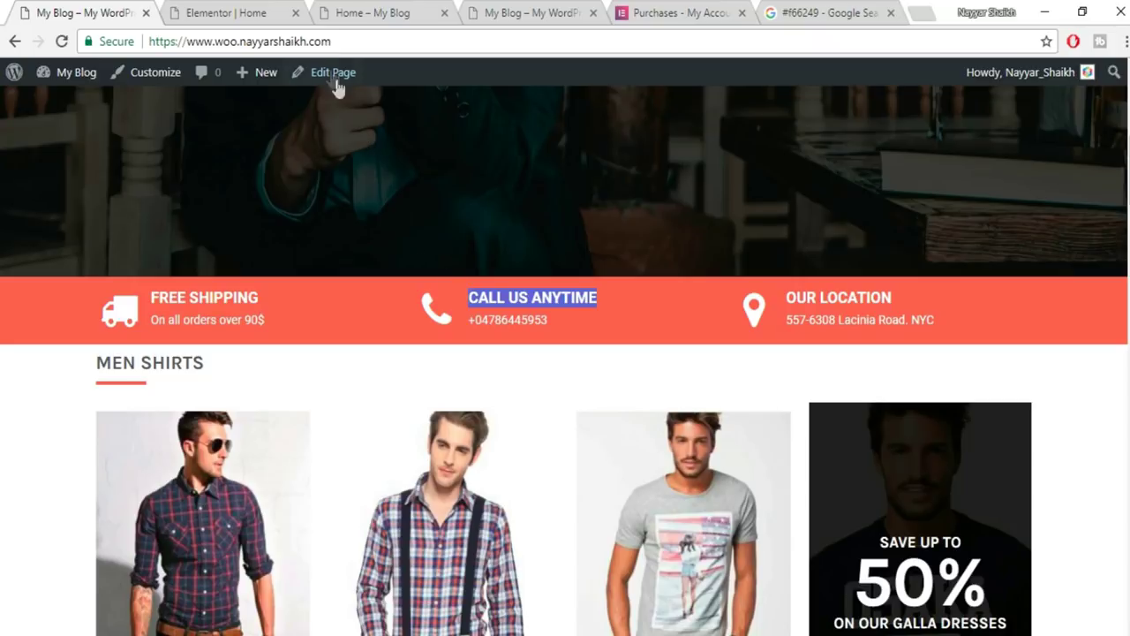
{"action": "left_click", "coordinate": [189, 11]}
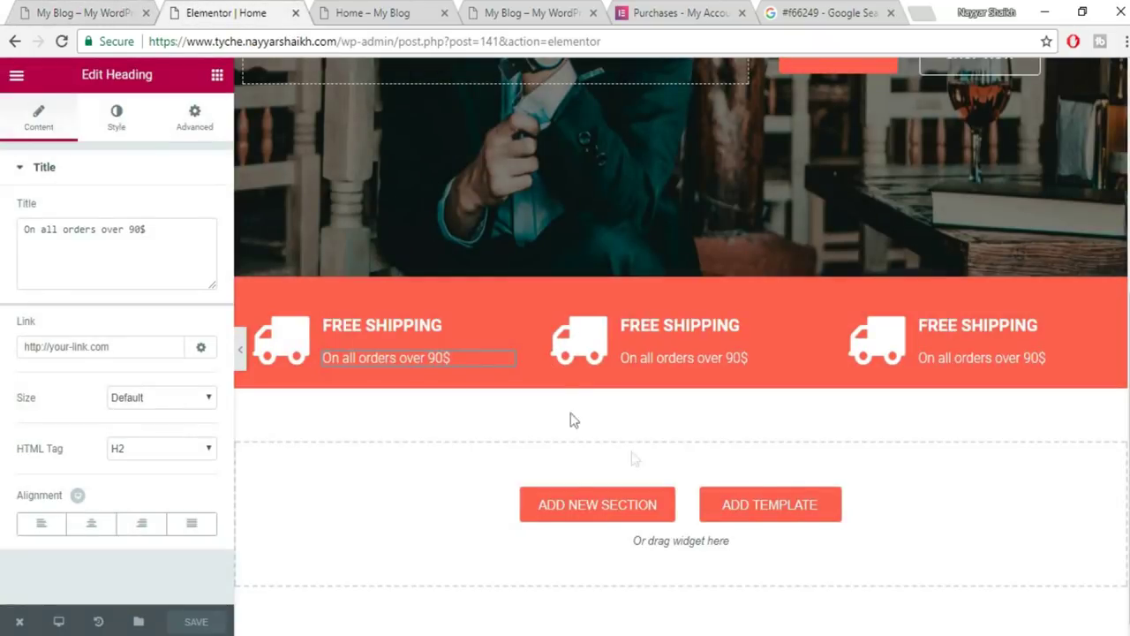
Change the middle column's truck icon to the phone icon.
{"action": "left_click", "coordinate": [603, 353]}
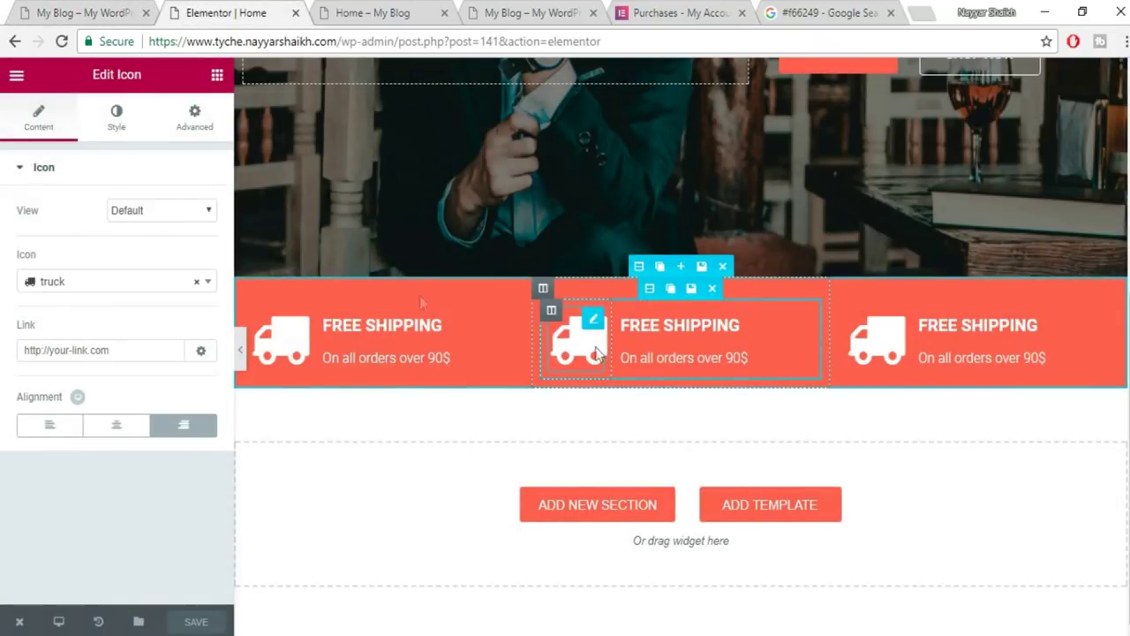
{"action": "left_click", "coordinate": [124, 281]}
{"action": "left_click", "coordinate": [123, 281]}
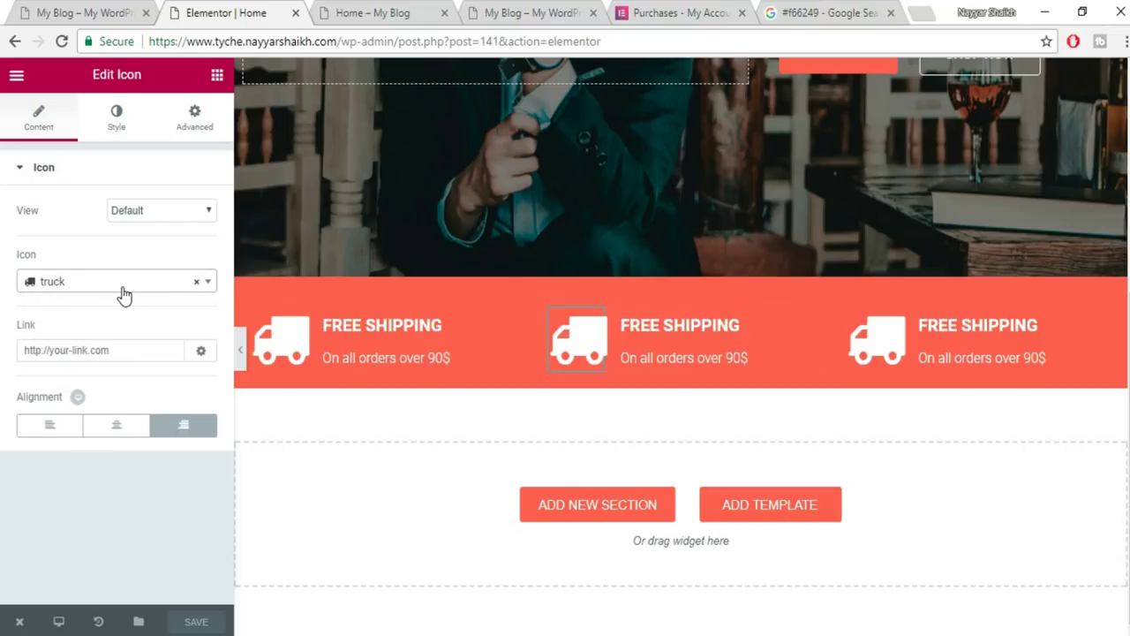
{"action": "left_click", "coordinate": [124, 280]}
{"action": "type", "text": "PHO"}
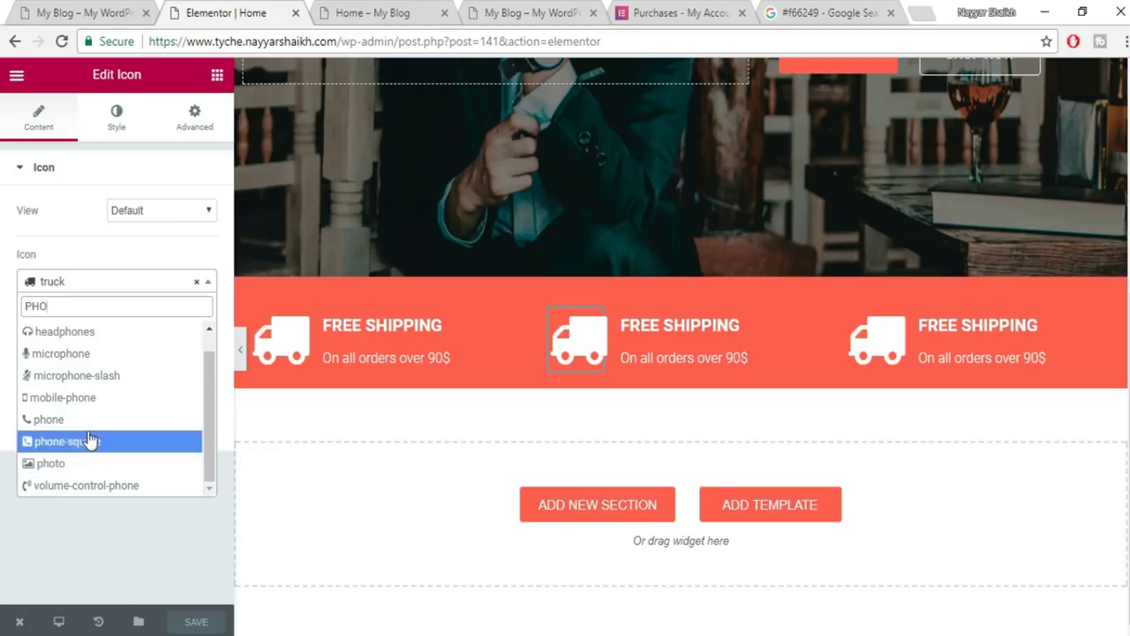
{"action": "left_click", "coordinate": [63, 424]}
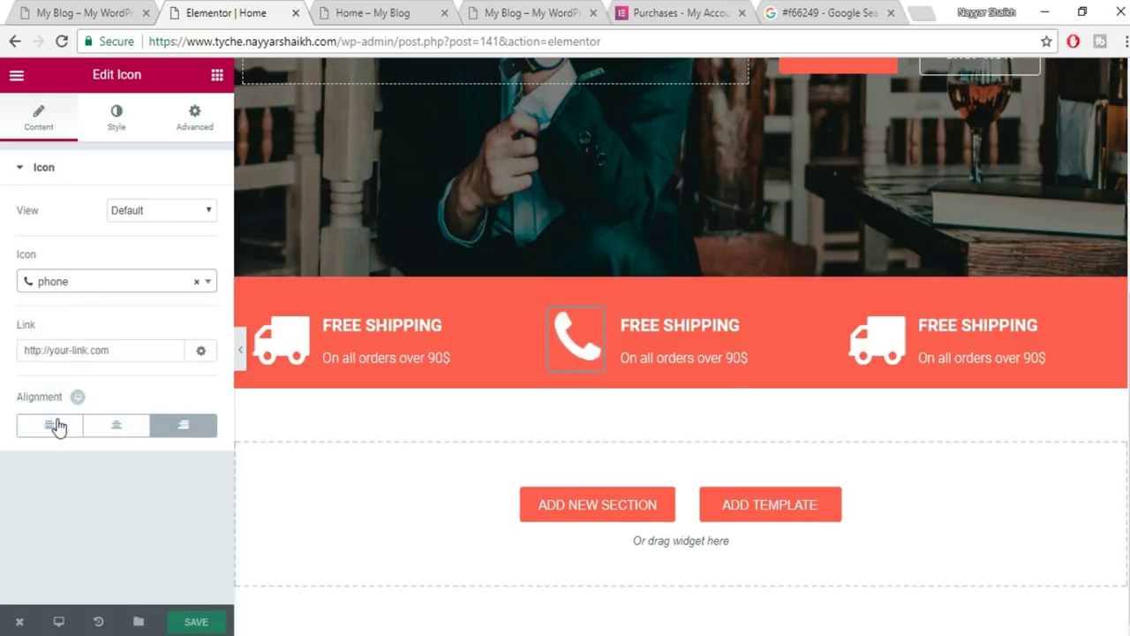
Replace the middle column's heading text with CALL US ANYTIME.
{"action": "left_click", "coordinate": [698, 324]}
{"action": "left_click", "coordinate": [197, 260]}
{"action": "key", "text": "ctrl+a"}
{"action": "key", "text": "ctrl+v"}
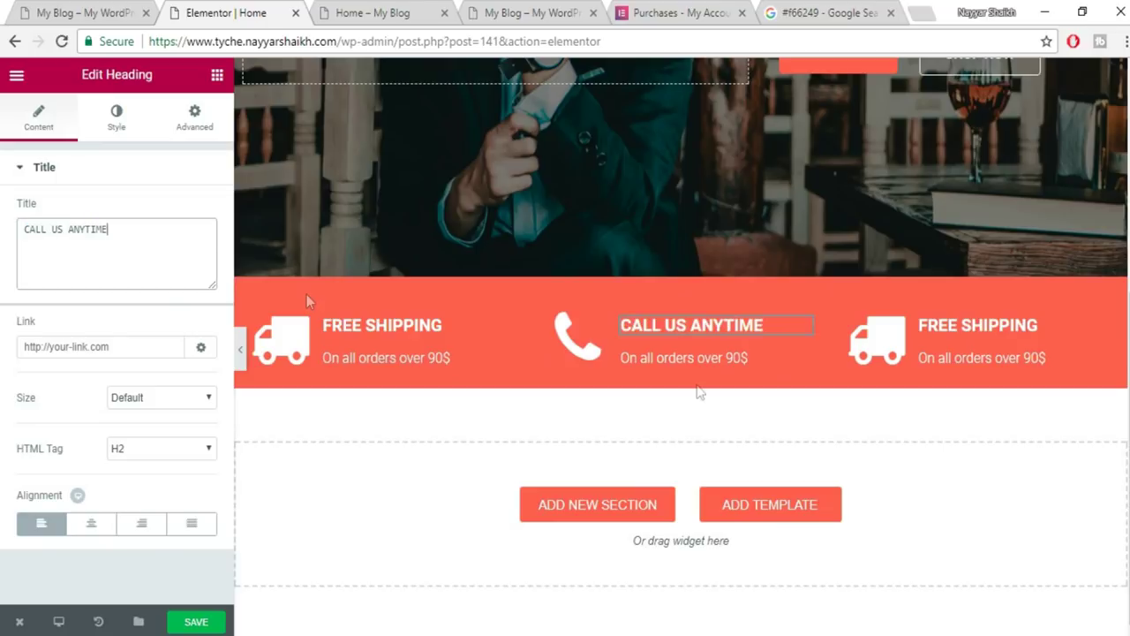
Replace the text under CALL US ANYTIME with the phone number copied from the reference site.
{"action": "left_click", "coordinate": [684, 358]}
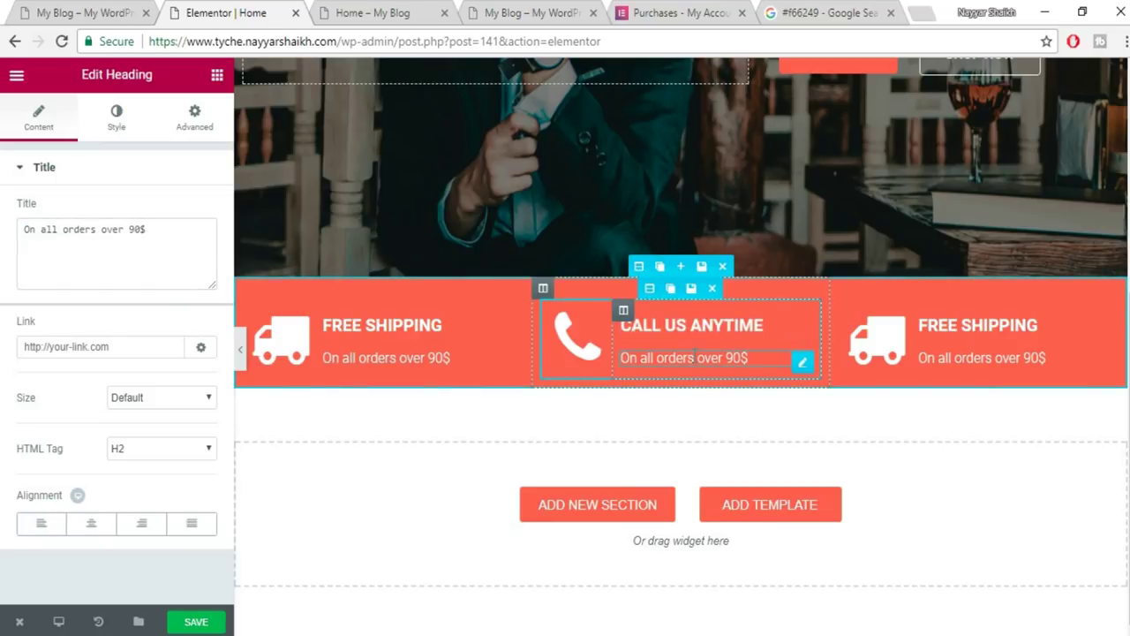
{"action": "left_click", "coordinate": [354, 9]}
{"action": "left_click", "coordinate": [84, 12]}
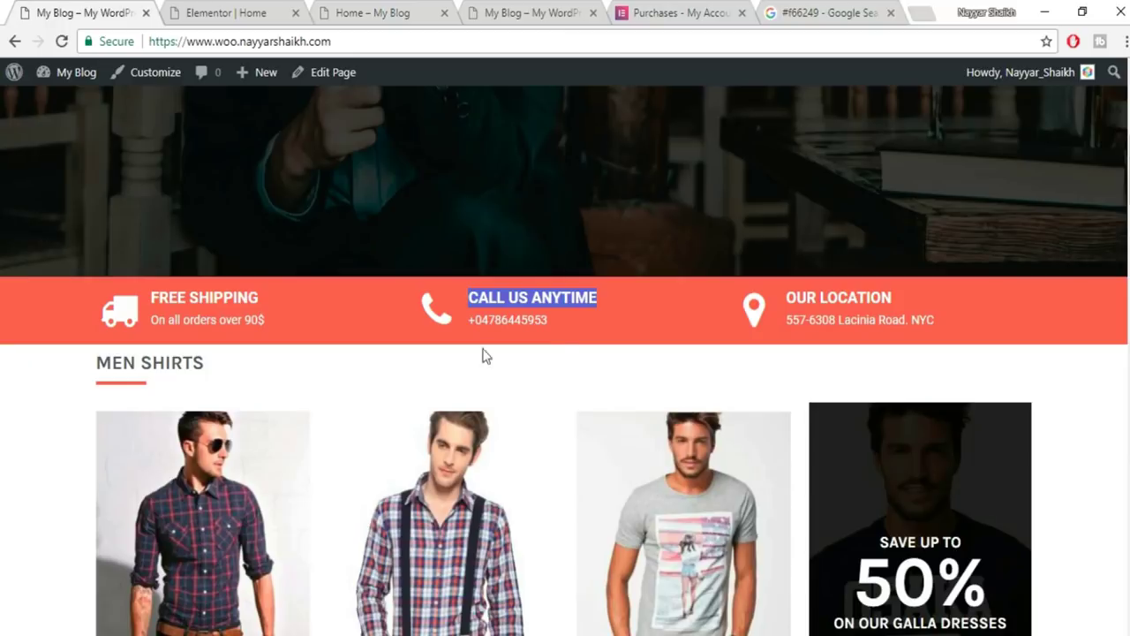
{"action": "double_click", "coordinate": [510, 320]}
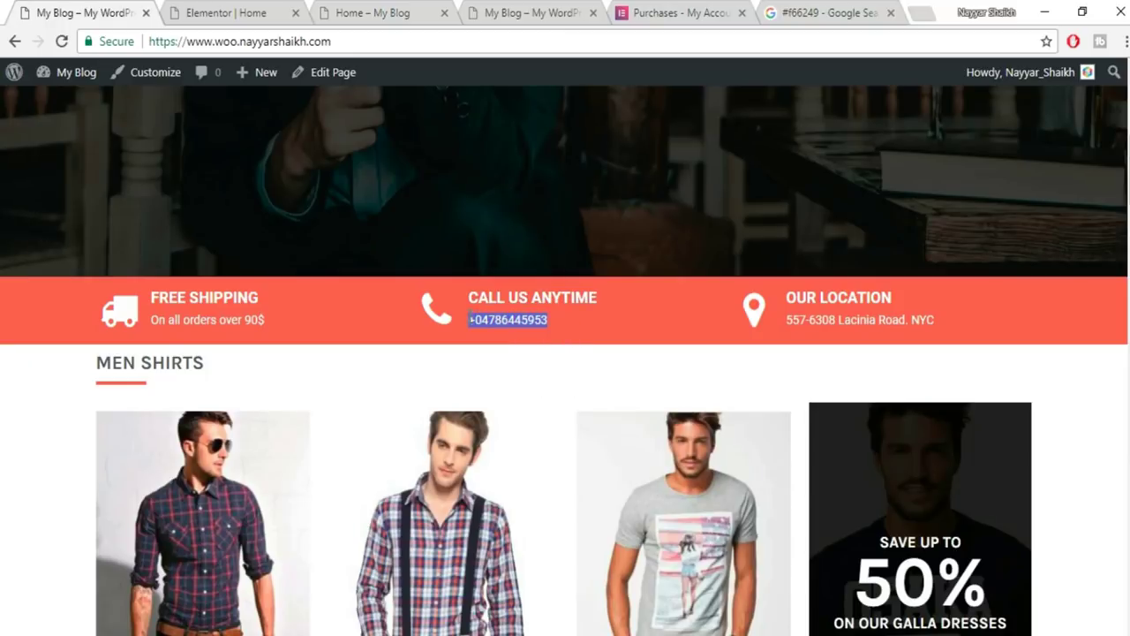
{"action": "left_click", "coordinate": [256, 13]}
{"action": "left_click", "coordinate": [137, 256]}
{"action": "key", "text": "ctrl+a"}
{"action": "key", "text": "ctrl+v"}
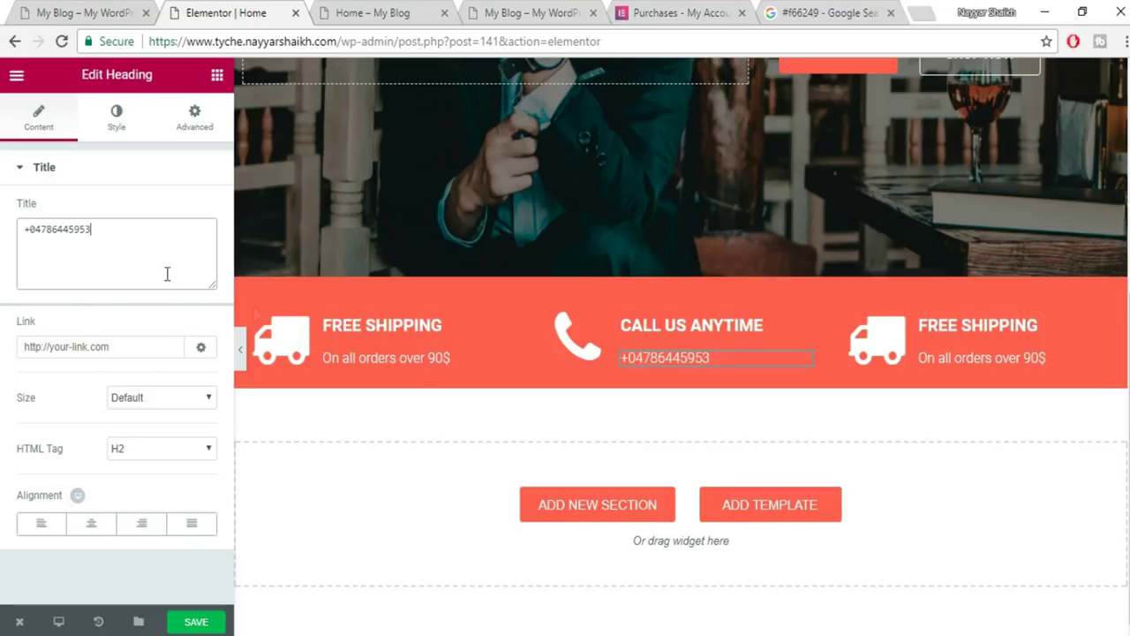
Change the third column's truck icon to the map-marker icon, checking the reference site for the matching symbol.
{"action": "left_click", "coordinate": [878, 340]}
{"action": "key", "text": "ctrl+shift+Tab"}
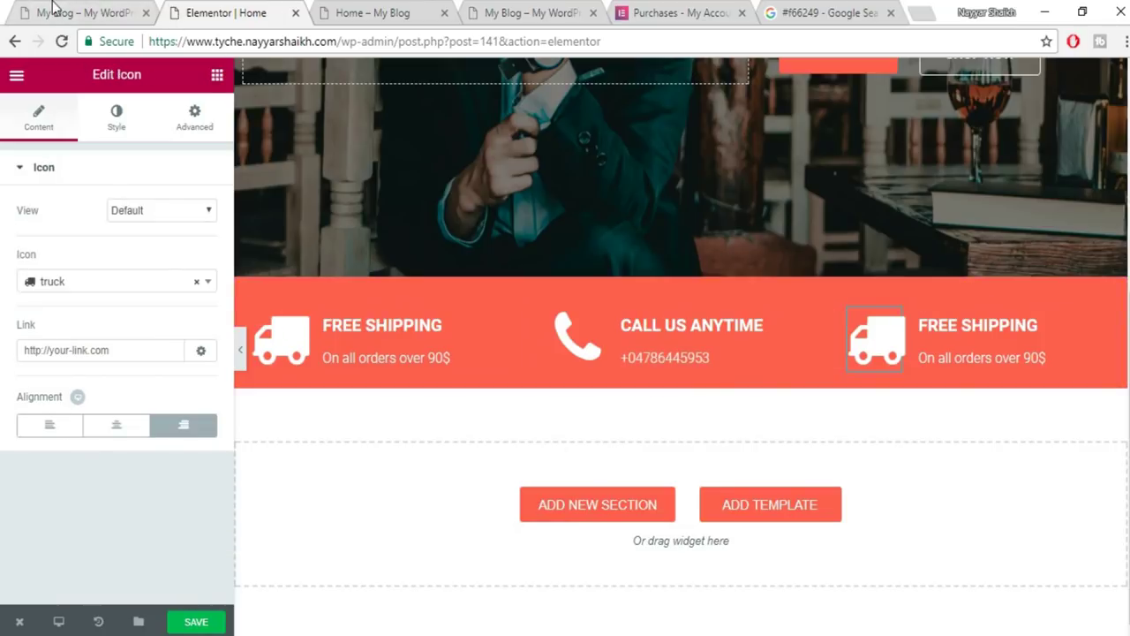
{"action": "left_click", "coordinate": [196, 11]}
{"action": "left_click", "coordinate": [103, 291]}
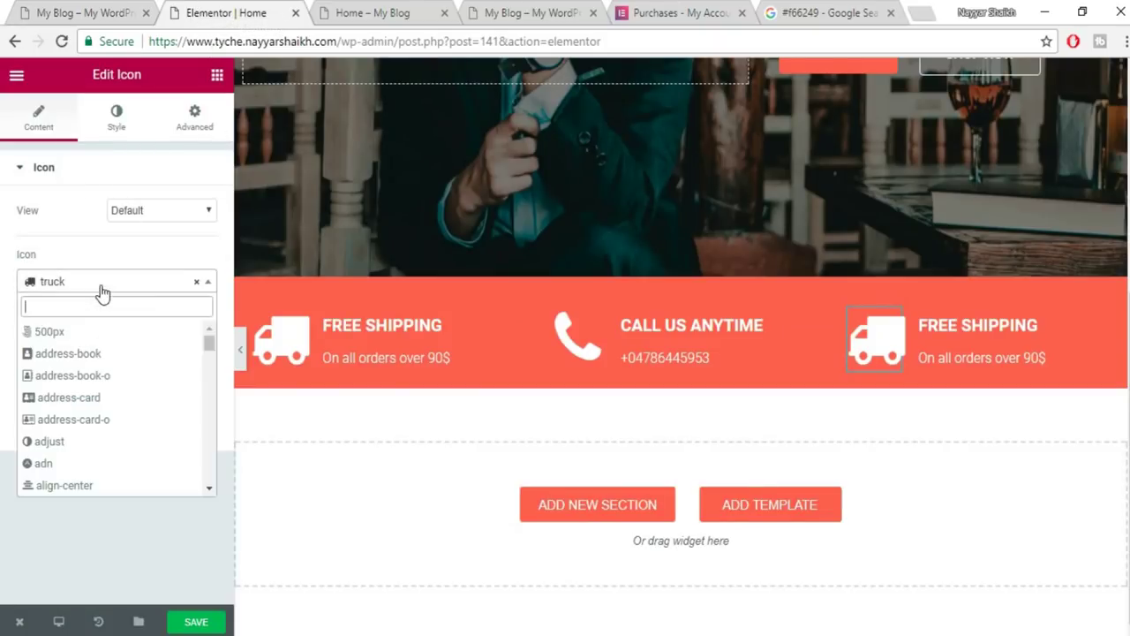
{"action": "type", "text": "MAP"}
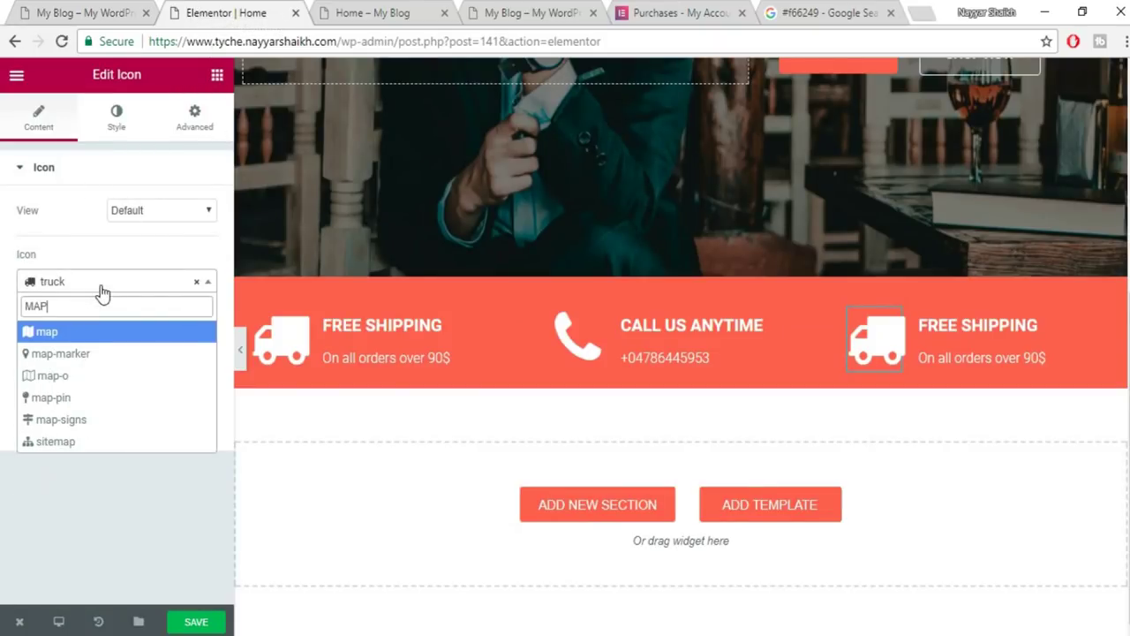
{"action": "left_click", "coordinate": [93, 354]}
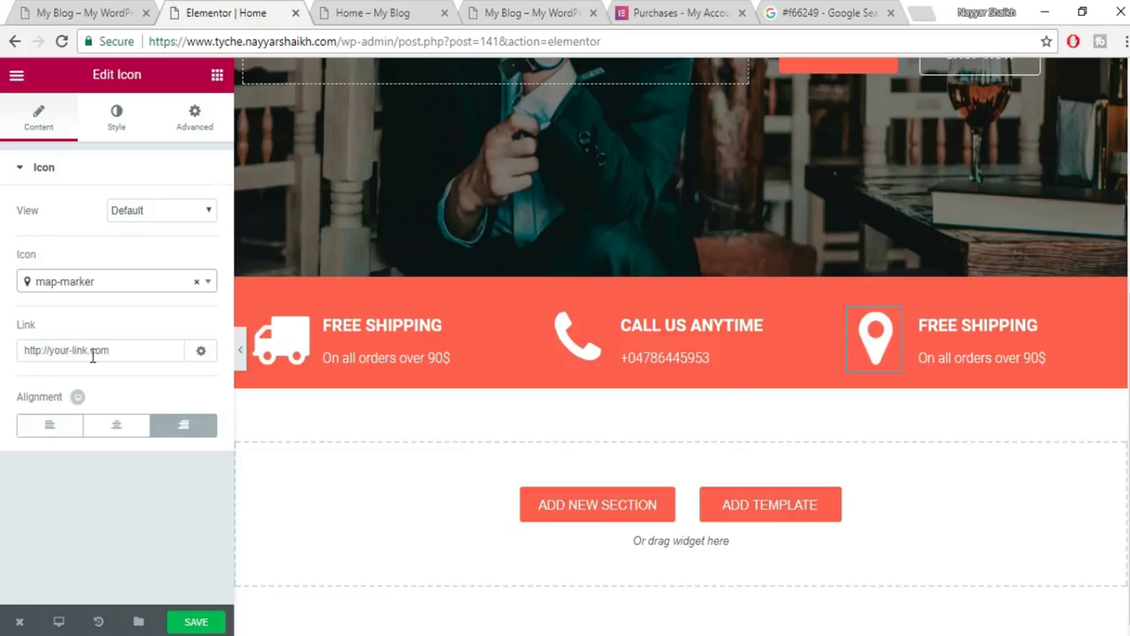
Replace the third column's heading with OUR LOCATION copied from the reference site.
{"action": "left_click", "coordinate": [977, 326]}
{"action": "left_click", "coordinate": [76, 11]}
{"action": "left_click_drag", "start_coordinate": [909, 298], "coordinate": [768, 303]}
{"action": "key", "text": "ctrl+c"}
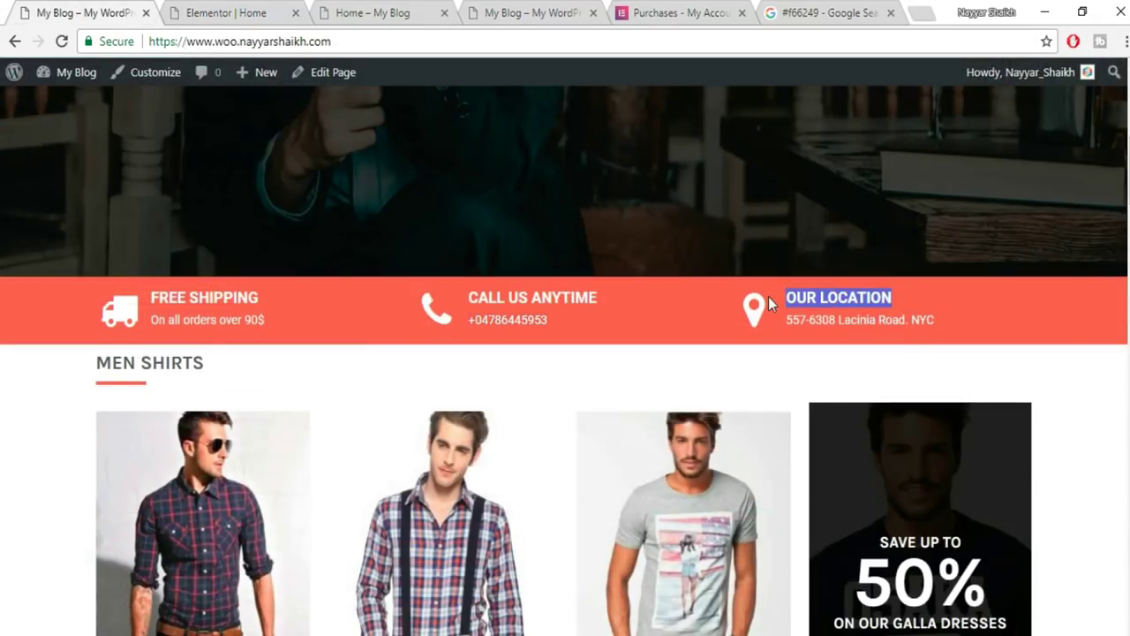
{"action": "left_click", "coordinate": [265, 13]}
{"action": "key", "text": "ctrl+a"}
{"action": "key", "text": "ctrl+v"}
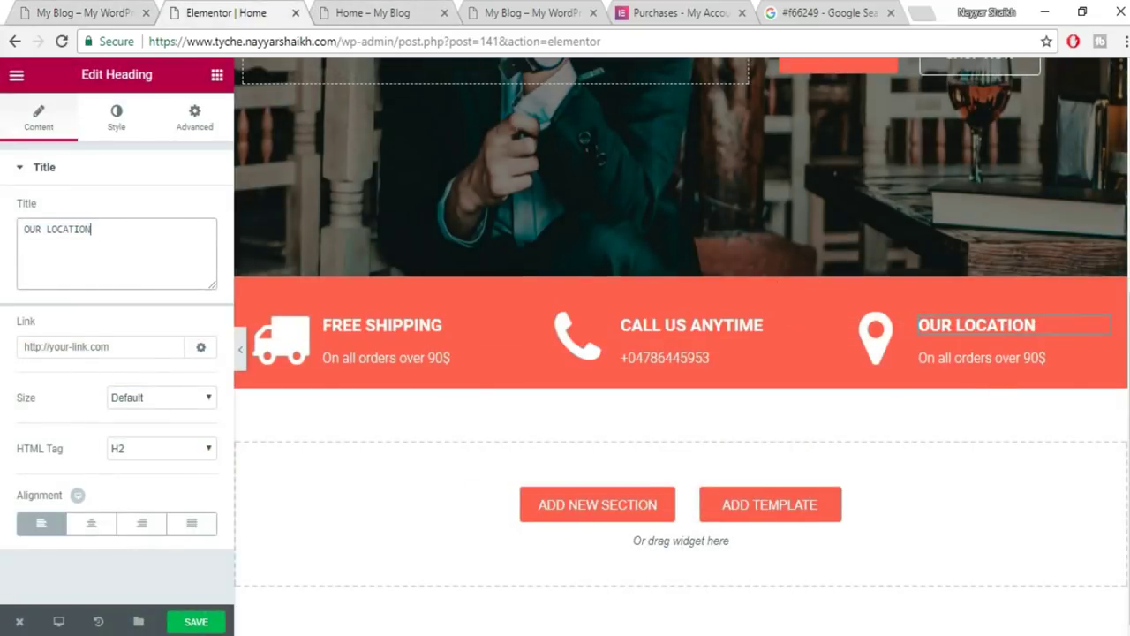
Replace the text under OUR LOCATION with the street address copied from the reference site.
{"action": "left_click", "coordinate": [1007, 358]}
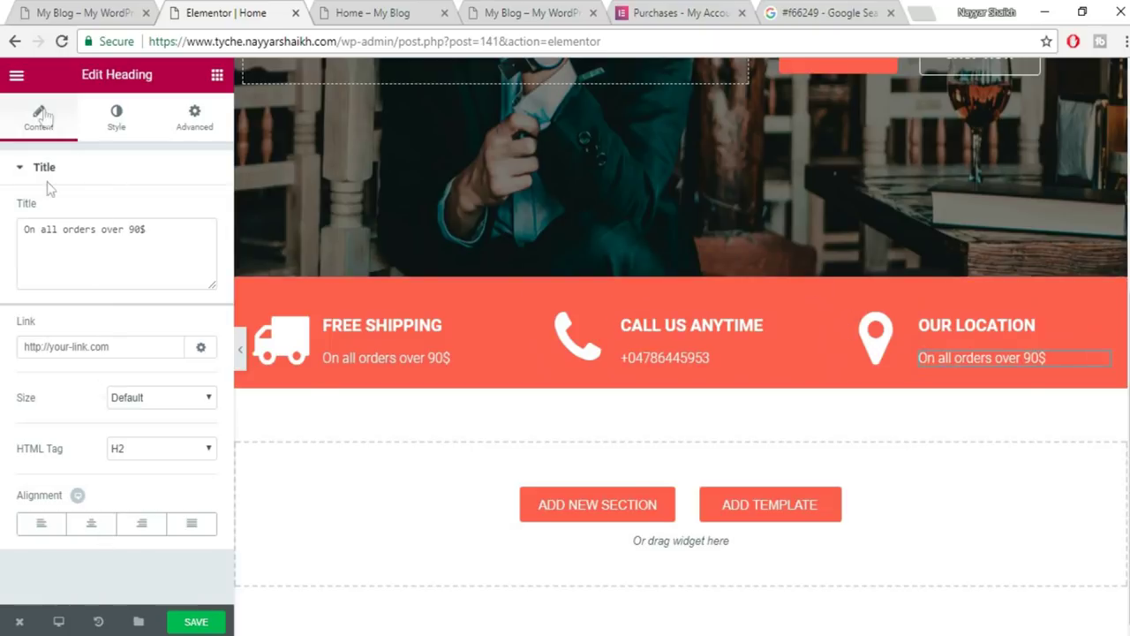
{"action": "left_click", "coordinate": [40, 13]}
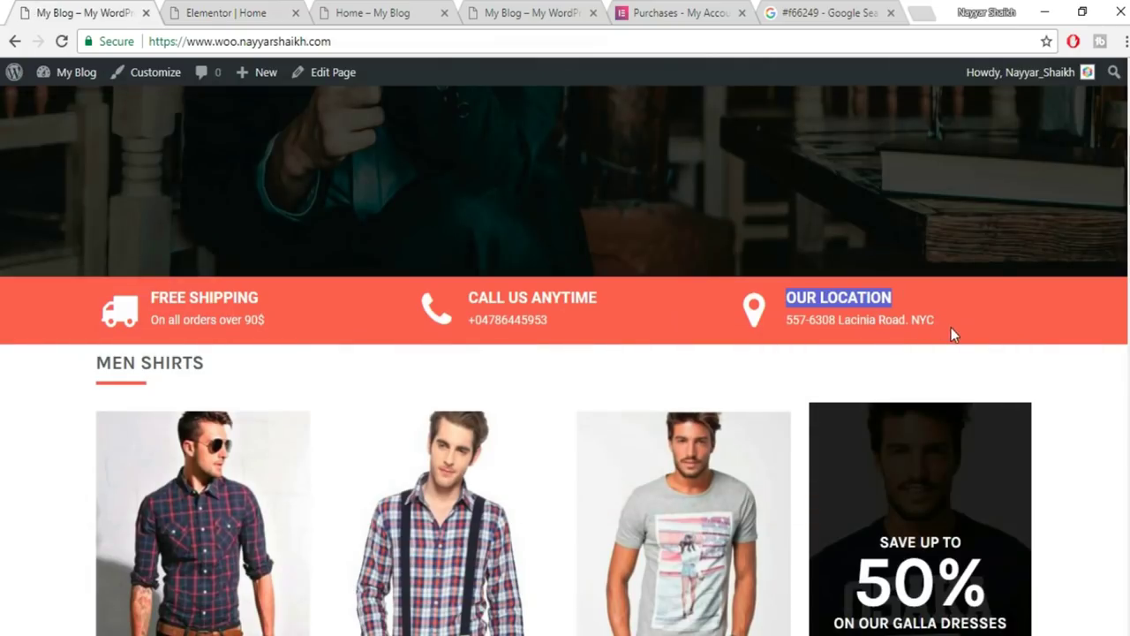
{"action": "left_click_drag", "start_coordinate": [953, 328], "coordinate": [792, 326]}
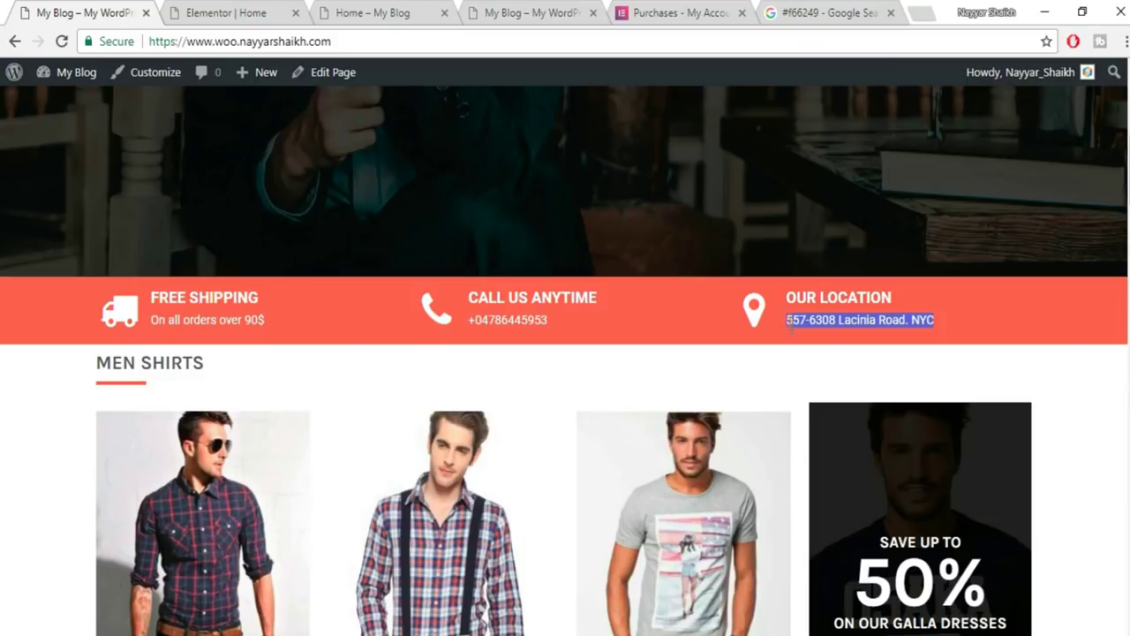
{"action": "left_click", "coordinate": [300, 9]}
{"action": "left_click", "coordinate": [118, 277]}
{"action": "key", "text": "ctrl+a"}
{"action": "type", "text": "557-6308 Lacinia Road. NYC"}
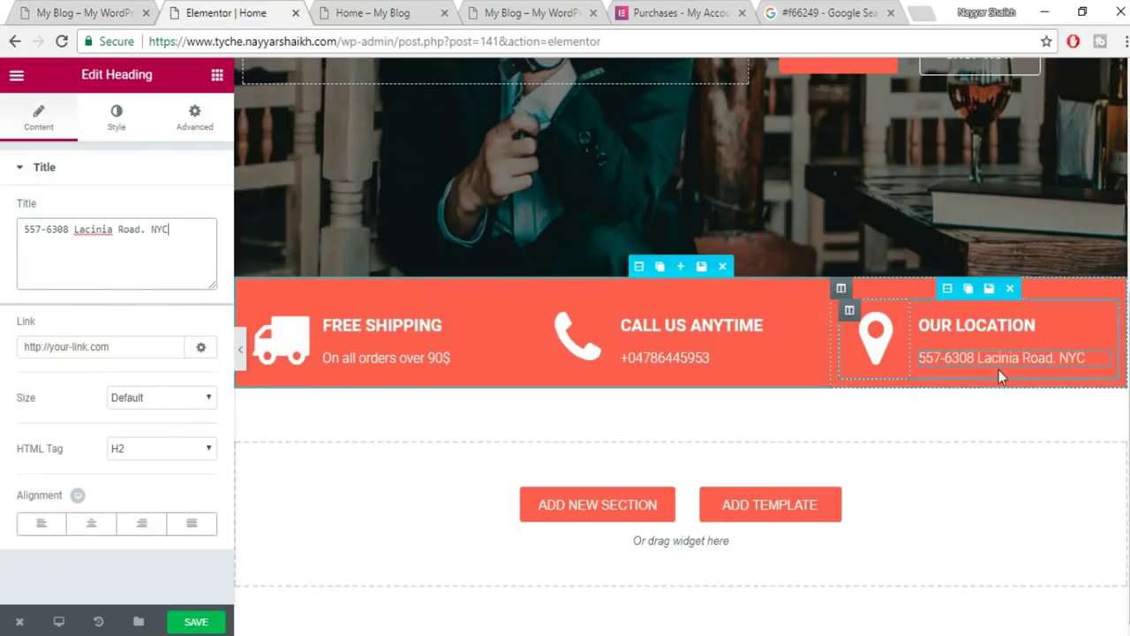
Save the page and reload the live home page to check the finished info strip.
{"action": "left_click", "coordinate": [205, 630]}
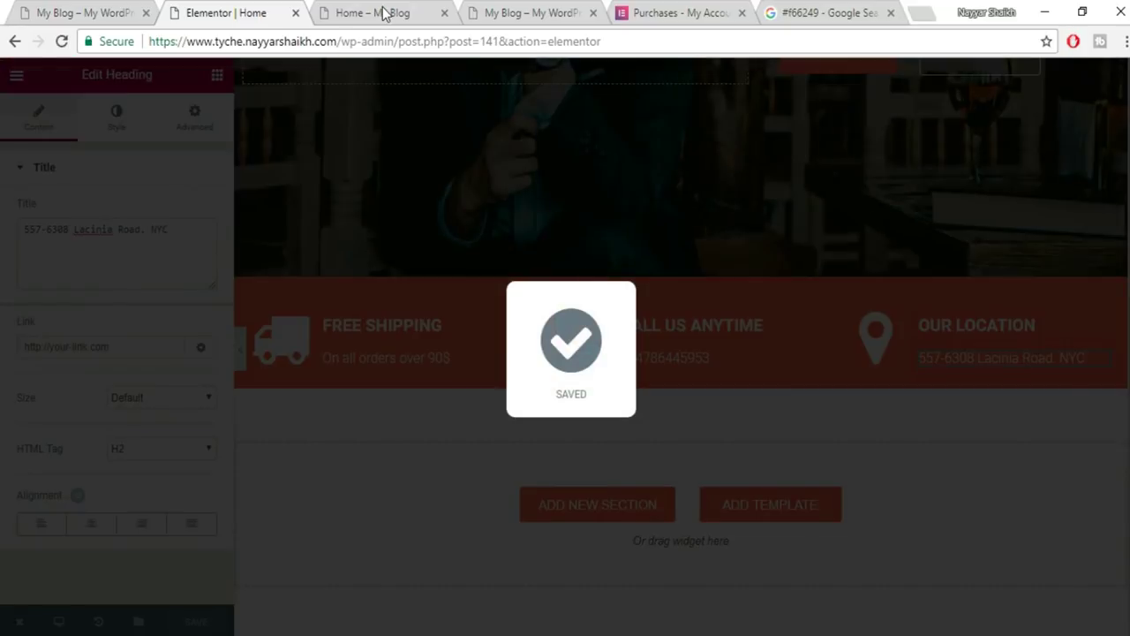
{"action": "left_click", "coordinate": [378, 13]}
{"action": "left_click", "coordinate": [389, 42]}
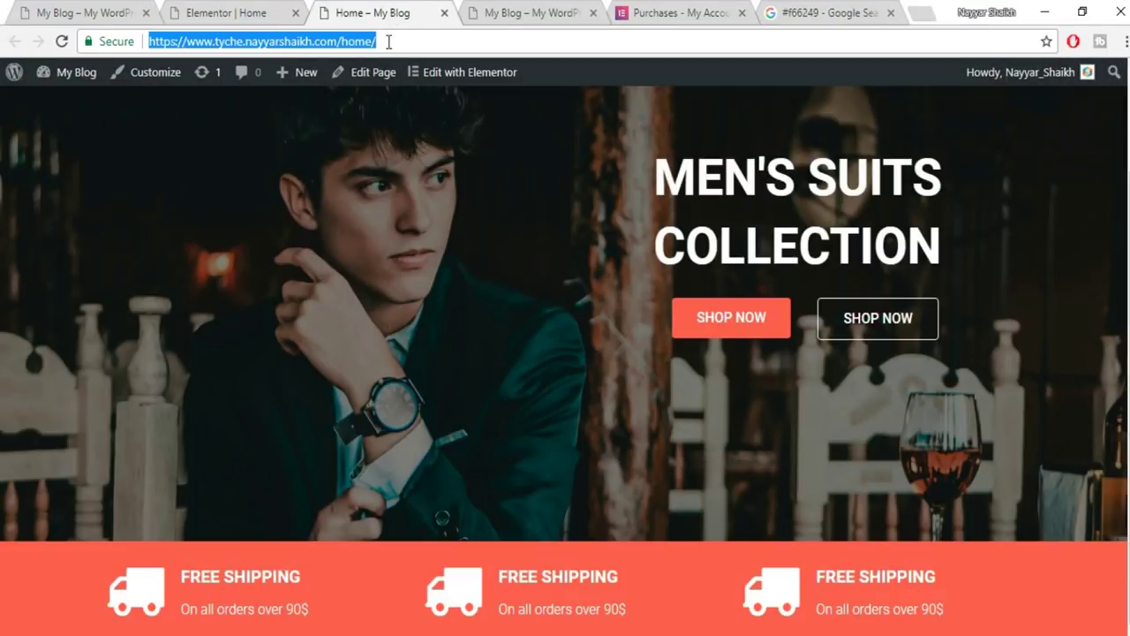
{"action": "key", "text": "Return"}
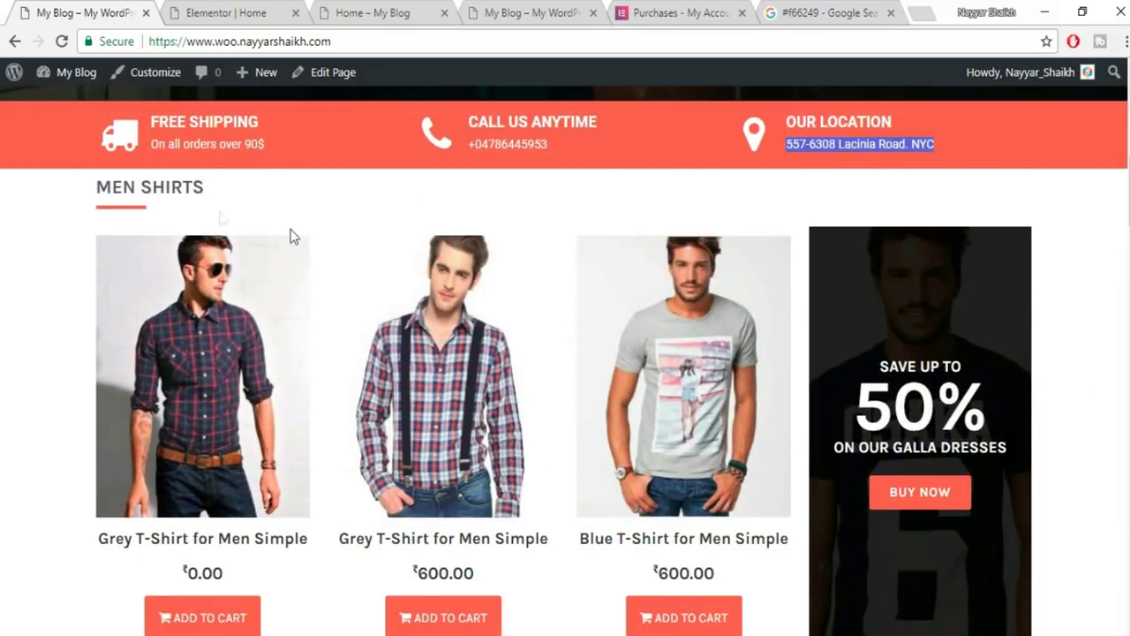
Check the MEN SHIRTS title on the reference site and add a Heading widget in a new section below the info strip.
{"action": "left_click_drag", "start_coordinate": [92, 187], "coordinate": [250, 199]}
{"action": "left_click", "coordinate": [104, 219]}
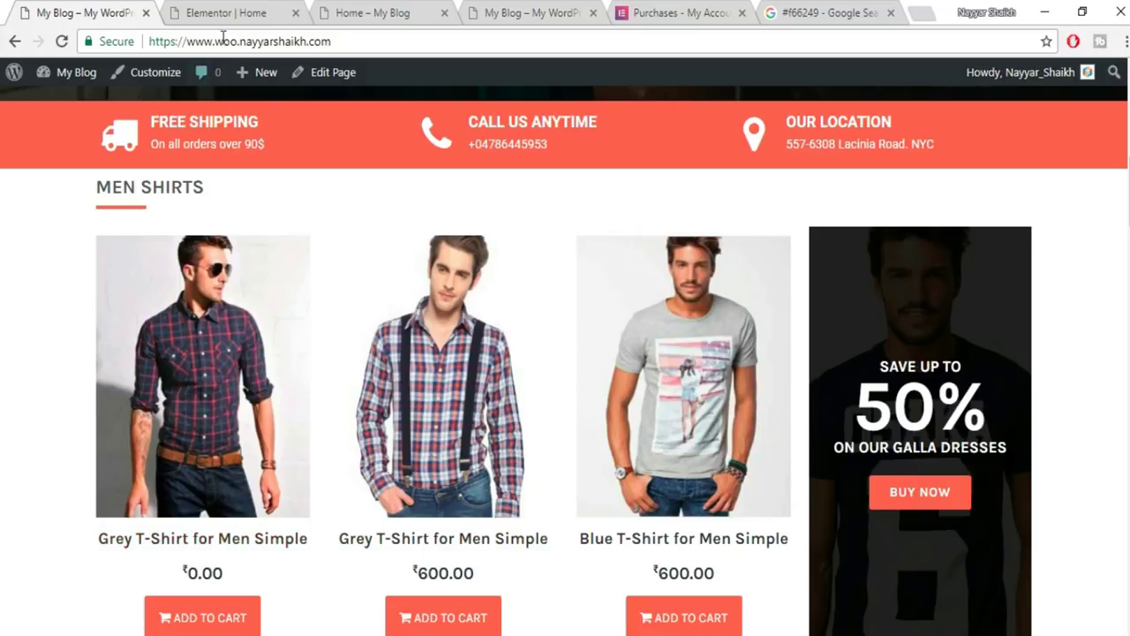
{"action": "left_click", "coordinate": [254, 9]}
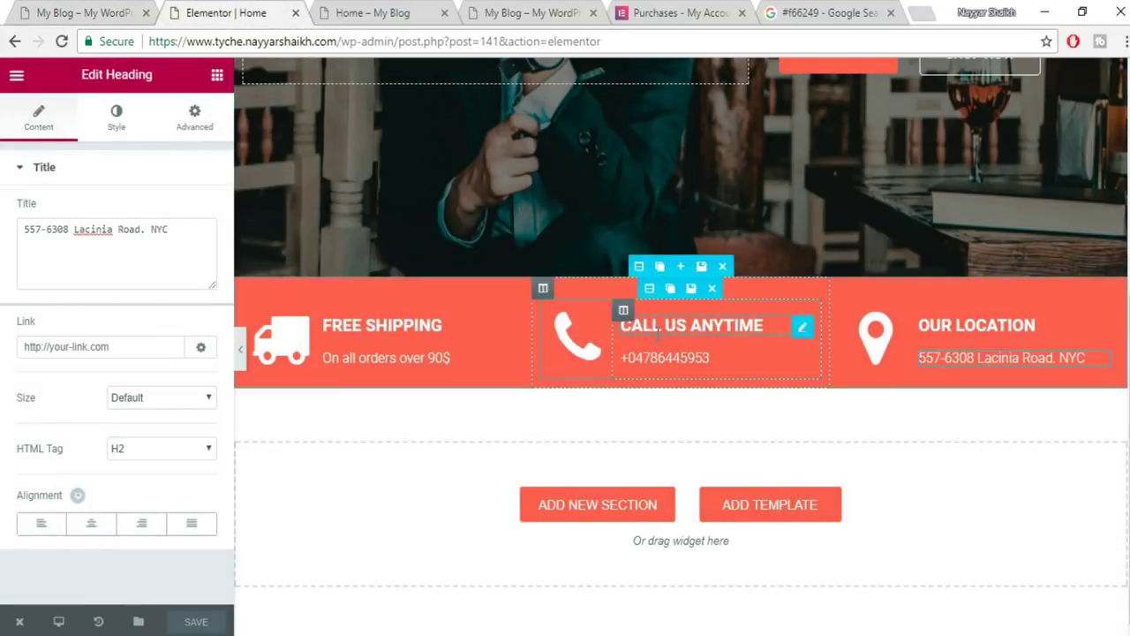
{"action": "left_click", "coordinate": [217, 74]}
{"action": "left_click_drag", "start_coordinate": [156, 221], "coordinate": [587, 514]}
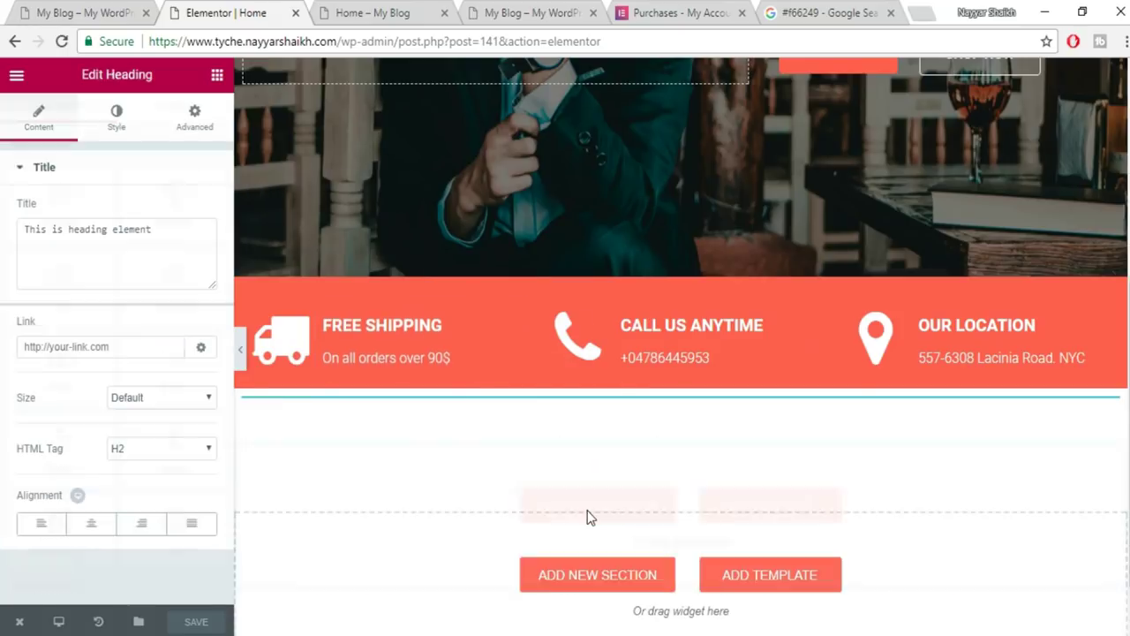
Replace the new heading's text with MEN SHIRTS copied from the reference site.
{"action": "left_click", "coordinate": [88, 12]}
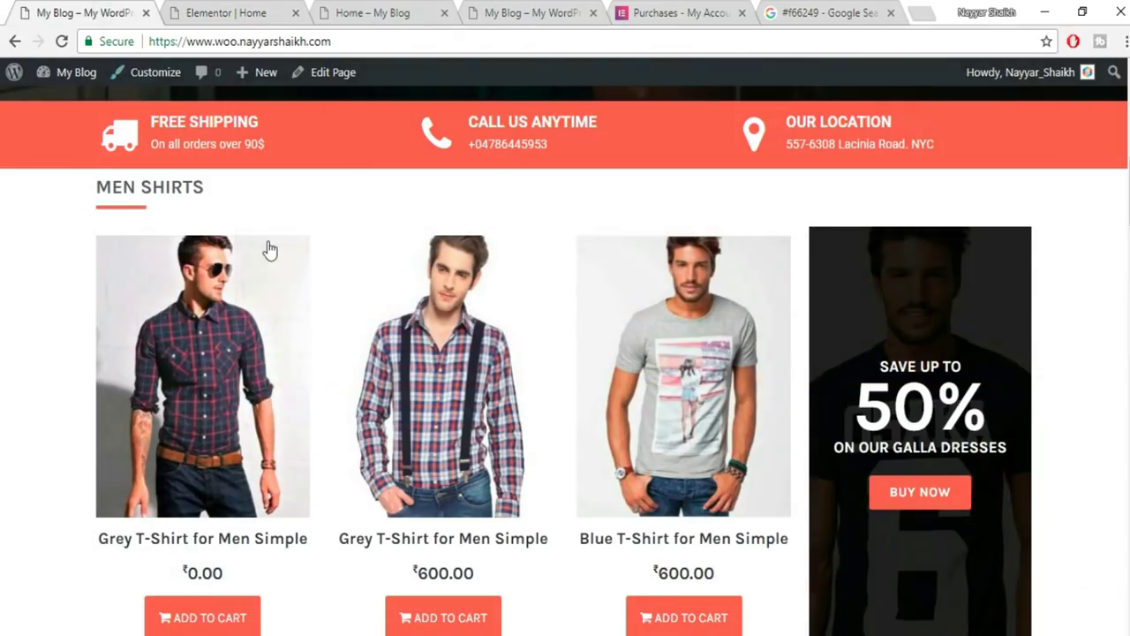
{"action": "left_click_drag", "start_coordinate": [238, 191], "coordinate": [91, 194]}
{"action": "key", "text": "ctrl+c"}
{"action": "left_click", "coordinate": [263, 12]}
{"action": "left_click", "coordinate": [133, 235]}
{"action": "key", "text": "ctrl+a"}
{"action": "key", "text": "ctrl+v"}
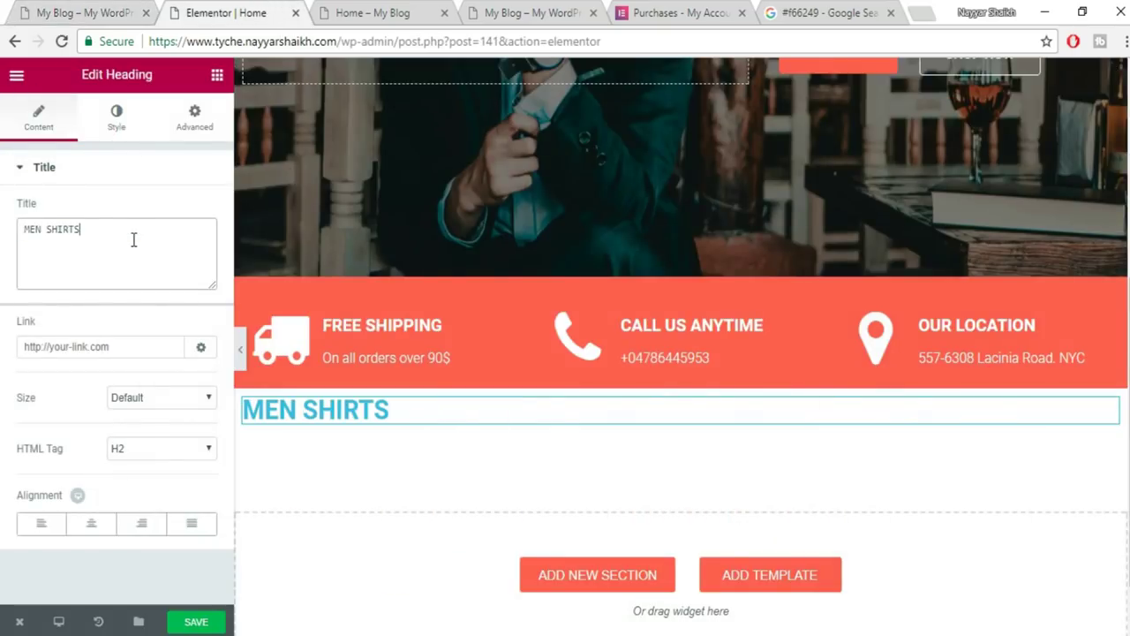
Set the MEN SHIRTS heading's text color to dark grey #54595f, comparing it with the reference site.
{"action": "left_click", "coordinate": [115, 118]}
{"action": "left_click", "coordinate": [196, 209]}
{"action": "left_click", "coordinate": [100, 16]}
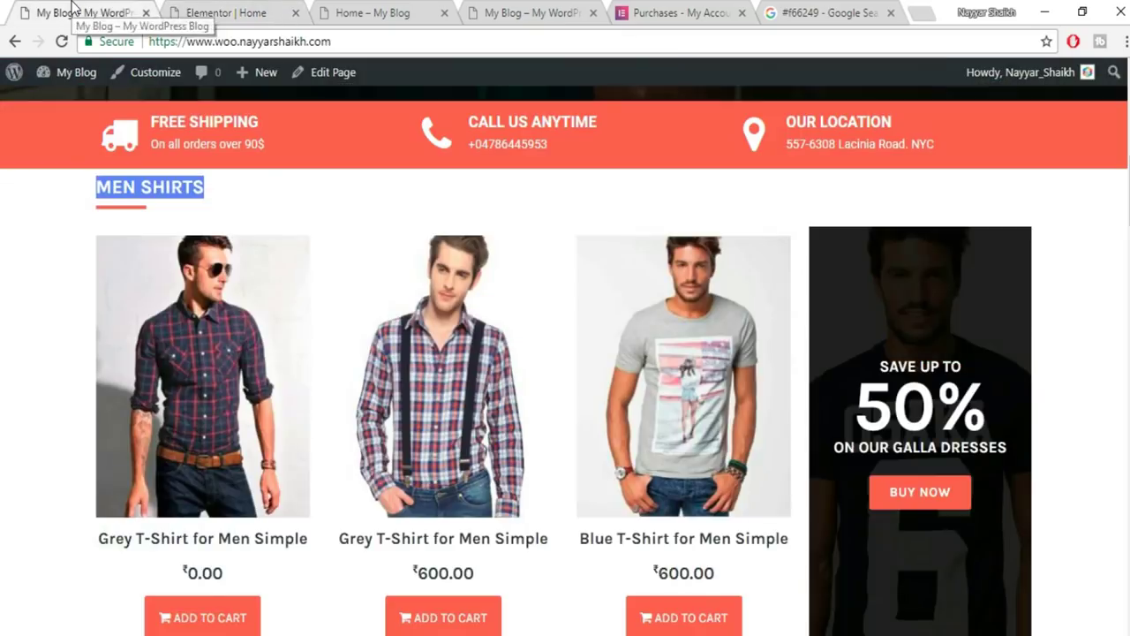
{"action": "left_click", "coordinate": [190, 9]}
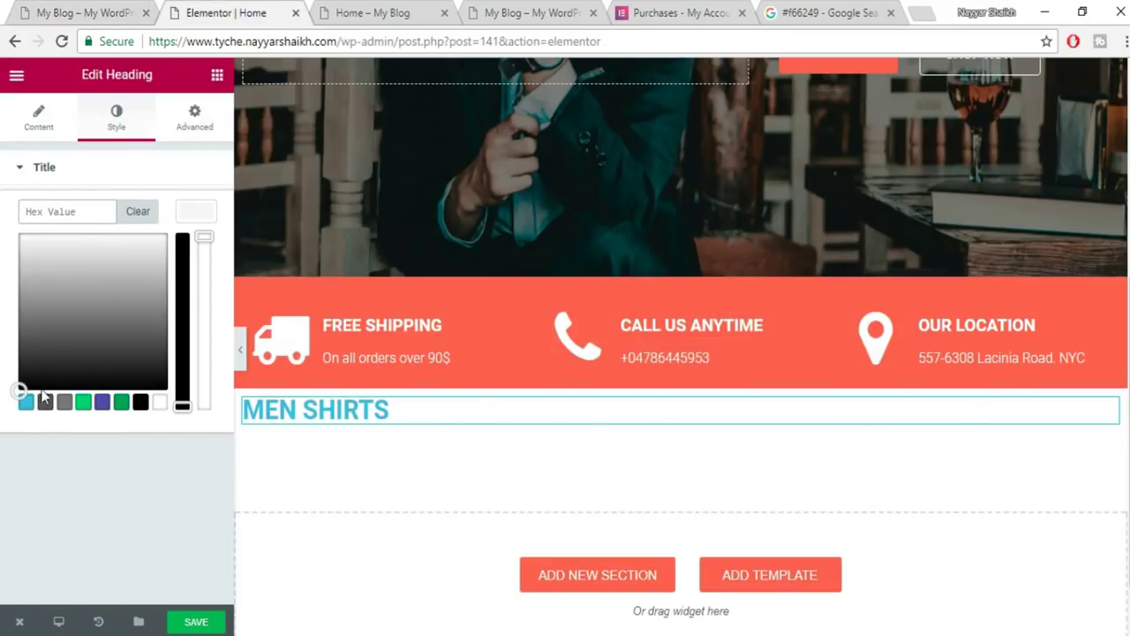
{"action": "left_click", "coordinate": [45, 403]}
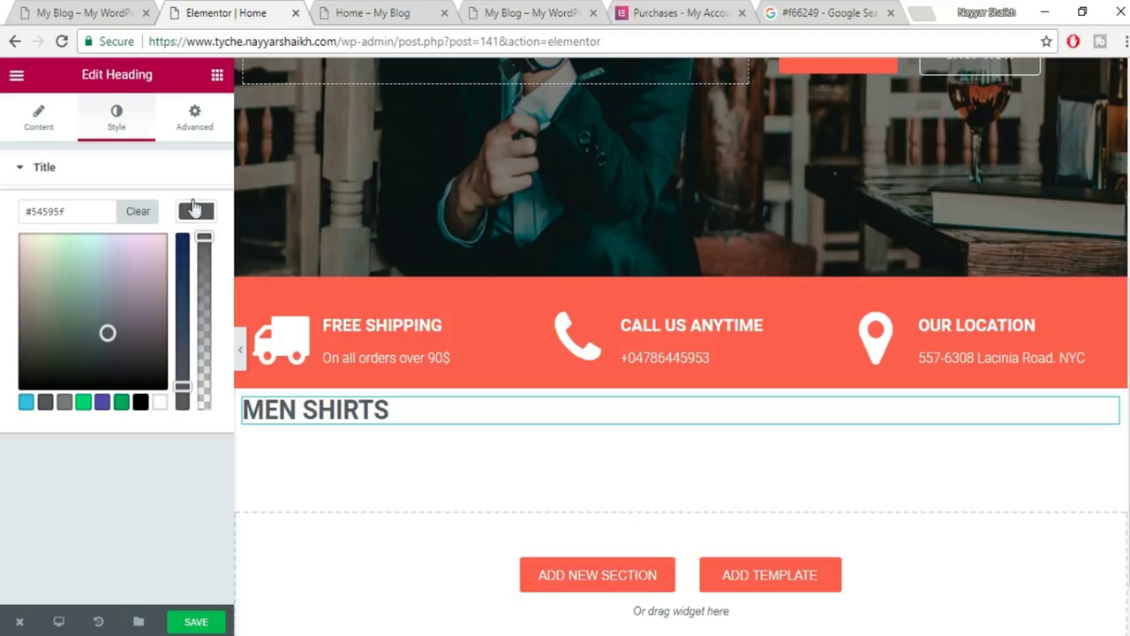
{"action": "left_click", "coordinate": [196, 215]}
Enable custom typography for the MEN SHIRTS heading and set its size to 22 px.
{"action": "left_click", "coordinate": [205, 263]}
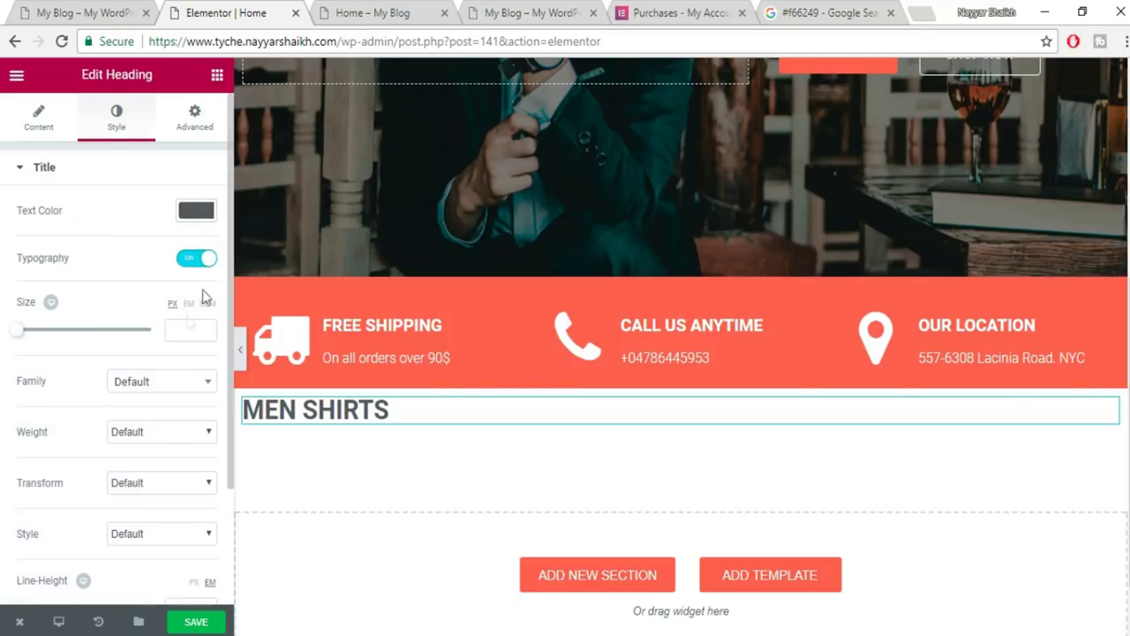
{"action": "left_click_drag", "start_coordinate": [23, 338], "coordinate": [35, 339]}
{"action": "left_click", "coordinate": [203, 334]}
{"action": "type", "text": "22"}
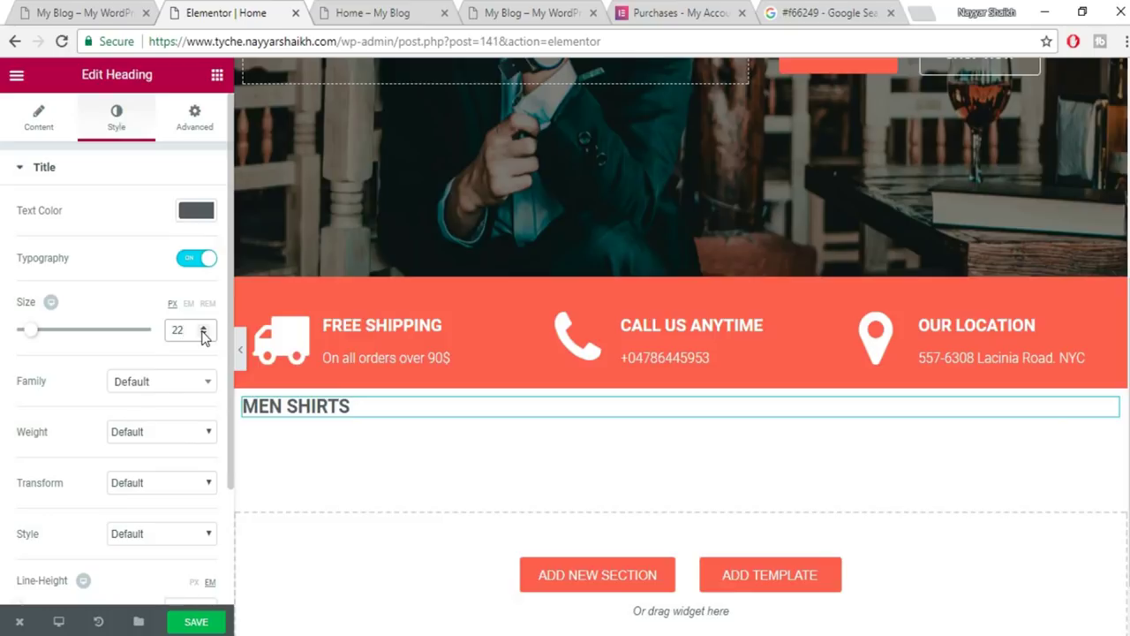
Set the MEN SHIRTS heading's font family to Karla and compare the heading with the reference site.
{"action": "left_click", "coordinate": [160, 384]}
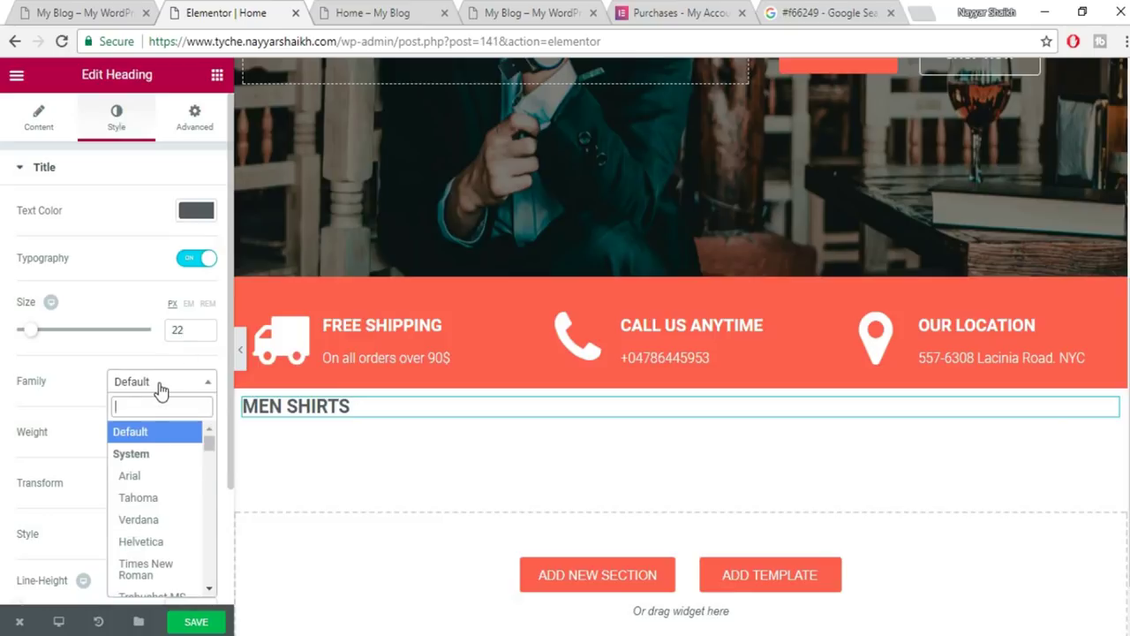
{"action": "type", "text": "KAR"}
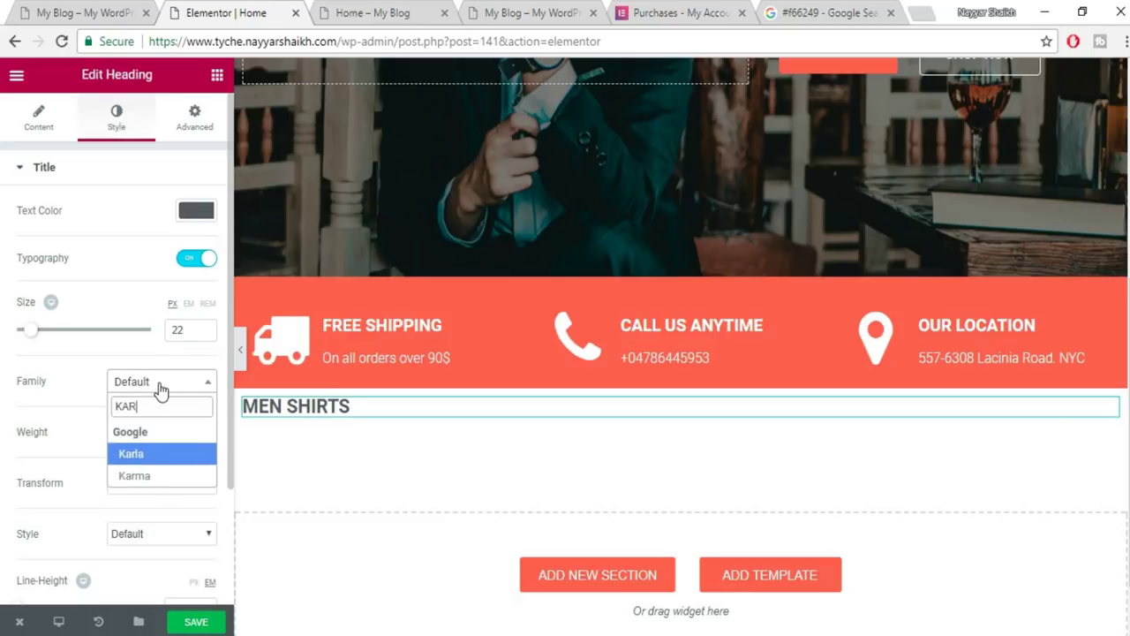
{"action": "left_click", "coordinate": [144, 455]}
{"action": "left_click", "coordinate": [110, 7]}
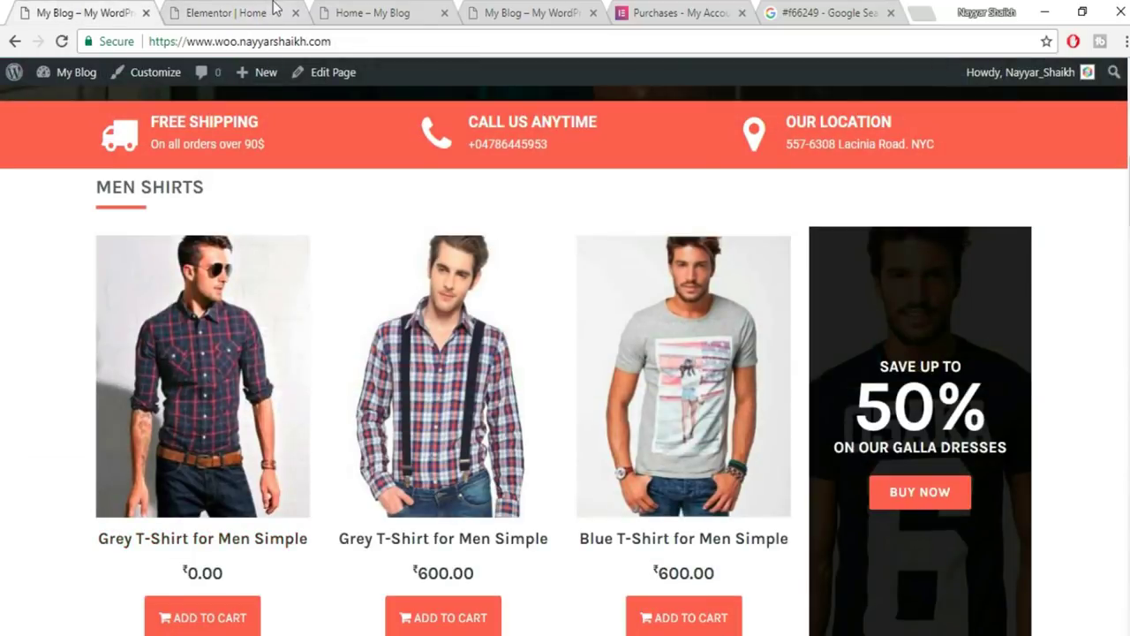
{"action": "key", "text": "ctrl+Tab"}
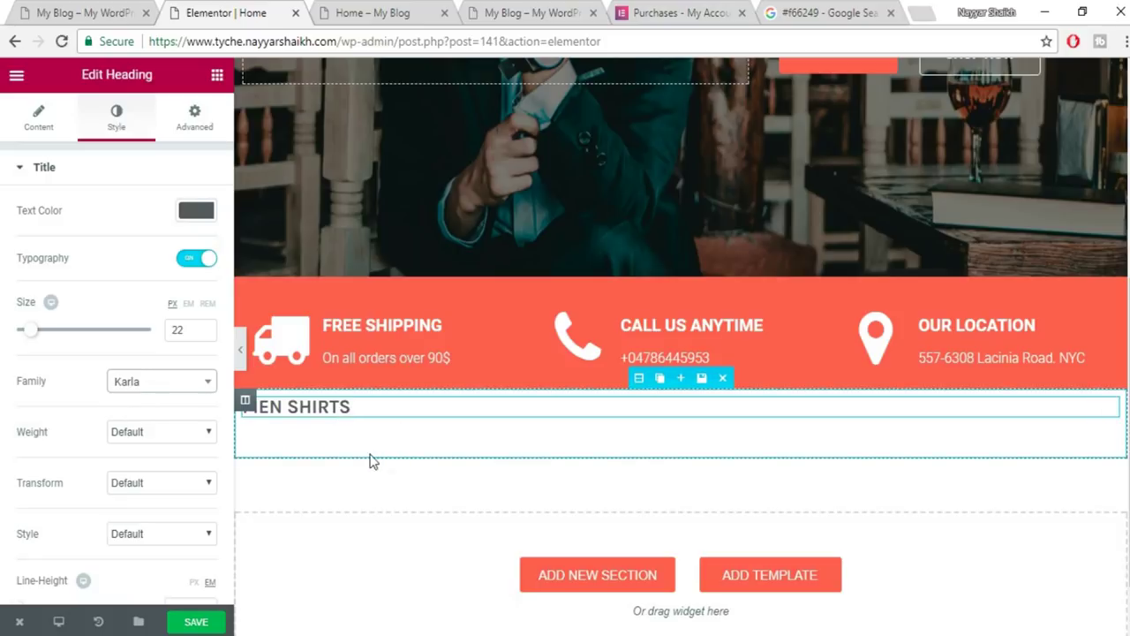
{"action": "left_click", "coordinate": [105, 7]}
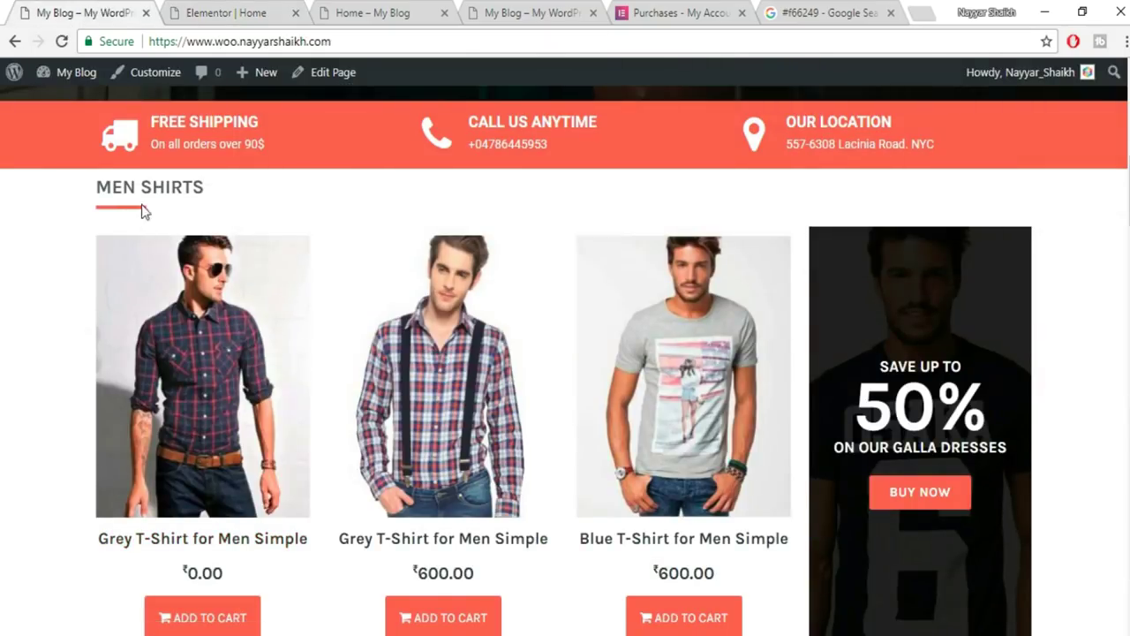
{"action": "left_click", "coordinate": [276, 10]}
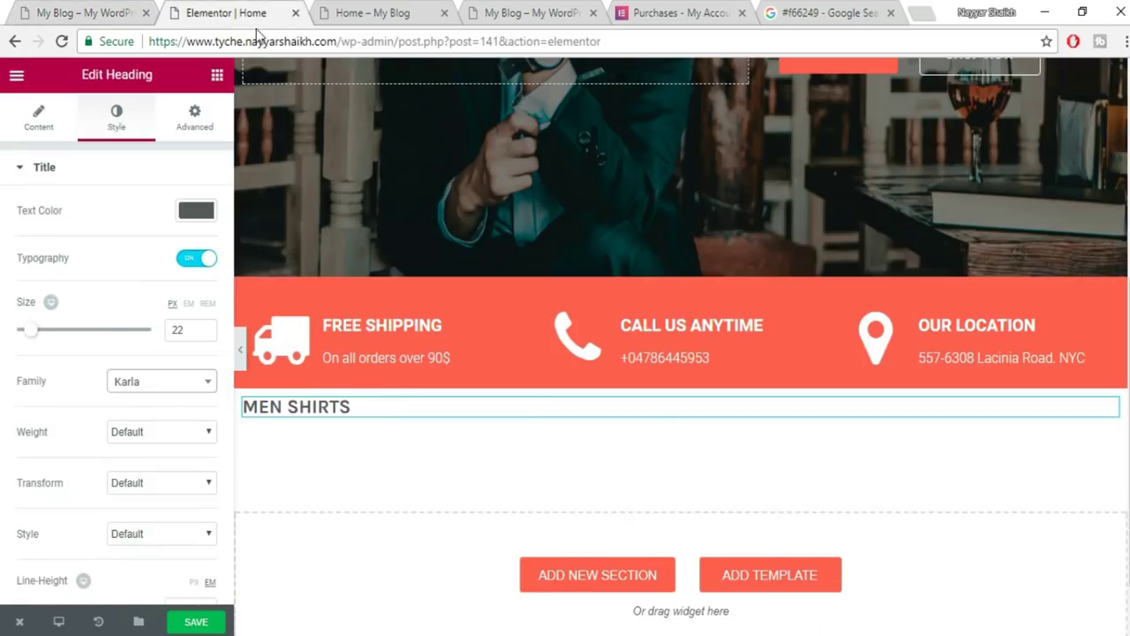
Add a Divider widget below the MEN SHIRTS heading and set its weight to 4.
{"action": "left_click", "coordinate": [216, 76]}
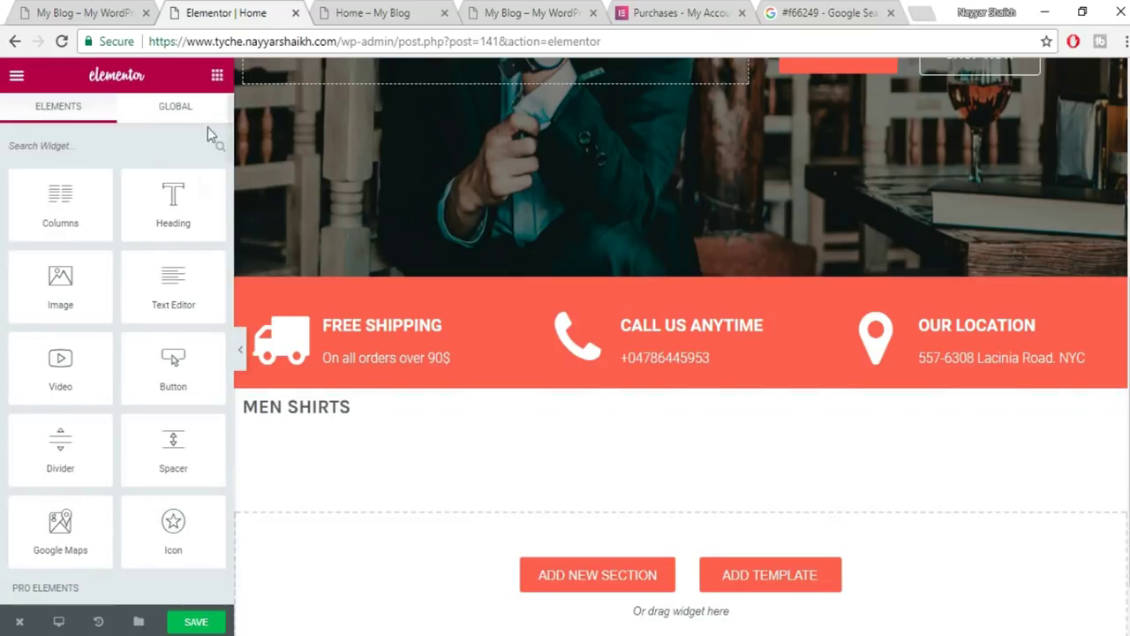
{"action": "left_click_drag", "start_coordinate": [57, 446], "coordinate": [362, 415]}
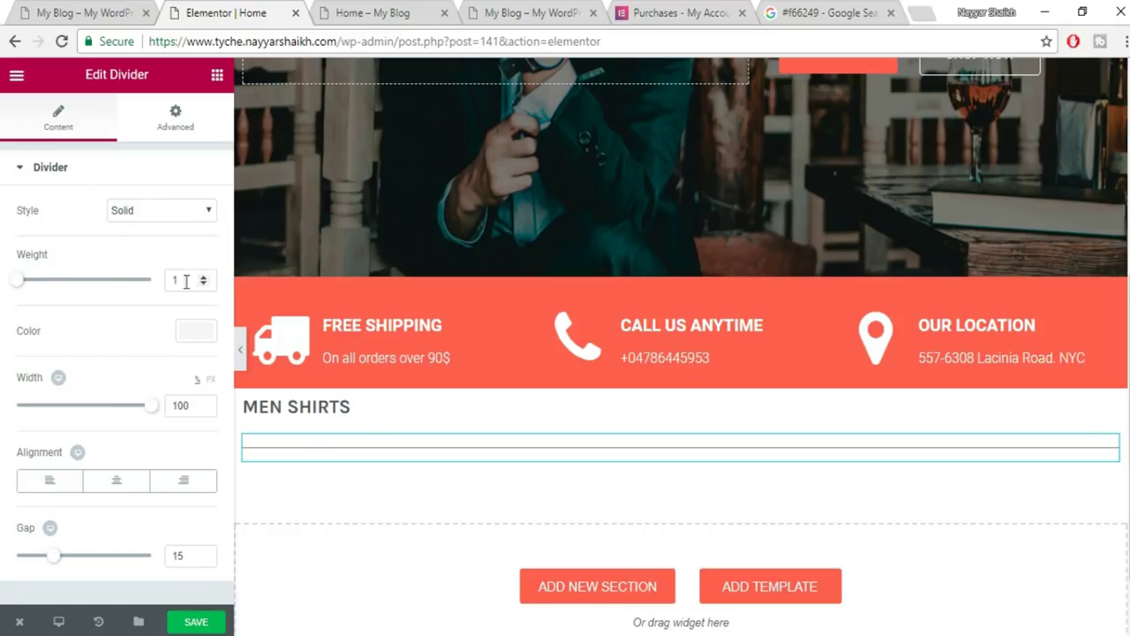
{"action": "left_click_drag", "start_coordinate": [15, 288], "coordinate": [46, 281]}
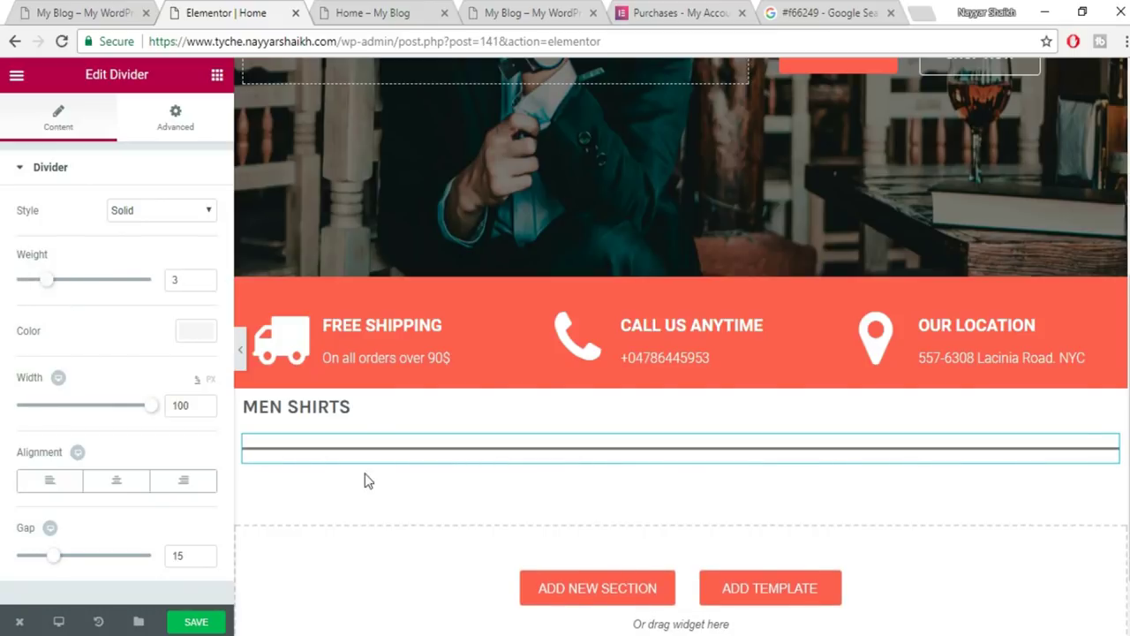
{"action": "left_click_drag", "start_coordinate": [57, 285], "coordinate": [64, 284]}
Set the divider's color to #f66249, copying the hex code from the open Google search.
{"action": "left_click", "coordinate": [193, 334]}
{"action": "type", "text": "MEN SHIRTS"}
{"action": "triple_click", "coordinate": [84, 327]}
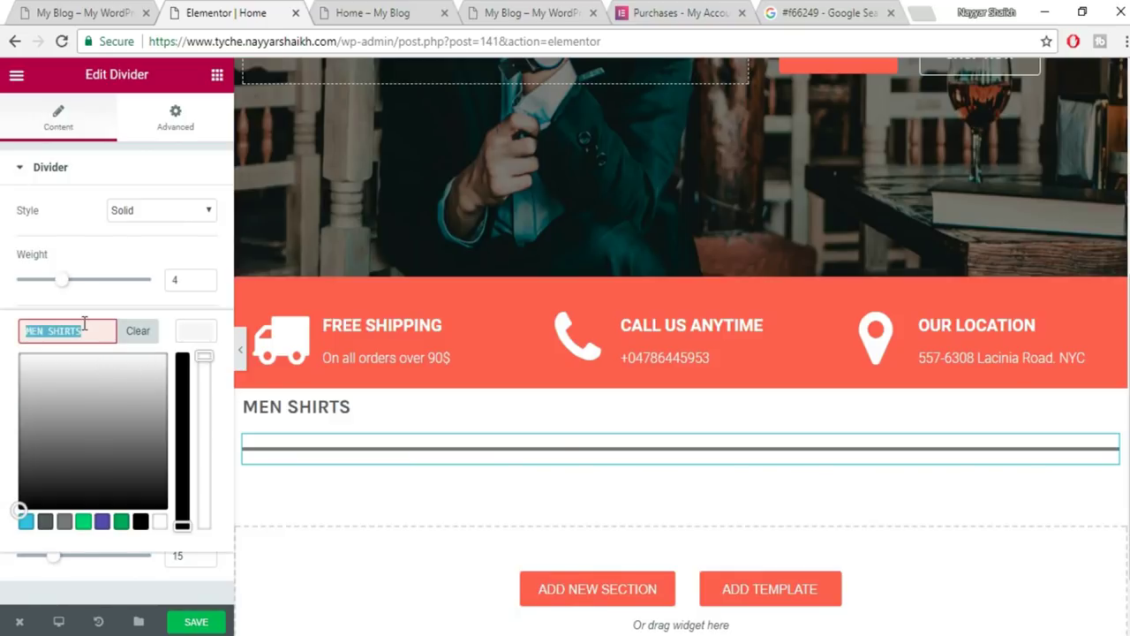
{"action": "key", "text": "BackSpace"}
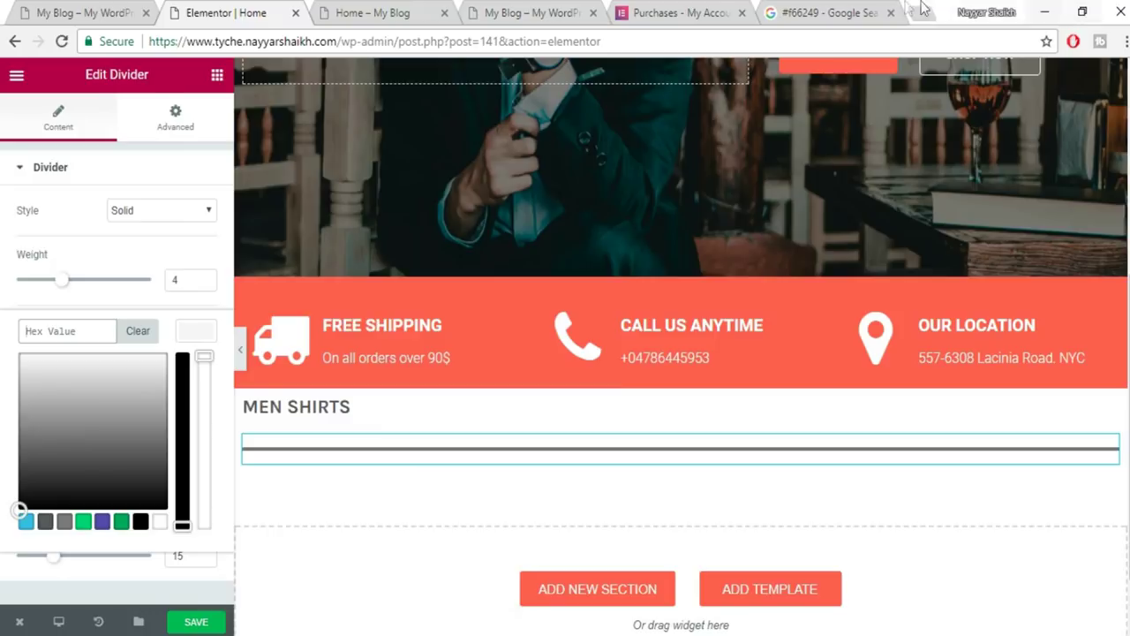
{"action": "left_click", "coordinate": [869, 11]}
{"action": "left_click", "coordinate": [353, 94]}
{"action": "key", "text": "ctrl+a"}
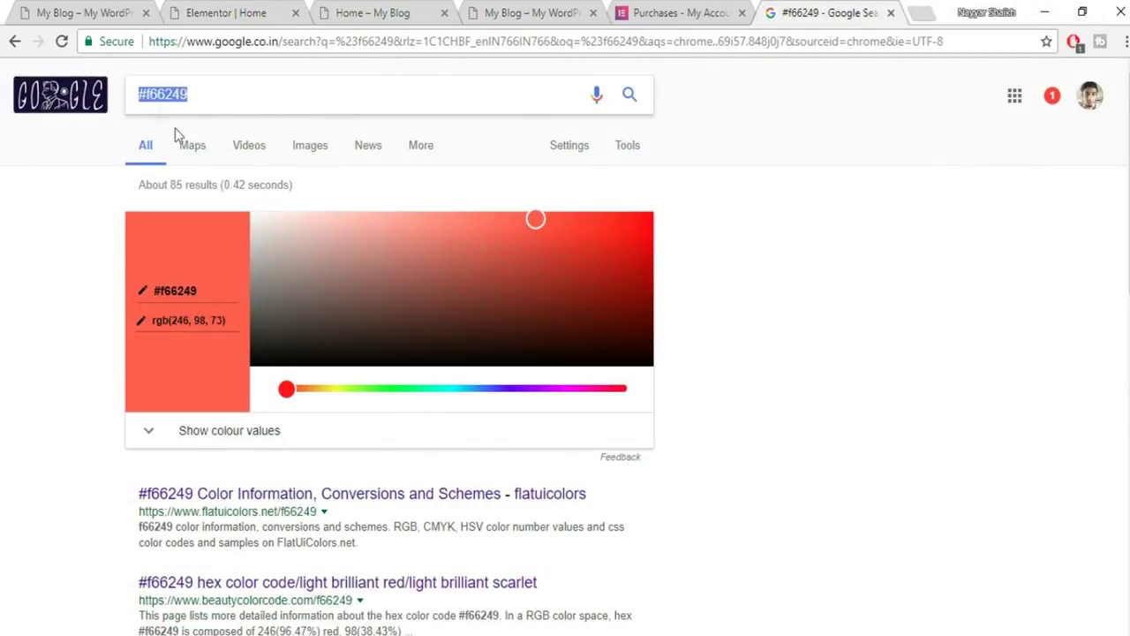
{"action": "key", "text": "ctrl+c"}
{"action": "left_click", "coordinate": [226, 12]}
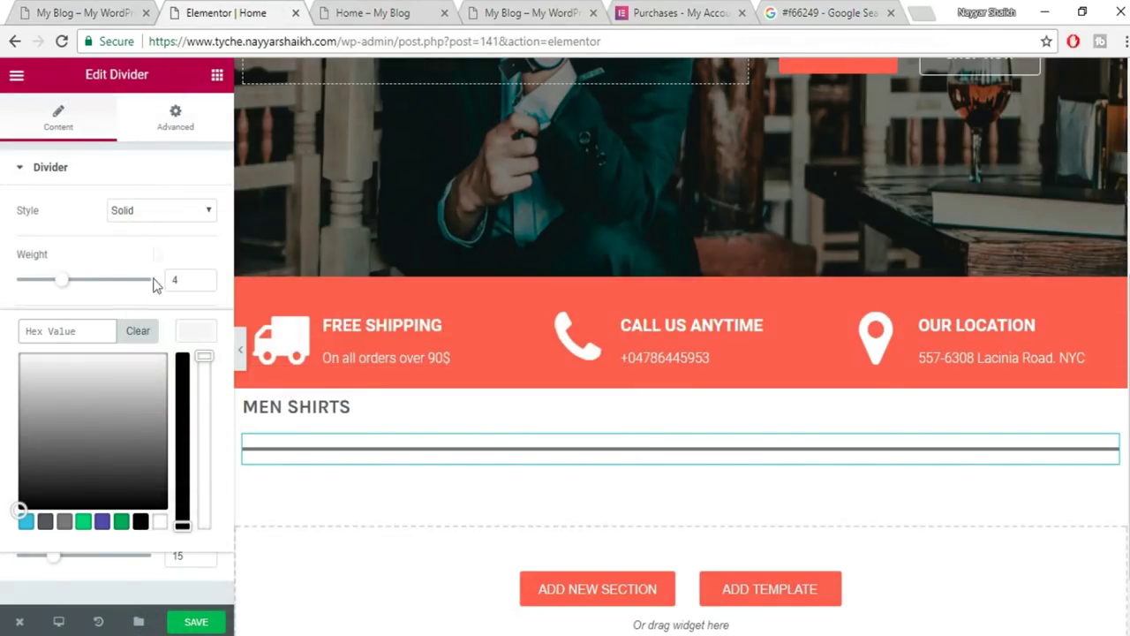
{"action": "key", "text": "ctrl+v"}
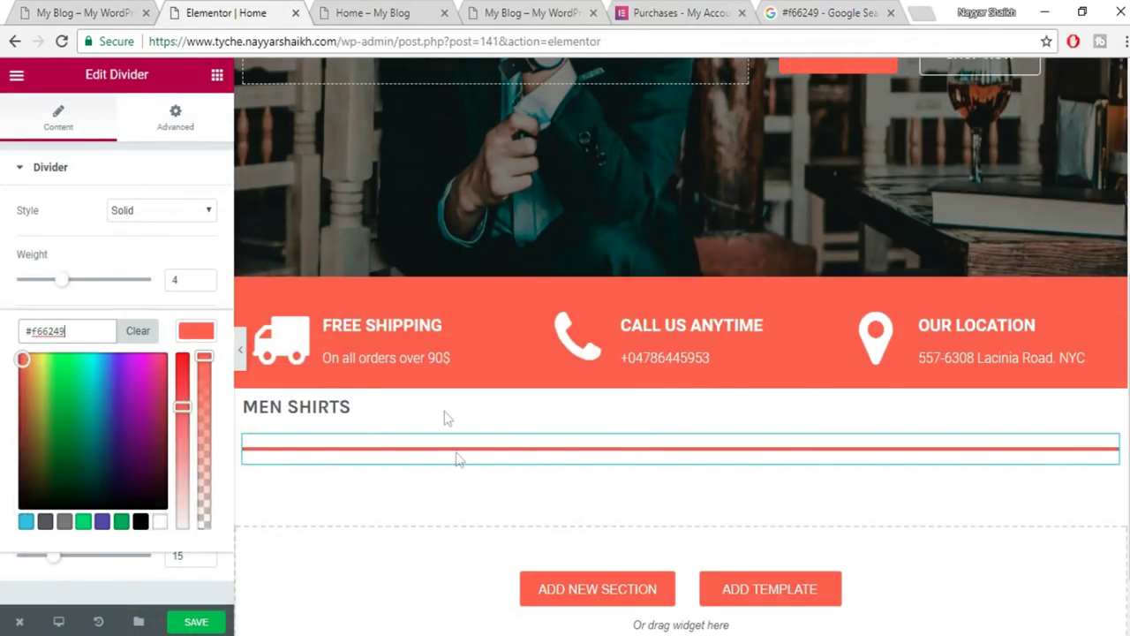
{"action": "left_click", "coordinate": [181, 336]}
Switch the divider's width unit to pixels and set the width to 60.
{"action": "left_click_drag", "start_coordinate": [152, 415], "coordinate": [31, 418]}
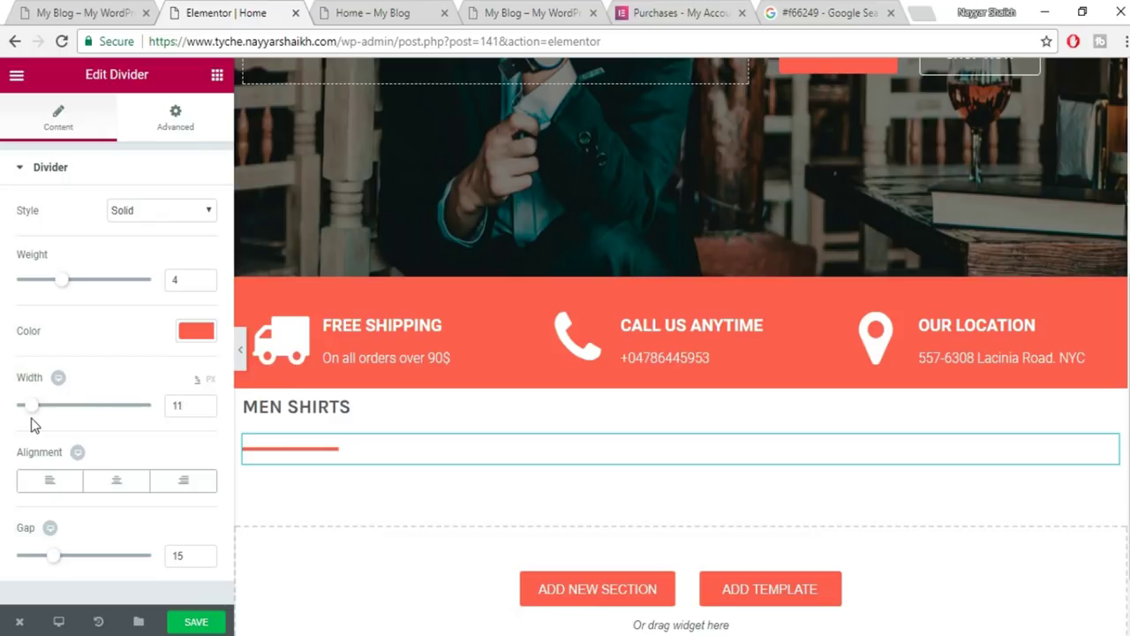
{"action": "left_click", "coordinate": [211, 381]}
{"action": "mouse_move", "coordinate": [21, 418]}
{"action": "left_mouse_down"}
{"action": "mouse_move", "coordinate": [40, 413]}
{"action": "mouse_move", "coordinate": [27, 416]}
{"action": "left_mouse_up"}
{"action": "double_click", "coordinate": [177, 405]}
{"action": "type", "text": "40"}
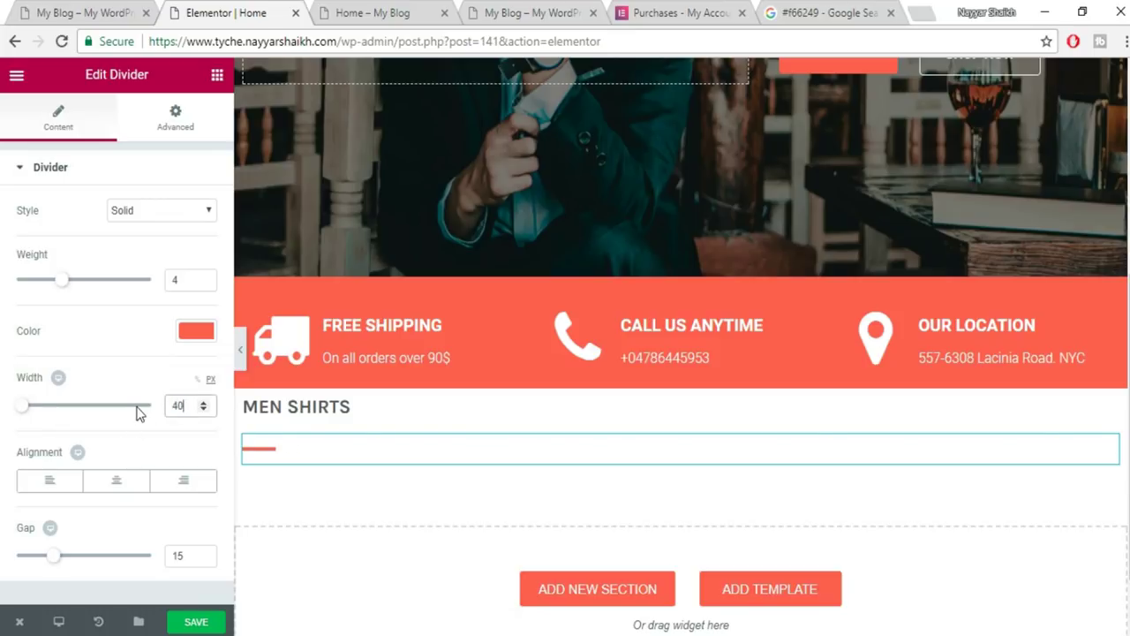
{"action": "key", "text": "ctrl+a"}
{"action": "type", "text": "60"}
Reduce the divider's gap to 2 and save the page.
{"action": "left_click_drag", "start_coordinate": [59, 566], "coordinate": [18, 567]}
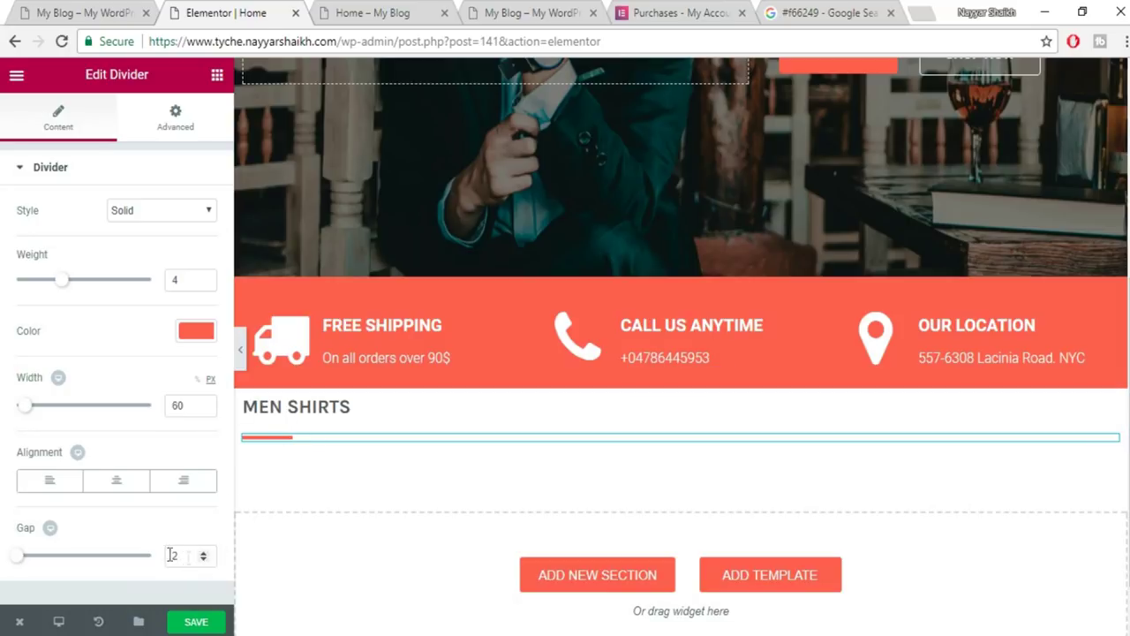
{"action": "left_click", "coordinate": [196, 621]}
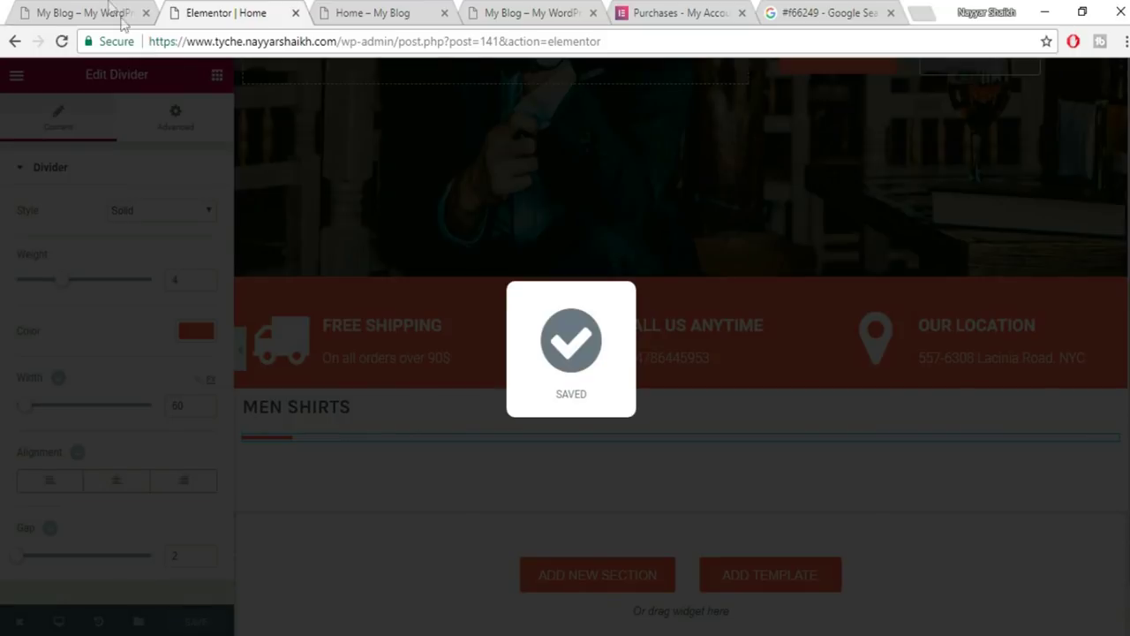
Unlink the divider's margin values, set only its top margin to -15 px to match the reference site, and save the page.
{"action": "left_click", "coordinate": [107, 7]}
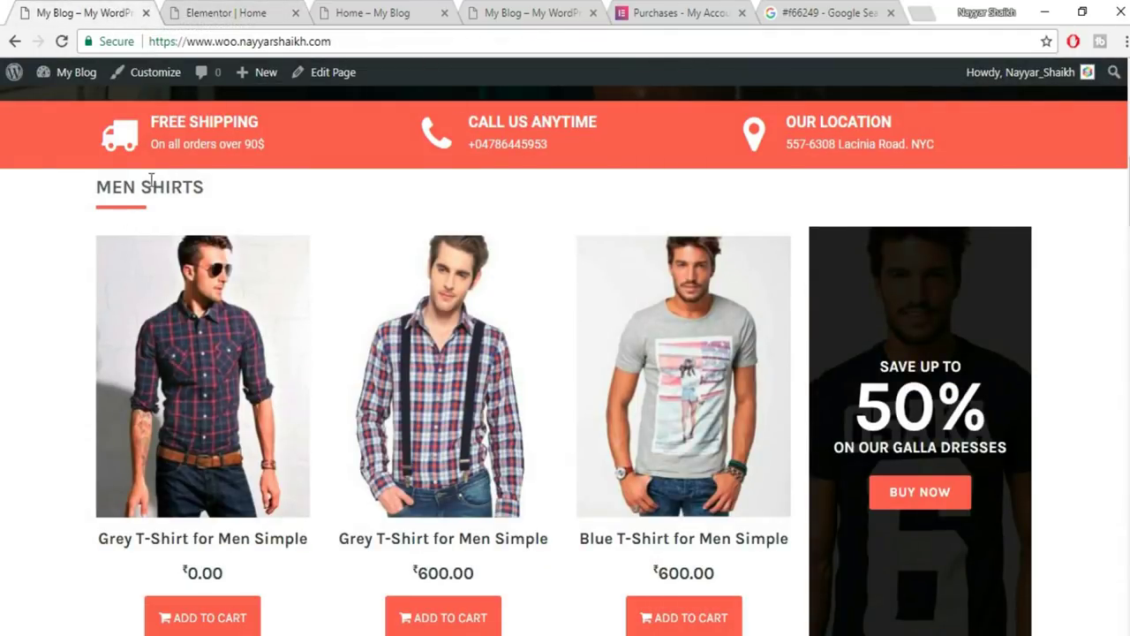
{"action": "left_click", "coordinate": [254, 11]}
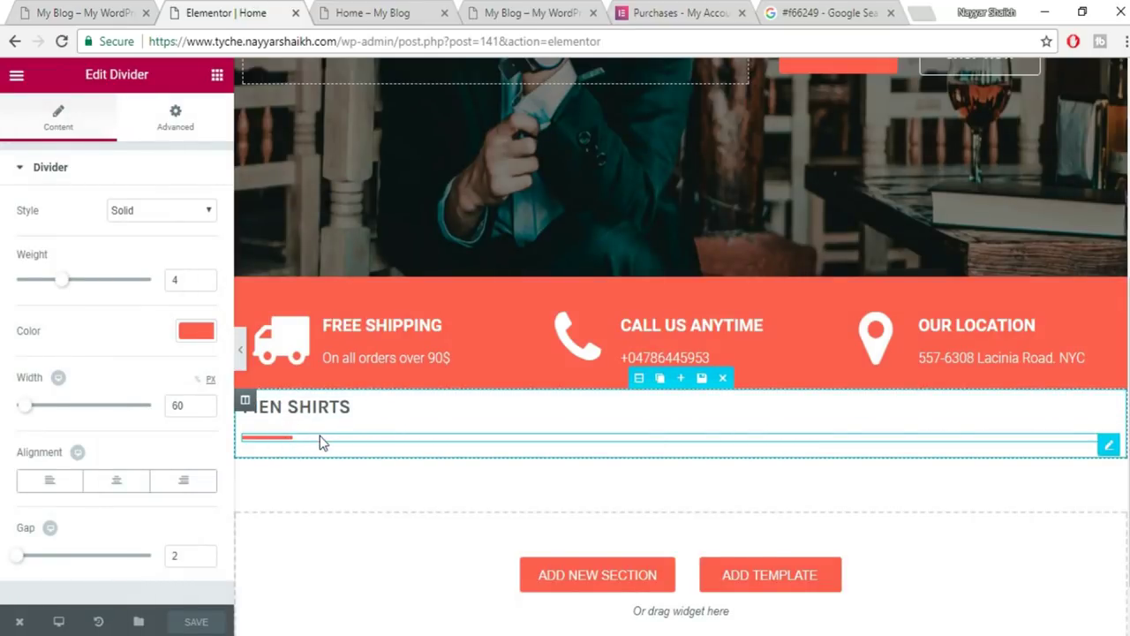
{"action": "left_click", "coordinate": [181, 123]}
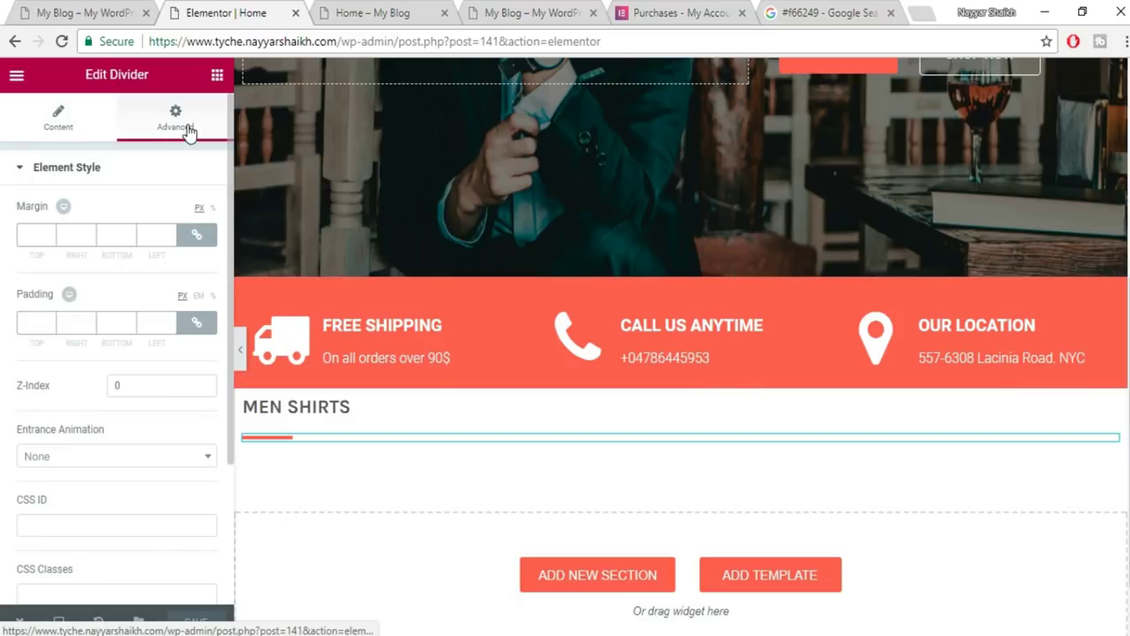
{"action": "left_click", "coordinate": [197, 236]}
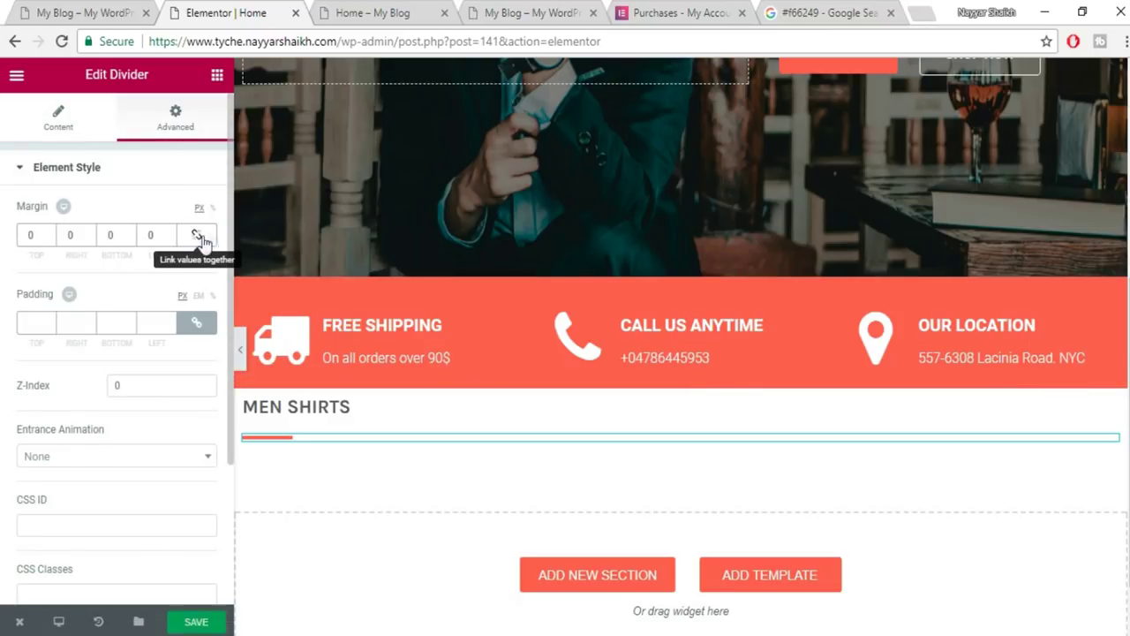
{"action": "left_click", "coordinate": [24, 234]}
{"action": "type", "text": "-"}
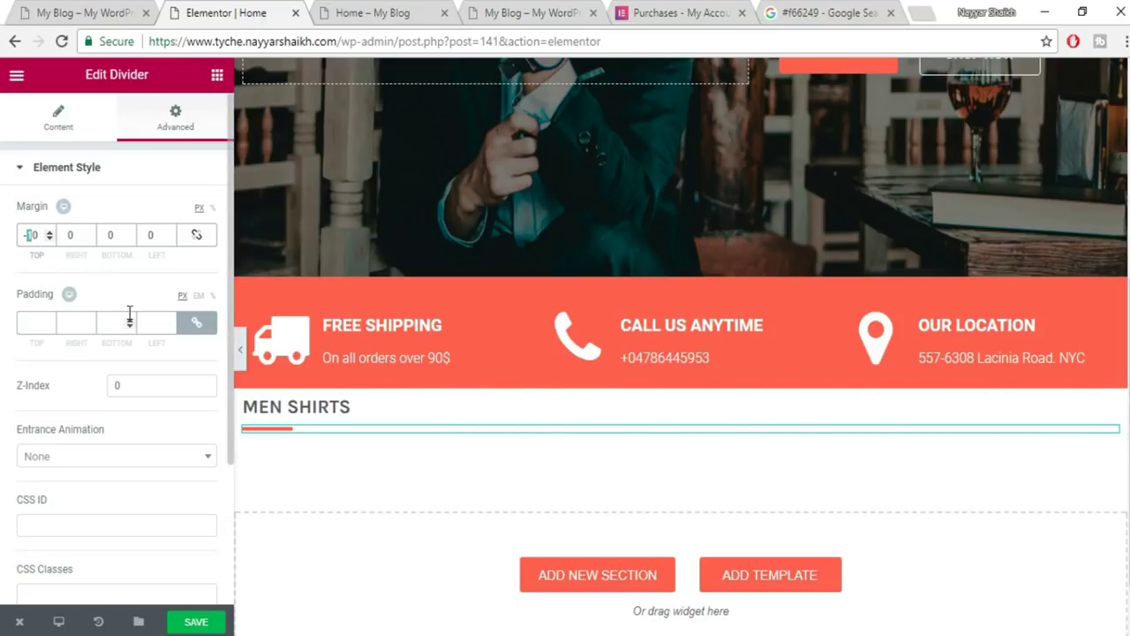
{"action": "type", "text": "2"}
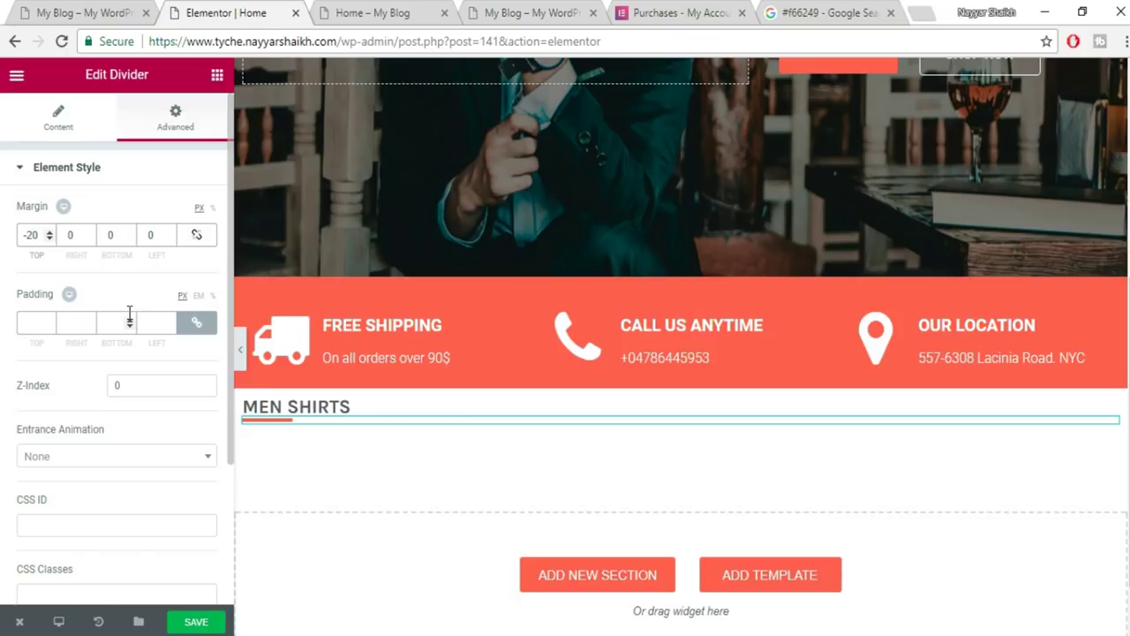
{"action": "key", "text": "BackSpace"}
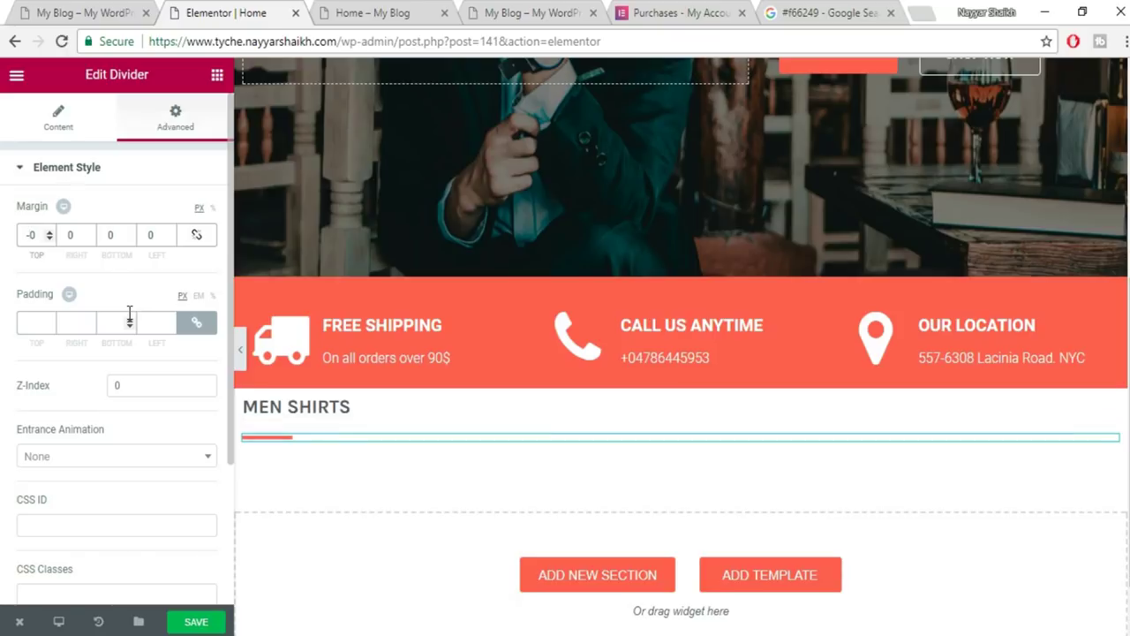
{"action": "type", "text": "1"}
{"action": "key", "text": "Delete"}
{"action": "type", "text": "5"}
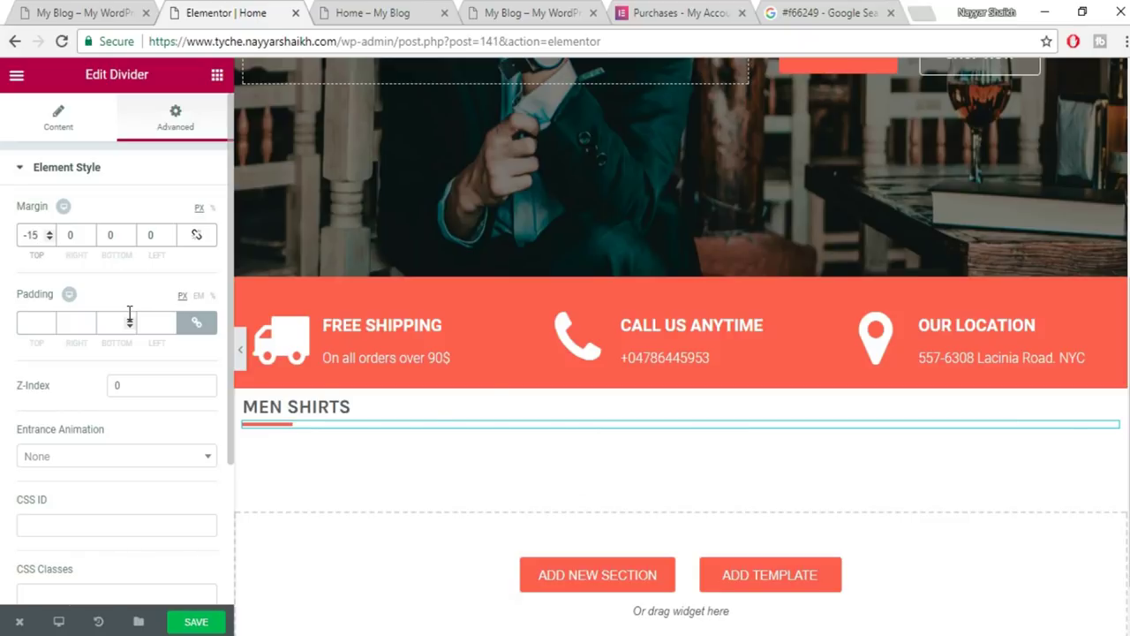
{"action": "left_click", "coordinate": [217, 620]}
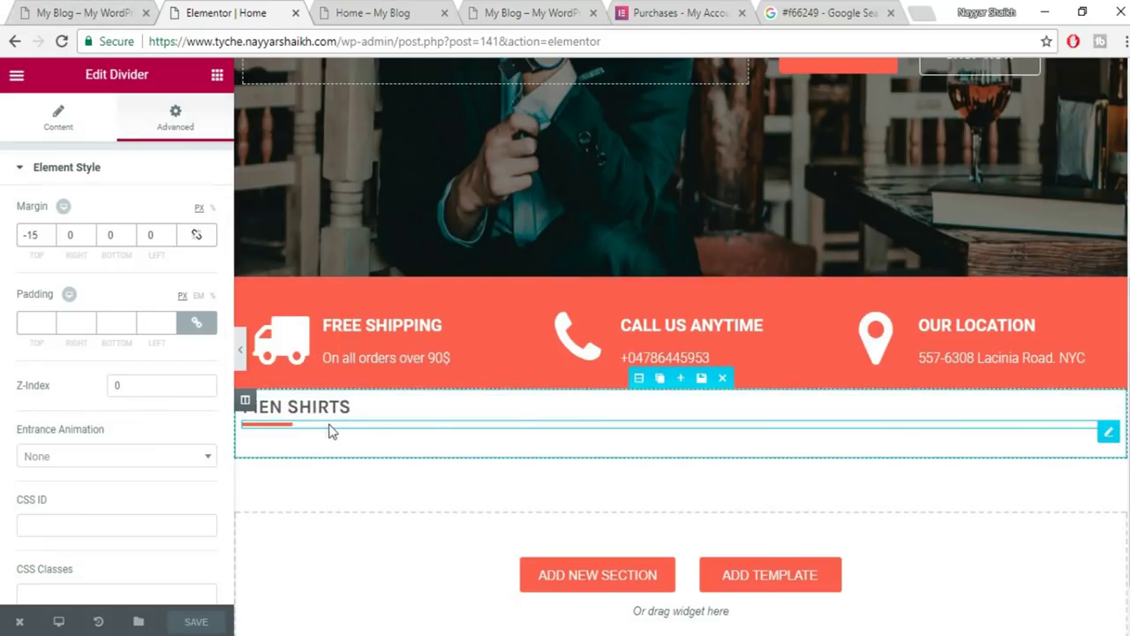
Check the repeated section titles on the reference store and save the MEN SHIRTS section to the template library as Title.
{"action": "left_click", "coordinate": [84, 13]}
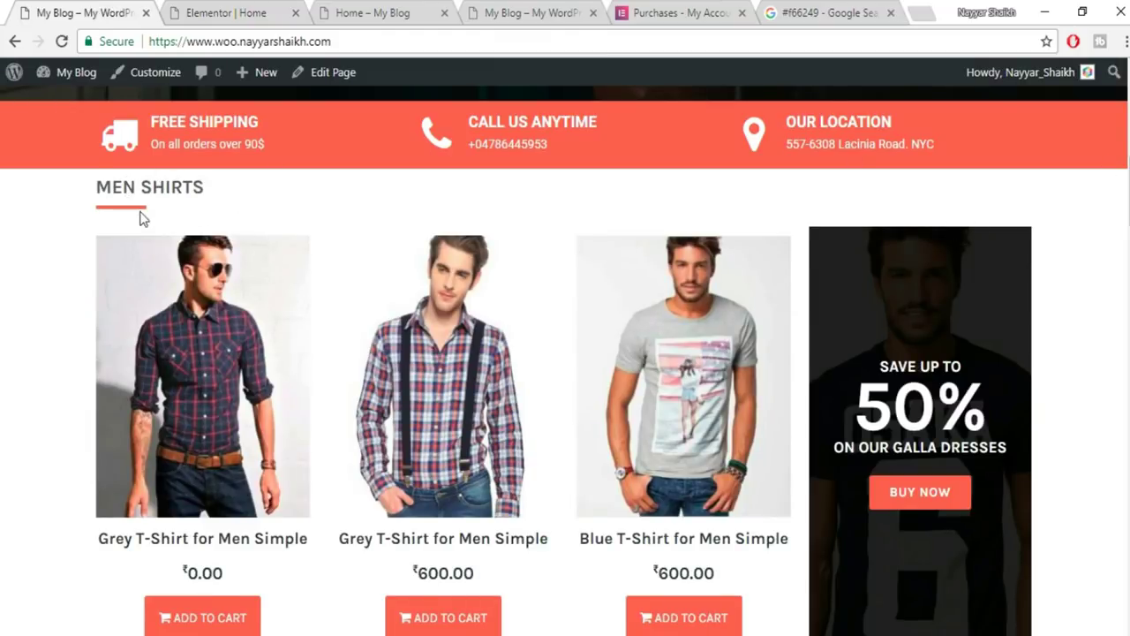
{"action": "scroll", "coordinate": [140, 212], "scroll_direction": "down", "scroll_amount": 5}
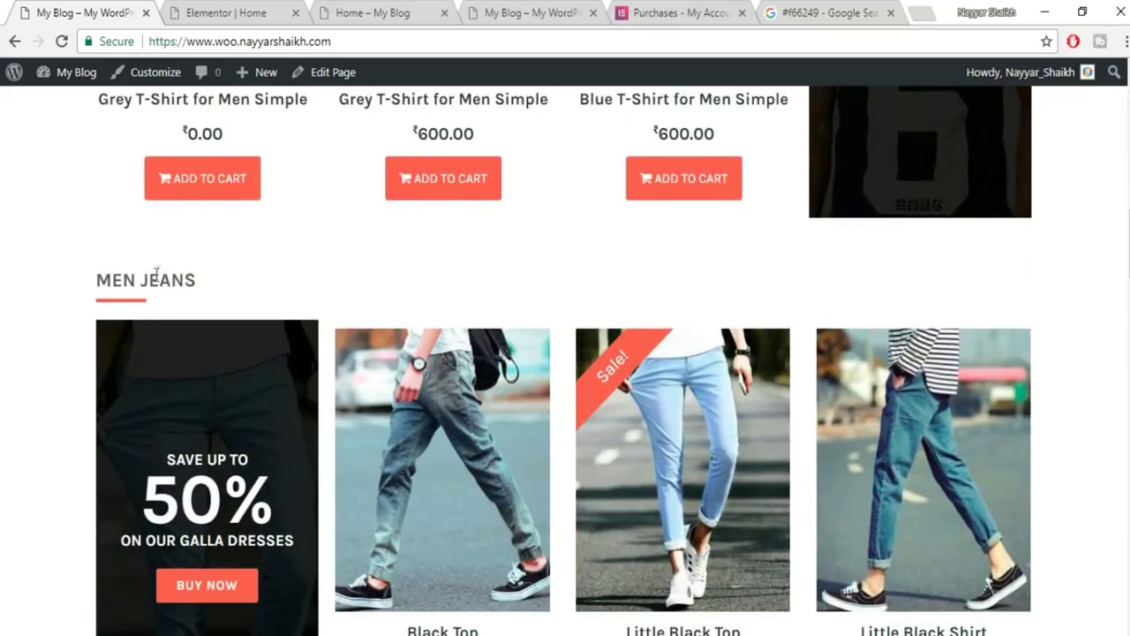
{"action": "scroll", "coordinate": [155, 282], "scroll_direction": "down", "scroll_amount": 6}
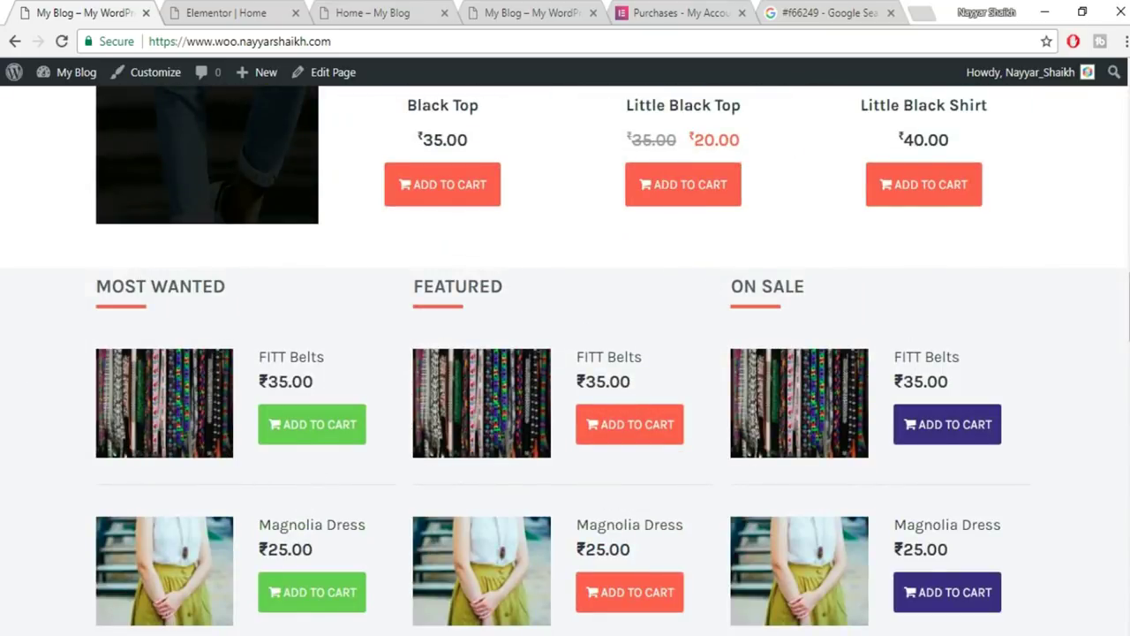
{"action": "scroll", "coordinate": [565, 353], "scroll_direction": "up", "scroll_amount": 20}
{"action": "scroll", "coordinate": [131, 256], "scroll_direction": "down", "scroll_amount": 7}
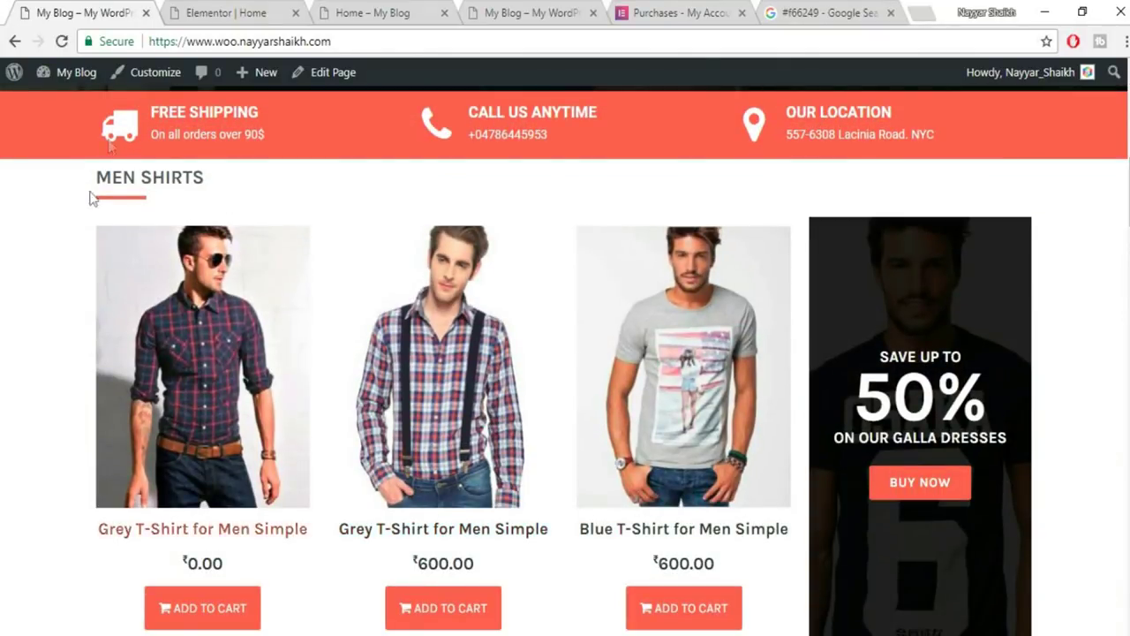
{"action": "left_click", "coordinate": [215, 13]}
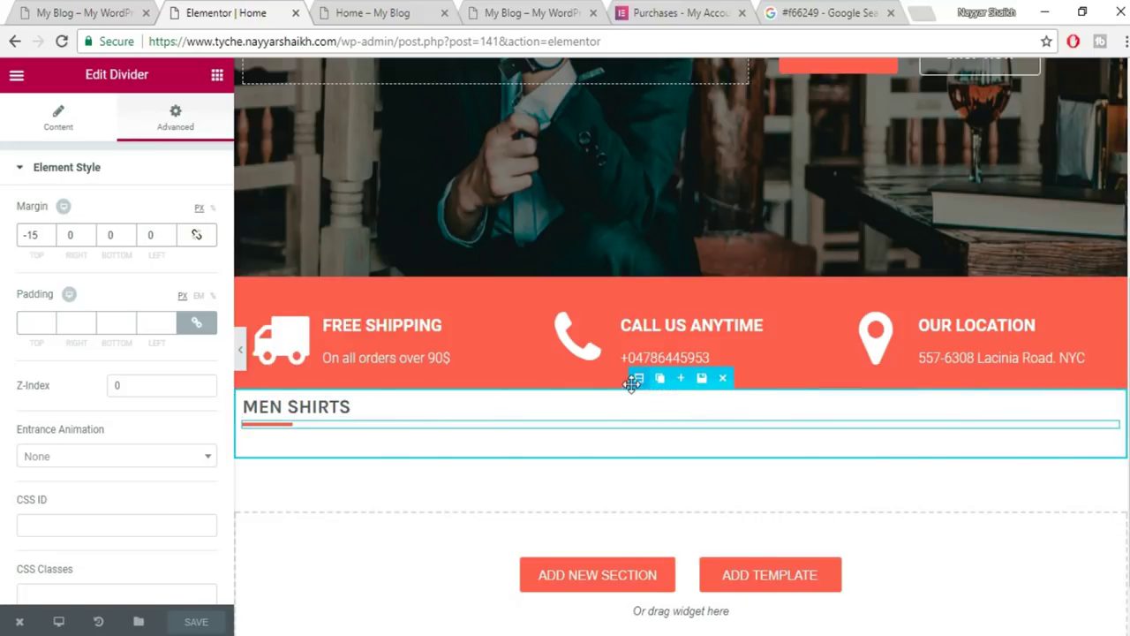
{"action": "left_click", "coordinate": [701, 379]}
{"action": "left_click", "coordinate": [526, 364]}
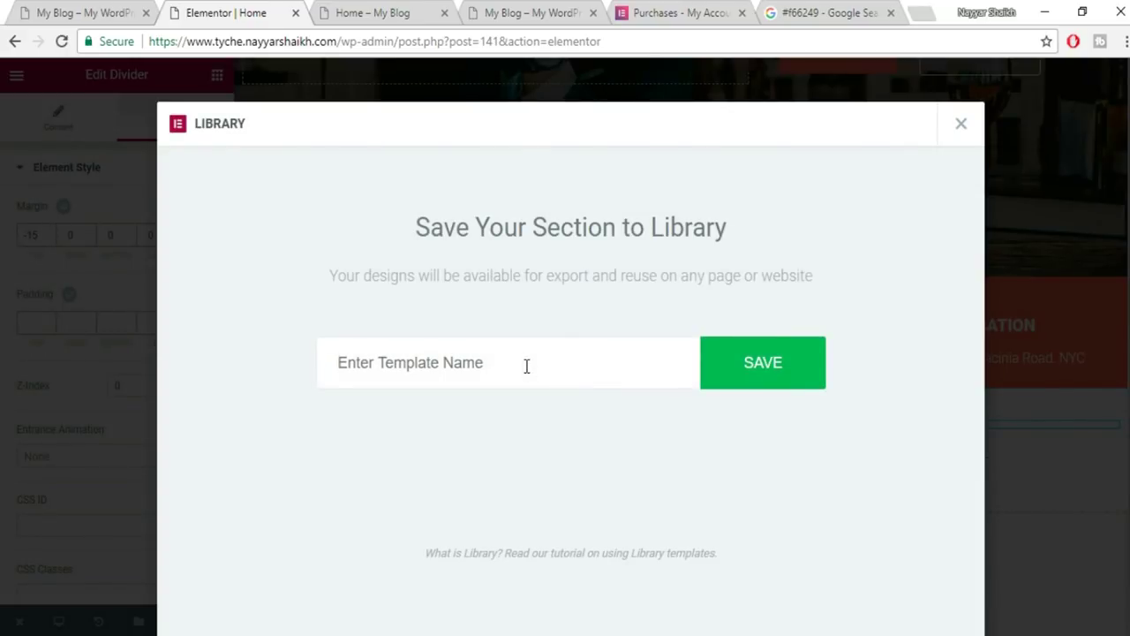
{"action": "type", "text": "tITLE"}
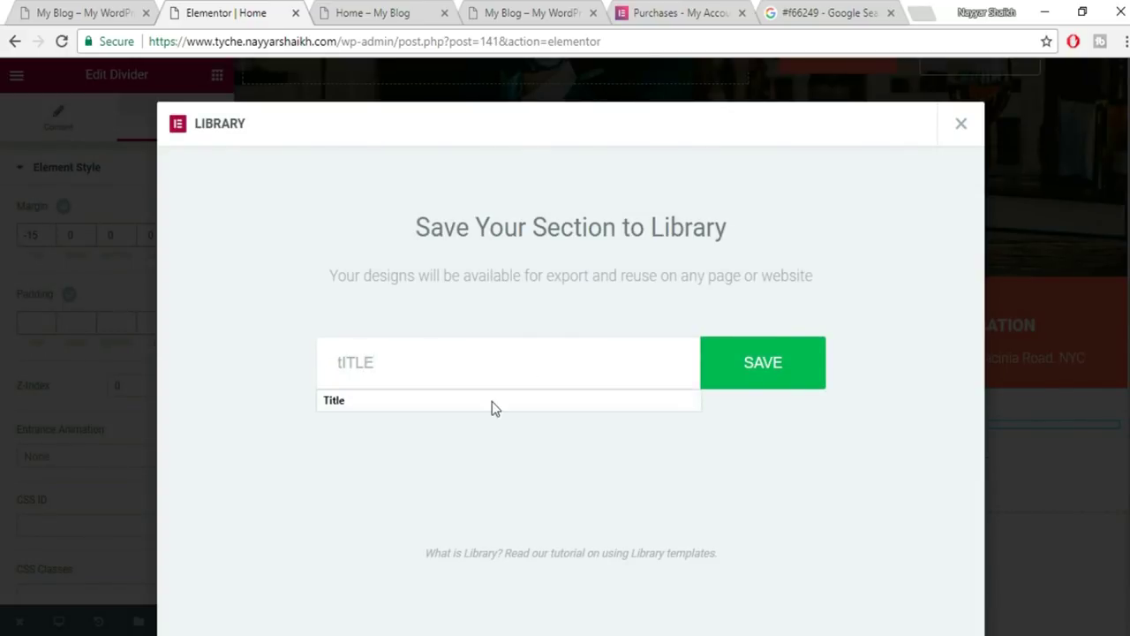
{"action": "left_click", "coordinate": [492, 405]}
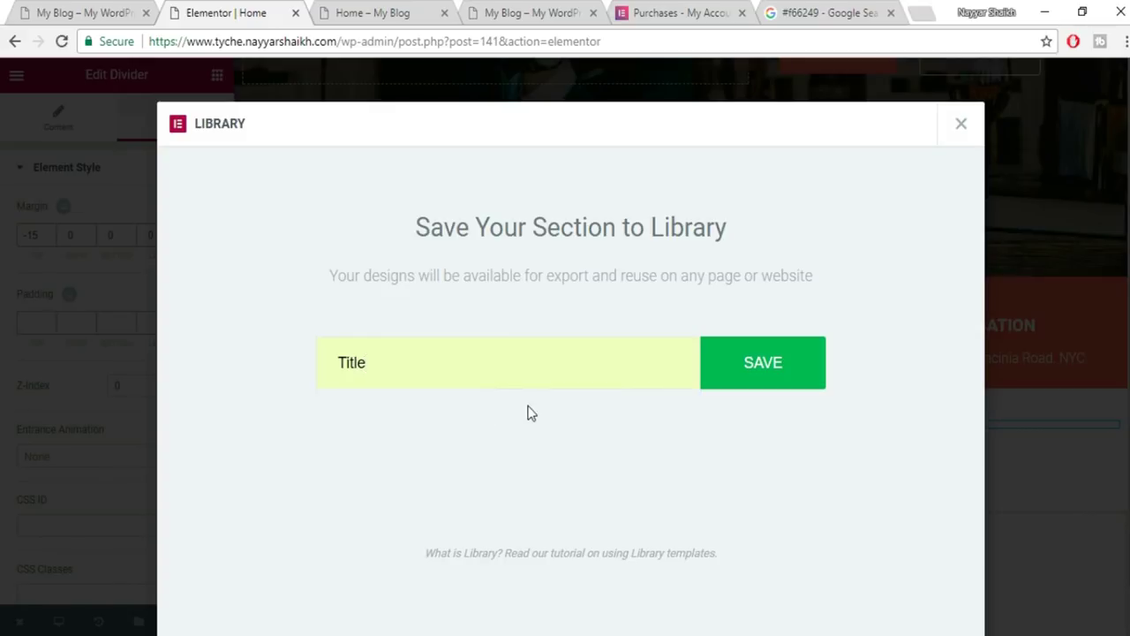
{"action": "left_click", "coordinate": [806, 364]}
{"action": "mouse_move", "coordinate": [283, 212]}
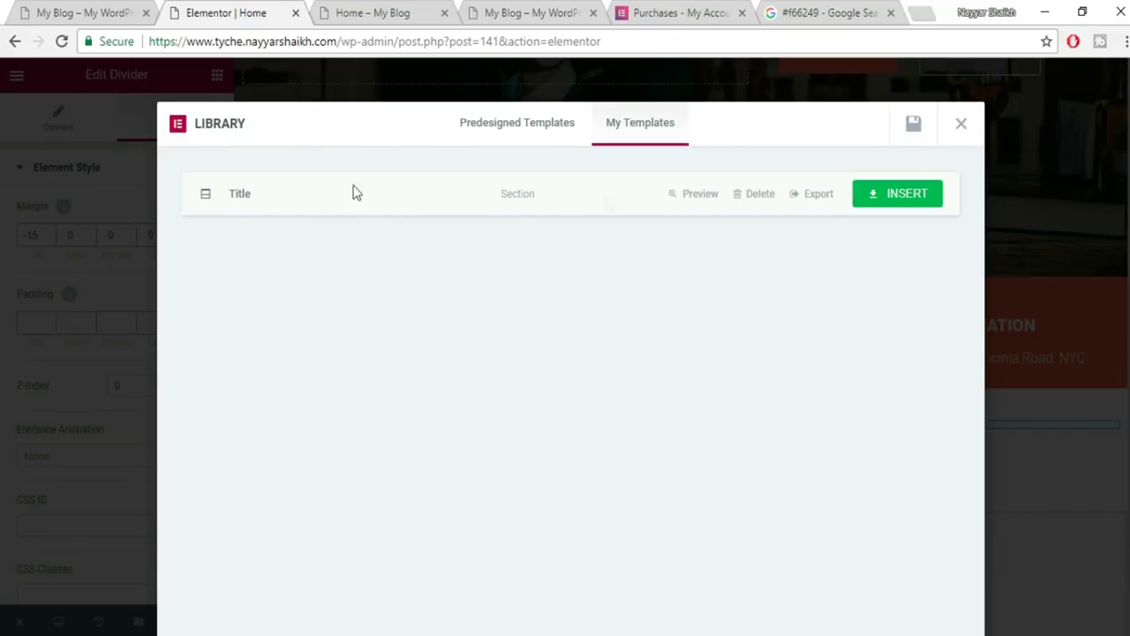
{"action": "left_click", "coordinate": [967, 134]}
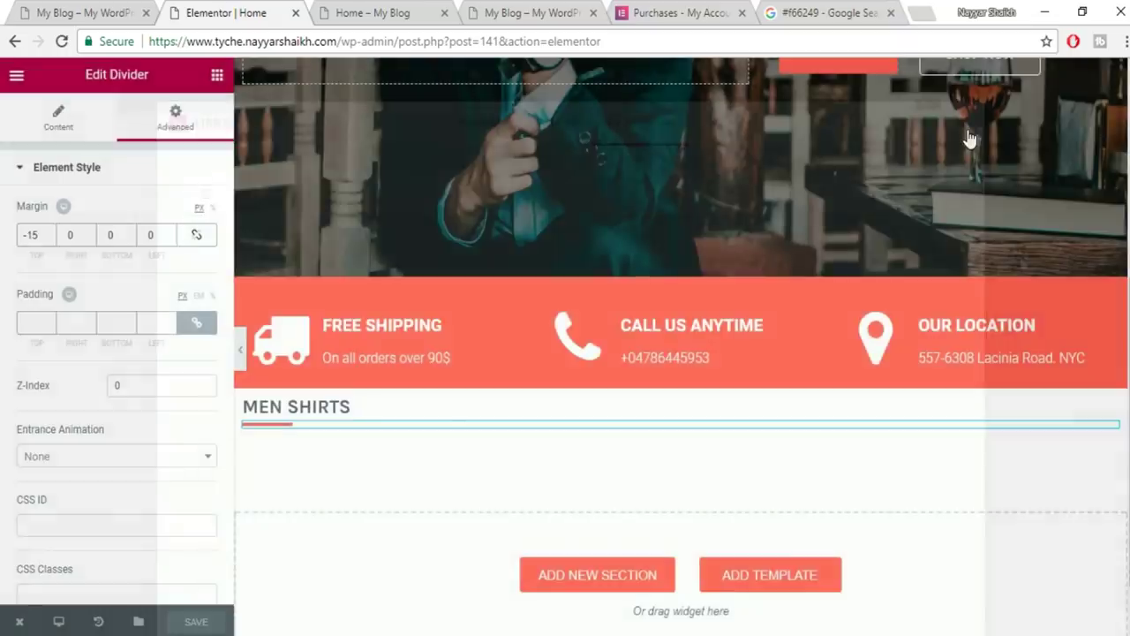
Add a Woo - Products widget in a new section below the MEN SHIRTS title, following the reference page.
{"action": "key", "text": "ctrl+shift+Tab"}
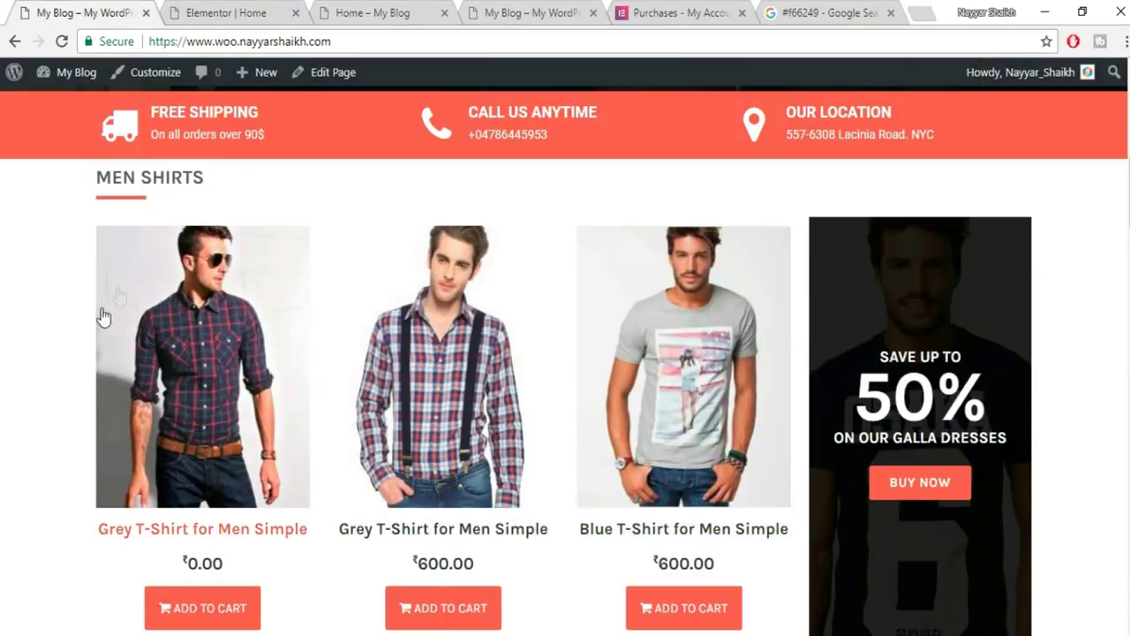
{"action": "scroll", "coordinate": [441, 354], "scroll_direction": "down", "scroll_amount": 1}
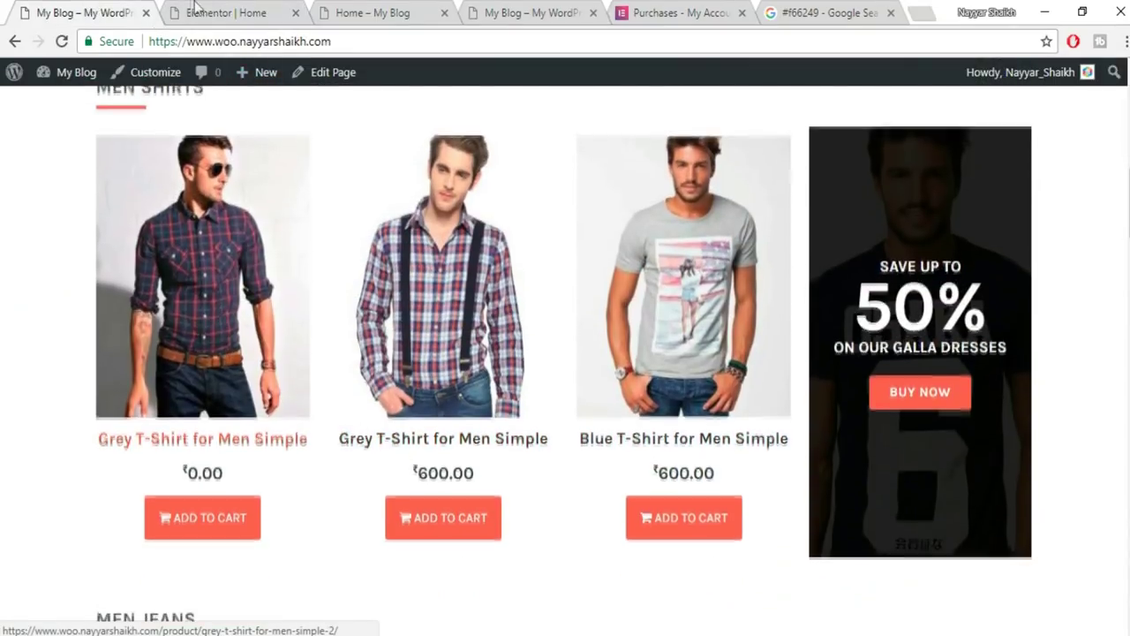
{"action": "left_click", "coordinate": [196, 9]}
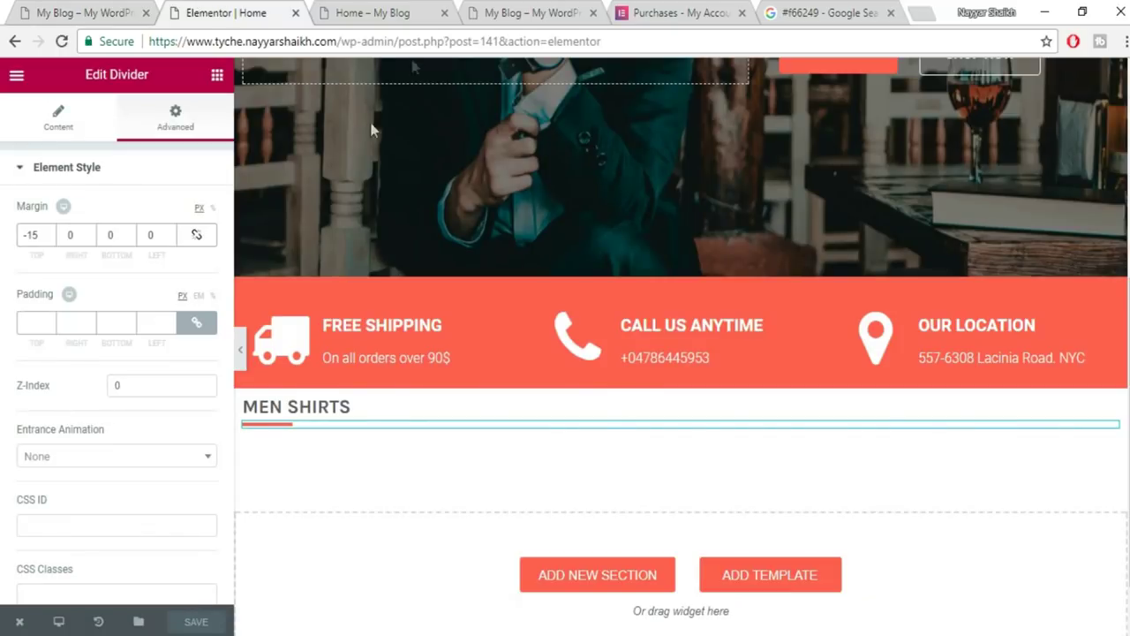
{"action": "left_click", "coordinate": [217, 78]}
{"action": "scroll", "coordinate": [199, 389], "scroll_direction": "down", "scroll_amount": 5}
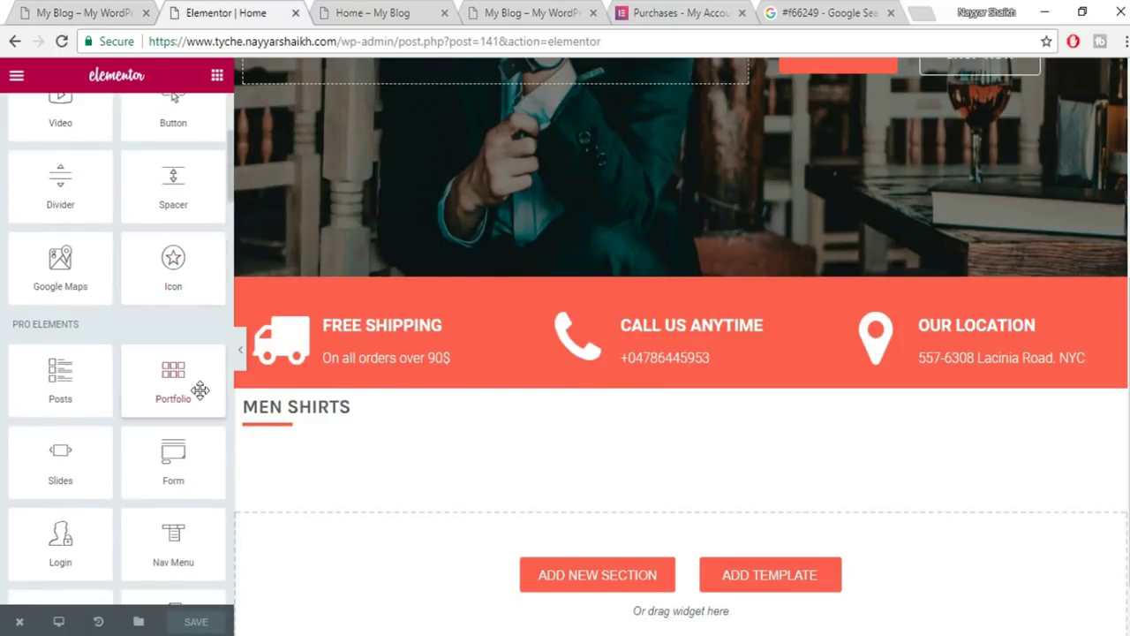
{"action": "scroll", "coordinate": [200, 389], "scroll_direction": "down", "scroll_amount": 5}
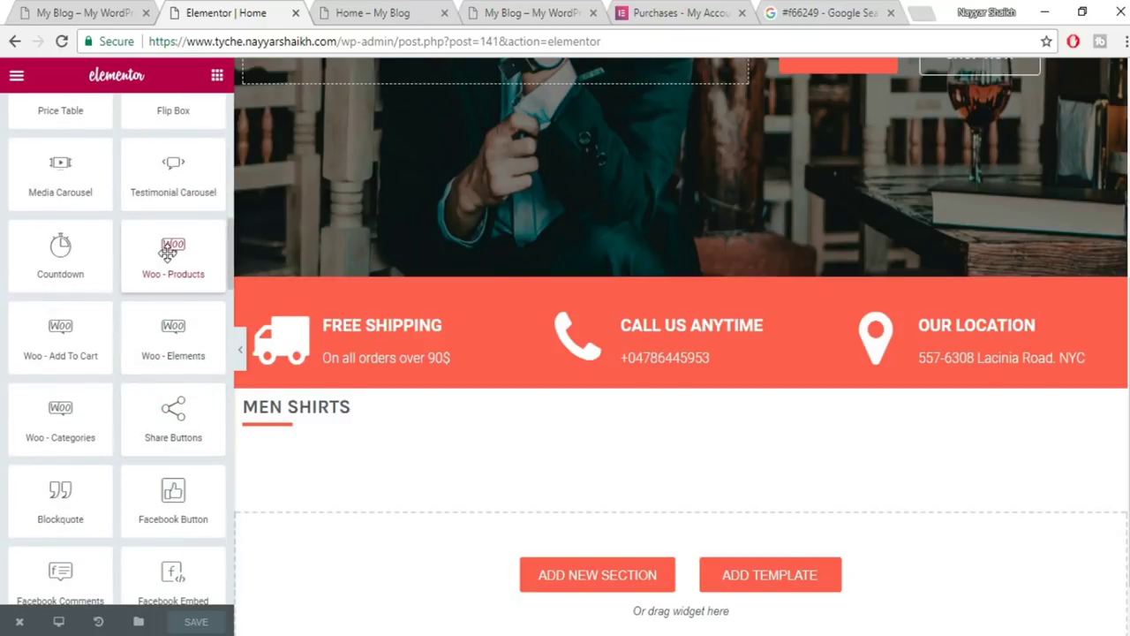
{"action": "left_click_drag", "start_coordinate": [163, 255], "coordinate": [460, 579]}
{"action": "scroll", "coordinate": [989, 358], "scroll_direction": "down", "scroll_amount": 2}
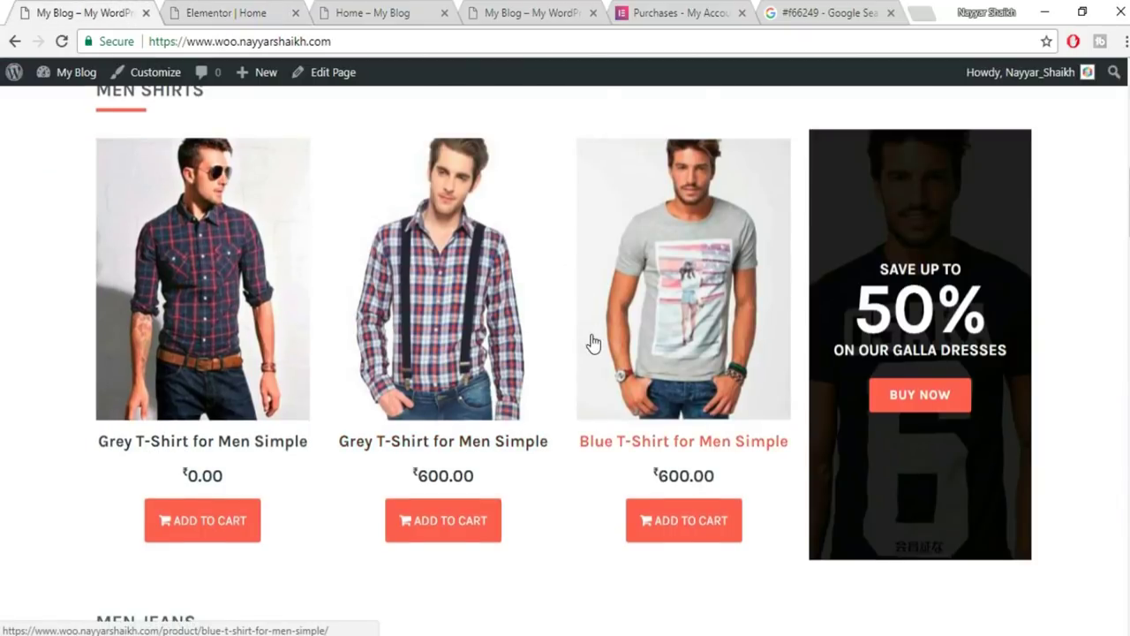
Set the product grid to 3 columns and a products count of 3, as on the reference page.
{"action": "scroll", "coordinate": [591, 344], "scroll_direction": "up", "scroll_amount": 1}
{"action": "left_click", "coordinate": [221, 12]}
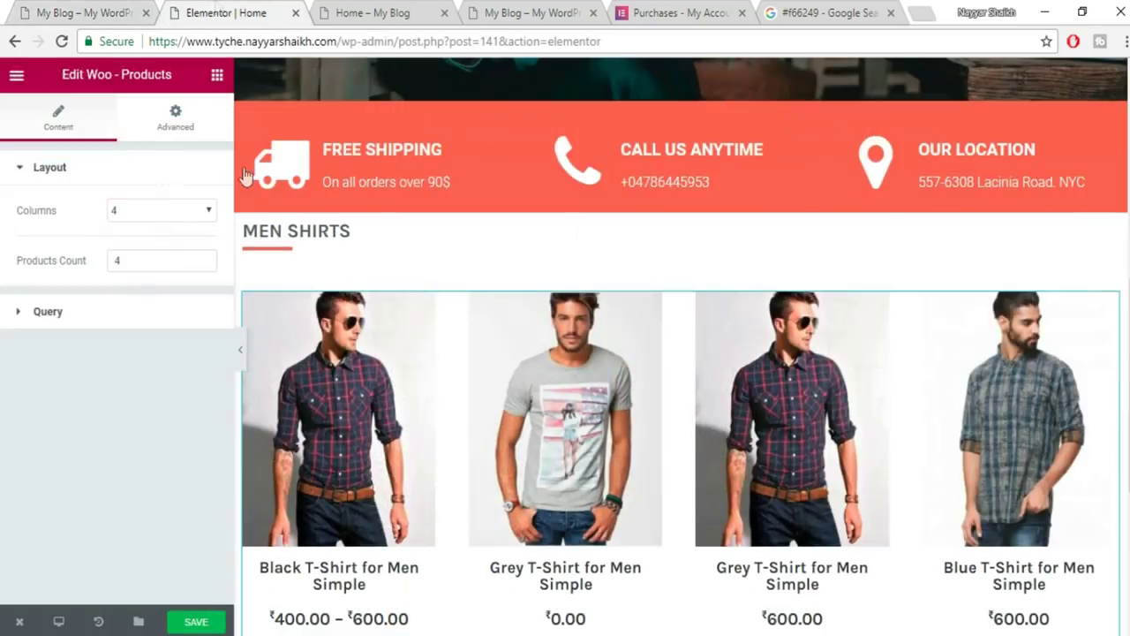
{"action": "left_click", "coordinate": [135, 212]}
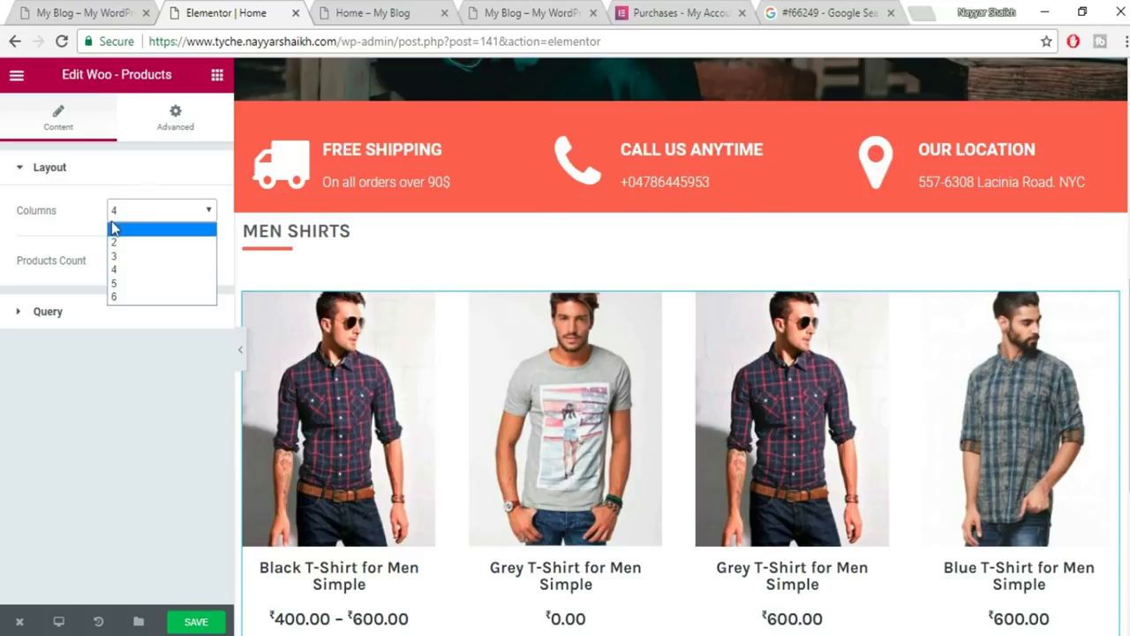
{"action": "left_click", "coordinate": [137, 256]}
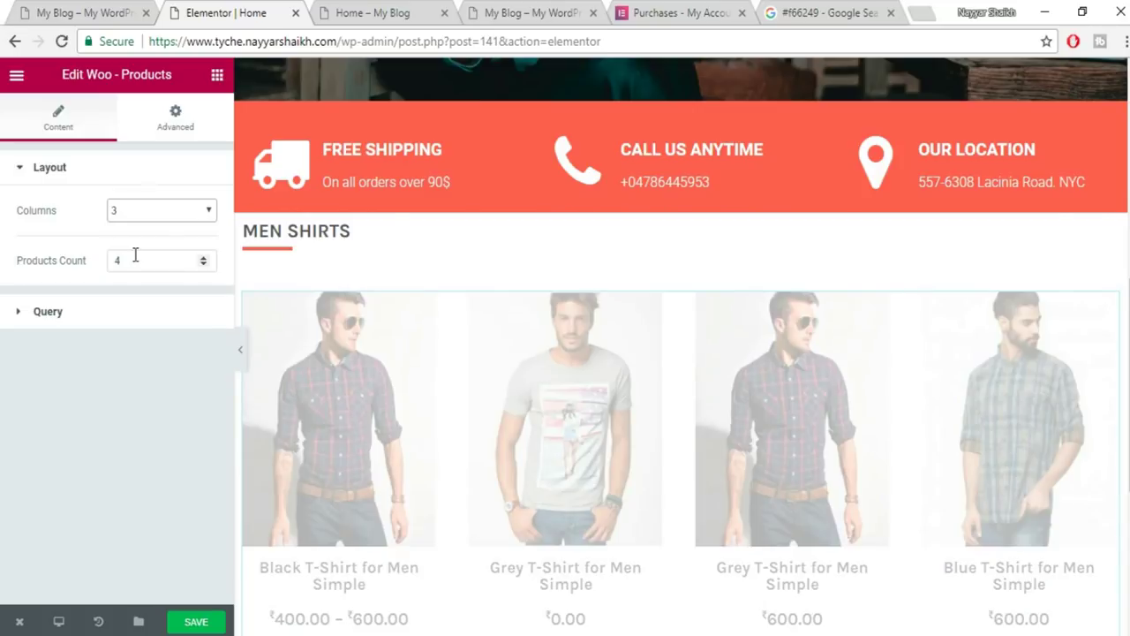
{"action": "left_click", "coordinate": [145, 261]}
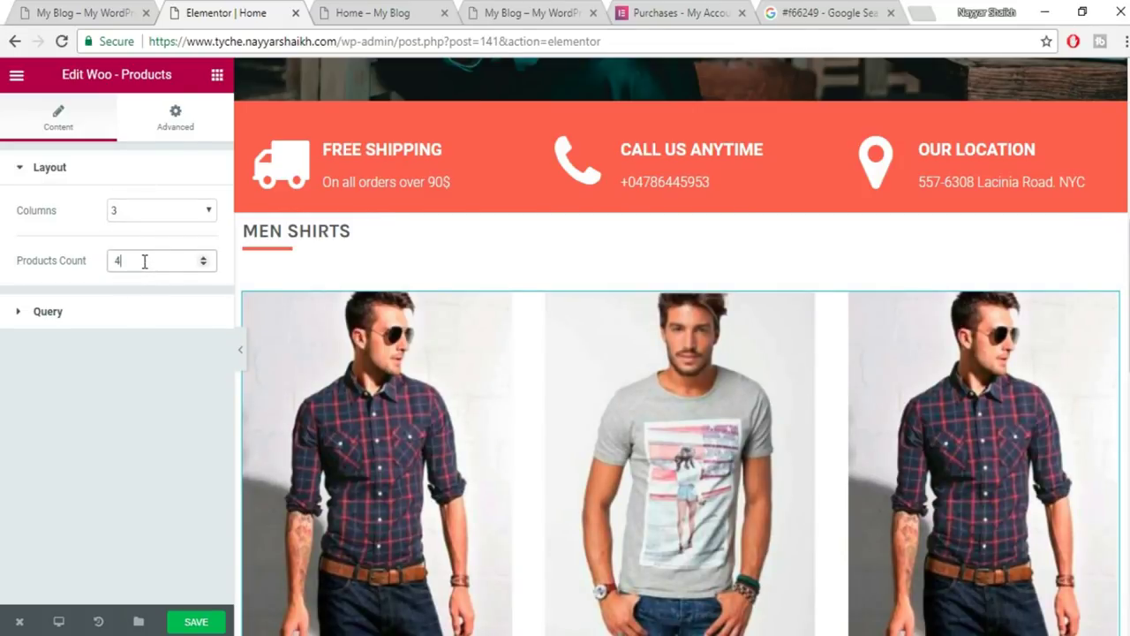
{"action": "type", "text": "3"}
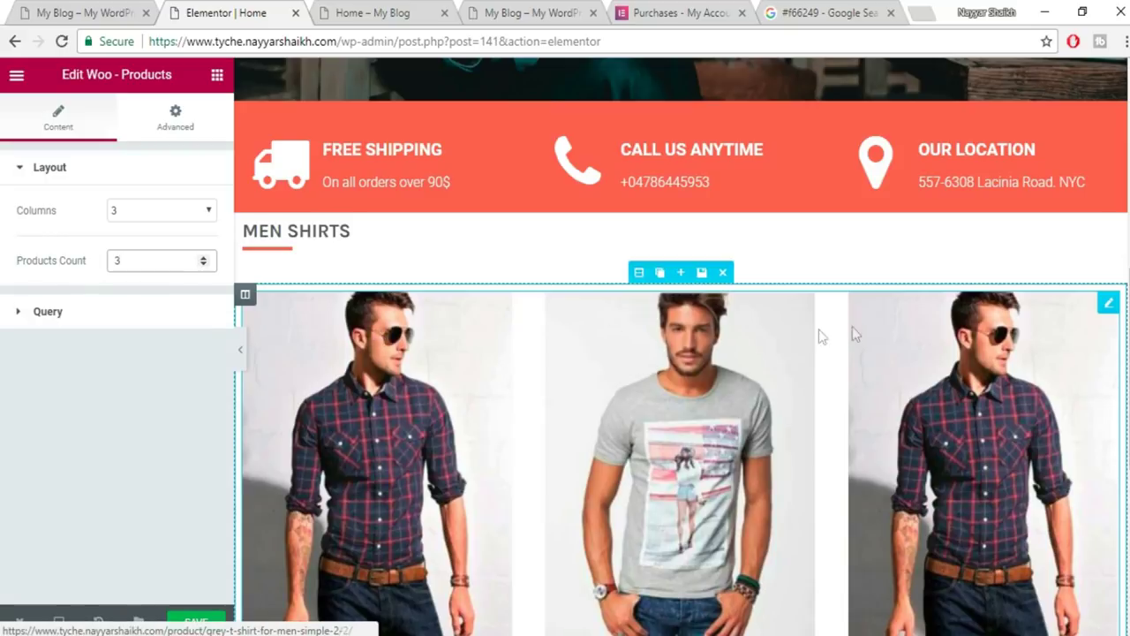
Restrict the product grid's query to the T-Shirts category, keeping Products as the source.
{"action": "left_click", "coordinate": [33, 315]}
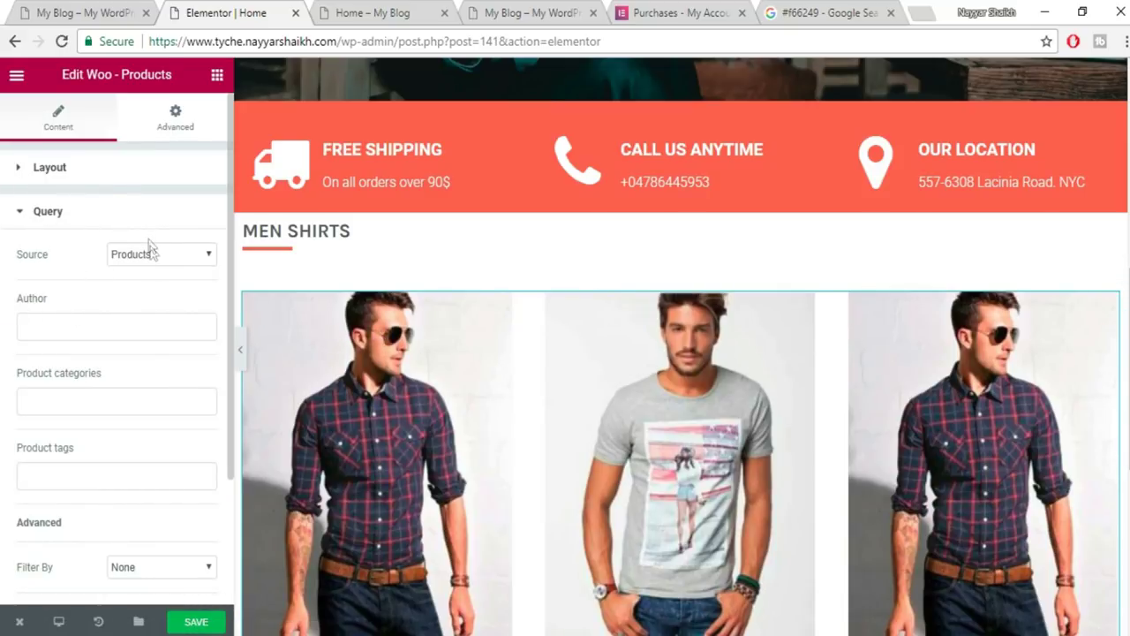
{"action": "left_click", "coordinate": [172, 260]}
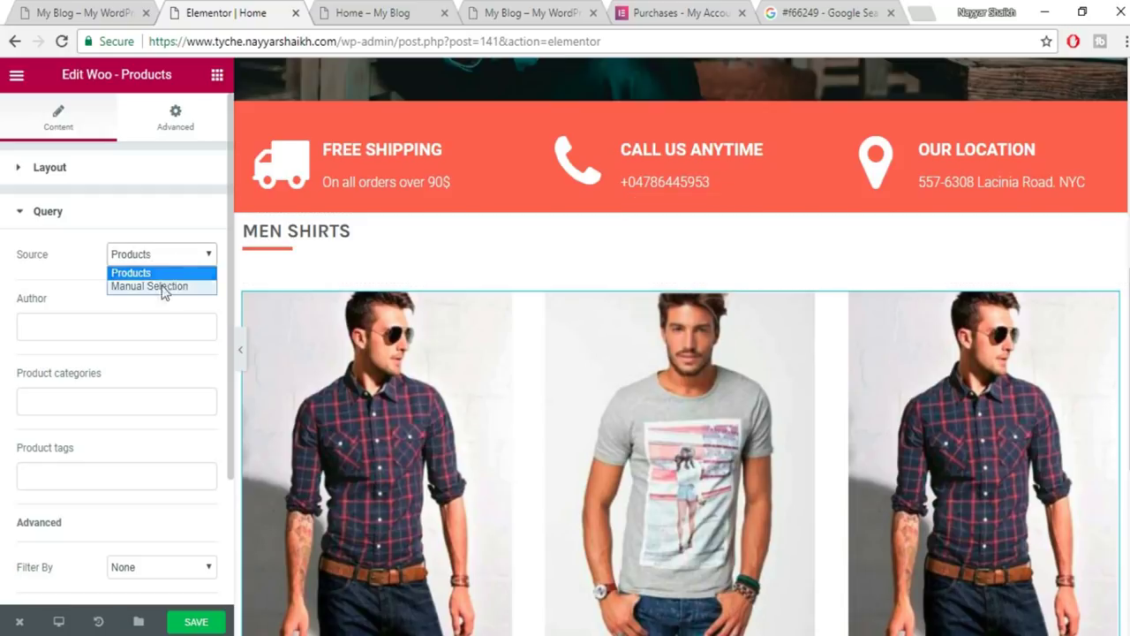
{"action": "left_click", "coordinate": [105, 314]}
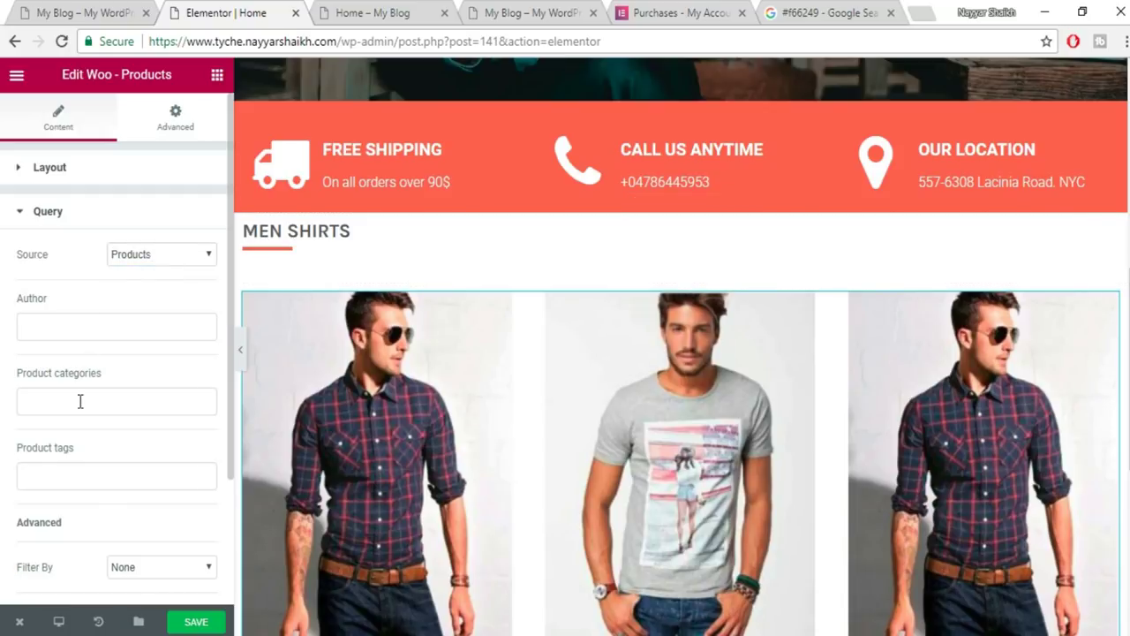
{"action": "scroll", "coordinate": [152, 393], "scroll_direction": "down", "scroll_amount": 2}
{"action": "left_click", "coordinate": [112, 236]}
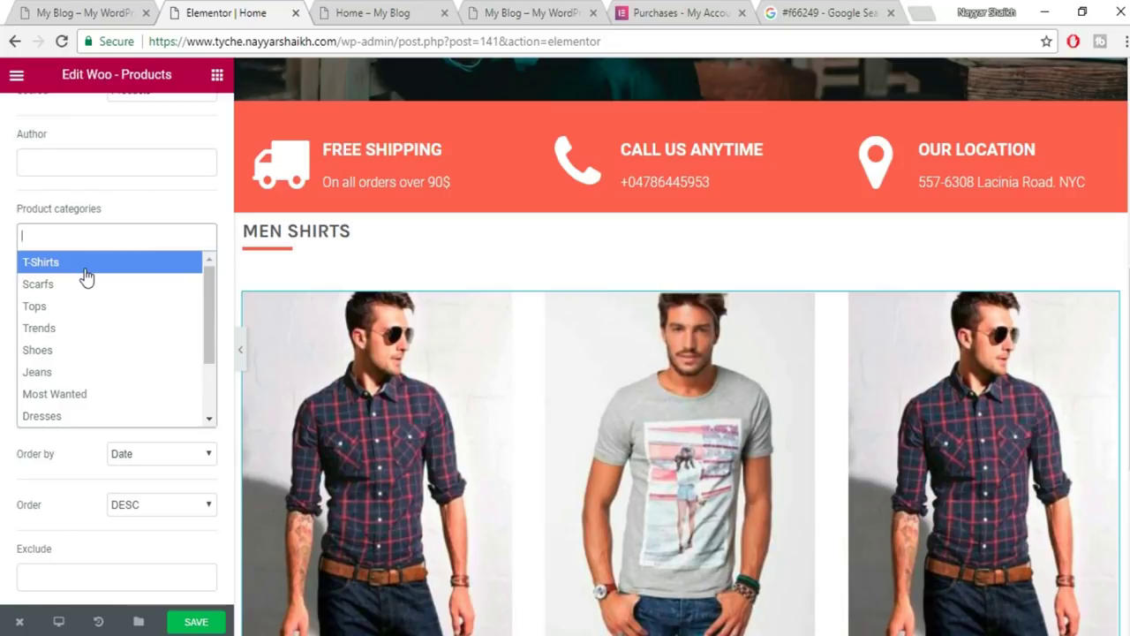
{"action": "left_click", "coordinate": [86, 268]}
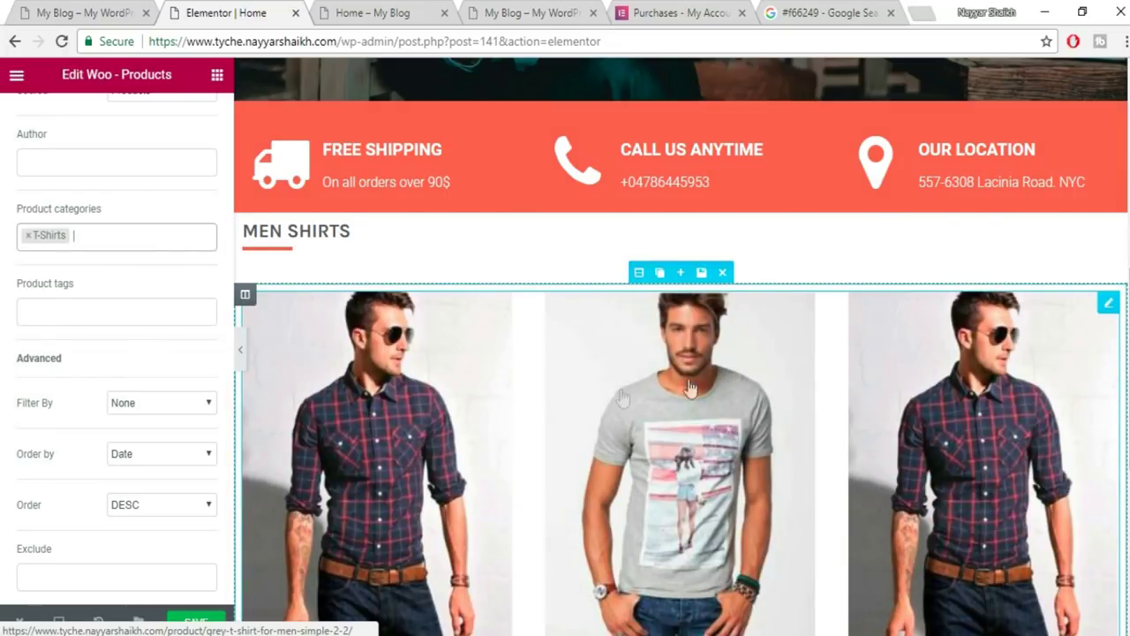
Check the product grid's Filter By options and advanced settings without changing them, and save the page.
{"action": "scroll", "coordinate": [240, 403], "scroll_direction": "down", "scroll_amount": 2}
{"action": "left_click", "coordinate": [157, 402]}
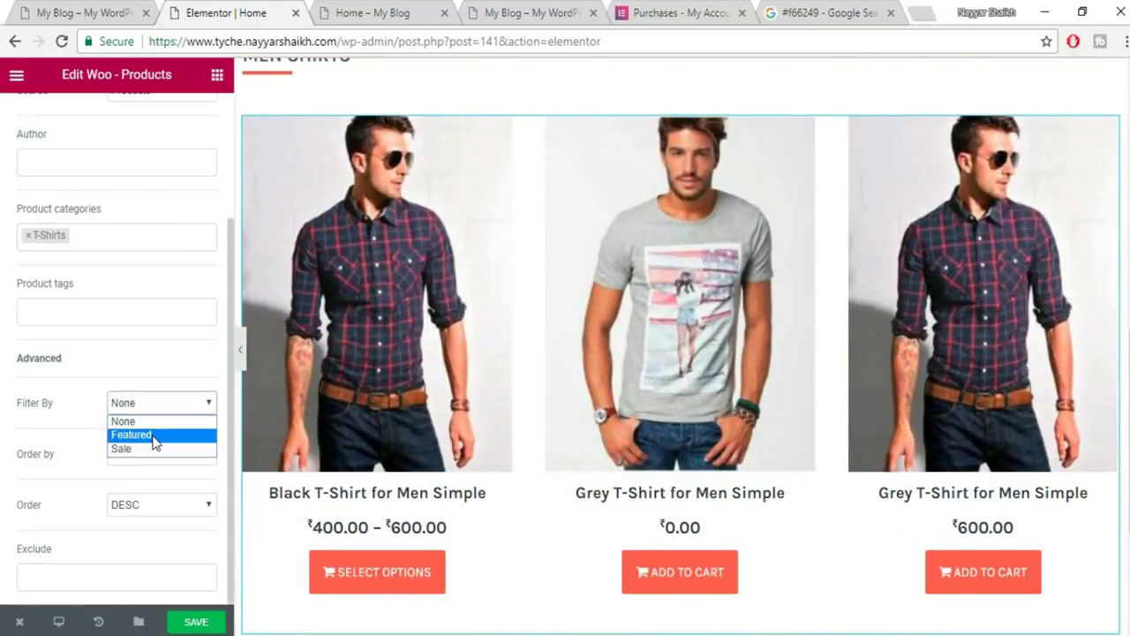
{"action": "left_click", "coordinate": [71, 486]}
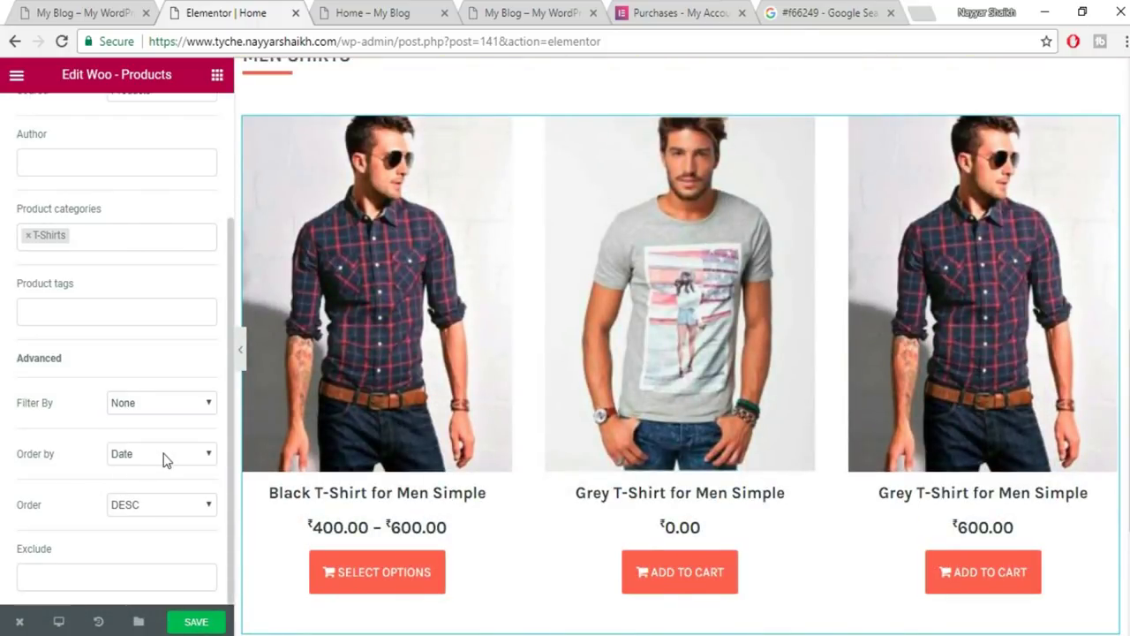
{"action": "scroll", "coordinate": [168, 504], "scroll_direction": "up", "scroll_amount": 2}
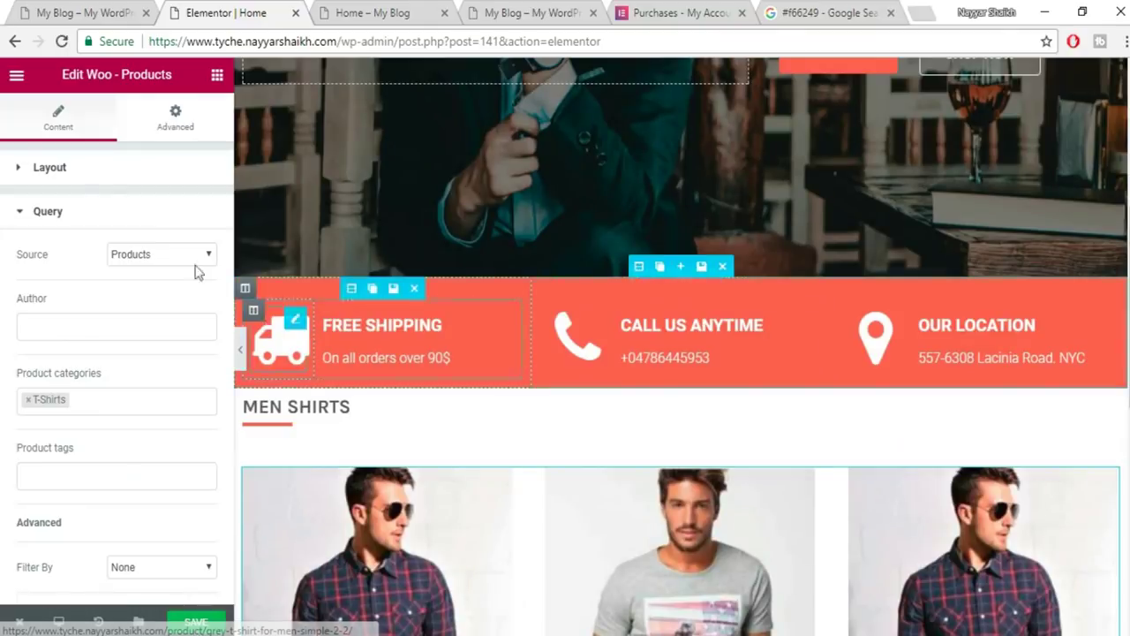
{"action": "left_click", "coordinate": [175, 117]}
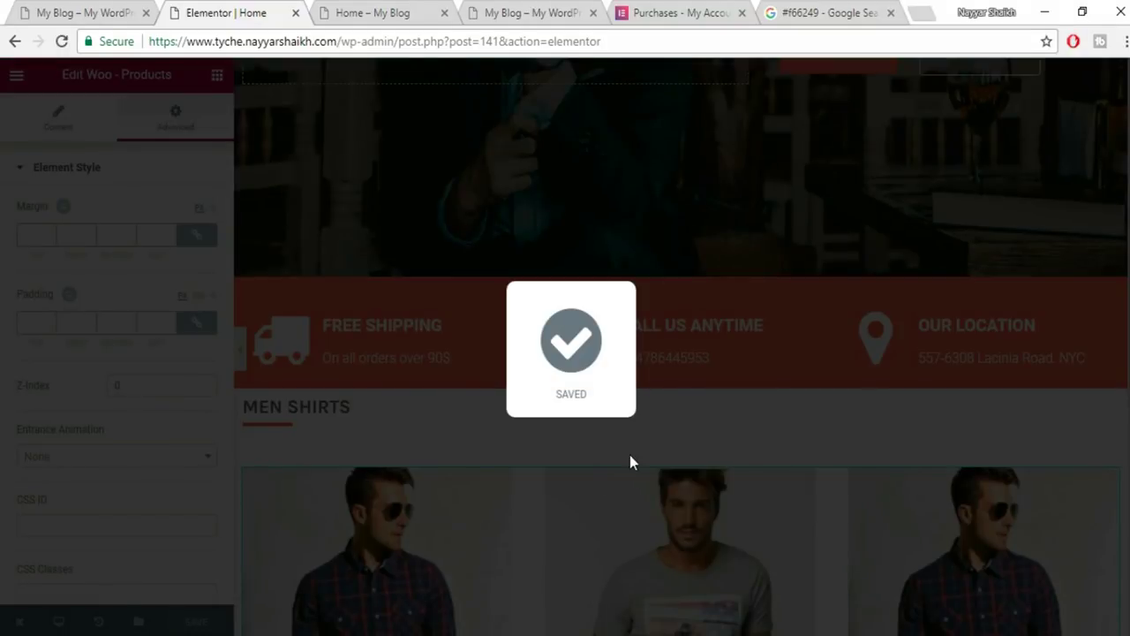
Add an empty column beside the product grid and narrow it to about 25% of the section width.
{"action": "scroll", "coordinate": [629, 444], "scroll_direction": "down", "scroll_amount": 2}
{"action": "scroll", "coordinate": [371, 253], "scroll_direction": "down", "scroll_amount": 1}
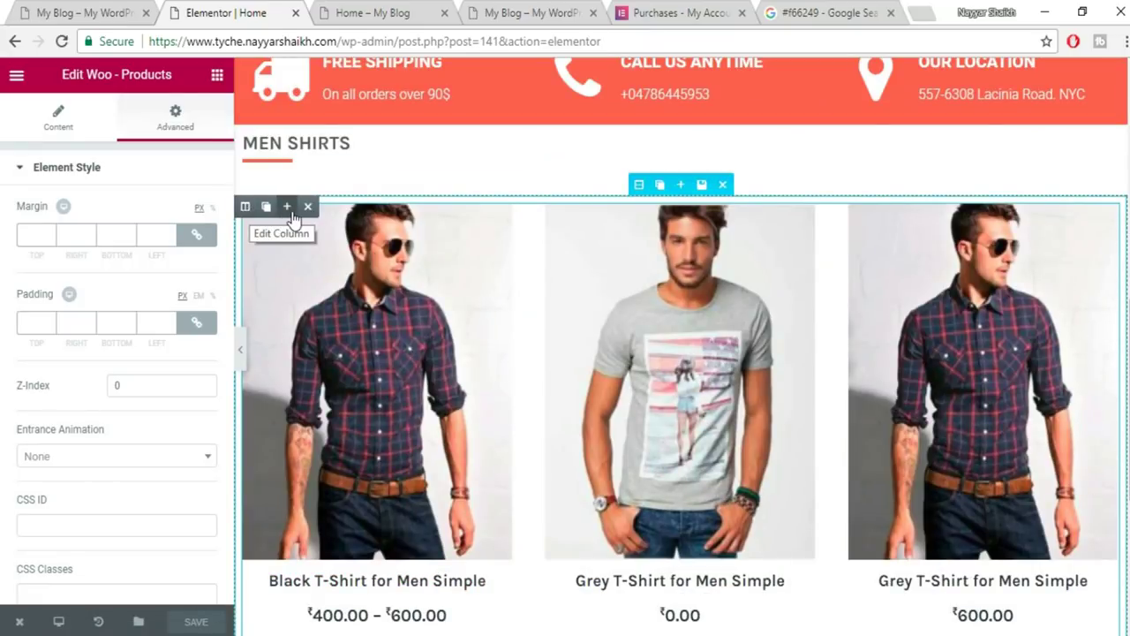
{"action": "left_click", "coordinate": [288, 210]}
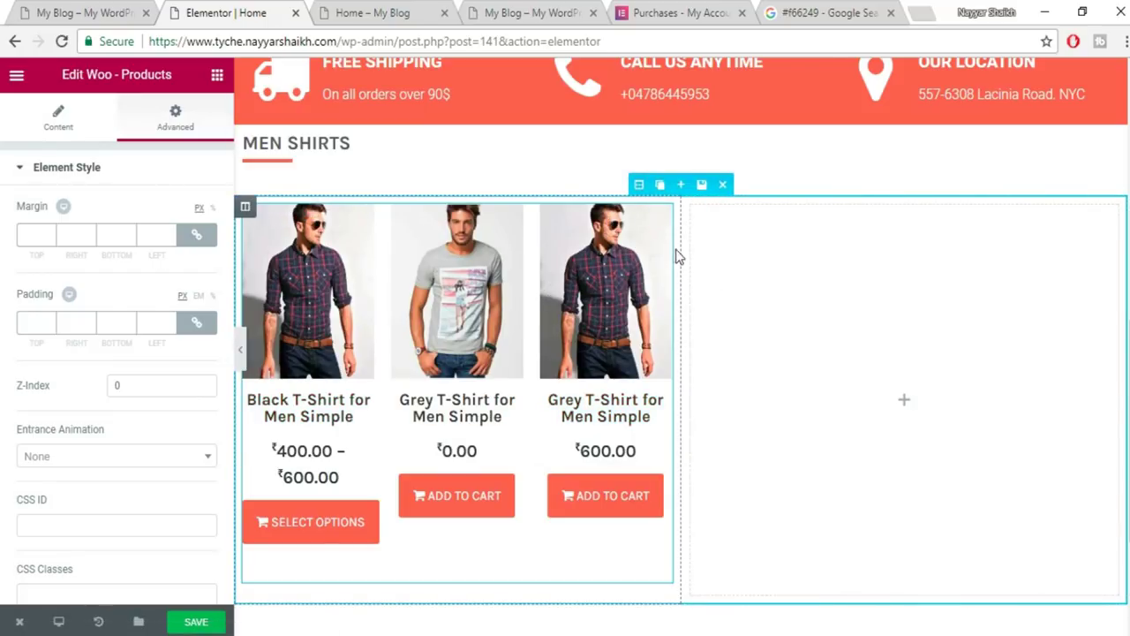
{"action": "left_click_drag", "start_coordinate": [685, 250], "coordinate": [906, 270]}
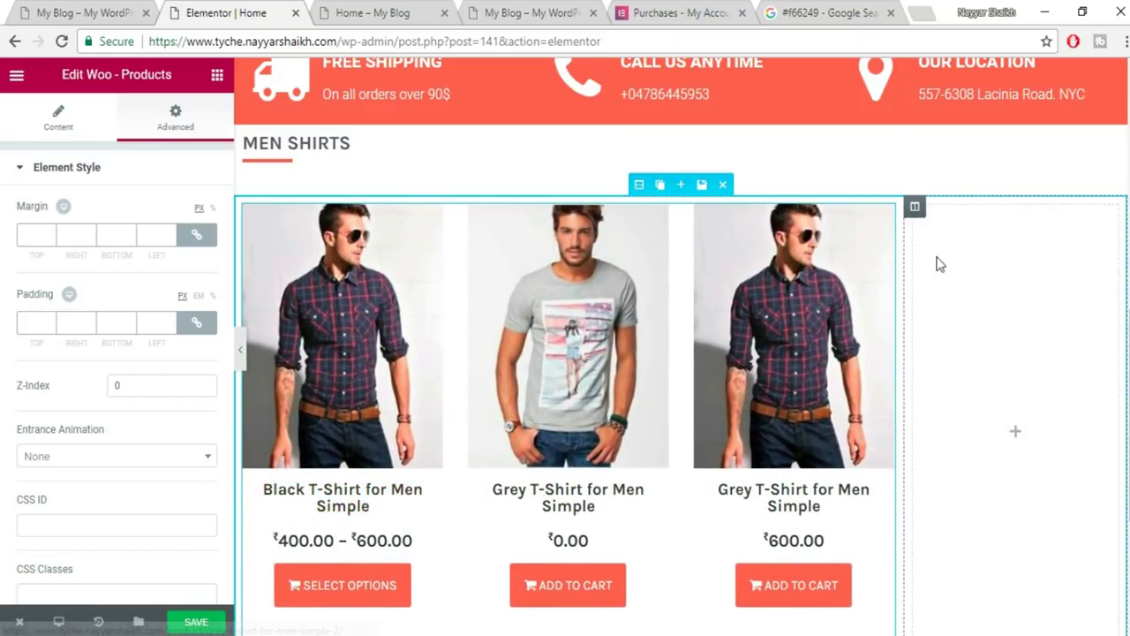
Set the empty column's width to exactly 25% and save the page.
{"action": "mouse_move", "coordinate": [915, 212]}
{"action": "left_click", "coordinate": [912, 207]}
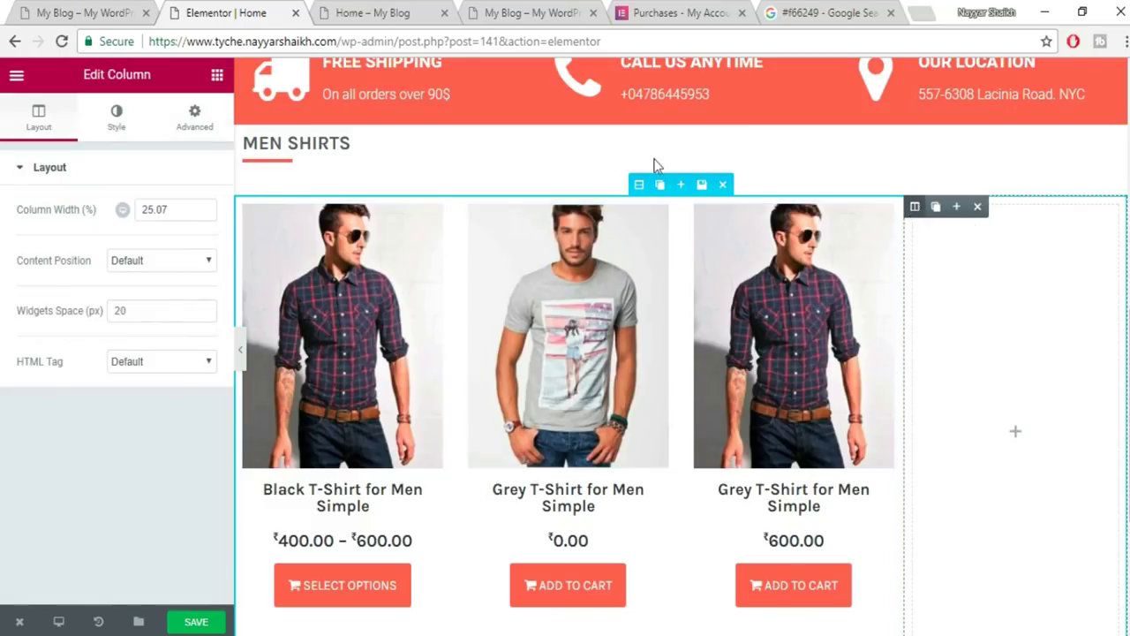
{"action": "left_click_drag", "start_coordinate": [183, 209], "coordinate": [112, 217]}
{"action": "type", "text": "36"}
{"action": "key", "text": "ctrl+a"}
{"action": "type", "text": "25"}
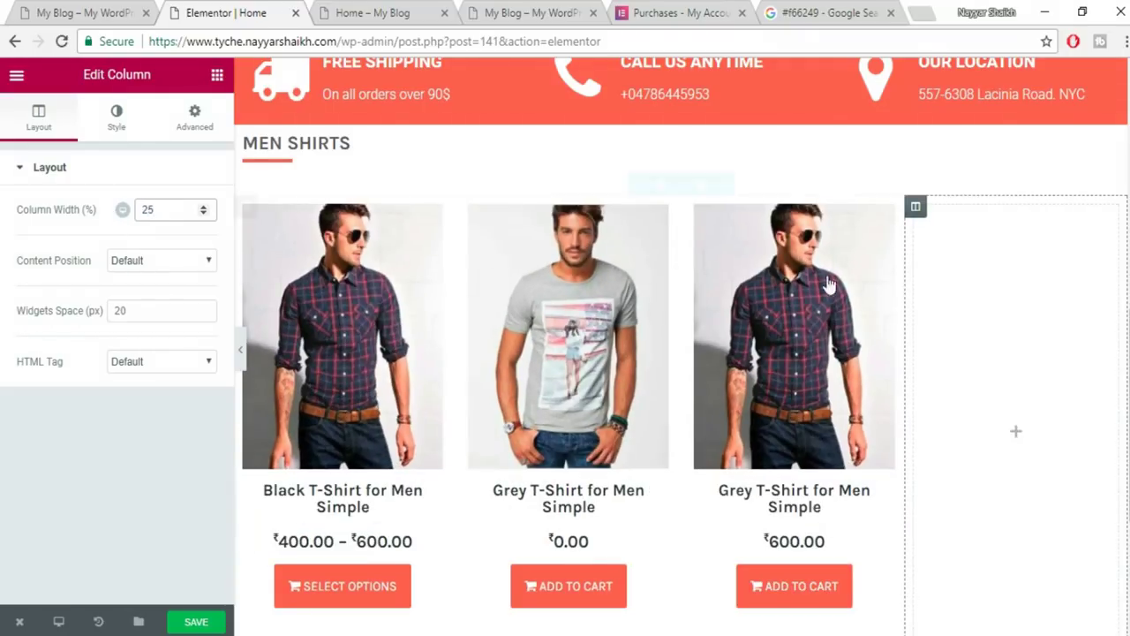
{"action": "left_click", "coordinate": [196, 623]}
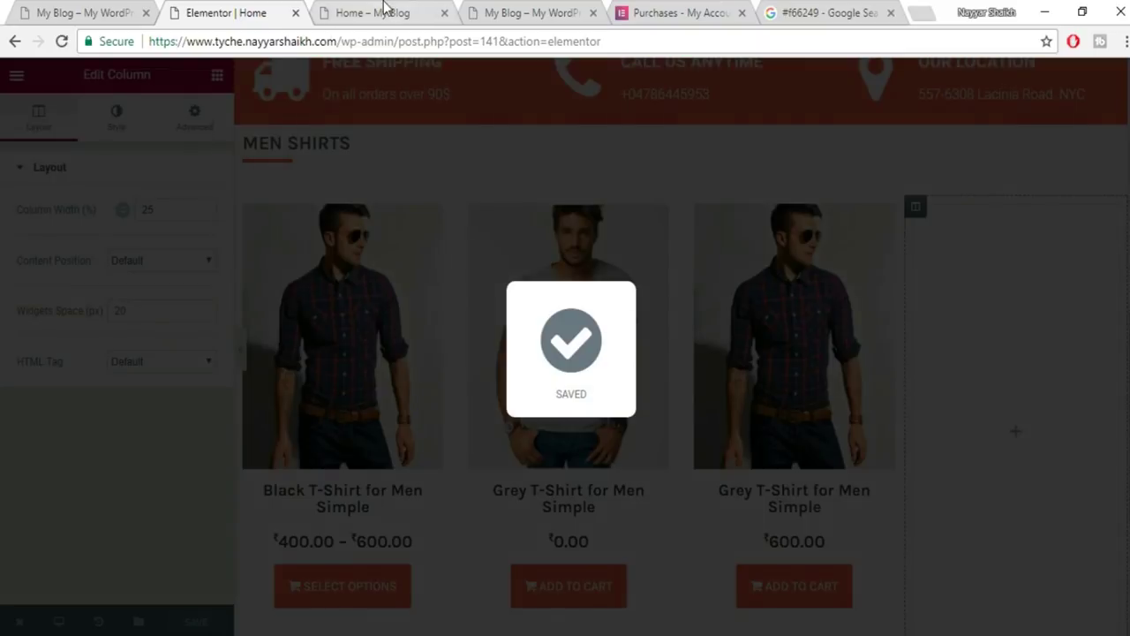
Reload the live home page and examine the MEN SHIRTS products and the empty column beside them.
{"action": "left_click", "coordinate": [371, 13]}
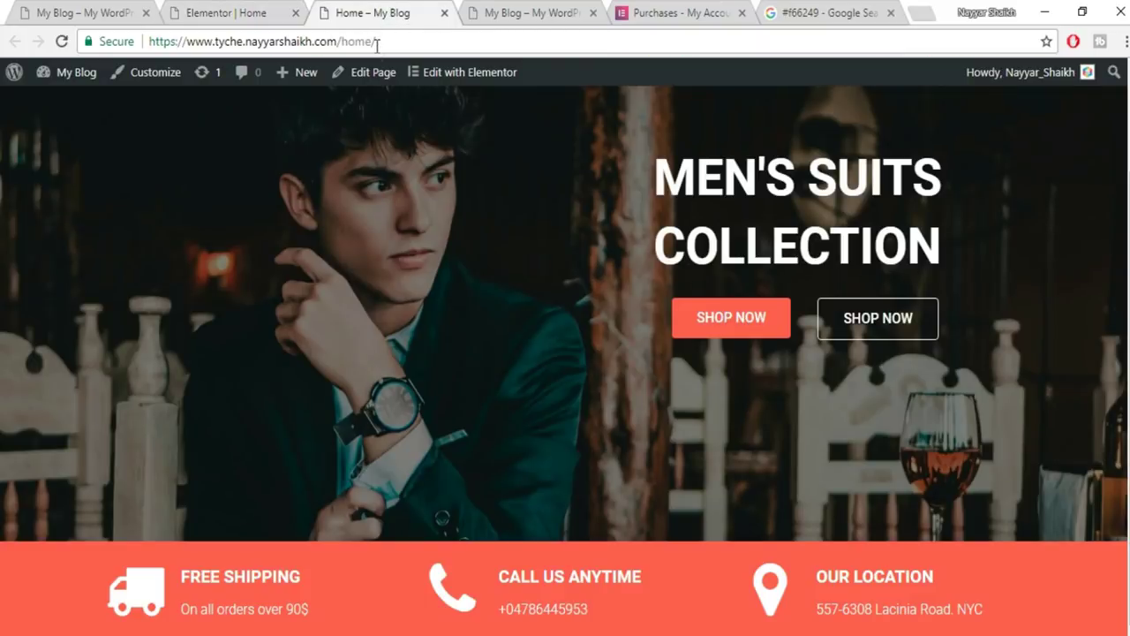
{"action": "left_click", "coordinate": [376, 41]}
{"action": "key", "text": "Return"}
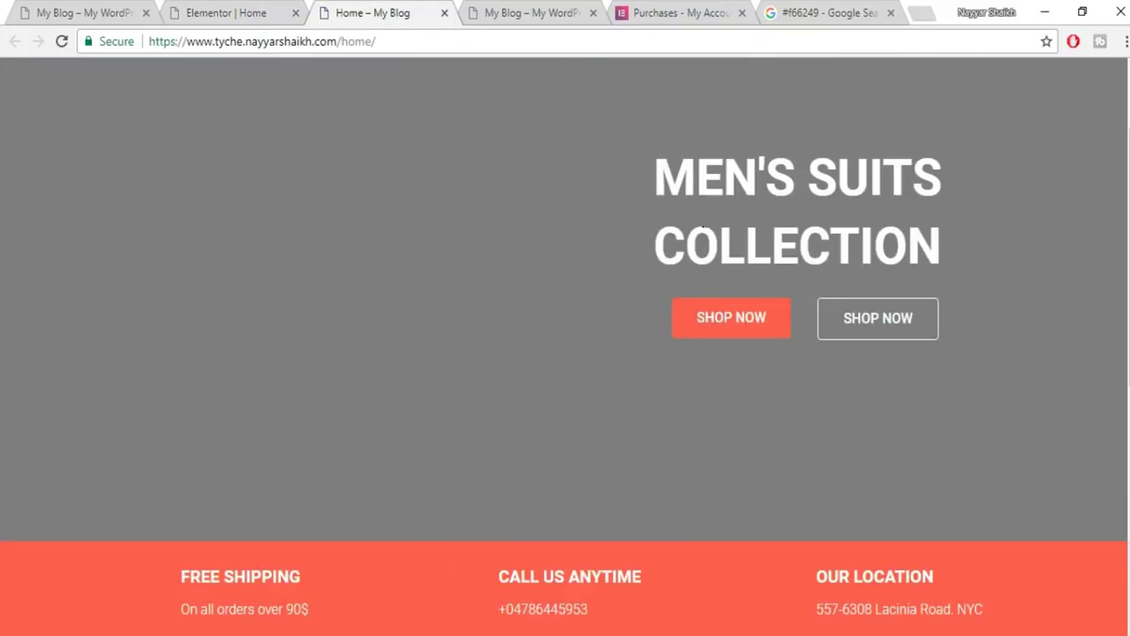
{"action": "scroll", "coordinate": [704, 232], "scroll_direction": "down", "scroll_amount": 4}
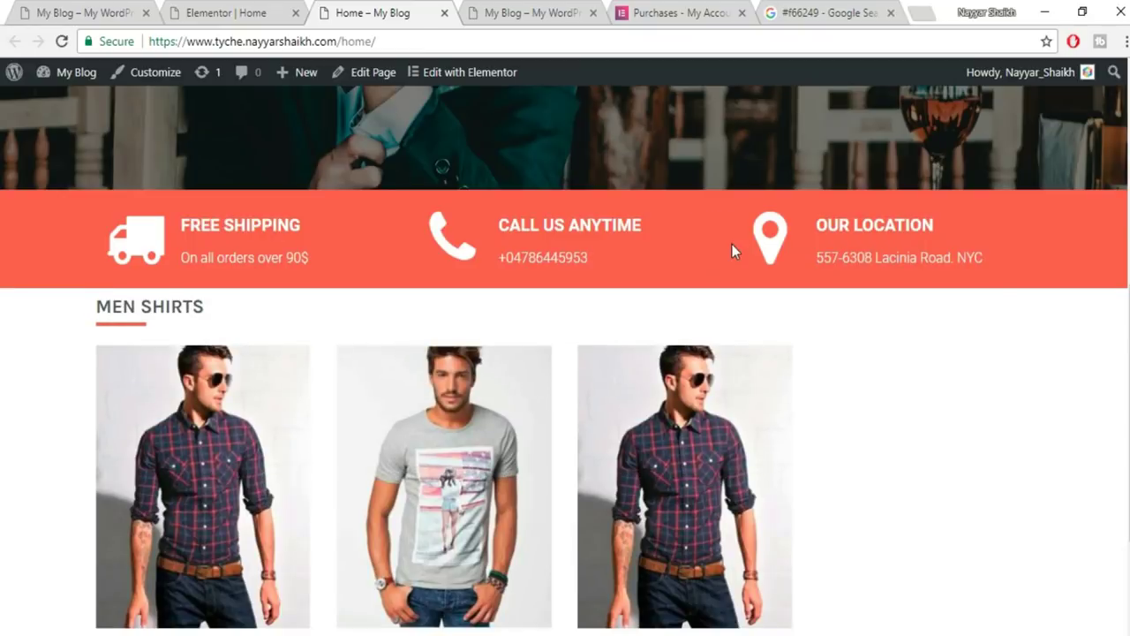
{"action": "scroll", "coordinate": [732, 247], "scroll_direction": "down", "scroll_amount": 2}
{"action": "scroll", "coordinate": [731, 256], "scroll_direction": "up", "scroll_amount": 1}
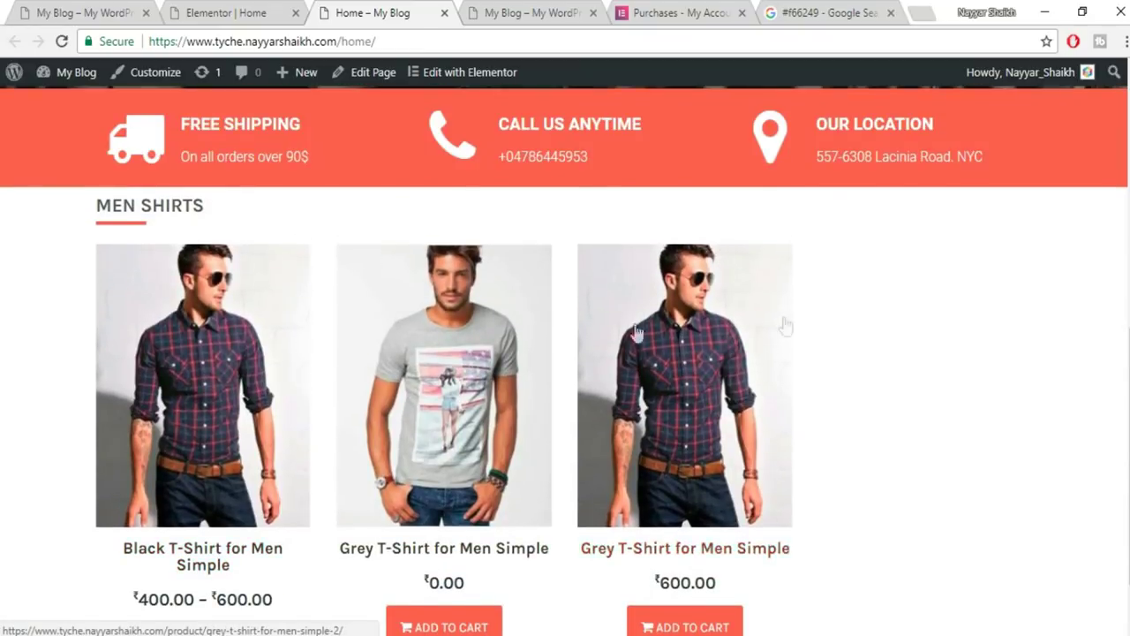
{"action": "scroll", "coordinate": [724, 441], "scroll_direction": "down", "scroll_amount": 1}
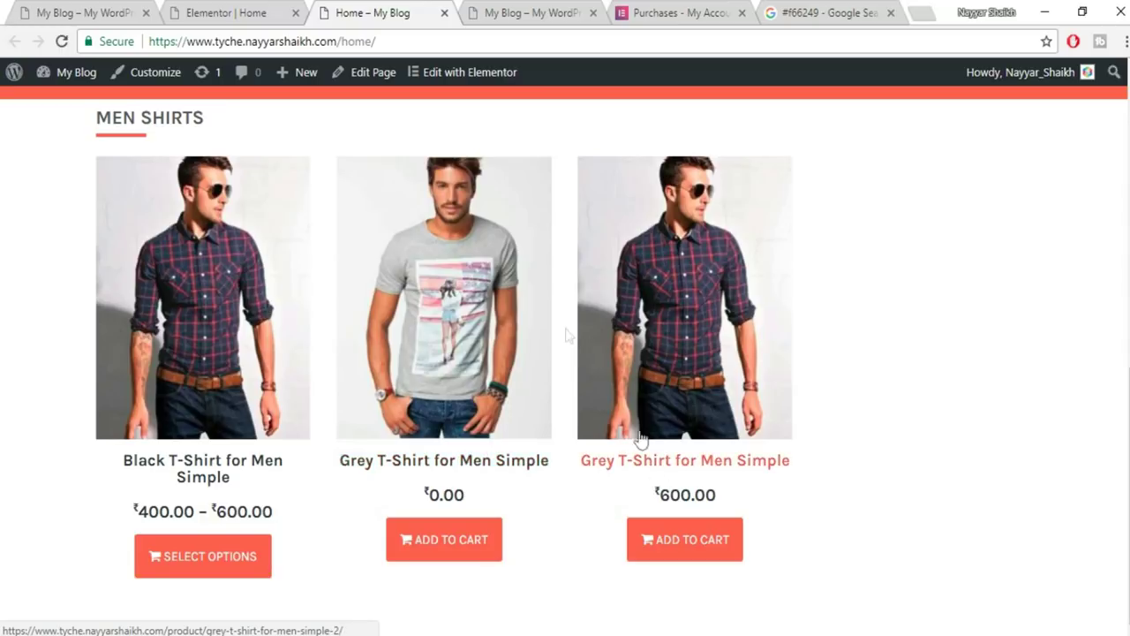
Examine the 50% discount banner beside the MEN SHIRTS products on the reference store page.
{"action": "left_click", "coordinate": [198, 9]}
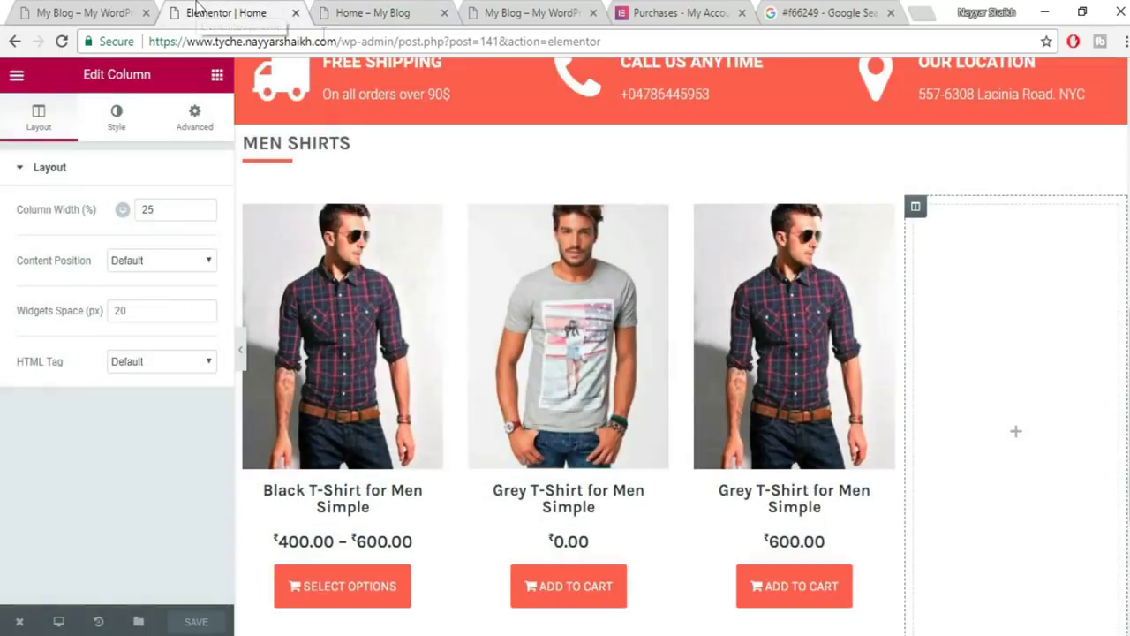
{"action": "key", "text": "ctrl+shift+Tab"}
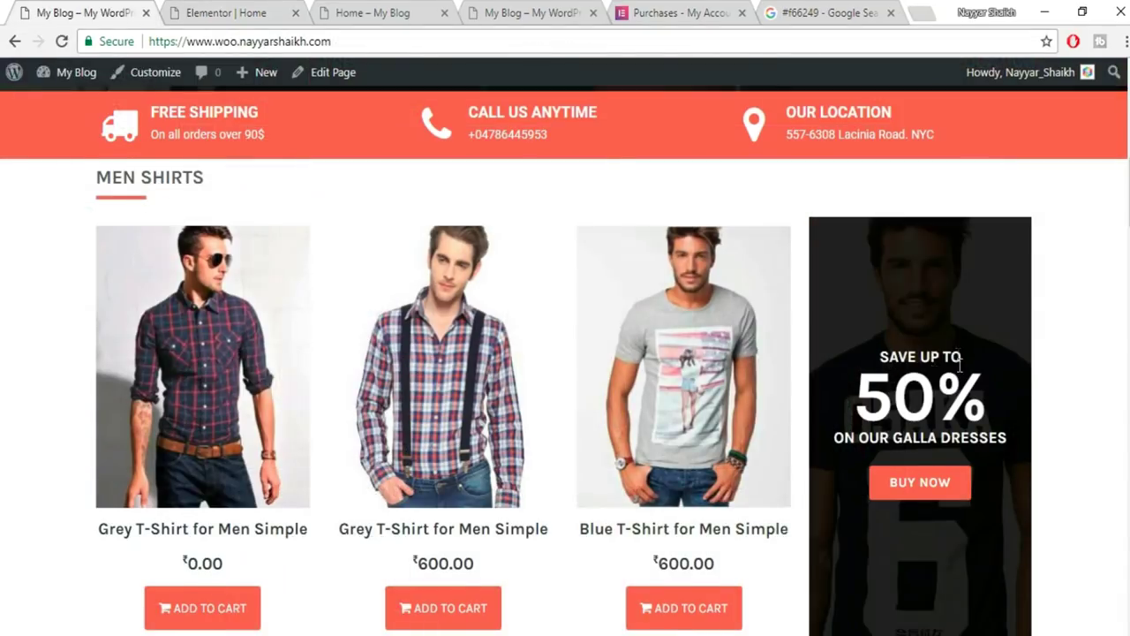
{"action": "scroll", "coordinate": [963, 370], "scroll_direction": "down", "scroll_amount": 2}
{"action": "scroll", "coordinate": [968, 397], "scroll_direction": "up", "scroll_amount": 2}
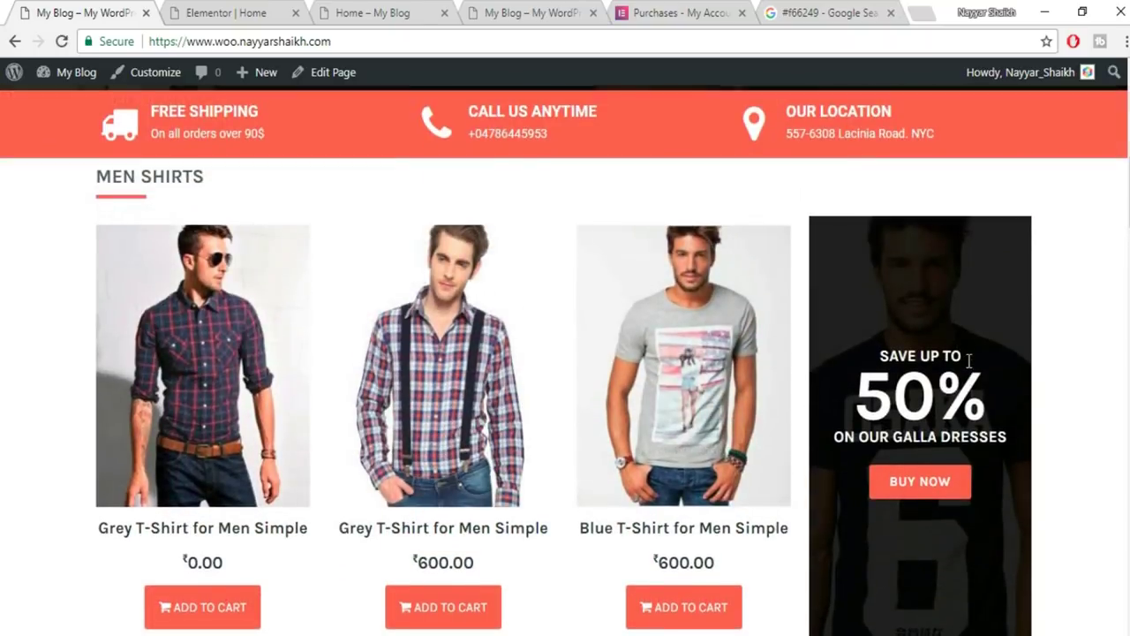
{"action": "scroll", "coordinate": [969, 361], "scroll_direction": "down", "scroll_amount": 1}
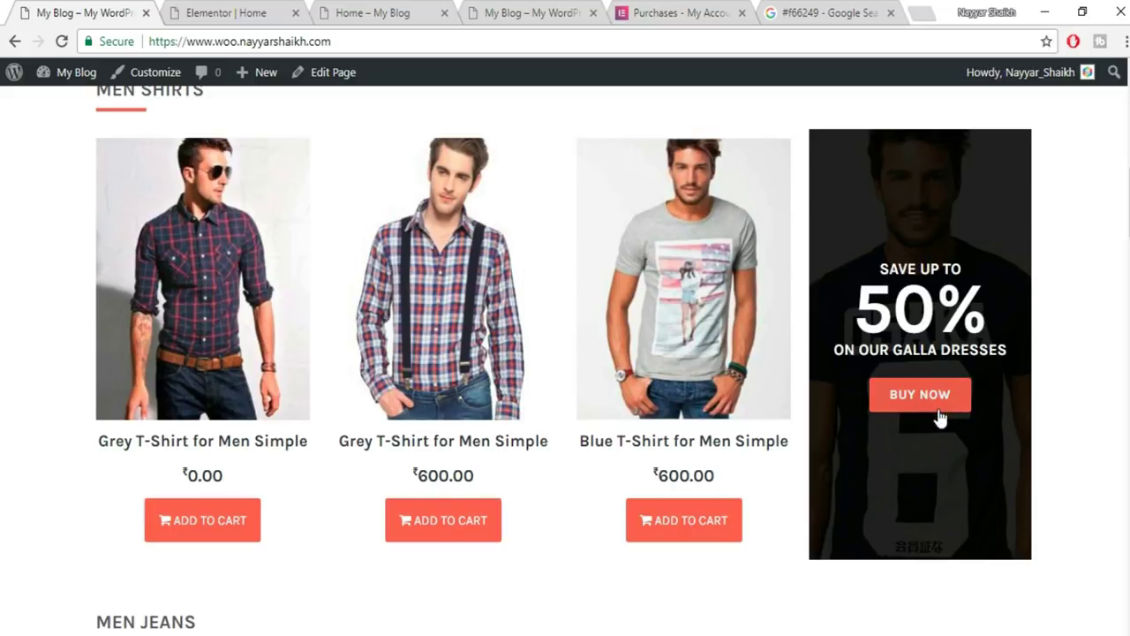
Give the empty column a classic background using the black OSAKA 6 T-shirt image from the media library.
{"action": "left_click", "coordinate": [203, 12]}
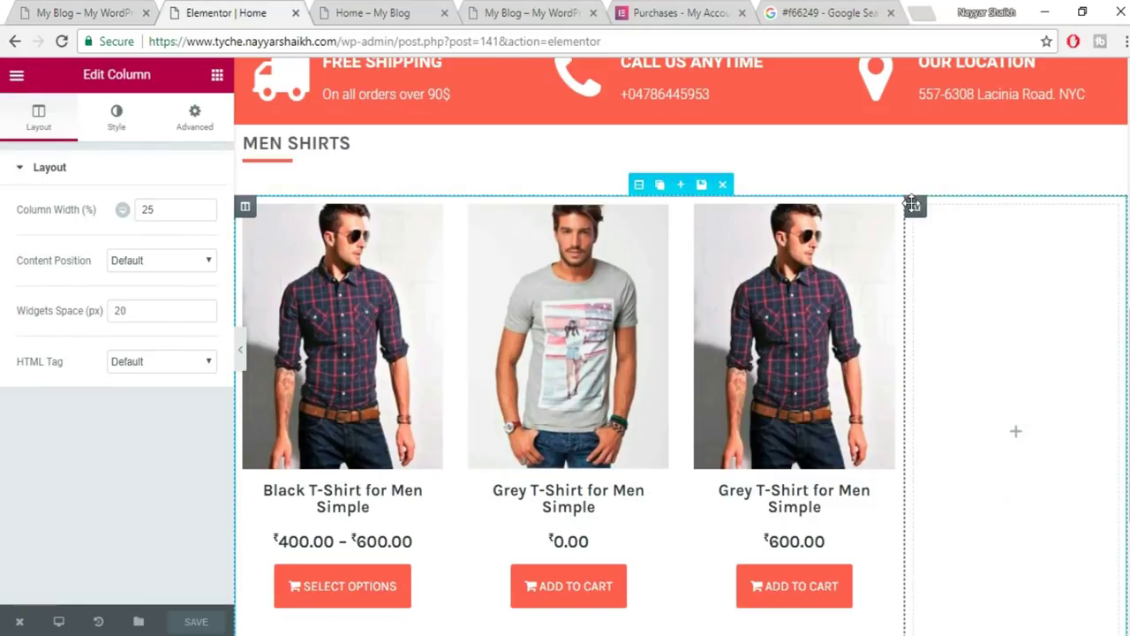
{"action": "mouse_move", "coordinate": [913, 206]}
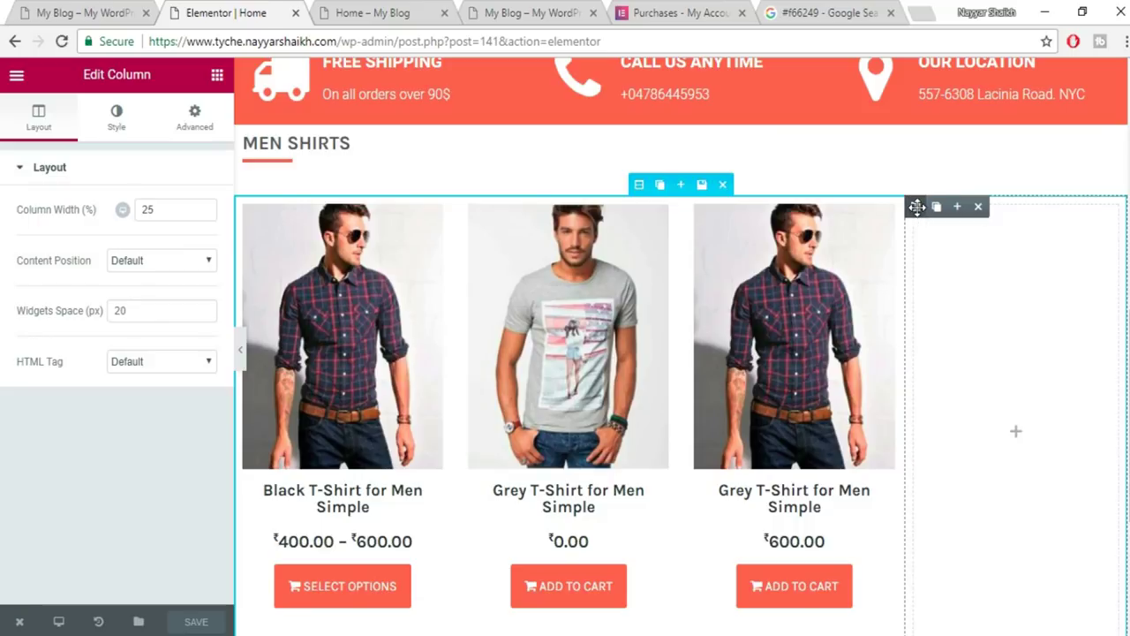
{"action": "left_click", "coordinate": [121, 124]}
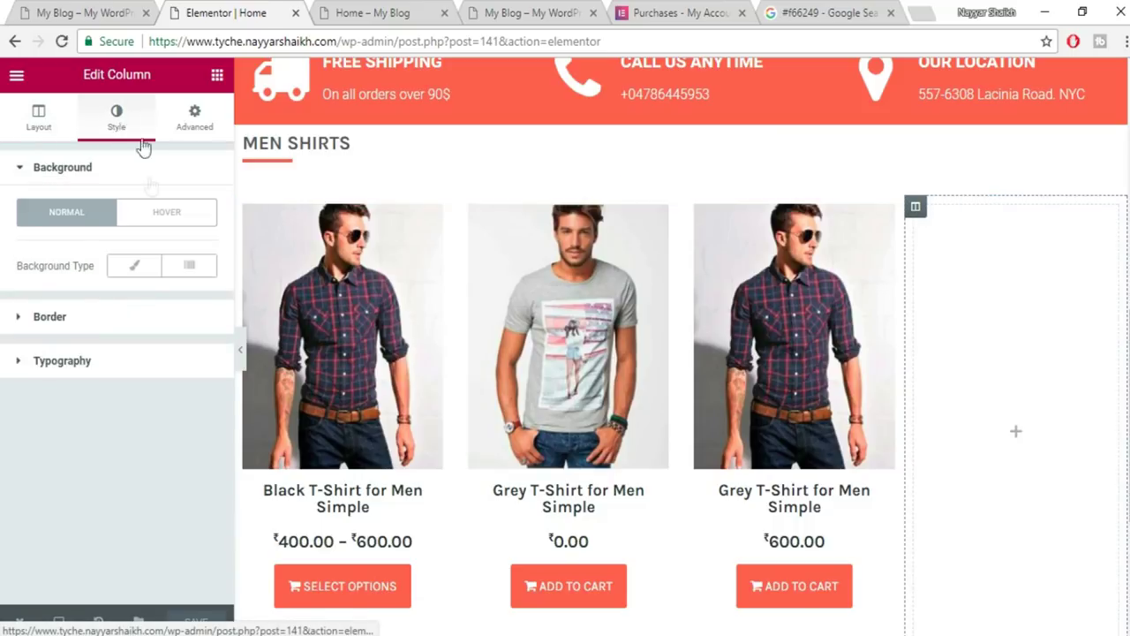
{"action": "left_click", "coordinate": [133, 267]}
{"action": "left_click", "coordinate": [116, 430]}
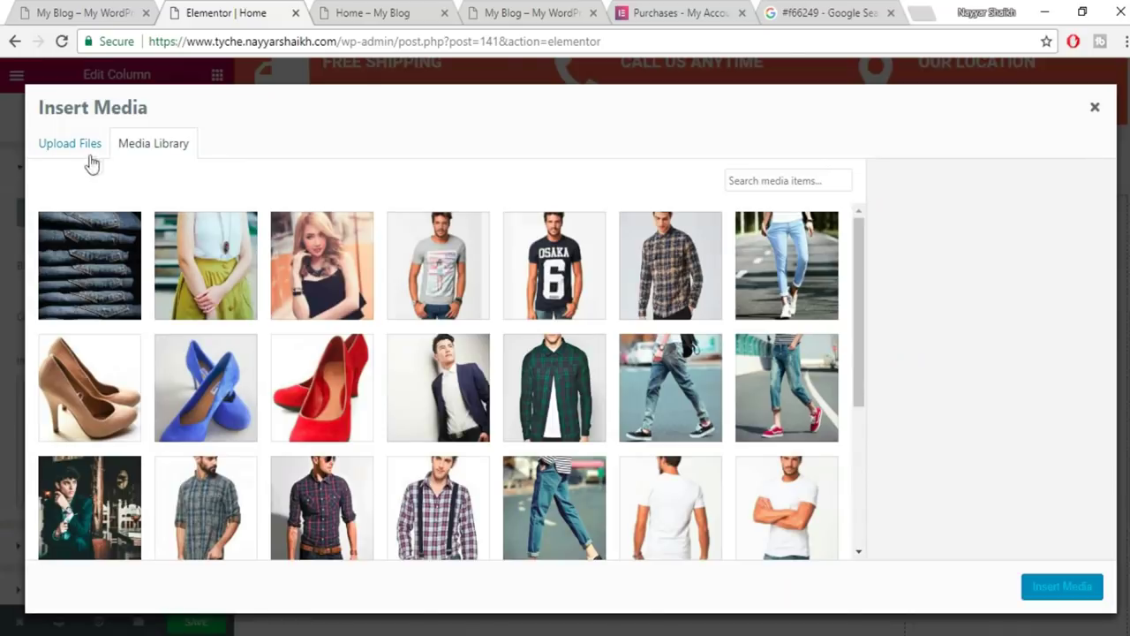
{"action": "left_click", "coordinate": [555, 291]}
{"action": "left_click", "coordinate": [1064, 588]}
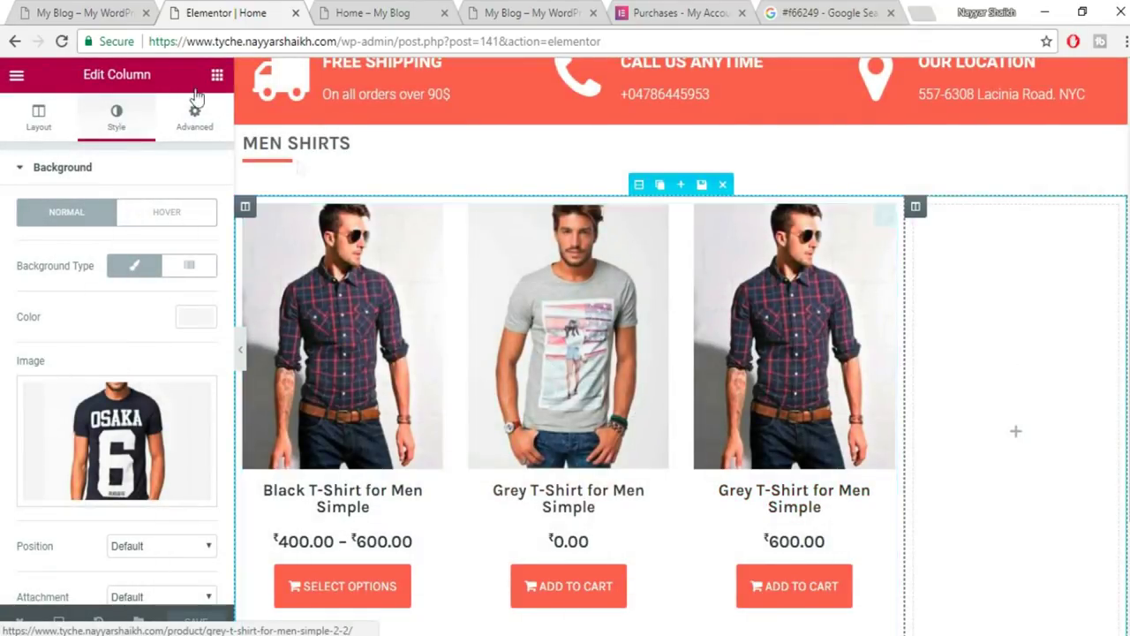
Add a centered Heading reading SAVE UP TO in the banner column, following the reference page's text.
{"action": "left_click", "coordinate": [217, 78]}
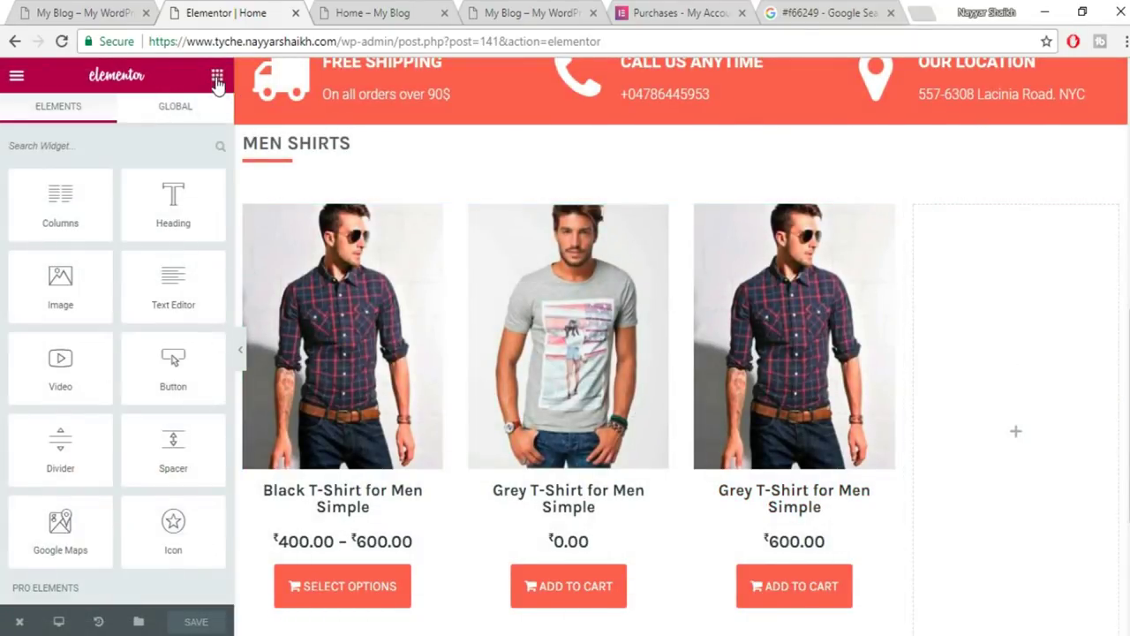
{"action": "left_click", "coordinate": [77, 10]}
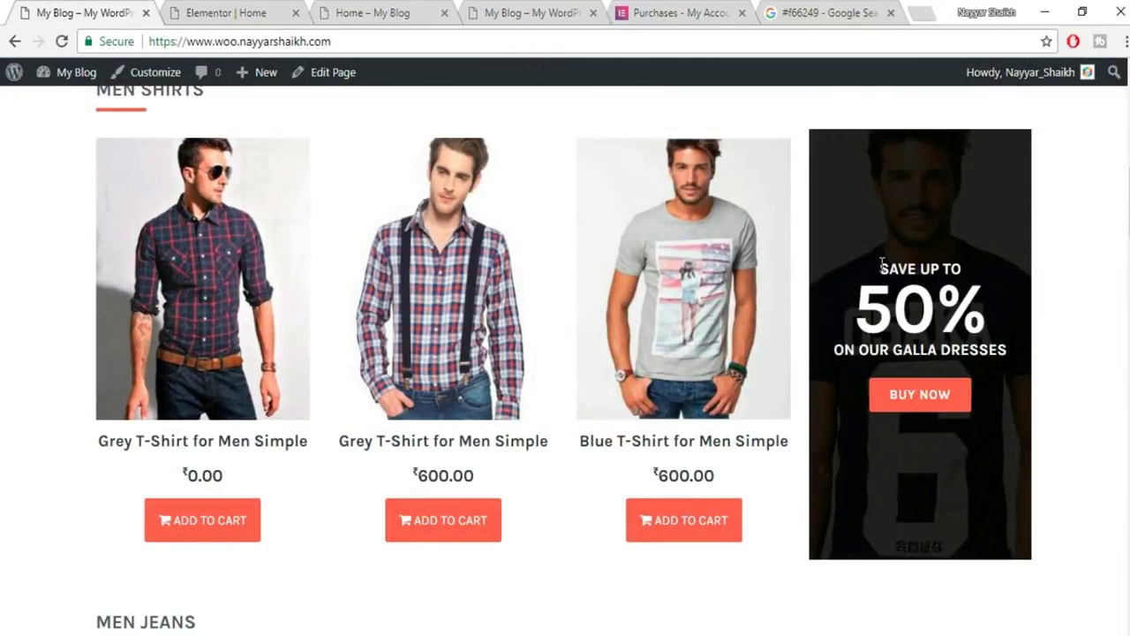
{"action": "left_click_drag", "start_coordinate": [967, 269], "coordinate": [867, 274]}
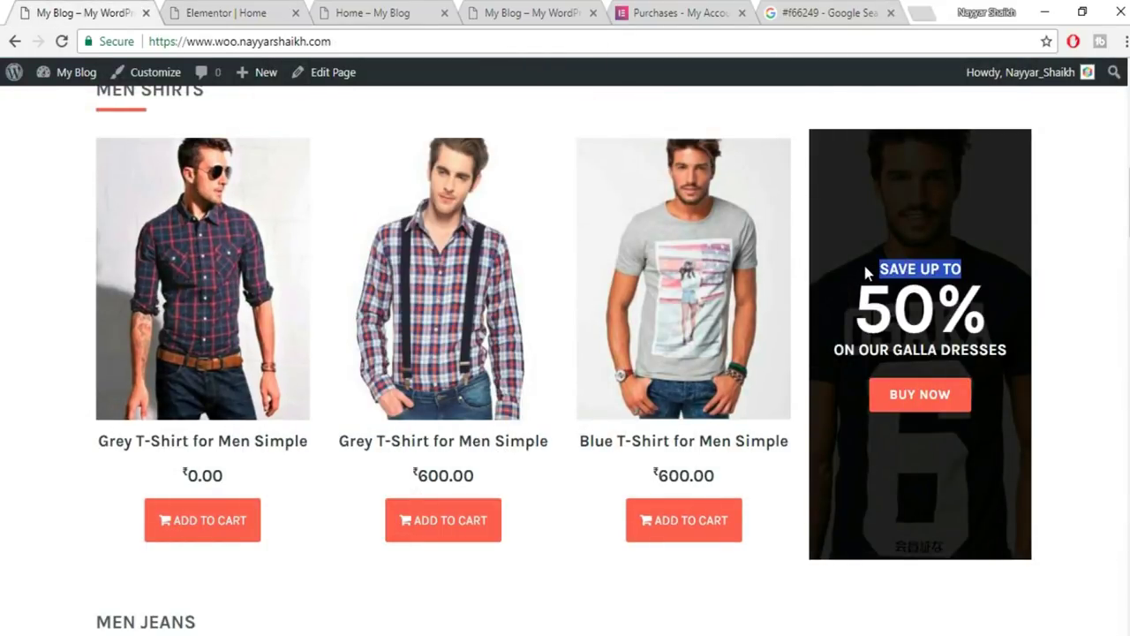
{"action": "left_click", "coordinate": [191, 11]}
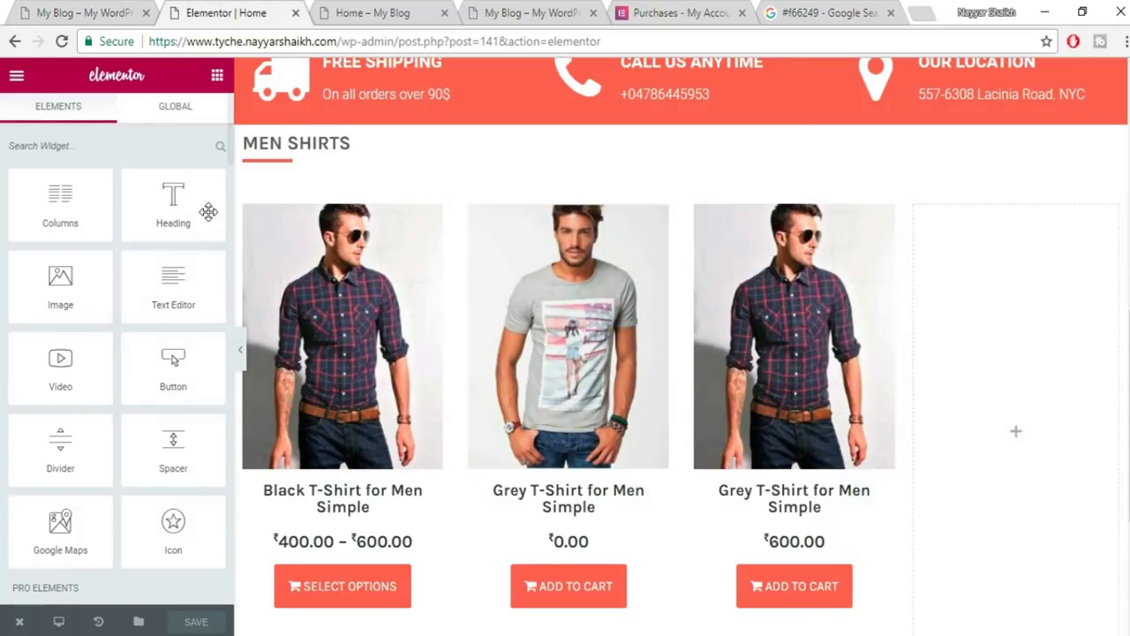
{"action": "left_click_drag", "start_coordinate": [173, 204], "coordinate": [983, 334]}
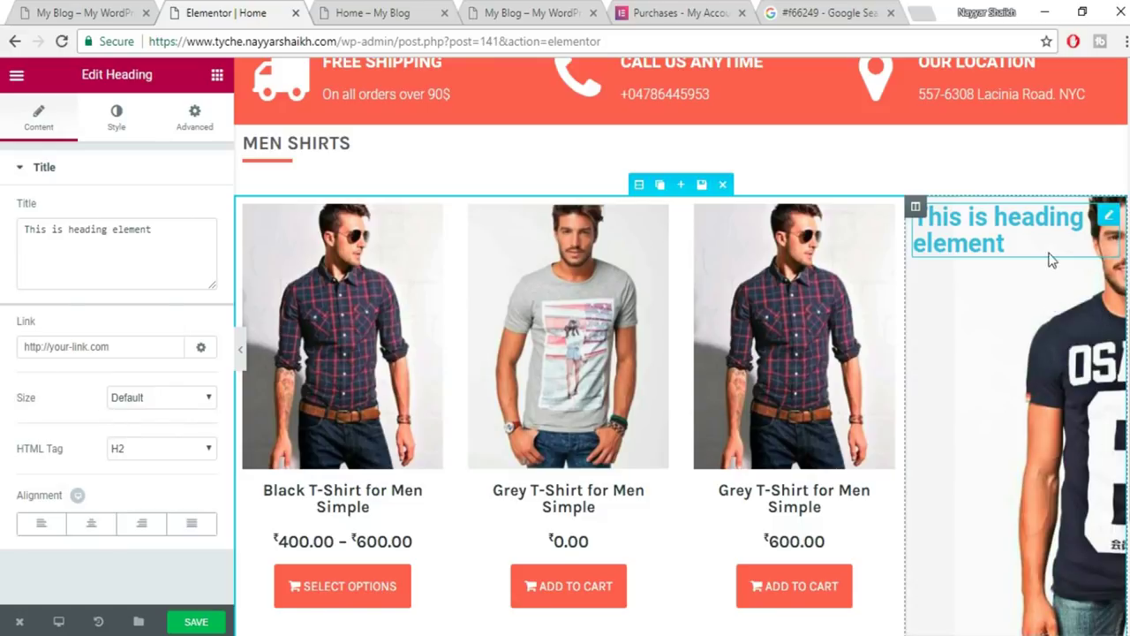
{"action": "left_click_drag", "start_coordinate": [167, 262], "coordinate": [3, 222]}
{"action": "type", "text": "SAVE UP TO"}
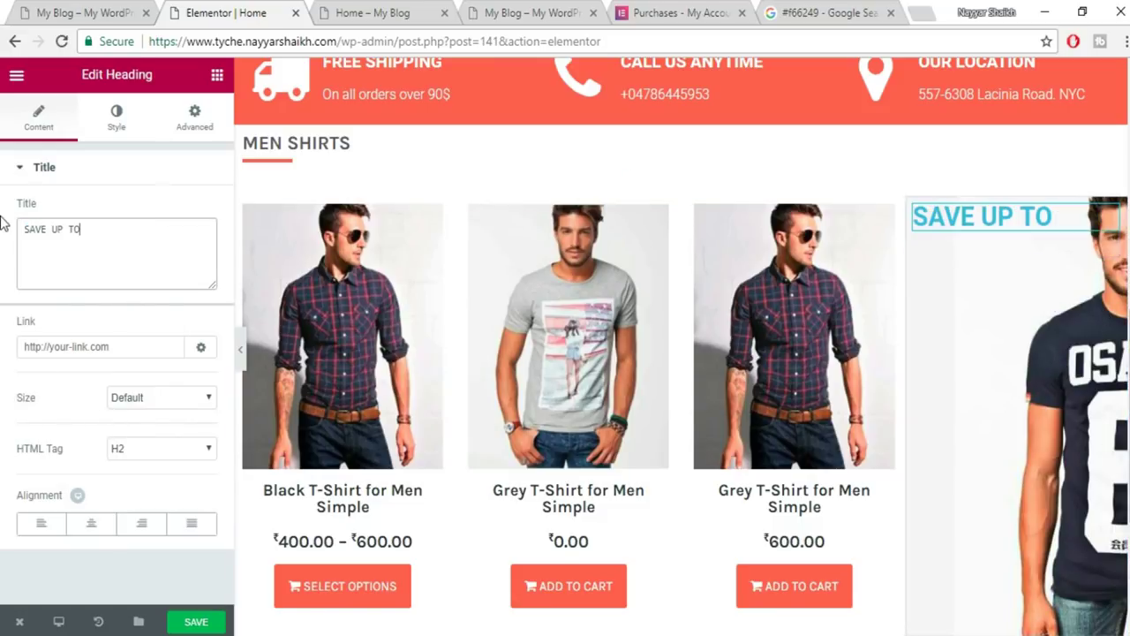
{"action": "left_click", "coordinate": [92, 525]}
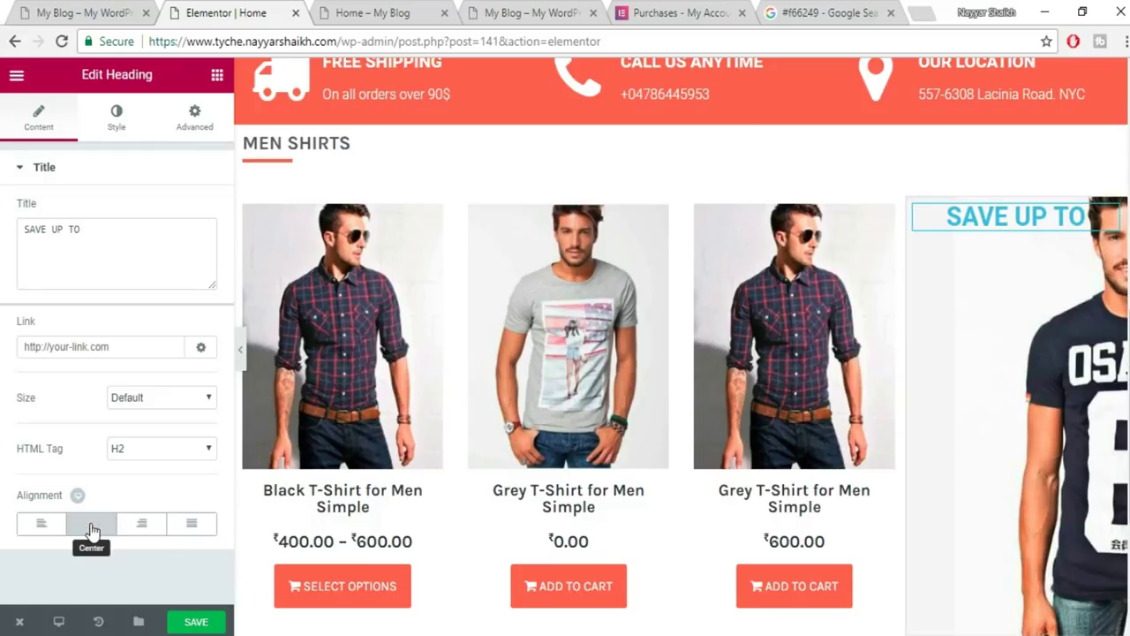
Set the SAVE UP TO heading's text color to white, as on the reference page's banner.
{"action": "left_click", "coordinate": [116, 119]}
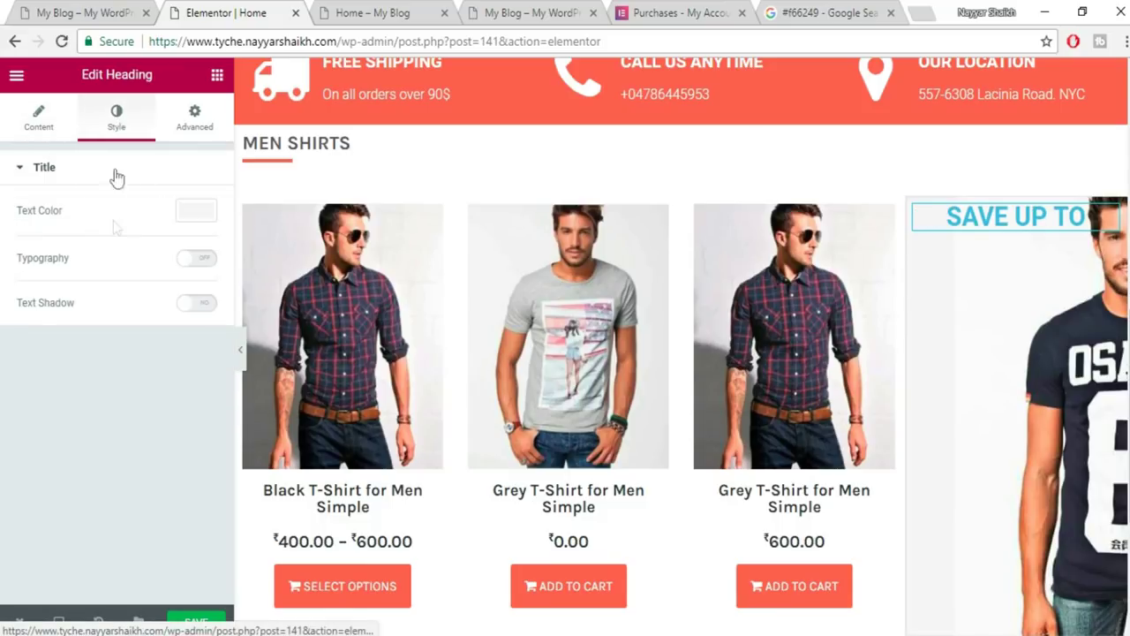
{"action": "left_click", "coordinate": [44, 13]}
{"action": "left_click", "coordinate": [948, 284]}
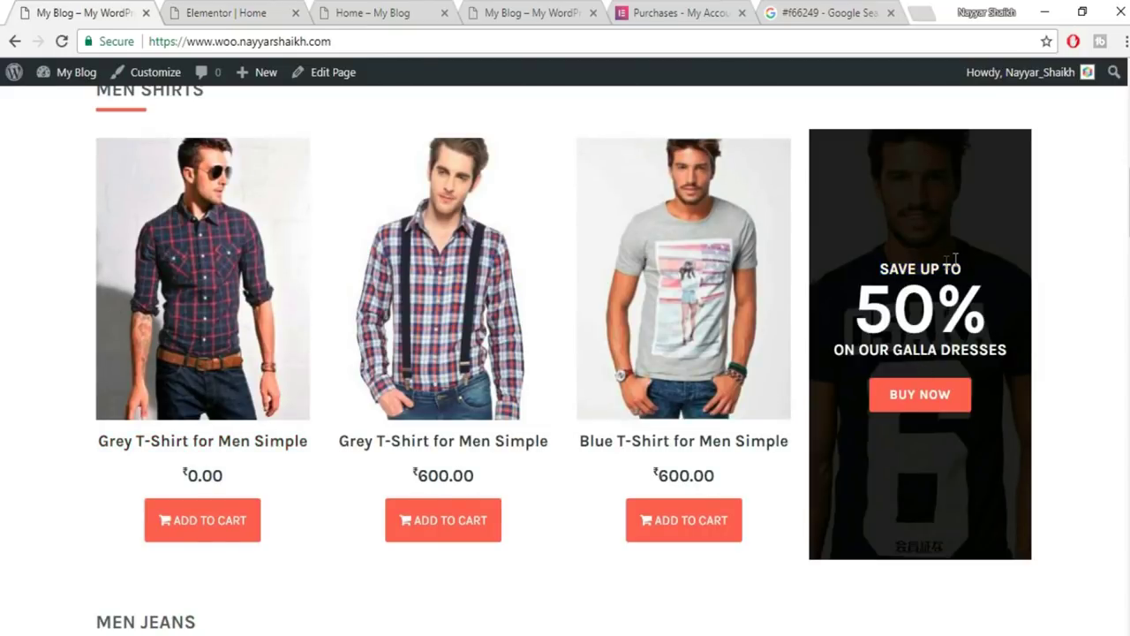
{"action": "left_click", "coordinate": [254, 10]}
{"action": "left_click", "coordinate": [190, 213]}
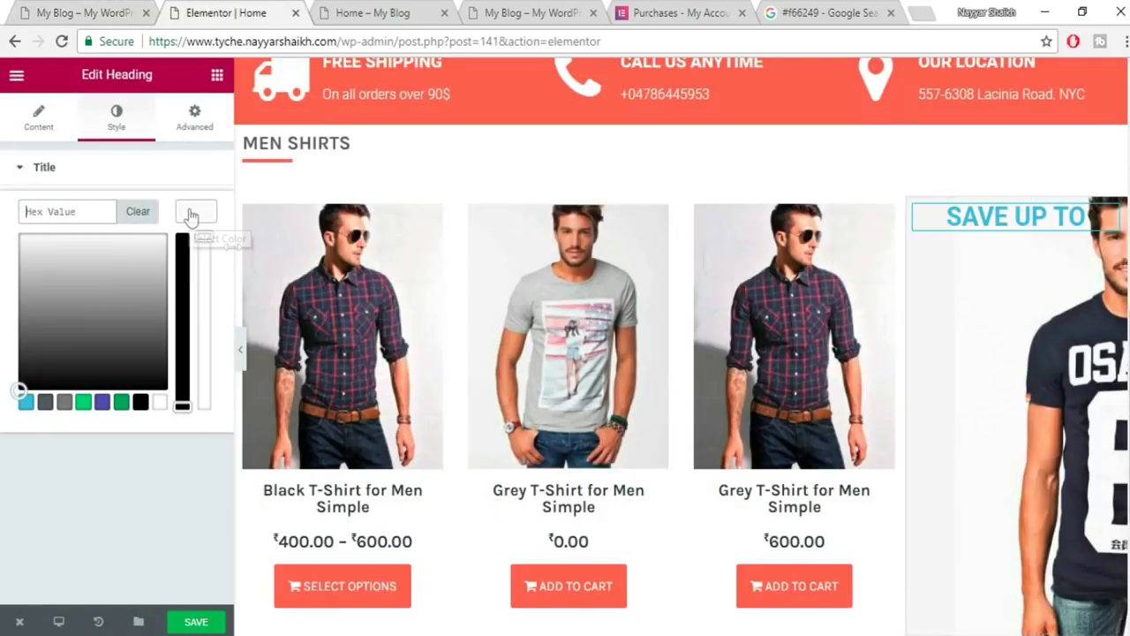
{"action": "left_click", "coordinate": [159, 403]}
{"action": "left_click", "coordinate": [202, 221]}
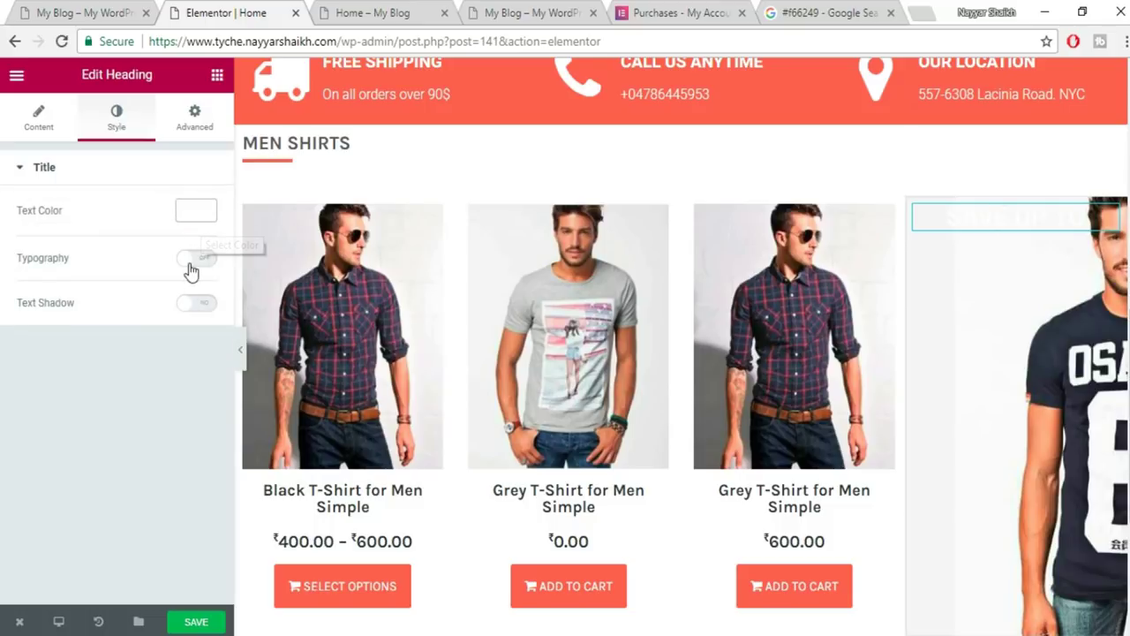
Enable custom typography for the SAVE UP TO heading, set its size to 21 px and save the page.
{"action": "left_click", "coordinate": [190, 259]}
{"action": "mouse_move", "coordinate": [16, 342]}
{"action": "left_mouse_down"}
{"action": "mouse_move", "coordinate": [40, 338]}
{"action": "mouse_move", "coordinate": [31, 343]}
{"action": "left_mouse_up"}
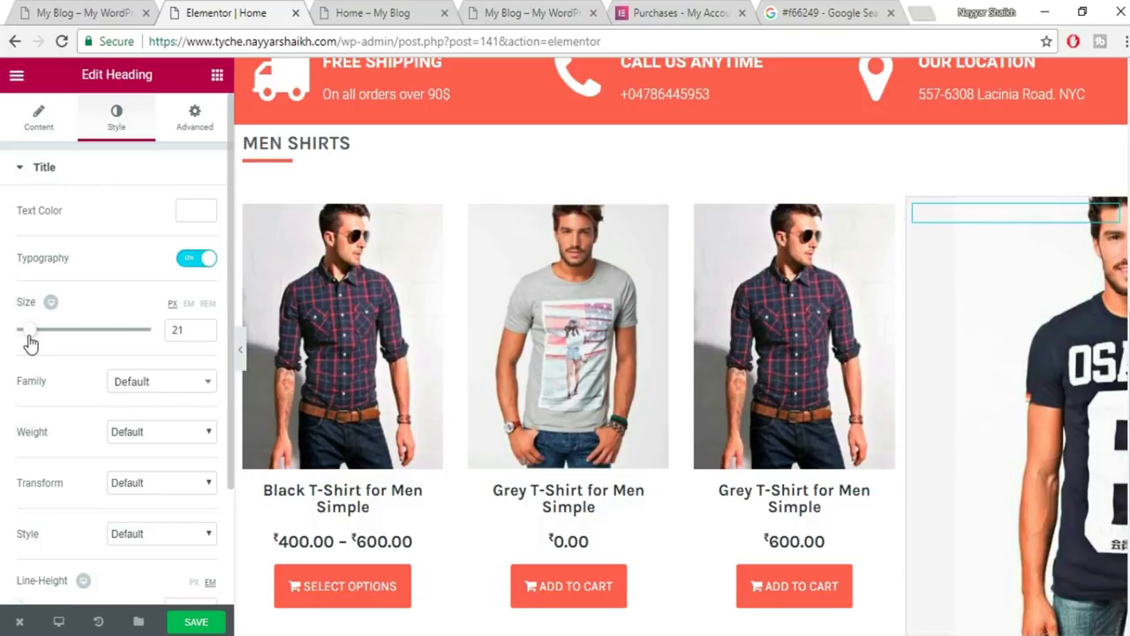
{"action": "left_click", "coordinate": [201, 623]}
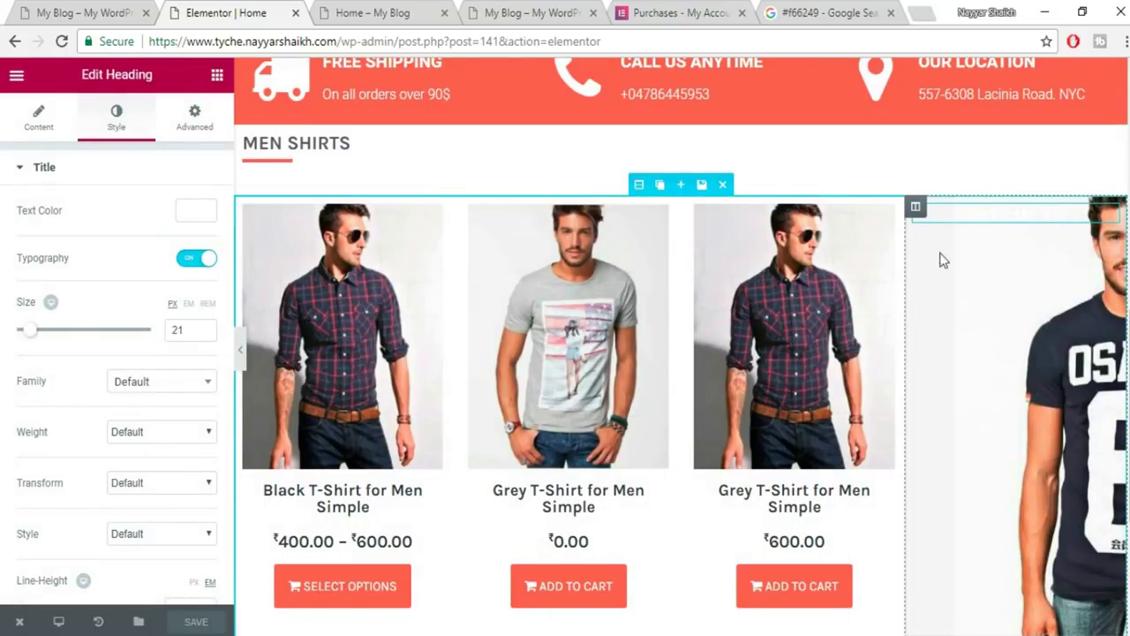
Set the banner column's background image position to Top Center and its size to Cover, and save the page.
{"action": "left_click", "coordinate": [916, 209]}
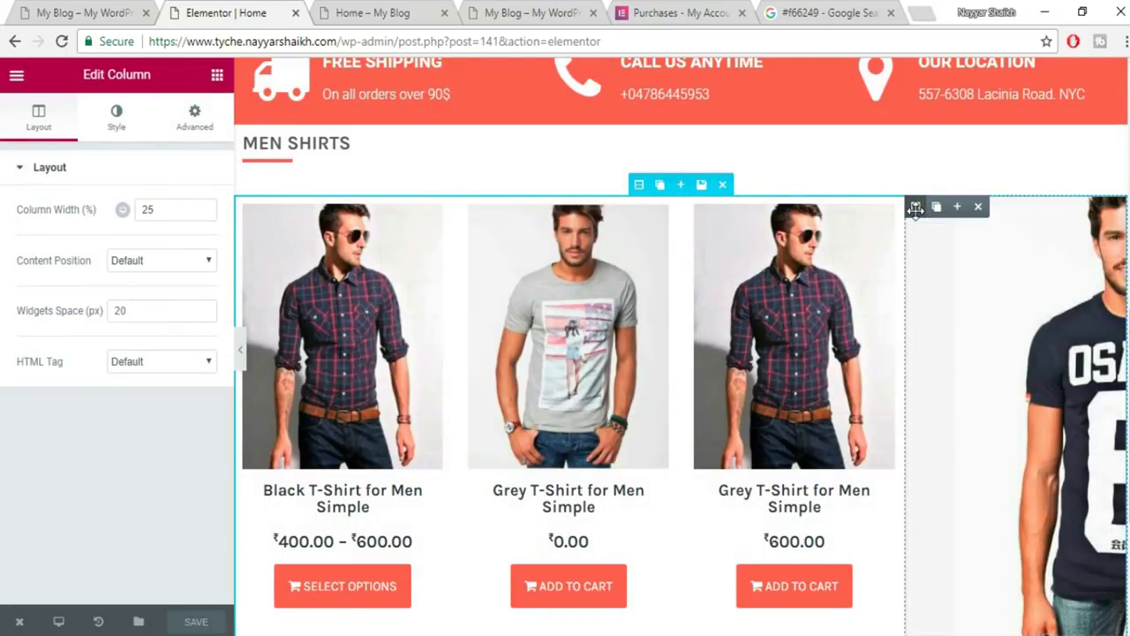
{"action": "left_click", "coordinate": [143, 122]}
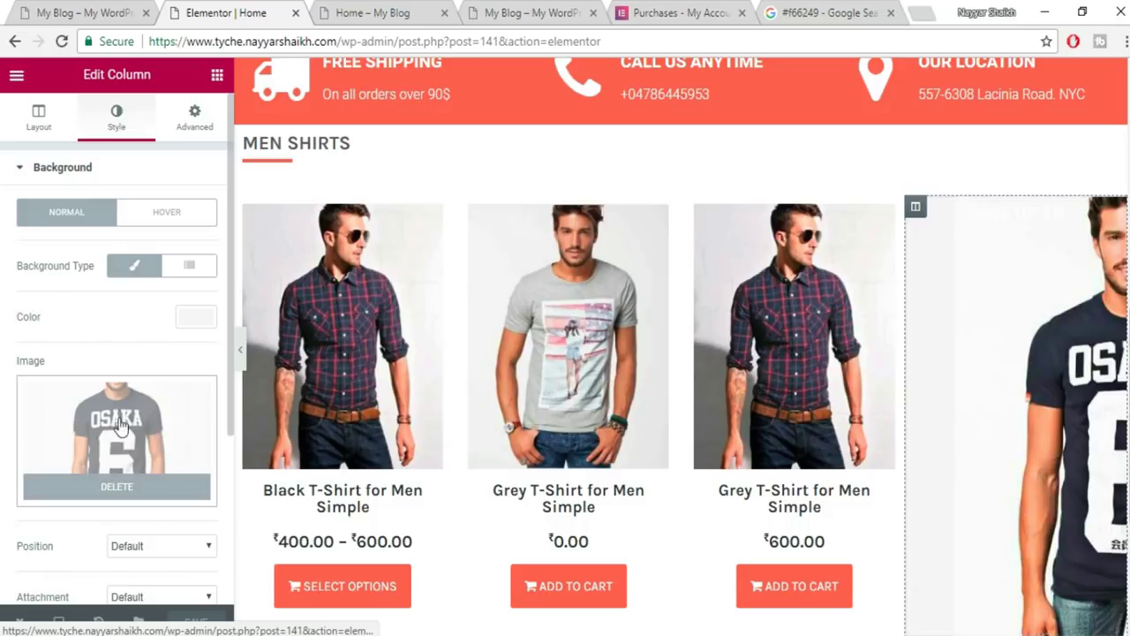
{"action": "scroll", "coordinate": [125, 438], "scroll_direction": "down", "scroll_amount": 3}
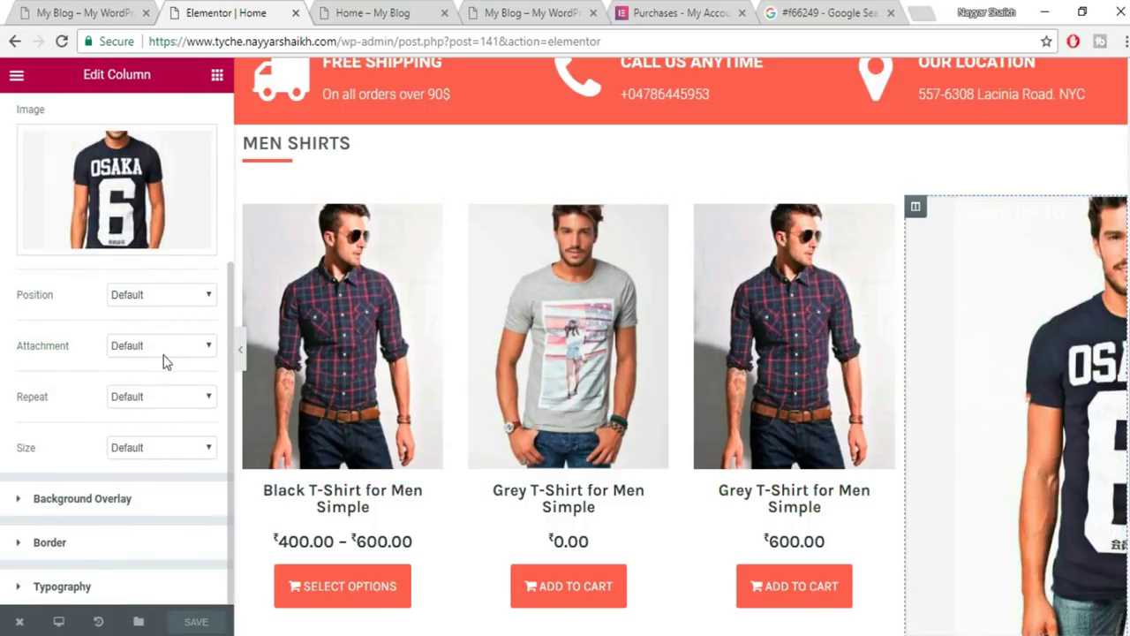
{"action": "left_click", "coordinate": [164, 297]}
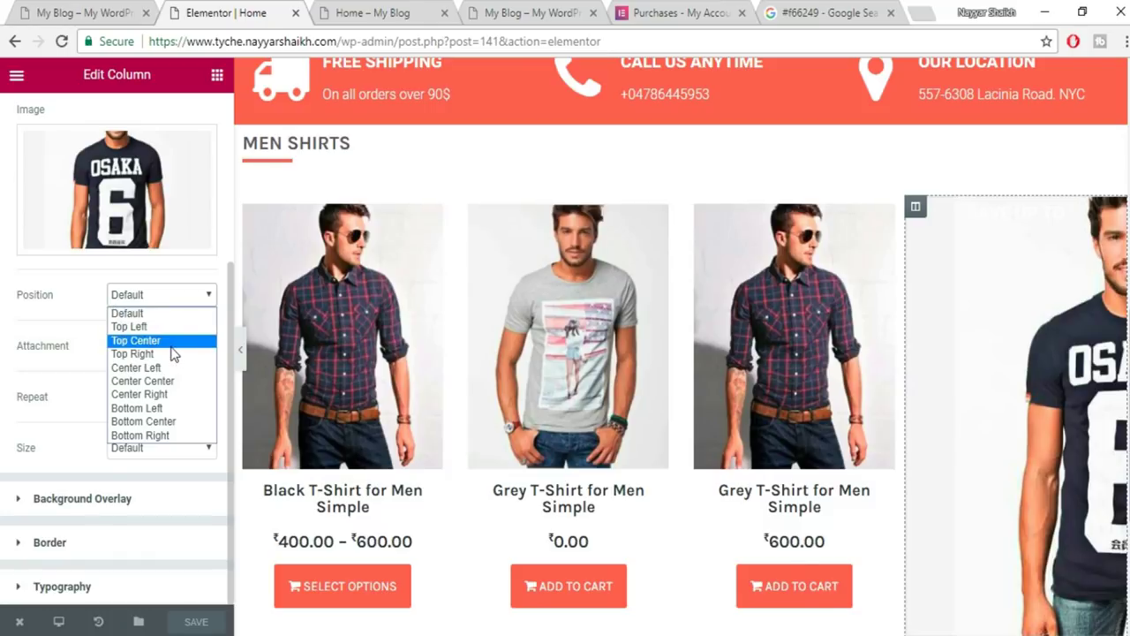
{"action": "left_click", "coordinate": [135, 340]}
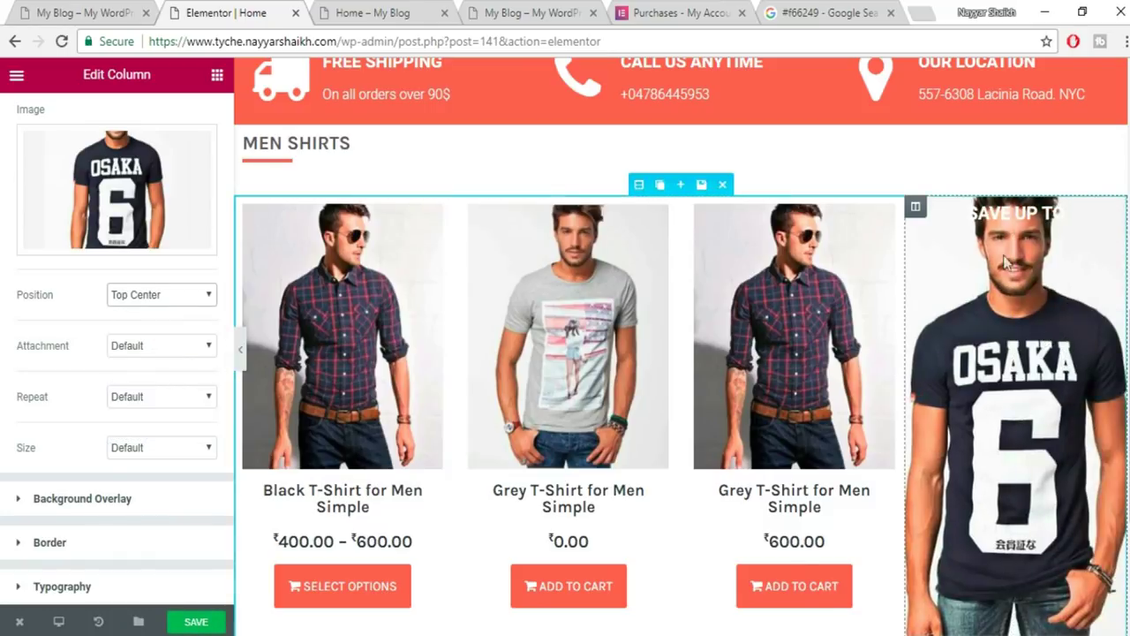
{"action": "left_click", "coordinate": [130, 452]}
{"action": "left_click", "coordinate": [134, 492]}
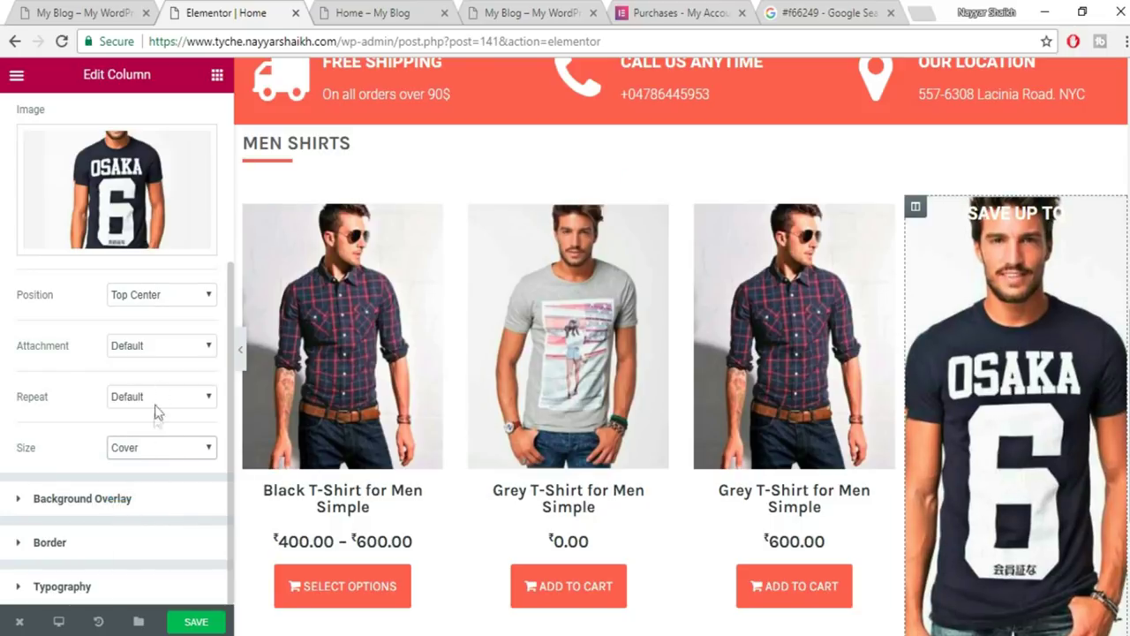
{"action": "scroll", "coordinate": [1024, 412], "scroll_direction": "down", "scroll_amount": 2}
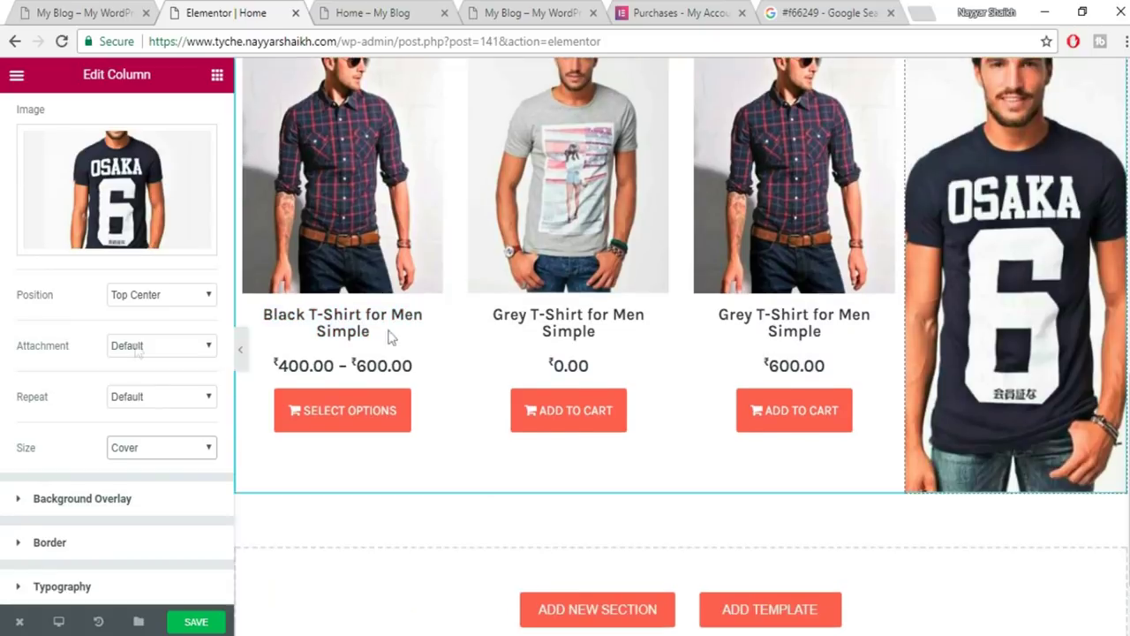
{"action": "scroll", "coordinate": [152, 353], "scroll_direction": "up", "scroll_amount": 2}
{"action": "left_click", "coordinate": [208, 624]}
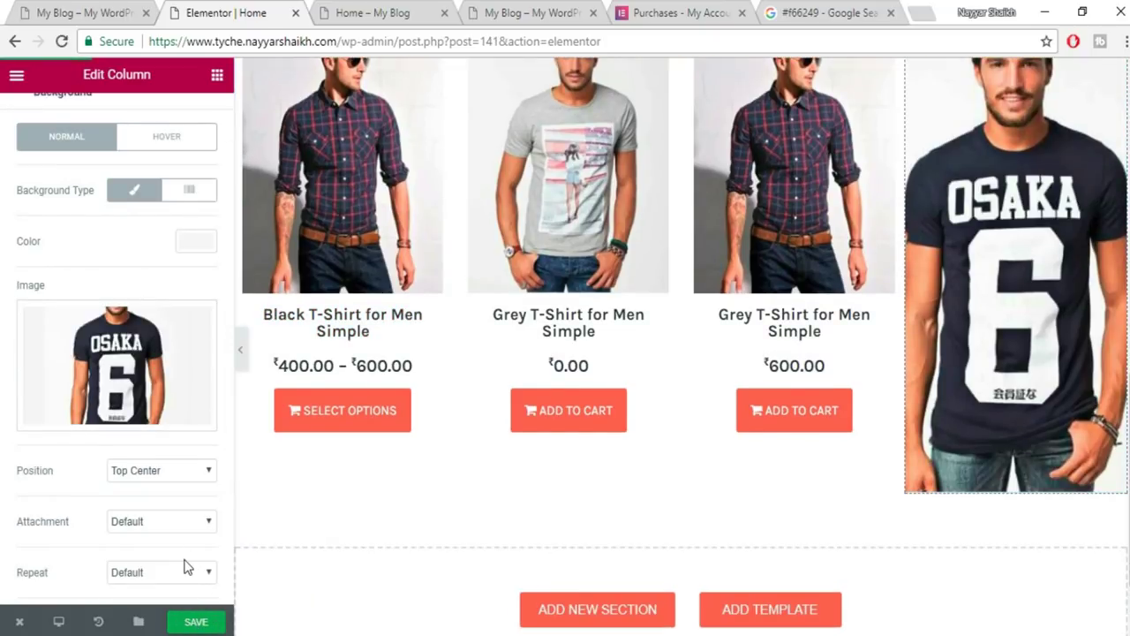
Add a classic background overlay in black (#000000) at 0.8 opacity to the banner column and save the page.
{"action": "scroll", "coordinate": [531, 362], "scroll_direction": "up", "scroll_amount": 3}
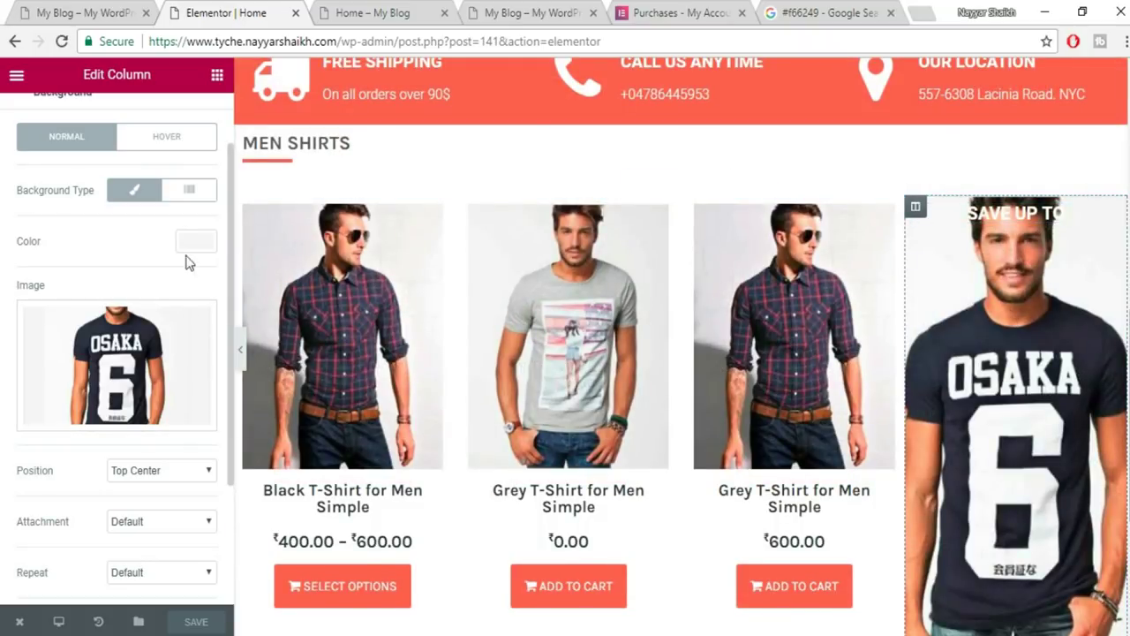
{"action": "scroll", "coordinate": [161, 277], "scroll_direction": "down", "scroll_amount": 2}
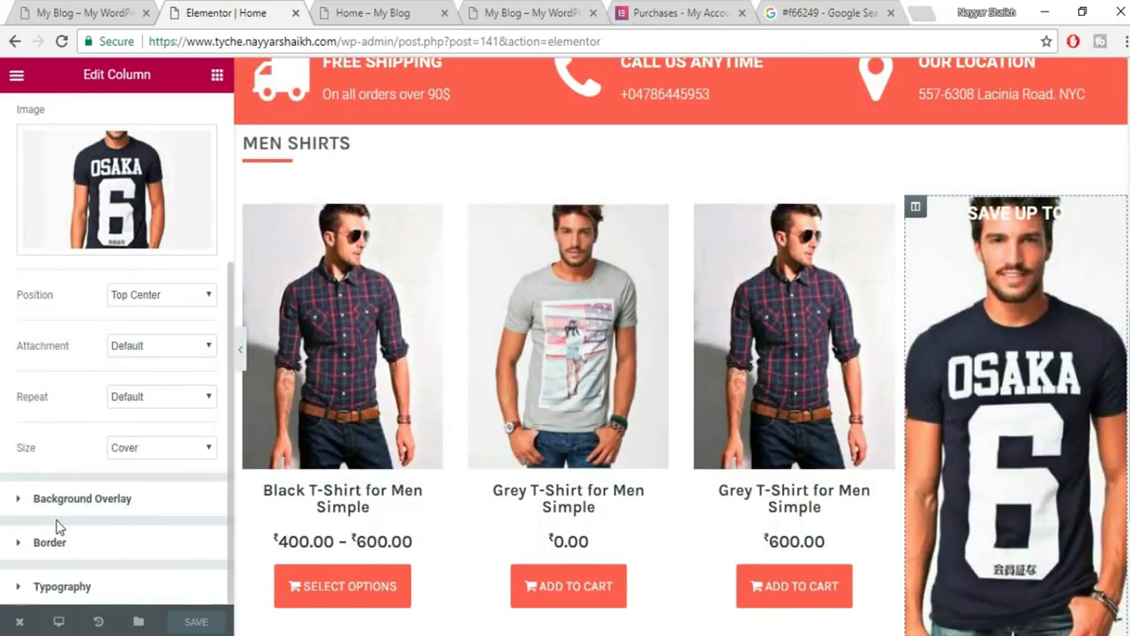
{"action": "left_click", "coordinate": [94, 499]}
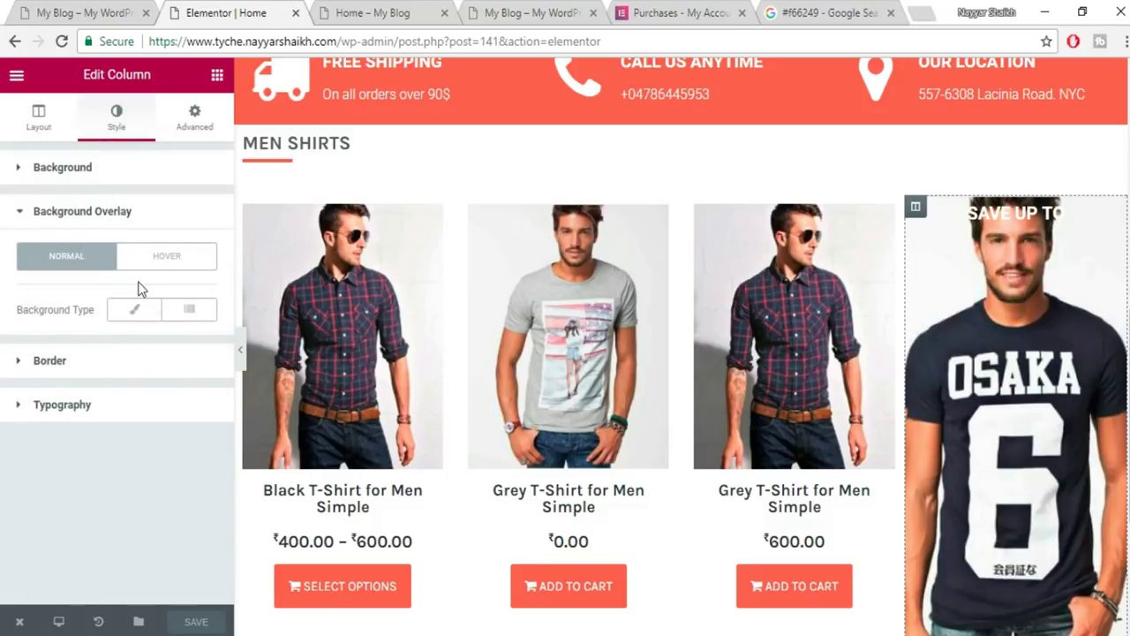
{"action": "left_click", "coordinate": [128, 316]}
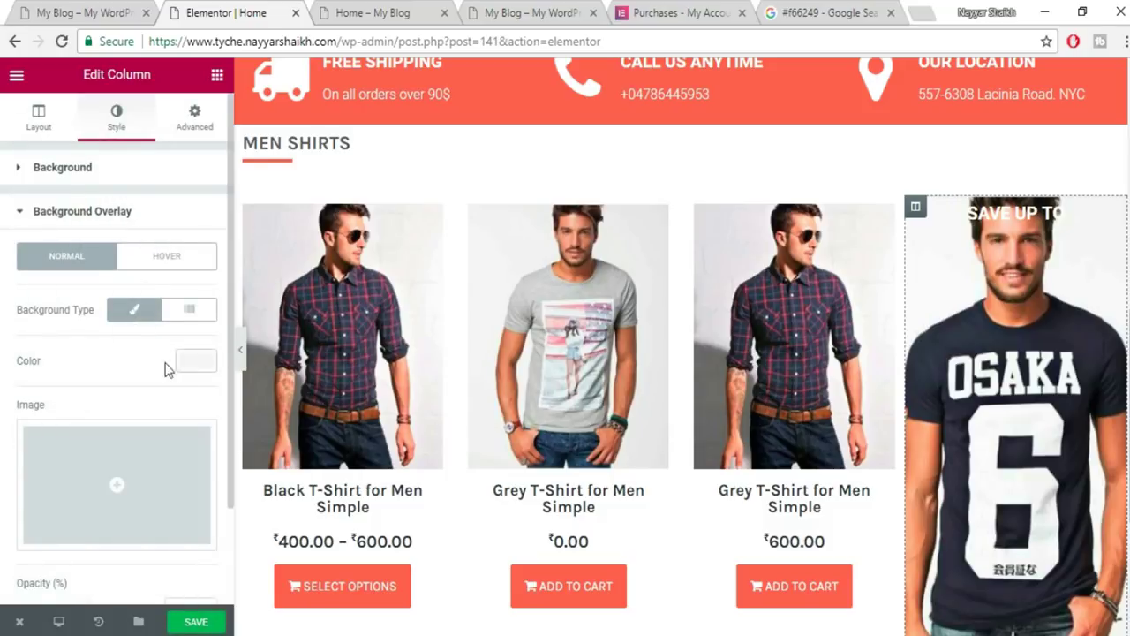
{"action": "left_click", "coordinate": [202, 368]}
{"action": "scroll", "coordinate": [202, 371], "scroll_direction": "down", "scroll_amount": 1}
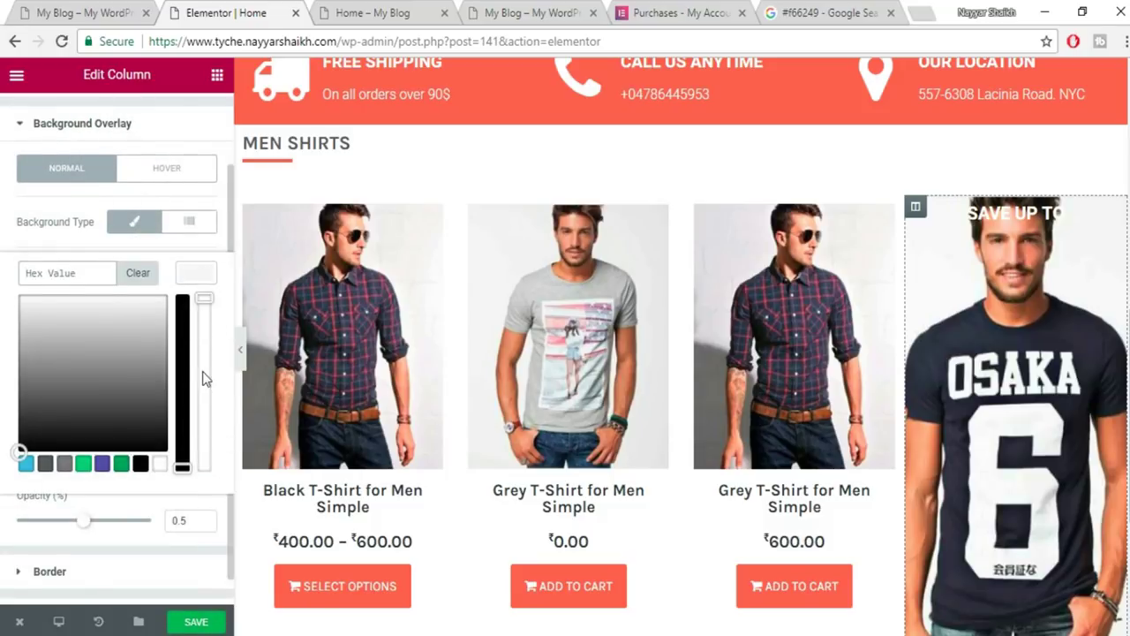
{"action": "left_click", "coordinate": [28, 465]}
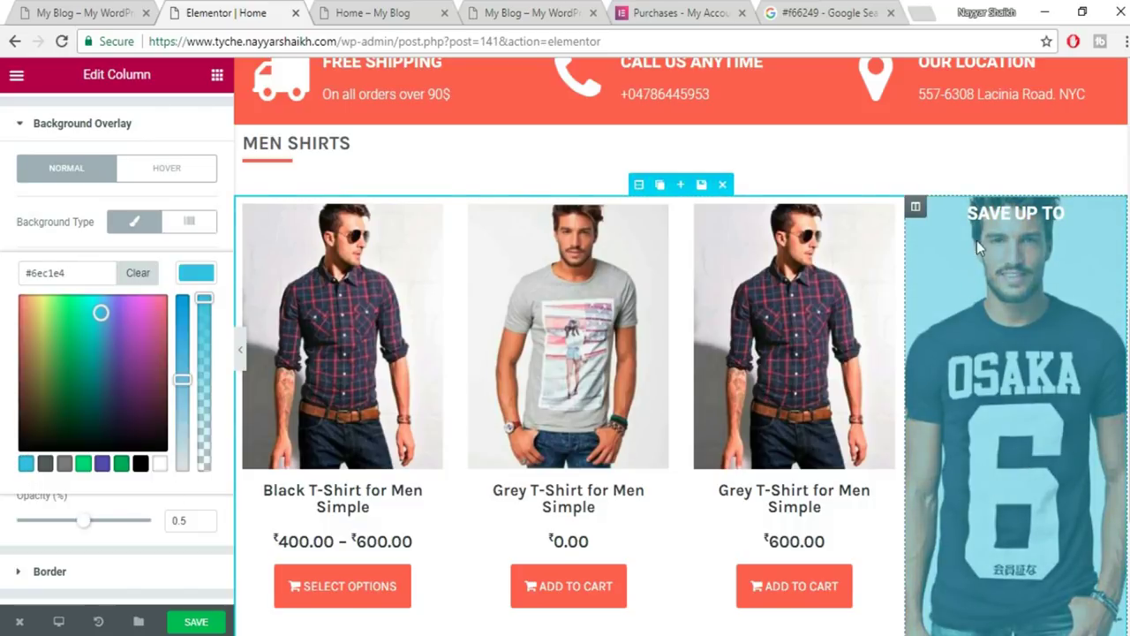
{"action": "left_click_drag", "start_coordinate": [9, 302], "coordinate": [18, 303]}
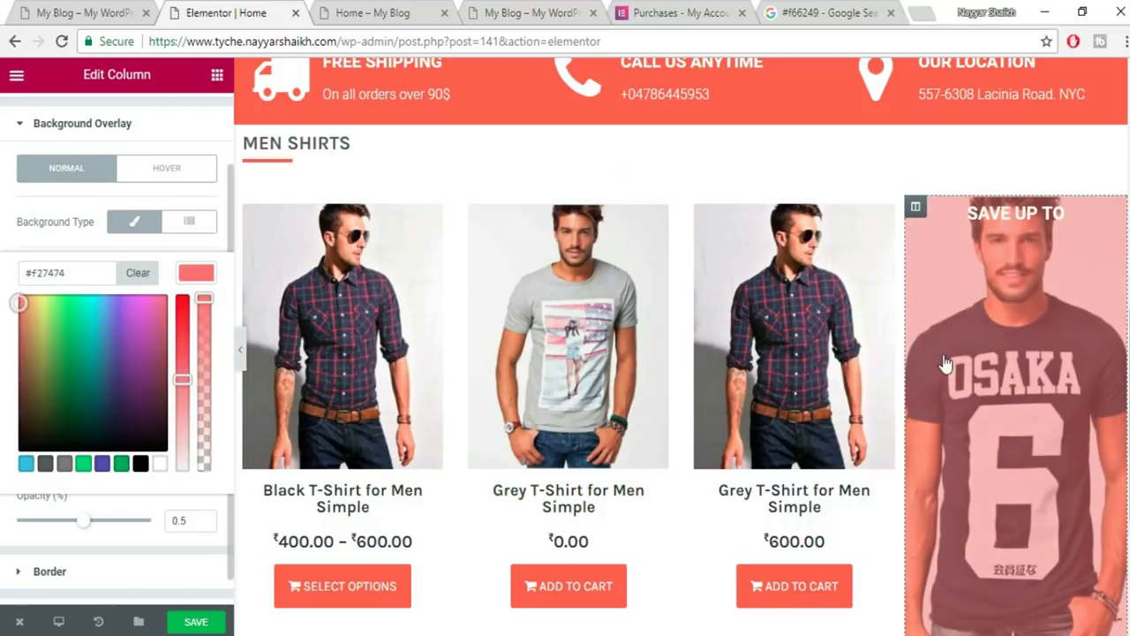
{"action": "left_click", "coordinate": [141, 464]}
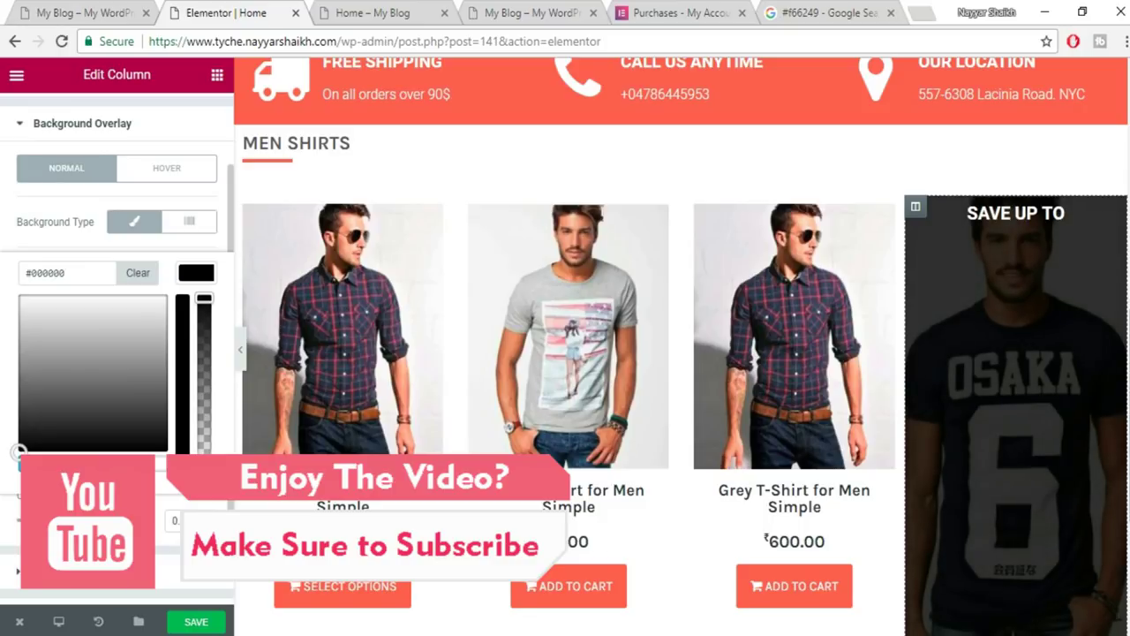
{"action": "left_click", "coordinate": [197, 620]}
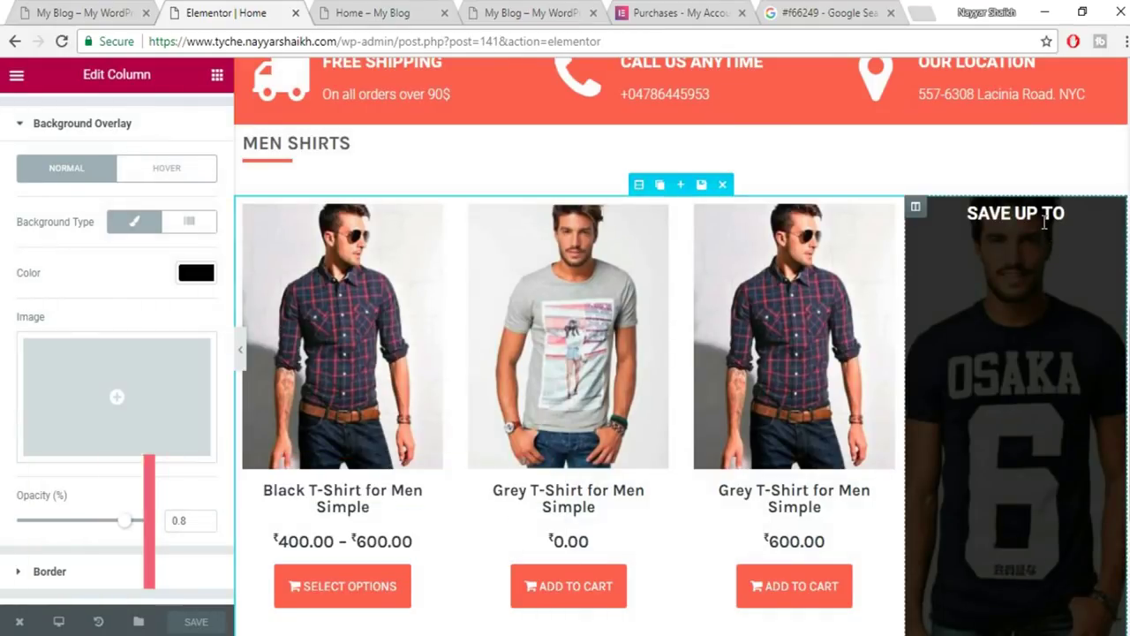
Preview the darkened banner column at full width and compare its text placement with the reference store page's banner.
{"action": "scroll", "coordinate": [1047, 242], "scroll_direction": "down", "scroll_amount": 1}
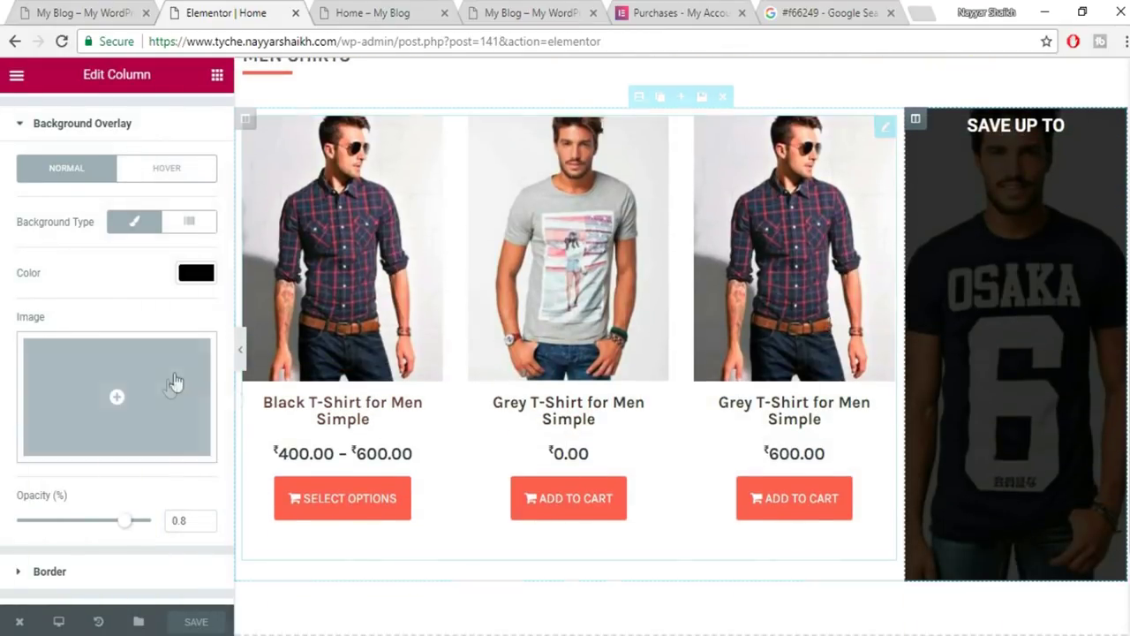
{"action": "left_click", "coordinate": [241, 351]}
{"action": "scroll", "coordinate": [1011, 298], "scroll_direction": "up", "scroll_amount": 1}
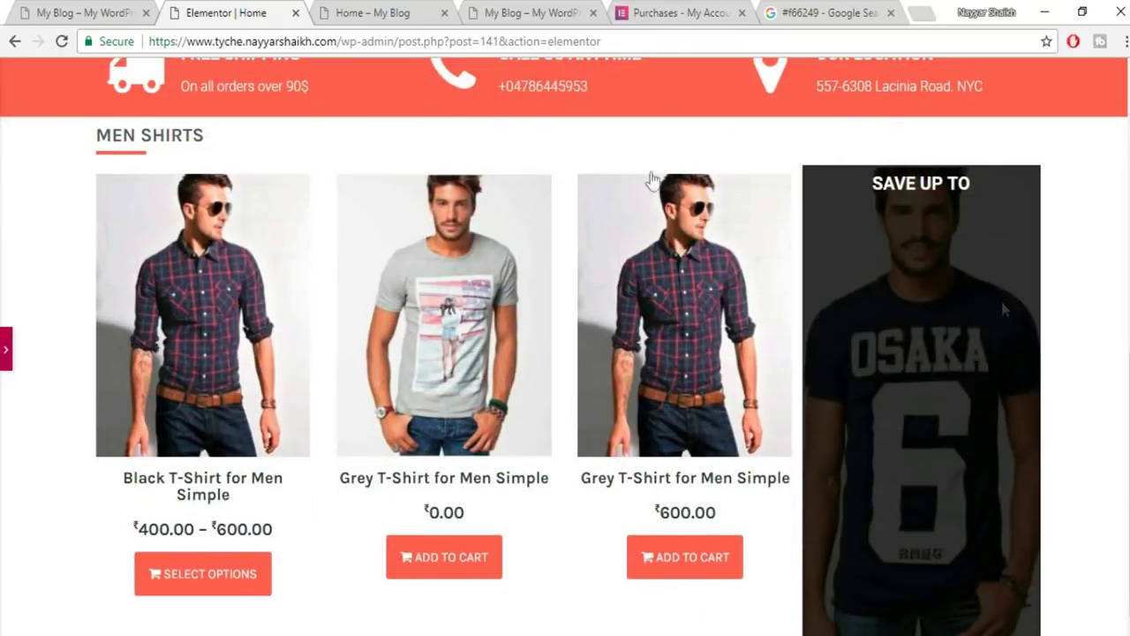
{"action": "left_click", "coordinate": [84, 12]}
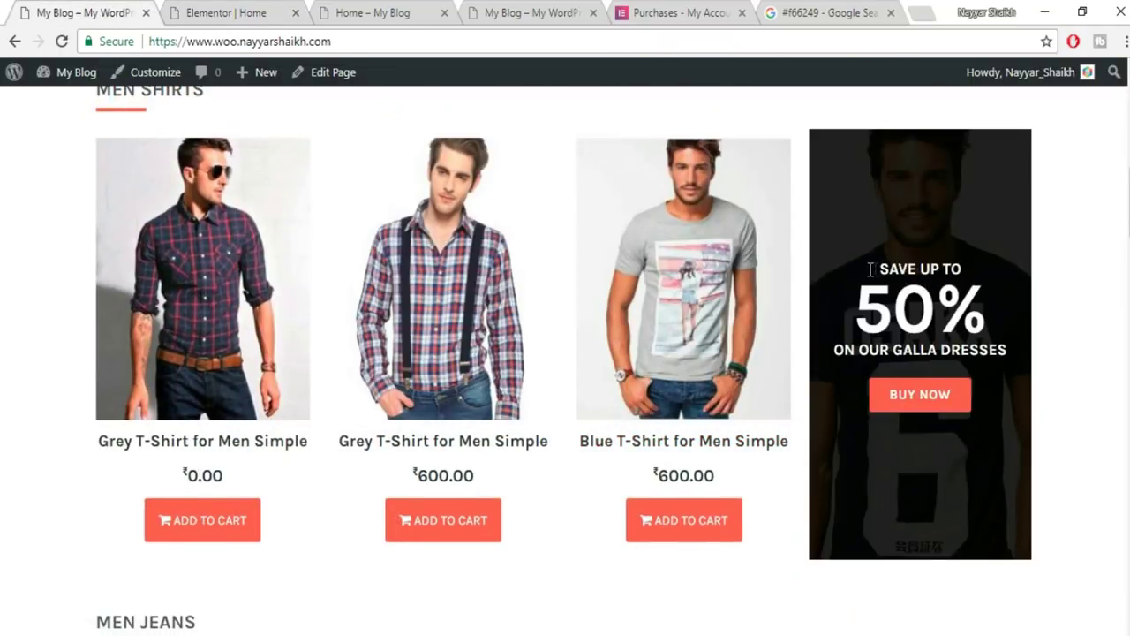
{"action": "left_click_drag", "start_coordinate": [886, 263], "coordinate": [984, 322]}
{"action": "left_click", "coordinate": [892, 187]}
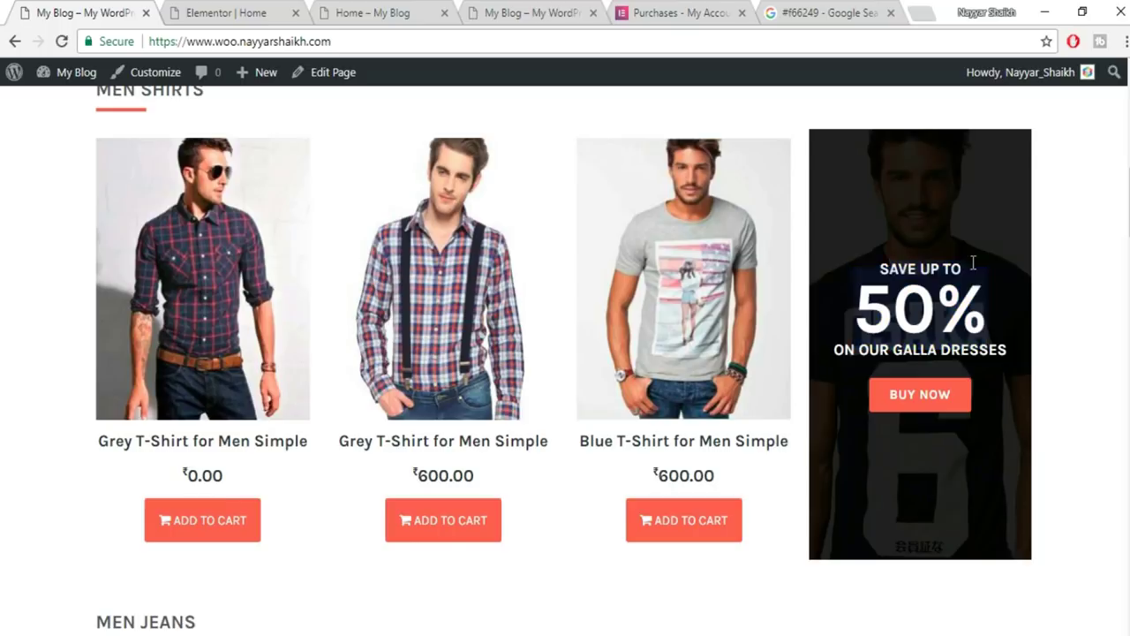
{"action": "left_click", "coordinate": [194, 8]}
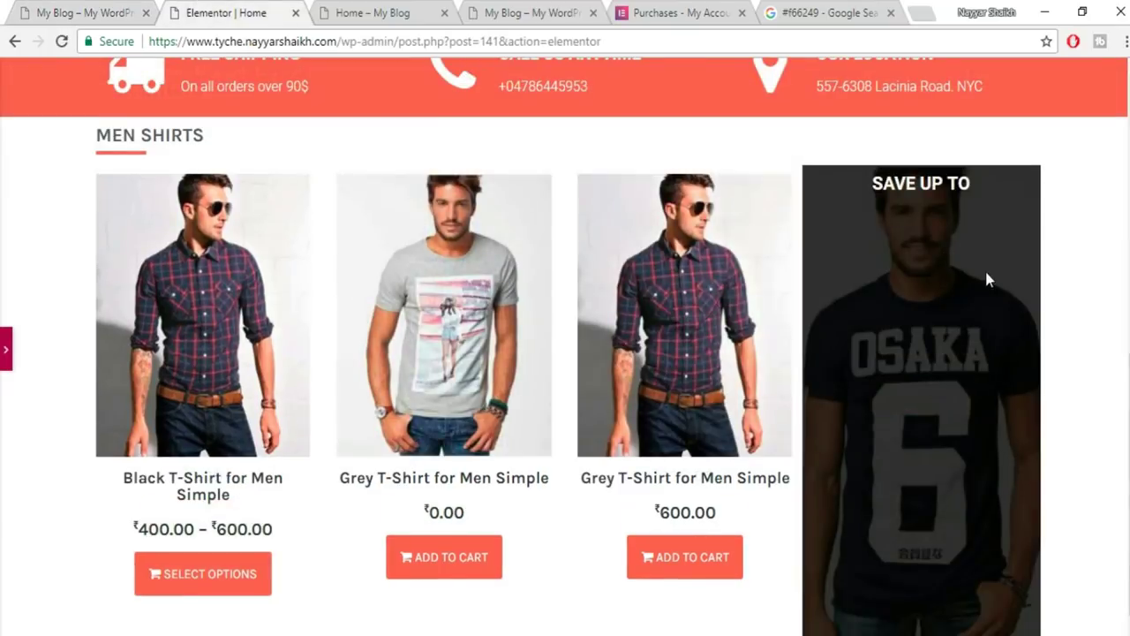
{"action": "left_click", "coordinate": [6, 358]}
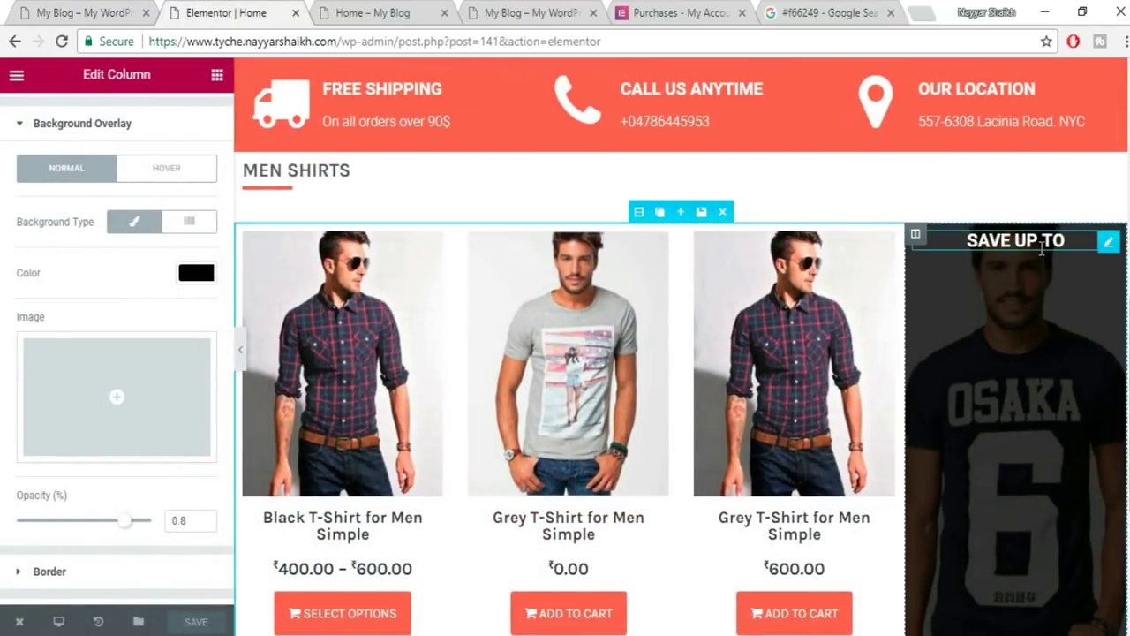
Unlink the SAVE UP TO heading's margins, set only the top margin to 150 px and save the page.
{"action": "left_click", "coordinate": [1040, 245]}
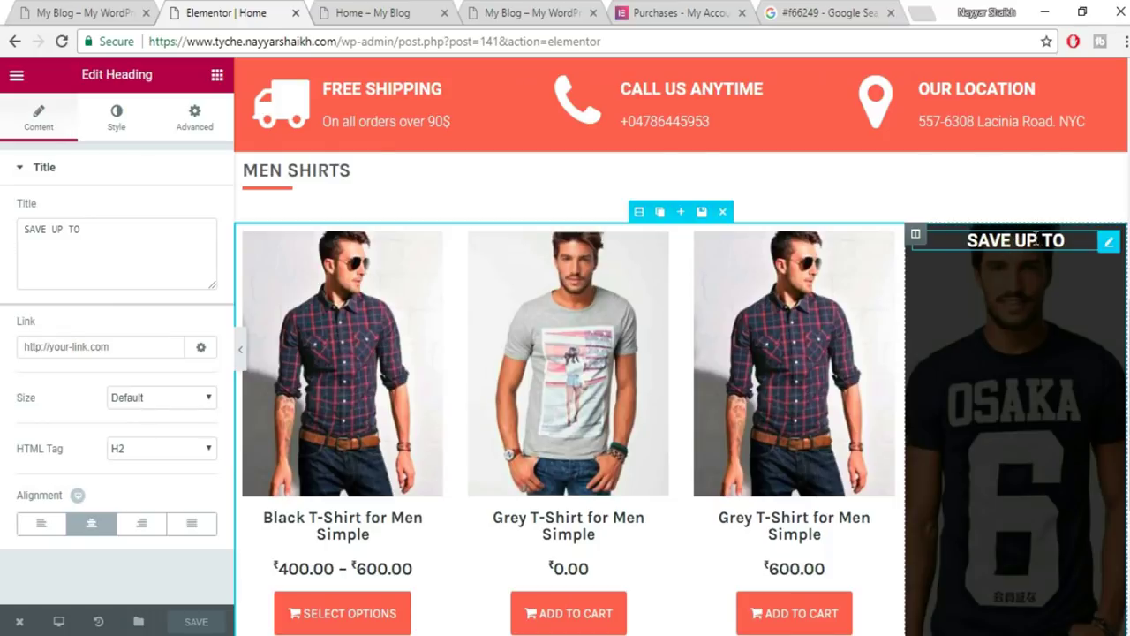
{"action": "left_click", "coordinate": [194, 117]}
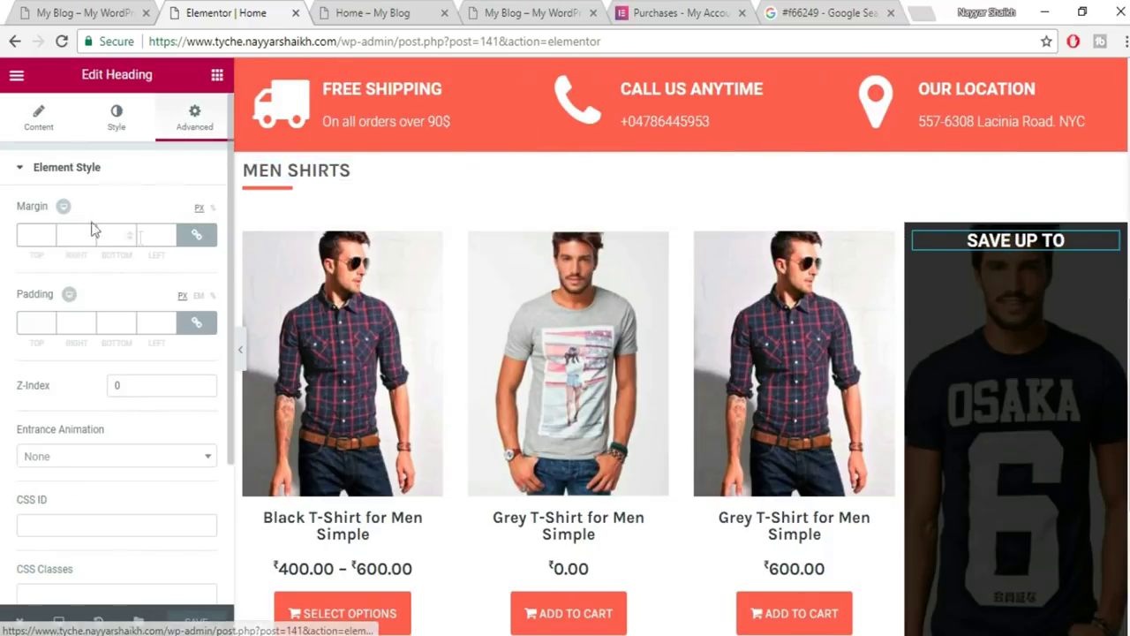
{"action": "left_click", "coordinate": [196, 234]}
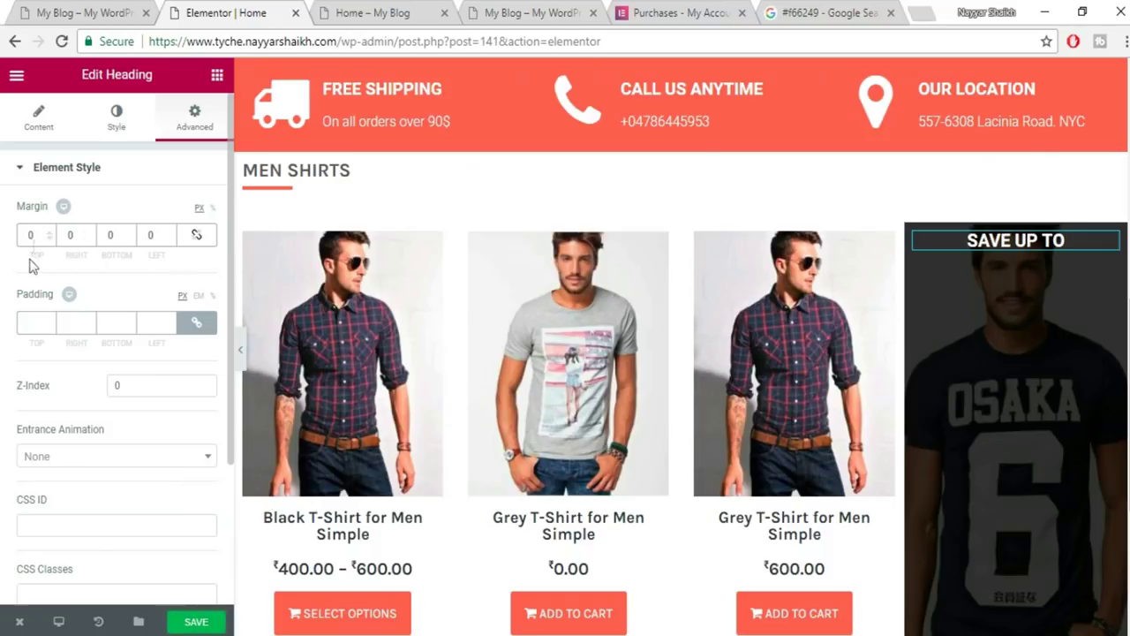
{"action": "type", "text": "150"}
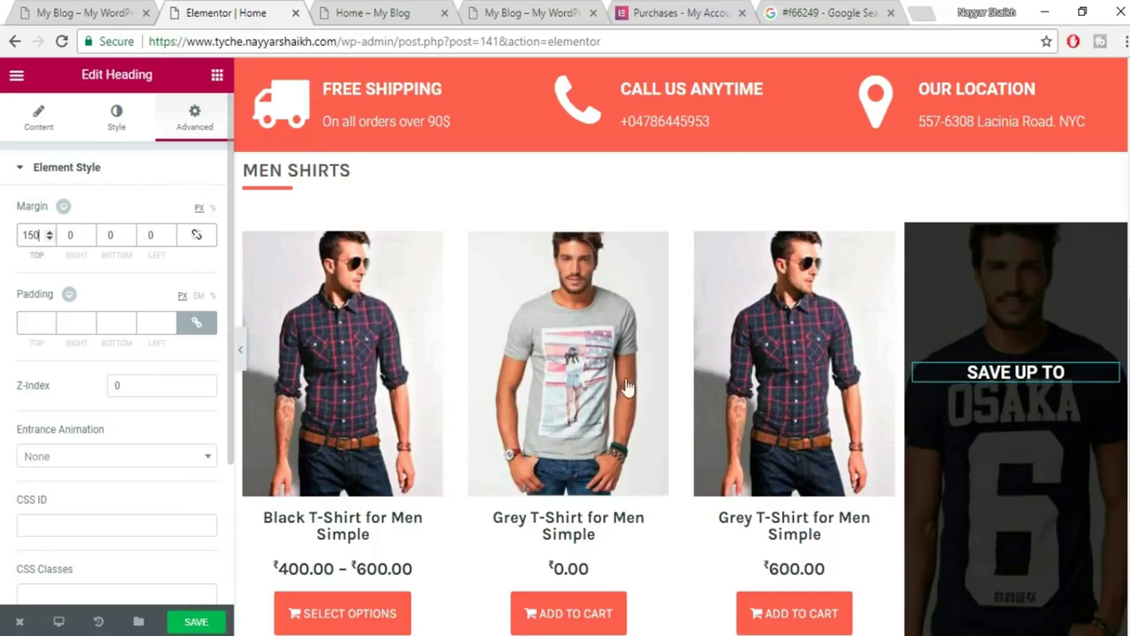
{"action": "scroll", "coordinate": [1011, 318], "scroll_direction": "down", "scroll_amount": 1}
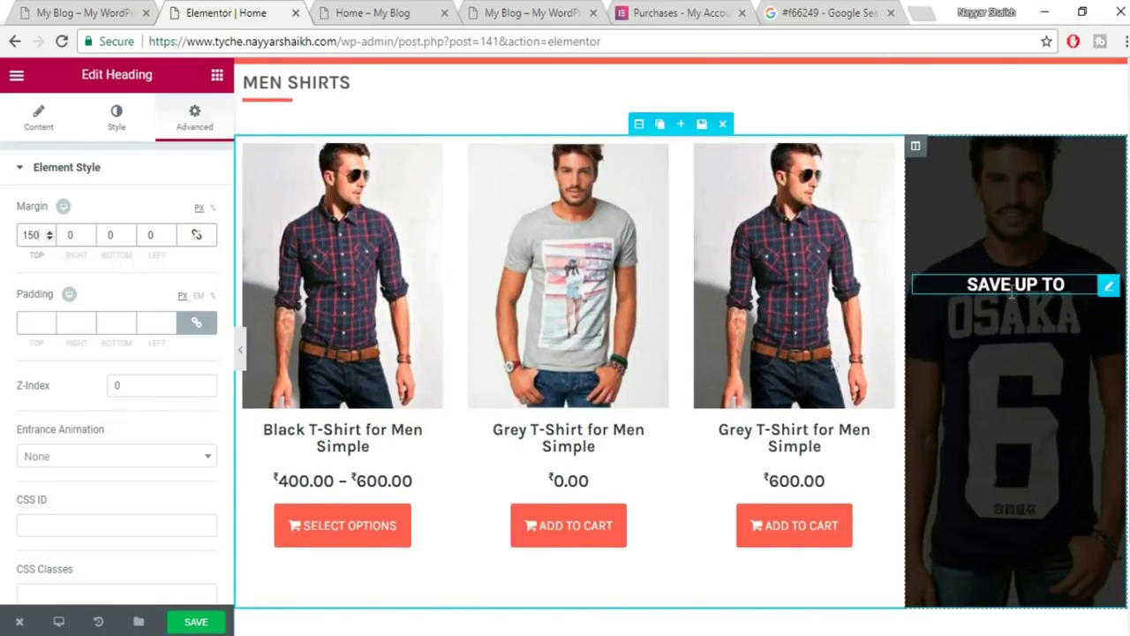
{"action": "left_click", "coordinate": [215, 621]}
Add a centered Heading reading 50% below SAVE UP TO in the banner column, following the reference page's text.
{"action": "left_click", "coordinate": [74, 11]}
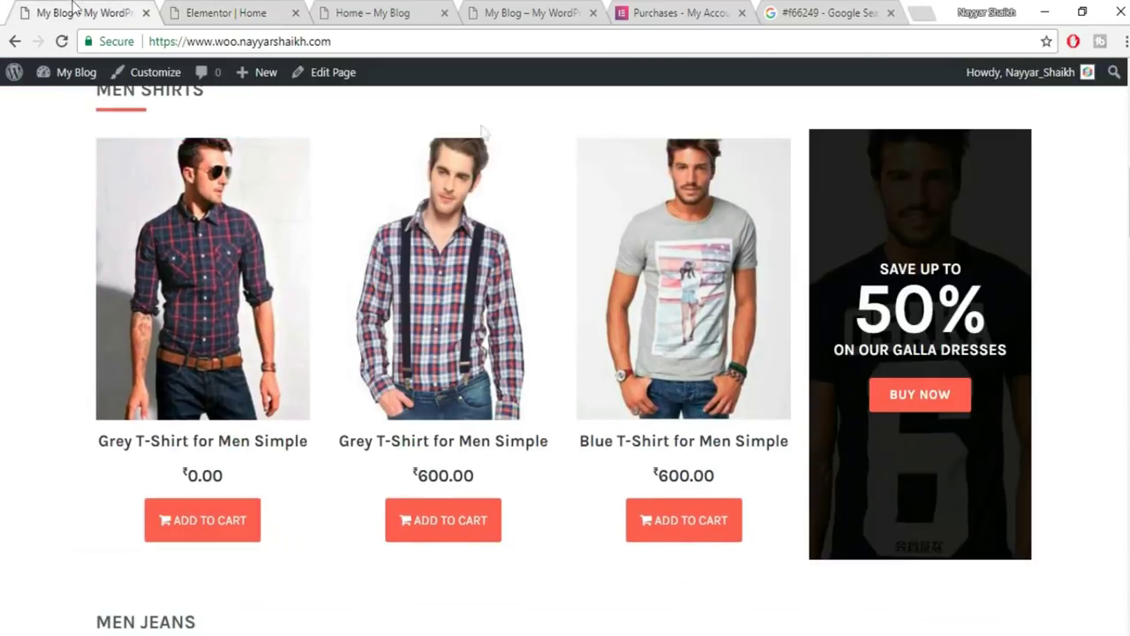
{"action": "left_click_drag", "start_coordinate": [873, 318], "coordinate": [986, 297]}
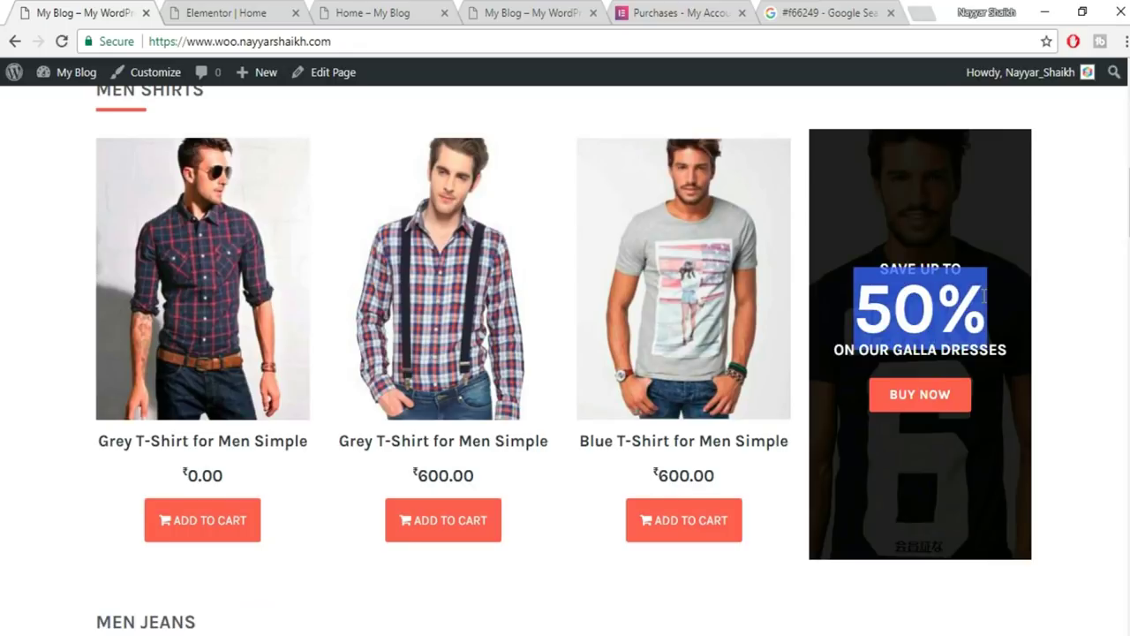
{"action": "left_click", "coordinate": [287, 8]}
{"action": "left_click", "coordinate": [216, 75]}
{"action": "left_click_drag", "start_coordinate": [181, 205], "coordinate": [1028, 293]}
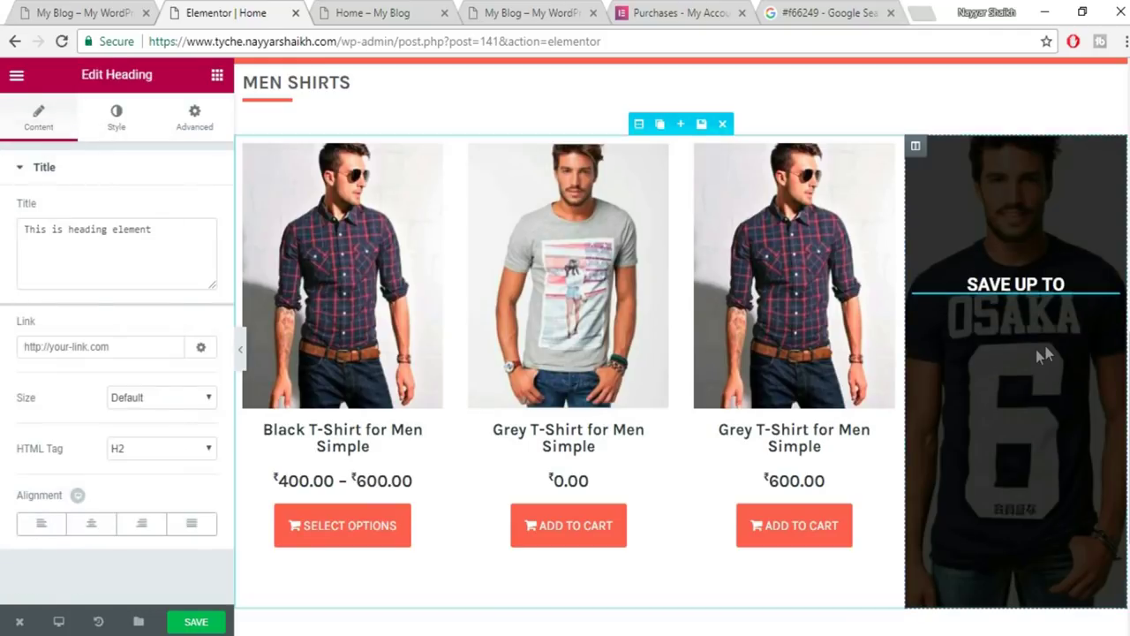
{"action": "triple_click", "coordinate": [70, 245]}
{"action": "type", "text": "50%"}
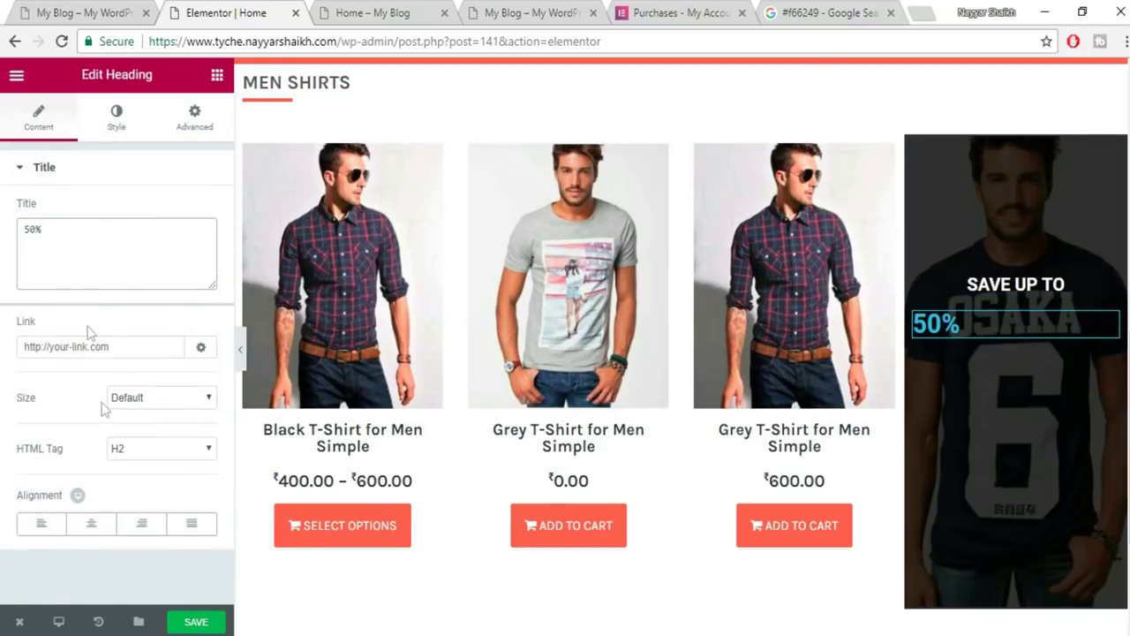
{"action": "left_click", "coordinate": [91, 522]}
Color the 50% heading white and set its font size to 99 px.
{"action": "left_click", "coordinate": [115, 119]}
{"action": "left_click", "coordinate": [201, 213]}
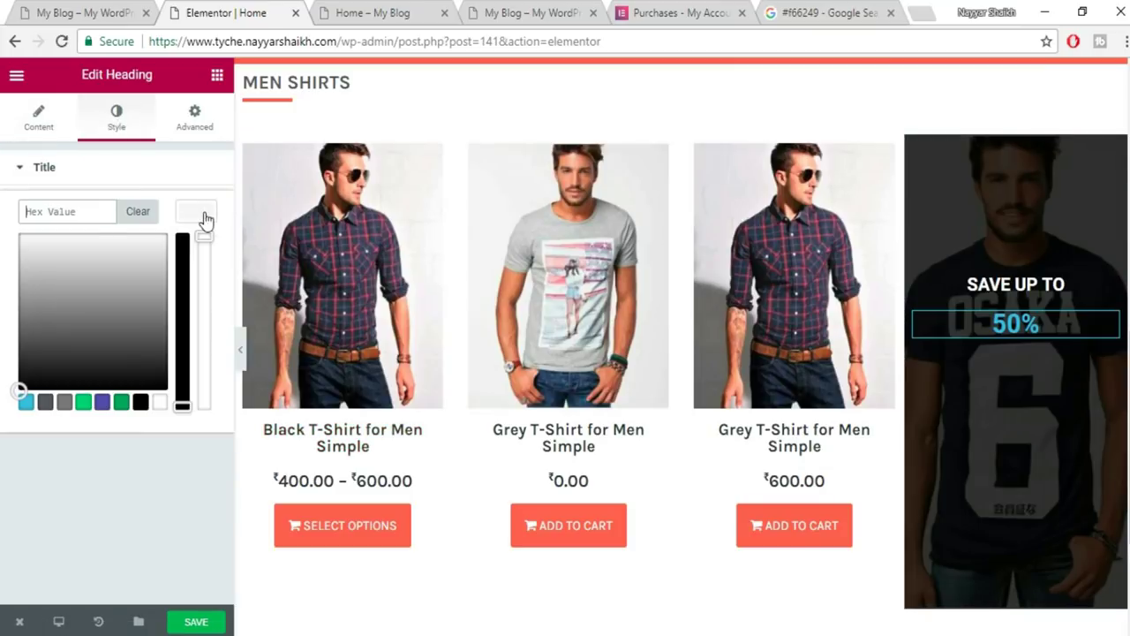
{"action": "left_click", "coordinate": [157, 403]}
{"action": "left_click", "coordinate": [203, 219]}
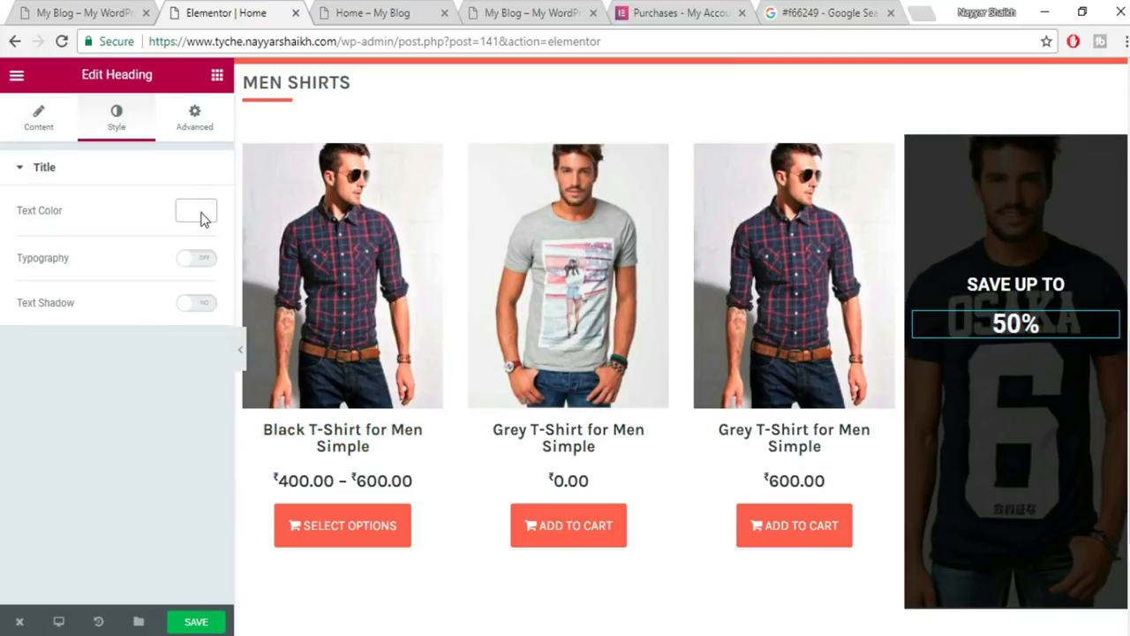
{"action": "left_click", "coordinate": [186, 260]}
{"action": "left_click_drag", "start_coordinate": [23, 331], "coordinate": [88, 345]}
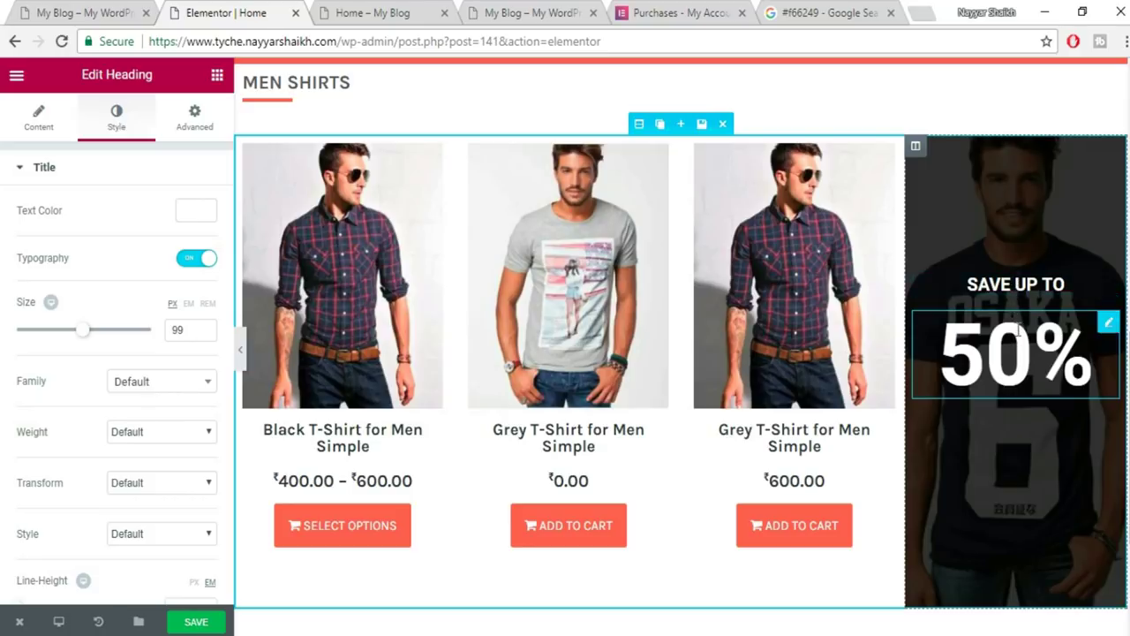
Check the reference page's banner spacing, set the 50% heading's line height to 0.6 em and save the page.
{"action": "left_click", "coordinate": [121, 18]}
{"action": "left_click", "coordinate": [940, 318]}
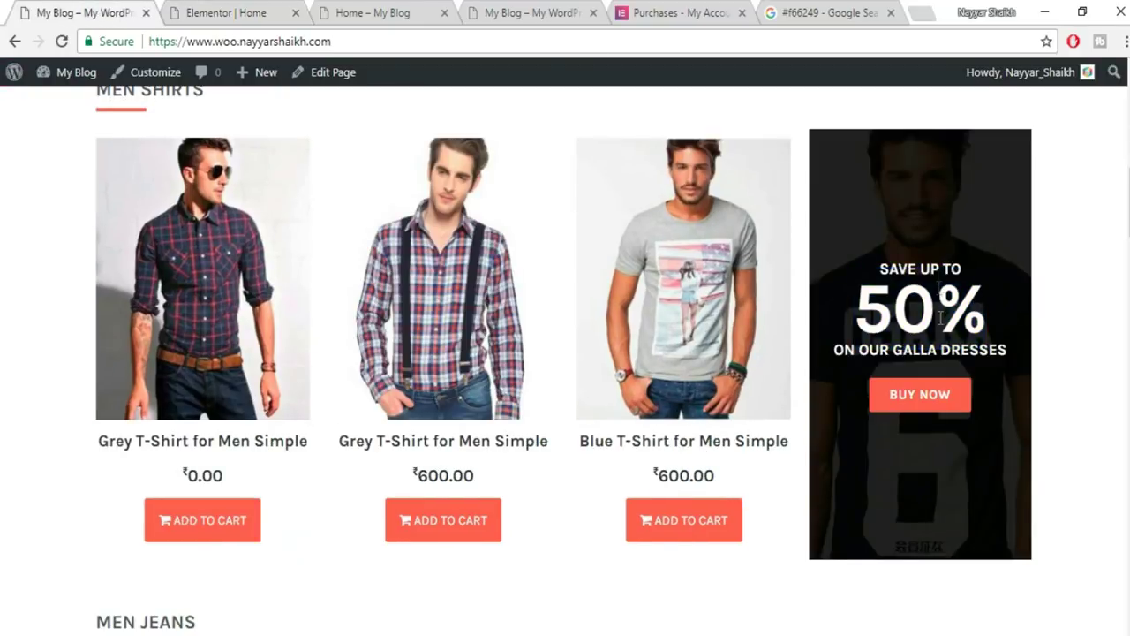
{"action": "left_click", "coordinate": [285, 9]}
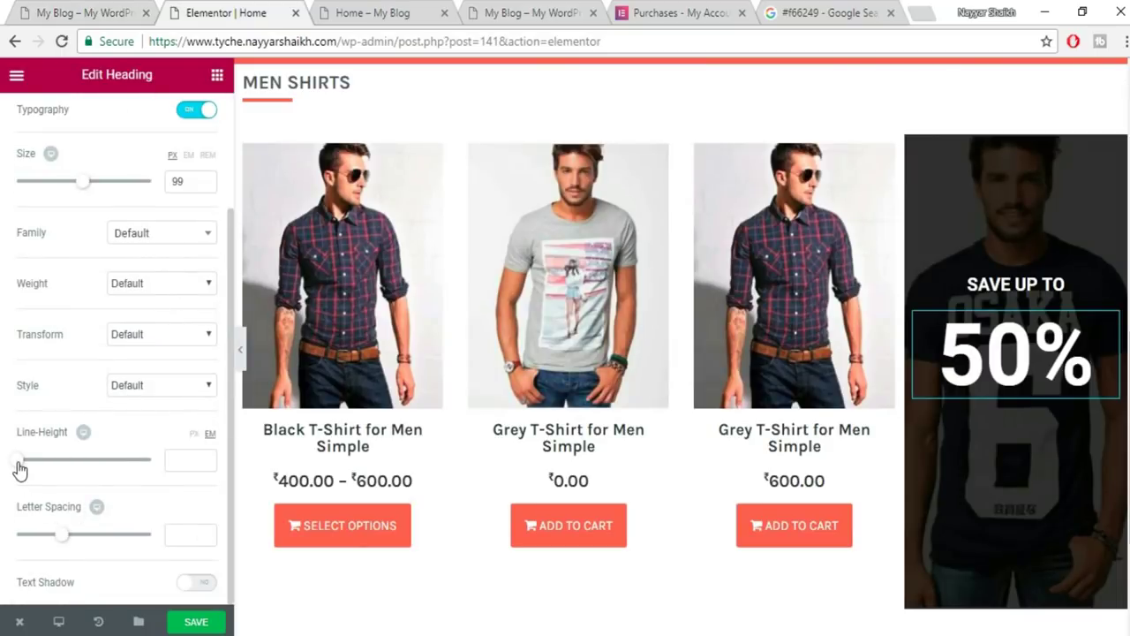
{"action": "mouse_move", "coordinate": [21, 468]}
{"action": "left_mouse_down"}
{"action": "mouse_move", "coordinate": [30, 465]}
{"action": "mouse_move", "coordinate": [21, 459]}
{"action": "mouse_move", "coordinate": [25, 475]}
{"action": "left_mouse_up"}
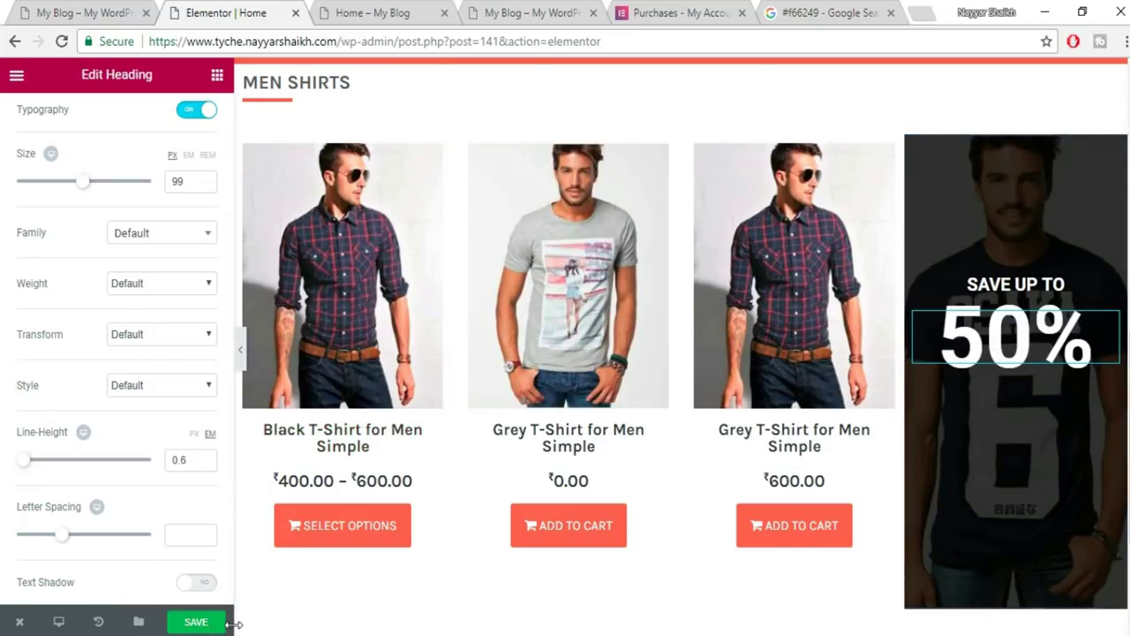
{"action": "left_click", "coordinate": [208, 622]}
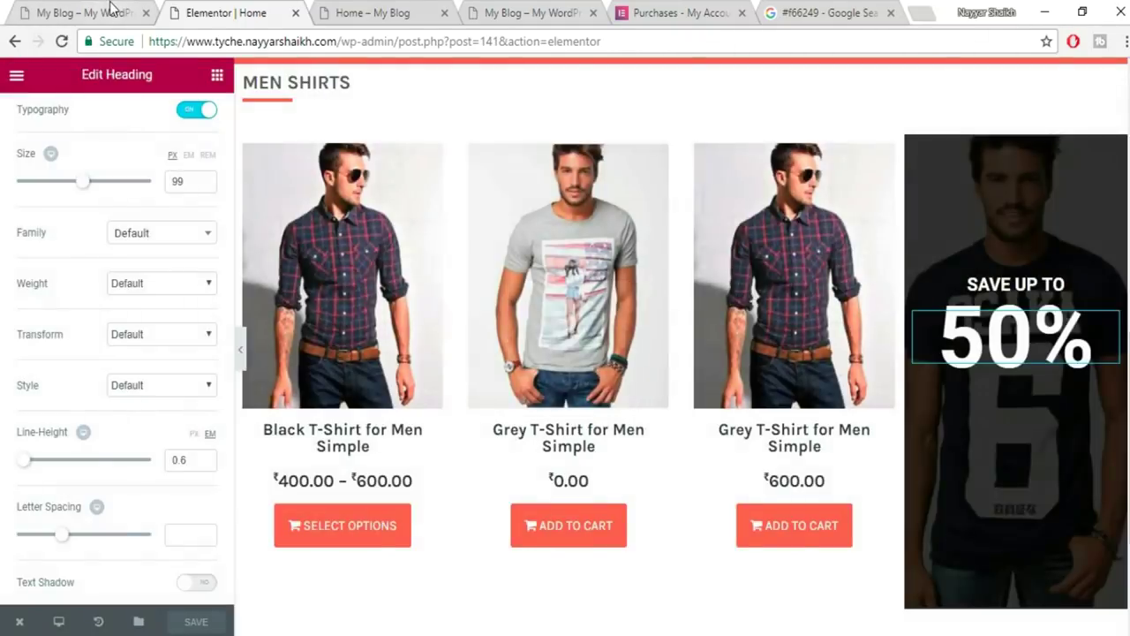
Add a centered Heading below 50% with the text ON OUR GALLA DRESSES copied from the reference page's banner.
{"action": "left_click", "coordinate": [110, 12]}
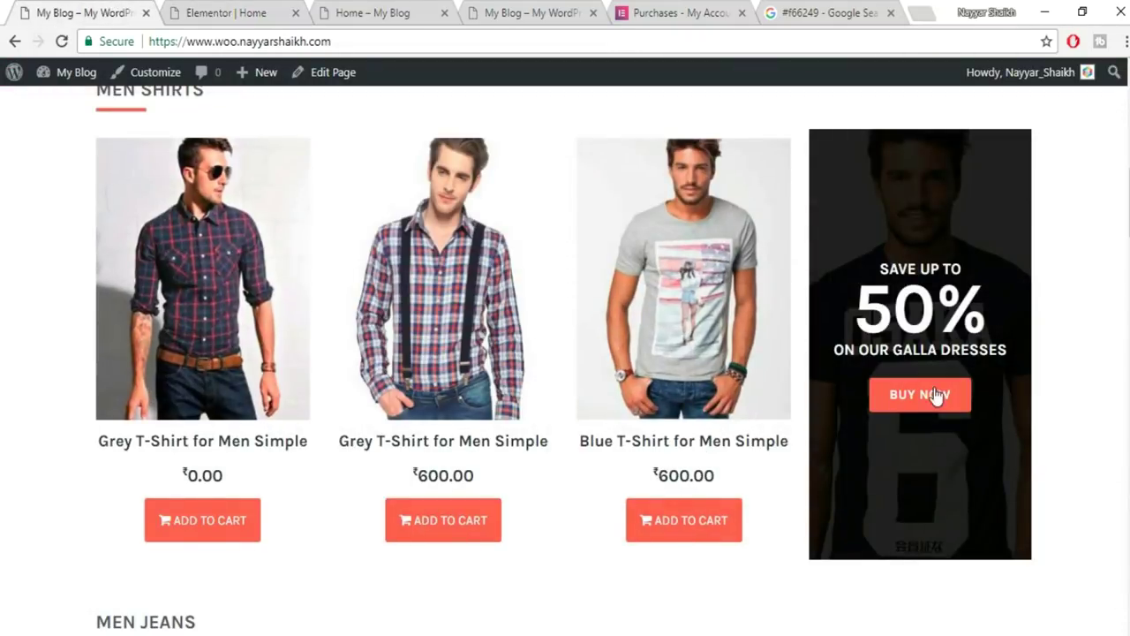
{"action": "left_click_drag", "start_coordinate": [837, 354], "coordinate": [1014, 357]}
{"action": "key", "text": "ctrl+c"}
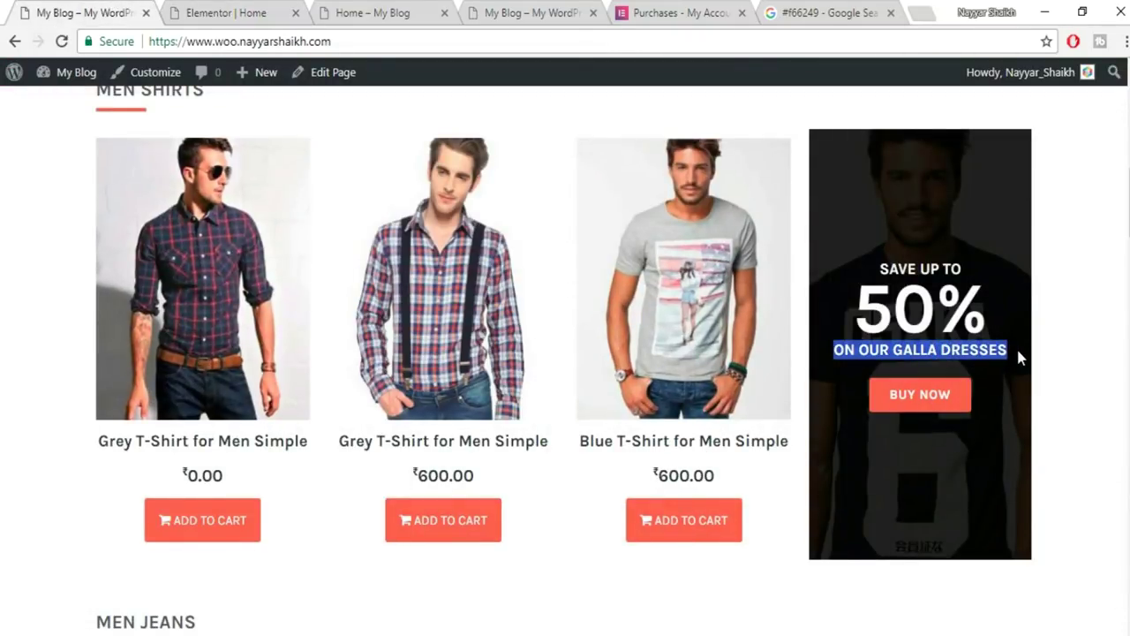
{"action": "left_click", "coordinate": [251, 10]}
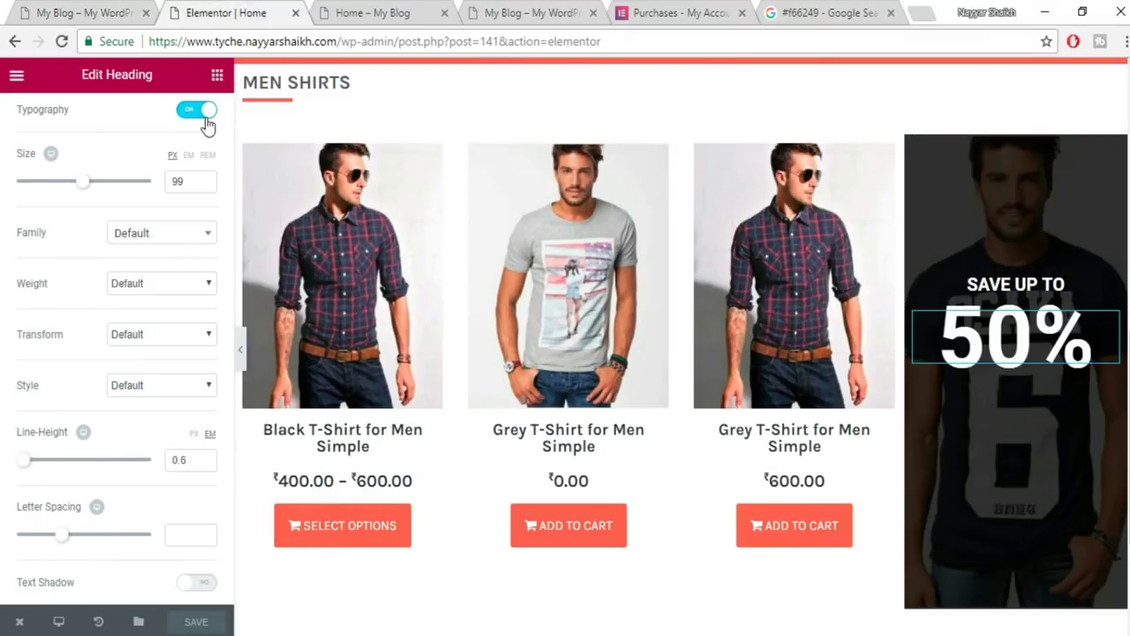
{"action": "left_click", "coordinate": [217, 74]}
{"action": "left_click_drag", "start_coordinate": [173, 201], "coordinate": [1034, 360]}
{"action": "left_click", "coordinate": [78, 227]}
{"action": "key", "text": "ctrl+a"}
{"action": "key", "text": "ctrl+v"}
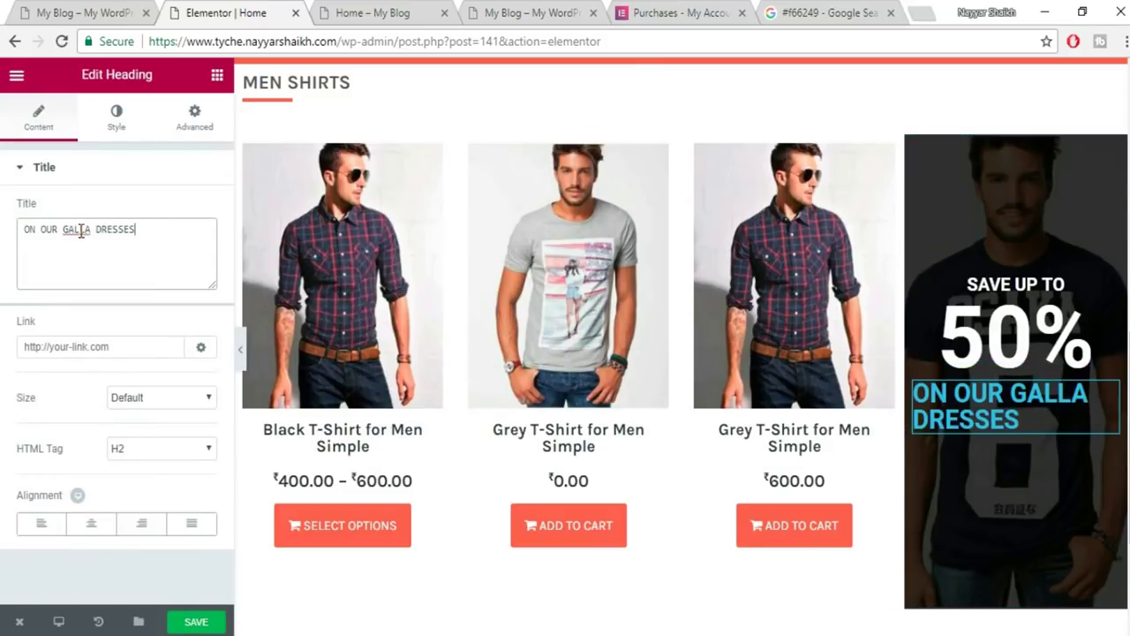
{"action": "left_click", "coordinate": [92, 528]}
Color the ON OUR GALLA DRESSES heading white and set its font size to 20 px.
{"action": "left_click", "coordinate": [121, 119]}
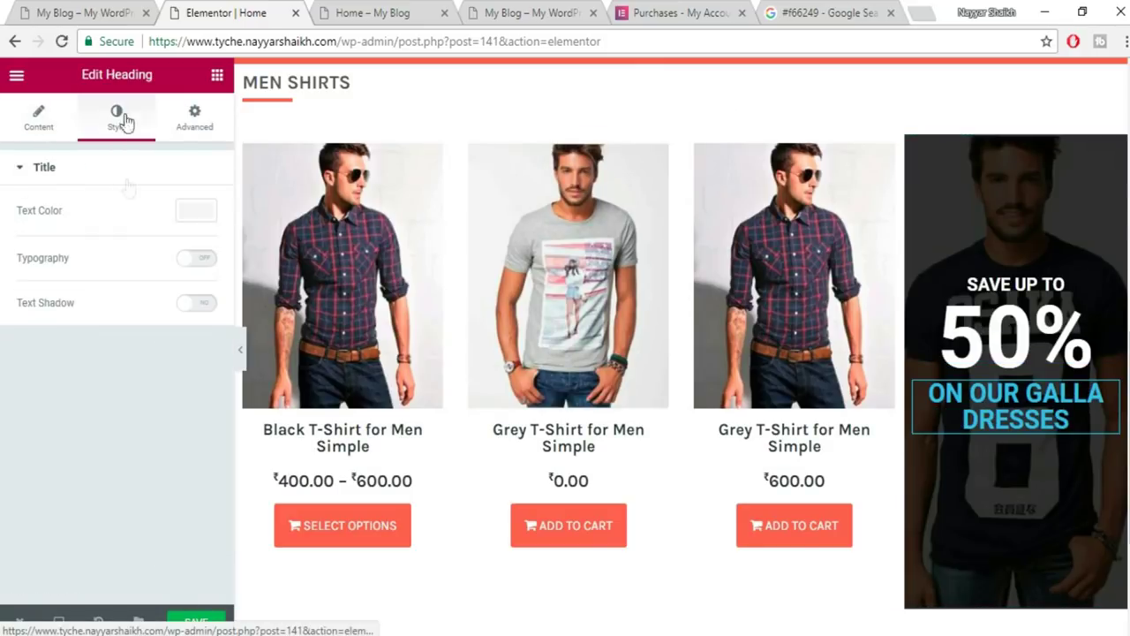
{"action": "left_click", "coordinate": [203, 217]}
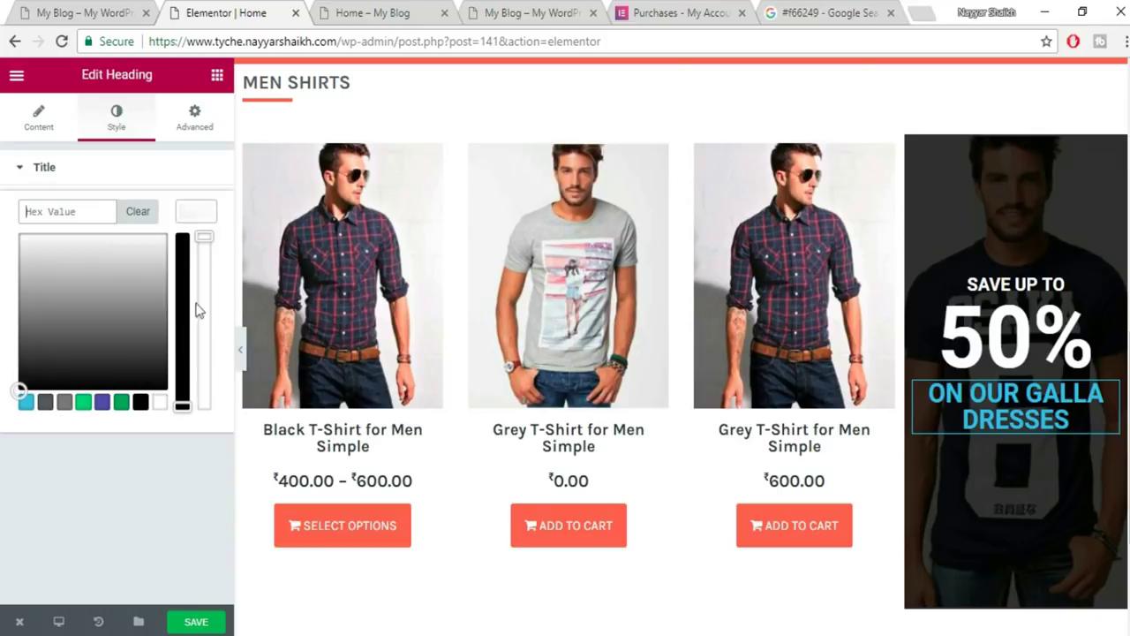
{"action": "left_click", "coordinate": [159, 404]}
{"action": "left_click", "coordinate": [203, 220]}
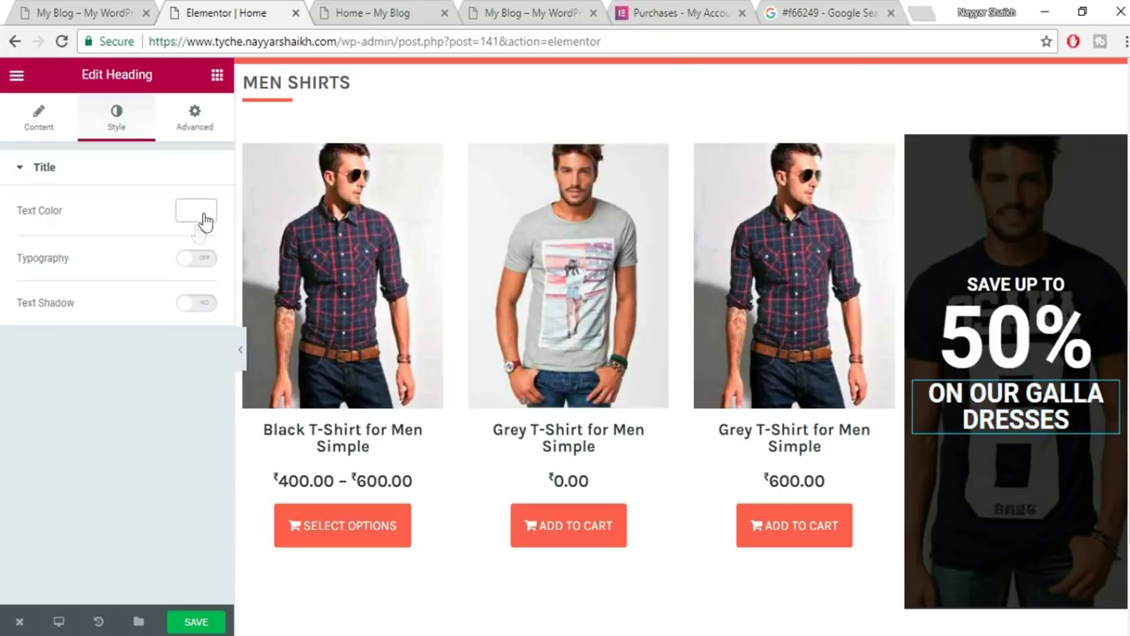
{"action": "left_click", "coordinate": [194, 257]}
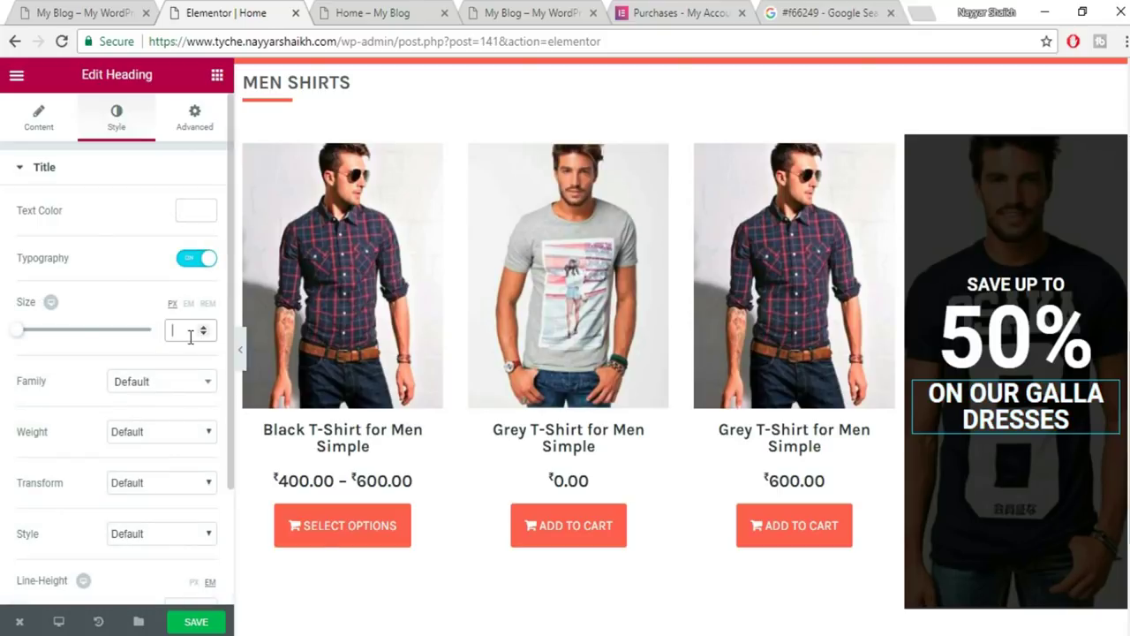
{"action": "left_click", "coordinate": [189, 336]}
{"action": "type", "text": "20"}
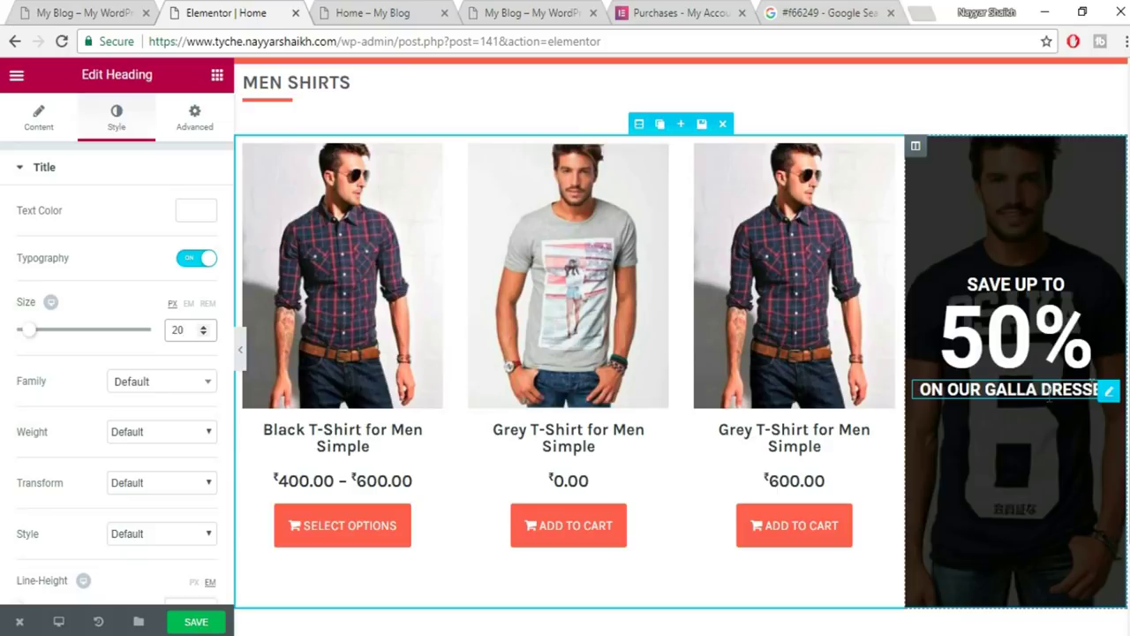
Following the reference page's banner, add a center-aligned Button widget below ON OUR GALLA DRESSES.
{"action": "left_click", "coordinate": [76, 13]}
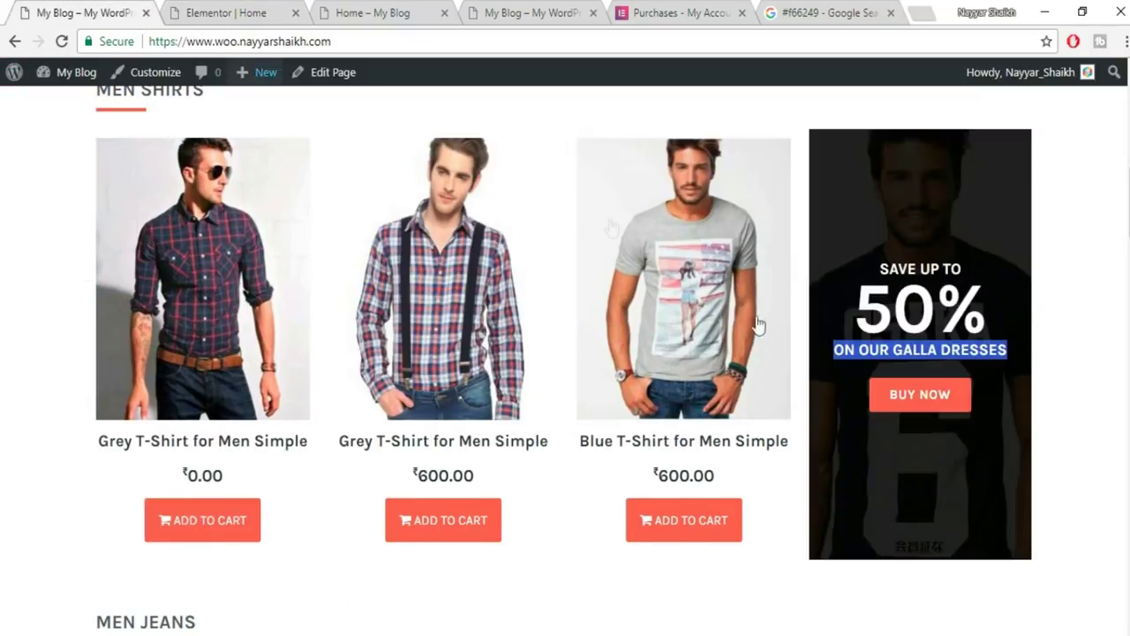
{"action": "left_click", "coordinate": [226, 12]}
{"action": "scroll", "coordinate": [746, 265], "scroll_direction": "up", "scroll_amount": 3}
{"action": "scroll", "coordinate": [746, 265], "scroll_direction": "up", "scroll_amount": 3}
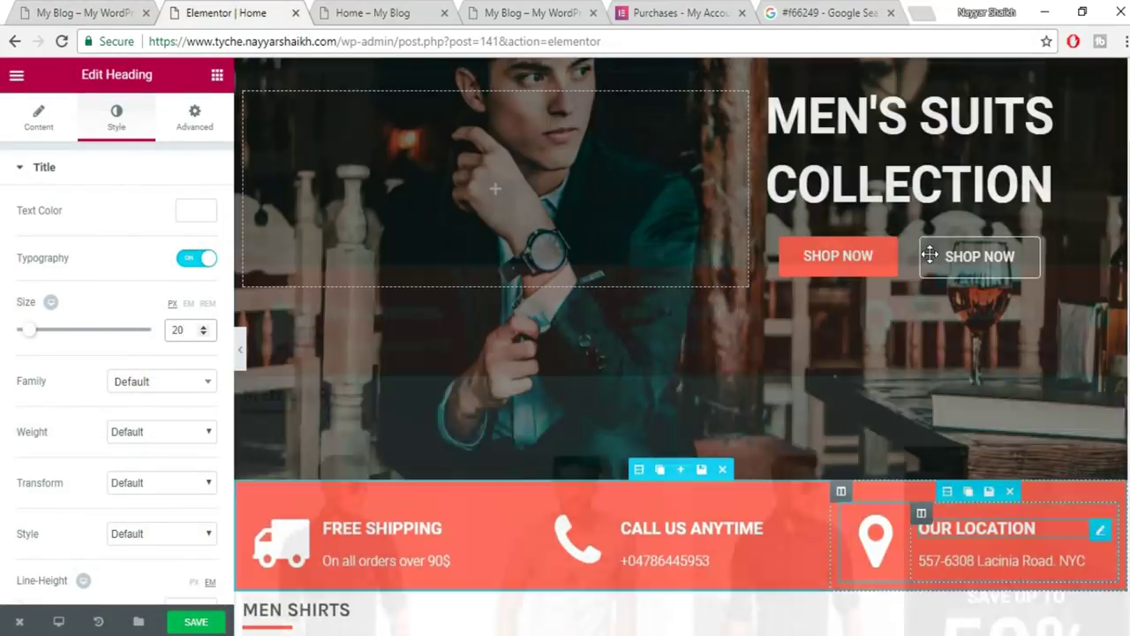
{"action": "scroll", "coordinate": [909, 365], "scroll_direction": "down", "scroll_amount": 6}
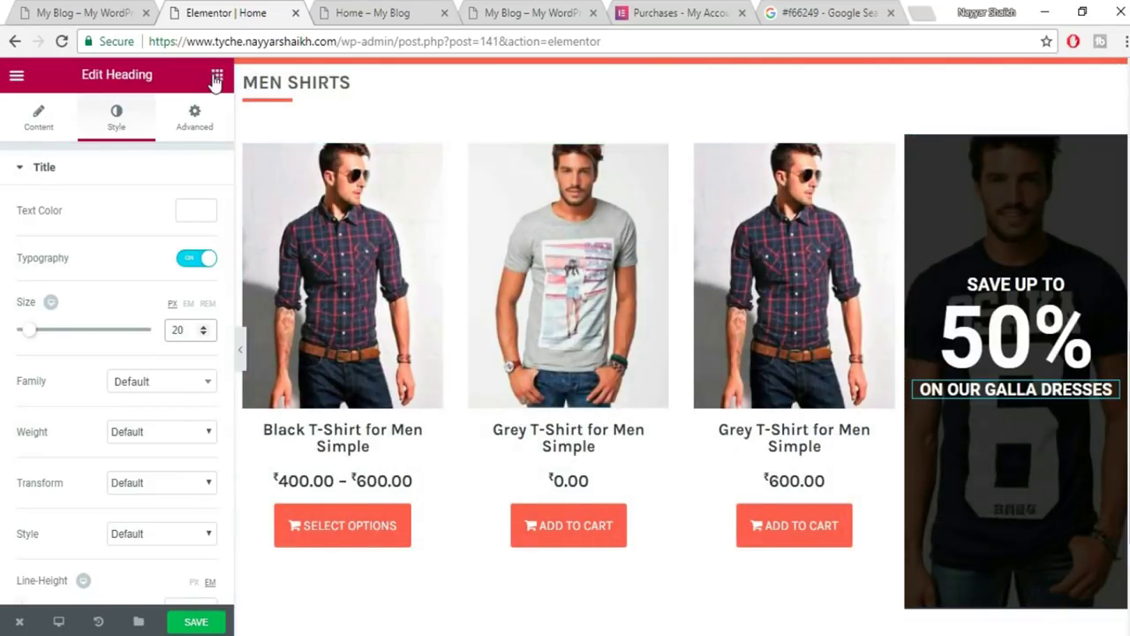
{"action": "left_click", "coordinate": [216, 78]}
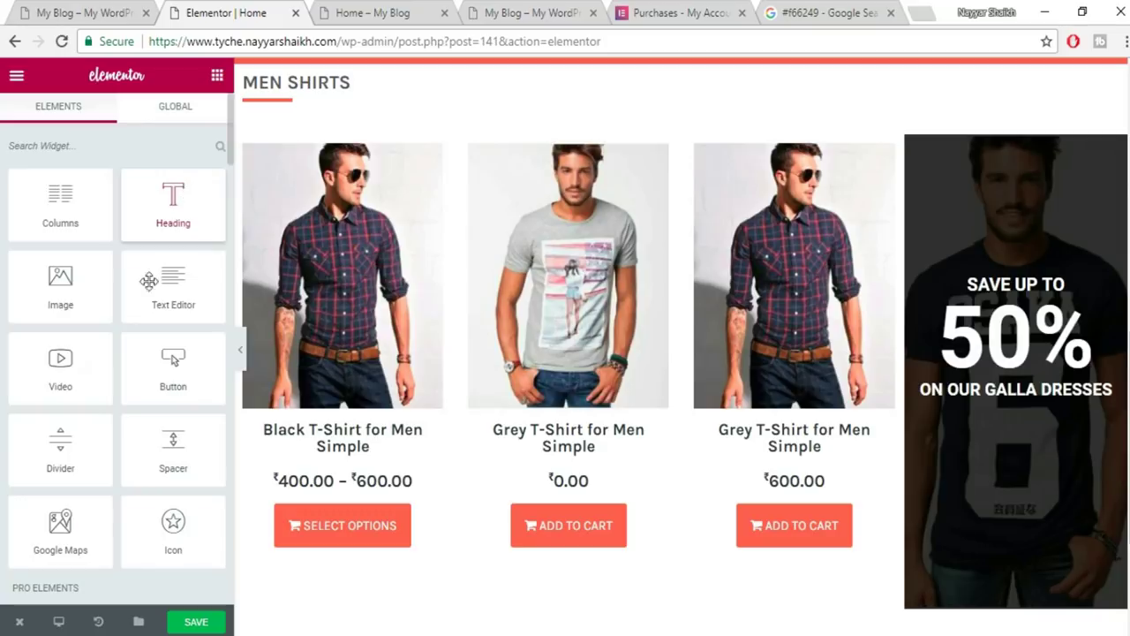
{"action": "scroll", "coordinate": [75, 389], "scroll_direction": "down", "scroll_amount": 1}
{"action": "scroll", "coordinate": [121, 413], "scroll_direction": "up", "scroll_amount": 1}
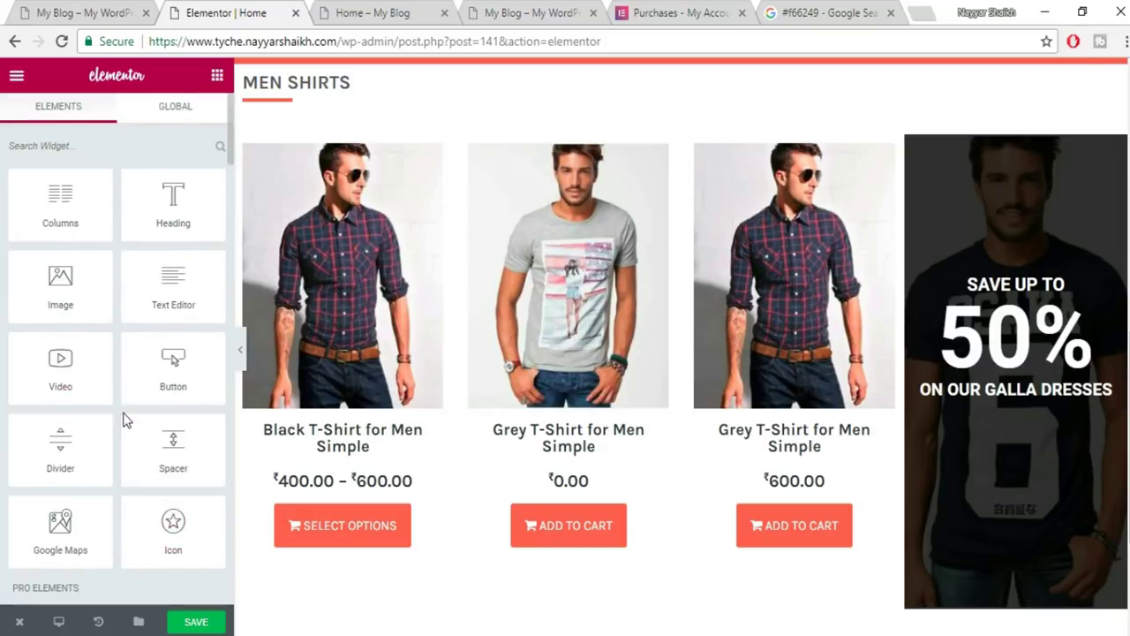
{"action": "left_click_drag", "start_coordinate": [168, 365], "coordinate": [1021, 404]}
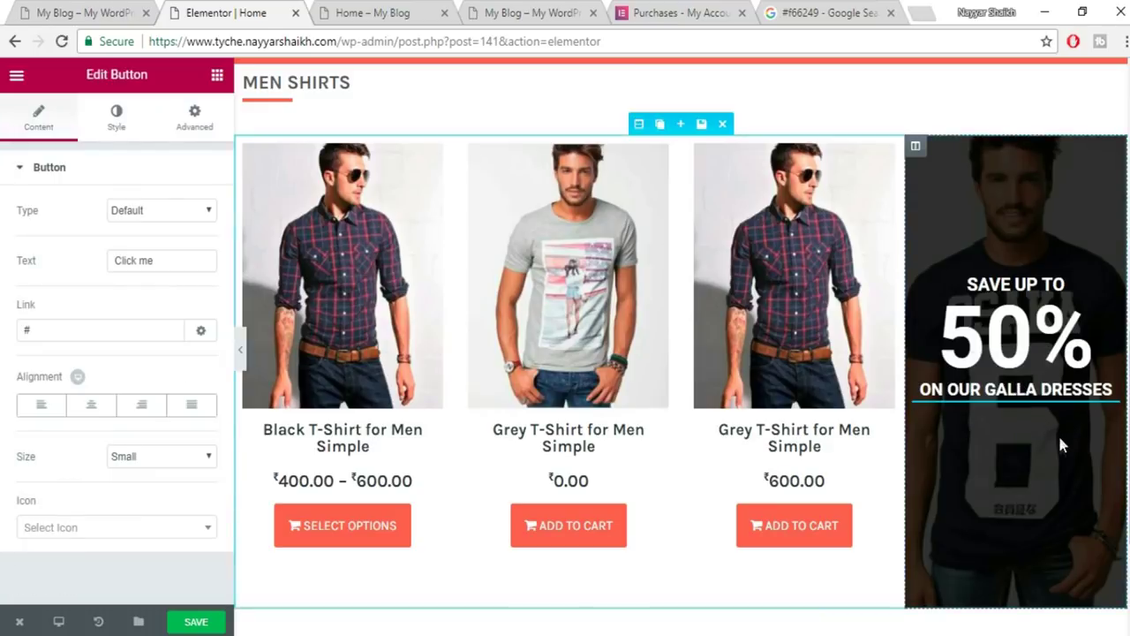
{"action": "left_click", "coordinate": [95, 409]}
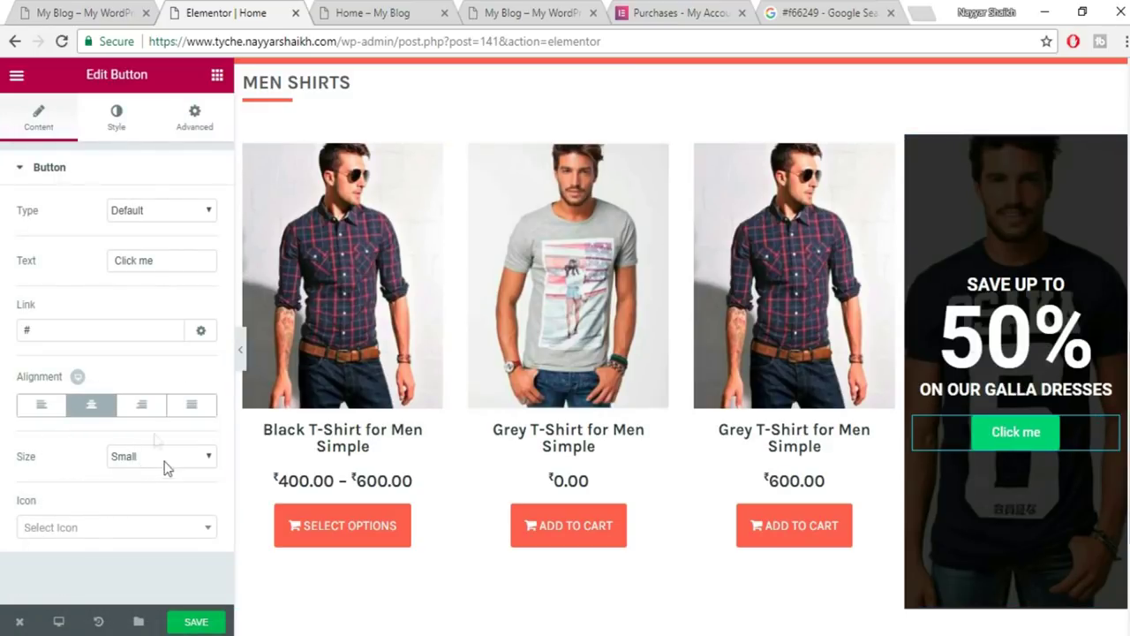
Change the banner button's text to BUY NOW, matching the reference page.
{"action": "double_click", "coordinate": [52, 329]}
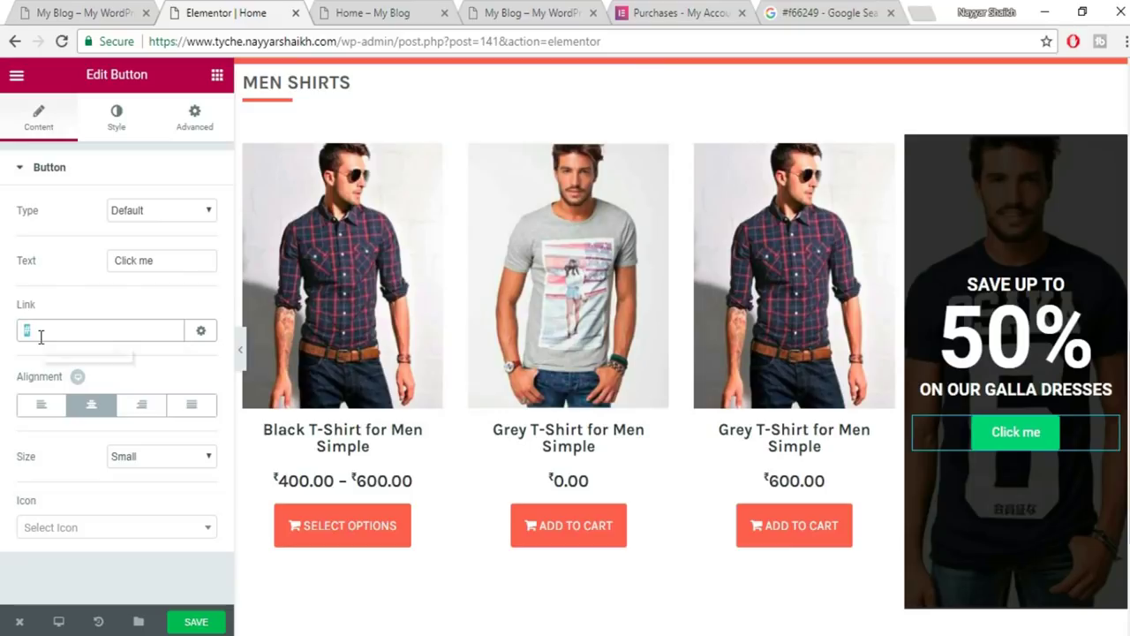
{"action": "left_click_drag", "start_coordinate": [166, 258], "coordinate": [58, 266]}
{"action": "left_click", "coordinate": [84, 14]}
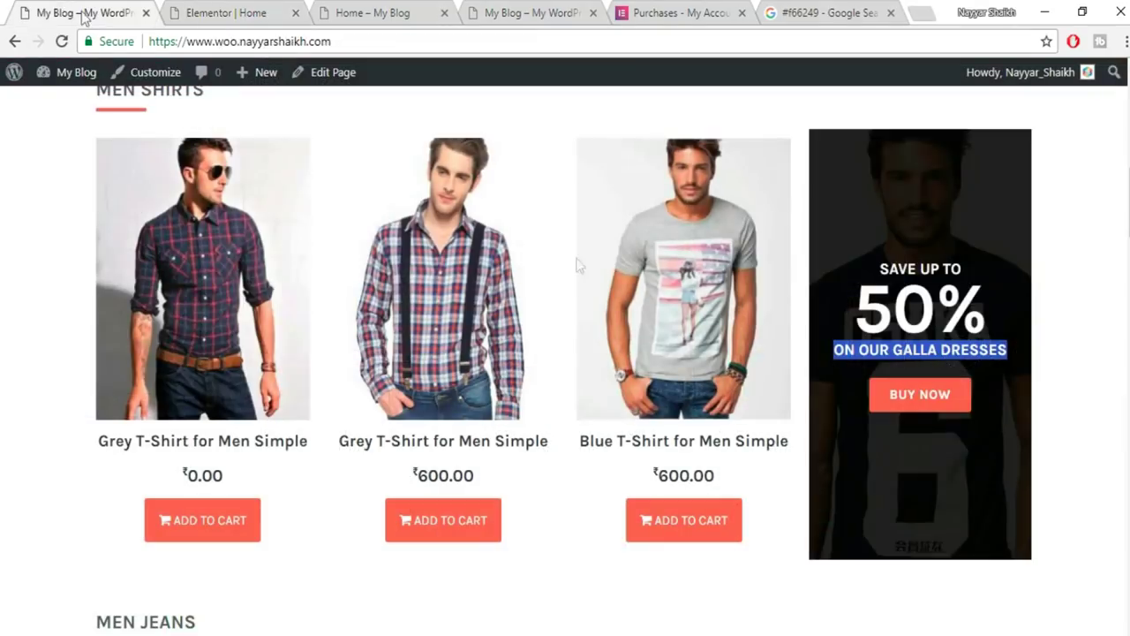
{"action": "left_click", "coordinate": [226, 12]}
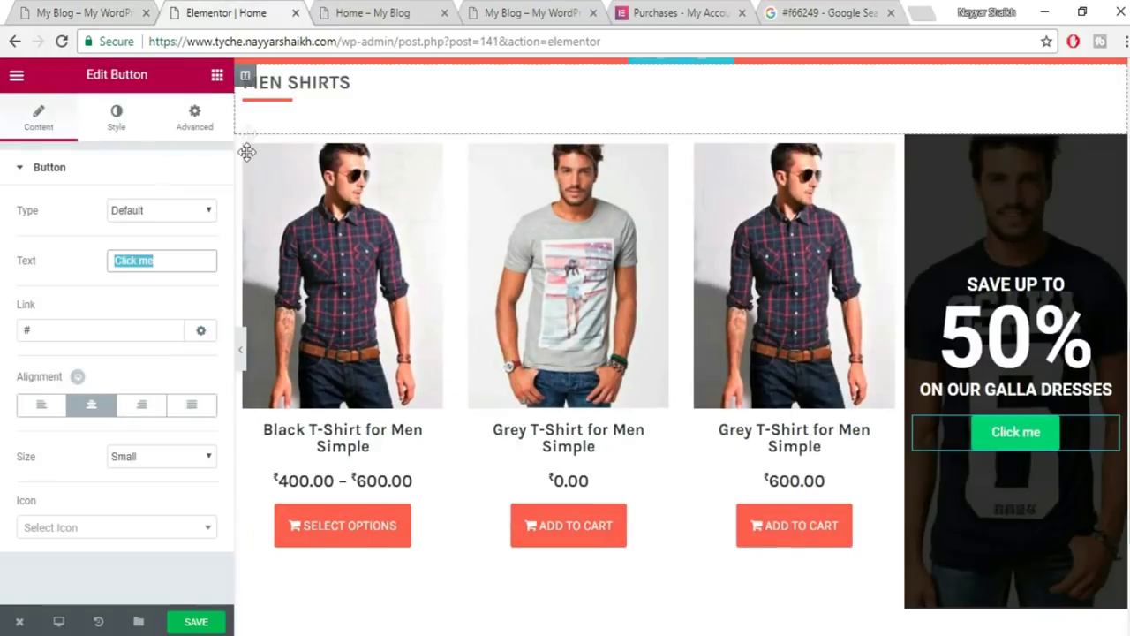
{"action": "type", "text": "BUY NOW"}
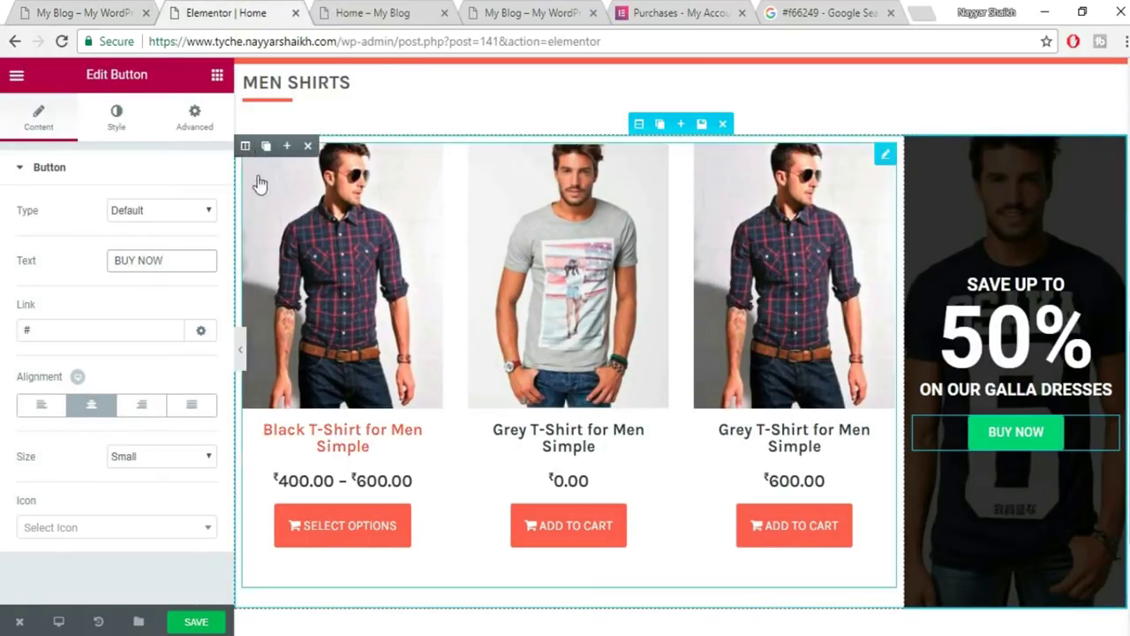
Set the BUY NOW button's background color to #f66249, copied from the Google search tab, and save the page.
{"action": "left_click", "coordinate": [131, 114]}
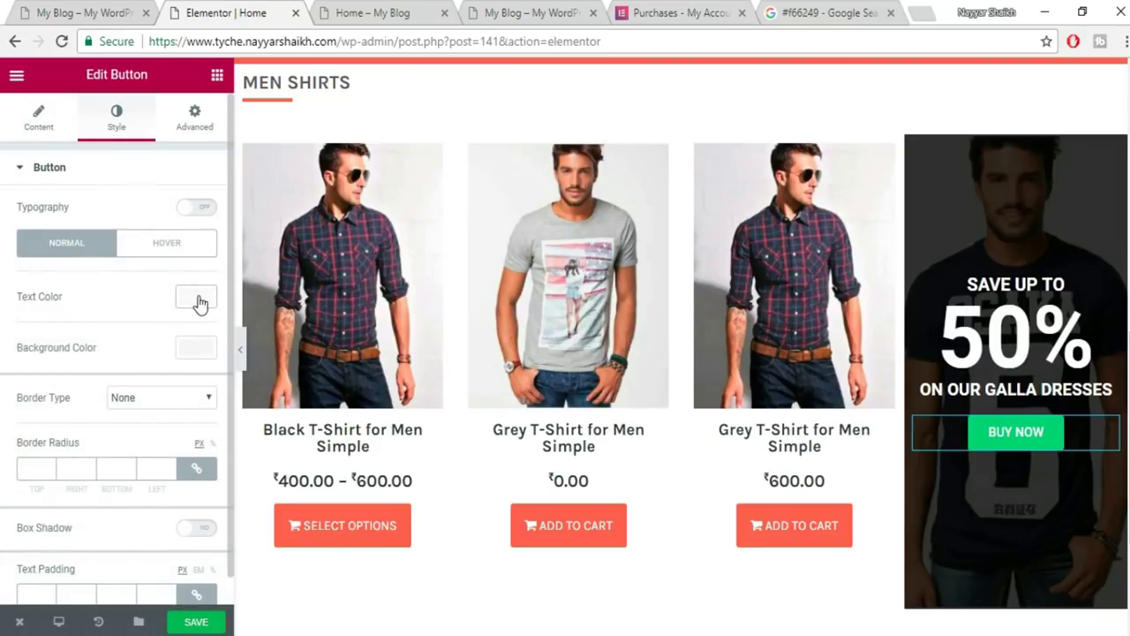
{"action": "left_click", "coordinate": [210, 354]}
{"action": "type", "text": "ON OUR GALLA DRESSES"}
{"action": "left_click", "coordinate": [65, 347]}
{"action": "key", "text": "ctrl+a"}
{"action": "left_click", "coordinate": [825, 13]}
{"action": "key", "text": "ctrl+c"}
{"action": "left_click", "coordinate": [190, 12]}
{"action": "key", "text": "ctrl+v"}
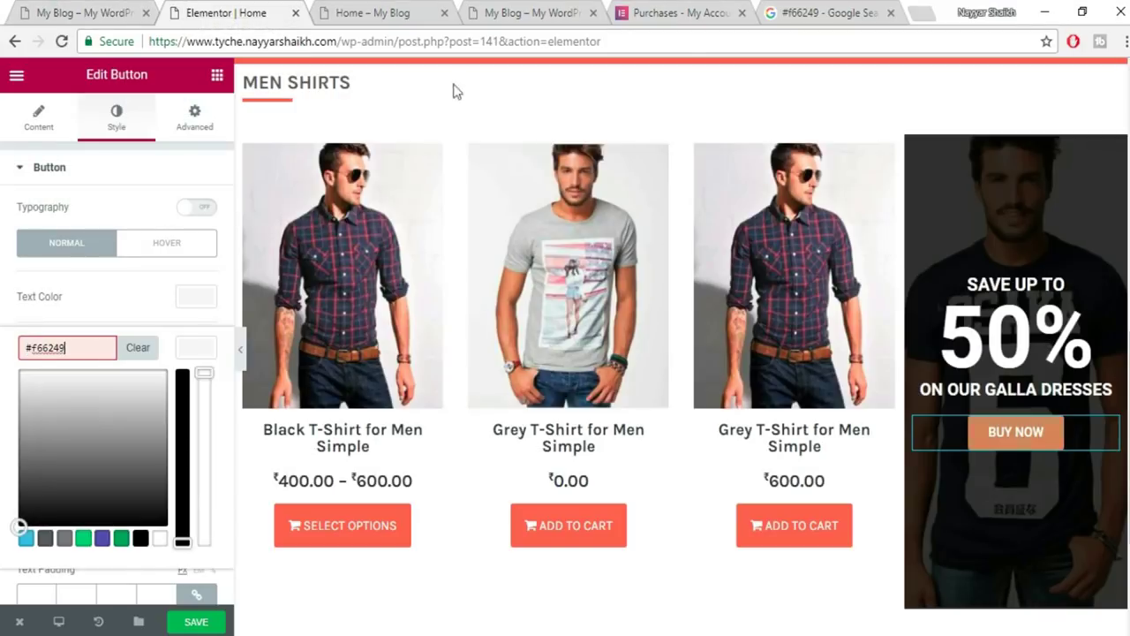
{"action": "left_click", "coordinate": [198, 624]}
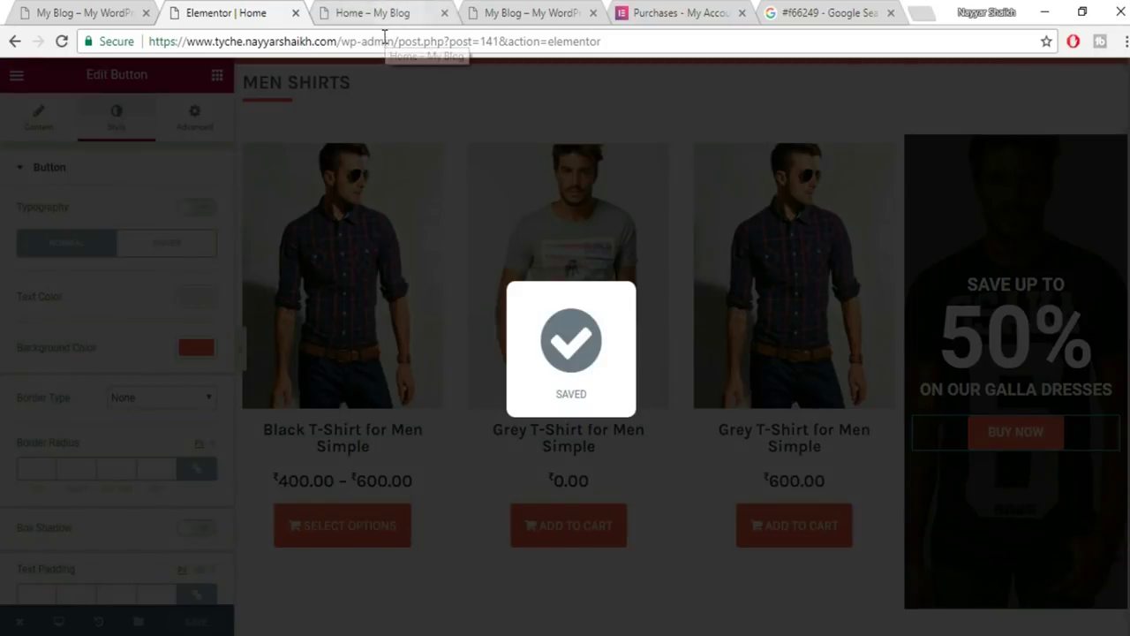
Reload the live home page, examine the finished discount banner beside the MEN SHIRTS products, and return to the Elementor editor.
{"action": "left_click", "coordinate": [380, 12]}
{"action": "left_click", "coordinate": [406, 42]}
{"action": "key", "text": "Return"}
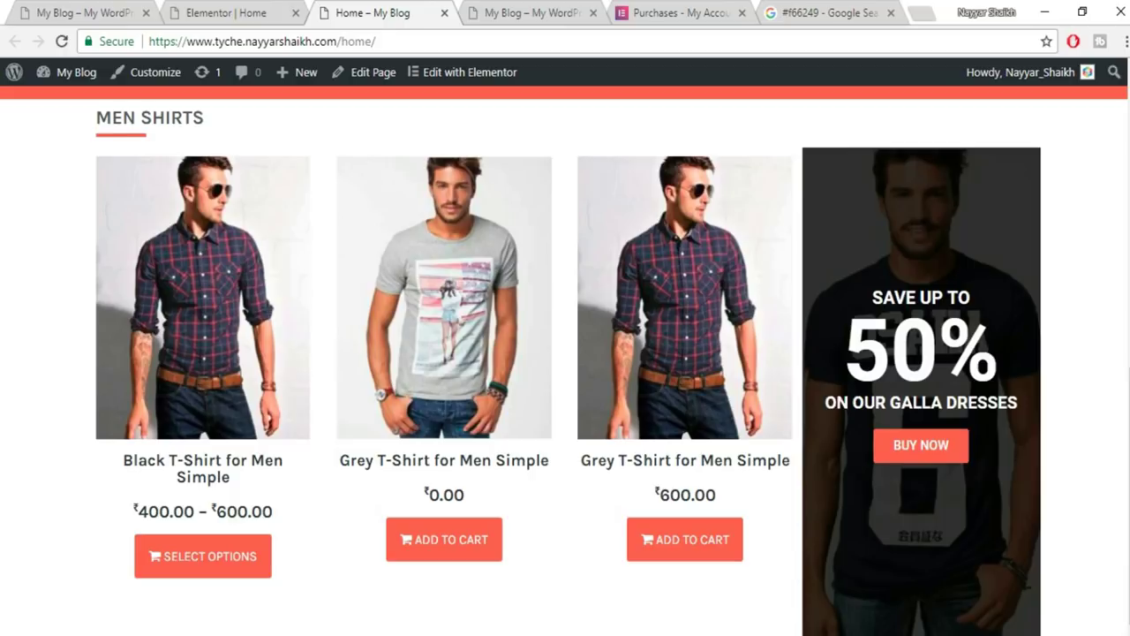
{"action": "scroll", "coordinate": [807, 489], "scroll_direction": "up", "scroll_amount": 3}
{"action": "scroll", "coordinate": [807, 490], "scroll_direction": "down", "scroll_amount": 3}
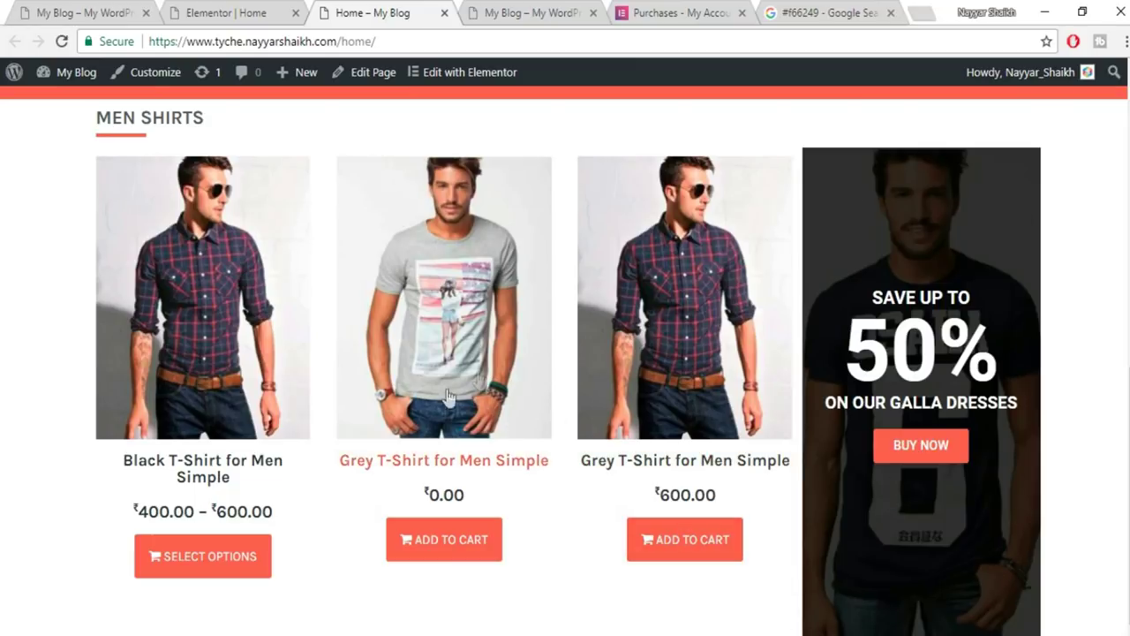
{"action": "key", "text": "ctrl+1"}
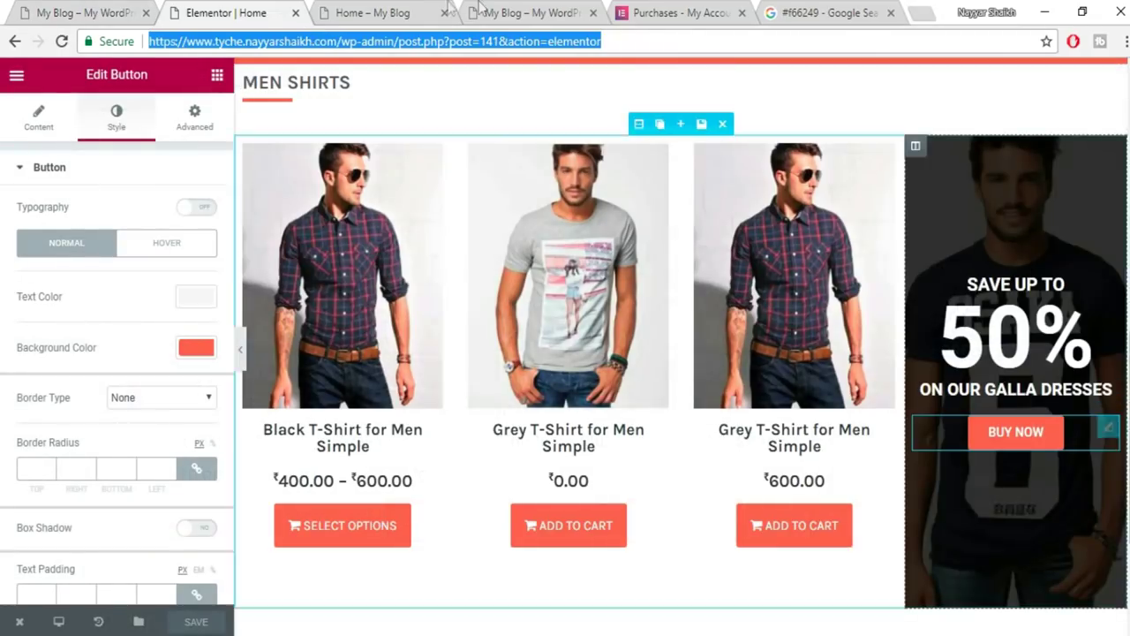
{"action": "left_click", "coordinate": [363, 14]}
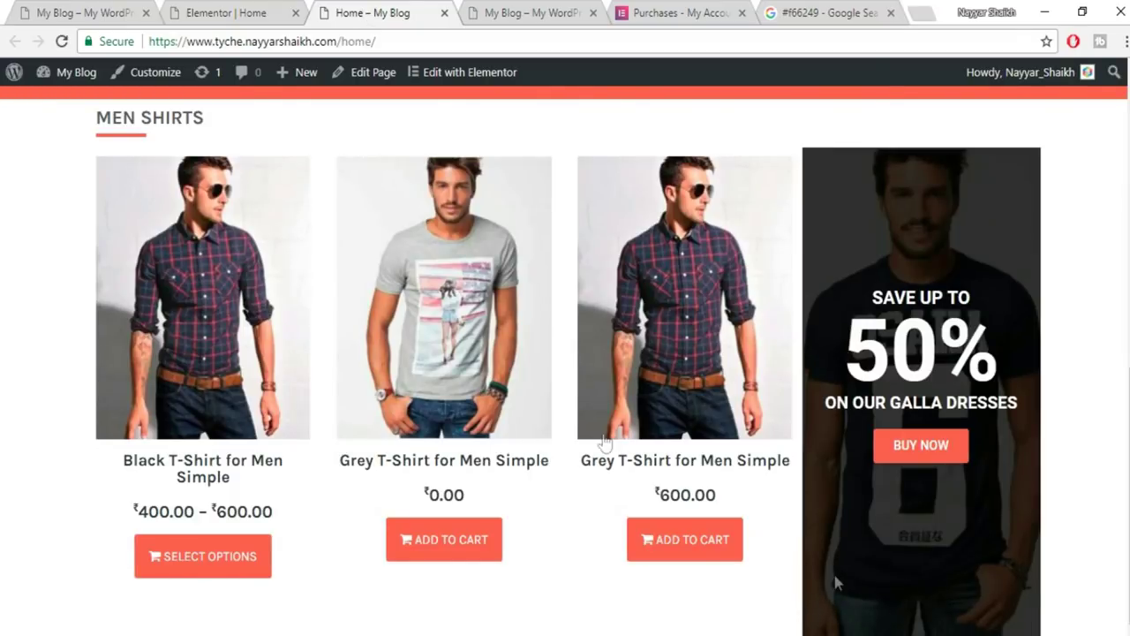
{"action": "left_click", "coordinate": [226, 13]}
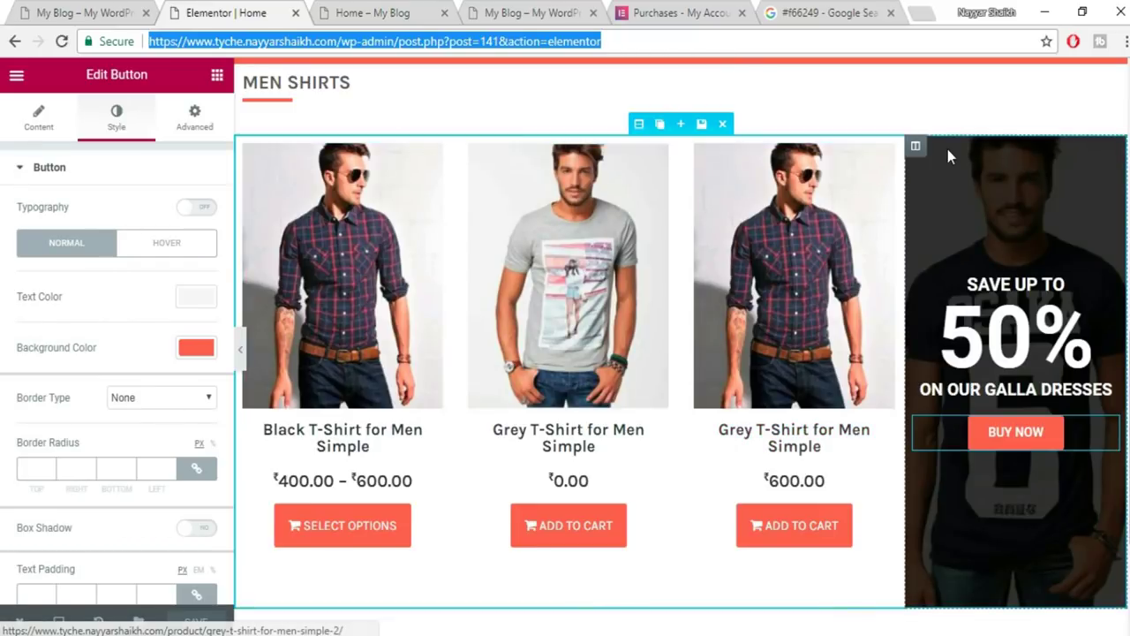
Set the MEN SHIRTS banner column's margins to 0 top, 10 right, 50 bottom and 10 left, then save the page.
{"action": "left_click", "coordinate": [915, 146]}
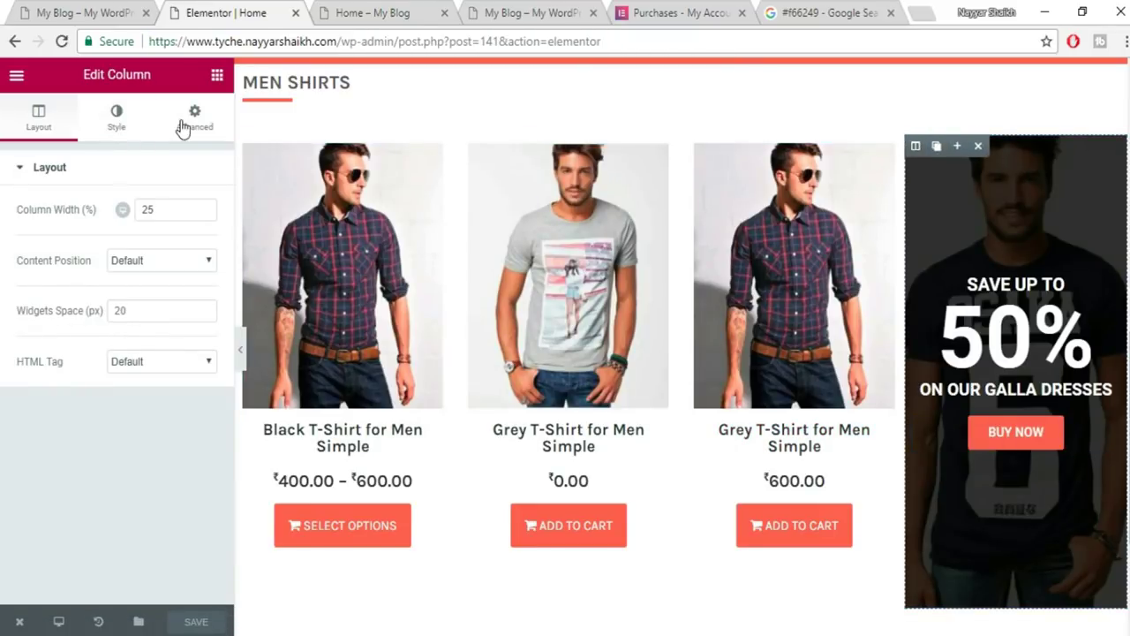
{"action": "left_click", "coordinate": [192, 122]}
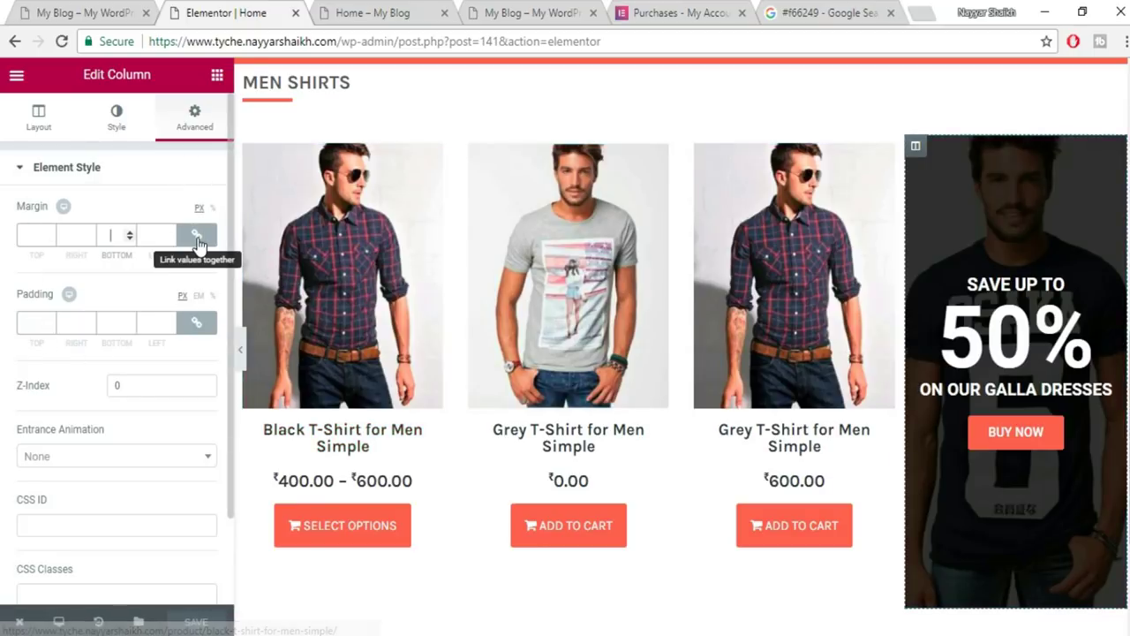
{"action": "left_click", "coordinate": [44, 238]}
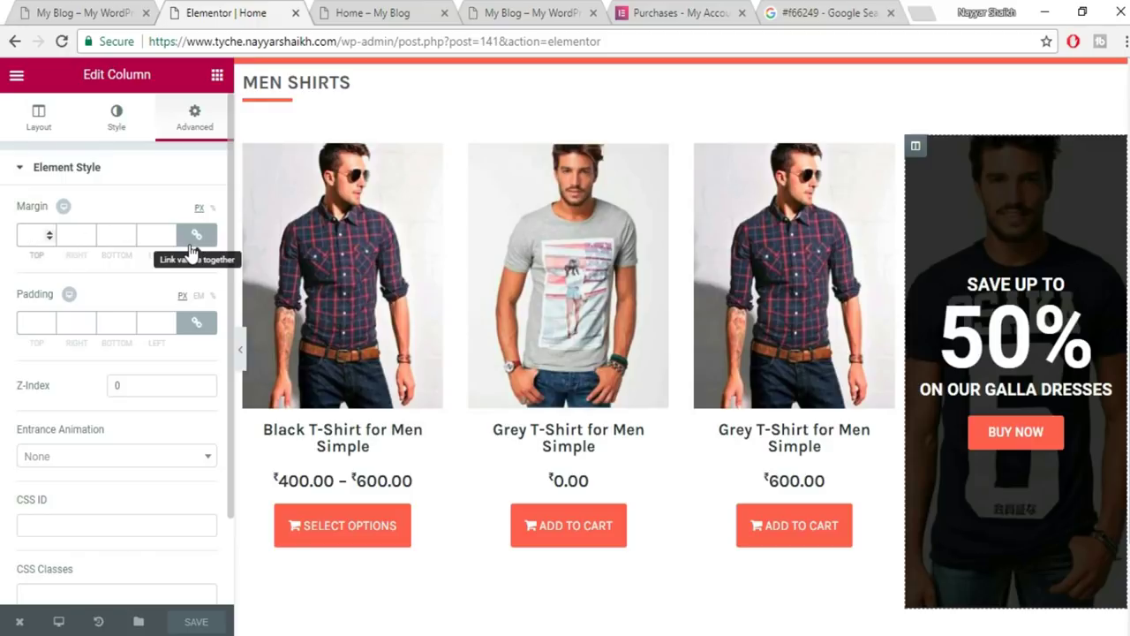
{"action": "type", "text": "10"}
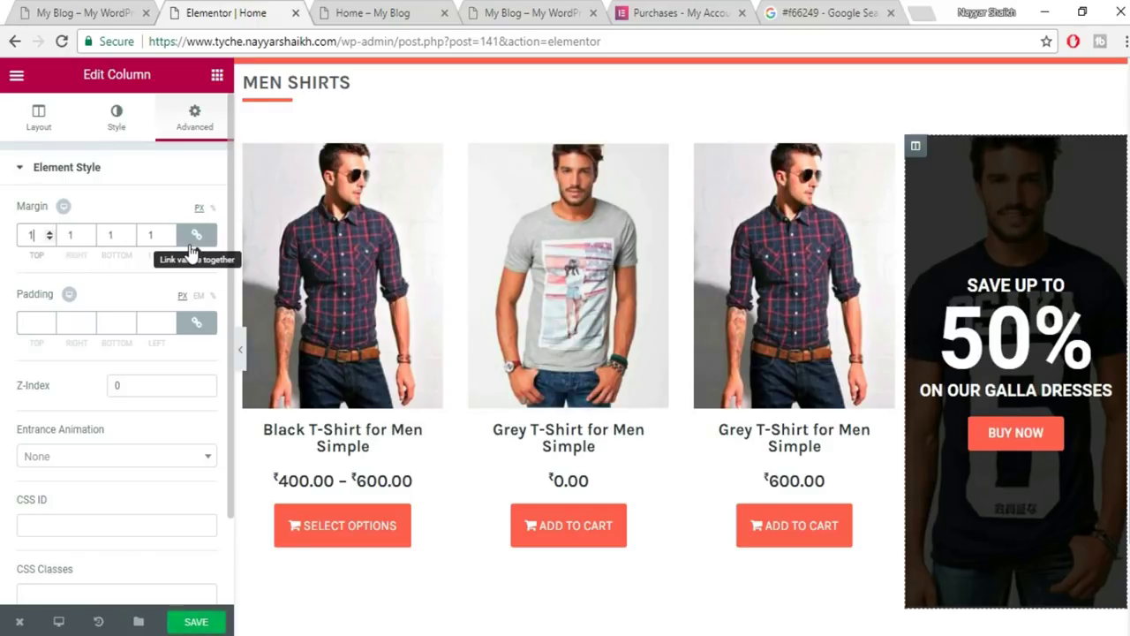
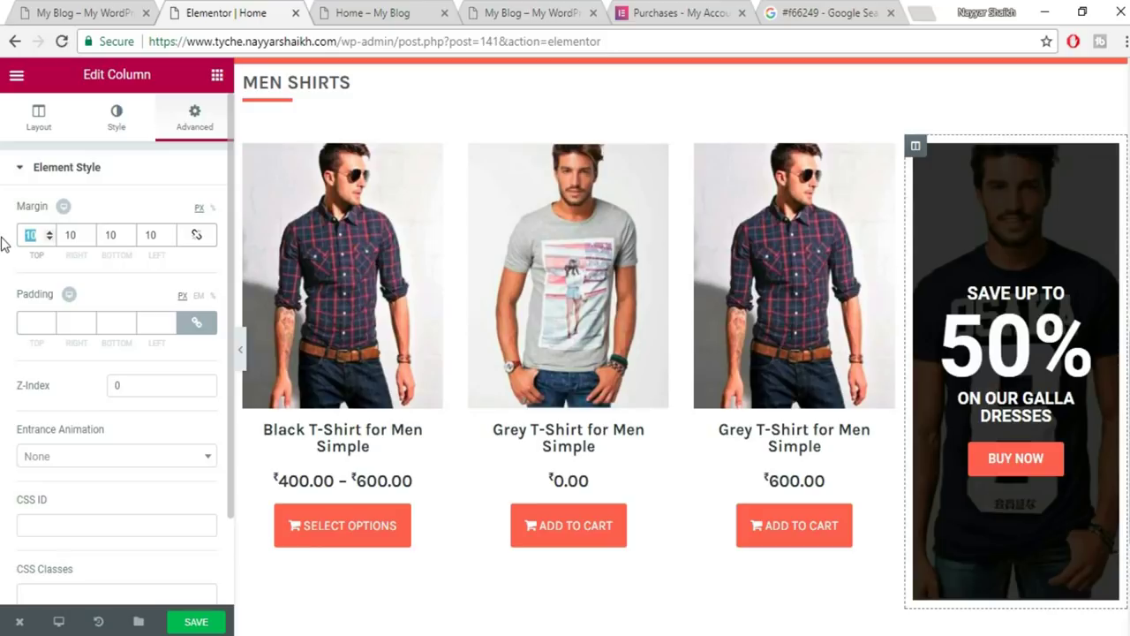
{"action": "type", "text": "0"}
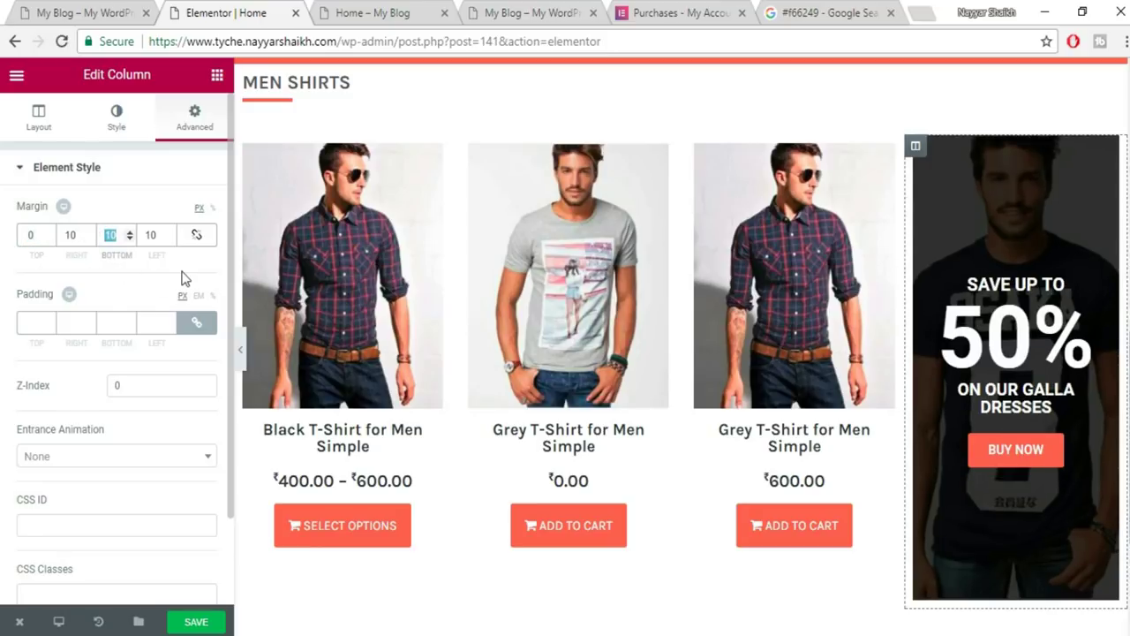
{"action": "type", "text": "50"}
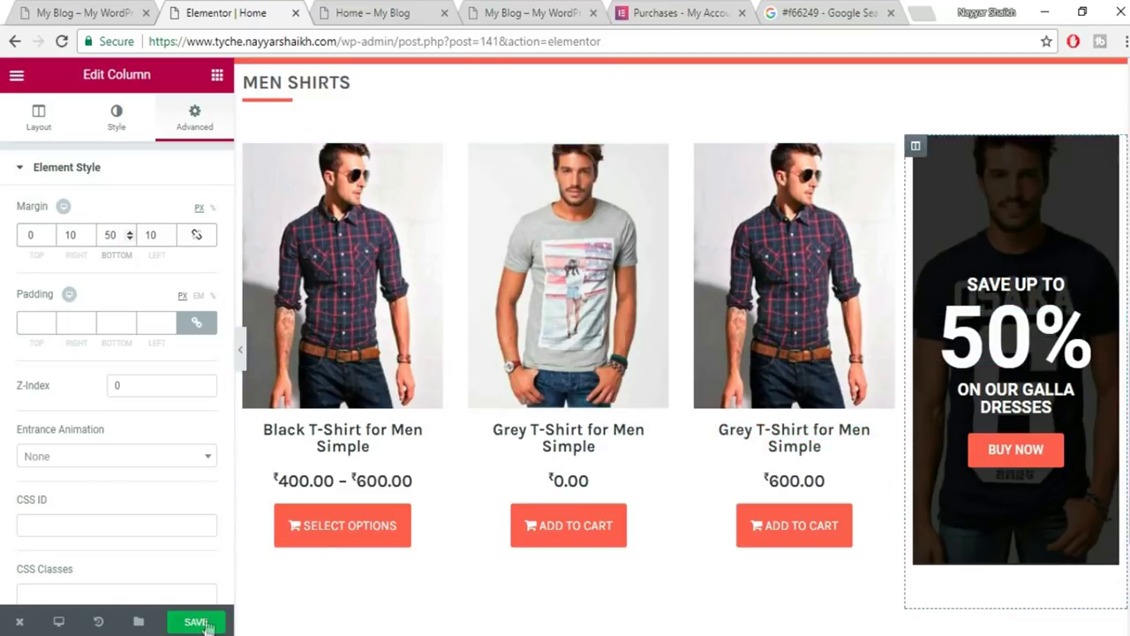
{"action": "key", "text": "ctrl+s"}
Reload the live home page and compare its MEN SHIRTS banner spacing with the reference page's banner.
{"action": "left_click", "coordinate": [373, 12]}
{"action": "left_click", "coordinate": [404, 40]}
{"action": "key", "text": "Return"}
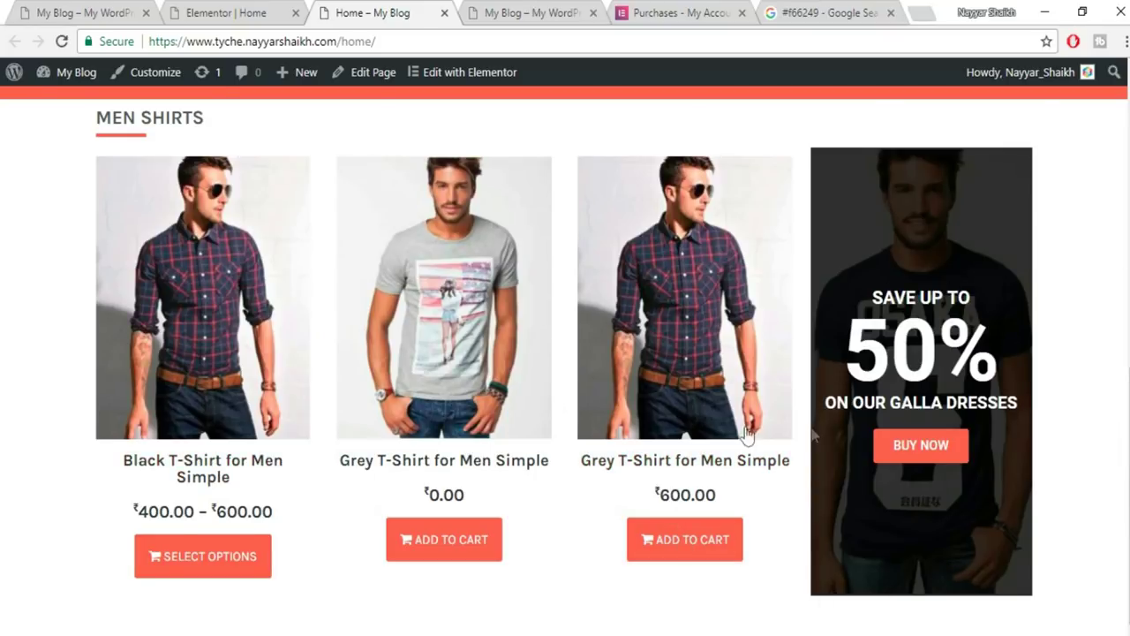
{"action": "left_click", "coordinate": [103, 7]}
{"action": "left_click", "coordinate": [985, 307]}
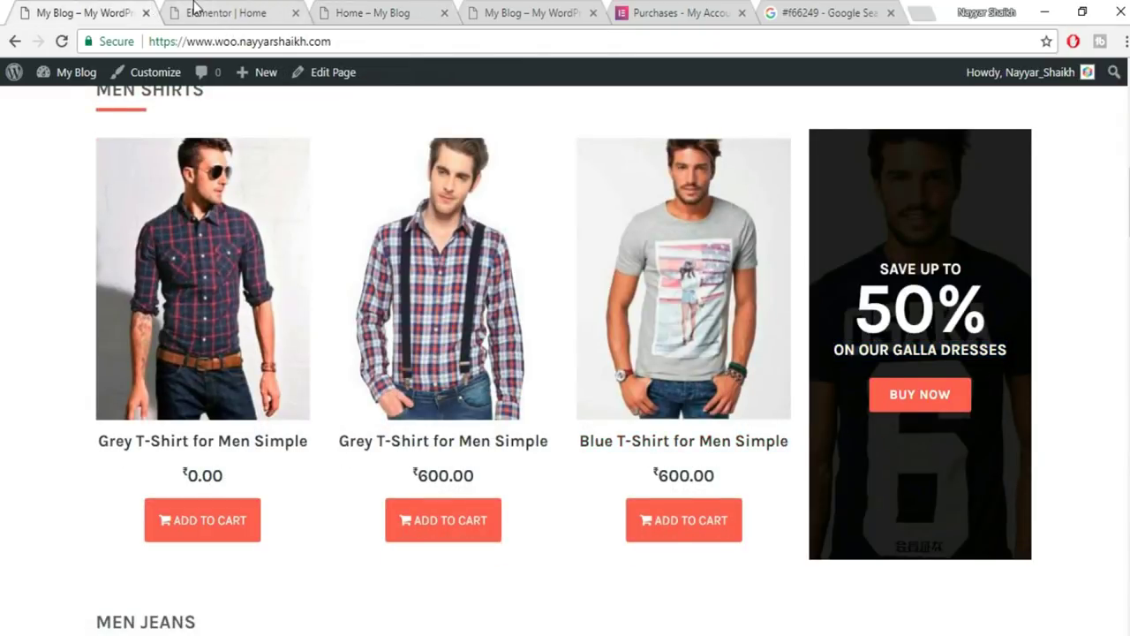
{"action": "left_click", "coordinate": [196, 7]}
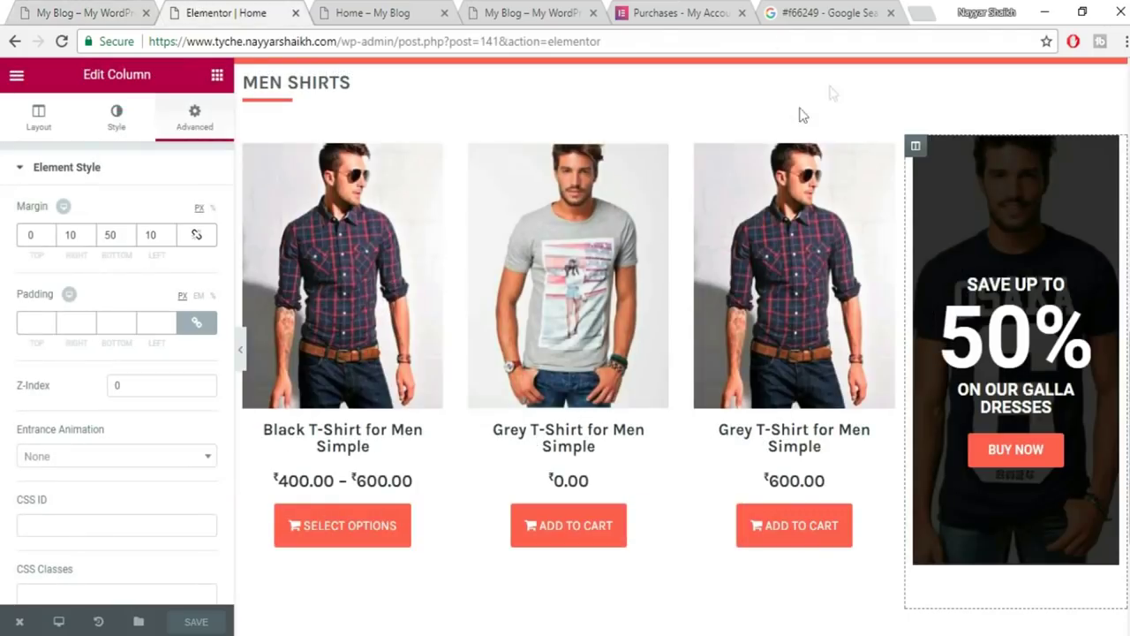
Examine the reference page's MEN JEANS section layout against the MEN SHIRTS section built in the Elementor editor.
{"action": "left_click", "coordinate": [130, 7]}
{"action": "scroll", "coordinate": [1034, 312], "scroll_direction": "down", "scroll_amount": 4}
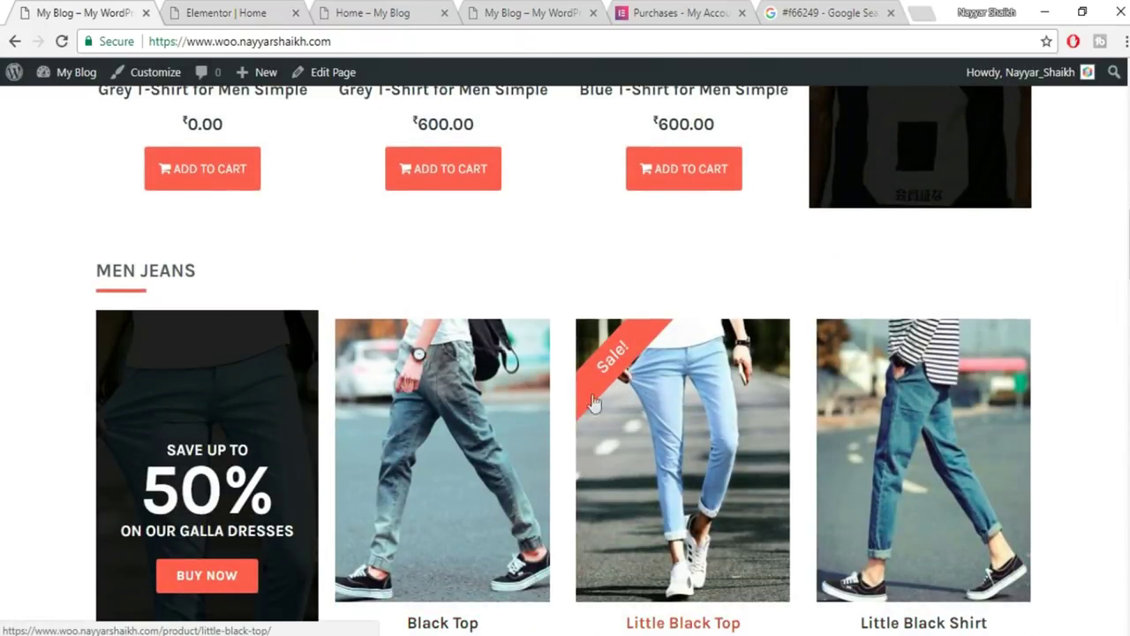
{"action": "scroll", "coordinate": [346, 423], "scroll_direction": "up", "scroll_amount": 5}
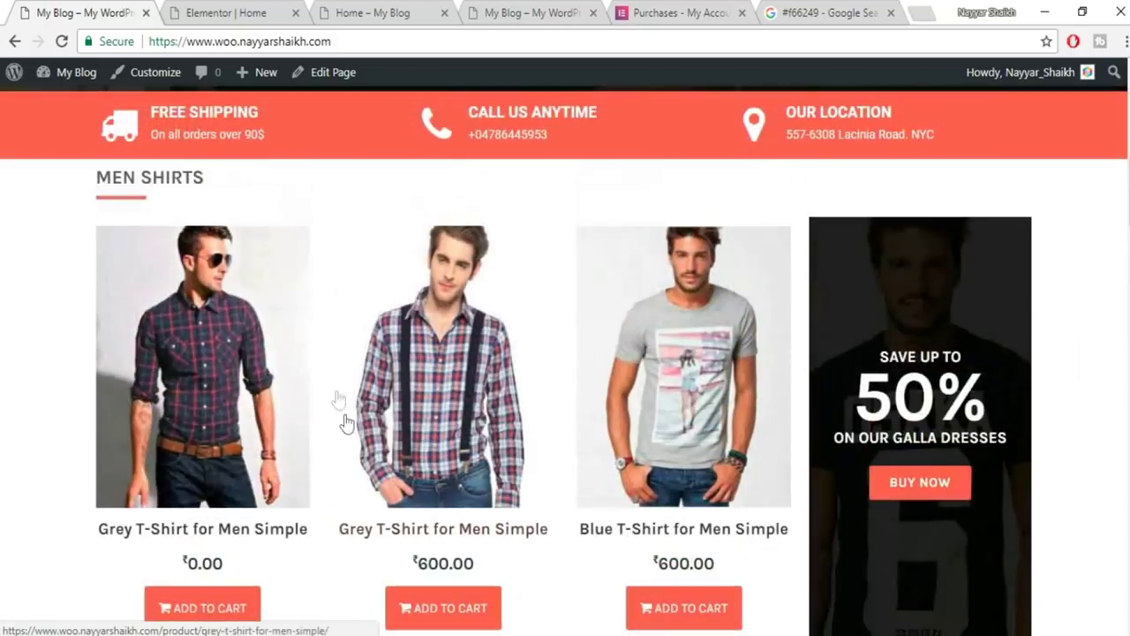
{"action": "scroll", "coordinate": [1112, 406], "scroll_direction": "down", "scroll_amount": 2}
{"action": "scroll", "coordinate": [870, 388], "scroll_direction": "down", "scroll_amount": 1}
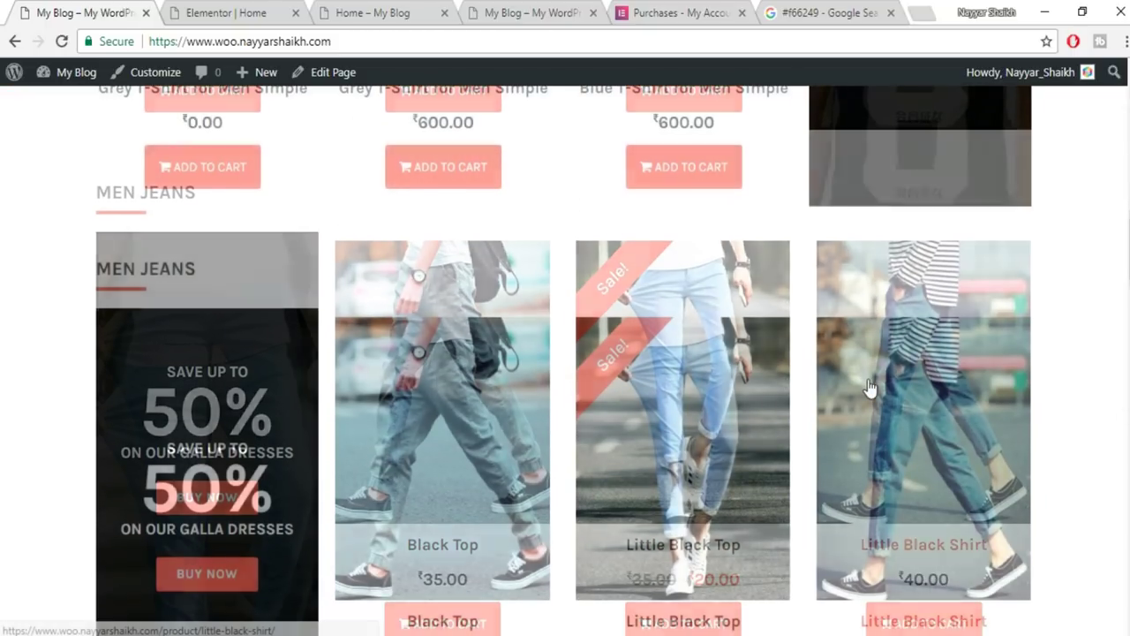
{"action": "scroll", "coordinate": [644, 443], "scroll_direction": "down", "scroll_amount": 1}
{"action": "scroll", "coordinate": [750, 333], "scroll_direction": "up", "scroll_amount": 4}
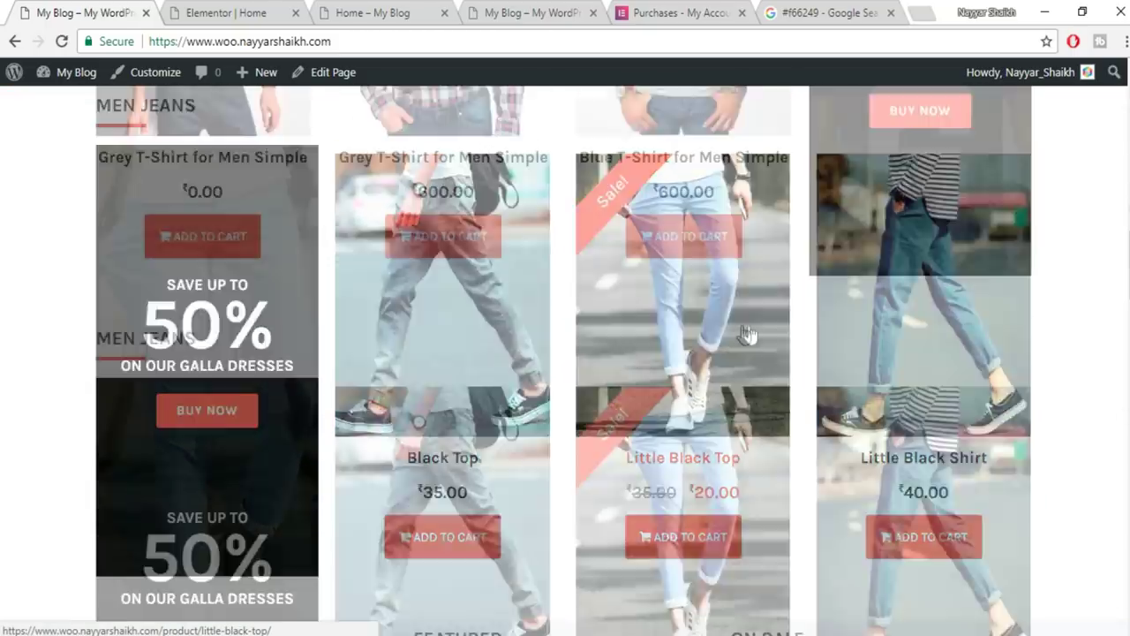
{"action": "scroll", "coordinate": [818, 378], "scroll_direction": "down", "scroll_amount": 2}
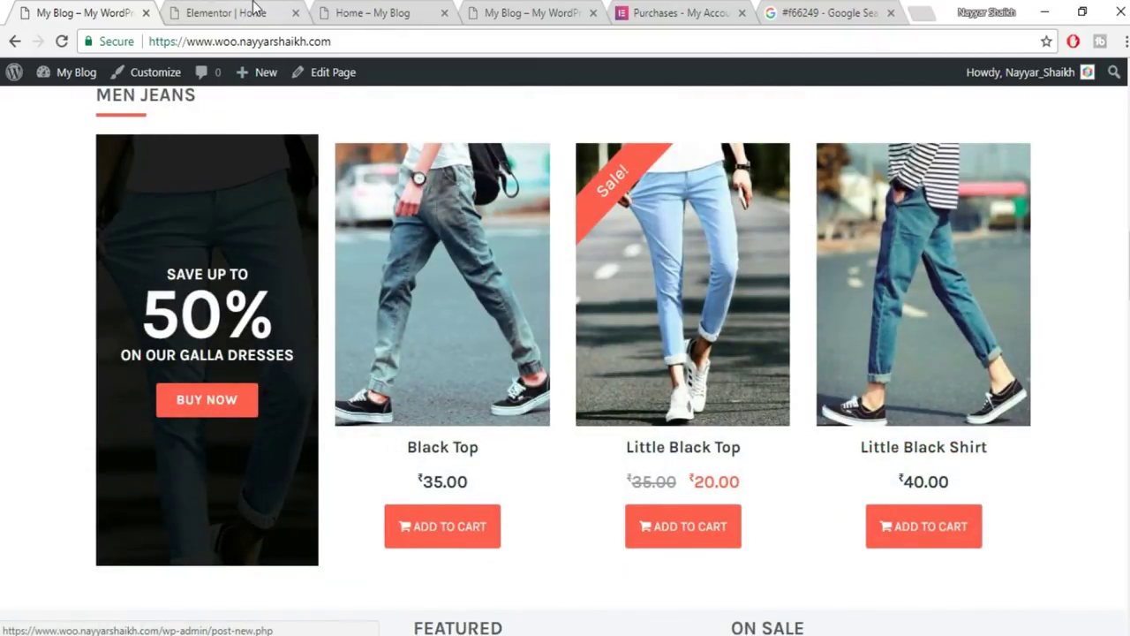
{"action": "left_click", "coordinate": [265, 14]}
{"action": "scroll", "coordinate": [468, 292], "scroll_direction": "up", "scroll_amount": 1}
{"action": "scroll", "coordinate": [474, 303], "scroll_direction": "down", "scroll_amount": 3}
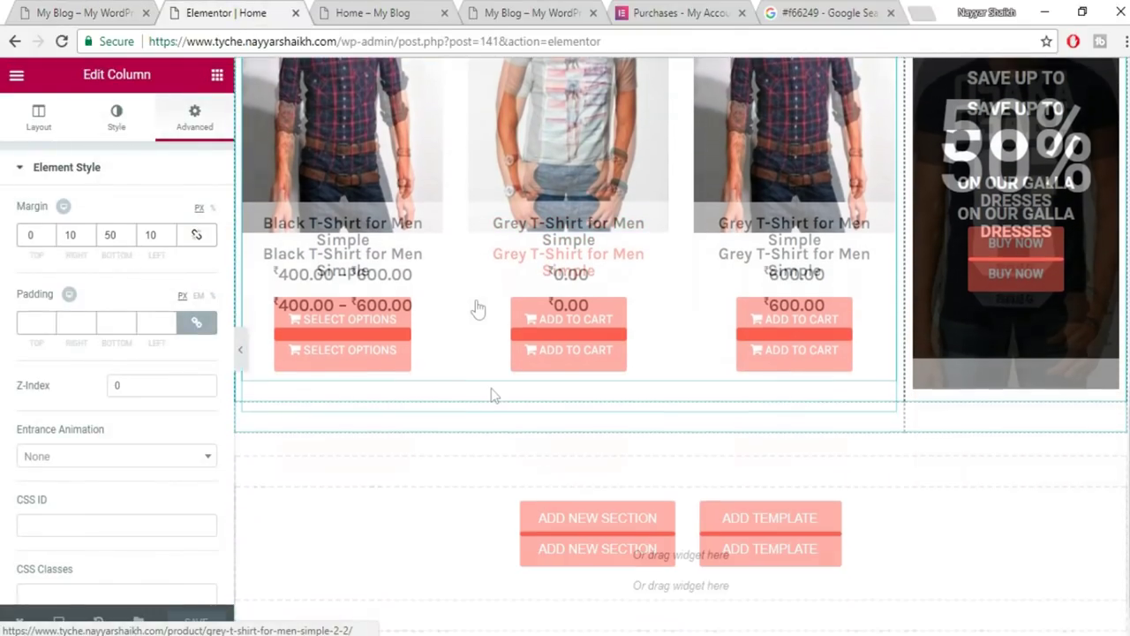
{"action": "scroll", "coordinate": [429, 323], "scroll_direction": "up", "scroll_amount": 5}
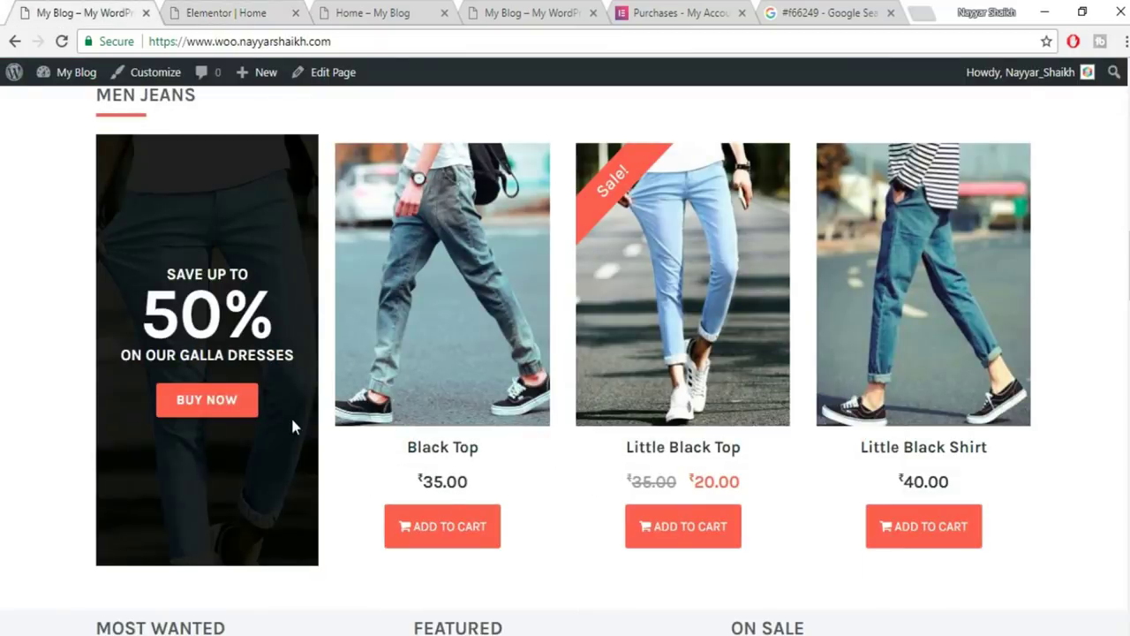
{"action": "scroll", "coordinate": [290, 414], "scroll_direction": "up", "scroll_amount": 1}
{"action": "left_click", "coordinate": [198, 10]}
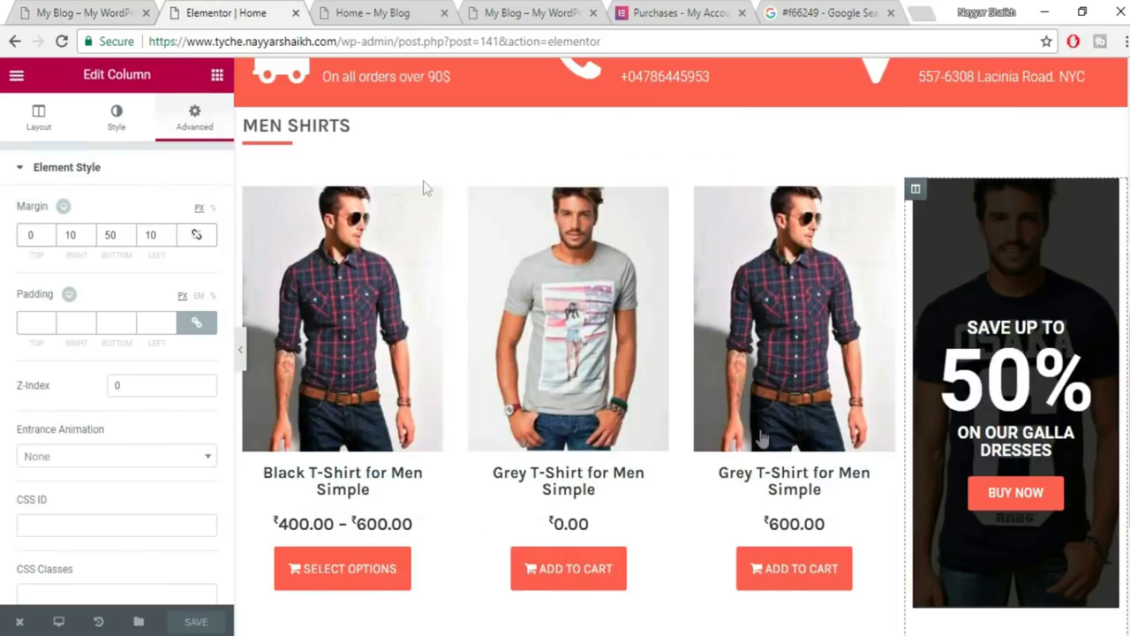
Insert the saved section template Title below the MEN SHIRTS products section.
{"action": "scroll", "coordinate": [756, 434], "scroll_direction": "down", "scroll_amount": 4}
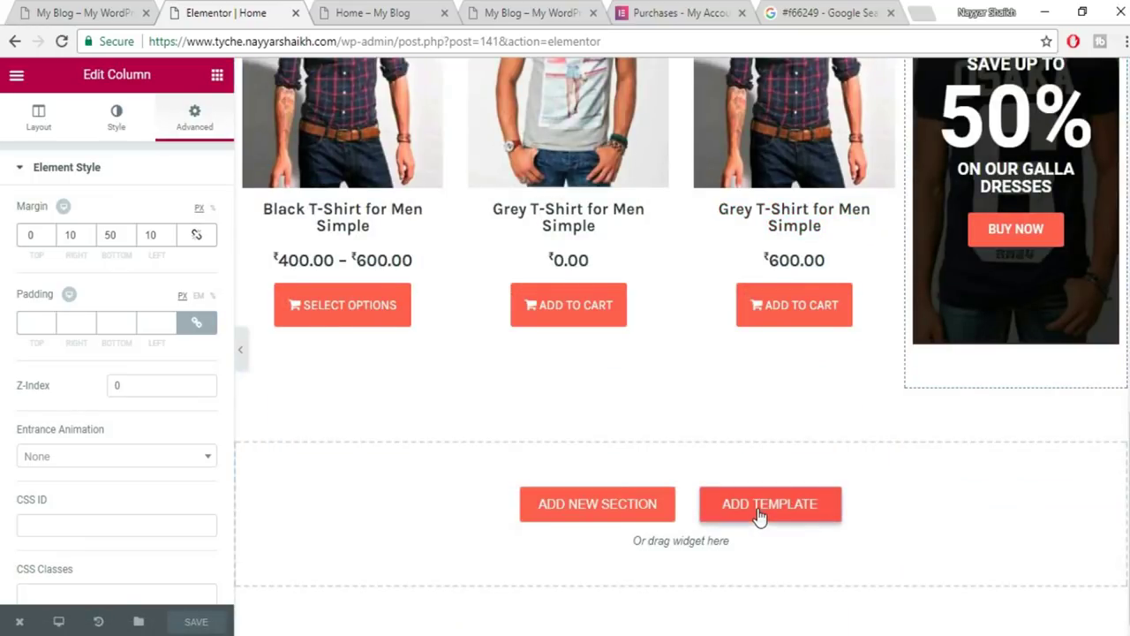
{"action": "left_click", "coordinate": [758, 513]}
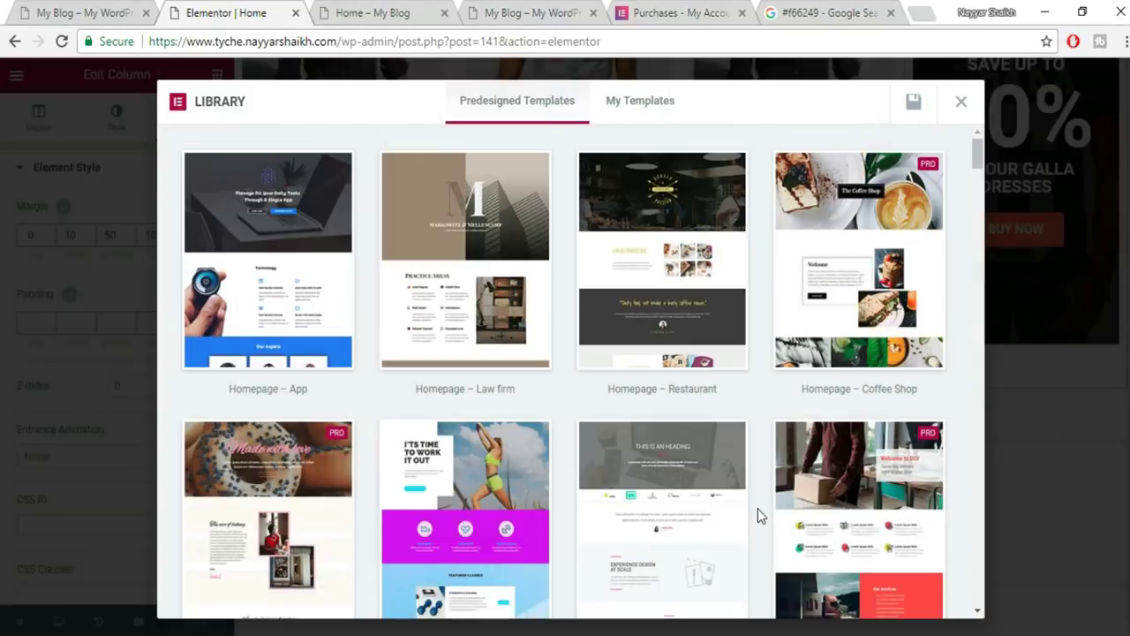
{"action": "left_click", "coordinate": [664, 106]}
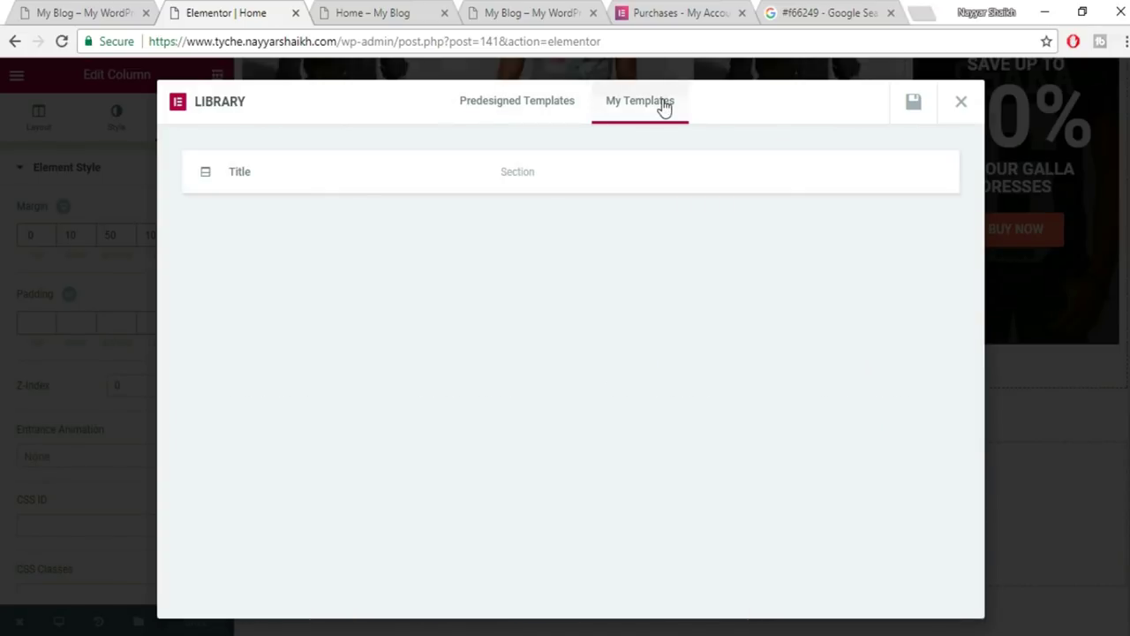
{"action": "mouse_move", "coordinate": [389, 154]}
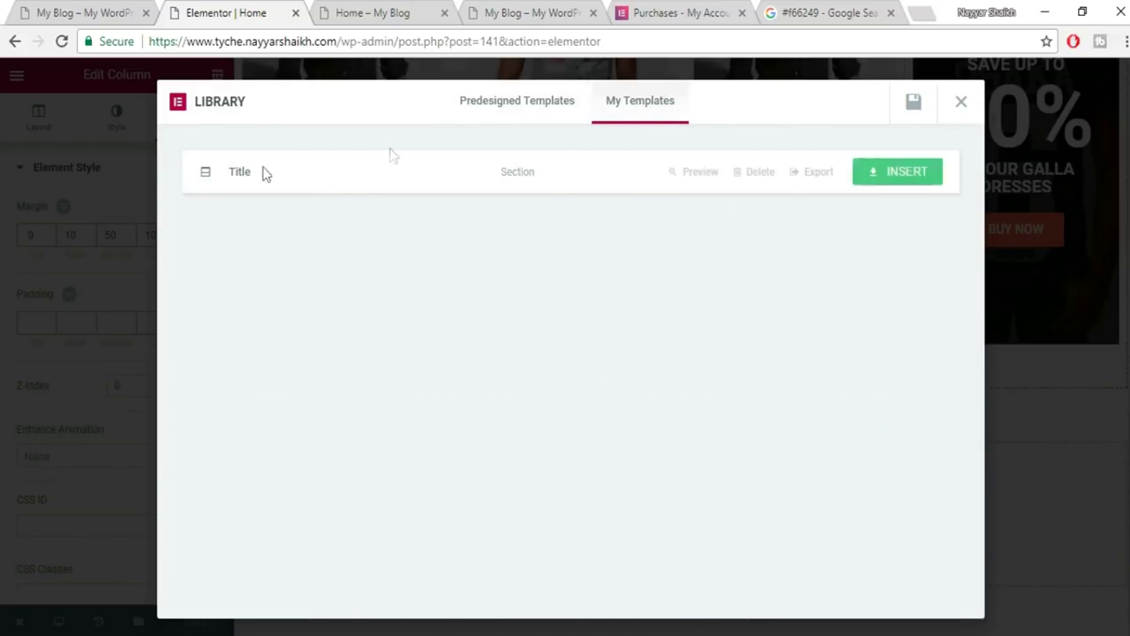
{"action": "left_click", "coordinate": [906, 173]}
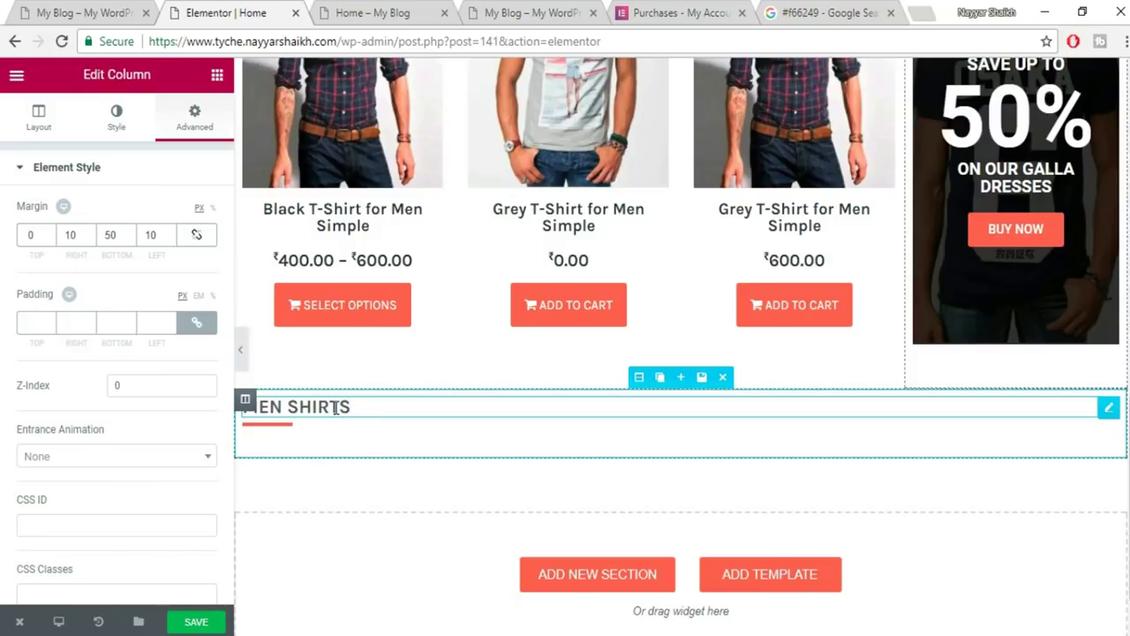
Change the inserted heading's title to MEN JEANS, copied from the reference page.
{"action": "left_click", "coordinate": [331, 404]}
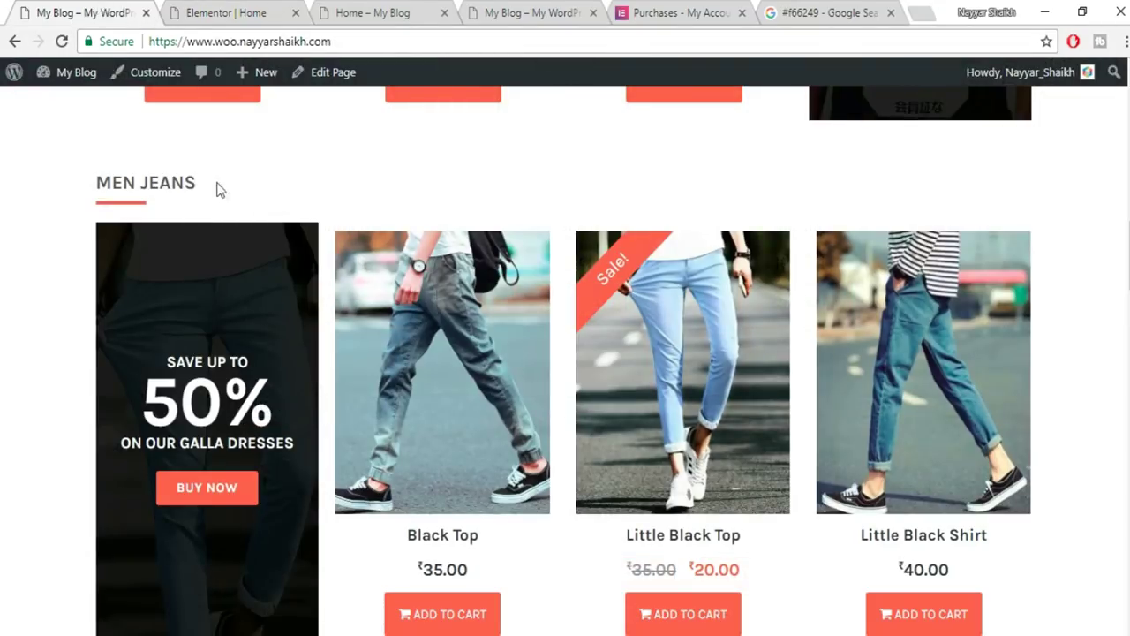
{"action": "left_click_drag", "start_coordinate": [217, 186], "coordinate": [79, 176]}
{"action": "key", "text": "ctrl+c"}
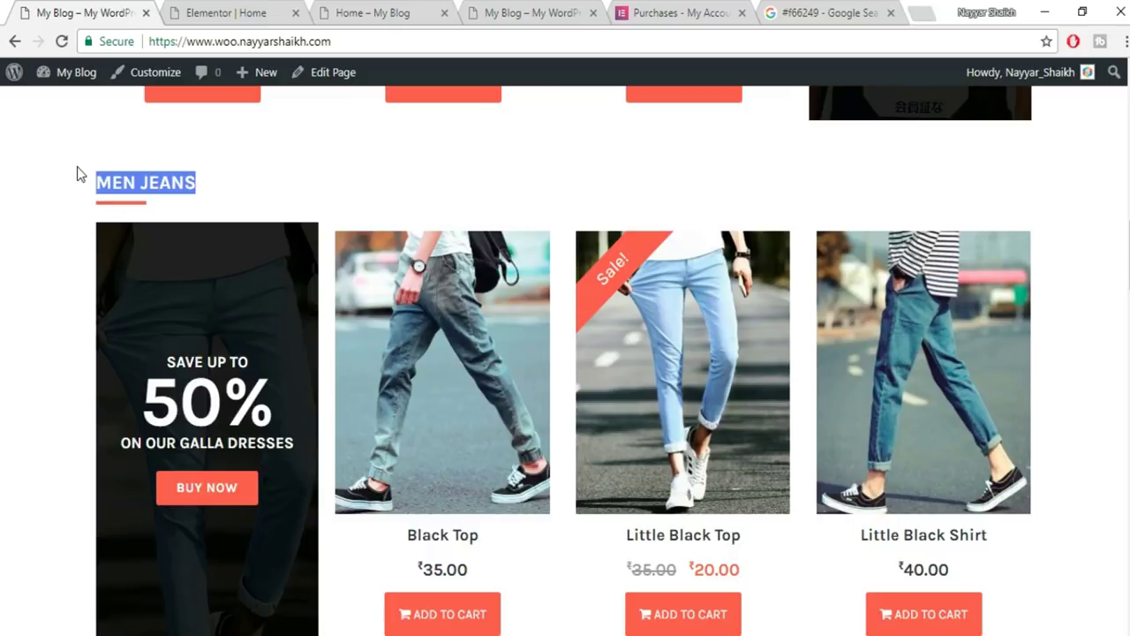
{"action": "left_click", "coordinate": [193, 7]}
{"action": "double_click", "coordinate": [136, 236]}
{"action": "key", "text": "ctrl+v"}
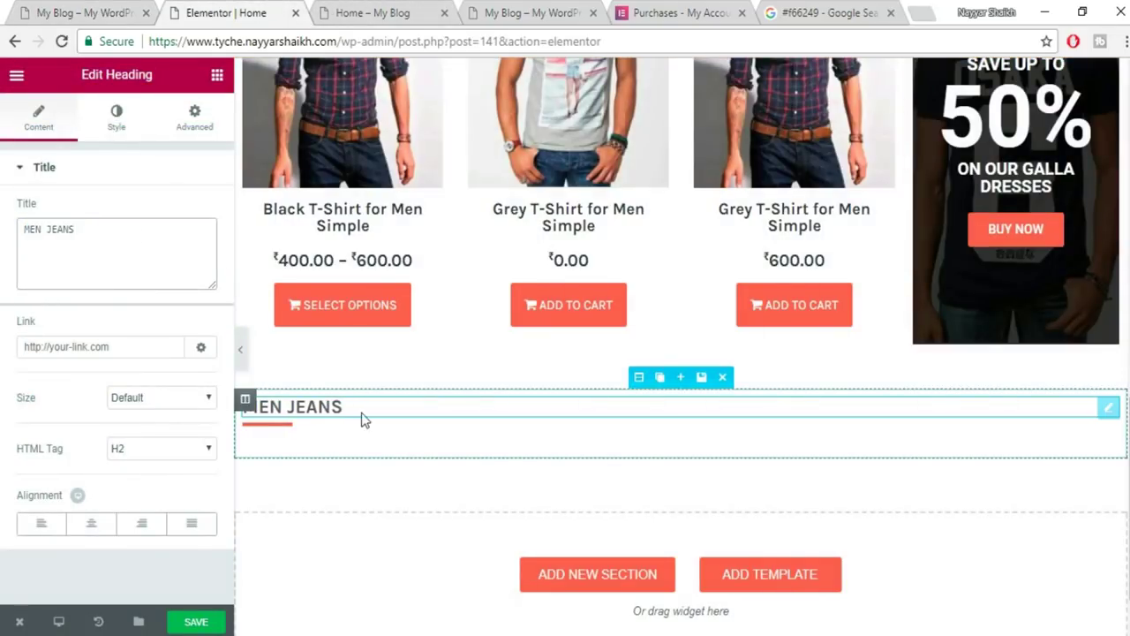
Duplicate the MEN SHIRTS products and banner section, and move the MEN JEANS heading section above the copy.
{"action": "scroll", "coordinate": [631, 489], "scroll_direction": "up", "scroll_amount": 5}
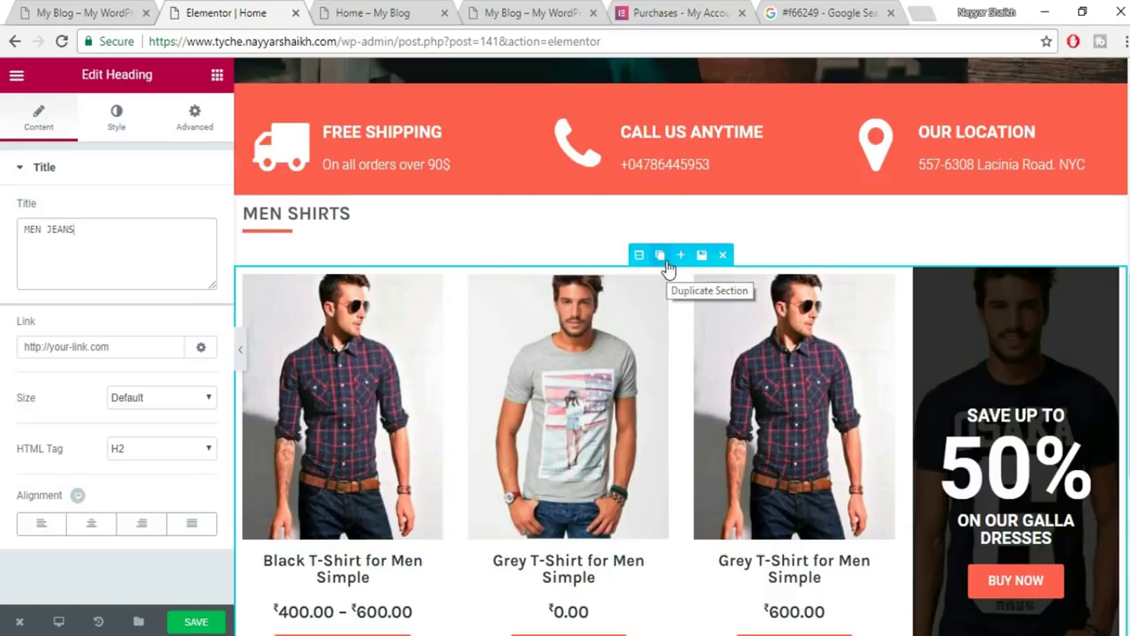
{"action": "left_click", "coordinate": [669, 256]}
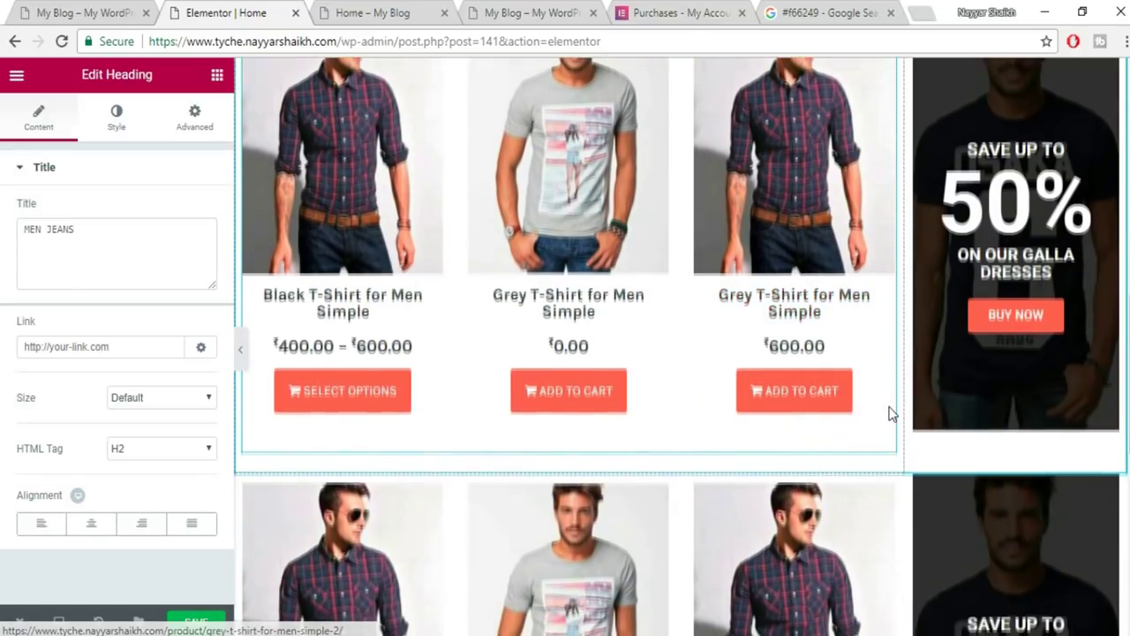
{"action": "scroll", "coordinate": [890, 414], "scroll_direction": "down", "scroll_amount": 2}
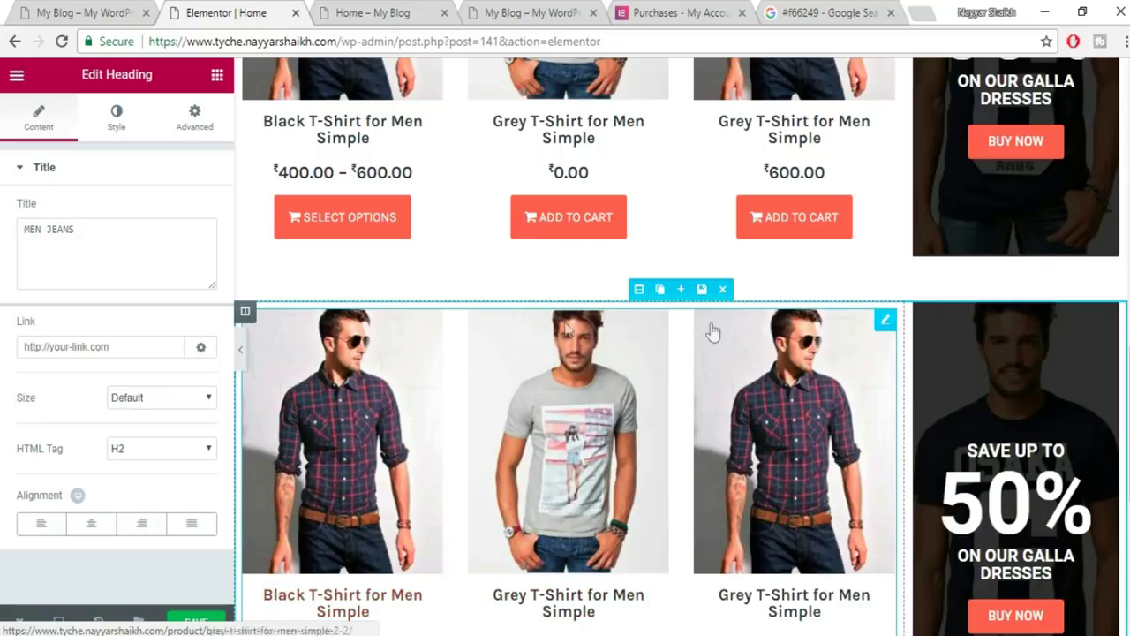
{"action": "scroll", "coordinate": [713, 331], "scroll_direction": "down", "scroll_amount": 1}
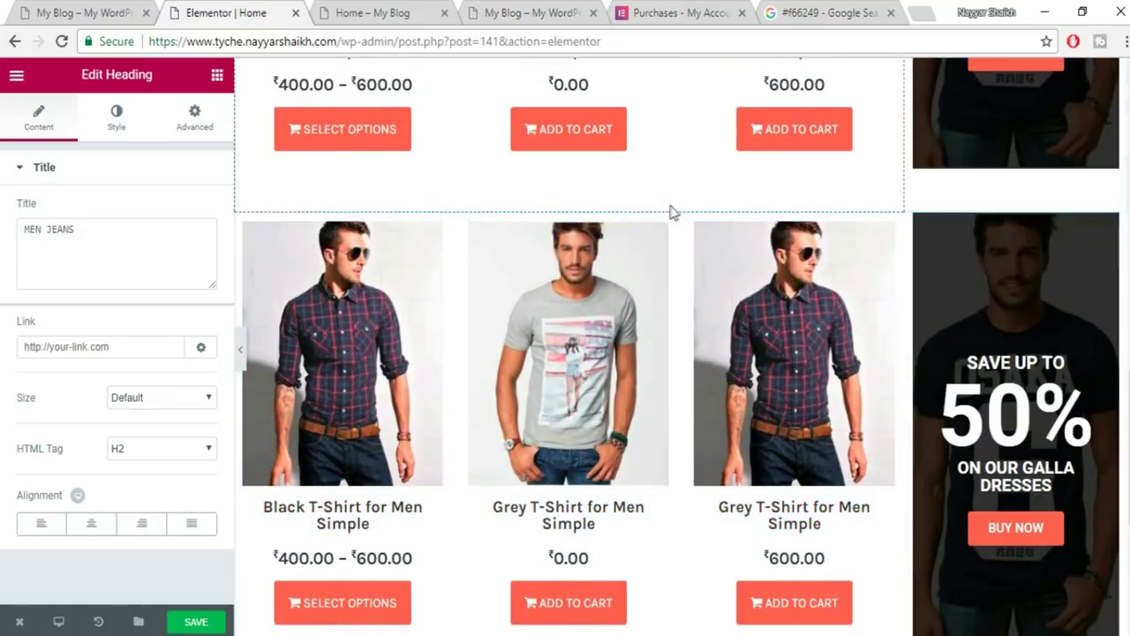
{"action": "scroll", "coordinate": [742, 318], "scroll_direction": "down", "scroll_amount": 3}
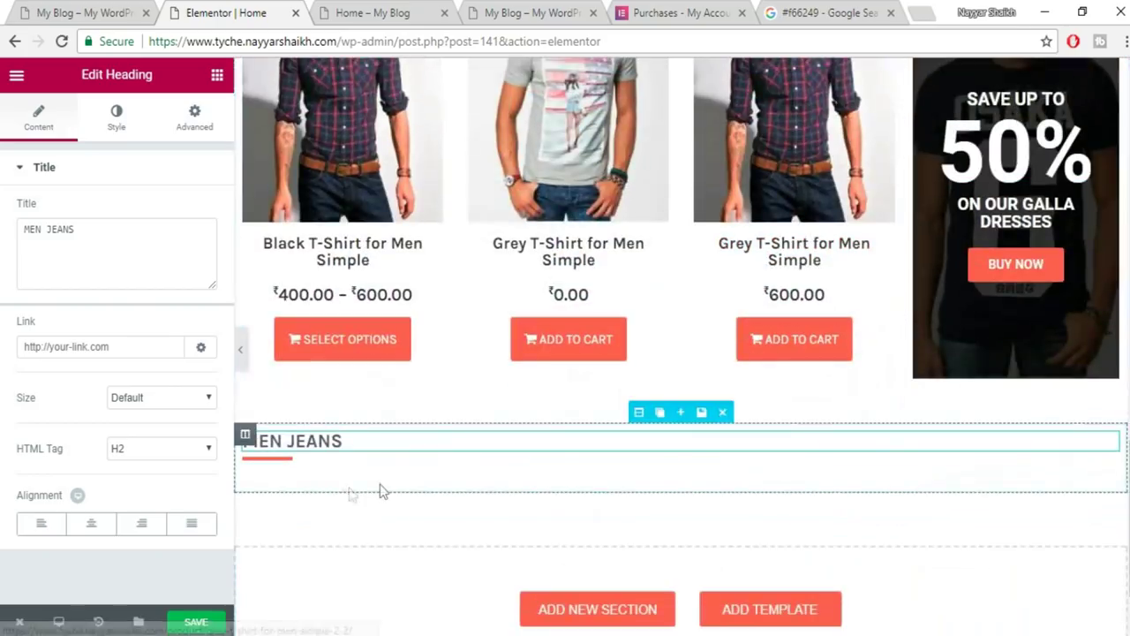
{"action": "scroll", "coordinate": [370, 491], "scroll_direction": "up", "scroll_amount": 1}
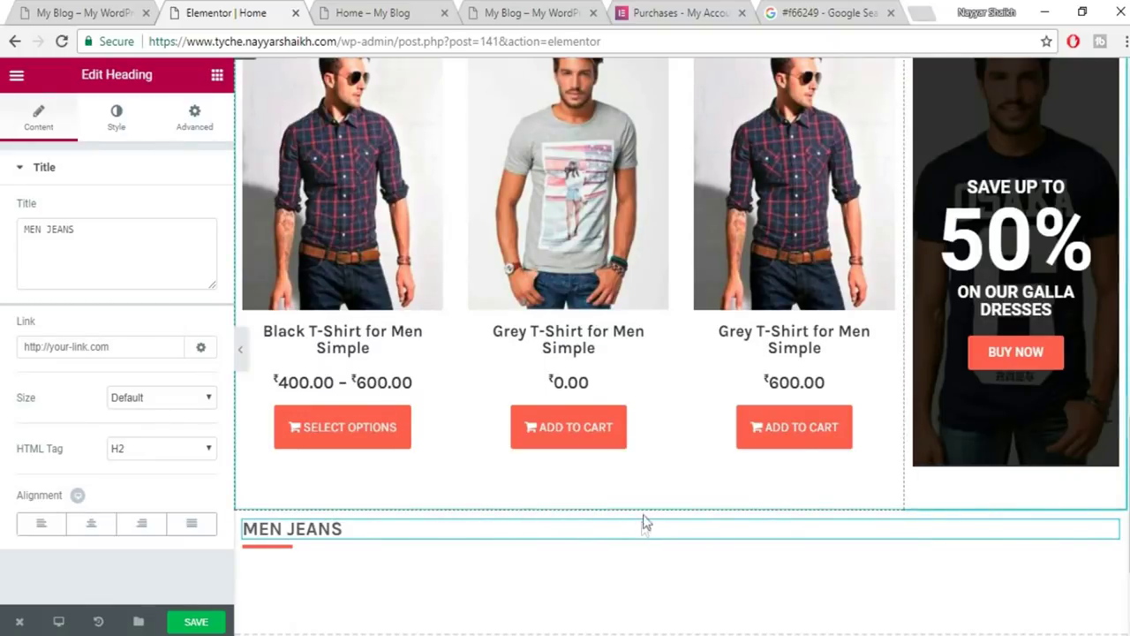
{"action": "left_click_drag", "start_coordinate": [647, 500], "coordinate": [768, 104]}
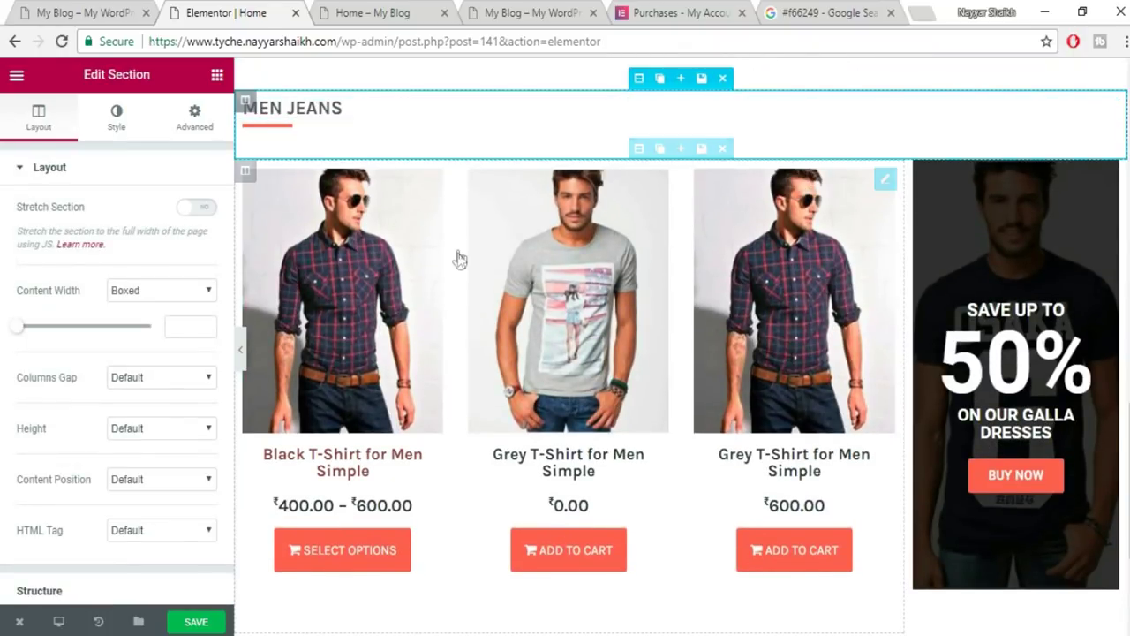
Change the product query category of the MEN JEANS products widget from T-Shirts to Jeans.
{"action": "left_click", "coordinate": [615, 265]}
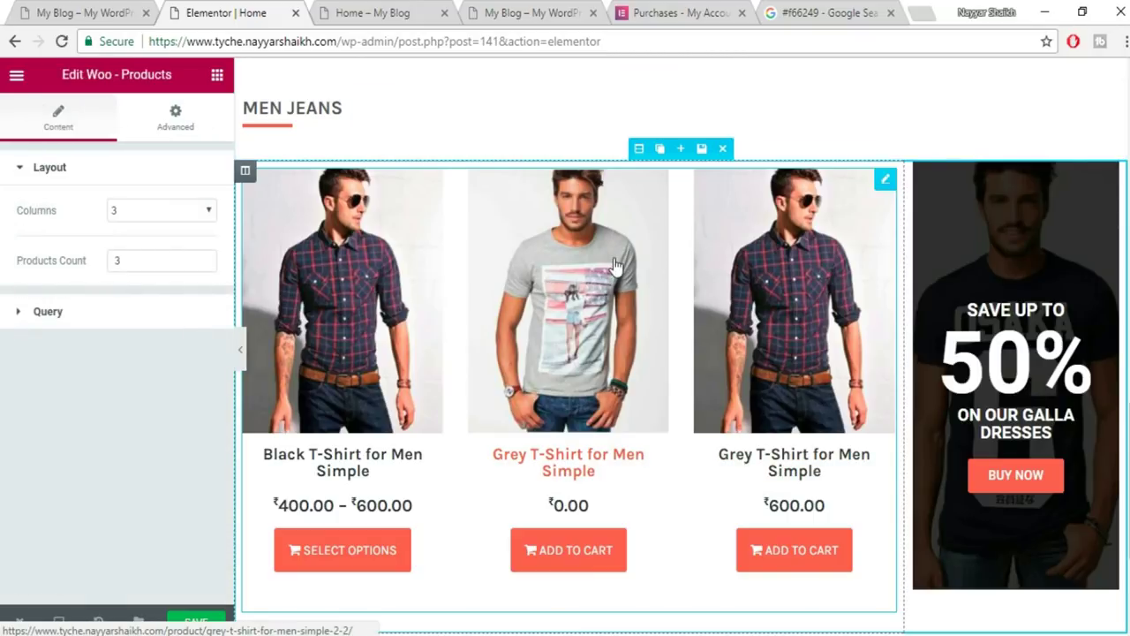
{"action": "left_click", "coordinate": [70, 317]}
{"action": "scroll", "coordinate": [179, 389], "scroll_direction": "down", "scroll_amount": 1}
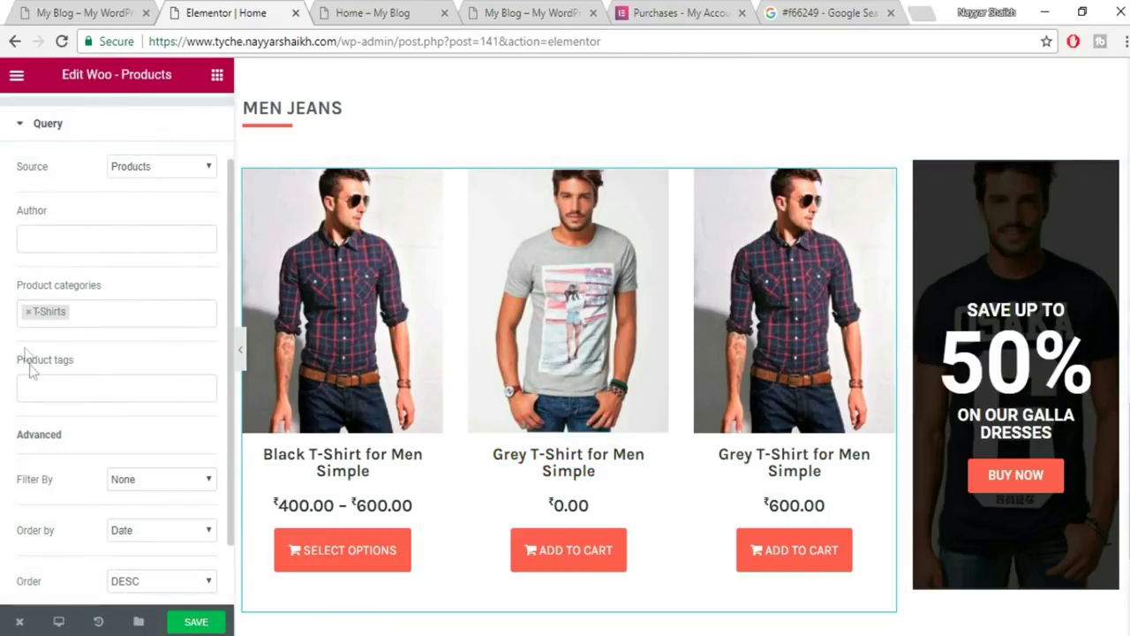
{"action": "left_click", "coordinate": [26, 318]}
{"action": "left_click", "coordinate": [27, 318]}
{"action": "left_click", "coordinate": [27, 318]}
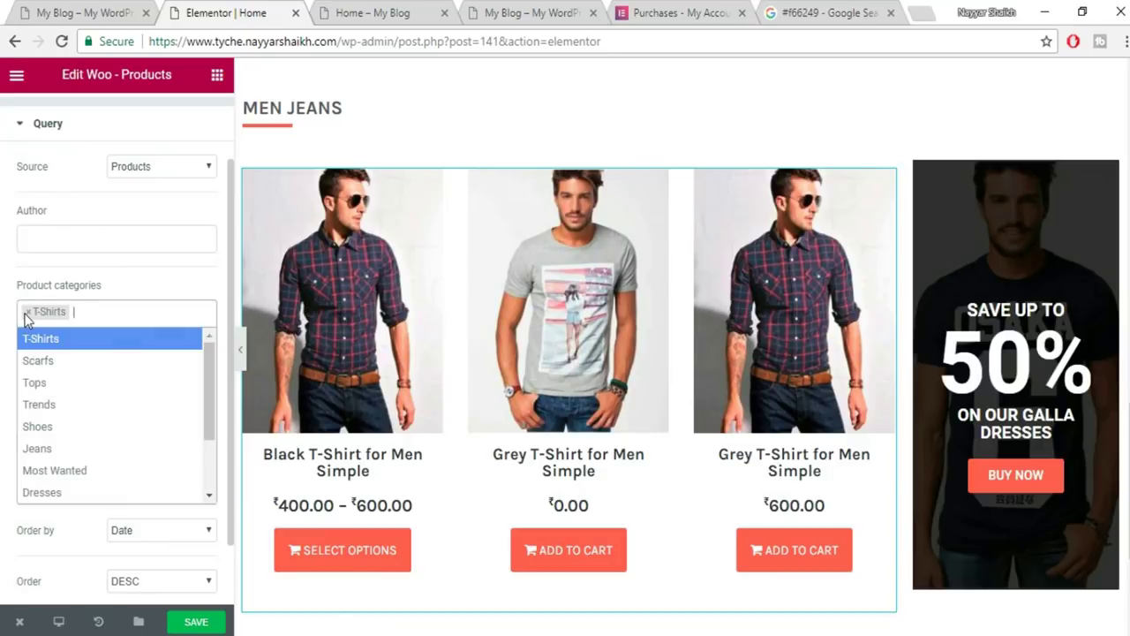
{"action": "left_click", "coordinate": [86, 449]}
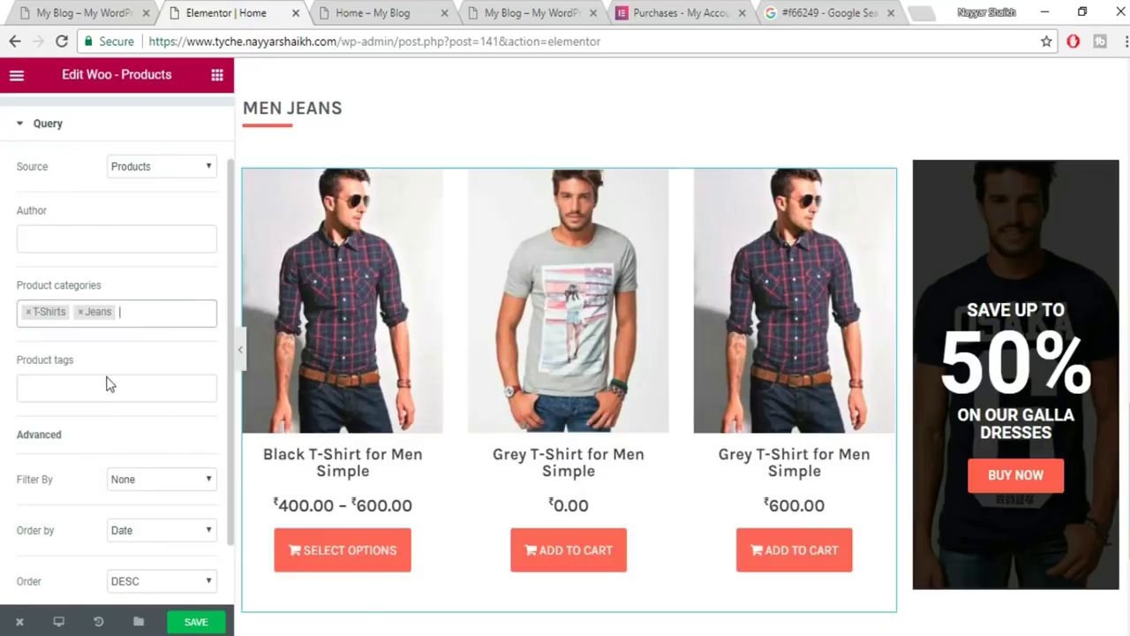
{"action": "left_click", "coordinate": [28, 314]}
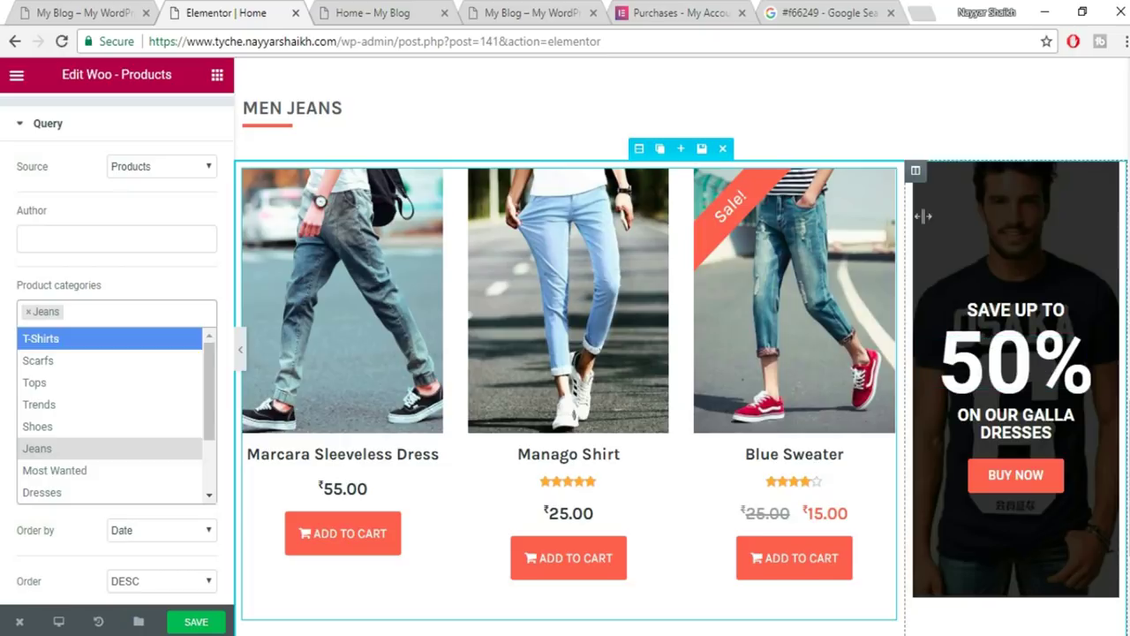
Replace the MEN JEANS banner column's background image with the light-blue summer jeans photo from the media library and save the page.
{"action": "left_click", "coordinate": [918, 174]}
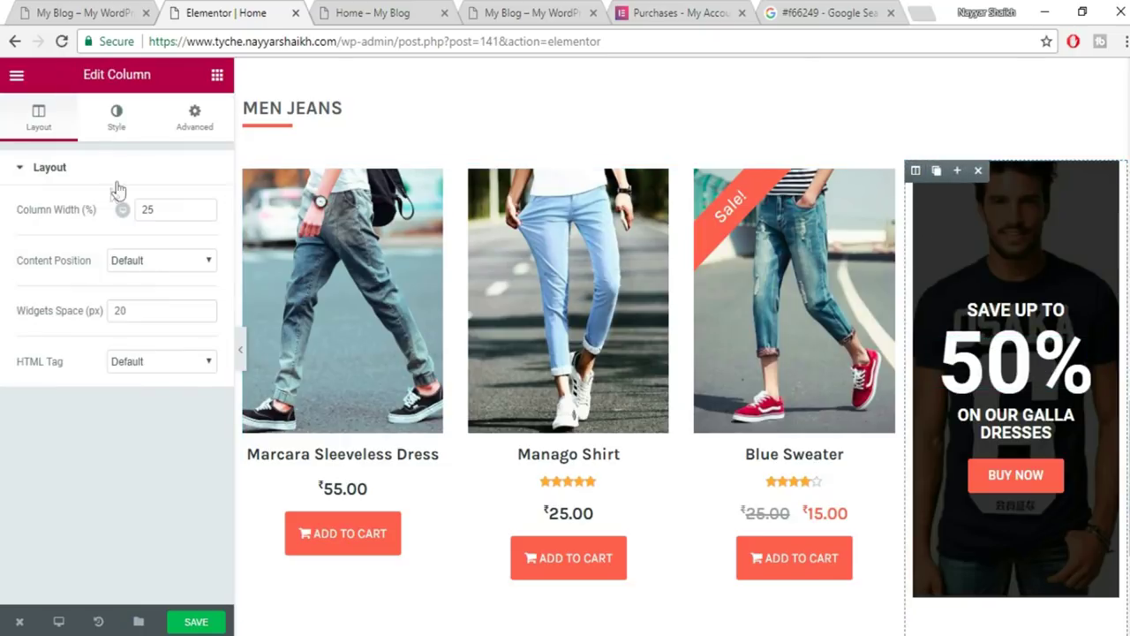
{"action": "left_click", "coordinate": [129, 122]}
{"action": "left_click", "coordinate": [152, 435]}
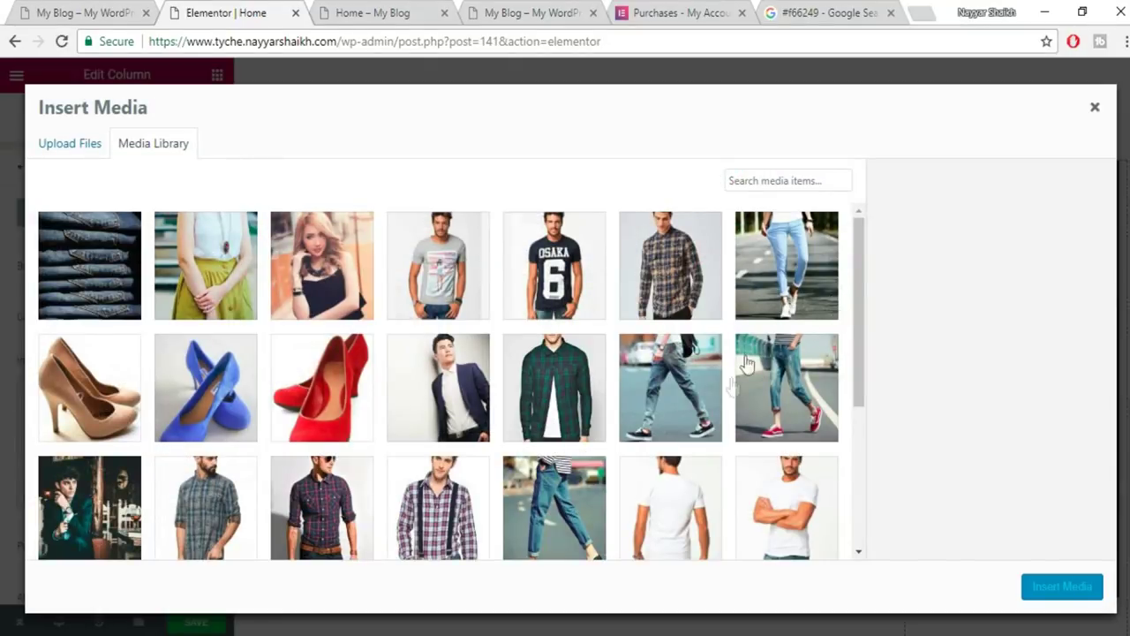
{"action": "left_click", "coordinate": [807, 261]}
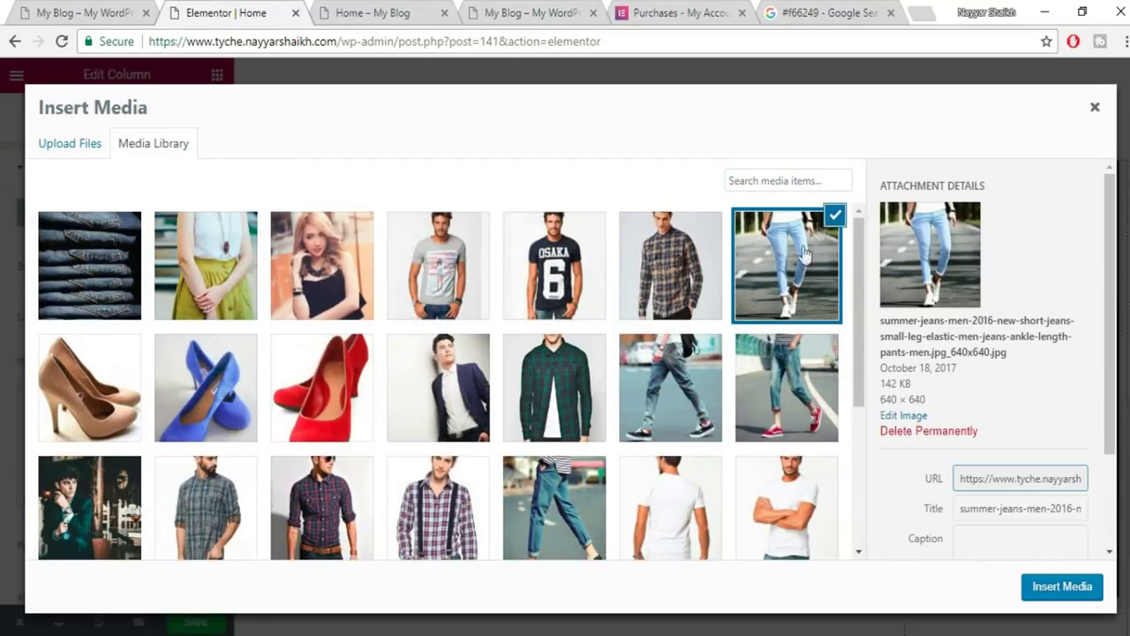
{"action": "left_click", "coordinate": [1067, 599]}
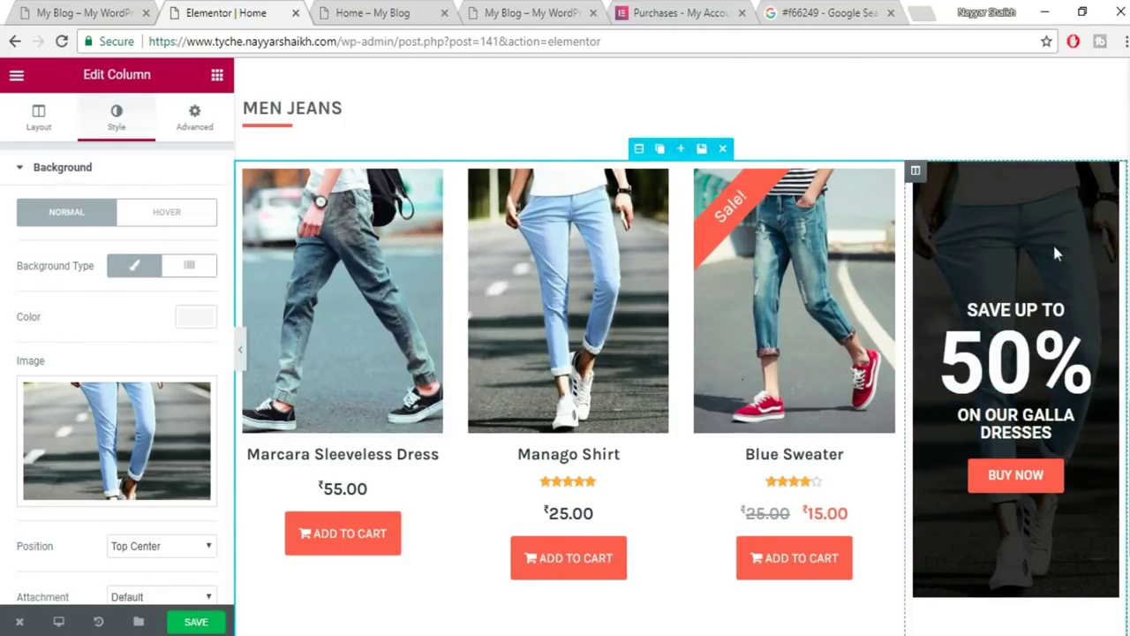
{"action": "left_click", "coordinate": [194, 622]}
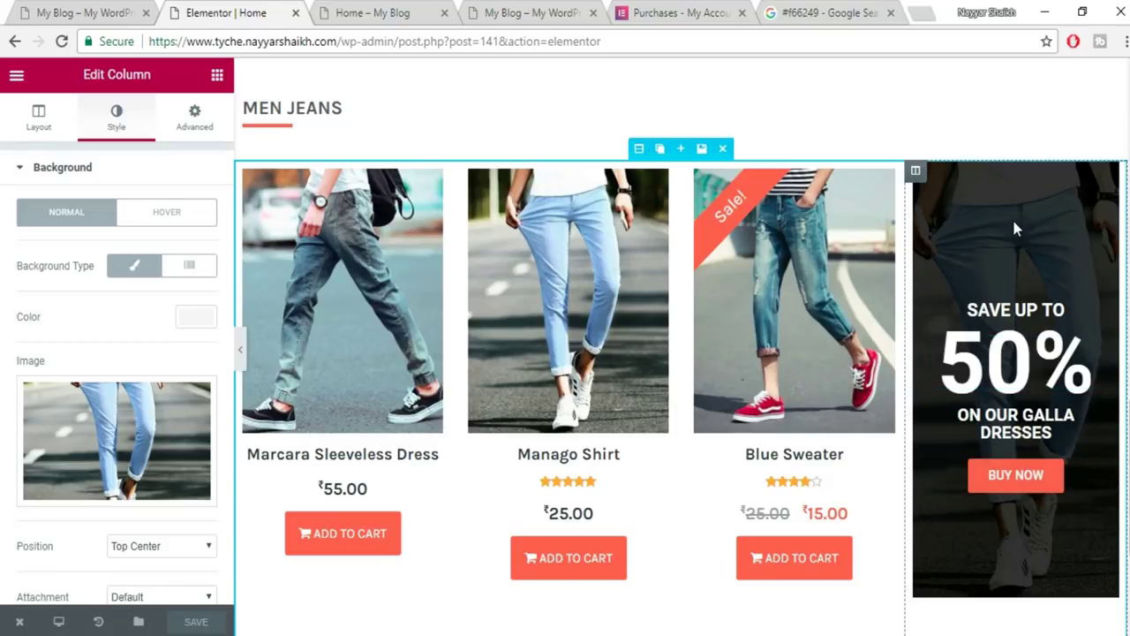
Move the 50% banner column ahead of the jeans products, matching the reference page, and save the page.
{"action": "left_click", "coordinate": [125, 14]}
{"action": "scroll", "coordinate": [518, 413], "scroll_direction": "up", "scroll_amount": 6}
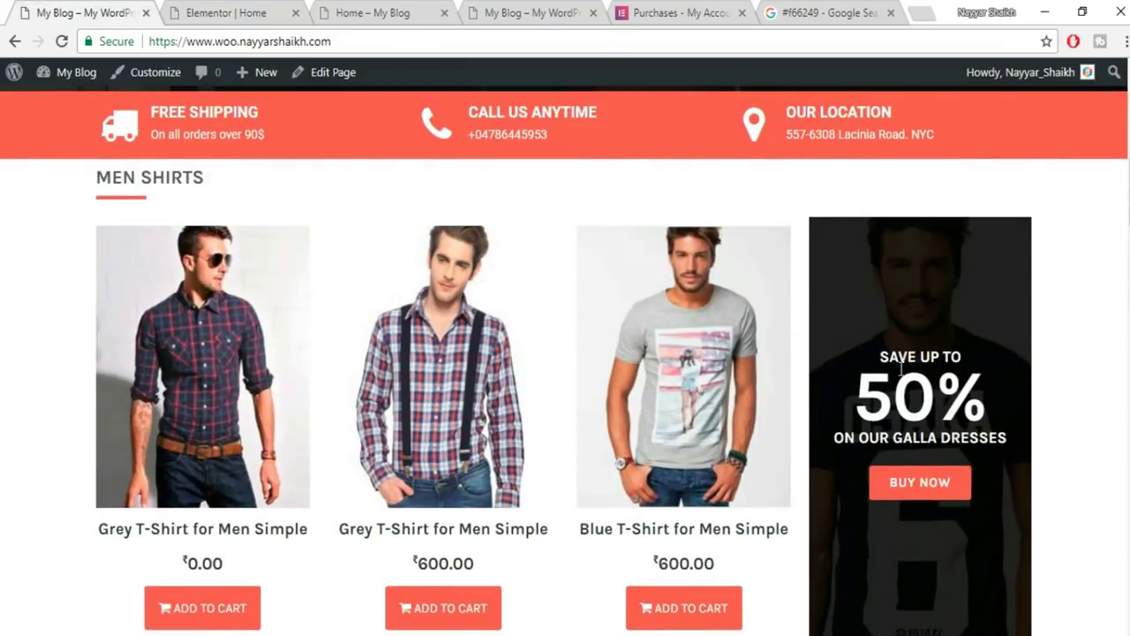
{"action": "scroll", "coordinate": [901, 369], "scroll_direction": "down", "scroll_amount": 6}
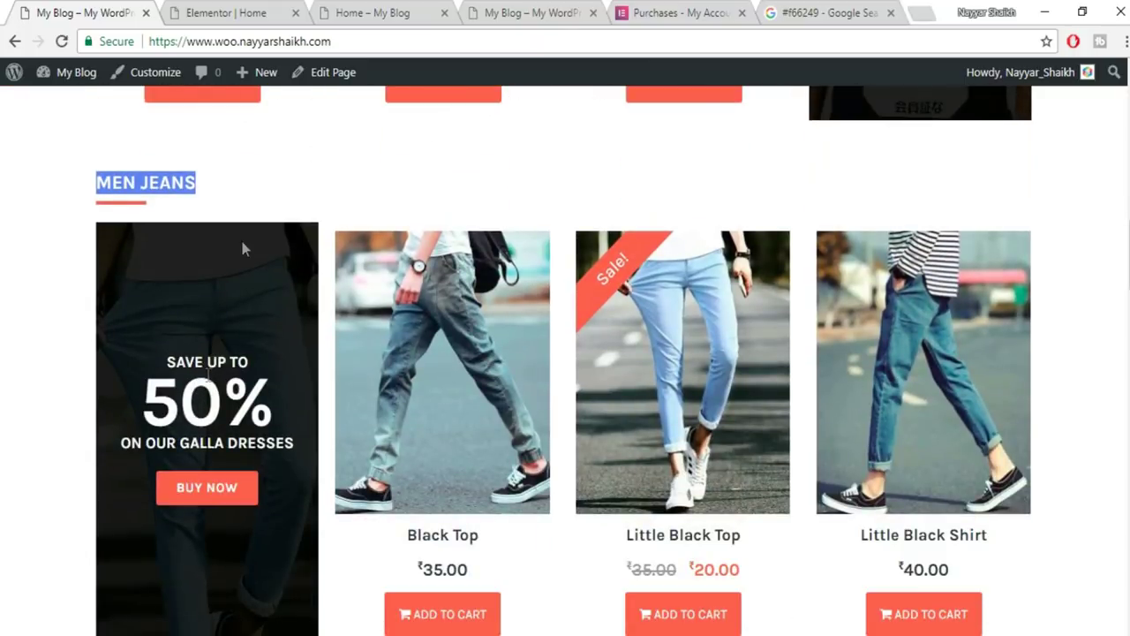
{"action": "left_click", "coordinate": [227, 13]}
{"action": "left_click_drag", "start_coordinate": [924, 174], "coordinate": [320, 168]}
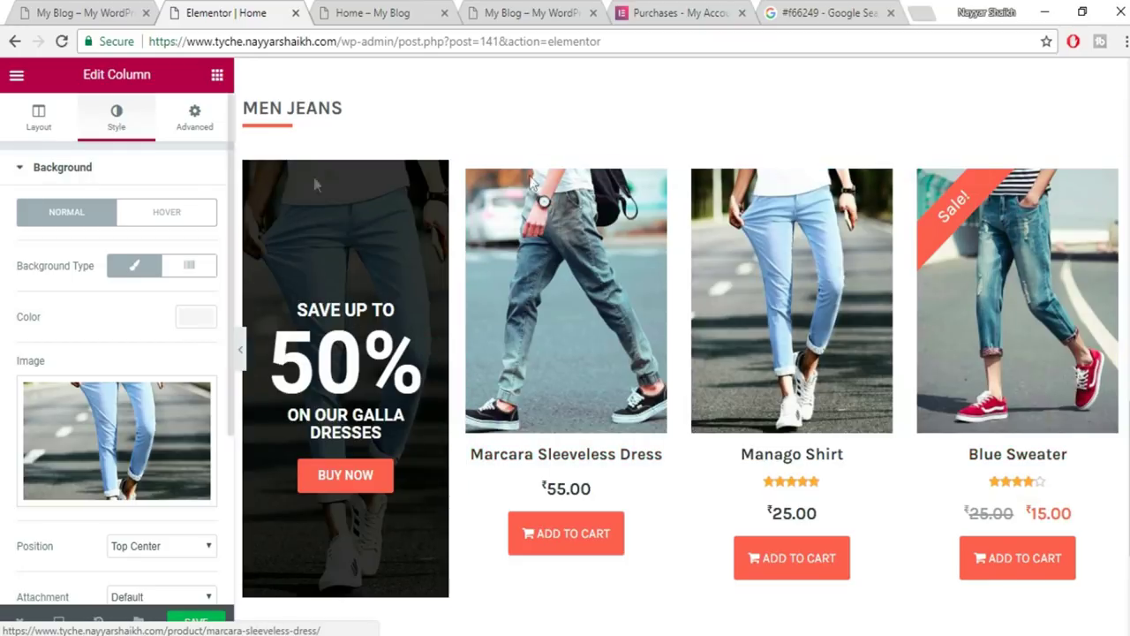
{"action": "scroll", "coordinate": [453, 467], "scroll_direction": "down", "scroll_amount": 3}
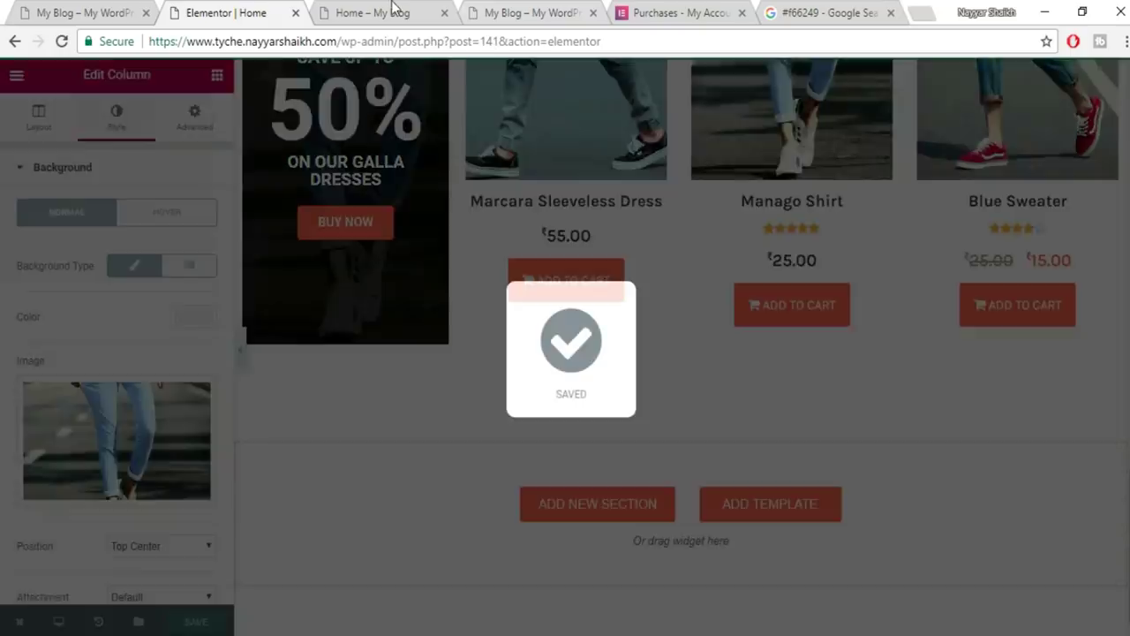
Review the MEN SHIRTS and MEN JEANS sections on the reloaded home page and examine the reference page's MOST WANTED, FEATURED and ON SALE lists.
{"action": "left_click", "coordinate": [388, 13]}
{"action": "key", "text": "F5"}
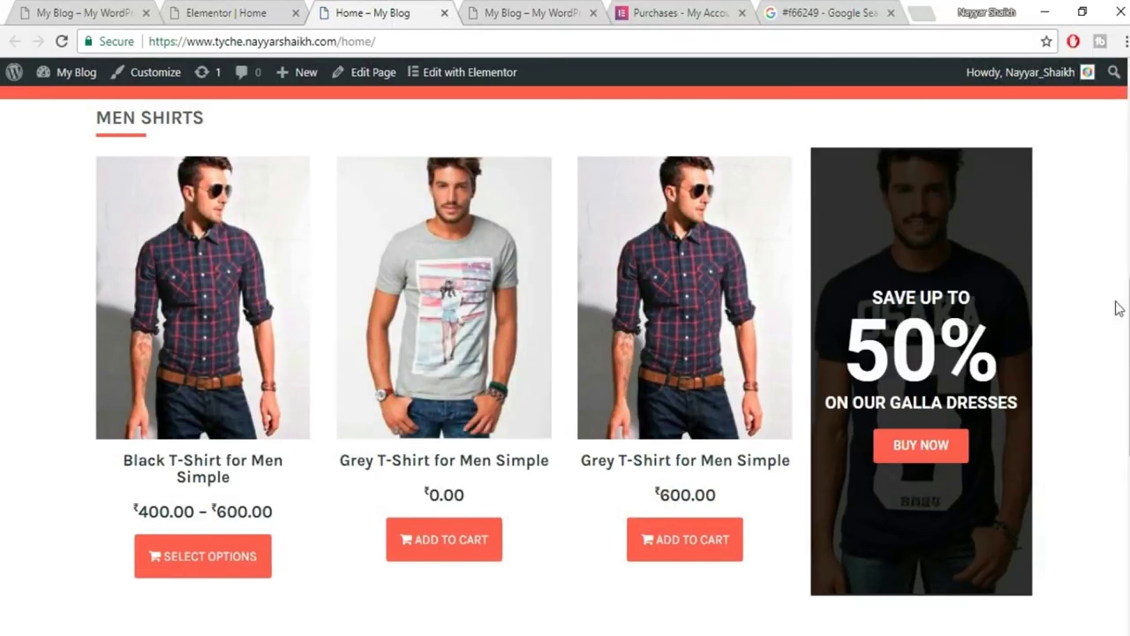
{"action": "scroll", "coordinate": [548, 512], "scroll_direction": "down", "scroll_amount": 5}
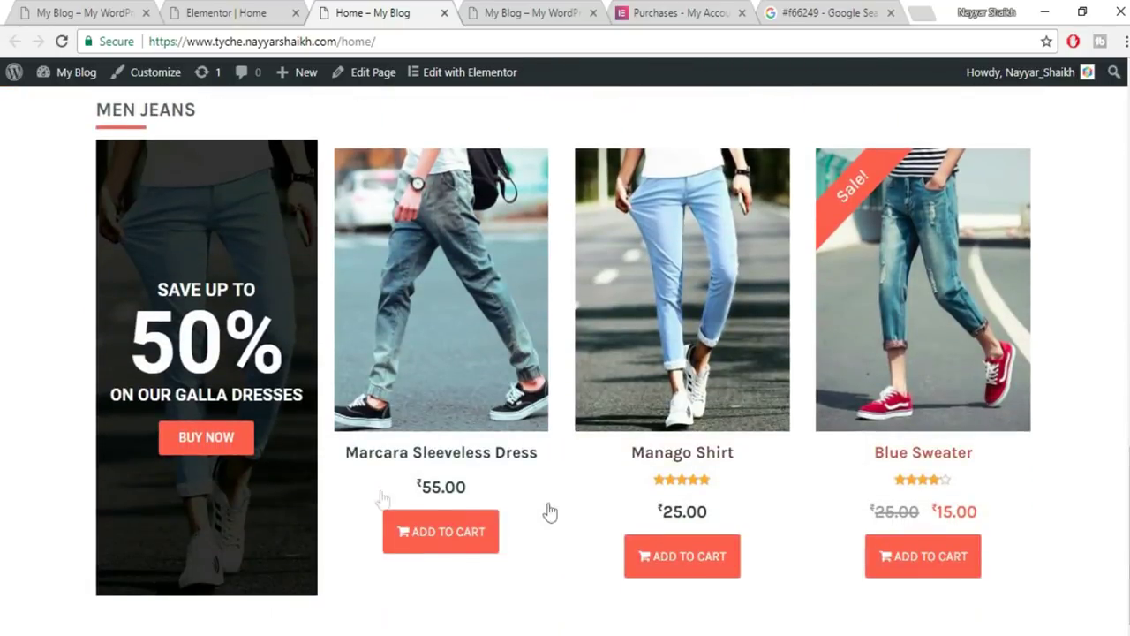
{"action": "scroll", "coordinate": [1024, 482], "scroll_direction": "up", "scroll_amount": 5}
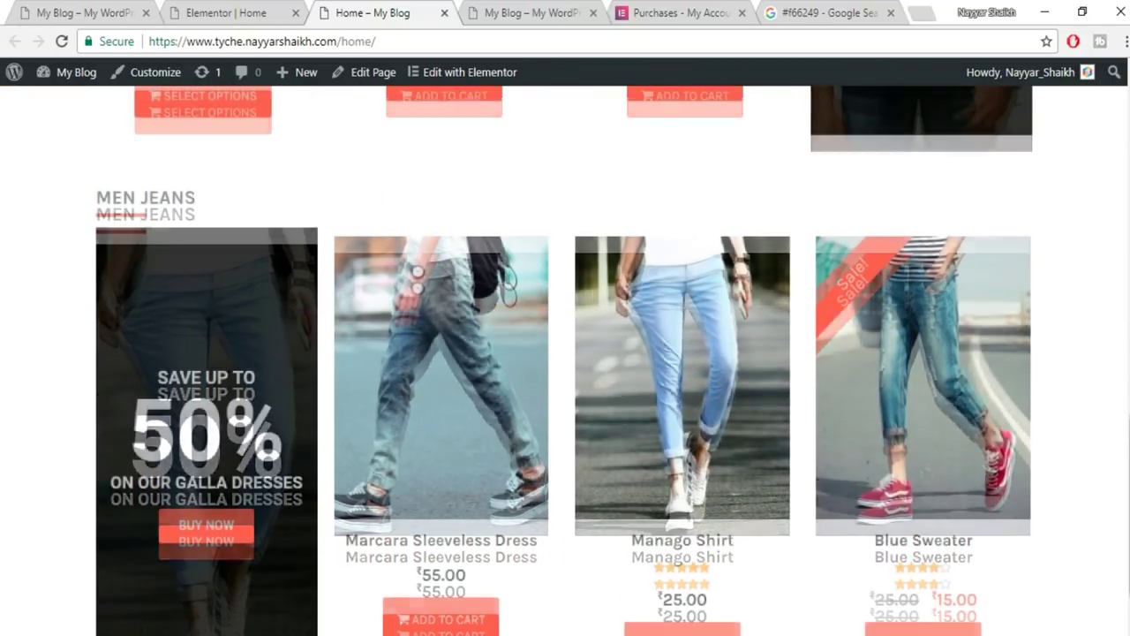
{"action": "scroll", "coordinate": [822, 421], "scroll_direction": "up", "scroll_amount": 2}
{"action": "scroll", "coordinate": [847, 422], "scroll_direction": "down", "scroll_amount": 4}
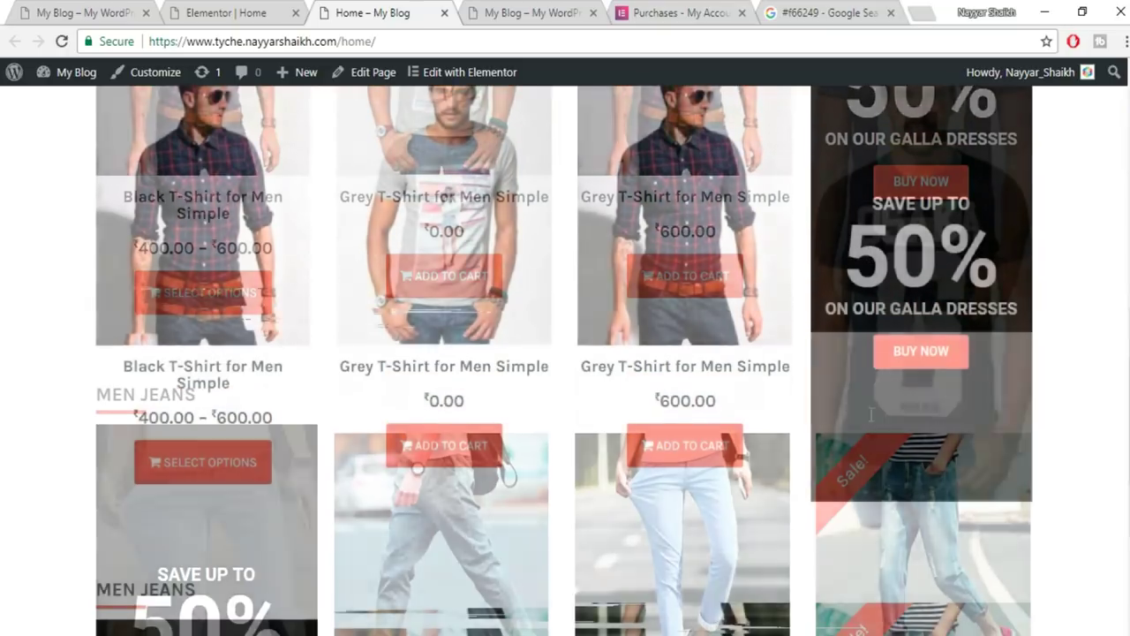
{"action": "scroll", "coordinate": [872, 424], "scroll_direction": "up", "scroll_amount": 3}
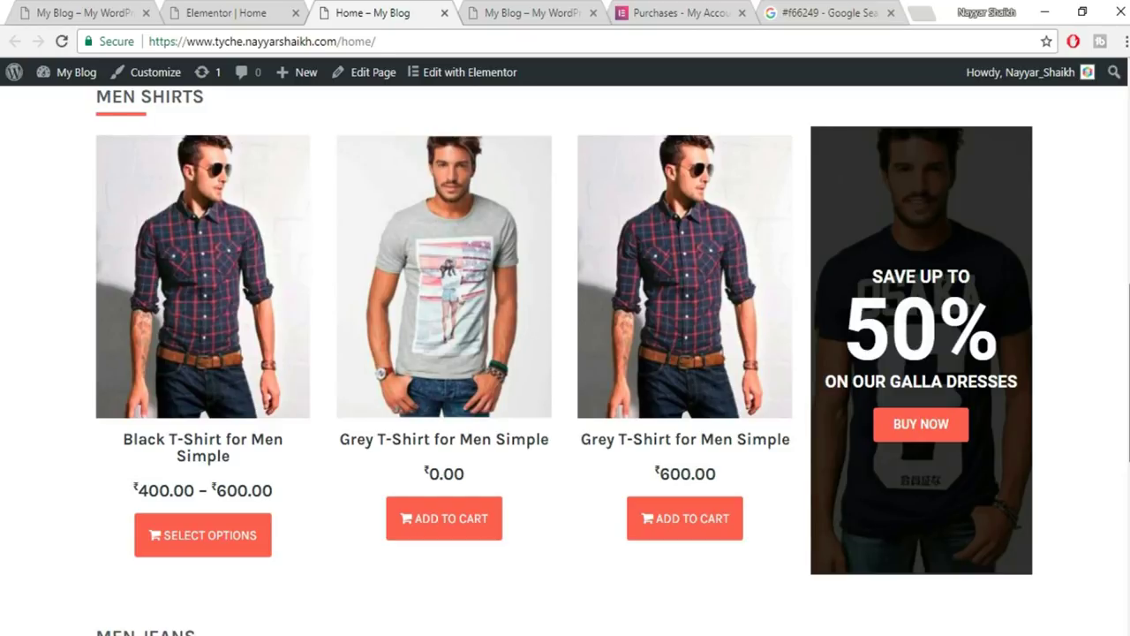
{"action": "scroll", "coordinate": [365, 467], "scroll_direction": "down", "scroll_amount": 6}
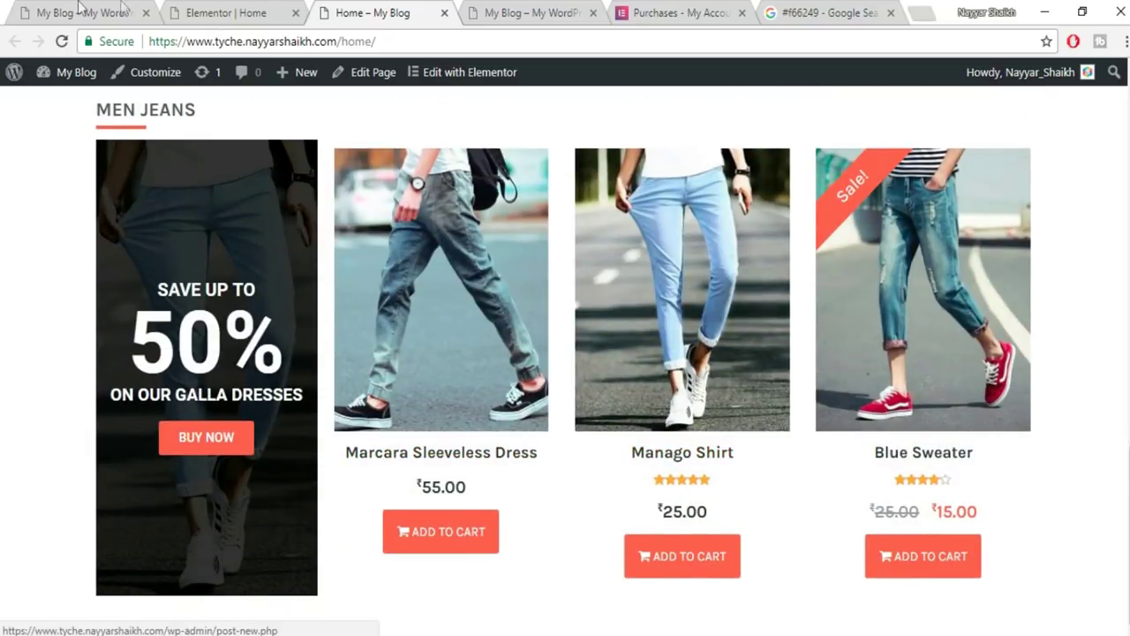
{"action": "left_click", "coordinate": [122, 7]}
{"action": "scroll", "coordinate": [1118, 309], "scroll_direction": "down", "scroll_amount": 7}
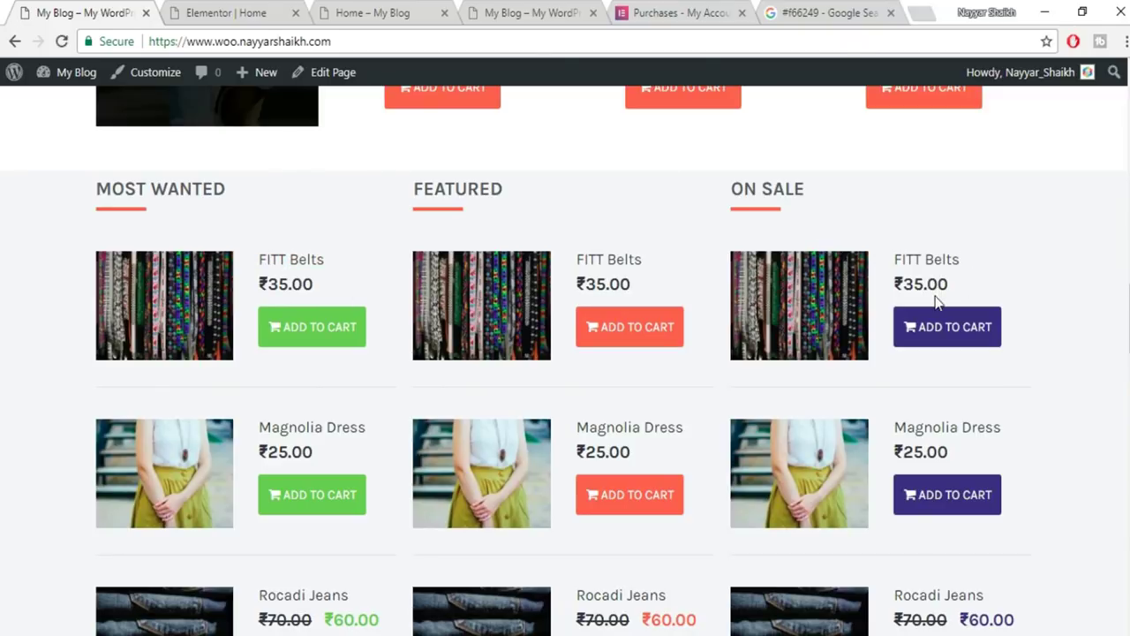
{"action": "left_click", "coordinate": [212, 11]}
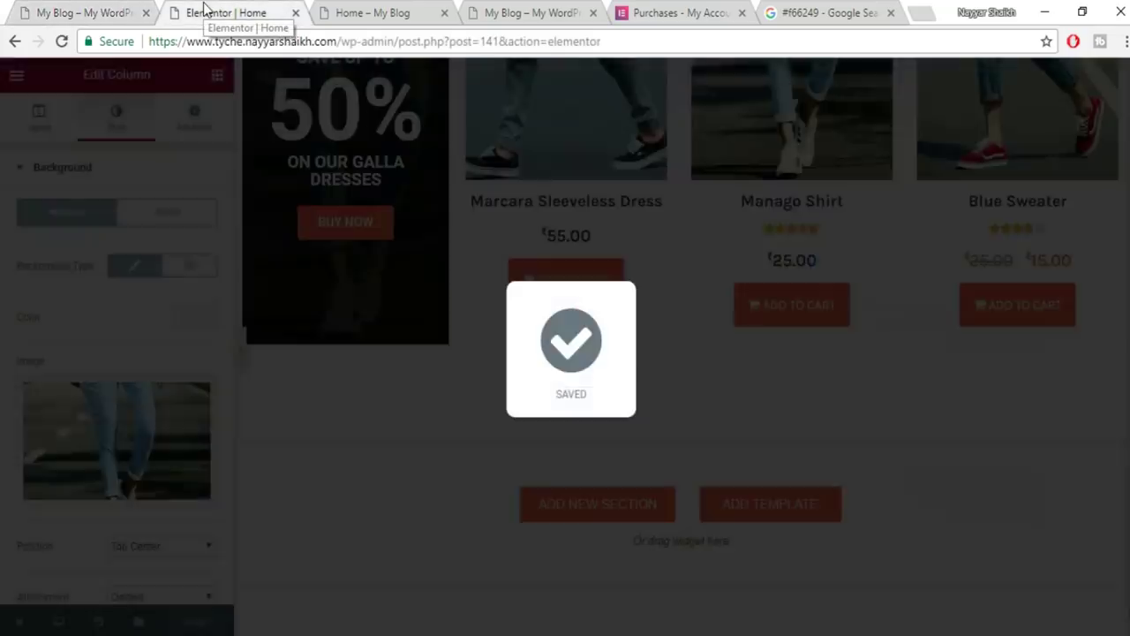
Open the Tyche theme's recommended actions from the site's WordPress dashboard.
{"action": "left_click", "coordinate": [377, 10]}
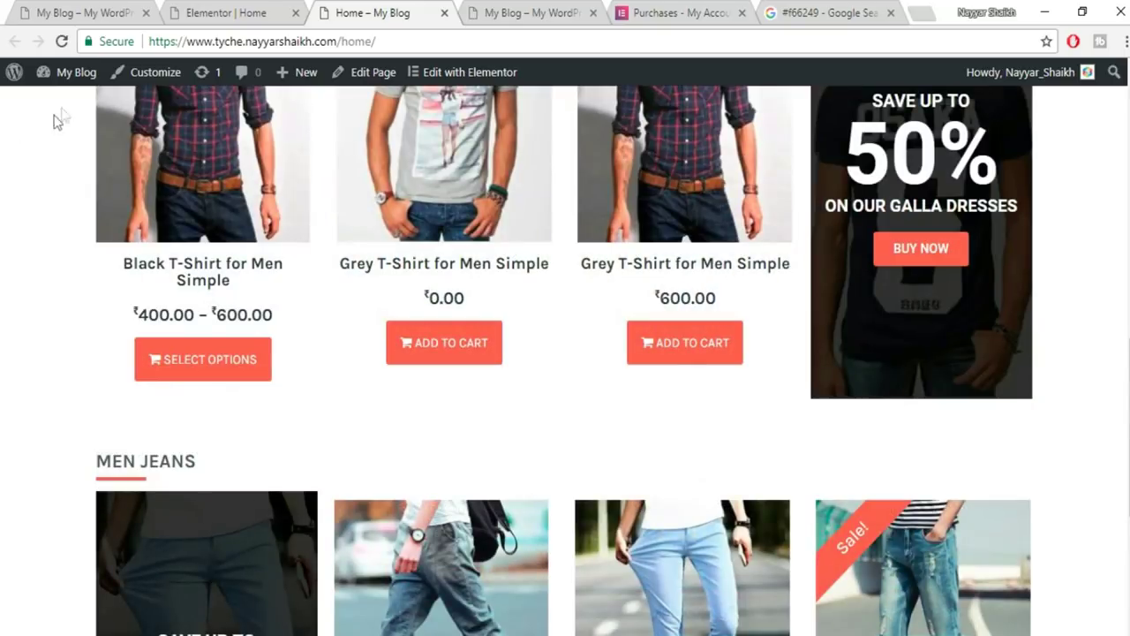
{"action": "mouse_move", "coordinate": [89, 82]}
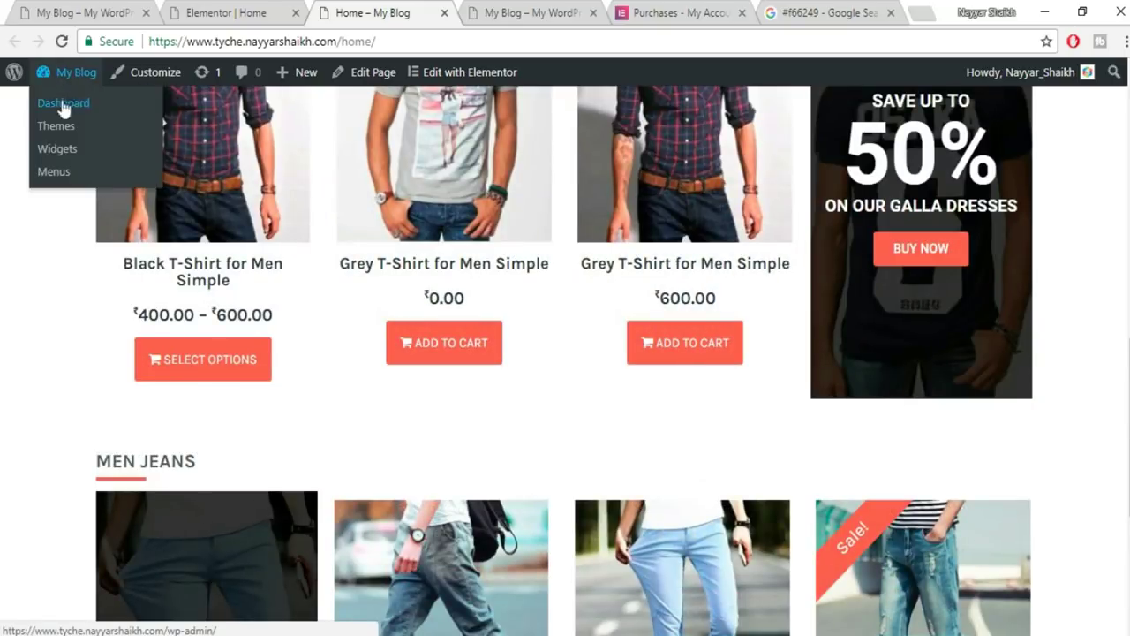
{"action": "left_click", "coordinate": [80, 102]}
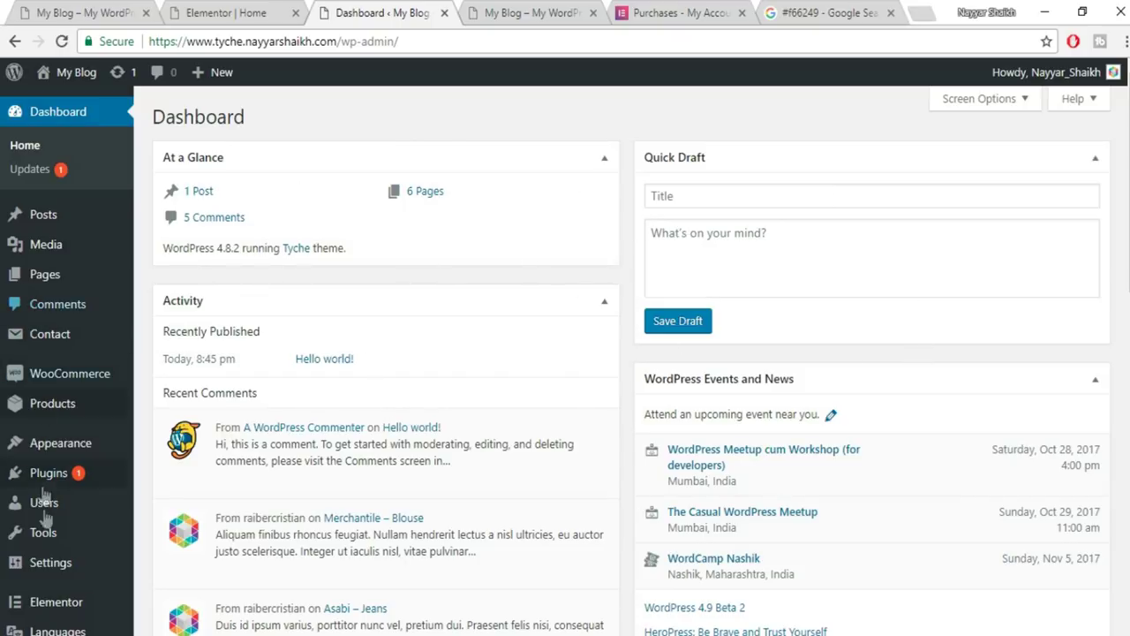
{"action": "mouse_move", "coordinate": [58, 343]}
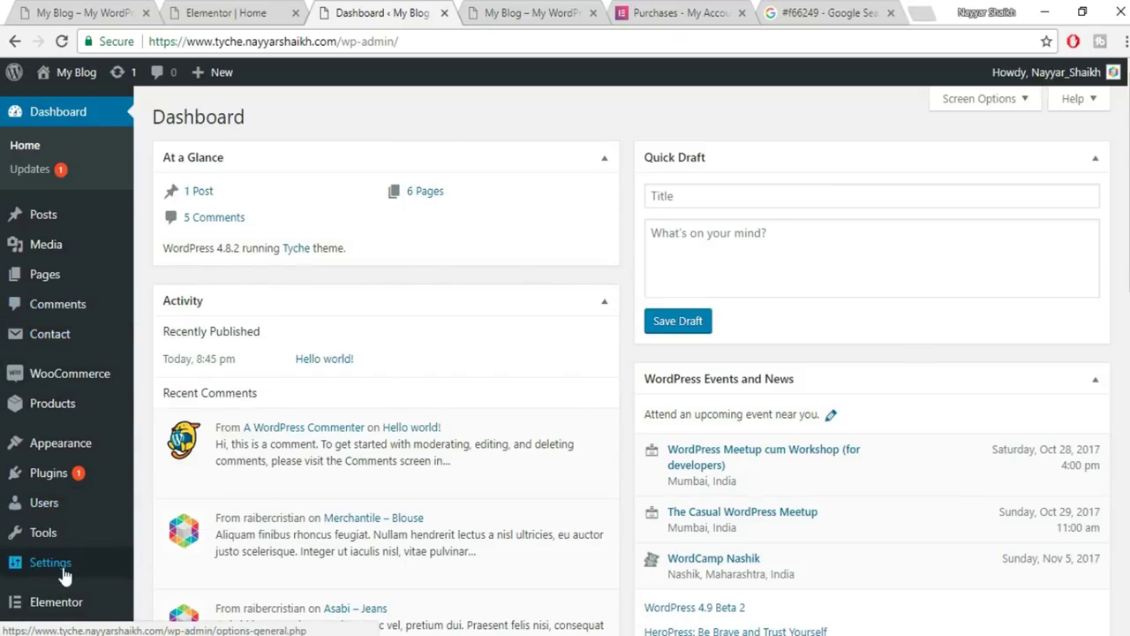
{"action": "mouse_move", "coordinate": [64, 575]}
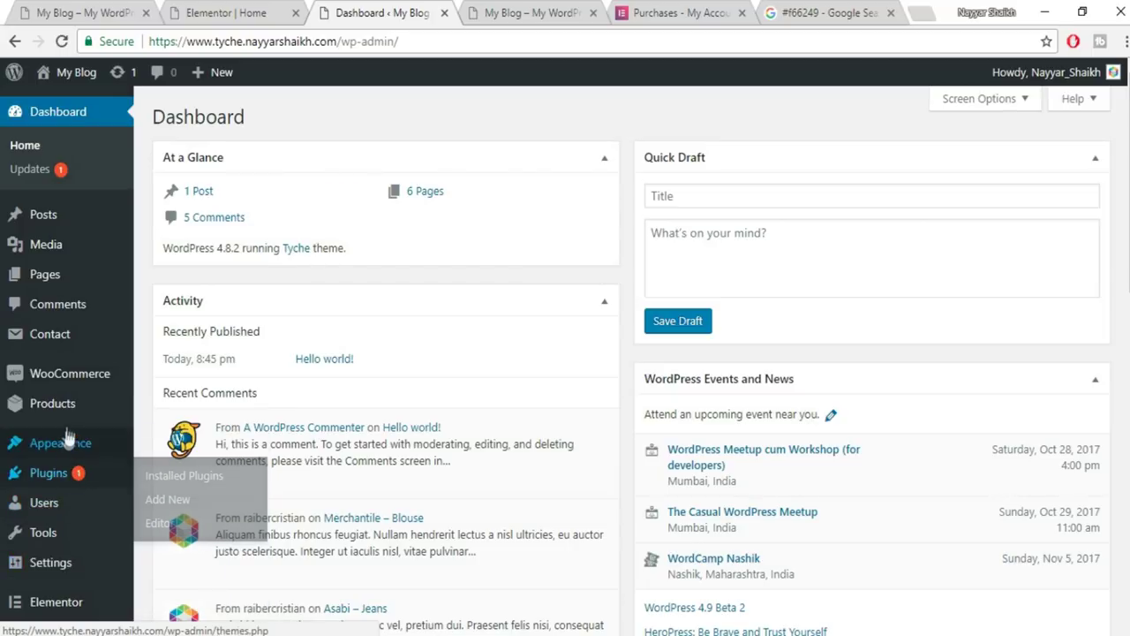
{"action": "mouse_move", "coordinate": [75, 450]}
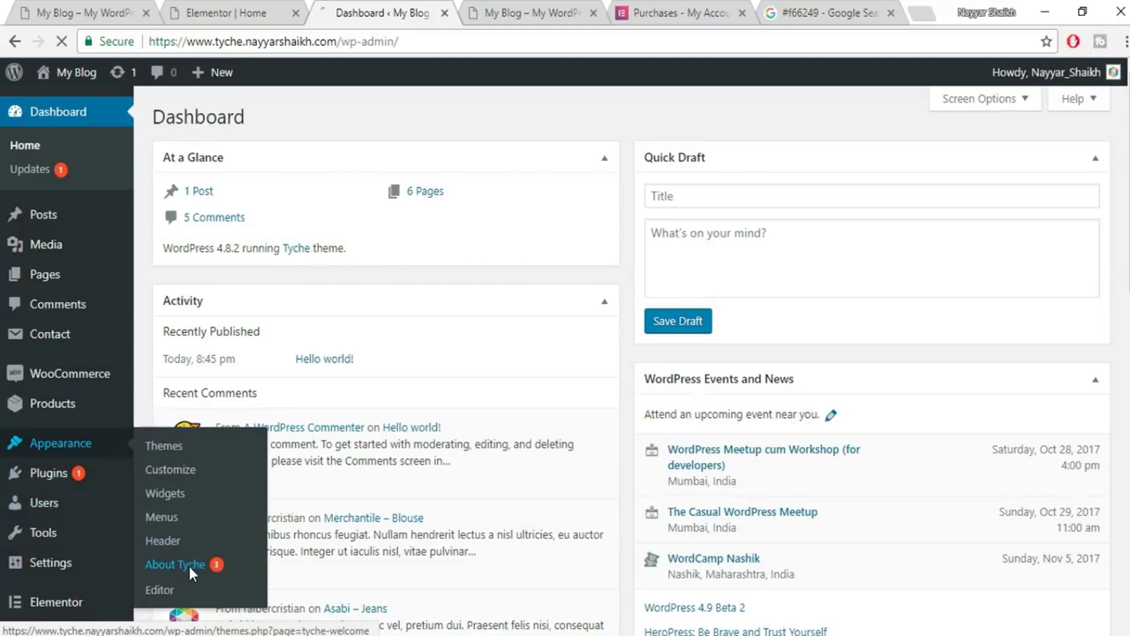
{"action": "left_click", "coordinate": [189, 568]}
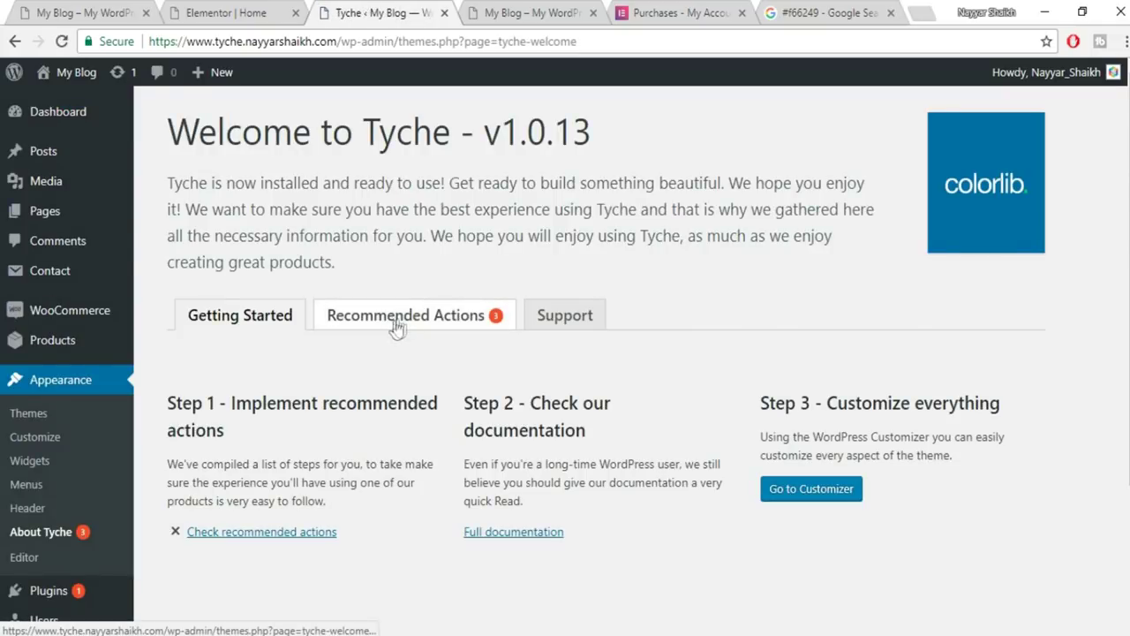
{"action": "left_click", "coordinate": [420, 333]}
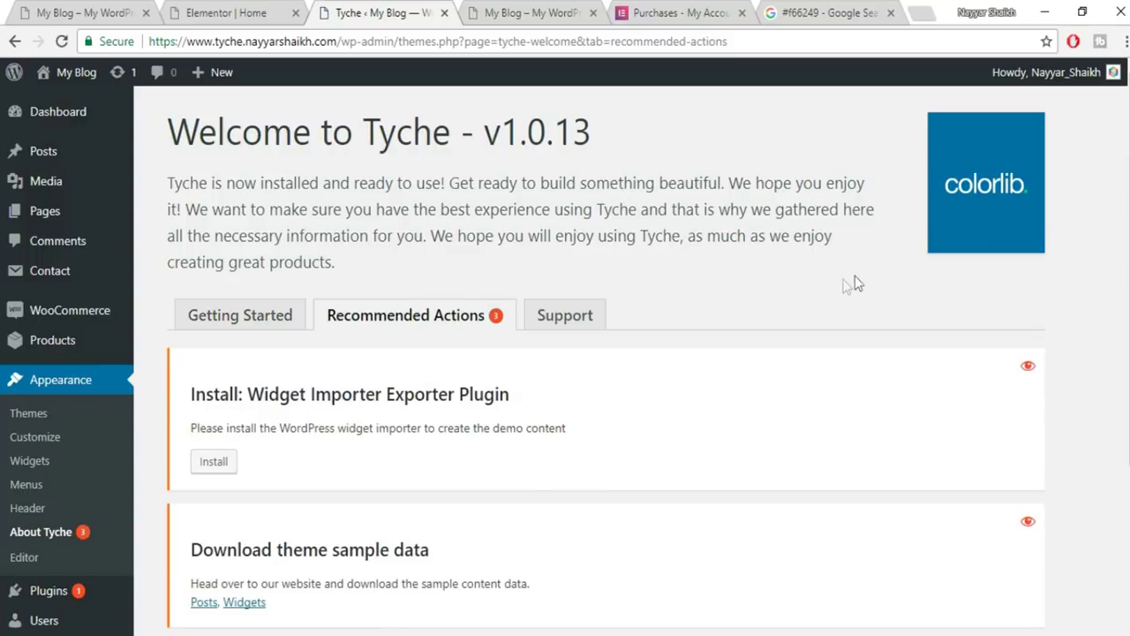
Install and activate the Widget Importer Exporter plugin, and download the theme's sample Widgets data.
{"action": "scroll", "coordinate": [855, 275], "scroll_direction": "down", "scroll_amount": 1}
{"action": "left_click", "coordinate": [216, 374]}
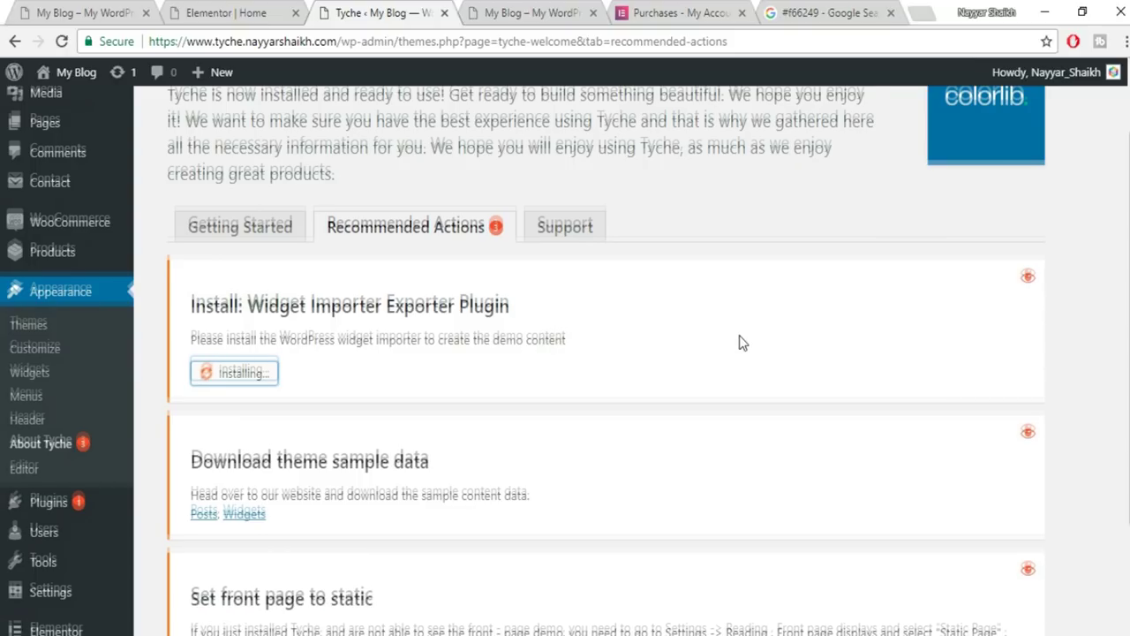
{"action": "scroll", "coordinate": [740, 343], "scroll_direction": "down", "scroll_amount": 2}
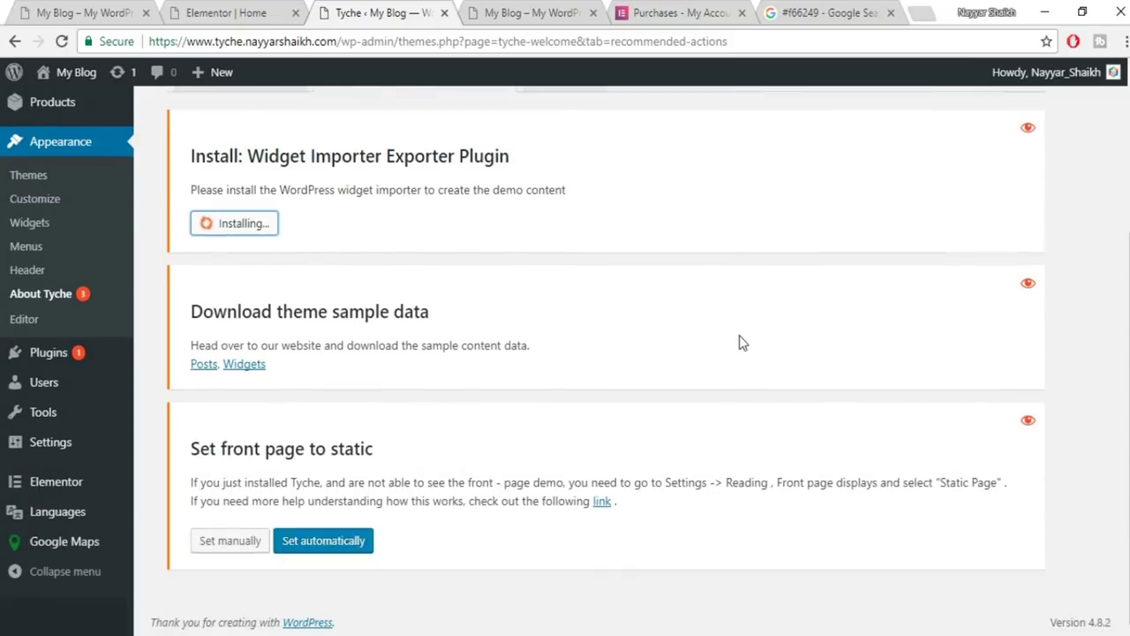
{"action": "left_click", "coordinate": [251, 367]}
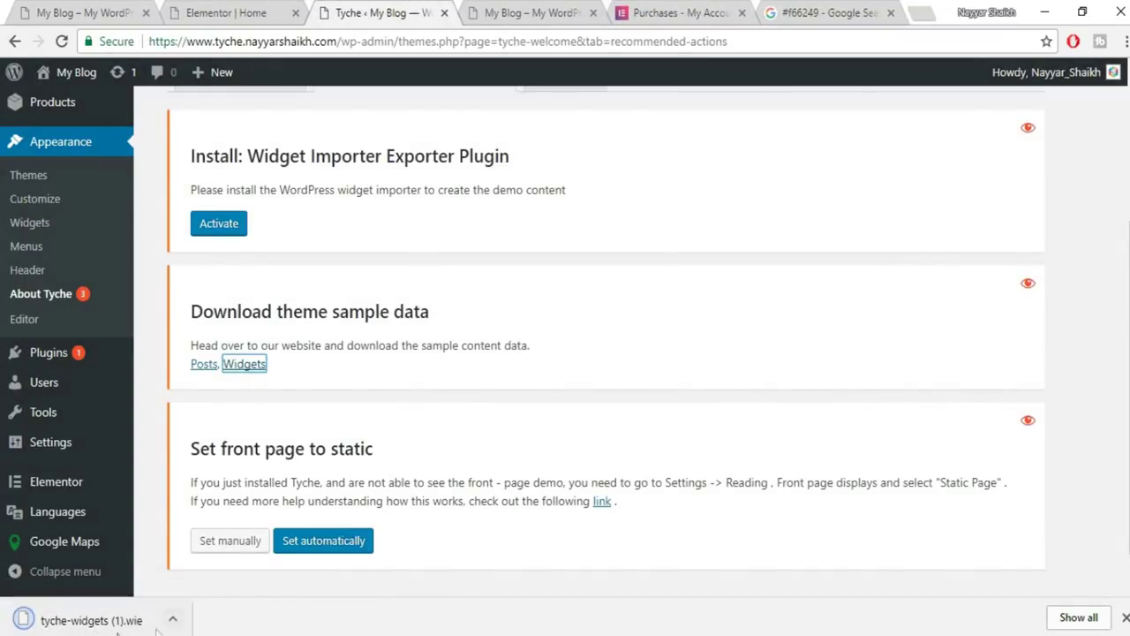
{"action": "left_click", "coordinate": [1124, 617]}
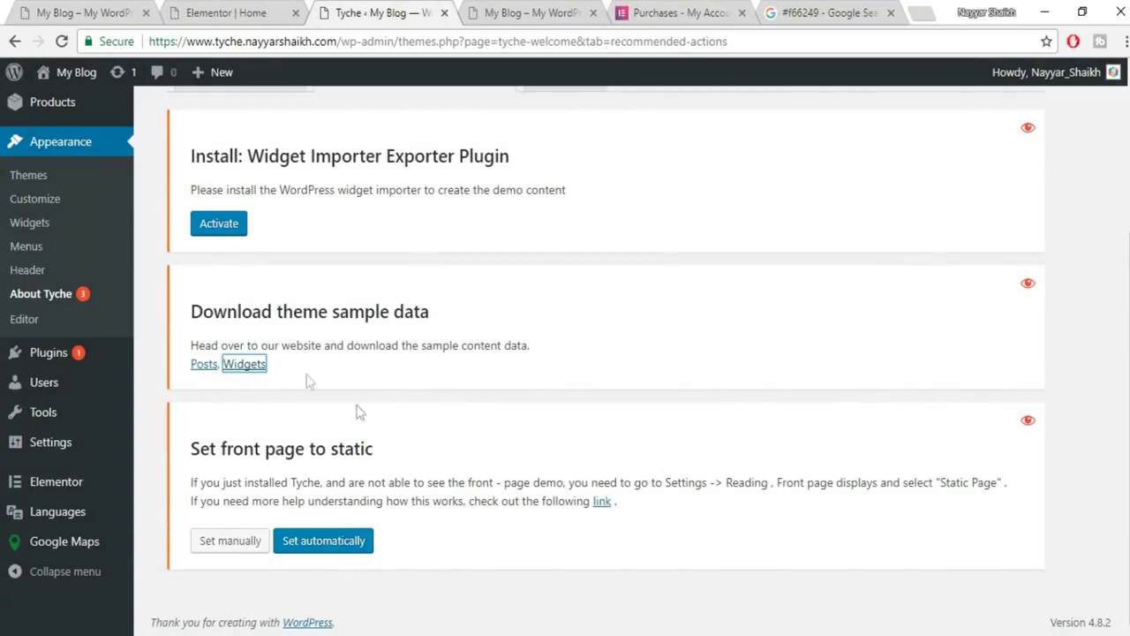
{"action": "left_click", "coordinate": [219, 226]}
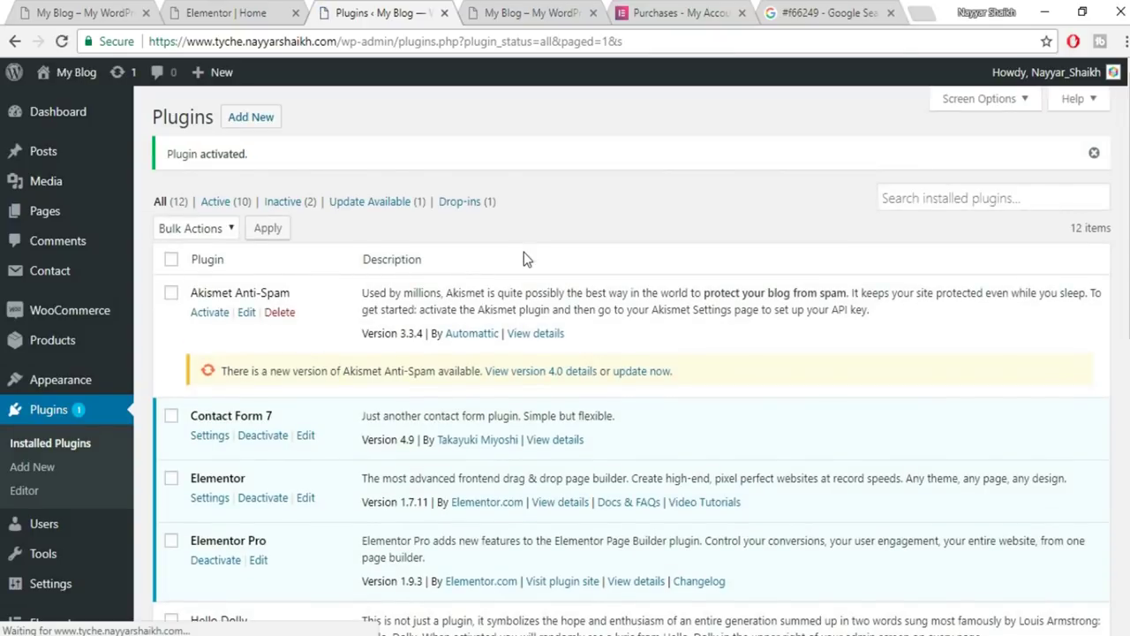
Open the Widget Importer & Exporter tool in the site's WordPress dashboard.
{"action": "scroll", "coordinate": [139, 379], "scroll_direction": "down", "scroll_amount": 1}
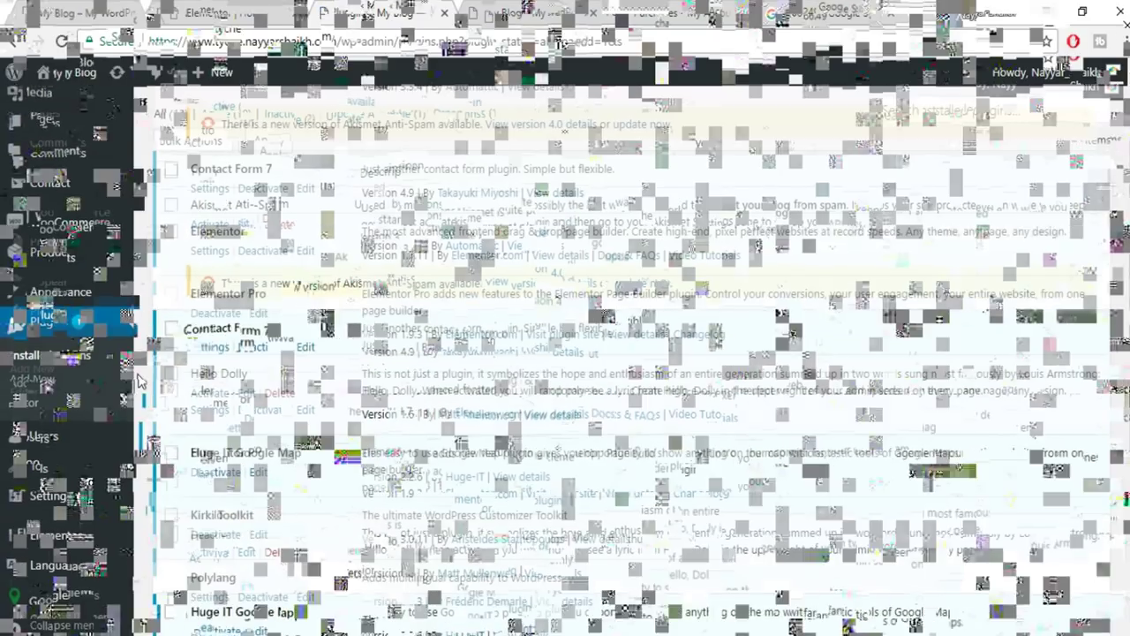
{"action": "scroll", "coordinate": [139, 380], "scroll_direction": "down", "scroll_amount": 2}
{"action": "mouse_move", "coordinate": [60, 456]}
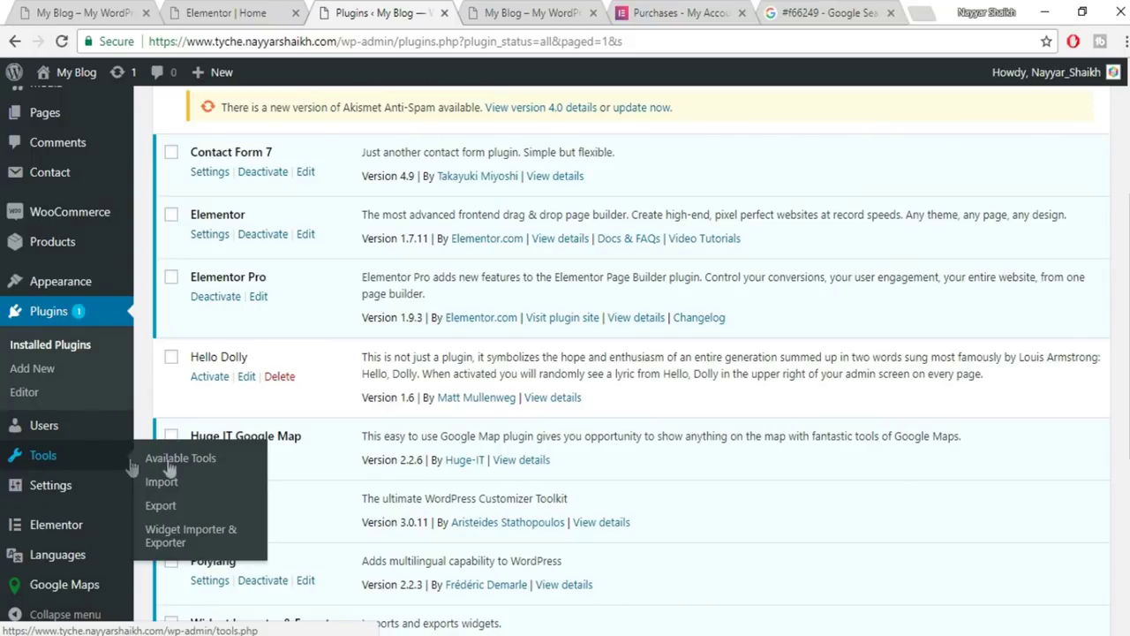
{"action": "left_click", "coordinate": [191, 539]}
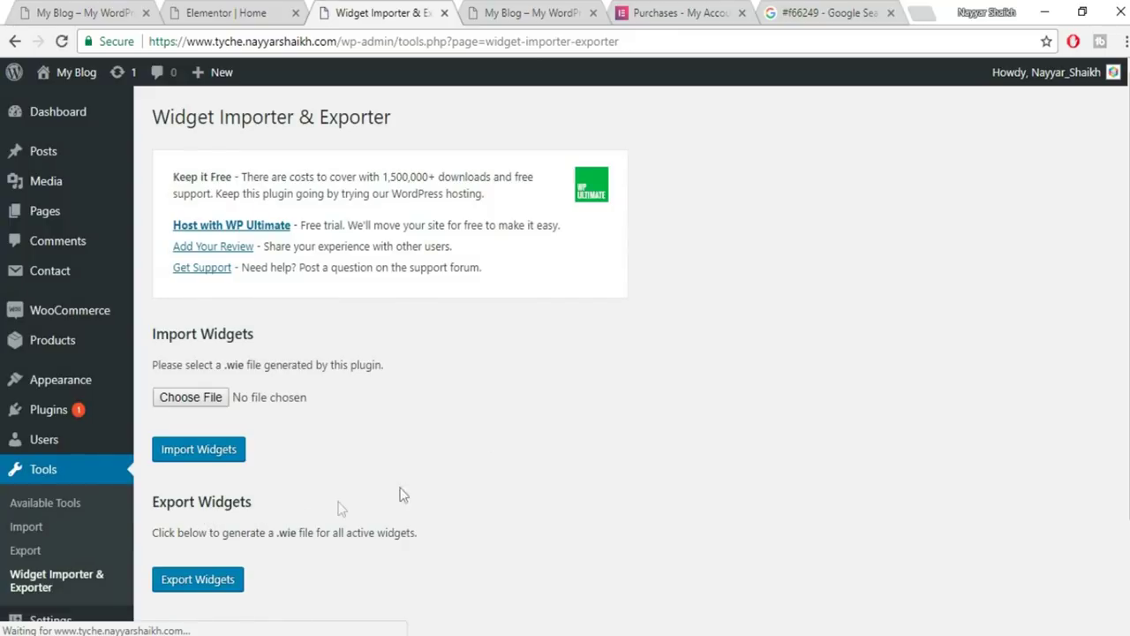
Import the widgets from tyche-widgets.wie in the Tyche project's Widgets folder and review the import results.
{"action": "scroll", "coordinate": [530, 379], "scroll_direction": "down", "scroll_amount": 1}
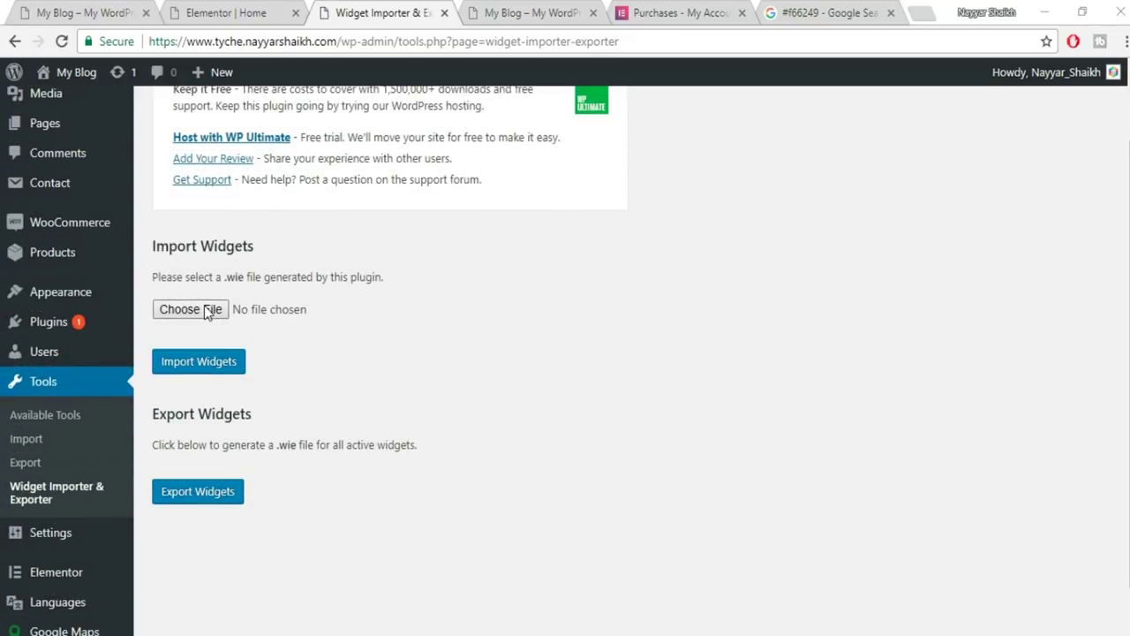
{"action": "left_click", "coordinate": [210, 312]}
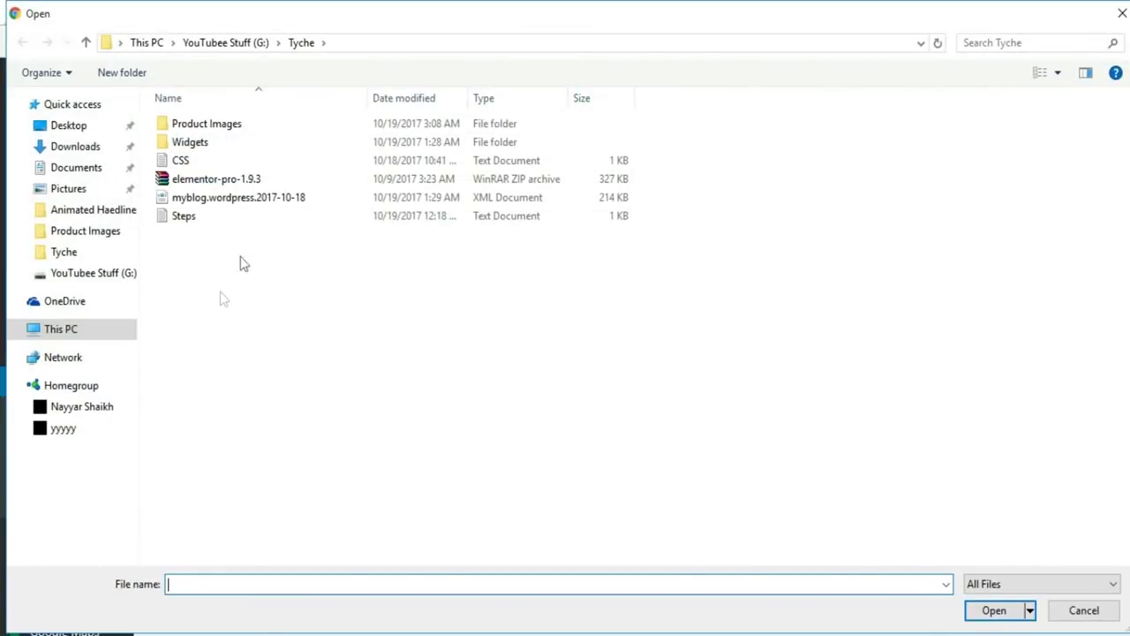
{"action": "double_click", "coordinate": [222, 143]}
{"action": "left_click", "coordinate": [256, 135]}
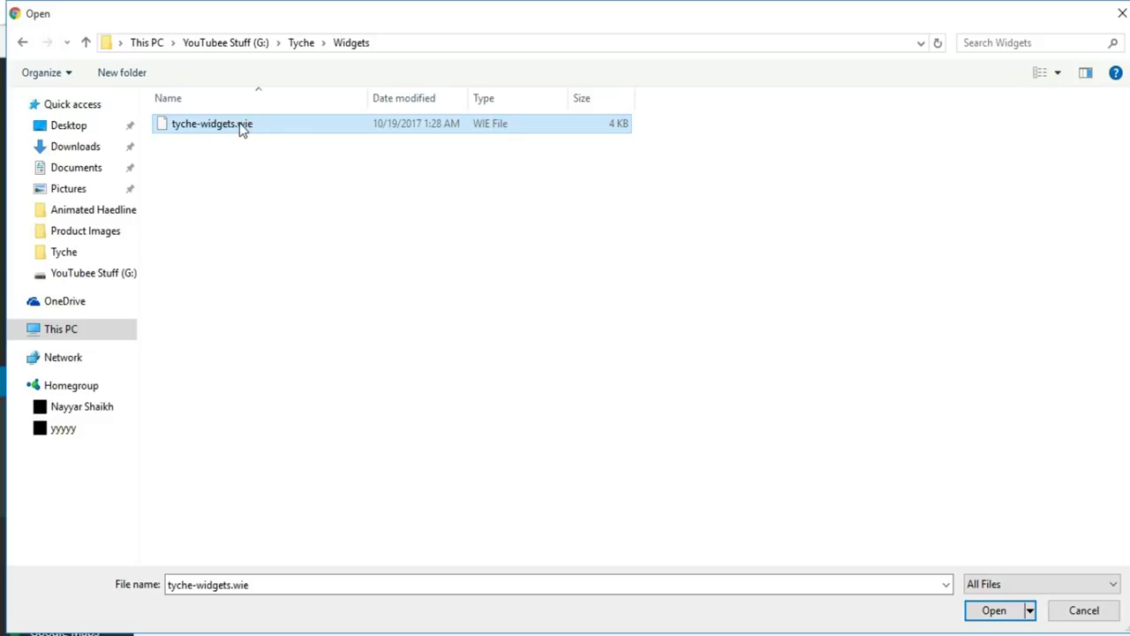
{"action": "left_click", "coordinate": [1004, 611]}
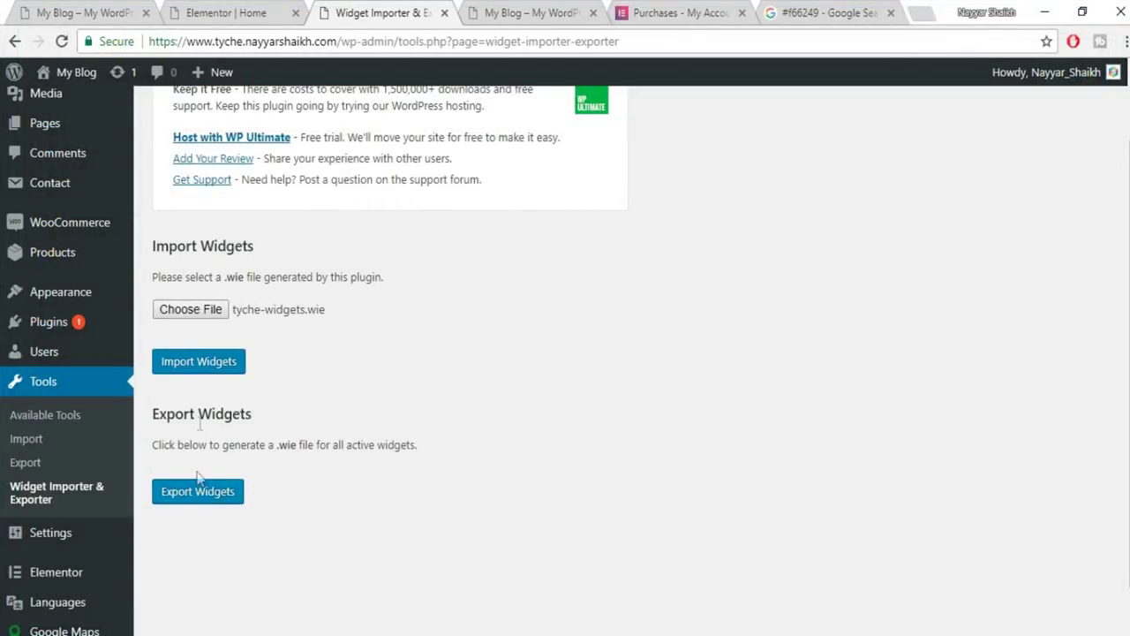
{"action": "left_click", "coordinate": [198, 378]}
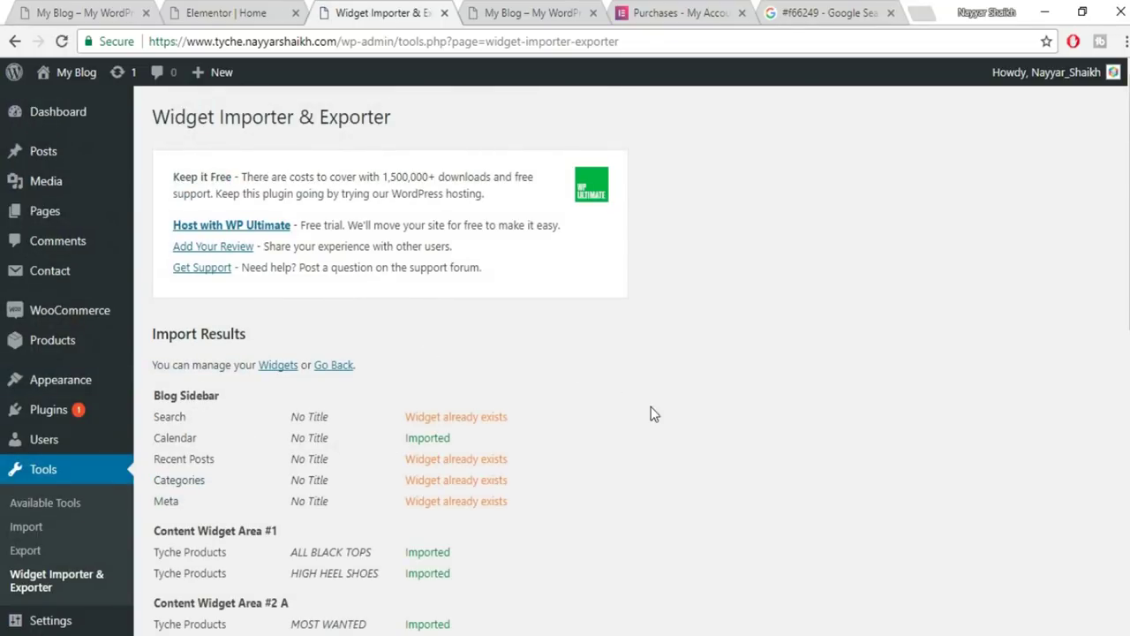
{"action": "scroll", "coordinate": [651, 408], "scroll_direction": "down", "scroll_amount": 1}
{"action": "scroll", "coordinate": [478, 353], "scroll_direction": "down", "scroll_amount": 1}
{"action": "scroll", "coordinate": [477, 358], "scroll_direction": "down", "scroll_amount": 8}
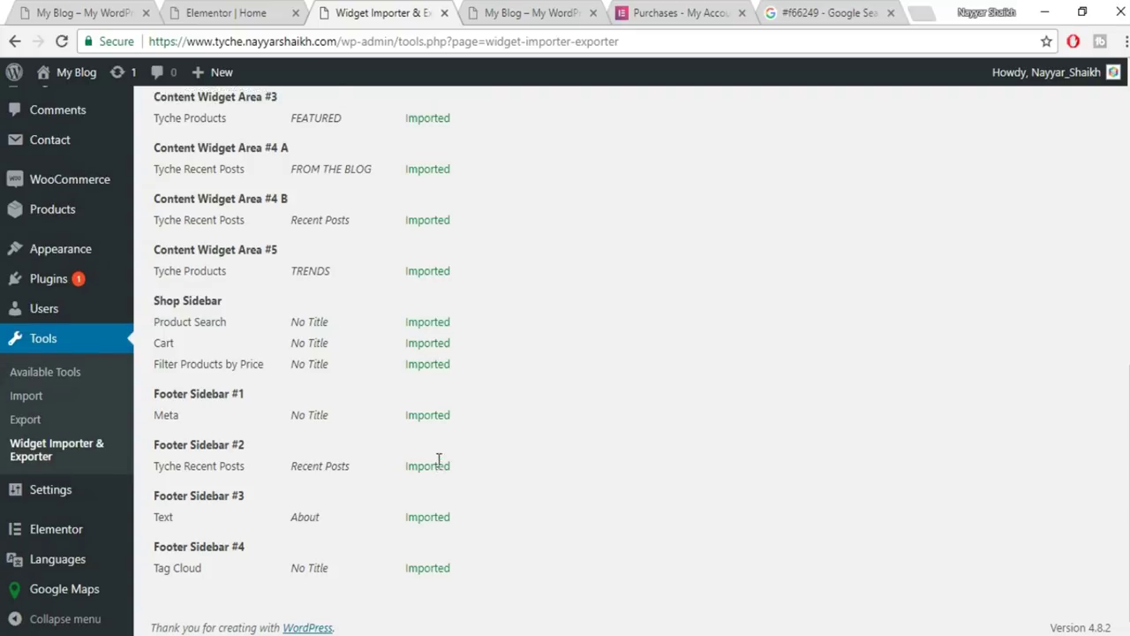
{"action": "scroll", "coordinate": [439, 467], "scroll_direction": "up", "scroll_amount": 10}
Reload the Elementor editor for the Home page, check its MEN SHIRTS and MEN JEANS sections, and close the widget importer page.
{"action": "key", "text": "ctrl+shift+Tab"}
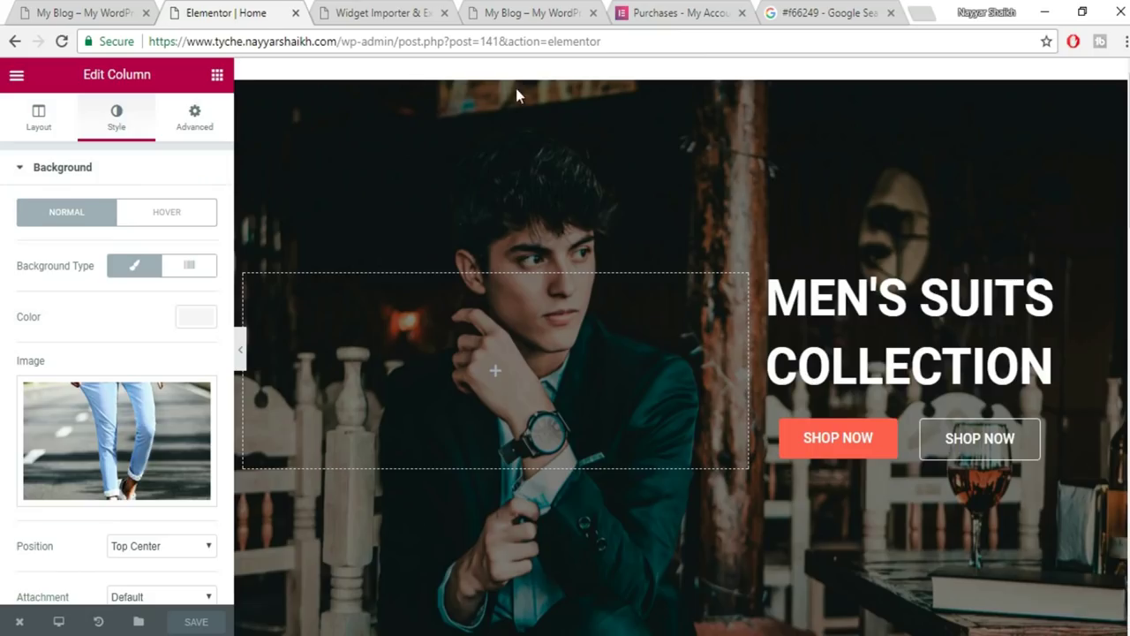
{"action": "left_click", "coordinate": [61, 42]}
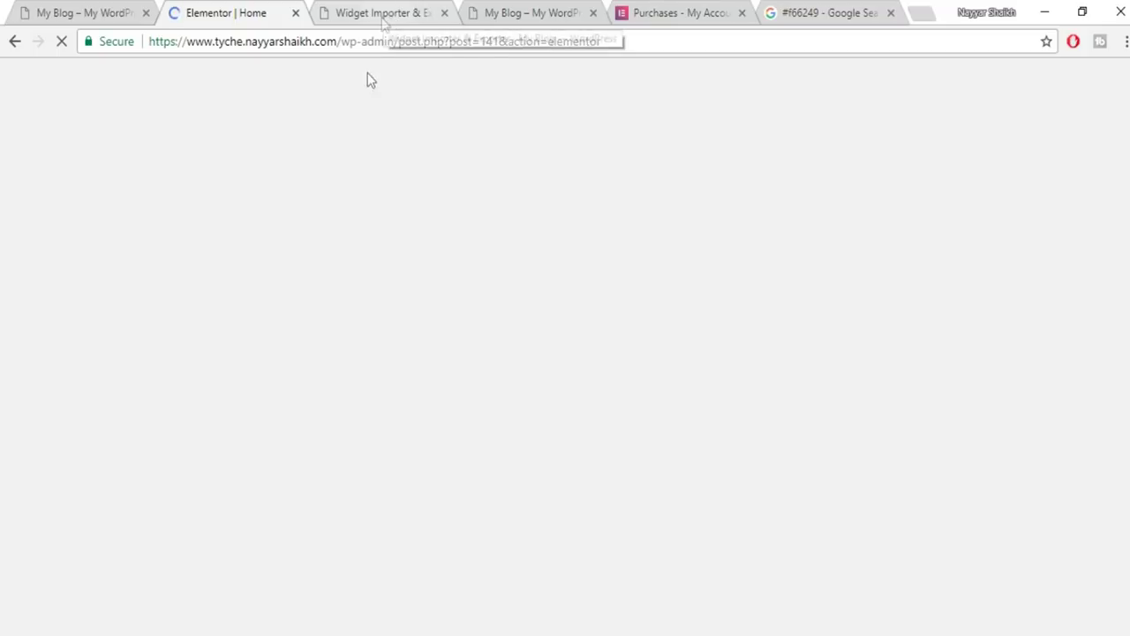
{"action": "scroll", "coordinate": [777, 371], "scroll_direction": "down", "scroll_amount": 5}
{"action": "scroll", "coordinate": [786, 430], "scroll_direction": "down", "scroll_amount": 5}
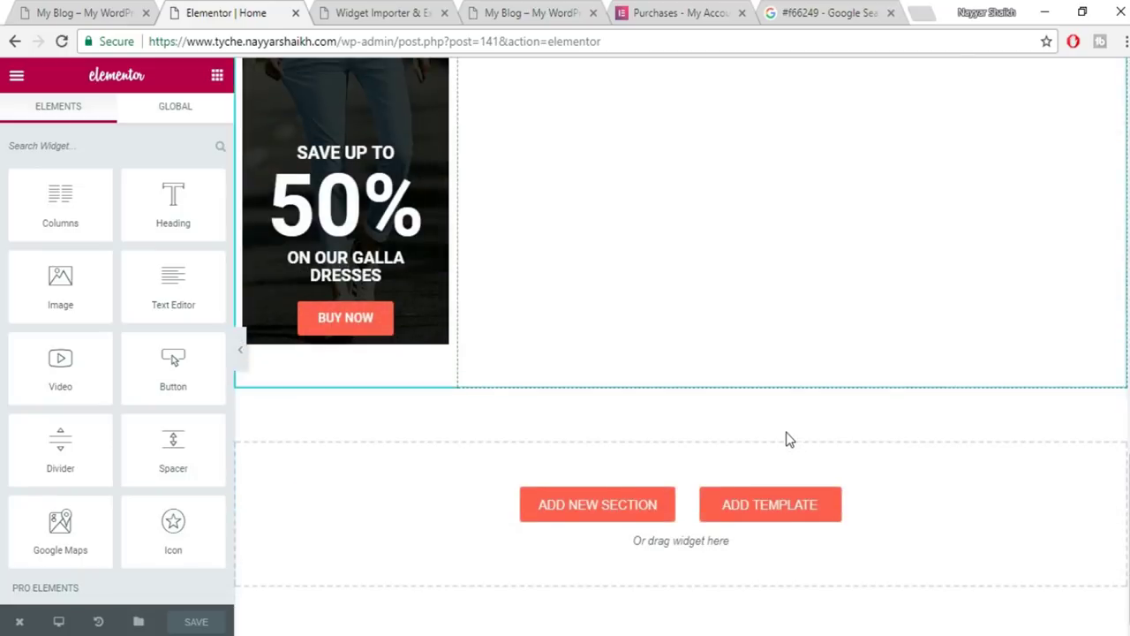
{"action": "scroll", "coordinate": [717, 468], "scroll_direction": "up", "scroll_amount": 8}
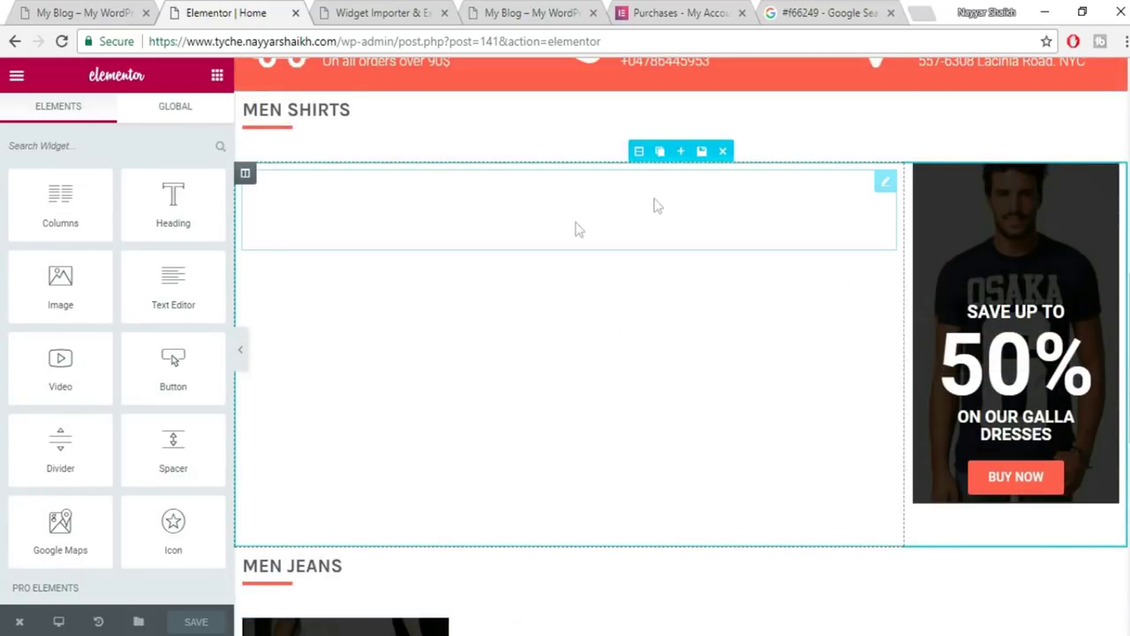
{"action": "scroll", "coordinate": [724, 397], "scroll_direction": "down", "scroll_amount": 5}
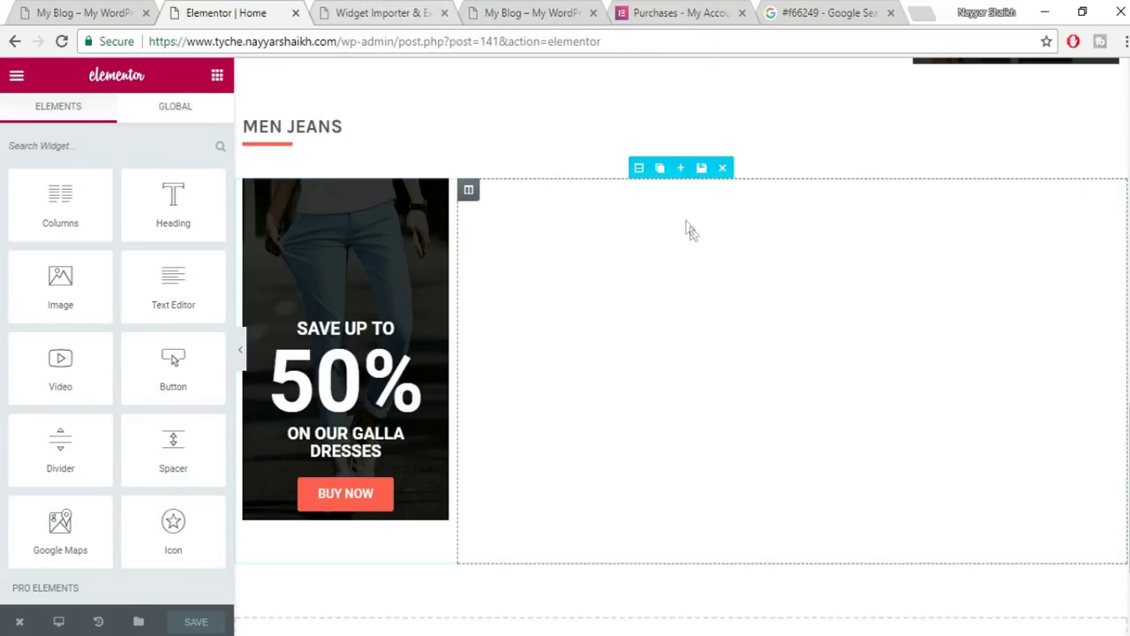
{"action": "left_click", "coordinate": [404, 14]}
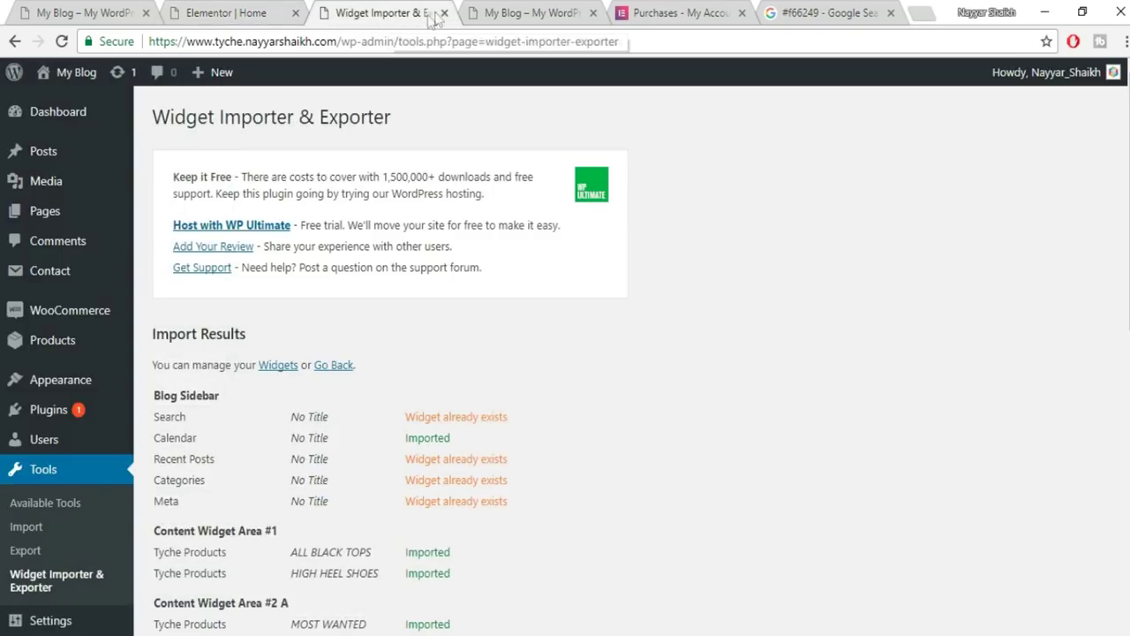
{"action": "left_click", "coordinate": [444, 13]}
{"action": "left_click", "coordinate": [254, 16]}
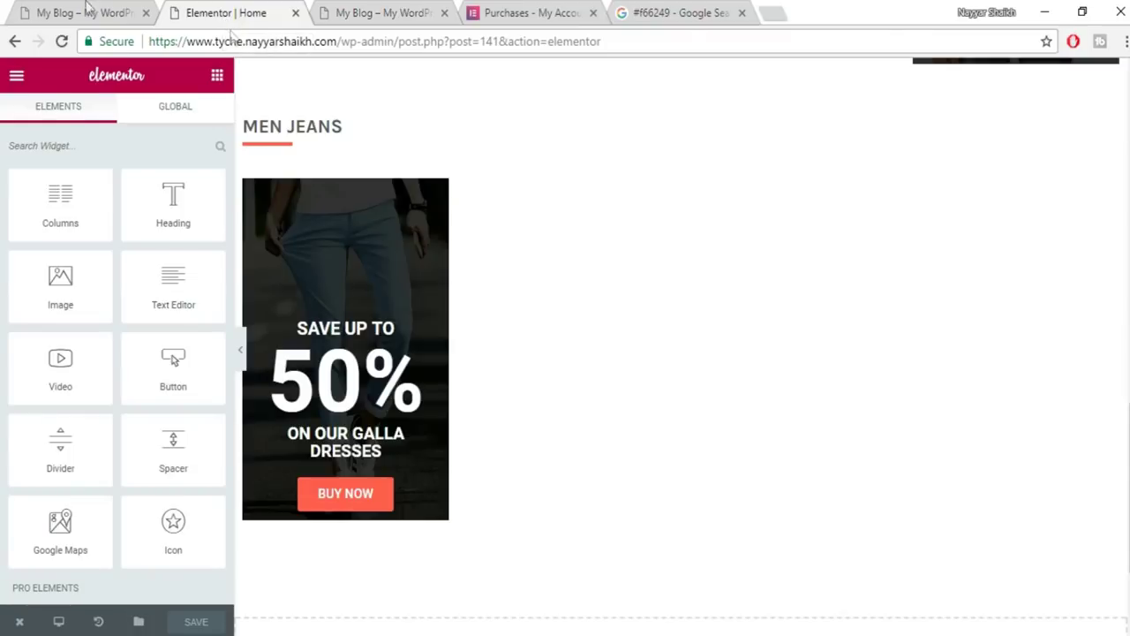
Add a Tyche Products widget below the MEN JEANS section, using the reference page's MOST WANTED, FEATURED and ON SALE lists as a guide.
{"action": "left_click", "coordinate": [83, 13]}
{"action": "scroll", "coordinate": [202, 157], "scroll_direction": "down", "scroll_amount": 2}
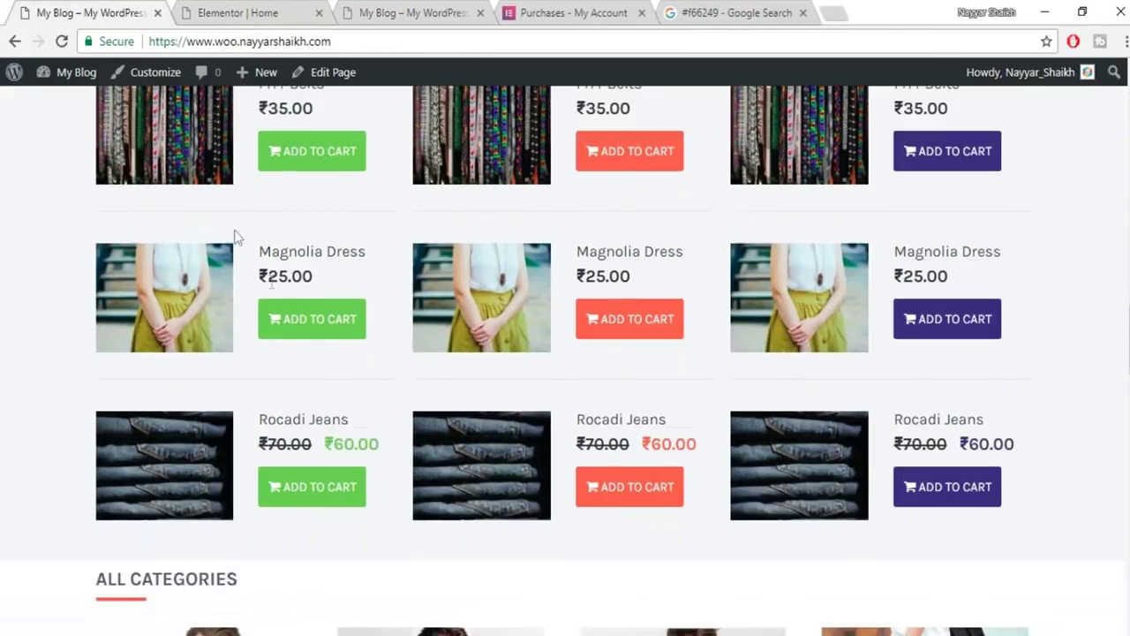
{"action": "scroll", "coordinate": [177, 145], "scroll_direction": "up", "scroll_amount": 1}
{"action": "scroll", "coordinate": [247, 194], "scroll_direction": "up", "scroll_amount": 1}
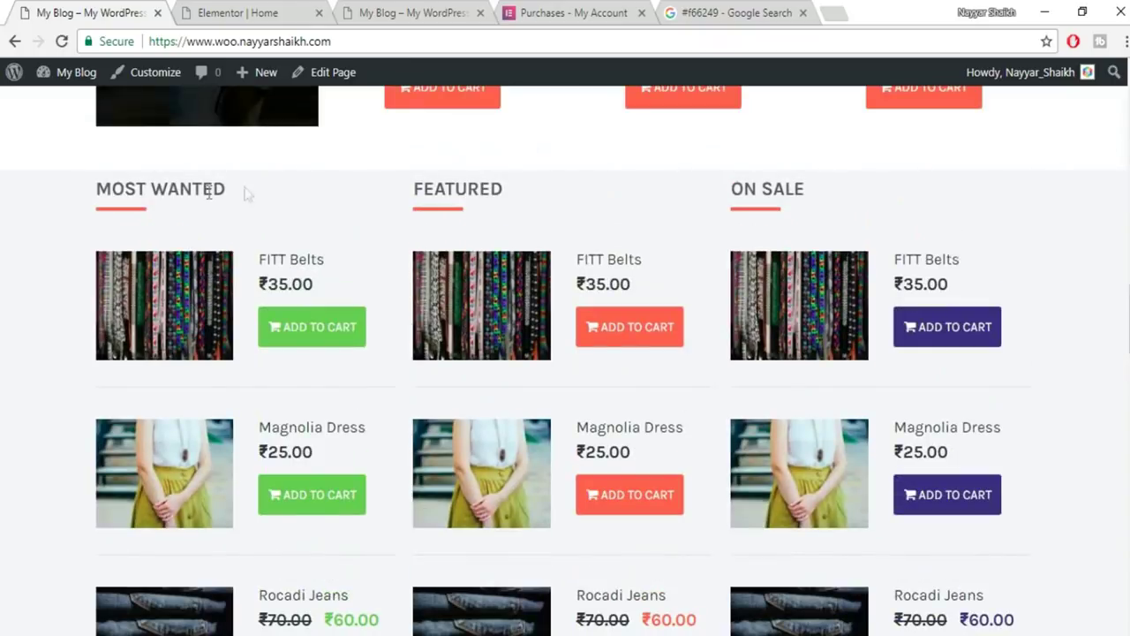
{"action": "left_click", "coordinate": [253, 11]}
{"action": "scroll", "coordinate": [209, 310], "scroll_direction": "down", "scroll_amount": 12}
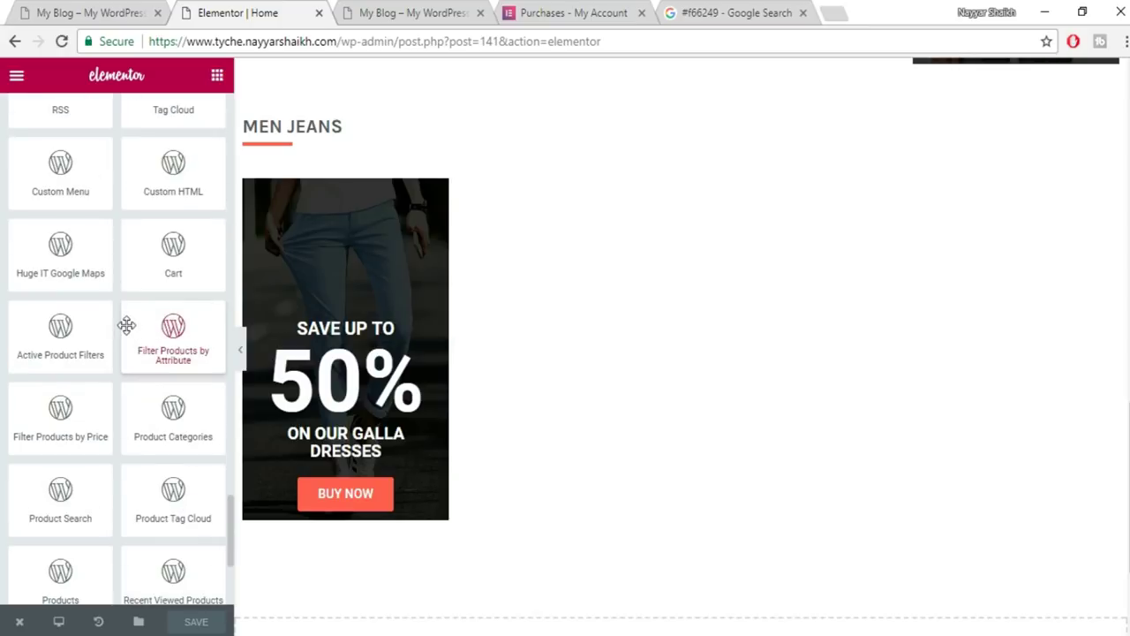
{"action": "scroll", "coordinate": [146, 362], "scroll_direction": "down", "scroll_amount": 2}
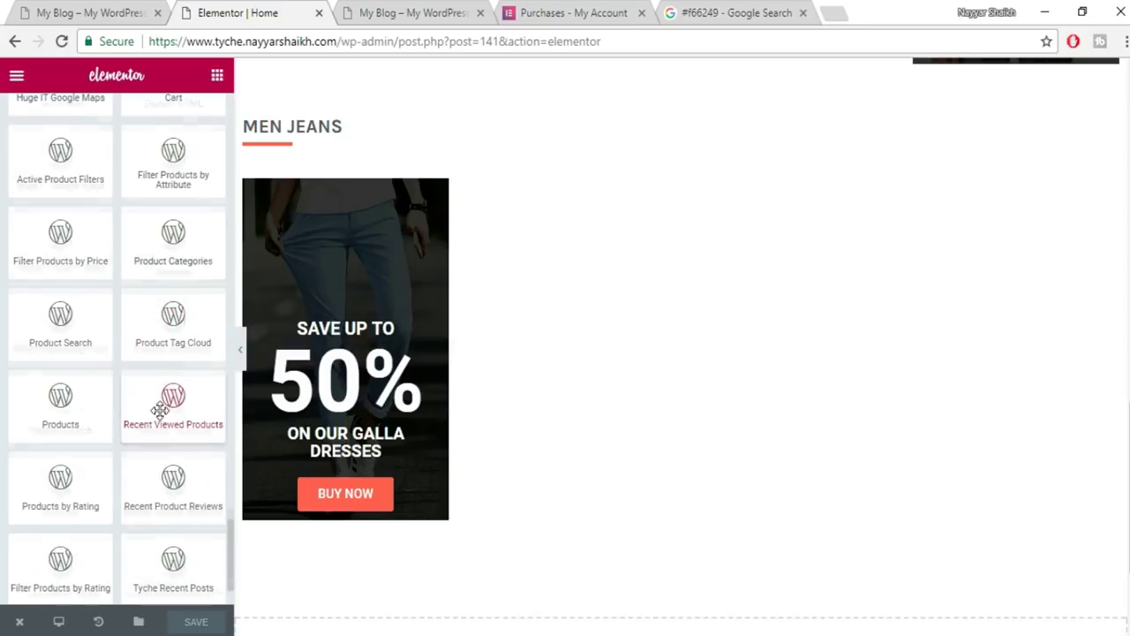
{"action": "scroll", "coordinate": [160, 408], "scroll_direction": "up", "scroll_amount": 2}
{"action": "scroll", "coordinate": [181, 281], "scroll_direction": "down", "scroll_amount": 3}
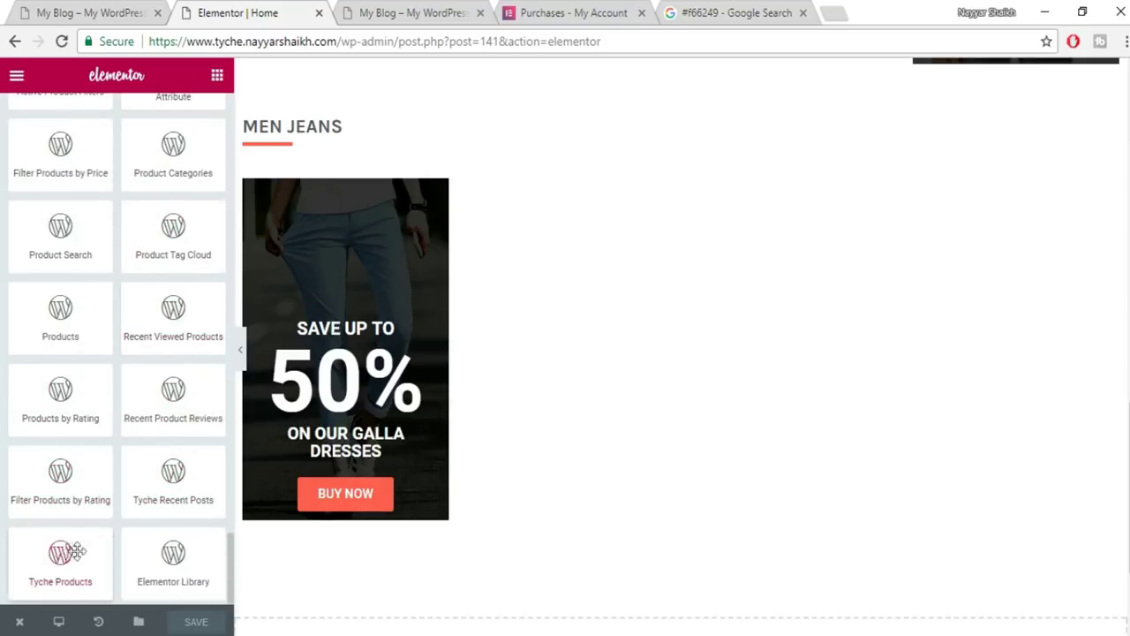
{"action": "left_click_drag", "start_coordinate": [59, 548], "coordinate": [698, 436]}
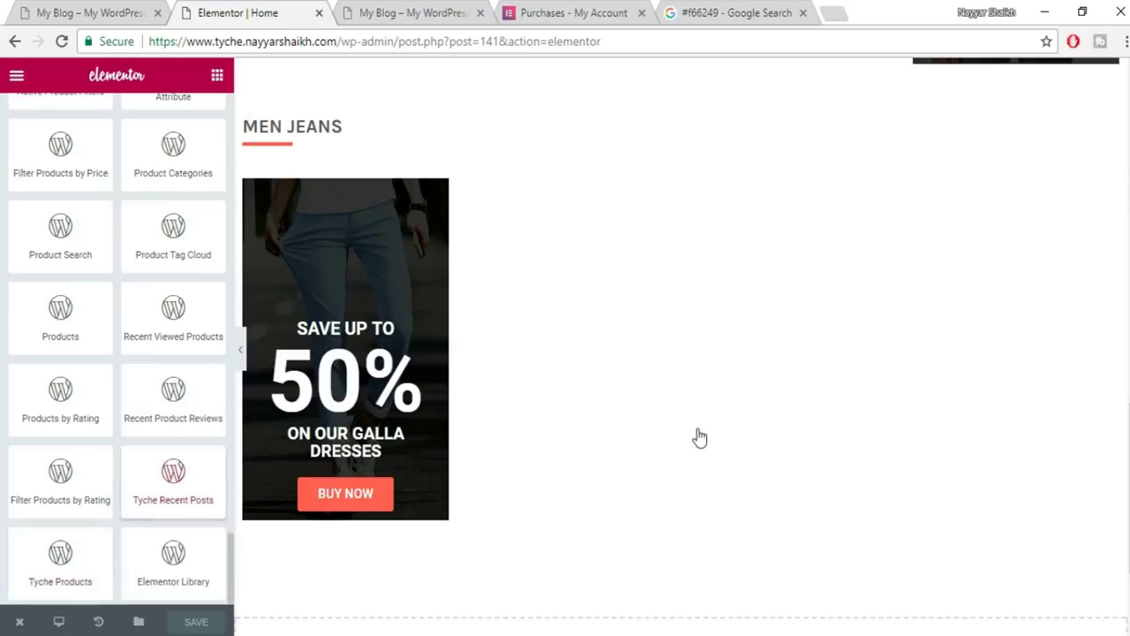
{"action": "left_click_drag", "start_coordinate": [188, 512], "coordinate": [645, 500]}
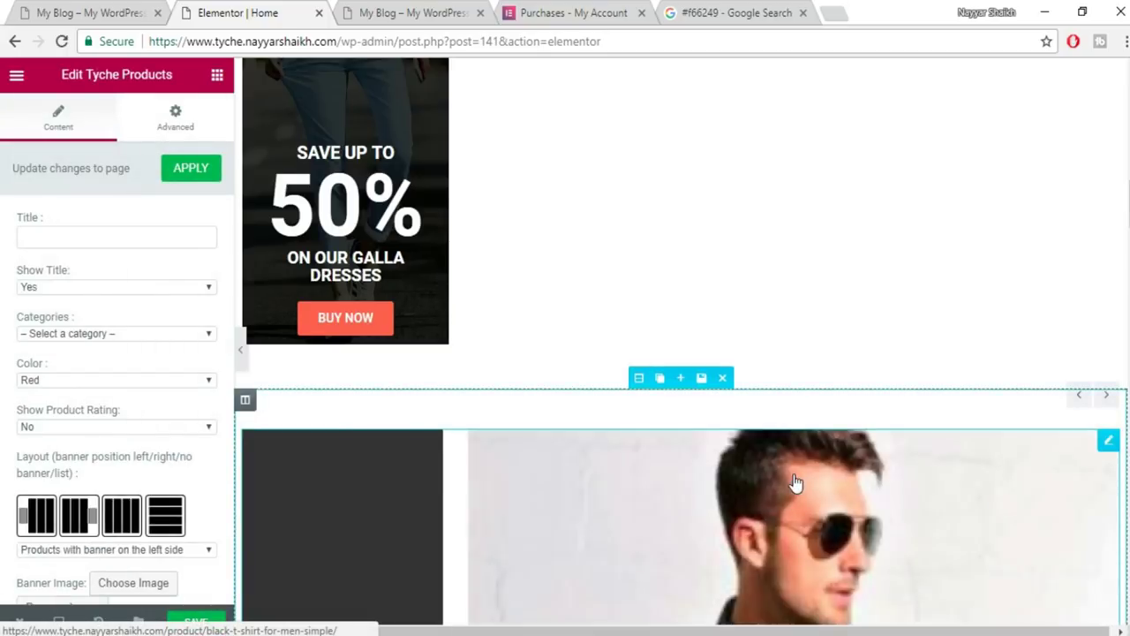
Divide the section holding the Tyche Products widget into three equal columns.
{"action": "scroll", "coordinate": [794, 474], "scroll_direction": "down", "scroll_amount": 5}
{"action": "scroll", "coordinate": [706, 424], "scroll_direction": "up", "scroll_amount": 5}
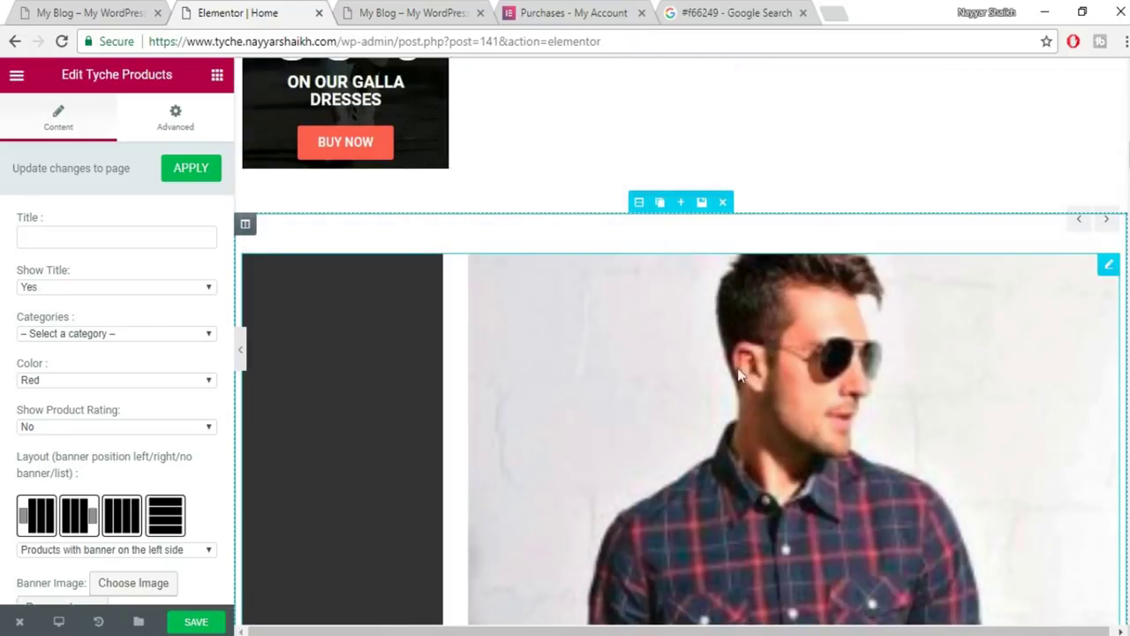
{"action": "scroll", "coordinate": [283, 371], "scroll_direction": "down", "scroll_amount": 1}
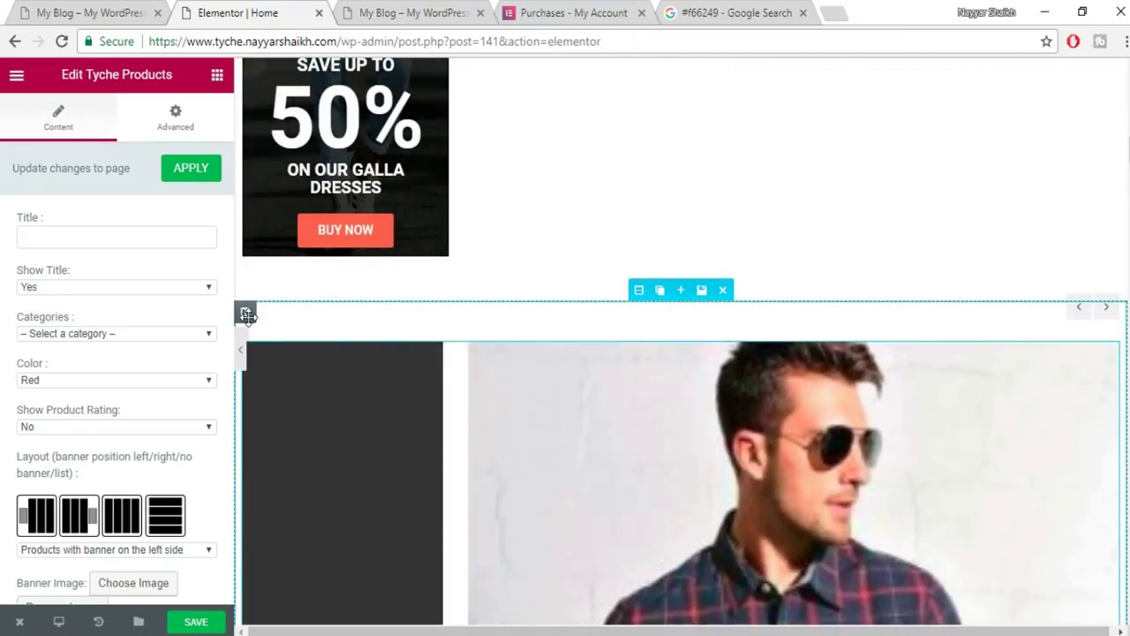
{"action": "left_click", "coordinate": [287, 312]}
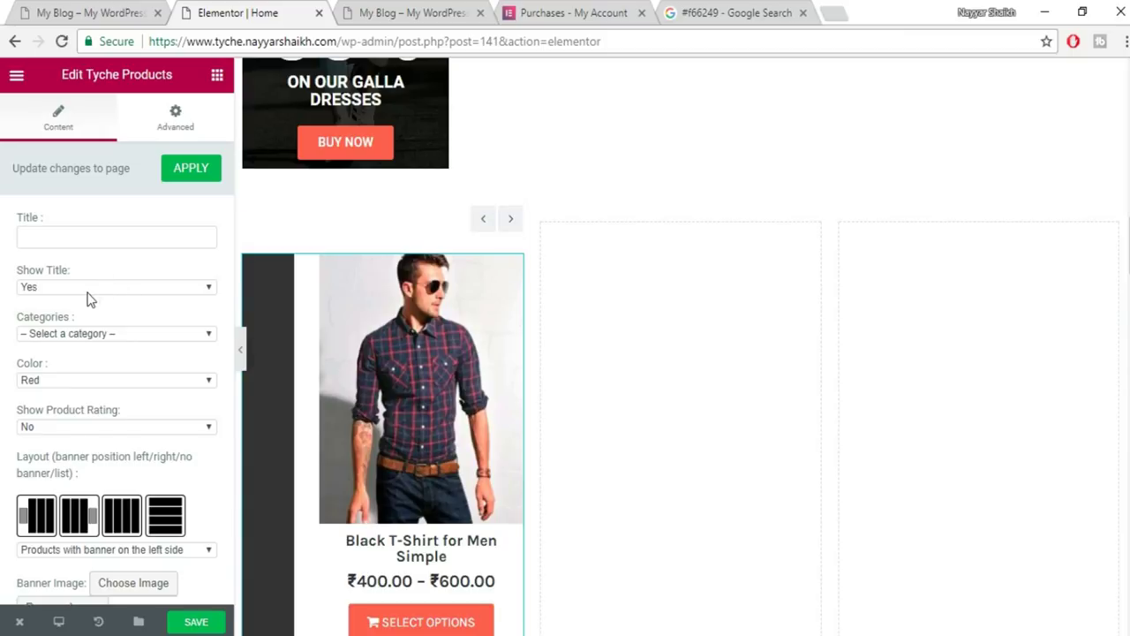
Set the Tyche Products widget's Show Title to No and its category to Jeans, checking the reference page's MOST WANTED heading.
{"action": "left_click", "coordinate": [100, 236]}
{"action": "left_click", "coordinate": [86, 13]}
{"action": "left_click_drag", "start_coordinate": [254, 189], "coordinate": [110, 188]}
{"action": "left_click", "coordinate": [160, 216]}
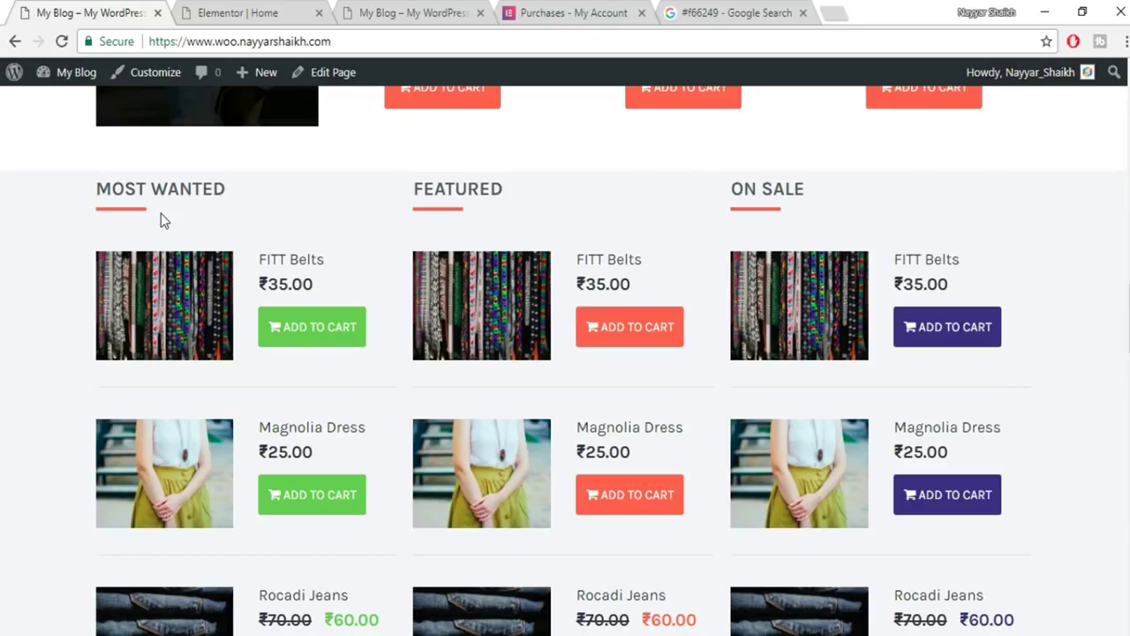
{"action": "left_click", "coordinate": [298, 11]}
{"action": "left_click", "coordinate": [102, 287]}
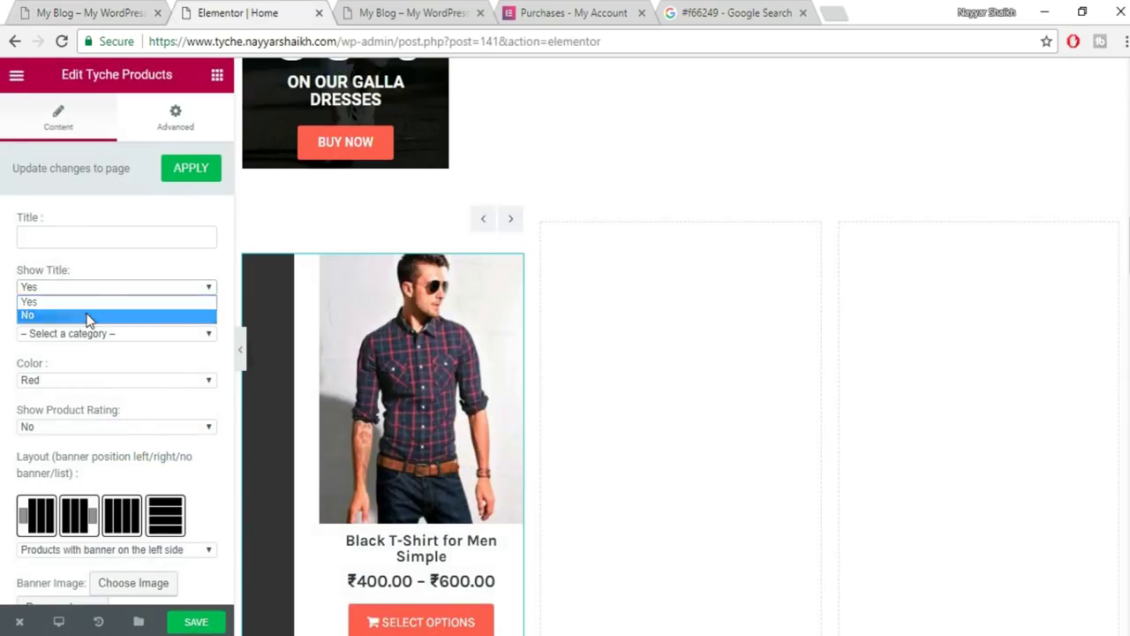
{"action": "left_click", "coordinate": [88, 316]}
{"action": "left_click", "coordinate": [92, 339]}
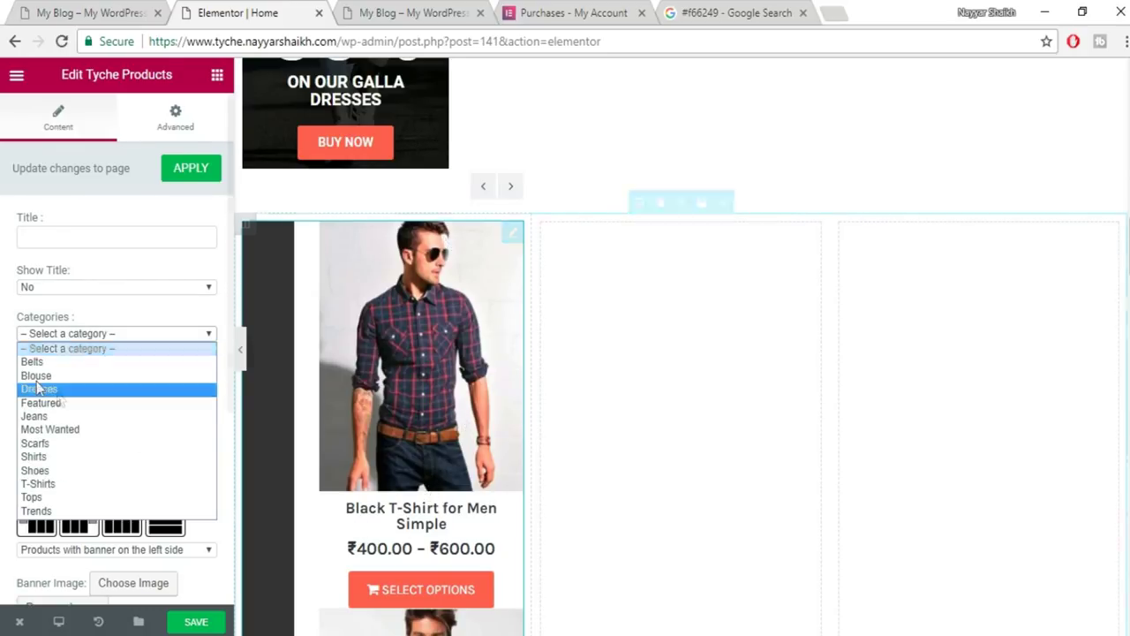
{"action": "left_click", "coordinate": [78, 417]}
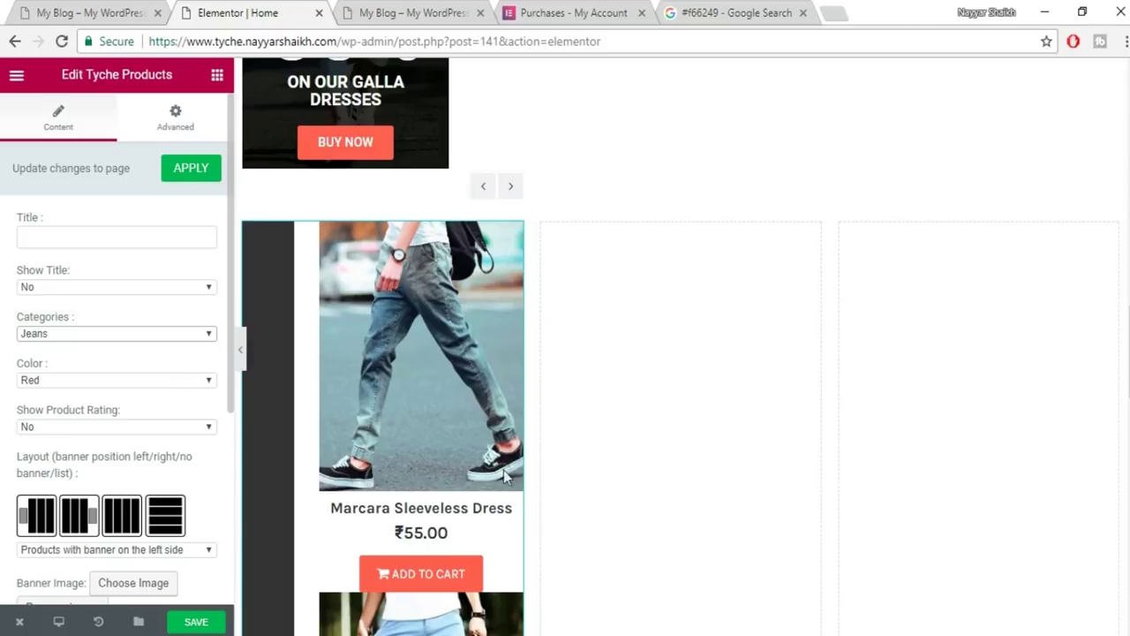
Set the Tyche Products widget's color to Green, matching the reference page's MOST WANTED buttons.
{"action": "left_click", "coordinate": [65, 381]}
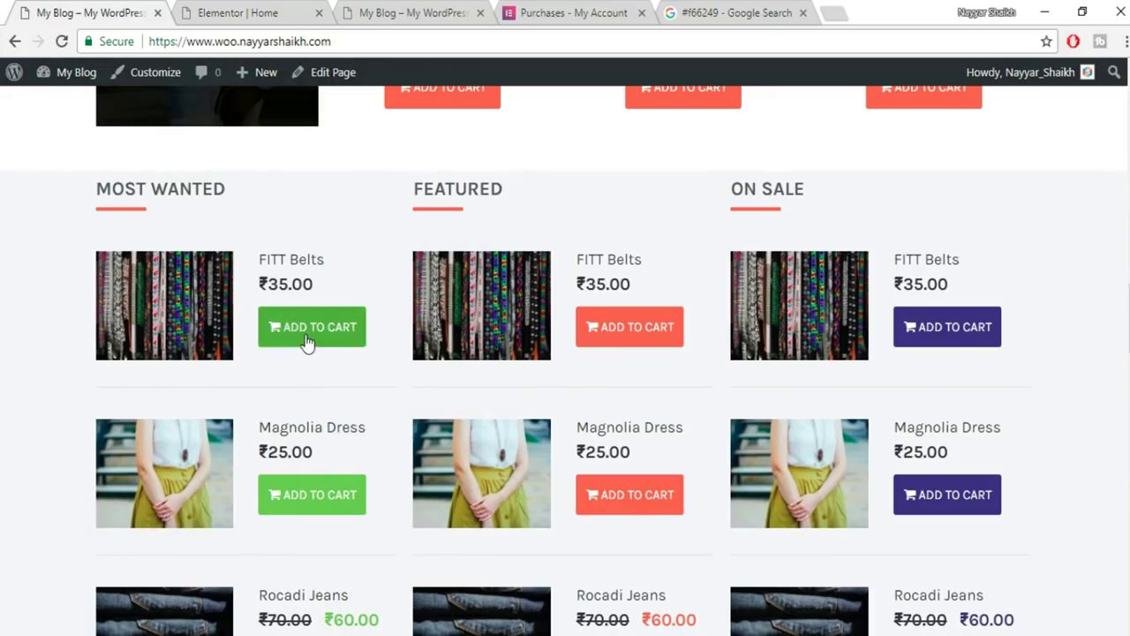
{"action": "left_click", "coordinate": [184, 12]}
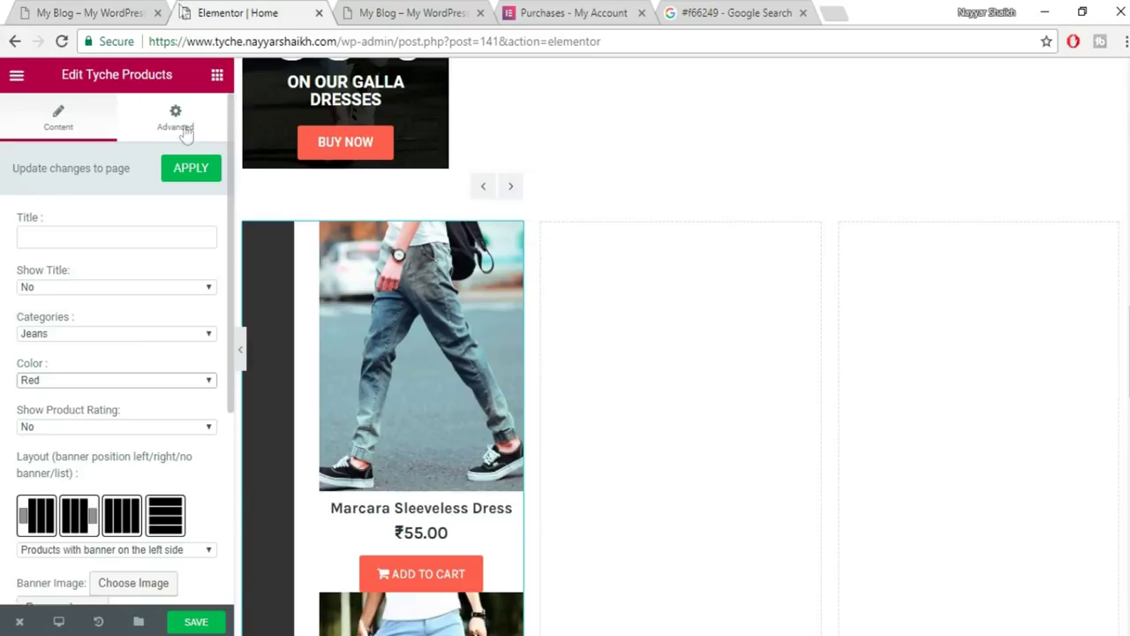
{"action": "left_click", "coordinate": [118, 382]}
{"action": "left_click", "coordinate": [96, 421]}
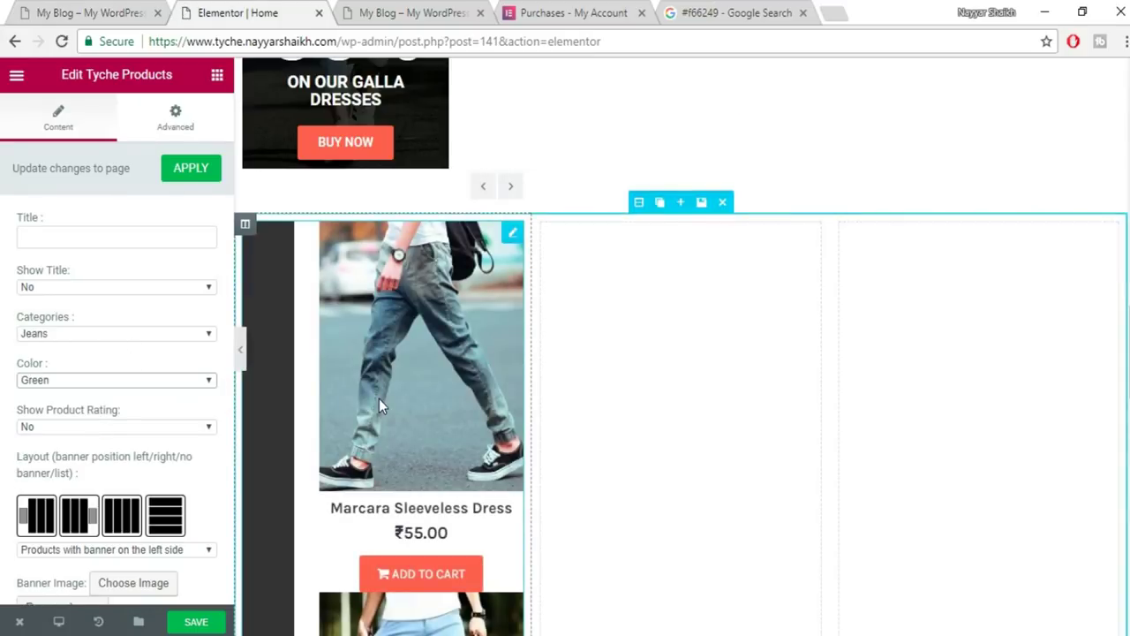
{"action": "scroll", "coordinate": [446, 413], "scroll_direction": "down", "scroll_amount": 2}
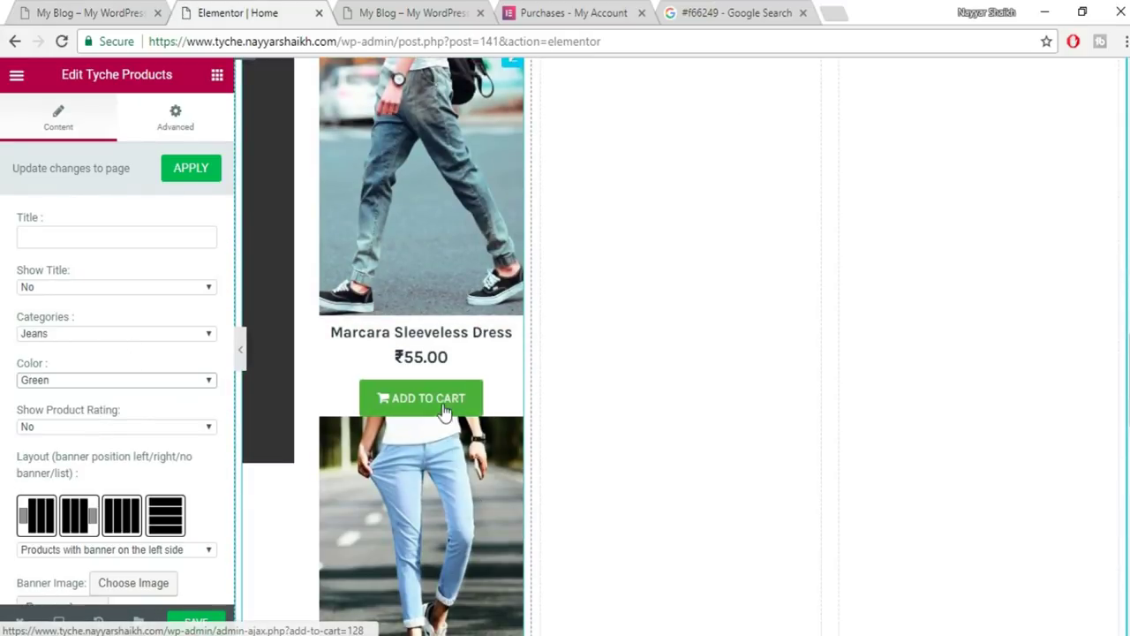
{"action": "scroll", "coordinate": [474, 438], "scroll_direction": "up", "scroll_amount": 3}
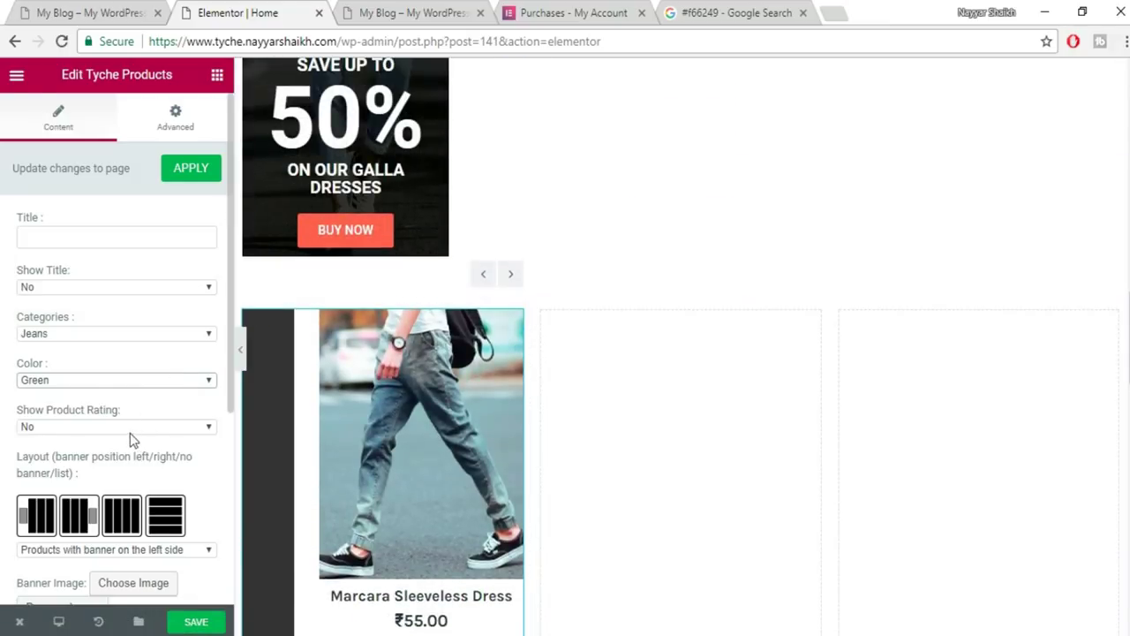
Try the Products with banner on the right side layout for the Tyche Products widget.
{"action": "scroll", "coordinate": [132, 439], "scroll_direction": "down", "scroll_amount": 3}
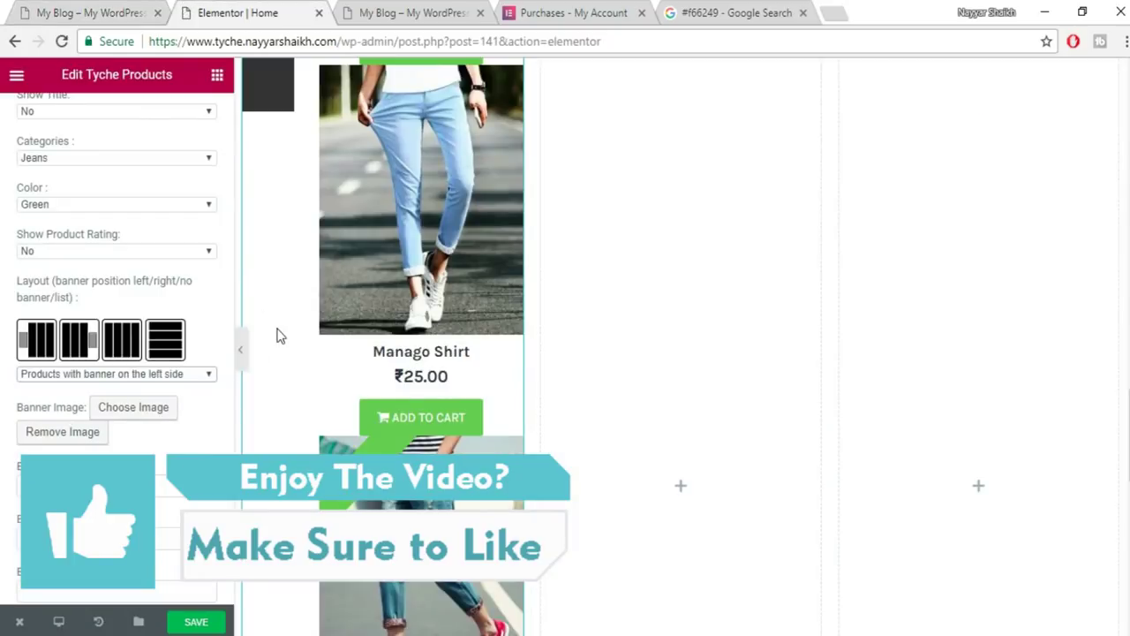
{"action": "left_click", "coordinate": [114, 378]}
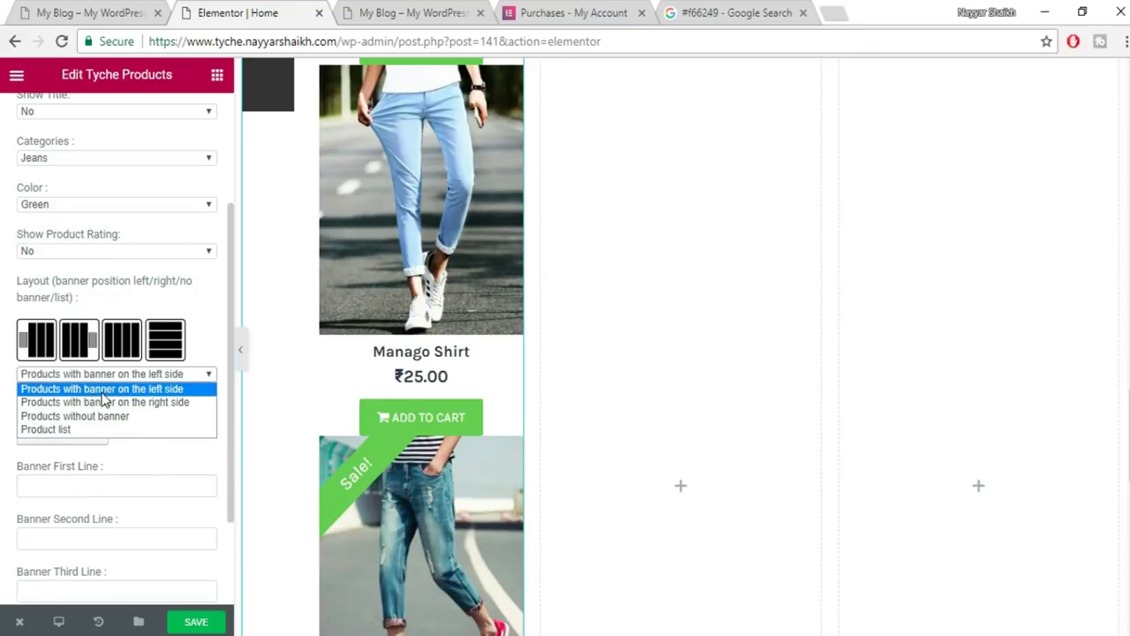
{"action": "left_click", "coordinate": [102, 393]}
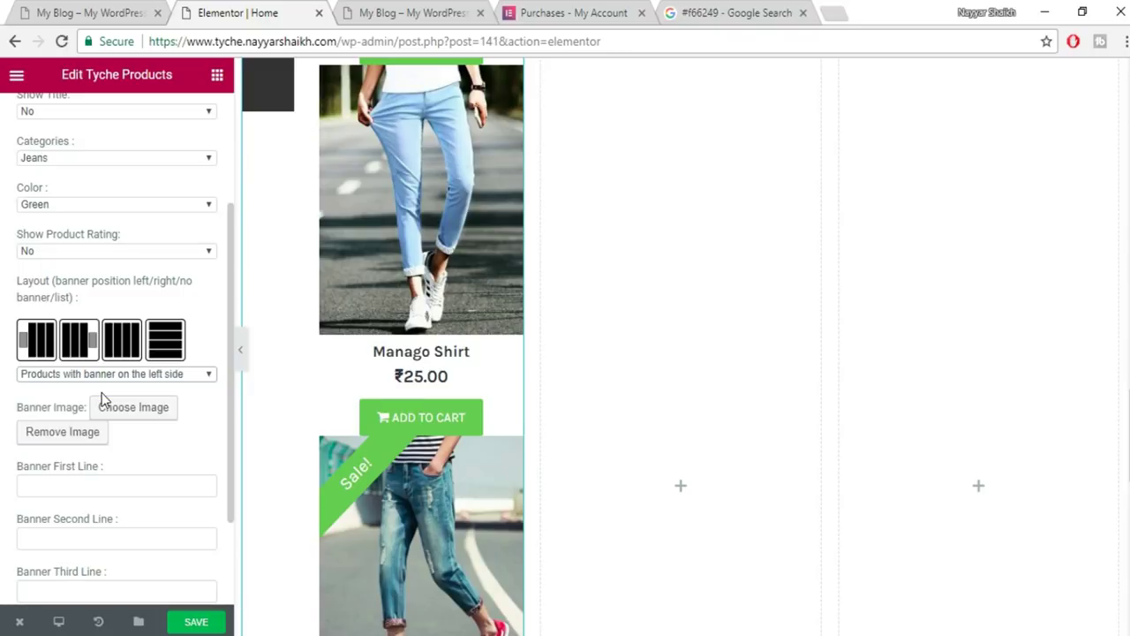
{"action": "left_click", "coordinate": [150, 378]}
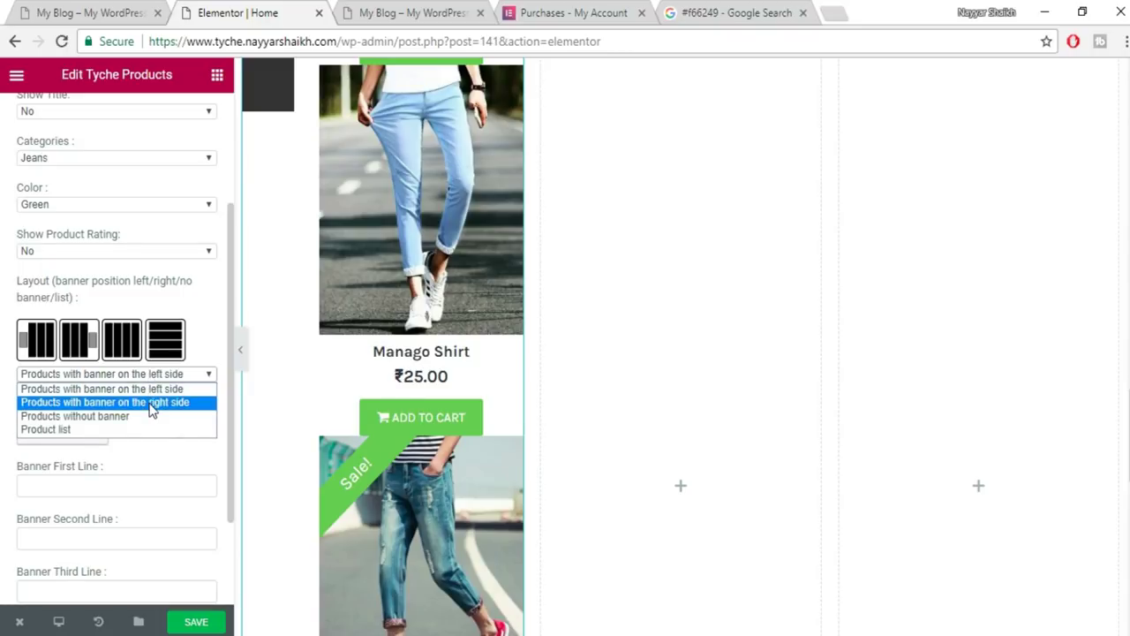
{"action": "left_click", "coordinate": [152, 403]}
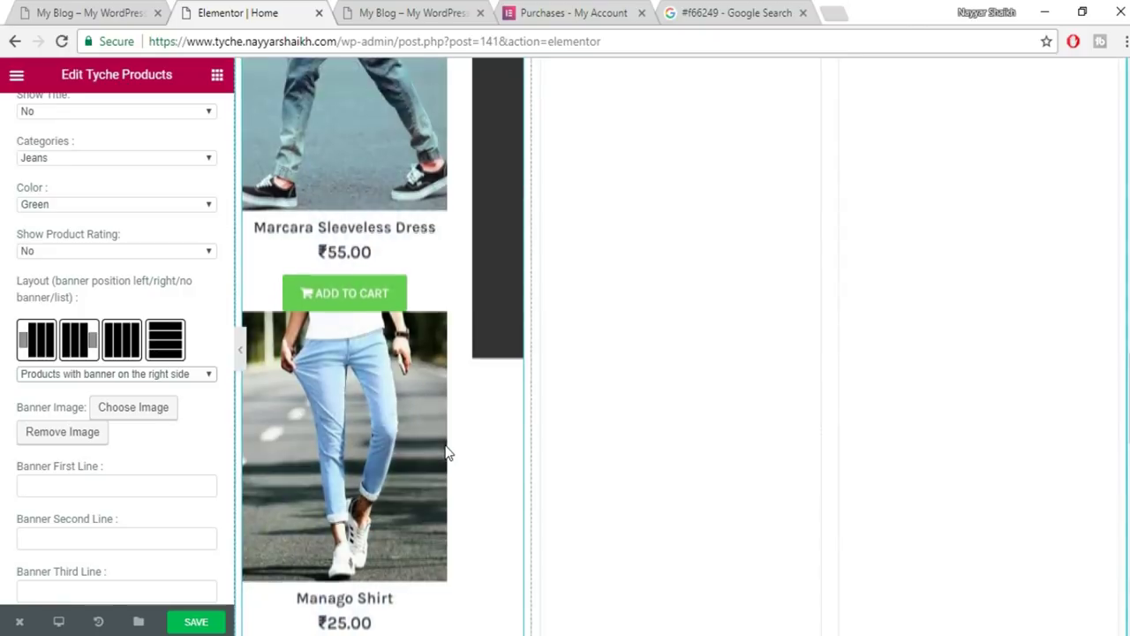
Set the Tyche Products widget's layout to Product list.
{"action": "left_click", "coordinate": [177, 375]}
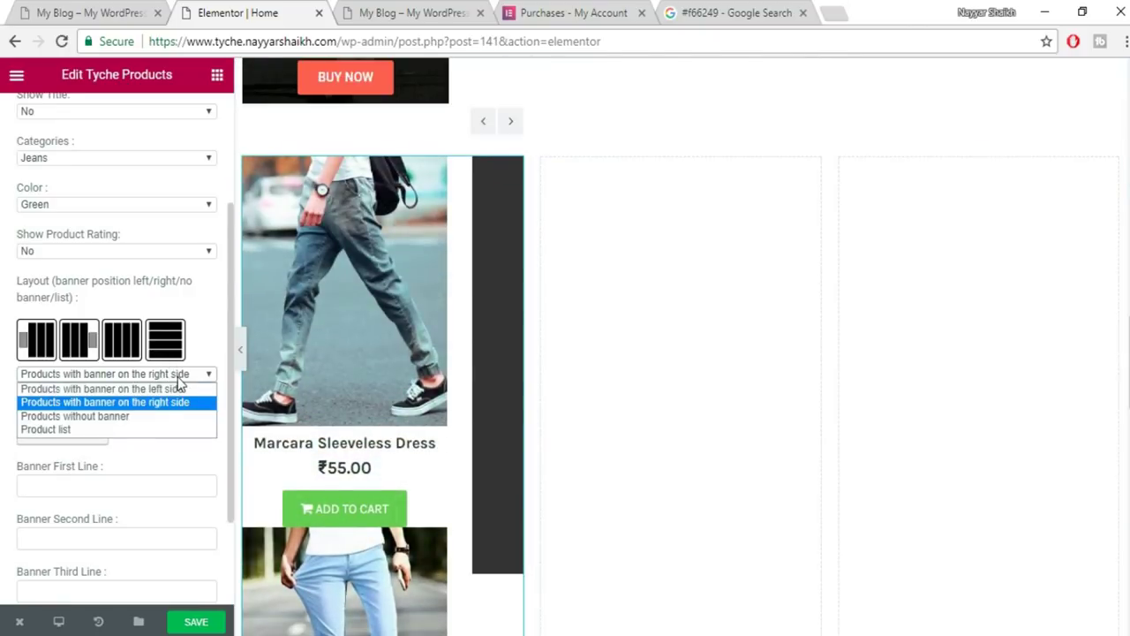
{"action": "left_click", "coordinate": [103, 432]}
{"action": "scroll", "coordinate": [476, 397], "scroll_direction": "up", "scroll_amount": 3}
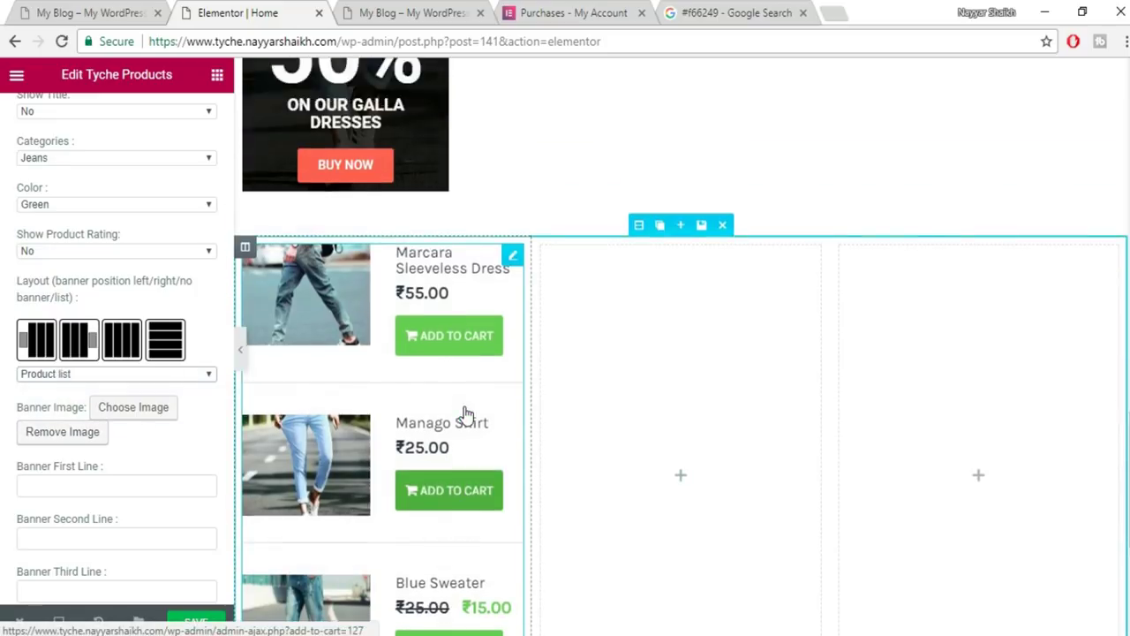
{"action": "scroll", "coordinate": [501, 357], "scroll_direction": "down", "scroll_amount": 3}
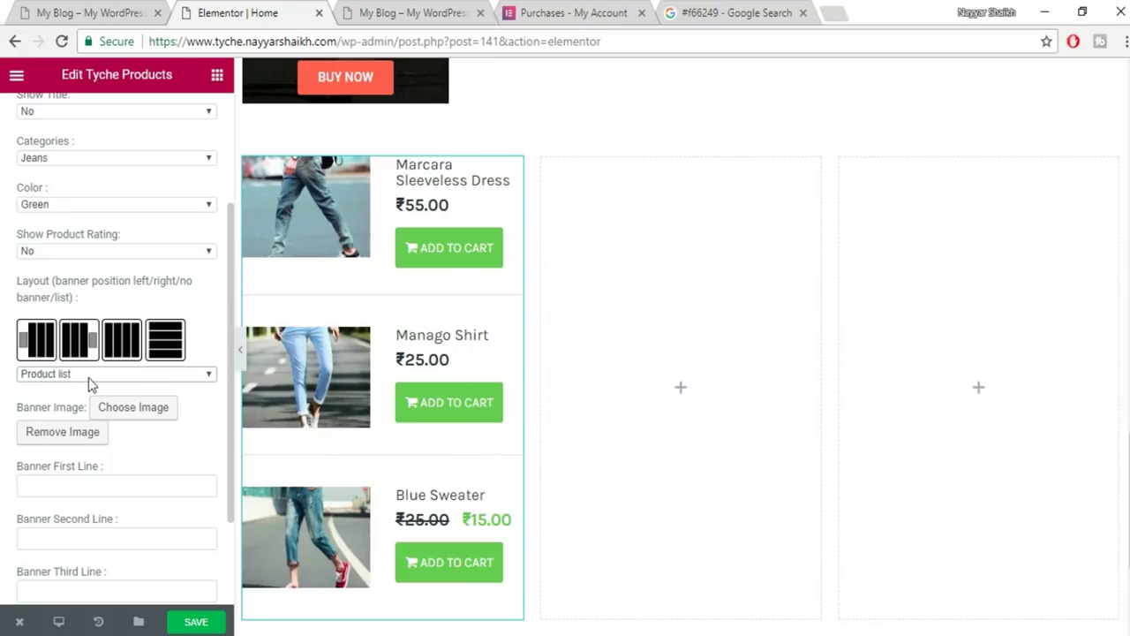
{"action": "scroll", "coordinate": [475, 380], "scroll_direction": "up", "scroll_amount": 1}
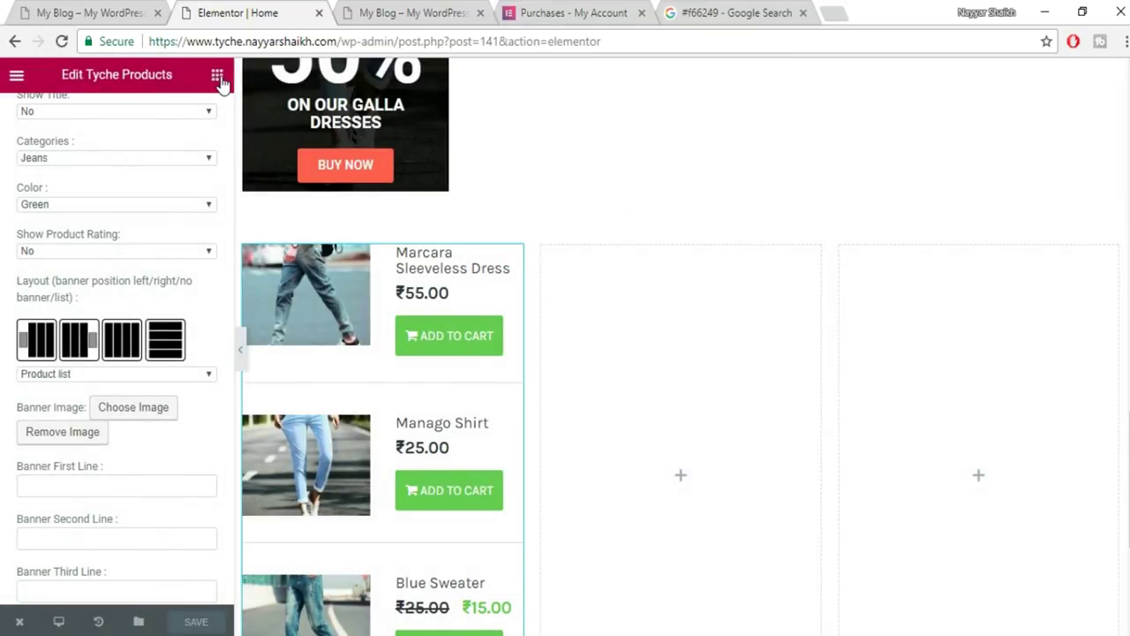
Add another Tyche Products widget to the empty middle column.
{"action": "left_click", "coordinate": [217, 76]}
{"action": "scroll", "coordinate": [176, 398], "scroll_direction": "down", "scroll_amount": 10}
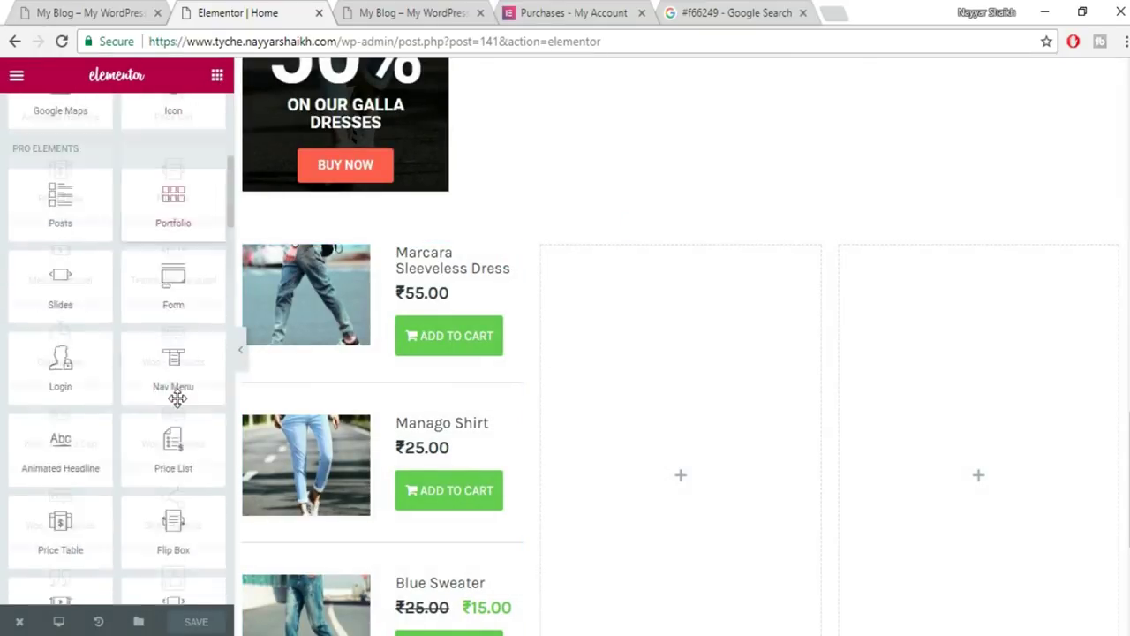
{"action": "scroll", "coordinate": [177, 398], "scroll_direction": "down", "scroll_amount": 10}
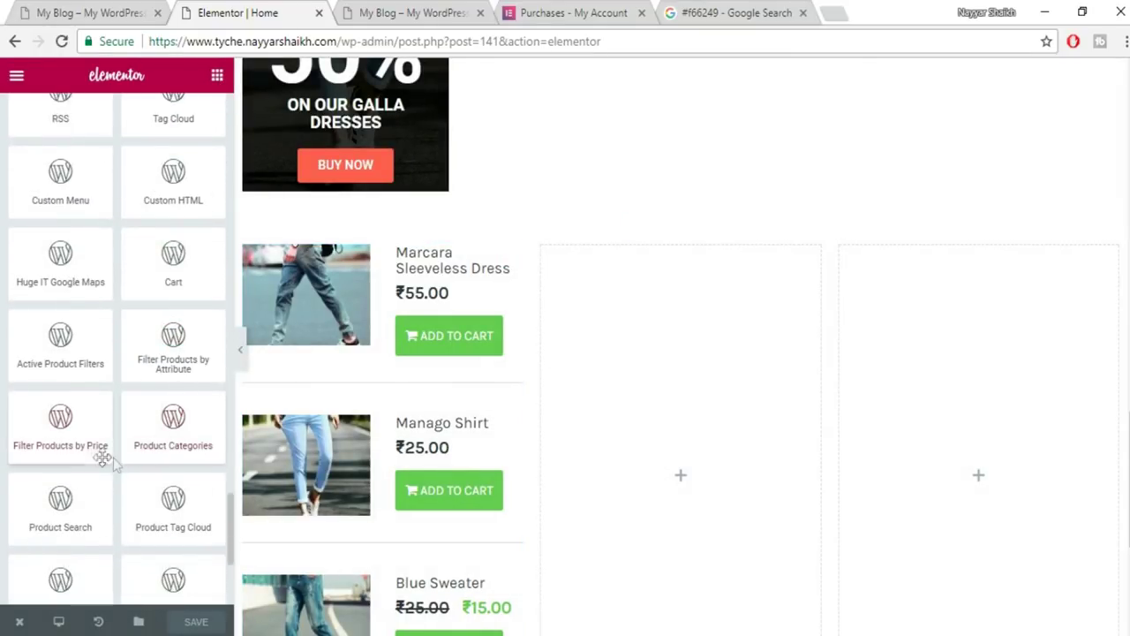
{"action": "scroll", "coordinate": [74, 508], "scroll_direction": "down", "scroll_amount": 5}
{"action": "left_click_drag", "start_coordinate": [76, 553], "coordinate": [721, 398]}
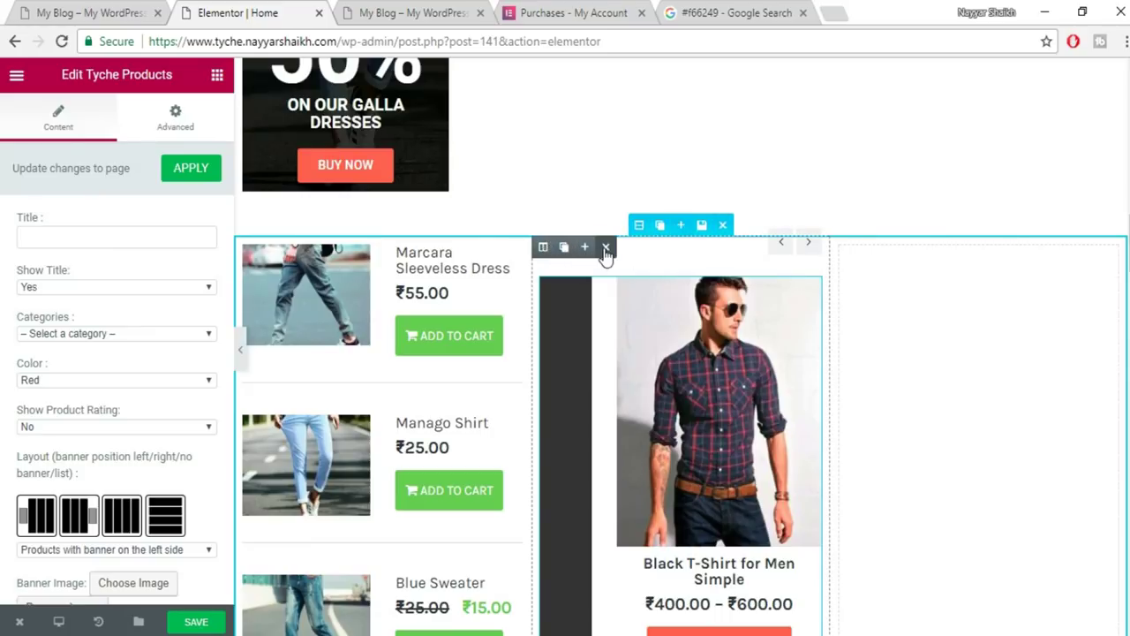
Delete the middle and third columns and replace them with two duplicates of the first product list column.
{"action": "left_click", "coordinate": [606, 252]}
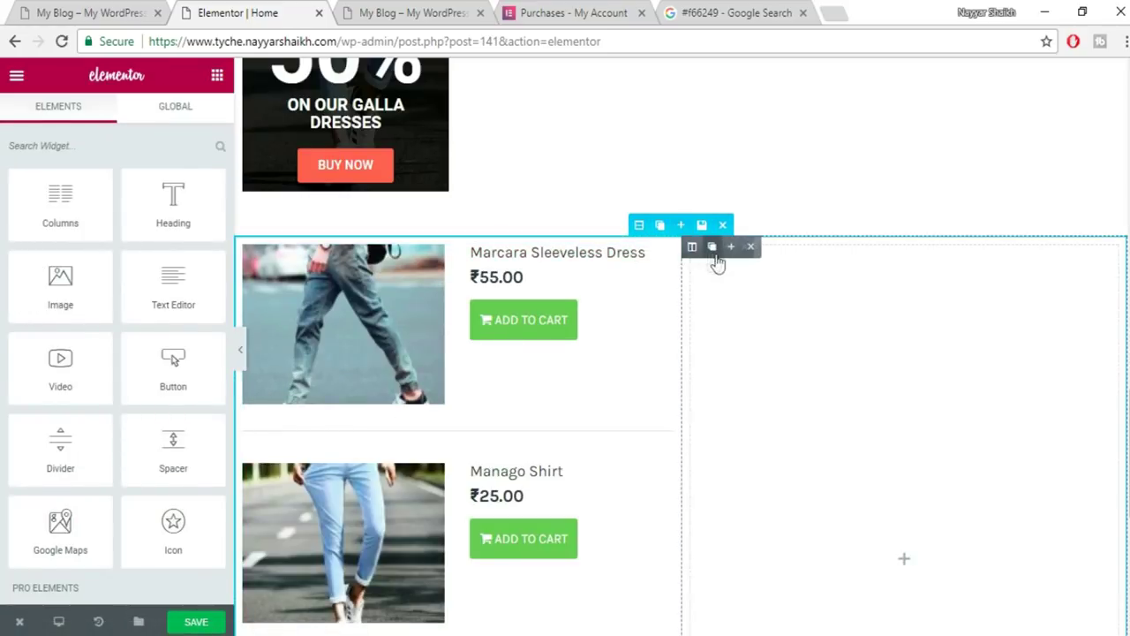
{"action": "left_click", "coordinate": [754, 247]}
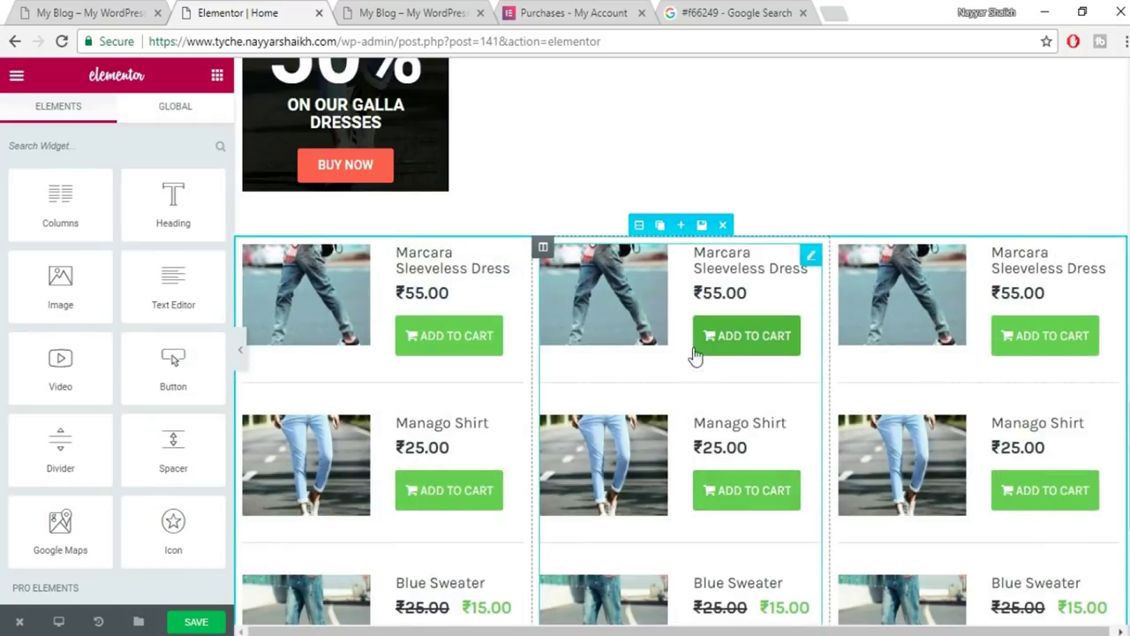
Set the middle column's Tyche Products widget to the Trends category and the Blue color.
{"action": "left_click", "coordinate": [604, 299]}
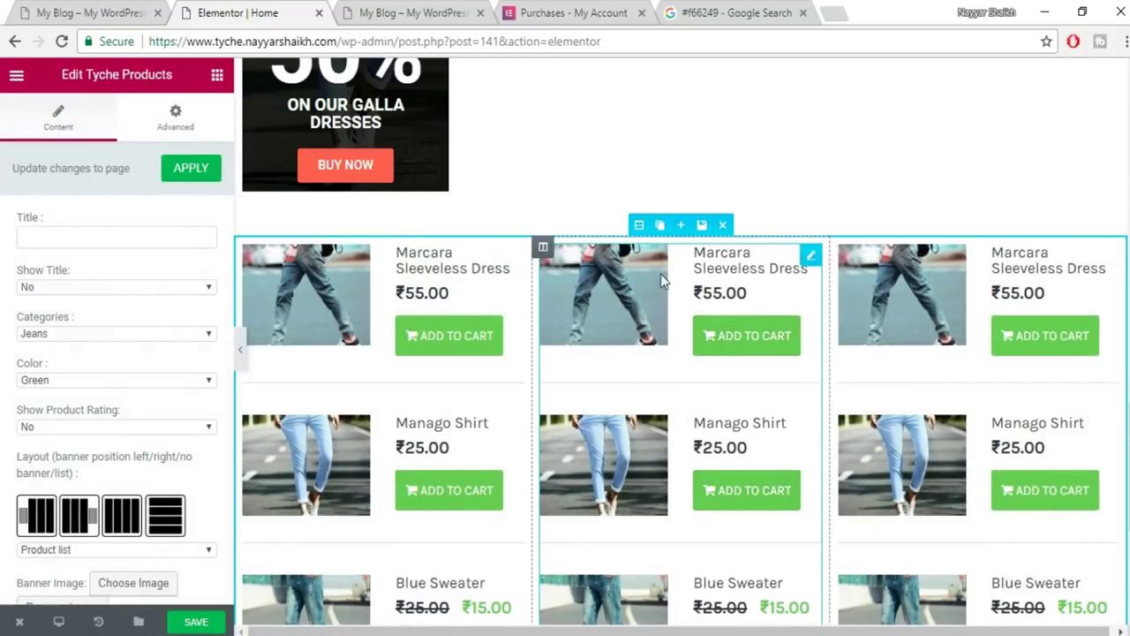
{"action": "left_click", "coordinate": [129, 332]}
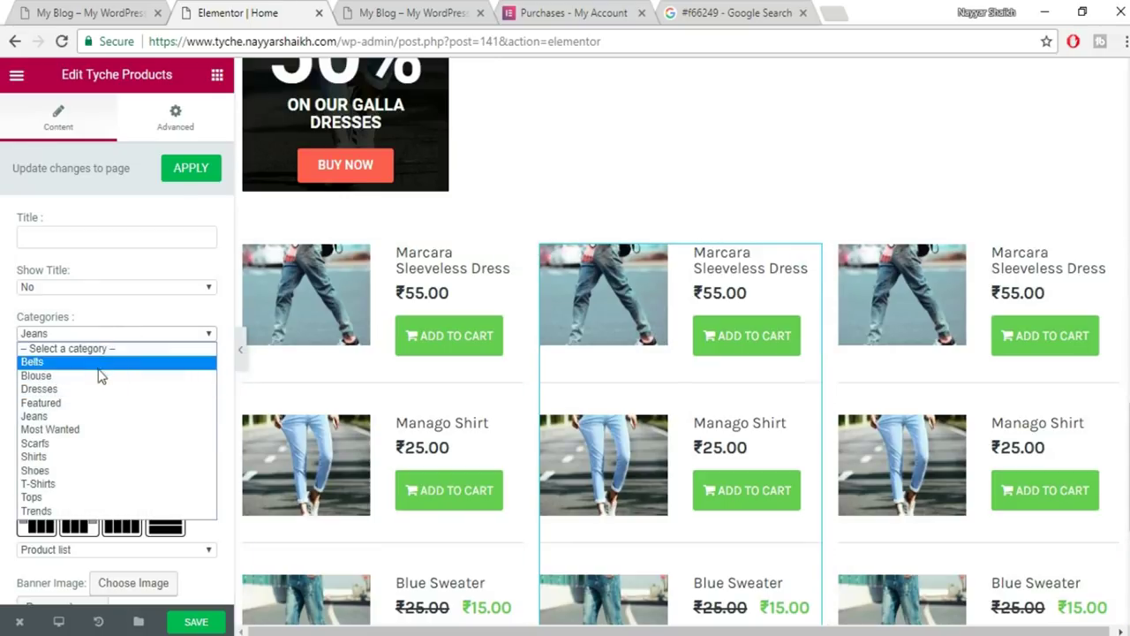
{"action": "left_click", "coordinate": [88, 510]}
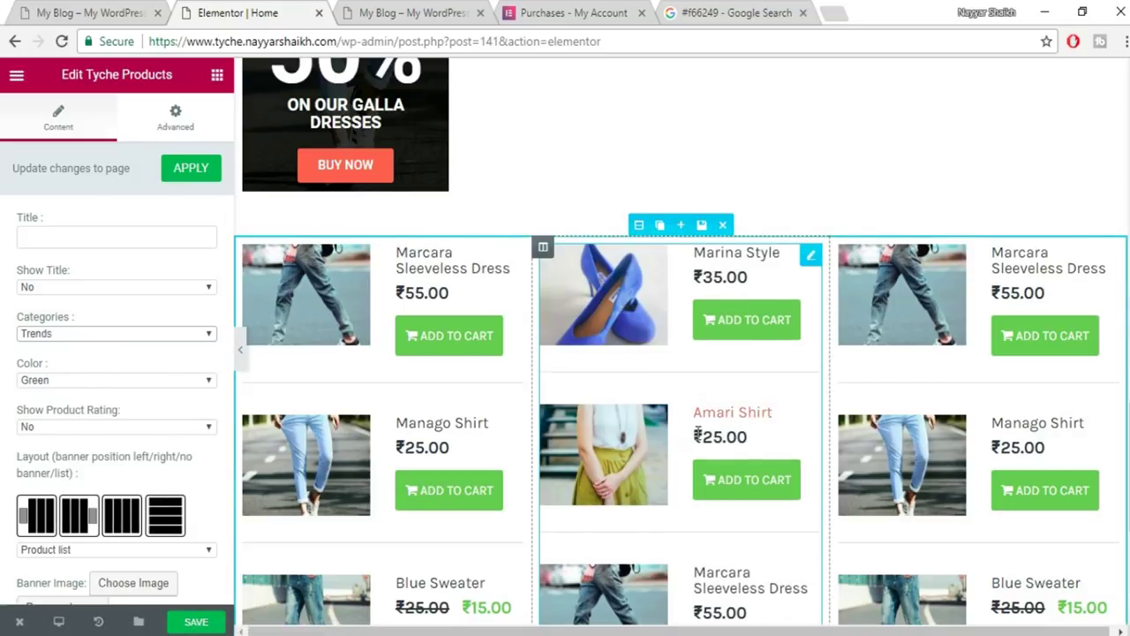
{"action": "left_click", "coordinate": [902, 315]}
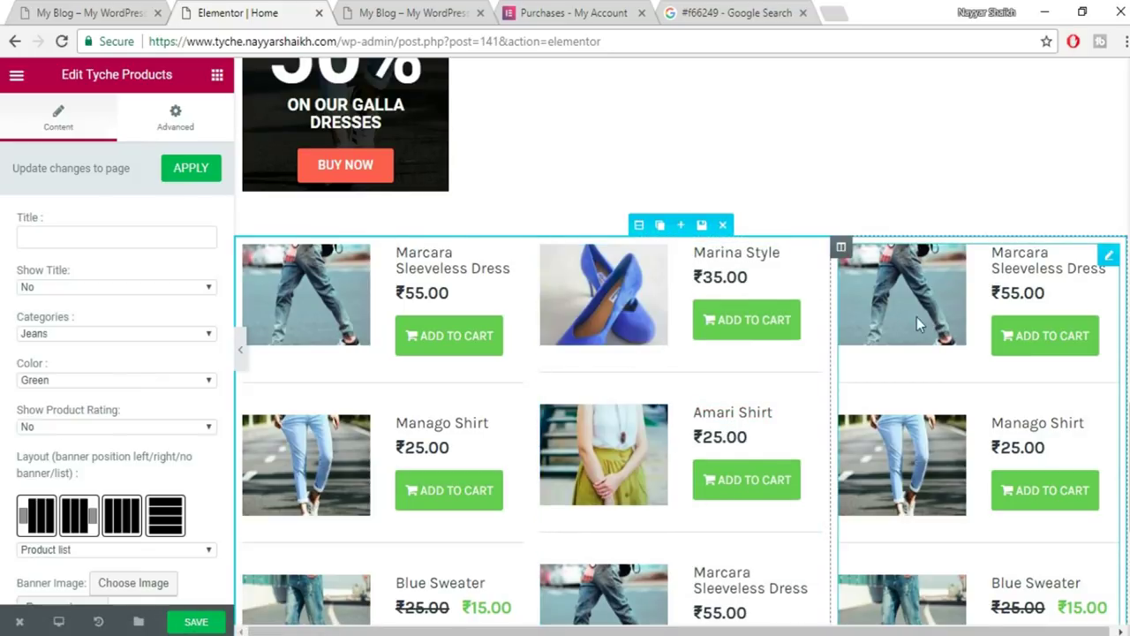
{"action": "left_click", "coordinate": [587, 350]}
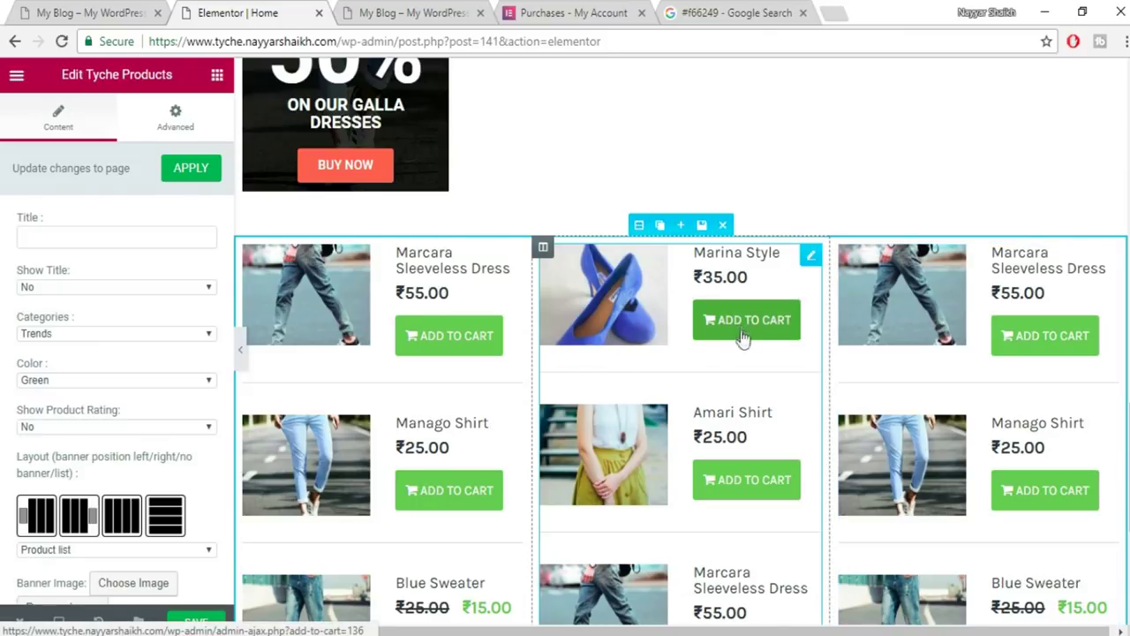
{"action": "left_click", "coordinate": [95, 386]}
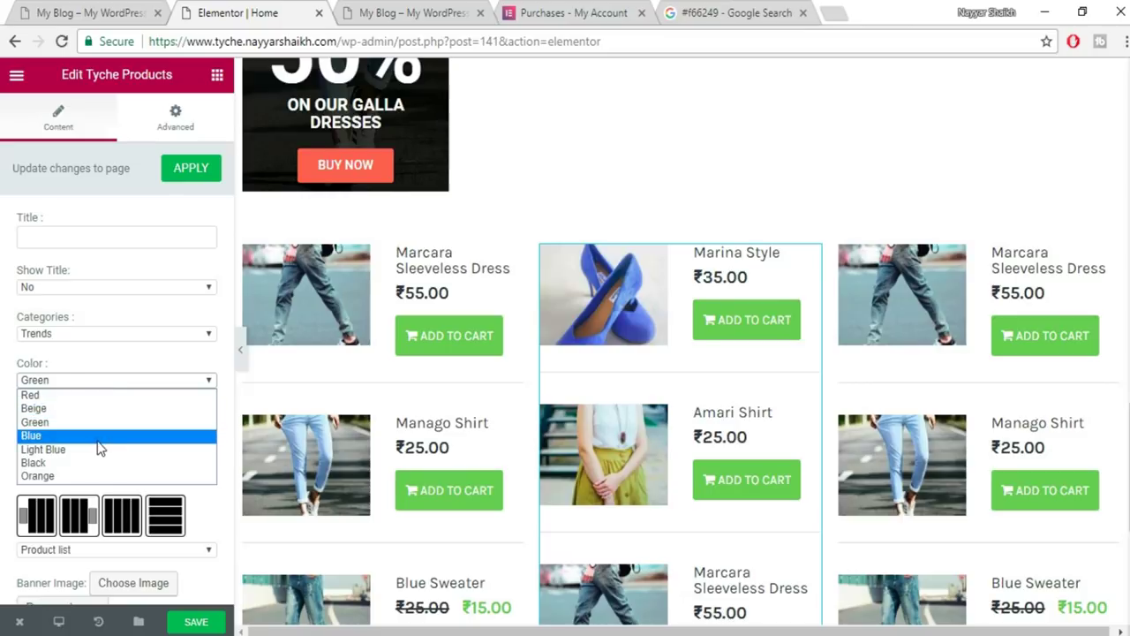
{"action": "left_click", "coordinate": [97, 437]}
Set the third column's Tyche Products widget to the Shirts category and the Orange color, and save the page.
{"action": "left_click", "coordinate": [947, 307]}
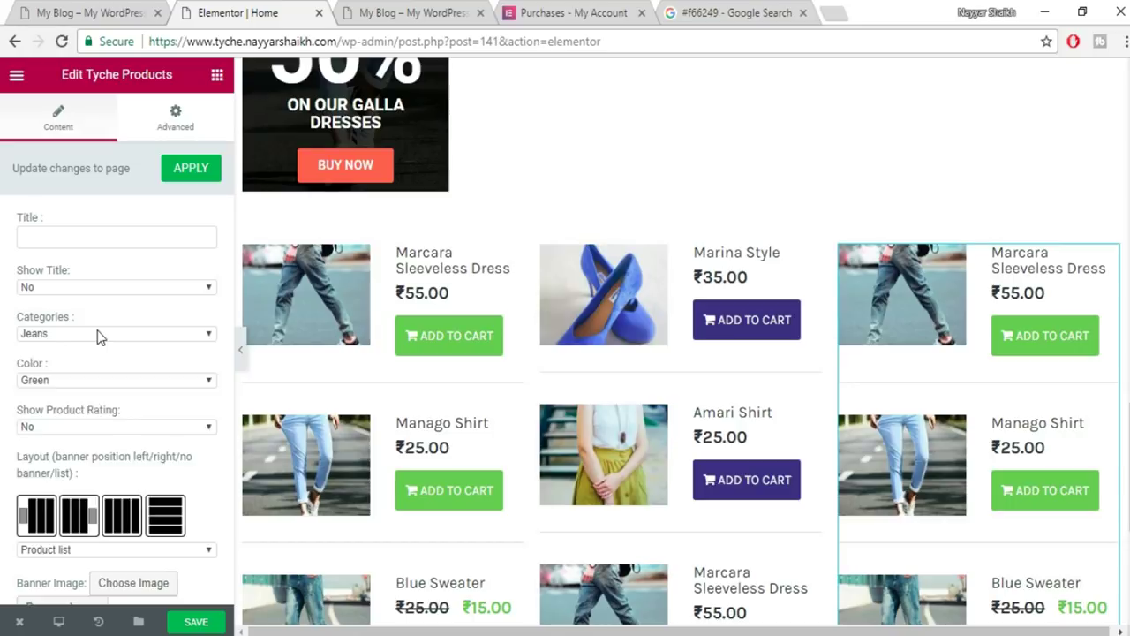
{"action": "left_click", "coordinate": [100, 336]}
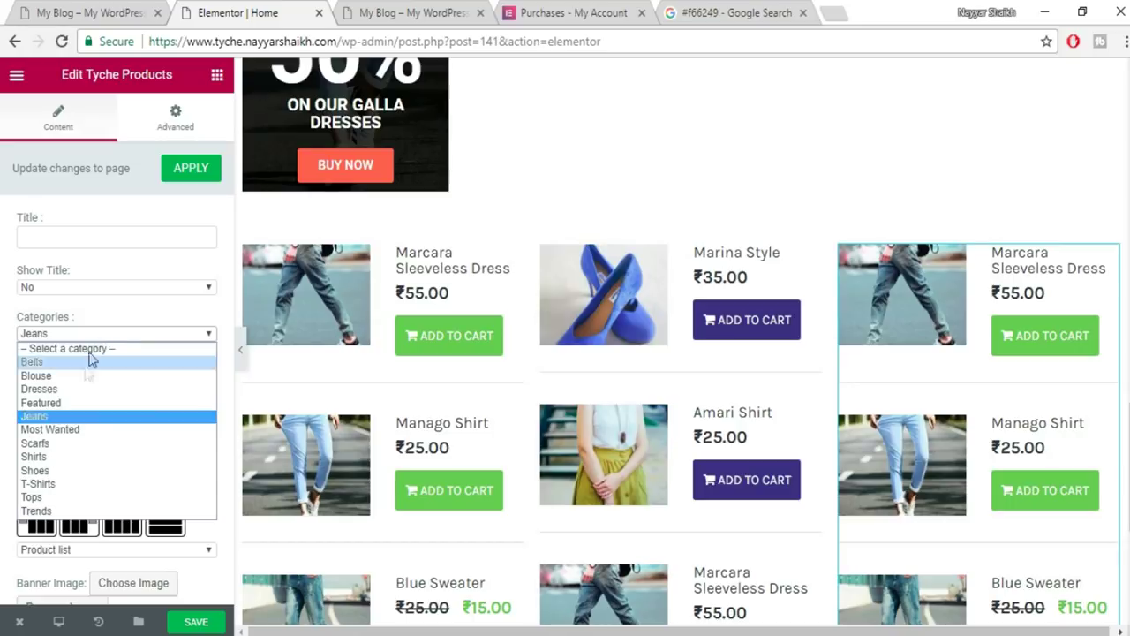
{"action": "left_click", "coordinate": [78, 459]}
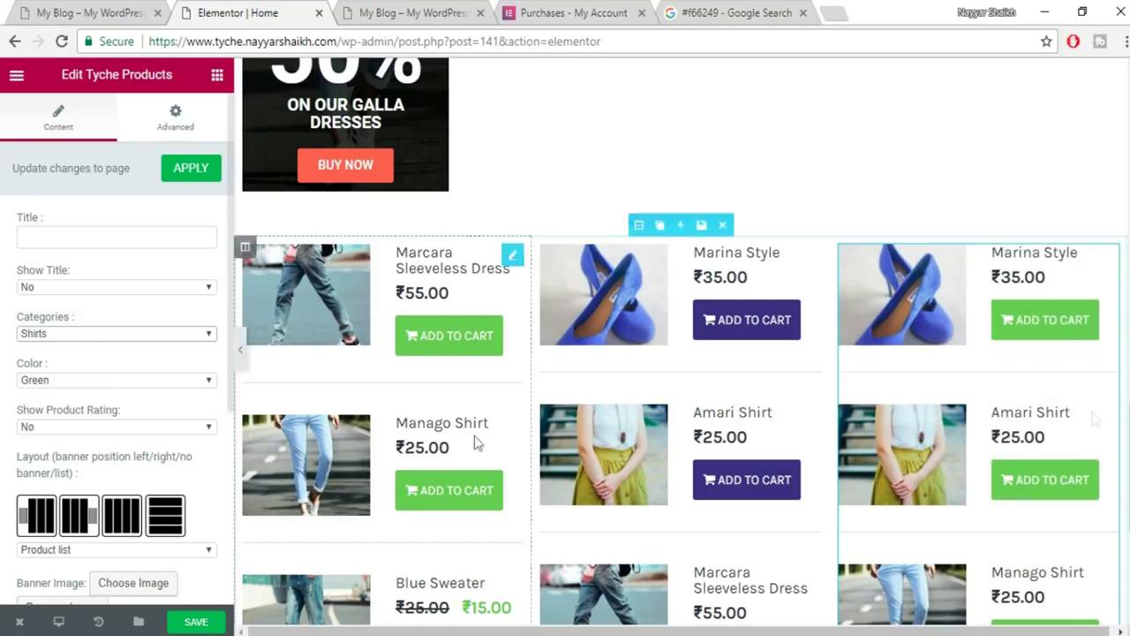
{"action": "left_click", "coordinate": [122, 335]}
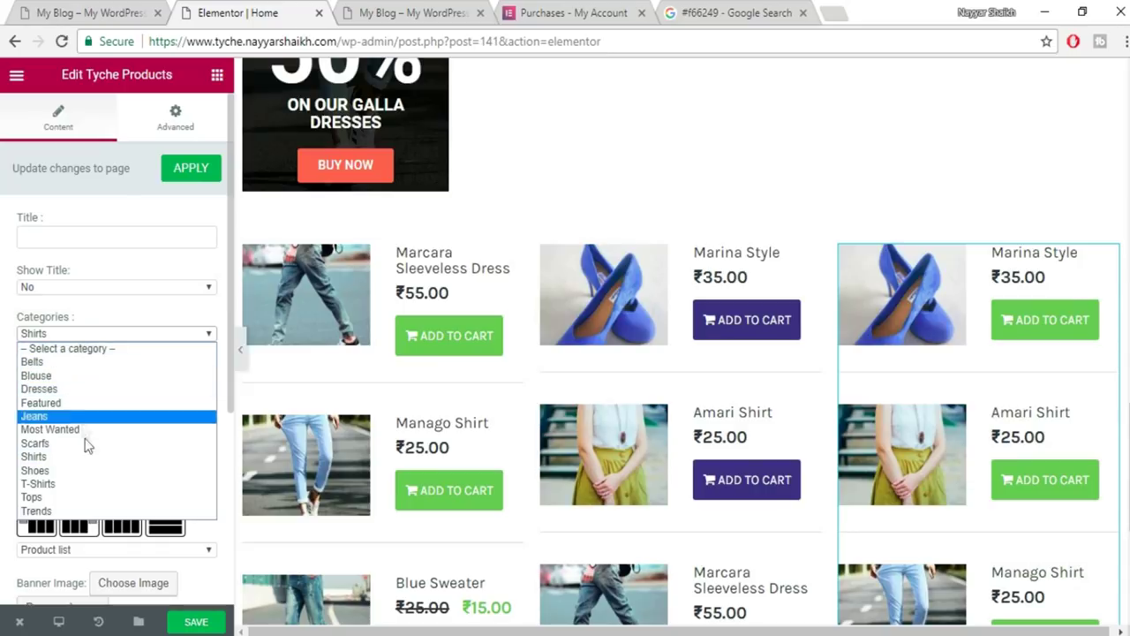
{"action": "left_click", "coordinate": [53, 484]}
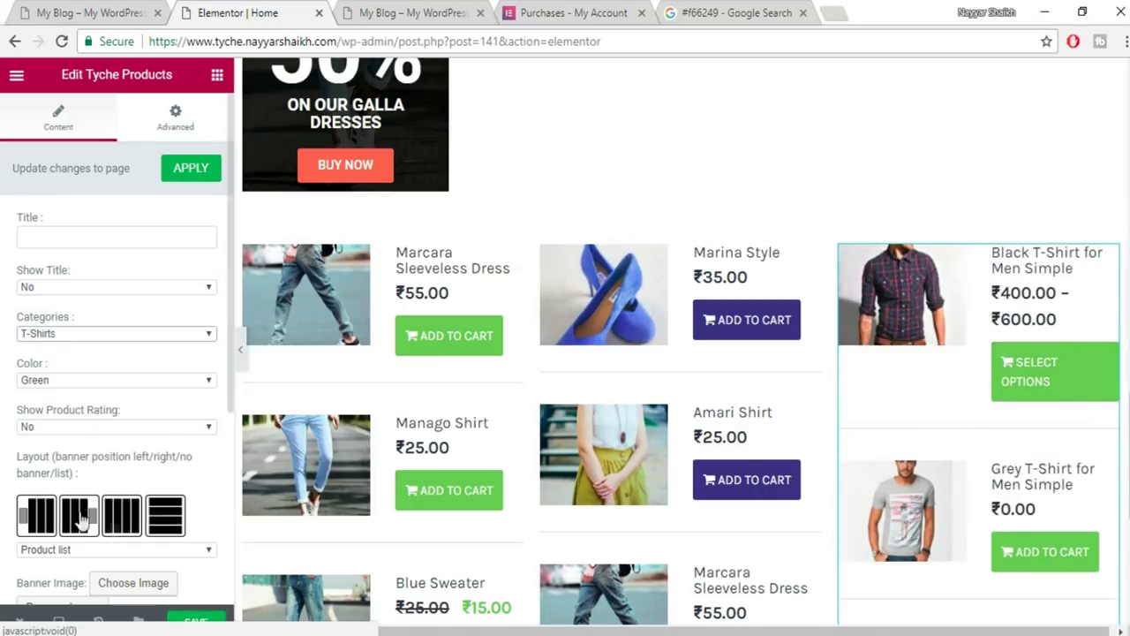
{"action": "left_click", "coordinate": [104, 381]}
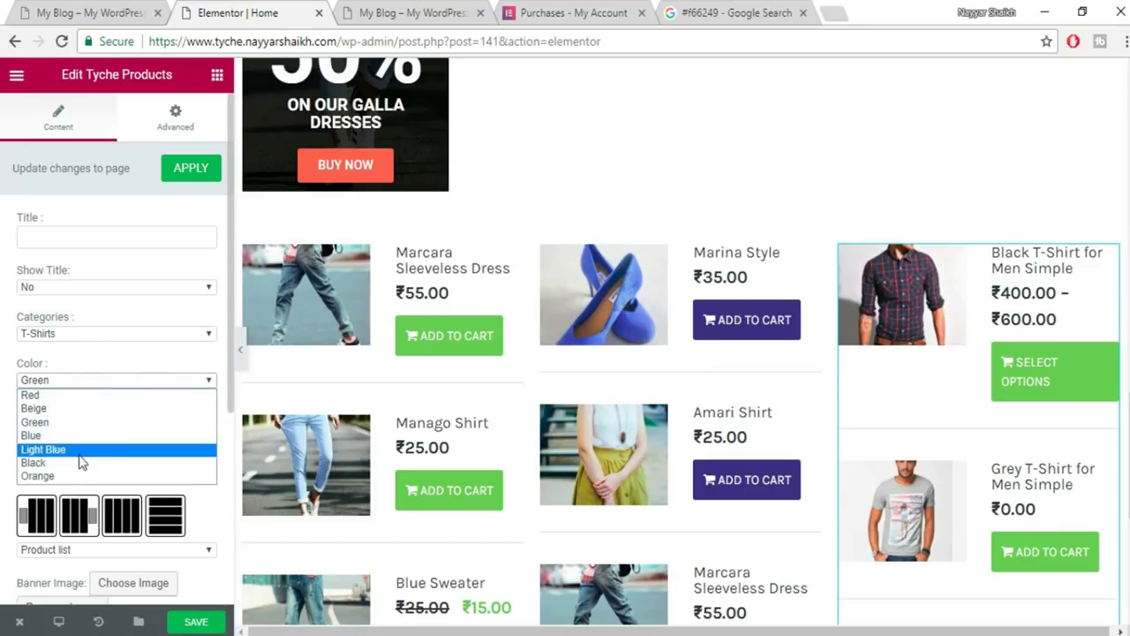
{"action": "left_click", "coordinate": [62, 476]}
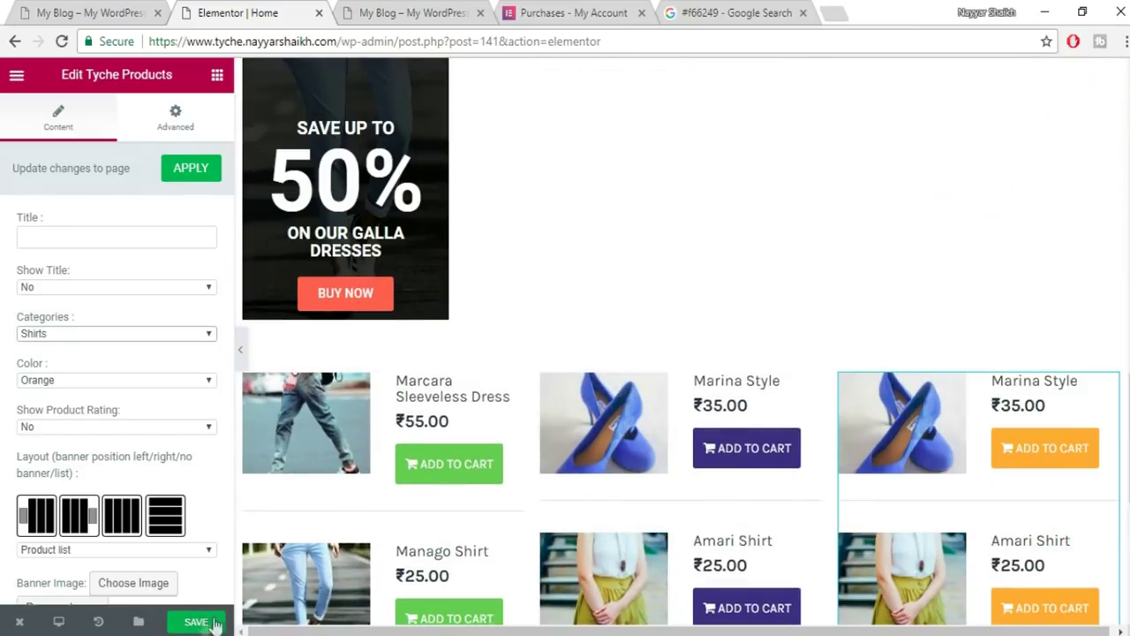
{"action": "left_click", "coordinate": [198, 622]}
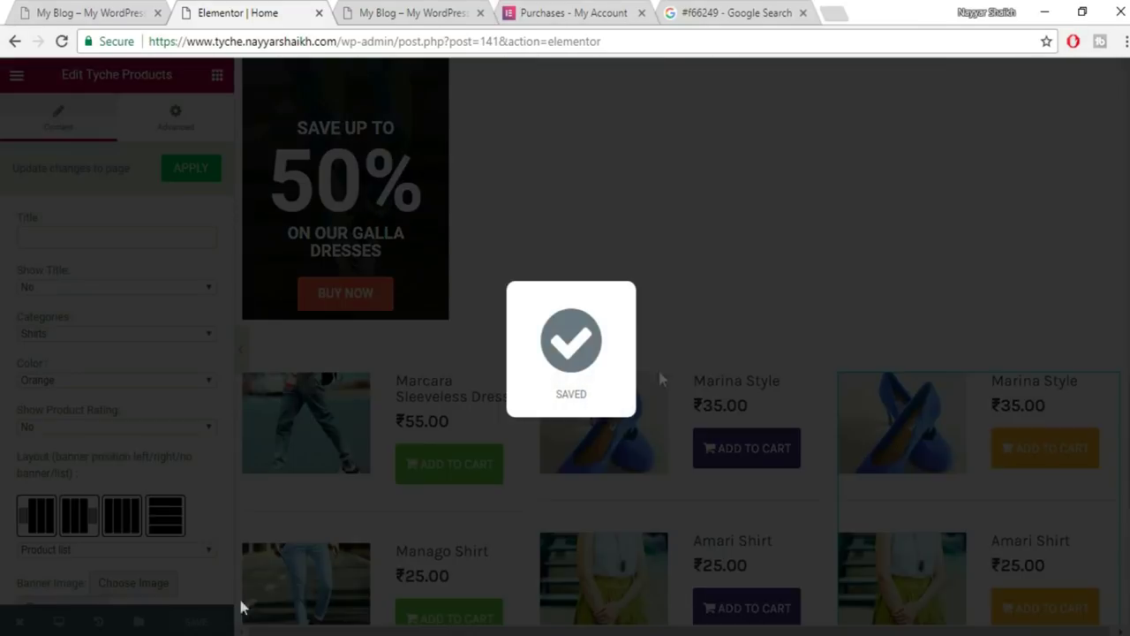
Check the reference page's MOST WANTED, FEATURED and ON SALE headings, and open a new section area directly above the three product list columns.
{"action": "left_click", "coordinate": [104, 9]}
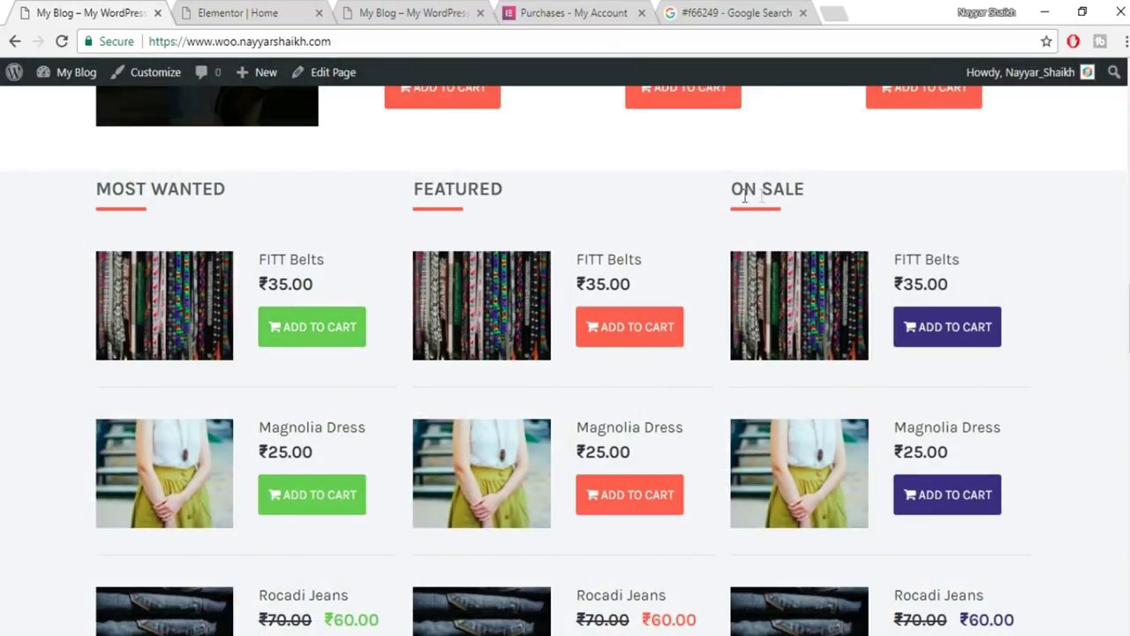
{"action": "left_click", "coordinate": [268, 11]}
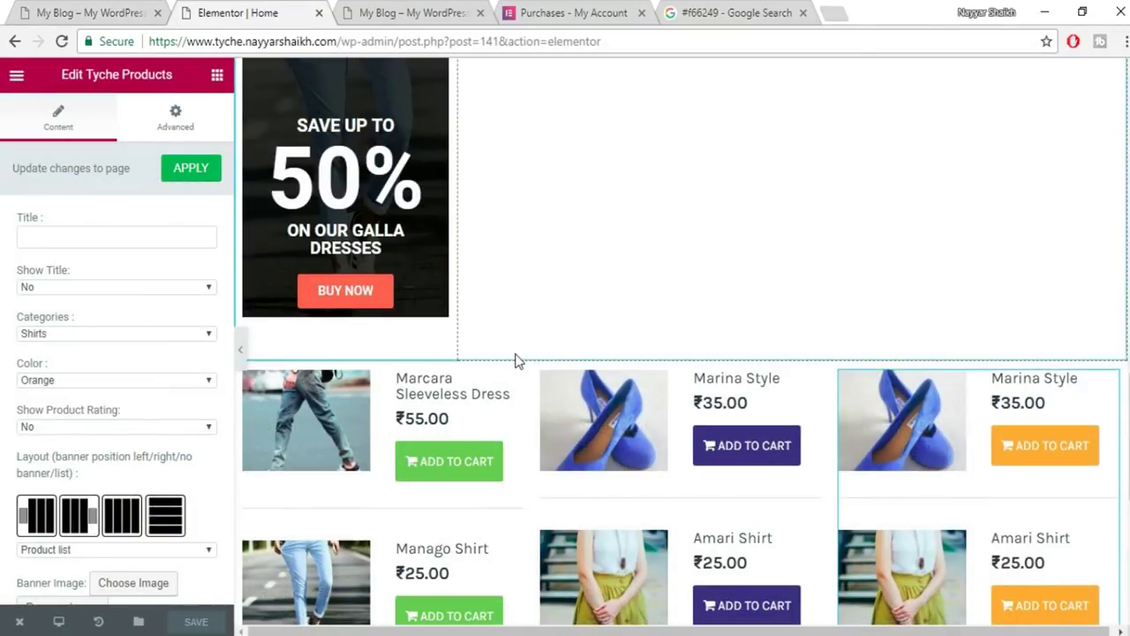
{"action": "scroll", "coordinate": [518, 361], "scroll_direction": "down", "scroll_amount": 1}
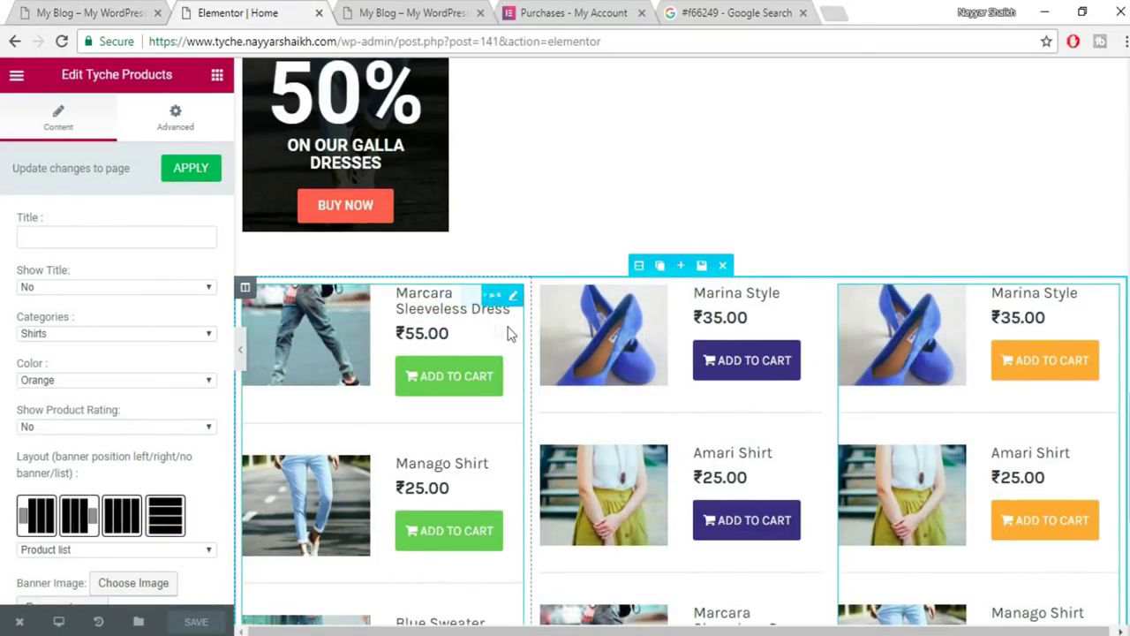
{"action": "scroll", "coordinate": [508, 333], "scroll_direction": "up", "scroll_amount": 5}
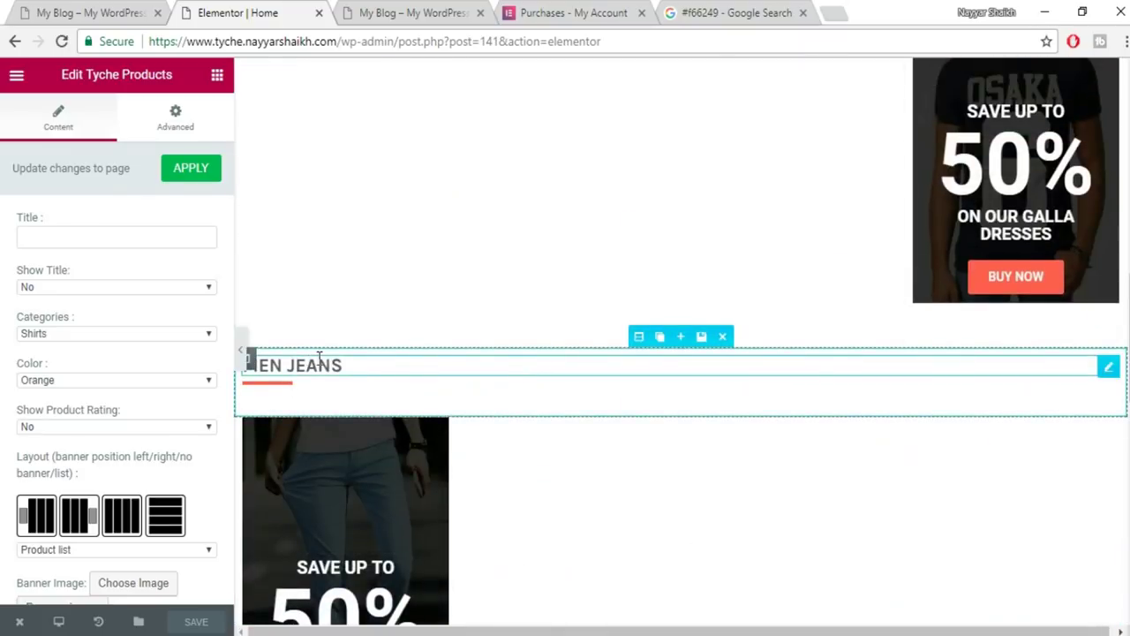
{"action": "scroll", "coordinate": [320, 356], "scroll_direction": "down", "scroll_amount": 1}
{"action": "scroll", "coordinate": [750, 415], "scroll_direction": "down", "scroll_amount": 6}
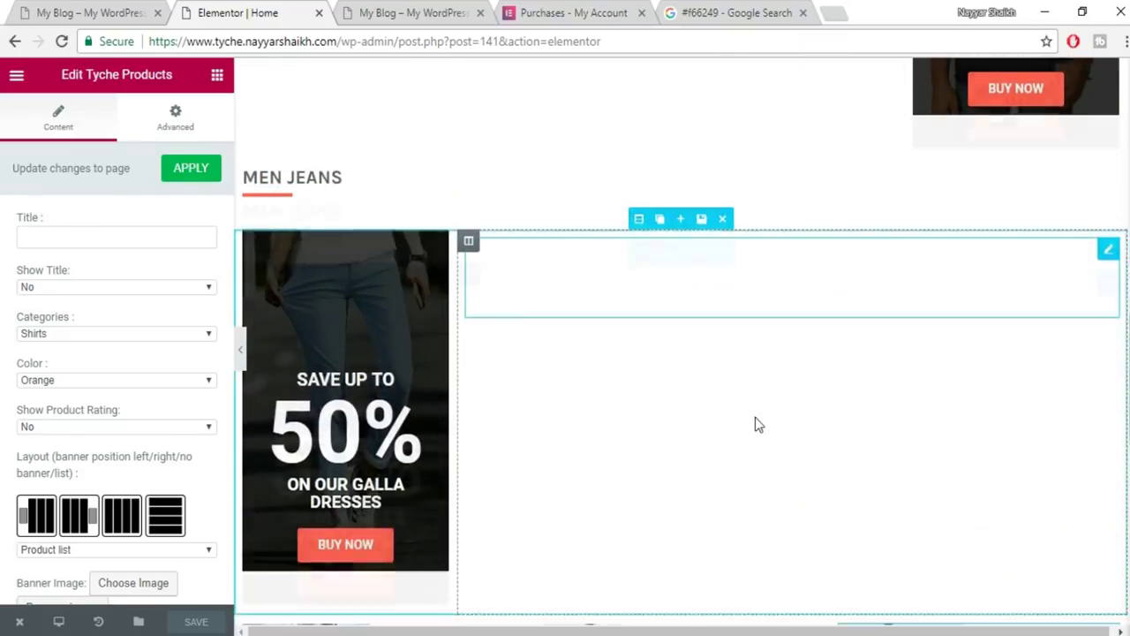
{"action": "scroll", "coordinate": [739, 420], "scroll_direction": "up", "scroll_amount": 3}
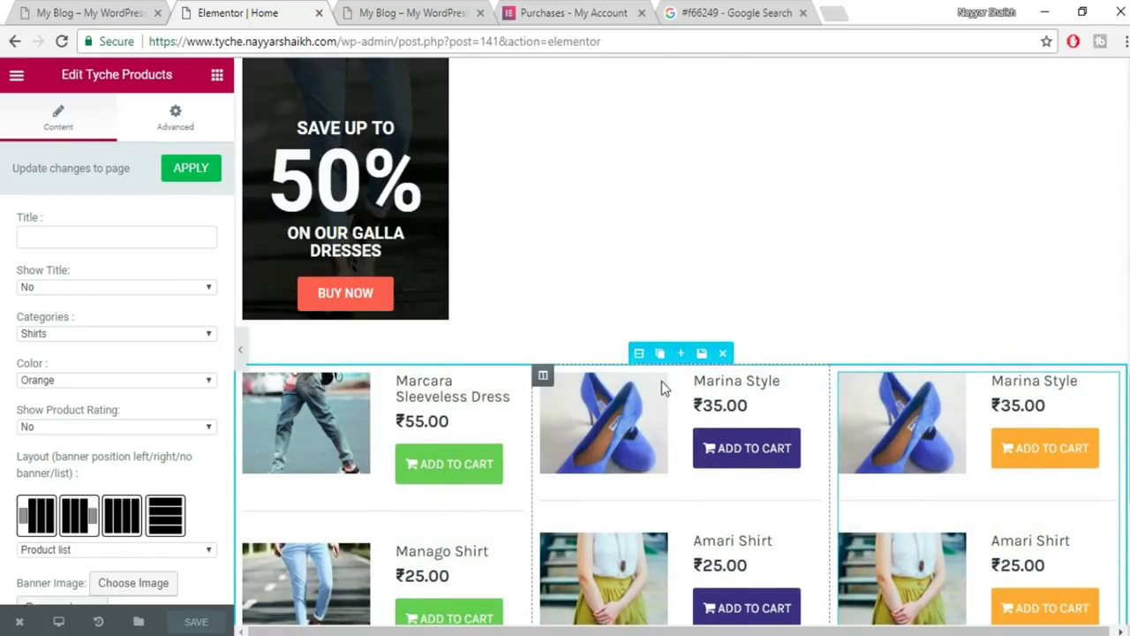
{"action": "scroll", "coordinate": [663, 384], "scroll_direction": "up", "scroll_amount": 4}
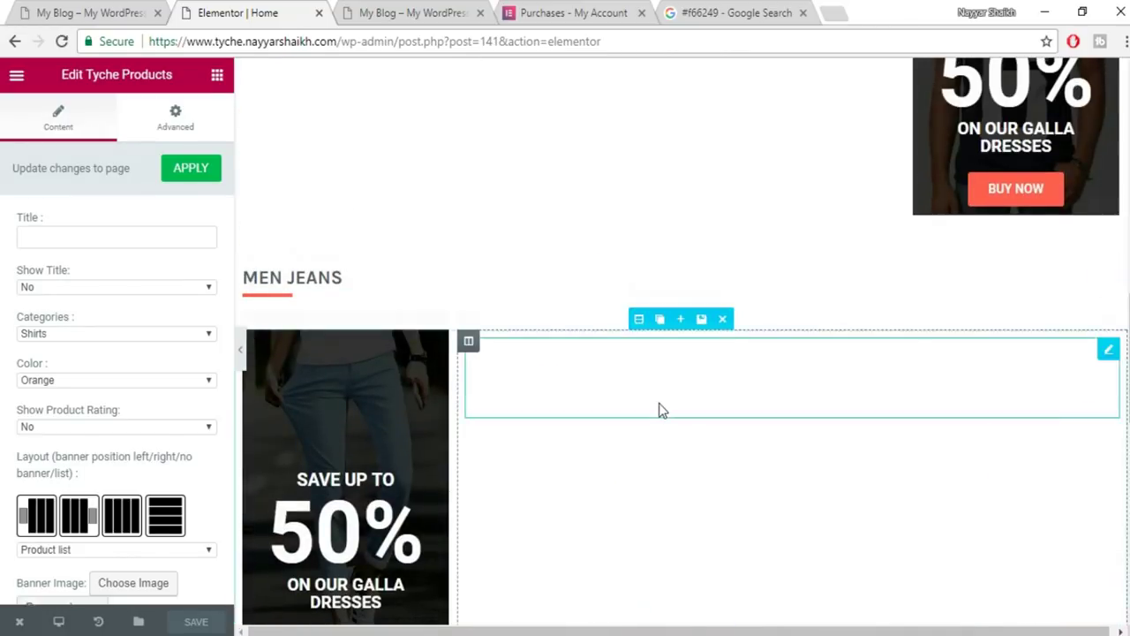
{"action": "scroll", "coordinate": [688, 415], "scroll_direction": "down", "scroll_amount": 5}
{"action": "scroll", "coordinate": [713, 426], "scroll_direction": "up", "scroll_amount": 2}
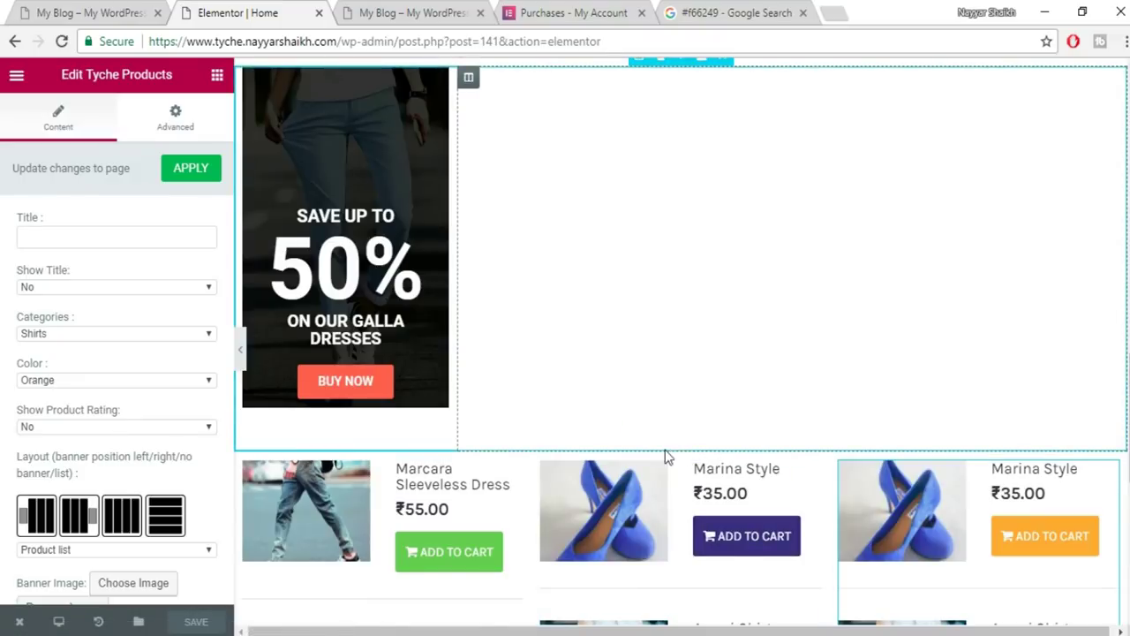
{"action": "mouse_move", "coordinate": [662, 448]}
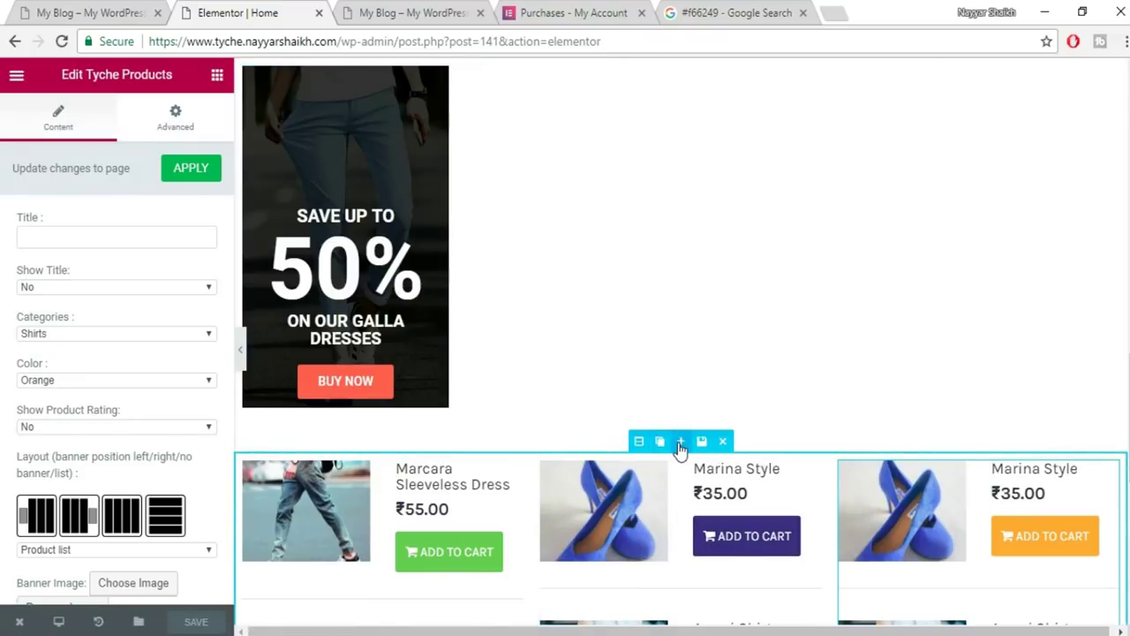
{"action": "left_click", "coordinate": [679, 443]}
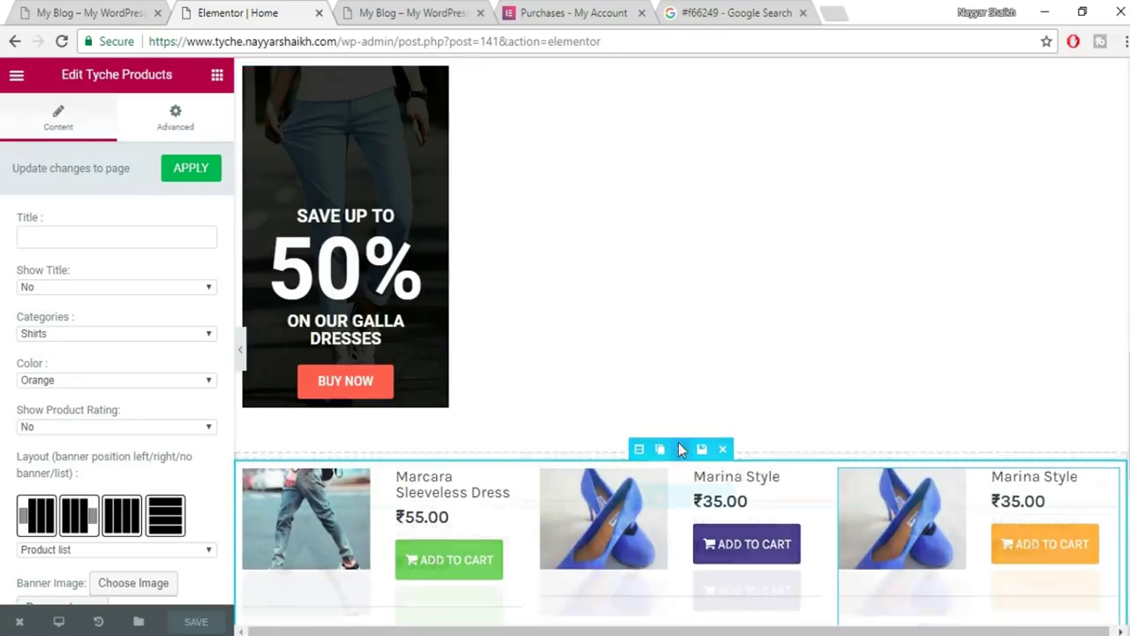
Insert the saved Title section template above the product list section.
{"action": "left_click", "coordinate": [797, 528]}
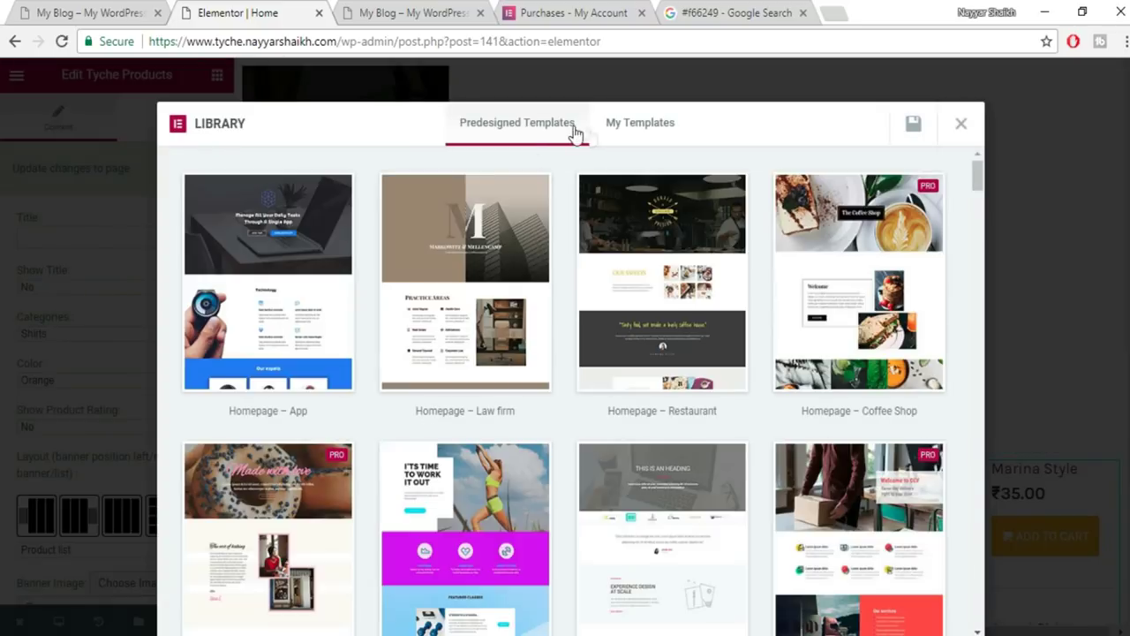
{"action": "left_click", "coordinate": [625, 134]}
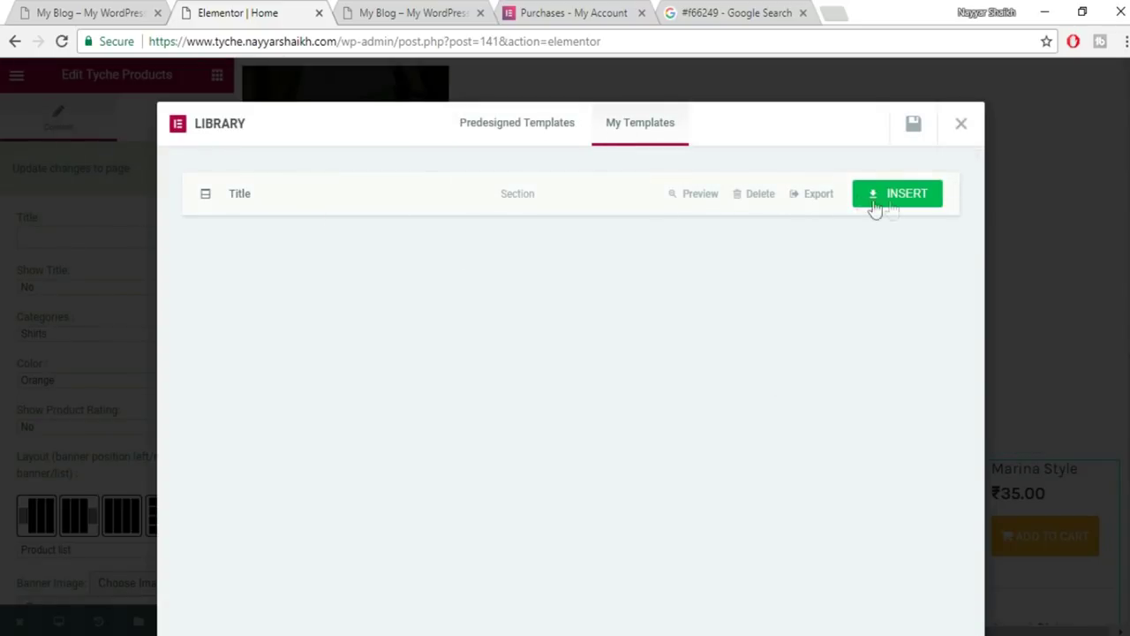
{"action": "left_click", "coordinate": [896, 194]}
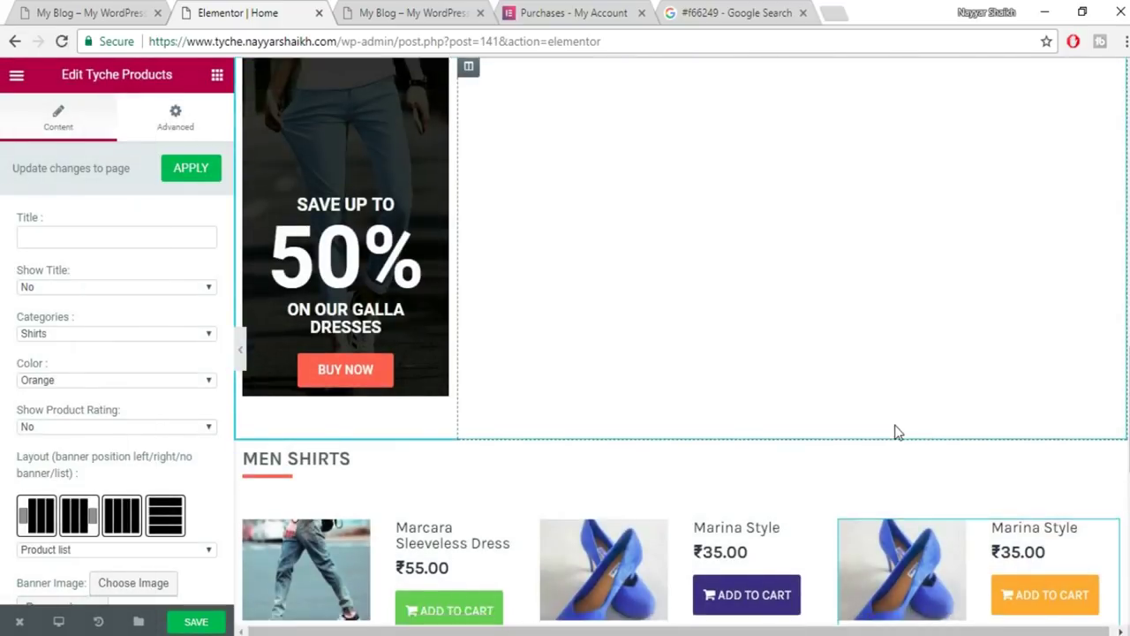
Move the MEN SHIRTS heading and its divider above the first product list, and delete the emptied title section.
{"action": "scroll", "coordinate": [894, 431], "scroll_direction": "down", "scroll_amount": 2}
{"action": "left_click_drag", "start_coordinate": [281, 296], "coordinate": [399, 371]}
{"action": "left_click", "coordinate": [290, 283]}
{"action": "left_click_drag", "start_coordinate": [353, 277], "coordinate": [358, 374]}
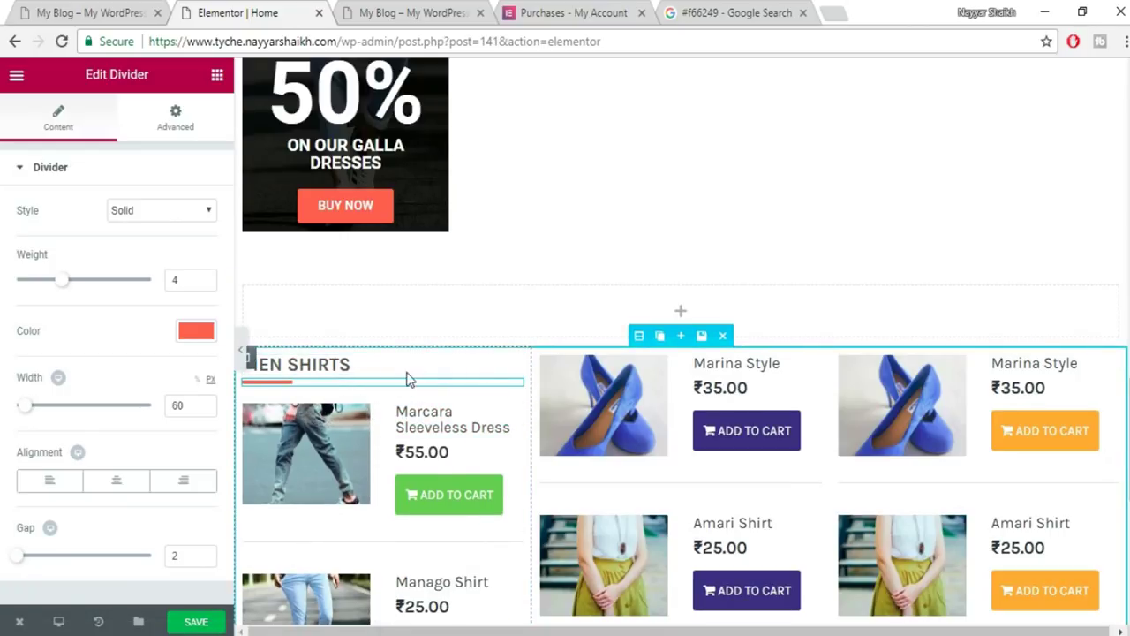
{"action": "left_click", "coordinate": [723, 266]}
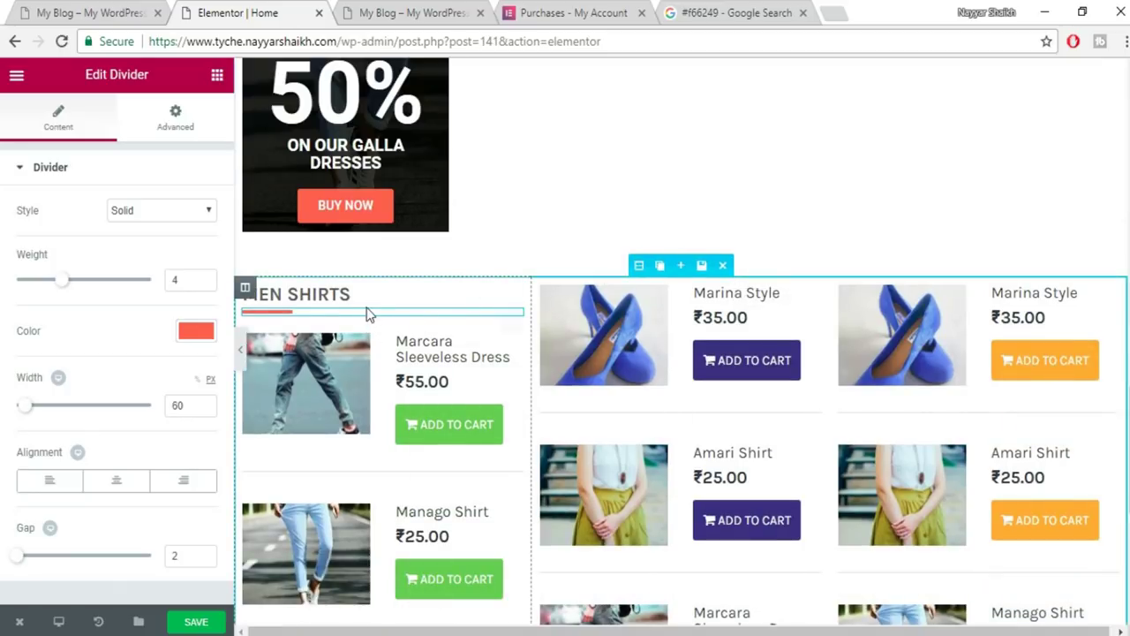
Replace the first column's heading text with MOST WANTED, copied from the reference site.
{"action": "left_click", "coordinate": [340, 294]}
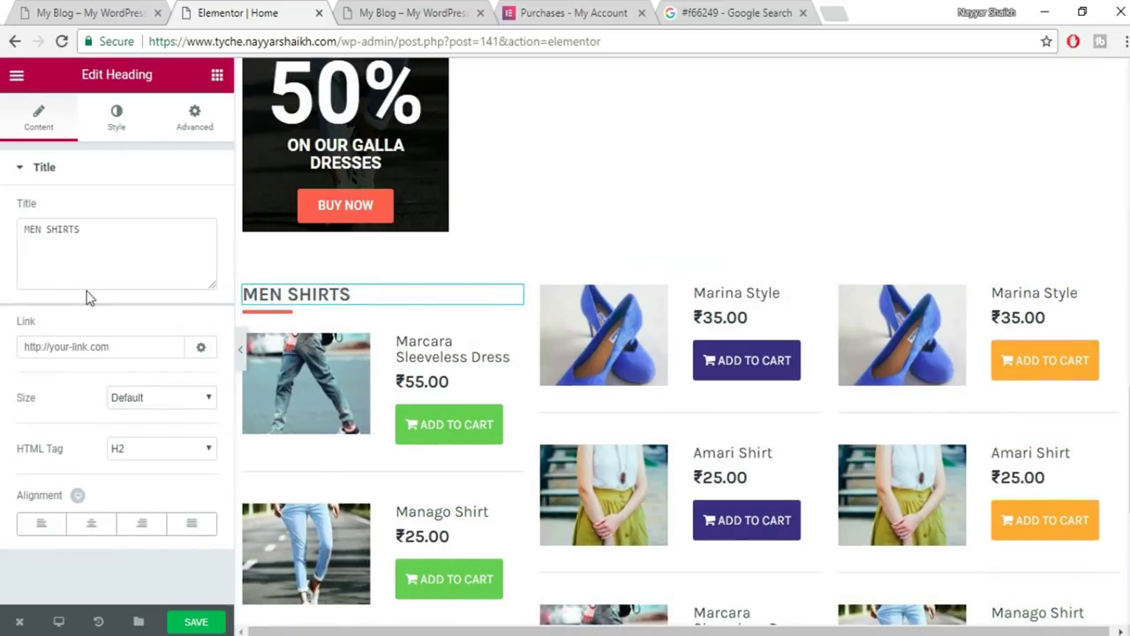
{"action": "left_click", "coordinate": [55, 11]}
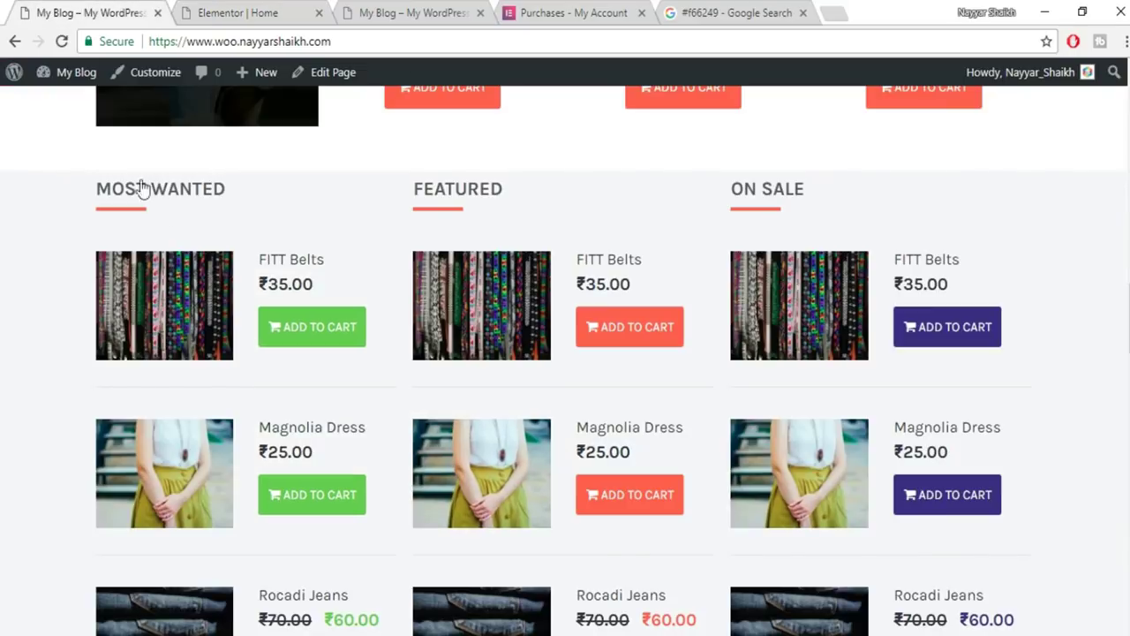
{"action": "left_click_drag", "start_coordinate": [239, 188], "coordinate": [109, 187]}
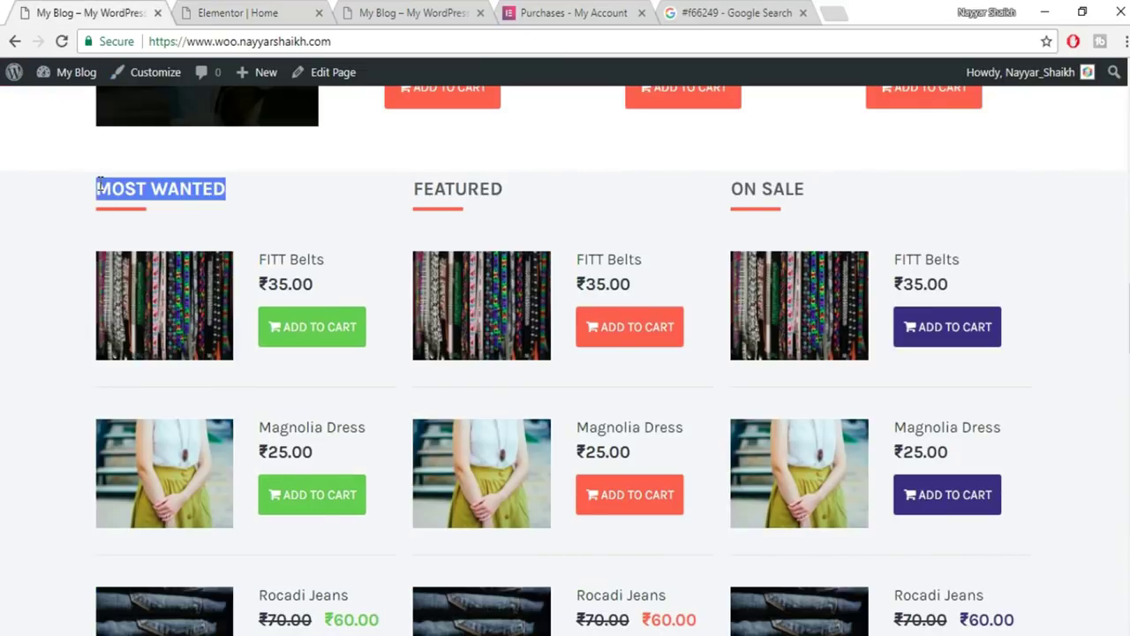
{"action": "left_click", "coordinate": [277, 10]}
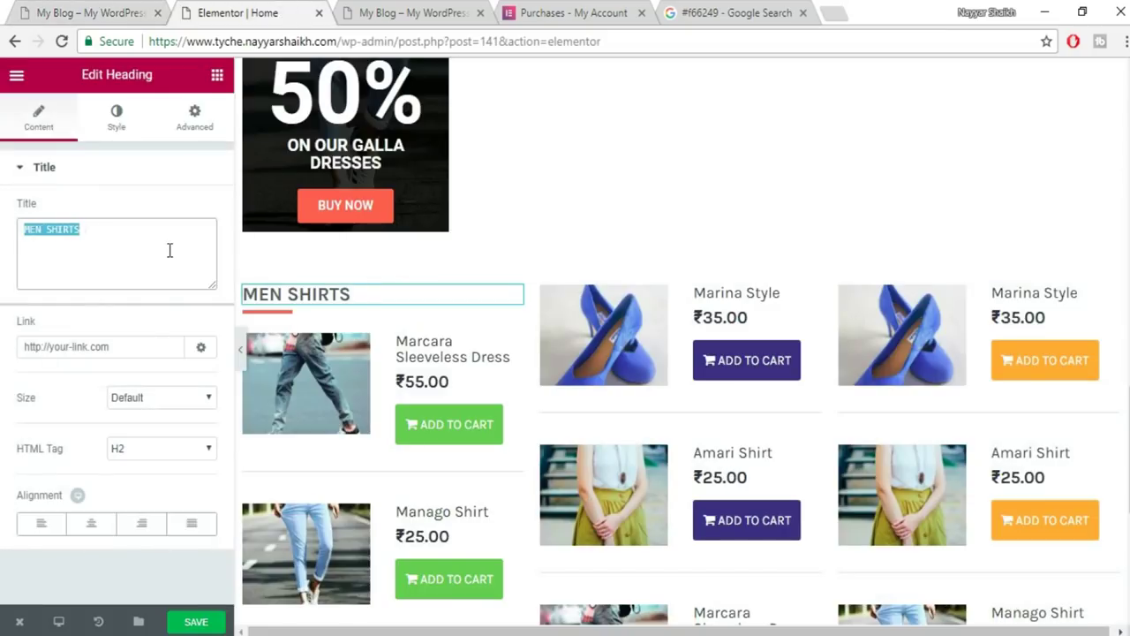
Duplicate the MOST WANTED heading and its divider and move the copies above the second product list.
{"action": "left_click", "coordinate": [491, 295]}
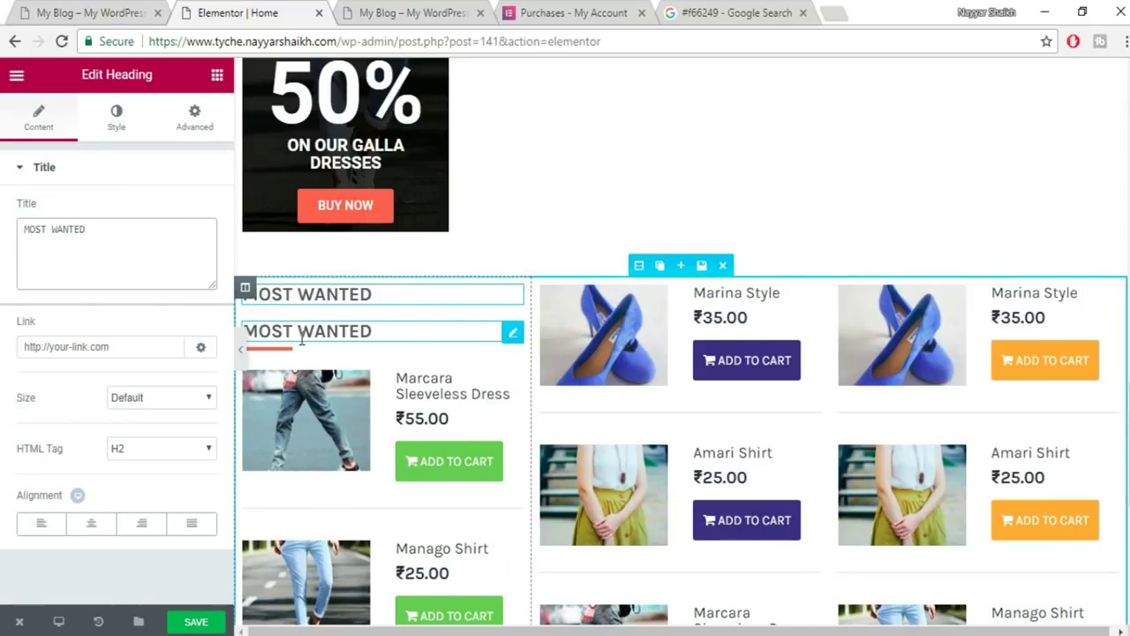
{"action": "left_click_drag", "start_coordinate": [410, 308], "coordinate": [676, 288]}
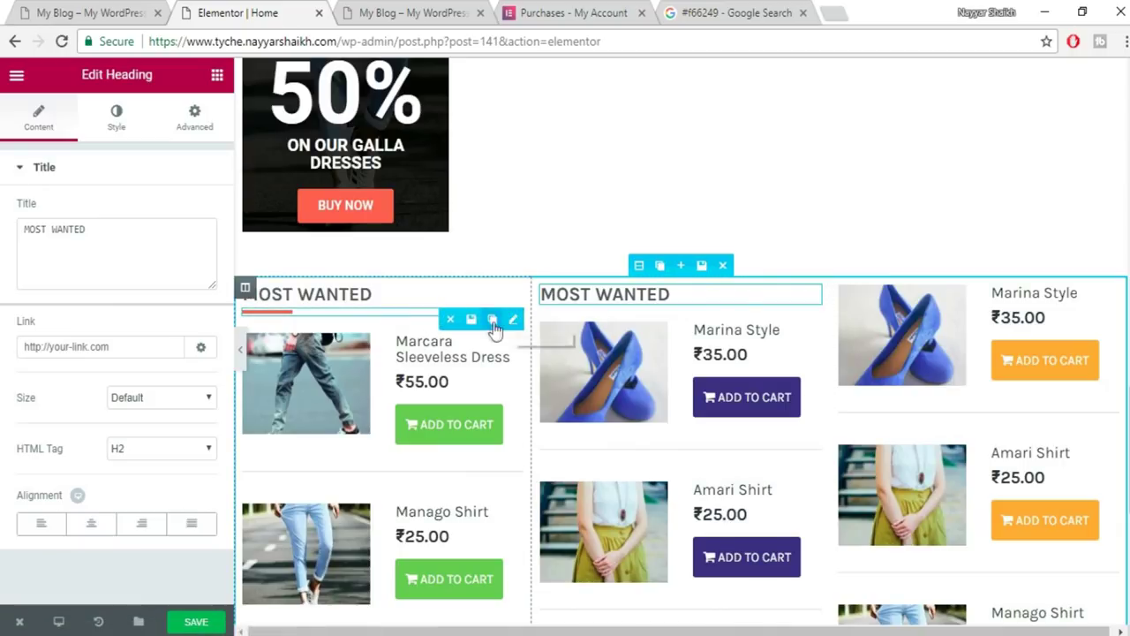
{"action": "left_click", "coordinate": [493, 319]}
{"action": "left_click_drag", "start_coordinate": [441, 323], "coordinate": [681, 313]}
Change the second column's heading text to FEATURED, copied from the reference site.
{"action": "left_click", "coordinate": [602, 297]}
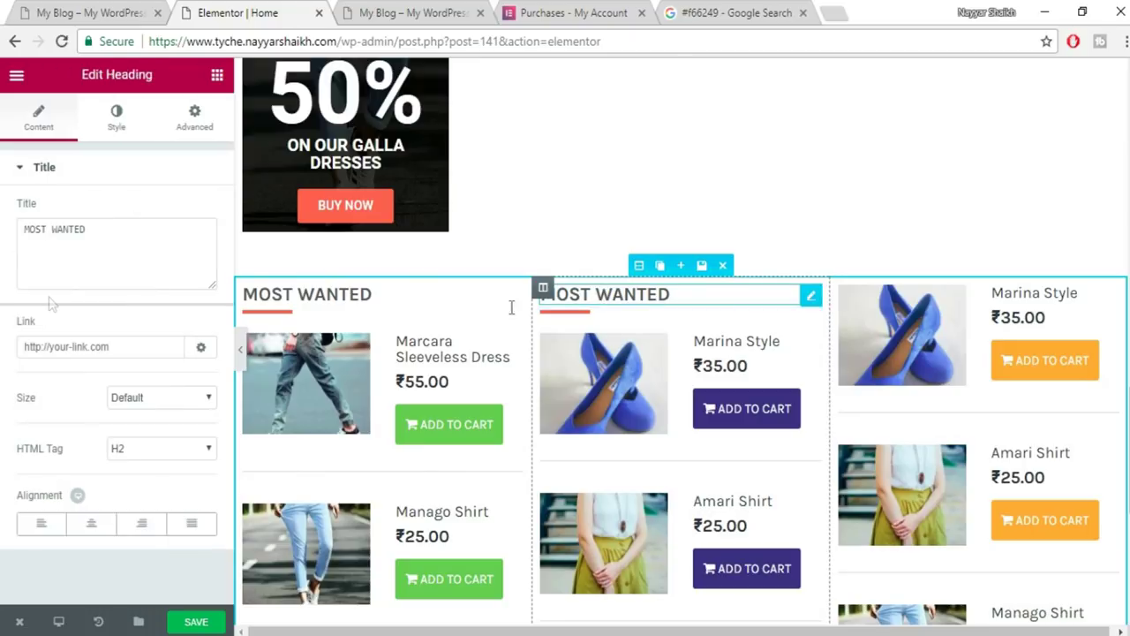
{"action": "left_click", "coordinate": [56, 10]}
{"action": "left_click_drag", "start_coordinate": [522, 204], "coordinate": [431, 197]}
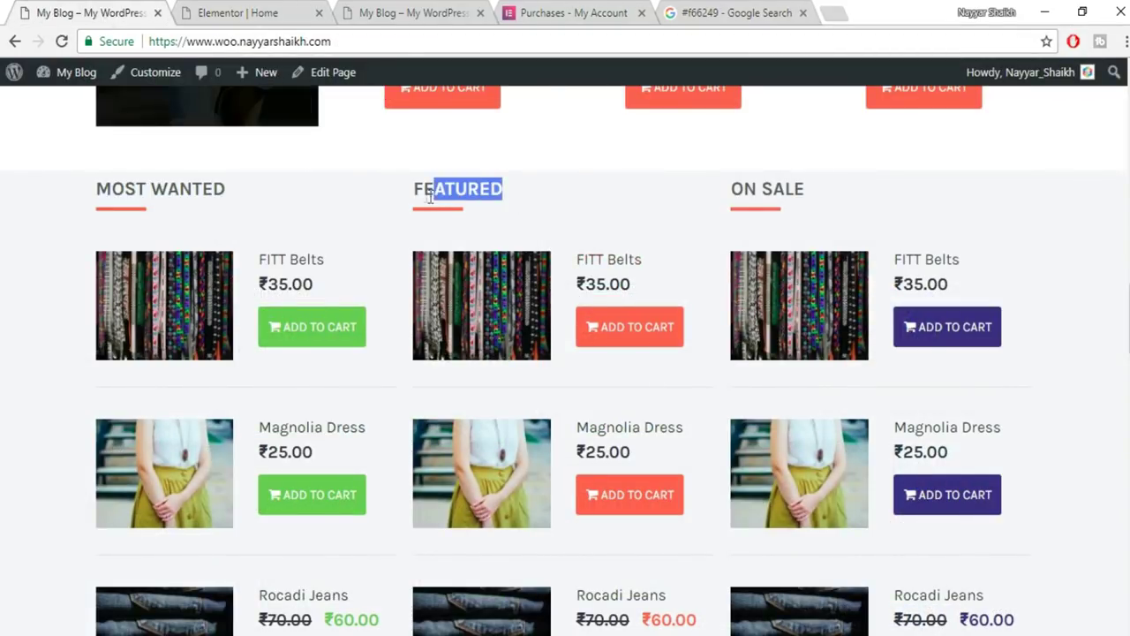
{"action": "left_click", "coordinate": [262, 13]}
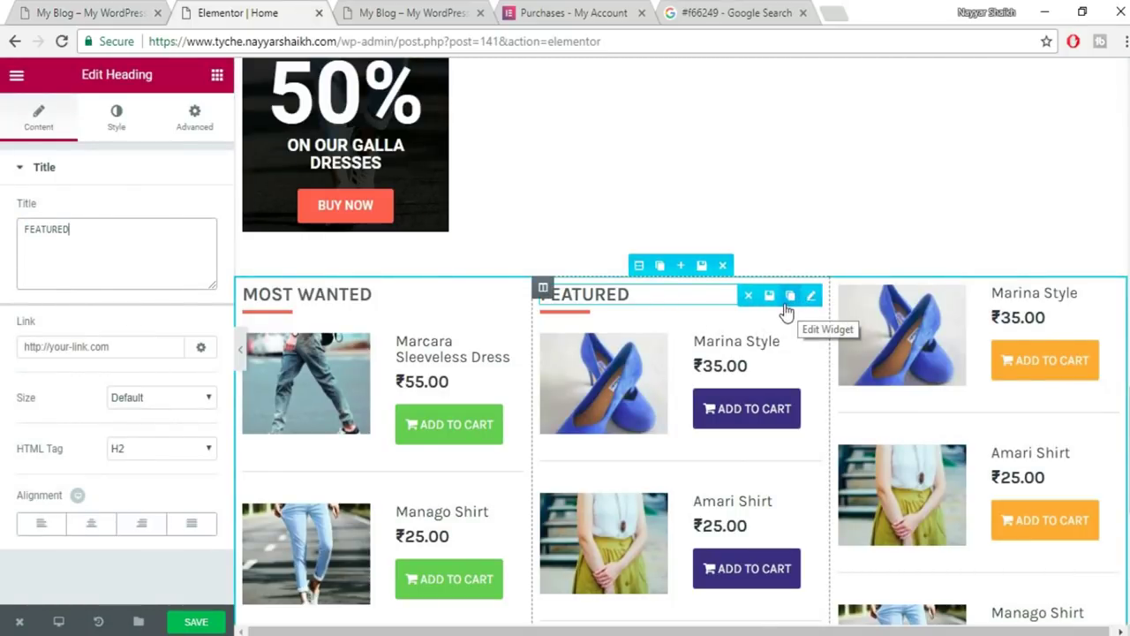
Duplicate the FEATURED heading and its divider and move the copies above the third product list.
{"action": "left_click", "coordinate": [786, 304]}
{"action": "left_click_drag", "start_coordinate": [682, 323], "coordinate": [1009, 298]}
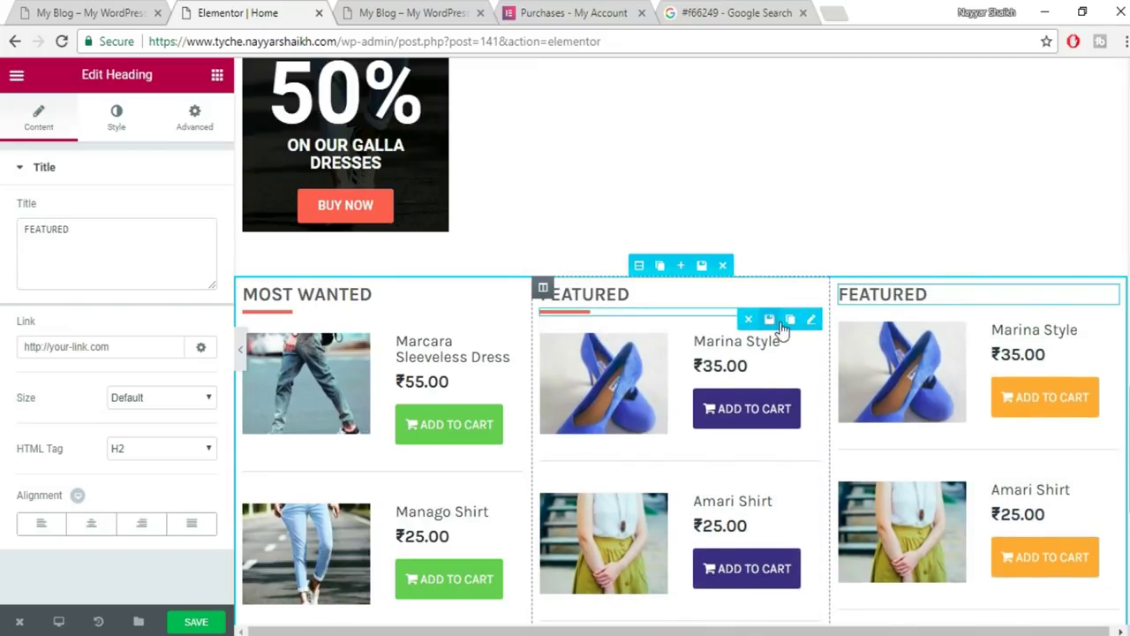
{"action": "left_click", "coordinate": [784, 320]}
{"action": "left_click_drag", "start_coordinate": [650, 332], "coordinate": [958, 340]}
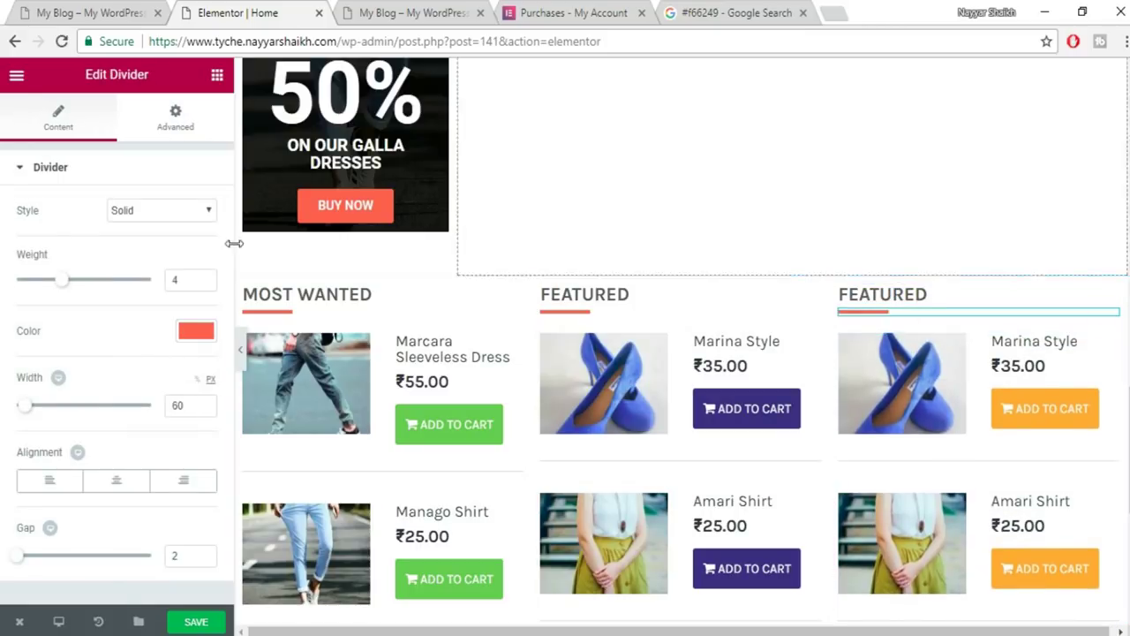
Change the third column's heading text to ON SALE, copied from the reference site.
{"action": "left_click", "coordinate": [92, 13]}
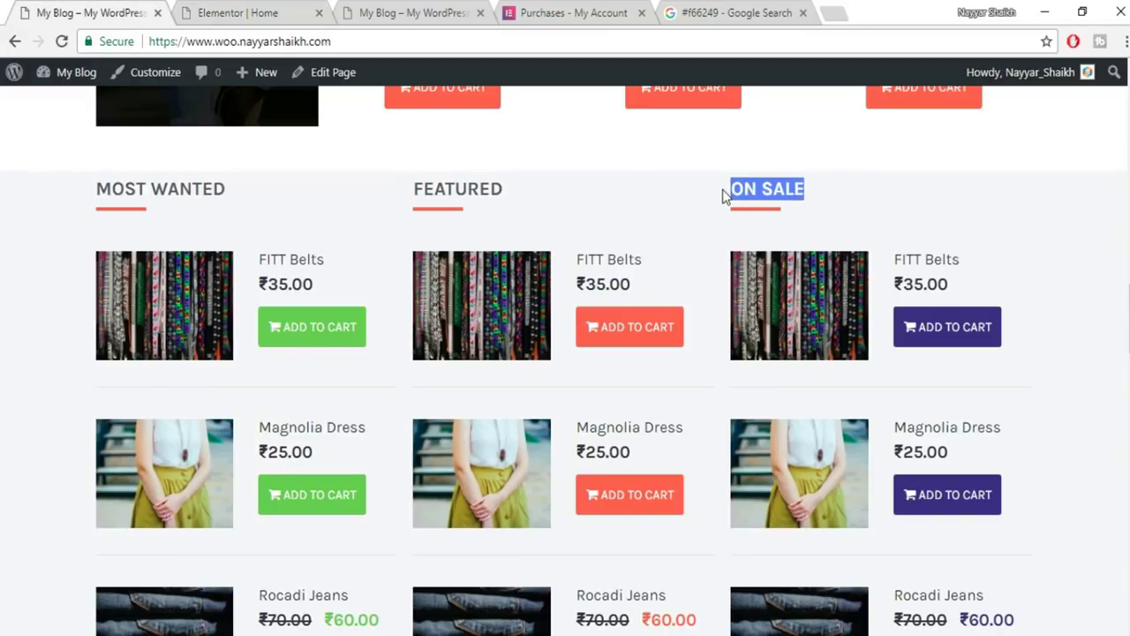
{"action": "left_click", "coordinate": [262, 7]}
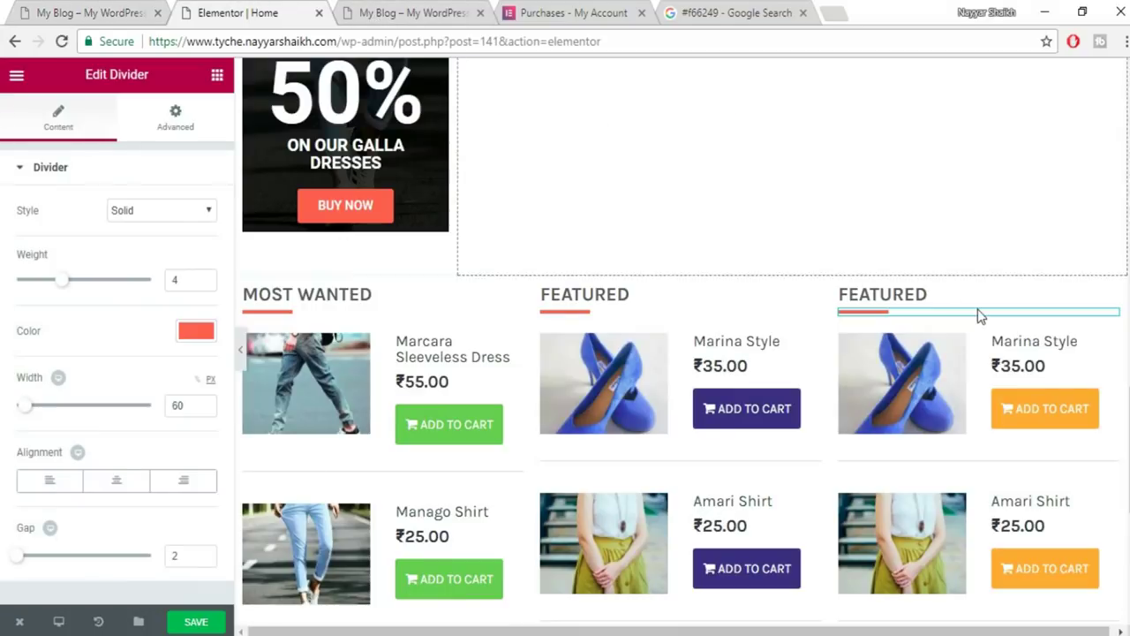
{"action": "left_click", "coordinate": [975, 298]}
{"action": "triple_click", "coordinate": [146, 244]}
{"action": "type", "text": "ON SALE"}
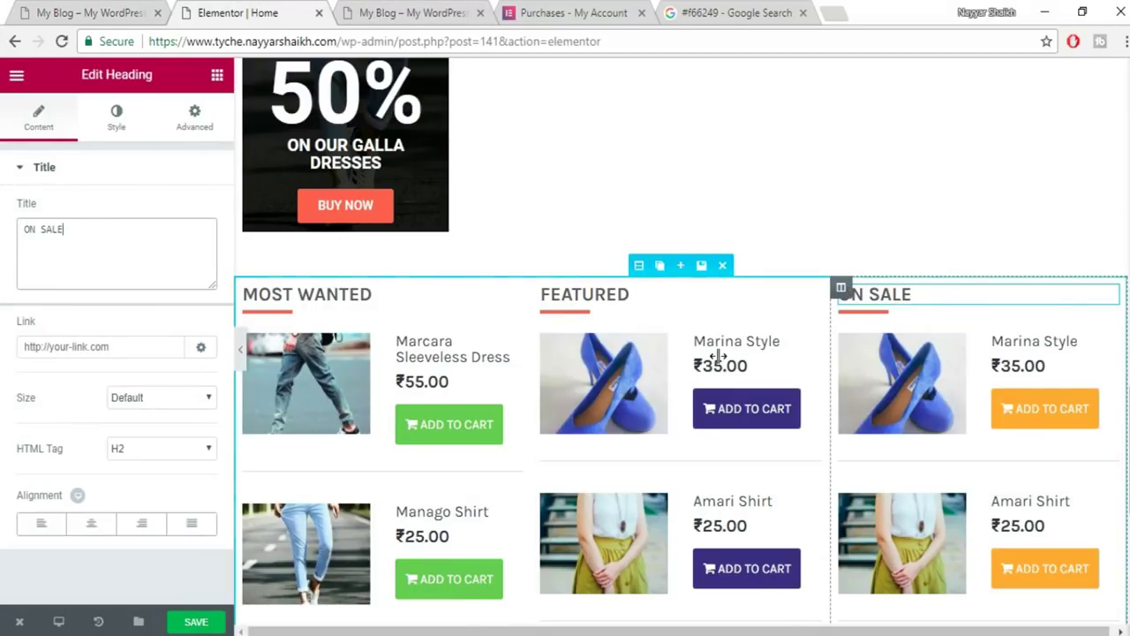
Save the page and open its published version for viewing.
{"action": "left_click", "coordinate": [201, 621]}
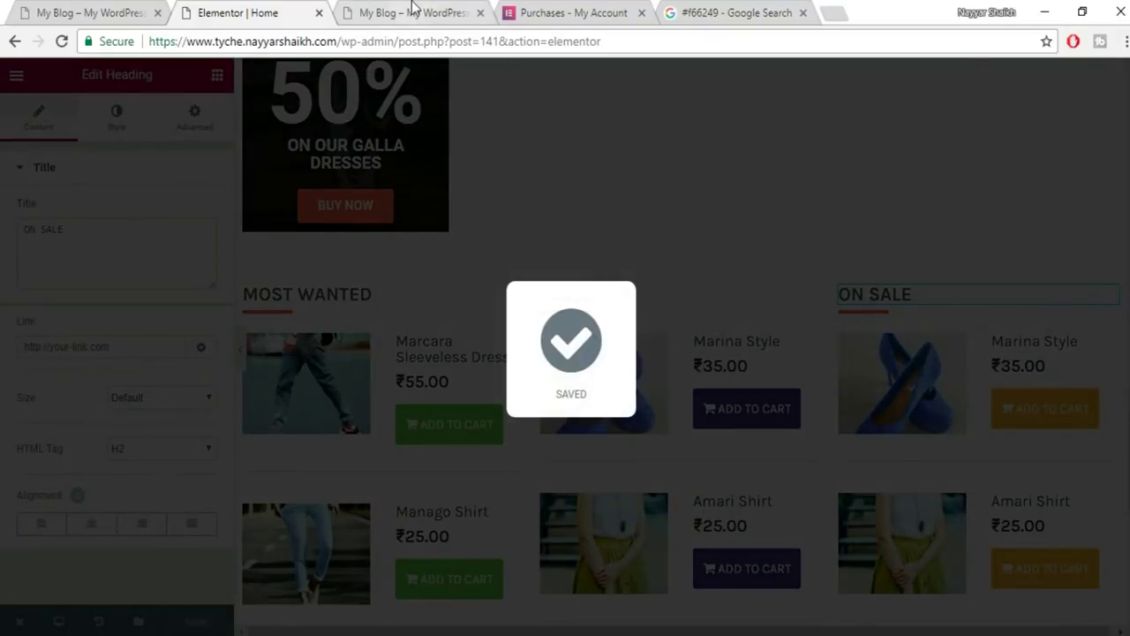
{"action": "left_click", "coordinate": [413, 12]}
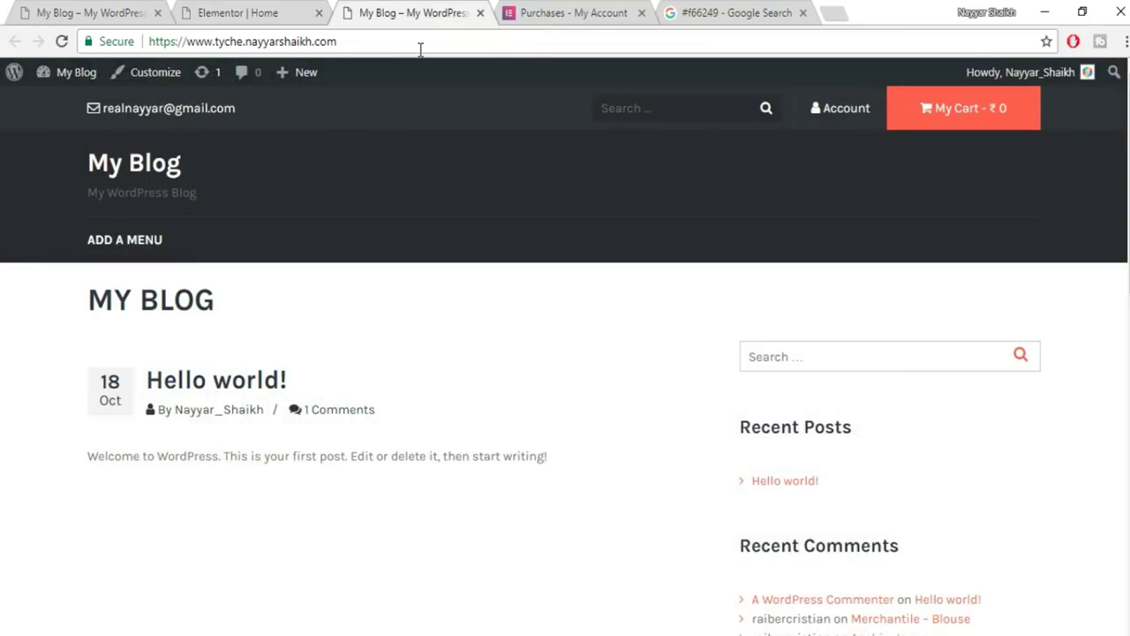
{"action": "left_click", "coordinate": [291, 18]}
{"action": "mouse_move", "coordinate": [21, 621]}
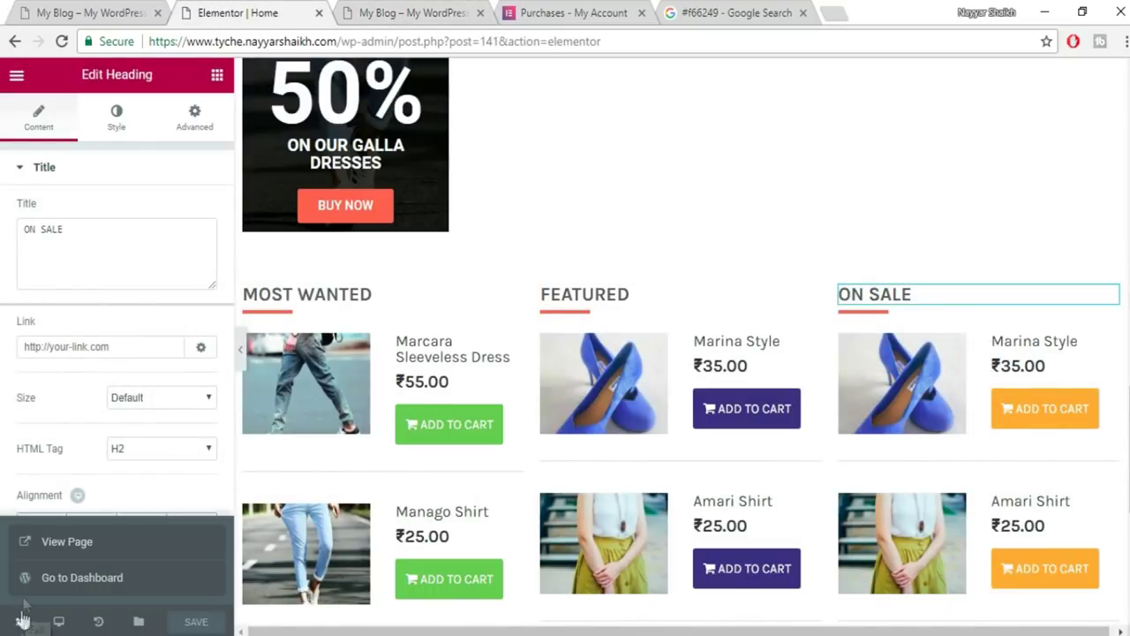
{"action": "left_click", "coordinate": [57, 539]}
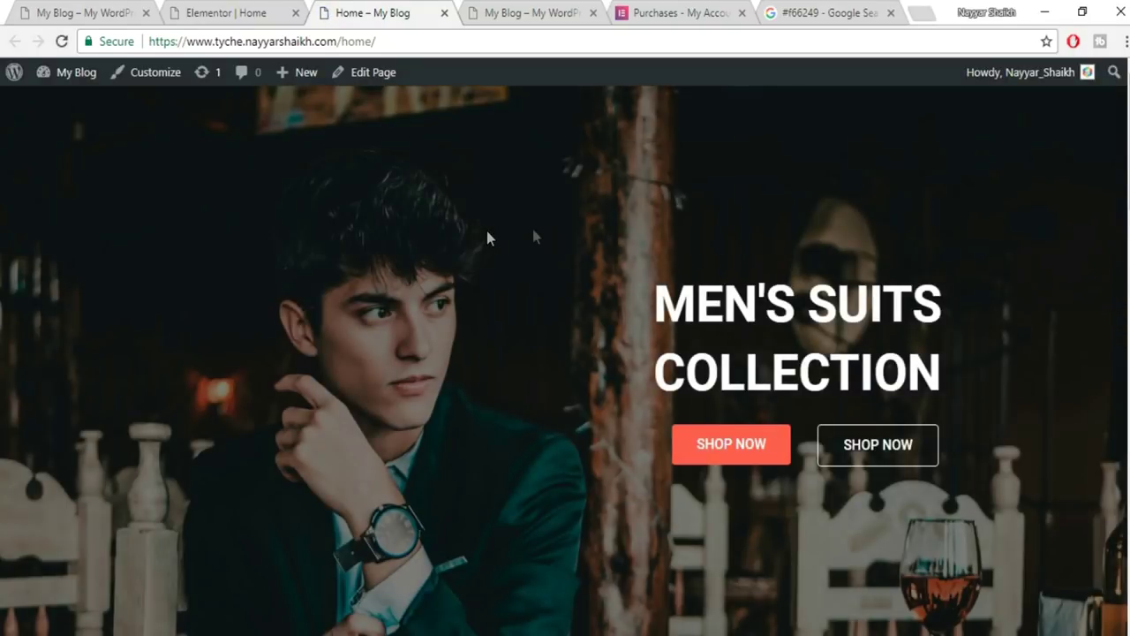
Compare the three titled product columns on the published page with the same section on the reference site.
{"action": "scroll", "coordinate": [565, 360], "scroll_direction": "down", "scroll_amount": 10}
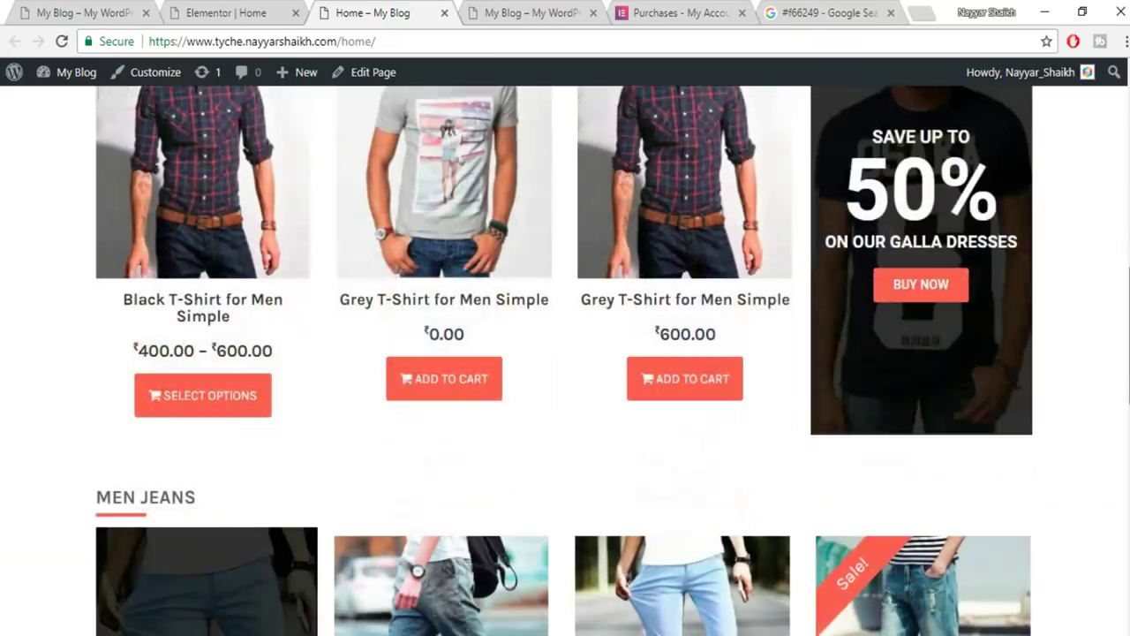
{"action": "scroll", "coordinate": [565, 360], "scroll_direction": "down", "scroll_amount": 7}
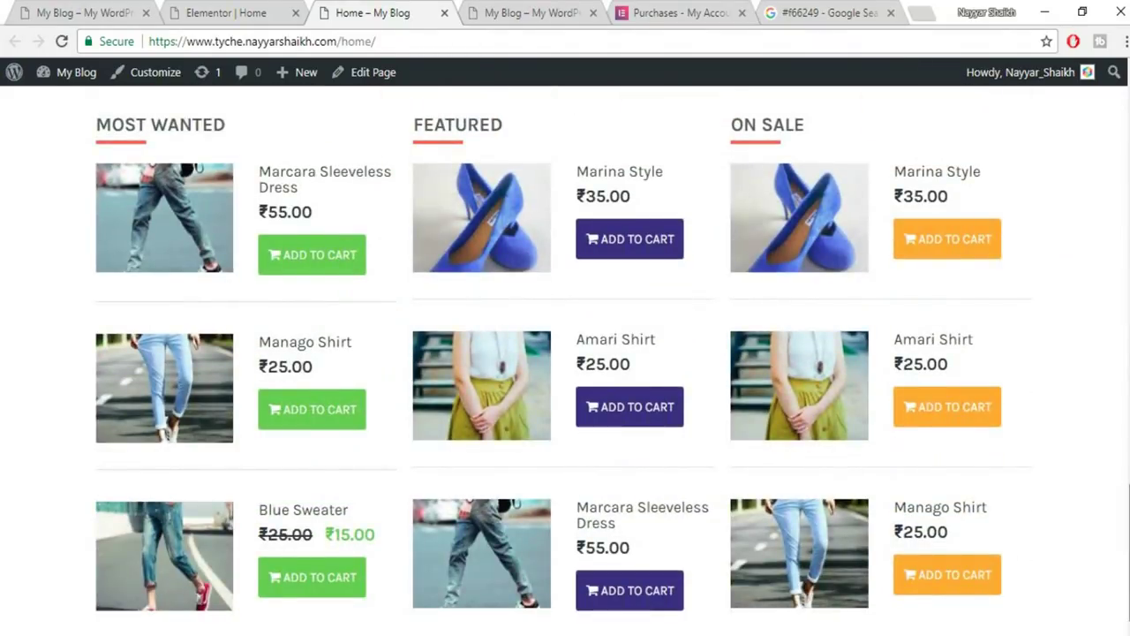
{"action": "scroll", "coordinate": [565, 360], "scroll_direction": "up", "scroll_amount": 3}
{"action": "scroll", "coordinate": [565, 360], "scroll_direction": "down", "scroll_amount": 1}
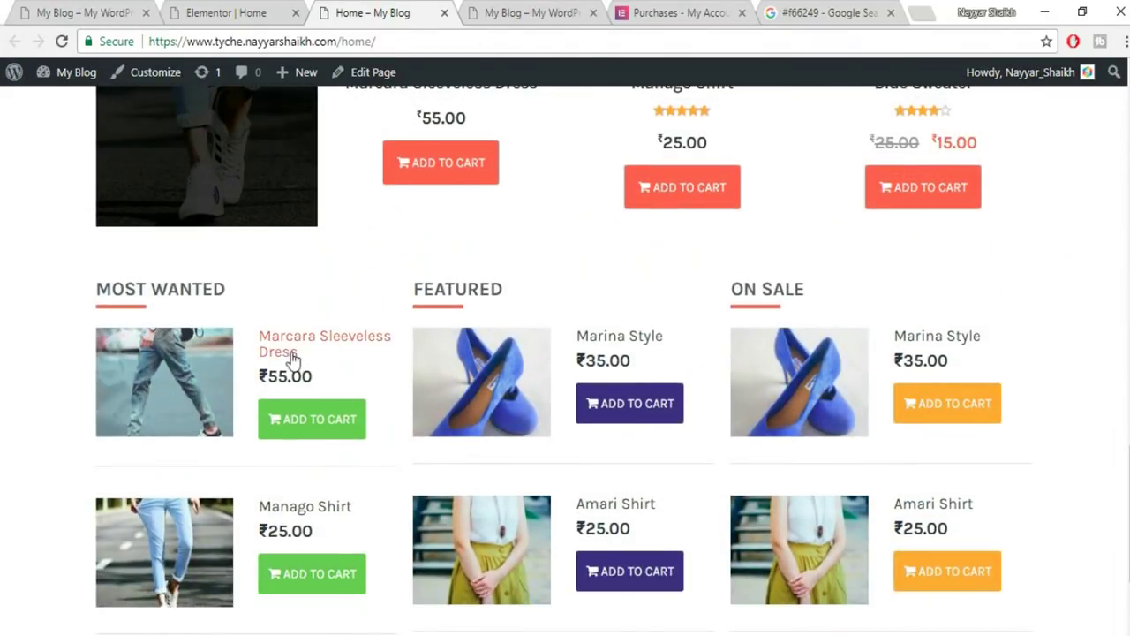
{"action": "scroll", "coordinate": [852, 347], "scroll_direction": "down", "scroll_amount": 2}
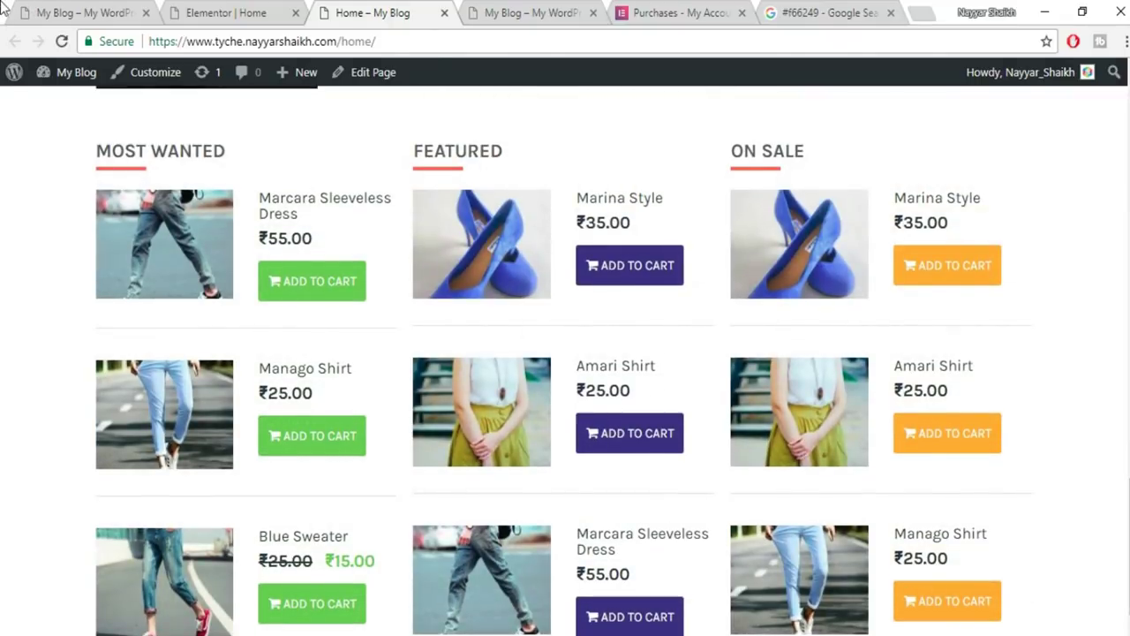
{"action": "left_click", "coordinate": [84, 13]}
{"action": "scroll", "coordinate": [1038, 343], "scroll_direction": "up", "scroll_amount": 2}
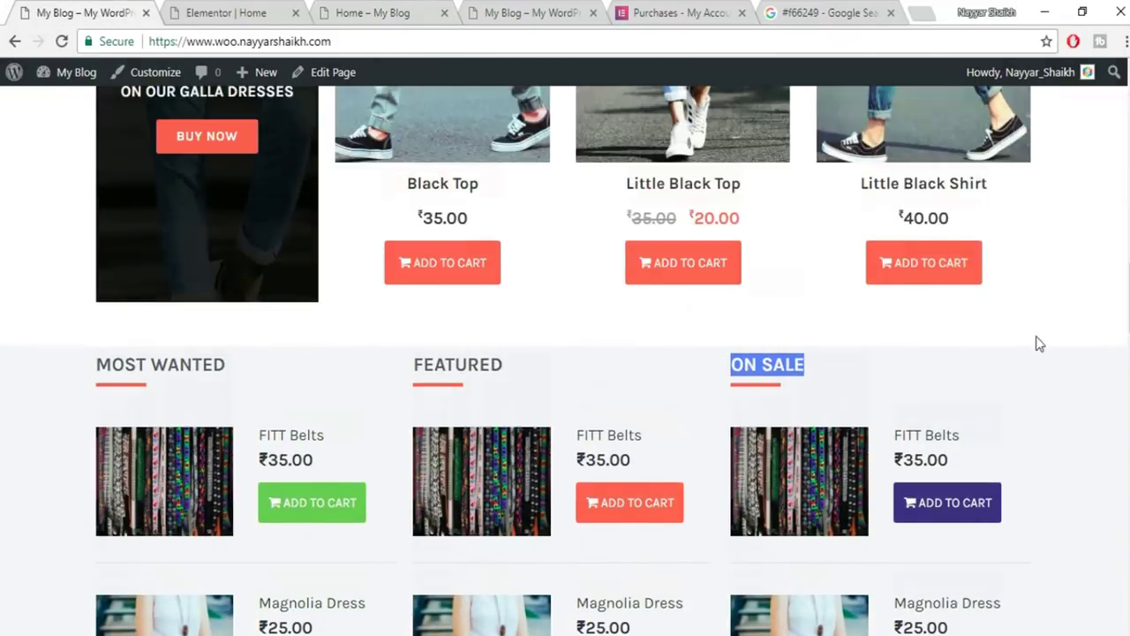
{"action": "scroll", "coordinate": [1038, 343], "scroll_direction": "down", "scroll_amount": 1}
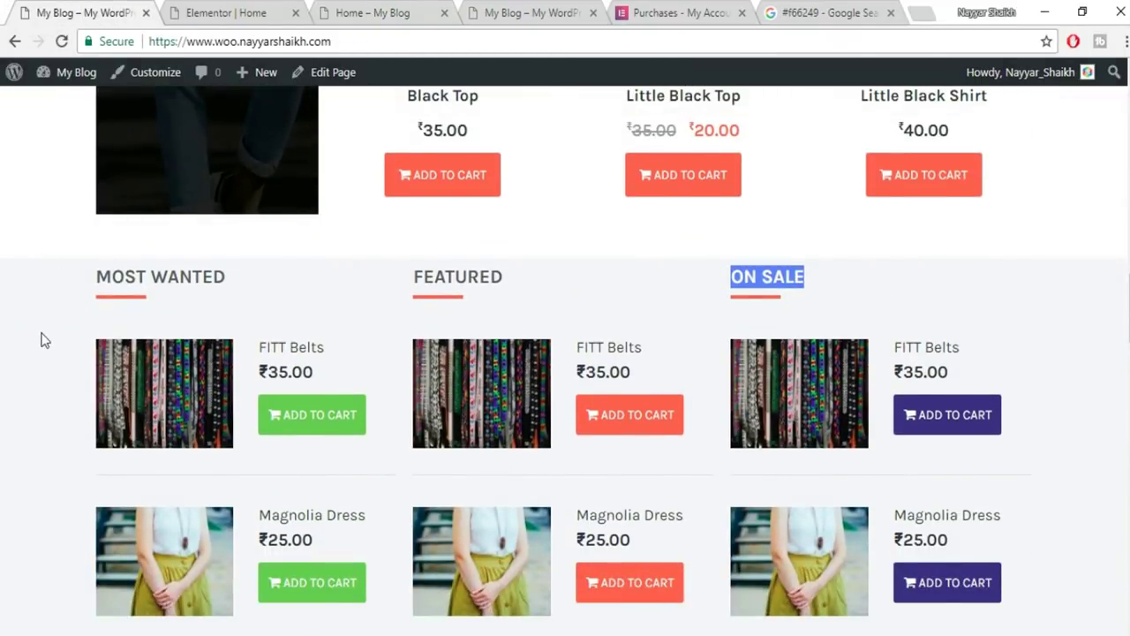
{"action": "scroll", "coordinate": [1014, 258], "scroll_direction": "up", "scroll_amount": 15}
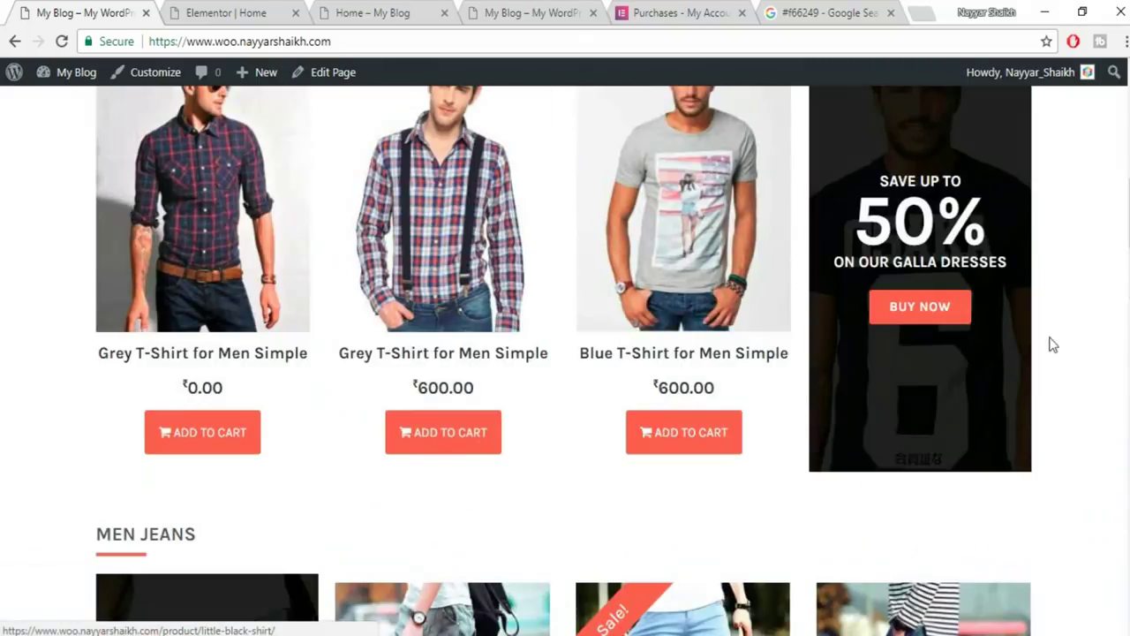
{"action": "scroll", "coordinate": [1053, 346], "scroll_direction": "down", "scroll_amount": 10}
{"action": "scroll", "coordinate": [1055, 335], "scroll_direction": "up", "scroll_amount": 2}
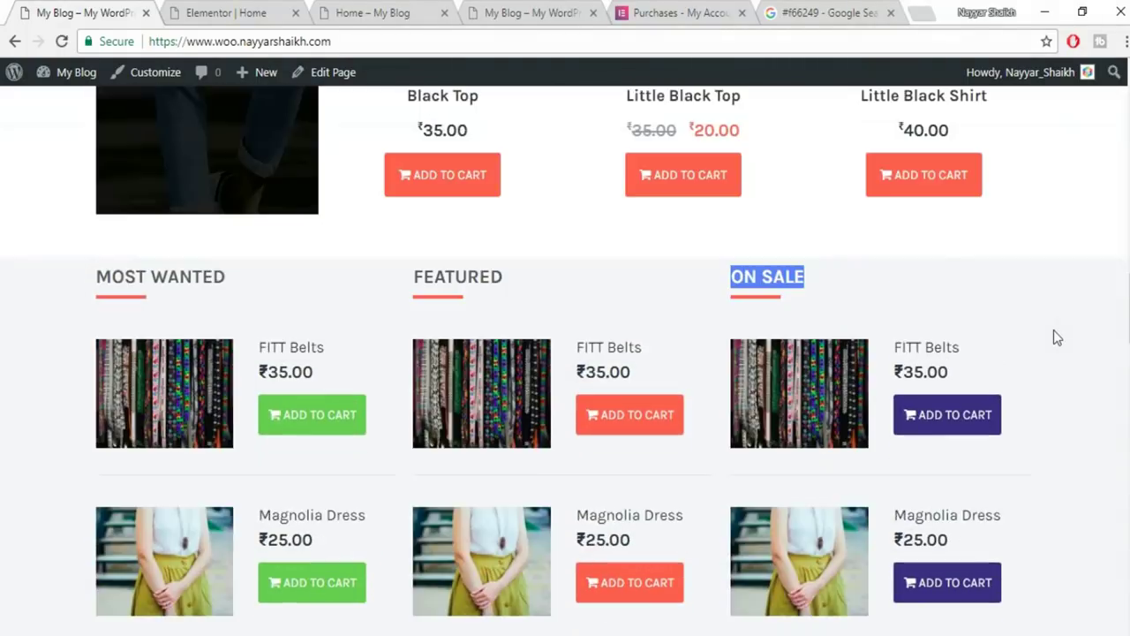
{"action": "left_click", "coordinate": [1007, 323]}
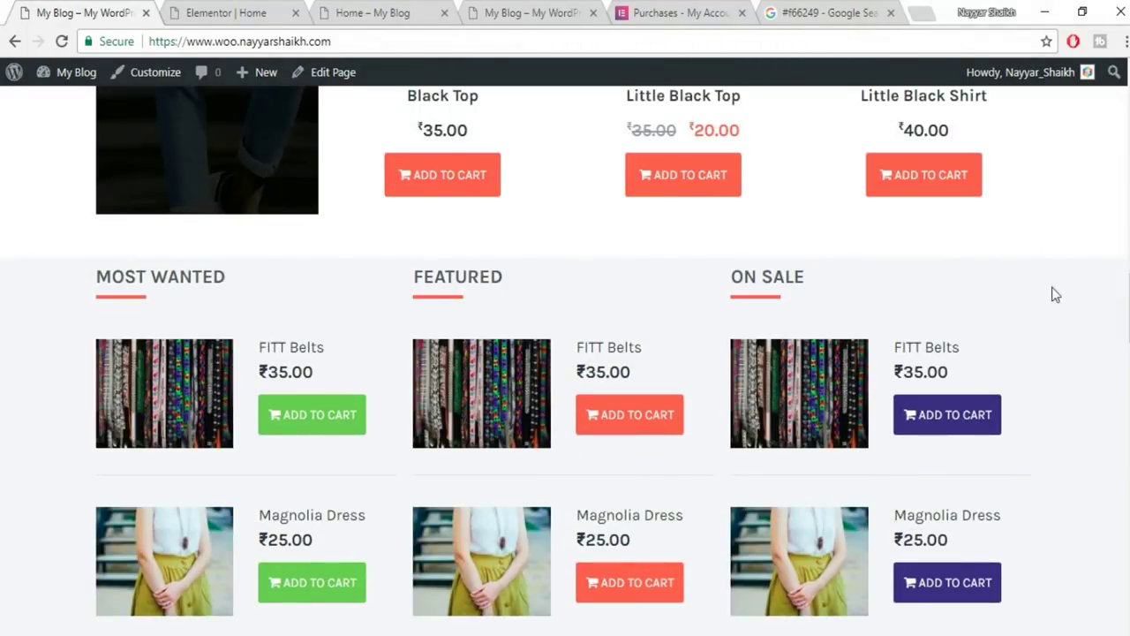
Give the section holding the three product columns a classic background and open its colour for editing.
{"action": "left_click", "coordinate": [265, 13]}
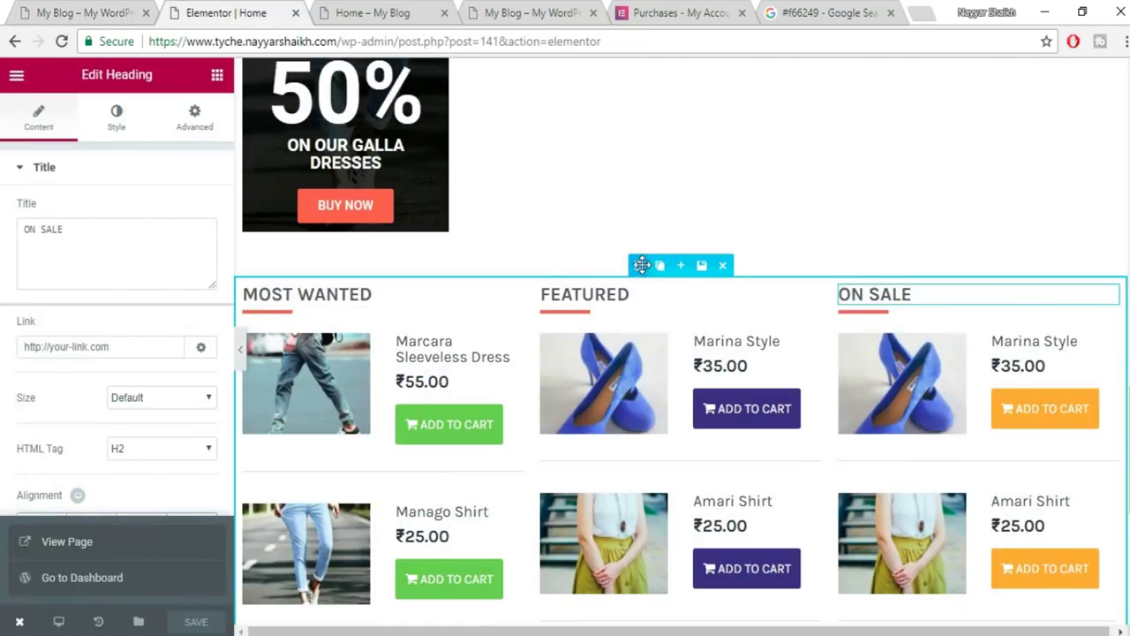
{"action": "left_click", "coordinate": [640, 264]}
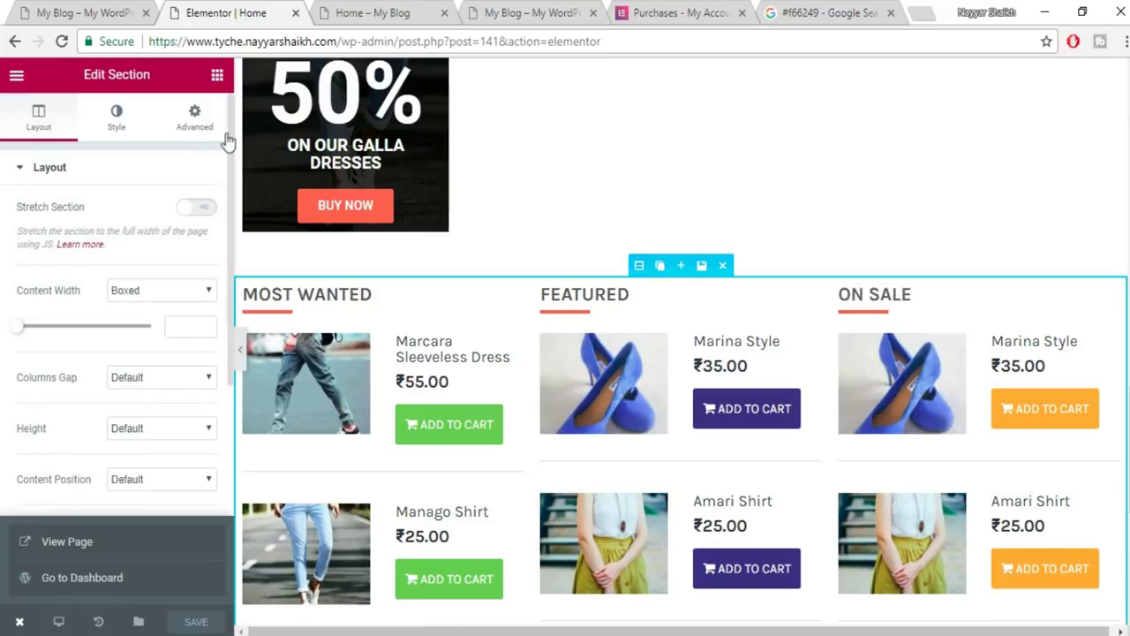
{"action": "left_click", "coordinate": [132, 132]}
{"action": "left_click", "coordinate": [125, 266]}
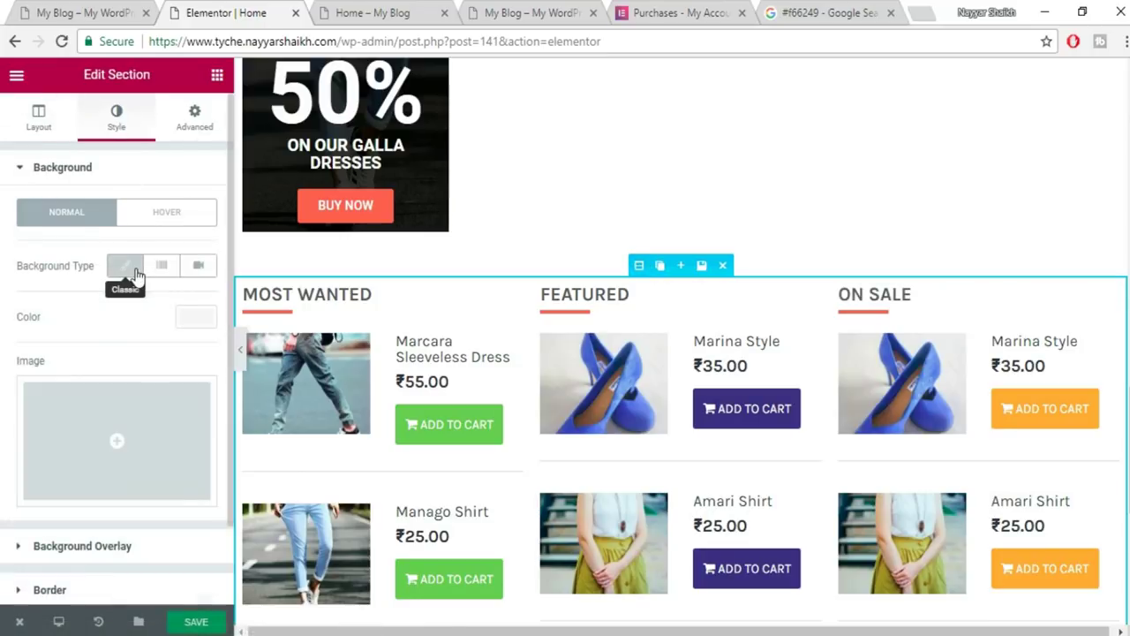
{"action": "left_click", "coordinate": [196, 318]}
Try green #23a455 and black #000000 as the product section's background colour.
{"action": "mouse_move", "coordinate": [49, 417]}
{"action": "left_mouse_down"}
{"action": "mouse_move", "coordinate": [19, 347]}
{"action": "mouse_move", "coordinate": [85, 403]}
{"action": "mouse_move", "coordinate": [110, 409]}
{"action": "left_mouse_up"}
{"action": "left_click", "coordinate": [122, 508]}
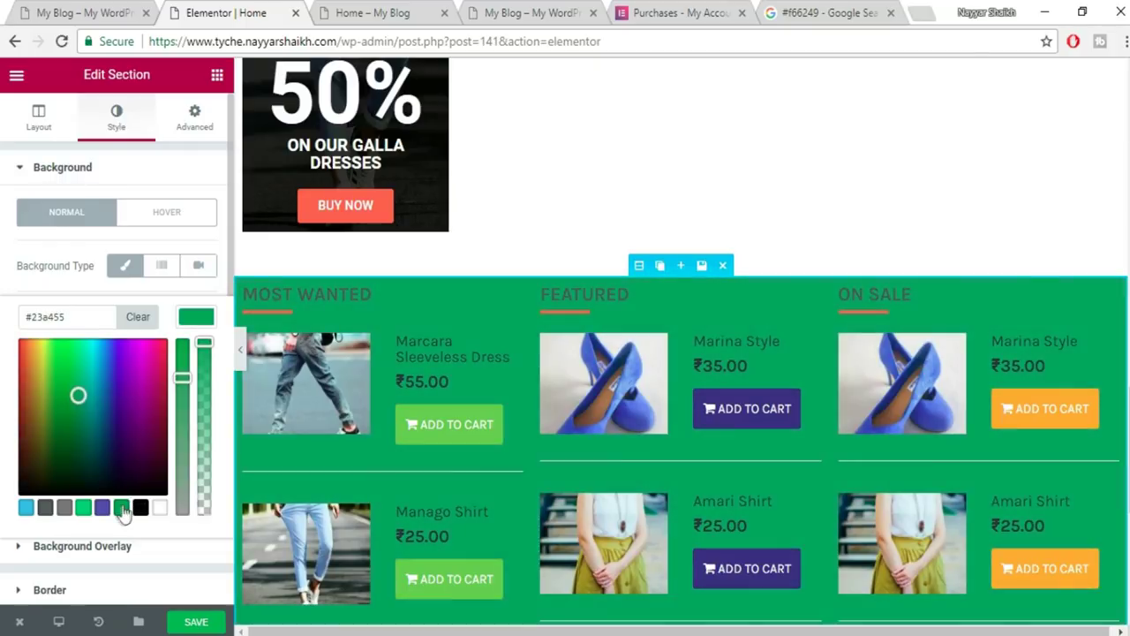
{"action": "left_click", "coordinate": [144, 509]}
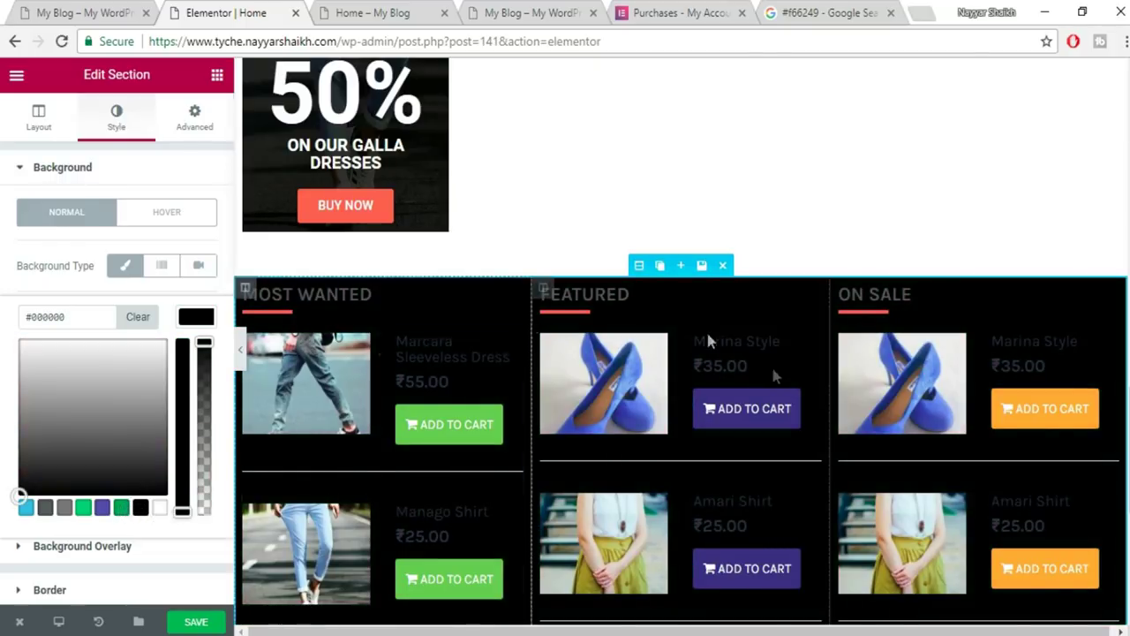
{"action": "scroll", "coordinate": [806, 378], "scroll_direction": "down", "scroll_amount": 1}
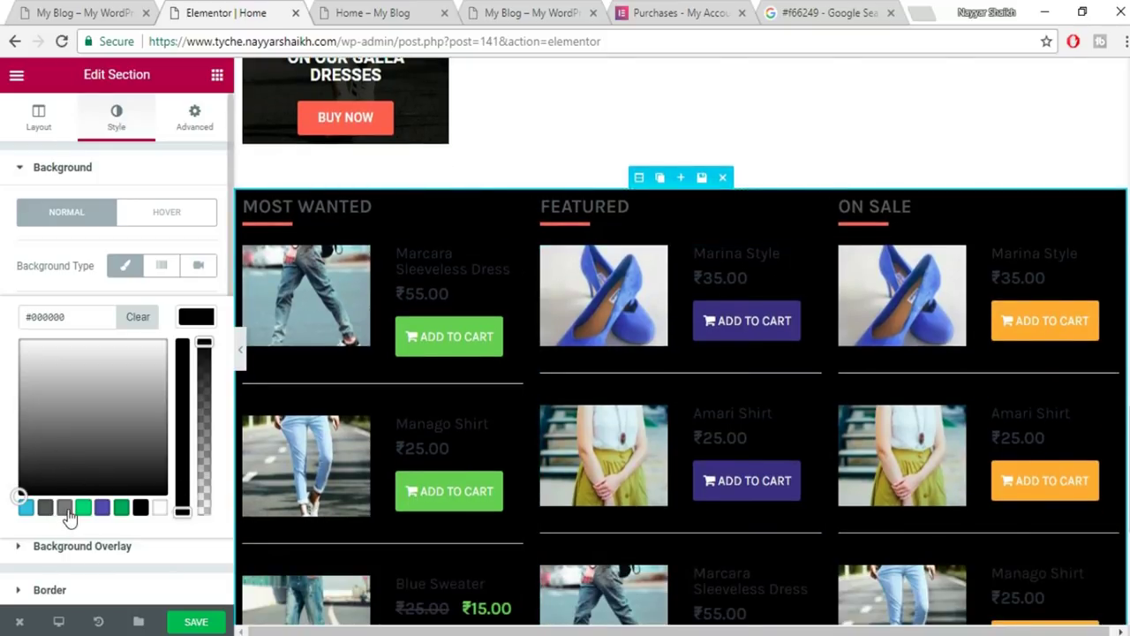
Set the product section's background colour to light grey #efefef and save the page.
{"action": "left_click", "coordinate": [64, 508]}
{"action": "left_click_drag", "start_coordinate": [40, 424], "coordinate": [20, 349]}
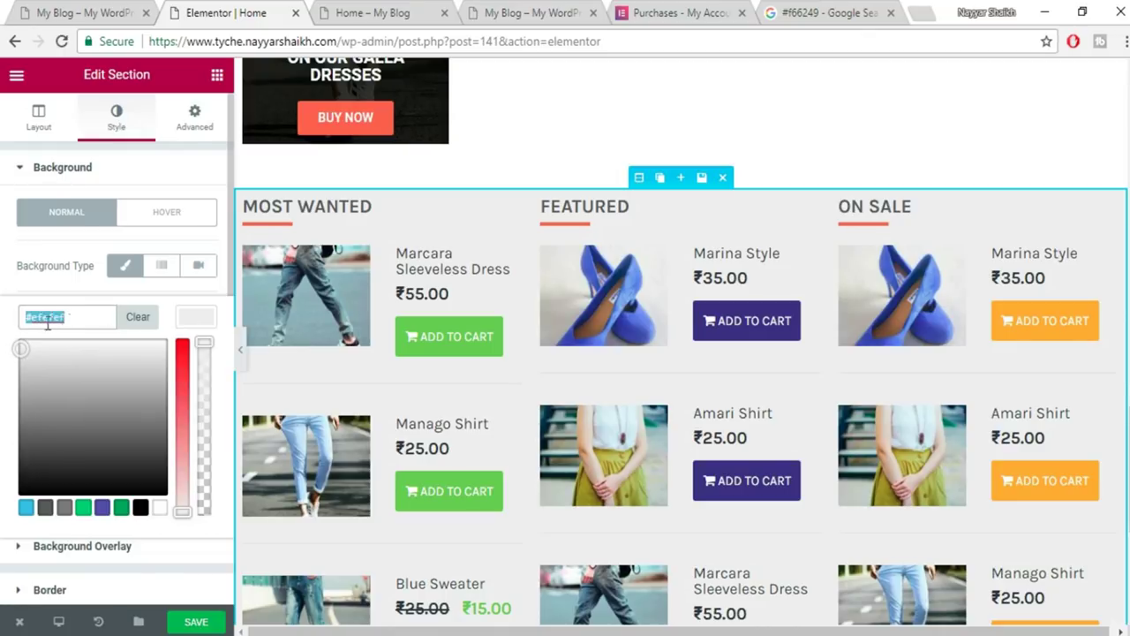
{"action": "left_click", "coordinate": [196, 622]}
Reload the published home page and examine the three product columns on their new background.
{"action": "left_click", "coordinate": [392, 13]}
{"action": "left_click", "coordinate": [400, 40]}
{"action": "key", "text": "Return"}
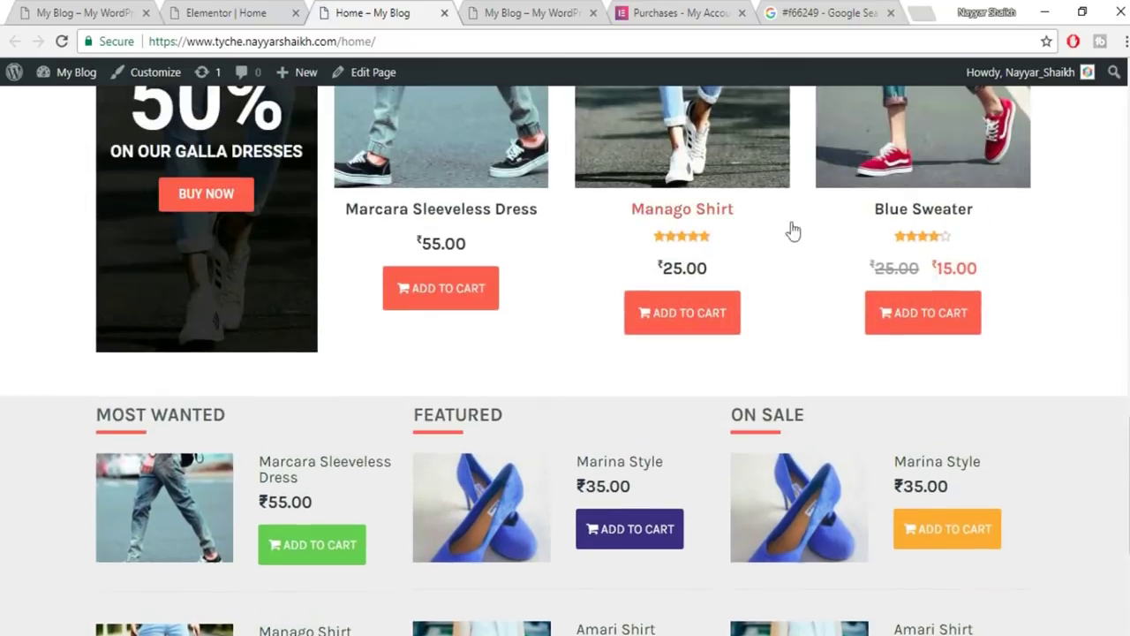
{"action": "scroll", "coordinate": [1069, 320], "scroll_direction": "down", "scroll_amount": 2}
{"action": "scroll", "coordinate": [1064, 320], "scroll_direction": "up", "scroll_amount": 4}
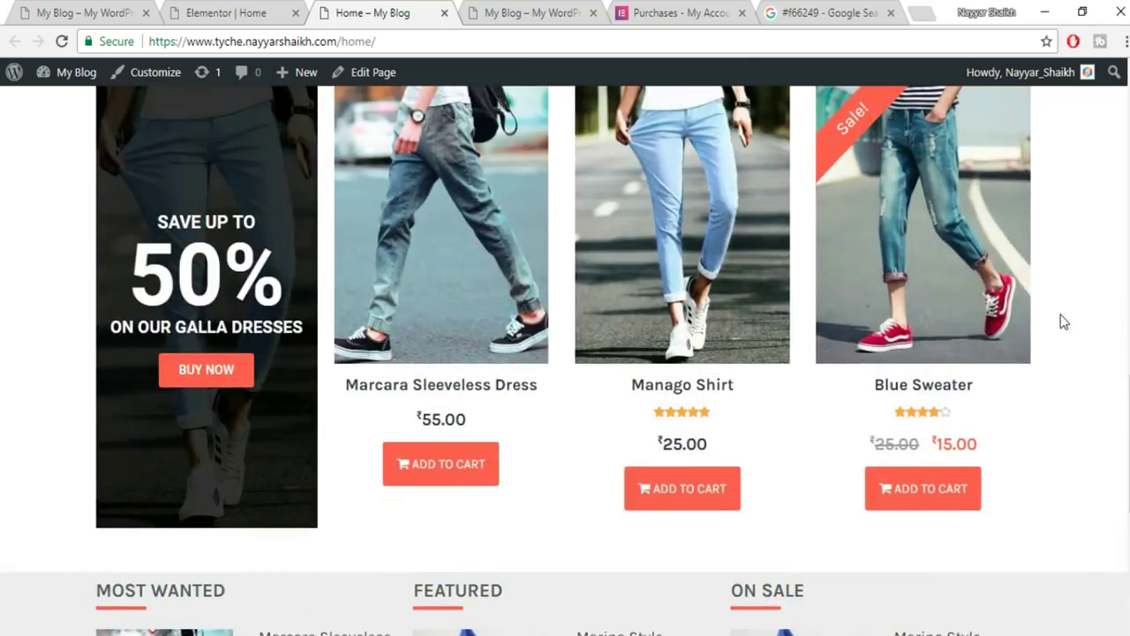
{"action": "scroll", "coordinate": [1059, 320], "scroll_direction": "down", "scroll_amount": 3}
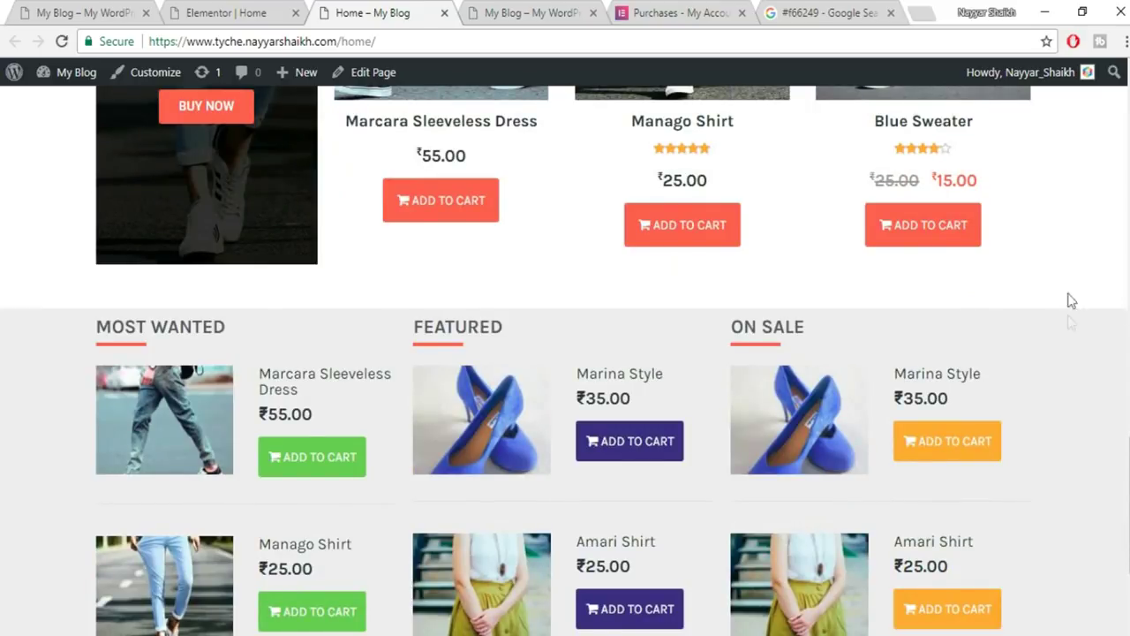
{"action": "scroll", "coordinate": [1071, 313], "scroll_direction": "down", "scroll_amount": 2}
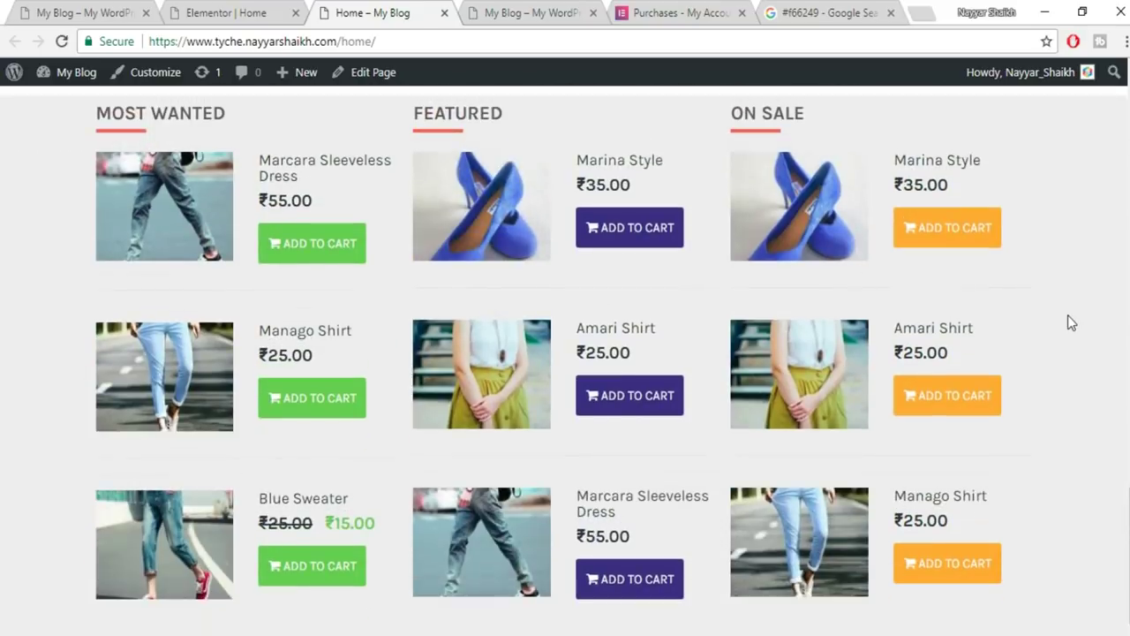
Examine the ALL CATEGORIES section on the reference site's home page.
{"action": "left_click", "coordinate": [55, 7]}
{"action": "scroll", "coordinate": [1110, 325], "scroll_direction": "down", "scroll_amount": 7}
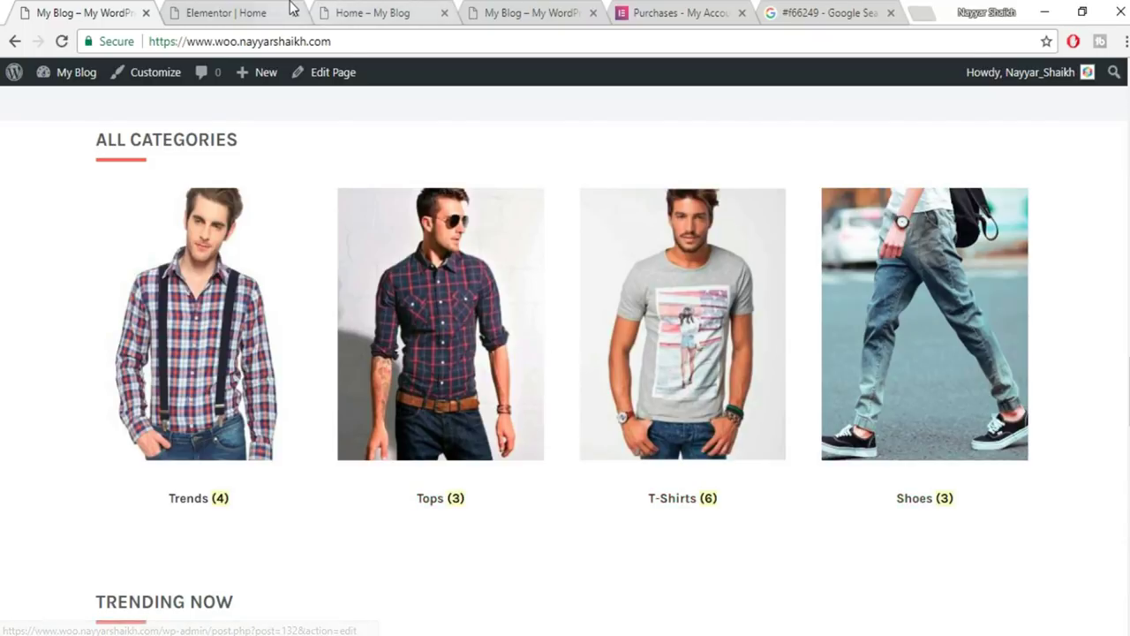
{"action": "left_click", "coordinate": [265, 13]}
{"action": "left_click", "coordinate": [94, 7]}
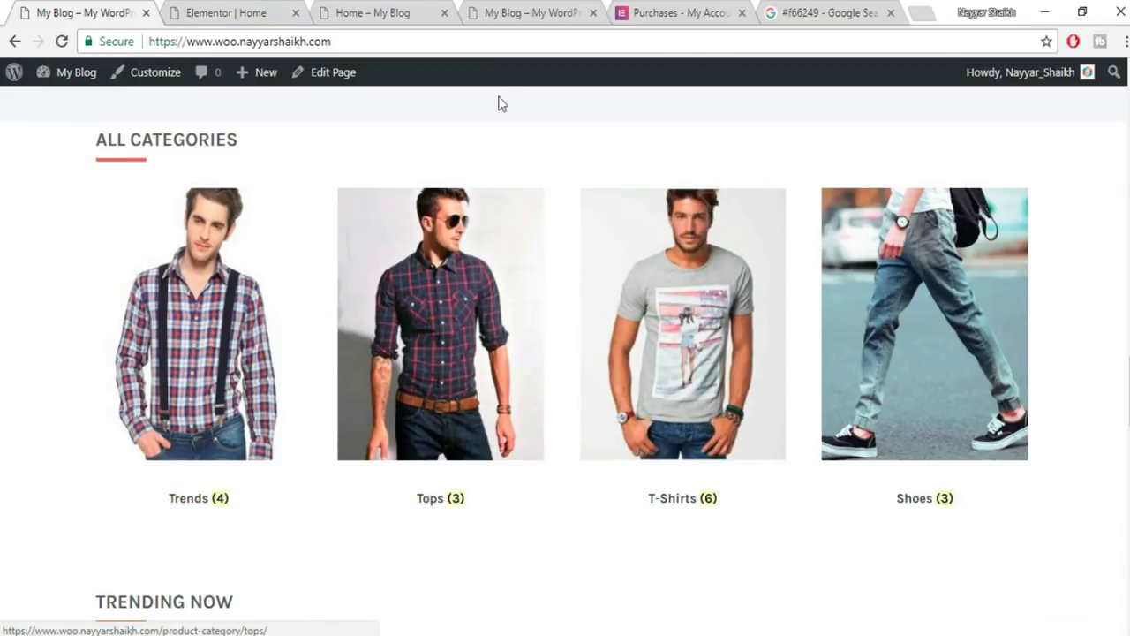
Open the product categories management page in the dashboard of the site being built.
{"action": "left_click", "coordinate": [505, 10]}
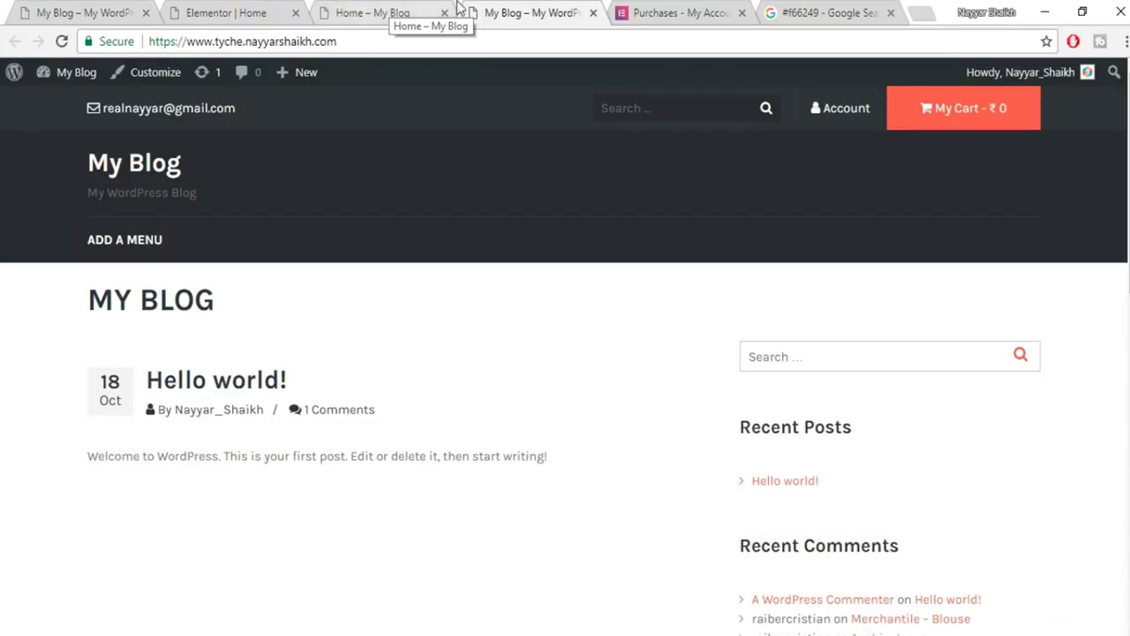
{"action": "mouse_move", "coordinate": [74, 72]}
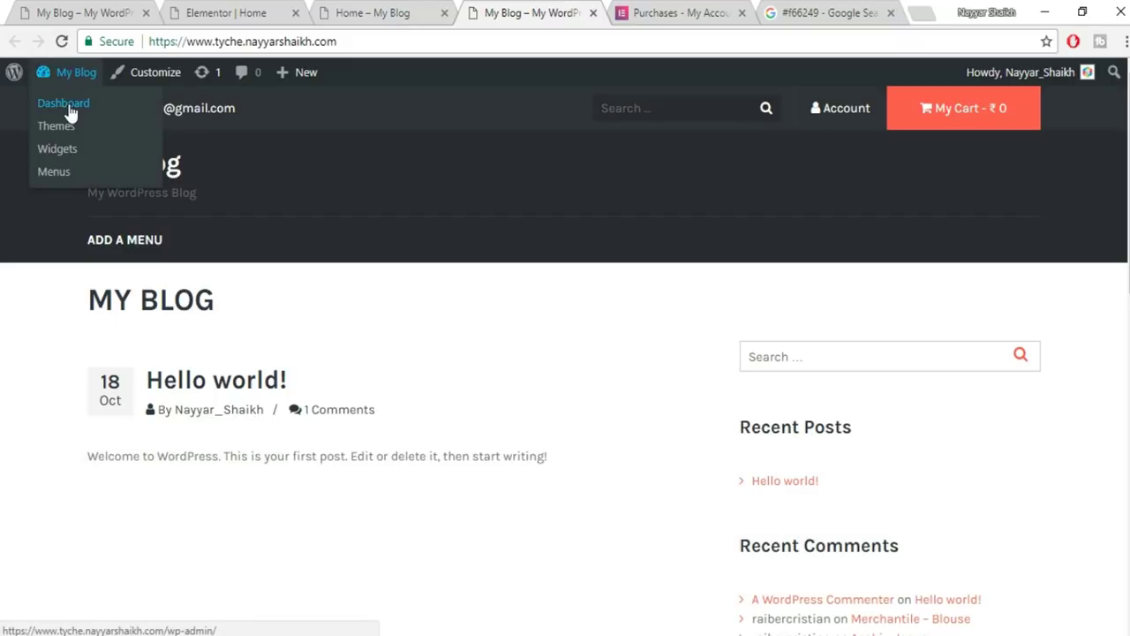
{"action": "left_click", "coordinate": [69, 104]}
{"action": "mouse_move", "coordinate": [35, 413]}
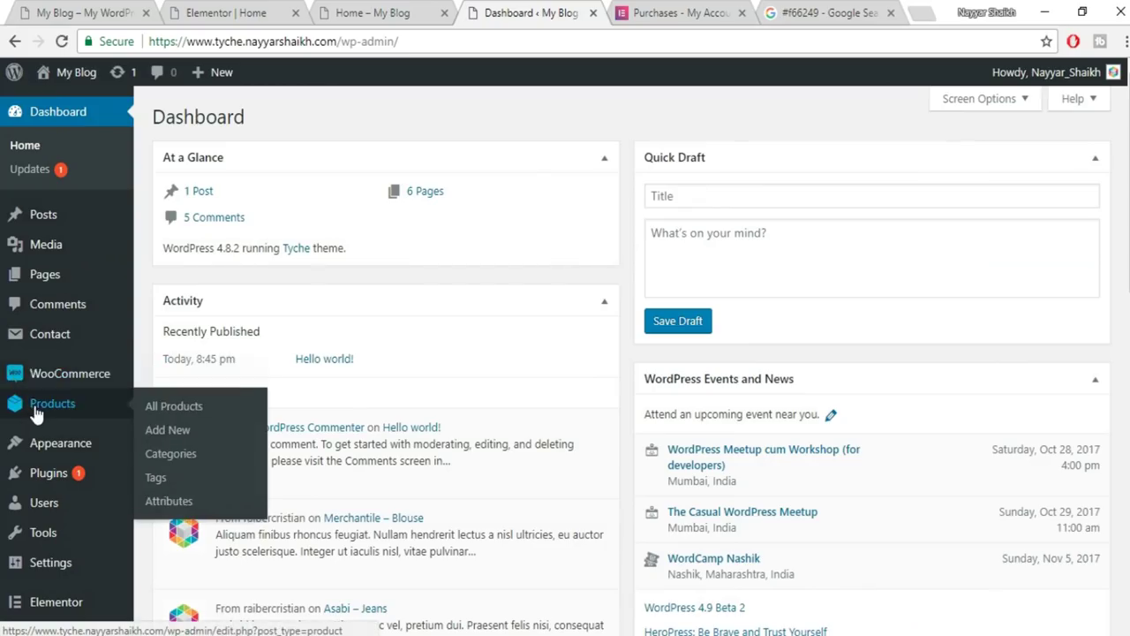
{"action": "left_click", "coordinate": [211, 432]}
{"action": "left_click", "coordinate": [191, 456]}
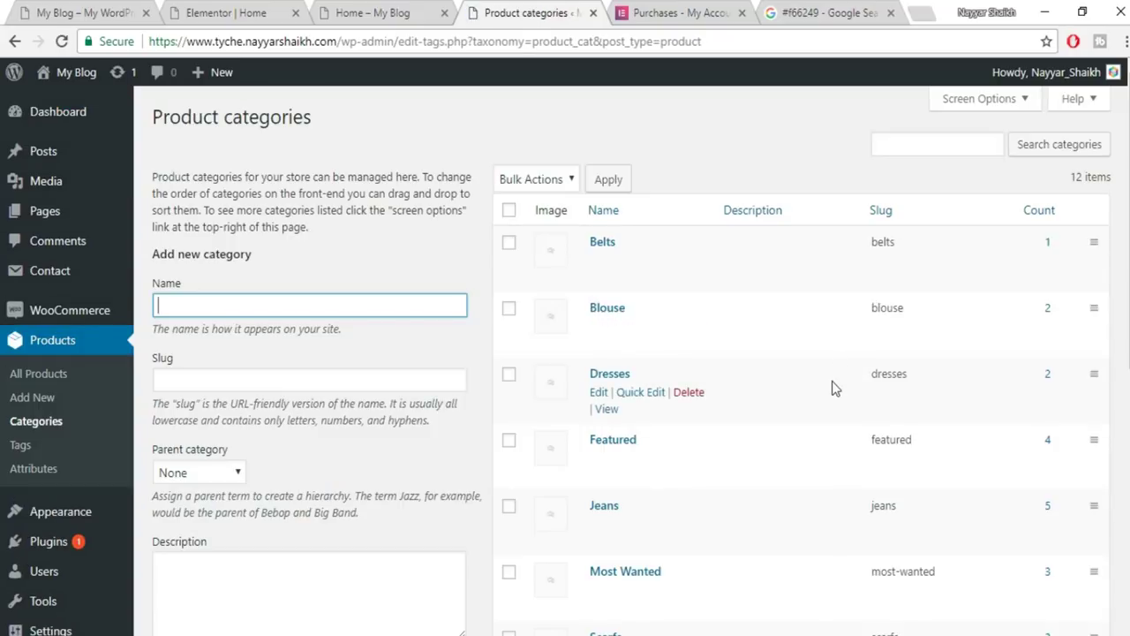
Set the Trends category's thumbnail to the green checked shirt image mzz78614_green_xl.jpg from the media library and update the category.
{"action": "scroll", "coordinate": [740, 470], "scroll_direction": "down", "scroll_amount": 3}
{"action": "scroll", "coordinate": [739, 470], "scroll_direction": "down", "scroll_amount": 2}
{"action": "scroll", "coordinate": [740, 469], "scroll_direction": "up", "scroll_amount": 1}
{"action": "scroll", "coordinate": [739, 469], "scroll_direction": "down", "scroll_amount": 2}
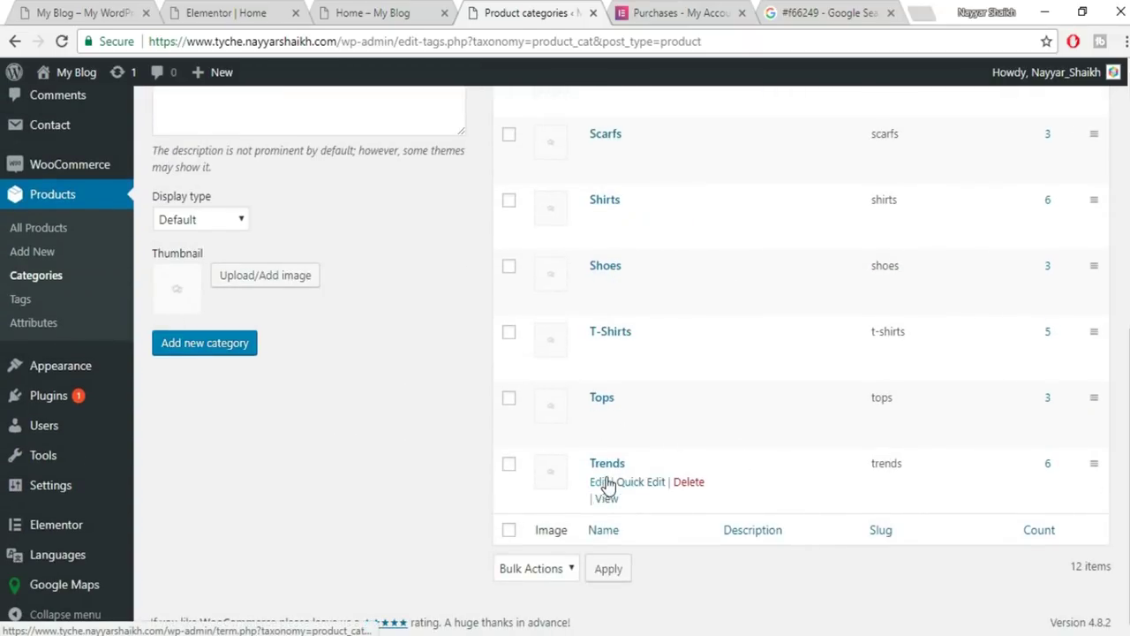
{"action": "left_click", "coordinate": [599, 482]}
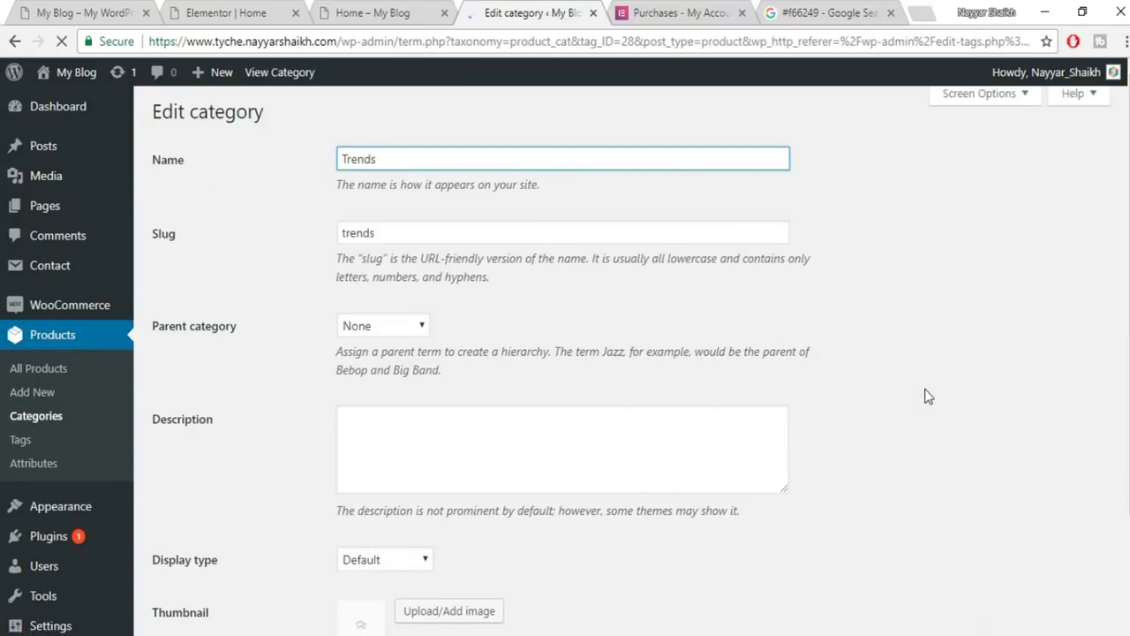
{"action": "scroll", "coordinate": [926, 394], "scroll_direction": "down", "scroll_amount": 2}
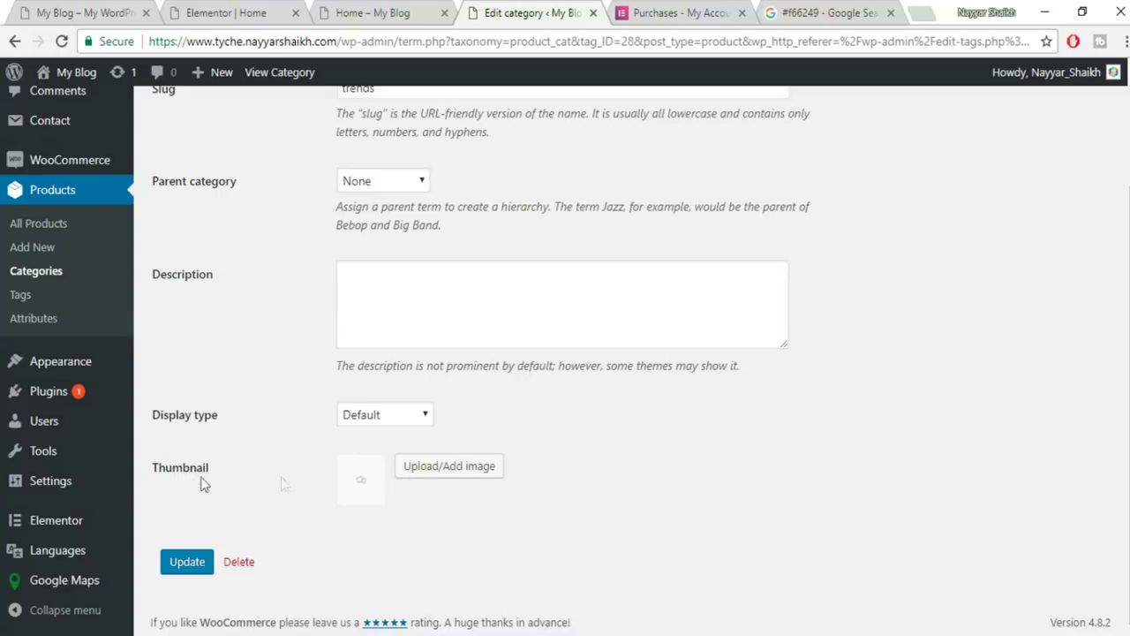
{"action": "left_click", "coordinate": [433, 470]}
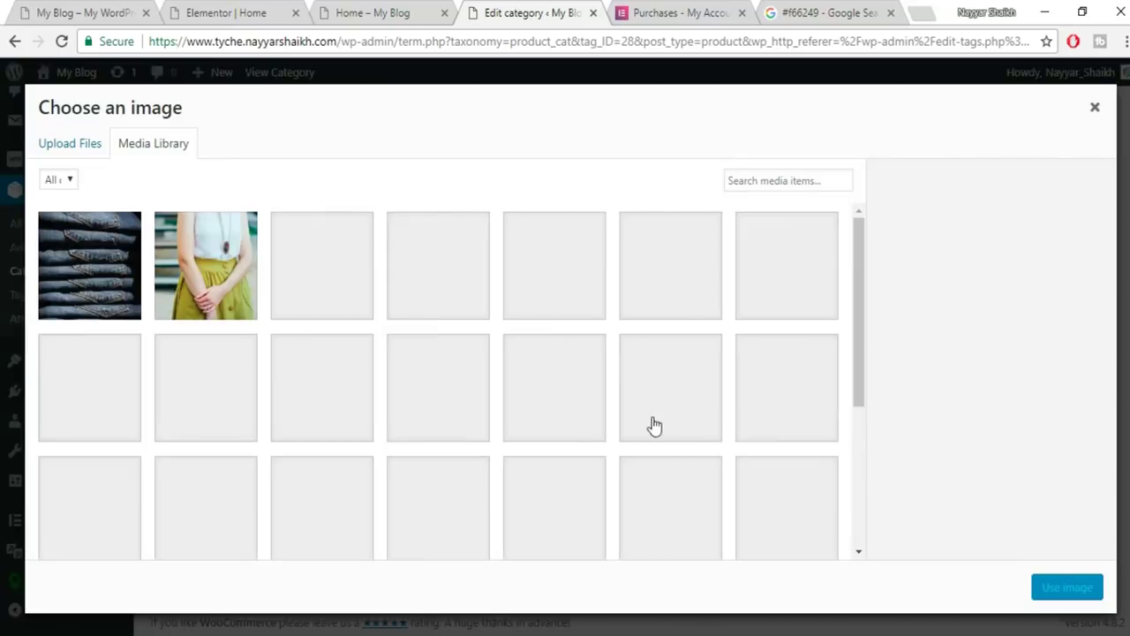
{"action": "left_click", "coordinate": [555, 392]}
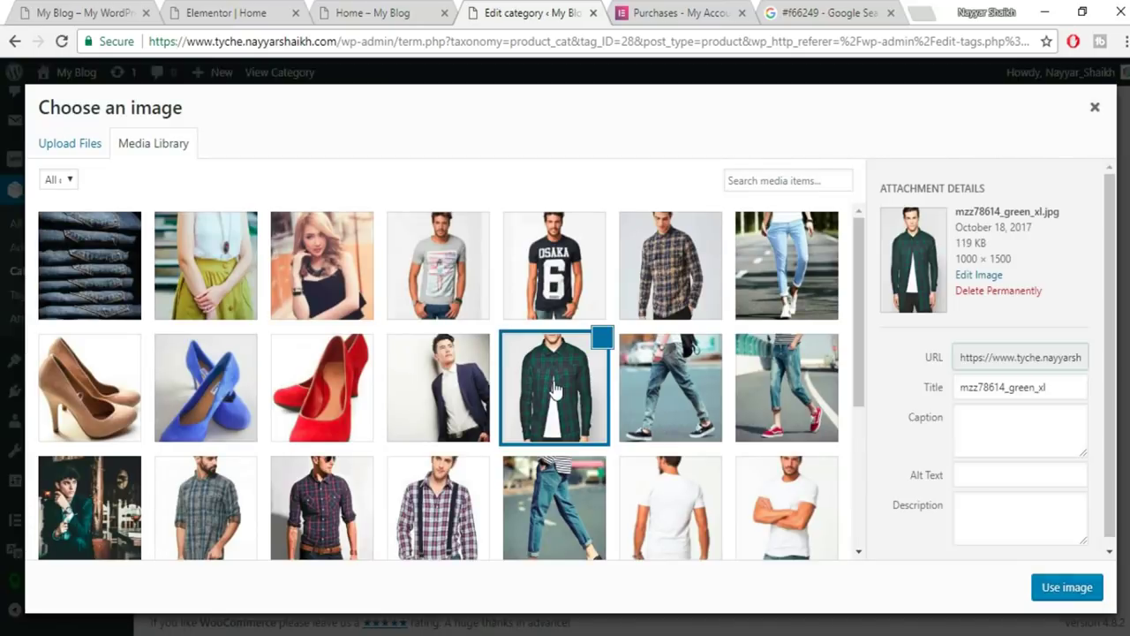
{"action": "left_click", "coordinate": [1067, 588]}
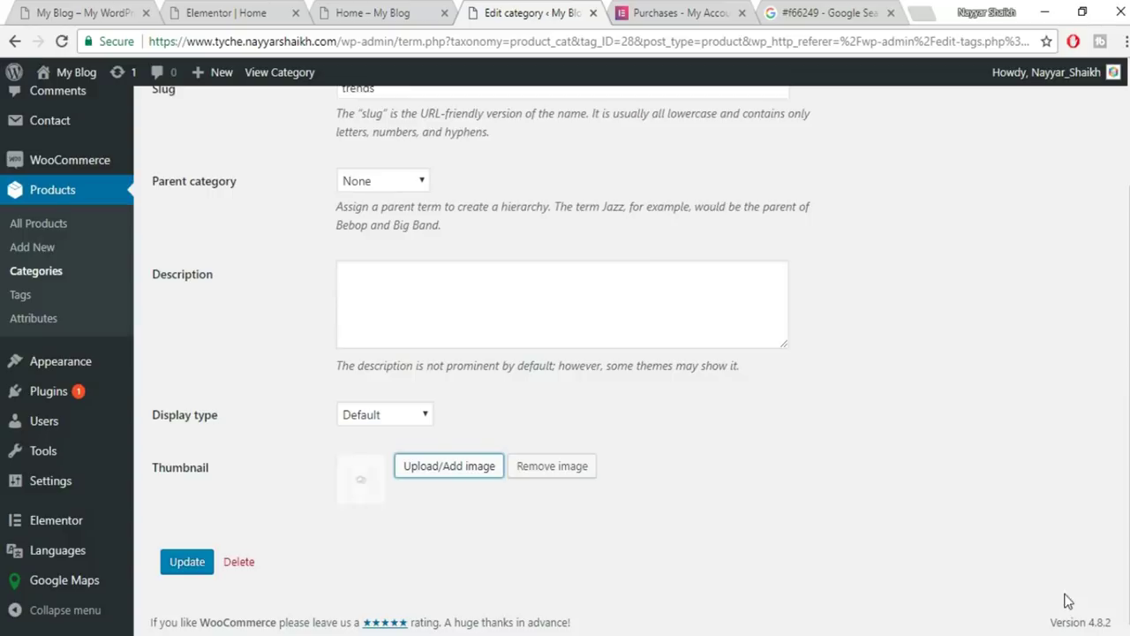
{"action": "left_click", "coordinate": [185, 574]}
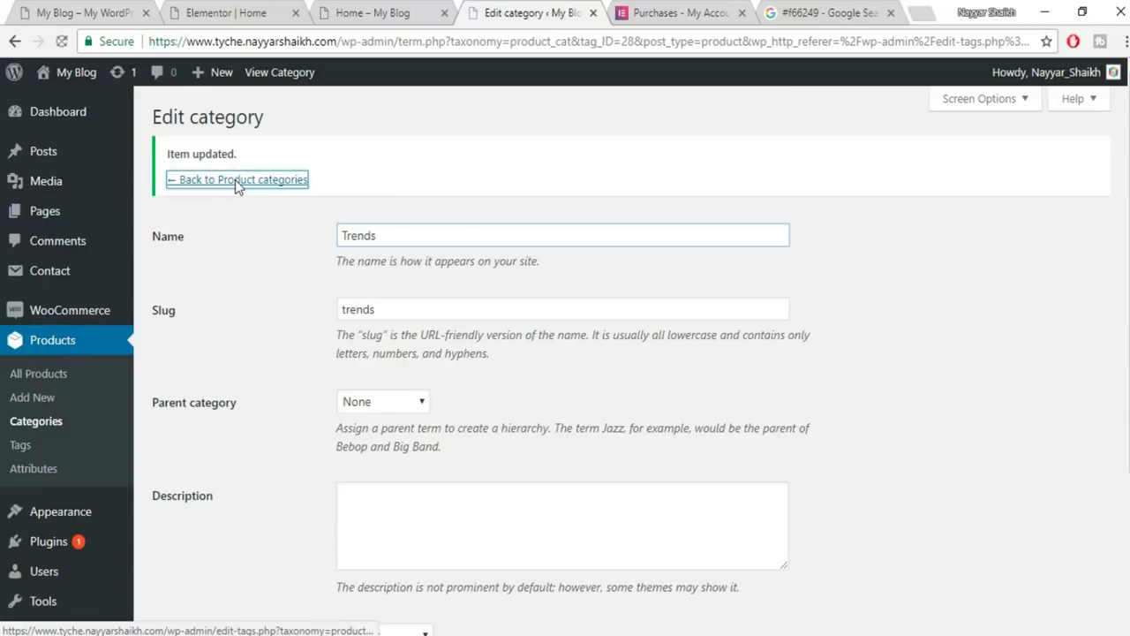
Set the Tops category's thumbnail to the dark patterned shirt with brown belt image from the media library and update the category.
{"action": "left_click", "coordinate": [237, 181]}
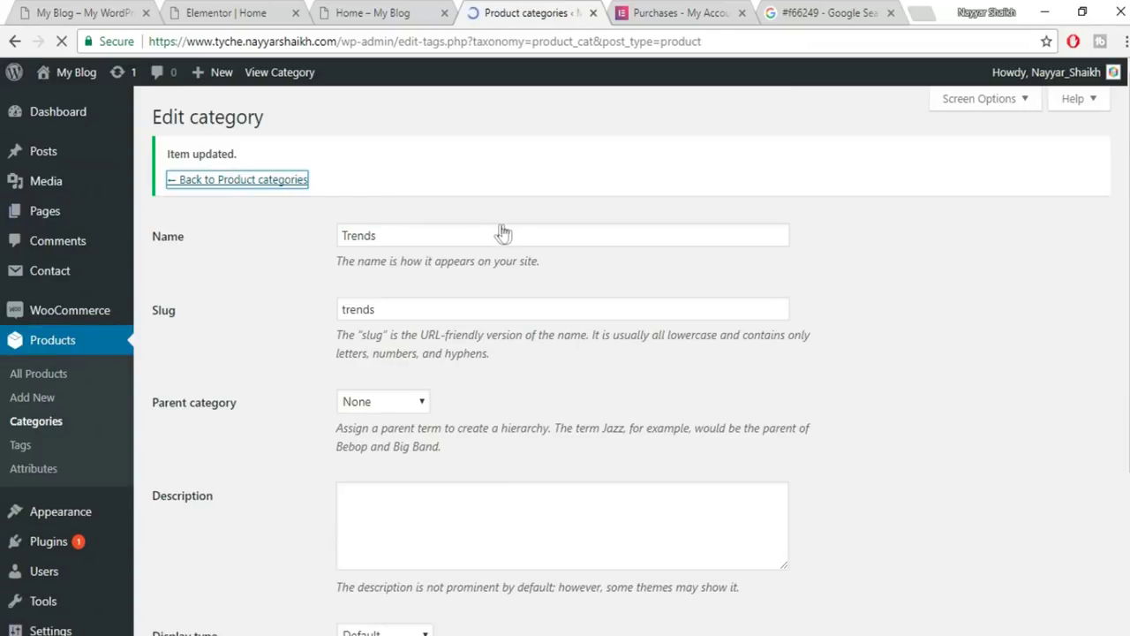
{"action": "scroll", "coordinate": [938, 354], "scroll_direction": "down", "scroll_amount": 6}
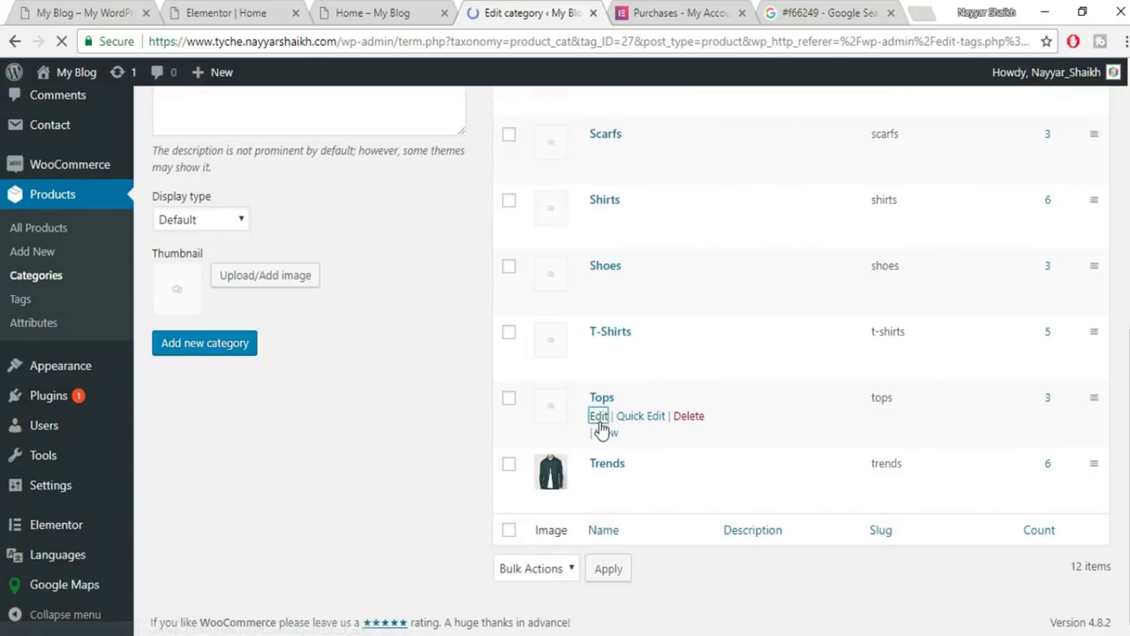
{"action": "scroll", "coordinate": [618, 411], "scroll_direction": "down", "scroll_amount": 2}
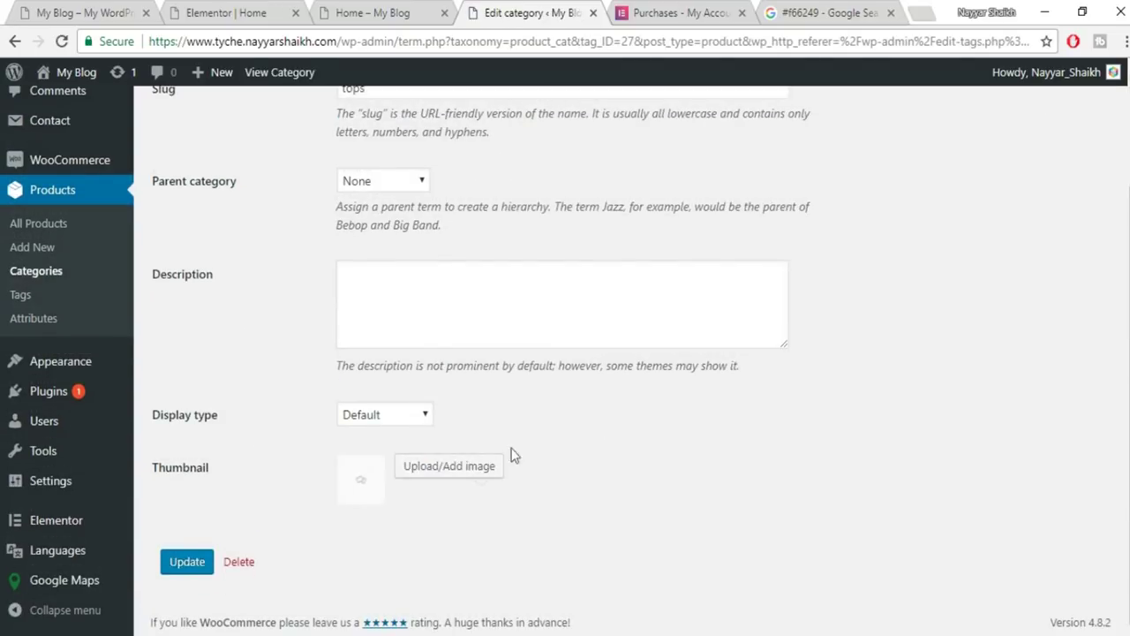
{"action": "left_click", "coordinate": [468, 469]}
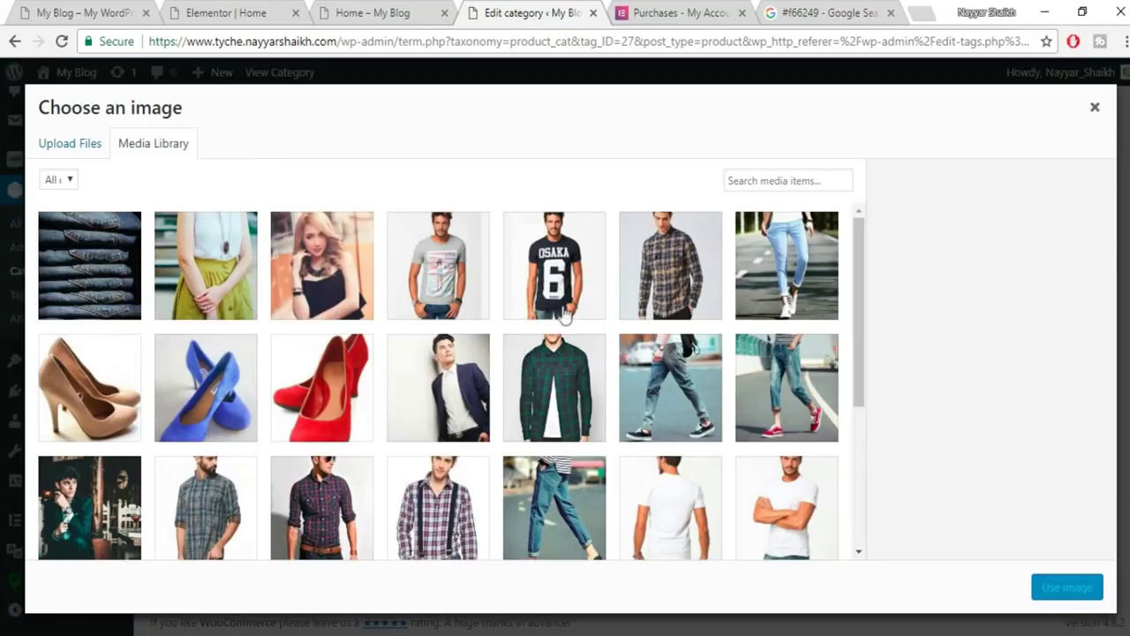
{"action": "scroll", "coordinate": [510, 381], "scroll_direction": "down", "scroll_amount": 2}
{"action": "left_click", "coordinate": [350, 339]}
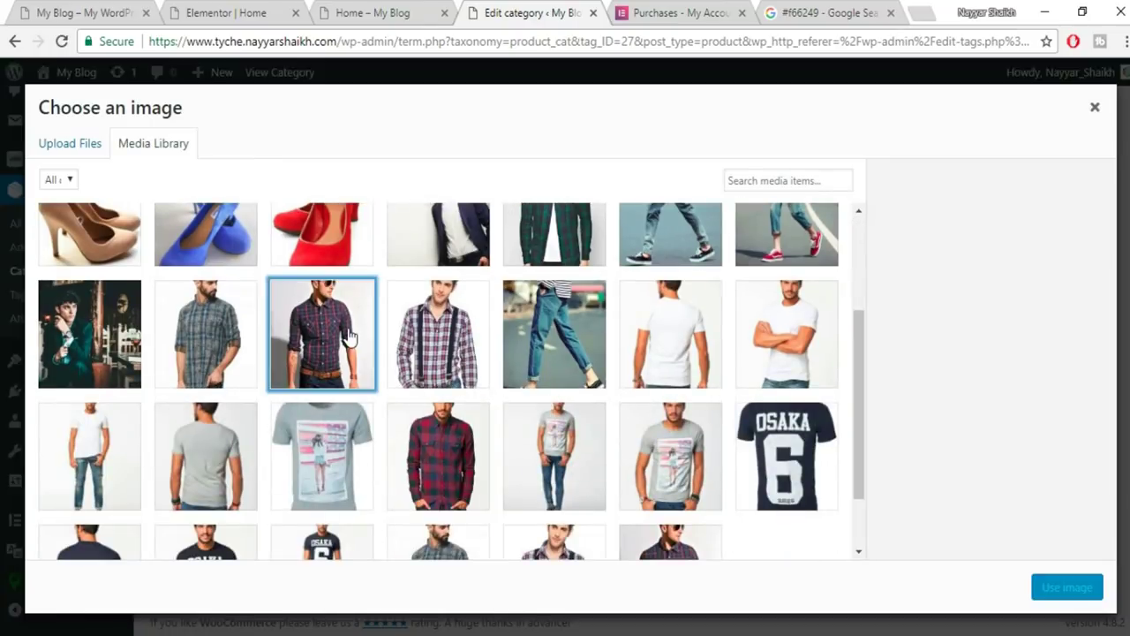
{"action": "left_click", "coordinate": [1067, 587]}
{"action": "left_click", "coordinate": [189, 566]}
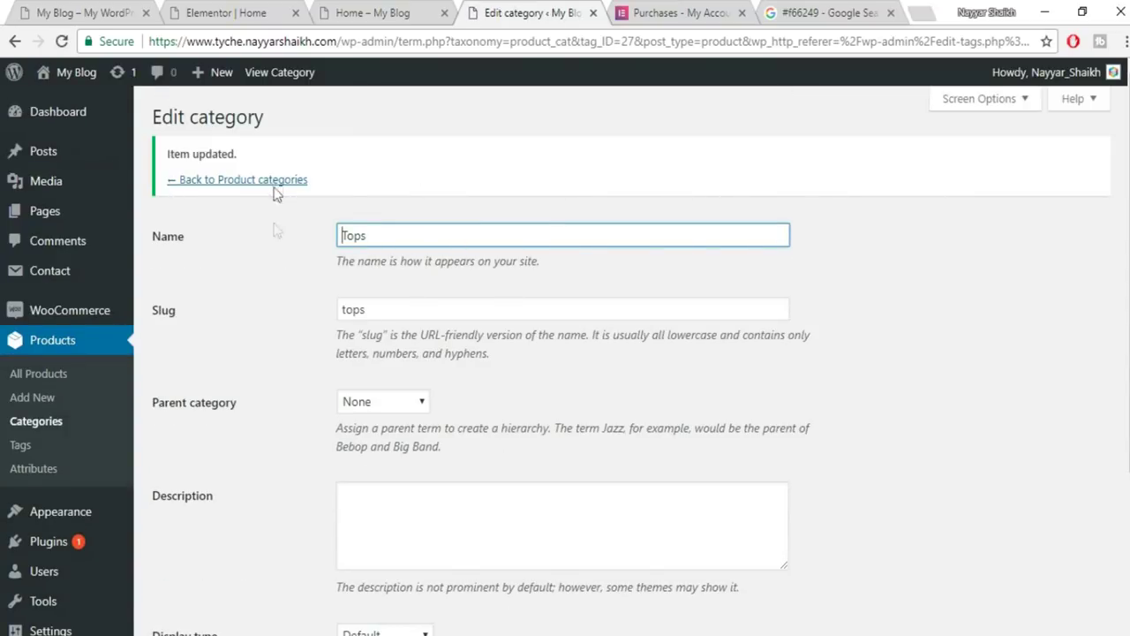
Set the T-Shirts category's thumbnail to the grey printed T-shirt image Untitled-2.jpg from the media library and update the category.
{"action": "left_click", "coordinate": [279, 181]}
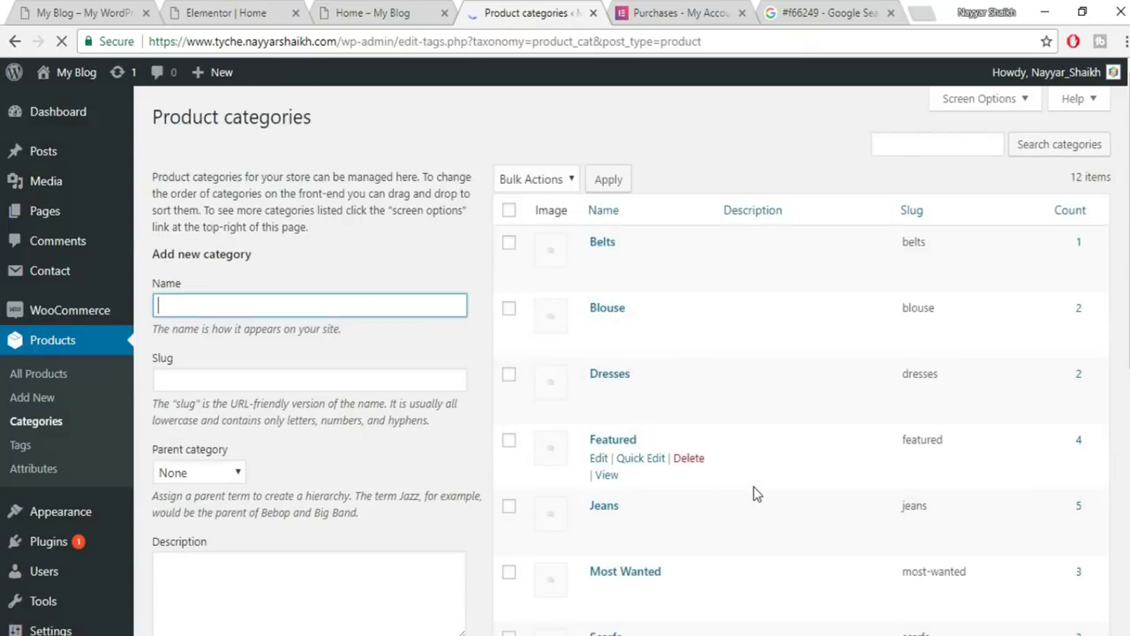
{"action": "scroll", "coordinate": [755, 495], "scroll_direction": "down", "scroll_amount": 5}
{"action": "left_click", "coordinate": [597, 353]}
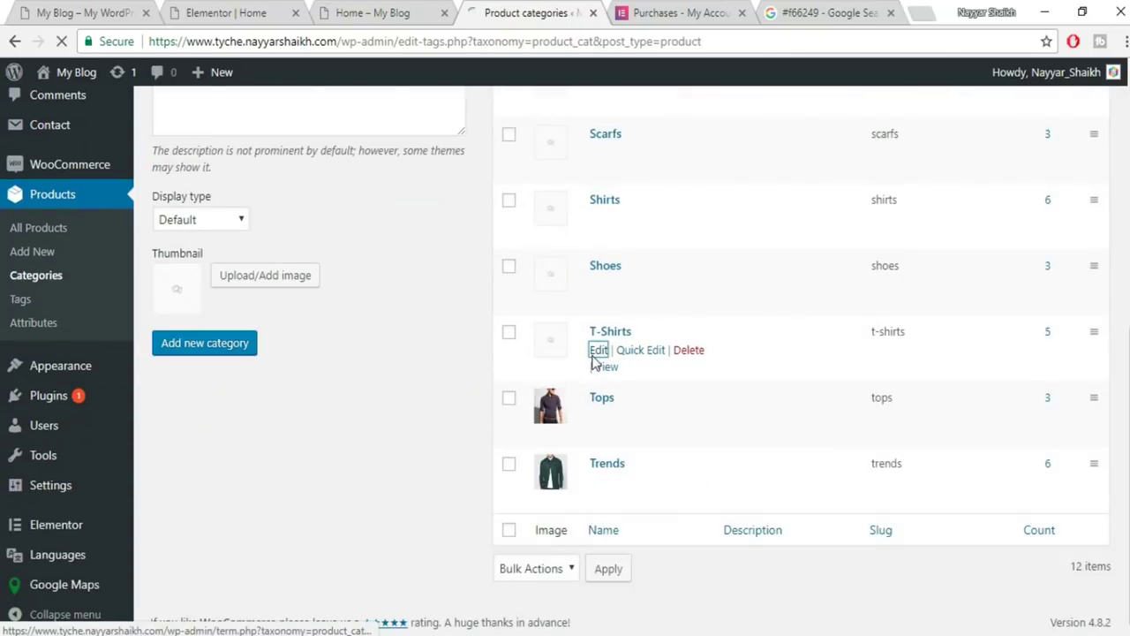
{"action": "scroll", "coordinate": [516, 494], "scroll_direction": "down", "scroll_amount": 3}
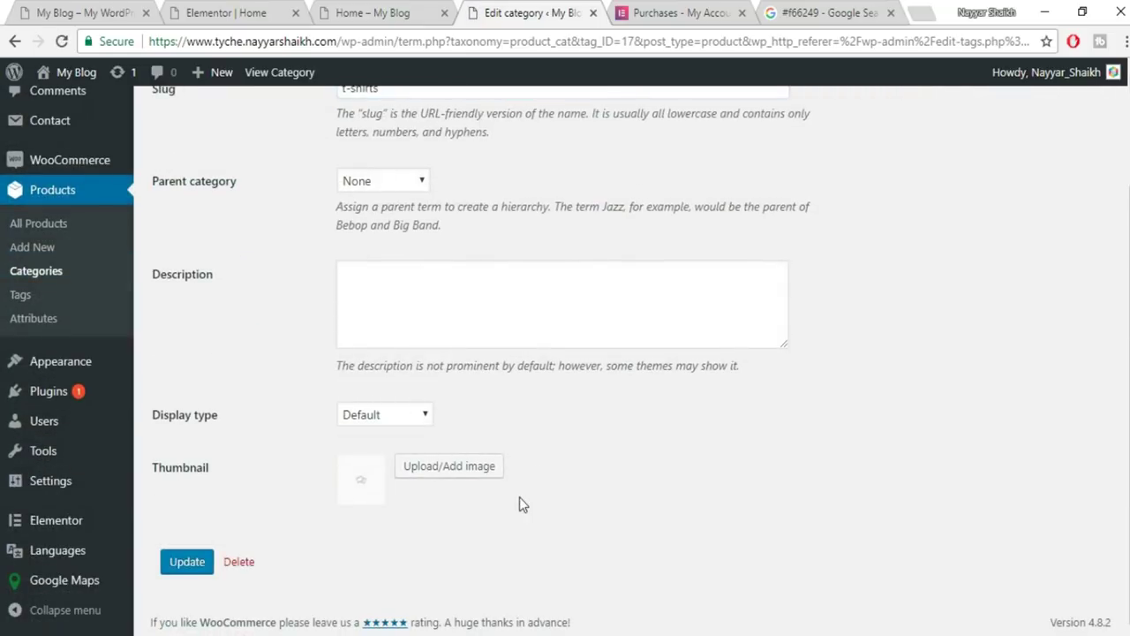
{"action": "left_click", "coordinate": [491, 466]}
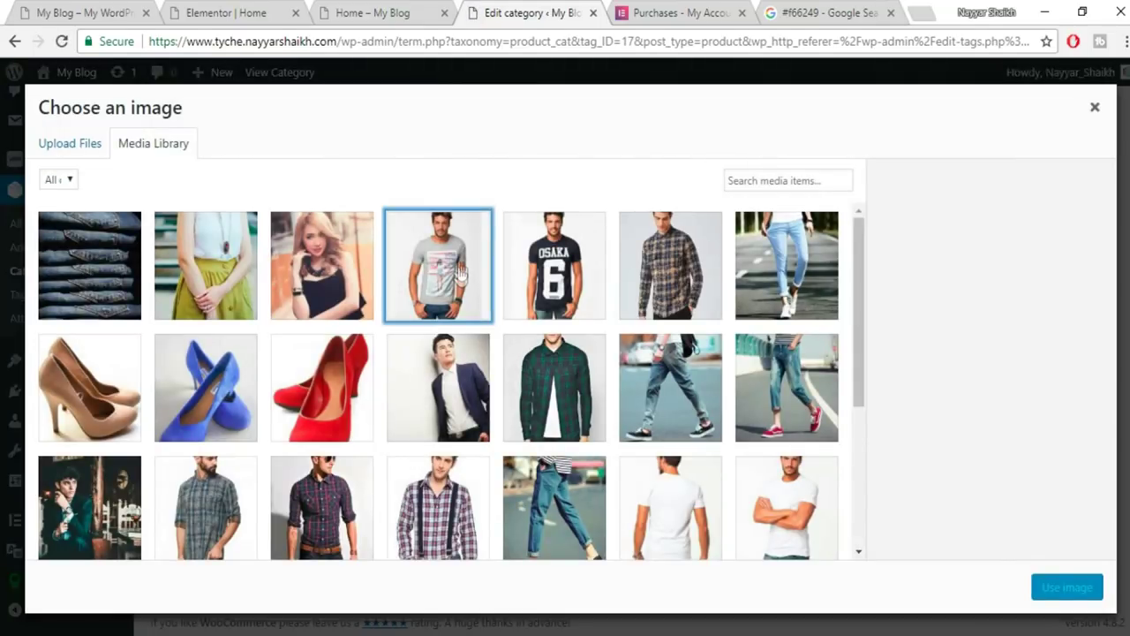
{"action": "left_click", "coordinate": [460, 274]}
{"action": "left_click", "coordinate": [1091, 590]}
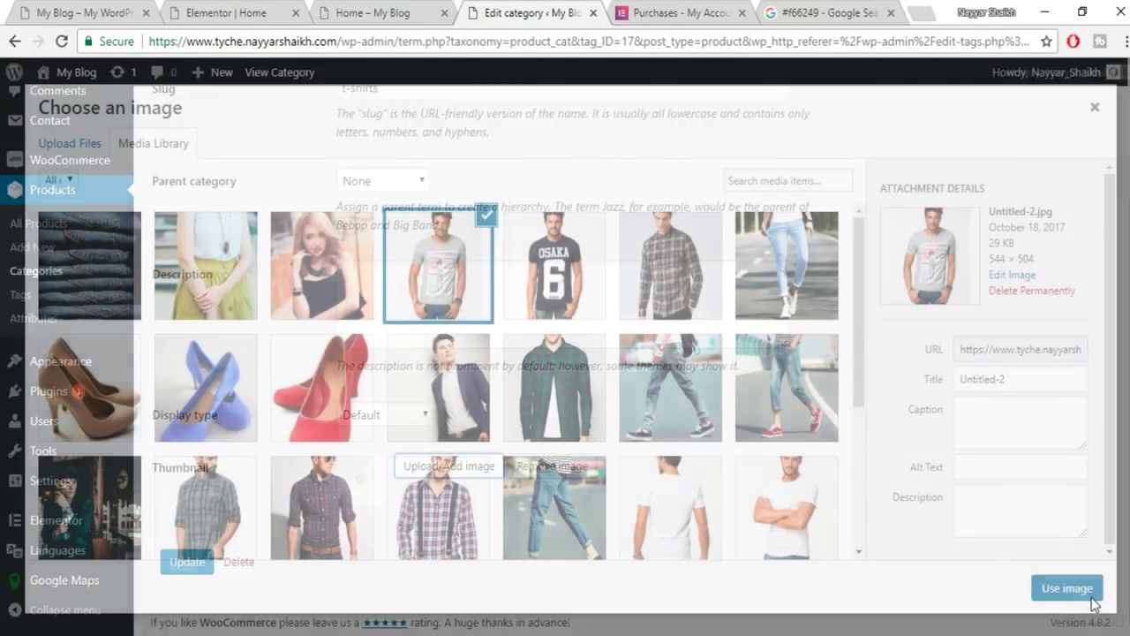
{"action": "left_click", "coordinate": [186, 565]}
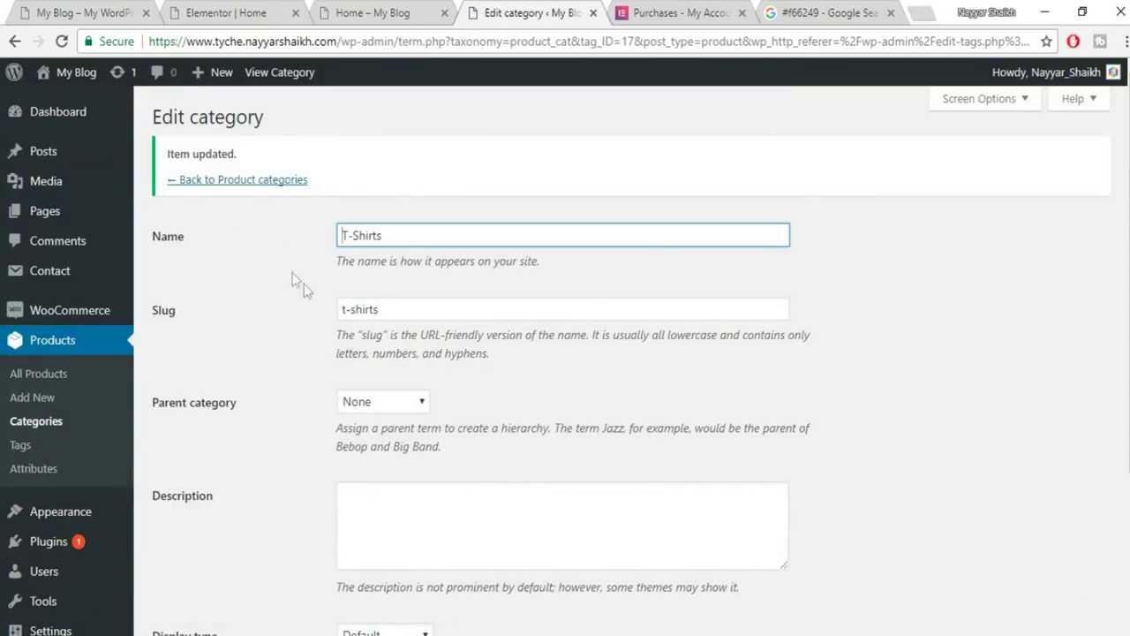
Set the Shoes category's thumbnail to the Mens-Harem-Jeans image of a walking person in black sneakers and update the category.
{"action": "left_click", "coordinate": [265, 180]}
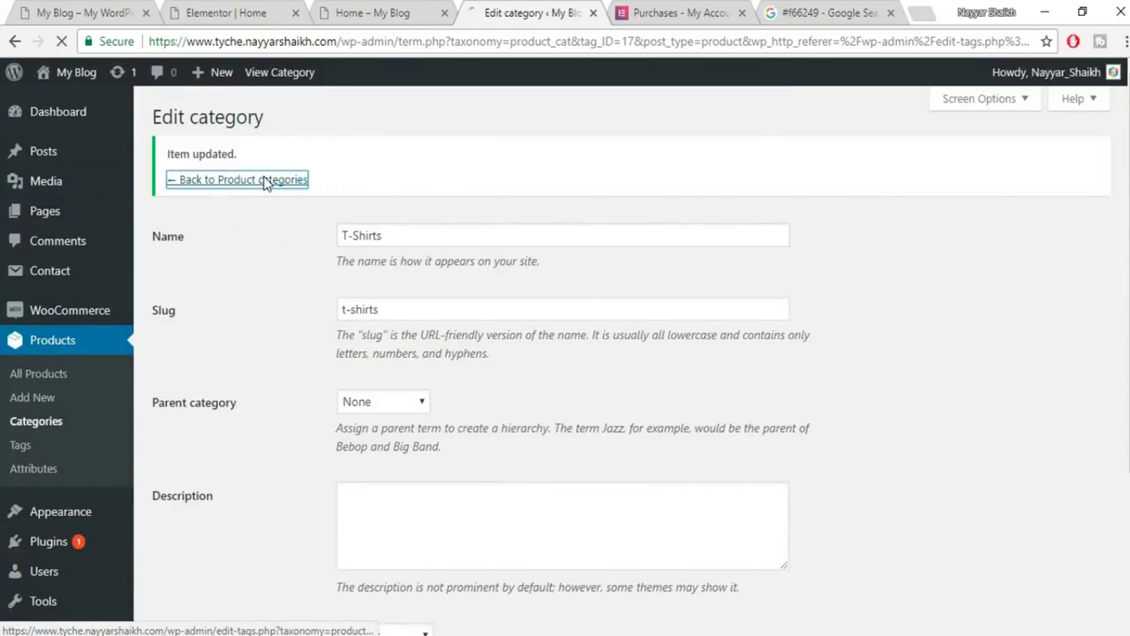
{"action": "scroll", "coordinate": [719, 527], "scroll_direction": "down", "scroll_amount": 5}
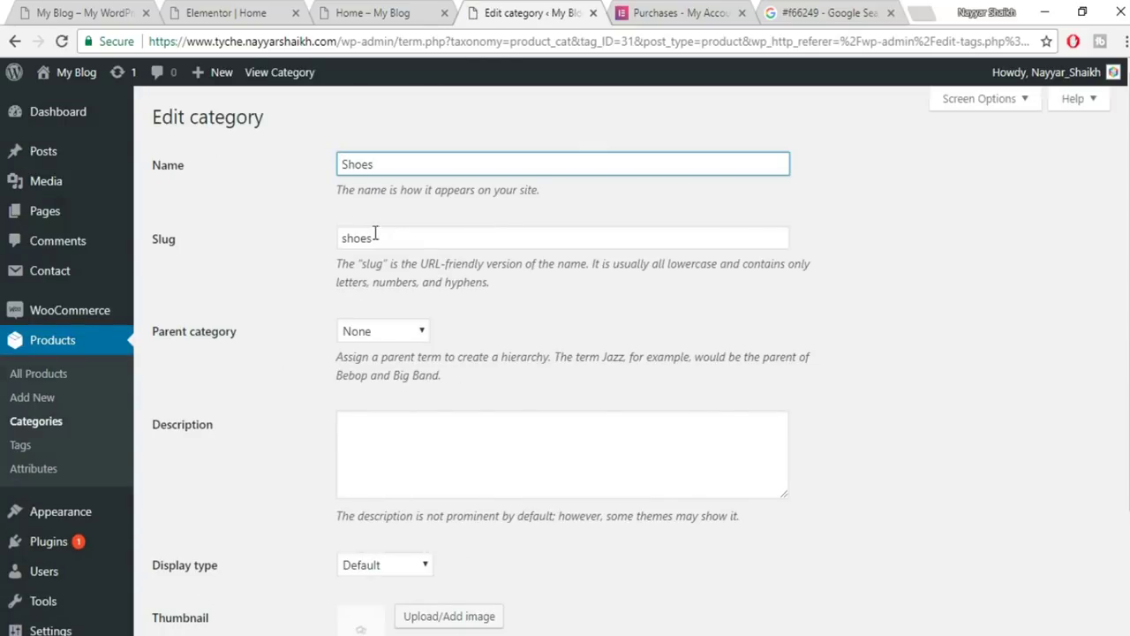
{"action": "scroll", "coordinate": [477, 429], "scroll_direction": "down", "scroll_amount": 2}
{"action": "left_click", "coordinate": [445, 476]}
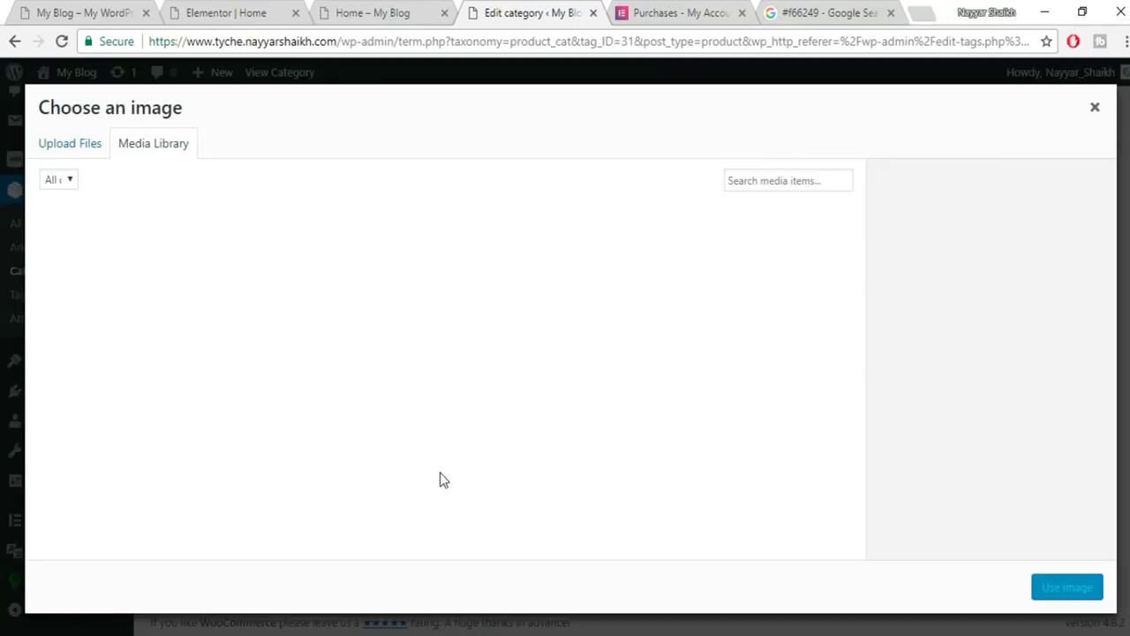
{"action": "scroll", "coordinate": [697, 375], "scroll_direction": "down", "scroll_amount": 3}
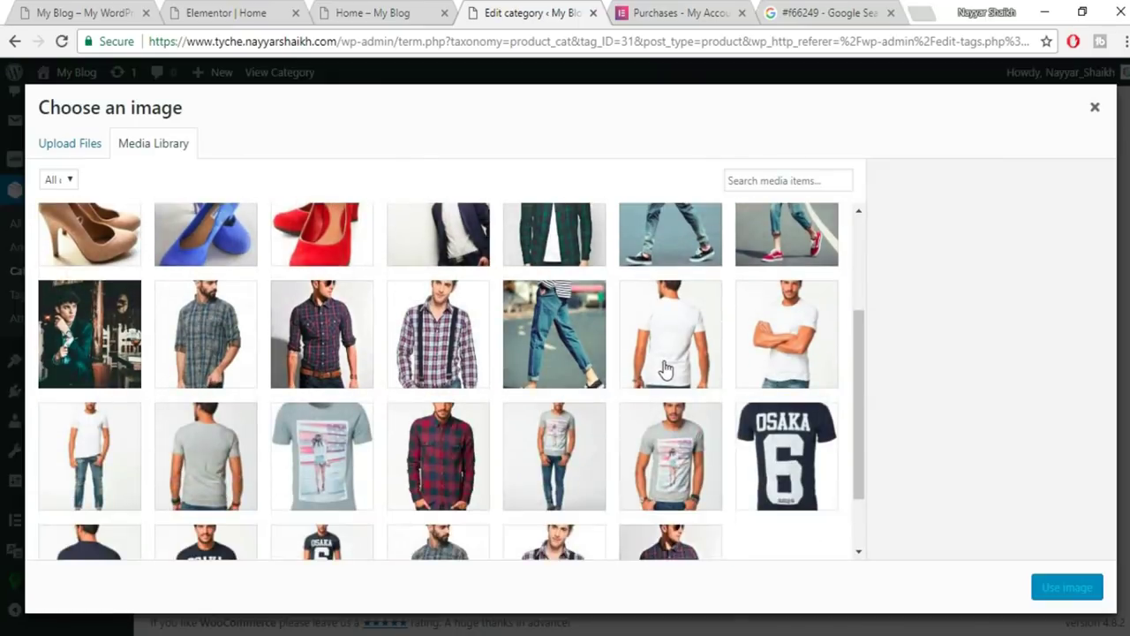
{"action": "scroll", "coordinate": [697, 374], "scroll_direction": "up", "scroll_amount": 3}
{"action": "left_click", "coordinate": [697, 375]}
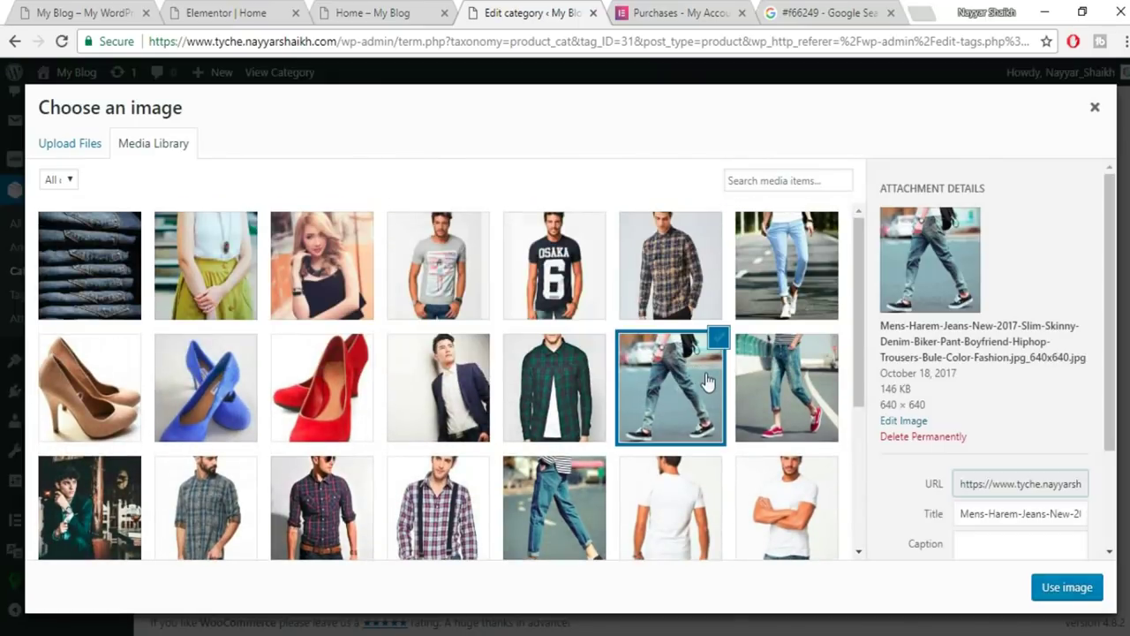
{"action": "left_click", "coordinate": [1059, 587]}
{"action": "left_click", "coordinate": [183, 565]}
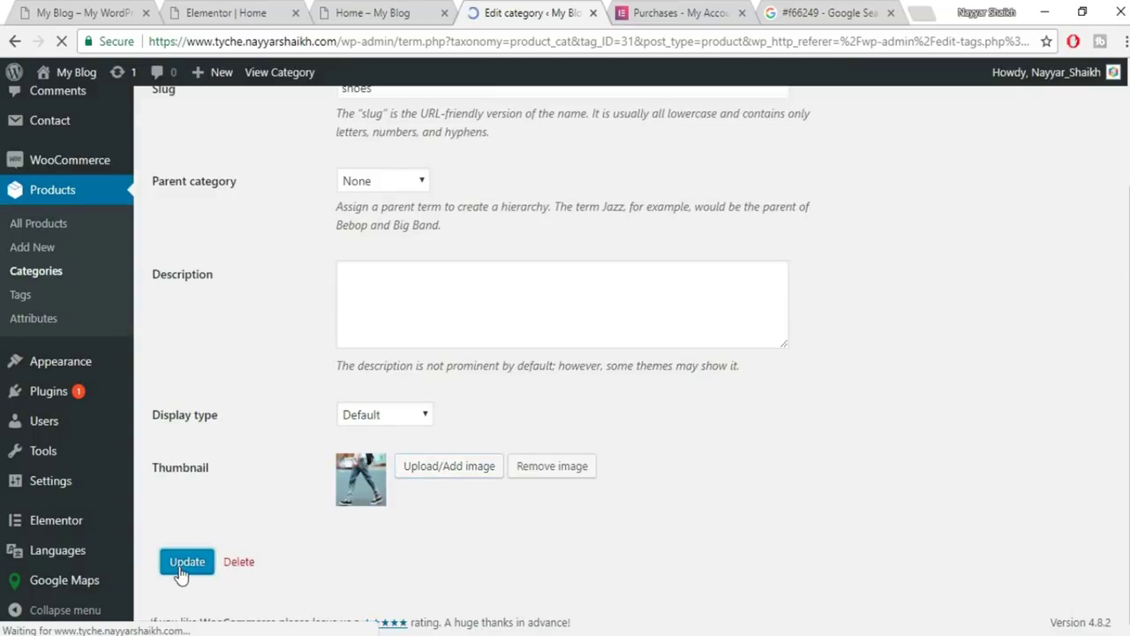
{"action": "scroll", "coordinate": [631, 359], "scroll_direction": "down", "scroll_amount": 3}
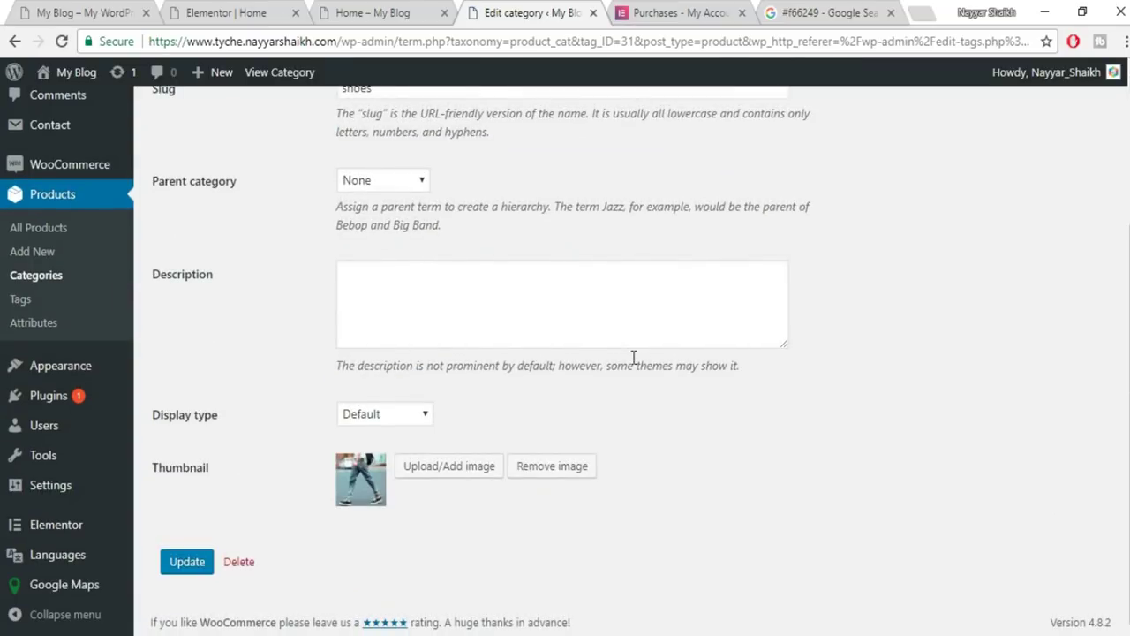
Switch to the home page's Elementor editor and add a Woo - Categories widget in a new section below the product columns.
{"action": "left_click", "coordinate": [226, 11]}
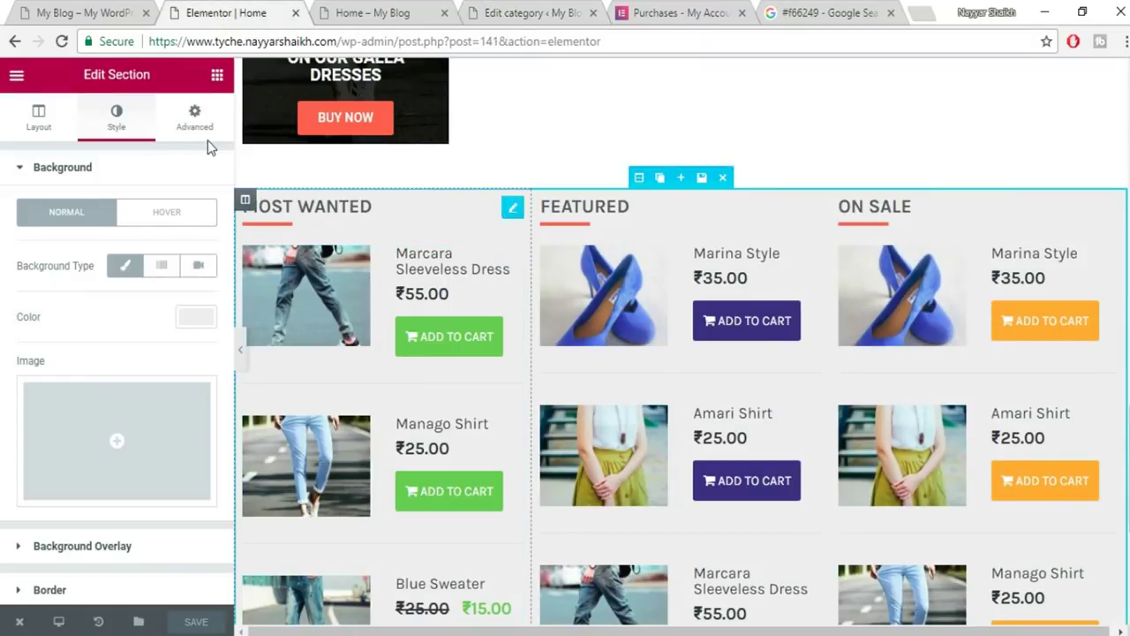
{"action": "left_click", "coordinate": [217, 76]}
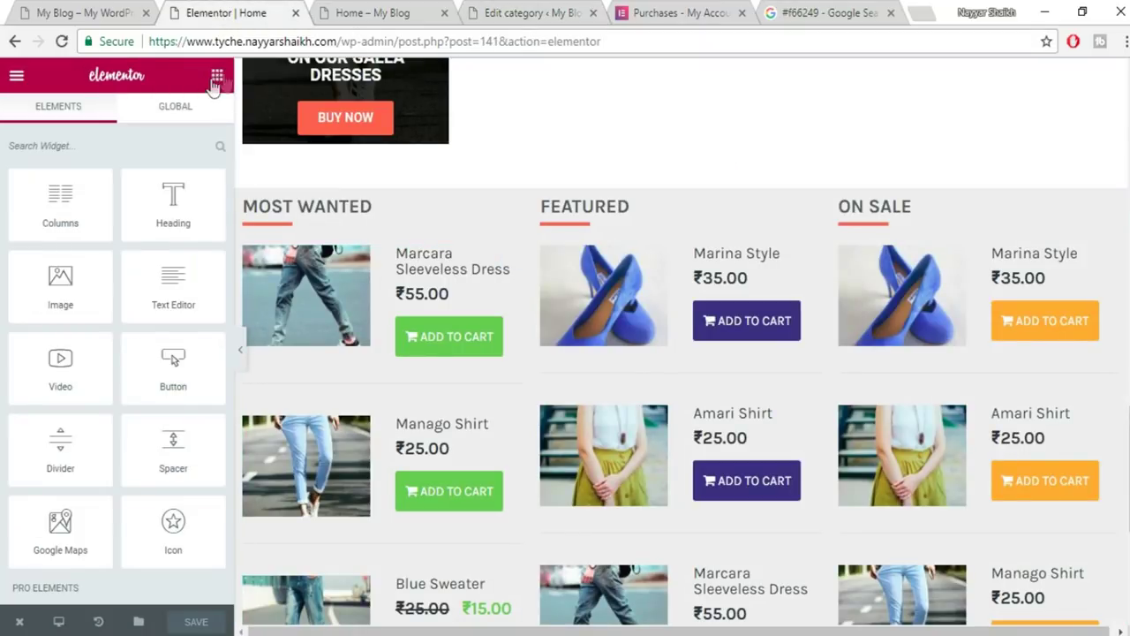
{"action": "scroll", "coordinate": [664, 386], "scroll_direction": "down", "scroll_amount": 4}
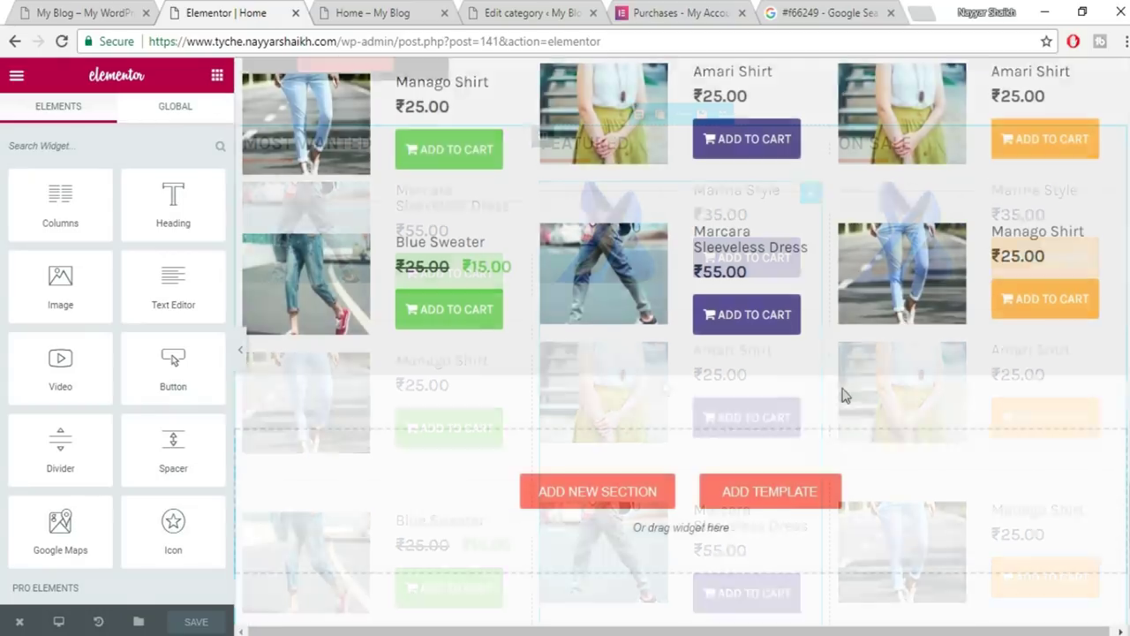
{"action": "scroll", "coordinate": [204, 327], "scroll_direction": "down", "scroll_amount": 10}
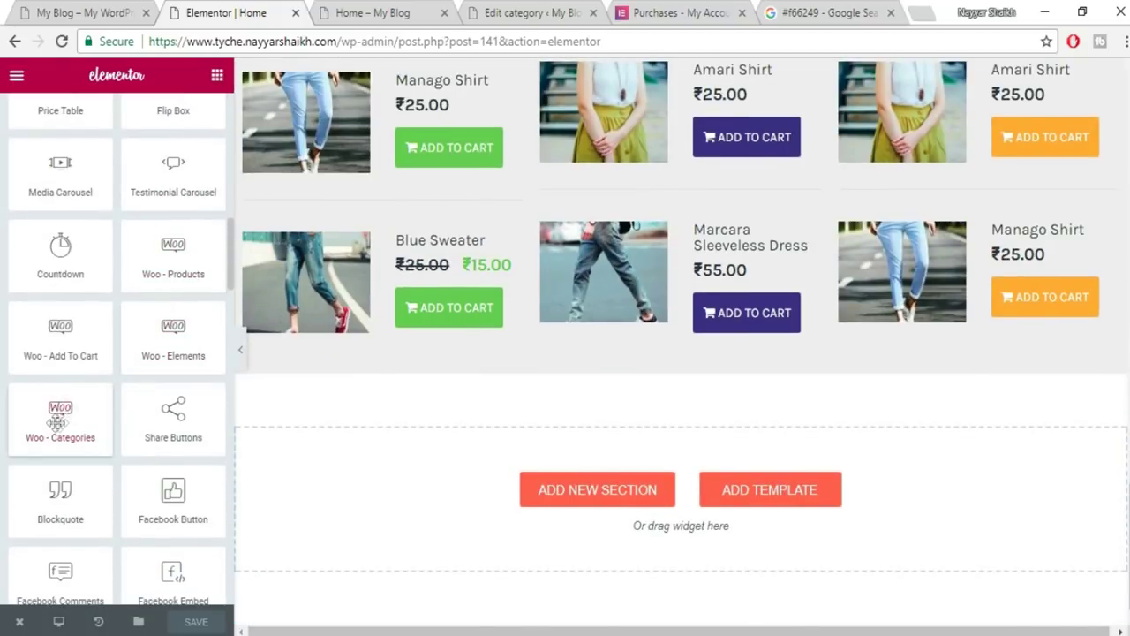
{"action": "left_click_drag", "start_coordinate": [111, 414], "coordinate": [607, 501]}
{"action": "scroll", "coordinate": [583, 485], "scroll_direction": "down", "scroll_amount": 3}
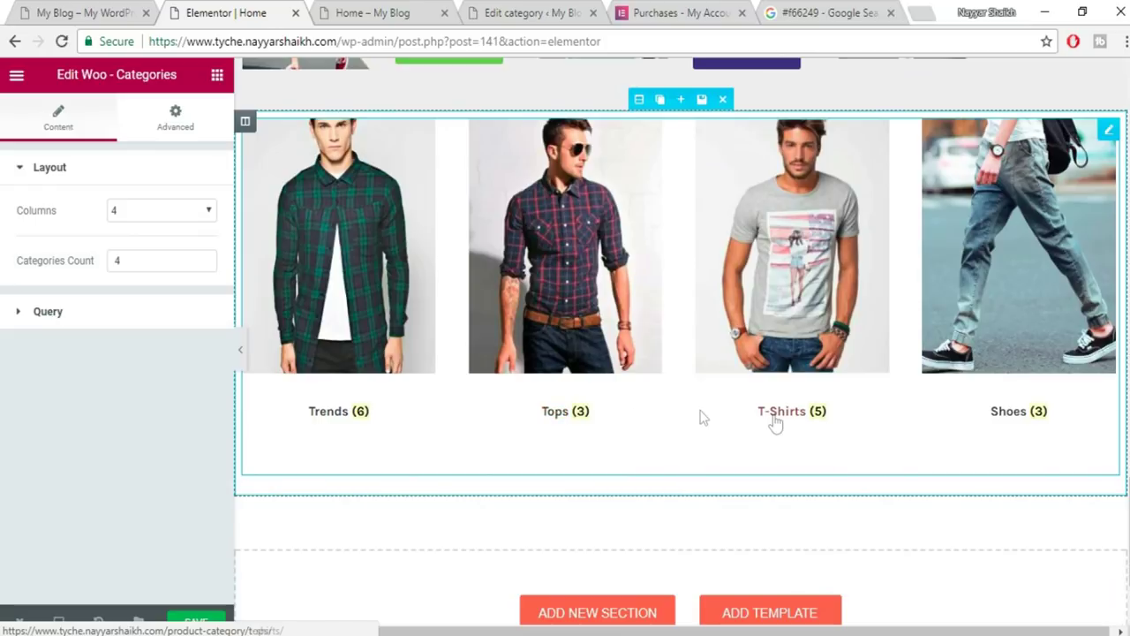
Set the categories widget's query to hide empty categories and save the page.
{"action": "scroll", "coordinate": [1061, 424], "scroll_direction": "up", "scroll_amount": 2}
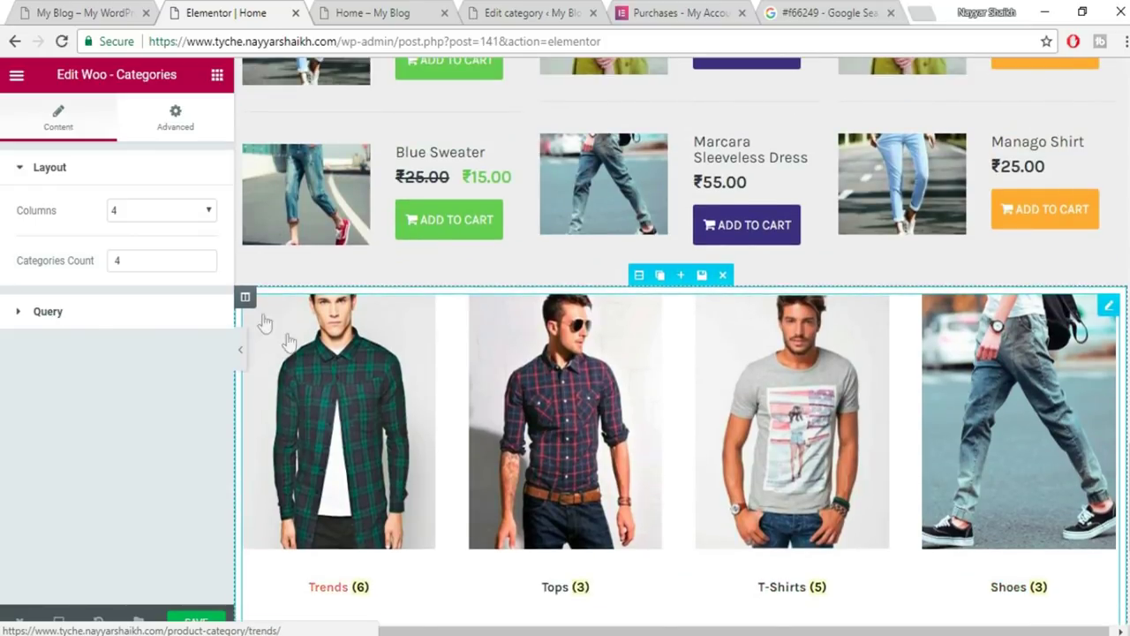
{"action": "left_click", "coordinate": [88, 314]}
{"action": "left_click", "coordinate": [171, 370]}
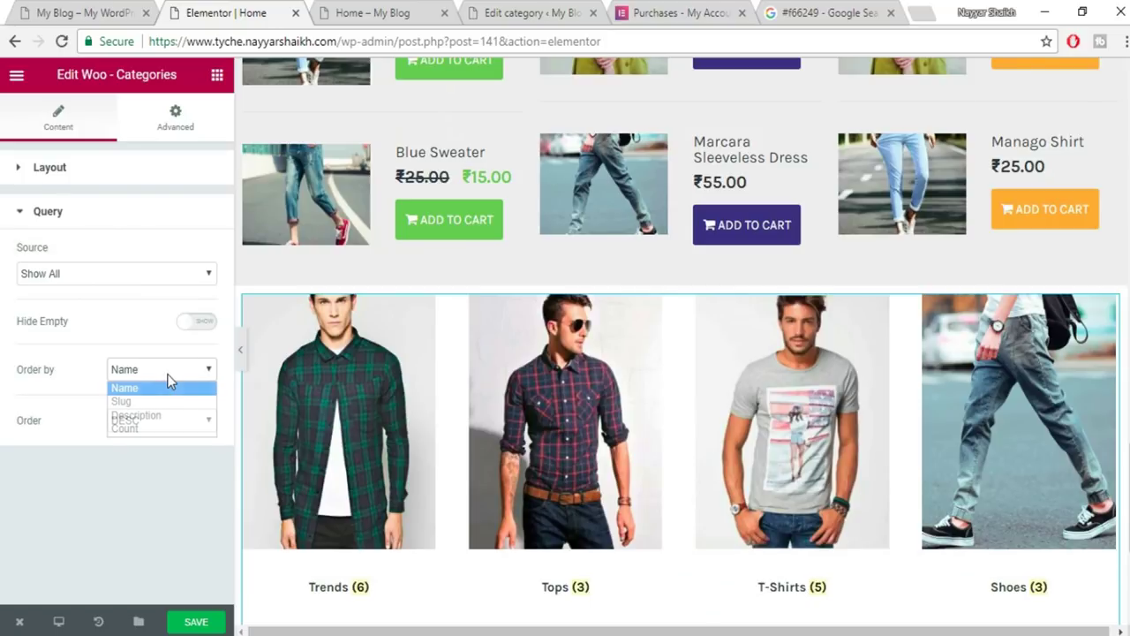
{"action": "left_click", "coordinate": [75, 351]}
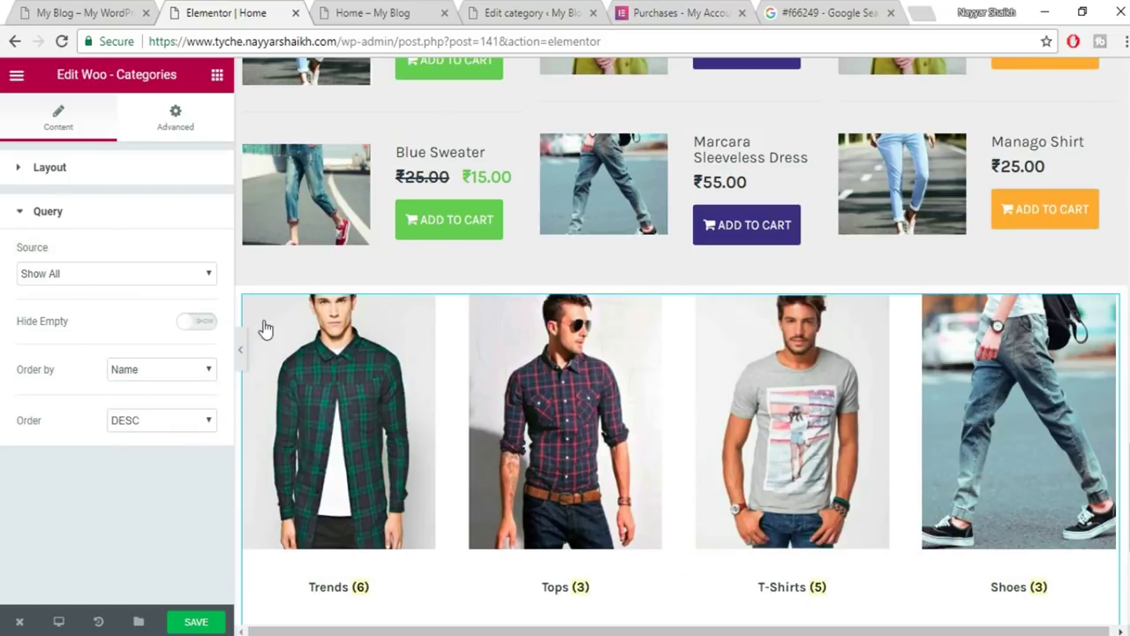
{"action": "scroll", "coordinate": [971, 450], "scroll_direction": "down", "scroll_amount": 2}
{"action": "scroll", "coordinate": [623, 429], "scroll_direction": "up", "scroll_amount": 1}
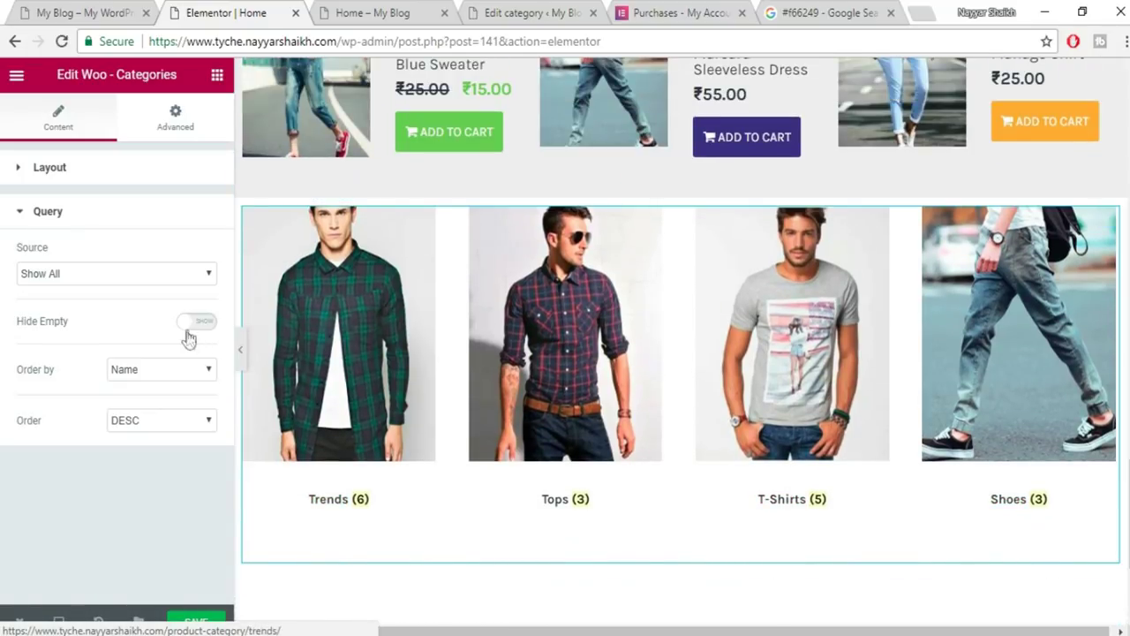
{"action": "left_click", "coordinate": [191, 325]}
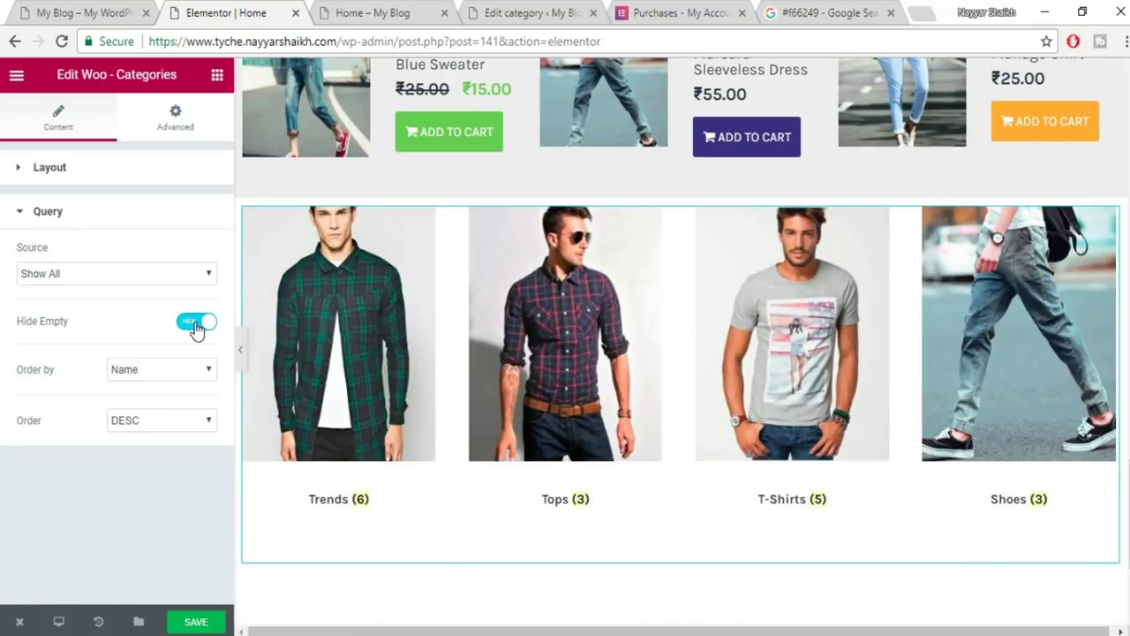
{"action": "left_click", "coordinate": [51, 211]}
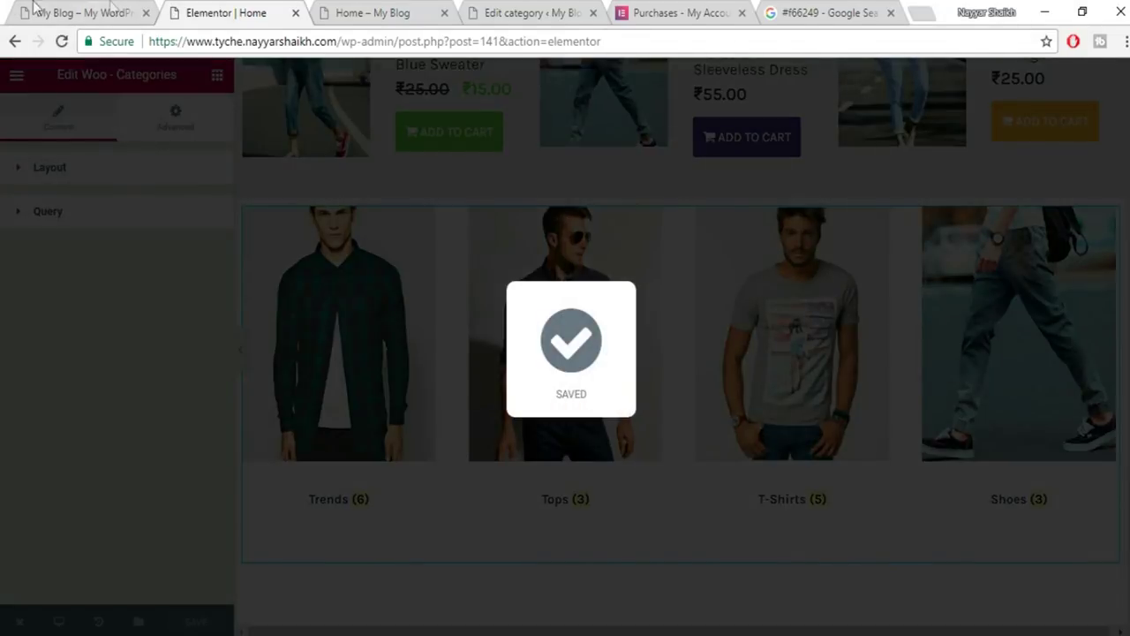
Check the reference site's categories heading and insert the saved Title section template directly above the categories widget.
{"action": "left_click", "coordinate": [82, 13]}
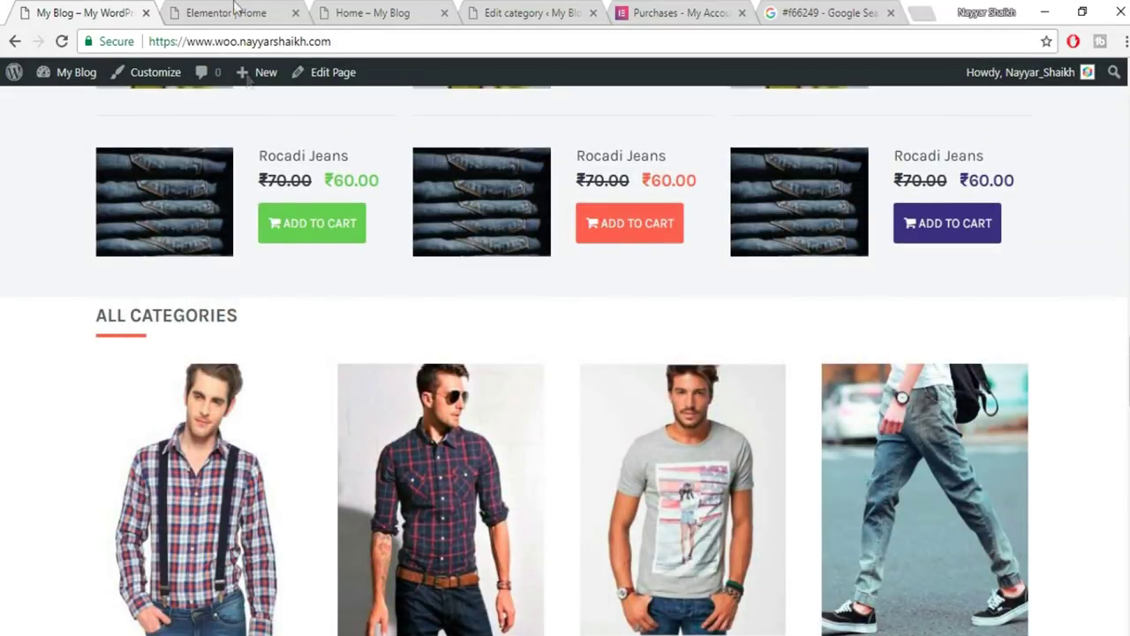
{"action": "left_click", "coordinate": [225, 12]}
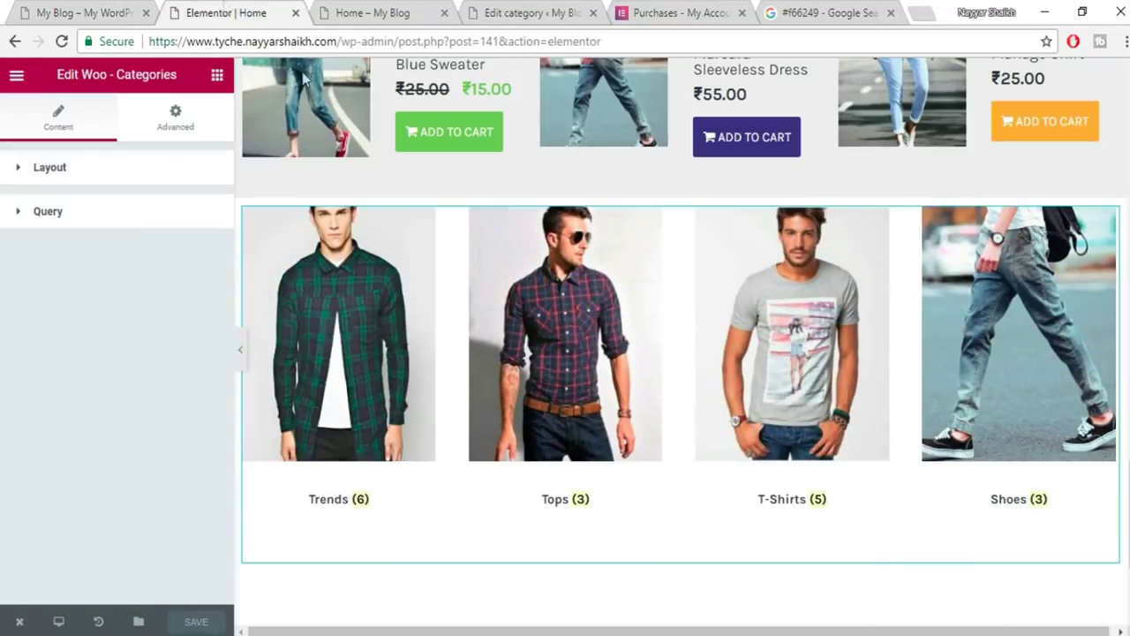
{"action": "scroll", "coordinate": [610, 313], "scroll_direction": "up", "scroll_amount": 1}
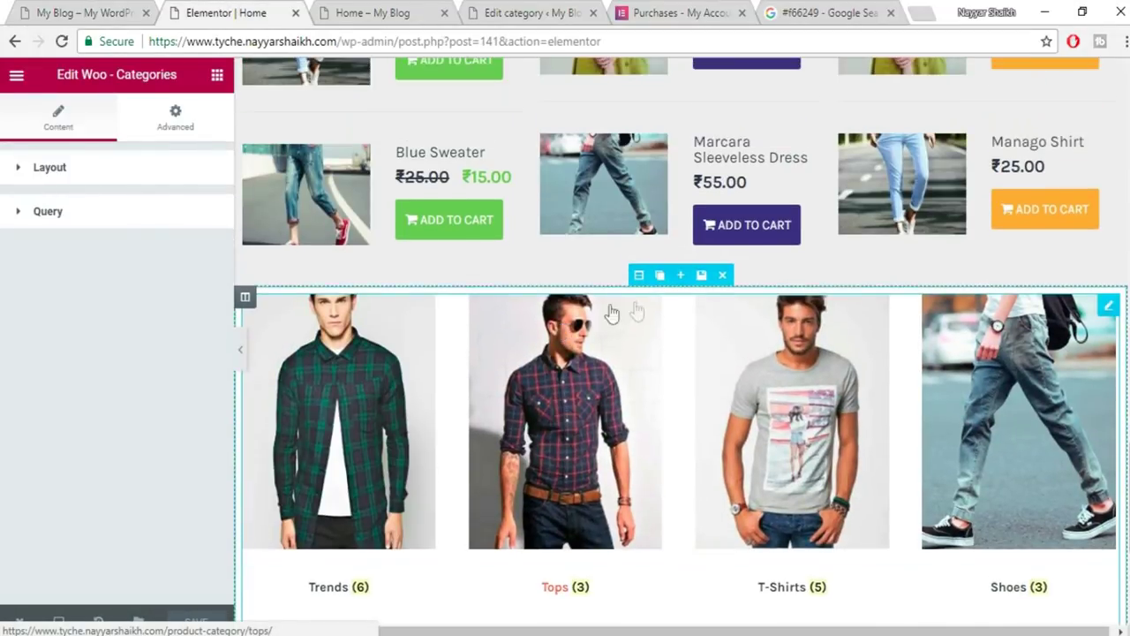
{"action": "left_click", "coordinate": [681, 277]}
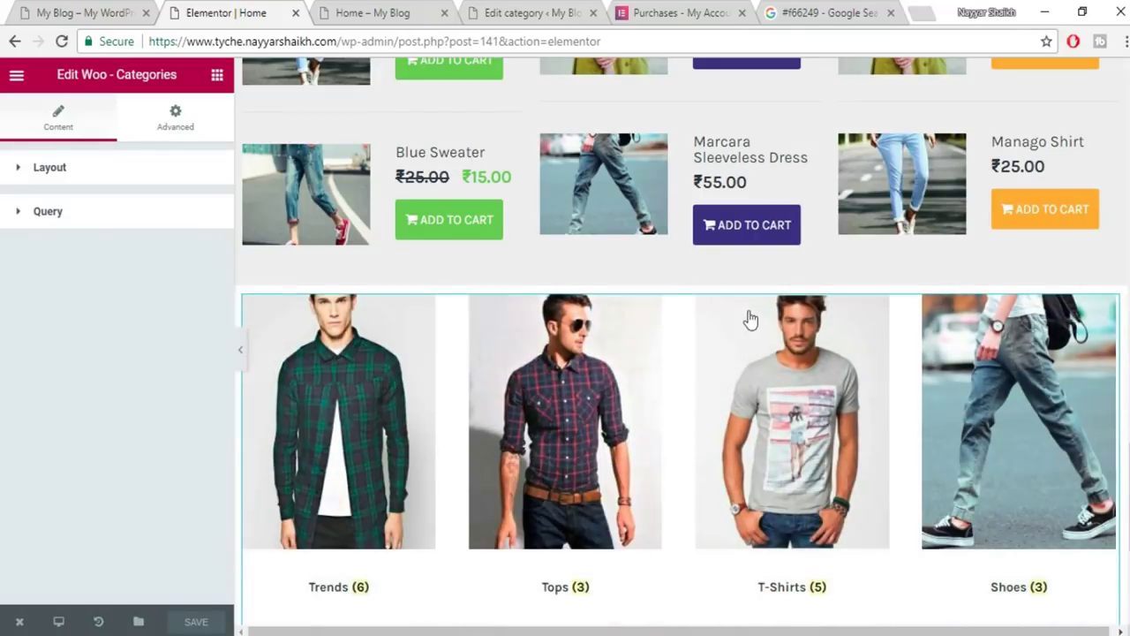
{"action": "left_click", "coordinate": [770, 358]}
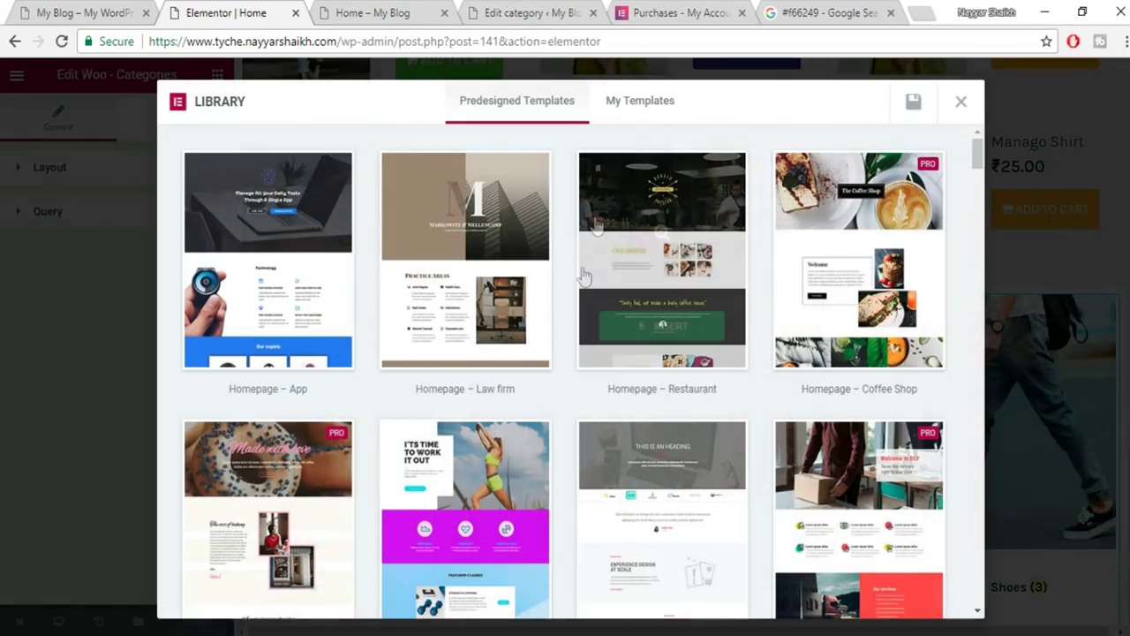
{"action": "left_click", "coordinate": [652, 116]}
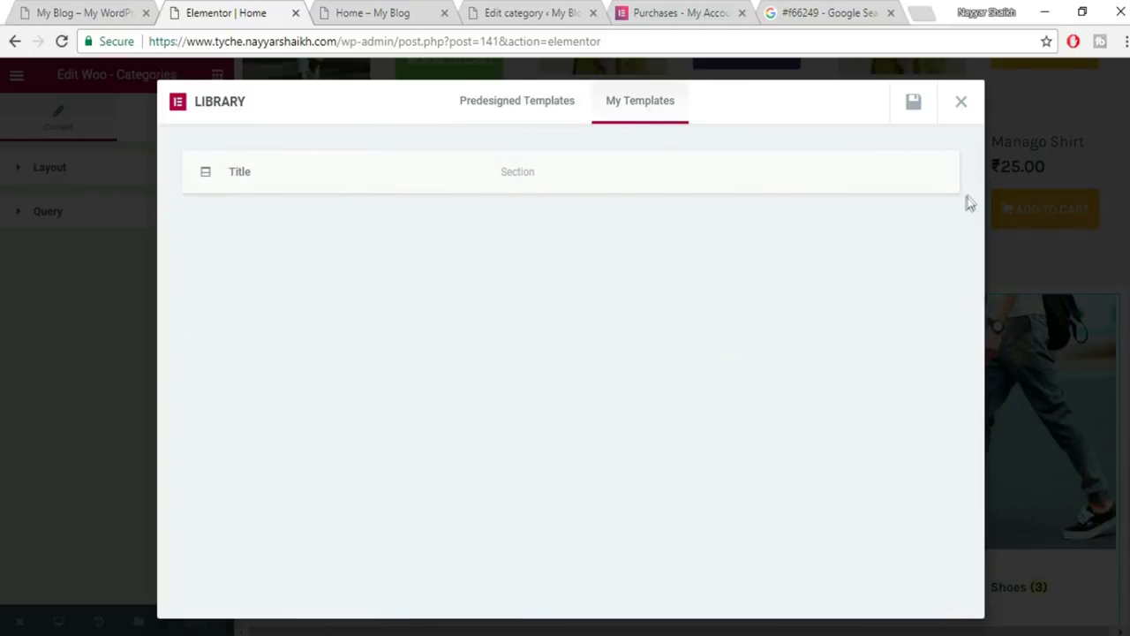
{"action": "left_click", "coordinate": [910, 181]}
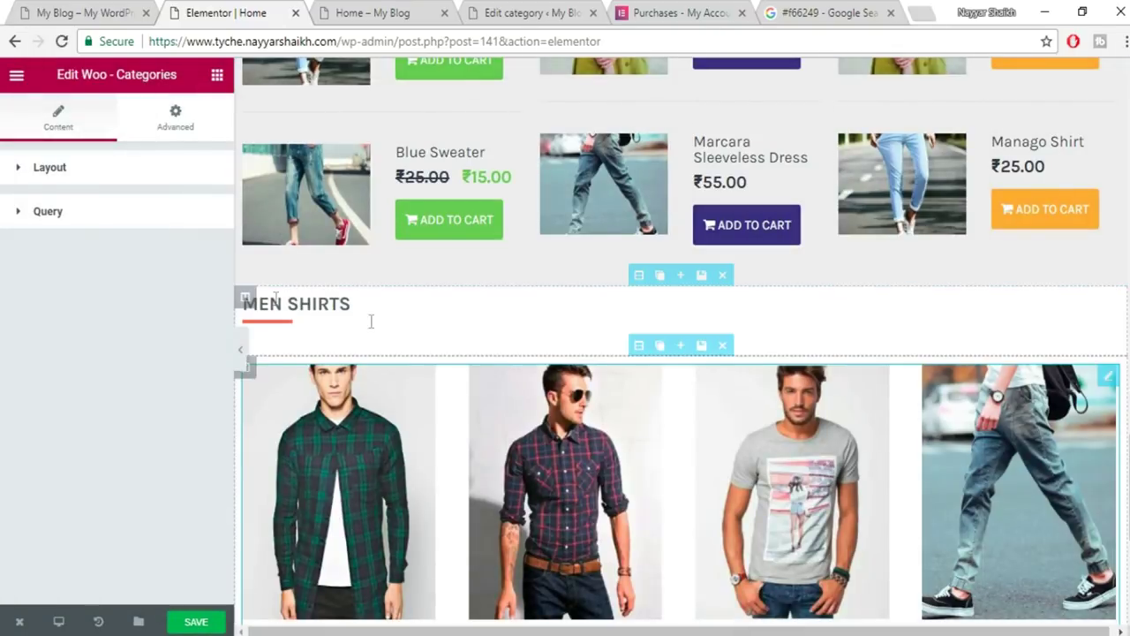
Replace the inserted heading's title with ALL CATEGORIES, copied from the reference site, and save the page.
{"action": "left_click", "coordinate": [362, 308]}
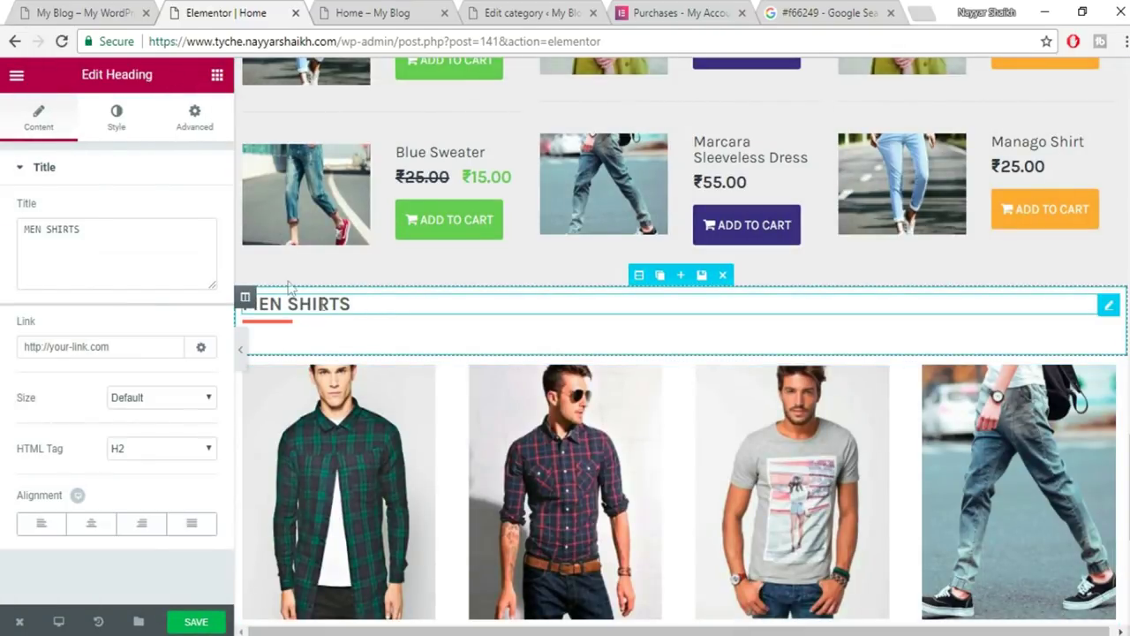
{"action": "key", "text": "ctrl+shift+Tab"}
{"action": "triple_click", "coordinate": [180, 319]}
{"action": "key", "text": "ctrl+c"}
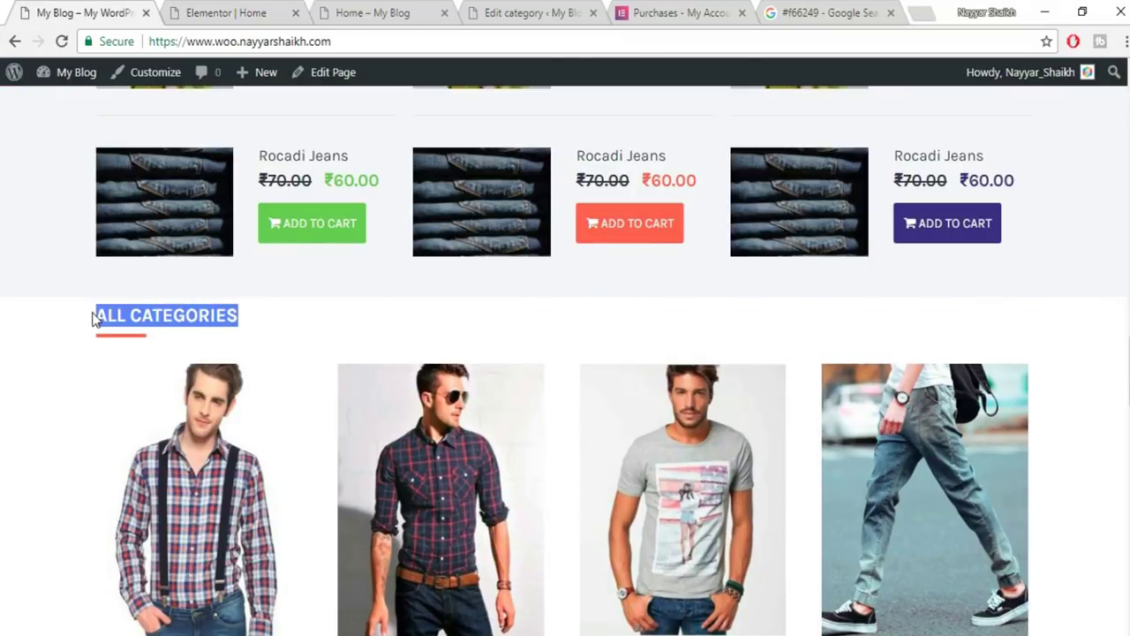
{"action": "left_click", "coordinate": [248, 9]}
{"action": "triple_click", "coordinate": [156, 244]}
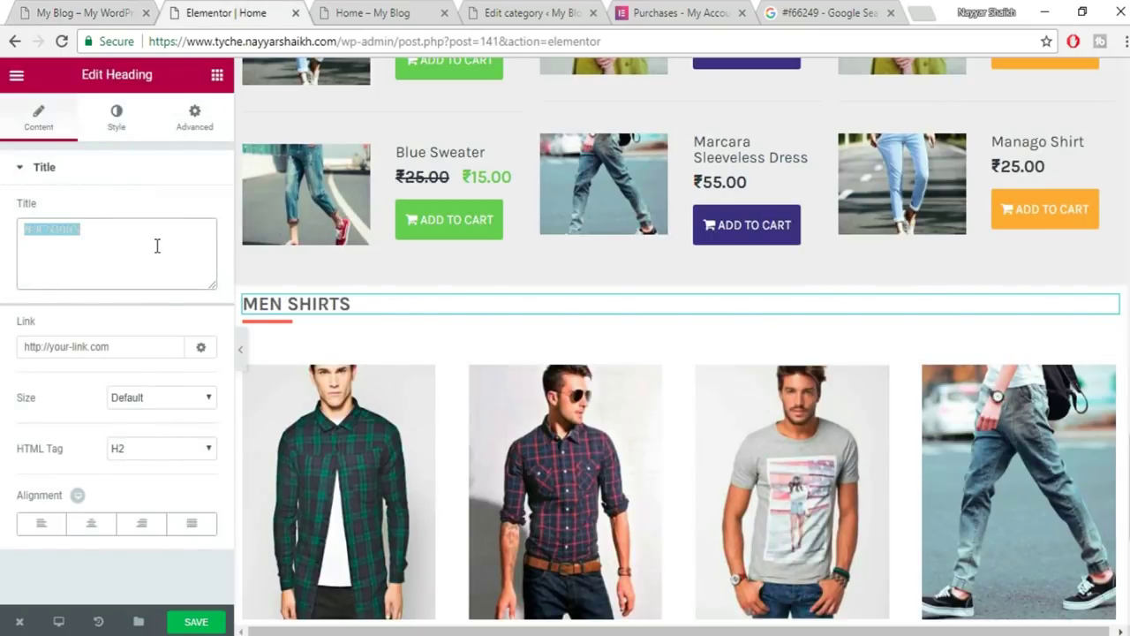
{"action": "key", "text": "ctrl+v"}
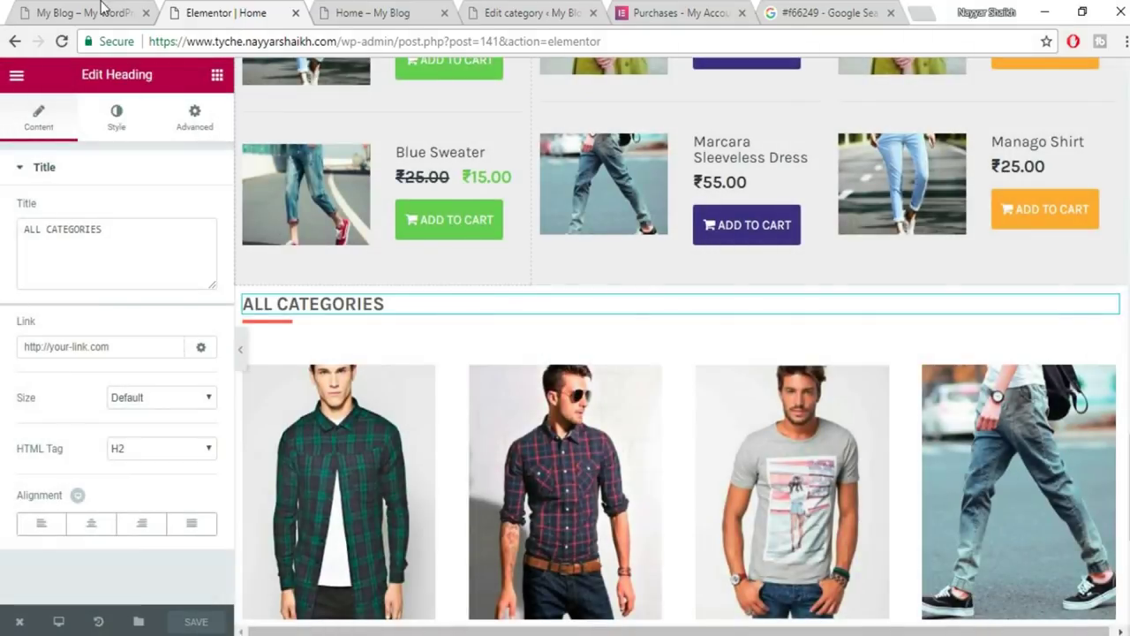
Check the reference site's Trending Now section and add a Woo - Products widget in a new section below the home page's categories.
{"action": "left_click", "coordinate": [103, 8]}
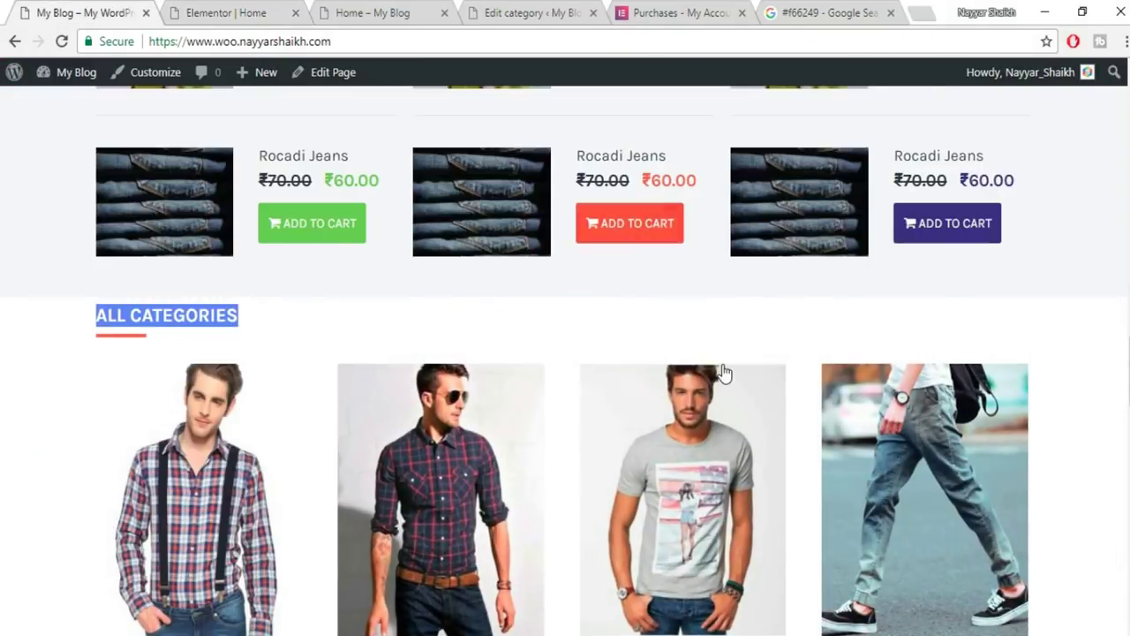
{"action": "scroll", "coordinate": [724, 370], "scroll_direction": "down", "scroll_amount": 6}
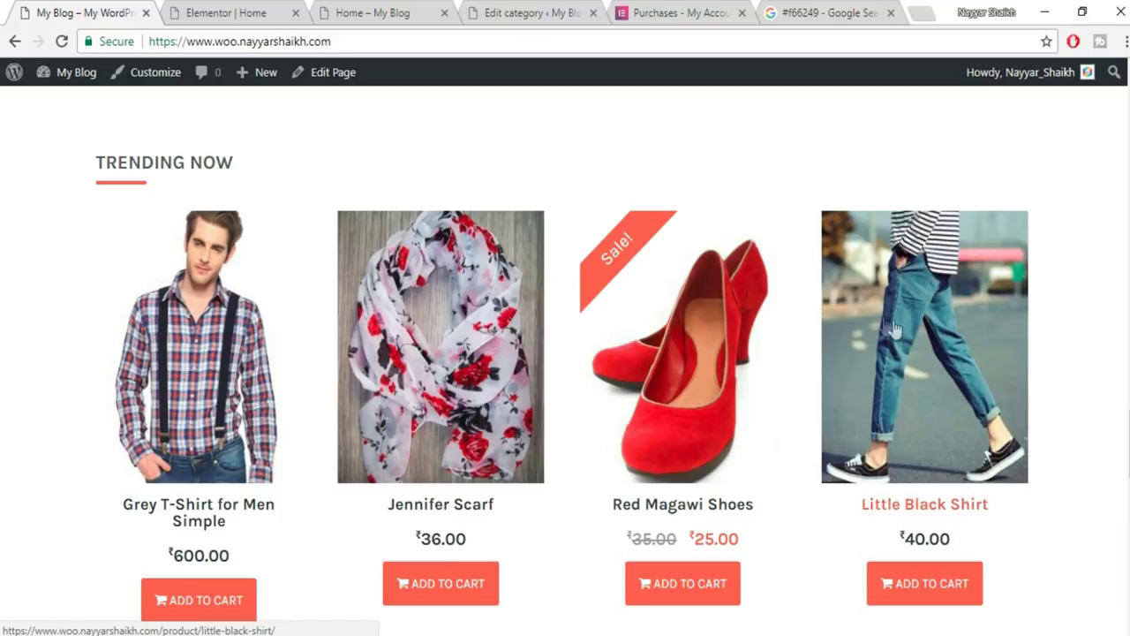
{"action": "scroll", "coordinate": [892, 328], "scroll_direction": "down", "scroll_amount": 3}
{"action": "scroll", "coordinate": [893, 327], "scroll_direction": "up", "scroll_amount": 2}
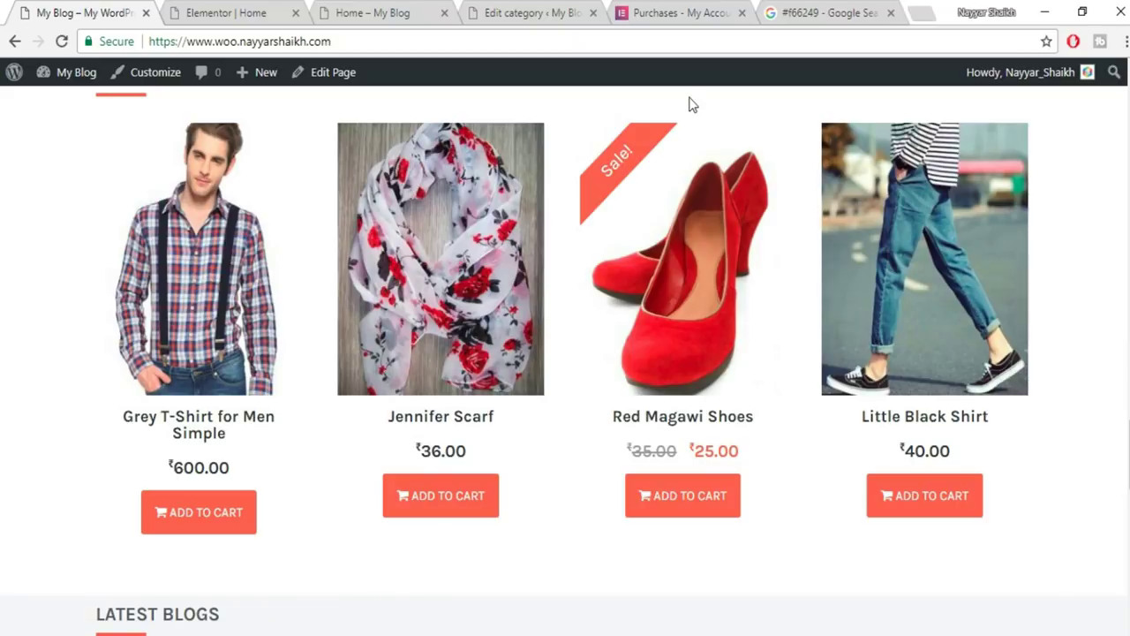
{"action": "left_click", "coordinate": [238, 11]}
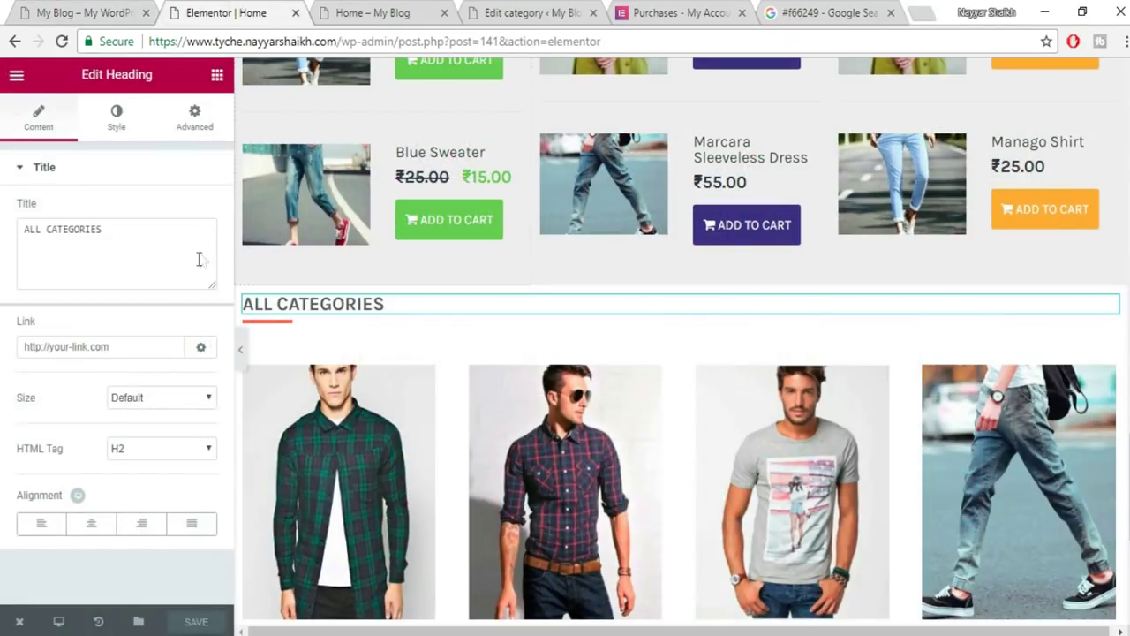
{"action": "scroll", "coordinate": [752, 305], "scroll_direction": "down", "scroll_amount": 4}
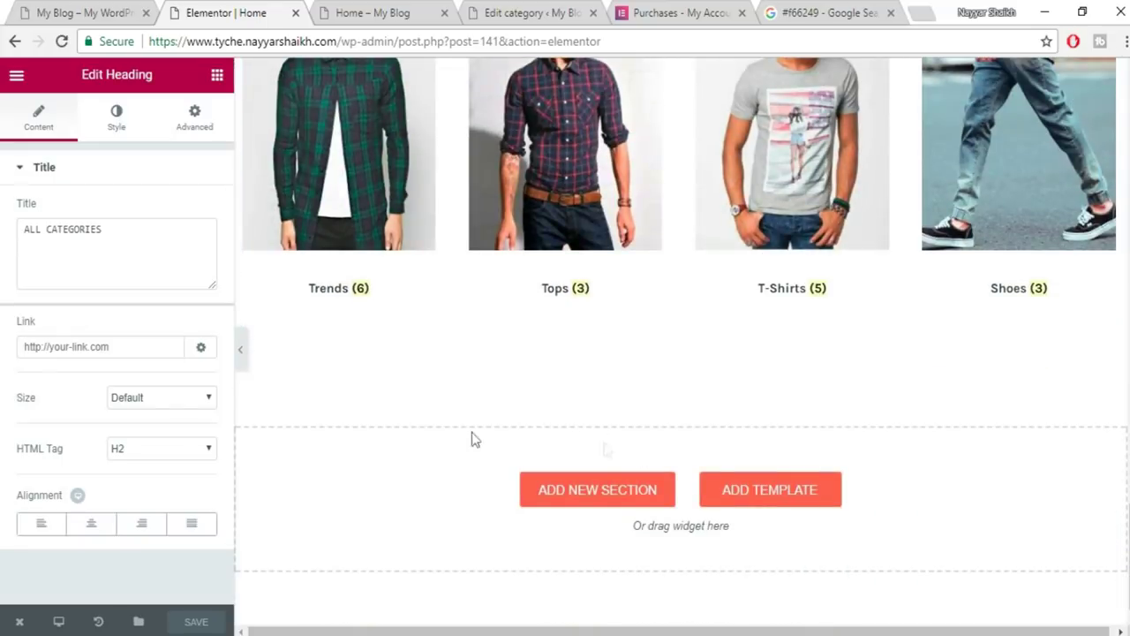
{"action": "left_click", "coordinate": [217, 78]}
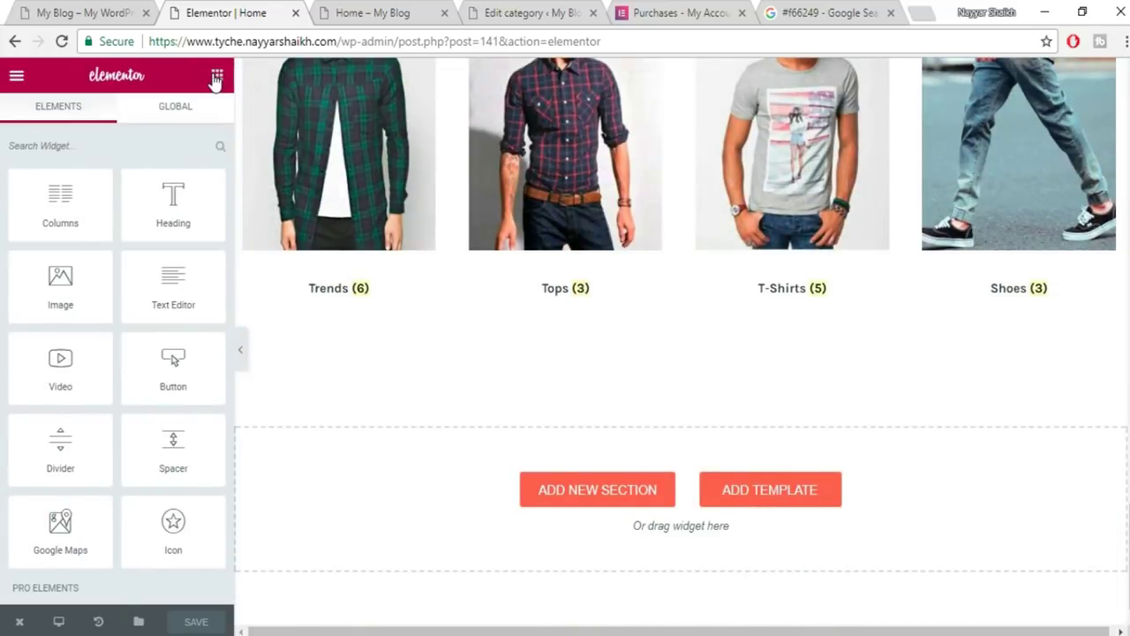
{"action": "scroll", "coordinate": [199, 396], "scroll_direction": "down", "scroll_amount": 7}
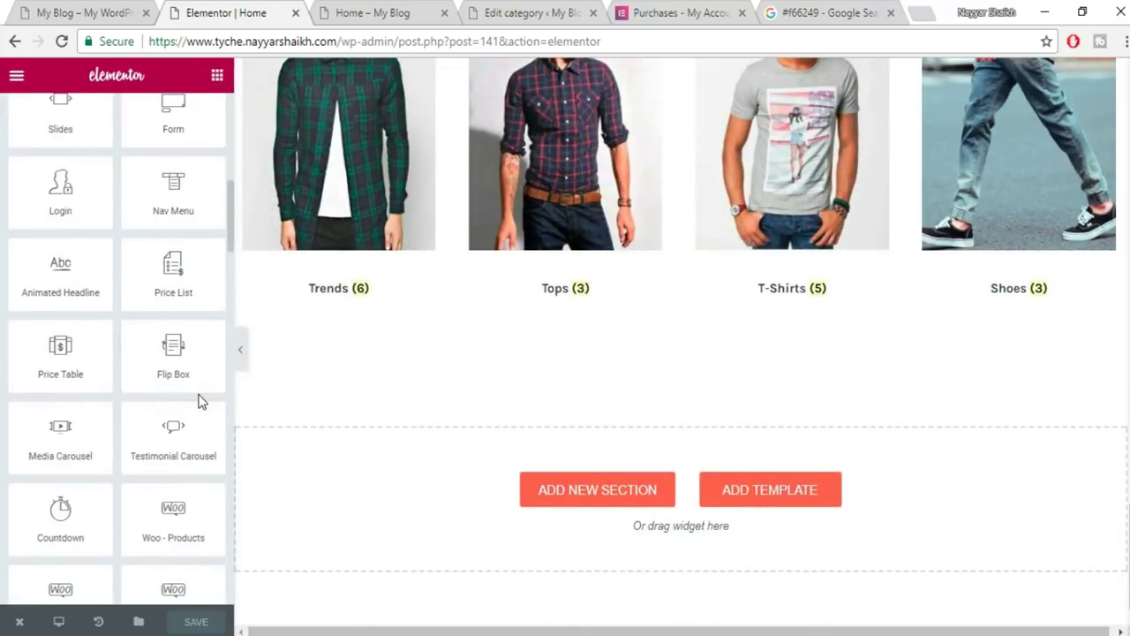
{"action": "scroll", "coordinate": [181, 393], "scroll_direction": "down", "scroll_amount": 1}
{"action": "left_click_drag", "start_coordinate": [177, 430], "coordinate": [707, 467]}
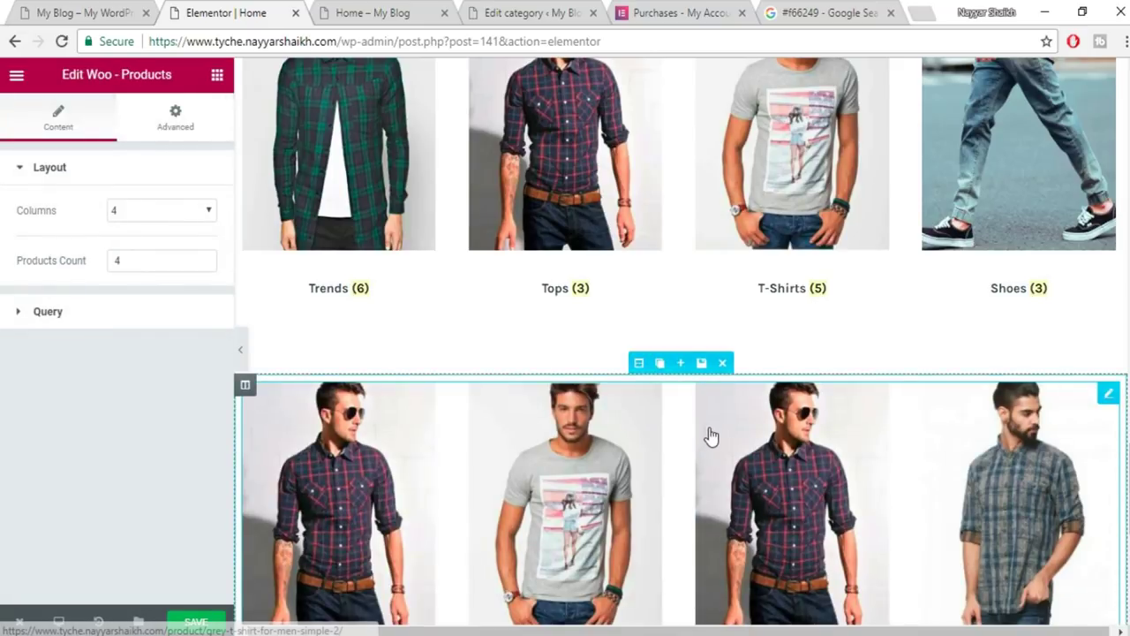
Open the query settings of the new products widget.
{"action": "scroll", "coordinate": [668, 398], "scroll_direction": "down", "scroll_amount": 1}
{"action": "scroll", "coordinate": [669, 399], "scroll_direction": "down", "scroll_amount": 3}
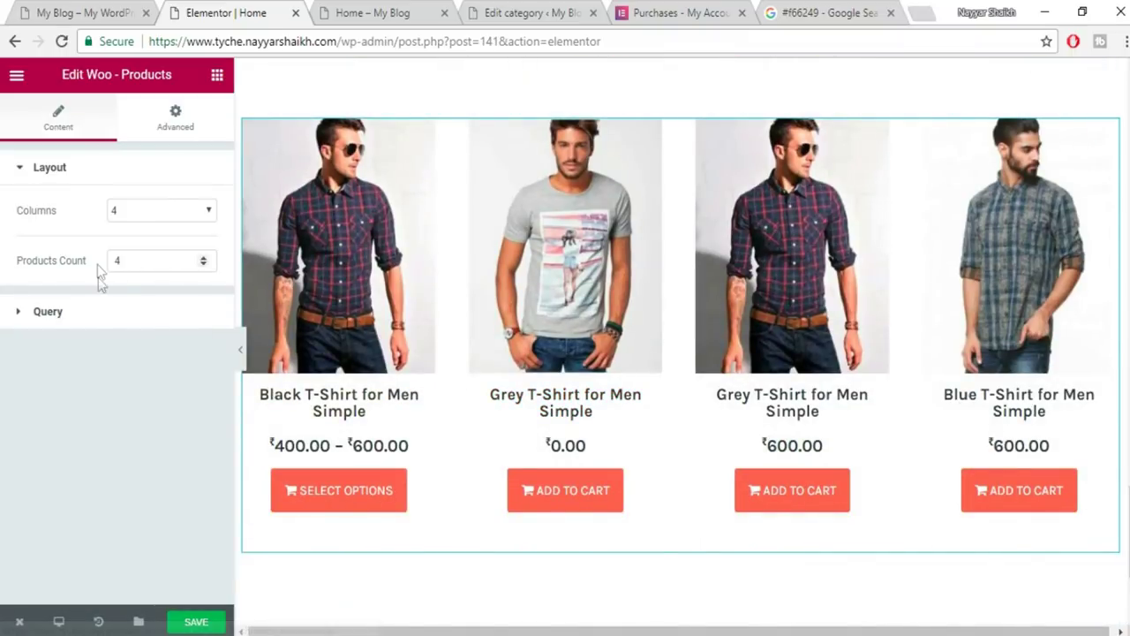
{"action": "left_click", "coordinate": [108, 323]}
{"action": "scroll", "coordinate": [132, 353], "scroll_direction": "down", "scroll_amount": 2}
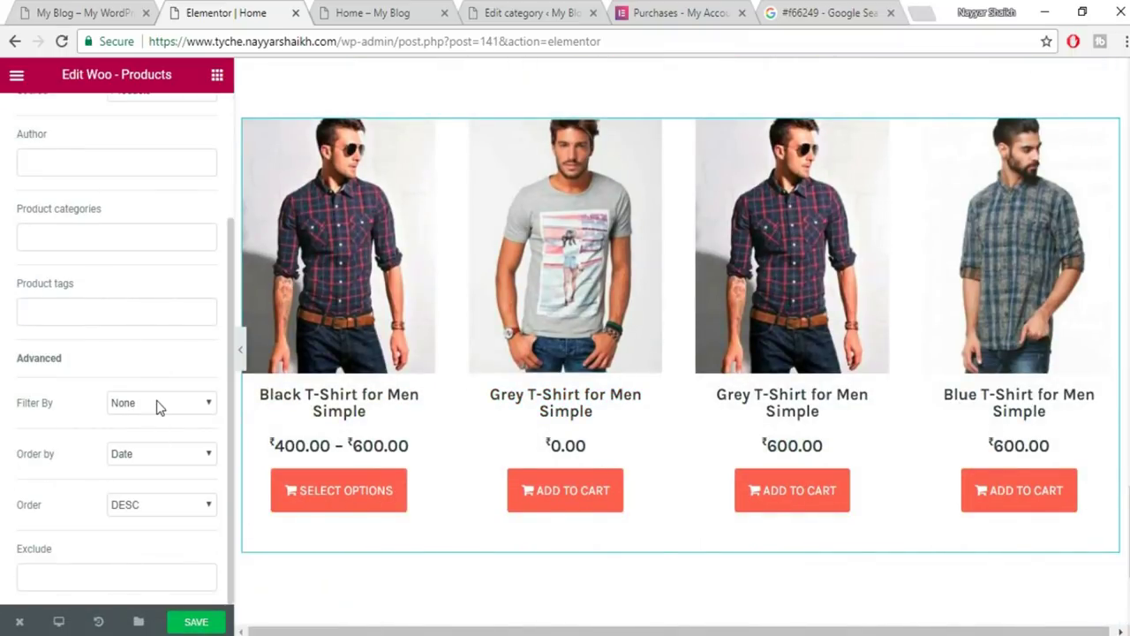
Try filtering the products widget by the Dresses category and by the Tops category instead.
{"action": "left_click", "coordinate": [122, 237]}
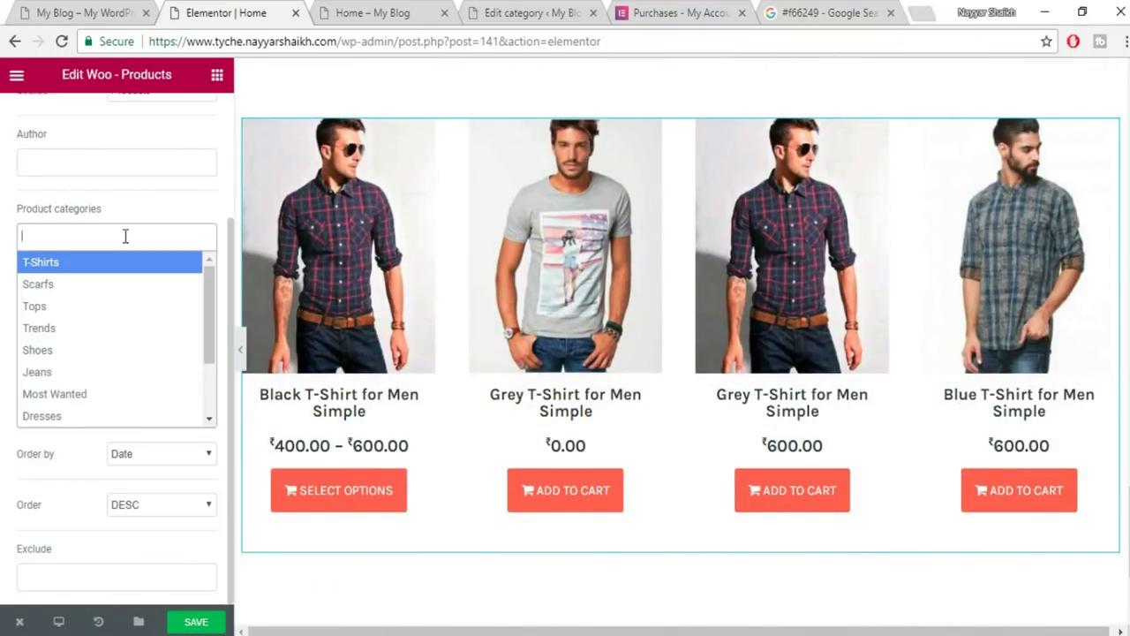
{"action": "left_click", "coordinate": [104, 419]}
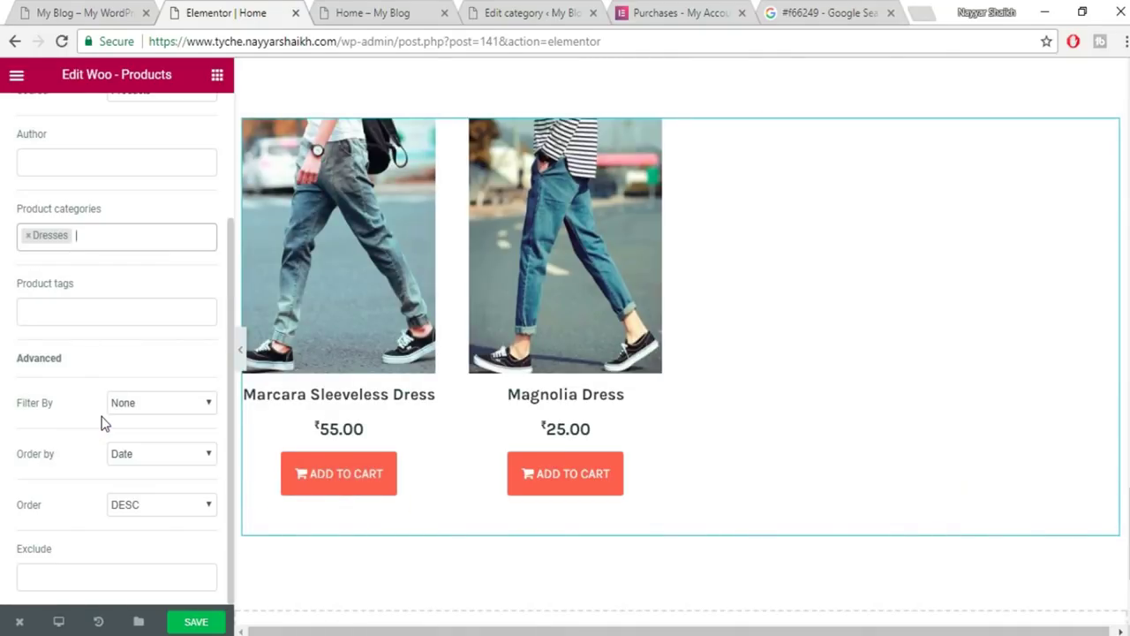
{"action": "left_click", "coordinate": [25, 235]}
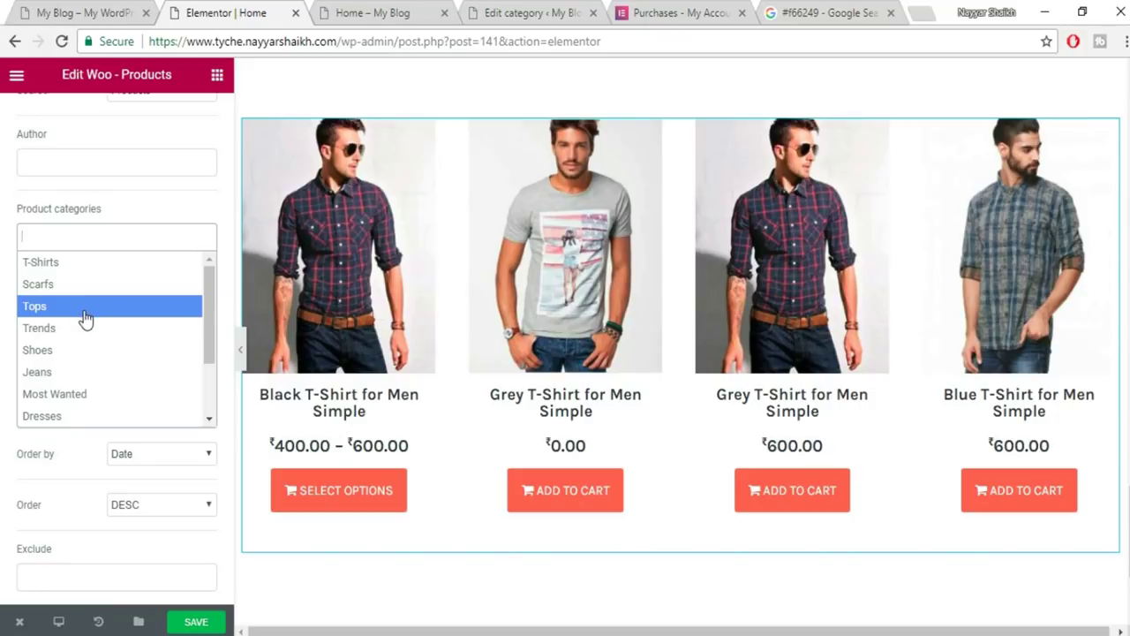
{"action": "left_click", "coordinate": [86, 307]}
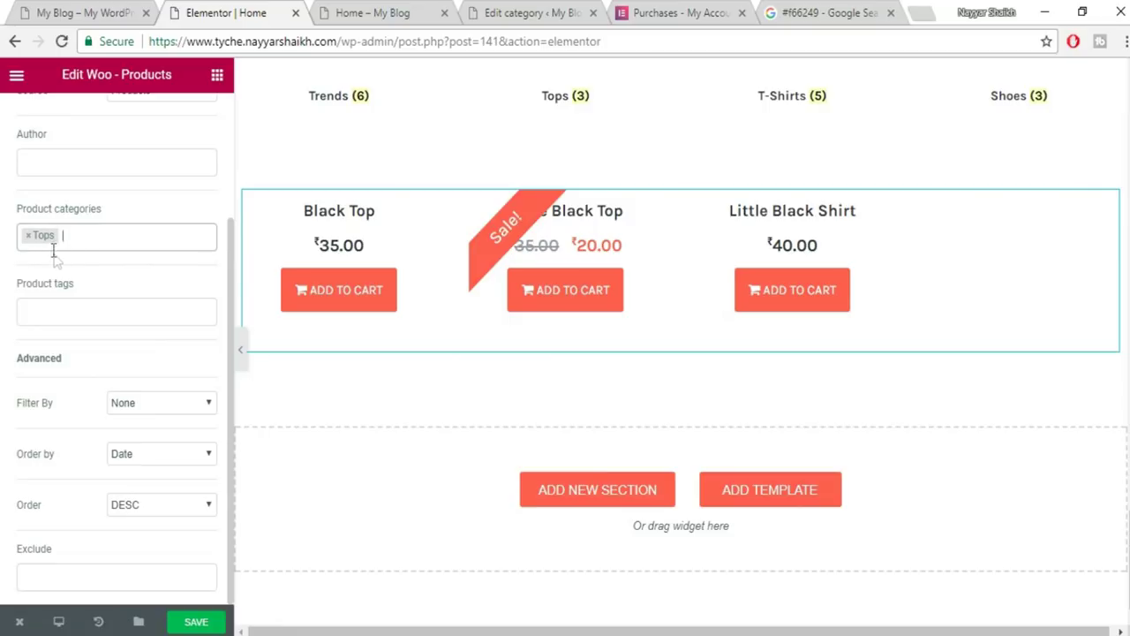
Make Jeans the products widget's only product category and save the page.
{"action": "left_click", "coordinate": [25, 237]}
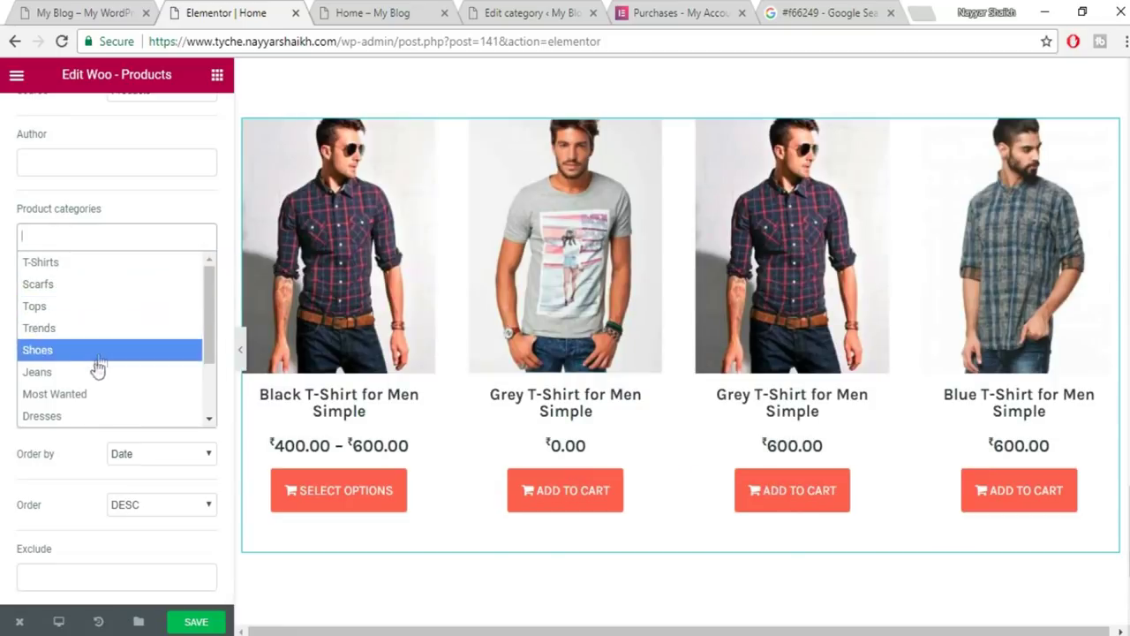
{"action": "left_click", "coordinate": [90, 380]}
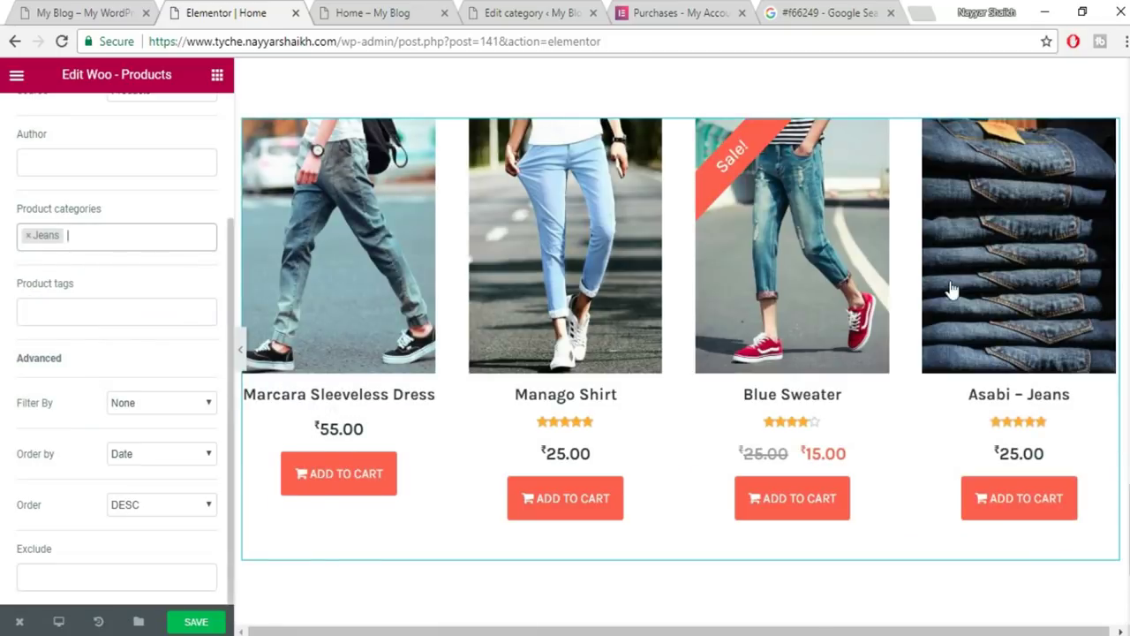
{"action": "left_click", "coordinate": [199, 623]}
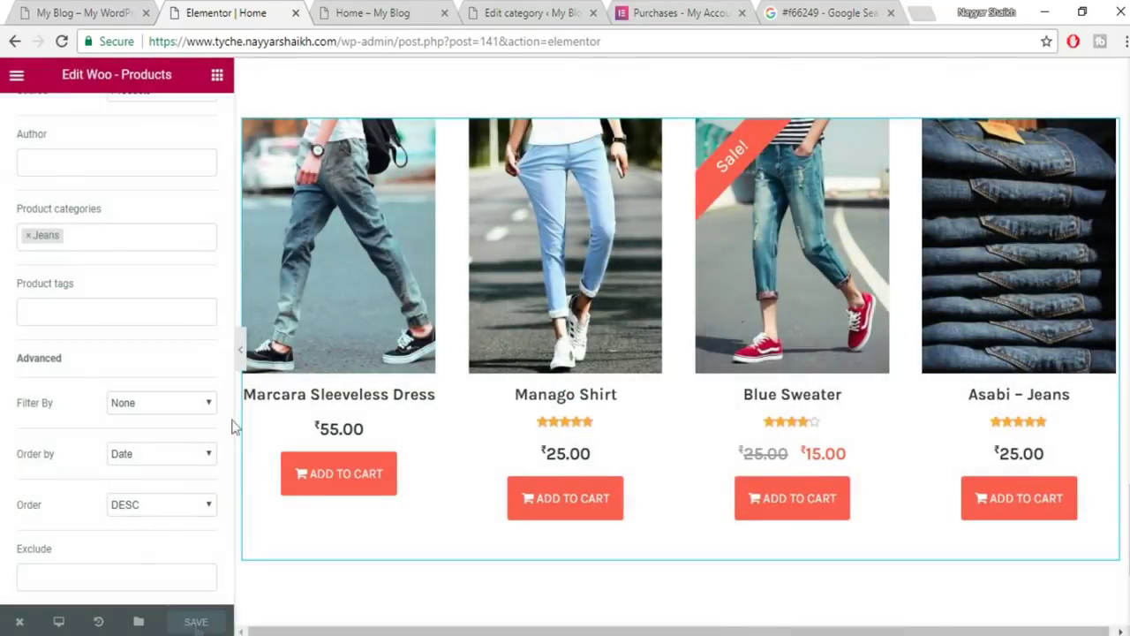
Insert the saved Title section template directly above the jeans products widget.
{"action": "scroll", "coordinate": [565, 307], "scroll_direction": "up", "scroll_amount": 2}
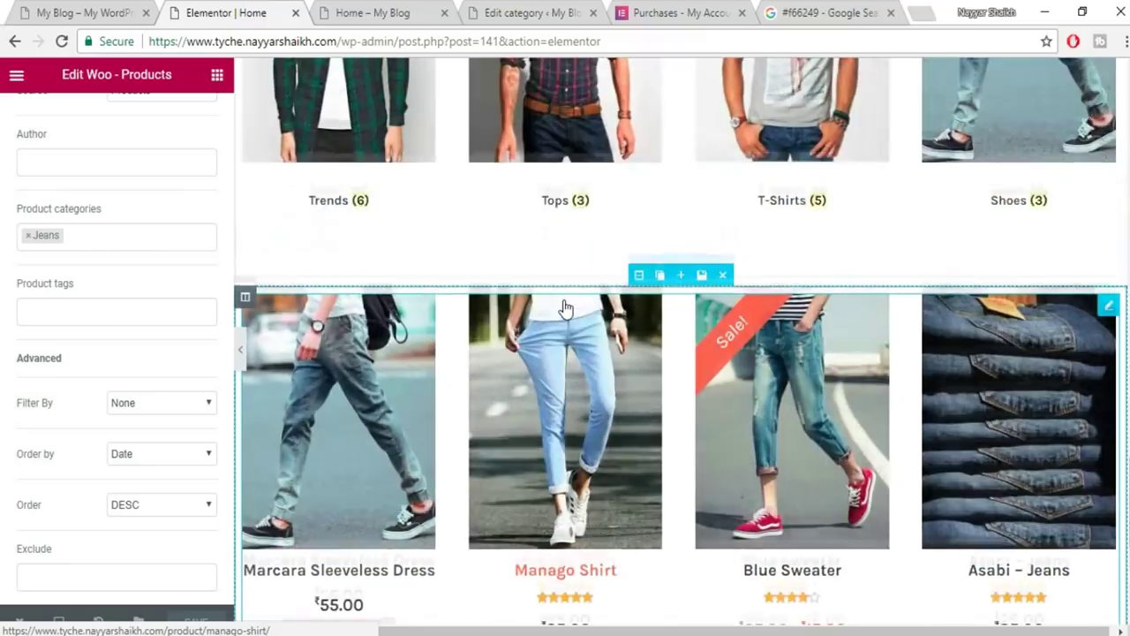
{"action": "left_click", "coordinate": [682, 278]}
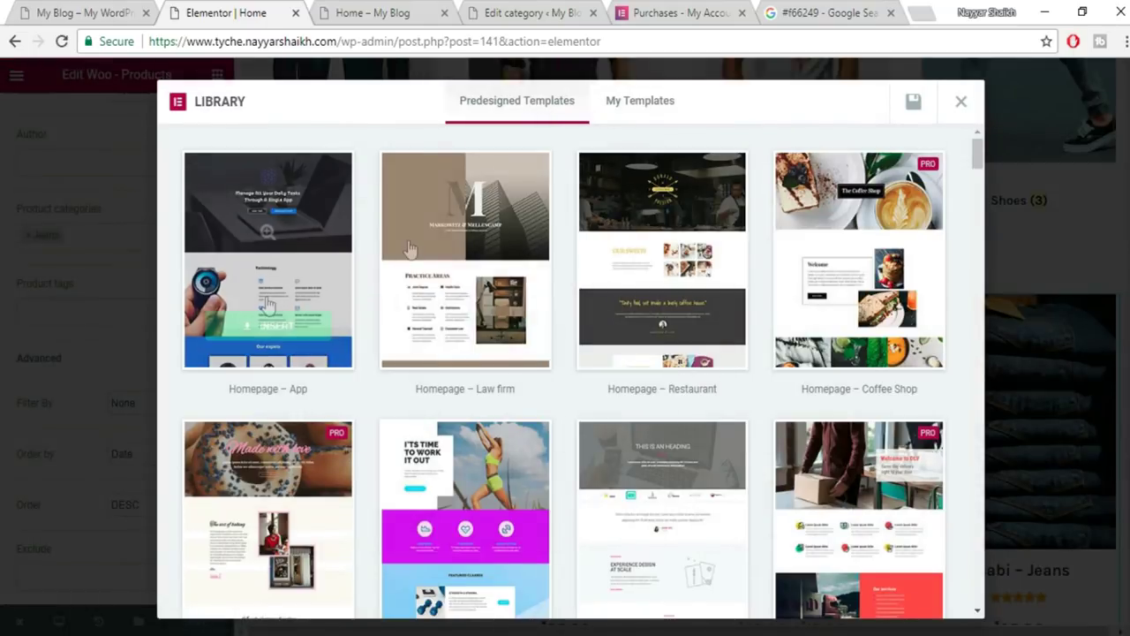
{"action": "left_click", "coordinate": [673, 106]}
{"action": "left_click", "coordinate": [909, 176]}
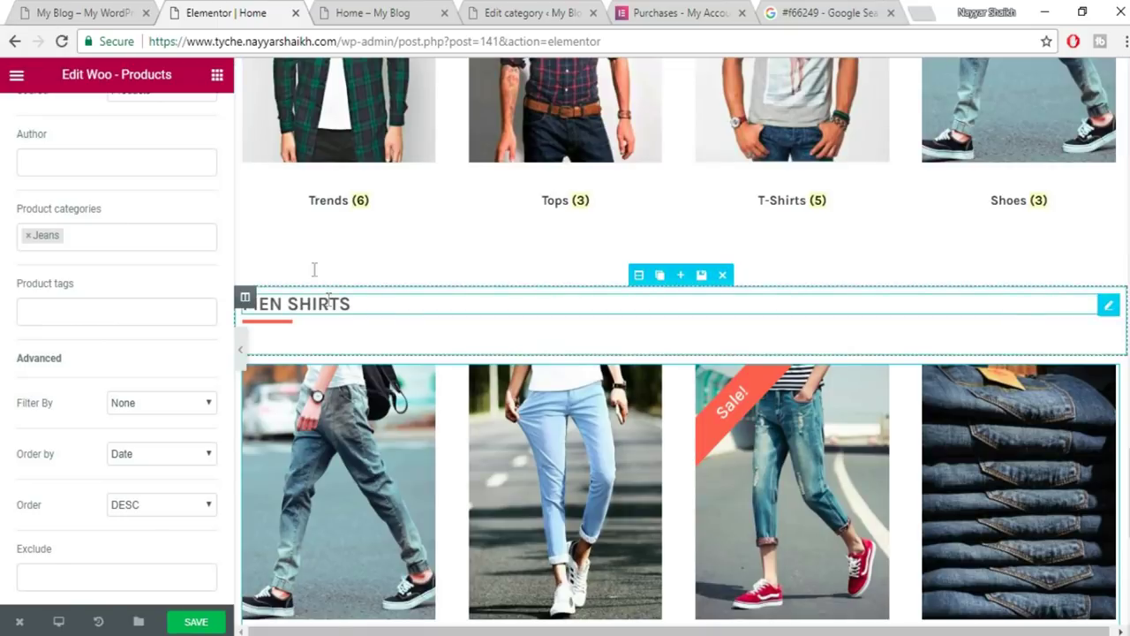
Replace the inserted heading's title with TRENDING NOW, copied from the reference site, and save the page.
{"action": "left_click", "coordinate": [53, 12]}
{"action": "scroll", "coordinate": [177, 344], "scroll_direction": "up", "scroll_amount": 3}
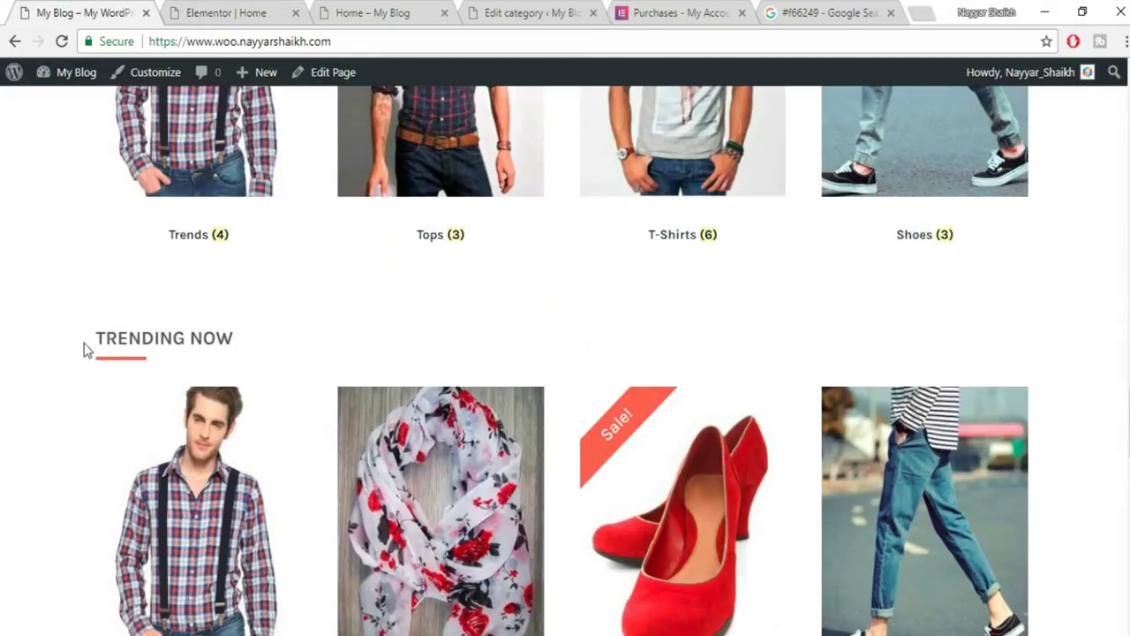
{"action": "left_click_drag", "start_coordinate": [83, 348], "coordinate": [385, 346]}
{"action": "key", "text": "ctrl+c"}
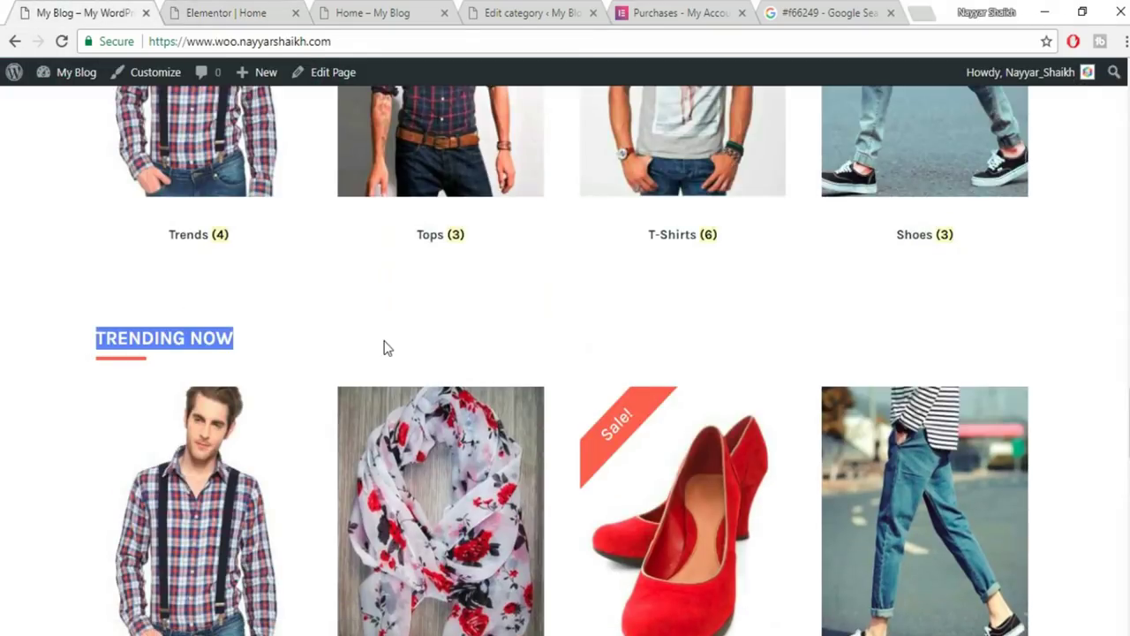
{"action": "left_click", "coordinate": [234, 11]}
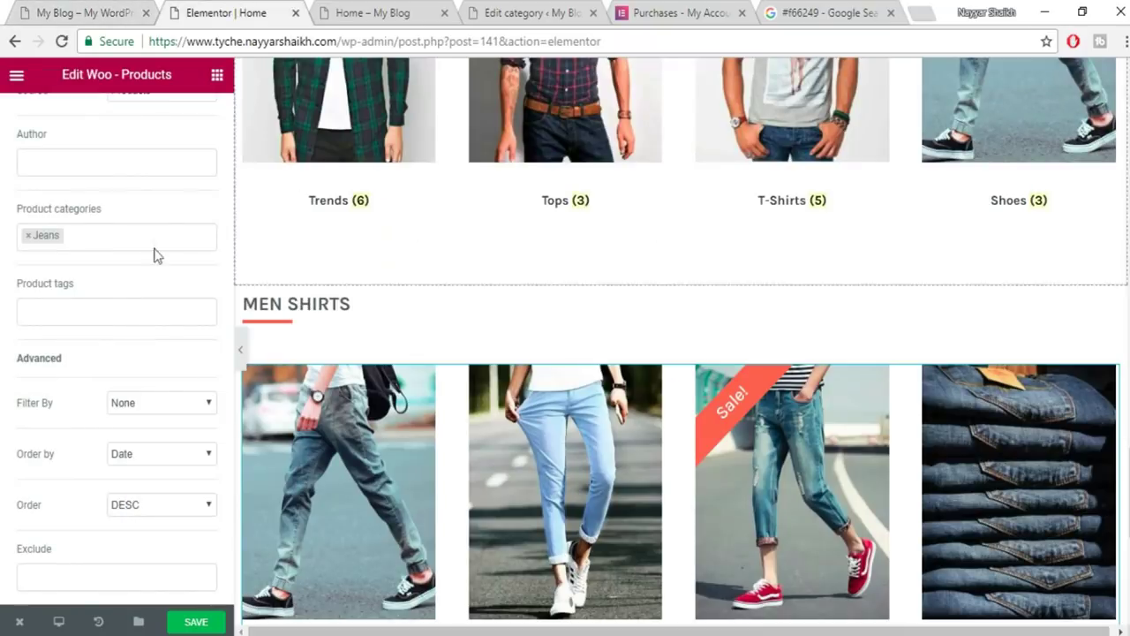
{"action": "left_click", "coordinate": [353, 316]}
{"action": "left_click_drag", "start_coordinate": [84, 230], "coordinate": [19, 229]}
{"action": "key", "text": "ctrl+v"}
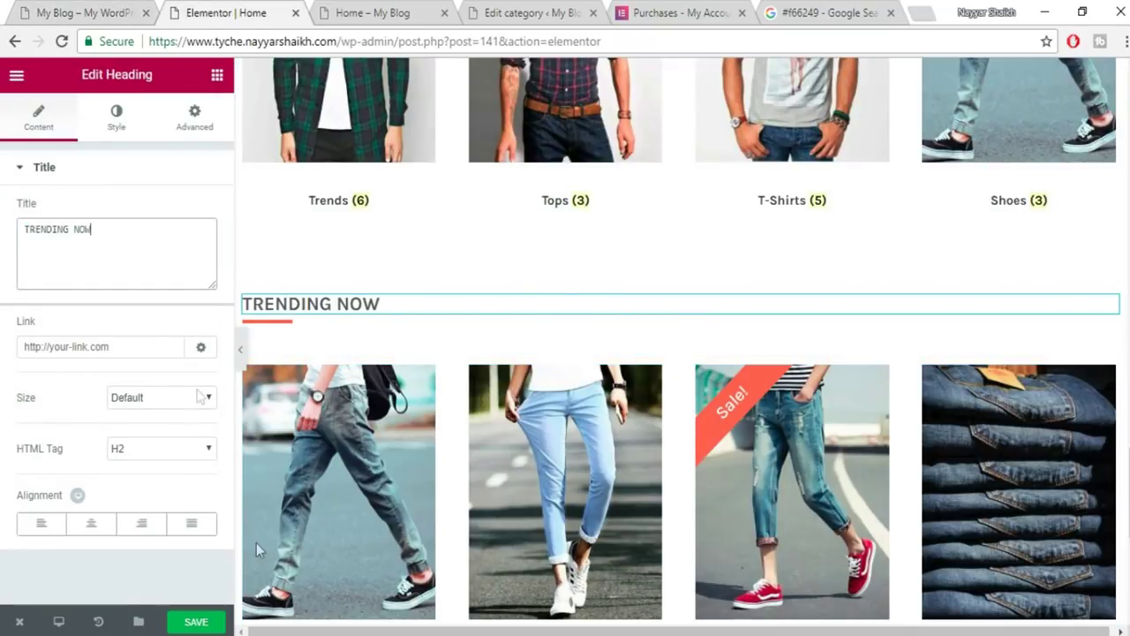
{"action": "left_click", "coordinate": [200, 618]}
Examine the reference site's Latest Blogs section and the layout and body text of its Best Fabrics For Your Dream Dress! post.
{"action": "left_click", "coordinate": [78, 10]}
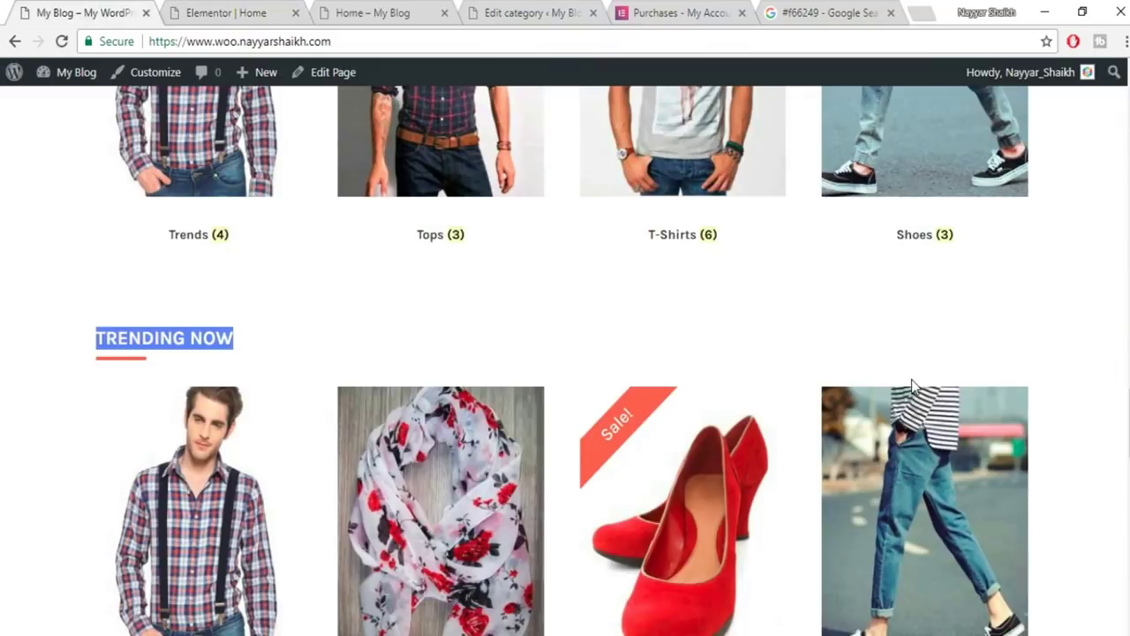
{"action": "scroll", "coordinate": [912, 383], "scroll_direction": "down", "scroll_amount": 8}
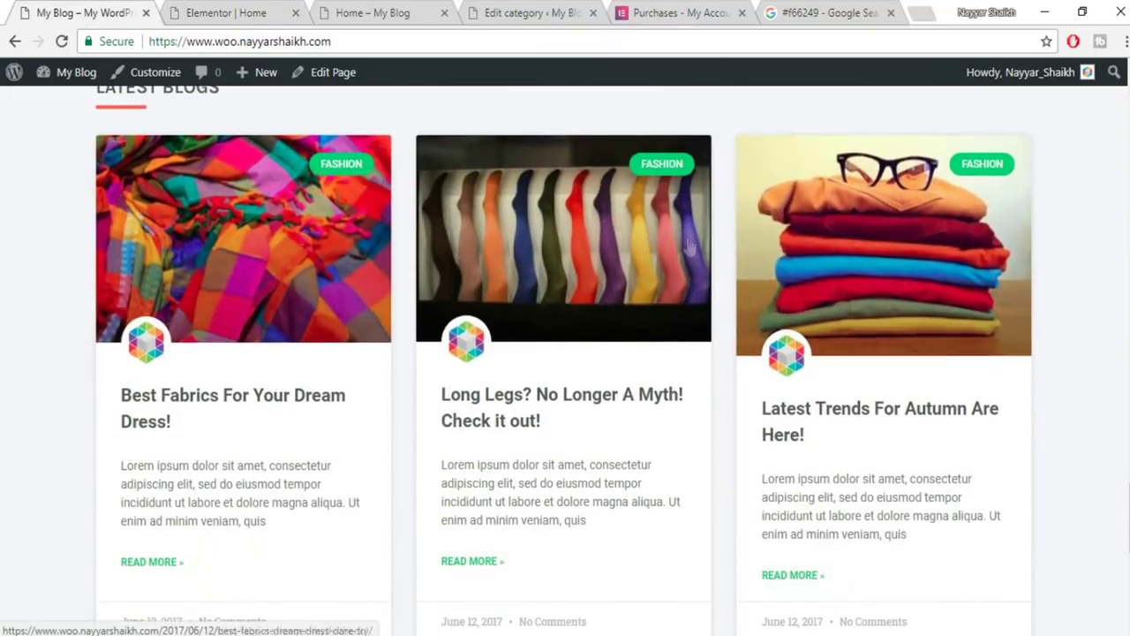
{"action": "scroll", "coordinate": [914, 392], "scroll_direction": "up", "scroll_amount": 1}
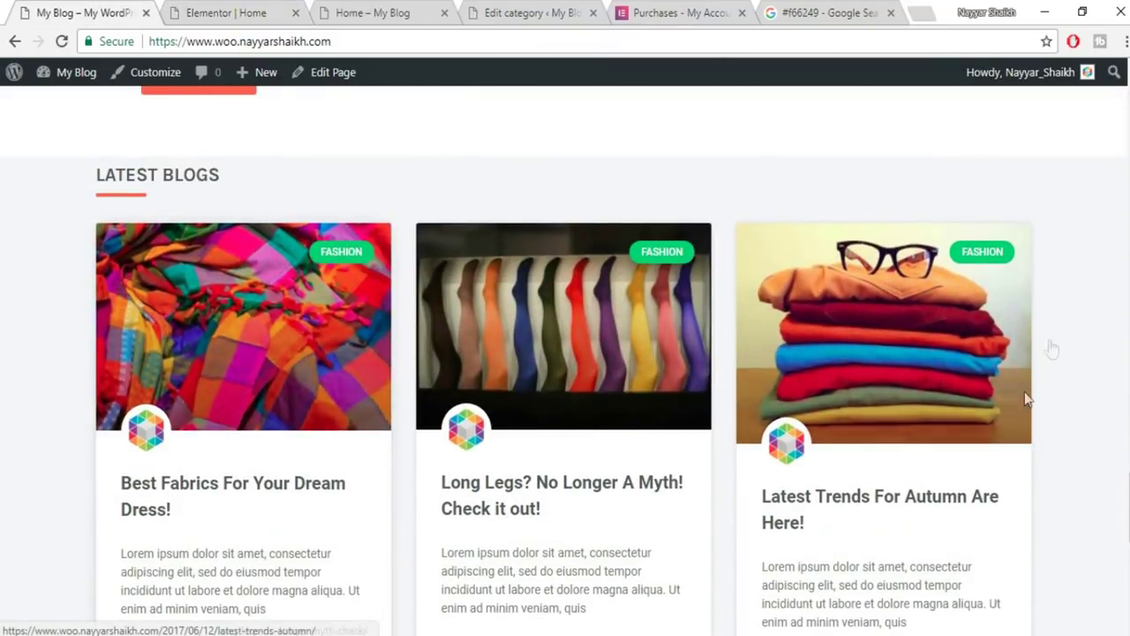
{"action": "scroll", "coordinate": [1000, 367], "scroll_direction": "down", "scroll_amount": 2}
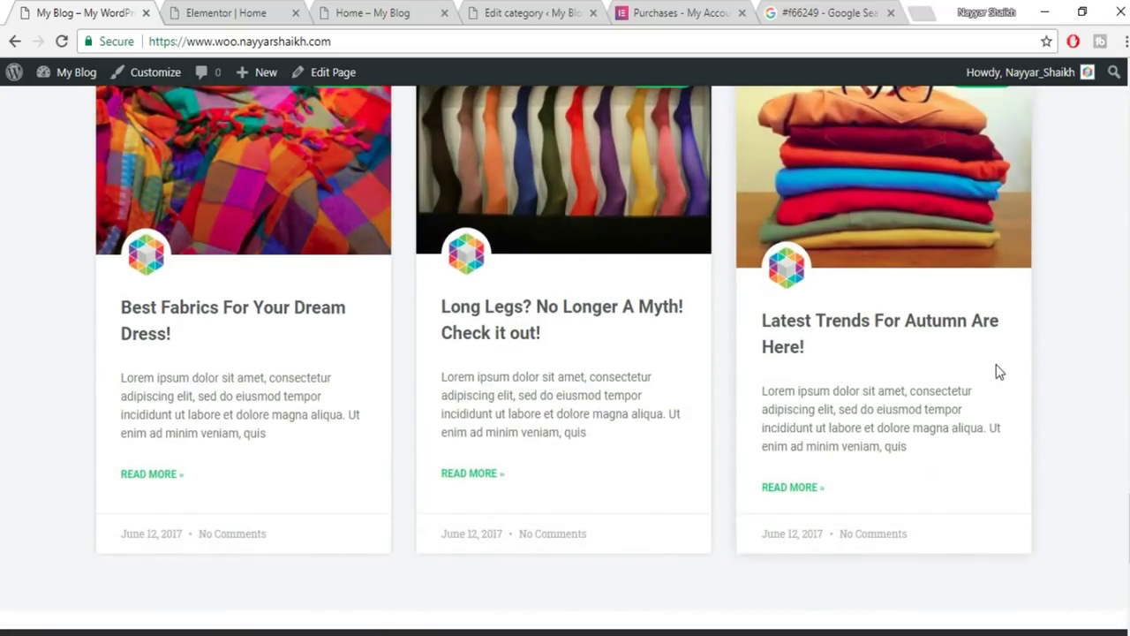
{"action": "left_click", "coordinate": [230, 320]}
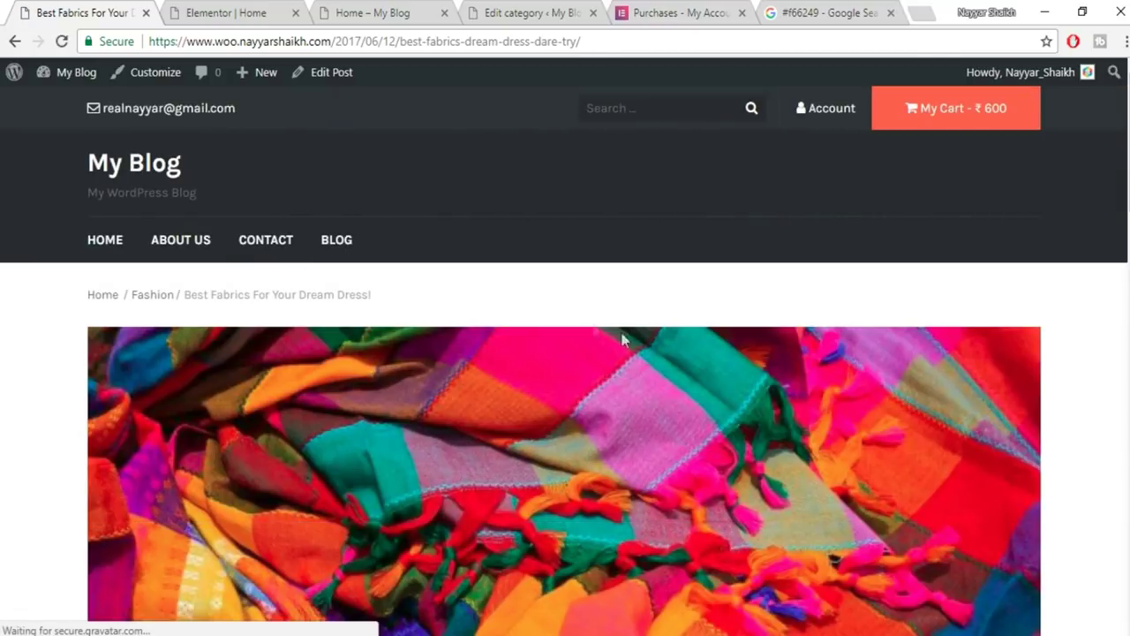
{"action": "scroll", "coordinate": [665, 362], "scroll_direction": "down", "scroll_amount": 4}
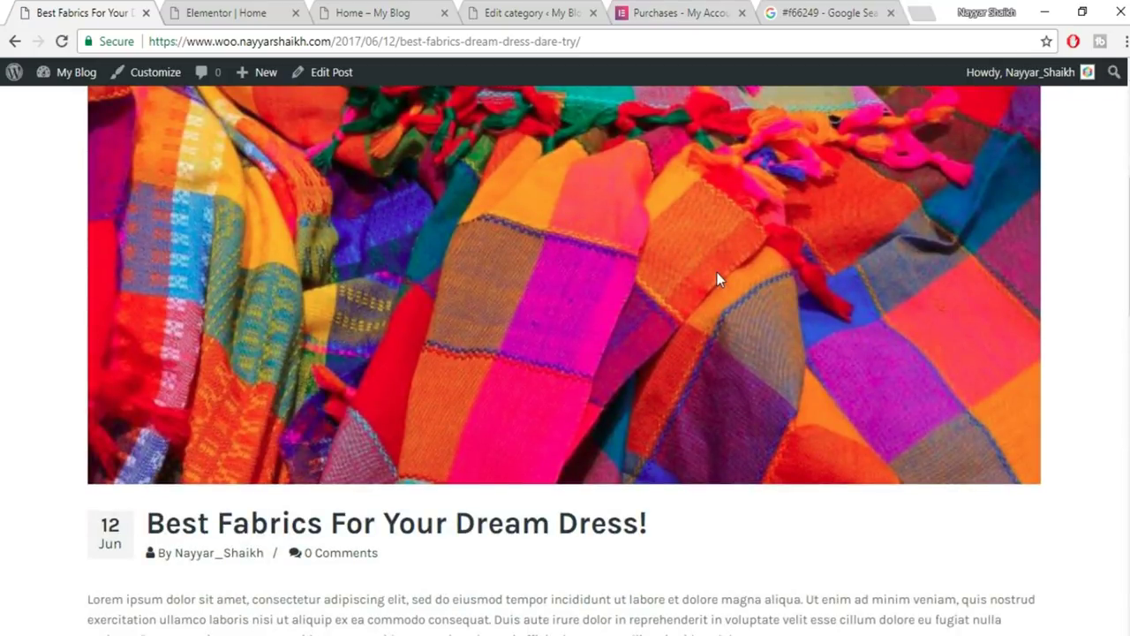
{"action": "scroll", "coordinate": [716, 275], "scroll_direction": "down", "scroll_amount": 3}
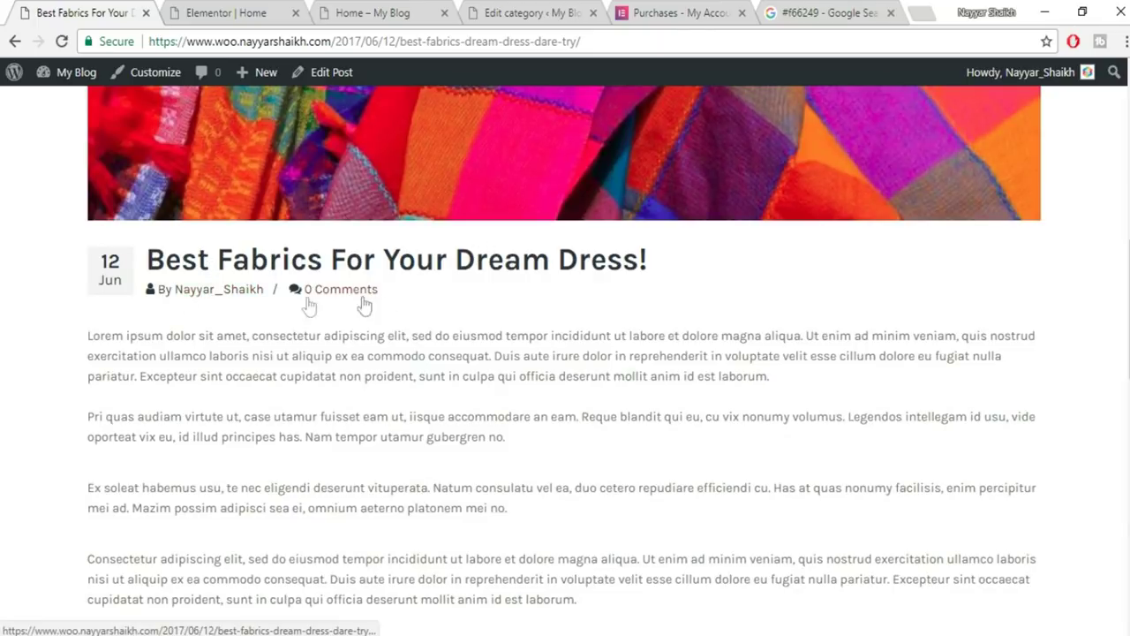
{"action": "scroll", "coordinate": [462, 349], "scroll_direction": "down", "scroll_amount": 1}
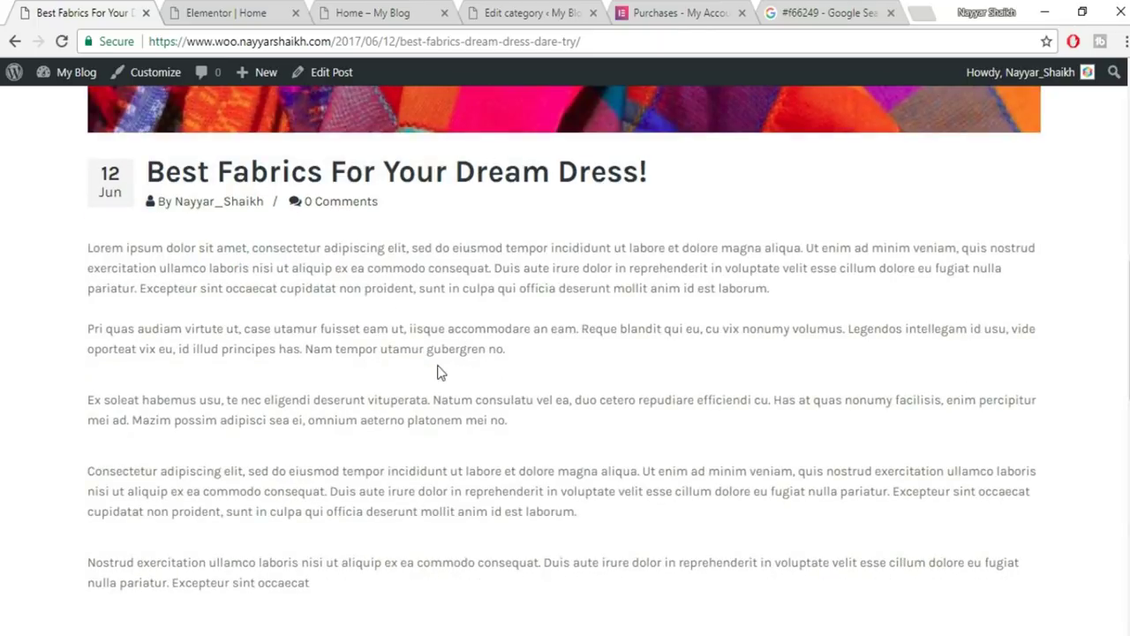
{"action": "left_click_drag", "start_coordinate": [77, 255], "coordinate": [507, 572]}
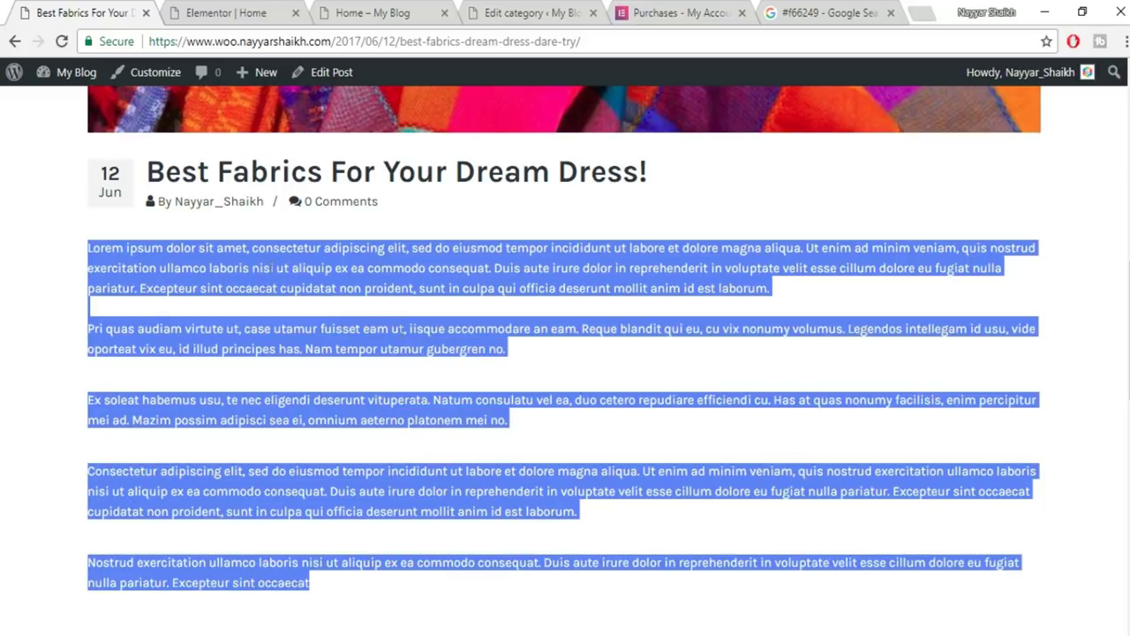
{"action": "scroll", "coordinate": [329, 370], "scroll_direction": "down", "scroll_amount": 2}
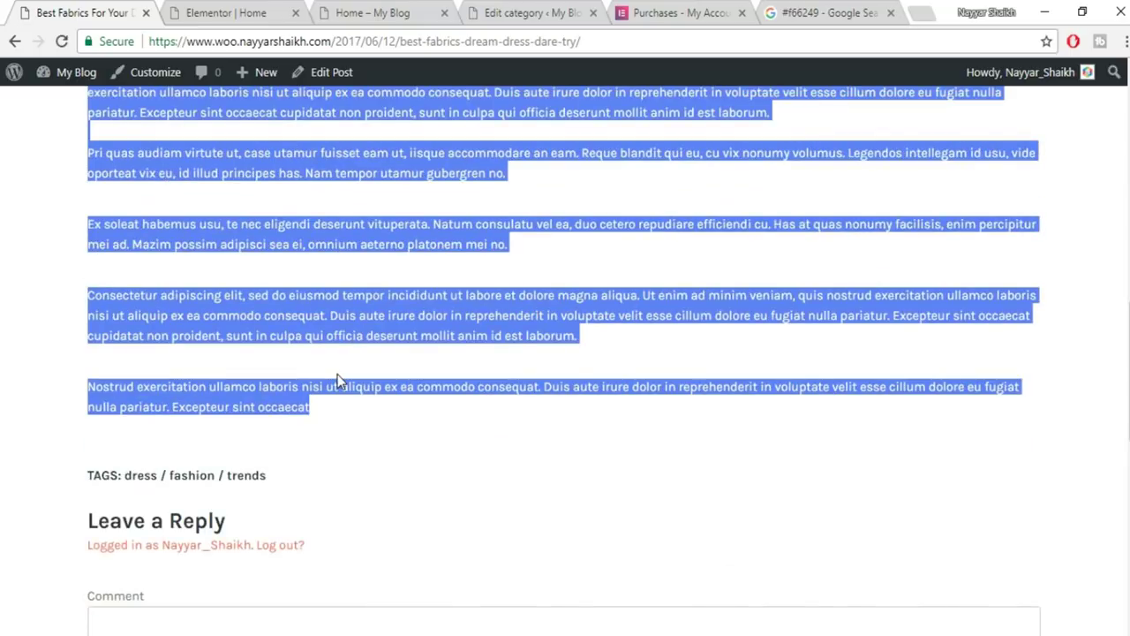
{"action": "scroll", "coordinate": [459, 393], "scroll_direction": "up", "scroll_amount": 3}
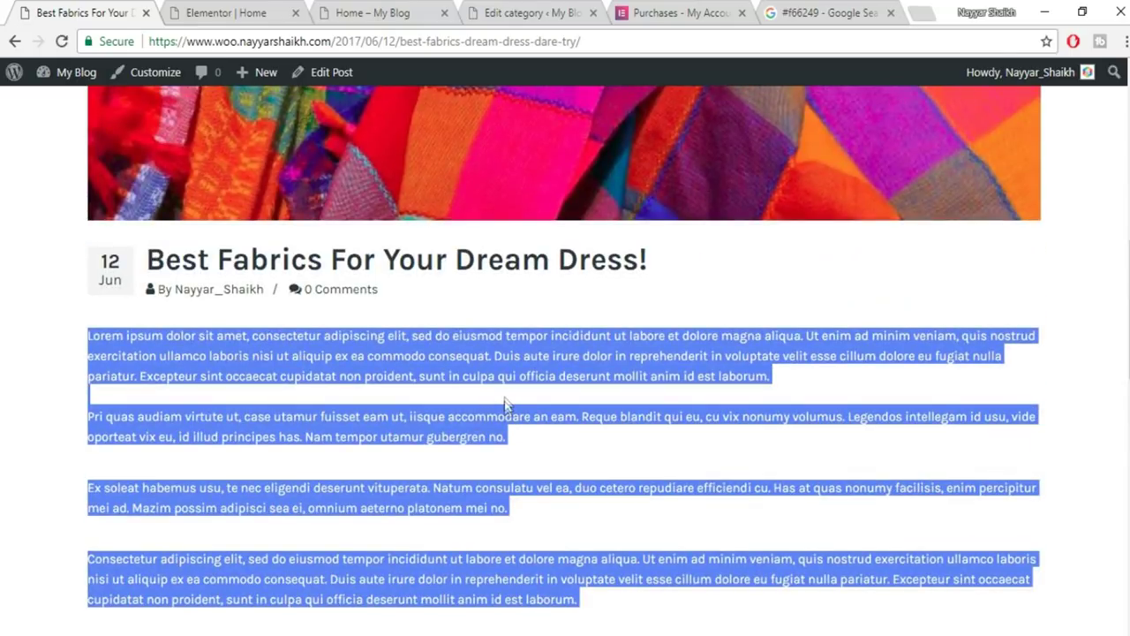
Look over the reference fabrics post from its featured image down to the tags and reply form.
{"action": "scroll", "coordinate": [507, 404], "scroll_direction": "up", "scroll_amount": 2}
{"action": "left_click", "coordinate": [726, 500]}
{"action": "scroll", "coordinate": [726, 500], "scroll_direction": "down", "scroll_amount": 3}
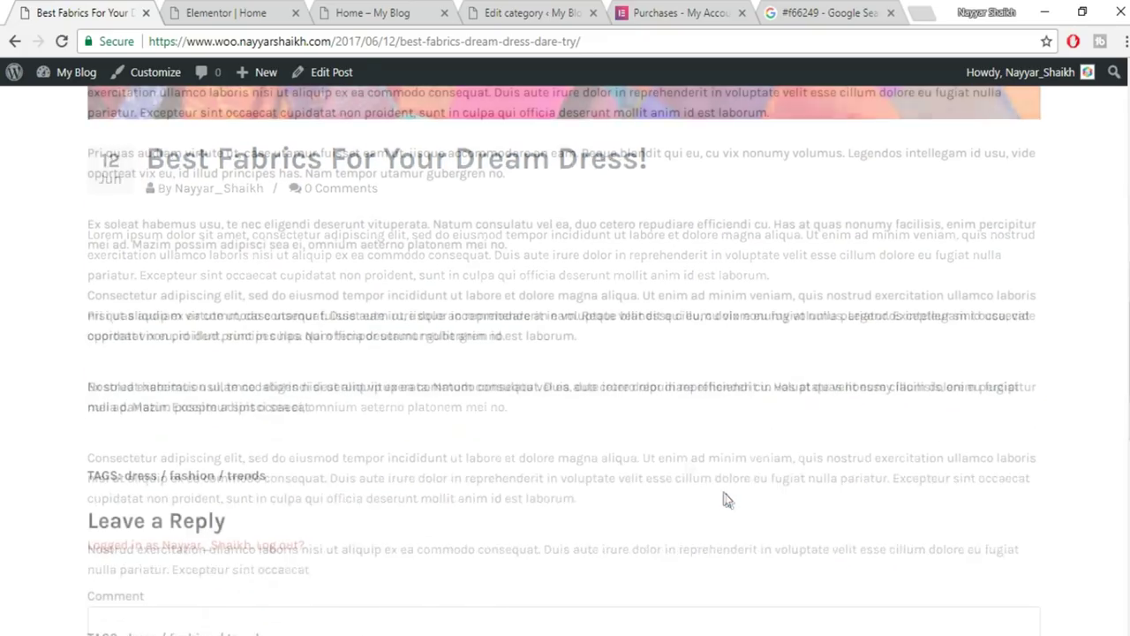
{"action": "scroll", "coordinate": [525, 418], "scroll_direction": "up", "scroll_amount": 2}
{"action": "scroll", "coordinate": [379, 473], "scroll_direction": "up", "scroll_amount": 7}
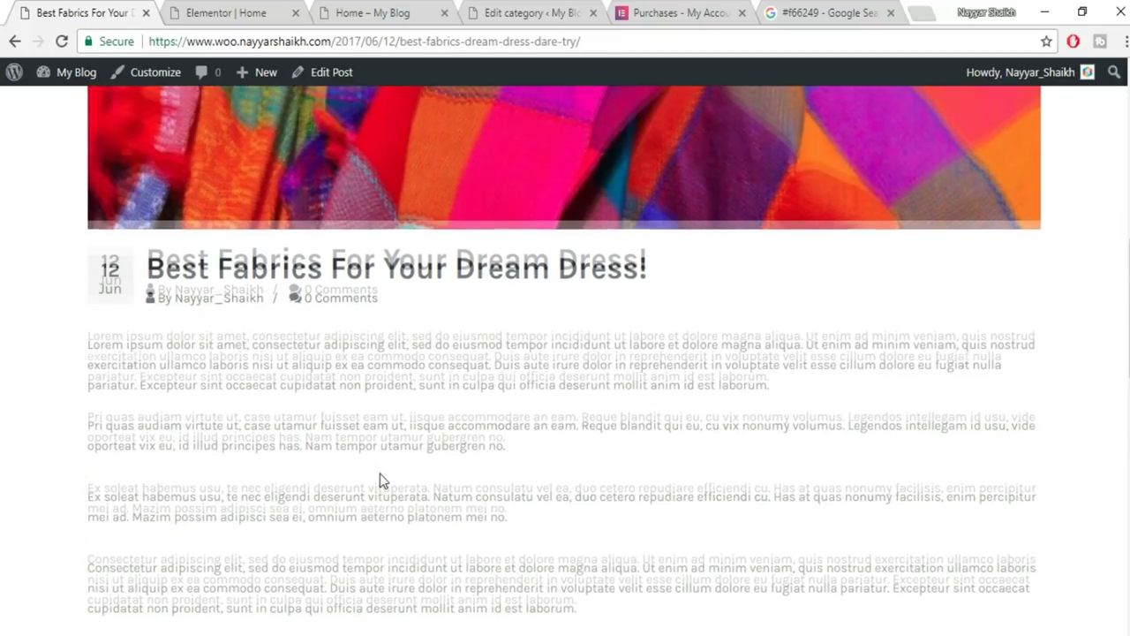
{"action": "scroll", "coordinate": [612, 370], "scroll_direction": "down", "scroll_amount": 3}
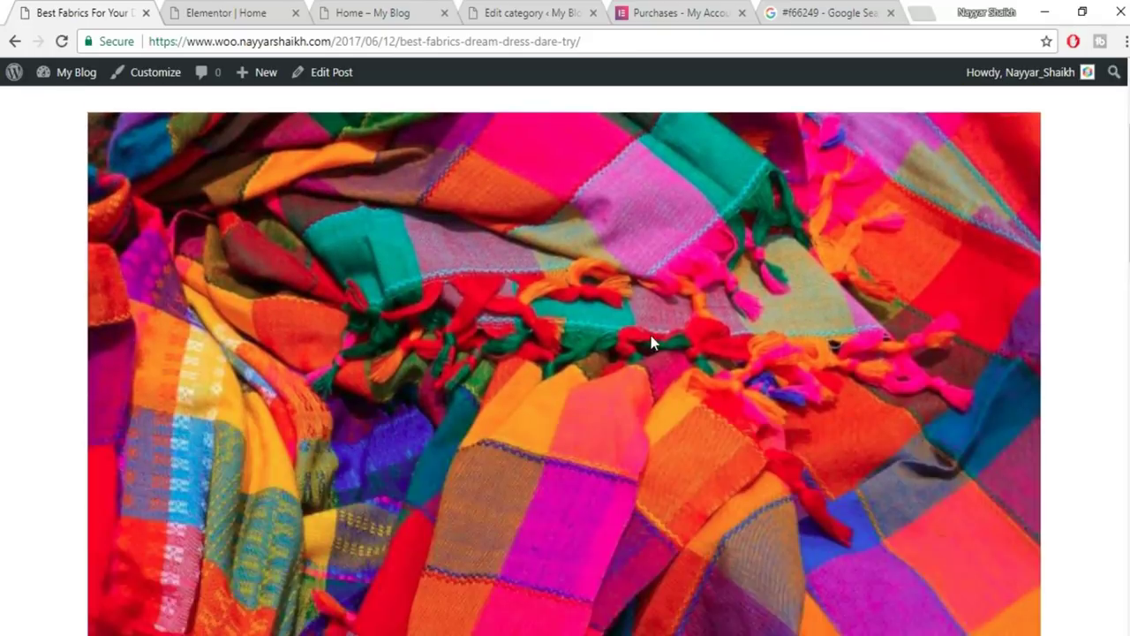
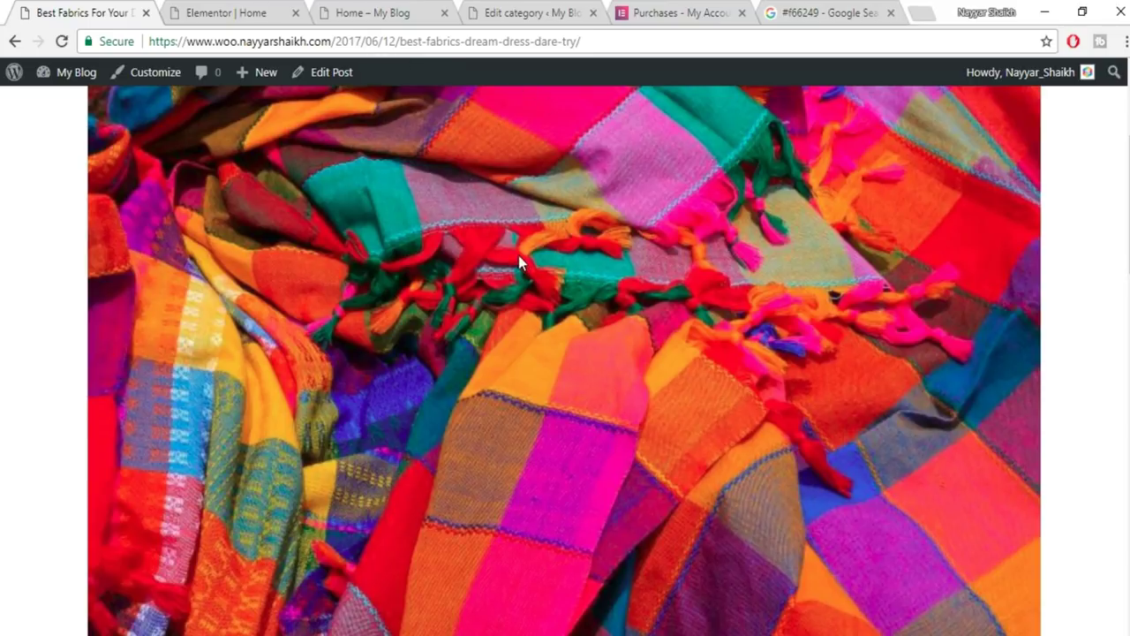
Start a new blog post in the Tyche site's WordPress admin.
{"action": "left_click", "coordinate": [283, 11]}
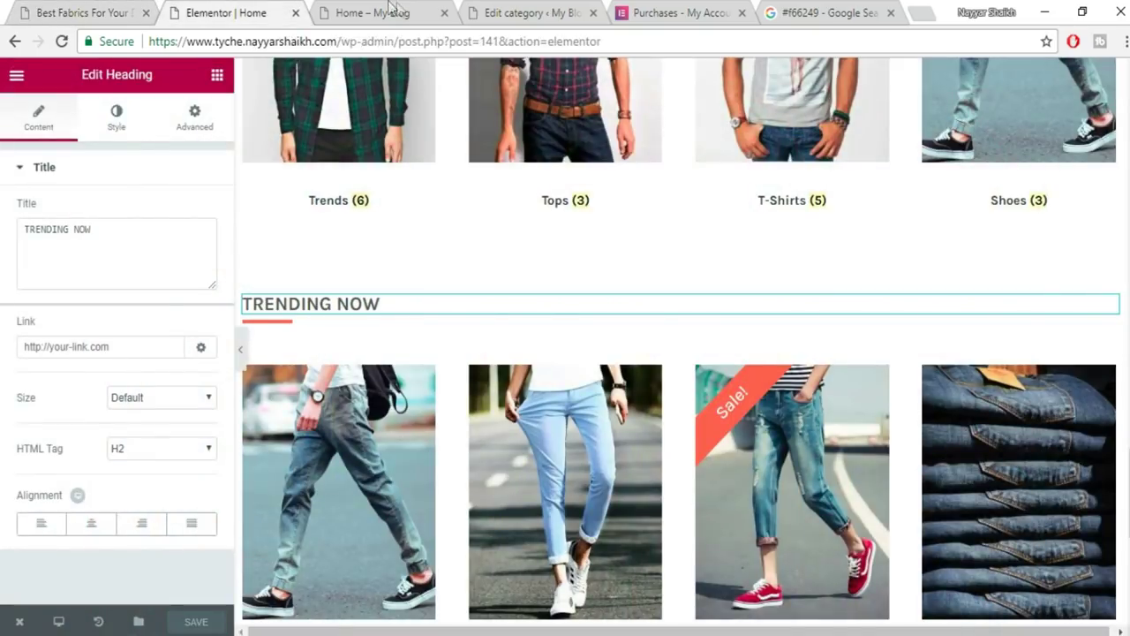
{"action": "left_click", "coordinate": [399, 9]}
{"action": "left_click", "coordinate": [508, 10]}
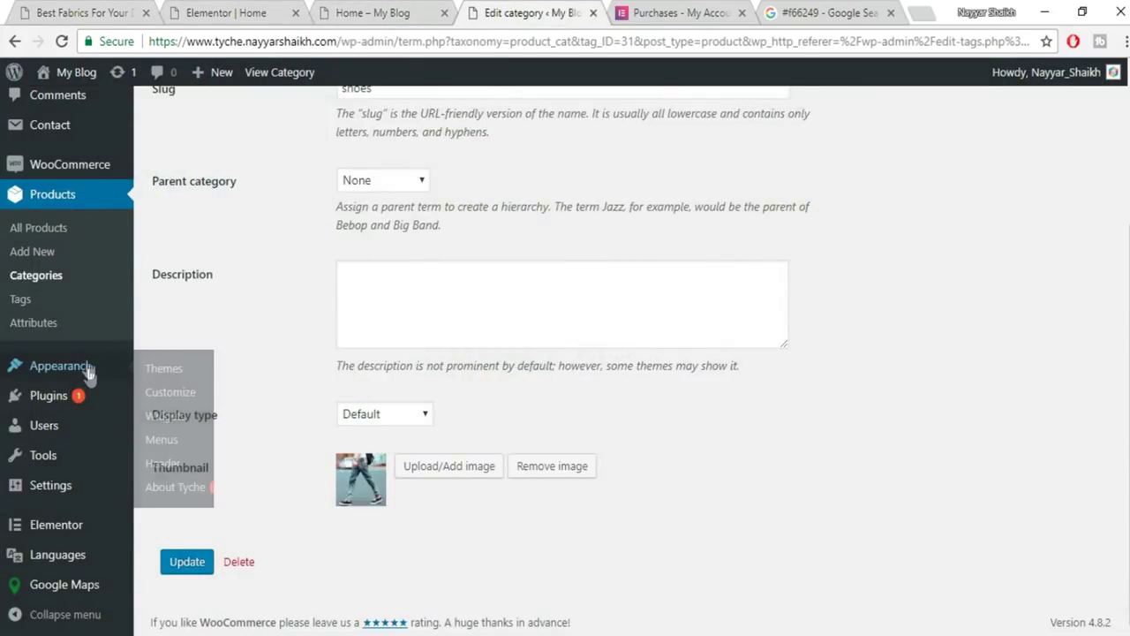
{"action": "scroll", "coordinate": [100, 391], "scroll_direction": "up", "scroll_amount": 3}
{"action": "mouse_move", "coordinate": [51, 164]}
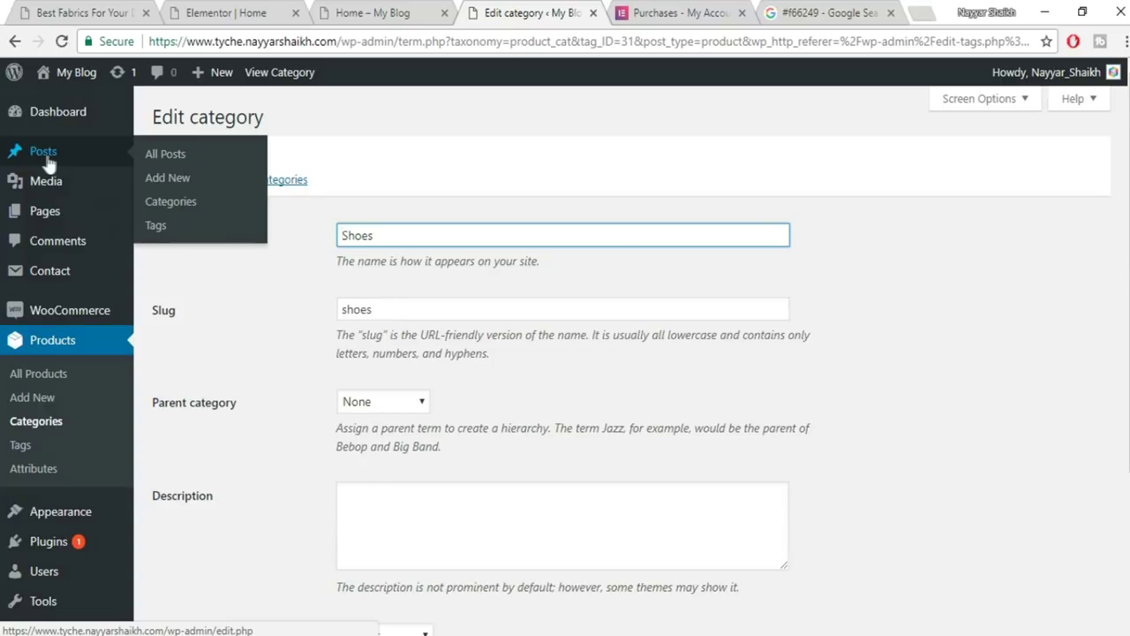
{"action": "left_click", "coordinate": [187, 179]}
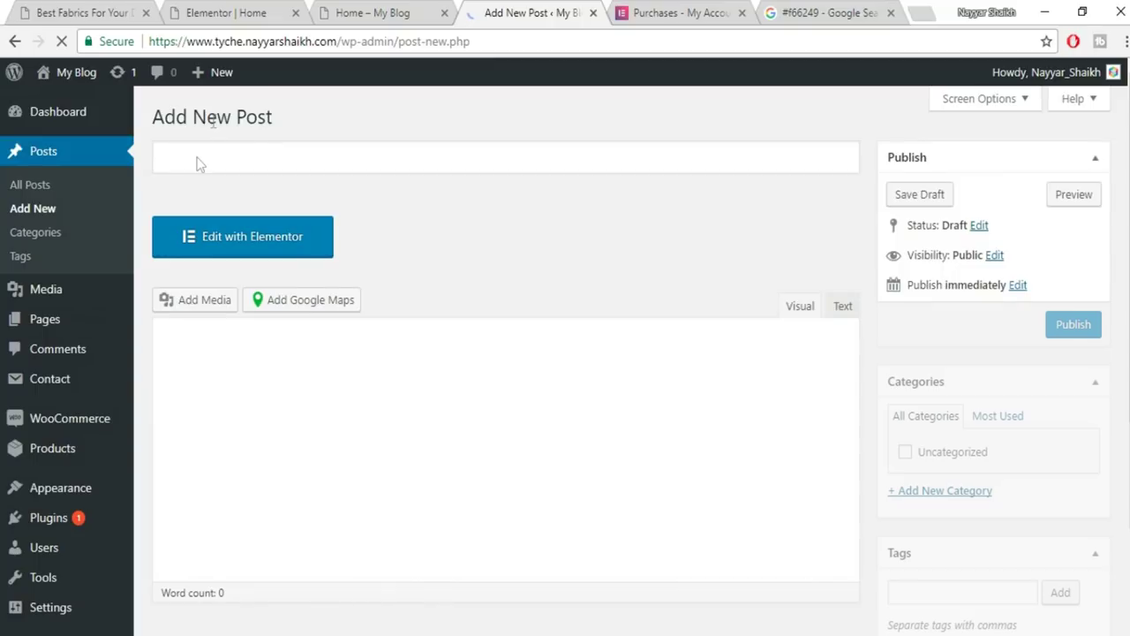
Title the new post Best Fabrics For Your Dream Dress!, copied from the reference post.
{"action": "left_click", "coordinate": [64, 12]}
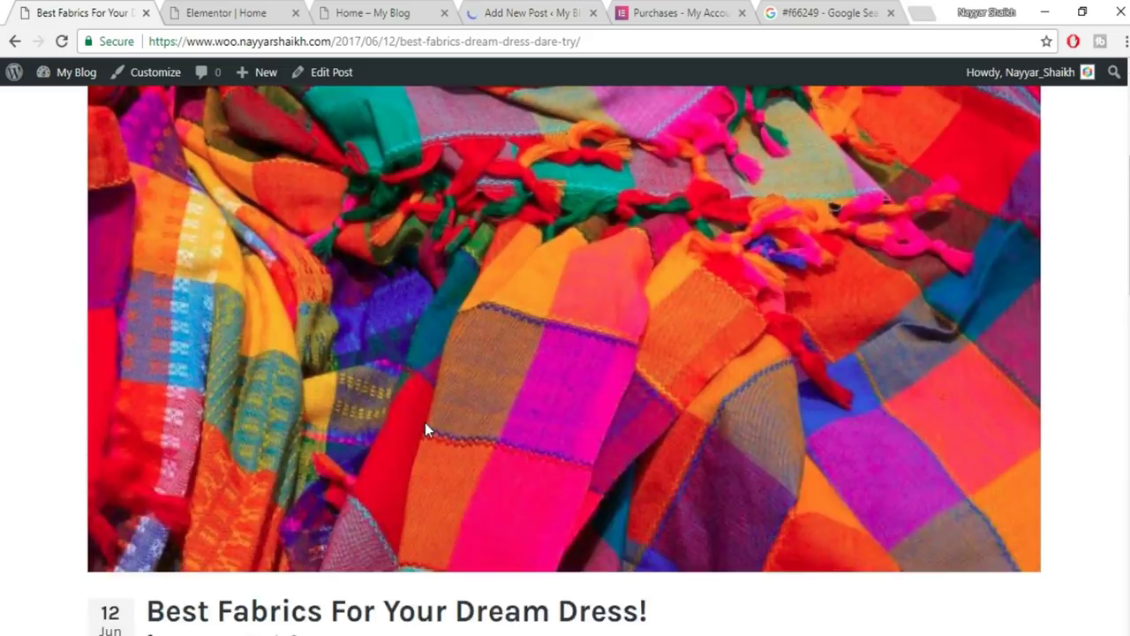
{"action": "scroll", "coordinate": [424, 422], "scroll_direction": "down", "scroll_amount": 3}
{"action": "left_click_drag", "start_coordinate": [147, 347], "coordinate": [714, 352]}
{"action": "key", "text": "ctrl+c"}
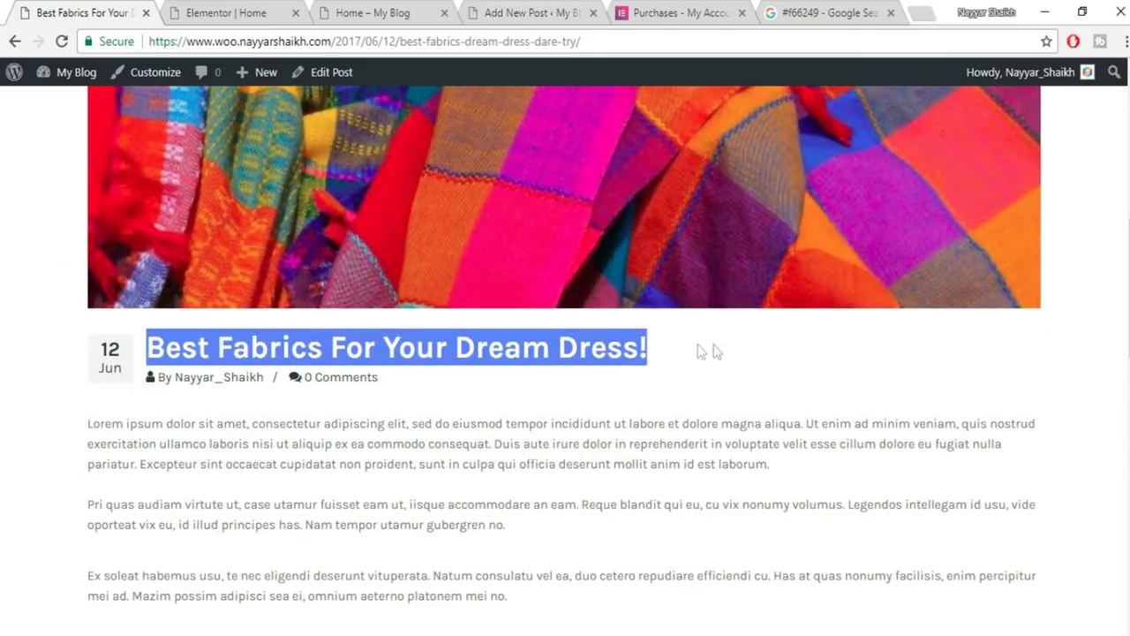
{"action": "right_click", "coordinate": [498, 349]}
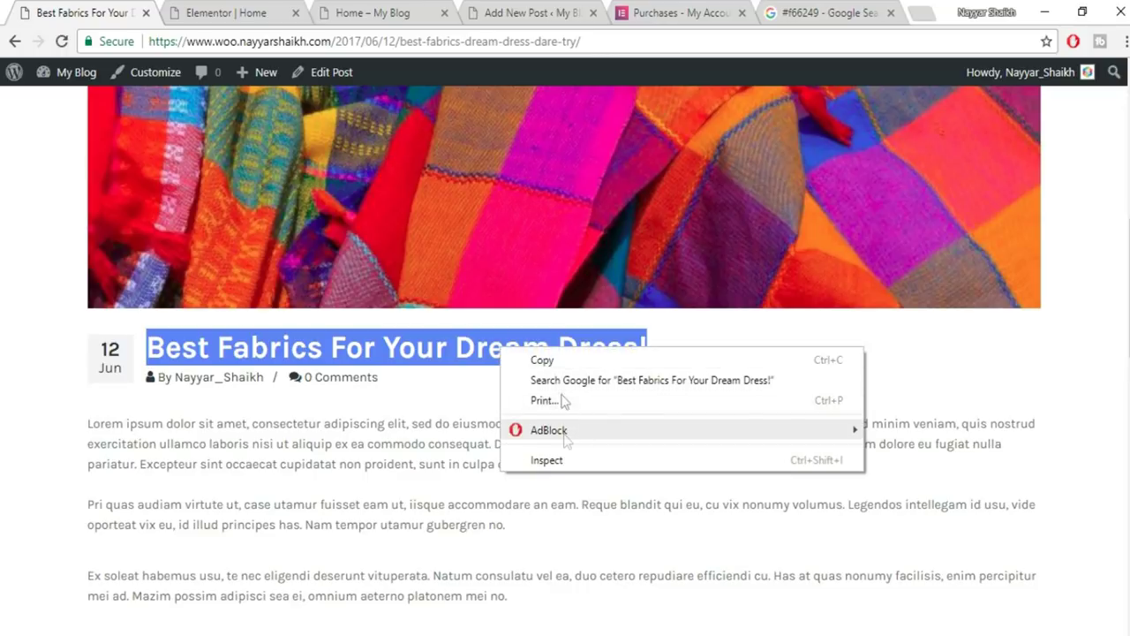
{"action": "left_click", "coordinate": [556, 364]}
{"action": "left_click", "coordinate": [515, 11]}
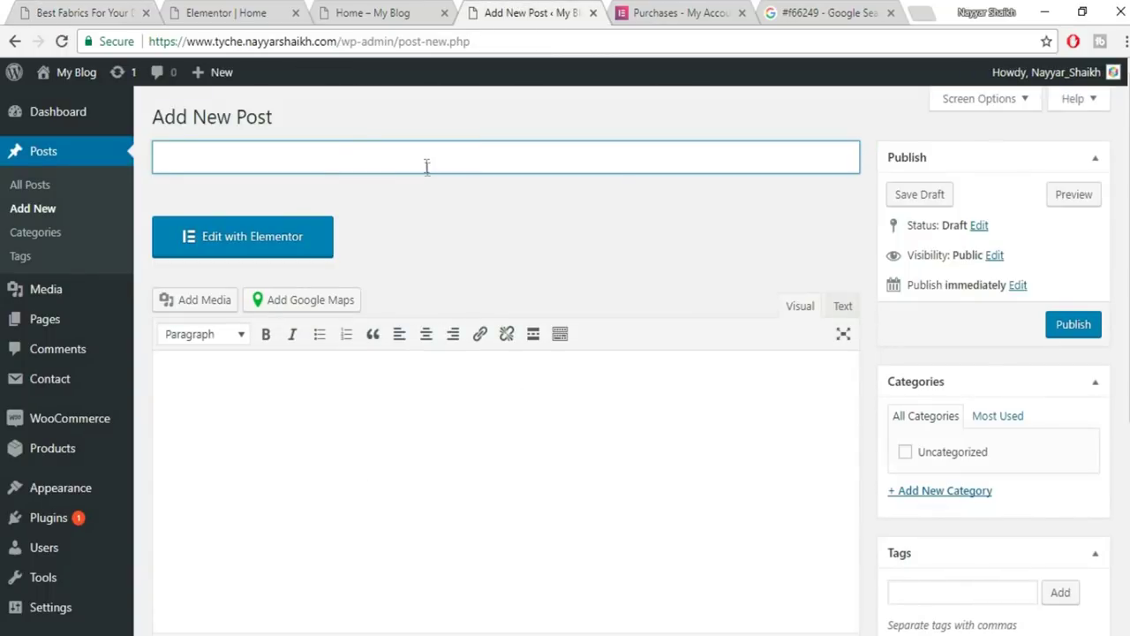
{"action": "right_click", "coordinate": [426, 168]}
{"action": "left_click", "coordinate": [493, 269]}
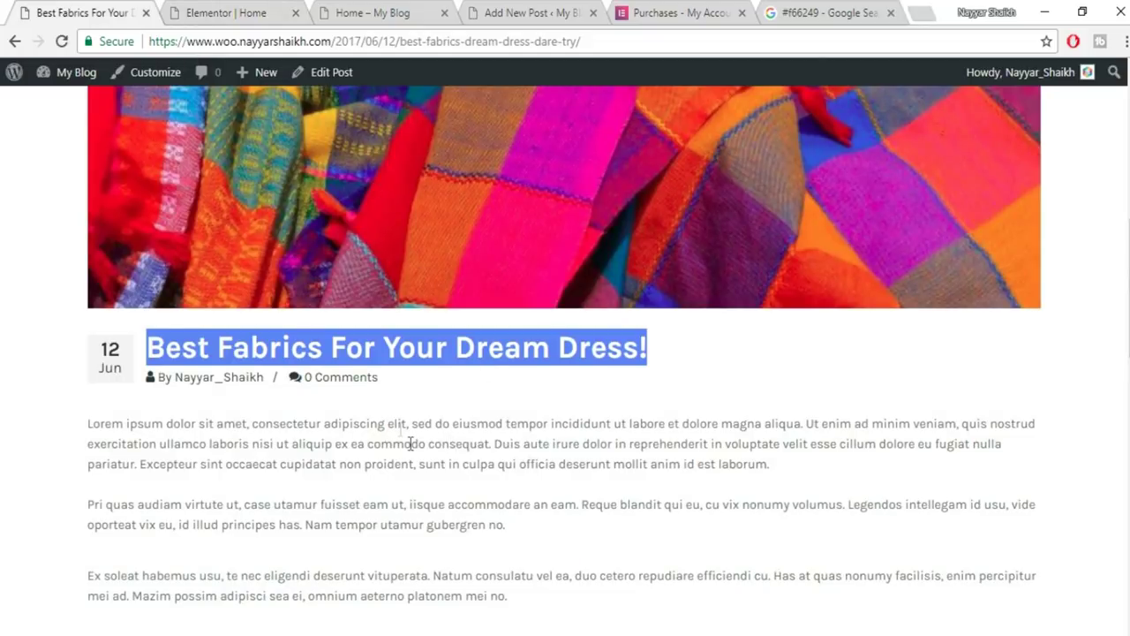
Create a new category named Fashion for the post.
{"action": "left_click", "coordinate": [352, 387]}
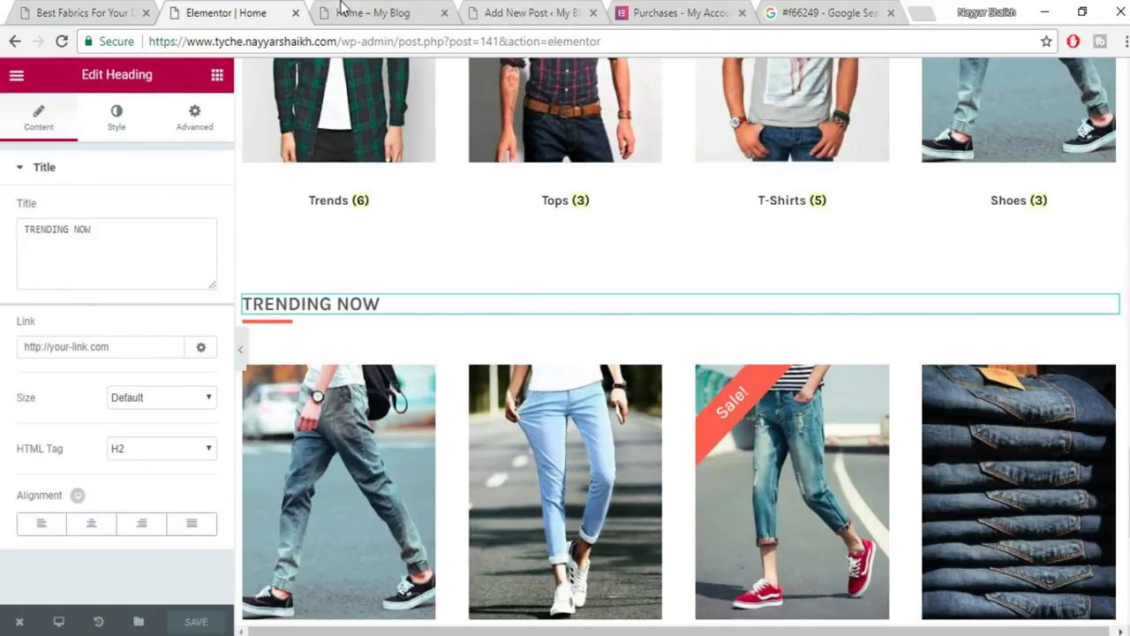
{"action": "left_click", "coordinate": [380, 13]}
{"action": "left_click", "coordinate": [515, 11]}
{"action": "scroll", "coordinate": [966, 418], "scroll_direction": "down", "scroll_amount": 1}
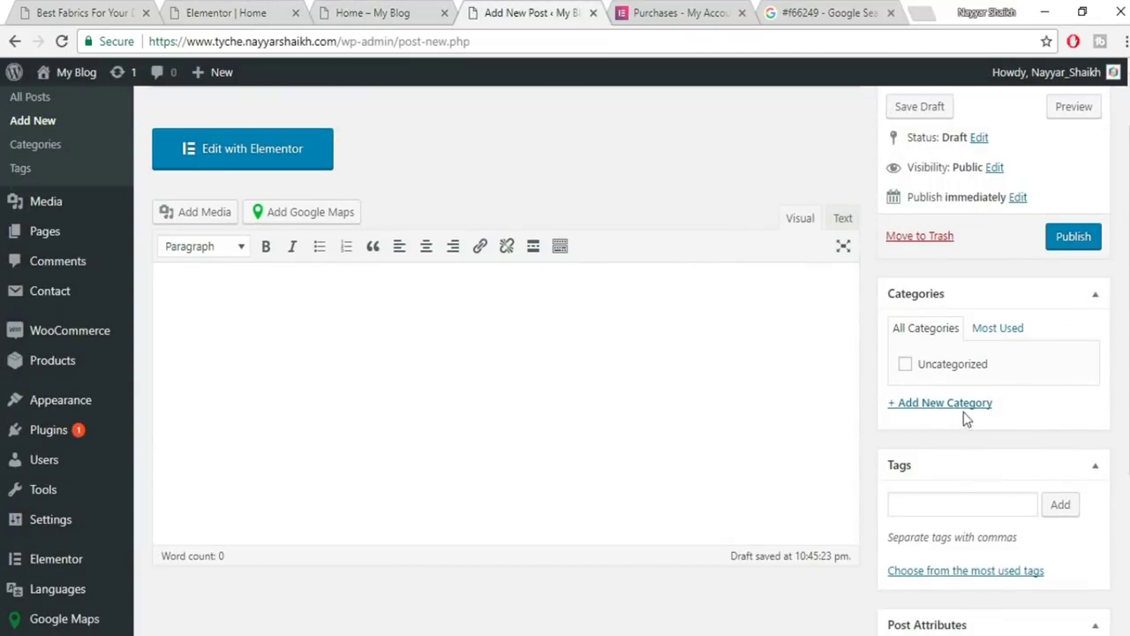
{"action": "left_click", "coordinate": [962, 405]}
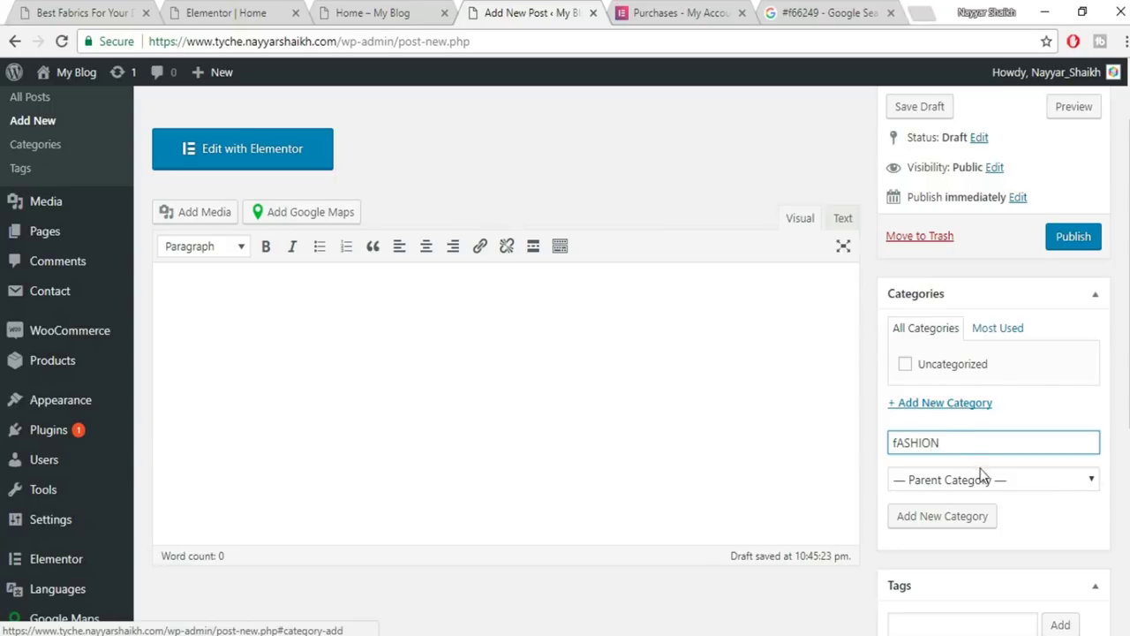
{"action": "left_click", "coordinate": [979, 517]}
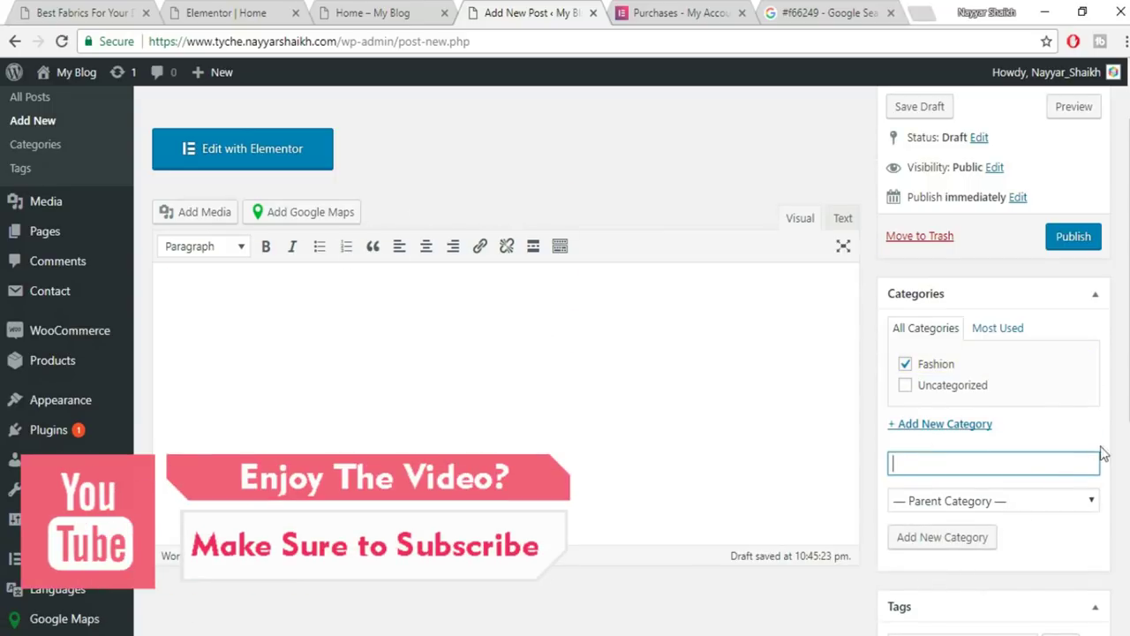
{"action": "scroll", "coordinate": [1102, 453], "scroll_direction": "down", "scroll_amount": 4}
{"action": "scroll", "coordinate": [1102, 456], "scroll_direction": "up", "scroll_amount": 5}
Fill the new post's body with all the lorem ipsum paragraphs copied from the reference post.
{"action": "left_click", "coordinate": [329, 381]}
{"action": "scroll", "coordinate": [335, 389], "scroll_direction": "up", "scroll_amount": 1}
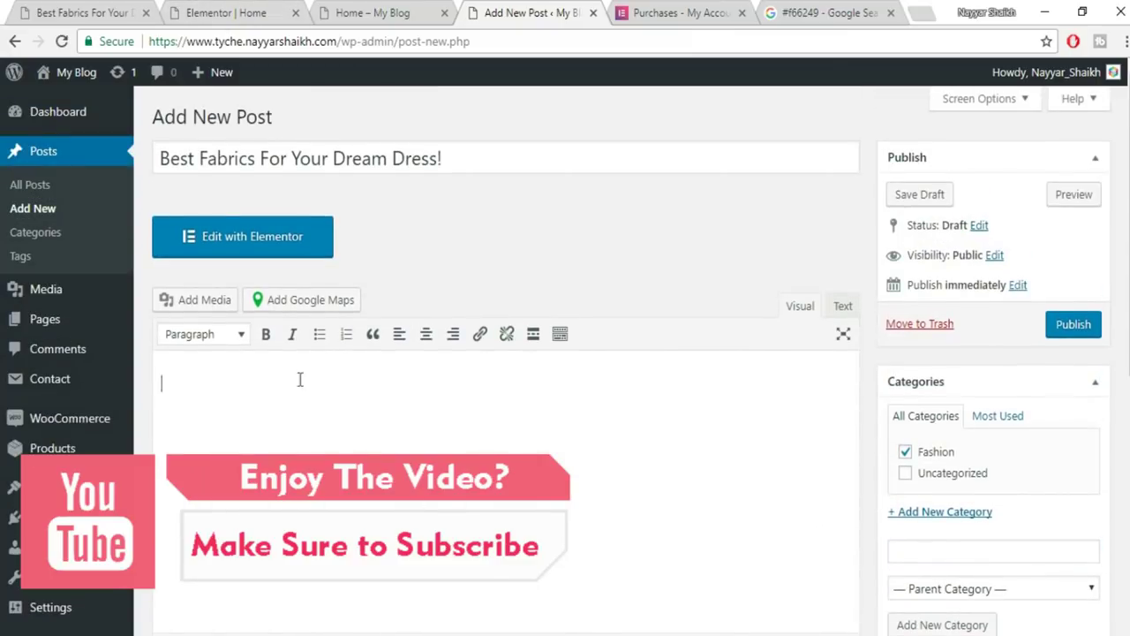
{"action": "left_click", "coordinate": [88, 12]}
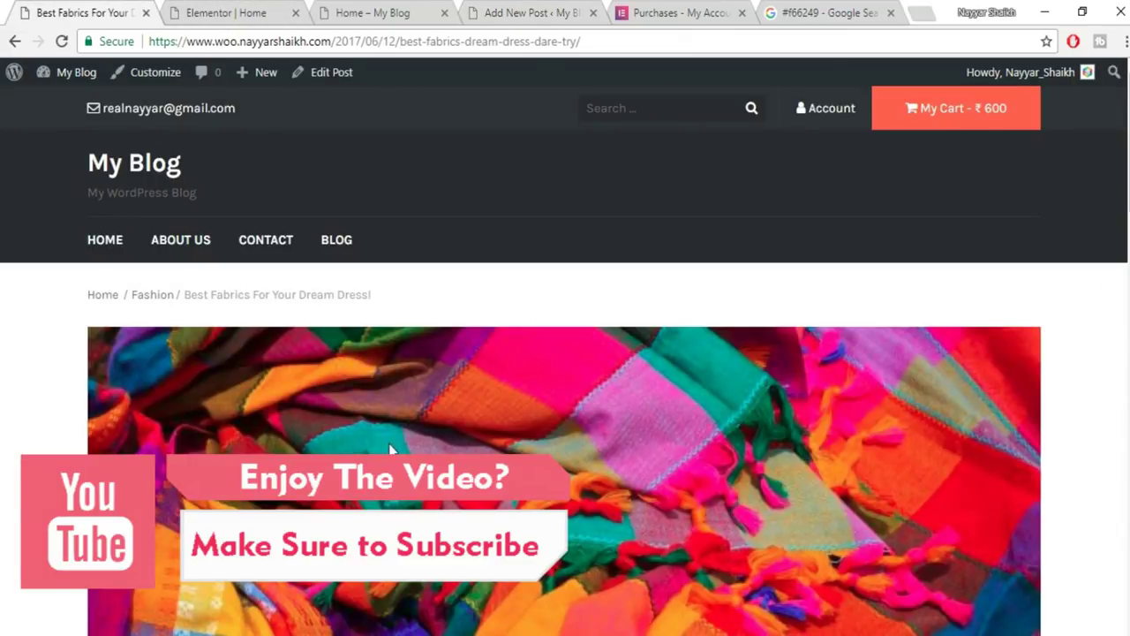
{"action": "scroll", "coordinate": [391, 449], "scroll_direction": "down", "scroll_amount": 7}
{"action": "left_click_drag", "start_coordinate": [79, 252], "coordinate": [371, 578]}
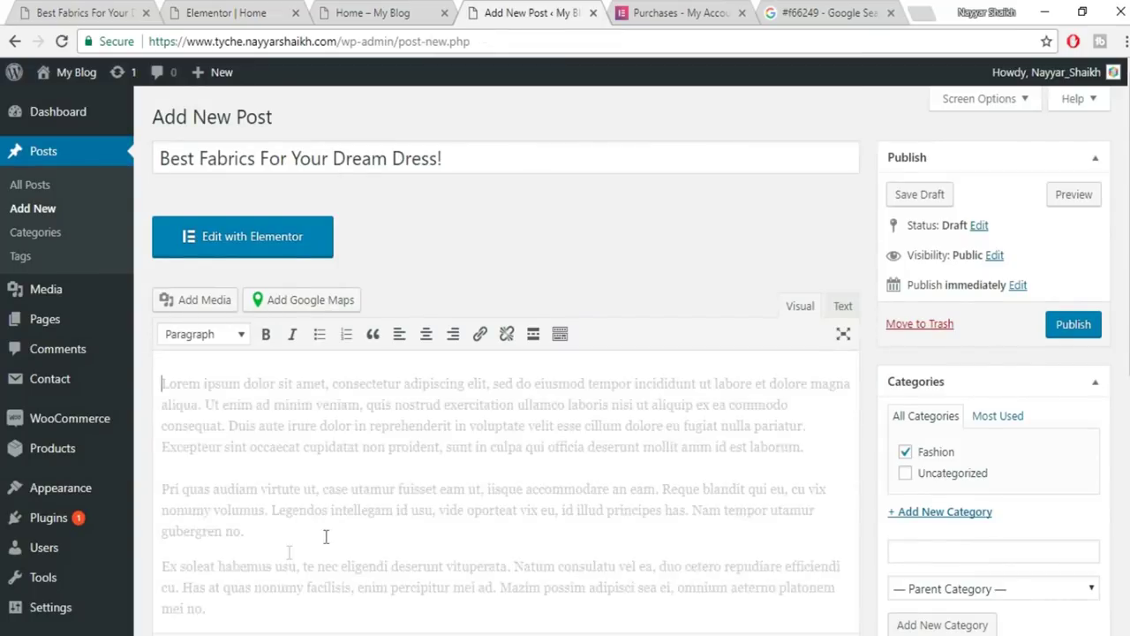
{"action": "type", "text": "Lorem ipsum dolor sit amet, consectetur adipiscing elit, sed do eiusmod tempor incididunt ut labore et dolore magna aliqua. Ut enim ad minim veniam, quis nostrud exercitation ullamco laboris nisi ut aliquip ex ea commodo consequat. Duis aute irure dolor in reprehenderit in voluptate velit esse cillum dolore eu fugiat nulla pariatur. Excepteur sint occaecat cupidatat non proident, sunt in culpa qui officia deserunt mollit anim id est laborum.  Pri quas audiam virtute ut, case utamur fuisset eam ut, iisque accommodare an eam. Reque blandit qui eu, cu vix nonumy volumus. Legendos intellegam id usu, vide oporteat vix eu, id illud principes has. Nam tempor utamur gubergren no.  Ex soleat habemus usu, te nec eligendi deserunt vituperata. Natum consulatu vel ea, duo cetero repudiare efficiendi cu. Has at quas nonumy facilisis, enim percipitur mei ad. Mazim possim adipisci sea ei, omnium aeterno platonem mei no.  Consectetur adipiscing elit, sed do eiusmod tempor incididunt ut labore et dolore magna aliqua. Ut enim ad minim veniam, quis nostrud exercitation ullamco laboris nisi ut aliquip ex ea commodo consequat. Duis aute irure dolor in reprehenderit in voluptate velit esse cillum dolore eu fugiat nulla pariatur. Excepteur sint occaecat cupidatat non proident, sunt in culpa qui officia deserunt mollit anim id est laborum.  Nostrud exercitation ullamco laboris nisi ut aliquip ex ea commodo consequat. Duis aute irure dolor in reprehenderit in voluptate velit esse cillum dolore eu fugiat nulla pariatur. Excepteur sint occaecat"}
{"action": "scroll", "coordinate": [953, 482], "scroll_direction": "down", "scroll_amount": 3}
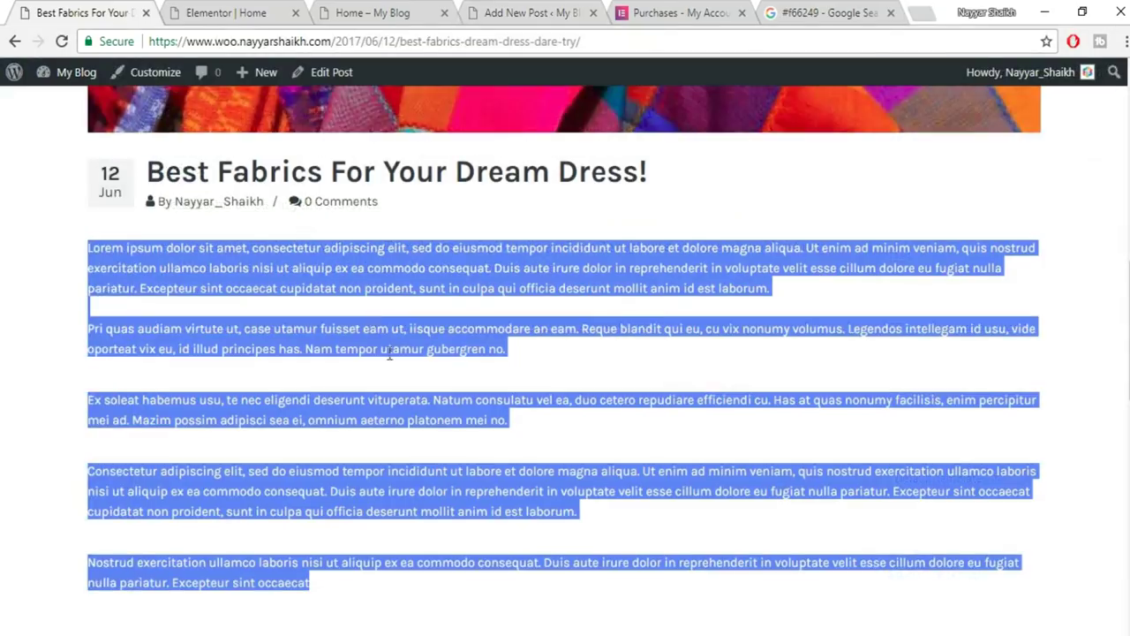
Open the featured image chooser for the new post and look through the media library for the fabric picture.
{"action": "scroll", "coordinate": [482, 295], "scroll_direction": "up", "scroll_amount": 4}
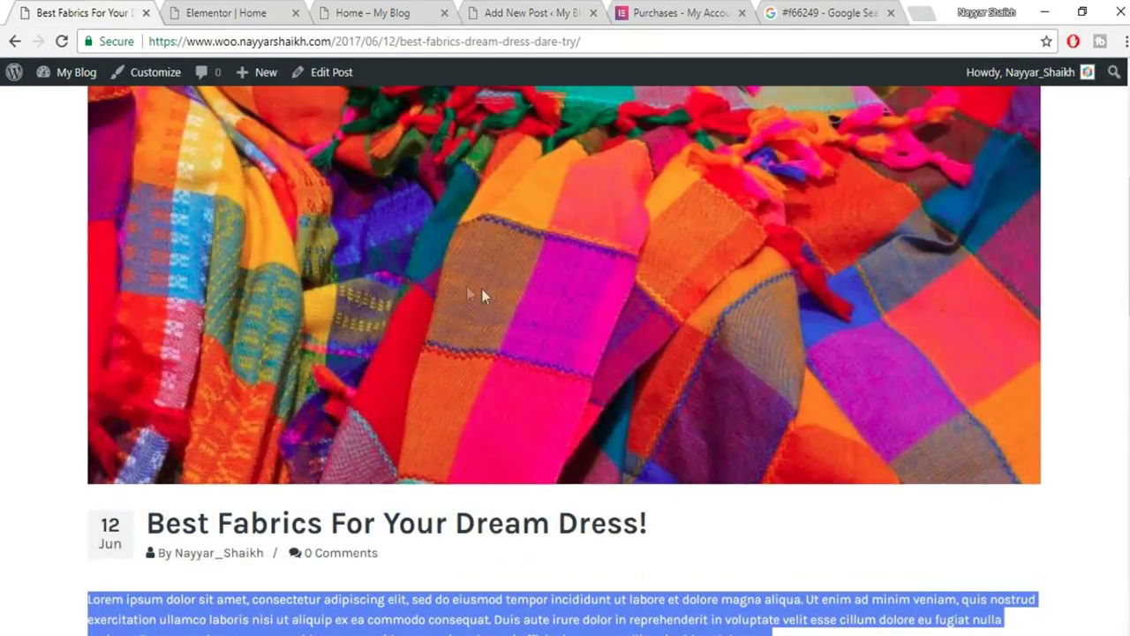
{"action": "left_click", "coordinate": [510, 11]}
{"action": "scroll", "coordinate": [1033, 529], "scroll_direction": "down", "scroll_amount": 1}
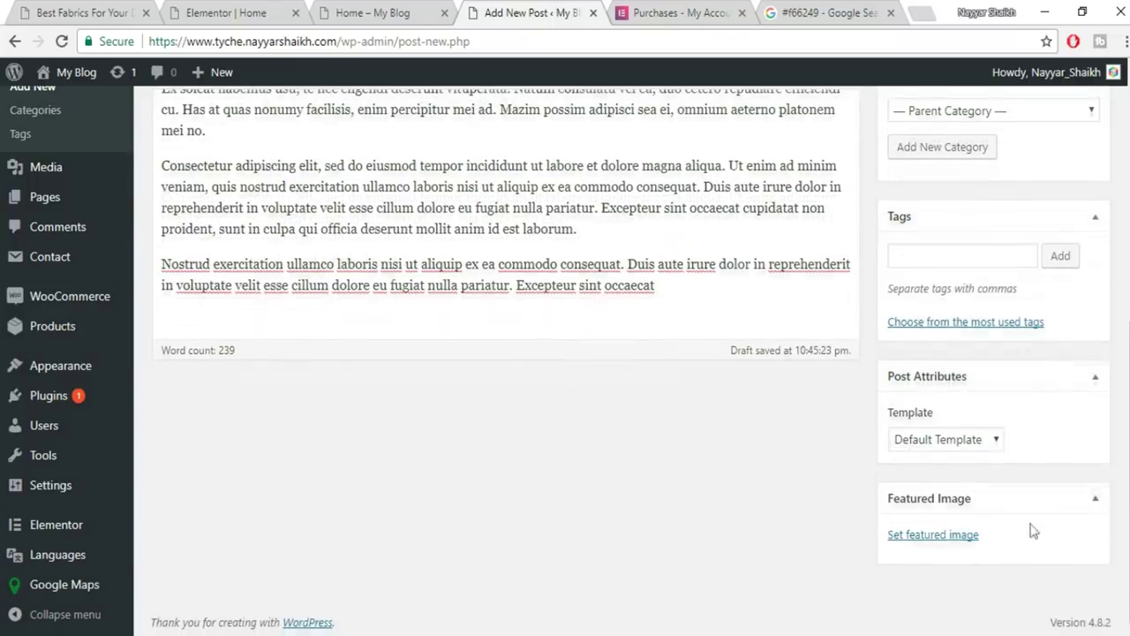
{"action": "left_click", "coordinate": [956, 535]}
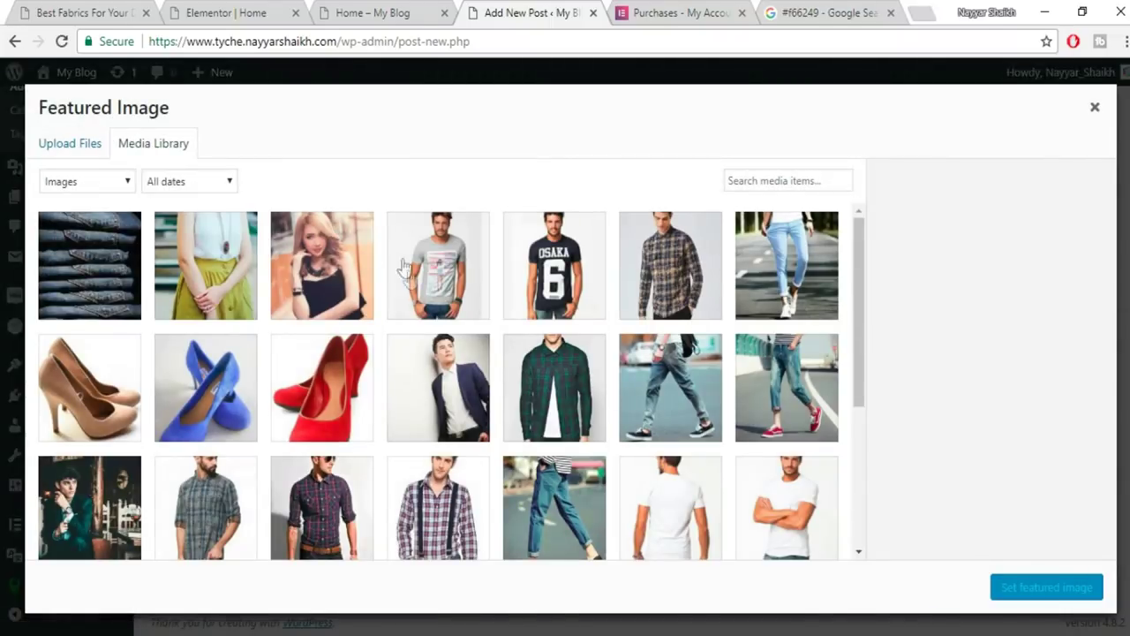
{"action": "scroll", "coordinate": [433, 425], "scroll_direction": "down", "scroll_amount": 3}
{"action": "scroll", "coordinate": [433, 426], "scroll_direction": "up", "scroll_amount": 3}
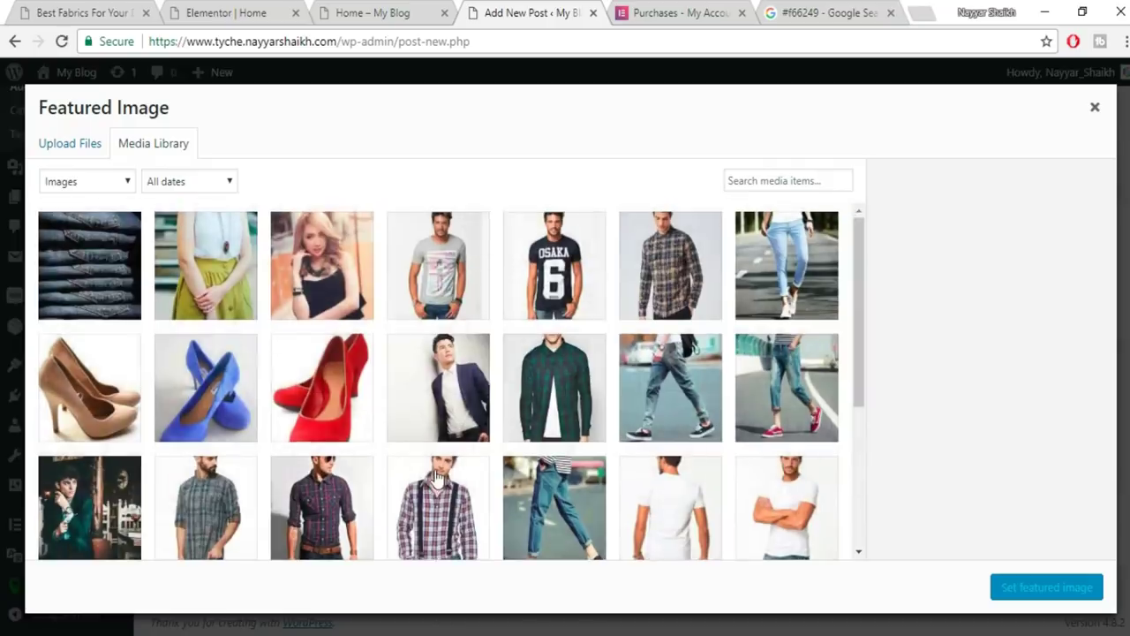
{"action": "scroll", "coordinate": [435, 477], "scroll_direction": "down", "scroll_amount": 3}
{"action": "scroll", "coordinate": [435, 477], "scroll_direction": "up", "scroll_amount": 5}
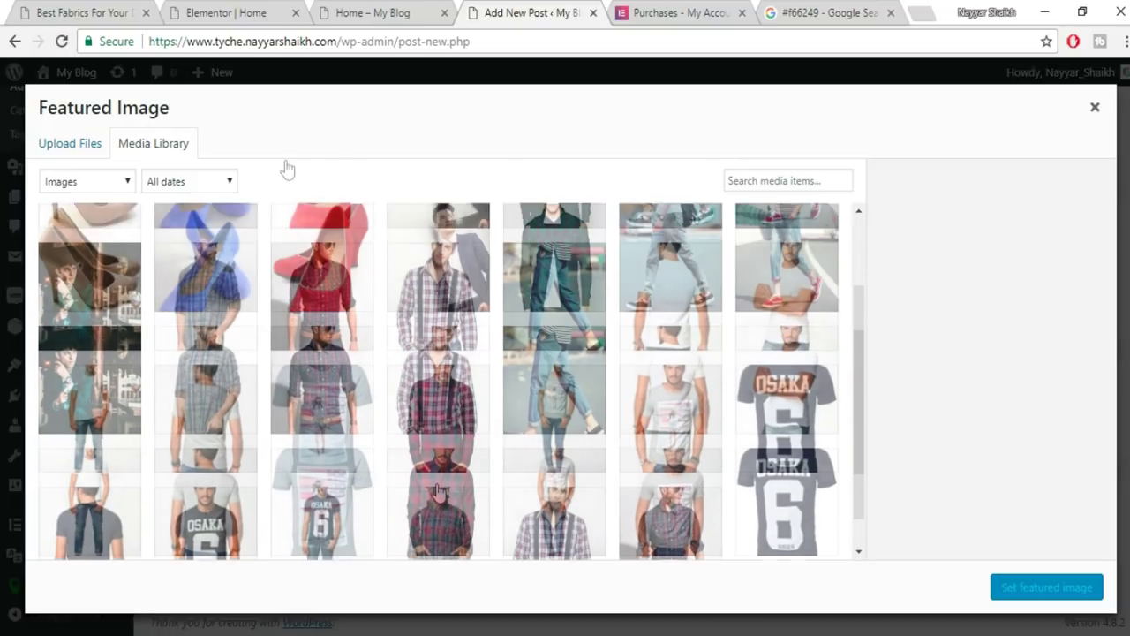
Save the reference post's featured image as the JPEG vibrant-641434_1920-730x435 in the Product Images folder.
{"action": "left_click", "coordinate": [114, 13]}
{"action": "right_click", "coordinate": [436, 345]}
{"action": "left_click", "coordinate": [527, 378]}
{"action": "key", "text": "Return"}
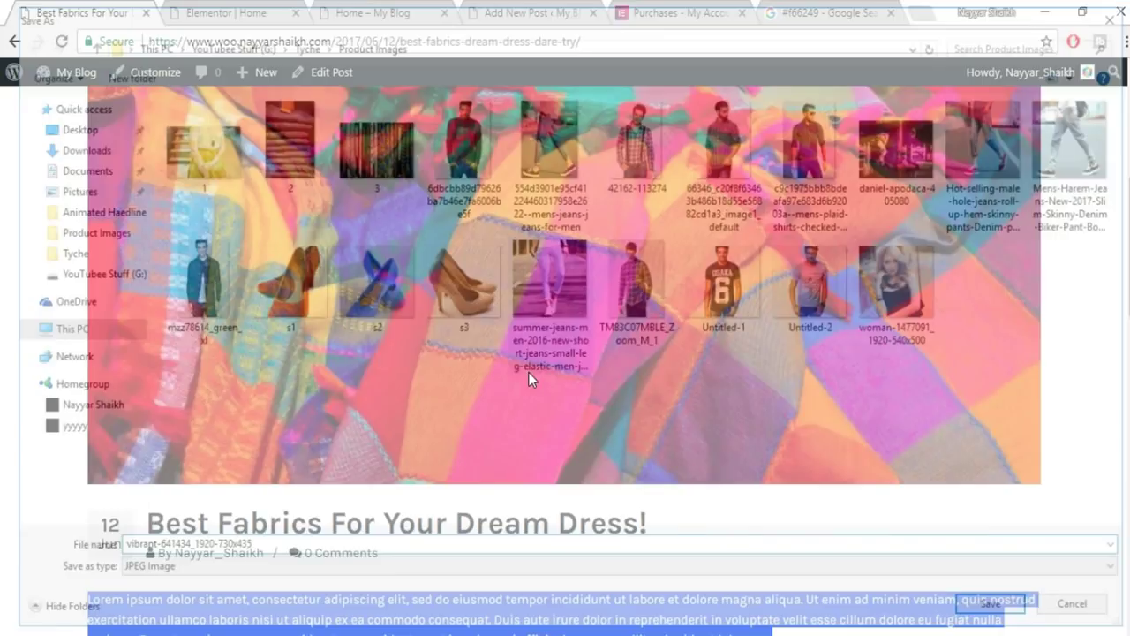
Upload vibrant-641434_1920-730x435 from the Product Images folder and set it as the new post's featured image.
{"action": "left_click", "coordinate": [349, 13]}
{"action": "left_click", "coordinate": [223, 11]}
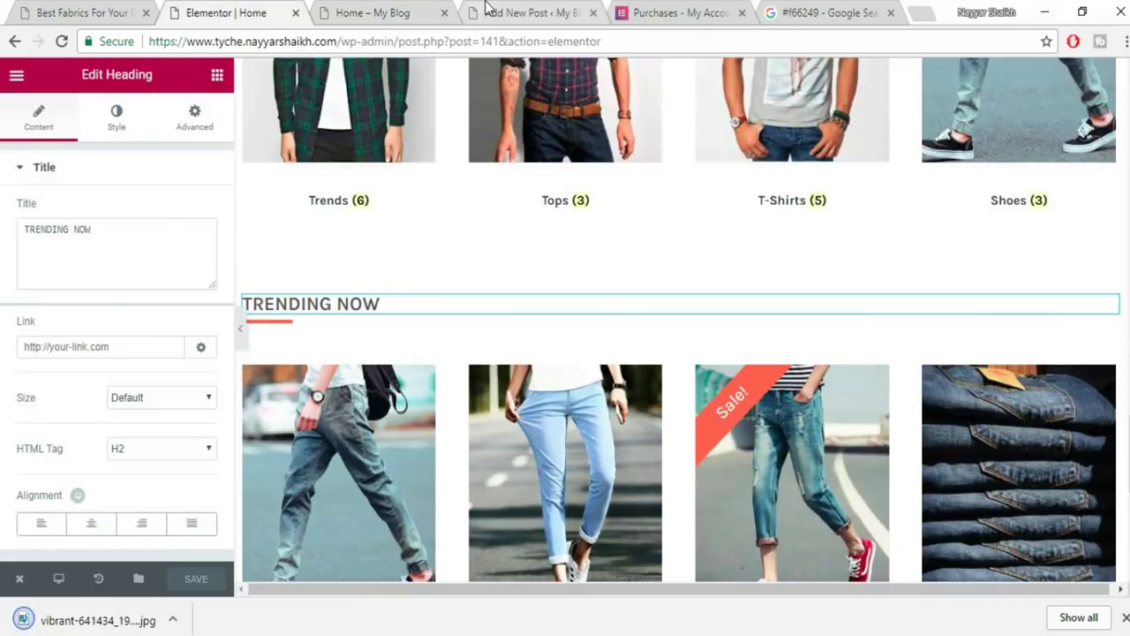
{"action": "left_click", "coordinate": [490, 12]}
{"action": "left_click", "coordinate": [71, 143]}
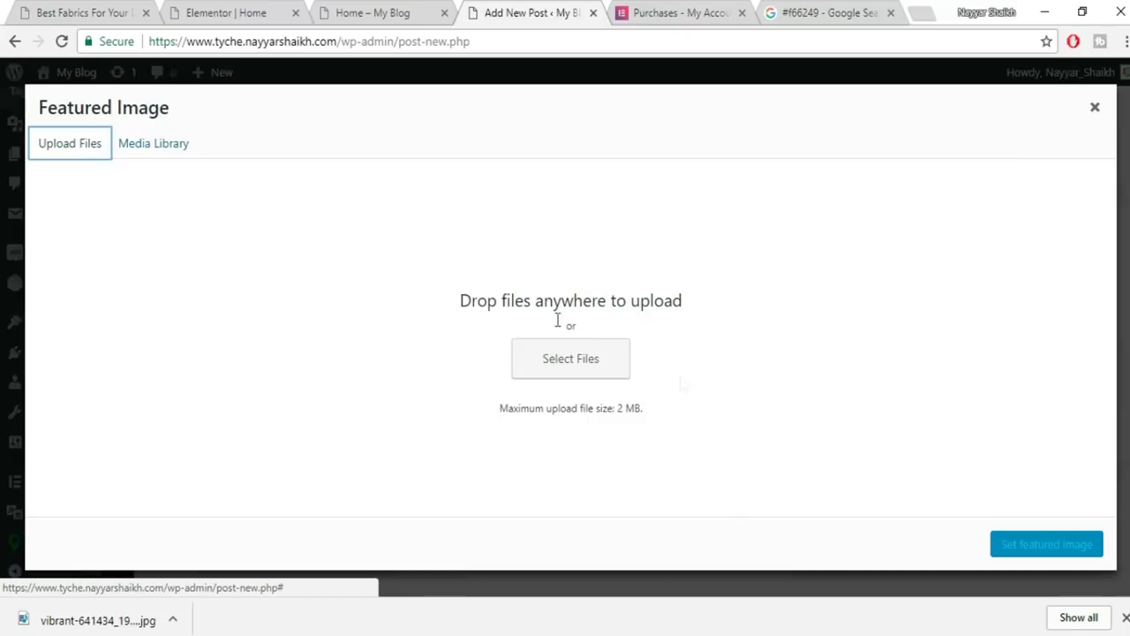
{"action": "left_click", "coordinate": [521, 356]}
{"action": "scroll", "coordinate": [568, 330], "scroll_direction": "down", "scroll_amount": 1}
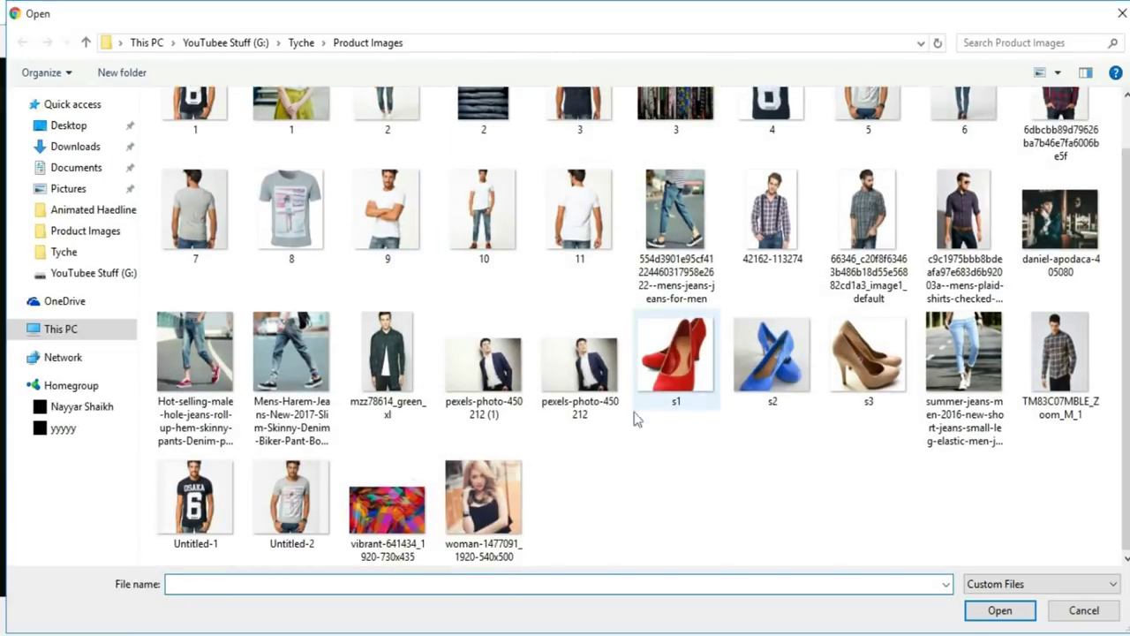
{"action": "left_click", "coordinate": [393, 525]}
{"action": "left_click", "coordinate": [1000, 610]}
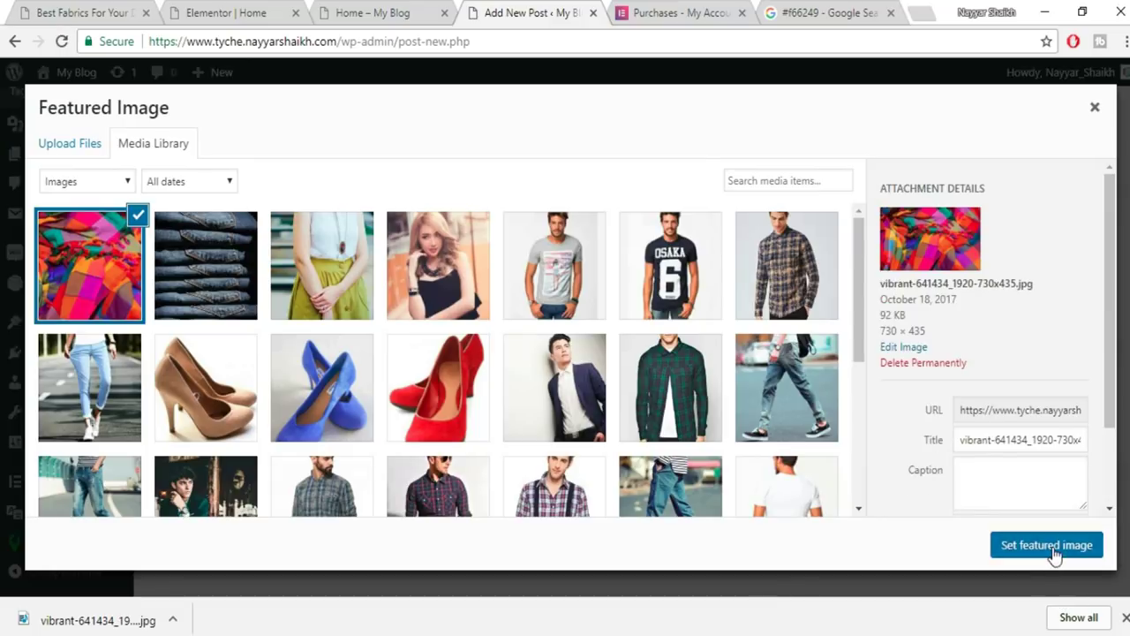
{"action": "left_click", "coordinate": [1053, 553]}
Publish the Best Fabrics For Your Dream Dress! post and preview it through its body text.
{"action": "scroll", "coordinate": [1051, 590], "scroll_direction": "up", "scroll_amount": 5}
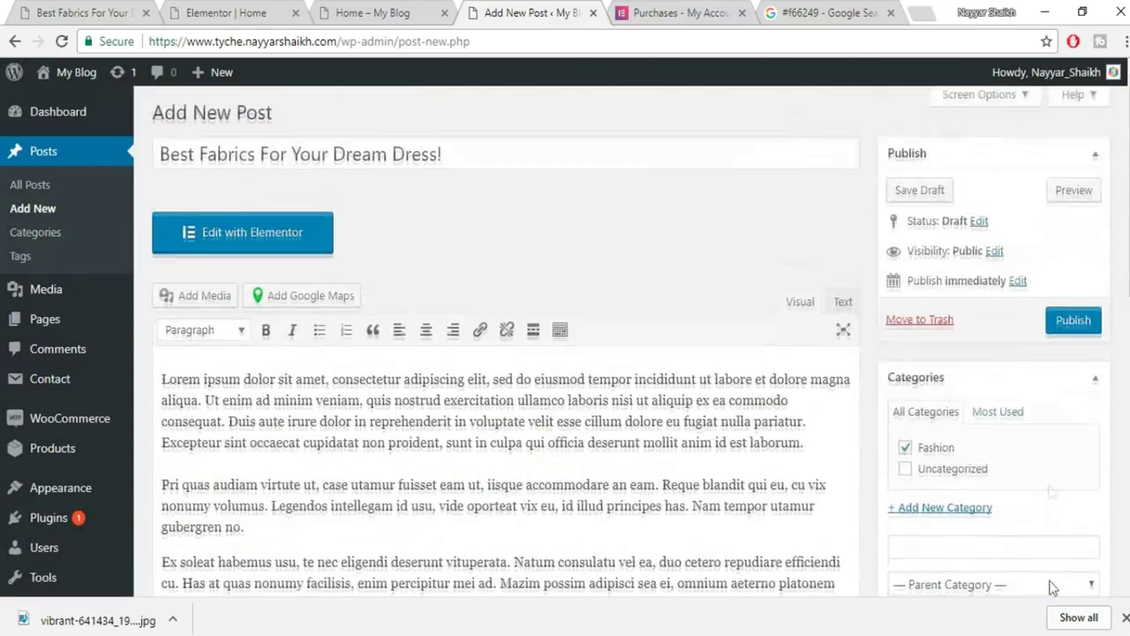
{"action": "left_click", "coordinate": [1068, 326]}
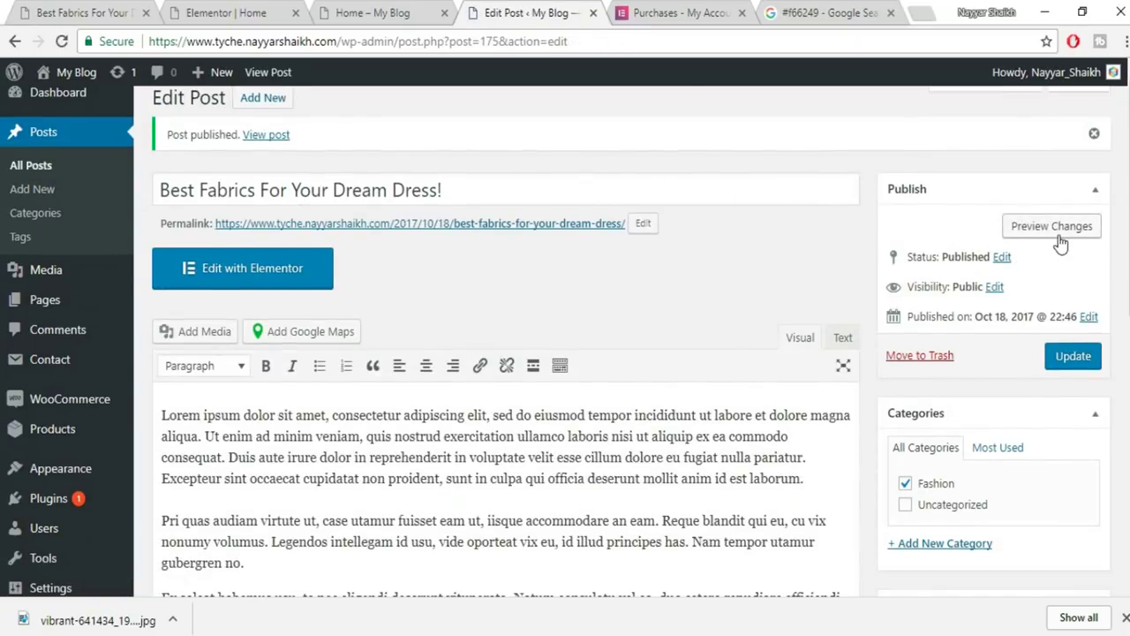
{"action": "left_click", "coordinate": [1059, 245]}
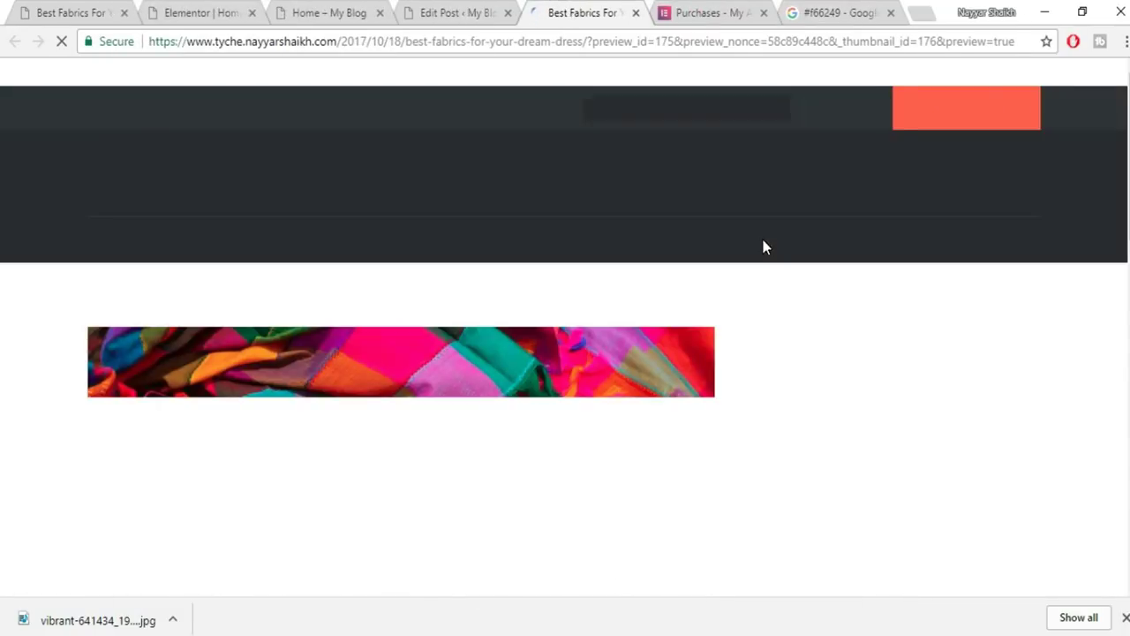
{"action": "scroll", "coordinate": [701, 428], "scroll_direction": "down", "scroll_amount": 10}
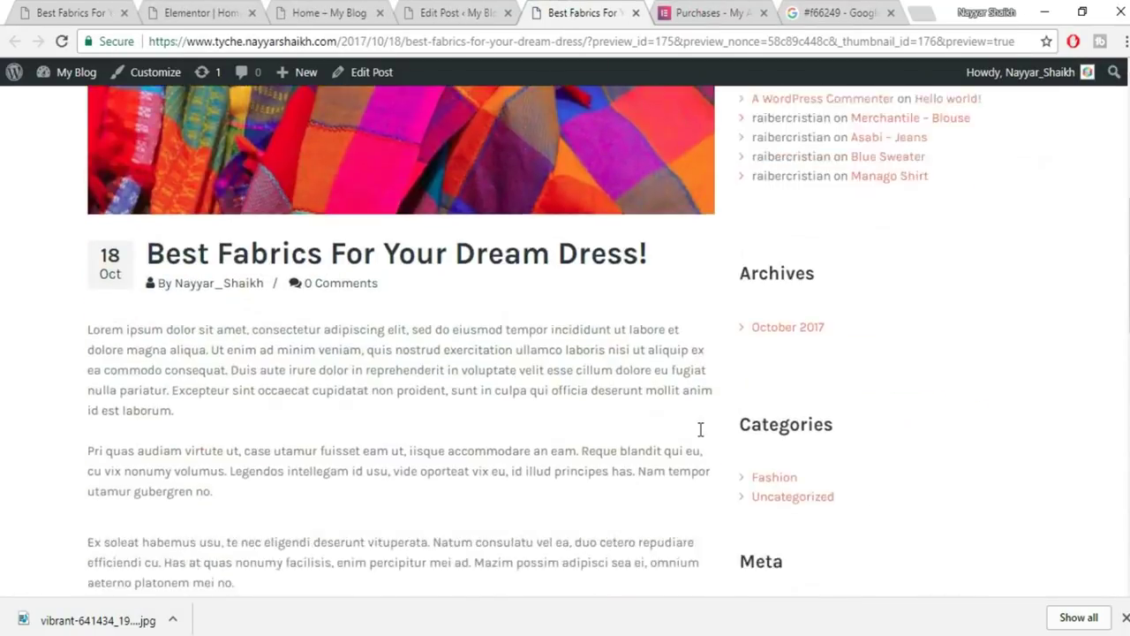
Try the Elementor Canvas template on the Best Fabrics For Your Dream Dress! post and restore Default Template.
{"action": "scroll", "coordinate": [845, 235], "scroll_direction": "up", "scroll_amount": 12}
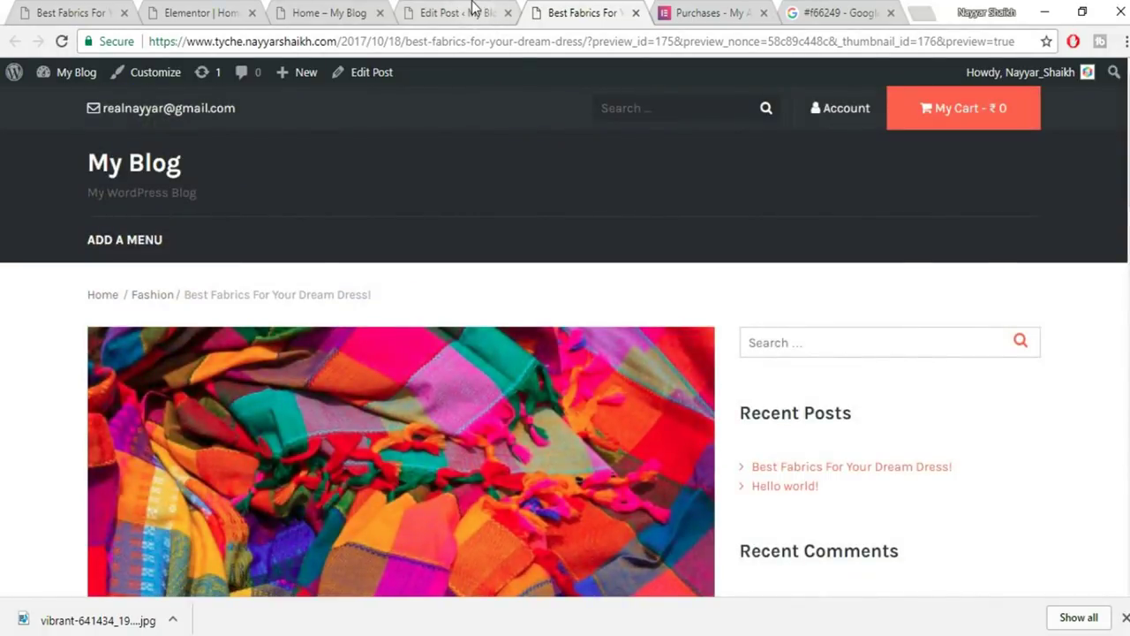
{"action": "left_click", "coordinate": [474, 9]}
{"action": "scroll", "coordinate": [1047, 341], "scroll_direction": "down", "scroll_amount": 5}
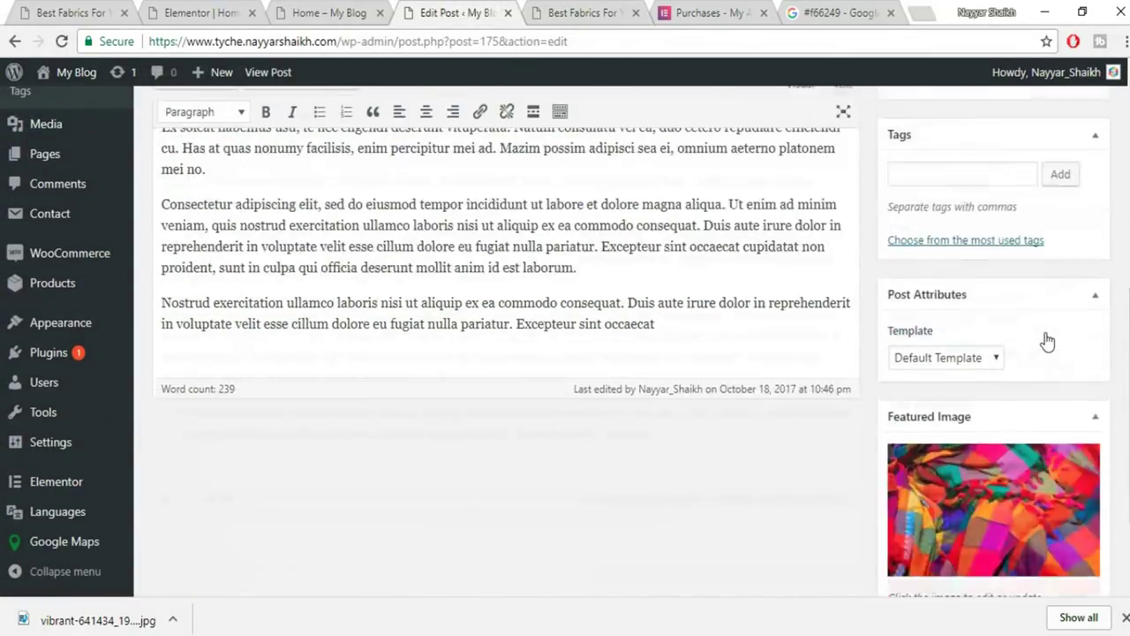
{"action": "scroll", "coordinate": [1047, 341], "scroll_direction": "down", "scroll_amount": 2}
{"action": "left_click", "coordinate": [936, 225]}
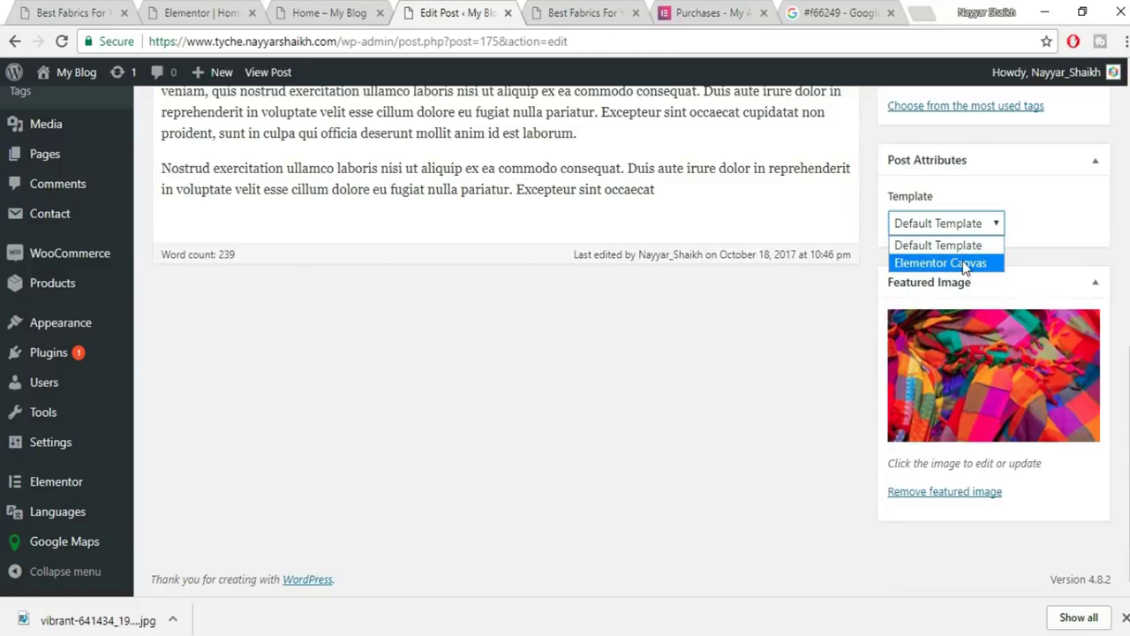
{"action": "left_click", "coordinate": [965, 263]}
{"action": "left_click", "coordinate": [966, 231]}
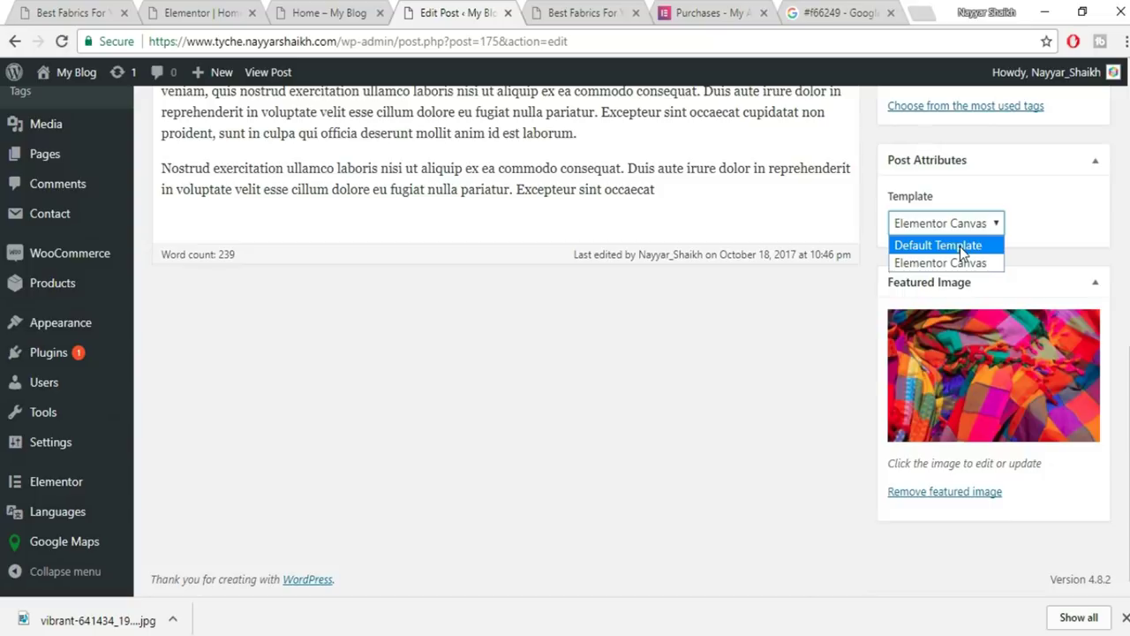
{"action": "left_click", "coordinate": [960, 246]}
{"action": "scroll", "coordinate": [1069, 399], "scroll_direction": "up", "scroll_amount": 8}
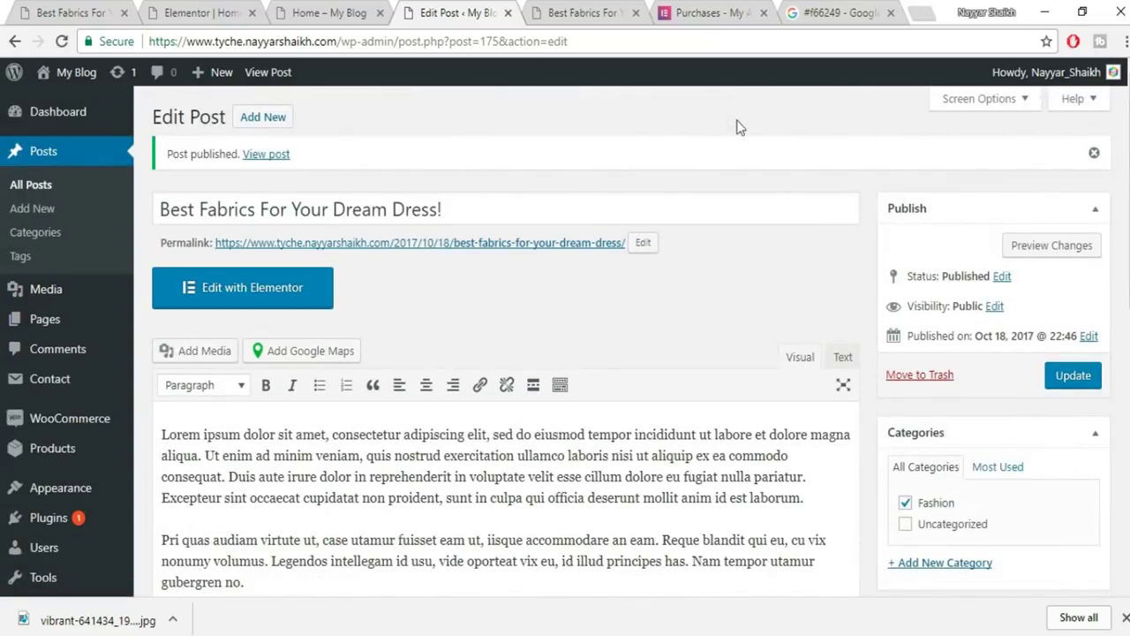
Close the post preview and show the second row of formatting tools in the post's text editor.
{"action": "left_click", "coordinate": [636, 13]}
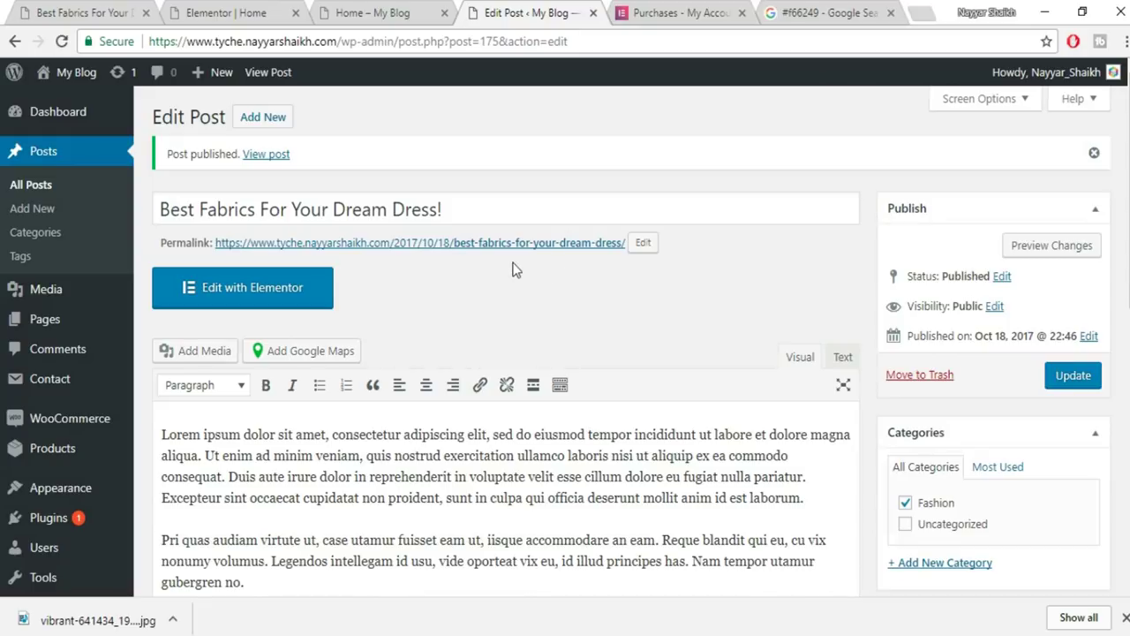
{"action": "left_click", "coordinate": [192, 11]}
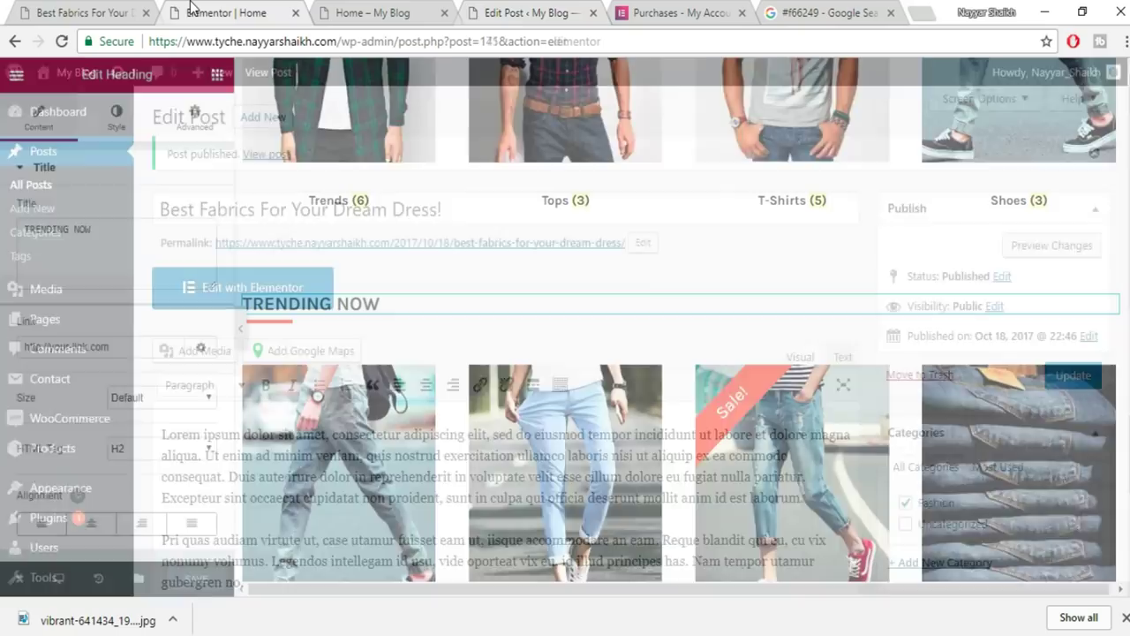
{"action": "left_click", "coordinate": [510, 12]}
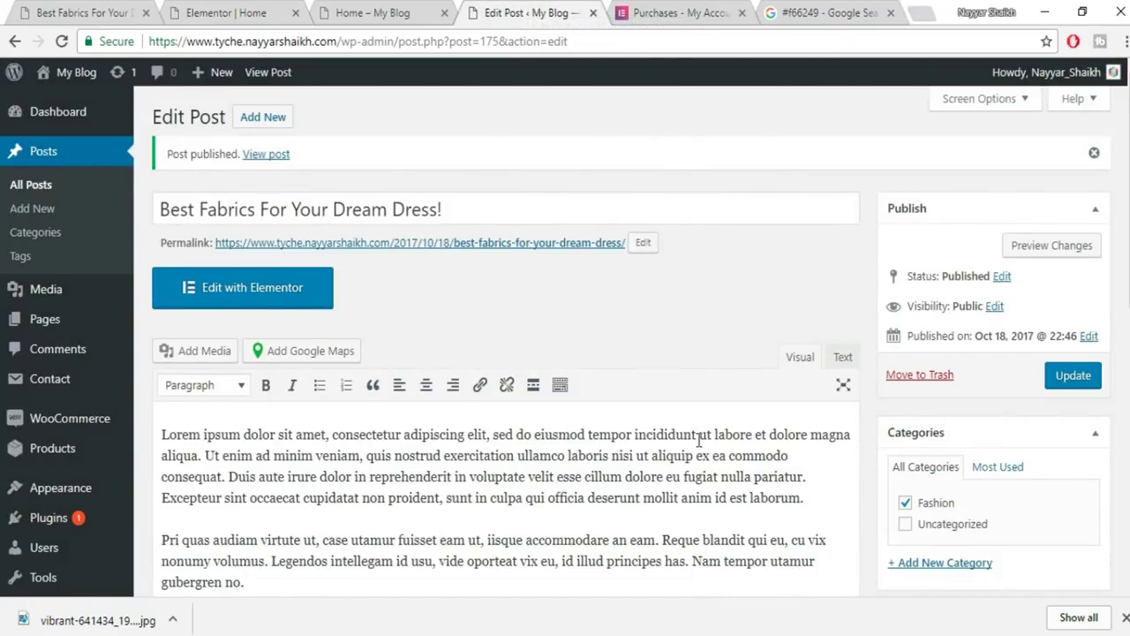
{"action": "scroll", "coordinate": [698, 439], "scroll_direction": "down", "scroll_amount": 1}
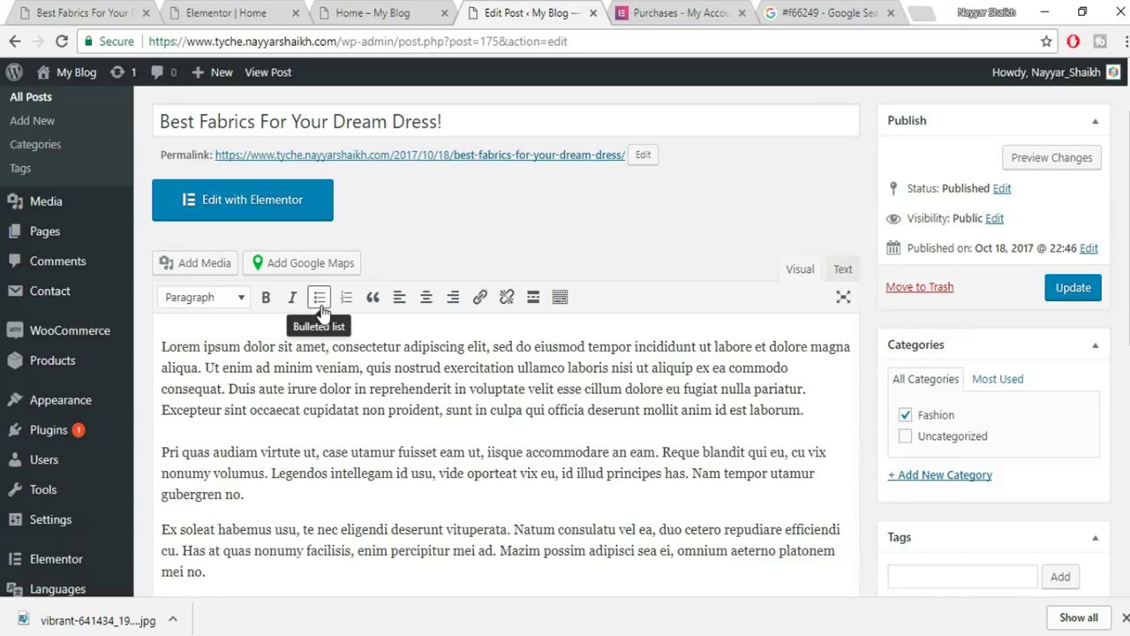
{"action": "left_click", "coordinate": [560, 298]}
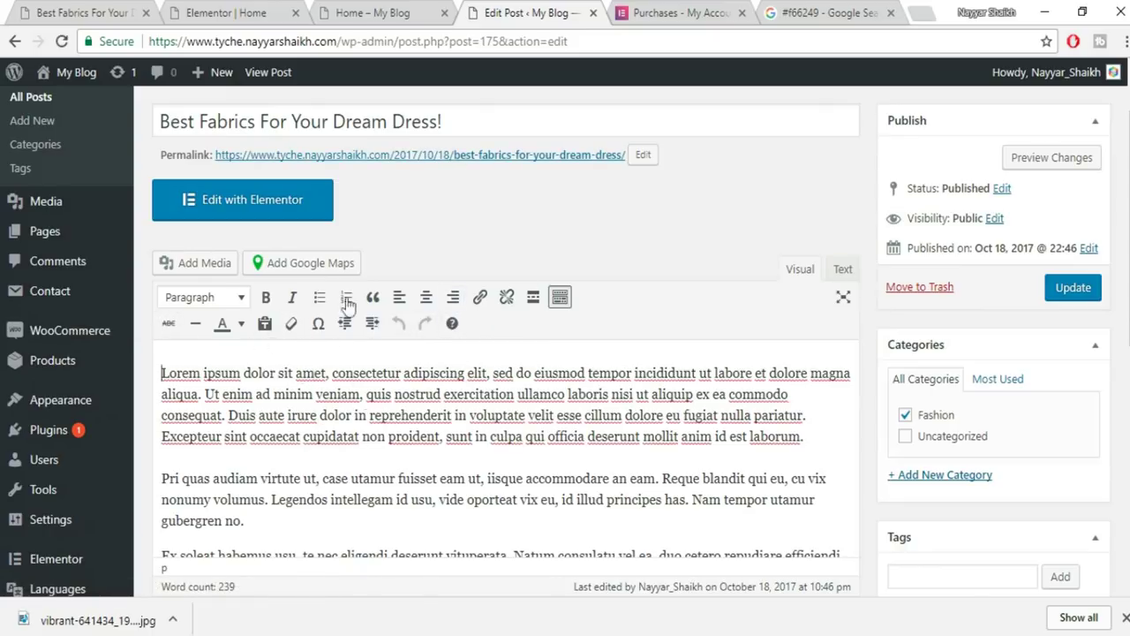
Add a Posts widget in a new section below the Trending Now products on the Elementor home page.
{"action": "left_click", "coordinate": [212, 9]}
{"action": "scroll", "coordinate": [558, 421], "scroll_direction": "down", "scroll_amount": 5}
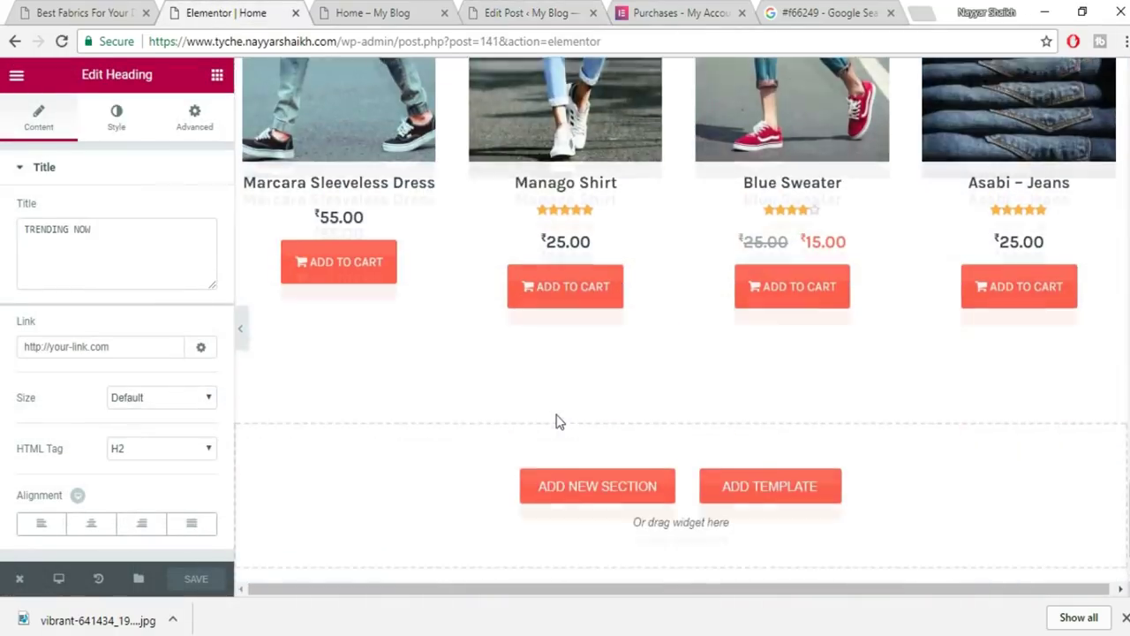
{"action": "left_click", "coordinate": [217, 77]}
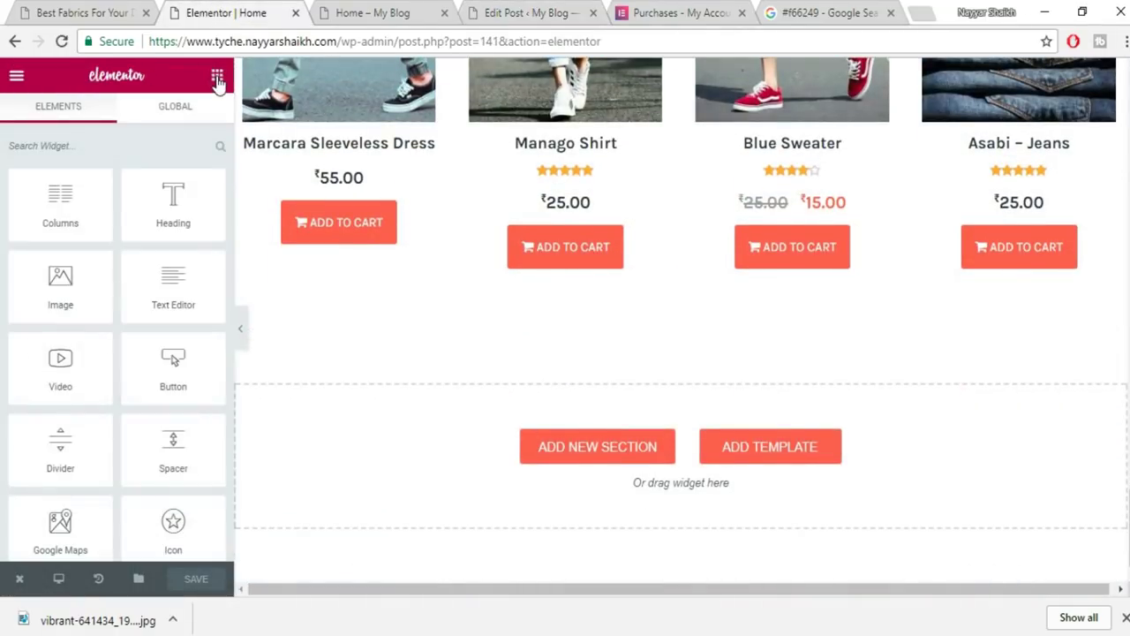
{"action": "scroll", "coordinate": [189, 374], "scroll_direction": "down", "scroll_amount": 4}
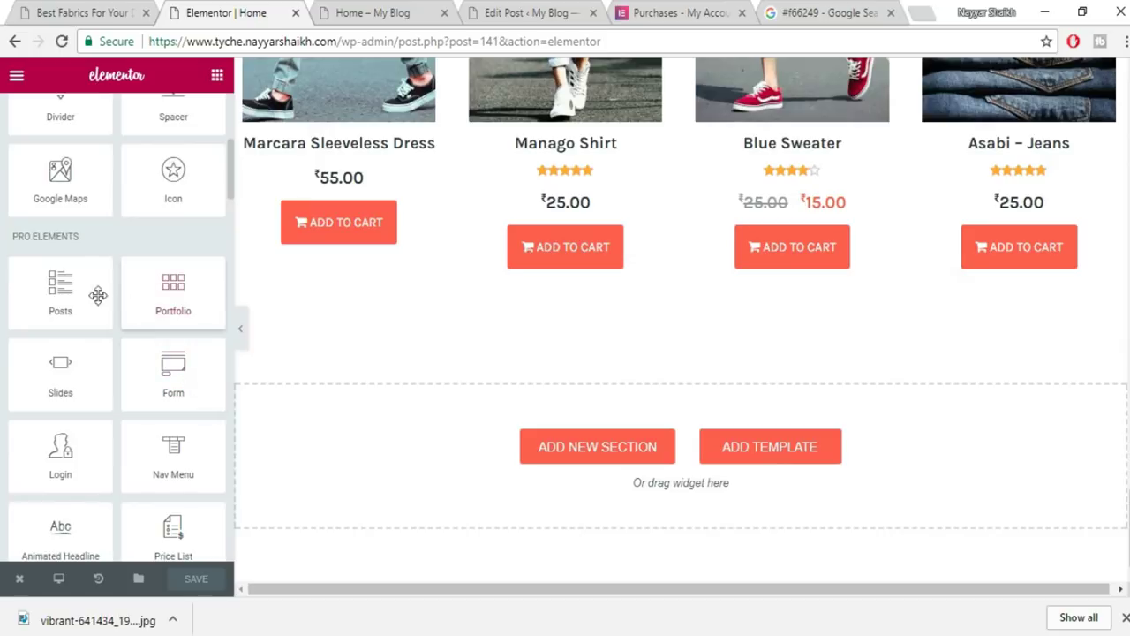
{"action": "left_click_drag", "start_coordinate": [69, 287], "coordinate": [551, 454]}
{"action": "scroll", "coordinate": [852, 416], "scroll_direction": "down", "scroll_amount": 2}
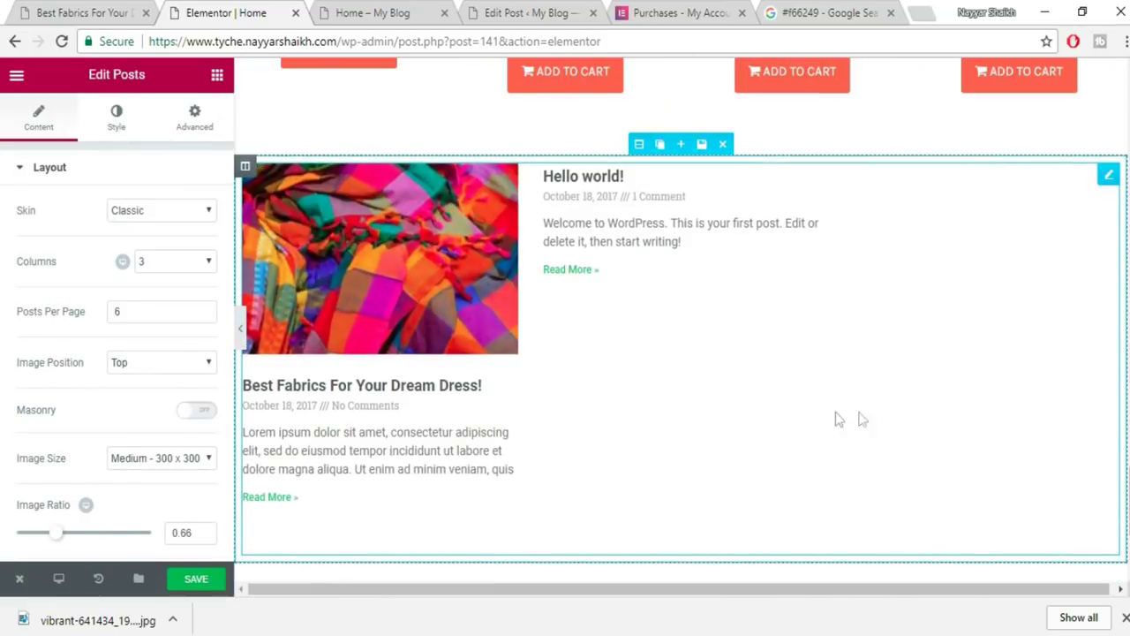
Set the Posts widget's skin to Cards and compare it with the reference home page's Latest Blogs cards.
{"action": "left_click", "coordinate": [161, 210]}
{"action": "left_click", "coordinate": [146, 240]}
{"action": "scroll", "coordinate": [530, 344], "scroll_direction": "down", "scroll_amount": 2}
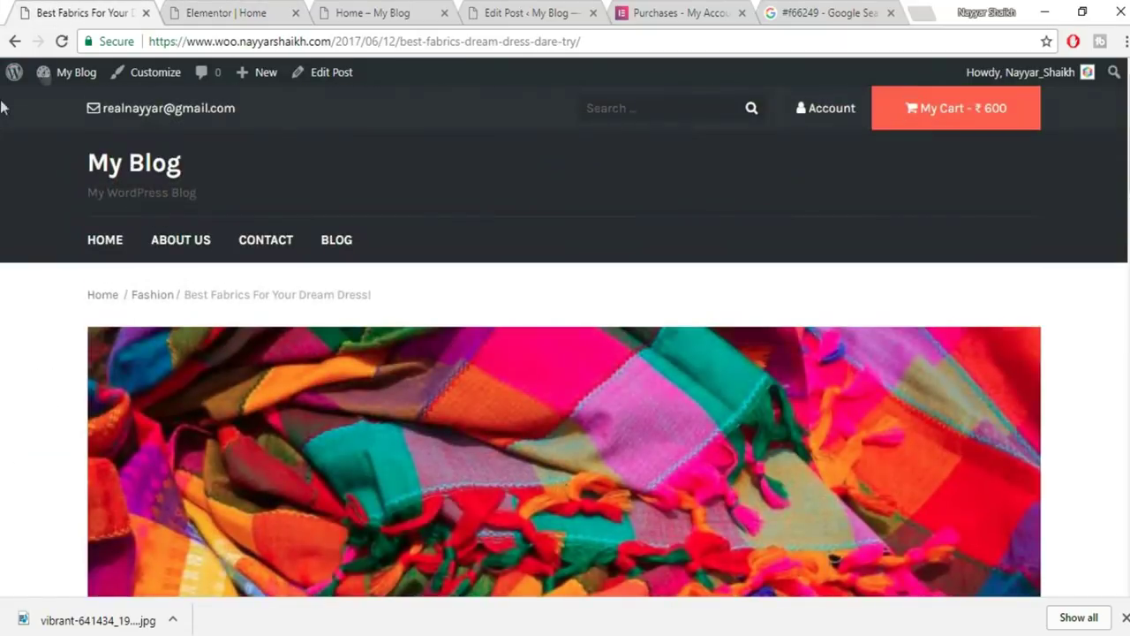
{"action": "left_click", "coordinate": [14, 42]}
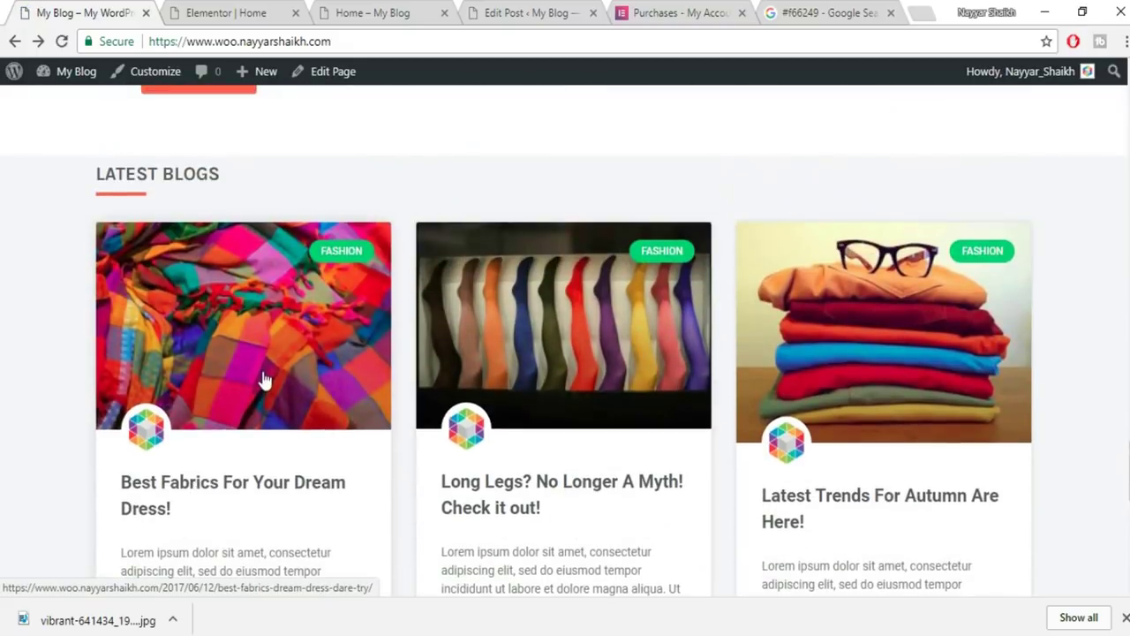
{"action": "scroll", "coordinate": [230, 345], "scroll_direction": "down", "scroll_amount": 1}
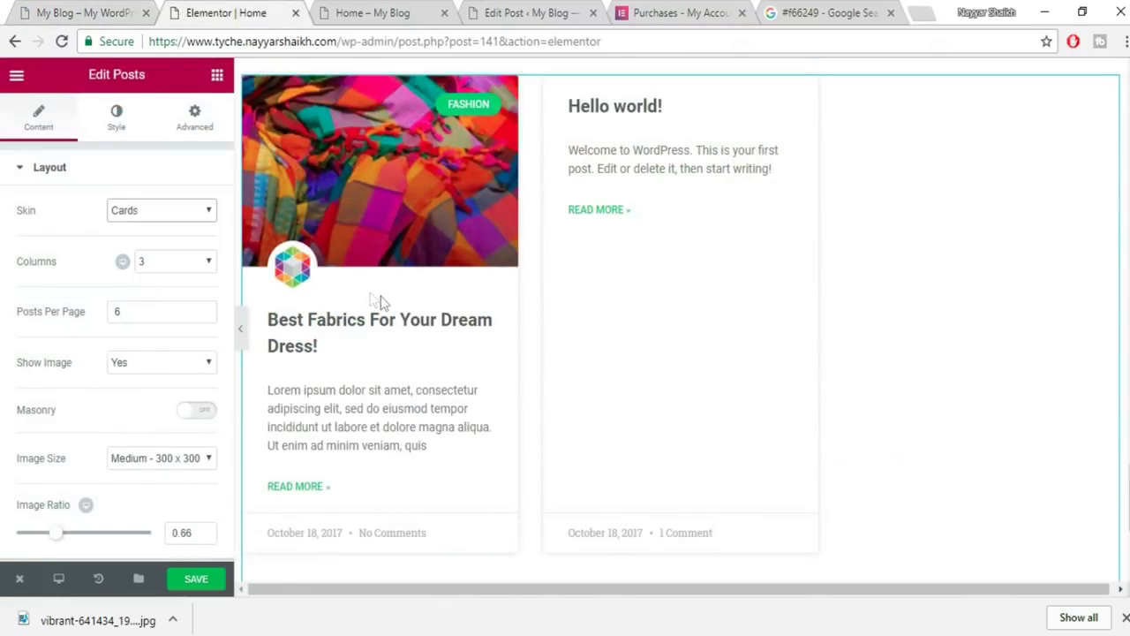
{"action": "scroll", "coordinate": [359, 288], "scroll_direction": "up", "scroll_amount": 1}
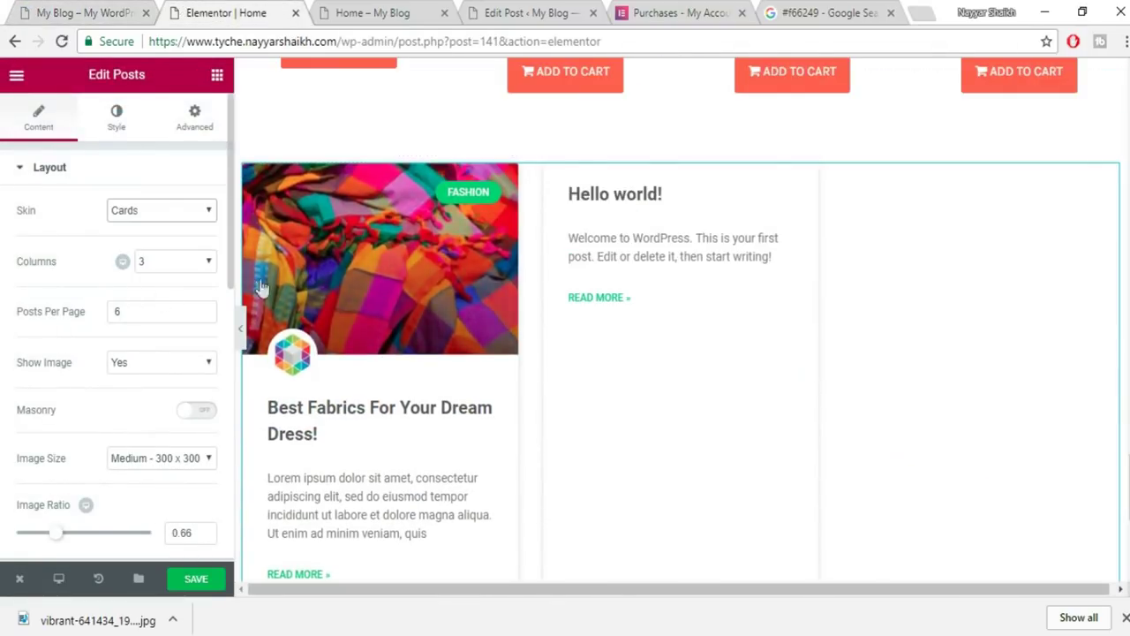
Keep the Posts widget at 3 columns and set its Posts Per Page to 3.
{"action": "left_click", "coordinate": [180, 261]}
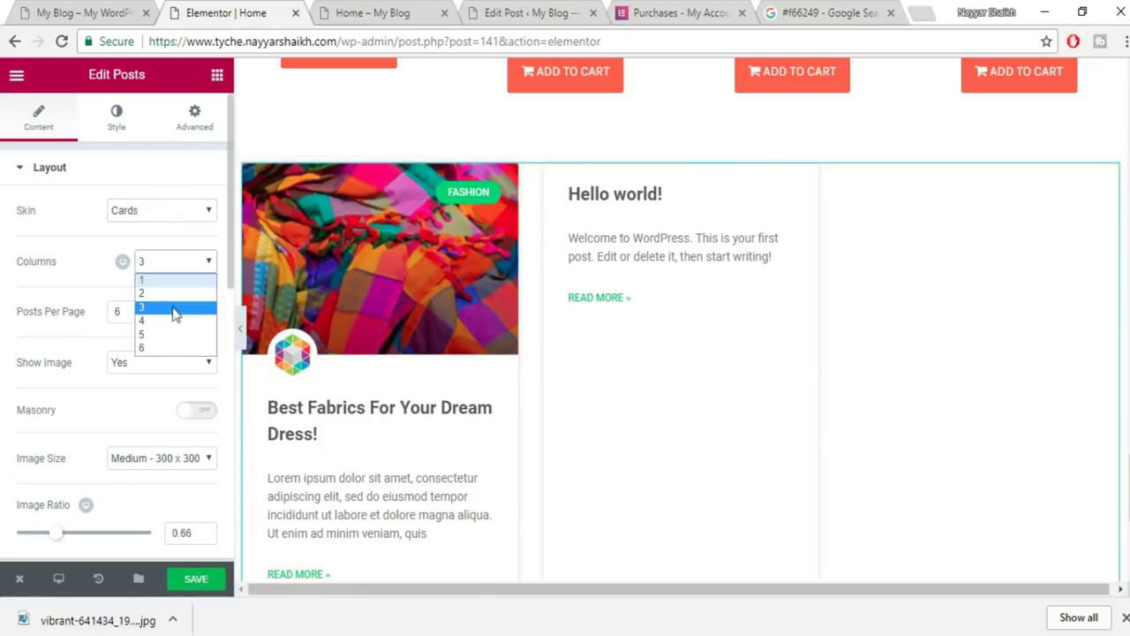
{"action": "left_click", "coordinate": [187, 238]}
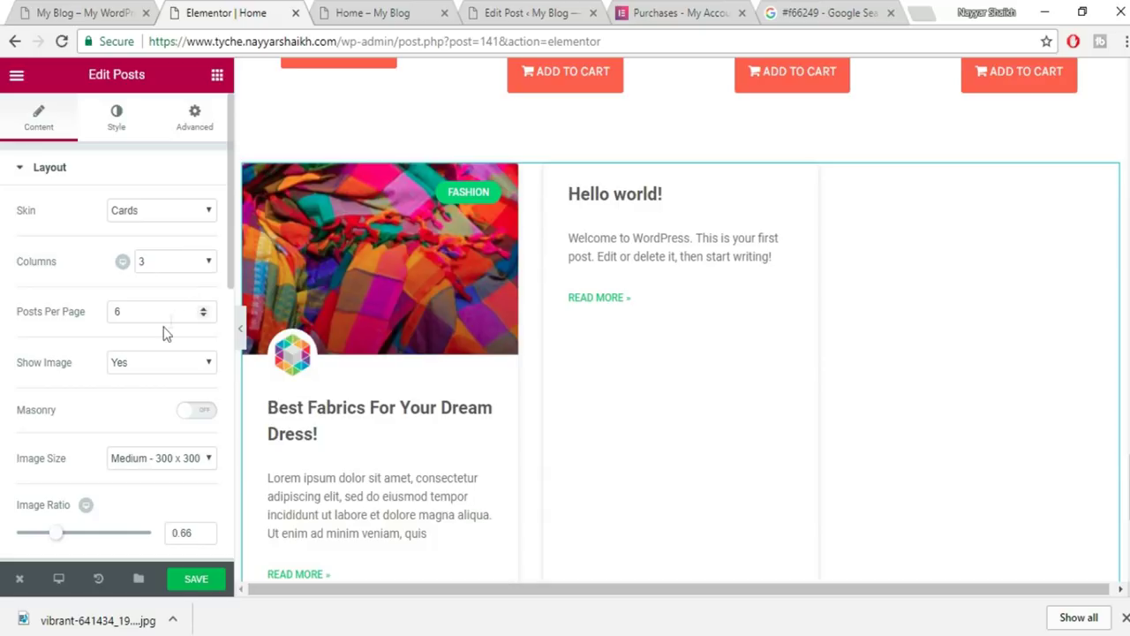
{"action": "scroll", "coordinate": [152, 312], "scroll_direction": "down", "scroll_amount": 6}
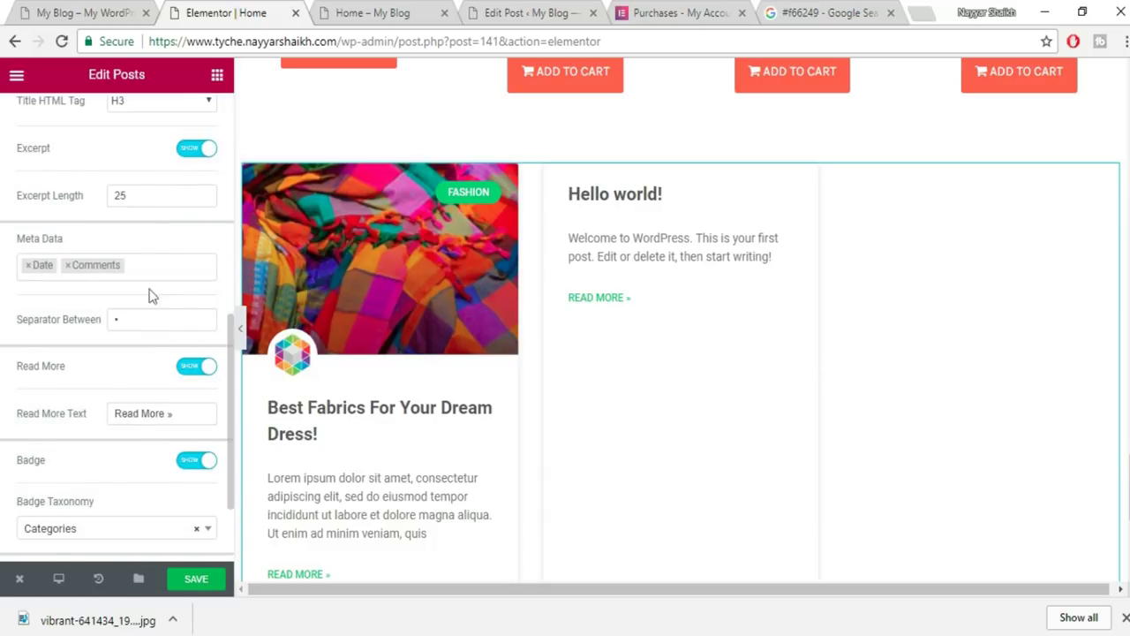
{"action": "scroll", "coordinate": [164, 296], "scroll_direction": "up", "scroll_amount": 3}
{"action": "scroll", "coordinate": [172, 298], "scroll_direction": "up", "scroll_amount": 3}
{"action": "left_click", "coordinate": [162, 310]}
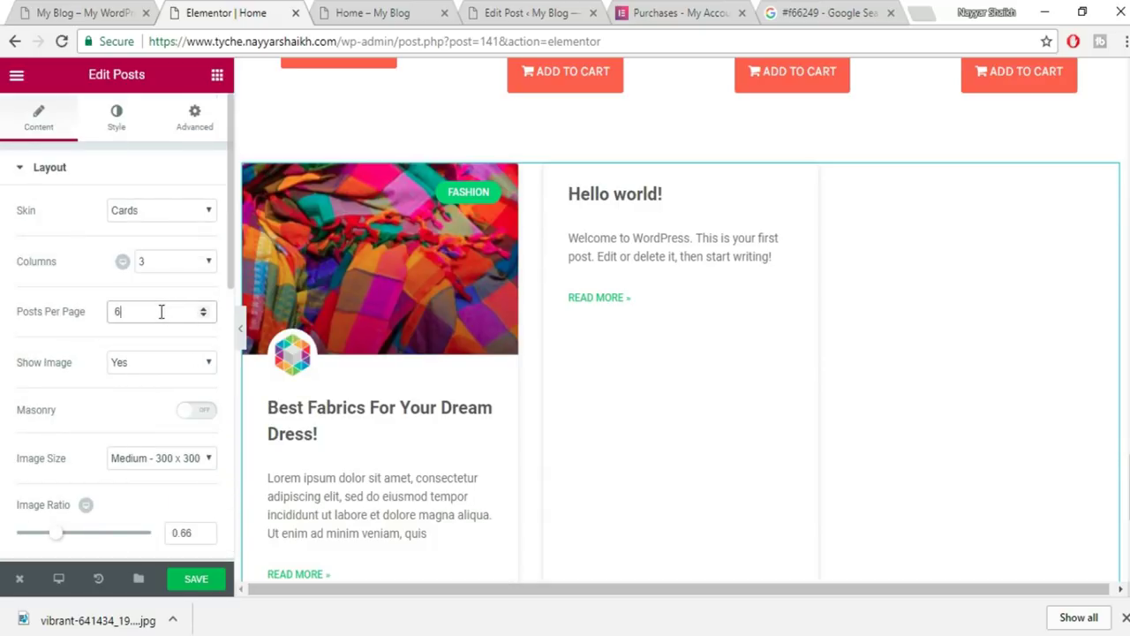
{"action": "type", "text": "3"}
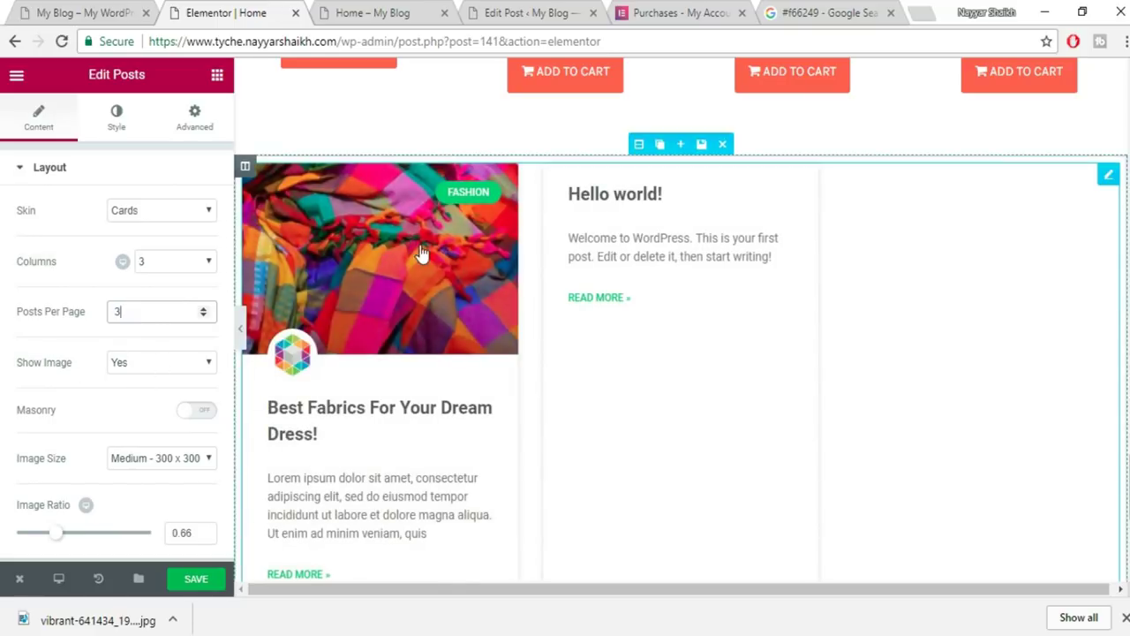
Turn on Masonry for the Posts widget and set its Excerpt Length to 15.
{"action": "scroll", "coordinate": [158, 411], "scroll_direction": "down", "scroll_amount": 1}
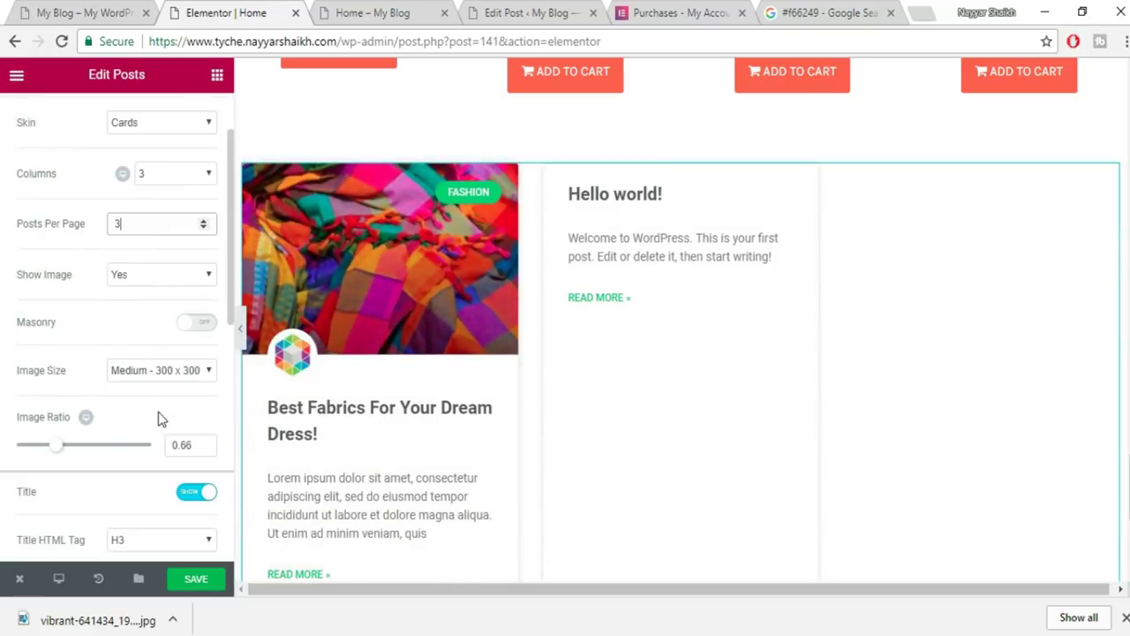
{"action": "left_click", "coordinate": [200, 322]}
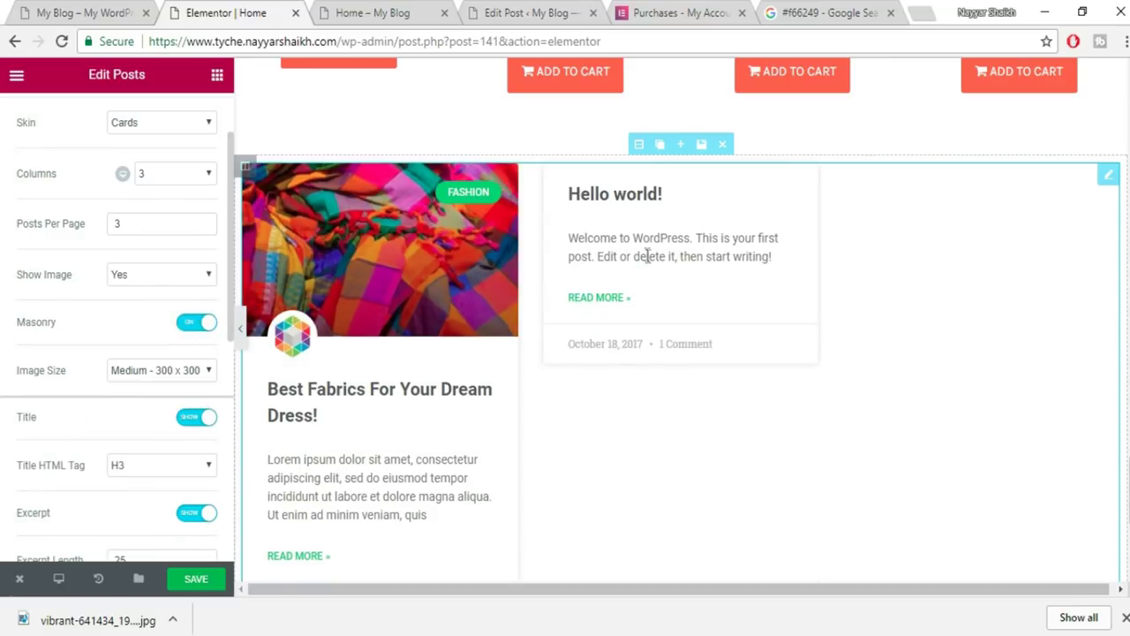
{"action": "scroll", "coordinate": [112, 325], "scroll_direction": "down", "scroll_amount": 2}
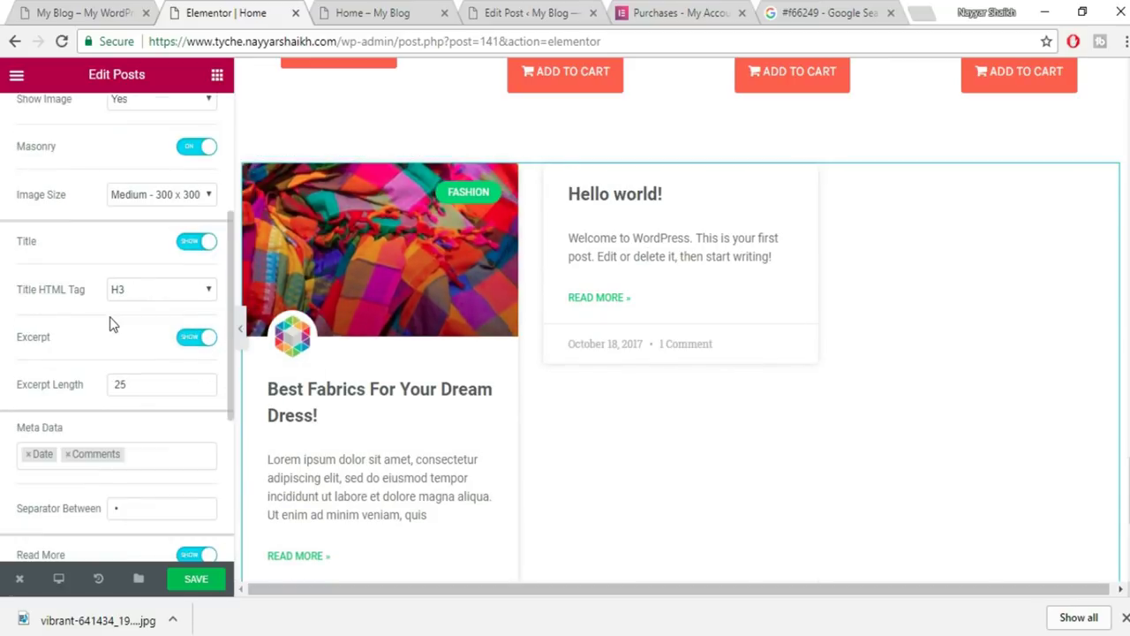
{"action": "scroll", "coordinate": [144, 331], "scroll_direction": "down", "scroll_amount": 1}
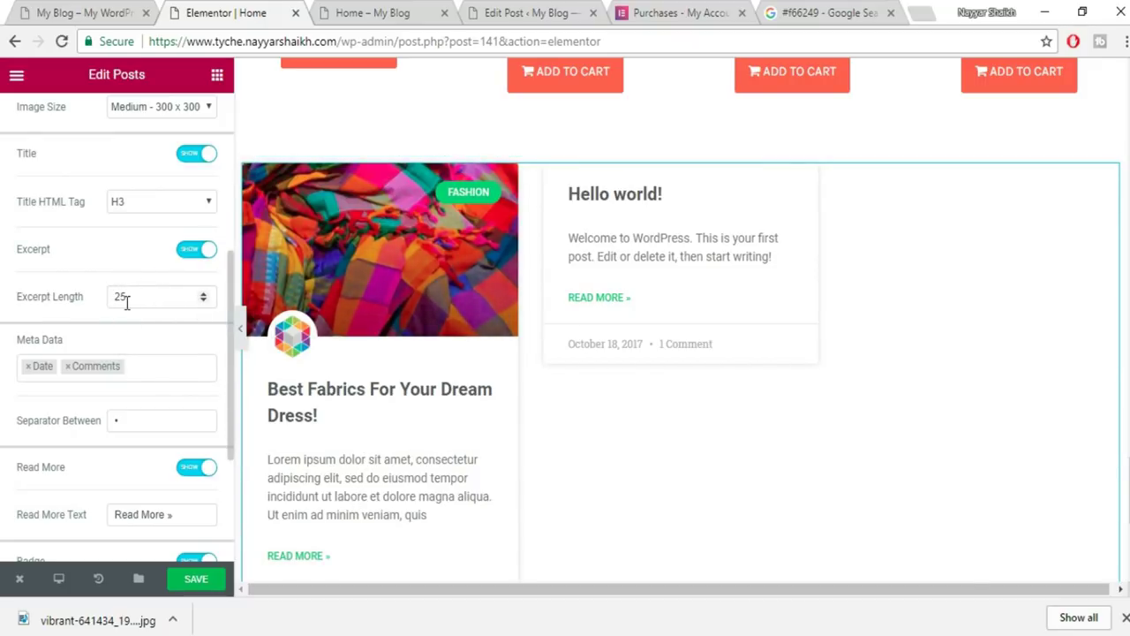
{"action": "type", "text": "15"}
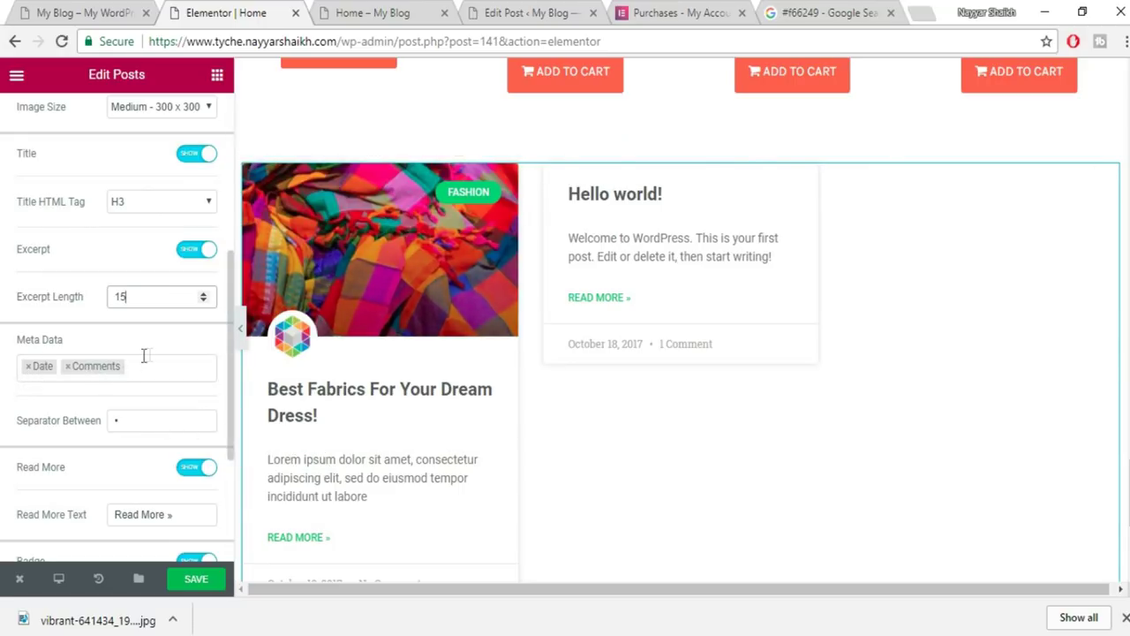
Look through the Posts widget's Meta Data options and compare them with the footers of the reference blog cards.
{"action": "scroll", "coordinate": [114, 339], "scroll_direction": "down", "scroll_amount": 2}
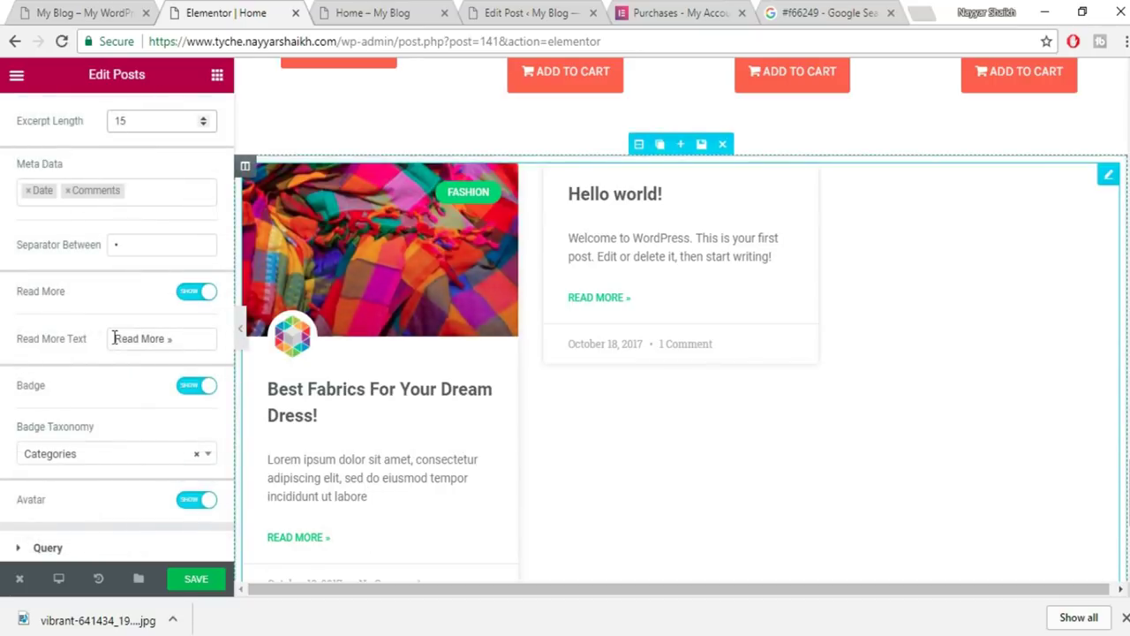
{"action": "scroll", "coordinate": [401, 530], "scroll_direction": "down", "scroll_amount": 1}
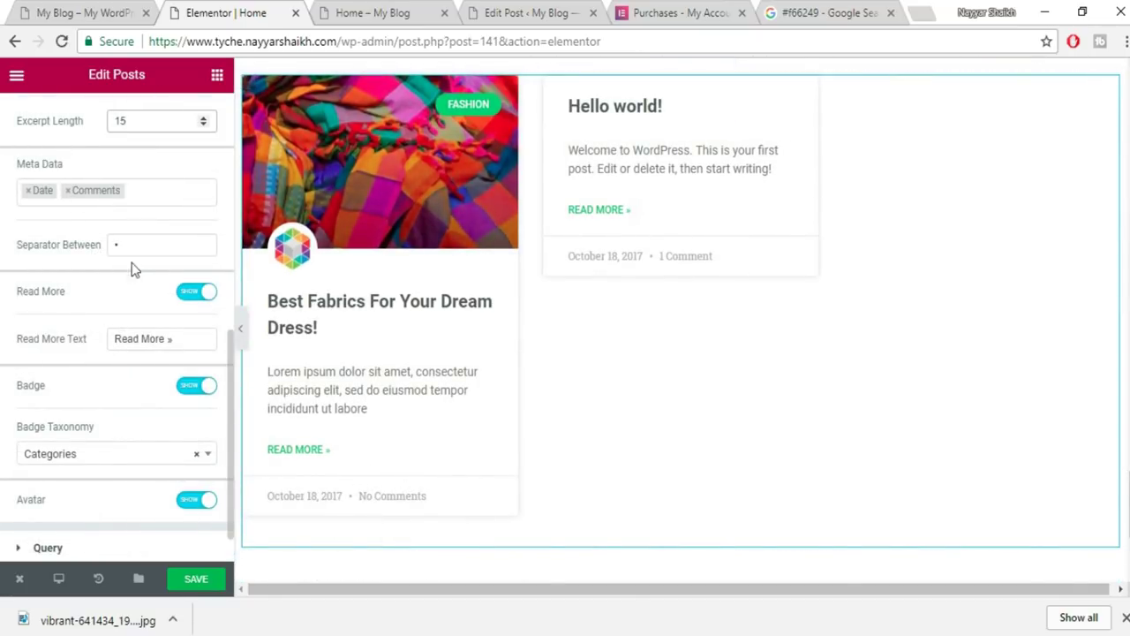
{"action": "left_click", "coordinate": [162, 190]}
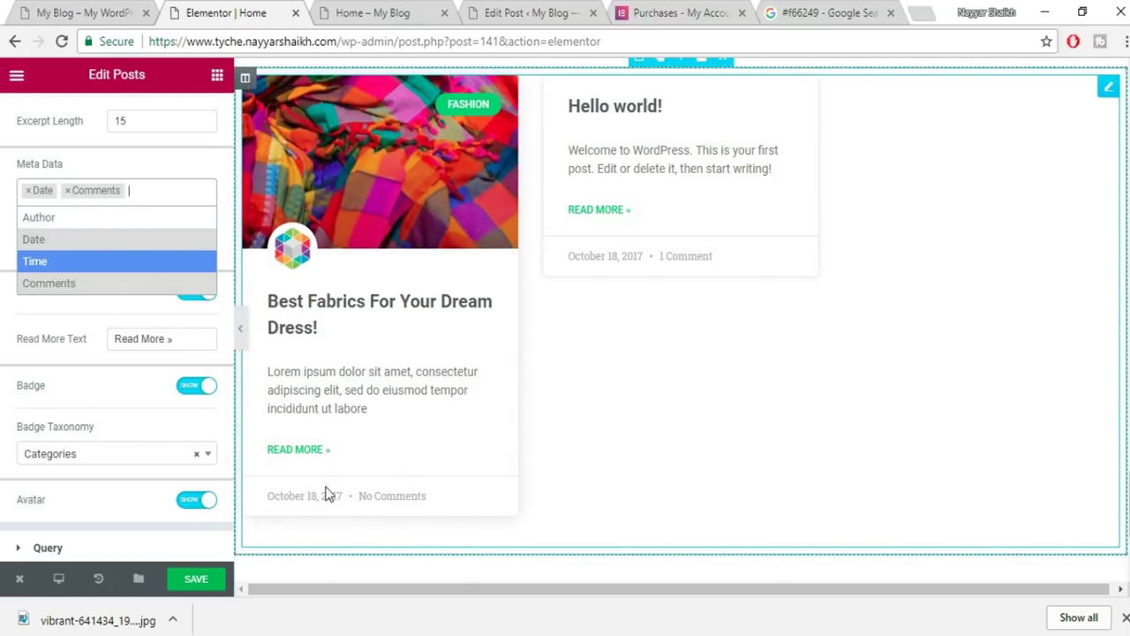
{"action": "left_click", "coordinate": [83, 12]}
{"action": "scroll", "coordinate": [265, 530], "scroll_direction": "down", "scroll_amount": 2}
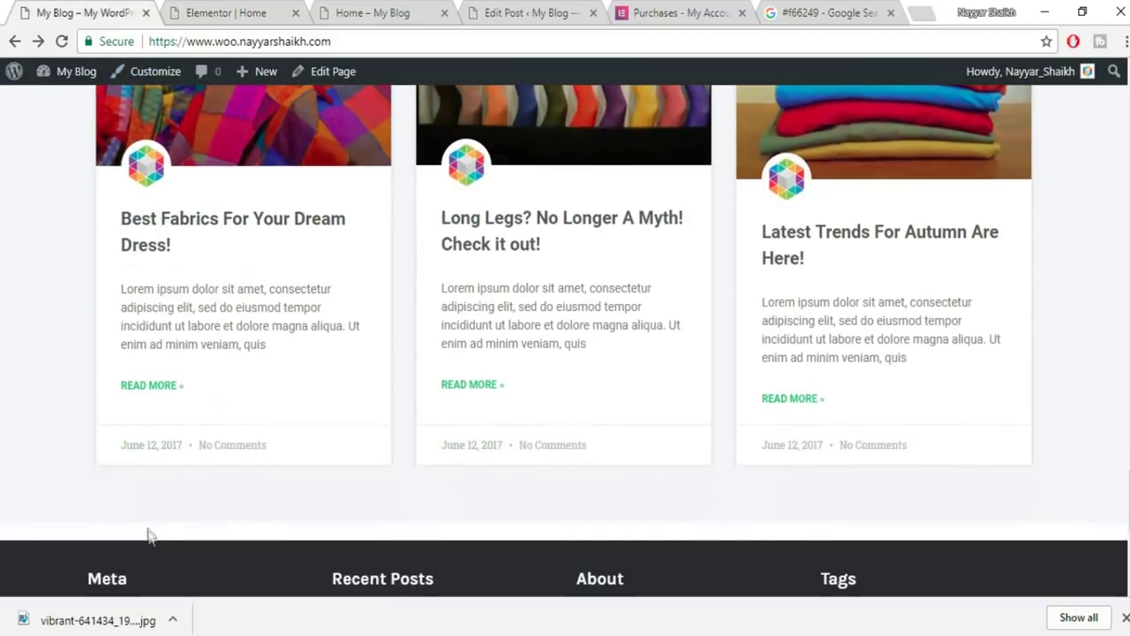
{"action": "left_click", "coordinate": [253, 11]}
{"action": "left_click", "coordinate": [152, 183]}
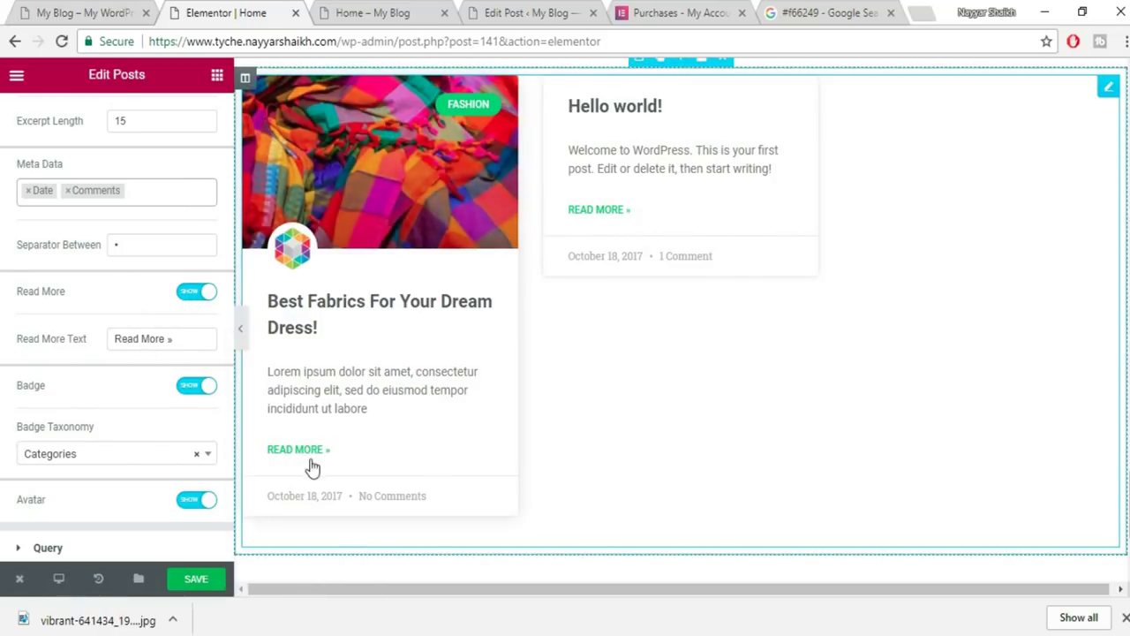
Look through the Badge Taxonomy options of the Posts widget, keeping Categories, and check the cards down the page.
{"action": "left_click", "coordinate": [89, 454]}
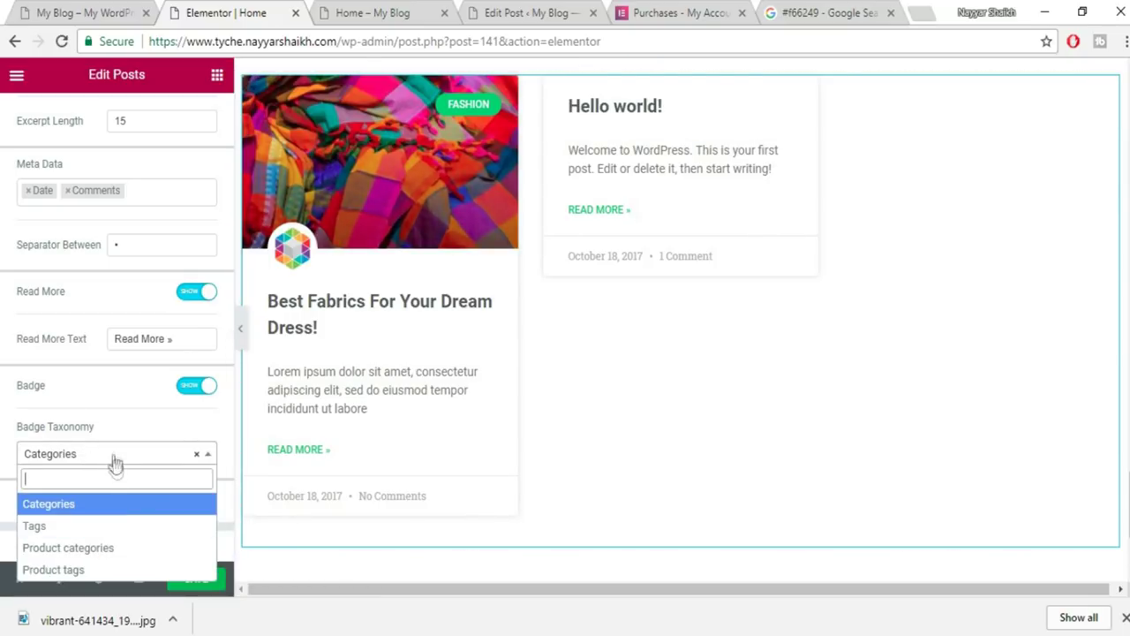
{"action": "left_click", "coordinate": [115, 464]}
{"action": "scroll", "coordinate": [391, 424], "scroll_direction": "down", "scroll_amount": 2}
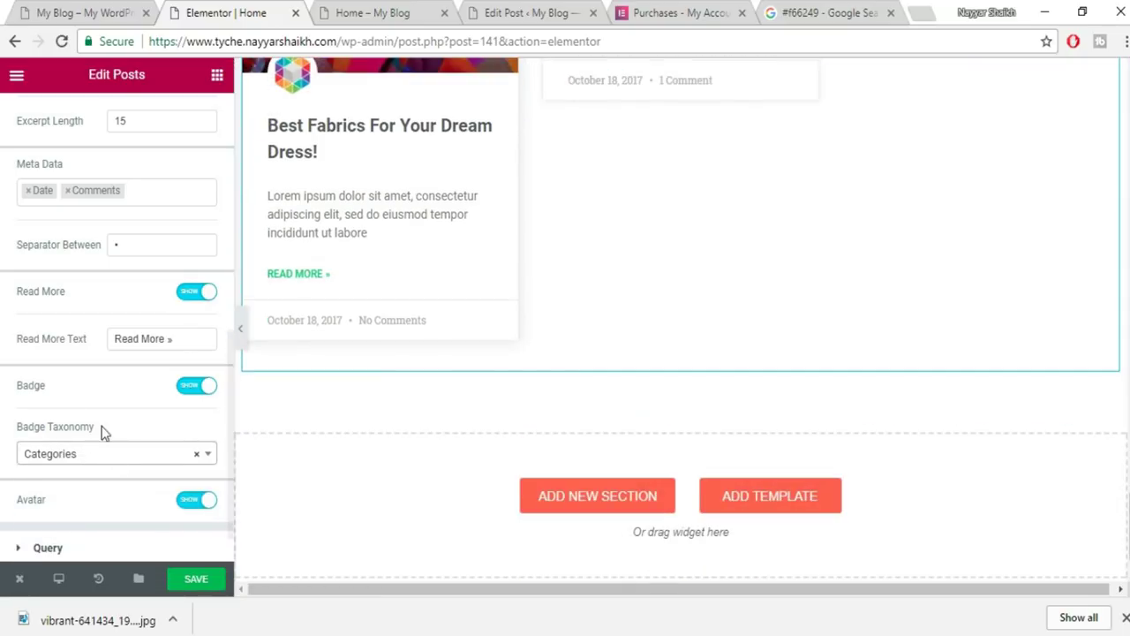
Keep Posts as the Source in the Posts widget's Query settings and save the page.
{"action": "scroll", "coordinate": [370, 454], "scroll_direction": "up", "scroll_amount": 4}
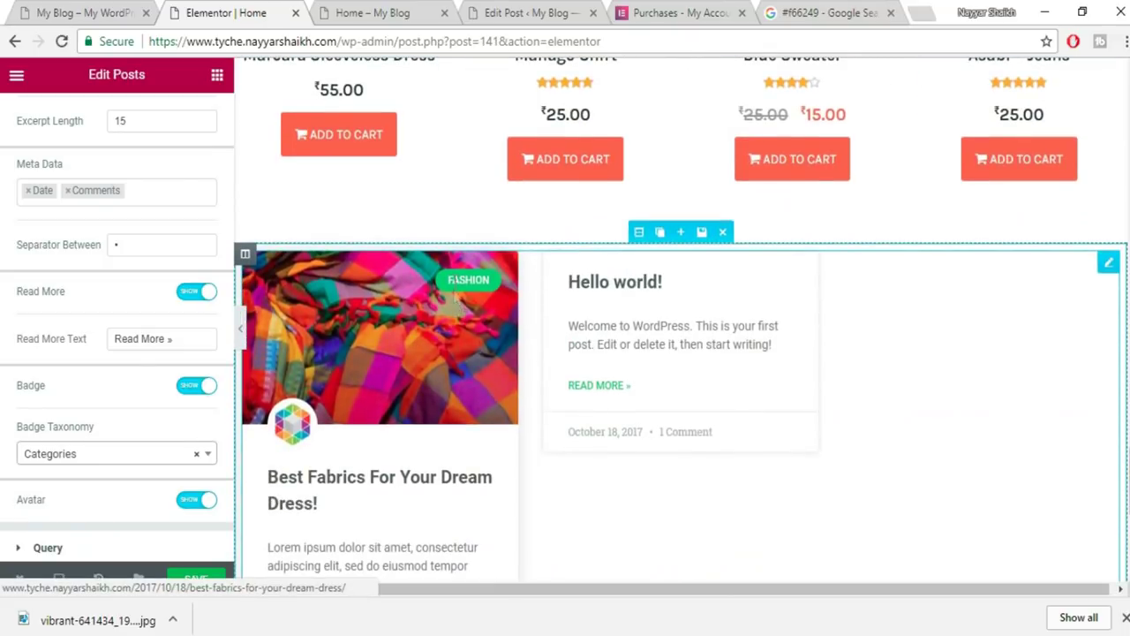
{"action": "scroll", "coordinate": [179, 426], "scroll_direction": "down", "scroll_amount": 1}
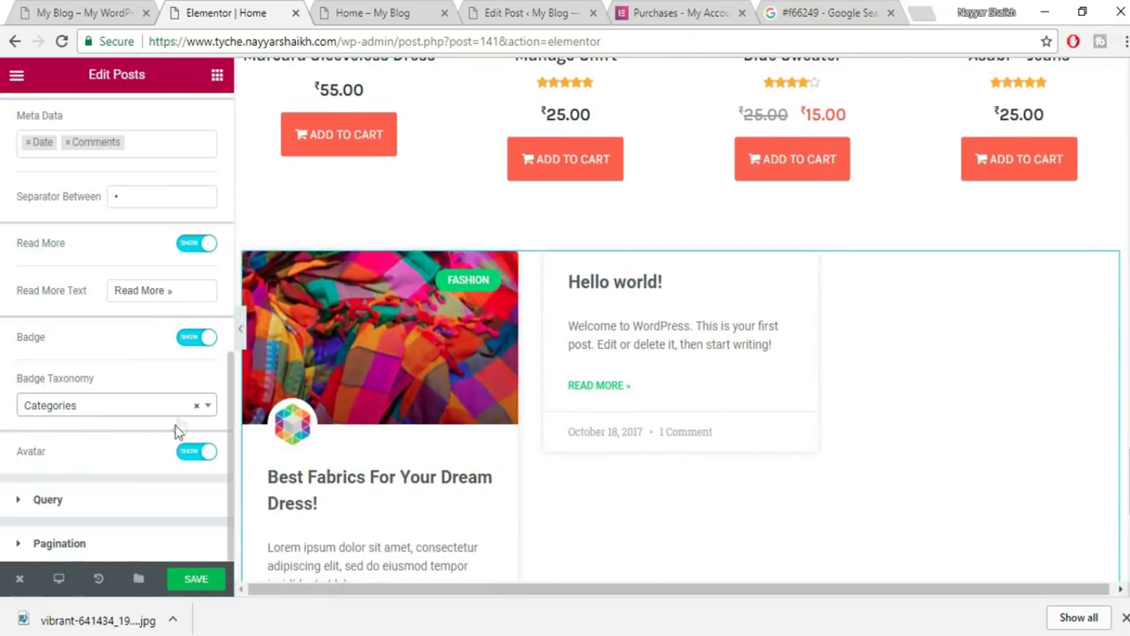
{"action": "left_click", "coordinate": [161, 504]}
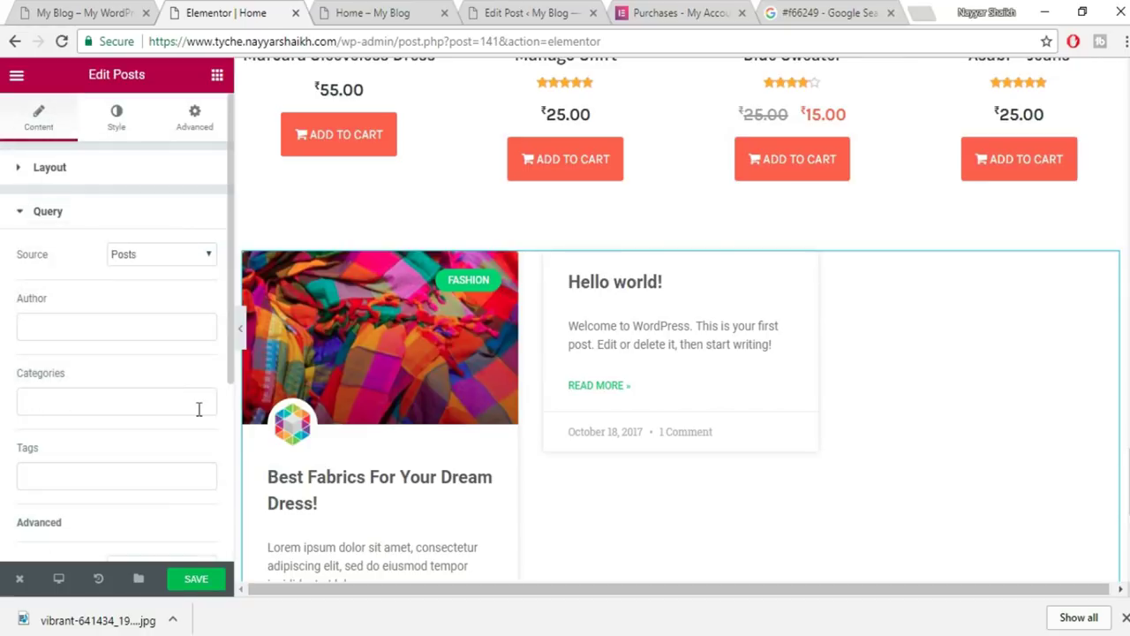
{"action": "left_click", "coordinate": [152, 259]}
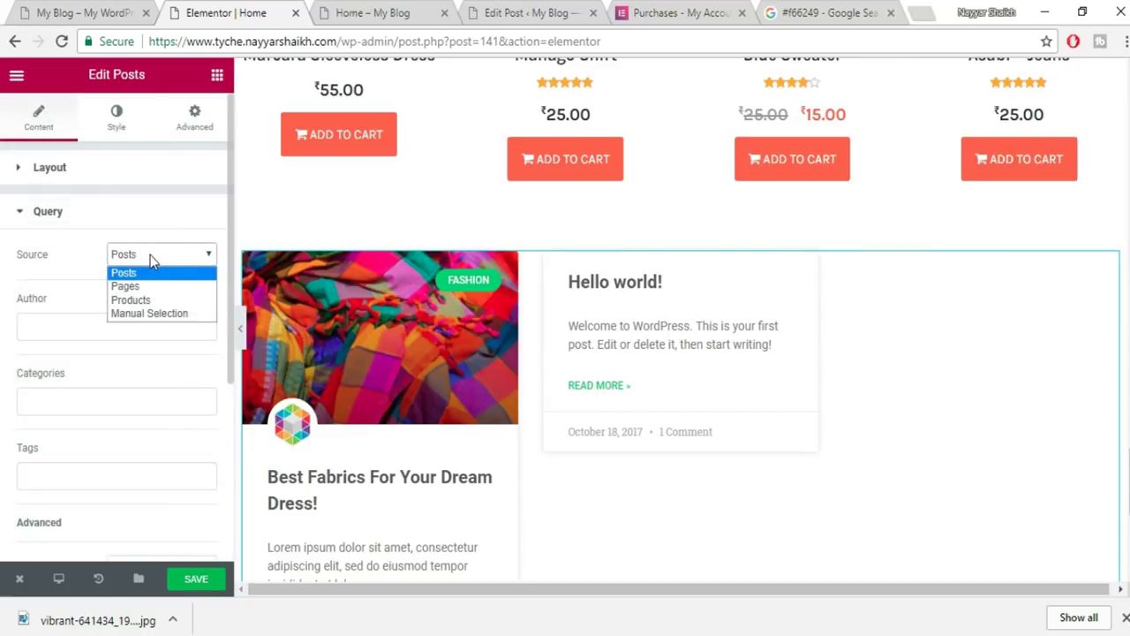
{"action": "left_click", "coordinate": [147, 268]}
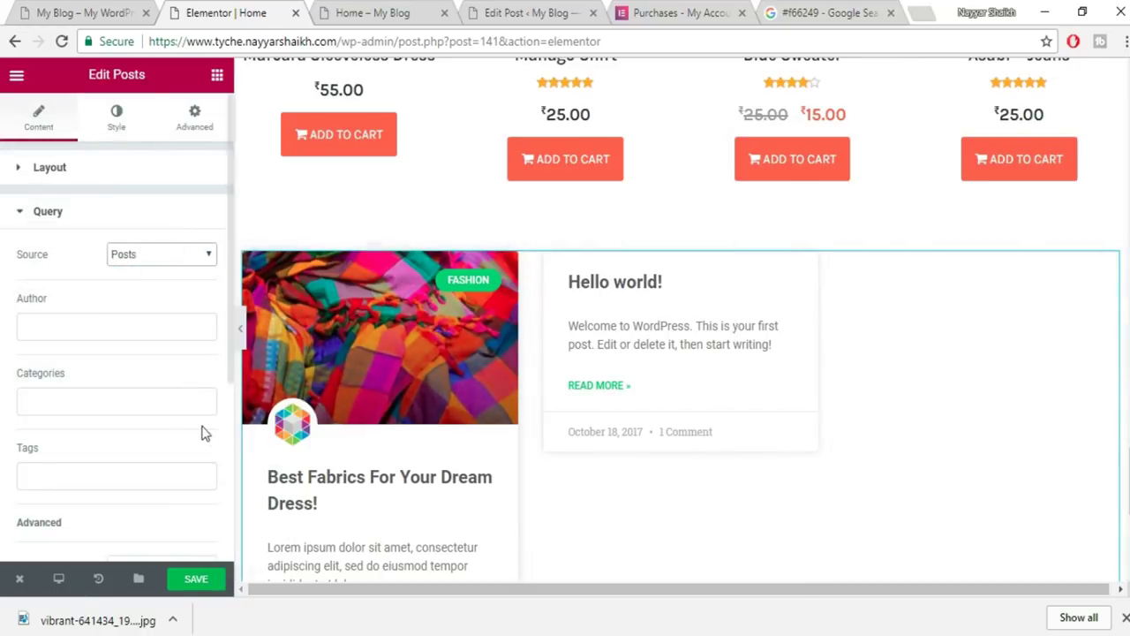
{"action": "scroll", "coordinate": [202, 432], "scroll_direction": "down", "scroll_amount": 2}
{"action": "scroll", "coordinate": [527, 401], "scroll_direction": "down", "scroll_amount": 2}
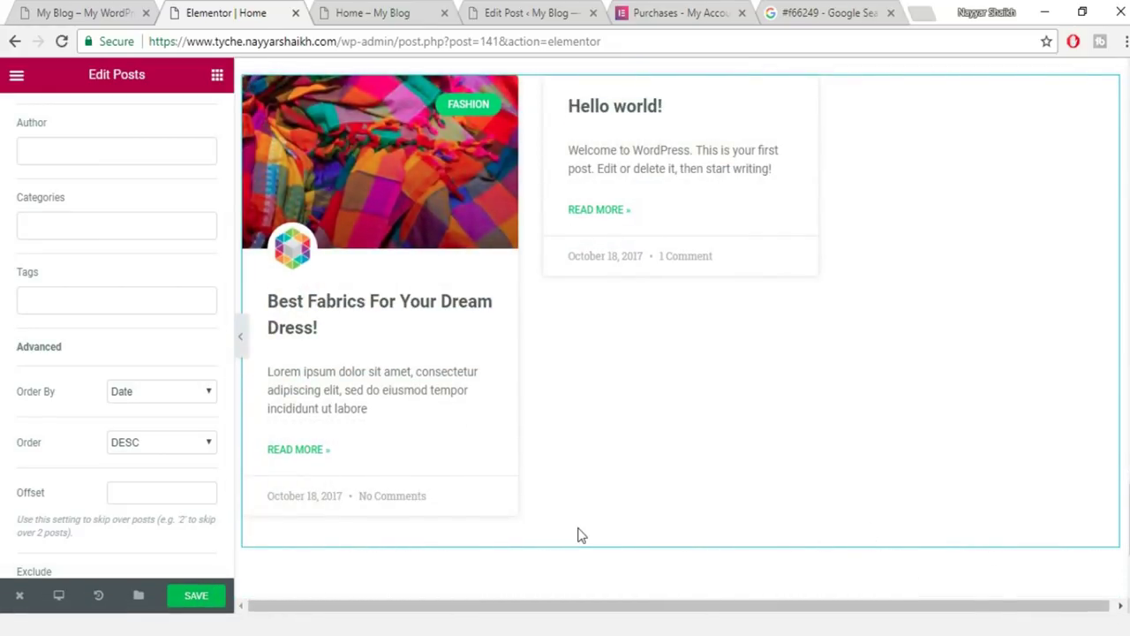
{"action": "left_click", "coordinate": [197, 598]}
{"action": "left_click", "coordinate": [198, 621]}
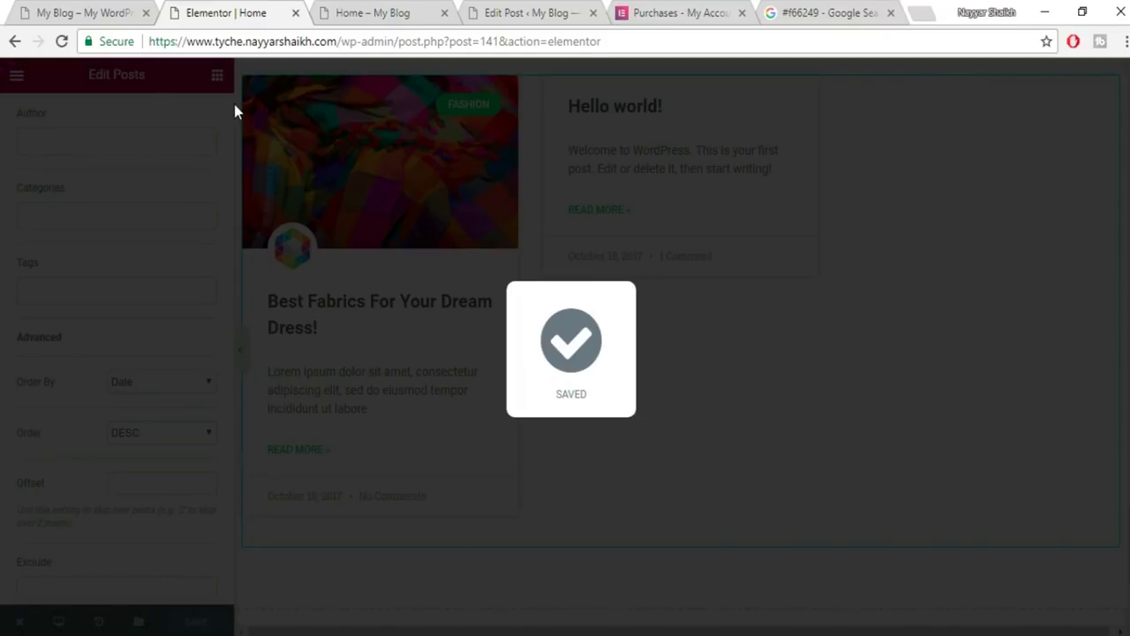
Compare the reference site's Latest Blogs section and footer with the page in the Elementor editor.
{"action": "left_click", "coordinate": [92, 12]}
{"action": "scroll", "coordinate": [795, 455], "scroll_direction": "down", "scroll_amount": 2}
{"action": "scroll", "coordinate": [801, 451], "scroll_direction": "down", "scroll_amount": 2}
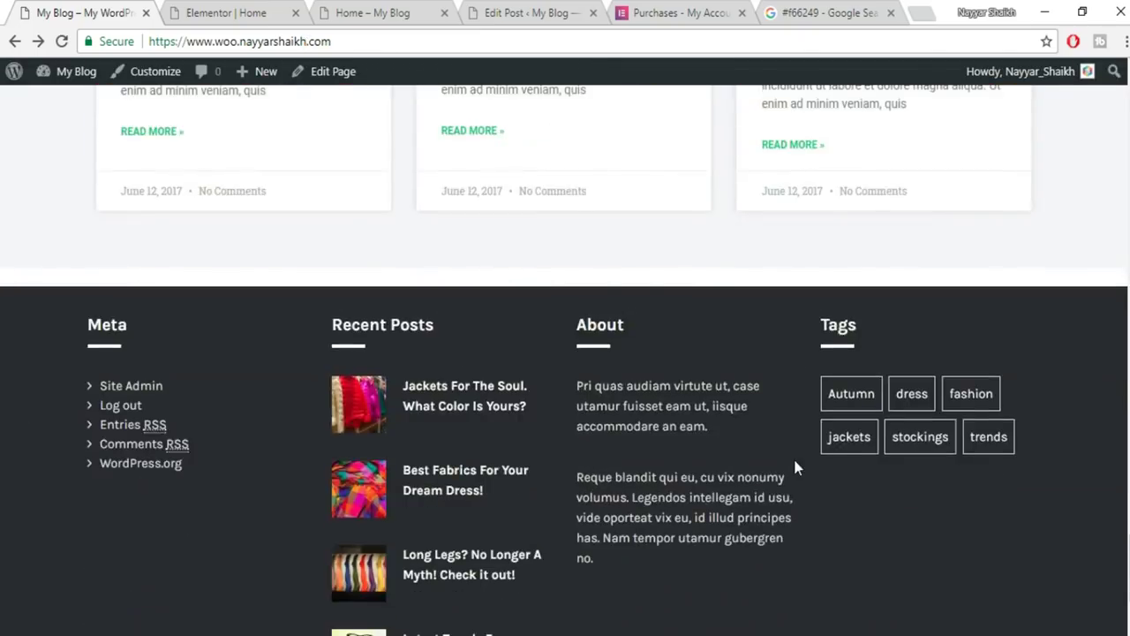
{"action": "scroll", "coordinate": [793, 455], "scroll_direction": "up", "scroll_amount": 7}
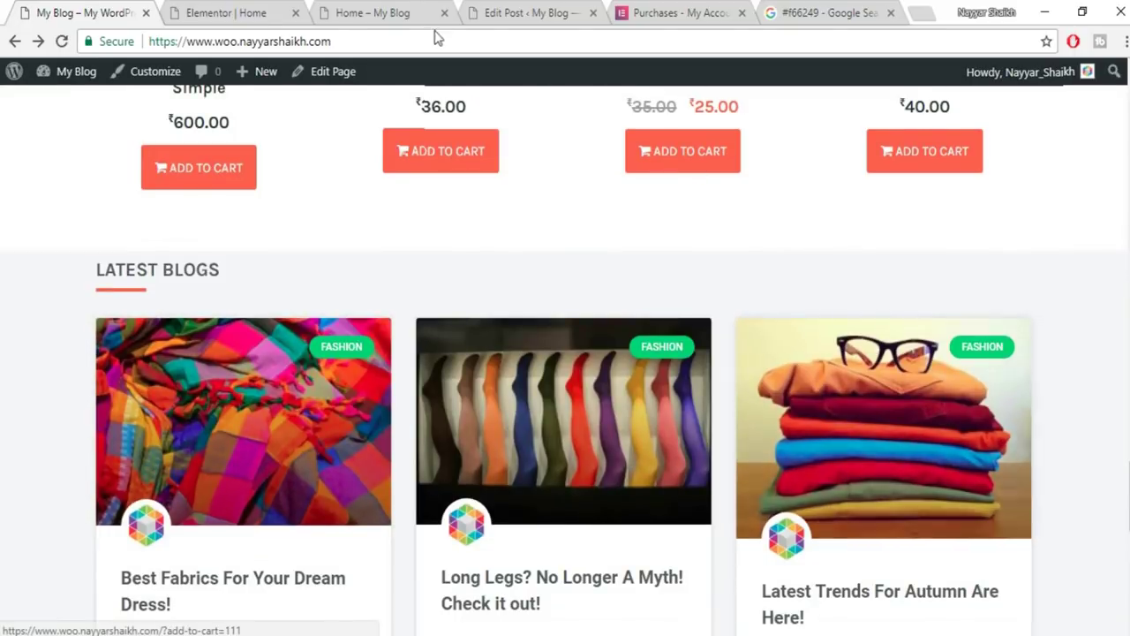
{"action": "left_click", "coordinate": [254, 10]}
{"action": "scroll", "coordinate": [817, 375], "scroll_direction": "up", "scroll_amount": 10}
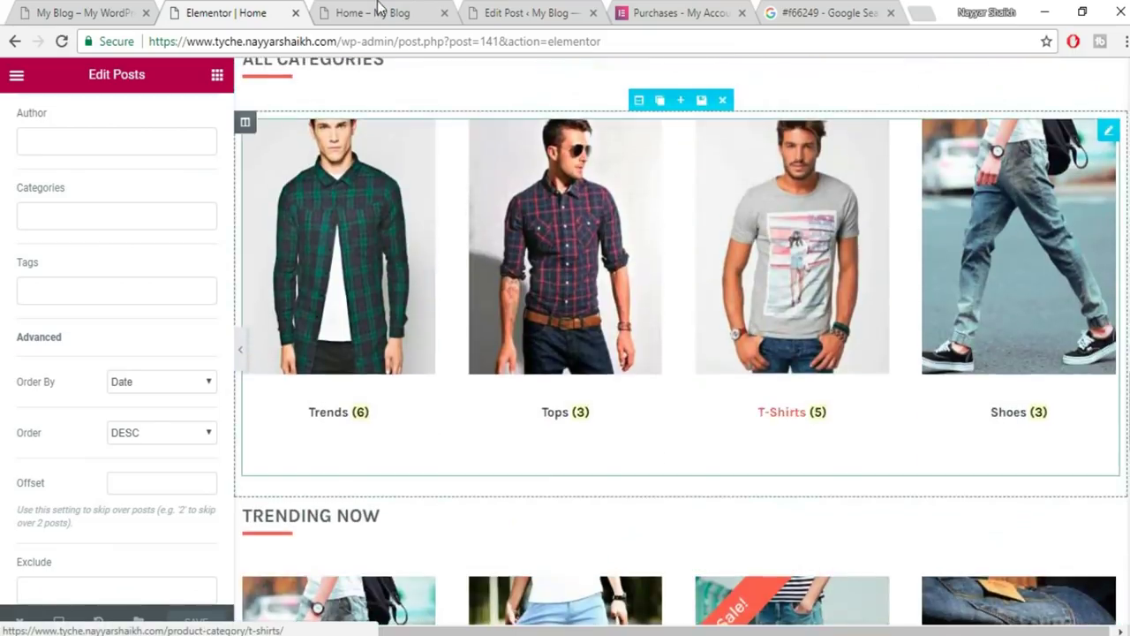
Reload the live home page and look through its sections from the banner down.
{"action": "left_click", "coordinate": [378, 11]}
{"action": "left_click", "coordinate": [392, 42]}
{"action": "key", "text": "Return"}
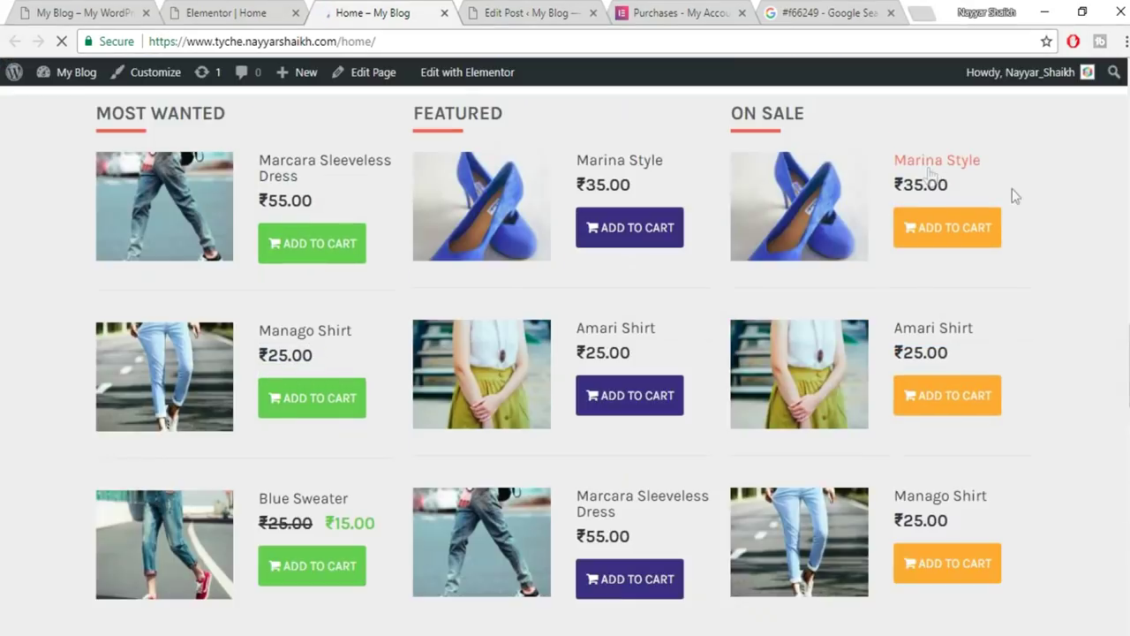
{"action": "scroll", "coordinate": [565, 354], "scroll_direction": "up", "scroll_amount": 15}
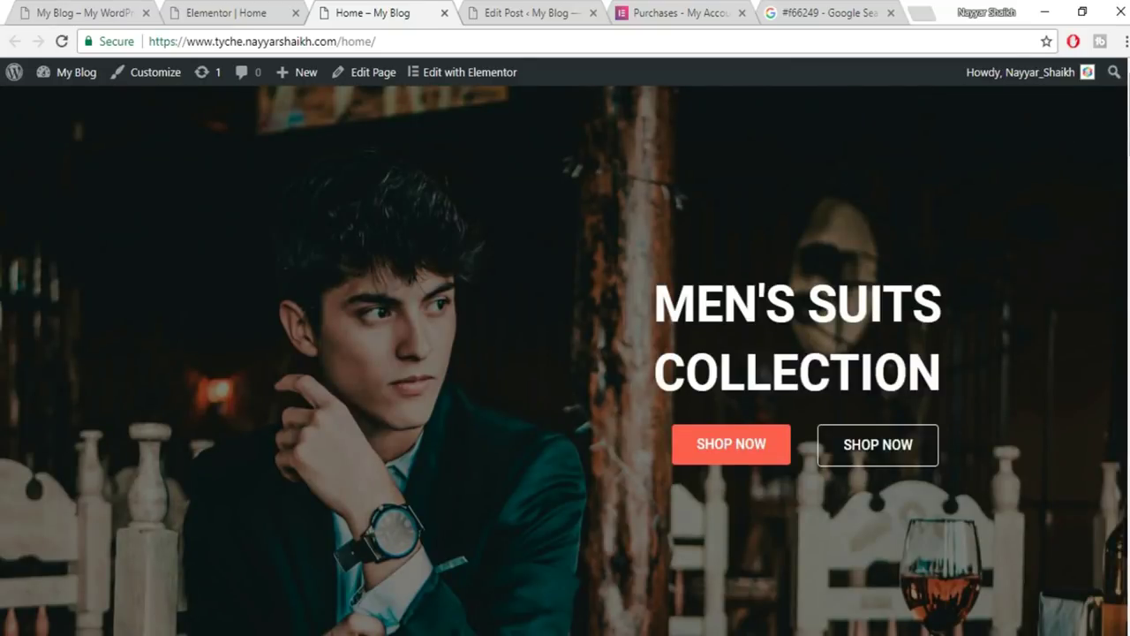
{"action": "scroll", "coordinate": [565, 360], "scroll_direction": "down", "scroll_amount": 15}
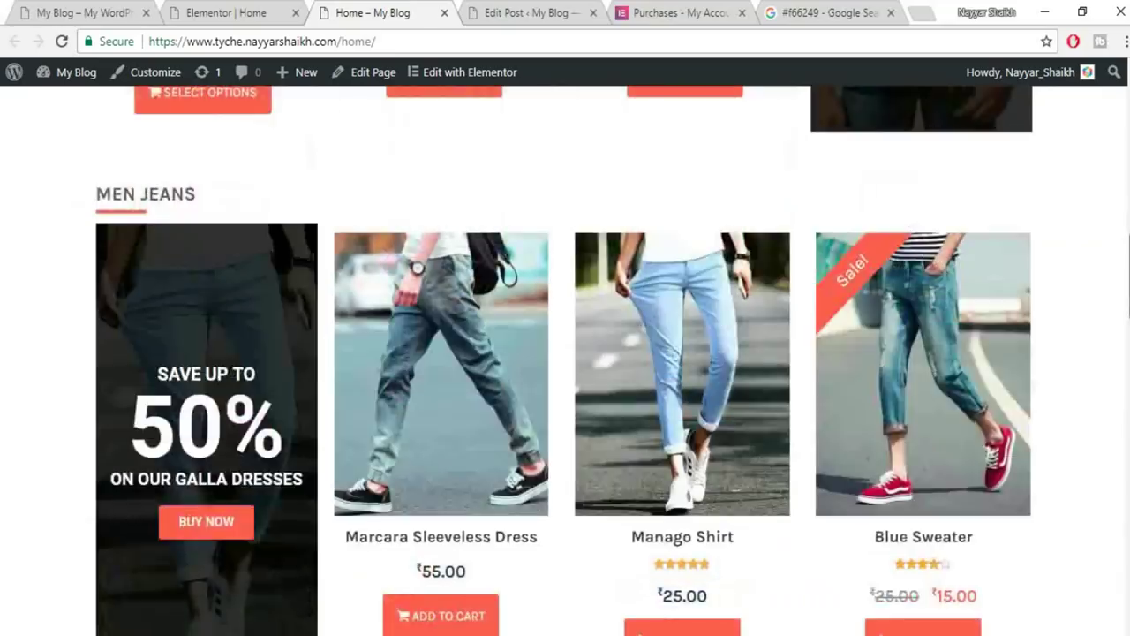
{"action": "scroll", "coordinate": [565, 361], "scroll_direction": "down", "scroll_amount": 10}
{"action": "scroll", "coordinate": [565, 361], "scroll_direction": "up", "scroll_amount": 20}
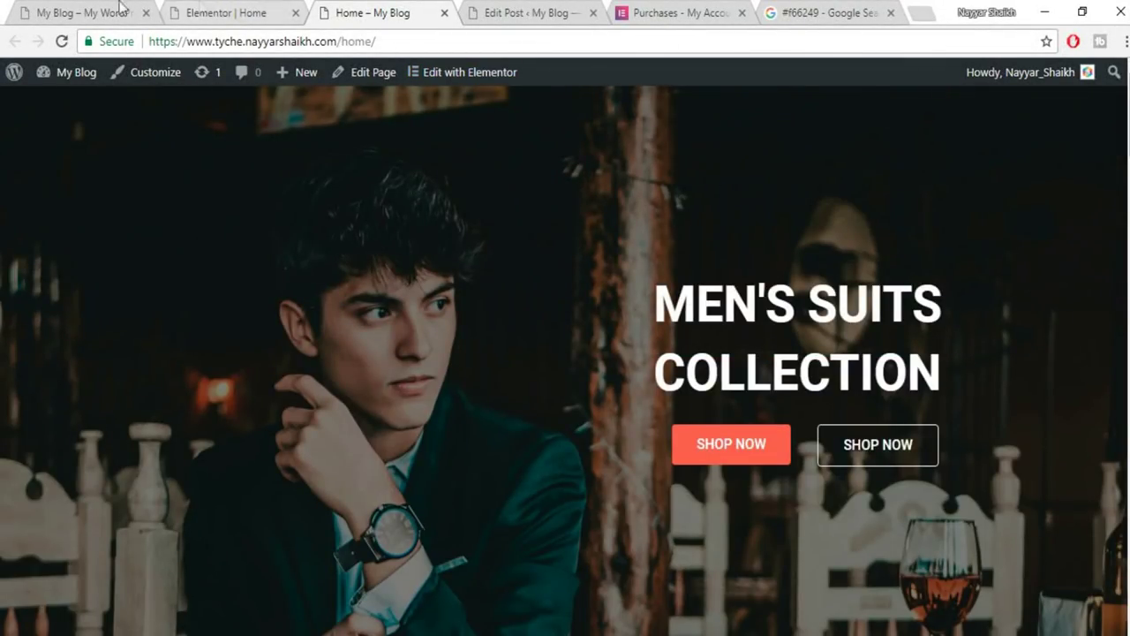
Examine the header and navigation menu at the start of the reference site's home page.
{"action": "left_click", "coordinate": [62, 13]}
{"action": "scroll", "coordinate": [437, 273], "scroll_direction": "up", "scroll_amount": 10}
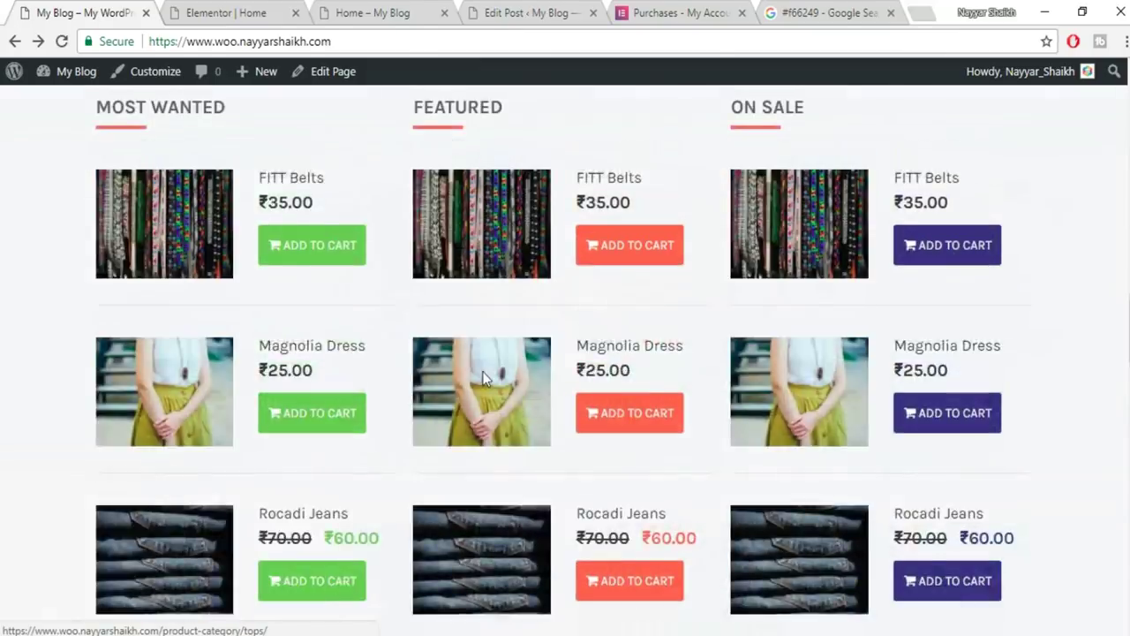
{"action": "scroll", "coordinate": [482, 377], "scroll_direction": "up", "scroll_amount": 10}
{"action": "scroll", "coordinate": [485, 381], "scroll_direction": "up", "scroll_amount": 5}
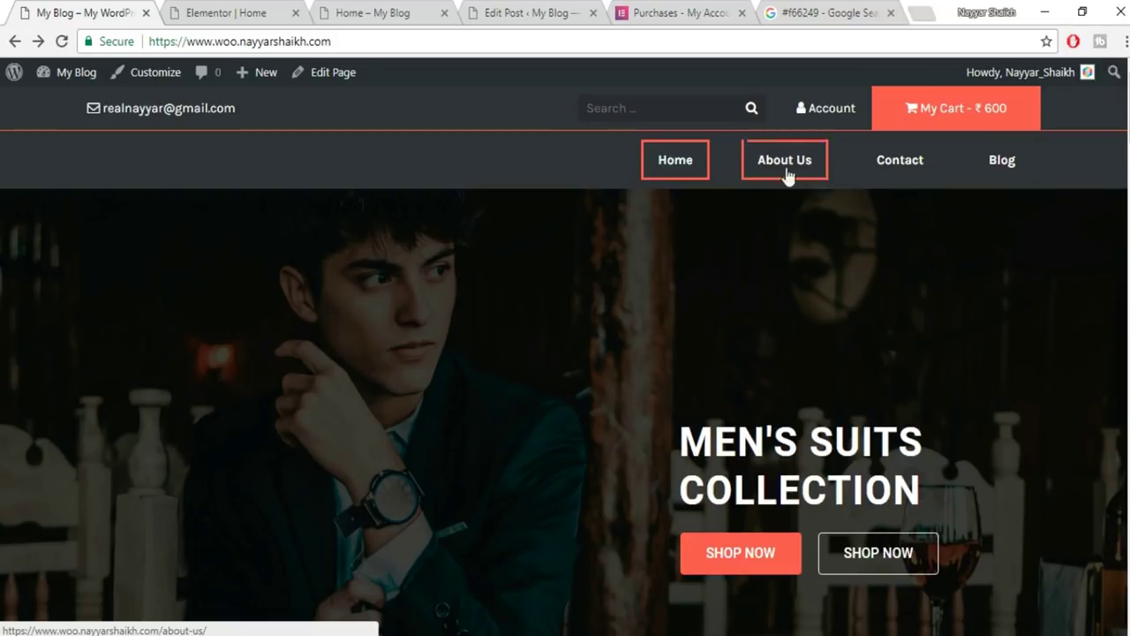
Add a new section above the Men's Suits Collection banner in Elementor and place a Nav Menu widget in it.
{"action": "left_click", "coordinate": [236, 5]}
{"action": "scroll", "coordinate": [383, 227], "scroll_direction": "up", "scroll_amount": 10}
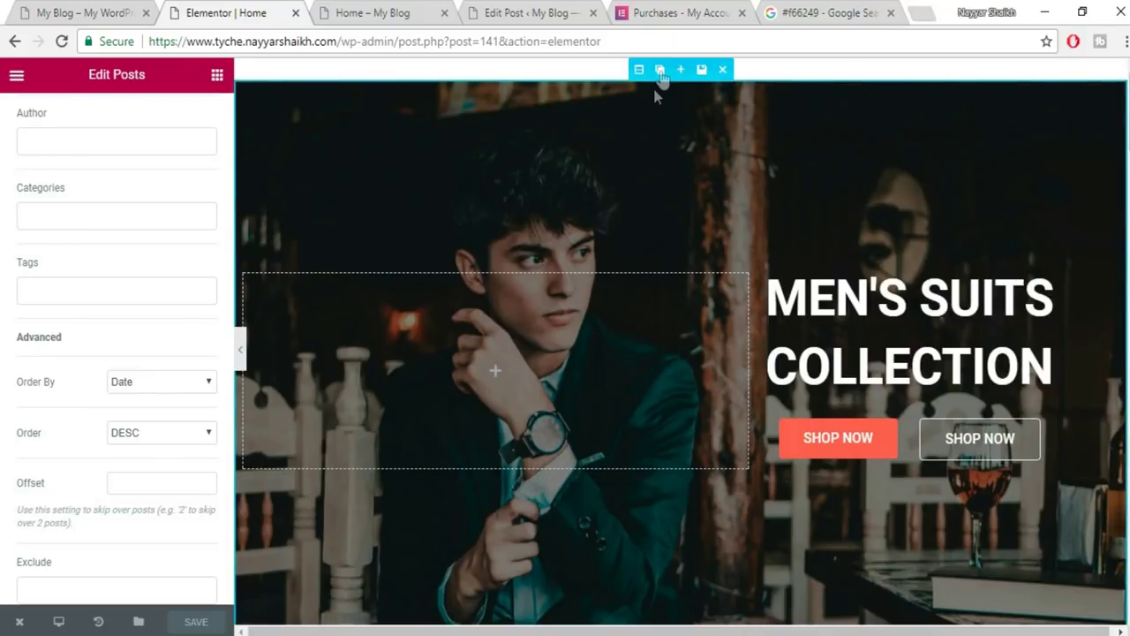
{"action": "left_click", "coordinate": [679, 70]}
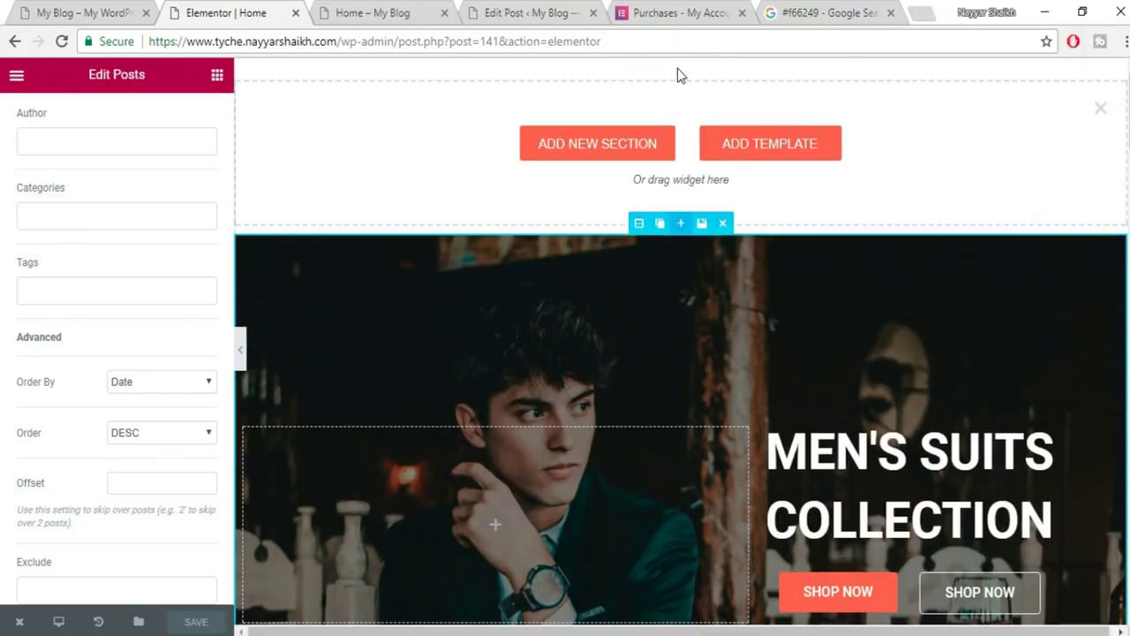
{"action": "left_click", "coordinate": [217, 77]}
{"action": "scroll", "coordinate": [155, 238], "scroll_direction": "down", "scroll_amount": 5}
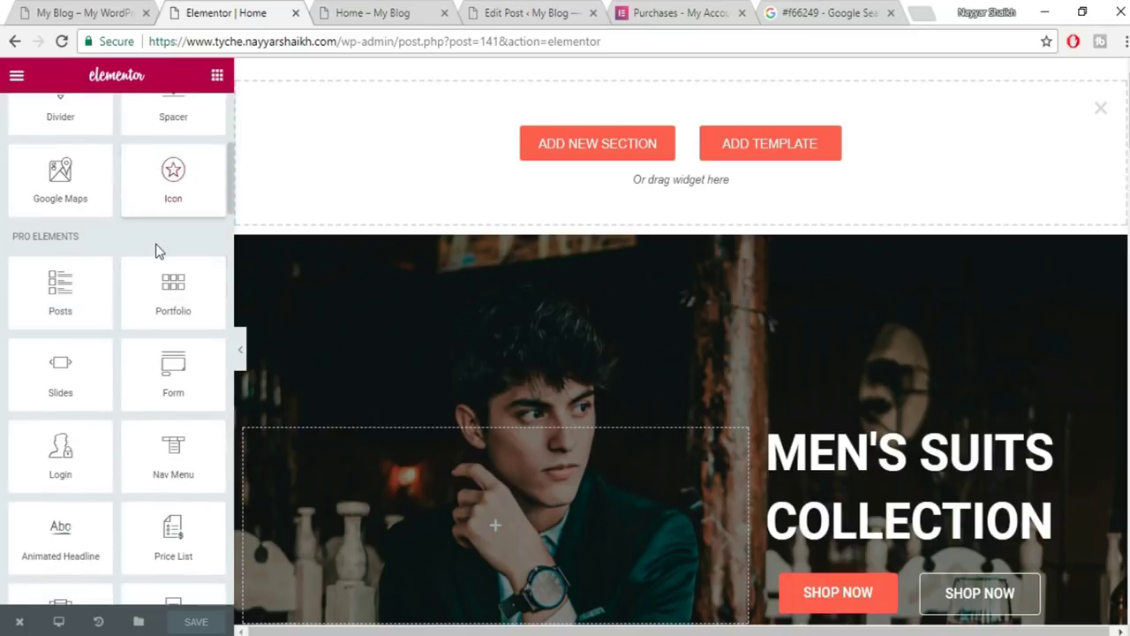
{"action": "left_click_drag", "start_coordinate": [173, 393], "coordinate": [580, 171]}
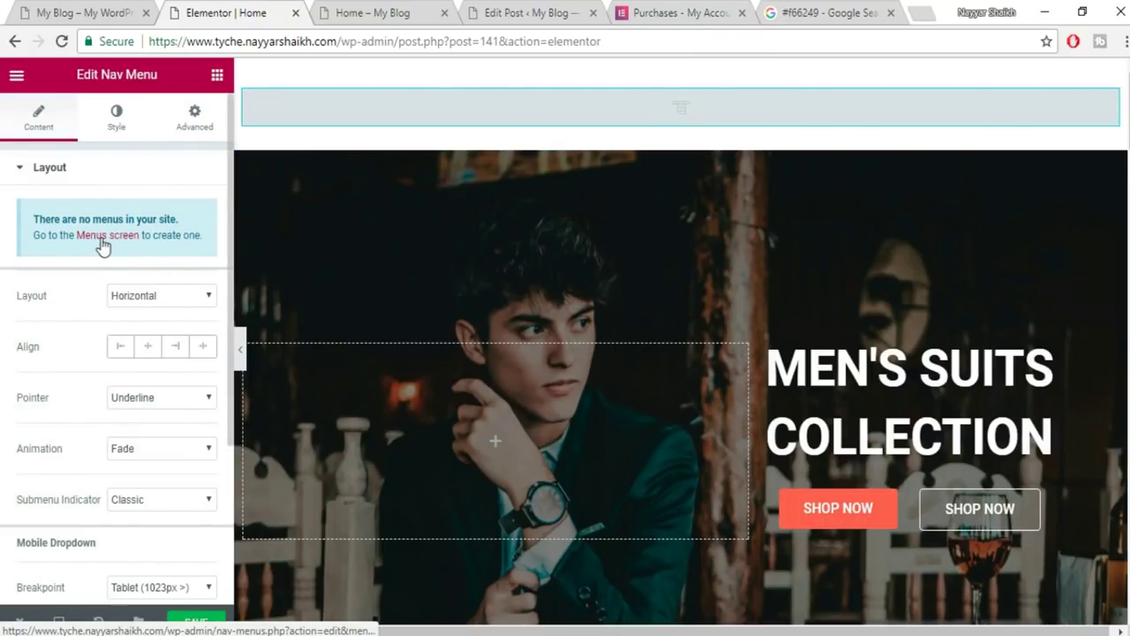
Create a new navigation menu named MainMenu in the WordPress dashboard's menu settings.
{"action": "left_click", "coordinate": [530, 13]}
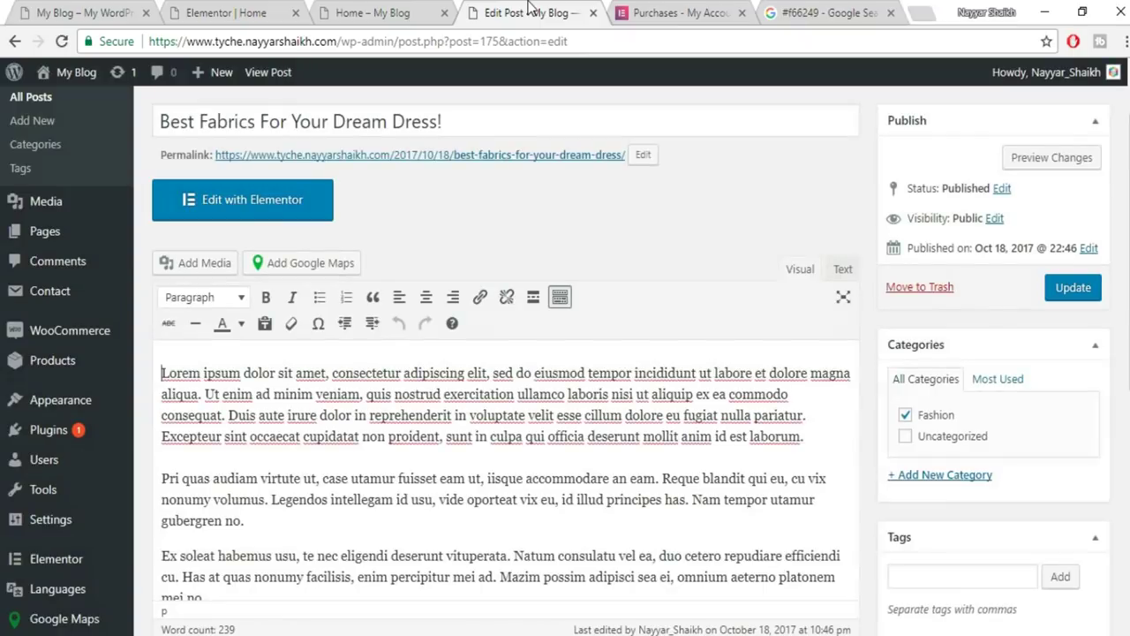
{"action": "scroll", "coordinate": [78, 451], "scroll_direction": "down", "scroll_amount": 4}
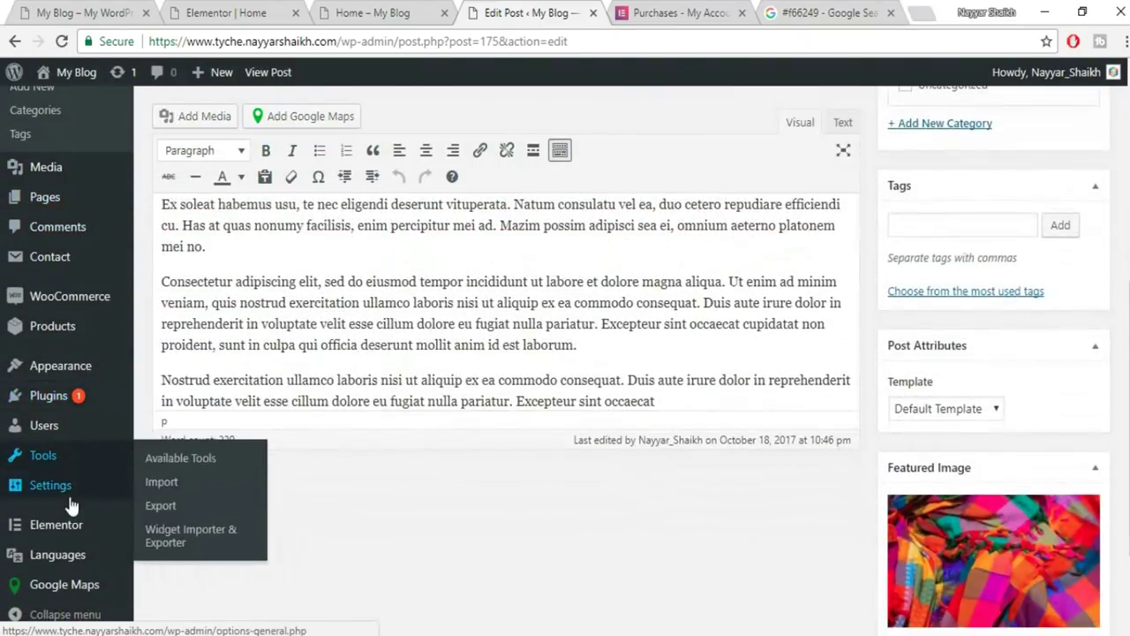
{"action": "mouse_move", "coordinate": [57, 380]}
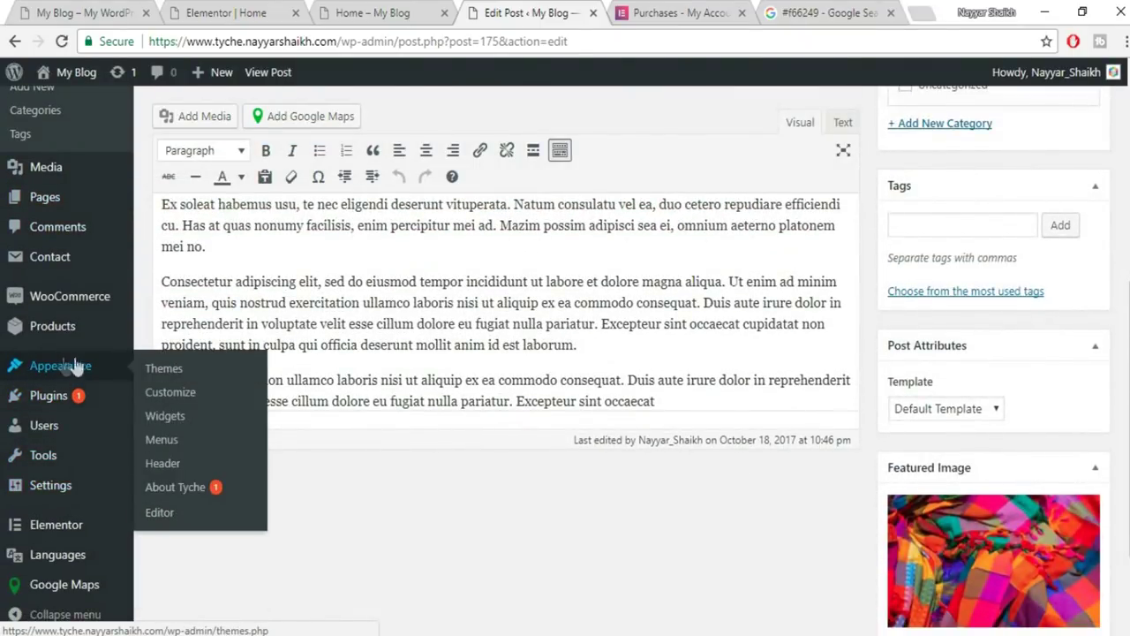
{"action": "left_click", "coordinate": [163, 439]}
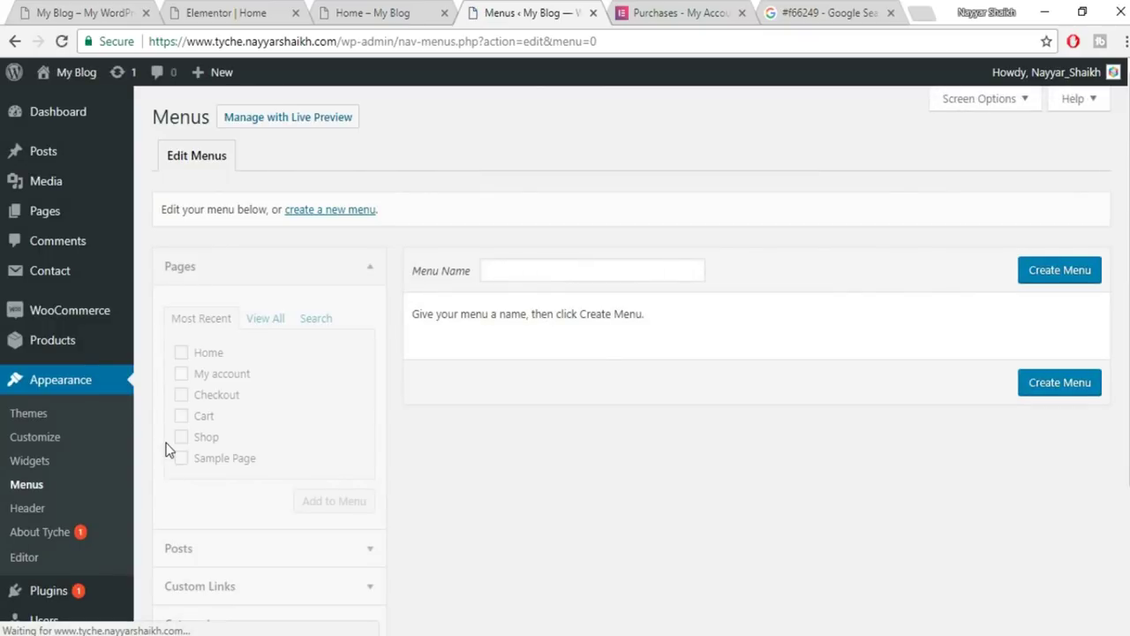
{"action": "left_click", "coordinate": [521, 270]}
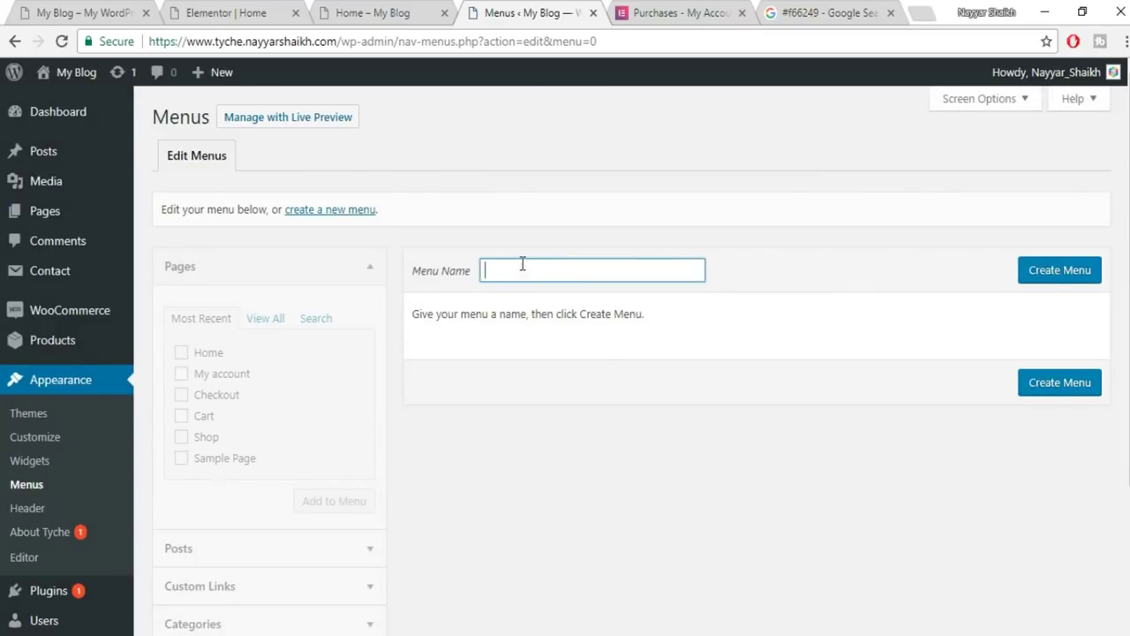
{"action": "type", "text": "Mai"}
{"action": "left_click", "coordinate": [559, 314]}
{"action": "left_click", "coordinate": [1085, 273]}
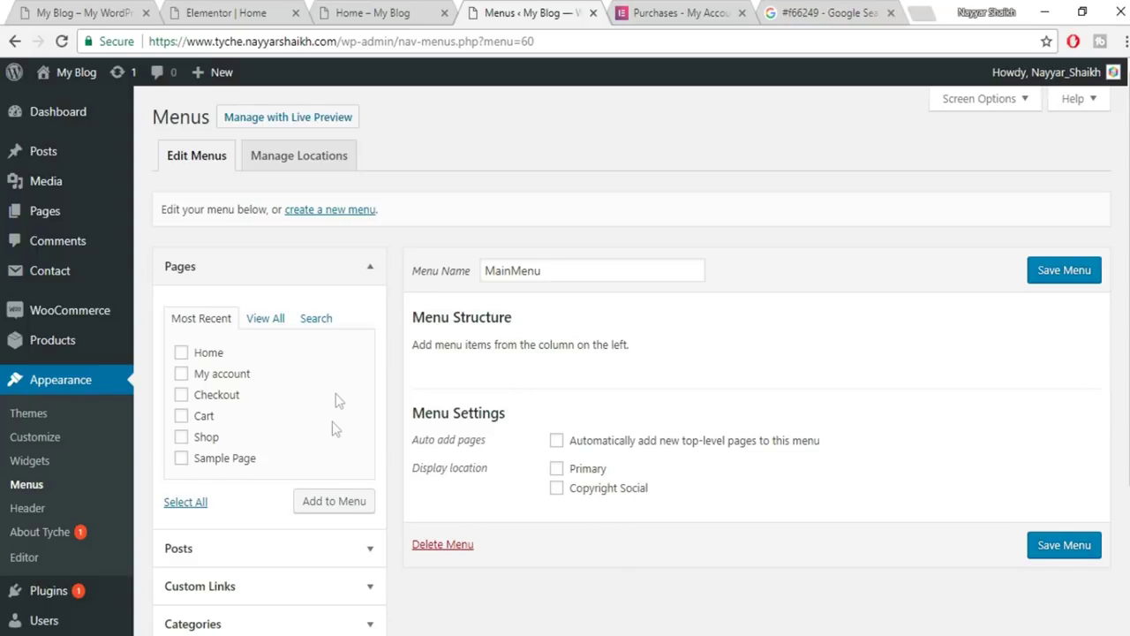
Assign MainMenu to the Primary display location and save the menu.
{"action": "scroll", "coordinate": [331, 427], "scroll_direction": "down", "scroll_amount": 3}
{"action": "scroll", "coordinate": [939, 390], "scroll_direction": "up", "scroll_amount": 3}
{"action": "left_click", "coordinate": [1076, 259]}
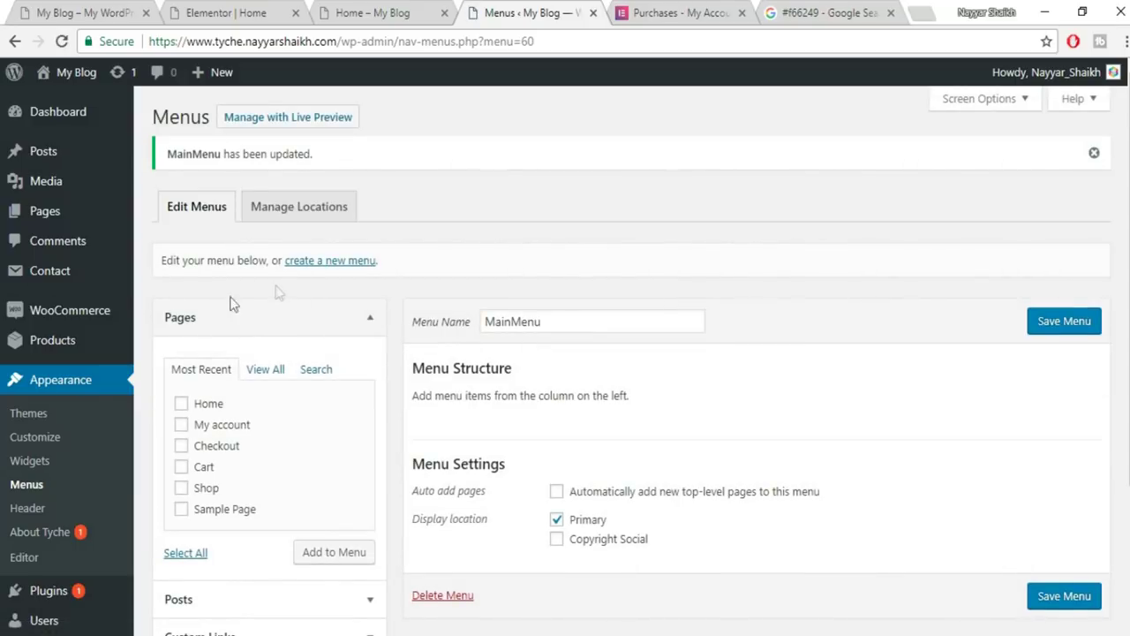
Publish a new page titled About Us with the Elementor Canvas template.
{"action": "mouse_move", "coordinate": [58, 213]}
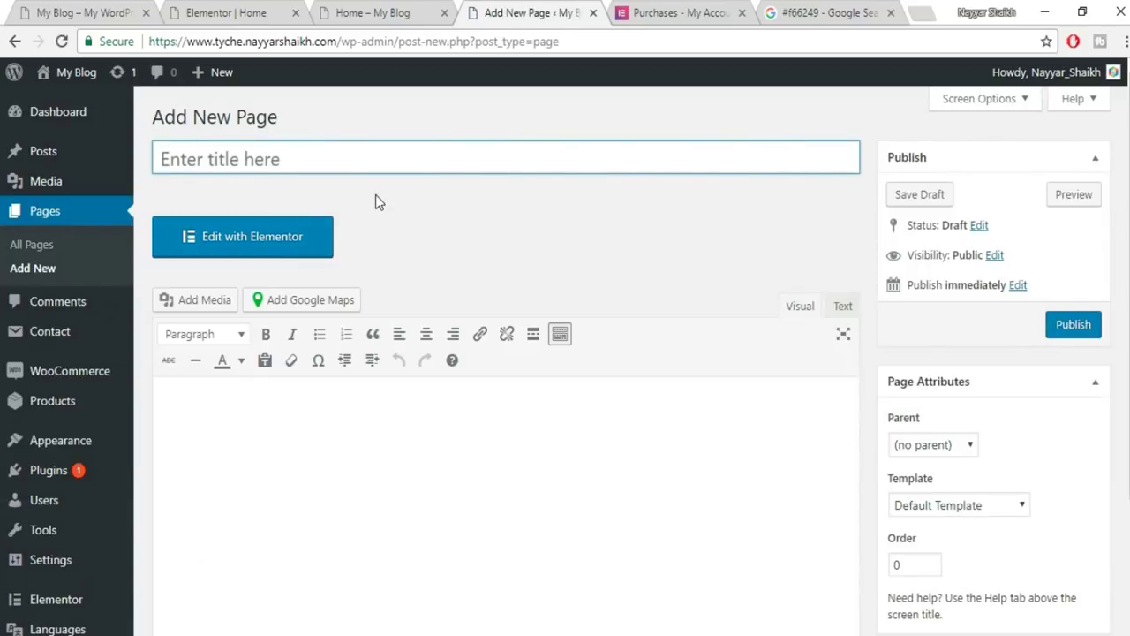
{"action": "type", "text": "About Us"}
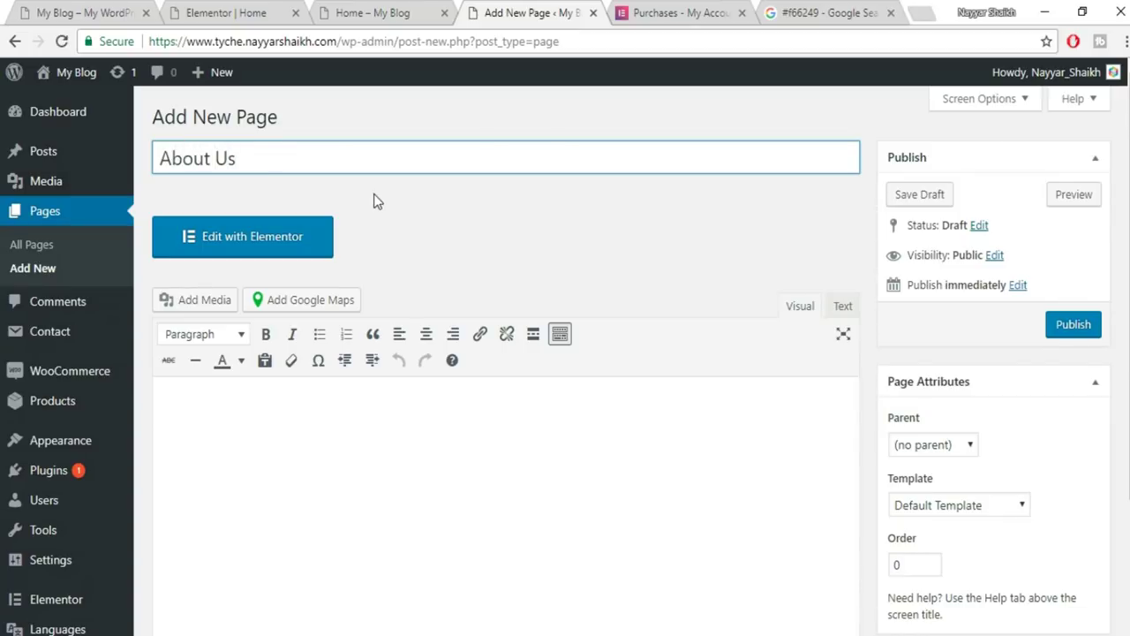
{"action": "left_click", "coordinate": [1022, 505]}
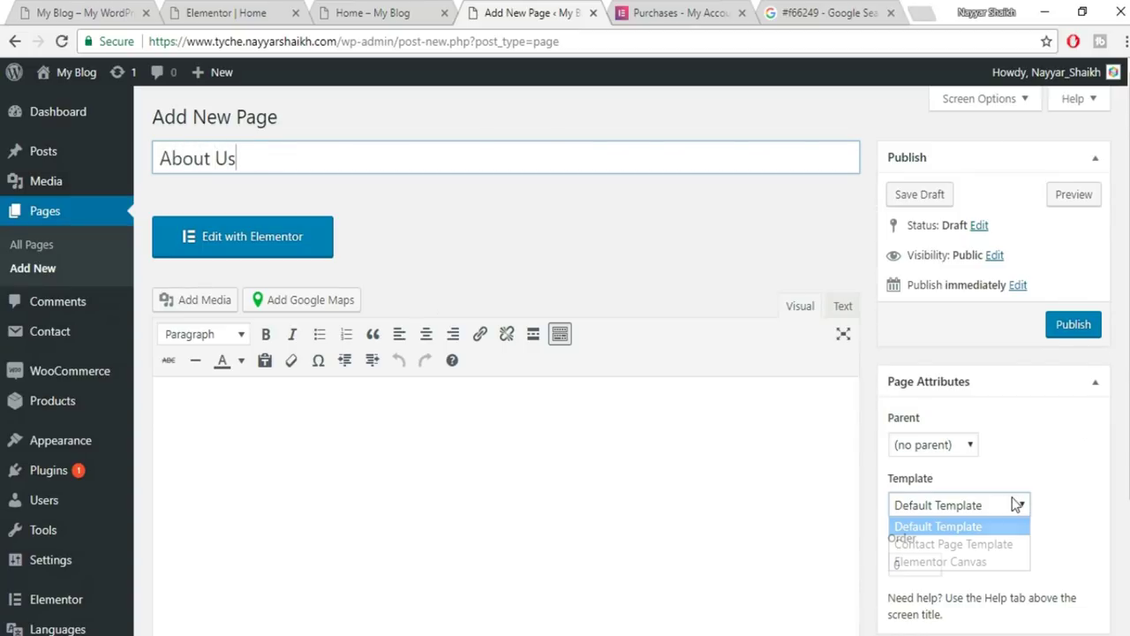
{"action": "left_click", "coordinate": [972, 563]}
{"action": "left_click", "coordinate": [1083, 334]}
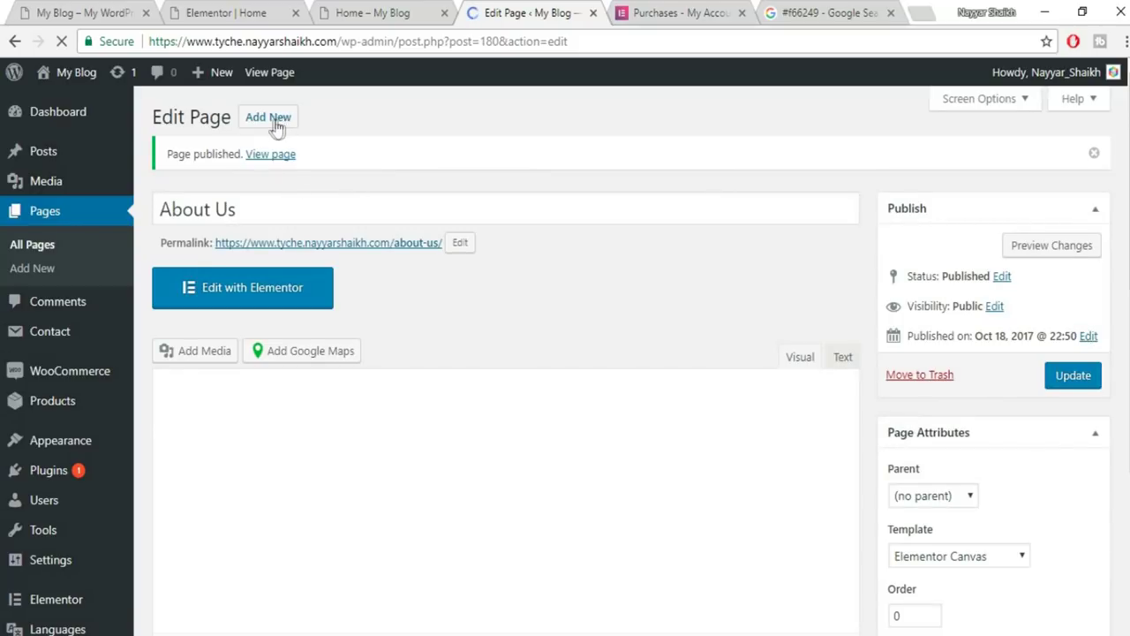
Publish another new page titled Contact Us, using the Elementor Canvas template.
{"action": "left_click", "coordinate": [276, 128]}
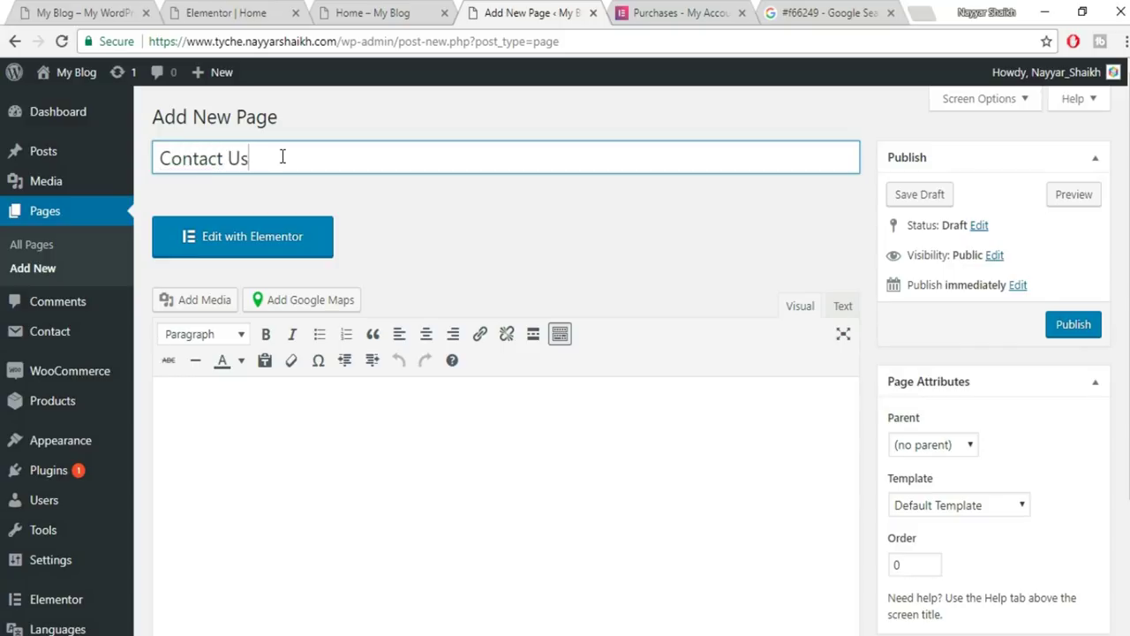
{"action": "type", "text": "Contact Us"}
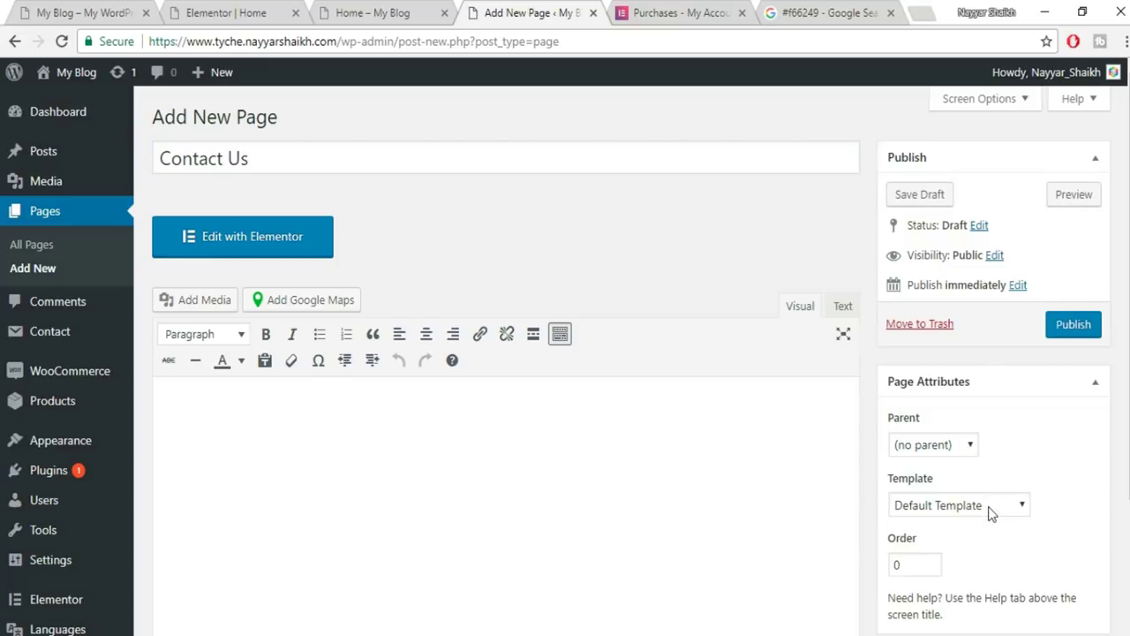
{"action": "left_click", "coordinate": [987, 506]}
{"action": "left_click", "coordinate": [941, 562]}
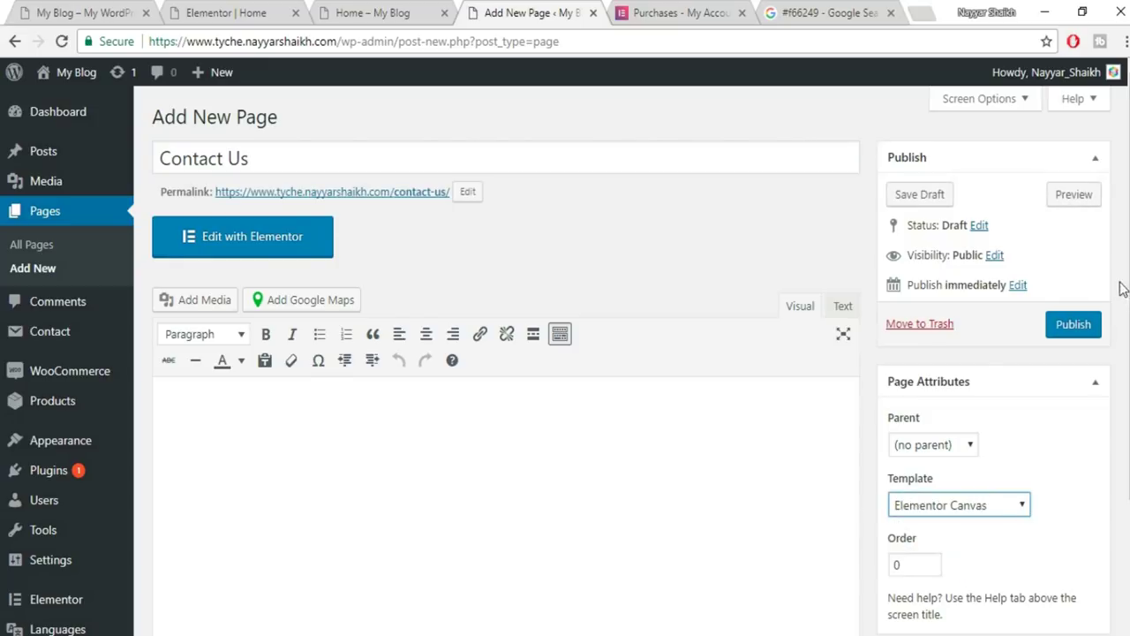
{"action": "left_click", "coordinate": [1078, 324]}
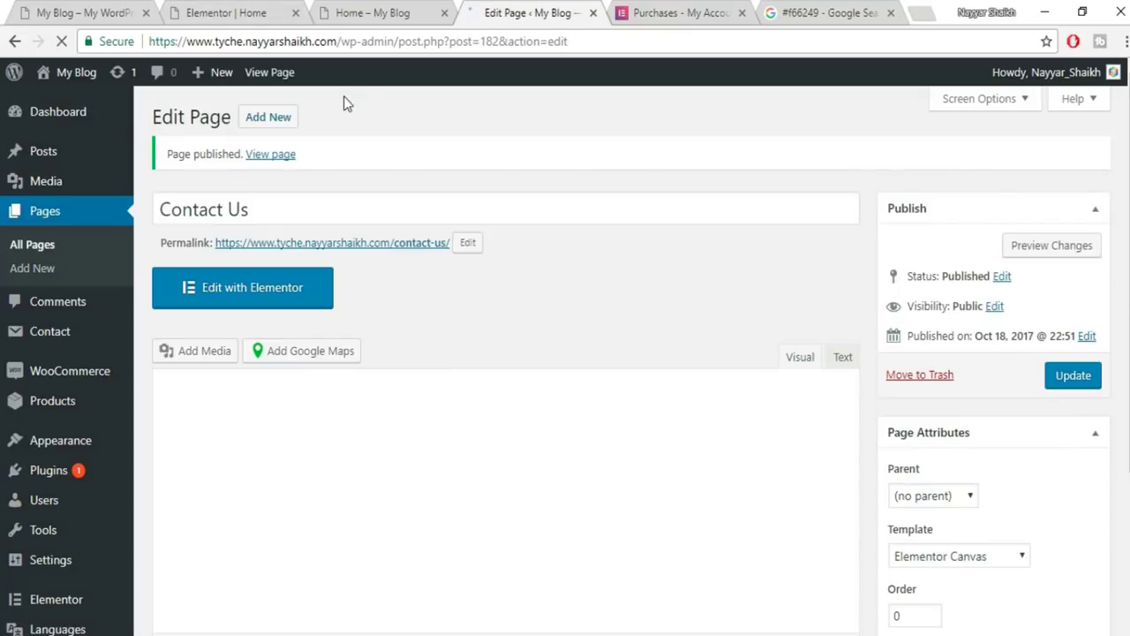
Publish a third new page titled Blog with the Elementor Canvas template.
{"action": "left_click", "coordinate": [259, 123]}
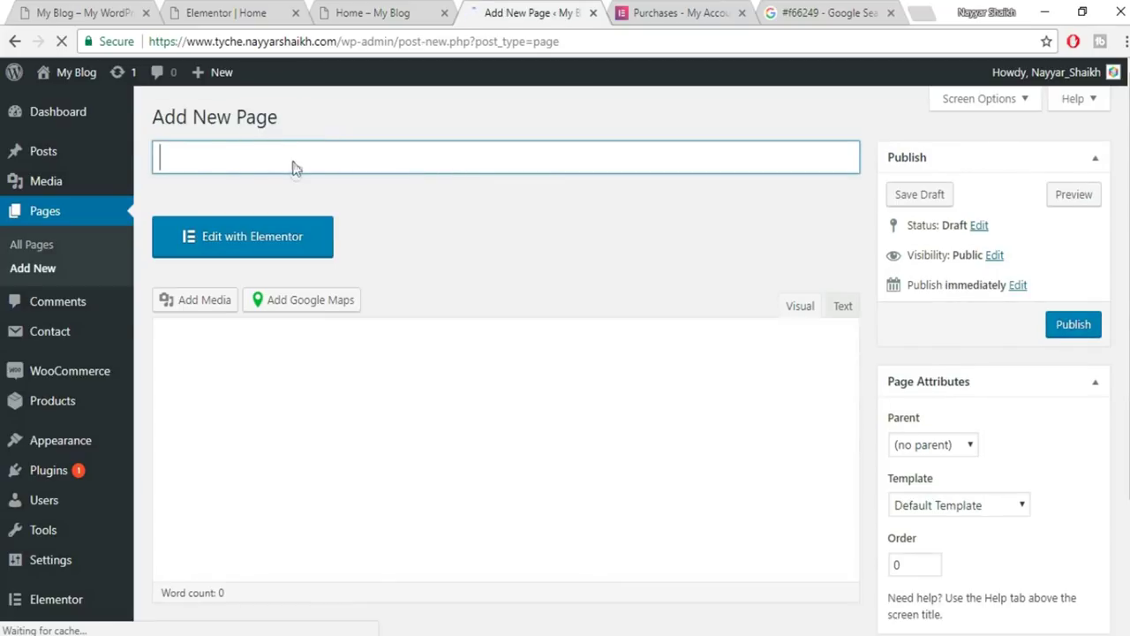
{"action": "type", "text": "Blog"}
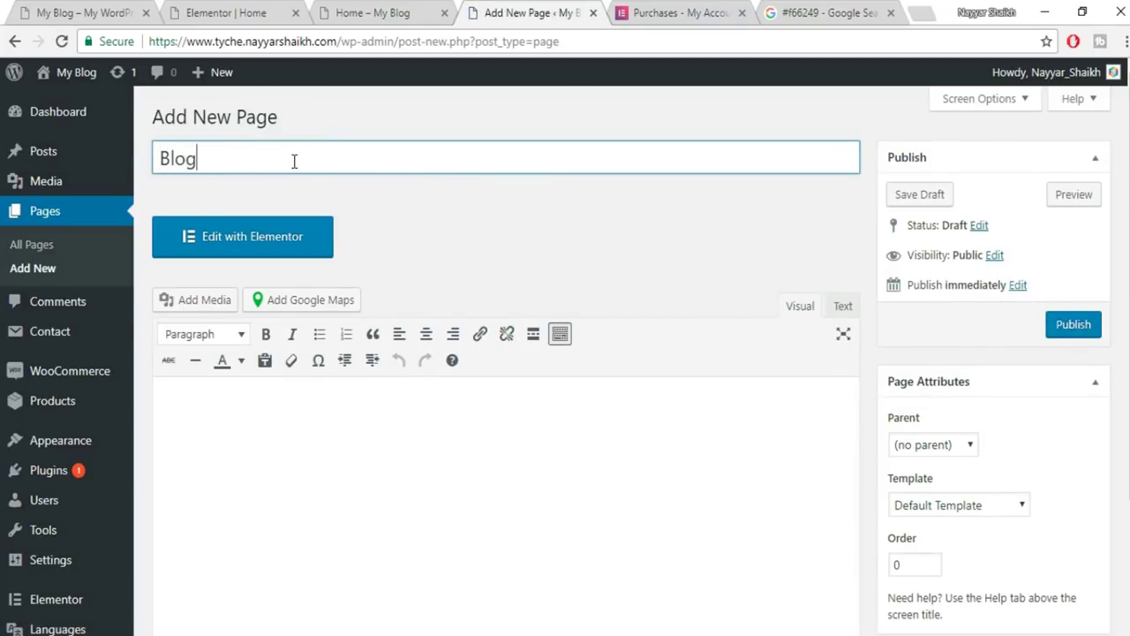
{"action": "scroll", "coordinate": [993, 490], "scroll_direction": "down", "scroll_amount": 1}
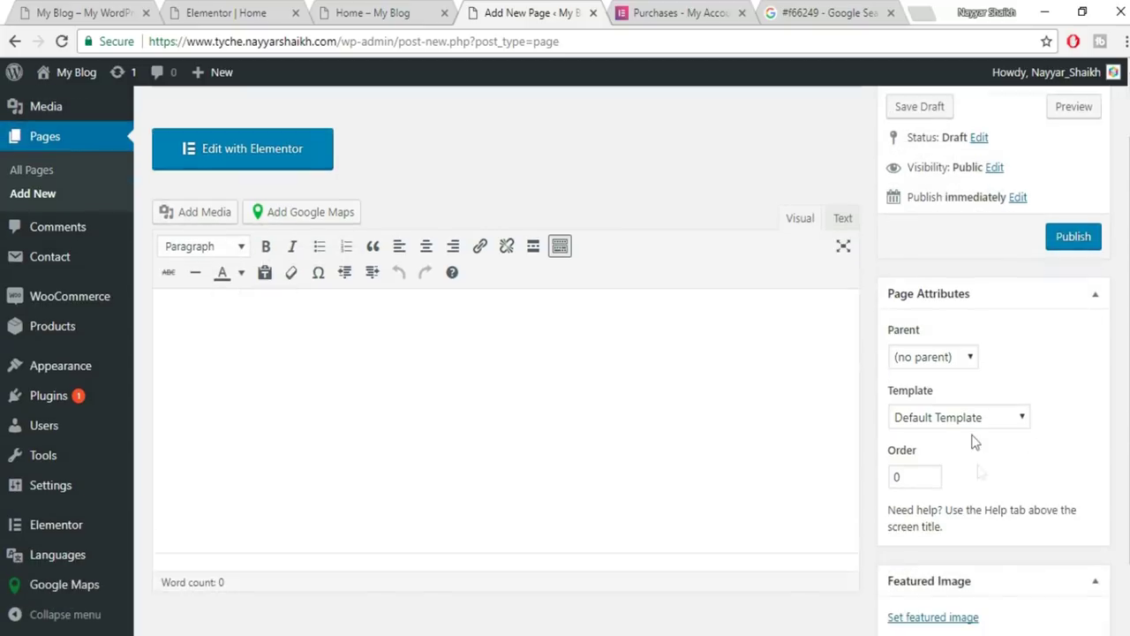
{"action": "left_click", "coordinate": [974, 417]}
{"action": "left_click", "coordinate": [960, 473]}
{"action": "left_click", "coordinate": [1087, 239]}
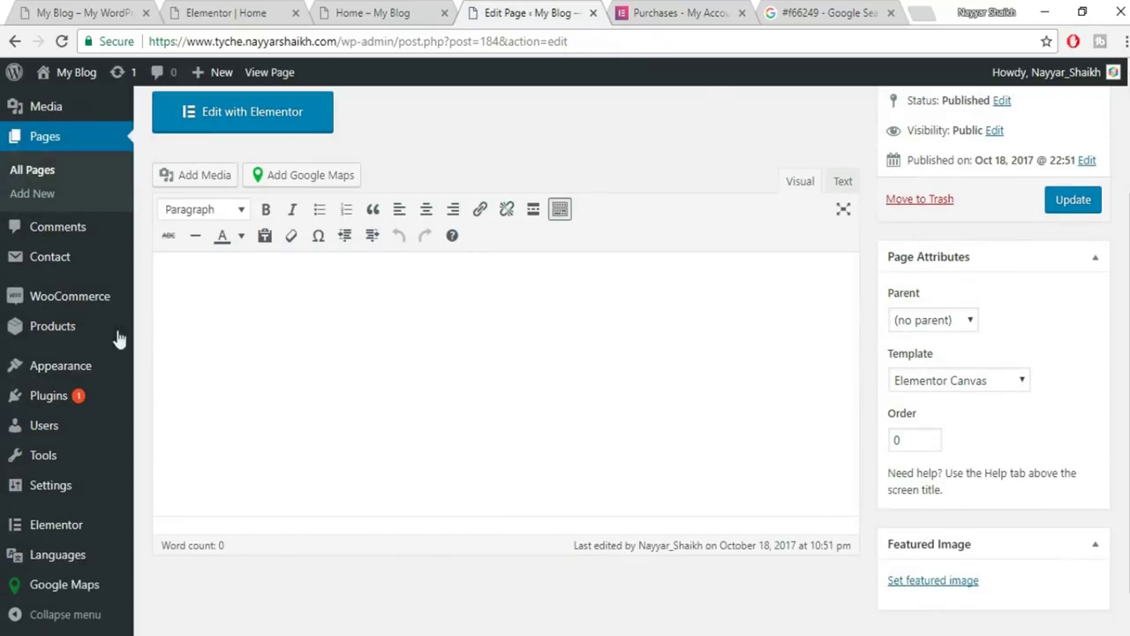
Return to the menu settings and add the Blog, Contact Us, About Us and Home pages to MainMenu.
{"action": "mouse_move", "coordinate": [129, 367]}
{"action": "left_click", "coordinate": [187, 440]}
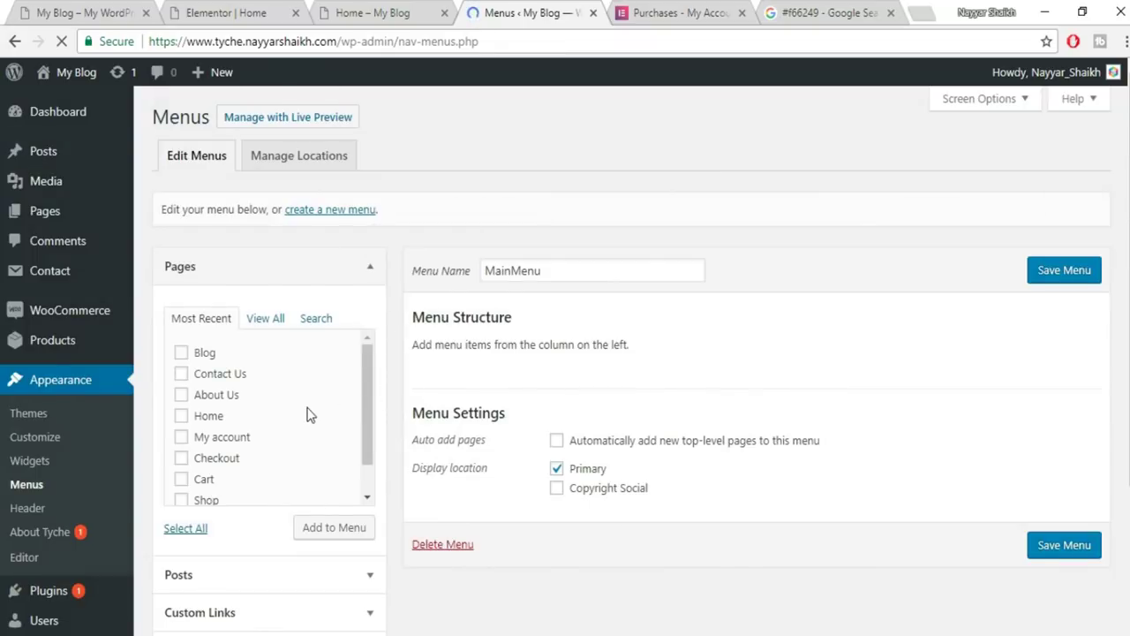
{"action": "scroll", "coordinate": [308, 412], "scroll_direction": "down", "scroll_amount": 1}
{"action": "scroll", "coordinate": [308, 413], "scroll_direction": "up", "scroll_amount": 1}
{"action": "scroll", "coordinate": [308, 414], "scroll_direction": "down", "scroll_amount": 2}
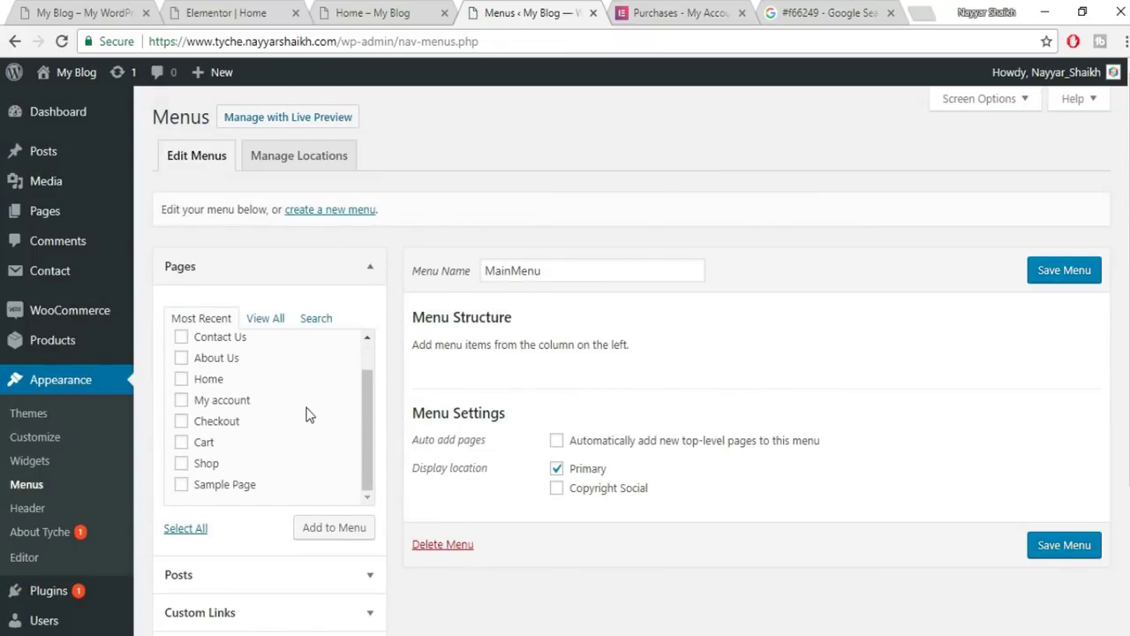
{"action": "scroll", "coordinate": [308, 415], "scroll_direction": "up", "scroll_amount": 2}
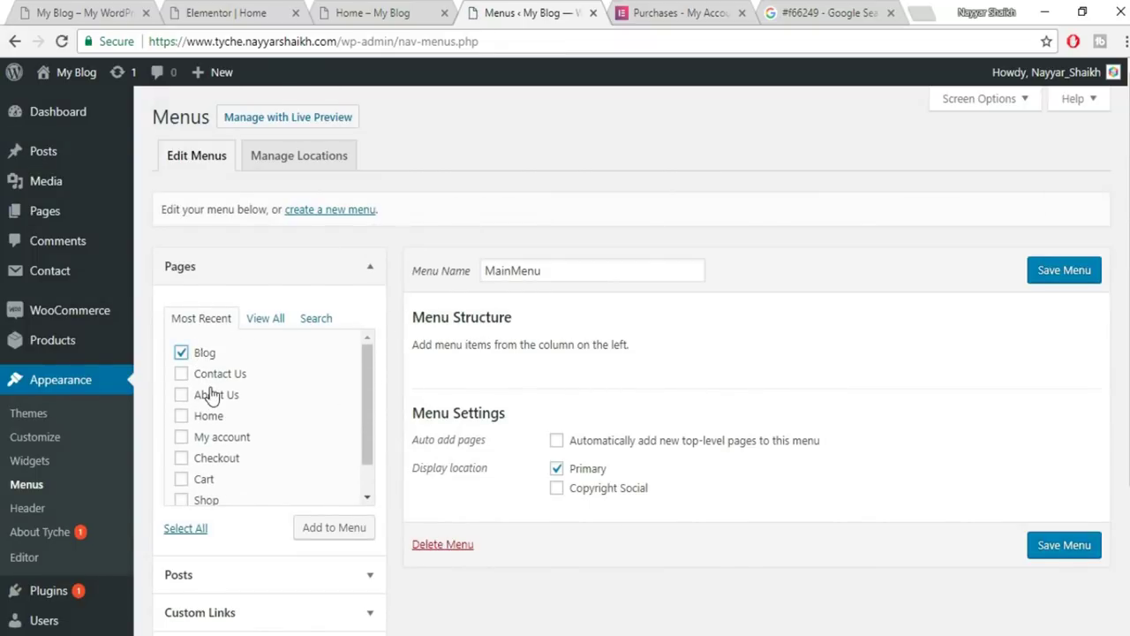
{"action": "left_click", "coordinate": [353, 530]}
Reorder the MainMenu items as Home, About Us, Contact Us, Blog and save the menu.
{"action": "left_click_drag", "start_coordinate": [494, 522], "coordinate": [497, 398]}
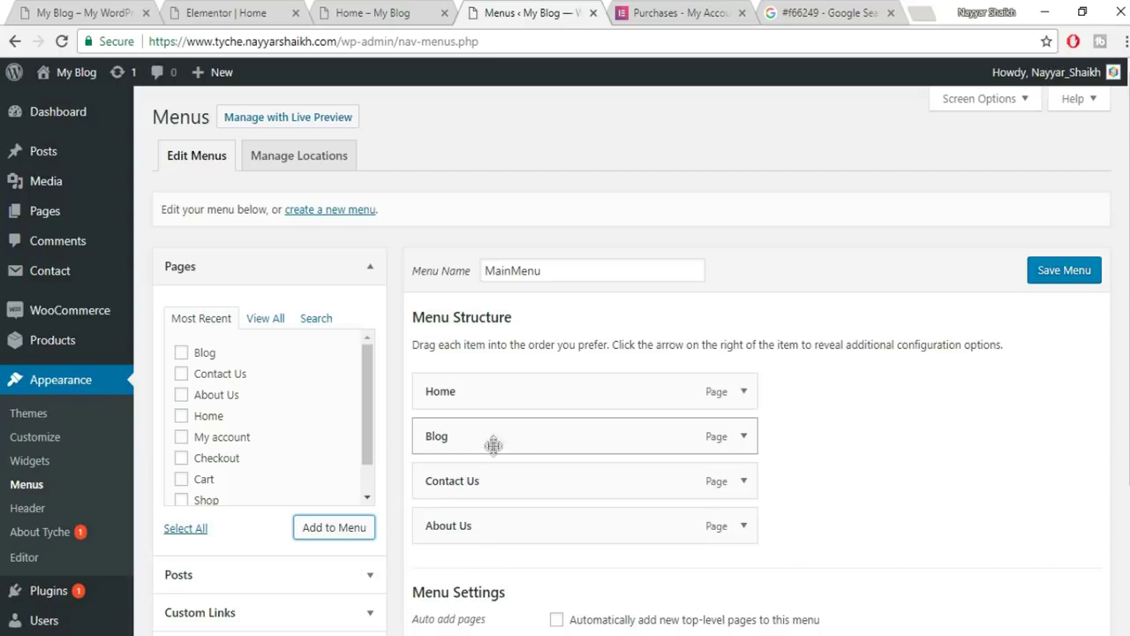
{"action": "left_click_drag", "start_coordinate": [497, 526], "coordinate": [497, 433]}
{"action": "left_click_drag", "start_coordinate": [501, 527], "coordinate": [488, 477]}
{"action": "left_click", "coordinate": [1072, 281]}
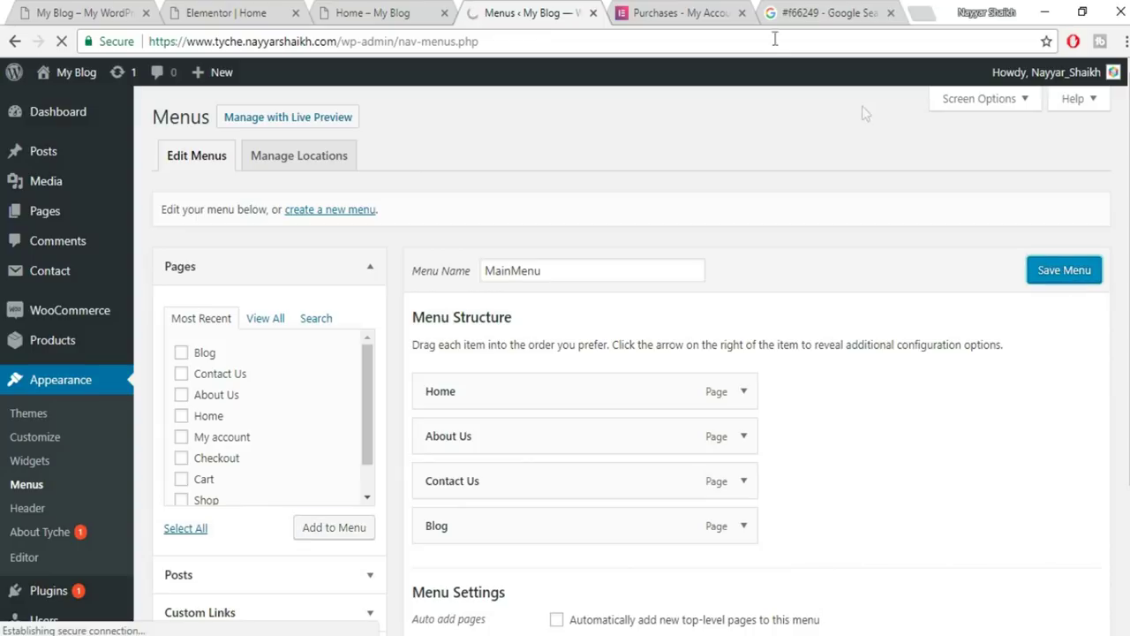
Save the home page in the Elementor editor and reload the editor to load the new menu.
{"action": "left_click", "coordinate": [223, 14]}
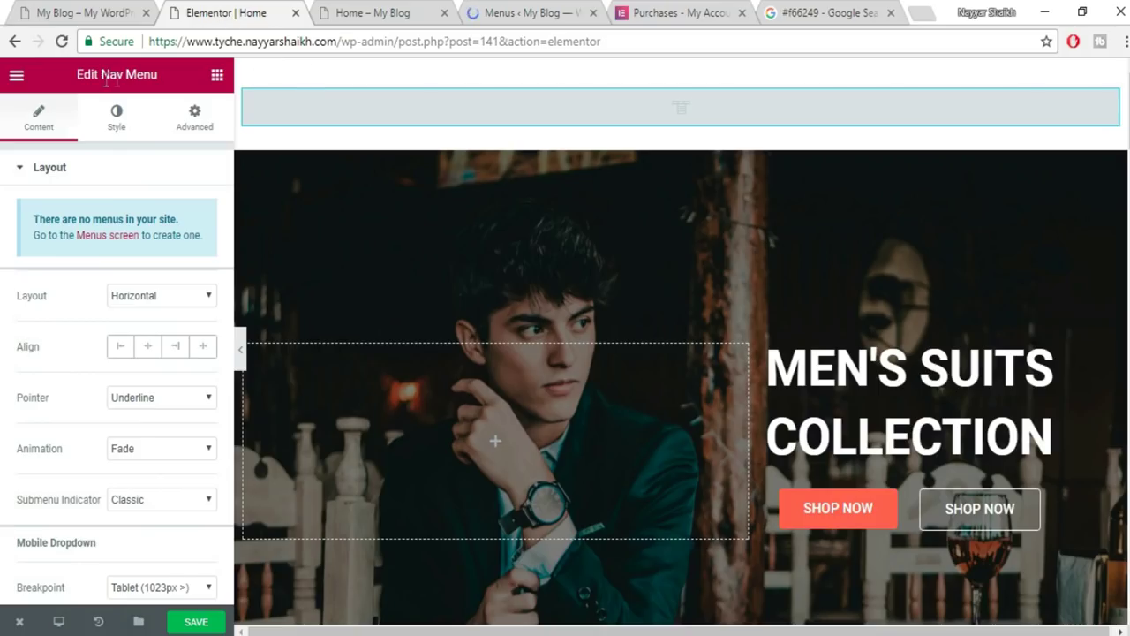
{"action": "left_click", "coordinate": [197, 621]}
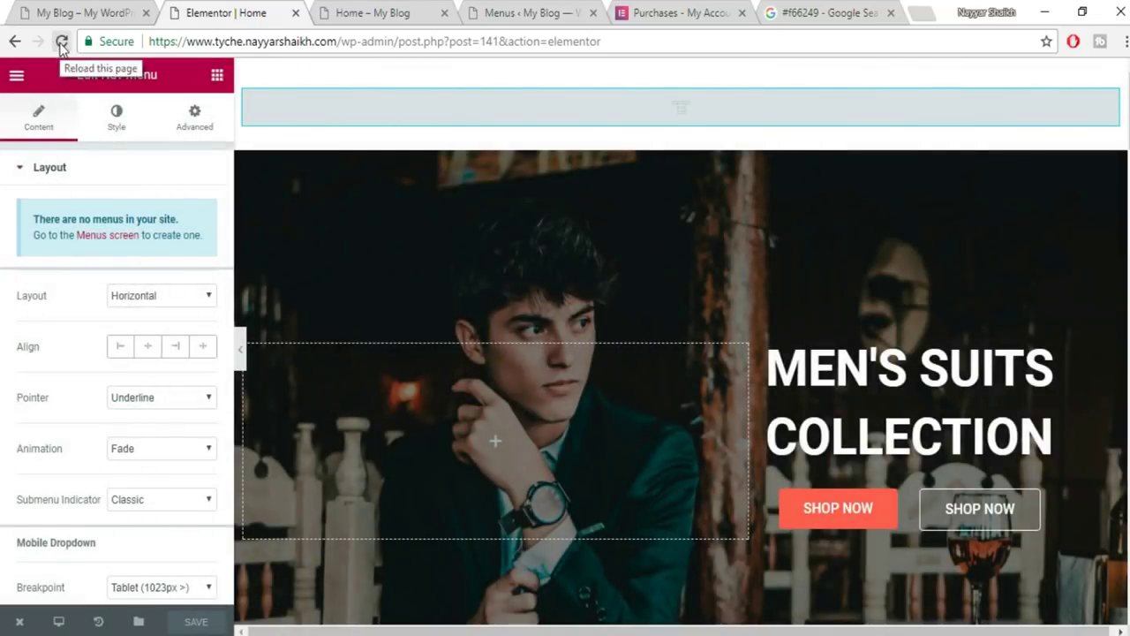
{"action": "left_click", "coordinate": [61, 41]}
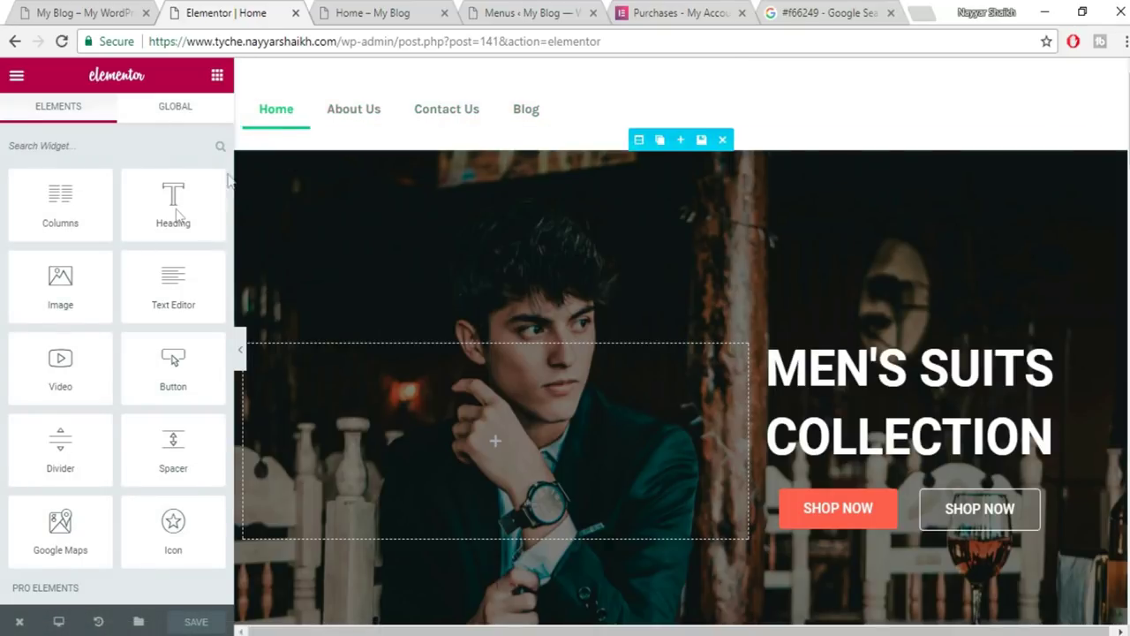
Align the header's Nav Menu widget to the right and compare it with the reference shop site.
{"action": "left_click", "coordinate": [341, 126]}
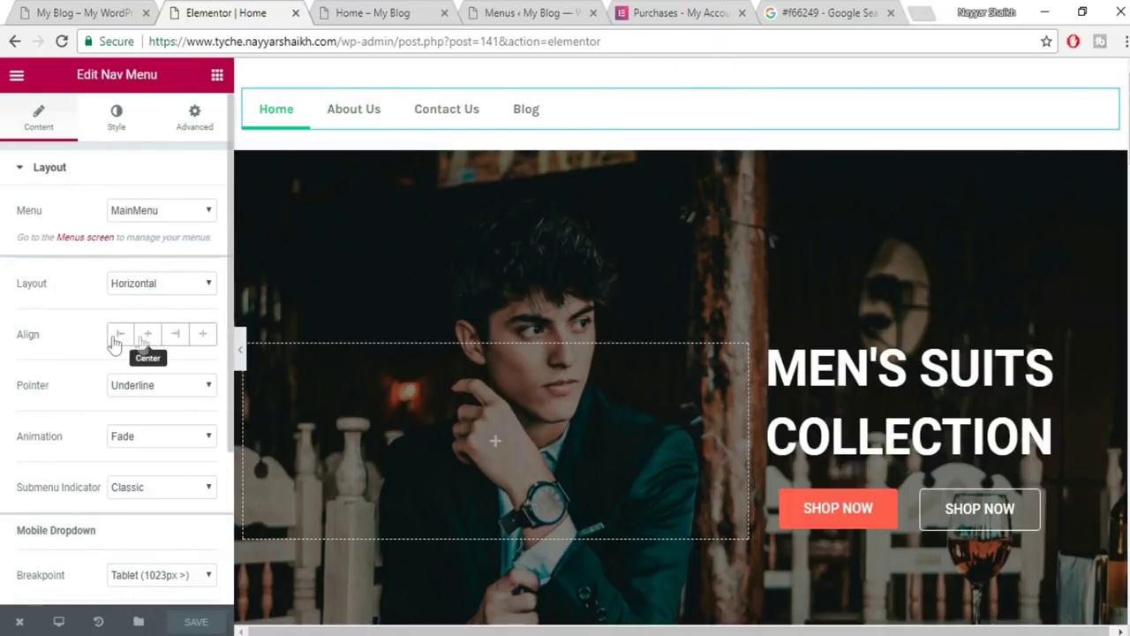
{"action": "left_click", "coordinate": [176, 334]}
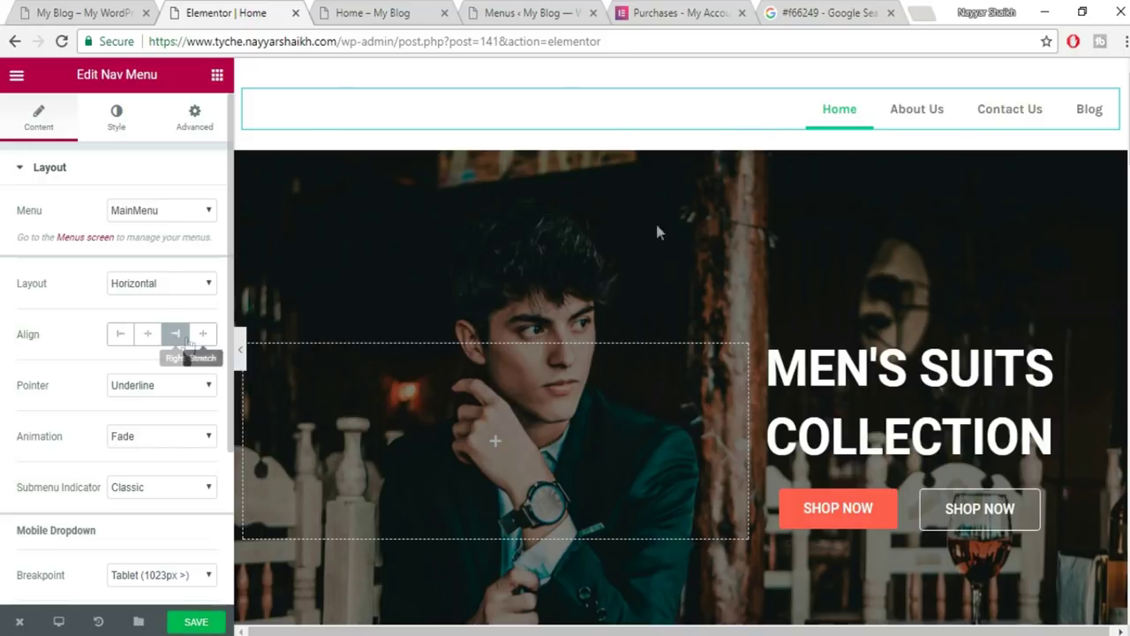
{"action": "key", "text": "ctrl+shift+Tab"}
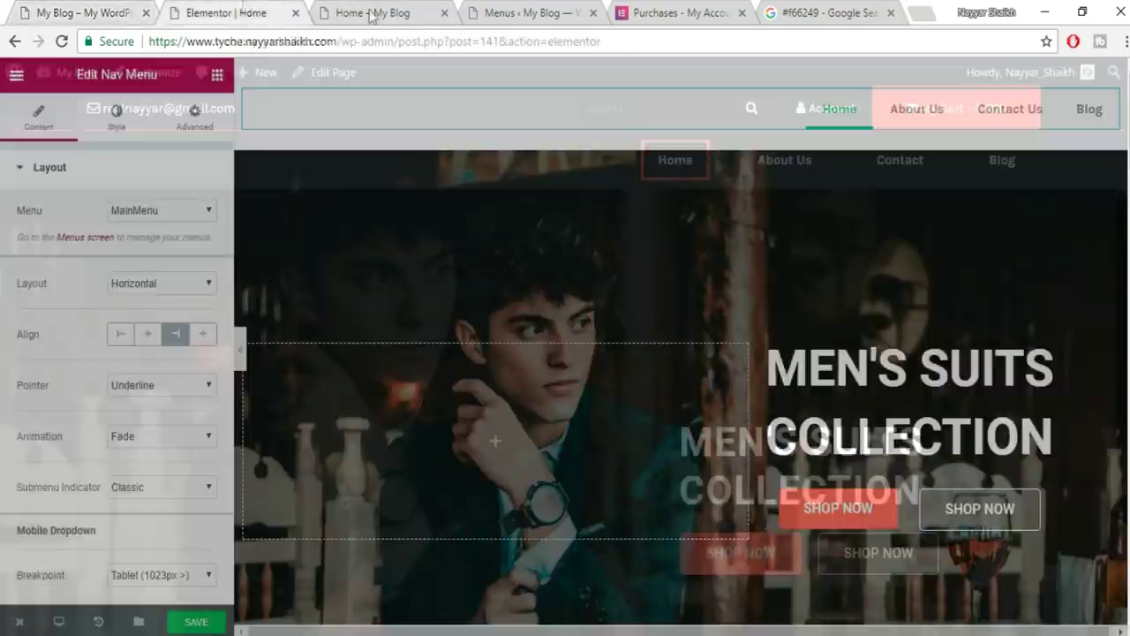
{"action": "left_click", "coordinate": [234, 13]}
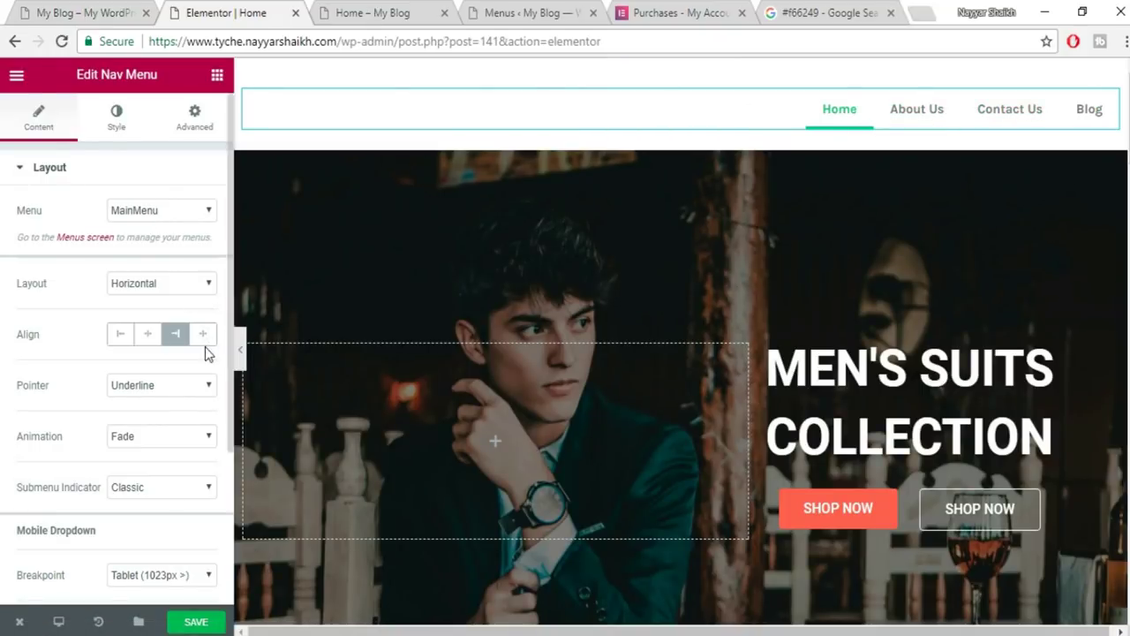
Set the Nav Menu's pointer to Framed and its animation to Draw, checking the hover effect on the reference site.
{"action": "scroll", "coordinate": [124, 348], "scroll_direction": "down", "scroll_amount": 1}
{"action": "left_click", "coordinate": [134, 303]}
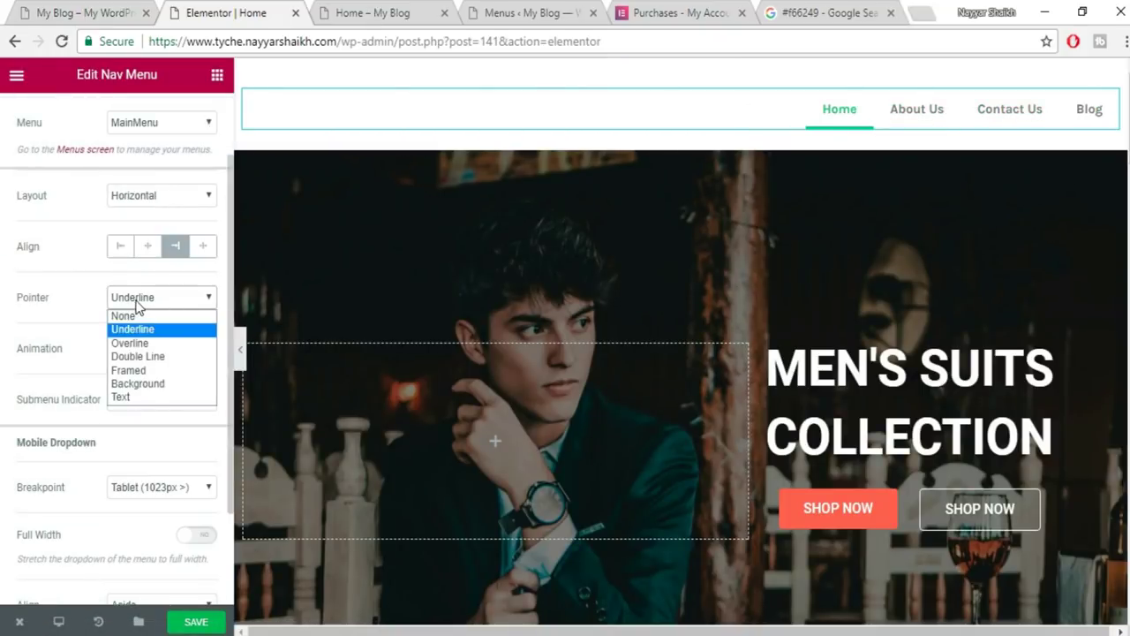
{"action": "left_click", "coordinate": [158, 371]}
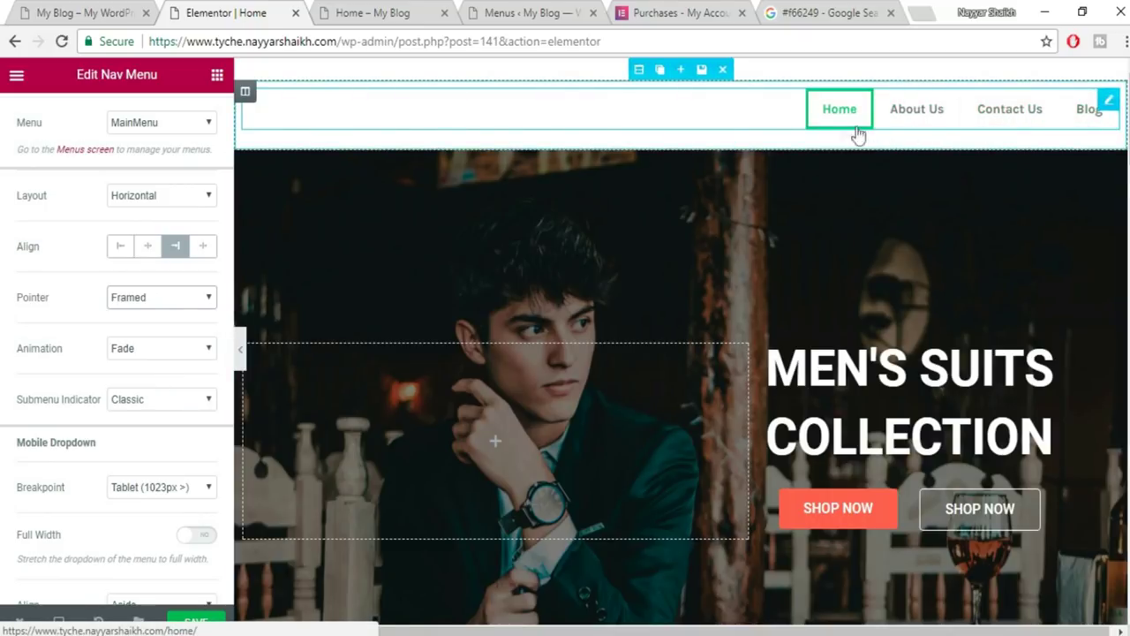
{"action": "left_click", "coordinate": [48, 11]}
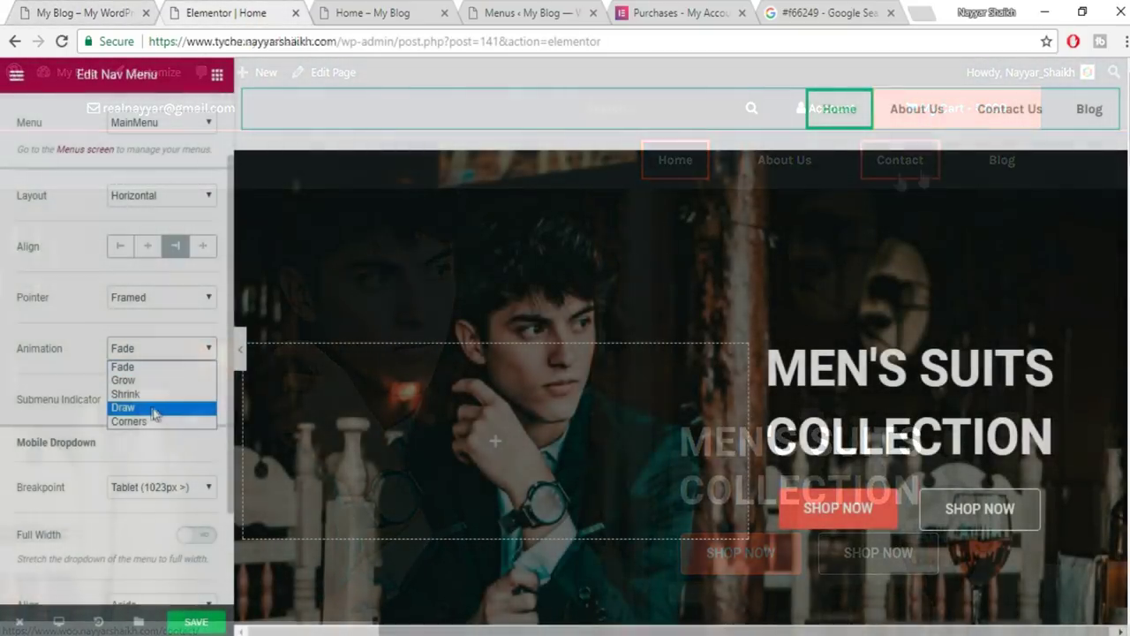
{"action": "left_click", "coordinate": [123, 407]}
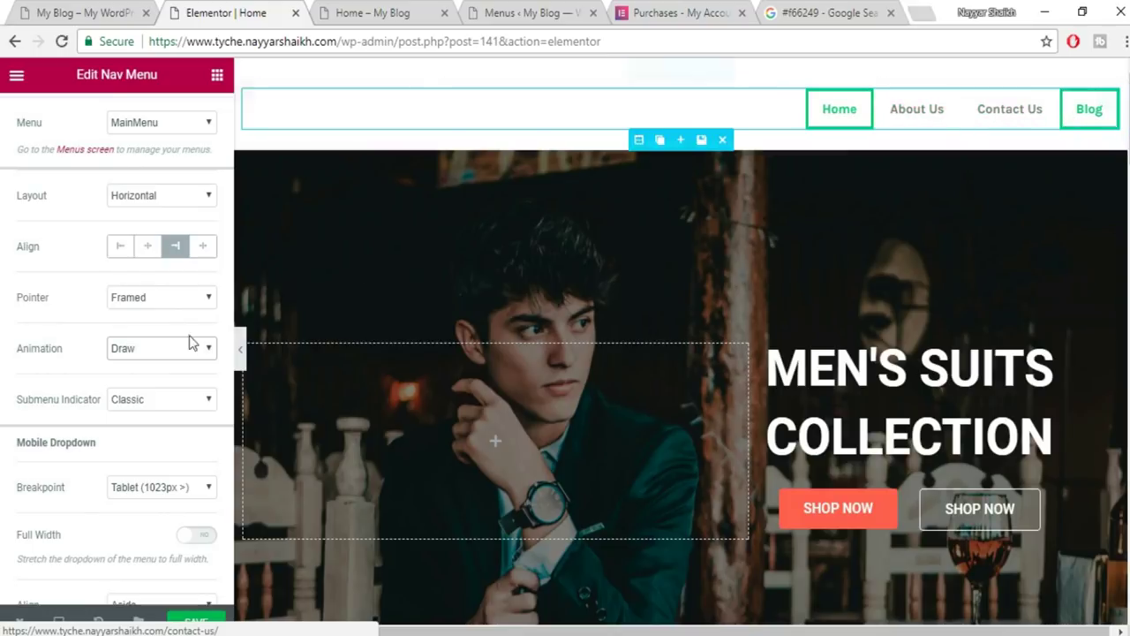
Style the Nav Menu with a pointer width of 2 and a space between items of 39, and save the page.
{"action": "scroll", "coordinate": [190, 406], "scroll_direction": "down", "scroll_amount": 3}
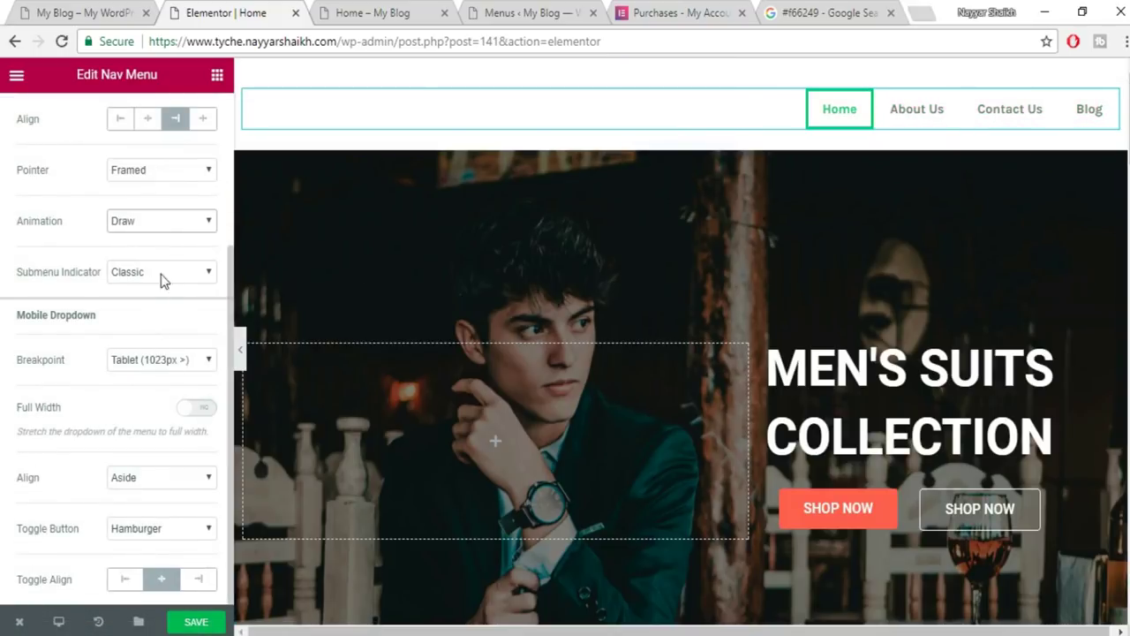
{"action": "scroll", "coordinate": [141, 530], "scroll_direction": "up", "scroll_amount": 5}
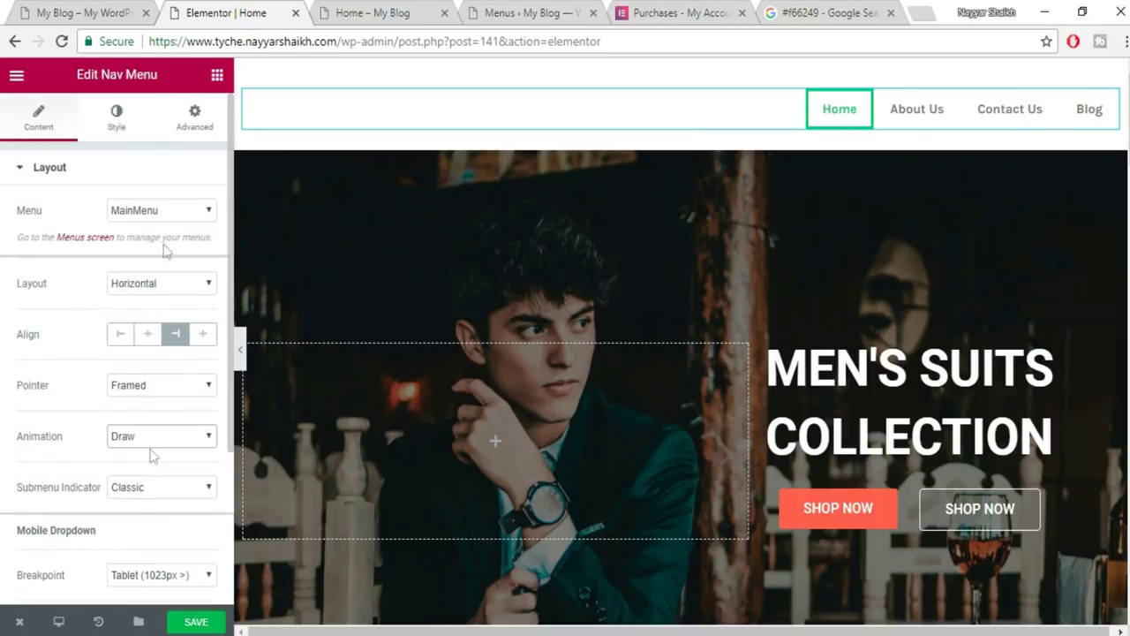
{"action": "left_click", "coordinate": [134, 127]}
{"action": "scroll", "coordinate": [176, 245], "scroll_direction": "down", "scroll_amount": 3}
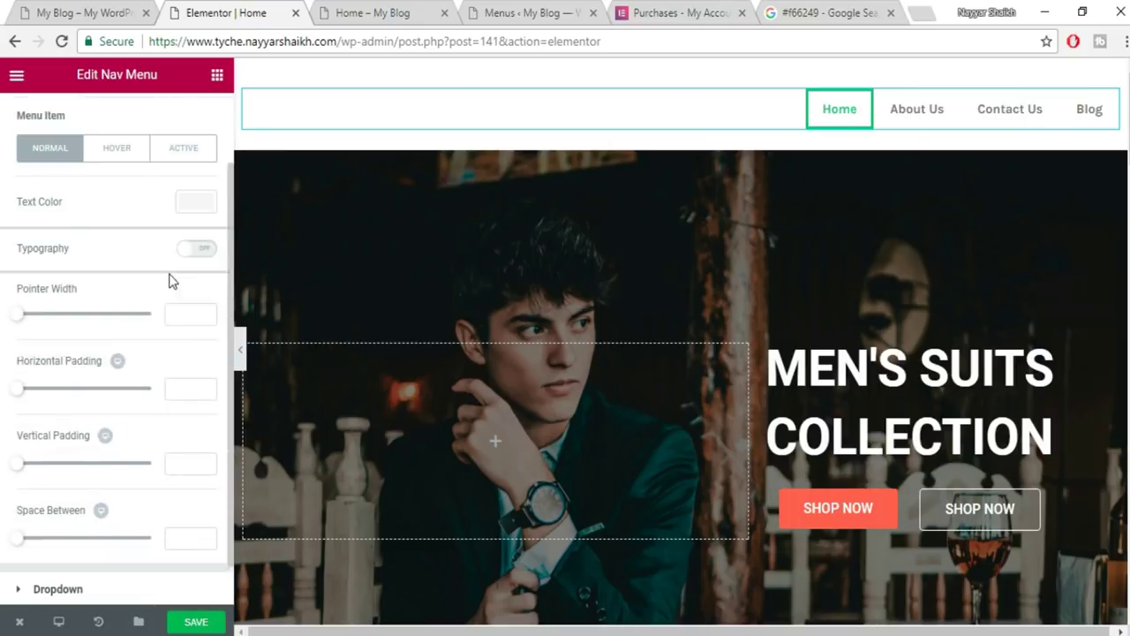
{"action": "left_click", "coordinate": [178, 270]}
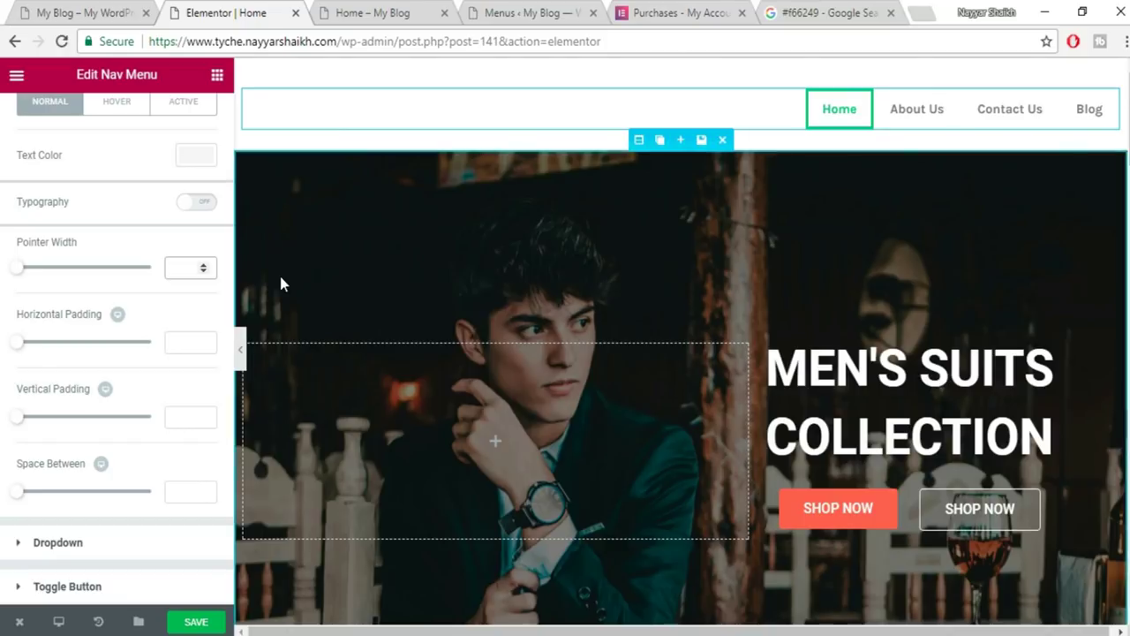
{"action": "key", "text": "Up"}
{"action": "key", "text": "Up"}
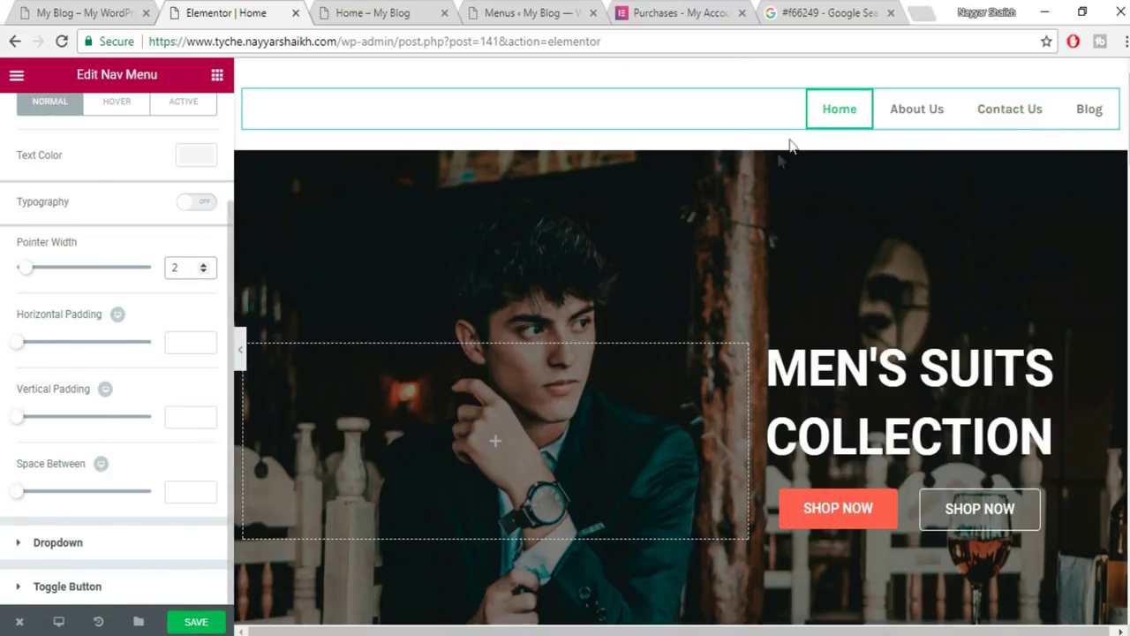
{"action": "left_click_drag", "start_coordinate": [17, 490], "coordinate": [70, 492]}
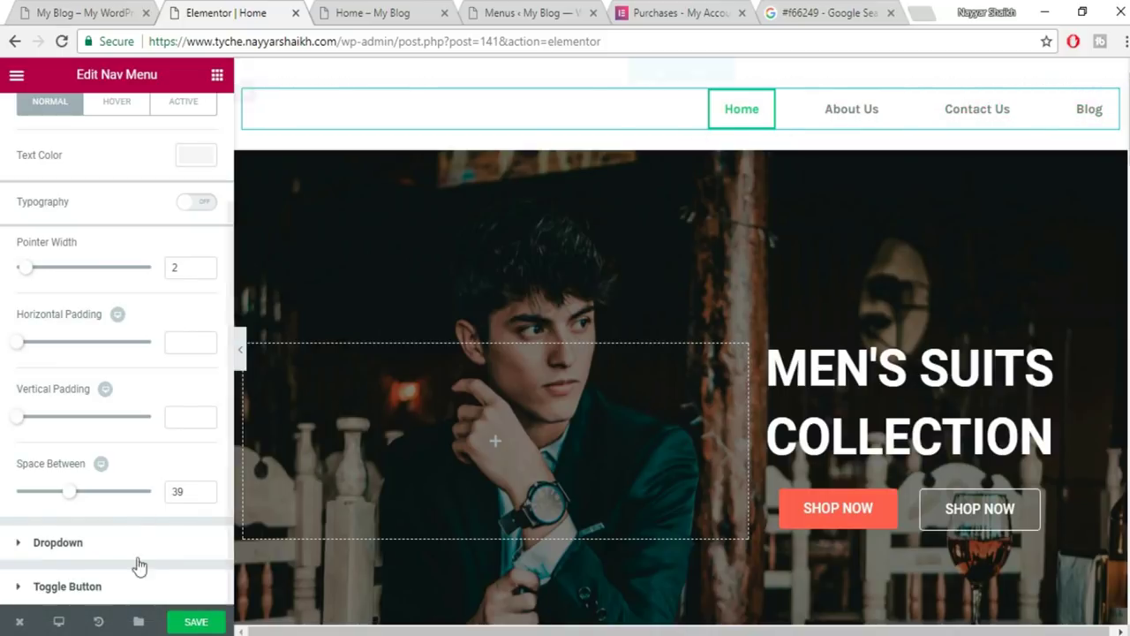
{"action": "left_click", "coordinate": [208, 623]}
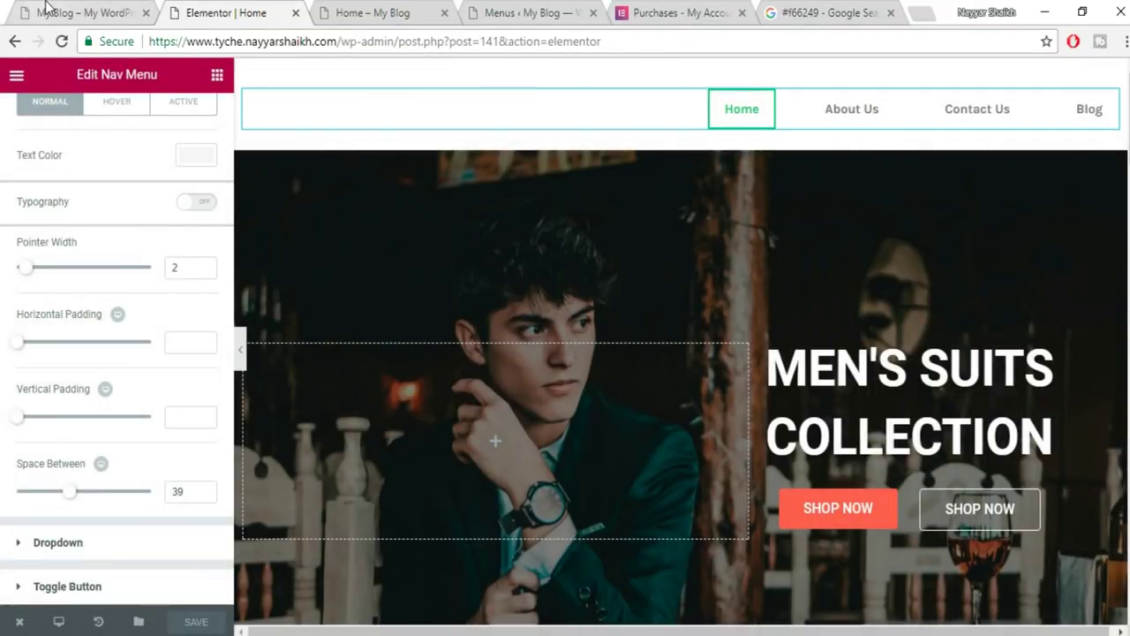
Check the reference site's menu highlight colour and look up its code #f66249 in the open Google results.
{"action": "key", "text": "ctrl+shift+Tab"}
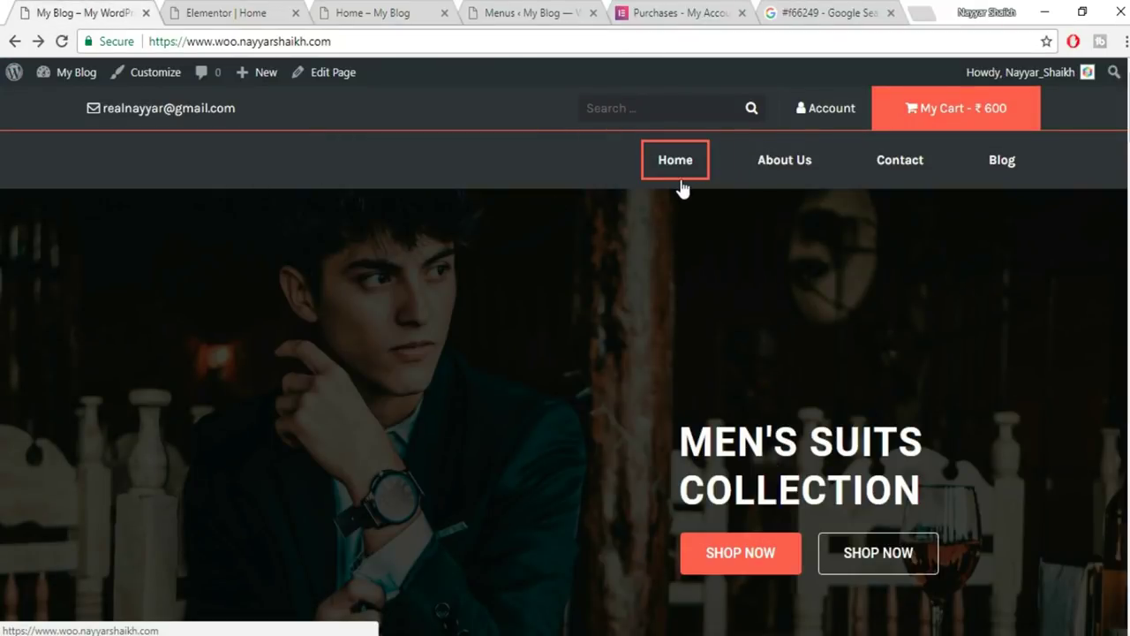
{"action": "left_click", "coordinate": [862, 10]}
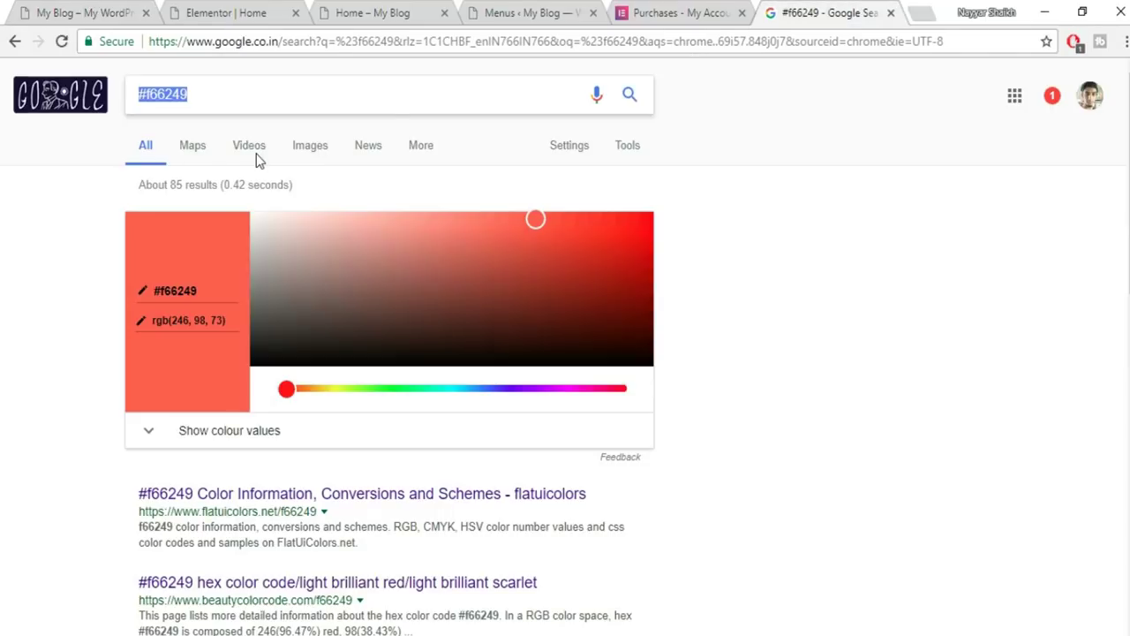
{"action": "left_click", "coordinate": [214, 11]}
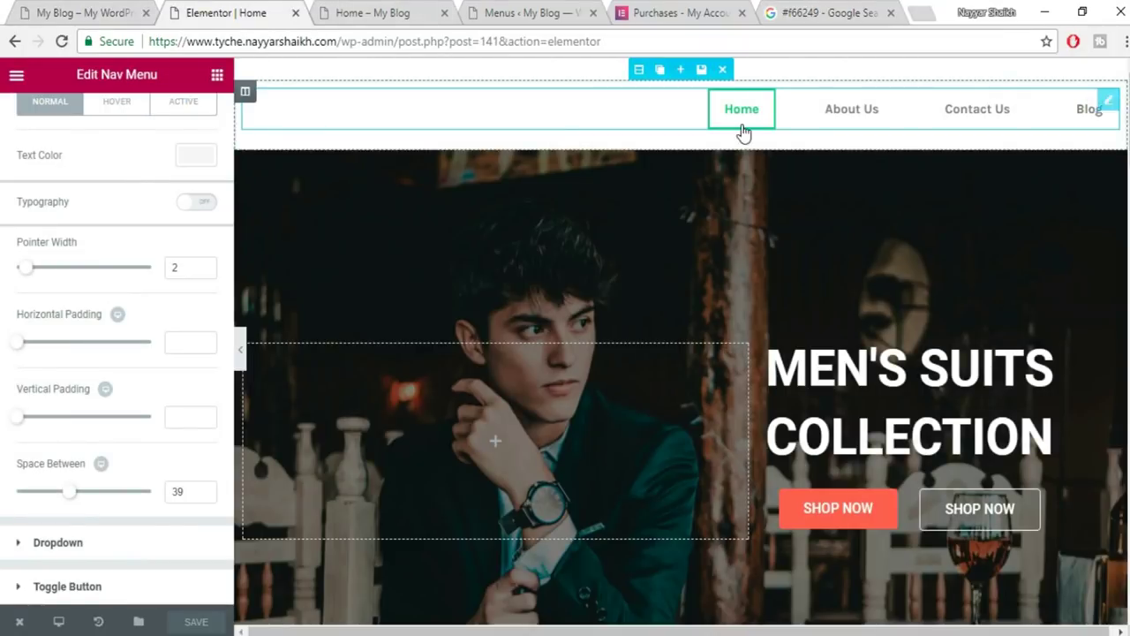
{"action": "scroll", "coordinate": [133, 282], "scroll_direction": "up", "scroll_amount": 3}
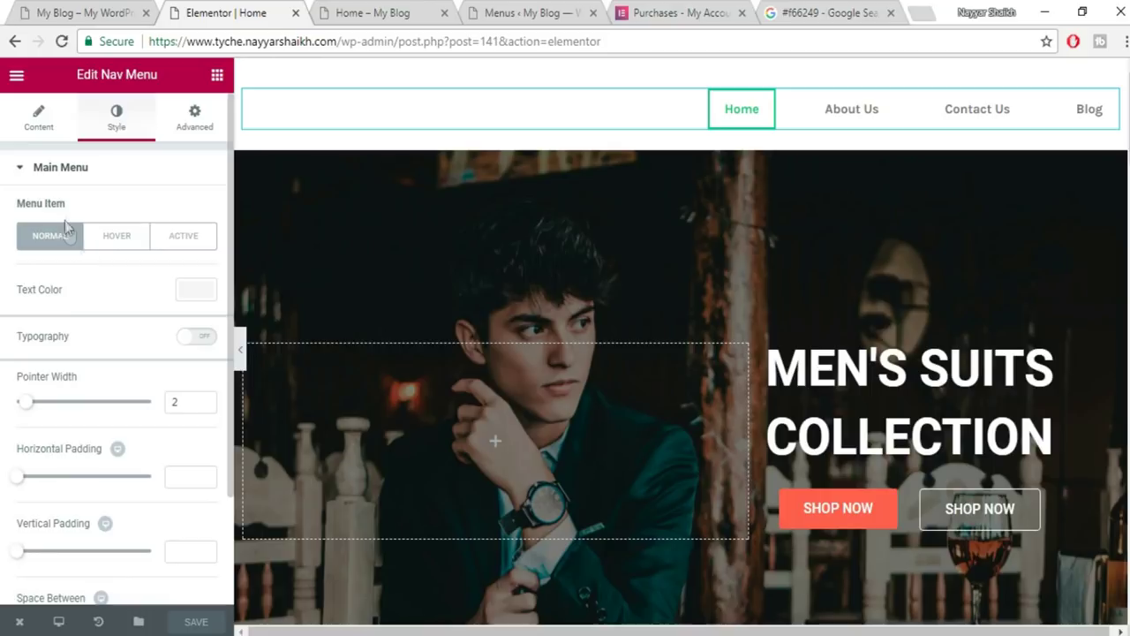
{"action": "left_click", "coordinate": [124, 247]}
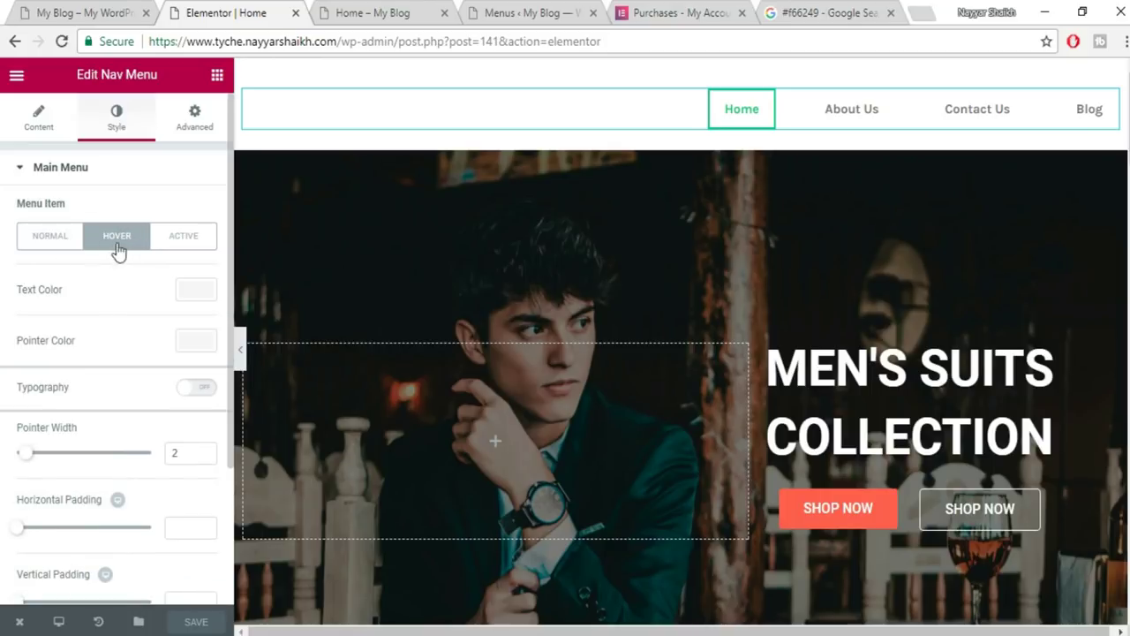
{"action": "left_click", "coordinate": [200, 290]}
{"action": "left_click", "coordinate": [49, 236]}
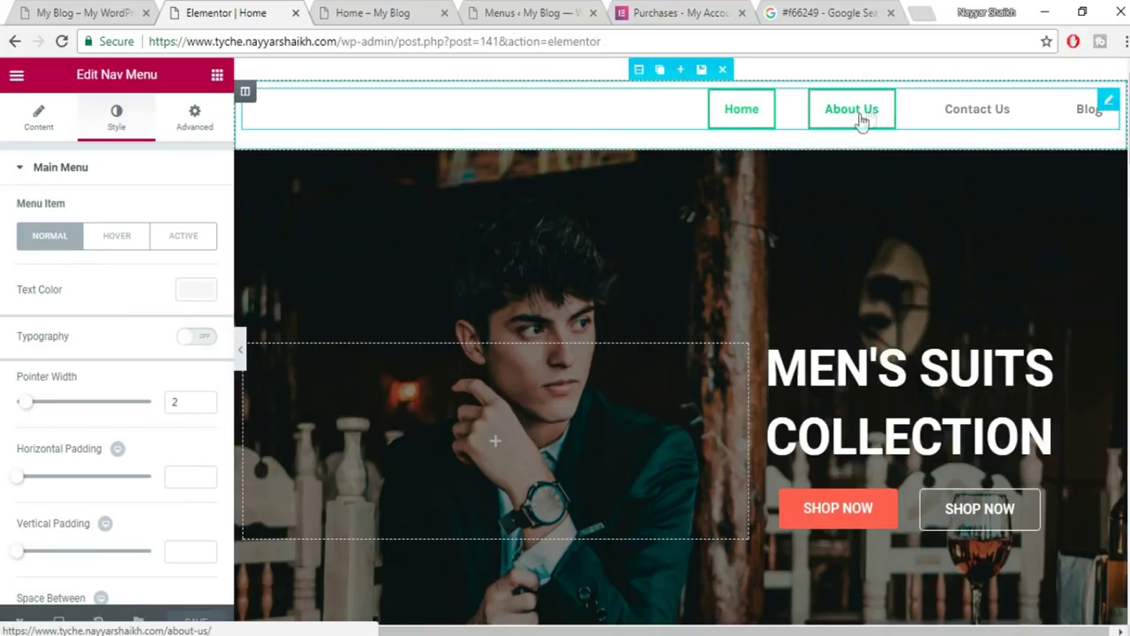
Set the Nav Menu's normal text colour to white (#ffffff), as on the reference site.
{"action": "left_click", "coordinate": [88, 12]}
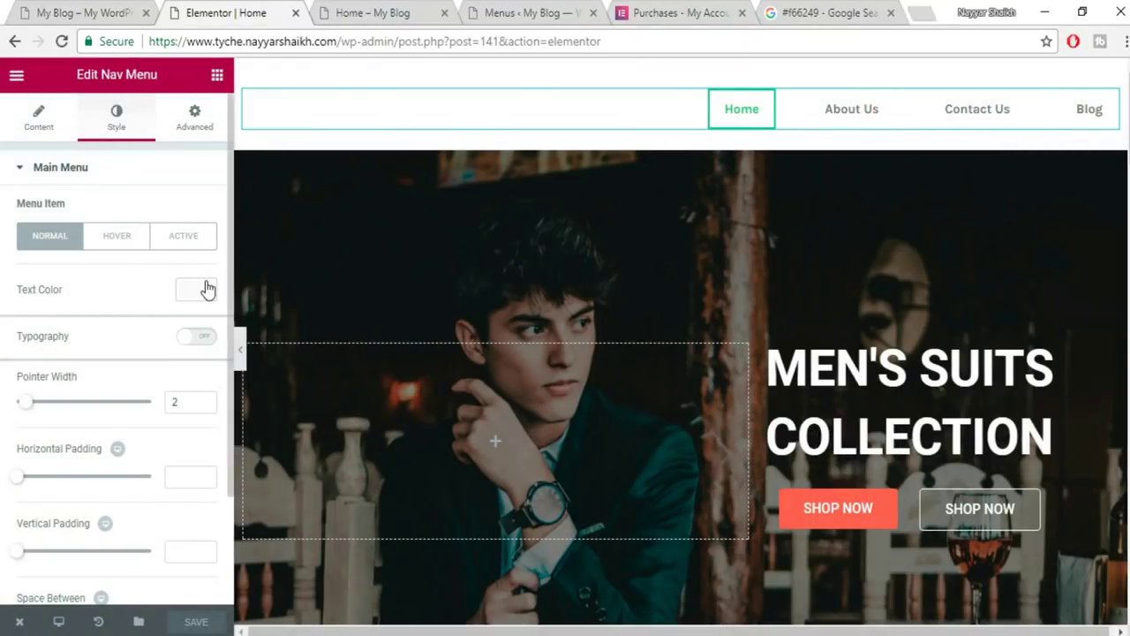
{"action": "left_click", "coordinate": [201, 289]}
{"action": "left_click", "coordinate": [158, 480]}
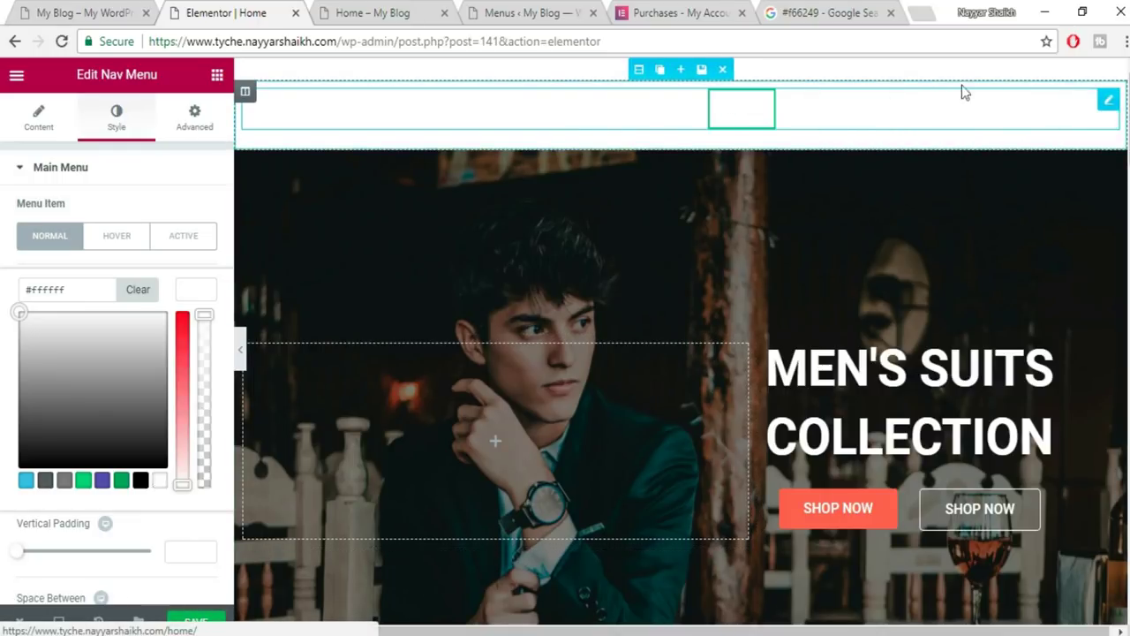
Keep the white normal text colour for the Nav Menu and save the page.
{"action": "left_click", "coordinate": [205, 297]}
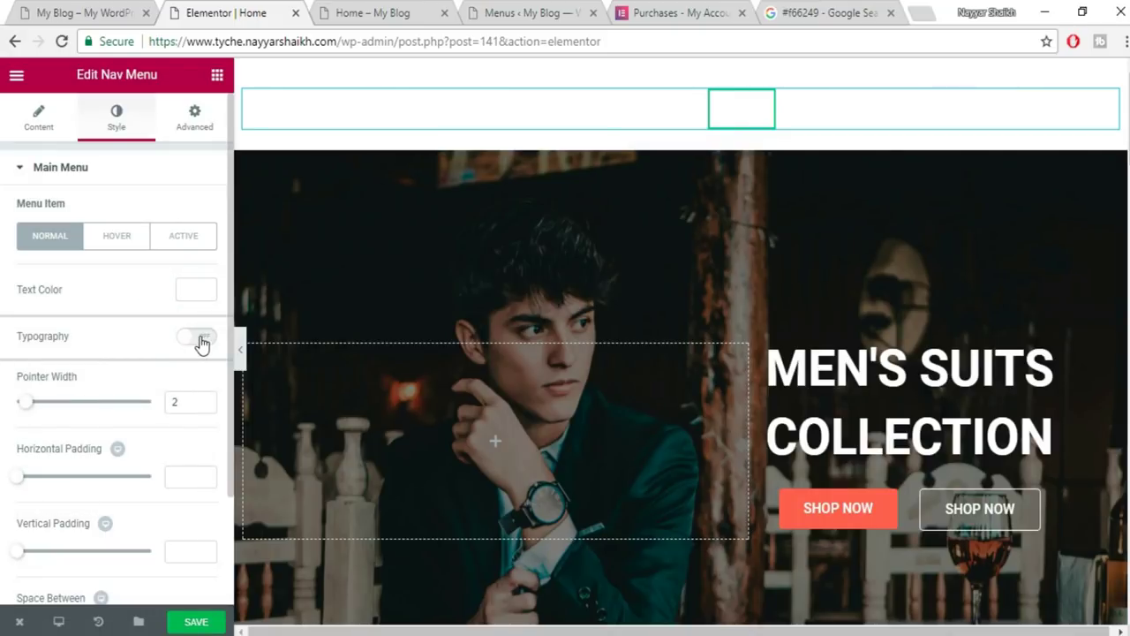
{"action": "scroll", "coordinate": [138, 494], "scroll_direction": "down", "scroll_amount": 2}
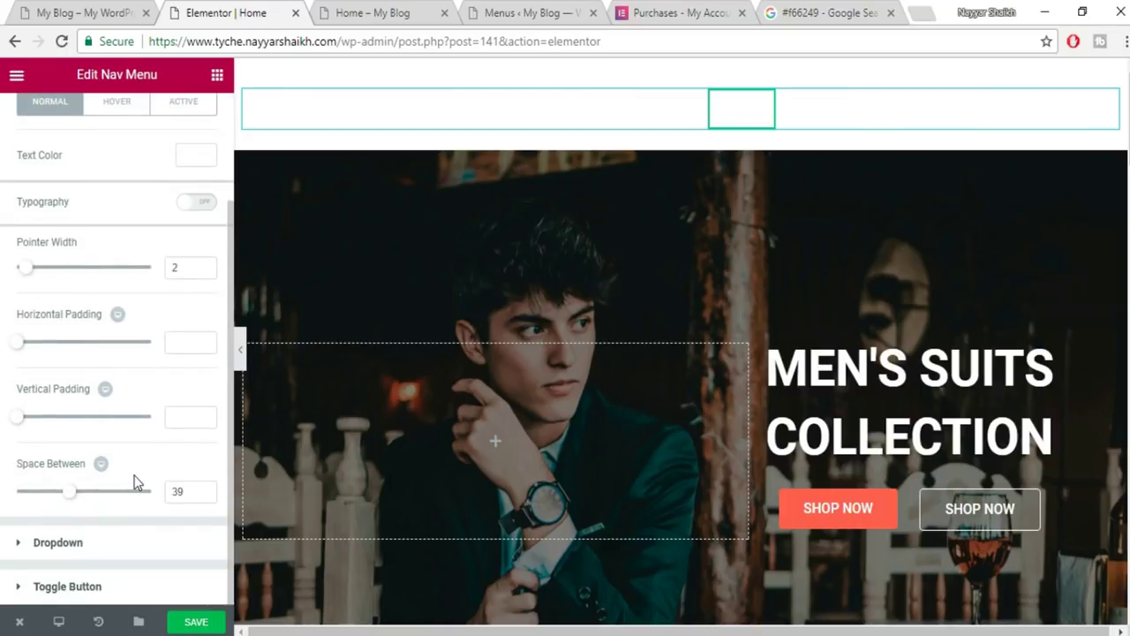
{"action": "scroll", "coordinate": [132, 502], "scroll_direction": "up", "scroll_amount": 2}
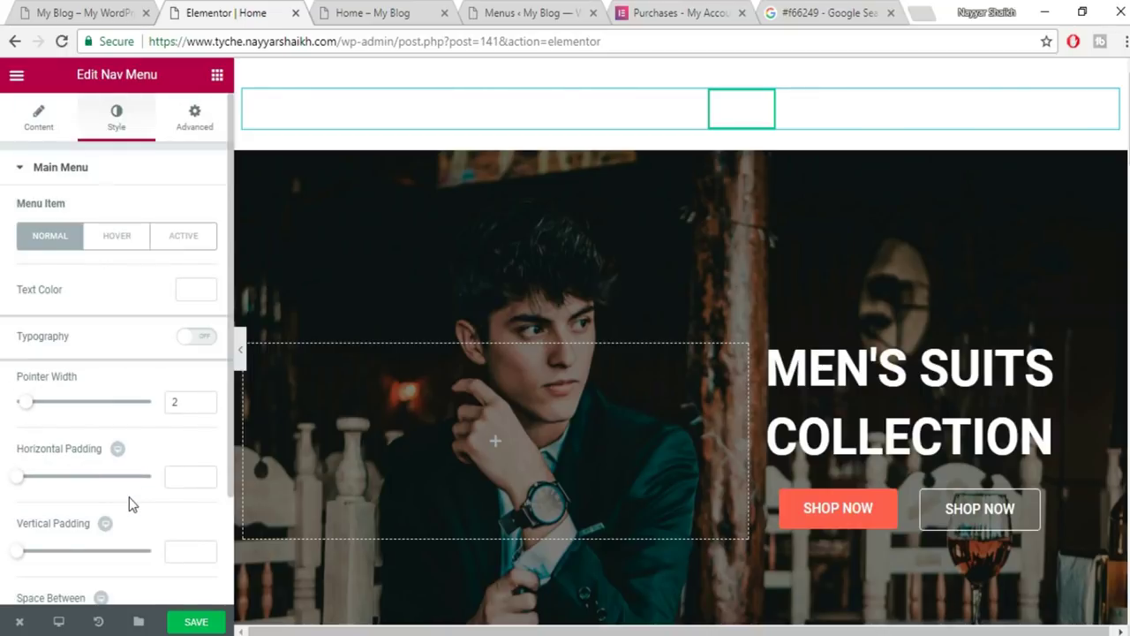
{"action": "left_click", "coordinate": [103, 247]}
{"action": "left_click", "coordinate": [24, 249]}
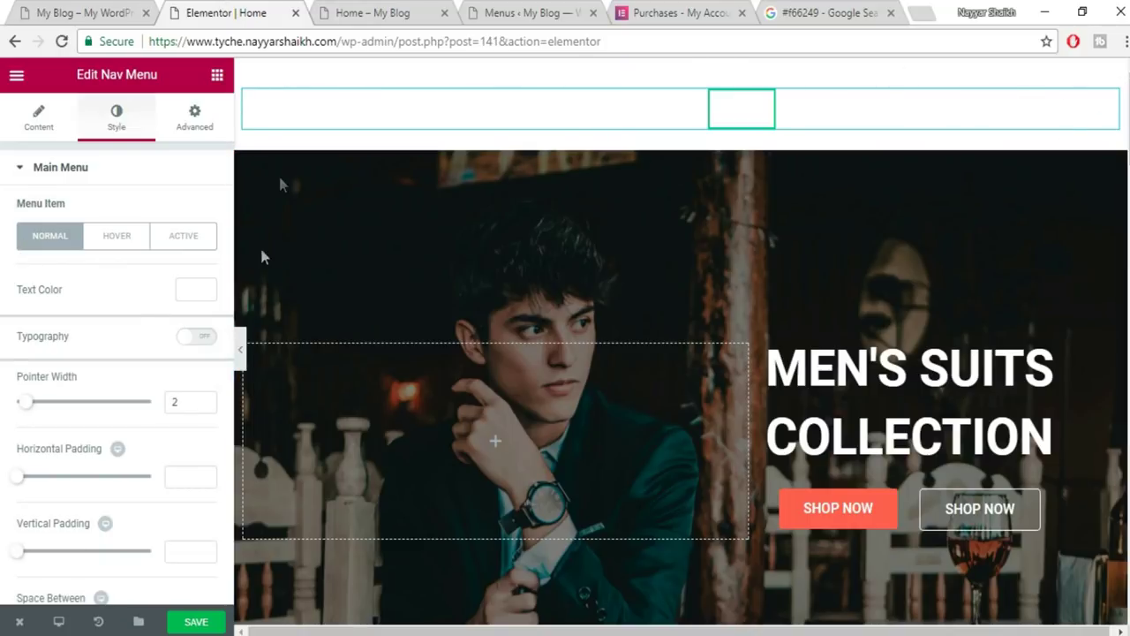
{"action": "left_click", "coordinate": [200, 625]}
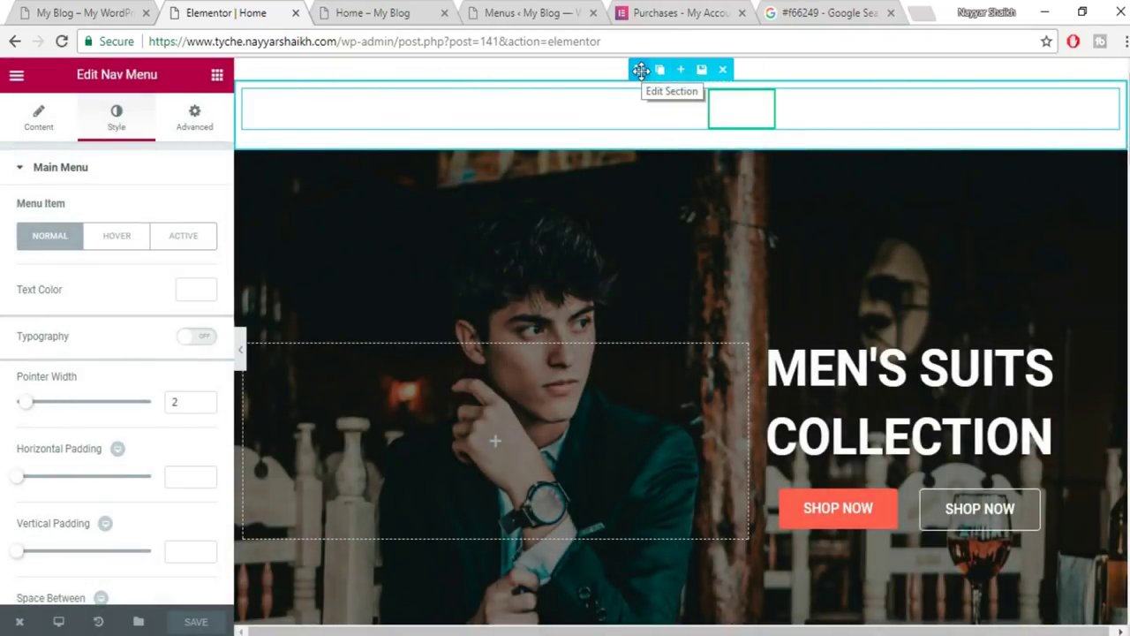
Open the menu section's style settings and copy the background colour code #2b2e34 from the reference site's inspected menu section.
{"action": "left_click", "coordinate": [641, 71]}
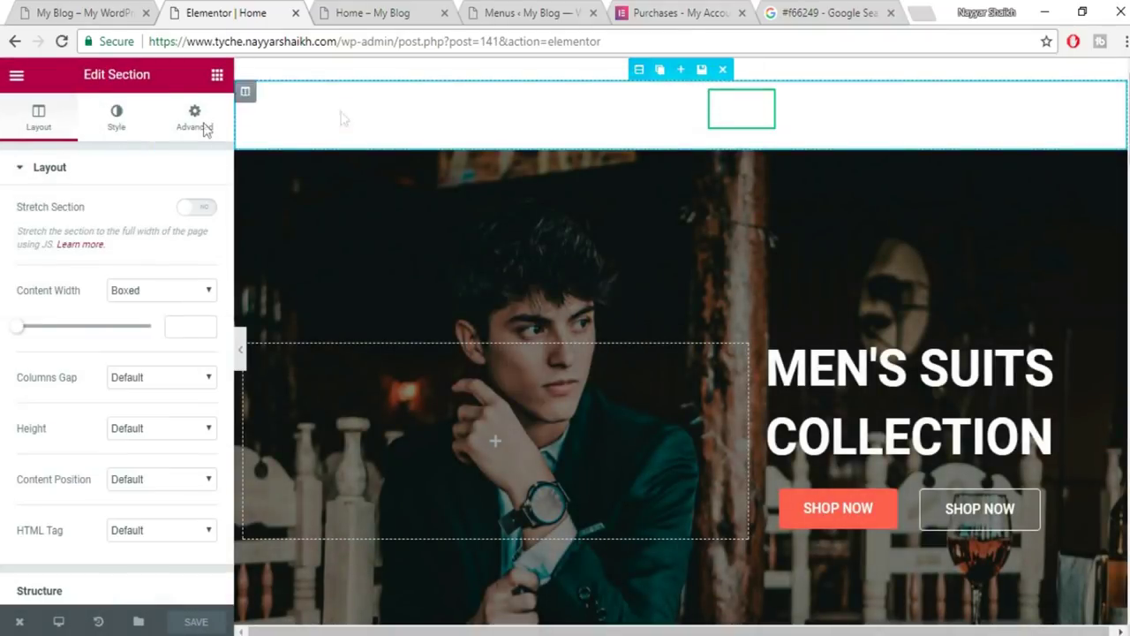
{"action": "left_click", "coordinate": [117, 128]}
{"action": "left_click", "coordinate": [84, 10]}
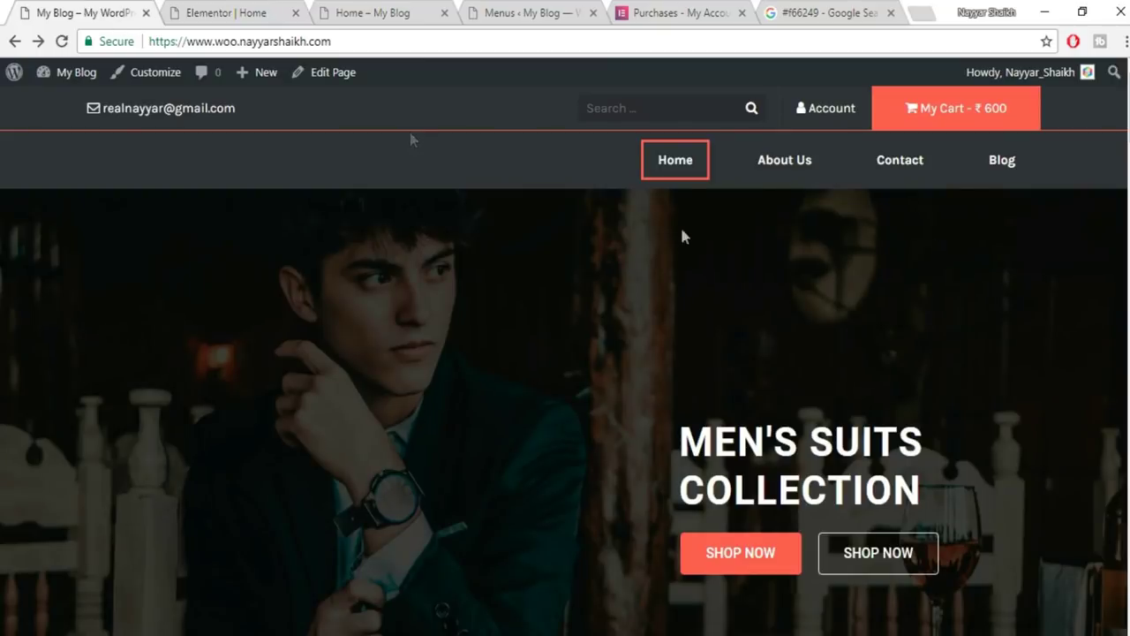
{"action": "right_click", "coordinate": [1088, 160]}
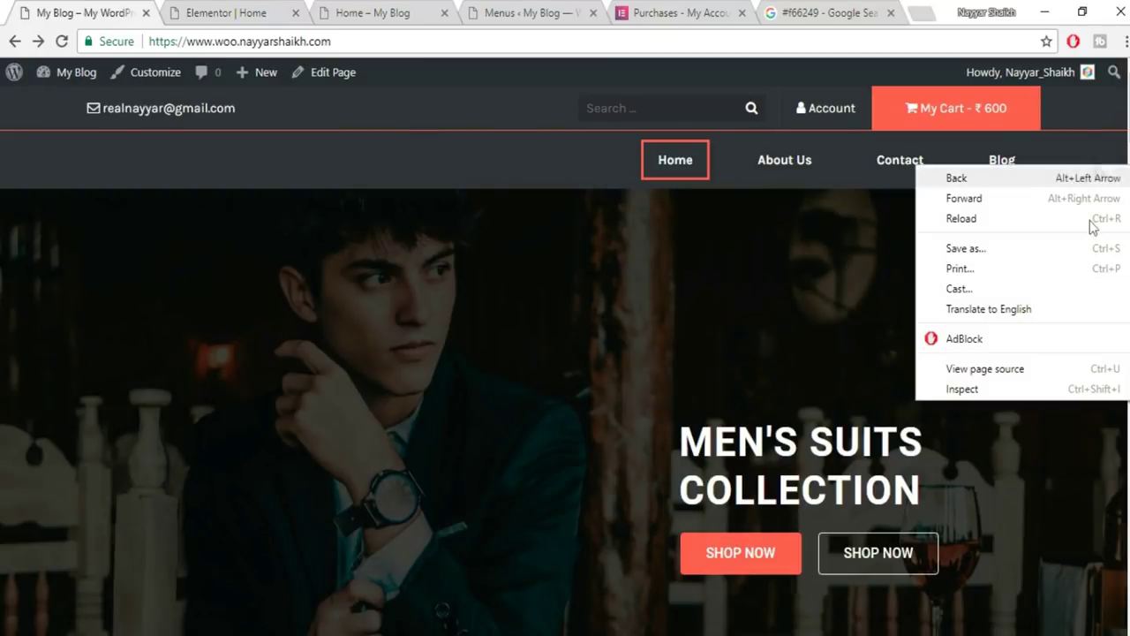
{"action": "left_click", "coordinate": [1045, 391]}
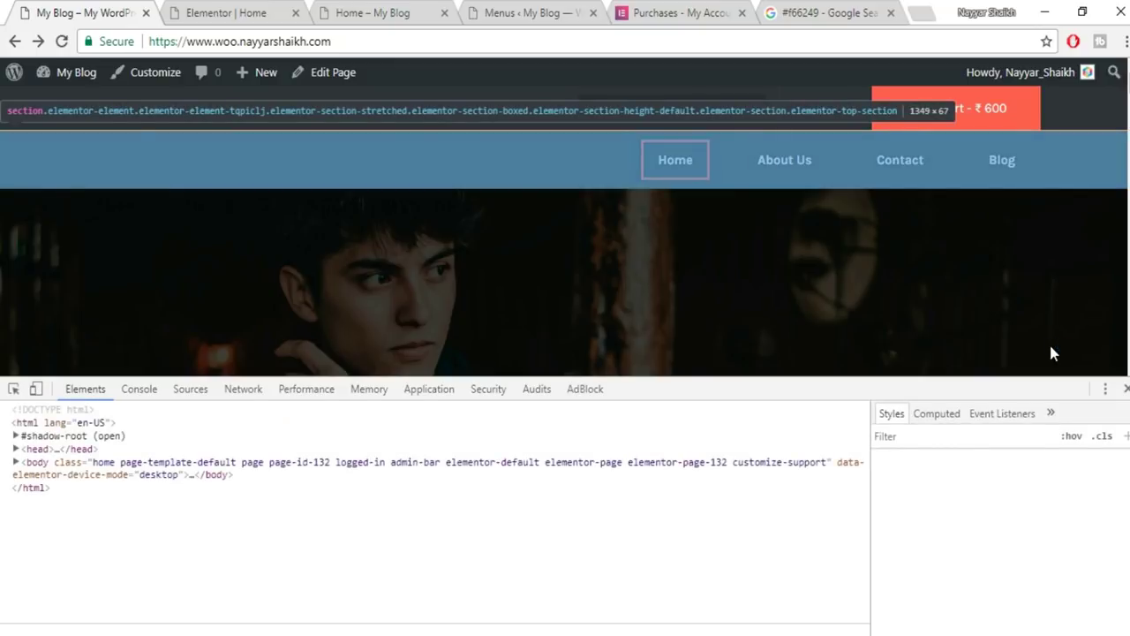
{"action": "left_click", "coordinate": [1007, 552]}
{"action": "key", "text": "ctrl+c"}
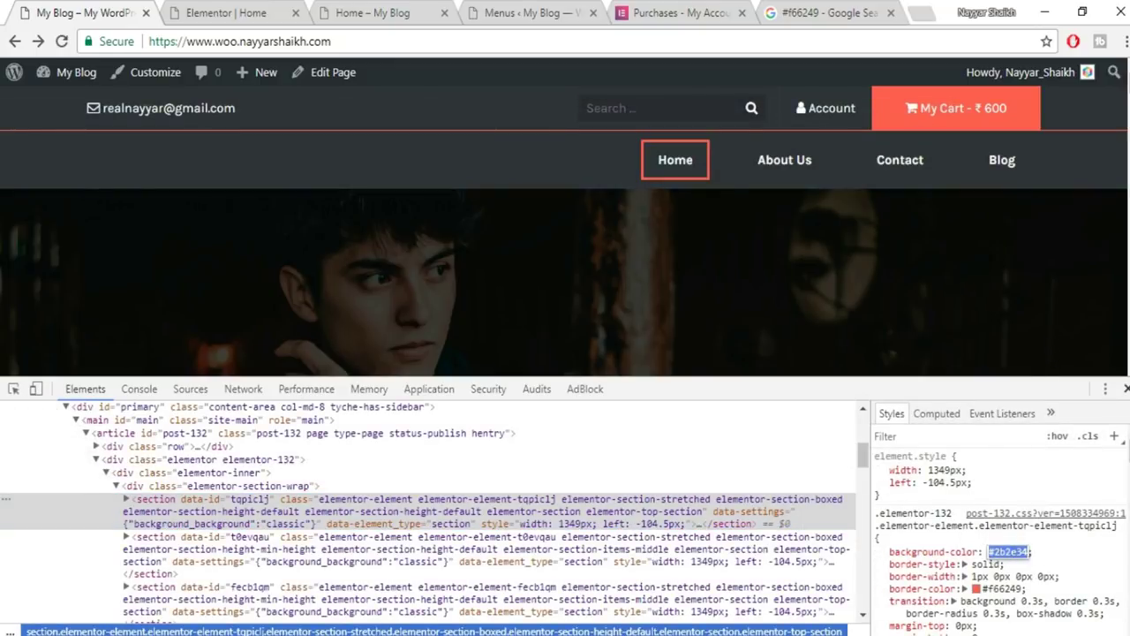
{"action": "left_click", "coordinate": [1125, 388]}
Give the menu section in Elementor a classic background with the copied colour #2b2e34.
{"action": "left_click", "coordinate": [484, 9]}
{"action": "left_click", "coordinate": [221, 13]}
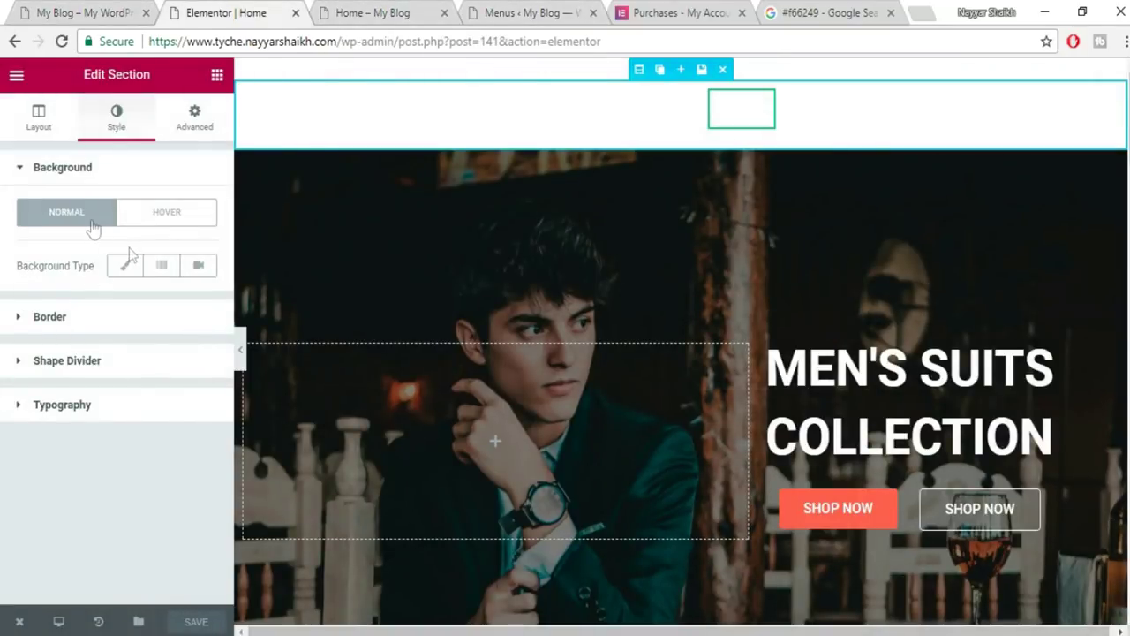
{"action": "left_click", "coordinate": [125, 265]}
{"action": "left_click", "coordinate": [187, 329]}
{"action": "key", "text": "ctrl+v"}
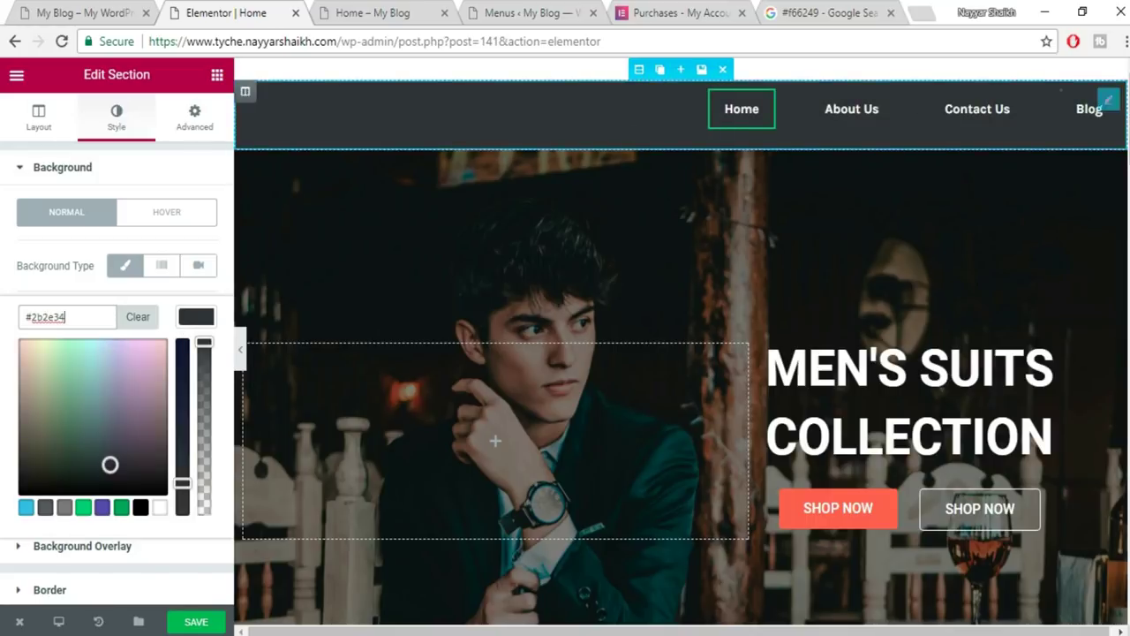
Set the Nav Menu's hover pointer colour to #f66249, the code from the open Google results.
{"action": "left_click", "coordinate": [751, 113]}
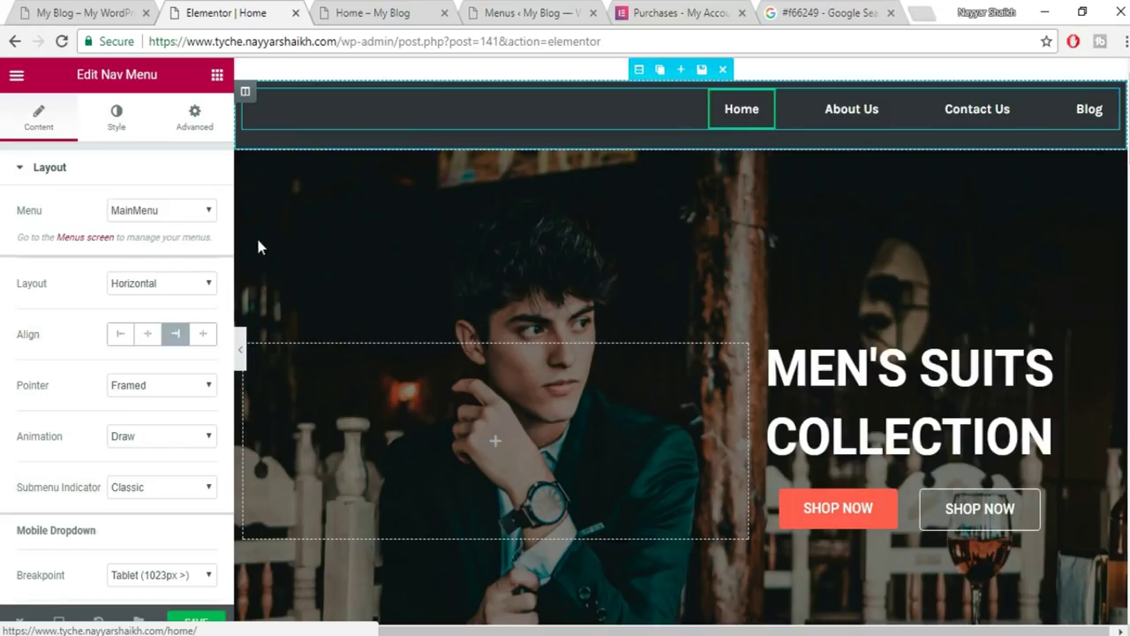
{"action": "left_click", "coordinate": [116, 124]}
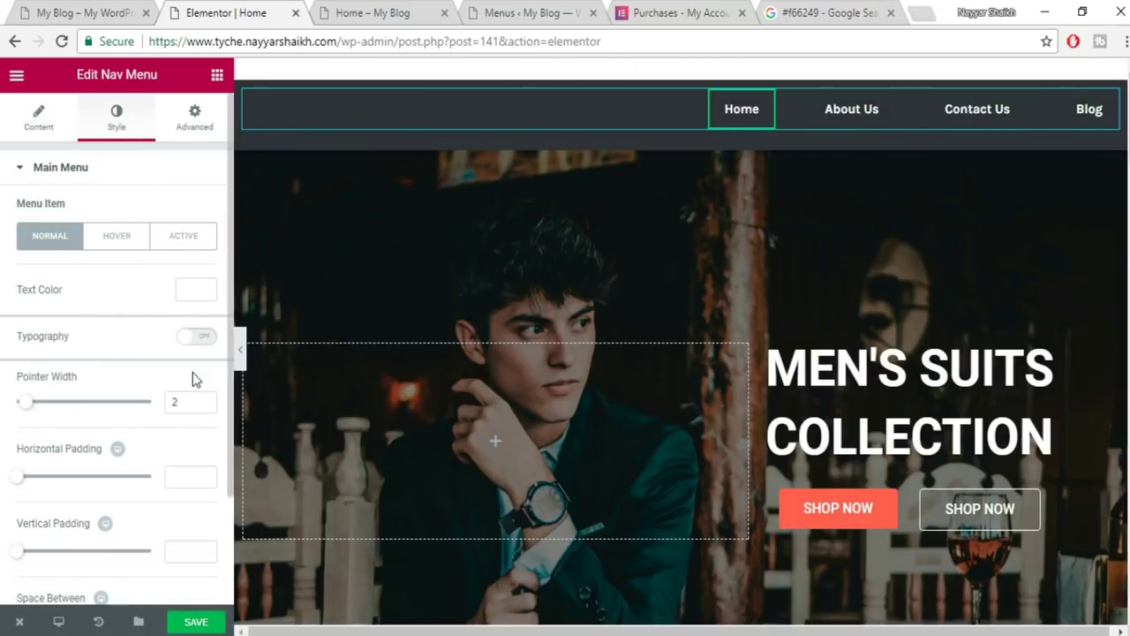
{"action": "scroll", "coordinate": [194, 369], "scroll_direction": "down", "scroll_amount": 3}
{"action": "scroll", "coordinate": [192, 369], "scroll_direction": "up", "scroll_amount": 3}
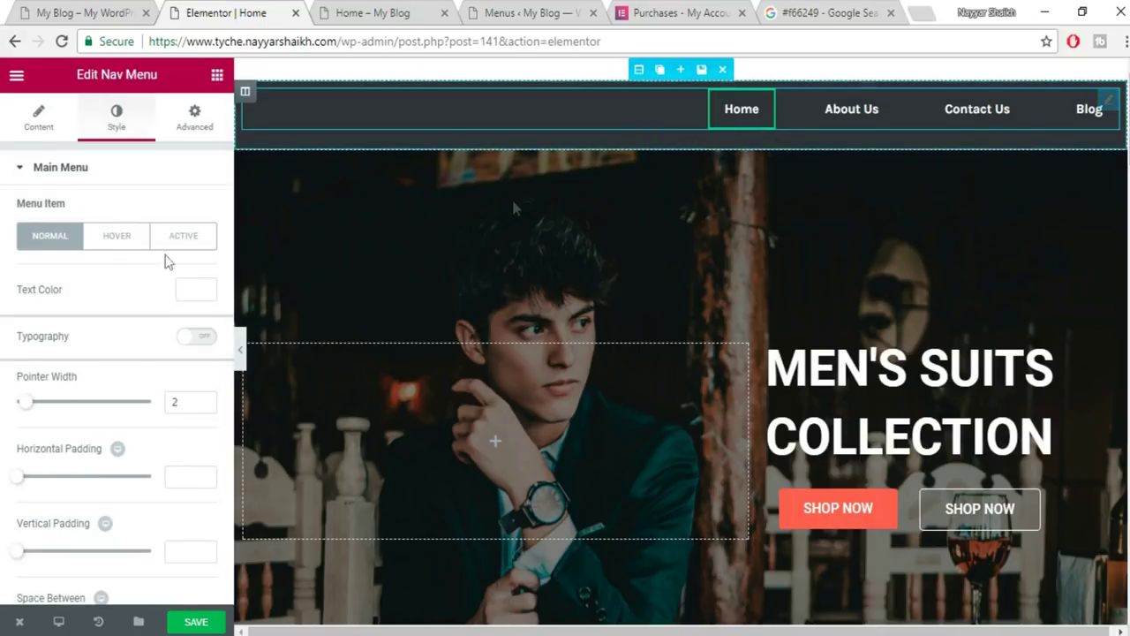
{"action": "left_click", "coordinate": [116, 236]}
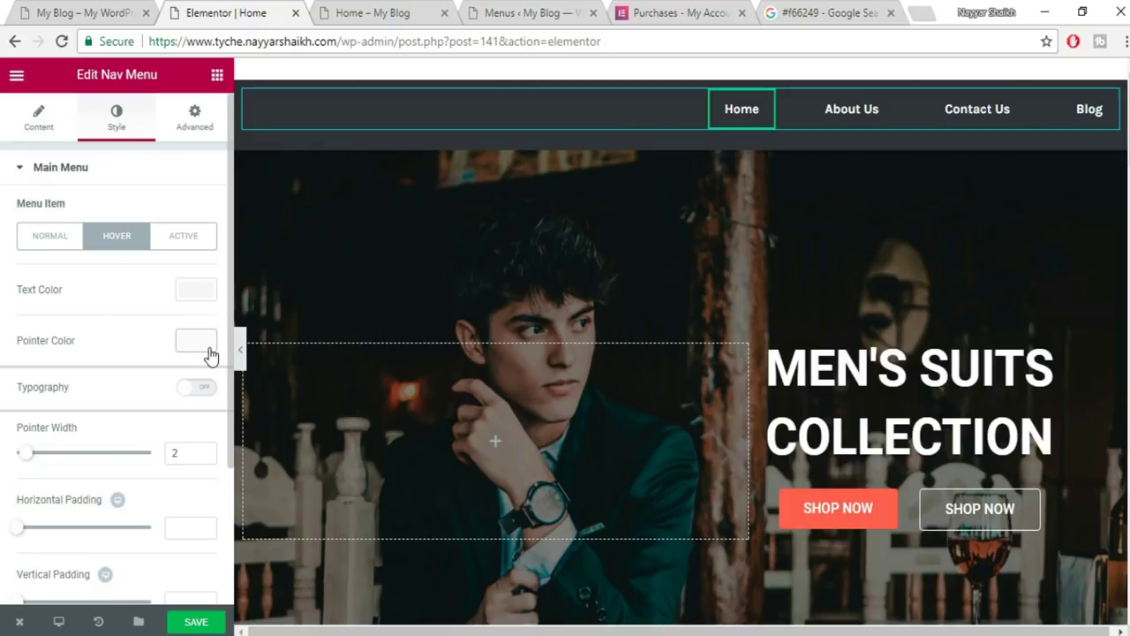
{"action": "left_click", "coordinate": [209, 352]}
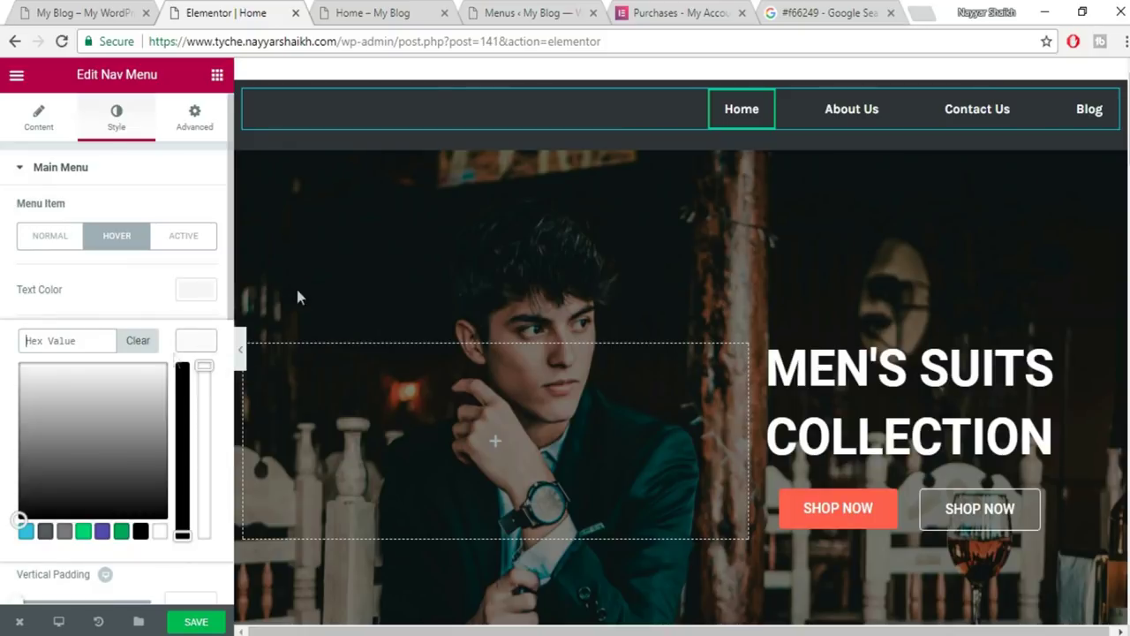
{"action": "left_click", "coordinate": [821, 10]}
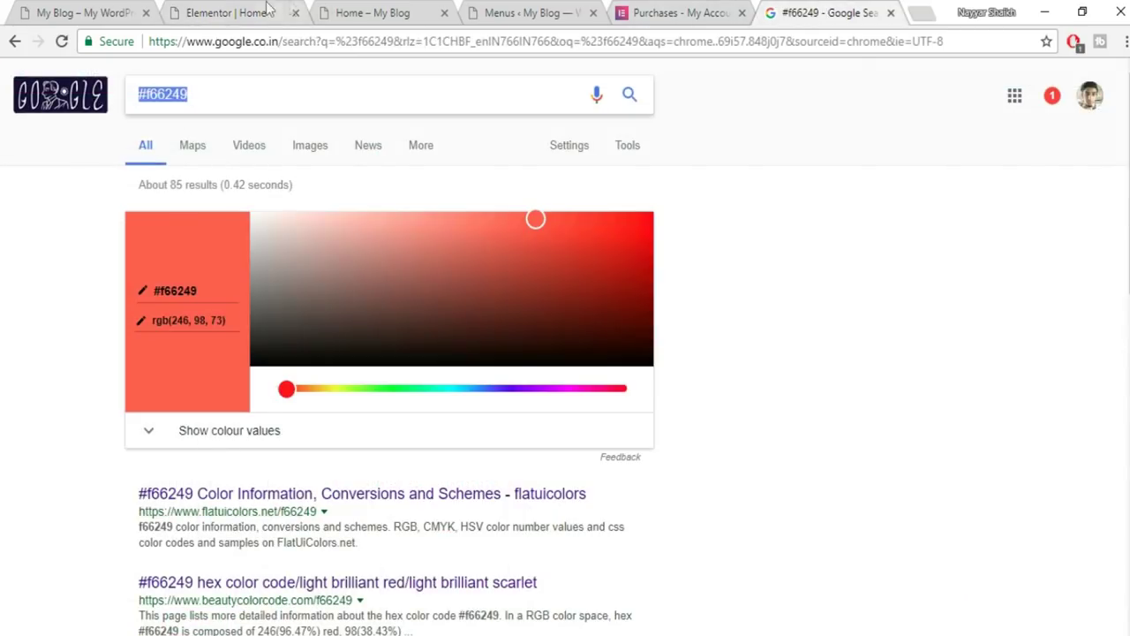
{"action": "left_click", "coordinate": [232, 12]}
{"action": "type", "text": "#f66249"}
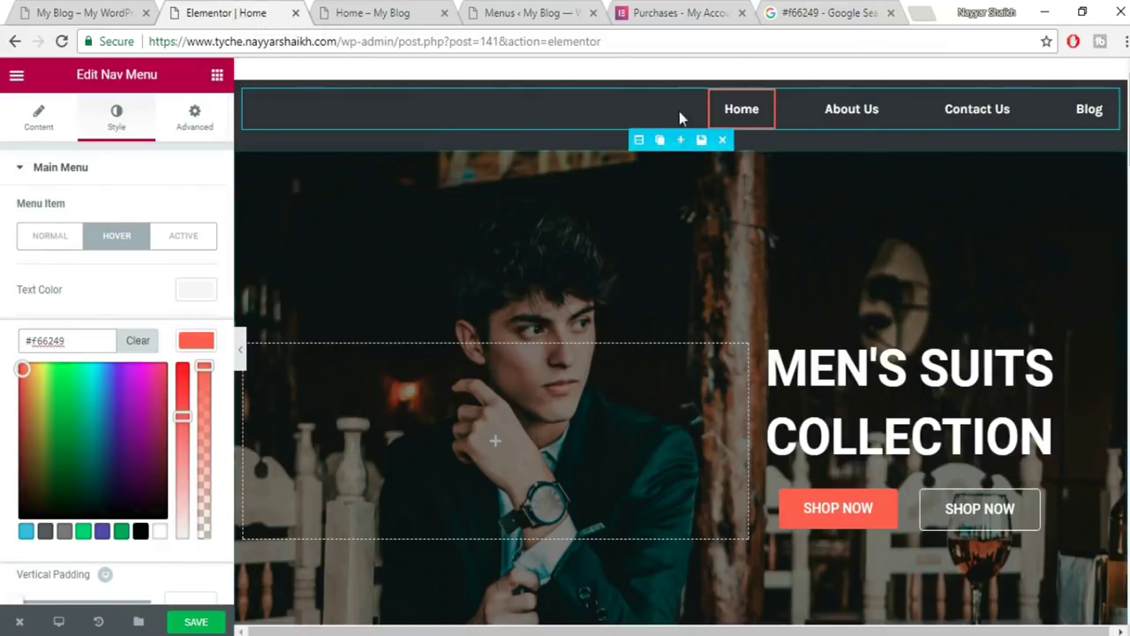
{"action": "left_click", "coordinate": [193, 348]}
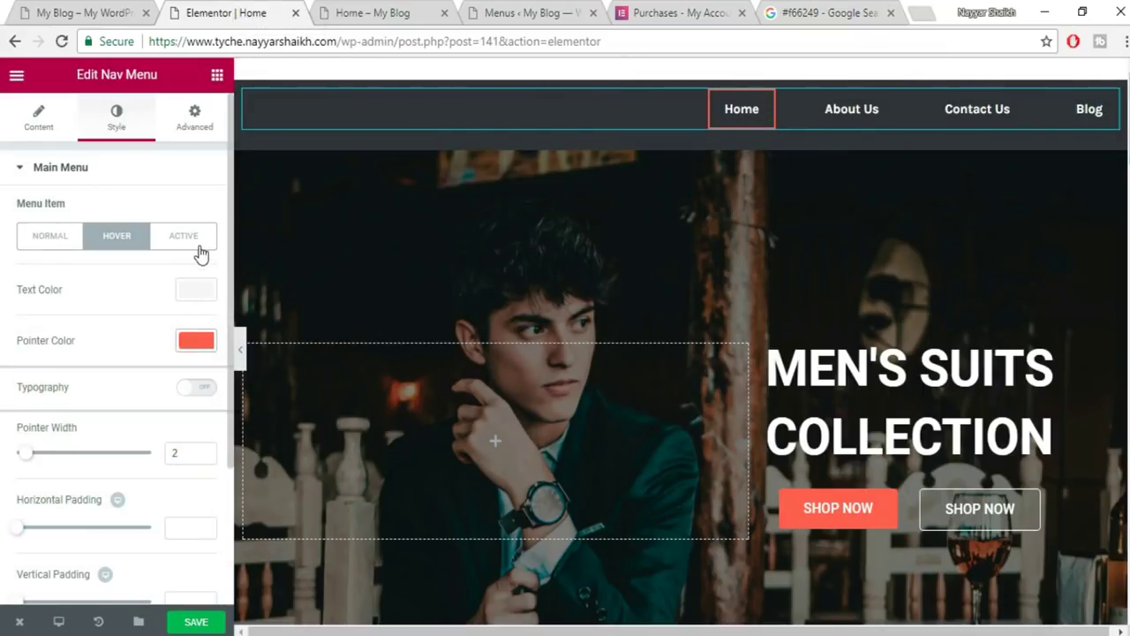
Set the Nav Menu's active pointer colour to #f66249 and save the page.
{"action": "left_click", "coordinate": [199, 246]}
{"action": "left_click", "coordinate": [191, 346]}
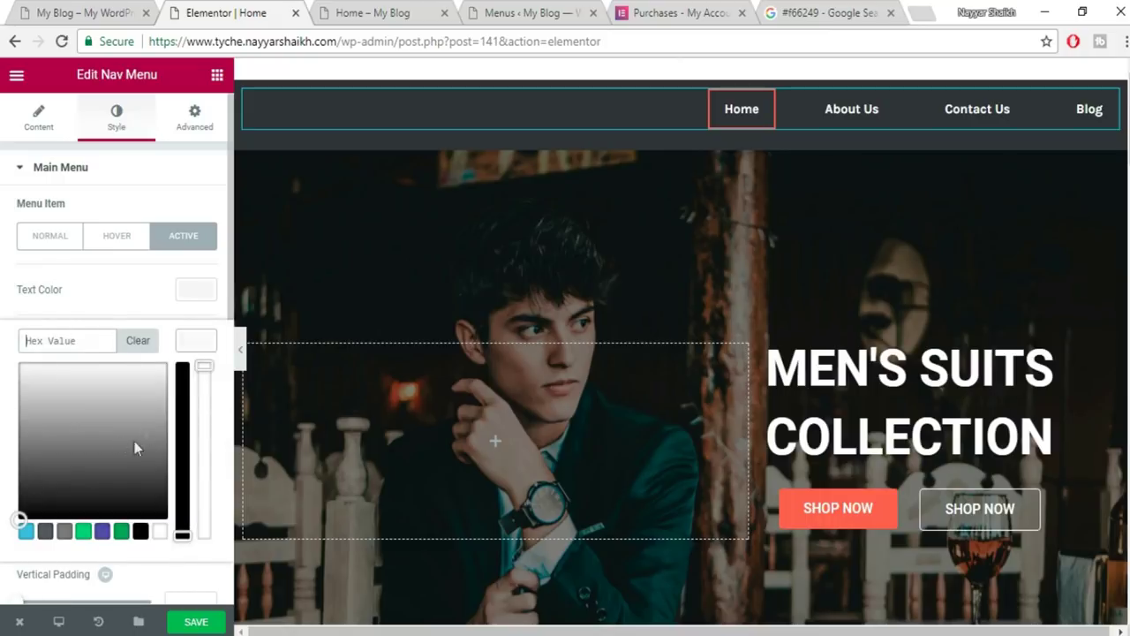
{"action": "type", "text": "#f66249"}
{"action": "left_click", "coordinate": [201, 623]}
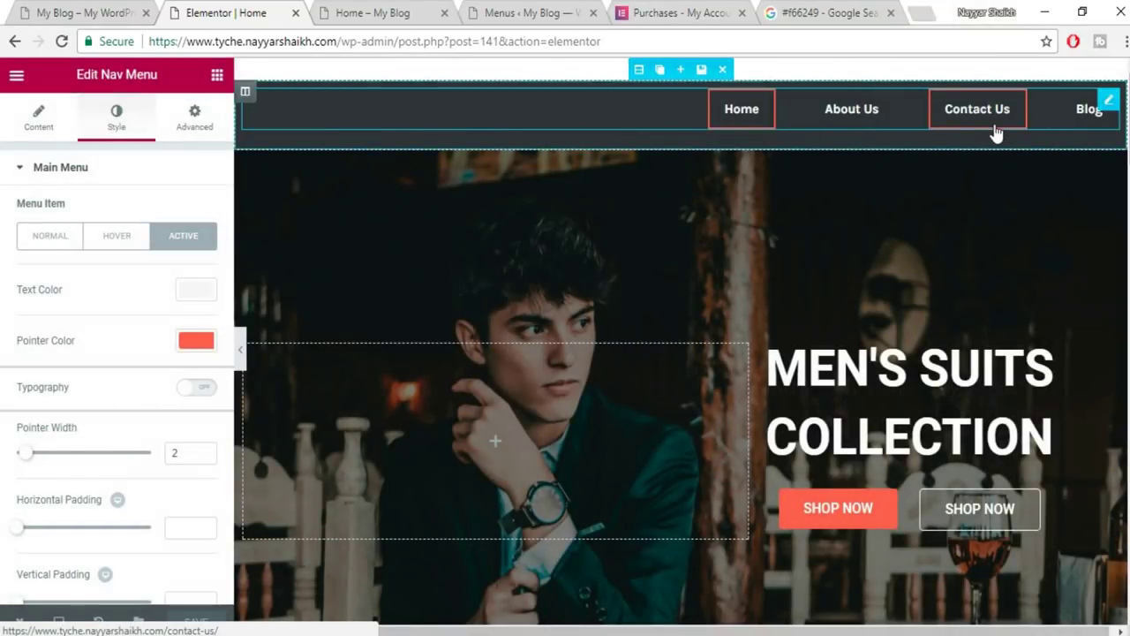
Reload the live Home page, check its menu hover effect and compare the header with the reference site.
{"action": "left_click", "coordinate": [356, 7]}
{"action": "left_click", "coordinate": [429, 41]}
{"action": "key", "text": "Return"}
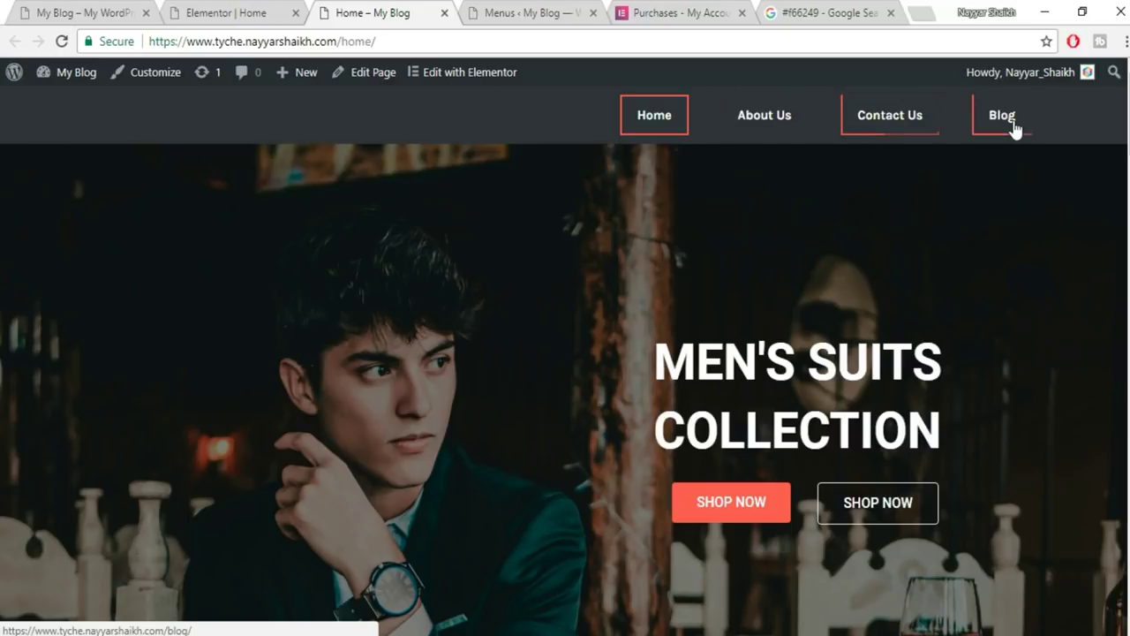
{"action": "left_click", "coordinate": [91, 6]}
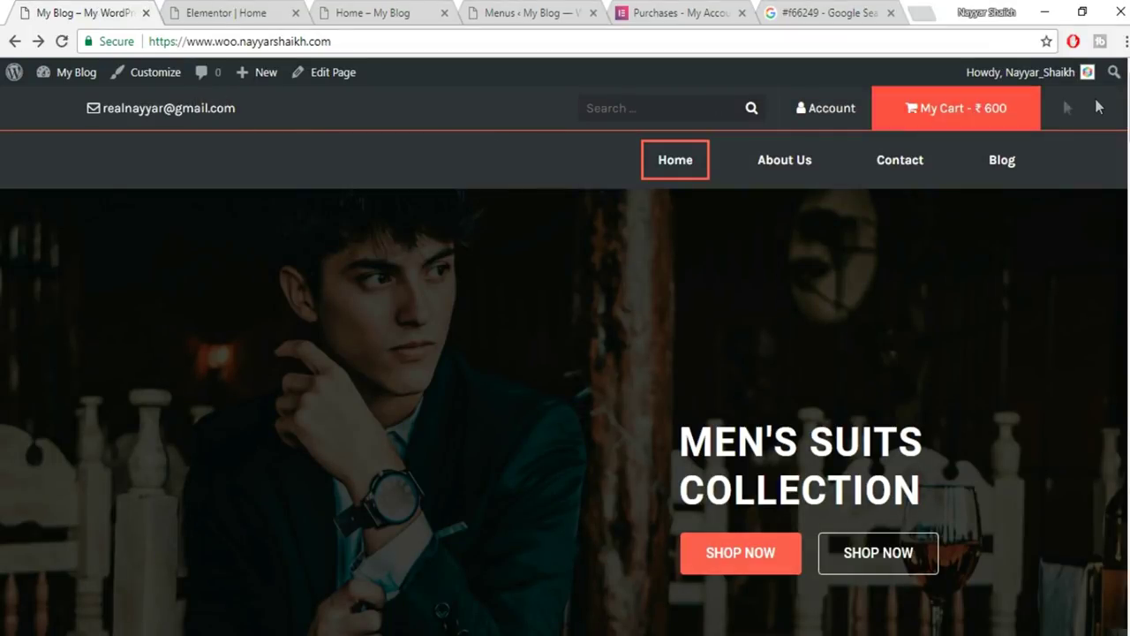
{"action": "left_click", "coordinate": [358, 9]}
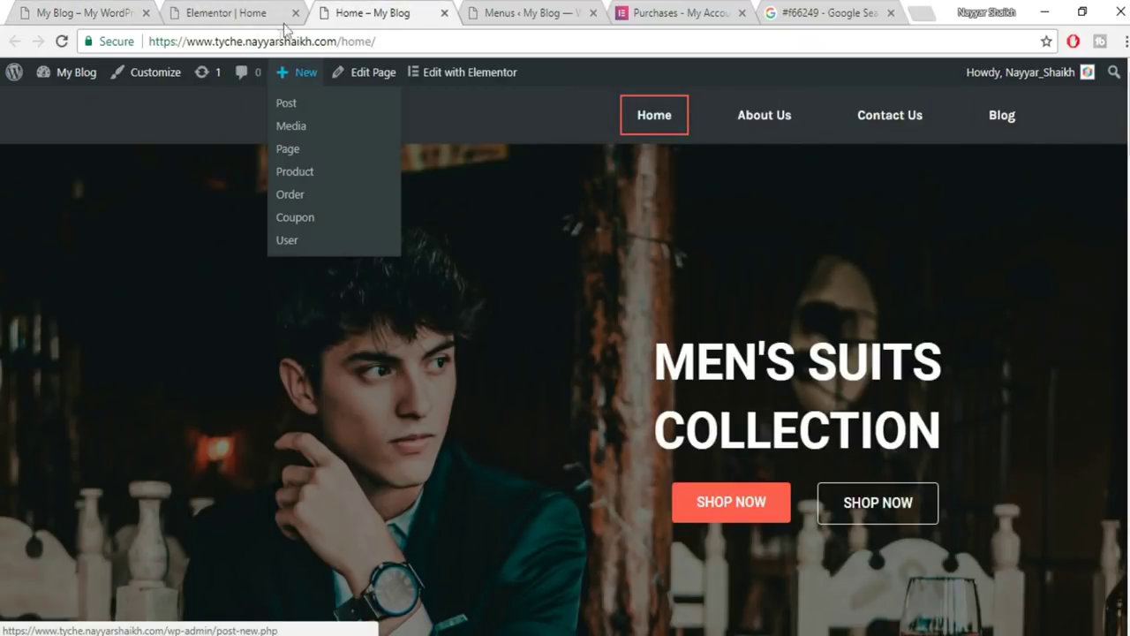
{"action": "left_click", "coordinate": [228, 14]}
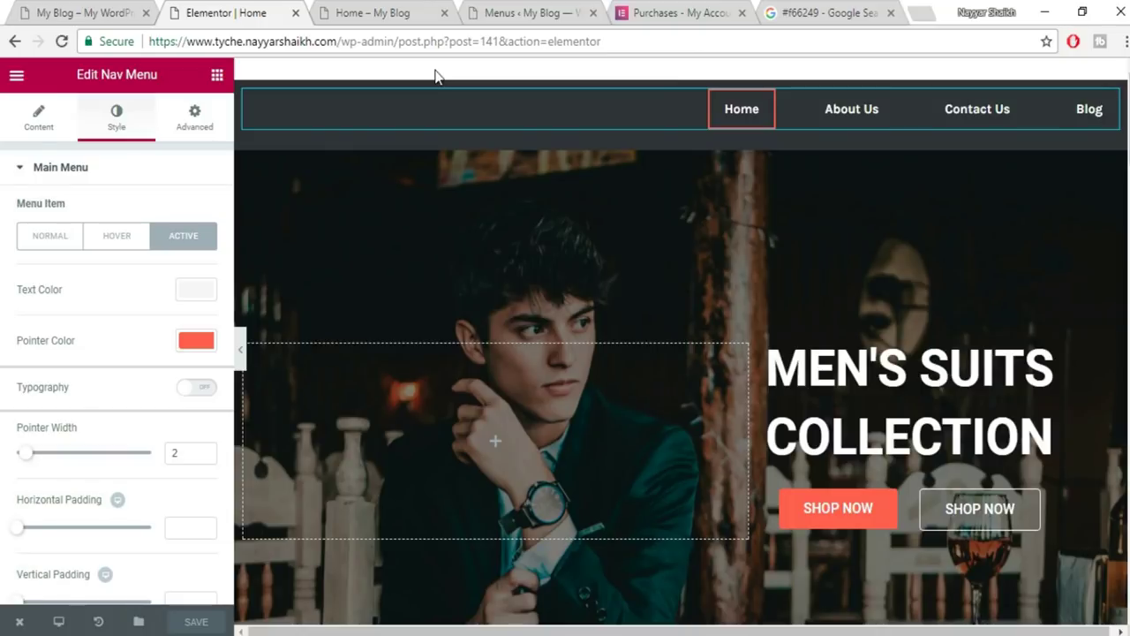
Examine the live Home page's address, comparing the domain part with the home/ part, and look over the page.
{"action": "left_click", "coordinate": [353, 12]}
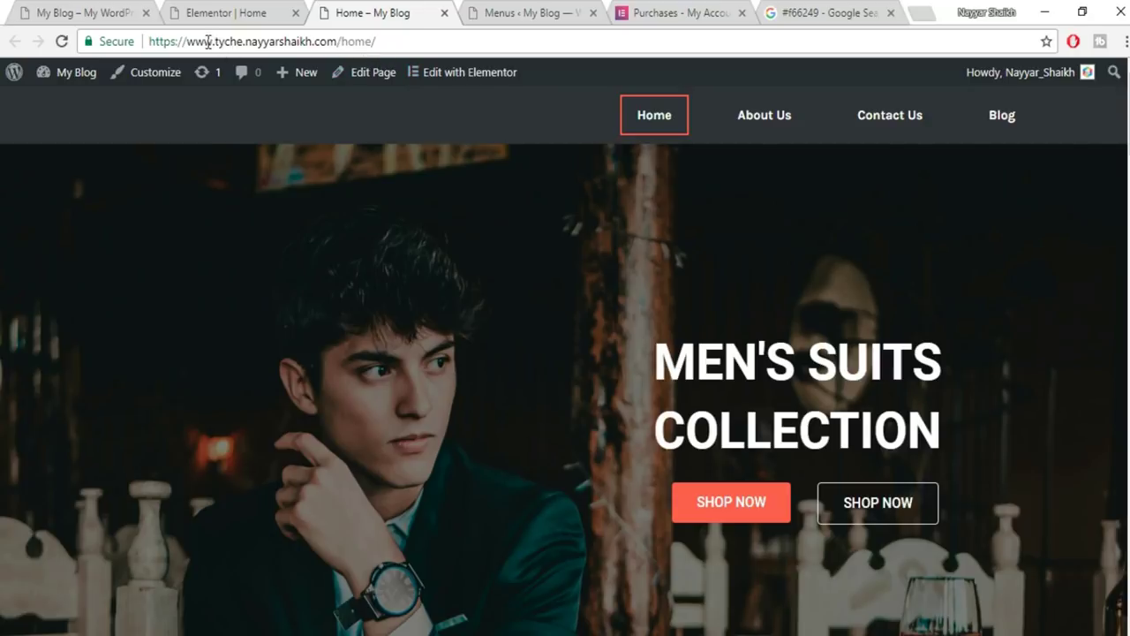
{"action": "left_click_drag", "start_coordinate": [205, 42], "coordinate": [340, 38]}
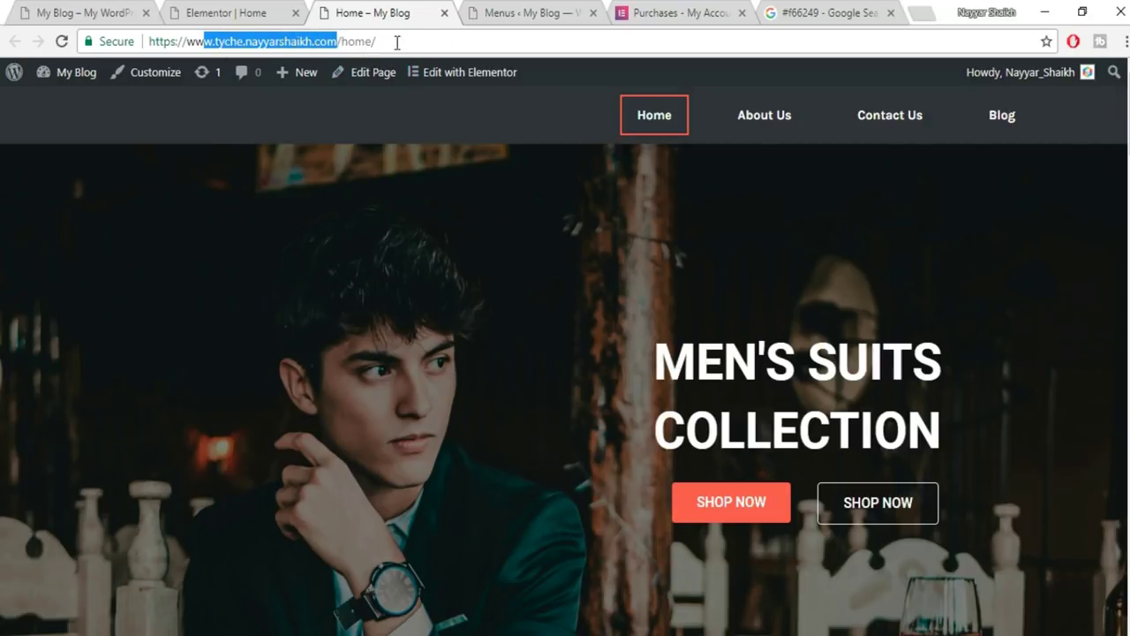
{"action": "left_click_drag", "start_coordinate": [343, 41], "coordinate": [419, 39]}
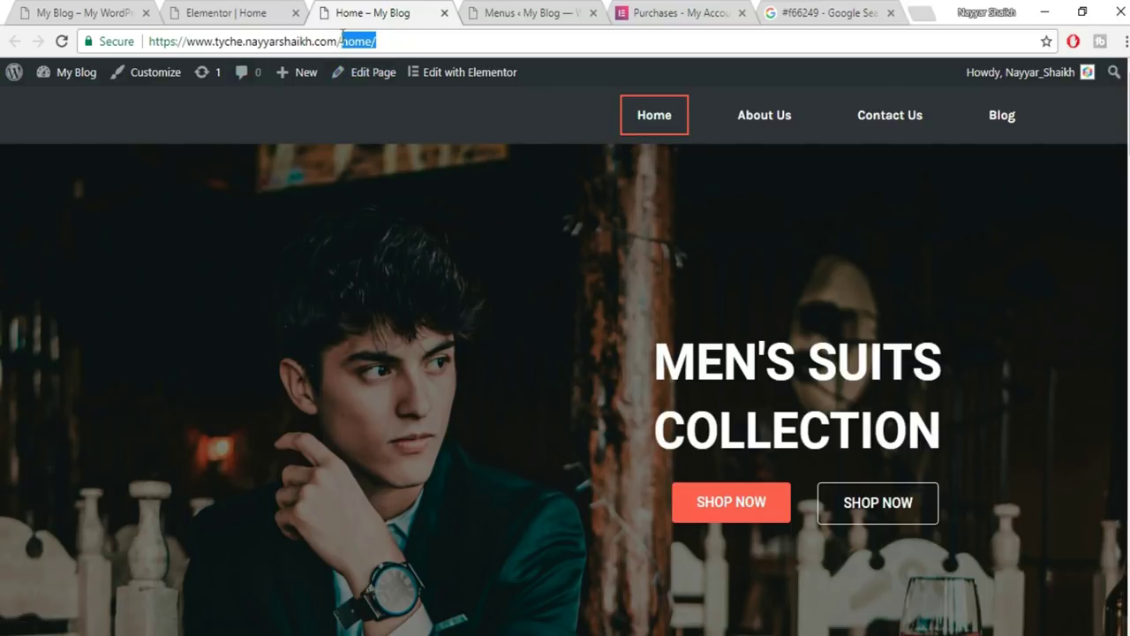
{"action": "left_click_drag", "start_coordinate": [343, 41], "coordinate": [161, 40]}
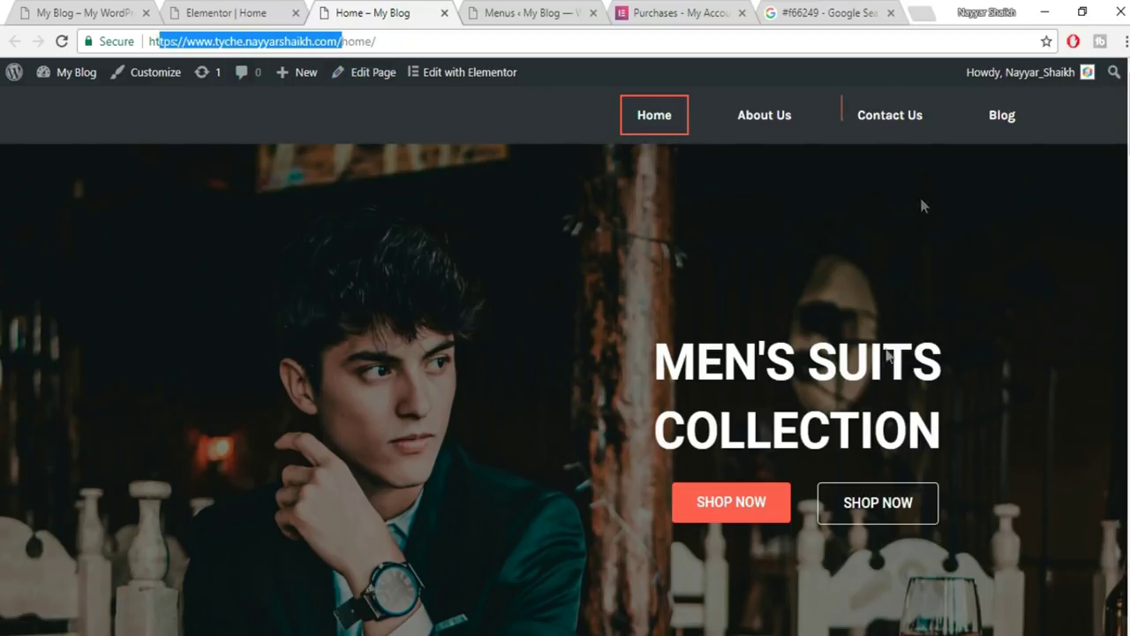
{"action": "scroll", "coordinate": [819, 389], "scroll_direction": "down", "scroll_amount": 7}
In the site's Reading settings, make the front page a static page, choose Home as that page and save the changes.
{"action": "left_click", "coordinate": [529, 12]}
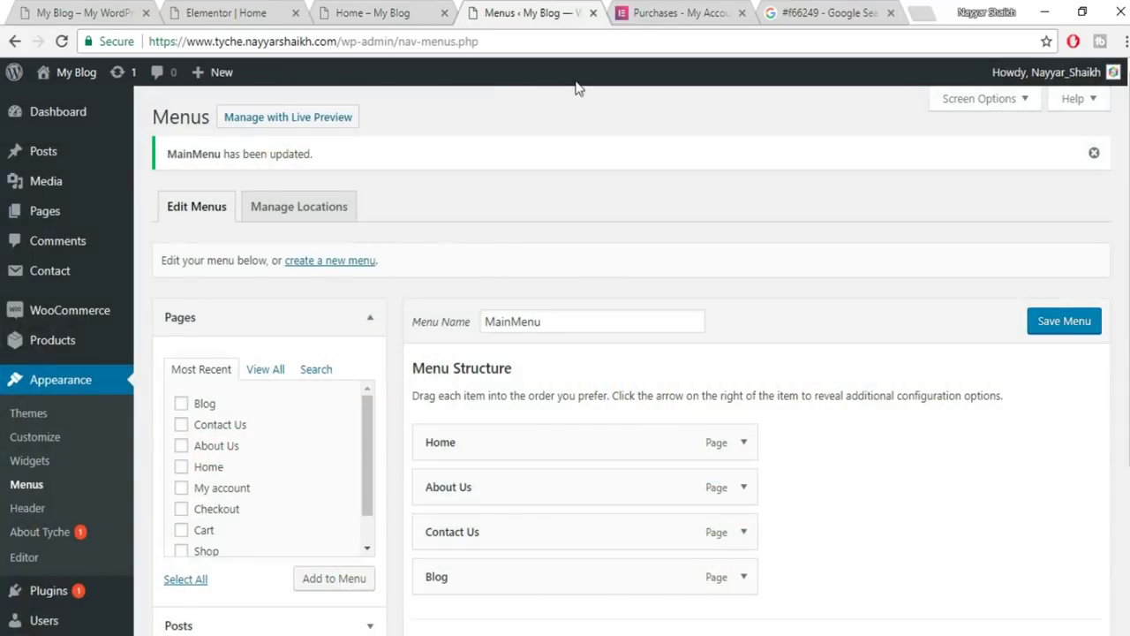
{"action": "scroll", "coordinate": [84, 377], "scroll_direction": "down", "scroll_amount": 3}
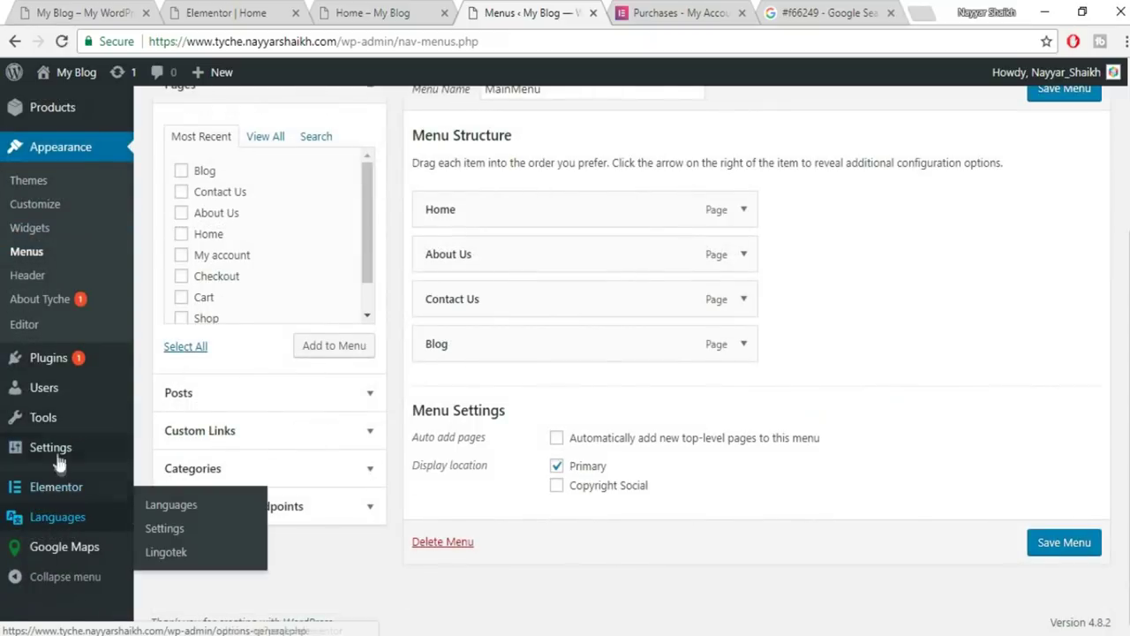
{"action": "mouse_move", "coordinate": [88, 457]}
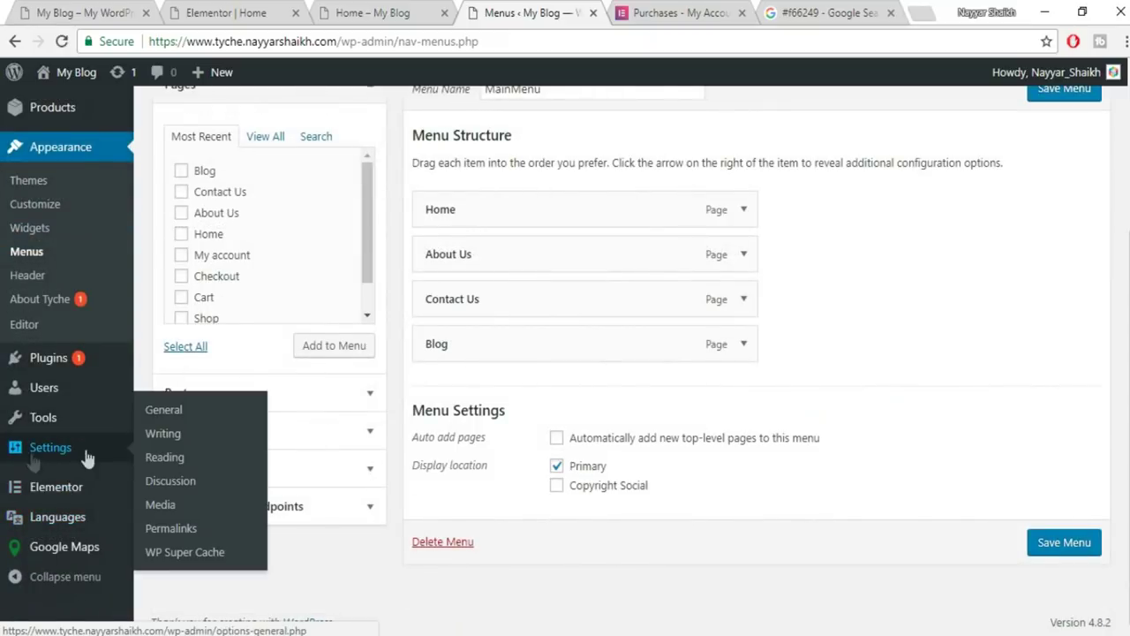
{"action": "left_click", "coordinate": [167, 462]}
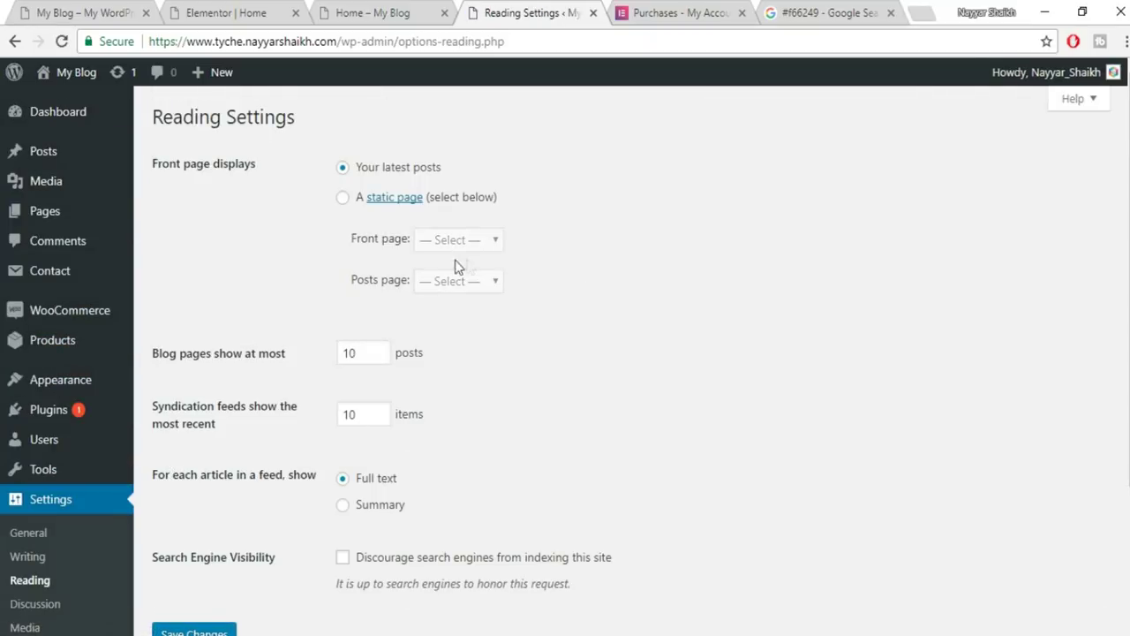
{"action": "left_click", "coordinate": [343, 200]}
{"action": "left_click", "coordinate": [471, 246]}
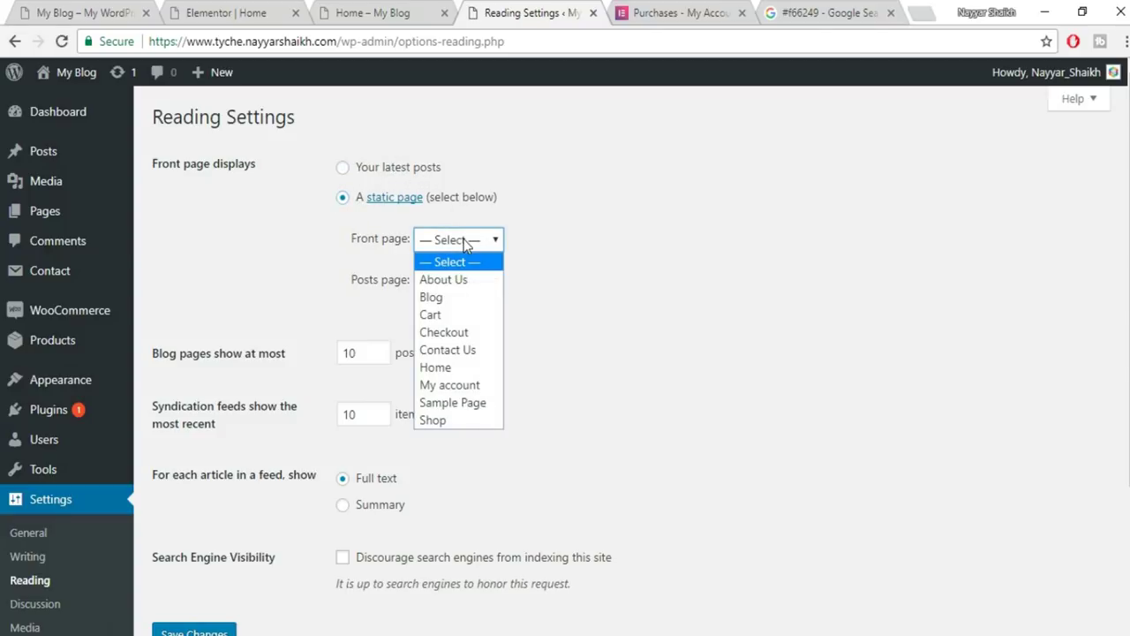
{"action": "left_click", "coordinate": [454, 369]}
{"action": "left_click", "coordinate": [212, 631]}
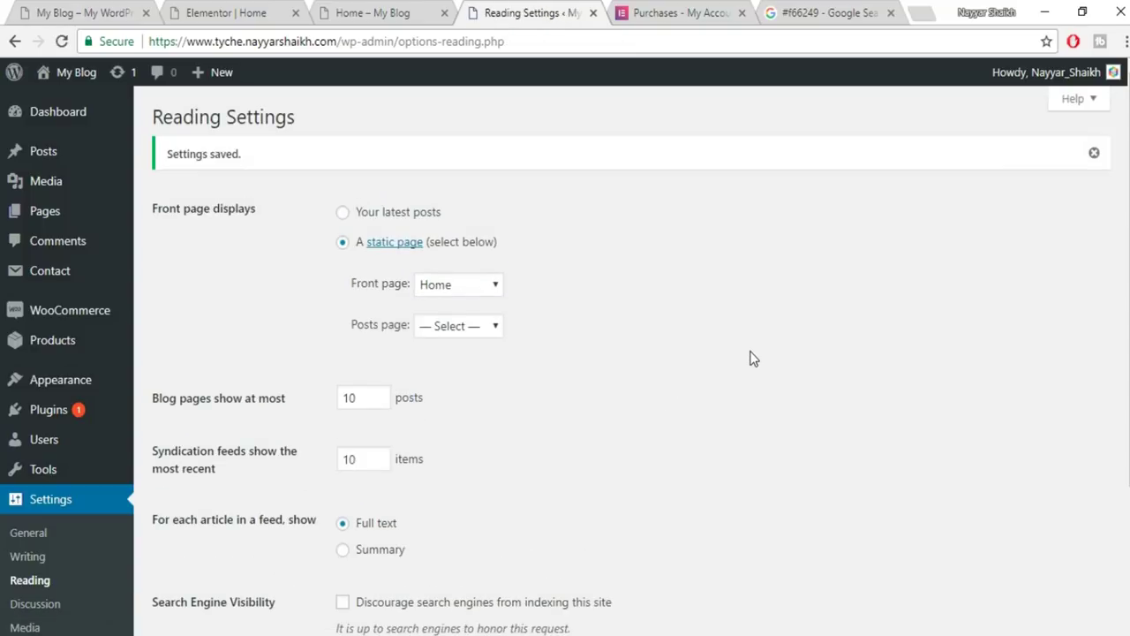
Load the live site's root address without the home/ part and look over the page it displays.
{"action": "left_click", "coordinate": [369, 11]}
{"action": "left_click_drag", "start_coordinate": [340, 41], "coordinate": [501, 59]}
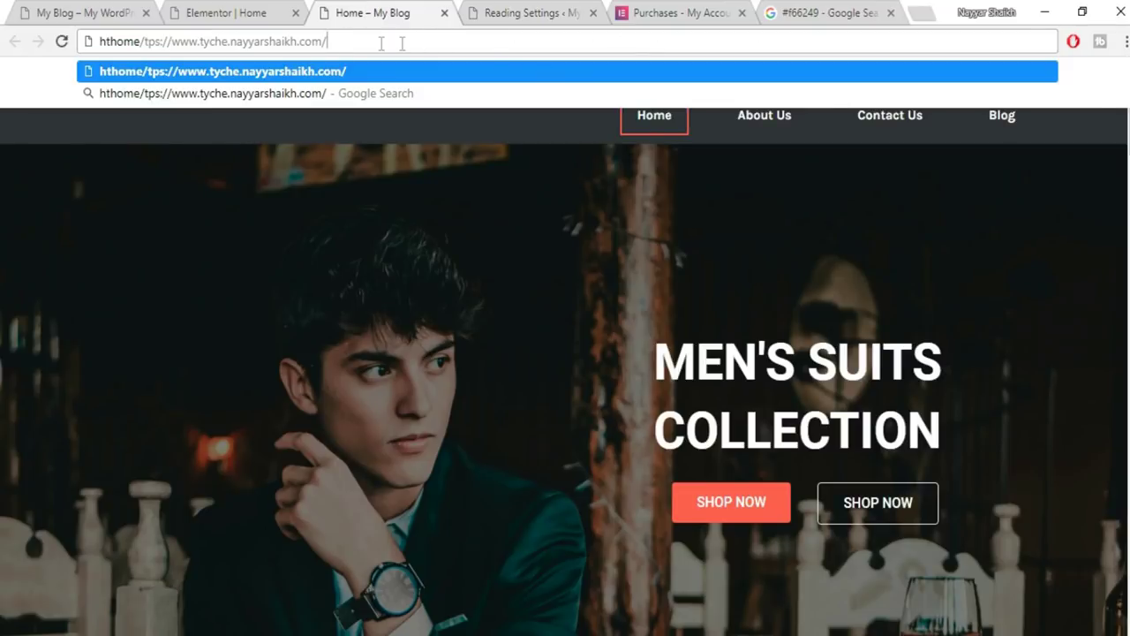
{"action": "key", "text": "ctrl+z"}
{"action": "left_click_drag", "start_coordinate": [304, 40], "coordinate": [291, 41]}
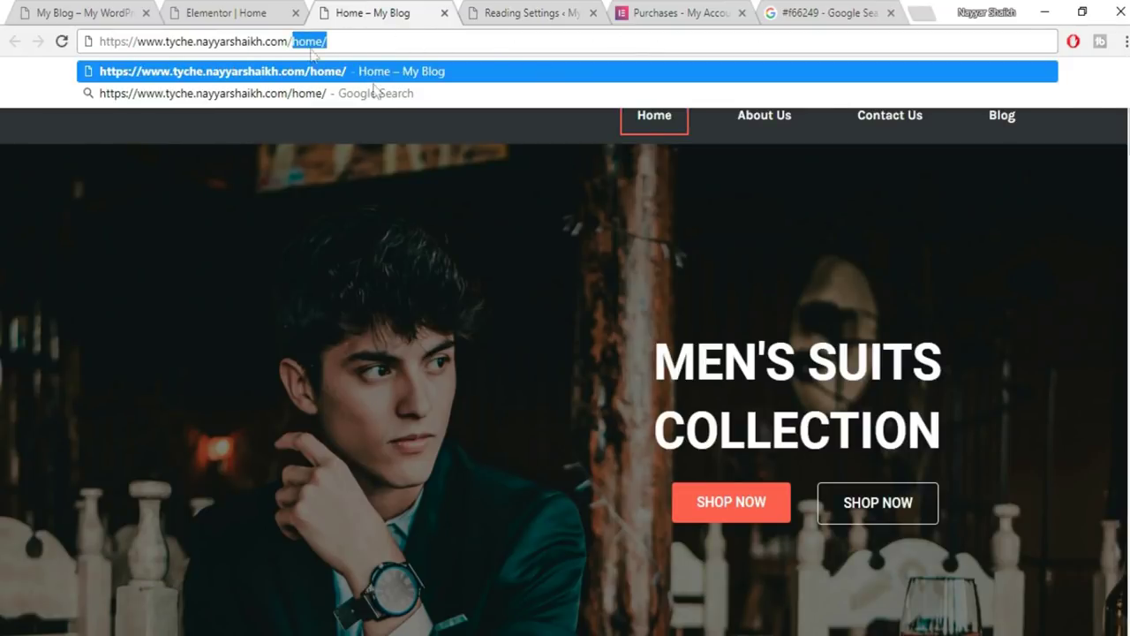
{"action": "key", "text": "BackSpace"}
{"action": "key", "text": "Return"}
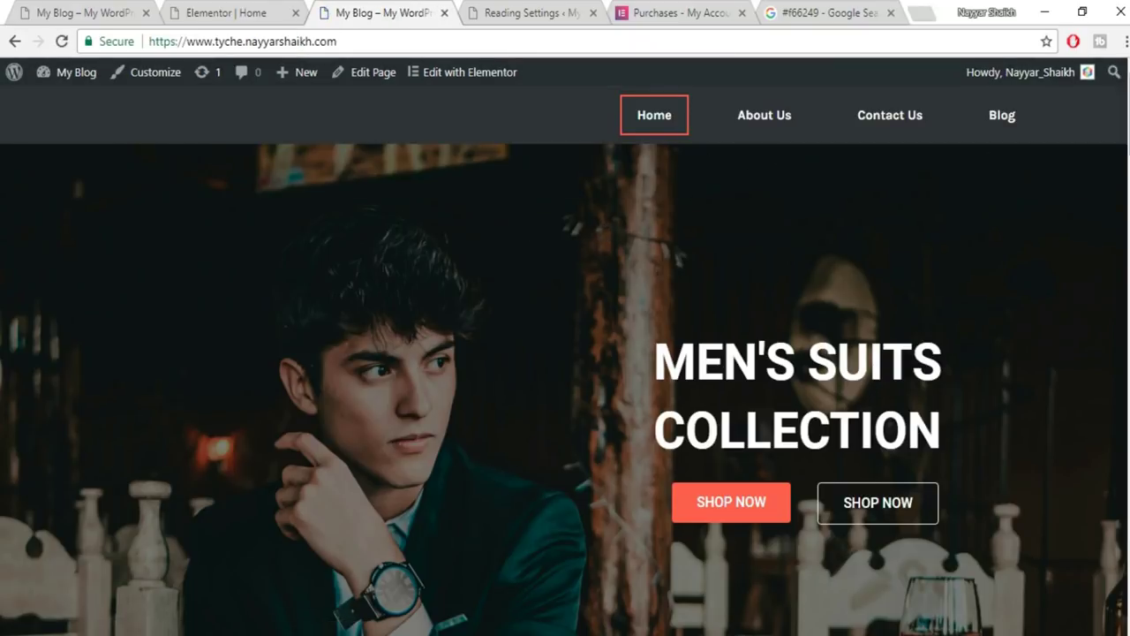
{"action": "scroll", "coordinate": [757, 141], "scroll_direction": "down", "scroll_amount": 10}
{"action": "scroll", "coordinate": [565, 353], "scroll_direction": "up", "scroll_amount": 20}
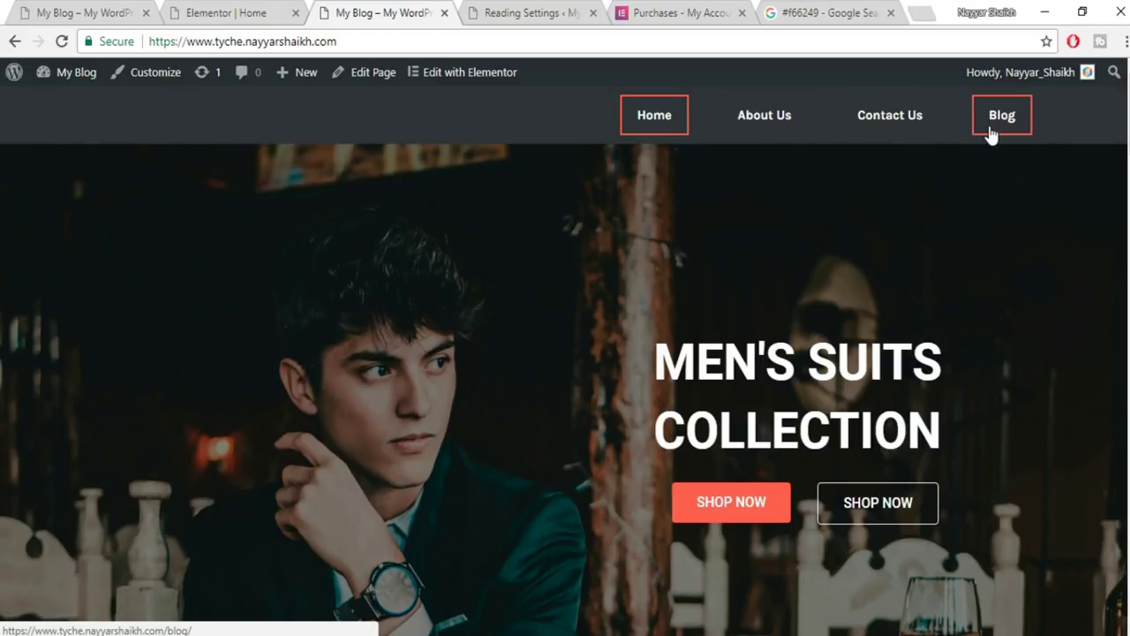
Compare the live site's header with the reference site's header, including its account and cart bar.
{"action": "left_click", "coordinate": [232, 10]}
{"action": "left_click", "coordinate": [98, 12]}
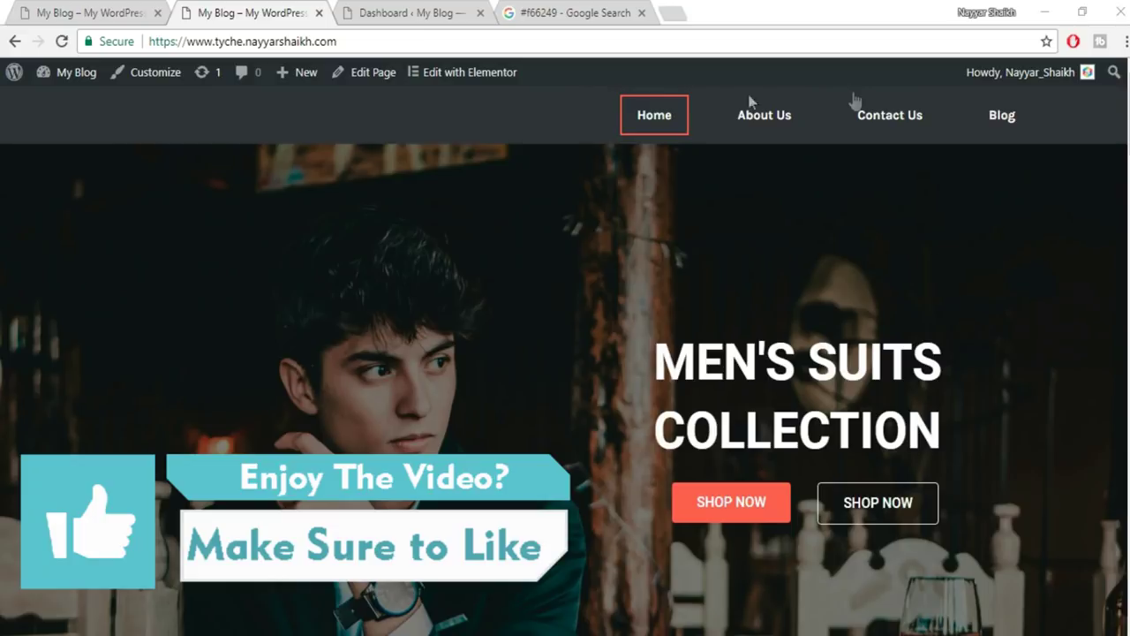
{"action": "left_click", "coordinate": [82, 7]}
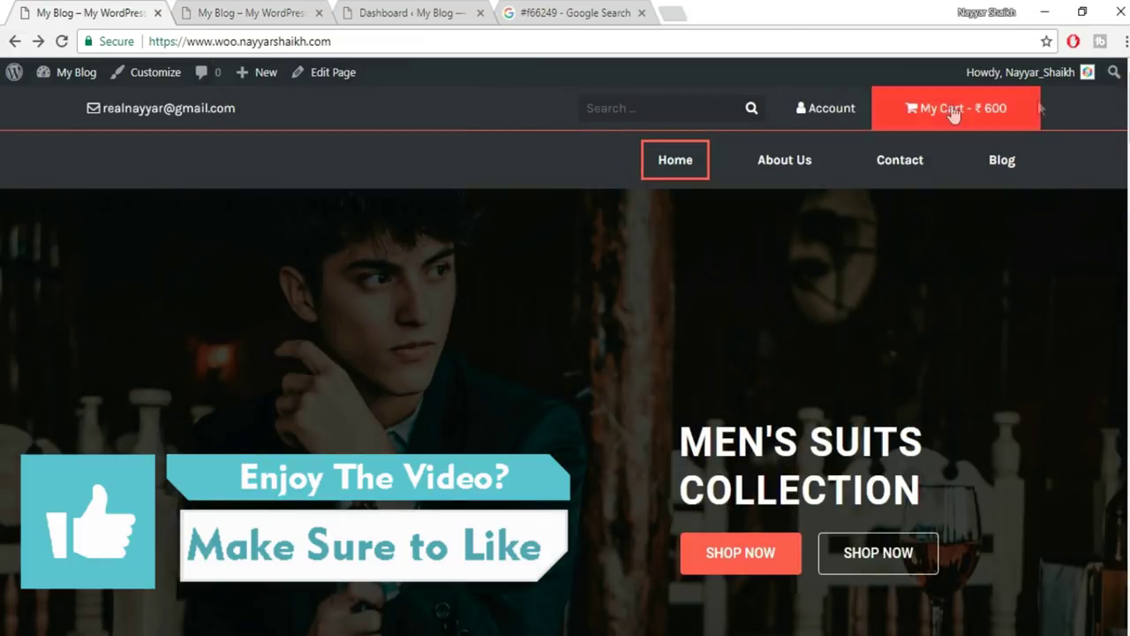
{"action": "left_click", "coordinate": [284, 12]}
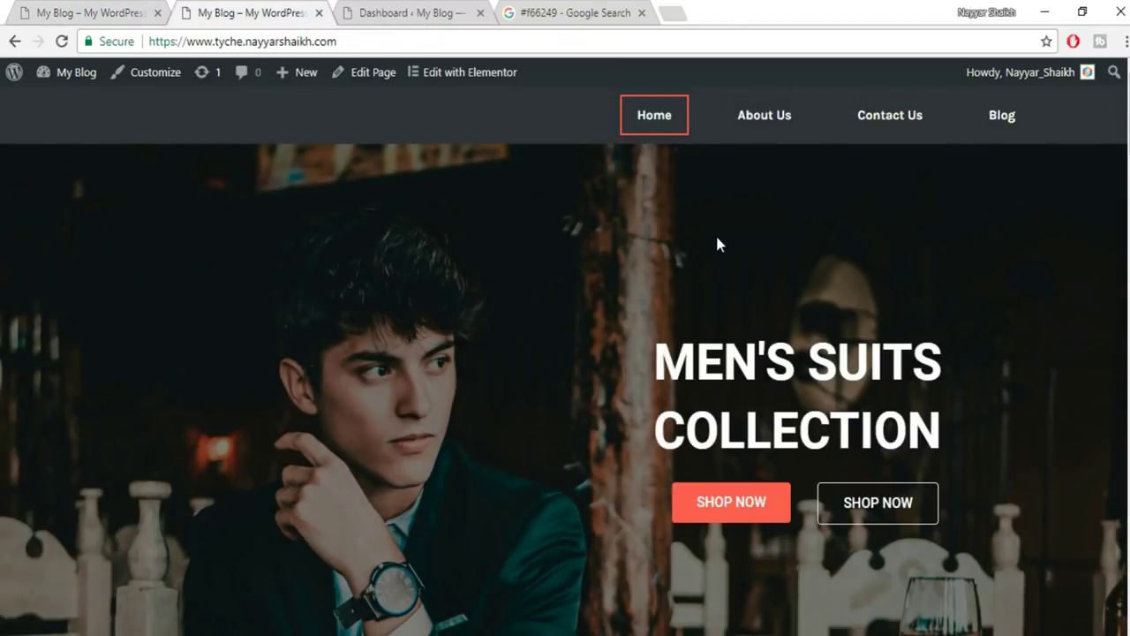
Open the Home page for editing in WordPress, set its template to Default Template and update the page.
{"action": "left_click", "coordinate": [389, 14]}
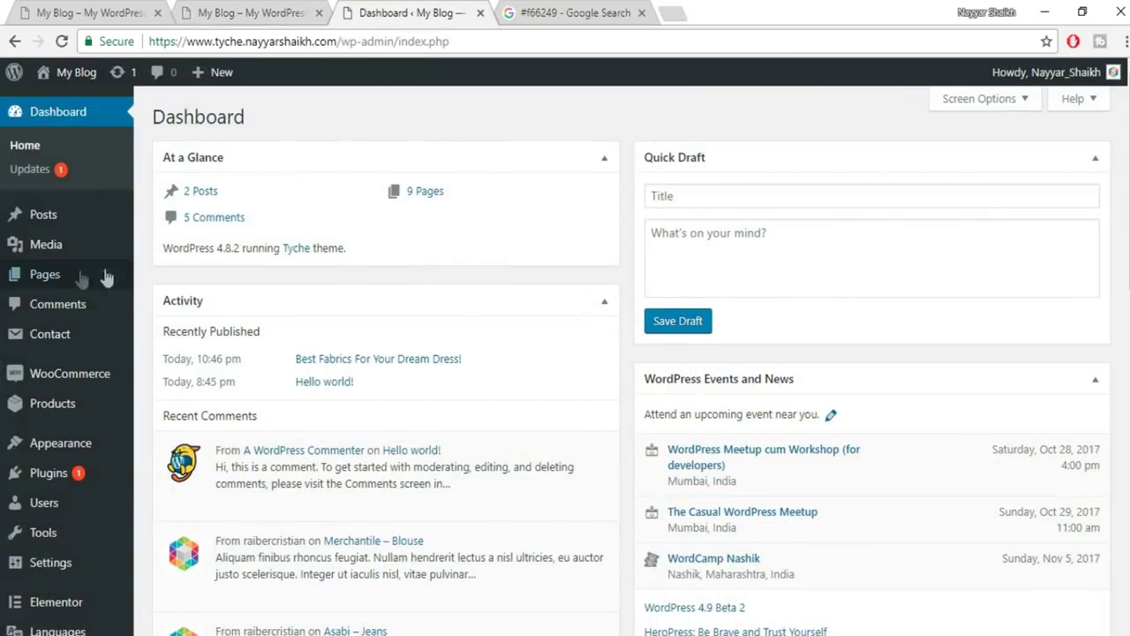
{"action": "left_click", "coordinate": [49, 276]}
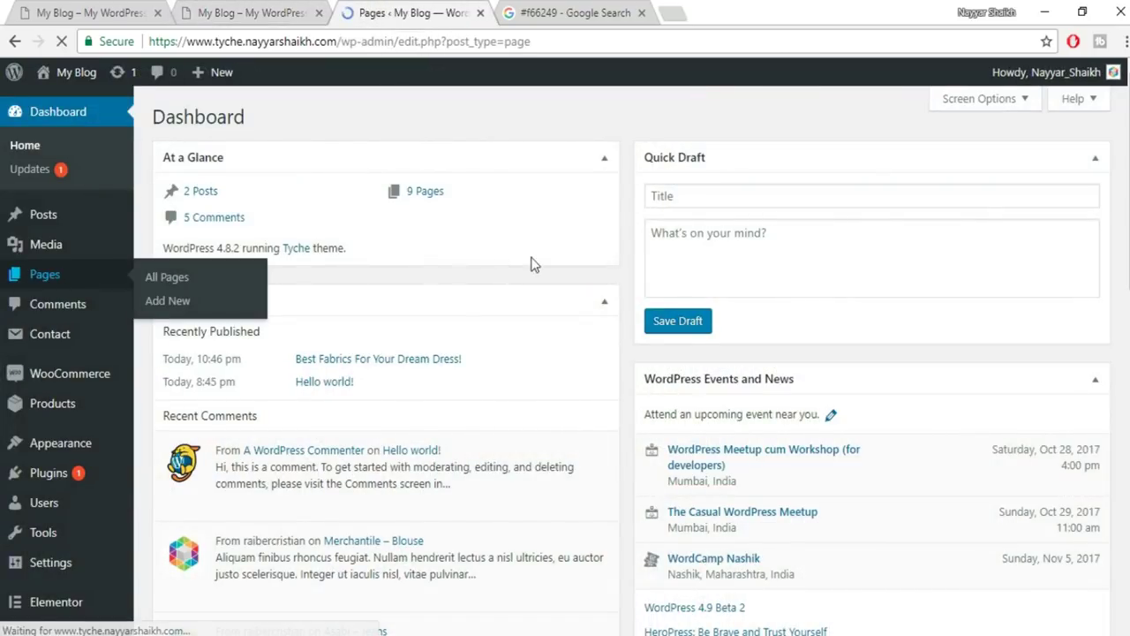
{"action": "scroll", "coordinate": [309, 397], "scroll_direction": "down", "scroll_amount": 3}
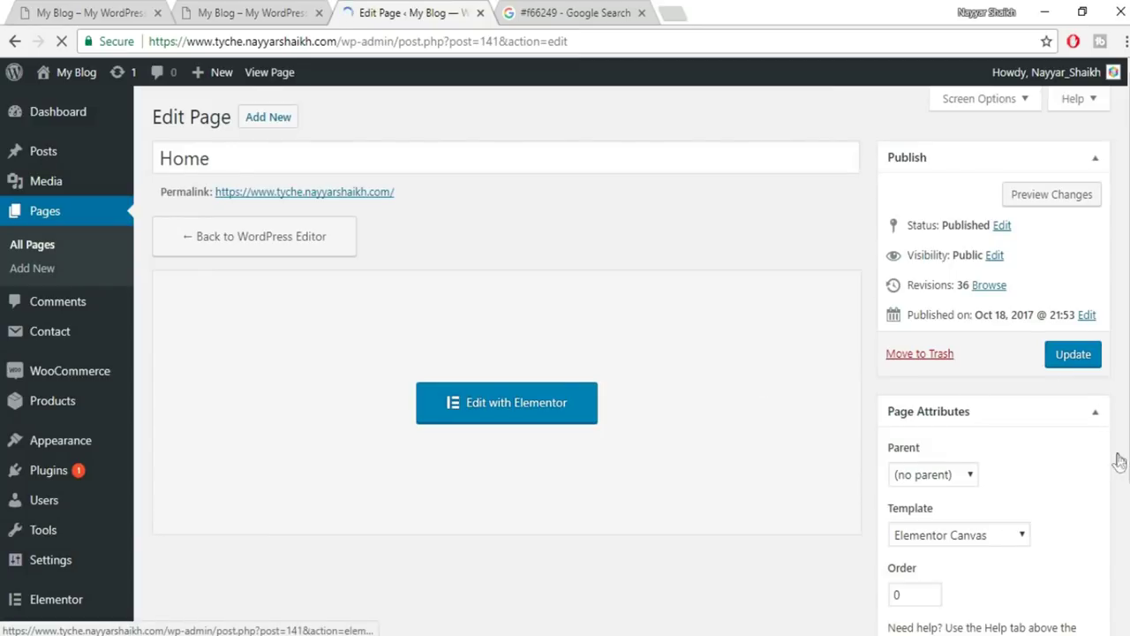
{"action": "scroll", "coordinate": [1086, 464], "scroll_direction": "down", "scroll_amount": 2}
{"action": "left_click", "coordinate": [960, 366]}
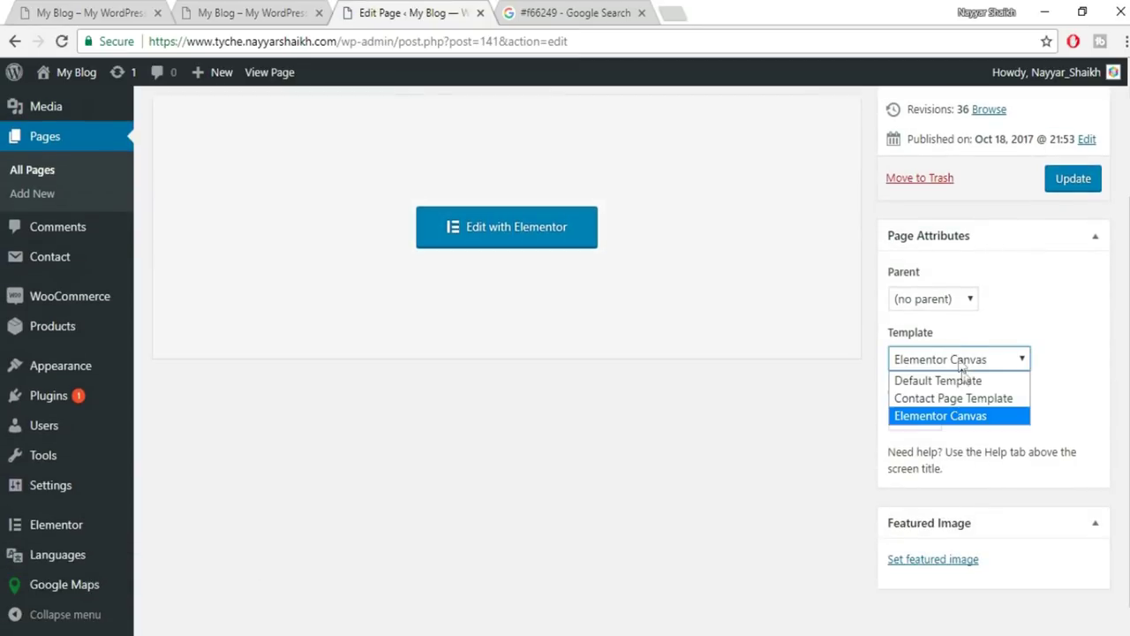
{"action": "left_click", "coordinate": [957, 385]}
{"action": "left_click", "coordinate": [1071, 190]}
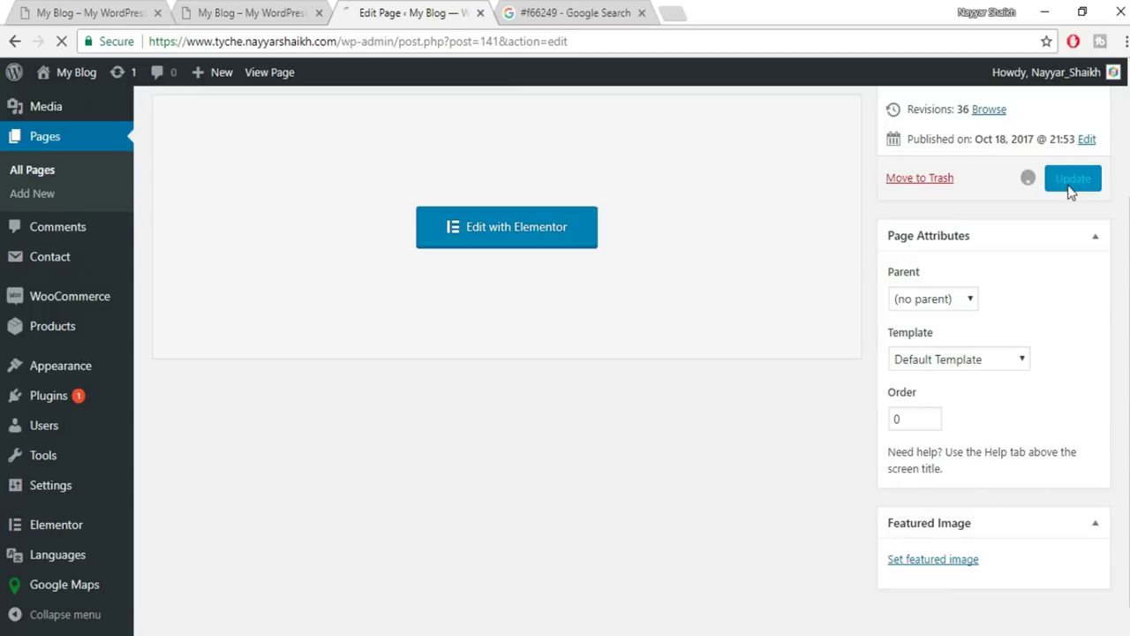
Reload the live front page and examine its header, slider and product sections under the new template.
{"action": "left_click", "coordinate": [246, 11]}
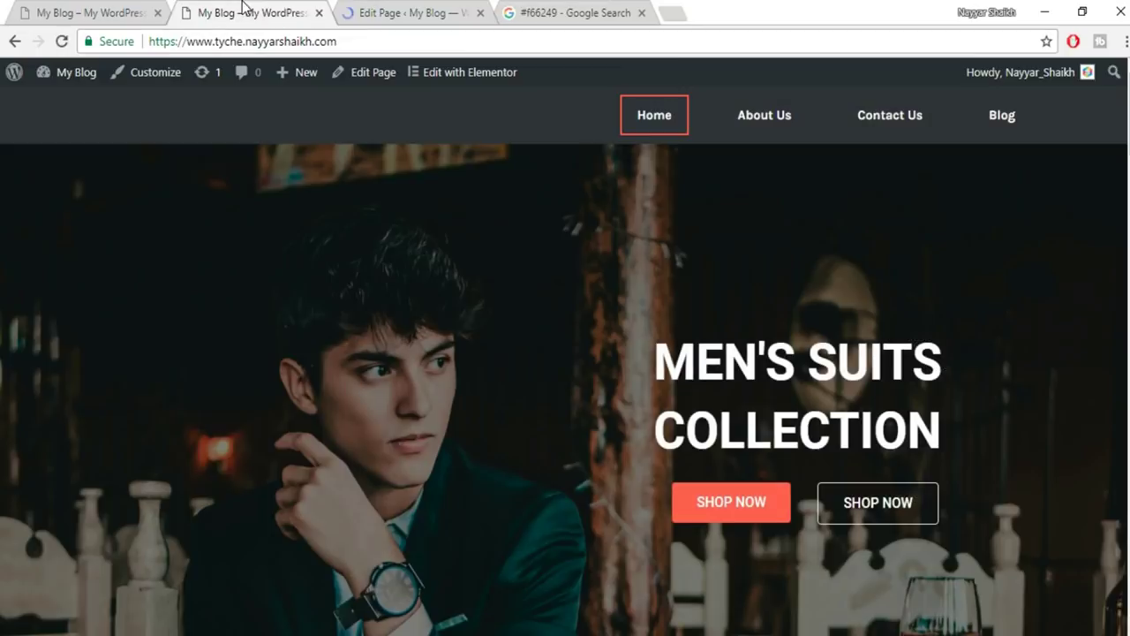
{"action": "left_click", "coordinate": [64, 41]}
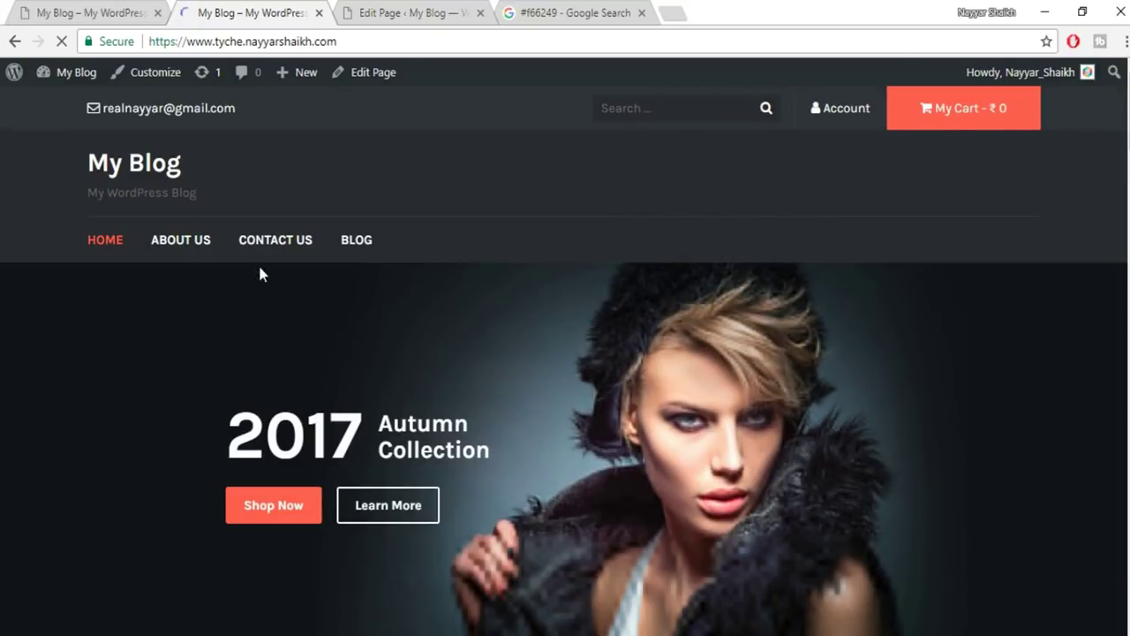
{"action": "scroll", "coordinate": [507, 301], "scroll_direction": "down", "scroll_amount": 10}
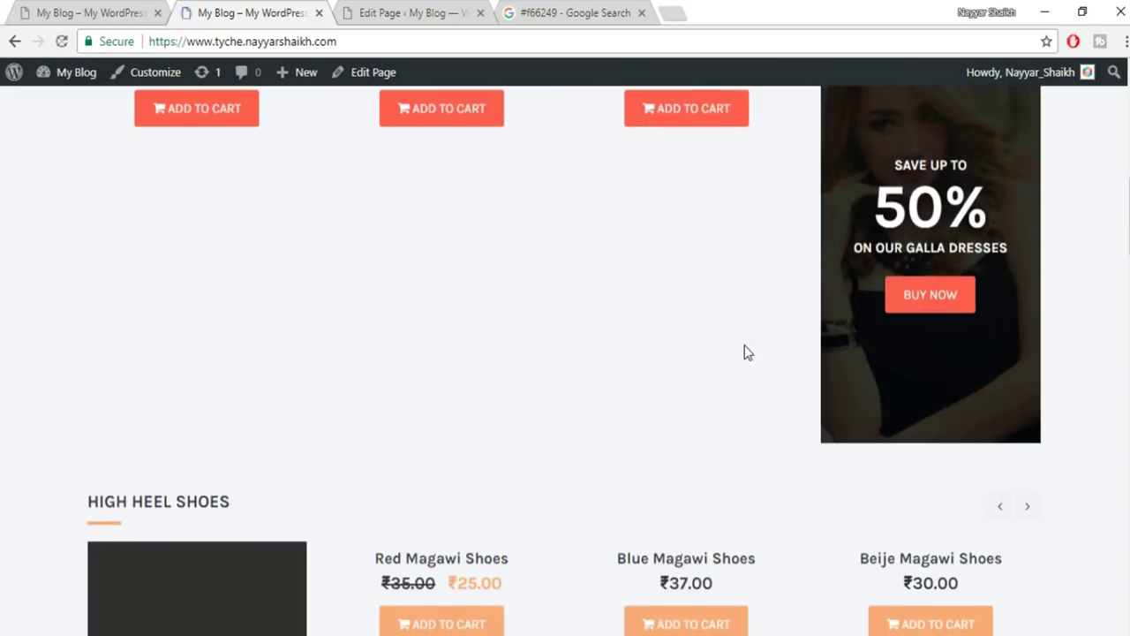
{"action": "scroll", "coordinate": [1118, 285], "scroll_direction": "down", "scroll_amount": 10}
{"action": "scroll", "coordinate": [565, 360], "scroll_direction": "down", "scroll_amount": 3}
{"action": "scroll", "coordinate": [565, 361], "scroll_direction": "up", "scroll_amount": 10}
{"action": "scroll", "coordinate": [565, 360], "scroll_direction": "up", "scroll_amount": 15}
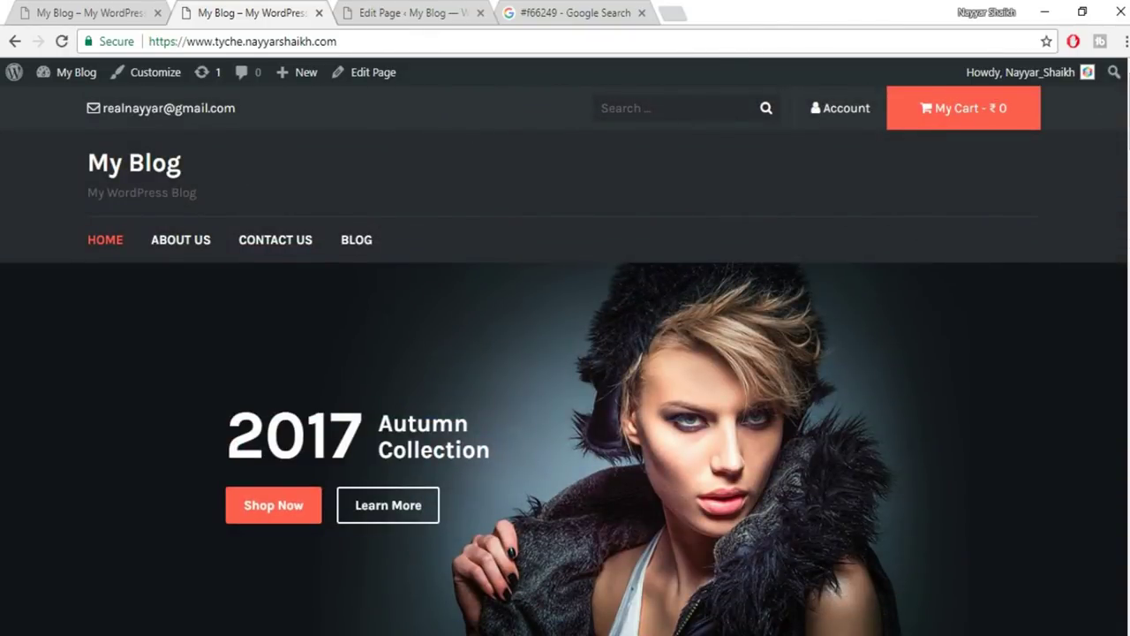
{"action": "scroll", "coordinate": [565, 361], "scroll_direction": "down", "scroll_amount": 20}
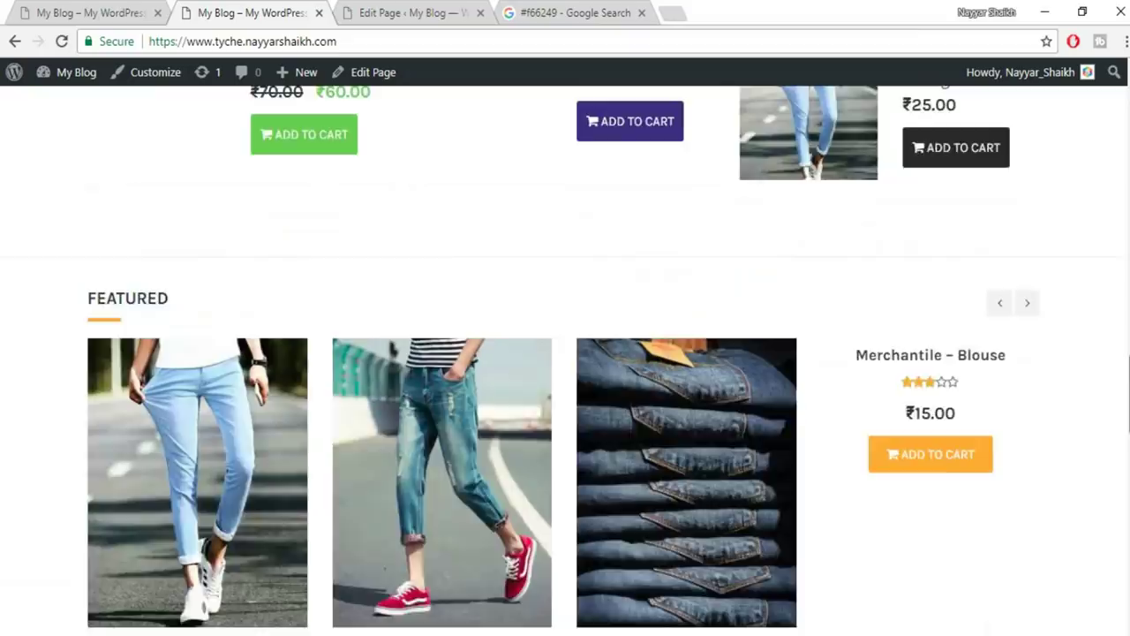
{"action": "scroll", "coordinate": [565, 360], "scroll_direction": "down", "scroll_amount": 5}
{"action": "scroll", "coordinate": [565, 360], "scroll_direction": "up", "scroll_amount": 20}
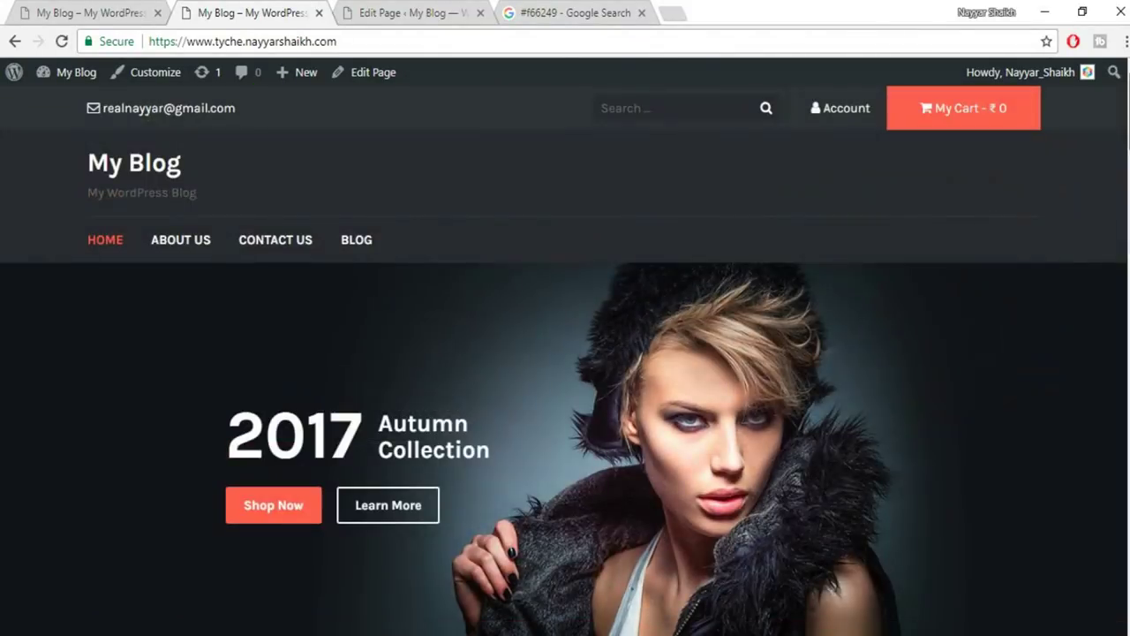
Open the site's Widgets management page in a new browser tab from the live page.
{"action": "left_click", "coordinate": [382, 11]}
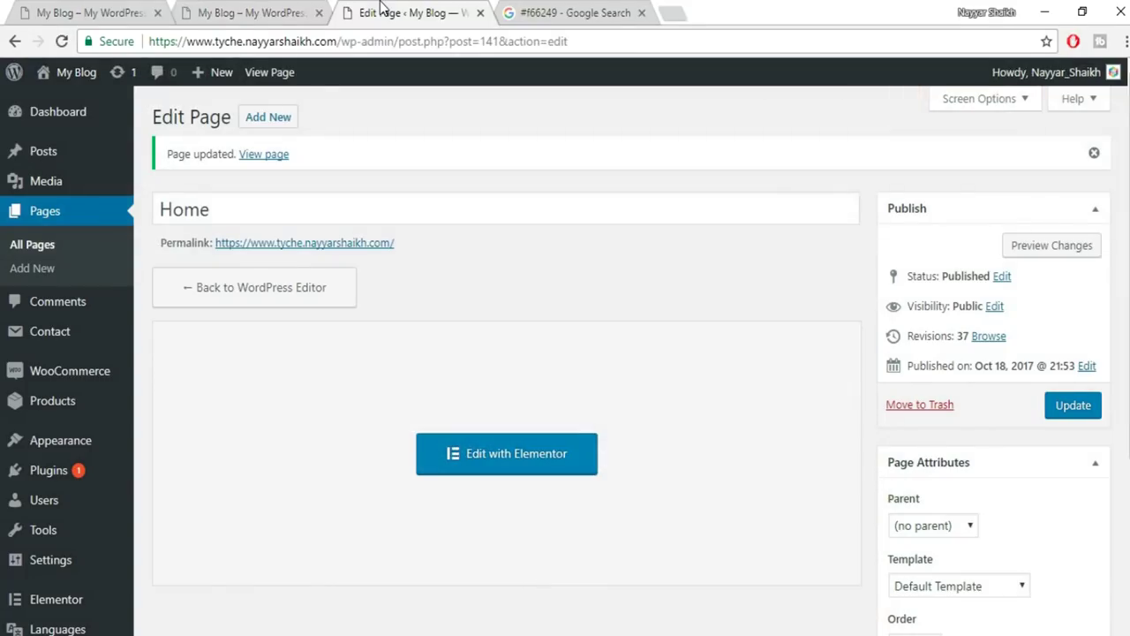
{"action": "key", "text": "ctrl+shift+Tab"}
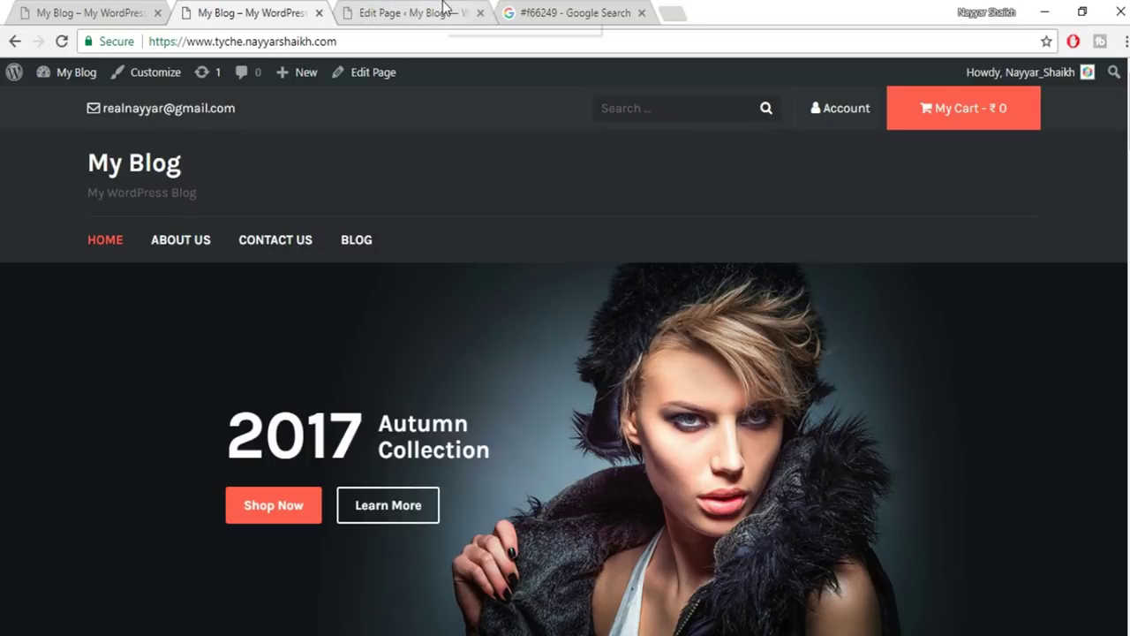
{"action": "mouse_move", "coordinate": [76, 74]}
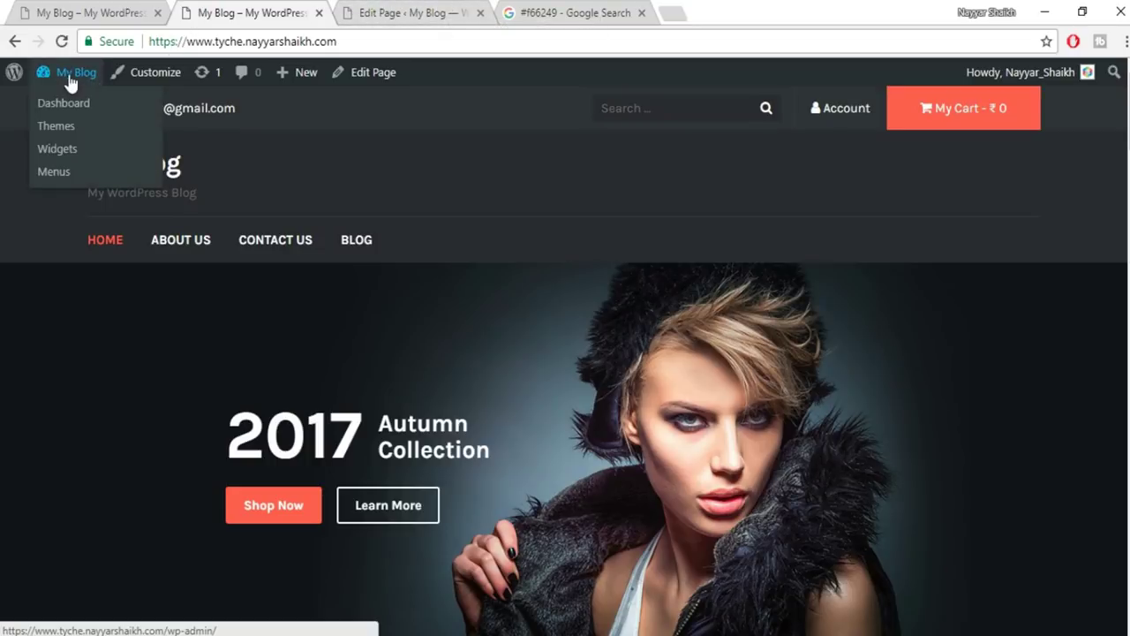
{"action": "right_click", "coordinate": [57, 150]}
{"action": "left_click", "coordinate": [89, 167]}
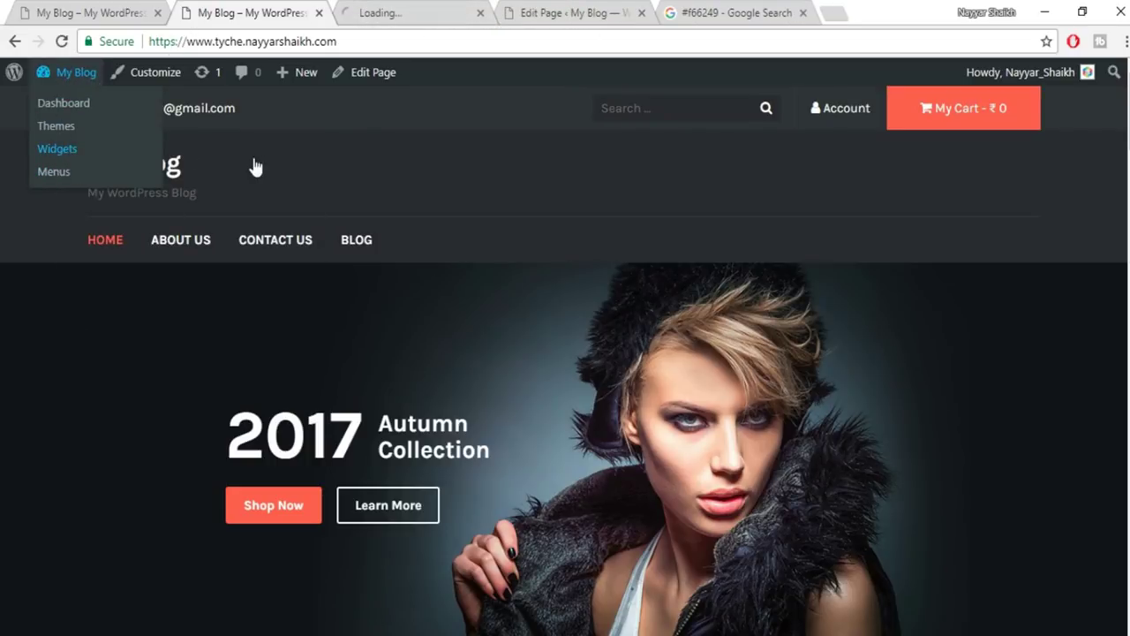
{"action": "left_click", "coordinate": [417, 11]}
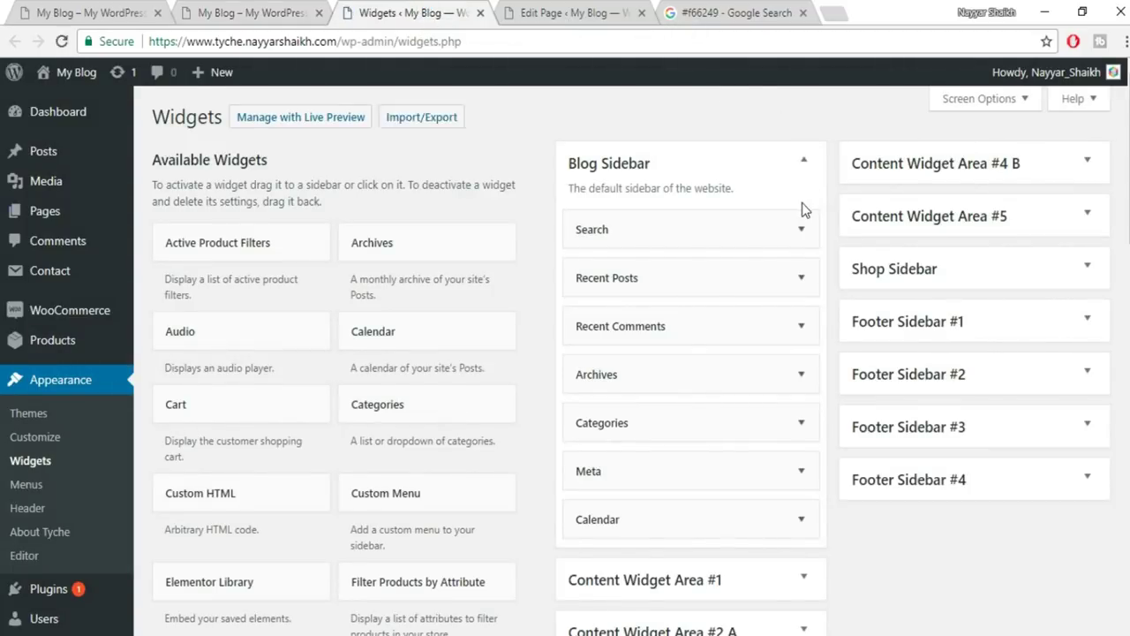
Delete the Tyche Products widget for the Tops category, with the GALLA DRESSES banner, from Content Widget Area #1.
{"action": "scroll", "coordinate": [802, 202], "scroll_direction": "down", "scroll_amount": 5}
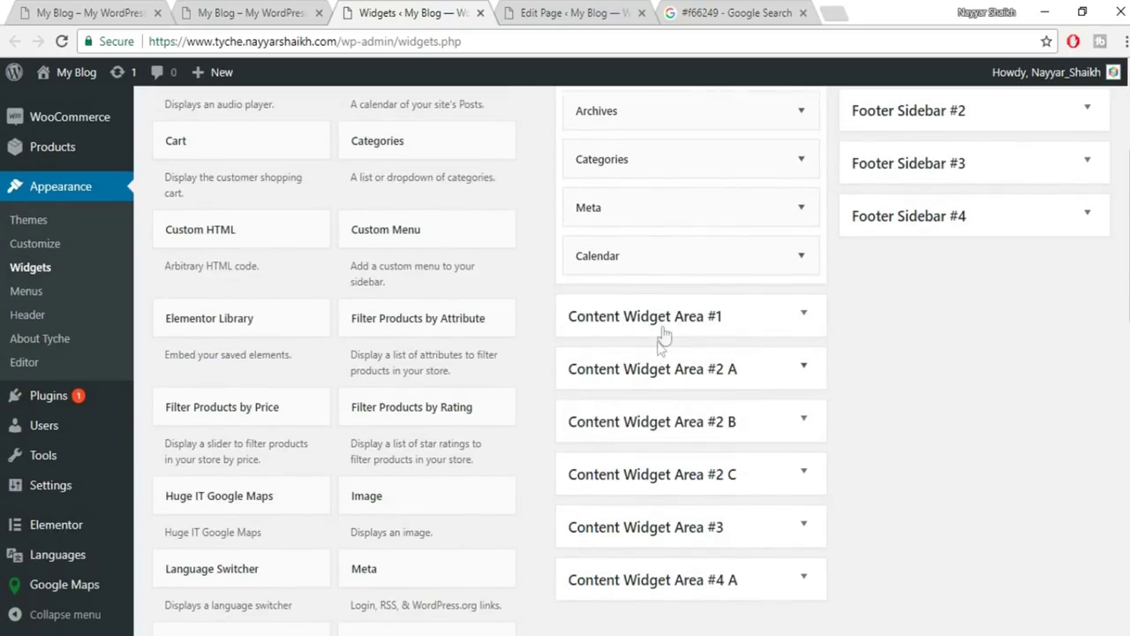
{"action": "scroll", "coordinate": [667, 254], "scroll_direction": "down", "scroll_amount": 1}
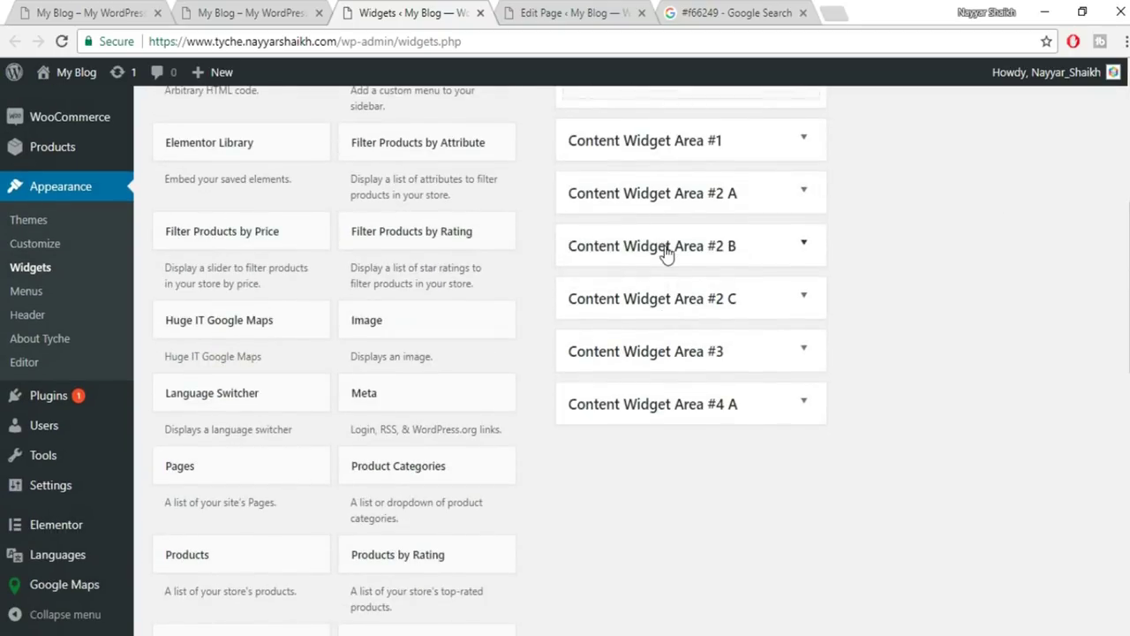
{"action": "left_click", "coordinate": [802, 143]}
{"action": "left_click", "coordinate": [801, 221]}
{"action": "scroll", "coordinate": [606, 477], "scroll_direction": "down", "scroll_amount": 8}
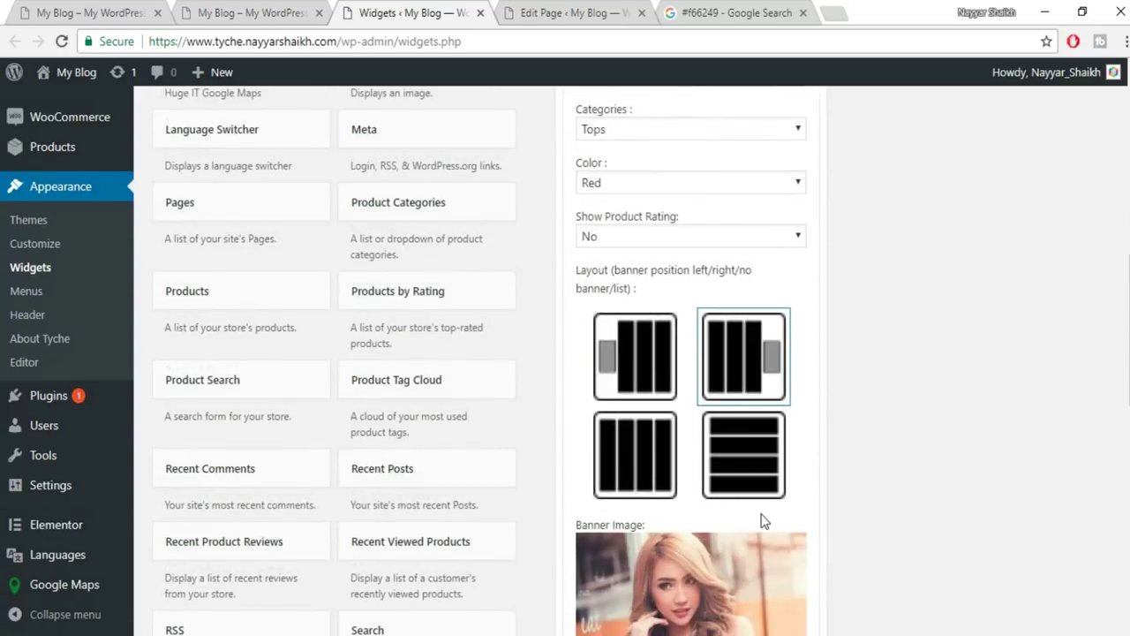
{"action": "scroll", "coordinate": [678, 417], "scroll_direction": "down", "scroll_amount": 2}
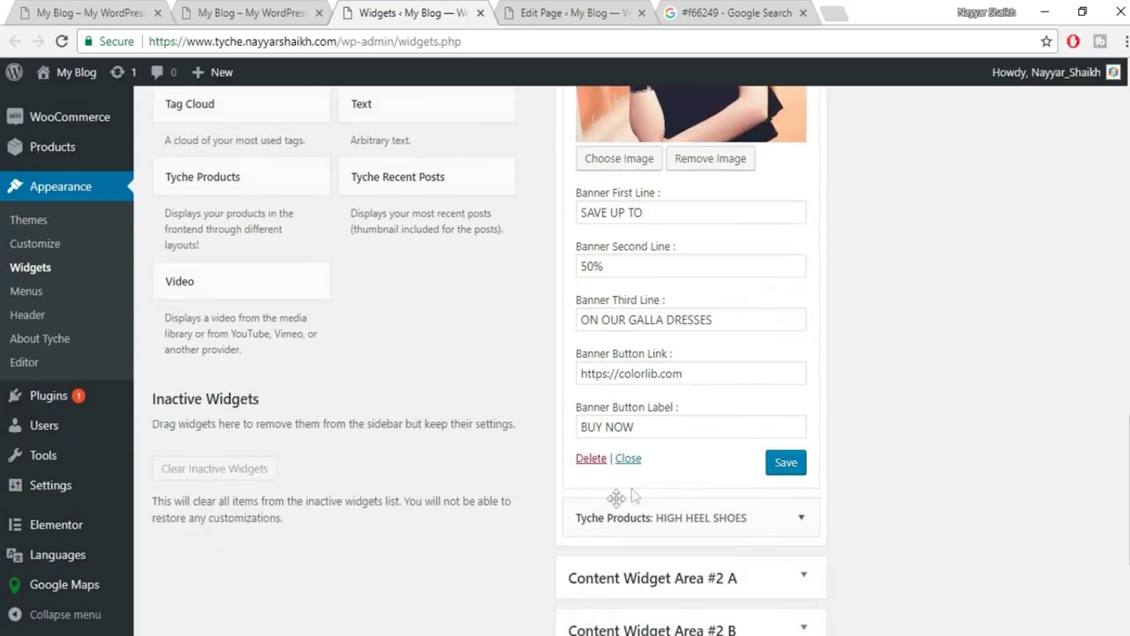
{"action": "left_click", "coordinate": [587, 457]}
Delete the HIGH HEEL SHOES Tyche Products widget from Content Widget Area #1.
{"action": "scroll", "coordinate": [974, 456], "scroll_direction": "up", "scroll_amount": 10}
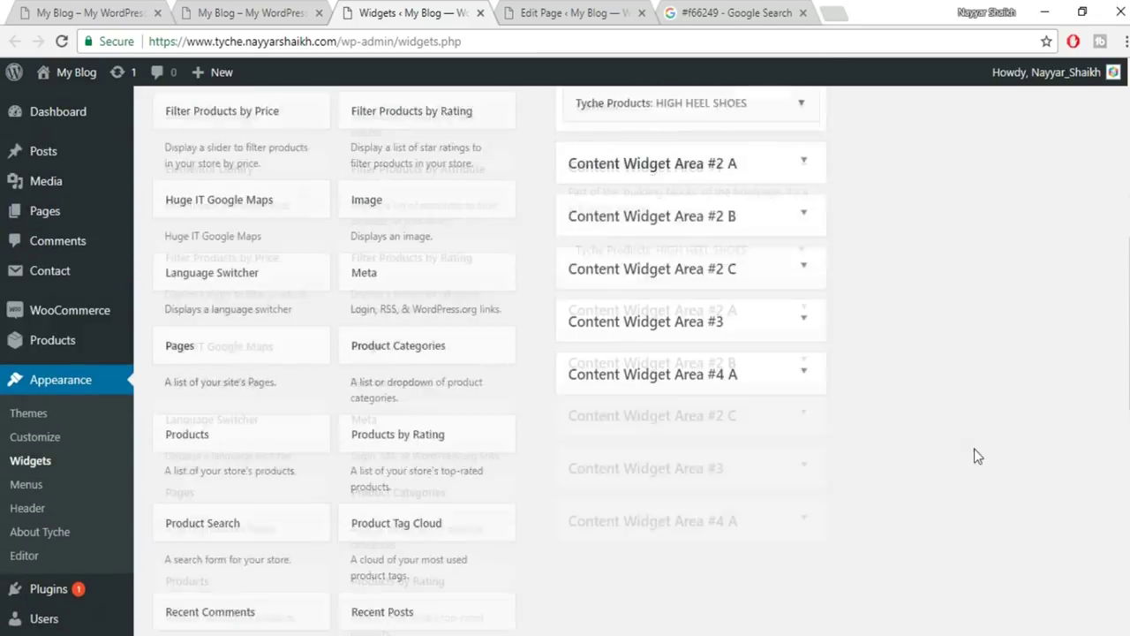
{"action": "left_click", "coordinate": [799, 250]}
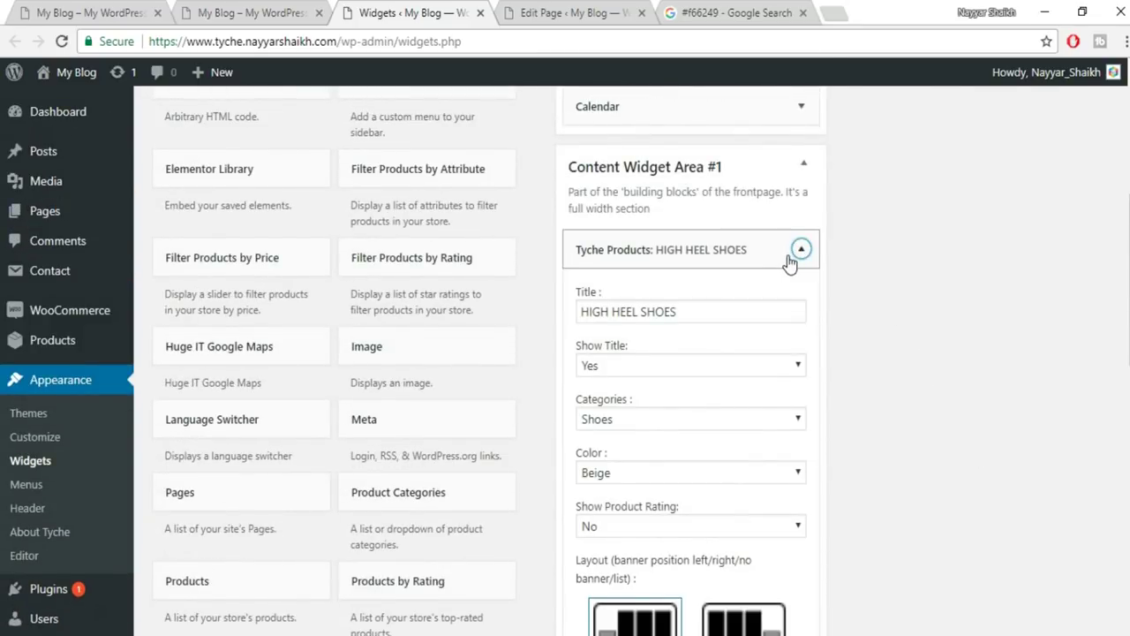
{"action": "scroll", "coordinate": [787, 255], "scroll_direction": "down", "scroll_amount": 10}
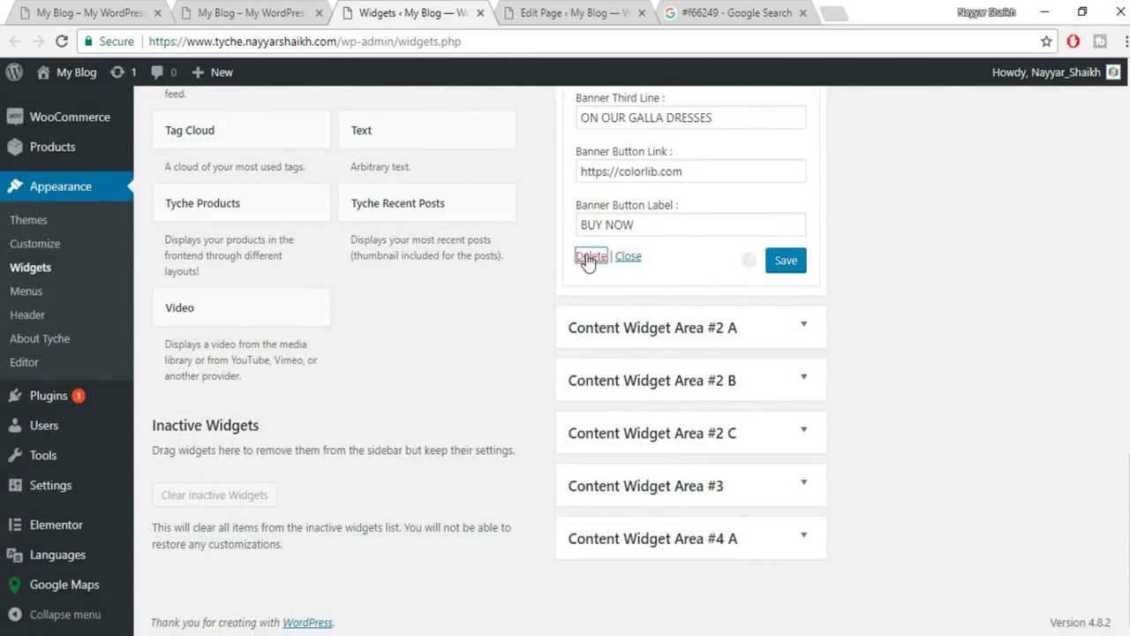
{"action": "left_click", "coordinate": [591, 257]}
Expand Content Widget Area #2 A and delete the widget it contains.
{"action": "scroll", "coordinate": [789, 303], "scroll_direction": "up", "scroll_amount": 9}
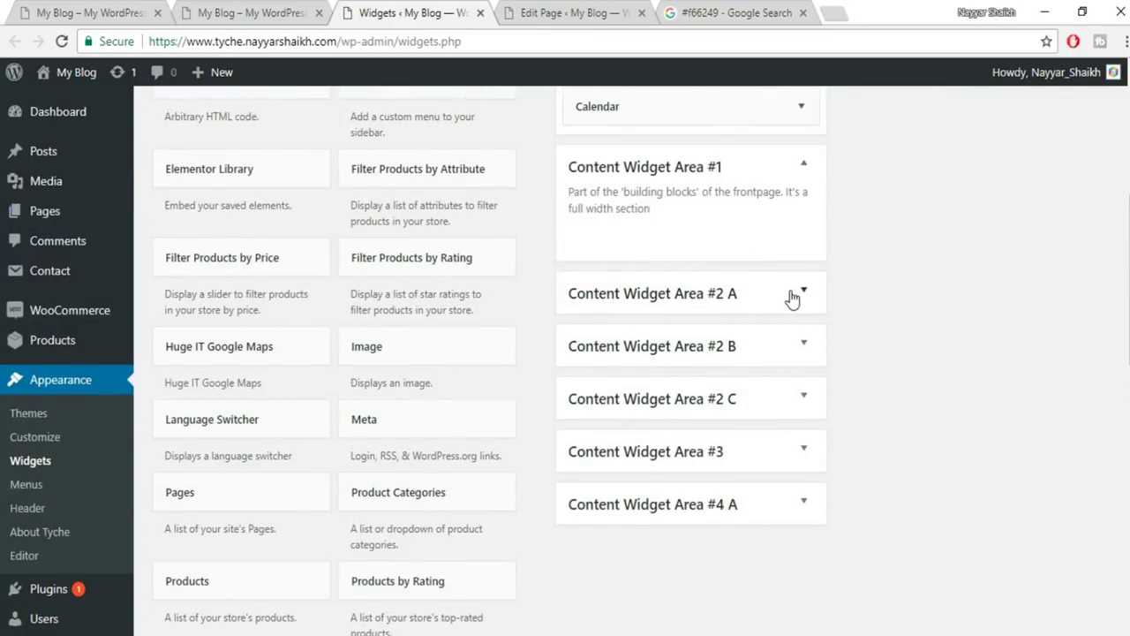
{"action": "left_click", "coordinate": [792, 297]}
{"action": "left_click", "coordinate": [802, 376]}
{"action": "scroll", "coordinate": [782, 421], "scroll_direction": "down", "scroll_amount": 6}
{"action": "scroll", "coordinate": [753, 437], "scroll_direction": "down", "scroll_amount": 1}
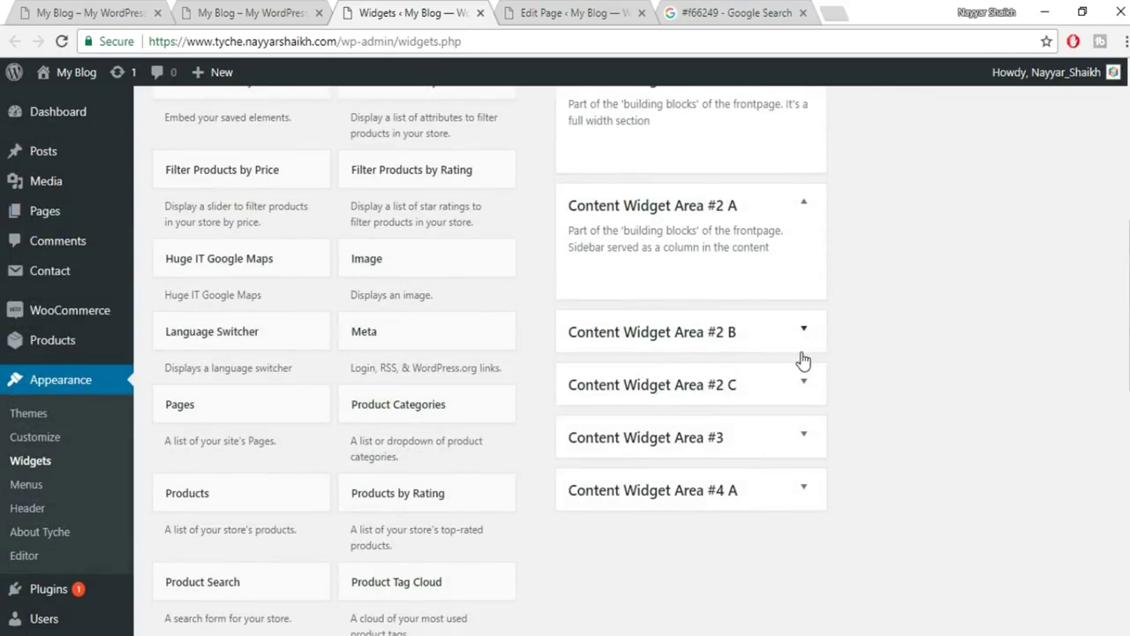
Expand Content Widget Area #2 B and delete its SCARFS Tyche Products widget.
{"action": "left_click", "coordinate": [802, 351]}
{"action": "scroll", "coordinate": [839, 265], "scroll_direction": "down", "scroll_amount": 3}
{"action": "left_click", "coordinate": [802, 151]}
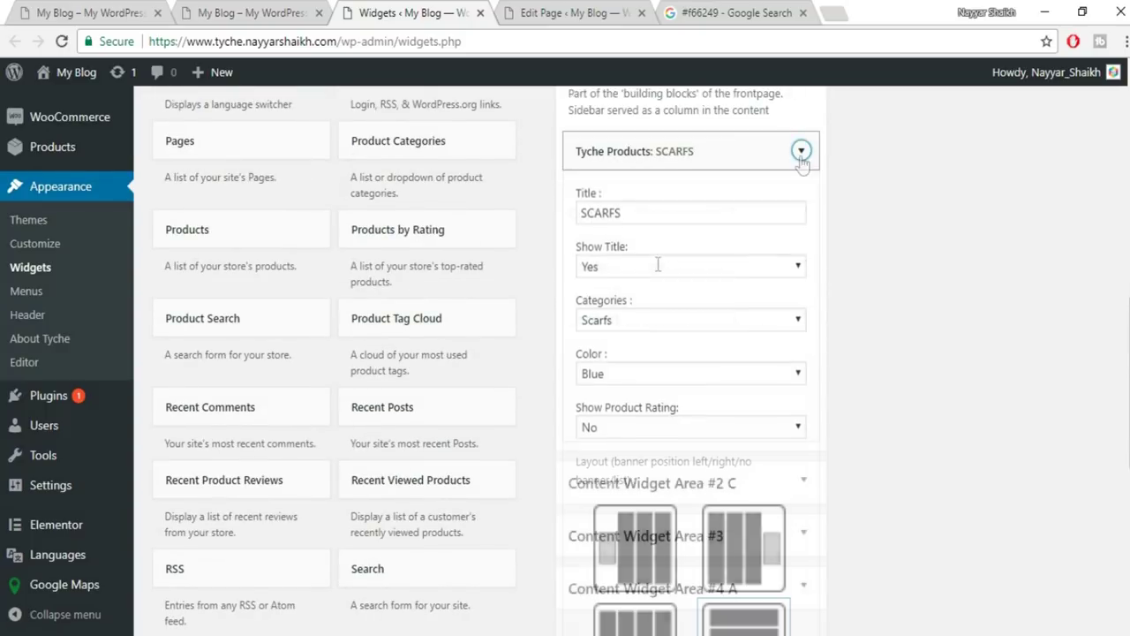
{"action": "scroll", "coordinate": [615, 490], "scroll_direction": "down", "scroll_amount": 7}
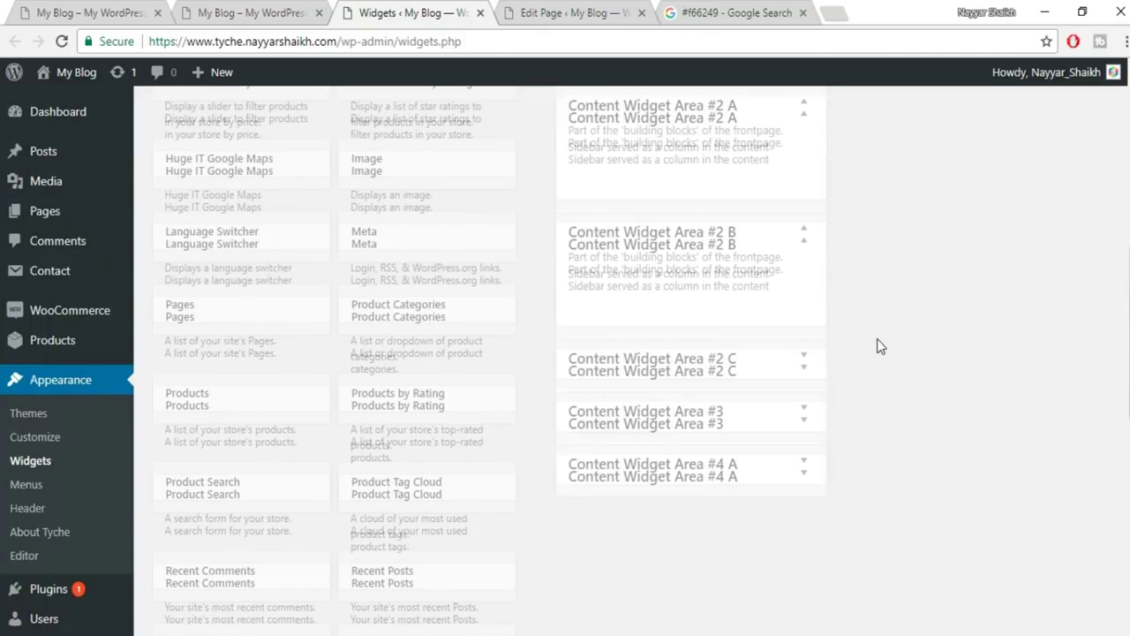
Expand Content Widget Area #2 C and delete its ON SALE Tyche Products widget.
{"action": "left_click", "coordinate": [794, 378]}
{"action": "scroll", "coordinate": [883, 353], "scroll_direction": "down", "scroll_amount": 2}
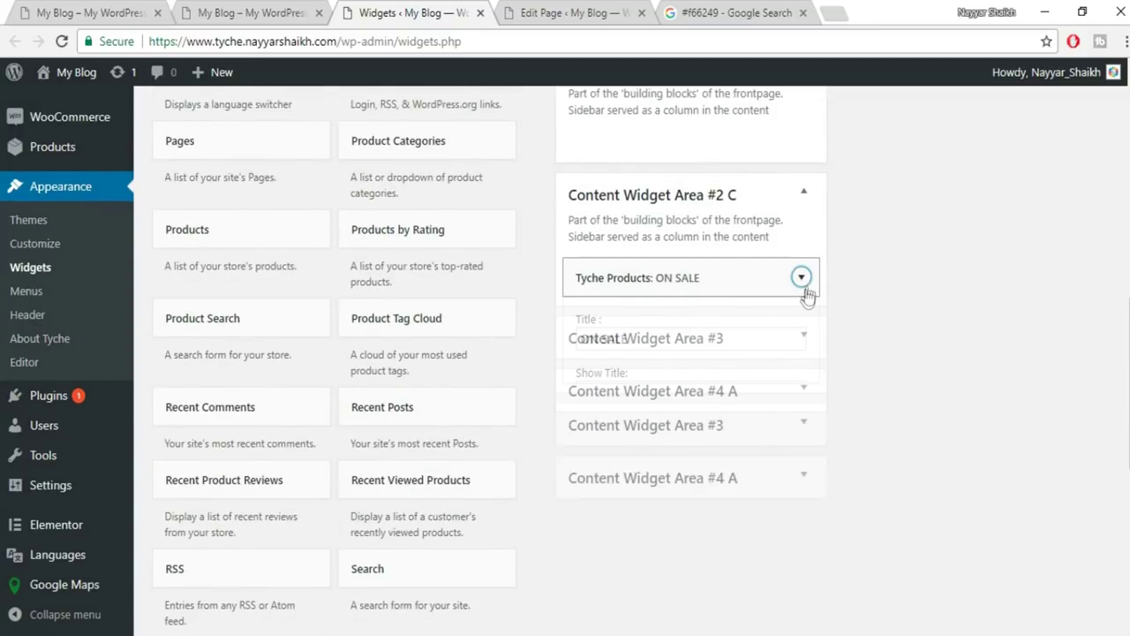
{"action": "left_click", "coordinate": [804, 292]}
{"action": "scroll", "coordinate": [940, 309], "scroll_direction": "down", "scroll_amount": 2}
{"action": "scroll", "coordinate": [940, 308], "scroll_direction": "down", "scroll_amount": 5}
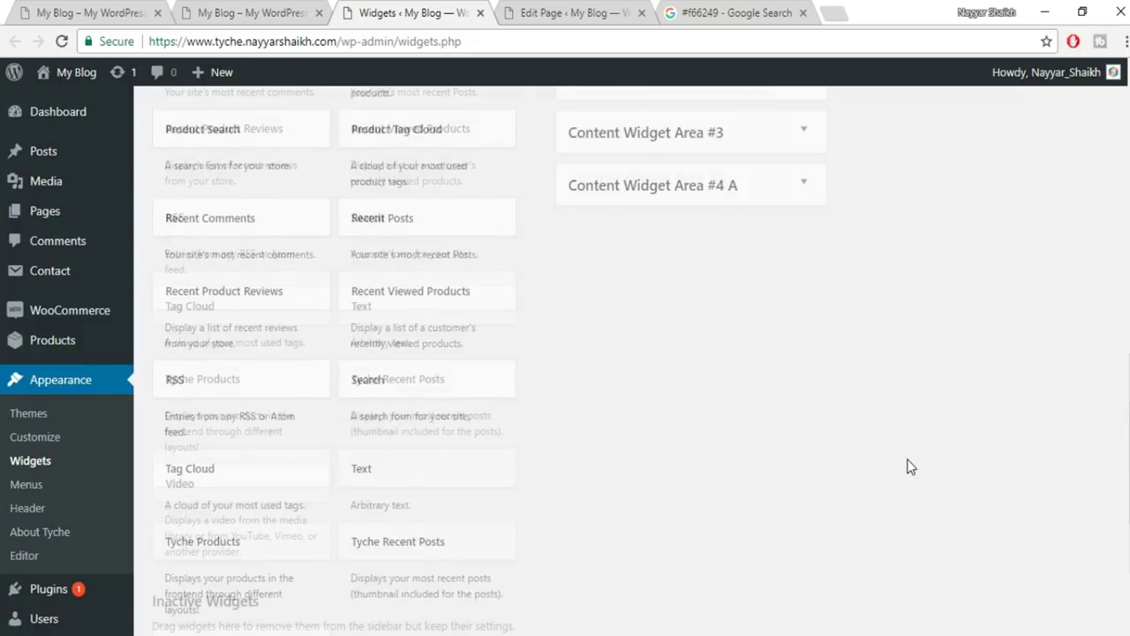
Expand Content Widget Area #3 and delete its FEATURED Tyche Products widget.
{"action": "left_click", "coordinate": [797, 341]}
{"action": "scroll", "coordinate": [830, 353], "scroll_direction": "down", "scroll_amount": 1}
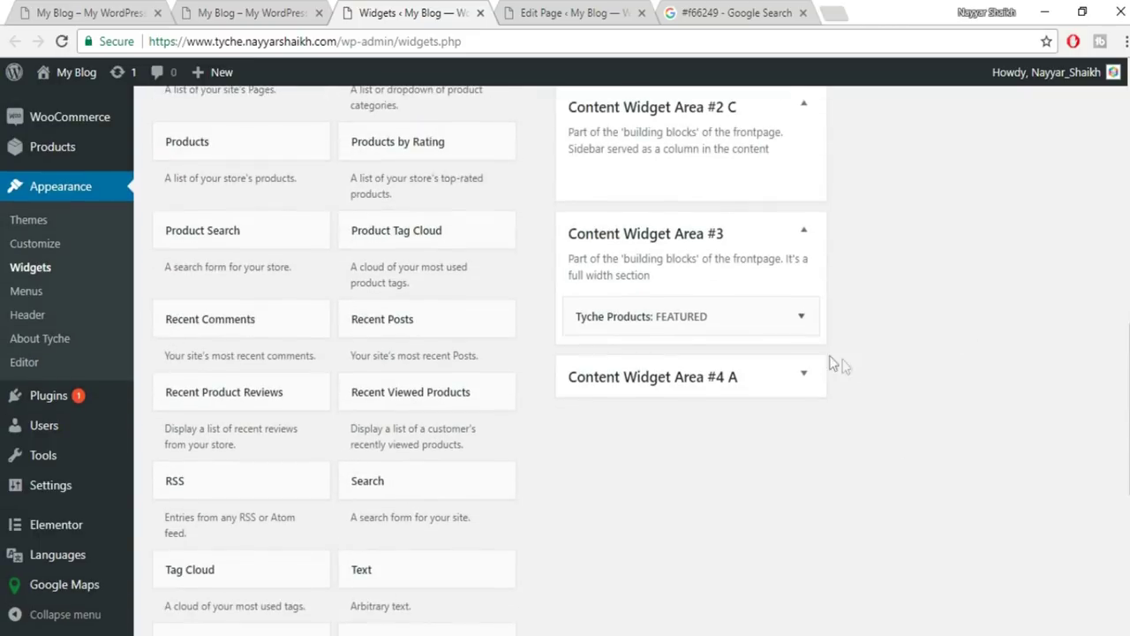
{"action": "left_click", "coordinate": [805, 321]}
{"action": "scroll", "coordinate": [1038, 353], "scroll_direction": "down", "scroll_amount": 6}
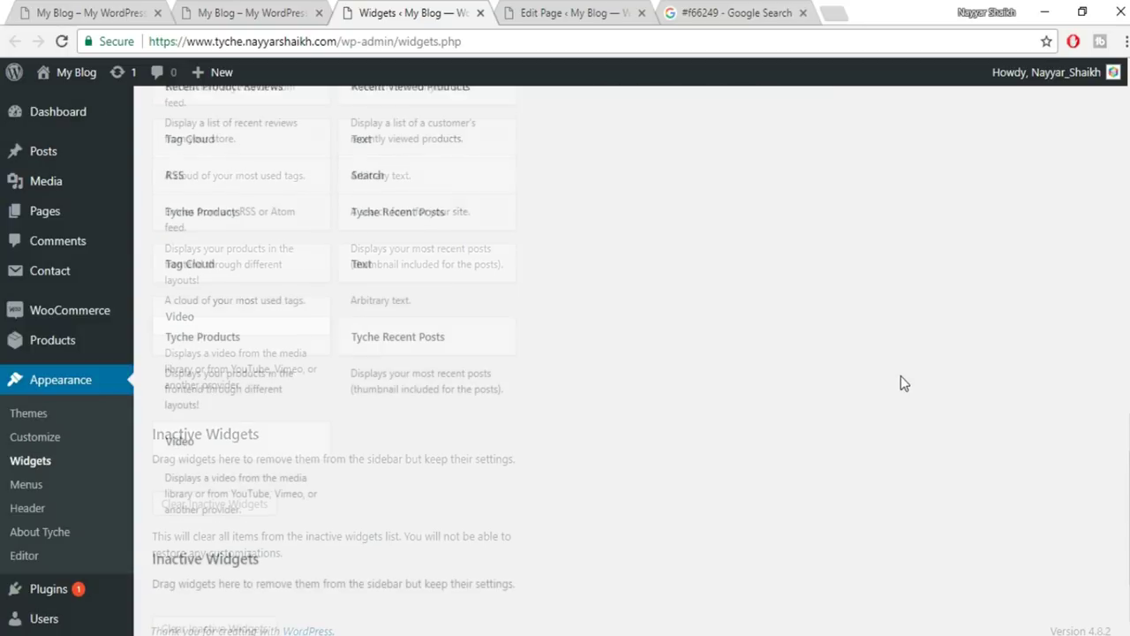
Expand Content Widget Area #4 A and delete its FROM THE BLOG Tyche Recent Posts widget.
{"action": "left_click", "coordinate": [807, 377]}
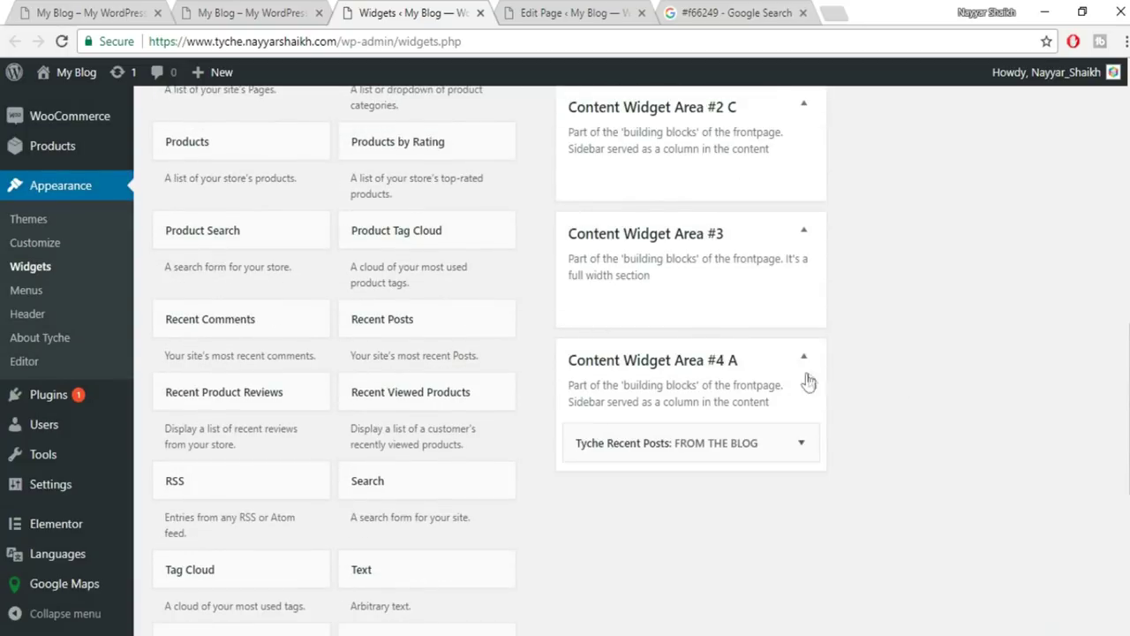
{"action": "left_click", "coordinate": [801, 441]}
{"action": "scroll", "coordinate": [892, 456], "scroll_direction": "down", "scroll_amount": 1}
{"action": "scroll", "coordinate": [743, 452], "scroll_direction": "down", "scroll_amount": 4}
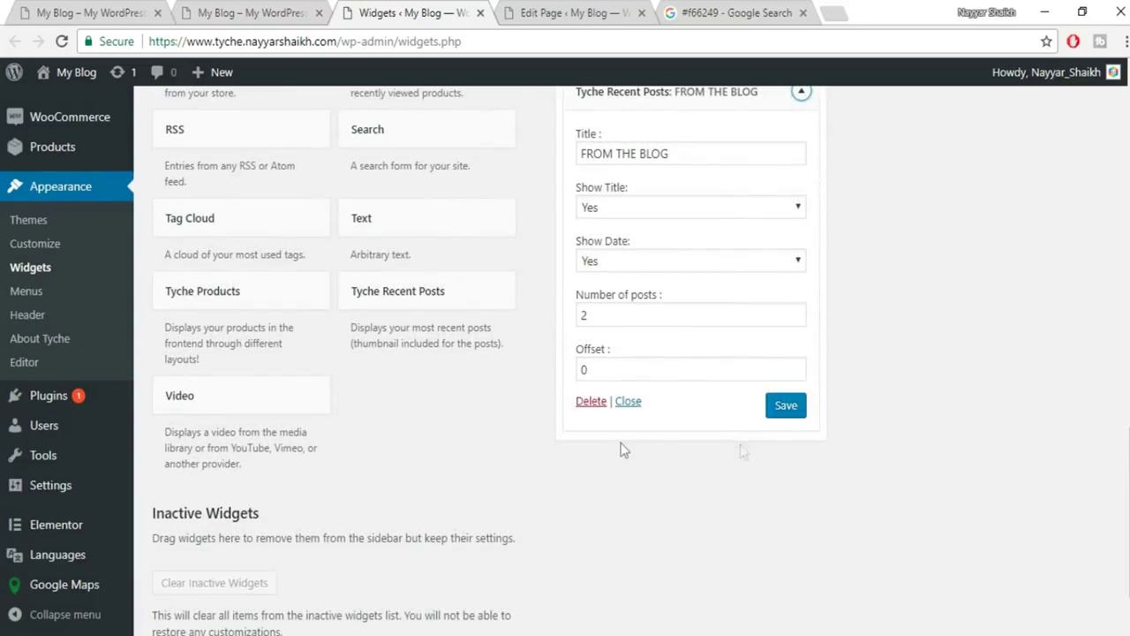
Delete the Tyche Recent Posts widgets from Content Widget Area #4 A and Content Widget Area #4 B.
{"action": "left_click", "coordinate": [590, 402]}
{"action": "scroll", "coordinate": [958, 376], "scroll_direction": "up", "scroll_amount": 10}
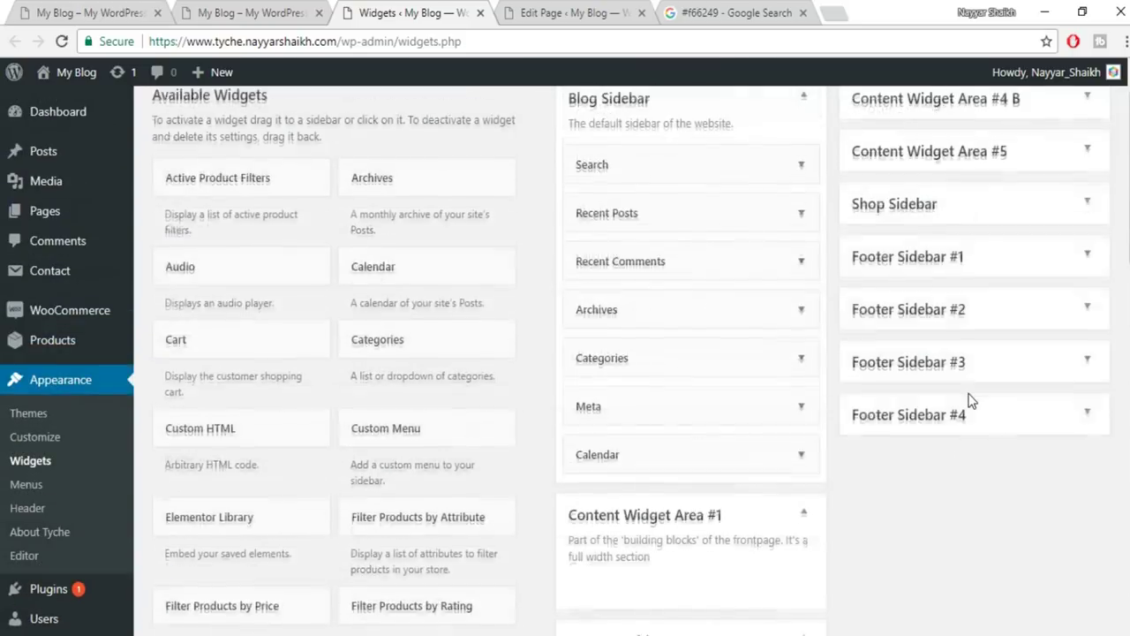
{"action": "scroll", "coordinate": [969, 400], "scroll_direction": "up", "scroll_amount": 1}
{"action": "left_click", "coordinate": [1077, 182]}
{"action": "left_click", "coordinate": [1002, 240]}
{"action": "scroll", "coordinate": [1051, 327], "scroll_direction": "down", "scroll_amount": 2}
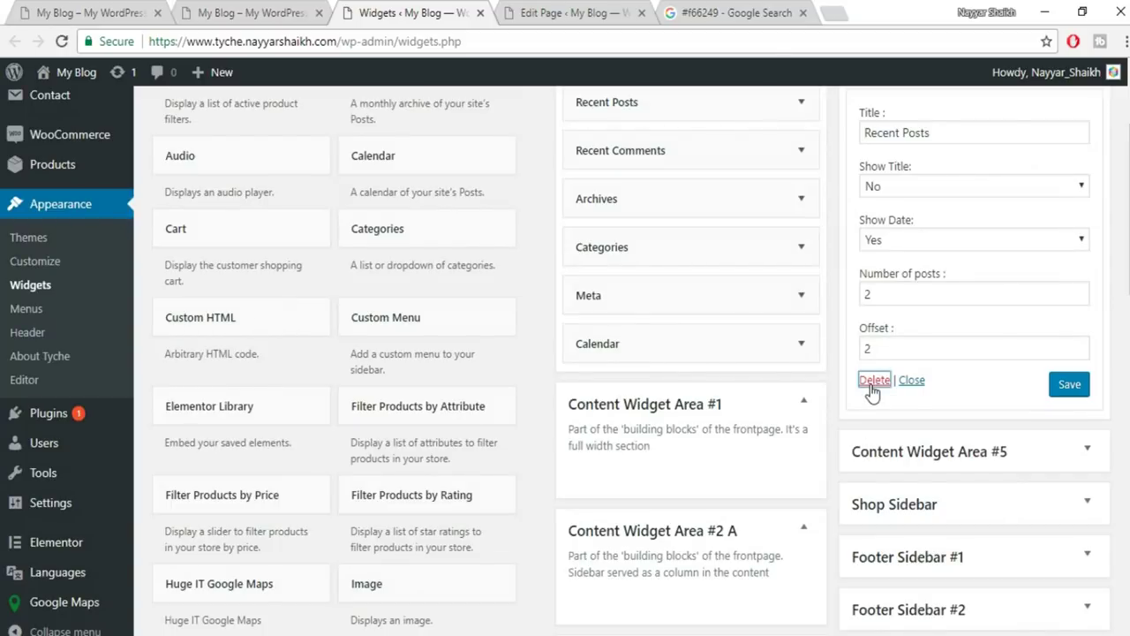
{"action": "left_click", "coordinate": [872, 382]}
Delete the Tyche Products: TRENDS widget from Content Widget Area #5.
{"action": "scroll", "coordinate": [1029, 383], "scroll_direction": "up", "scroll_amount": 2}
{"action": "left_click", "coordinate": [1074, 302]}
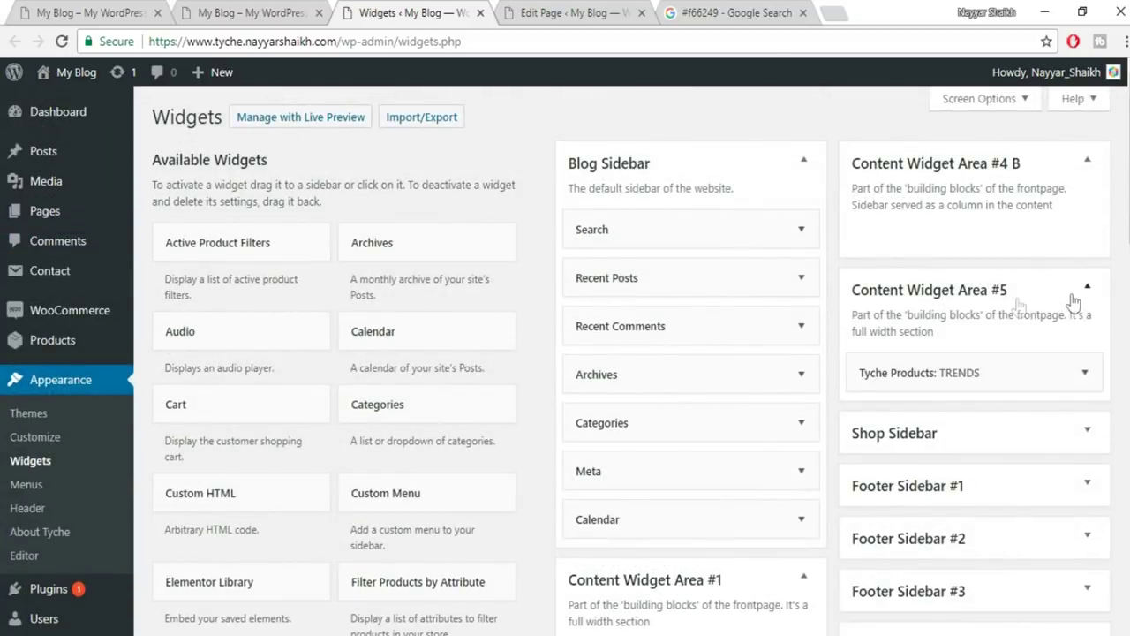
{"action": "left_click", "coordinate": [896, 373]}
{"action": "scroll", "coordinate": [956, 553], "scroll_direction": "down", "scroll_amount": 10}
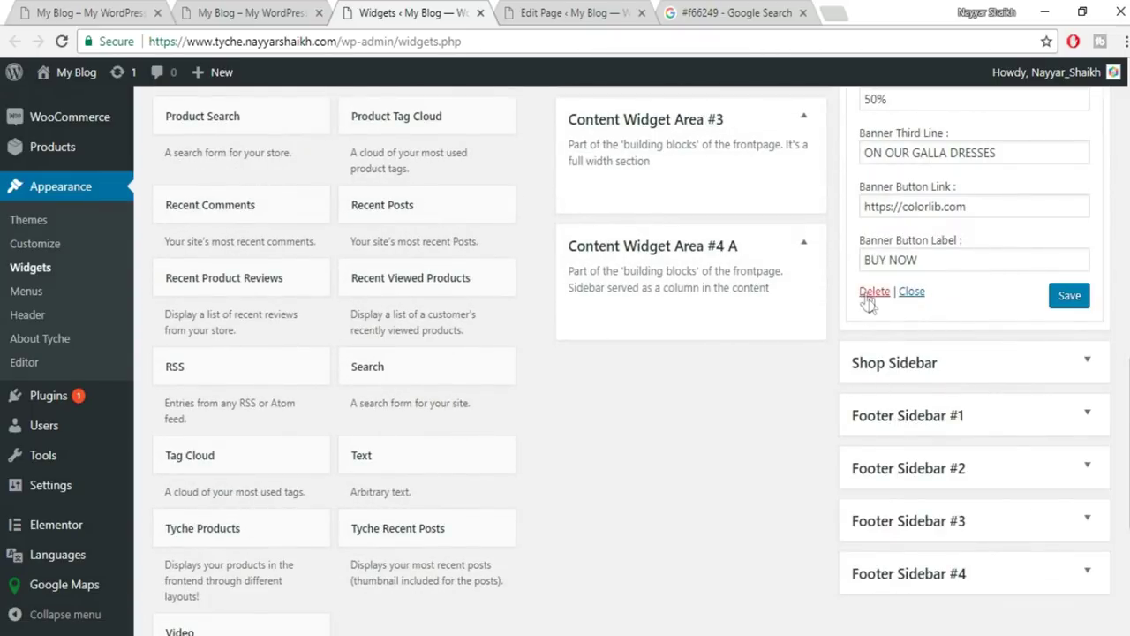
{"action": "left_click", "coordinate": [874, 292]}
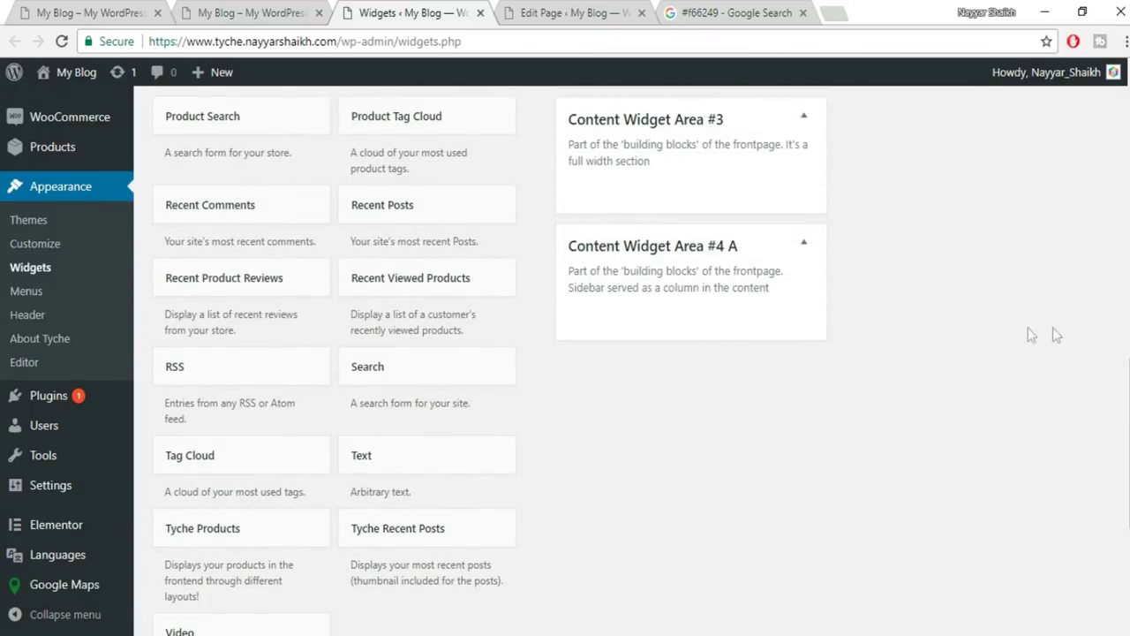
Reload the site's front page and examine its slider, page content and blog sidebar.
{"action": "scroll", "coordinate": [1056, 335], "scroll_direction": "up", "scroll_amount": 3}
{"action": "left_click", "coordinate": [274, 10]}
{"action": "left_click", "coordinate": [306, 41]}
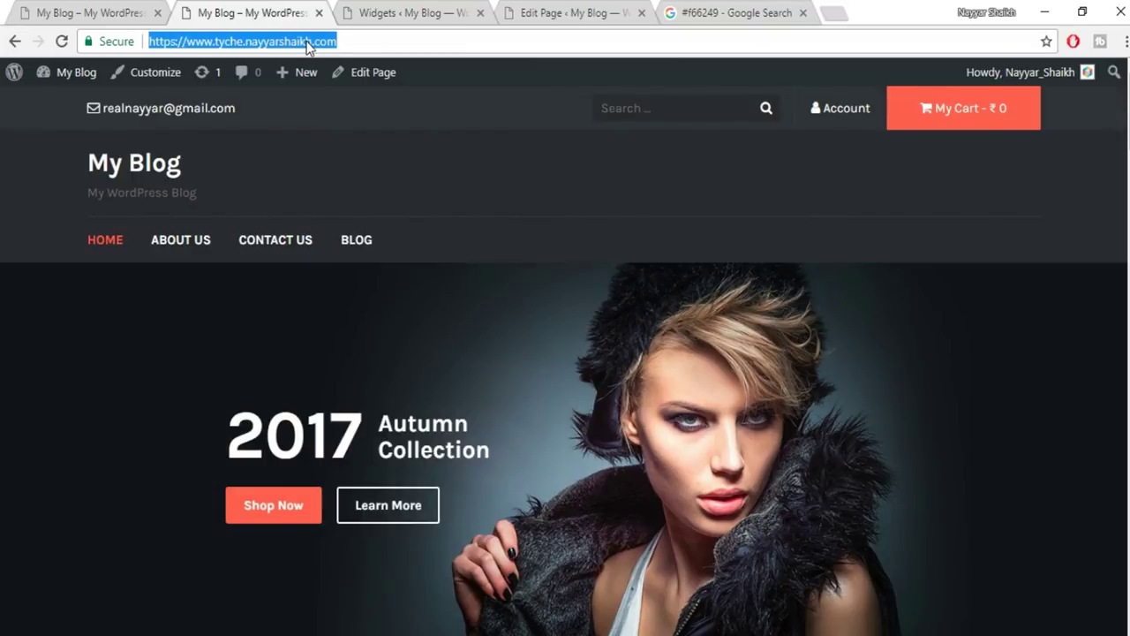
{"action": "key", "text": "Return"}
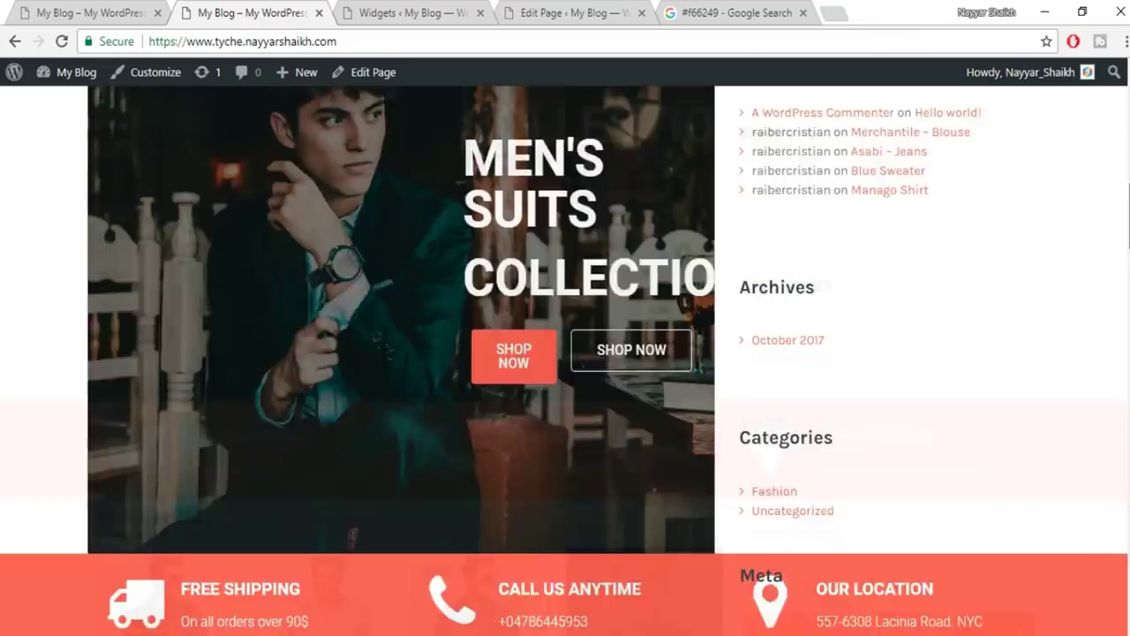
{"action": "scroll", "coordinate": [566, 353], "scroll_direction": "down", "scroll_amount": 2}
{"action": "scroll", "coordinate": [565, 353], "scroll_direction": "up", "scroll_amount": 5}
{"action": "scroll", "coordinate": [424, 327], "scroll_direction": "up", "scroll_amount": 5}
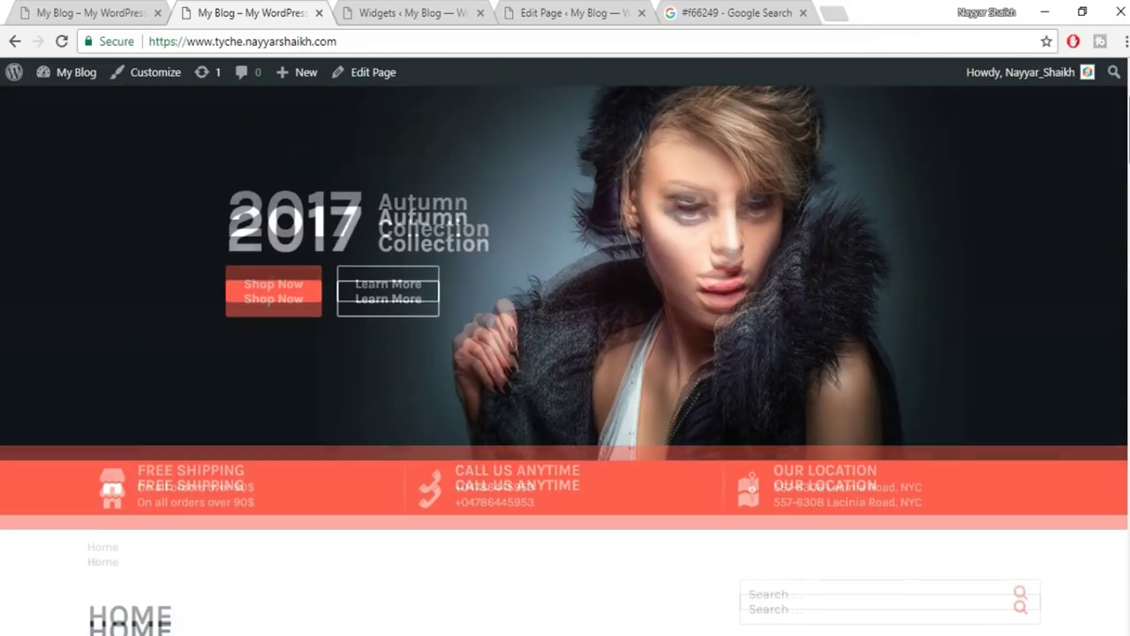
{"action": "scroll", "coordinate": [1085, 156], "scroll_direction": "down", "scroll_amount": 6}
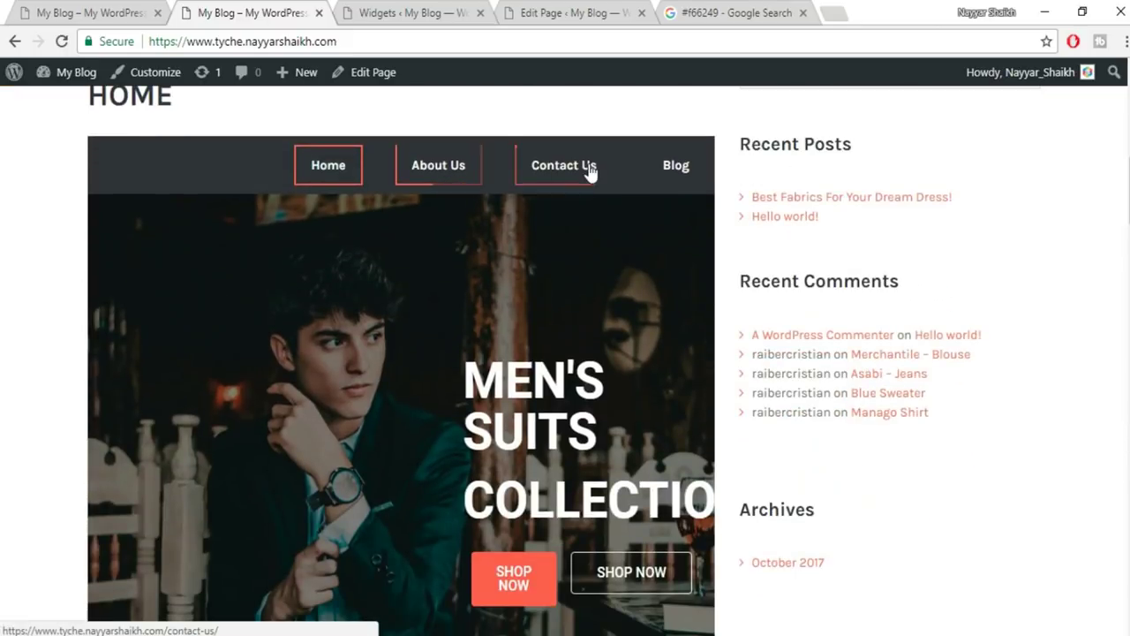
{"action": "scroll", "coordinate": [504, 333], "scroll_direction": "down", "scroll_amount": 10}
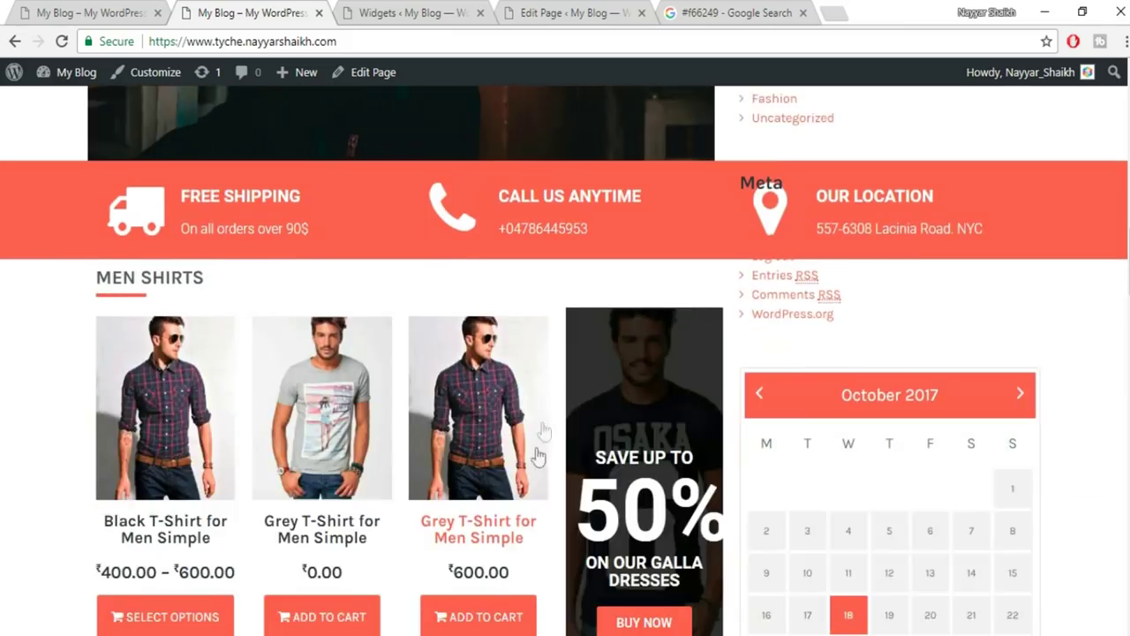
{"action": "scroll", "coordinate": [881, 460], "scroll_direction": "up", "scroll_amount": 16}
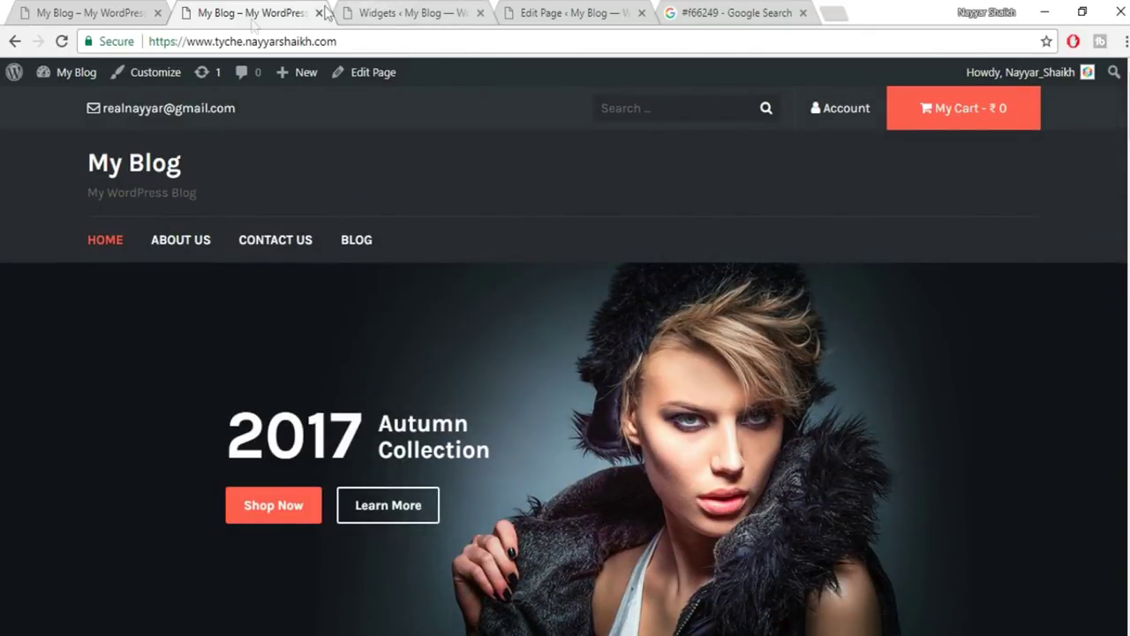
Customize the site and disable the front page slider in the Frontpage Section Ordering and Visibility settings.
{"action": "left_click", "coordinate": [157, 78]}
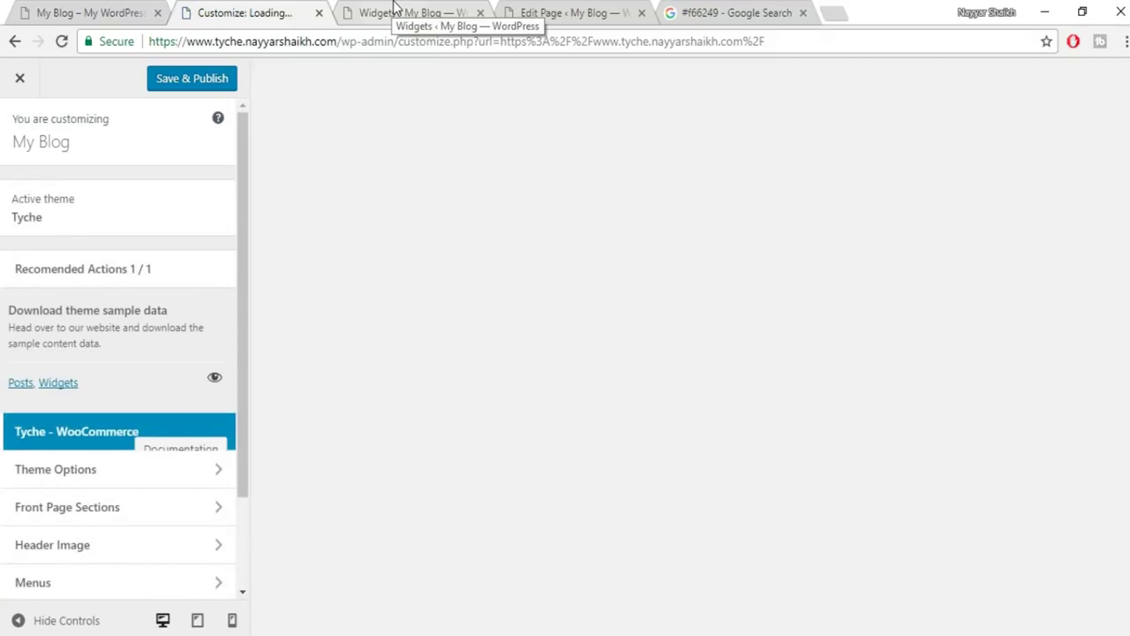
{"action": "scroll", "coordinate": [216, 364], "scroll_direction": "down", "scroll_amount": 1}
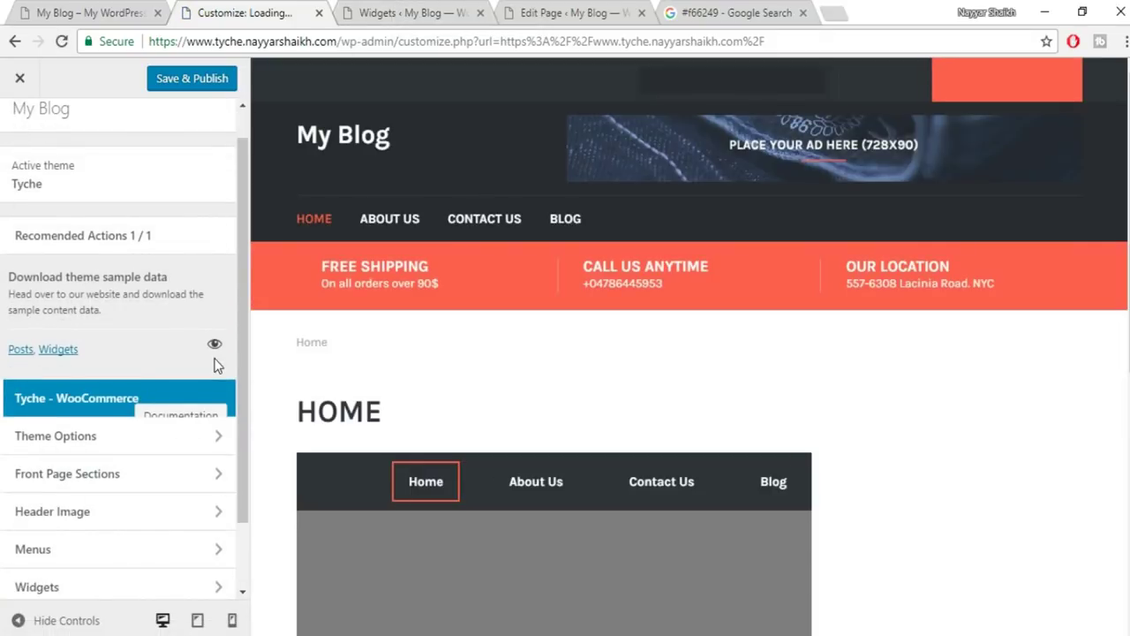
{"action": "scroll", "coordinate": [123, 441], "scroll_direction": "down", "scroll_amount": 2}
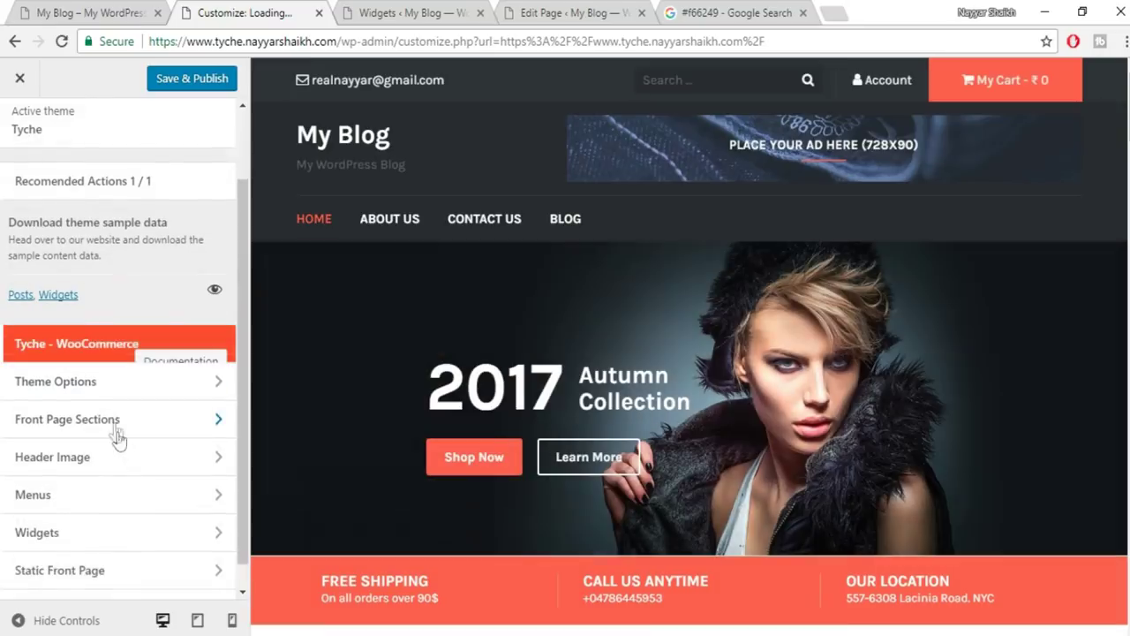
{"action": "left_click", "coordinate": [153, 356]}
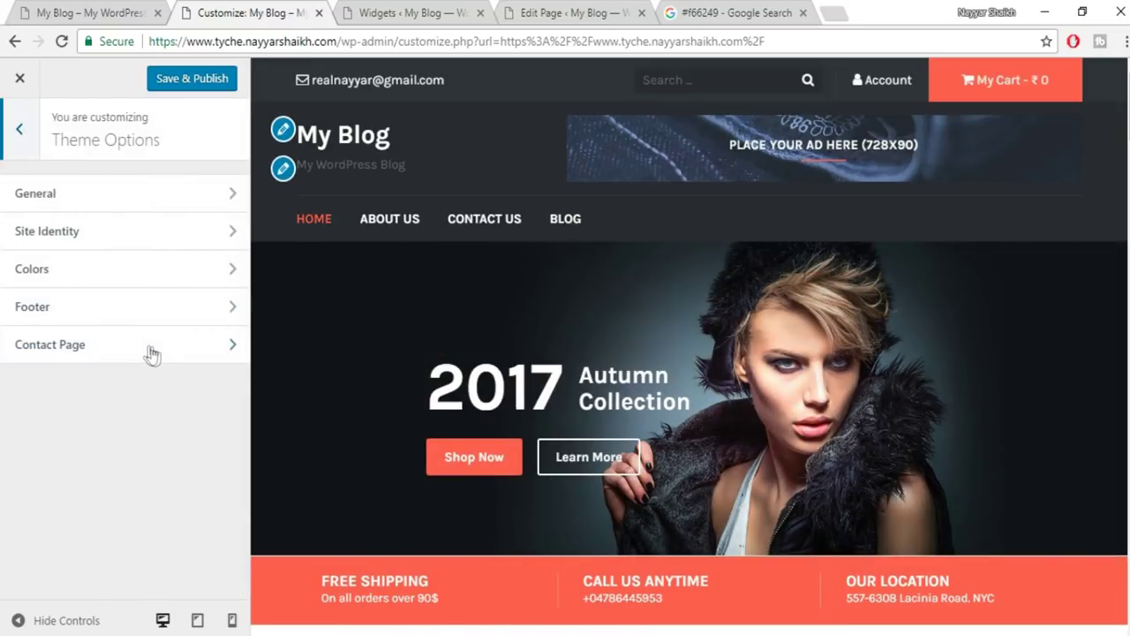
{"action": "left_click", "coordinate": [10, 136]}
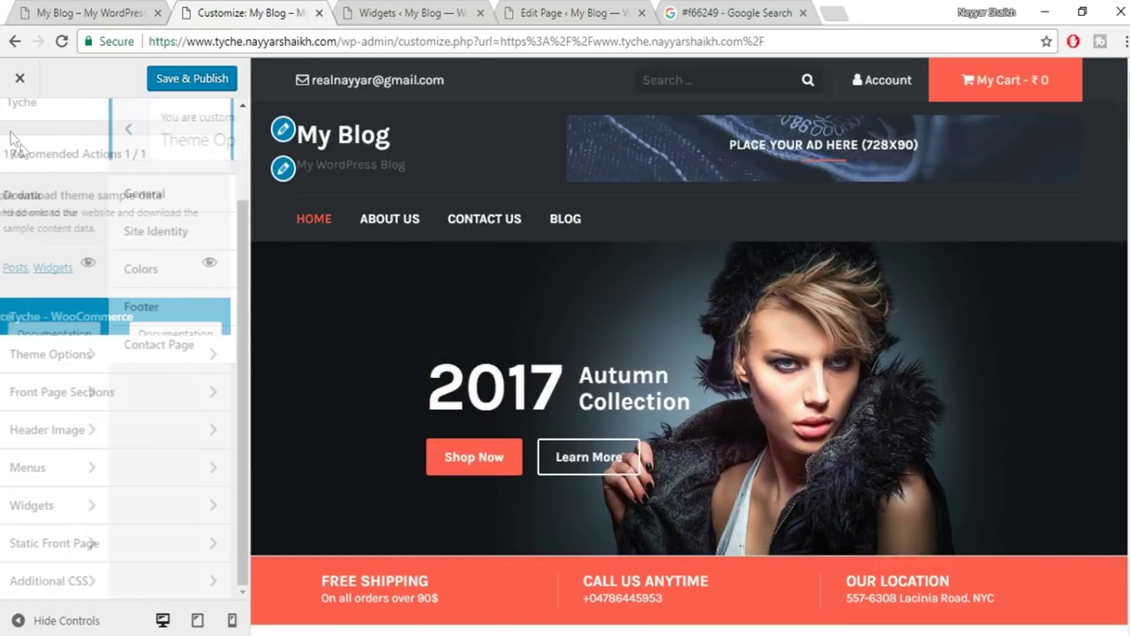
{"action": "left_click", "coordinate": [106, 398]}
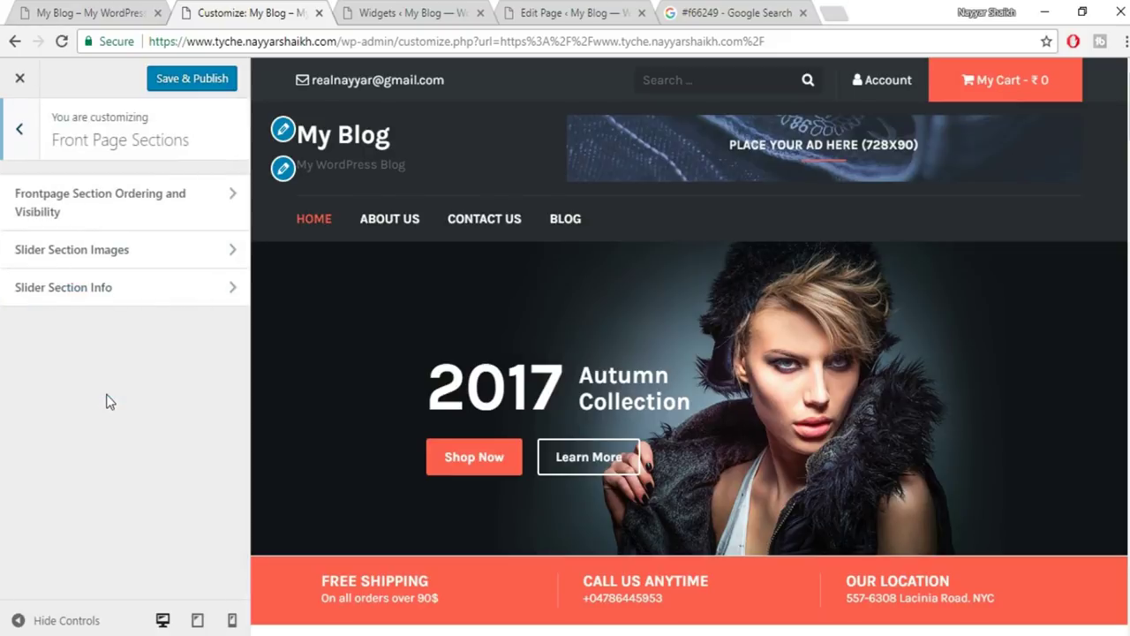
{"action": "left_click", "coordinate": [165, 221]}
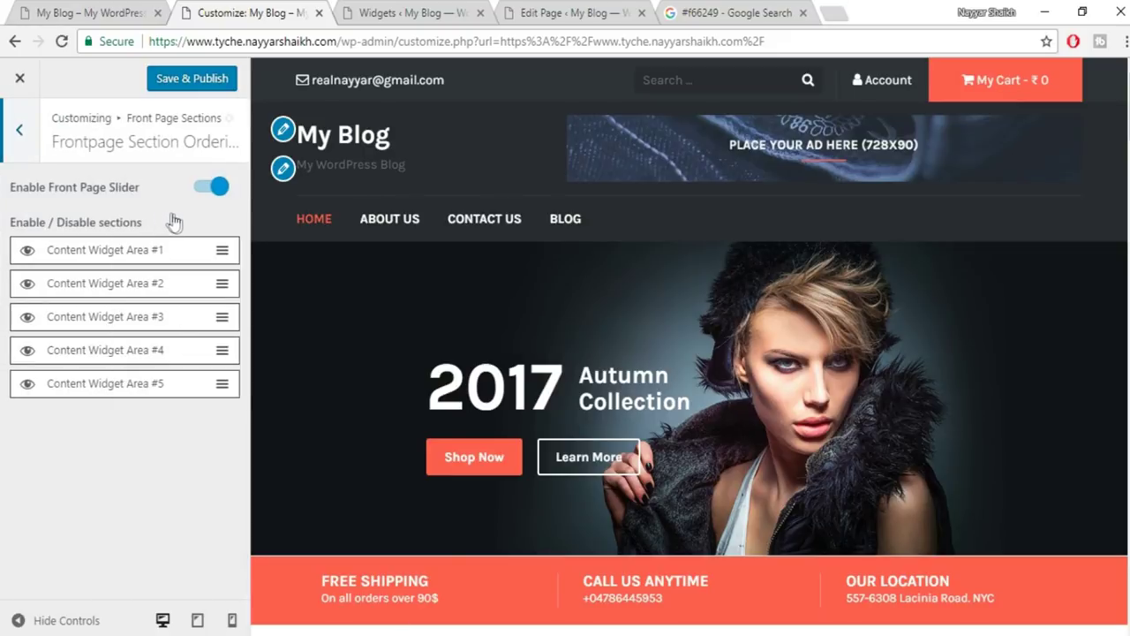
{"action": "left_click", "coordinate": [197, 189]}
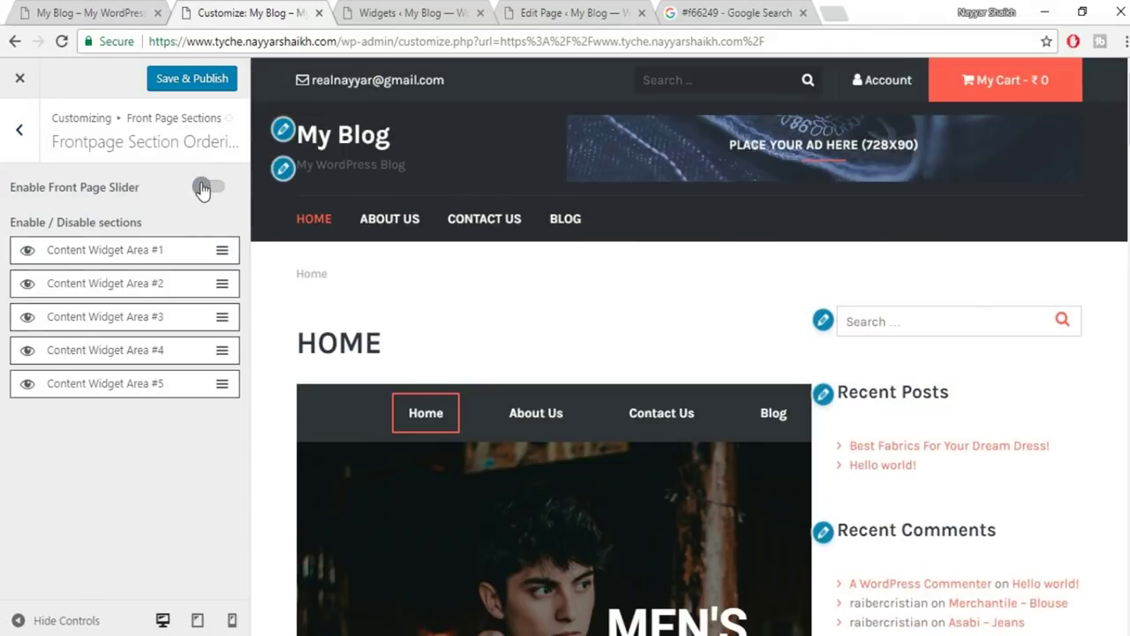
Check the Slider Section Images and Slider Section Info settings and look through the front page preview.
{"action": "left_click", "coordinate": [19, 132]}
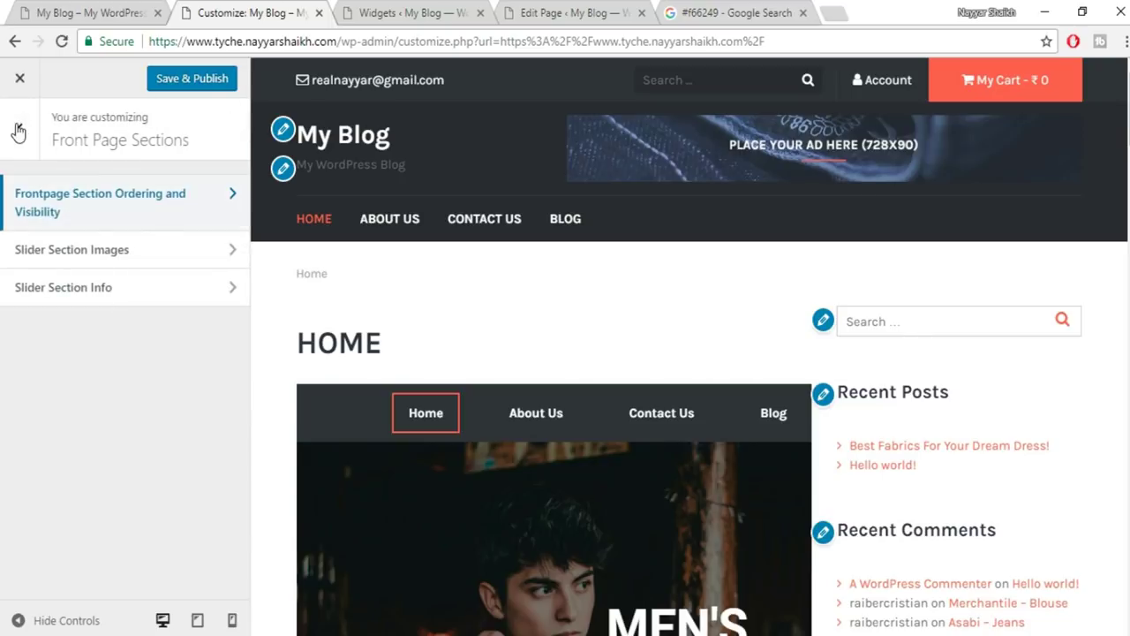
{"action": "left_click", "coordinate": [168, 256]}
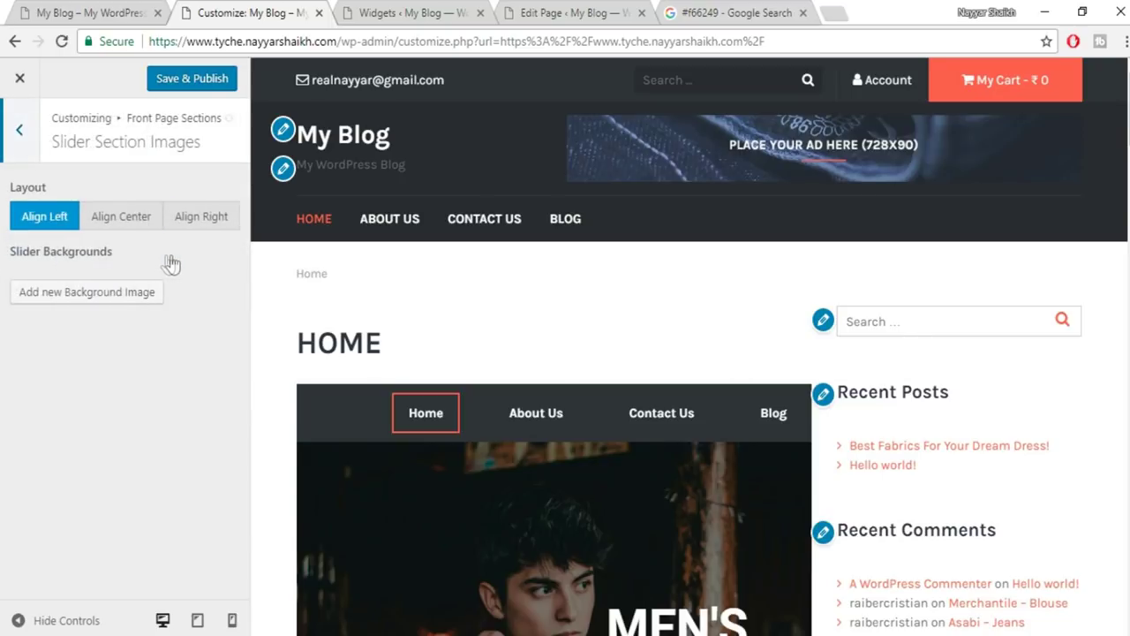
{"action": "left_click", "coordinate": [8, 126]}
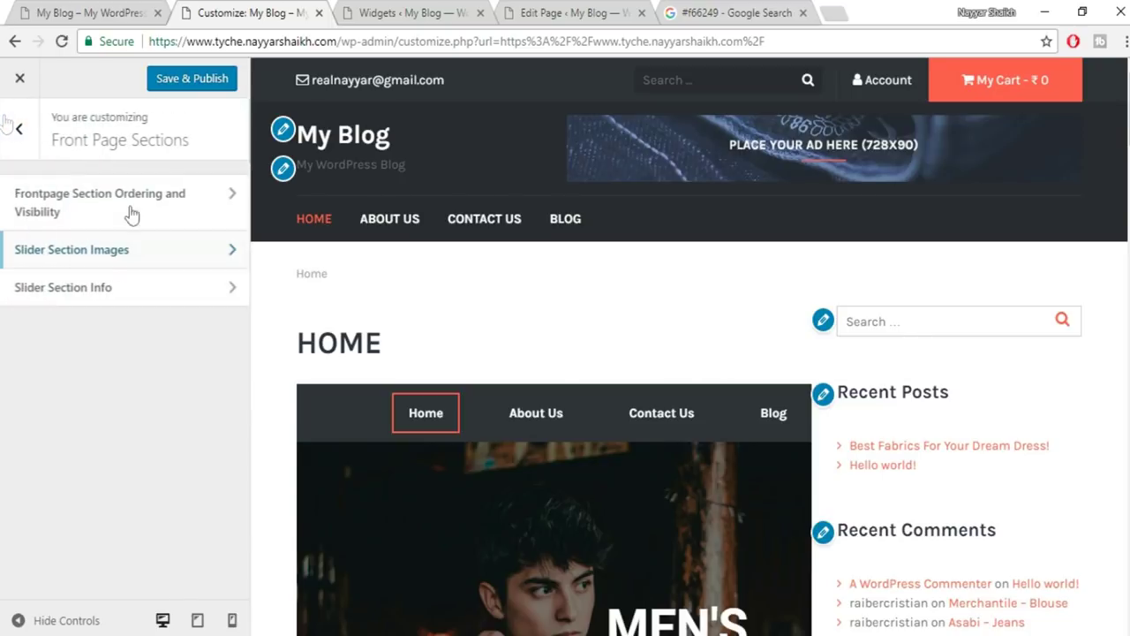
{"action": "left_click", "coordinate": [184, 294]}
{"action": "left_click", "coordinate": [18, 132]}
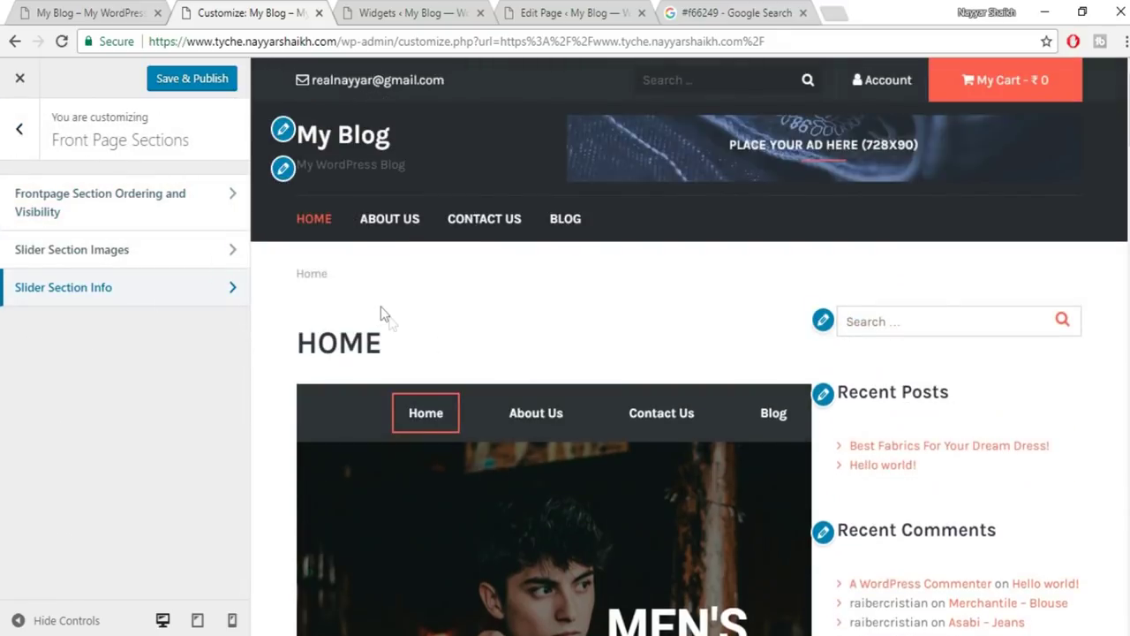
{"action": "scroll", "coordinate": [994, 388], "scroll_direction": "down", "scroll_amount": 10}
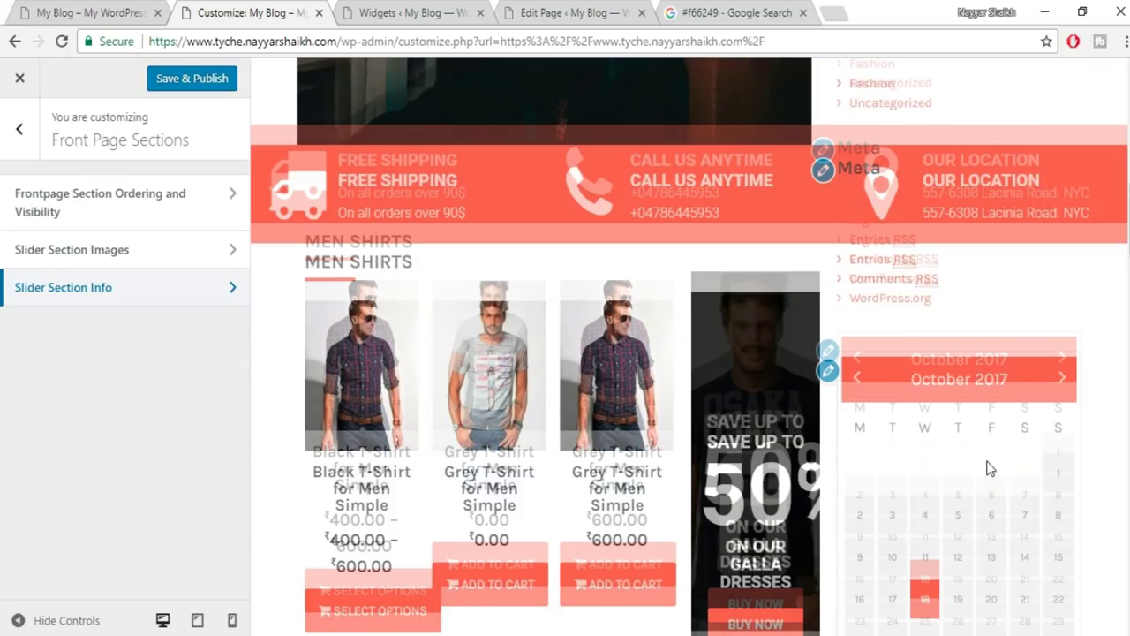
{"action": "scroll", "coordinate": [986, 478], "scroll_direction": "up", "scroll_amount": 5}
{"action": "scroll", "coordinate": [810, 336], "scroll_direction": "up", "scroll_amount": 1}
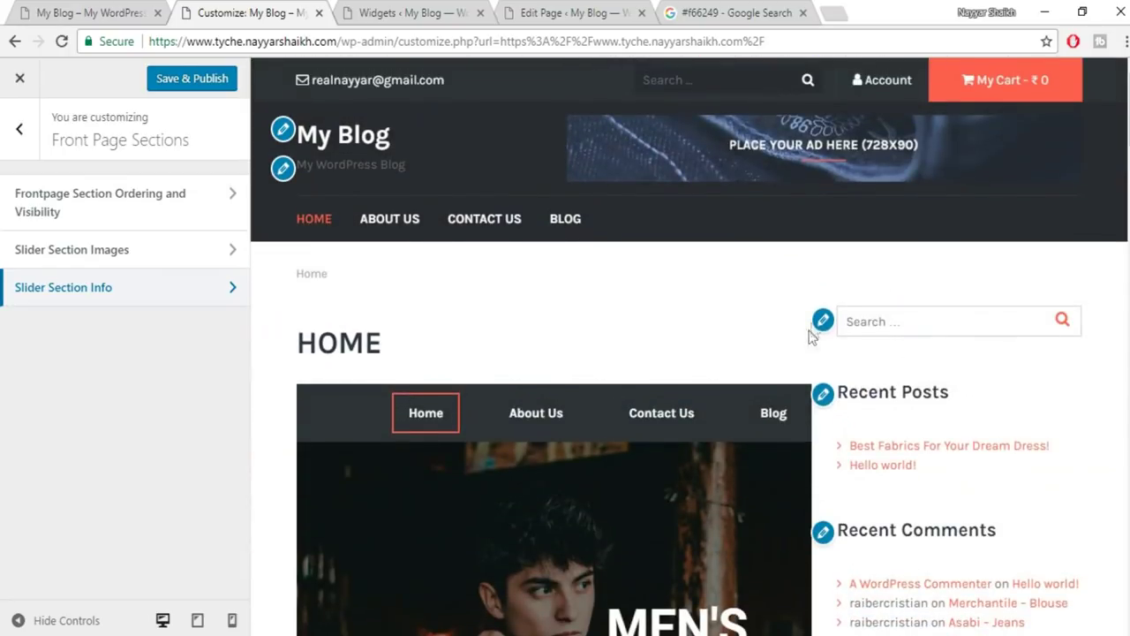
Open the previewed sidebar's Search widget settings and check which widget area it and the other sidebar widgets belong to.
{"action": "left_click", "coordinate": [821, 325]}
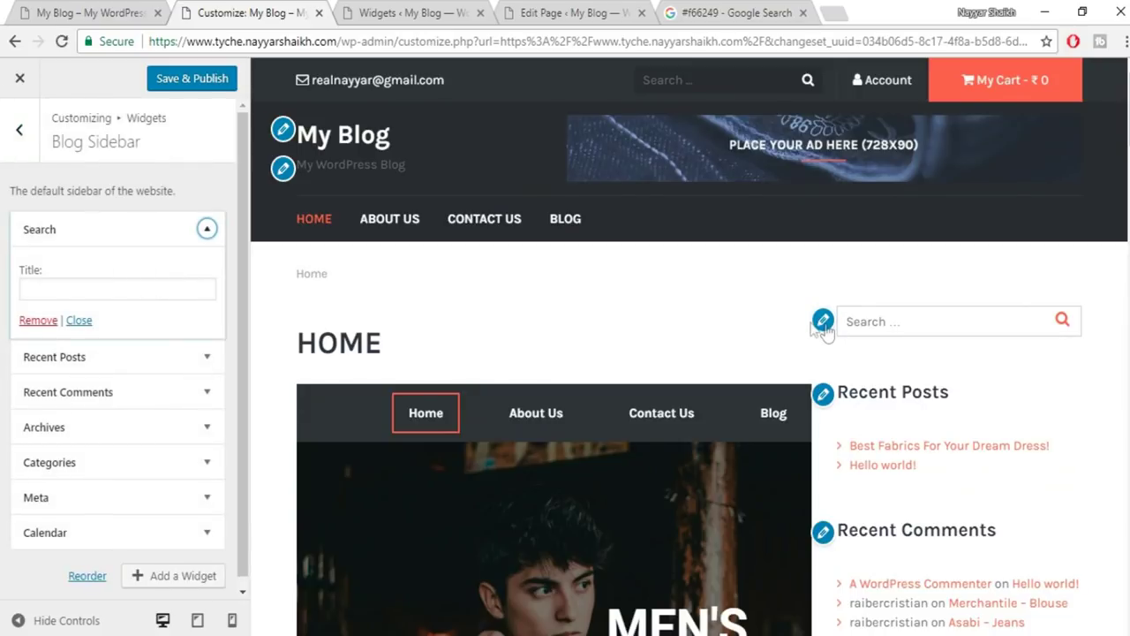
{"action": "scroll", "coordinate": [123, 415], "scroll_direction": "down", "scroll_amount": 1}
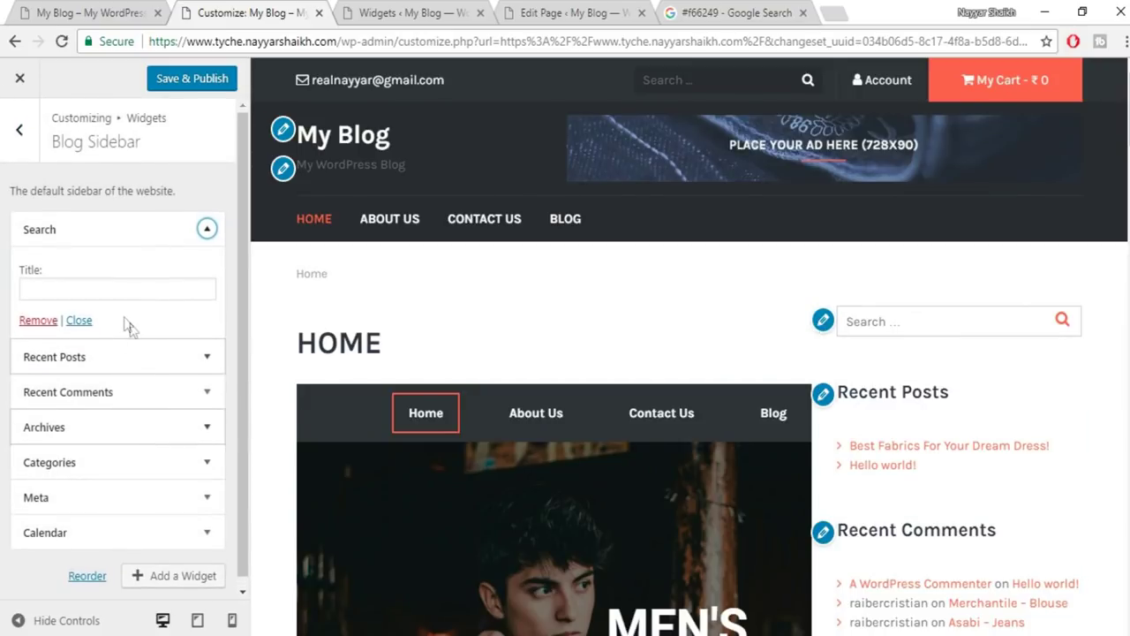
{"action": "left_click", "coordinate": [20, 122]}
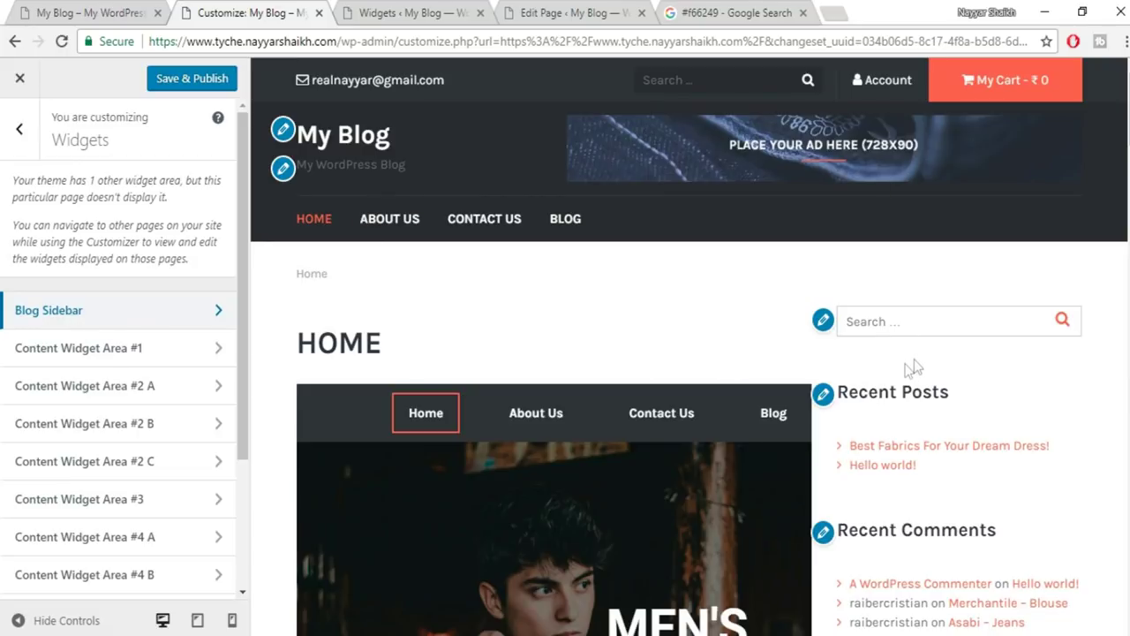
{"action": "scroll", "coordinate": [908, 369], "scroll_direction": "down", "scroll_amount": 6}
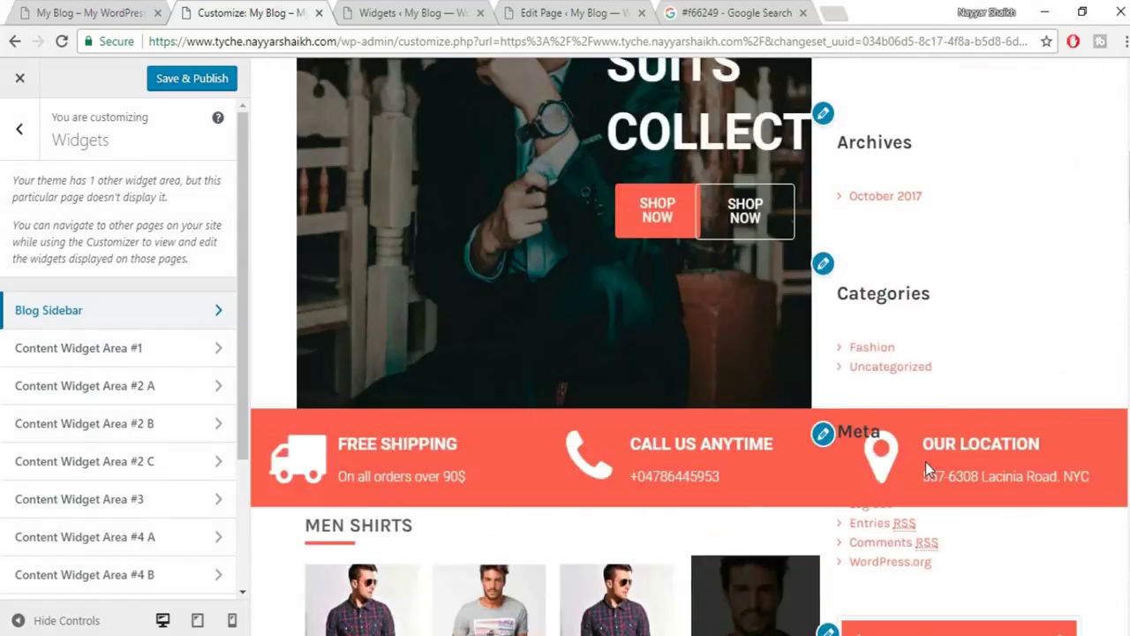
{"action": "scroll", "coordinate": [925, 462], "scroll_direction": "up", "scroll_amount": 8}
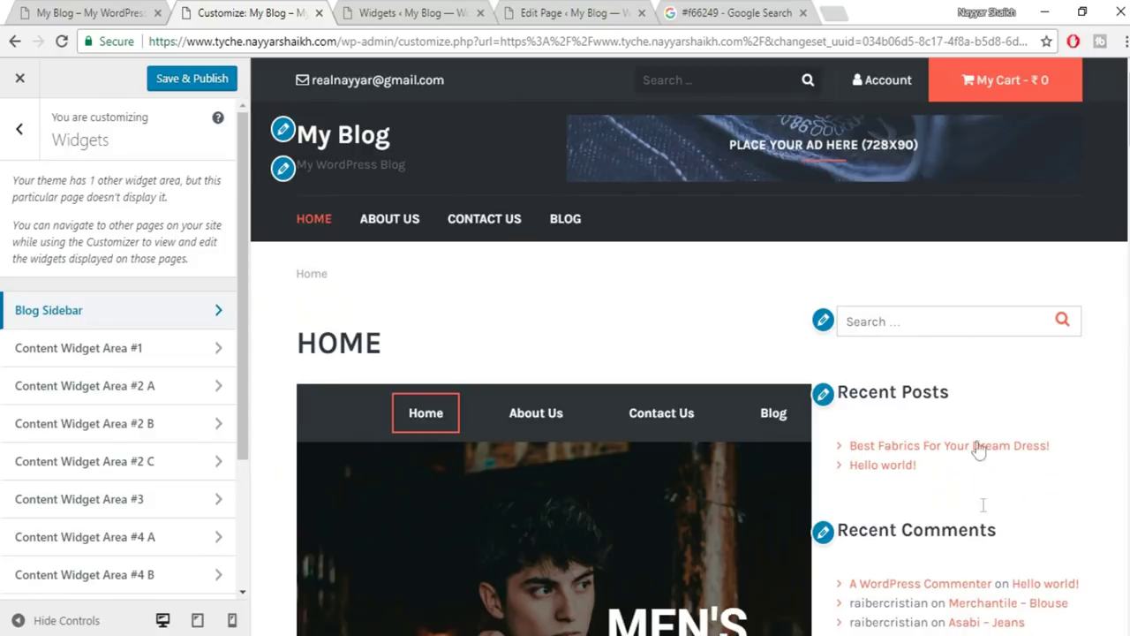
Delete the Search, Recent Posts, Recent Comments, Archives, Categories, Meta and Calendar widgets from the Blog Sidebar on the Widgets admin page.
{"action": "left_click", "coordinate": [380, 8]}
{"action": "scroll", "coordinate": [800, 357], "scroll_direction": "up", "scroll_amount": 5}
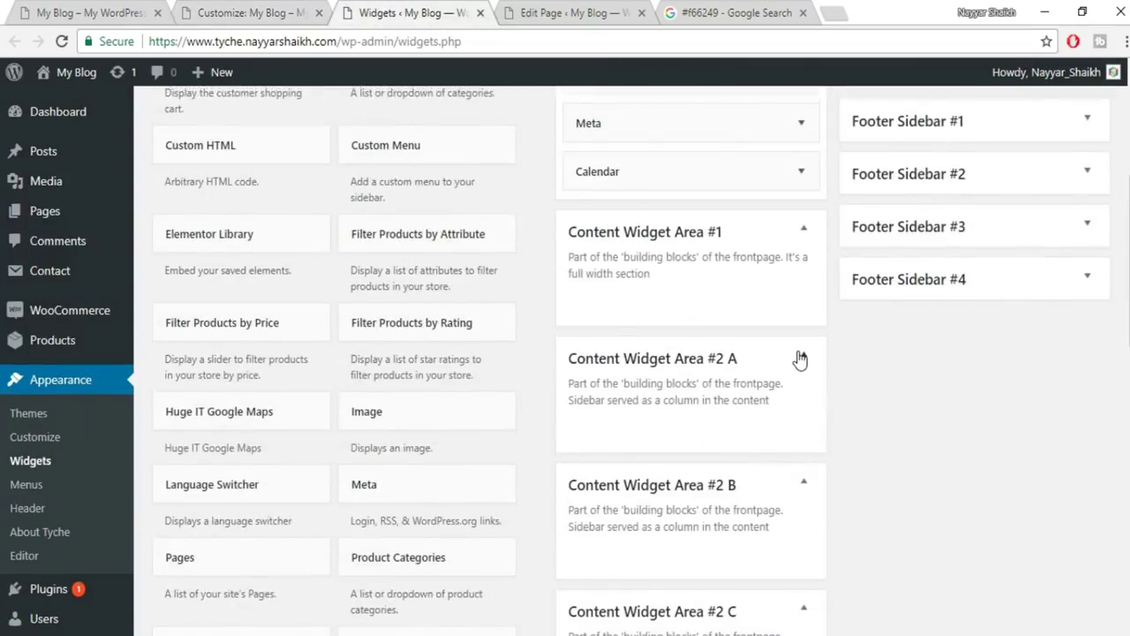
{"action": "scroll", "coordinate": [799, 357], "scroll_direction": "up", "scroll_amount": 4}
{"action": "left_click", "coordinate": [801, 229]}
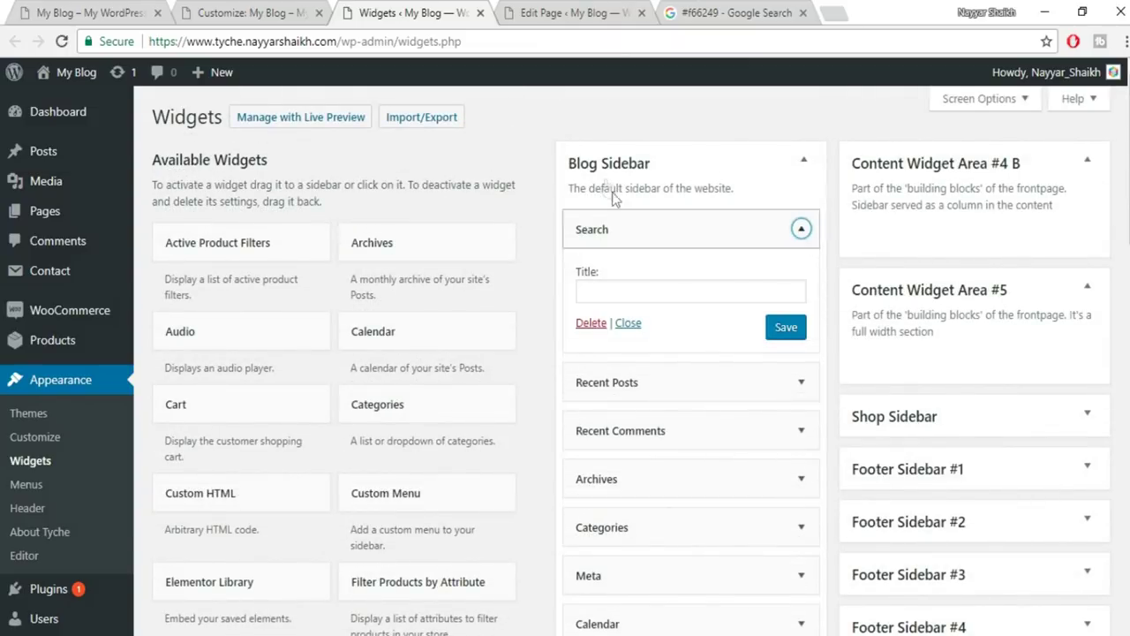
{"action": "left_click", "coordinate": [591, 323]}
{"action": "left_click", "coordinate": [801, 229]}
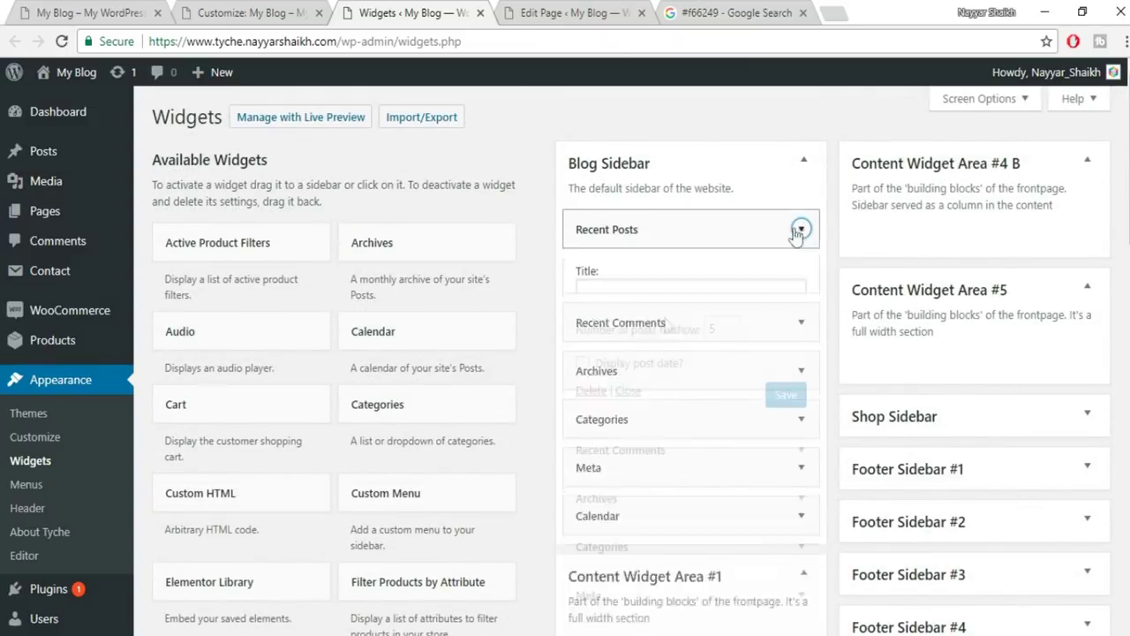
{"action": "left_click", "coordinate": [585, 393]}
{"action": "left_click", "coordinate": [801, 228]}
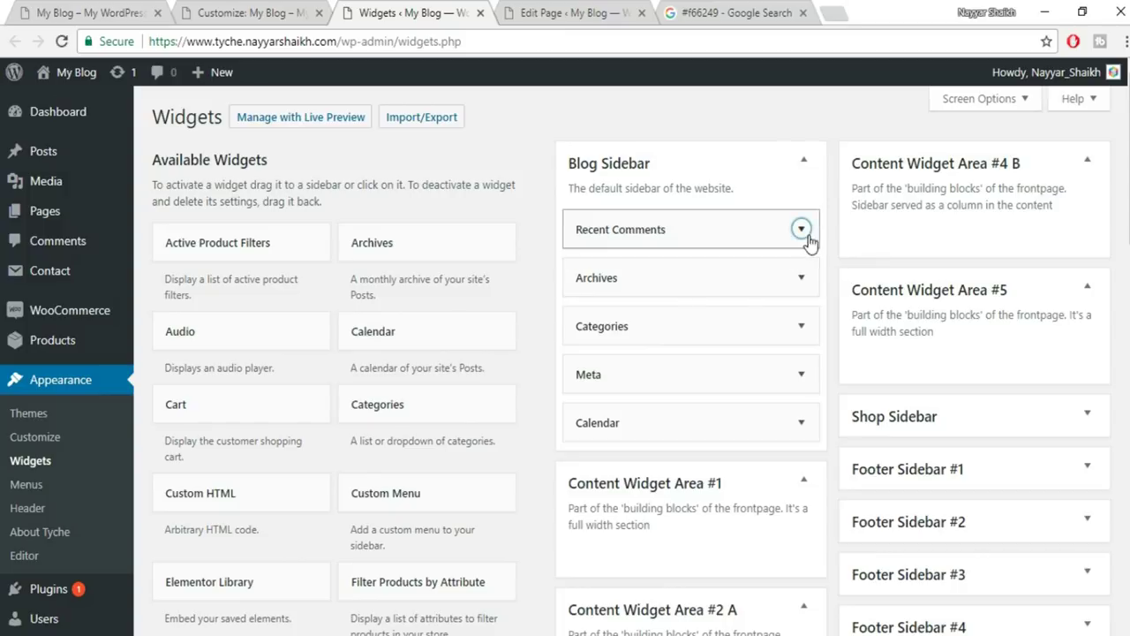
{"action": "left_click", "coordinate": [800, 231]}
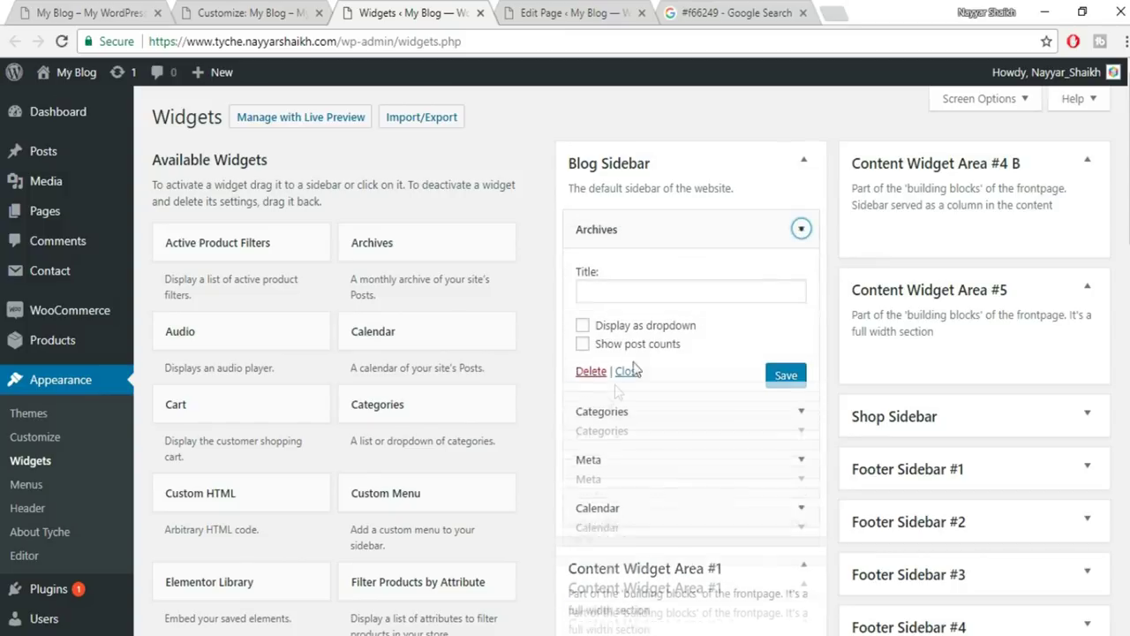
{"action": "left_click", "coordinate": [801, 230]}
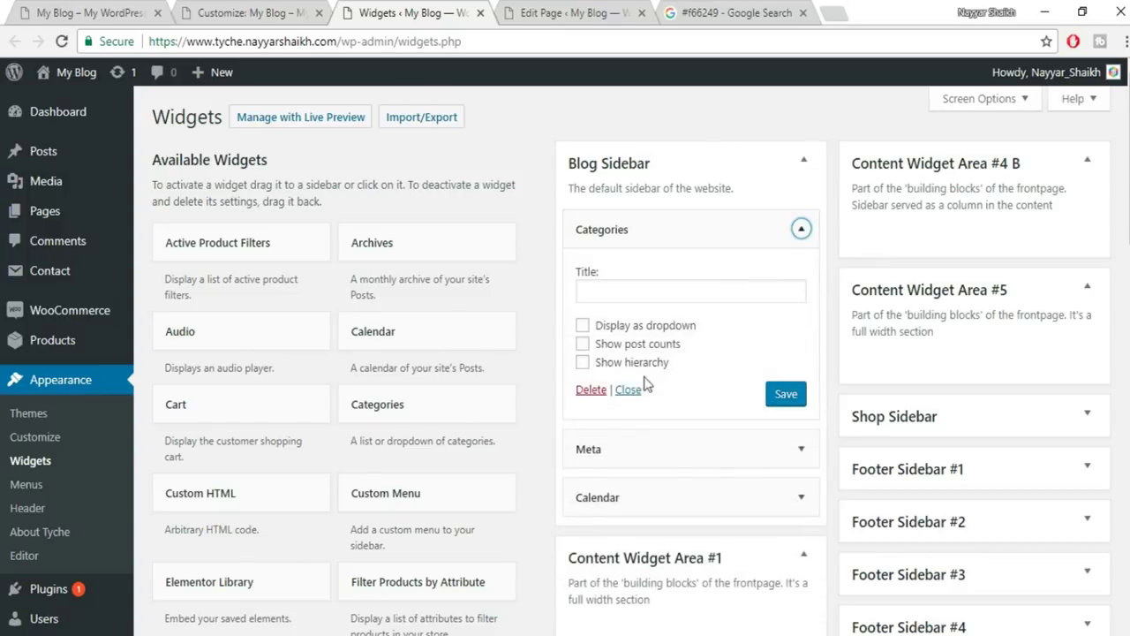
{"action": "left_click", "coordinate": [802, 230]}
{"action": "left_click", "coordinate": [801, 229]}
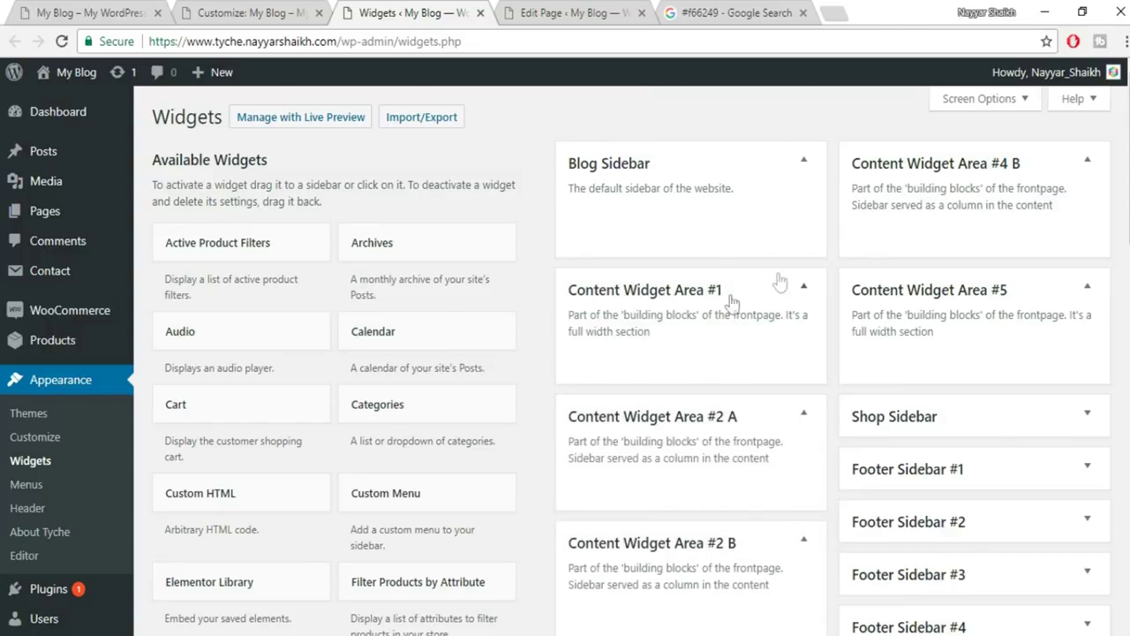
Publish the pending Customizer changes, then open the site's front page and look through its content and sidebar area.
{"action": "left_click", "coordinate": [232, 6]}
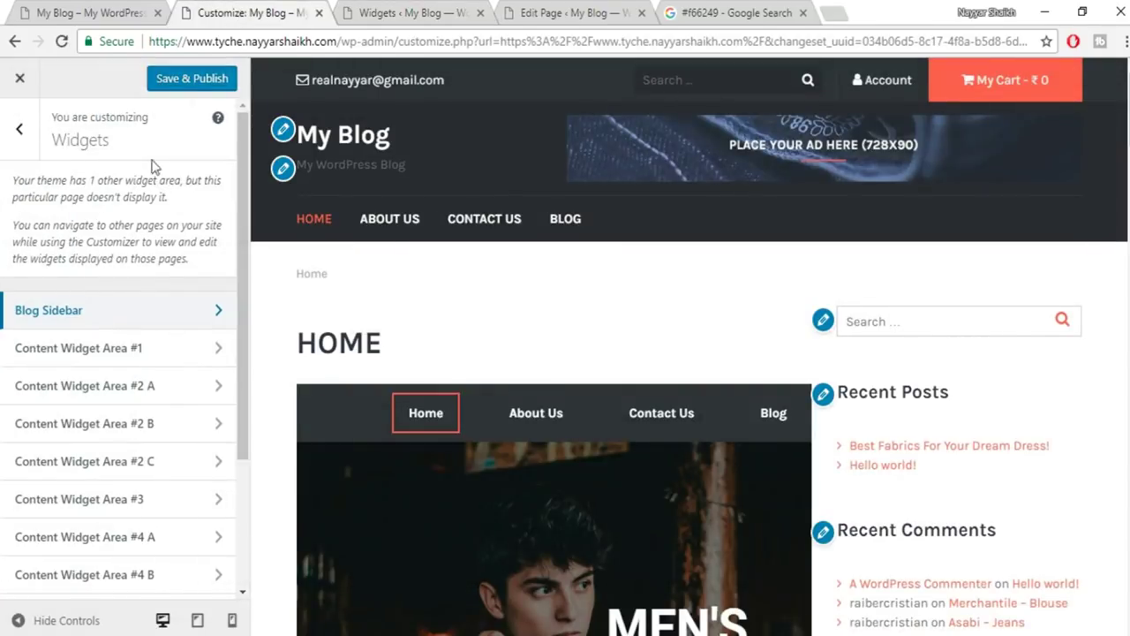
{"action": "left_click", "coordinate": [187, 76]}
{"action": "left_click_drag", "start_coordinate": [338, 42], "coordinate": [1110, 19]}
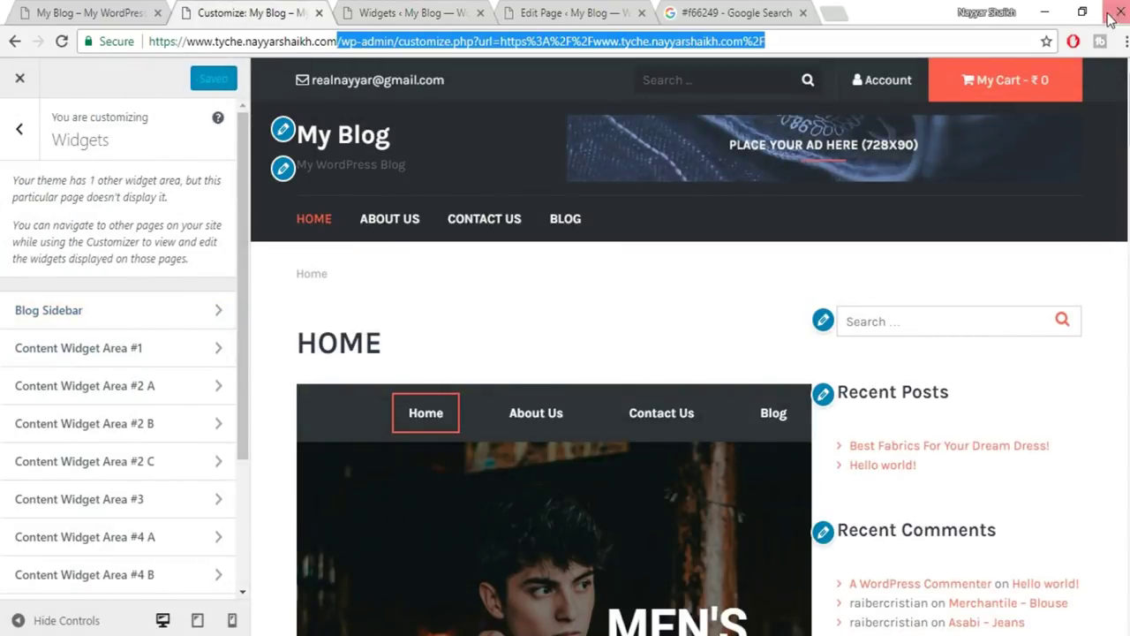
{"action": "key", "text": "BackSpace"}
{"action": "key", "text": "Return"}
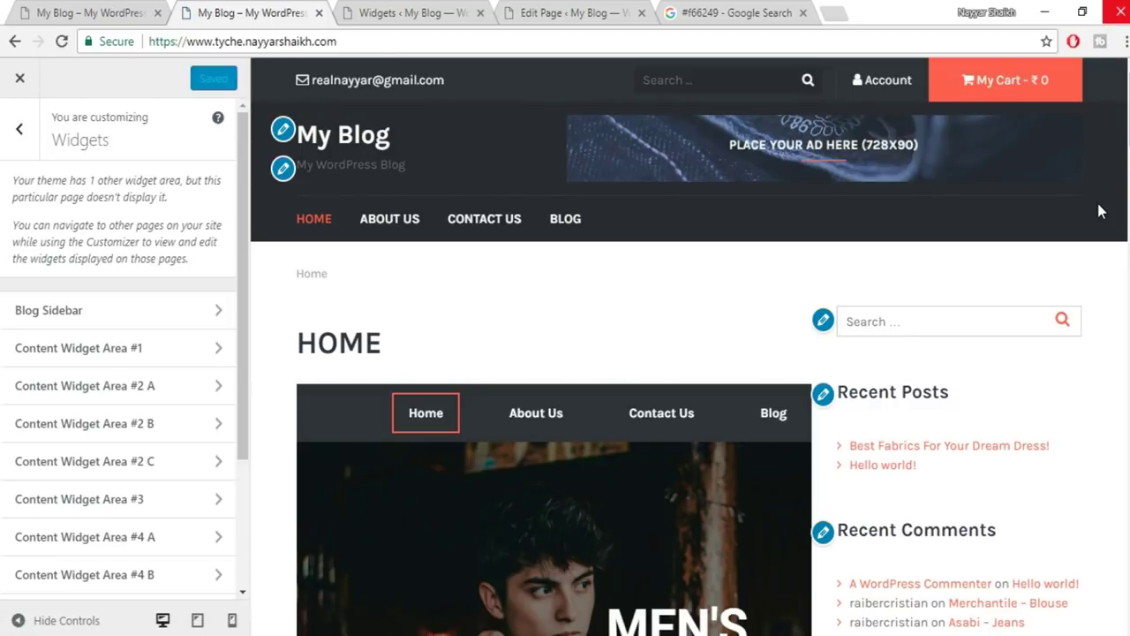
{"action": "scroll", "coordinate": [914, 293], "scroll_direction": "down", "scroll_amount": 10}
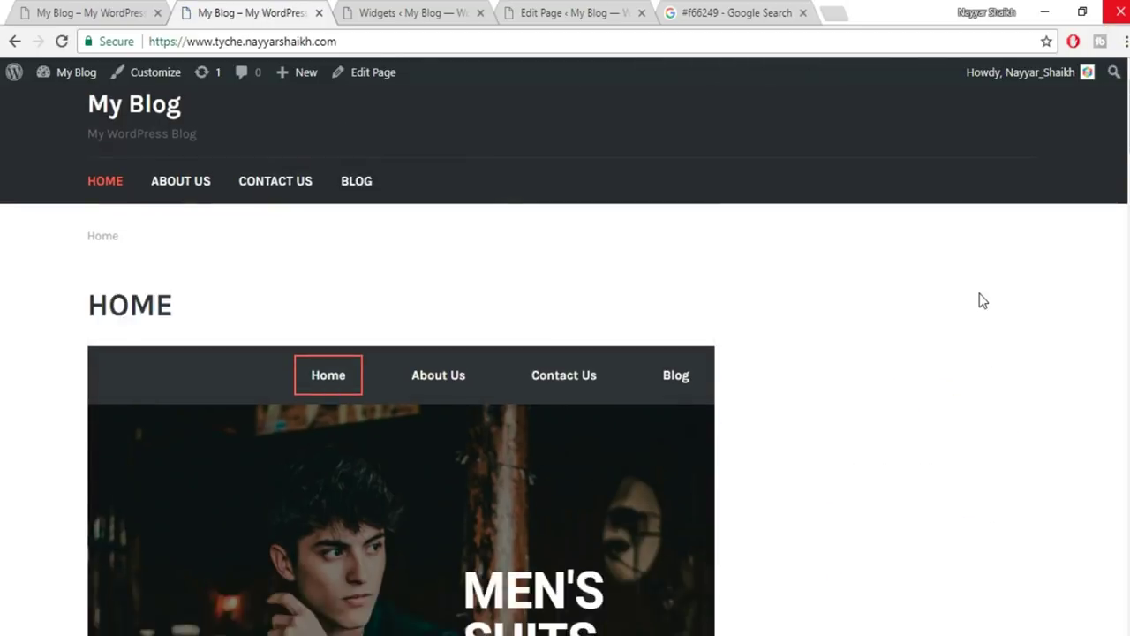
{"action": "scroll", "coordinate": [590, 340], "scroll_direction": "down", "scroll_amount": 10}
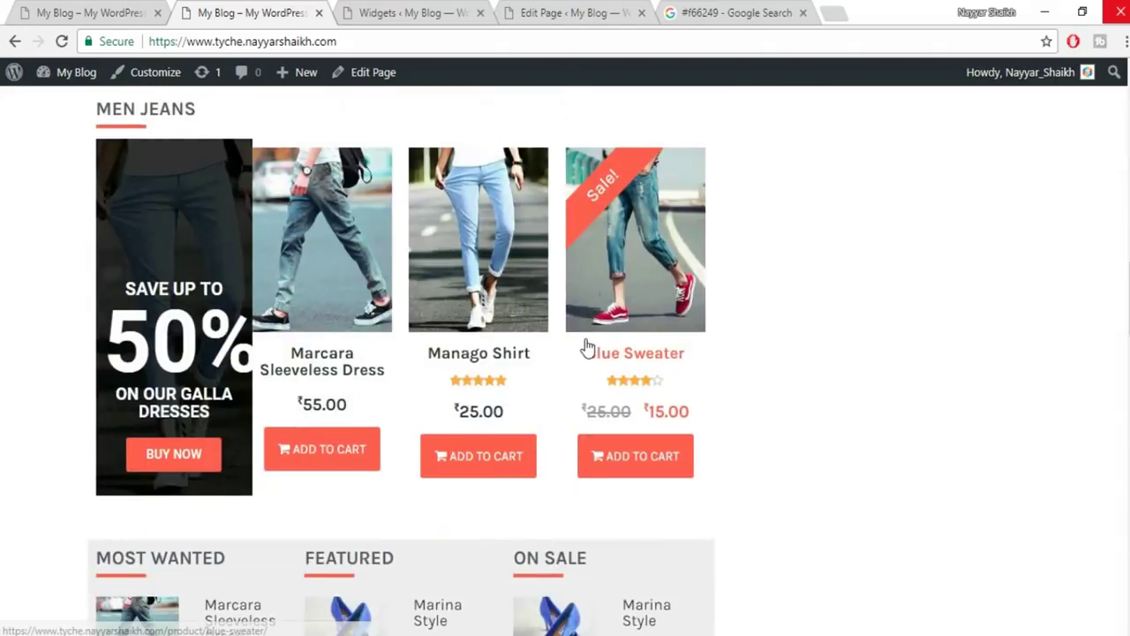
{"action": "scroll", "coordinate": [585, 344], "scroll_direction": "up", "scroll_amount": 12}
{"action": "scroll", "coordinate": [587, 360], "scroll_direction": "up", "scroll_amount": 3}
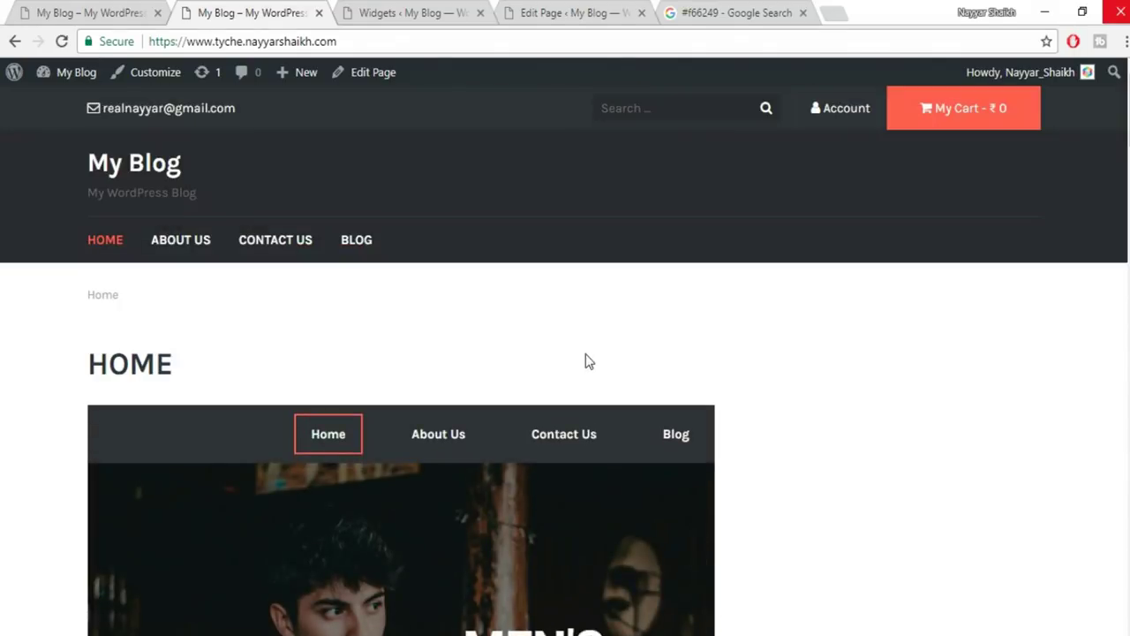
Edit the Home page with Elementor and enable Stretch Section for the navigation menu section and the Men's Suits hero section.
{"action": "left_click", "coordinate": [382, 76]}
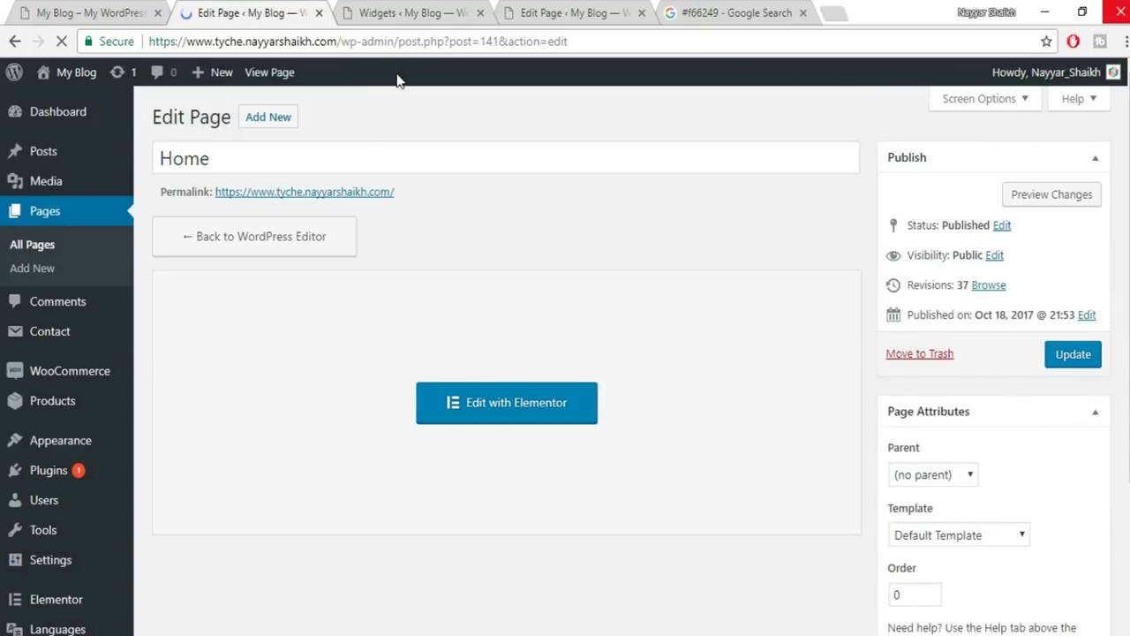
{"action": "left_click", "coordinate": [524, 415]}
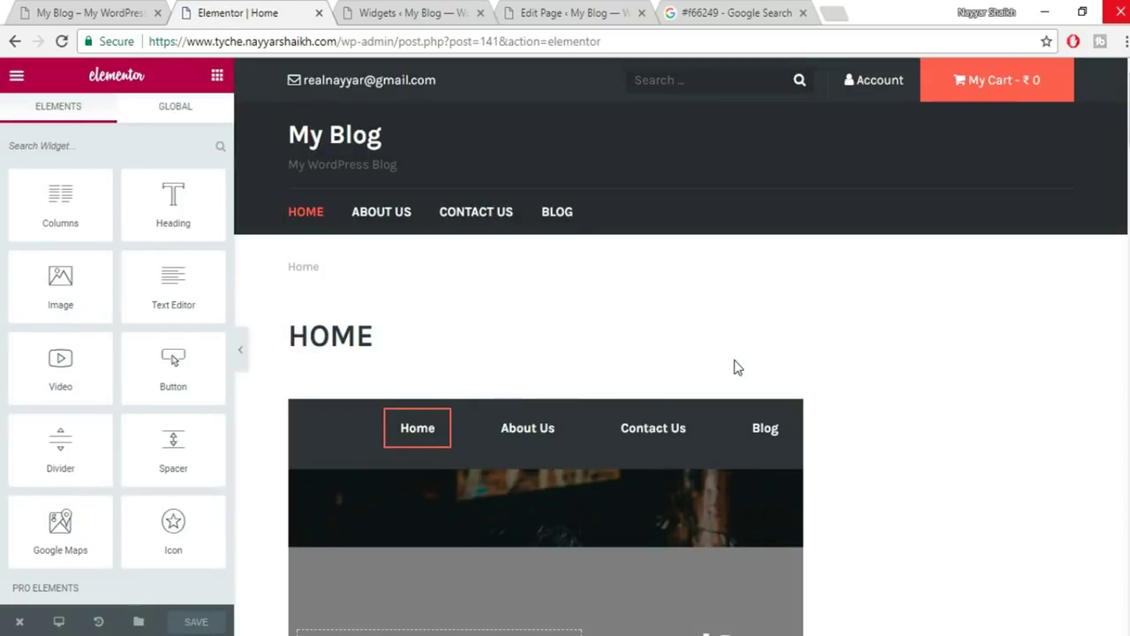
{"action": "scroll", "coordinate": [847, 387], "scroll_direction": "down", "scroll_amount": 2}
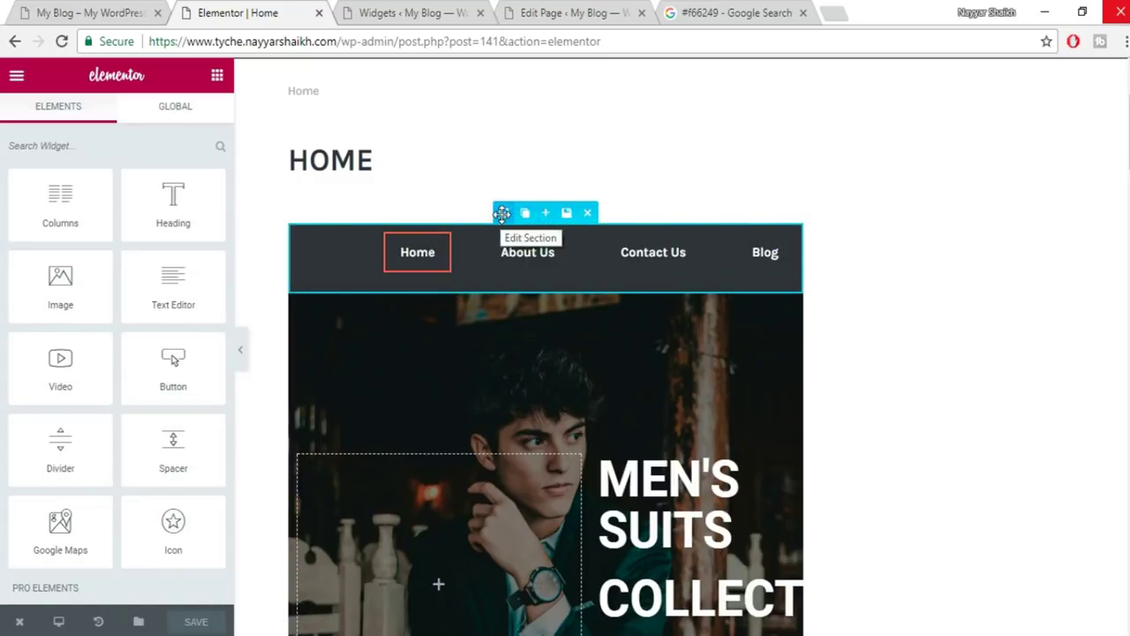
{"action": "left_click", "coordinate": [501, 213]}
{"action": "left_click", "coordinate": [188, 209]}
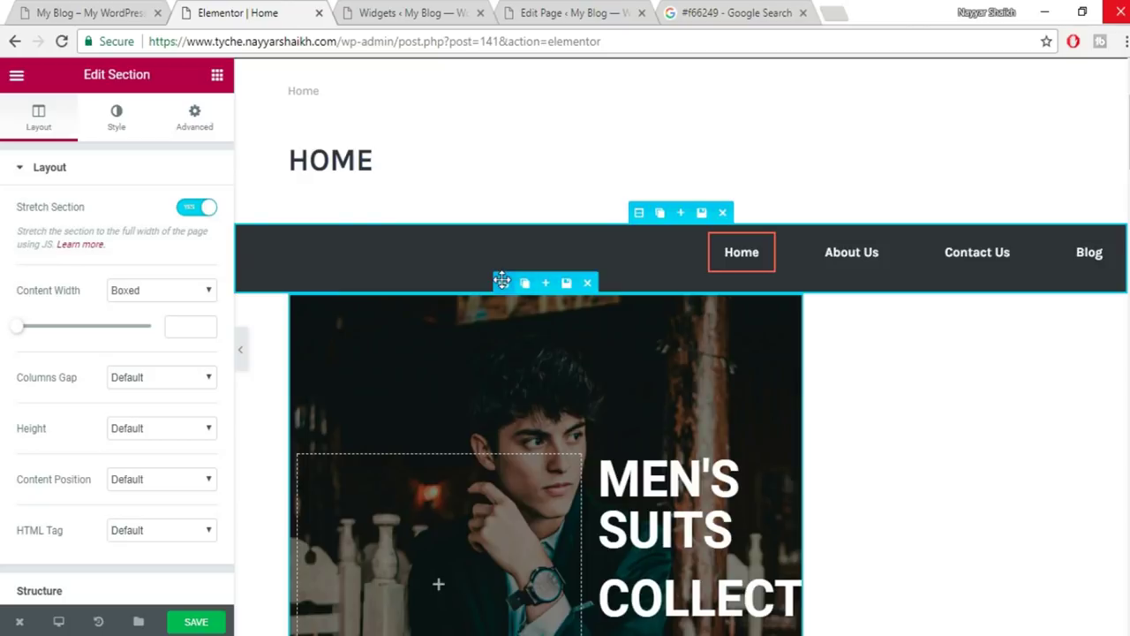
{"action": "left_click", "coordinate": [501, 281]}
{"action": "left_click", "coordinate": [197, 210]}
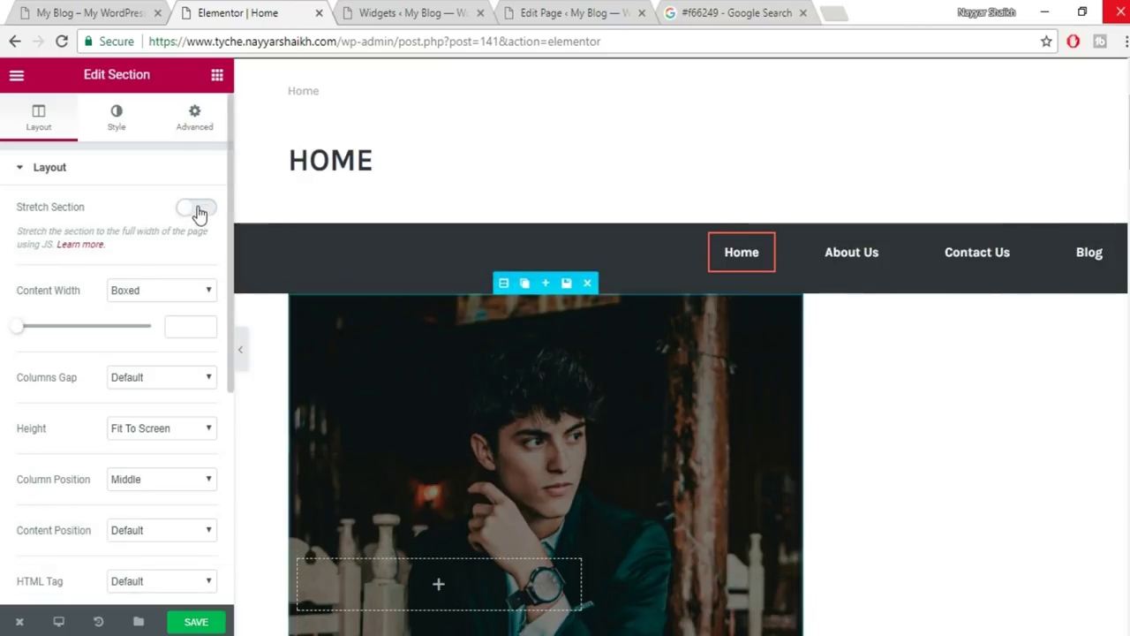
Enable Stretch Section for the Men Shirts heading section and the section with the 50% banner directly below it.
{"action": "scroll", "coordinate": [668, 341], "scroll_direction": "down", "scroll_amount": 5}
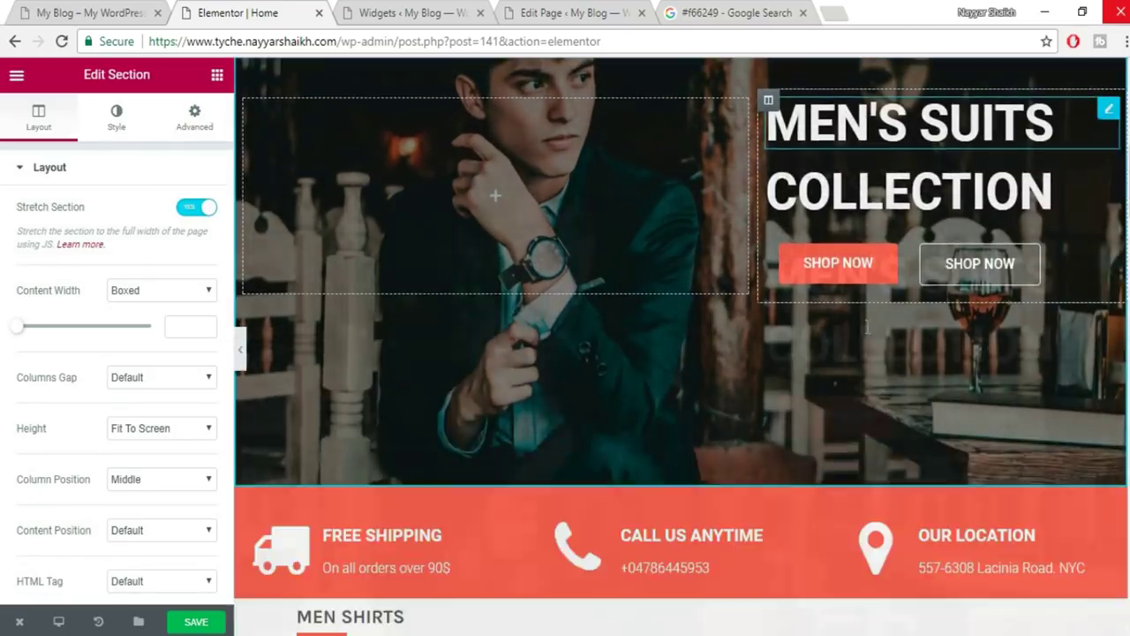
{"action": "scroll", "coordinate": [866, 334], "scroll_direction": "down", "scroll_amount": 1}
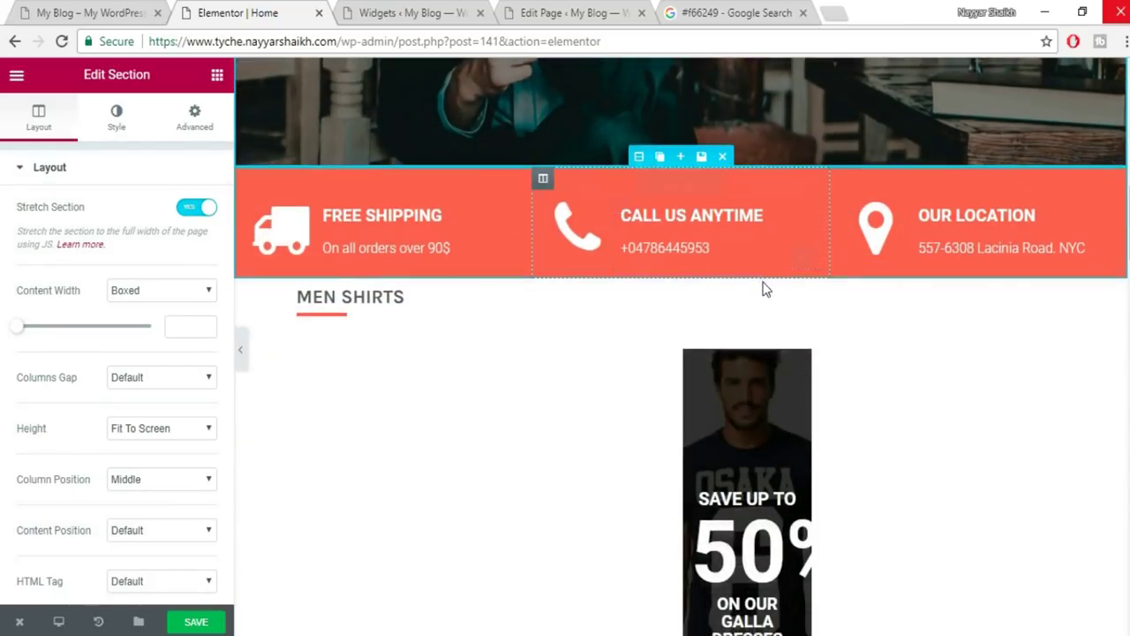
{"action": "scroll", "coordinate": [764, 285], "scroll_direction": "down", "scroll_amount": 1}
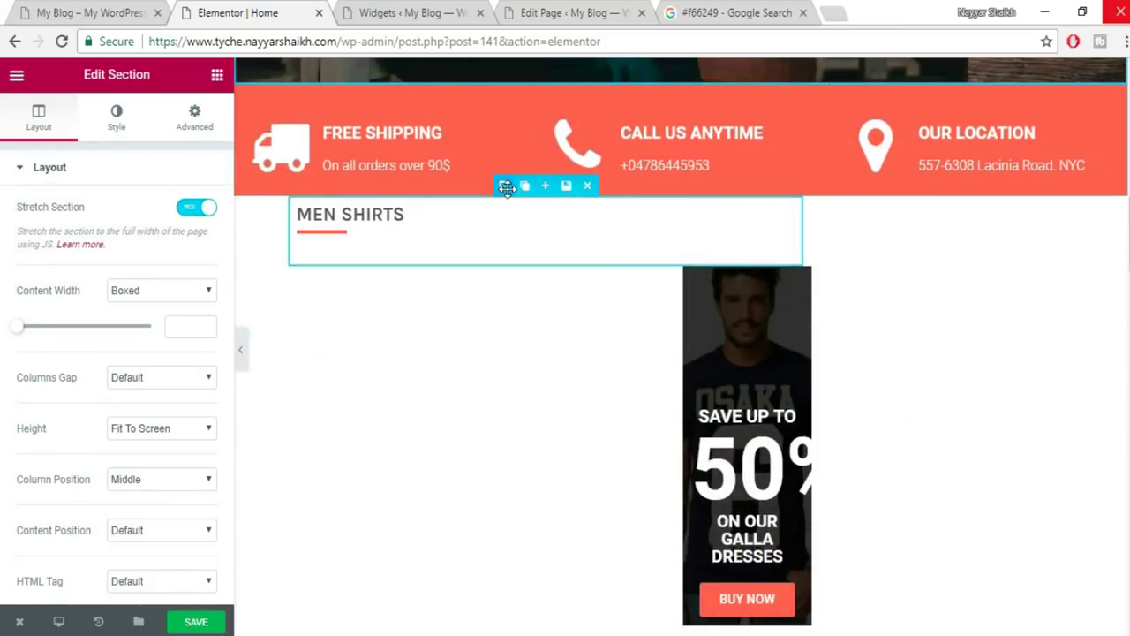
{"action": "left_click", "coordinate": [505, 186]}
{"action": "left_click", "coordinate": [197, 208]}
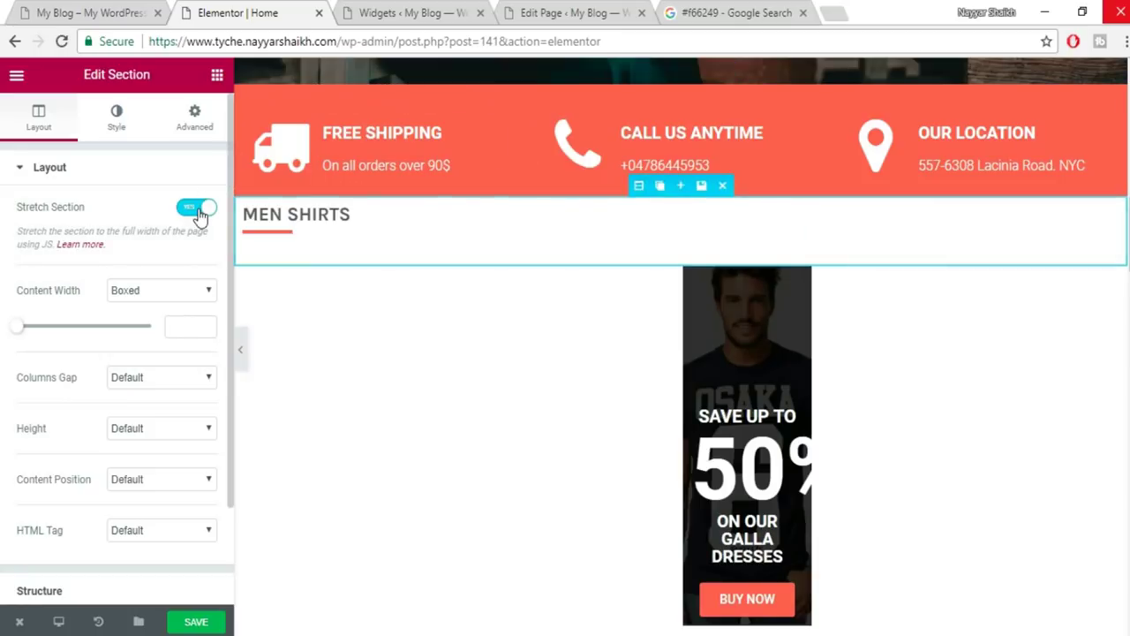
{"action": "key", "text": "ctrl+z"}
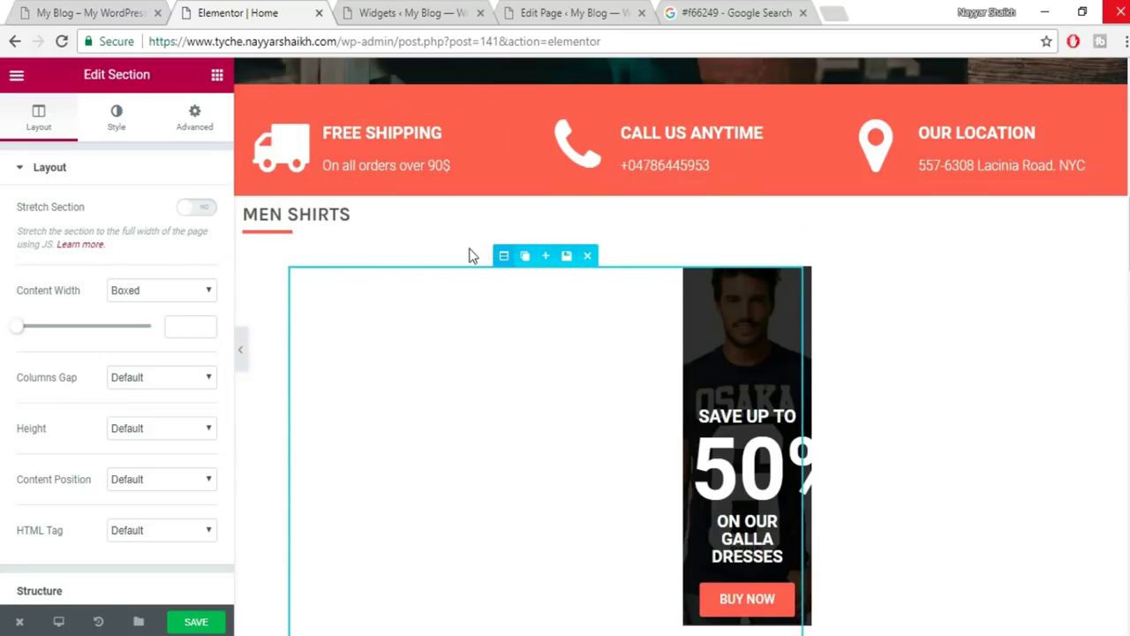
{"action": "left_click", "coordinate": [199, 208]}
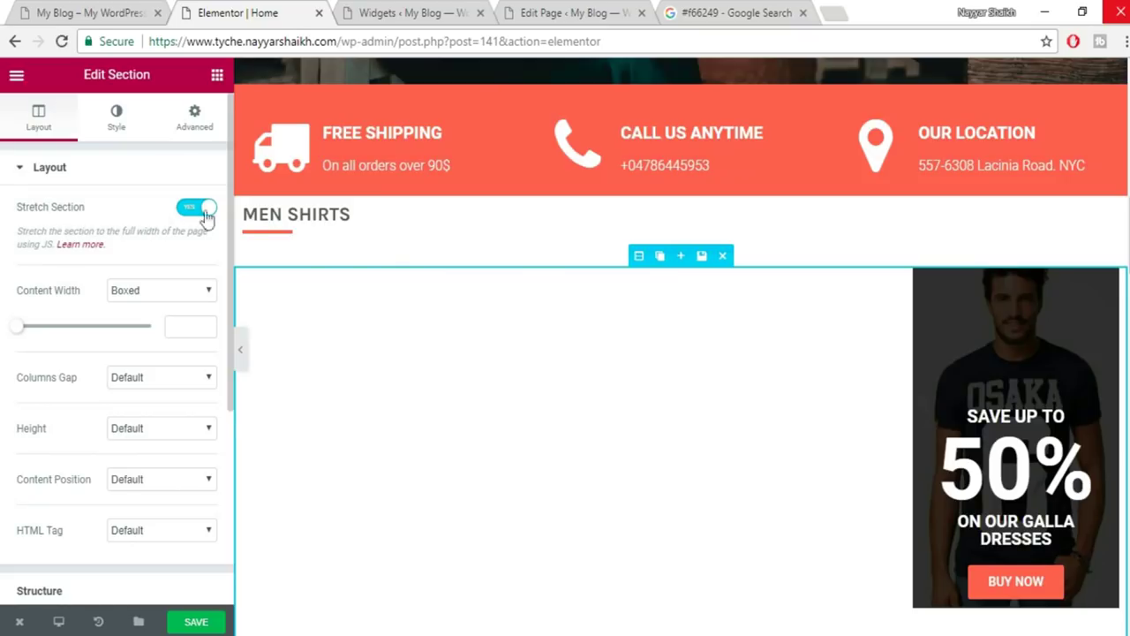
Enable Stretch Section for the Men Jeans heading section and the section with the 50% banner directly below it.
{"action": "scroll", "coordinate": [592, 265], "scroll_direction": "down", "scroll_amount": 5}
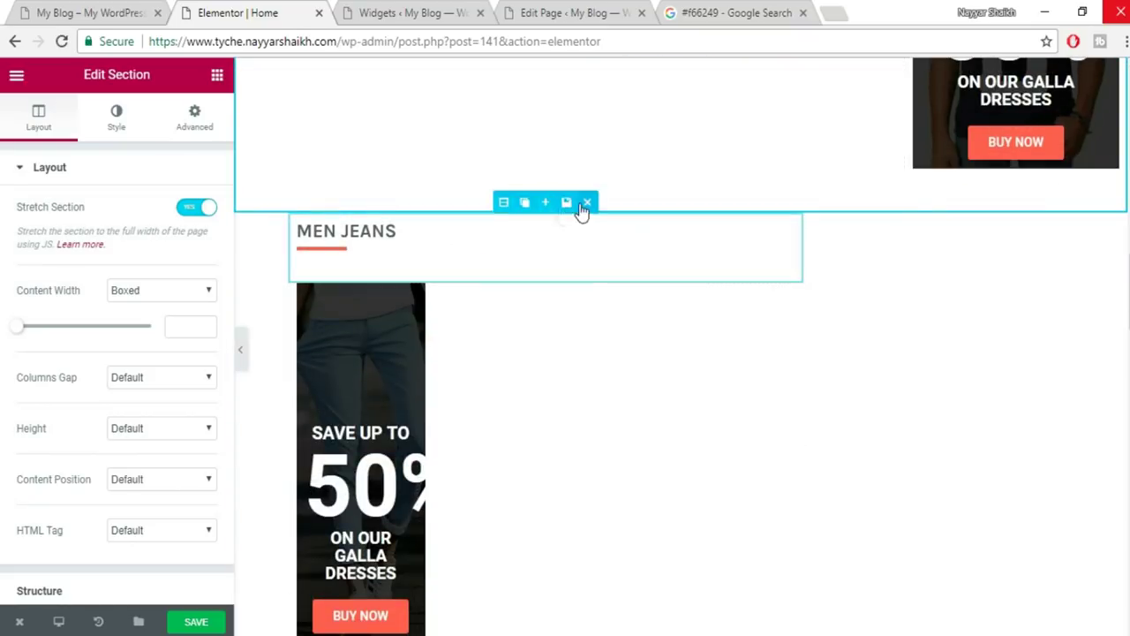
{"action": "left_click", "coordinate": [500, 204]}
{"action": "left_click", "coordinate": [201, 210]}
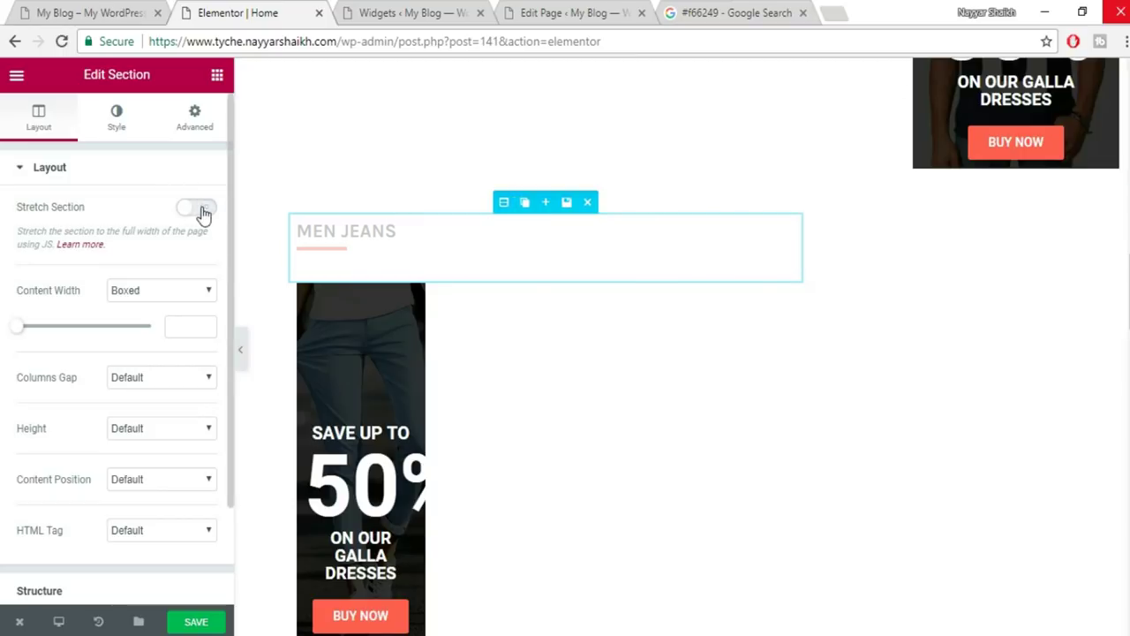
{"action": "key", "text": "ctrl+z"}
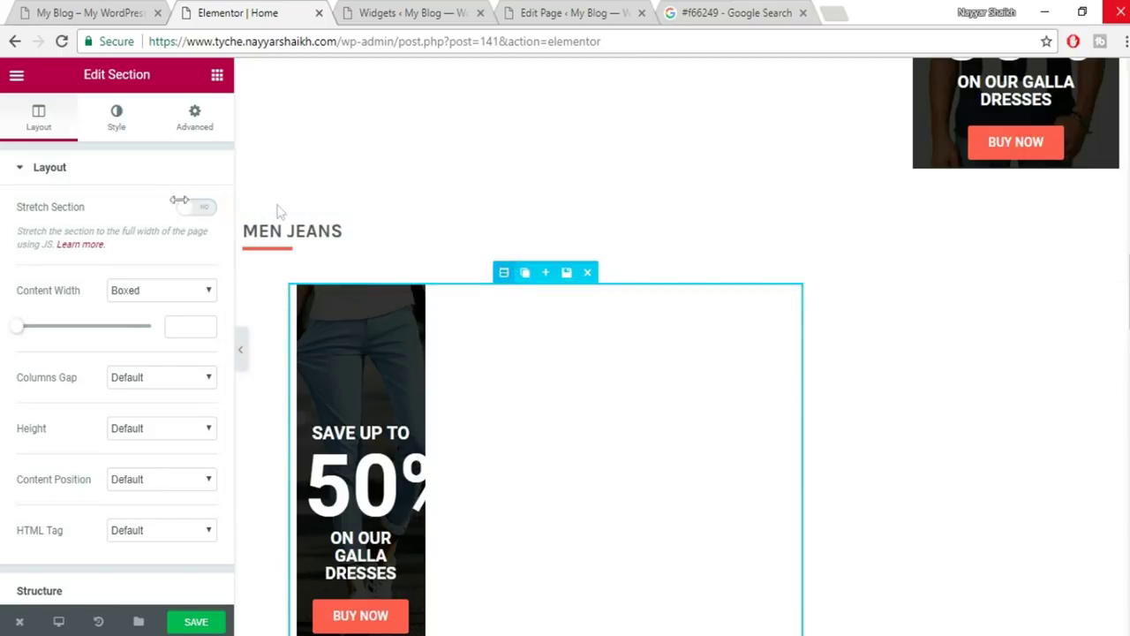
{"action": "left_click", "coordinate": [198, 208]}
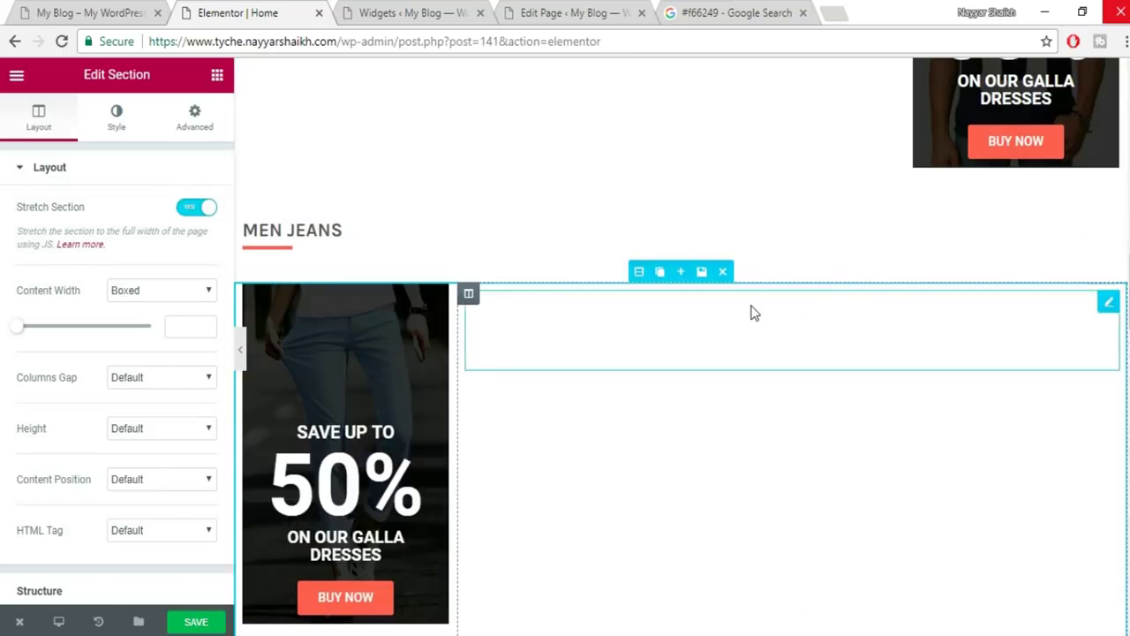
Enable Stretch Section for the section holding the Most Wanted, Featured and On Sale product columns.
{"action": "scroll", "coordinate": [750, 310], "scroll_direction": "down", "scroll_amount": 4}
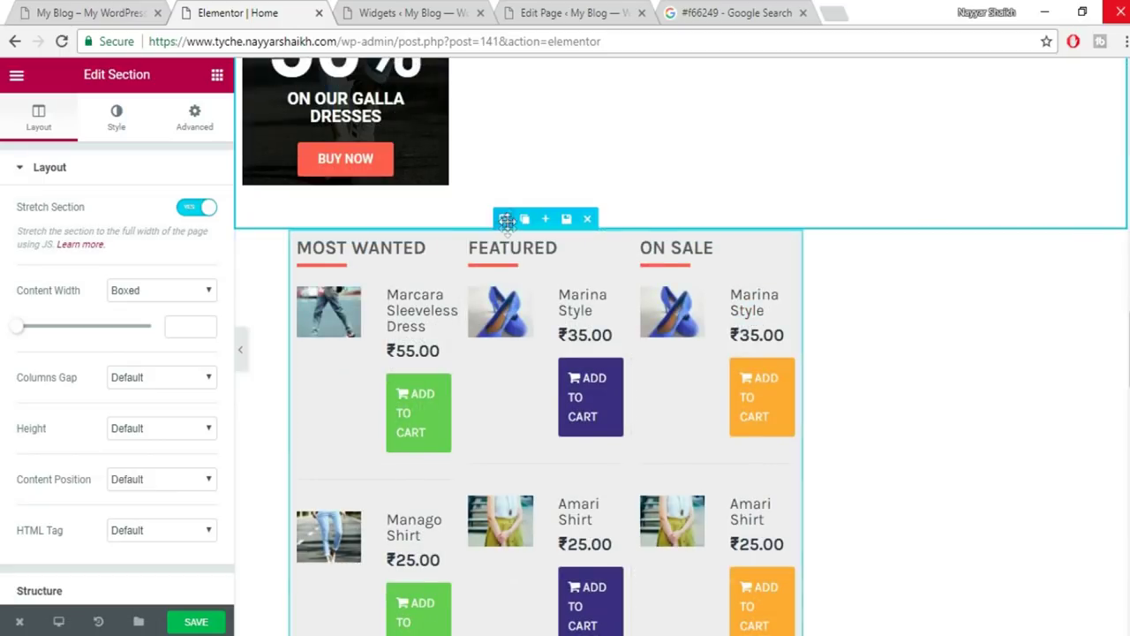
{"action": "left_click", "coordinate": [288, 217]}
{"action": "left_click", "coordinate": [197, 208]}
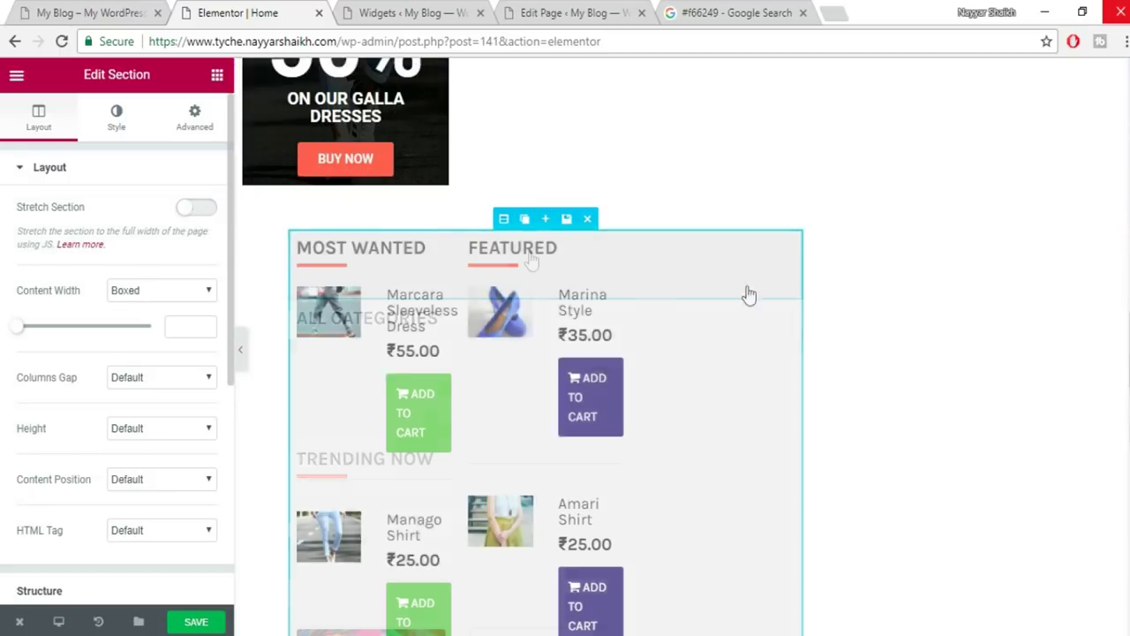
Enable Stretch Section for the All Categories heading section and the blank-looking section directly below it.
{"action": "scroll", "coordinate": [686, 285], "scroll_direction": "down", "scroll_amount": 7}
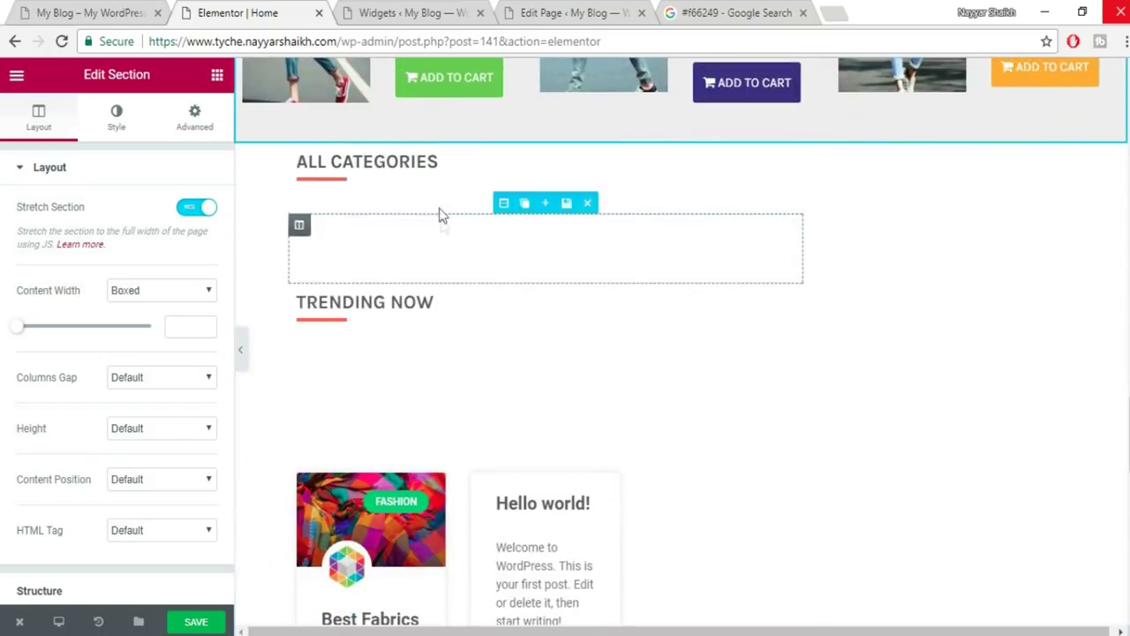
{"action": "left_click", "coordinate": [503, 149]}
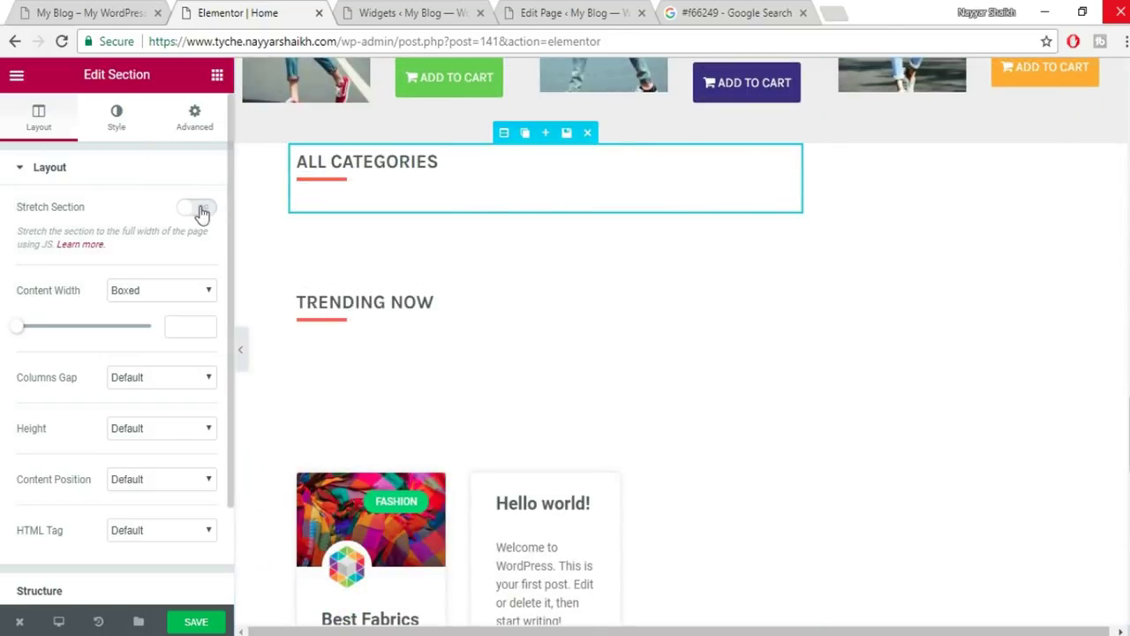
{"action": "left_click", "coordinate": [199, 210]}
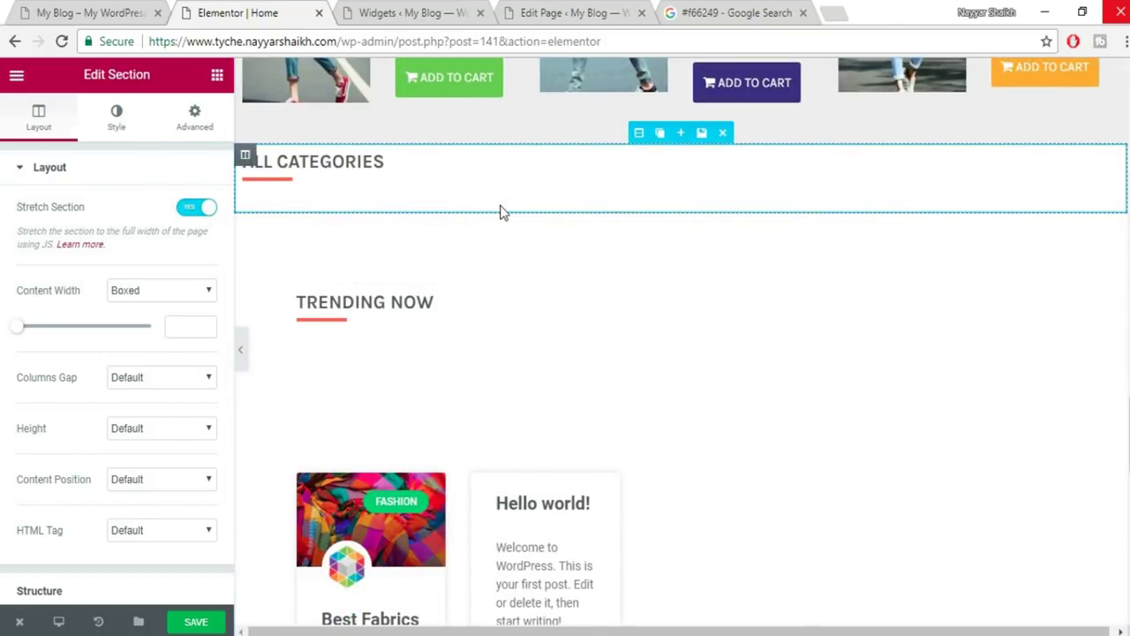
{"action": "left_click", "coordinate": [199, 206]}
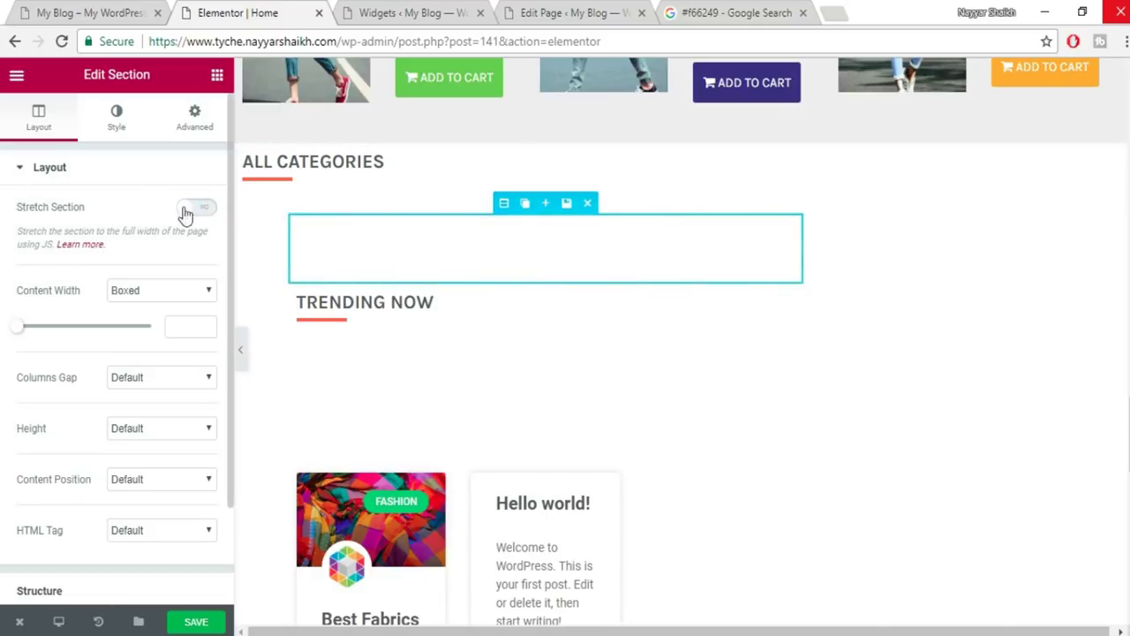
{"action": "left_click", "coordinate": [200, 207]}
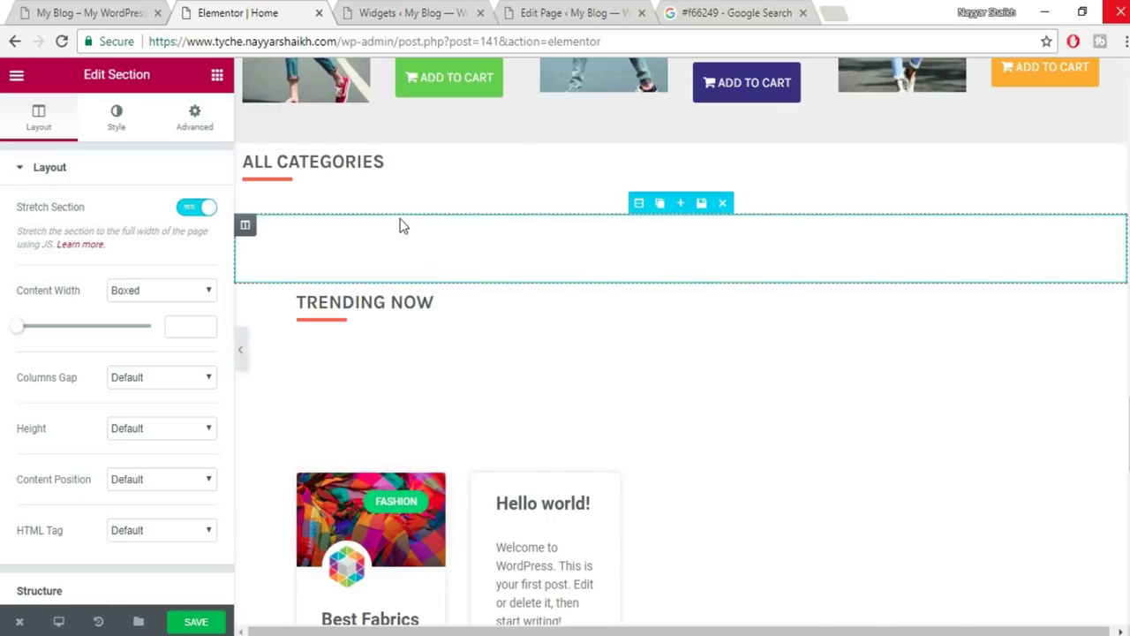
Enable Stretch Section for the Trending Now heading section and the blank-looking section directly below it.
{"action": "left_click", "coordinate": [196, 207]}
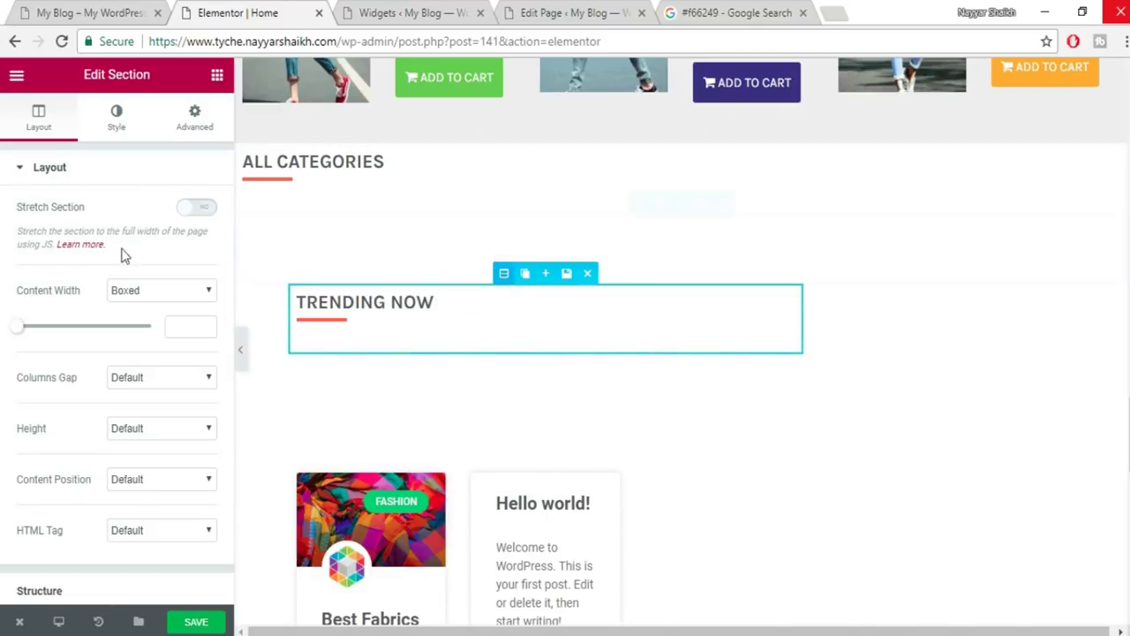
{"action": "left_click", "coordinate": [194, 212]}
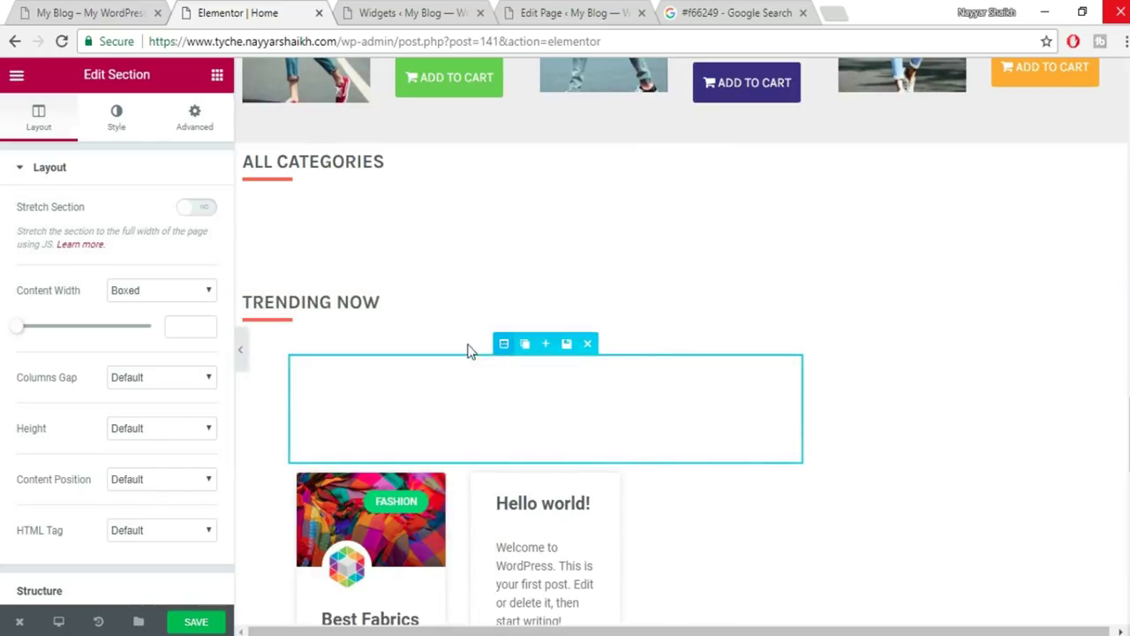
{"action": "left_click", "coordinate": [201, 212]}
{"action": "left_click", "coordinate": [202, 213]}
{"action": "scroll", "coordinate": [755, 396], "scroll_direction": "down", "scroll_amount": 3}
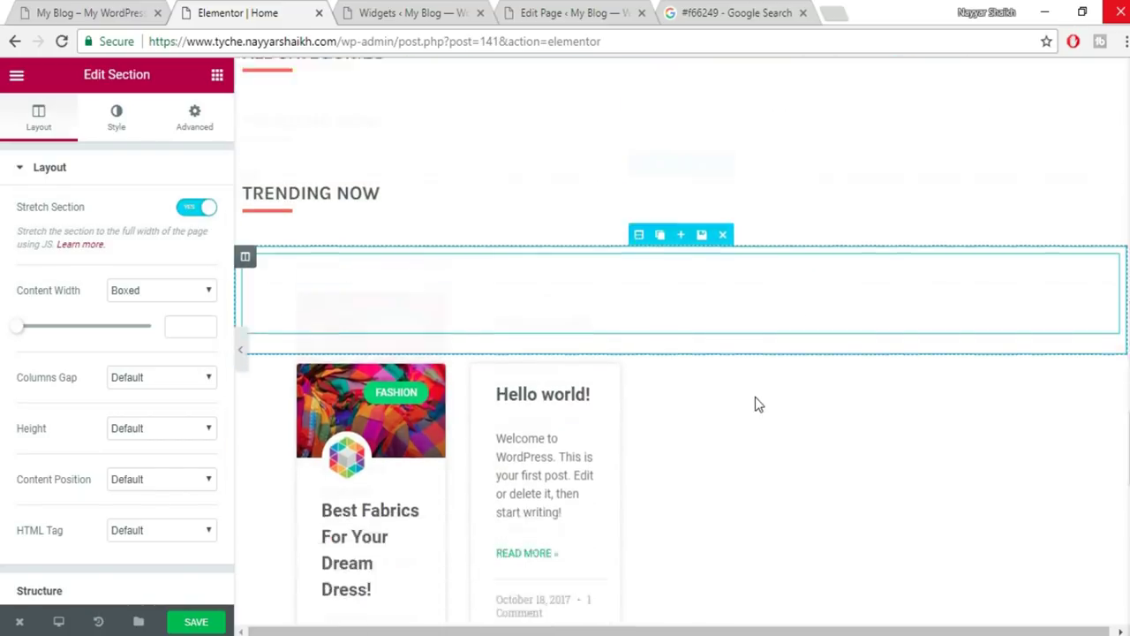
Enable Stretch Section for the section holding the Best Fabrics and Hello world blog post cards.
{"action": "left_click", "coordinate": [505, 189]}
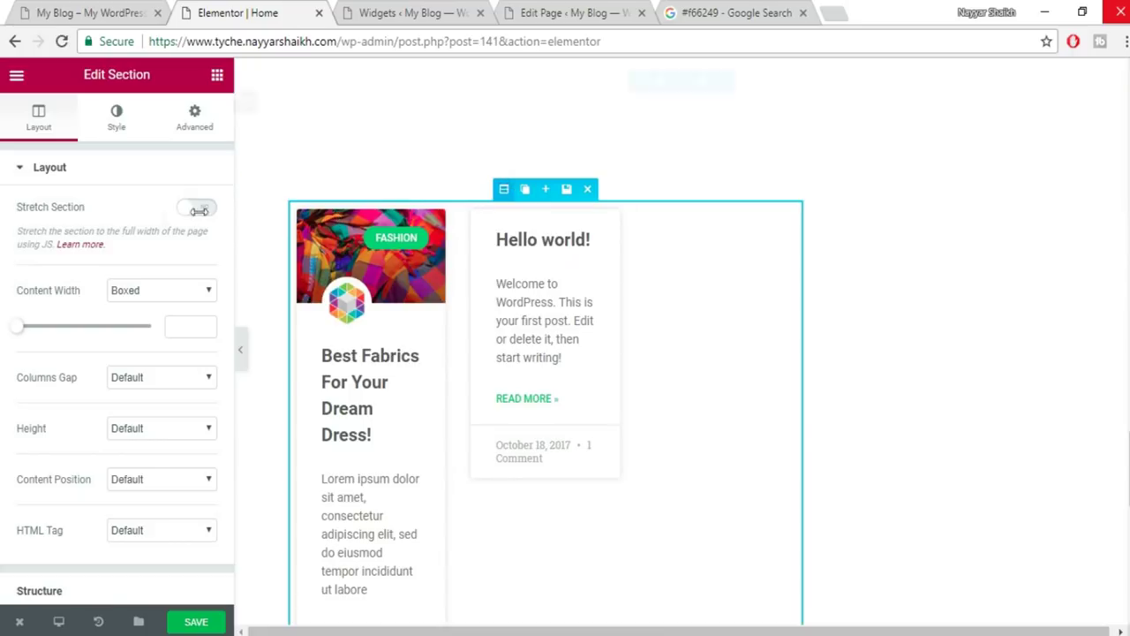
{"action": "left_click", "coordinate": [196, 212]}
{"action": "scroll", "coordinate": [626, 391], "scroll_direction": "down", "scroll_amount": 5}
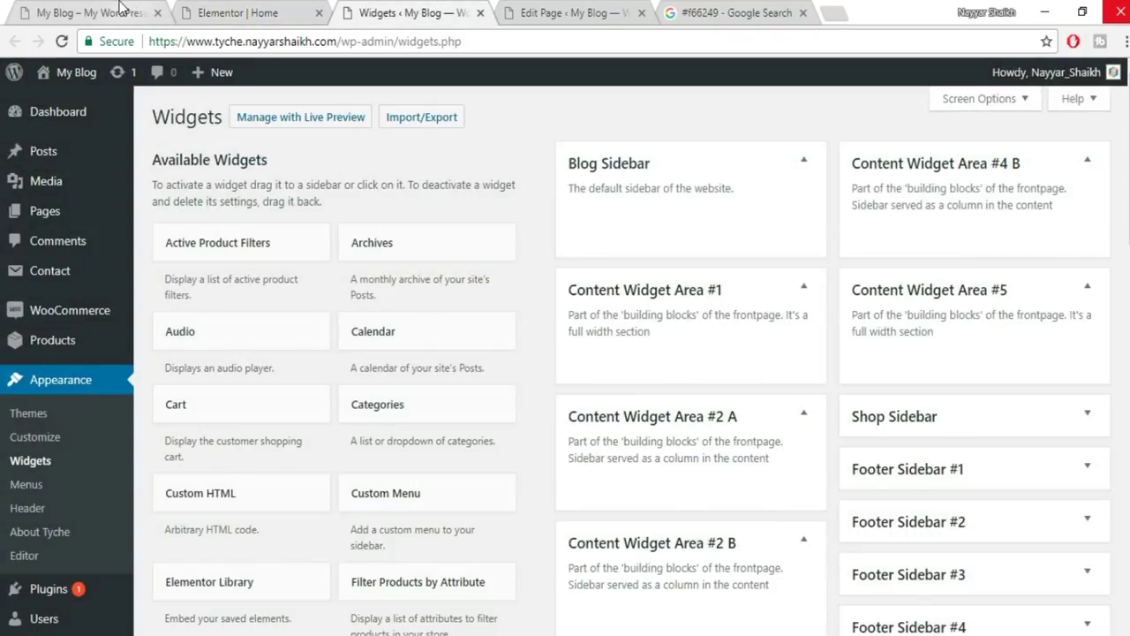
Open the live Tyche site's front page and examine it from header to footer, including the breadcrumb and HOME title above the content.
{"action": "left_click", "coordinate": [121, 8]}
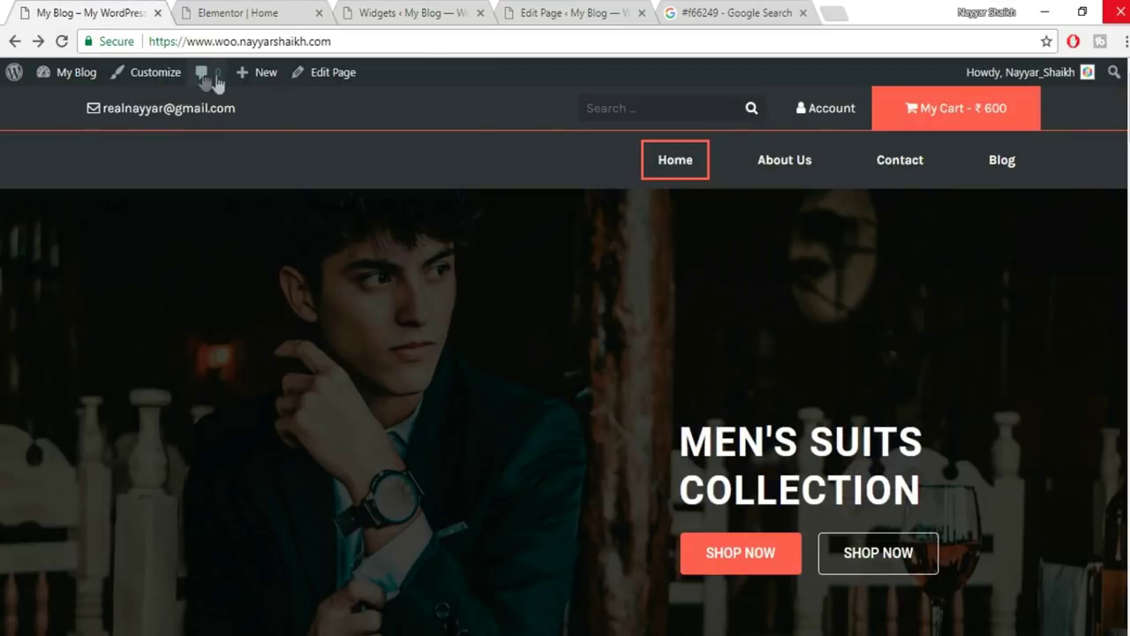
{"action": "left_click", "coordinate": [472, 9]}
{"action": "left_click", "coordinate": [195, 16]}
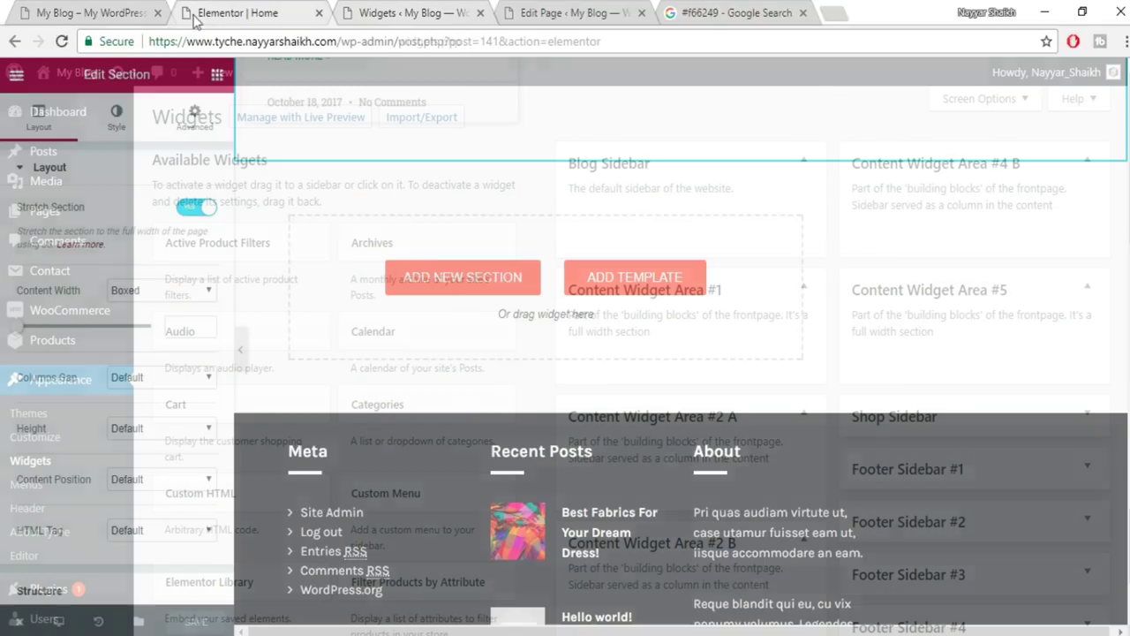
{"action": "left_click", "coordinate": [401, 11]}
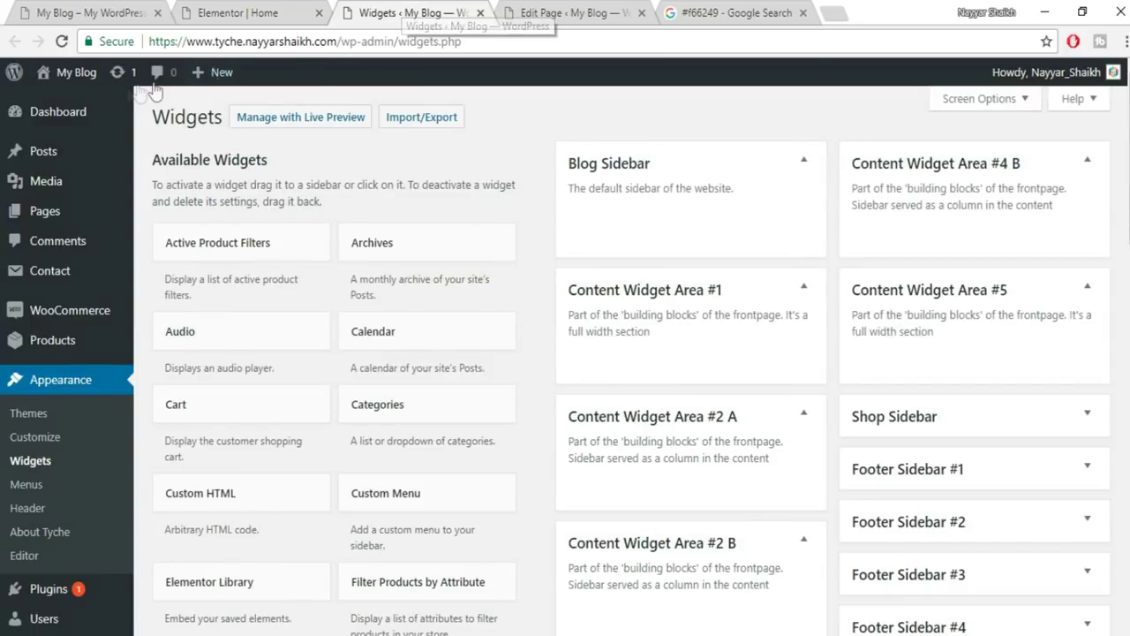
{"action": "mouse_move", "coordinate": [80, 90]}
{"action": "left_click", "coordinate": [57, 104]}
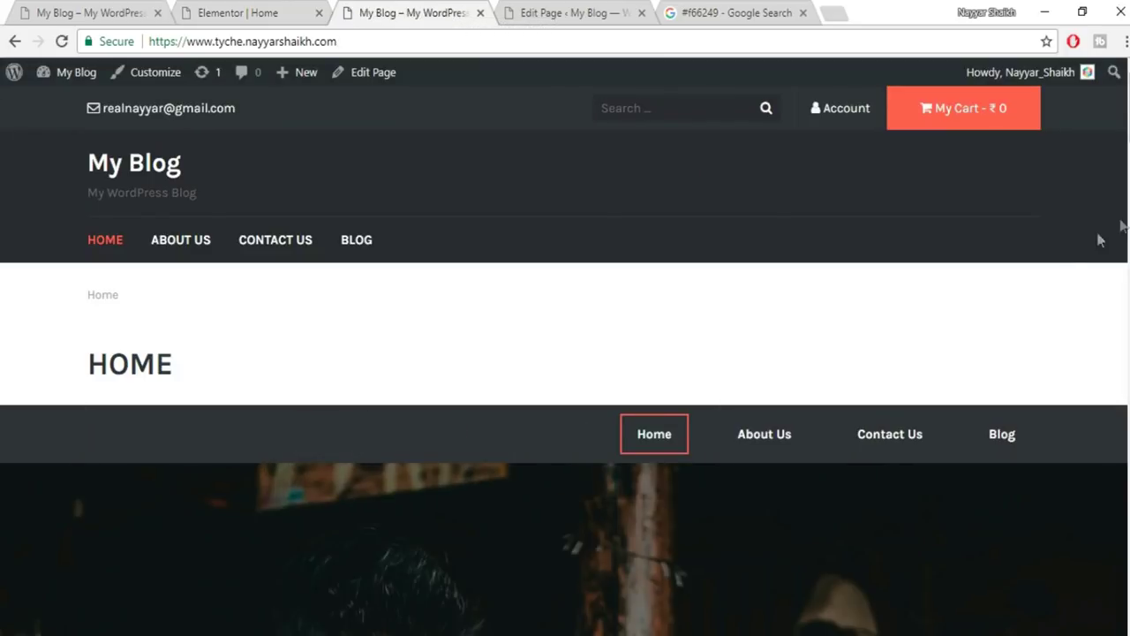
{"action": "scroll", "coordinate": [565, 360], "scroll_direction": "down", "scroll_amount": 10}
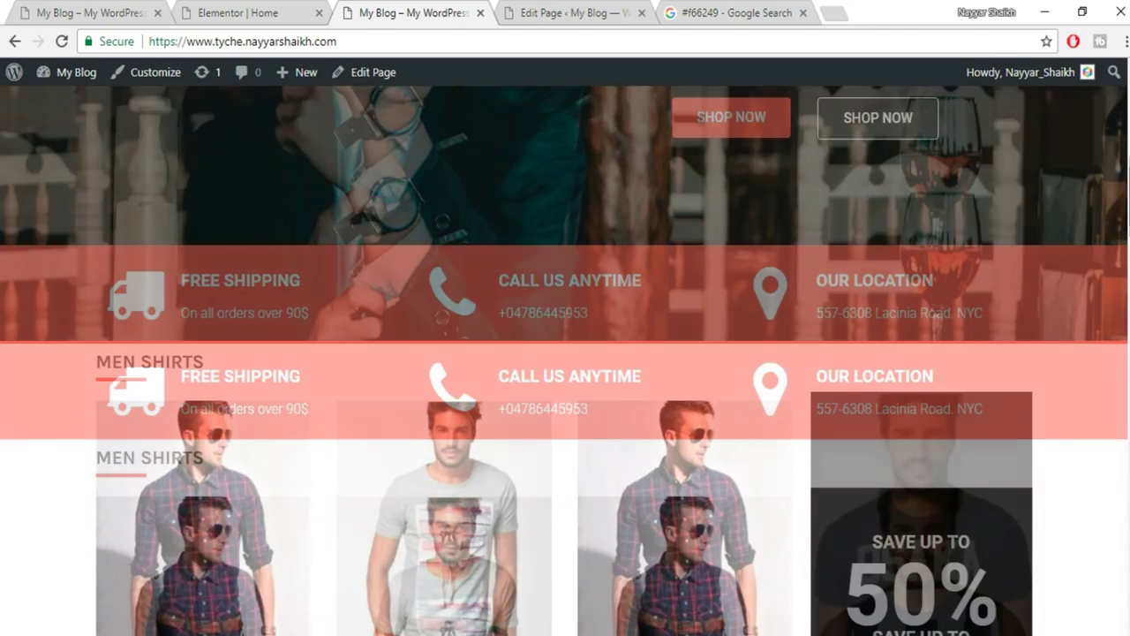
{"action": "scroll", "coordinate": [565, 361], "scroll_direction": "down", "scroll_amount": 15}
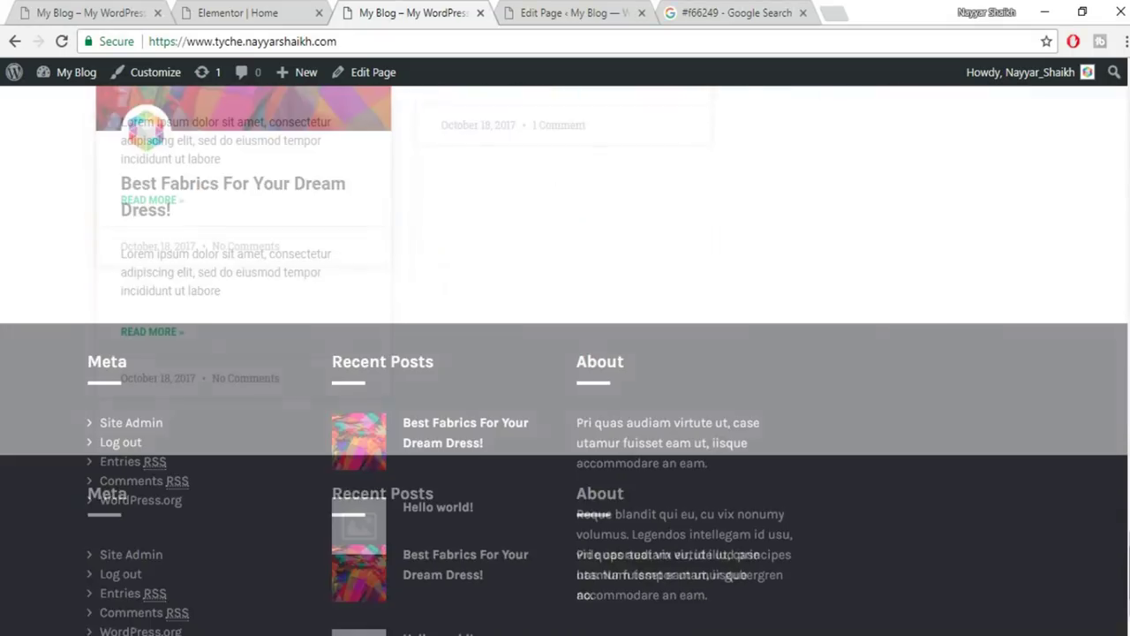
{"action": "scroll", "coordinate": [565, 360], "scroll_direction": "up", "scroll_amount": 8}
{"action": "scroll", "coordinate": [565, 360], "scroll_direction": "up", "scroll_amount": 15}
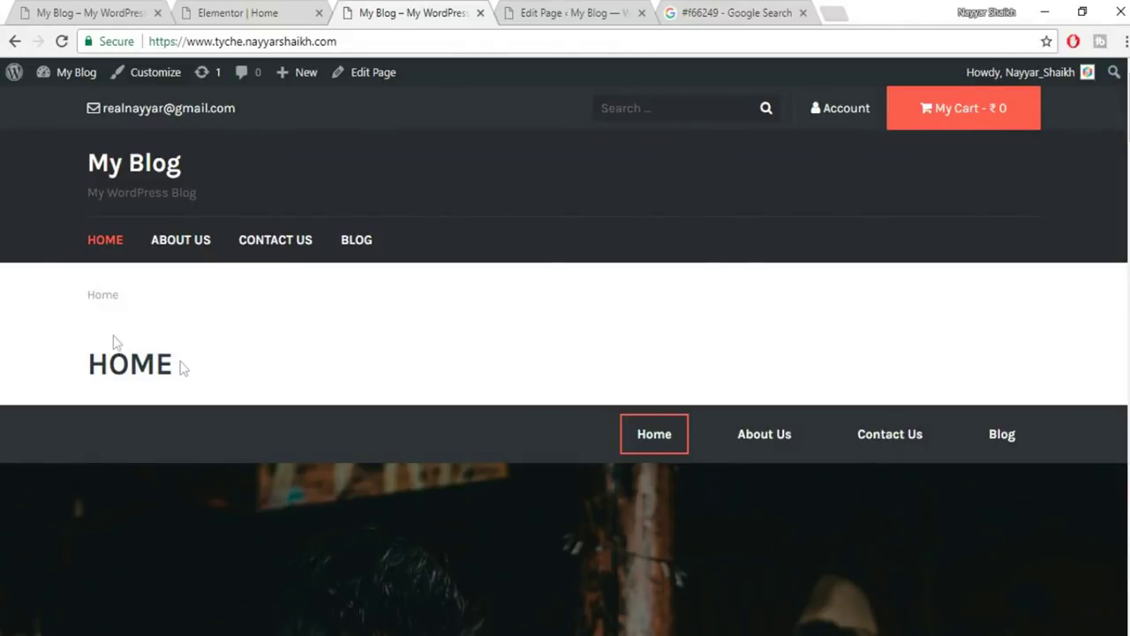
{"action": "left_click_drag", "start_coordinate": [91, 357], "coordinate": [253, 356]}
{"action": "left_click", "coordinate": [81, 304]}
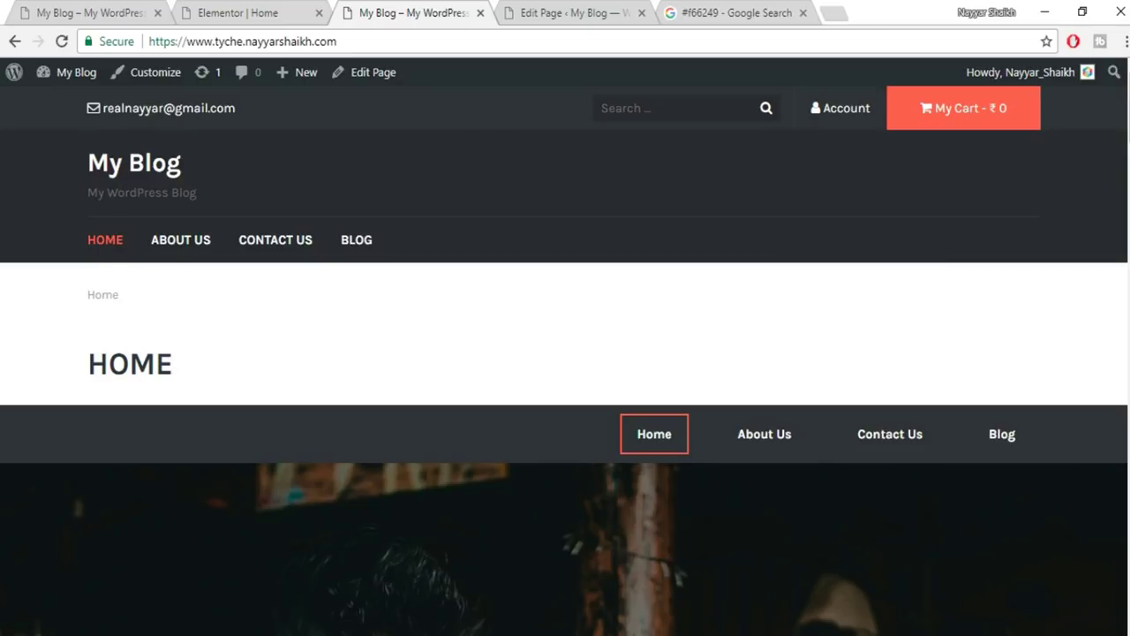
Switch to File Explorer, open the CSS text file in the Tyche folder and copy all of its code.
{"action": "key", "text": "alt+Tab"}
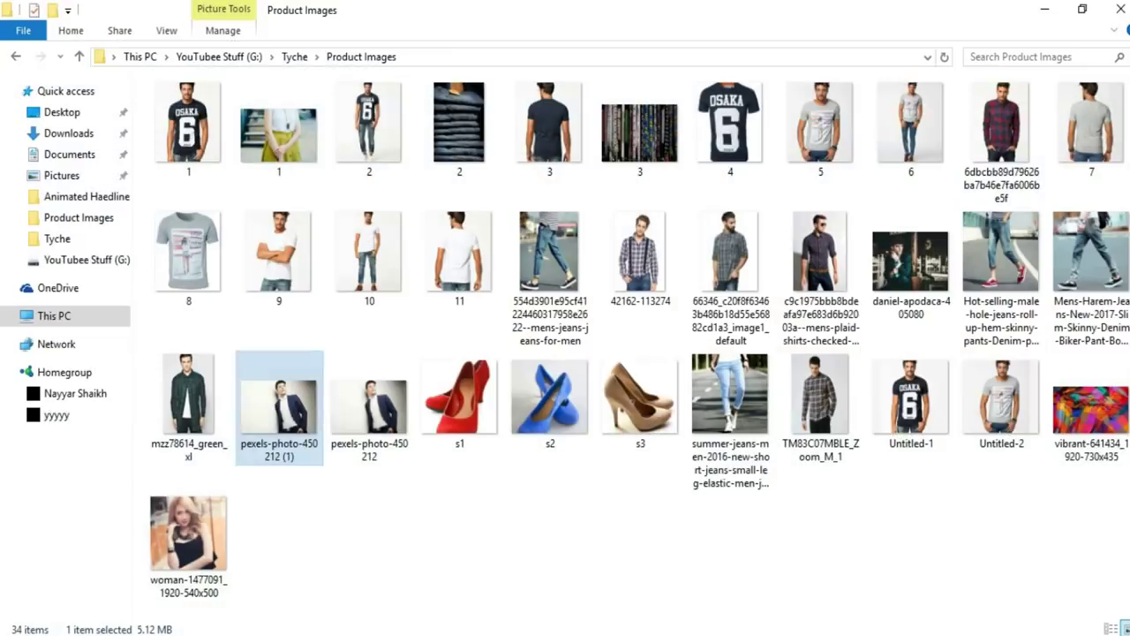
{"action": "left_click", "coordinate": [296, 59]}
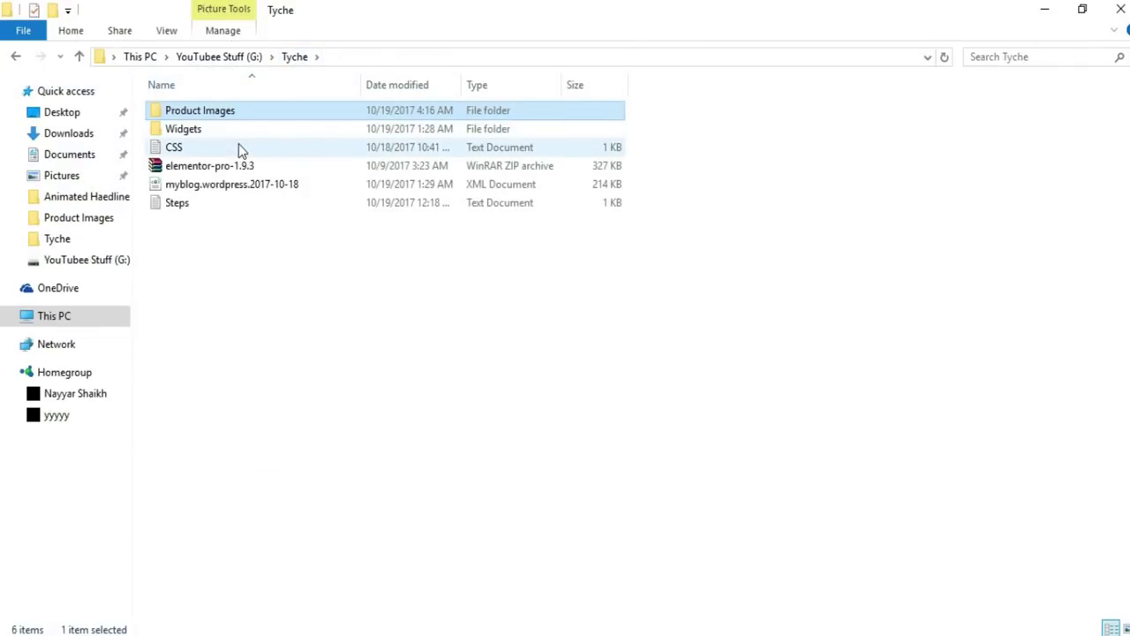
{"action": "double_click", "coordinate": [176, 147]}
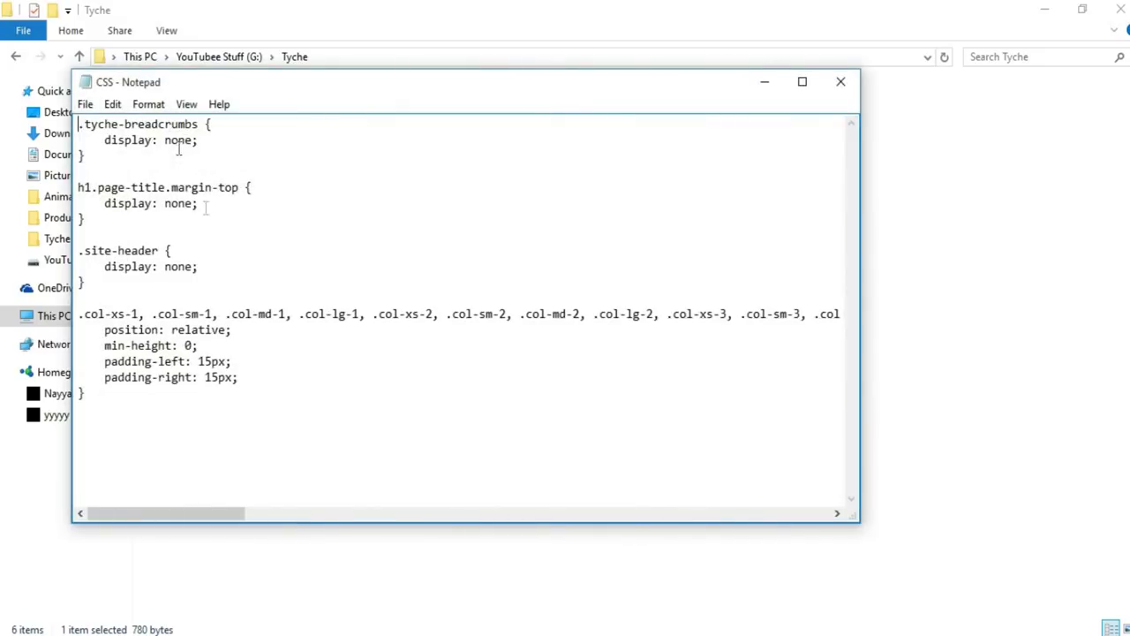
{"action": "key", "text": "ctrl+a"}
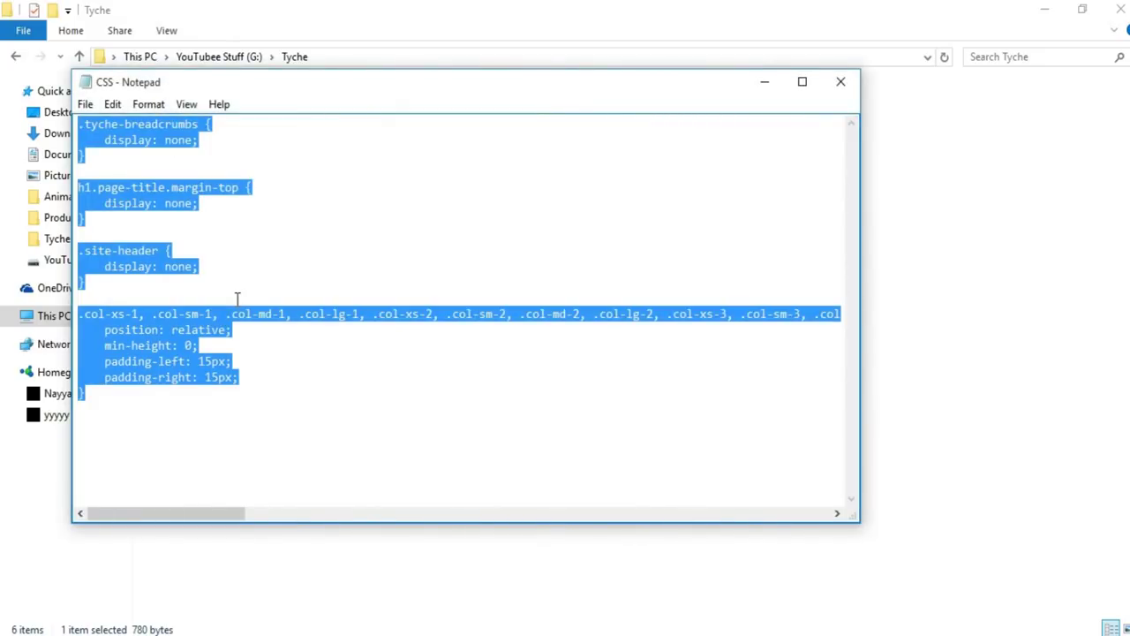
Switch back to the Home page in Elementor, paste the copied code as Custom CSS of the Men's Suits Collection section, and save.
{"action": "left_click", "coordinate": [429, 634]}
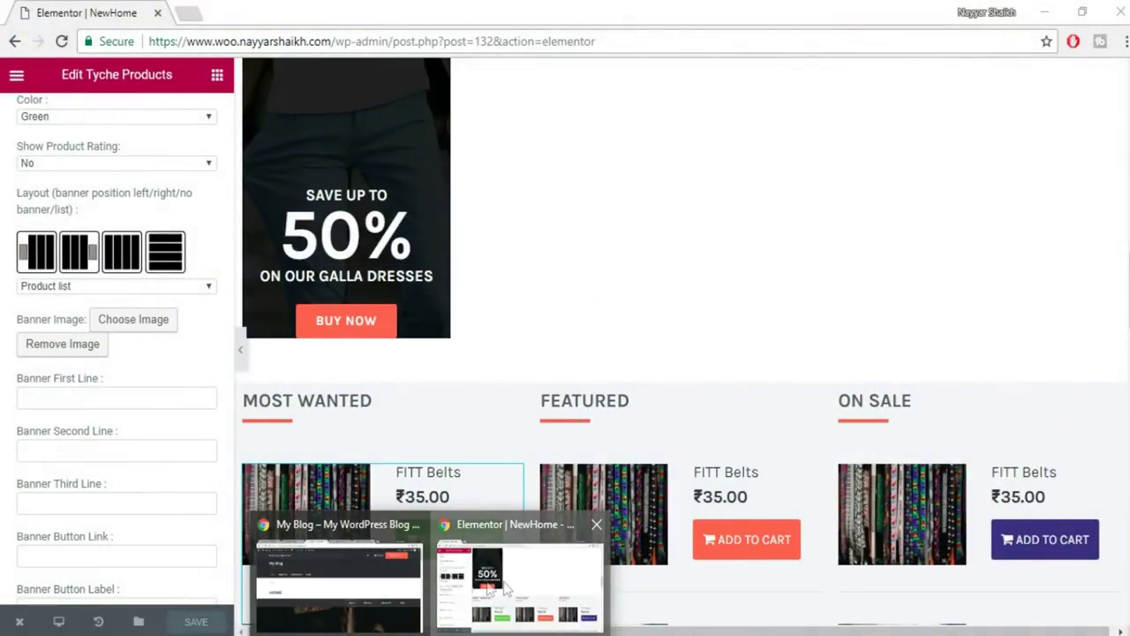
{"action": "left_click", "coordinate": [382, 589]}
{"action": "left_click", "coordinate": [252, 8]}
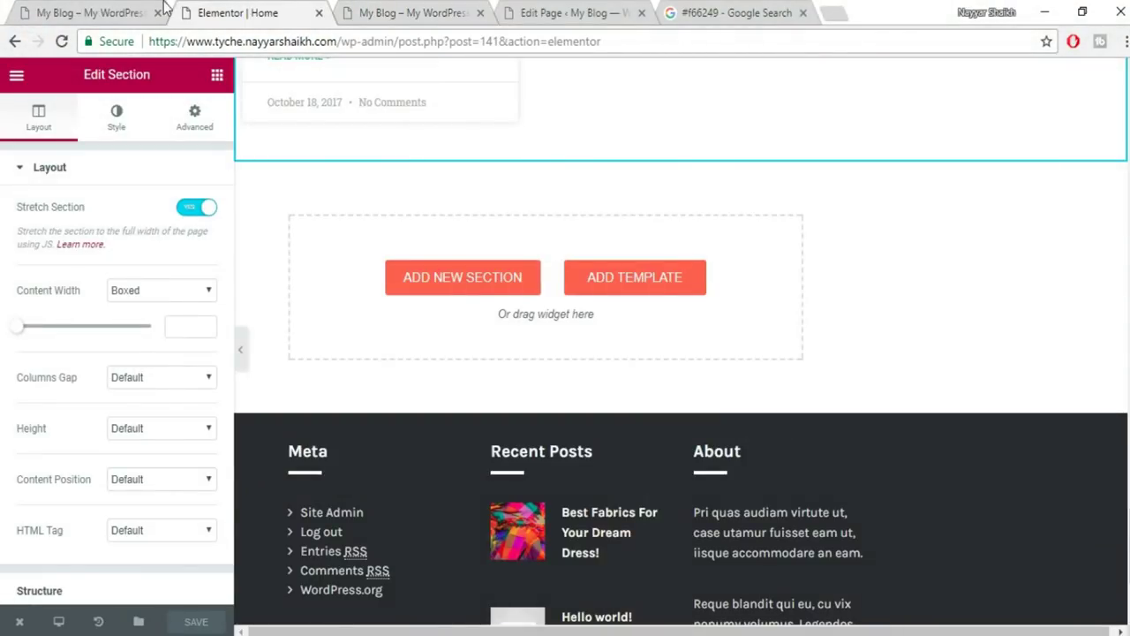
{"action": "scroll", "coordinate": [435, 223], "scroll_direction": "up", "scroll_amount": 3}
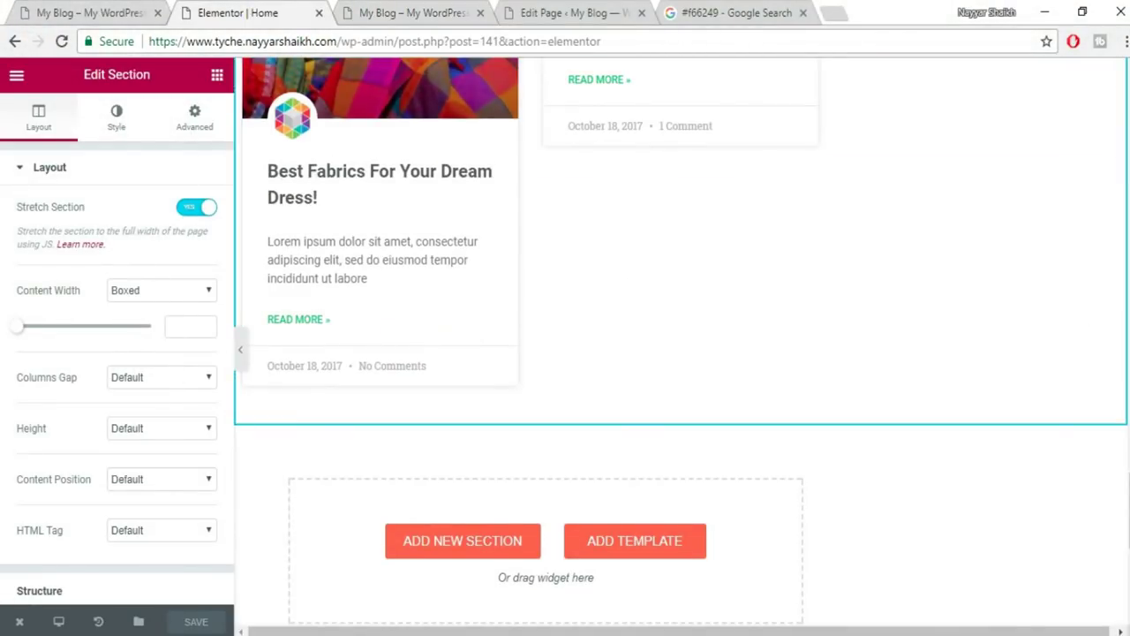
{"action": "scroll", "coordinate": [681, 341], "scroll_direction": "up", "scroll_amount": 10}
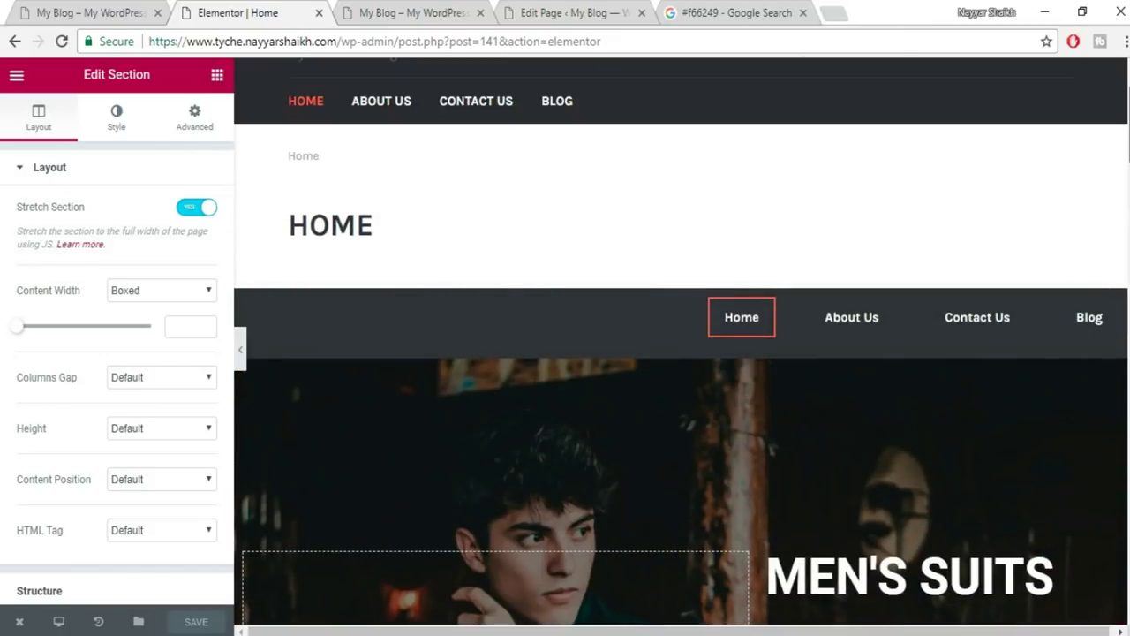
{"action": "mouse_move", "coordinate": [663, 331]}
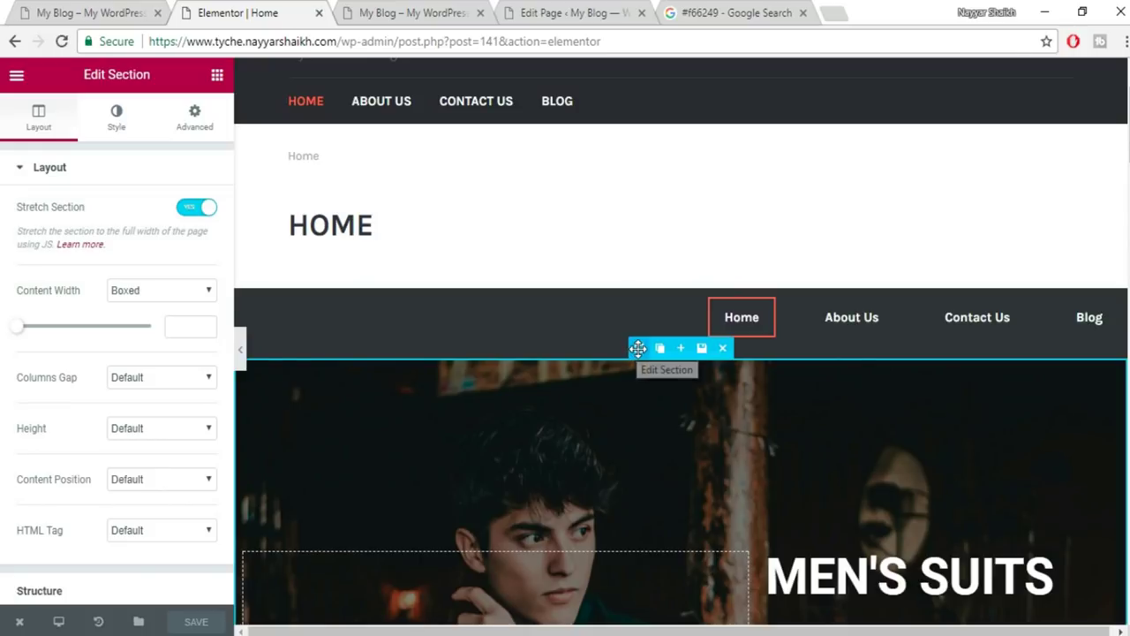
{"action": "left_click", "coordinate": [637, 348]}
{"action": "left_click", "coordinate": [193, 110]}
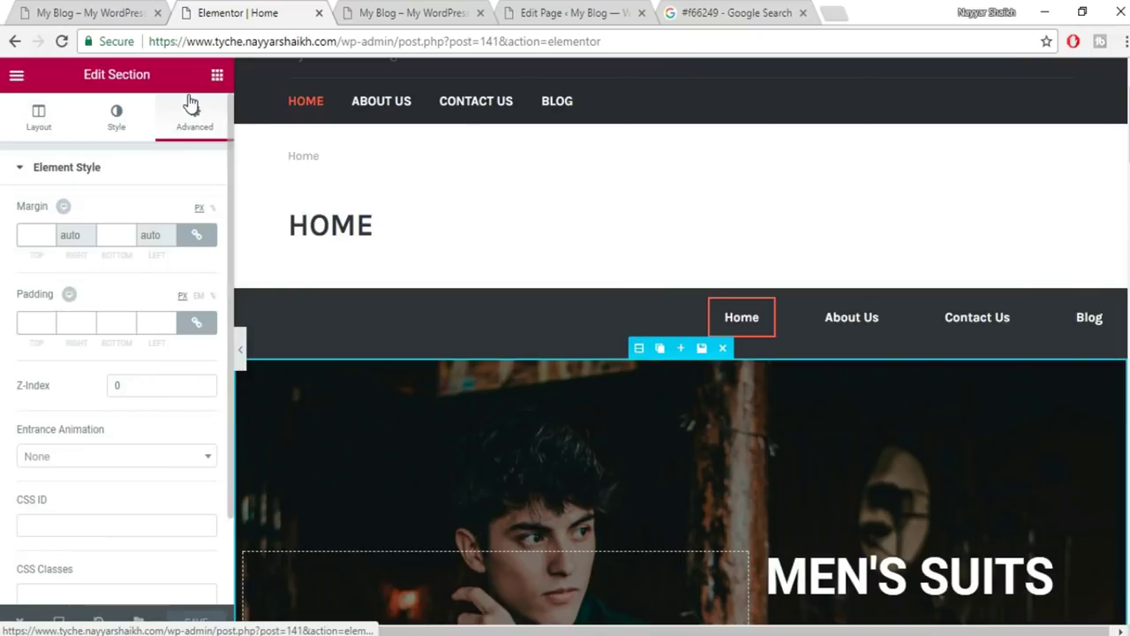
{"action": "scroll", "coordinate": [159, 521], "scroll_direction": "down", "scroll_amount": 2}
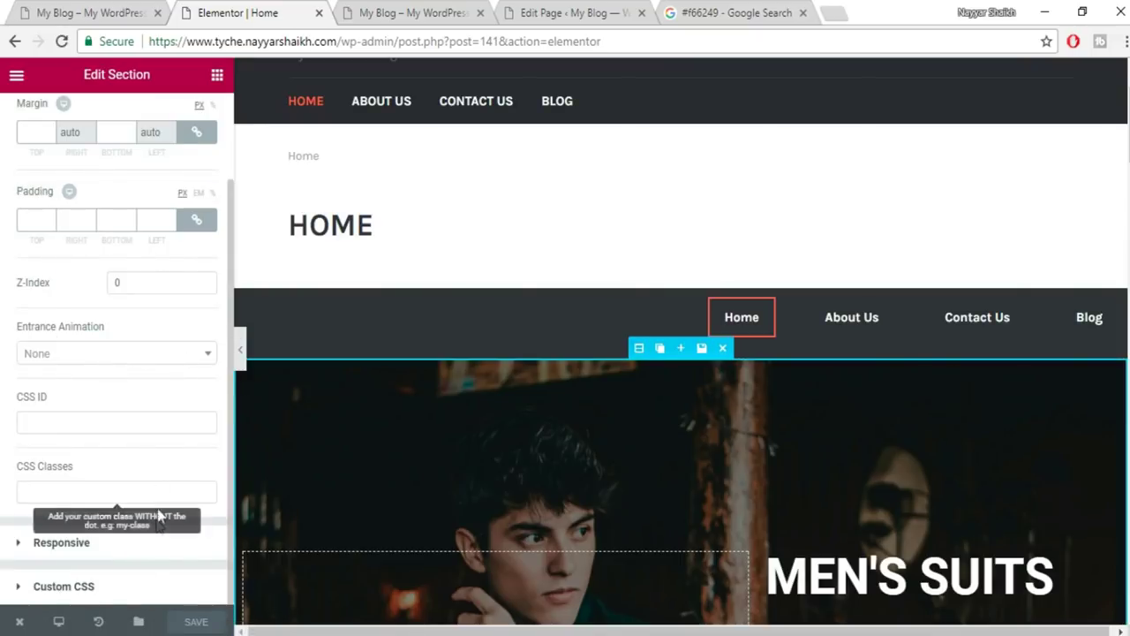
{"action": "left_click", "coordinate": [131, 589]}
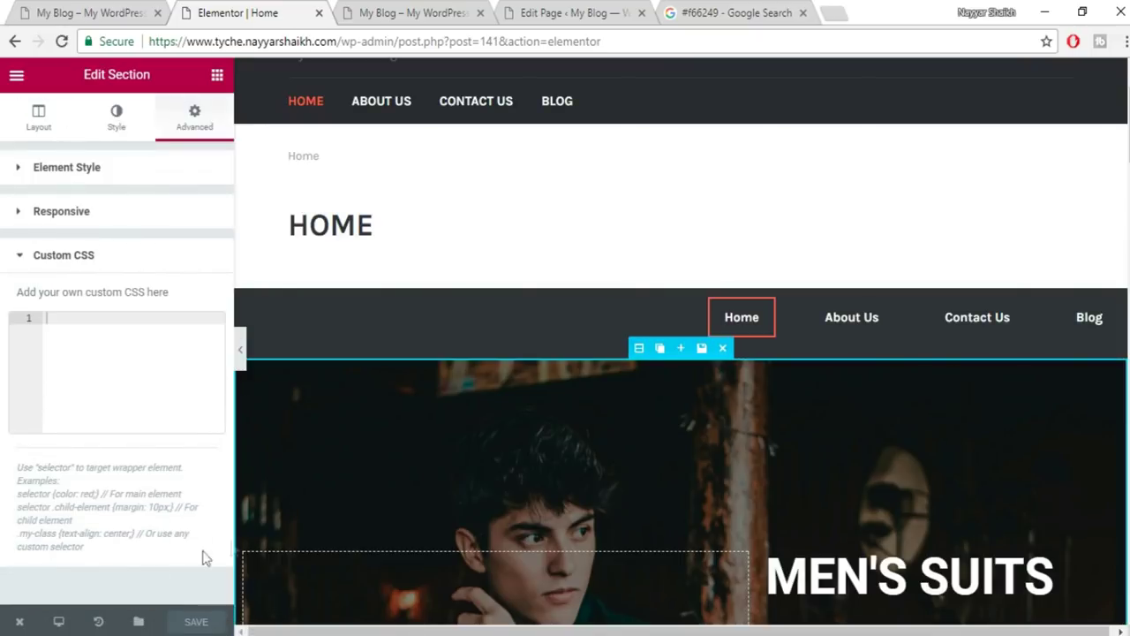
{"action": "left_click", "coordinate": [147, 367]}
{"action": "key", "text": "ctrl+v"}
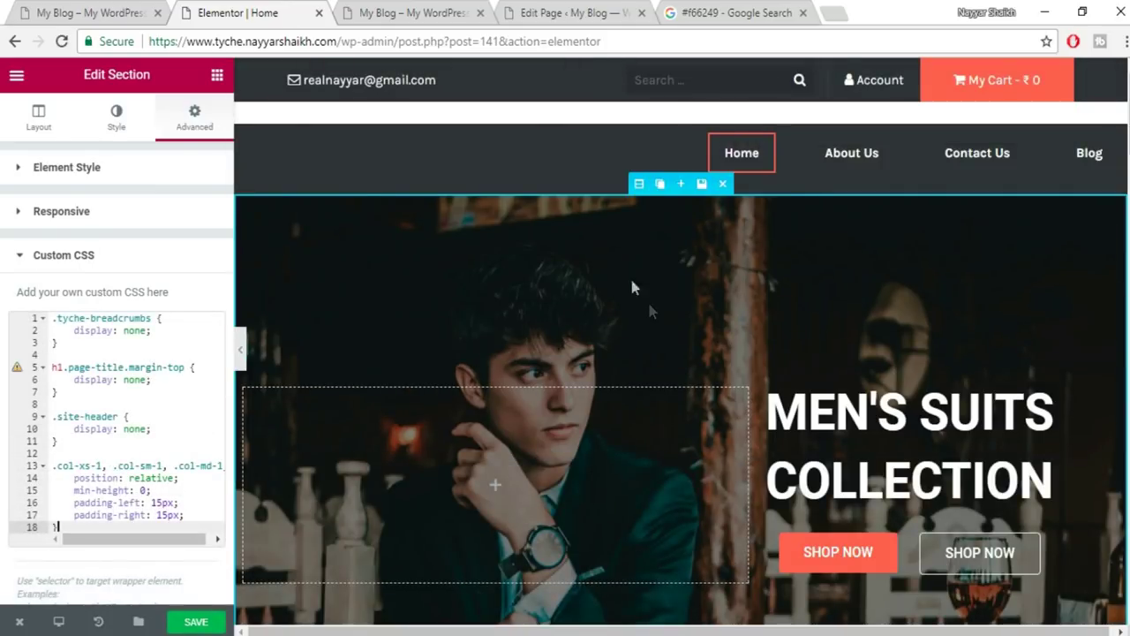
{"action": "left_click", "coordinate": [206, 615]}
Reload the live Tyche front page and compare its header with the reference site's header.
{"action": "left_click", "coordinate": [413, 12]}
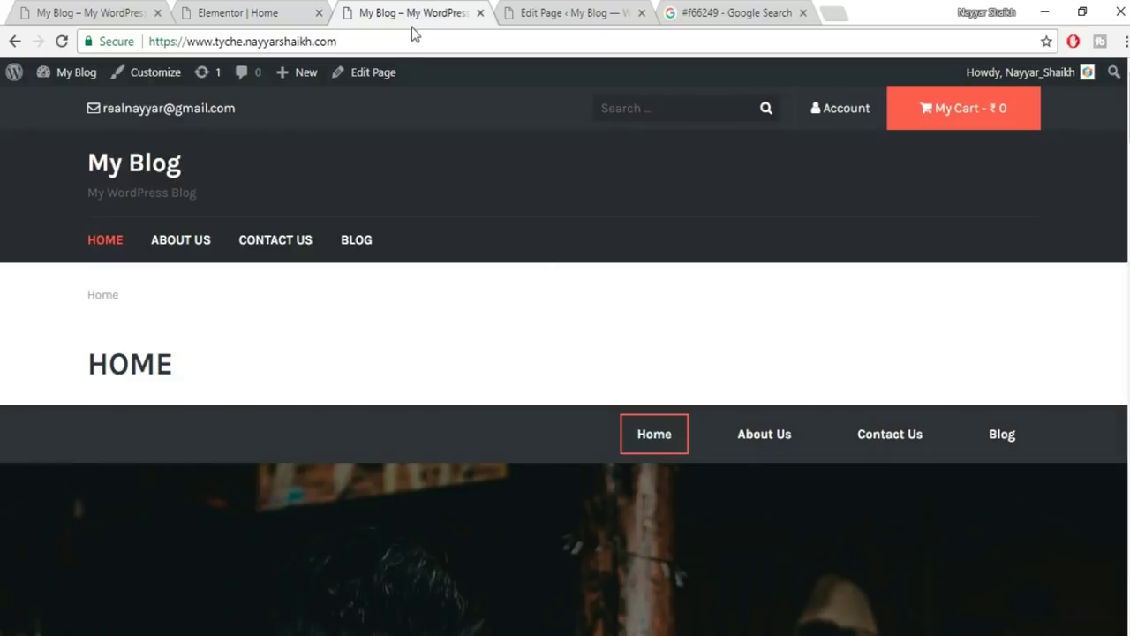
{"action": "left_click", "coordinate": [406, 44]}
{"action": "key", "text": "Return"}
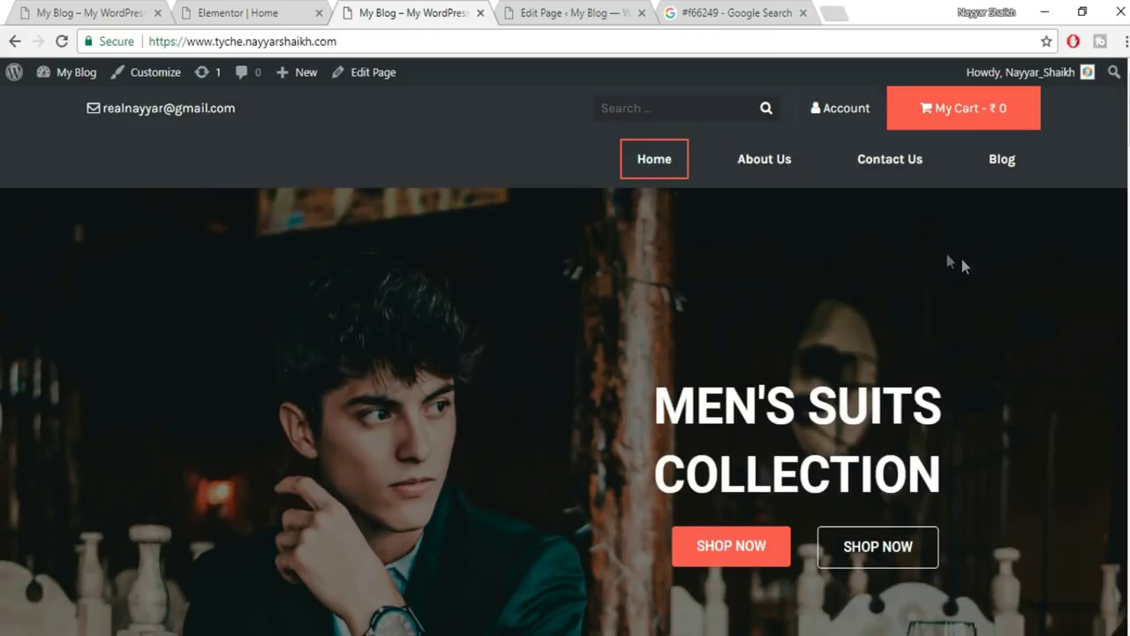
{"action": "left_click", "coordinate": [84, 9]}
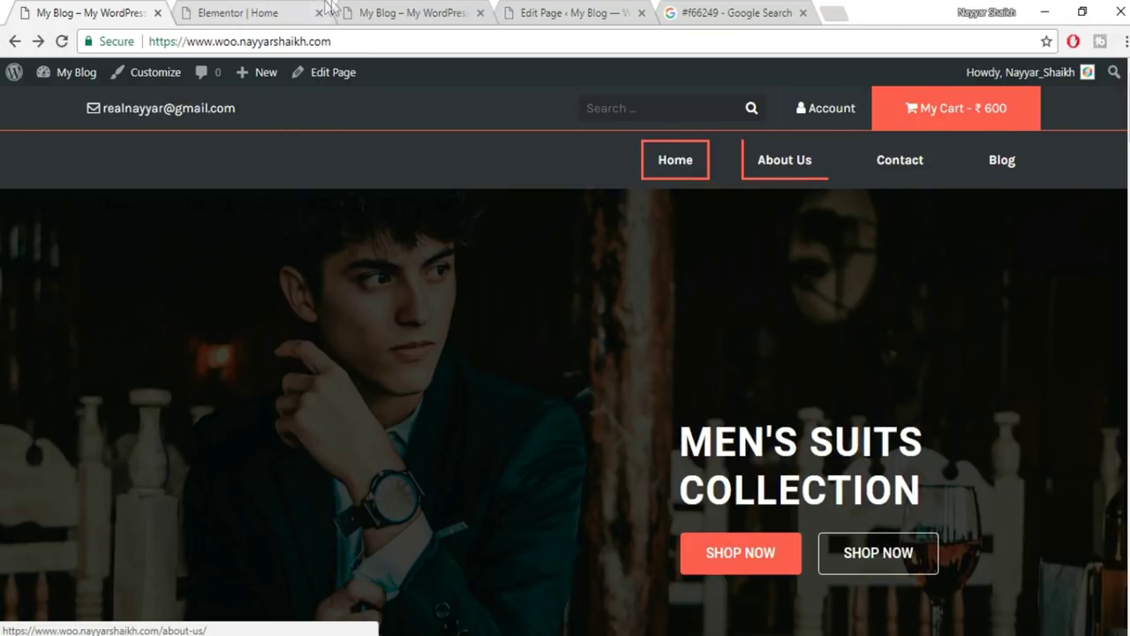
{"action": "left_click", "coordinate": [247, 12]}
{"action": "left_click", "coordinate": [422, 12]}
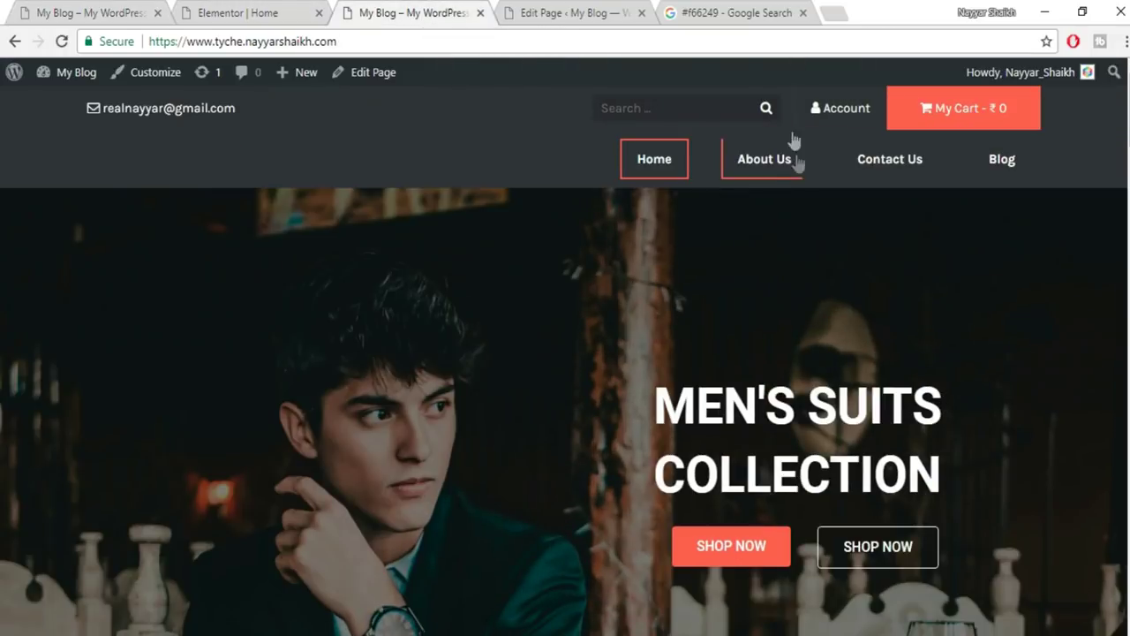
Set the border type of the navigation menu section above the Men's Suits banner to Solid in Elementor.
{"action": "left_click", "coordinate": [287, 10]}
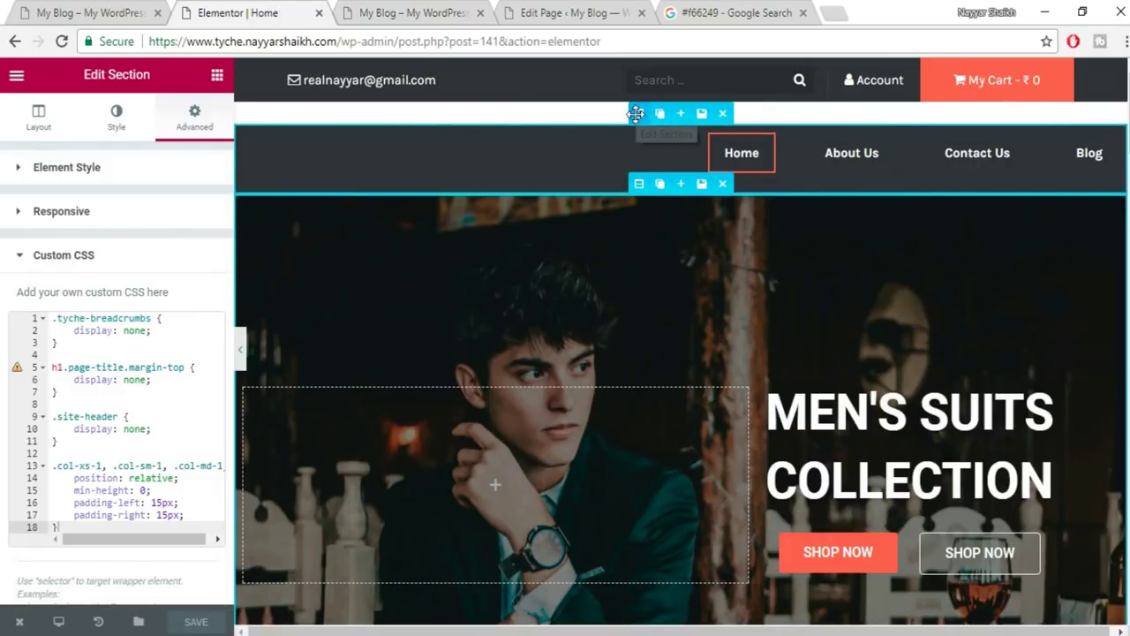
{"action": "left_click", "coordinate": [639, 113]}
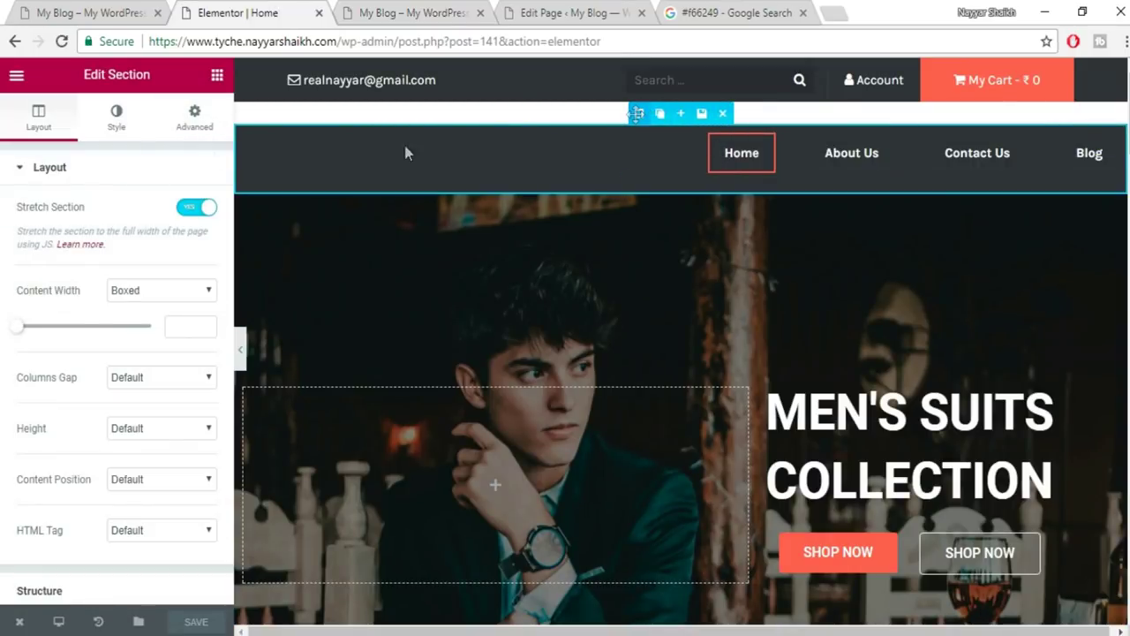
{"action": "left_click", "coordinate": [125, 130]}
{"action": "scroll", "coordinate": [139, 386], "scroll_direction": "down", "scroll_amount": 2}
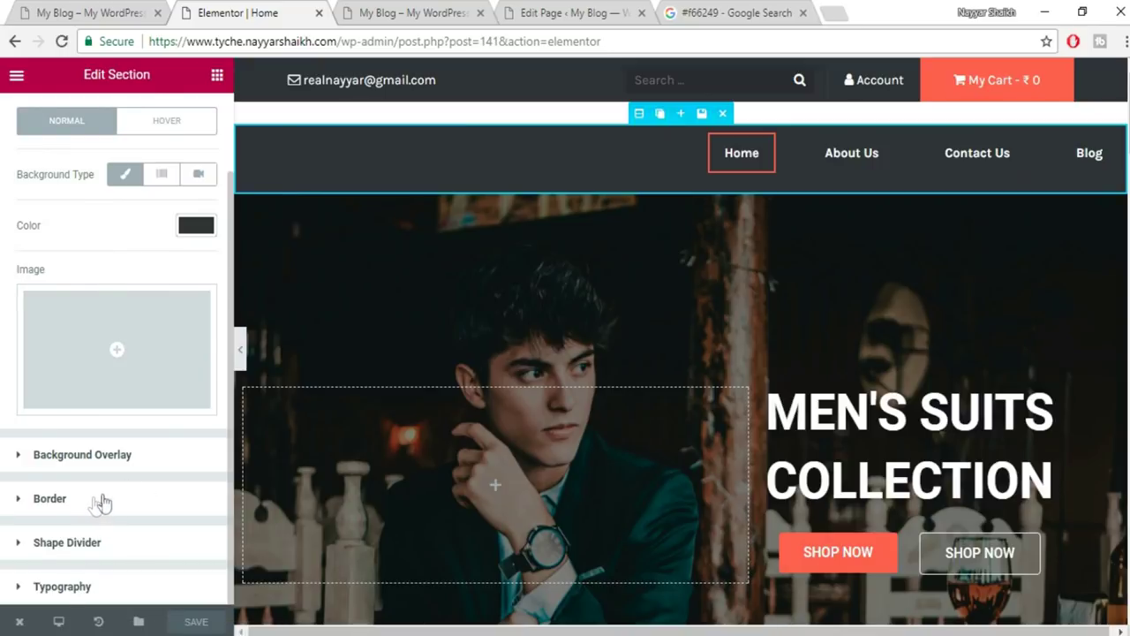
{"action": "left_click", "coordinate": [96, 502]}
{"action": "left_click", "coordinate": [170, 351]}
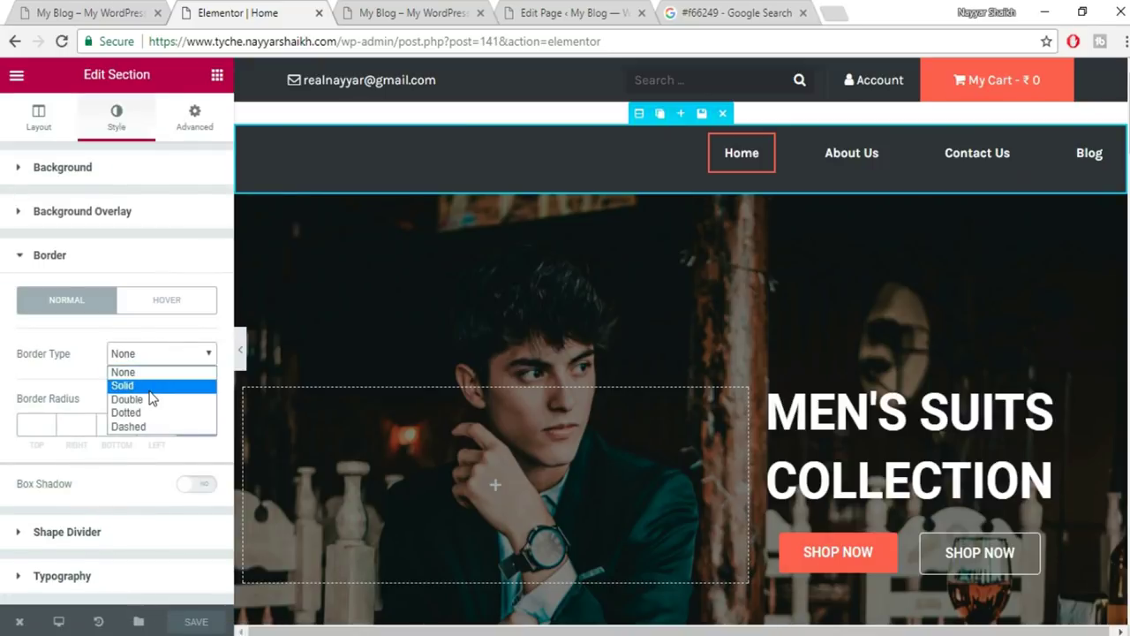
{"action": "left_click", "coordinate": [150, 392]}
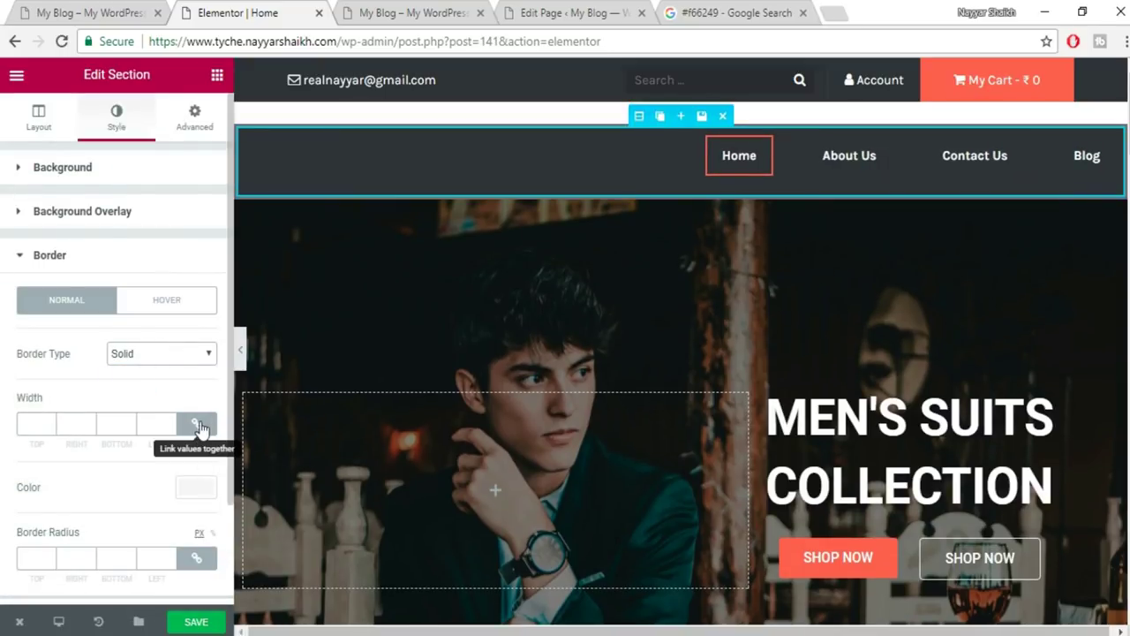
Set the menu section's border width to 1 on all four sides with the values linked.
{"action": "left_click", "coordinate": [200, 428]}
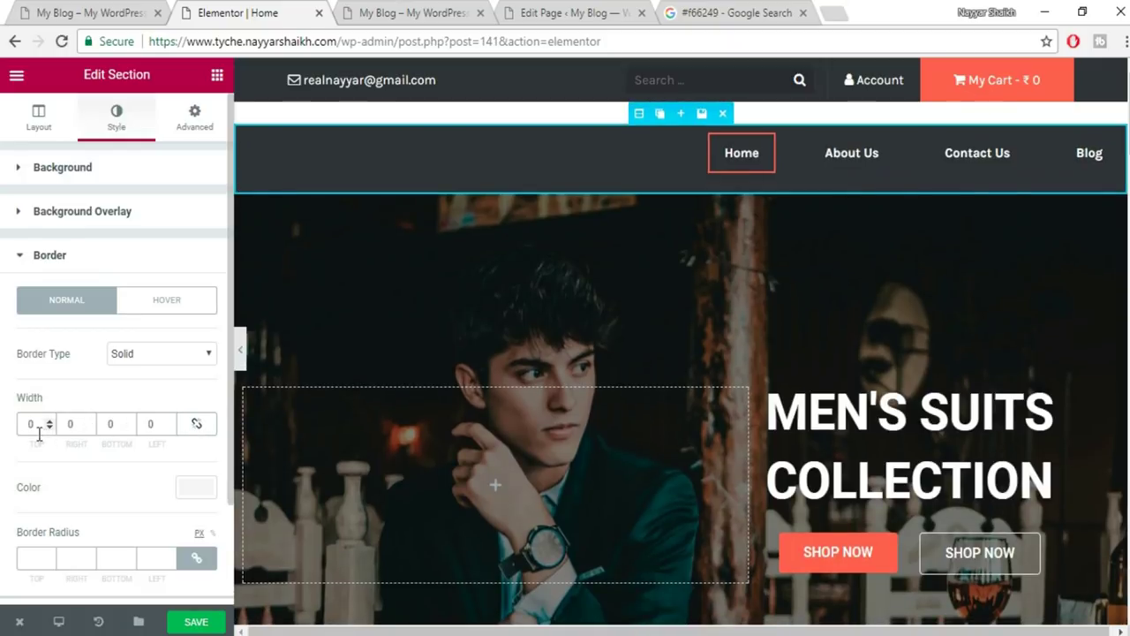
{"action": "left_click", "coordinate": [196, 424]}
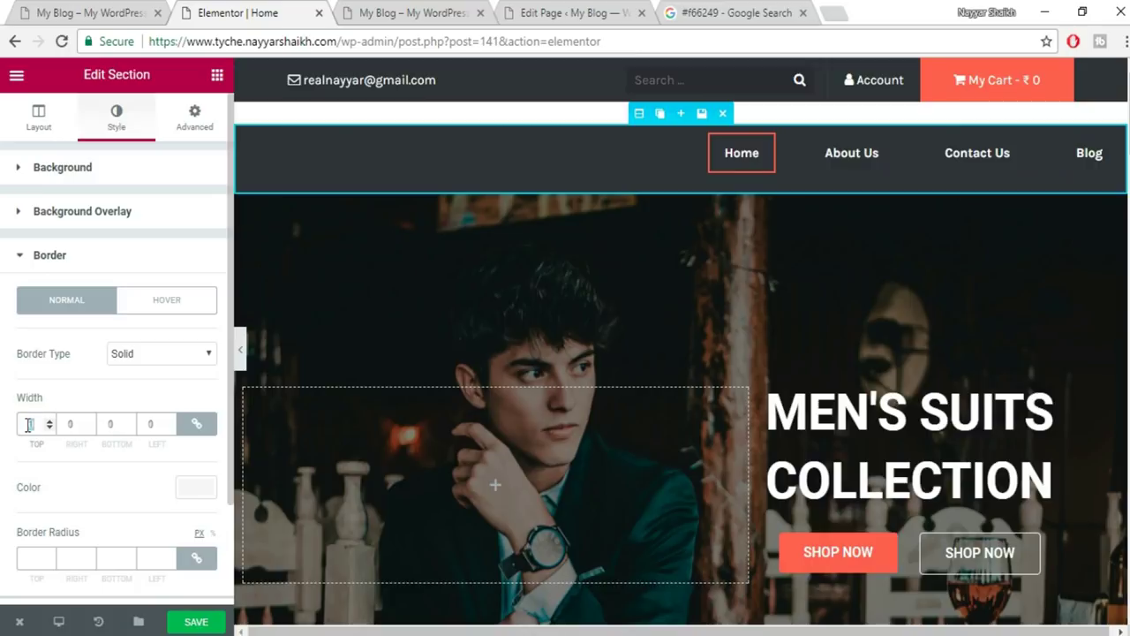
{"action": "type", "text": "1"}
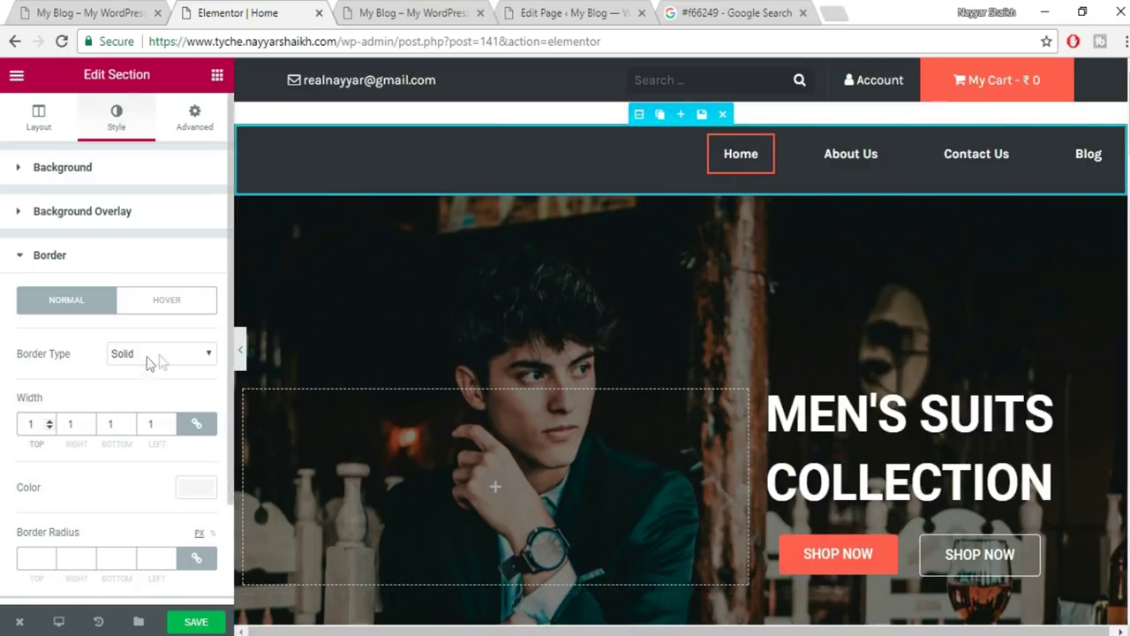
Copy the hex code #f66249 from the Google search page and paste it as the menu section's border color.
{"action": "scroll", "coordinate": [168, 366], "scroll_direction": "down", "scroll_amount": 1}
{"action": "left_click", "coordinate": [194, 399]}
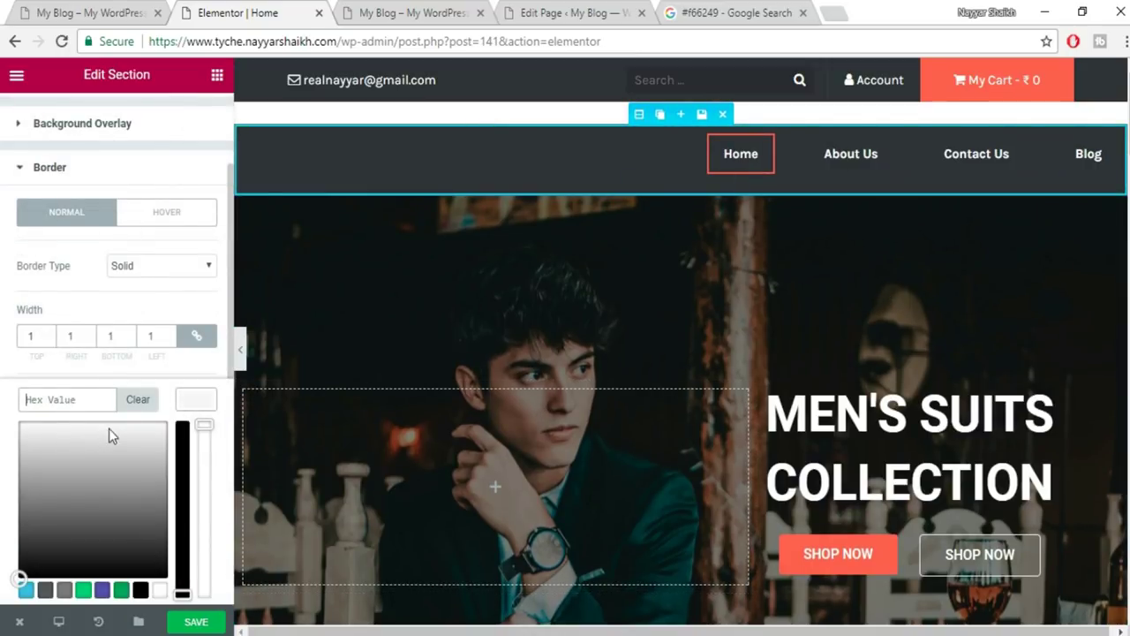
{"action": "scroll", "coordinate": [109, 435], "scroll_direction": "down", "scroll_amount": 1}
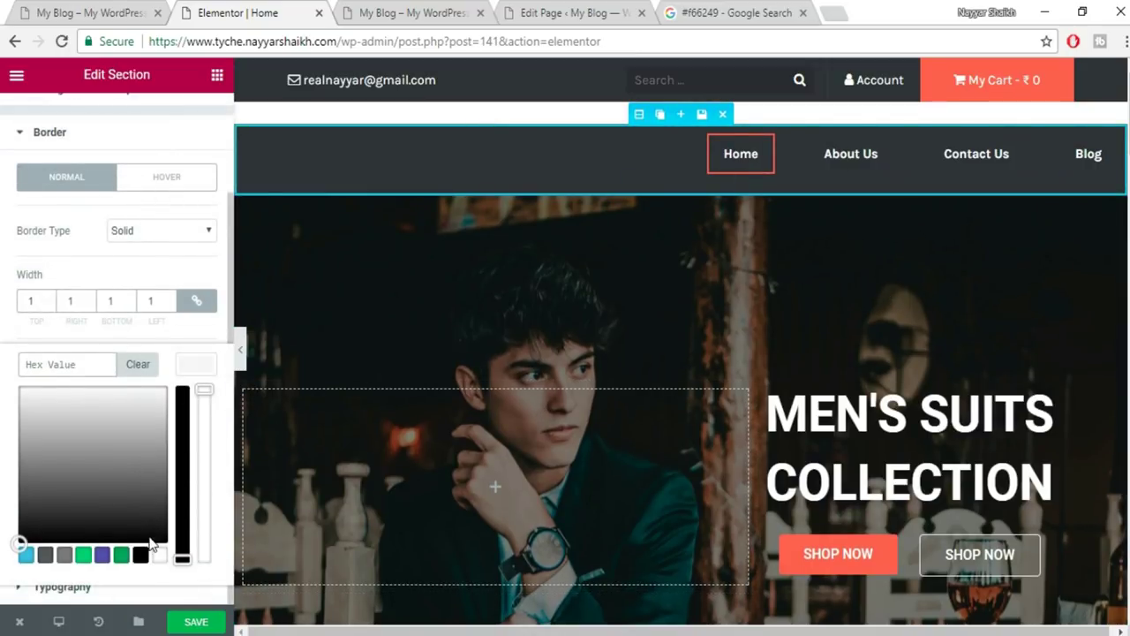
{"action": "left_click", "coordinate": [780, 8]}
{"action": "triple_click", "coordinate": [187, 81]}
{"action": "key", "text": "ctrl+c"}
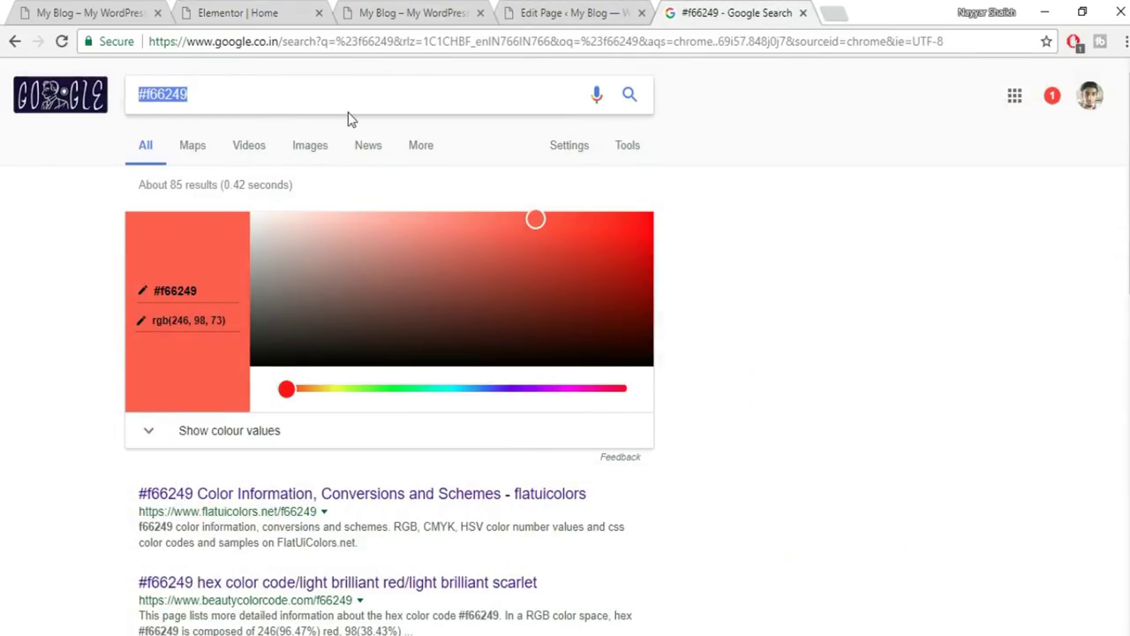
{"action": "left_click", "coordinate": [202, 8]}
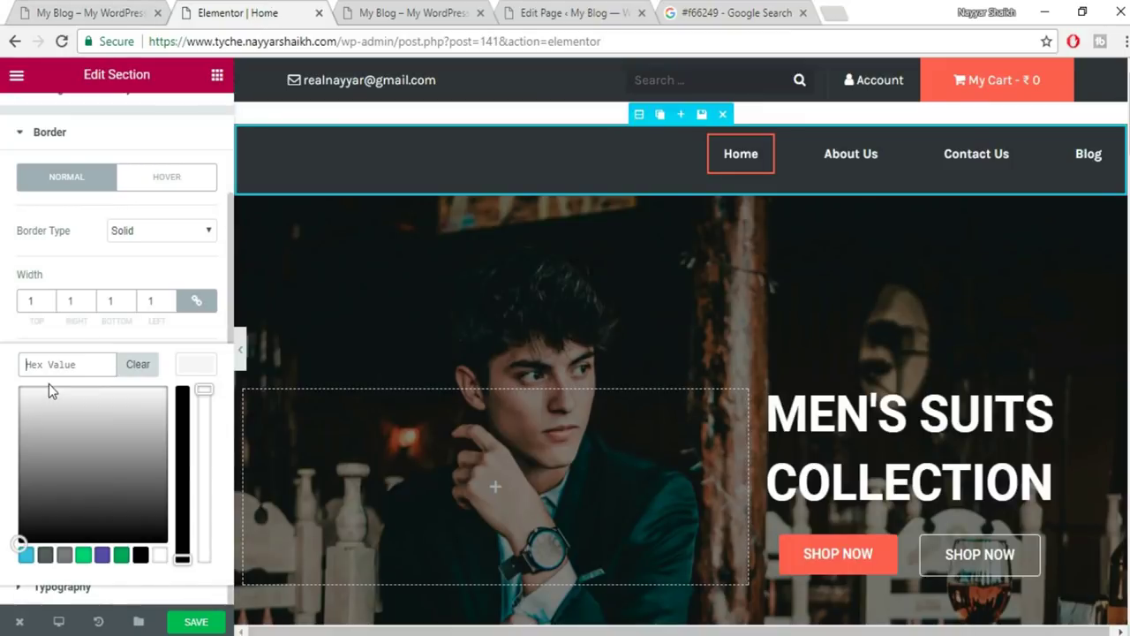
{"action": "key", "text": "ctrl+v"}
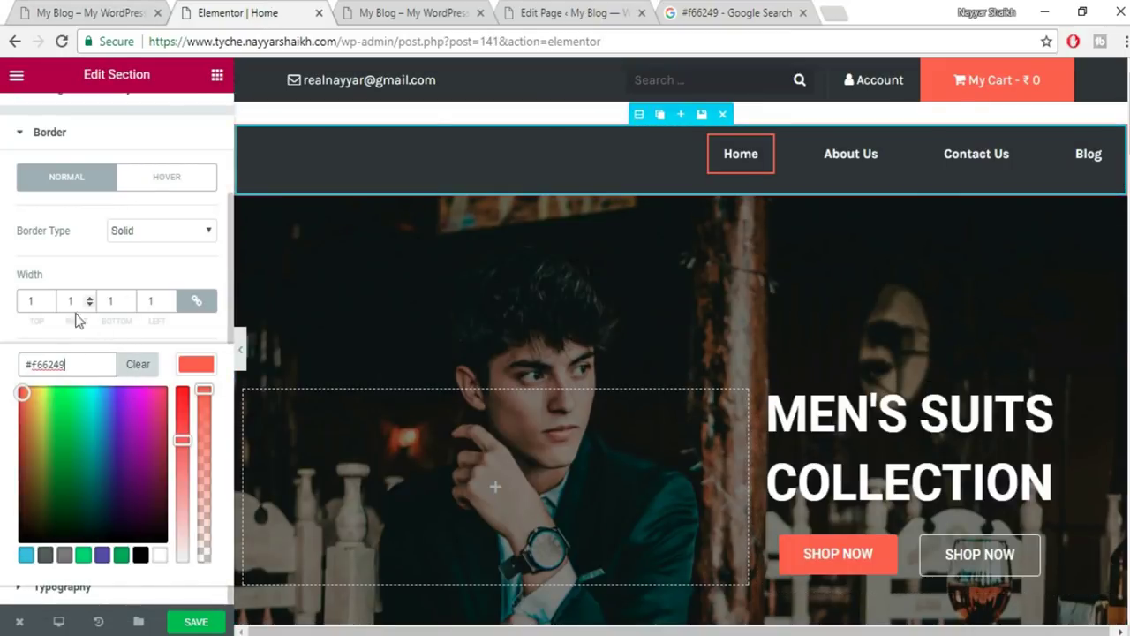
Unlink the menu section's border widths, set right, bottom and left to 0, and save the Home page.
{"action": "left_click", "coordinate": [196, 300]}
{"action": "double_click", "coordinate": [71, 301]}
{"action": "type", "text": "0"}
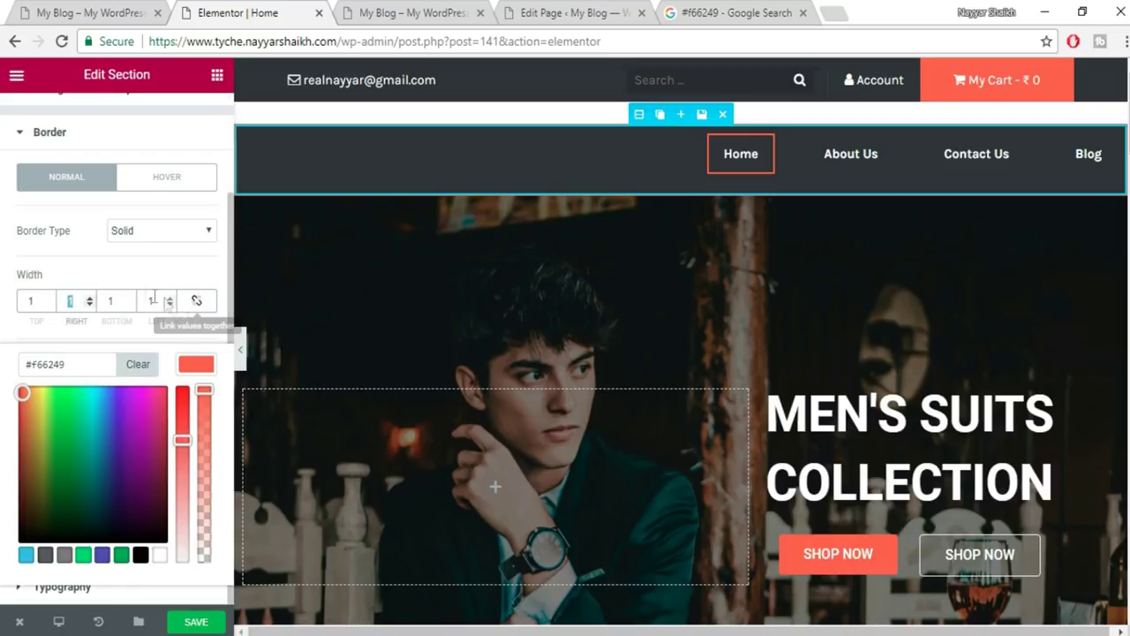
{"action": "double_click", "coordinate": [110, 301]}
{"action": "type", "text": "0"}
{"action": "double_click", "coordinate": [150, 301]}
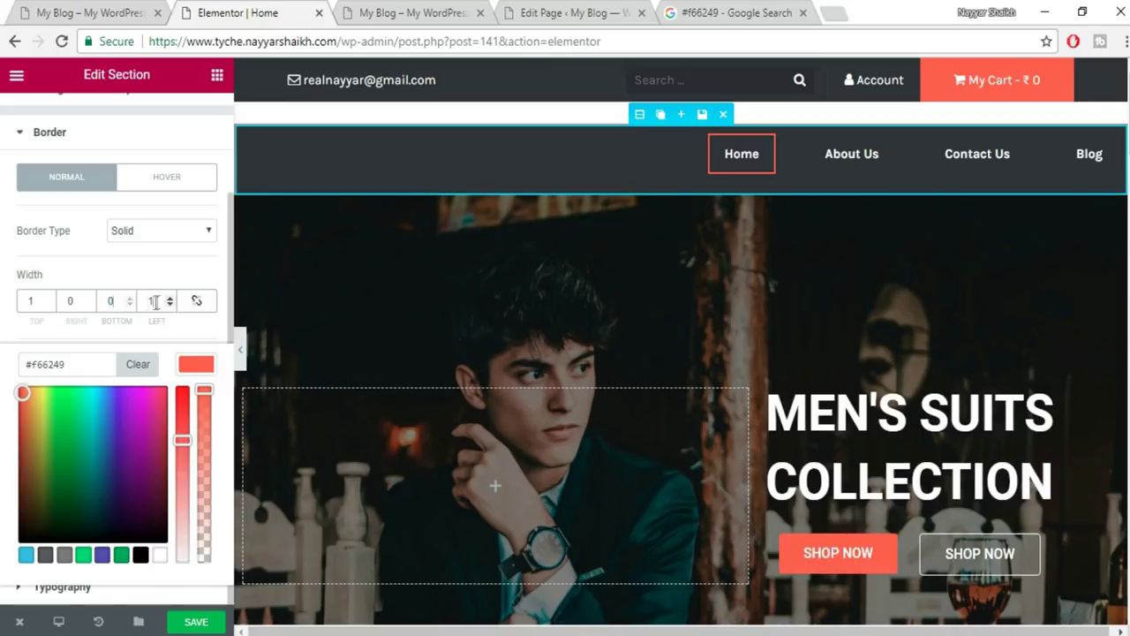
{"action": "type", "text": "0"}
{"action": "left_click", "coordinate": [159, 324]}
{"action": "left_click", "coordinate": [202, 621]}
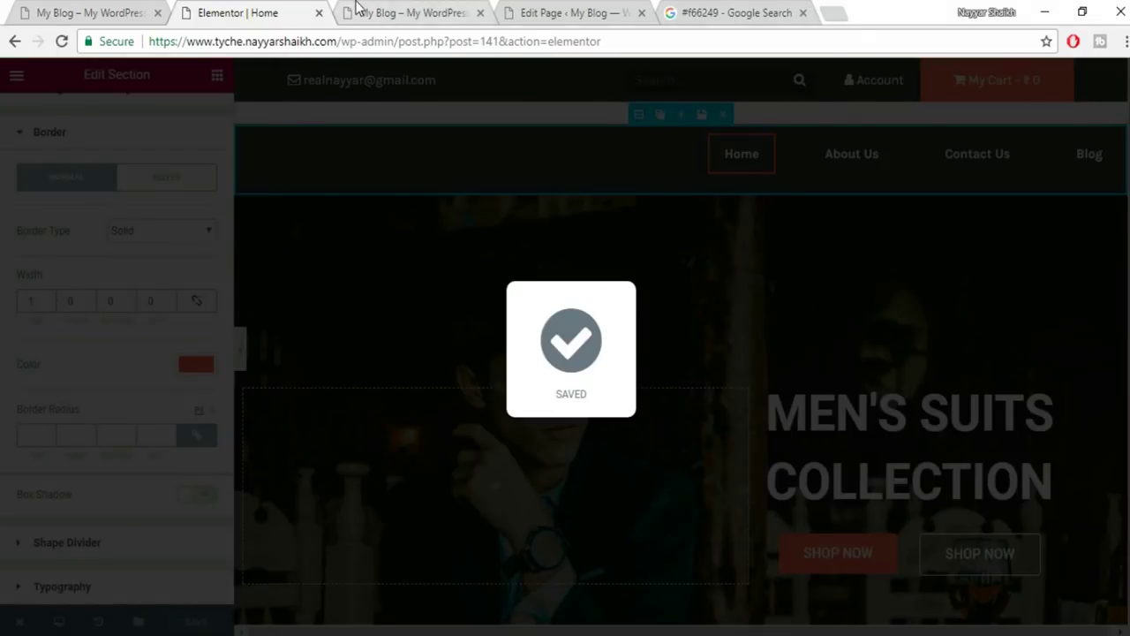
Reload the live Tyche front page and review it from the header's border line down to the footer.
{"action": "left_click", "coordinate": [358, 10]}
{"action": "left_click", "coordinate": [58, 44]}
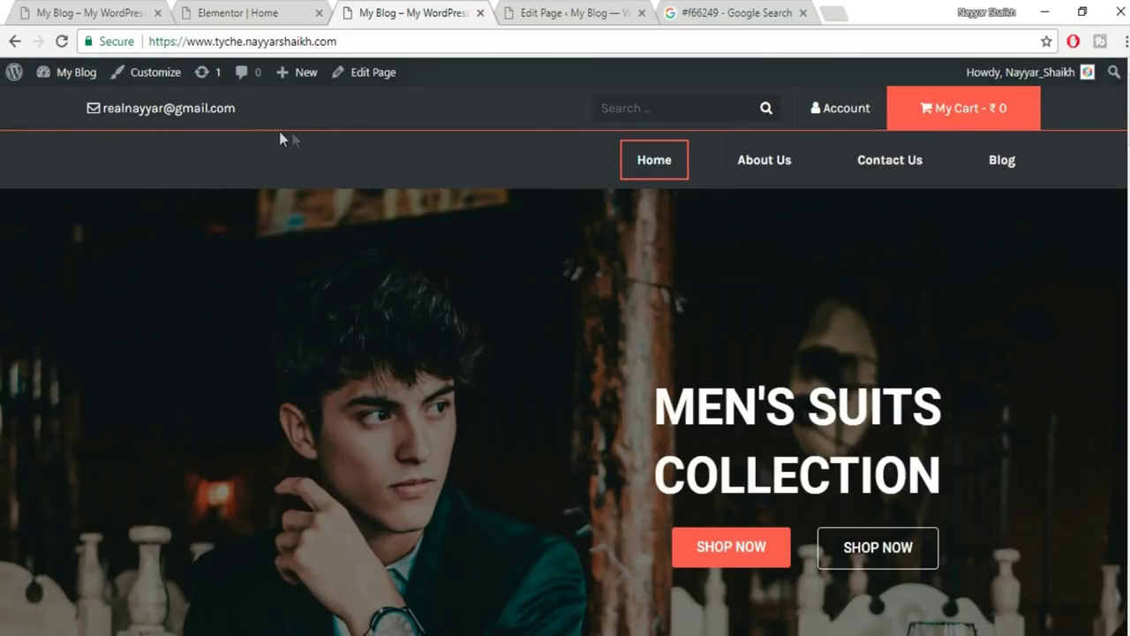
{"action": "scroll", "coordinate": [565, 360], "scroll_direction": "down", "scroll_amount": 20}
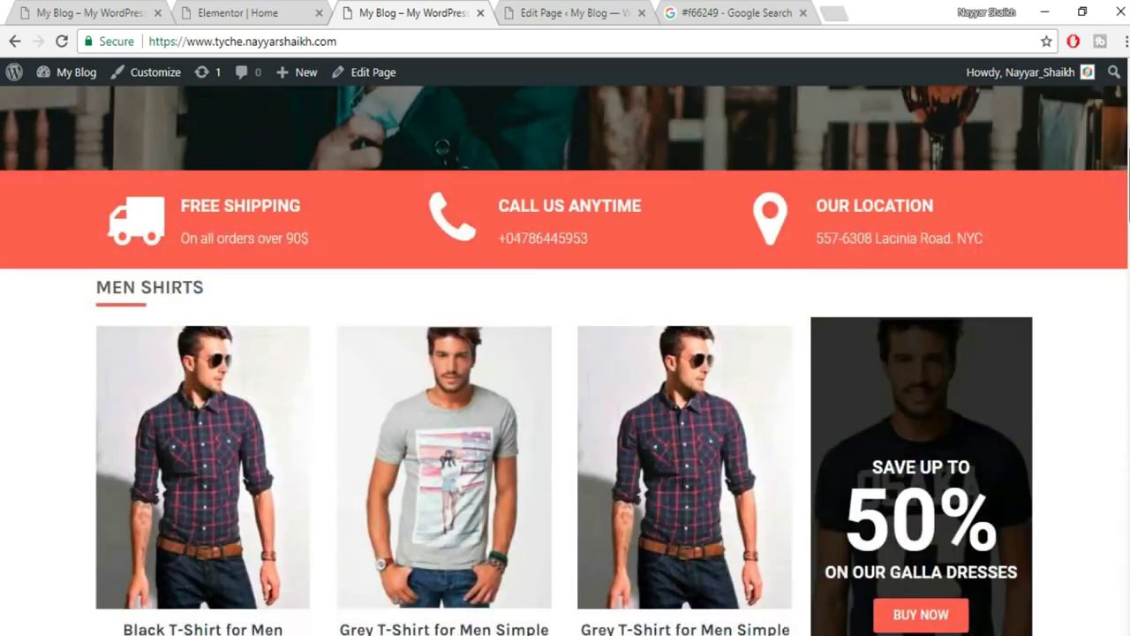
{"action": "scroll", "coordinate": [565, 360], "scroll_direction": "down", "scroll_amount": 15}
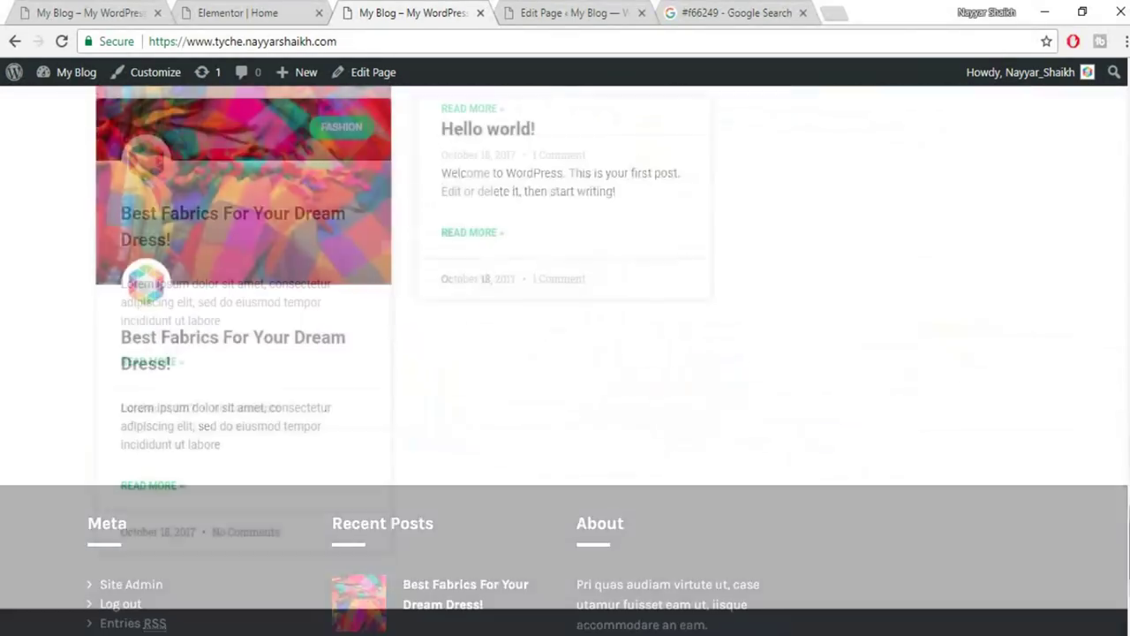
{"action": "scroll", "coordinate": [565, 361], "scroll_direction": "up", "scroll_amount": 5}
{"action": "scroll", "coordinate": [1104, 179], "scroll_direction": "up", "scroll_amount": 20}
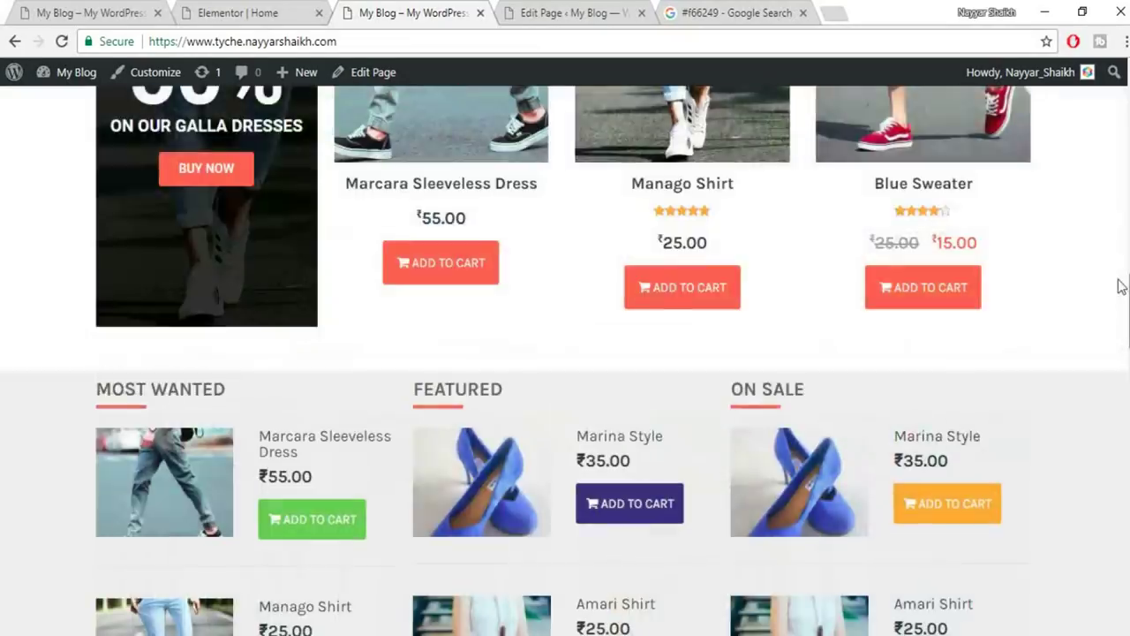
{"action": "scroll", "coordinate": [1054, 349], "scroll_direction": "down", "scroll_amount": 3}
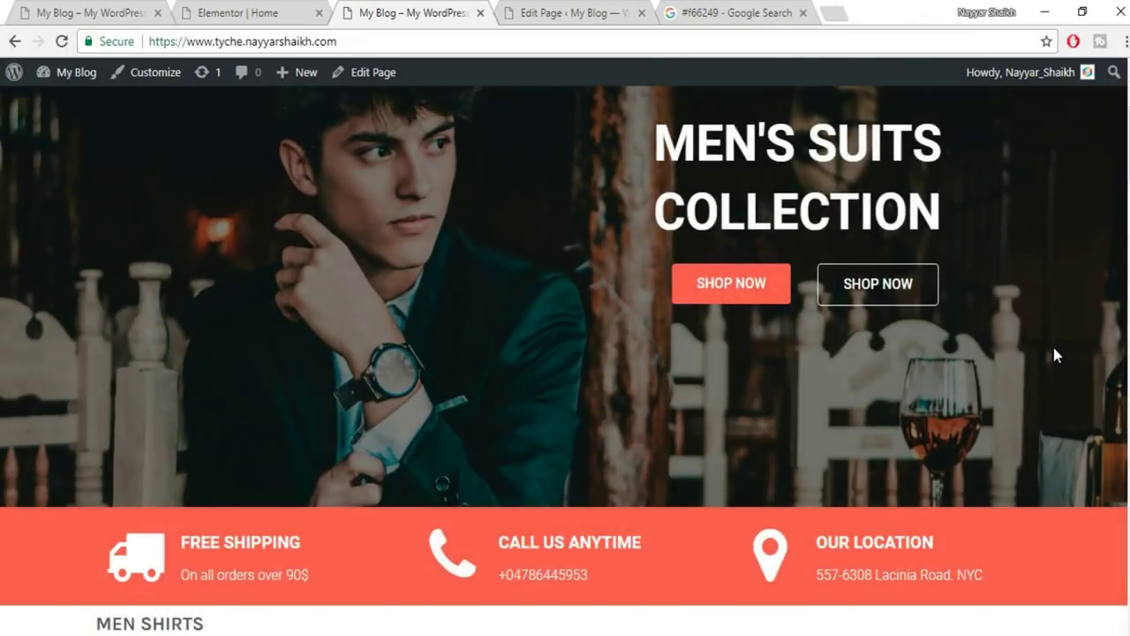
{"action": "scroll", "coordinate": [1039, 370], "scroll_direction": "up", "scroll_amount": 3}
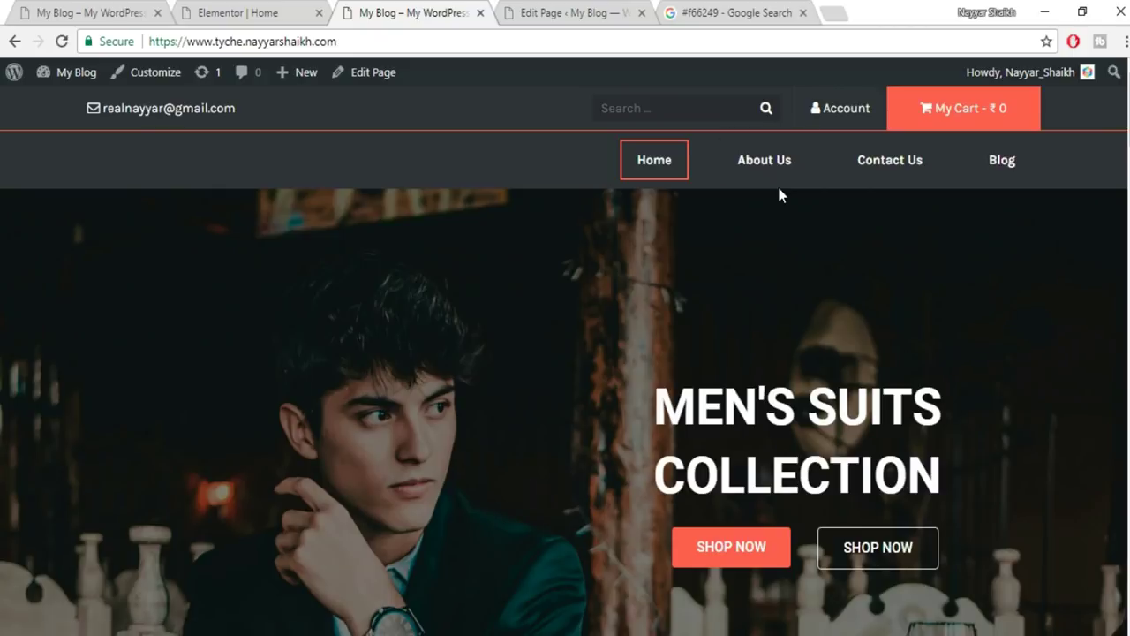
Close the Home page's Elementor tab and open the About Us page for editing from the WordPress page list.
{"action": "left_click", "coordinate": [585, 8]}
{"action": "left_click", "coordinate": [300, 11]}
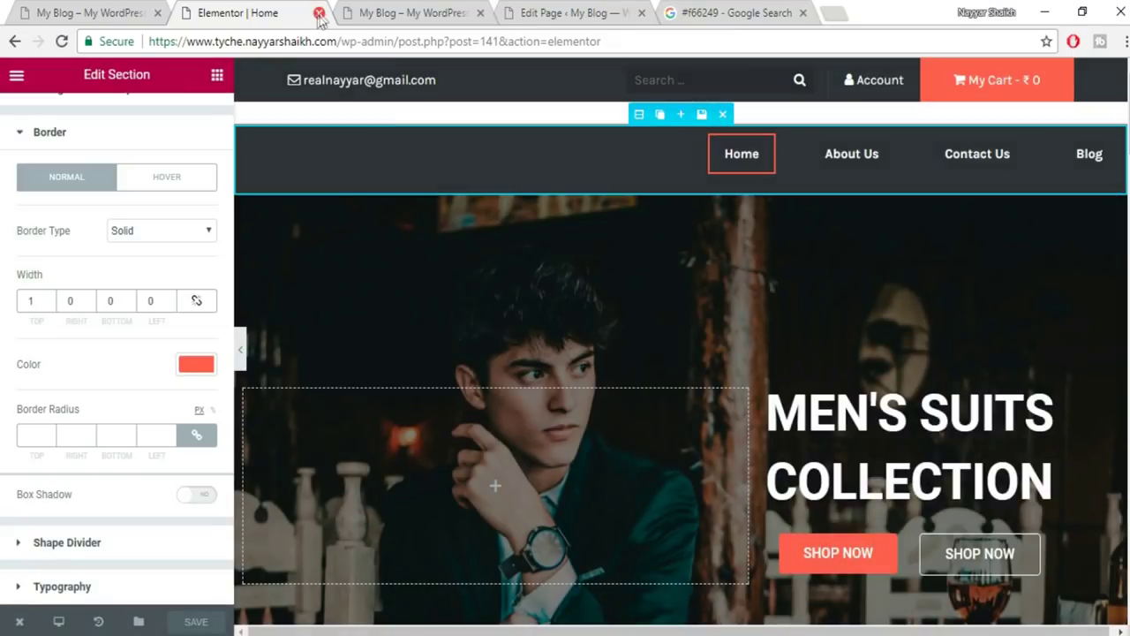
{"action": "left_click", "coordinate": [319, 13]}
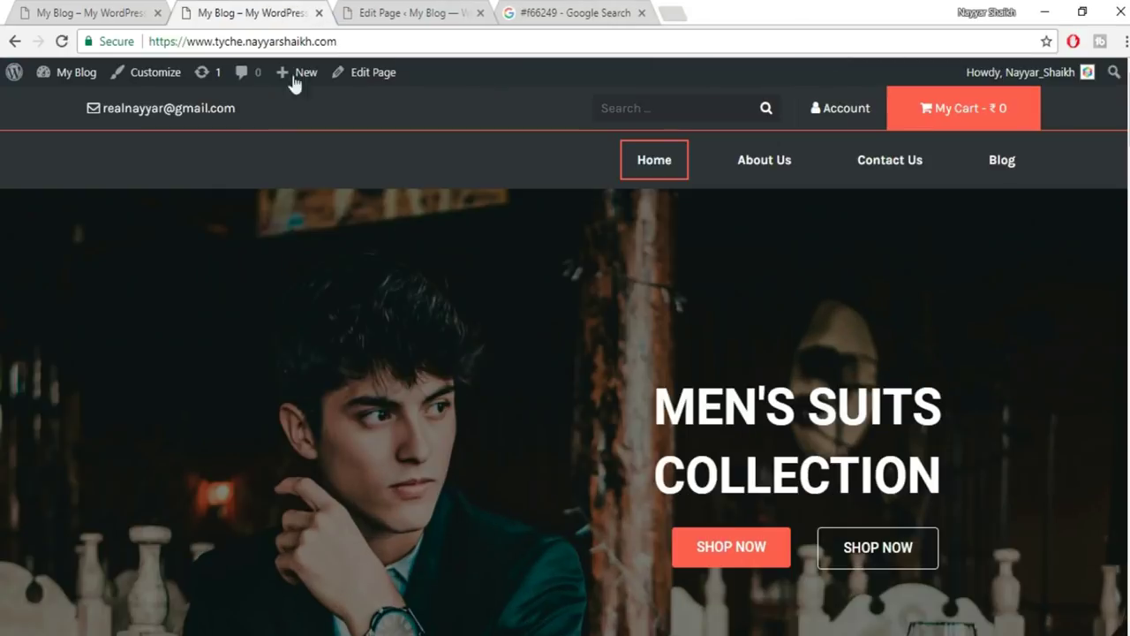
{"action": "left_click", "coordinate": [460, 12]}
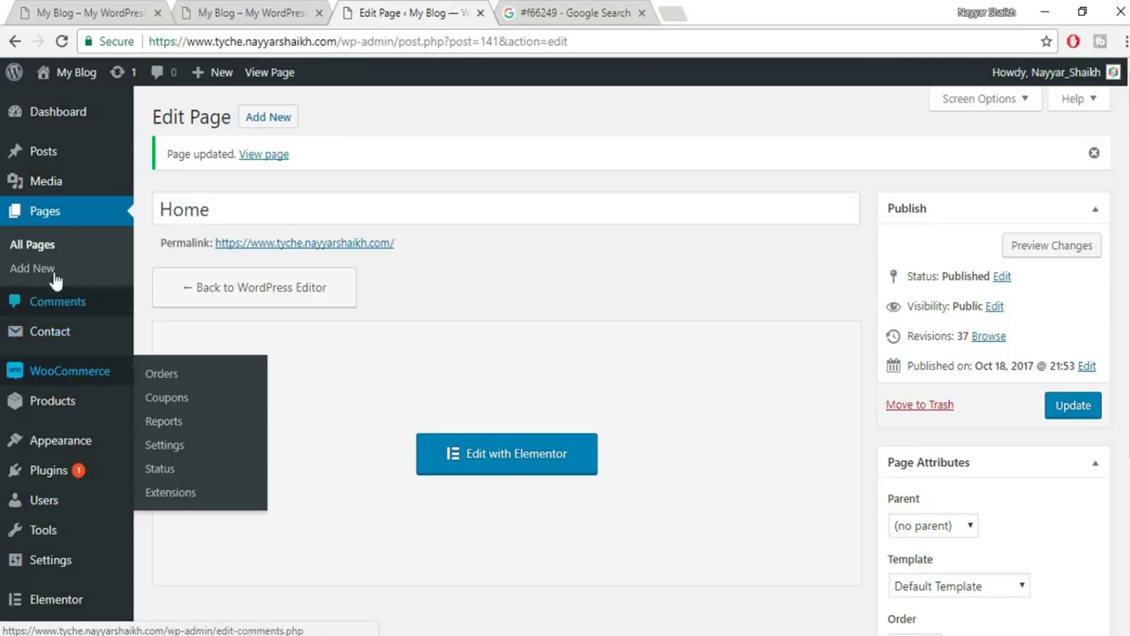
{"action": "left_click", "coordinate": [54, 218]}
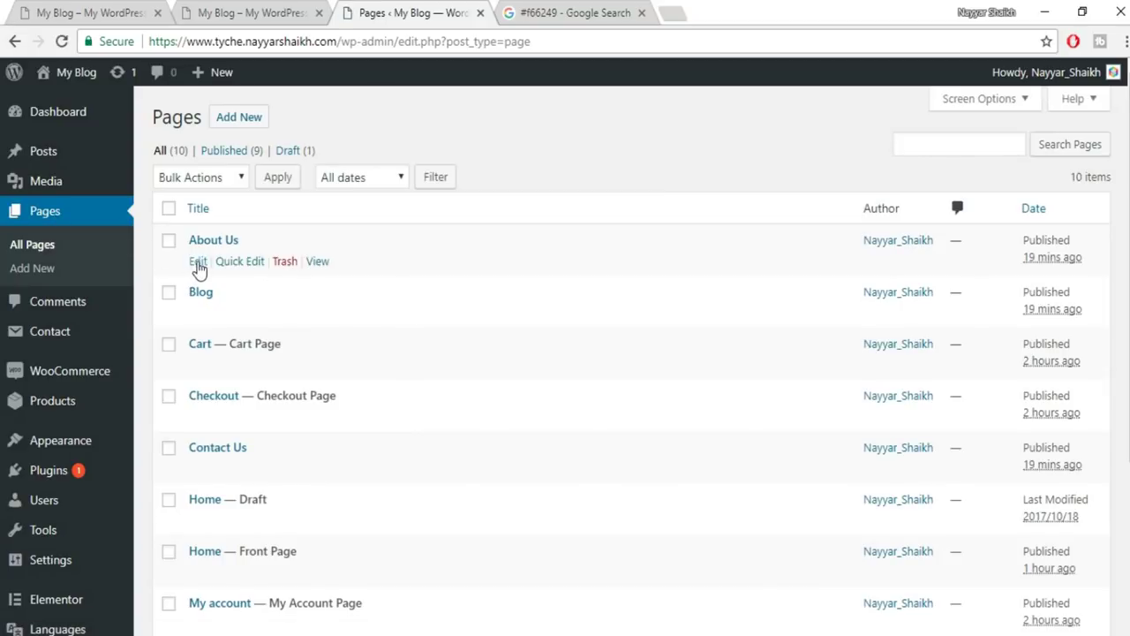
{"action": "left_click", "coordinate": [198, 262]}
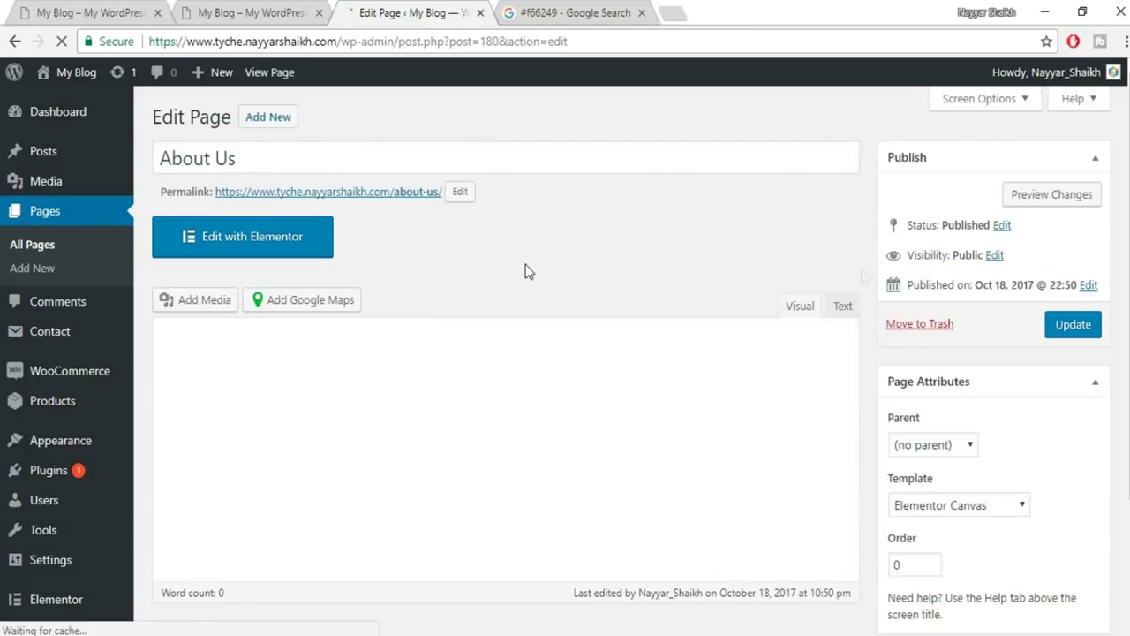
Set the About Us page's template to Default Template, update the page, and open it in Elementor.
{"action": "scroll", "coordinate": [941, 467], "scroll_direction": "down", "scroll_amount": 2}
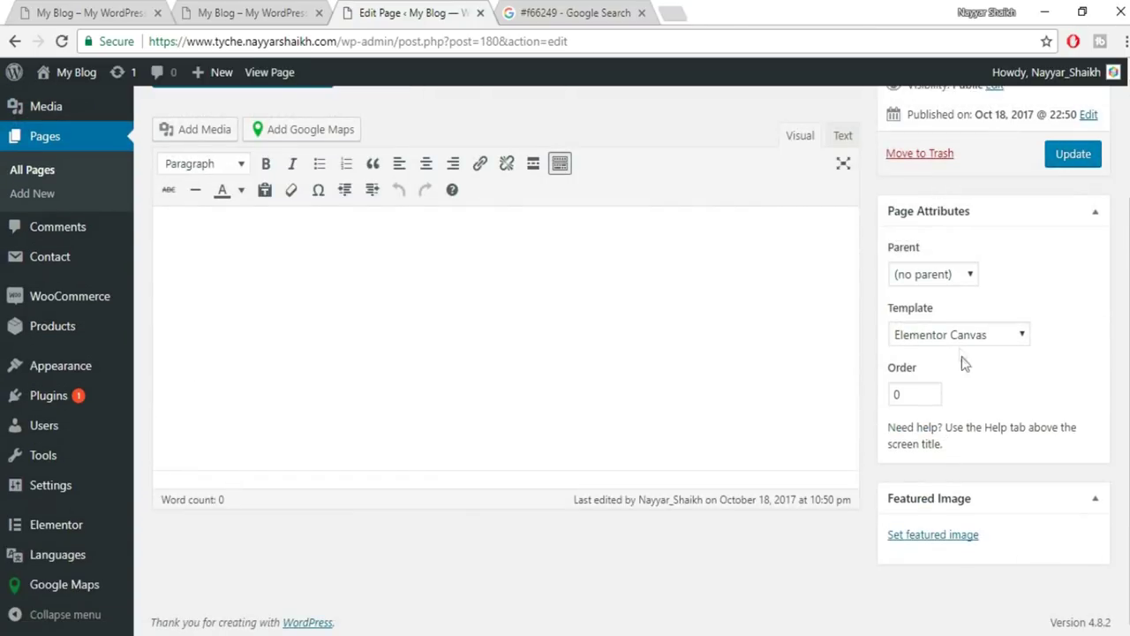
{"action": "left_click", "coordinate": [956, 336]}
{"action": "left_click", "coordinate": [950, 358]}
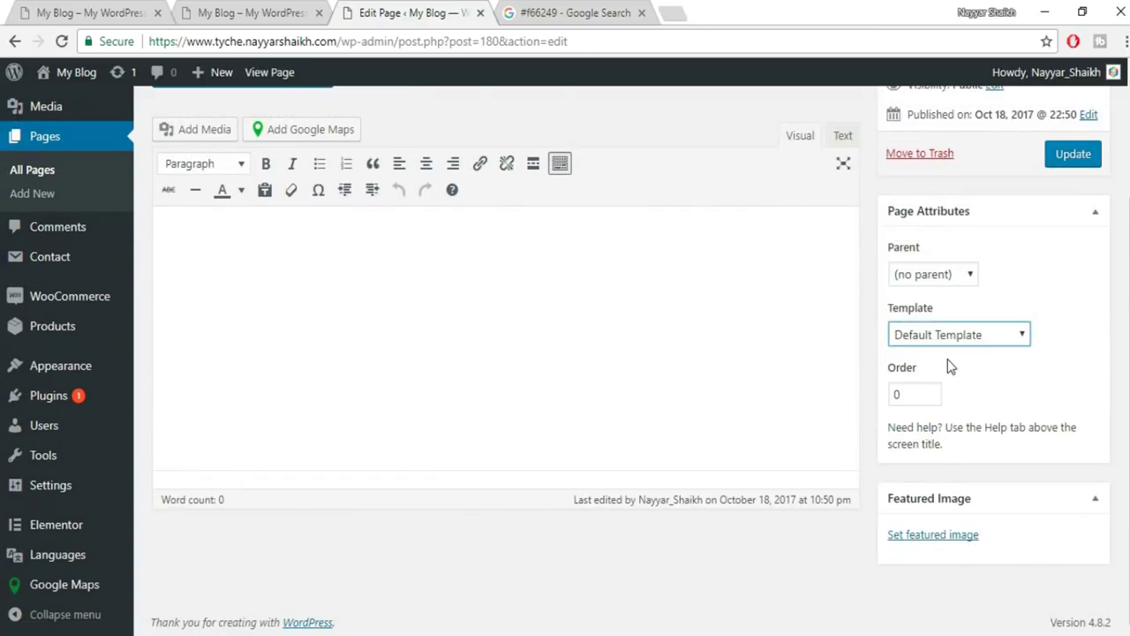
{"action": "left_click", "coordinate": [1074, 154]}
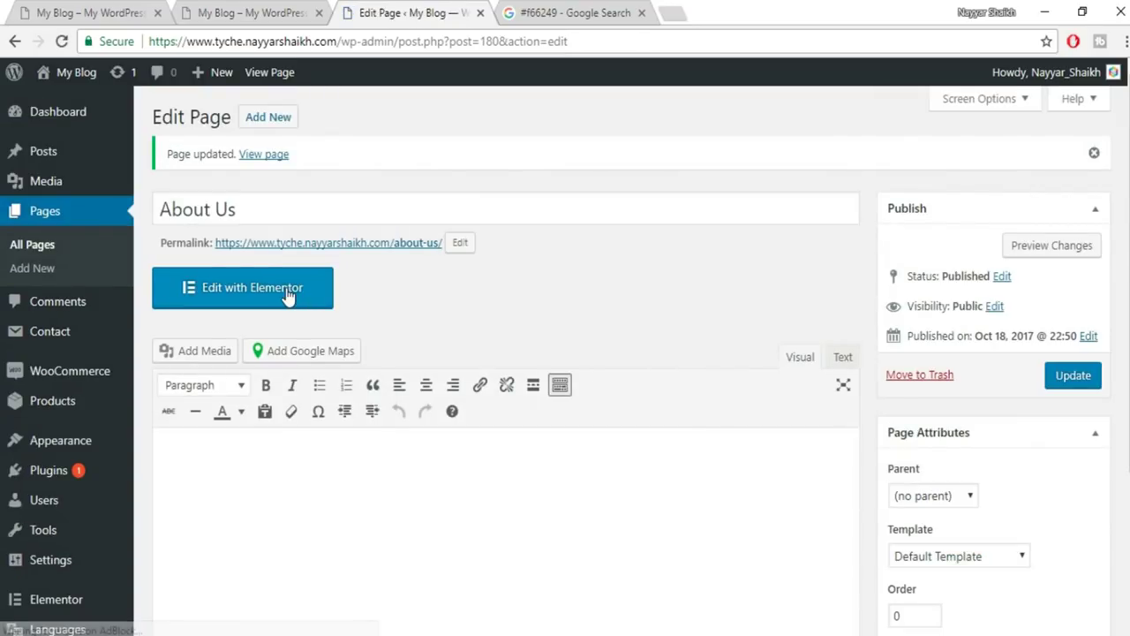
{"action": "left_click", "coordinate": [287, 292]}
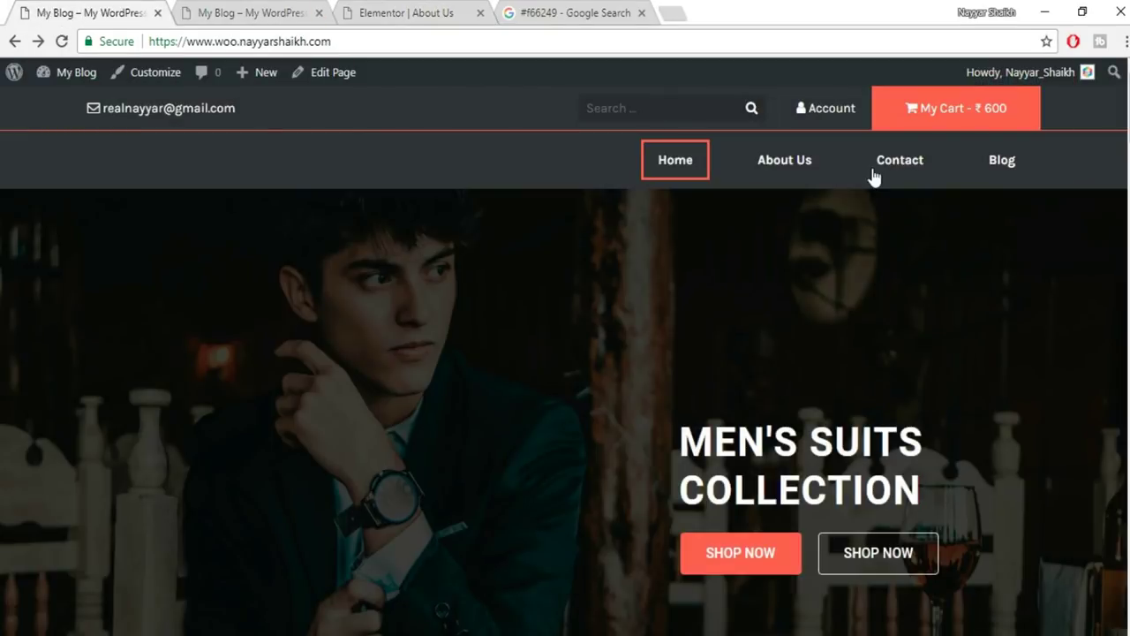
Examine the reference site's About Us page from header to footer and compare it with the Tyche About Us page in Elementor.
{"action": "left_click", "coordinate": [777, 166]}
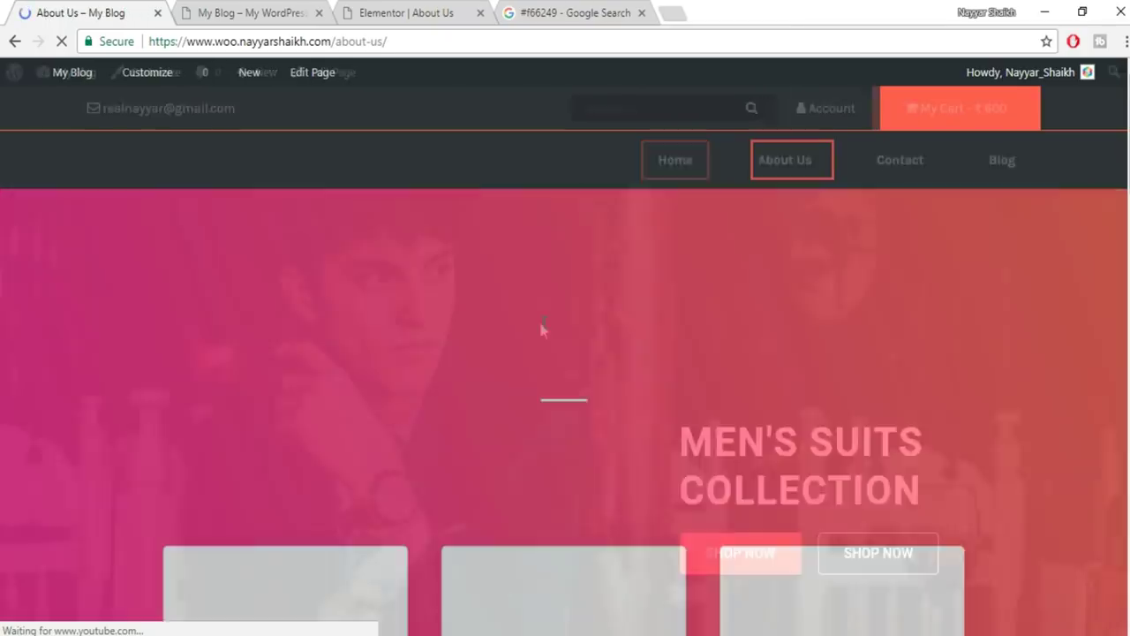
{"action": "scroll", "coordinate": [541, 329], "scroll_direction": "down", "scroll_amount": 1}
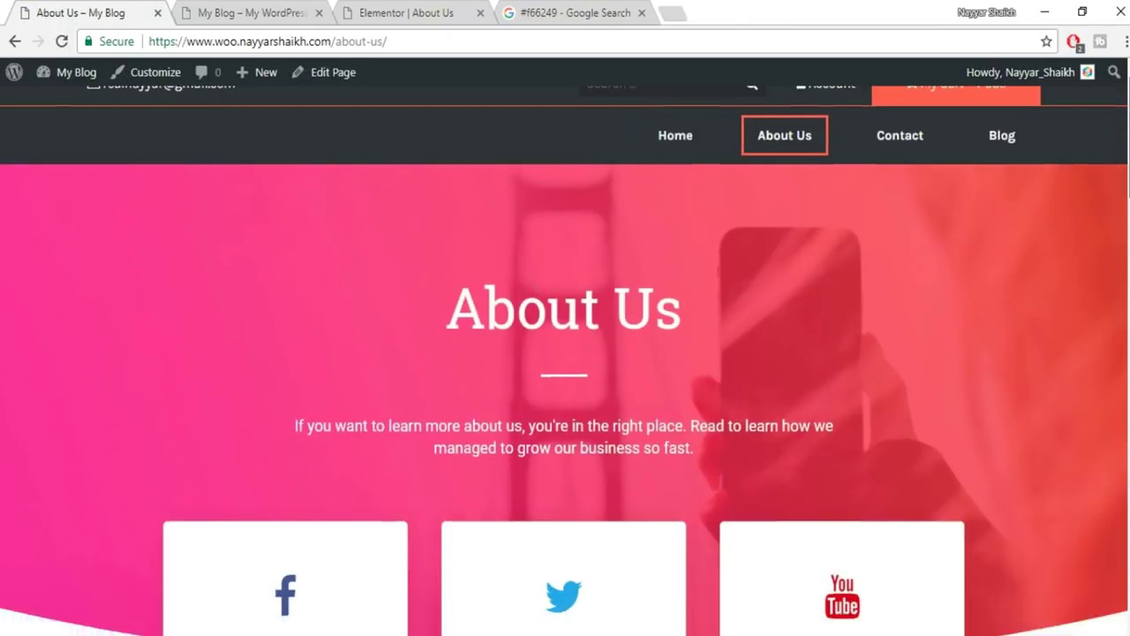
{"action": "scroll", "coordinate": [565, 353], "scroll_direction": "down", "scroll_amount": 20}
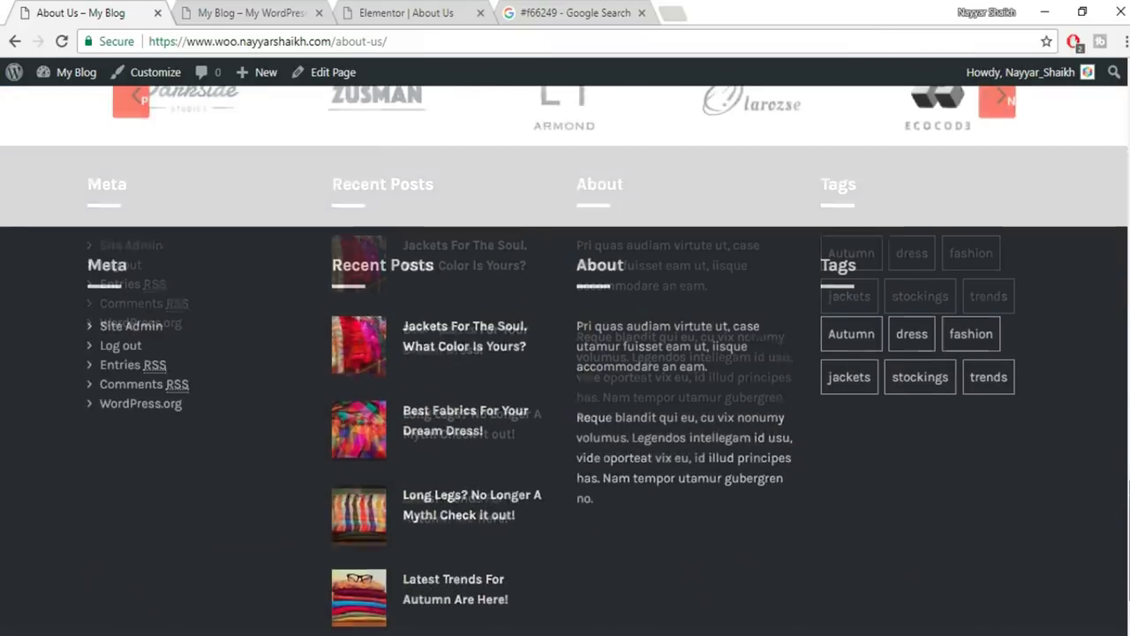
{"action": "scroll", "coordinate": [565, 353], "scroll_direction": "up", "scroll_amount": 20}
{"action": "left_click", "coordinate": [230, 11]}
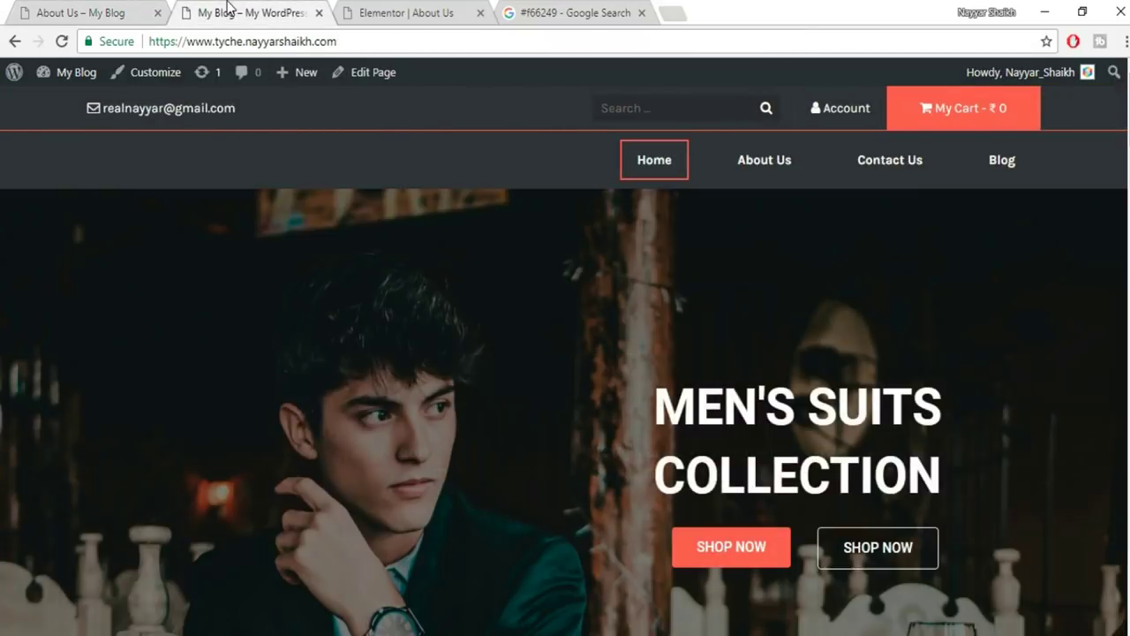
{"action": "left_click", "coordinate": [362, 10]}
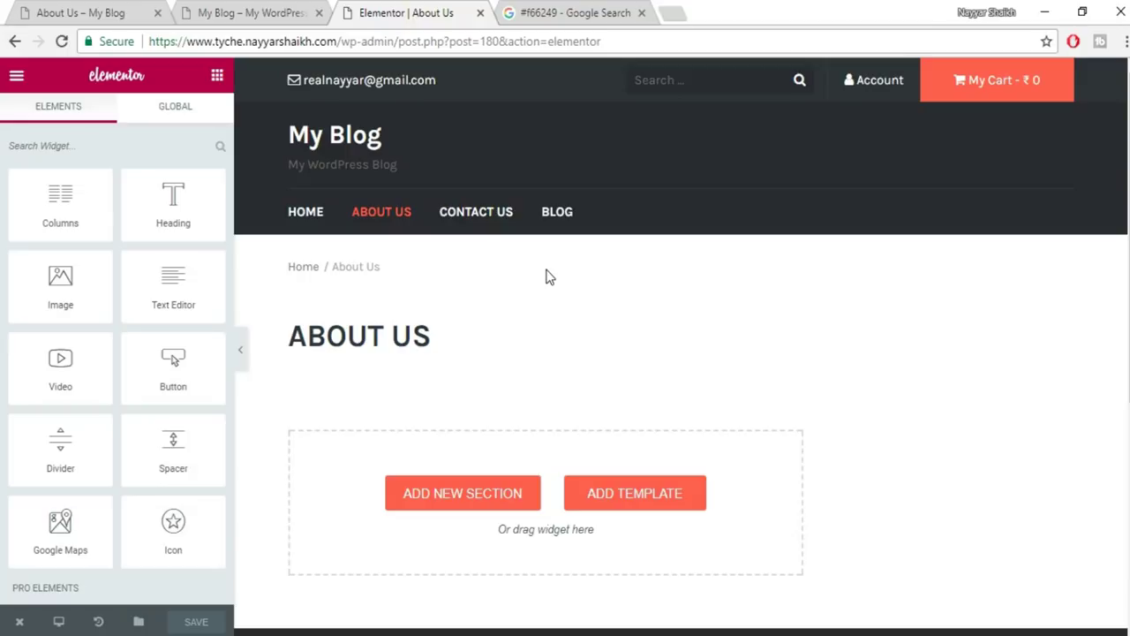
{"action": "left_click", "coordinate": [84, 12]}
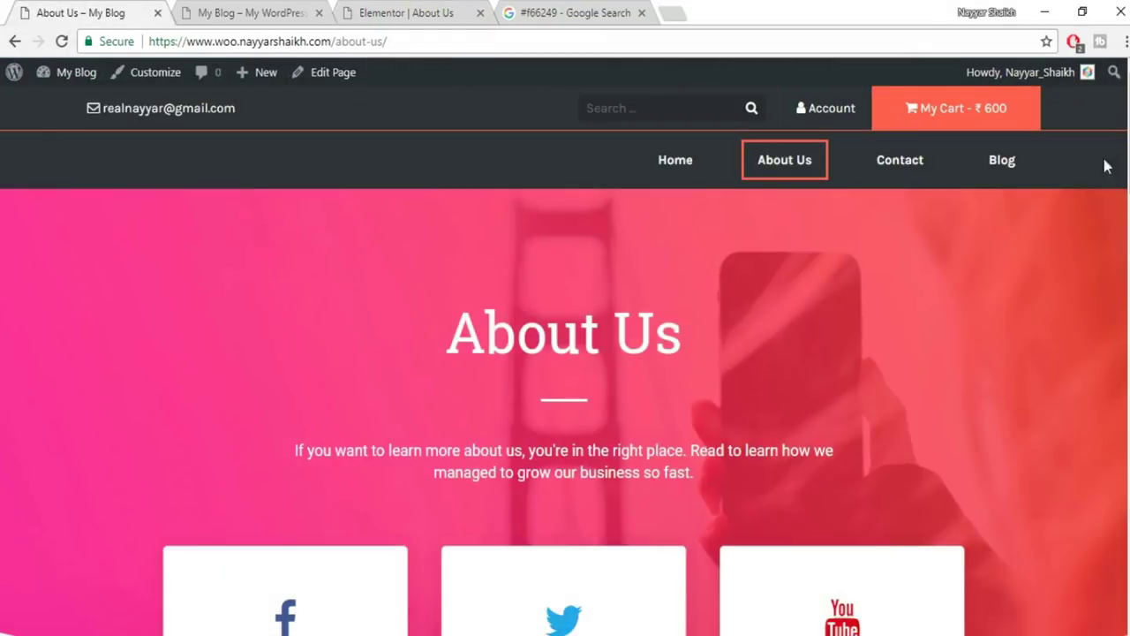
{"action": "scroll", "coordinate": [565, 360], "scroll_direction": "down", "scroll_amount": 20}
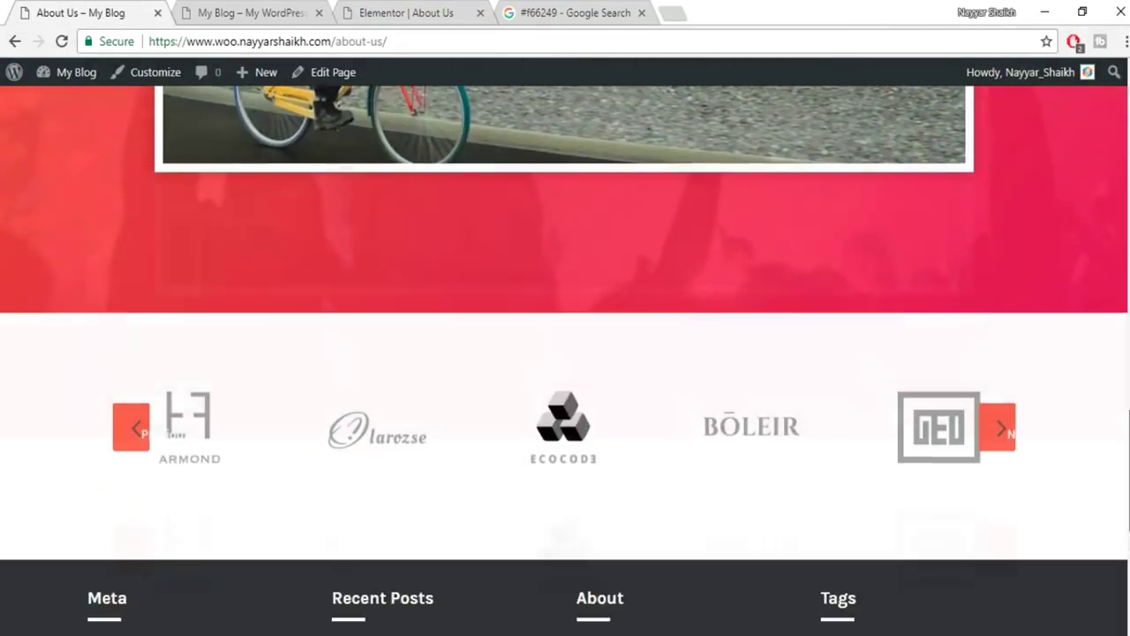
{"action": "scroll", "coordinate": [565, 361], "scroll_direction": "up", "scroll_amount": 20}
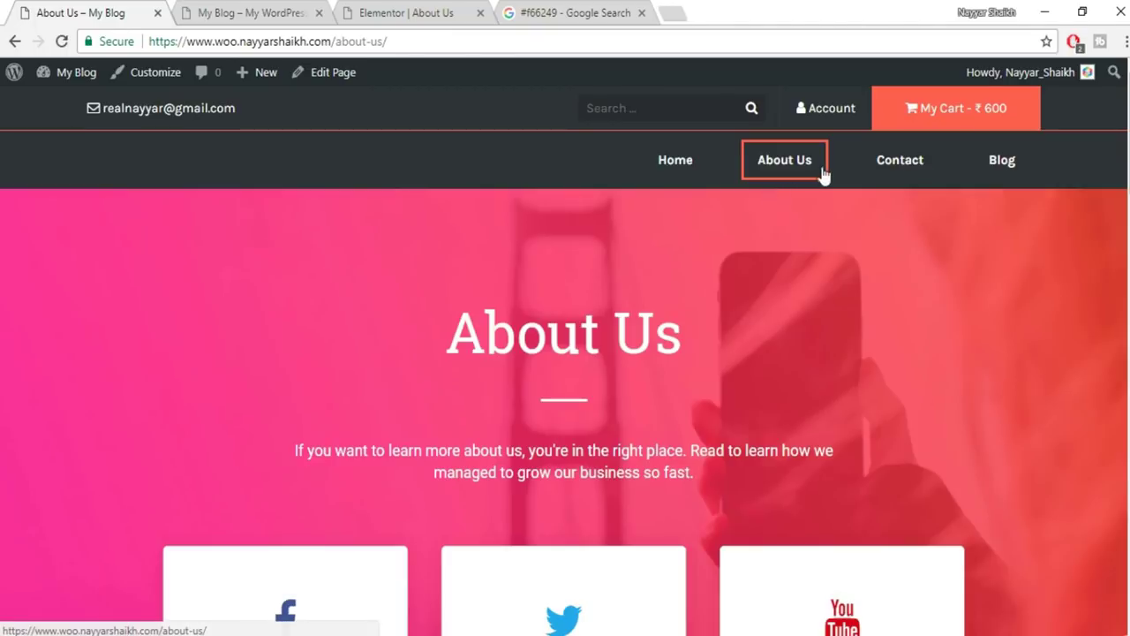
{"action": "left_click", "coordinate": [222, 8]}
{"action": "left_click", "coordinate": [404, 9]}
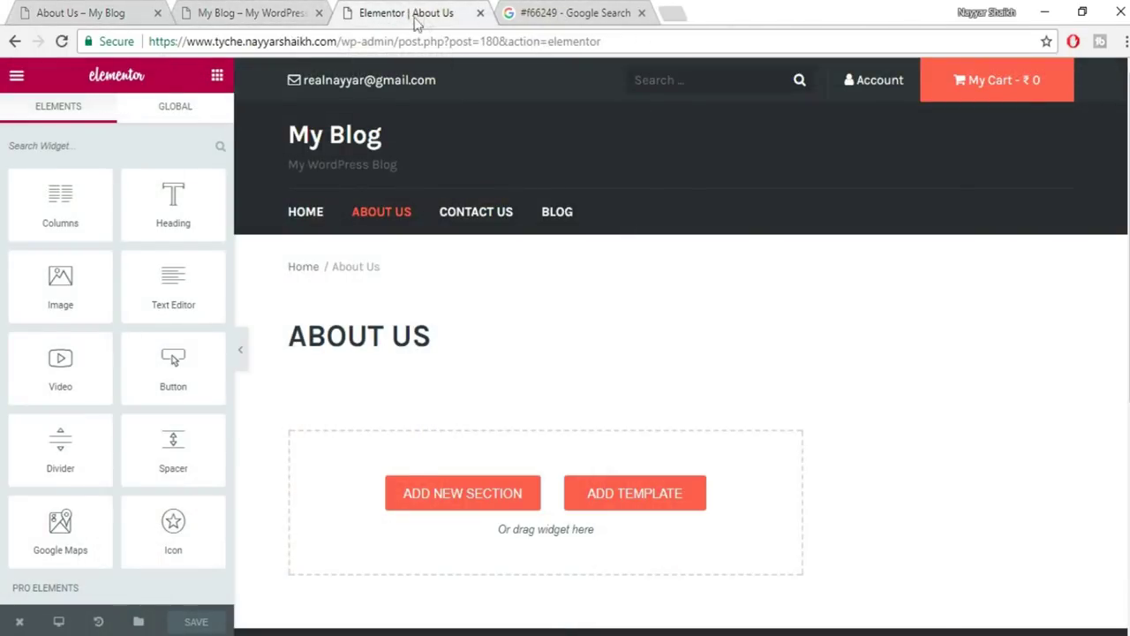
Open the Tyche WordPress dashboard in a new browser tab and go to Elementor's My Library.
{"action": "left_click_drag", "start_coordinate": [399, 41], "coordinate": [107, 9]}
{"action": "key", "text": "ctrl+c"}
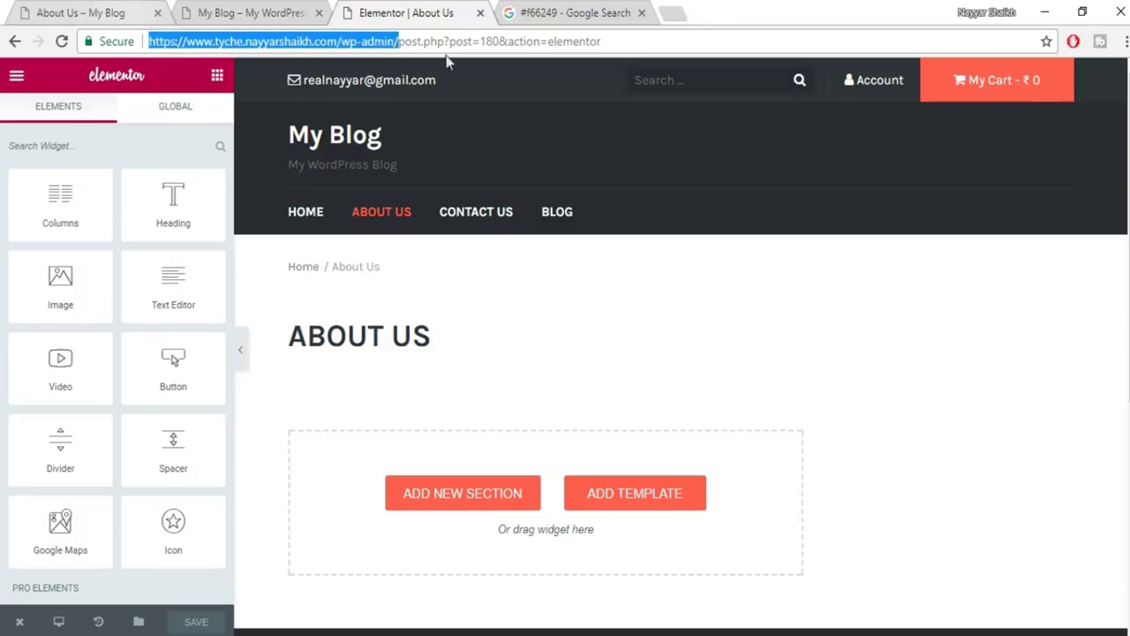
{"action": "left_click", "coordinate": [671, 12]}
{"action": "key", "text": "ctrl+v"}
{"action": "key", "text": "Return"}
{"action": "left_click_drag", "start_coordinate": [676, 20], "coordinate": [580, 21]}
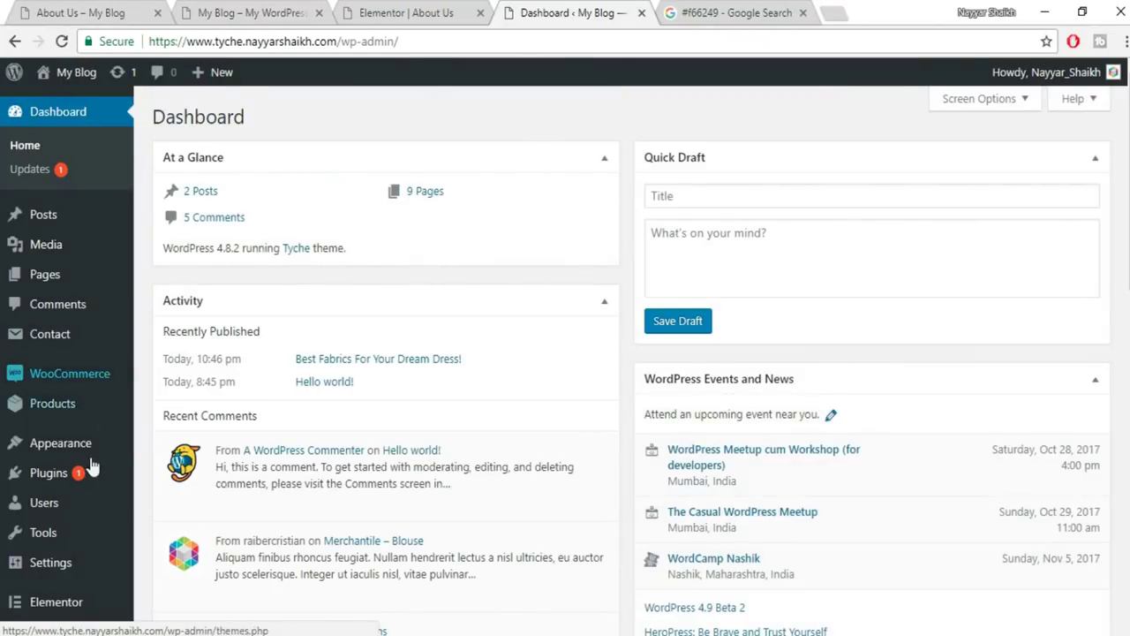
{"action": "scroll", "coordinate": [71, 494], "scroll_direction": "down", "scroll_amount": 3}
{"action": "mouse_move", "coordinate": [53, 501]}
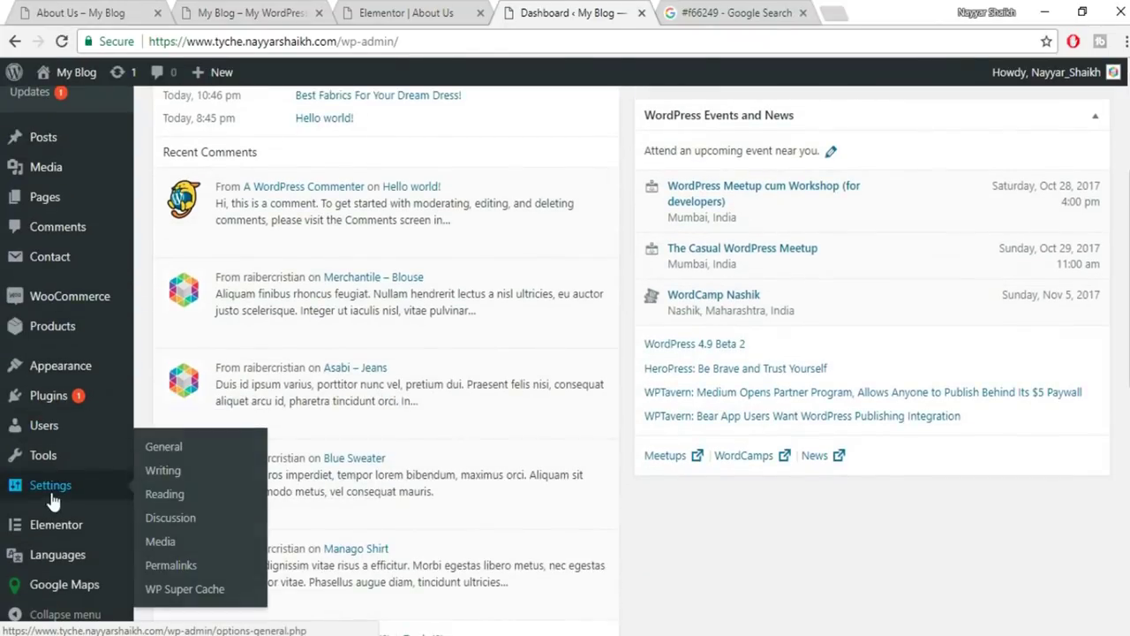
{"action": "mouse_move", "coordinate": [60, 540]}
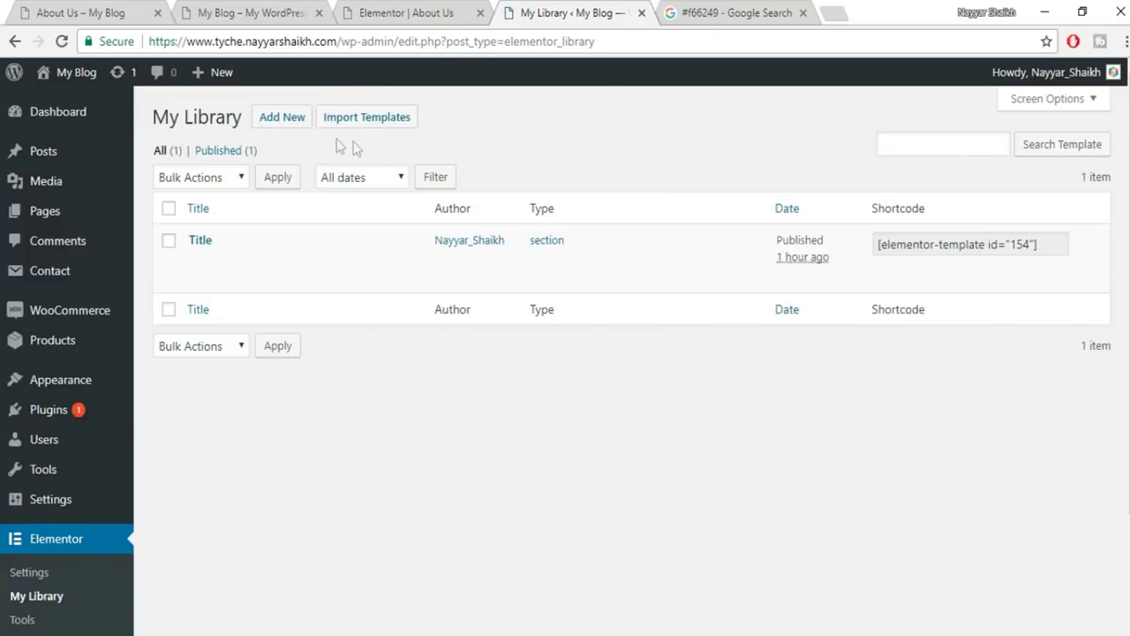
Import the template file elementor-334-2017-10-18.json from the Tyche Templates folder into My Library.
{"action": "left_click", "coordinate": [369, 124]}
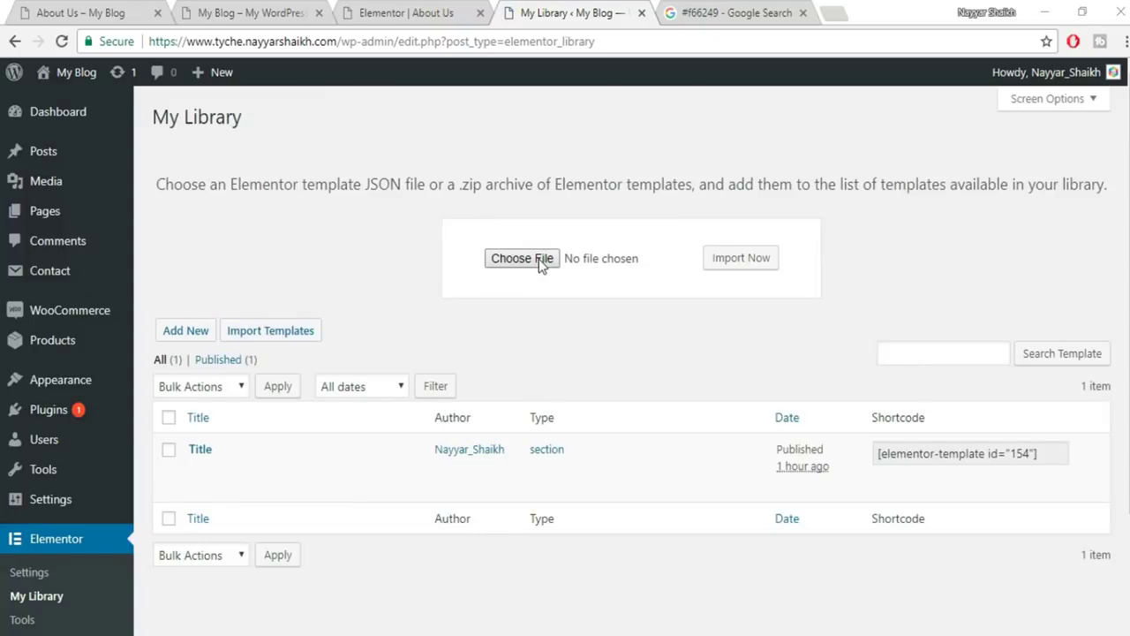
{"action": "left_click", "coordinate": [538, 259]}
{"action": "left_click", "coordinate": [296, 43]}
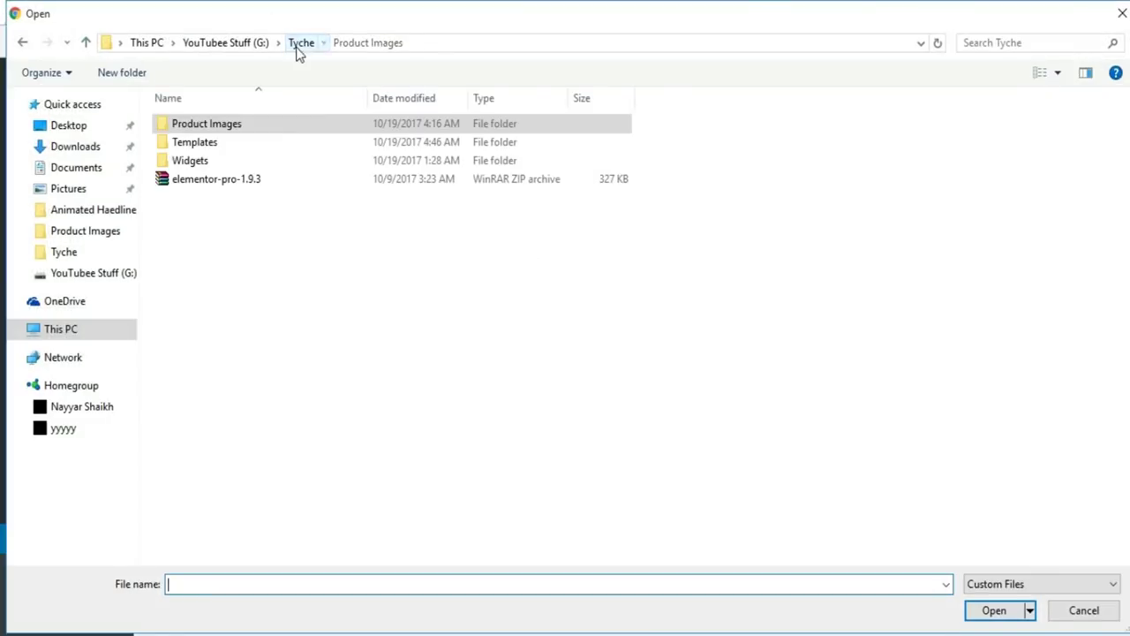
{"action": "double_click", "coordinate": [256, 144]}
{"action": "left_click", "coordinate": [236, 124]}
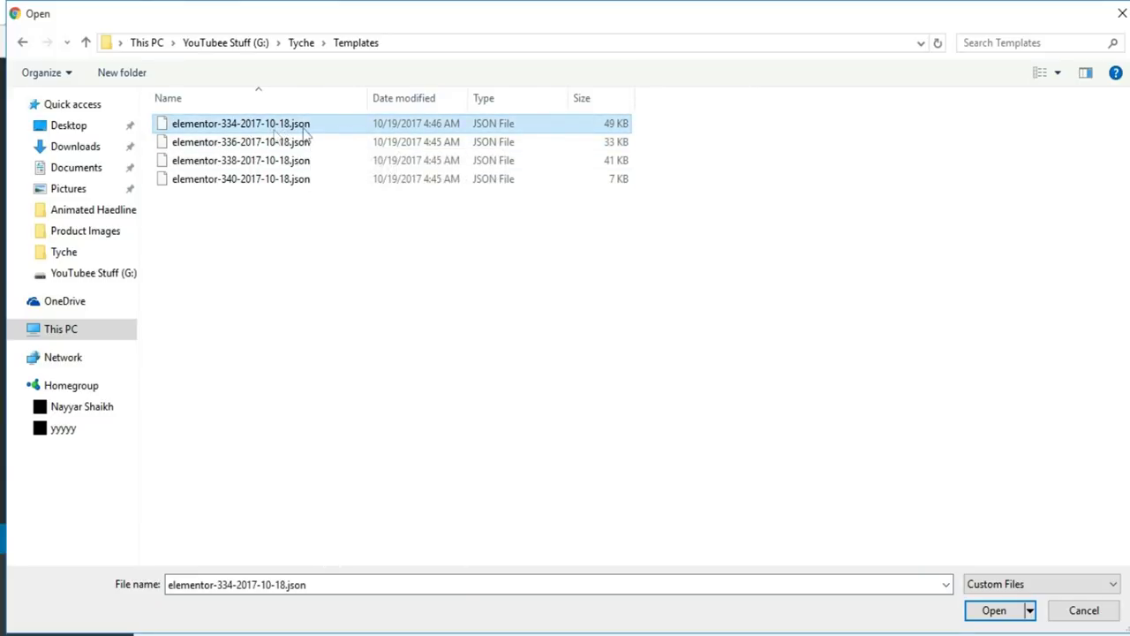
{"action": "left_click", "coordinate": [1023, 619]}
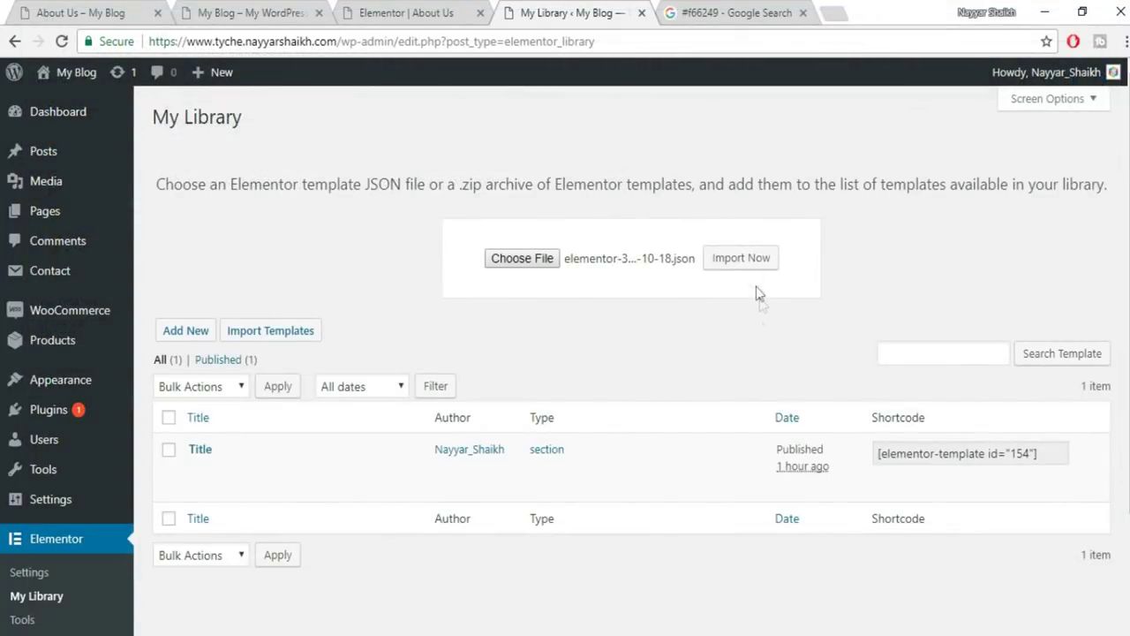
{"action": "left_click", "coordinate": [749, 261]}
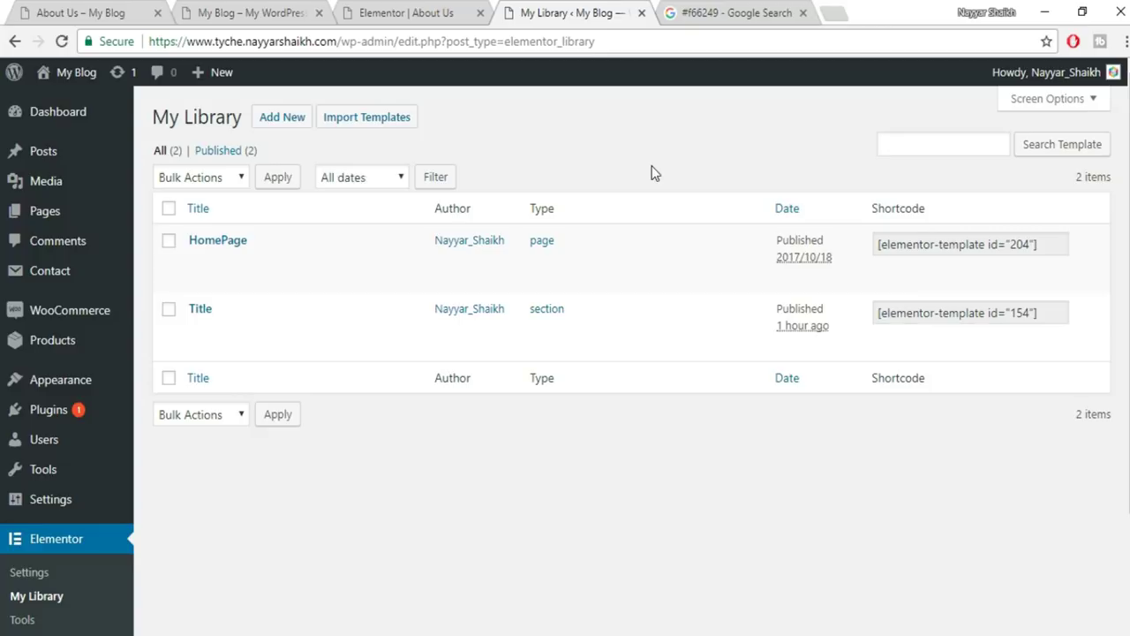
Import the template file elementor-336-2017-10-18.json into My Library.
{"action": "left_click", "coordinate": [367, 122]}
{"action": "left_click", "coordinate": [525, 261]}
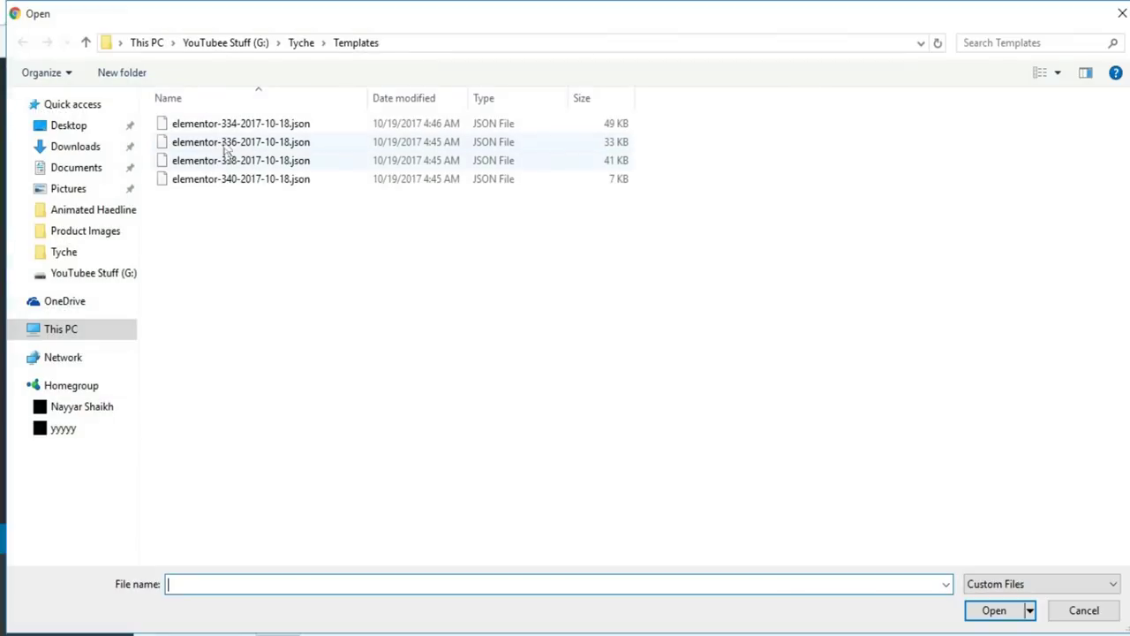
{"action": "left_click", "coordinate": [231, 142]}
{"action": "left_click", "coordinate": [997, 616]}
{"action": "left_click", "coordinate": [743, 265]}
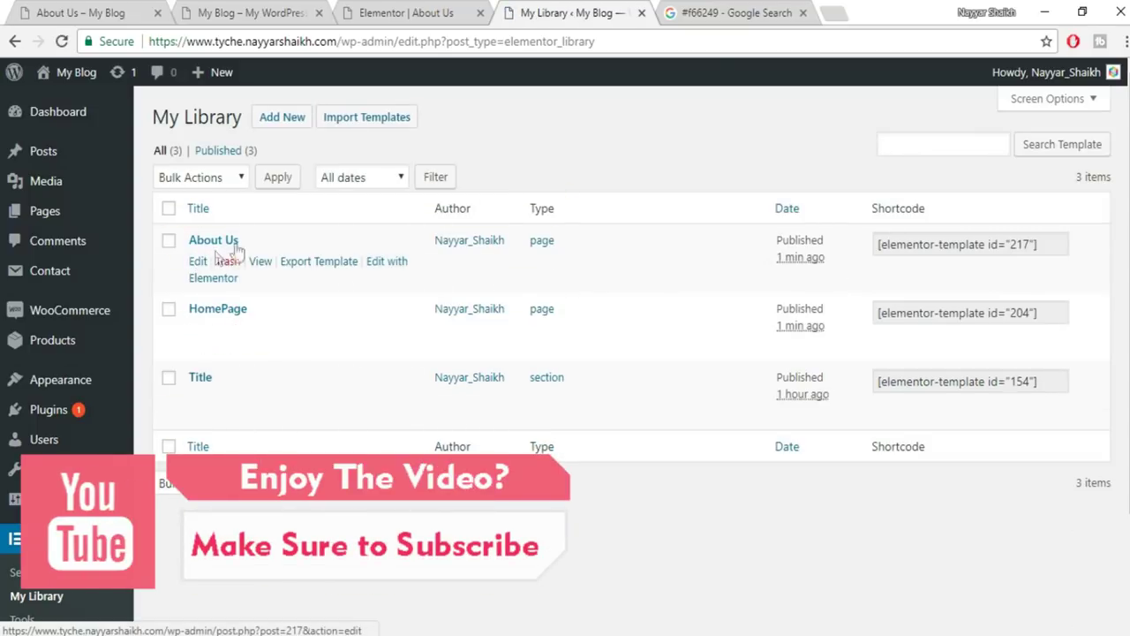
Import the template file elementor-338-2017-10-18.json into My Library.
{"action": "left_click", "coordinate": [366, 116]}
{"action": "left_click", "coordinate": [536, 264]}
{"action": "left_click", "coordinate": [264, 160]}
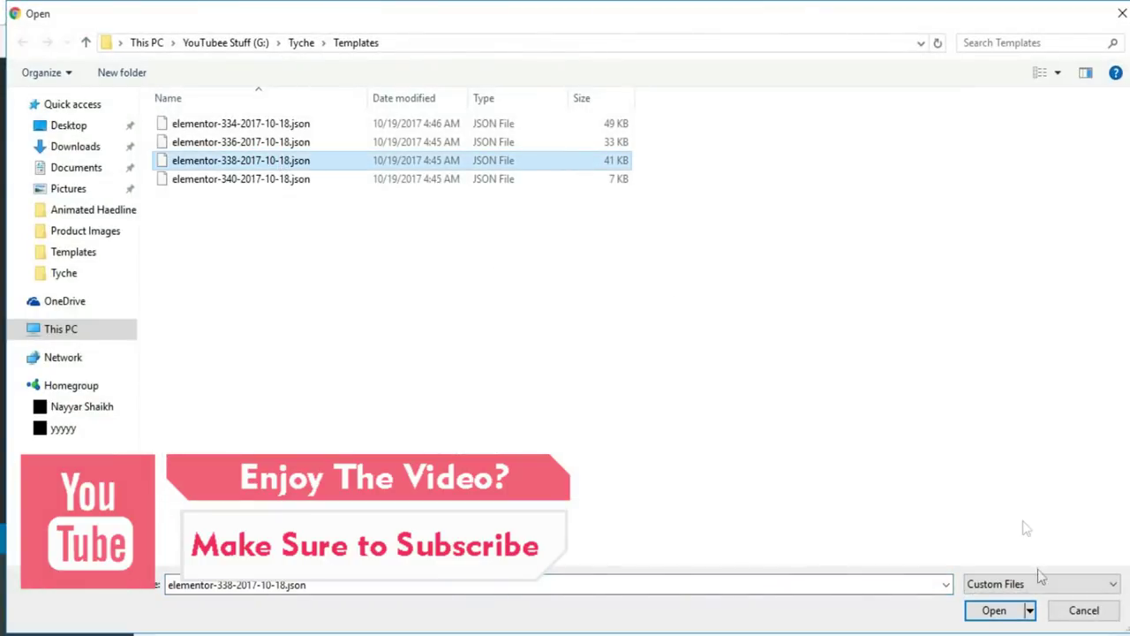
{"action": "left_click", "coordinate": [995, 611]}
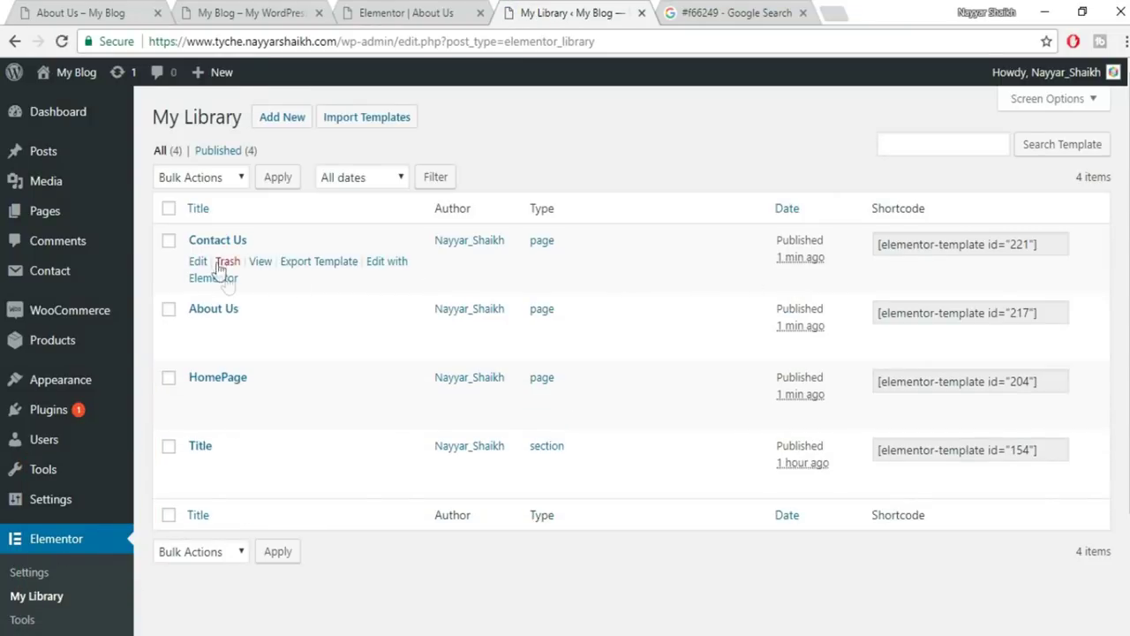
Import the template file elementor-340-2017-10-18.json into My Library.
{"action": "left_click", "coordinate": [398, 119]}
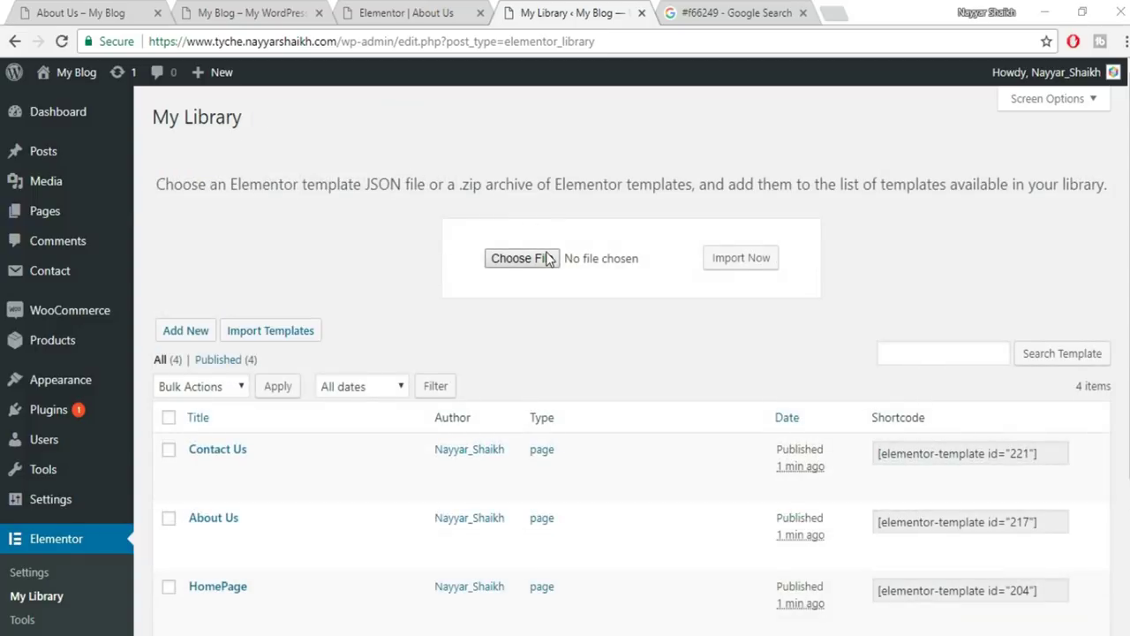
{"action": "left_click", "coordinate": [521, 257]}
{"action": "left_click", "coordinate": [278, 182]}
{"action": "left_click", "coordinate": [1005, 608]}
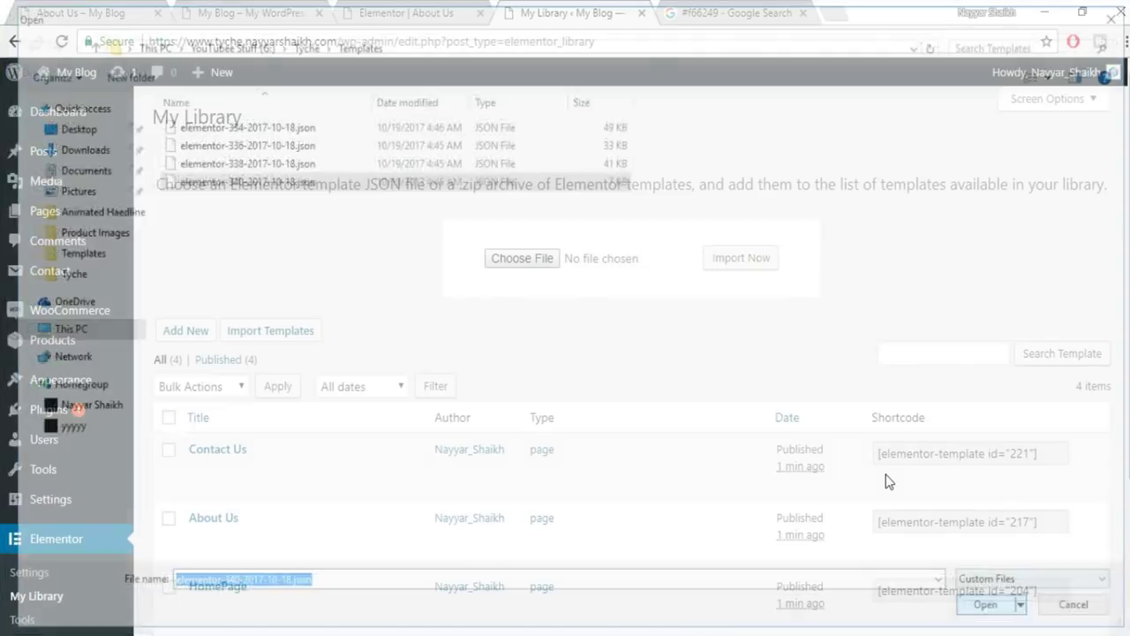
{"action": "left_click", "coordinate": [777, 258]}
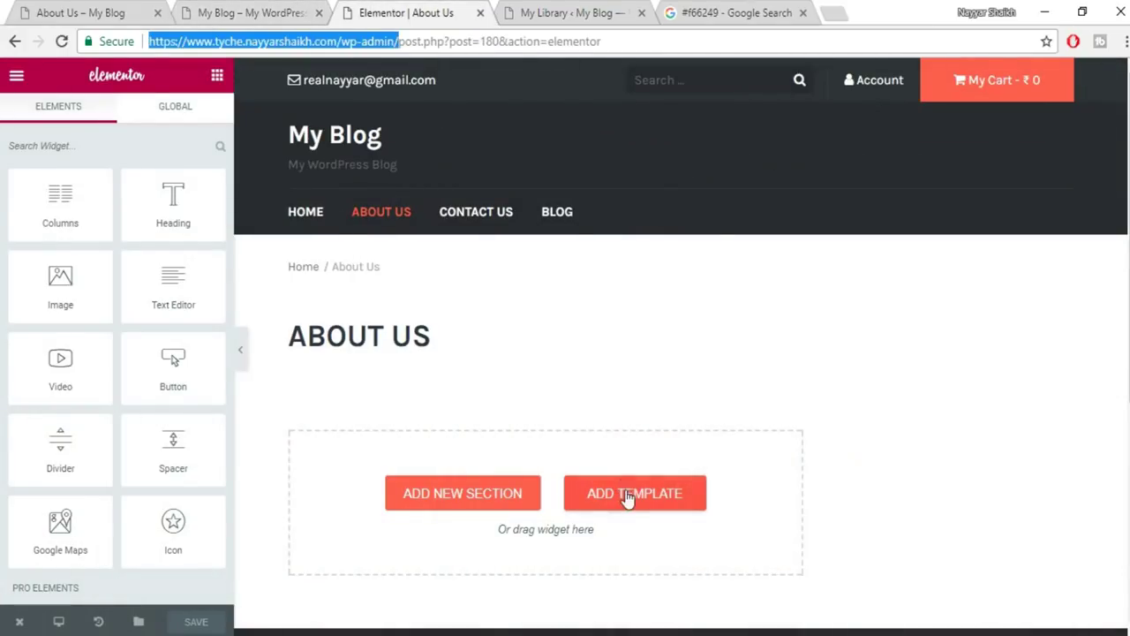
Return to the About Us page in Elementor and insert the saved About Us page template.
{"action": "left_click", "coordinate": [627, 497]}
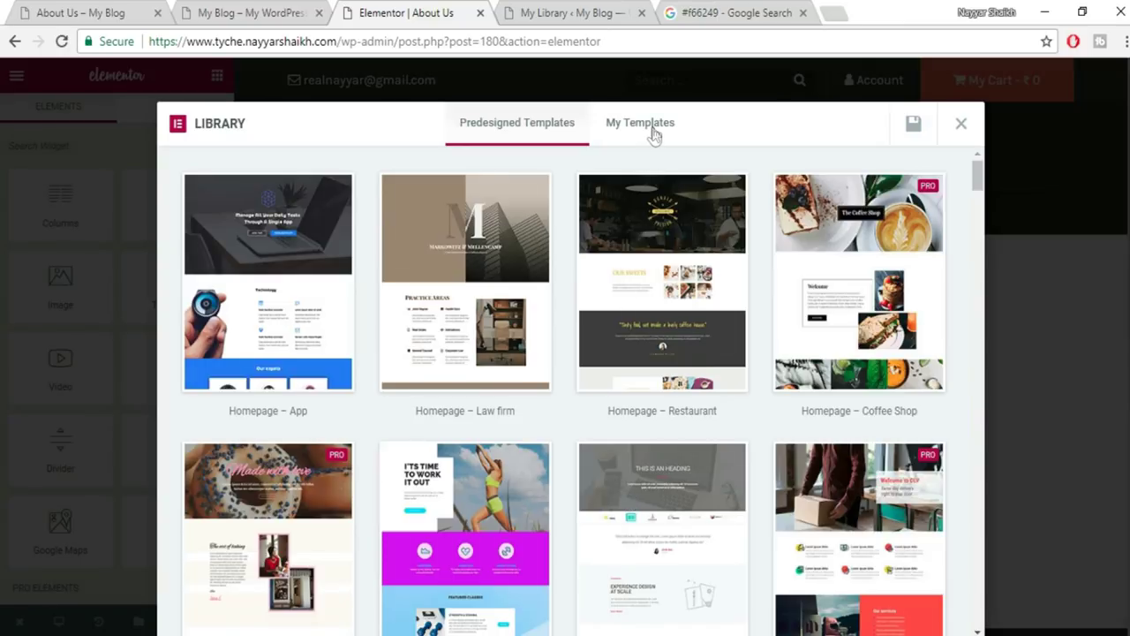
{"action": "left_click", "coordinate": [654, 135]}
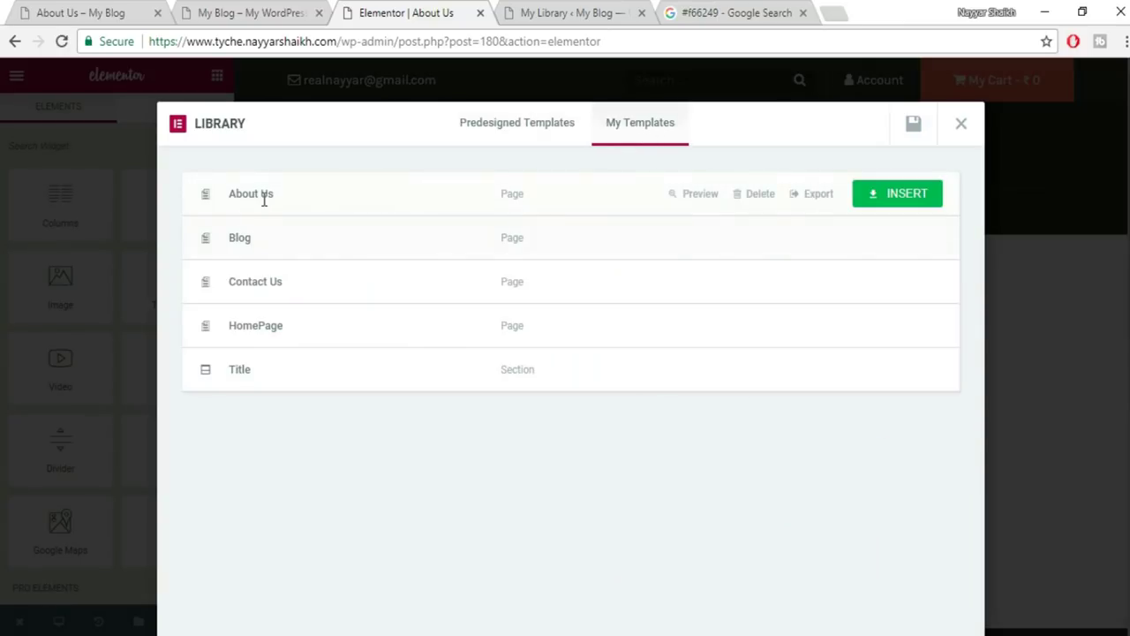
{"action": "left_click", "coordinate": [583, 12]}
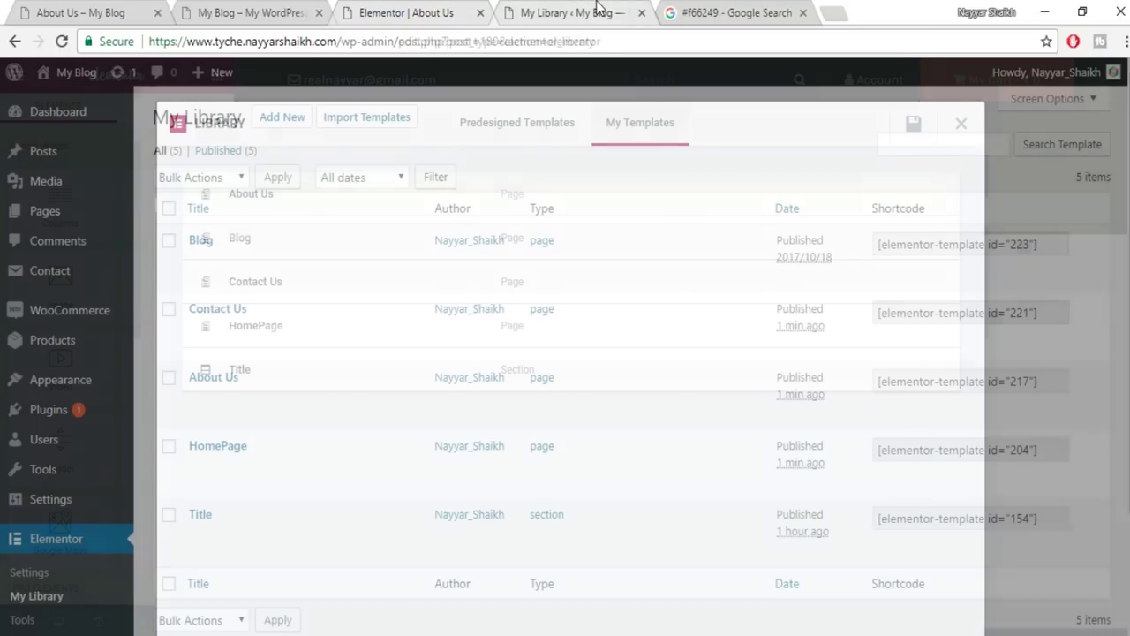
{"action": "left_click", "coordinate": [353, 11]}
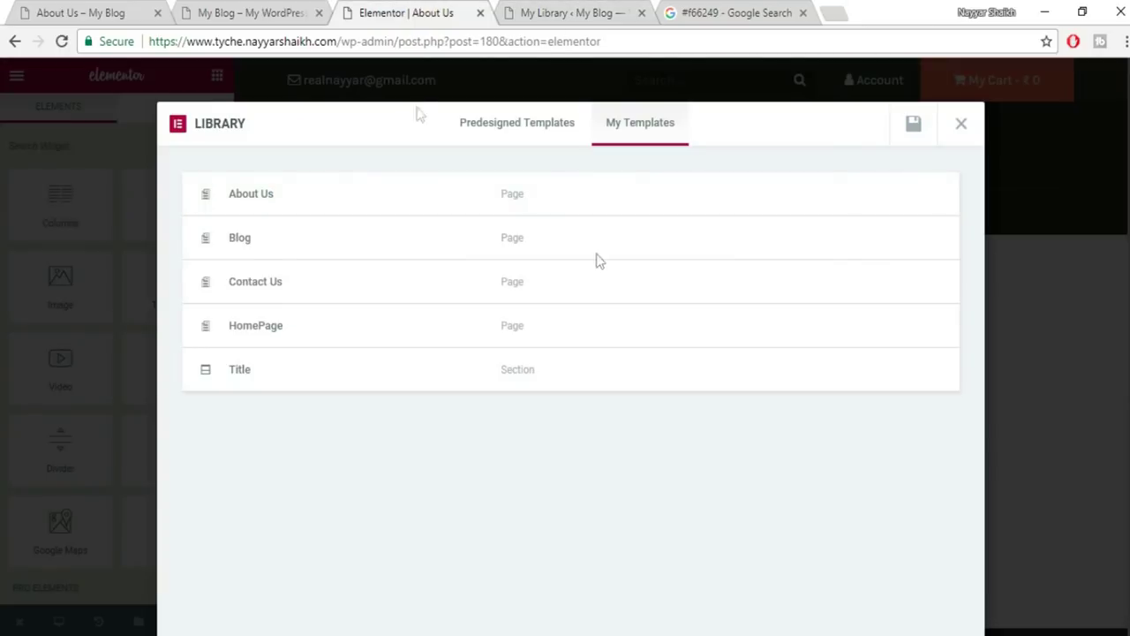
{"action": "left_click", "coordinate": [898, 193]}
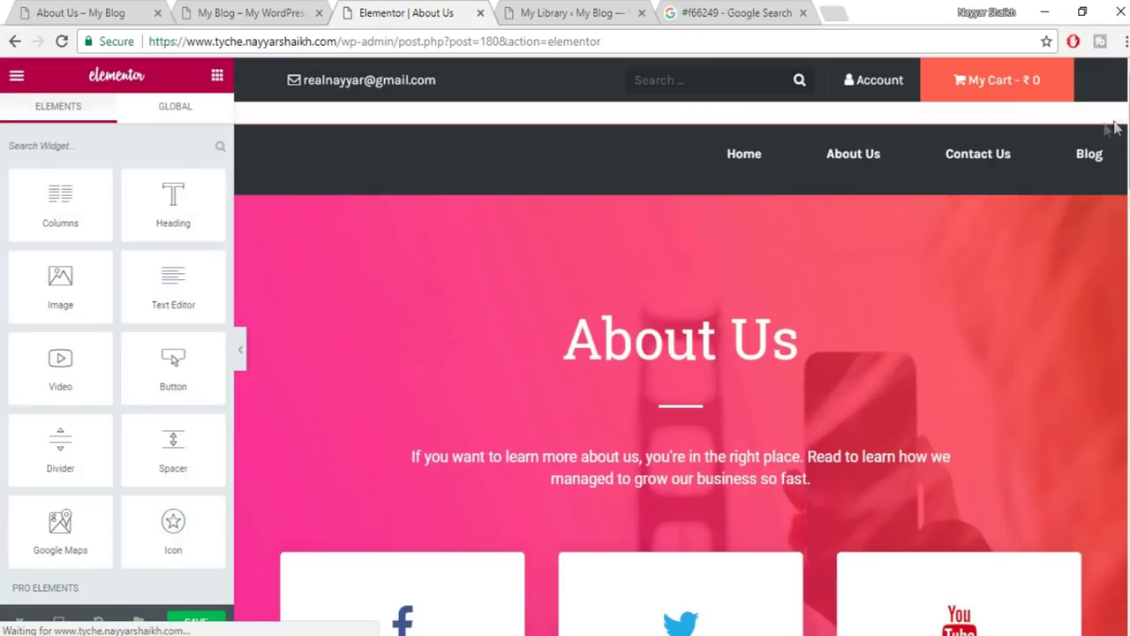
Look over the inserted page and replace the main About Us heading's text with the site owner's first name.
{"action": "scroll", "coordinate": [680, 353], "scroll_direction": "down", "scroll_amount": 3}
{"action": "scroll", "coordinate": [680, 353], "scroll_direction": "down", "scroll_amount": 10}
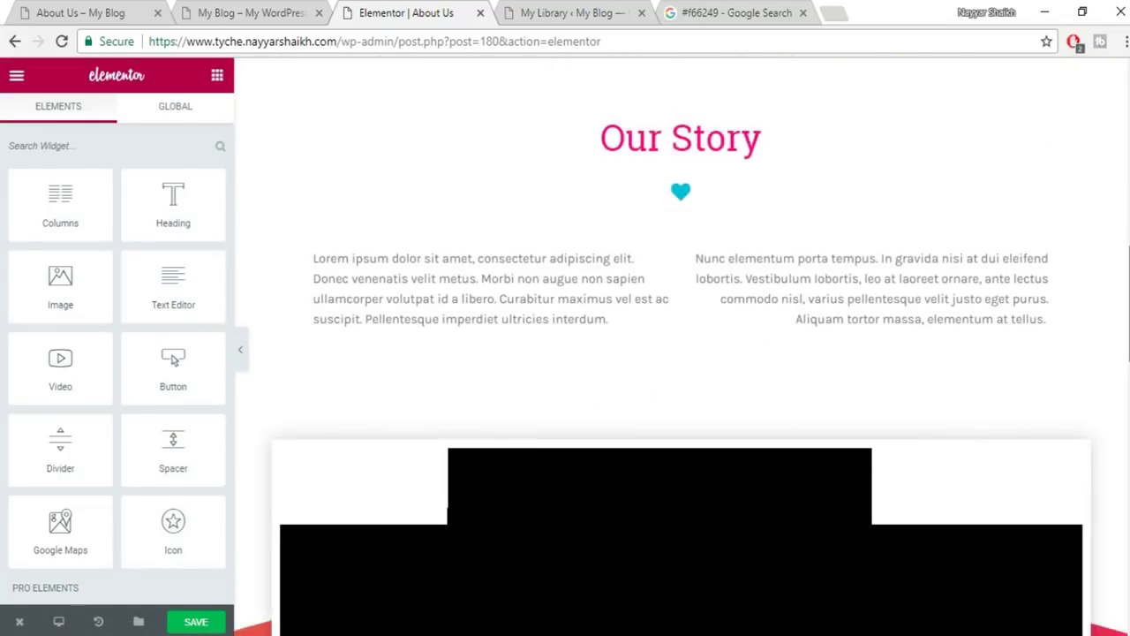
{"action": "scroll", "coordinate": [680, 353], "scroll_direction": "down", "scroll_amount": 5}
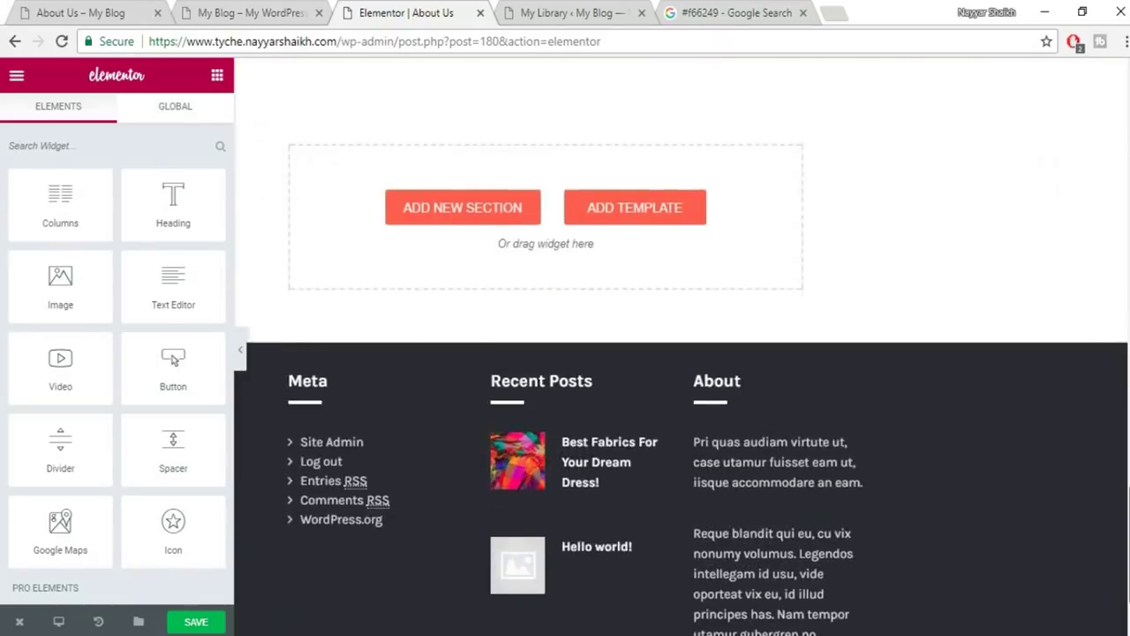
{"action": "scroll", "coordinate": [1123, 86], "scroll_direction": "up", "scroll_amount": 15}
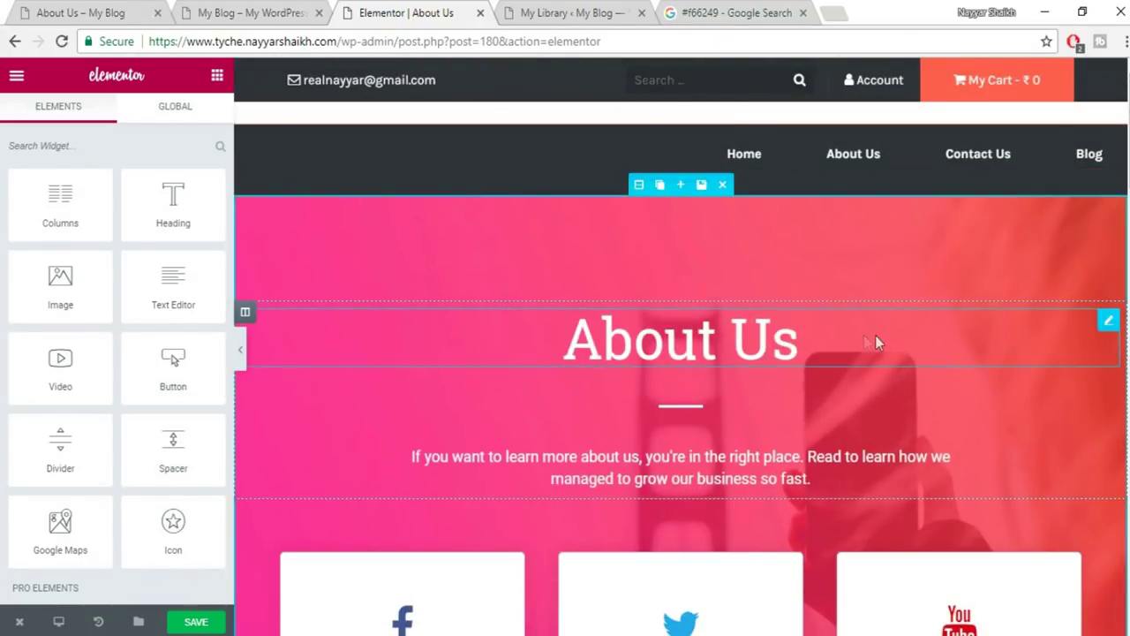
{"action": "scroll", "coordinate": [877, 341], "scroll_direction": "down", "scroll_amount": 2}
{"action": "left_click", "coordinate": [691, 164]}
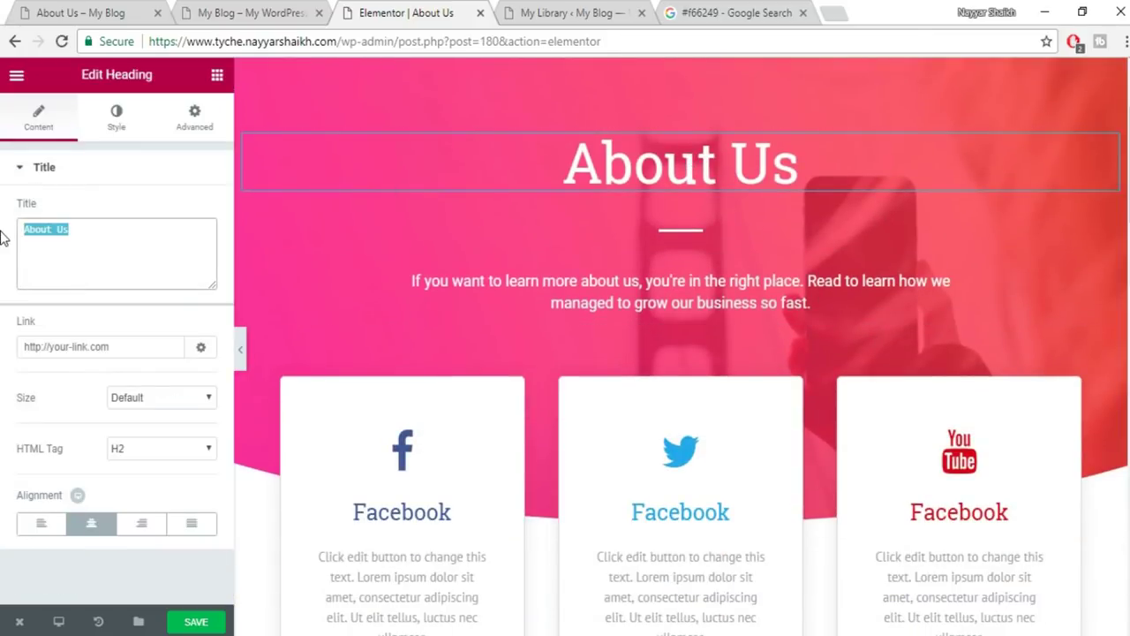
{"action": "type", "text": "Nayyar"}
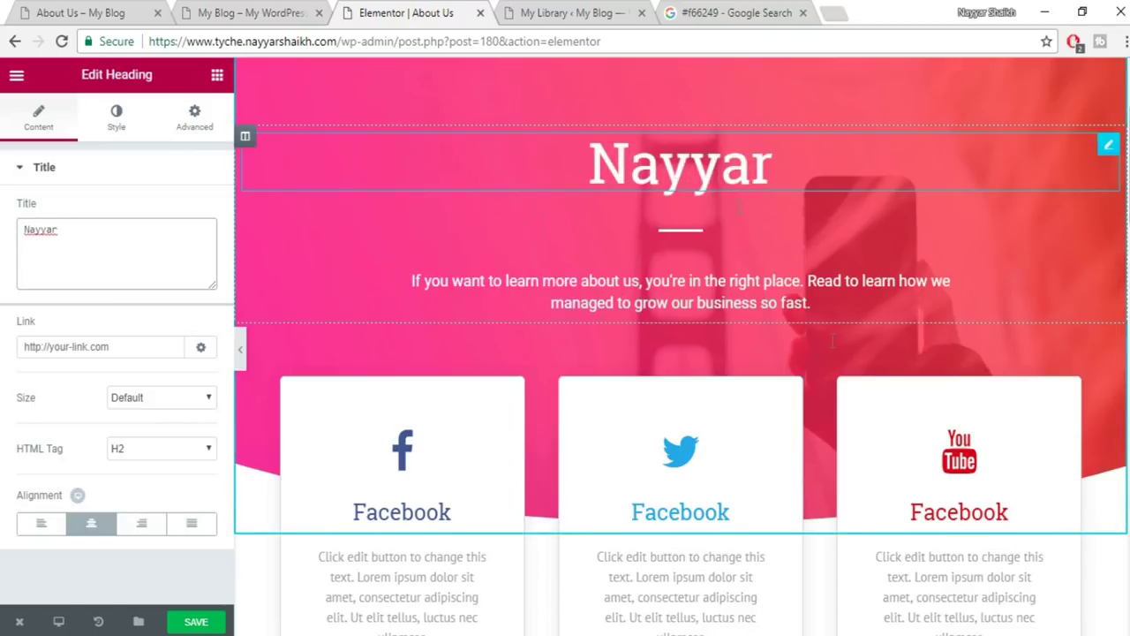
Change the first icon box's Facebook icon to address-card and save the page.
{"action": "scroll", "coordinate": [839, 361], "scroll_direction": "down", "scroll_amount": 2}
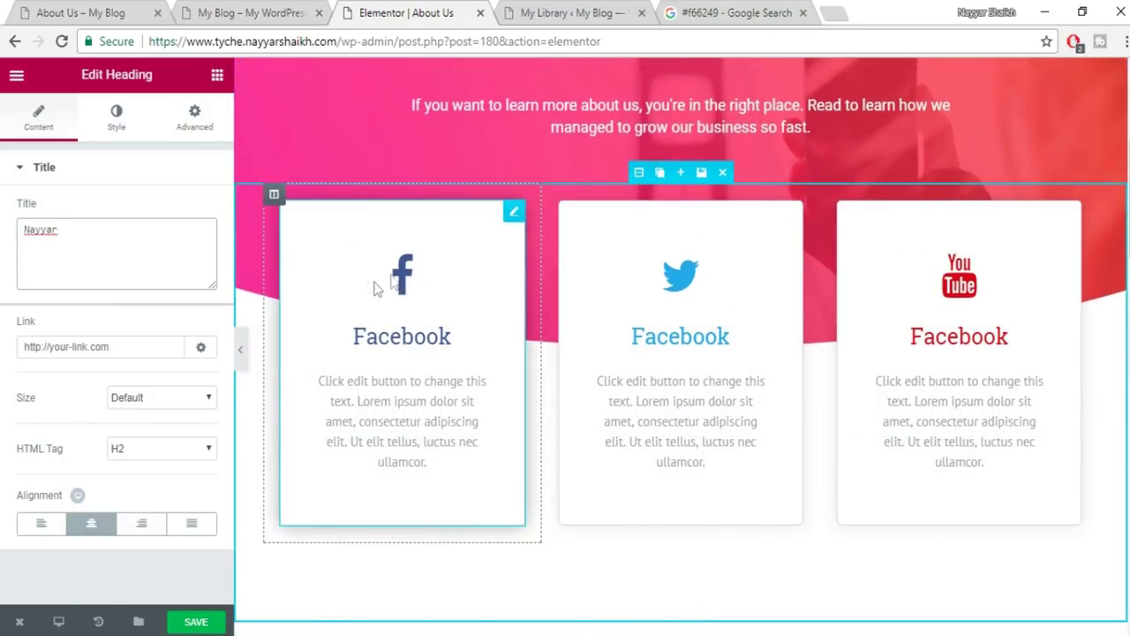
{"action": "left_click", "coordinate": [396, 278]}
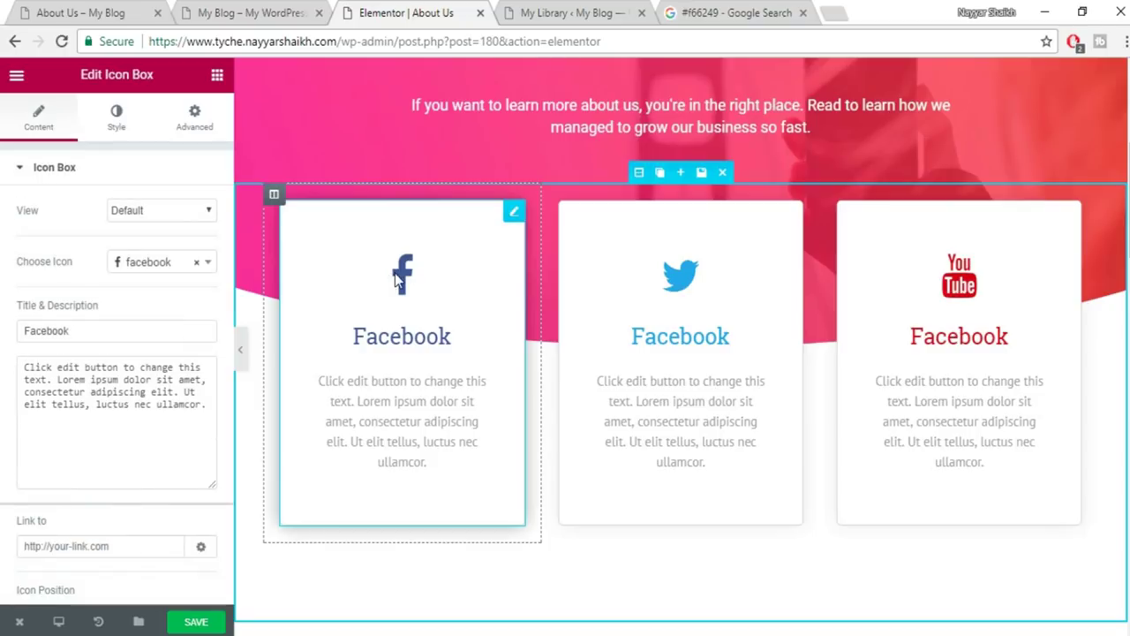
{"action": "left_click", "coordinate": [179, 264]}
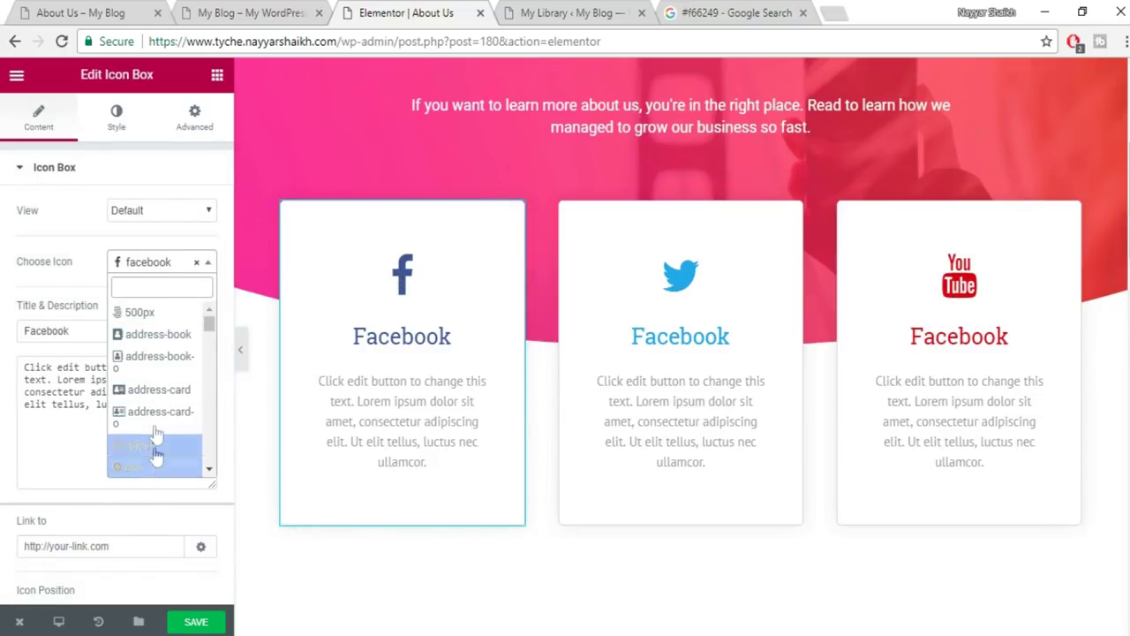
{"action": "left_click", "coordinate": [162, 389]}
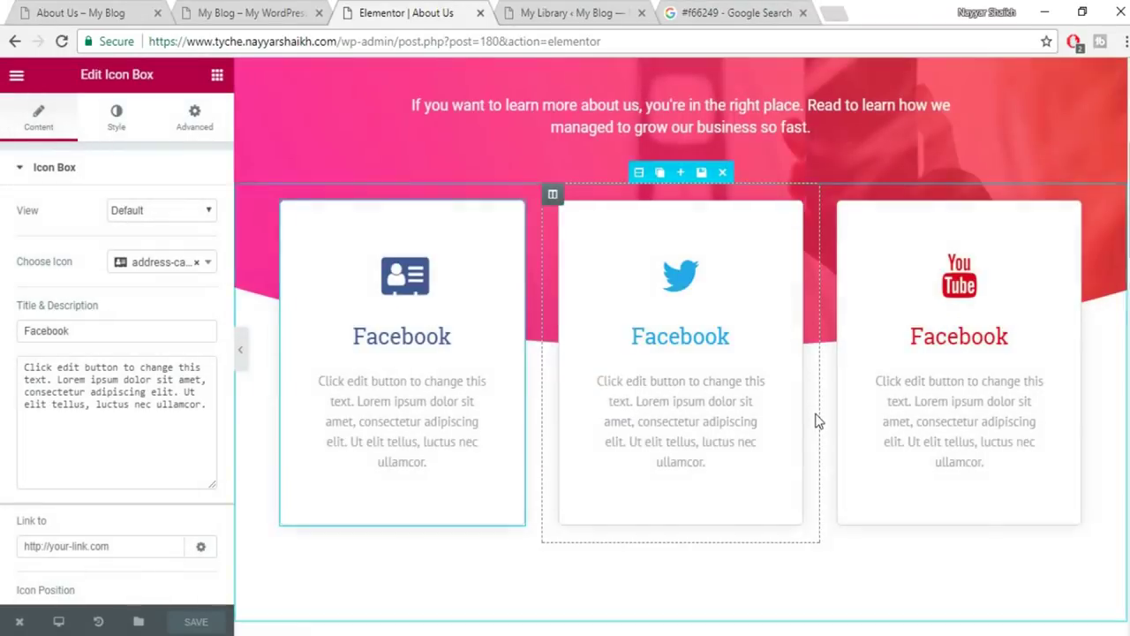
Look over the About Us page's sections and inspect the settings of the Our Story heading and its first paragraph.
{"action": "scroll", "coordinate": [815, 421], "scroll_direction": "up", "scroll_amount": 3}
{"action": "scroll", "coordinate": [830, 454], "scroll_direction": "down", "scroll_amount": 7}
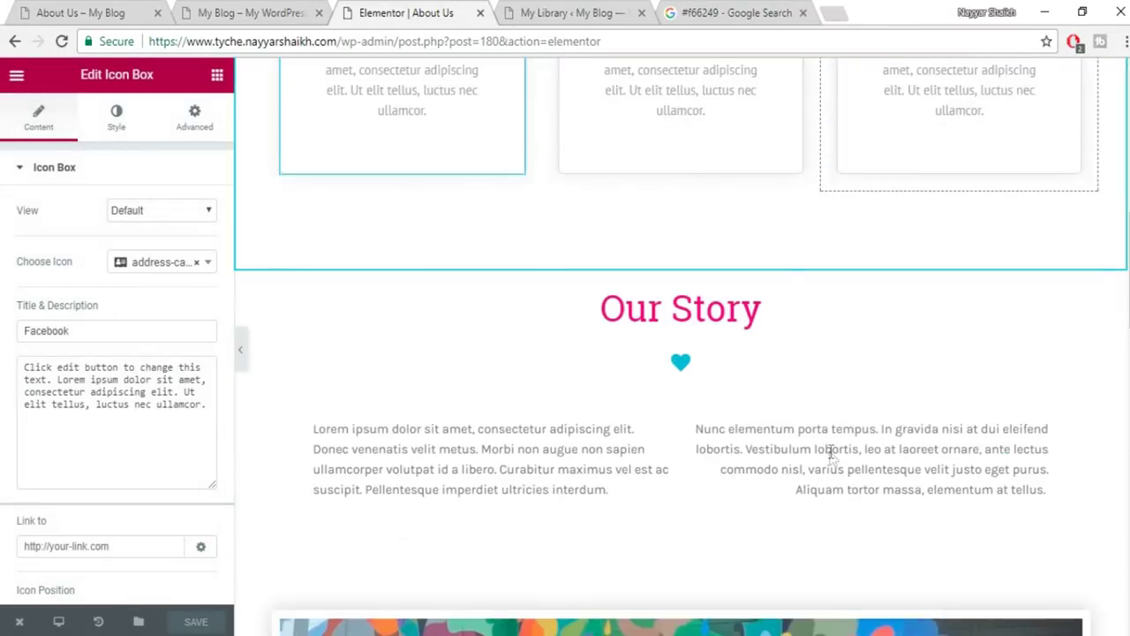
{"action": "scroll", "coordinate": [648, 260], "scroll_direction": "down", "scroll_amount": 1}
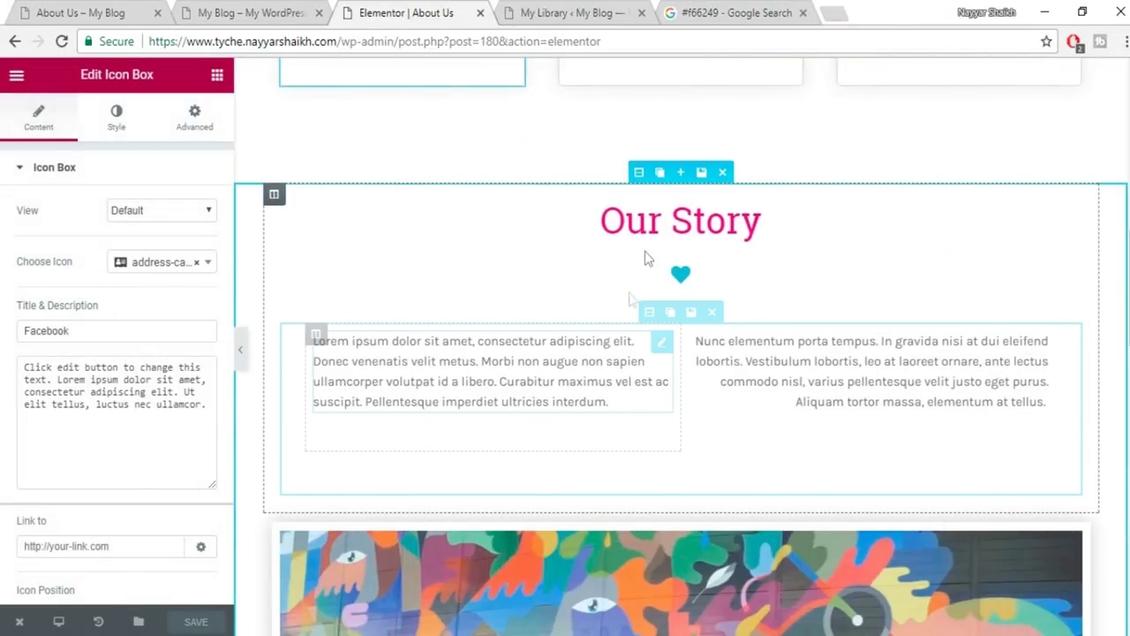
{"action": "left_click", "coordinate": [681, 222]}
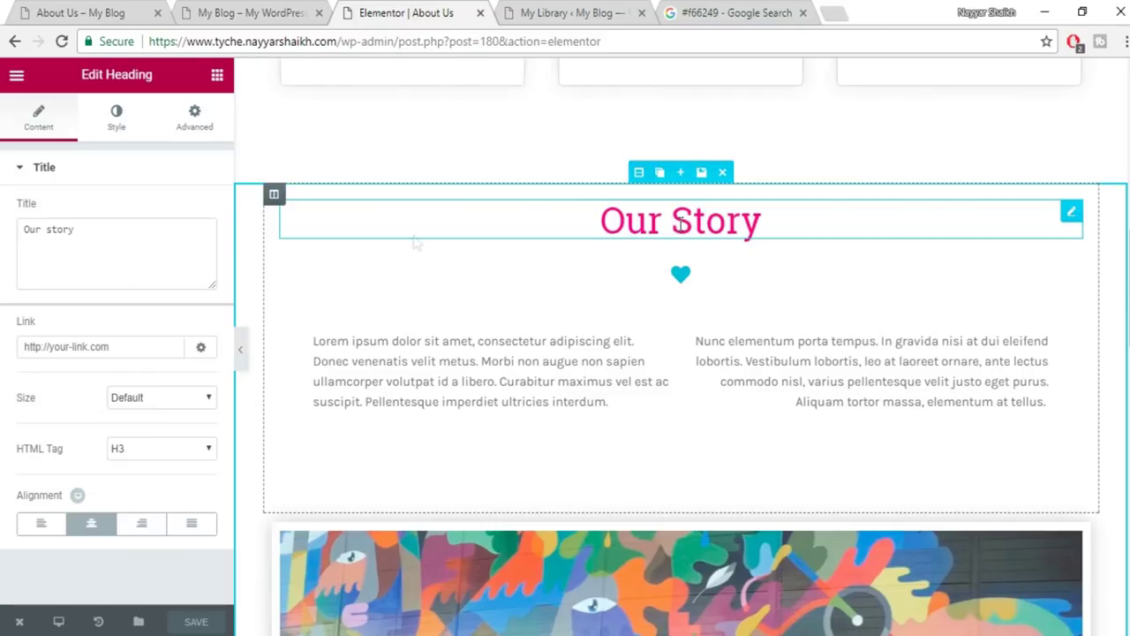
{"action": "left_click", "coordinate": [470, 370]}
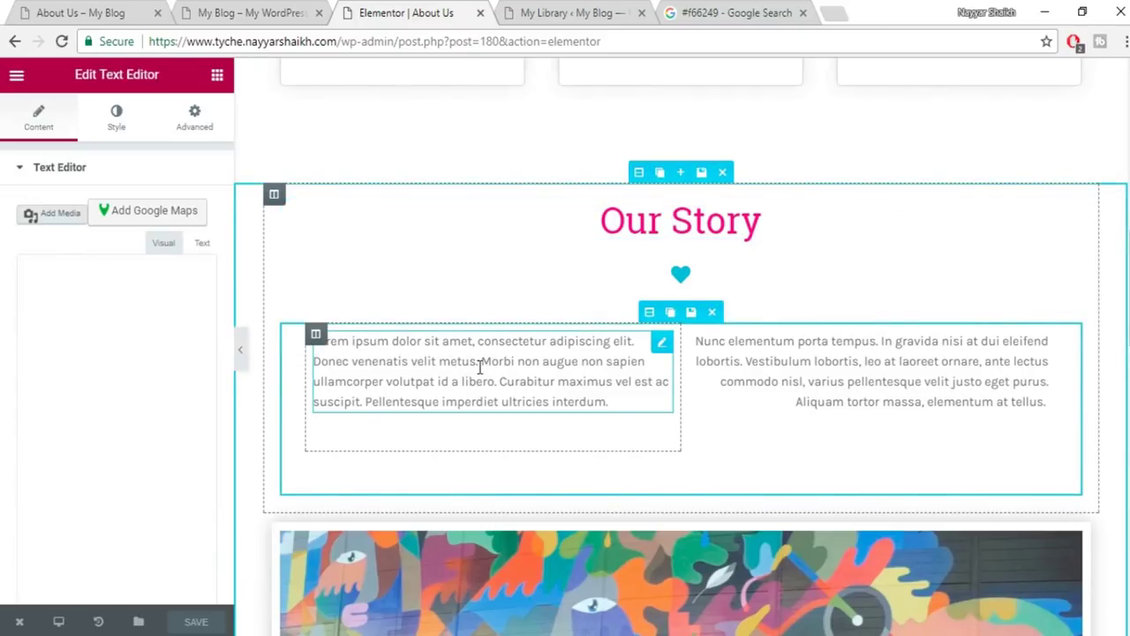
{"action": "left_click_drag", "start_coordinate": [38, 394], "coordinate": [223, 544]}
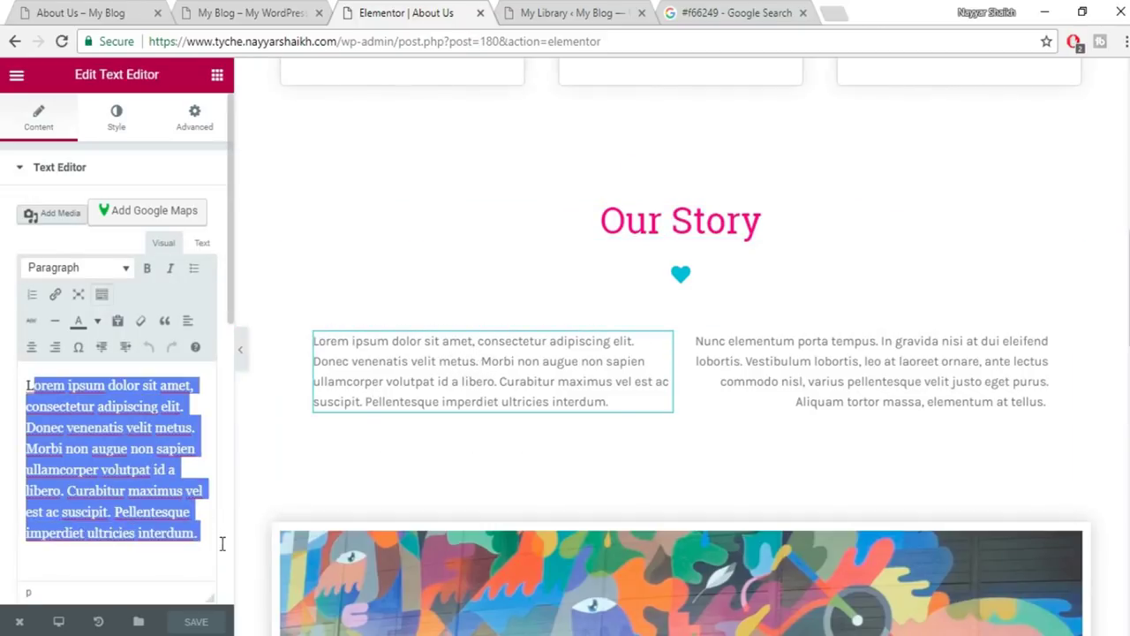
{"action": "scroll", "coordinate": [799, 503], "scroll_direction": "down", "scroll_amount": 5}
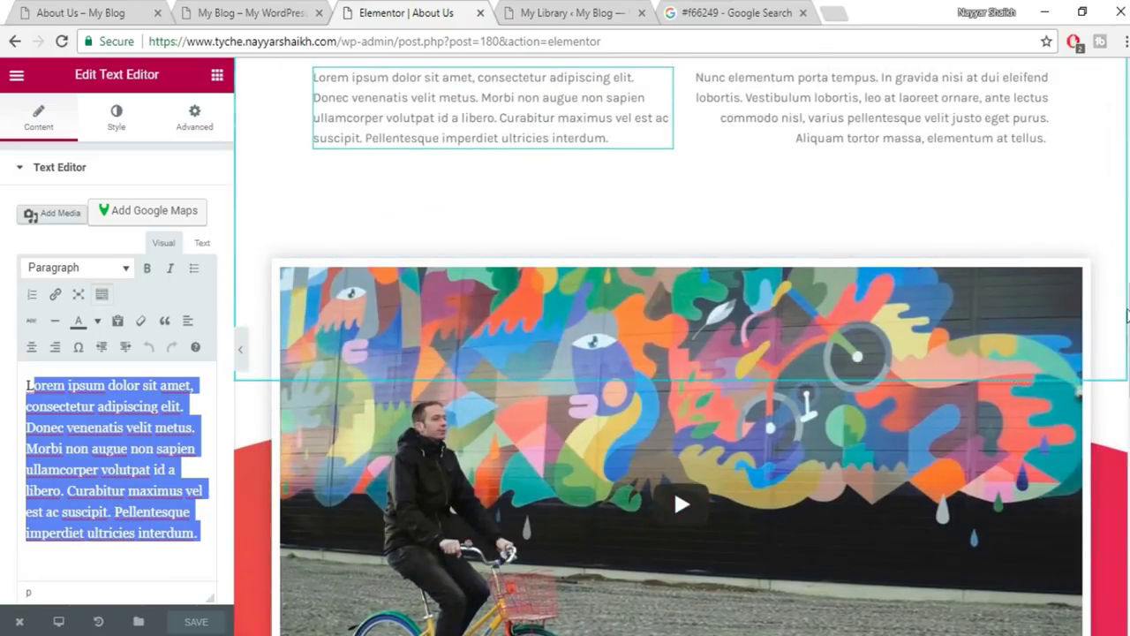
{"action": "key", "text": "ctrl+a"}
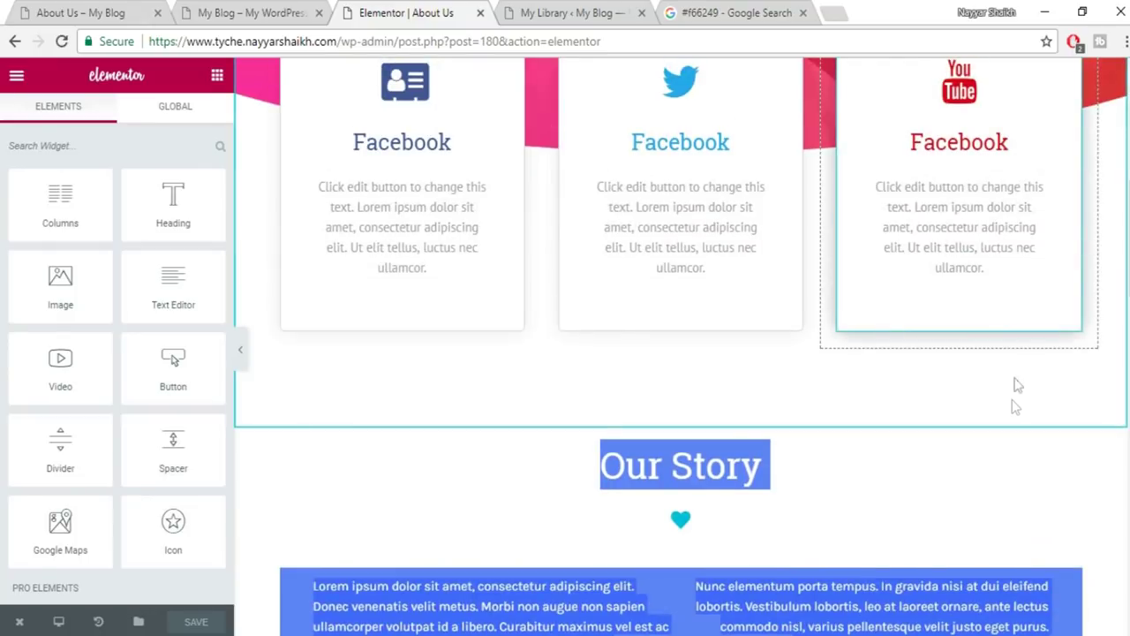
{"action": "scroll", "coordinate": [1016, 383], "scroll_direction": "up", "scroll_amount": 6}
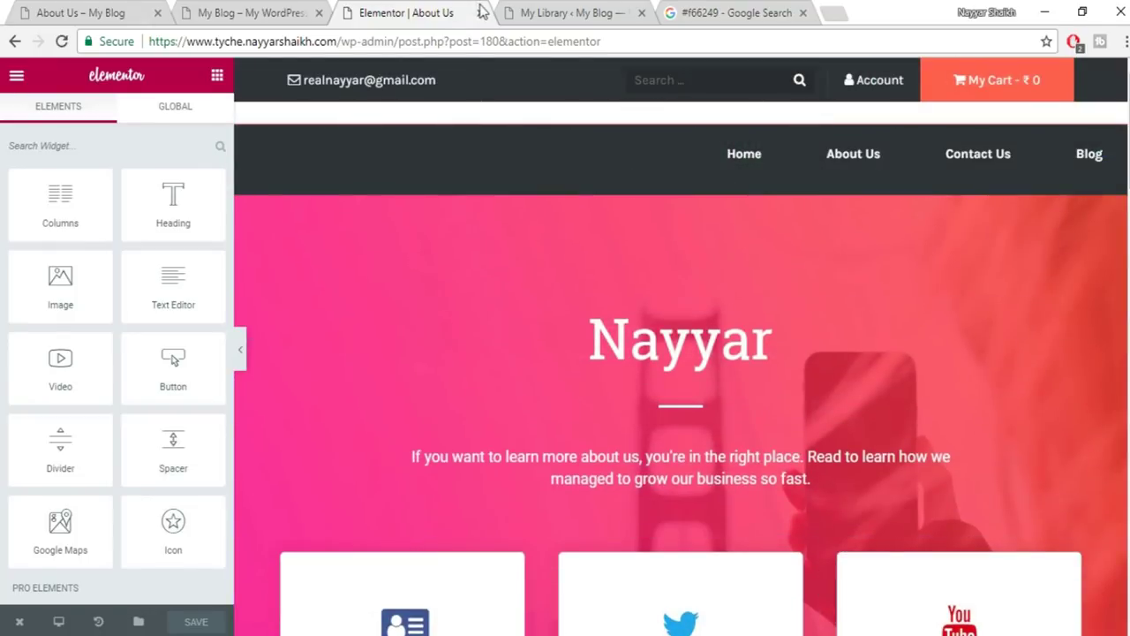
Leave the About Us editor, set the Contact Us page's template to Default Template and update the page.
{"action": "left_click", "coordinate": [480, 13]}
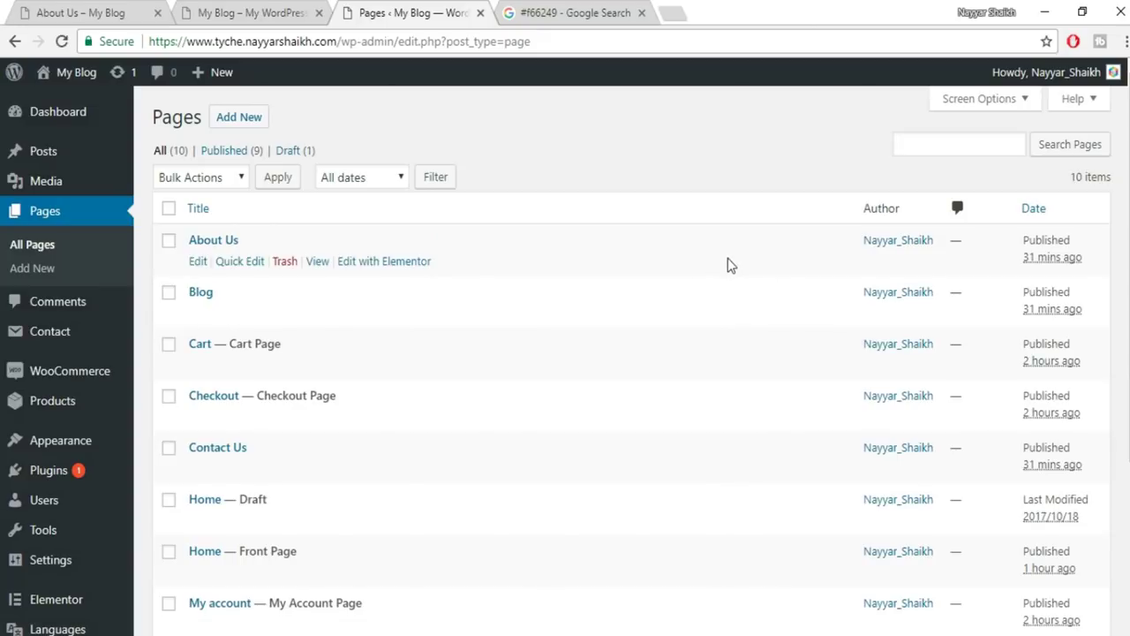
{"action": "scroll", "coordinate": [729, 253], "scroll_direction": "down", "scroll_amount": 2}
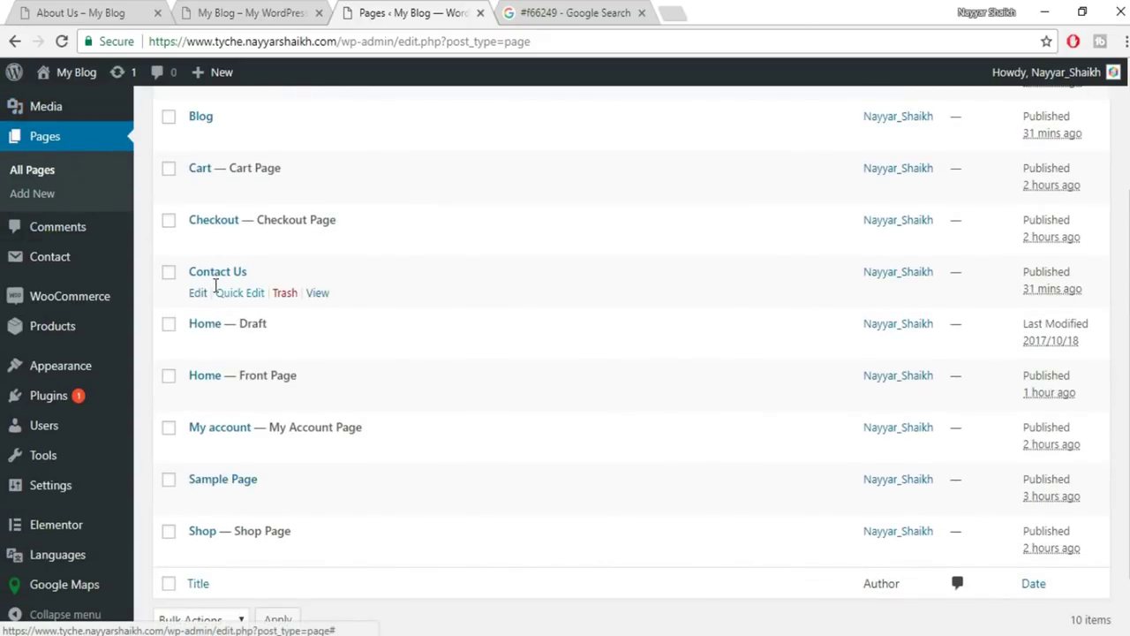
{"action": "left_click", "coordinate": [198, 295]}
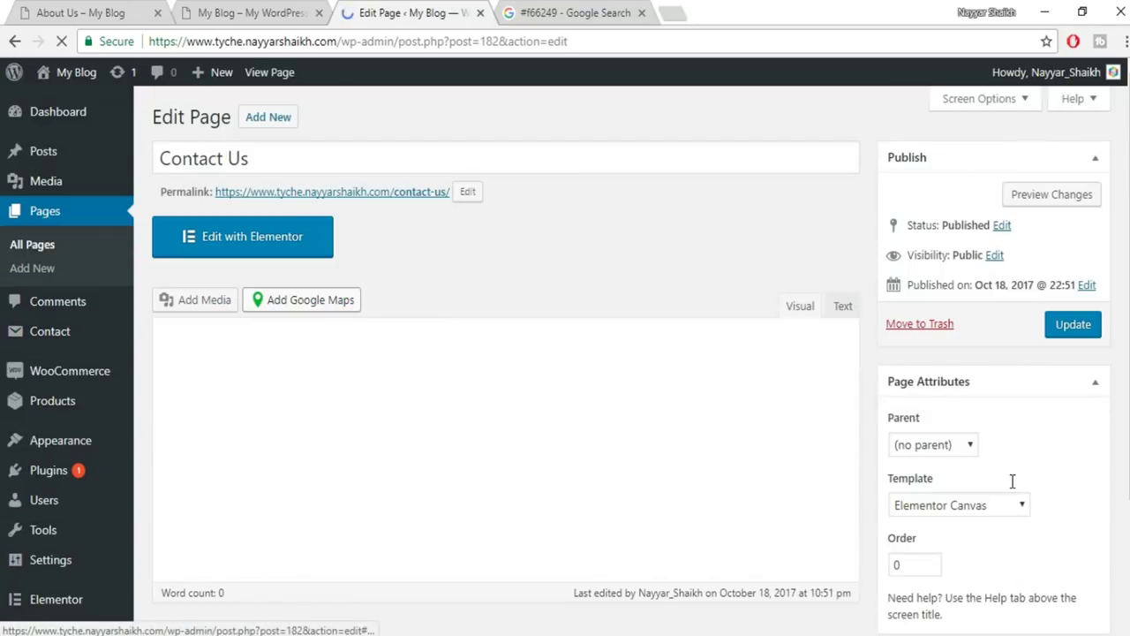
{"action": "scroll", "coordinate": [996, 477], "scroll_direction": "down", "scroll_amount": 3}
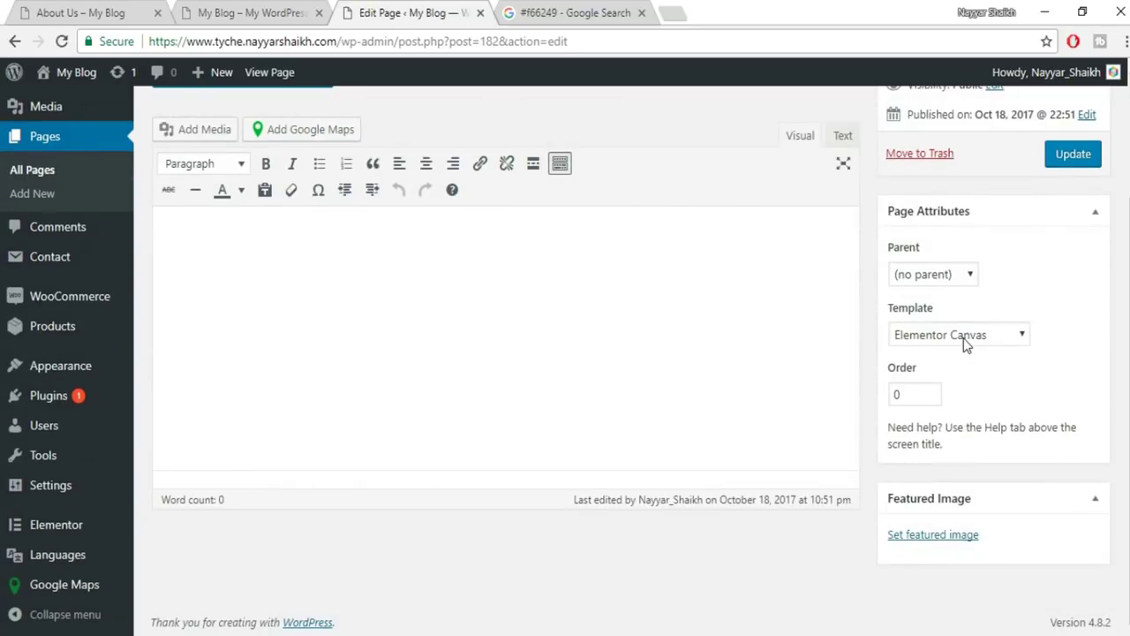
{"action": "left_click", "coordinate": [965, 345]}
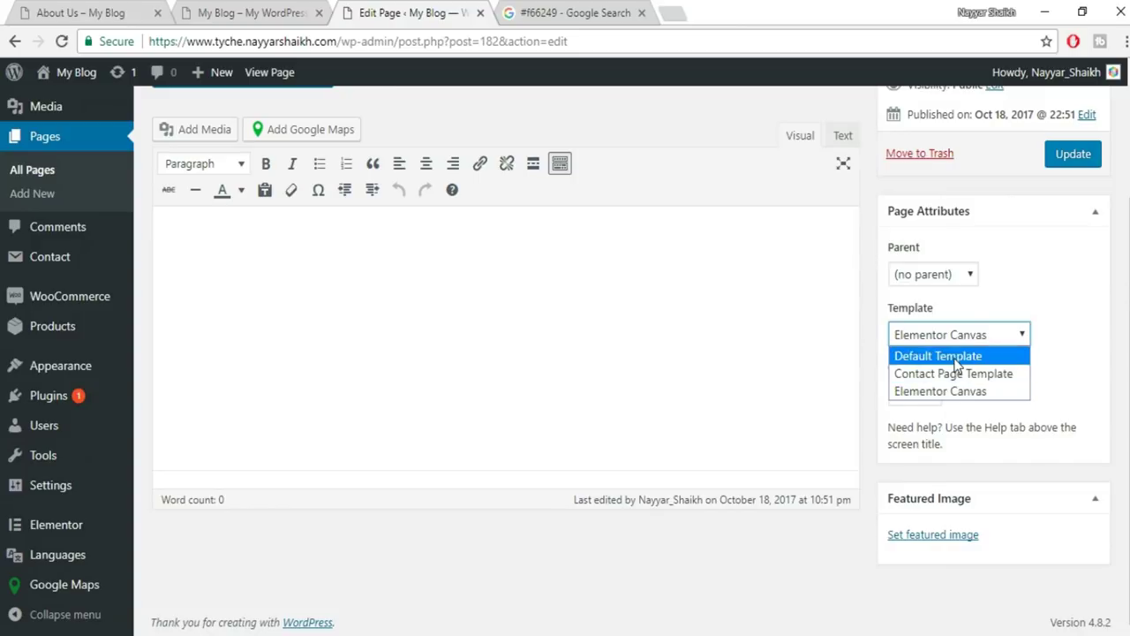
{"action": "left_click", "coordinate": [956, 357]}
{"action": "scroll", "coordinate": [967, 397], "scroll_direction": "up", "scroll_amount": 2}
{"action": "left_click", "coordinate": [1064, 325]}
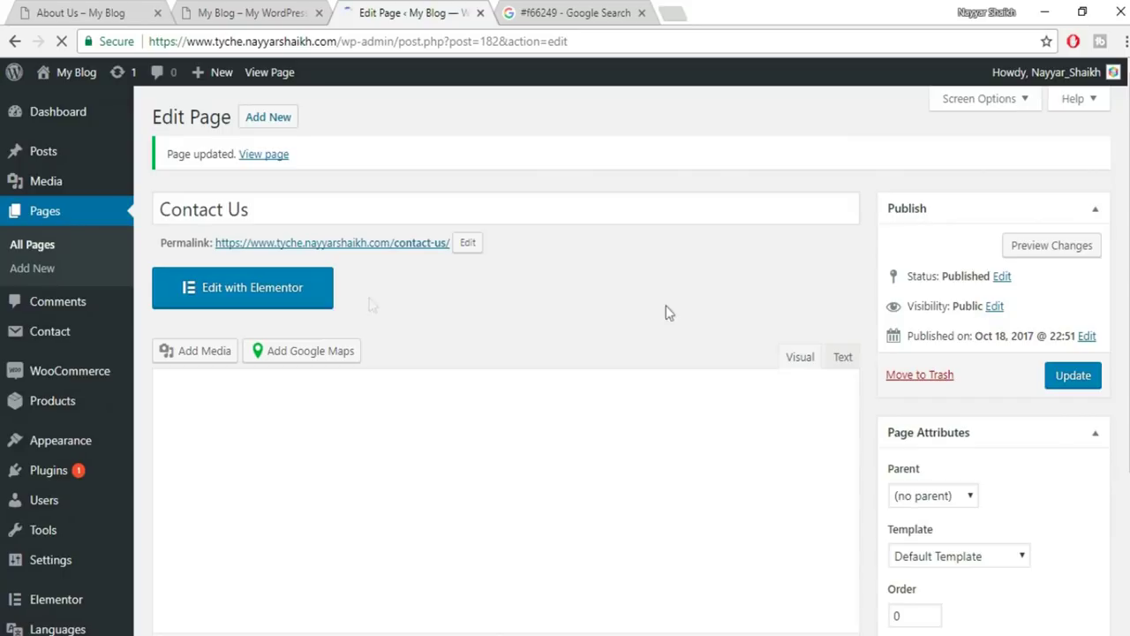
Open the Contact Us page in Elementor and insert the saved Contact Us page template.
{"action": "left_click", "coordinate": [266, 289]}
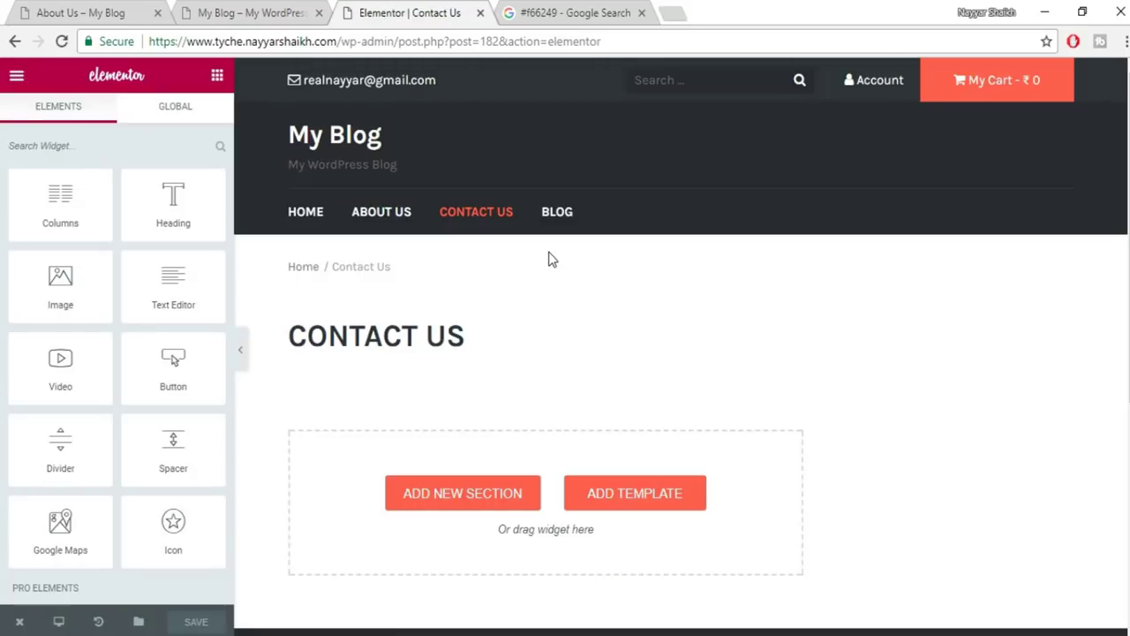
{"action": "left_click", "coordinate": [654, 503]}
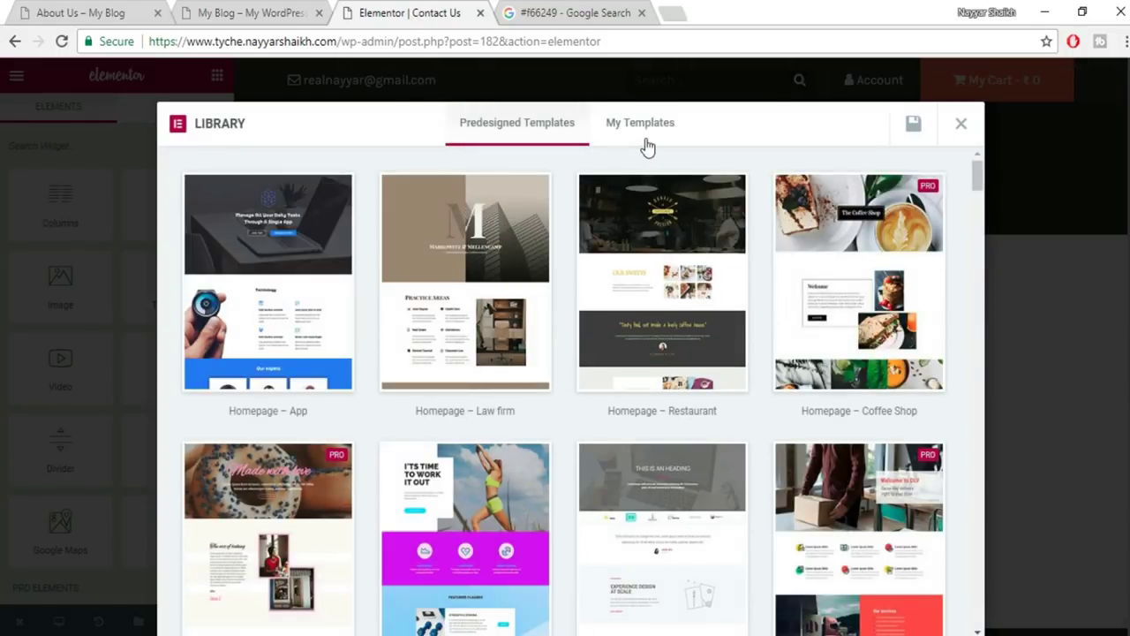
{"action": "left_click", "coordinate": [645, 144]}
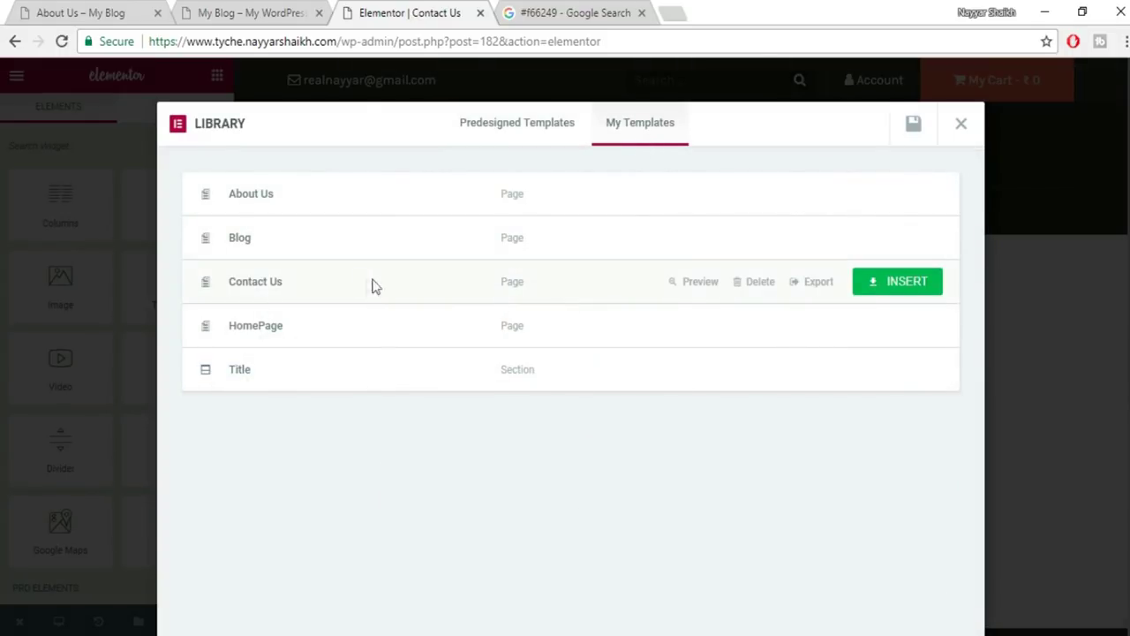
{"action": "left_click", "coordinate": [901, 281]}
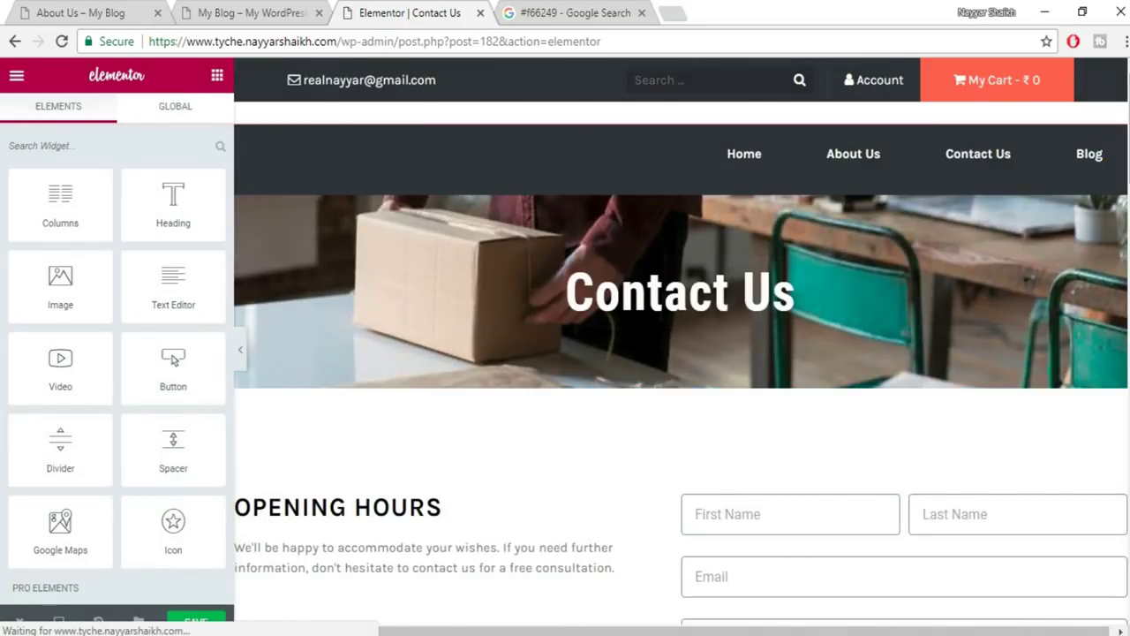
Set the address of the inserted page's Google Maps widget to mumbai.
{"action": "scroll", "coordinate": [551, 311], "scroll_direction": "down", "scroll_amount": 5}
{"action": "scroll", "coordinate": [173, 359], "scroll_direction": "down", "scroll_amount": 10}
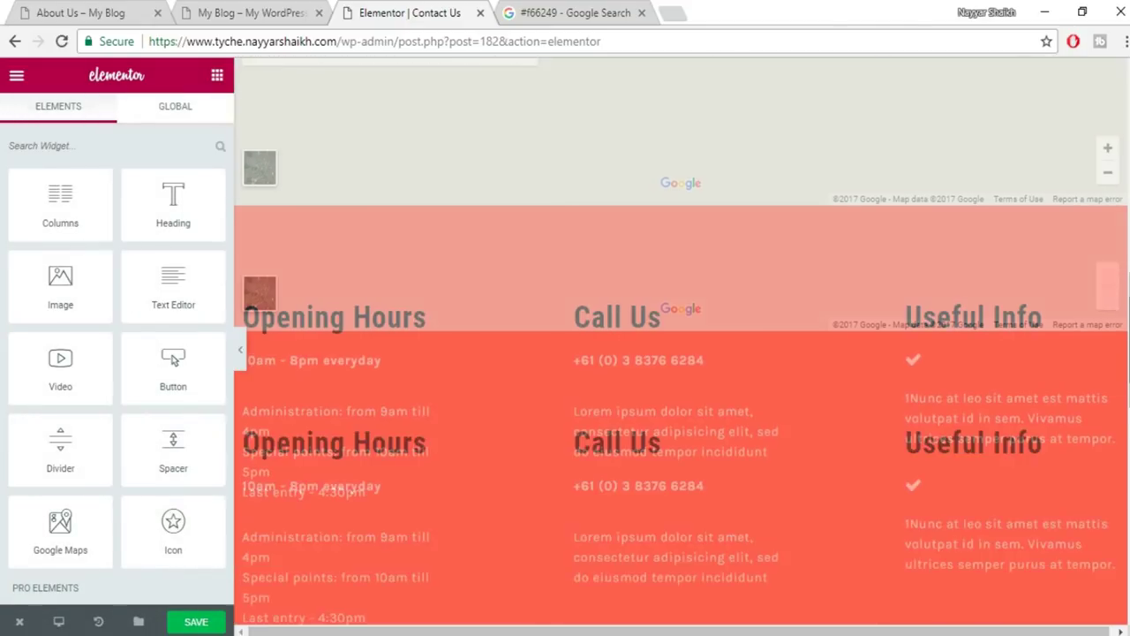
{"action": "scroll", "coordinate": [833, 415], "scroll_direction": "up", "scroll_amount": 10}
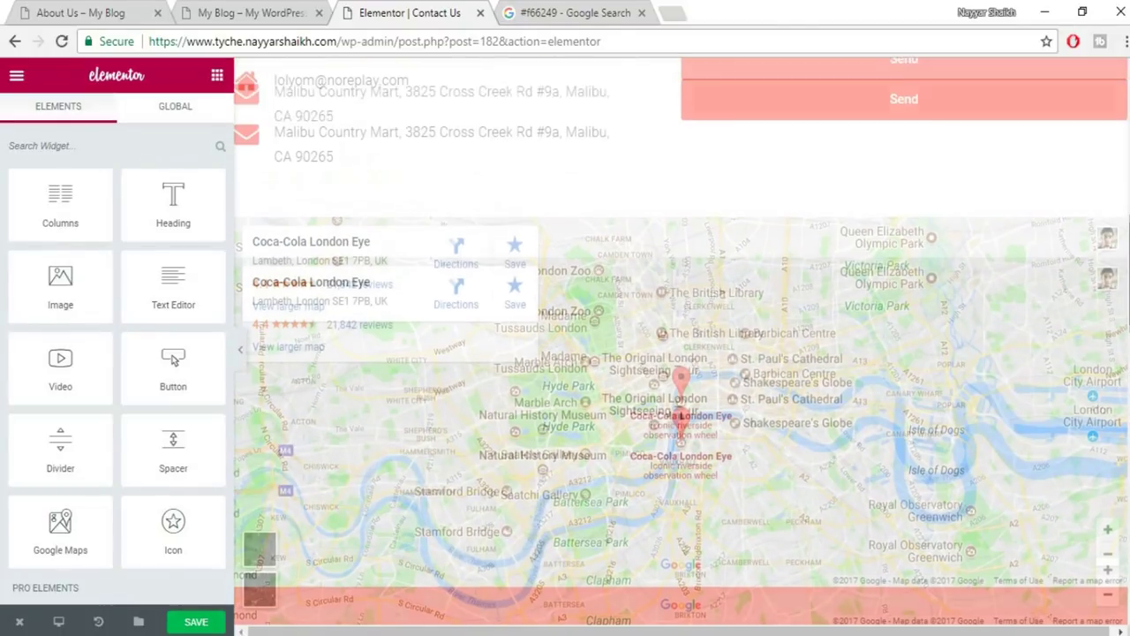
{"action": "scroll", "coordinate": [774, 418], "scroll_direction": "down", "scroll_amount": 1}
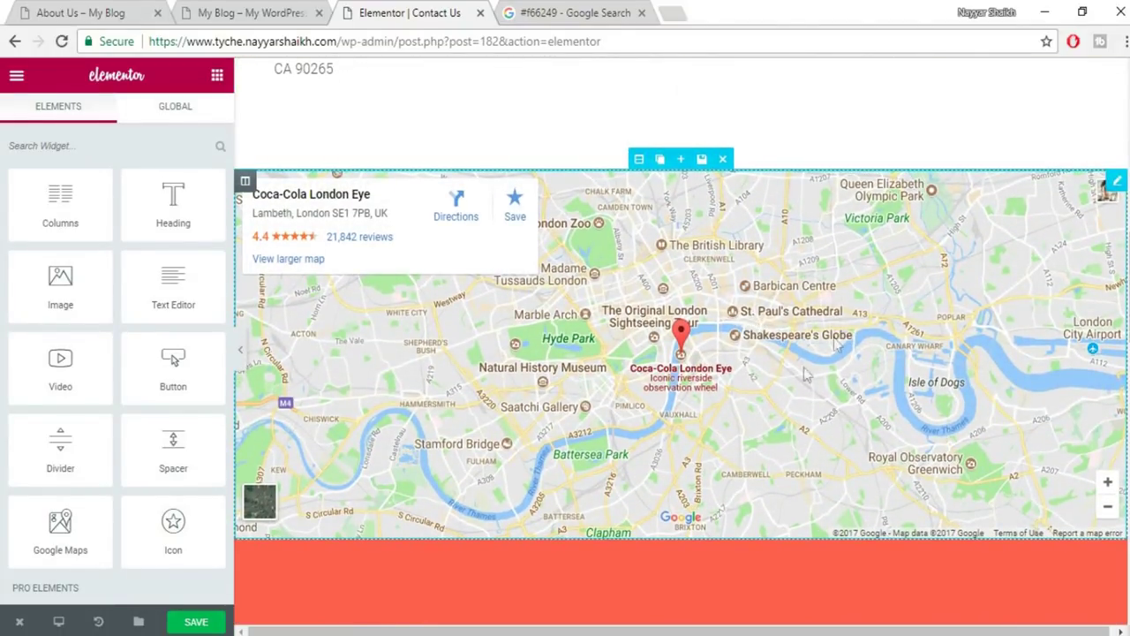
{"action": "left_click", "coordinate": [771, 291]}
{"action": "triple_click", "coordinate": [112, 232]}
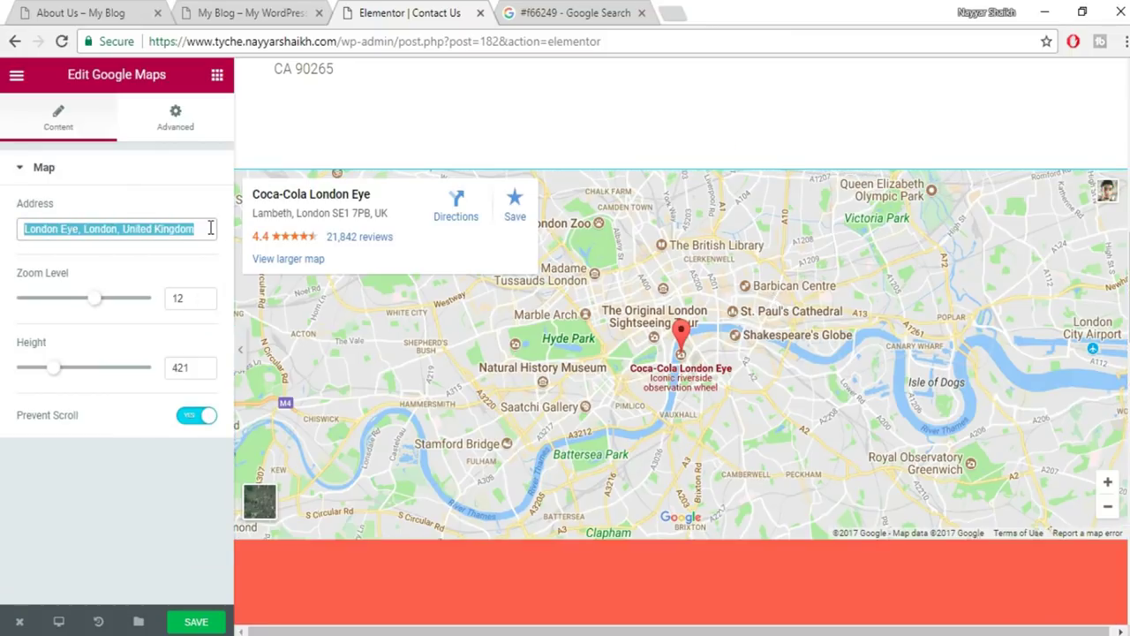
{"action": "type", "text": "mumba"}
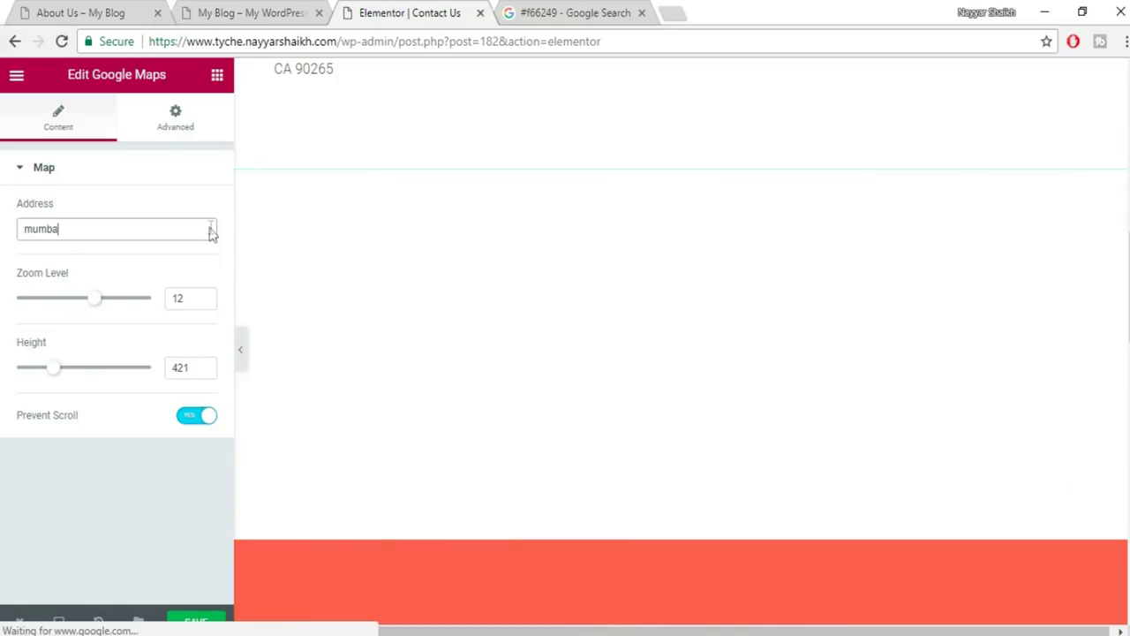
{"action": "type", "text": "i"}
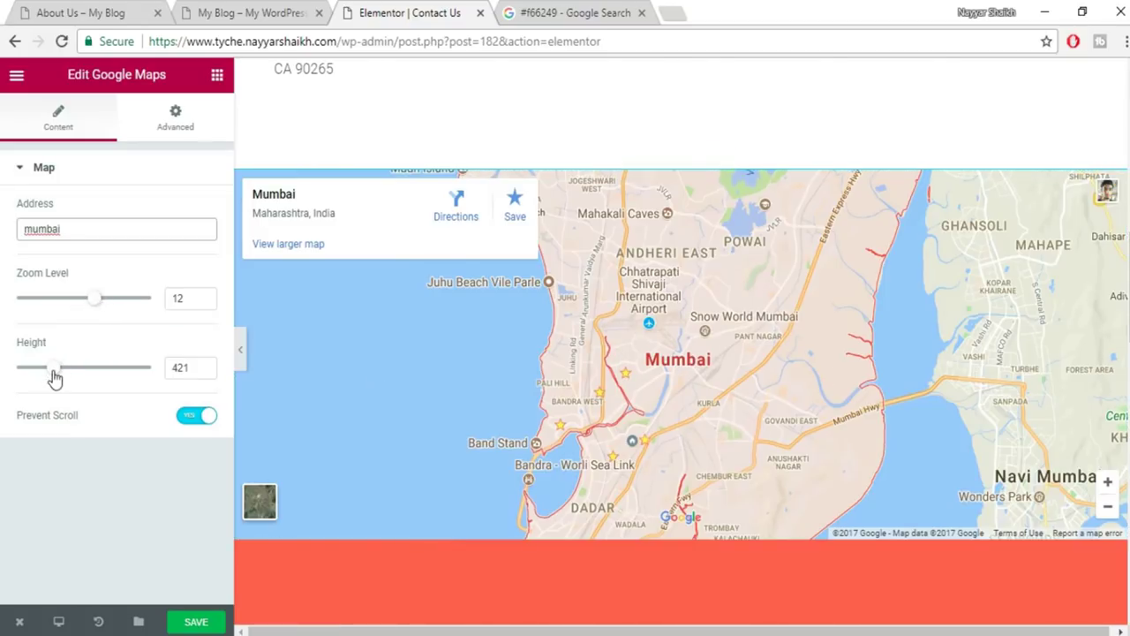
Set the map's zoom level to 14 and its height to 394.
{"action": "left_click_drag", "start_coordinate": [66, 375], "coordinate": [43, 376]}
{"action": "left_click_drag", "start_coordinate": [106, 305], "coordinate": [111, 306]}
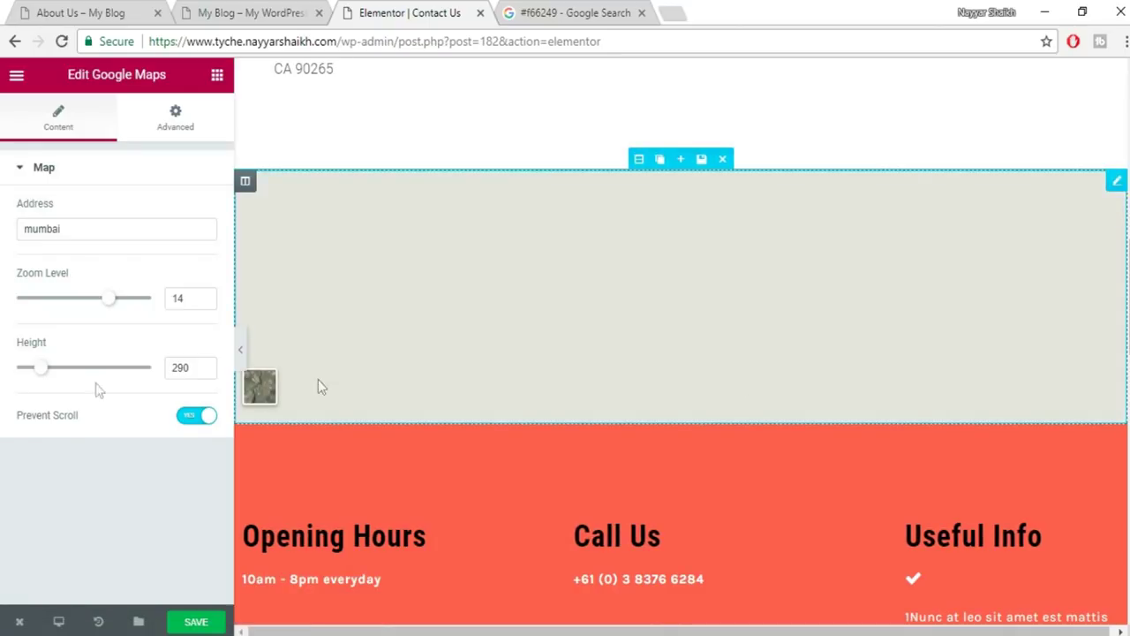
{"action": "left_click_drag", "start_coordinate": [40, 374], "coordinate": [50, 373]}
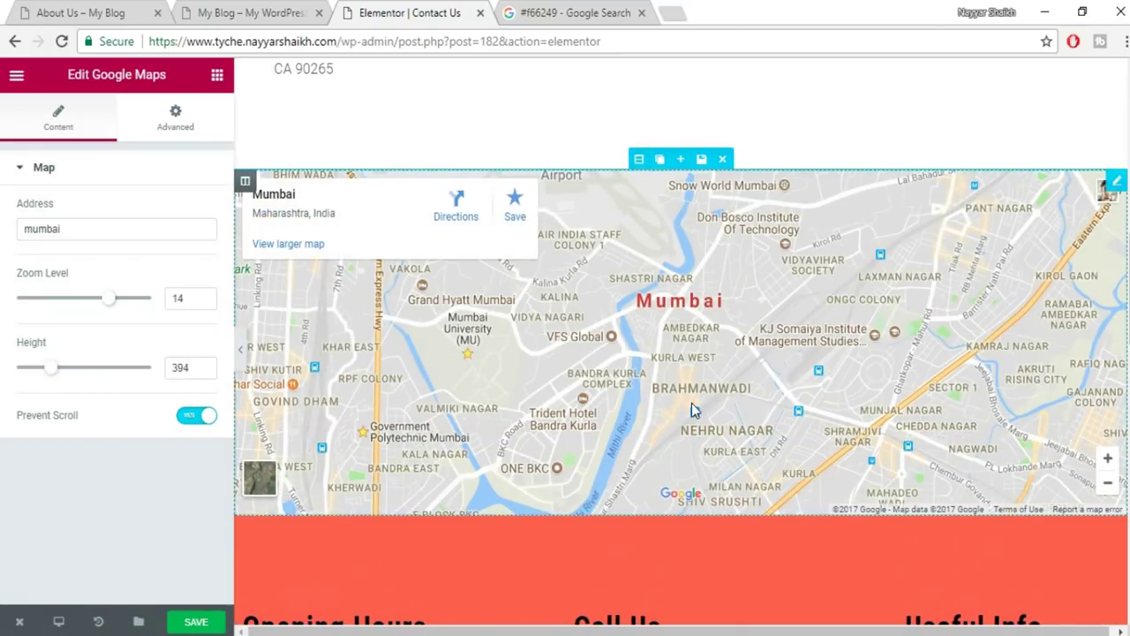
Change the Monday-Fri entry in the opening hours list to 9AM - 8 PM.
{"action": "scroll", "coordinate": [691, 403], "scroll_direction": "up", "scroll_amount": 4}
{"action": "scroll", "coordinate": [691, 403], "scroll_direction": "up", "scroll_amount": 1}
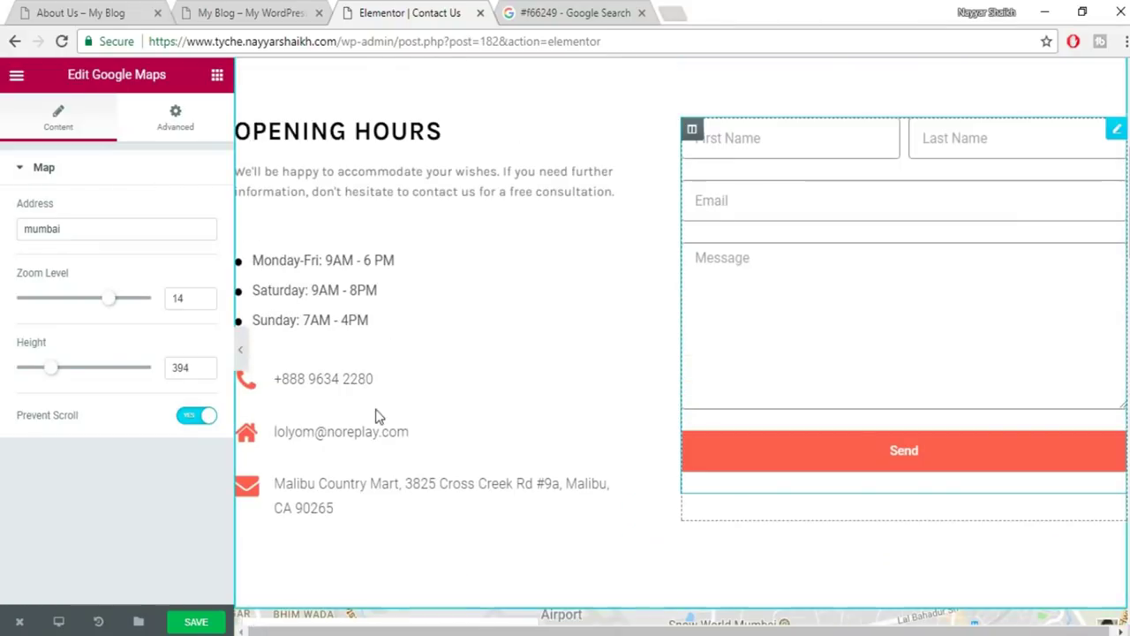
{"action": "left_click", "coordinate": [352, 272]}
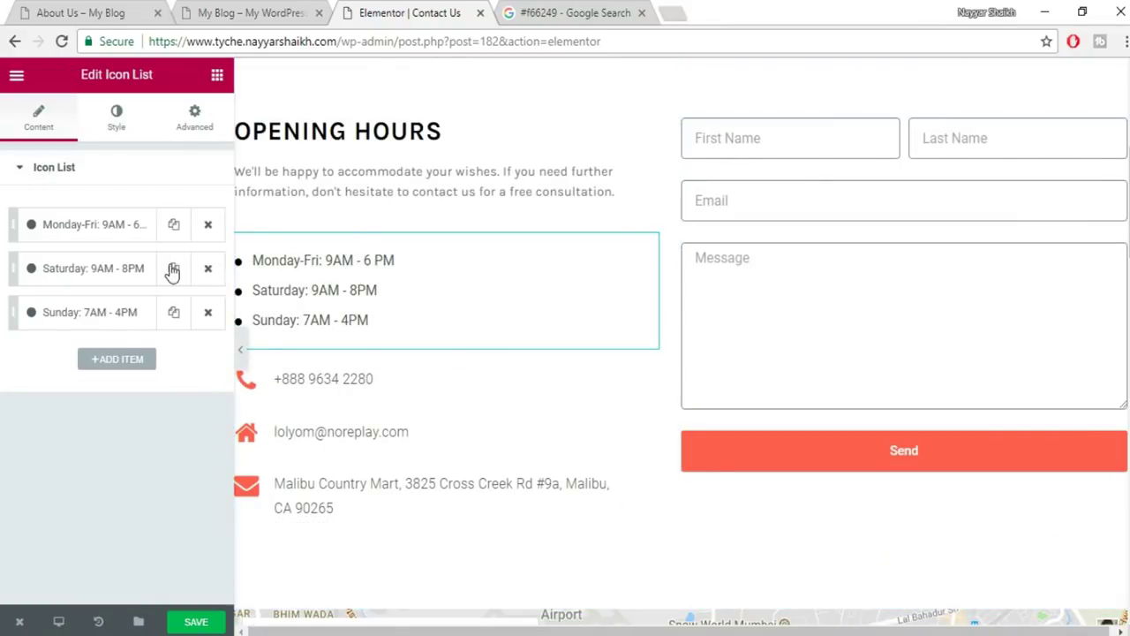
{"action": "left_click", "coordinate": [90, 228]}
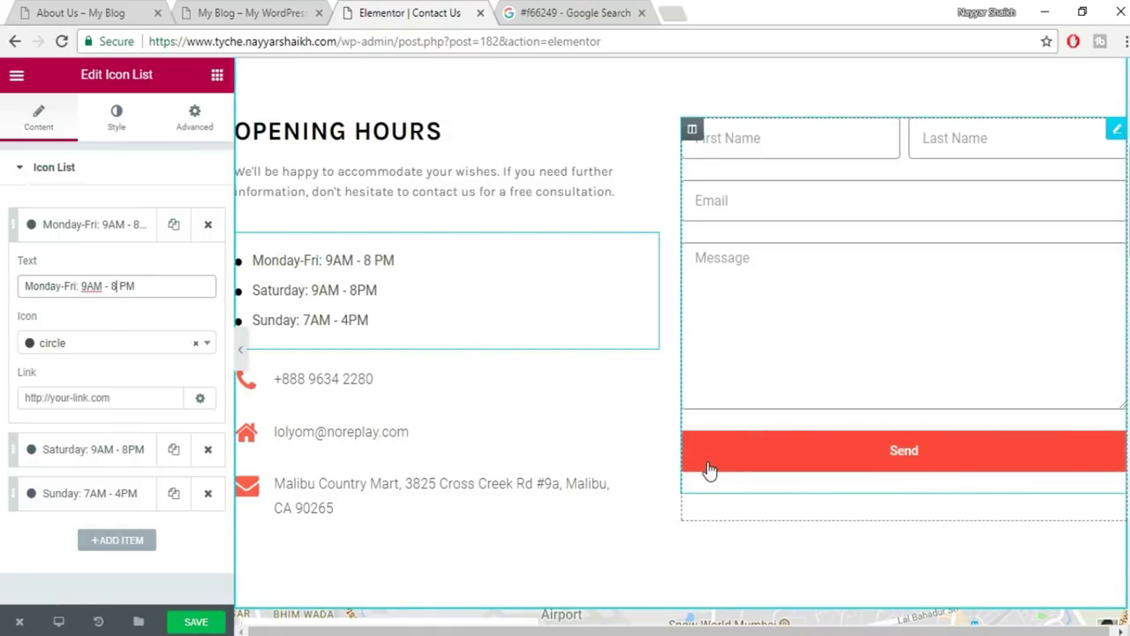
Inspect the items of the contact details icon list and look over the upper part of the page.
{"action": "left_click", "coordinate": [367, 439]}
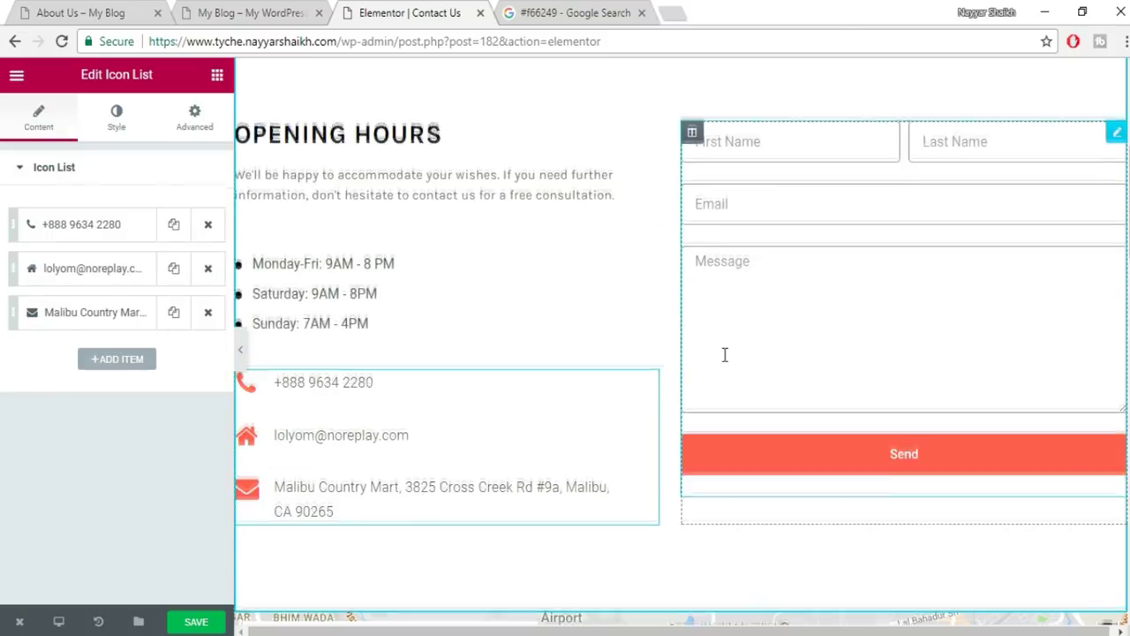
{"action": "scroll", "coordinate": [724, 355], "scroll_direction": "up", "scroll_amount": 2}
{"action": "scroll", "coordinate": [724, 355], "scroll_direction": "up", "scroll_amount": 3}
{"action": "scroll", "coordinate": [713, 388], "scroll_direction": "down", "scroll_amount": 5}
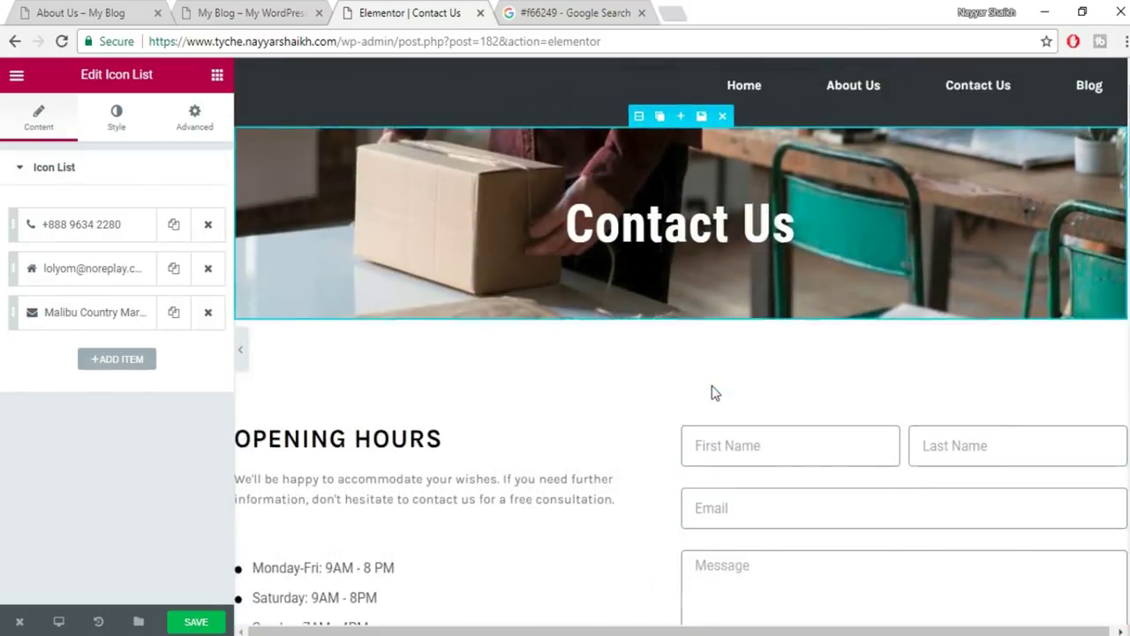
Replace the heading under Call Us Now with a new phone number, save the page and return to its header.
{"action": "scroll", "coordinate": [712, 385], "scroll_direction": "down", "scroll_amount": 10}
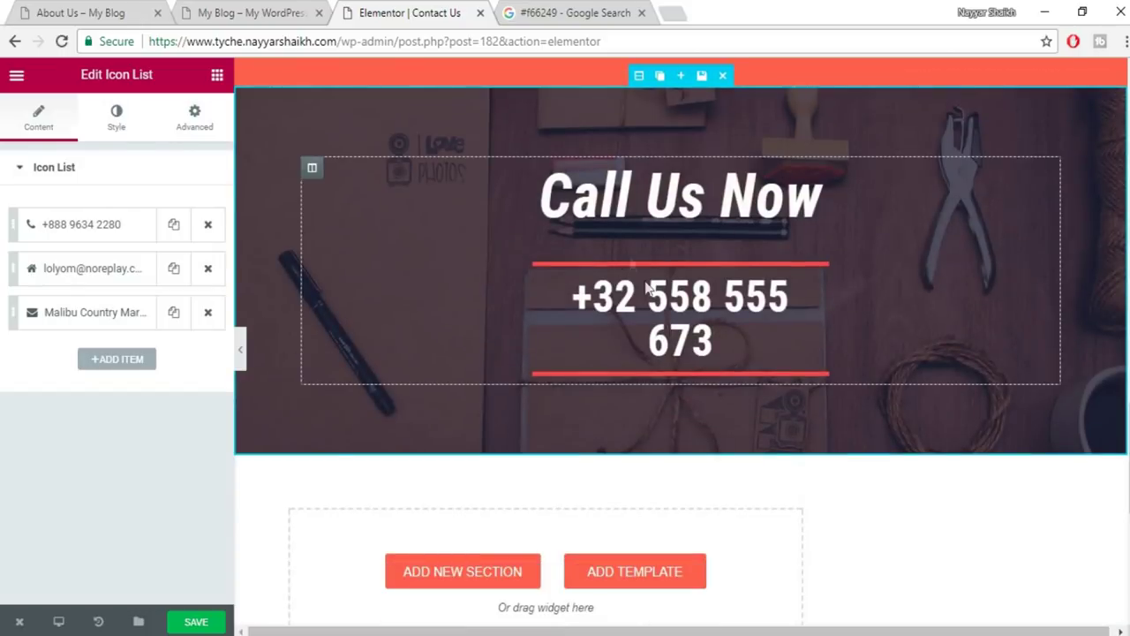
{"action": "left_click", "coordinate": [658, 300]}
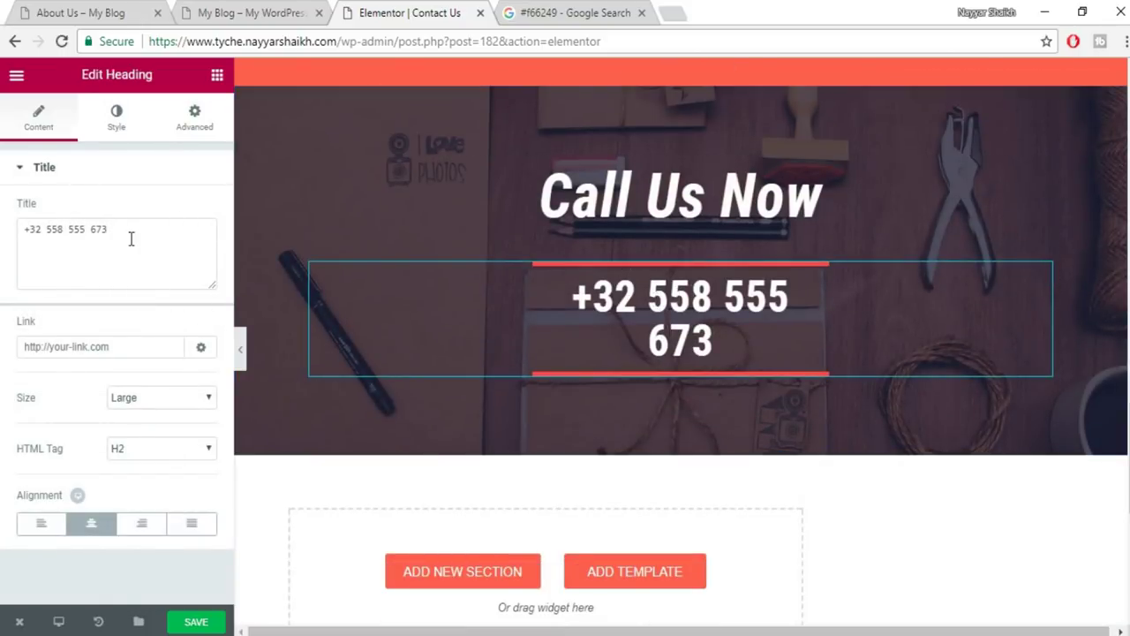
{"action": "left_click_drag", "start_coordinate": [131, 234], "coordinate": [0, 245]}
{"action": "type", "text": "12344855"}
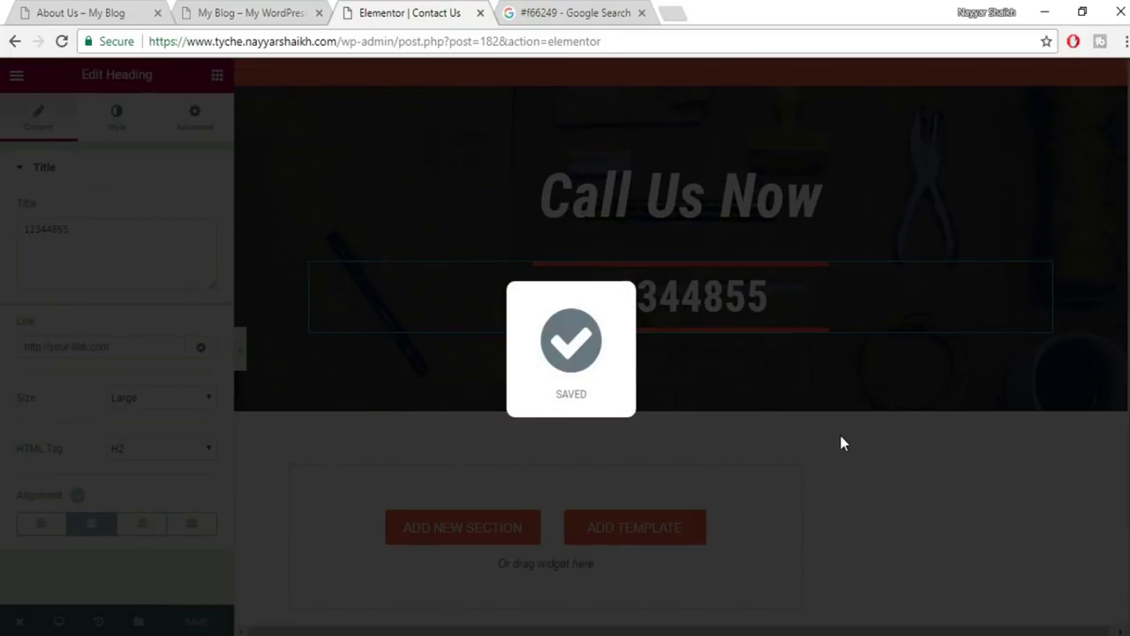
{"action": "scroll", "coordinate": [853, 470], "scroll_direction": "up", "scroll_amount": 5}
{"action": "scroll", "coordinate": [853, 477], "scroll_direction": "up", "scroll_amount": 10}
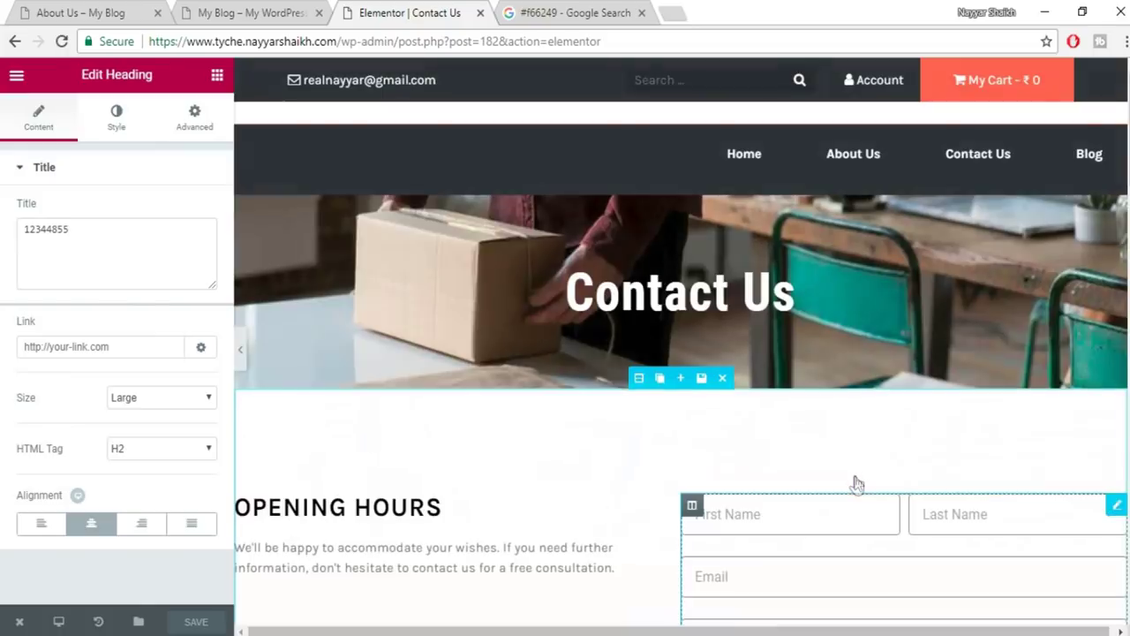
Close the Contact Us editor and open the site's WordPress dashboard in a separate browser tab.
{"action": "left_click", "coordinate": [479, 14]}
{"action": "left_click", "coordinate": [265, 9]}
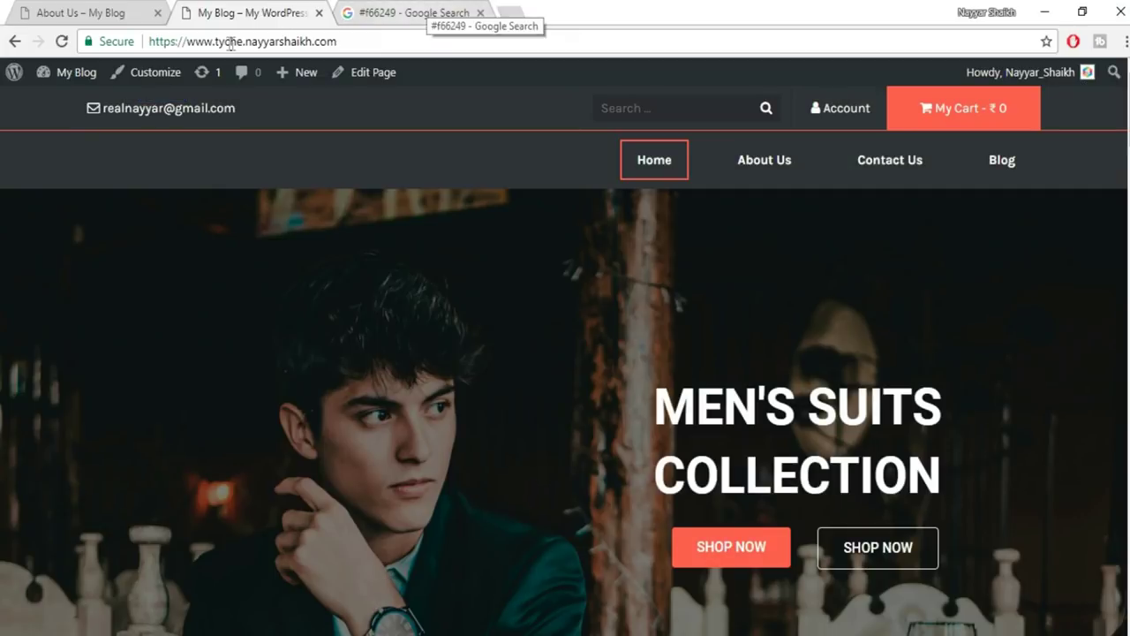
{"action": "left_click", "coordinate": [362, 39]}
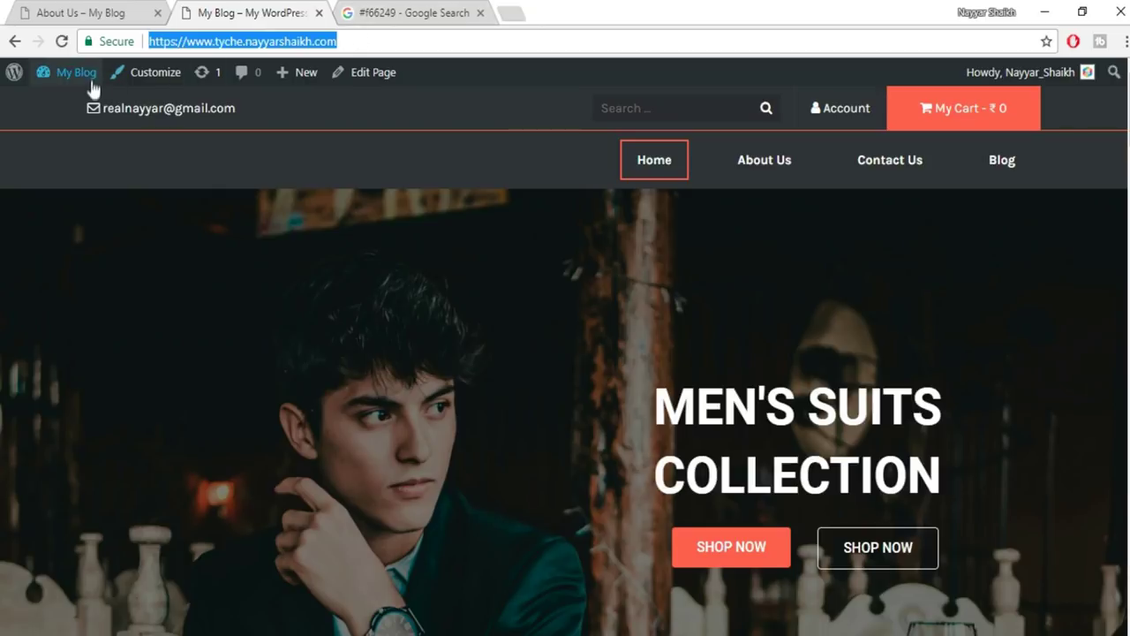
{"action": "mouse_move", "coordinate": [67, 73]}
{"action": "right_click", "coordinate": [72, 111]}
{"action": "left_click", "coordinate": [97, 120]}
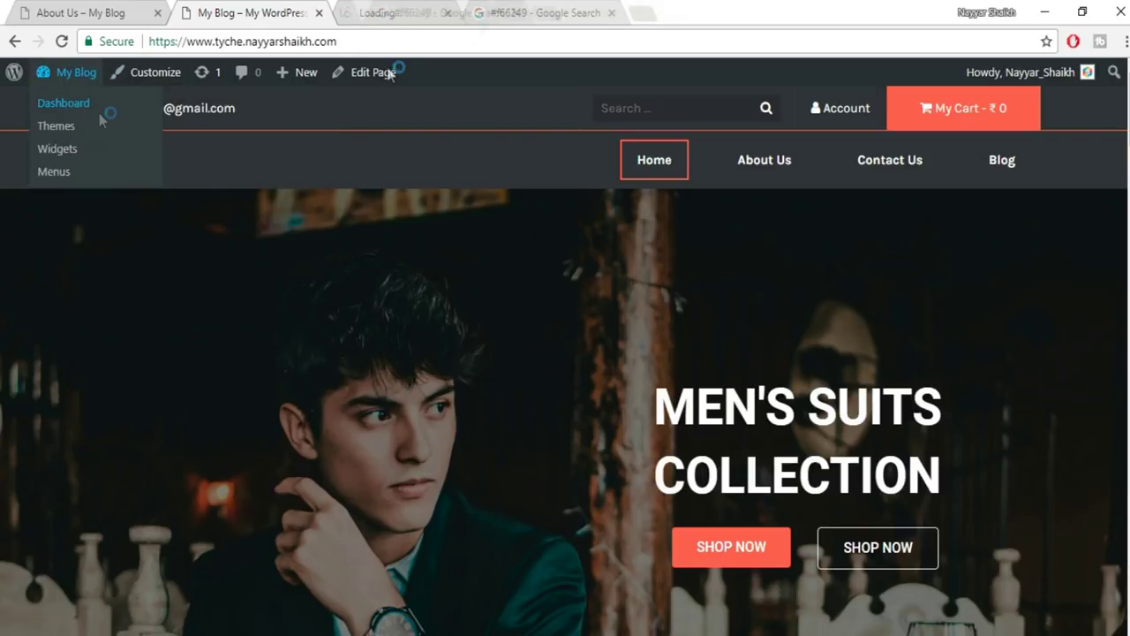
{"action": "left_click", "coordinate": [441, 10]}
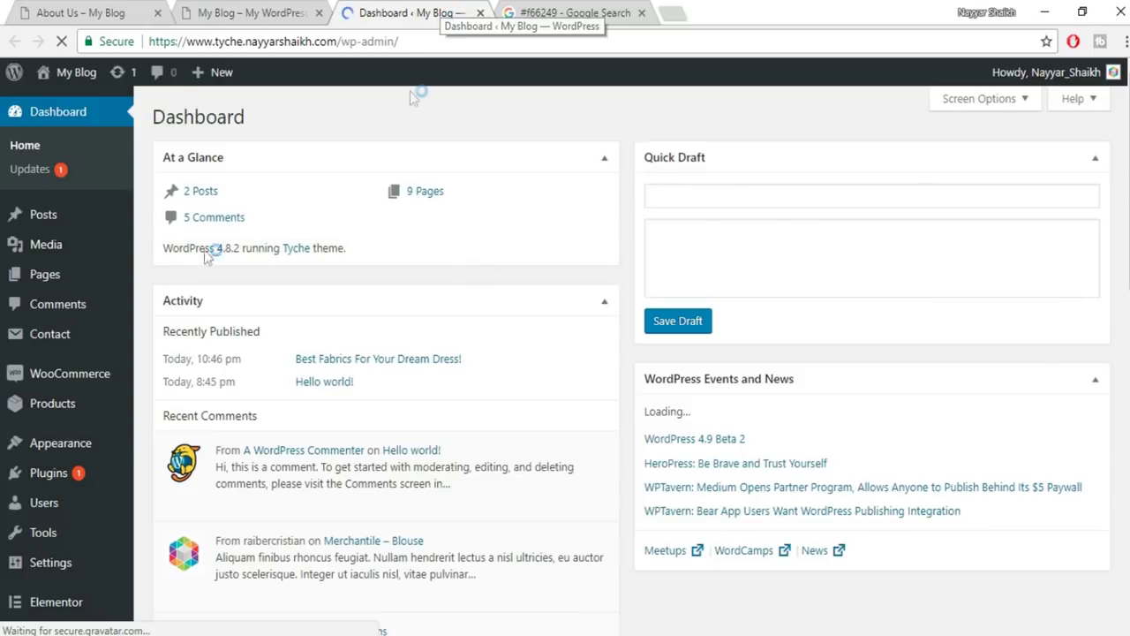
Open the Blog page from the site's page list for editing in Elementor.
{"action": "left_click", "coordinate": [44, 275]}
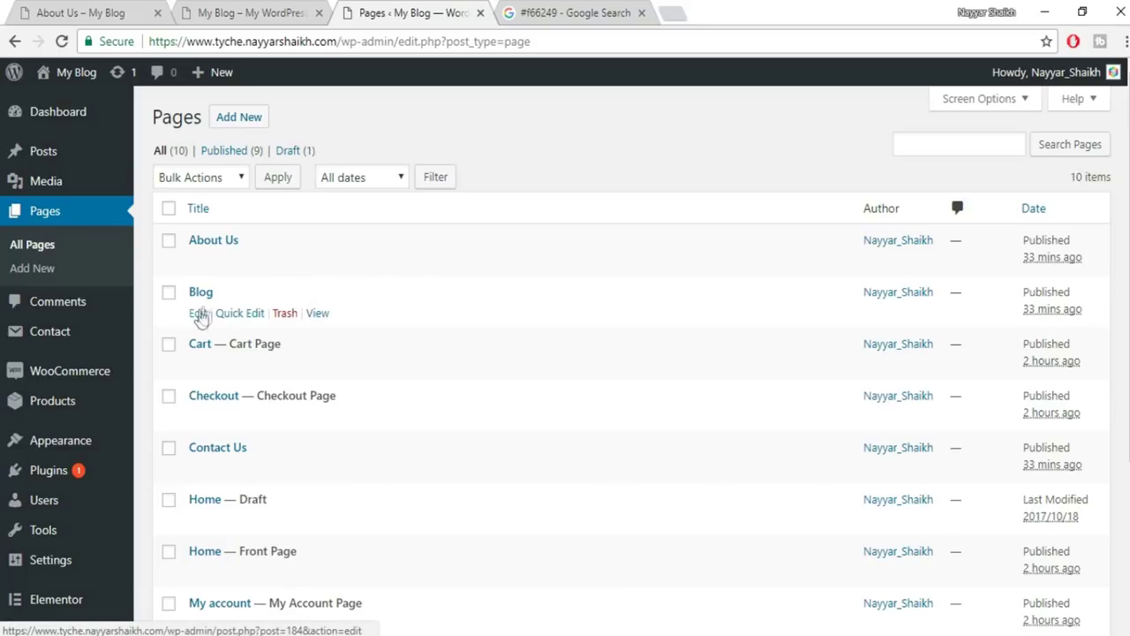
{"action": "left_click", "coordinate": [200, 316]}
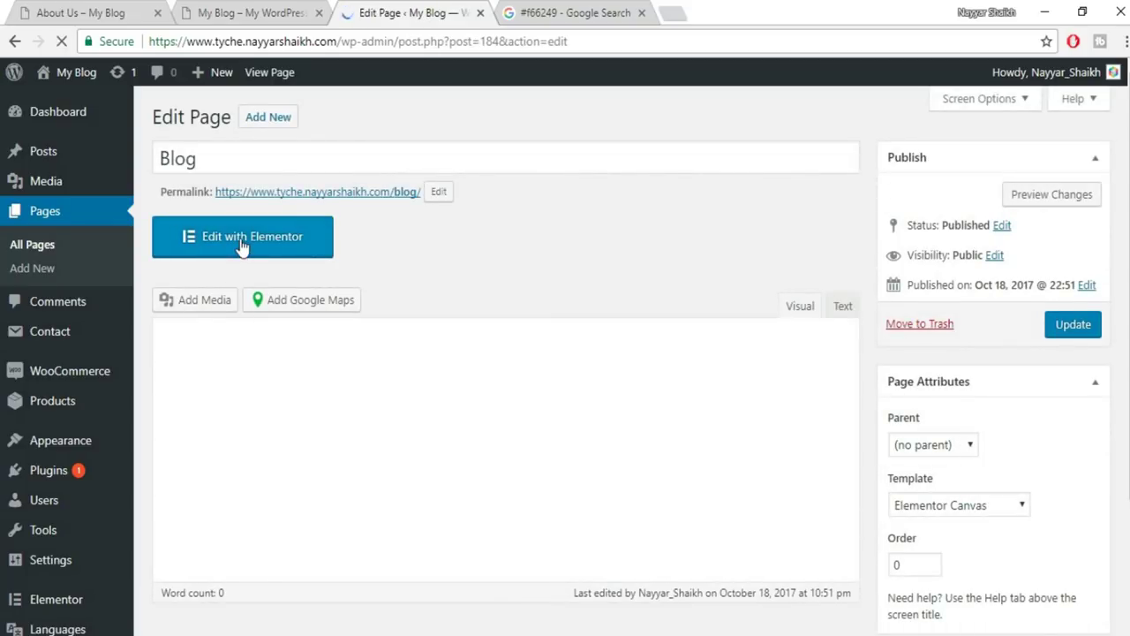
{"action": "left_click", "coordinate": [242, 238]}
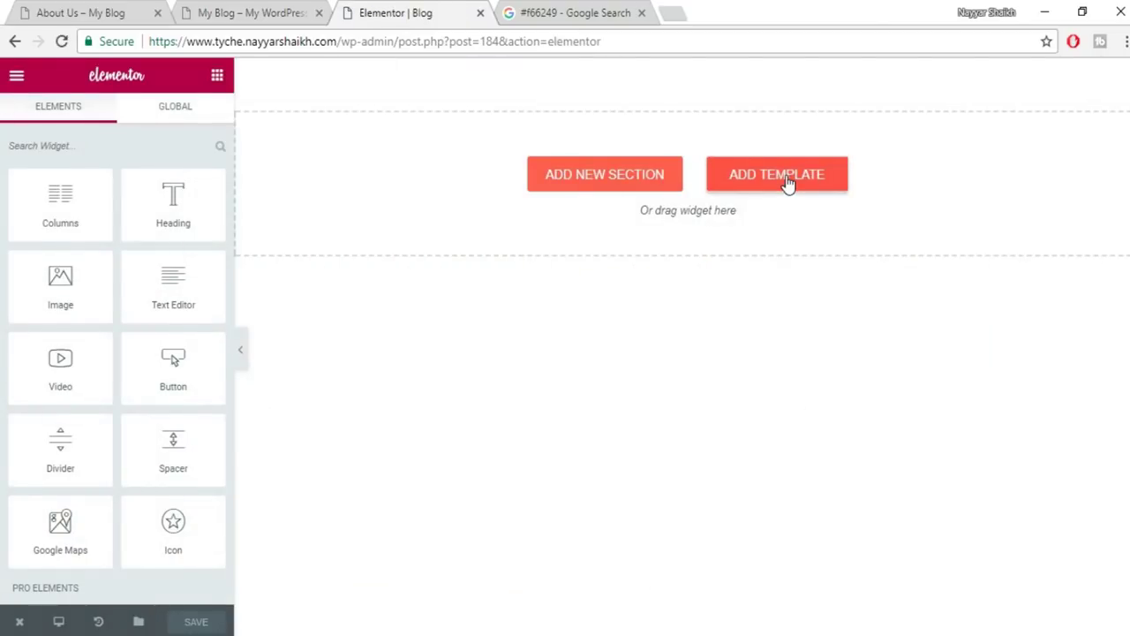
Insert the saved Blog page template into the empty page, save it and close the editor.
{"action": "left_click", "coordinate": [788, 182]}
{"action": "left_click", "coordinate": [658, 104]}
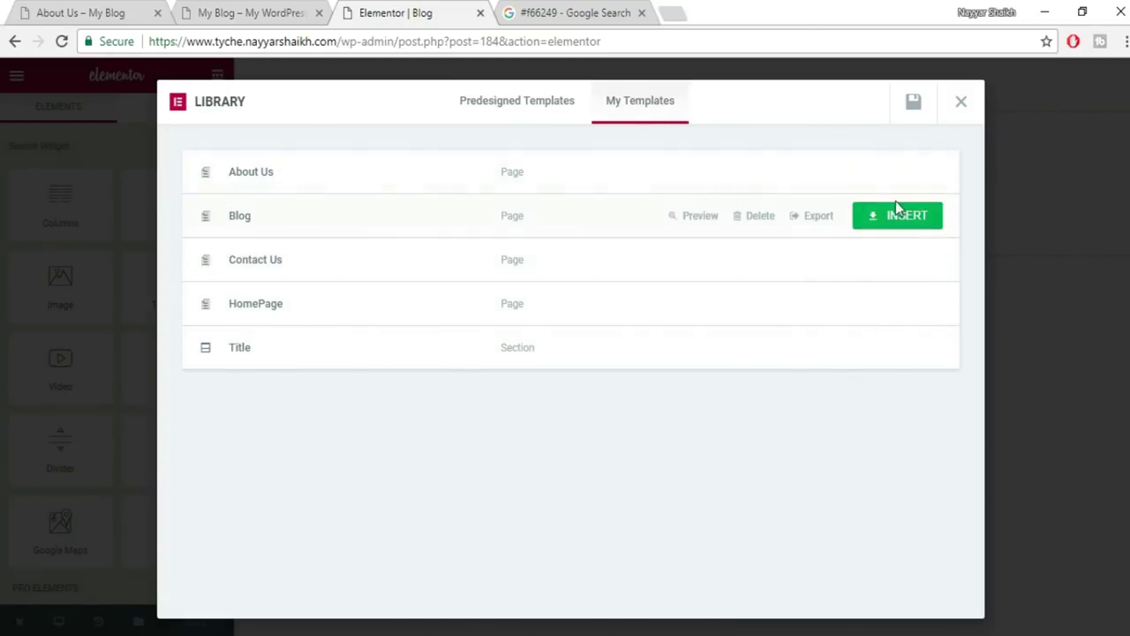
{"action": "left_click", "coordinate": [894, 215]}
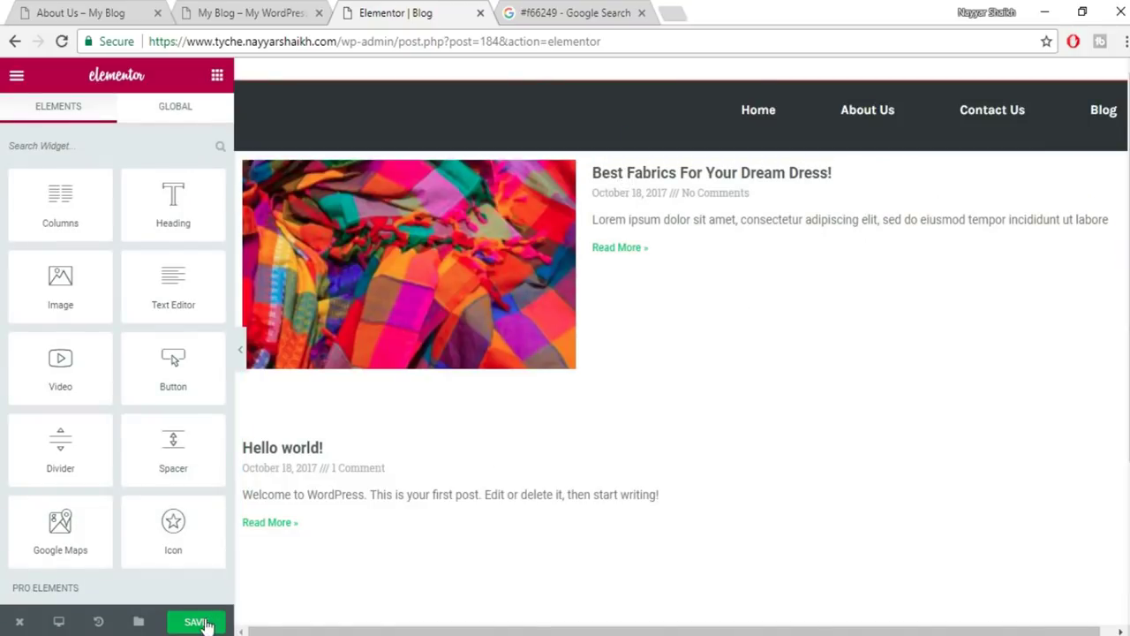
{"action": "left_click", "coordinate": [204, 623]}
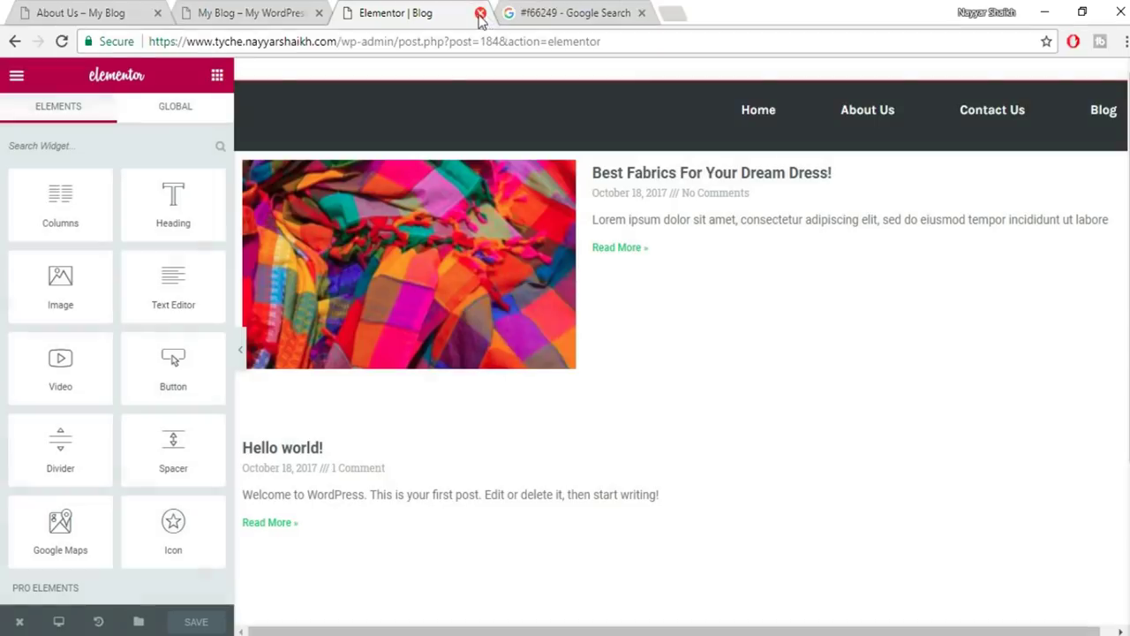
{"action": "left_click", "coordinate": [480, 12]}
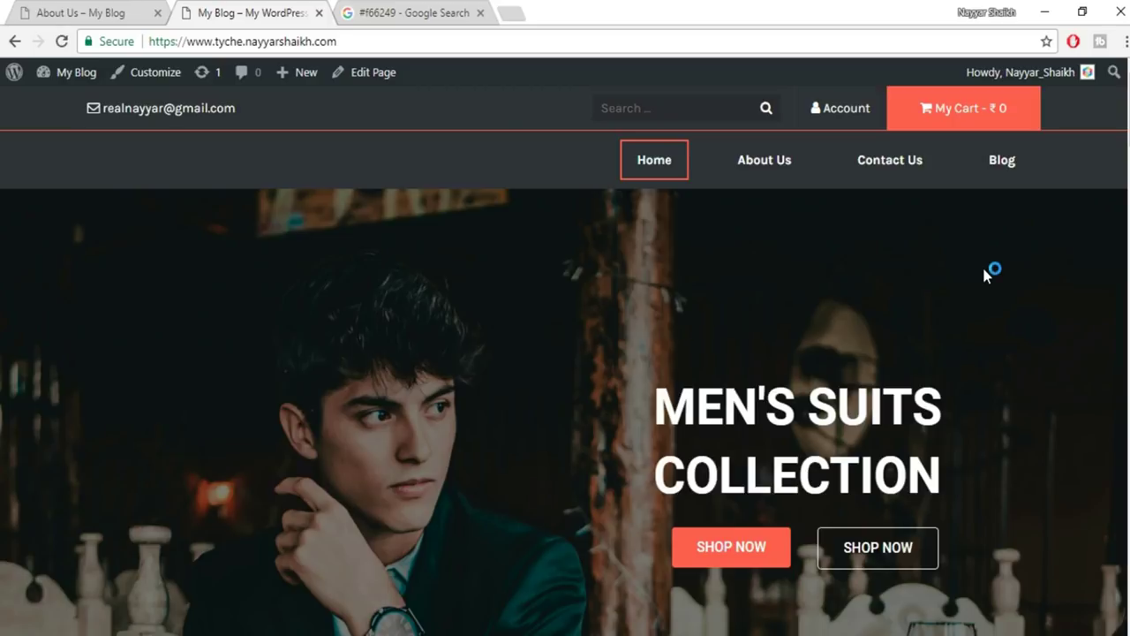
Examine the home page's layout at phone size in the browser's responsive device view, from the header to the footer.
{"action": "key", "text": "ctrl+shift+i"}
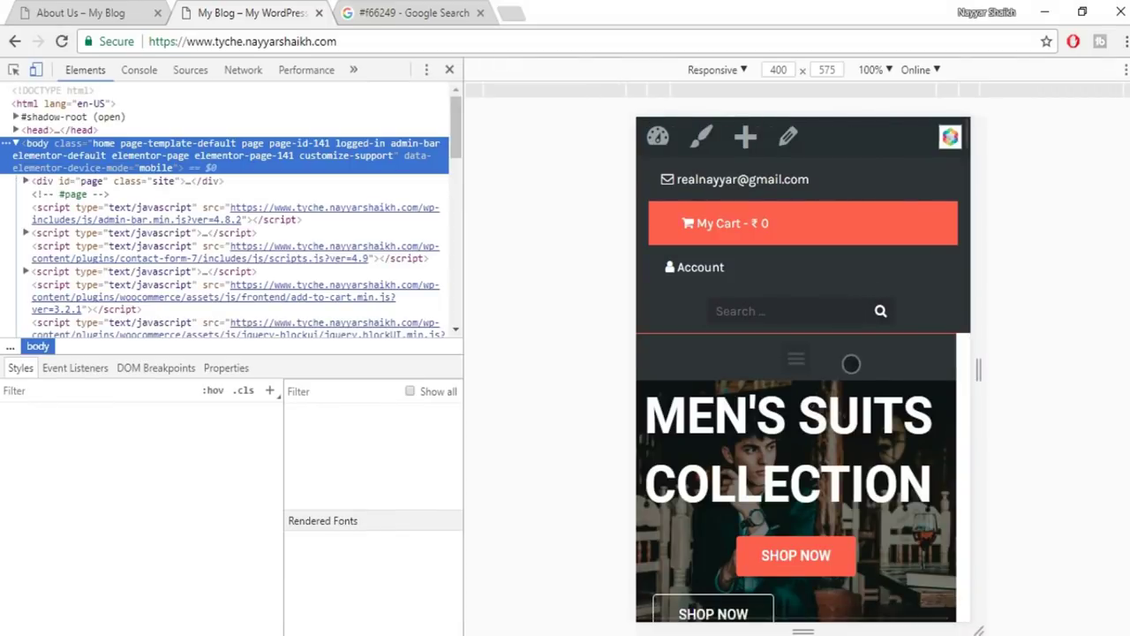
{"action": "scroll", "coordinate": [812, 391], "scroll_direction": "down", "scroll_amount": 8}
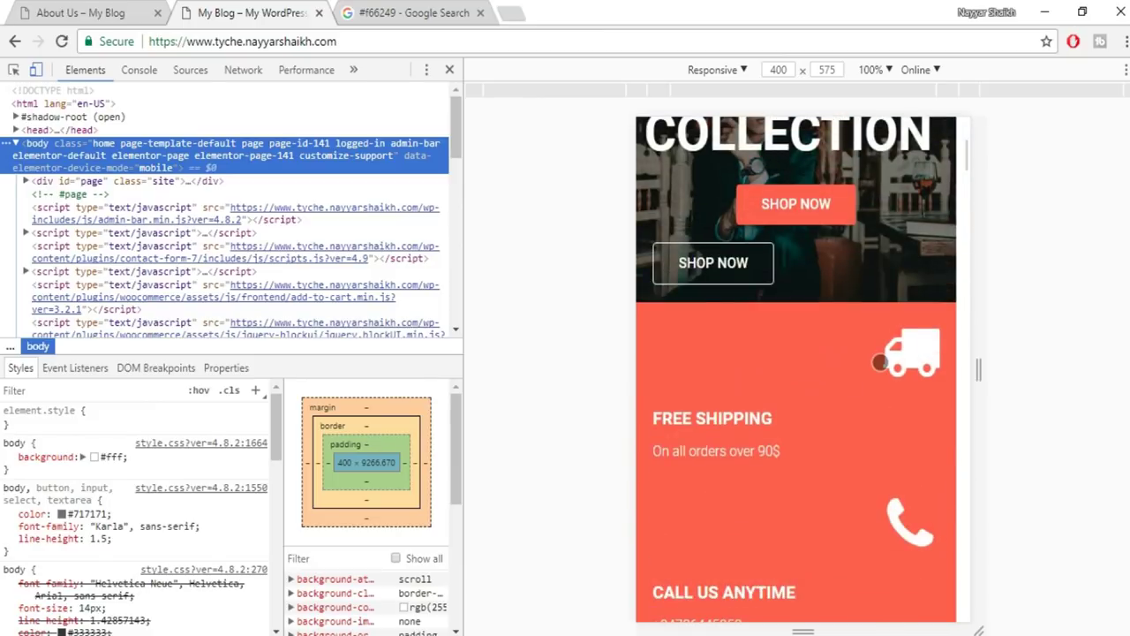
{"action": "scroll", "coordinate": [881, 364], "scroll_direction": "down", "scroll_amount": 10}
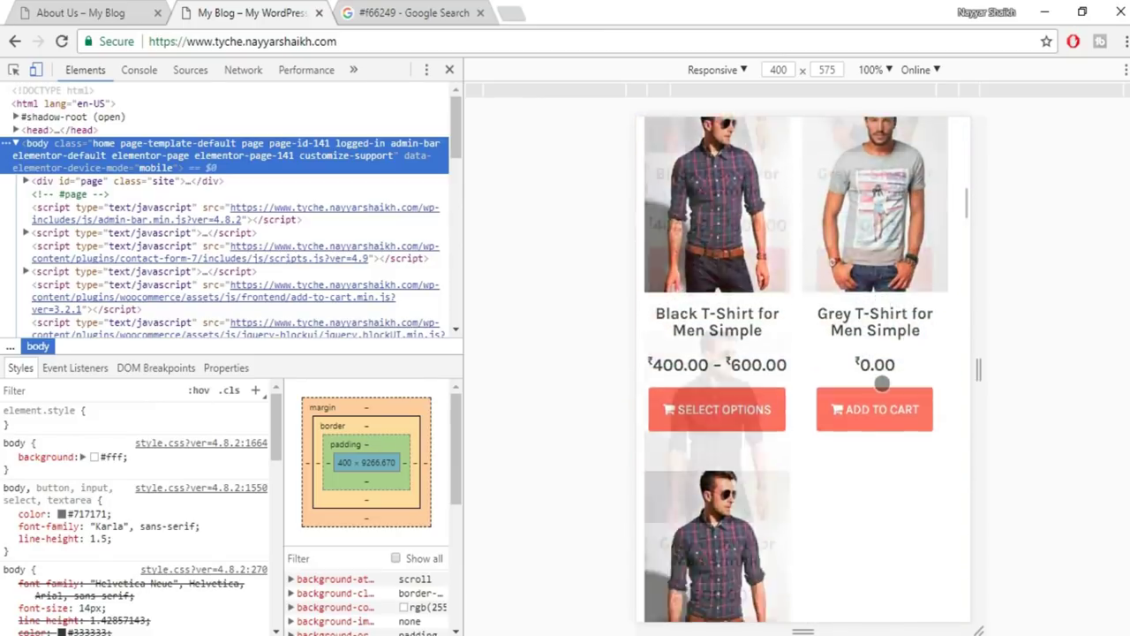
{"action": "scroll", "coordinate": [883, 383], "scroll_direction": "up", "scroll_amount": 10}
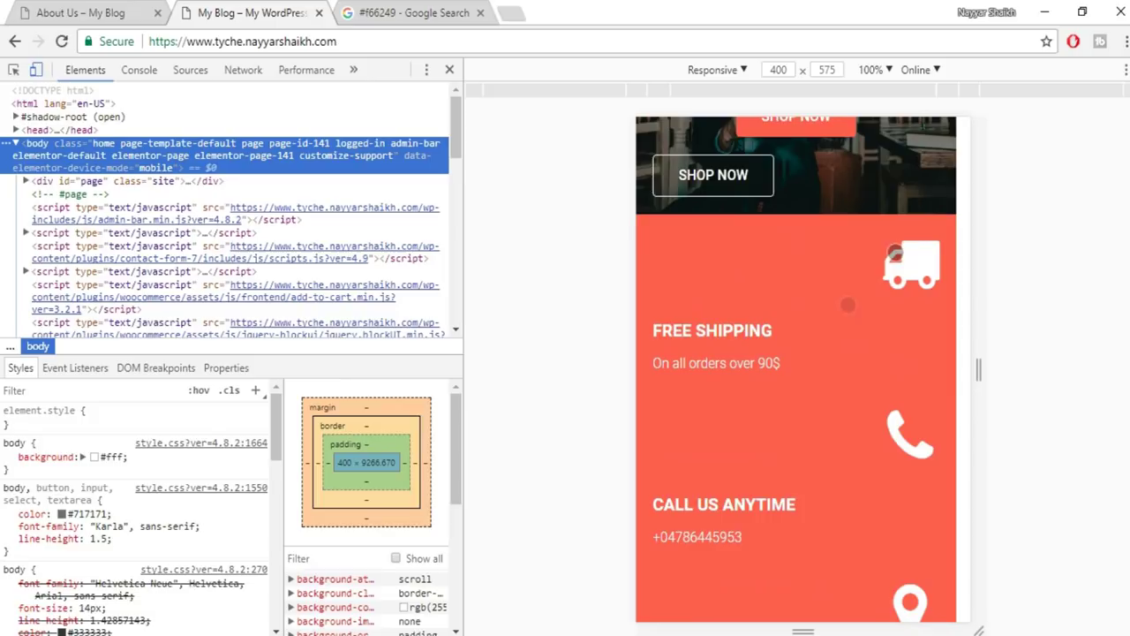
{"action": "scroll", "coordinate": [897, 349], "scroll_direction": "down", "scroll_amount": 12}
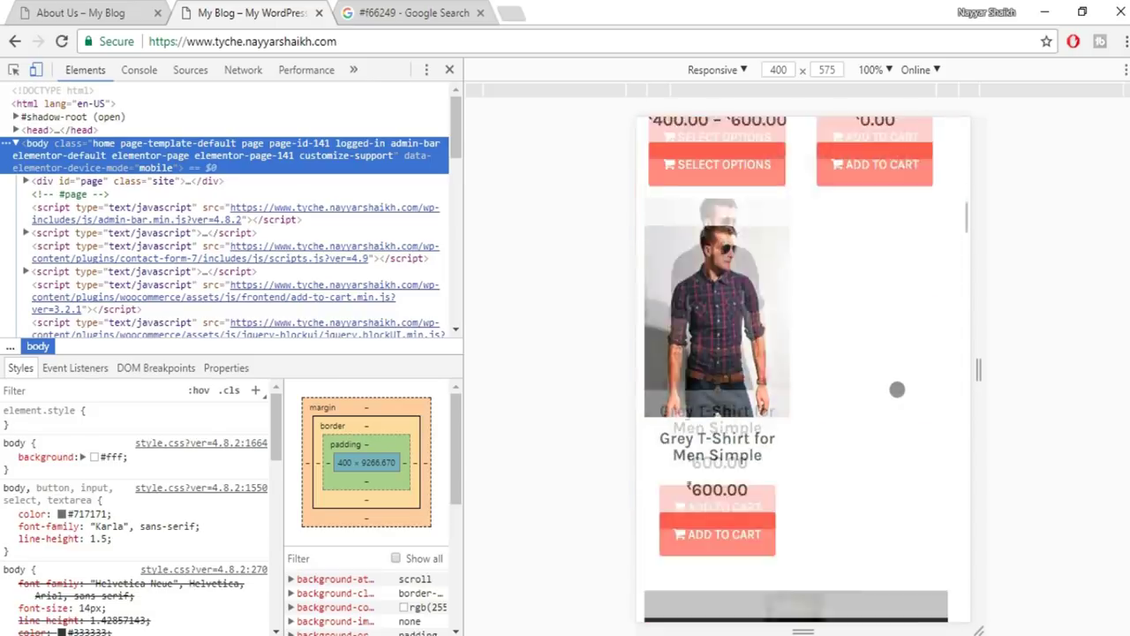
{"action": "scroll", "coordinate": [897, 390], "scroll_direction": "down", "scroll_amount": 12}
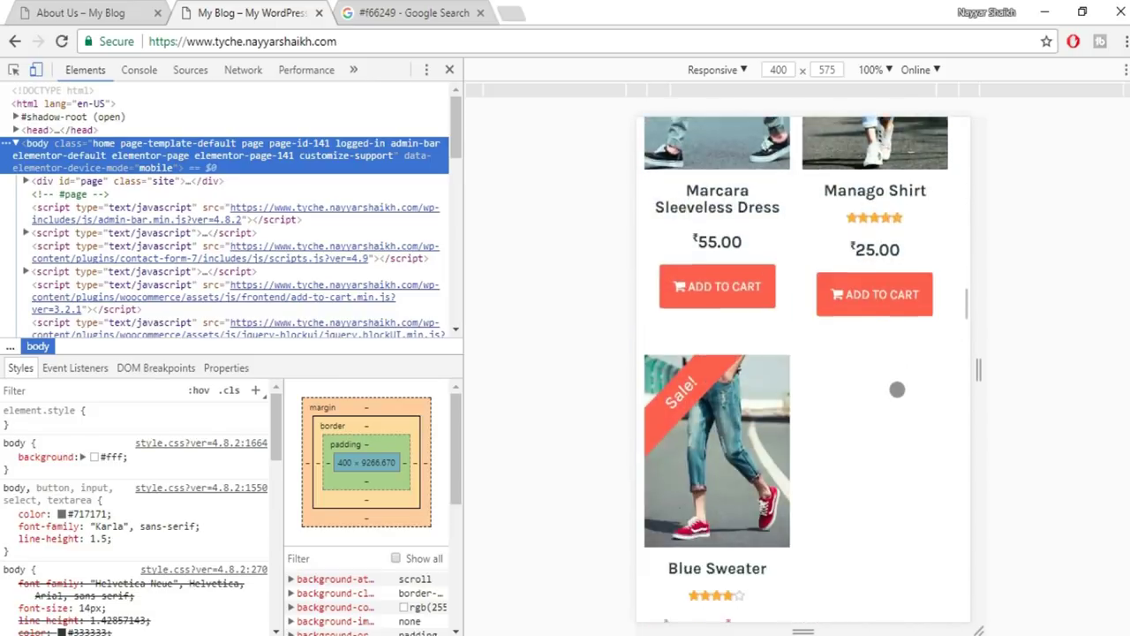
{"action": "scroll", "coordinate": [897, 389], "scroll_direction": "down", "scroll_amount": 12}
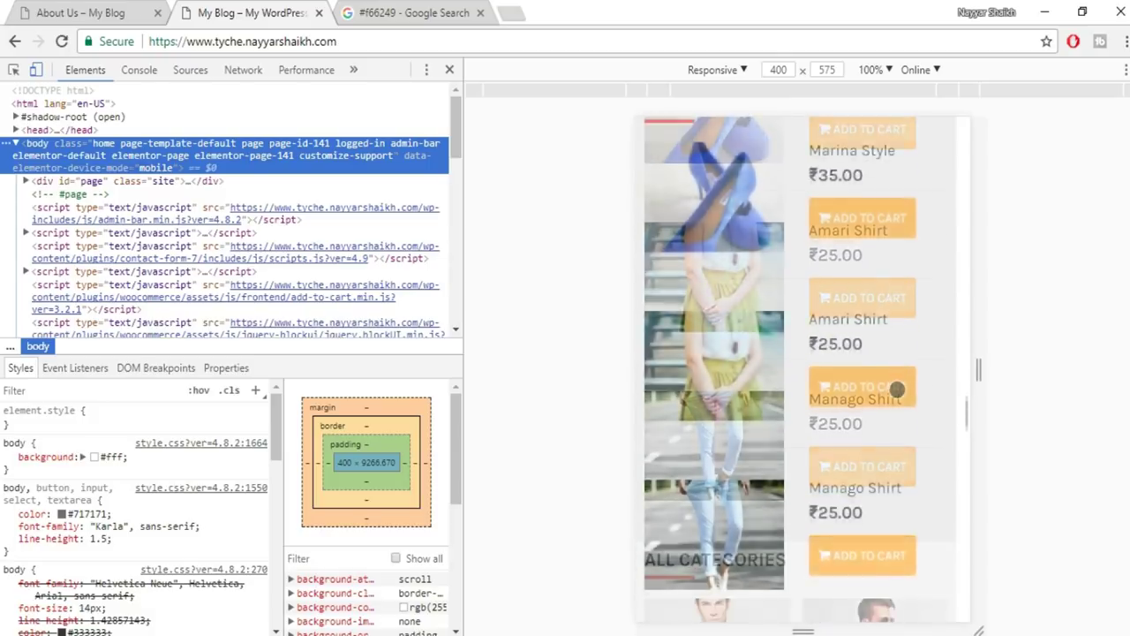
{"action": "scroll", "coordinate": [897, 389], "scroll_direction": "down", "scroll_amount": 15}
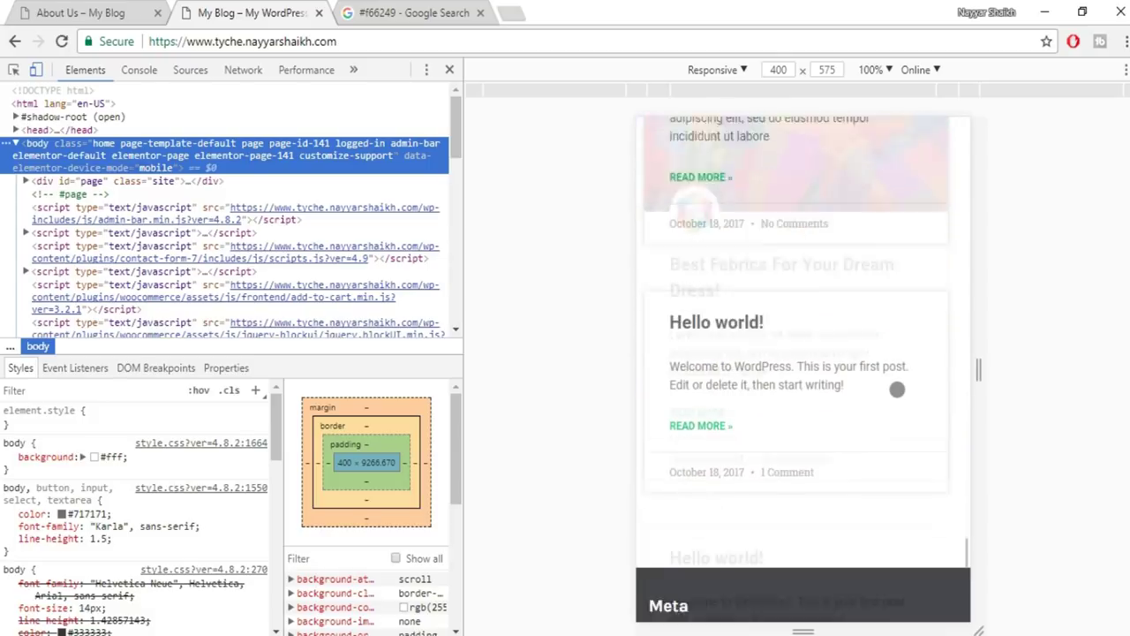
{"action": "scroll", "coordinate": [897, 389], "scroll_direction": "up", "scroll_amount": 15}
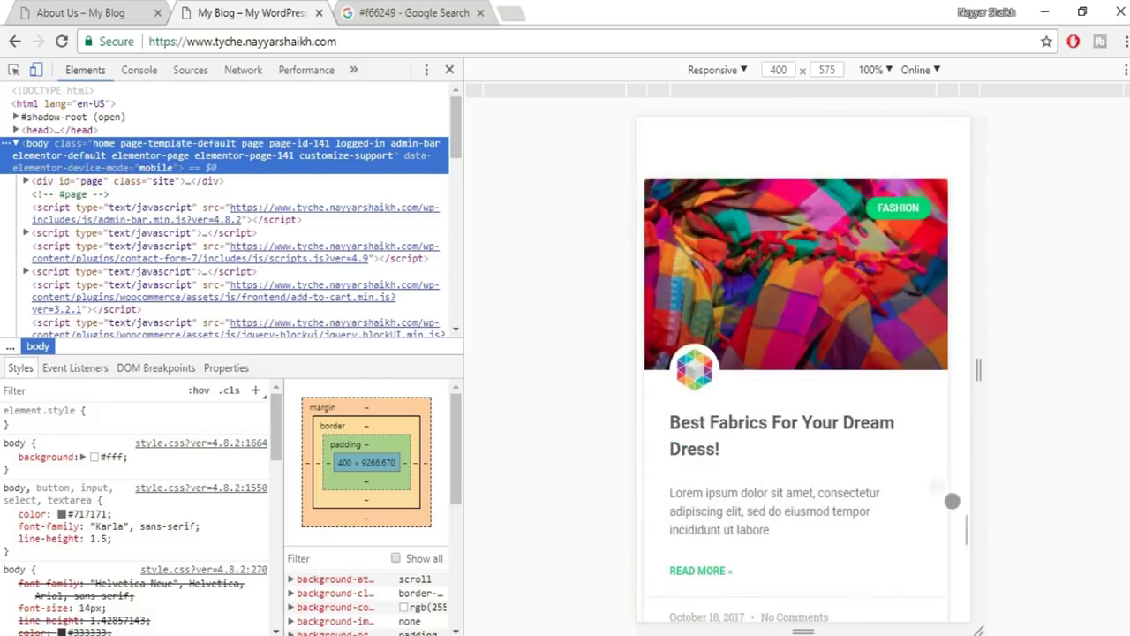
{"action": "left_click_drag", "start_coordinate": [966, 522], "coordinate": [950, 321]}
{"action": "scroll", "coordinate": [917, 246], "scroll_direction": "up", "scroll_amount": 5}
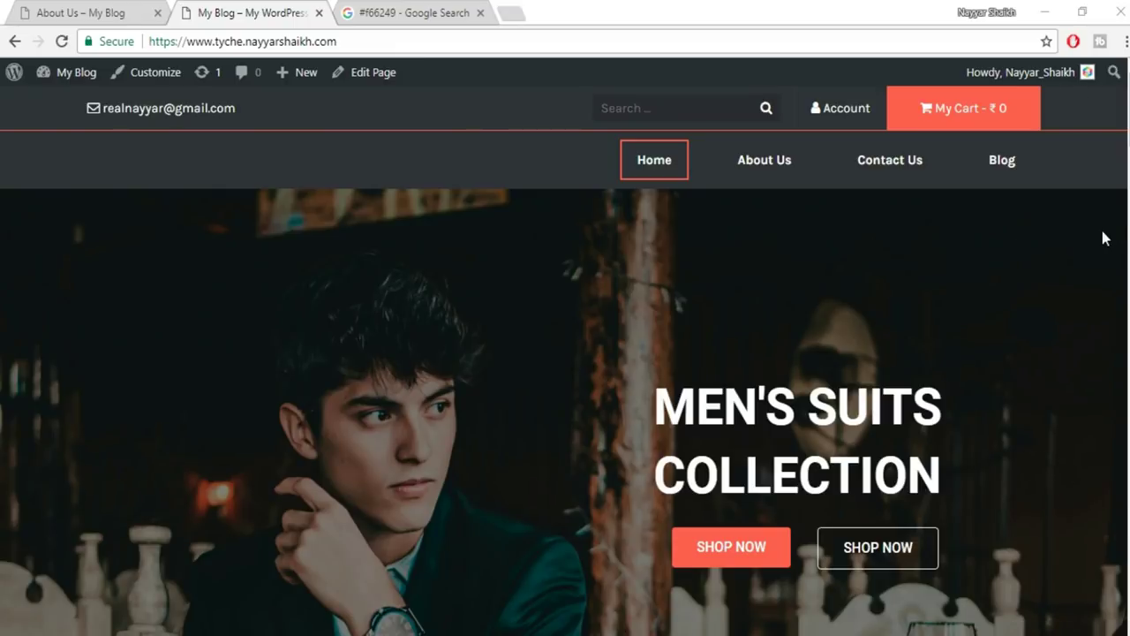
Open the Home page in Elementor and switch the preview to Mobile.
{"action": "left_click", "coordinate": [374, 83]}
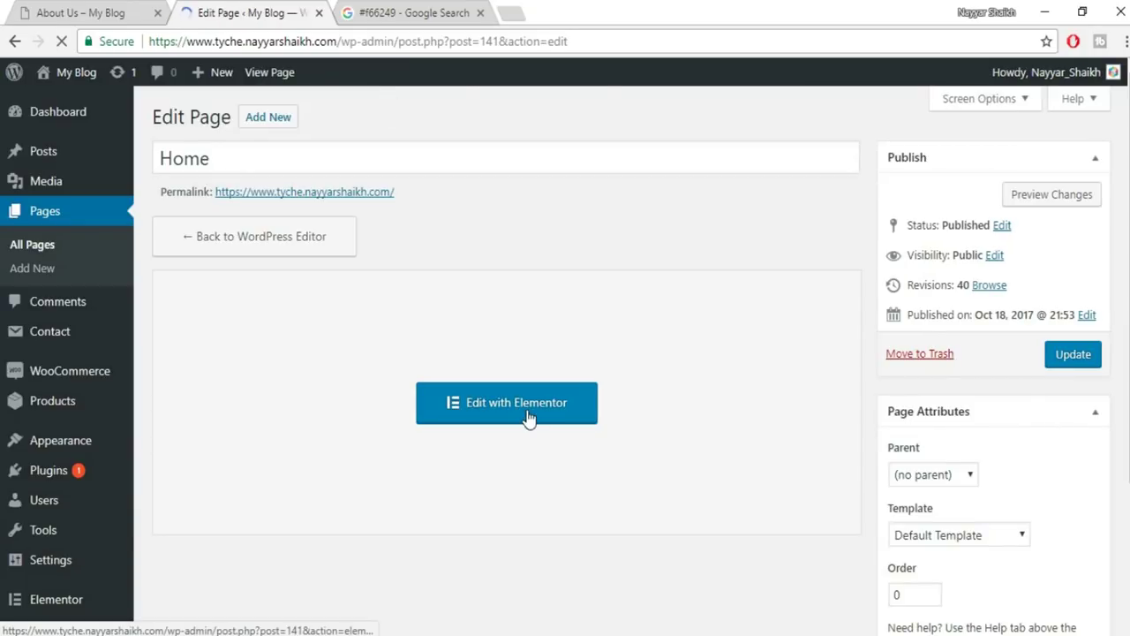
{"action": "left_click", "coordinate": [527, 418]}
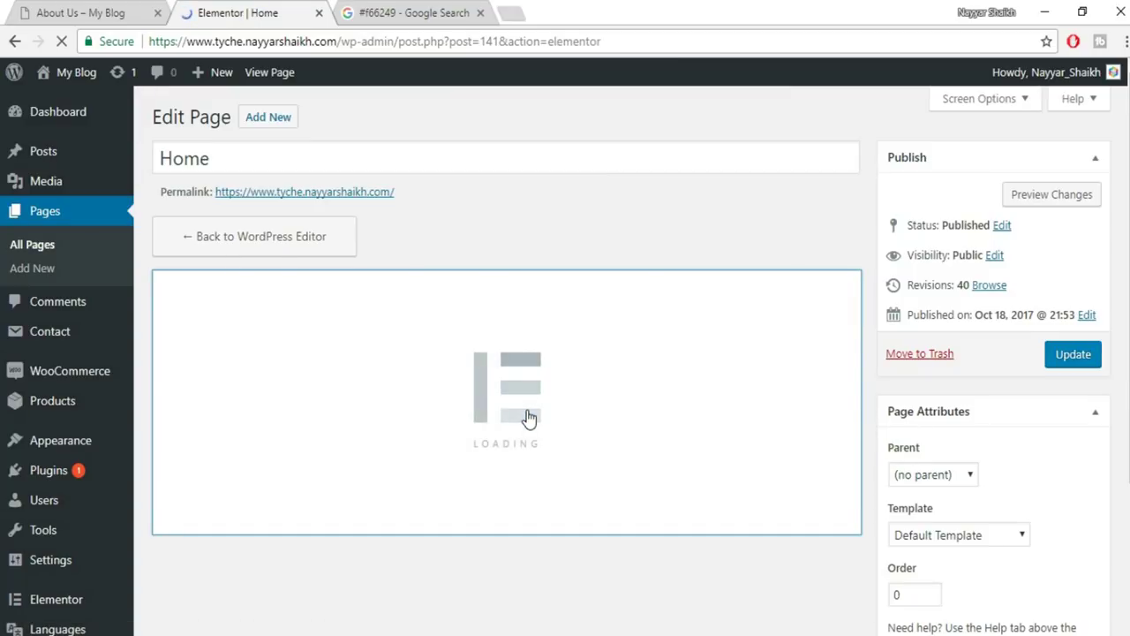
{"action": "scroll", "coordinate": [830, 171], "scroll_direction": "down", "scroll_amount": 3}
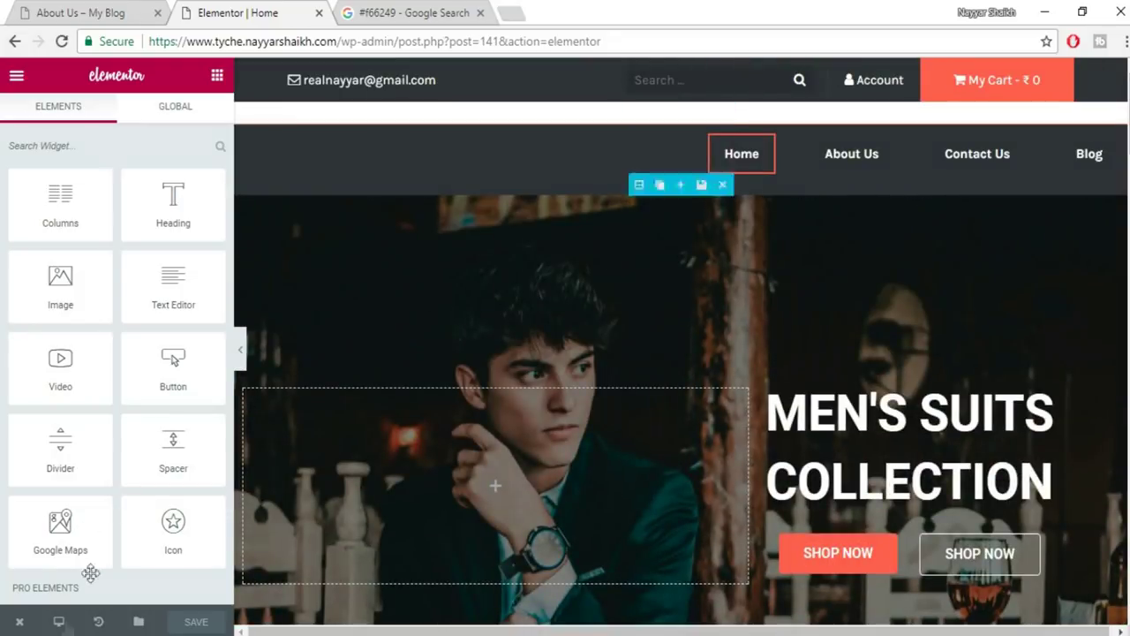
{"action": "left_click", "coordinate": [58, 623]}
{"action": "left_click", "coordinate": [69, 583]}
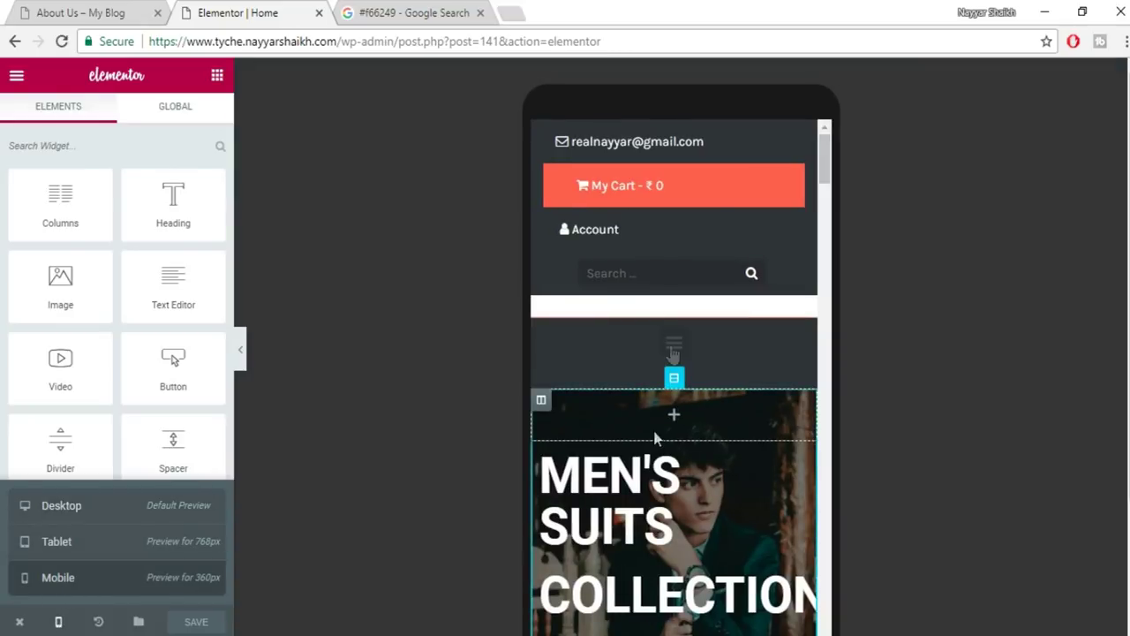
Expand the mobile navigation menu and examine its layout, Mobile Dropdown and Toggle Button options.
{"action": "left_click", "coordinate": [673, 350]}
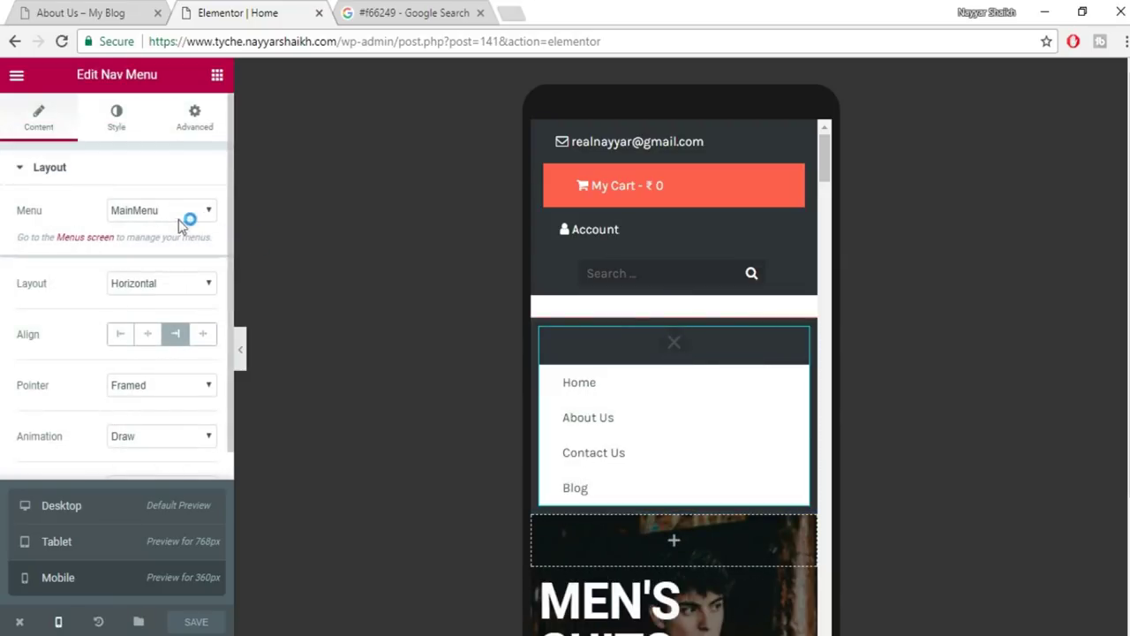
{"action": "scroll", "coordinate": [144, 371], "scroll_direction": "down", "scroll_amount": 4}
{"action": "left_click", "coordinate": [53, 172]}
{"action": "left_click", "coordinate": [54, 169]}
{"action": "scroll", "coordinate": [137, 391], "scroll_direction": "down", "scroll_amount": 3}
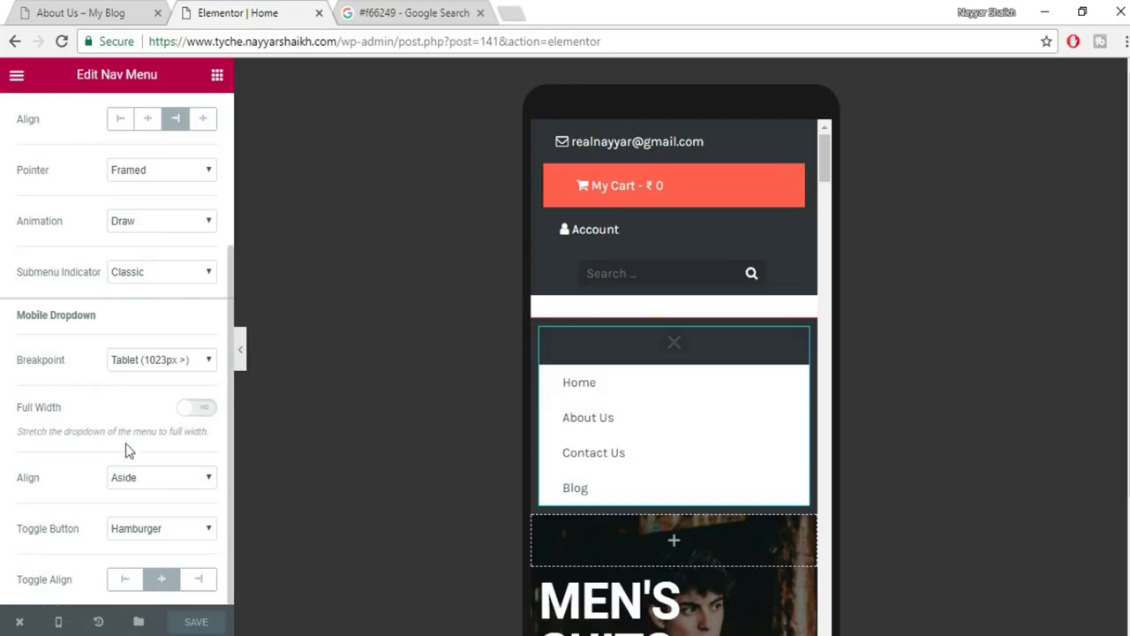
{"action": "left_click_drag", "start_coordinate": [91, 320], "coordinate": [3, 320]}
{"action": "left_click", "coordinate": [55, 314]}
{"action": "left_click_drag", "start_coordinate": [97, 318], "coordinate": [4, 325]}
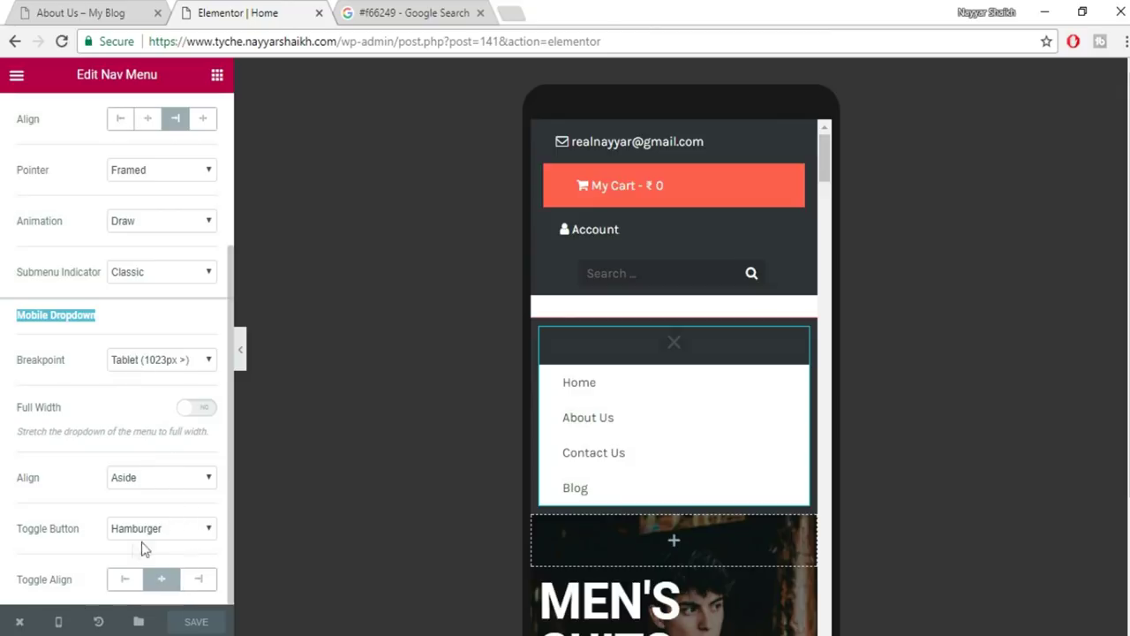
{"action": "left_click", "coordinate": [179, 529]}
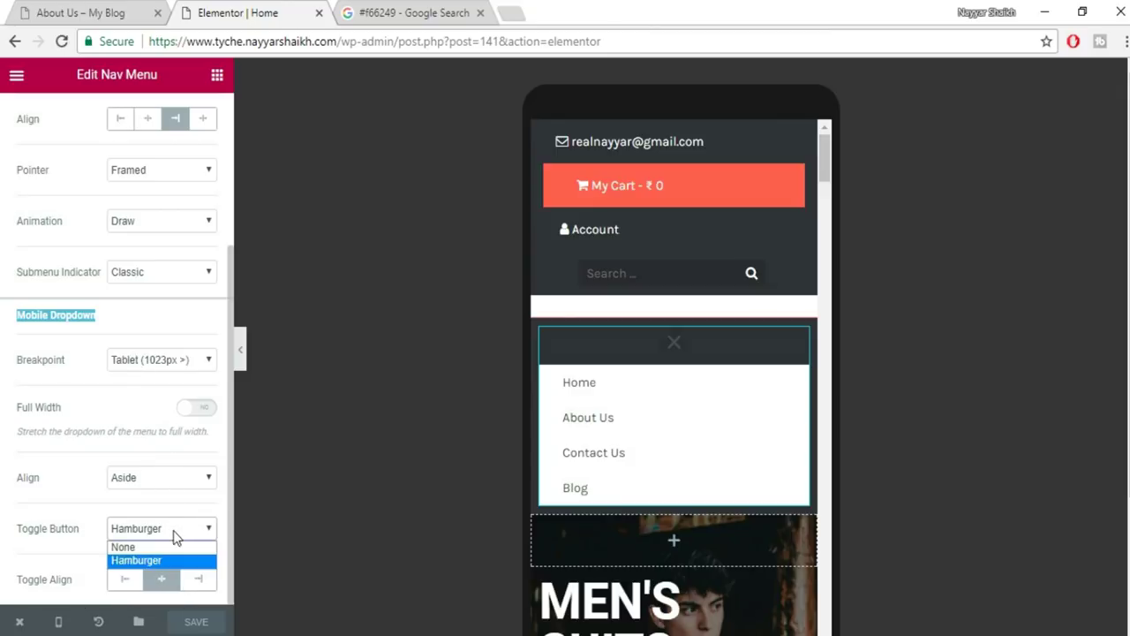
{"action": "scroll", "coordinate": [174, 535], "scroll_direction": "up", "scroll_amount": 3}
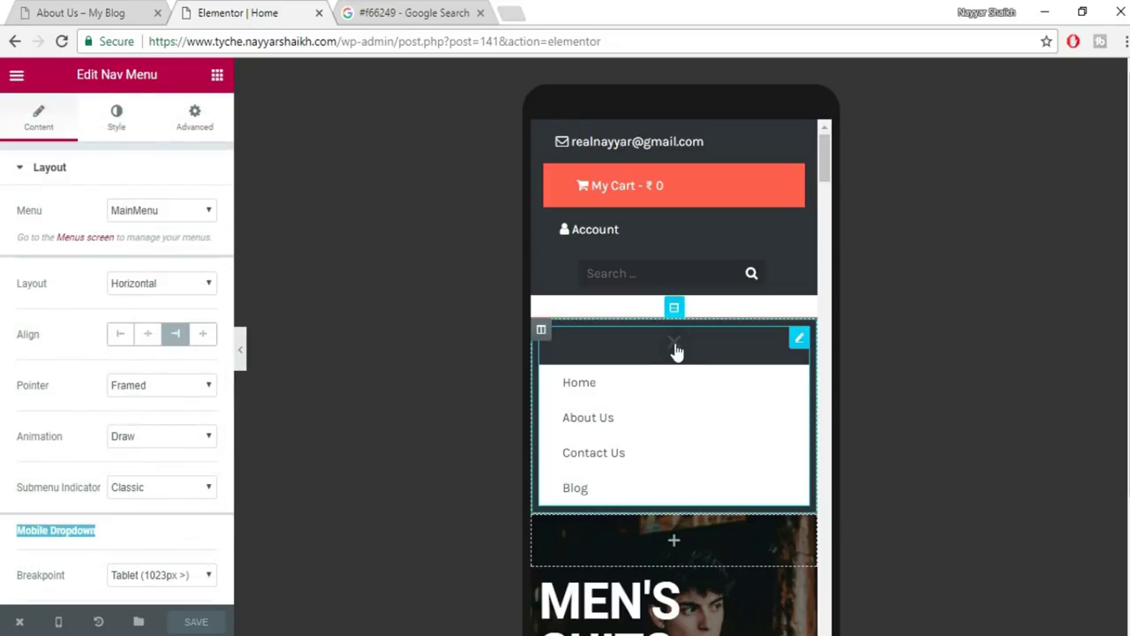
Collapse the mobile navigation menu and set its toggle button's normal colour to white (#ffffff).
{"action": "left_click", "coordinate": [676, 351]}
{"action": "left_click", "coordinate": [116, 115]}
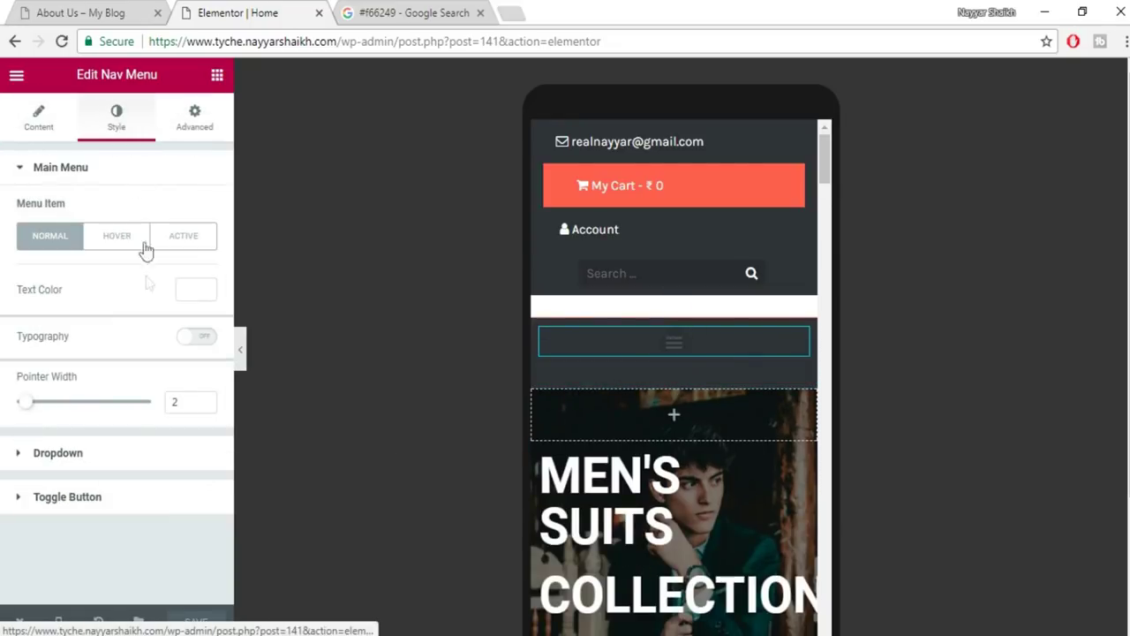
{"action": "left_click", "coordinate": [97, 502]}
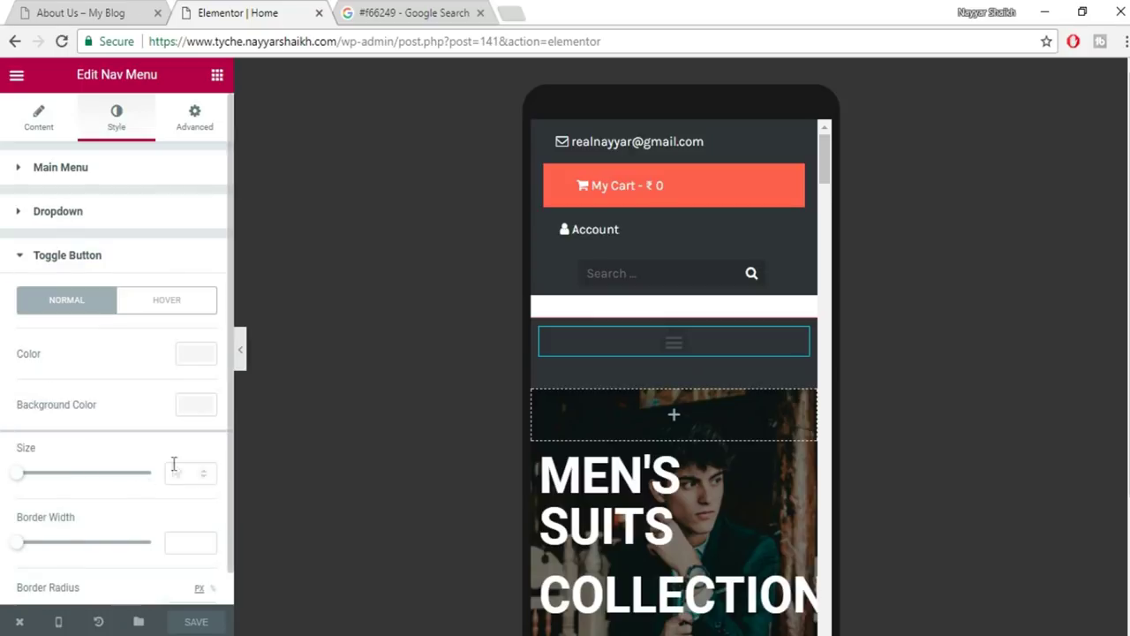
{"action": "scroll", "coordinate": [142, 458], "scroll_direction": "down", "scroll_amount": 1}
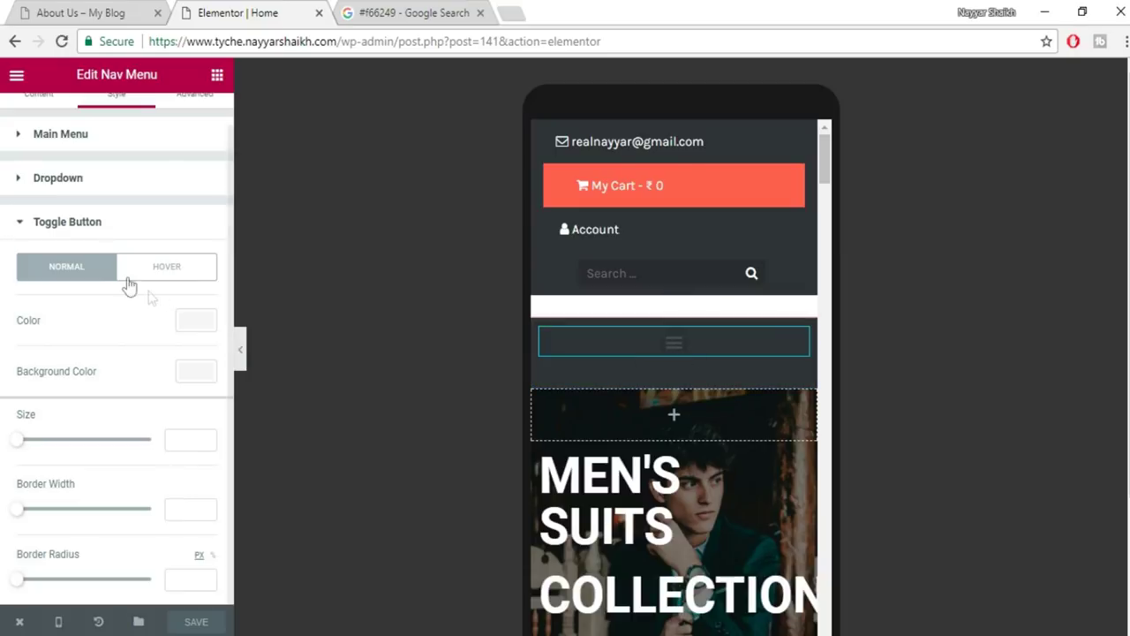
{"action": "left_click", "coordinate": [193, 323]}
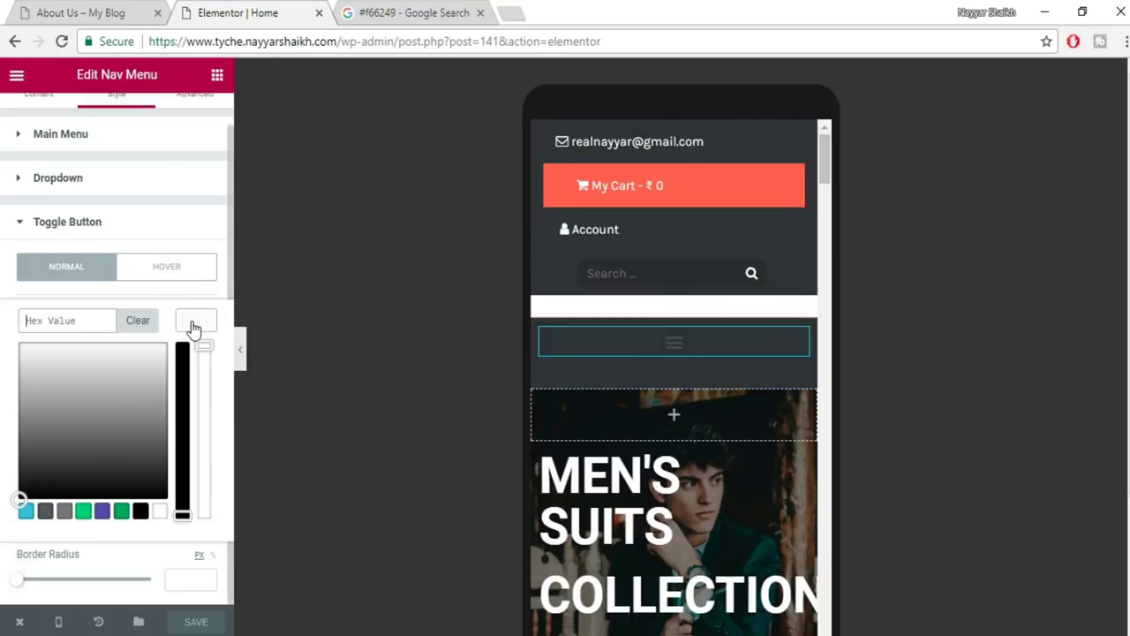
{"action": "left_click", "coordinate": [158, 514]}
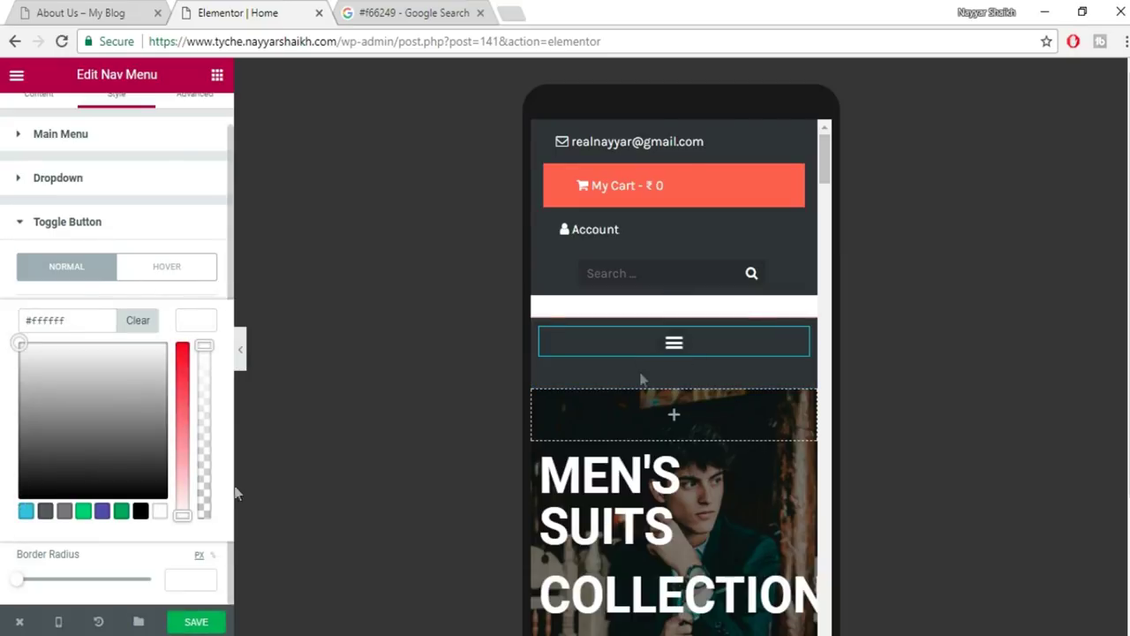
Change the mobile menu toggle button's normal colour to #f66249, taking the hex code from the open Google search.
{"action": "left_click", "coordinate": [197, 324]}
{"action": "left_click", "coordinate": [200, 325]}
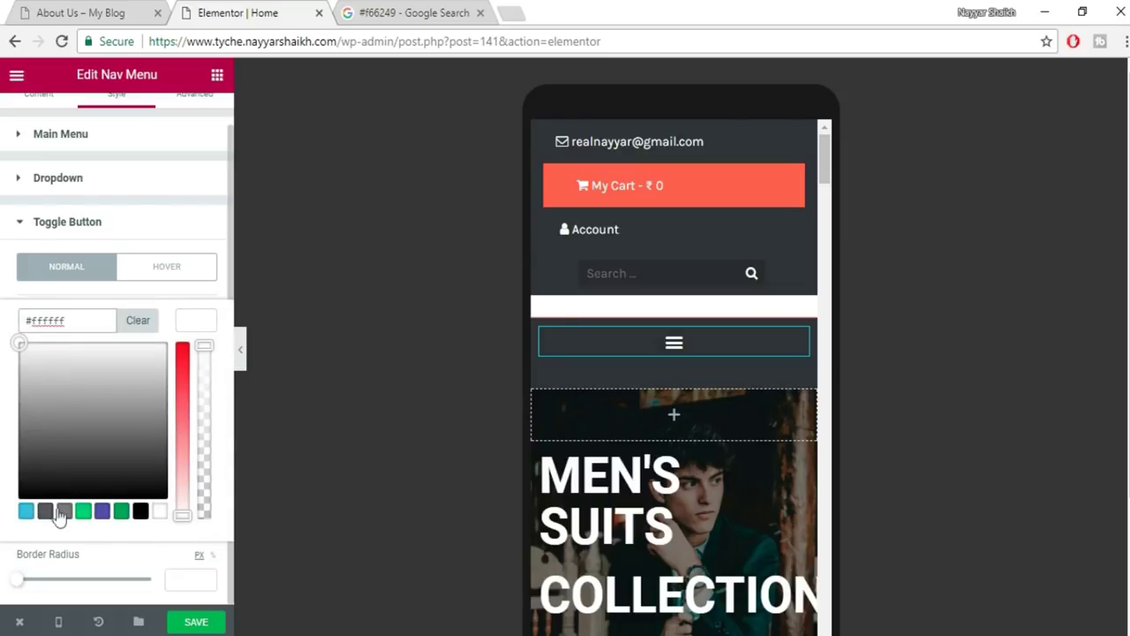
{"action": "left_click", "coordinate": [362, 13]}
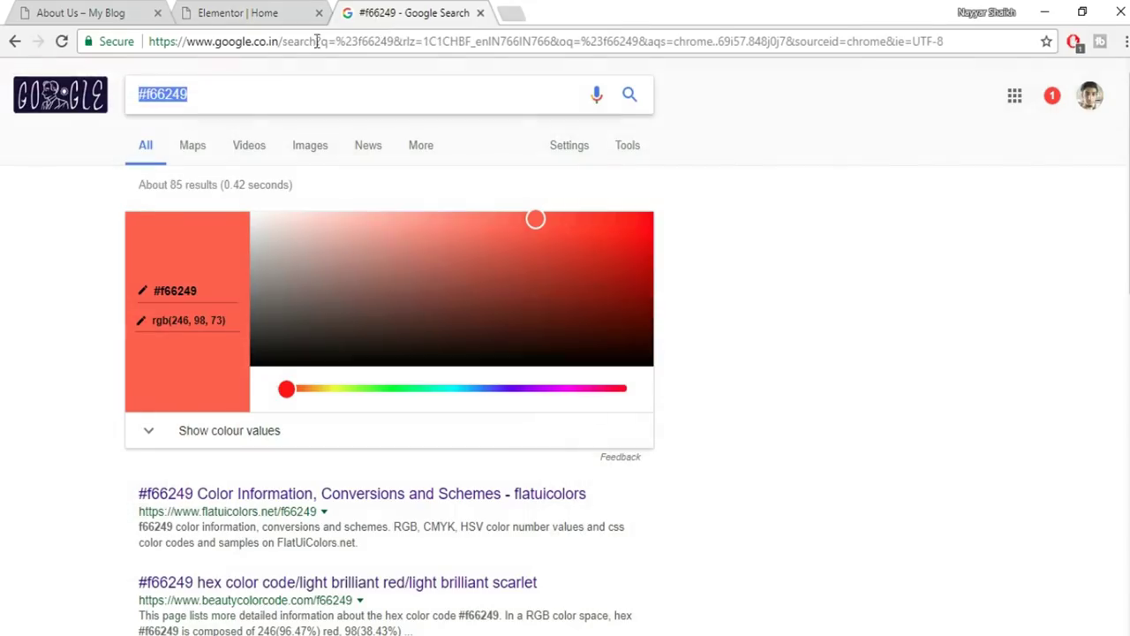
{"action": "left_click", "coordinate": [124, 10]}
{"action": "left_click", "coordinate": [281, 10]}
{"action": "triple_click", "coordinate": [85, 320]}
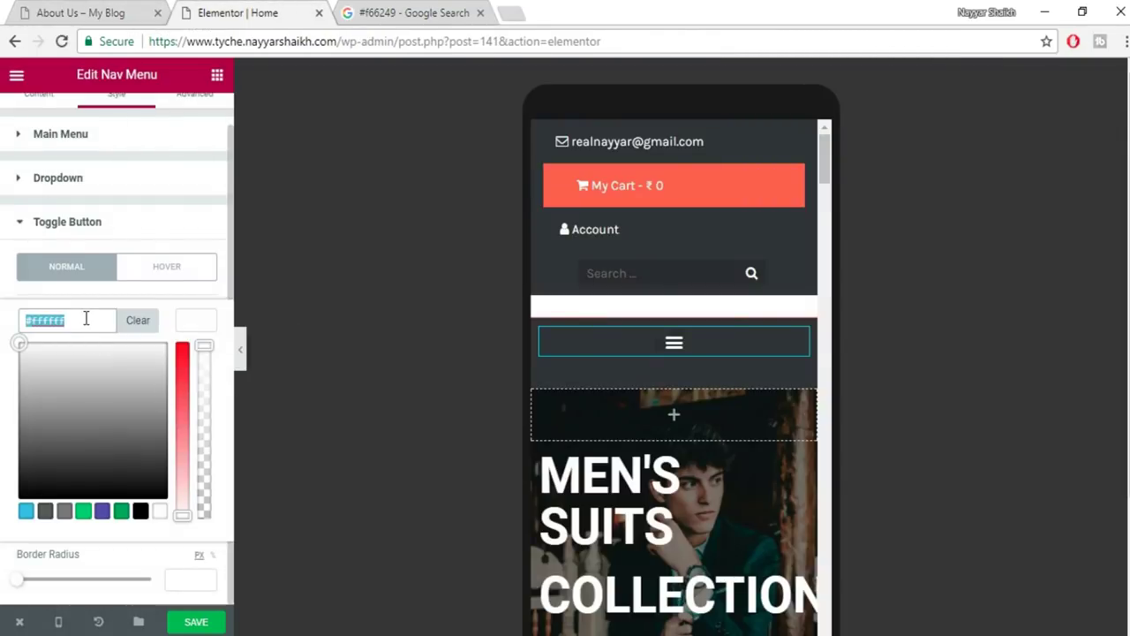
{"action": "type", "text": "#f66249"}
{"action": "left_click", "coordinate": [200, 320]}
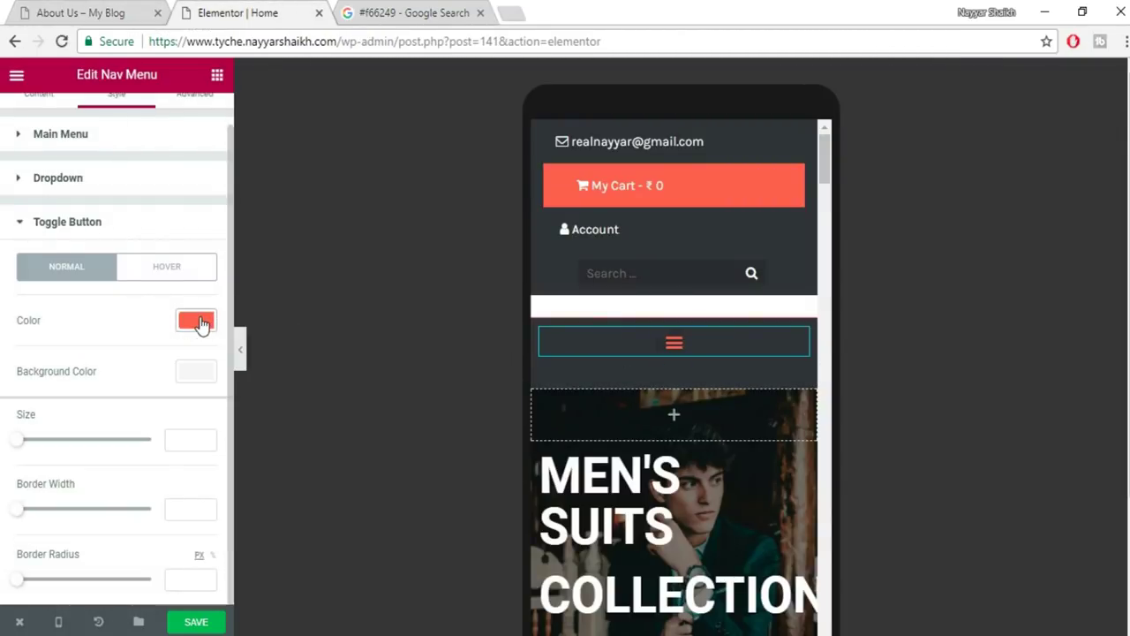
Give the menu toggle button a white (#ffffff) background, set its size to 39, and test opening and closing the menu.
{"action": "left_click", "coordinate": [194, 374]}
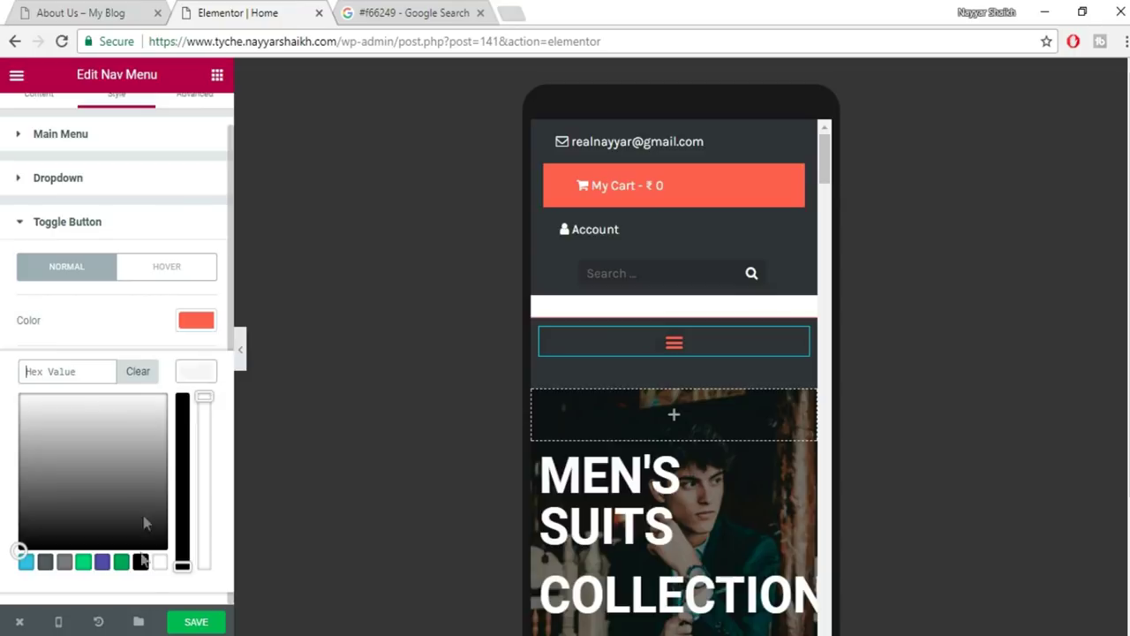
{"action": "left_click", "coordinate": [160, 562]}
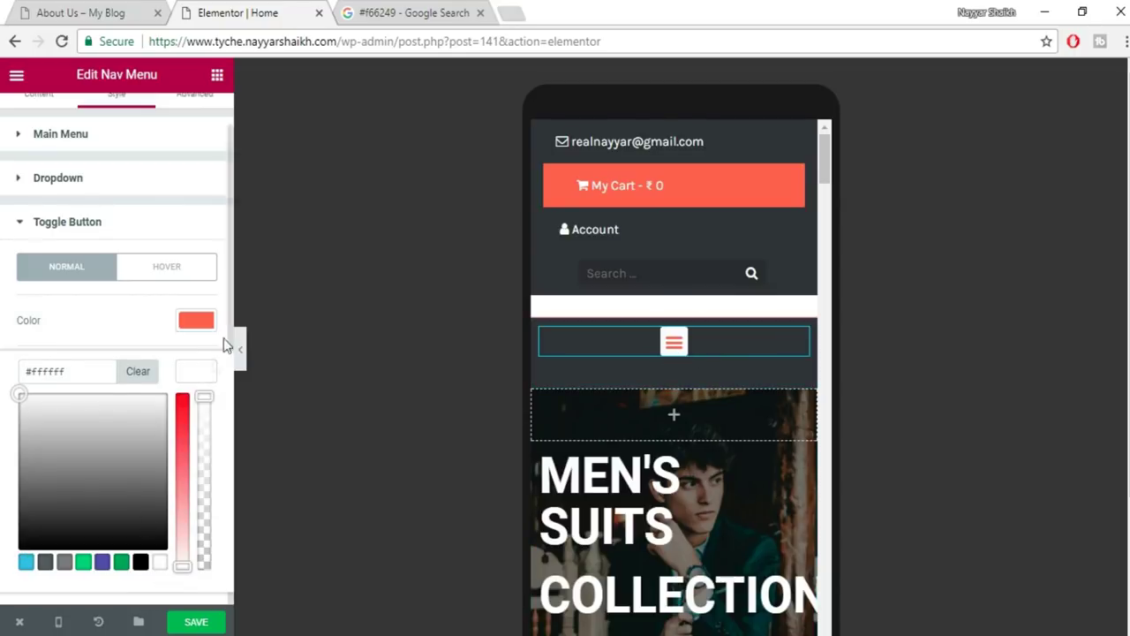
{"action": "left_click", "coordinate": [201, 374]}
{"action": "left_click_drag", "start_coordinate": [20, 450], "coordinate": [58, 447]}
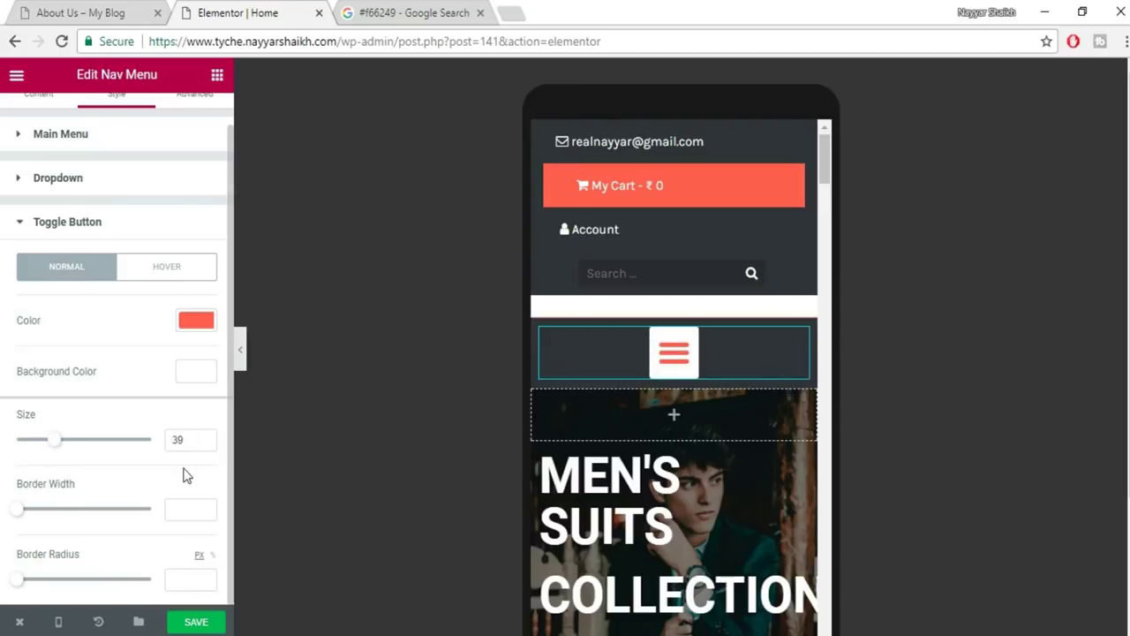
{"action": "left_click", "coordinate": [682, 362]}
{"action": "left_click", "coordinate": [678, 364]}
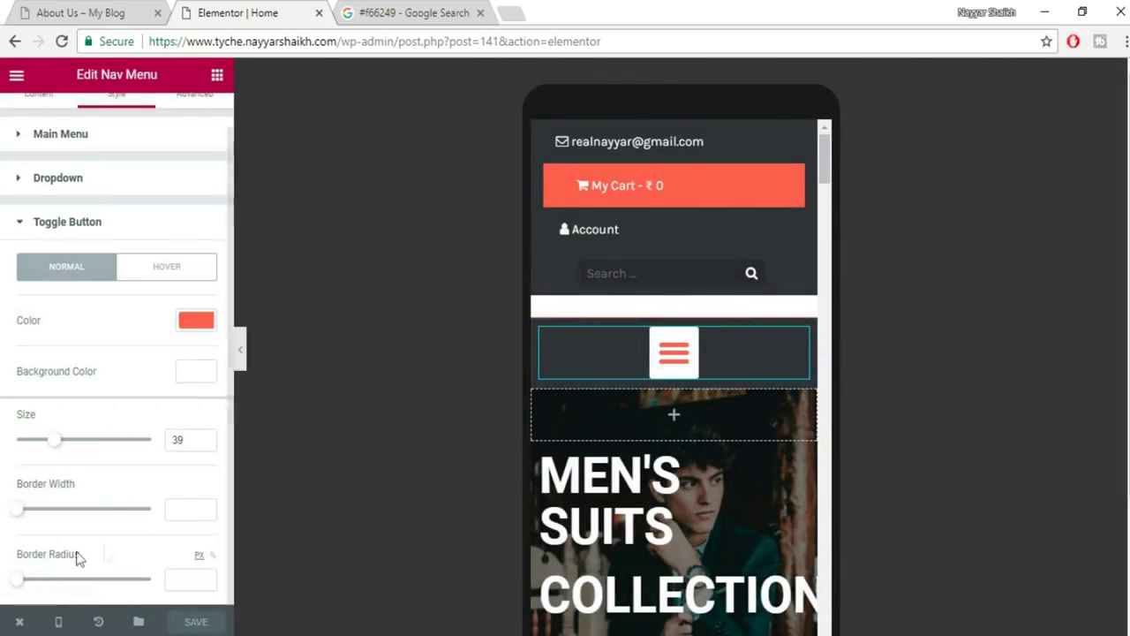
Round the menu toggle button with a border radius of 50 px, test it, and save the page.
{"action": "left_click_drag", "start_coordinate": [22, 582], "coordinate": [108, 588]}
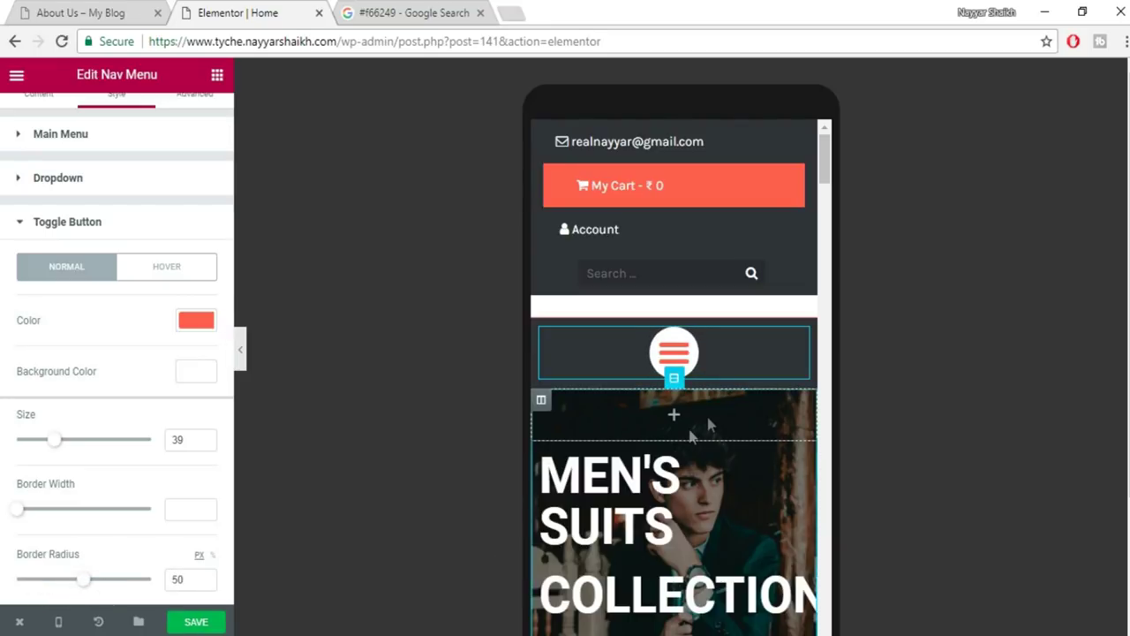
{"action": "left_click", "coordinate": [689, 361]}
{"action": "left_click", "coordinate": [688, 360]}
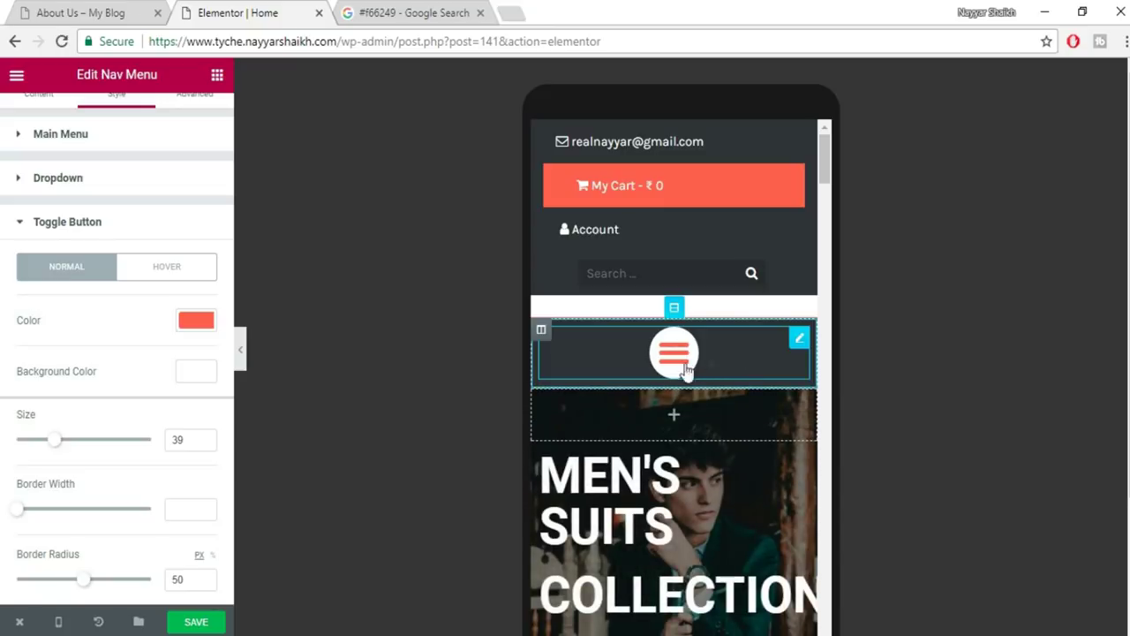
{"action": "left_click", "coordinate": [196, 622]}
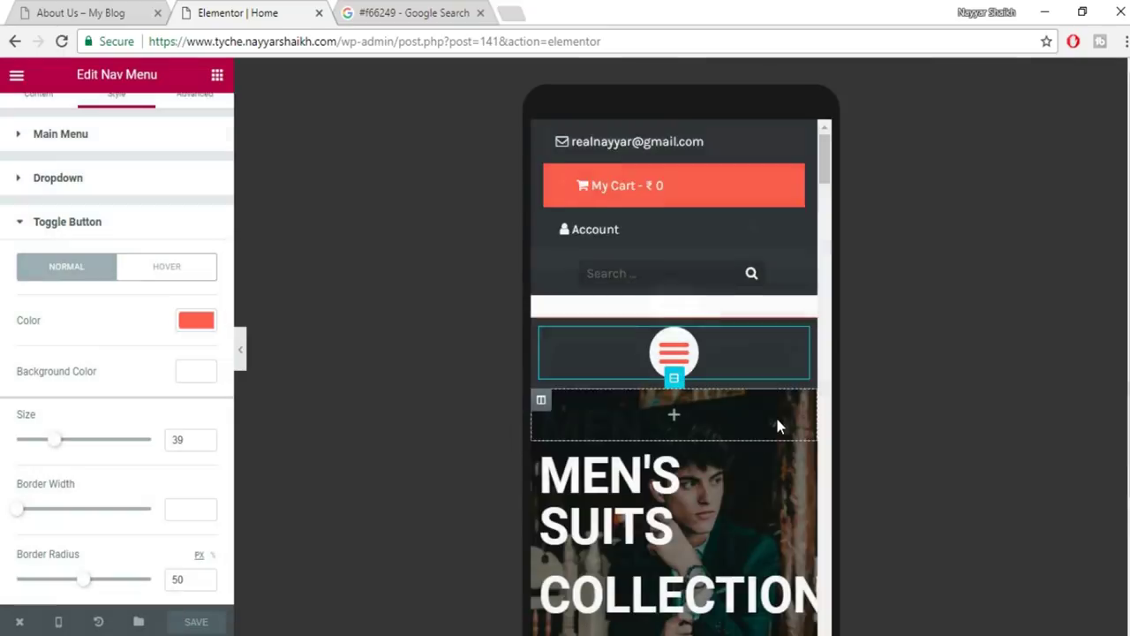
Centre the MEN'S SUITS and COLLECTION headings in the hero section for mobile.
{"action": "scroll", "coordinate": [776, 424], "scroll_direction": "down", "scroll_amount": 1}
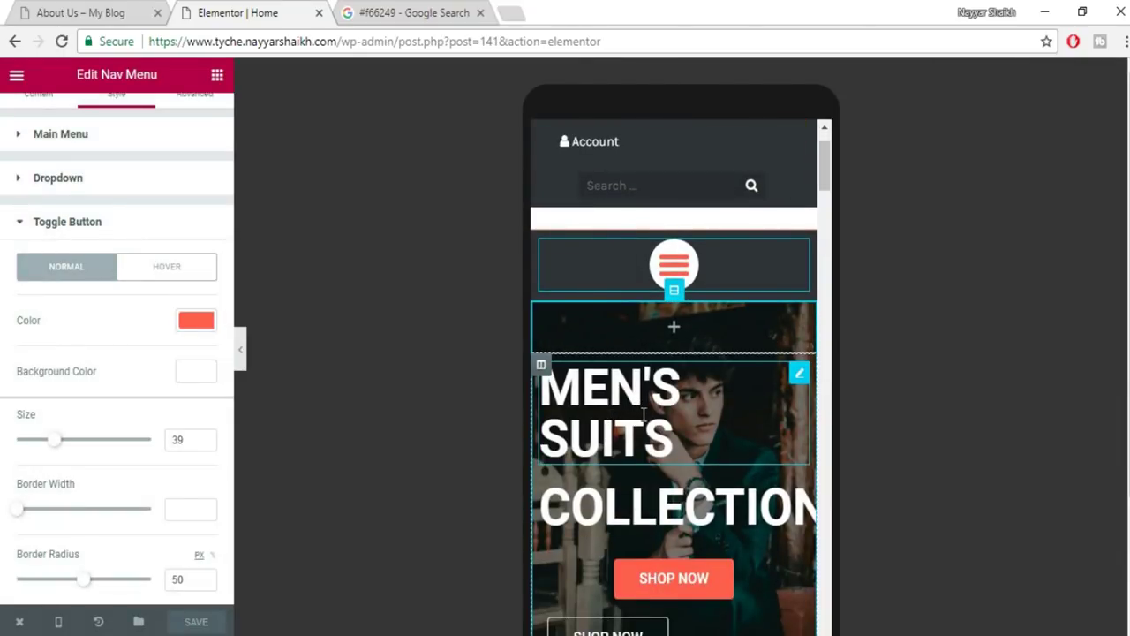
{"action": "left_click", "coordinate": [642, 414]}
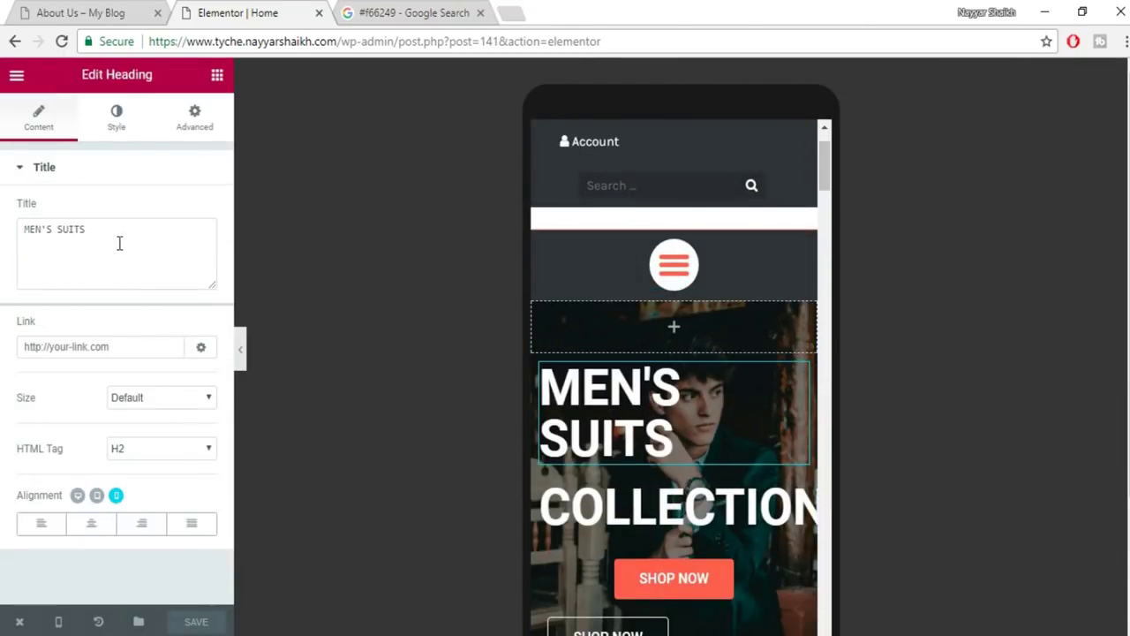
{"action": "left_click", "coordinate": [90, 526]}
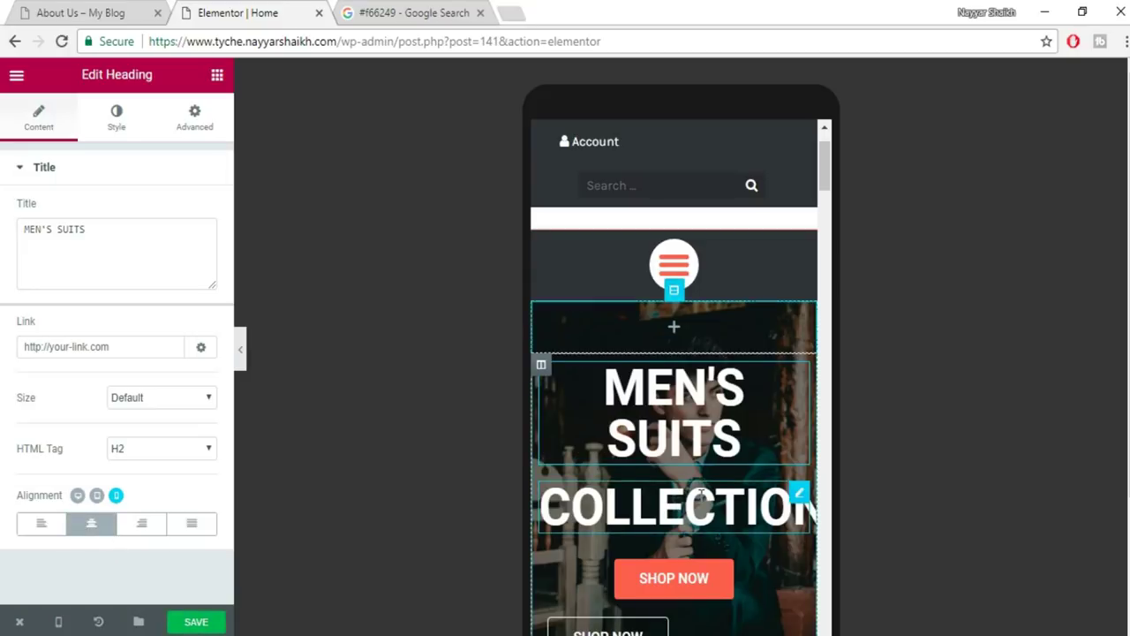
{"action": "left_click", "coordinate": [636, 508]}
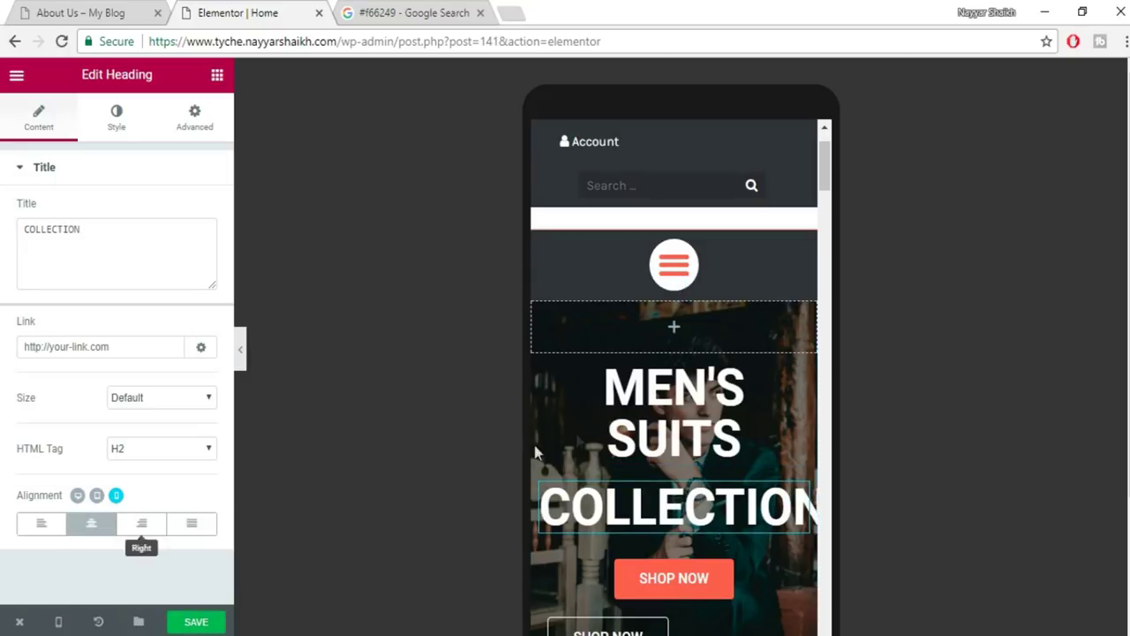
{"action": "left_click", "coordinate": [91, 523]}
Set the mobile text size of both the MEN'S SUITS and COLLECTION headings to 43 px.
{"action": "left_click", "coordinate": [699, 397]}
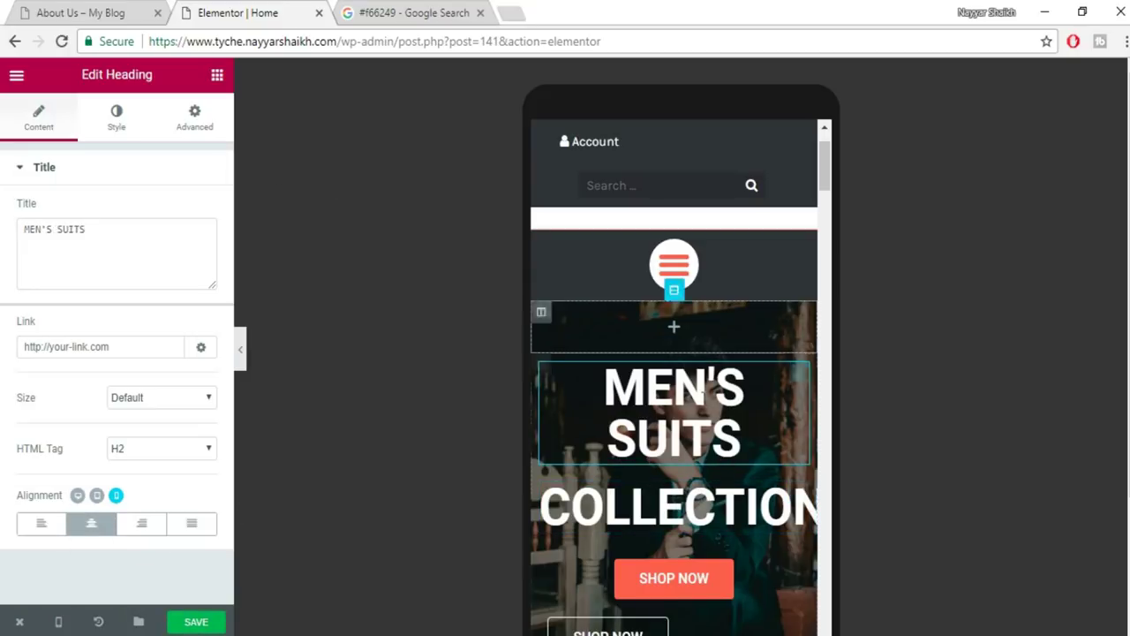
{"action": "left_click", "coordinate": [116, 118]}
{"action": "left_click_drag", "start_coordinate": [31, 339], "coordinate": [50, 342]}
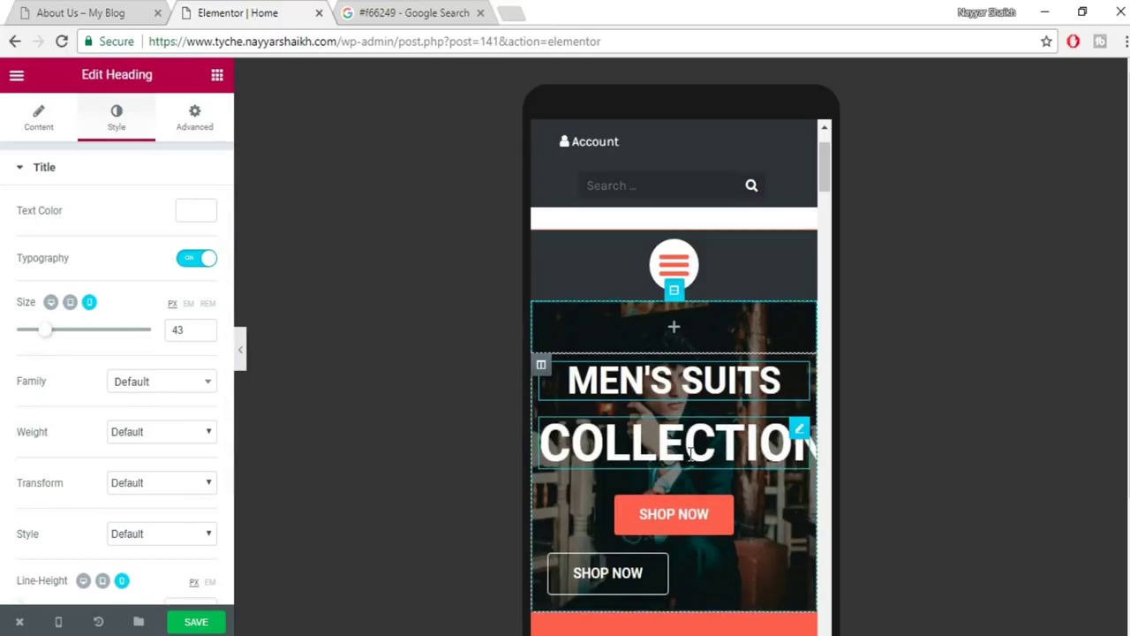
{"action": "left_click", "coordinate": [618, 437]}
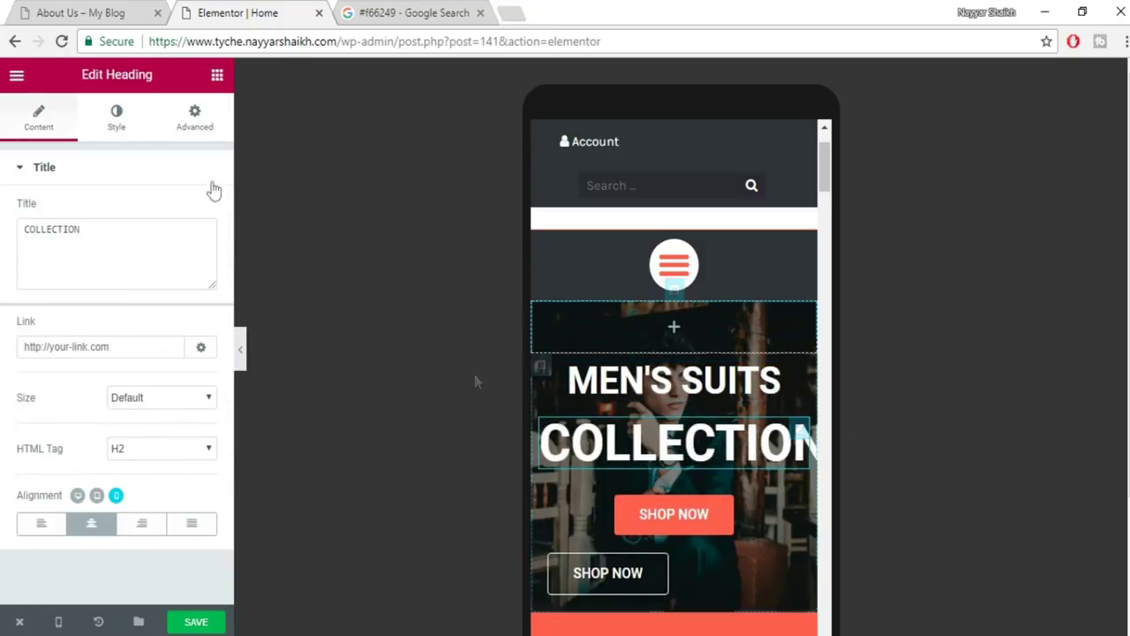
{"action": "left_click", "coordinate": [117, 120]}
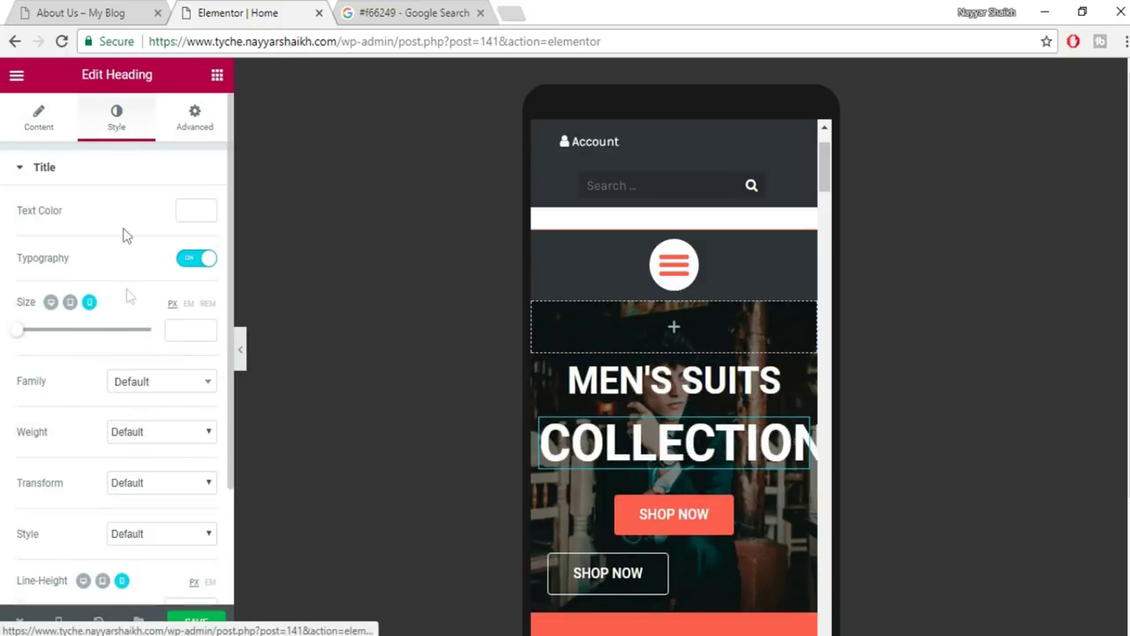
{"action": "left_click", "coordinate": [179, 332]}
{"action": "type", "text": "40"}
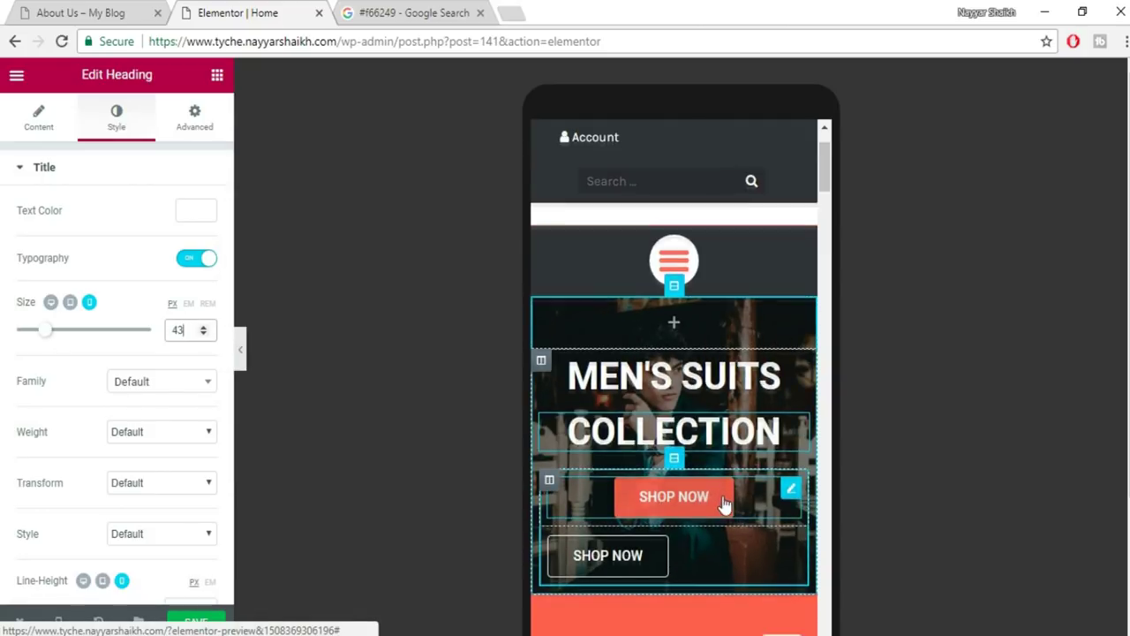
Centre the outlined SHOP NOW button in the hero section for mobile and check the hero layout.
{"action": "scroll", "coordinate": [722, 500], "scroll_direction": "down", "scroll_amount": 1}
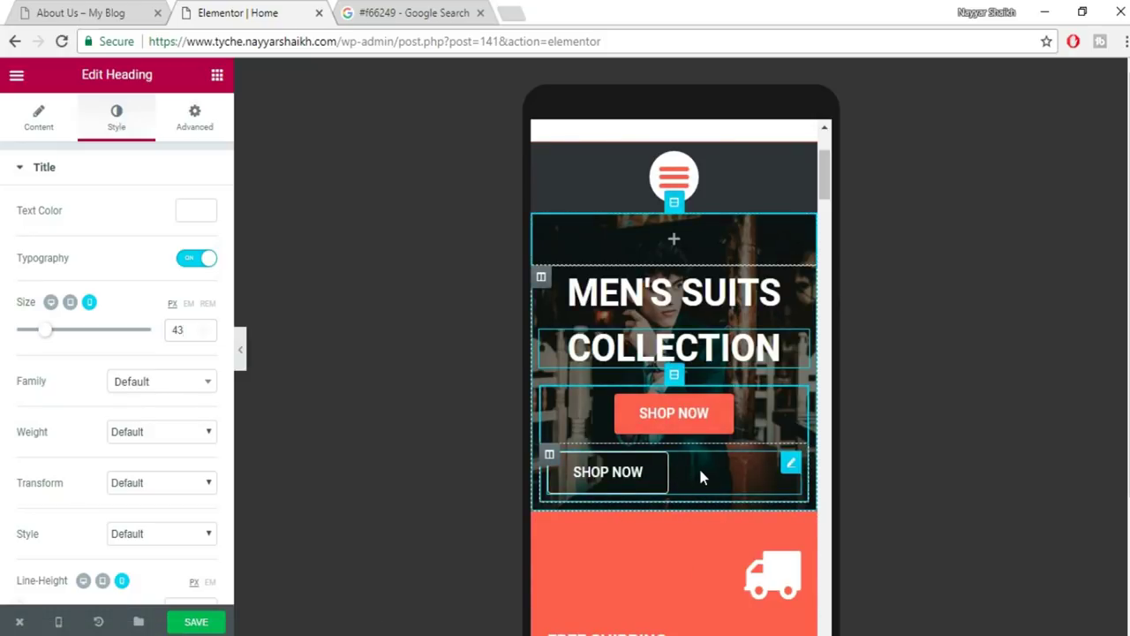
{"action": "left_click", "coordinate": [699, 471]}
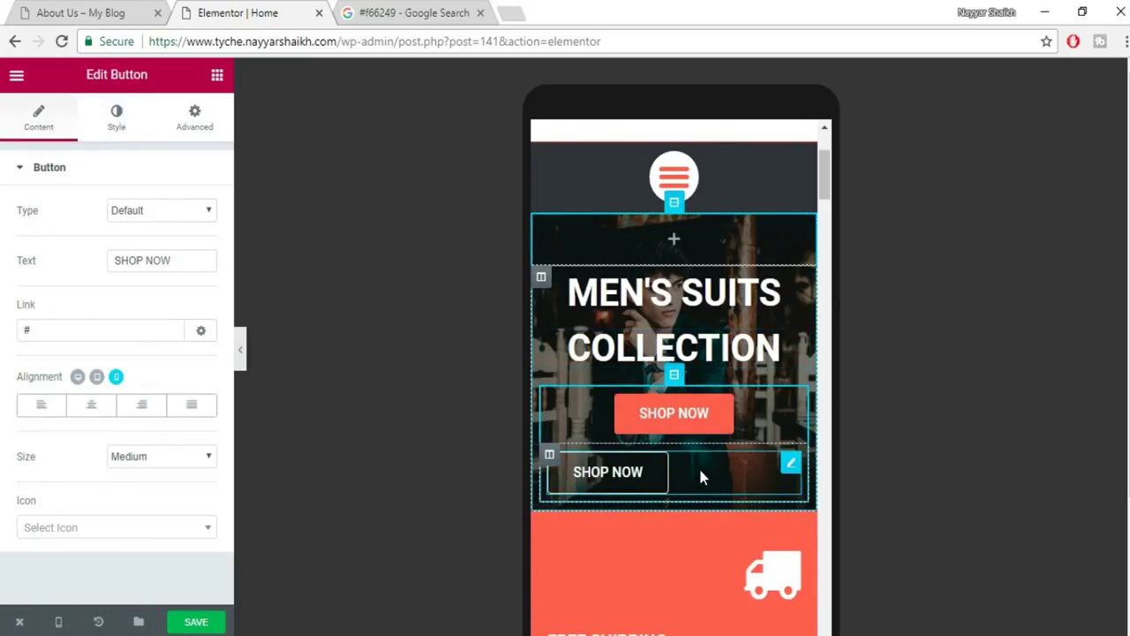
{"action": "left_click", "coordinate": [93, 407]}
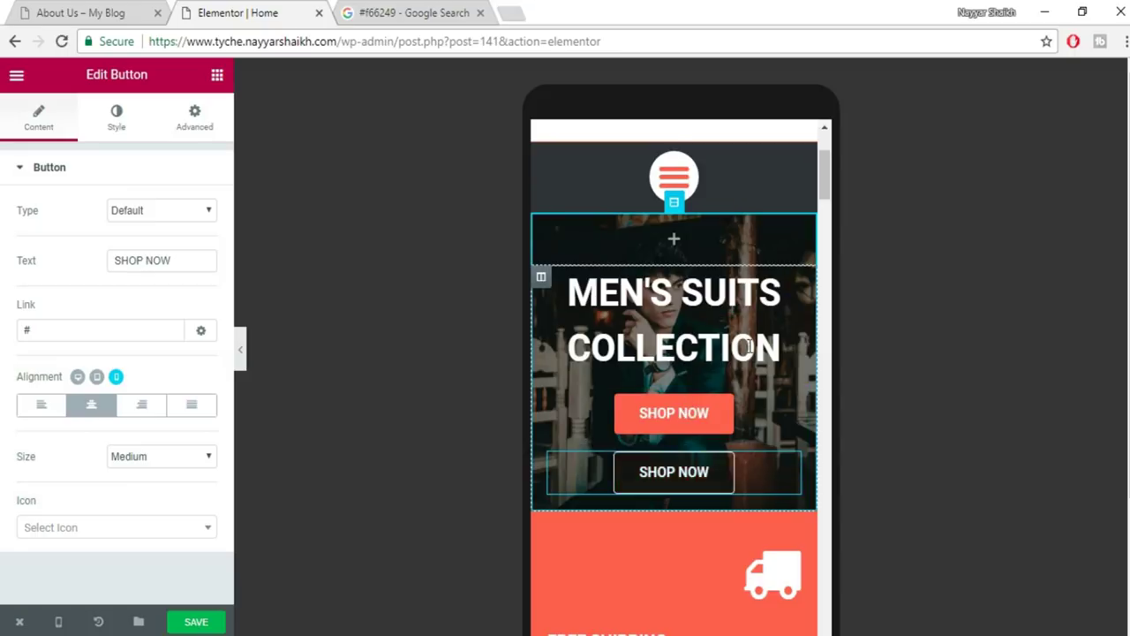
{"action": "scroll", "coordinate": [749, 345], "scroll_direction": "up", "scroll_amount": 2}
{"action": "scroll", "coordinate": [704, 409], "scroll_direction": "down", "scroll_amount": 2}
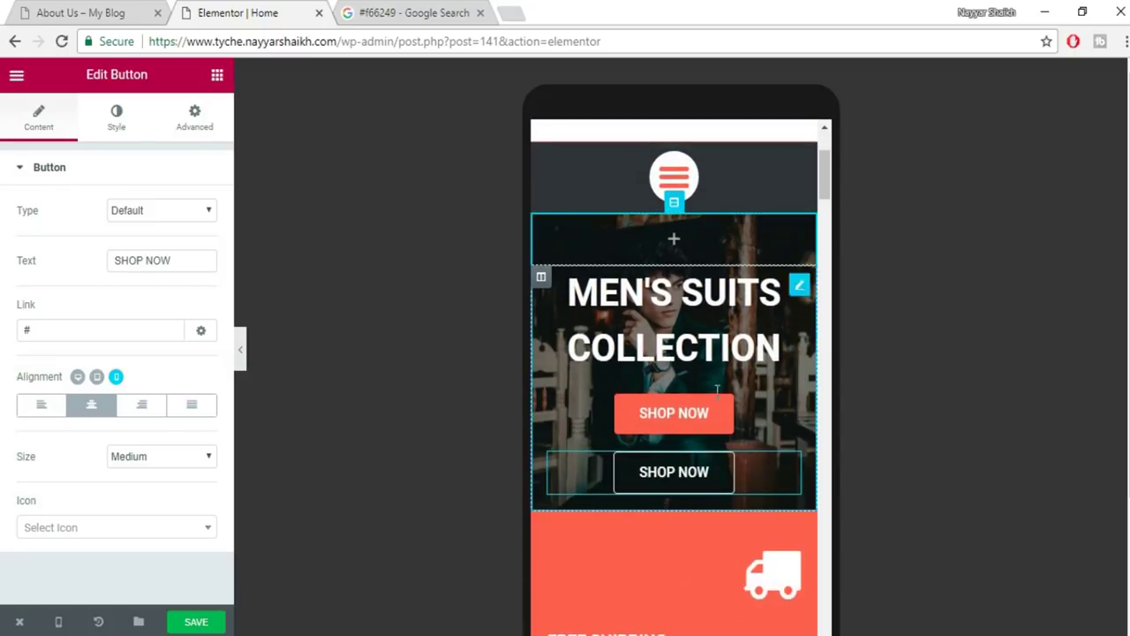
Centre the truck icon, the FREE SHIPPING heading and the "On all orders over 90$" line for mobile.
{"action": "scroll", "coordinate": [717, 390], "scroll_direction": "down", "scroll_amount": 3}
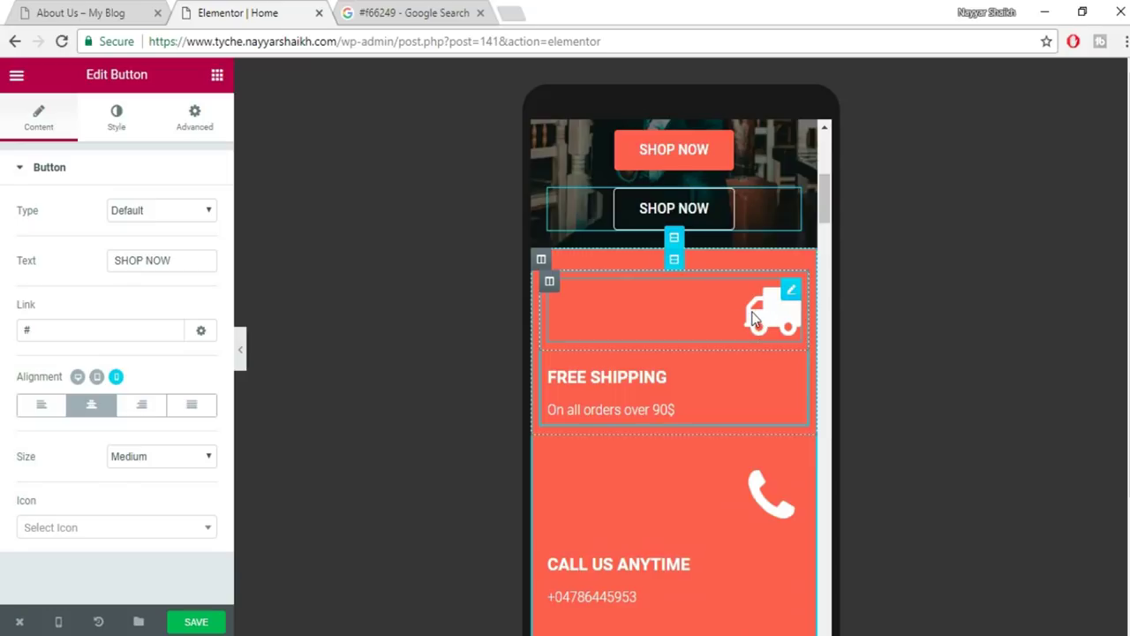
{"action": "left_click", "coordinate": [754, 320]}
{"action": "left_click", "coordinate": [121, 436]}
{"action": "left_click", "coordinate": [544, 381]}
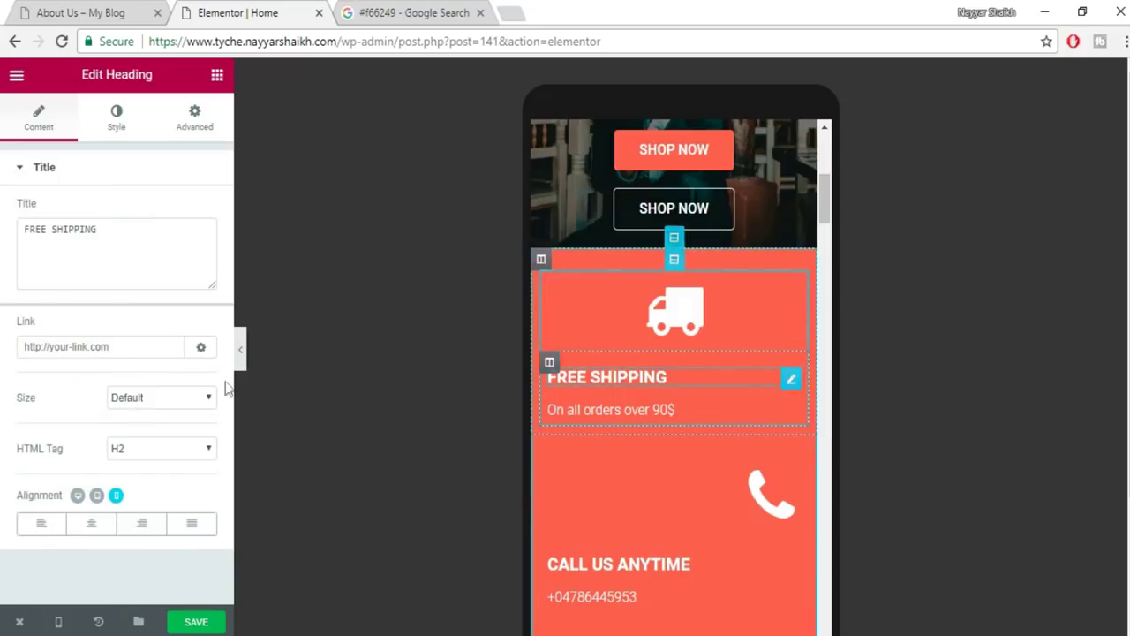
{"action": "left_click", "coordinate": [91, 523]}
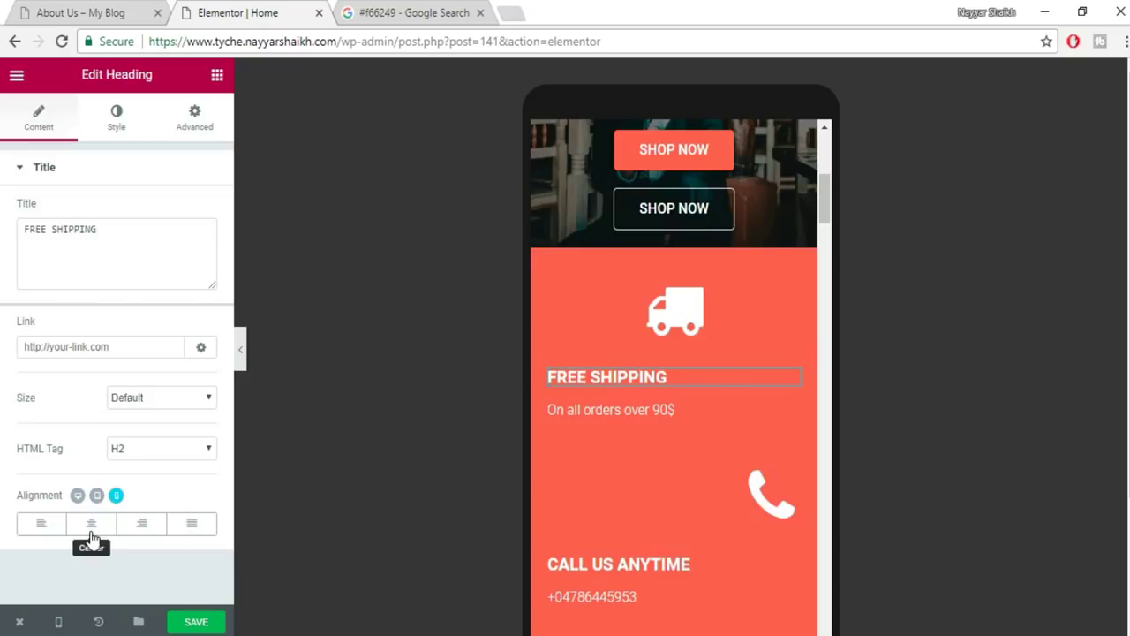
{"action": "left_click", "coordinate": [623, 408]}
{"action": "left_click", "coordinate": [91, 524]}
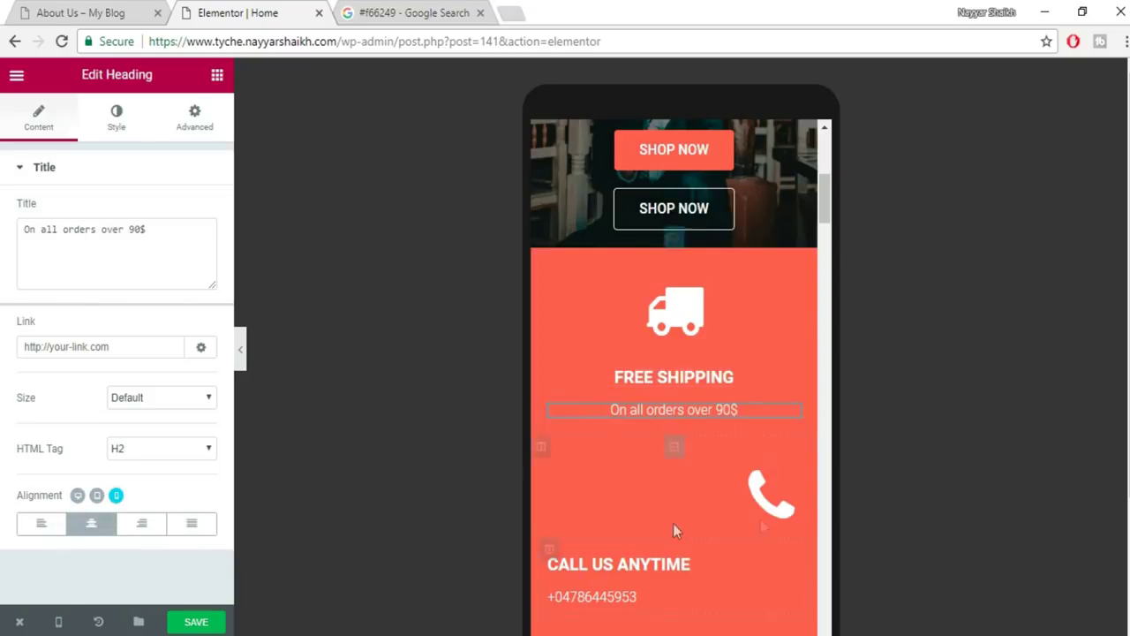
Centre the phone icon, the CALL US ANYTIME heading and the phone number line for mobile.
{"action": "left_click", "coordinate": [772, 503]}
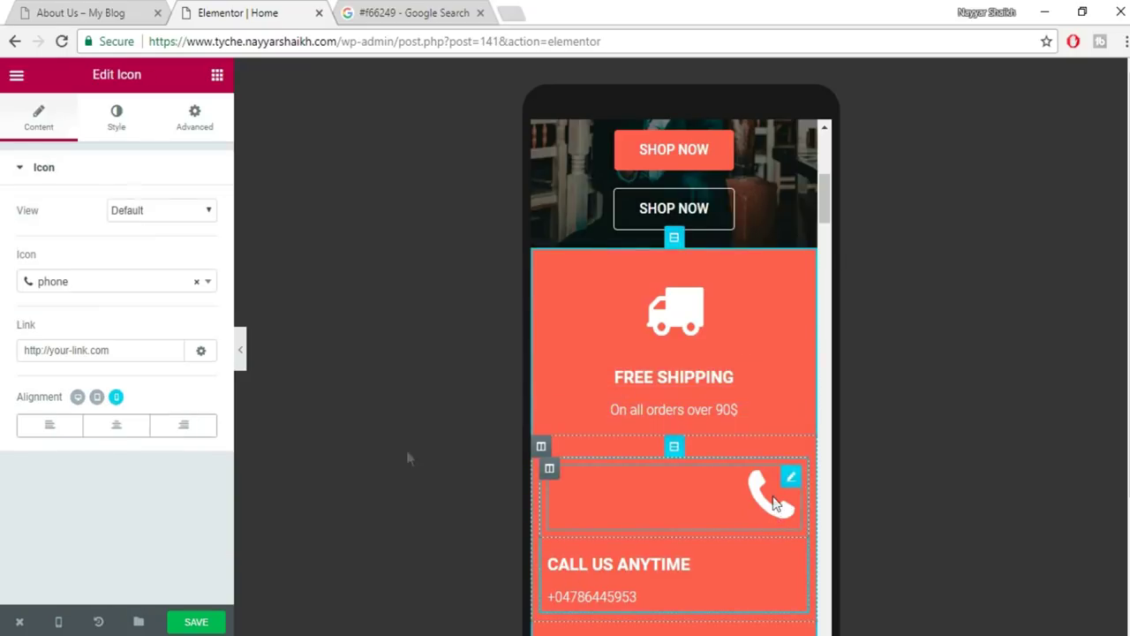
{"action": "left_click", "coordinate": [115, 425]}
{"action": "scroll", "coordinate": [779, 439], "scroll_direction": "down", "scroll_amount": 1}
{"action": "left_click", "coordinate": [704, 490]}
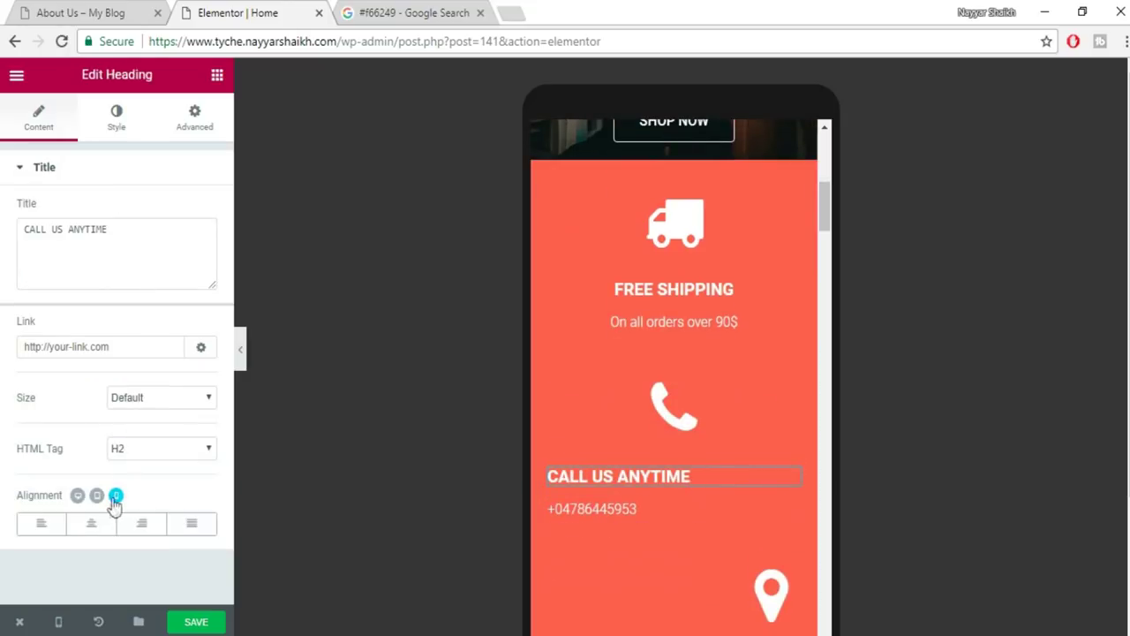
{"action": "left_click", "coordinate": [91, 524]}
{"action": "scroll", "coordinate": [658, 448], "scroll_direction": "down", "scroll_amount": 1}
{"action": "left_click", "coordinate": [664, 427]}
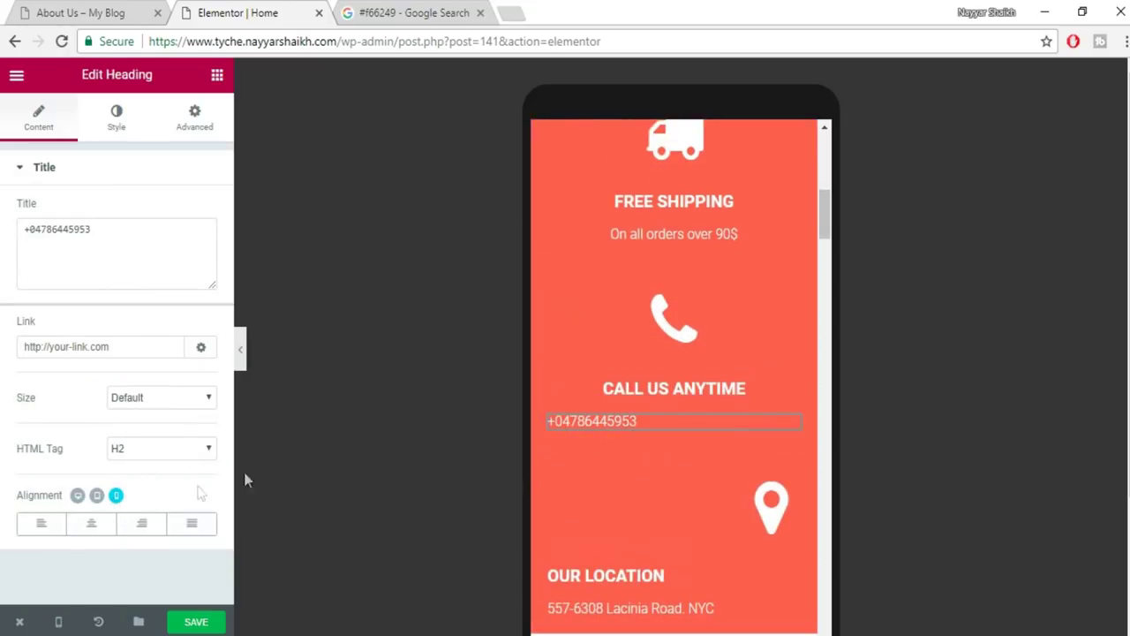
{"action": "left_click", "coordinate": [91, 524]}
Centre the map-marker icon, the OUR LOCATION heading and the address line beneath it for mobile.
{"action": "scroll", "coordinate": [739, 389], "scroll_direction": "down", "scroll_amount": 2}
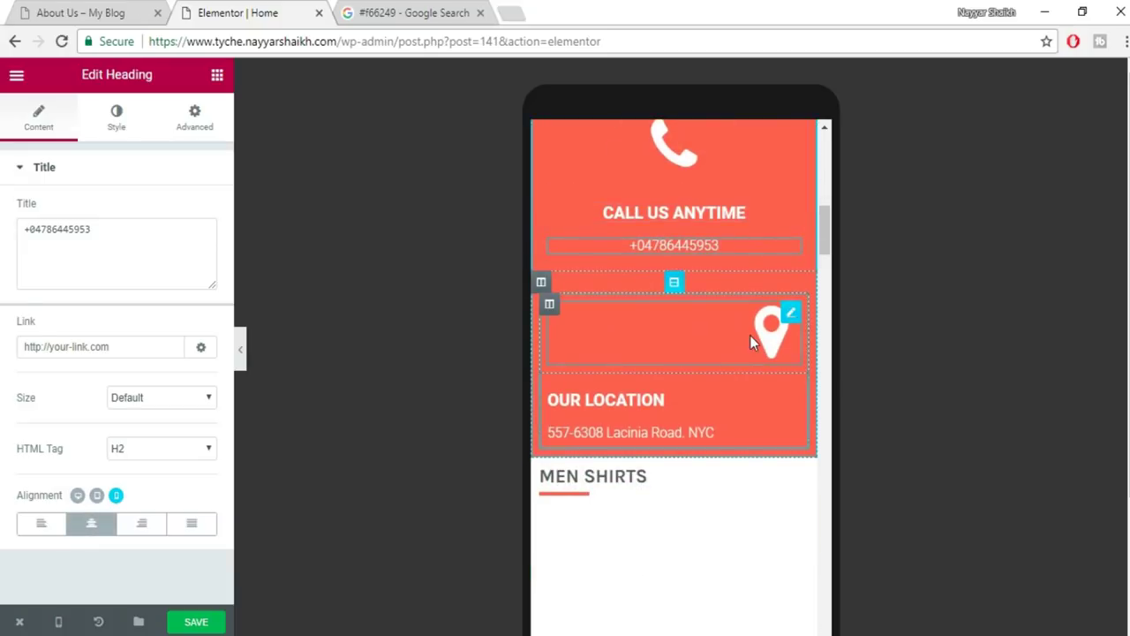
{"action": "left_click", "coordinate": [768, 328]}
{"action": "left_click", "coordinate": [91, 430]}
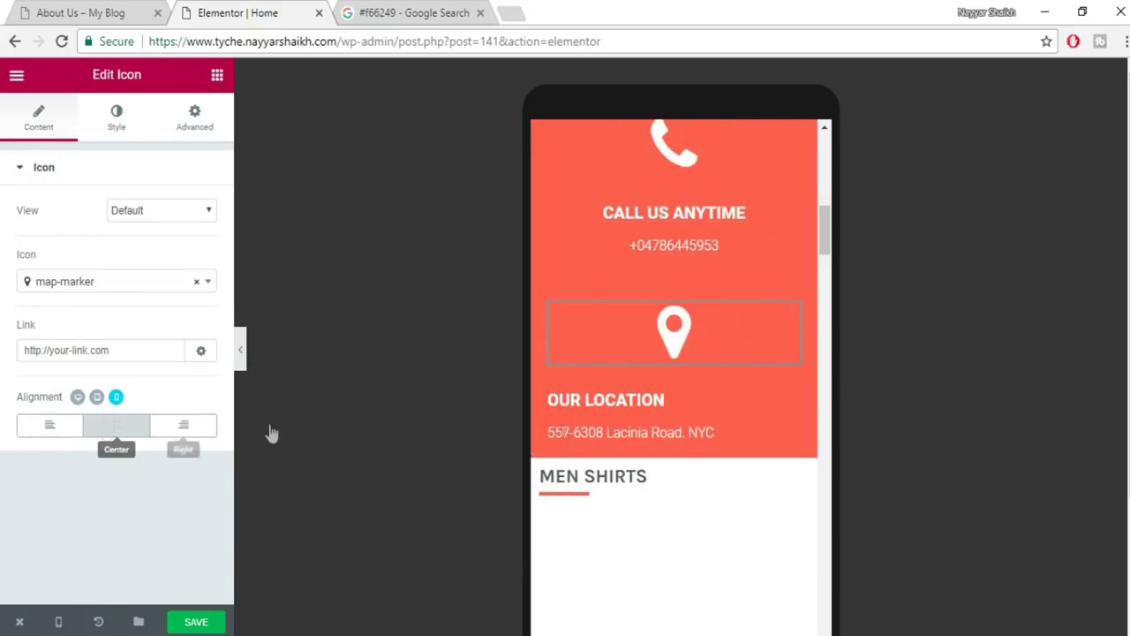
{"action": "left_click", "coordinate": [618, 399]}
{"action": "left_click", "coordinate": [91, 523]}
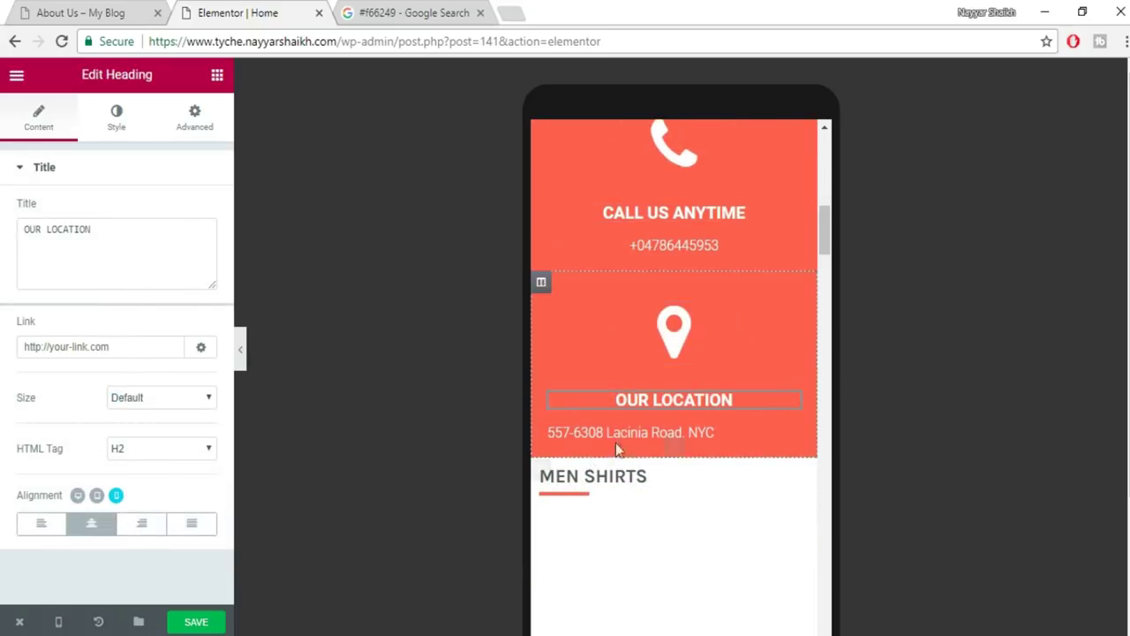
{"action": "left_click", "coordinate": [573, 433]}
{"action": "left_click", "coordinate": [91, 522]}
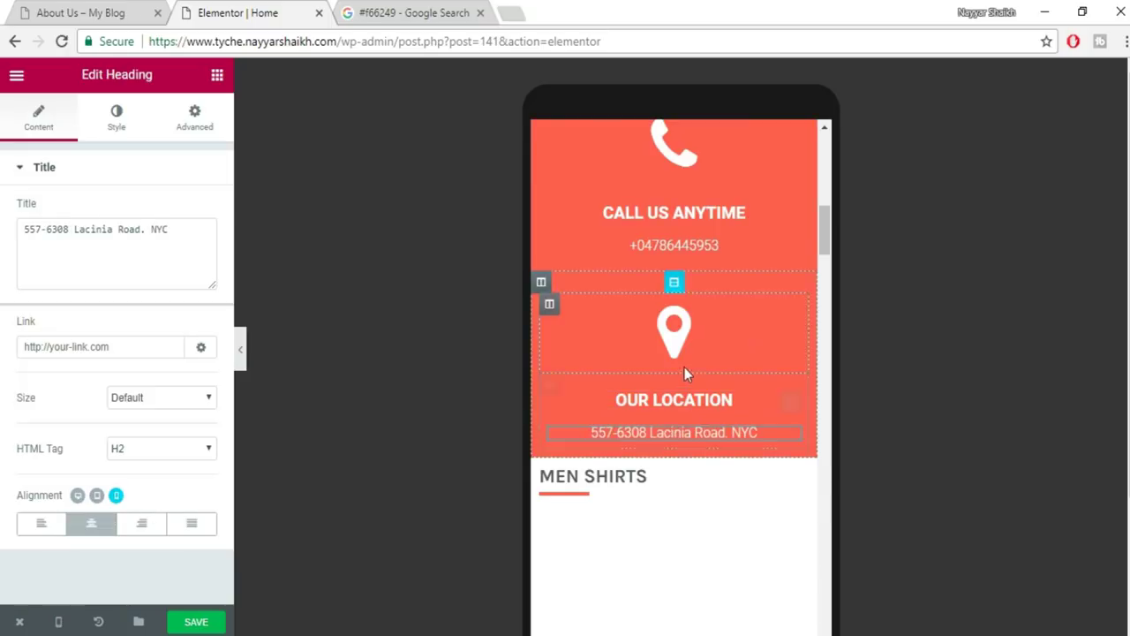
Set the mobile top padding of the CALL US ANYTIME section to 40 px with the padding sides unlinked.
{"action": "scroll", "coordinate": [687, 371], "scroll_direction": "up", "scroll_amount": 3}
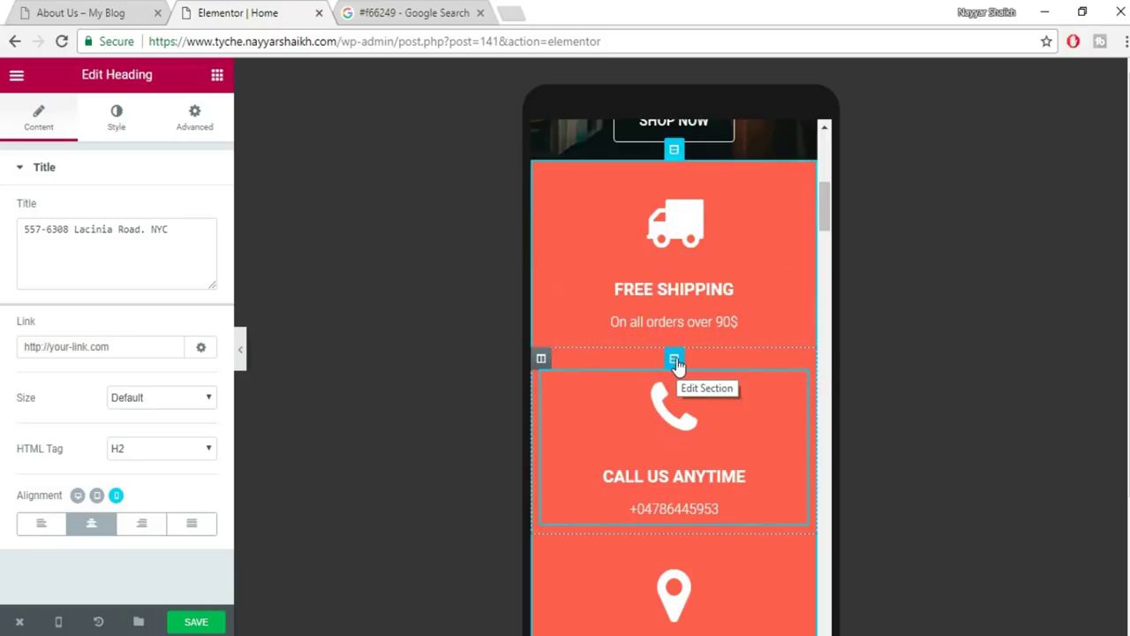
{"action": "left_click", "coordinate": [675, 361]}
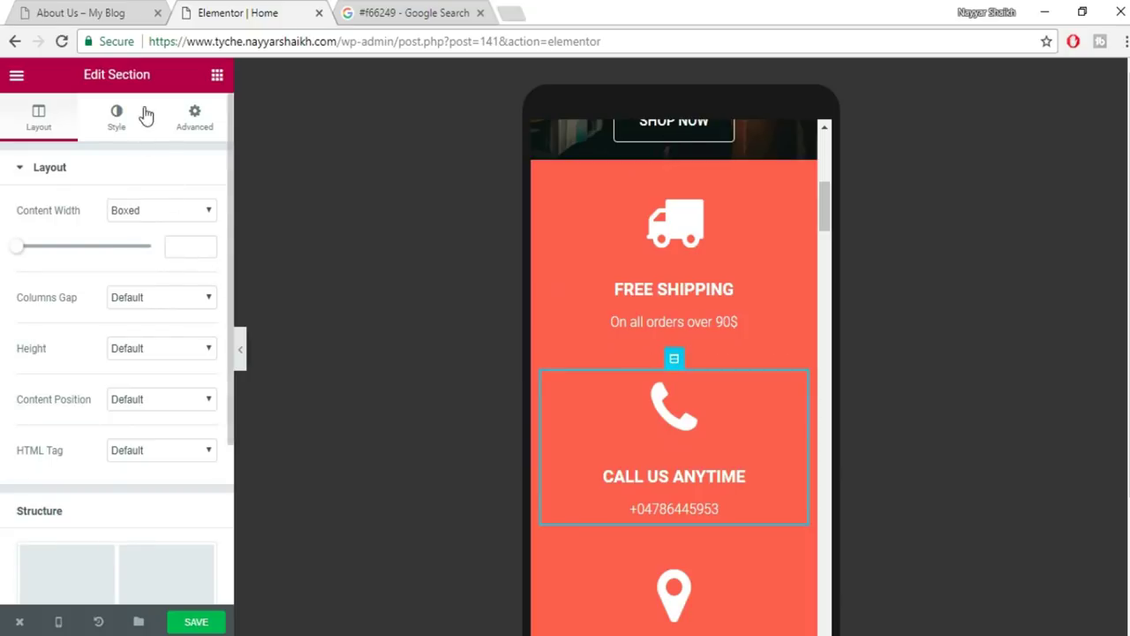
{"action": "left_click", "coordinate": [196, 116]}
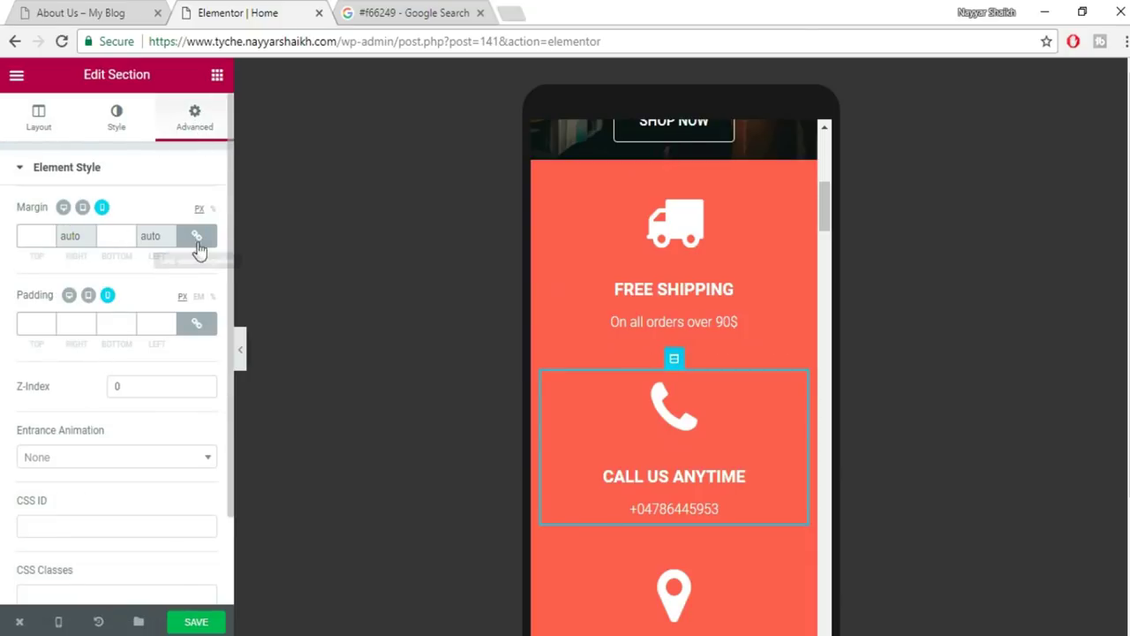
{"action": "left_click", "coordinate": [196, 323]}
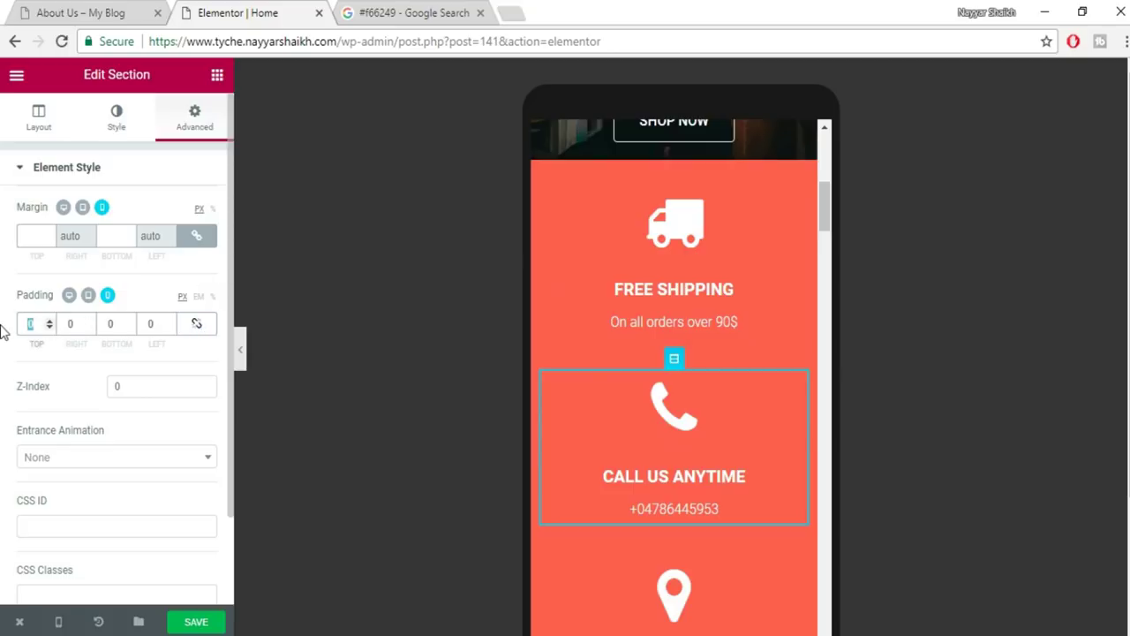
{"action": "type", "text": "50"}
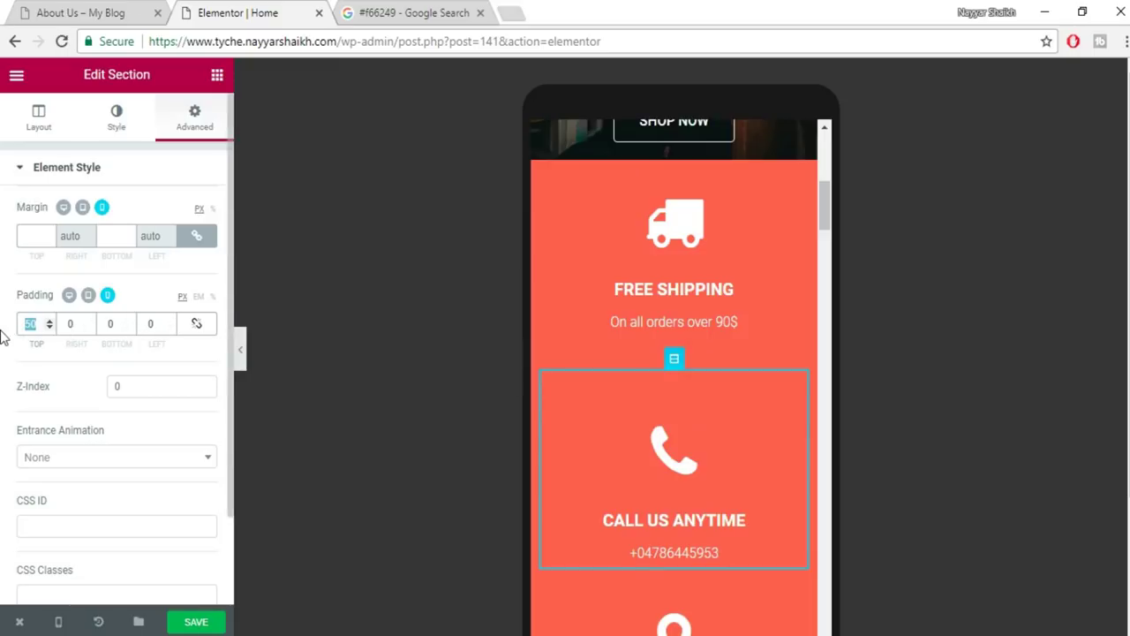
{"action": "type", "text": "40"}
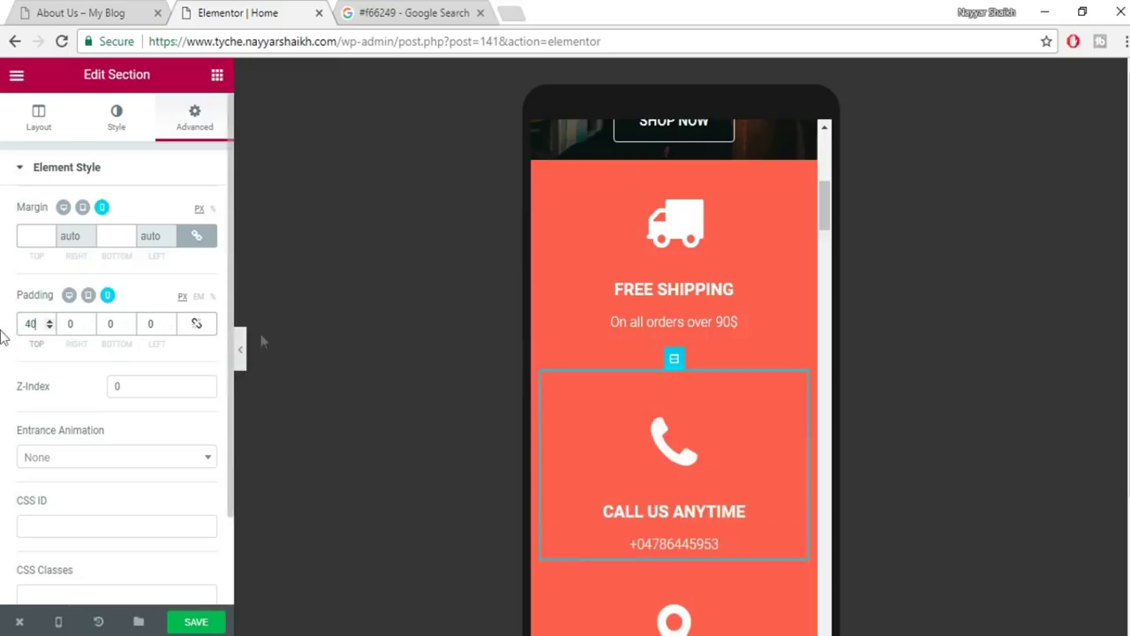
Give the OUR LOCATION section unlinked mobile padding of 40 px top and 30 px bottom, and save the page.
{"action": "scroll", "coordinate": [730, 425], "scroll_direction": "down", "scroll_amount": 2}
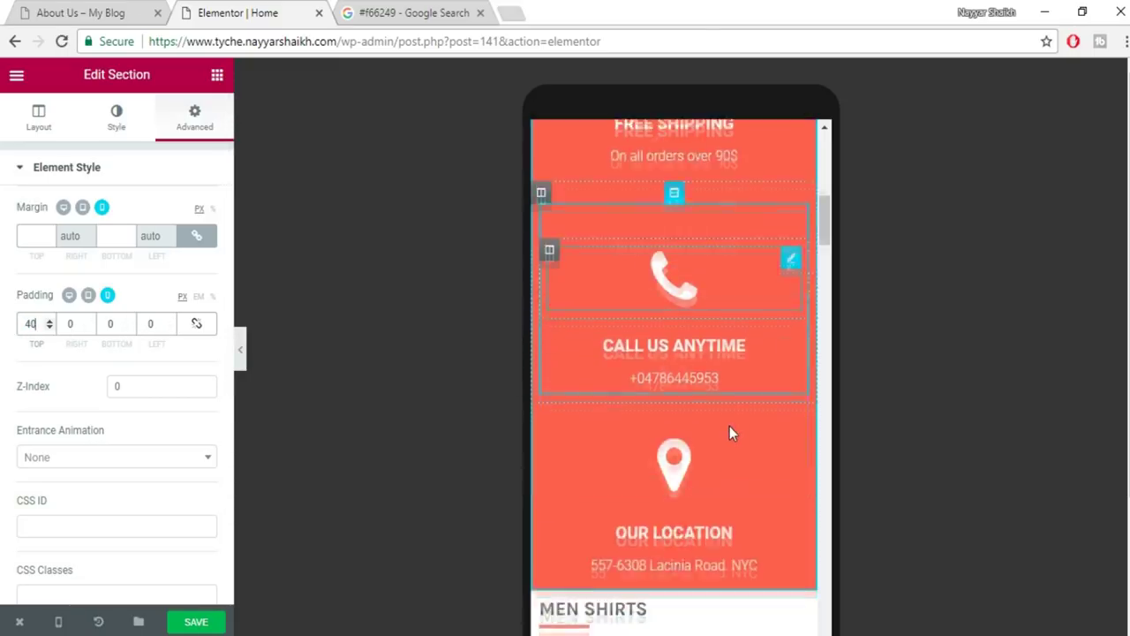
{"action": "left_click", "coordinate": [680, 398]}
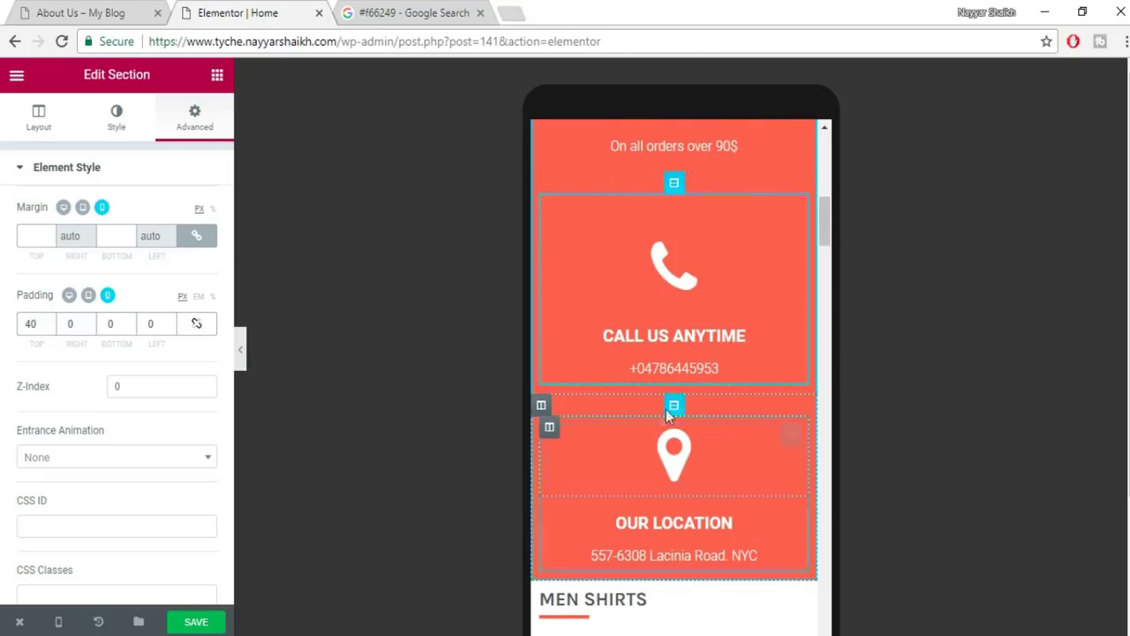
{"action": "left_click", "coordinate": [674, 407]}
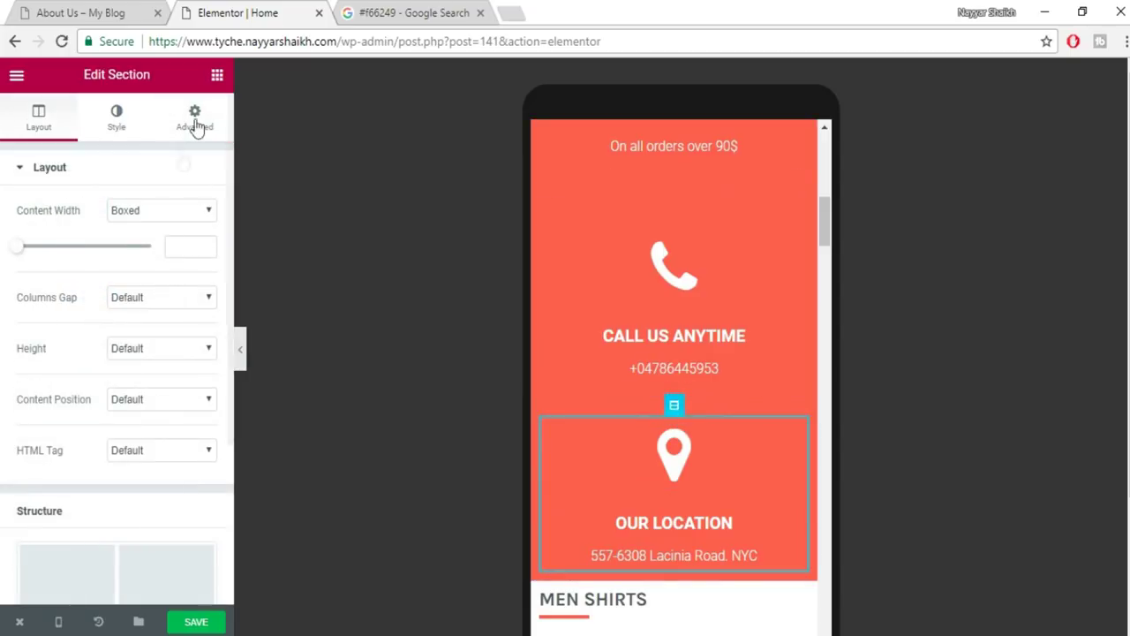
{"action": "left_click", "coordinate": [194, 117]}
{"action": "left_click", "coordinate": [198, 325]}
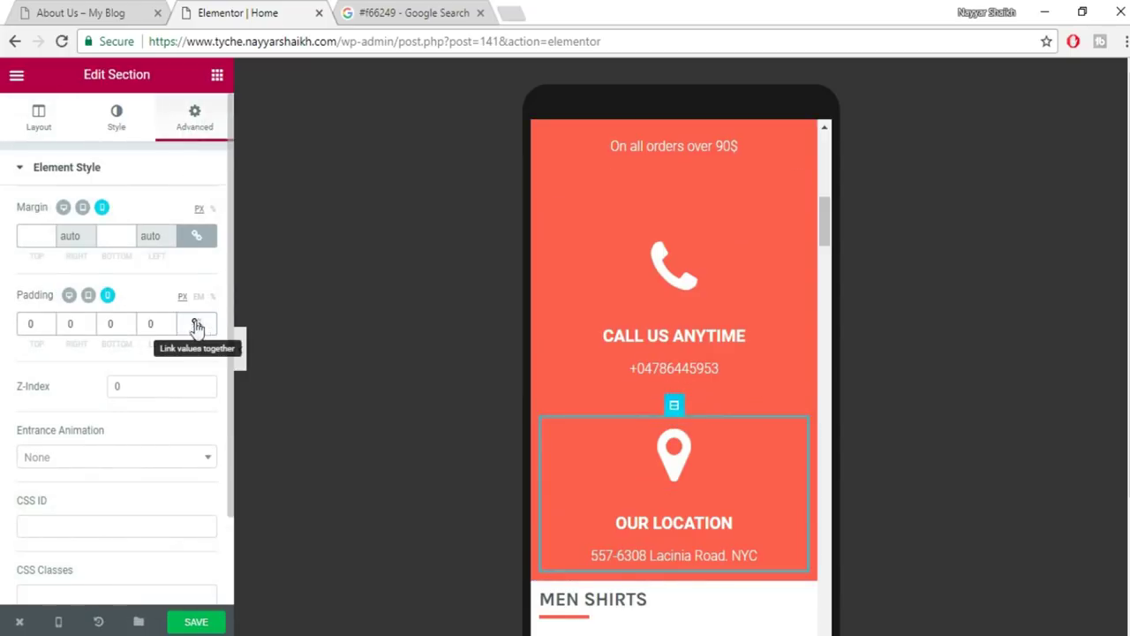
{"action": "type", "text": "40"}
{"action": "scroll", "coordinate": [707, 459], "scroll_direction": "down", "scroll_amount": 2}
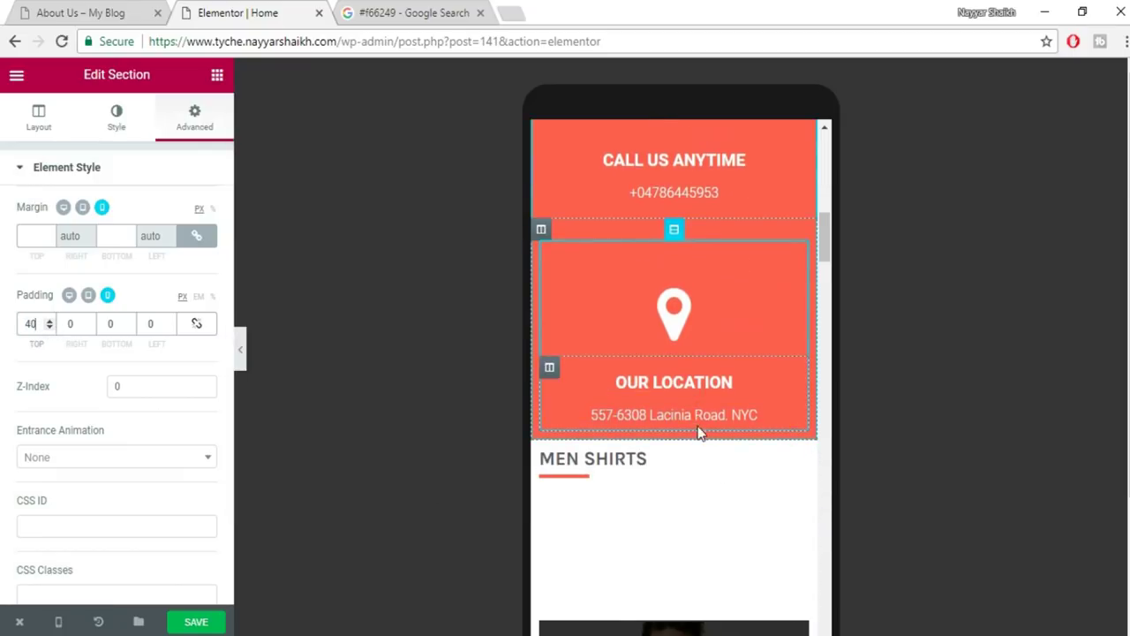
{"action": "left_click", "coordinate": [110, 324]}
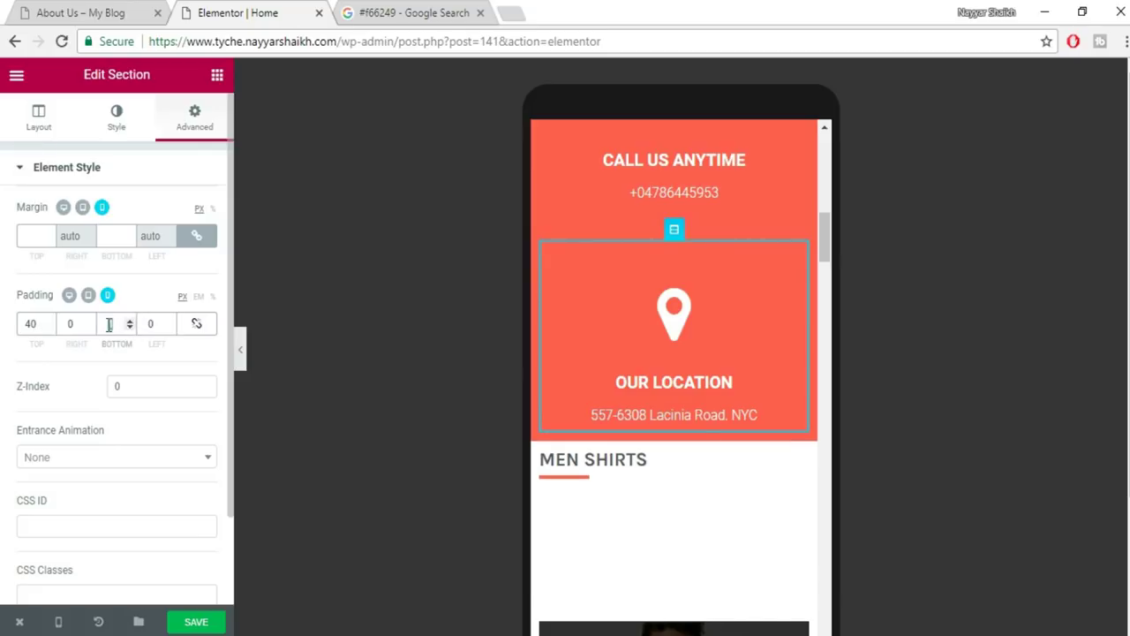
{"action": "type", "text": "30"}
{"action": "left_click", "coordinate": [185, 626]}
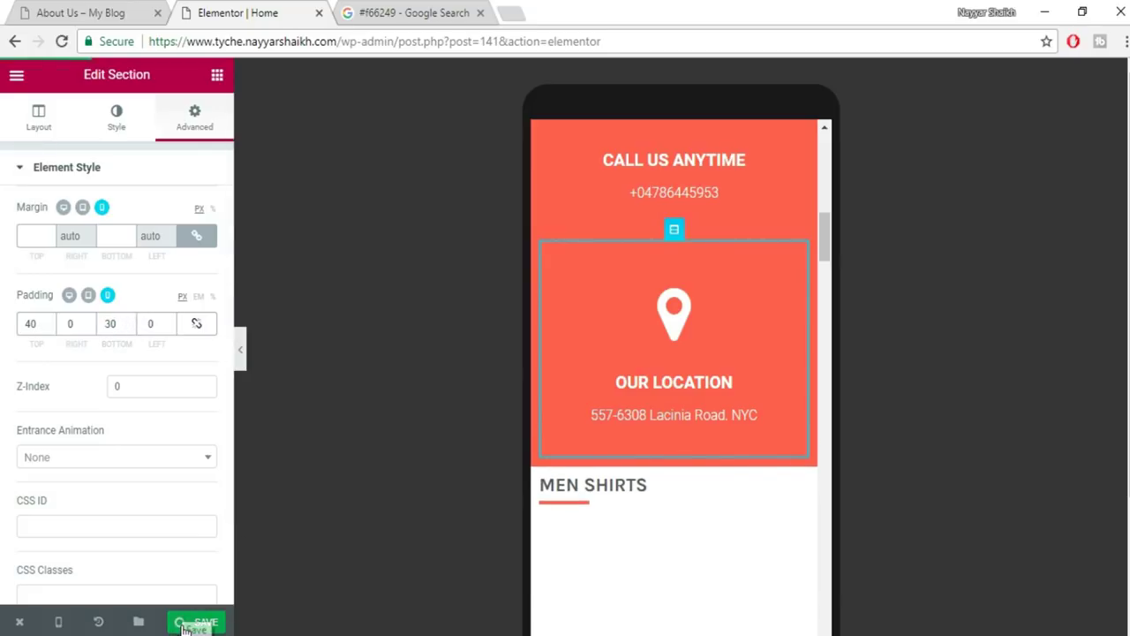
Review the rest of the home page's mobile layout, from the contact sections through the products and blog posts to the footer.
{"action": "scroll", "coordinate": [746, 305], "scroll_direction": "up", "scroll_amount": 2}
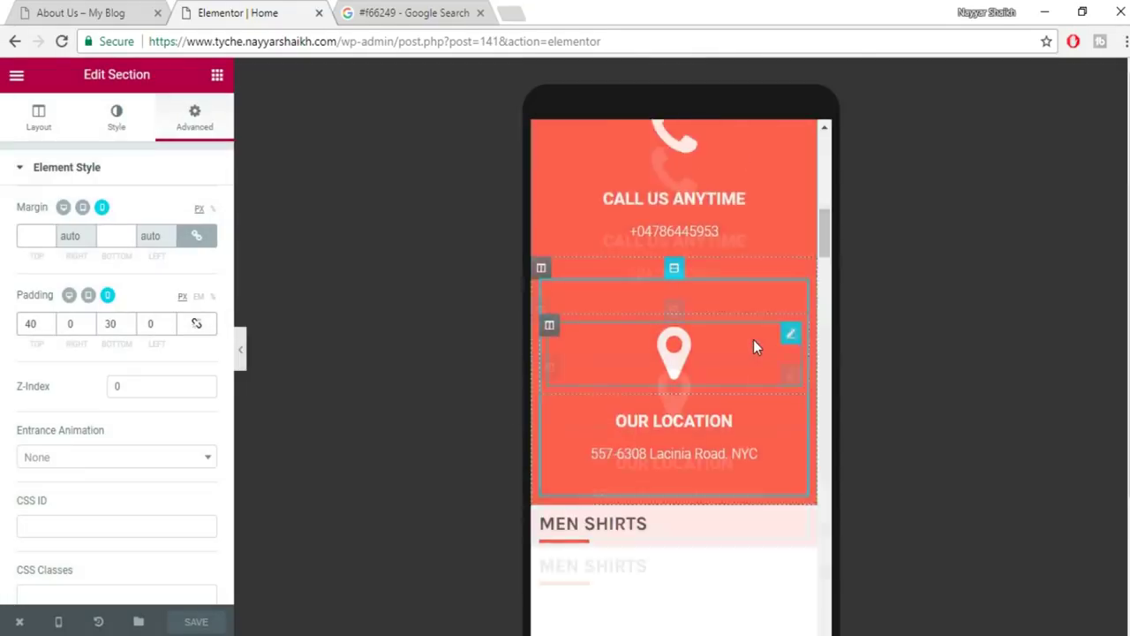
{"action": "scroll", "coordinate": [729, 368], "scroll_direction": "down", "scroll_amount": 5}
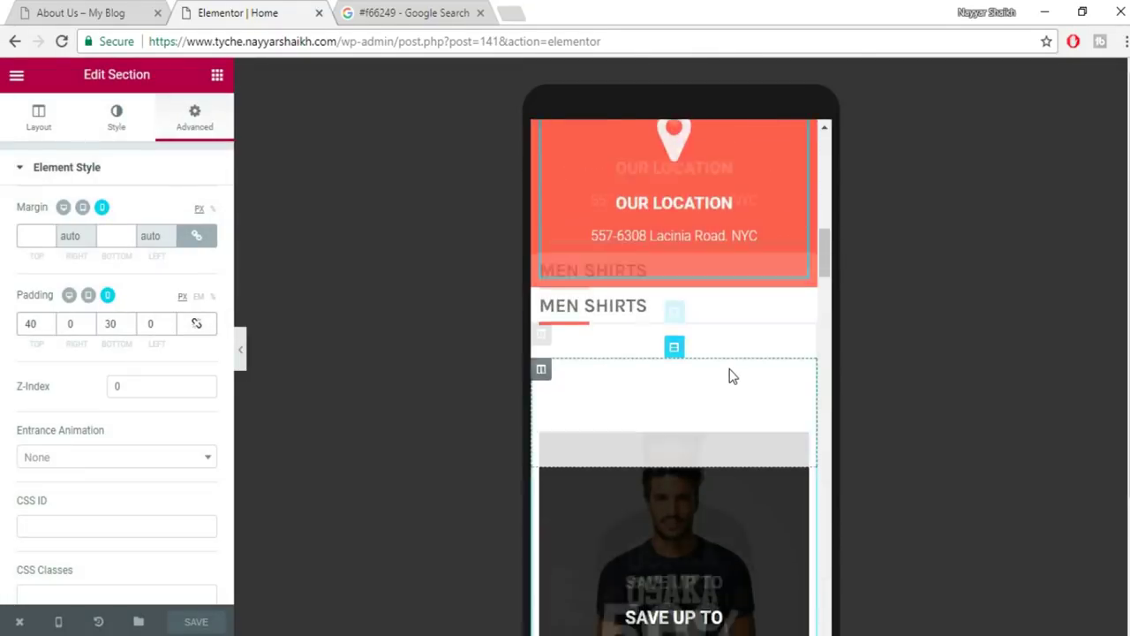
{"action": "scroll", "coordinate": [664, 365], "scroll_direction": "down", "scroll_amount": 5}
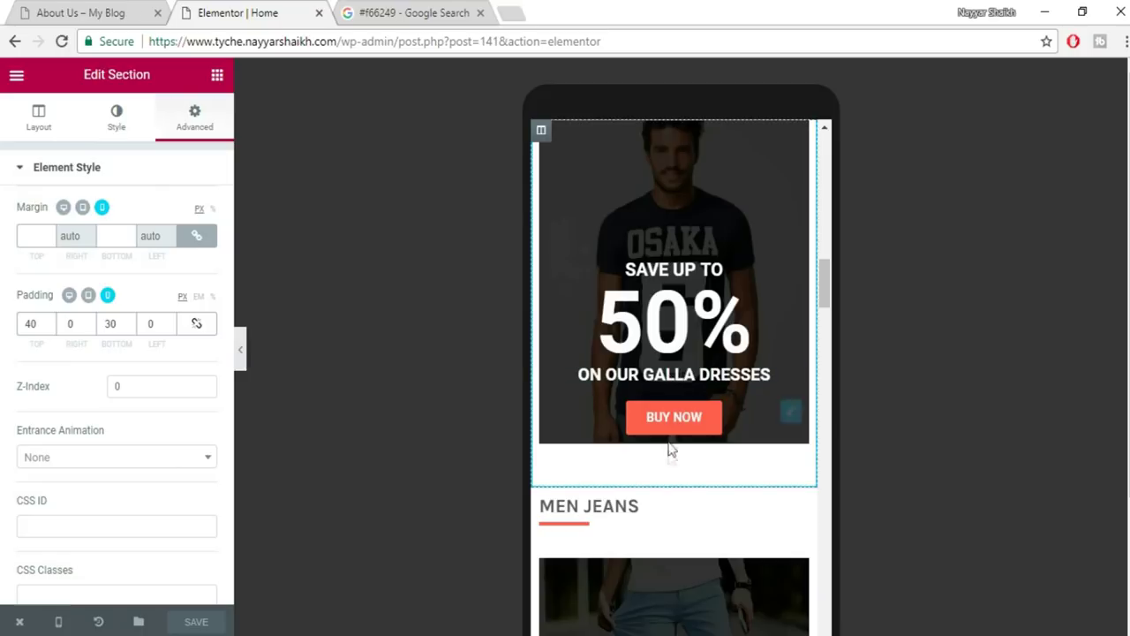
{"action": "scroll", "coordinate": [669, 458], "scroll_direction": "down", "scroll_amount": 10}
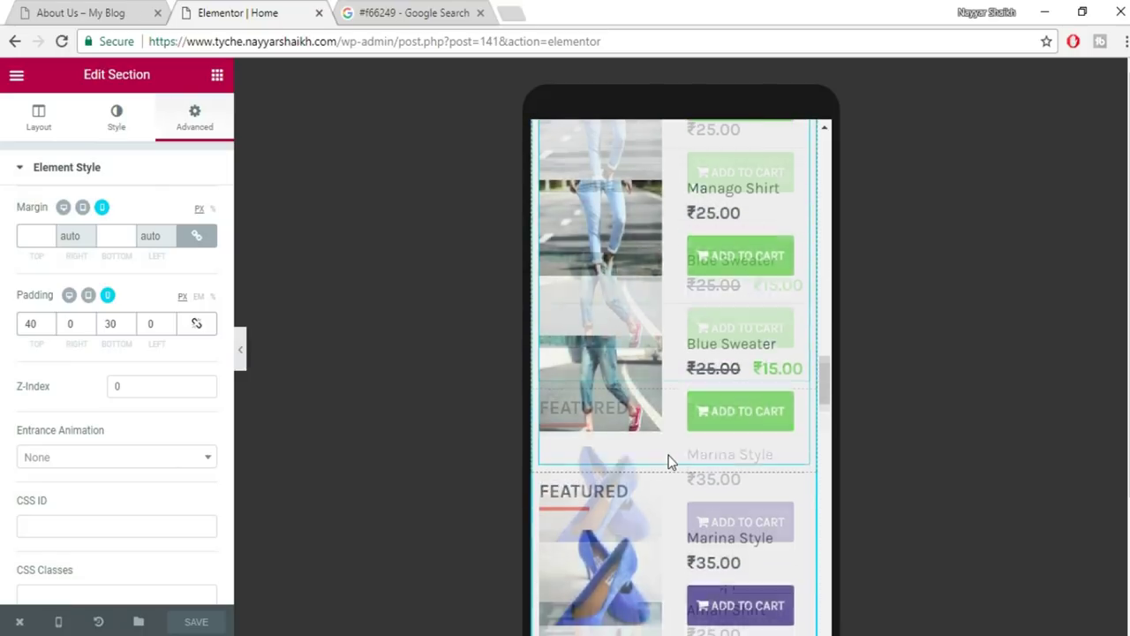
{"action": "scroll", "coordinate": [668, 458], "scroll_direction": "down", "scroll_amount": 10}
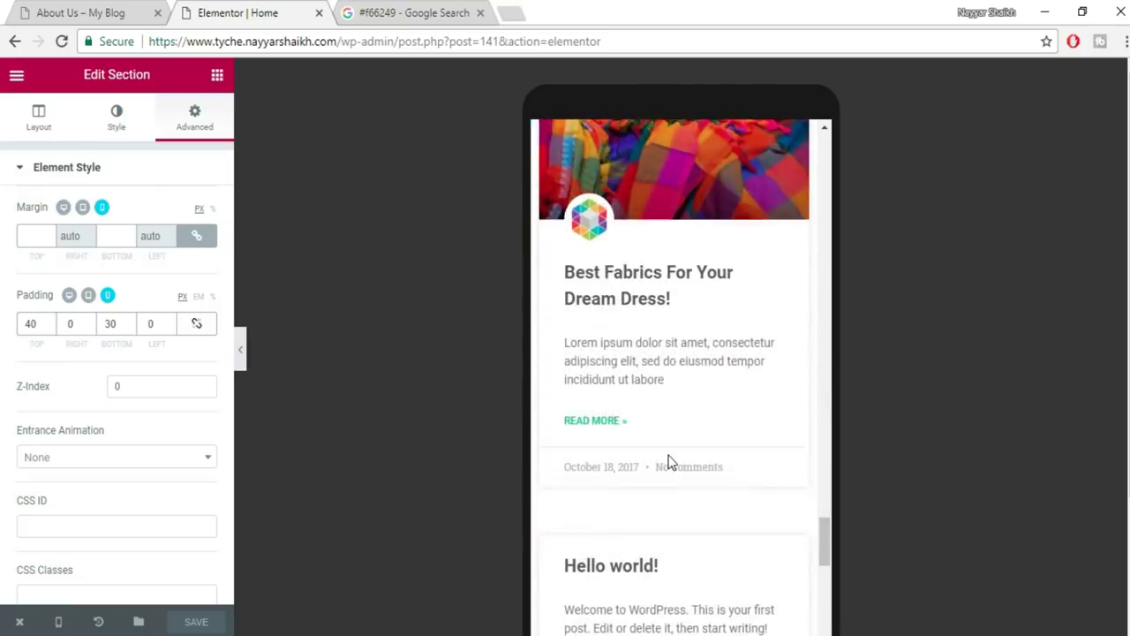
{"action": "scroll", "coordinate": [668, 457], "scroll_direction": "down", "scroll_amount": 5}
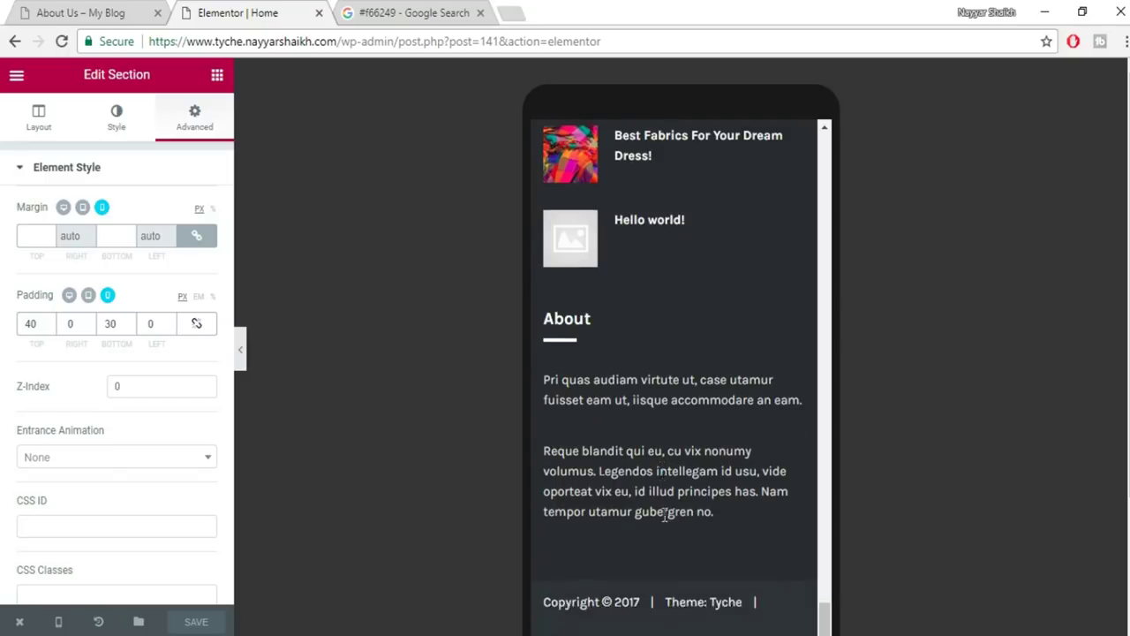
{"action": "scroll", "coordinate": [665, 519], "scroll_direction": "up", "scroll_amount": 5}
{"action": "scroll", "coordinate": [665, 524], "scroll_direction": "up", "scroll_amount": 5}
{"action": "left_click", "coordinate": [201, 623]}
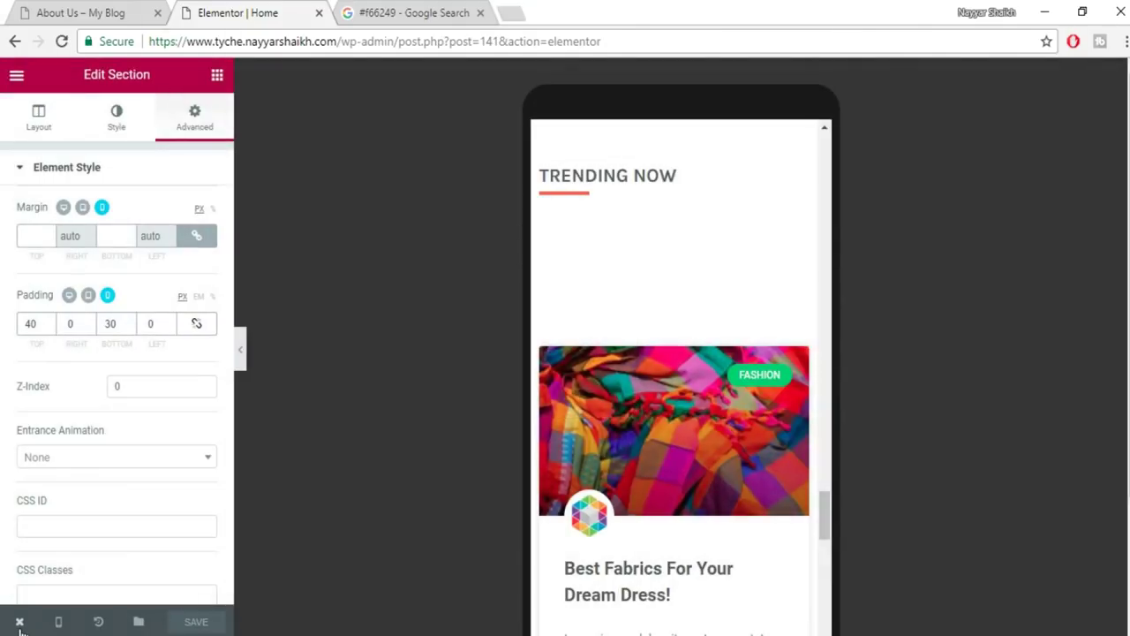
View the published home page and check its desktop layout down to the footer, comparing it with the mobile preview.
{"action": "mouse_move", "coordinate": [20, 624]}
{"action": "left_click", "coordinate": [67, 543]}
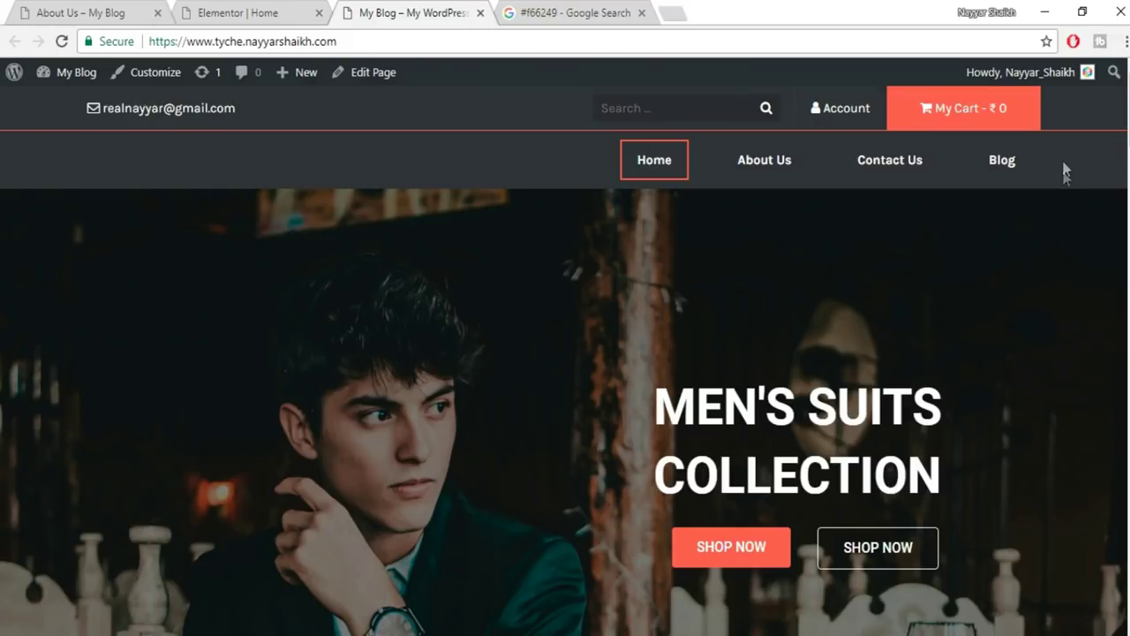
{"action": "scroll", "coordinate": [565, 353], "scroll_direction": "down", "scroll_amount": 20}
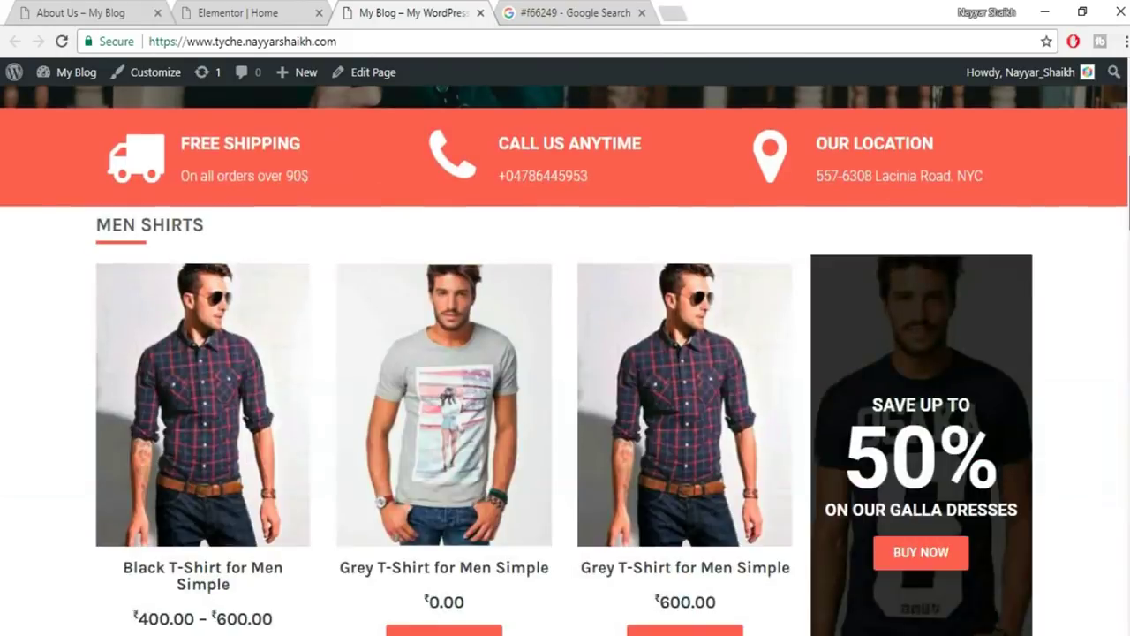
{"action": "key", "text": "Home"}
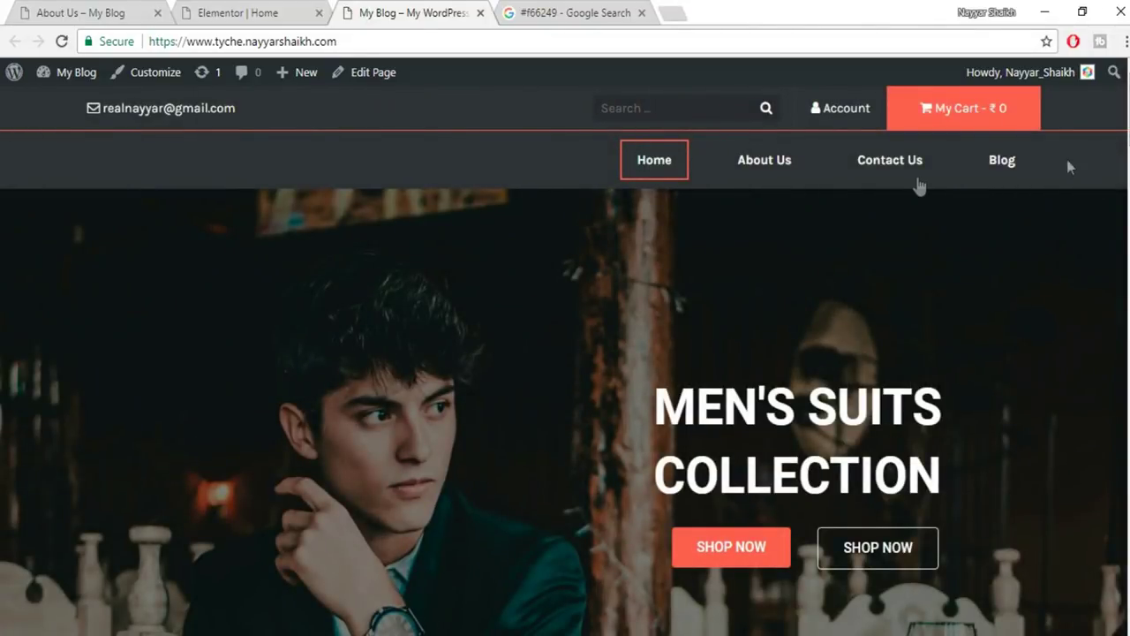
{"action": "left_click", "coordinate": [238, 13]}
{"action": "scroll", "coordinate": [613, 414], "scroll_direction": "down", "scroll_amount": 5}
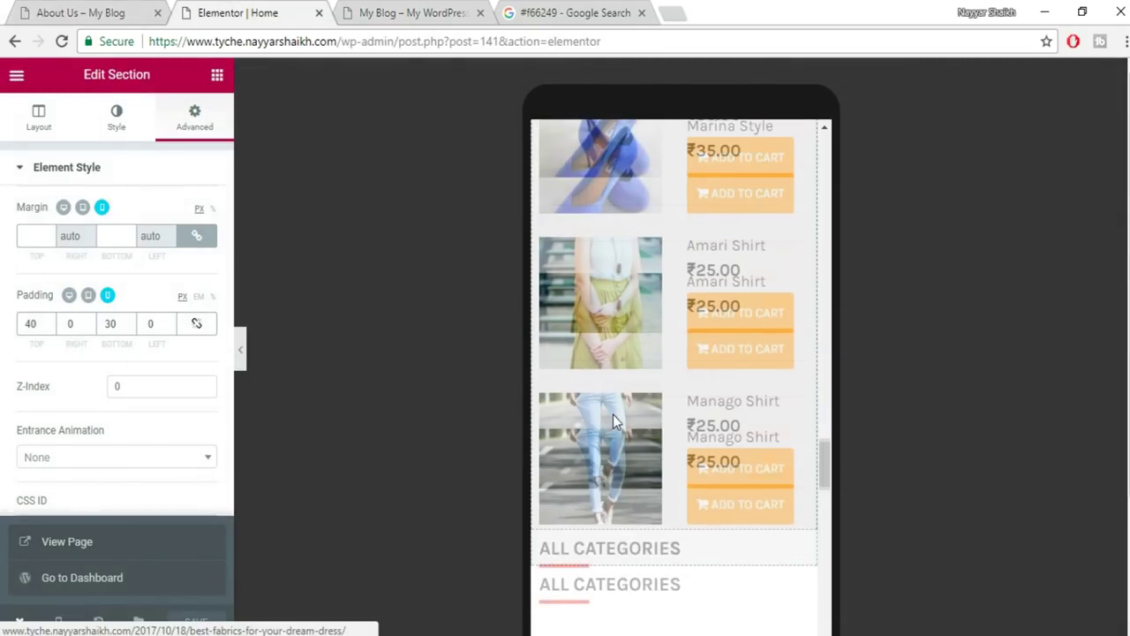
{"action": "scroll", "coordinate": [613, 415], "scroll_direction": "up", "scroll_amount": 15}
{"action": "scroll", "coordinate": [622, 445], "scroll_direction": "up", "scroll_amount": 5}
{"action": "left_click", "coordinate": [362, 12]}
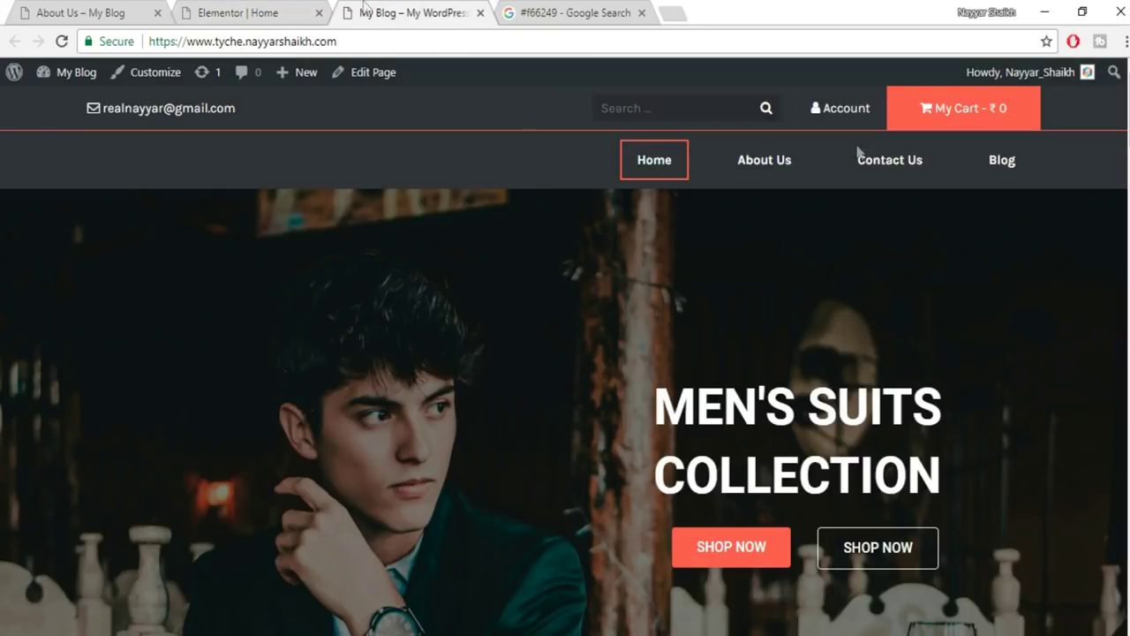
{"action": "scroll", "coordinate": [897, 600], "scroll_direction": "down", "scroll_amount": 20}
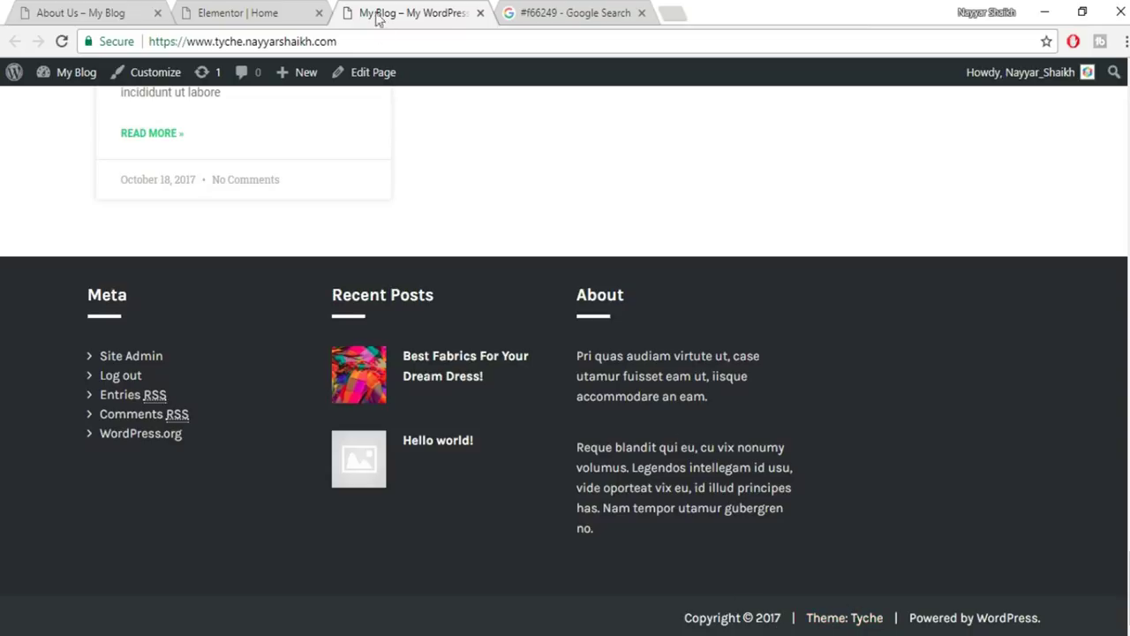
Leave the Elementor editor for the WordPress dashboard and open the theme's Widgets page.
{"action": "left_click", "coordinate": [275, 7]}
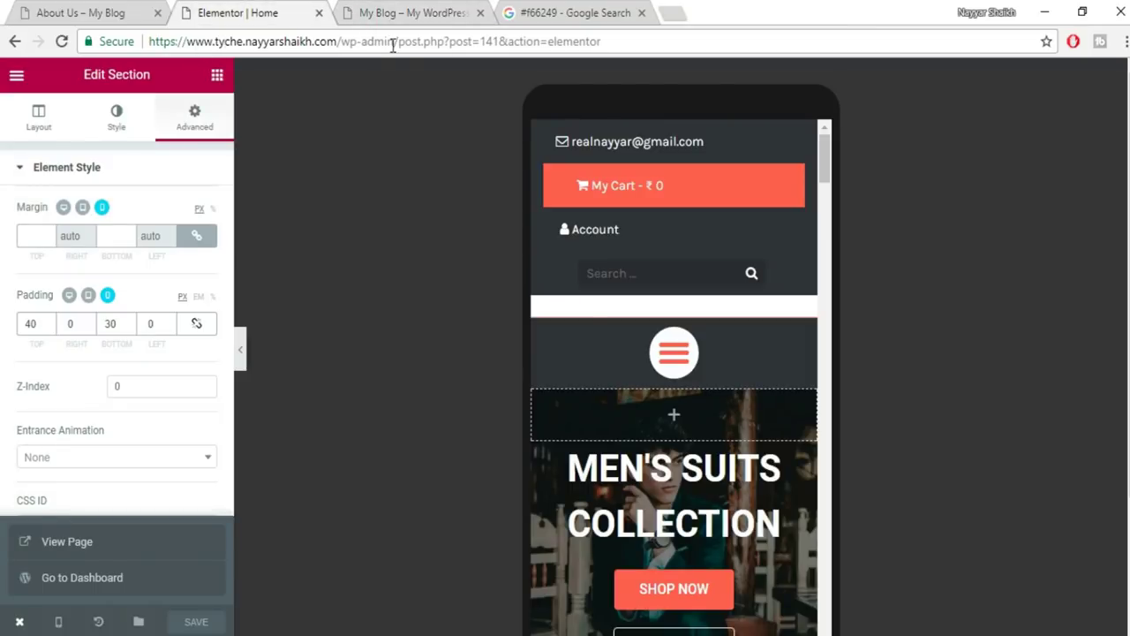
{"action": "left_click_drag", "start_coordinate": [393, 46], "coordinate": [609, 44]}
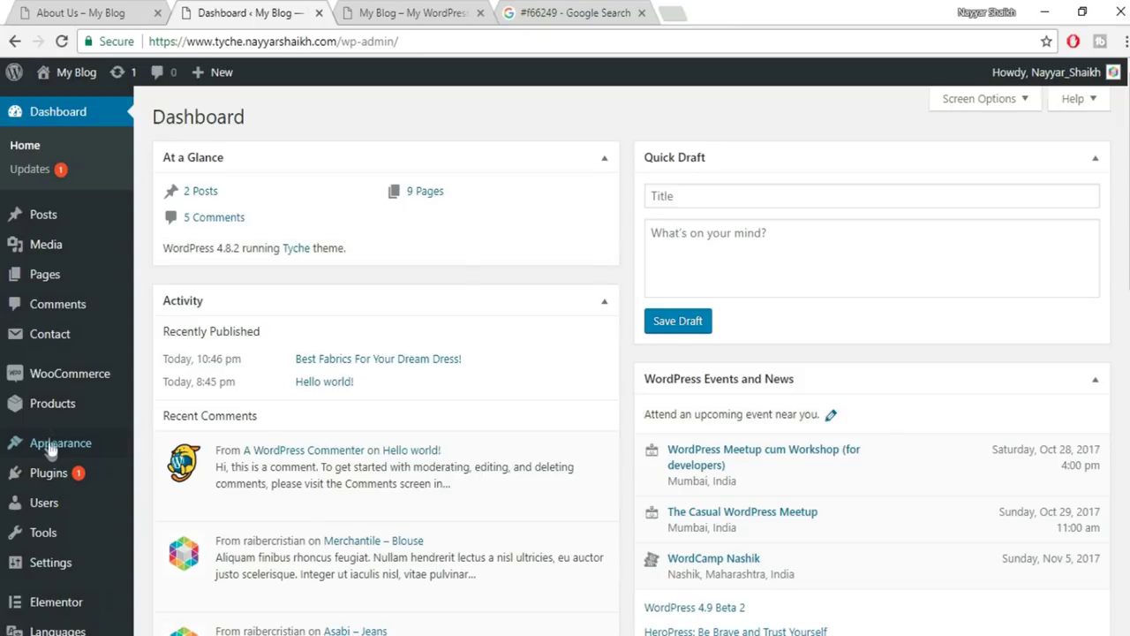
{"action": "mouse_move", "coordinate": [60, 442]}
{"action": "left_click", "coordinate": [183, 501]}
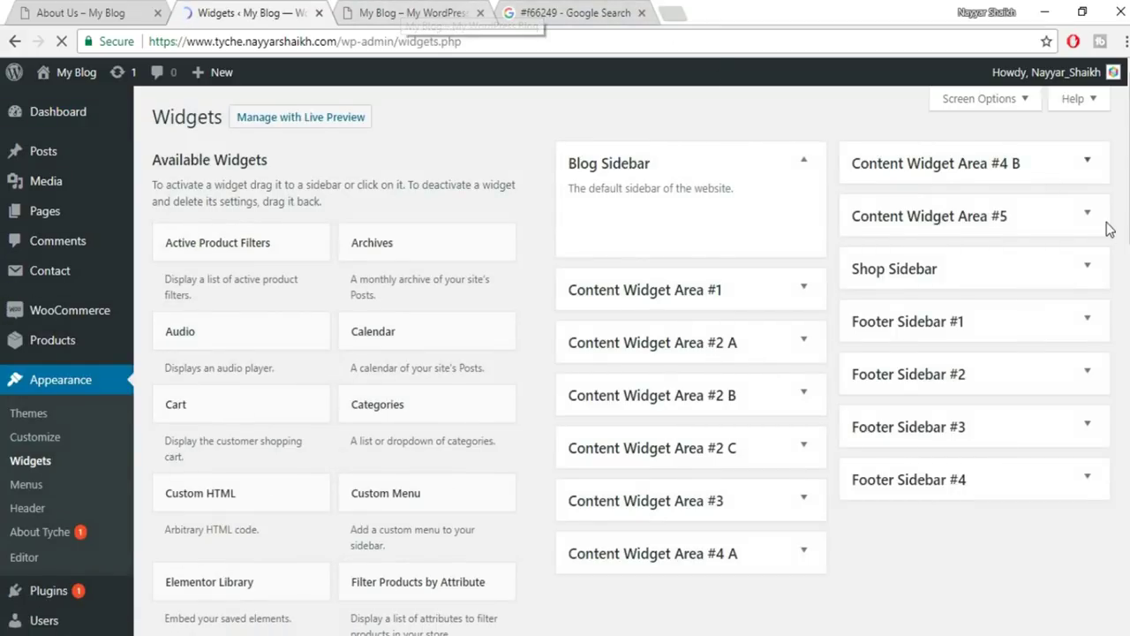
Delete the Meta widget from Footer Sidebar #1.
{"action": "scroll", "coordinate": [1007, 281], "scroll_direction": "down", "scroll_amount": 1}
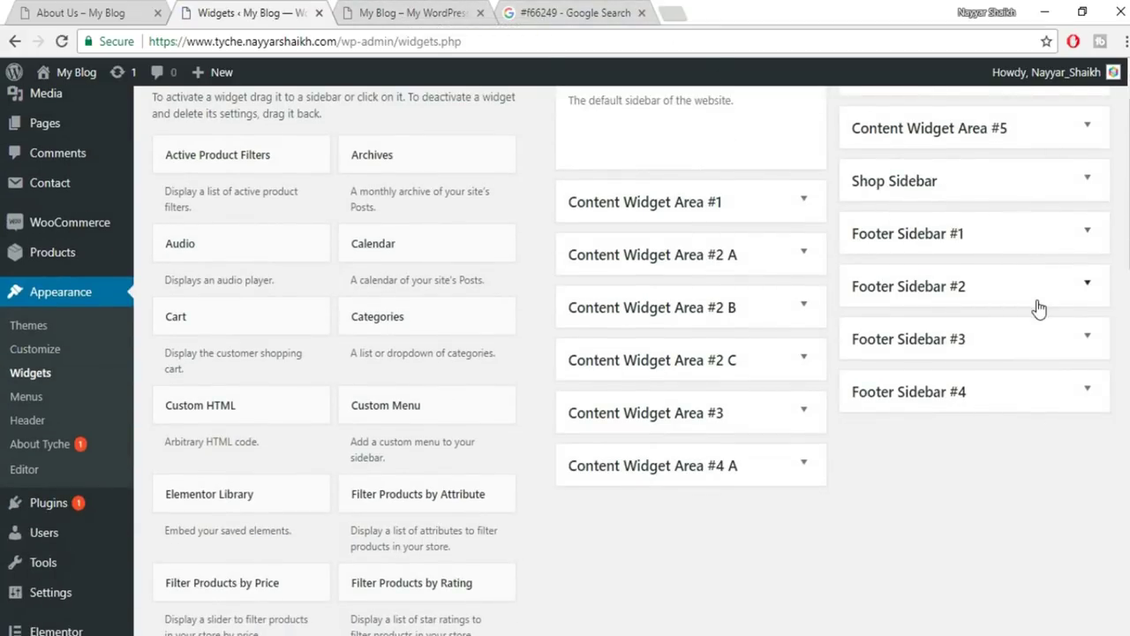
{"action": "left_click", "coordinate": [432, 9]}
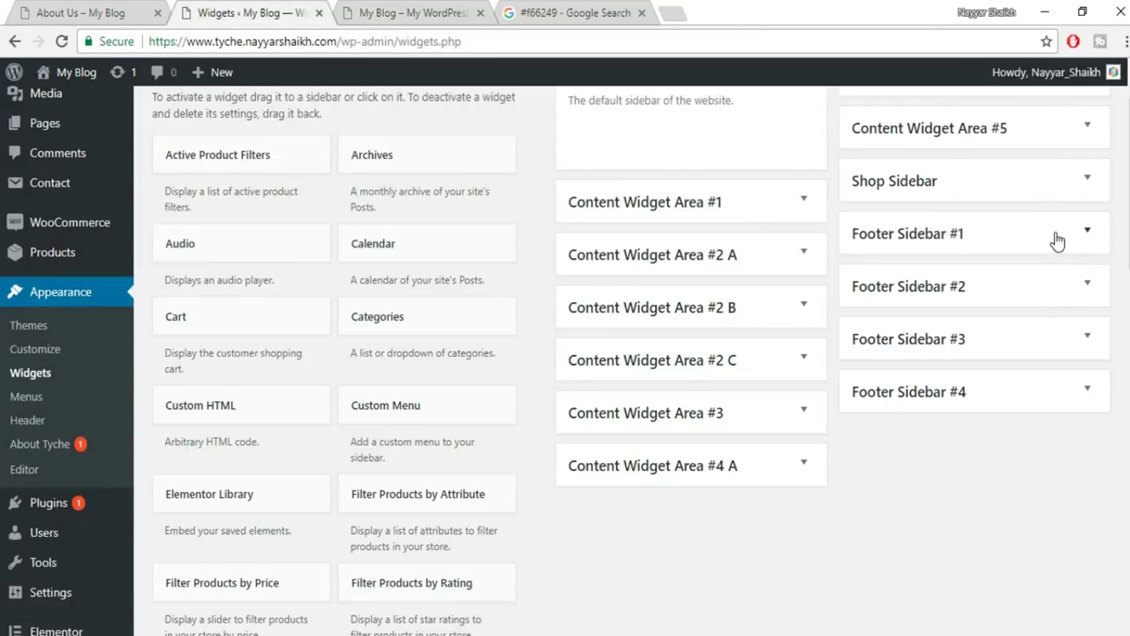
{"action": "left_click", "coordinate": [1067, 236]}
{"action": "left_click", "coordinate": [1085, 275]}
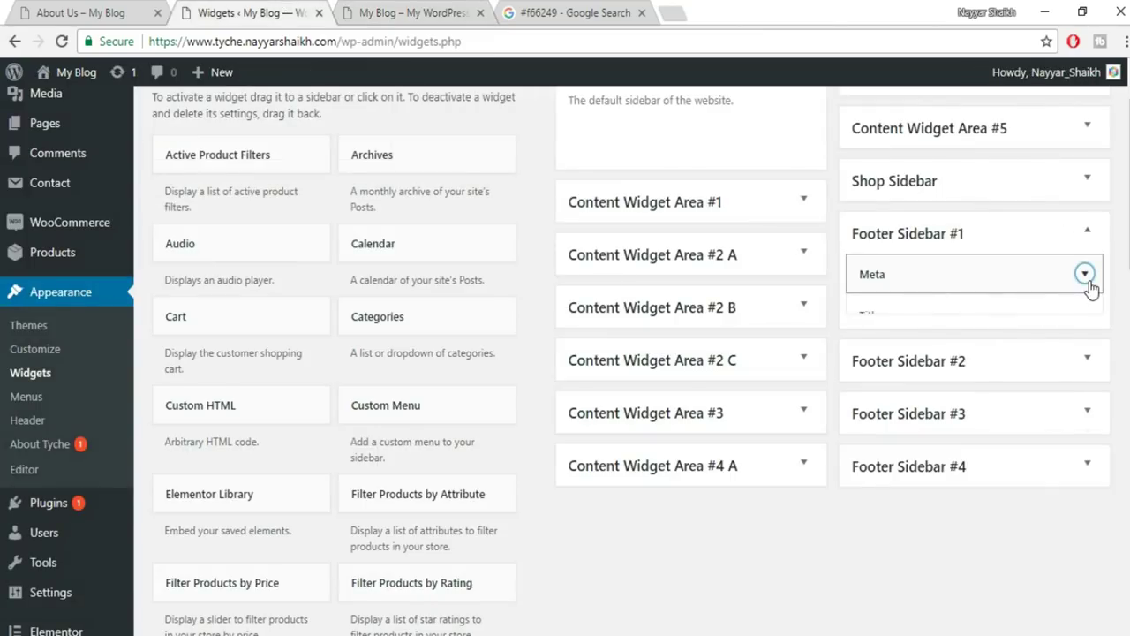
{"action": "left_click", "coordinate": [874, 369]}
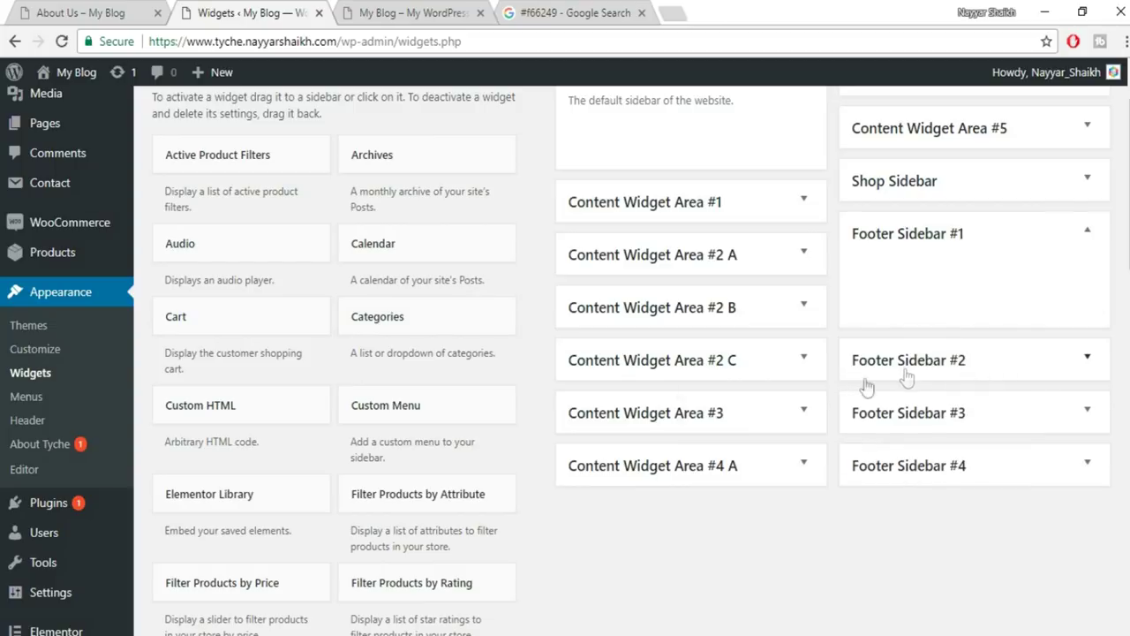
Add a Custom Menu widget to Footer Sidebar #1 with the title Menu and the MainMenu menu, and save it.
{"action": "left_click_drag", "start_coordinate": [408, 425], "coordinate": [933, 280]}
{"action": "left_click", "coordinate": [996, 375]}
{"action": "left_click", "coordinate": [973, 417]}
{"action": "left_click", "coordinate": [929, 340]}
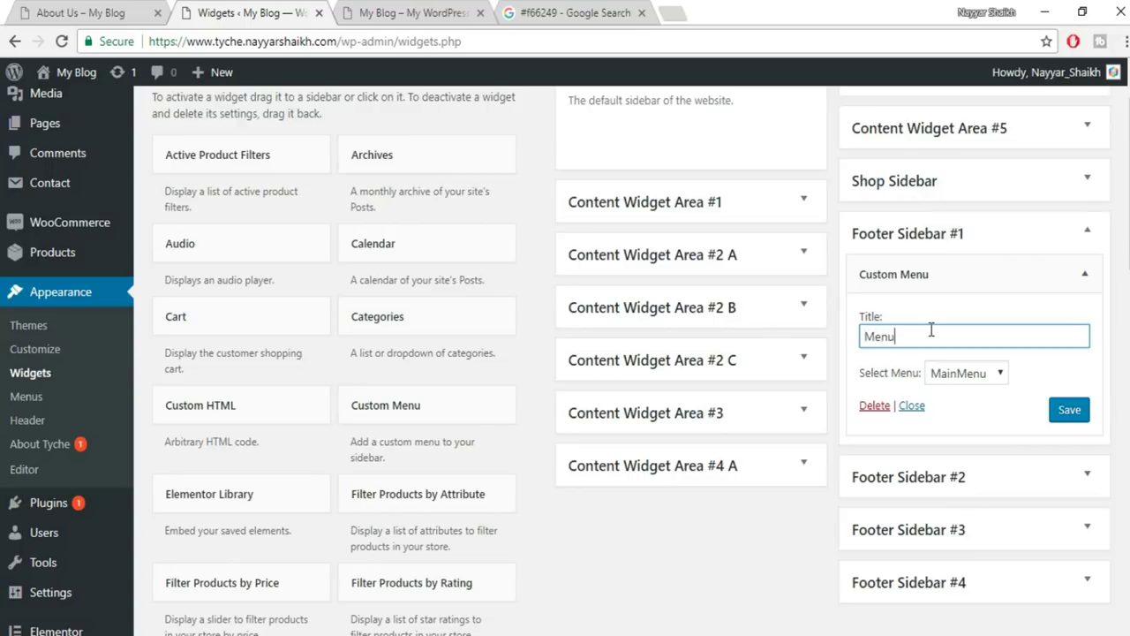
{"action": "left_click", "coordinate": [1081, 411]}
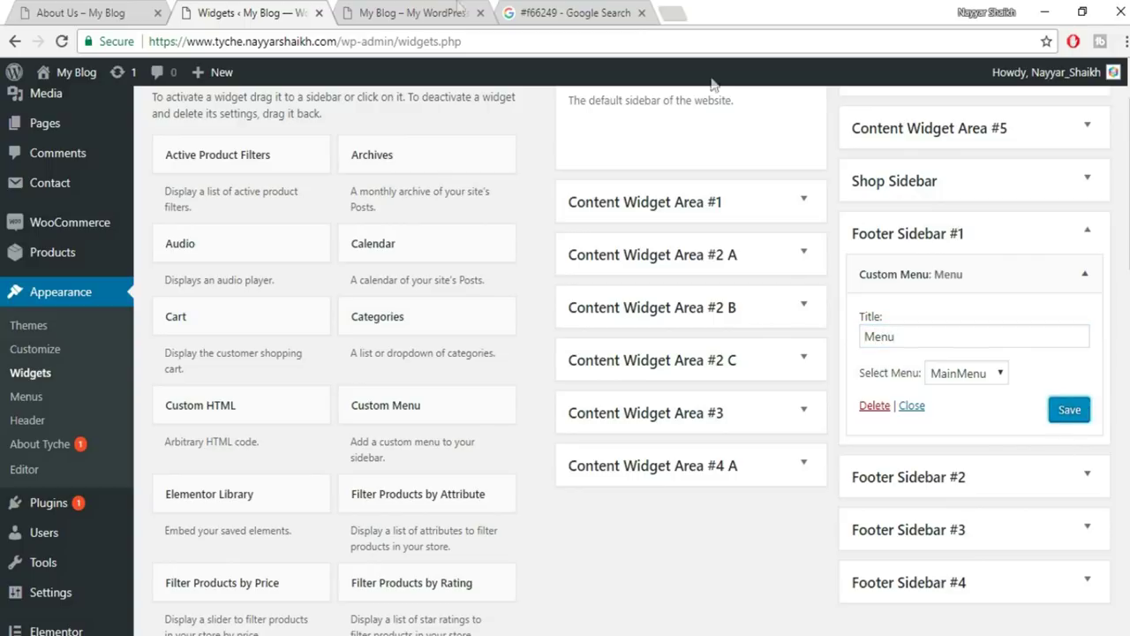
Reload the published home page and check the new menu column in the footer.
{"action": "left_click", "coordinate": [446, 12]}
{"action": "left_click", "coordinate": [448, 42]}
{"action": "key", "text": "Return"}
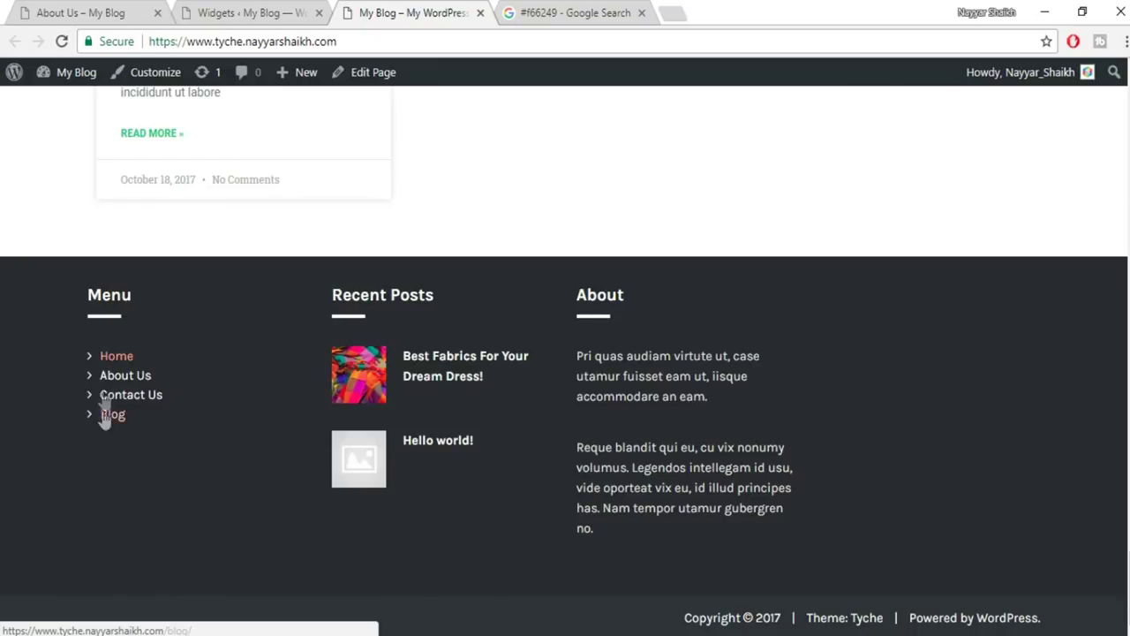
Delete the Tyche Recent Posts widget from Footer Sidebar #2 on the Widgets page.
{"action": "left_click", "coordinate": [248, 13]}
{"action": "left_click", "coordinate": [1077, 241]}
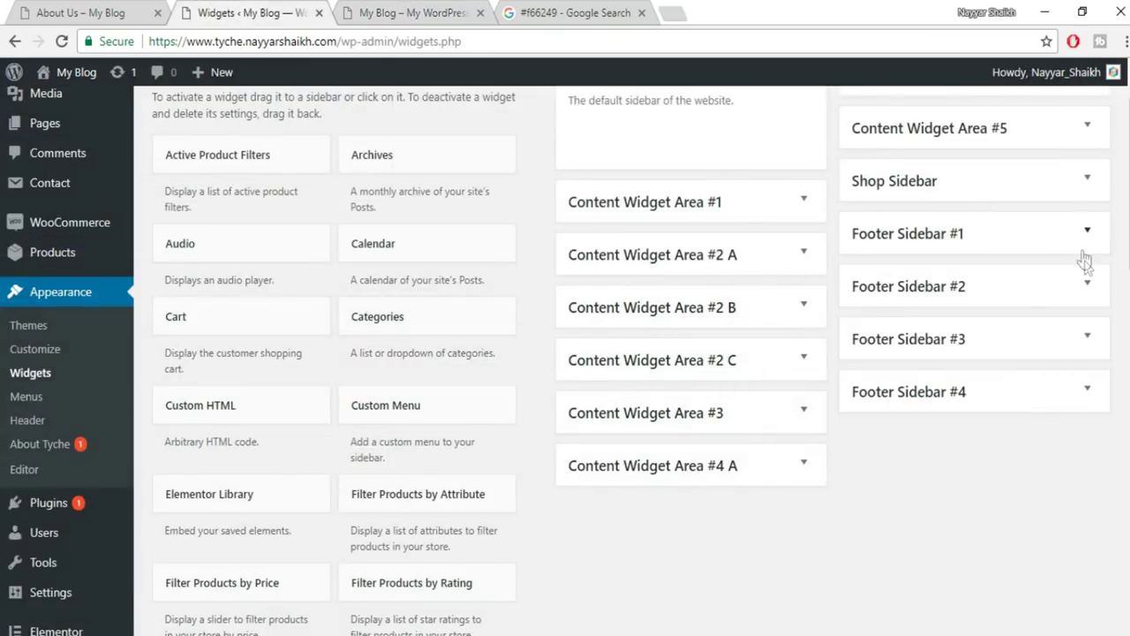
{"action": "left_click", "coordinate": [1084, 285]}
{"action": "left_click", "coordinate": [1084, 327]}
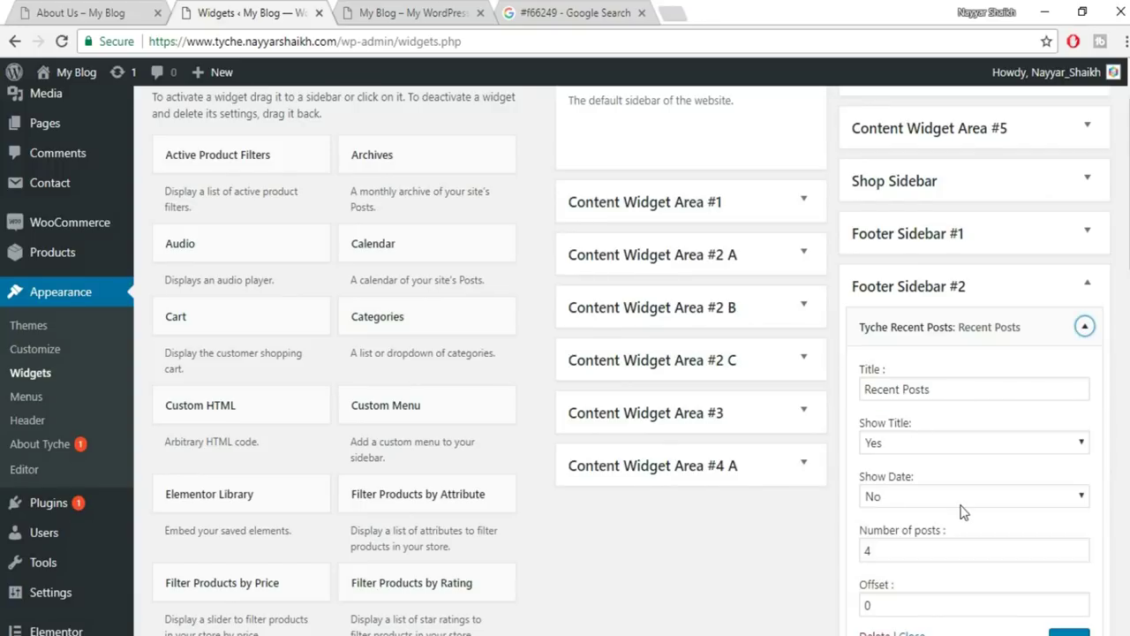
{"action": "scroll", "coordinate": [895, 521], "scroll_direction": "down", "scroll_amount": 2}
{"action": "left_click", "coordinate": [871, 465]}
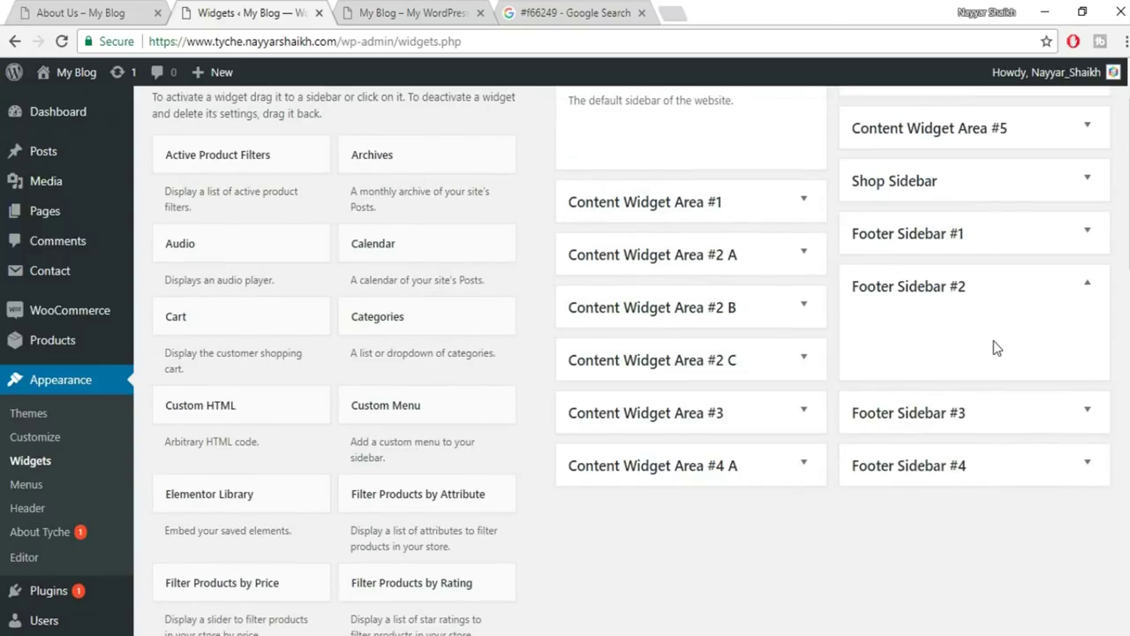
Find the Recent Viewed Products widget among the available widgets and add it to Footer Sidebar #2.
{"action": "scroll", "coordinate": [575, 403], "scroll_direction": "down", "scroll_amount": 8}
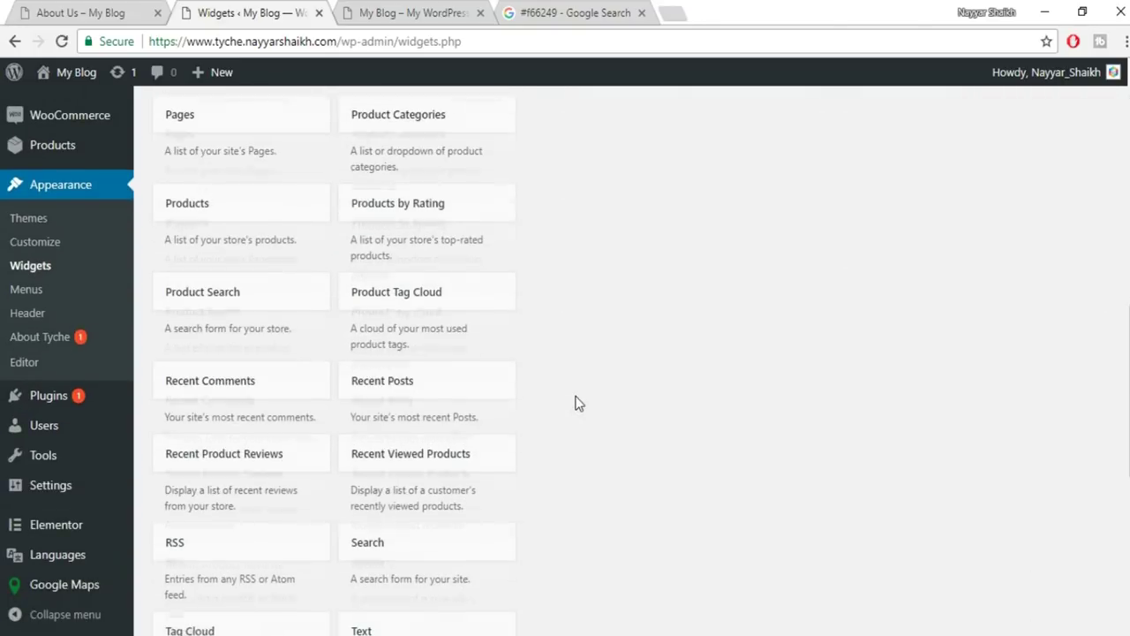
{"action": "scroll", "coordinate": [575, 404], "scroll_direction": "down", "scroll_amount": 4}
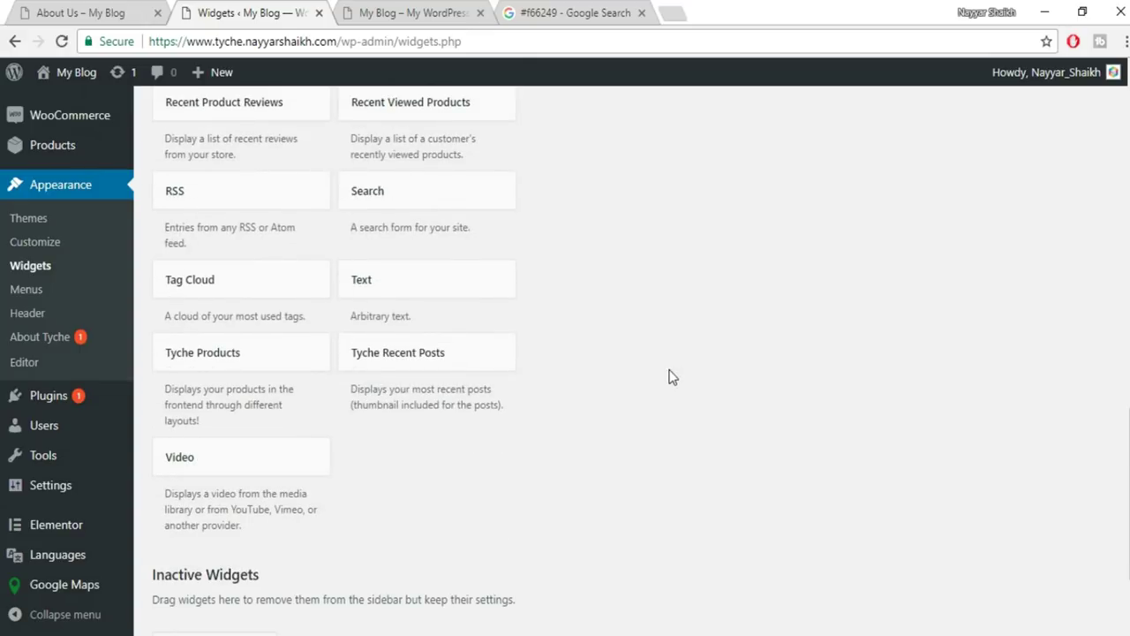
{"action": "scroll", "coordinate": [669, 377], "scroll_direction": "up", "scroll_amount": 1}
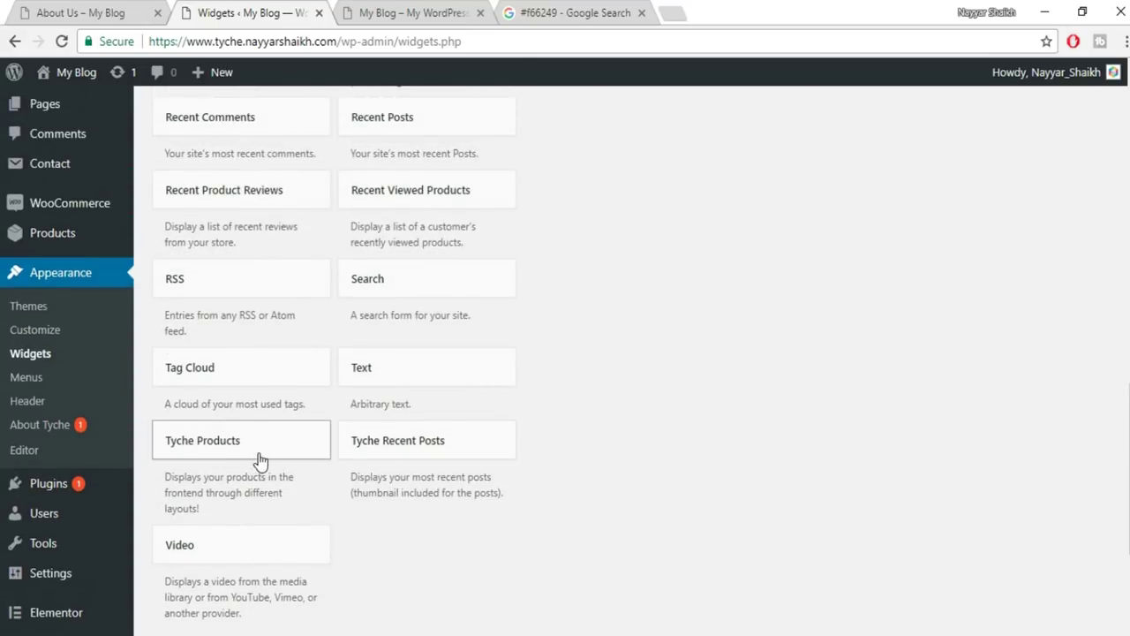
{"action": "scroll", "coordinate": [263, 459], "scroll_direction": "up", "scroll_amount": 3}
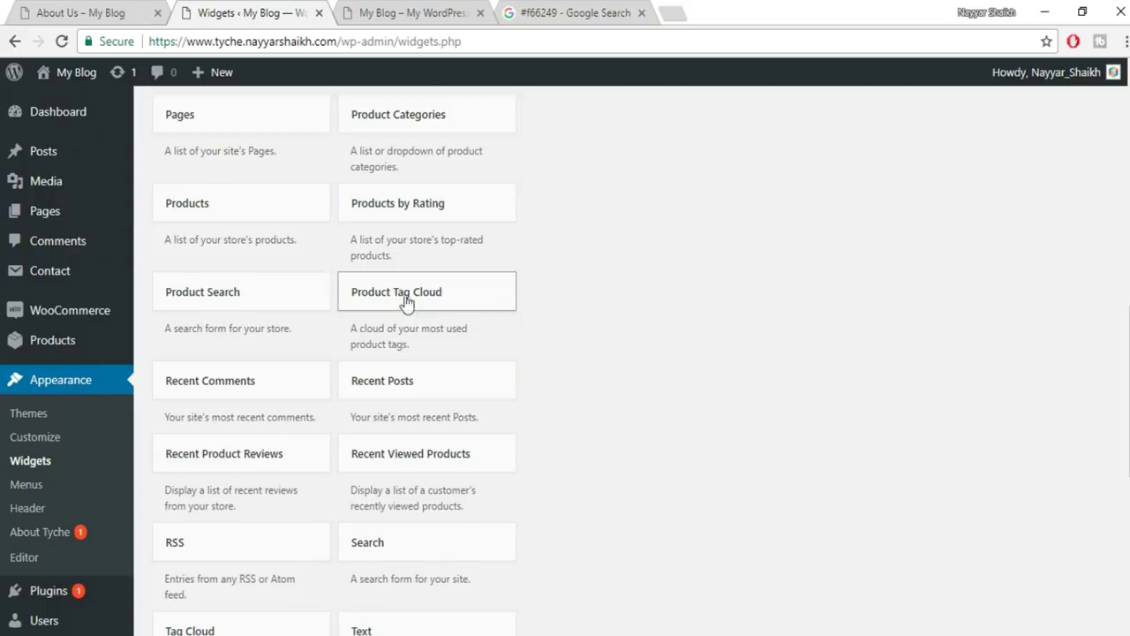
{"action": "scroll", "coordinate": [464, 336], "scroll_direction": "up", "scroll_amount": 2}
{"action": "scroll", "coordinate": [471, 362], "scroll_direction": "up", "scroll_amount": 6}
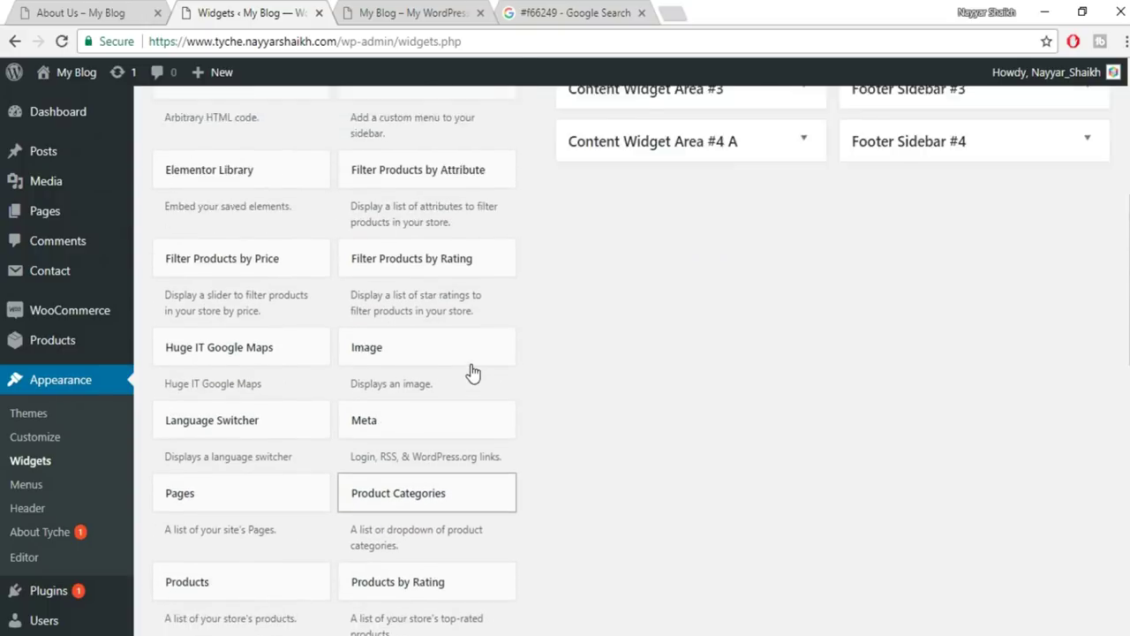
{"action": "scroll", "coordinate": [469, 369], "scroll_direction": "up", "scroll_amount": 2}
{"action": "scroll", "coordinate": [505, 399], "scroll_direction": "down", "scroll_amount": 8}
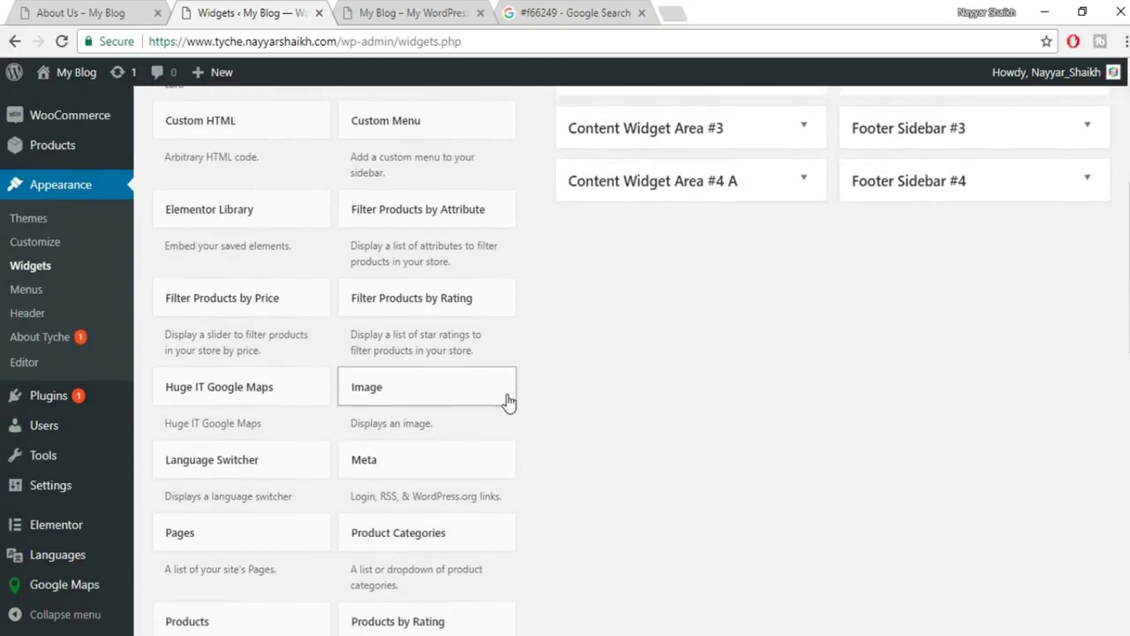
{"action": "scroll", "coordinate": [507, 400], "scroll_direction": "down", "scroll_amount": 2}
{"action": "scroll", "coordinate": [507, 399], "scroll_direction": "down", "scroll_amount": 2}
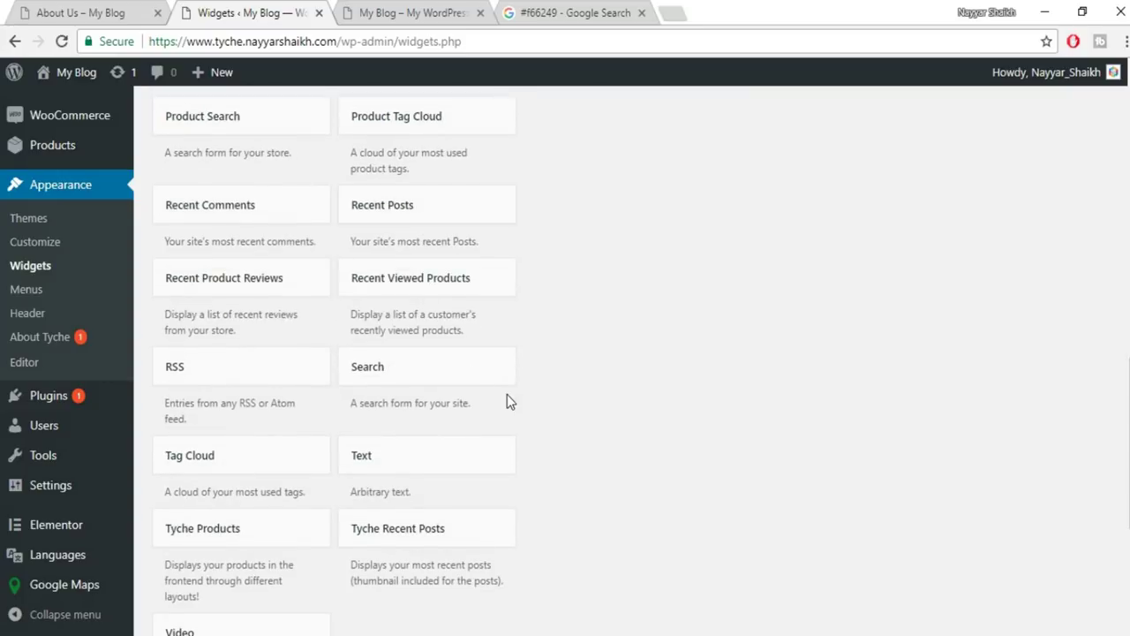
{"action": "left_click", "coordinate": [452, 294]}
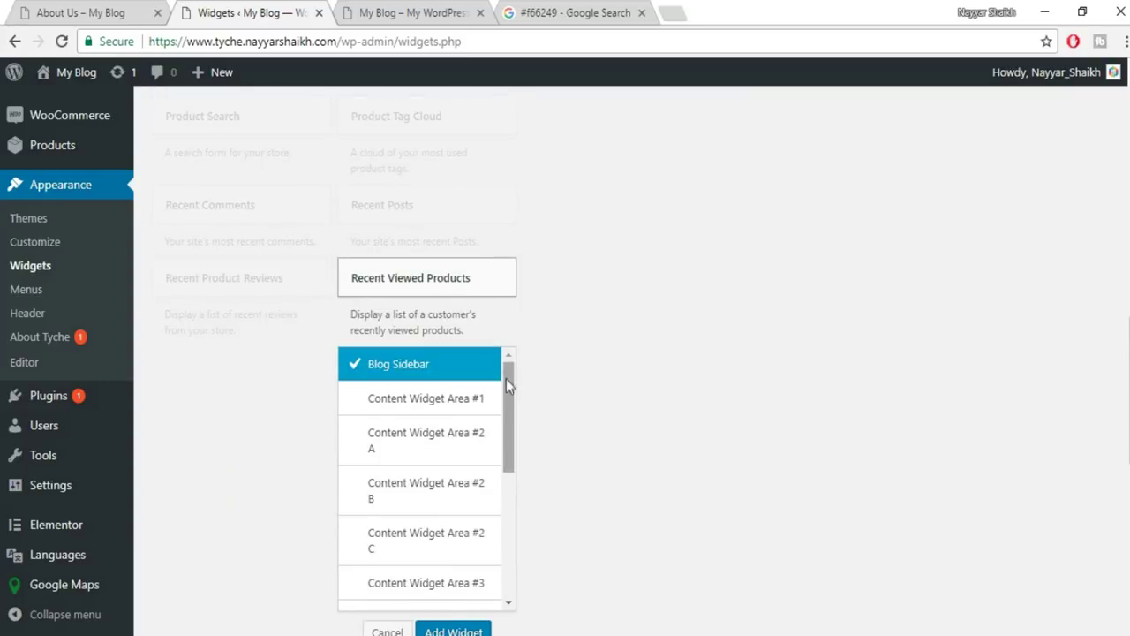
{"action": "scroll", "coordinate": [472, 433], "scroll_direction": "down", "scroll_amount": 5}
{"action": "left_click", "coordinate": [440, 439]}
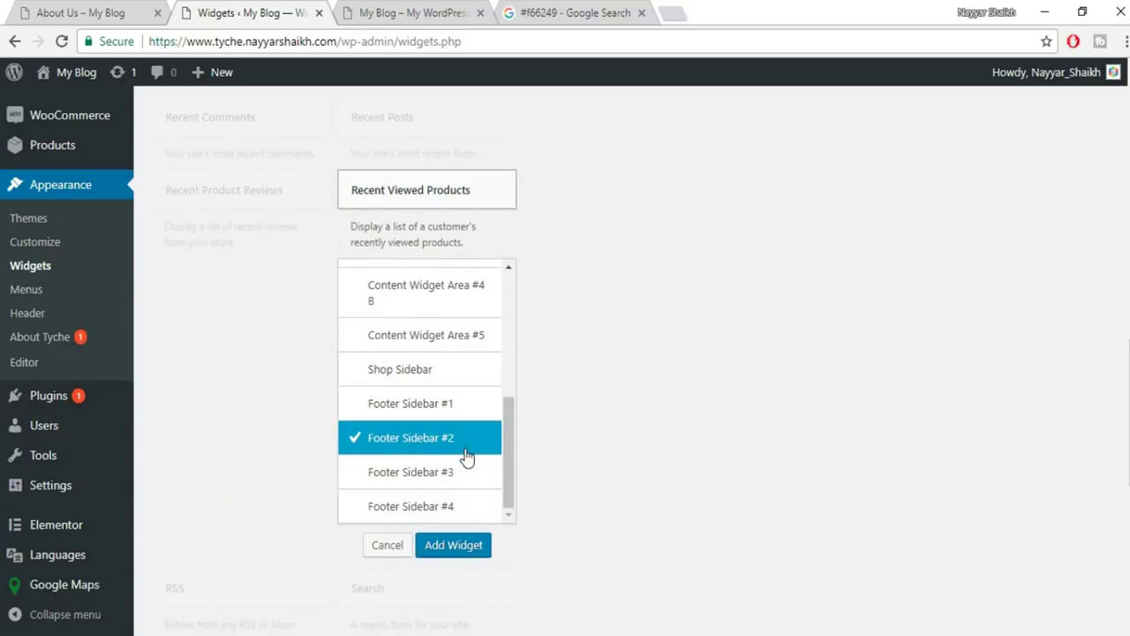
{"action": "left_click", "coordinate": [457, 546]}
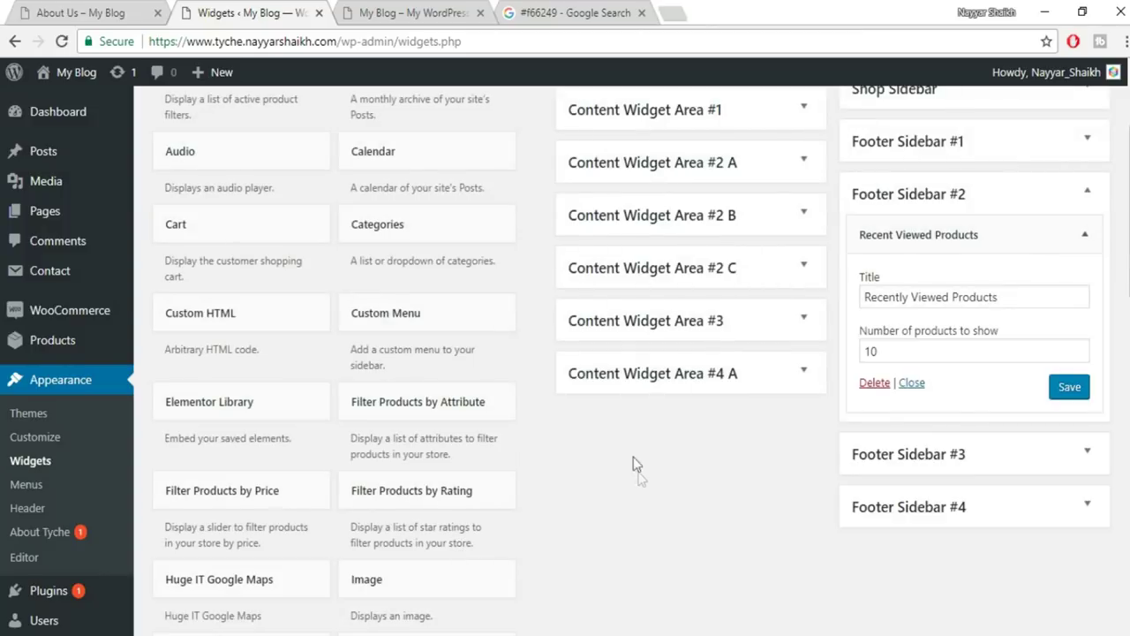
Set the Recent Viewed Products widget's number of products to show to 3 and save it.
{"action": "left_click_drag", "start_coordinate": [921, 353], "coordinate": [795, 360]}
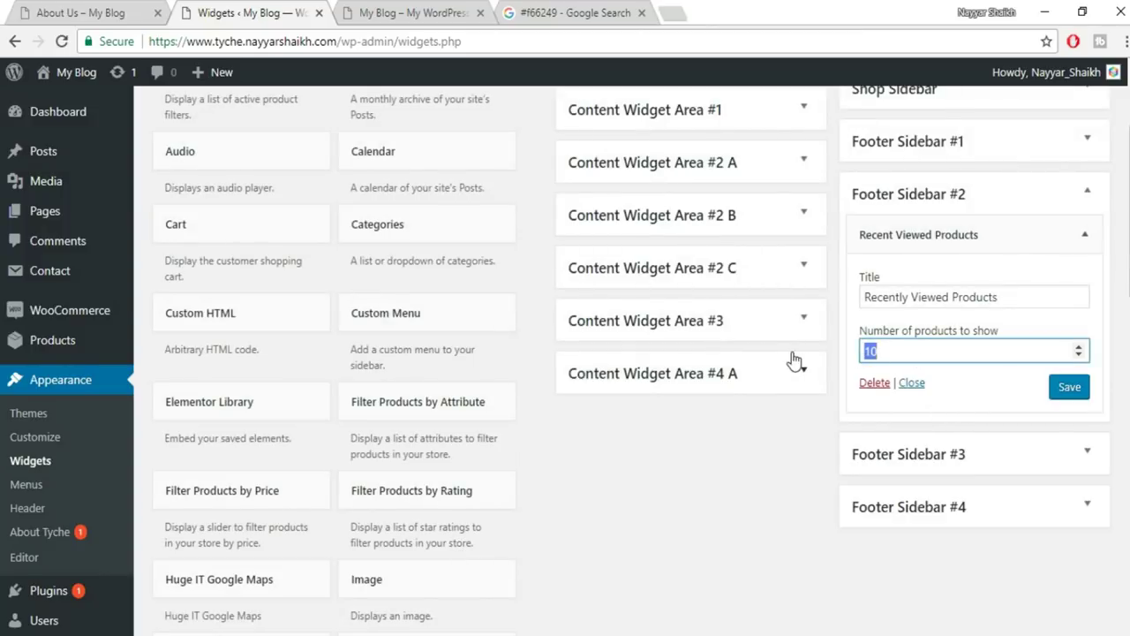
{"action": "type", "text": "3"}
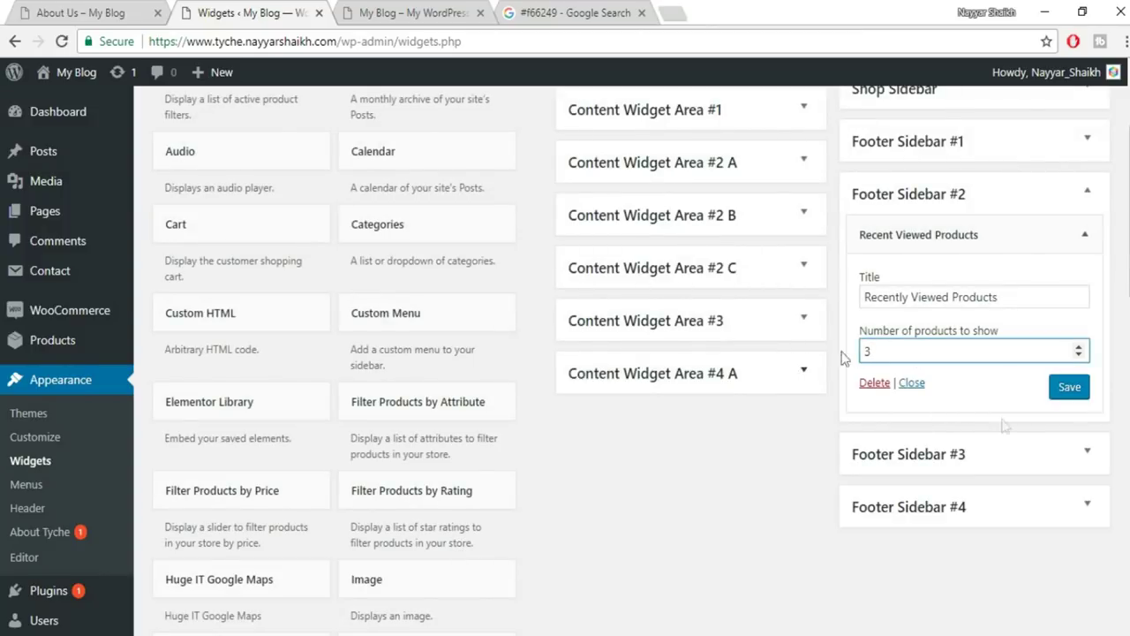
{"action": "left_click", "coordinate": [1067, 388]}
Reload the home page to check its footer, and delete the Recent Viewed Products widget from Footer Sidebar #2.
{"action": "left_click", "coordinate": [369, 11]}
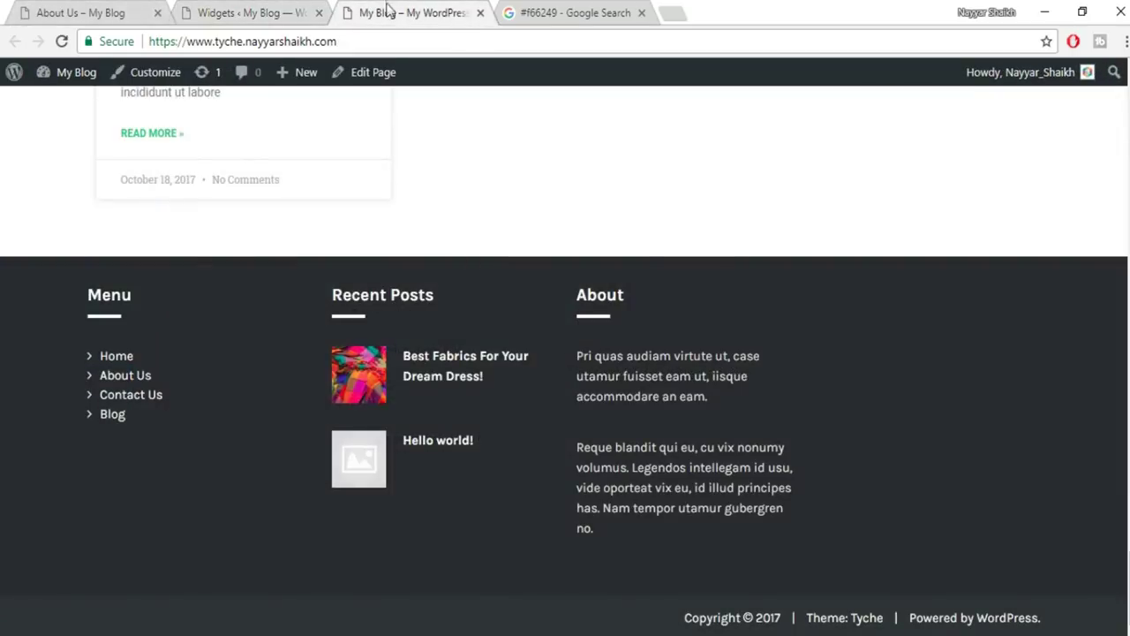
{"action": "left_click", "coordinate": [61, 41]}
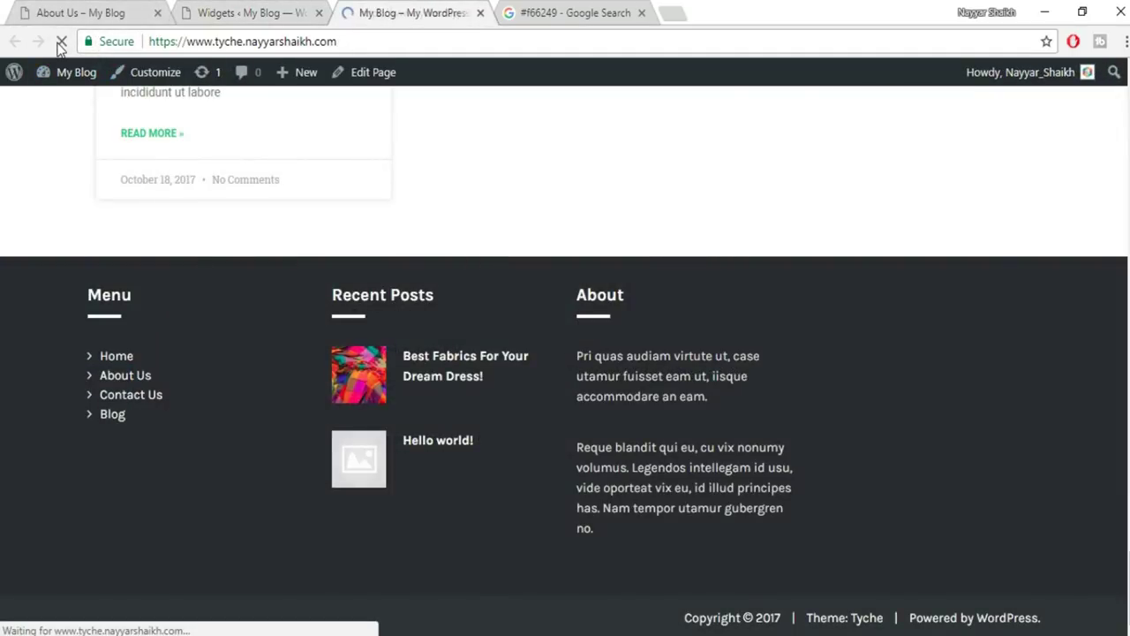
{"action": "left_click", "coordinate": [252, 12]}
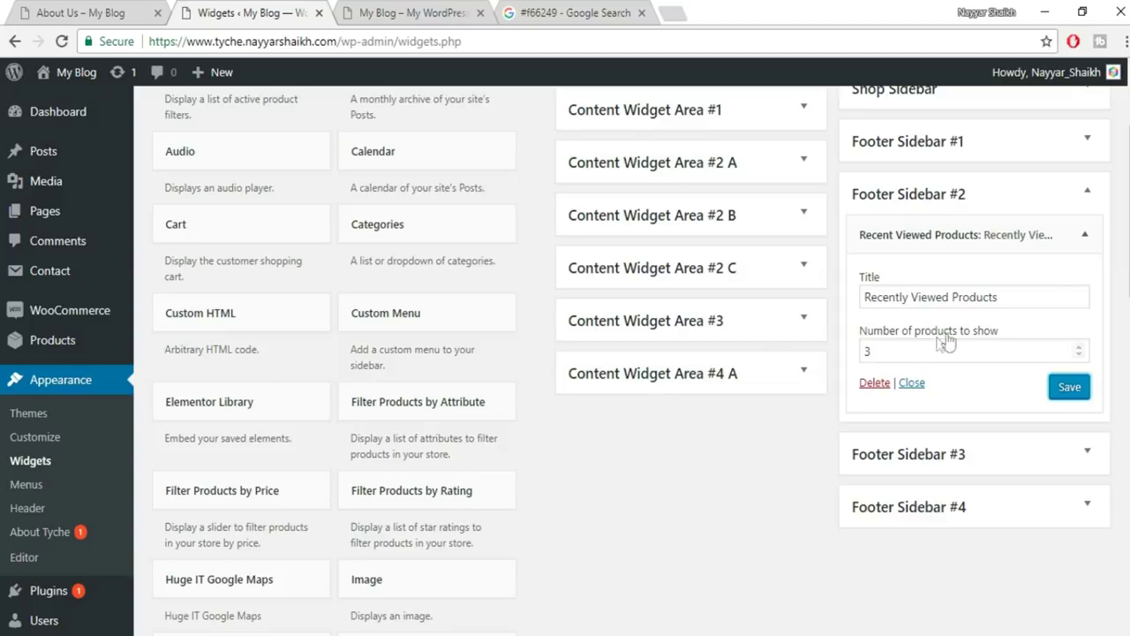
{"action": "left_click", "coordinate": [874, 382]}
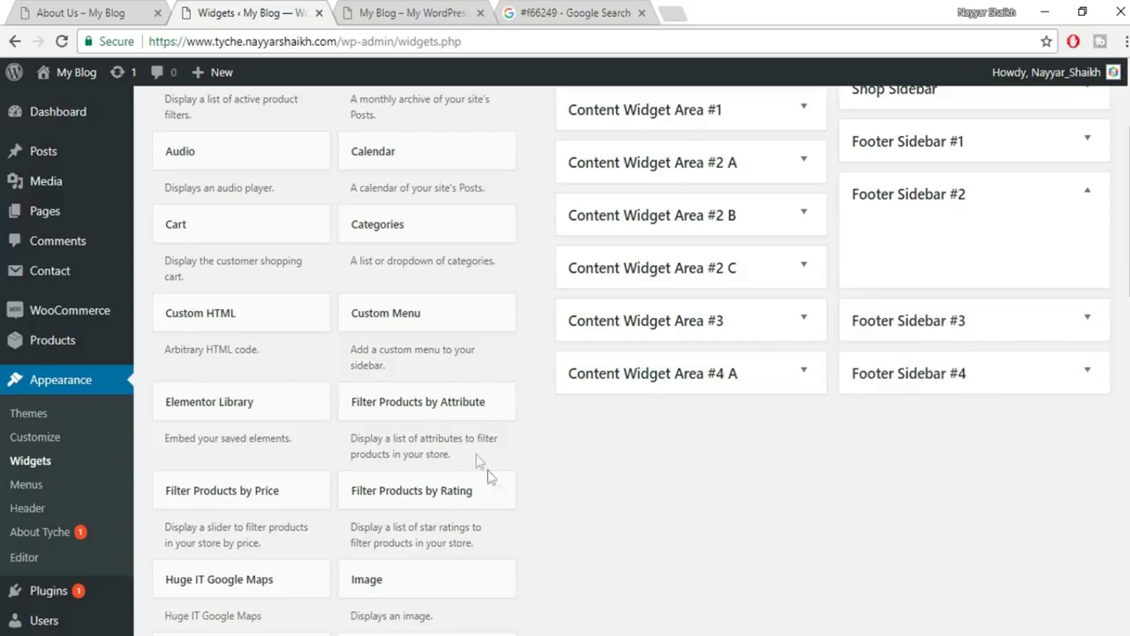
Add a Product Categories widget to Footer Sidebar #2 and save it with its default settings.
{"action": "scroll", "coordinate": [525, 495], "scroll_direction": "down", "scroll_amount": 4}
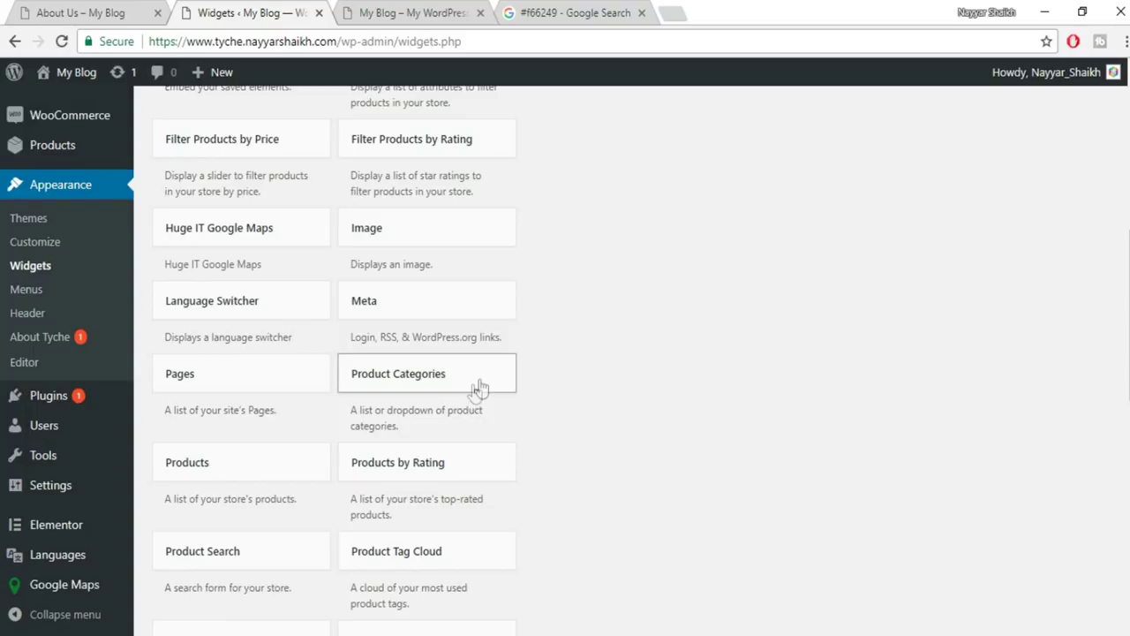
{"action": "scroll", "coordinate": [615, 479], "scroll_direction": "down", "scroll_amount": 2}
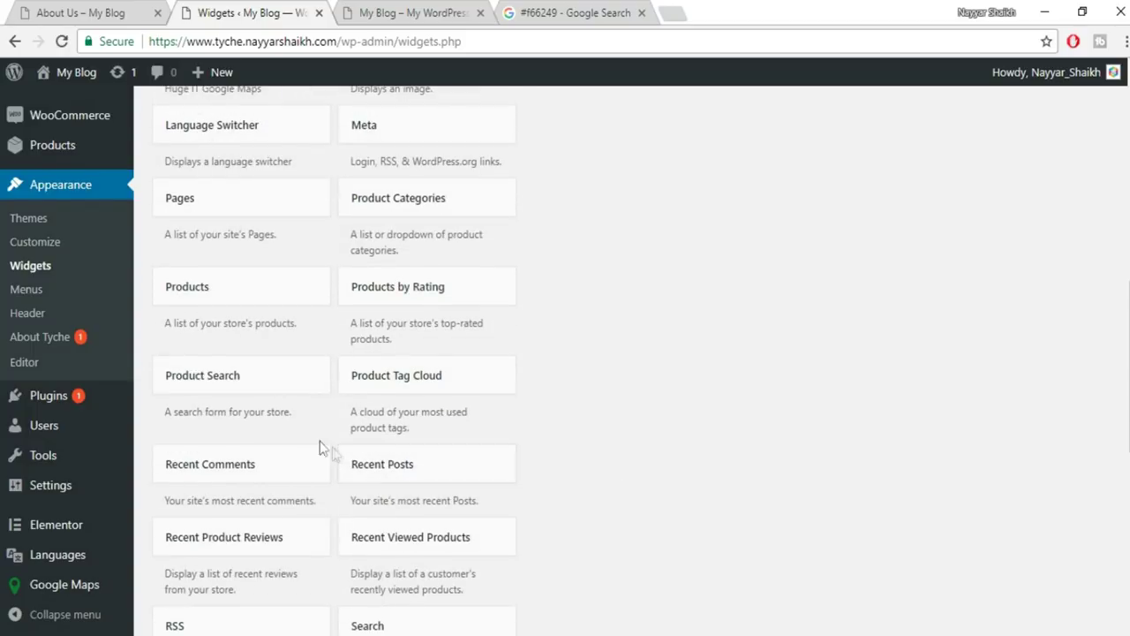
{"action": "scroll", "coordinate": [462, 295], "scroll_direction": "up", "scroll_amount": 1}
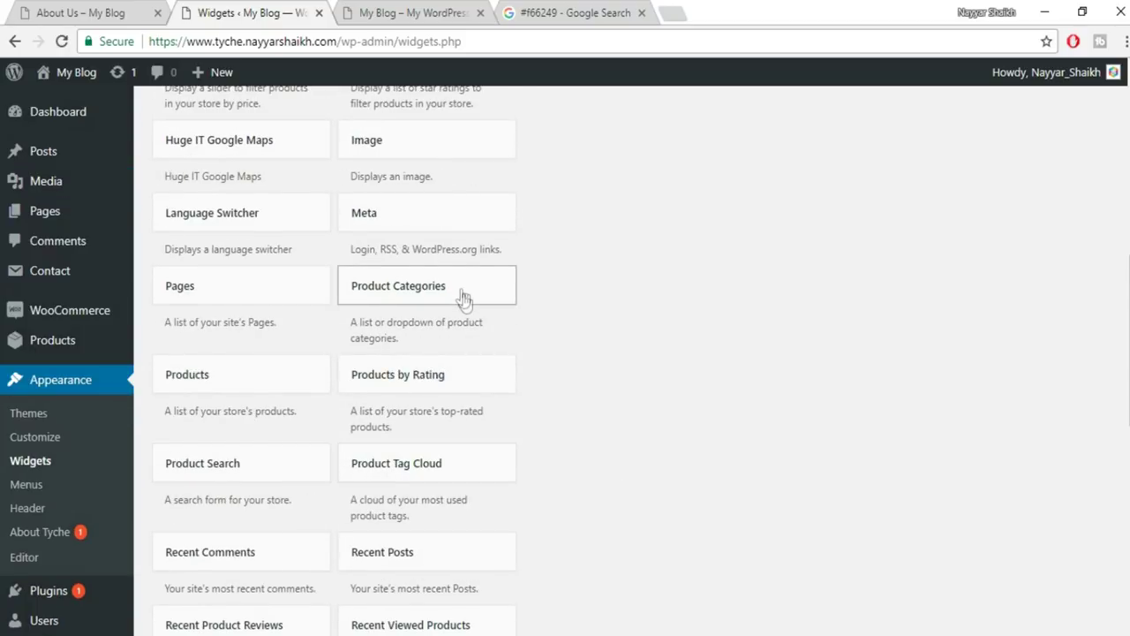
{"action": "left_click", "coordinate": [469, 305]}
{"action": "scroll", "coordinate": [507, 433], "scroll_direction": "down", "scroll_amount": 3}
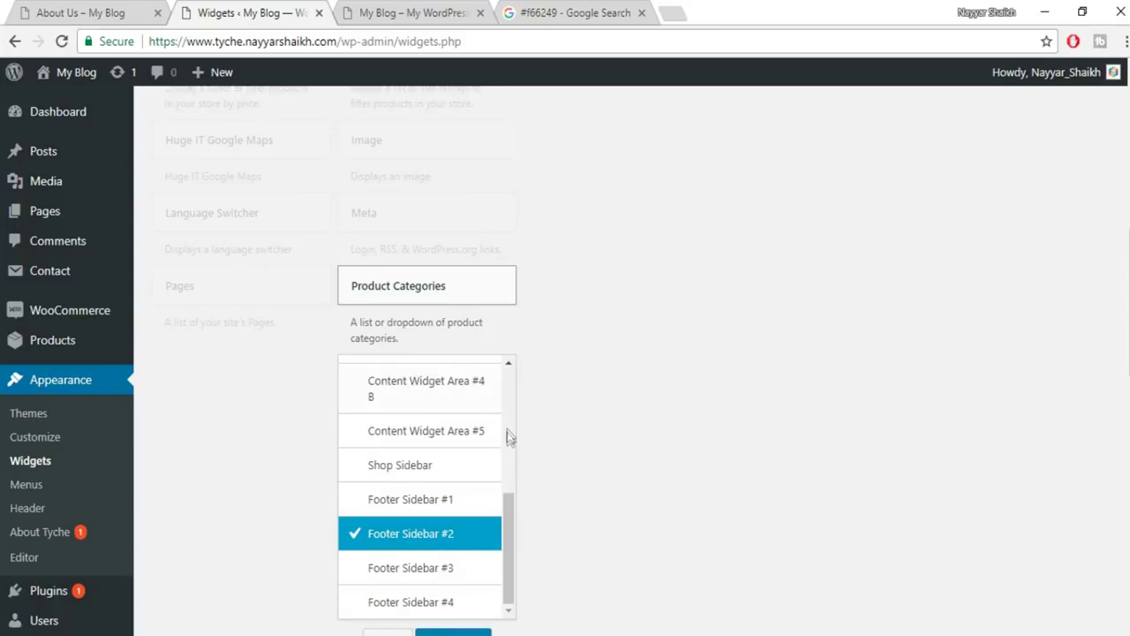
{"action": "scroll", "coordinate": [534, 591], "scroll_direction": "down", "scroll_amount": 1}
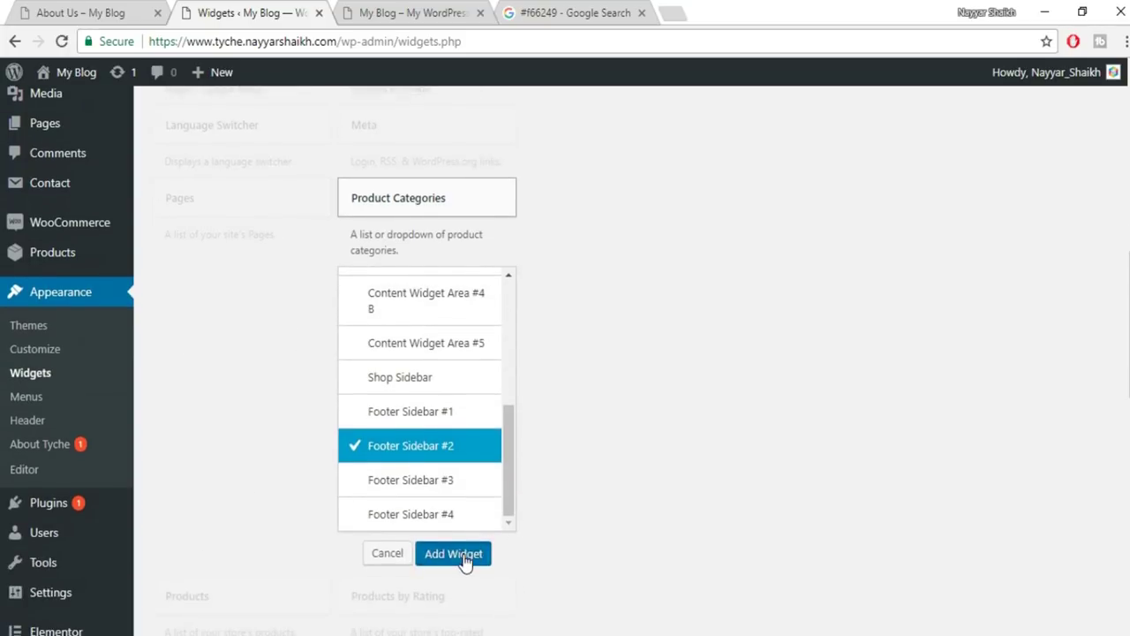
{"action": "left_click", "coordinate": [467, 550]}
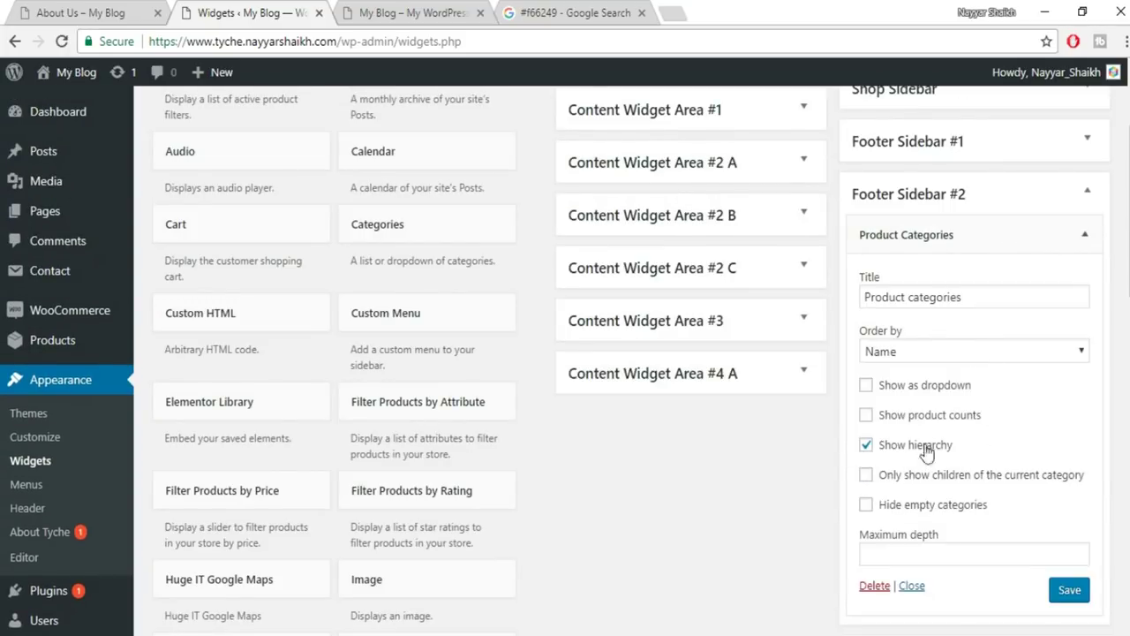
{"action": "left_click", "coordinate": [1067, 591]}
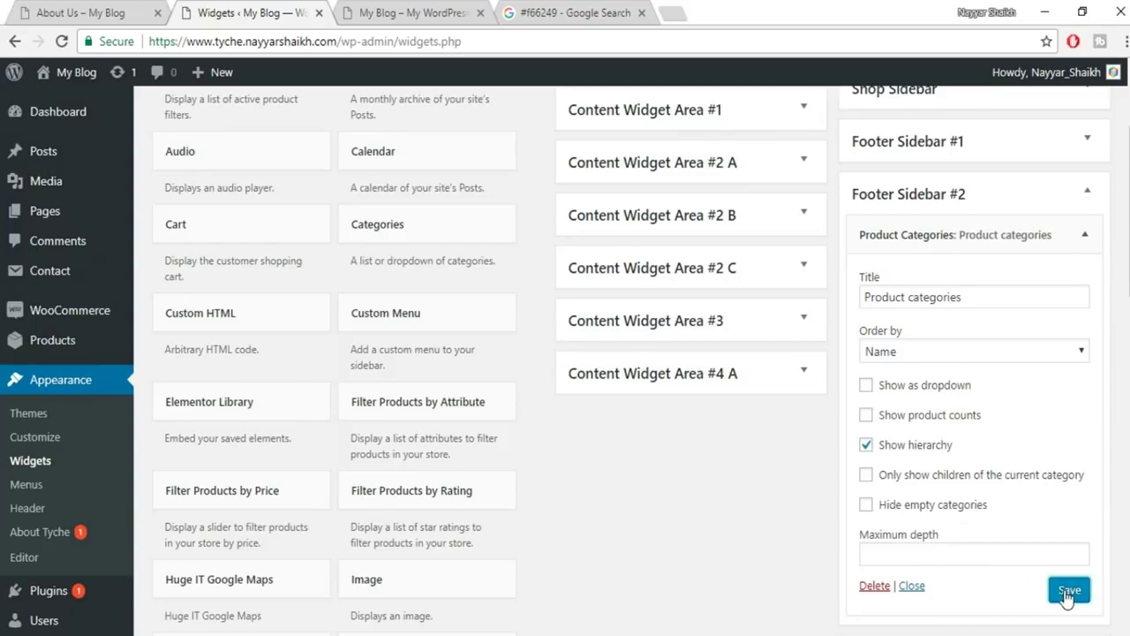
Reload the home page and check the footer's product categories column and its copyright line.
{"action": "key", "text": "ctrl+Tab"}
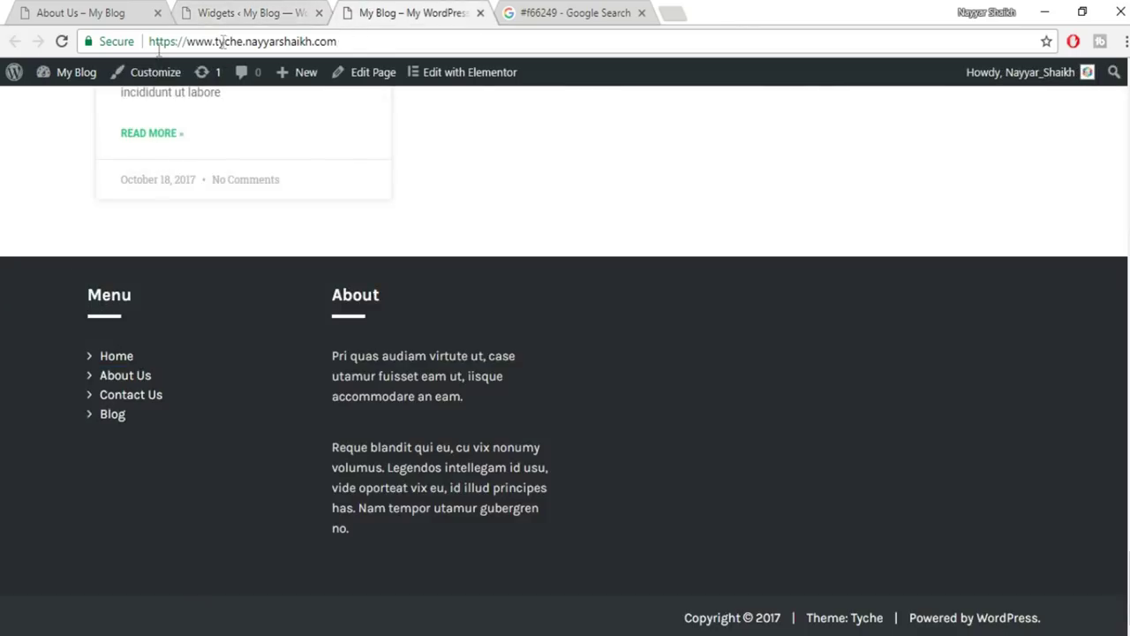
{"action": "left_click", "coordinate": [73, 41]}
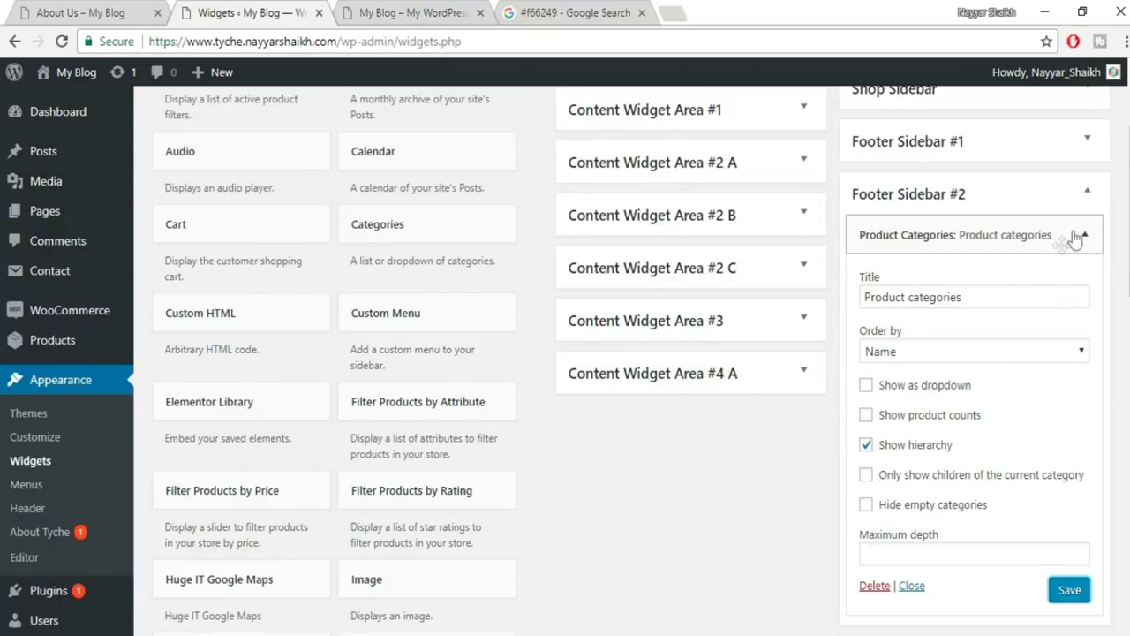
{"action": "left_click", "coordinate": [1084, 210]}
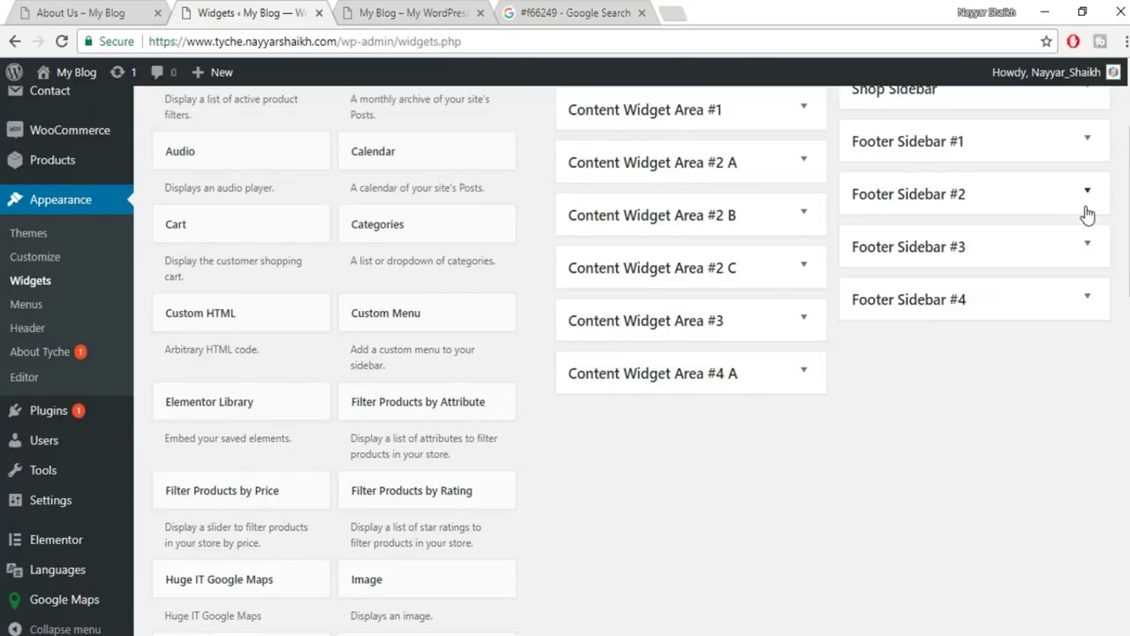
{"action": "left_click", "coordinate": [499, 9]}
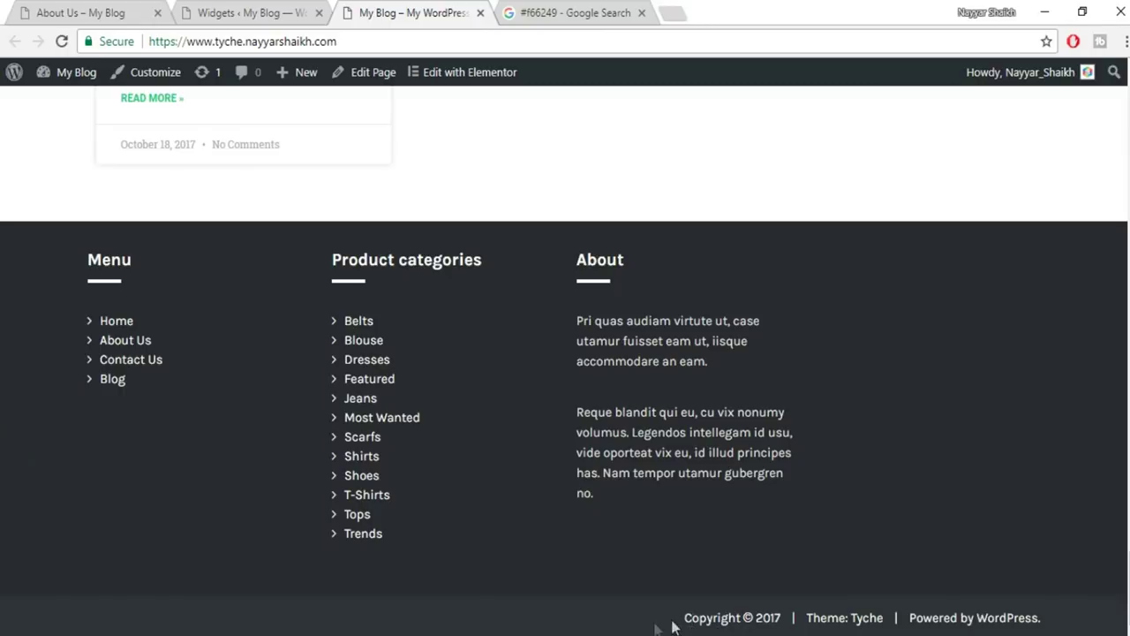
{"action": "left_click_drag", "start_coordinate": [672, 625], "coordinate": [1069, 620]}
{"action": "left_click", "coordinate": [1062, 624]}
Open the site's Customizer from the home page and go to the Footer settings in Theme Options.
{"action": "left_click", "coordinate": [313, 9]}
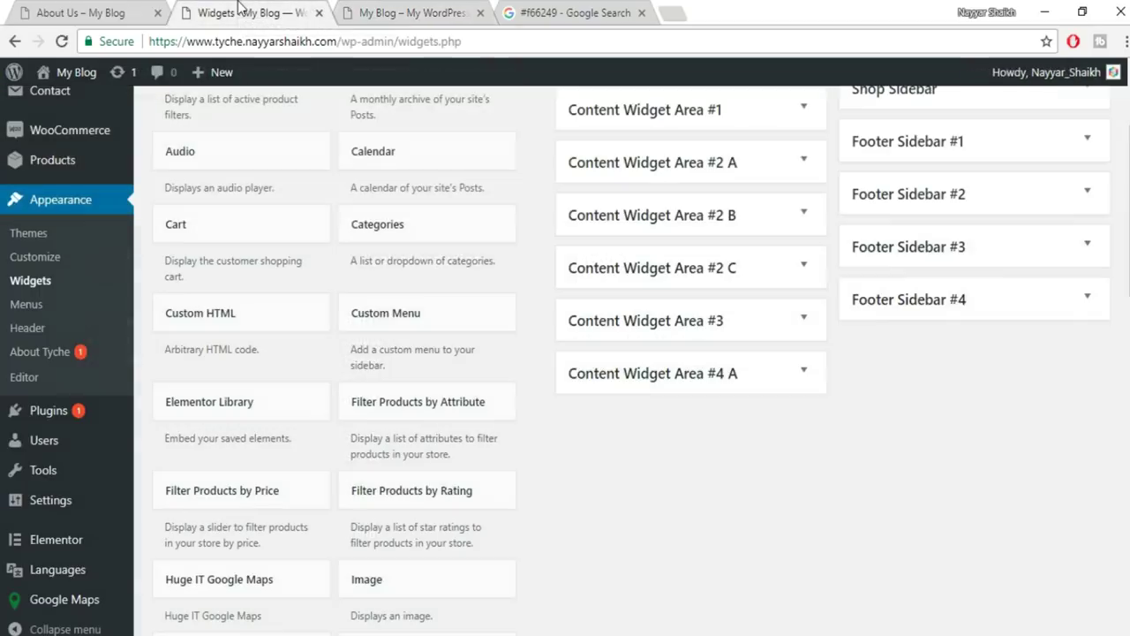
{"action": "mouse_move", "coordinate": [50, 550]}
{"action": "key", "text": "ctrl+Tab"}
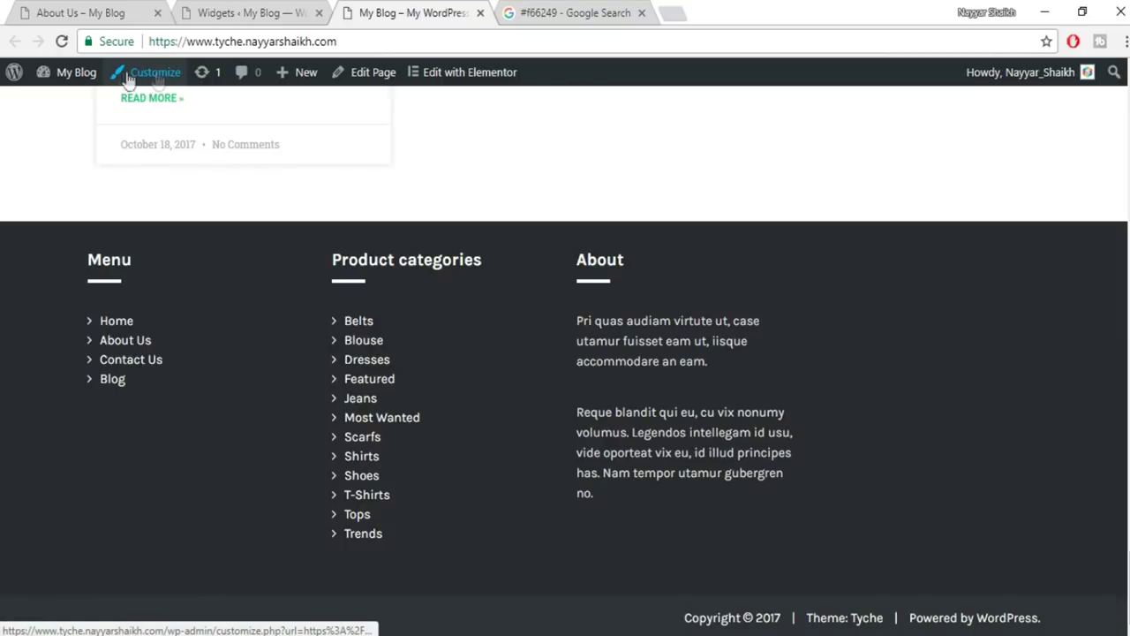
{"action": "left_click", "coordinate": [139, 79]}
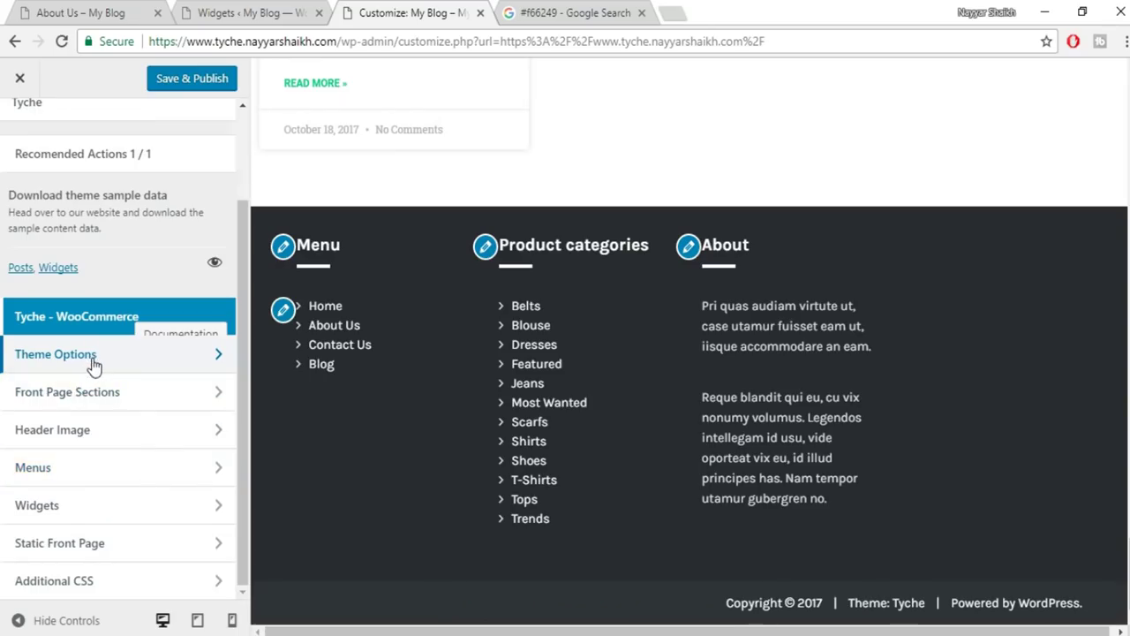
{"action": "left_click", "coordinate": [92, 364]}
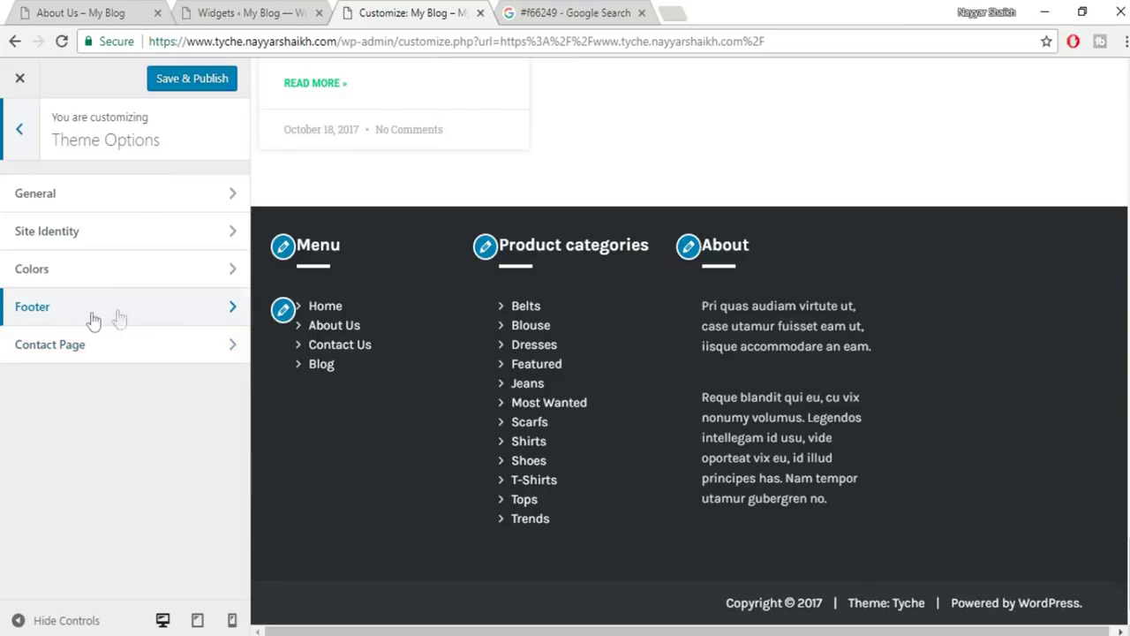
{"action": "left_click", "coordinate": [73, 319]}
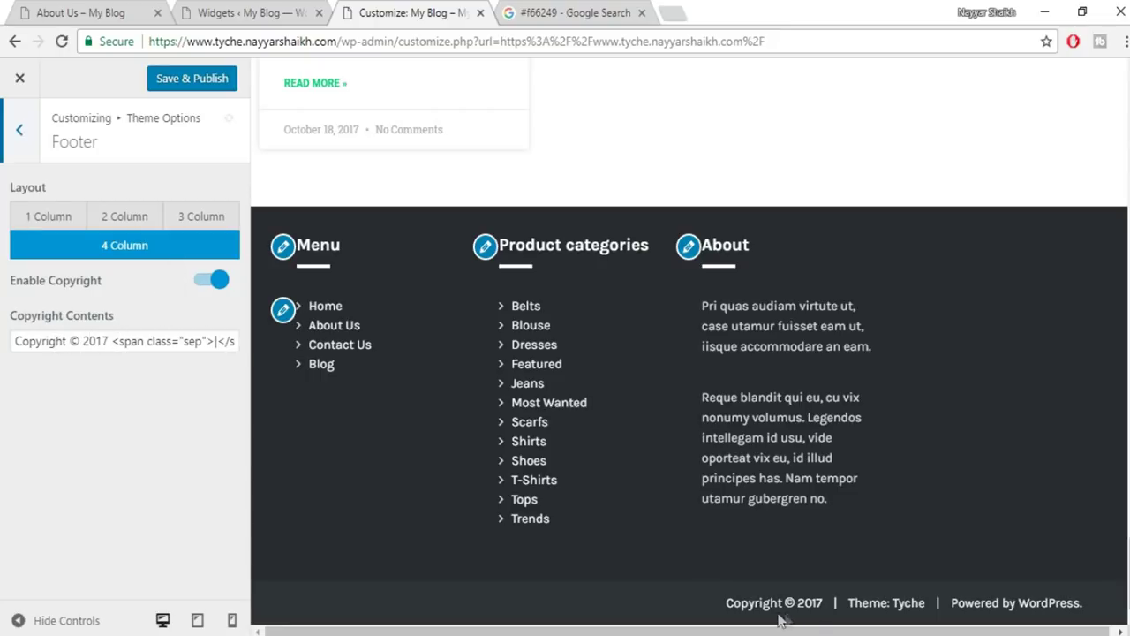
Replace the footer's copyright contents with "Copyright © 2018 - Made by" followed by the author's full name, and publish the change.
{"action": "left_click_drag", "start_coordinate": [101, 340], "coordinate": [106, 344]}
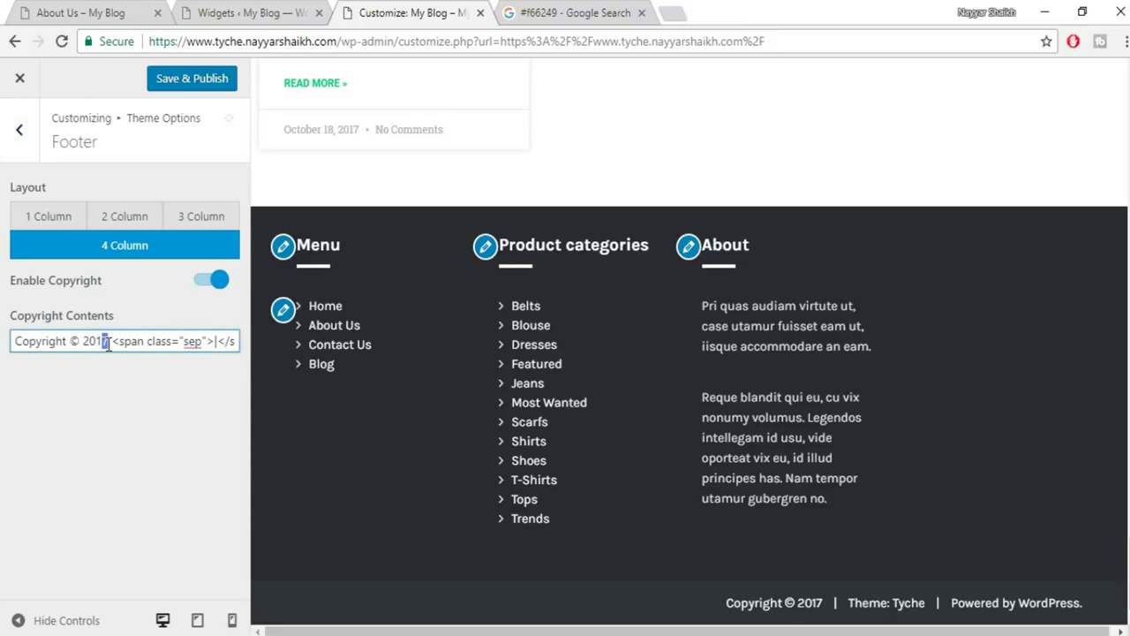
{"action": "type", "text": "8"}
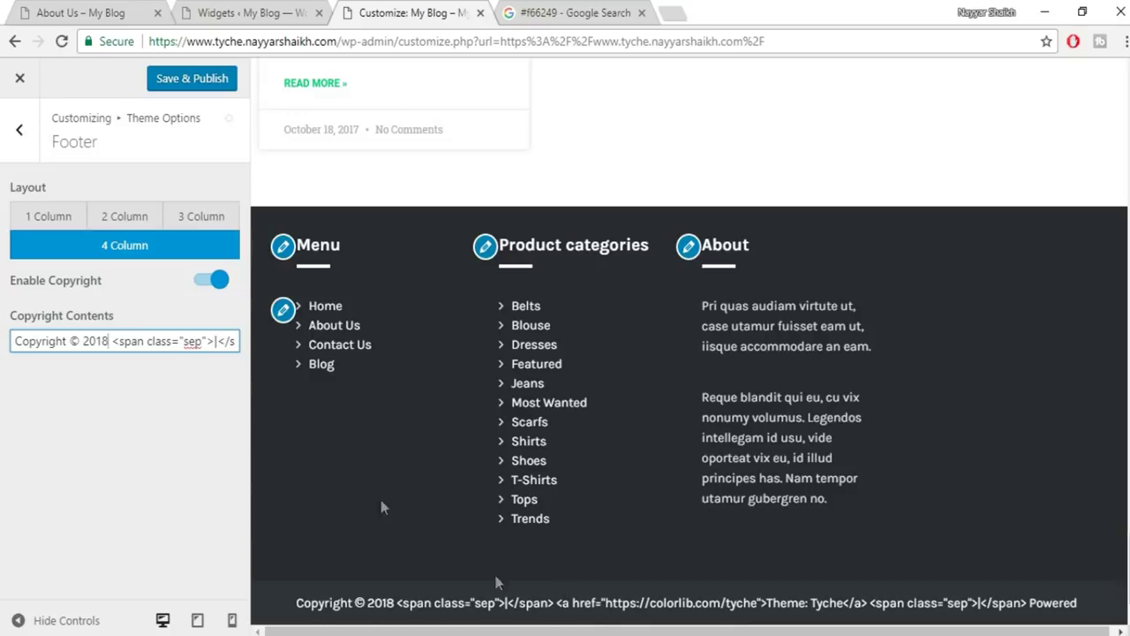
{"action": "triple_click", "coordinate": [115, 340]}
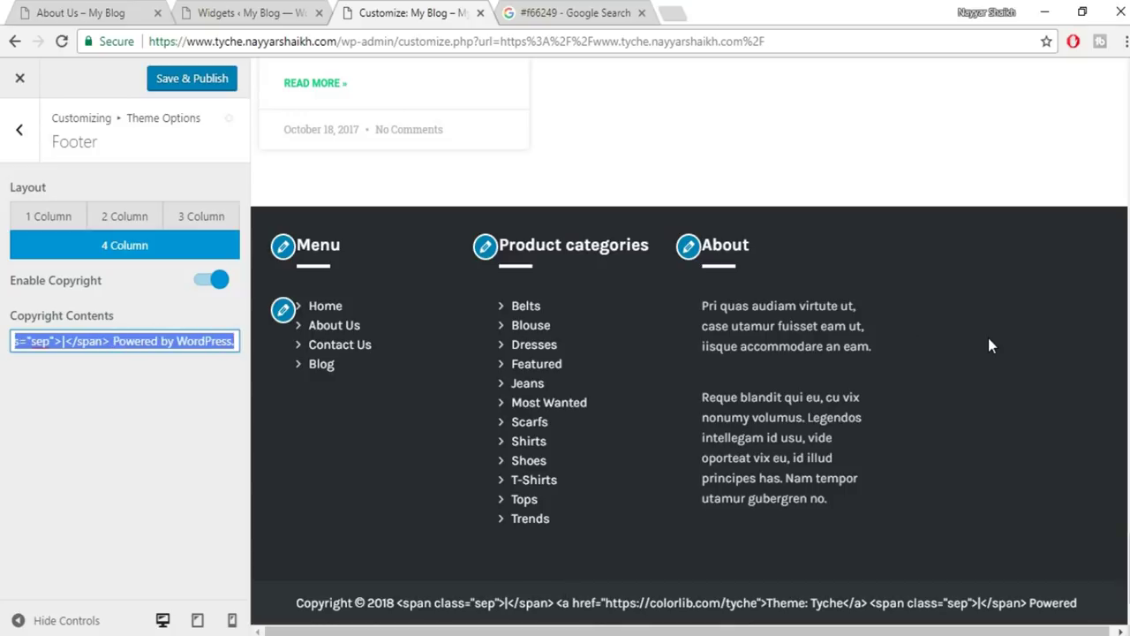
{"action": "type", "text": "Copyright © 2018"}
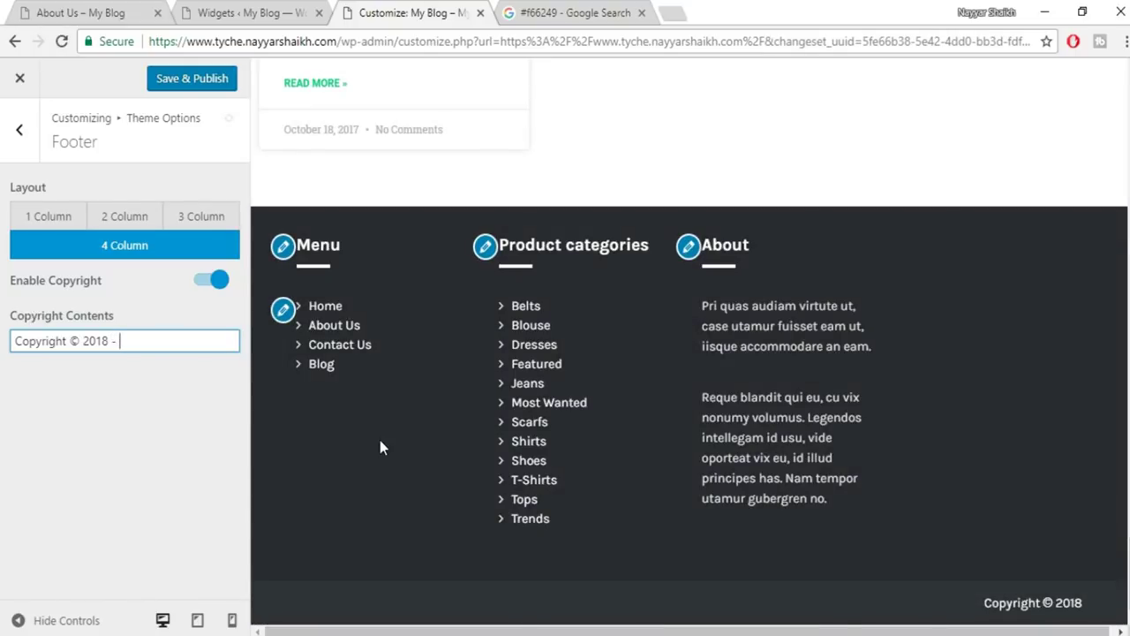
{"action": "type", "text": "Made by Nayyar "}
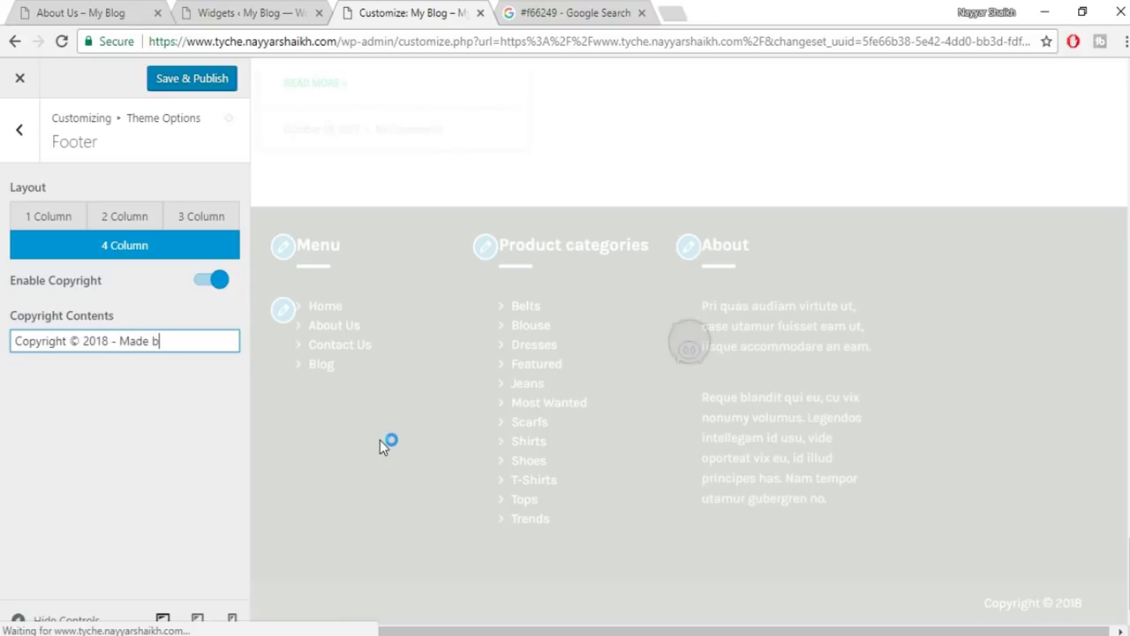
{"action": "type", "text": "Shaikh"}
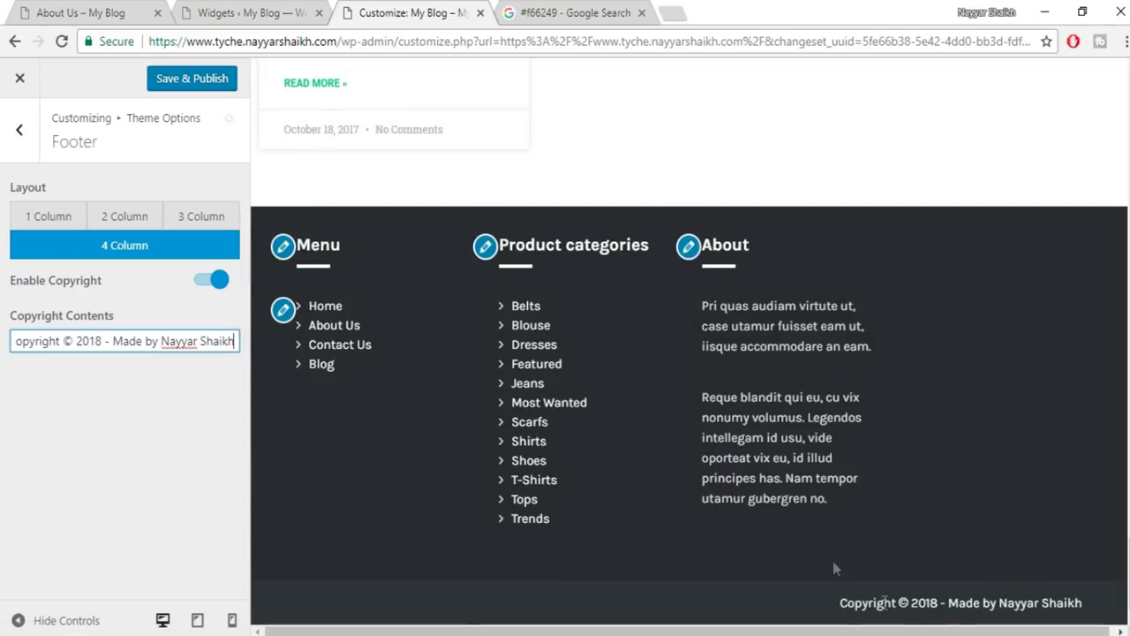
{"action": "left_click", "coordinate": [221, 78]}
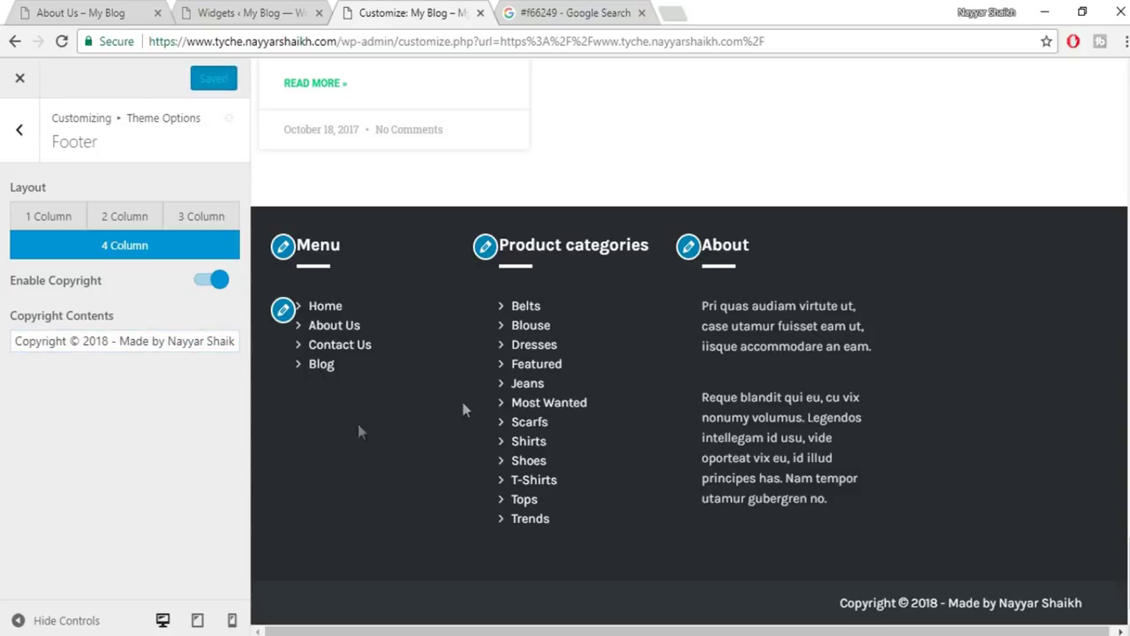
{"action": "scroll", "coordinate": [1066, 549], "scroll_direction": "up", "scroll_amount": 20}
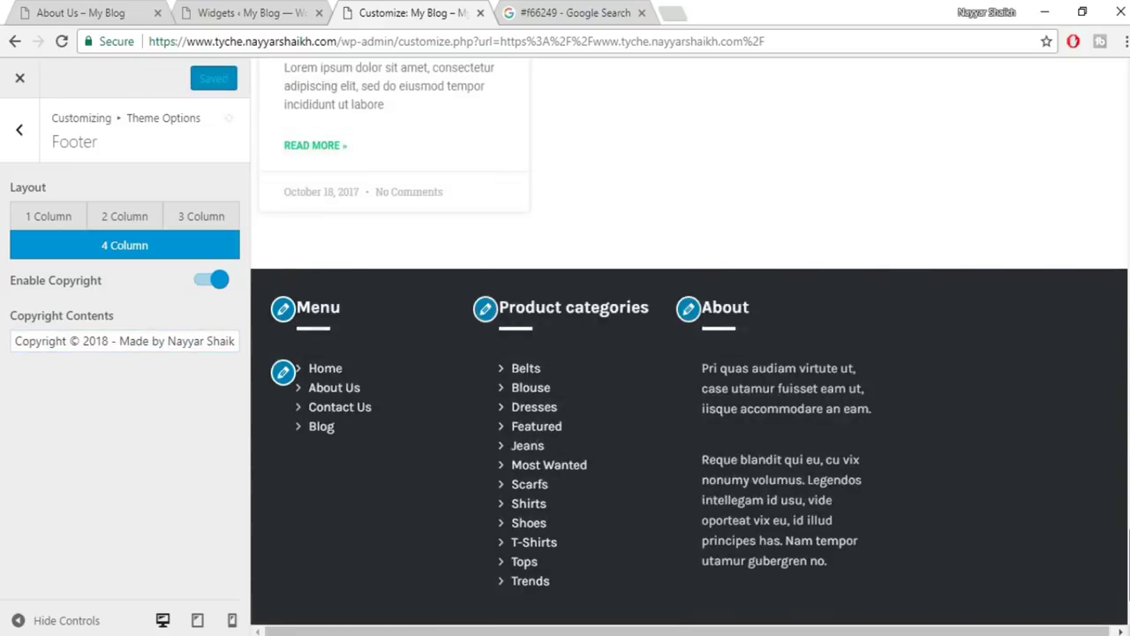